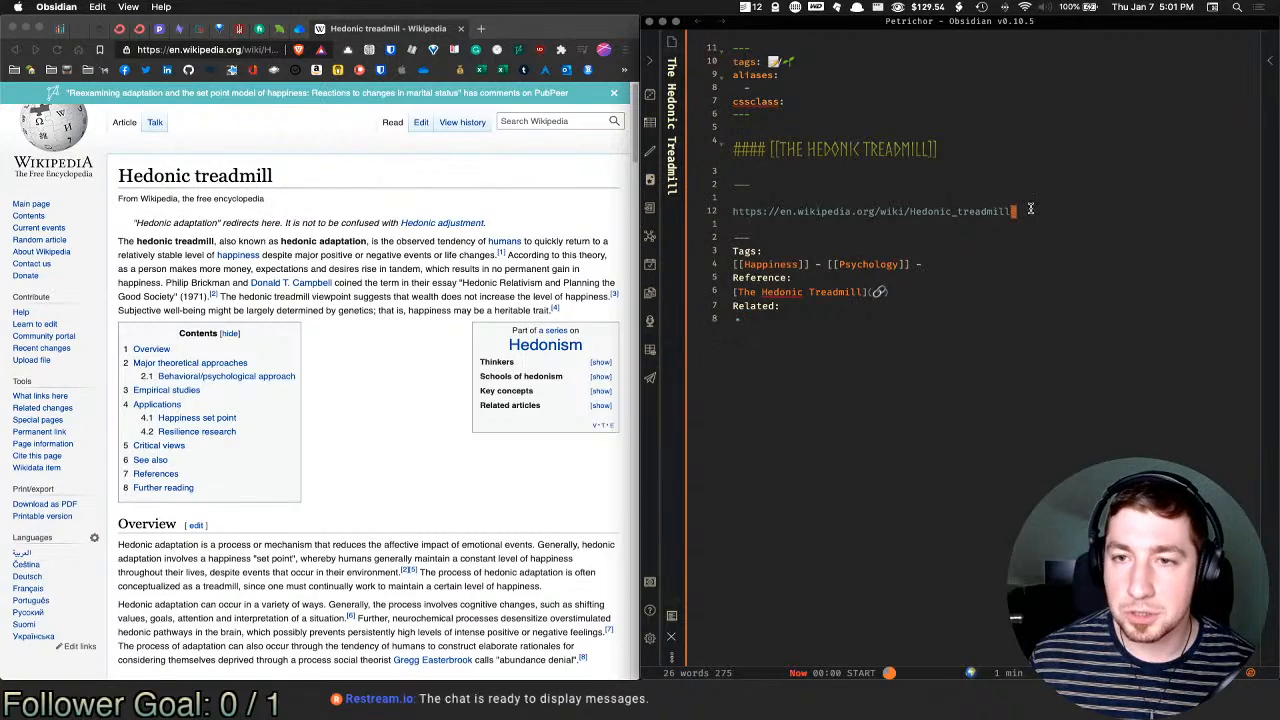
# Step: Delete the raw Wikipedia URL line and leave an empty line below the heading divider
pyautogui.press('d')
pyautogui.press('d')
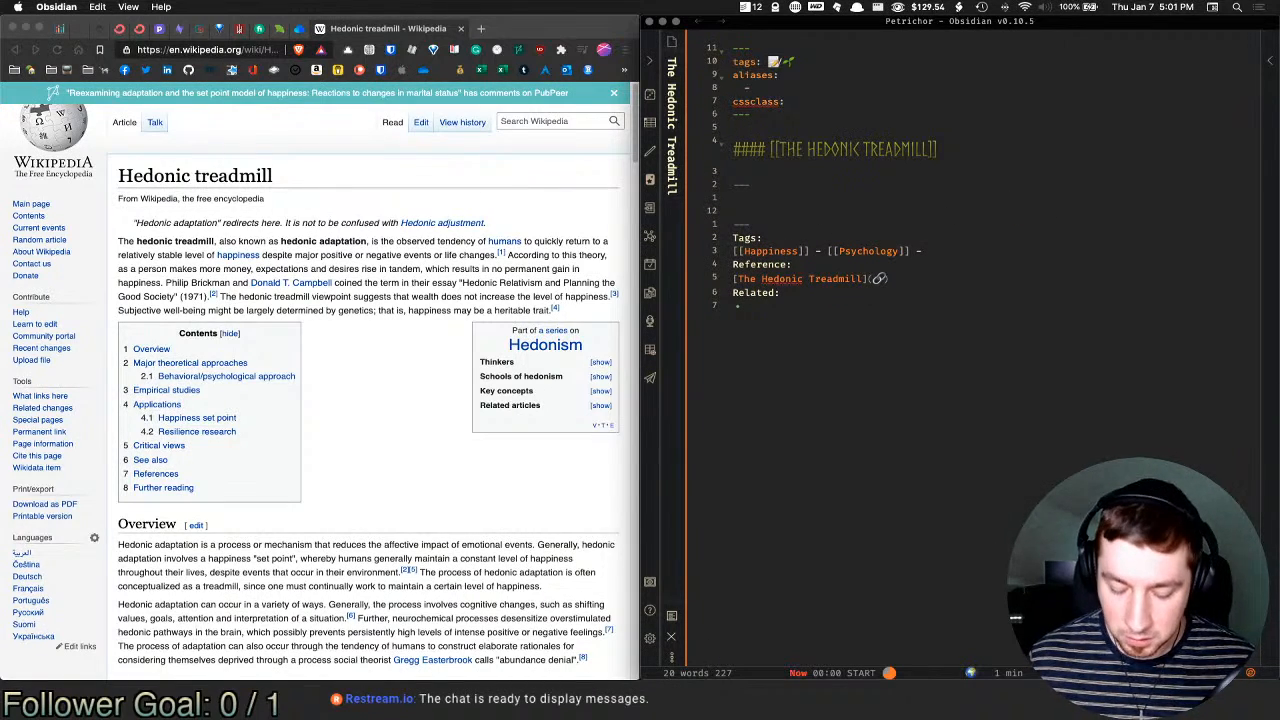
pyautogui.hotkey('shift', 'o')
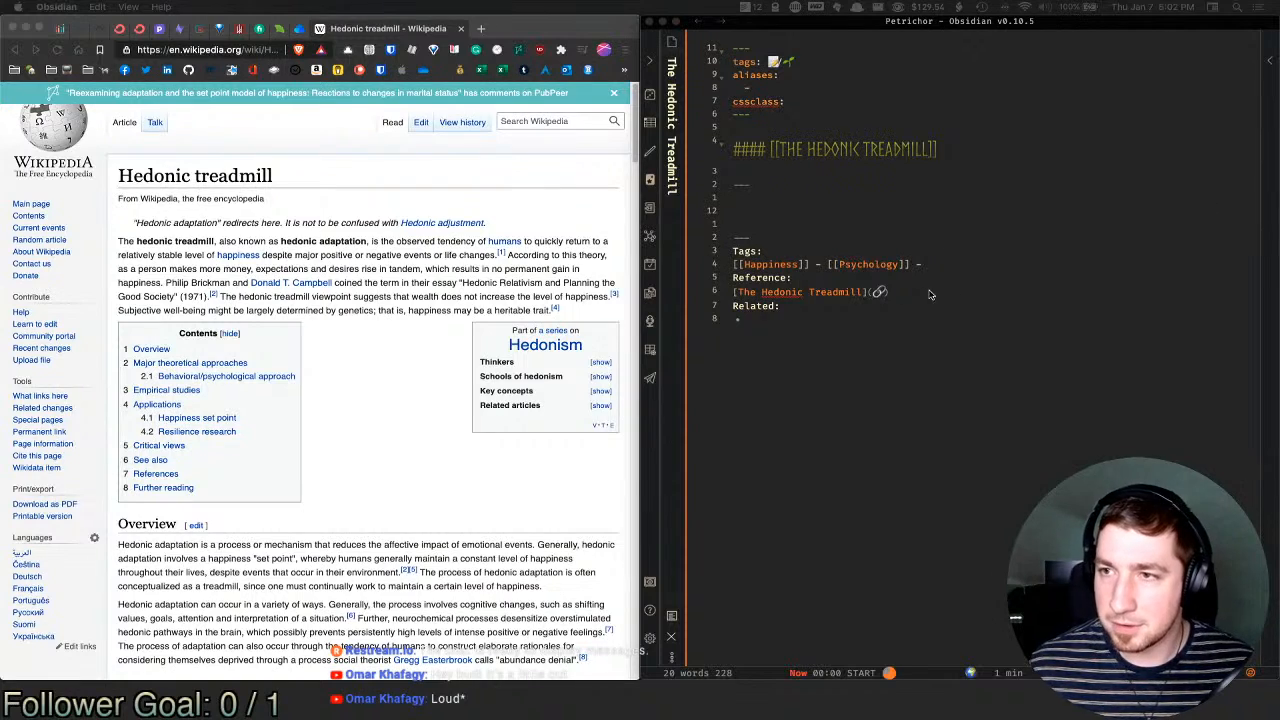
pyautogui.click(775, 215)
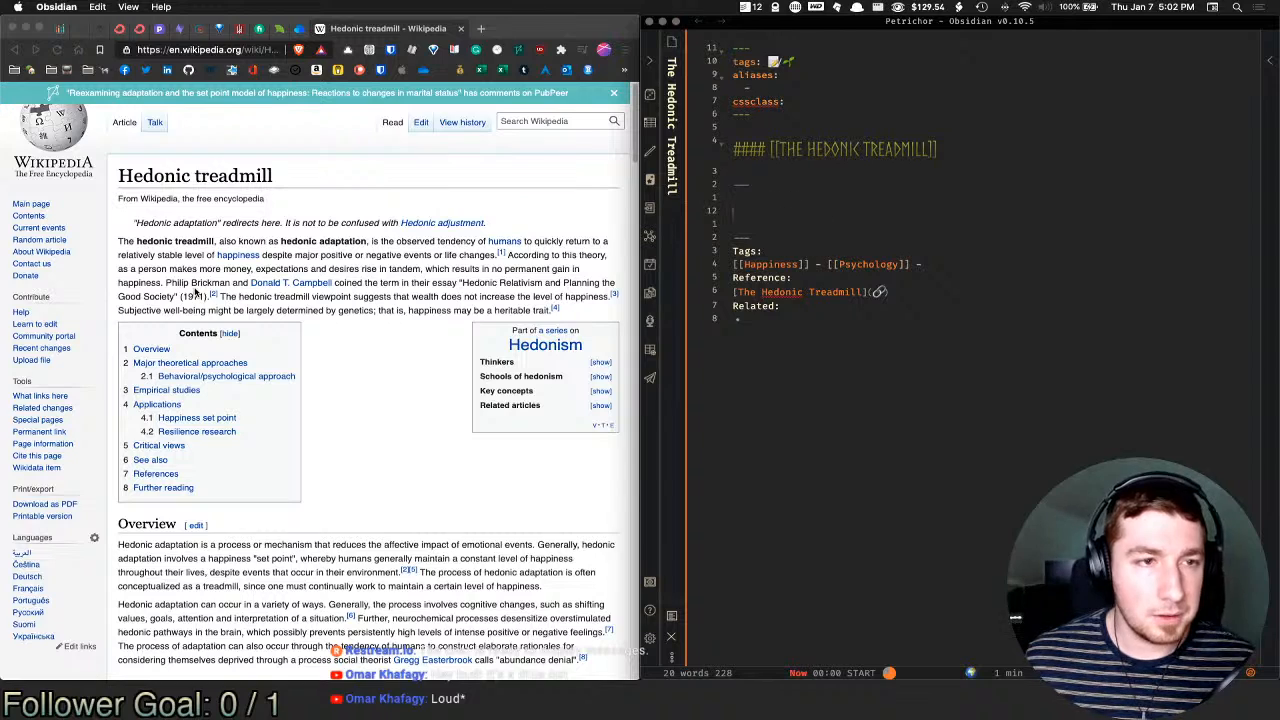
# Step: Enter 'Hedonic Adaptation' in the front-matter aliases list, correcting the typo
pyautogui.click(836, 87)
pyautogui.write('He')
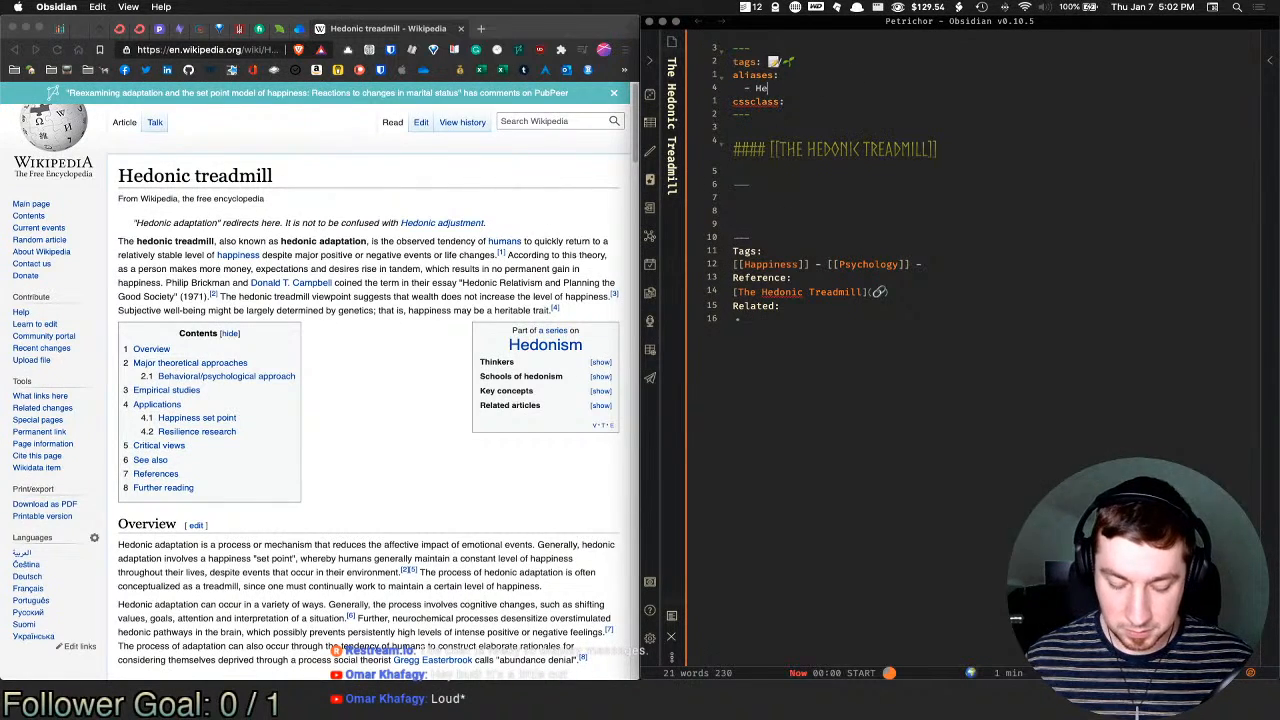
pyautogui.write('donic')
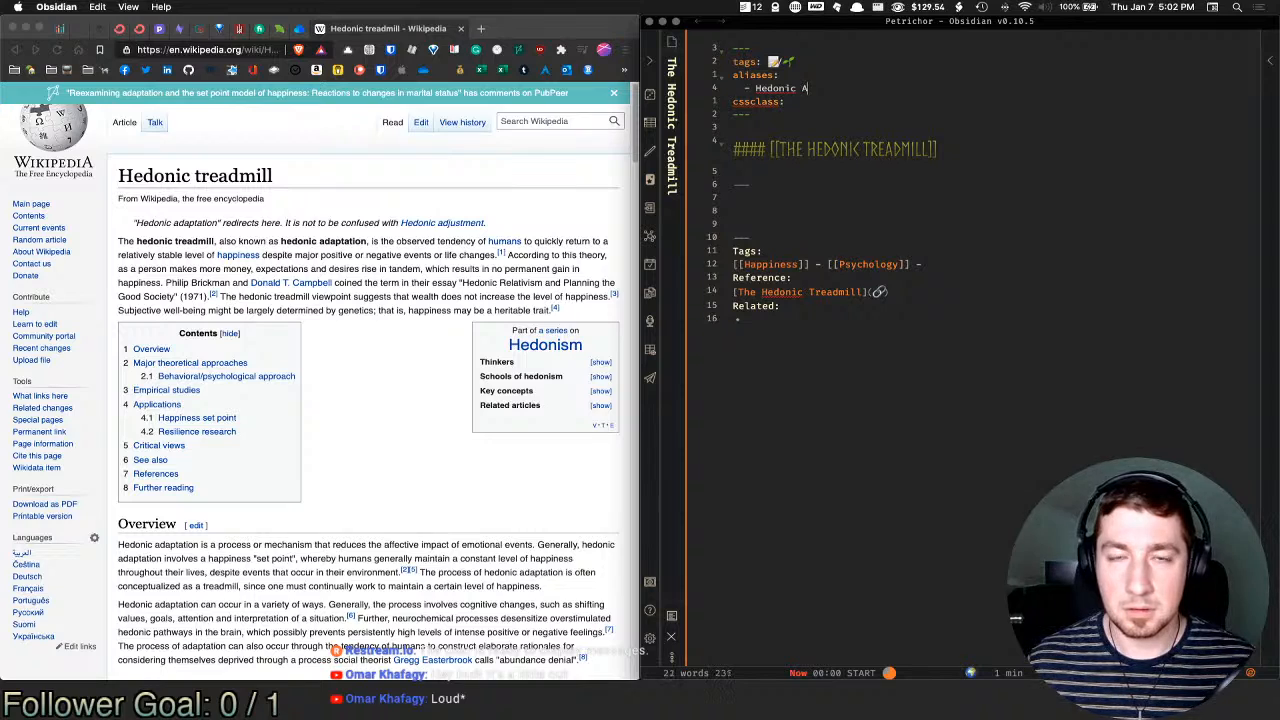
pyautogui.write(' Asap')
pyautogui.press('BackSpace')
pyautogui.press('BackSpace')
pyautogui.press('BackSpace')
pyautogui.write('d')
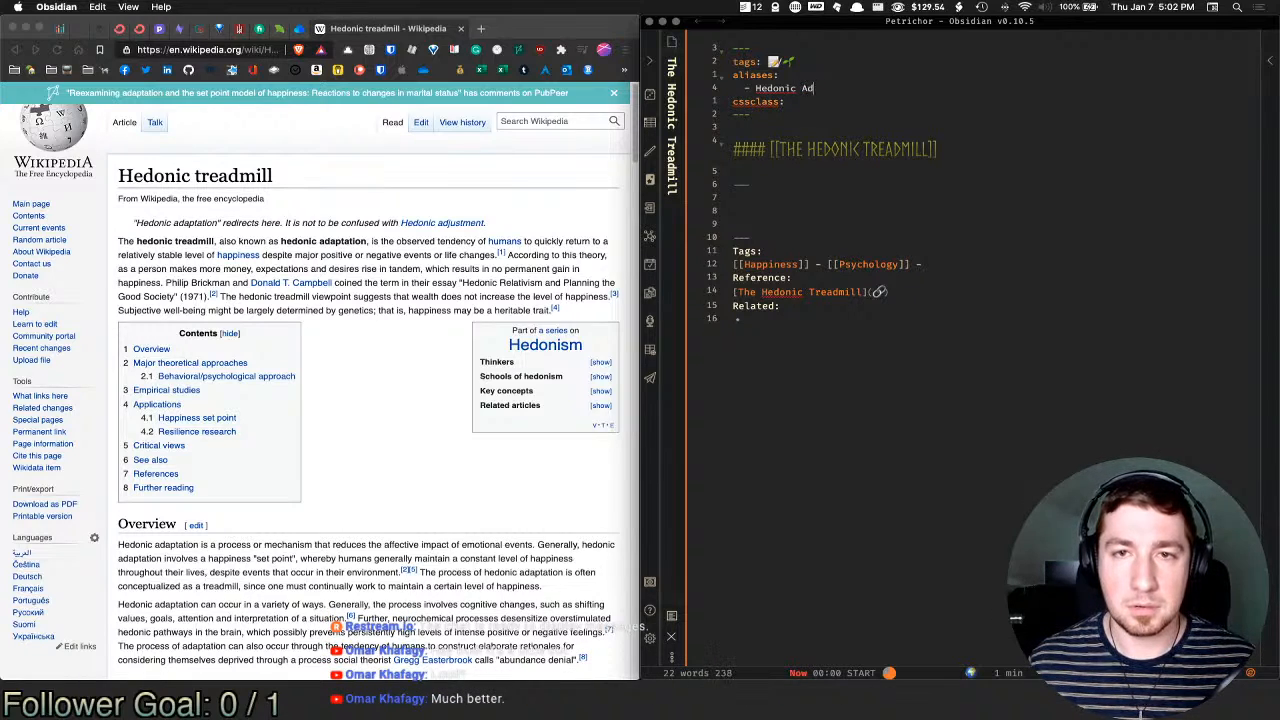
pyautogui.write('aptation')
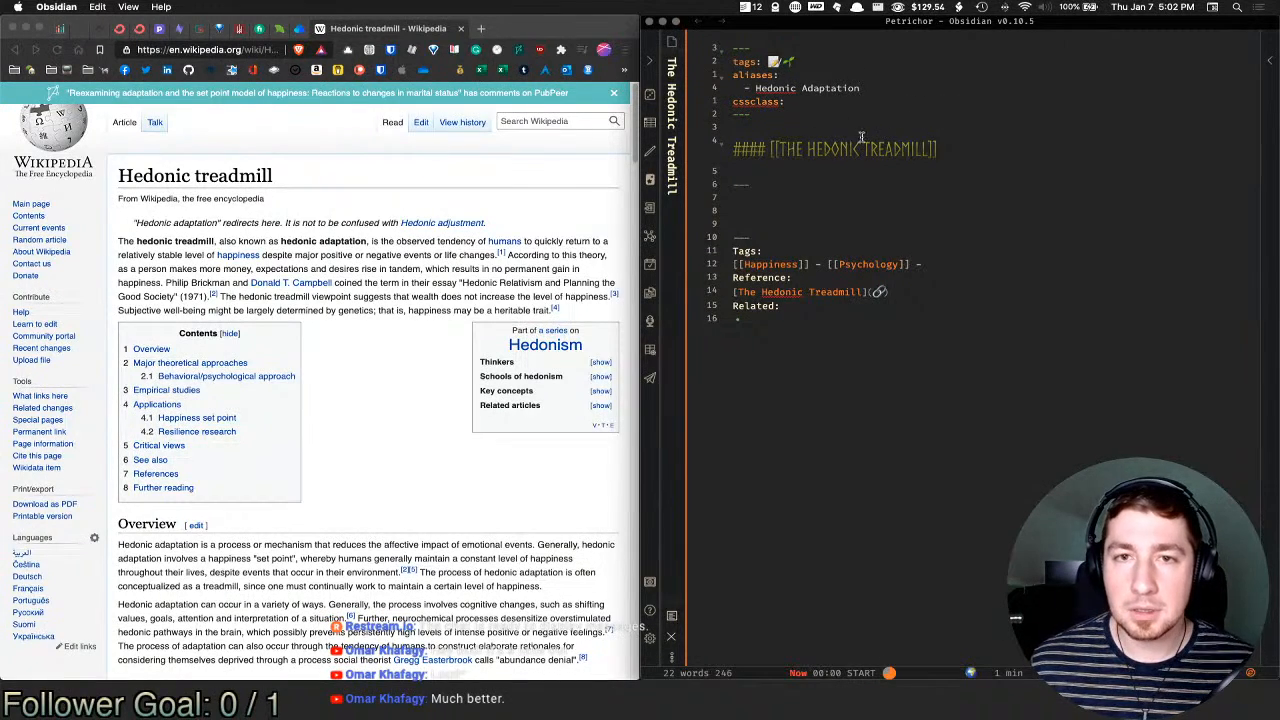
pyautogui.click(813, 220)
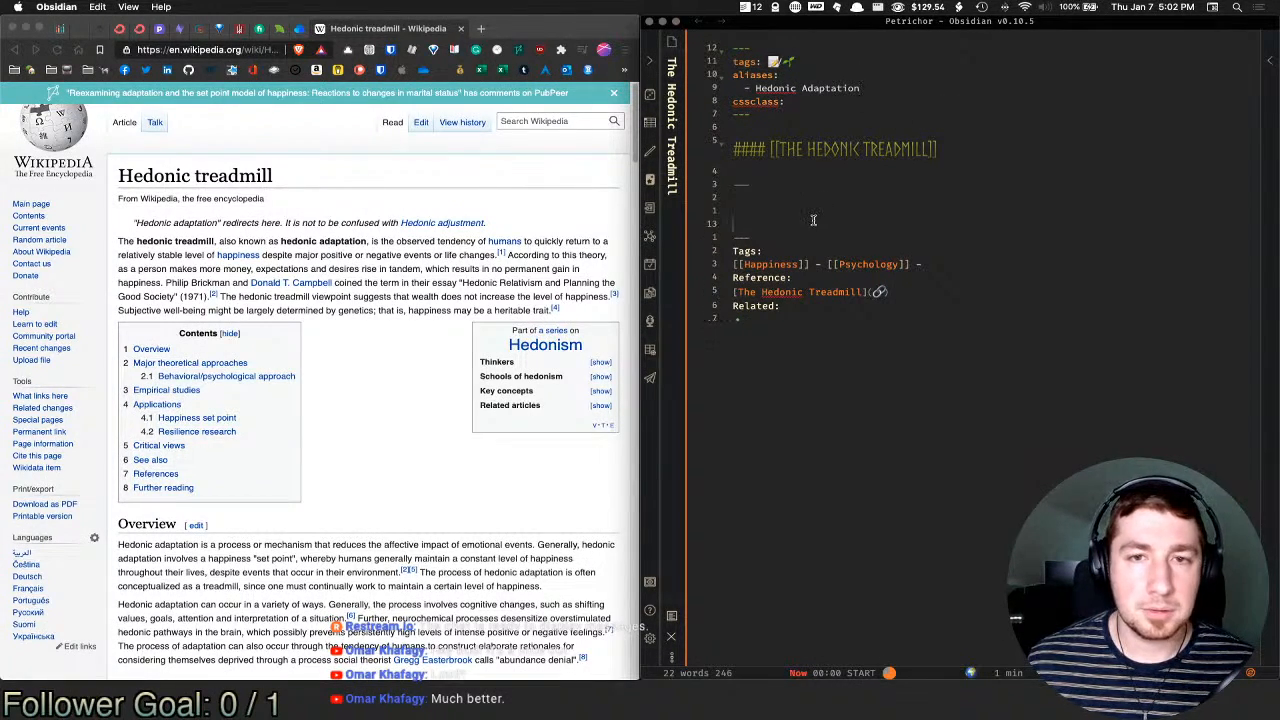
pyautogui.click(844, 208)
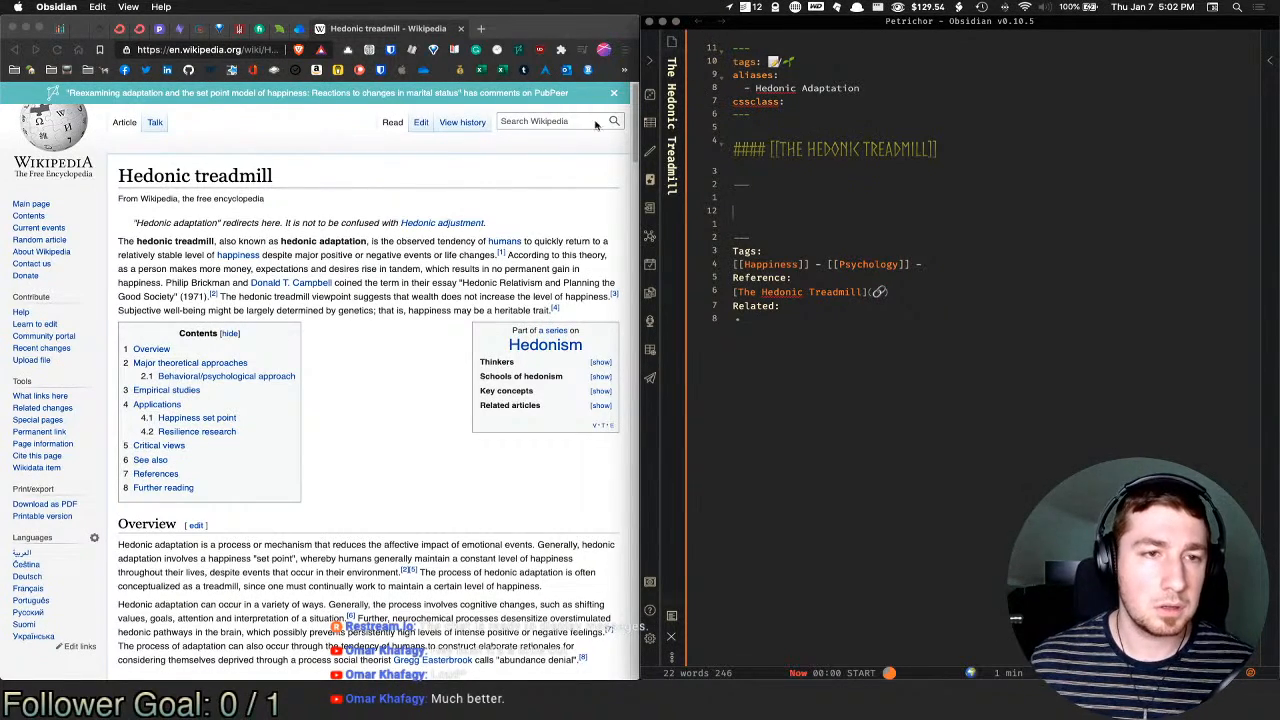
# Step: Copy Wikipedia's sentence about returning to stable happiness into a new Quote template
pyautogui.click(388, 252)
pyautogui.moveTo(371, 241)
pyautogui.mouseDown()
pyautogui.moveTo(260, 257)
pyautogui.moveTo(497, 257)
pyautogui.mouseUp()
pyautogui.press('super+c')
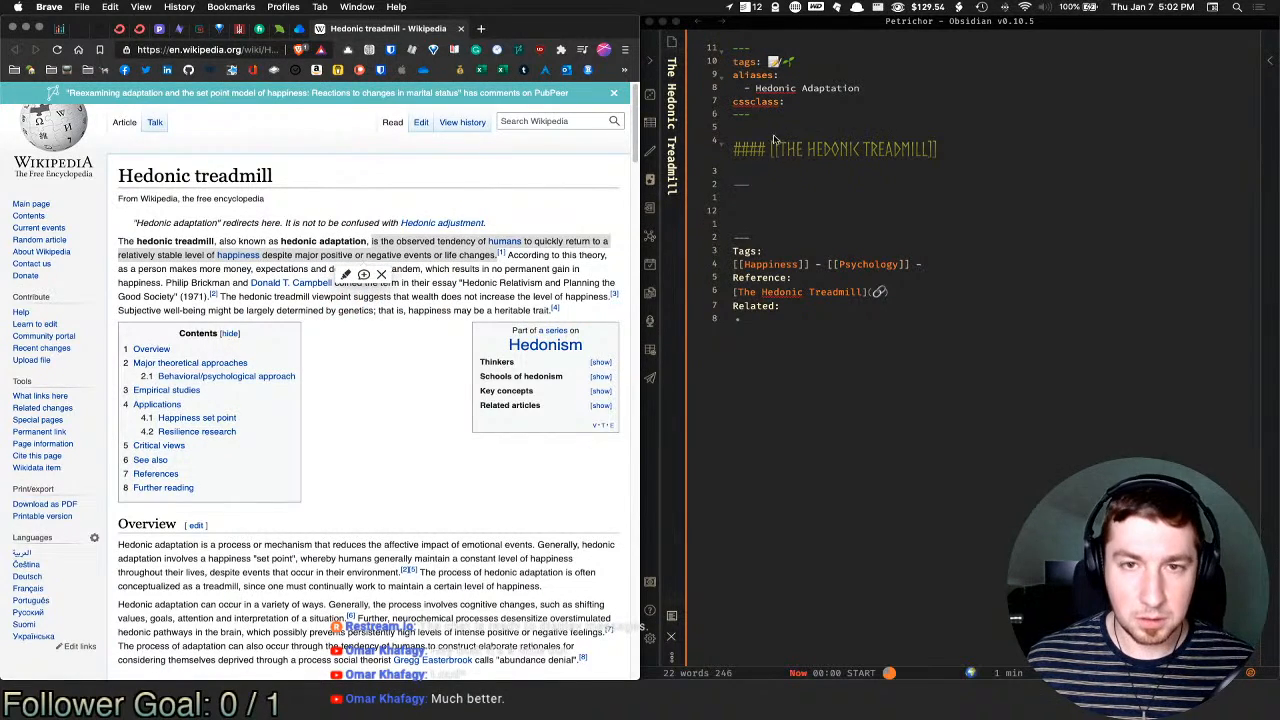
pyautogui.click(785, 212)
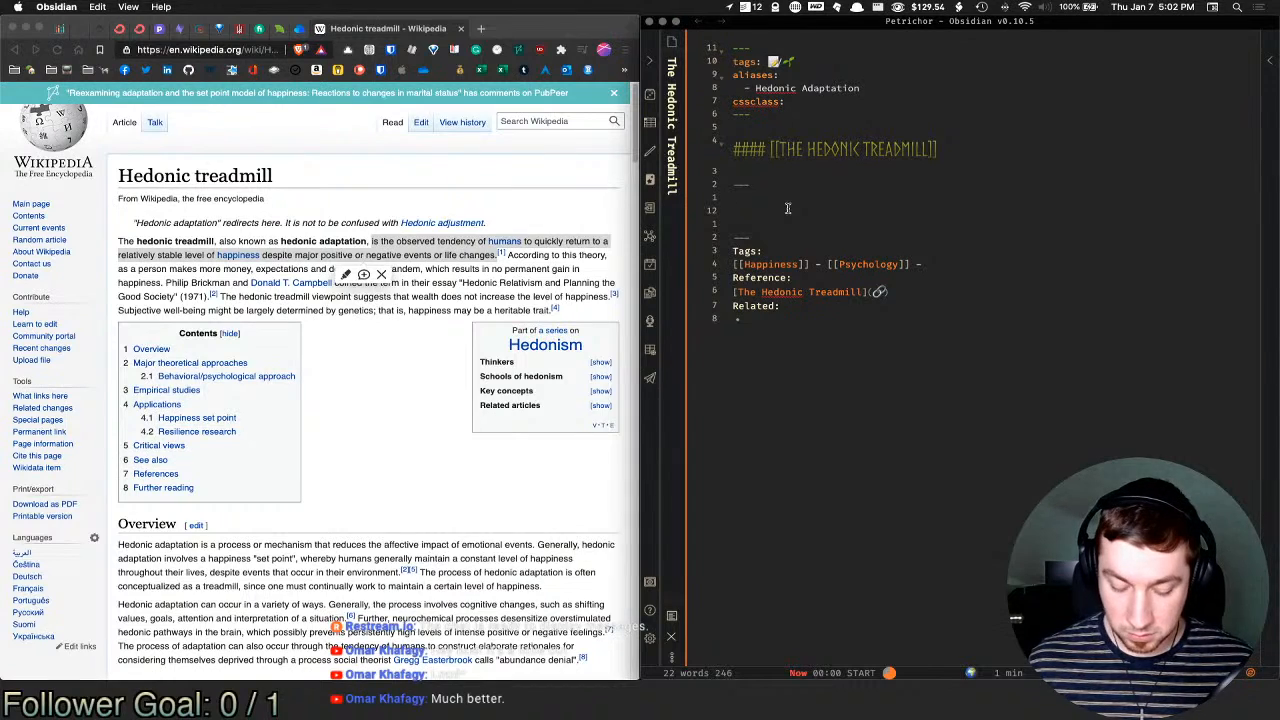
pyautogui.press('super+t')
pyautogui.write('qu')
pyautogui.press('Return')
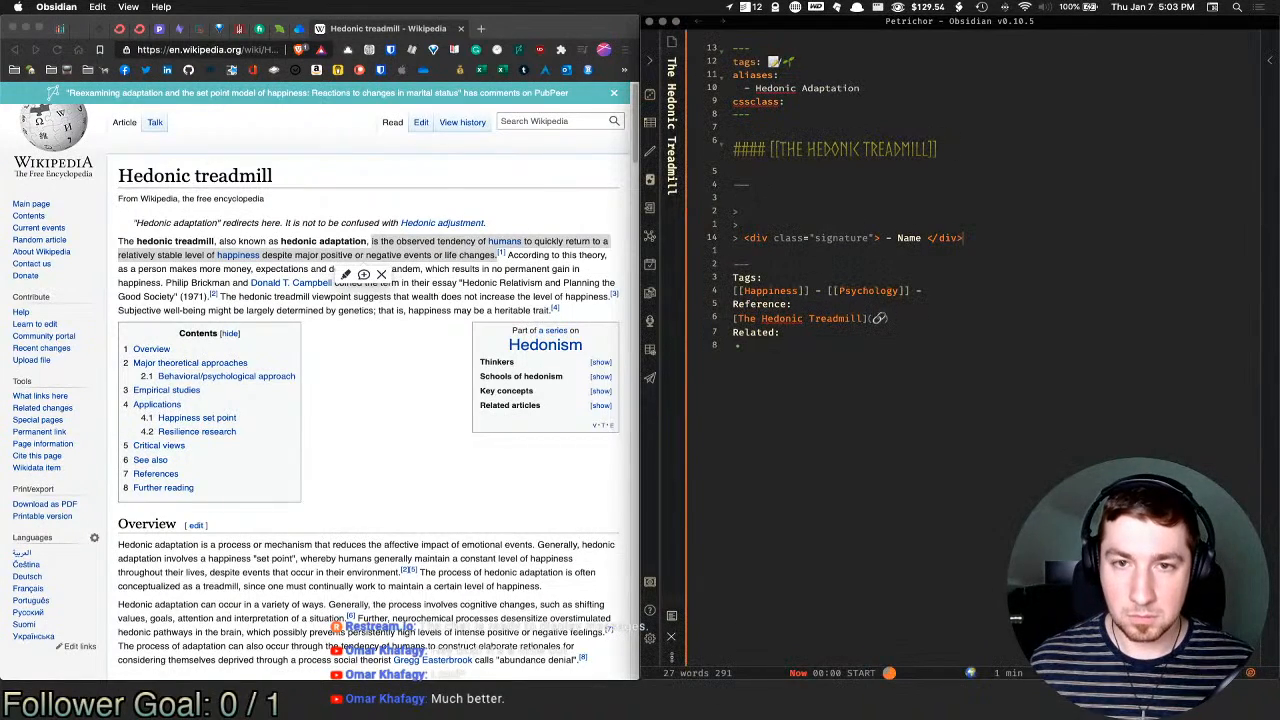
pyautogui.press('Up')
pyautogui.press('Up')
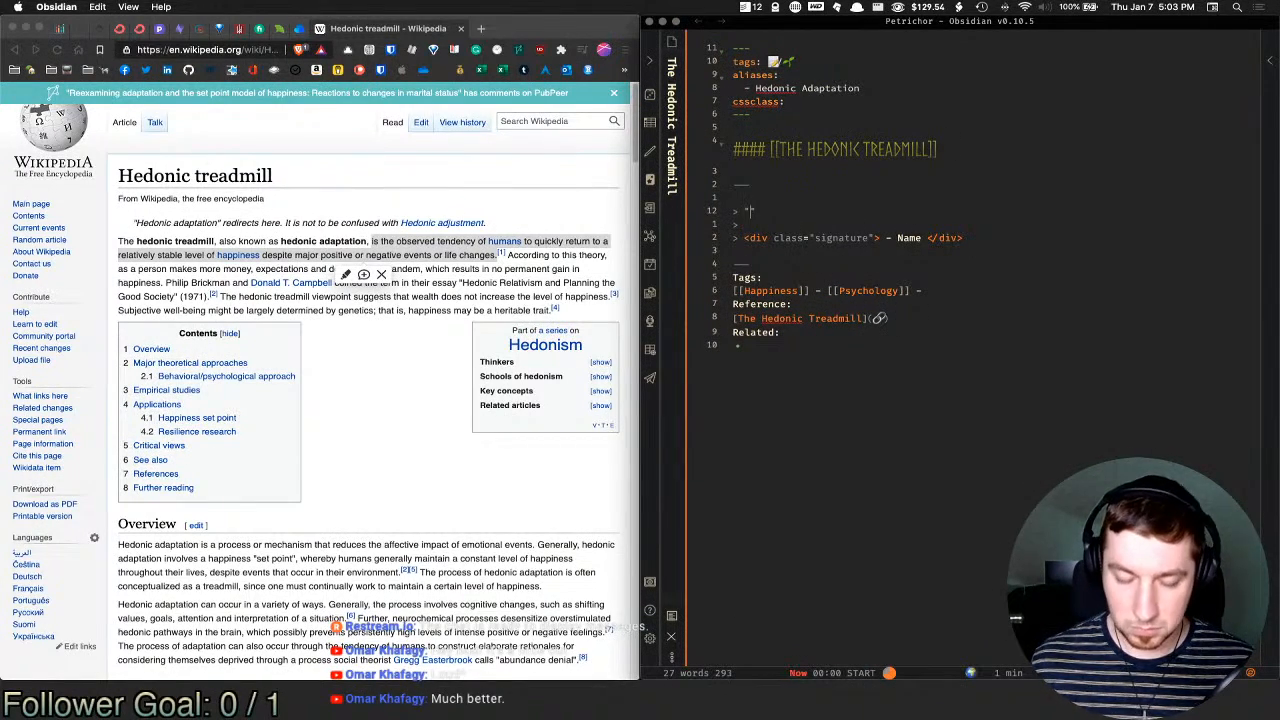
pyautogui.press('super+v')
# Step: Remove the quote's signature line and leave a blank line beneath the quote
pyautogui.press('super+e')
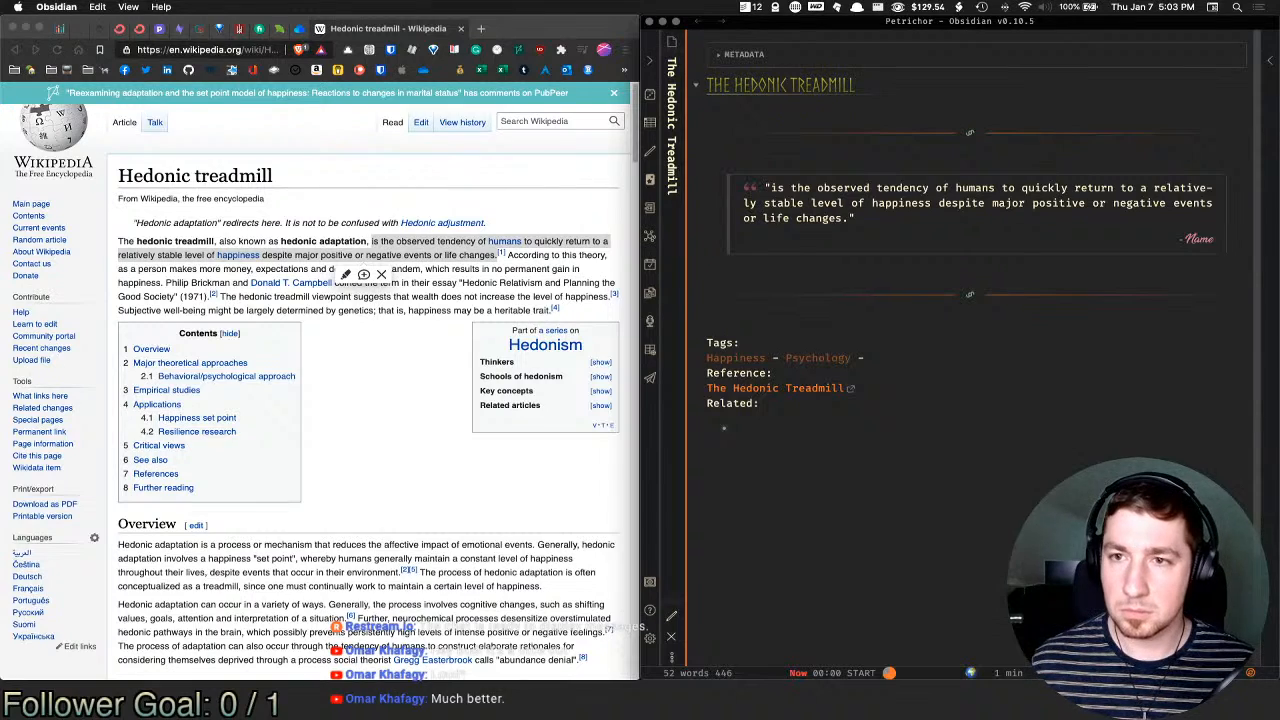
pyautogui.press('super+e')
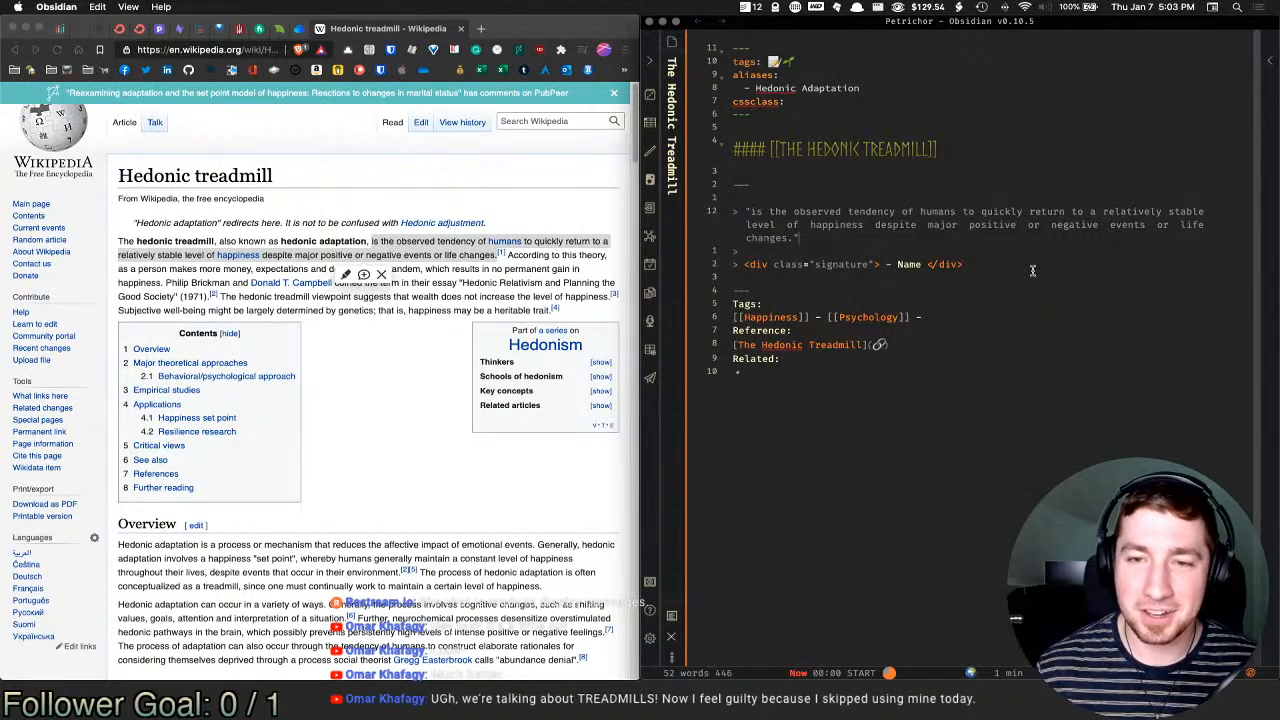
pyautogui.doubleClick(909, 265)
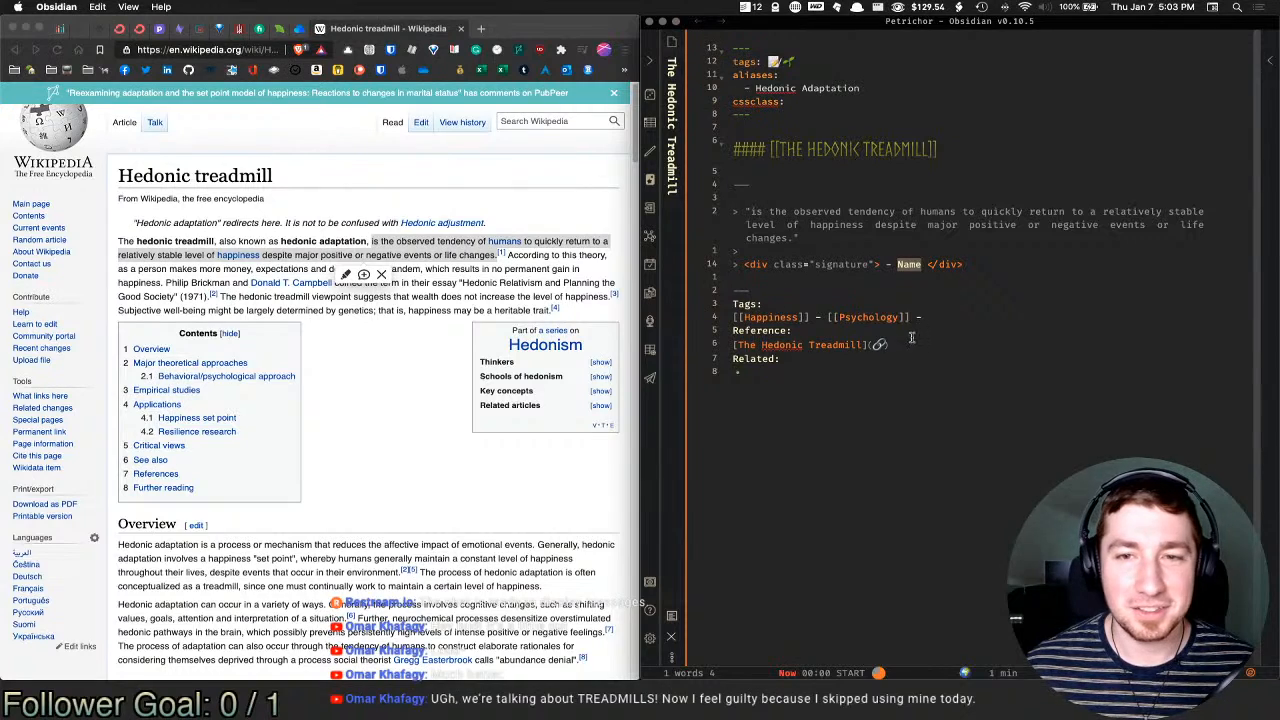
pyautogui.click(983, 263)
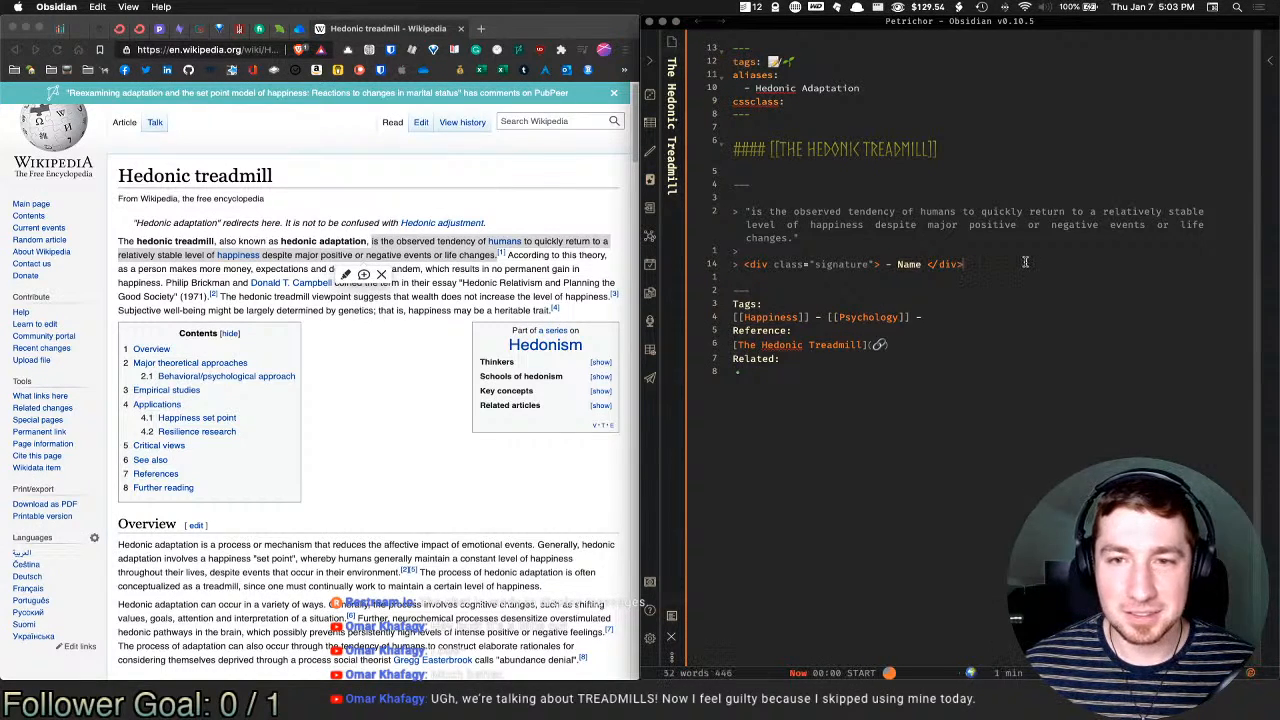
pyautogui.moveTo(1025, 262); pyautogui.dragTo(642, 257)
pyautogui.press('BackSpace')
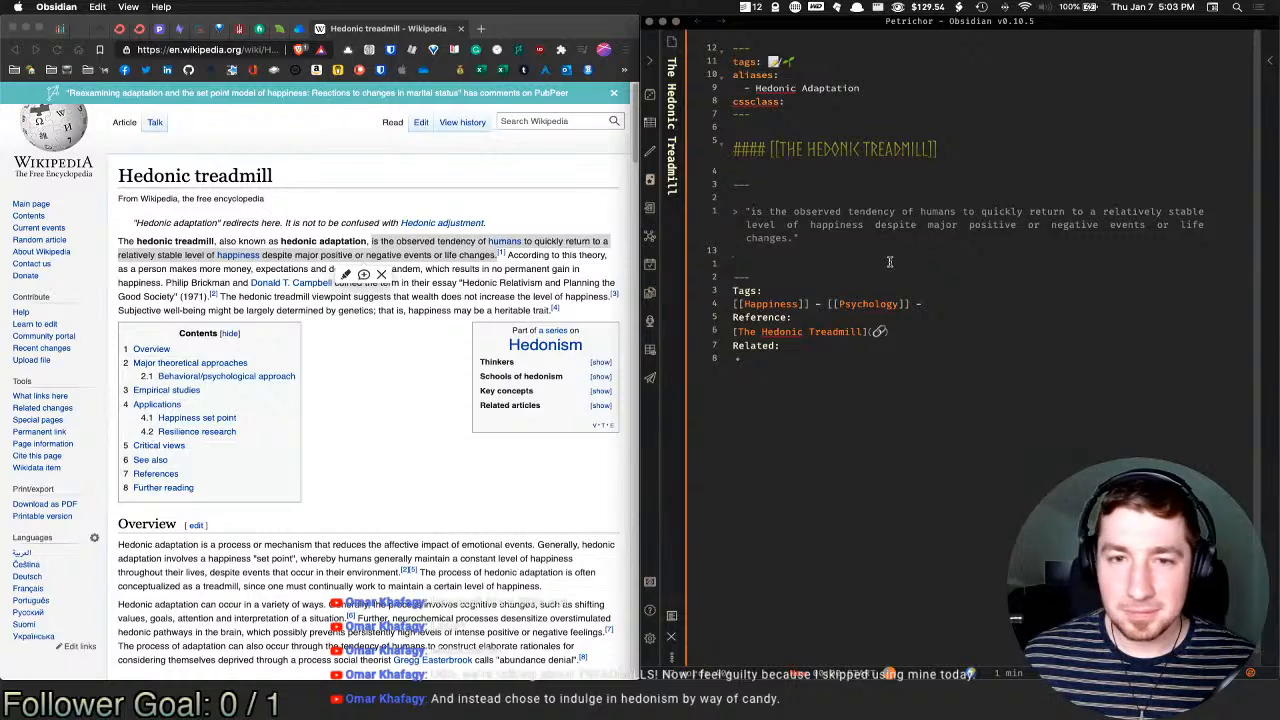
pyautogui.press('Return')
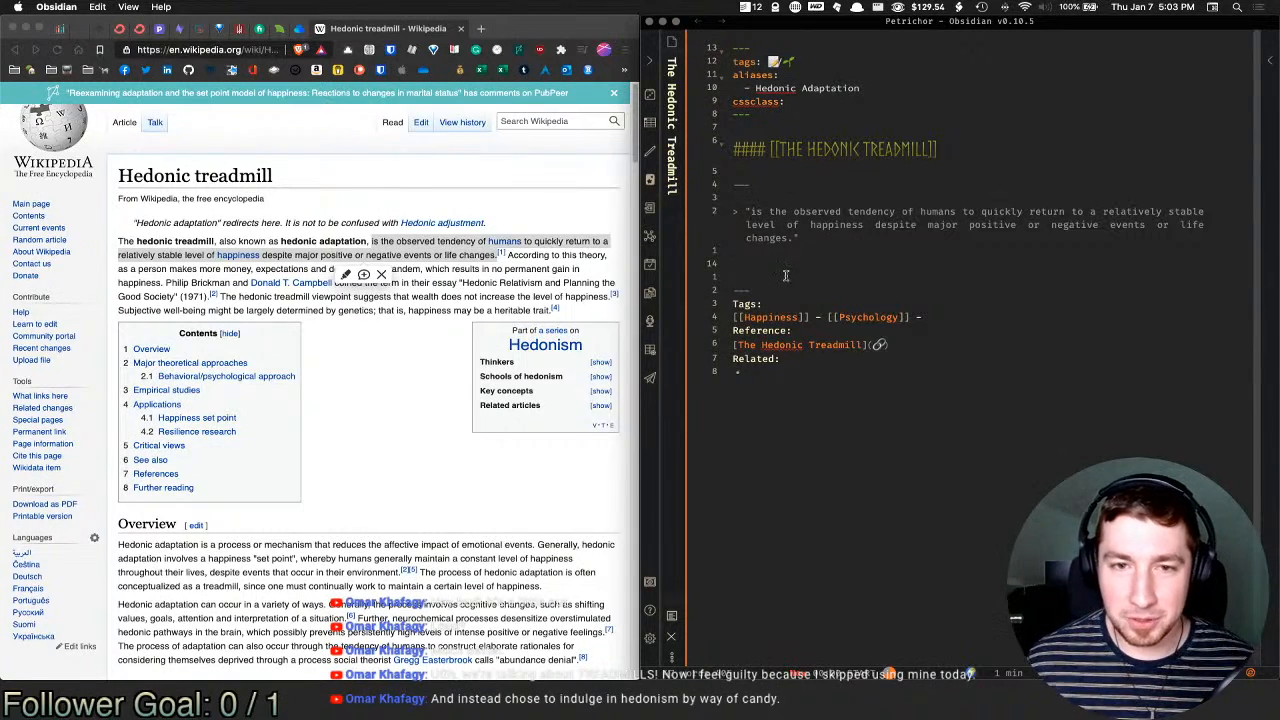
# Step: Prefix the quote with an escaped \[...\] so it renders as [...] in preview
pyautogui.click(455, 254)
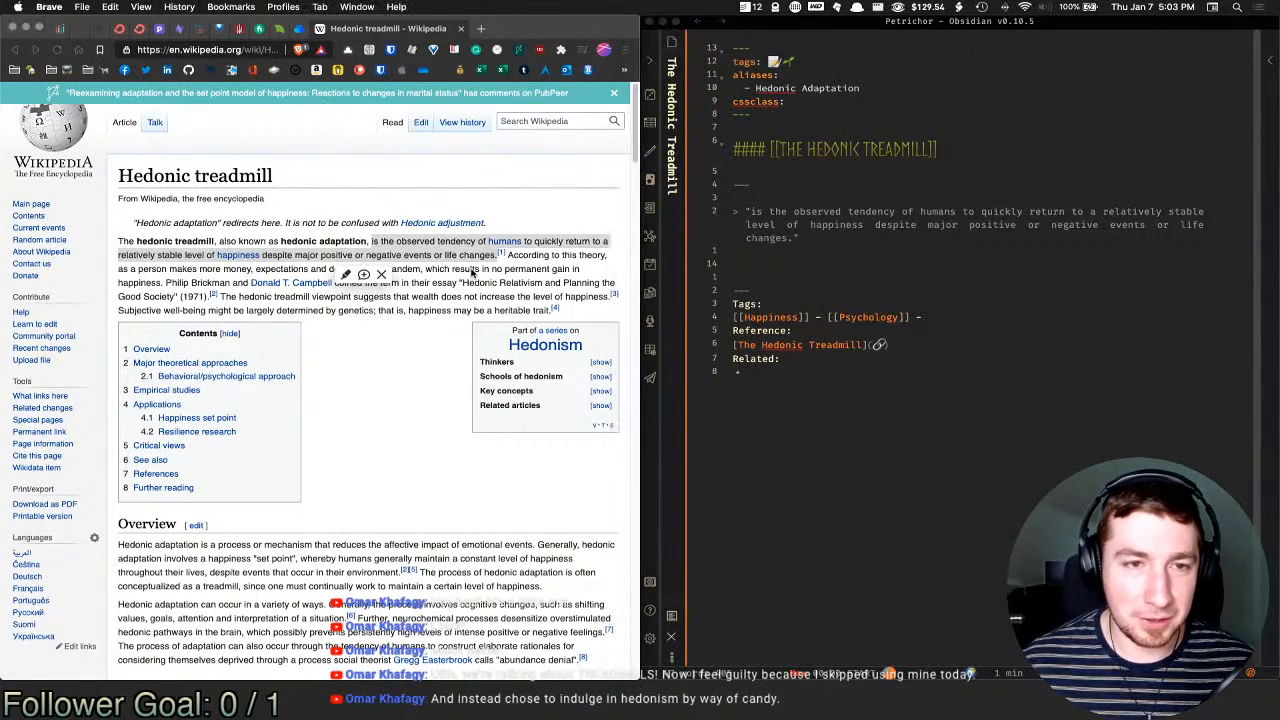
pyautogui.click(477, 270)
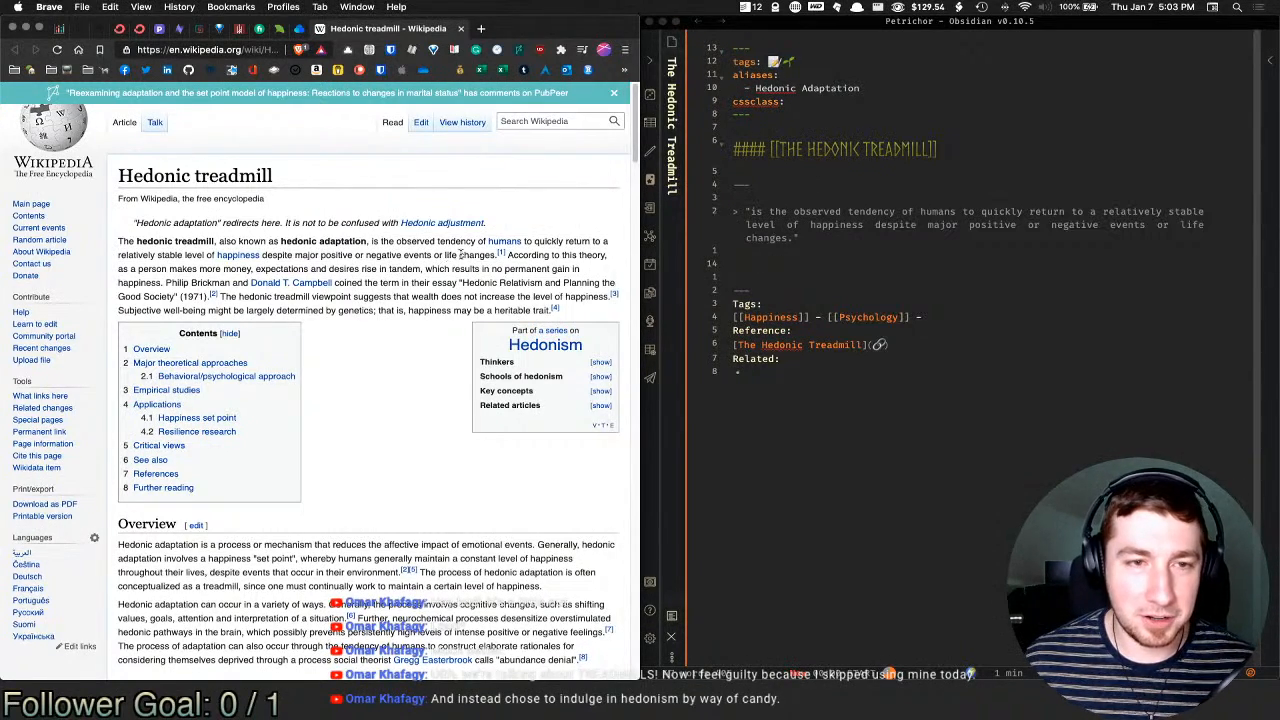
pyautogui.click(762, 212)
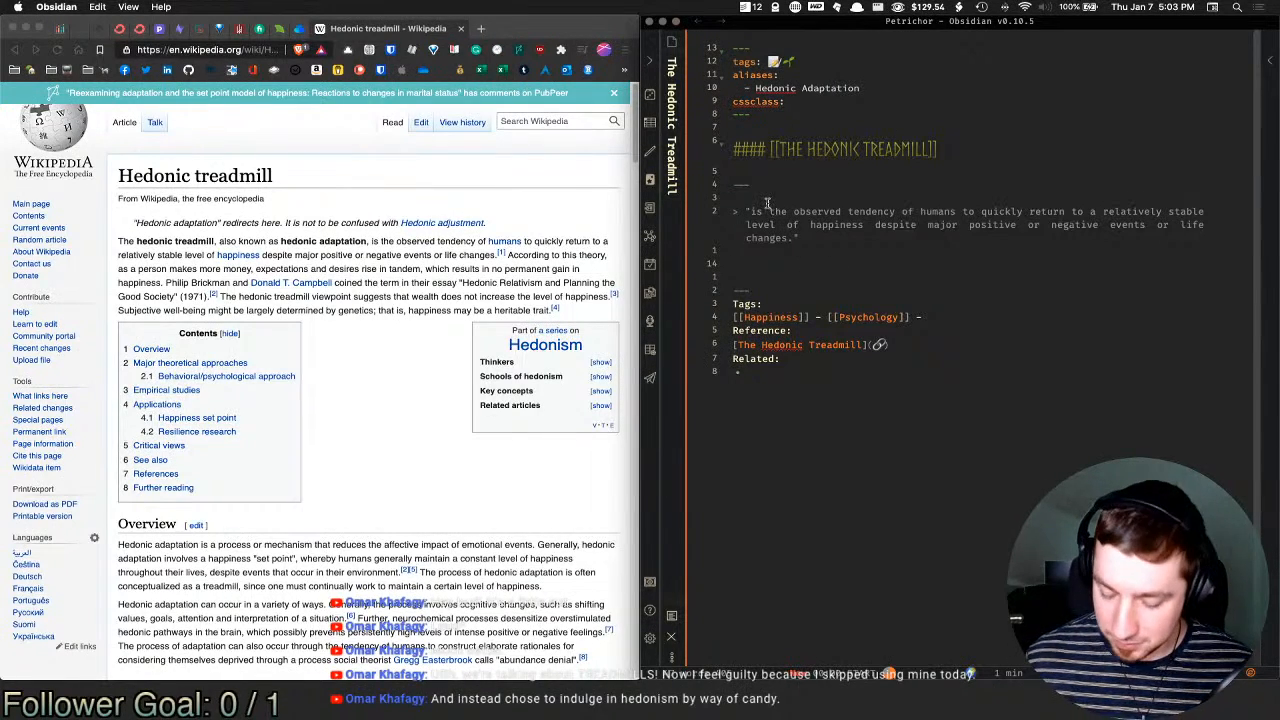
pyautogui.write('[...]')
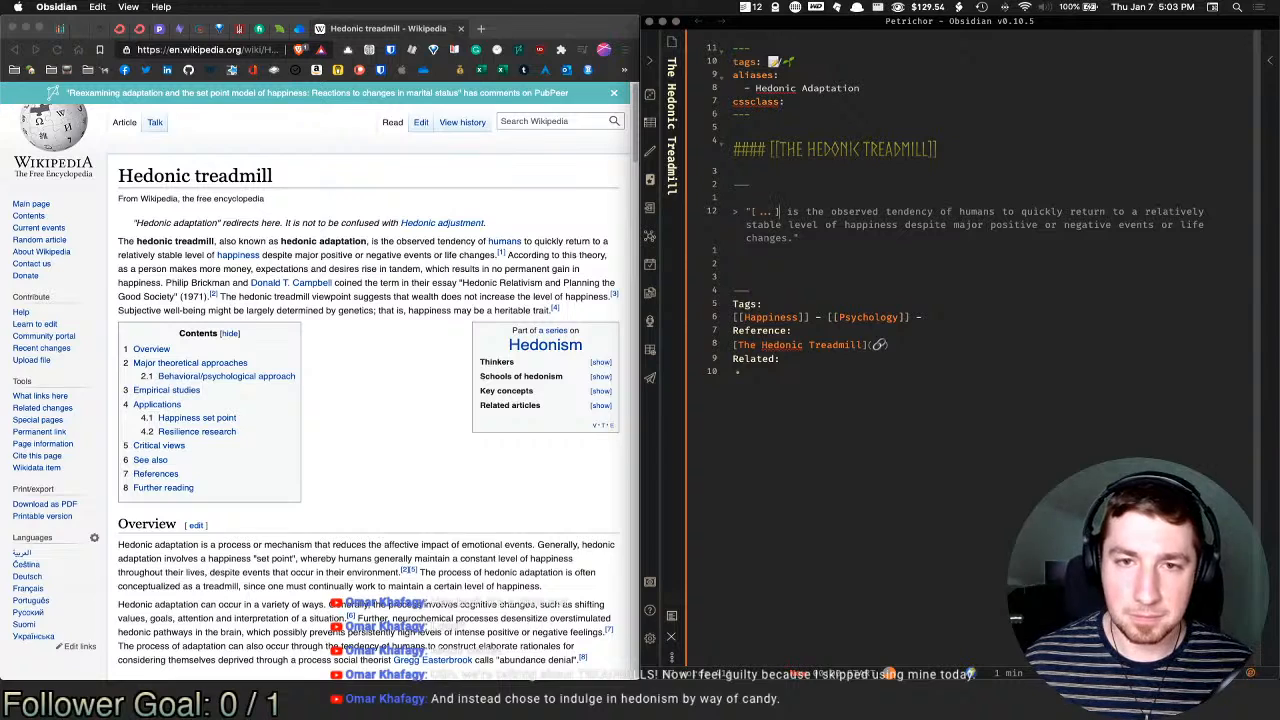
pyautogui.press('Left')
pyautogui.write('\\')
pyautogui.press('Left')
pyautogui.write('\\')
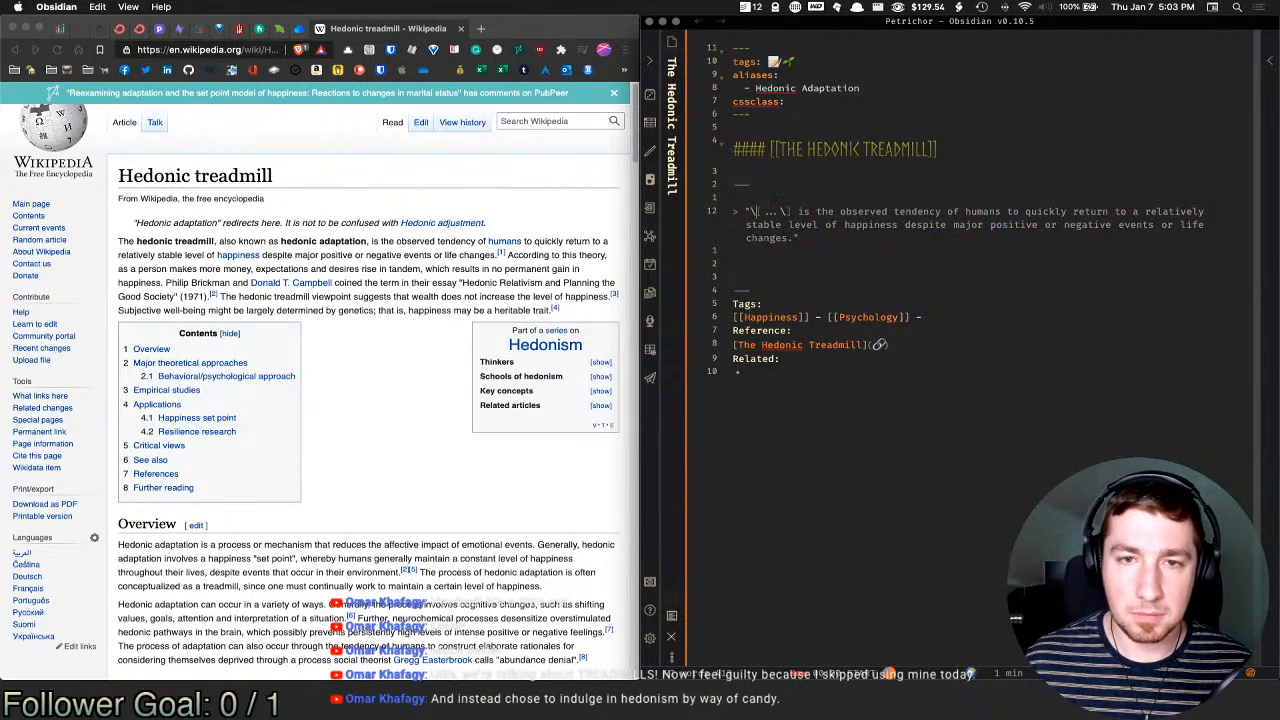
pyautogui.press('super+e')
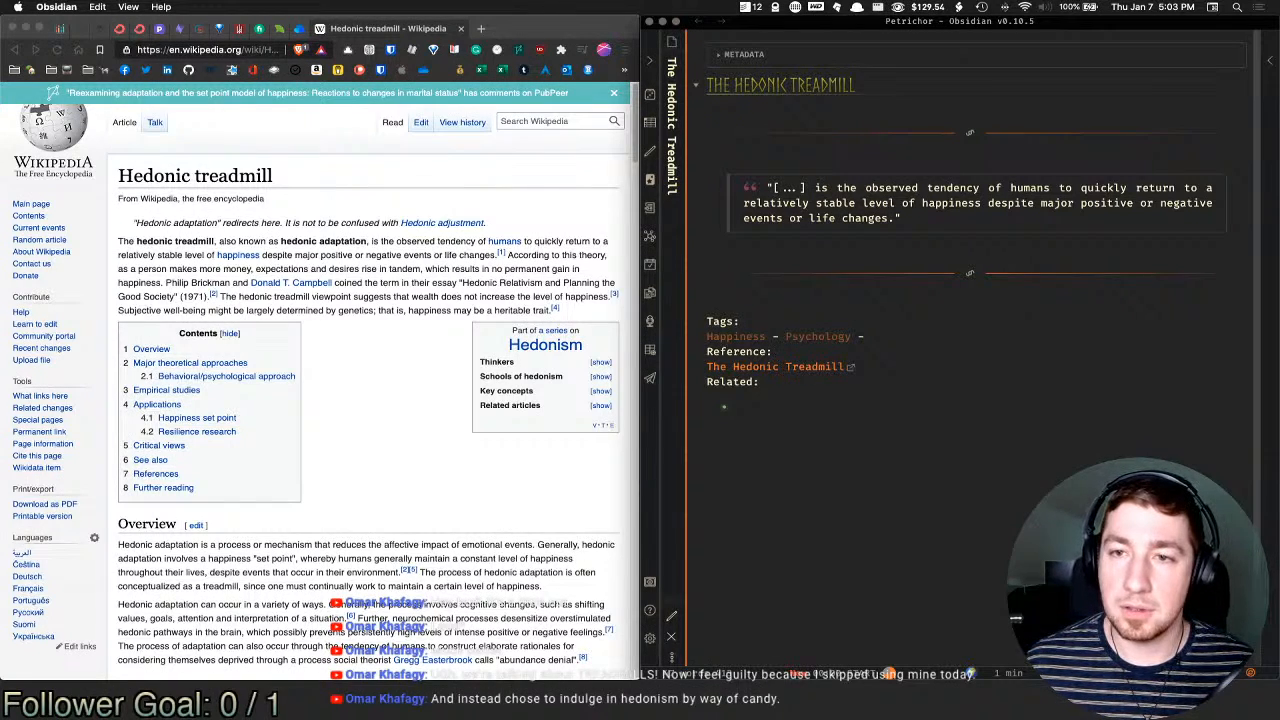
pyautogui.press('super+e')
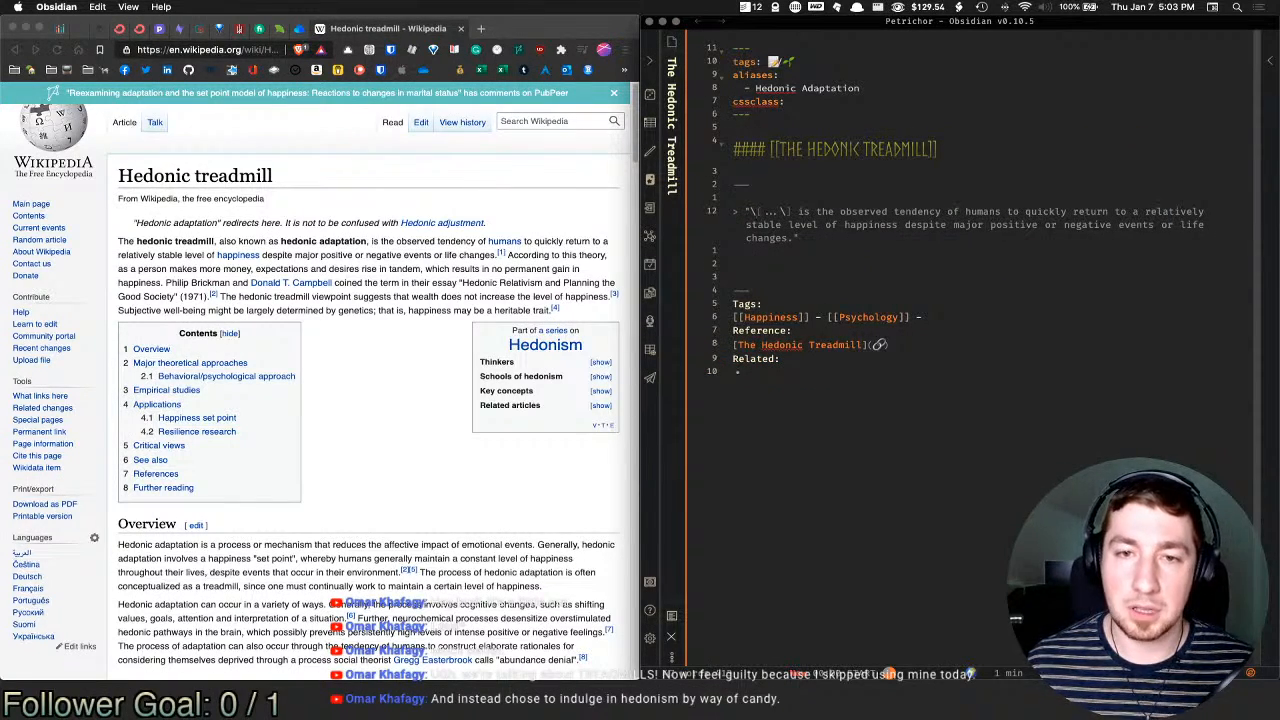
# Step: Link the empty Related bullet to the Stoicism note
pyautogui.click(927, 372)
pyautogui.write('[[')
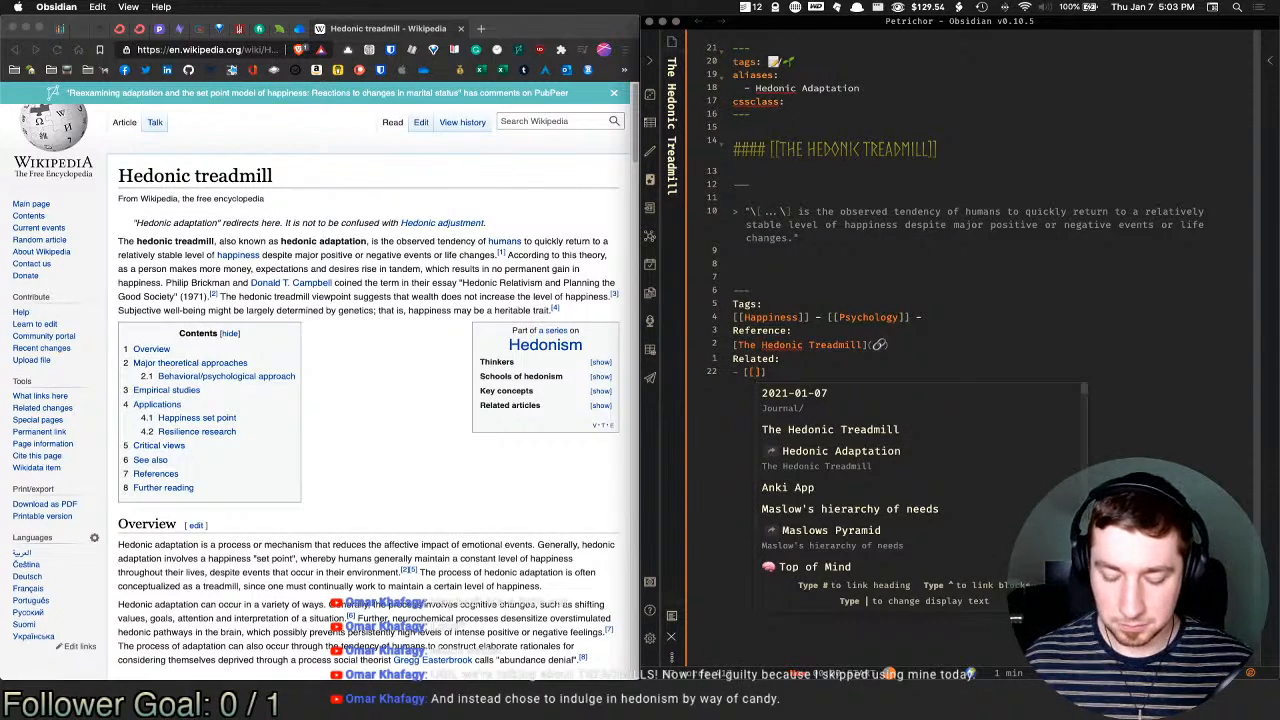
pyautogui.write('Stoi')
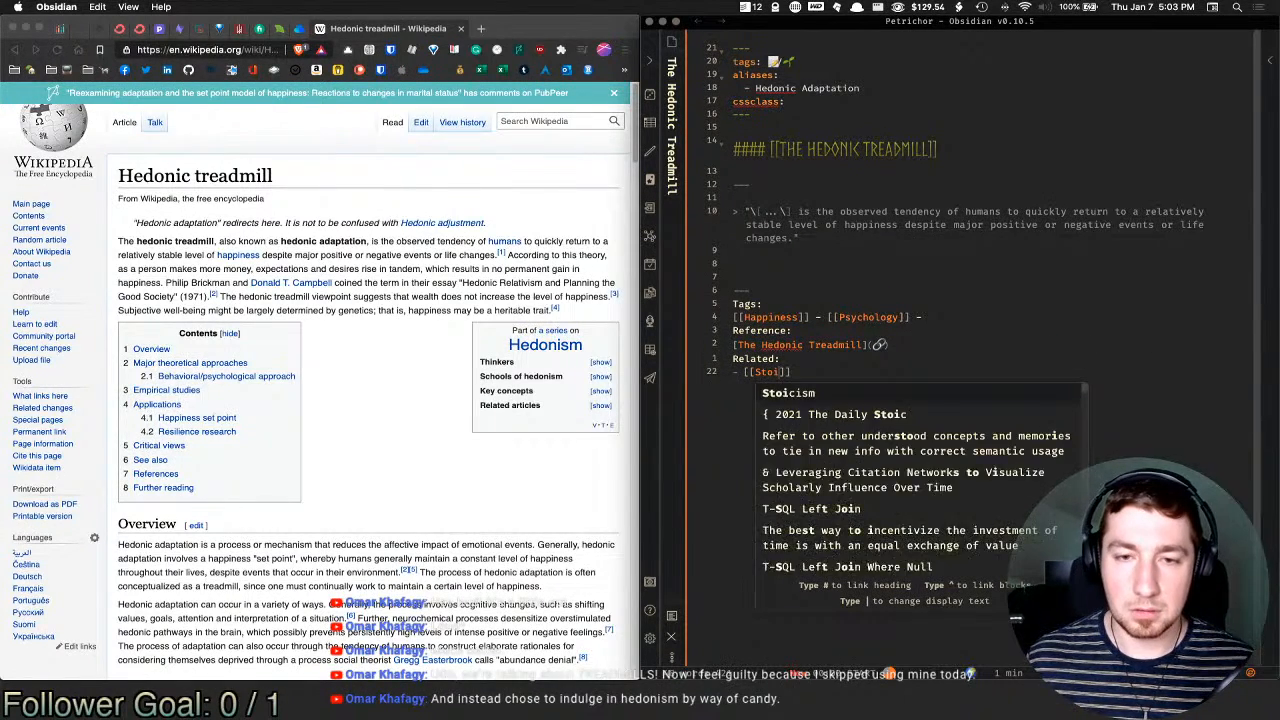
pyautogui.press('Return')
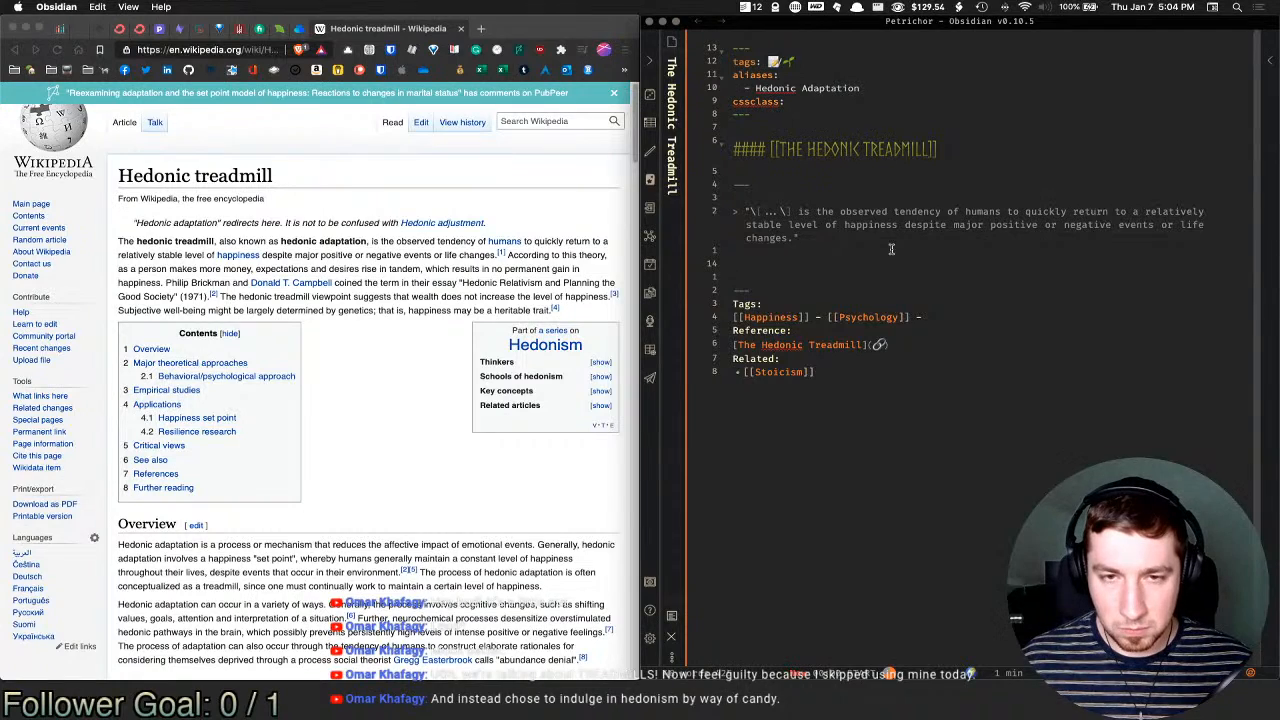
# Step: Type the baseline-happiness sentence, fixing typos and replacing 'assertion' with 'observation'
pyautogui.write('The ')
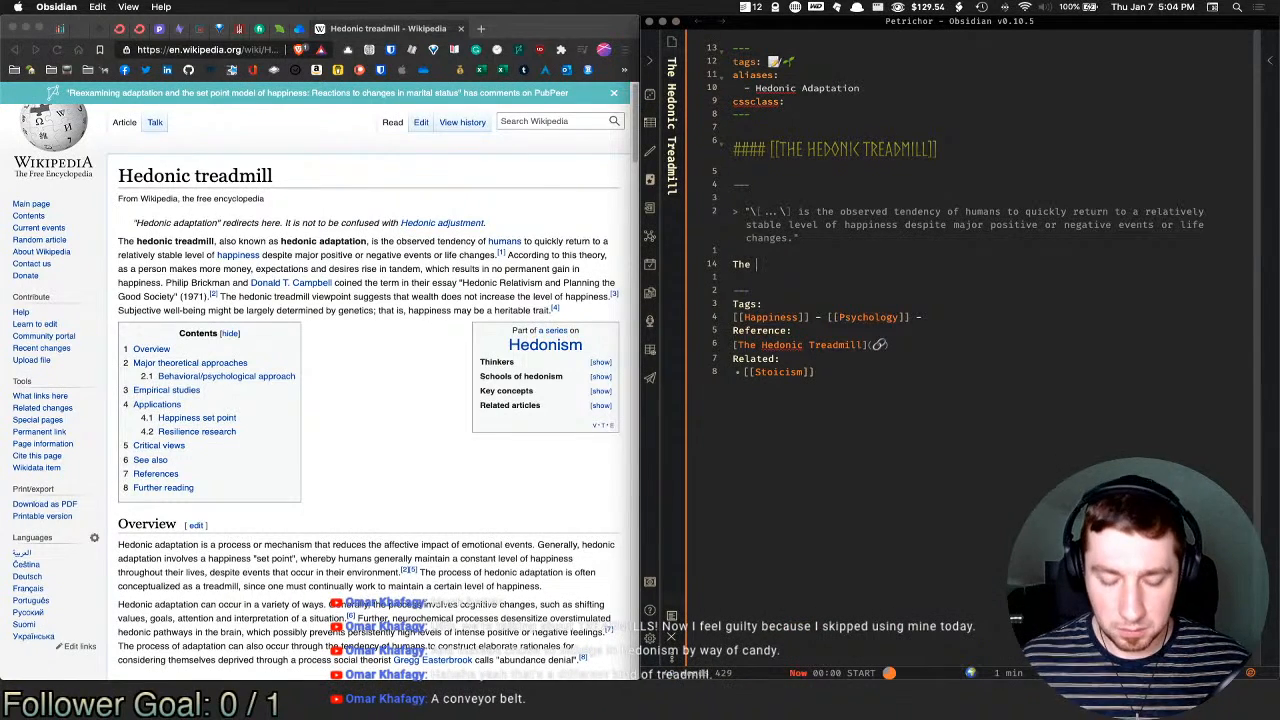
pyautogui.write('as')
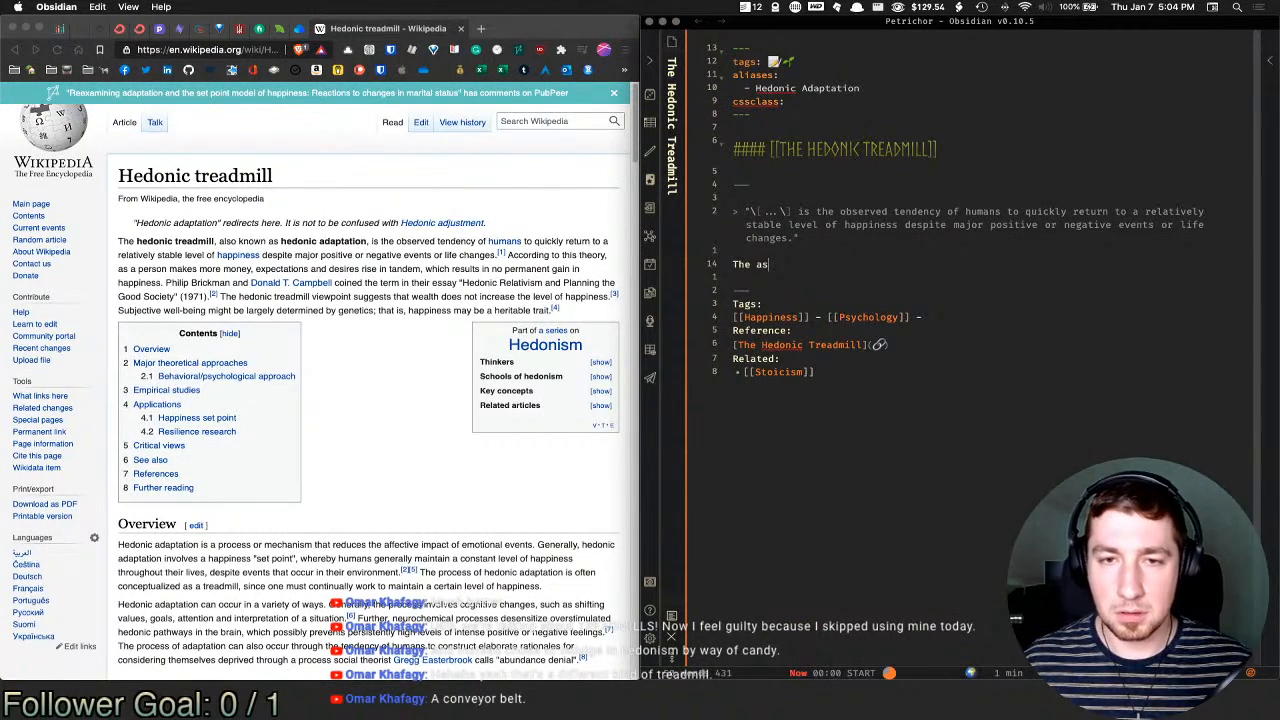
pyautogui.write('sertion')
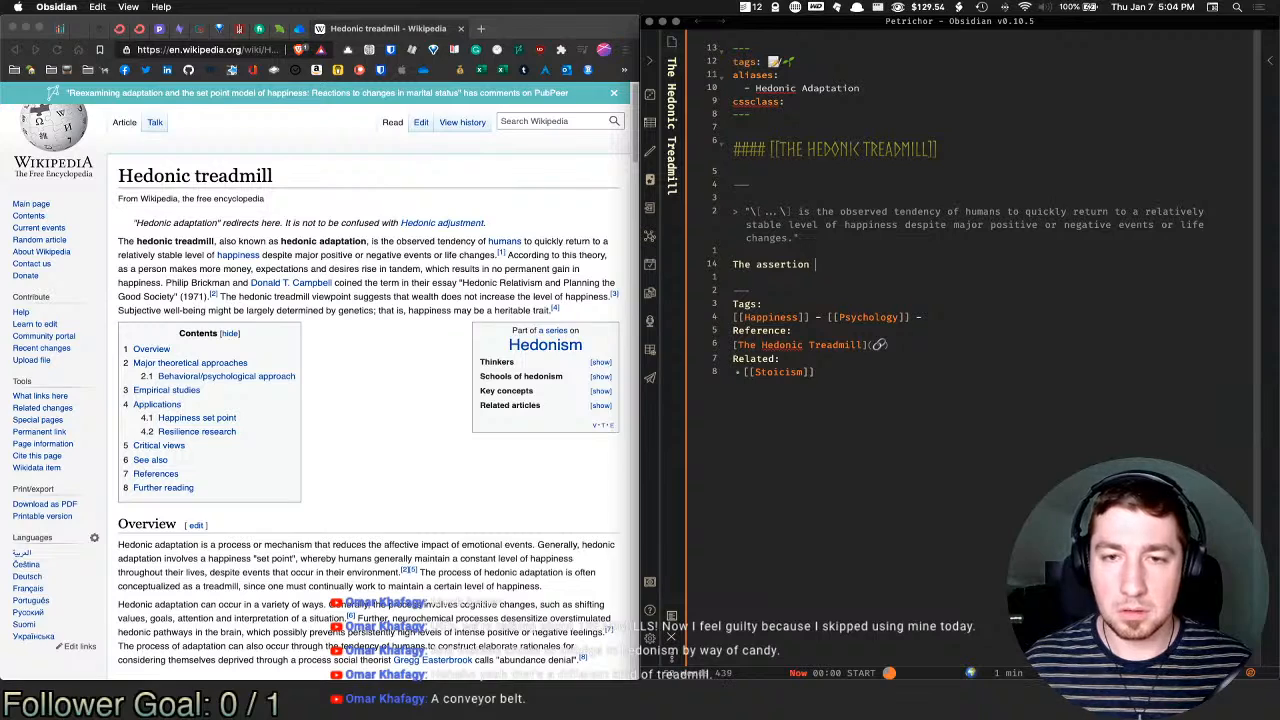
pyautogui.write(' that ')
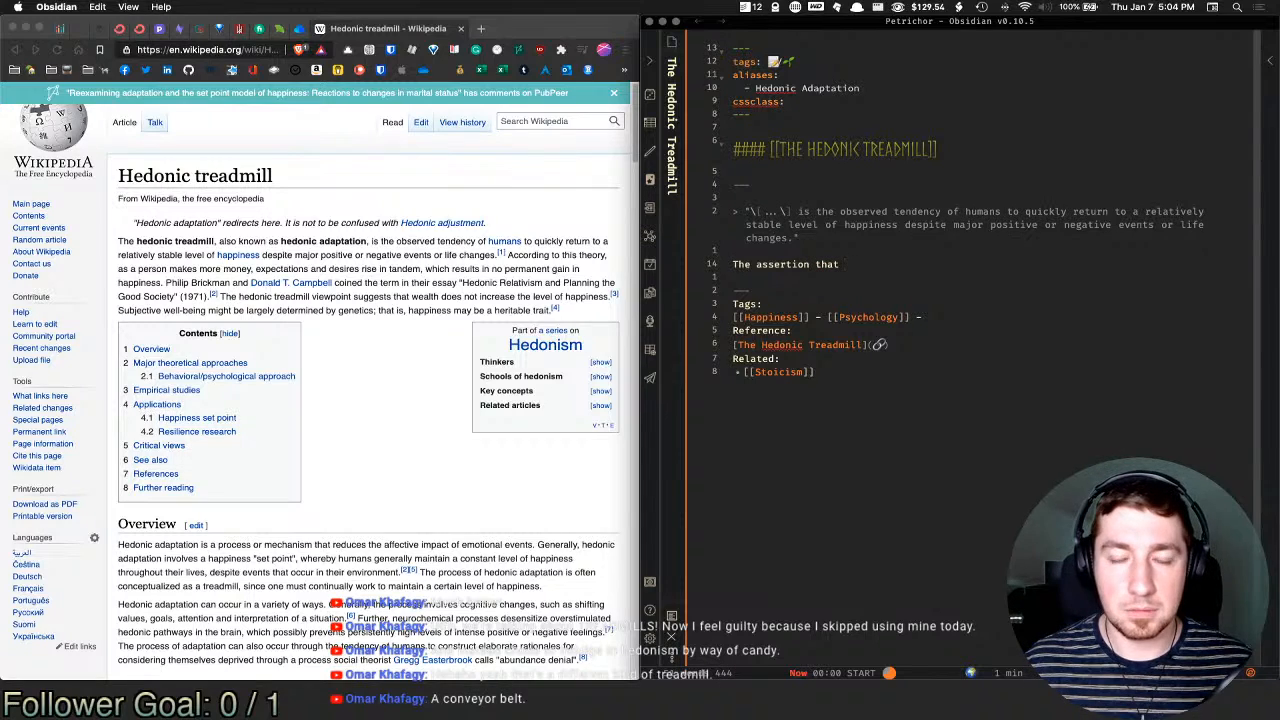
pyautogui.write('humans ')
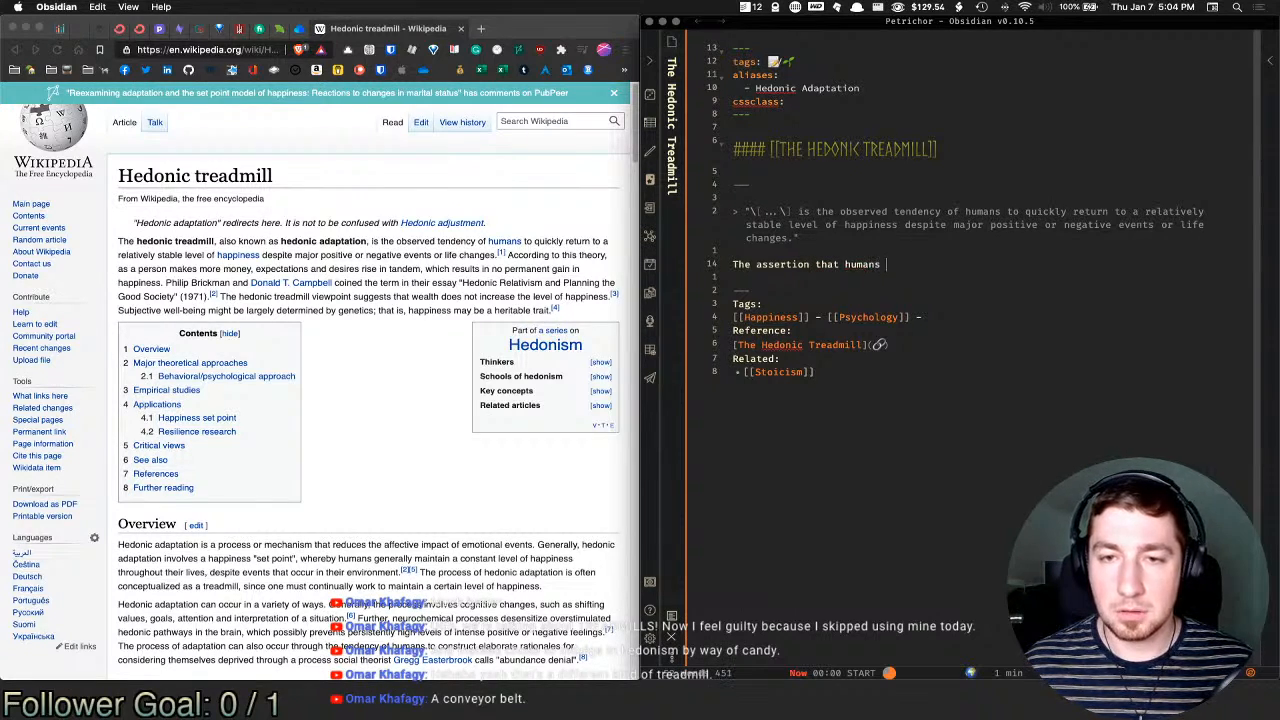
pyautogui.write('will always r')
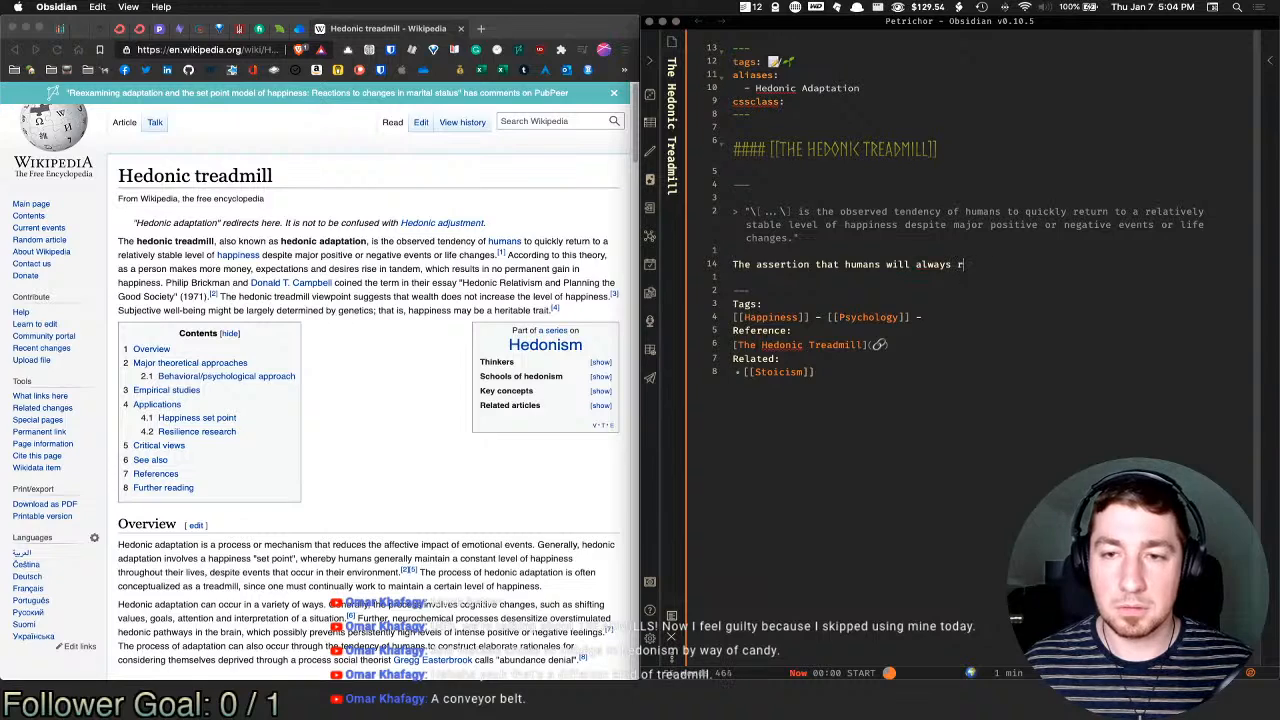
pyautogui.write('eturn to a')
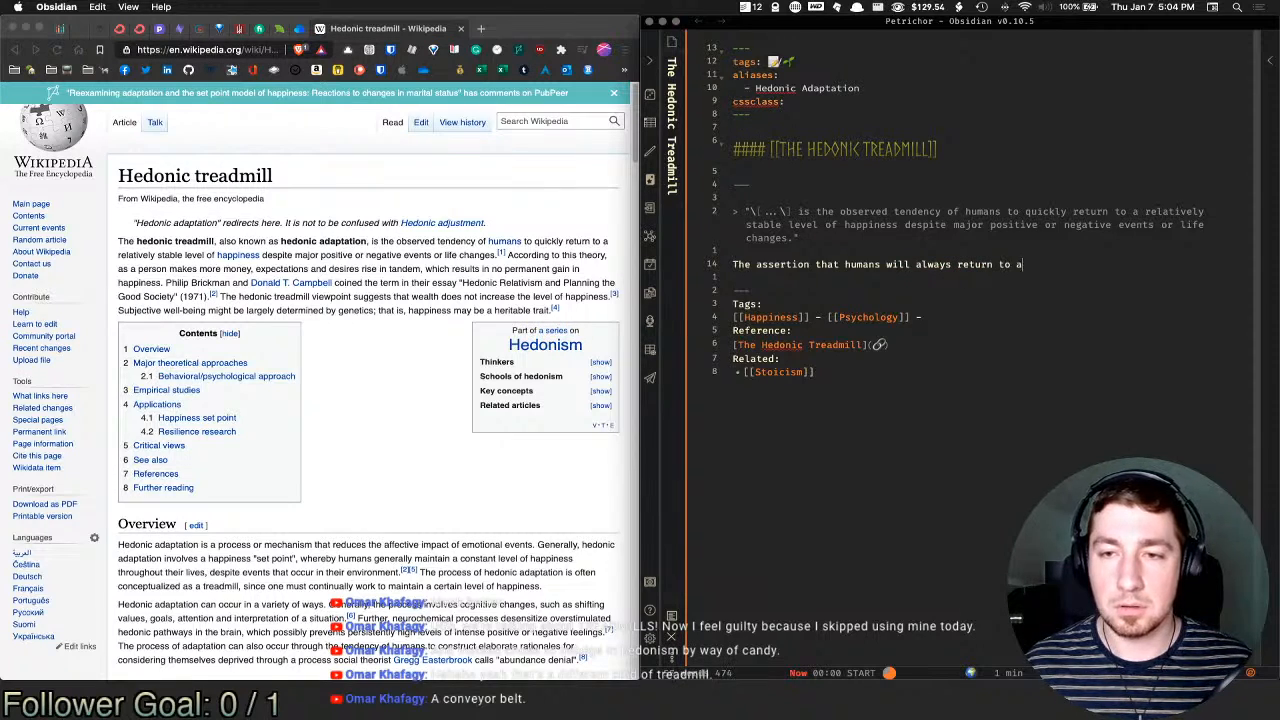
pyautogui.write(' baseline')
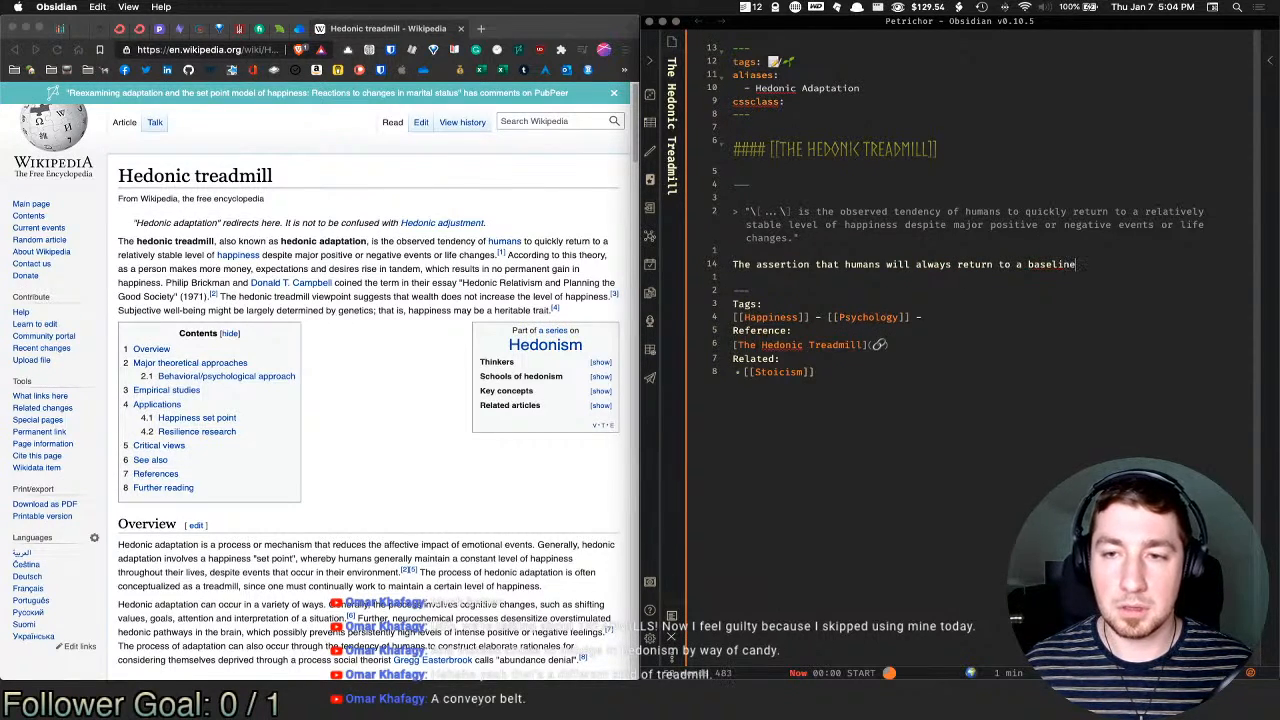
pyautogui.write(' level of ')
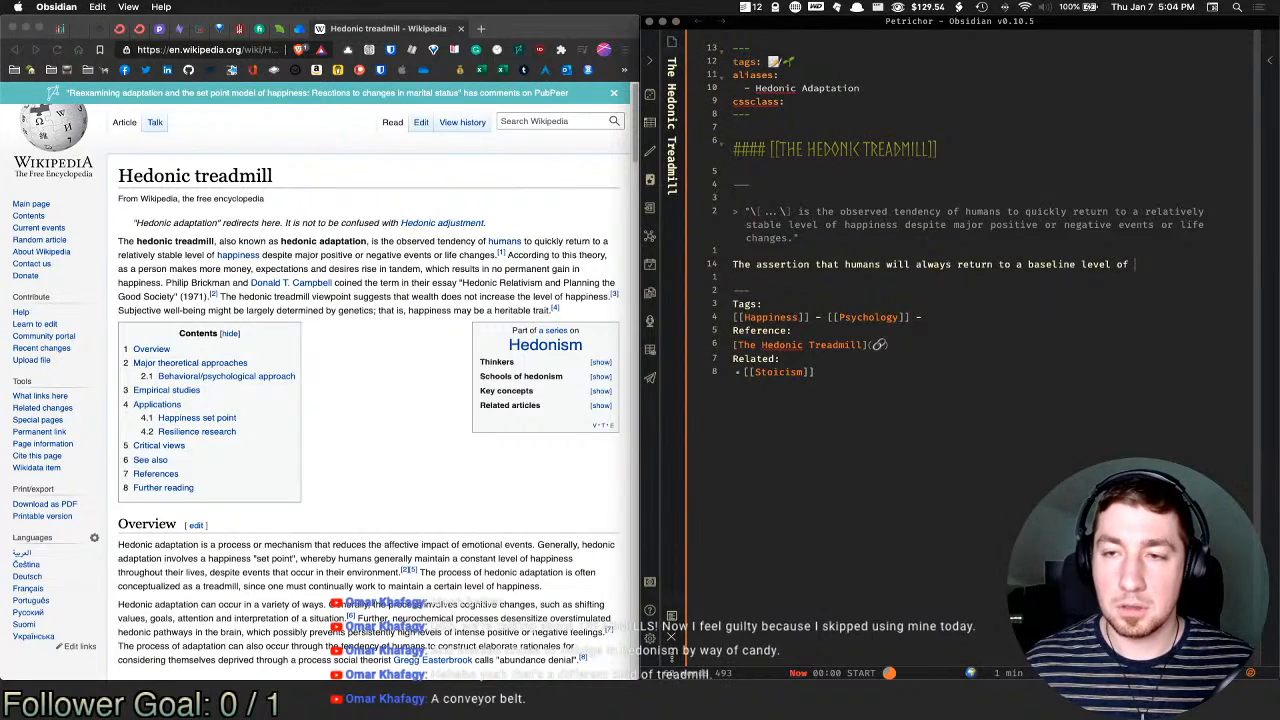
pyautogui.write('happo')
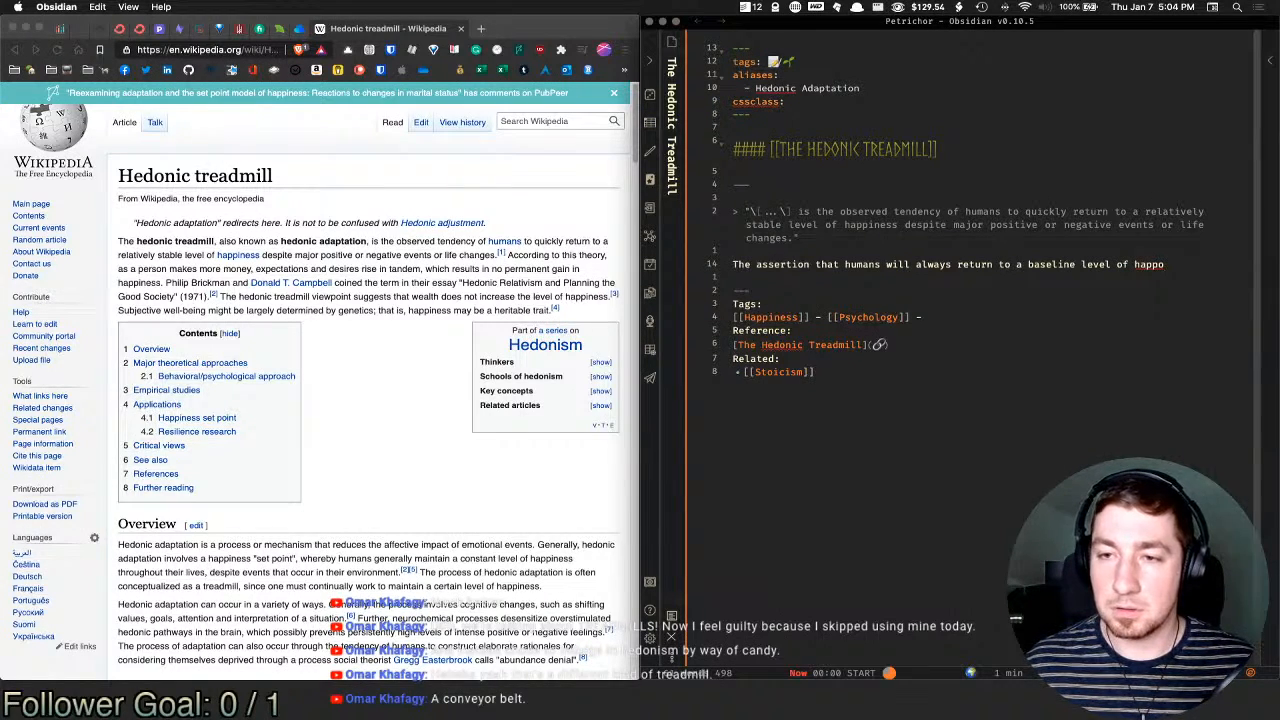
pyautogui.press('BackSpace')
pyautogui.write('ine')
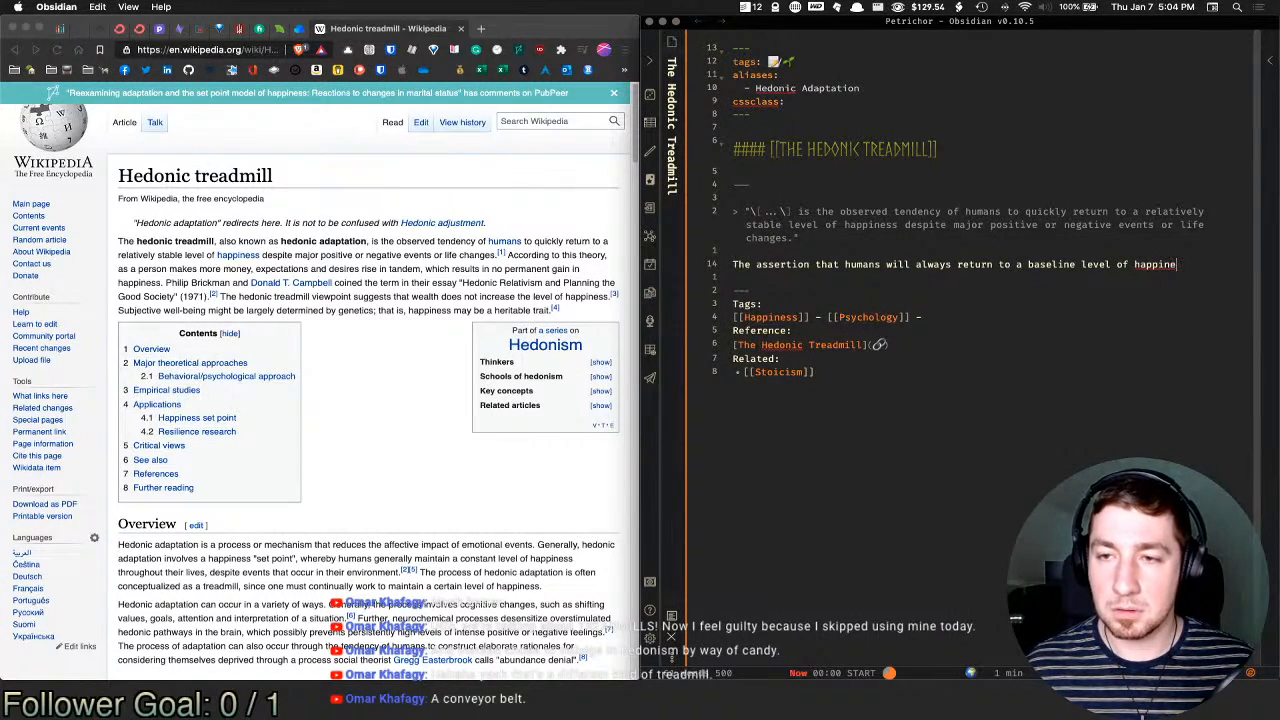
pyautogui.write('ss.')
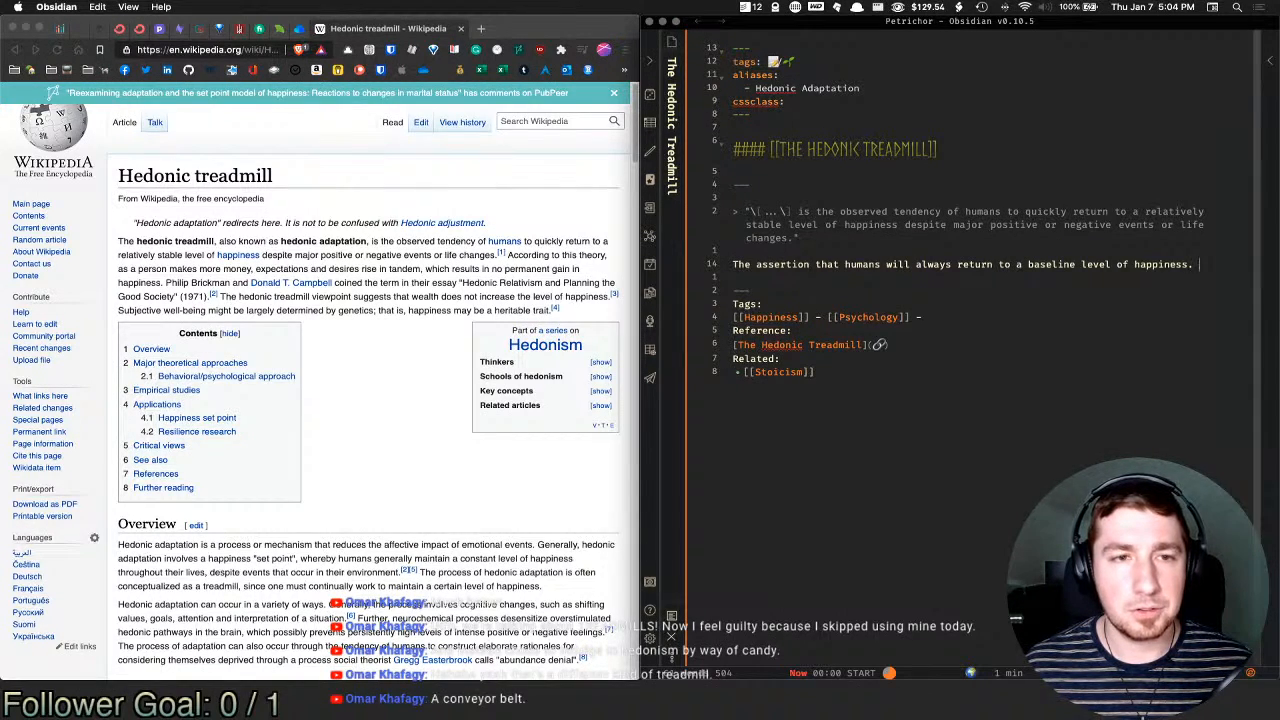
pyautogui.doubleClick(775, 264)
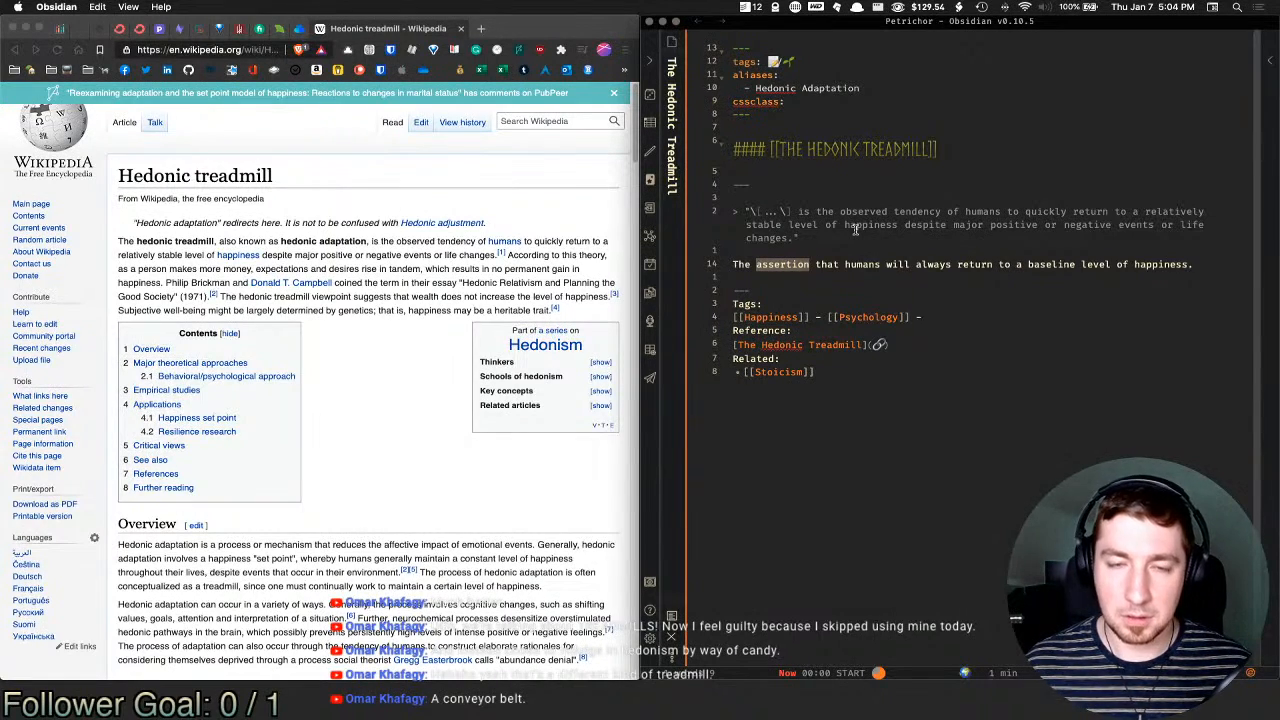
pyautogui.write('obsert')
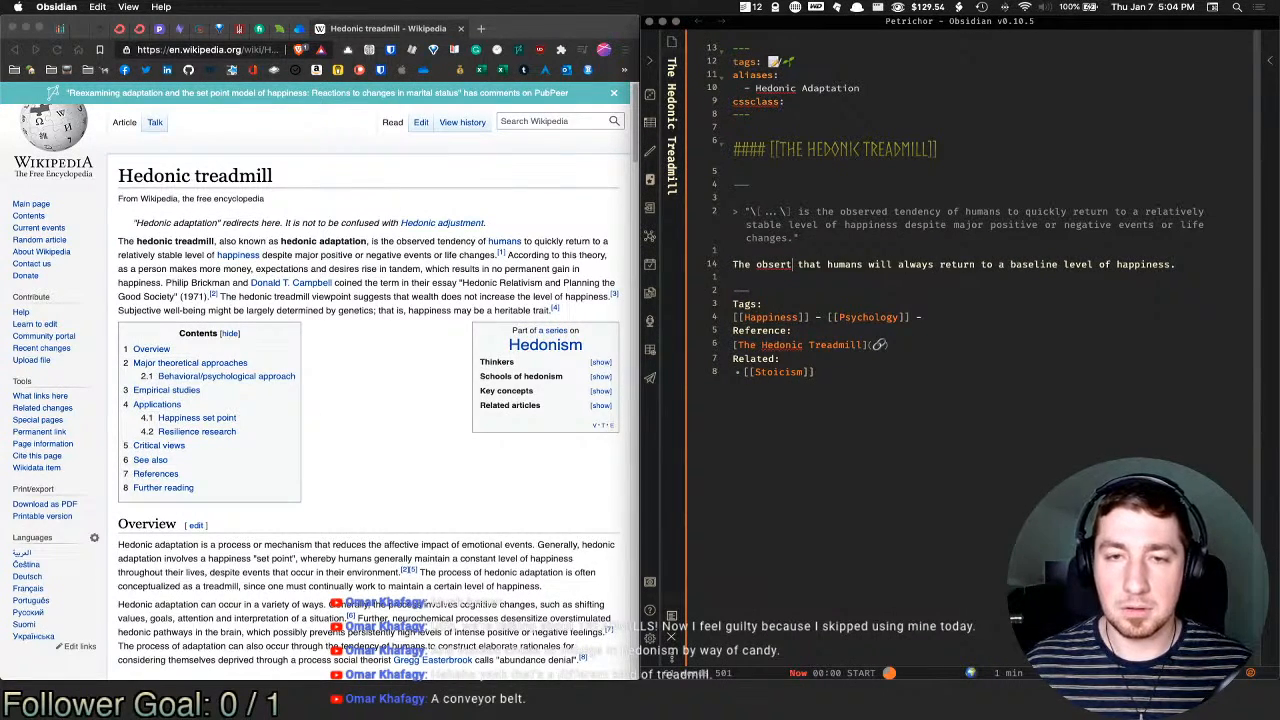
pyautogui.press('BackSpace')
pyautogui.write('vation')
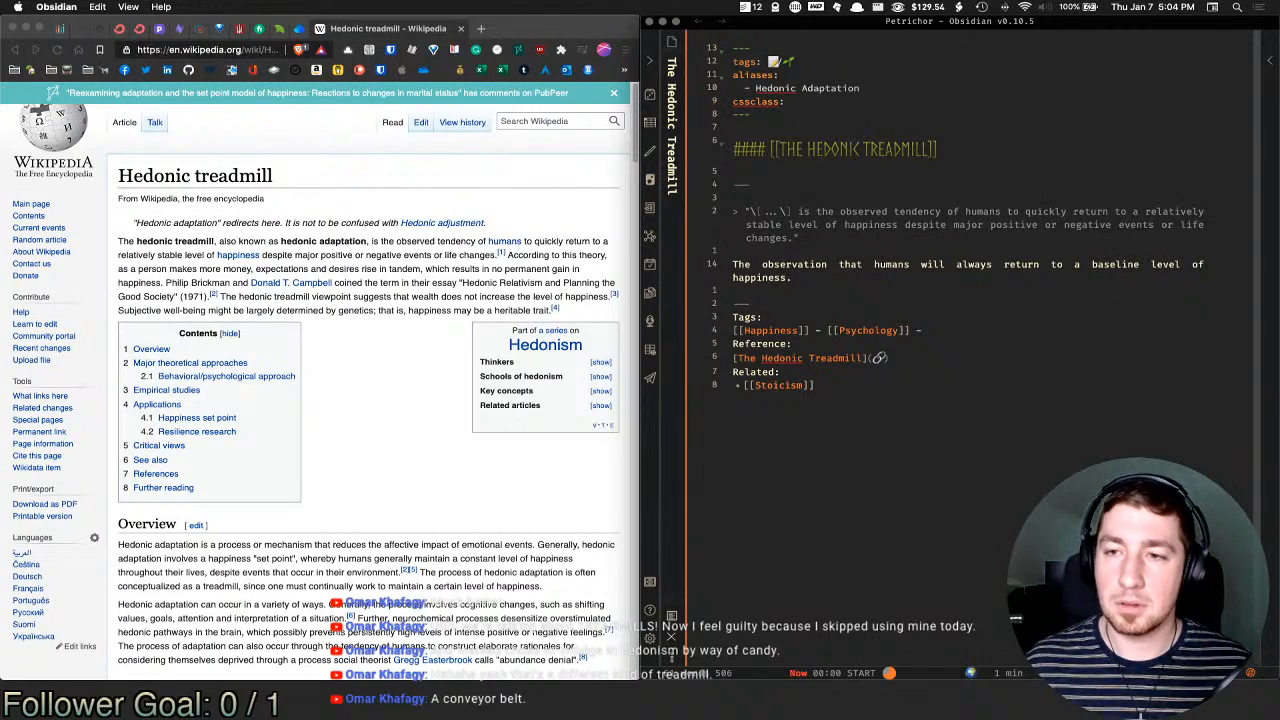
pyautogui.press('Escape')
# Step: Move to the line below and undo the accidental heading formatting
pyautogui.press('j')
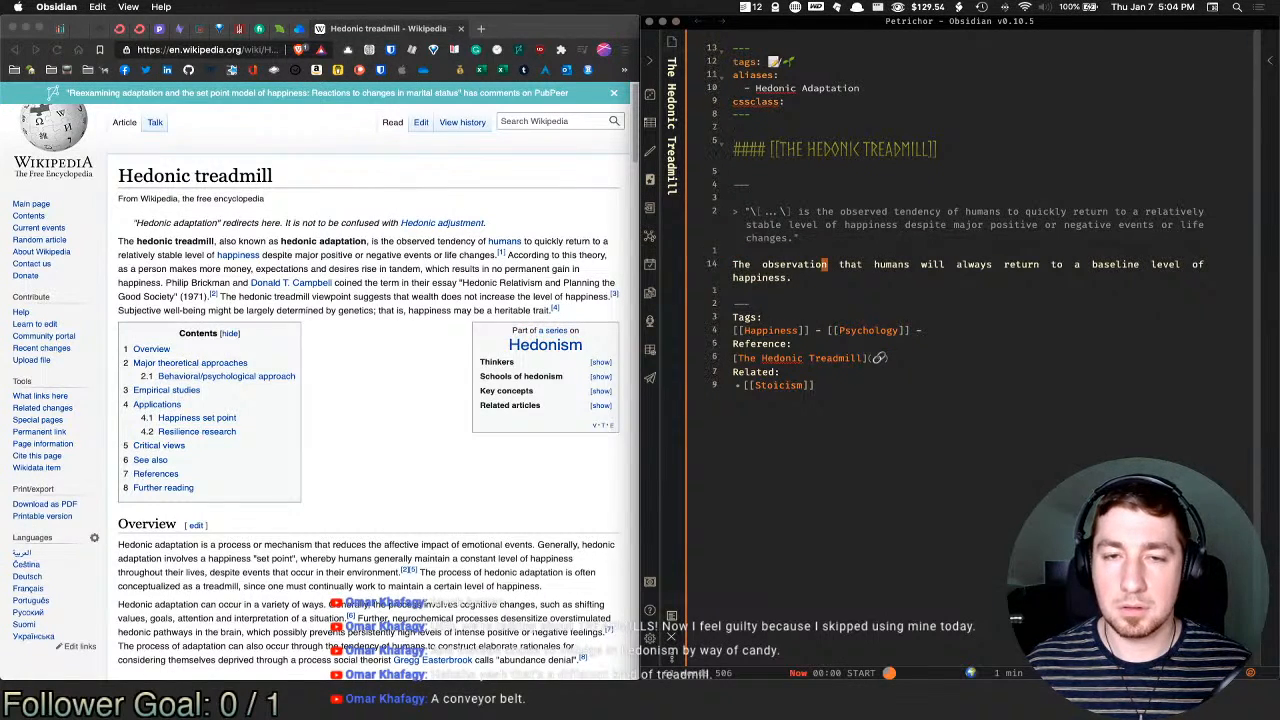
pyautogui.press('i')
pyautogui.press('BackSpace')
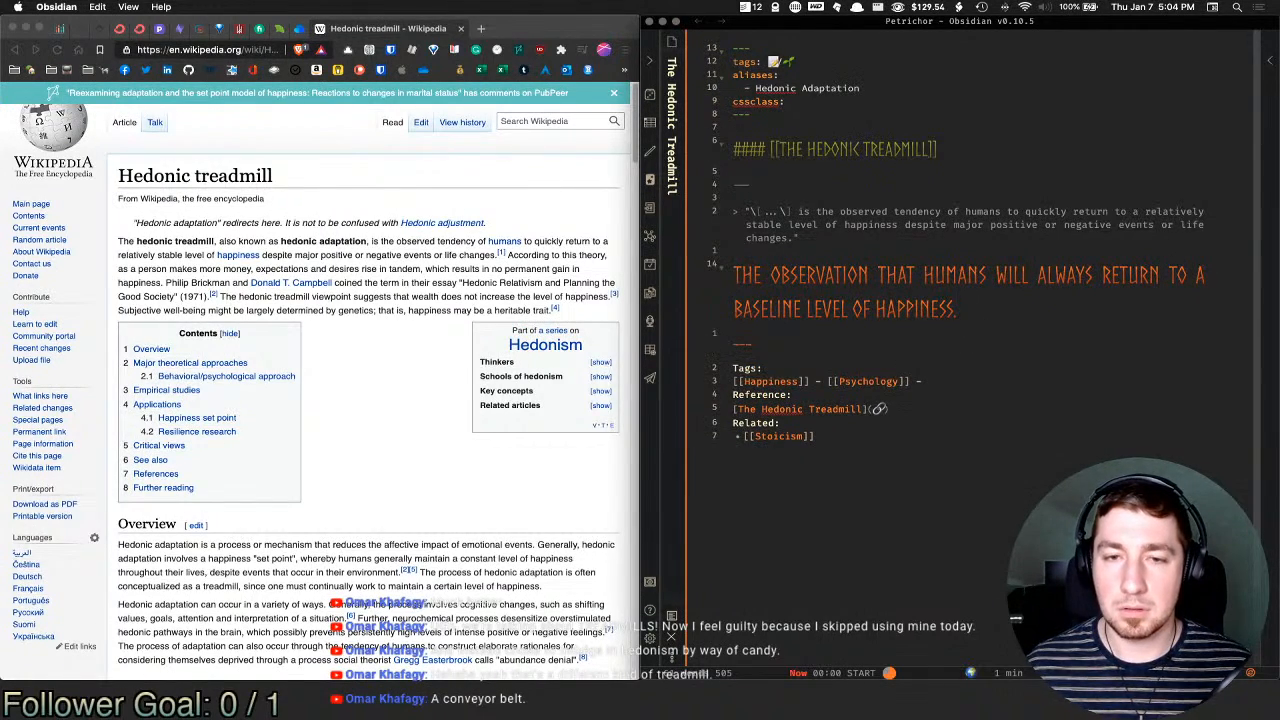
pyautogui.press('Return')
pyautogui.press('BackSpace')
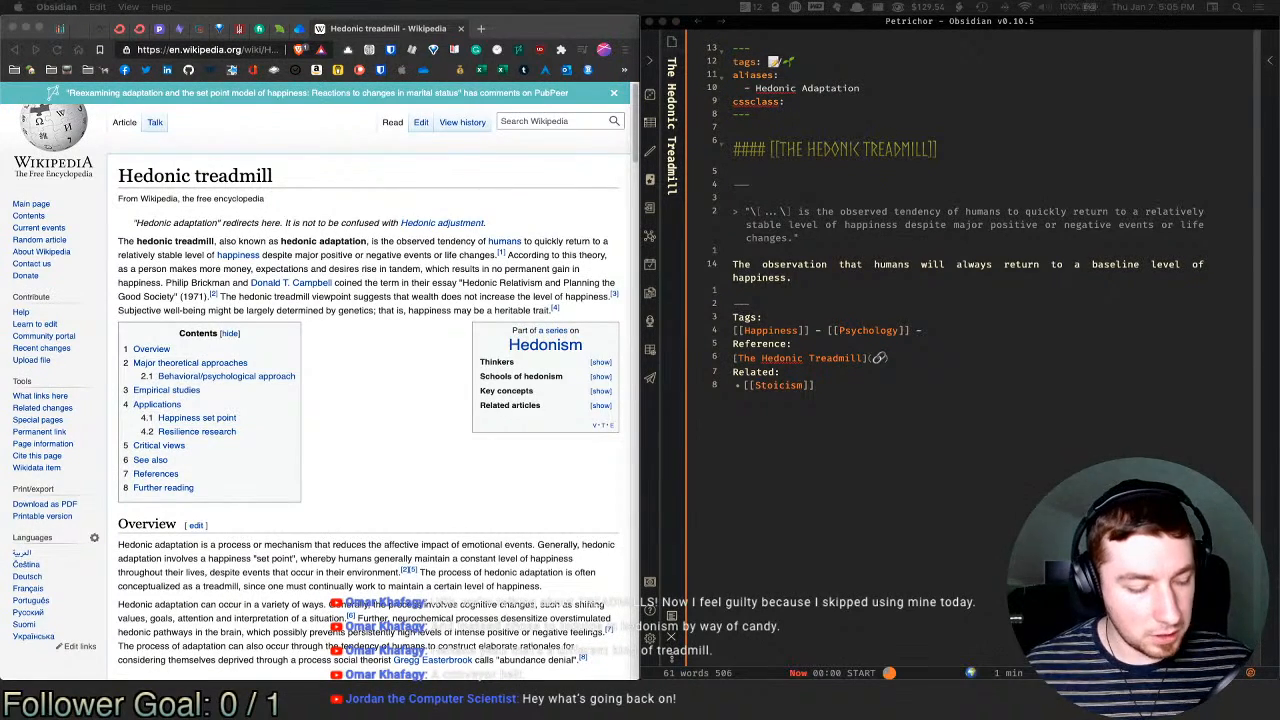
pyautogui.click(897, 287)
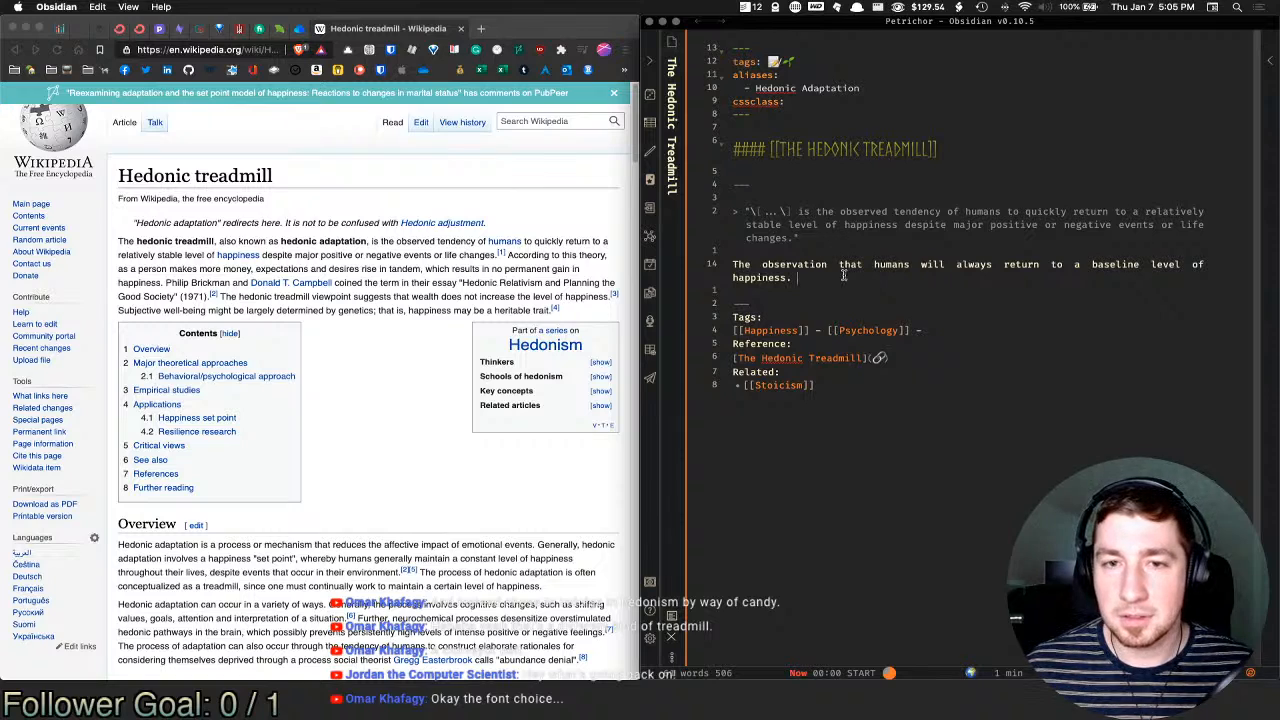
pyautogui.press('super+e')
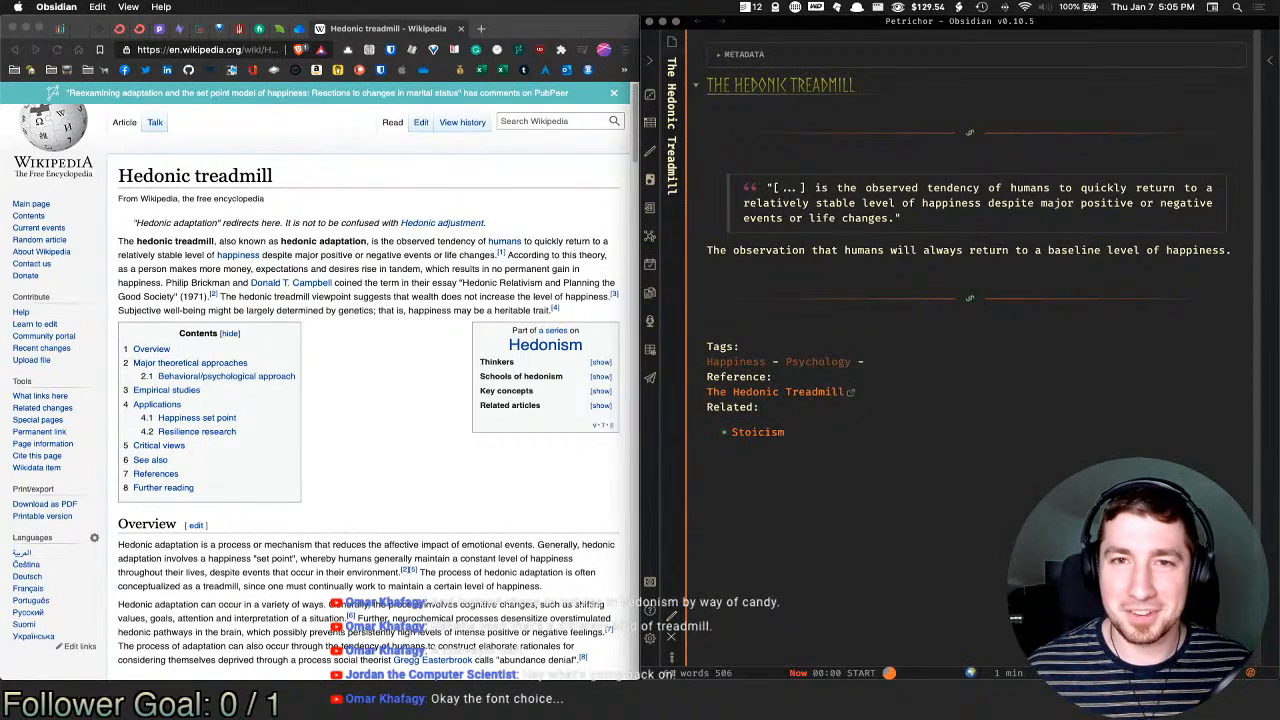
pyautogui.moveTo(840, 95)
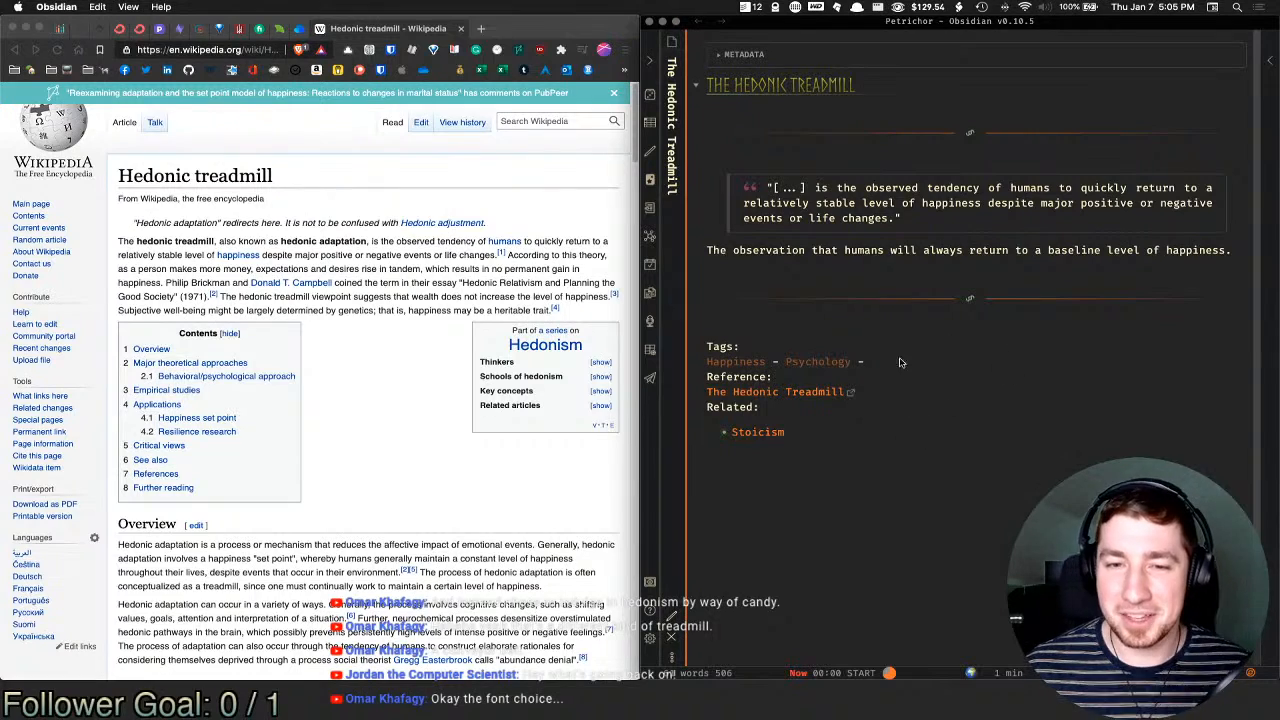
pyautogui.press('super+e')
pyautogui.click(867, 274)
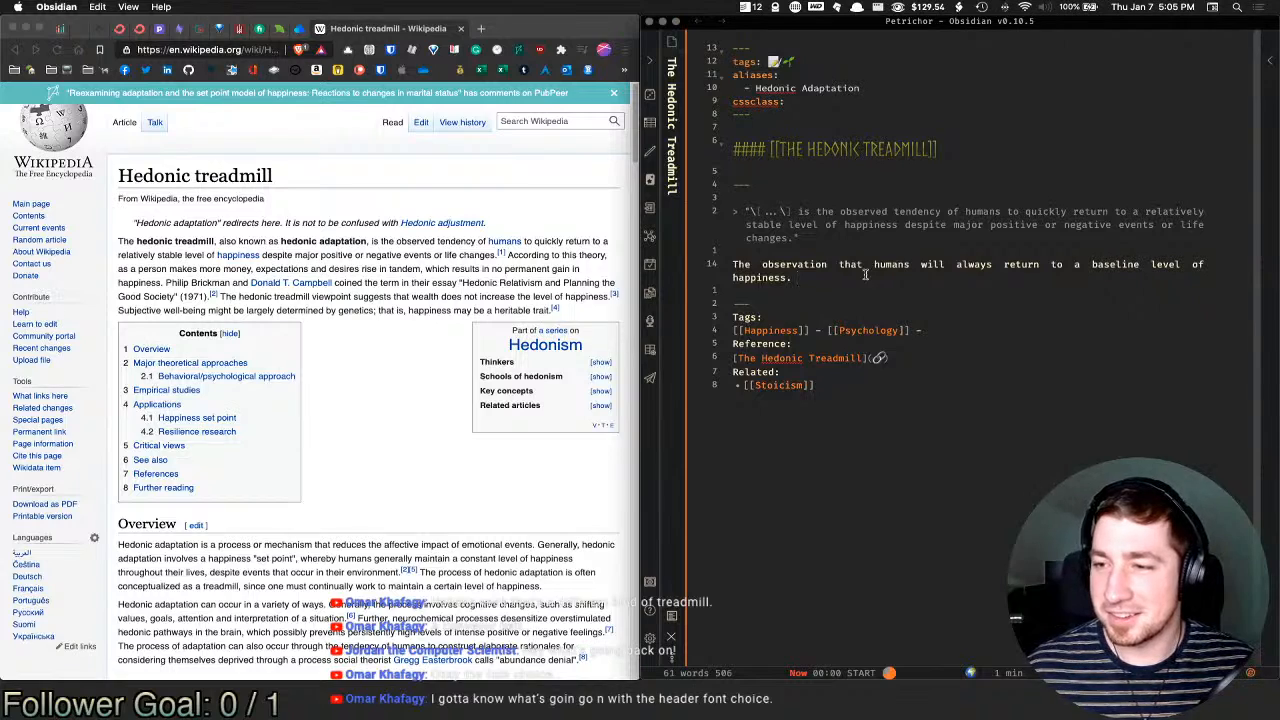
pyautogui.click(874, 150)
pyautogui.click(931, 150)
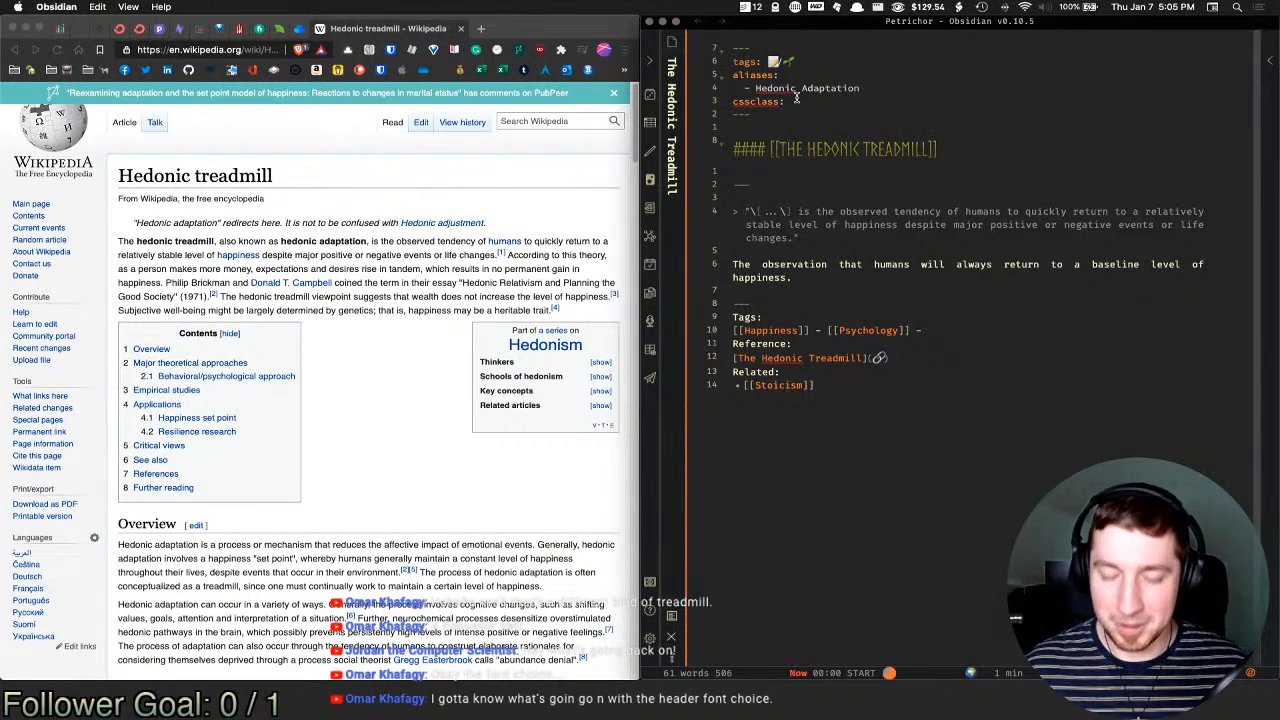
# Step: Launch iTerm2 and run runes "hello world" to generate runic text
pyautogui.press('super+space')
pyautogui.write('iterm')
pyautogui.press('Return')
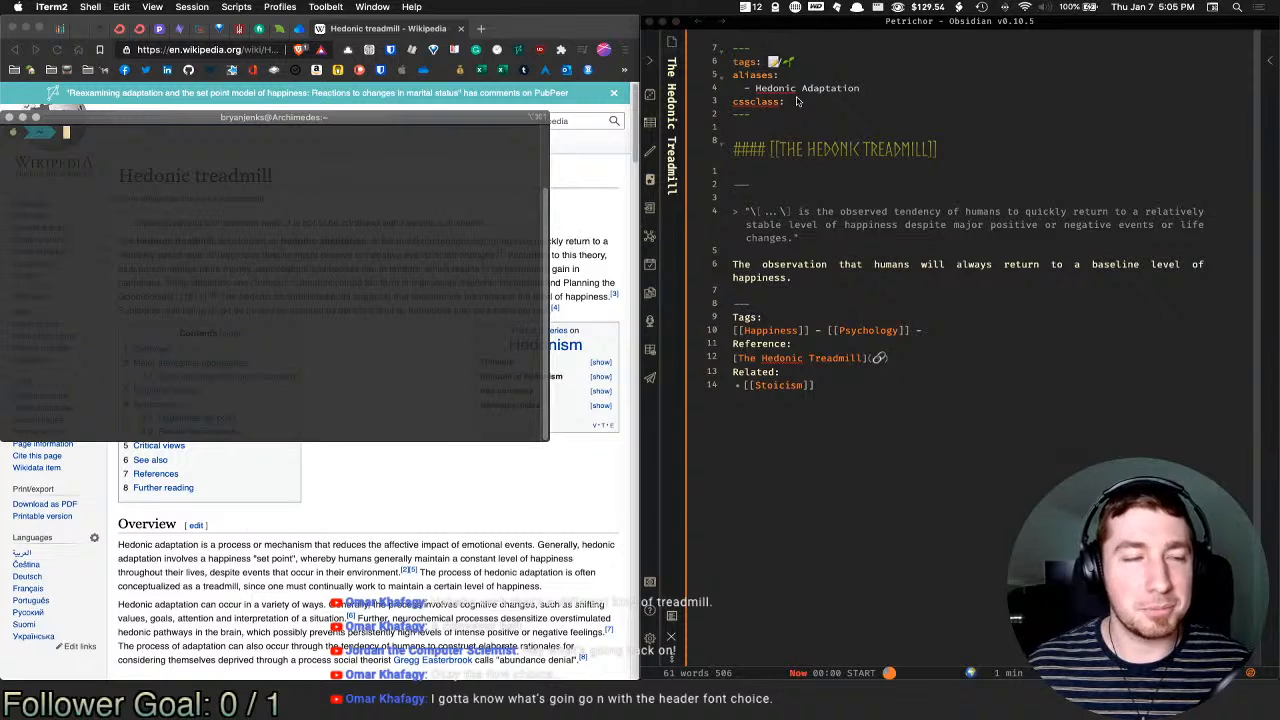
pyautogui.write('runes "')
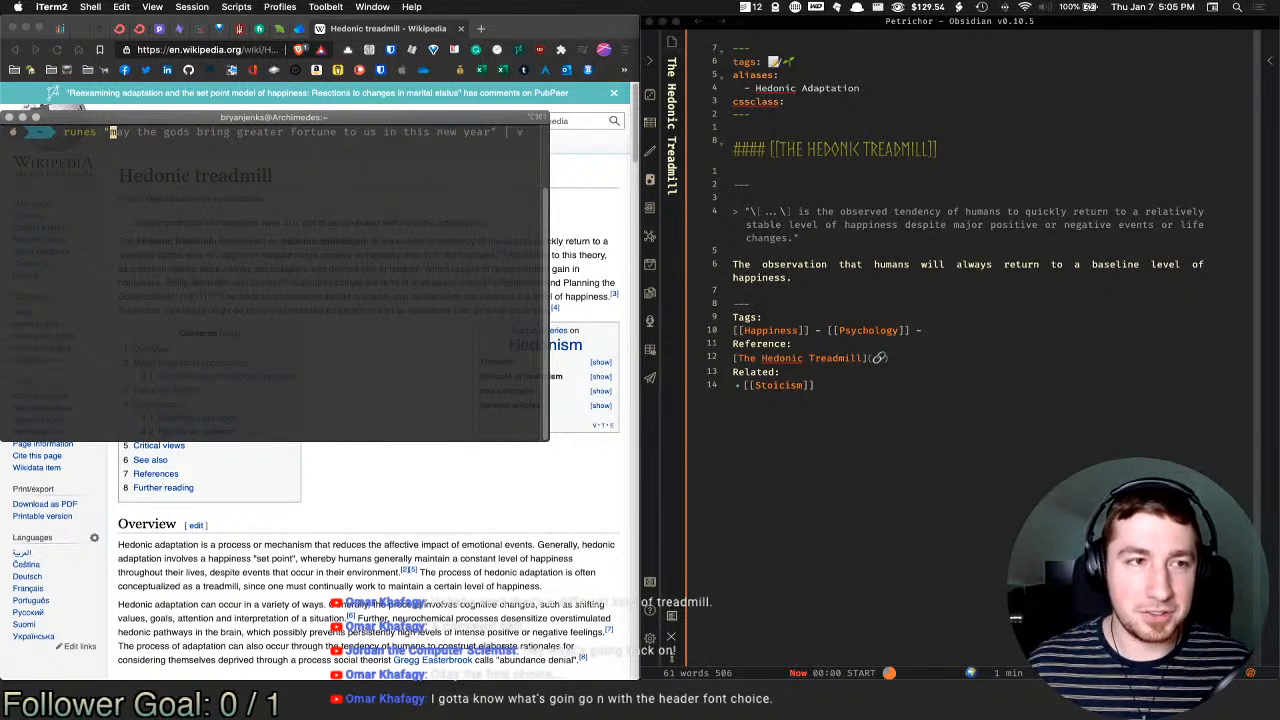
pyautogui.write('hello world"')
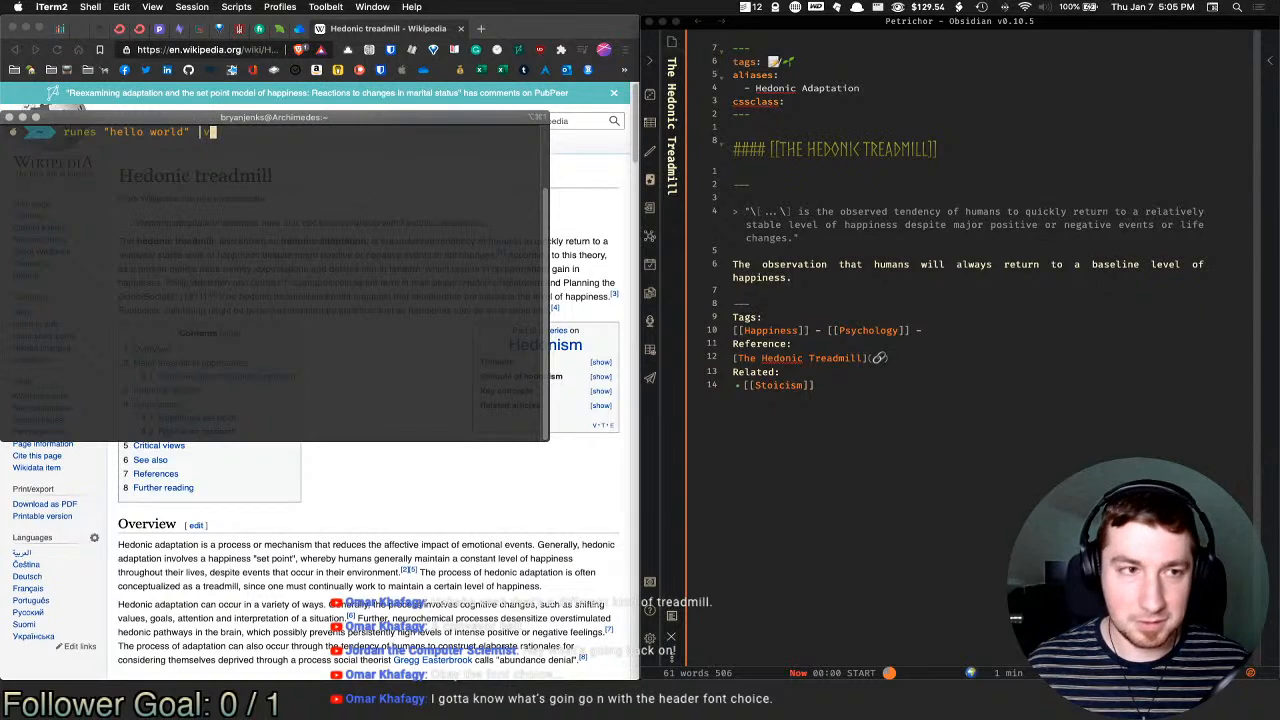
pyautogui.press('Return')
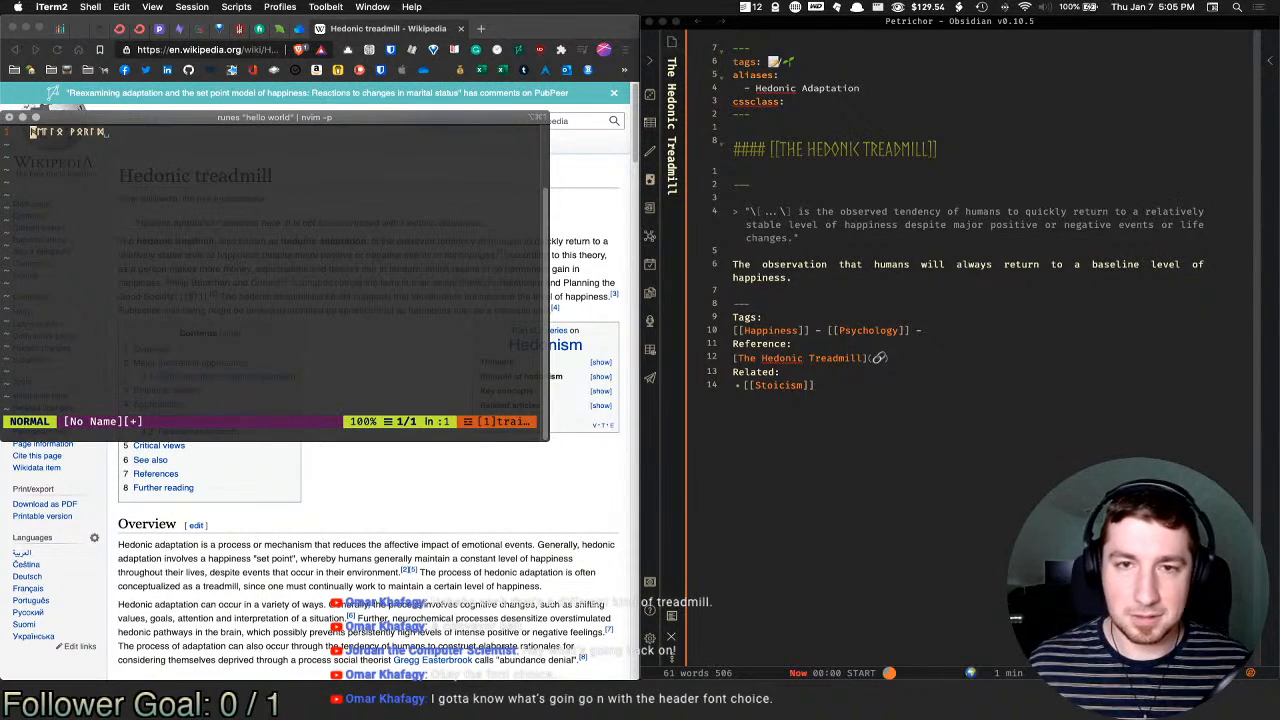
# Step: Paste the runic hello-world text on a new line under the summary sentence
pyautogui.click(1000, 170)
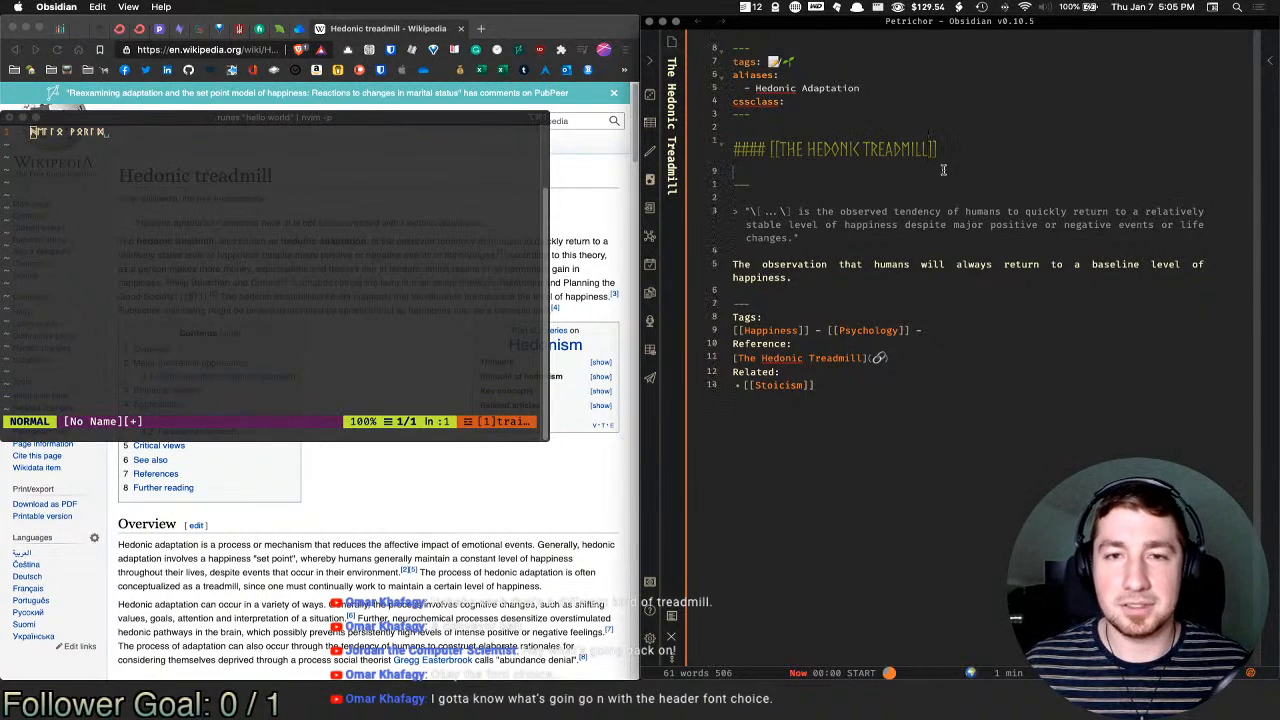
pyautogui.click(983, 298)
pyautogui.press('Return')
pyautogui.press('Up')
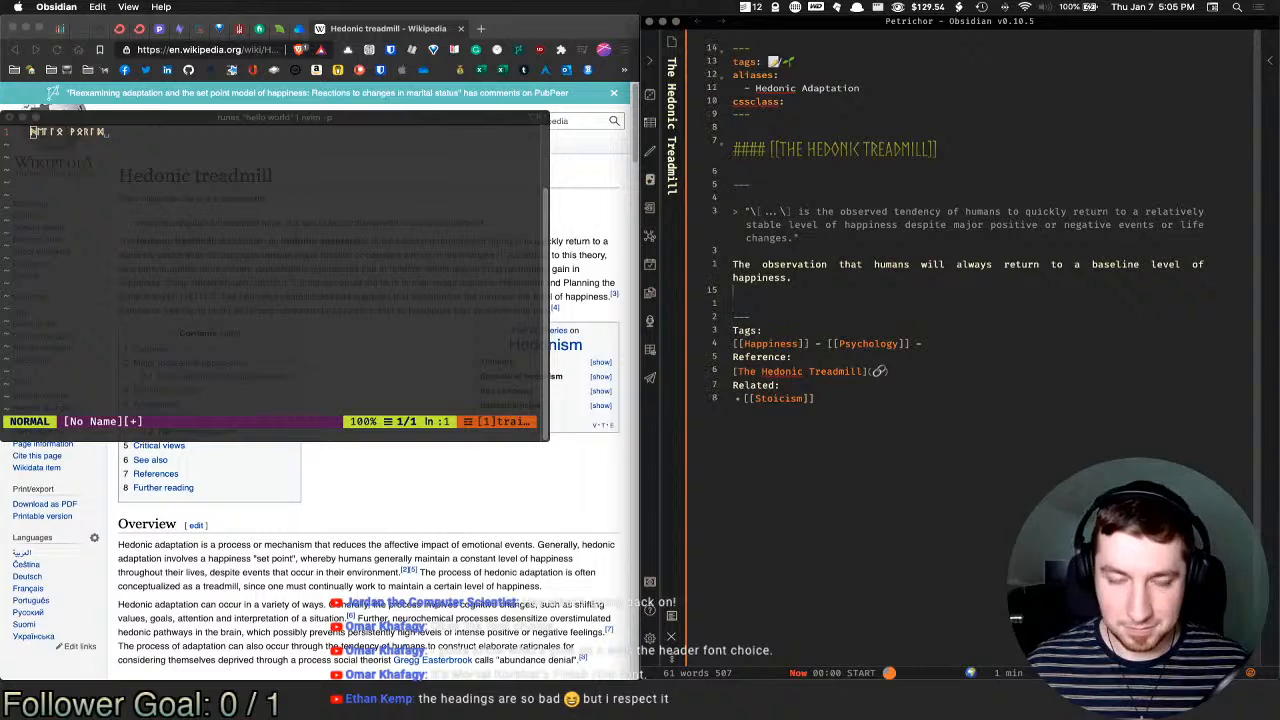
pyautogui.press('Return')
pyautogui.write('ᚻᛖᛚᛚᛟ ᚹᛟᚱᛚᛞ')
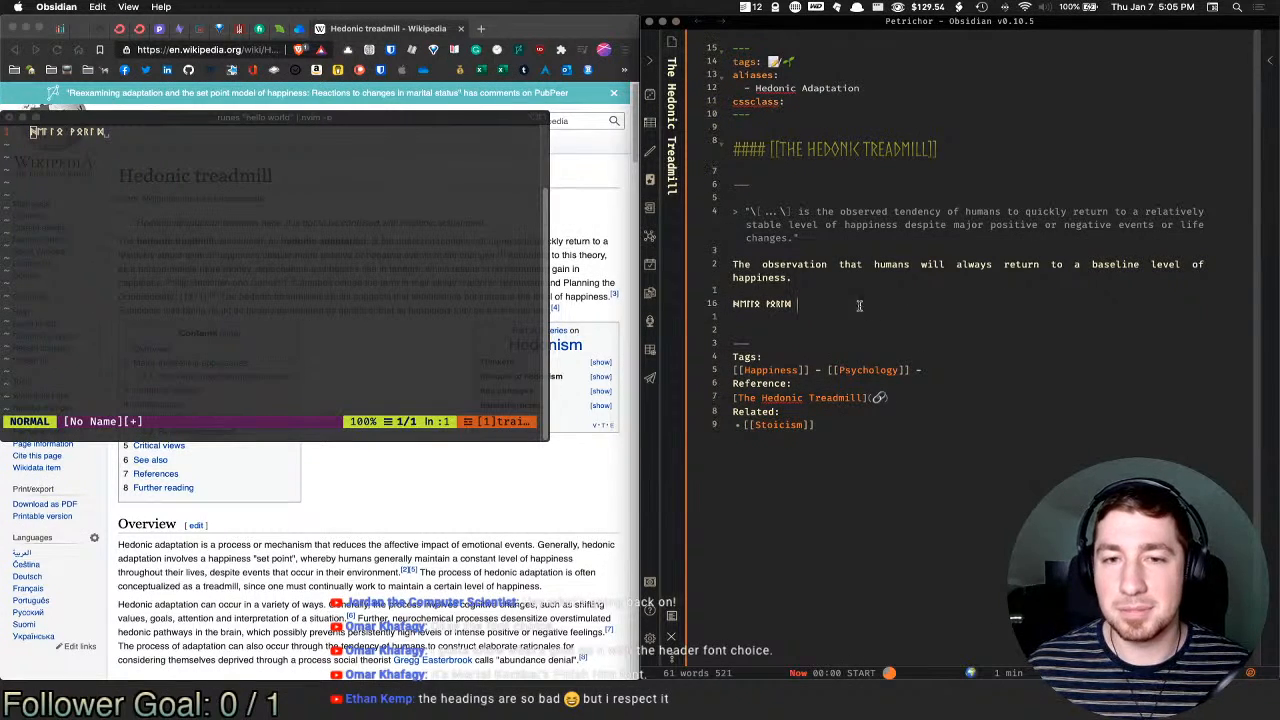
# Step: Quit nvim with :q! without saving and close the terminal window
pyautogui.click(213, 167)
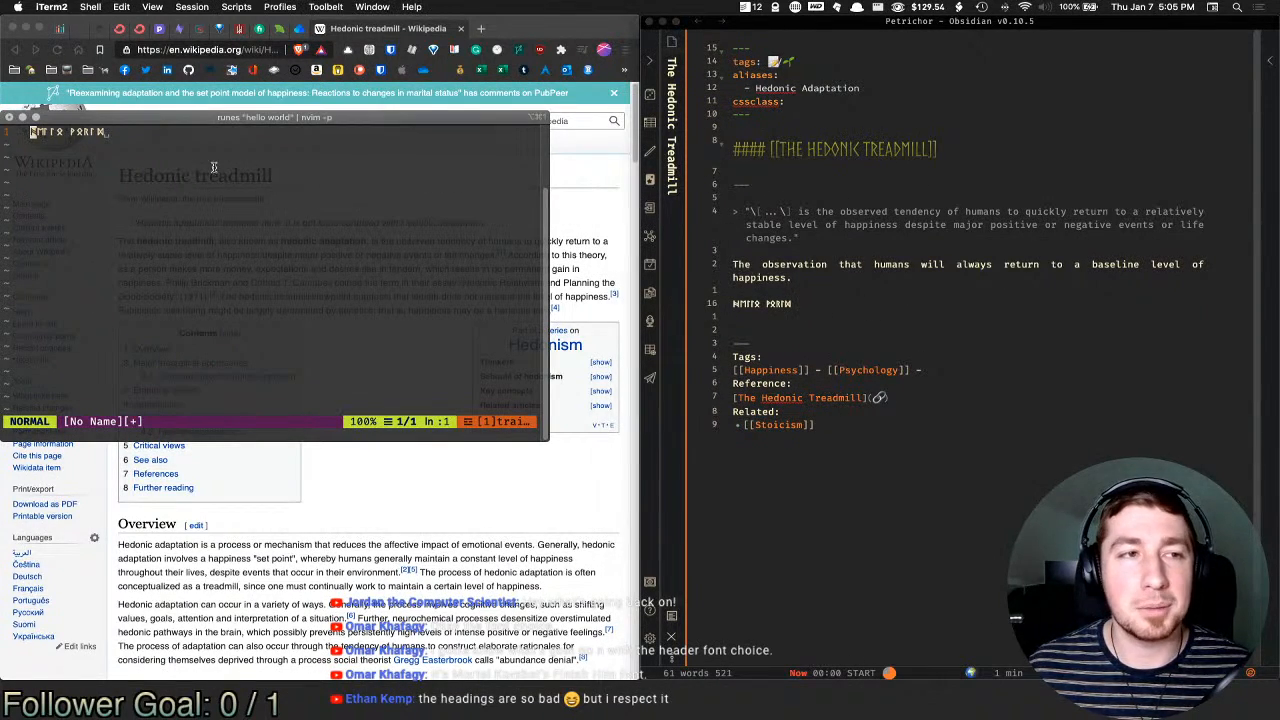
pyautogui.press(':')
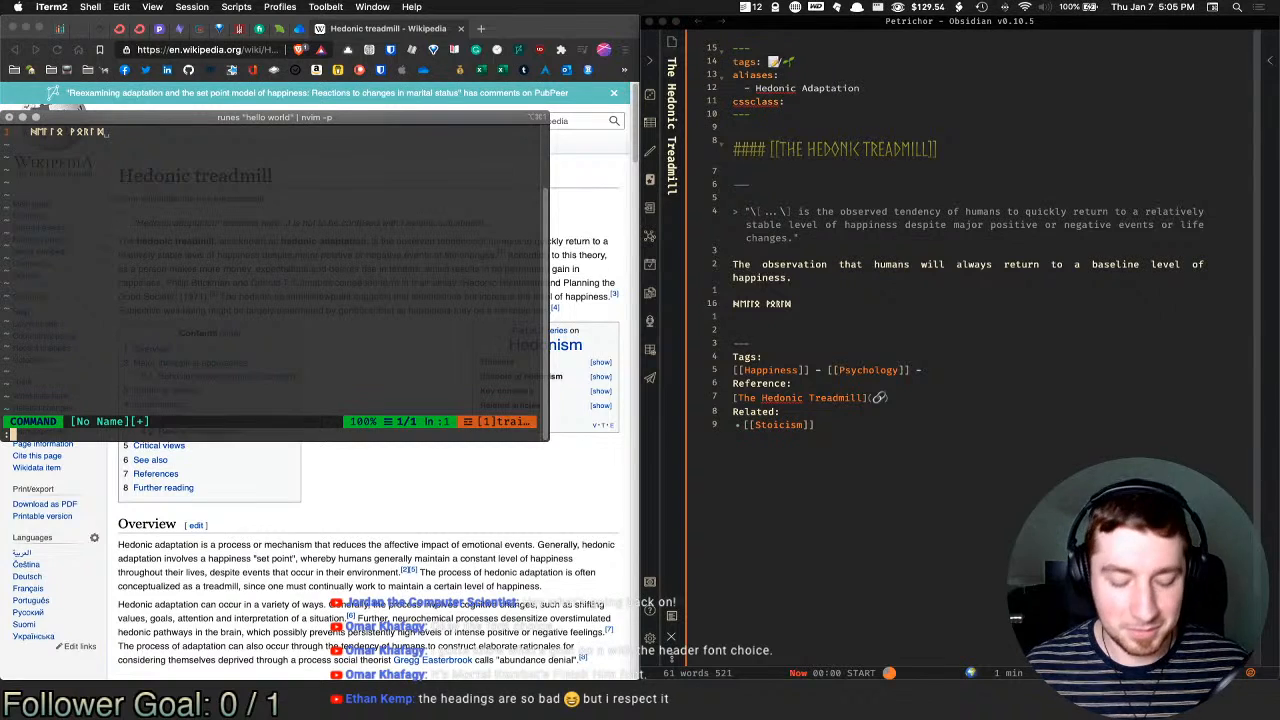
pyautogui.write('q!')
pyautogui.press('Return')
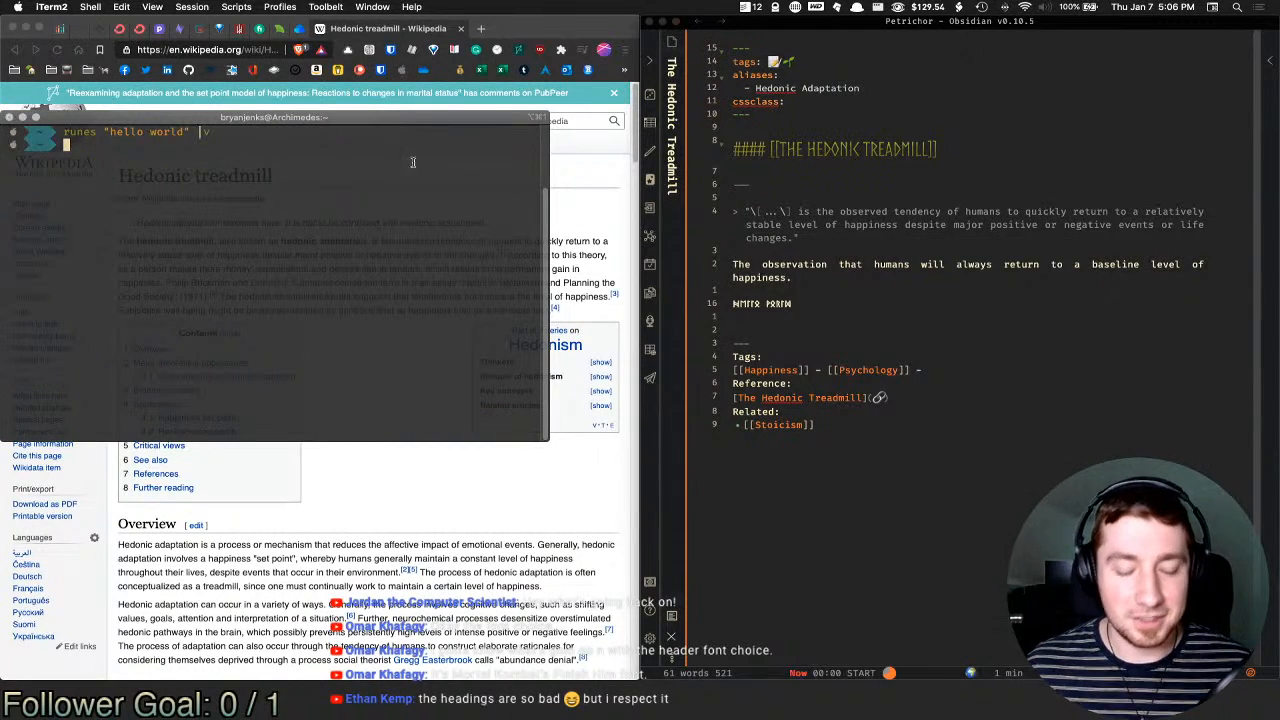
pyautogui.press('super+w')
pyautogui.click(820, 303)
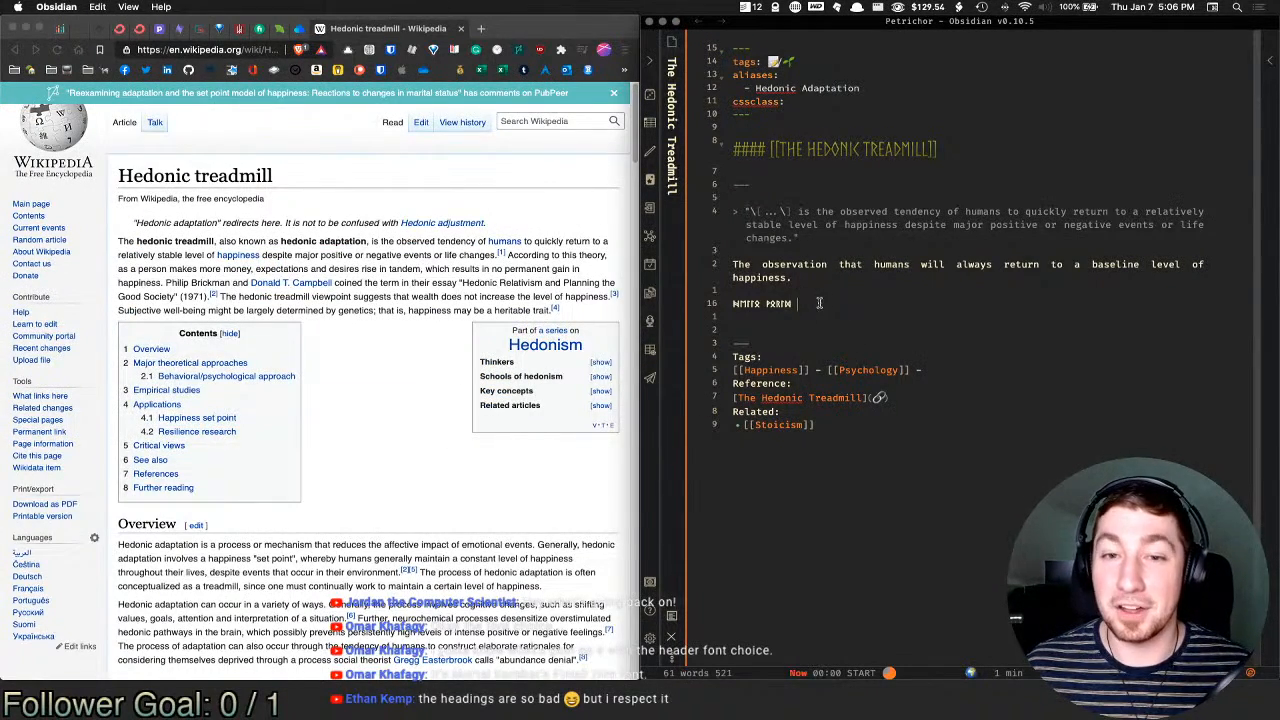
# Step: Delete the runic hello-world line and one surplus blank line under the summary
pyautogui.press('super+BackSpace')
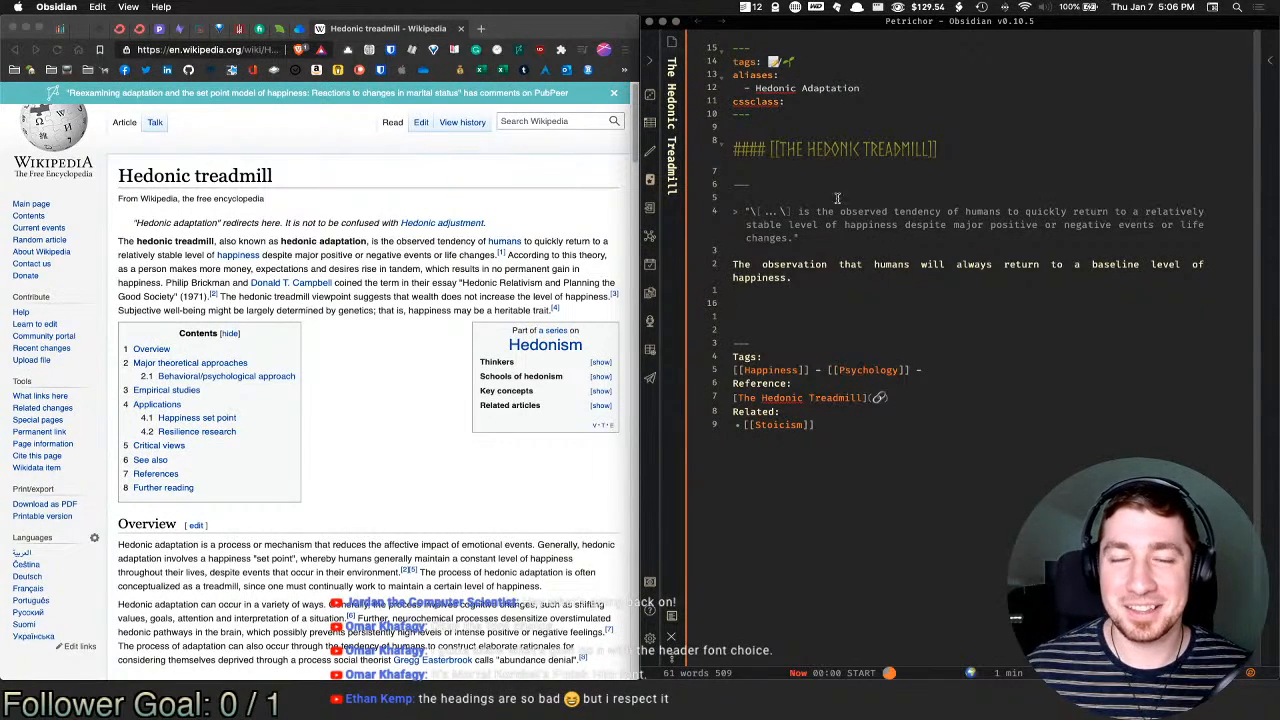
pyautogui.moveTo(930, 148); pyautogui.dragTo(784, 150)
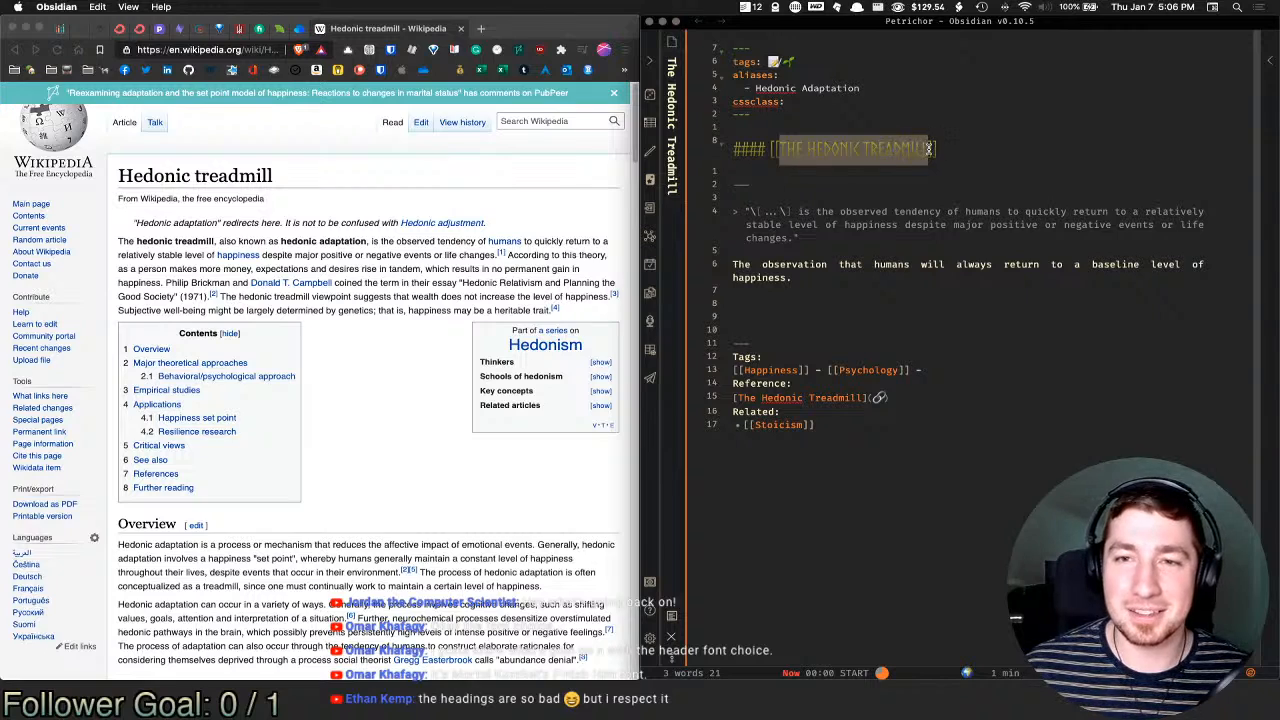
pyautogui.click(788, 149)
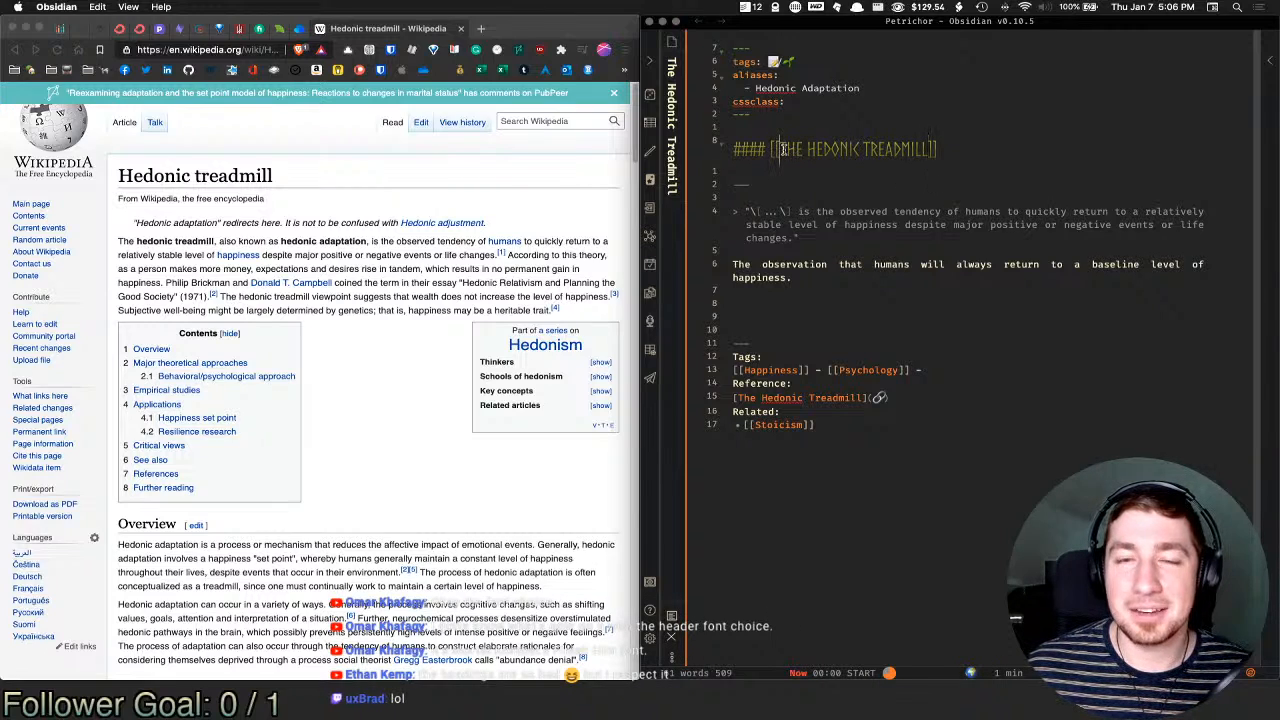
pyautogui.moveTo(778, 149); pyautogui.dragTo(928, 150)
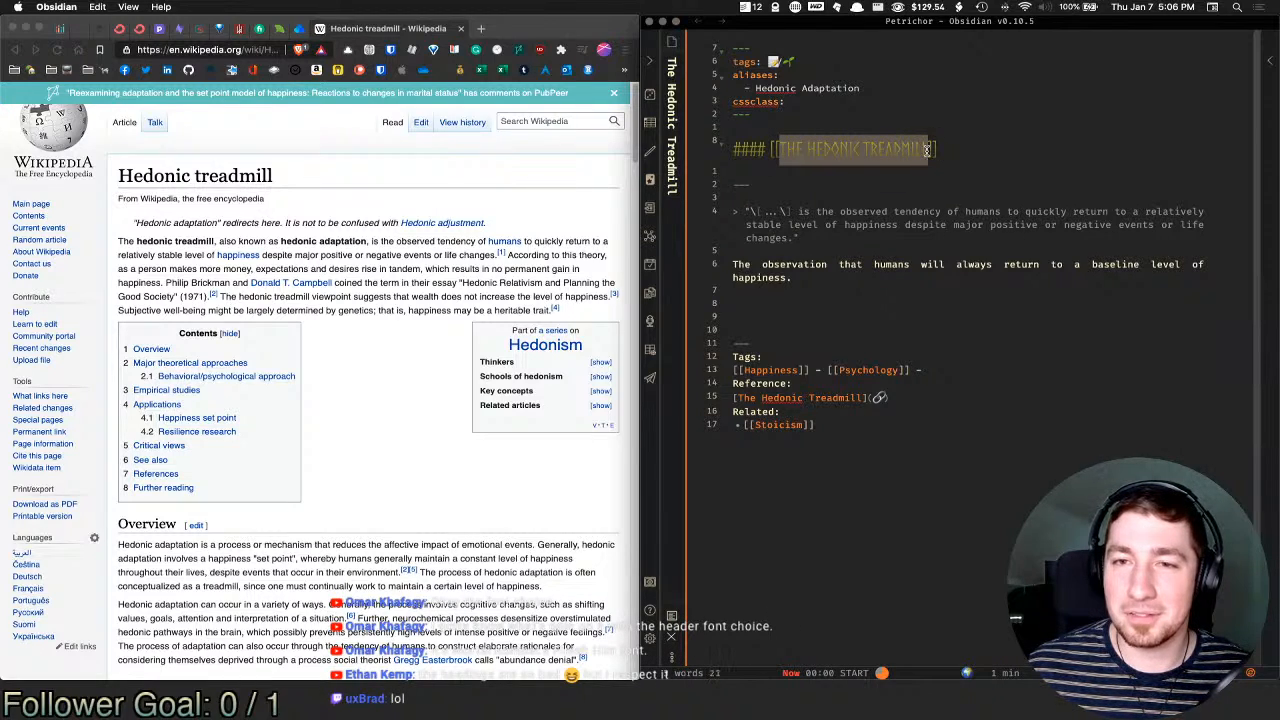
pyautogui.click(808, 306)
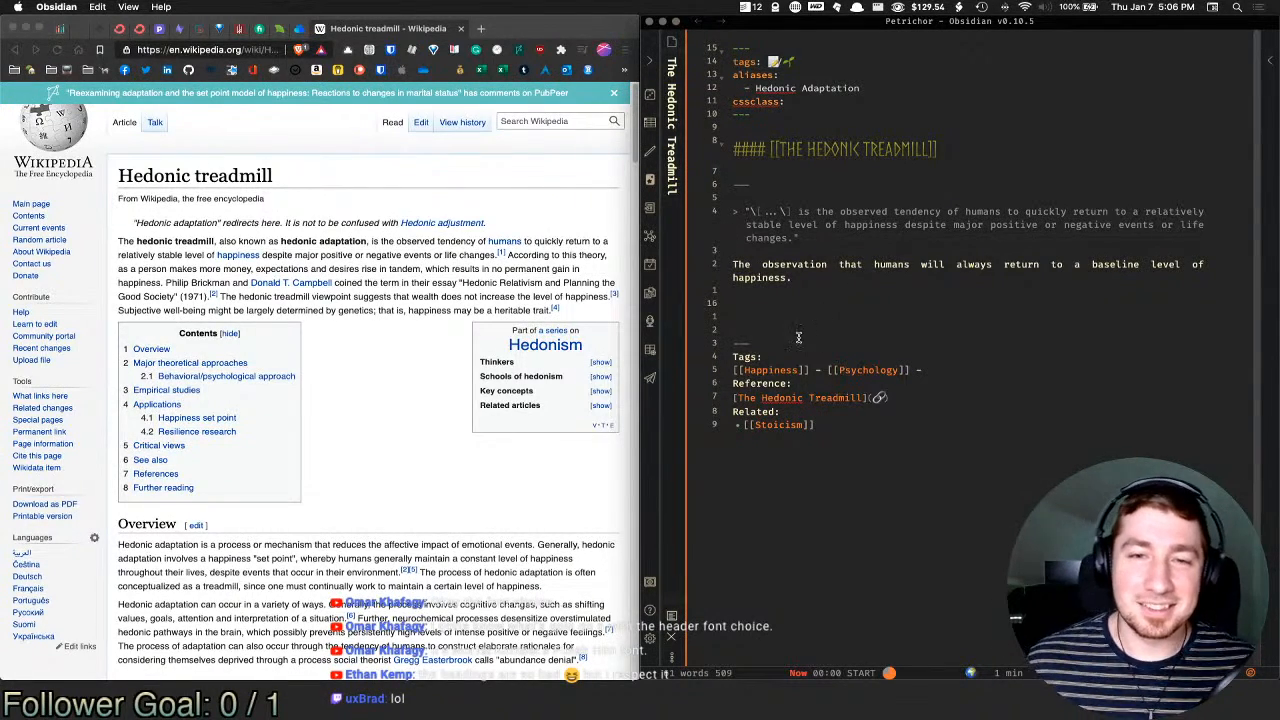
pyautogui.click(796, 313)
pyautogui.press('BackSpace')
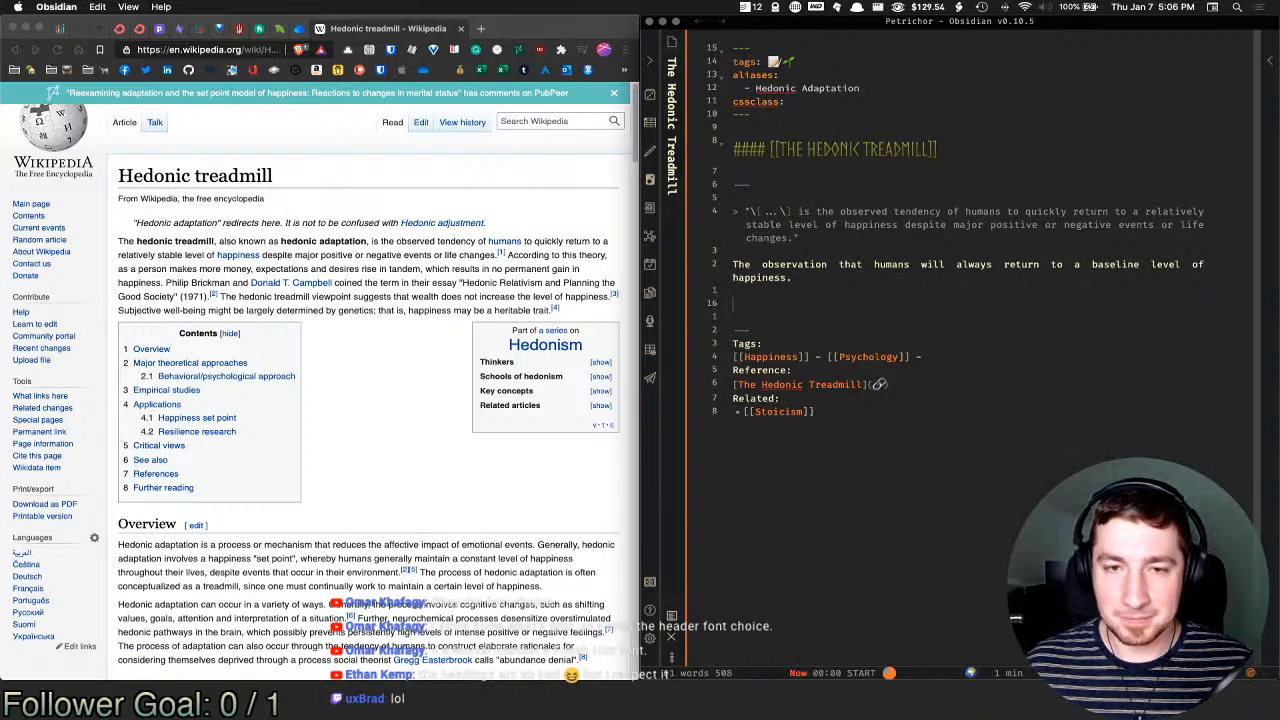
# Step: Type 'Since humans will adapt to large swings in life, circumstance, and vicissitude'
pyautogui.write('Since h')
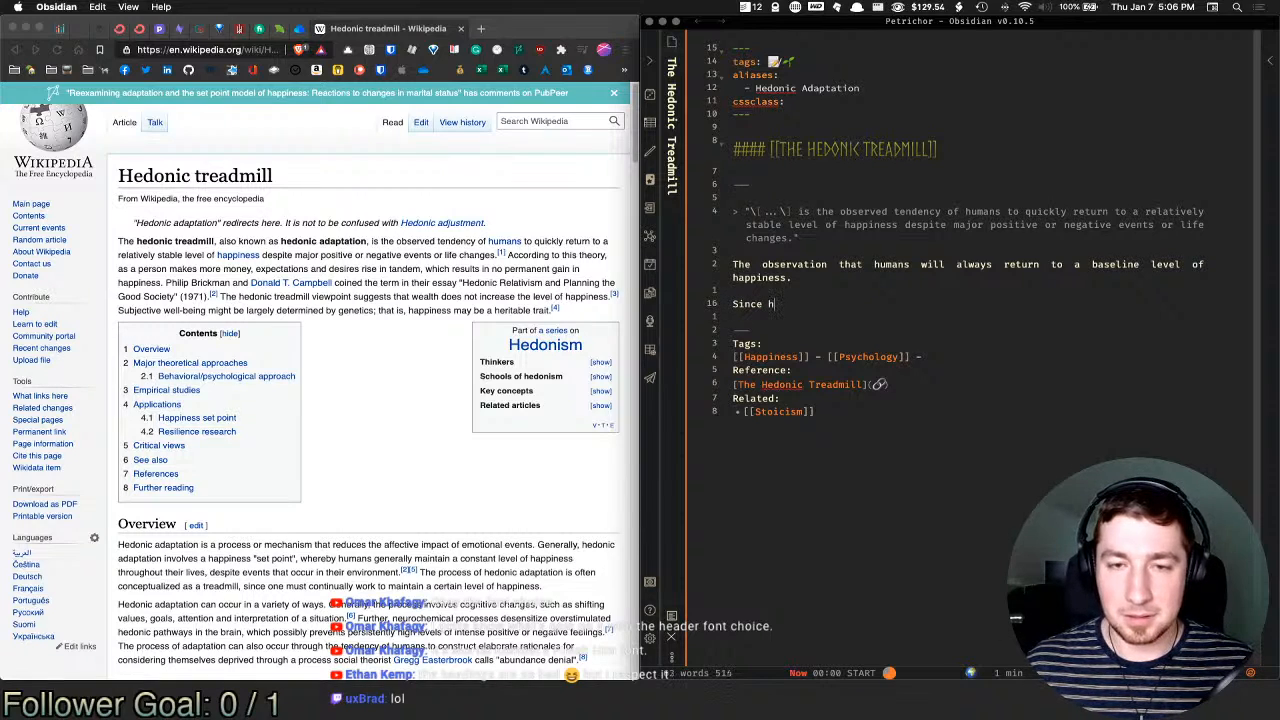
pyautogui.write('umans will a')
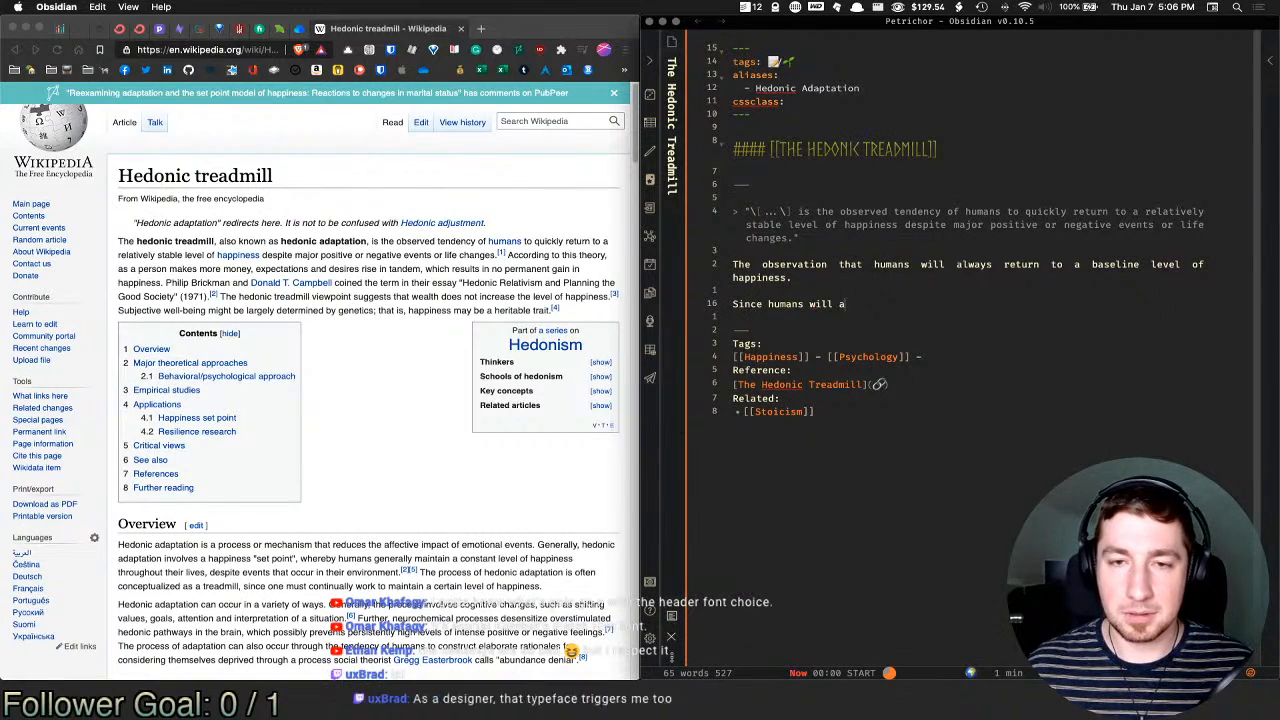
pyautogui.write('dapt to ')
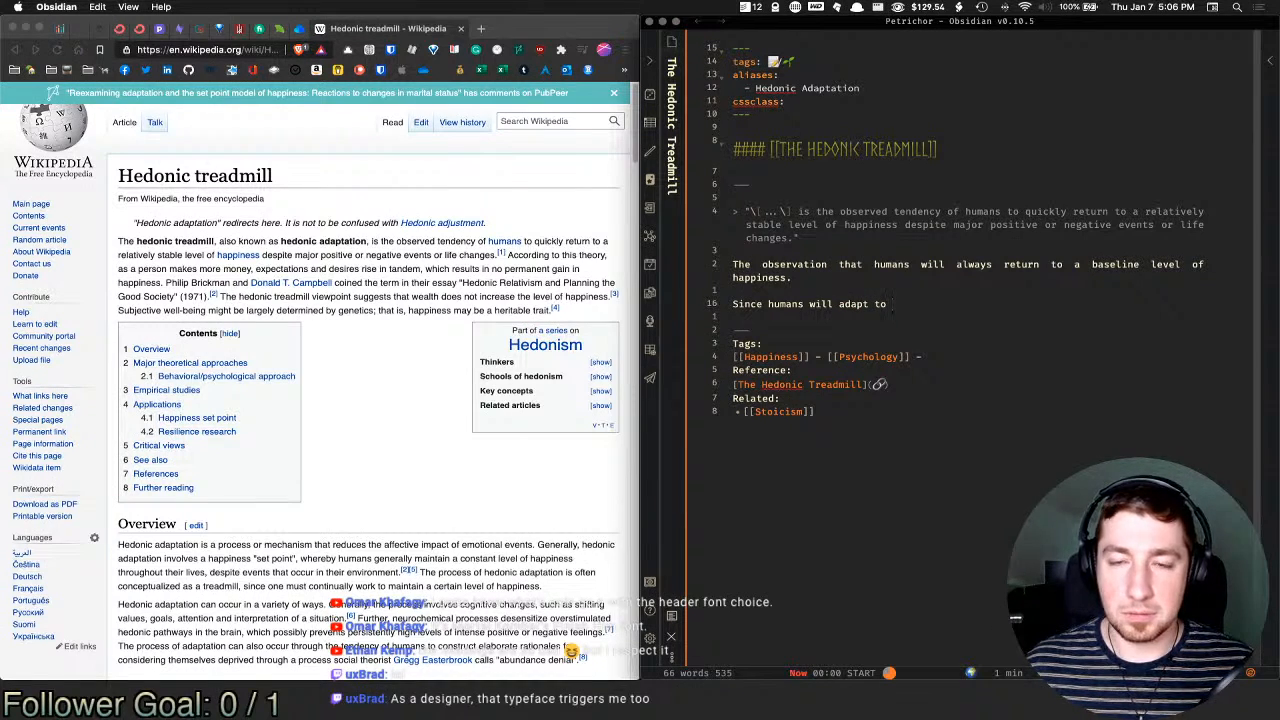
pyautogui.write('large sqi')
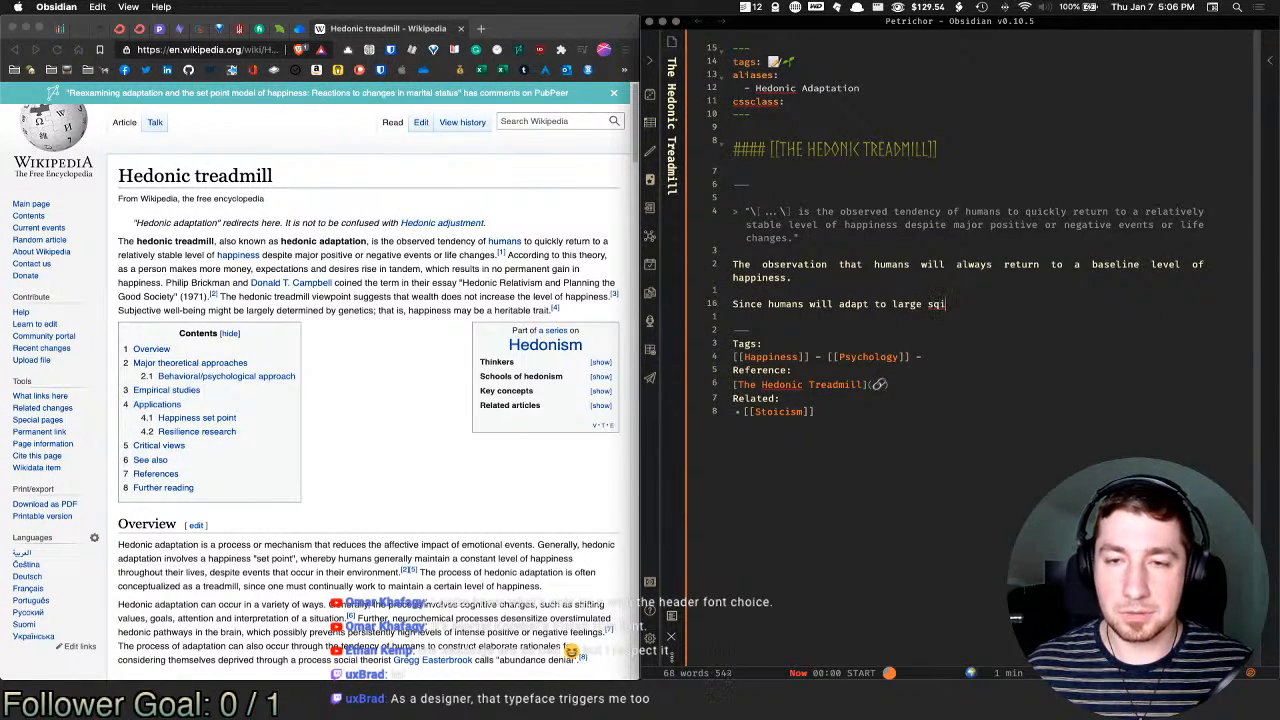
pyautogui.press('BackSpace')
pyautogui.press('BackSpace')
pyautogui.press('BackSpace')
pyautogui.write('swin')
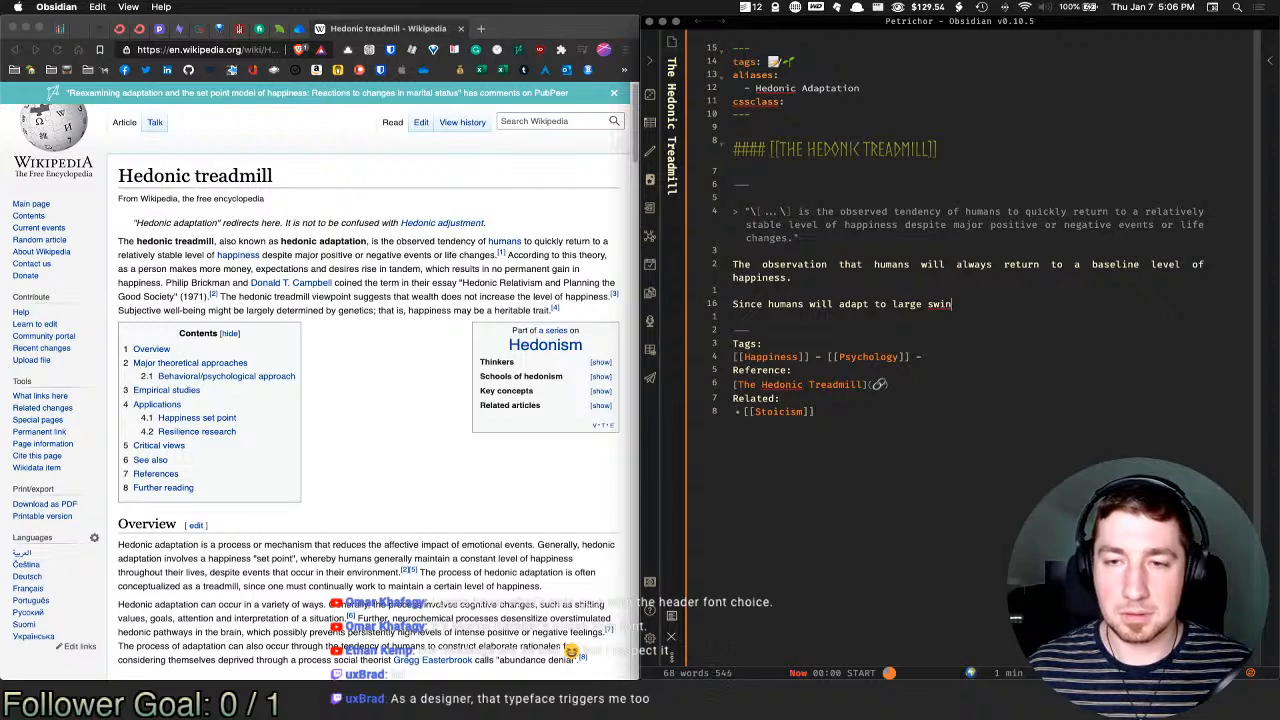
pyautogui.write('gs in')
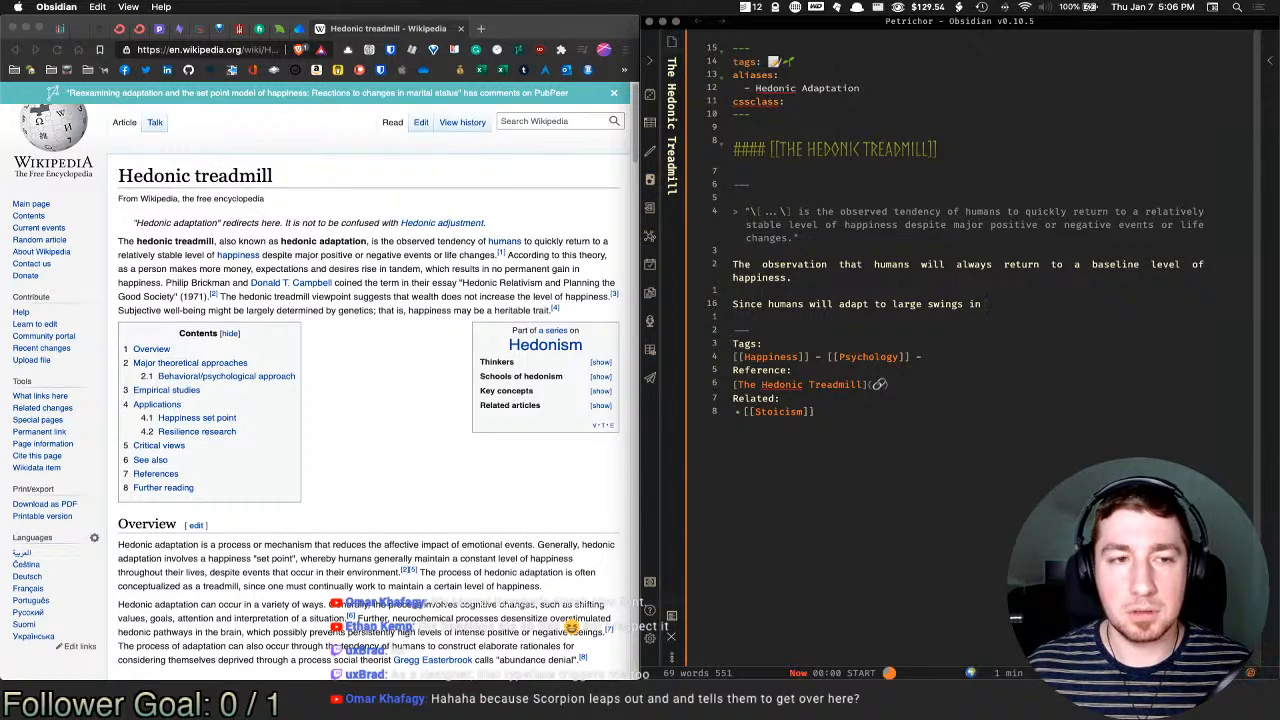
pyautogui.write('life,')
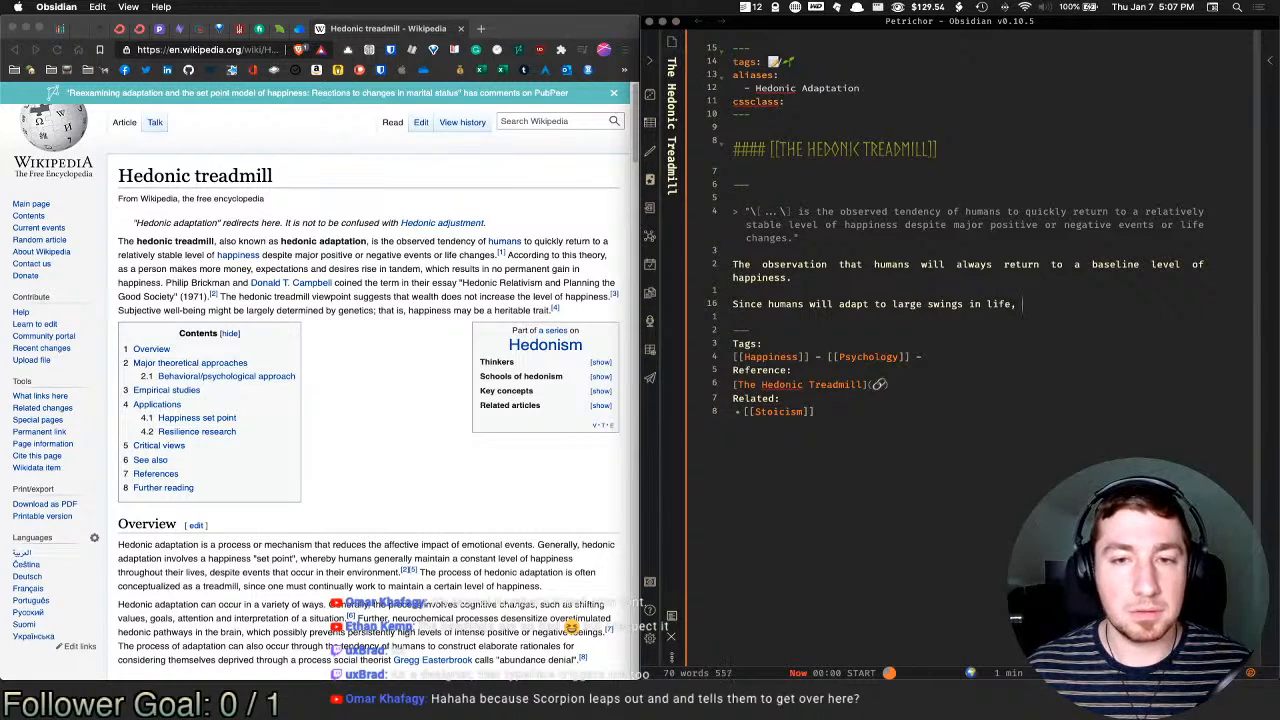
pyautogui.write(' circu')
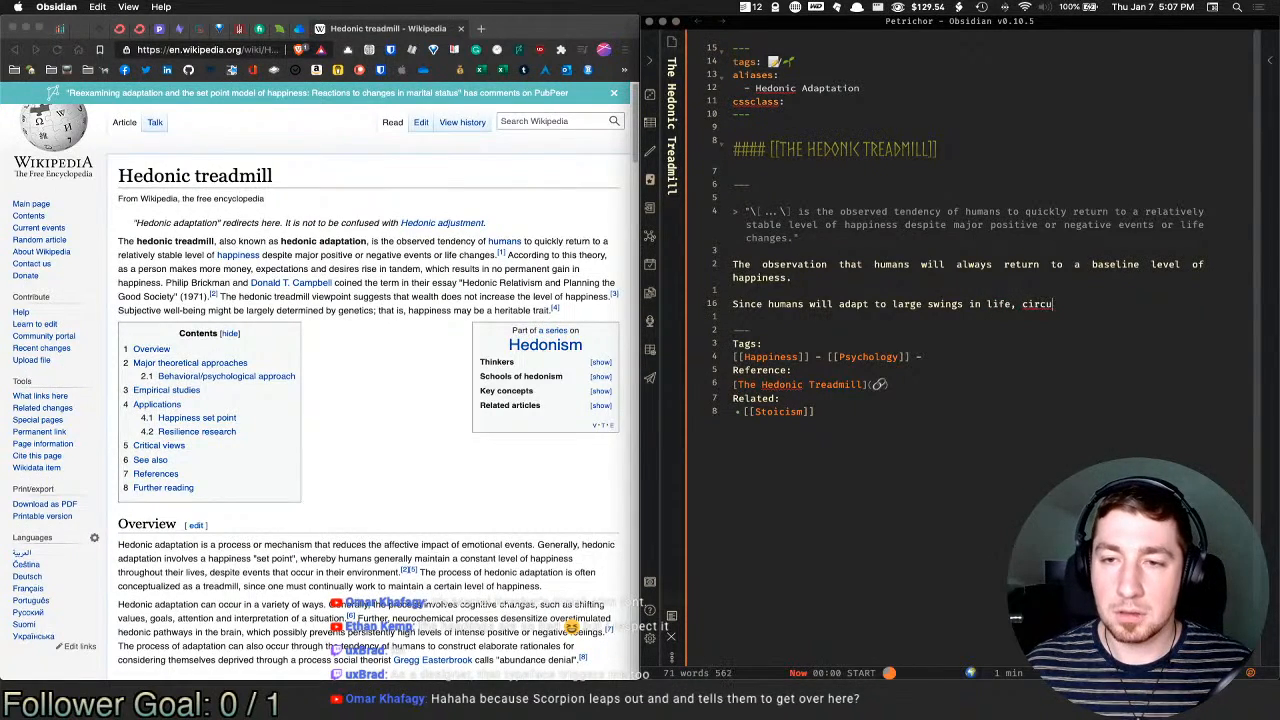
pyautogui.write('mstance,')
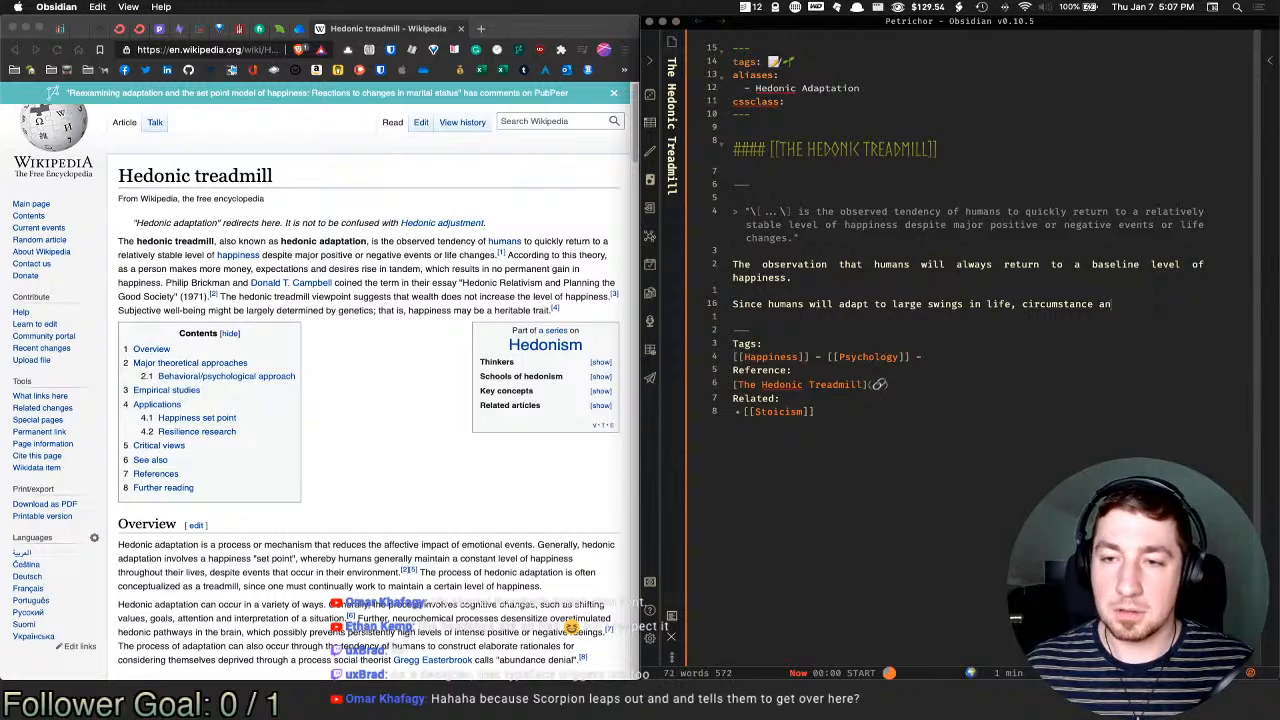
pyautogui.write(' and ')
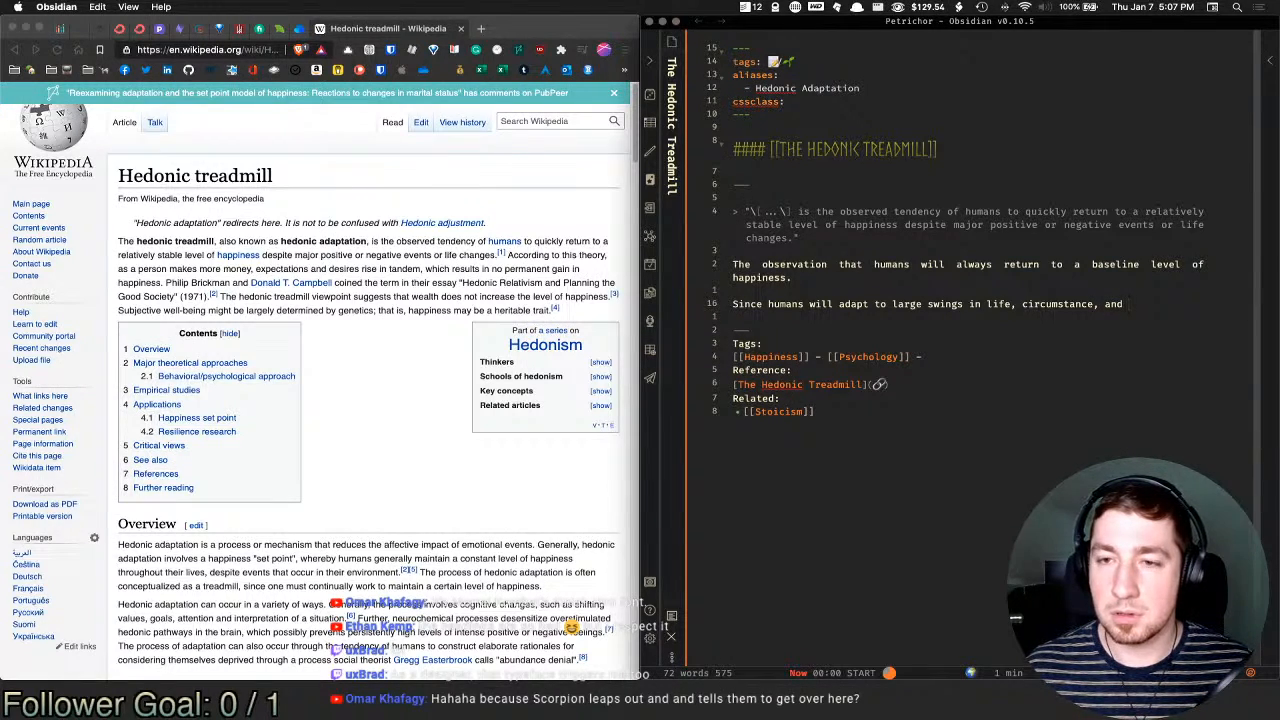
pyautogui.write('fortune ')
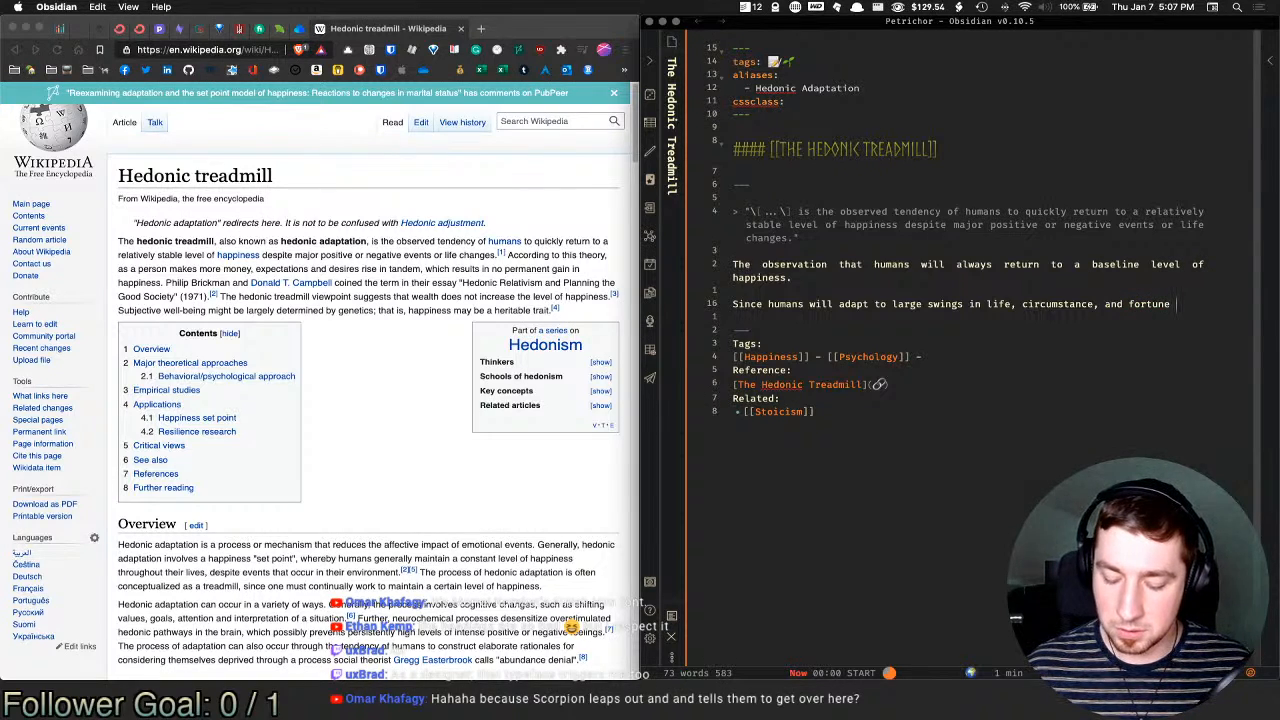
pyautogui.write('(')
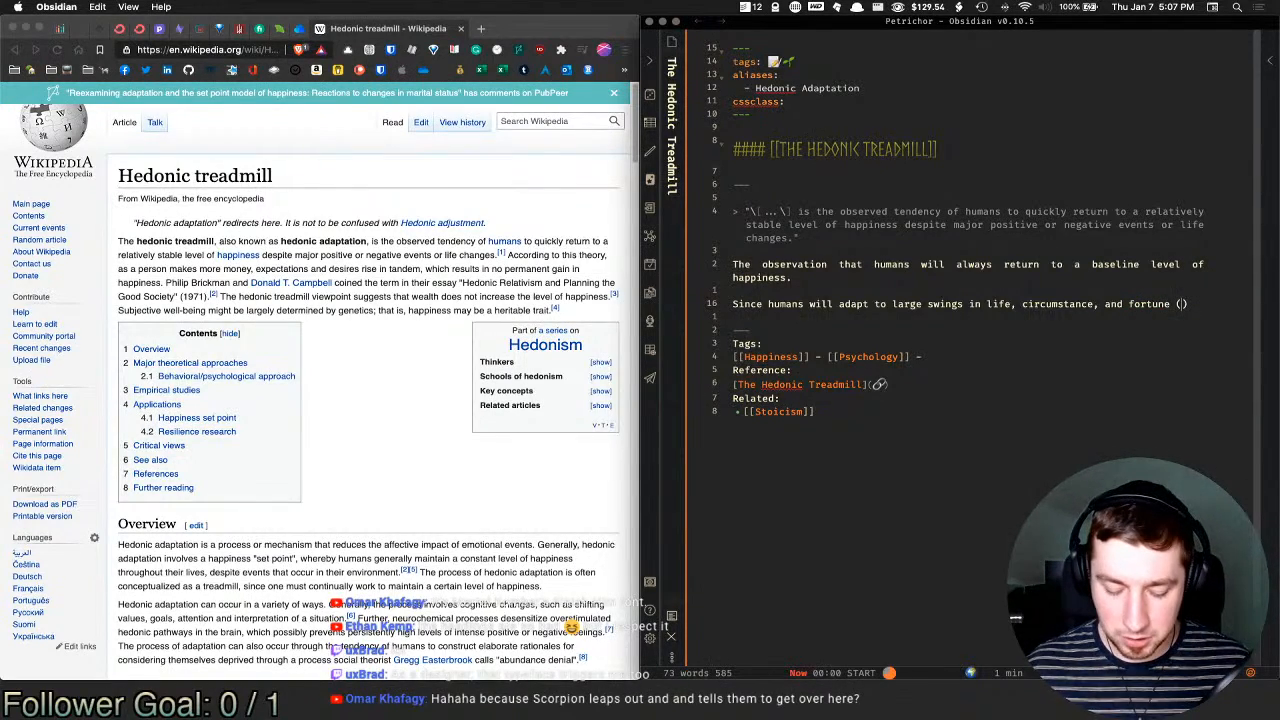
pyautogui.write('vicissitu')
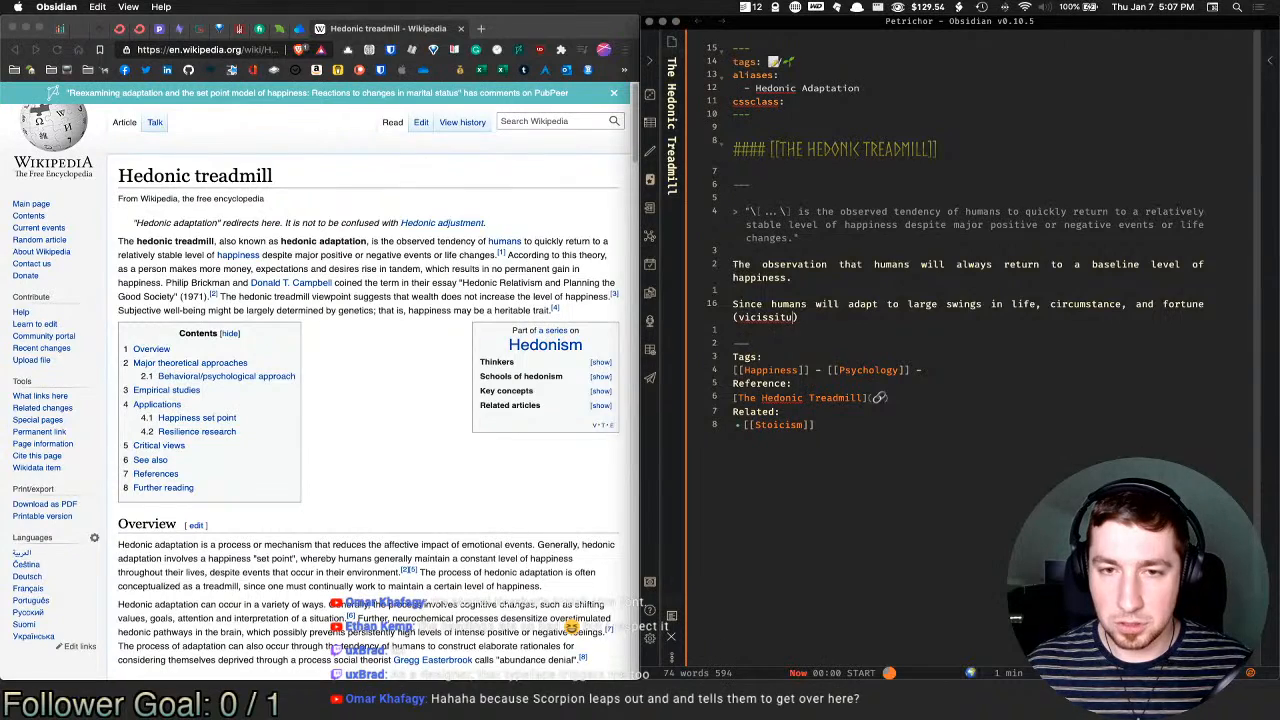
pyautogui.write('des')
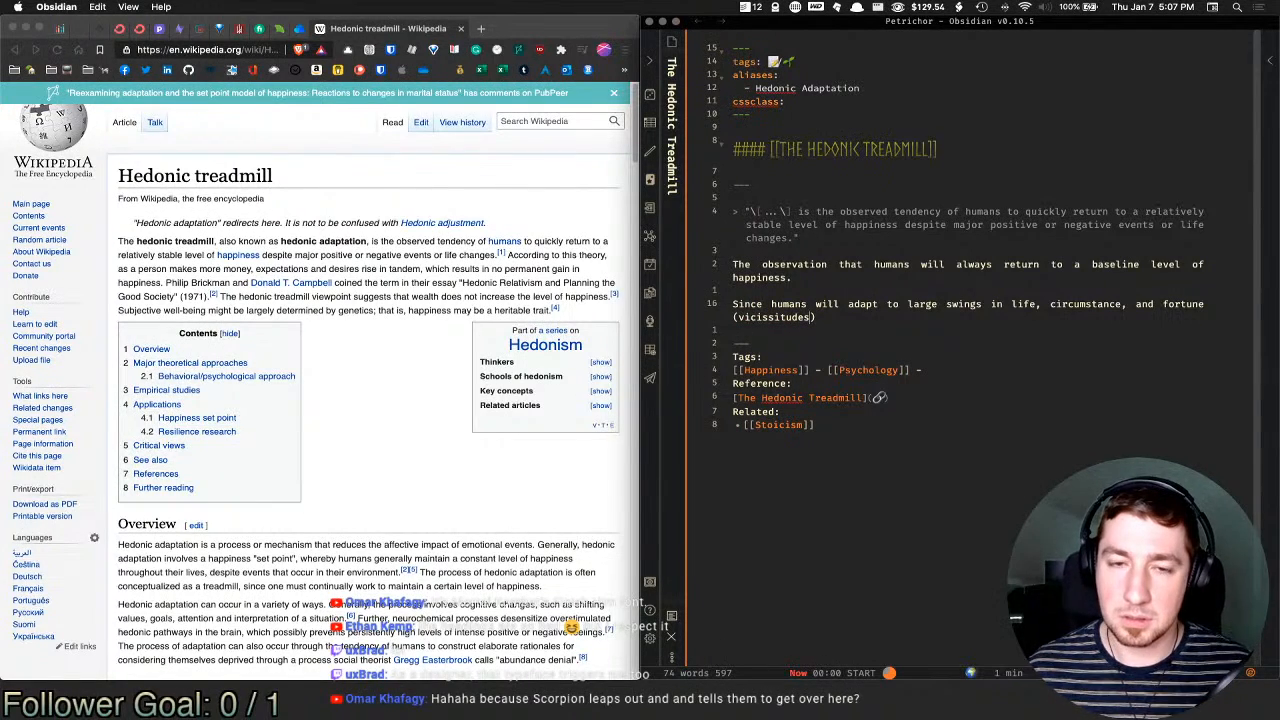
pyautogui.press('BackSpace')
pyautogui.press('BackSpace')
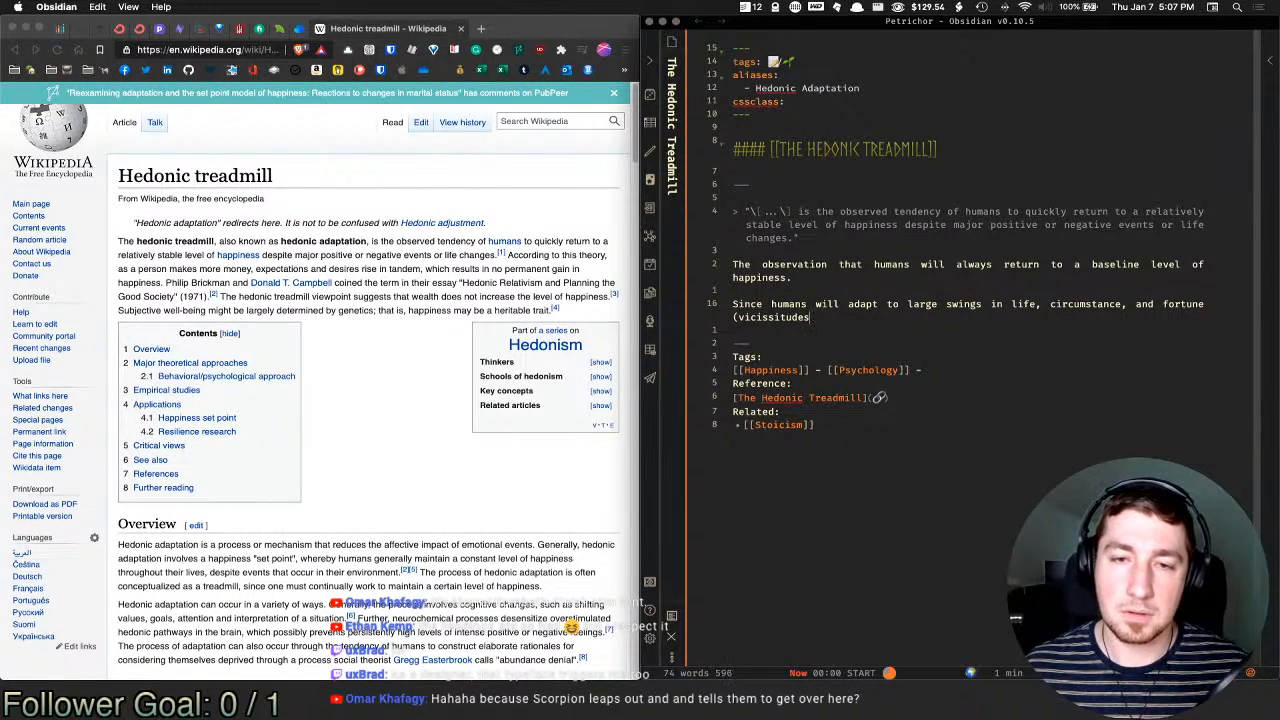
pyautogui.press('BackSpace')
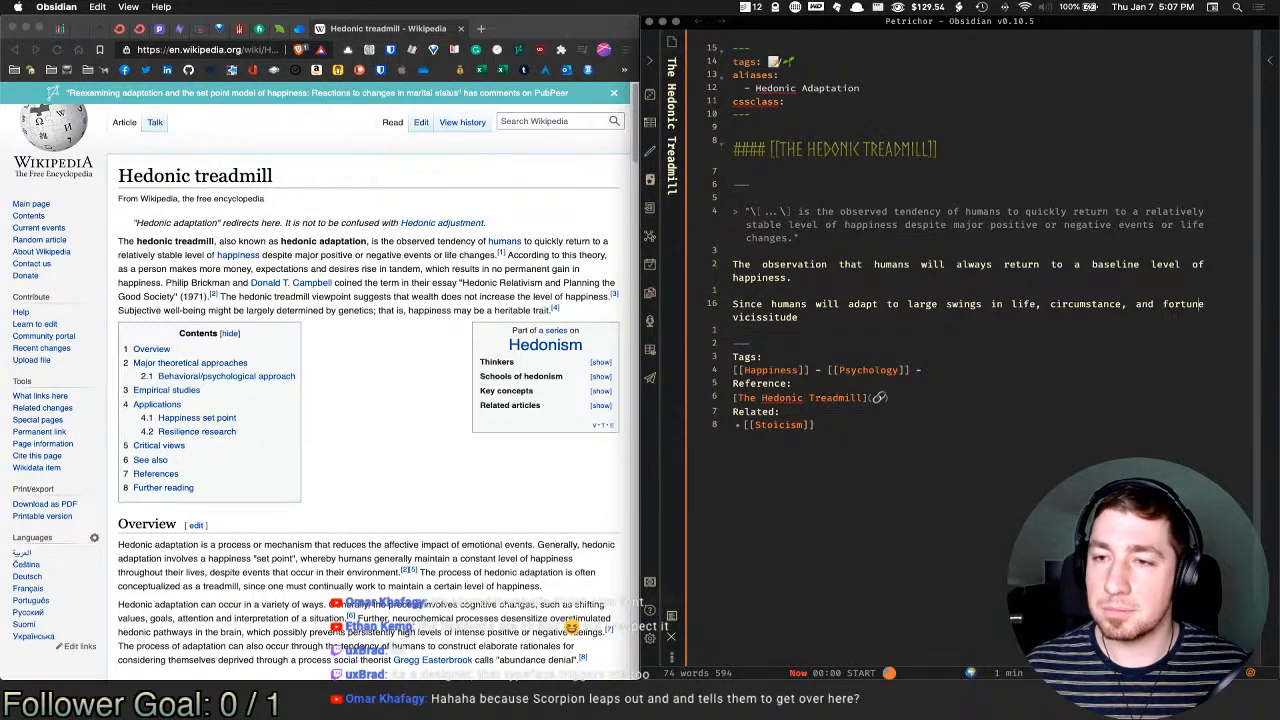
pyautogui.hotkey('alt', 'BackSpace')
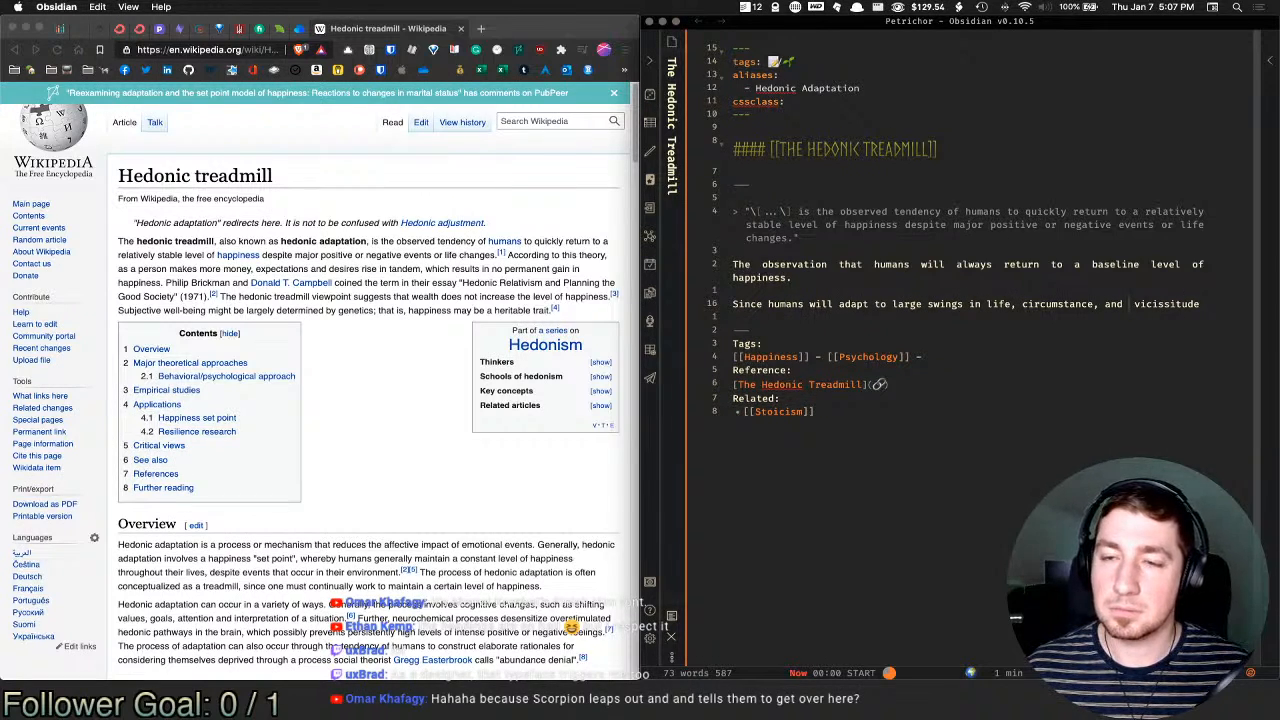
pyautogui.press('BackSpace')
pyautogui.press('super+Right')
pyautogui.hotkey('alt', 'shift', 'Left')
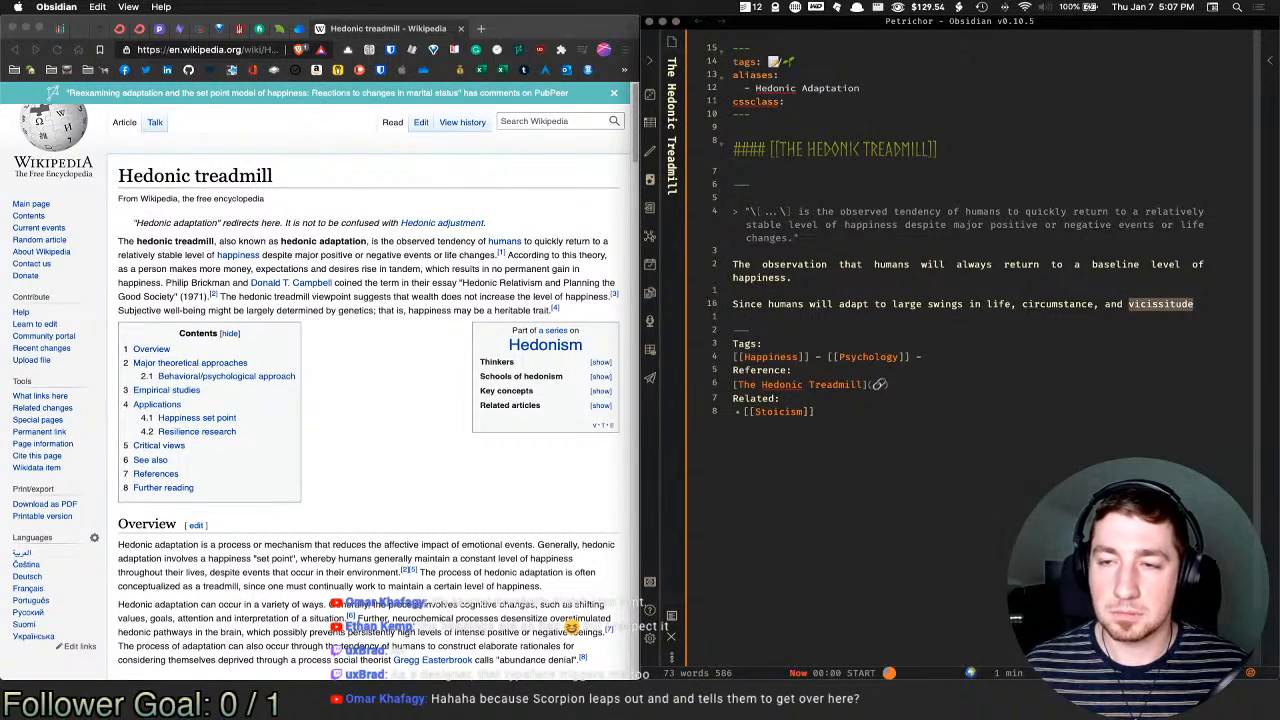
pyautogui.press('super+c')
pyautogui.press('super+space')
pyautogui.press('super+v')
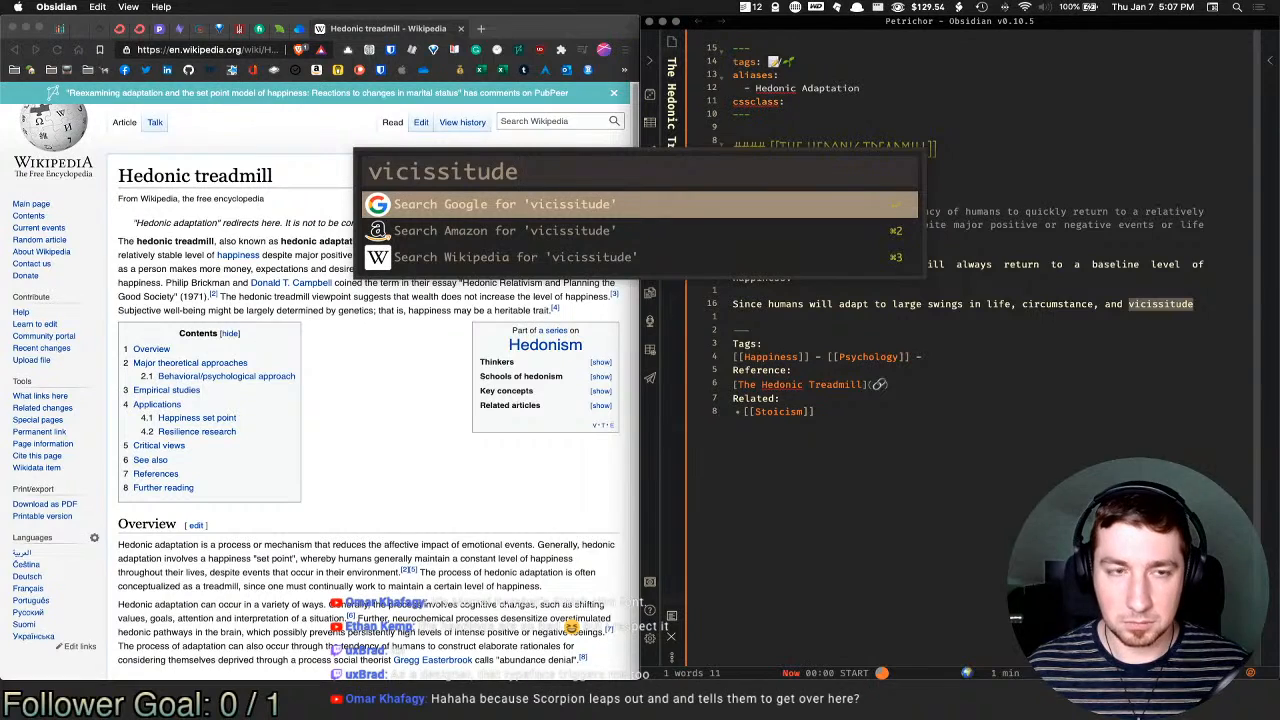
pyautogui.hotkey('alt', 'BackSpace')
pyautogui.write('define')
pyautogui.press('super+v')
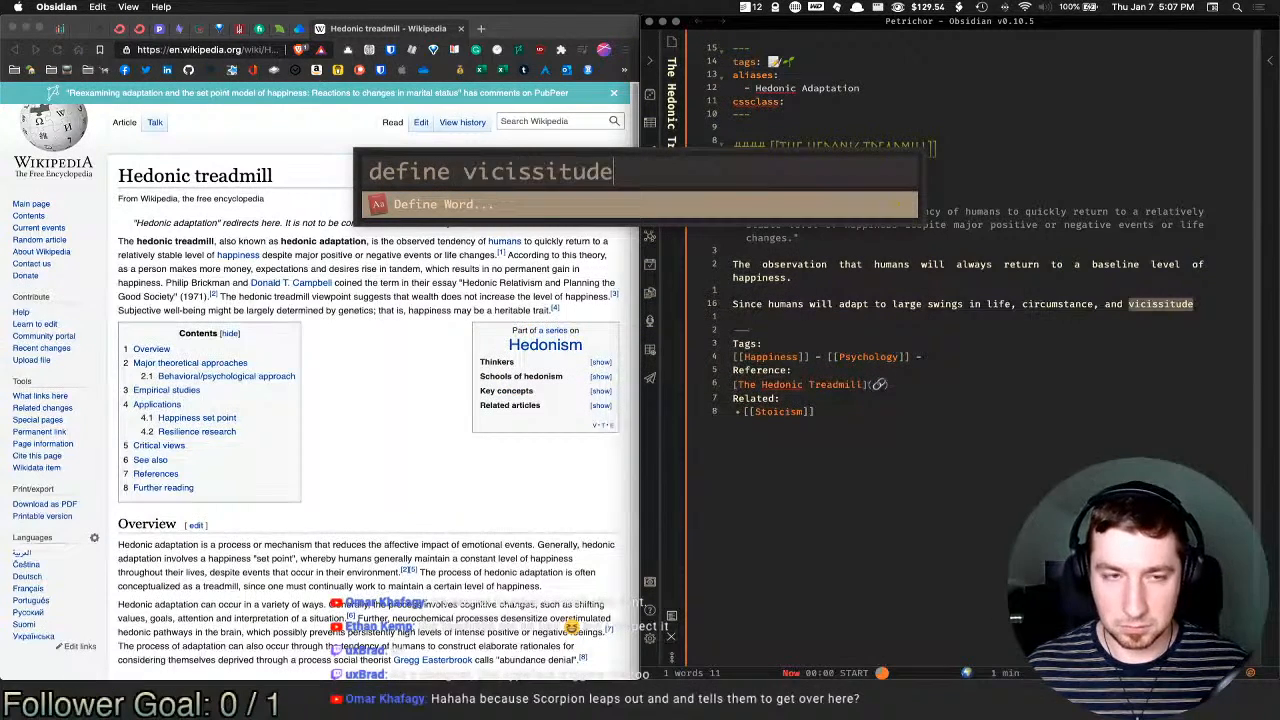
pyautogui.press('Return')
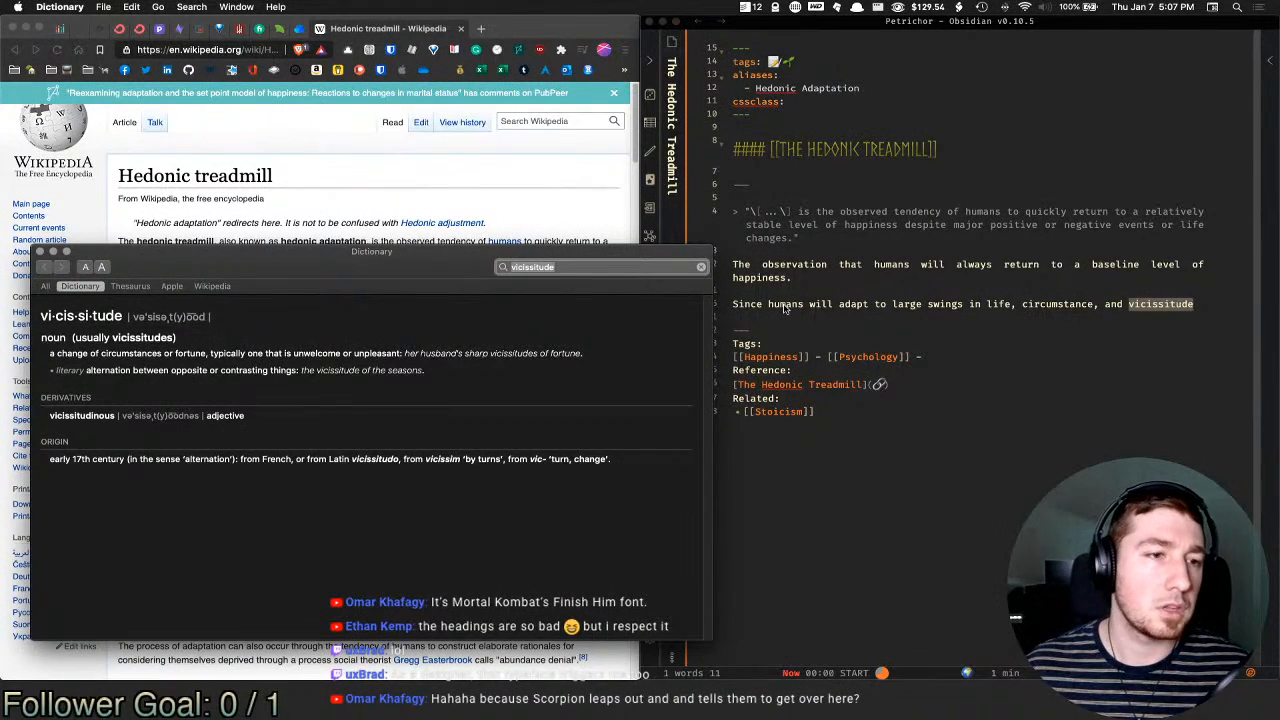
pyautogui.click(477, 388)
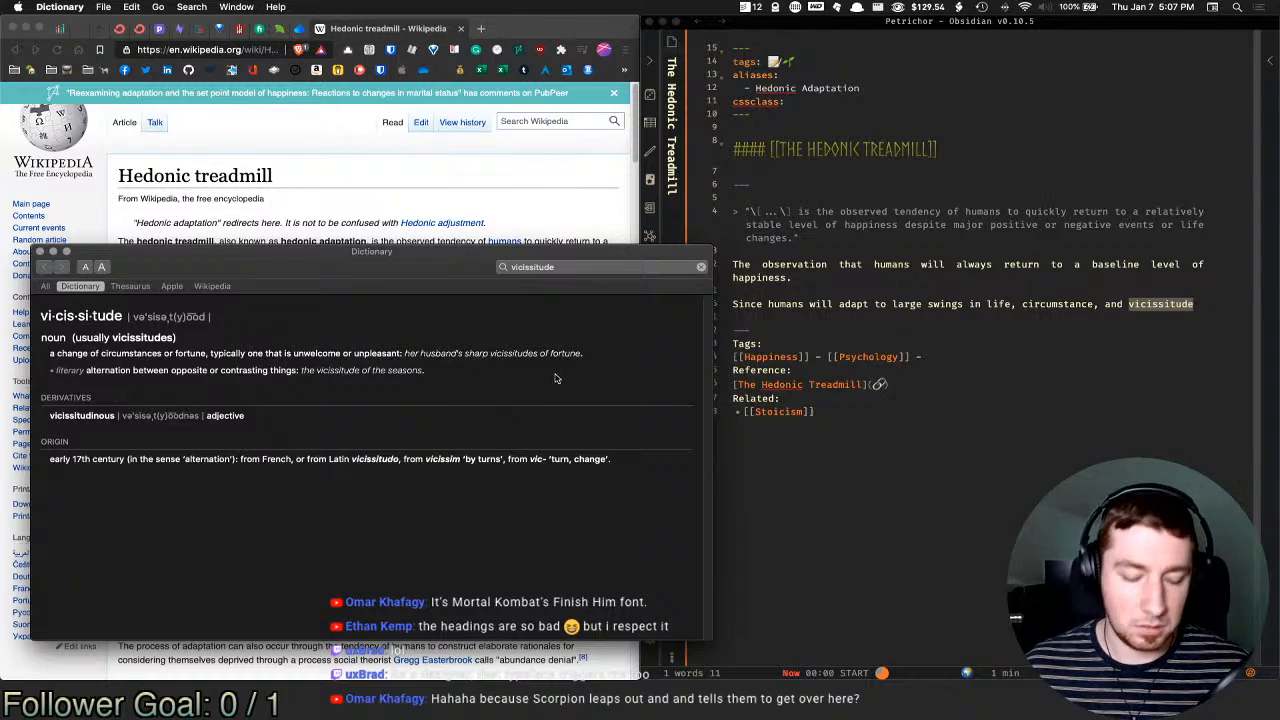
pyautogui.press('super+w')
pyautogui.click(1221, 309)
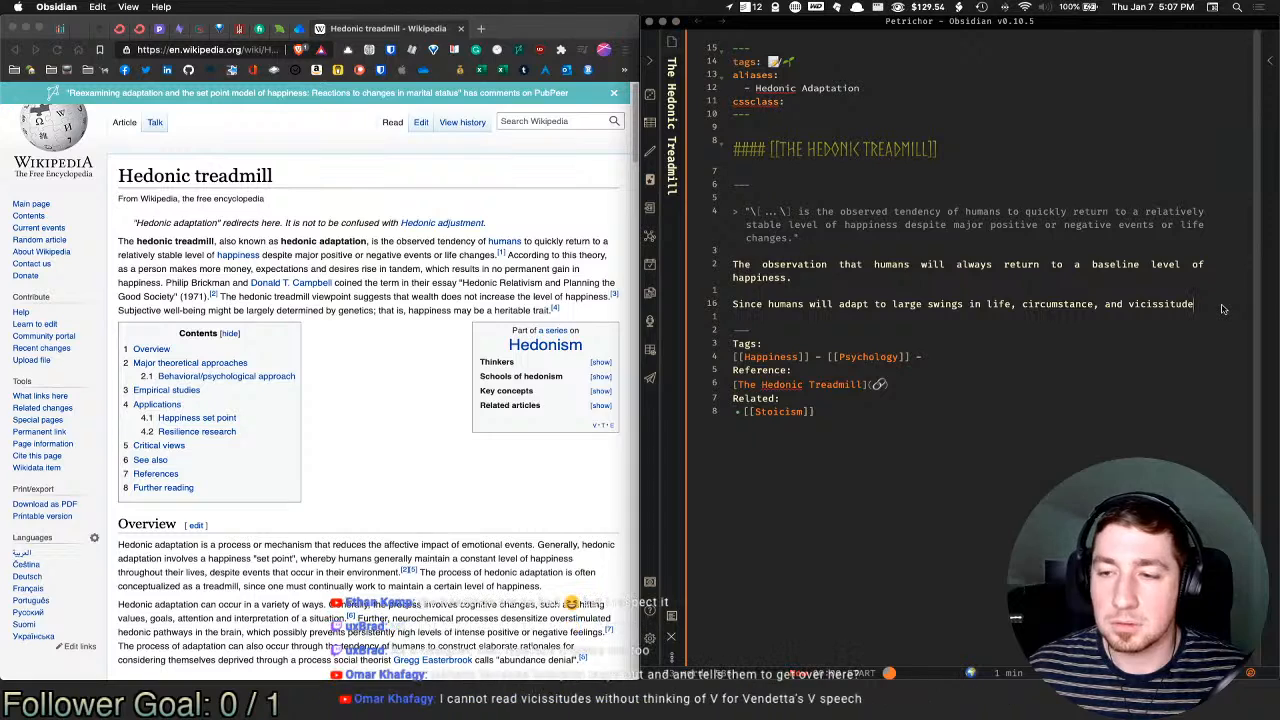
# Step: Continue with 'it is of little value in getting caught up in the highs and lows of life.'
pyautogui.write('i')
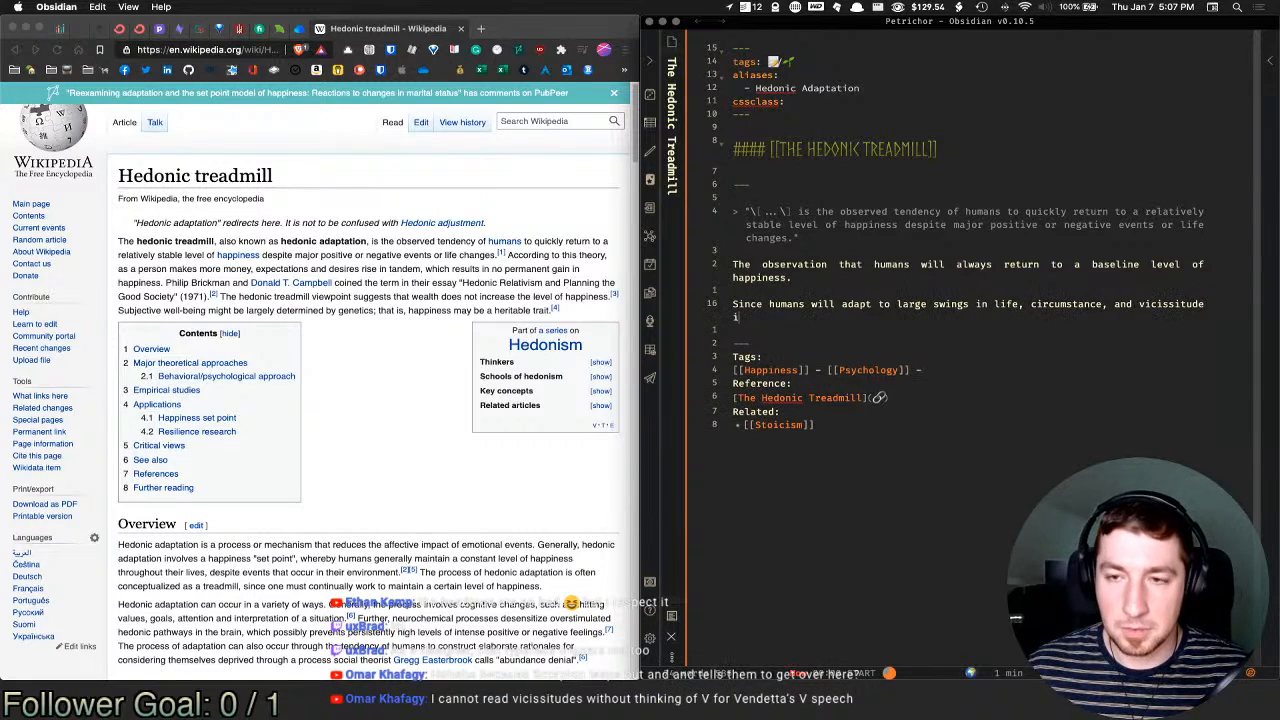
pyautogui.write('t is of')
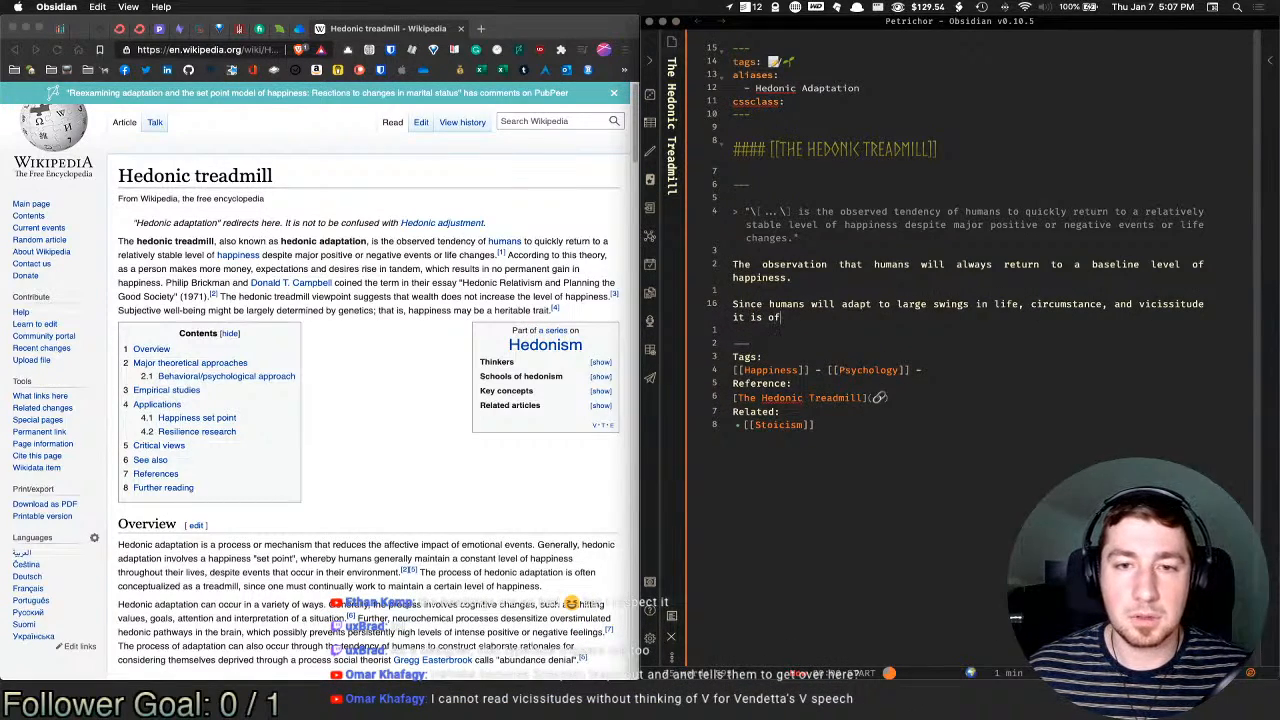
pyautogui.write(' littl')
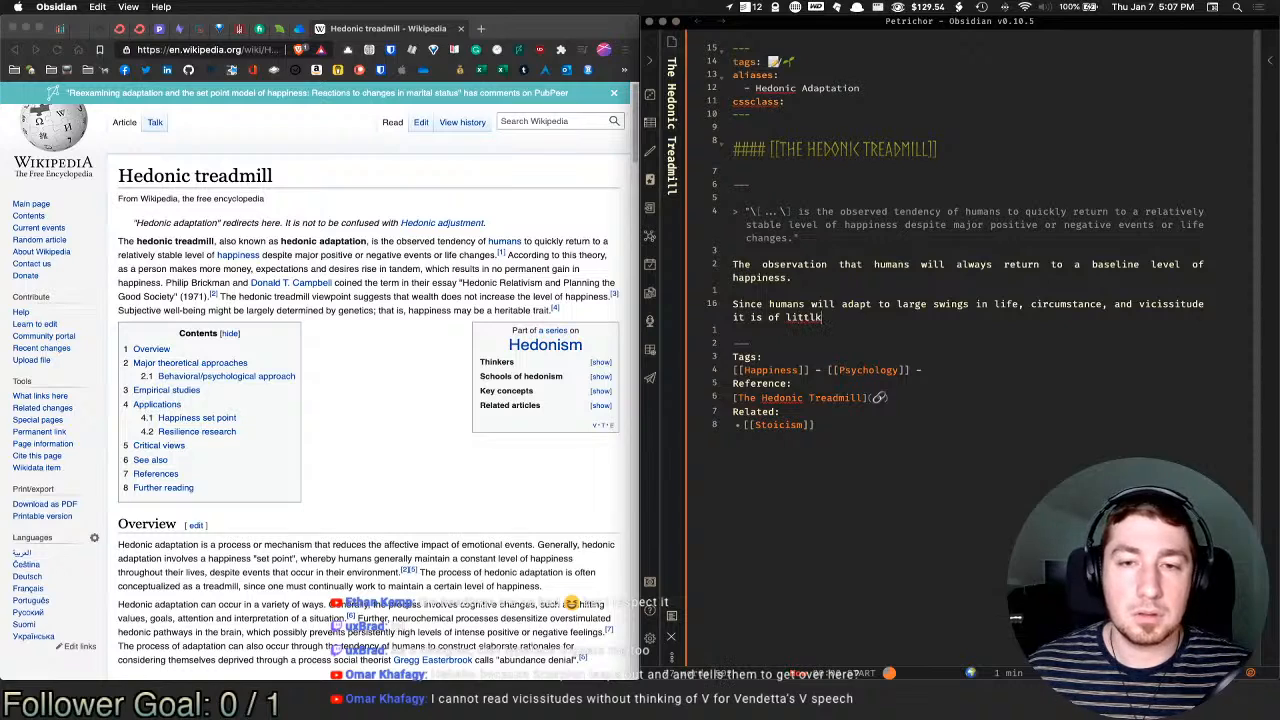
pyautogui.write('e valu')
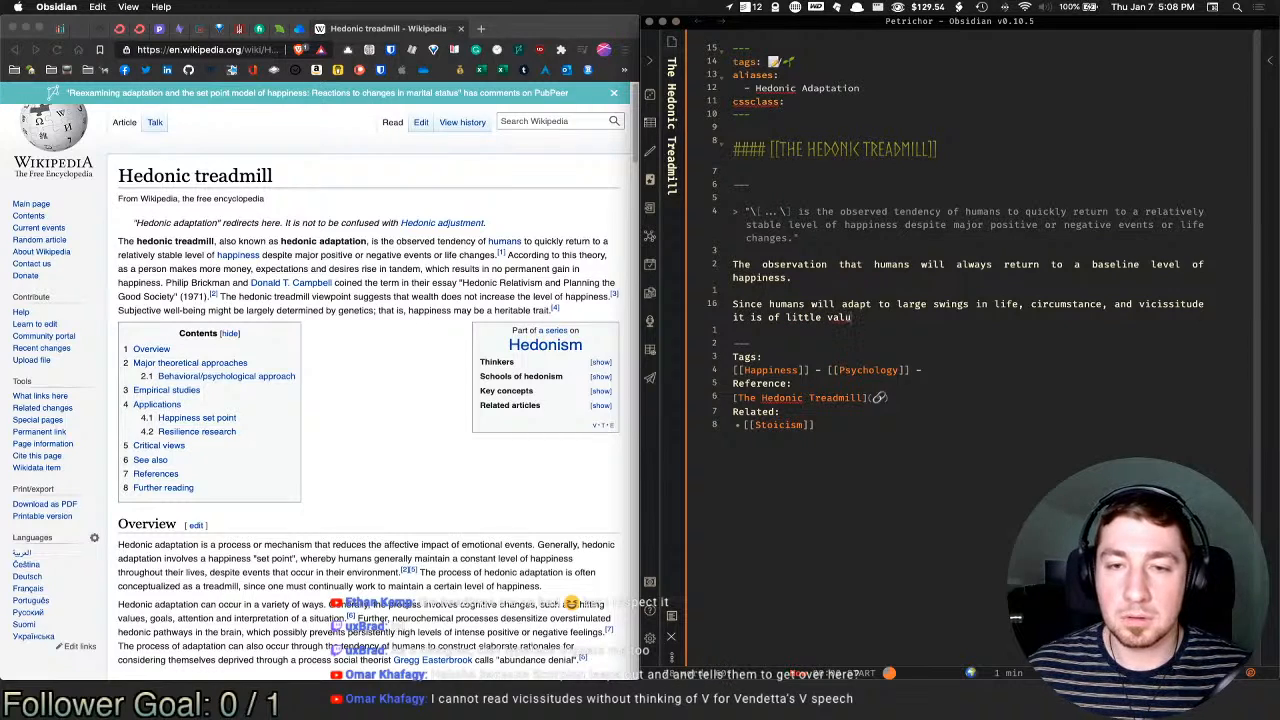
pyautogui.write('e in ge')
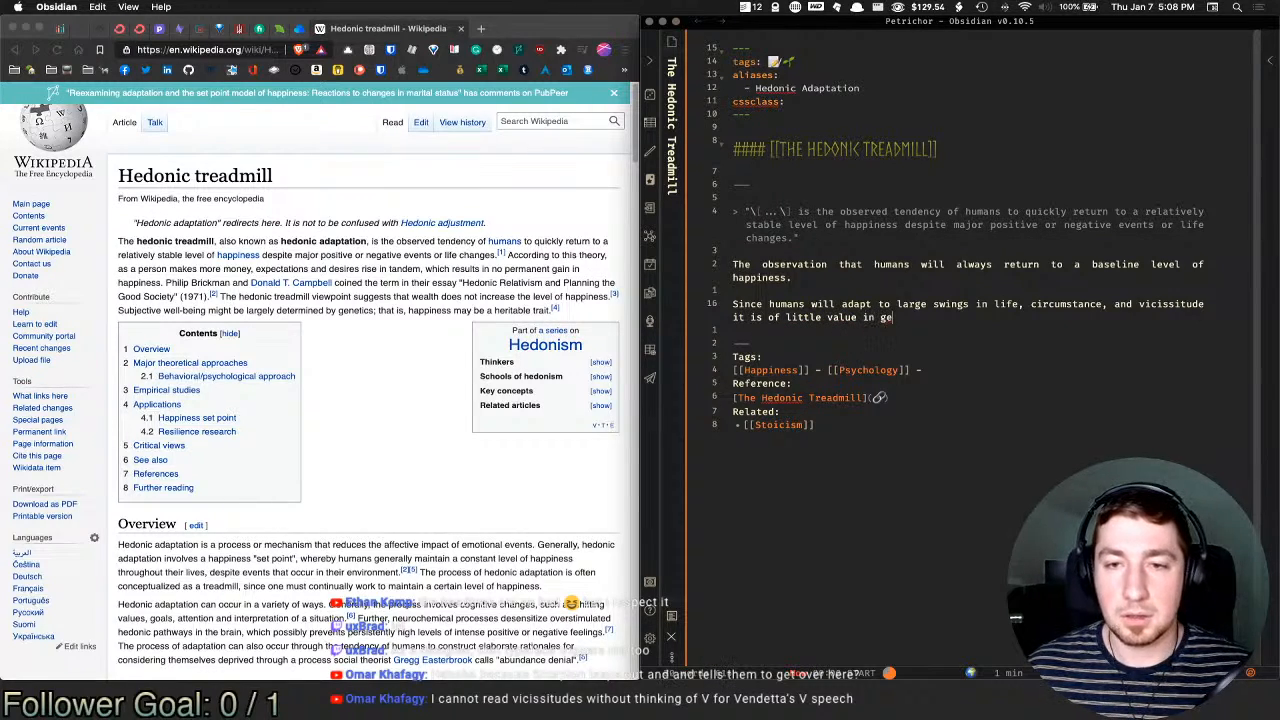
pyautogui.write('tting cau')
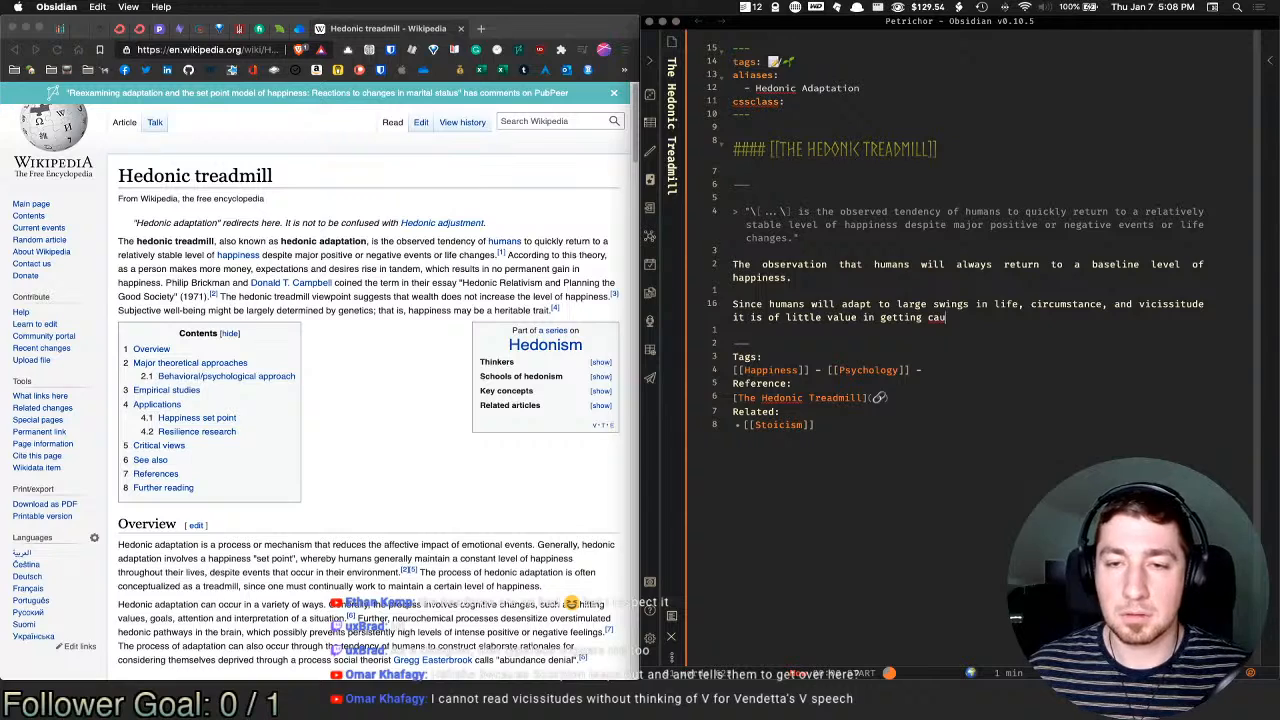
pyautogui.write('ght up in ')
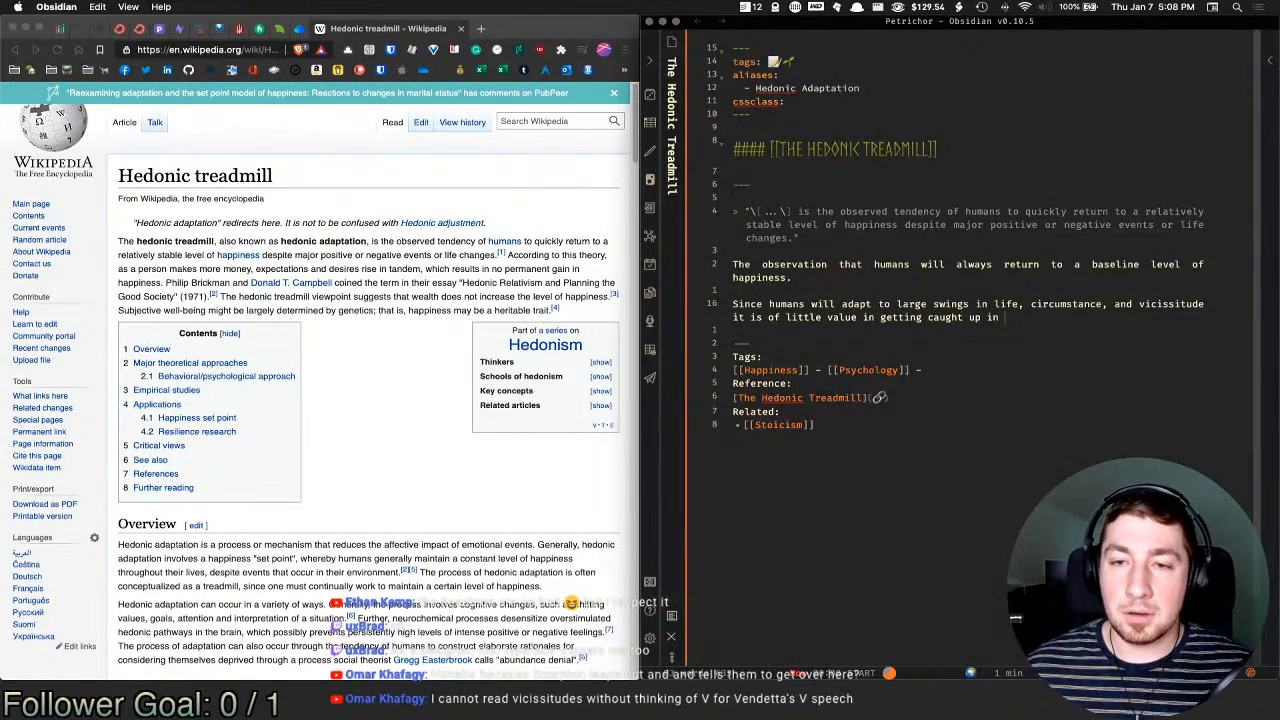
pyautogui.write('the h')
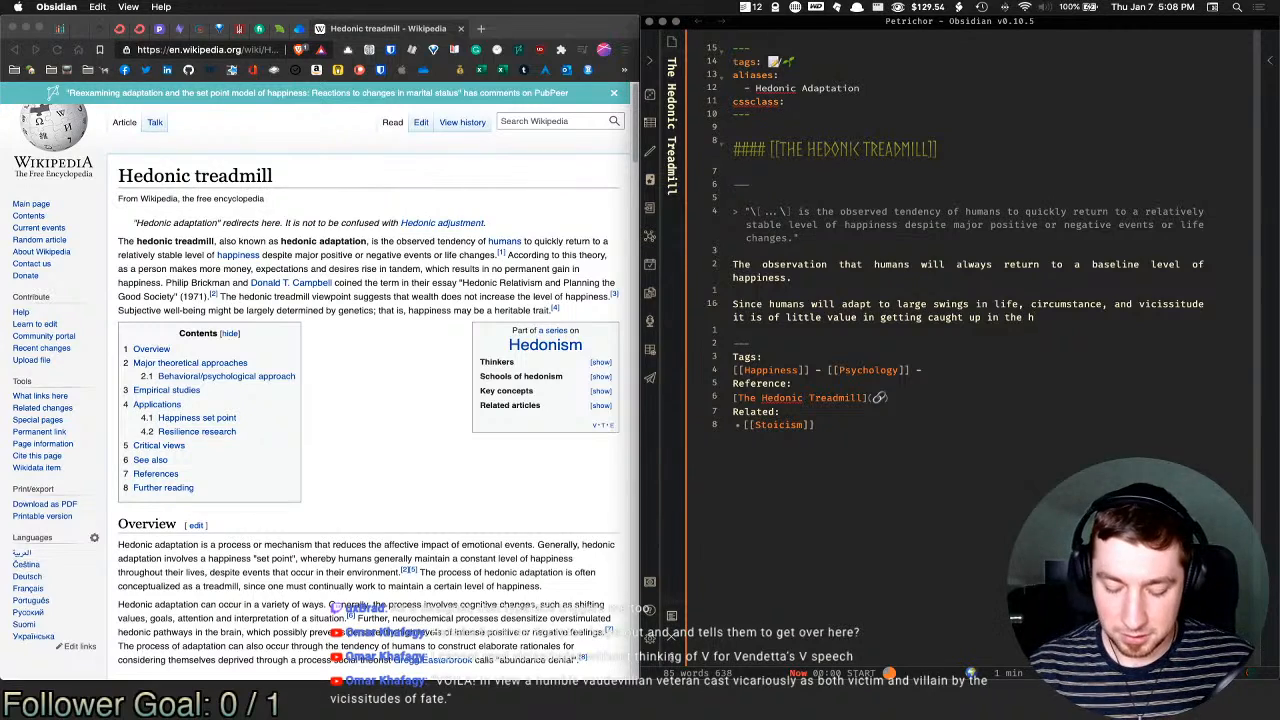
pyautogui.write('ighs an')
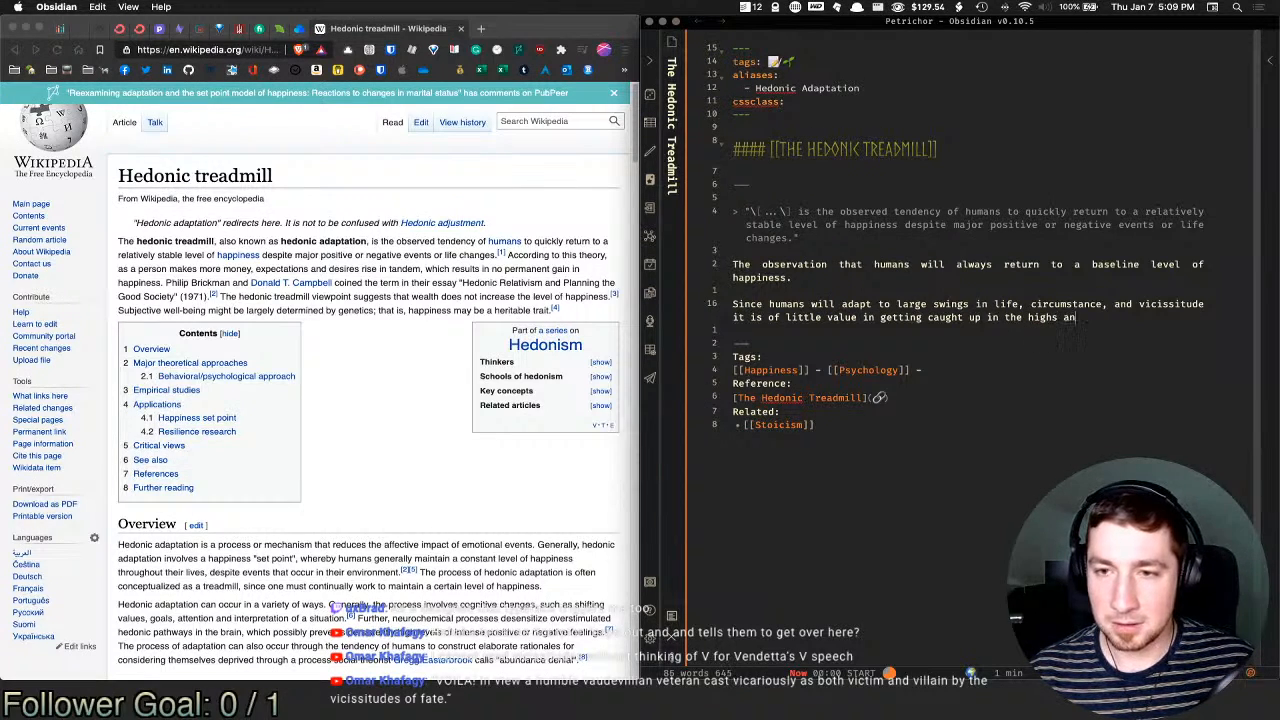
pyautogui.write('d lows of life')
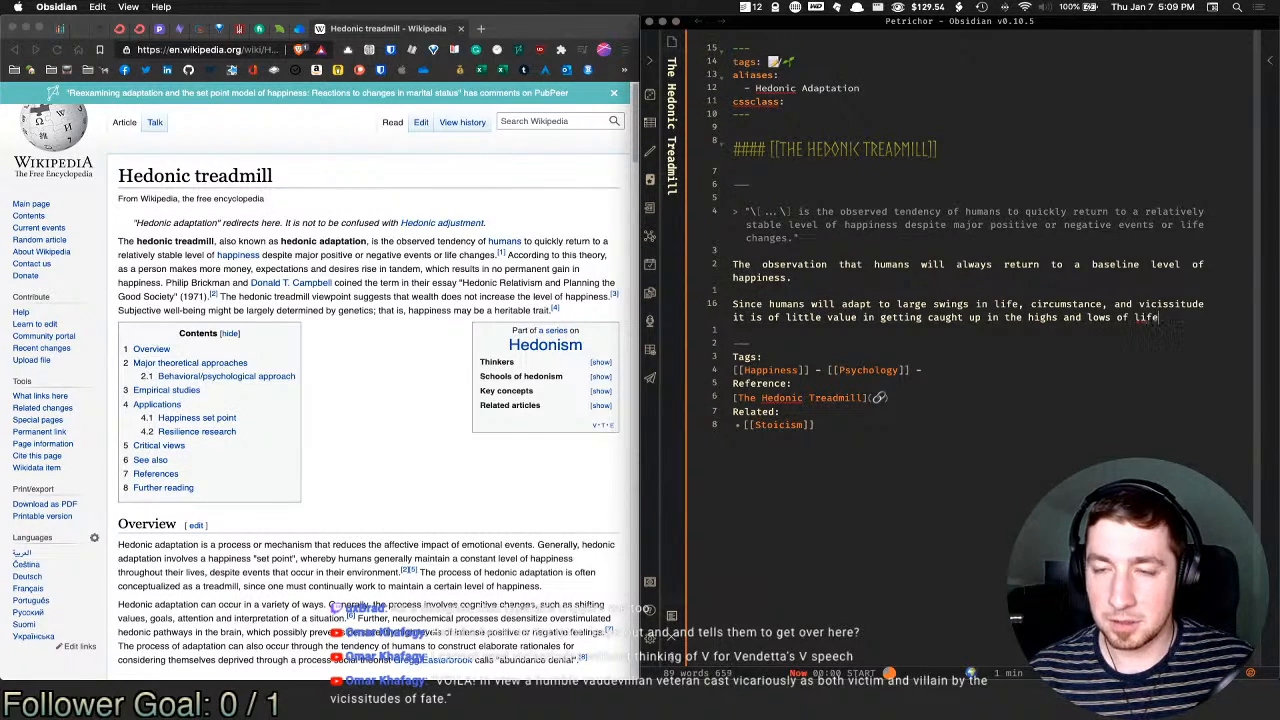
pyautogui.write('.')
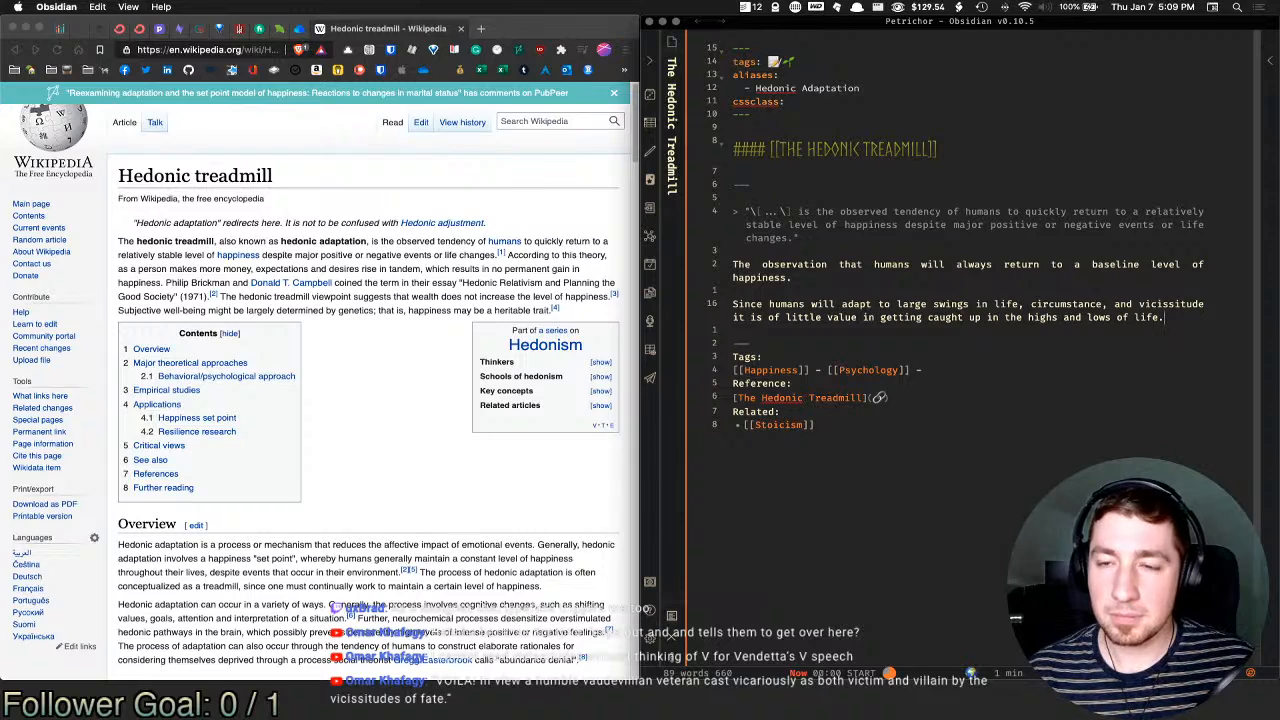
pyautogui.write(' The ph')
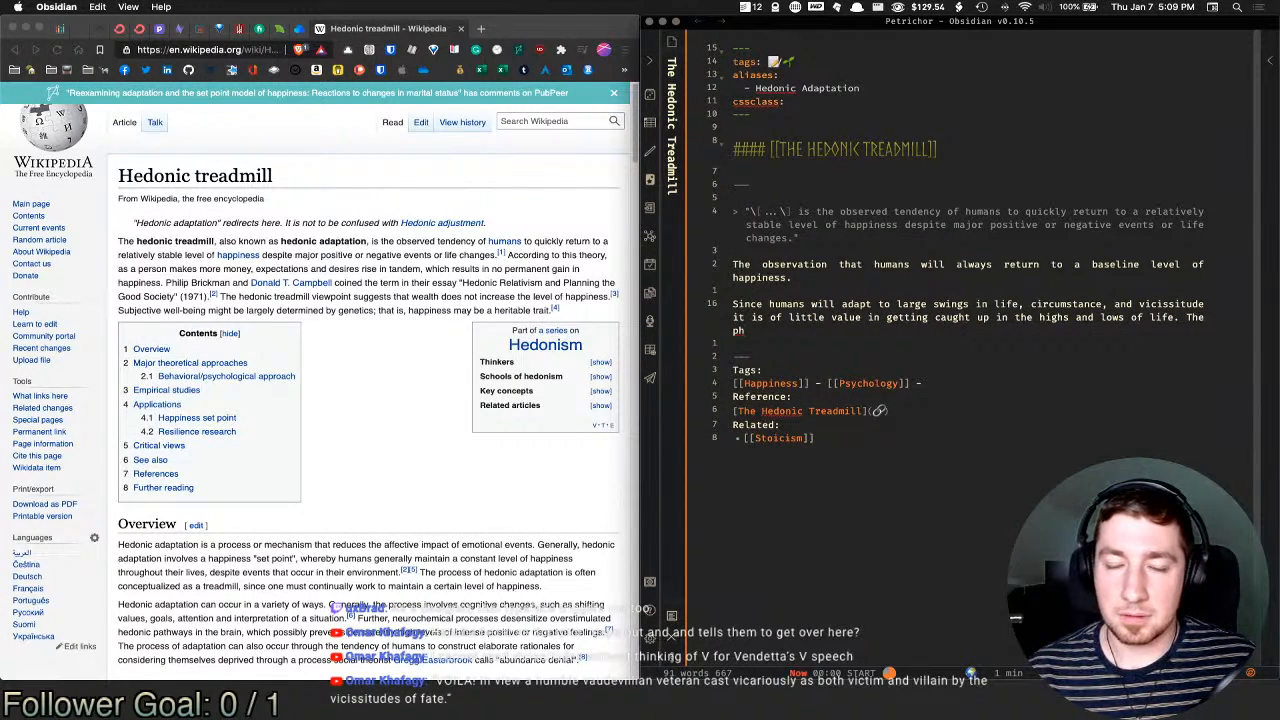
pyautogui.write('ilosoph')
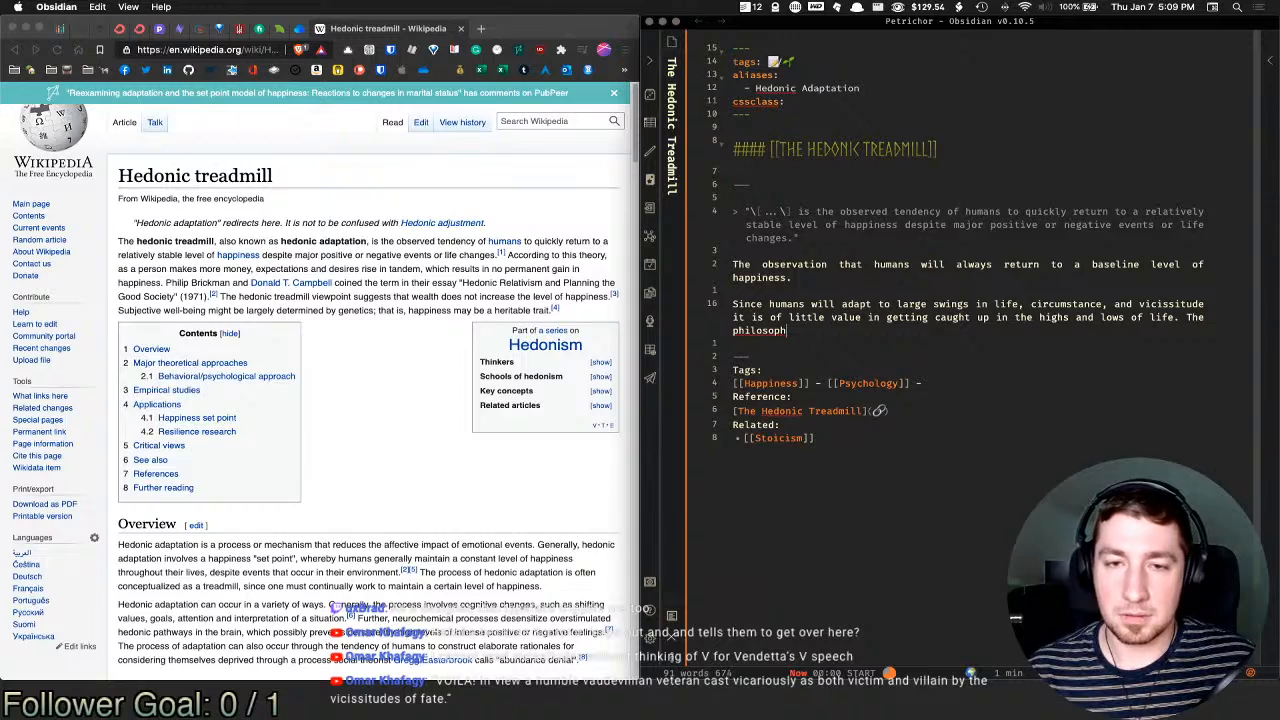
pyautogui.write('y of the s')
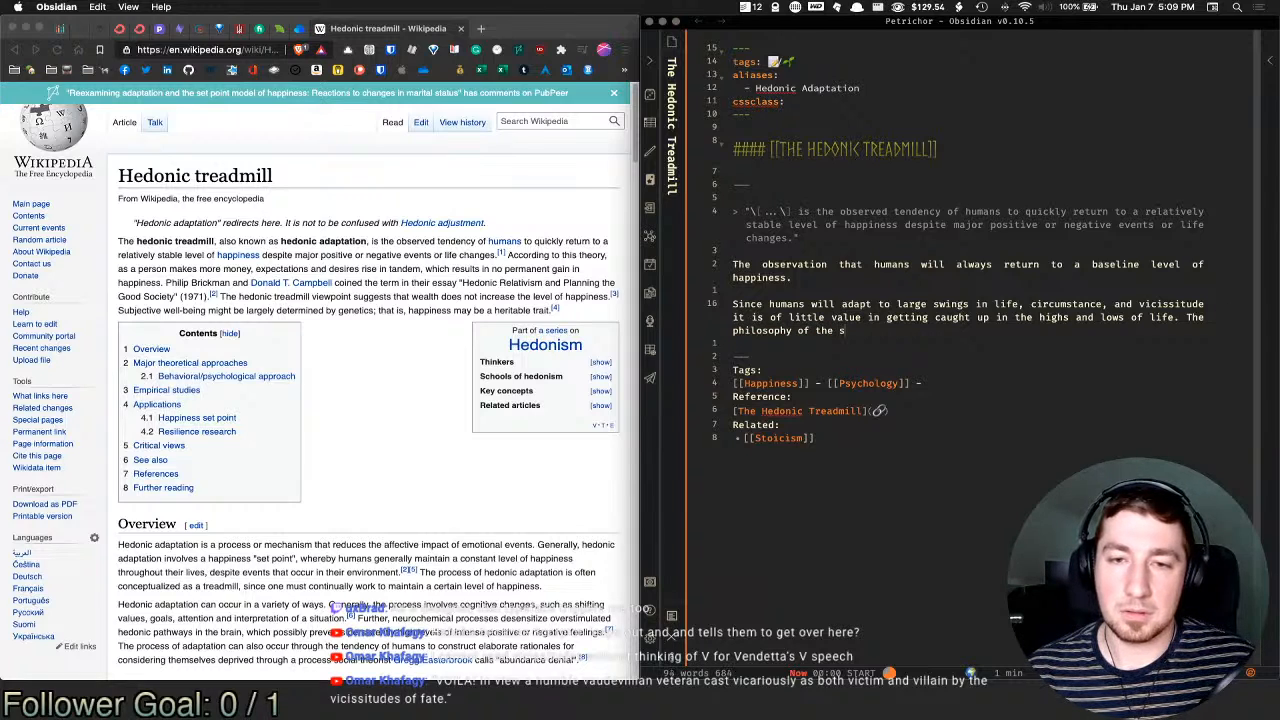
# Step: Remove the stray letter, then open the Stoicism note and keep its reference title on its own line
pyautogui.press('BackSpace')
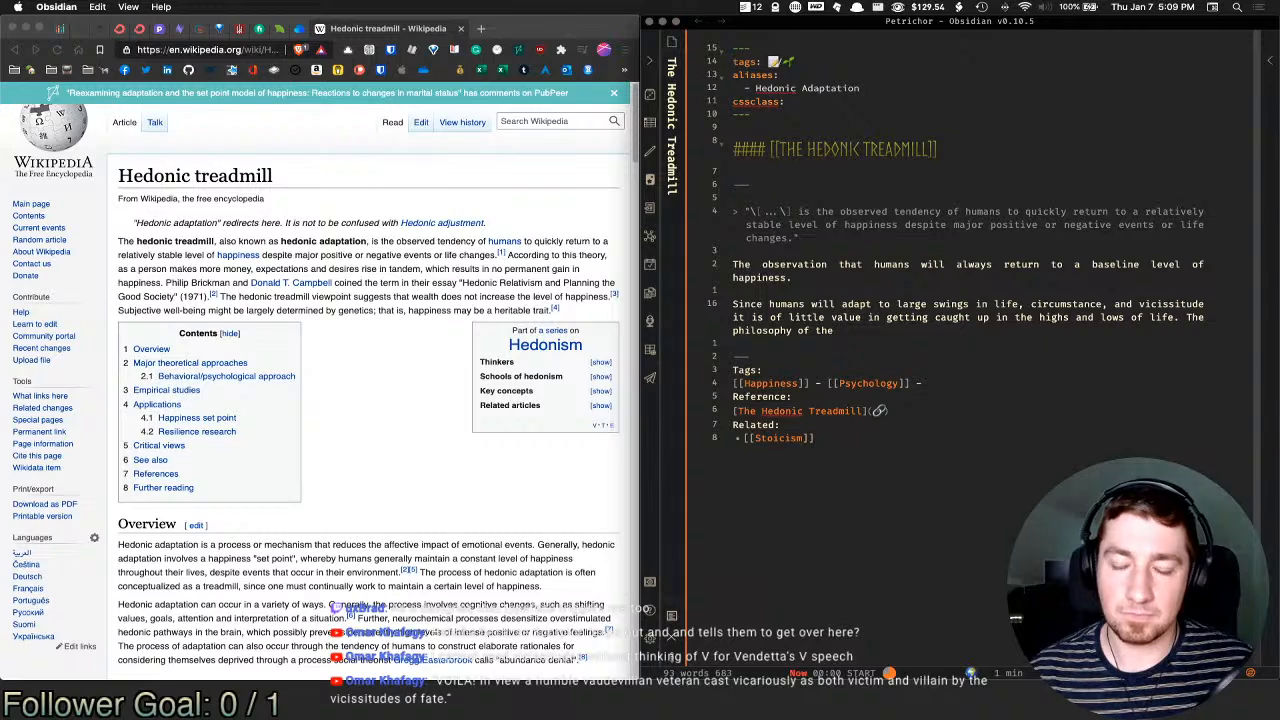
pyautogui.click(808, 440)
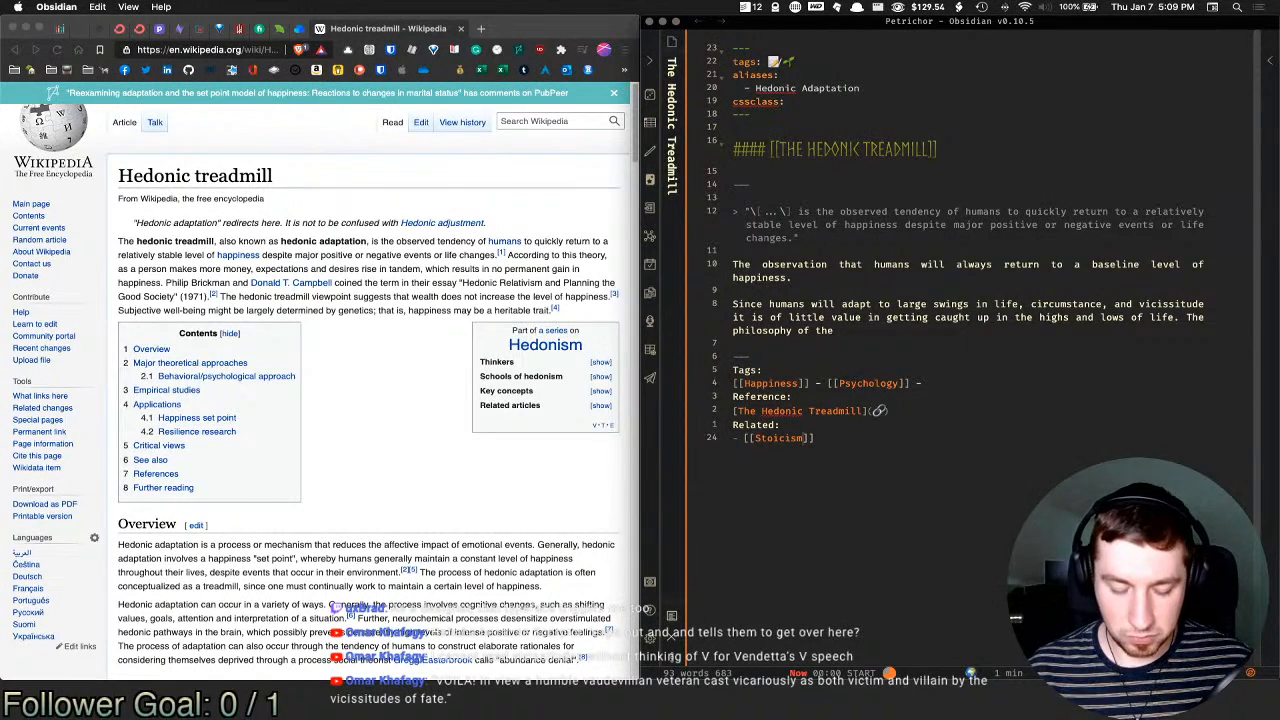
pyautogui.hotkey('alt', 'Return')
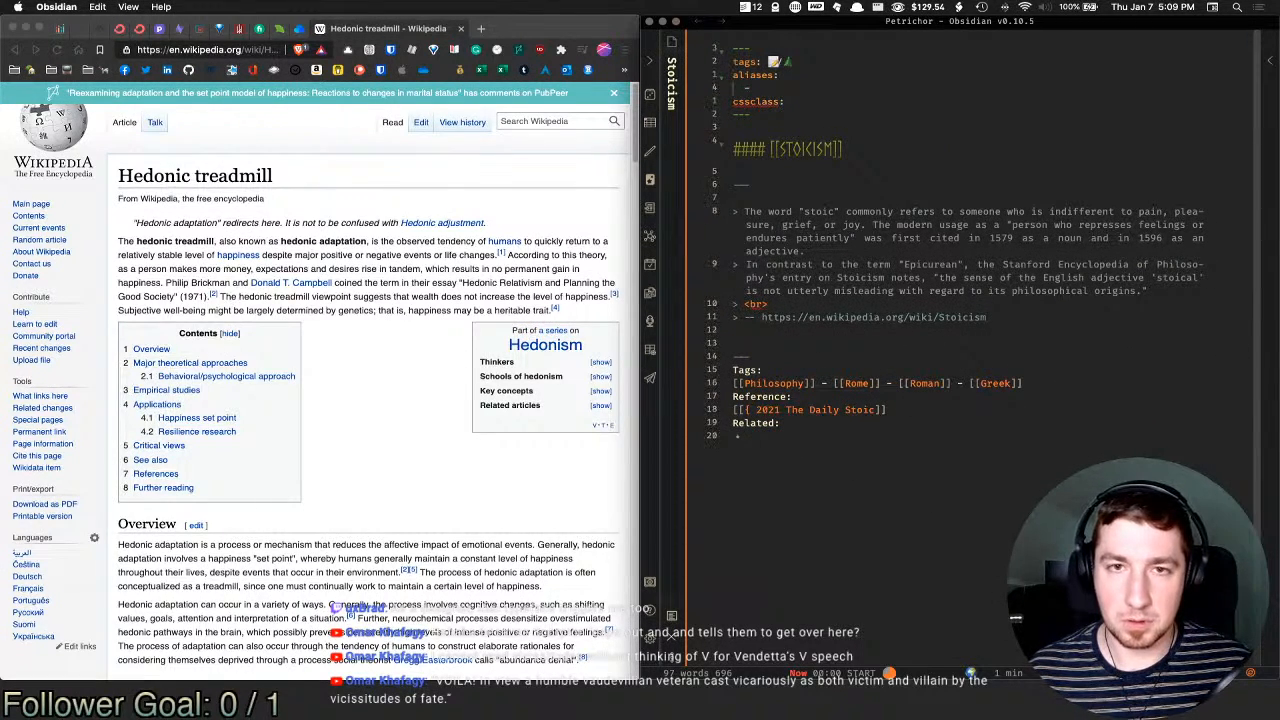
pyautogui.click(1143, 397)
pyautogui.press('Delete')
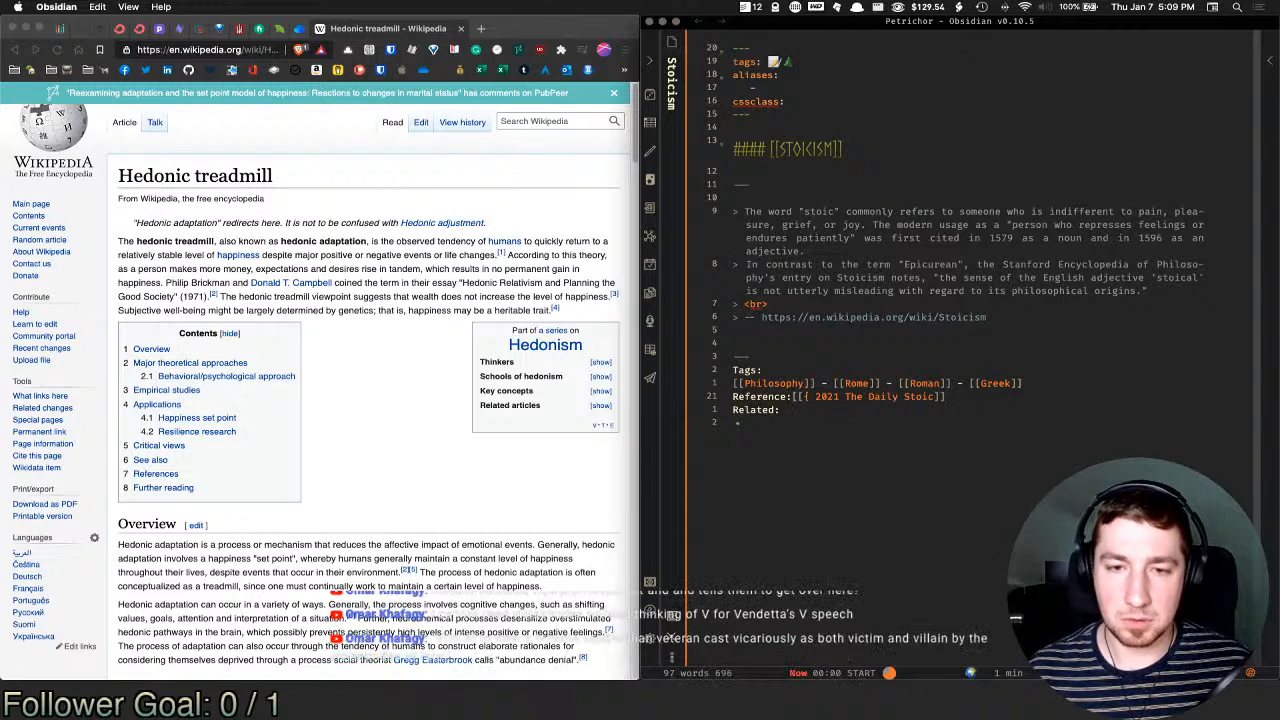
pyautogui.press('Return')
# Step: Give the Stoicism note the alias 'Stoics' and return to The Hedonic Treadmill note
pyautogui.click(838, 93)
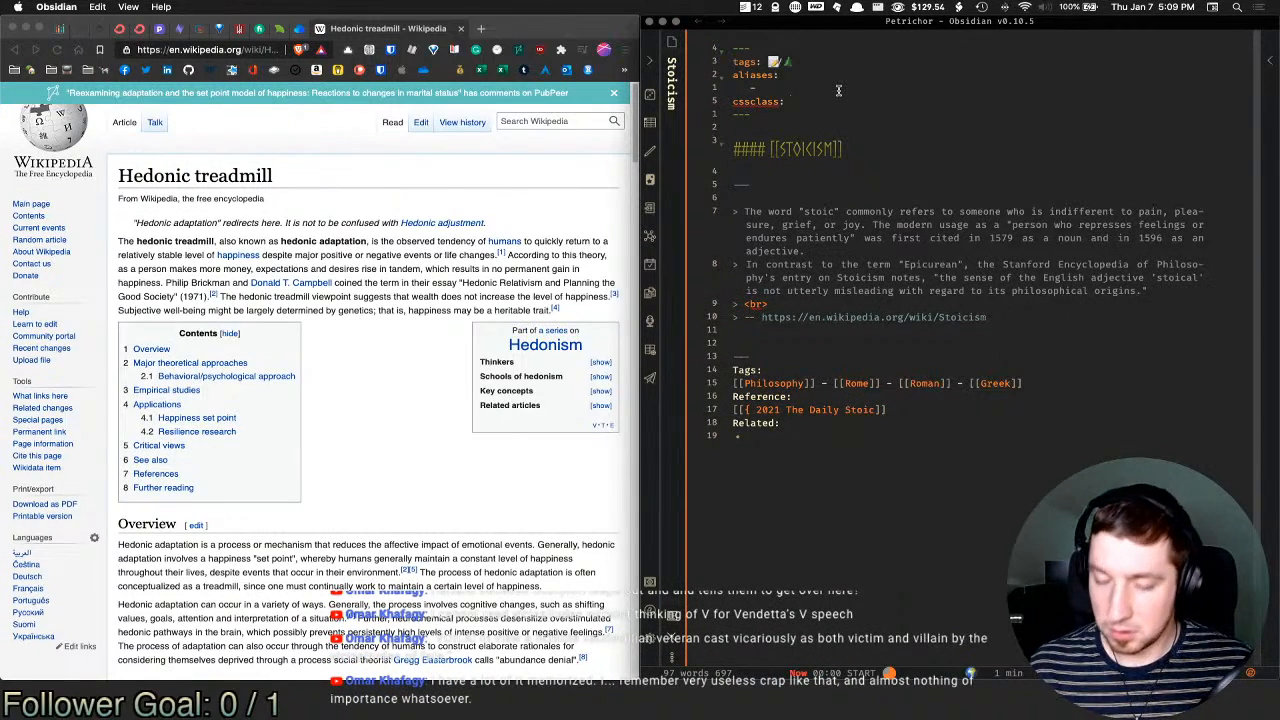
pyautogui.press('Up')
pyautogui.press('Left')
pyautogui.press('Left')
pyautogui.press('BackSpace')
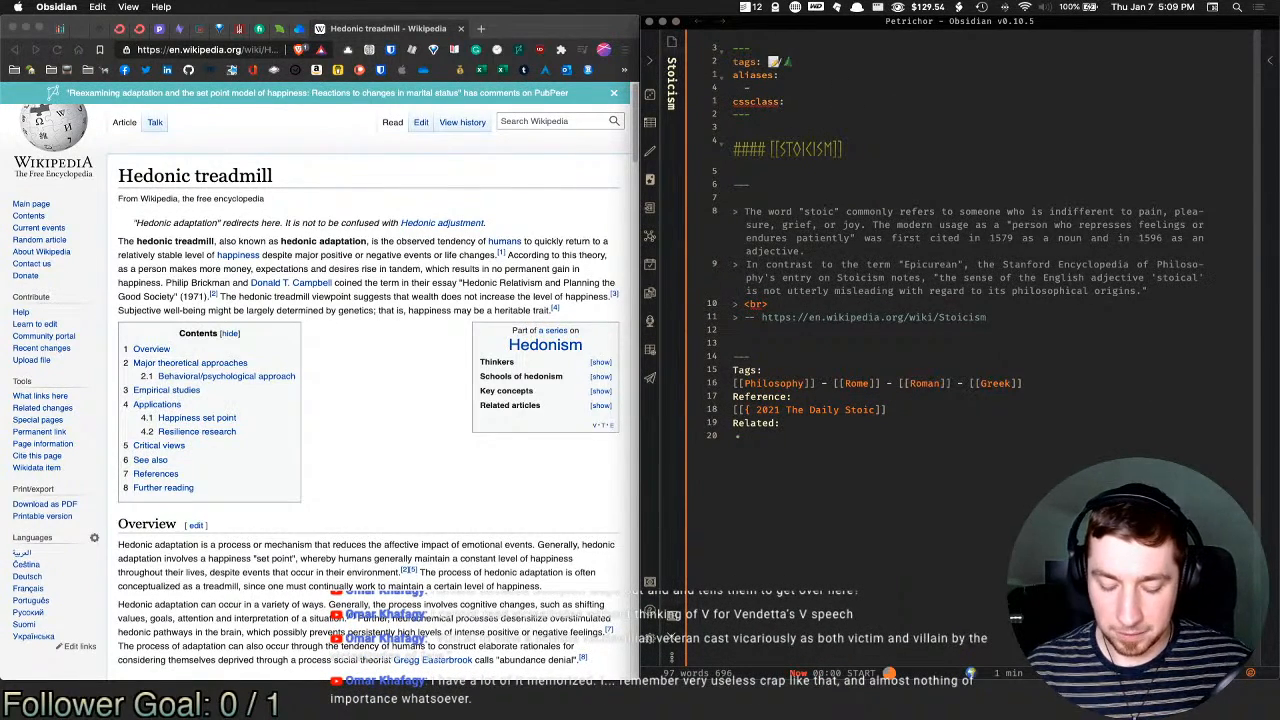
pyautogui.write('Stoics')
pyautogui.press('super+alt+Left')
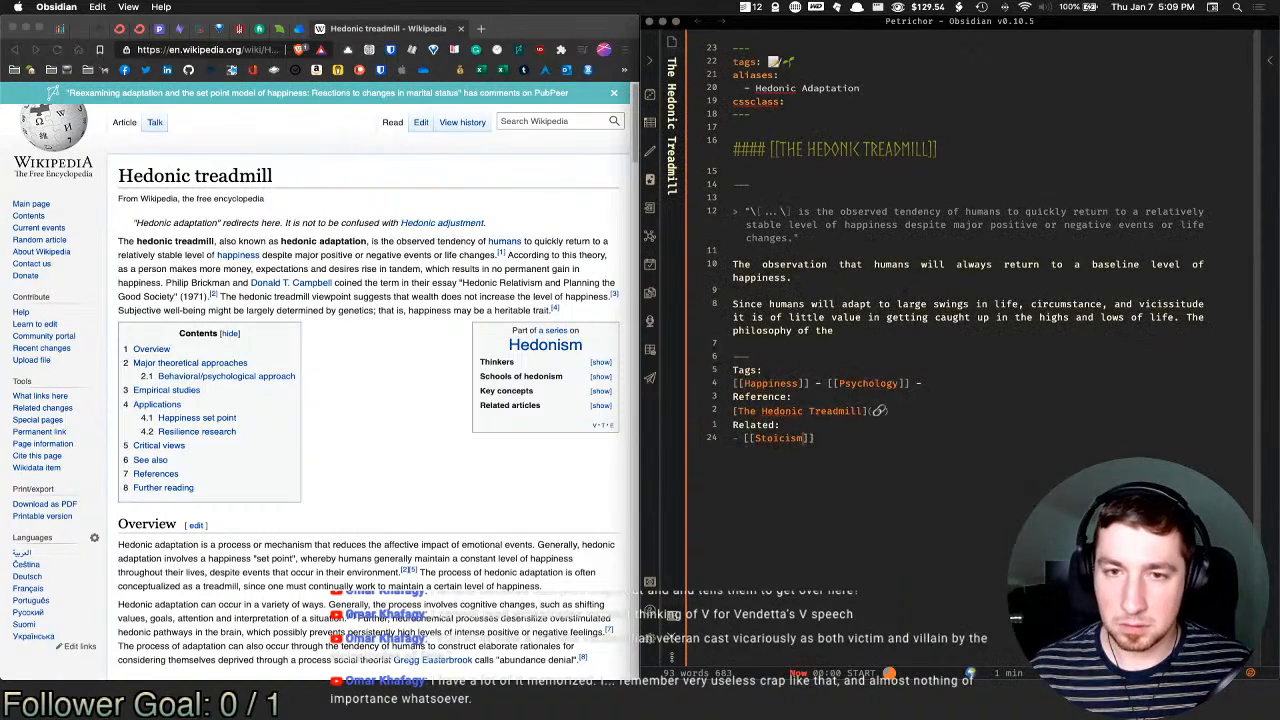
# Step: Insert the link [[Stoicism|Stoics]] after 'The philosophy of the' using the alias suggestion
pyautogui.click(860, 329)
pyautogui.write('[[')
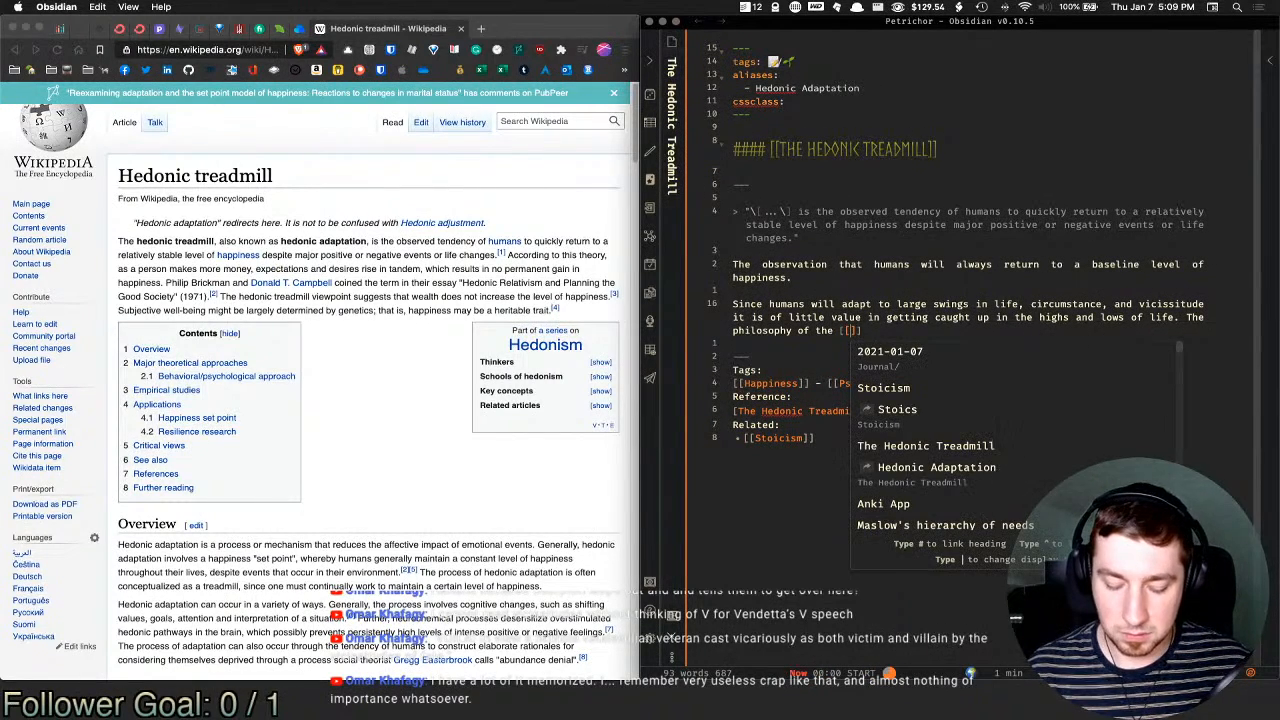
pyautogui.write('stoi')
pyautogui.press('Return')
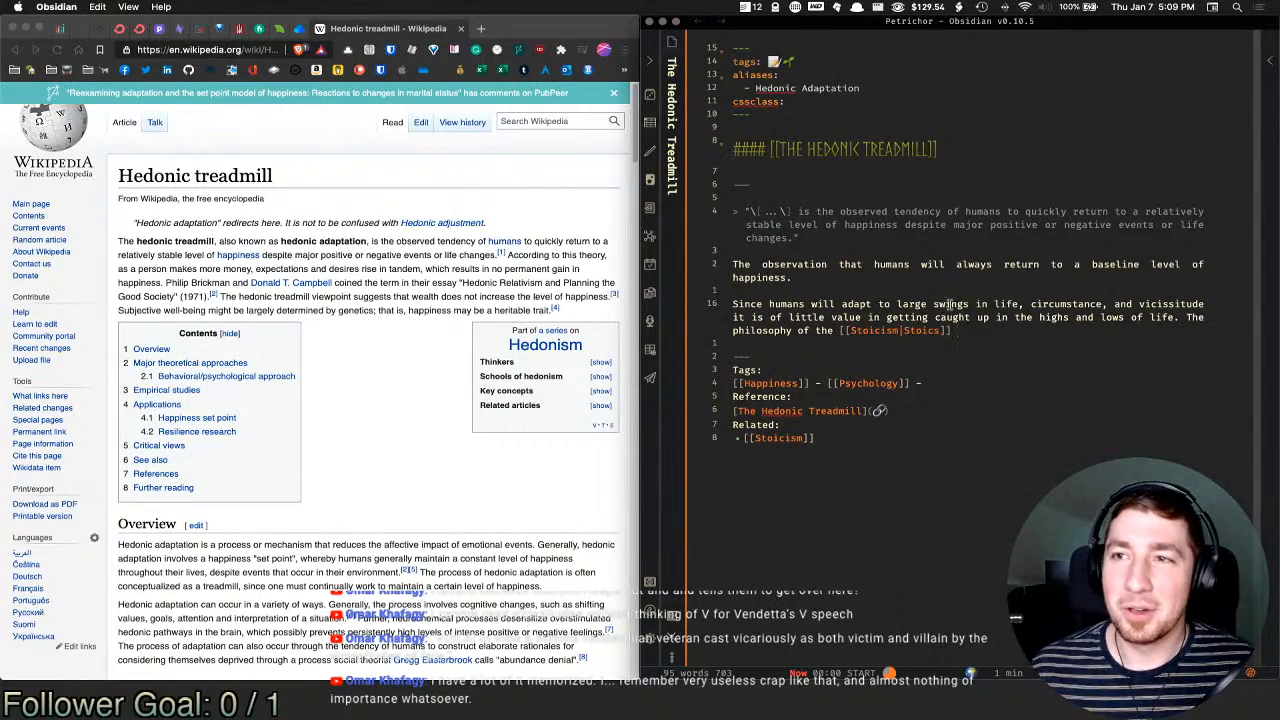
pyautogui.press('super+Tab')
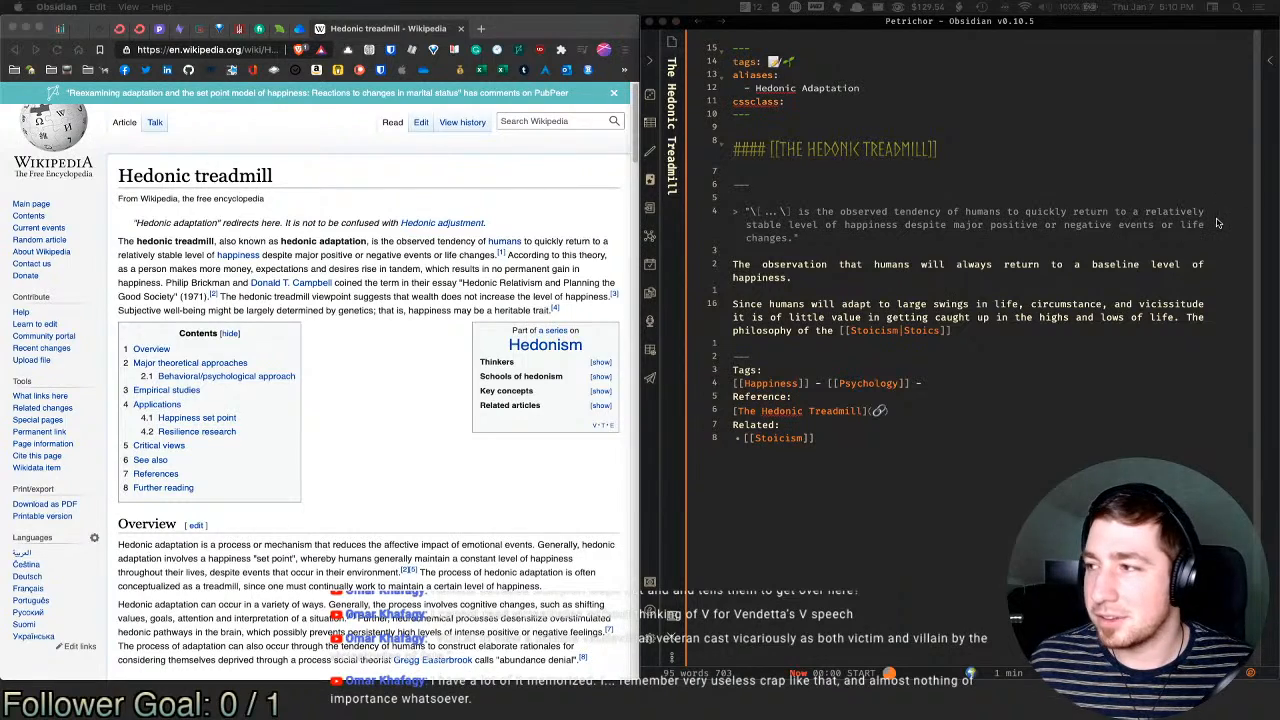
# Step: Shorten the Wikipedia browser window and the Obsidian note window by dragging their bottom edges up
pyautogui.click(531, 677)
pyautogui.moveTo(530, 648); pyautogui.dragTo(534, 571)
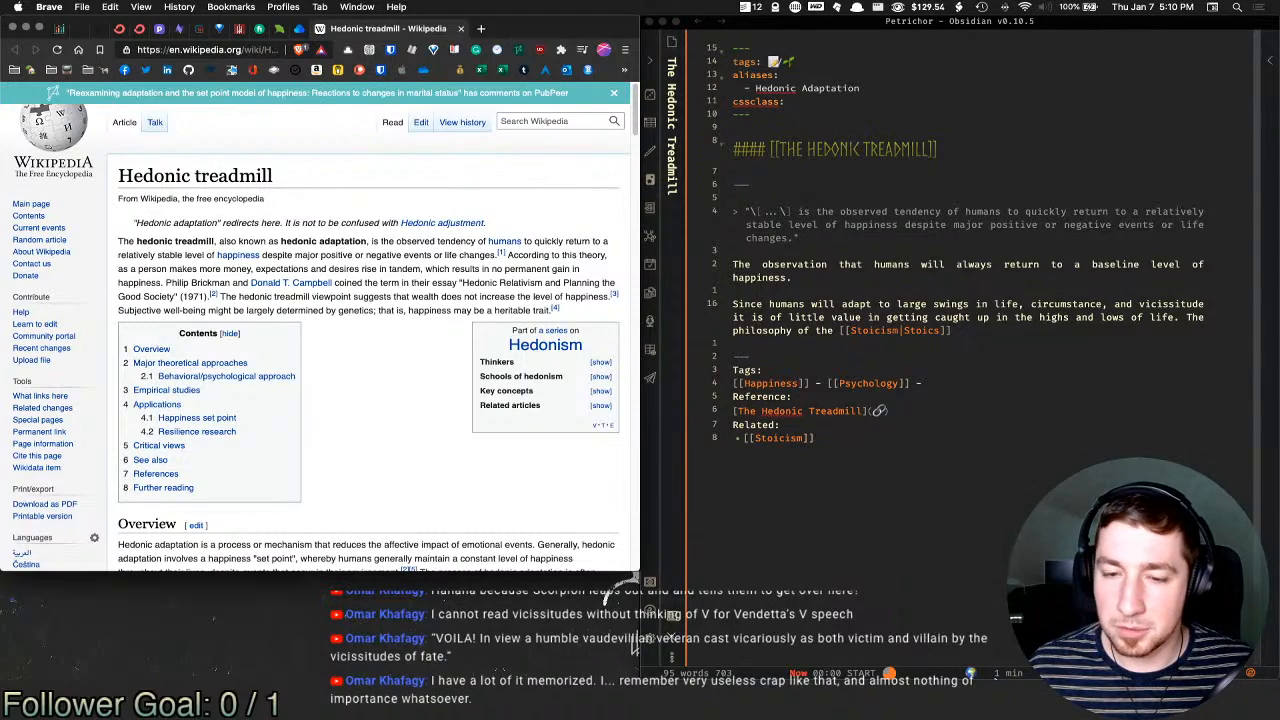
pyautogui.click(957, 331)
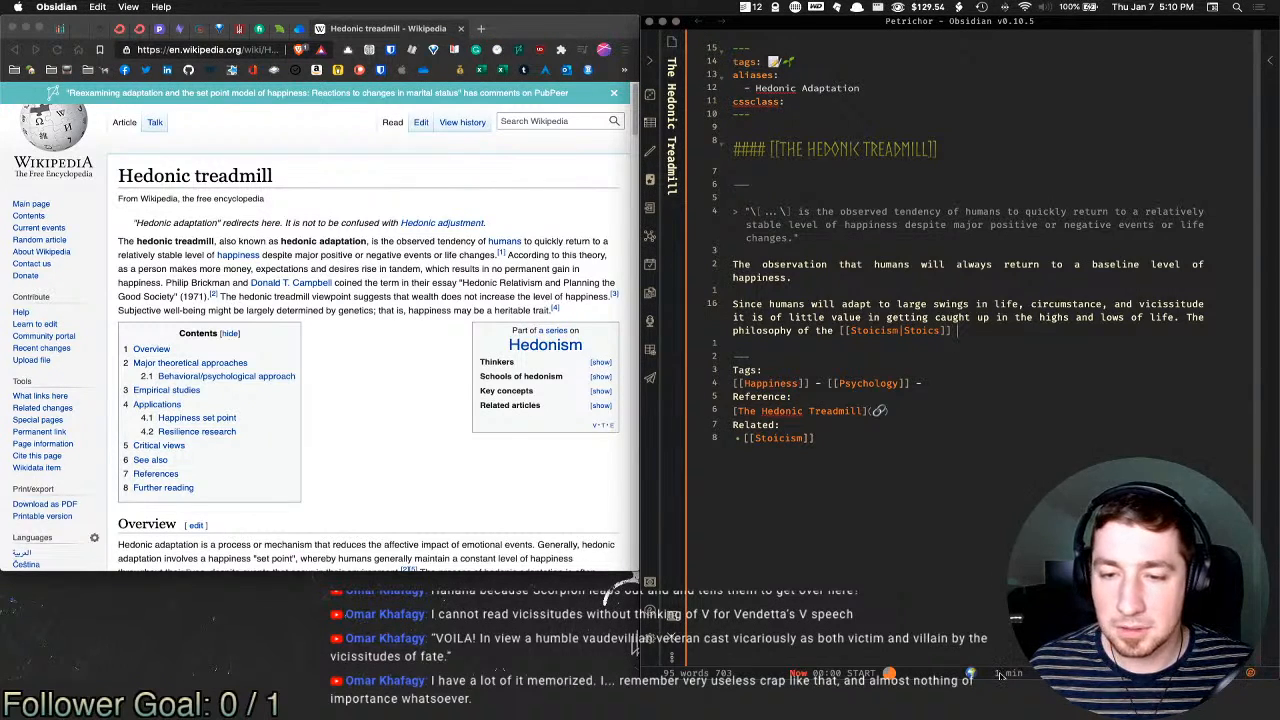
pyautogui.moveTo(1001, 677); pyautogui.dragTo(991, 570)
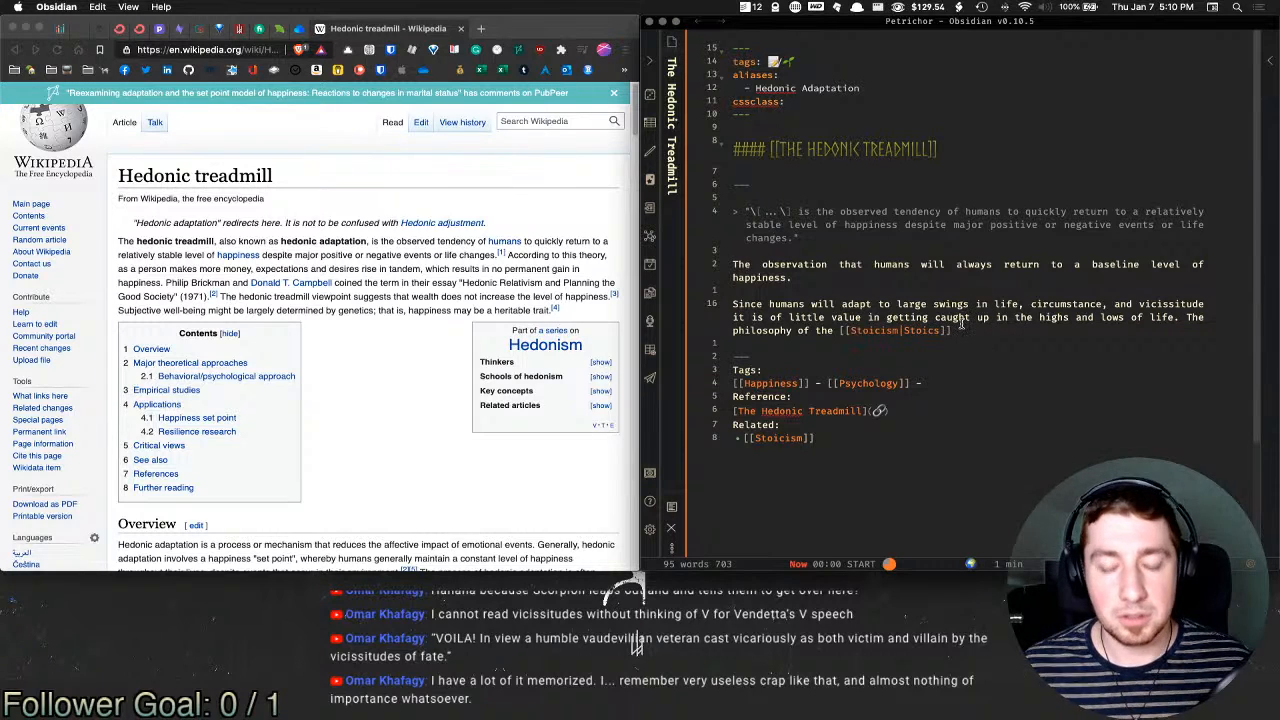
# Step: Open the linked Stoicism note alongside to check its alias, then close it
pyautogui.keyDown('super'); pyautogui.click(948, 329); pyautogui.keyUp('super')
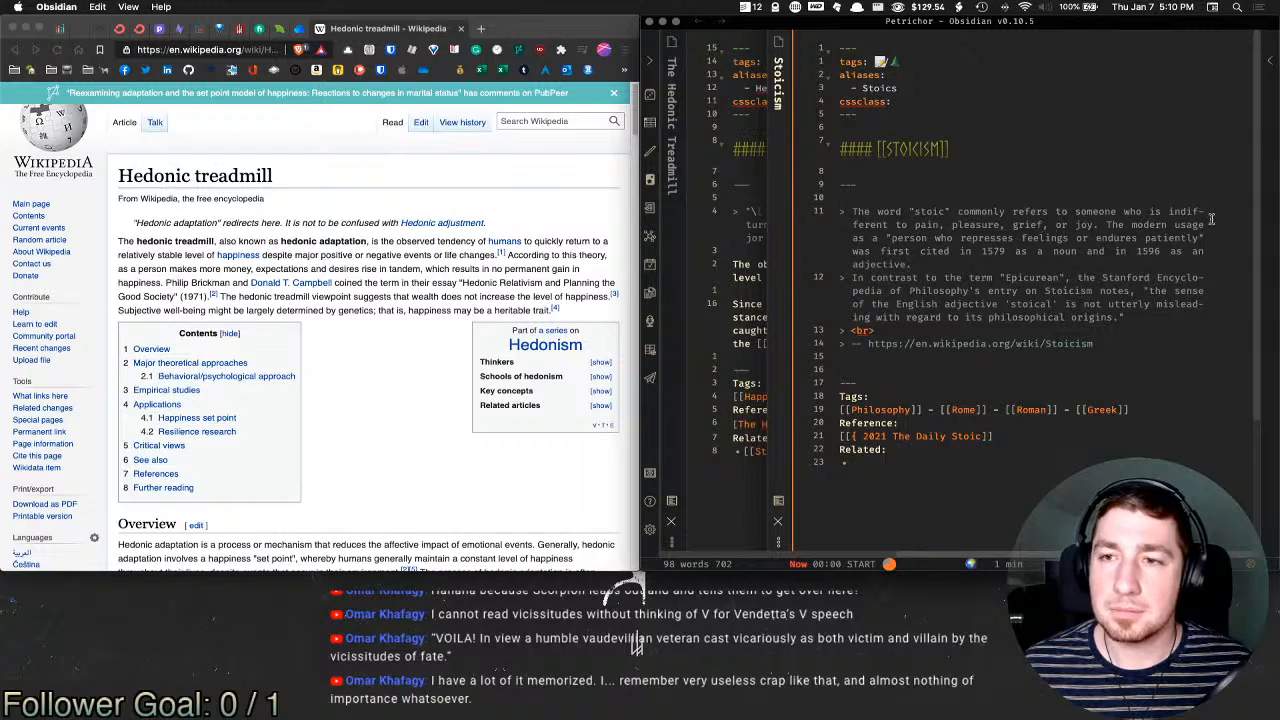
pyautogui.click(1062, 251)
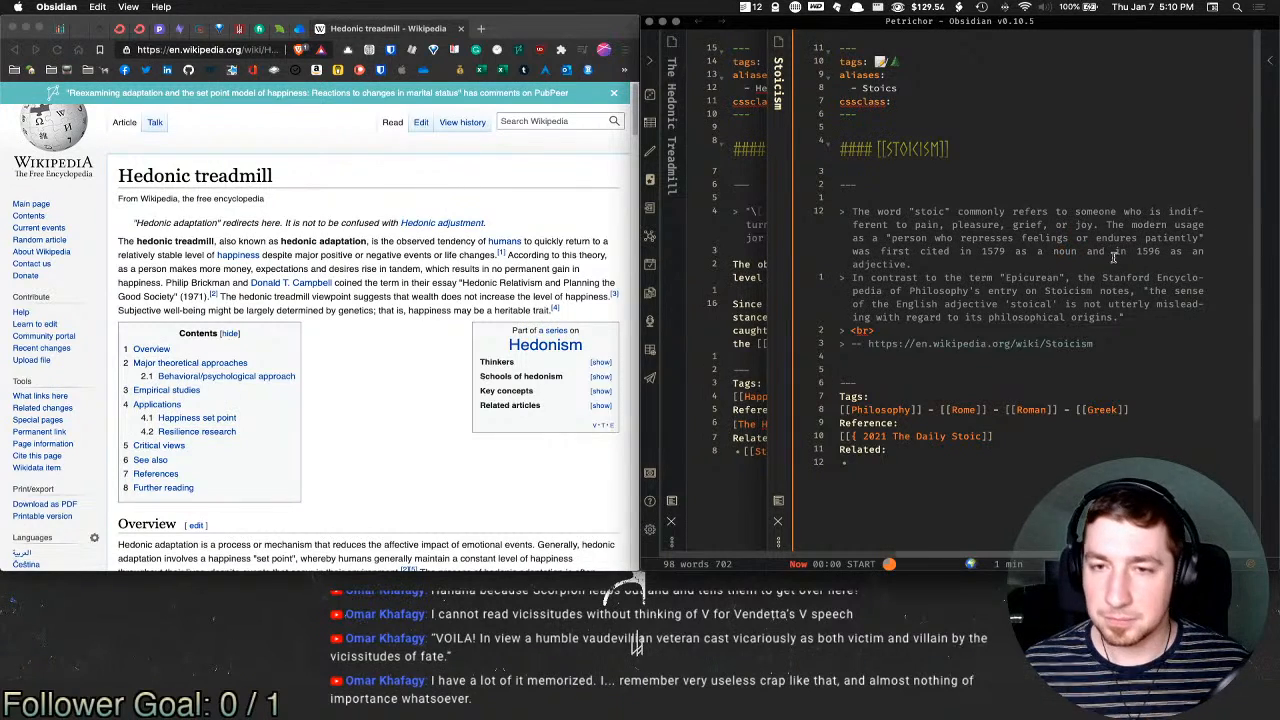
pyautogui.press('super+w')
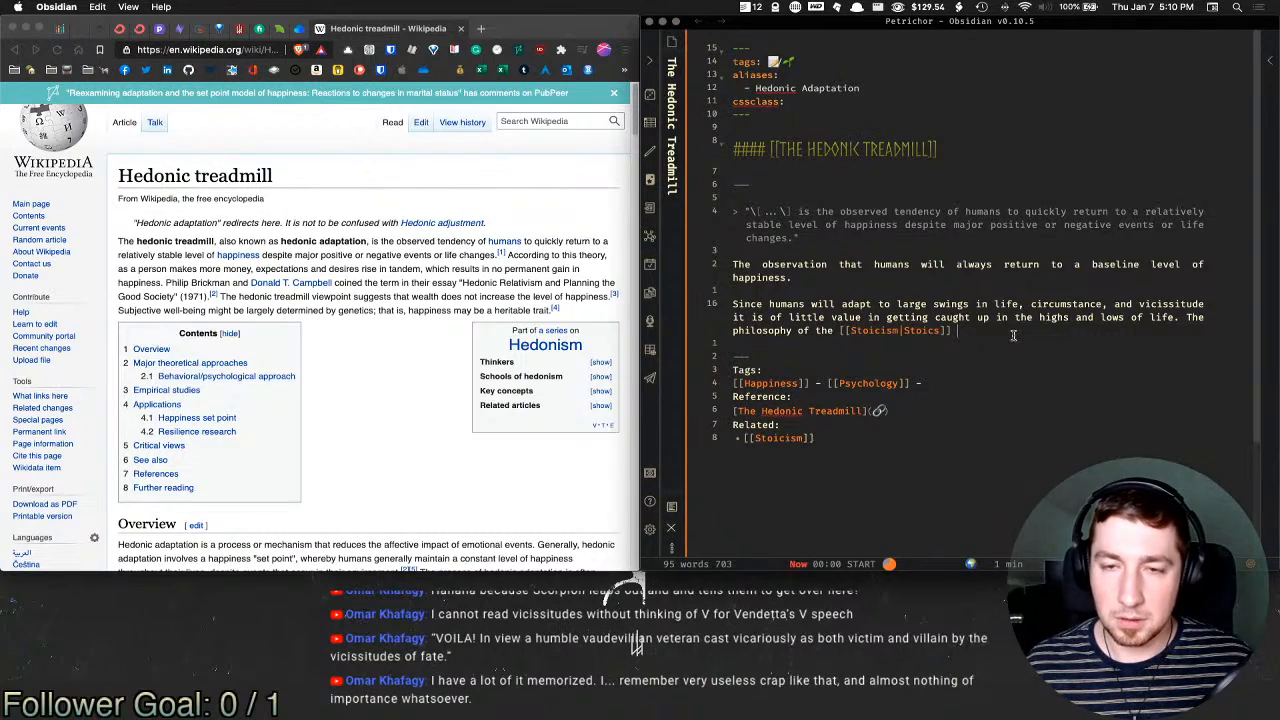
# Step: Type 'focuses on the acceptance and' after the Stoics link, fixing typos along the way
pyautogui.write('u')
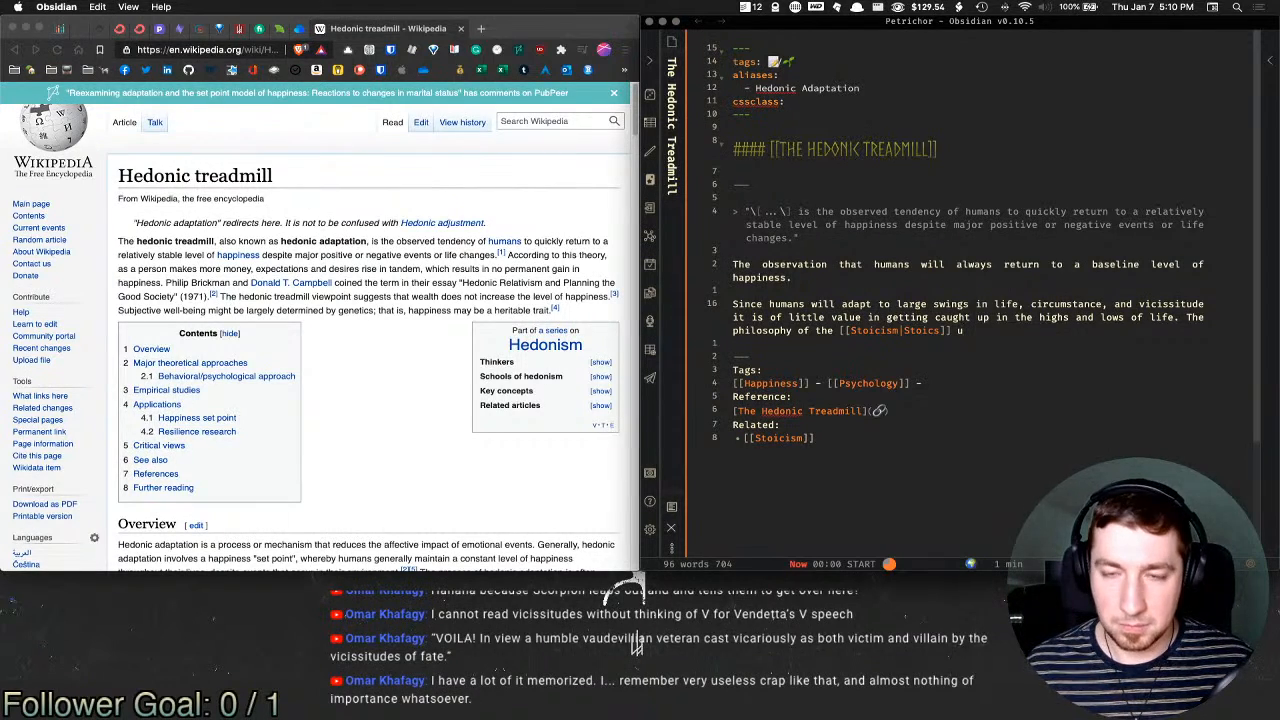
pyautogui.press('BackSpace')
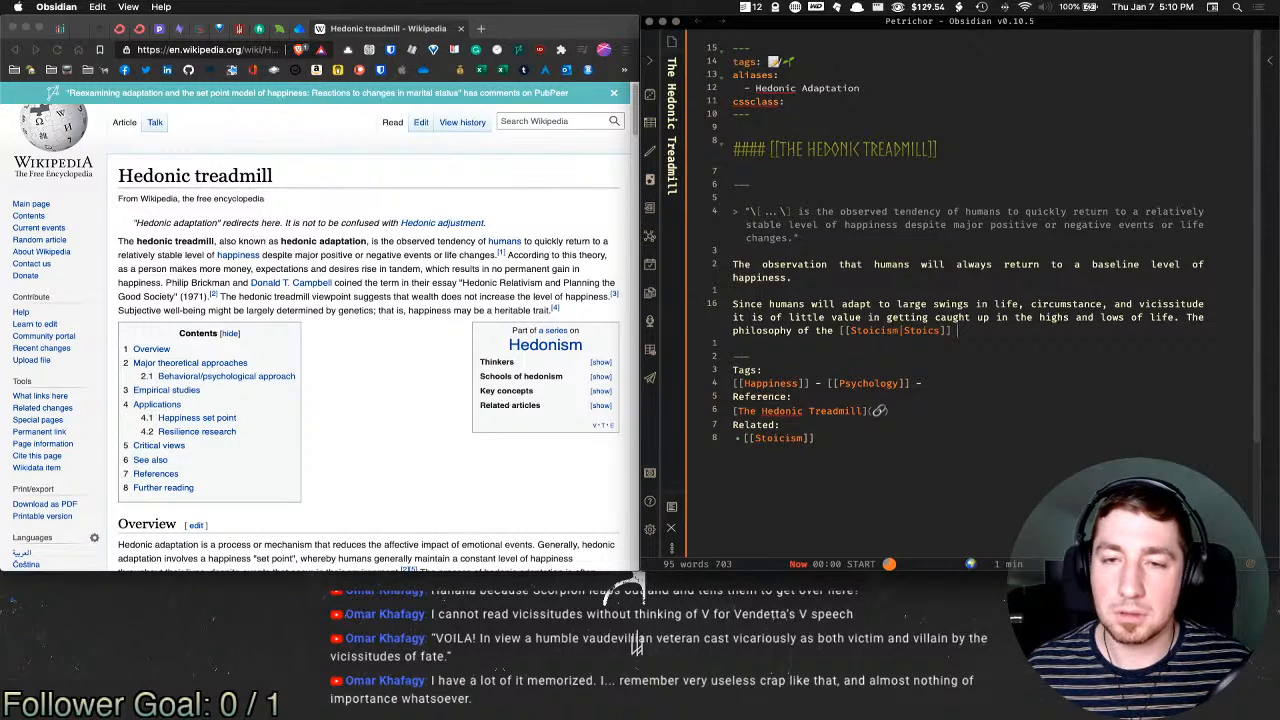
pyautogui.write('foc')
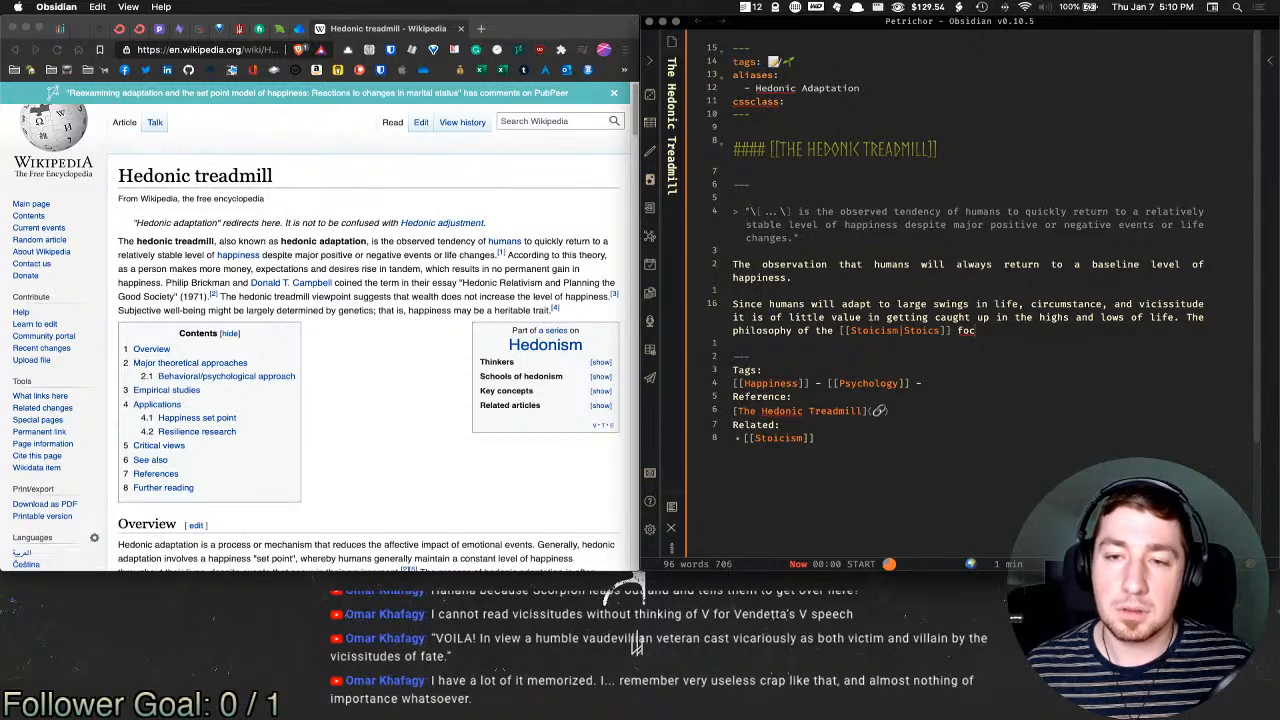
pyautogui.write('us es')
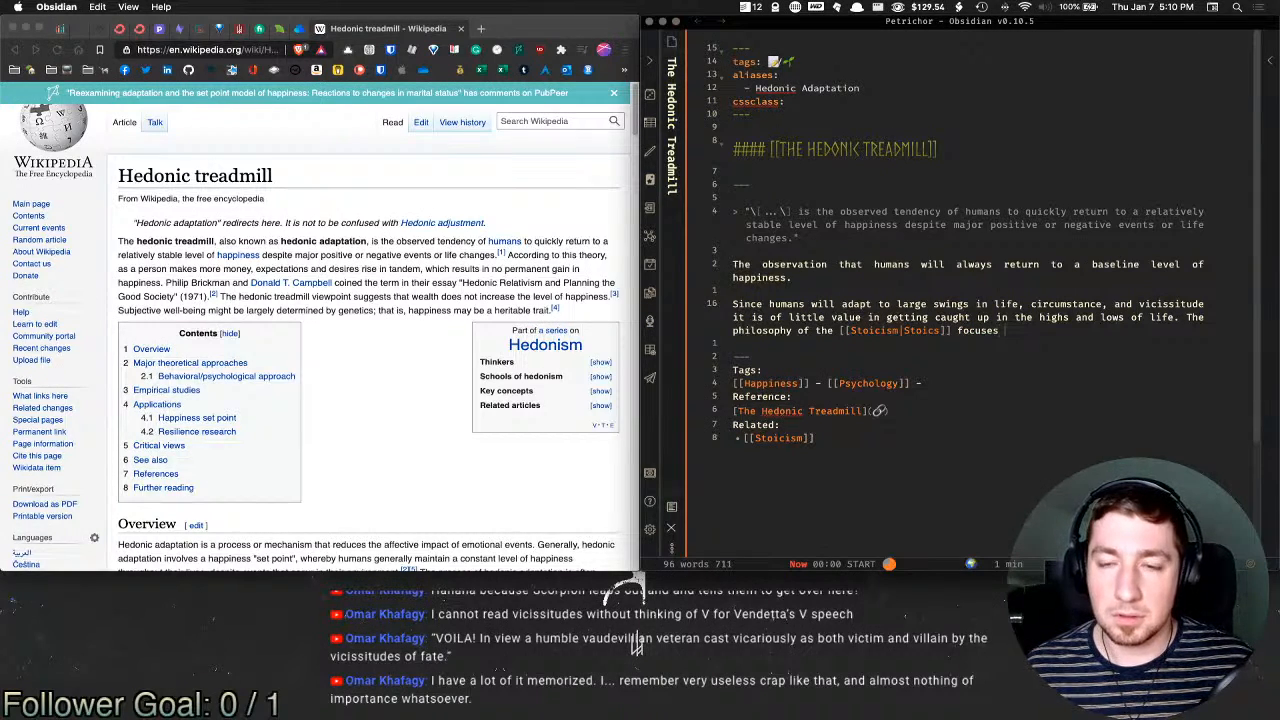
pyautogui.write(' on t')
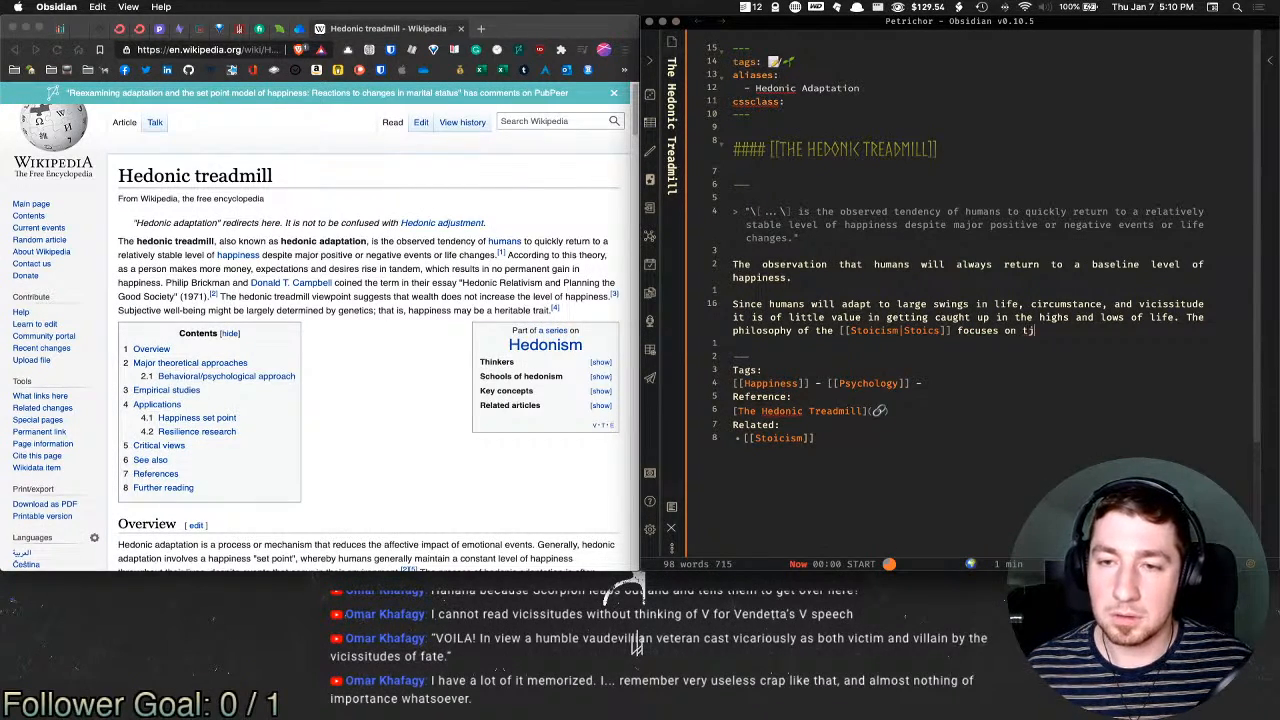
pyautogui.write('he accepten')
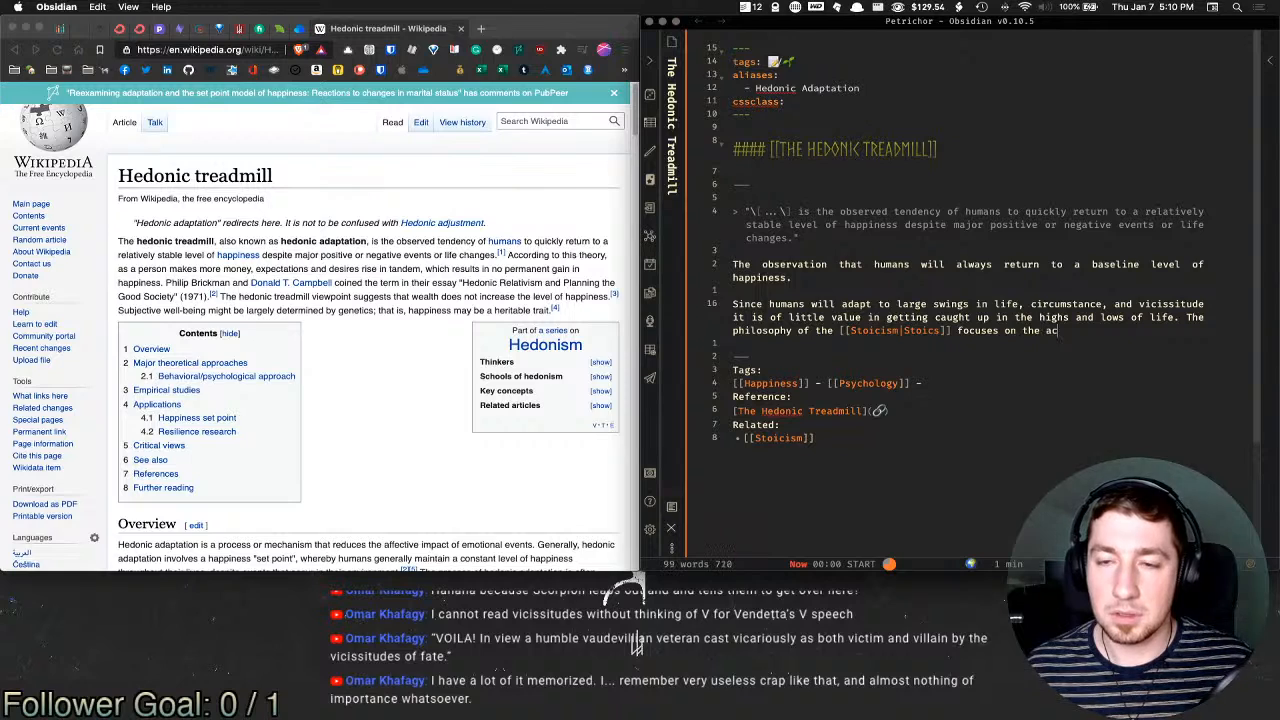
pyautogui.press('BackSpace')
pyautogui.press('BackSpace')
pyautogui.write('ance and')
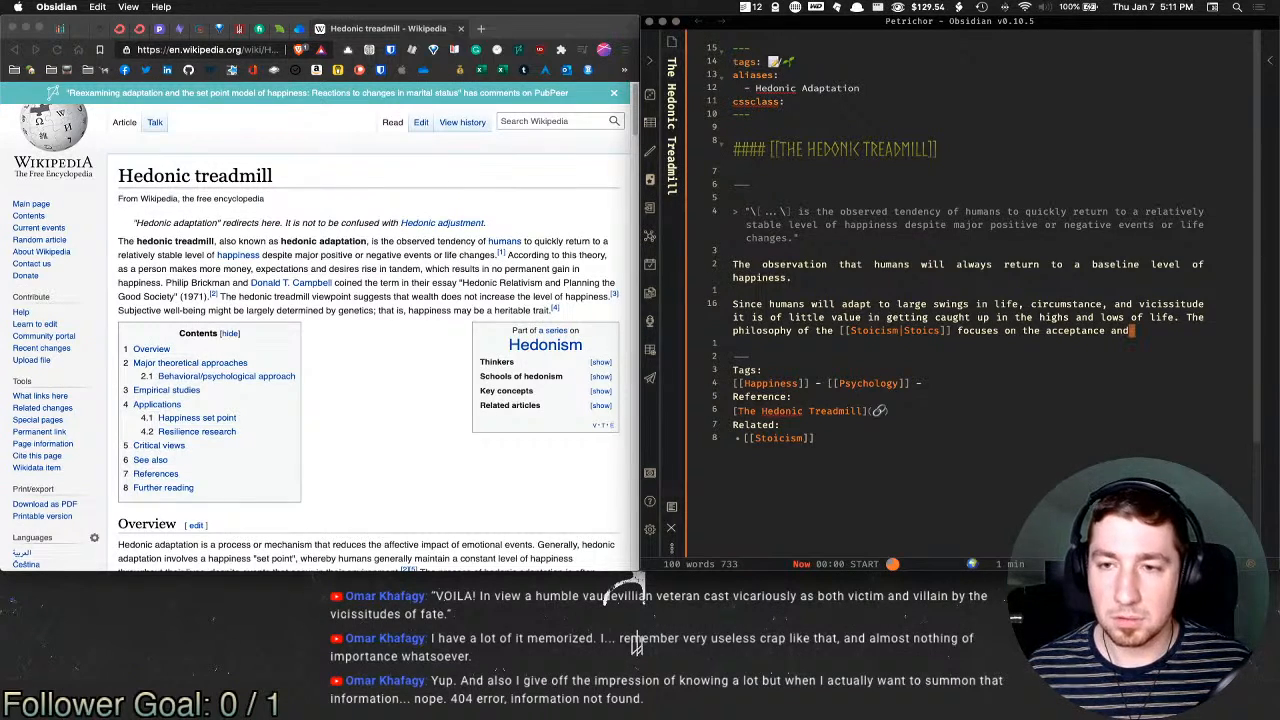
pyautogui.press('b')
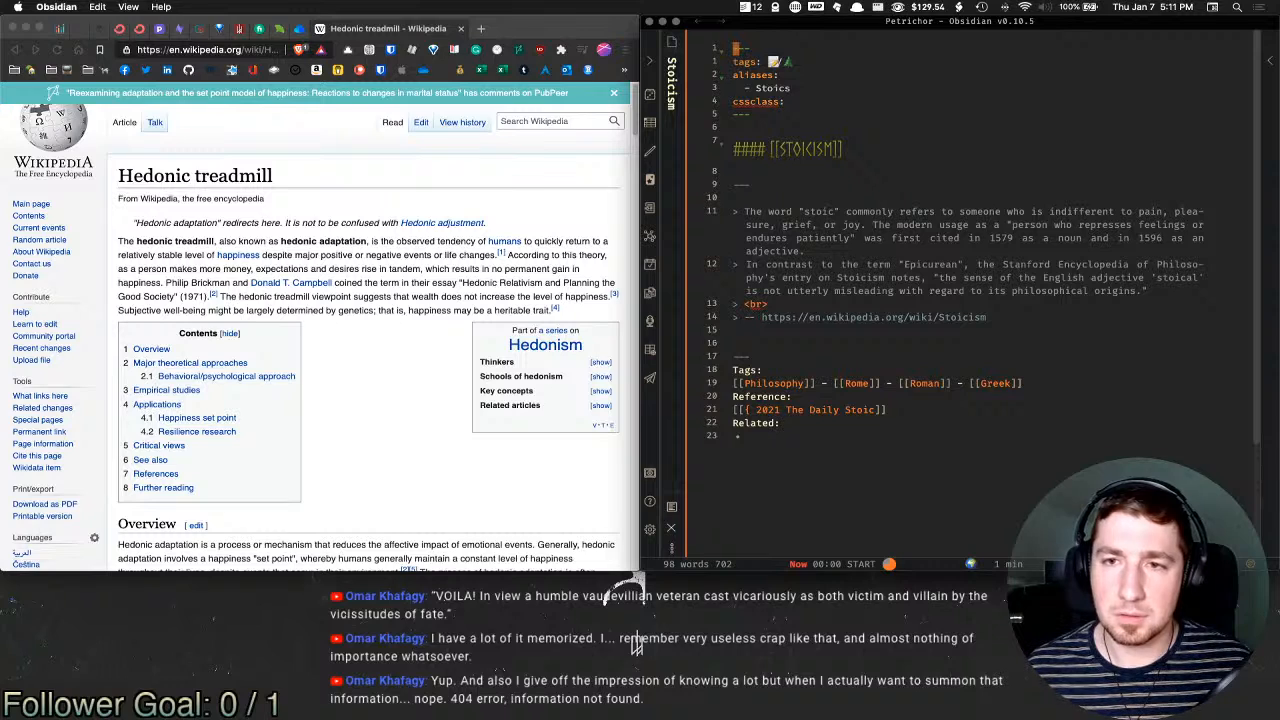
pyautogui.press('super+alt+Left')
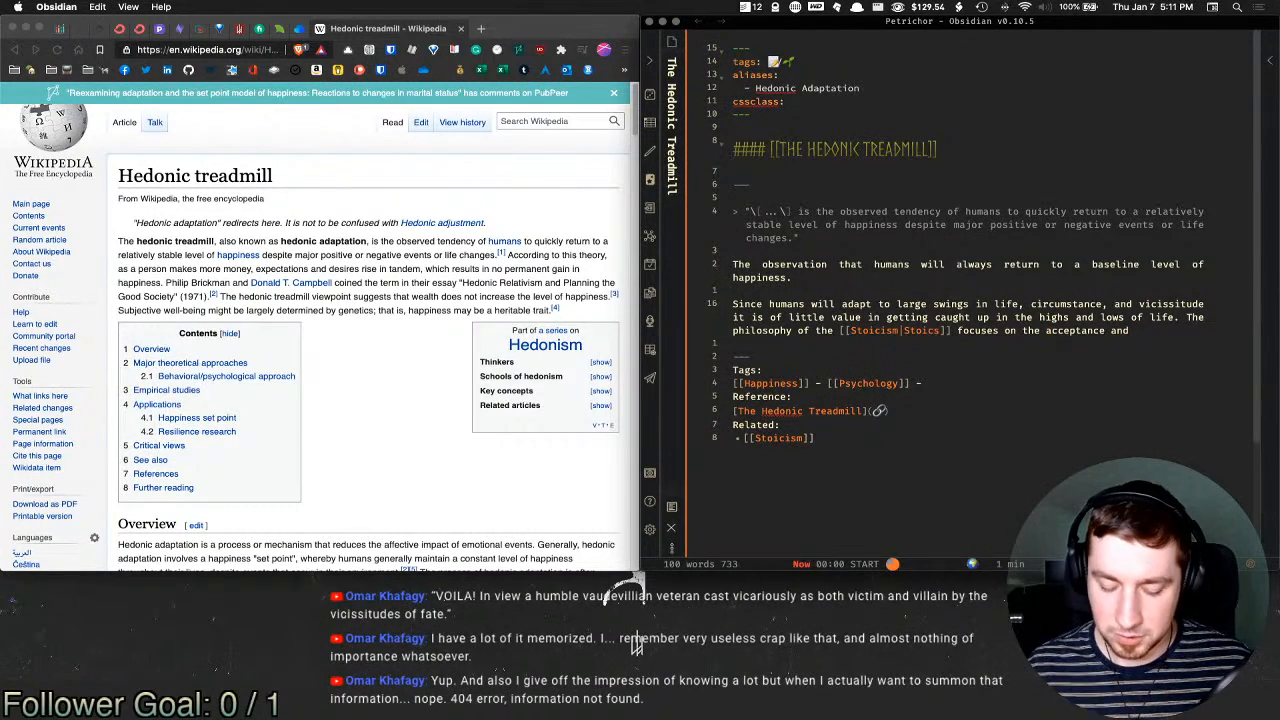
# Step: Reword it with vim edits to 'focuses on indifference towards one's lot in life.'
pyautogui.write('cwi')
pyautogui.write('ndifference')
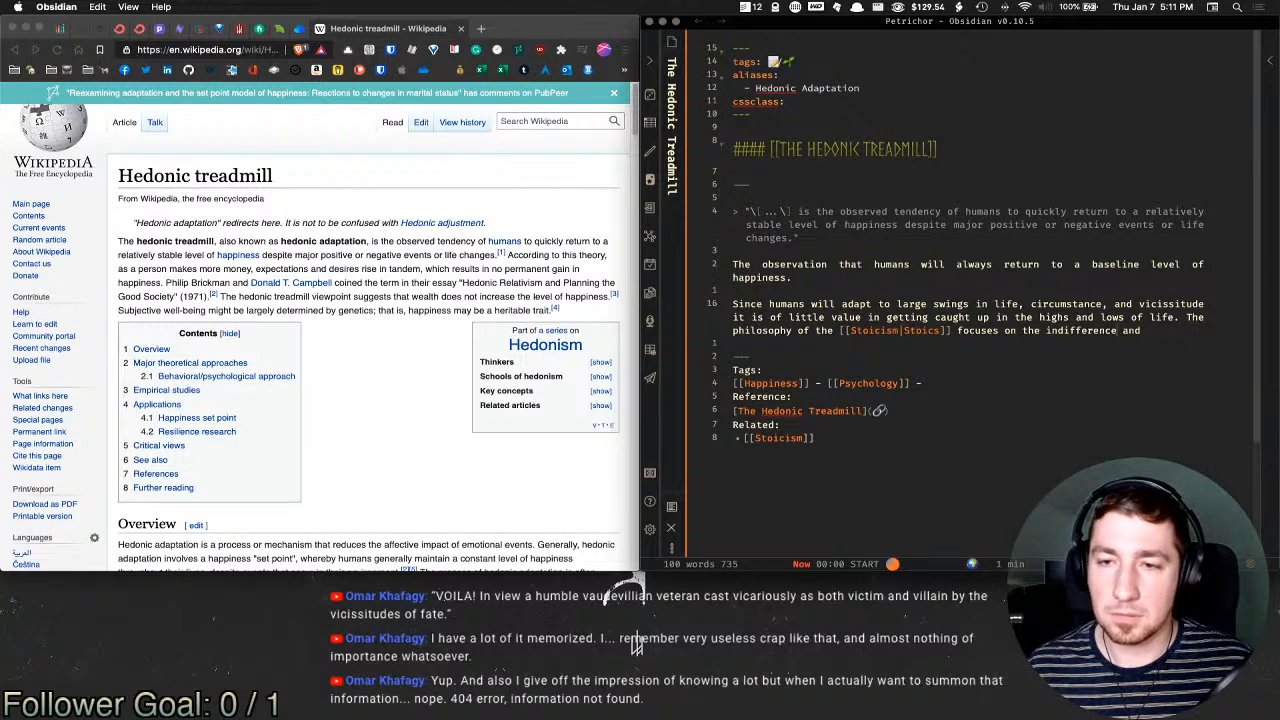
pyautogui.press('shift+super+Right')
pyautogui.write('o')
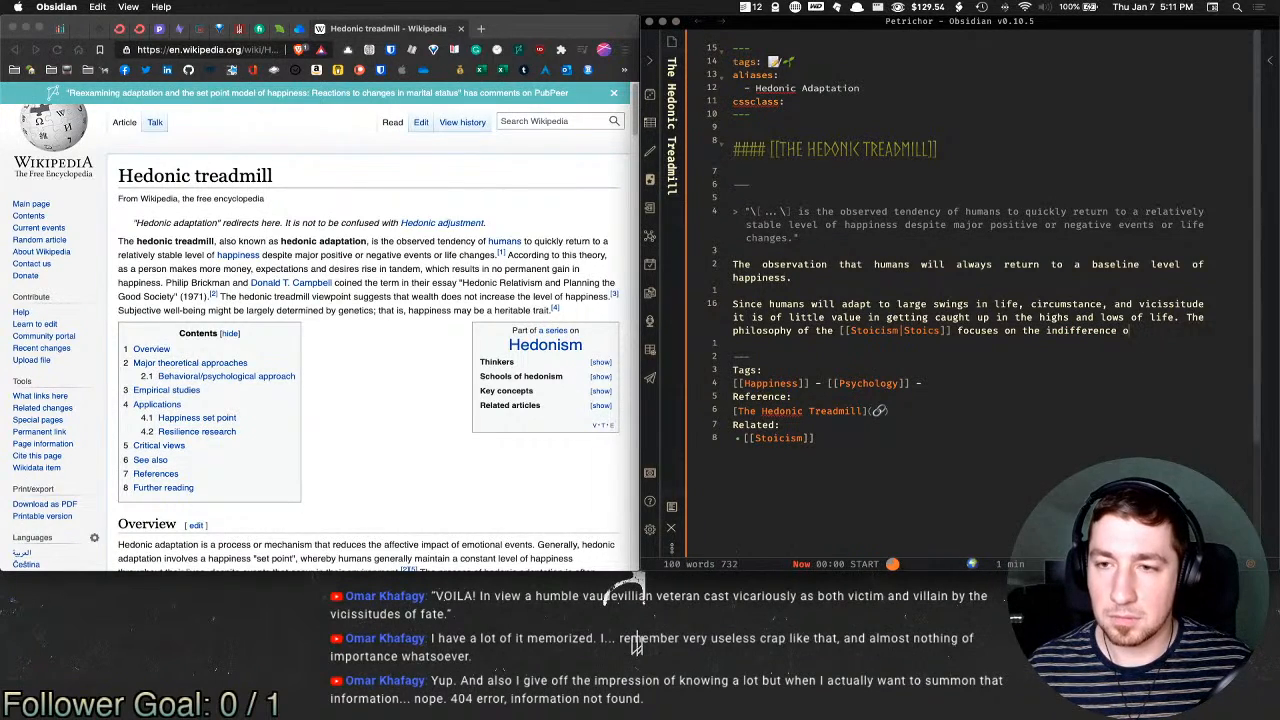
pyautogui.write('f o')
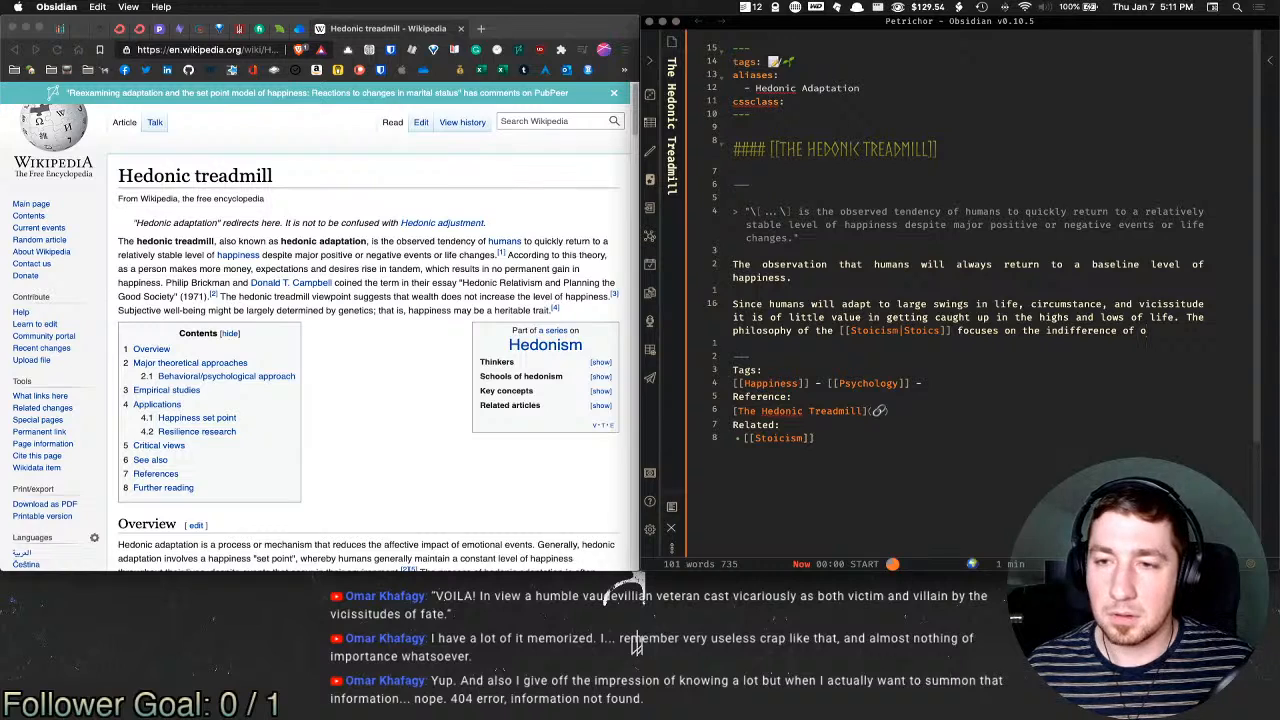
pyautogui.write('nes')
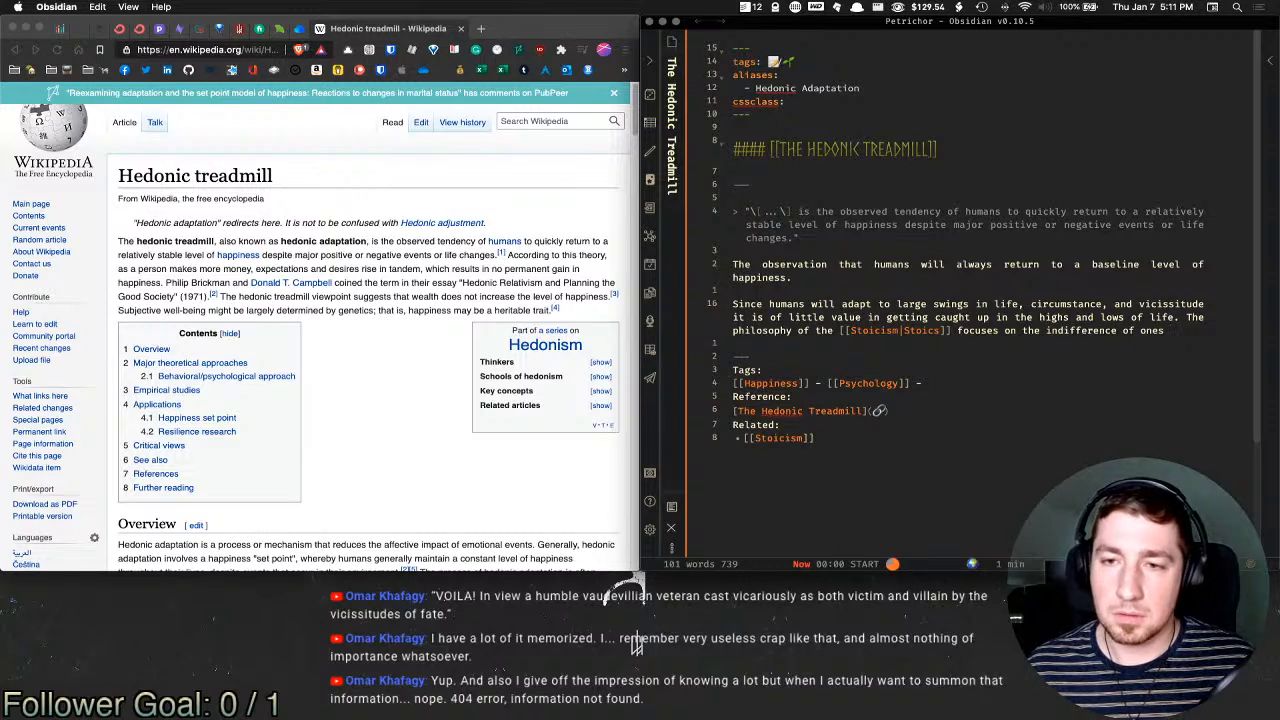
pyautogui.press('BackSpace')
pyautogui.press('BackSpace')
pyautogui.press('BackSpace')
pyautogui.press('BackSpace')
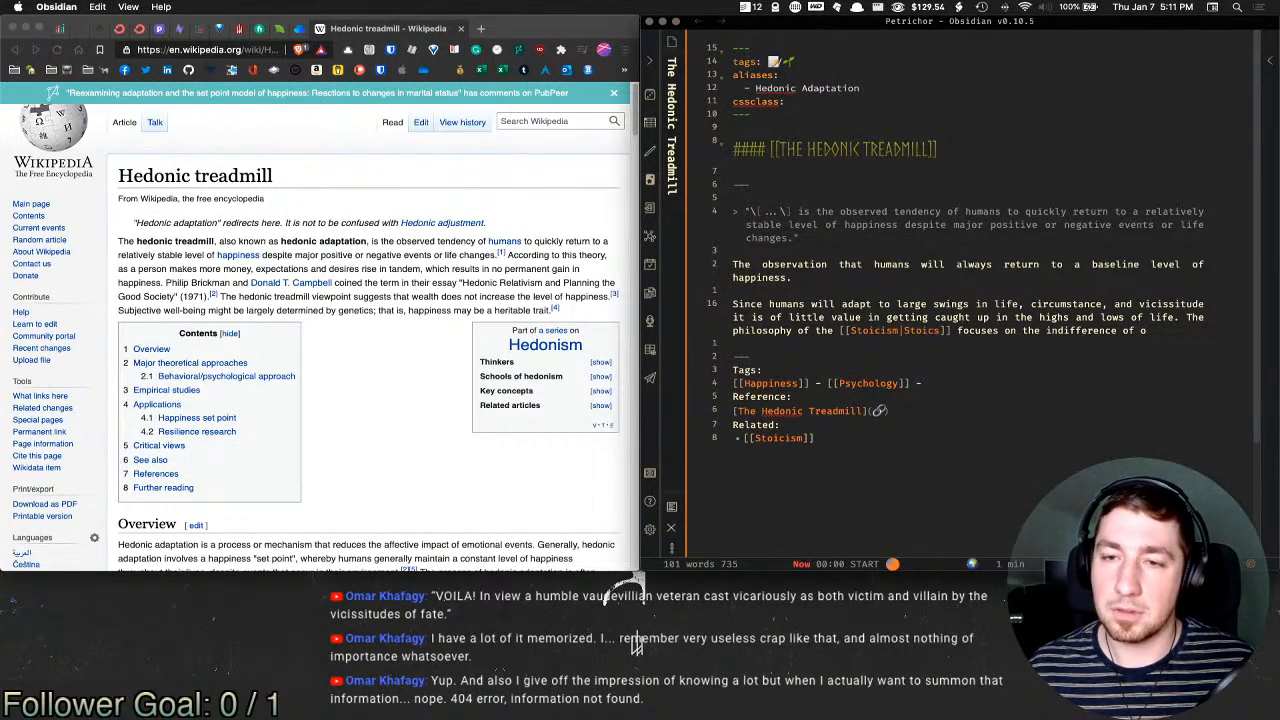
pyautogui.press('BackSpace')
pyautogui.press('BackSpace')
pyautogui.press('BackSpace')
pyautogui.press('BackSpace')
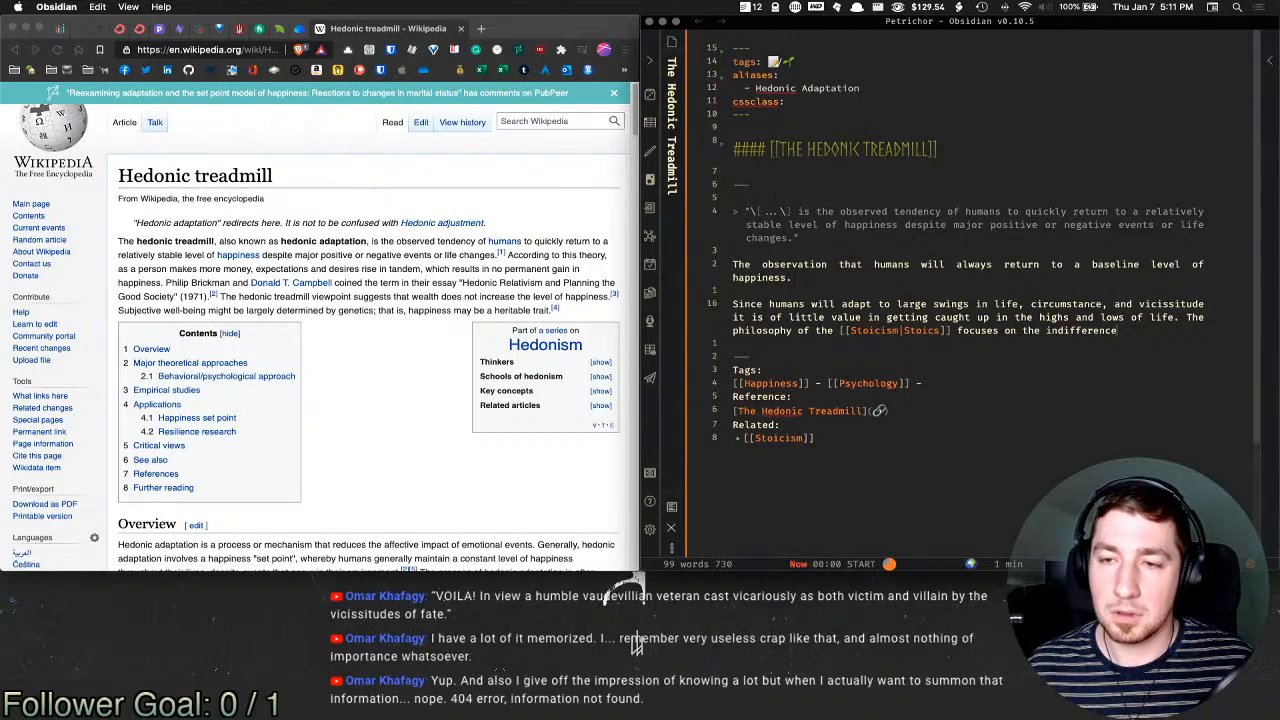
pyautogui.press('Escape')
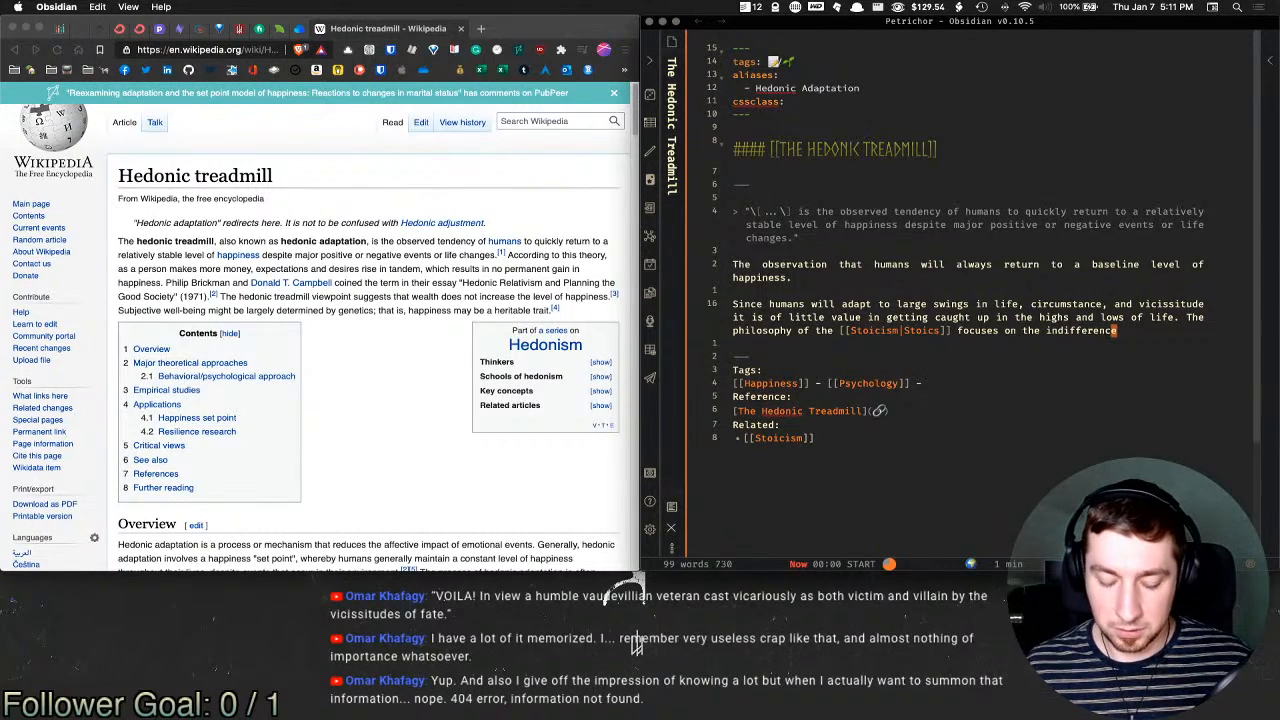
pyautogui.press('b')
pyautogui.write('bcw')
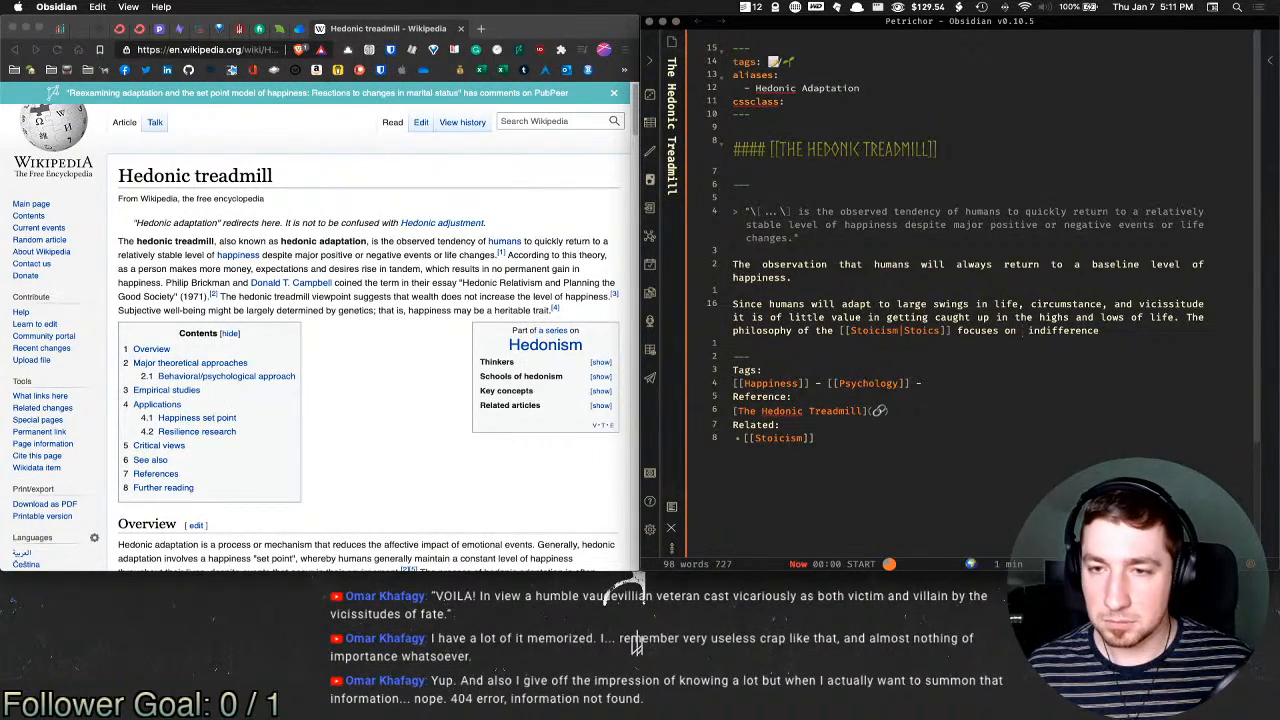
pyautogui.write('A')
pyautogui.press('BackSpace')
pyautogui.press('Escape')
pyautogui.hotkey('shift', 'a')
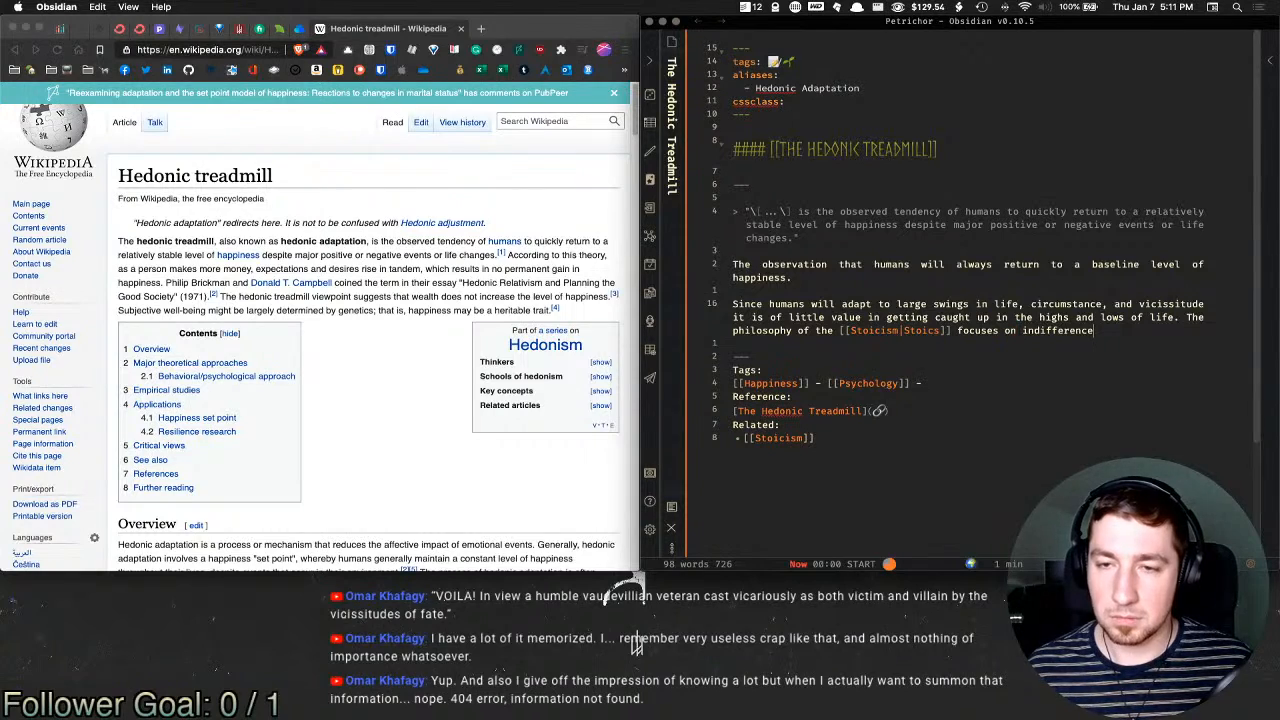
pyautogui.write('towards one')
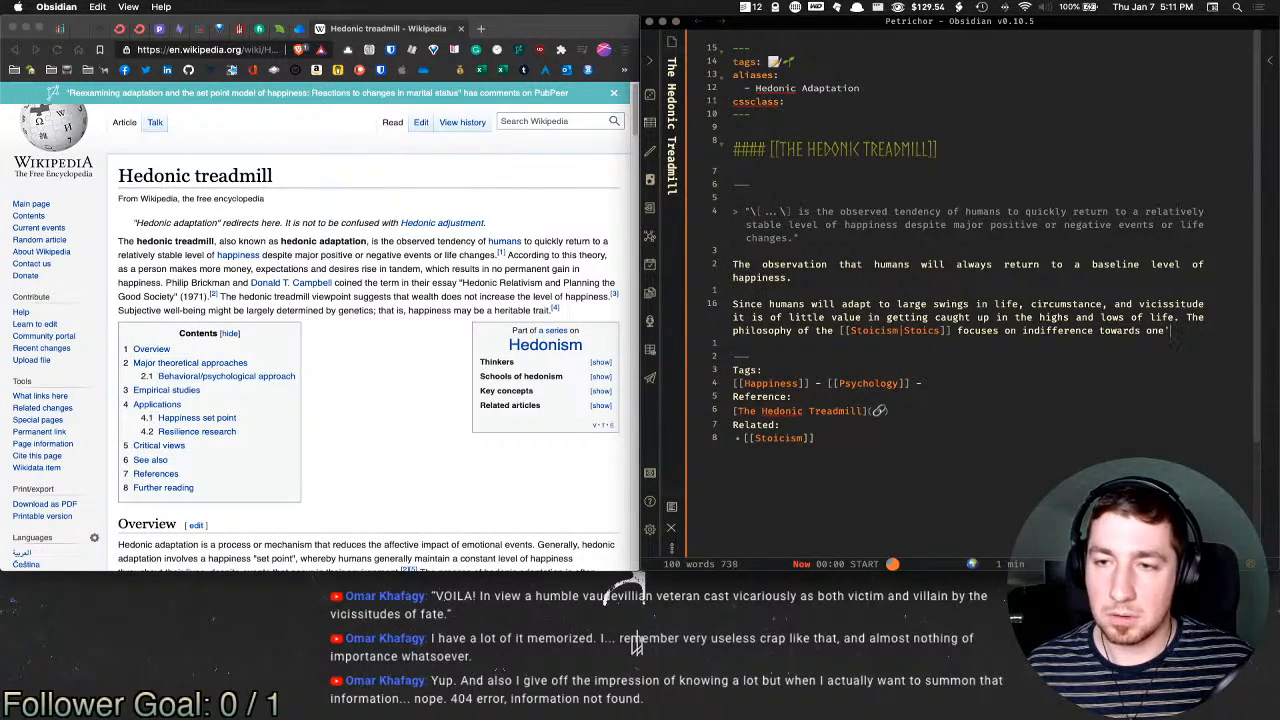
pyautogui.write("'s")
pyautogui.press('BackSpace')
pyautogui.press('BackSpace')
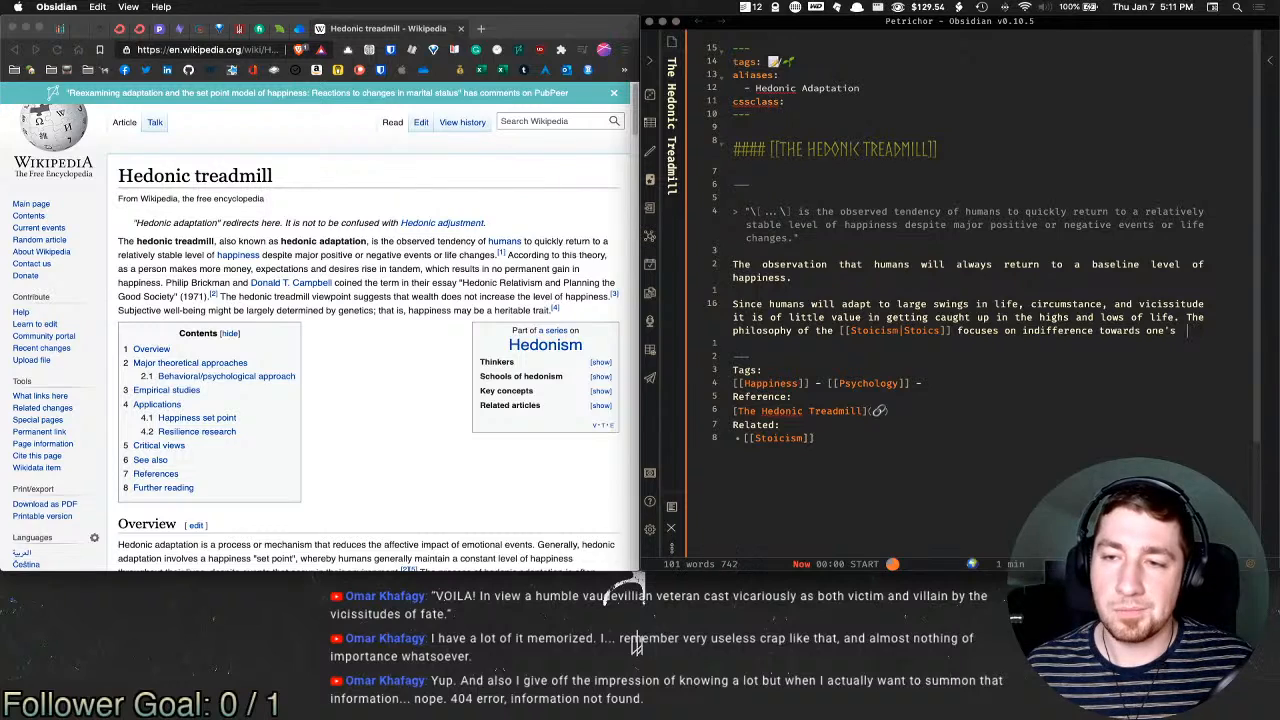
pyautogui.write('ot ')
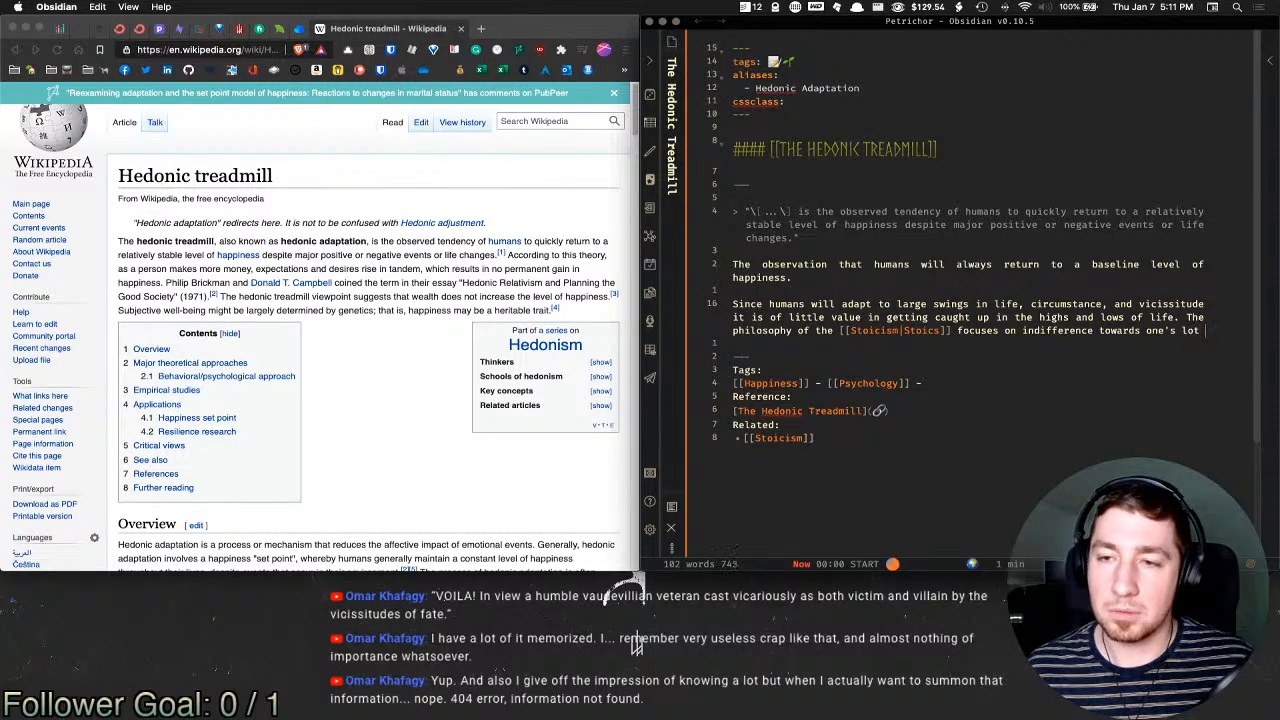
pyautogui.write('in life.')
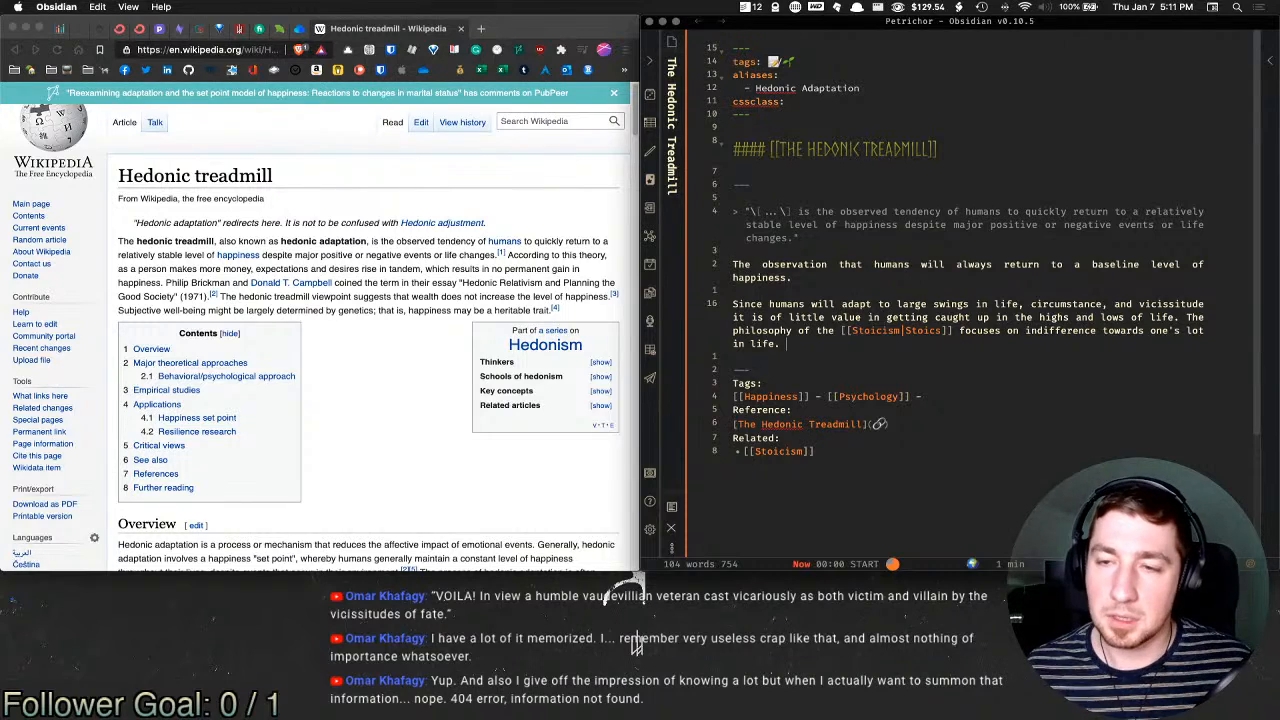
# Step: Delete 'of life' from the Stoicism sentence and begin a new sentence 'Given the'
pyautogui.moveTo(1174, 318); pyautogui.dragTo(1131, 318)
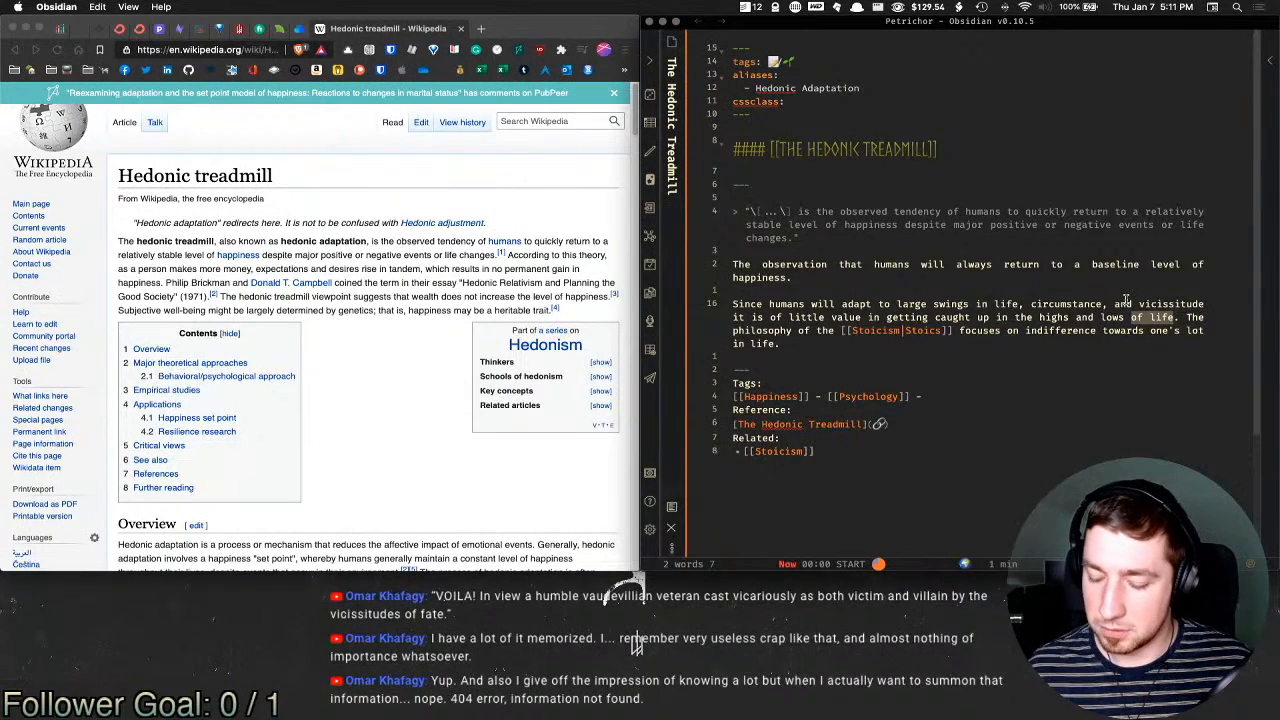
pyautogui.press('BackSpace')
pyautogui.press('BackSpace')
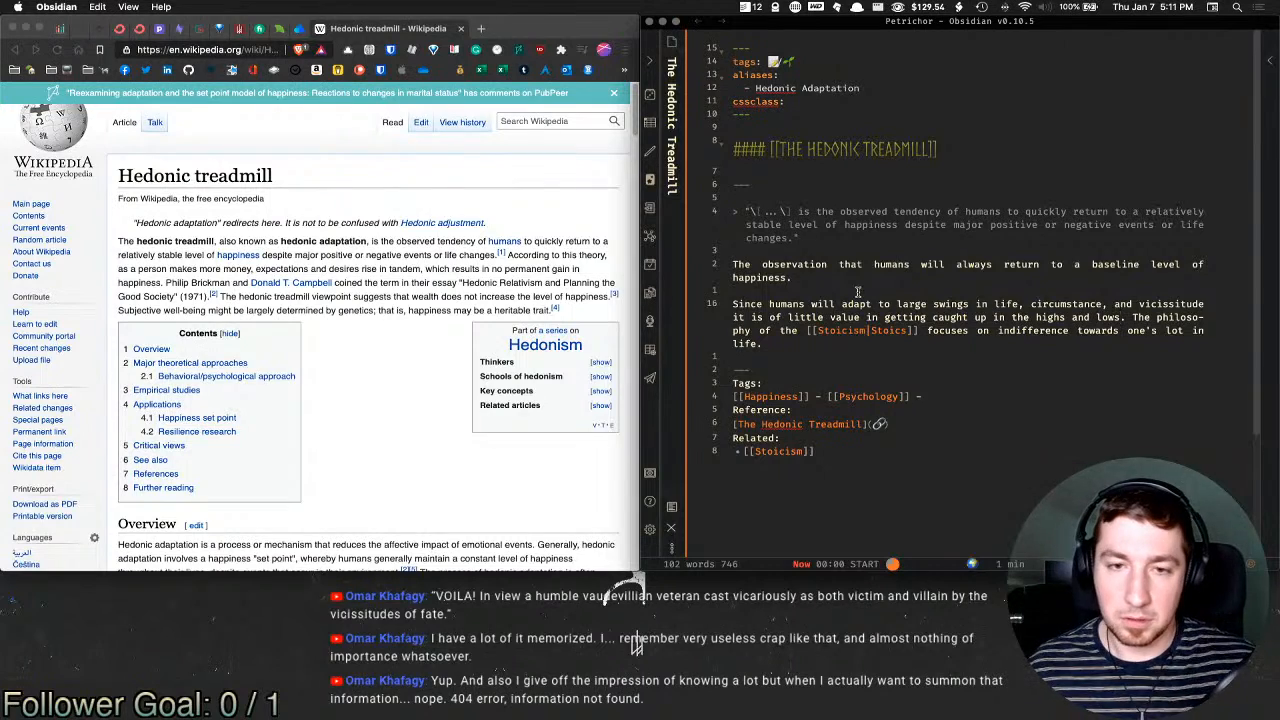
pyautogui.press('k')
pyautogui.press('k')
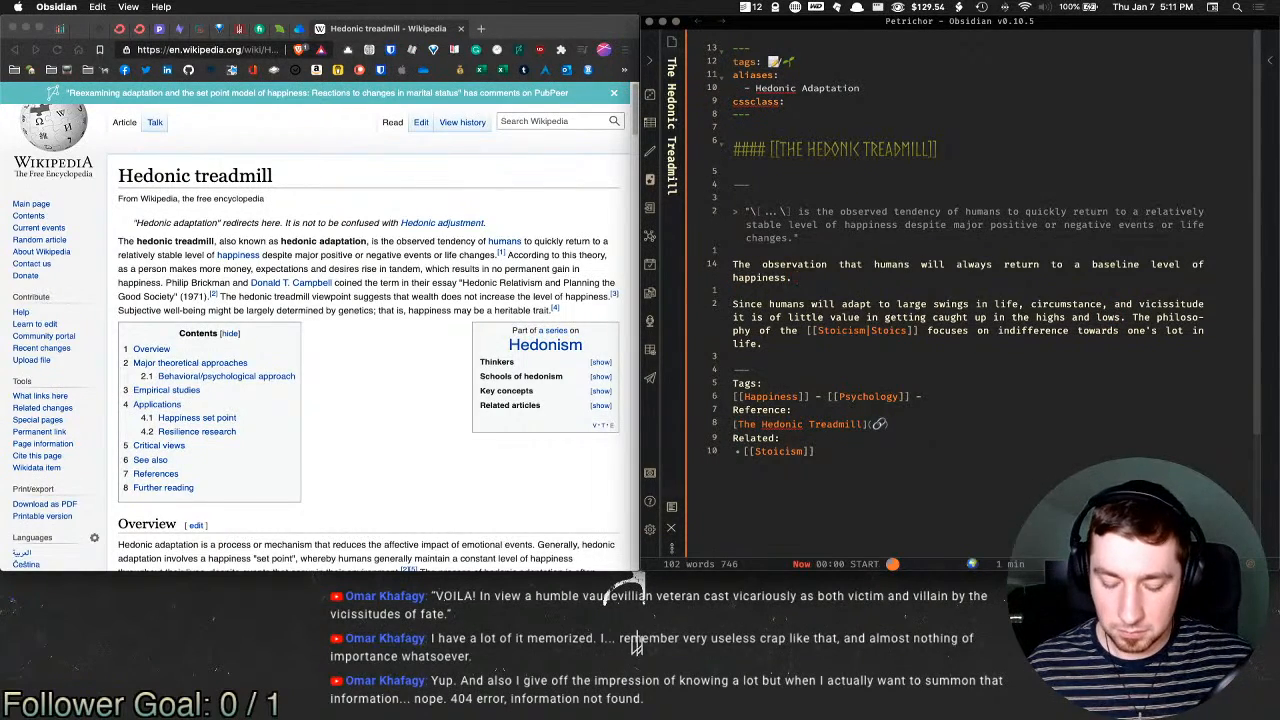
pyautogui.press('j')
pyautogui.press('j')
pyautogui.press('j')
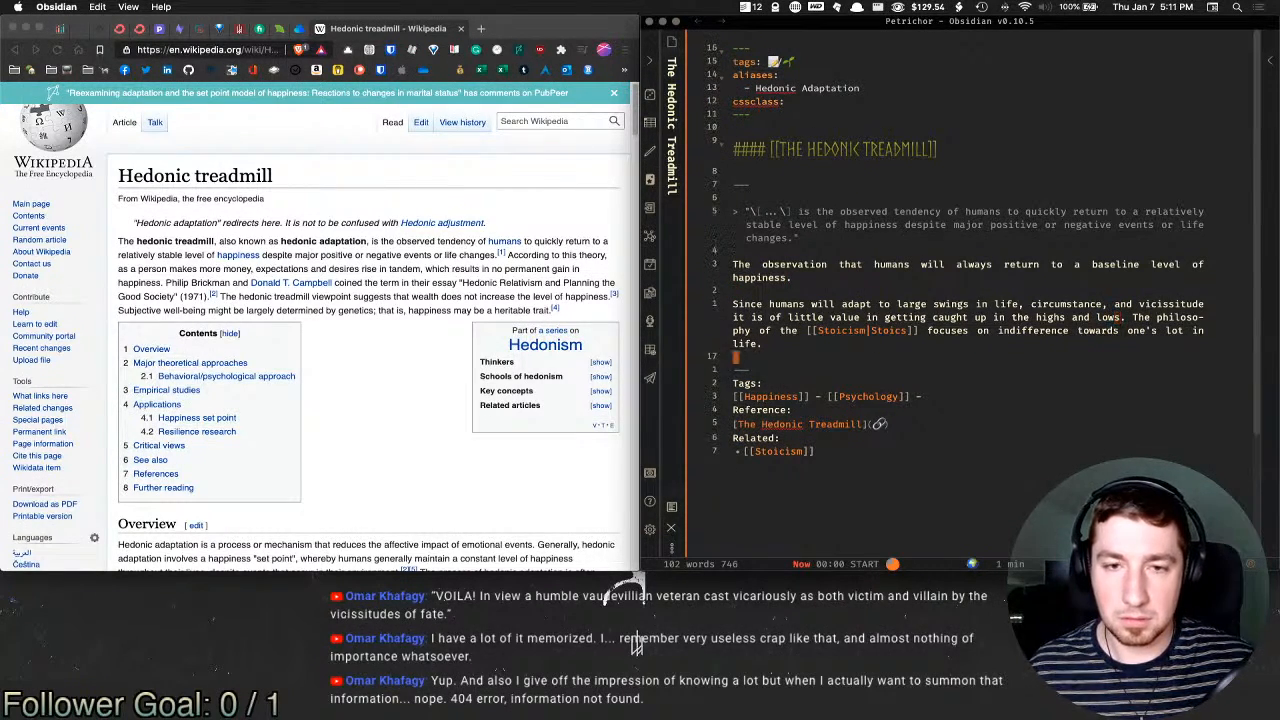
pyautogui.write('kA')
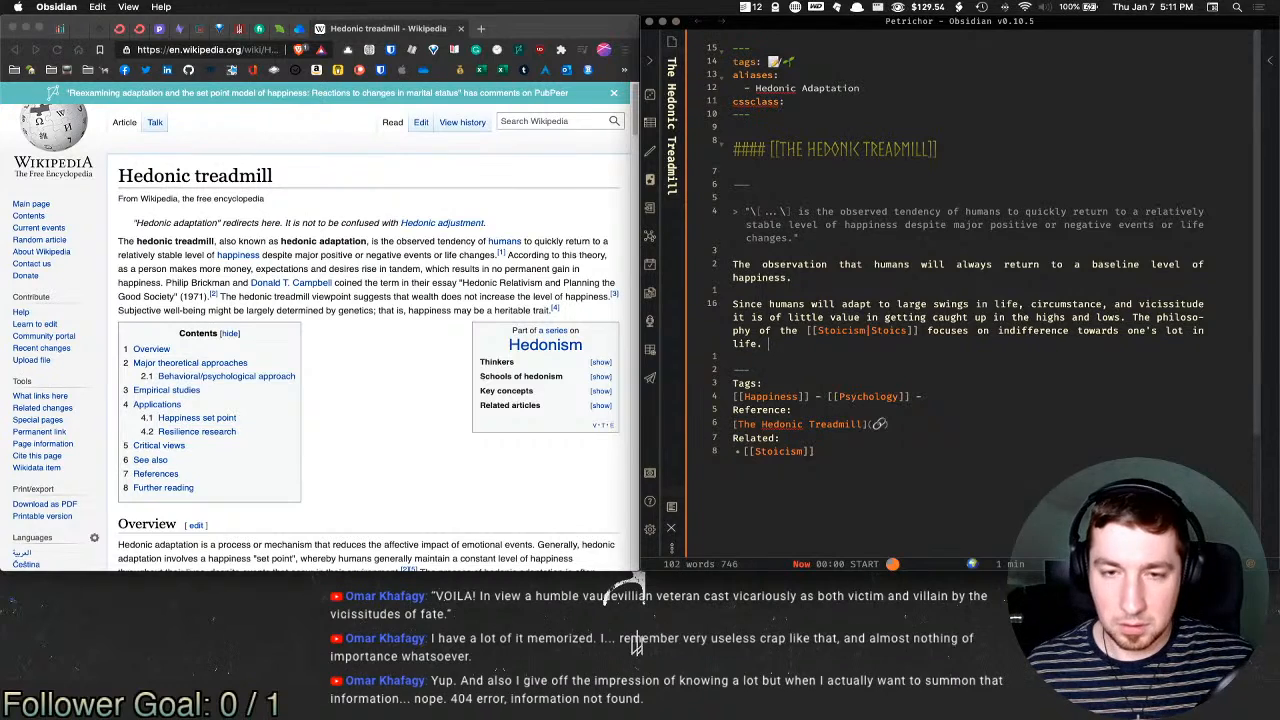
pyautogui.write('Given the')
# Step: Insert the note title from the Title template and italicize it as *The Hedonic Treadmill*
pyautogui.press('super+t')
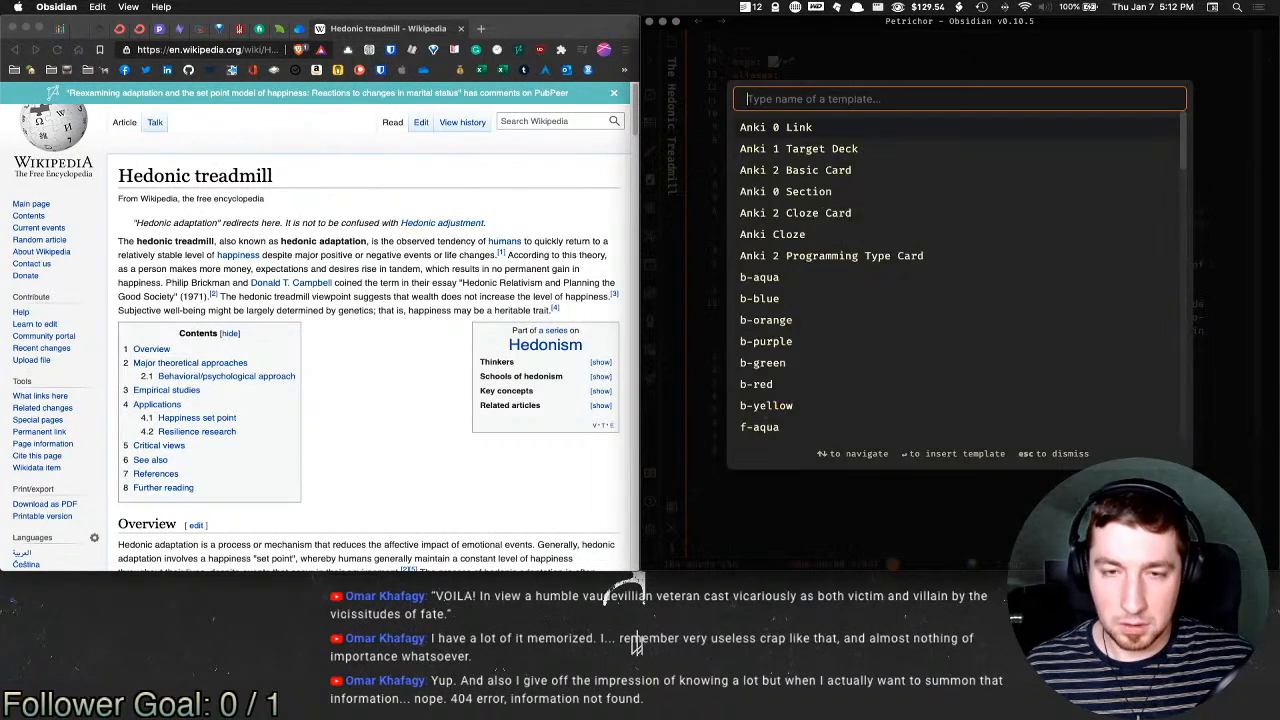
pyautogui.write('tude it')
pyautogui.press('Return')
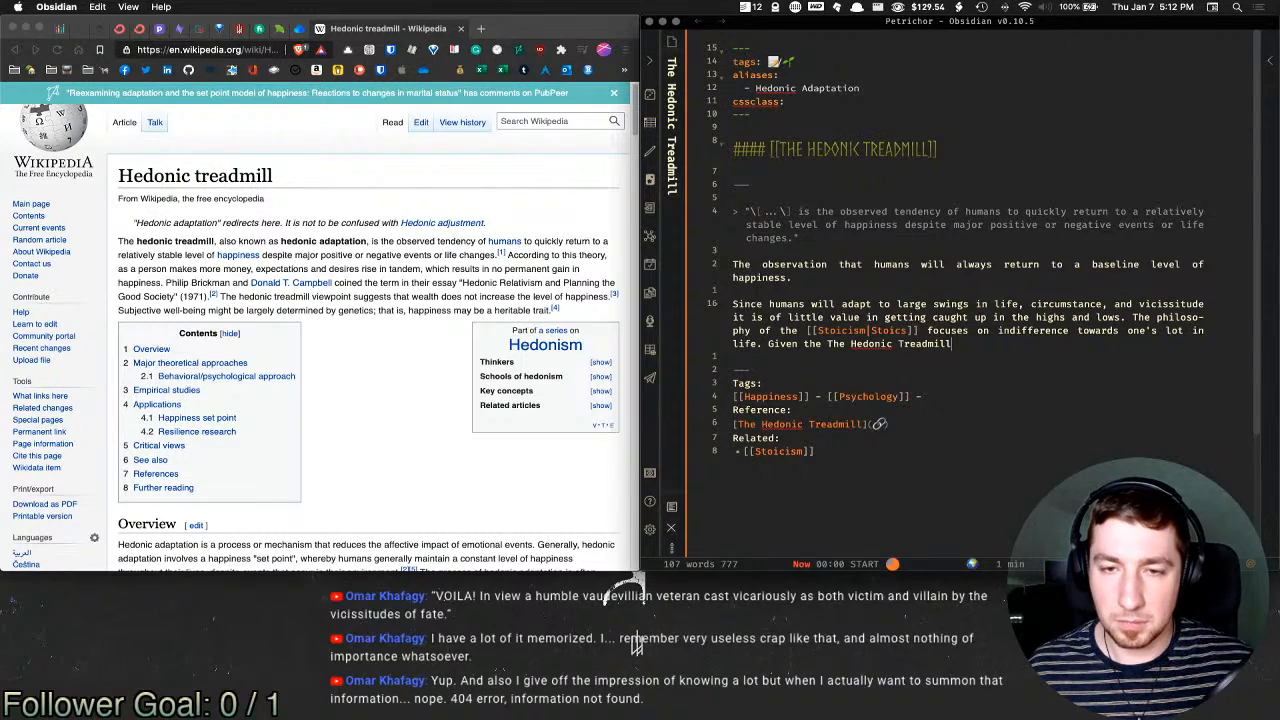
pyautogui.hotkey('alt', 'shift', 'Left')
pyautogui.hotkey('alt', 'shift', 'Left')
pyautogui.hotkey('alt', 'shift', 'Left')
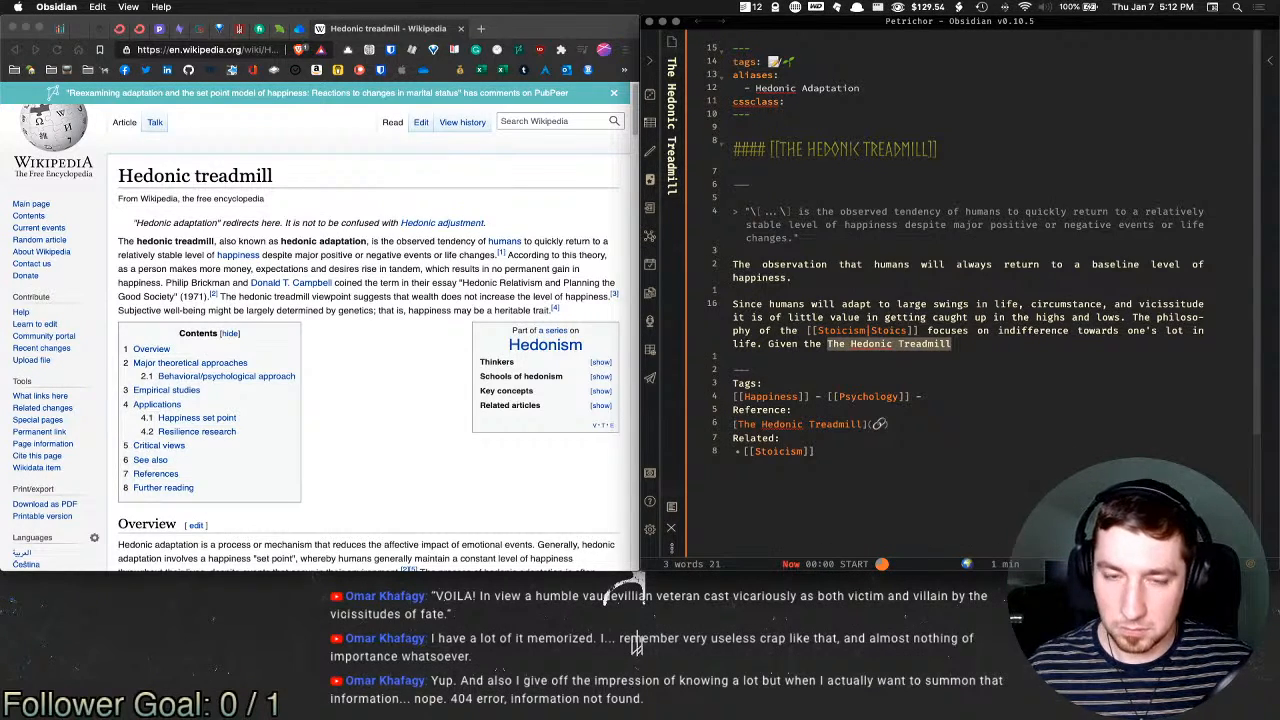
pyautogui.hotkey('ctrl', 'i')
pyautogui.press('End')
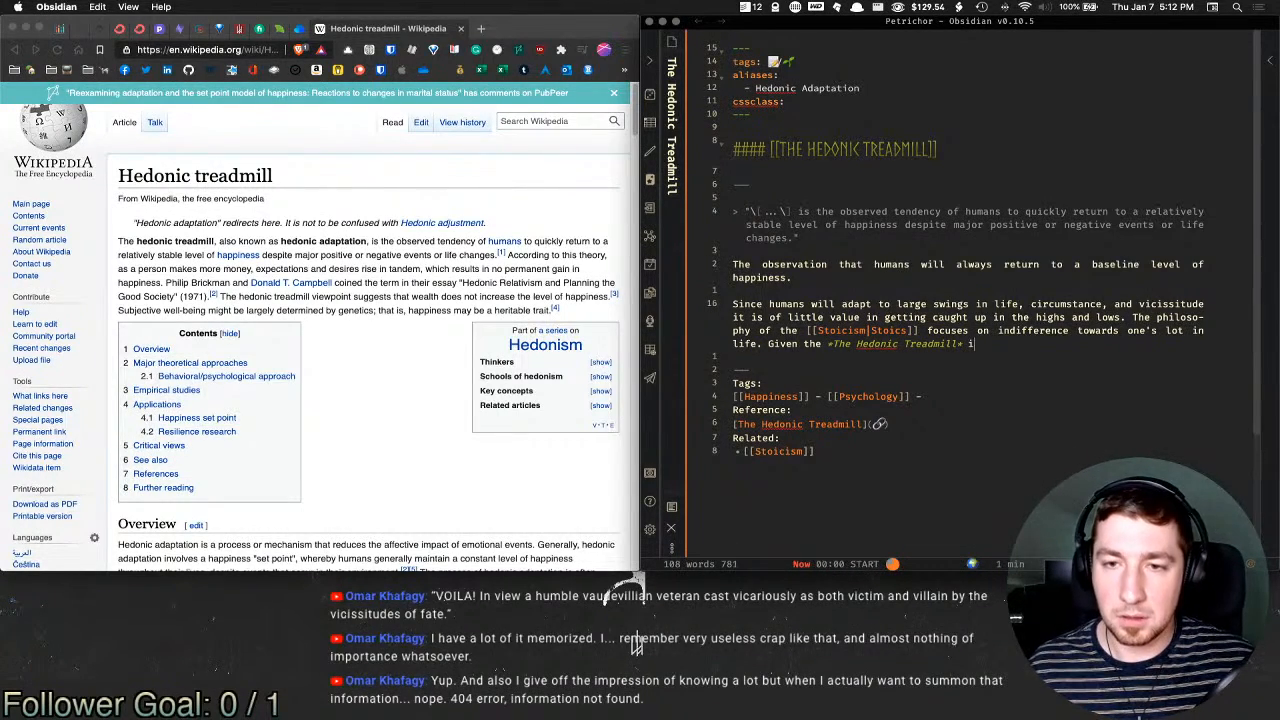
# Step: Continue: 'it also makes practical sense to disregard both strong positive and negative emotions…"return to earth"'
pyautogui.write('it also make')
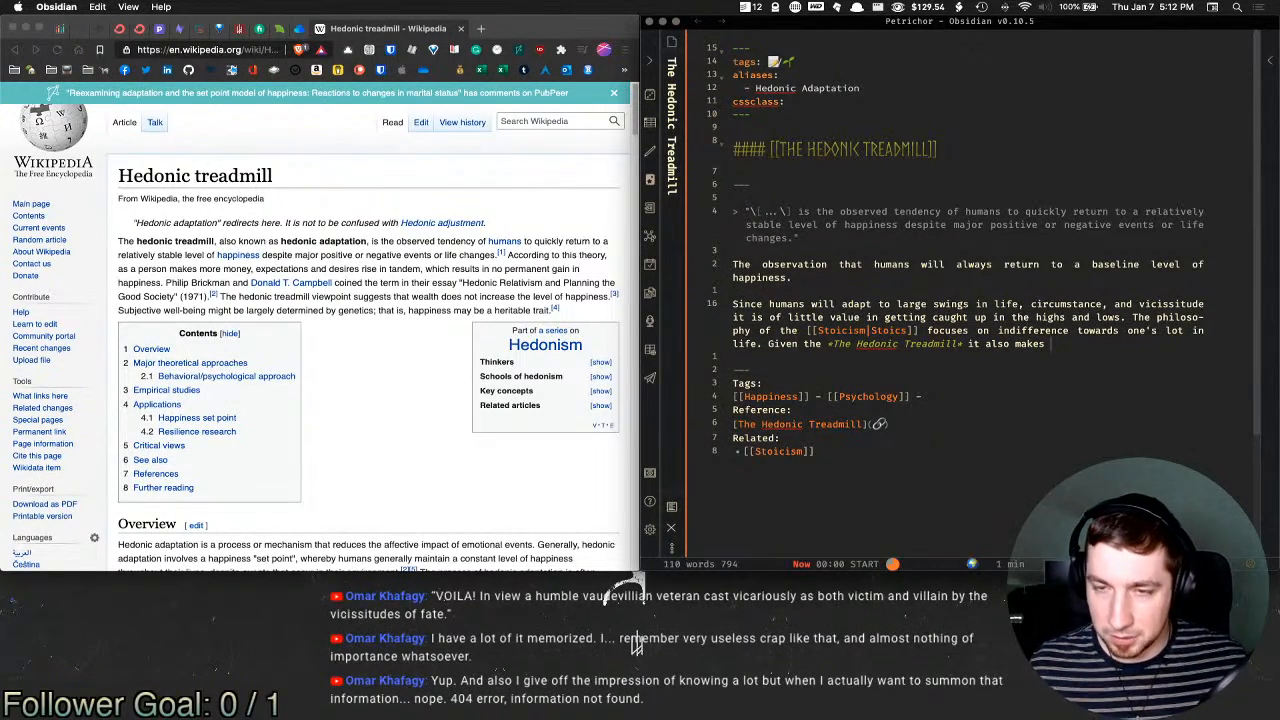
pyautogui.write('s ')
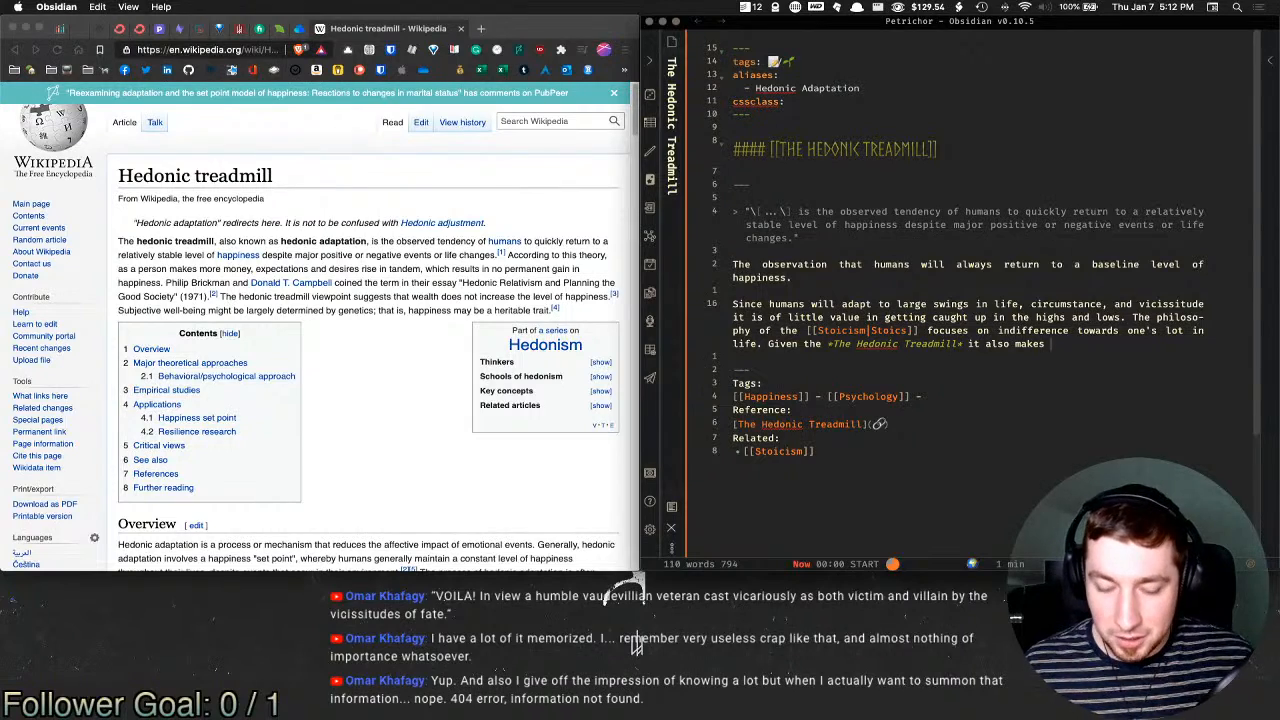
pyautogui.write('practical sense to ')
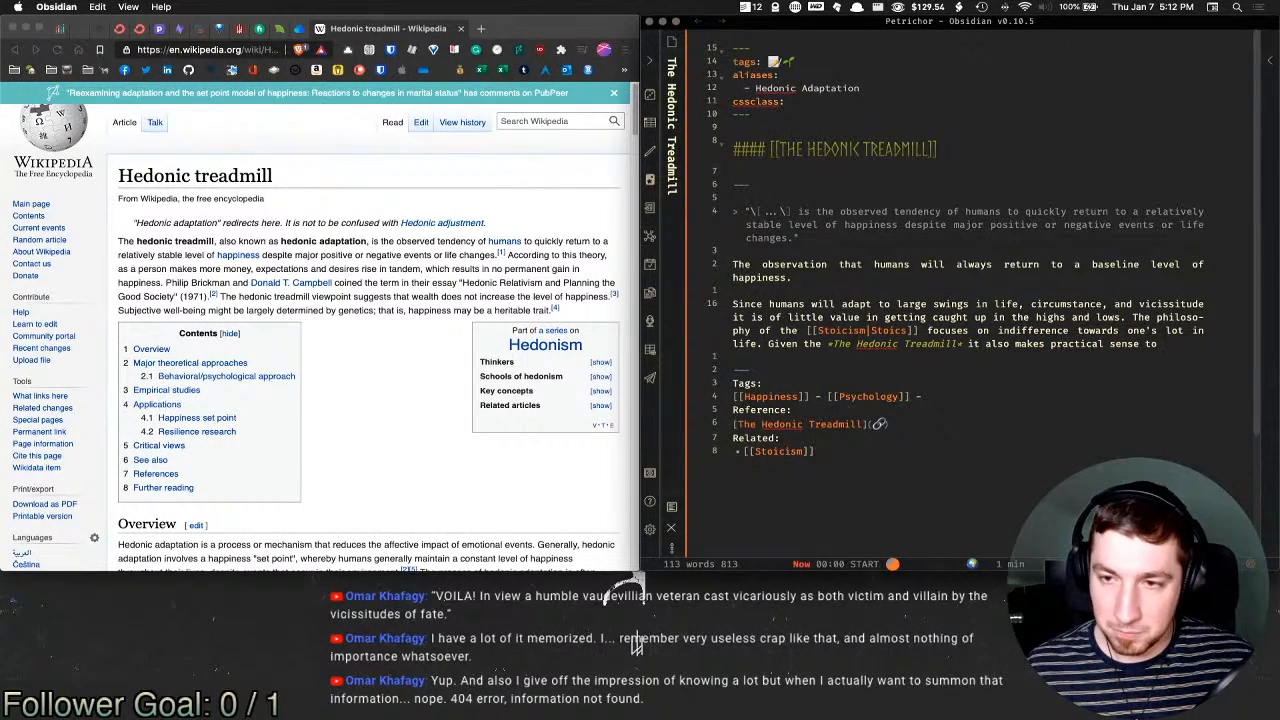
pyautogui.write('disregard')
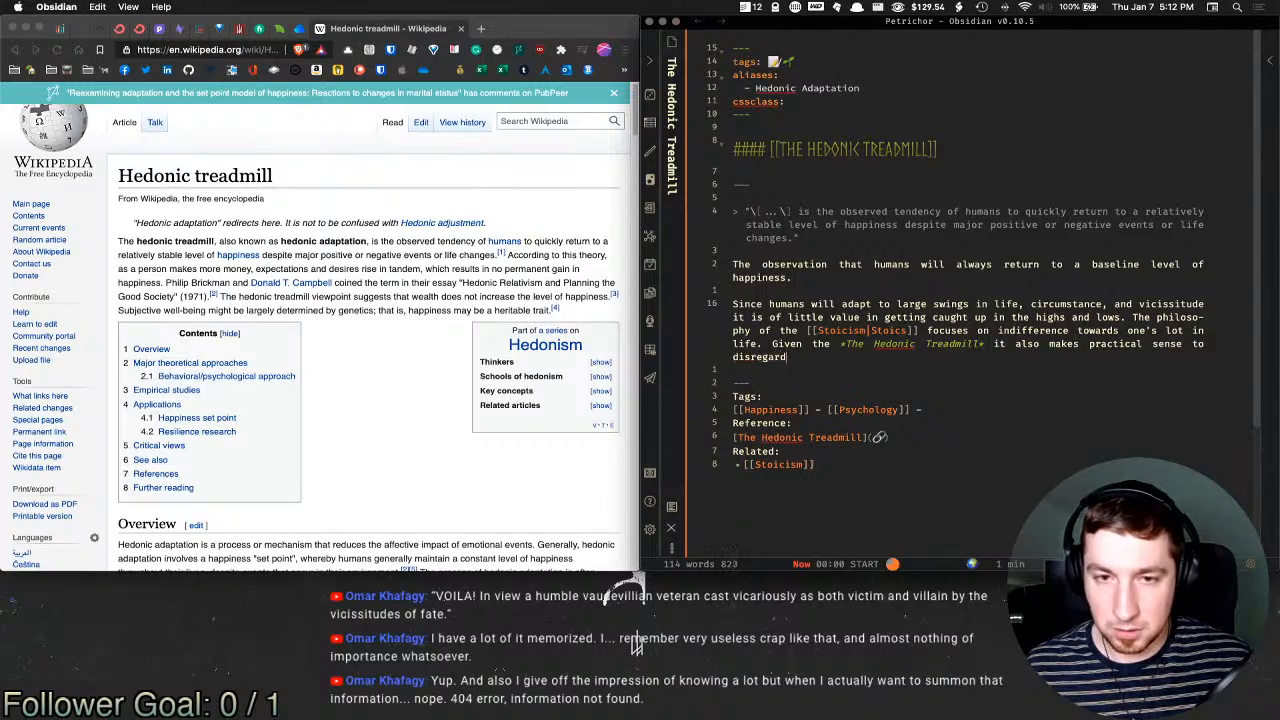
pyautogui.write(' both positi')
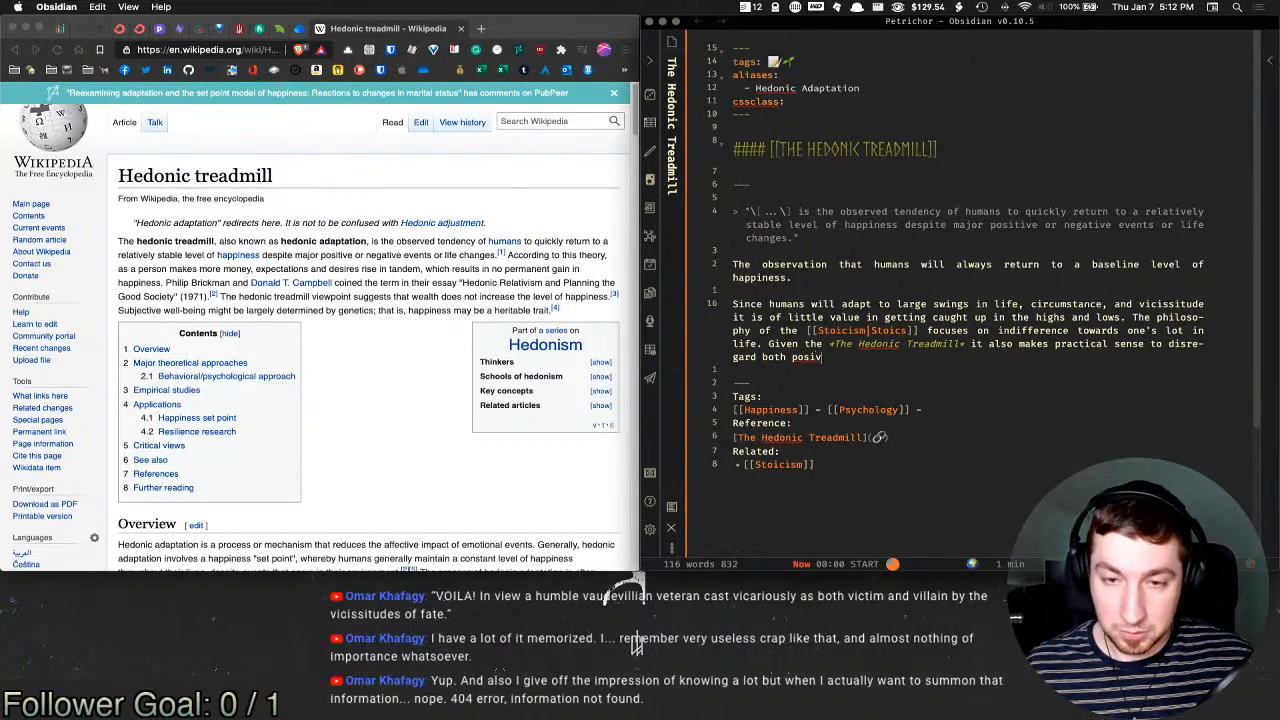
pyautogui.write('ve and neveg')
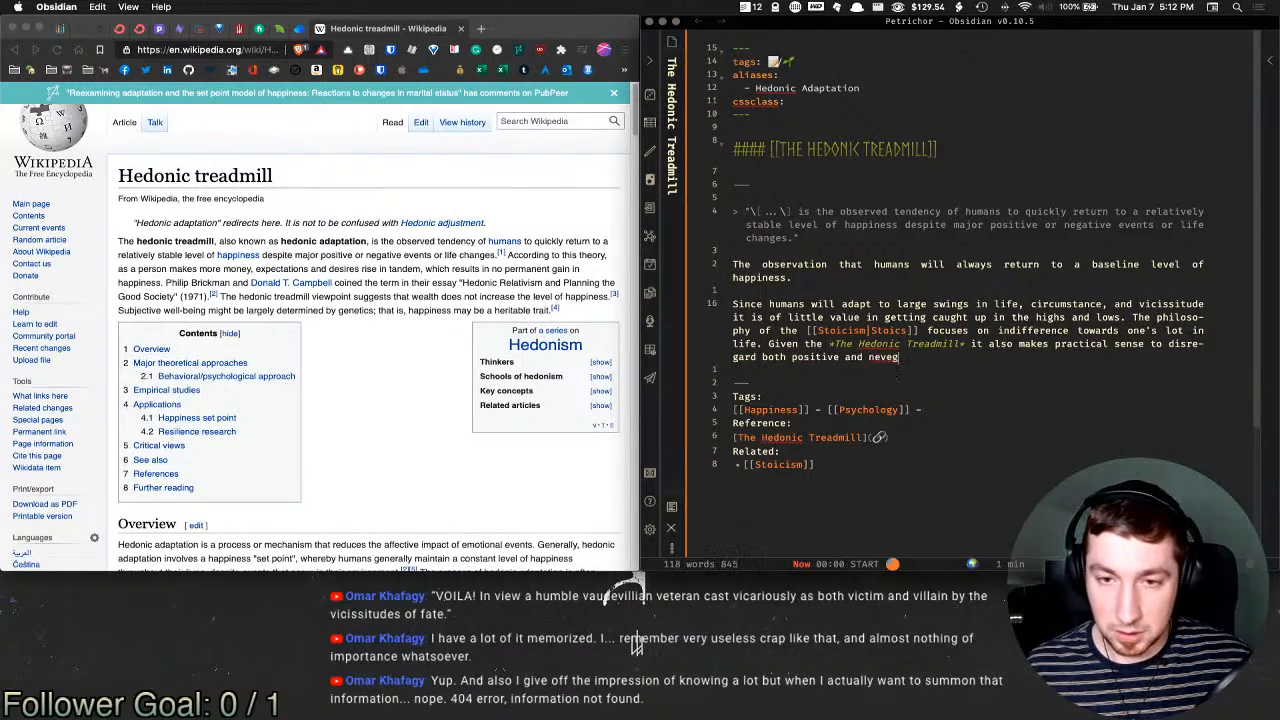
pyautogui.write('ative')
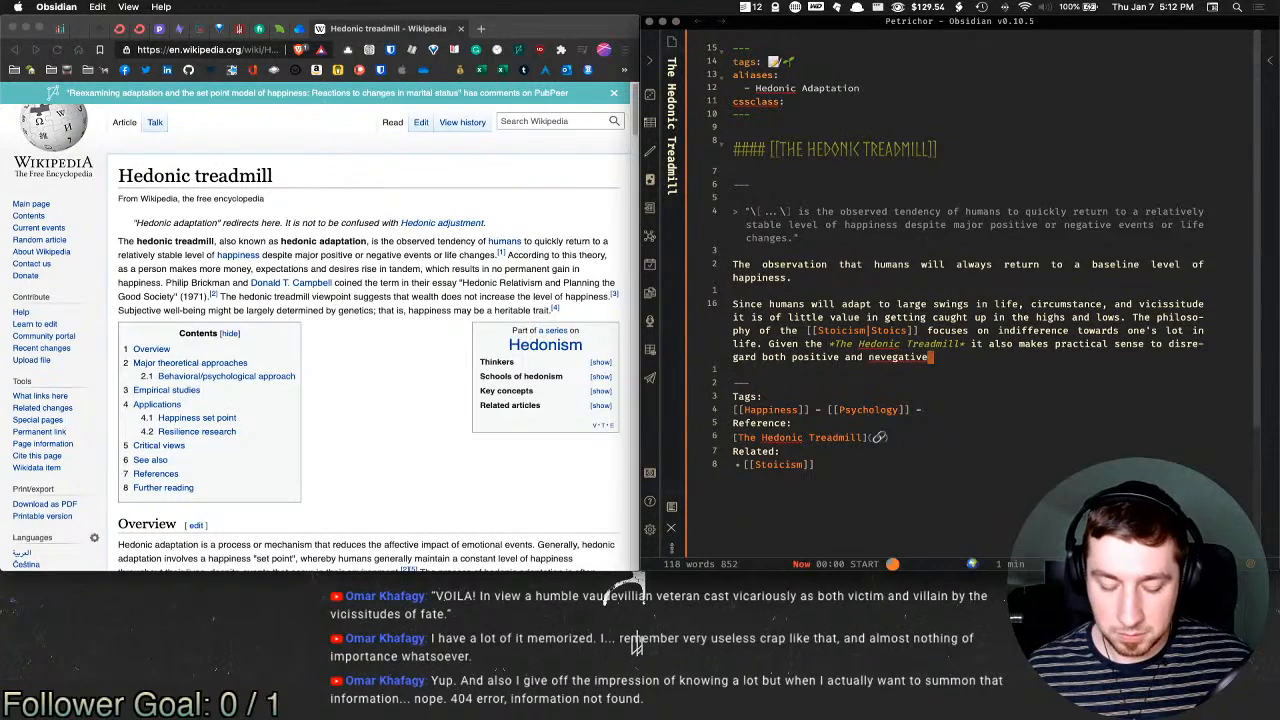
pyautogui.hotkey('alt', 'Left')
pyautogui.hotkey('alt', 'Left')
pyautogui.hotkey('alt', 'Left')
pyautogui.write('strong positiv')
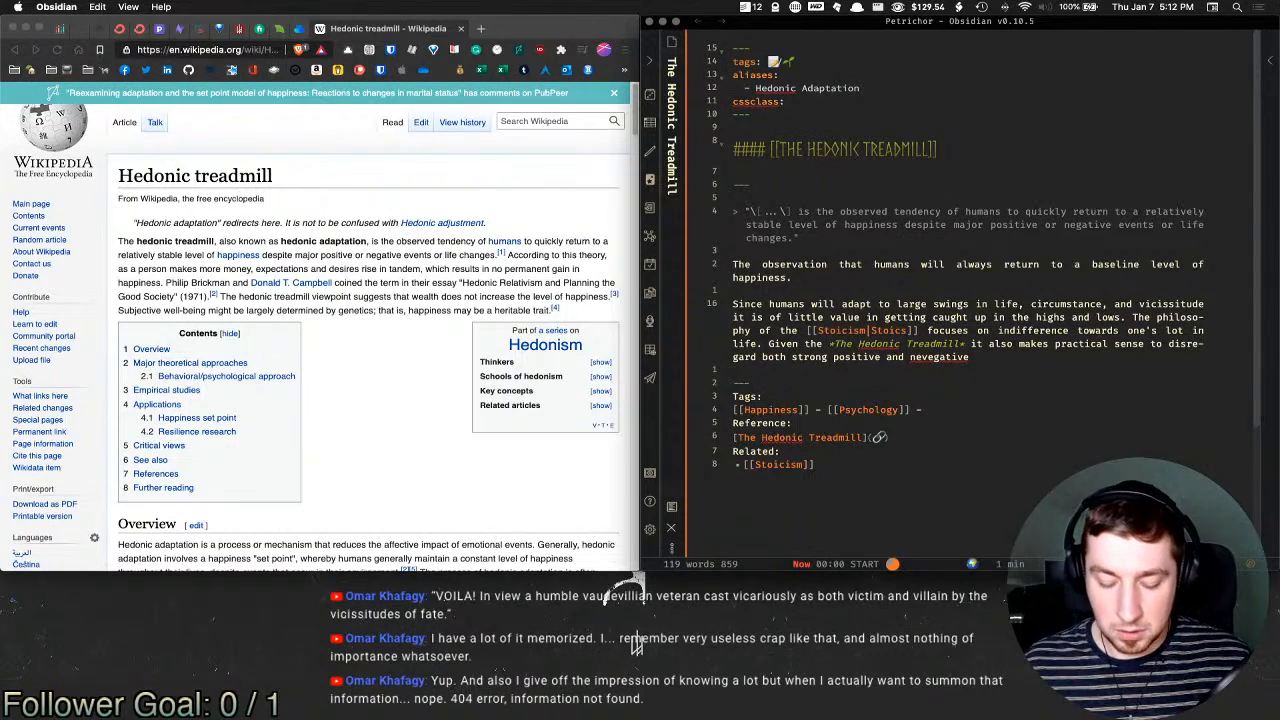
pyautogui.write('e and nevegative emotions')
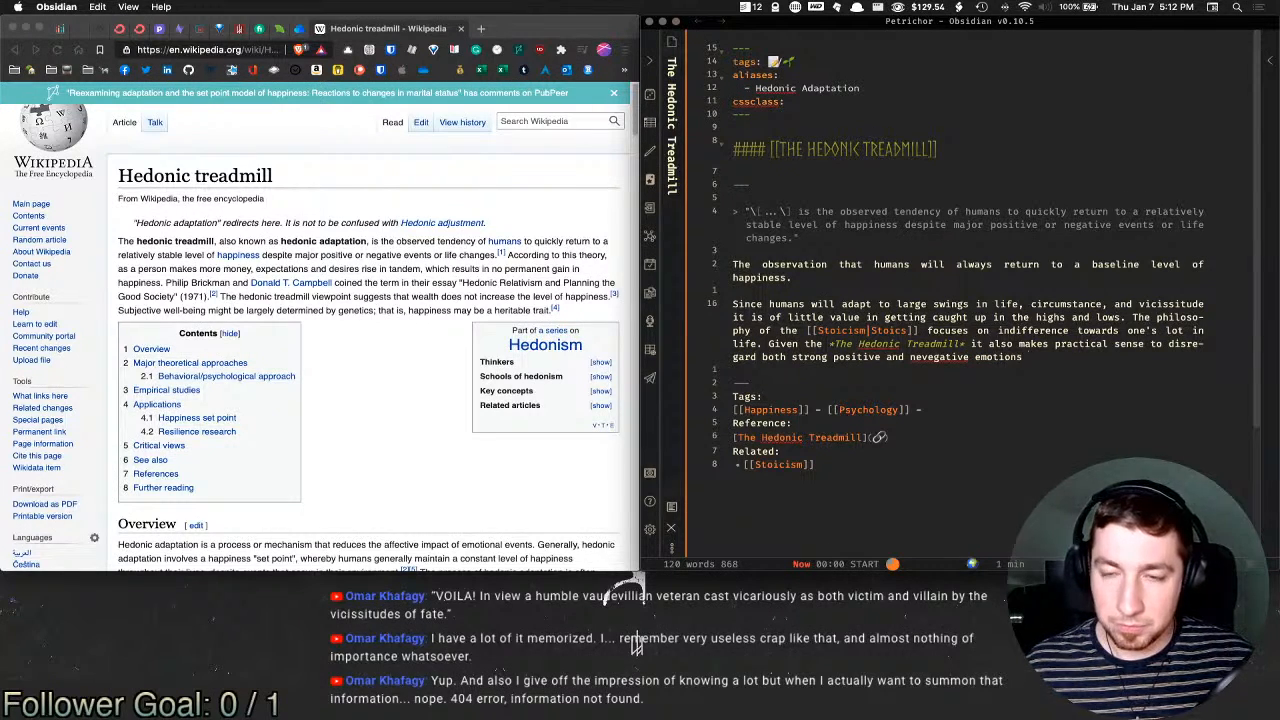
pyautogui.write(' as ultimately ')
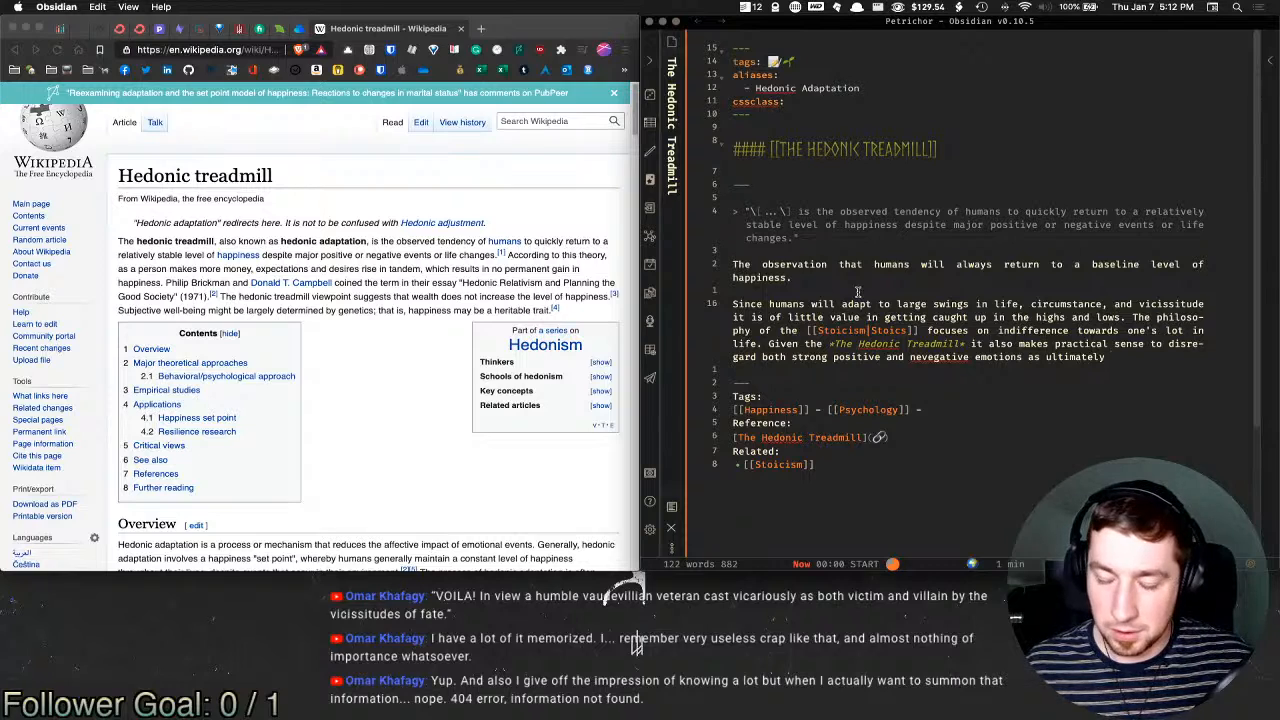
pyautogui.write('circumstance ')
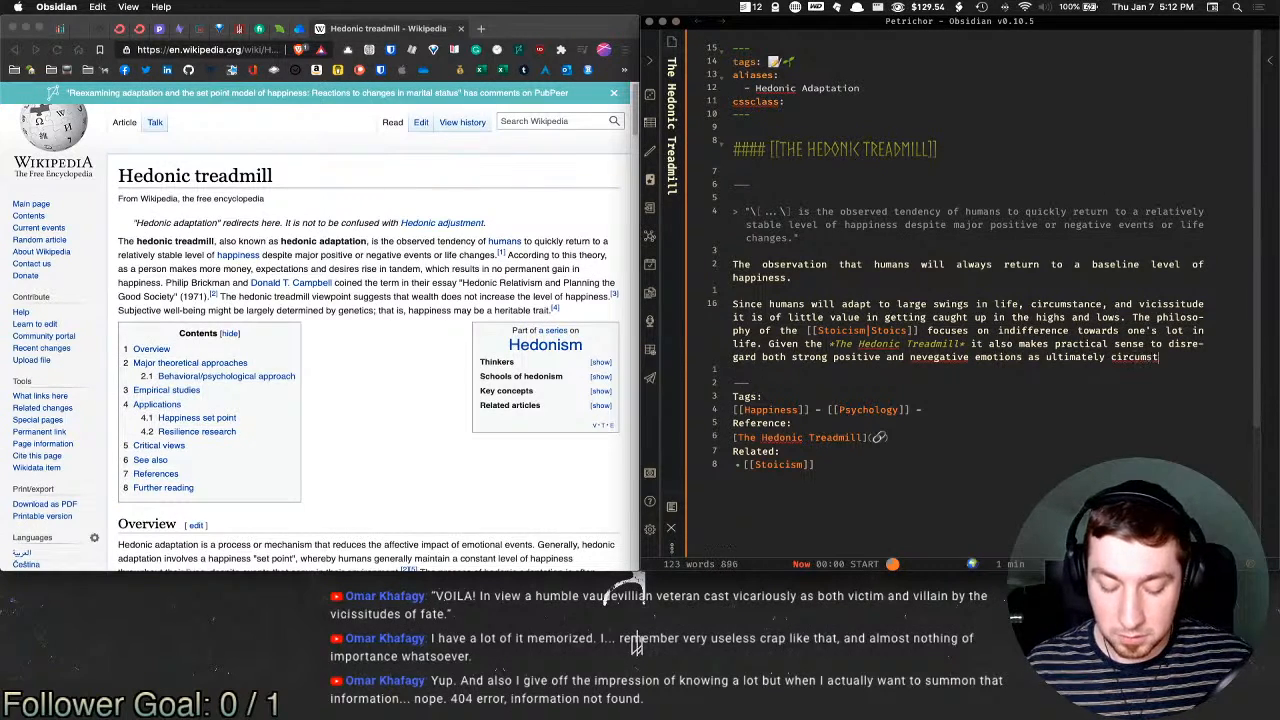
pyautogui.write('will ')
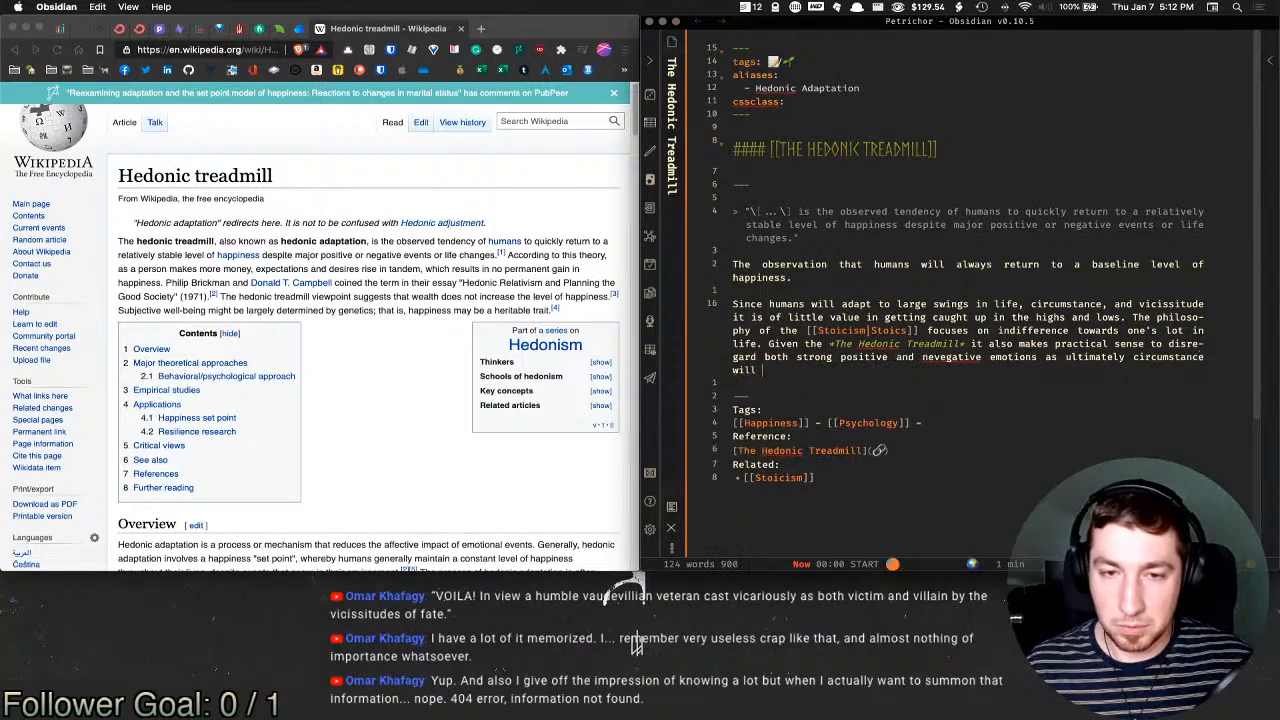
pyautogui.write('improve')
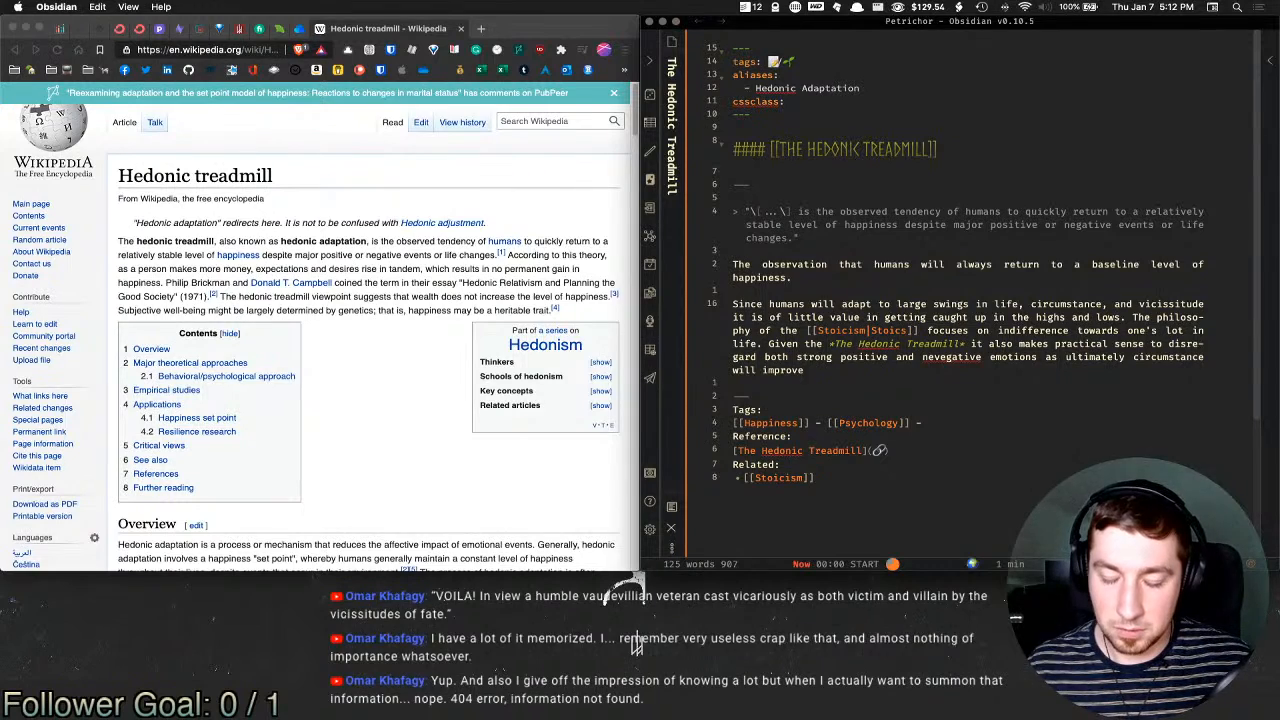
pyautogui.write(', or ')
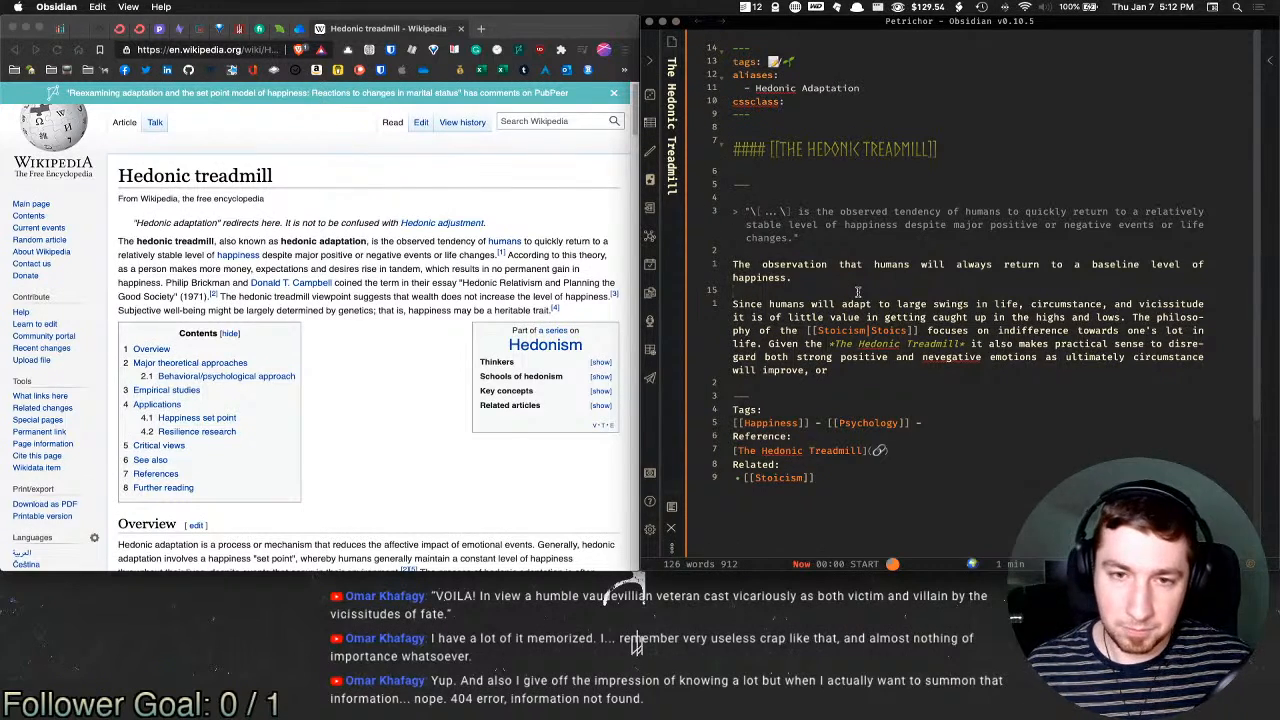
pyautogui.write('you e')
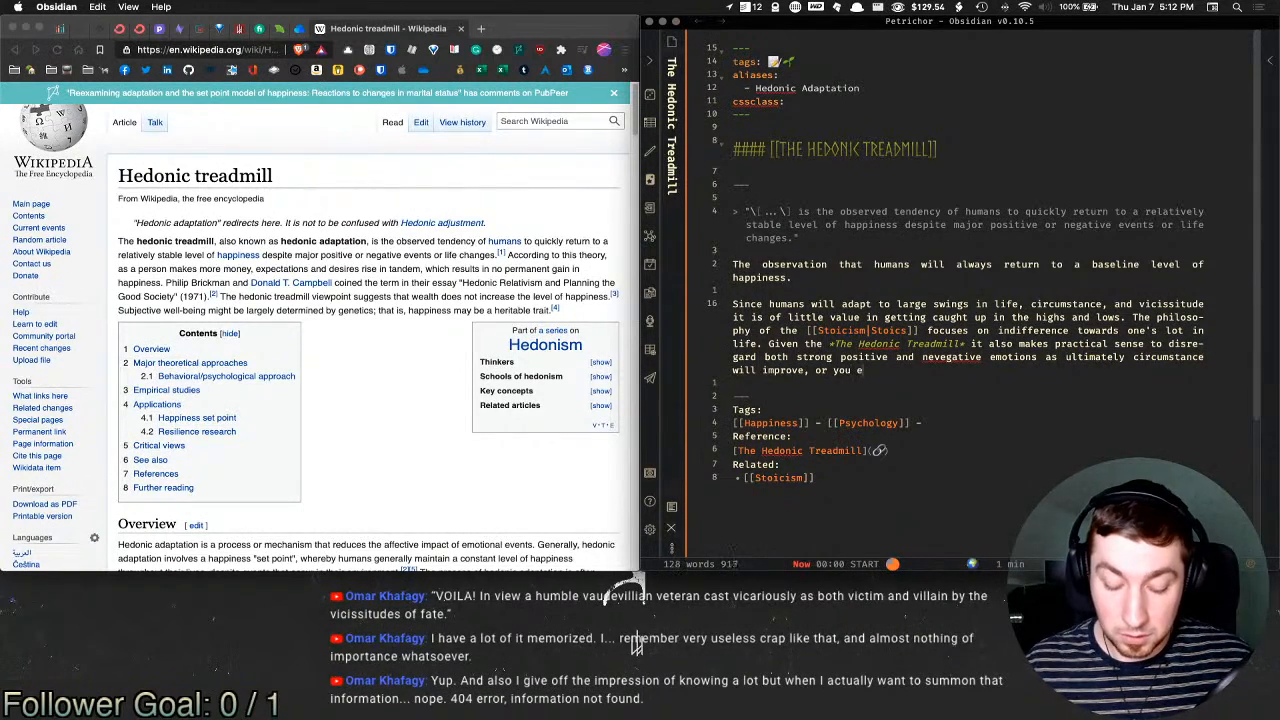
pyautogui.press('BackSpace')
pyautogui.write('will eventually ')
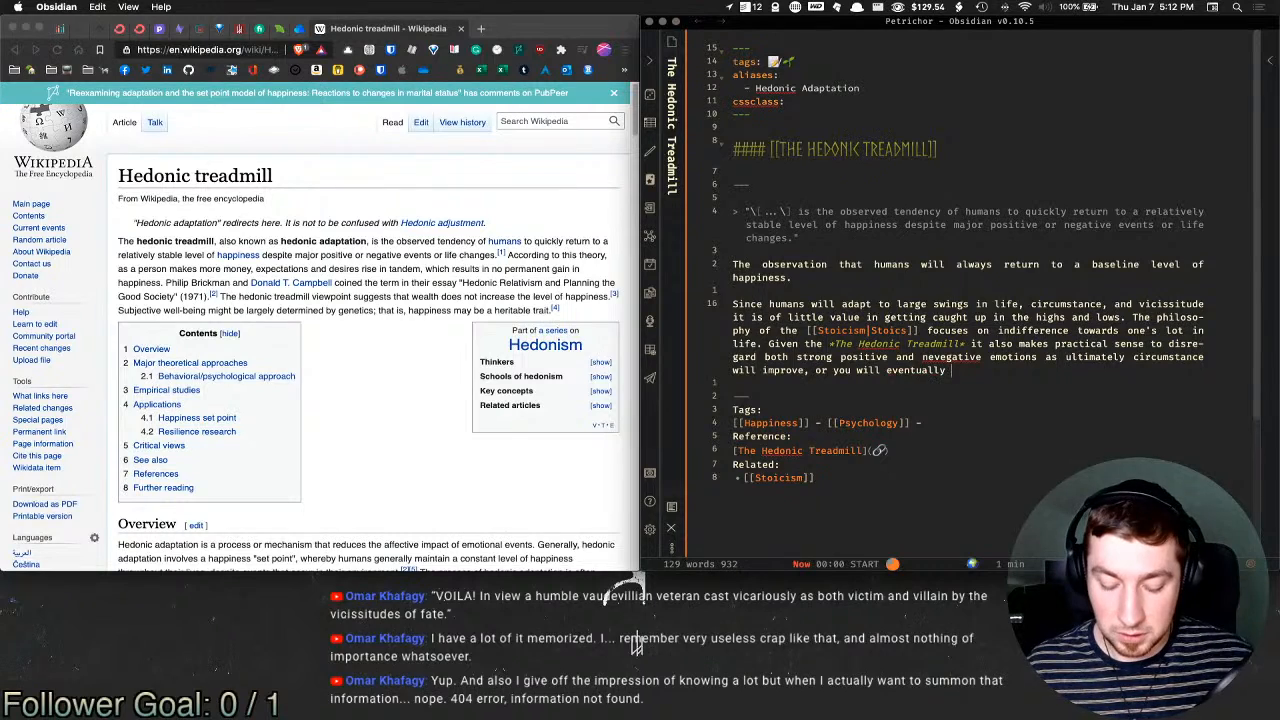
pyautogui.write('have to "return to ear')
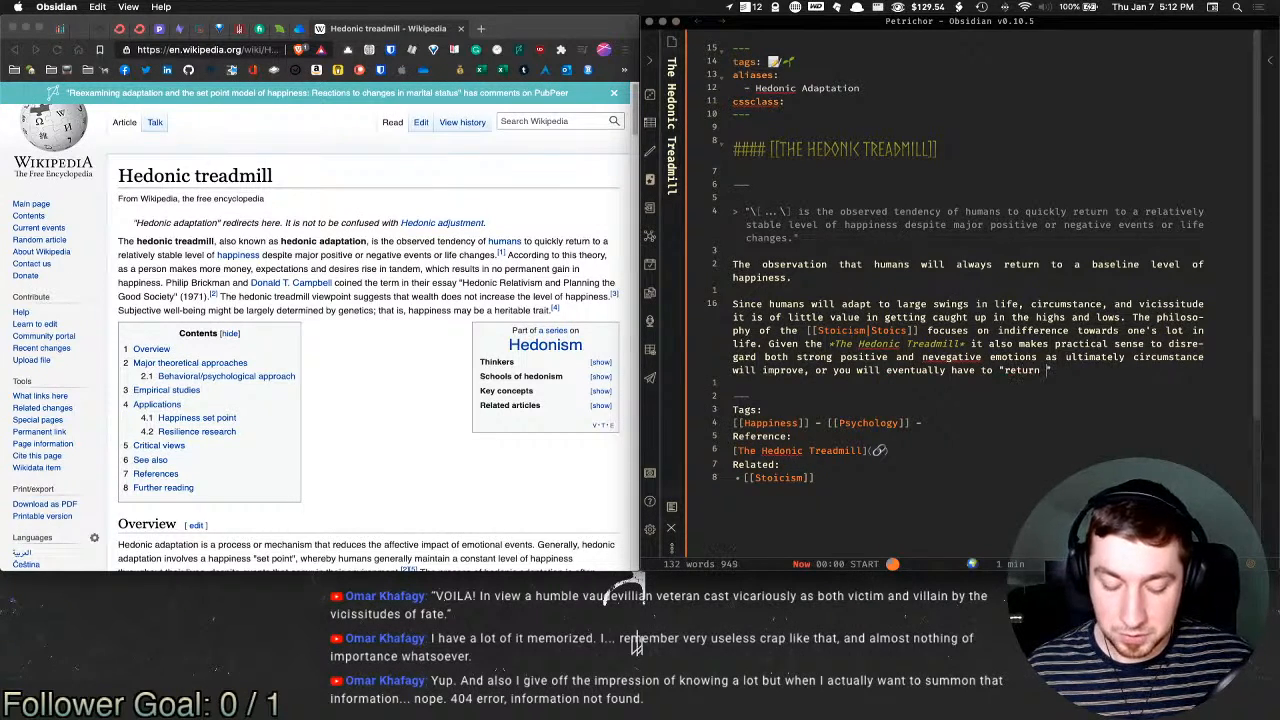
pyautogui.write('th')
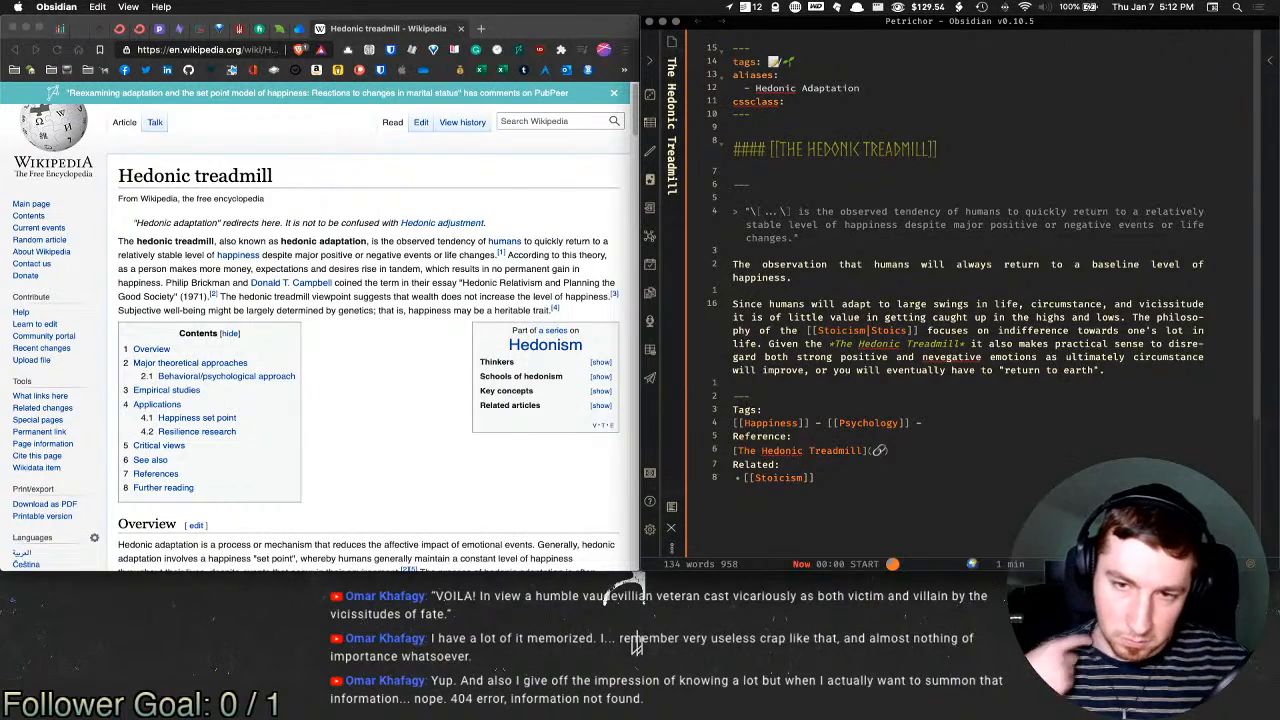
pyautogui.rightClick(958, 358)
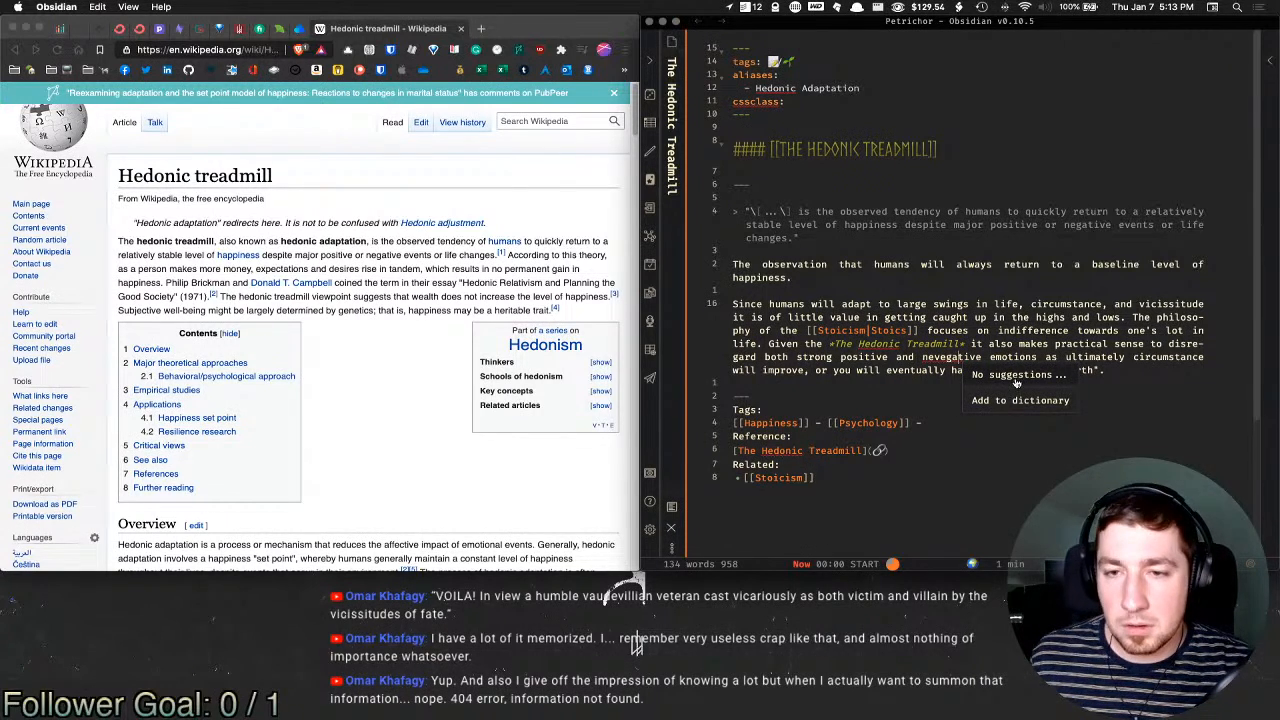
# Step: Correct the misspelling 'nevegative' to 'negative' in the 'Given the' sentence
pyautogui.click(955, 361)
pyautogui.rightClick(949, 358)
pyautogui.click(938, 359)
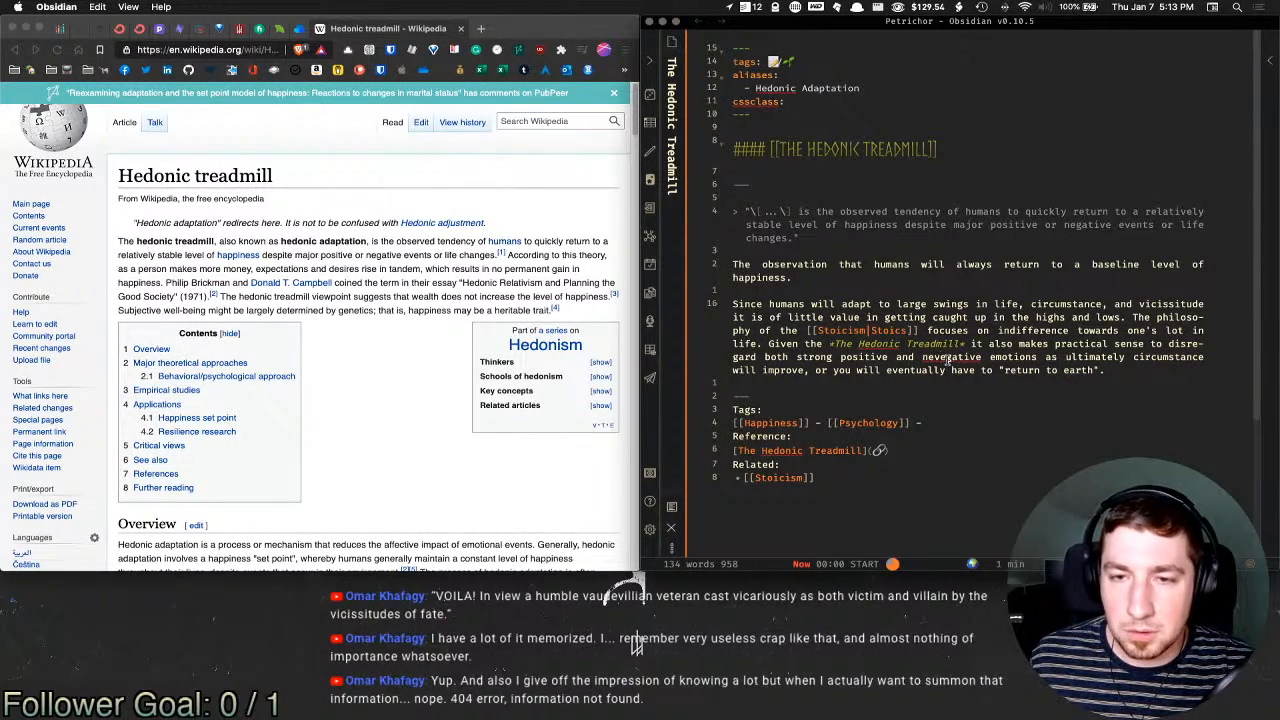
pyautogui.press('BackSpace')
pyautogui.write('g')
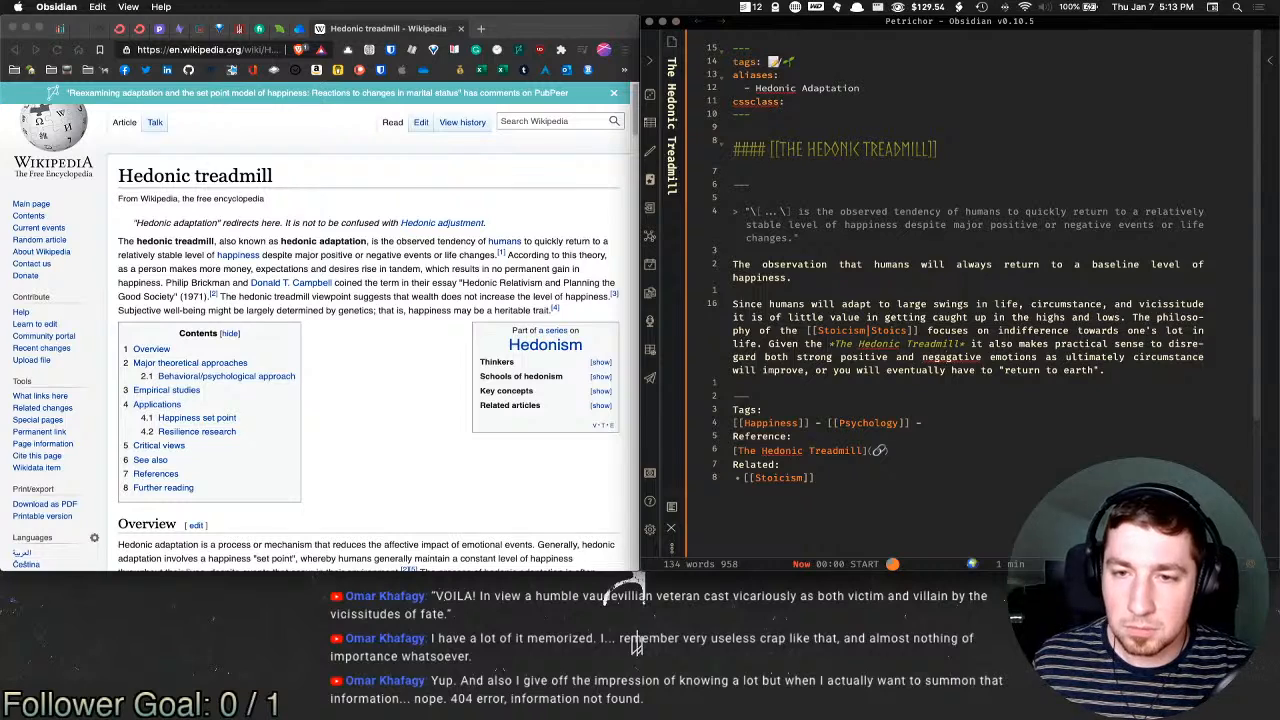
pyautogui.press('BackSpace')
pyautogui.press('BackSpace')
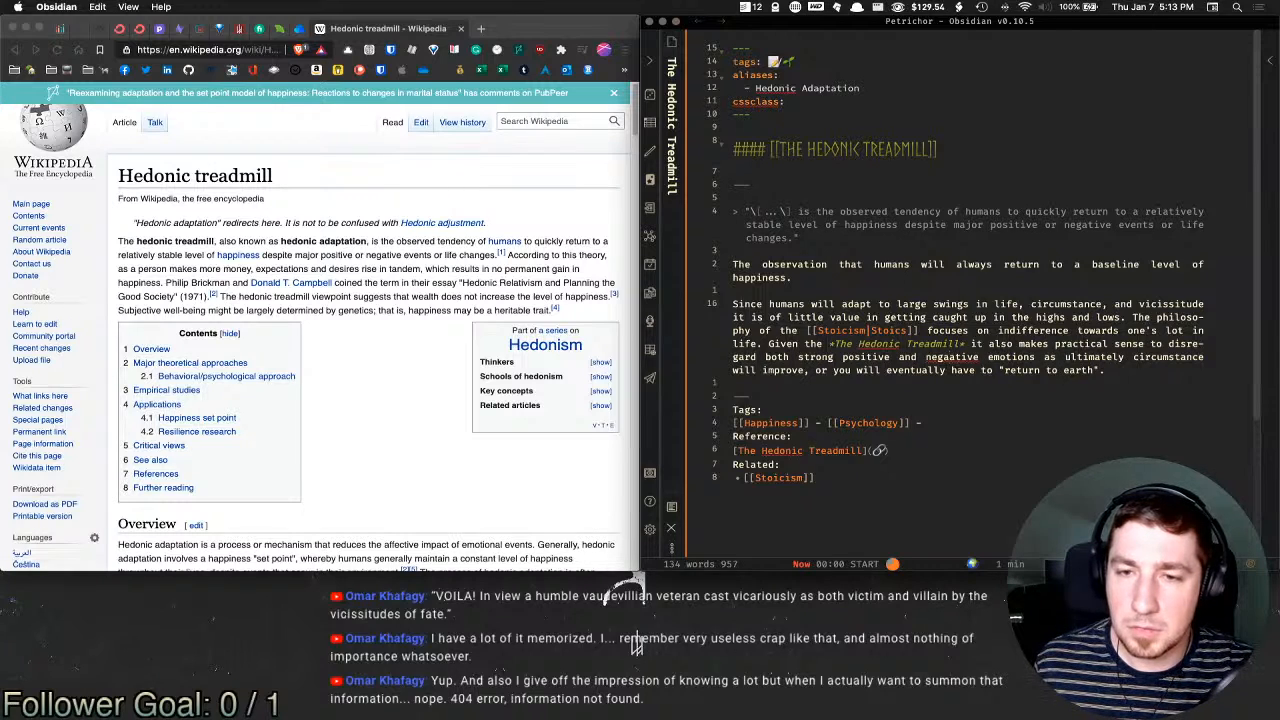
pyautogui.press('BackSpace')
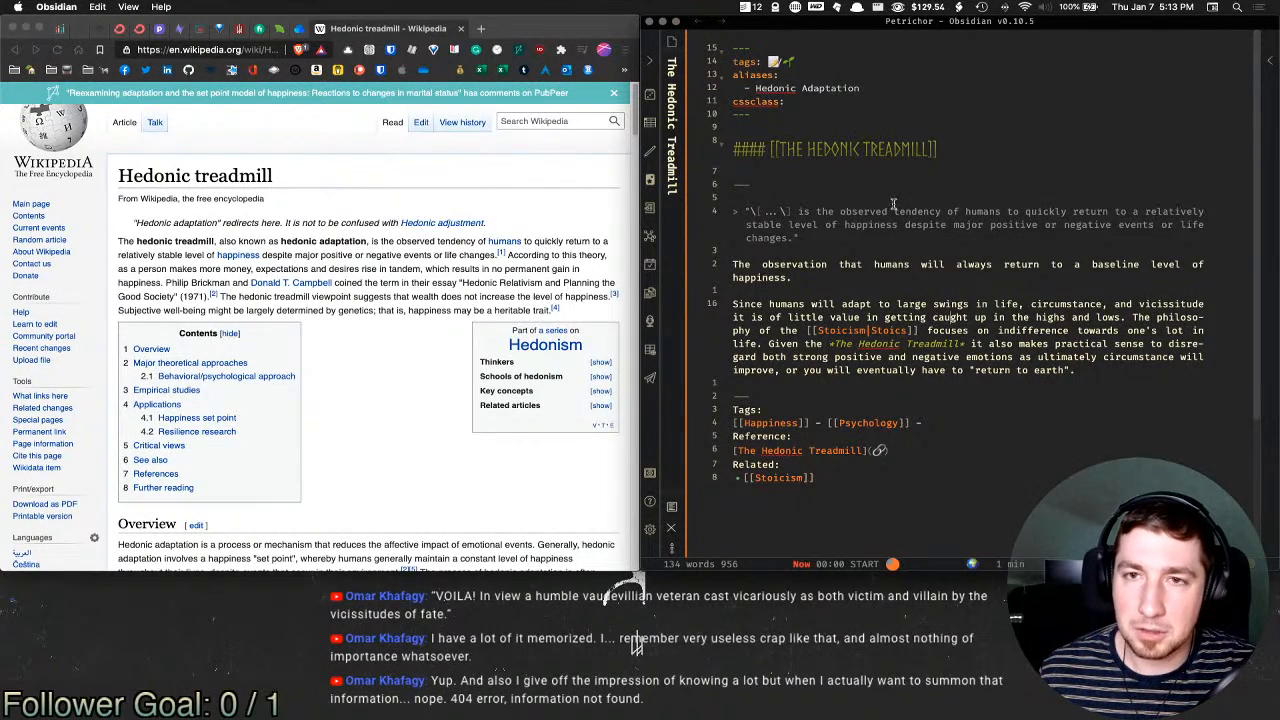
pyautogui.click(846, 171)
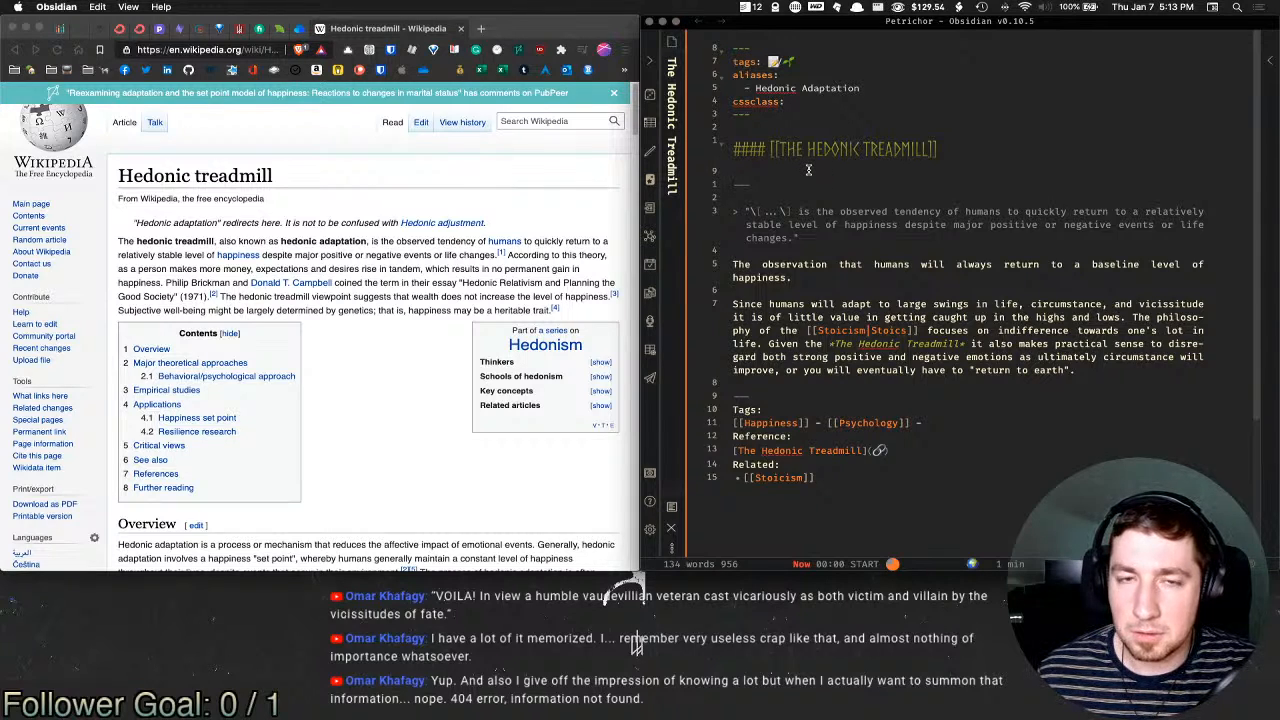
pyautogui.click(880, 332)
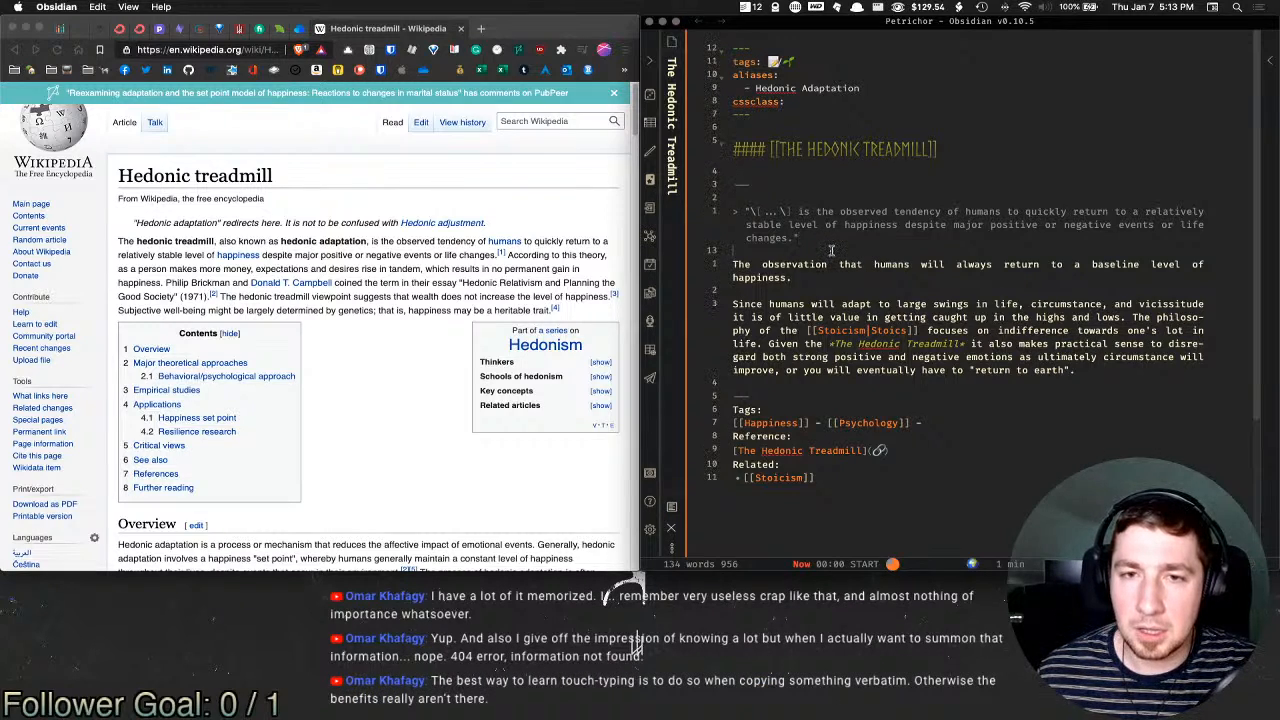
pyautogui.click(827, 292)
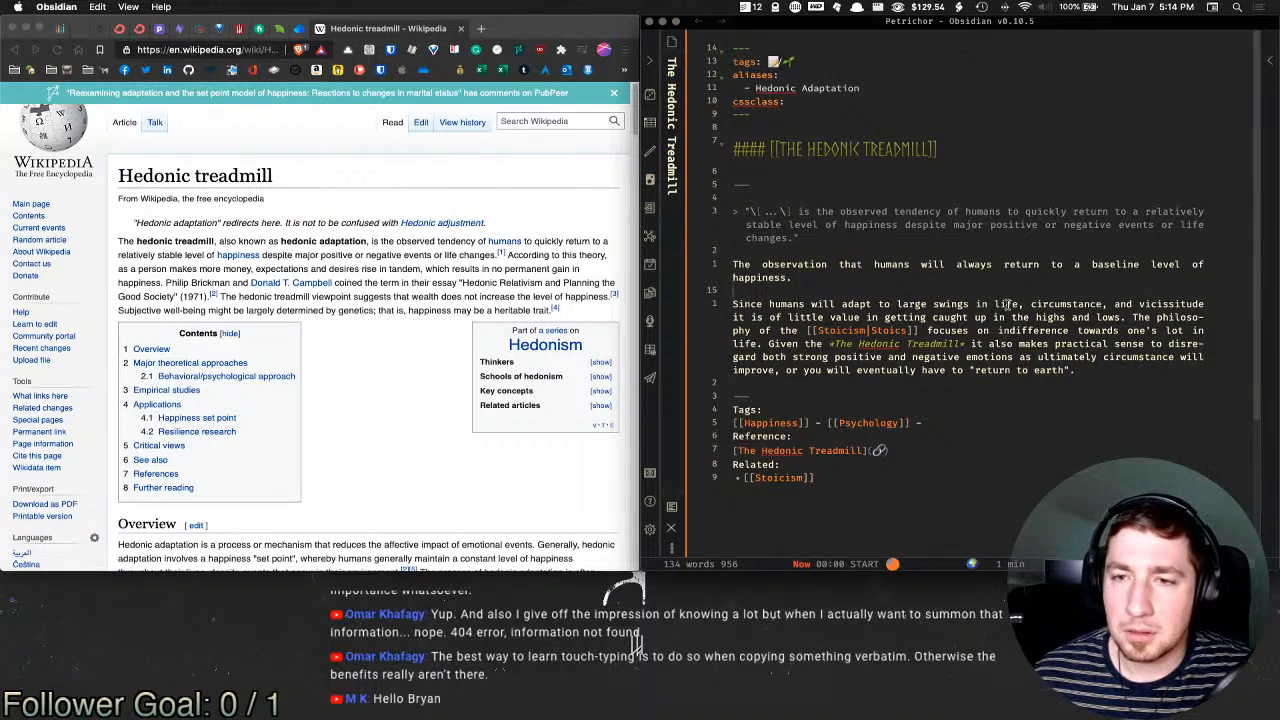
pyautogui.moveTo(1004, 304); pyautogui.dragTo(838, 305)
pyautogui.click(876, 311)
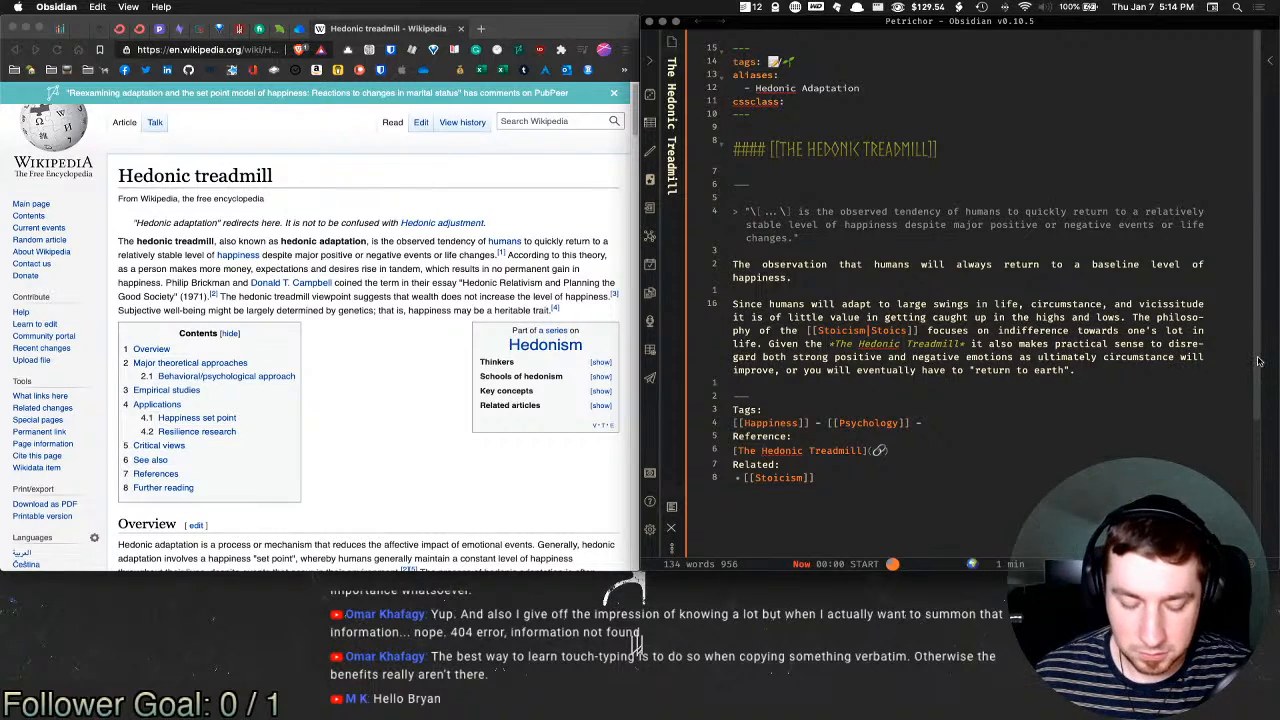
# Step: Make it 'circumstances' and add the 'Simply put…' paragraph ending 'roller coaster of your personal circumstances'
pyautogui.write('s')
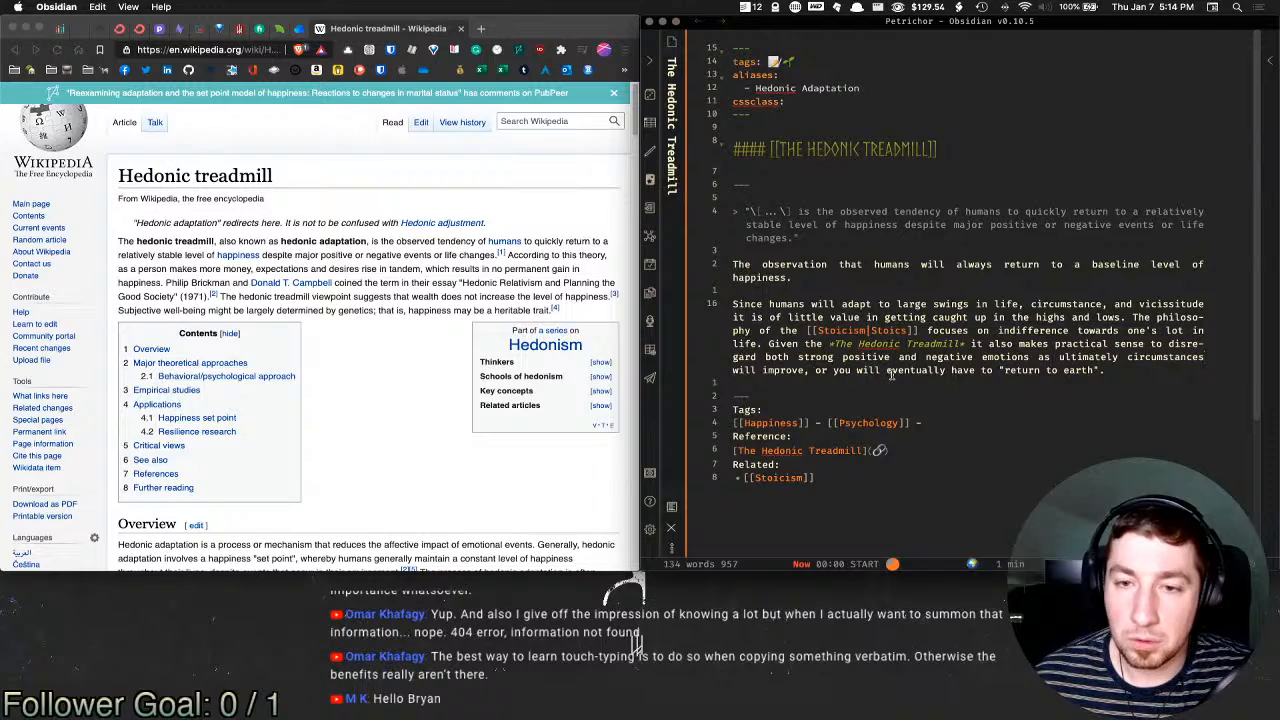
pyautogui.click(1110, 372)
pyautogui.press('Return')
pyautogui.press('Return')
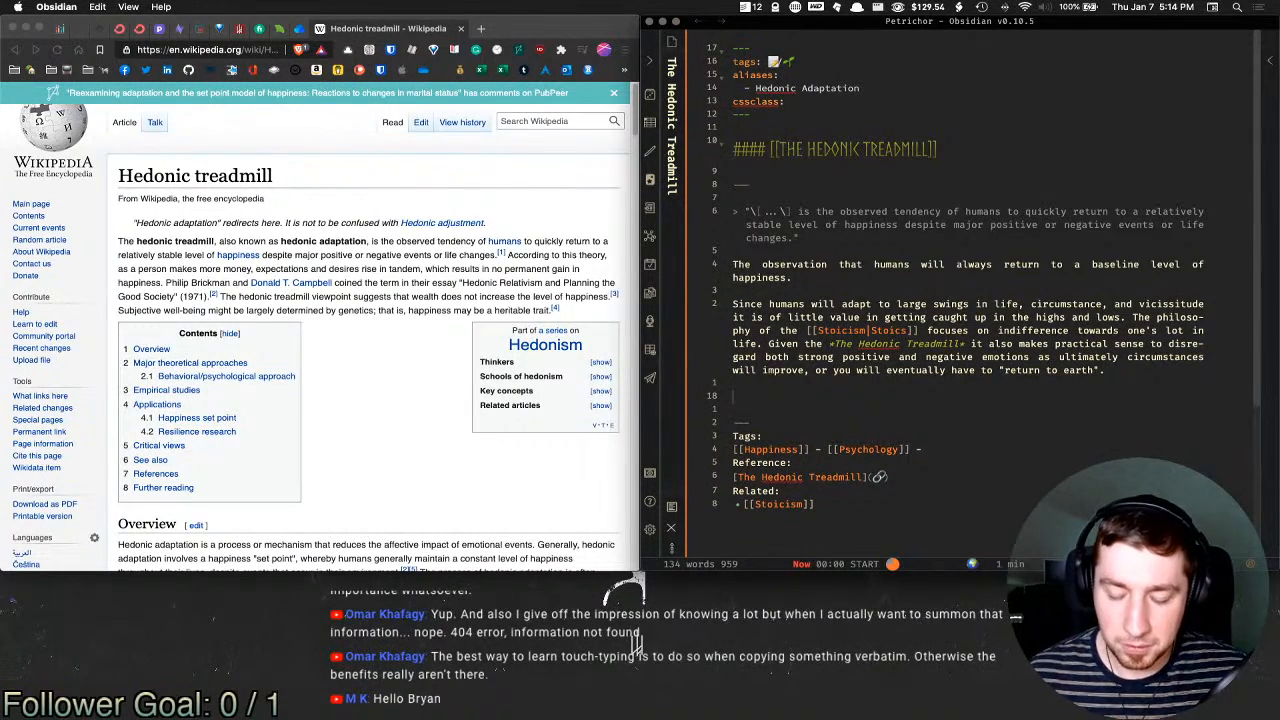
pyautogui.write('Si')
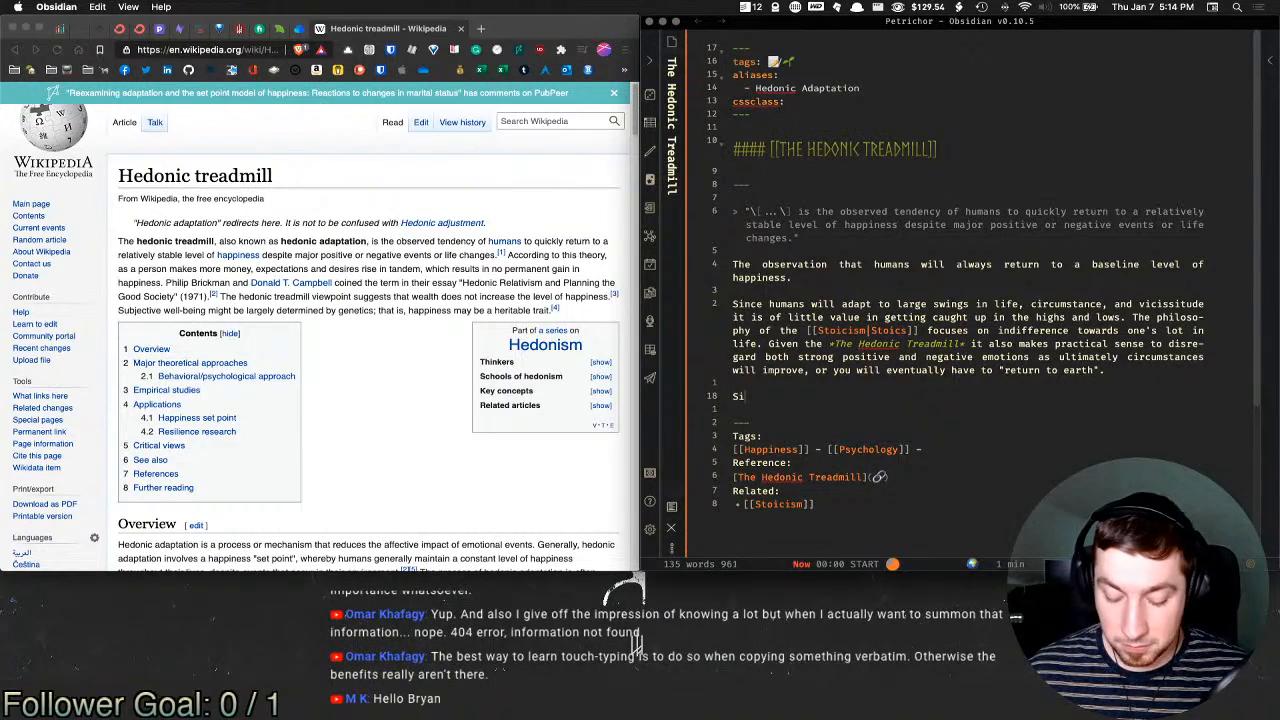
pyautogui.write('mply put you')
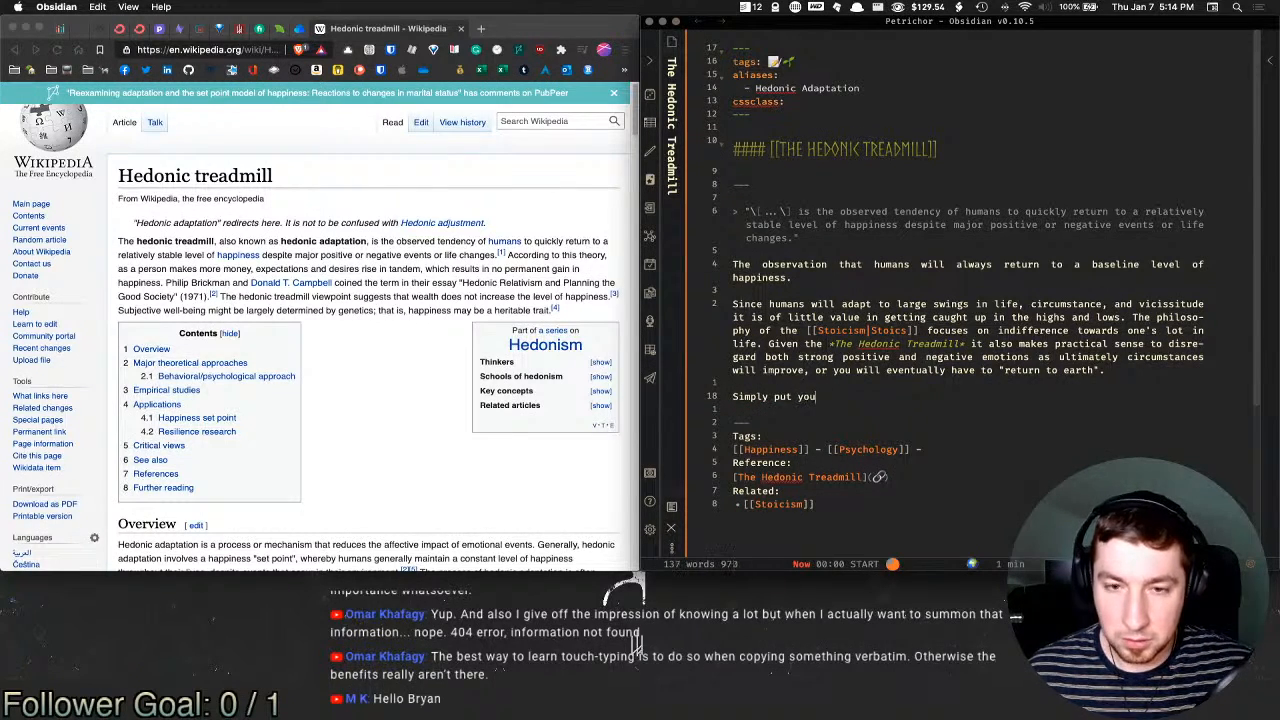
pyautogui.write(' will achiev')
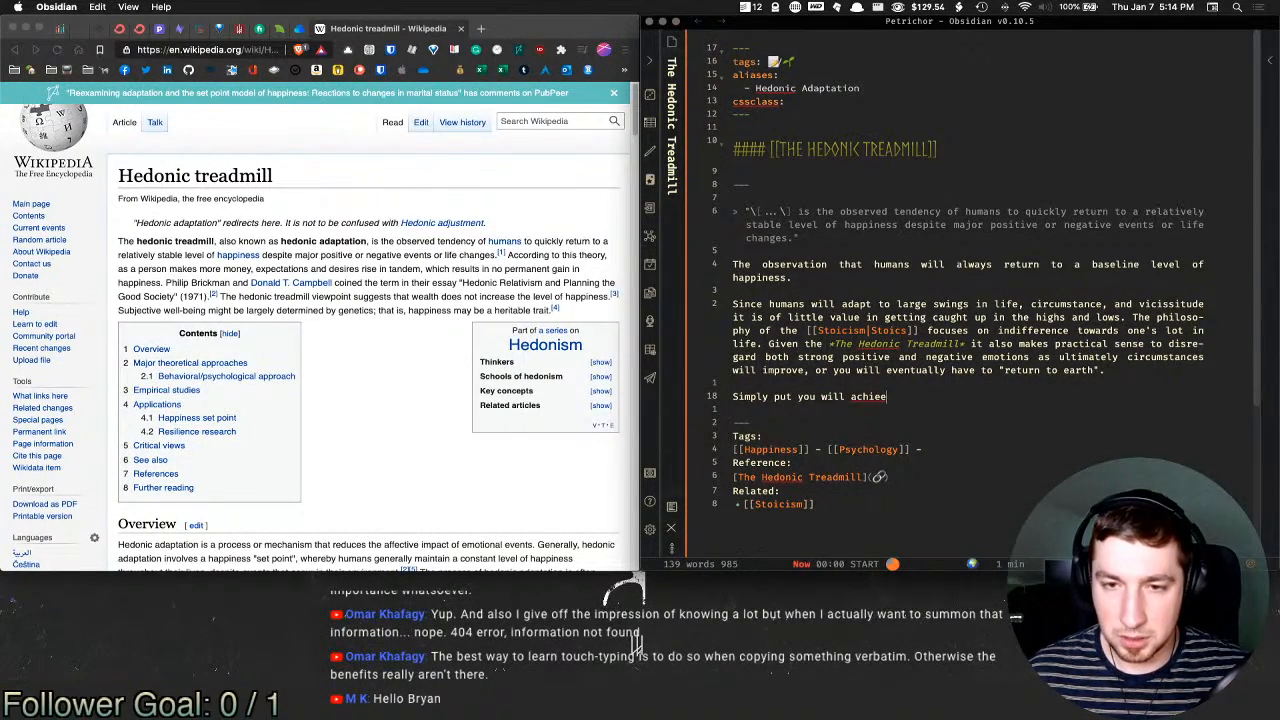
pyautogui.write('e a long')
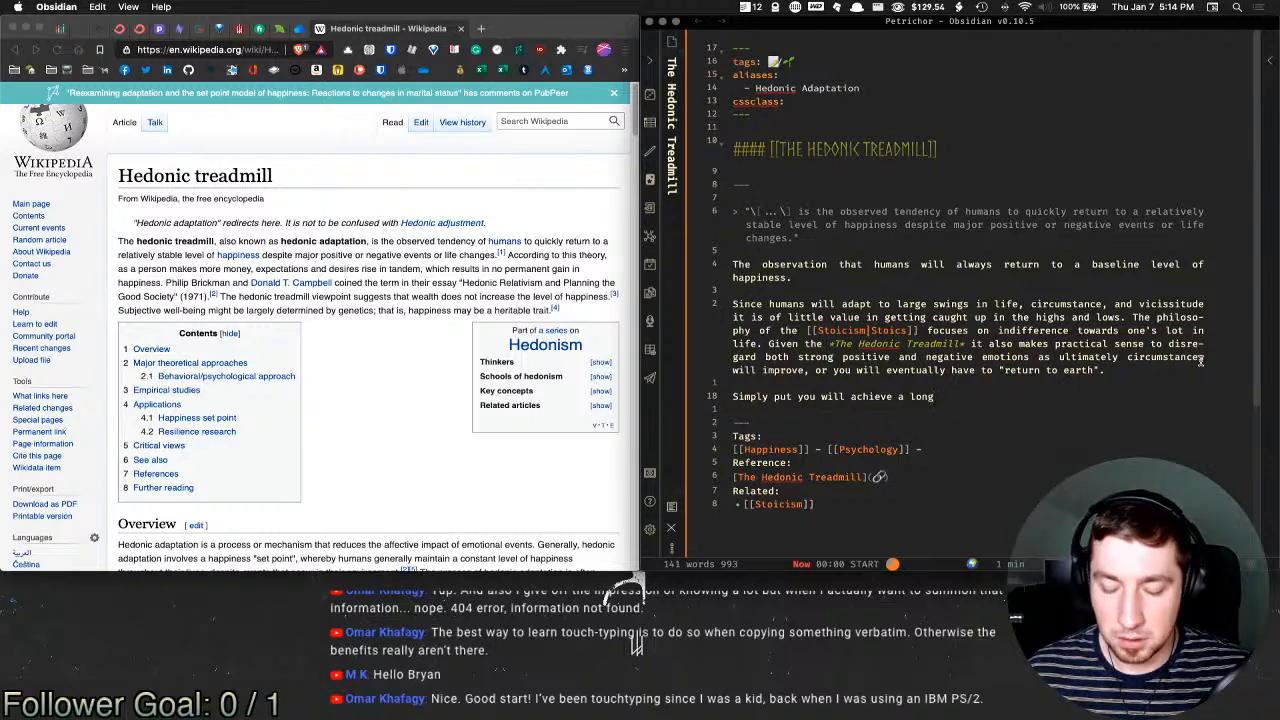
pyautogui.write('er')
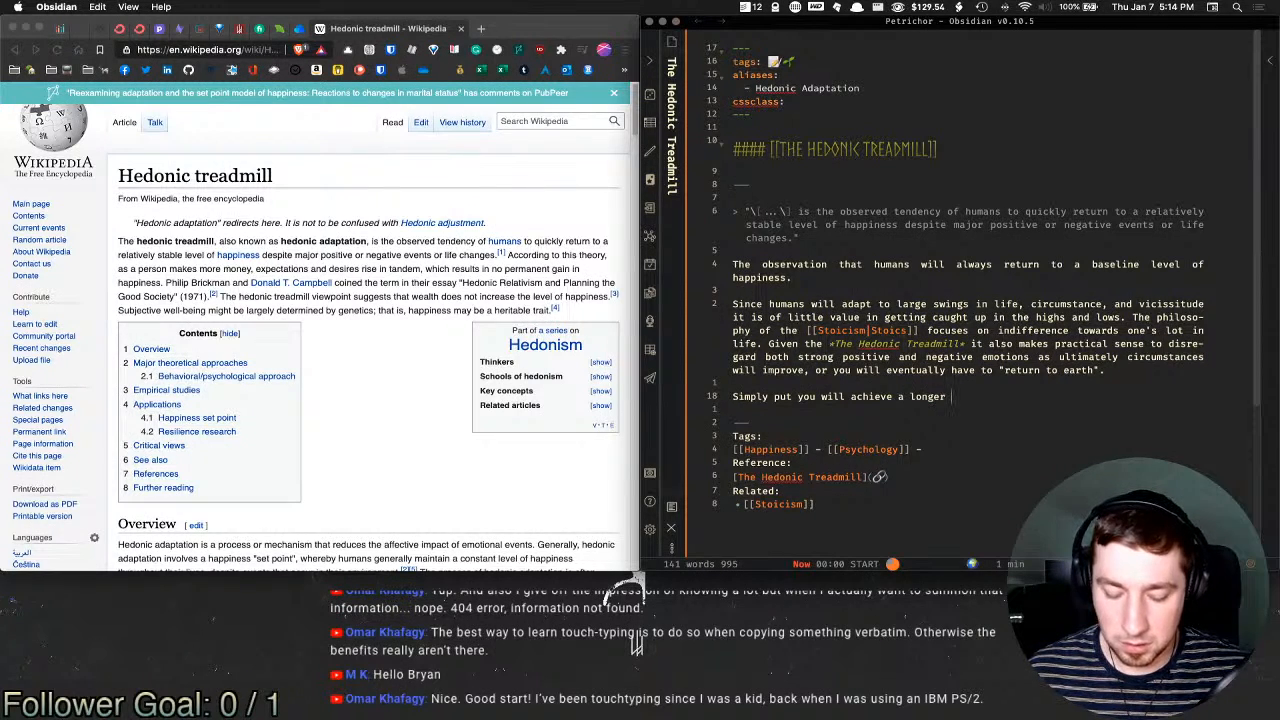
pyautogui.write(' and sustained level o')
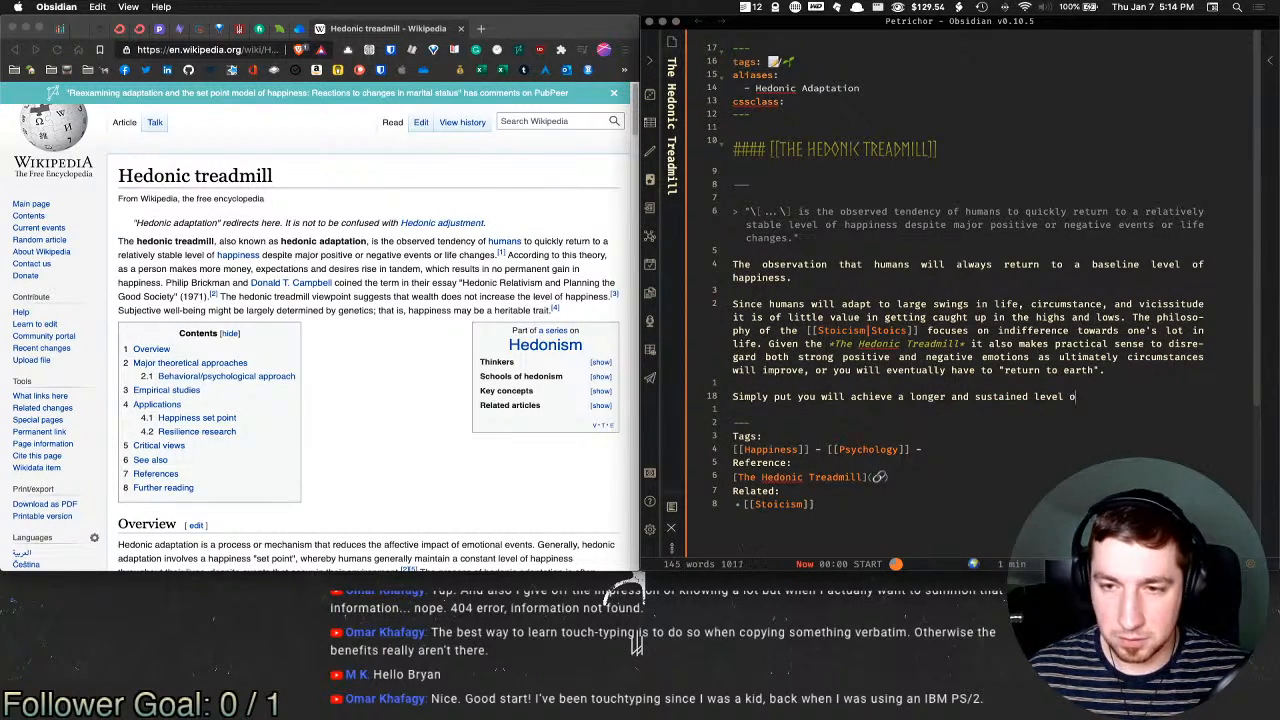
pyautogui.write('f happiness')
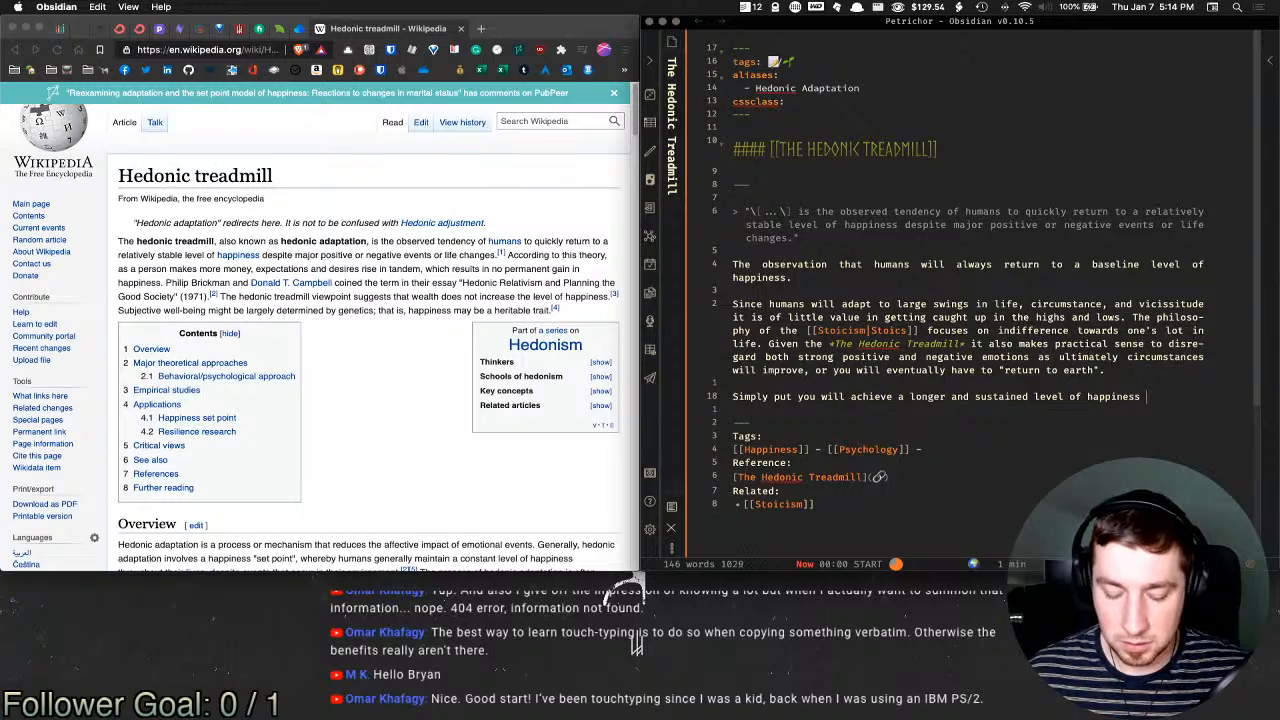
pyautogui.write(' by not g')
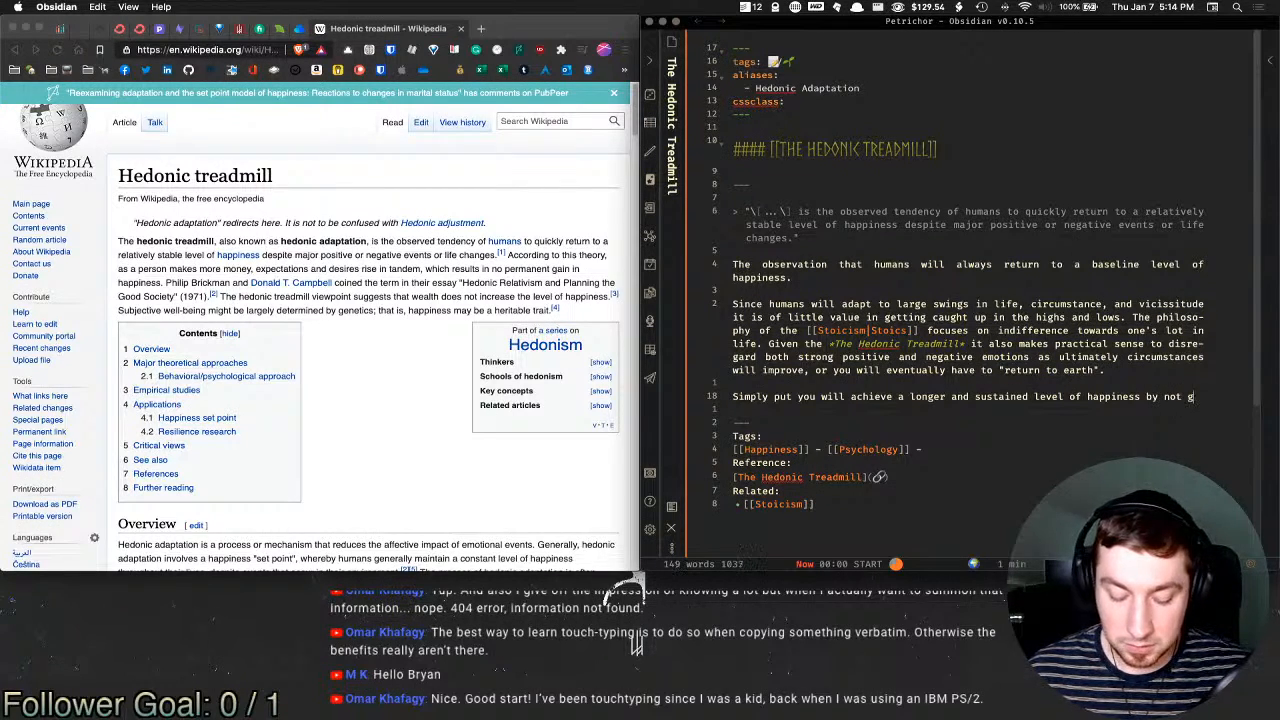
pyautogui.write('etting caught ')
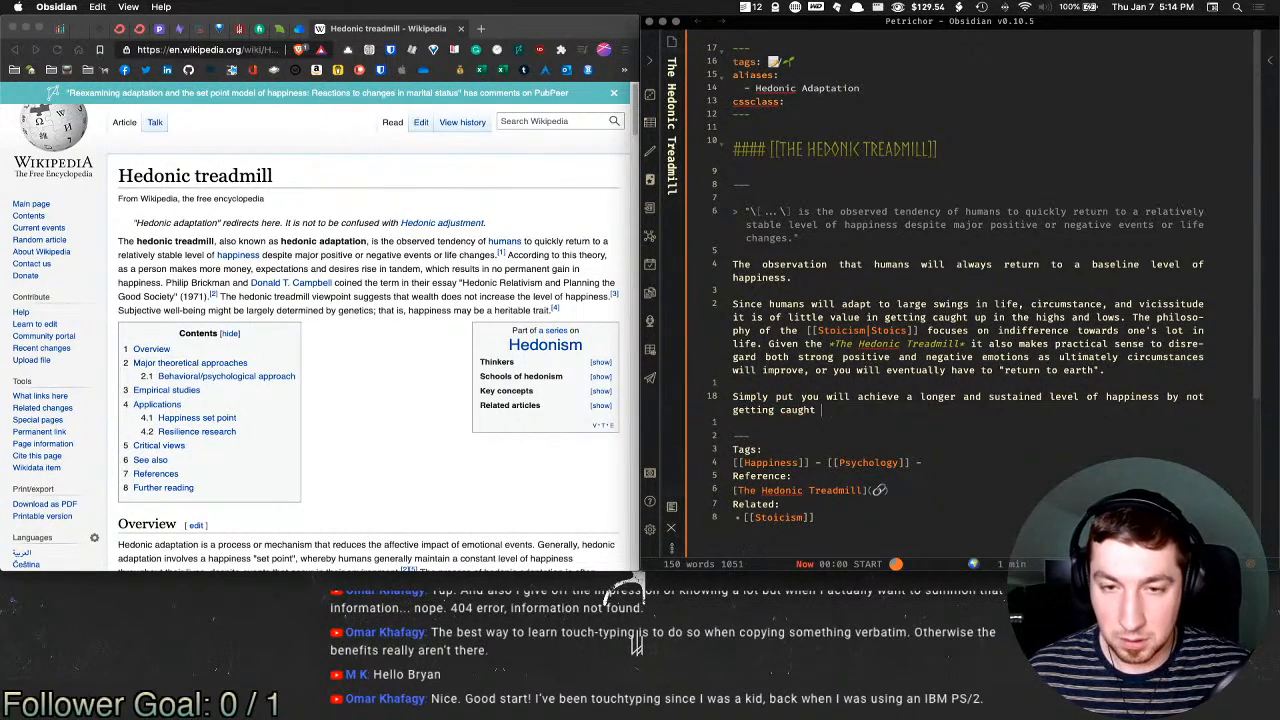
pyautogui.write('up o')
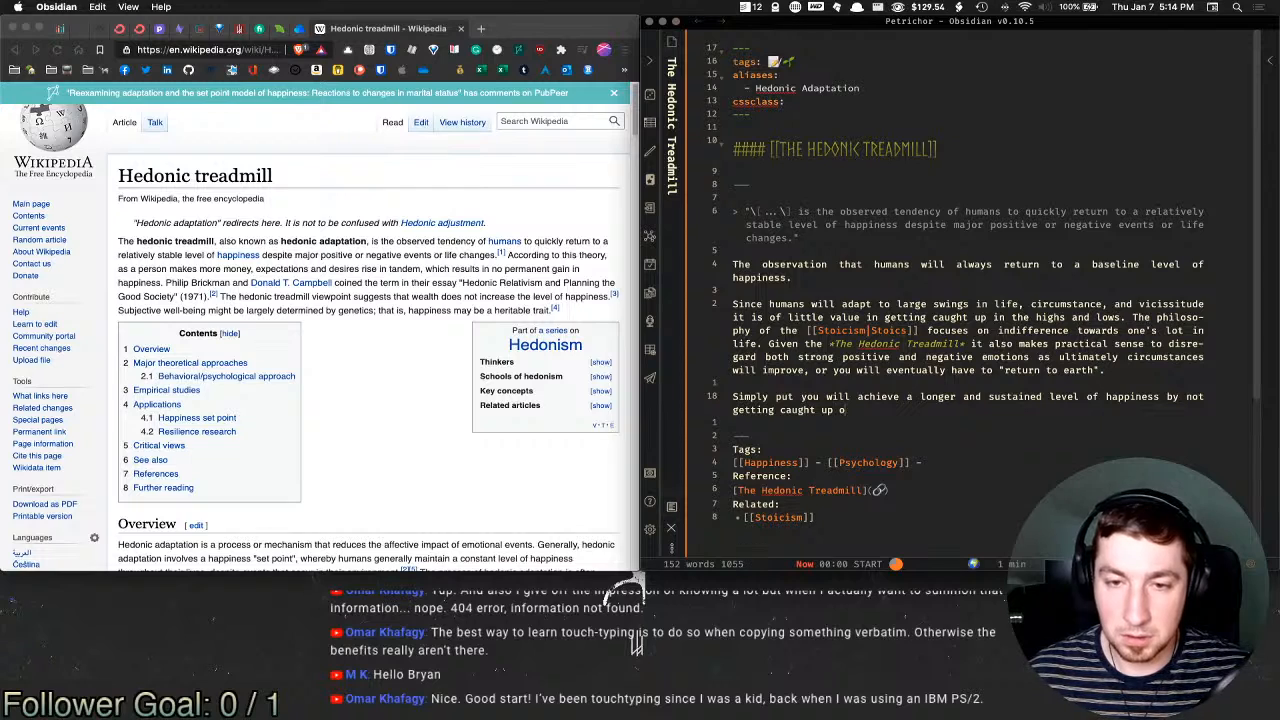
pyautogui.write('n the')
pyautogui.write('rolle')
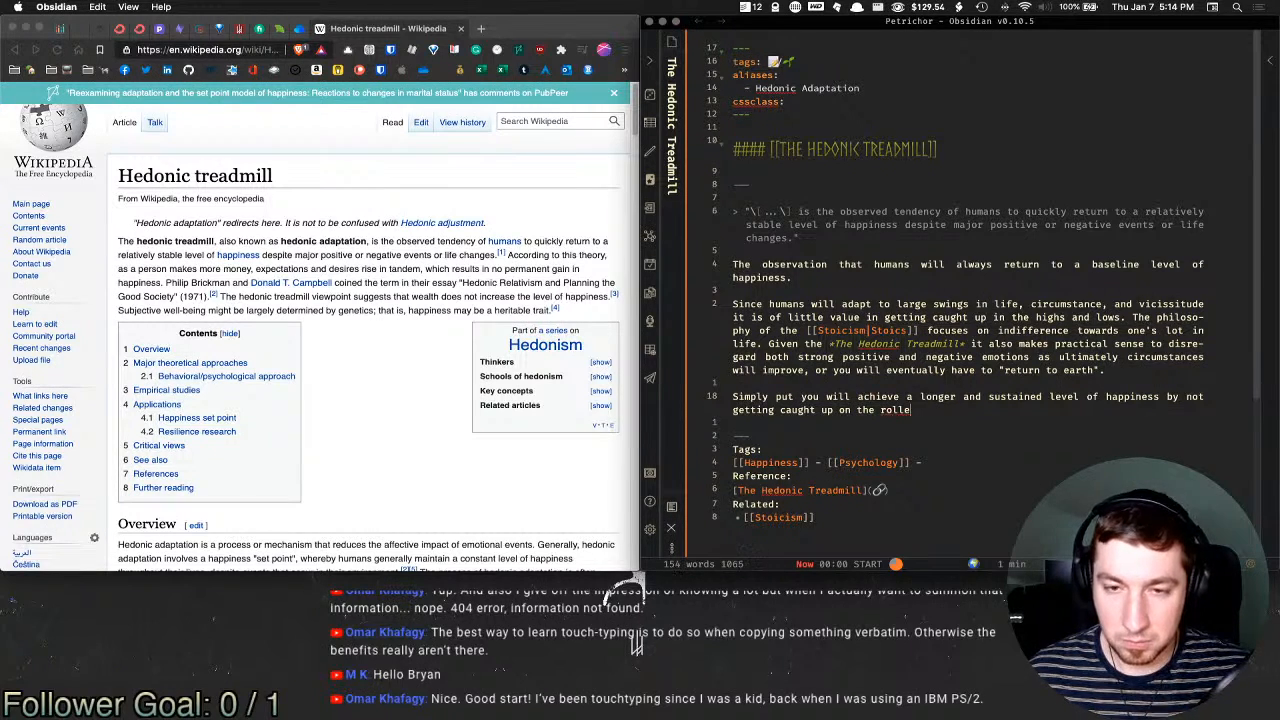
pyautogui.write('rcoaster')
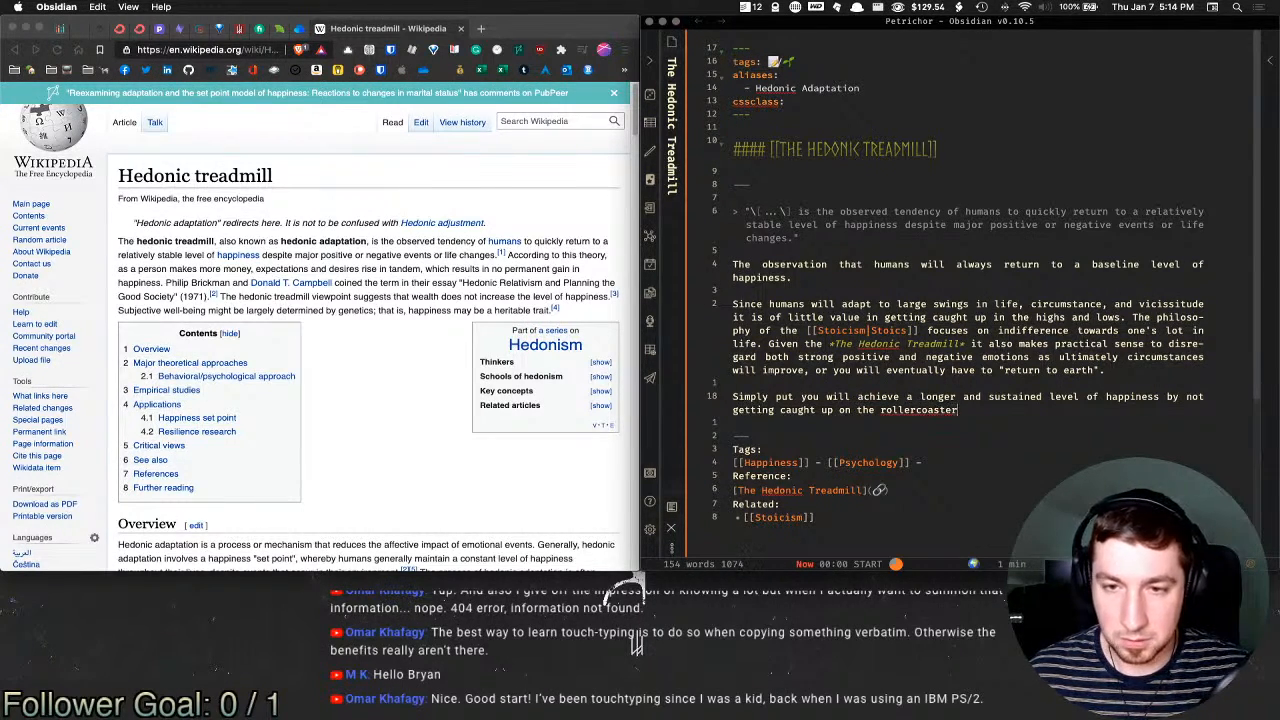
pyautogui.write(' of your persona')
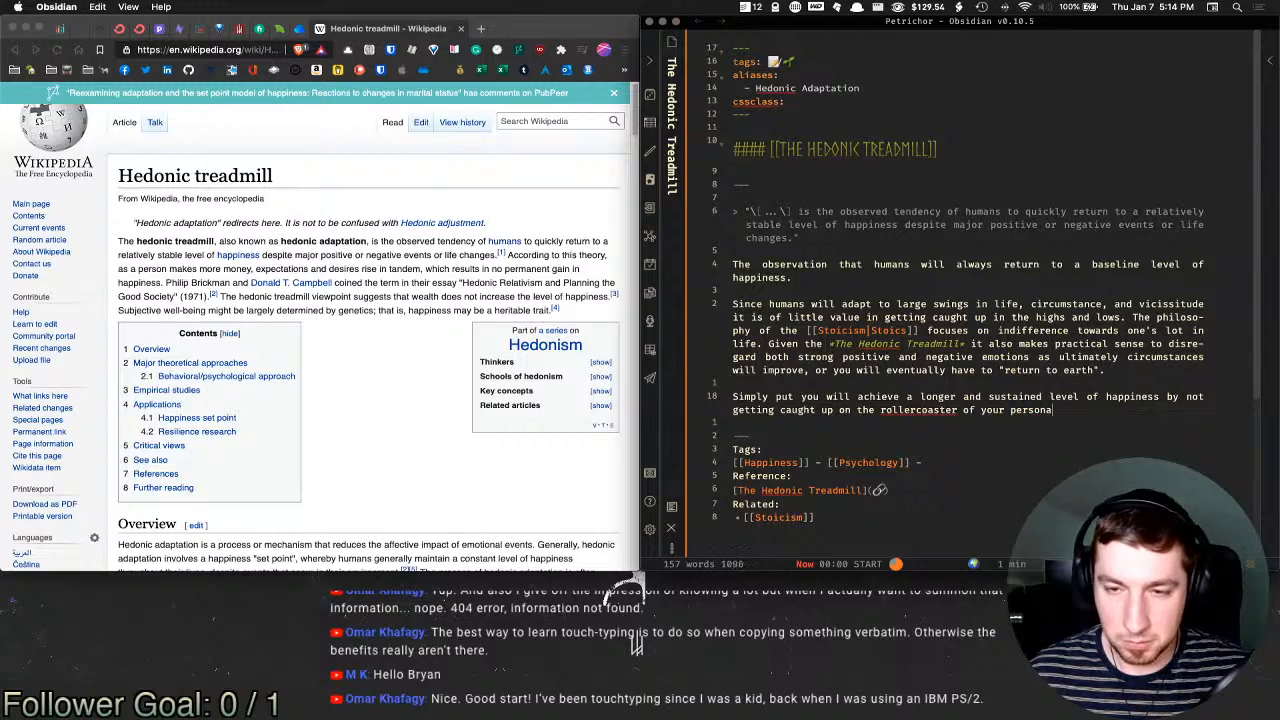
pyautogui.write('l circuma')
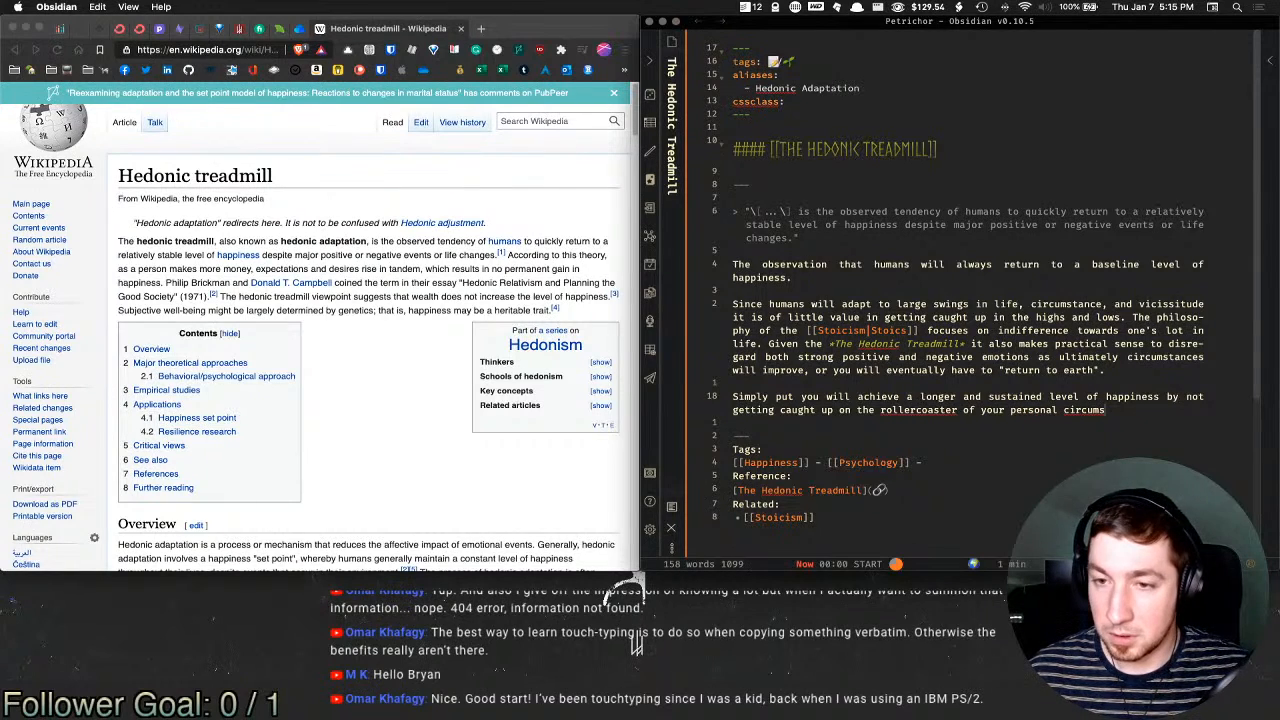
pyautogui.write('tances.')
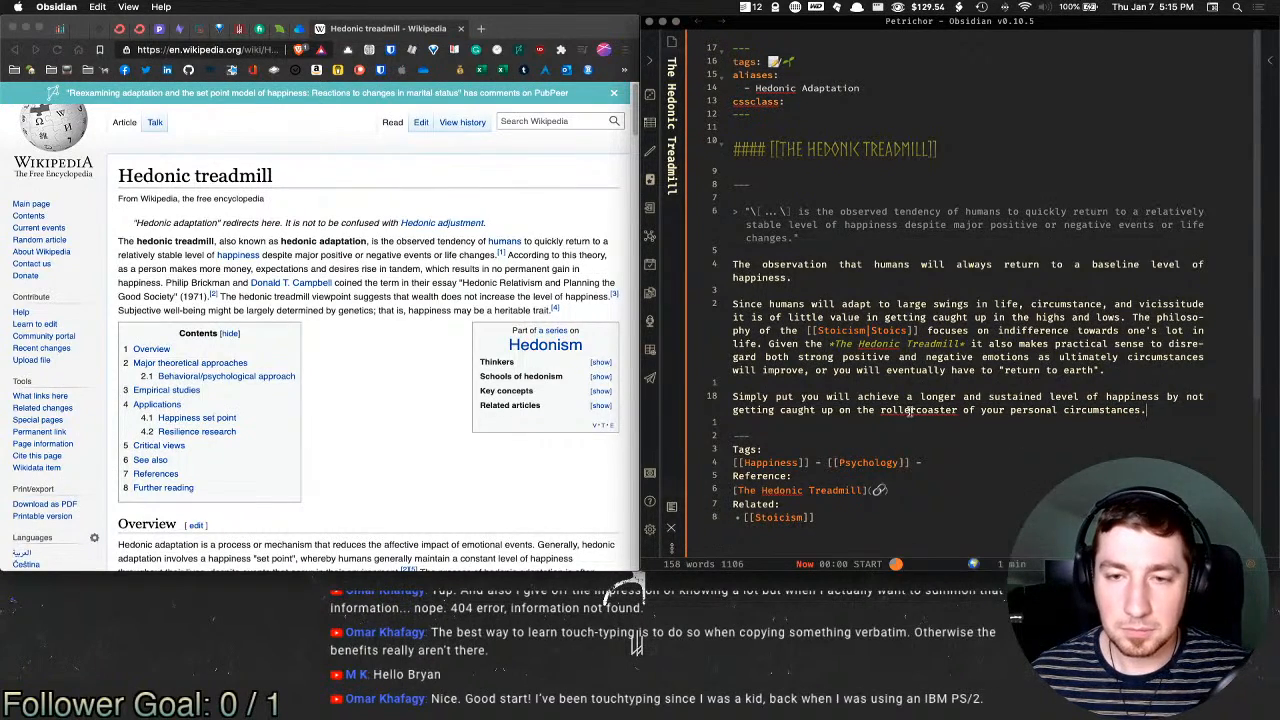
pyautogui.click(918, 410)
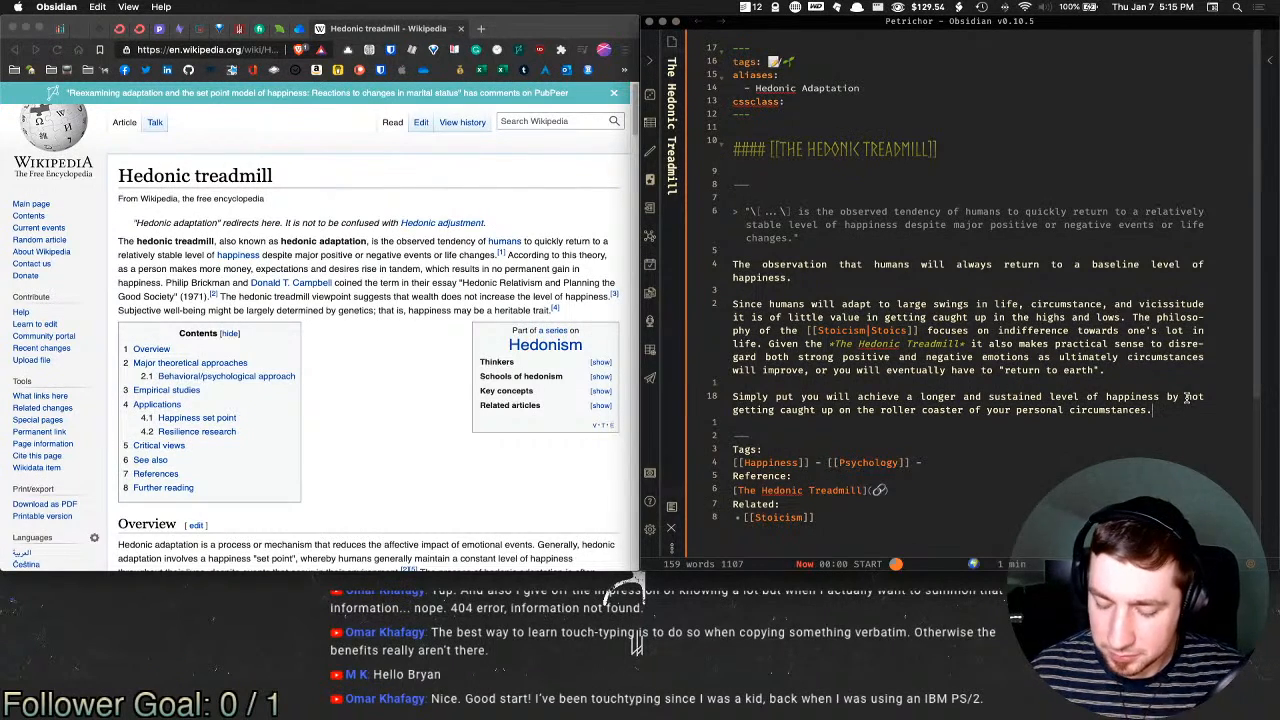
# Step: Start a paragraph 'The *The Hedonic Treadmill* also means that we' using the Title template
pyautogui.press('Return')
pyautogui.press('Return')
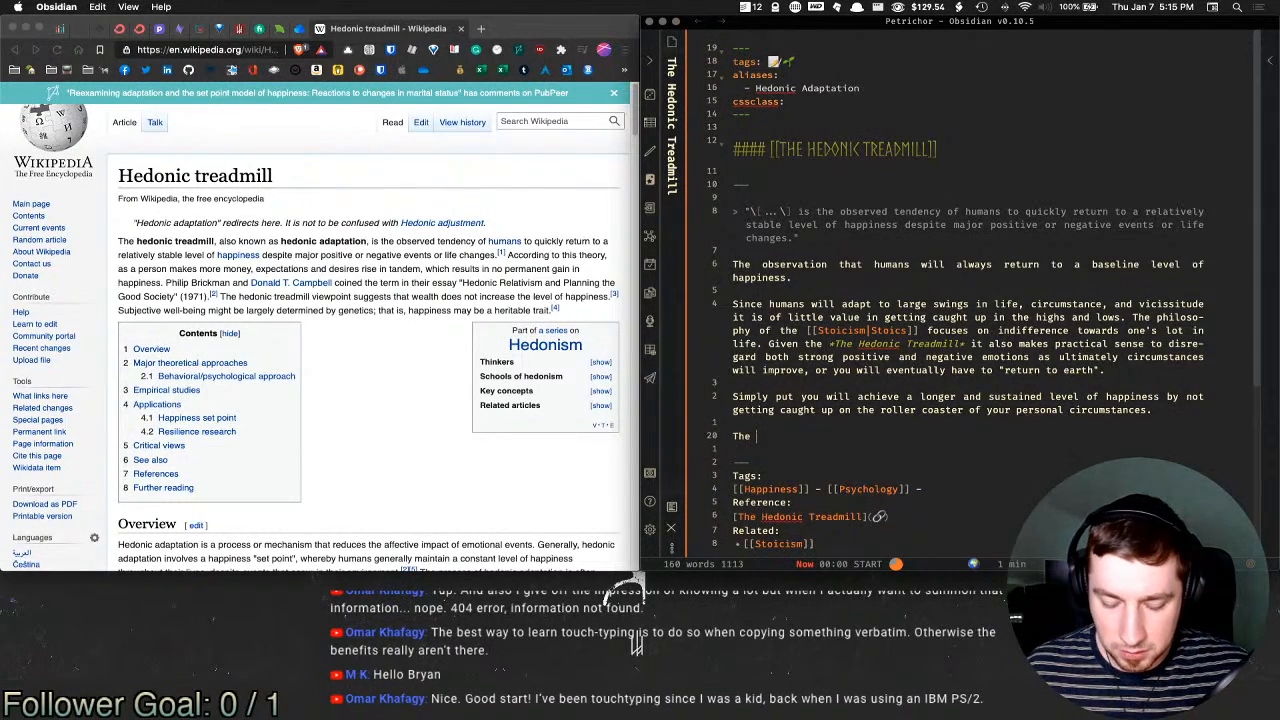
pyautogui.hotkey('alt', 'e')
pyautogui.write('tit')
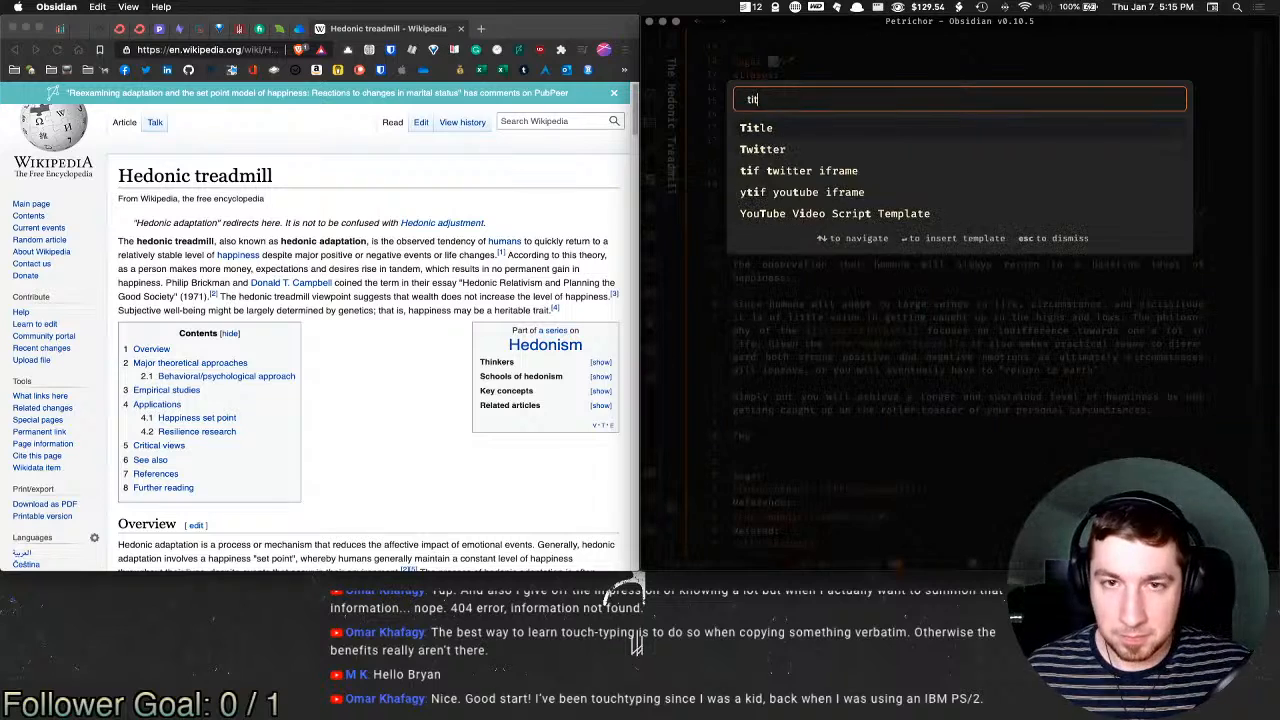
pyautogui.press('Return')
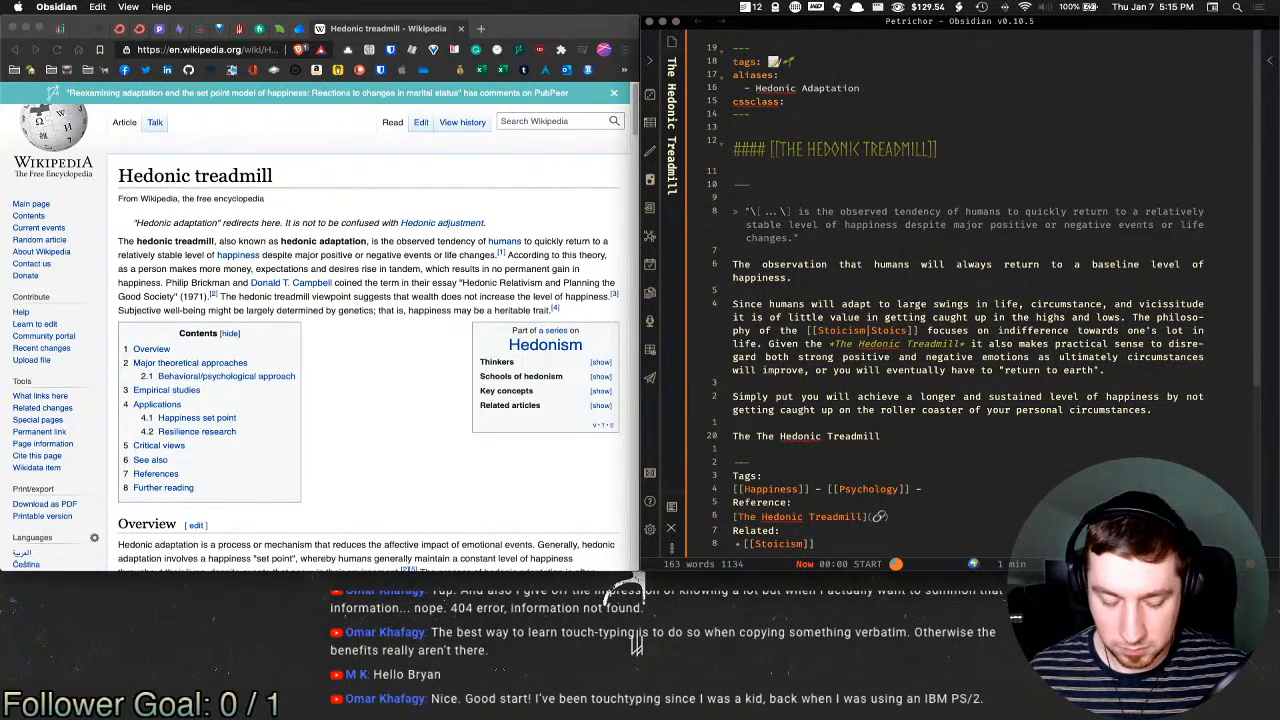
pyautogui.hotkey('shift', 'alt', 'Left')
pyautogui.hotkey('shift', 'alt', 'Left')
pyautogui.hotkey('shift', 'alt', 'Left')
pyautogui.press('super+i')
pyautogui.press('Right')
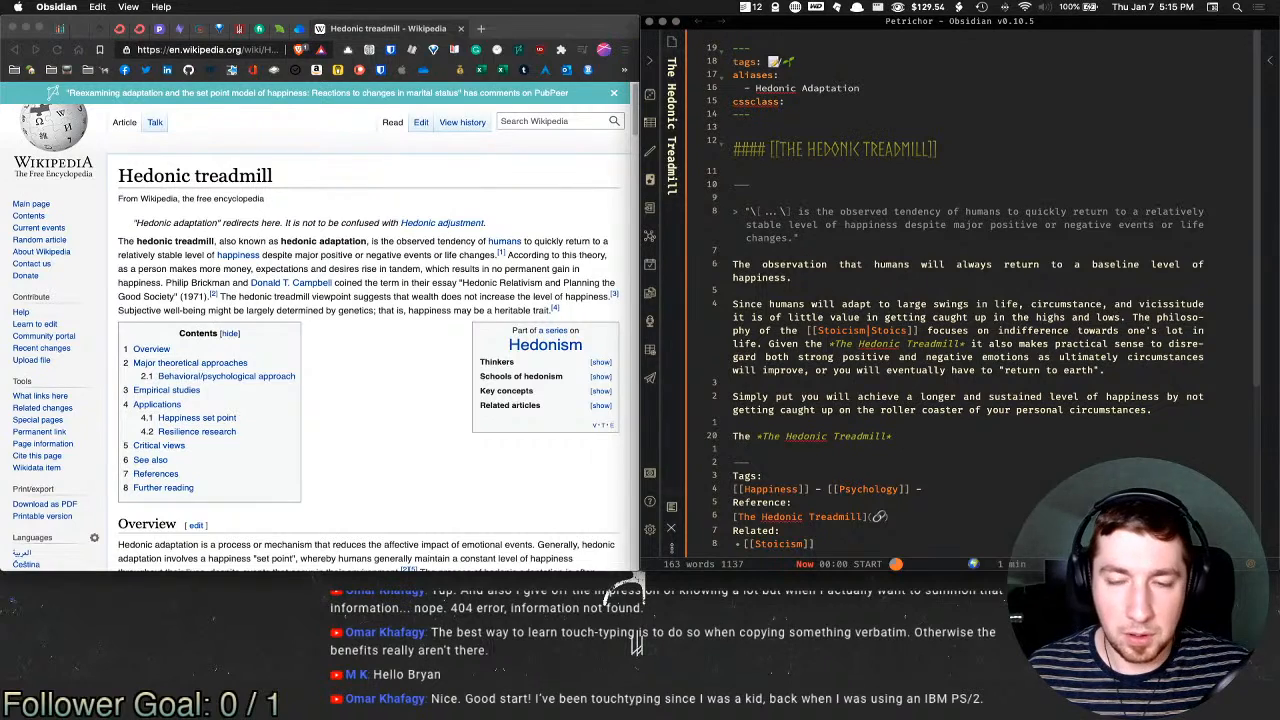
pyautogui.write('al')
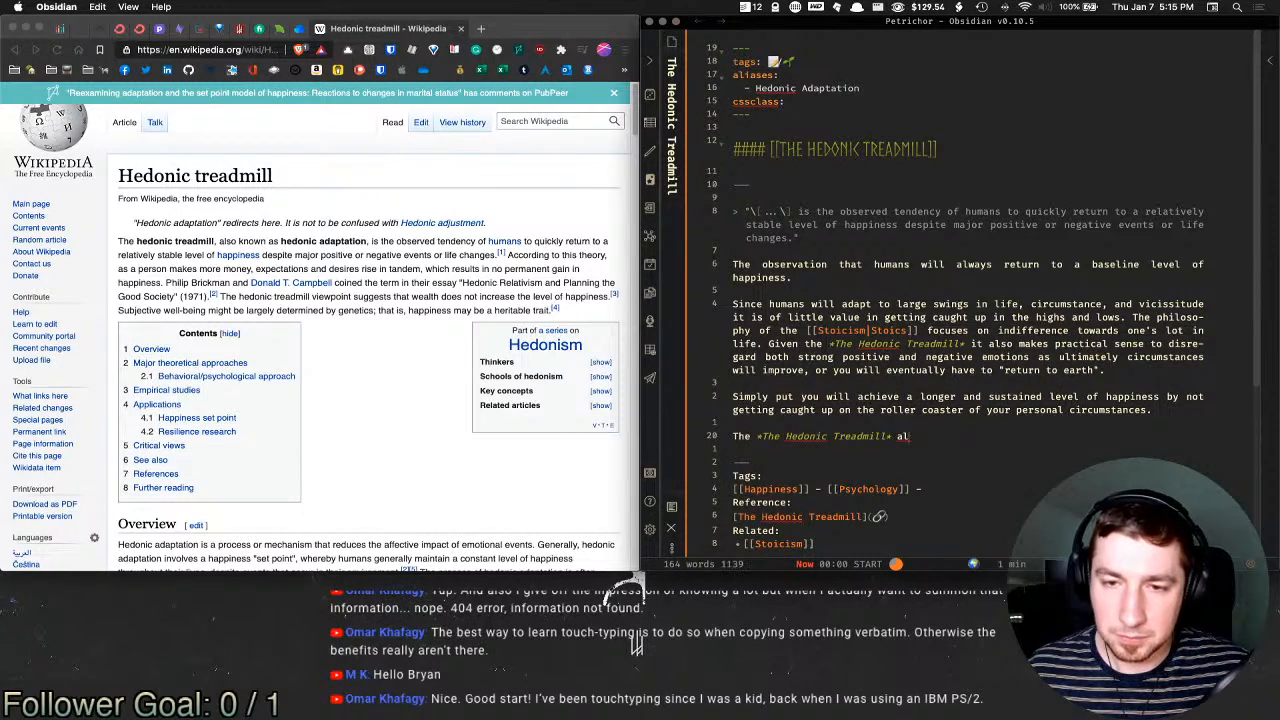
pyautogui.write('so')
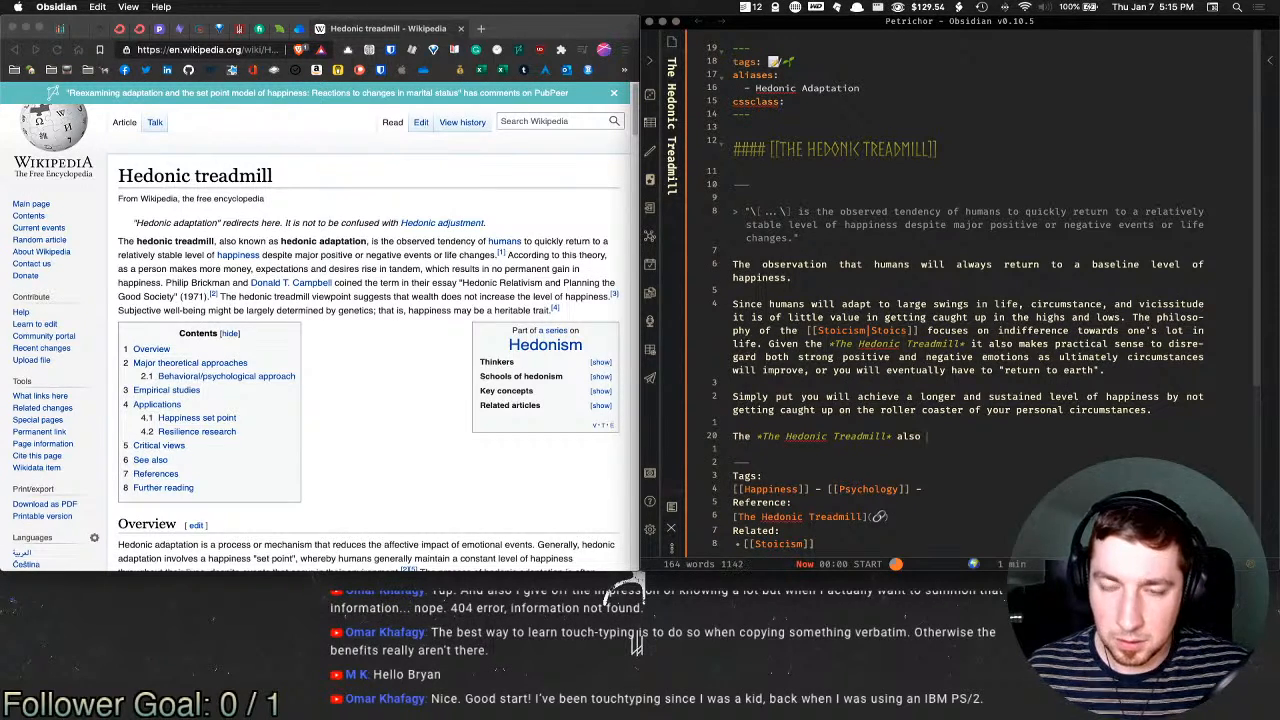
pyautogui.write('so means that wo')
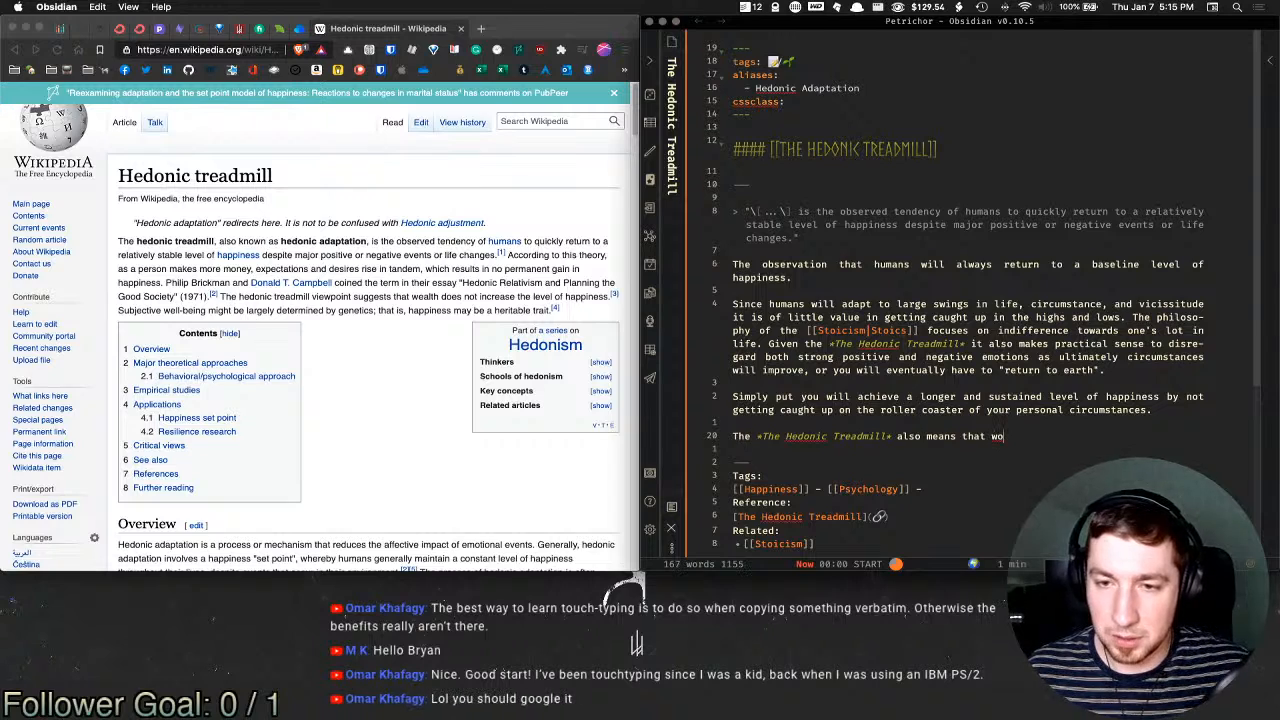
pyautogui.press('BackSpace')
pyautogui.press('BackSpace')
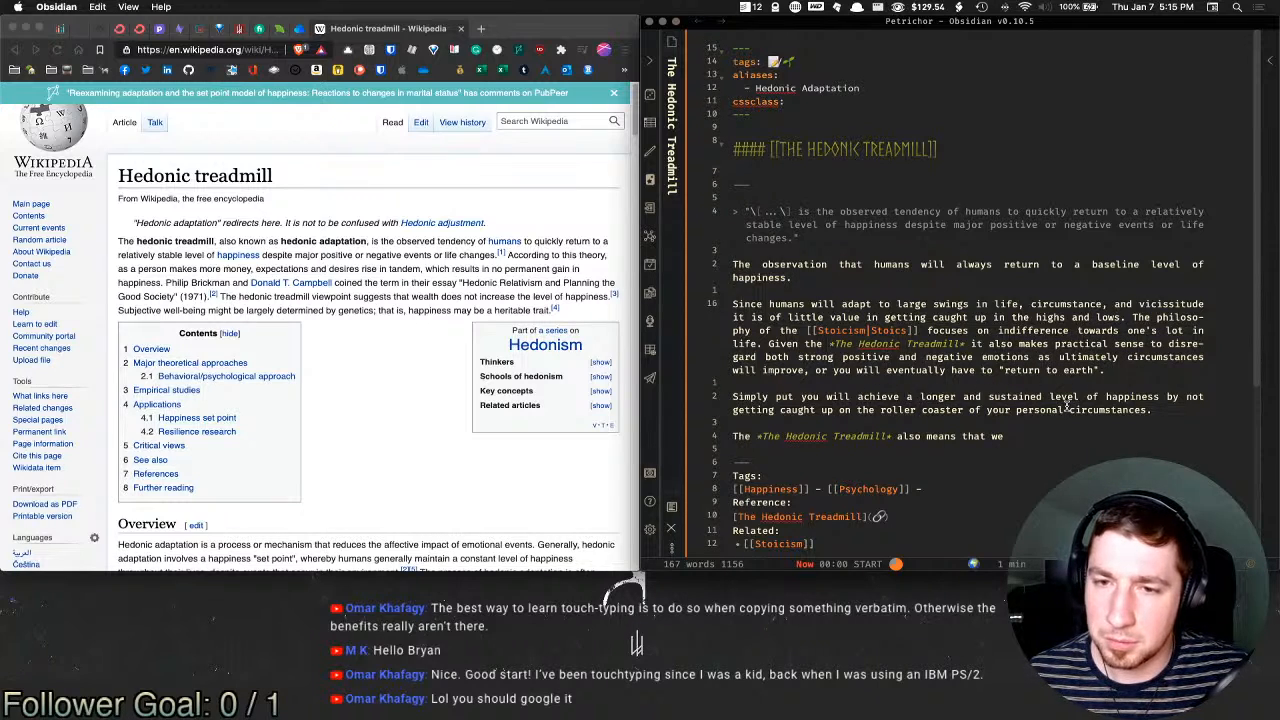
# Step: Move the two 'Since humans will adapt' paragraphs into the Stoicism note below the Wikipedia link
pyautogui.click(1172, 409)
pyautogui.moveTo(1172, 409); pyautogui.dragTo(732, 304)
pyautogui.press('super+c')
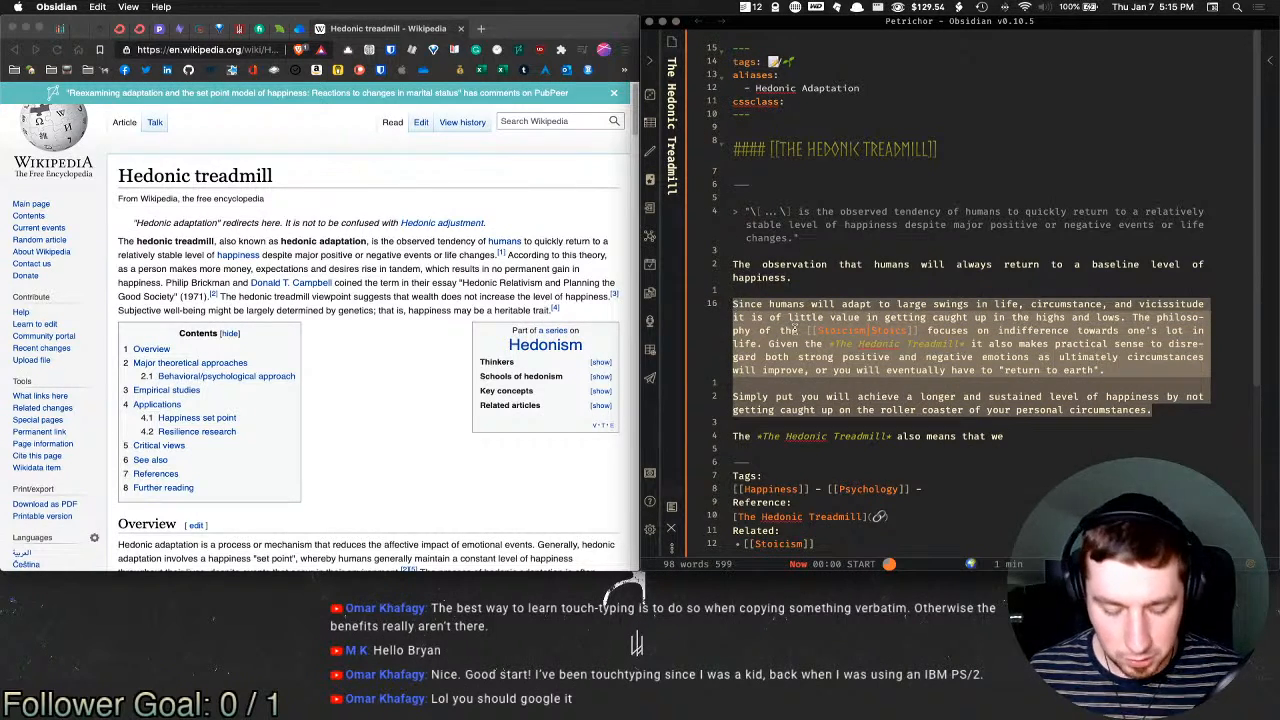
pyautogui.press('BackSpace')
pyautogui.press('BackSpace')
pyautogui.press('BackSpace')
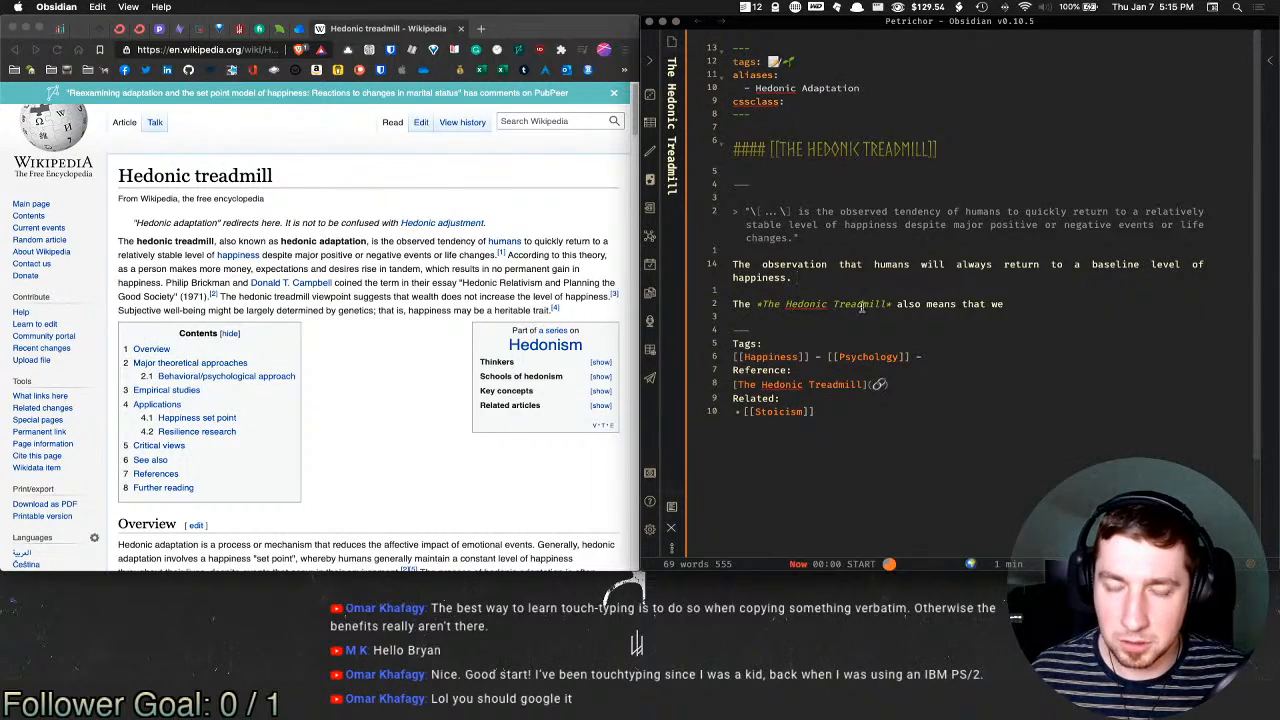
pyautogui.press('super+o')
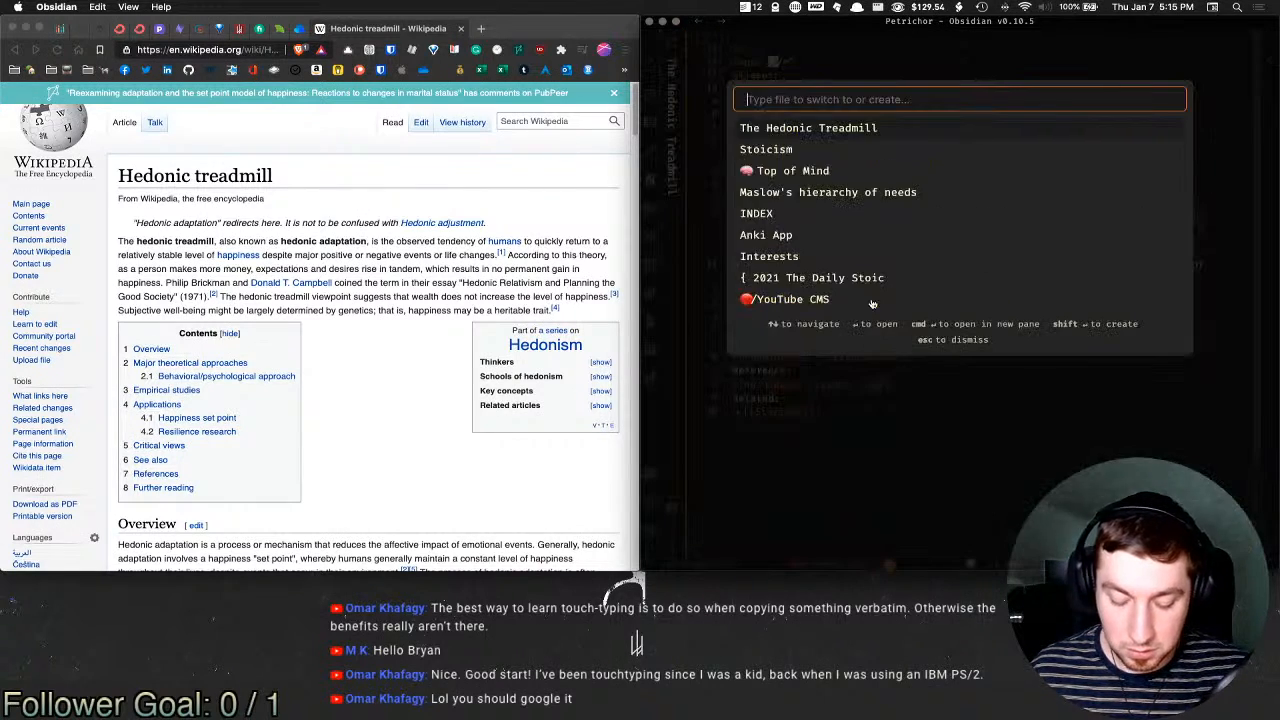
pyautogui.write('sto')
pyautogui.press('Return')
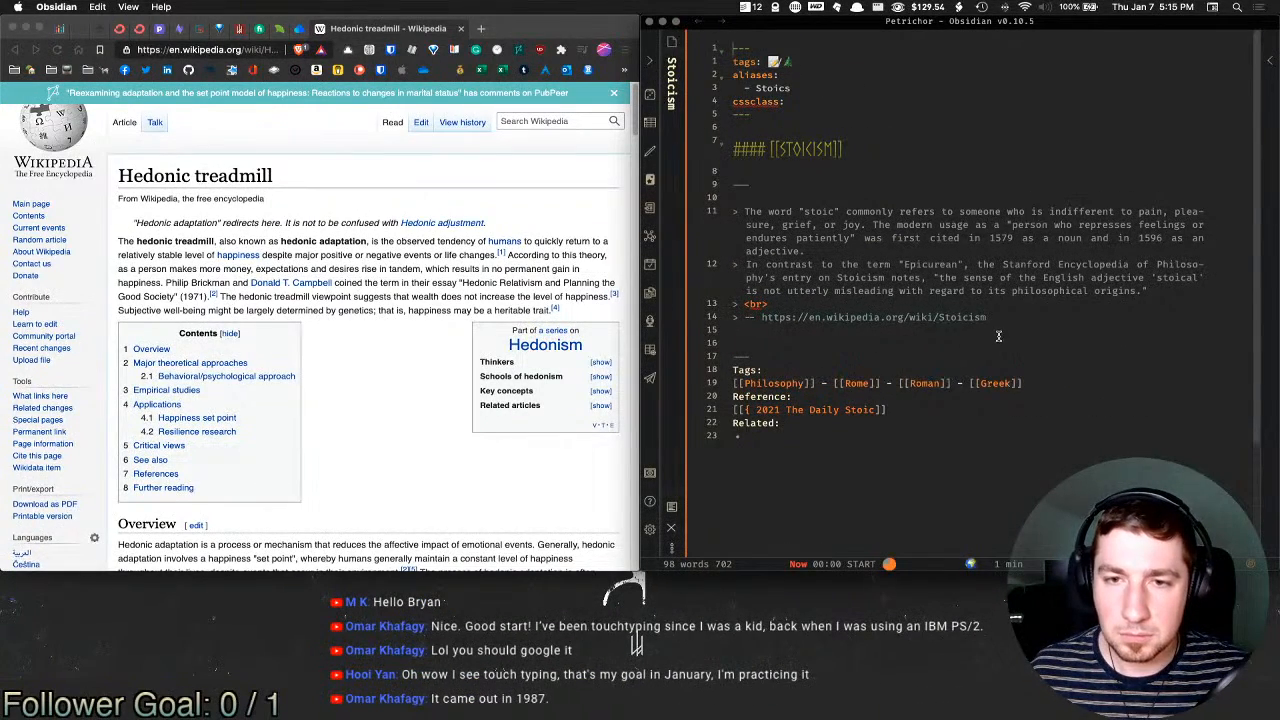
pyautogui.click(1006, 339)
pyautogui.press('super+v')
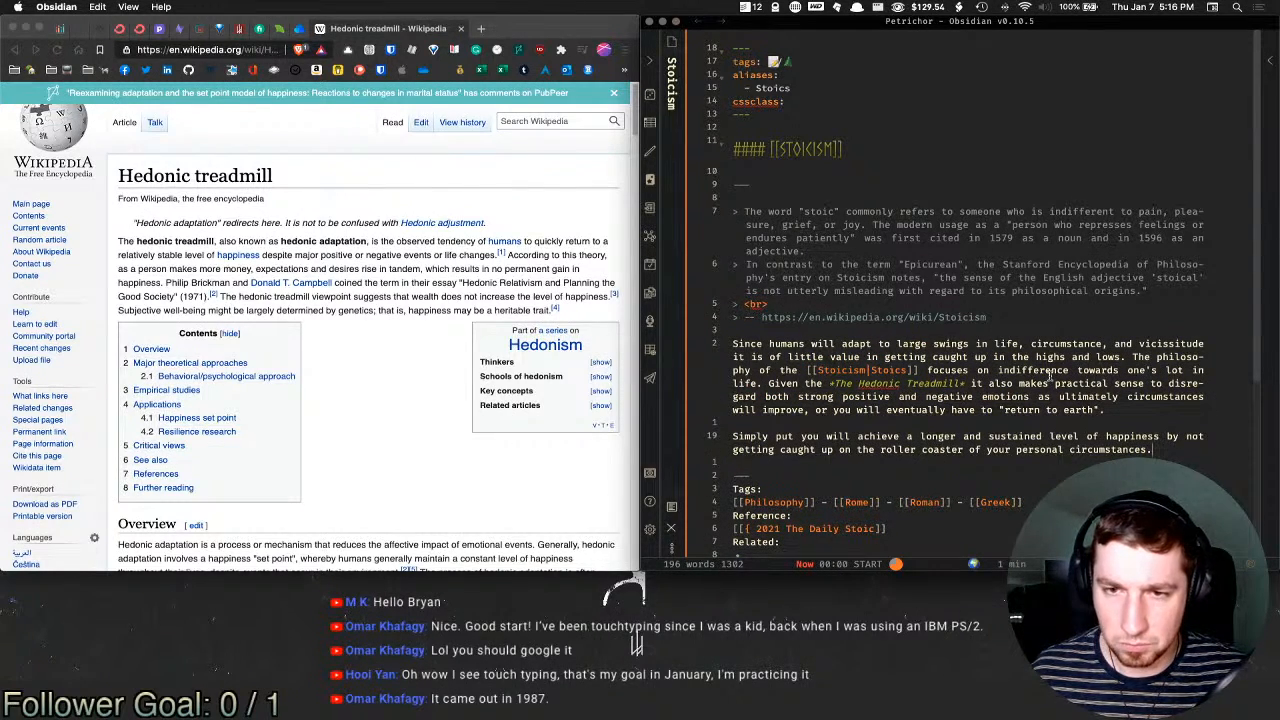
# Step: Back in The Hedonic Treadmill note, delete 'also' from the new sentence
pyautogui.keyDown('super'); pyautogui.click(938, 388); pyautogui.keyUp('super')
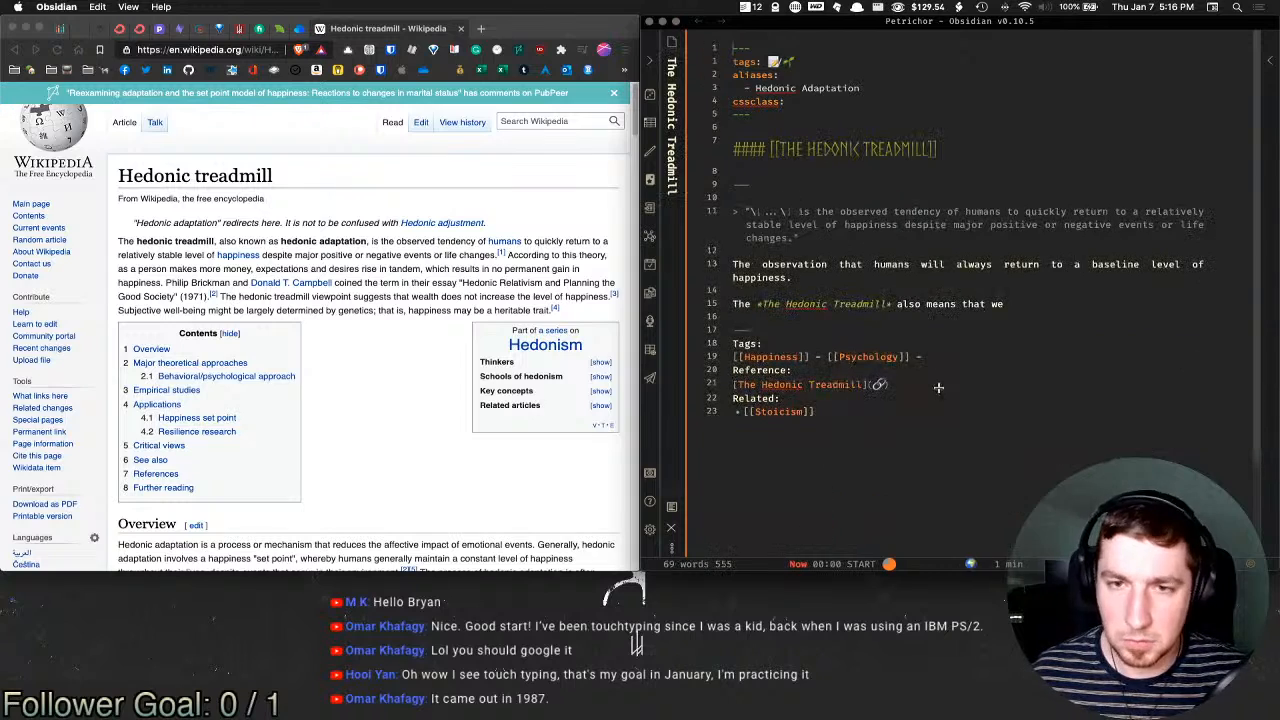
pyautogui.click(1066, 306)
pyautogui.doubleClick(910, 304)
pyautogui.press('BackSpace')
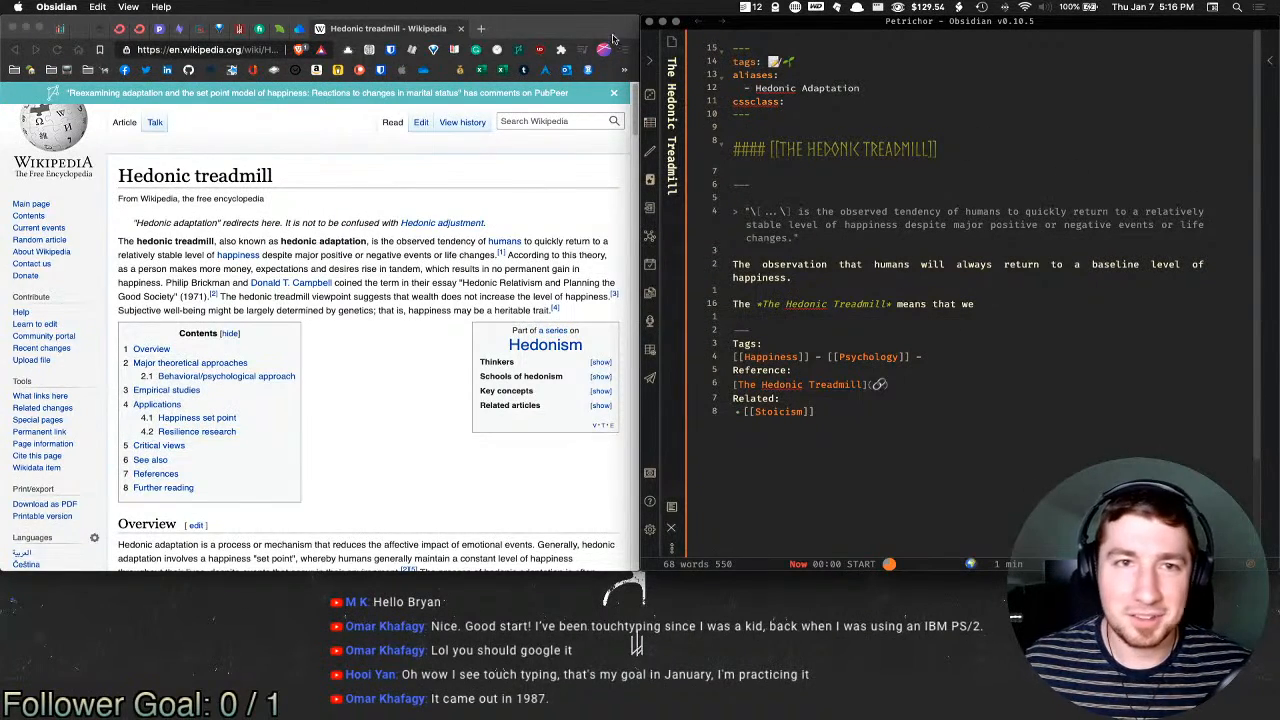
pyautogui.click(481, 28)
# Step: Search DuckDuckGo for 'IBM PS/2' and show the image results
pyautogui.write('IBM')
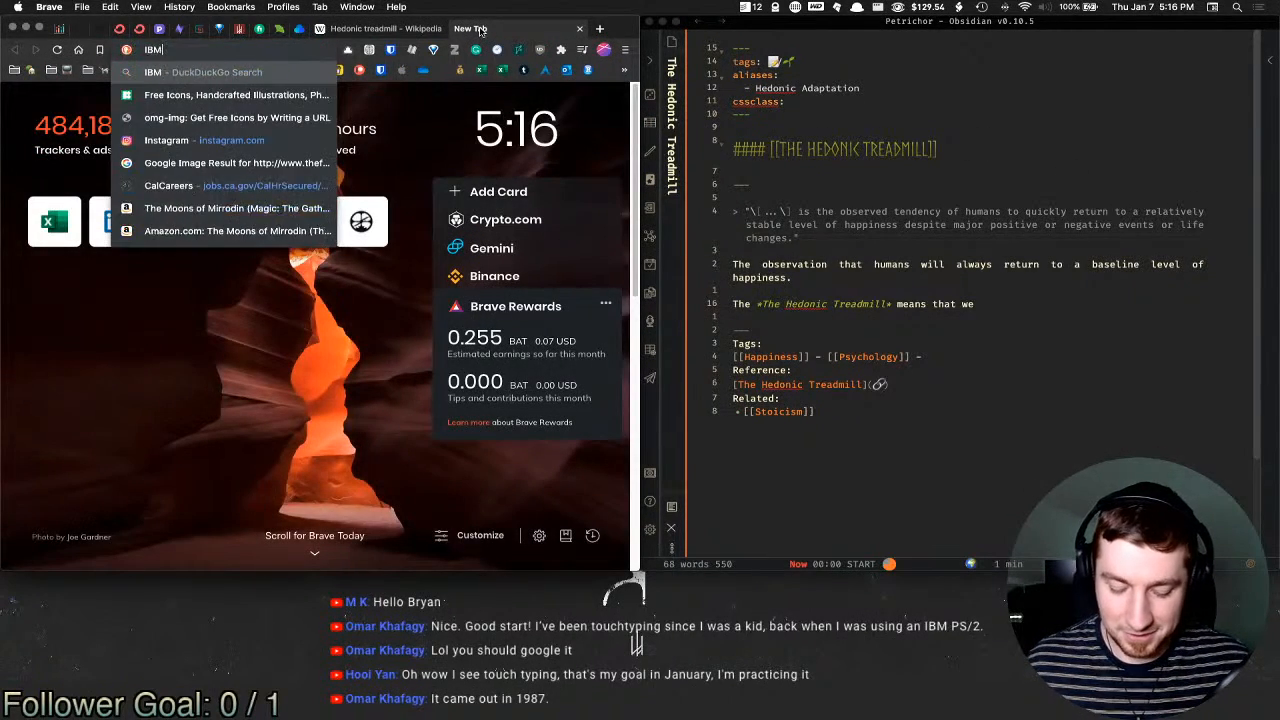
pyautogui.write(' PS/2')
pyautogui.press('Return')
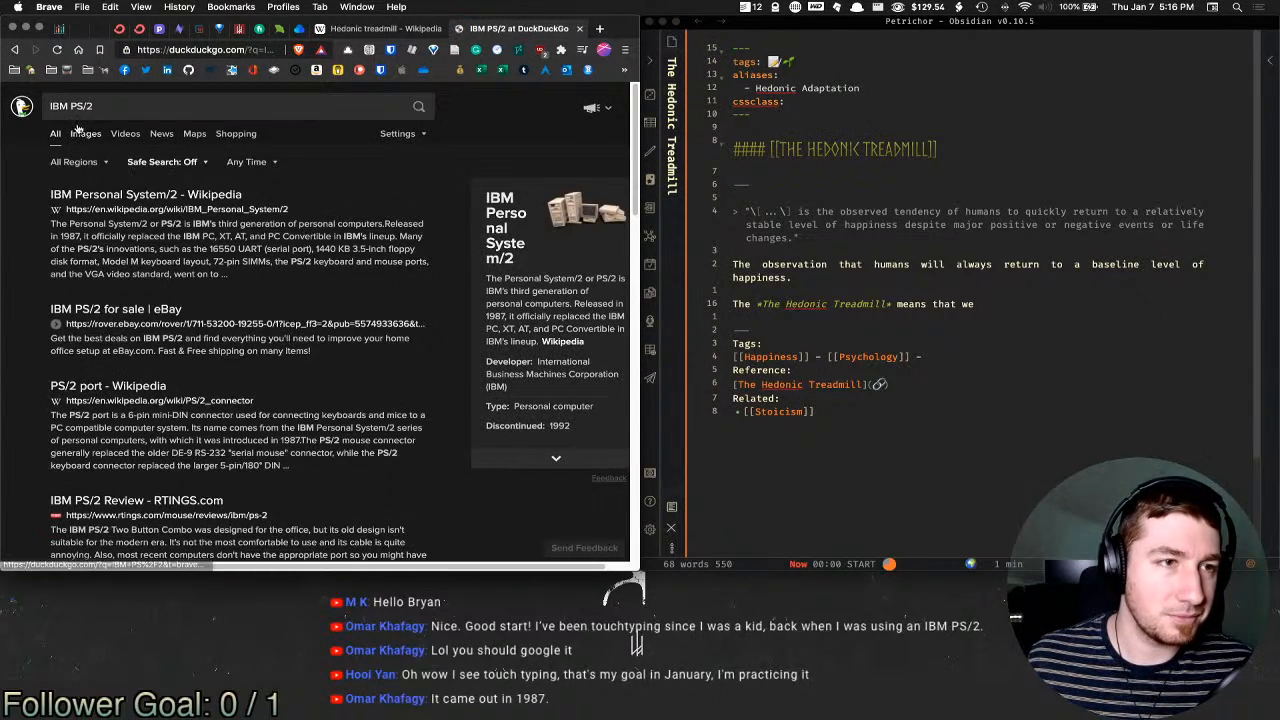
pyautogui.click(82, 133)
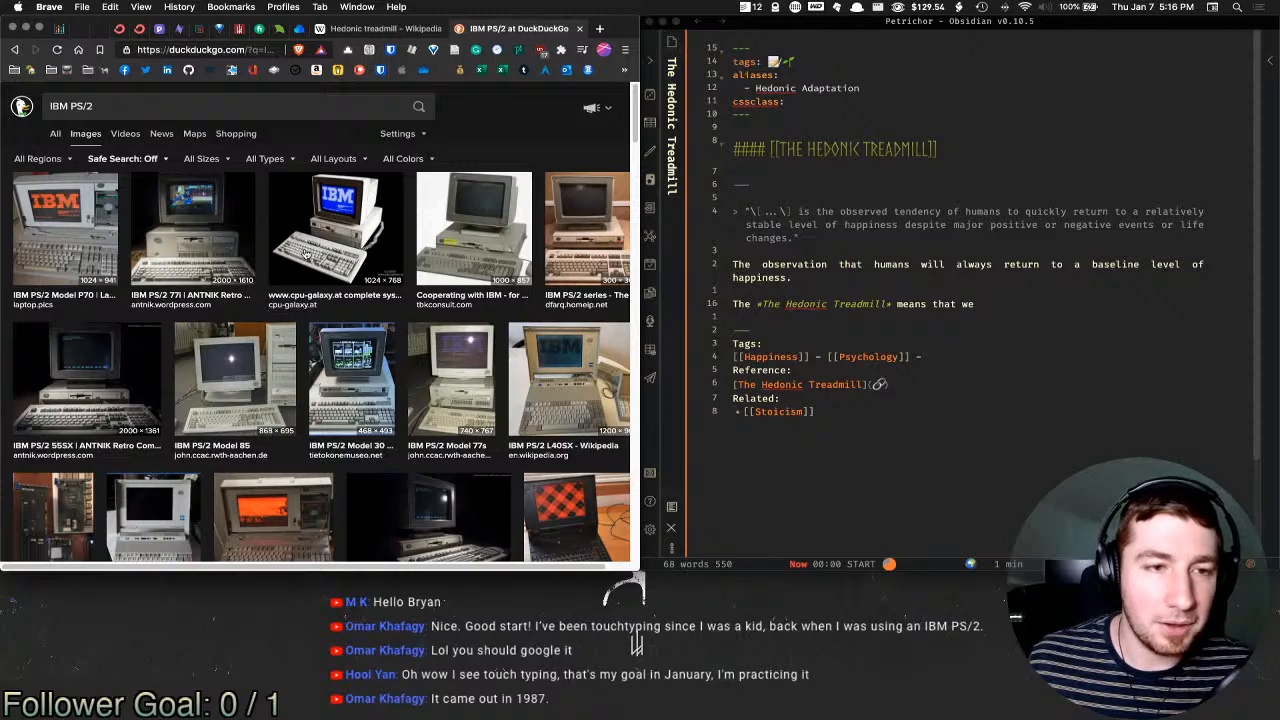
# Step: Enlarge the IBM PS/2 Model 30 and Note N33Sx pictures, then close the search tab
pyautogui.click(372, 388)
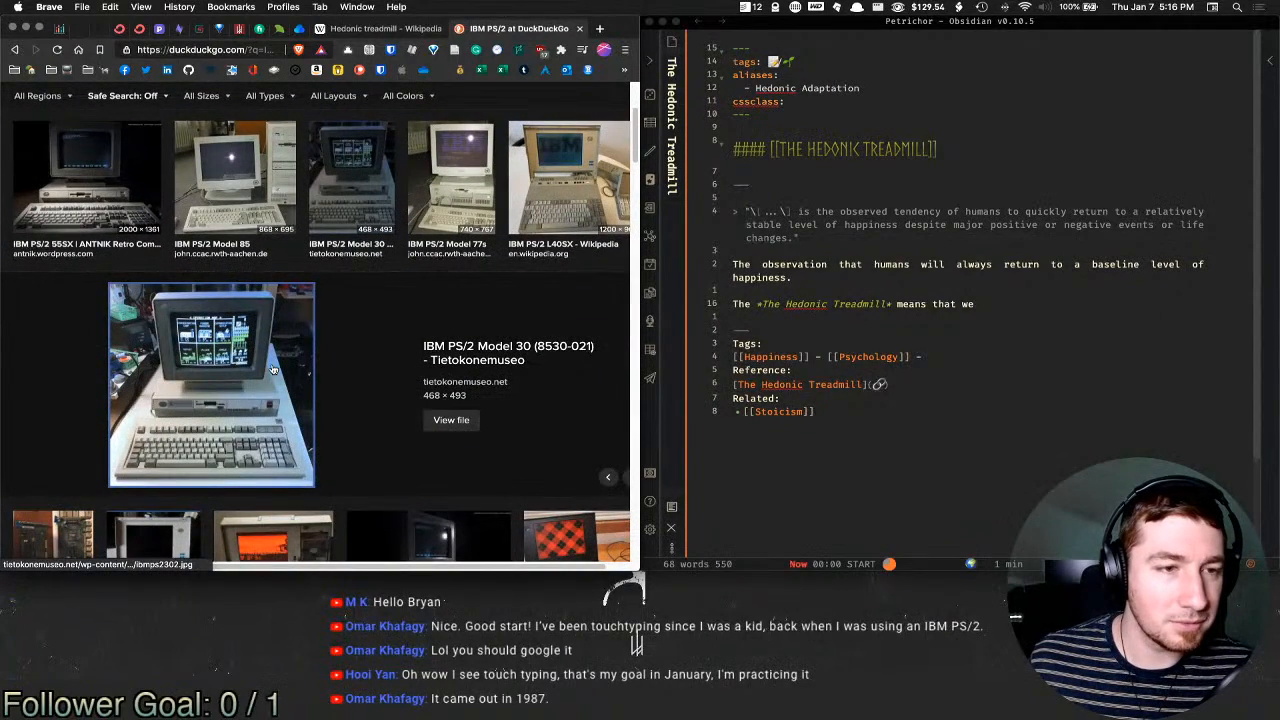
pyautogui.scroll(-5, 252, 345)
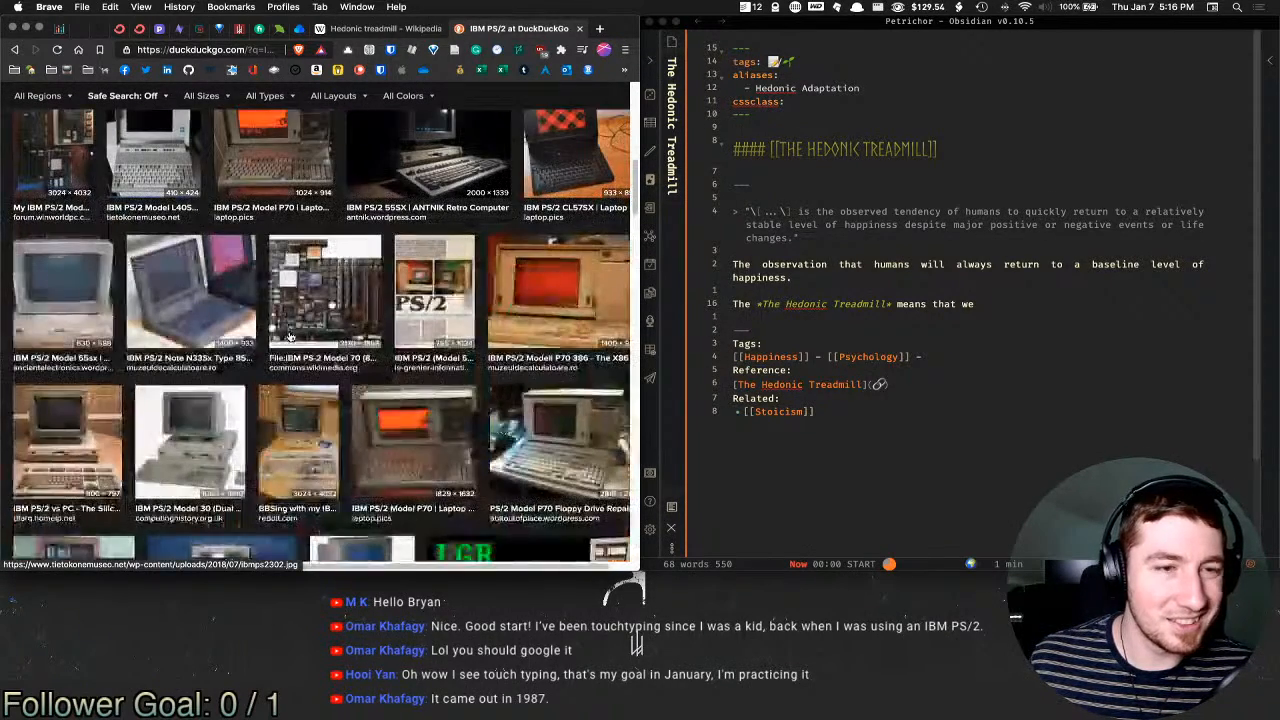
pyautogui.click(217, 289)
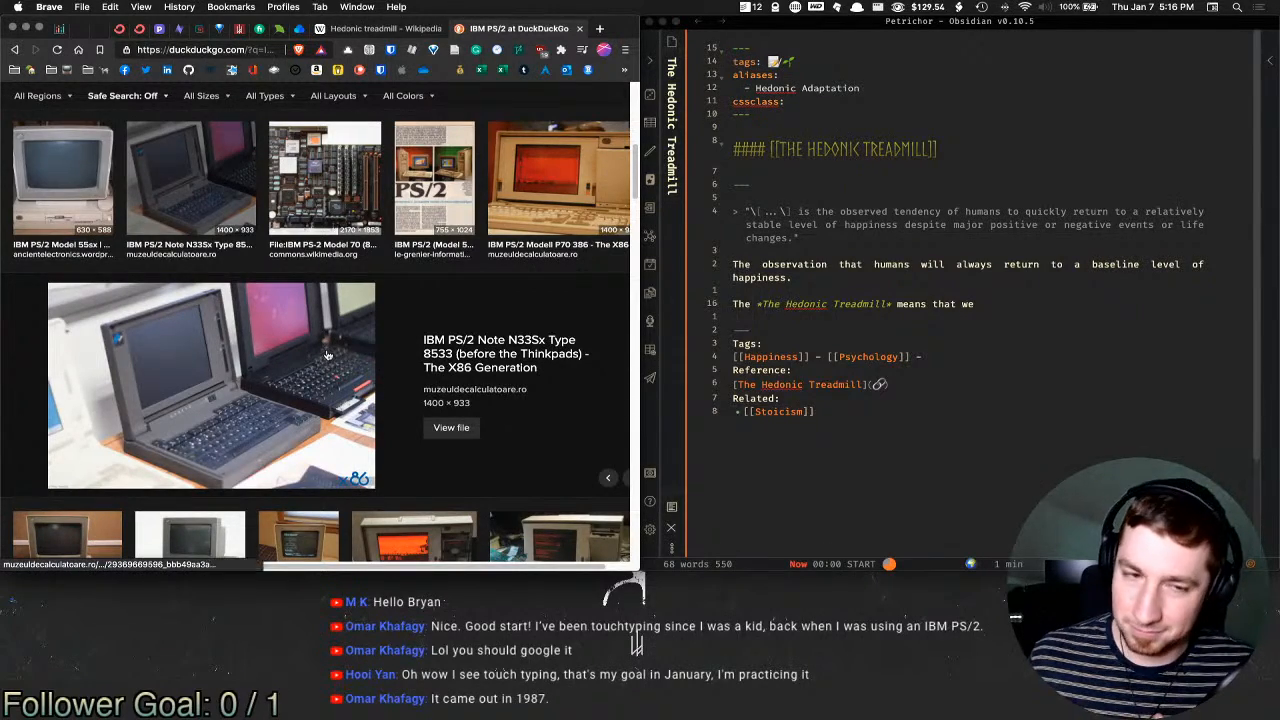
pyautogui.scroll(-5, 329, 349)
pyautogui.scroll(-10, 329, 349)
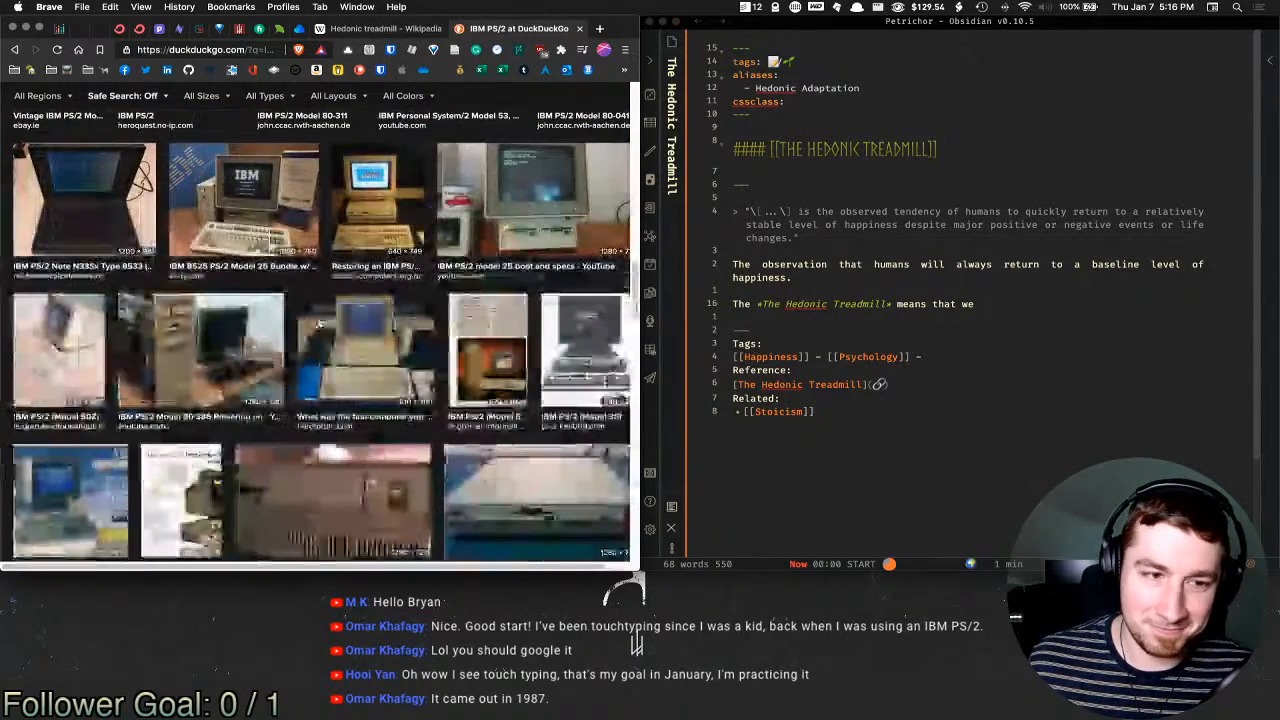
pyautogui.click(99, 177)
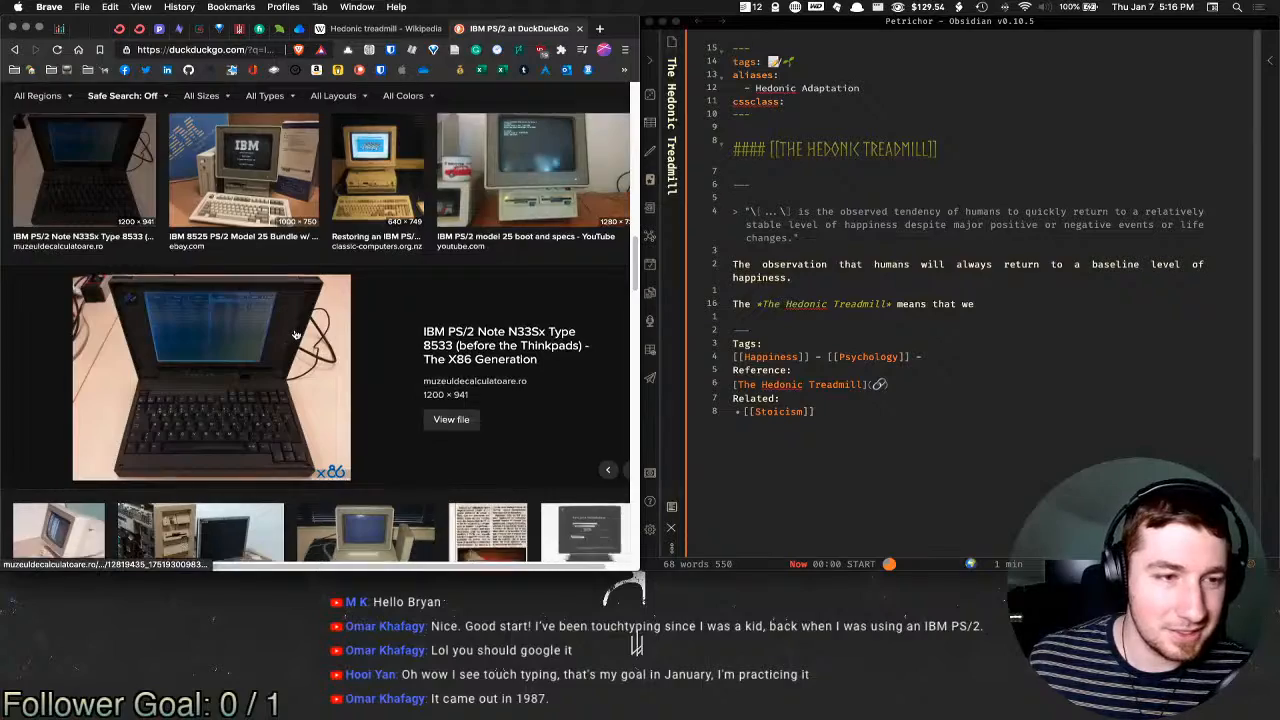
pyautogui.scroll(-5, 295, 334)
pyautogui.scroll(-12, 295, 334)
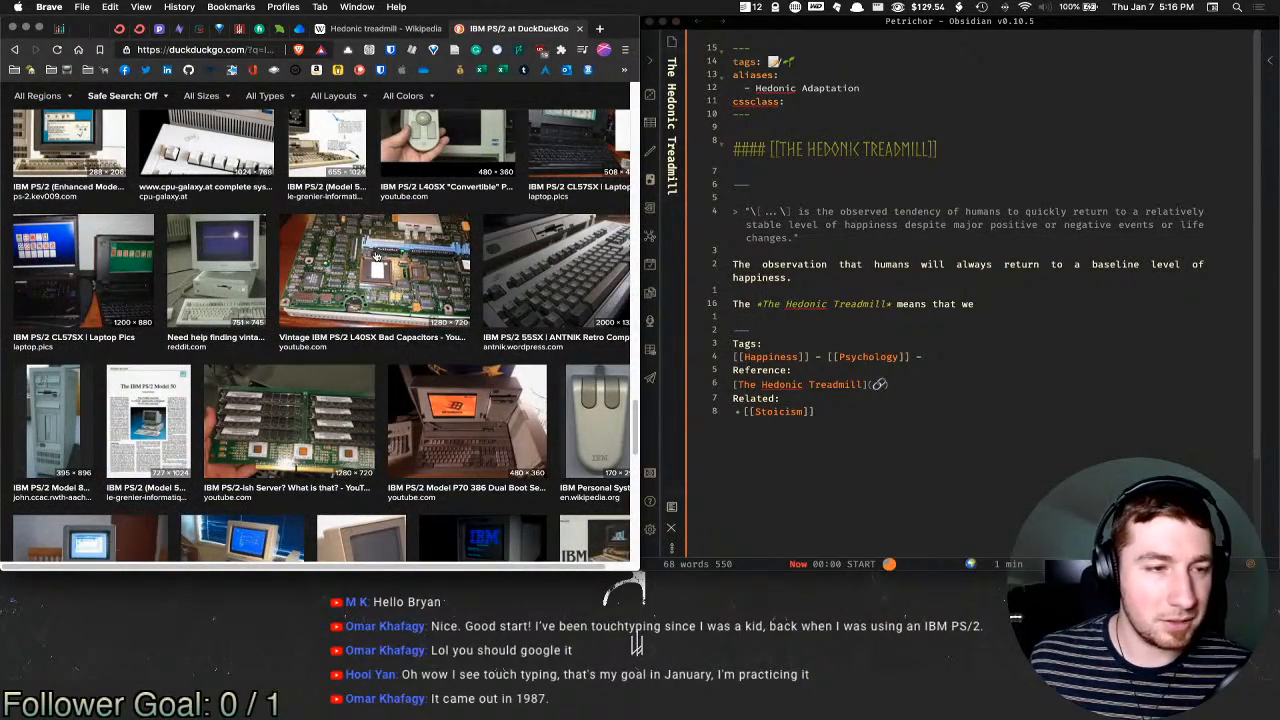
pyautogui.press('super+w')
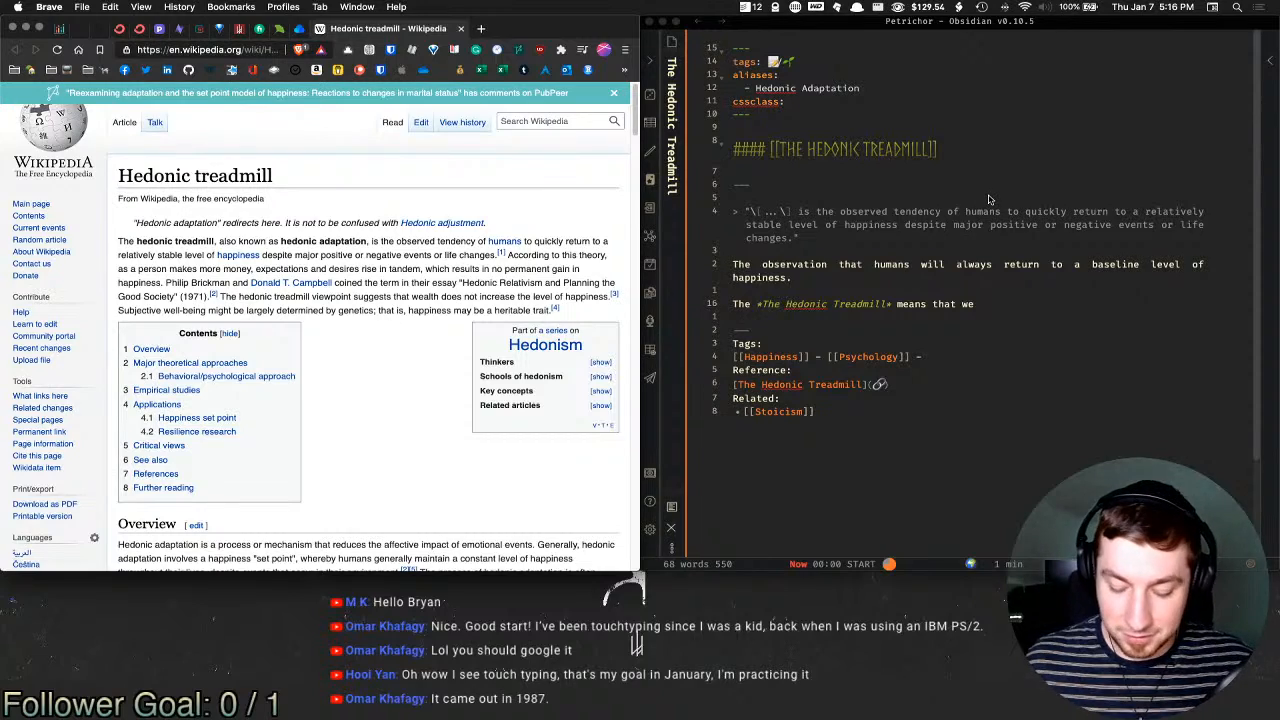
# Step: Open the 2021 Typing Bench Marks note in a new Obsidian pane in preview mode
pyautogui.press('super+t')
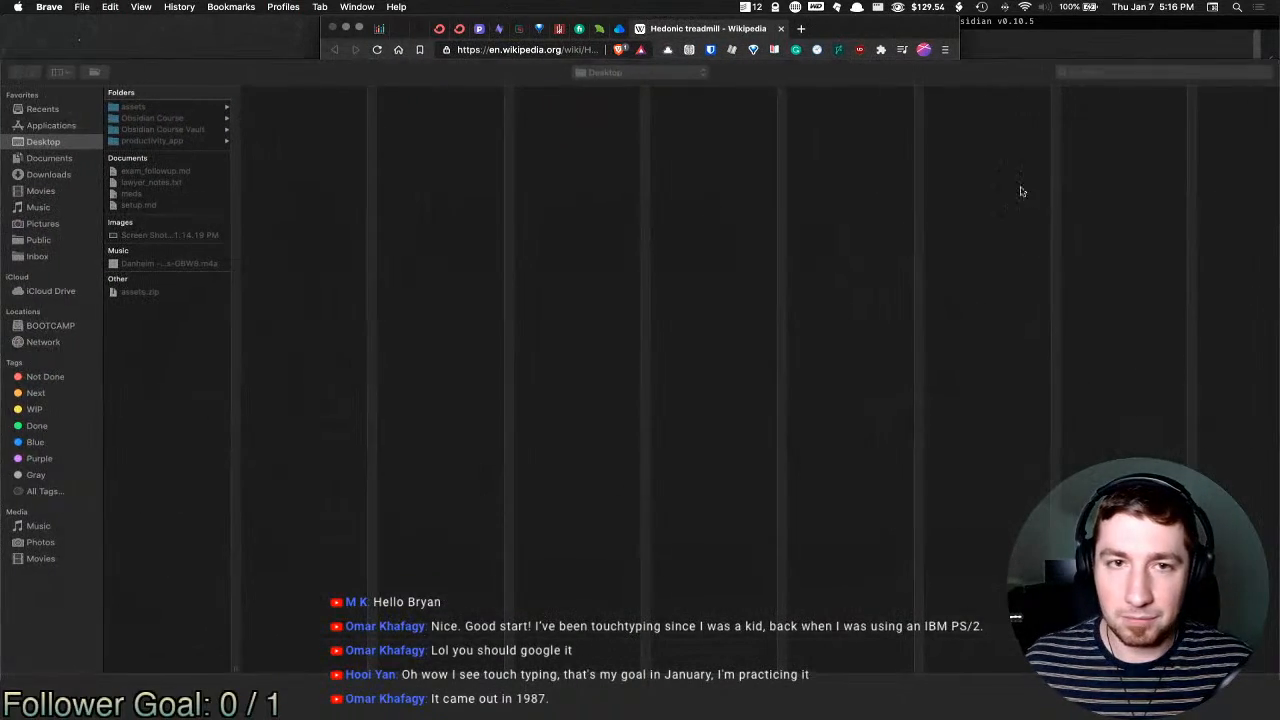
pyautogui.press('Escape')
pyautogui.click(1117, 222)
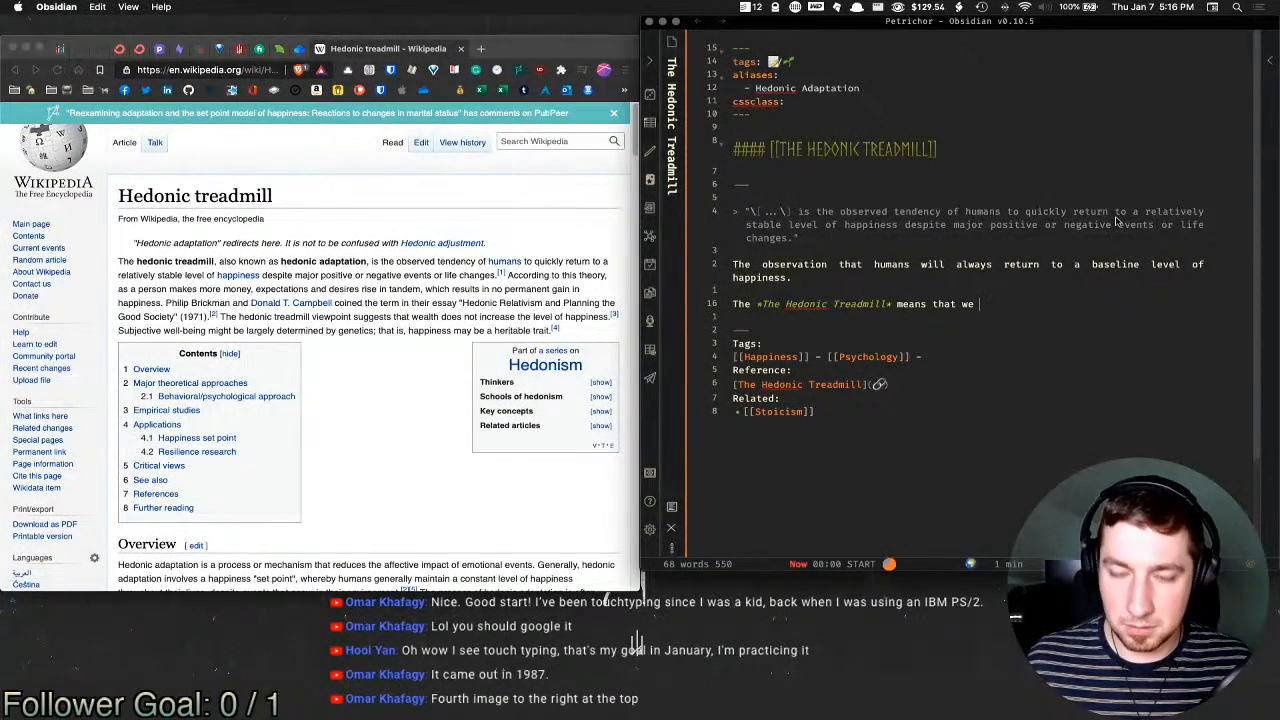
pyautogui.press('super+o')
pyautogui.write('typin')
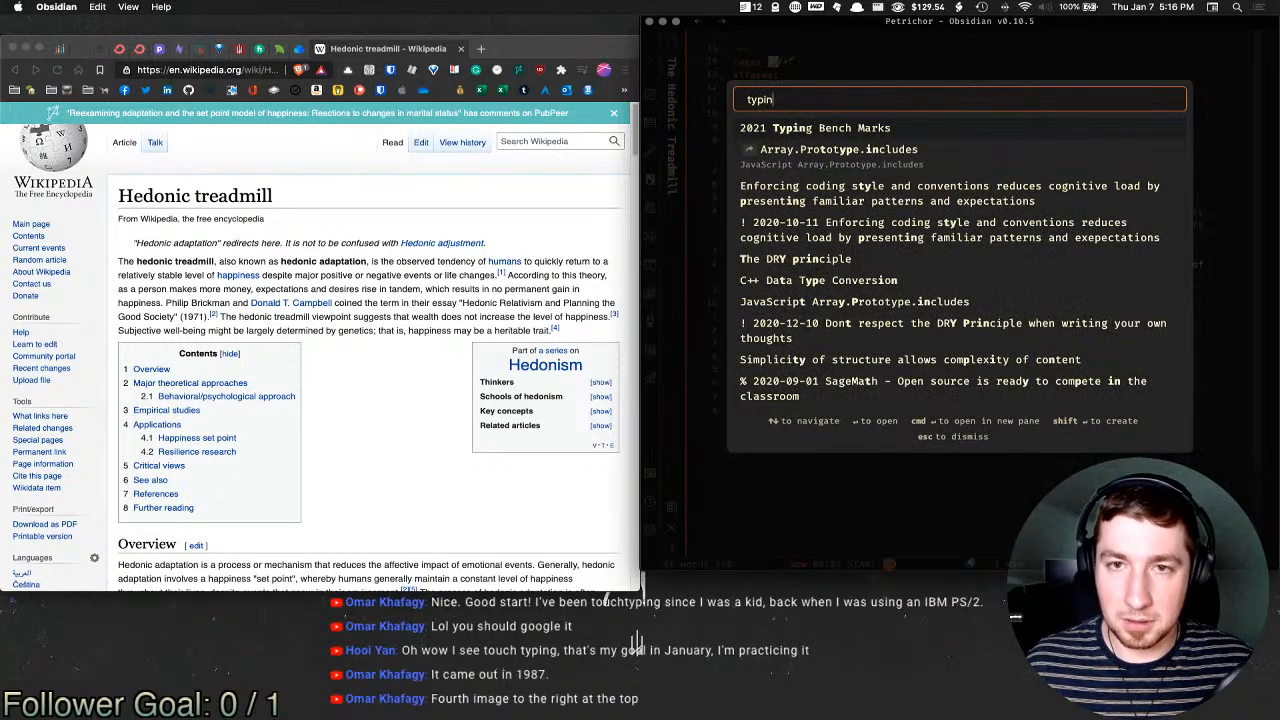
pyautogui.press('super+Return')
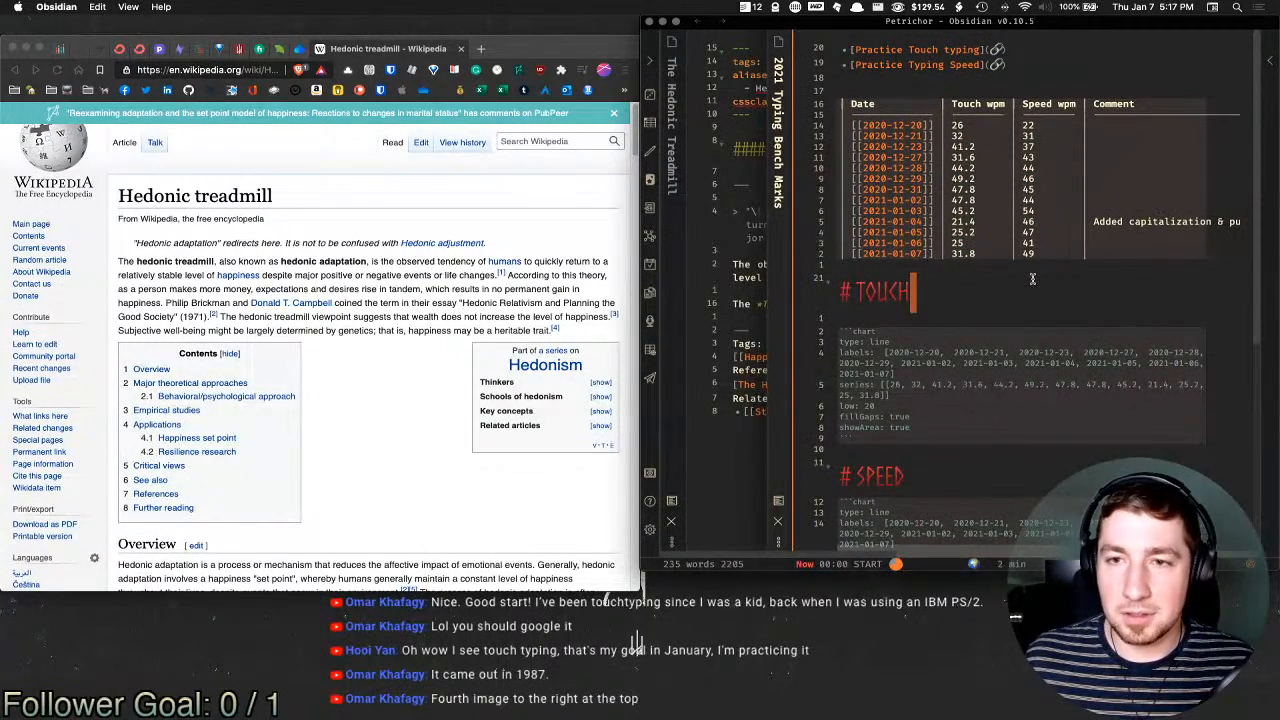
pyautogui.press('super+e')
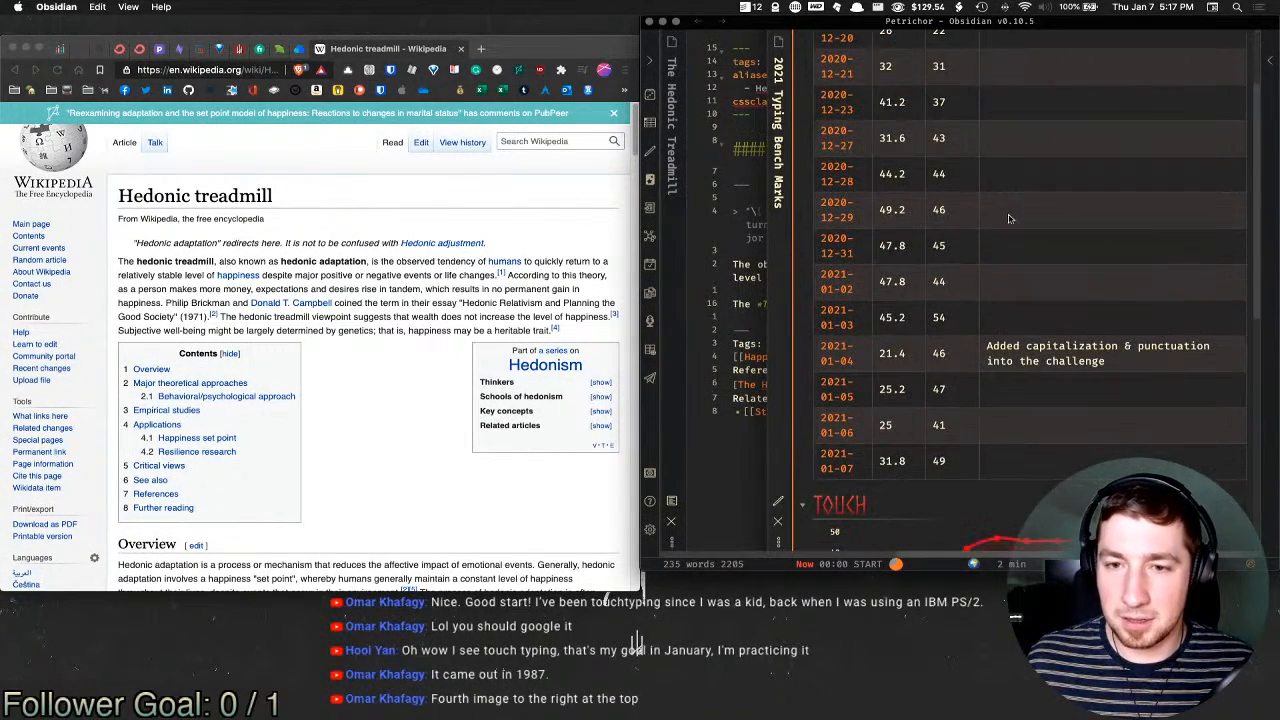
# Step: Maximize Obsidian, scroll through the benchmark charts, then close the Typing Bench Marks pane
pyautogui.hotkey('ctrl', 'alt', 'Return')
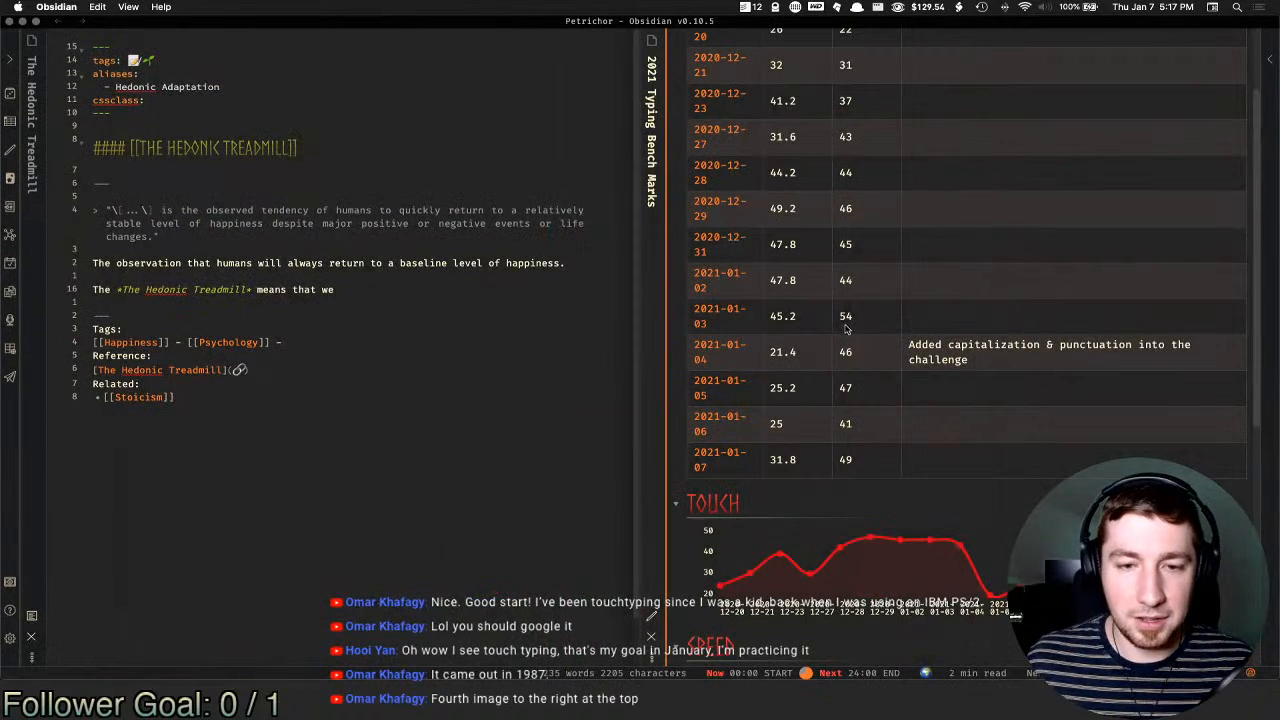
pyautogui.scroll(-2, 880, 238)
pyautogui.scroll(-4, 910, 285)
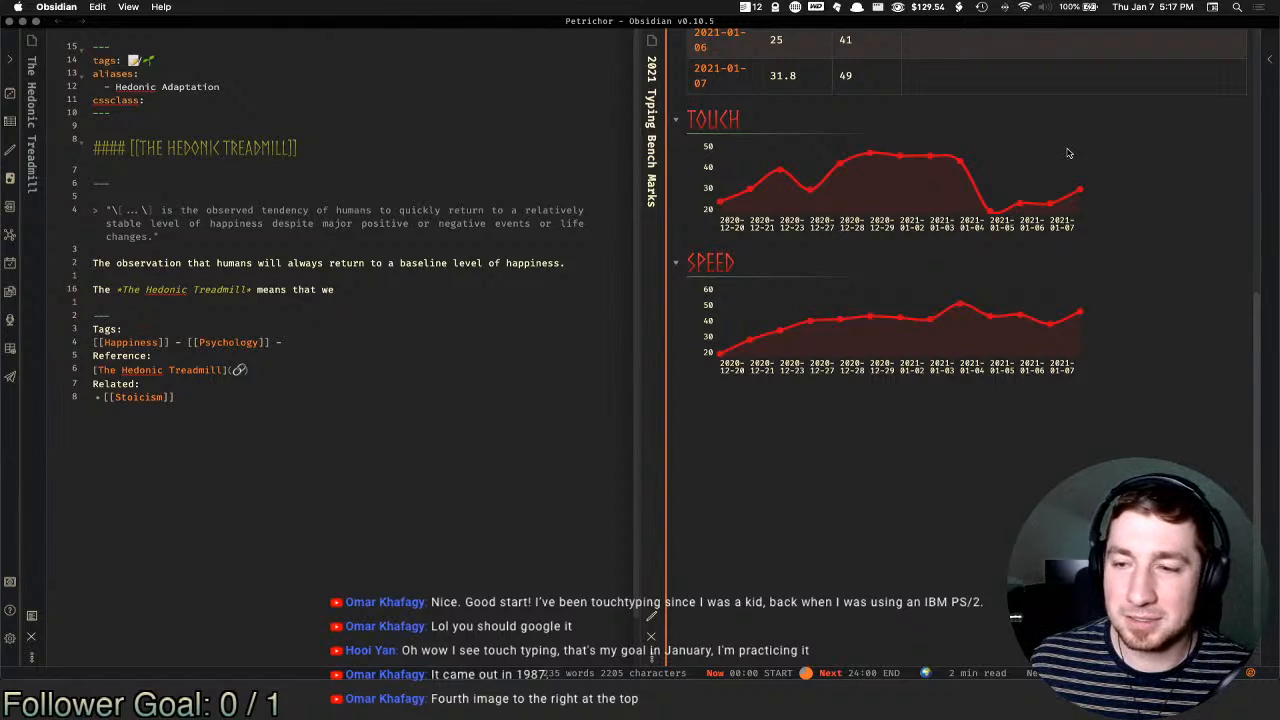
pyautogui.scroll(10, 1000, 320)
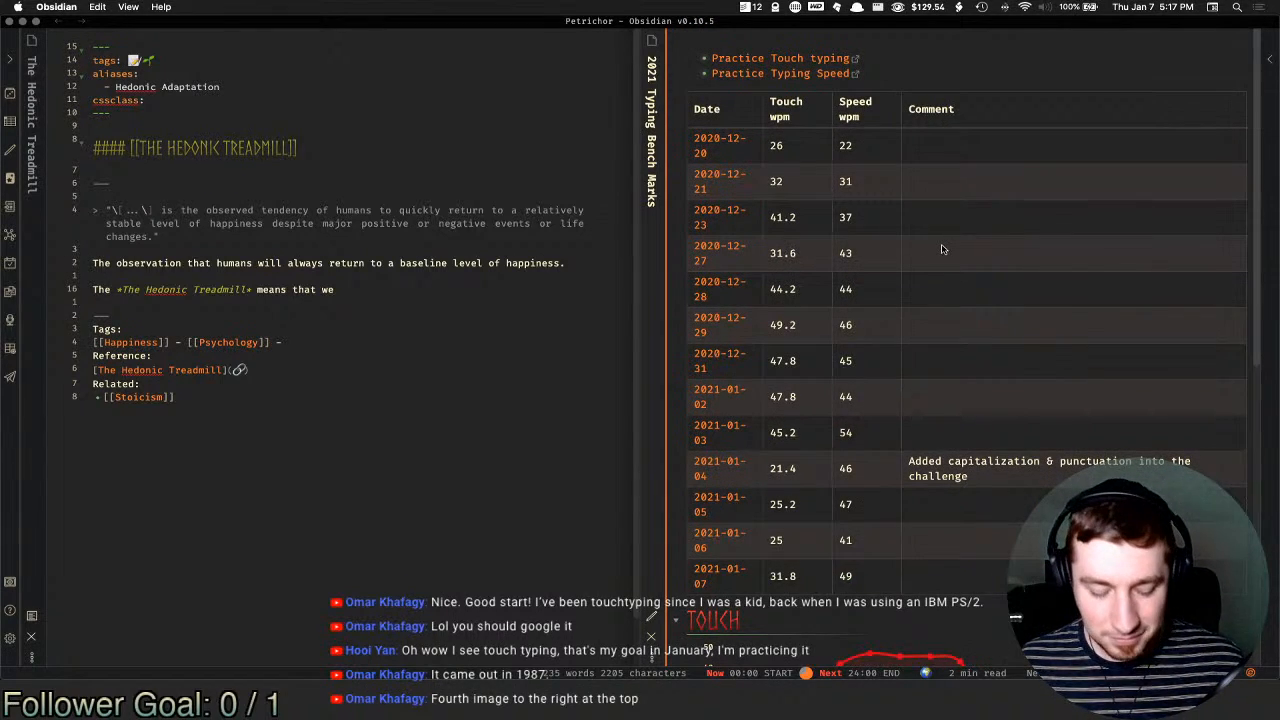
pyautogui.press('super+w')
pyautogui.click(976, 226)
# Step: Tile Obsidian on the right half beside the browser window stretched to the top
pyautogui.hotkey('ctrl', 'alt', 'Right')
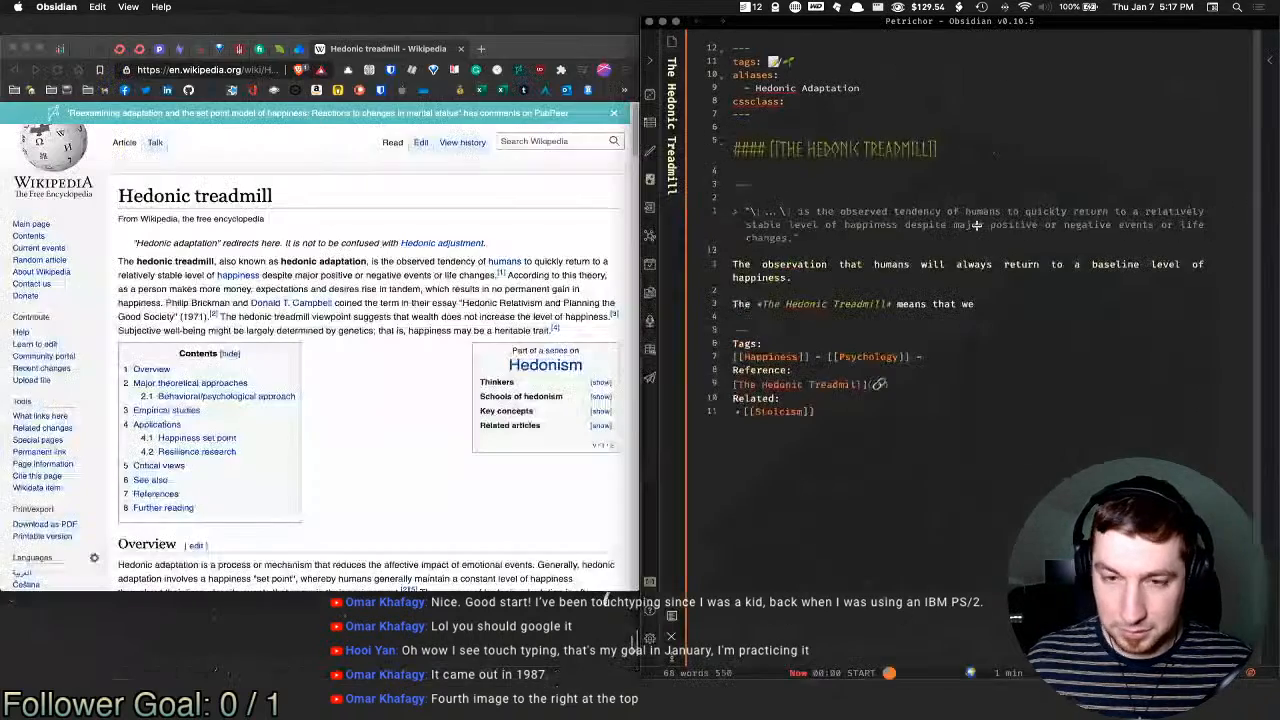
pyautogui.moveTo(931, 680); pyautogui.dragTo(932, 592)
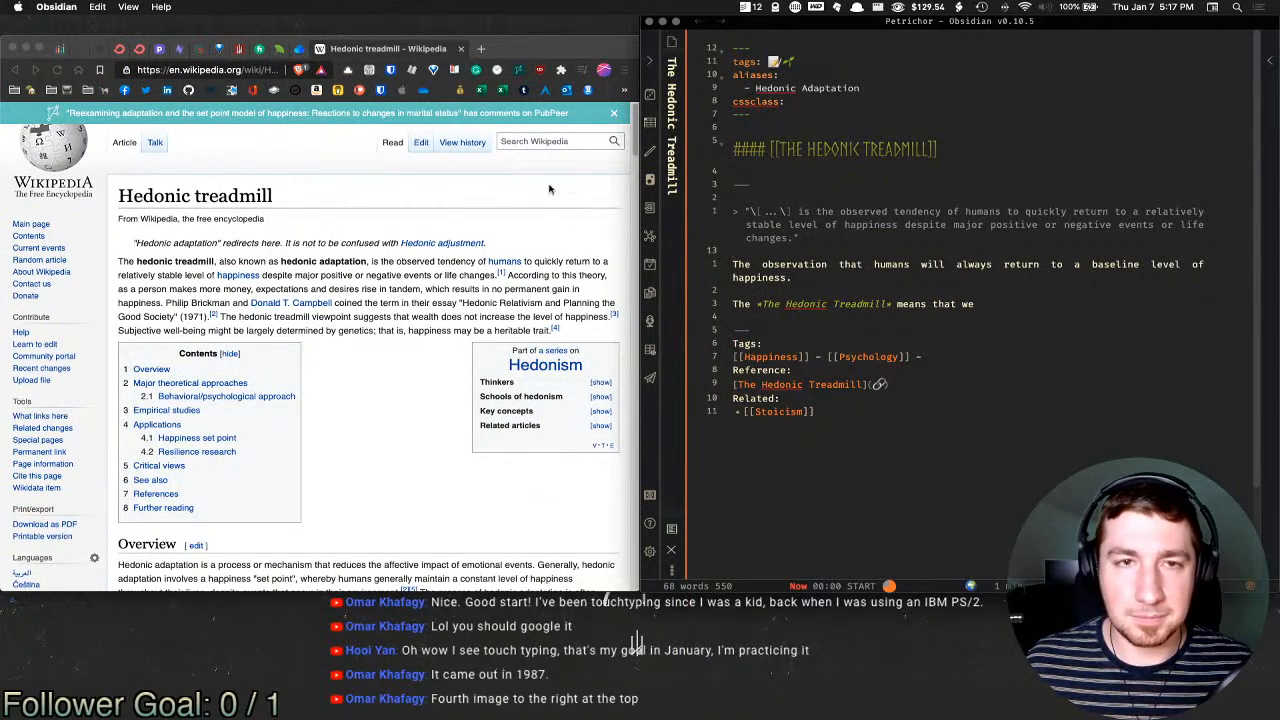
pyautogui.click(508, 45)
pyautogui.moveTo(540, 43); pyautogui.dragTo(544, 15)
# Step: Add 'will grow accustomed to' after 'means that we' in the summary sentence
pyautogui.click(1015, 304)
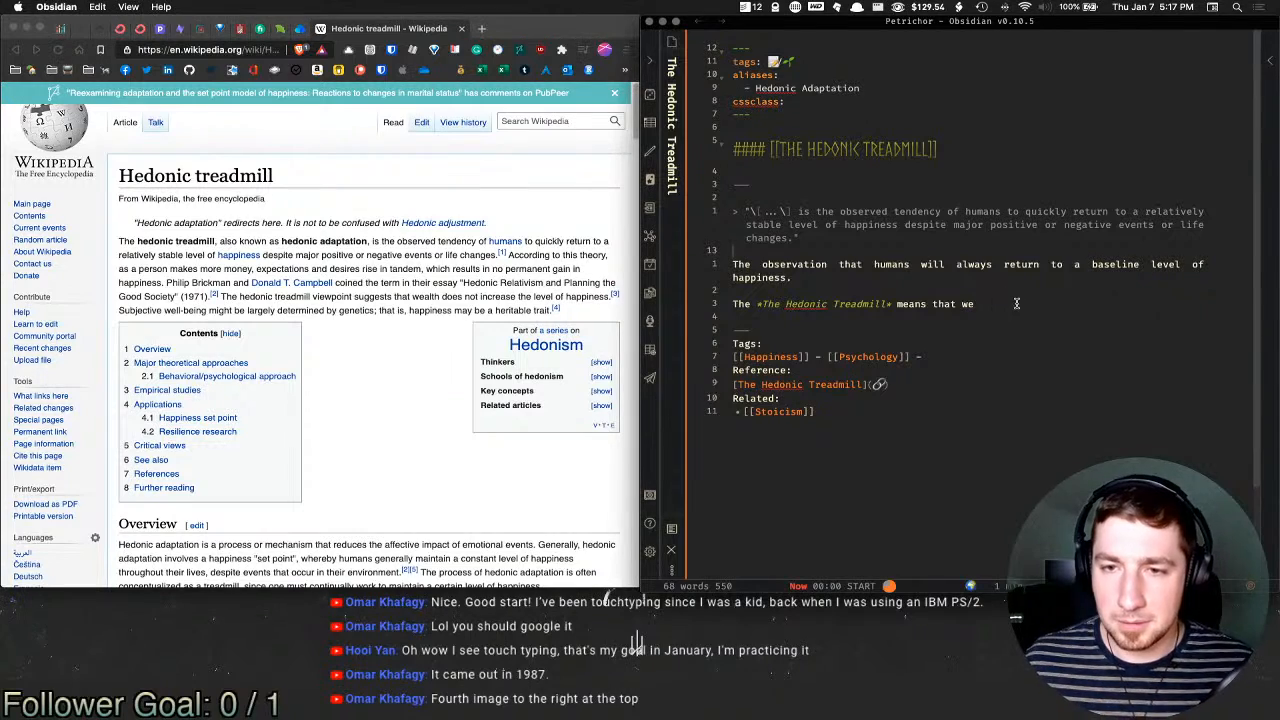
pyautogui.write('a')
pyautogui.press('BackSpace')
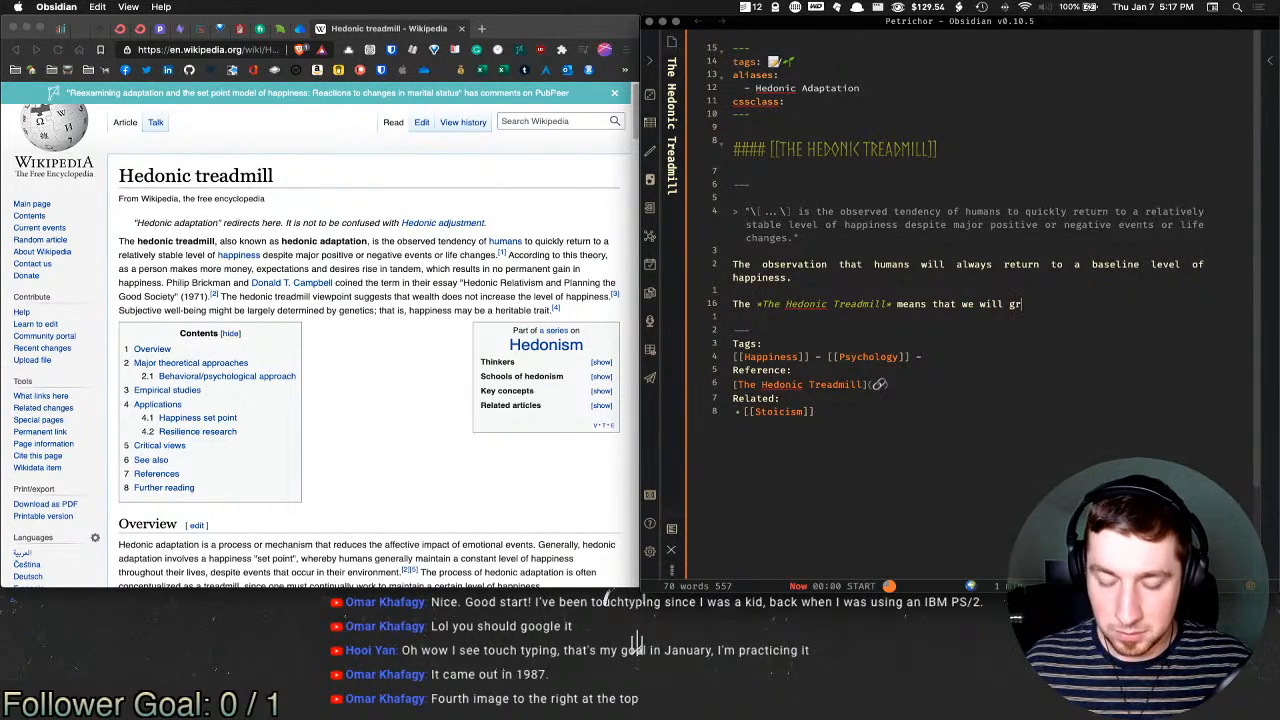
pyautogui.write('will grow accos')
pyautogui.press('BackSpace')
pyautogui.press('BackSpace')
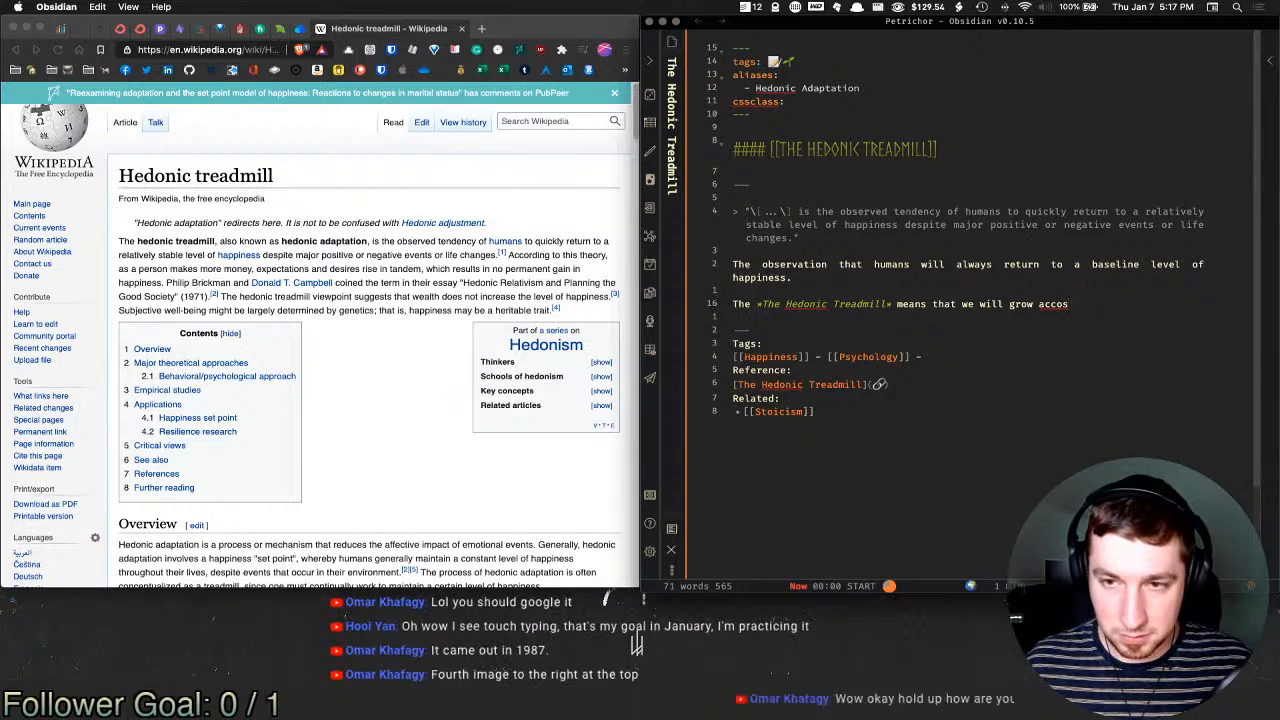
pyautogui.write('ustomed to')
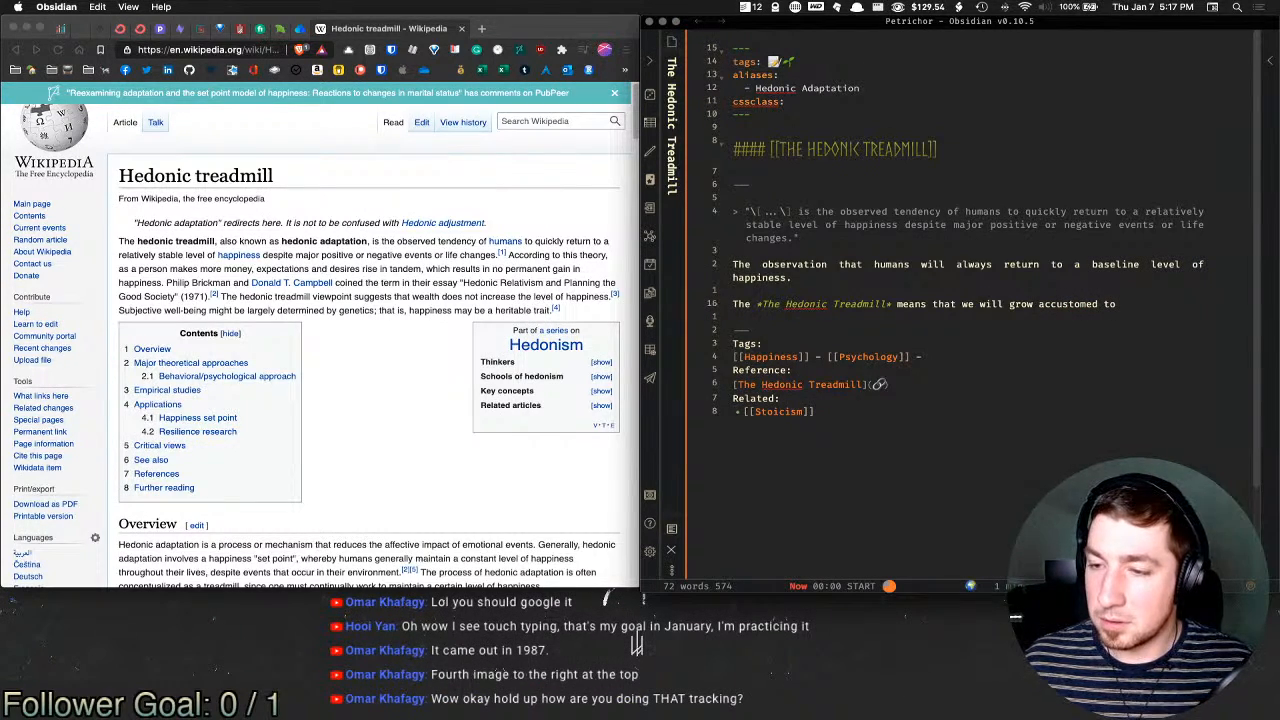
pyautogui.click(1096, 237)
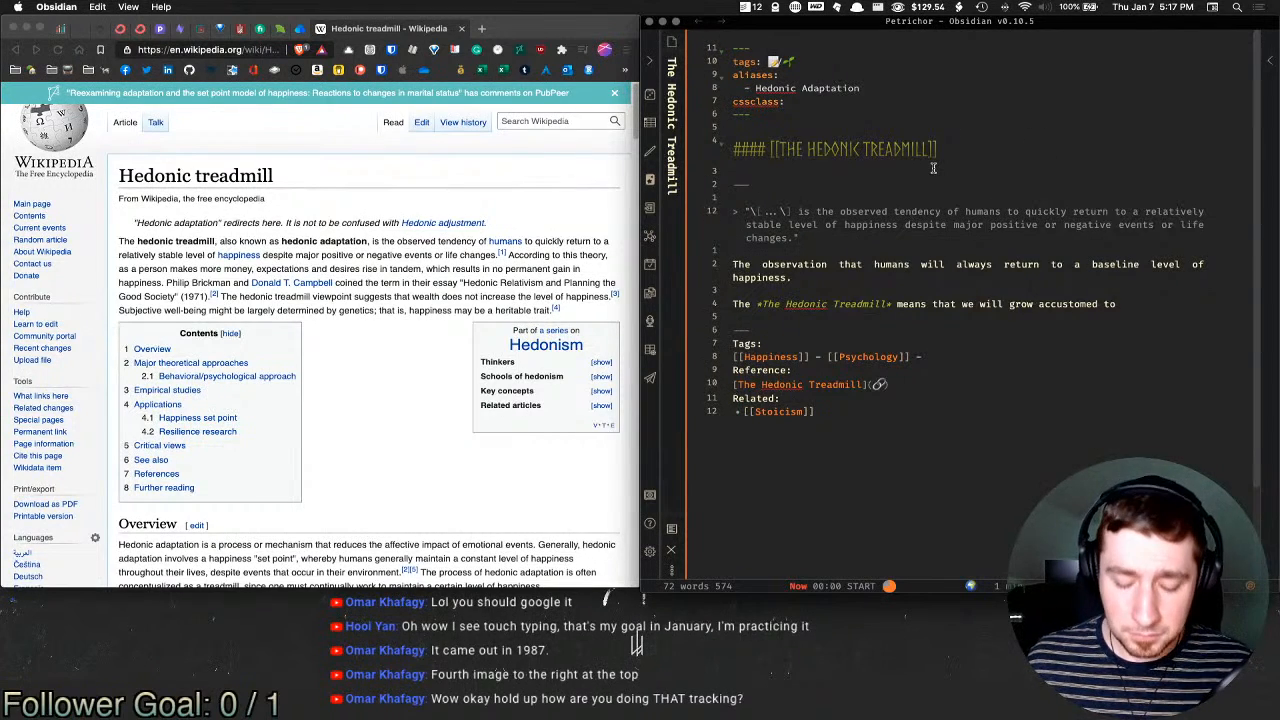
pyautogui.press('cmd+o')
pyautogui.press('Down')
pyautogui.press('cmd+Return')
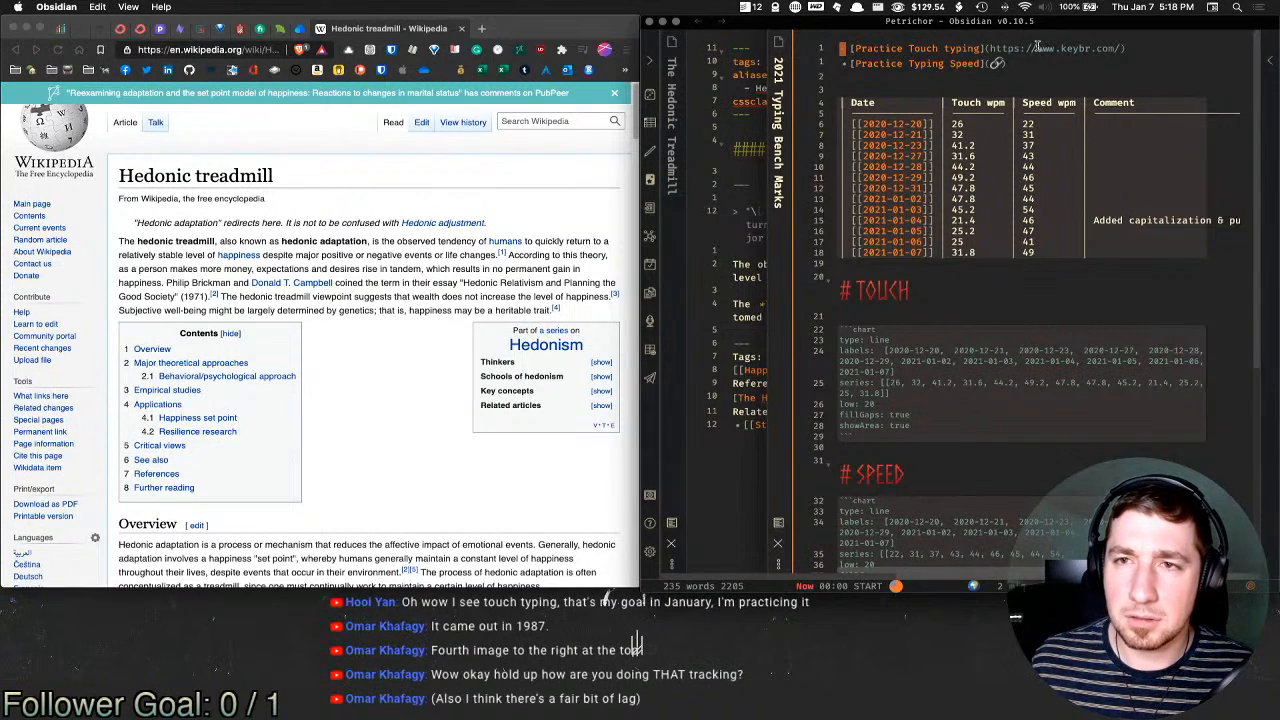
pyautogui.click(1040, 64)
pyautogui.click(1050, 183)
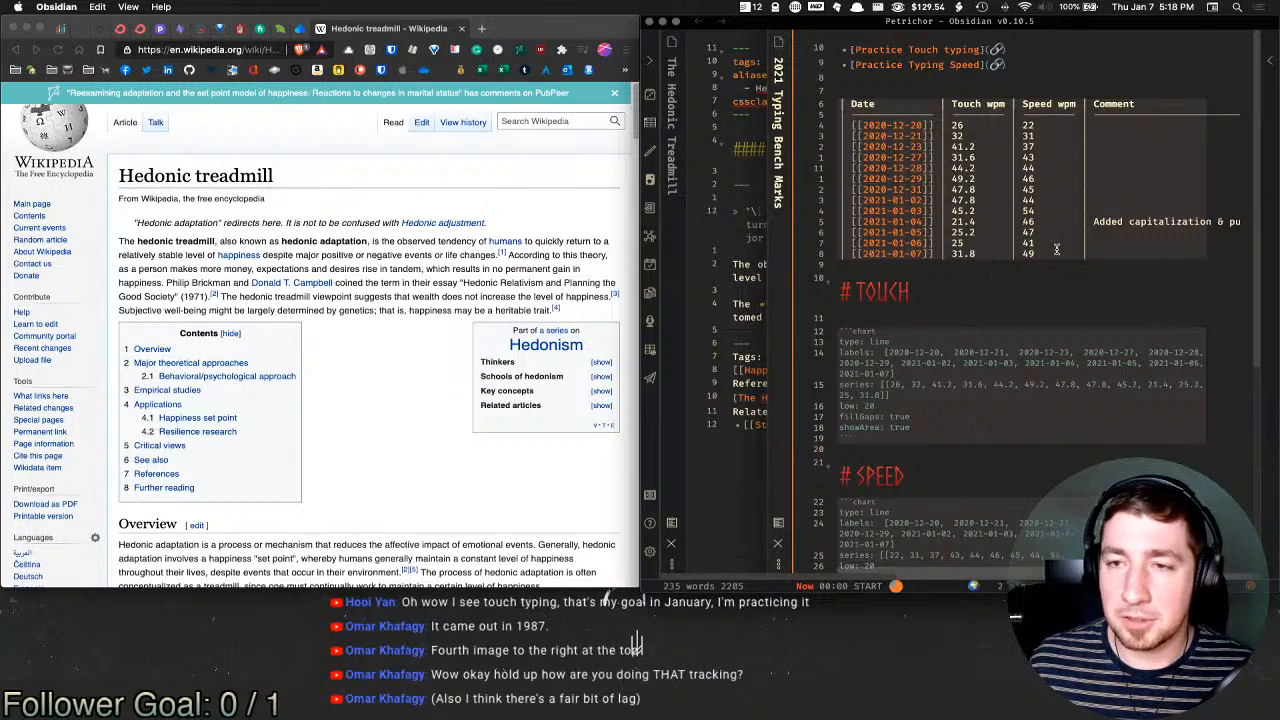
pyautogui.hscroll(1, 1076, 246)
pyautogui.hscroll(-1, 1076, 246)
pyautogui.scroll(-2, 930, 232)
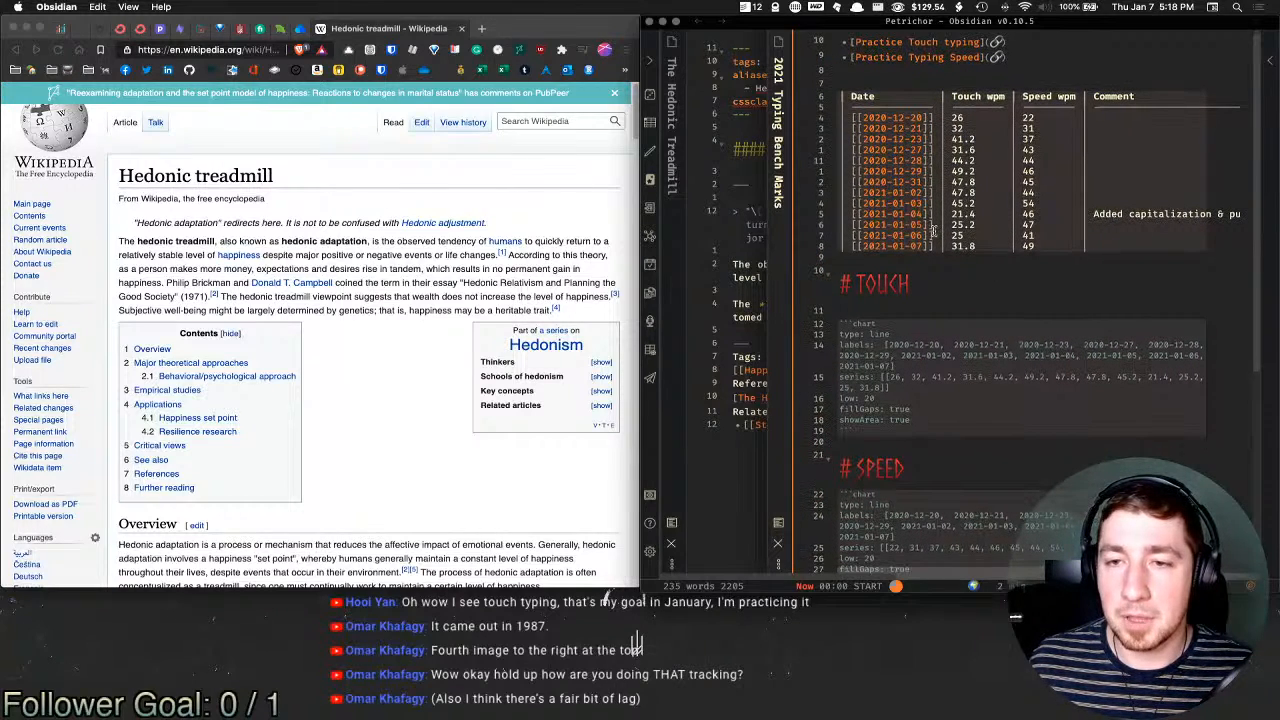
pyautogui.scroll(-5, 860, 338)
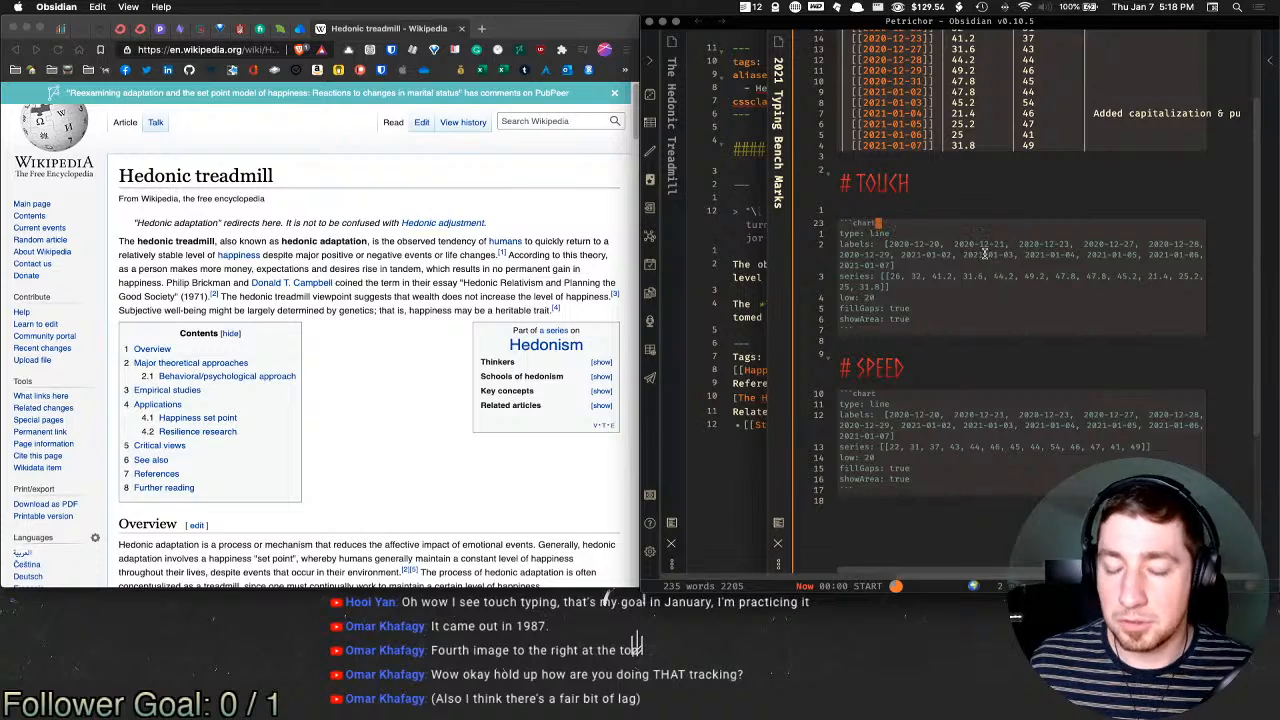
pyautogui.press('super+e')
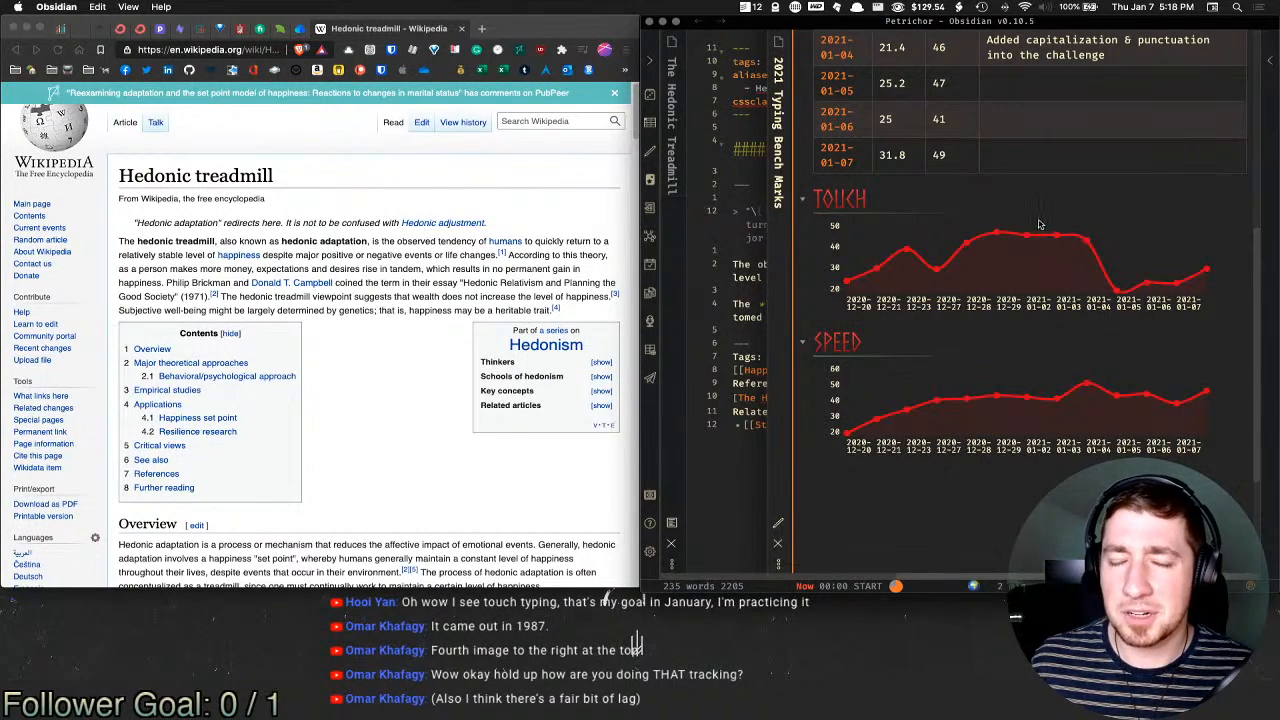
pyautogui.press('super+e')
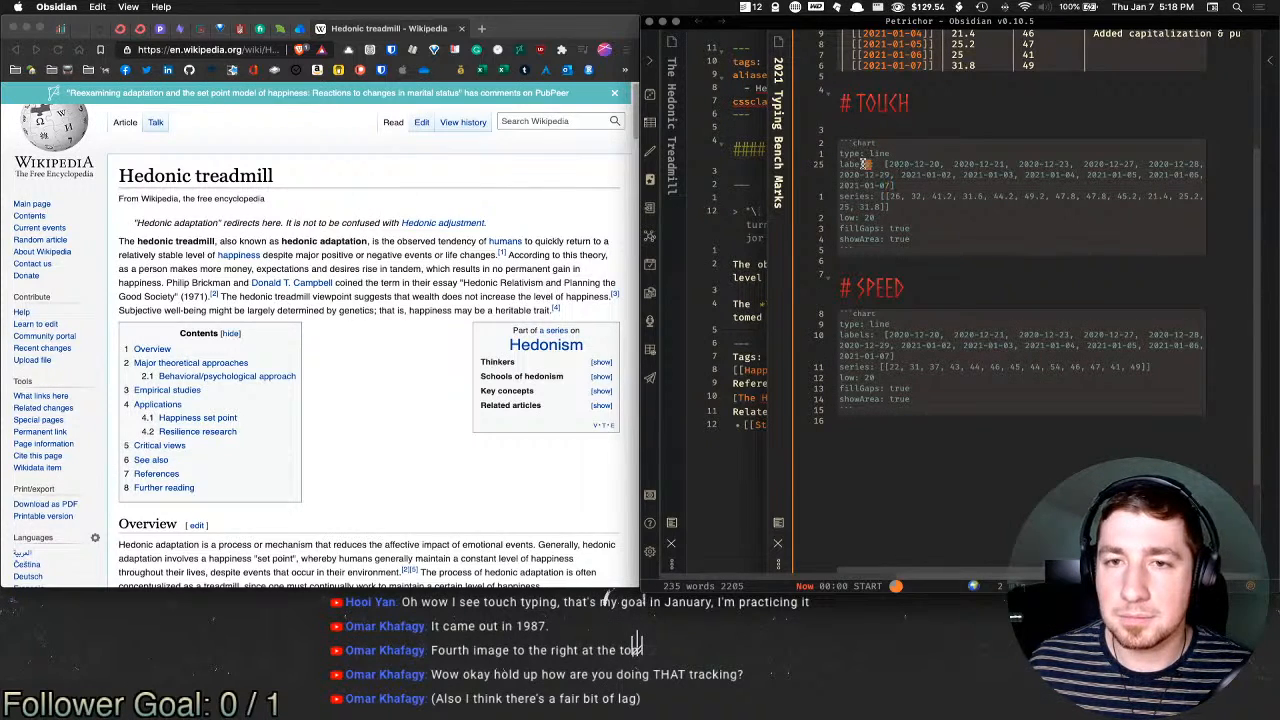
pyautogui.click(862, 198)
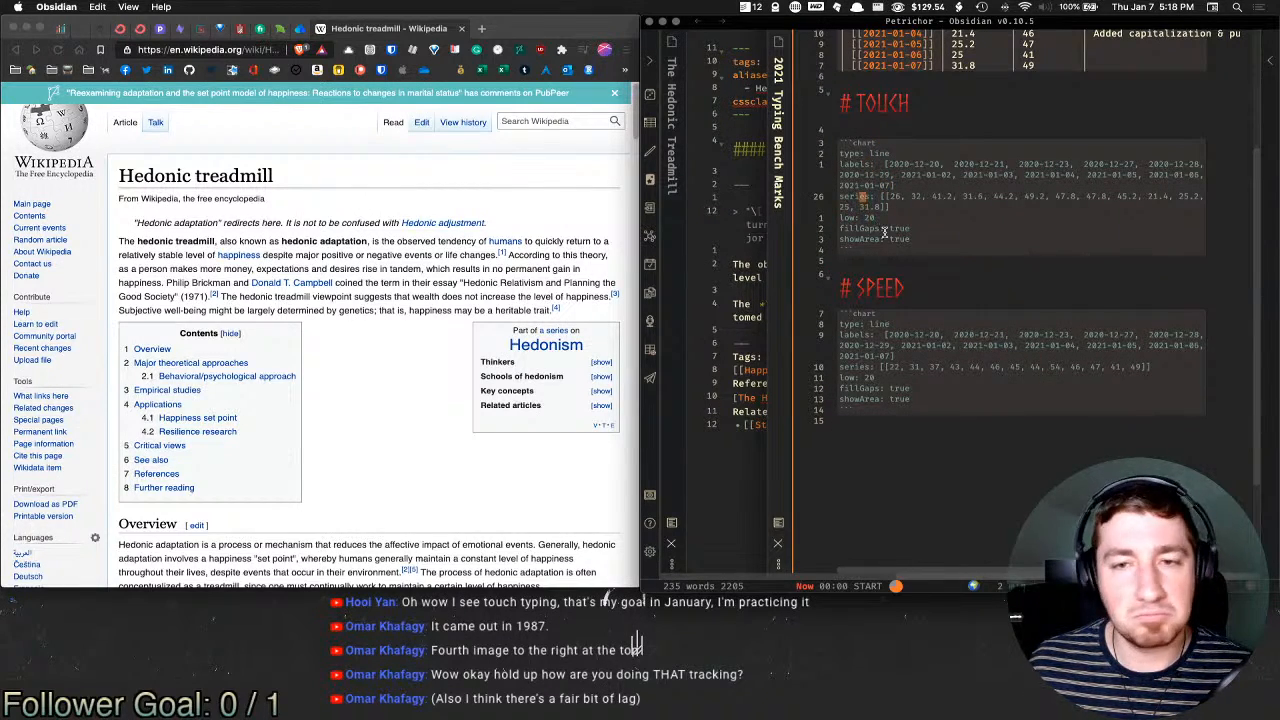
pyautogui.click(1019, 241)
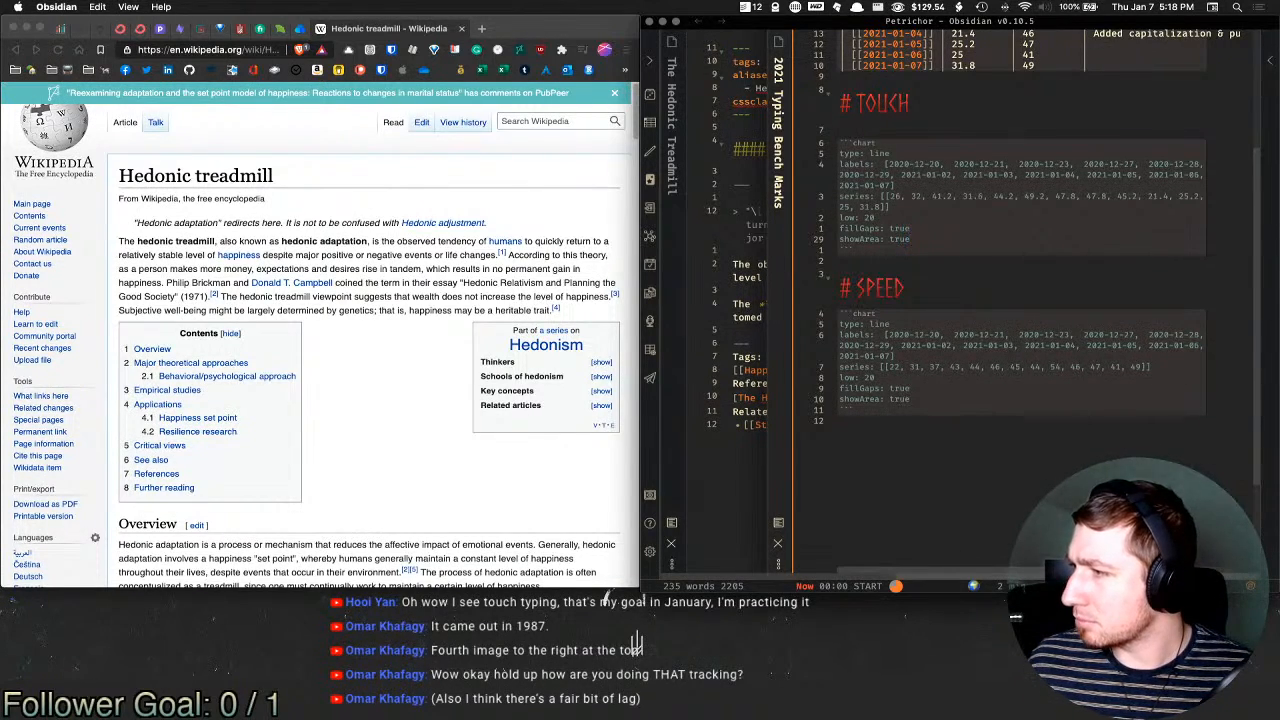
pyautogui.click(1260, 7)
pyautogui.click(1260, 7)
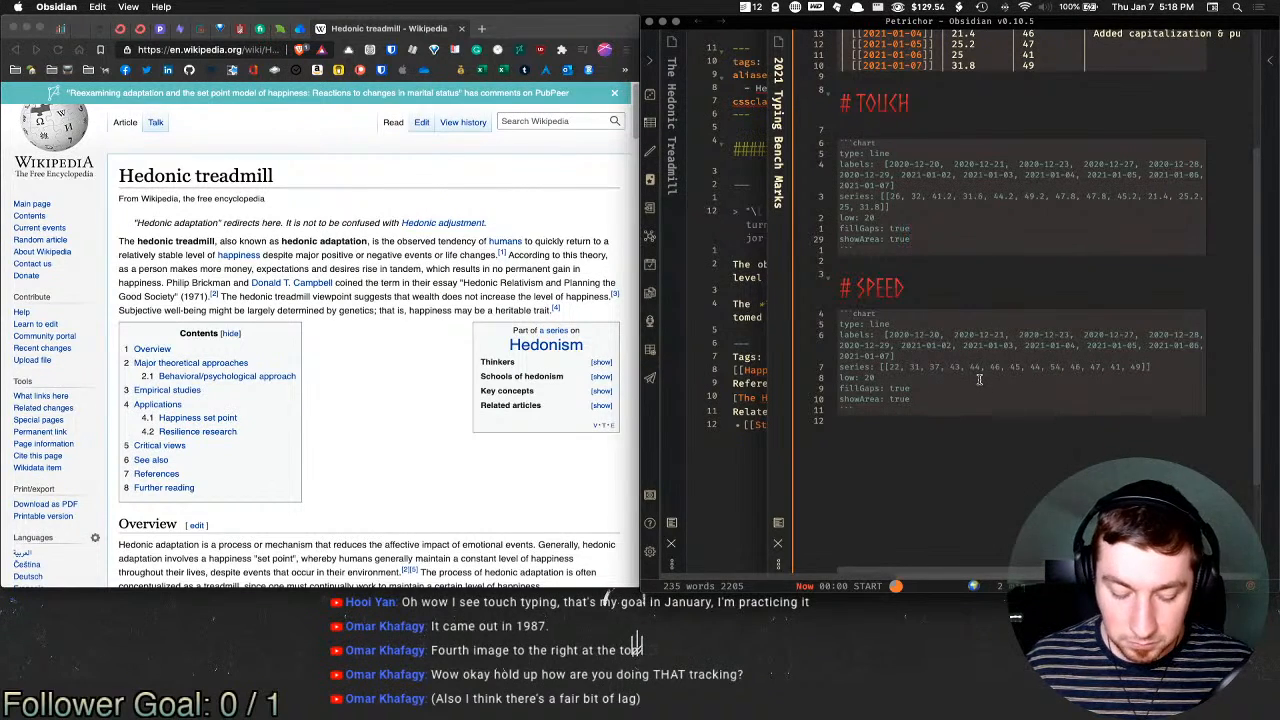
pyautogui.press('super+w')
# Step: Continue the sentence with 'our present circumstance be it either positive or negative. Humans will tend'
pyautogui.click(1148, 304)
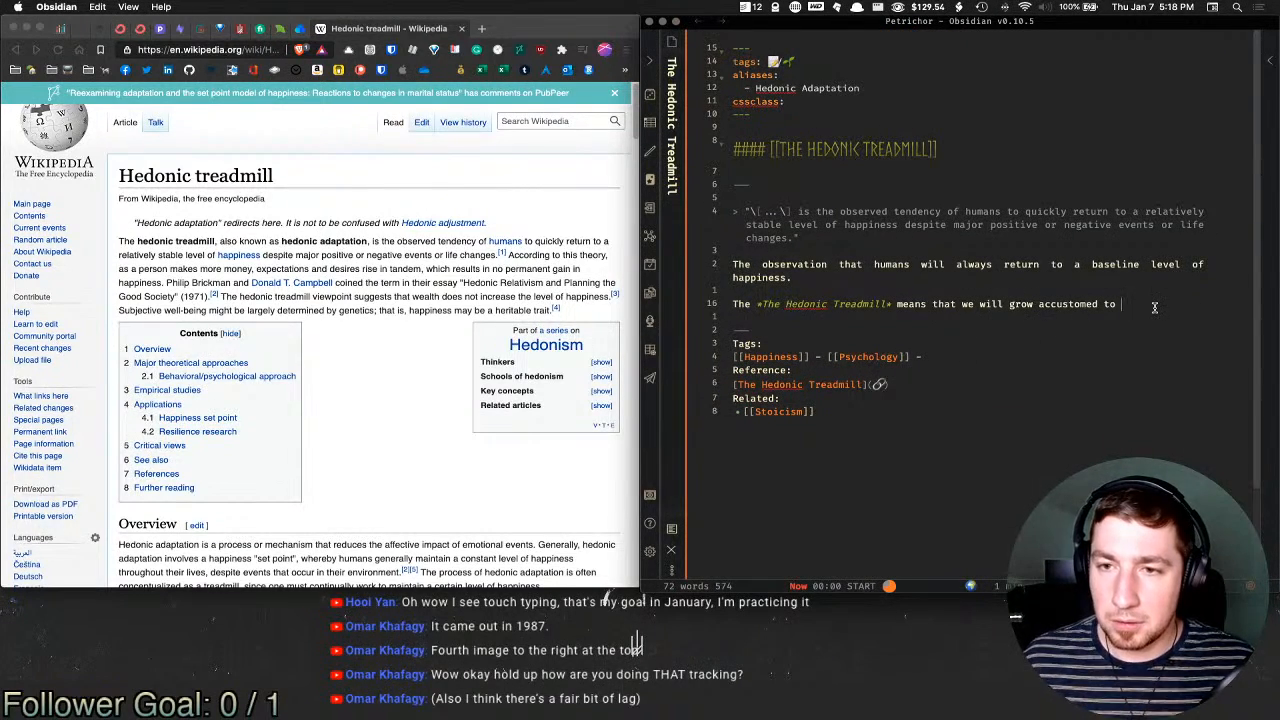
pyautogui.write('our g')
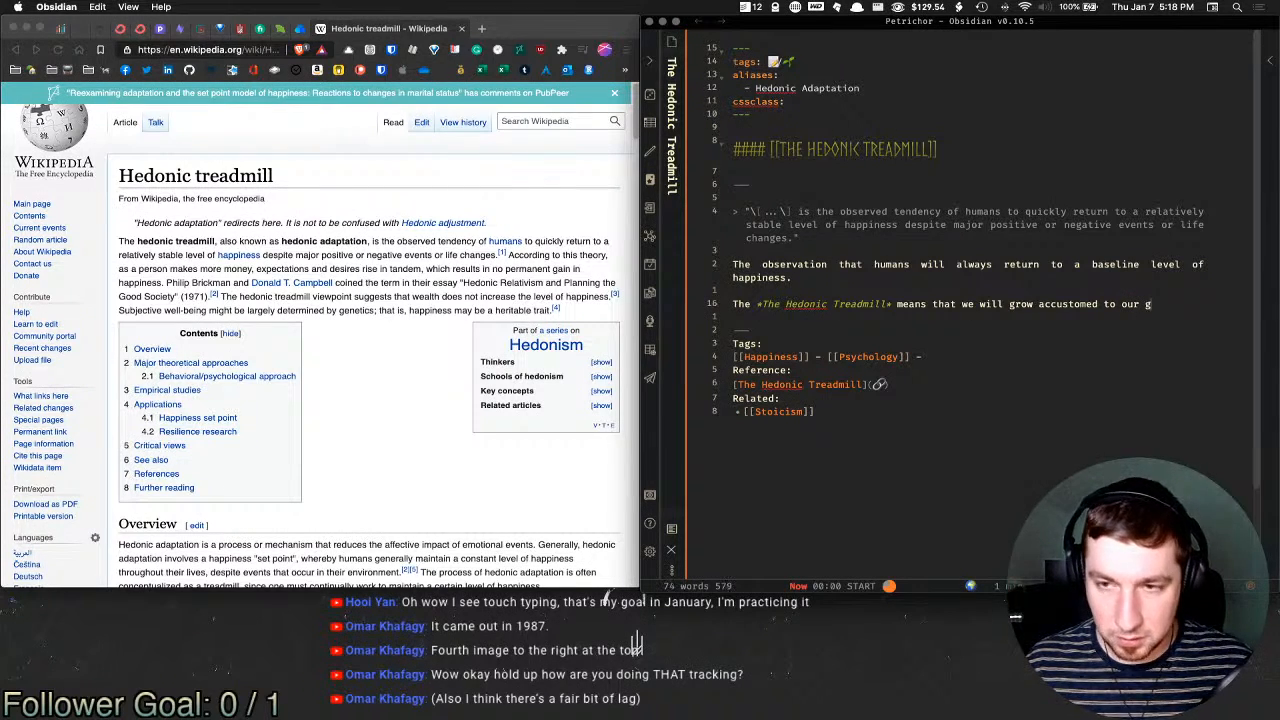
pyautogui.press('BackSpace')
pyautogui.write('vurrent')
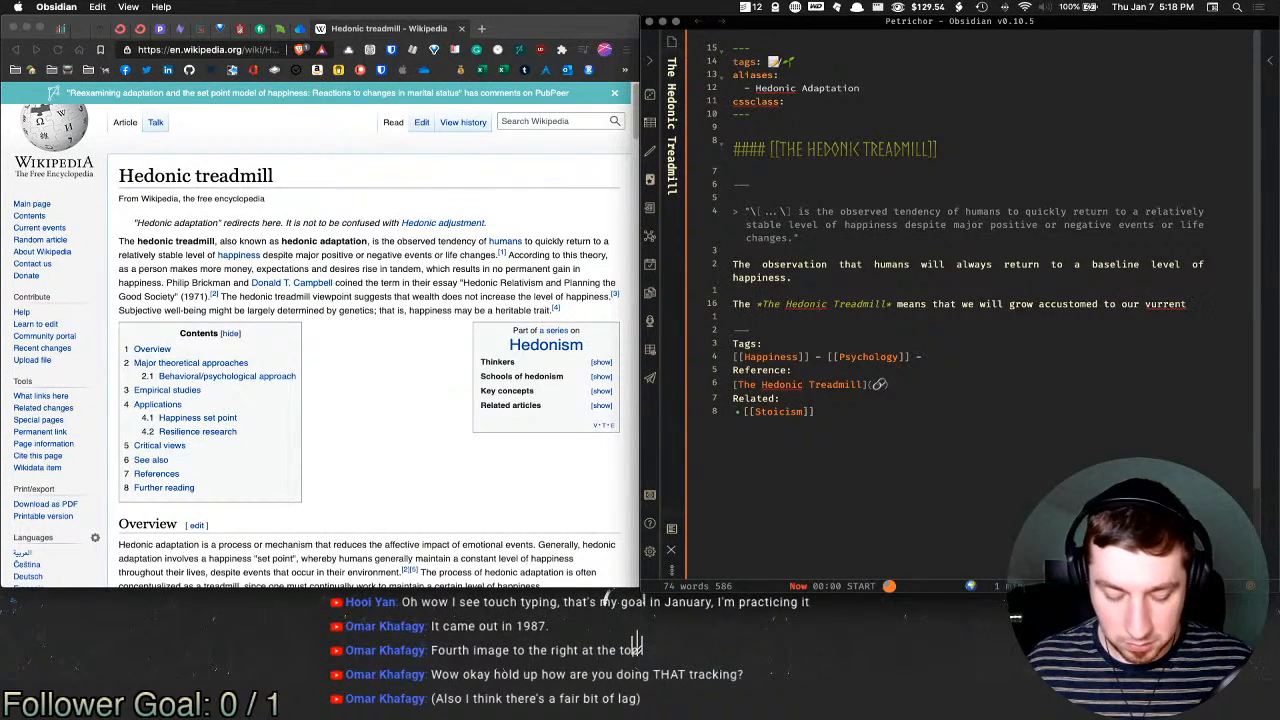
pyautogui.press('BackSpace')
pyautogui.press('BackSpace')
pyautogui.press('BackSpace')
pyautogui.press('BackSpace')
pyautogui.press('BackSpace')
pyautogui.press('BackSpace')
pyautogui.press('BackSpace')
pyautogui.press('BackSpace')
pyautogui.write('present ')
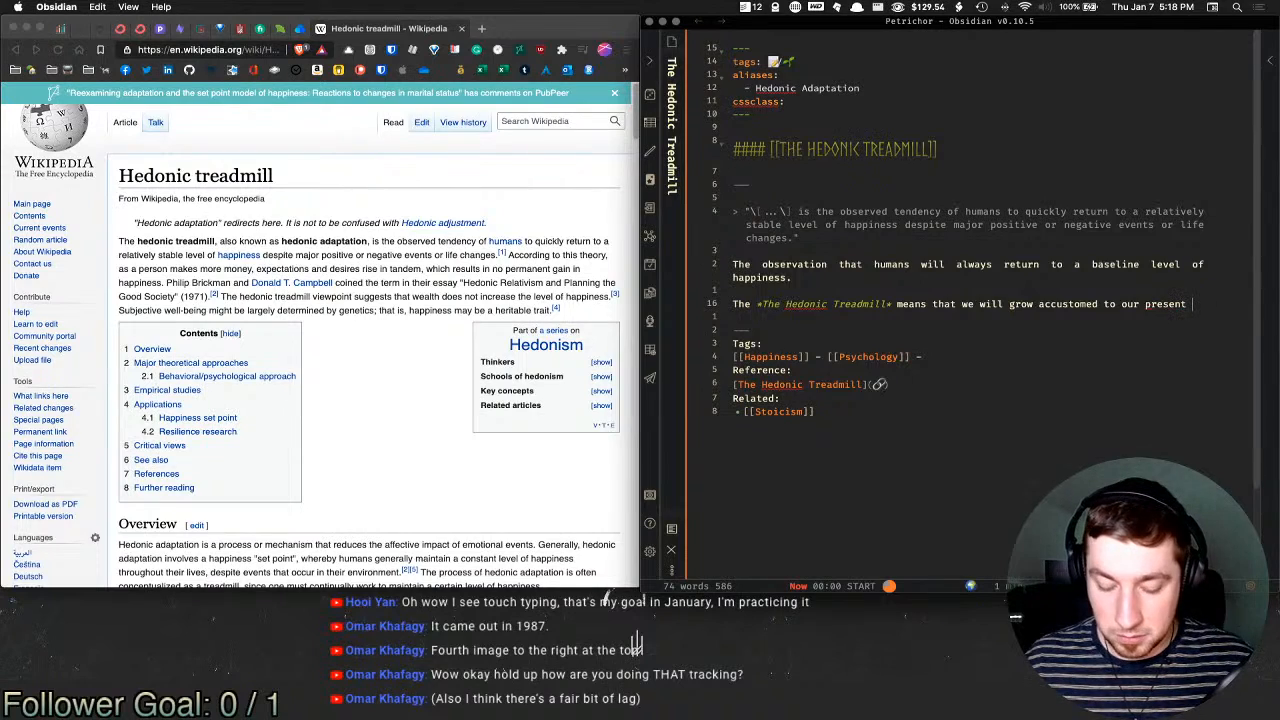
pyautogui.write('circumstance')
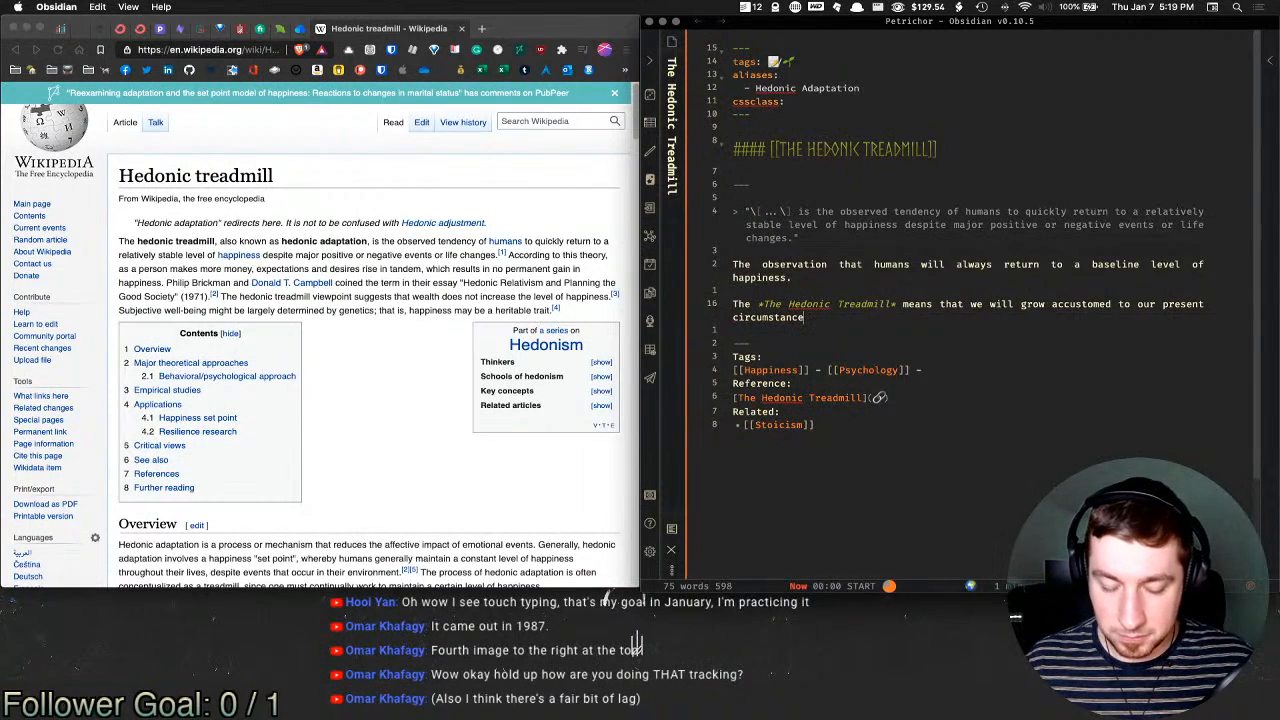
pyautogui.write(' be it either ')
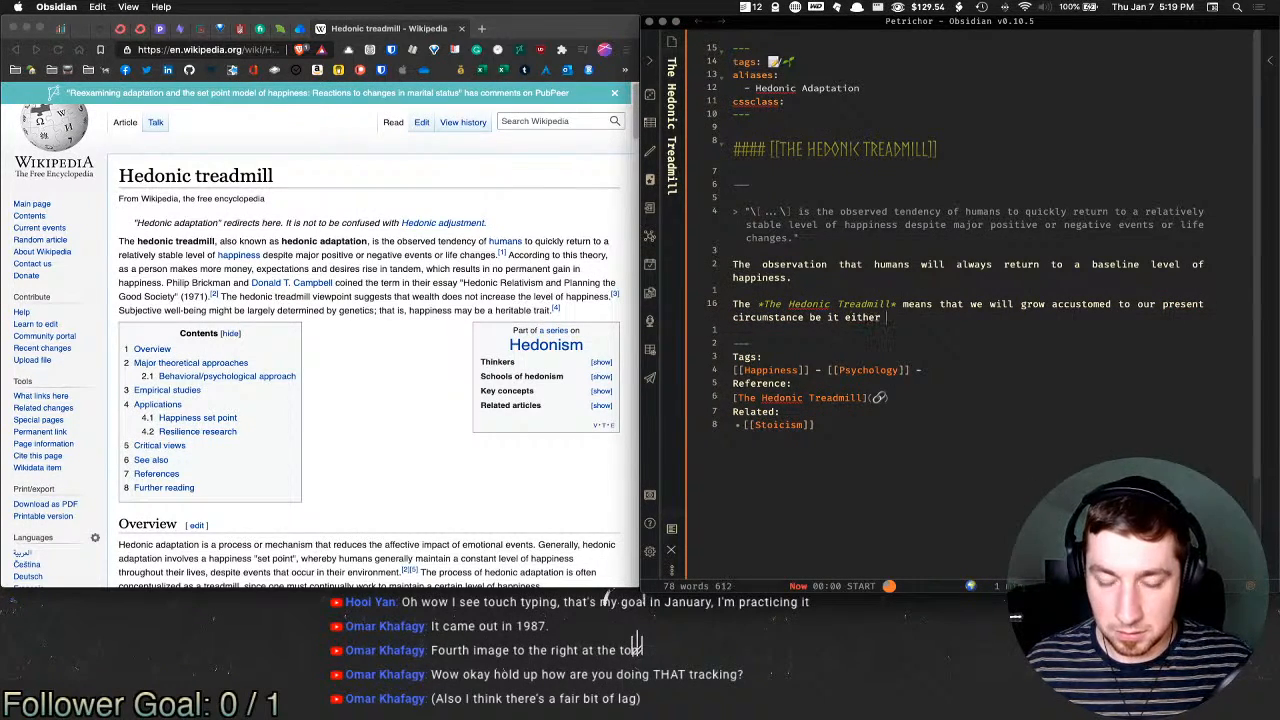
pyautogui.write('positive or ne')
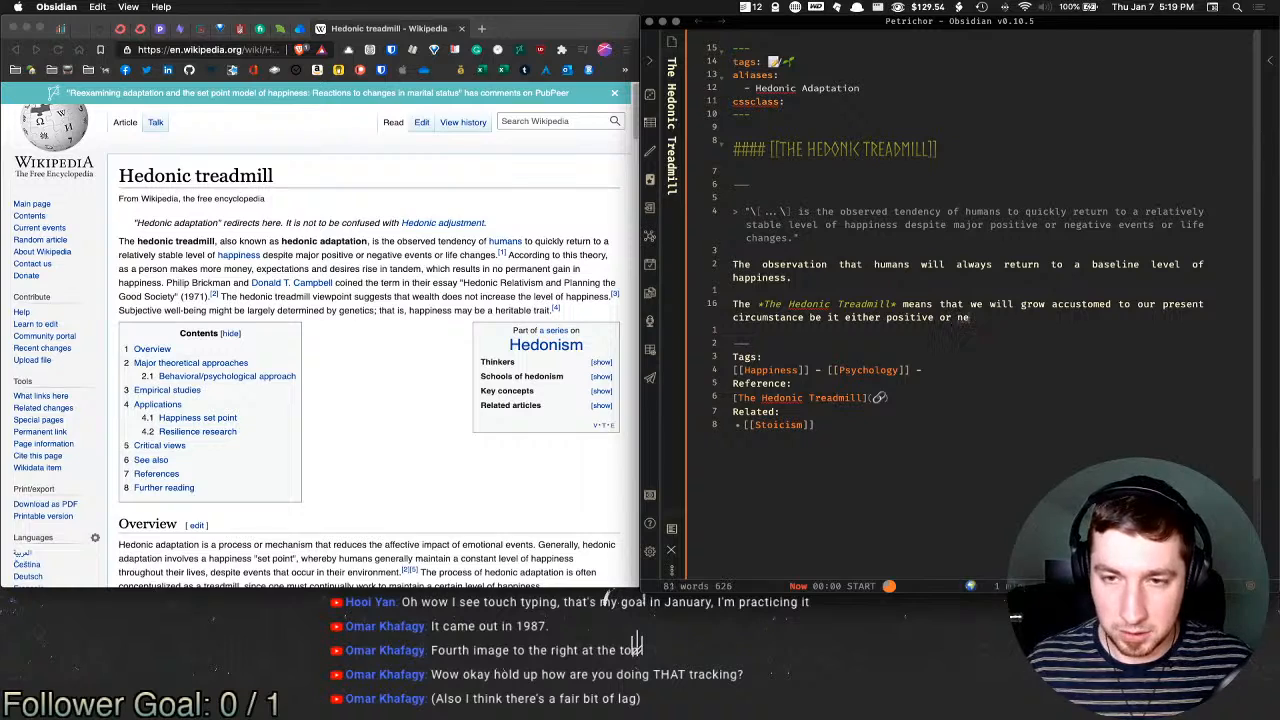
pyautogui.write('gative. ')
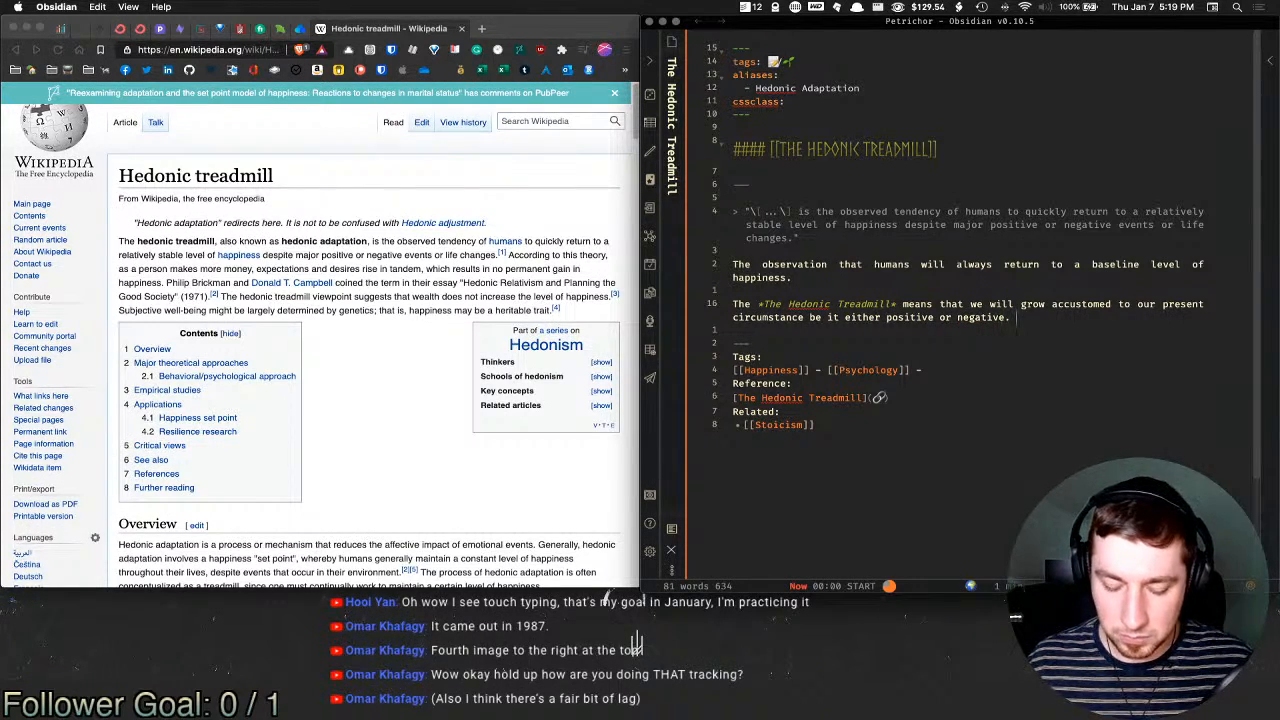
pyautogui.write('Humans')
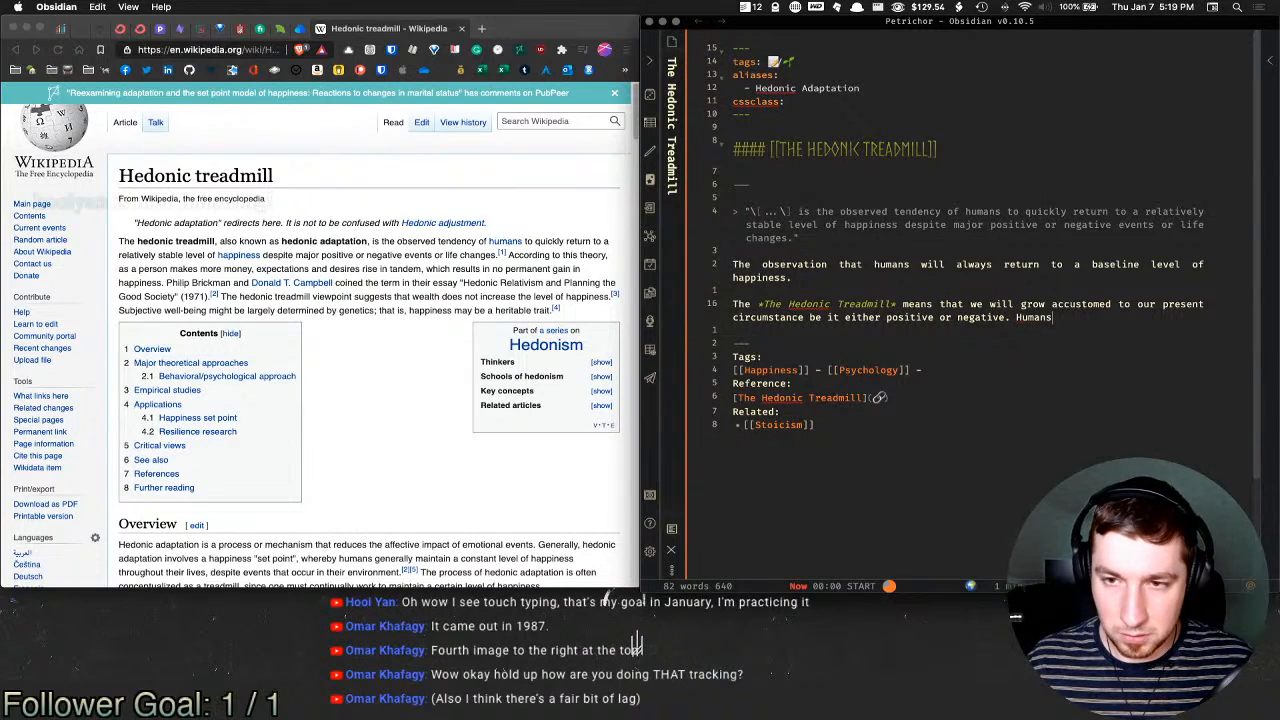
pyautogui.write(' will tend')
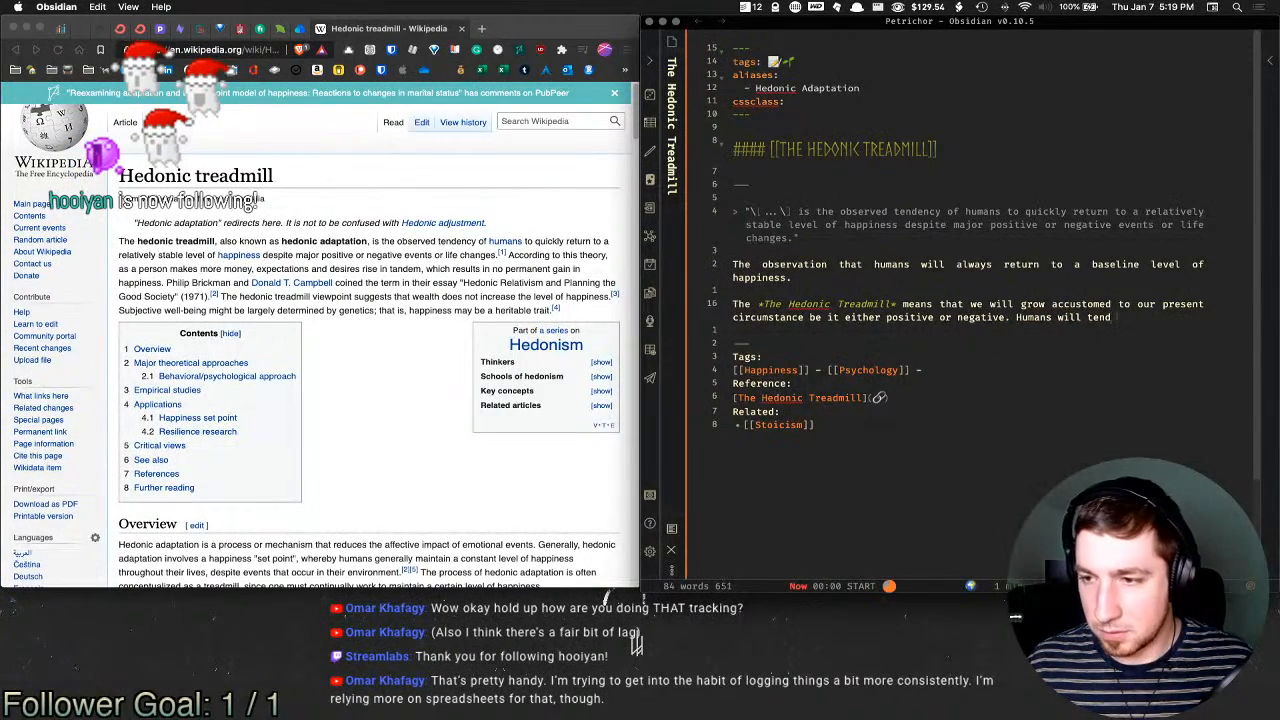
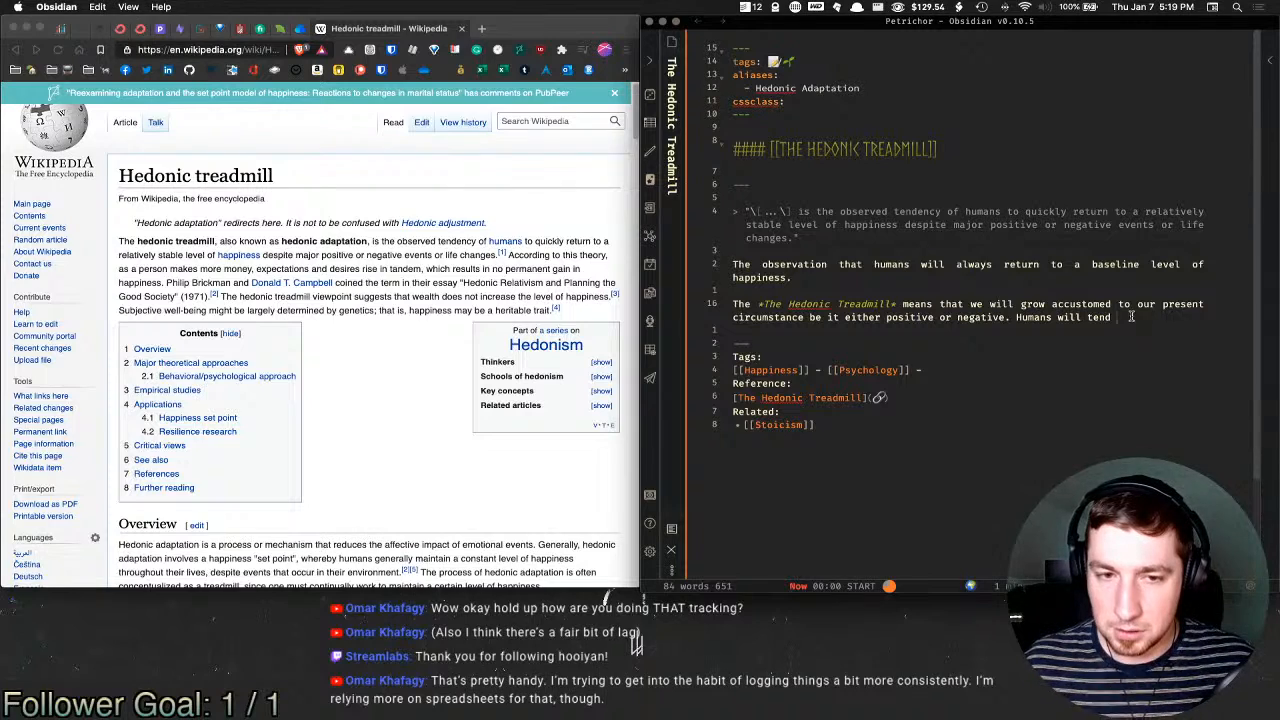
# Step: Continue the sentence with 'try' after 'Humans will tend', dropping the stray 'and'
pyautogui.write('try and')
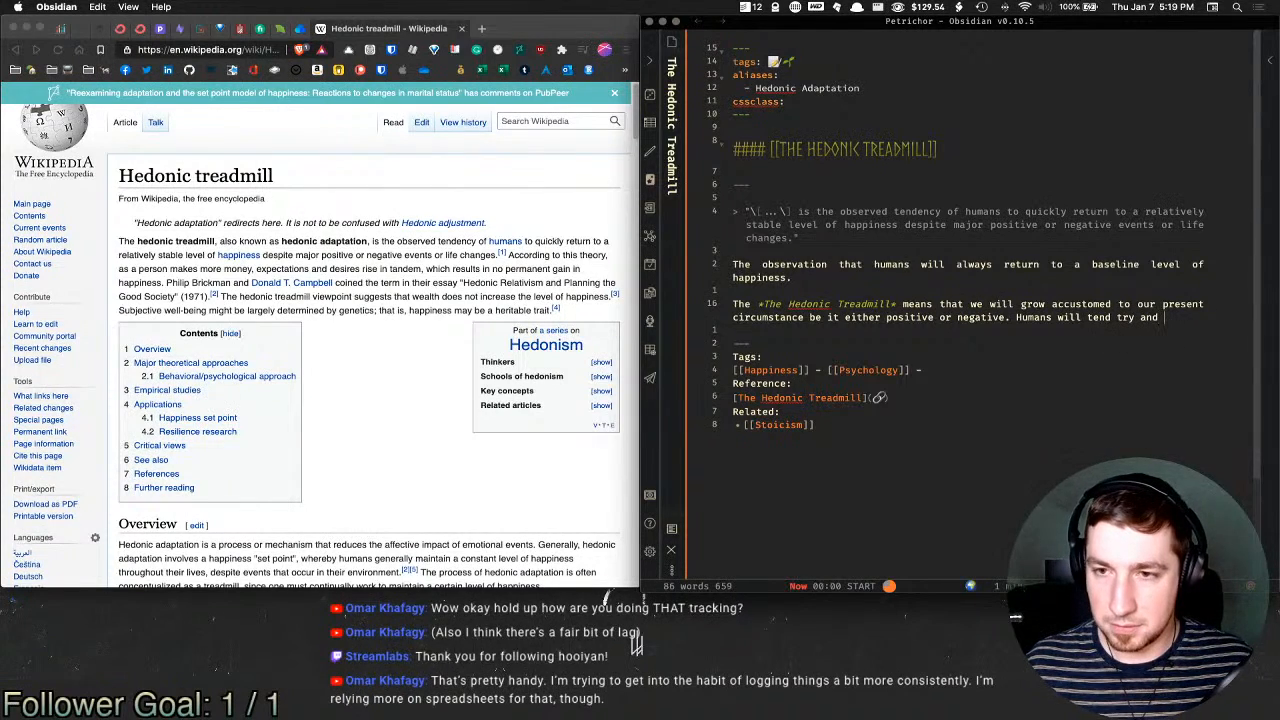
pyautogui.press('BackSpace')
pyautogui.press('BackSpace')
pyautogui.press('BackSpace')
pyautogui.press('BackSpace')
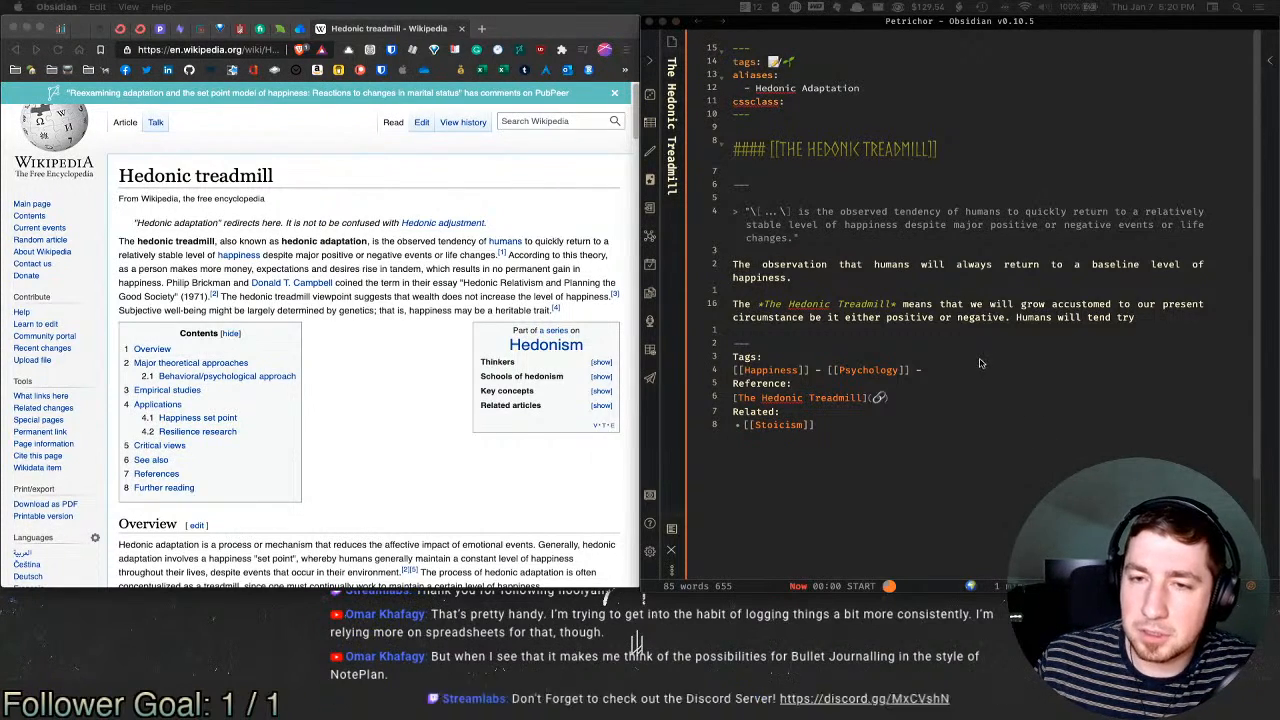
pyautogui.click(1175, 319)
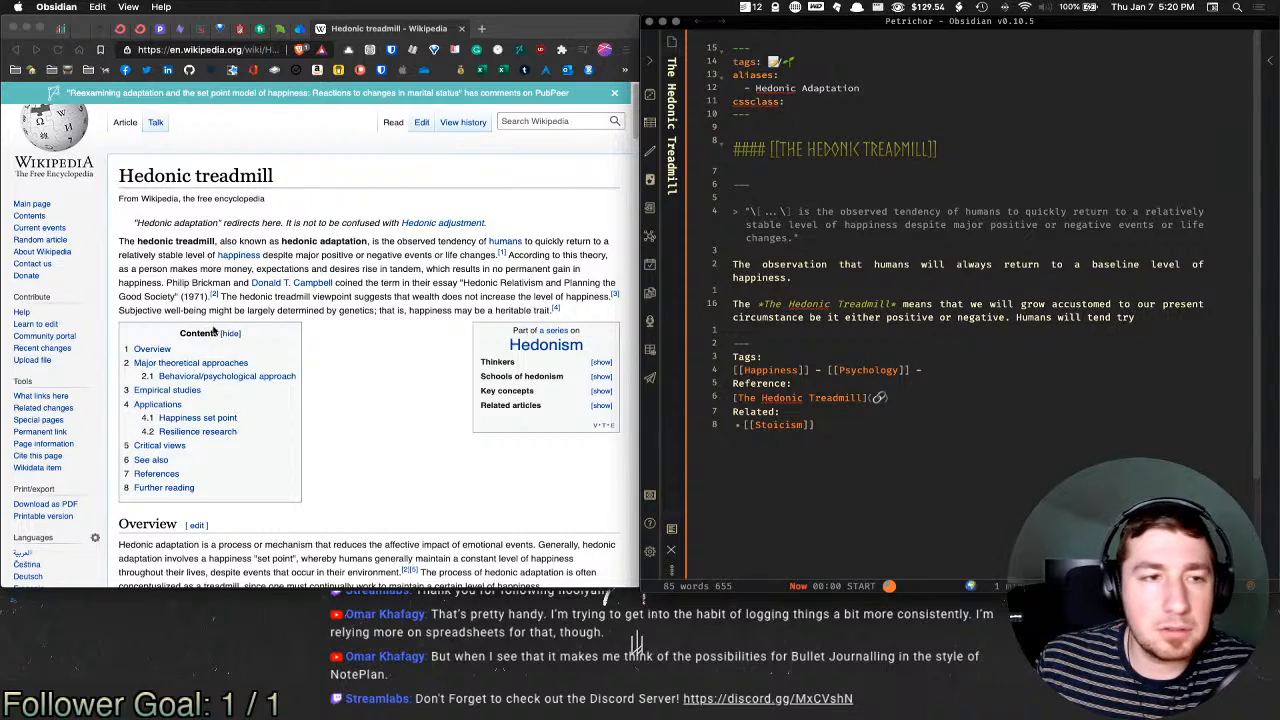
# Step: Highlight the hedonic treadmill passage in the Wikipedia article, then return to the note
pyautogui.click(405, 266)
pyautogui.moveTo(508, 254); pyautogui.dragTo(514, 296)
pyautogui.click(514, 296)
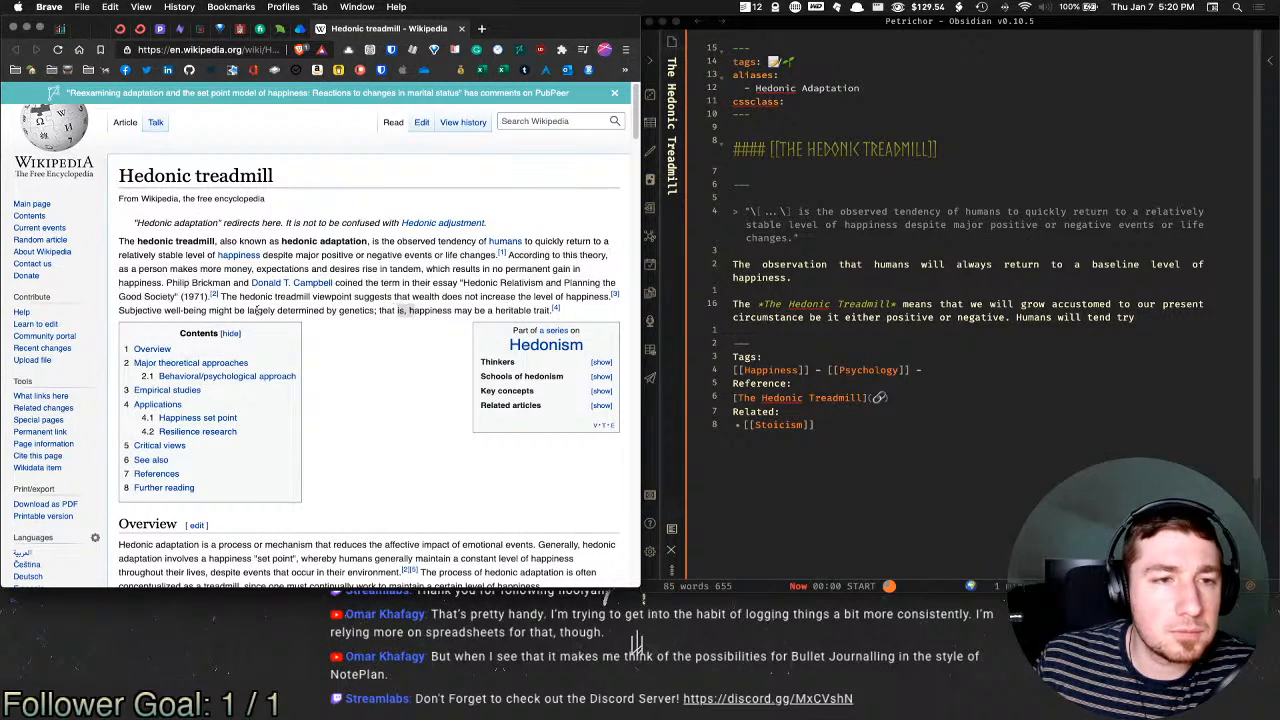
pyautogui.click(1110, 315)
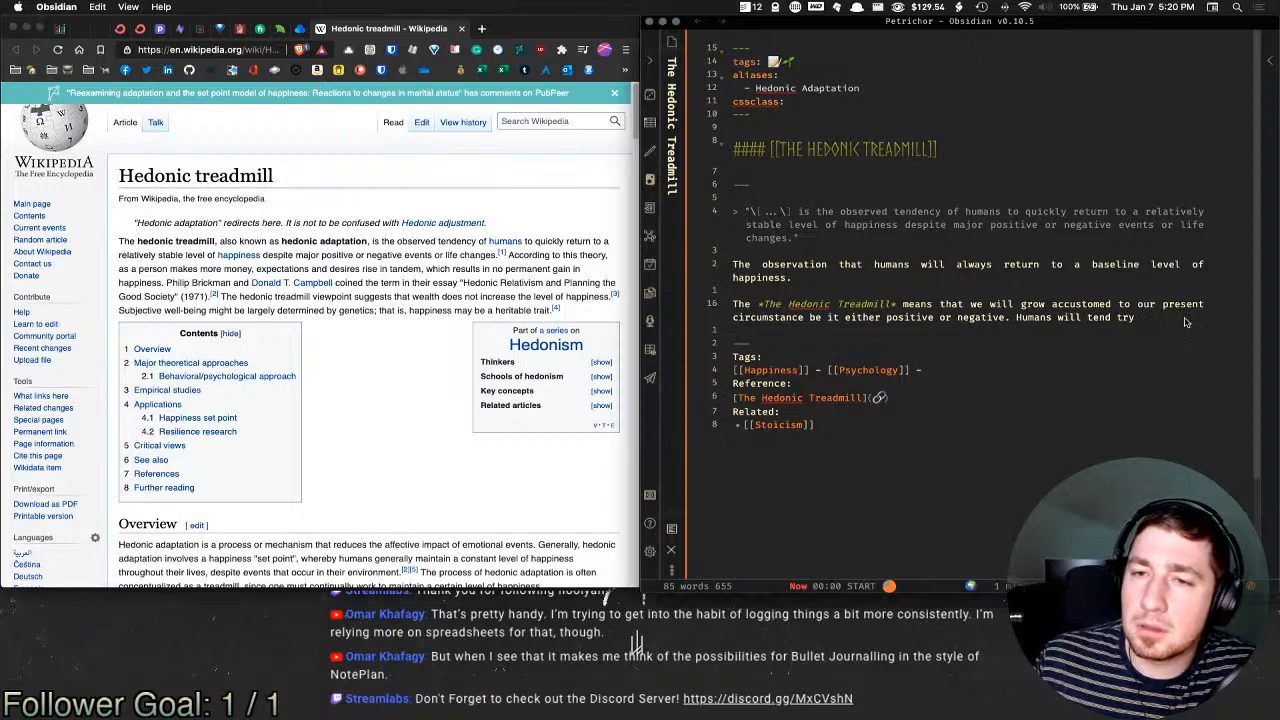
# Step: Rewrite the ending: humans ultimately return to a consistent happiness level, settling back into the present moment
pyautogui.doubleClick(1125, 317)
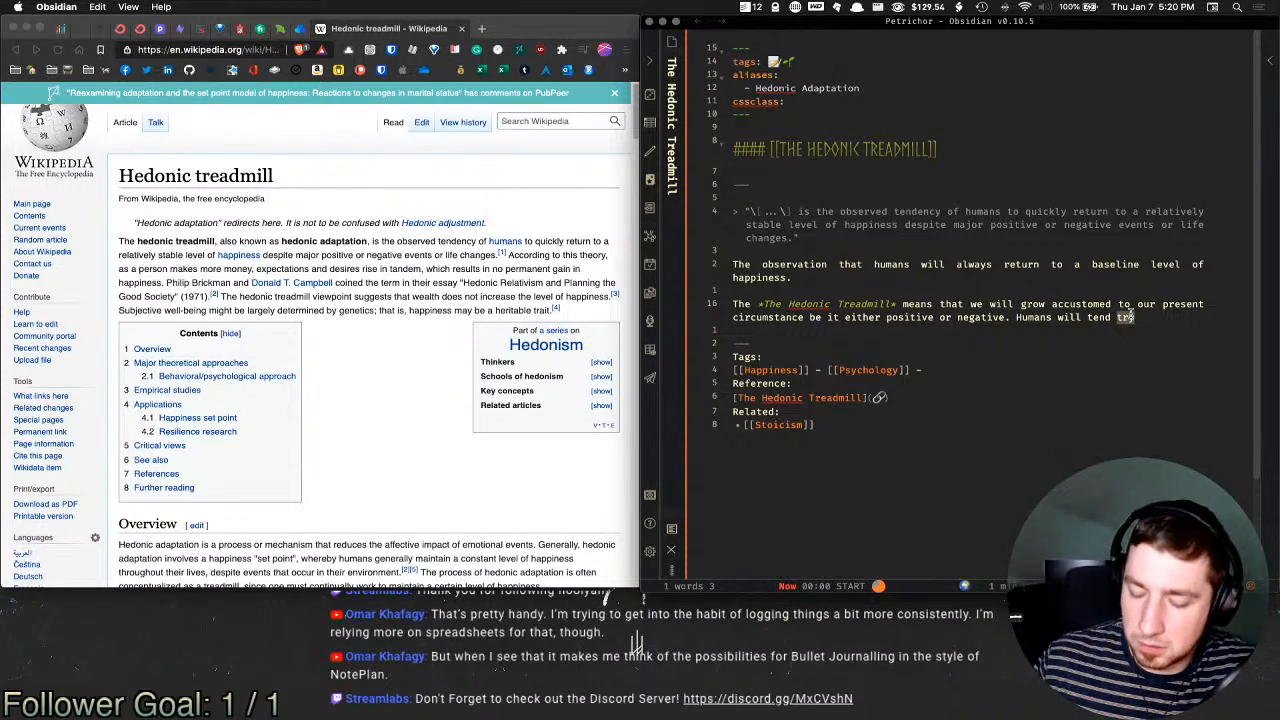
pyautogui.press('BackSpace')
pyautogui.press('BackSpace')
pyautogui.press('BackSpace')
pyautogui.press('BackSpace')
pyautogui.press('BackSpace')
pyautogui.press('BackSpace')
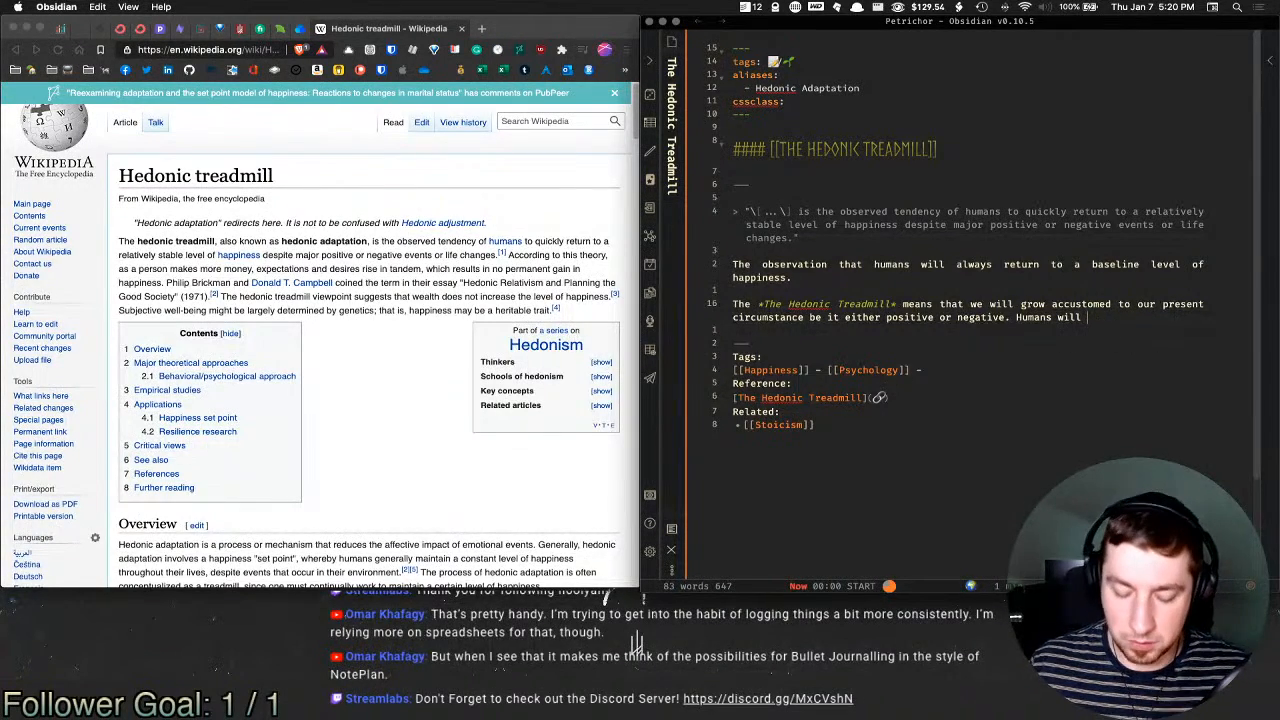
pyautogui.write('ultimately return to a')
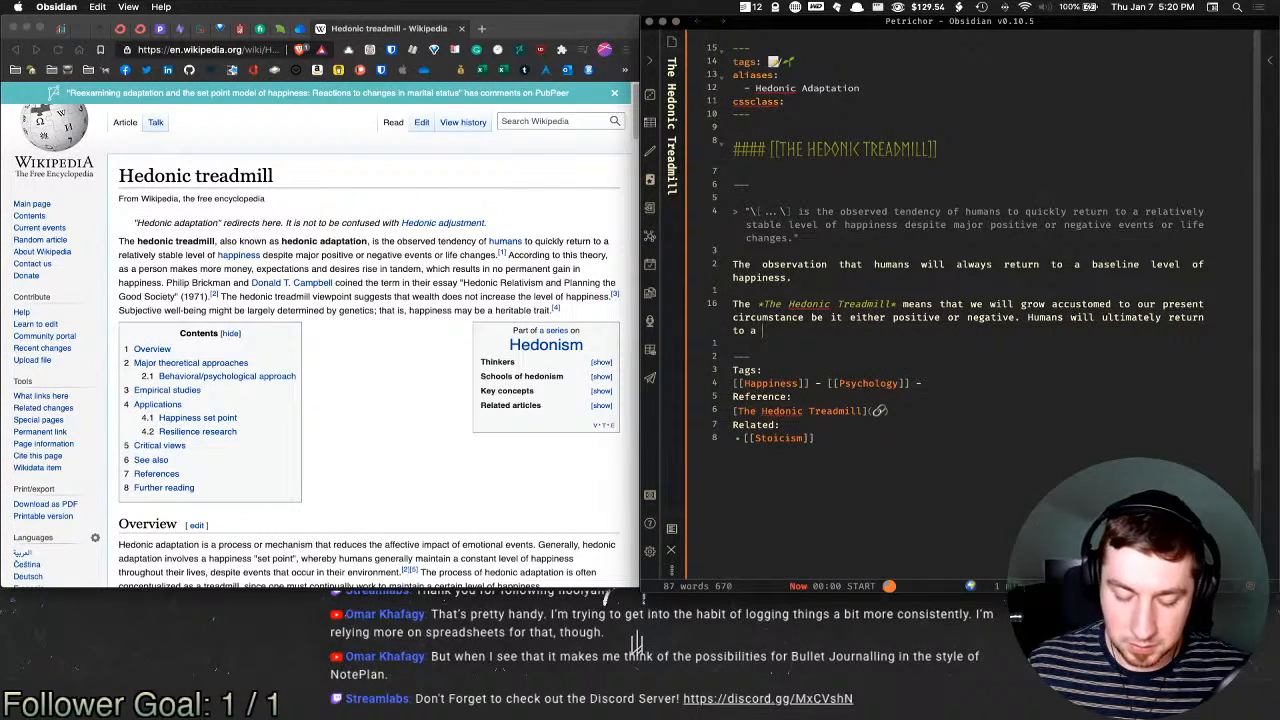
pyautogui.write(' consistent l')
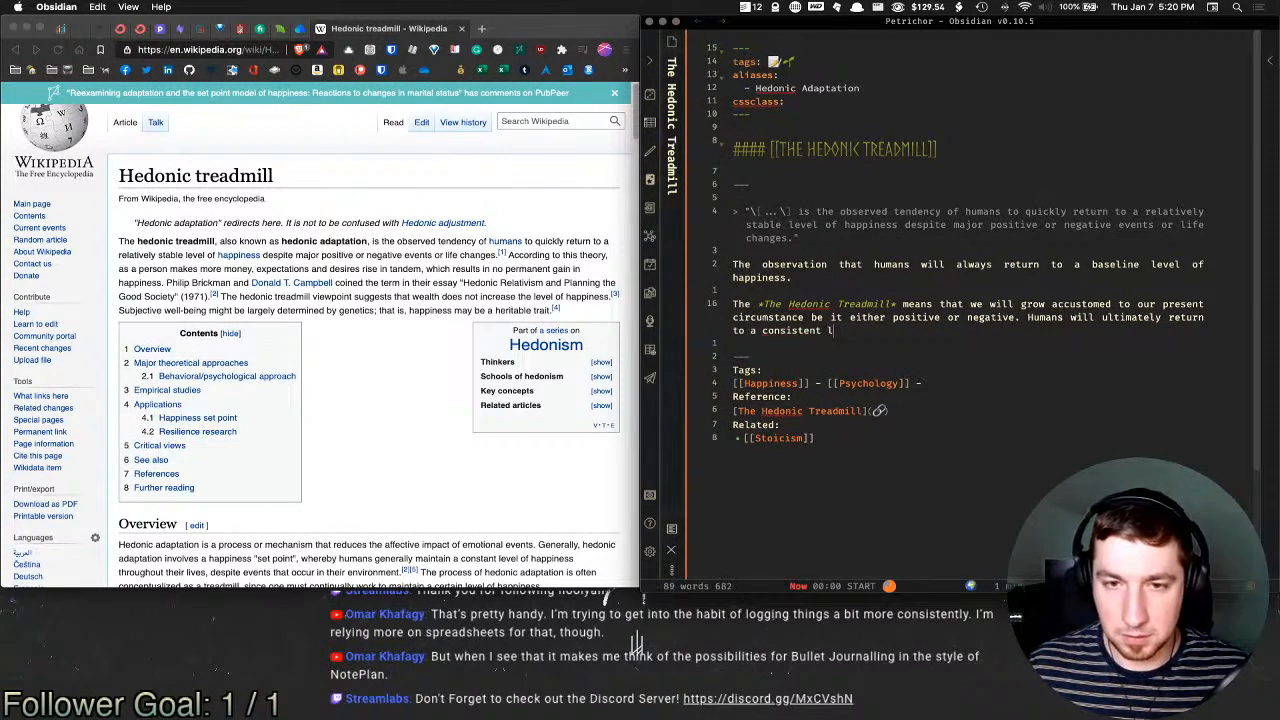
pyautogui.write('evel of happiness.')
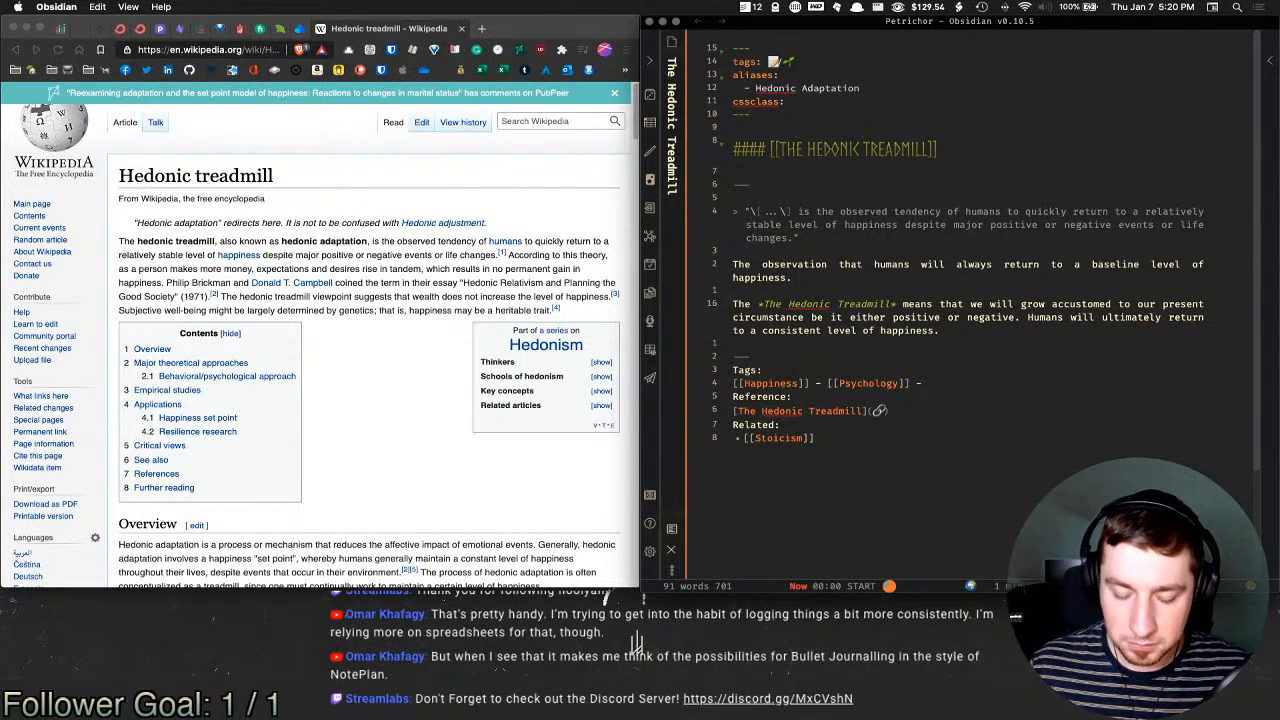
pyautogui.press('BackSpace')
pyautogui.press('BackSpace')
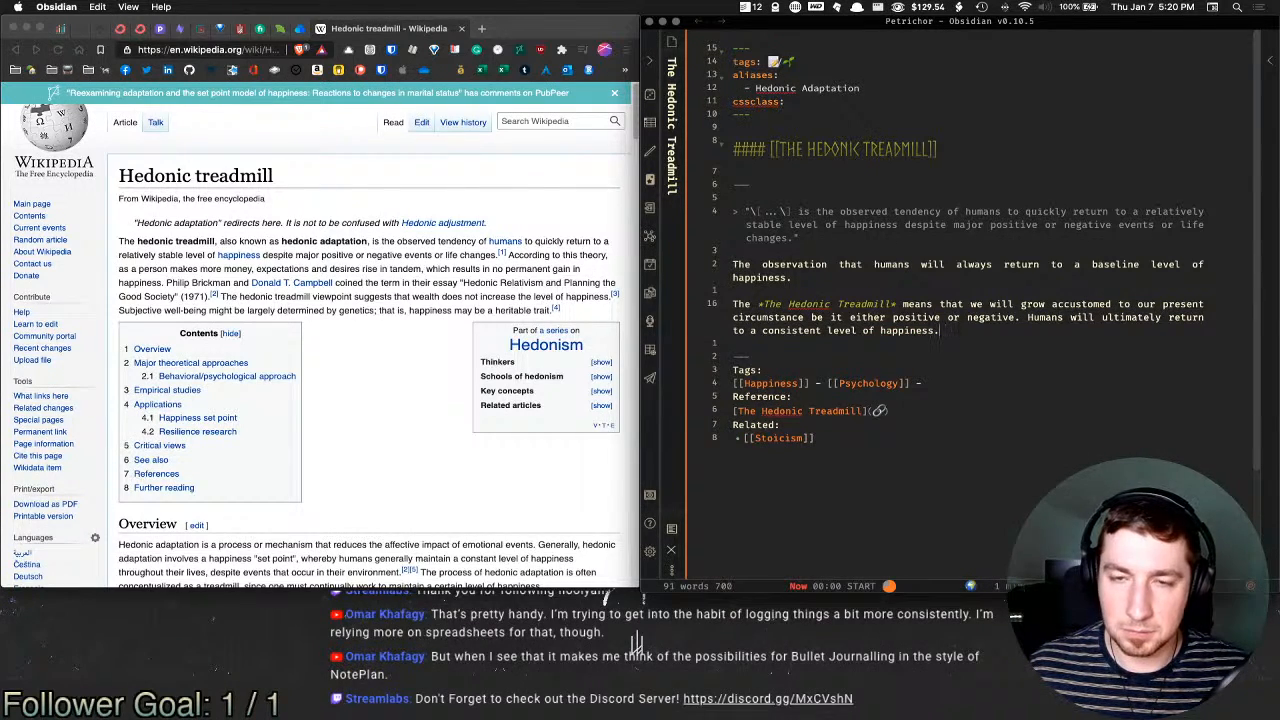
pyautogui.write('despite th')
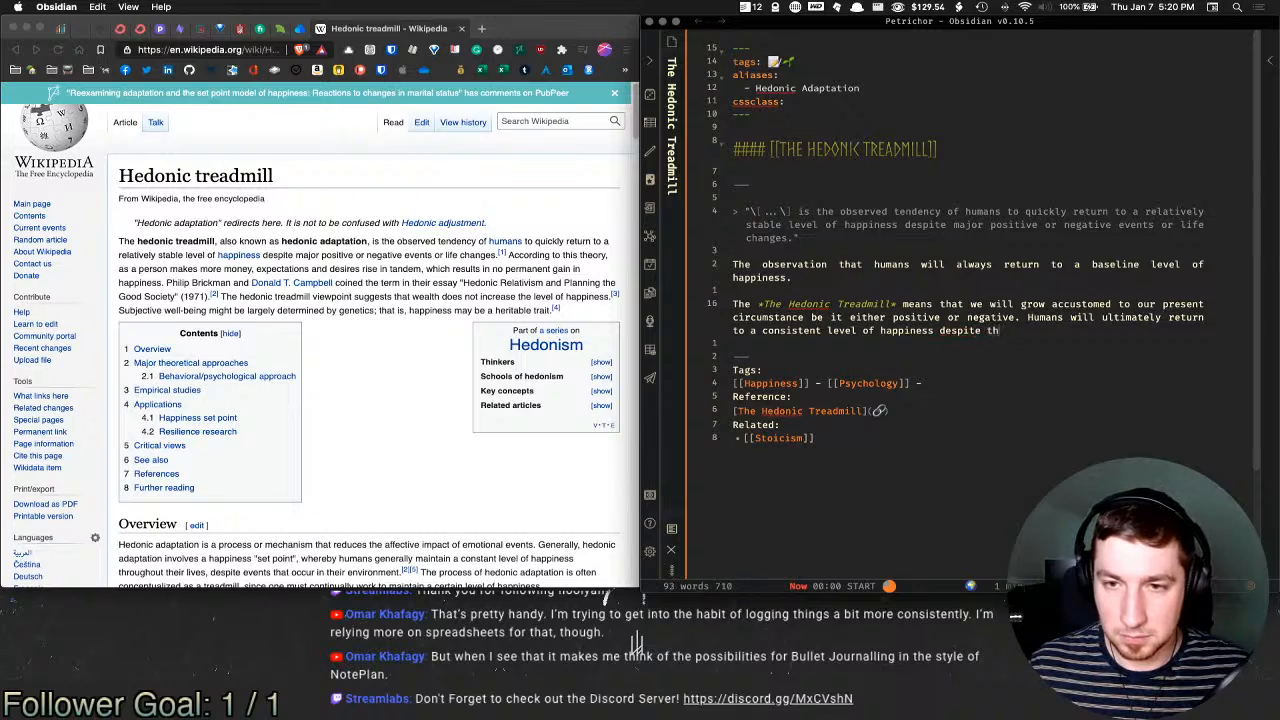
pyautogui.write('e circumstance')
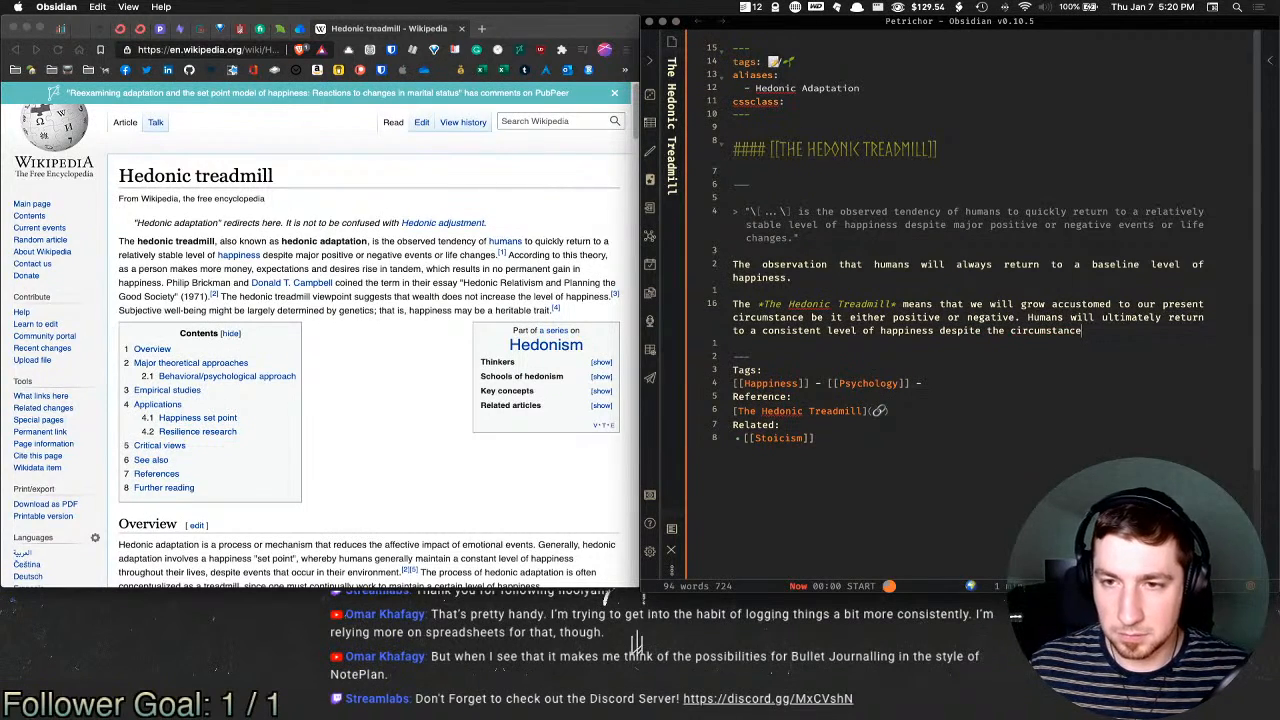
pyautogui.write('s,')
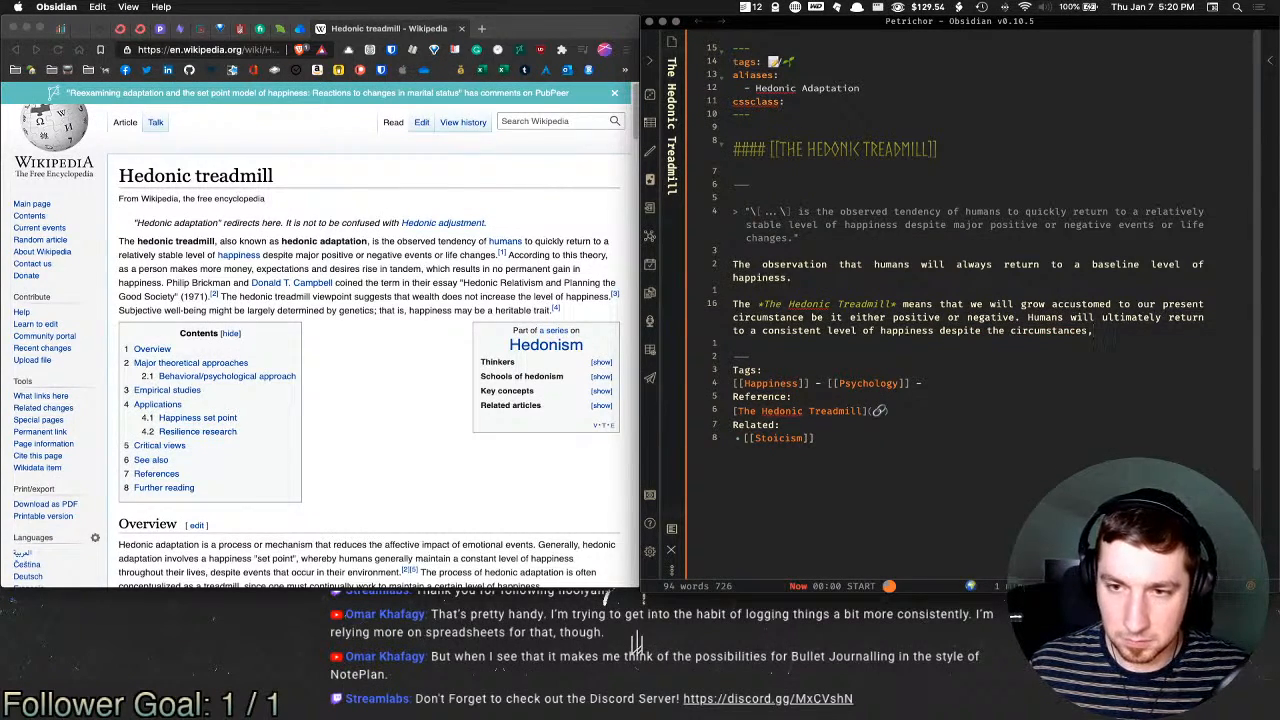
pyautogui.write(' the adrenal')
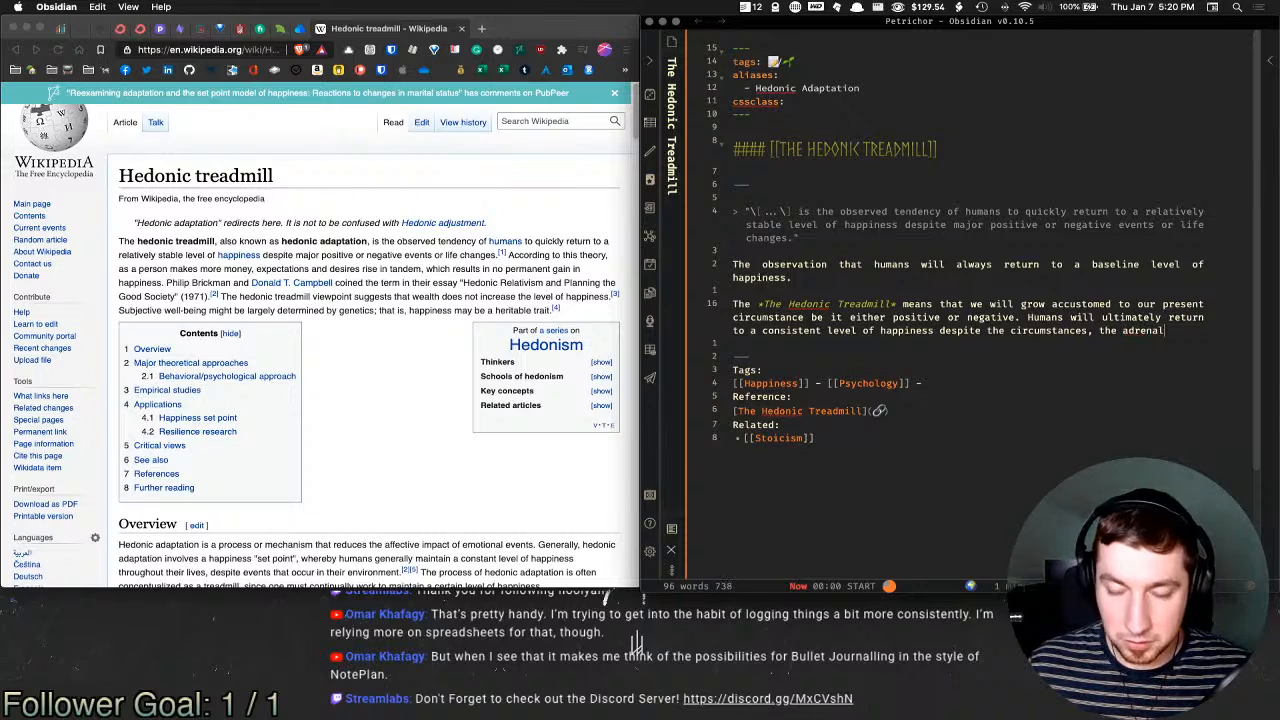
pyautogui.write('ine will wear o')
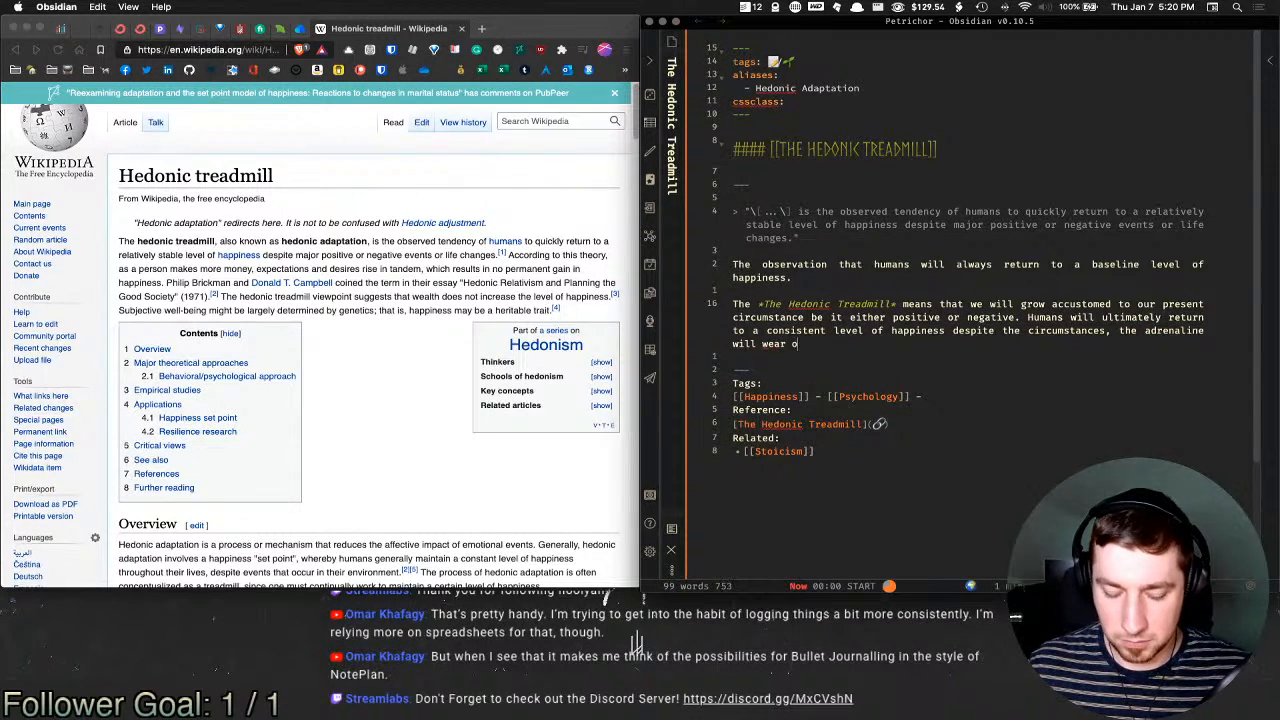
pyautogui.write('ff,')
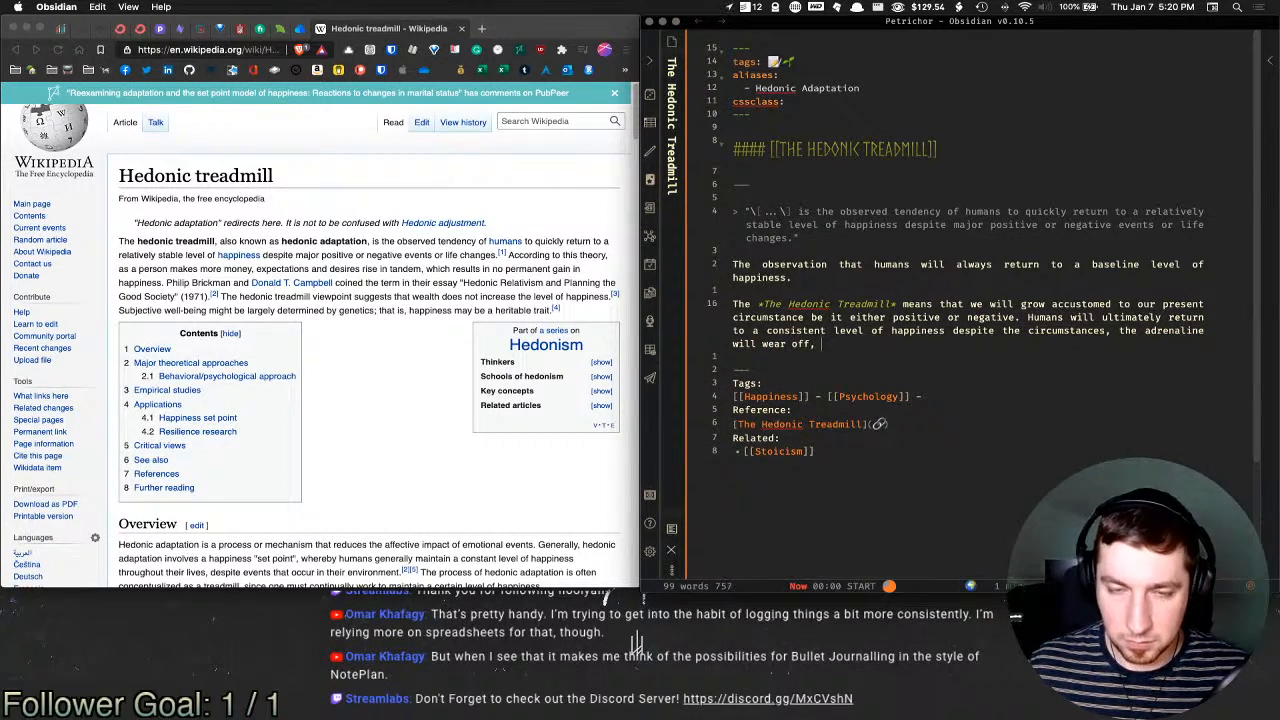
pyautogui.write(' as will the ')
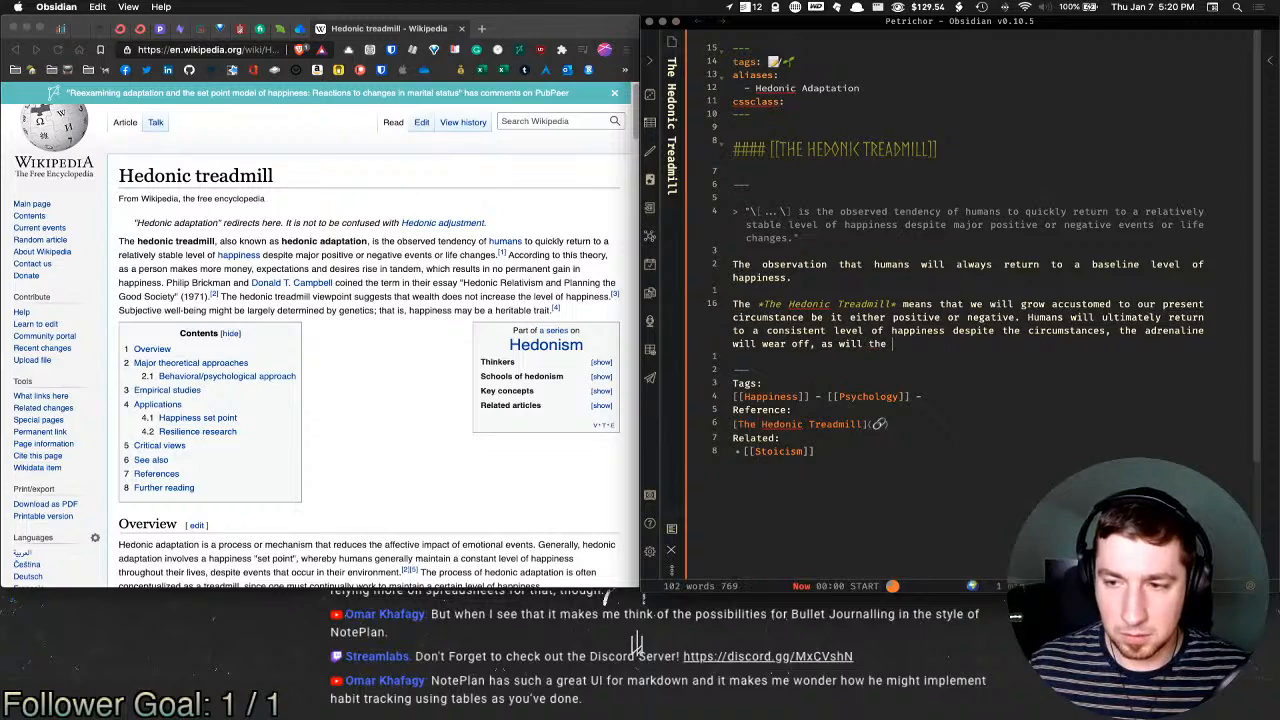
pyautogui.write('excite')
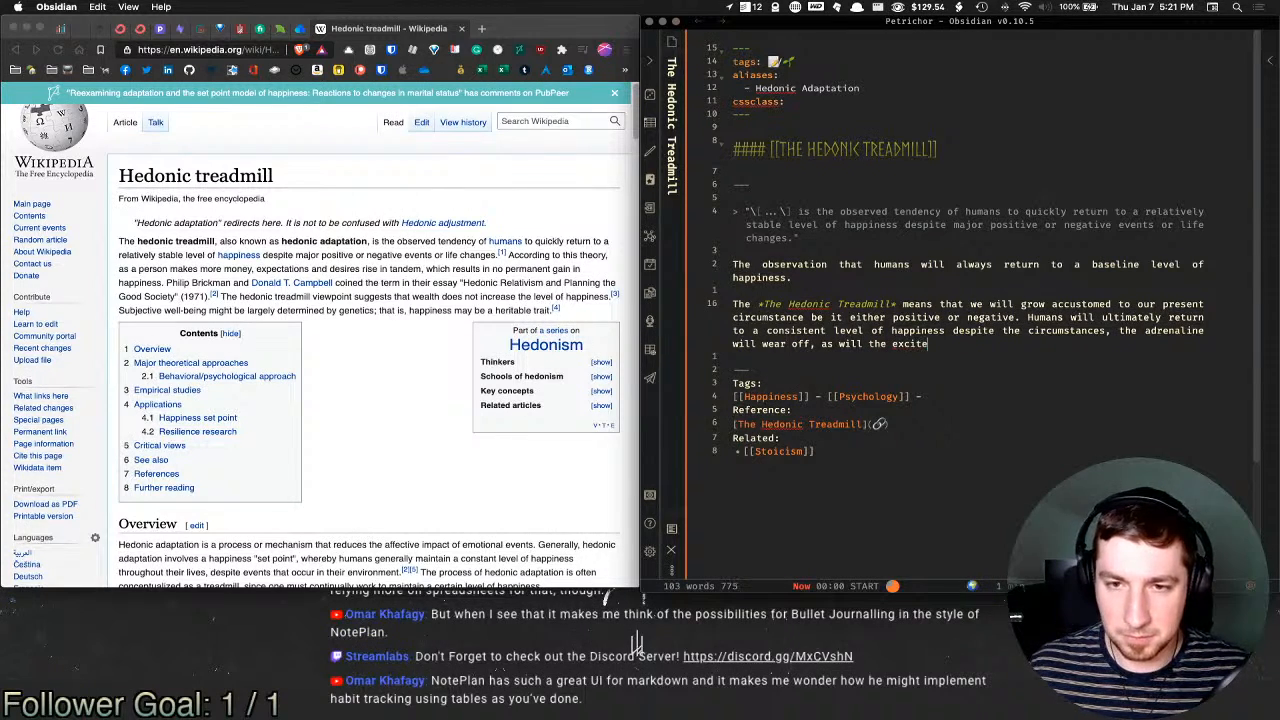
pyautogui.write('ment')
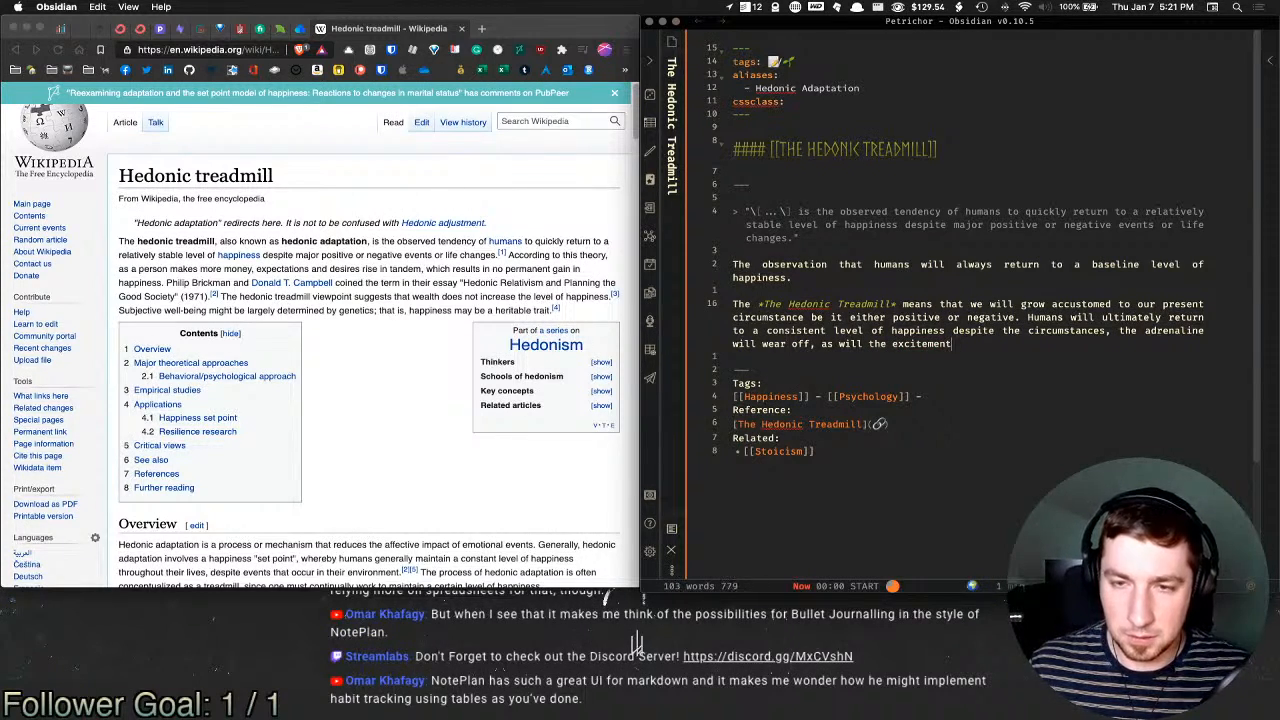
pyautogui.write(', and we will ce')
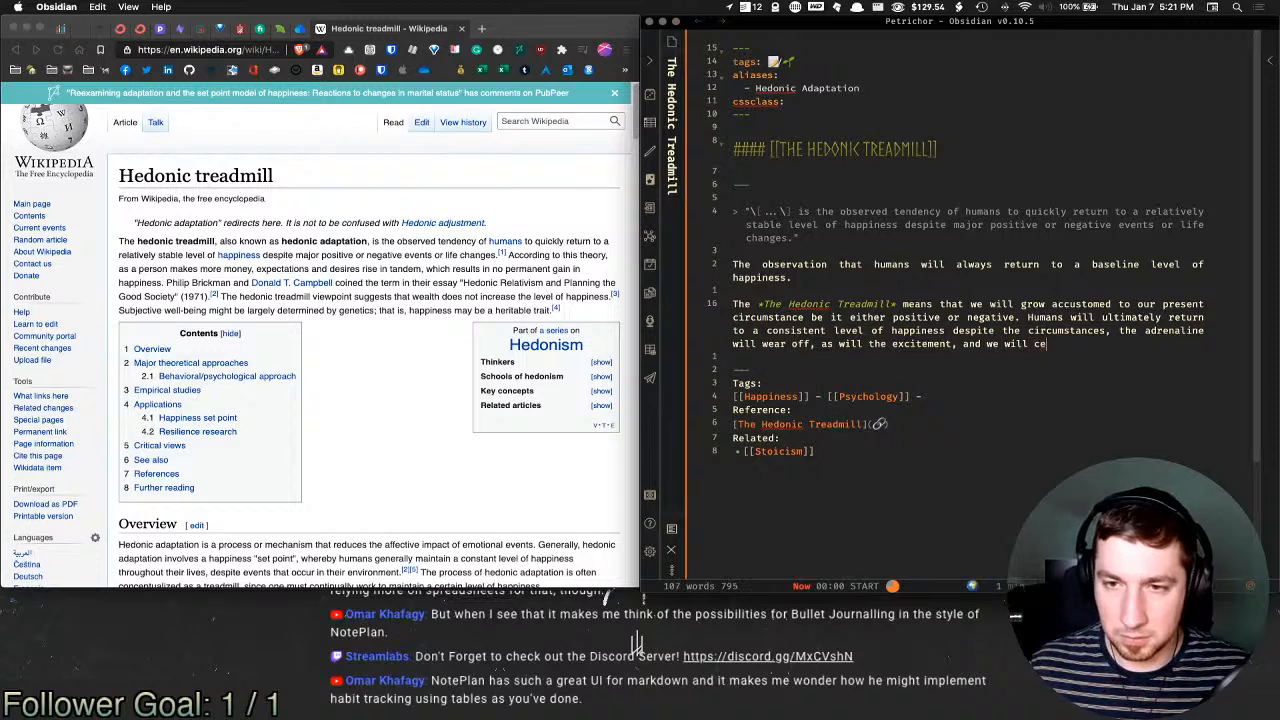
pyautogui.press('BackSpace')
pyautogui.press('BackSpace')
pyautogui.write('settle b')
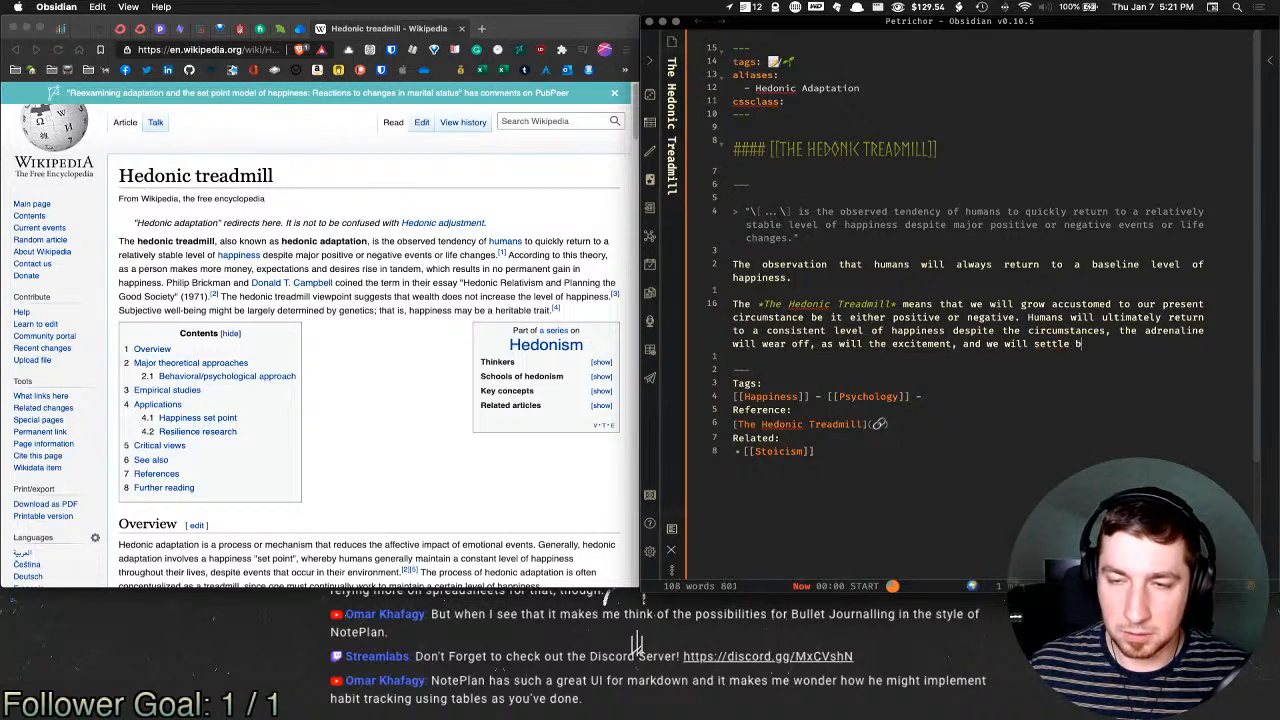
pyautogui.write('ack into the ')
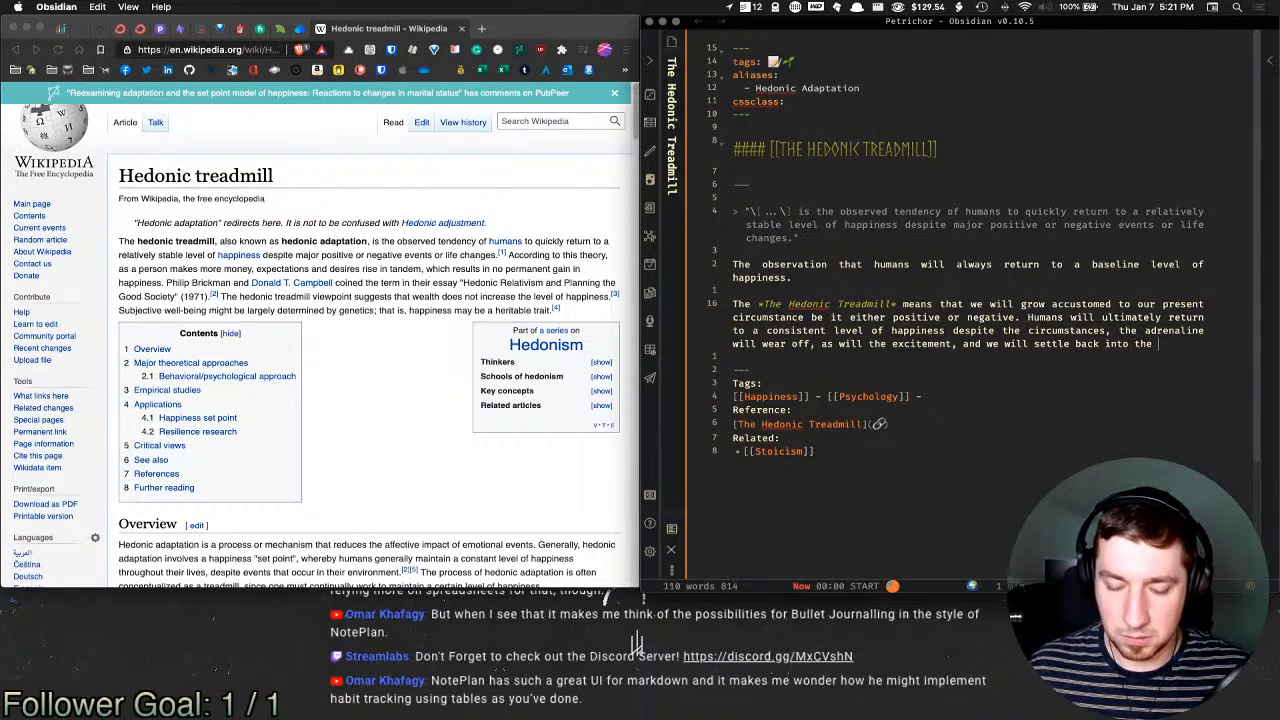
pyautogui.write('present moment.')
# Step: Add the line 'Imagery that comes to mind is 2 events.' and start list item '1. Someone'
pyautogui.press('Return')
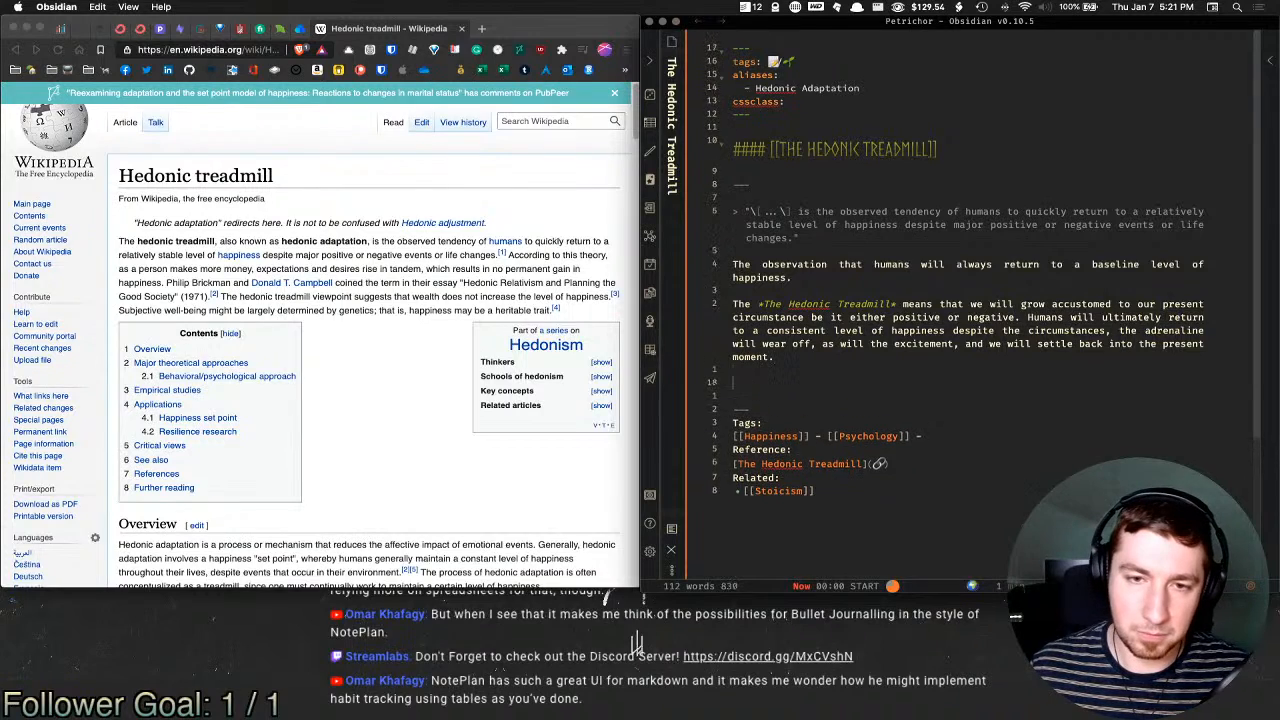
pyautogui.write('Imarg')
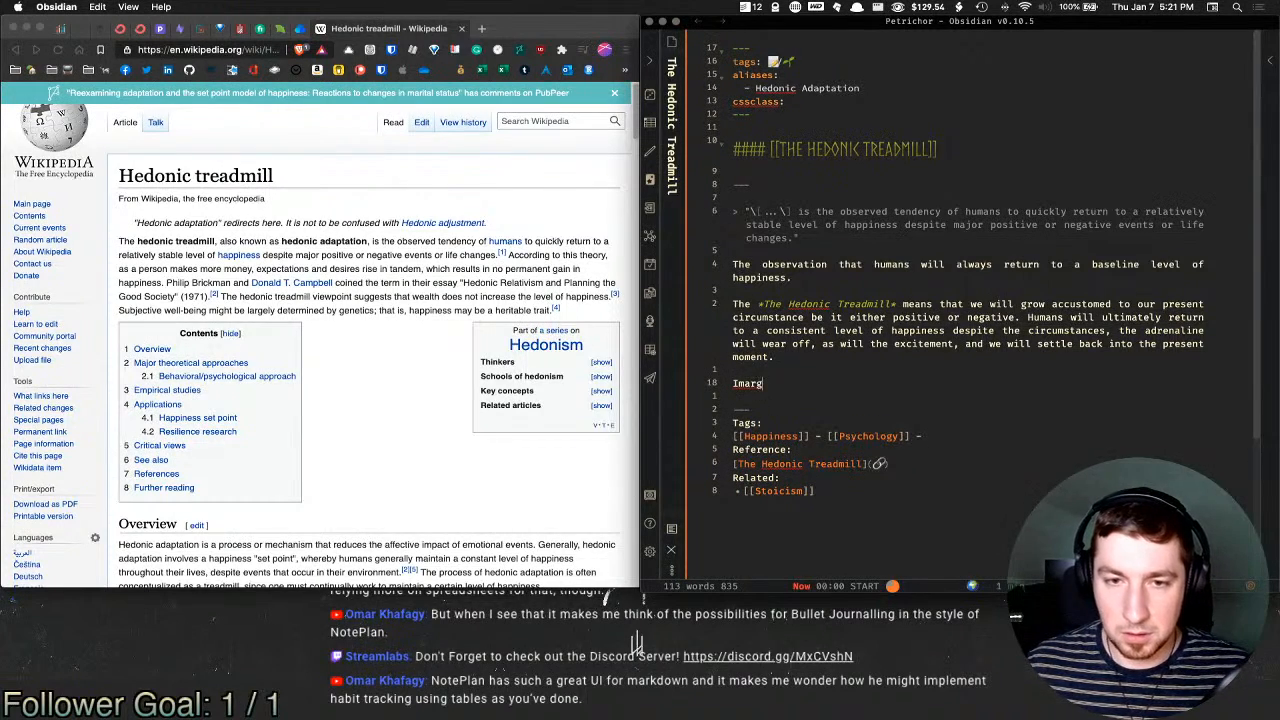
pyautogui.press('BackSpace')
pyautogui.press('BackSpace')
pyautogui.write('gry that')
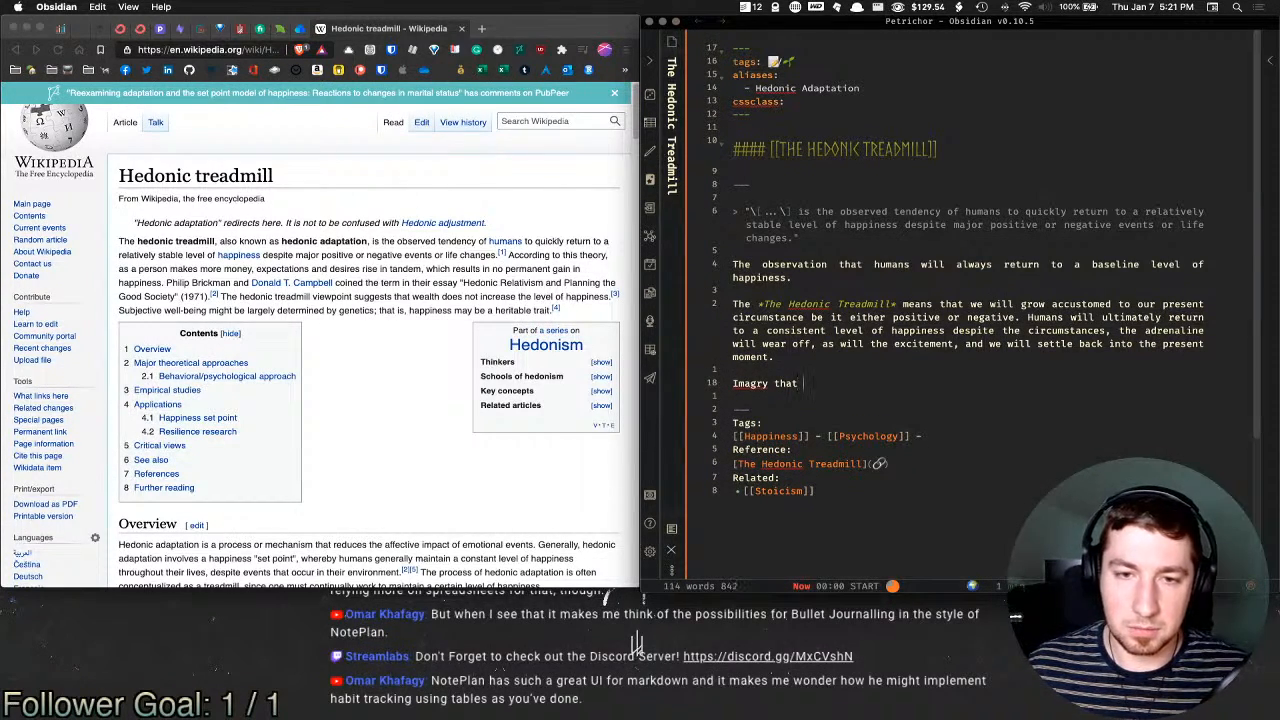
pyautogui.write(' comes to mind ')
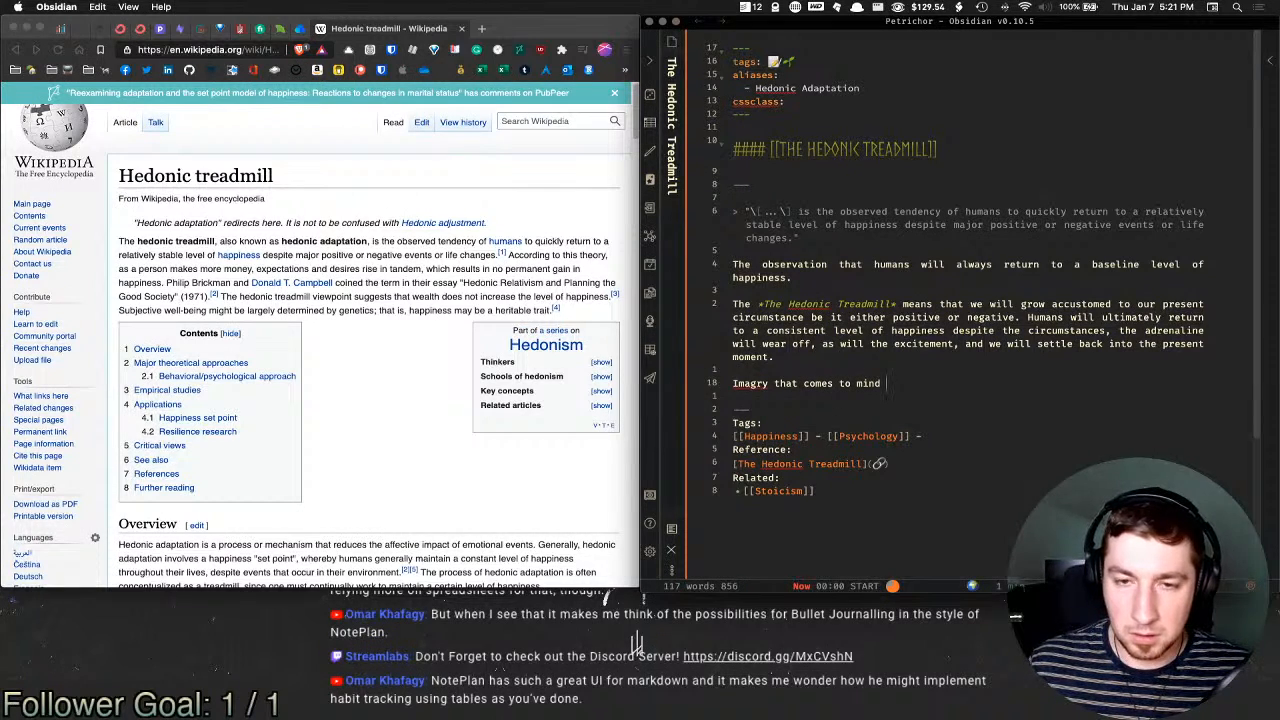
pyautogui.write('are ')
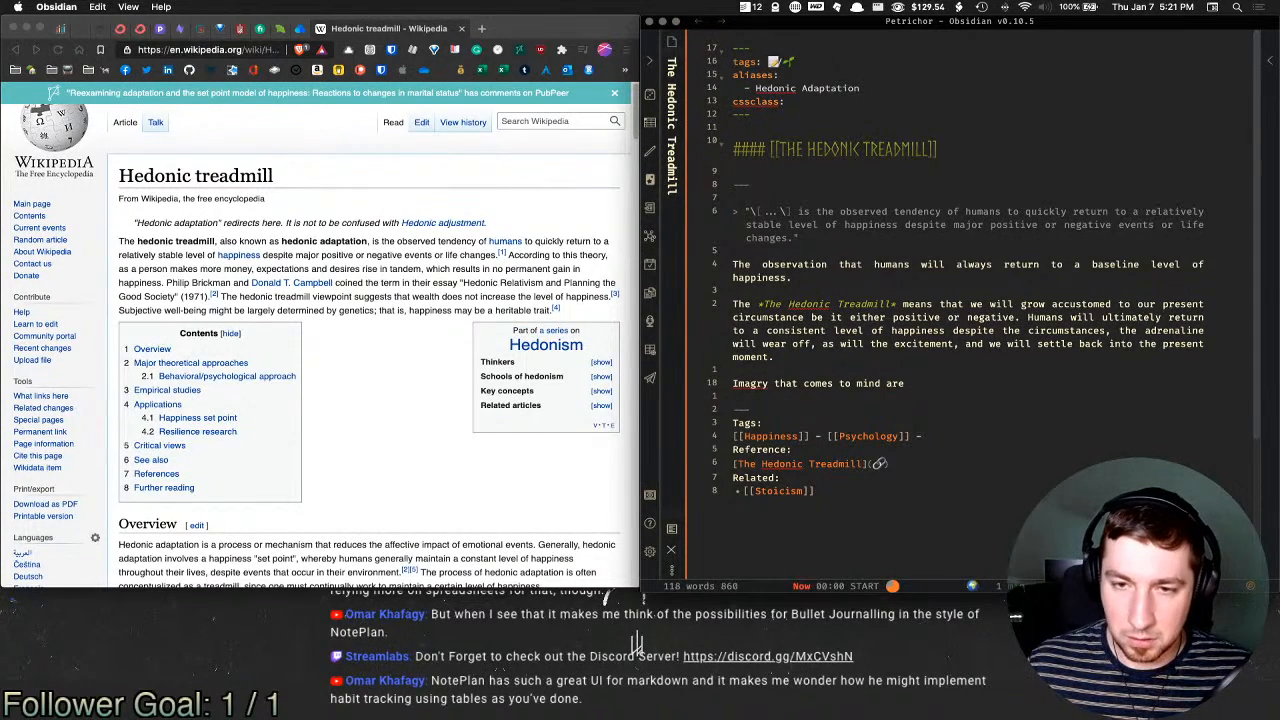
pyautogui.write('someone being')
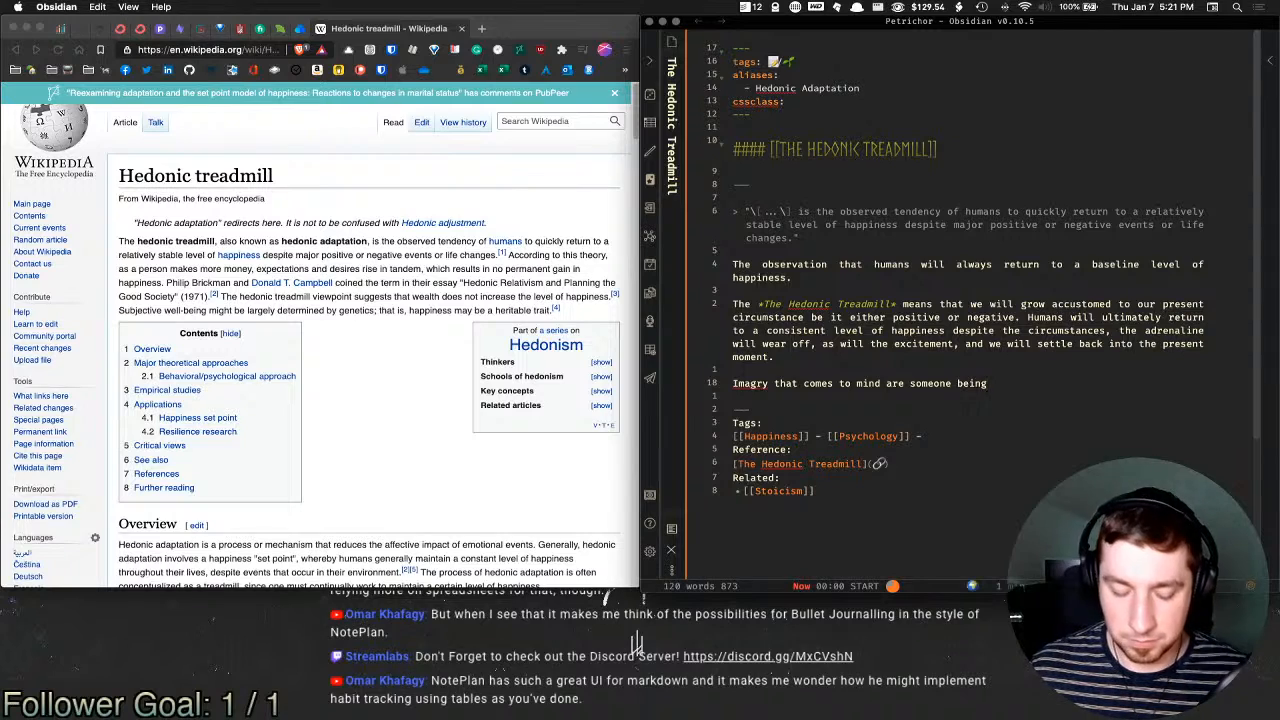
pyautogui.hotkey('alt', 'shift', 'Left')
pyautogui.hotkey('alt', 'shift', 'Left')
pyautogui.hotkey('alt', 'shift', 'Left')
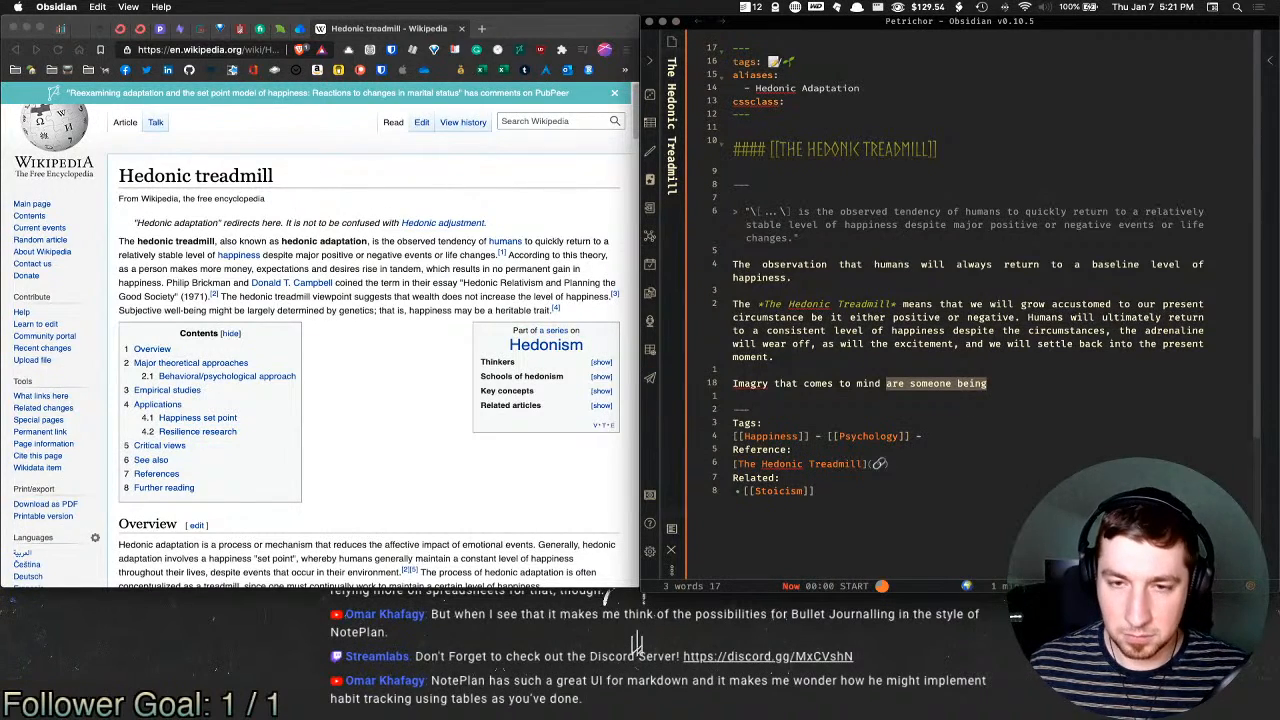
pyautogui.write('is 2 ')
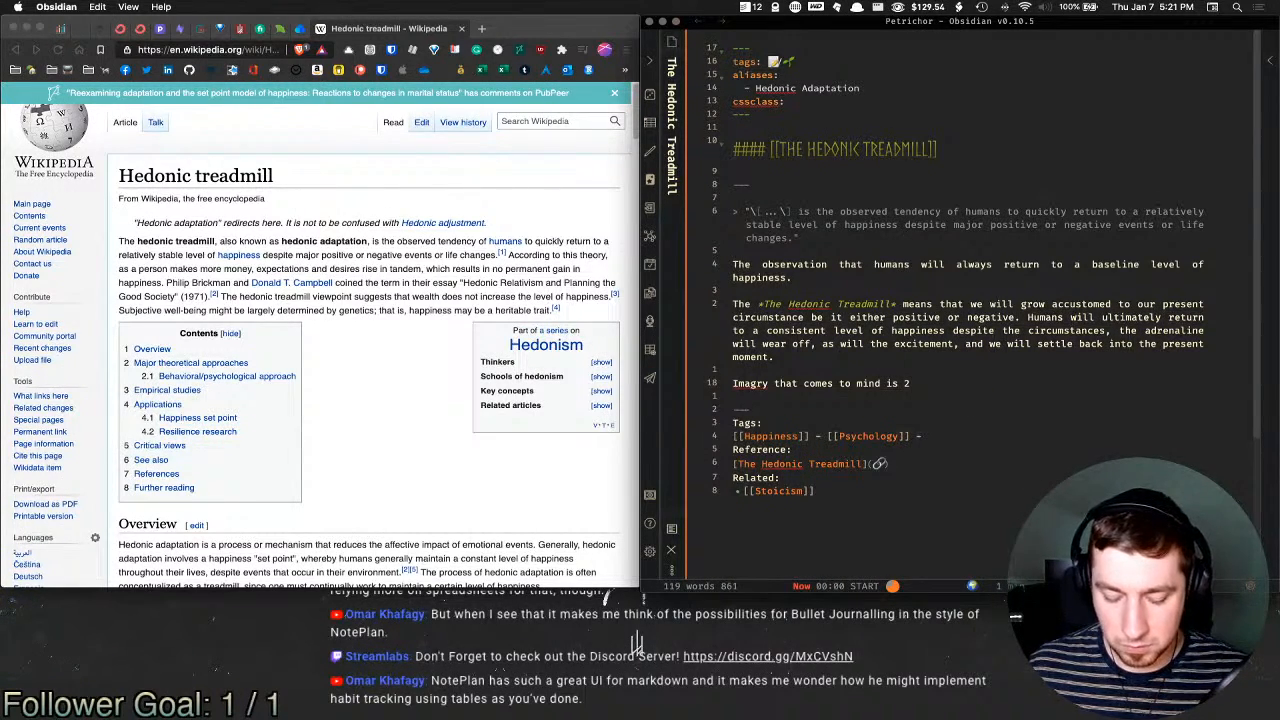
pyautogui.write('events.')
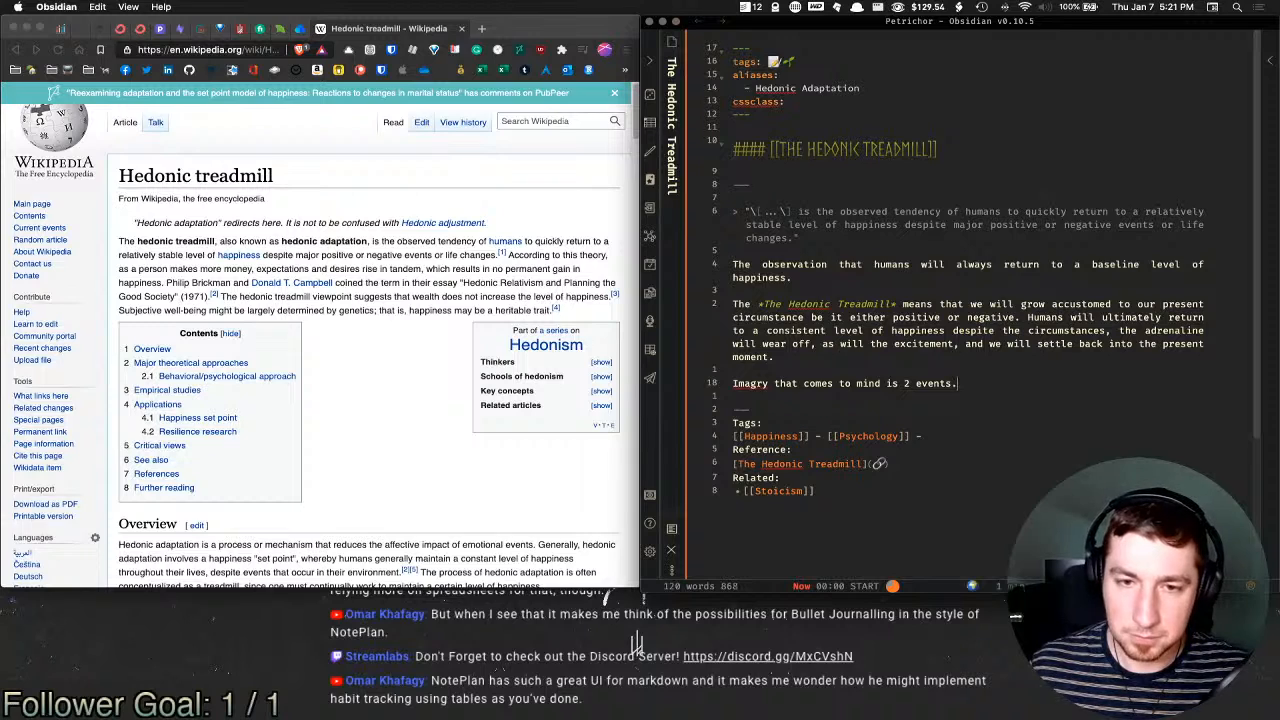
pyautogui.press('Return')
pyautogui.press('Return')
pyautogui.write('1. So')
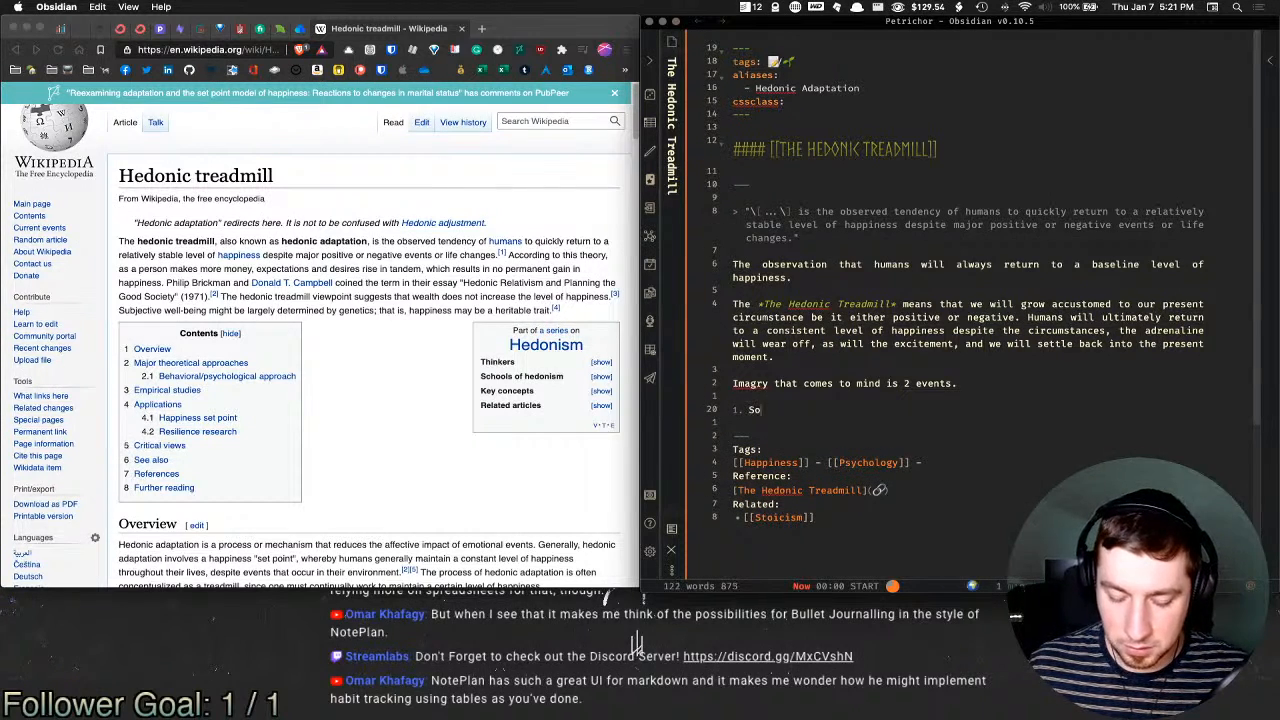
pyautogui.write('meone')
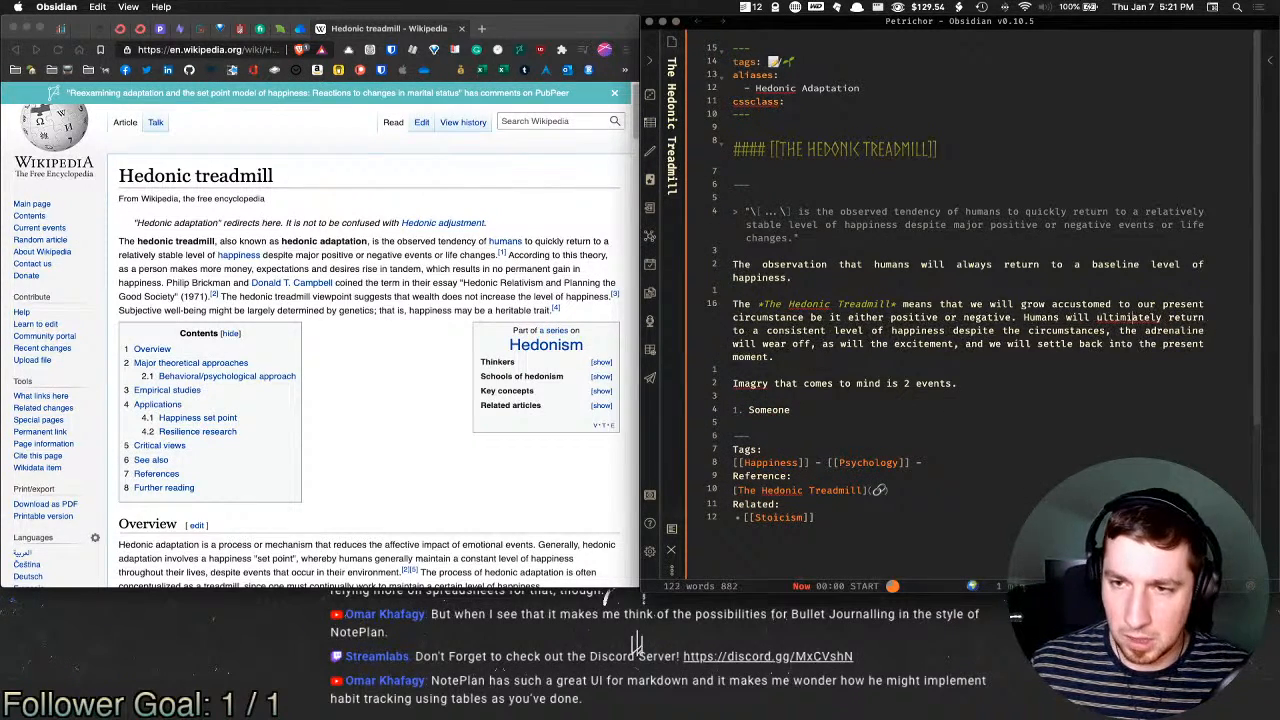
# Step: Fix the typos in 'ultimately' and 'Imagery'
pyautogui.click(1131, 317)
pyautogui.press('BackSpace')
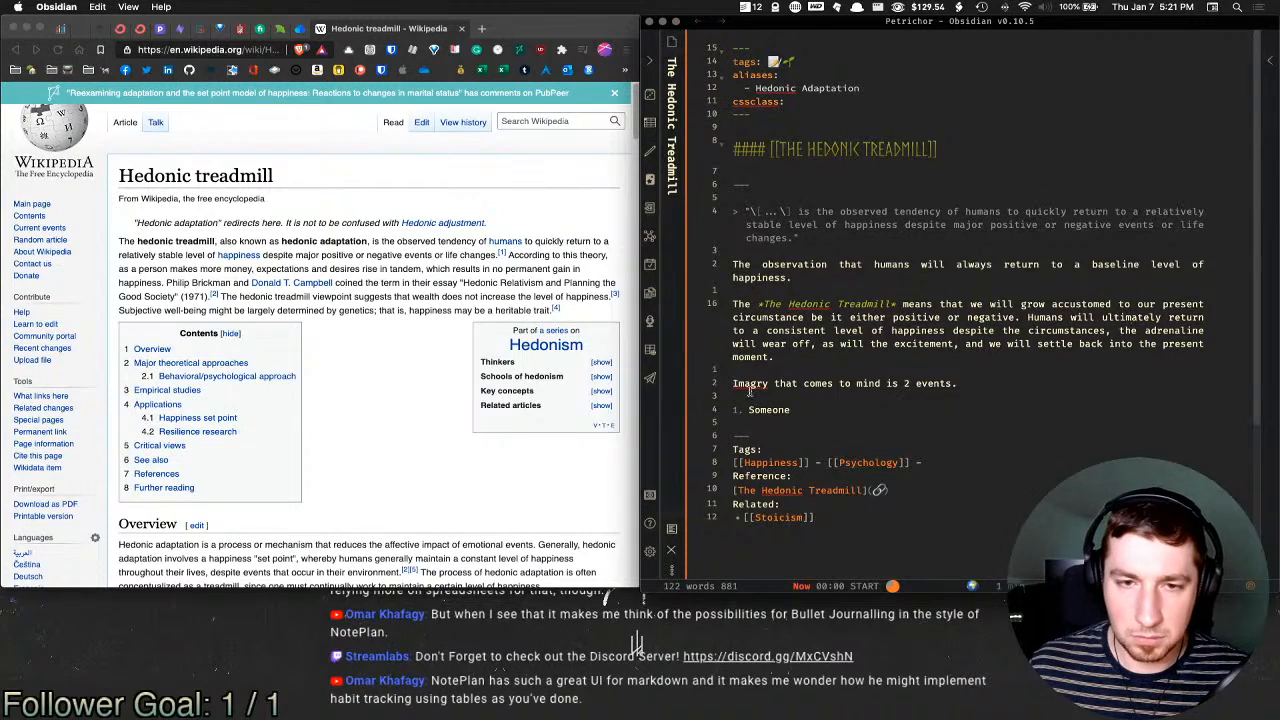
pyautogui.click(758, 386)
pyautogui.write('e')
pyautogui.click(859, 397)
pyautogui.click(791, 410)
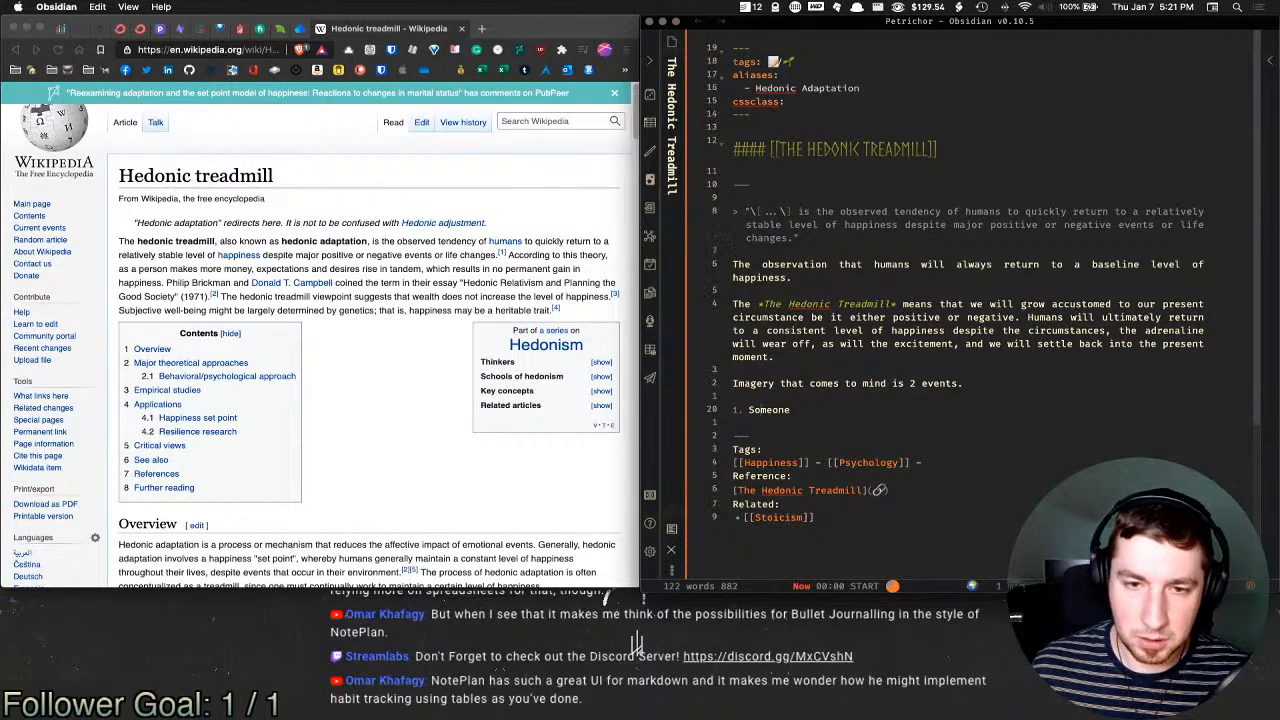
# Step: Continue item 1: captured and sold into slavery. What occurs after the initial negative emotions, realizations, and thoughts
pyautogui.write('is captured')
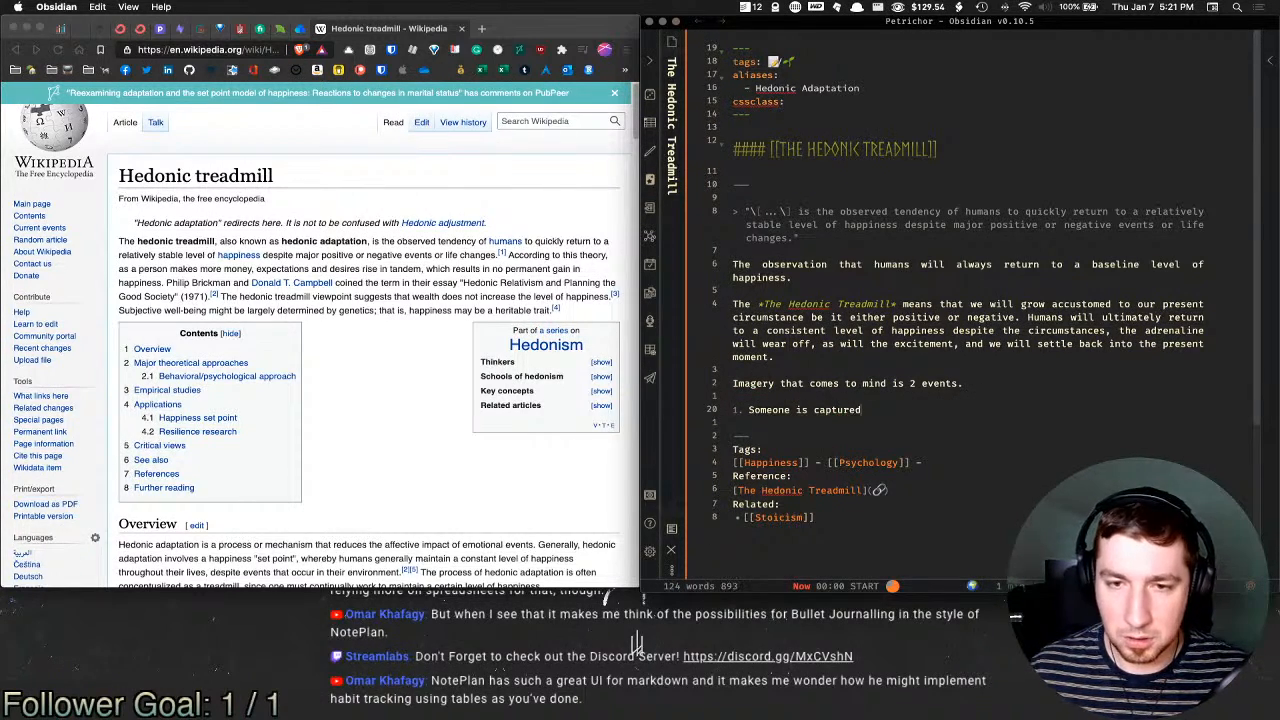
pyautogui.write(' and sold in ')
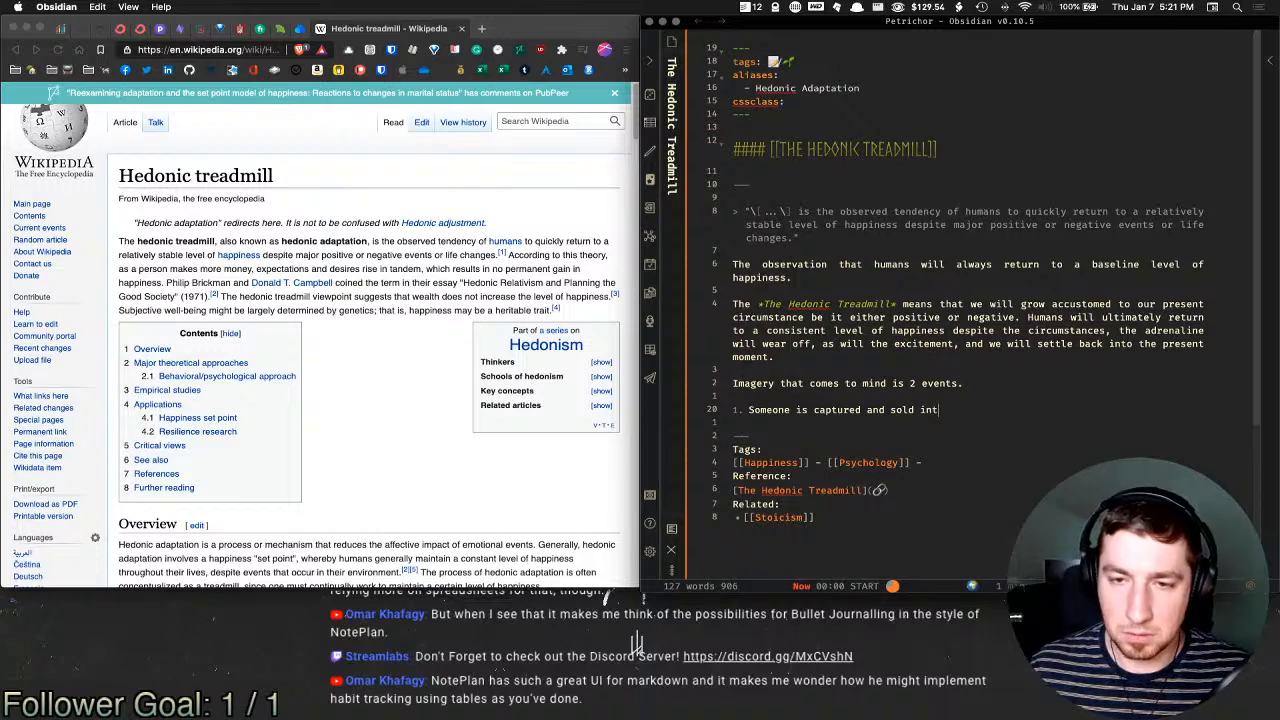
pyautogui.write('o slavery,')
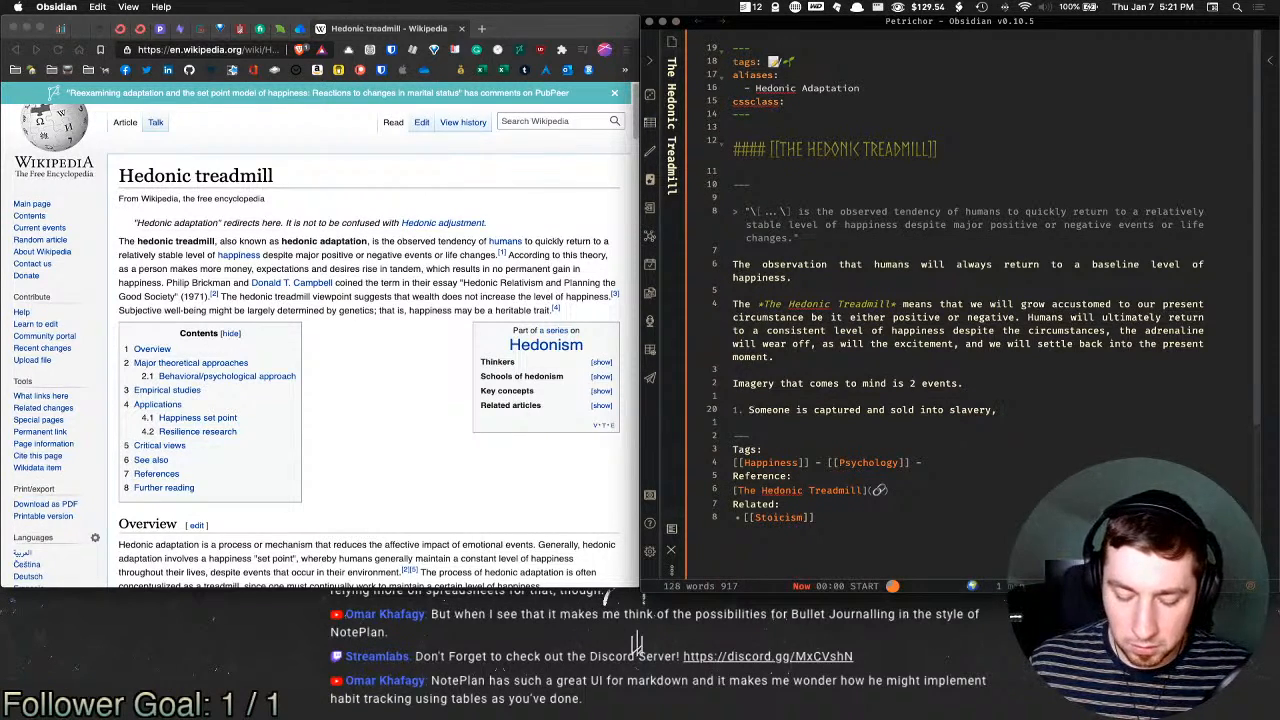
pyautogui.write(' what will th')
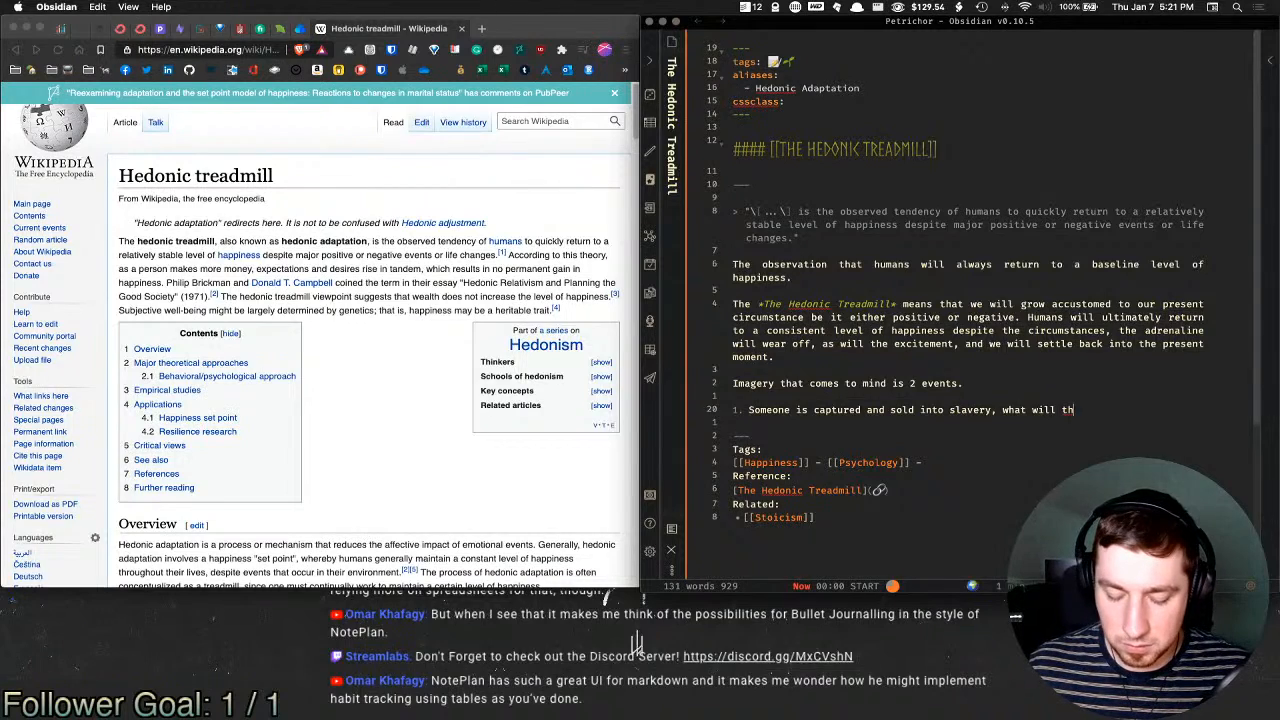
pyautogui.write('en occur after ')
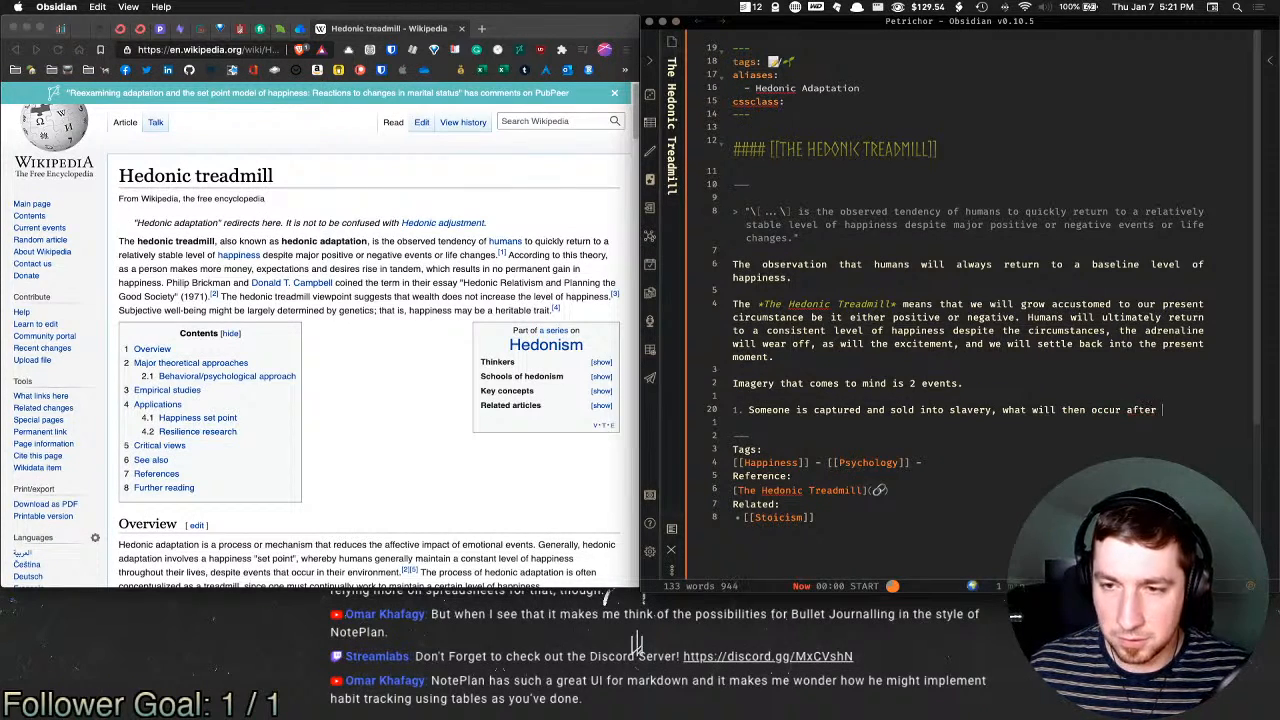
pyautogui.write('all of the i')
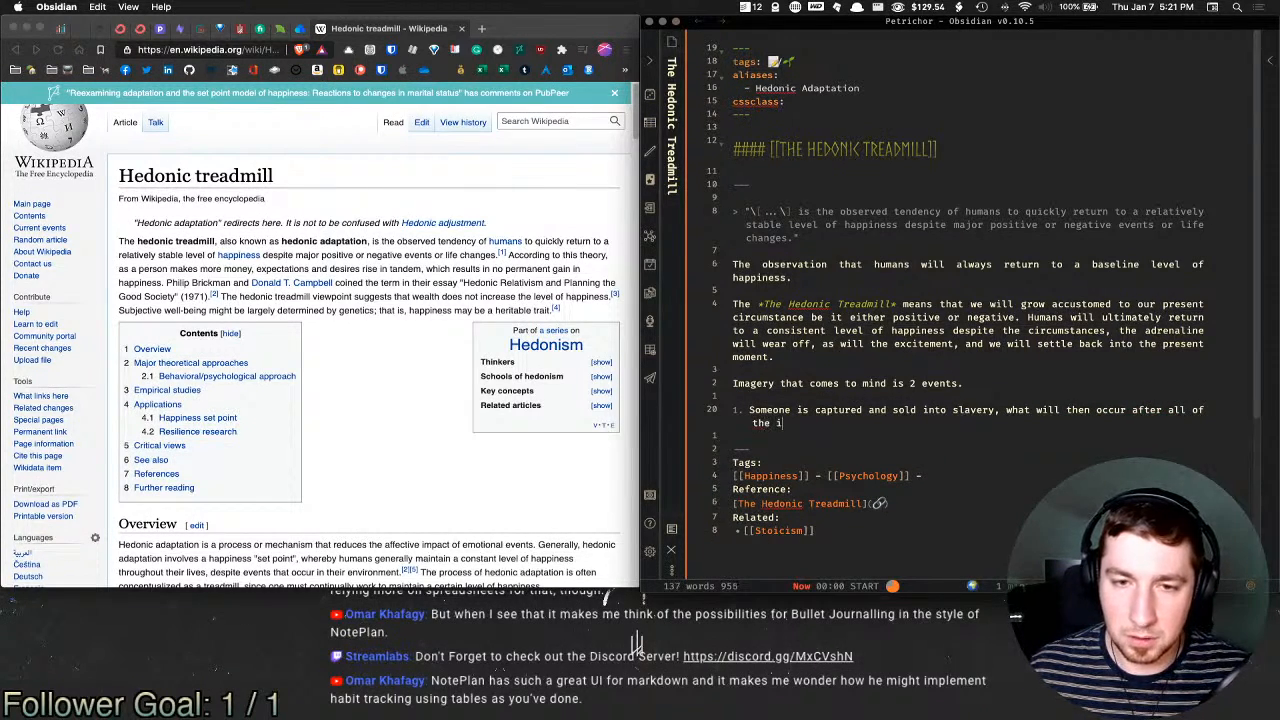
pyautogui.write('nitial mome')
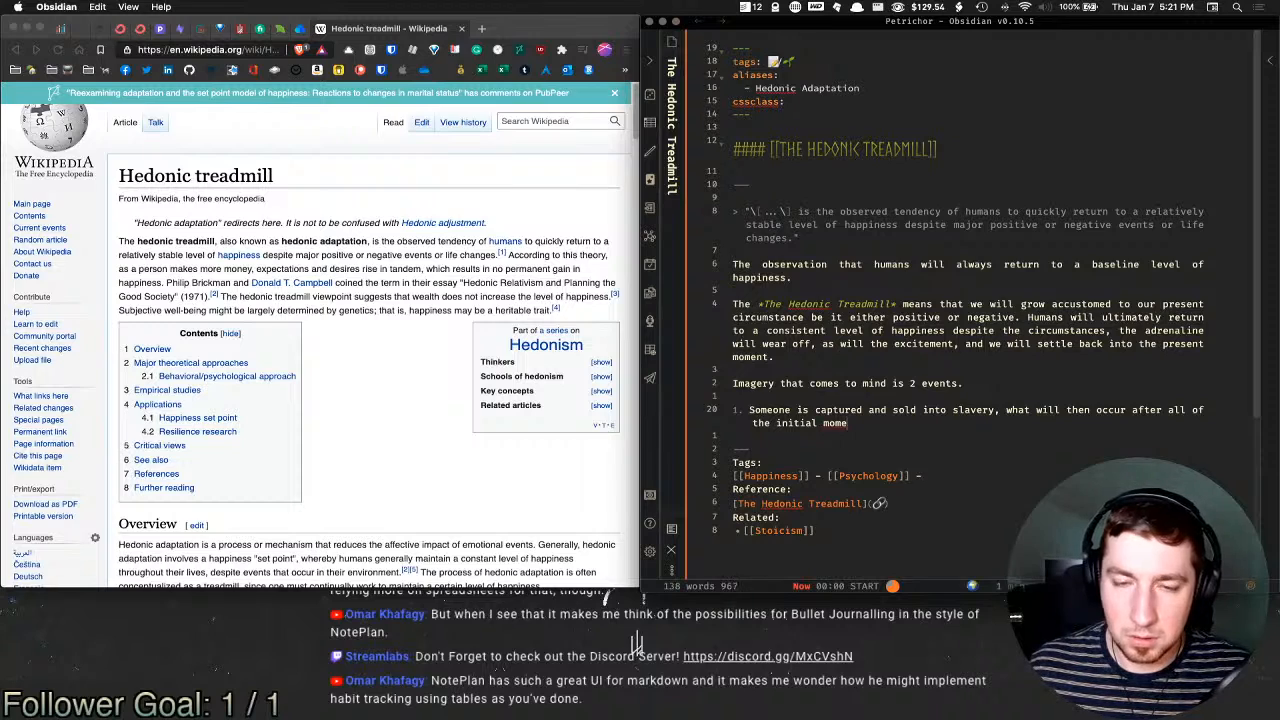
pyautogui.press('BackSpace')
pyautogui.press('BackSpace')
pyautogui.press('BackSpace')
pyautogui.press('BackSpace')
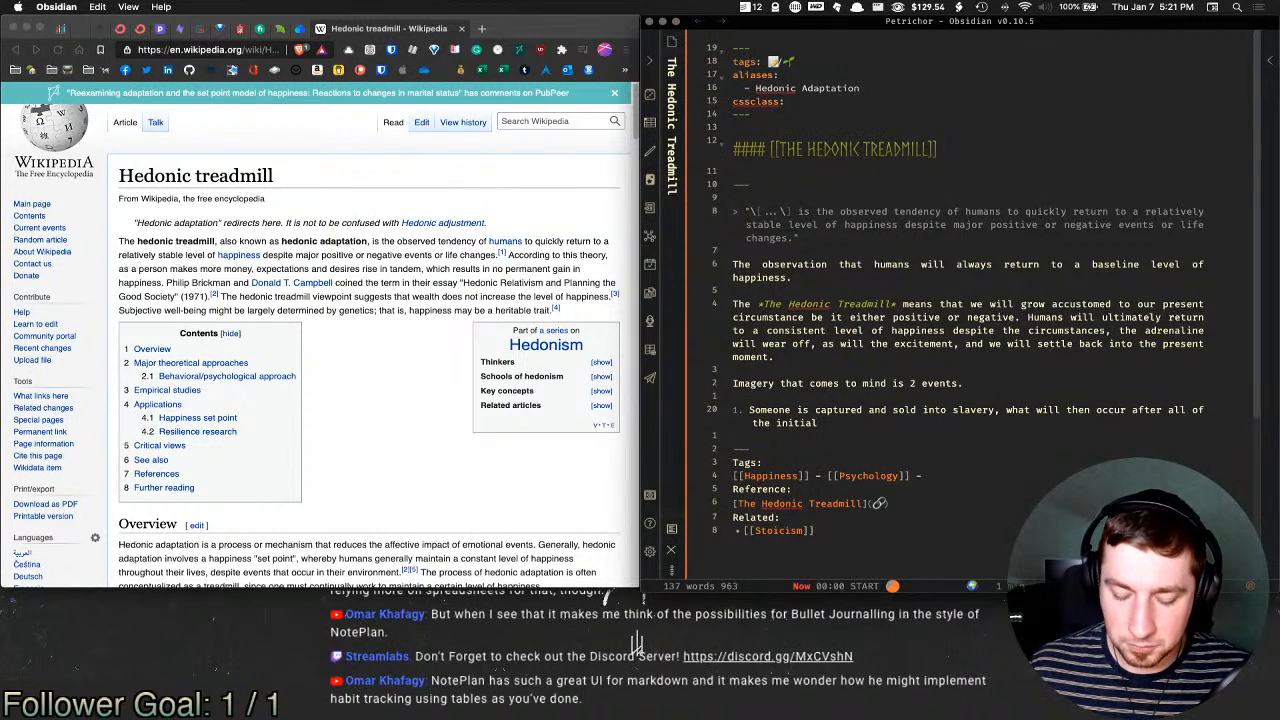
pyautogui.write('negative ')
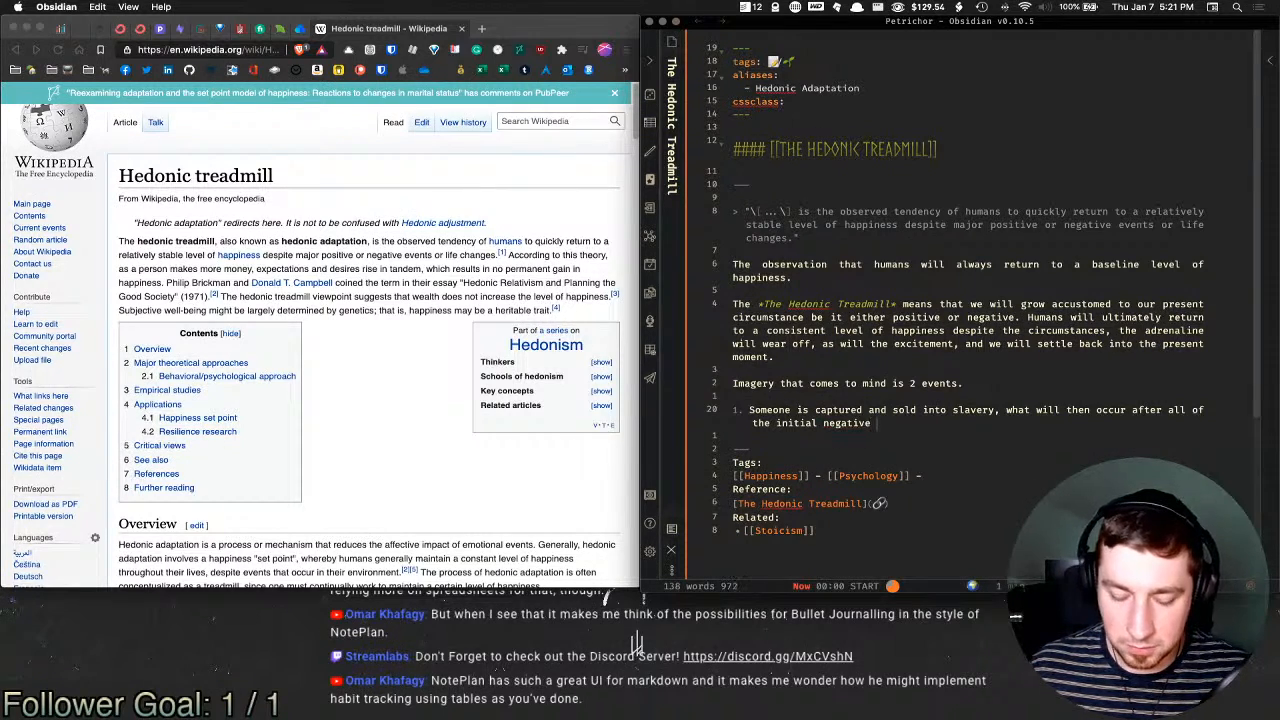
pyautogui.write('emotions, realizations, ')
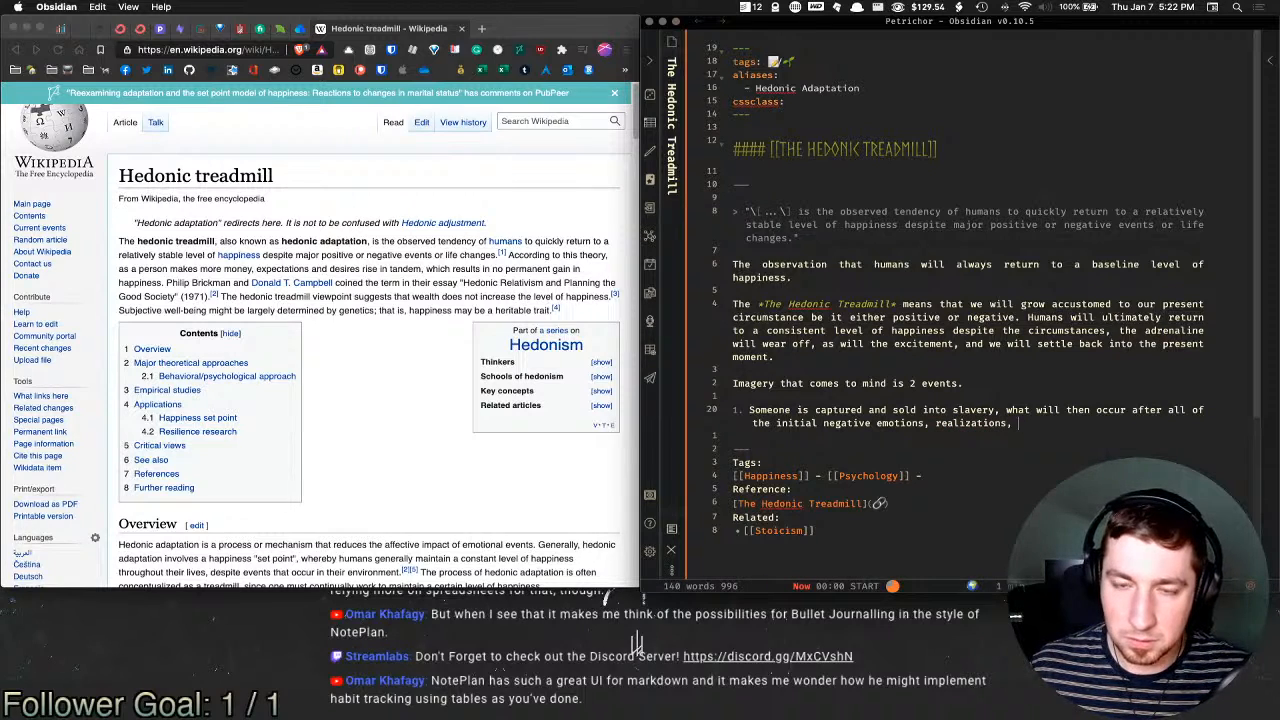
pyautogui.write('and ')
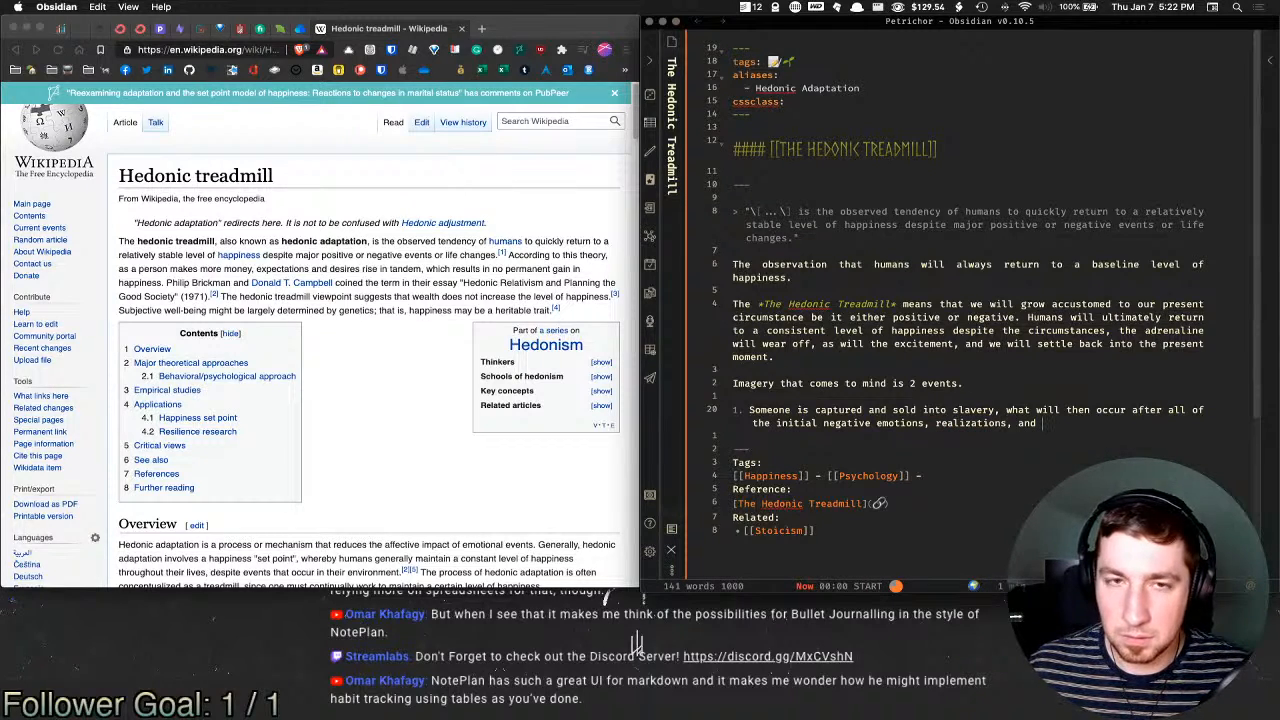
pyautogui.write('thoughts.')
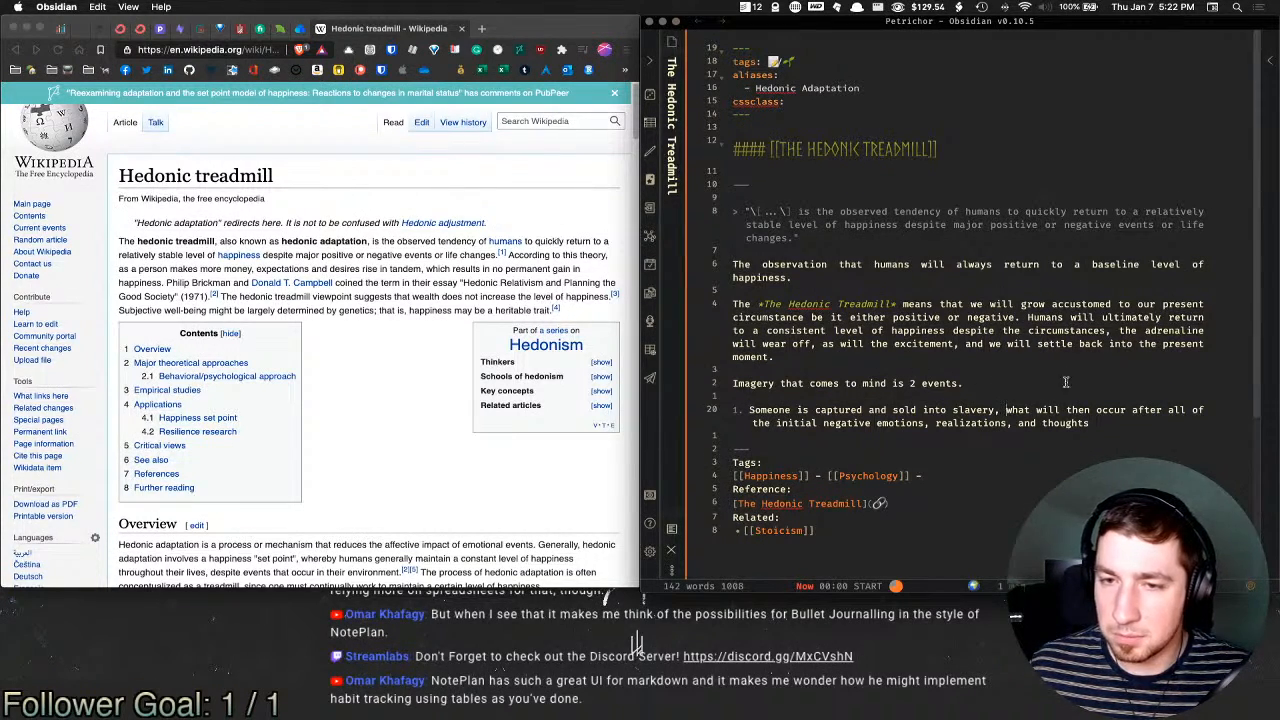
pyautogui.press('BackSpace')
pyautogui.write('.')
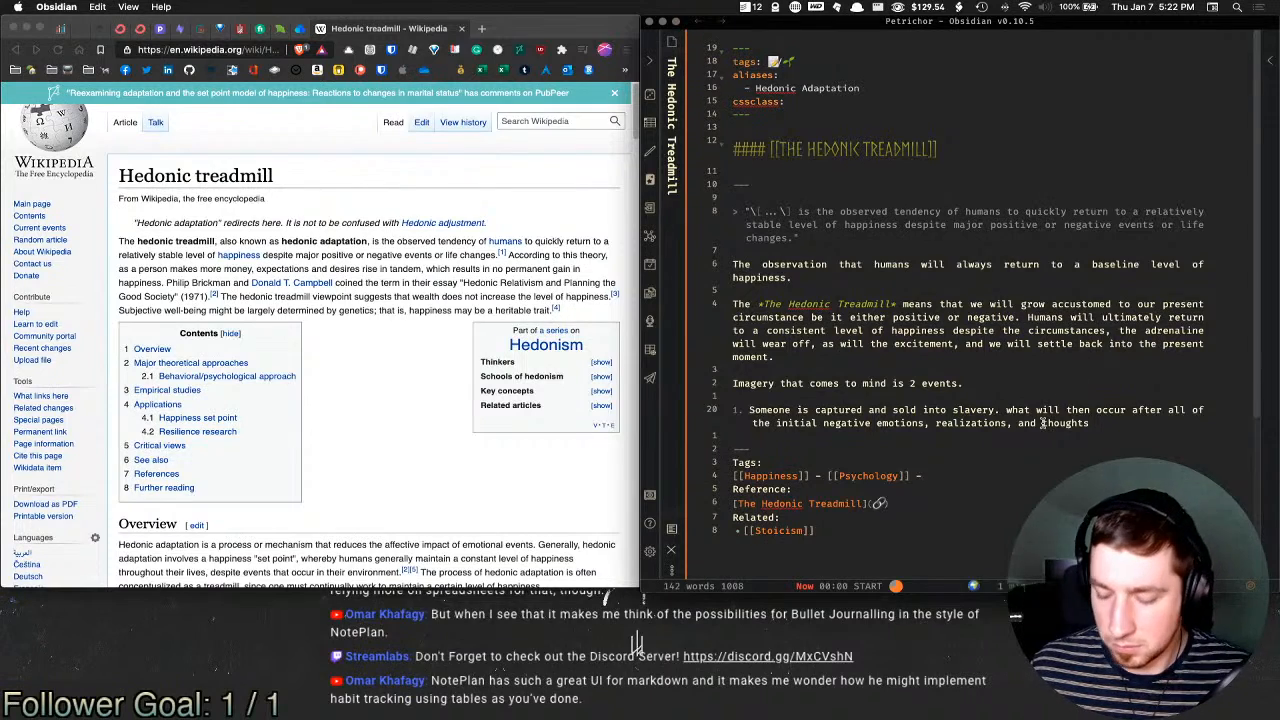
pyautogui.click(1012, 410)
pyautogui.press('BackSpace')
pyautogui.write('W')
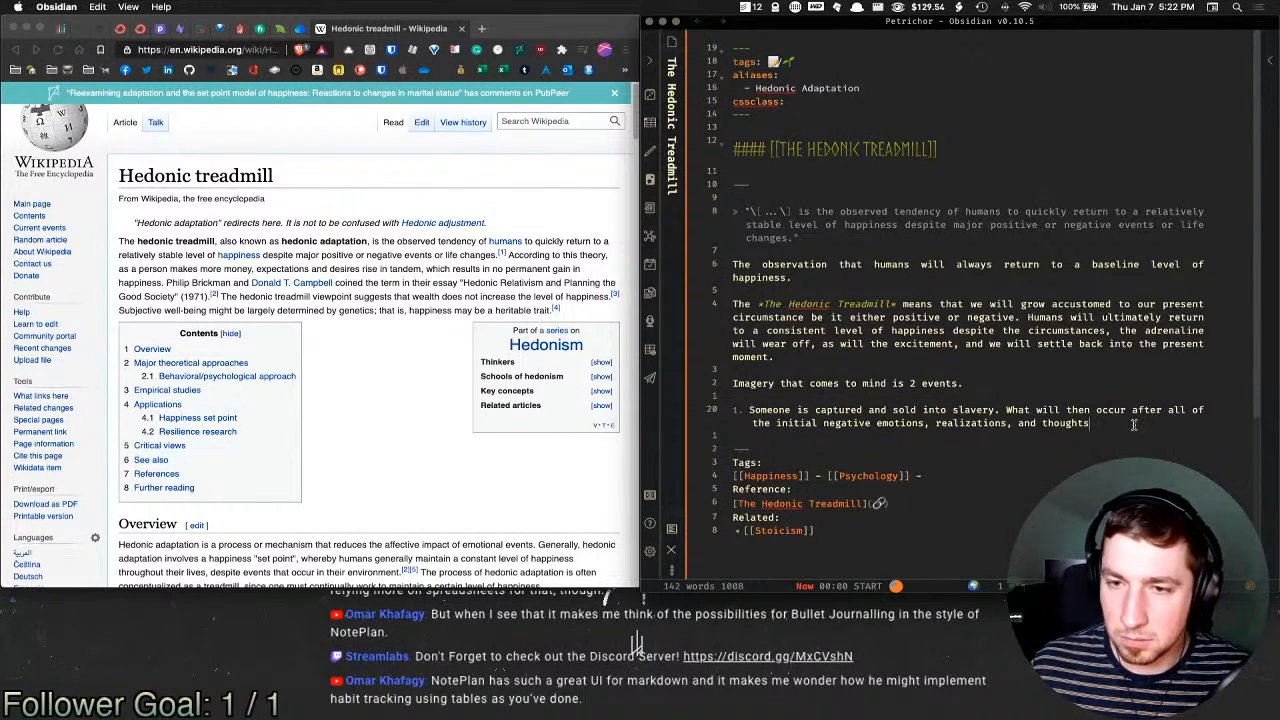
pyautogui.click(1131, 424)
# Step: Add 'might be grim acceptance…finding pieces of happiness in the midst of a grim circumstance;'
pyautogui.write('might')
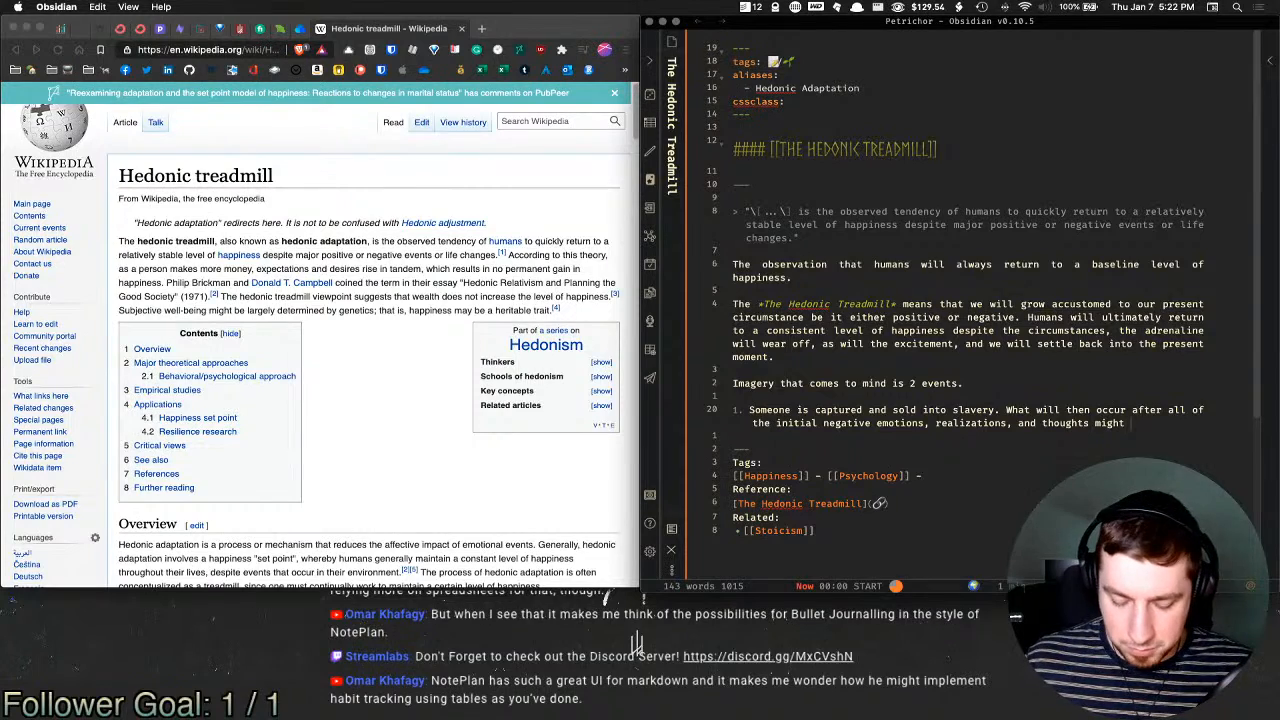
pyautogui.write(' be grim ac')
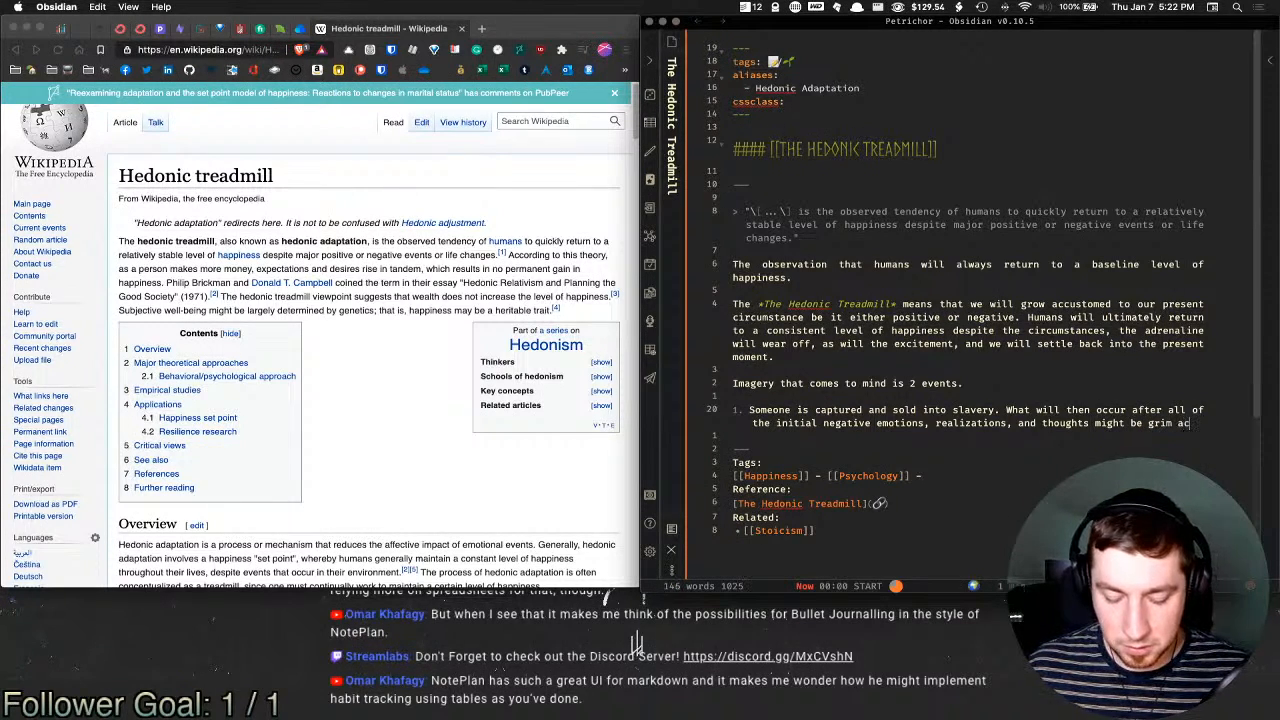
pyautogui.write('ceptance of th')
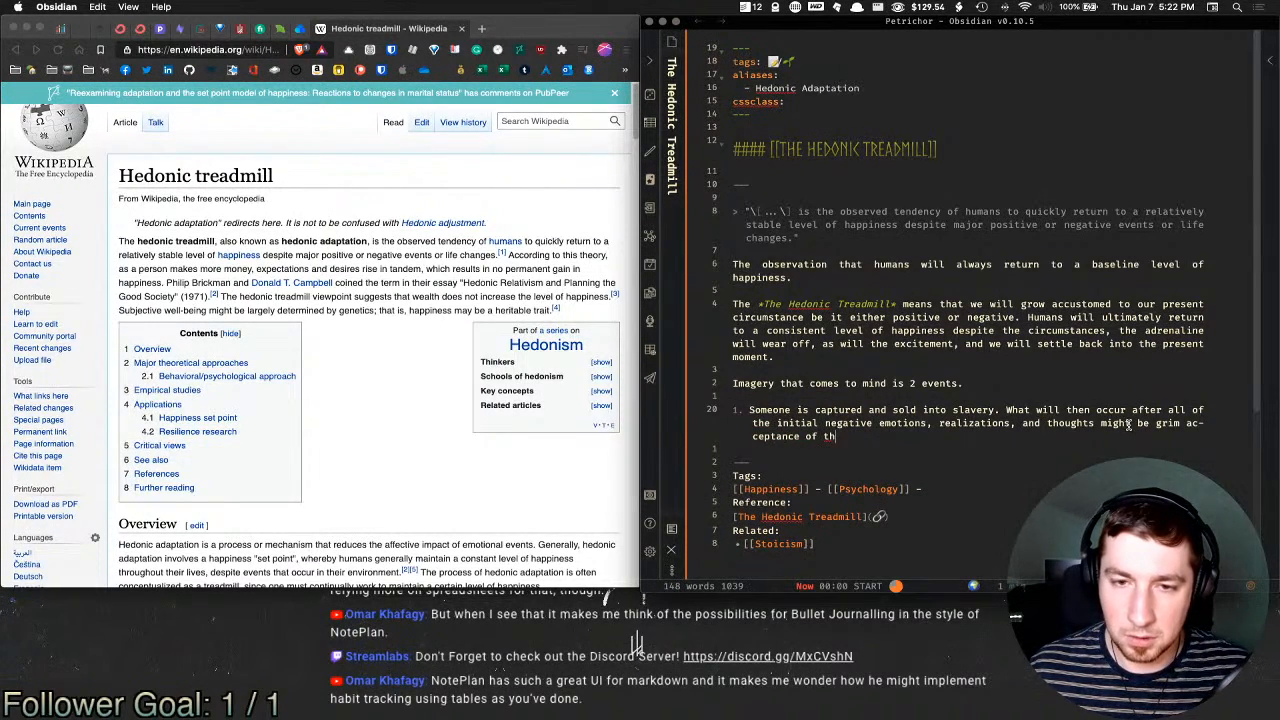
pyautogui.write('e lot in lif')
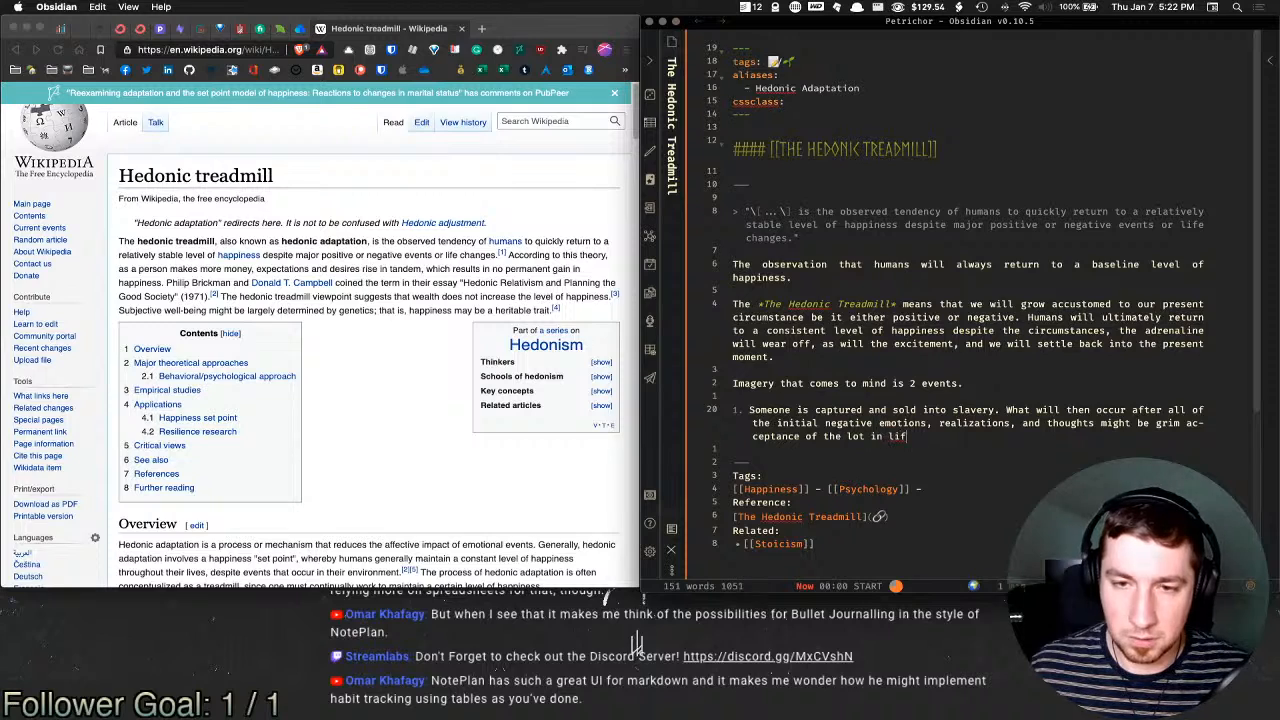
pyautogui.write('e and a ')
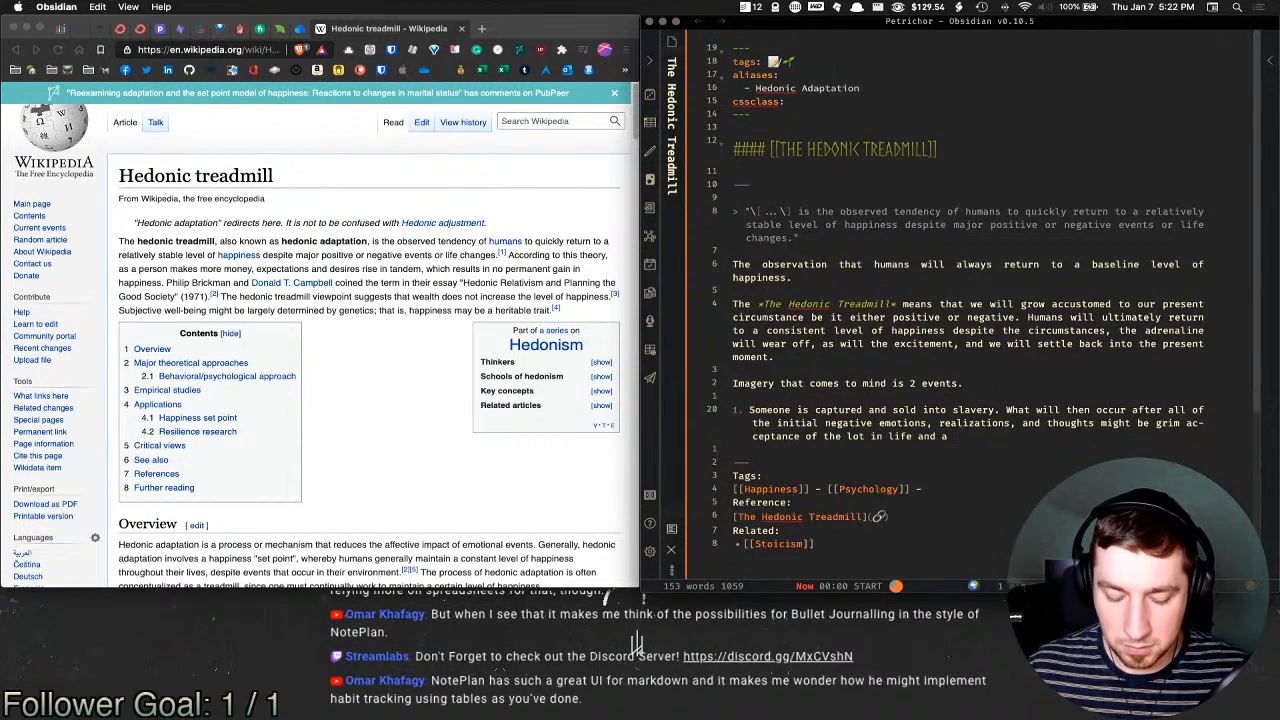
pyautogui.write('return to some ')
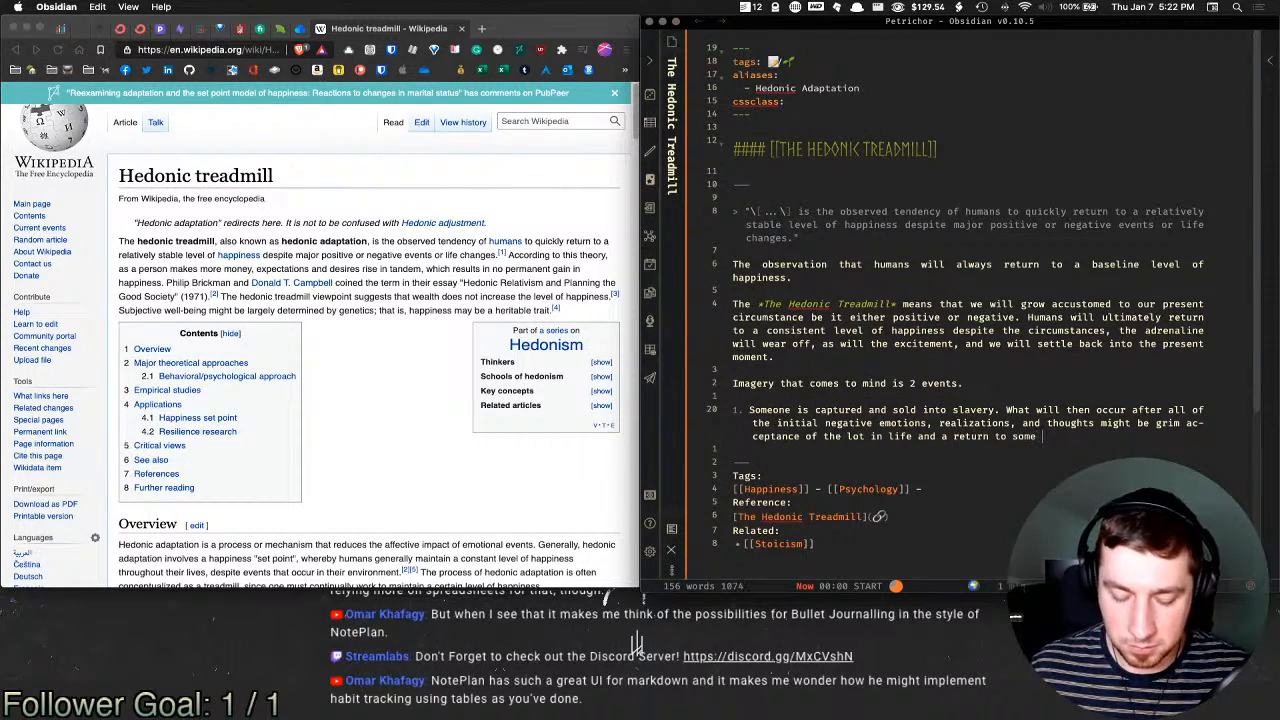
pyautogui.write('semblance of ')
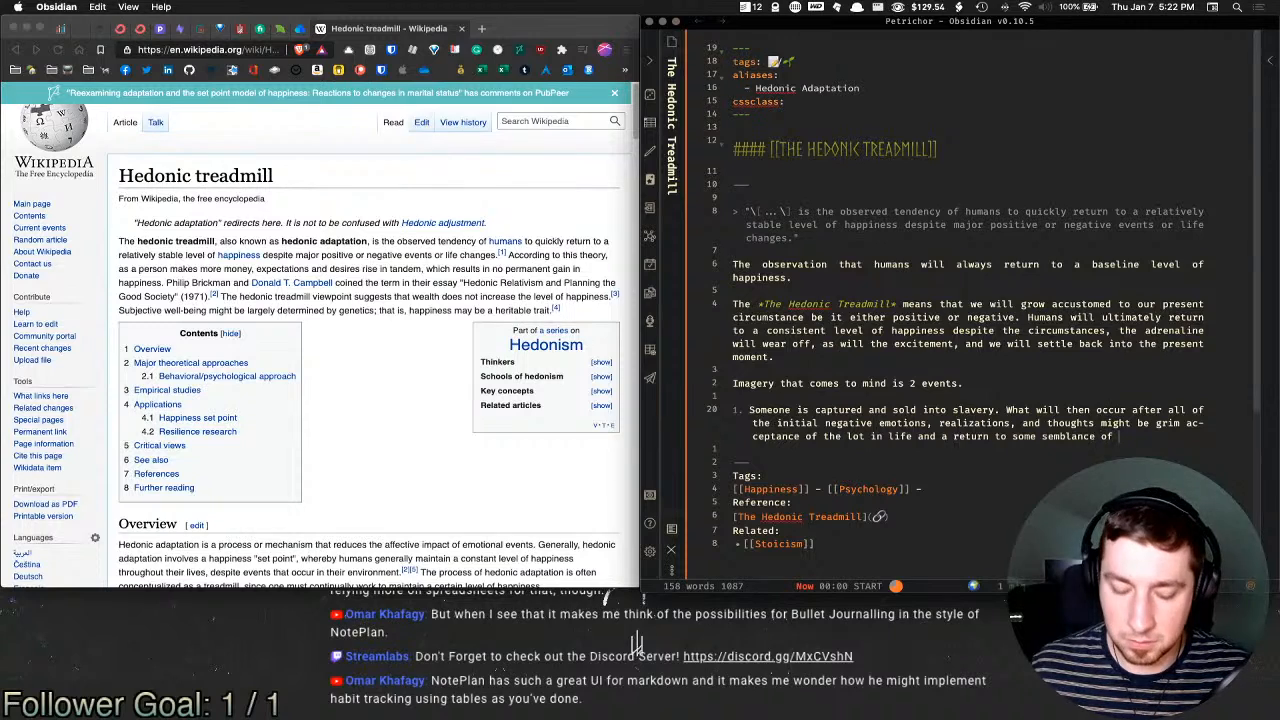
pyautogui.write('emotional ')
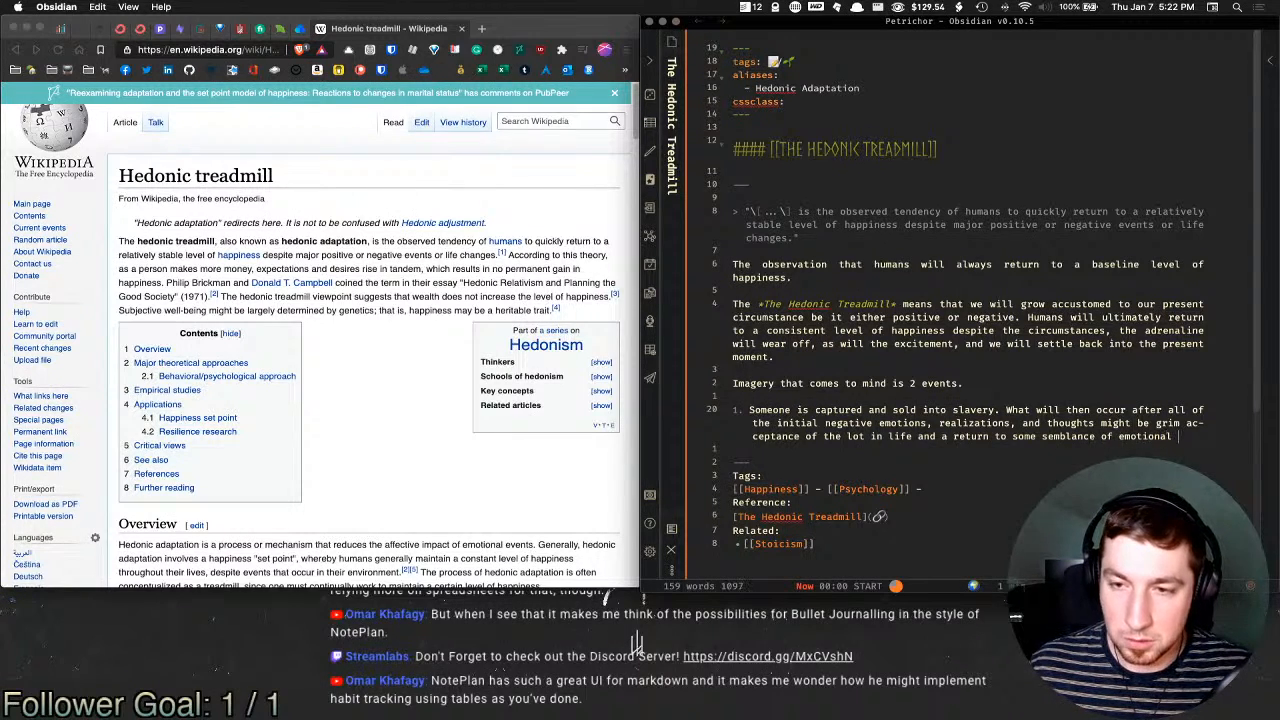
pyautogui.write('homeostasis')
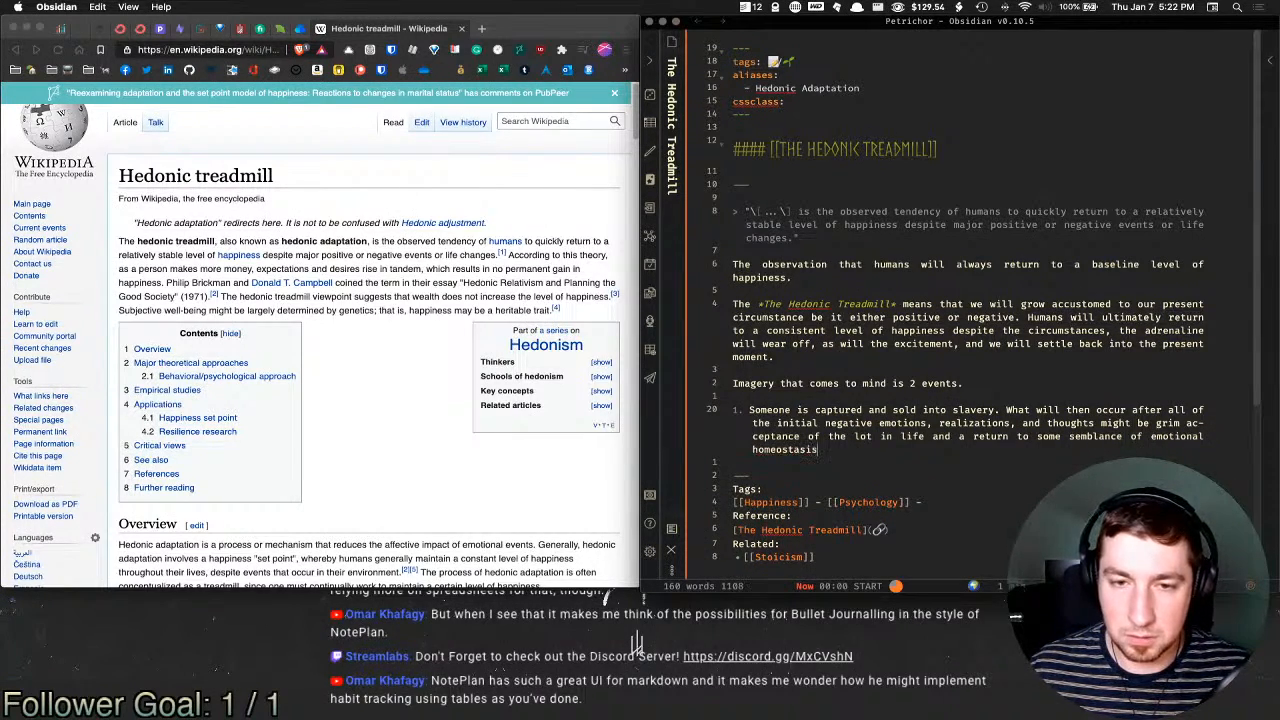
pyautogui.write('. I')
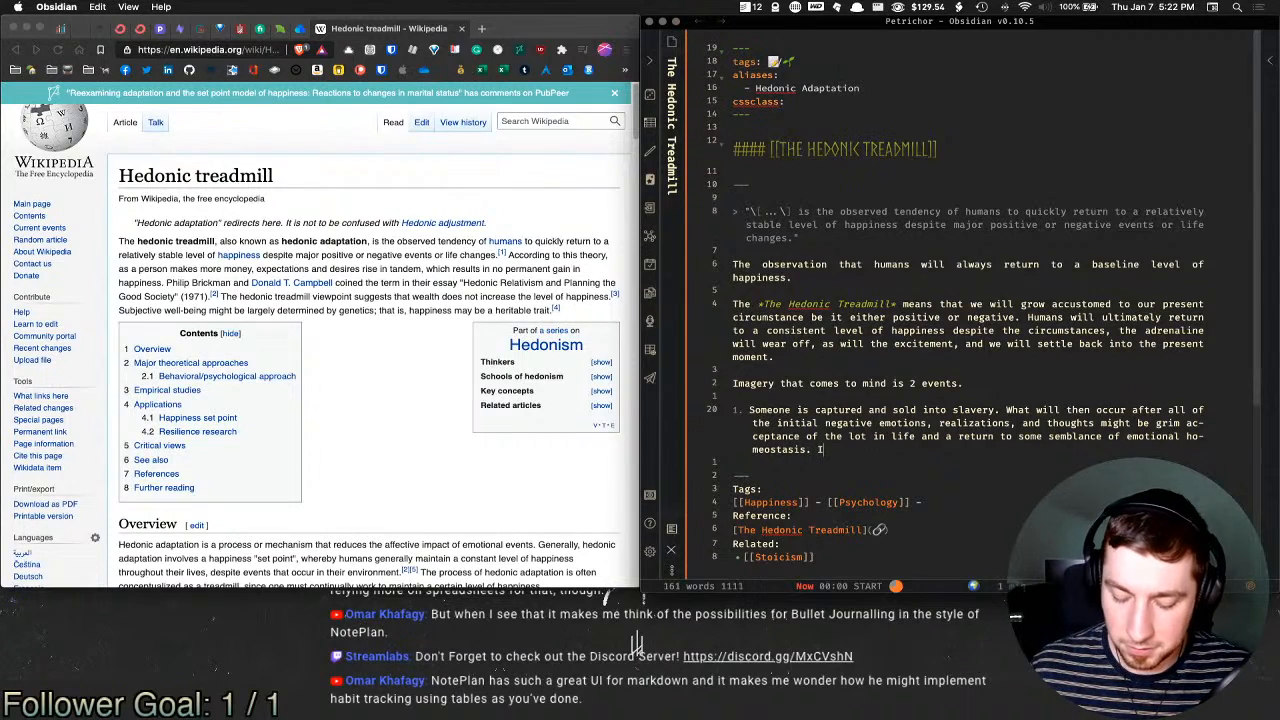
pyautogui.write('.e. the individua')
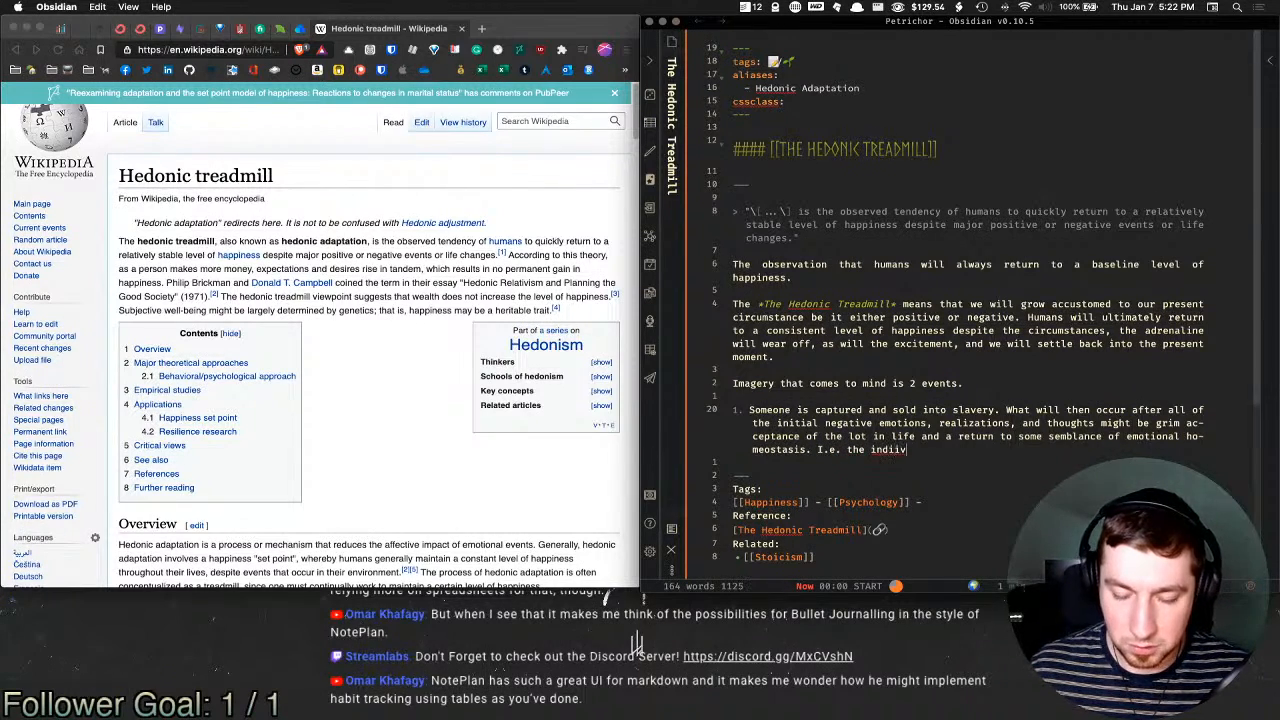
pyautogui.write('l trying t')
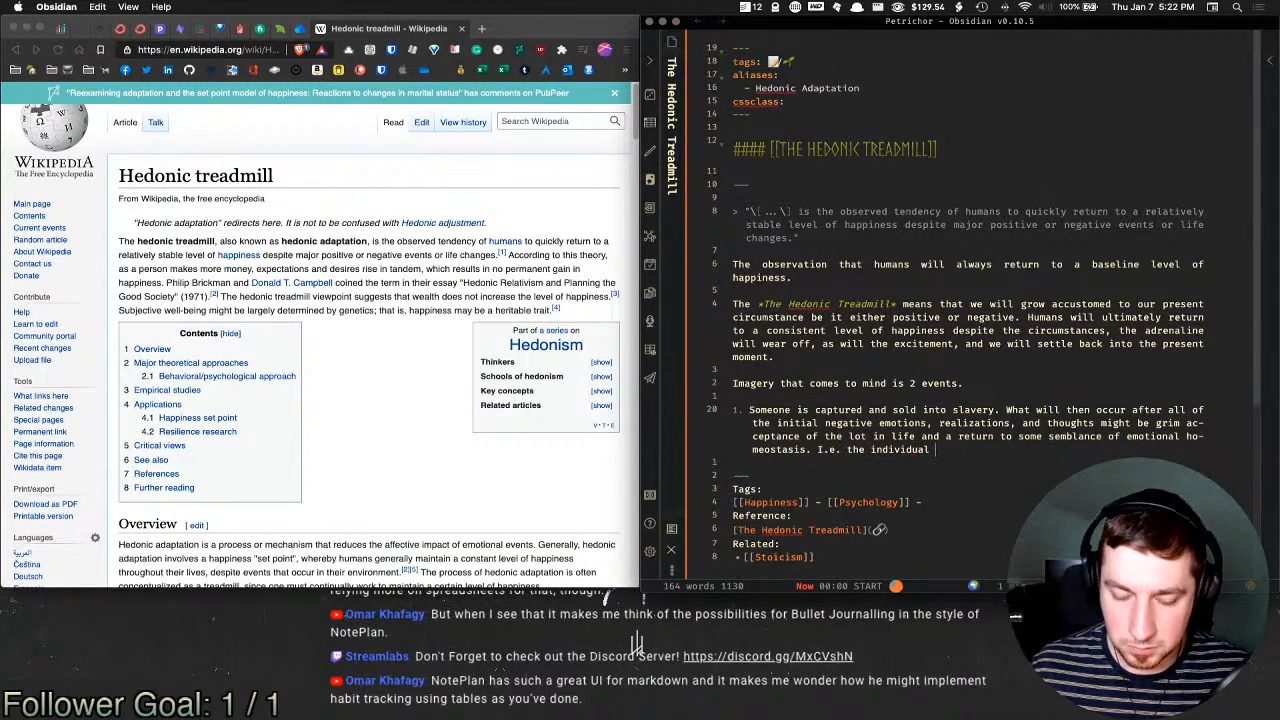
pyautogui.press('BackSpace')
pyautogui.press('BackSpace')
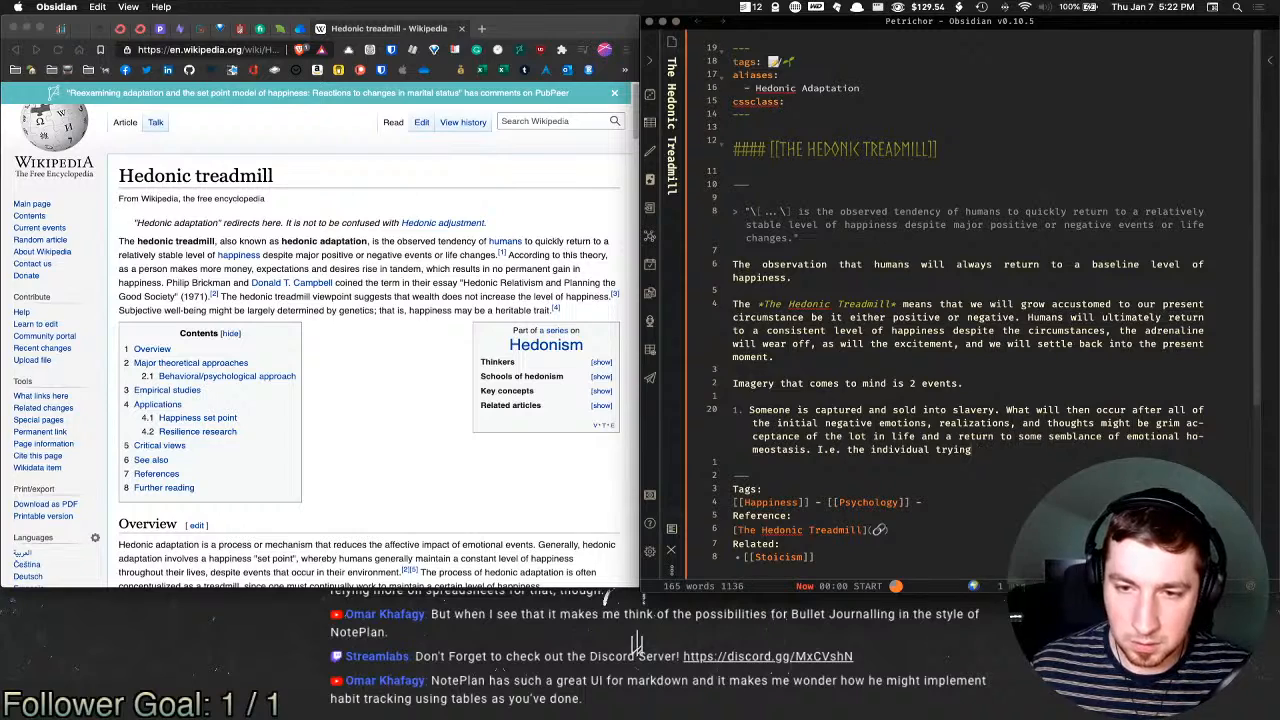
pyautogui.hotkey('shift', 'alt', 'Left')
pyautogui.write('finding sm')
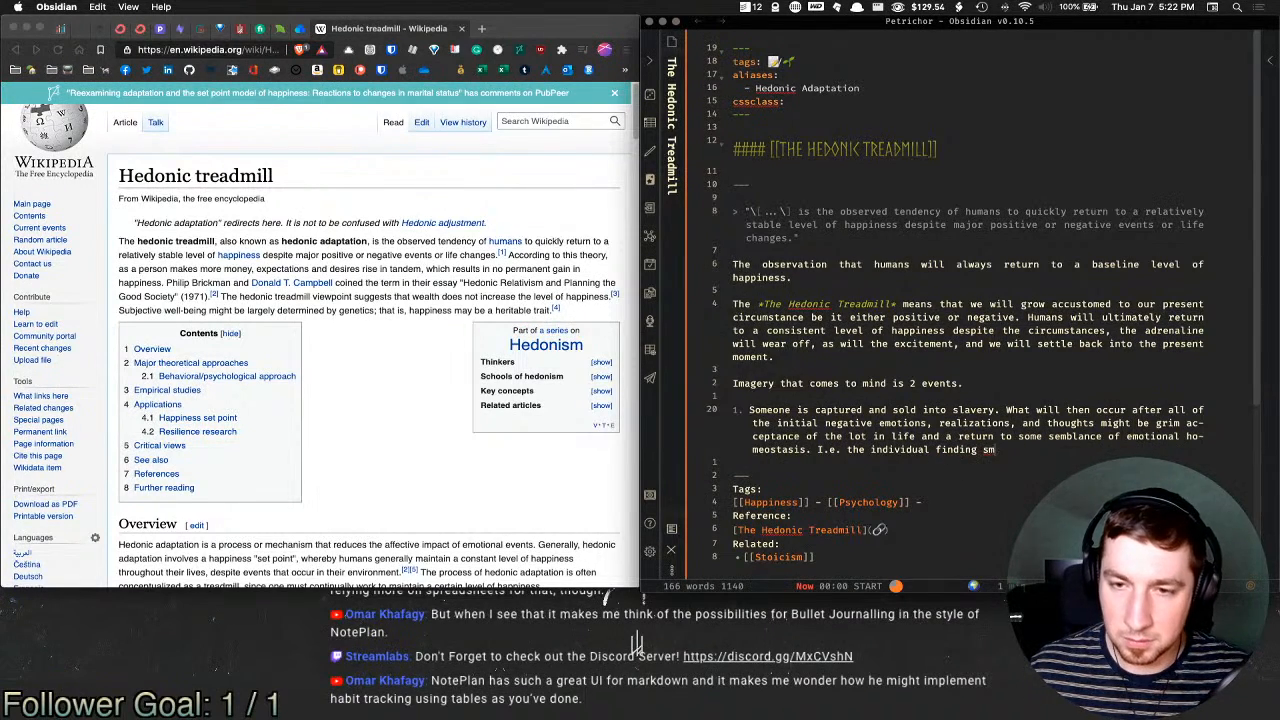
pyautogui.press('BackSpace')
pyautogui.write('pi')
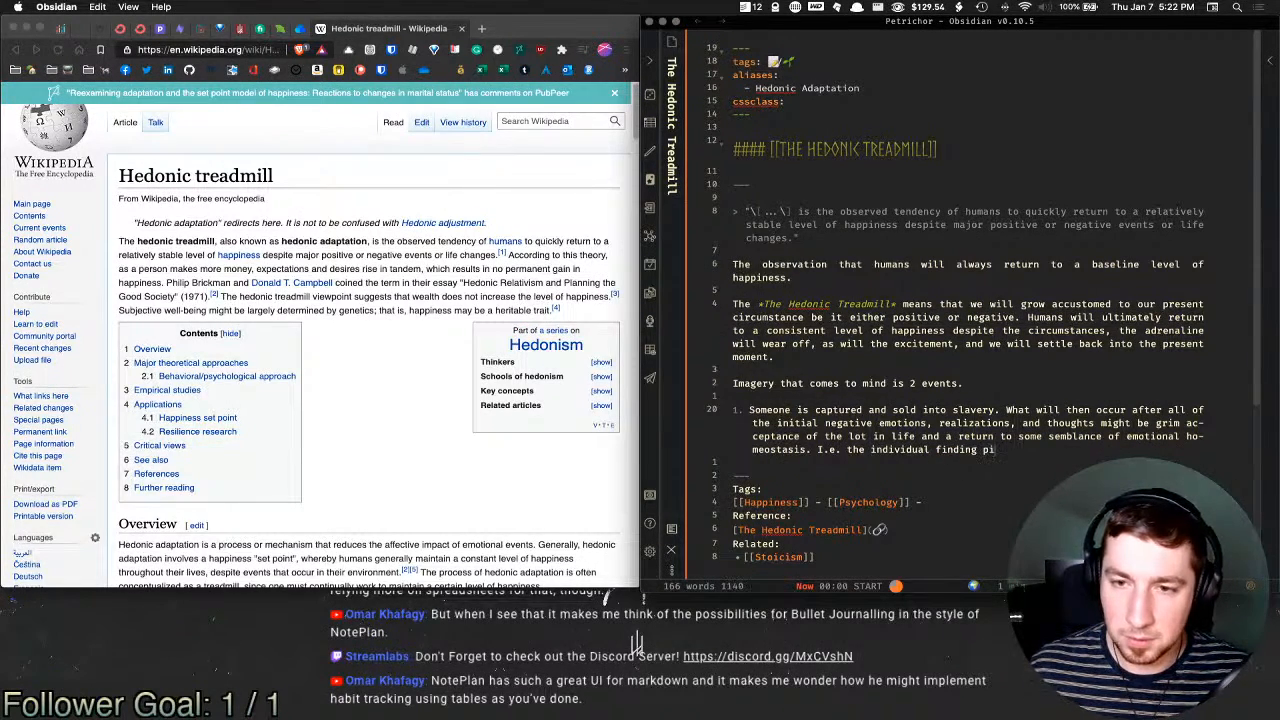
pyautogui.write('eces of happine')
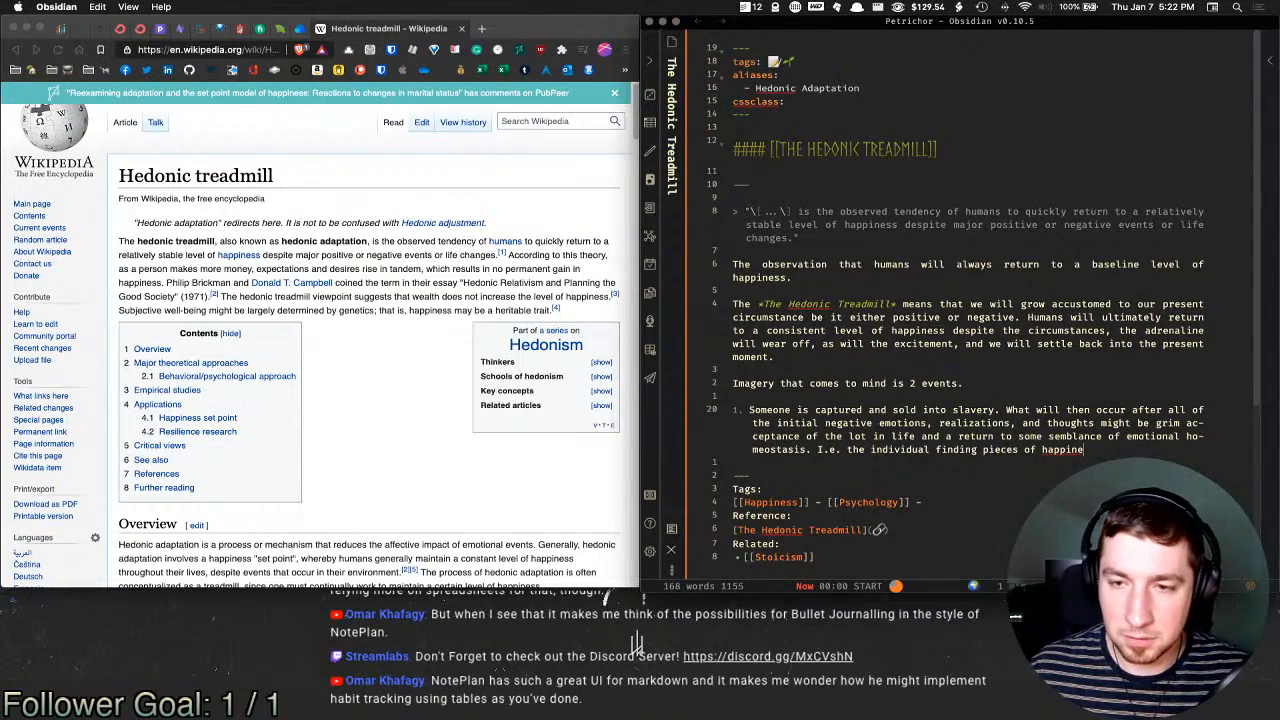
pyautogui.write('ss in the mid')
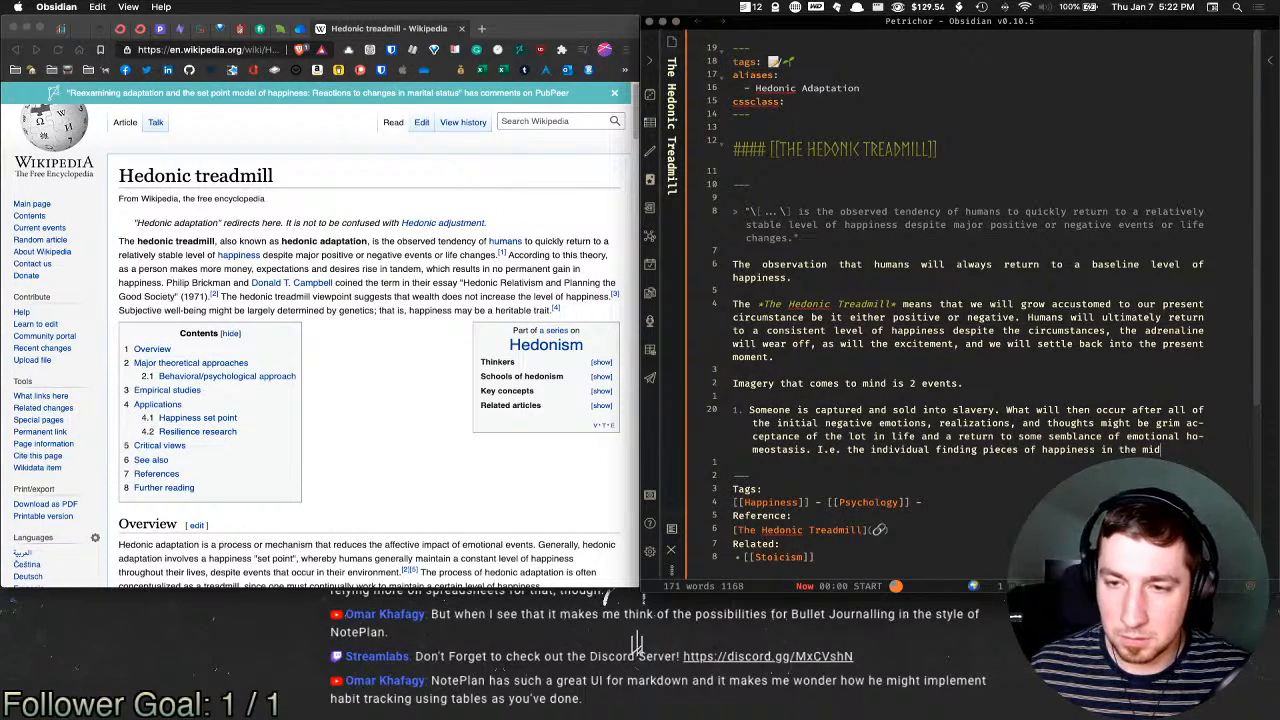
pyautogui.write('st of t')
pyautogui.press('BackSpace')
pyautogui.write('a grim')
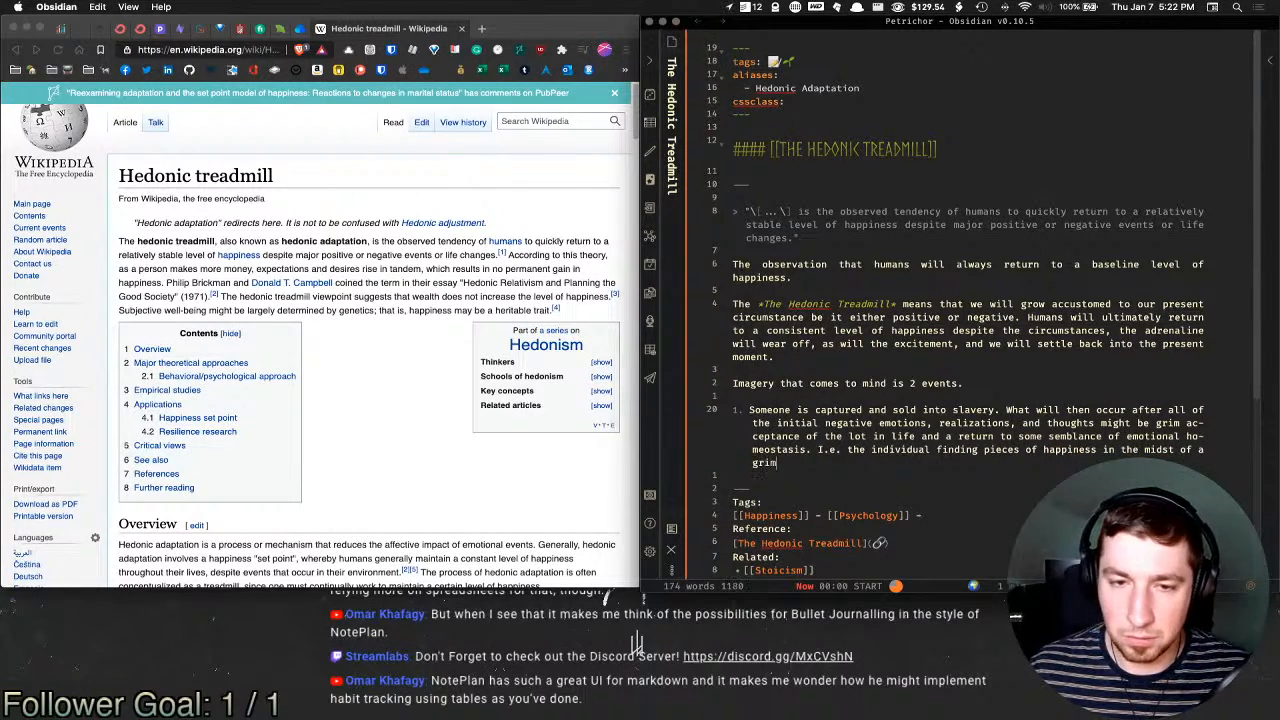
pyautogui.write(' circumstance ')
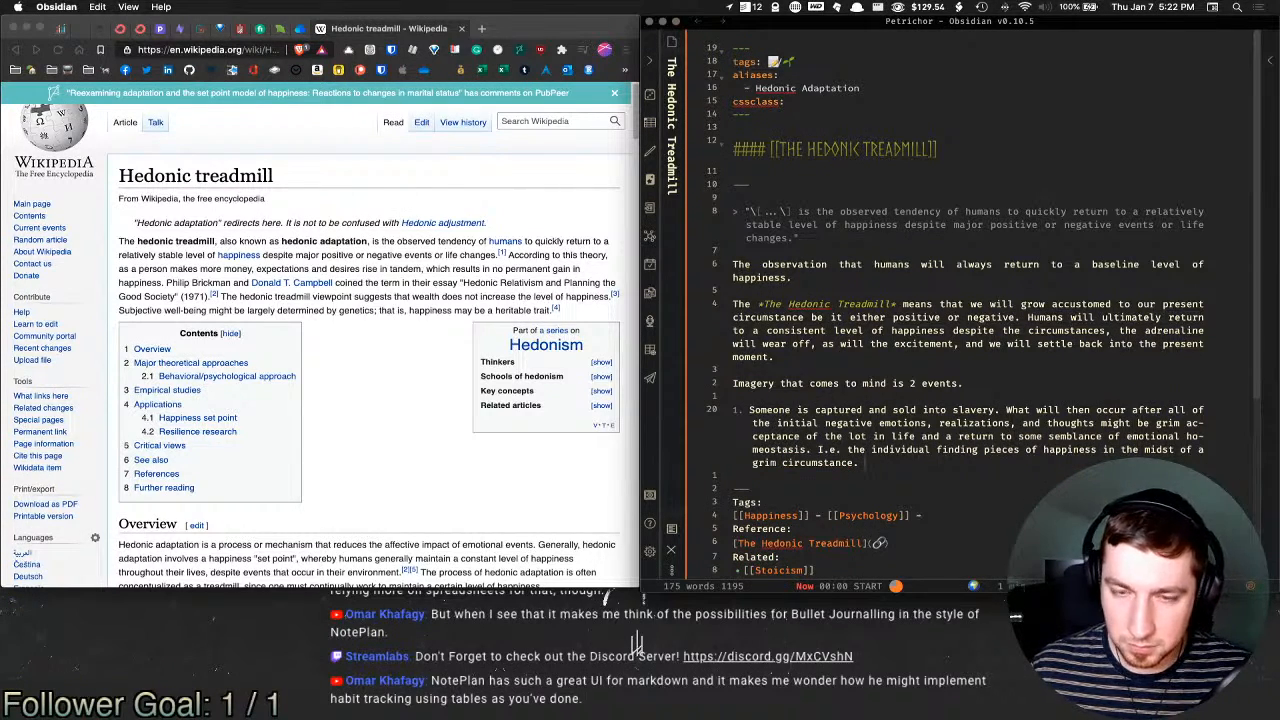
pyautogui.write(';')
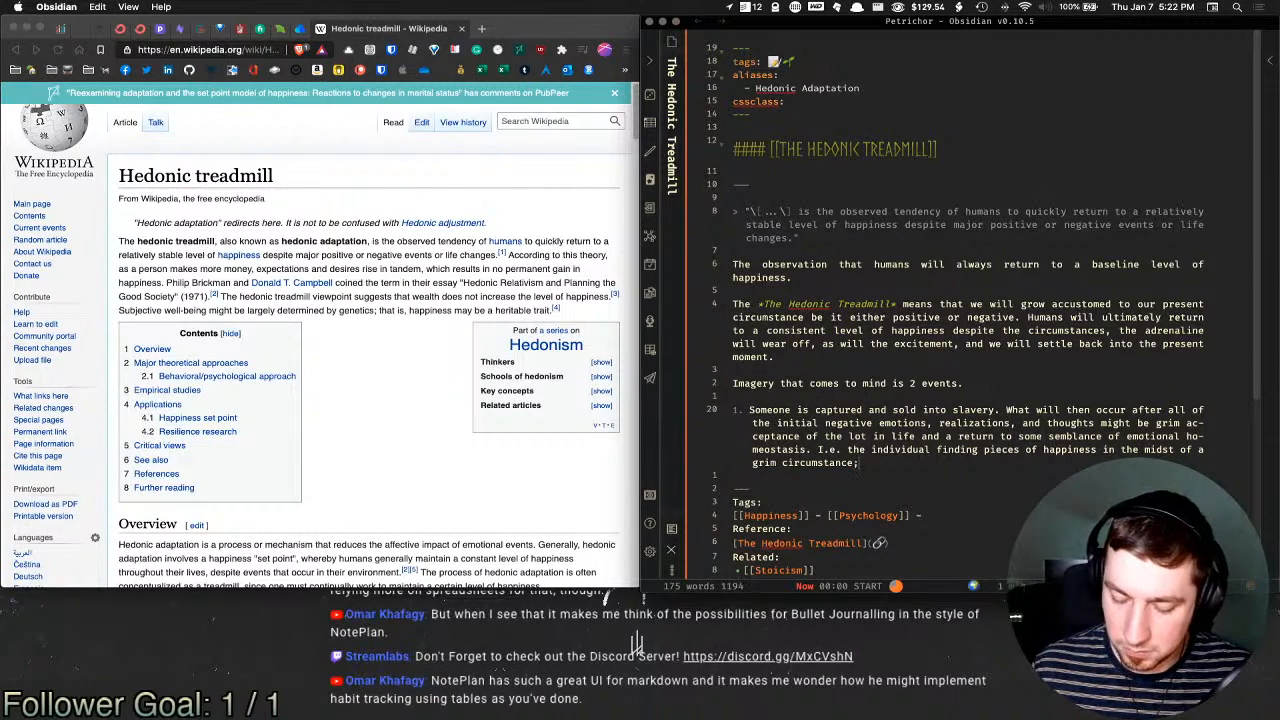
pyautogui.write(' (Finding so')
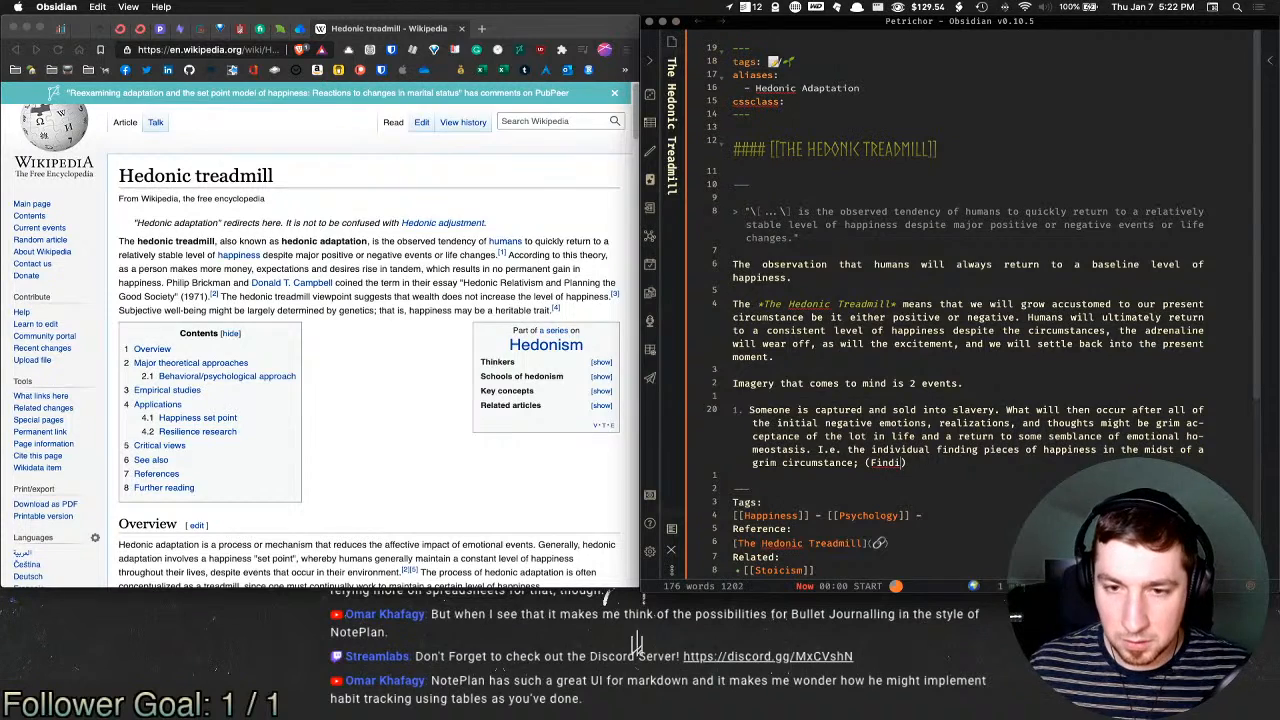
pyautogui.write('me ')
pyautogui.write('delicio')
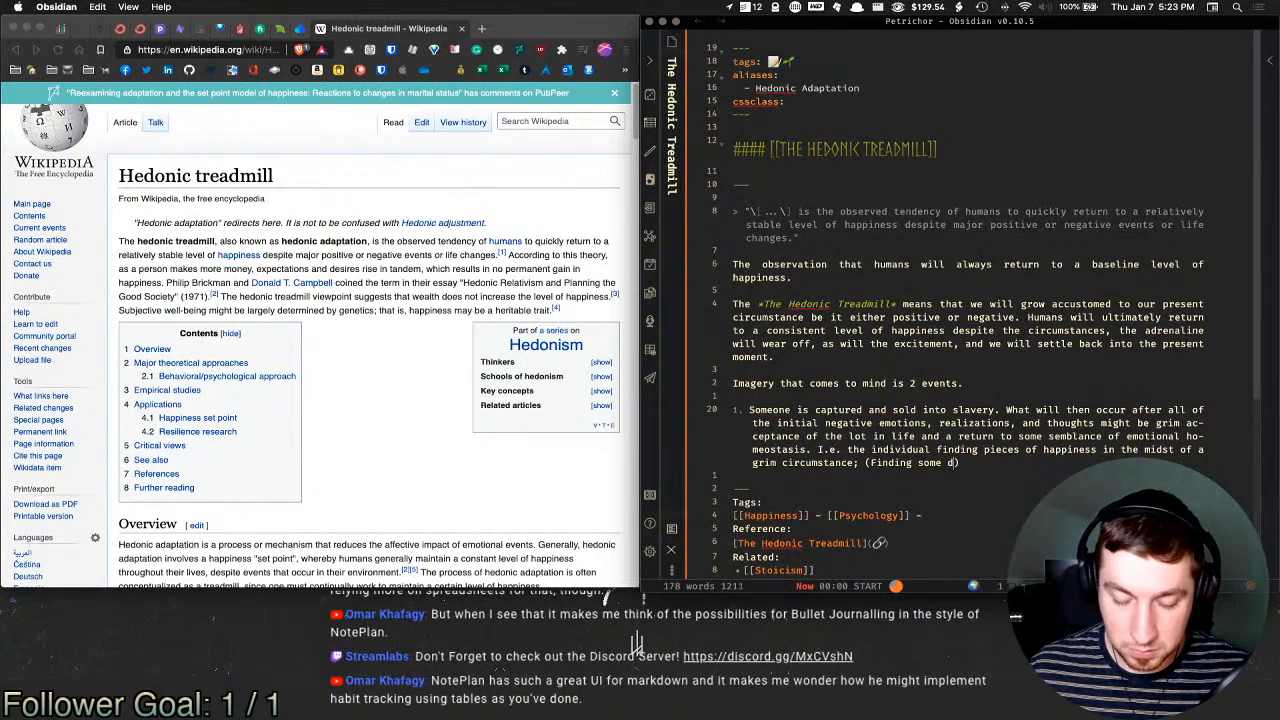
pyautogui.write('us fruit ')
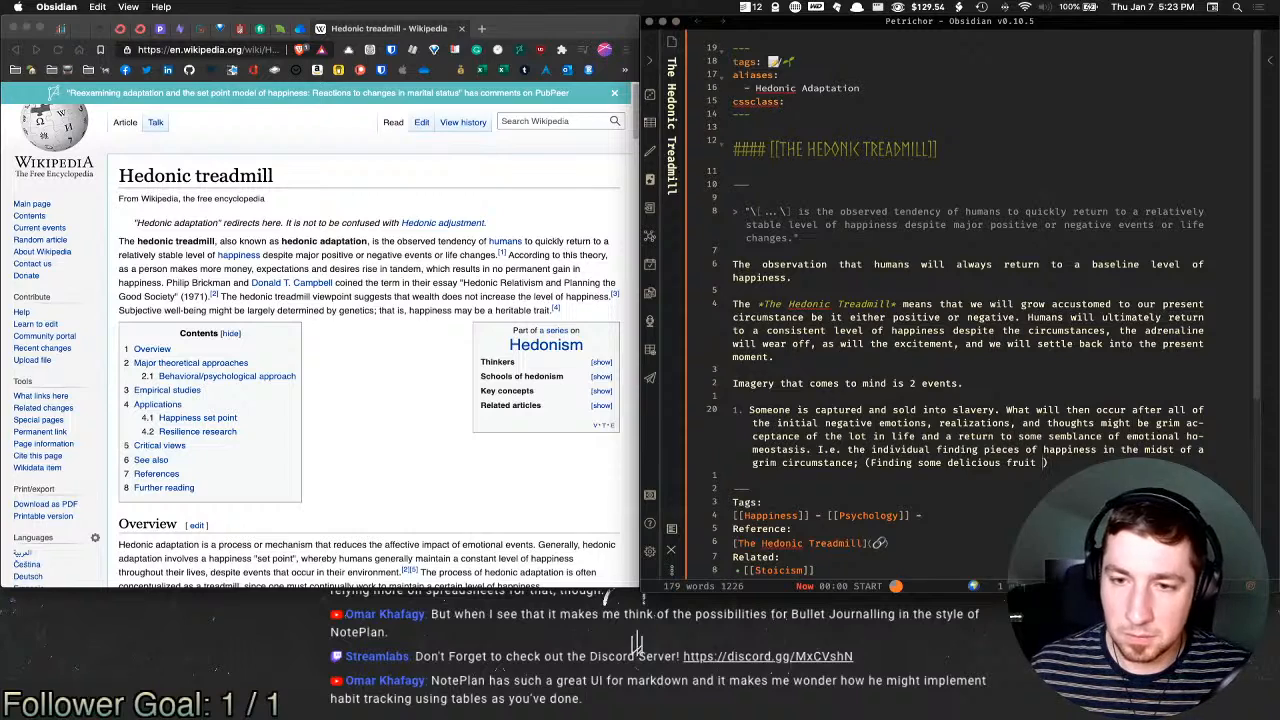
pyautogui.write('on')
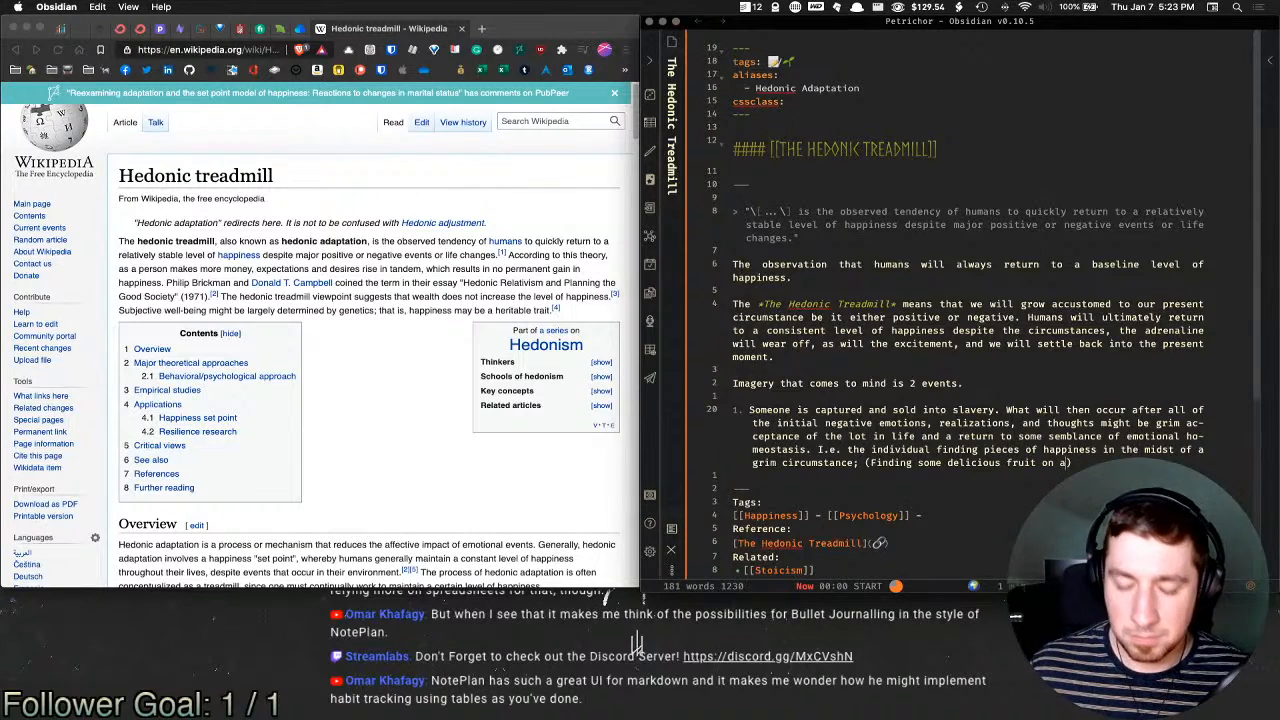
pyautogui.write(' a')
# Step: Replace the fruit example with '(Having a day off of toil and spending it swimming in a refreshing lake)'
pyautogui.hotkey('alt', 'BackSpace')
pyautogui.hotkey('alt', 'BackSpace')
pyautogui.hotkey('alt', 'BackSpace')
pyautogui.hotkey('alt', 'BackSpace')
pyautogui.hotkey('alt', 'BackSpace')
pyautogui.hotkey('alt', 'BackSpace')
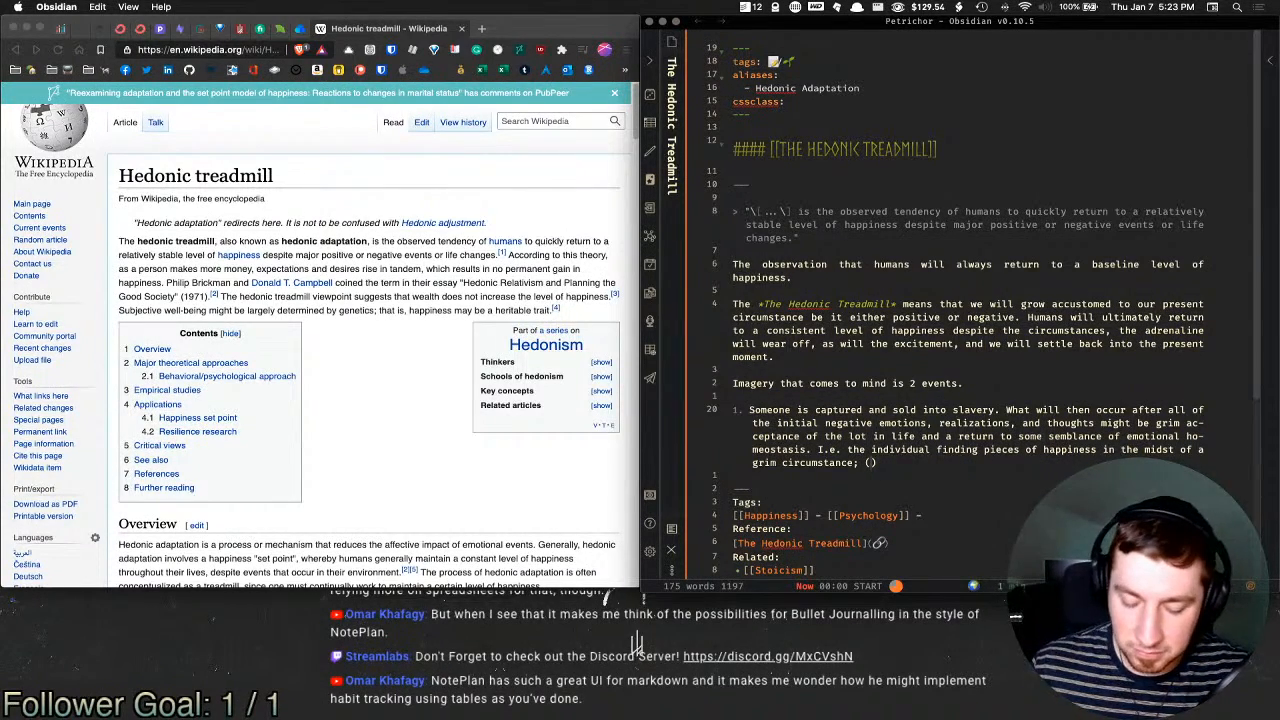
pyautogui.write('Having a')
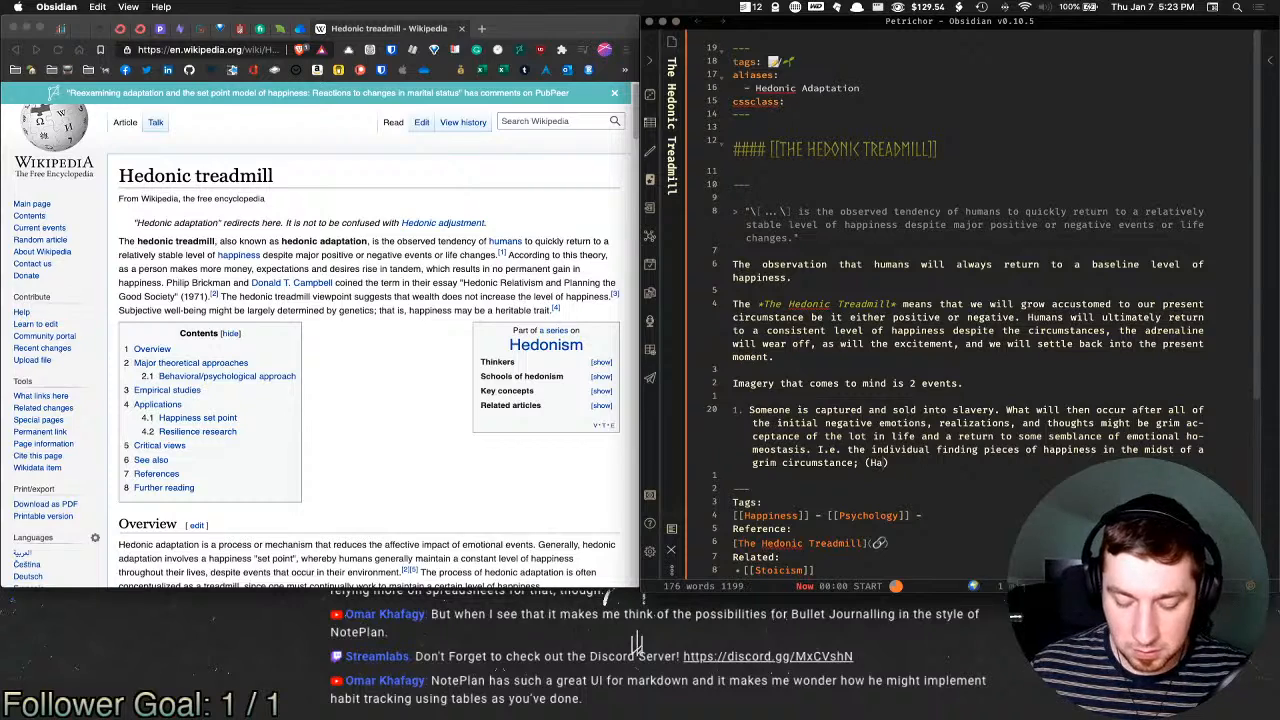
pyautogui.write(' daf')
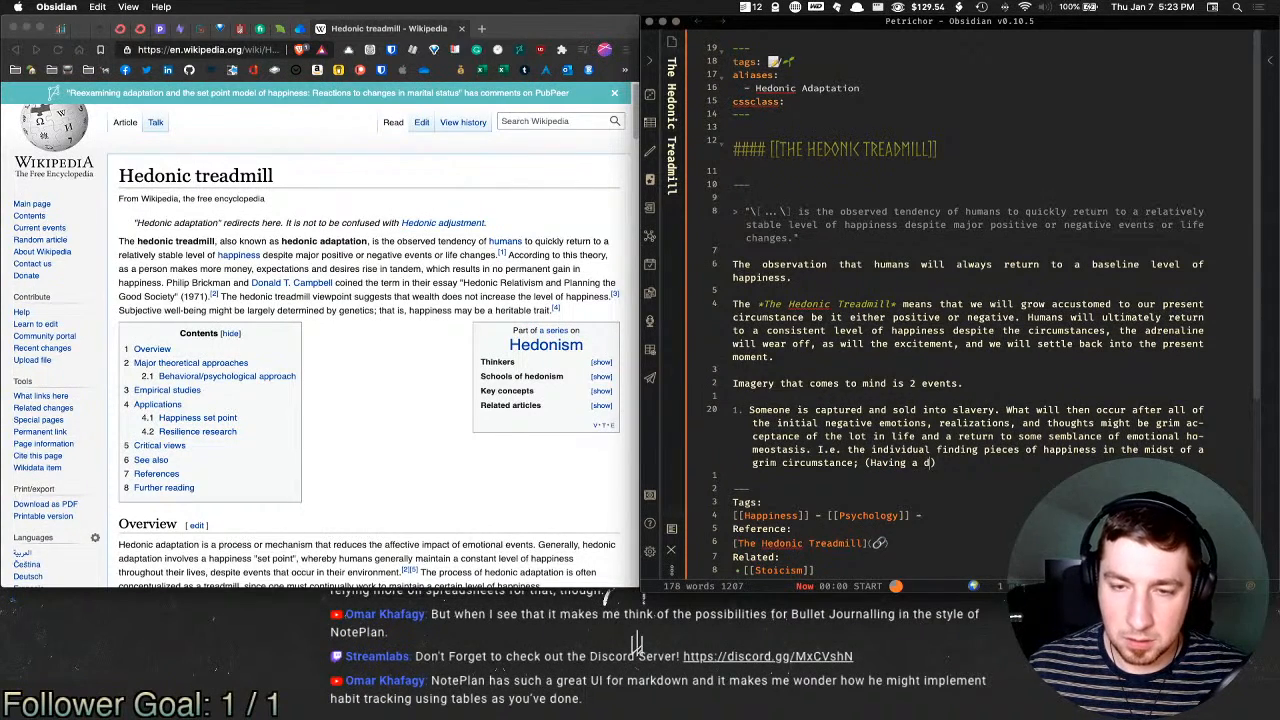
pyautogui.press('BackSpace')
pyautogui.write('y off of ')
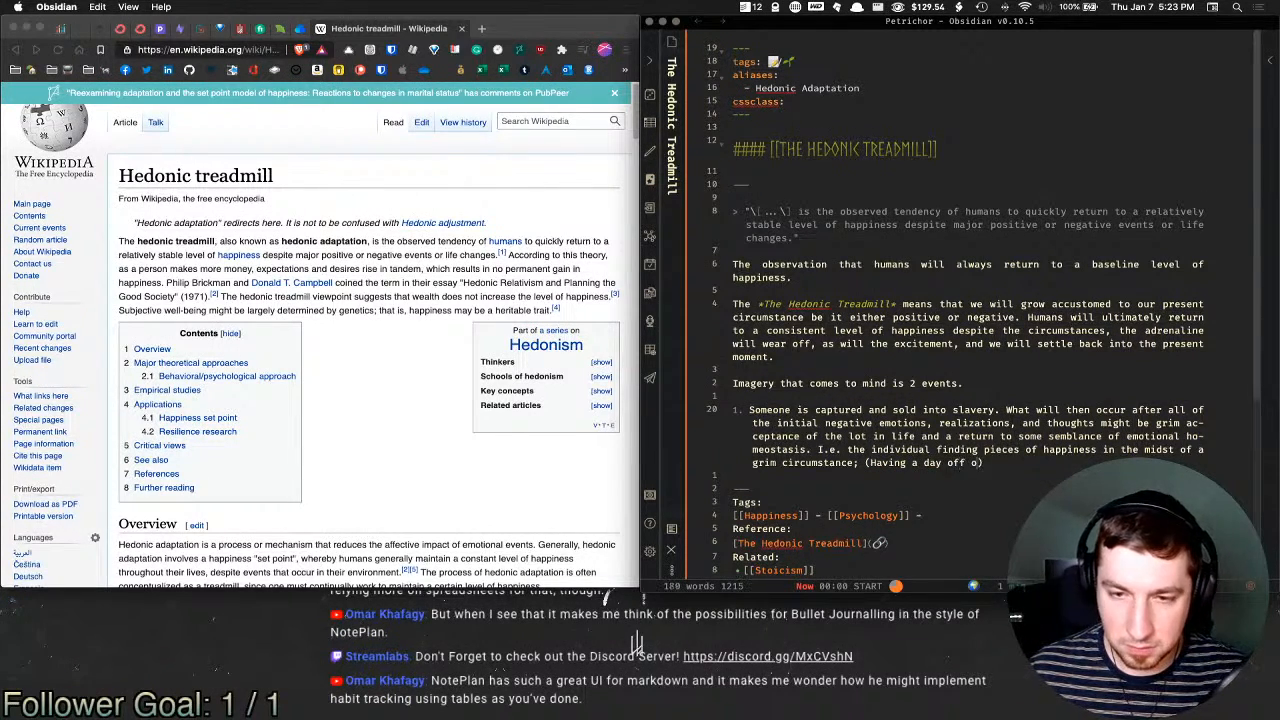
pyautogui.write('toil and ')
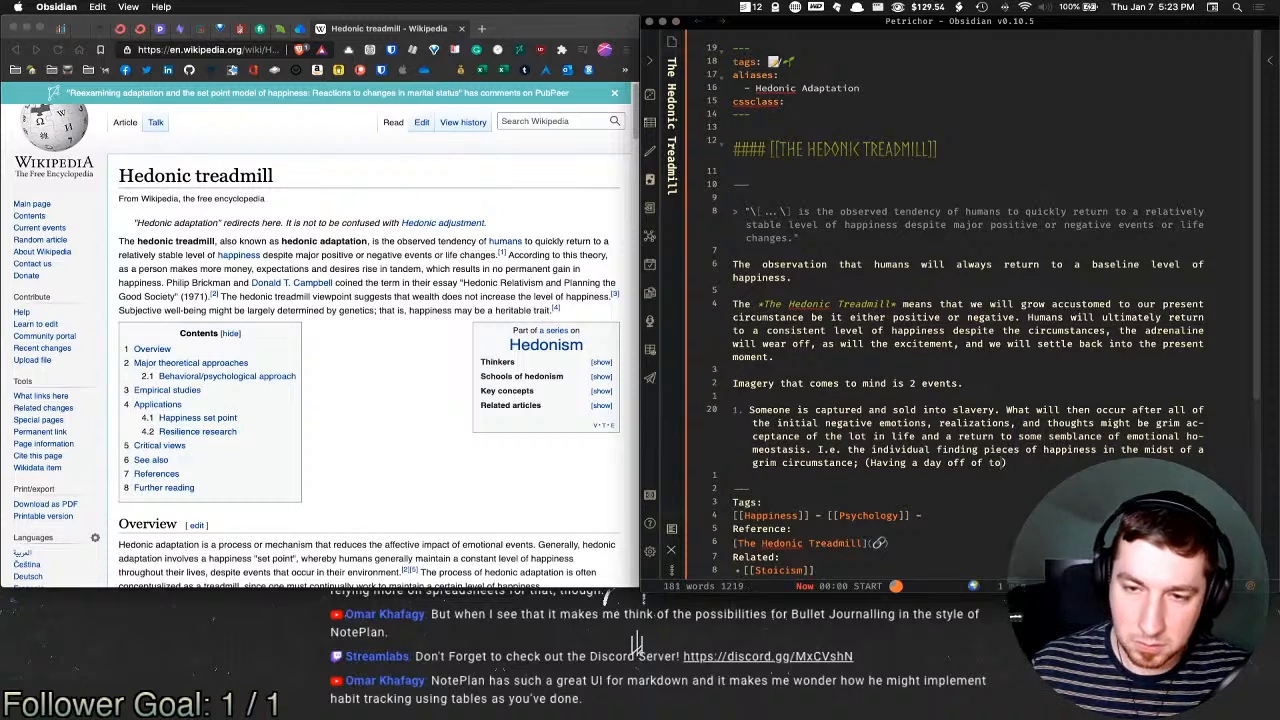
pyautogui.write('spen')
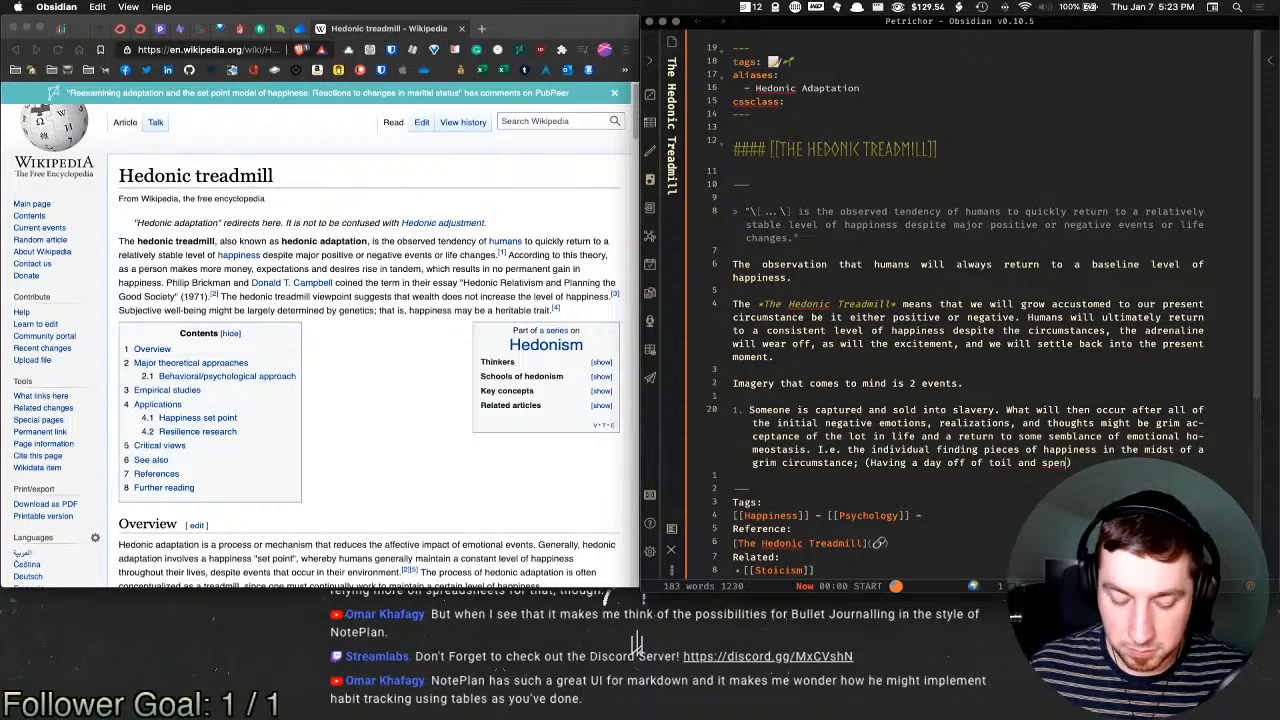
pyautogui.write('ding it swi')
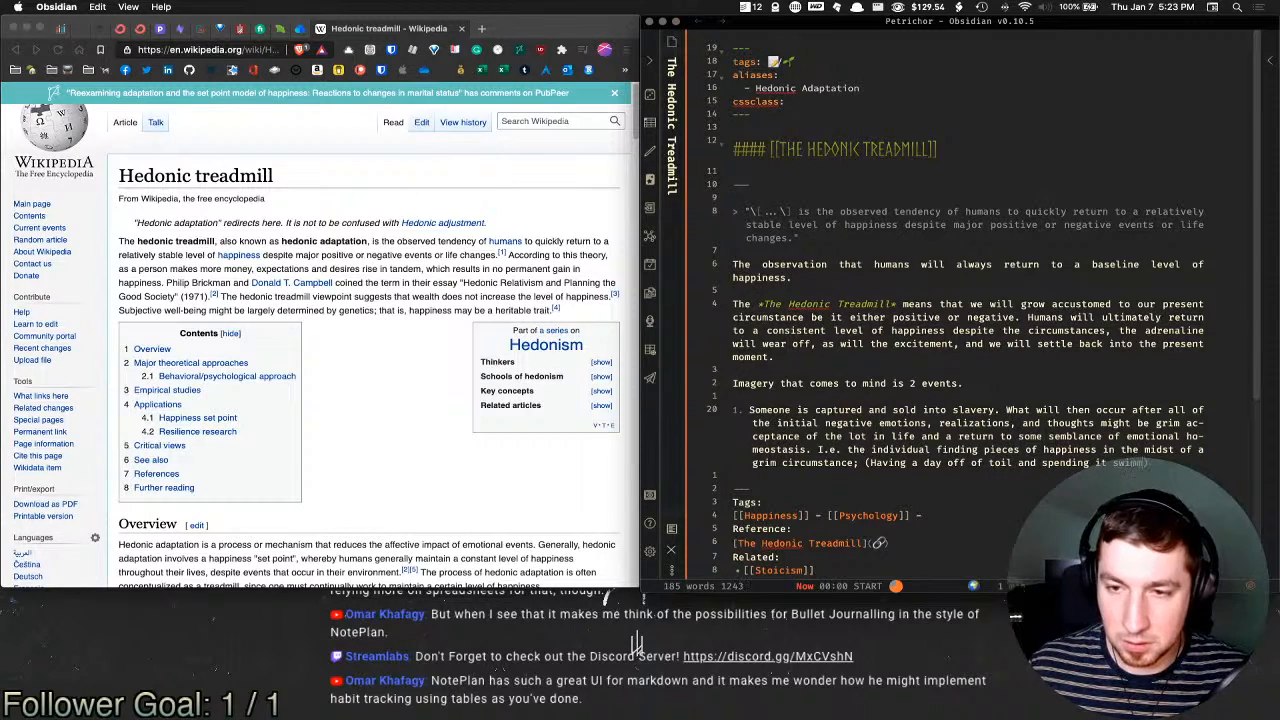
pyautogui.write('mming in a refreshing lak')
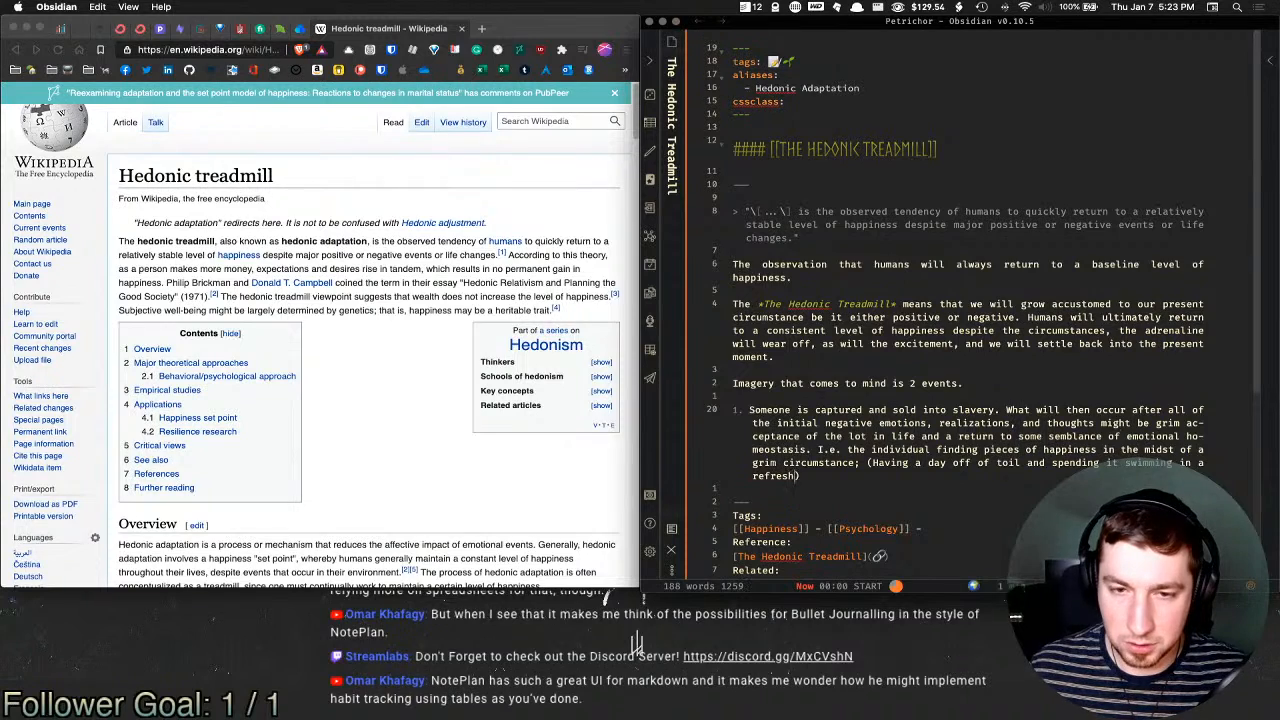
pyautogui.write('e.')
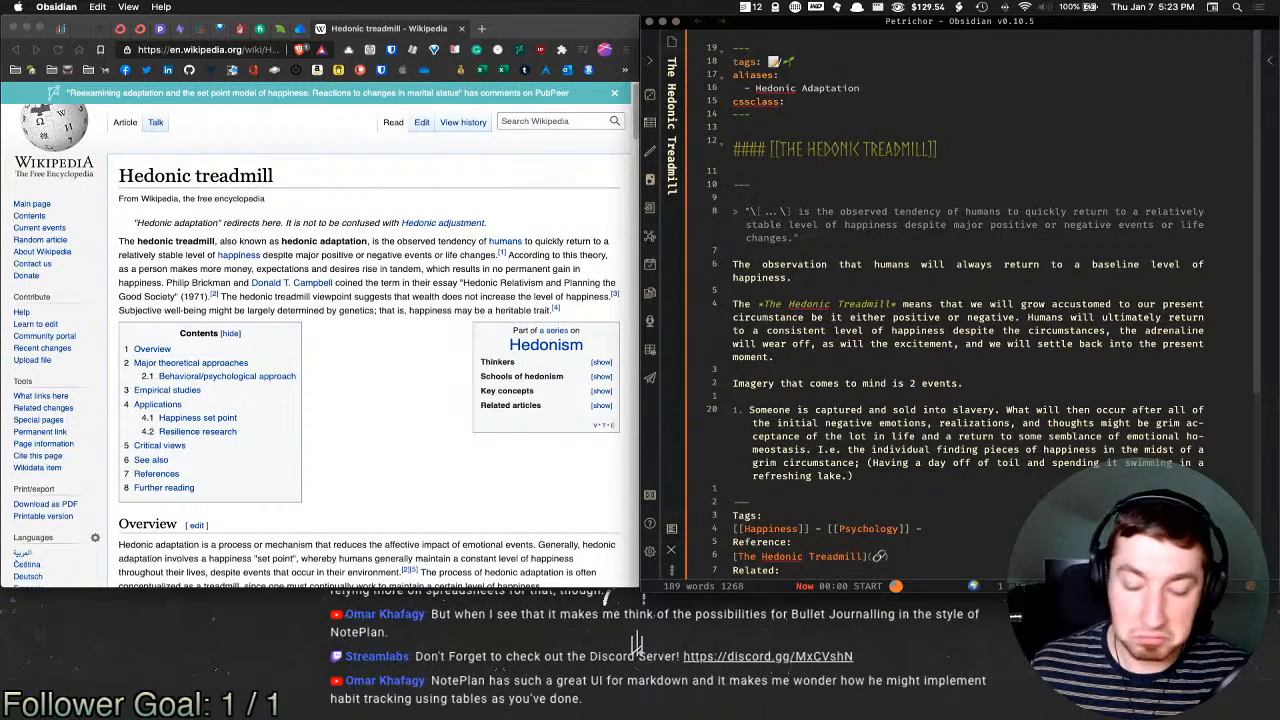
pyautogui.press('BackSpace')
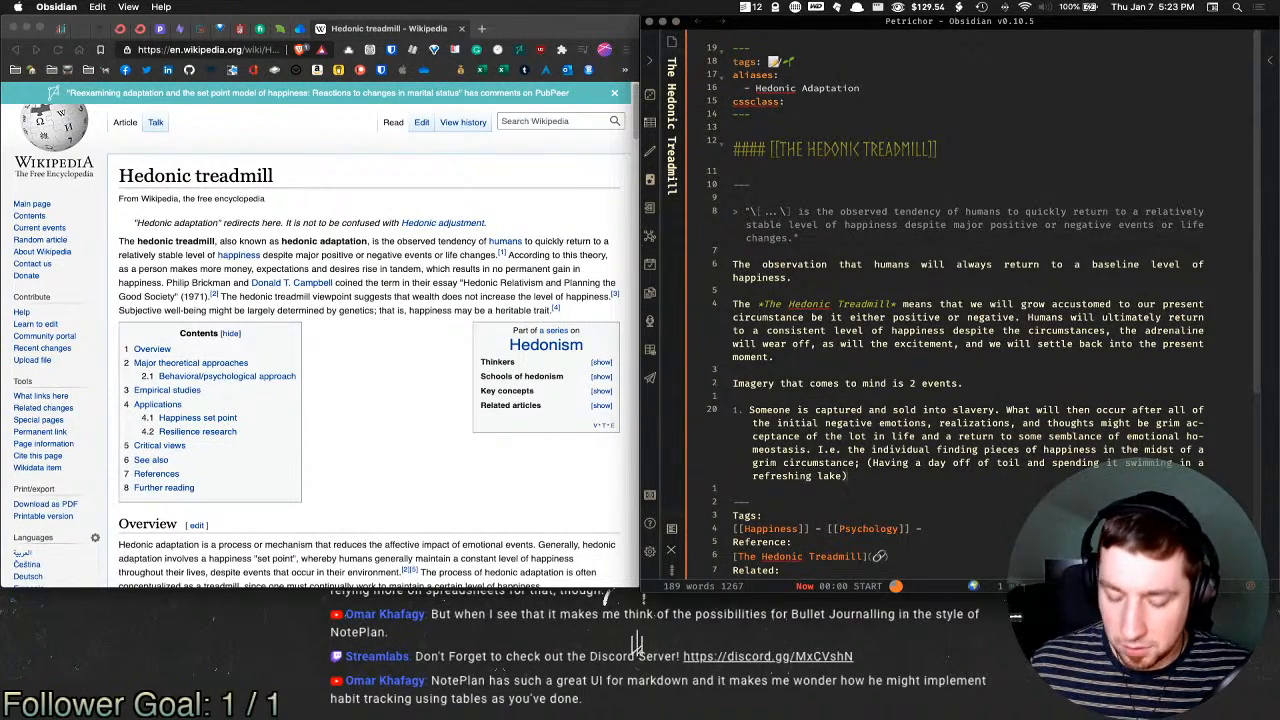
pyautogui.write('.')
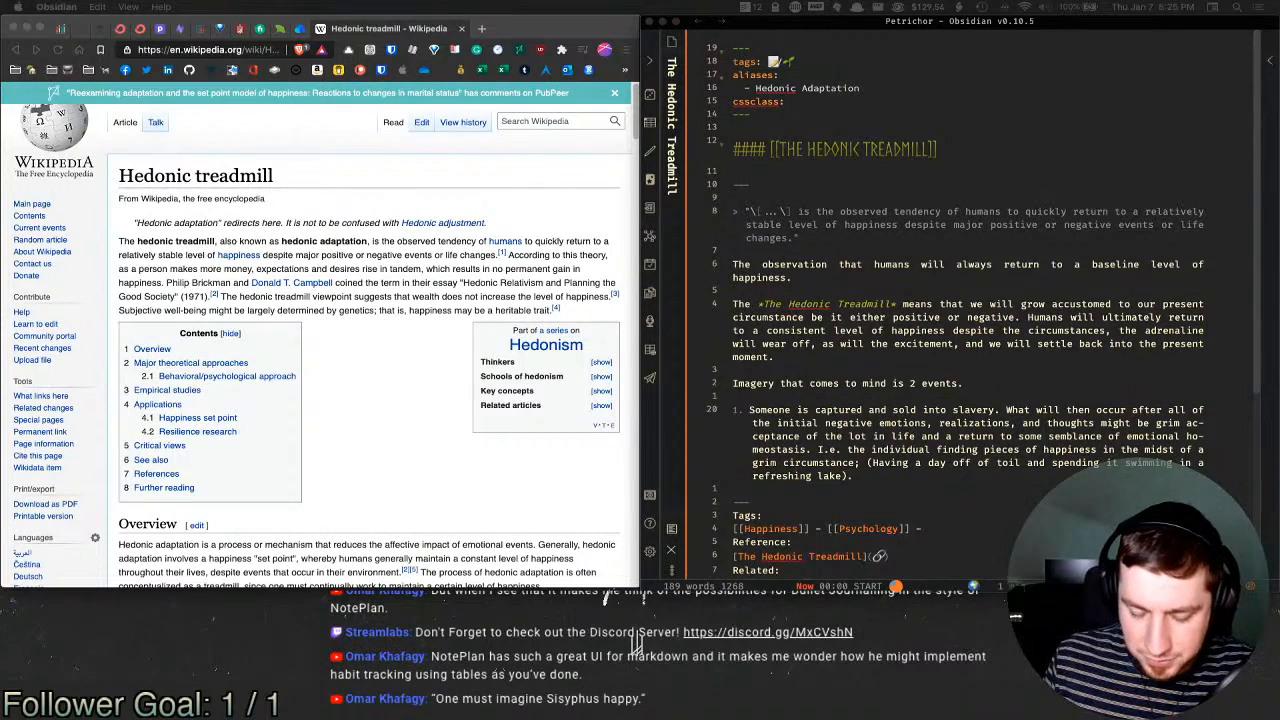
# Step: Search the pasted Sisyphus quote in a new tab and open the Goodreads result
pyautogui.press('super+t')
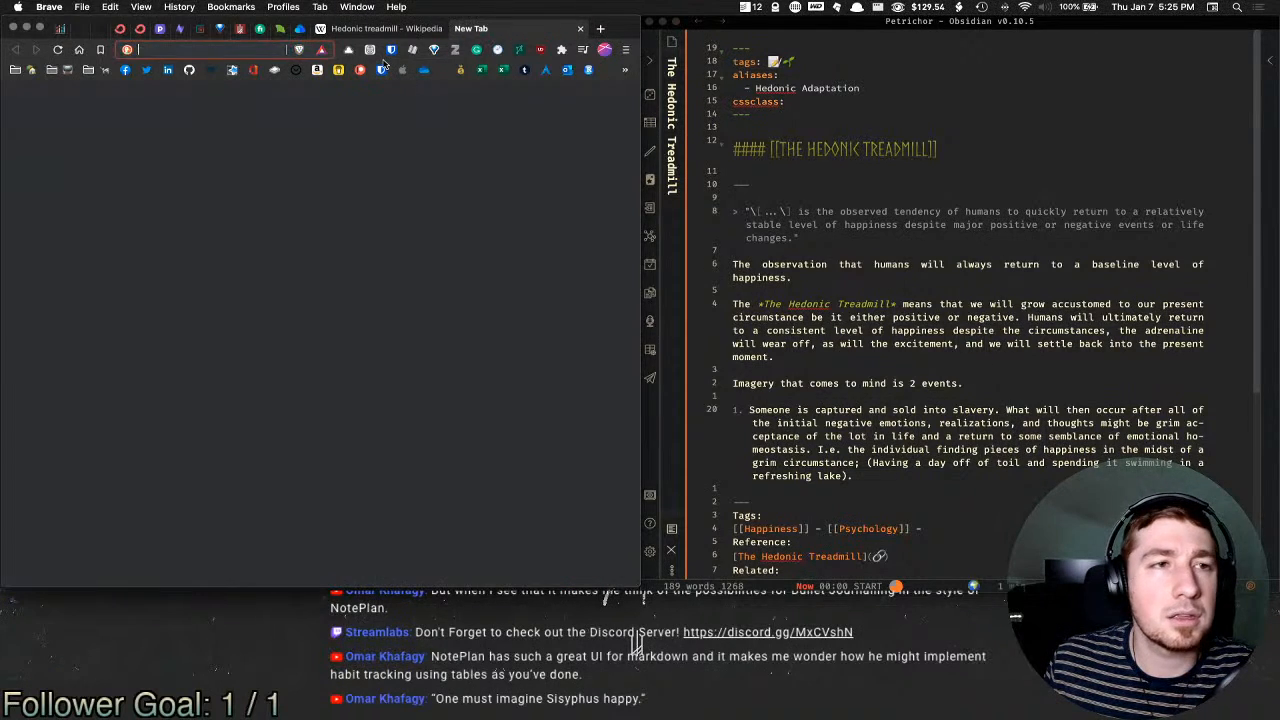
pyautogui.write('"One must imagine Sisyphus happy."')
pyautogui.press('Return')
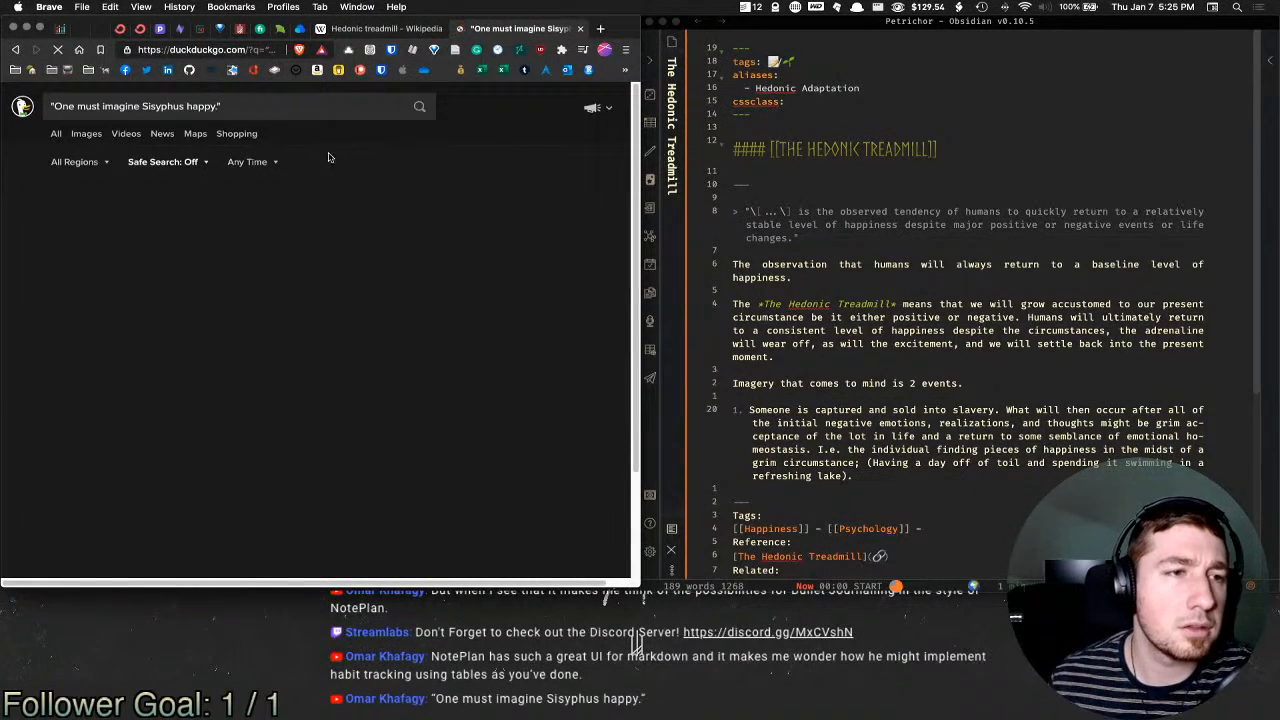
pyautogui.hscroll(1, 480, 370)
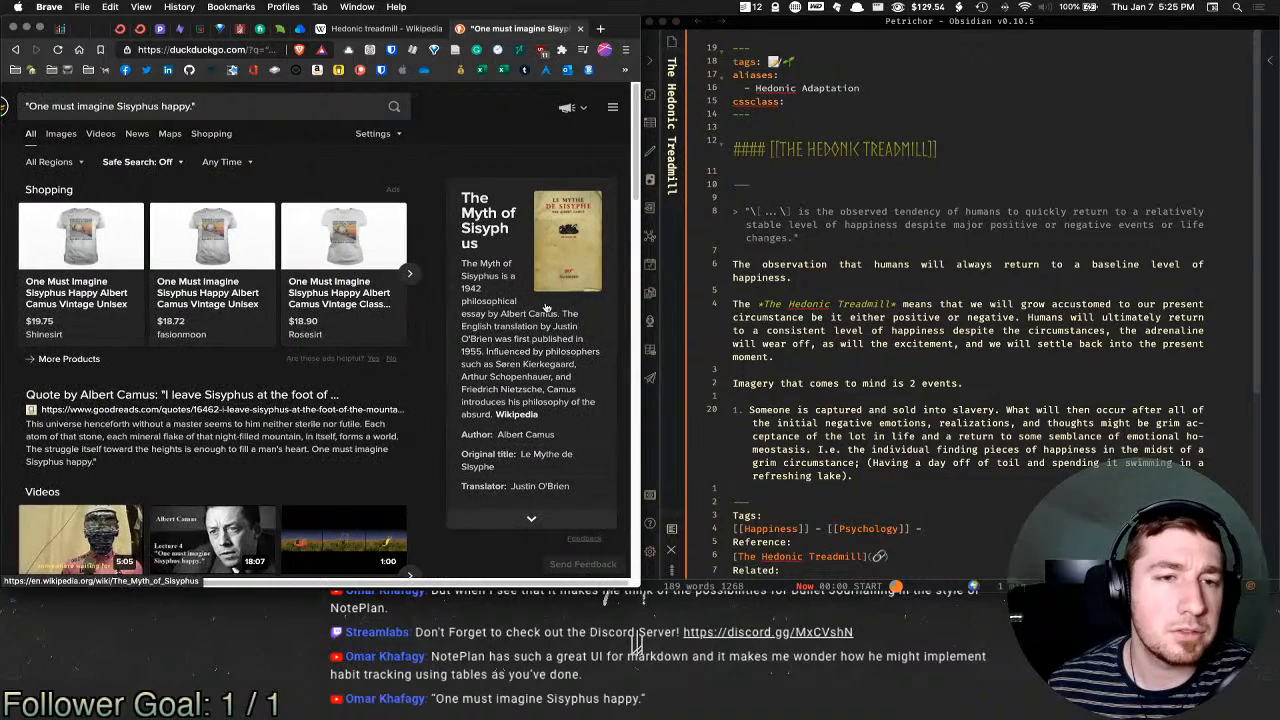
pyautogui.scroll(-2, 160, 350)
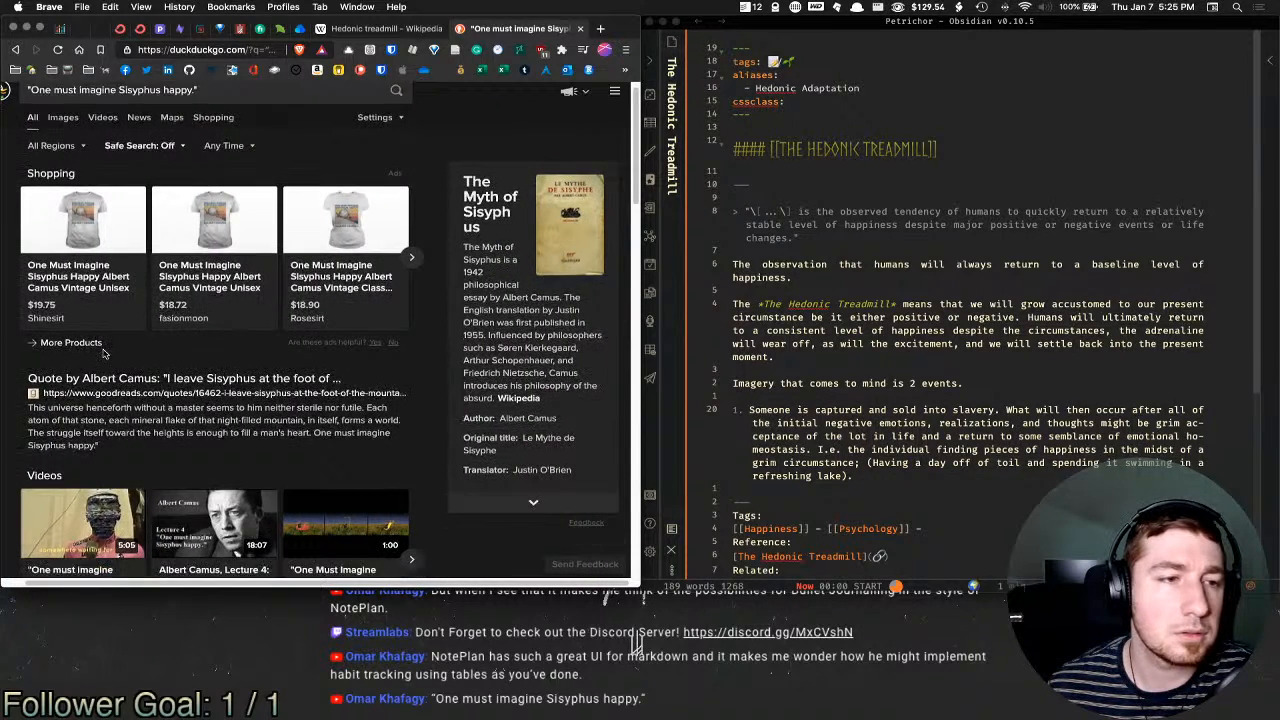
pyautogui.click(240, 355)
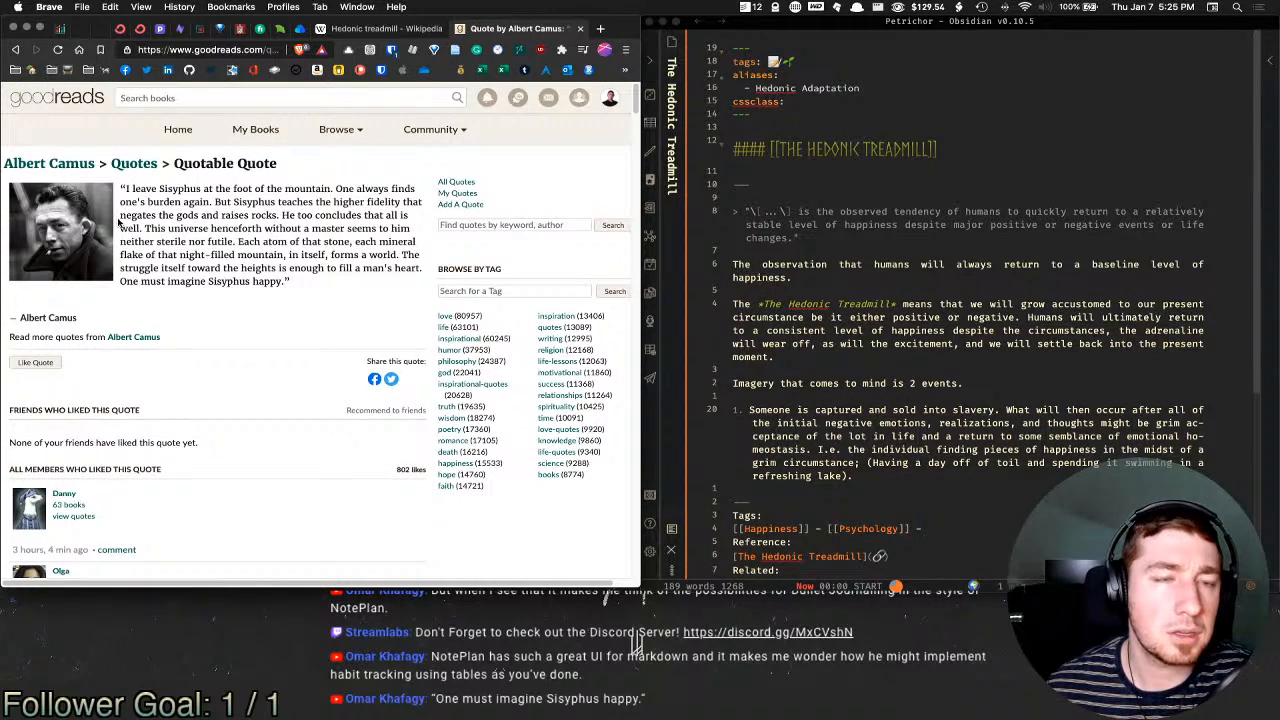
# Step: Select Albert Camus's quote text on Goodreads, then close that tab
pyautogui.moveTo(131, 190); pyautogui.dragTo(205, 268)
pyautogui.click(312, 282)
pyautogui.scroll(-2, 204, 268)
pyautogui.scroll(2, 204, 268)
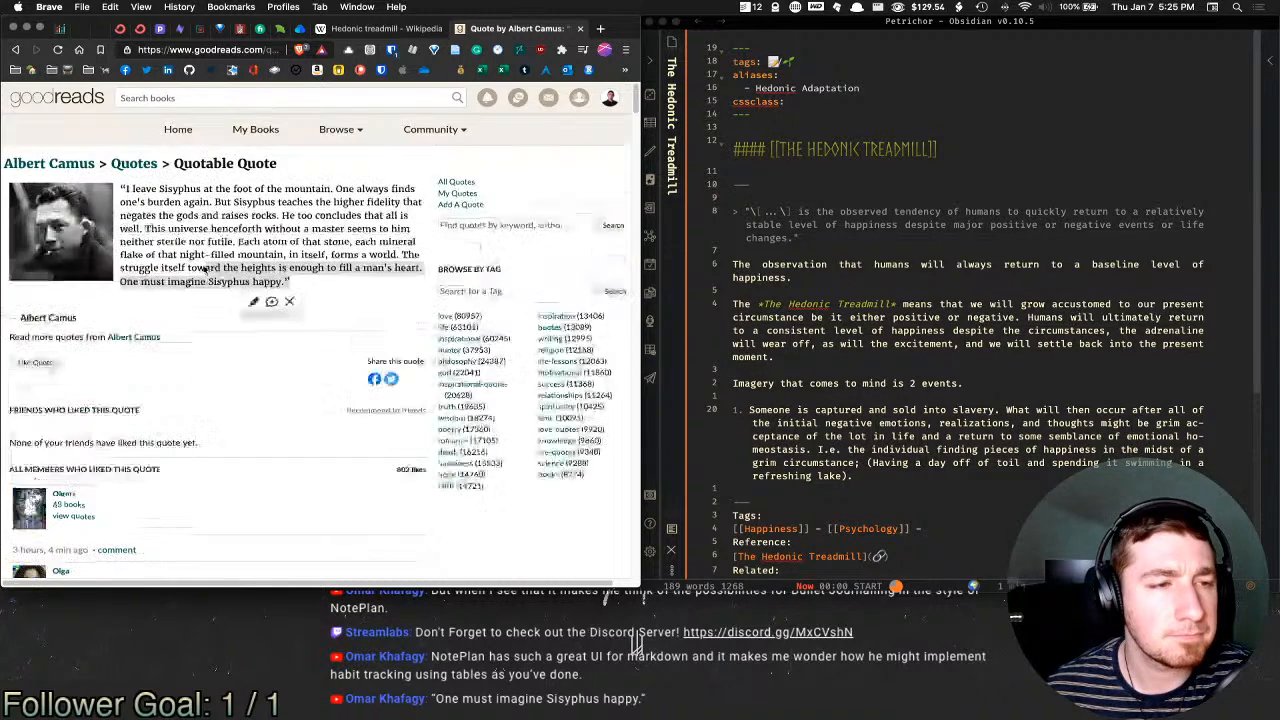
pyautogui.middleClick(538, 30)
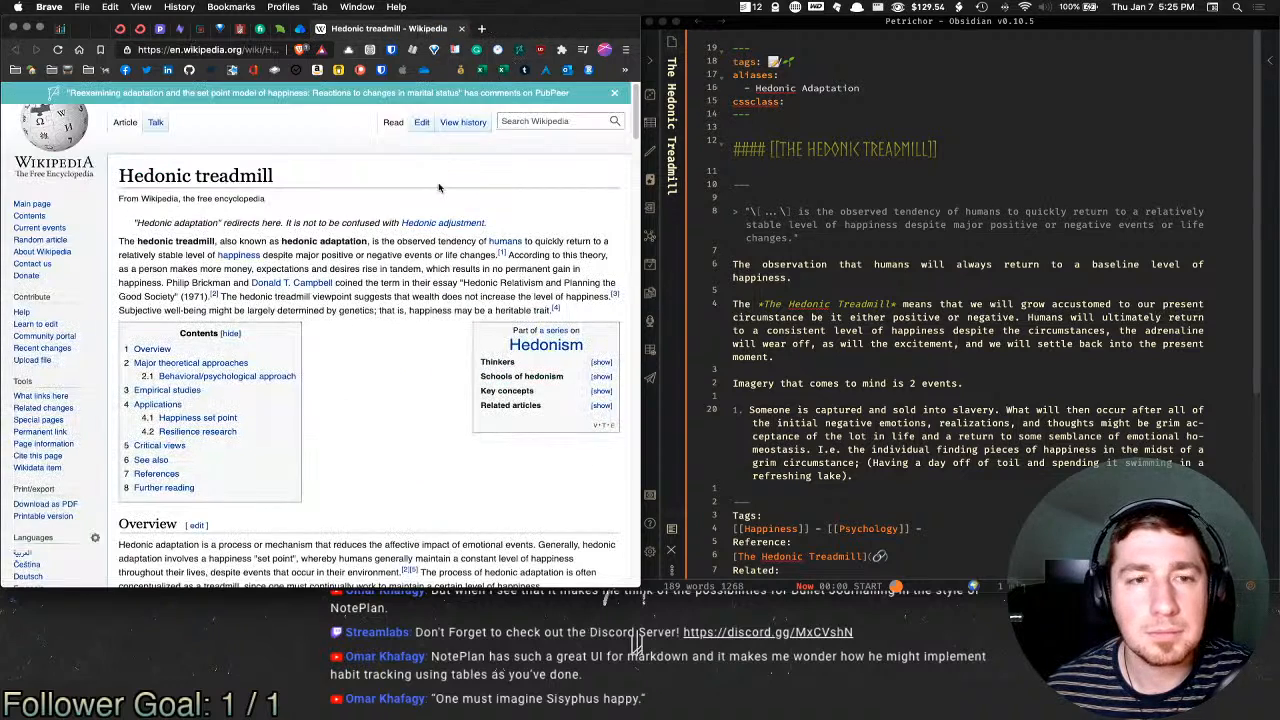
# Step: Start list item 2: 'The inverse of this being extreme high's such as winning the lottery…'
pyautogui.click(867, 486)
pyautogui.click(884, 476)
pyautogui.press('Return')
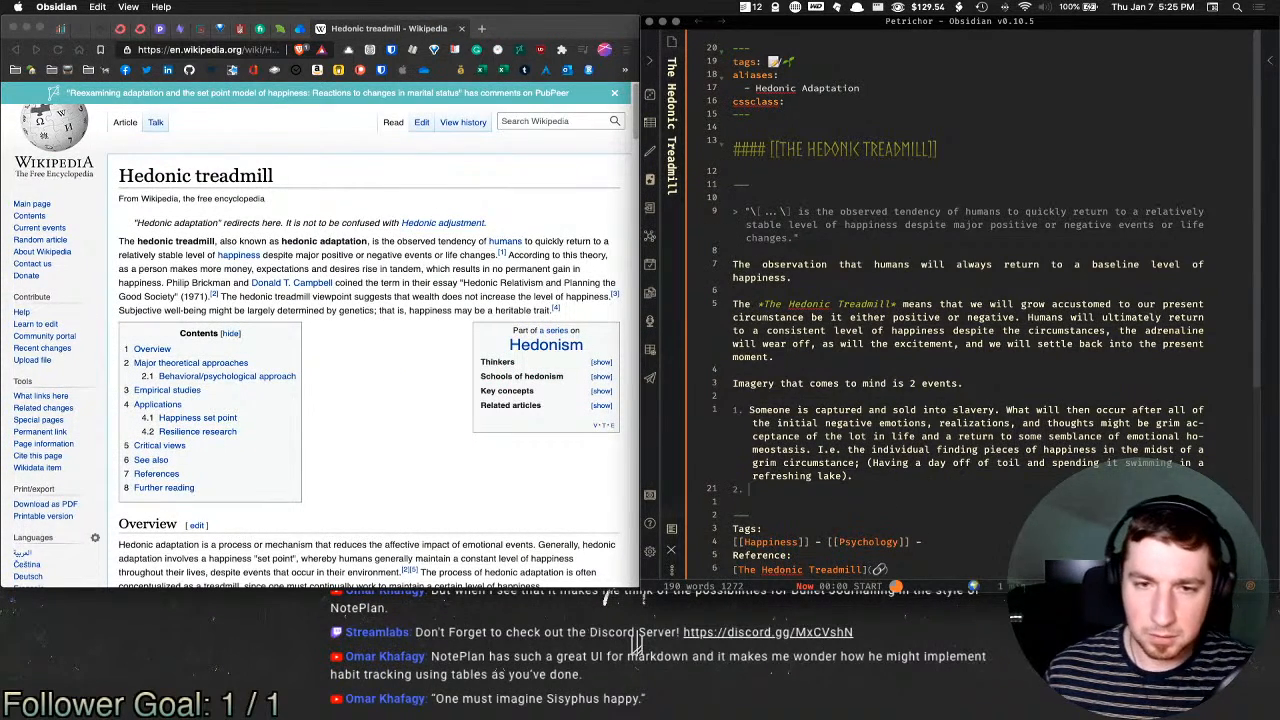
pyautogui.write('The inver')
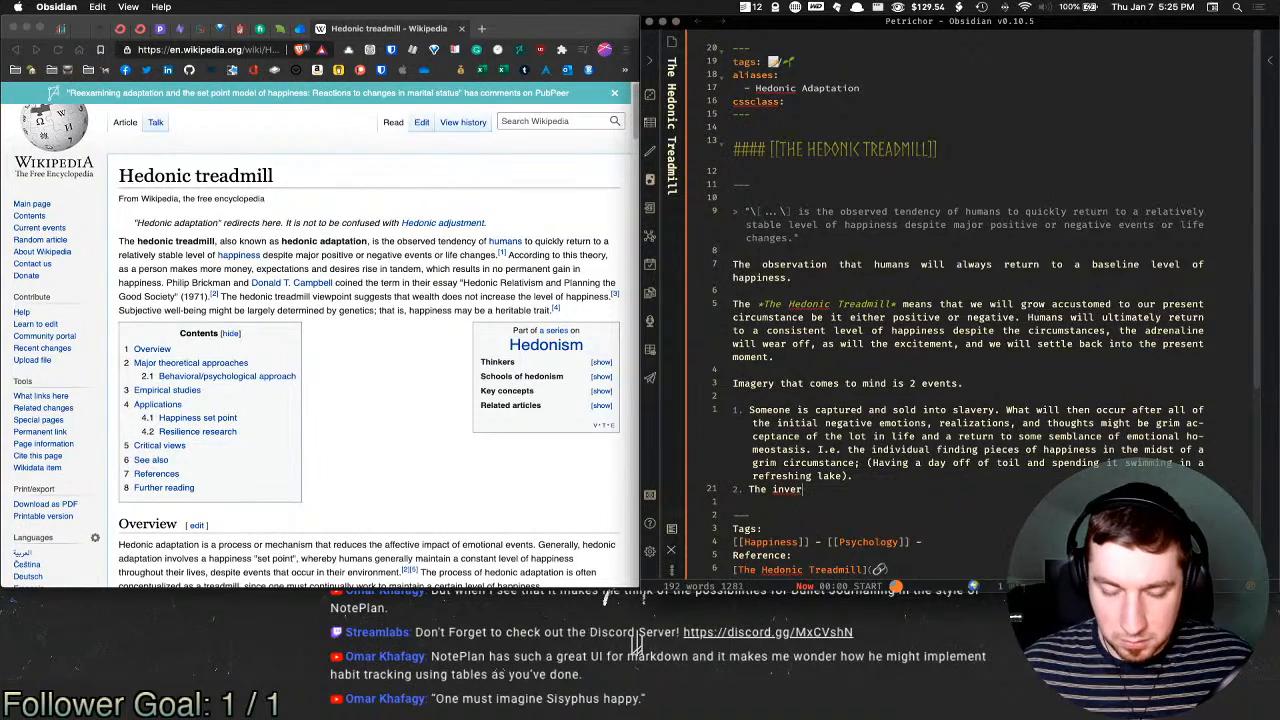
pyautogui.write('se of this being ')
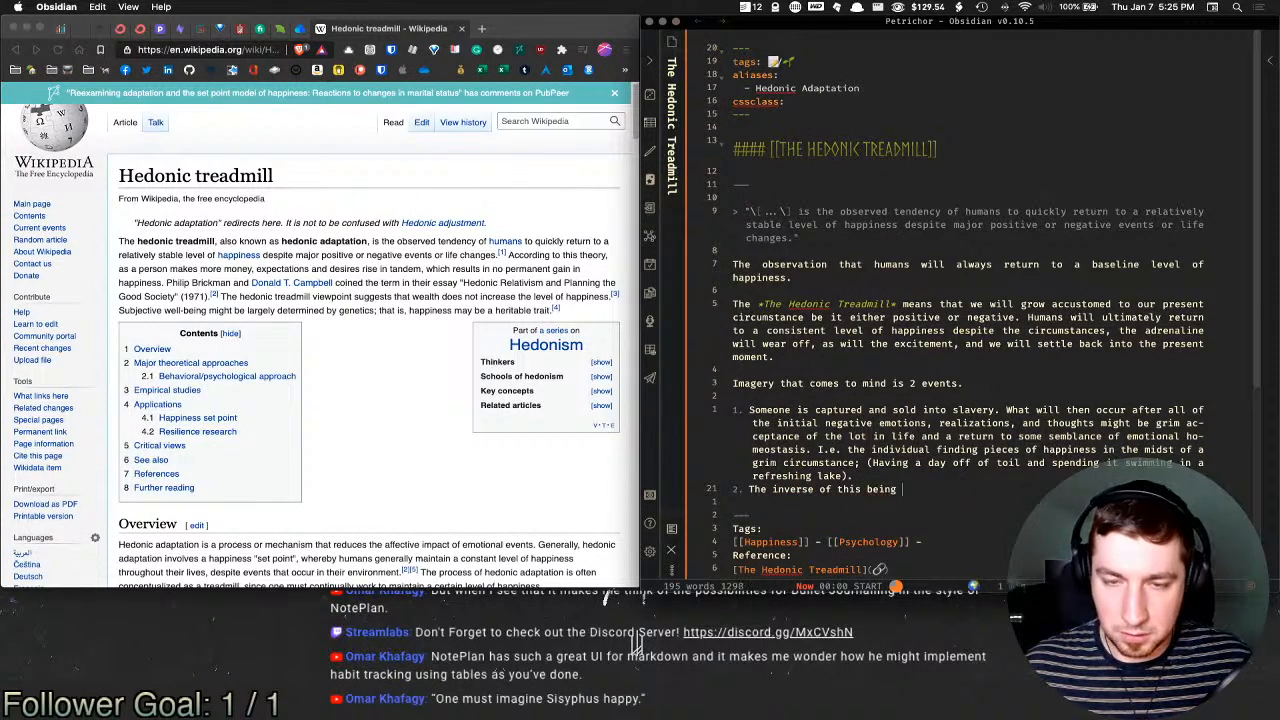
pyautogui.write('extreme')
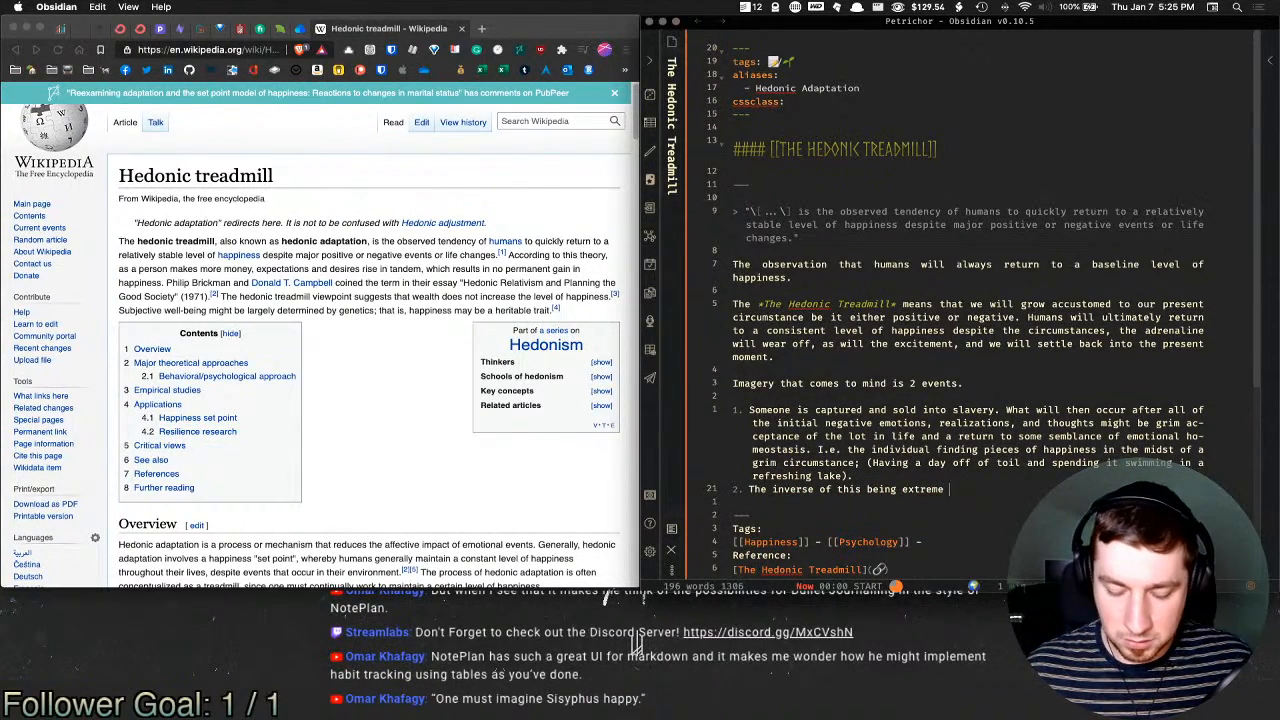
pyautogui.write(" high's such")
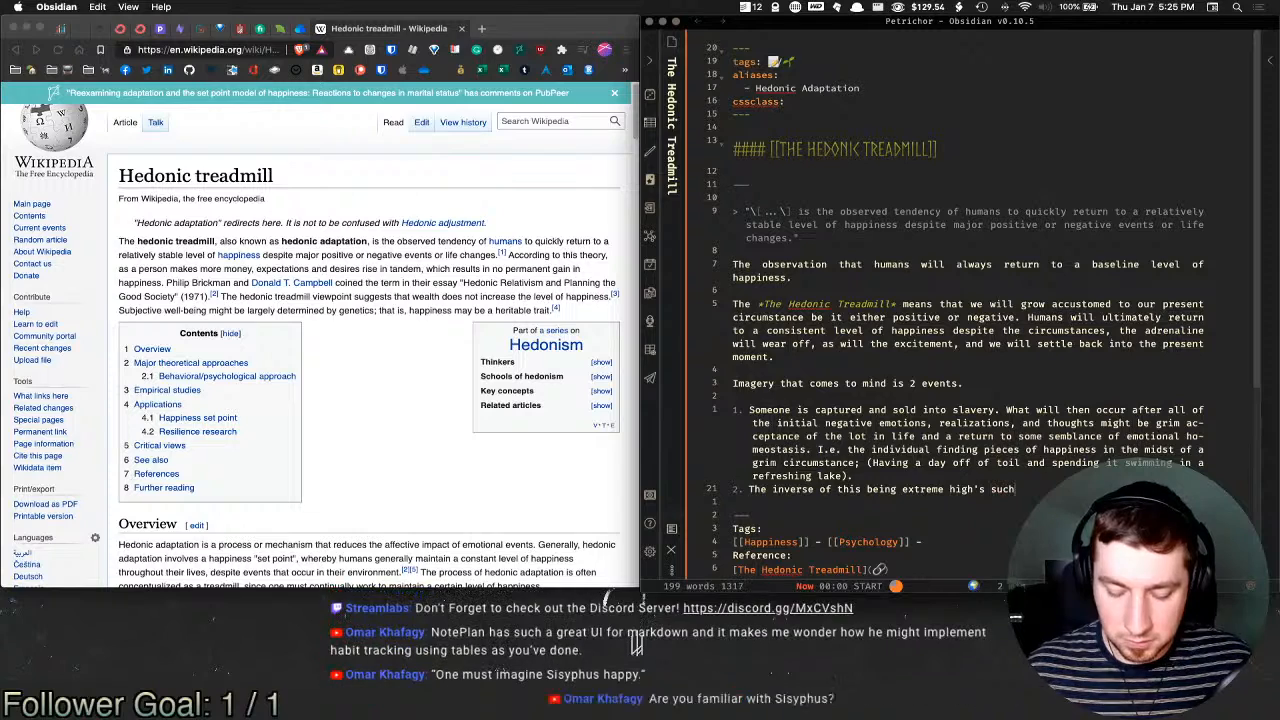
pyautogui.write(' as ones winn')
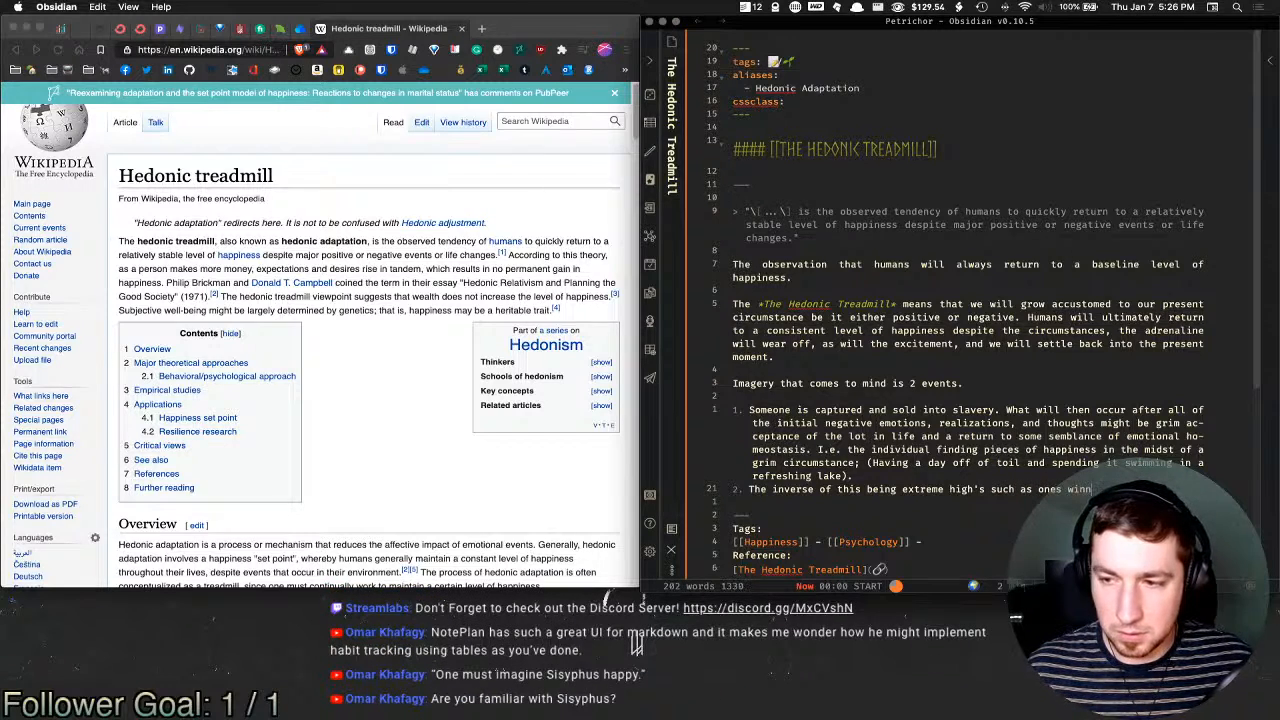
pyautogui.write('ing the l')
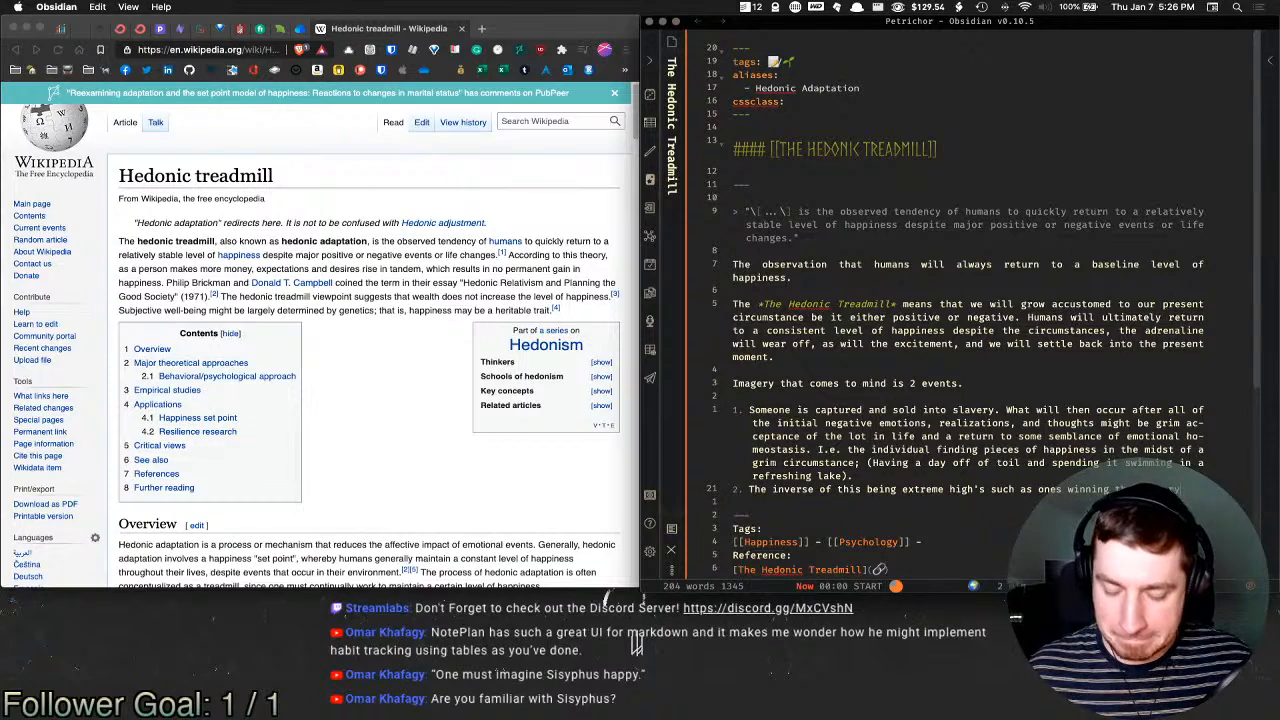
pyautogui.write('ter the initial')
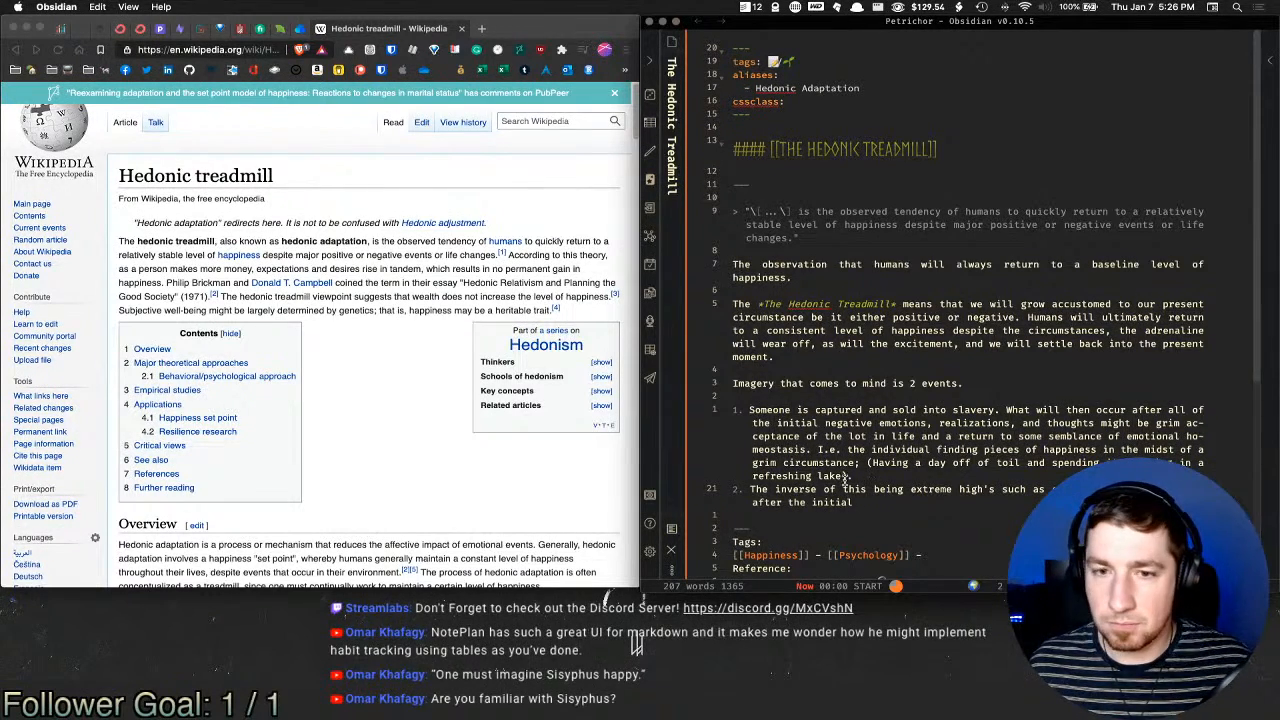
pyautogui.scroll(-5, 955, 345)
pyautogui.write('happiness of')
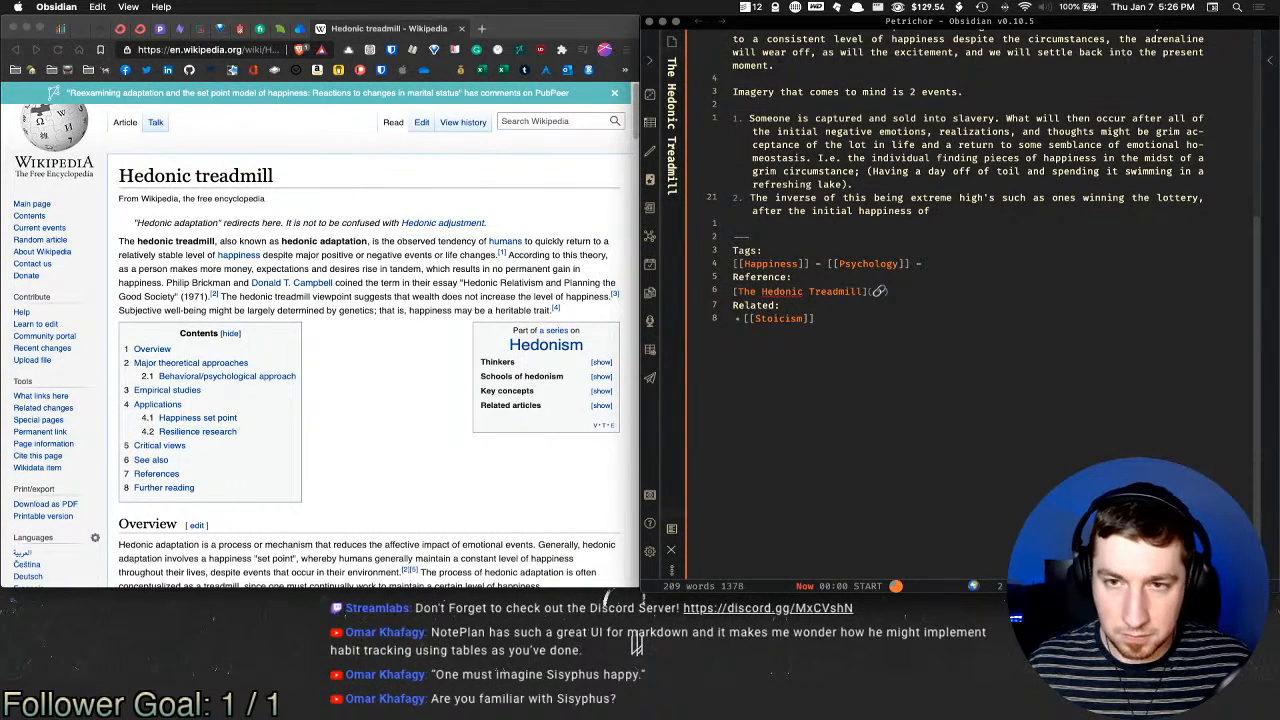
# Step: Continue item 2: 'turn of fortune, you will grow accustomed to your new found wealth'
pyautogui.hotkey('alt', 'shift', 'Left')
pyautogui.hotkey('alt', 'shift', 'Left')
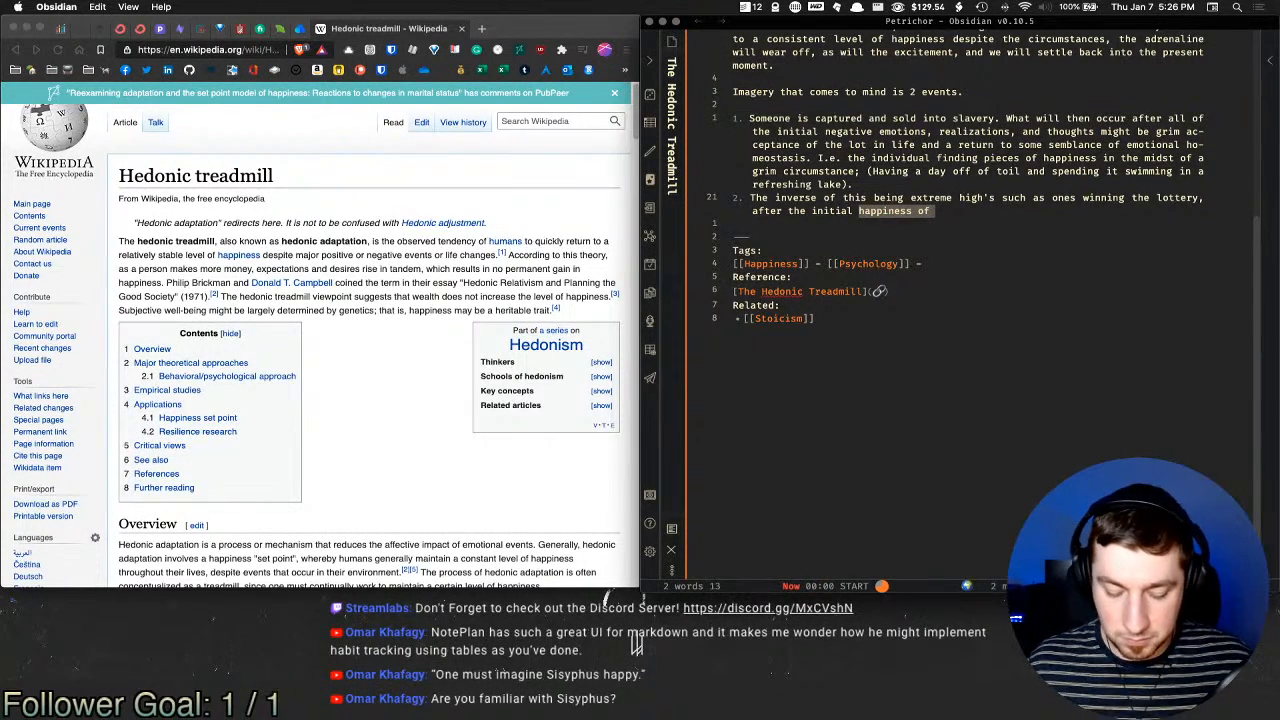
pyautogui.write('turn of fortune')
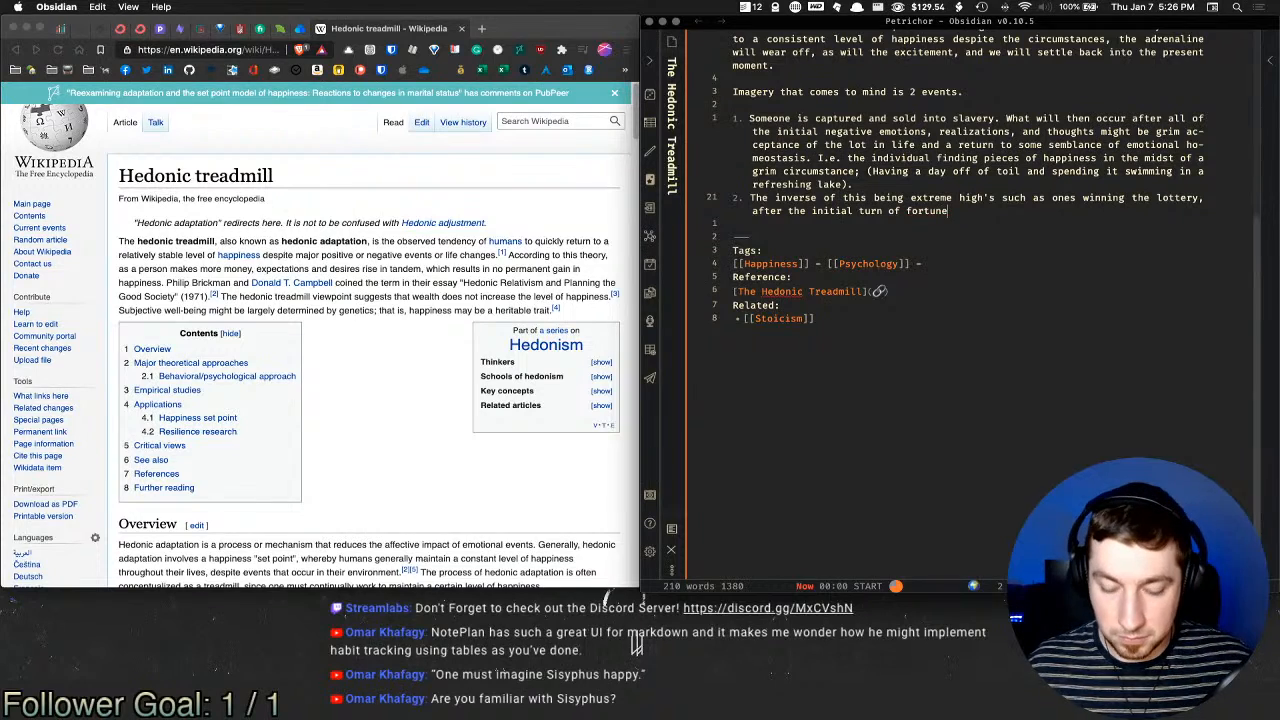
pyautogui.write(', you wil lgrow')
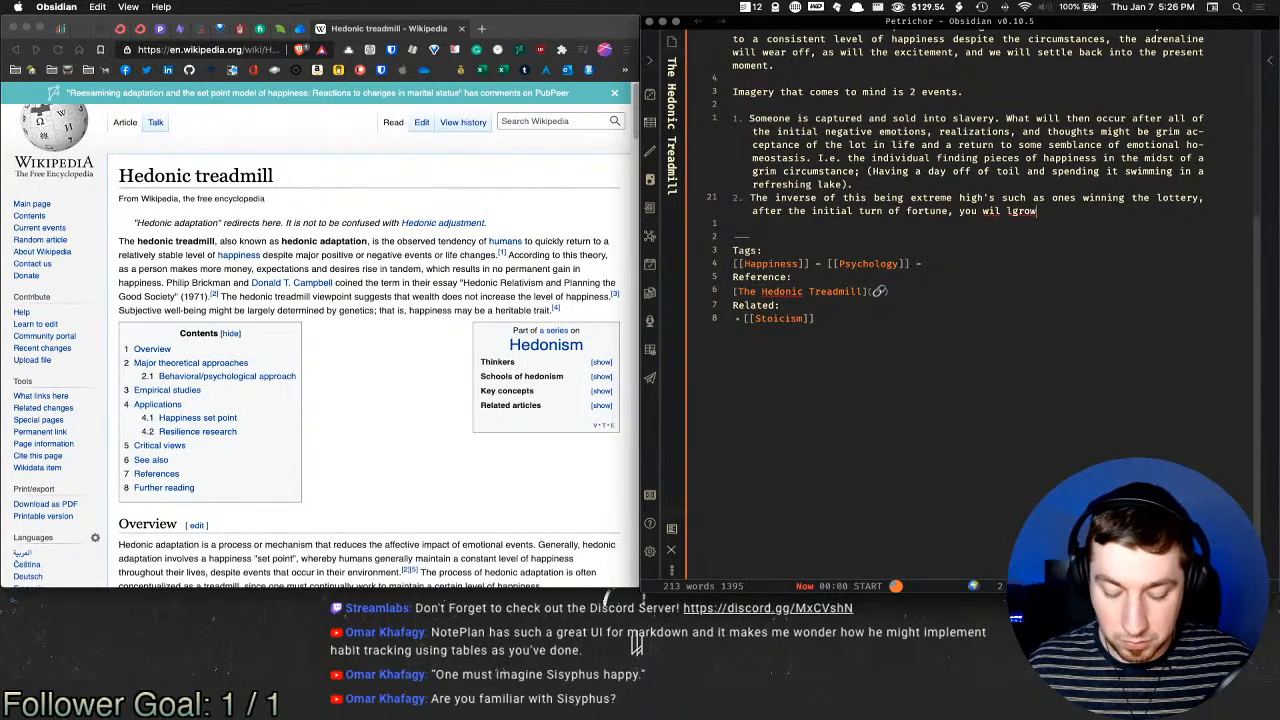
pyautogui.write(' accustomed')
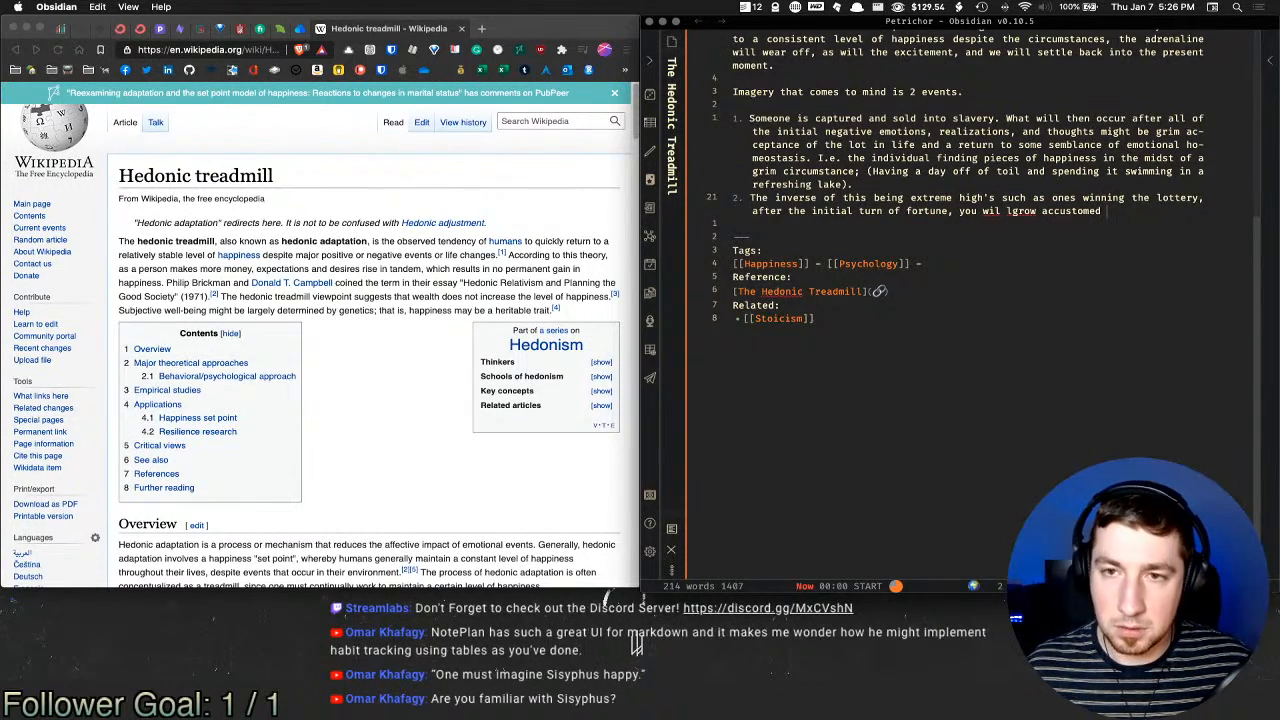
pyautogui.press('BackSpace')
pyautogui.press('Right')
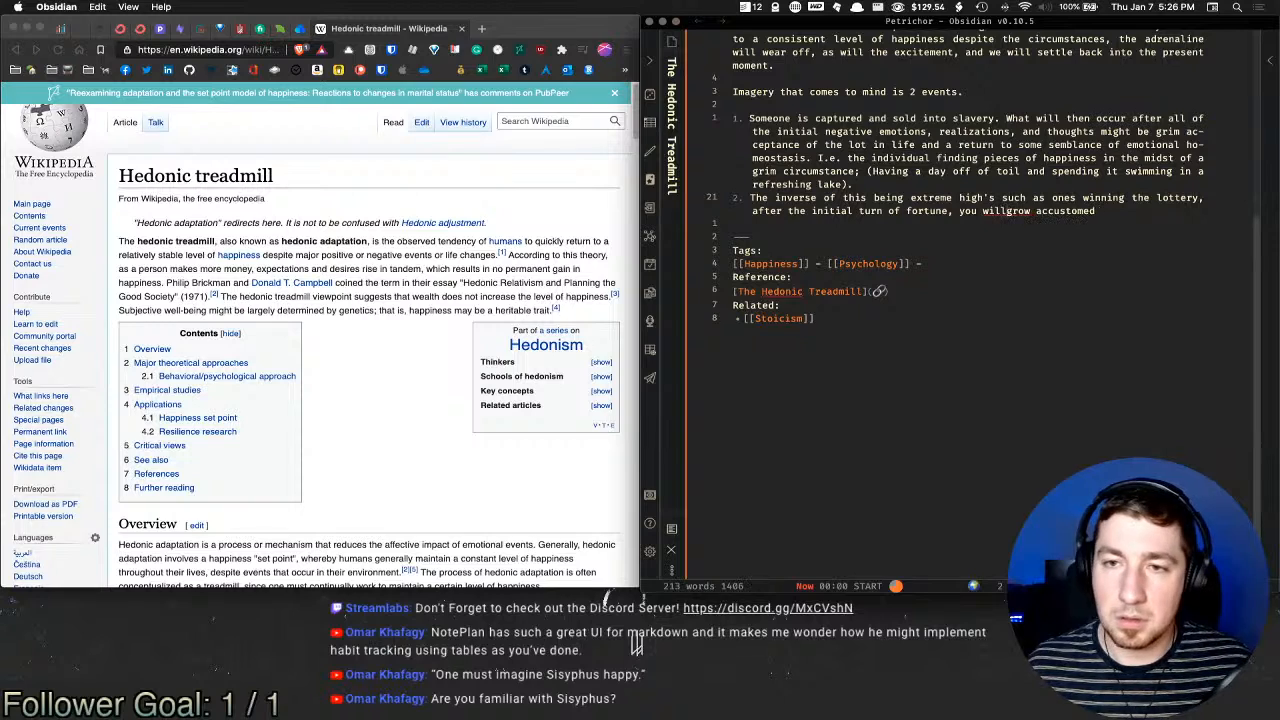
pyautogui.write('to your')
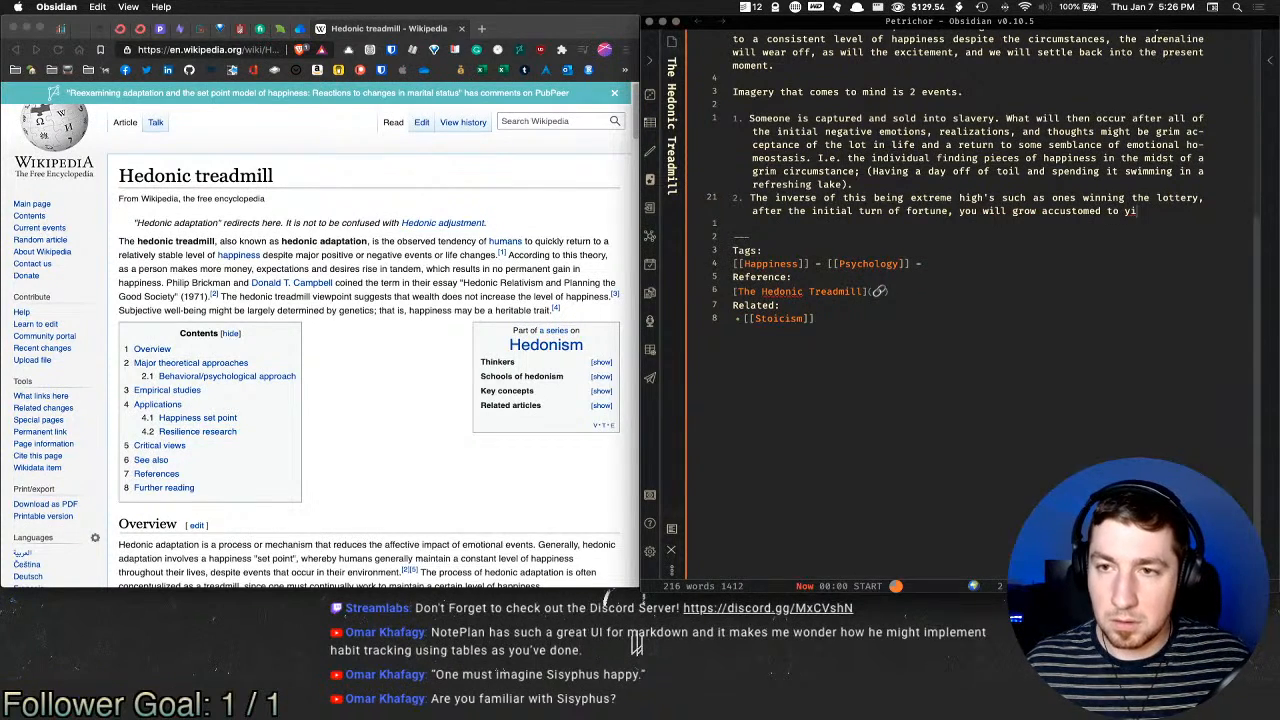
pyautogui.write(' nb')
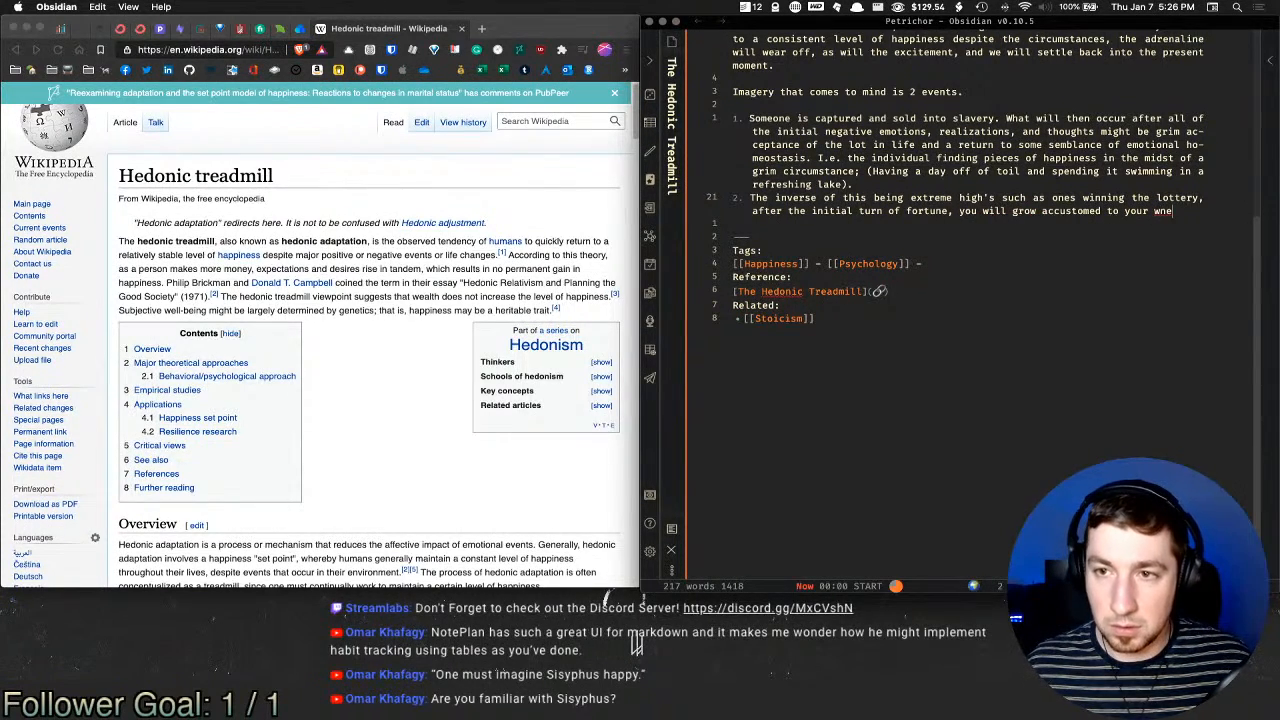
pyautogui.press('BackSpace')
pyautogui.write('ew fou')
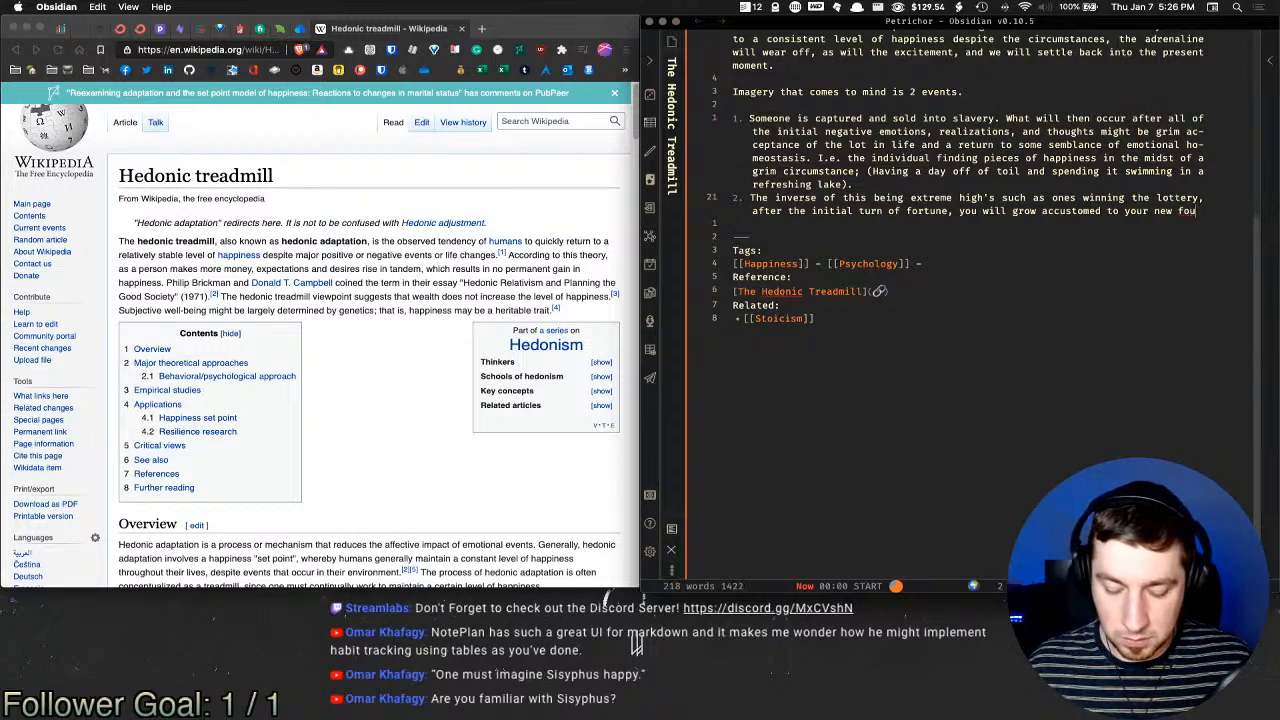
pyautogui.write('nd welath an')
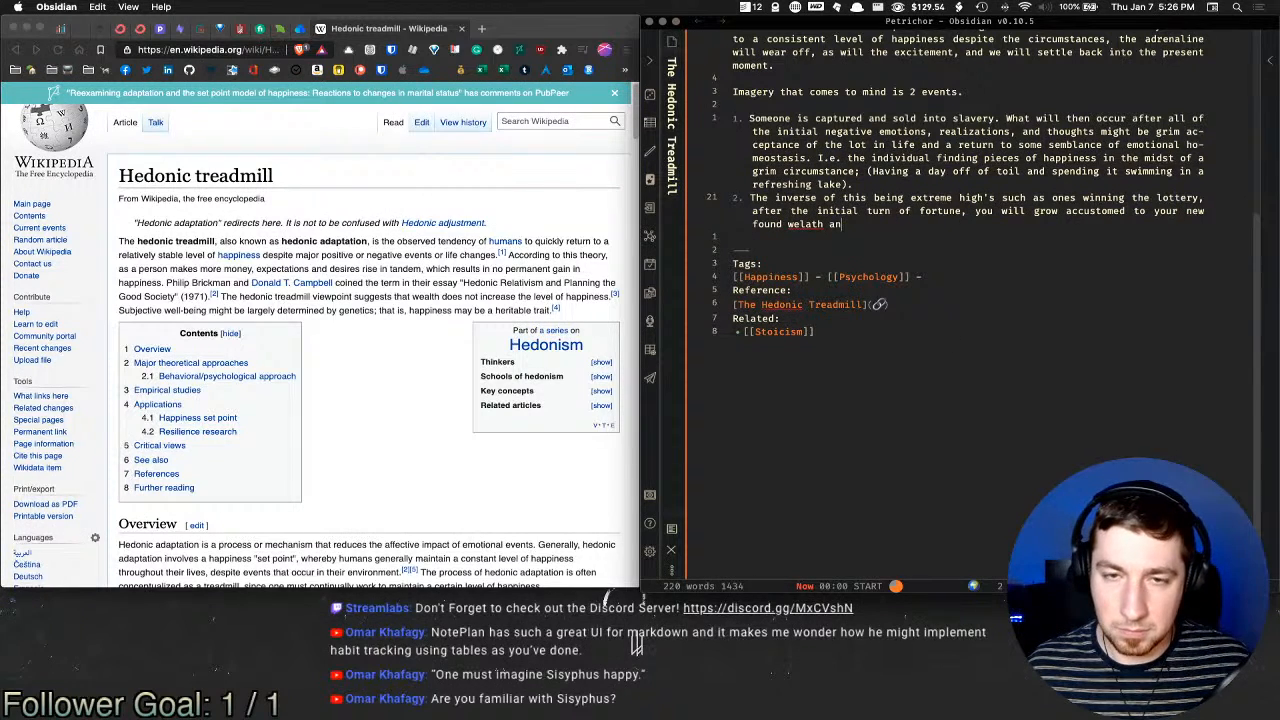
pyautogui.press('BackSpace')
pyautogui.press('BackSpace')
pyautogui.press('BackSpace')
pyautogui.press('BackSpace')
pyautogui.press('BackSpace')
pyautogui.press('BackSpace')
pyautogui.press('BackSpace')
pyautogui.press('BackSpace')
pyautogui.press('BackSpace')
# Step: Add that once used to winning the lottery, you return to your prior baseline happiness or close to it
pyautogui.write('wealth ')
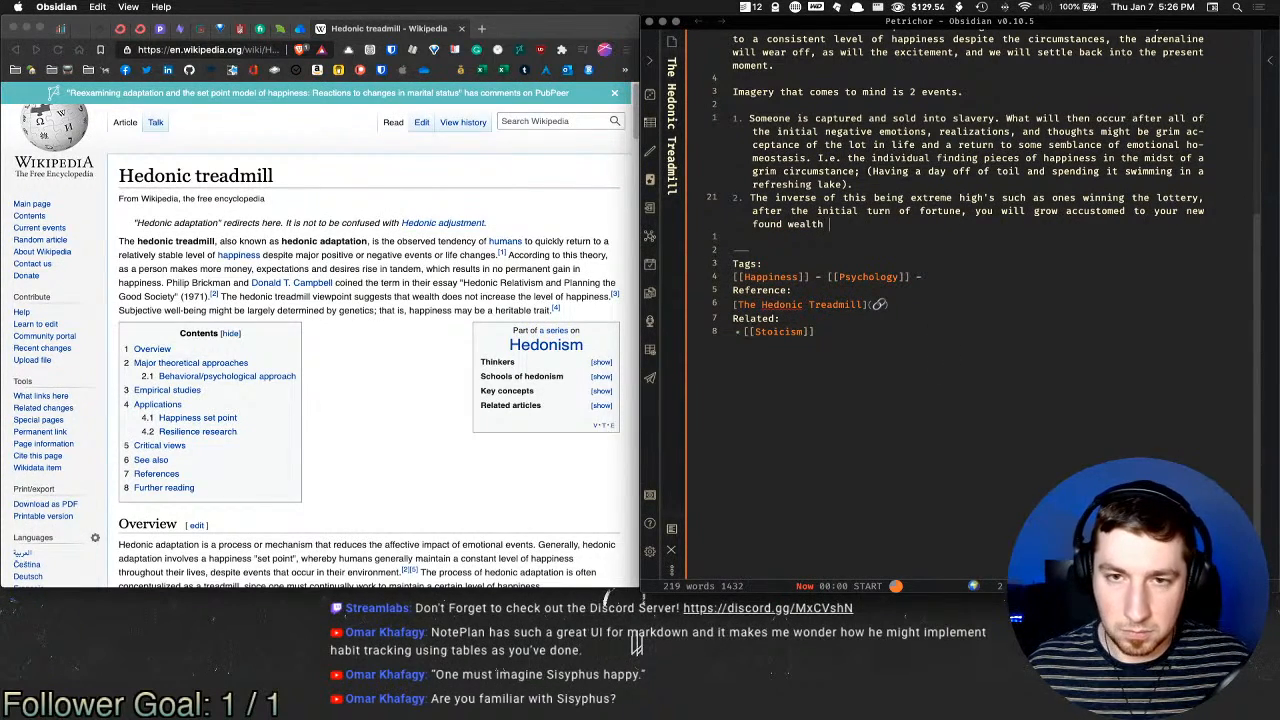
pyautogui.write('and lifestyle. ')
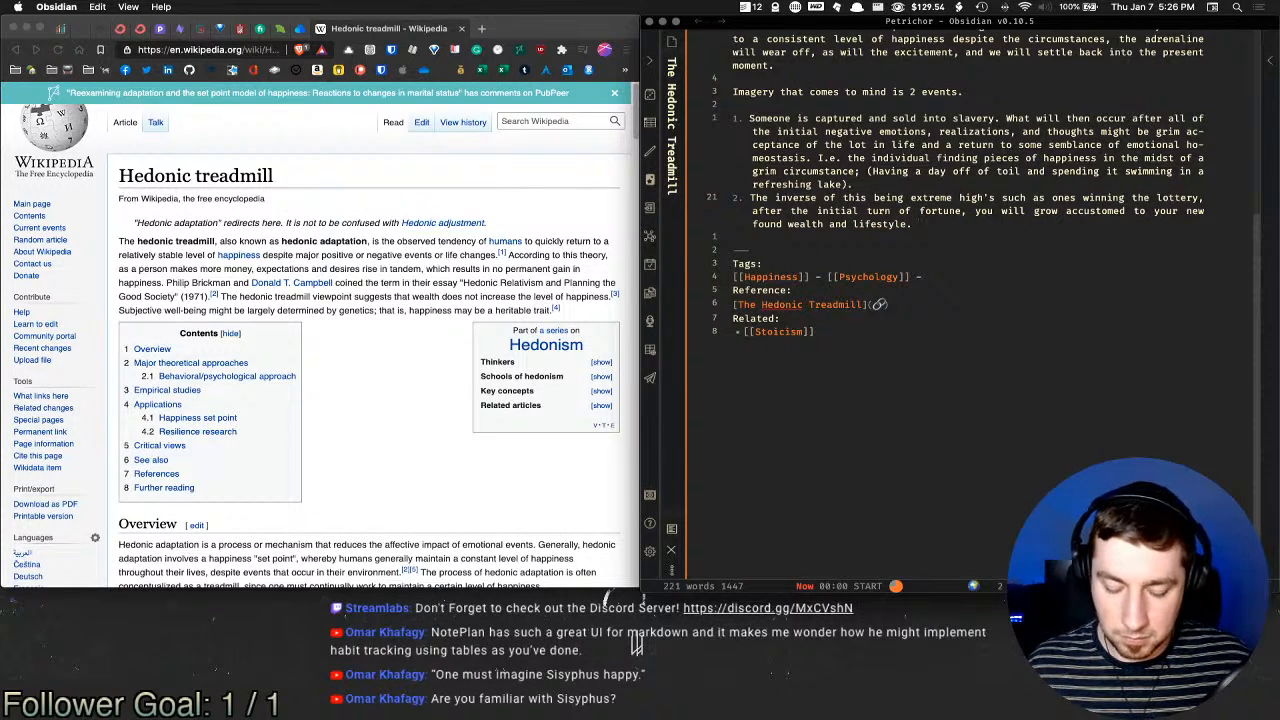
pyautogui.write('Once you g')
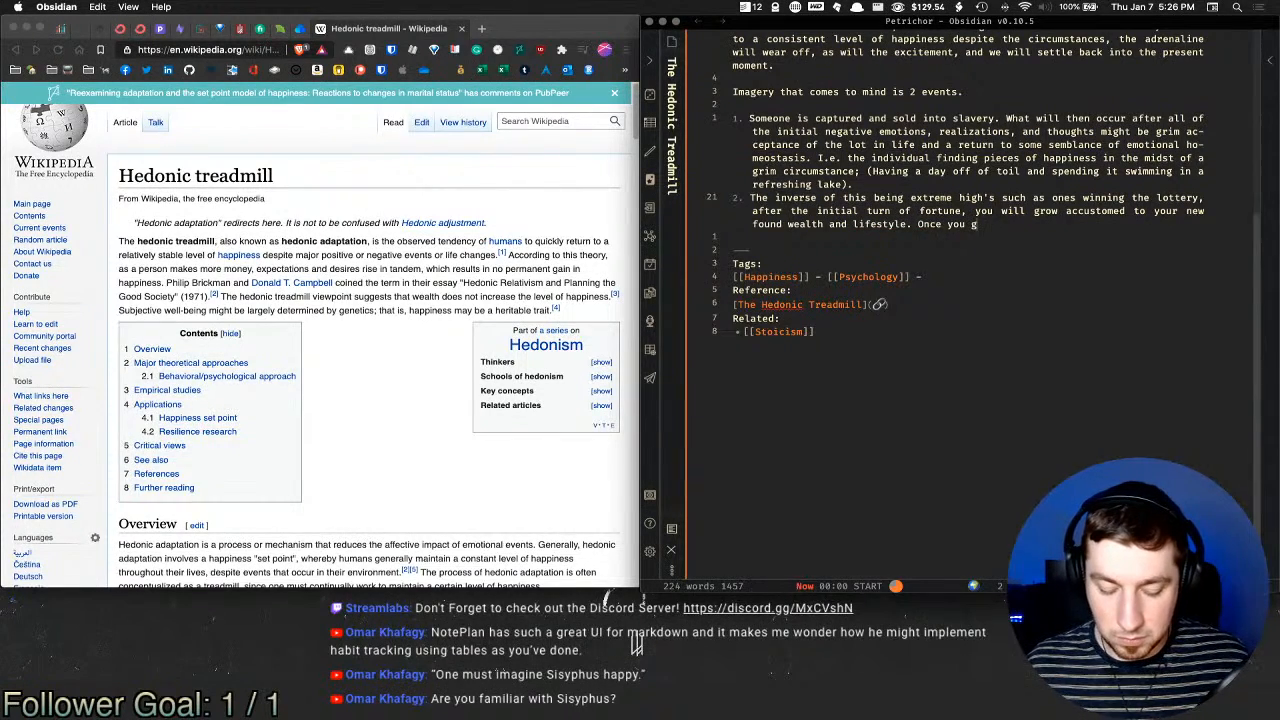
pyautogui.write('row comf')
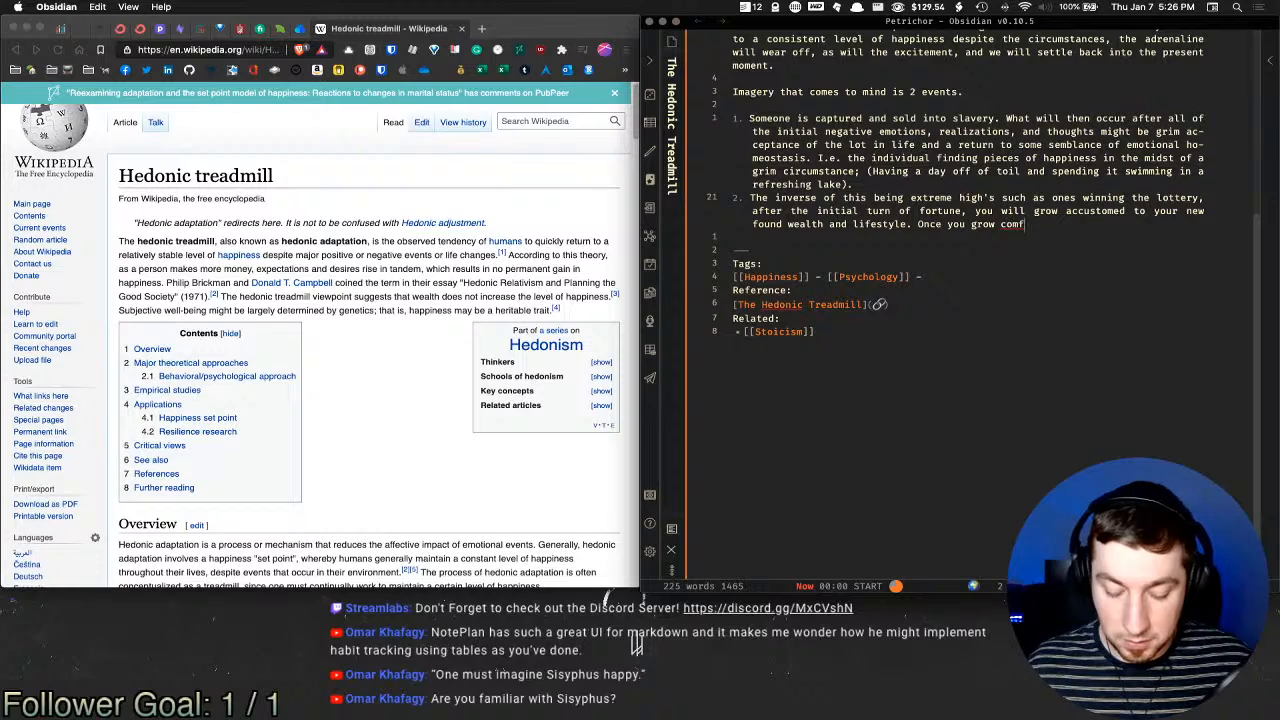
pyautogui.write('ortable and used to ')
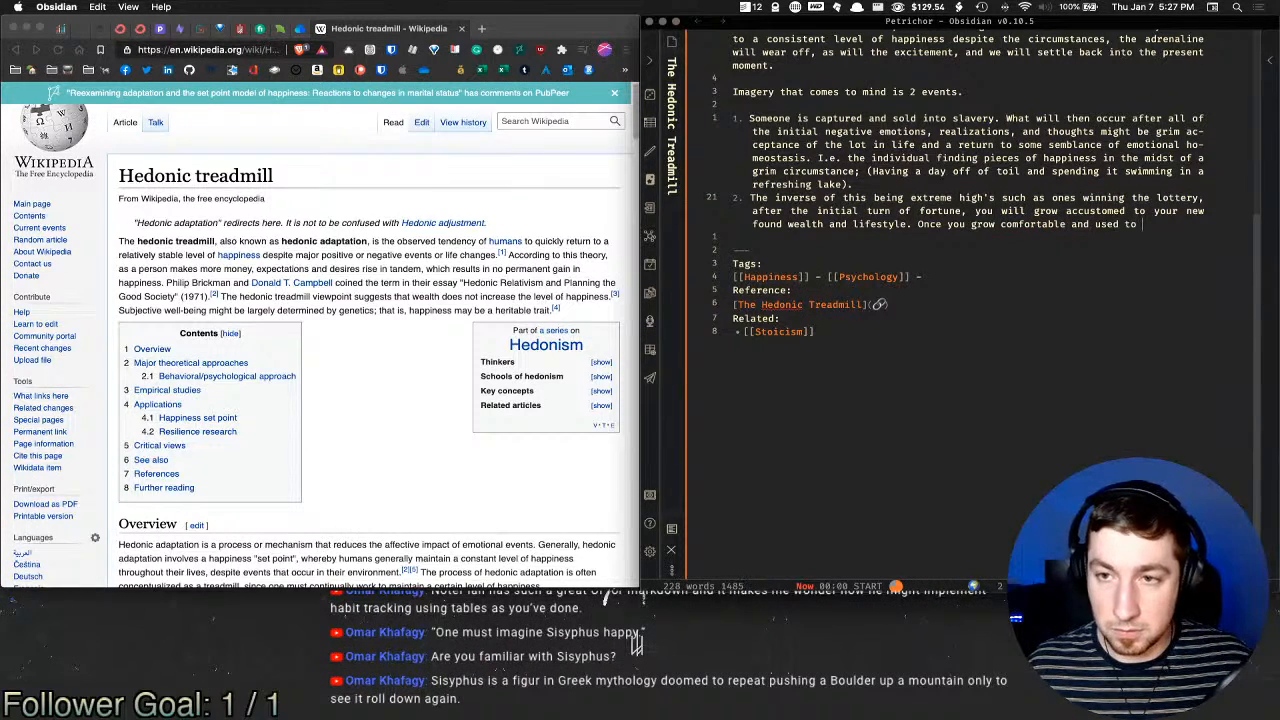
pyautogui.write('th')
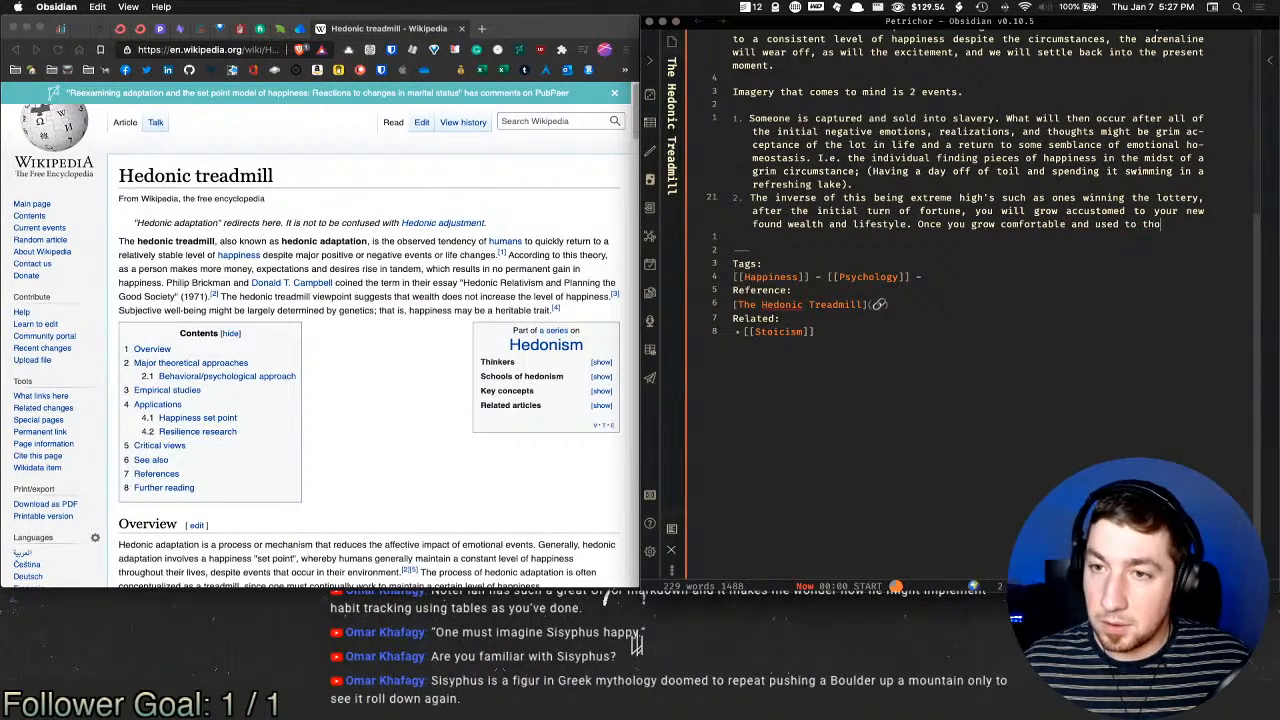
pyautogui.write('e outcome of ')
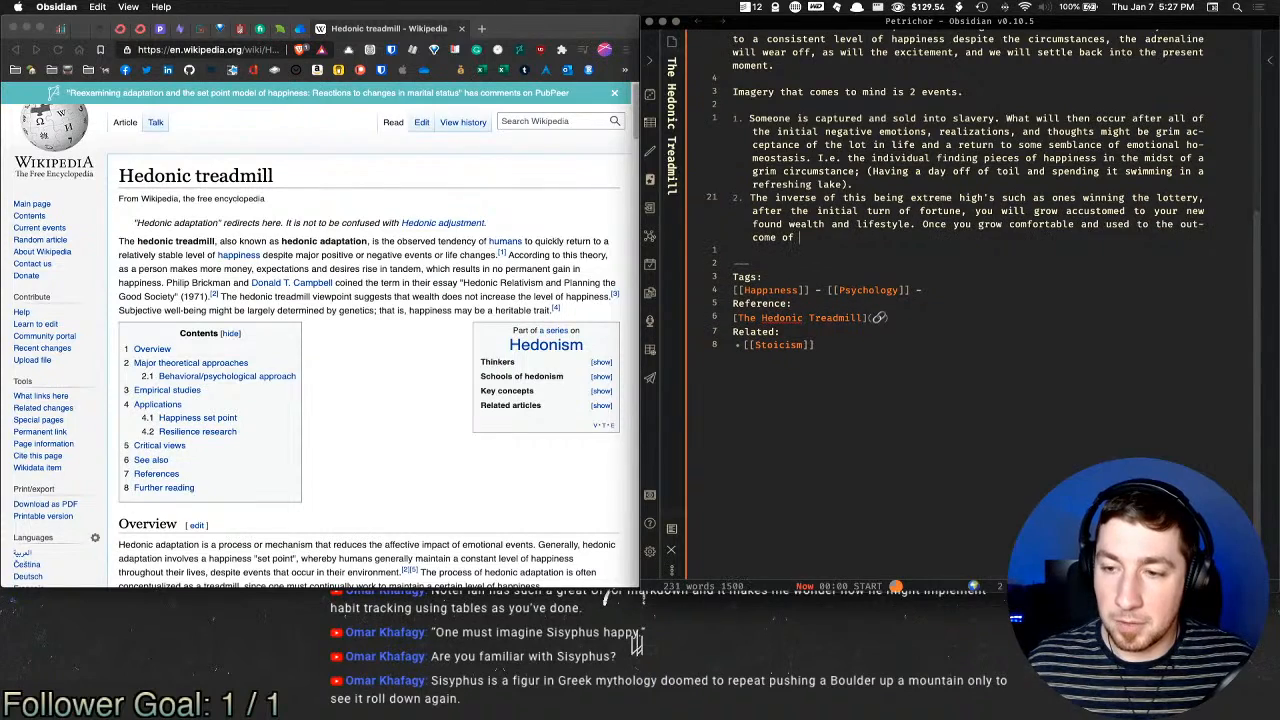
pyautogui.write('winning the lottery')
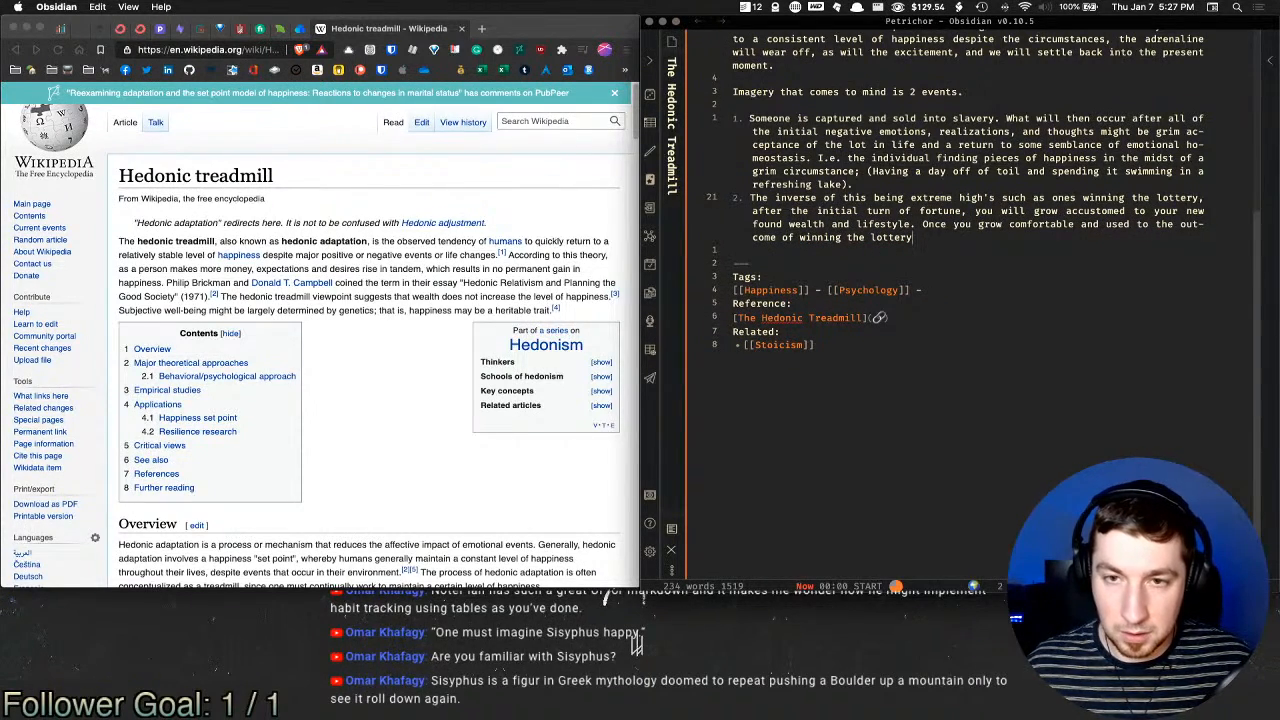
pyautogui.write(', what')
pyautogui.press('BackSpace')
pyautogui.press('BackSpace')
pyautogui.press('BackSpace')
pyautogui.press('BackSpace')
pyautogui.press('BackSpace')
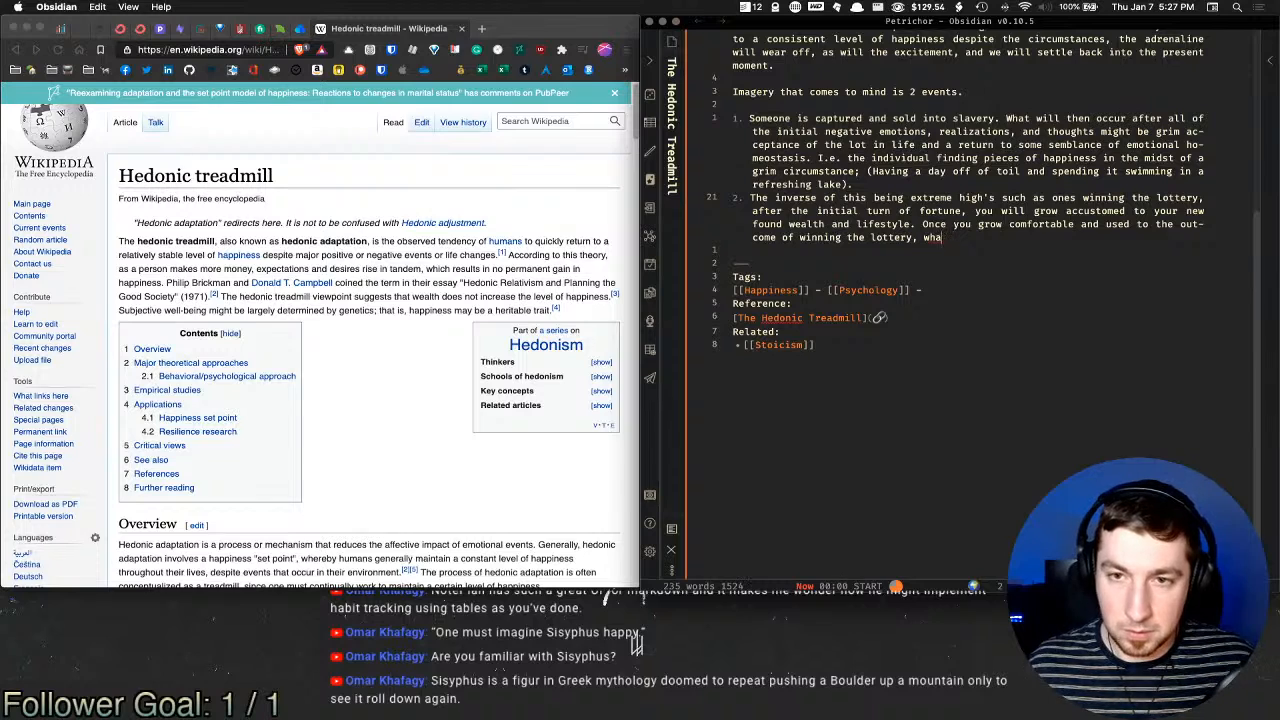
pyautogui.write('you ret')
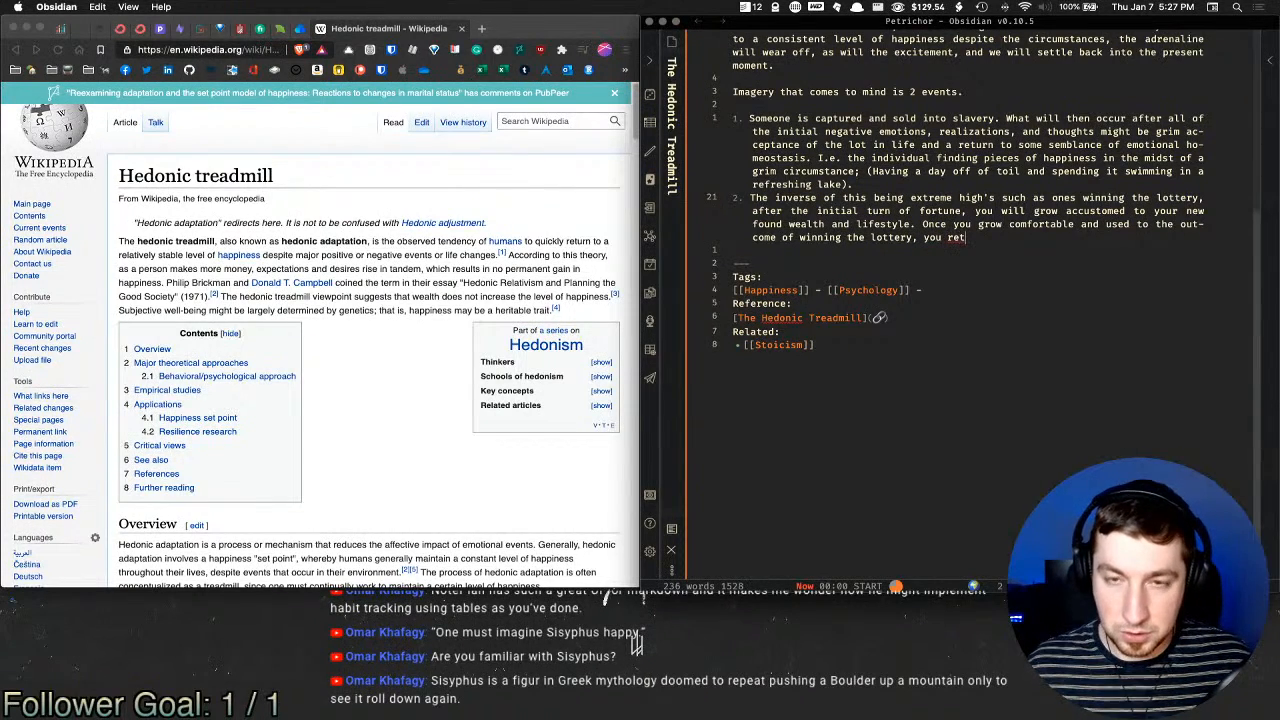
pyautogui.write('urn to the basel')
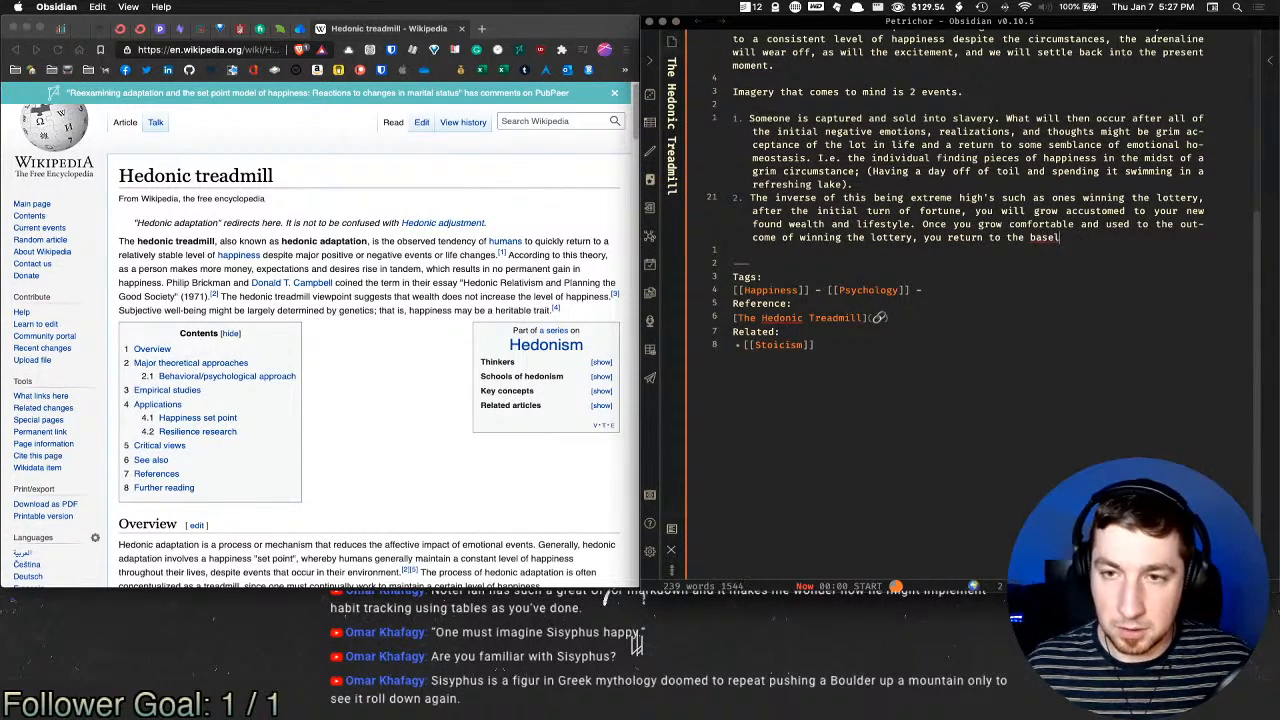
pyautogui.write('ine level of h')
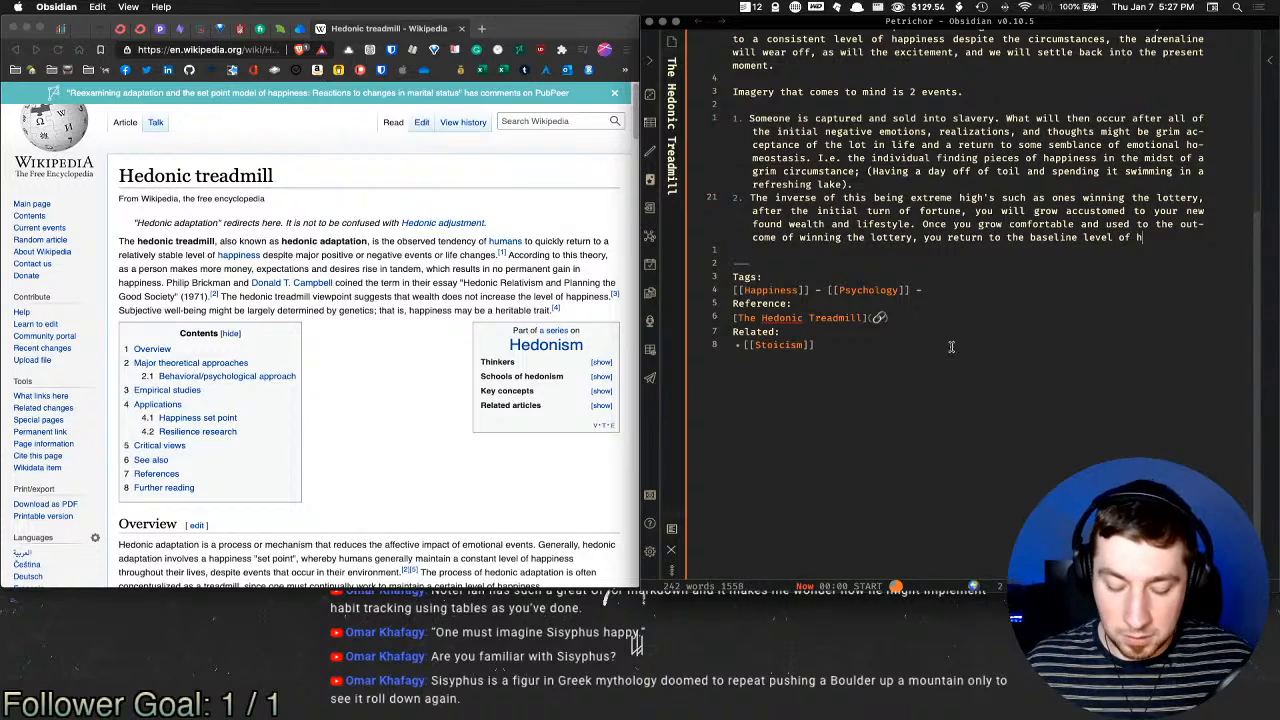
pyautogui.write('appiness you had')
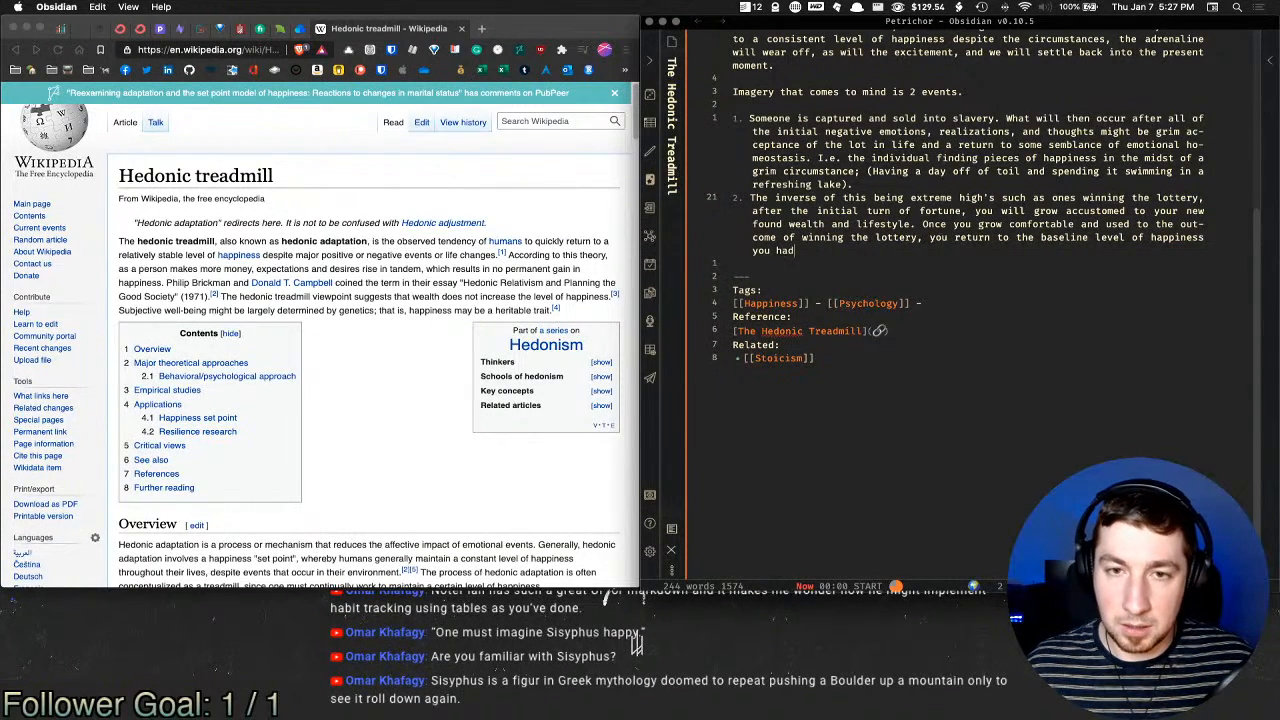
pyautogui.write(' before you')
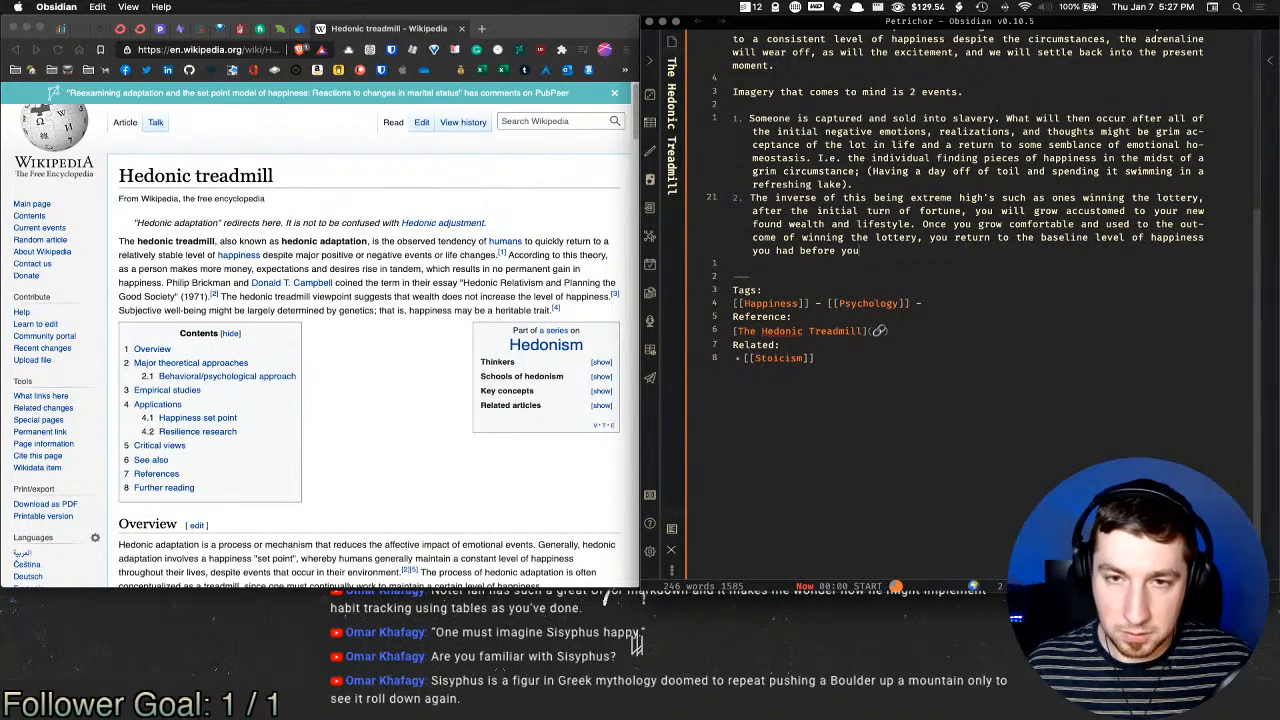
pyautogui.write(' won, or somewe')
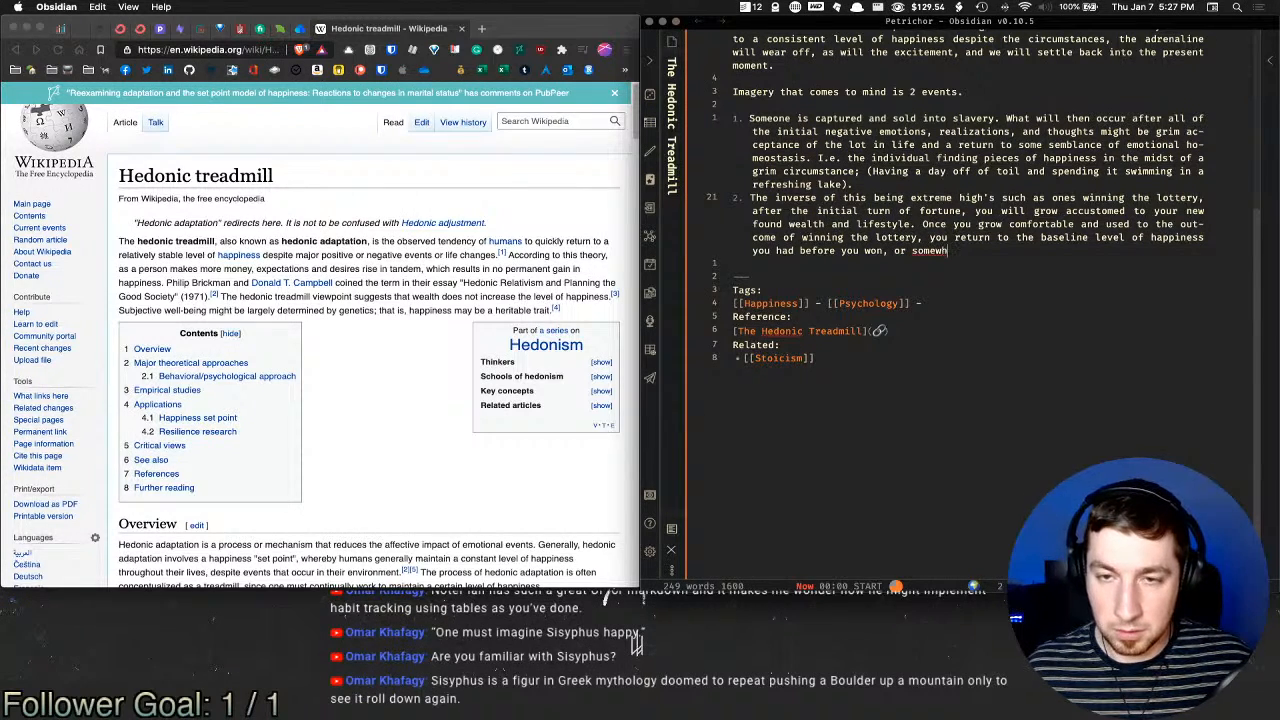
pyautogui.write('ere closet')
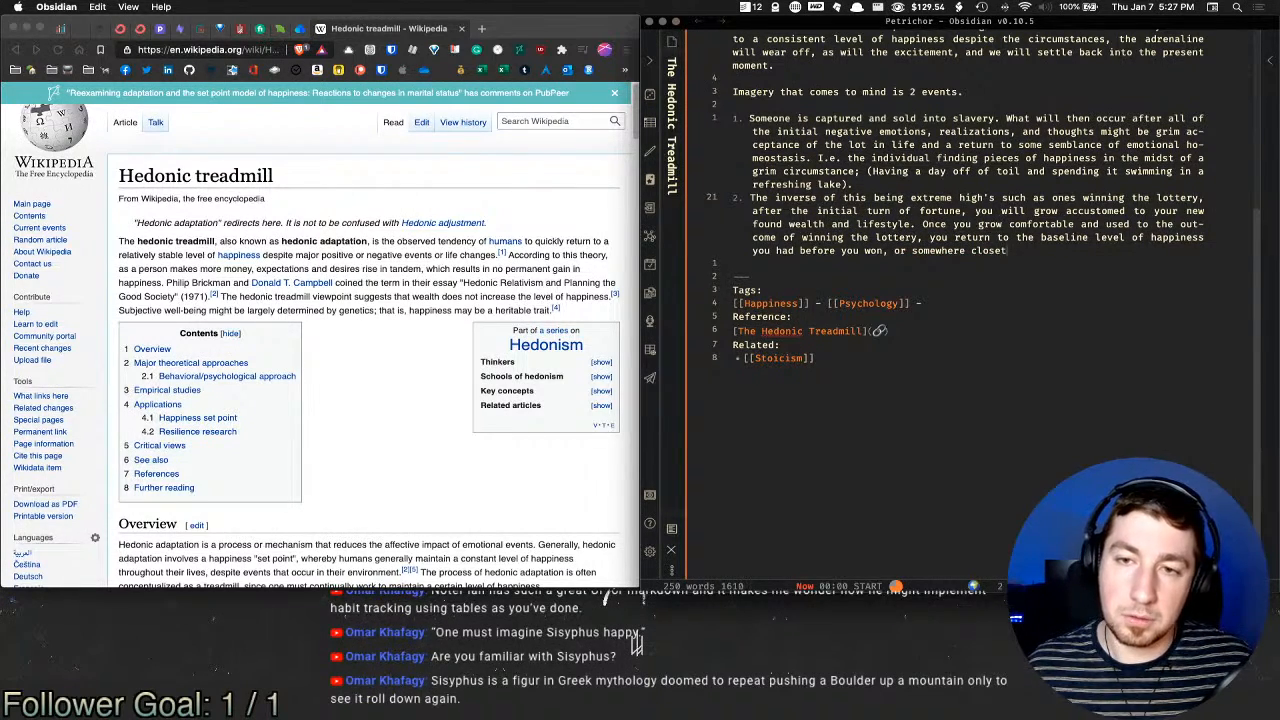
pyautogui.press('BackSpace')
pyautogui.write('to it.')
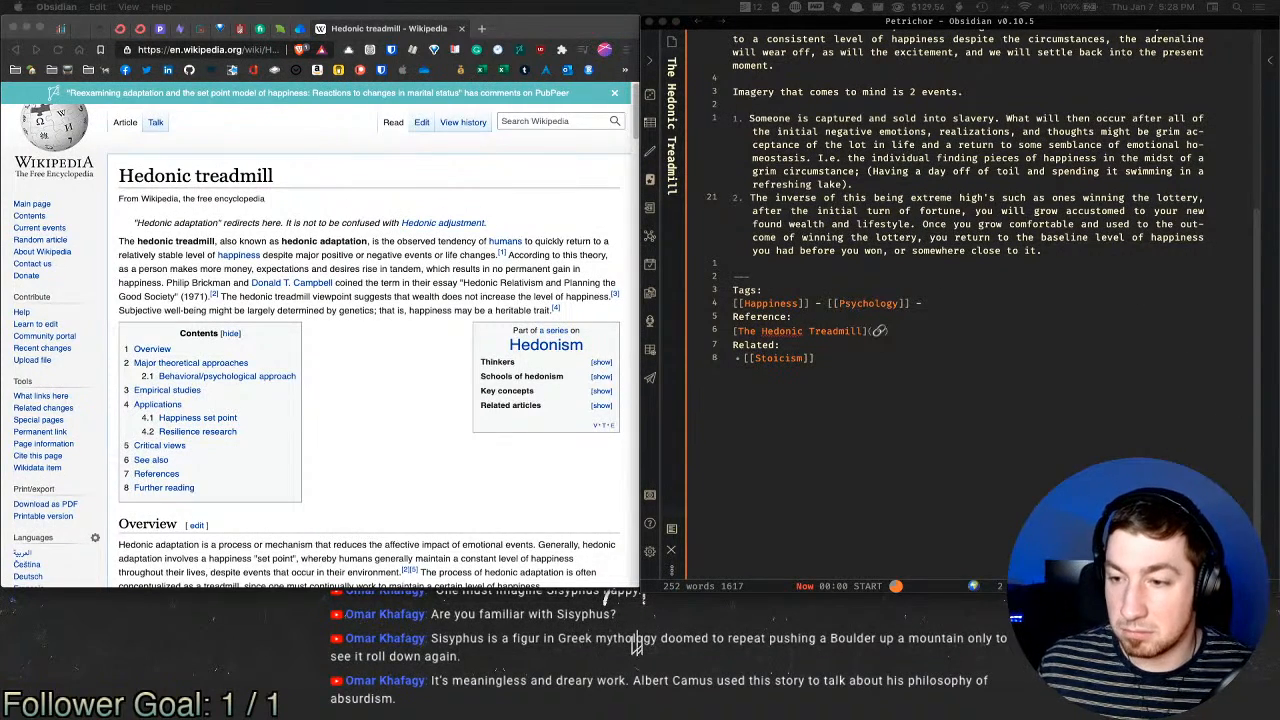
# Step: Append 'To regain that "high" you need some new "shot" of excitement / pleasure / new shiny toy.'
pyautogui.click(1113, 255)
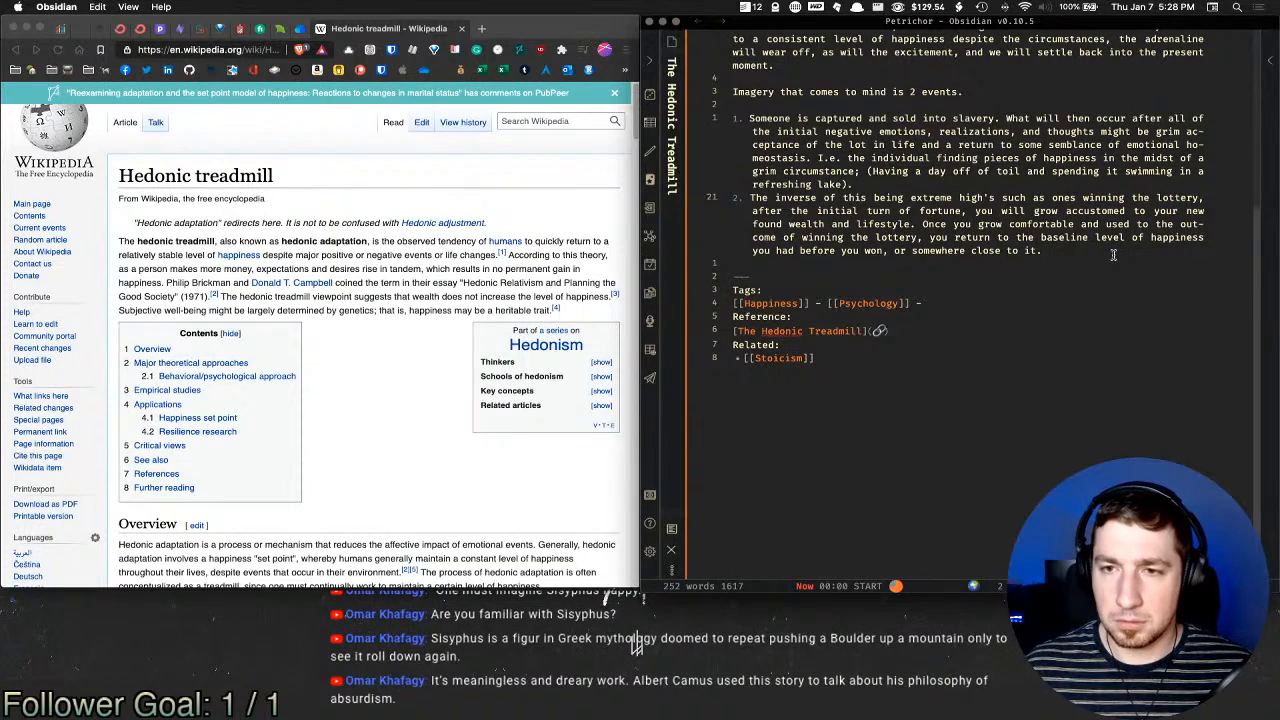
pyautogui.write('To r')
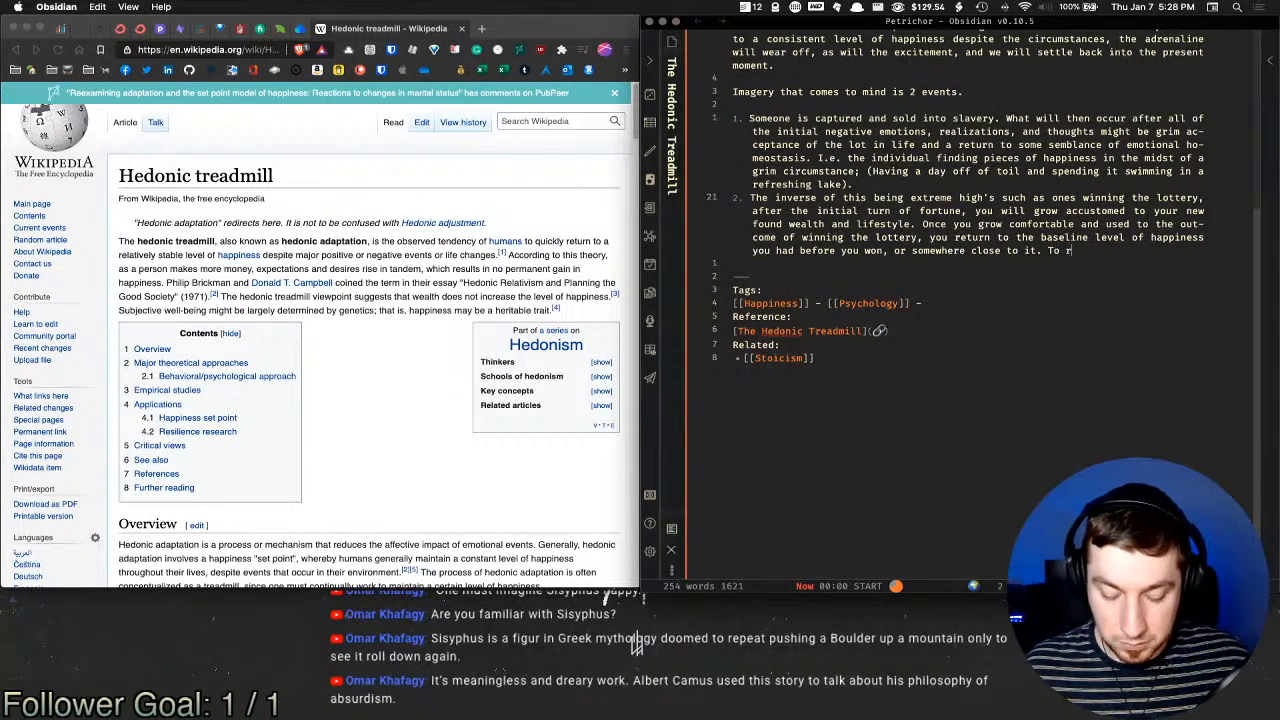
pyautogui.write('egain that "')
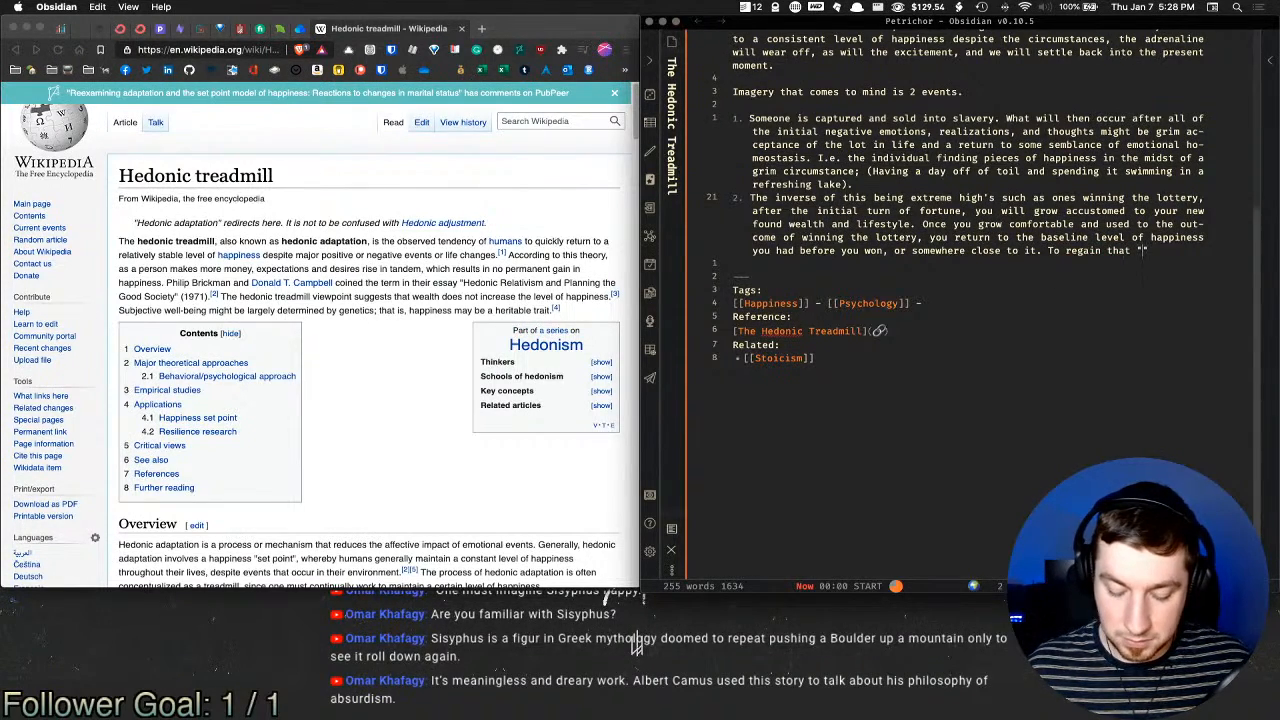
pyautogui.write('high" you')
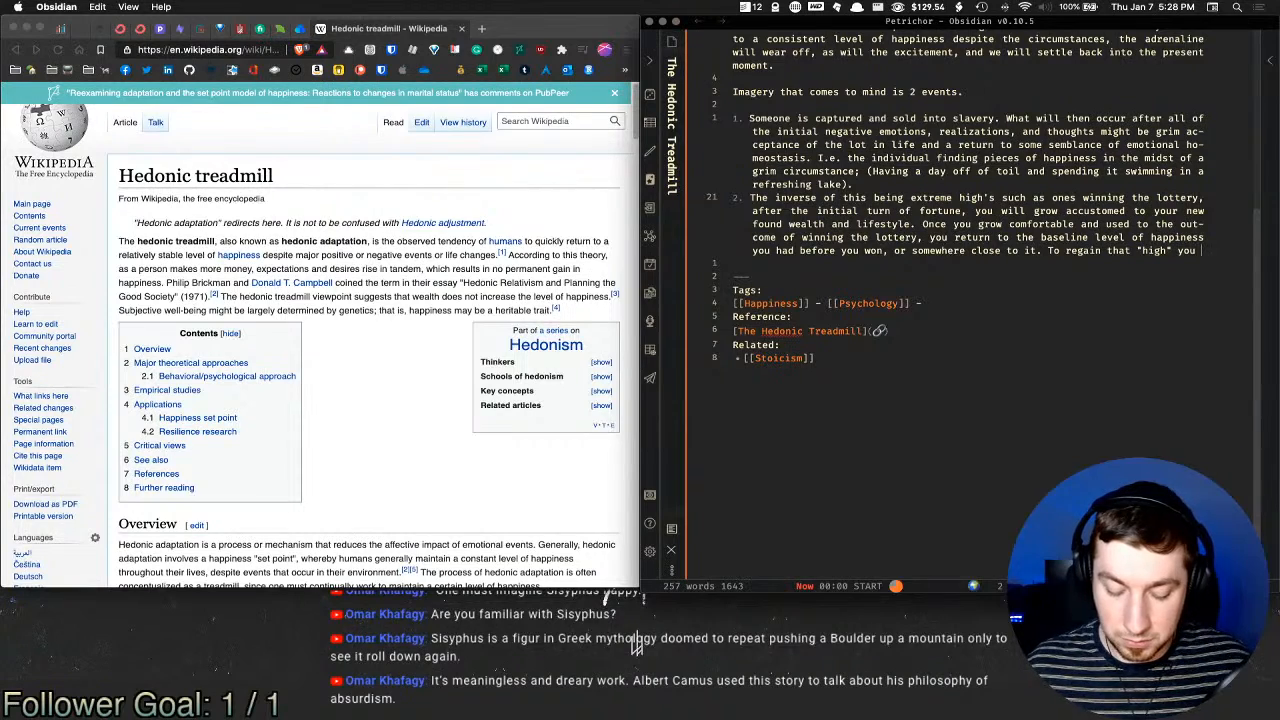
pyautogui.write(' need some new "shot"')
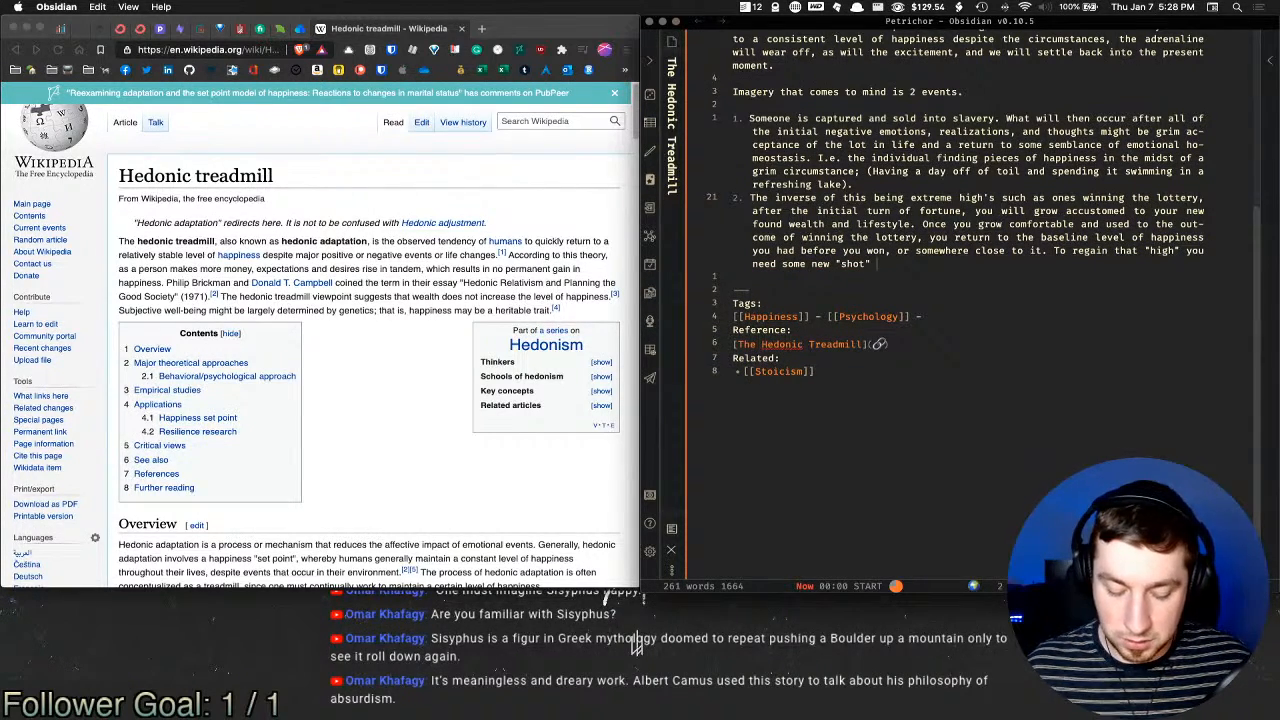
pyautogui.write(' of ad')
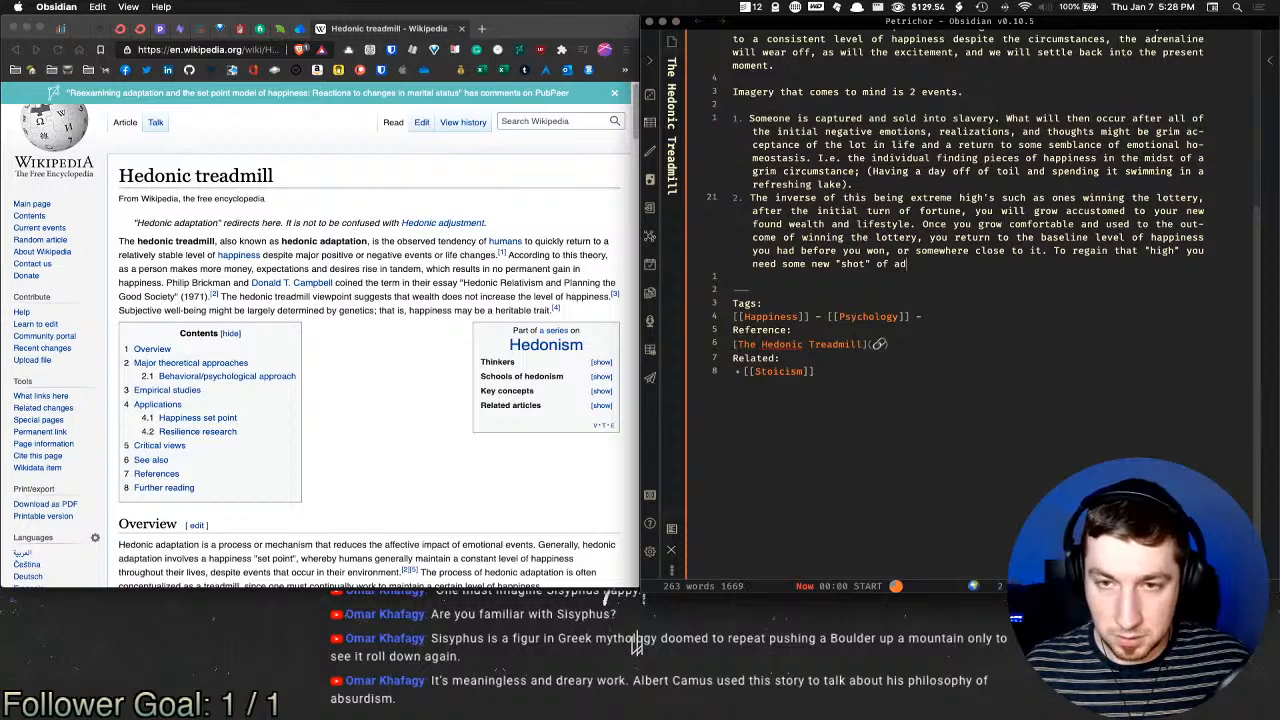
pyautogui.press('BackSpace')
pyautogui.press('BackSpace')
pyautogui.write('excitement')
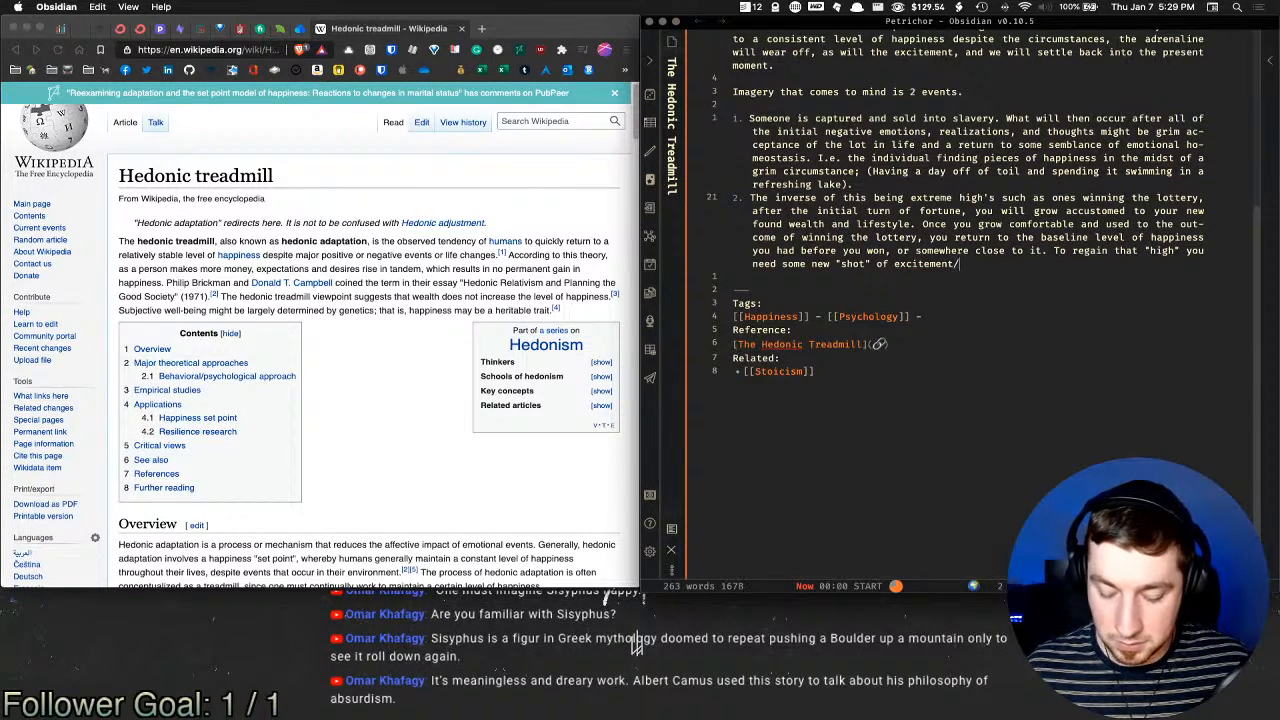
pyautogui.write(' / pleasure / ')
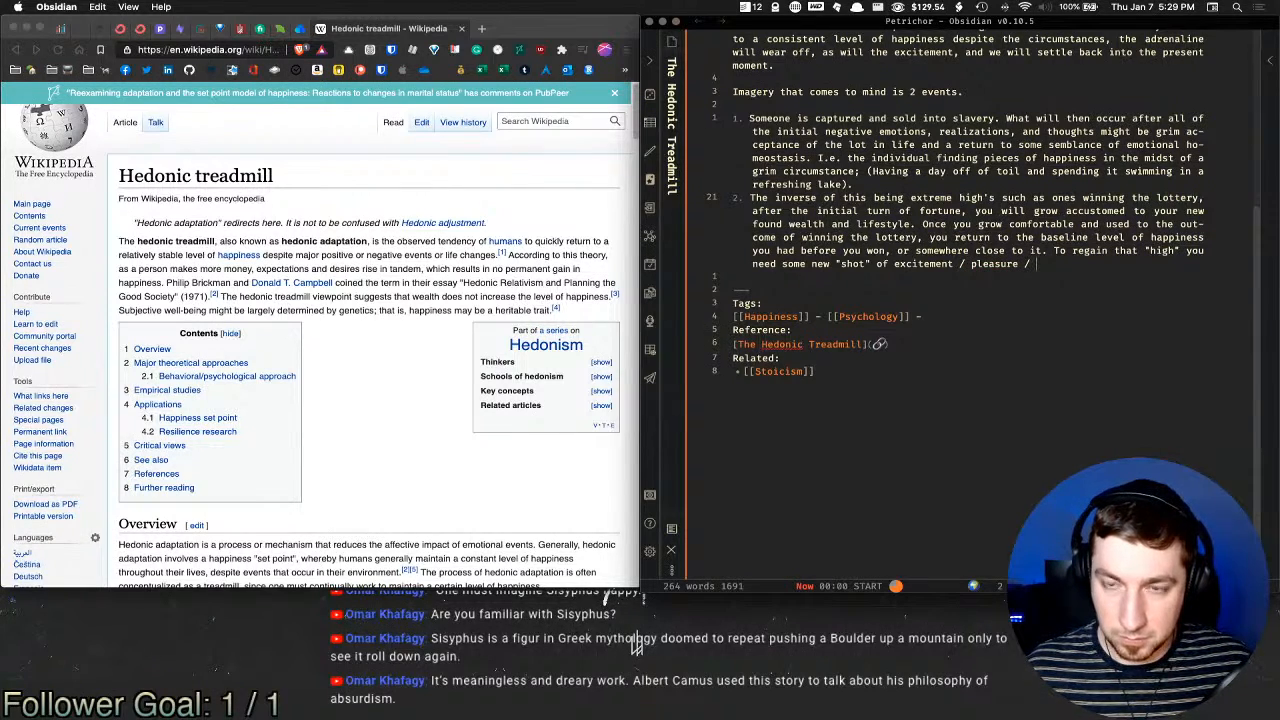
pyautogui.write('new shiny toy')
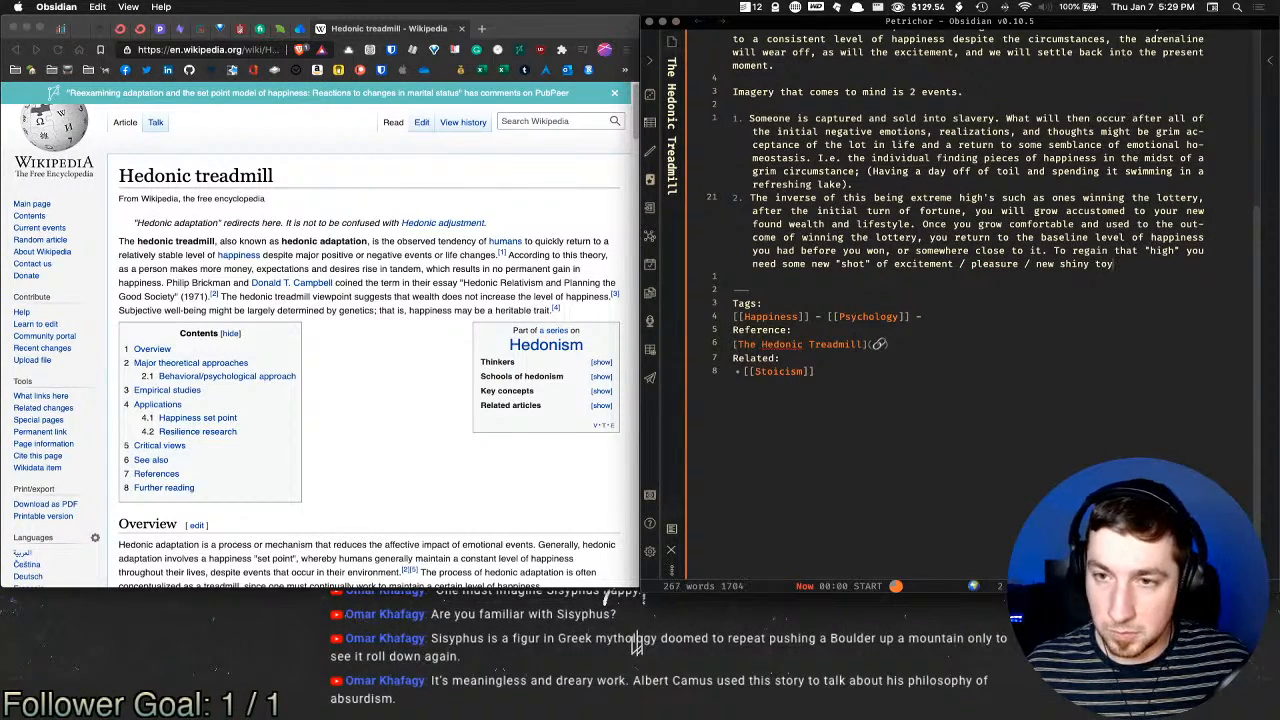
pyautogui.write('.')
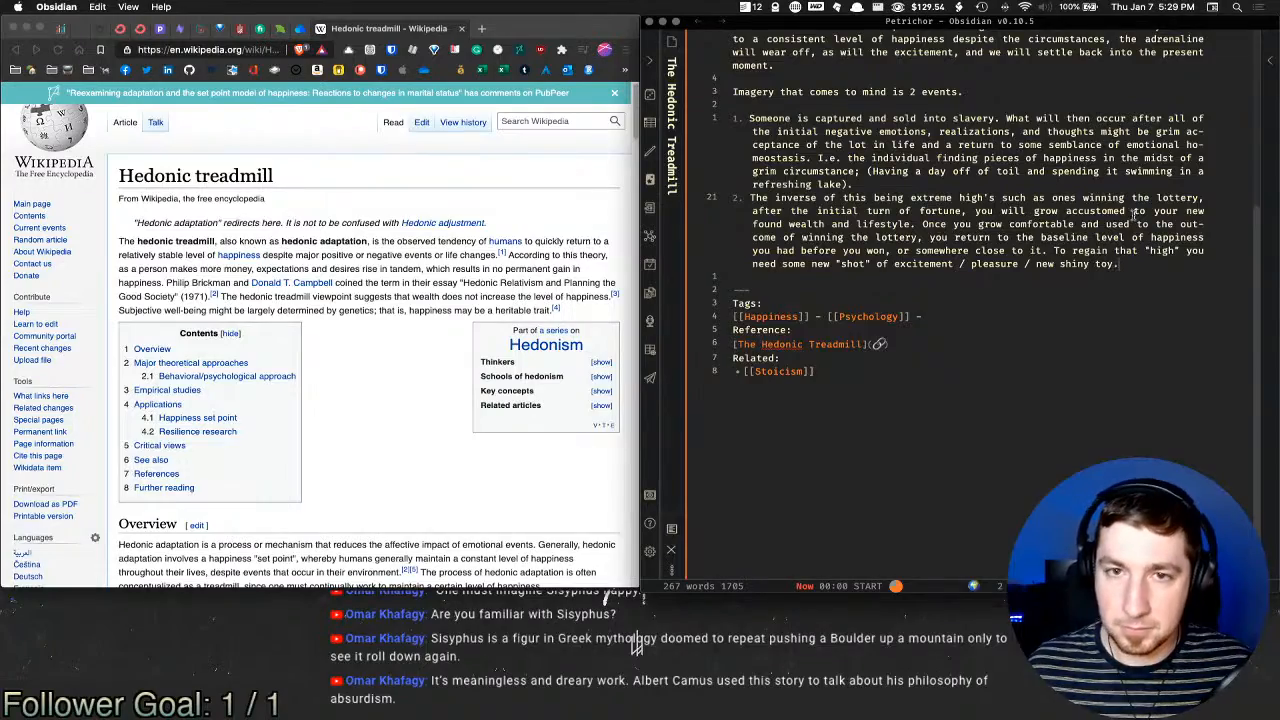
# Step: Scroll the Hedonic treadmill article down to the Overview and Behavioral/psychological approach sections
pyautogui.scroll(3, 1190, 204)
pyautogui.scroll(3, 1190, 204)
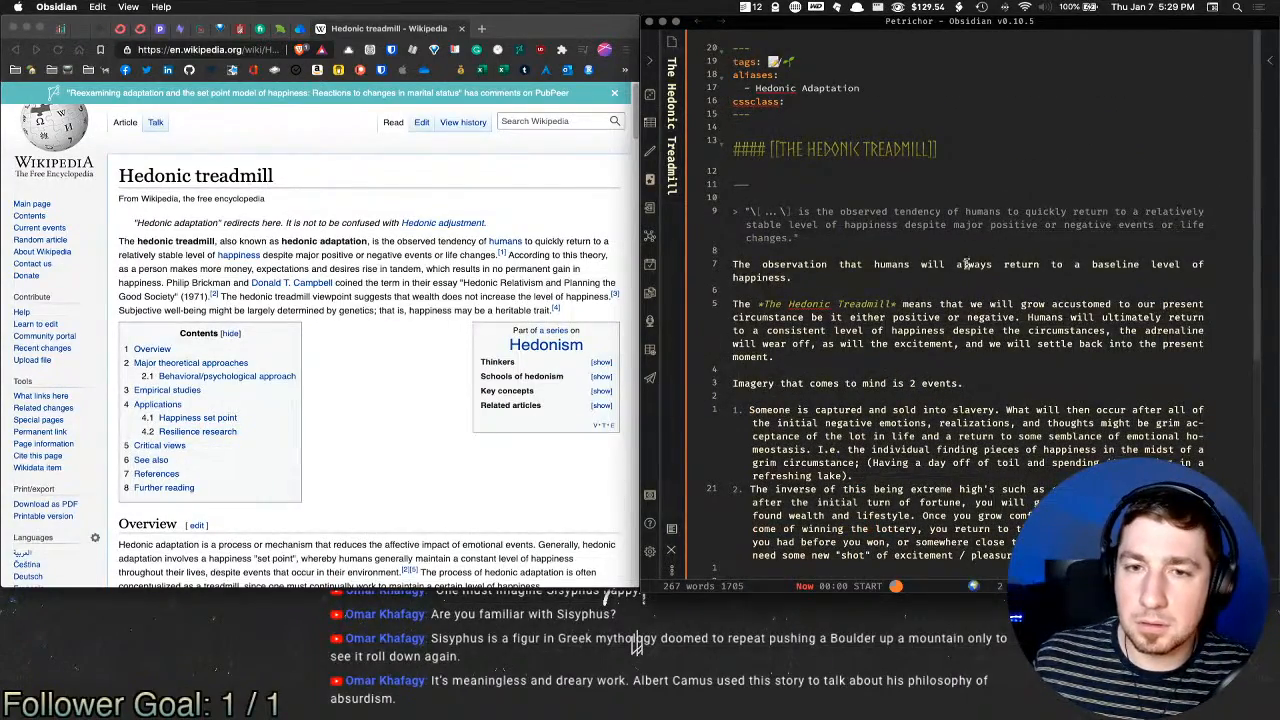
pyautogui.scroll(-4, 950, 258)
pyautogui.click(378, 200)
pyautogui.scroll(-5, 378, 200)
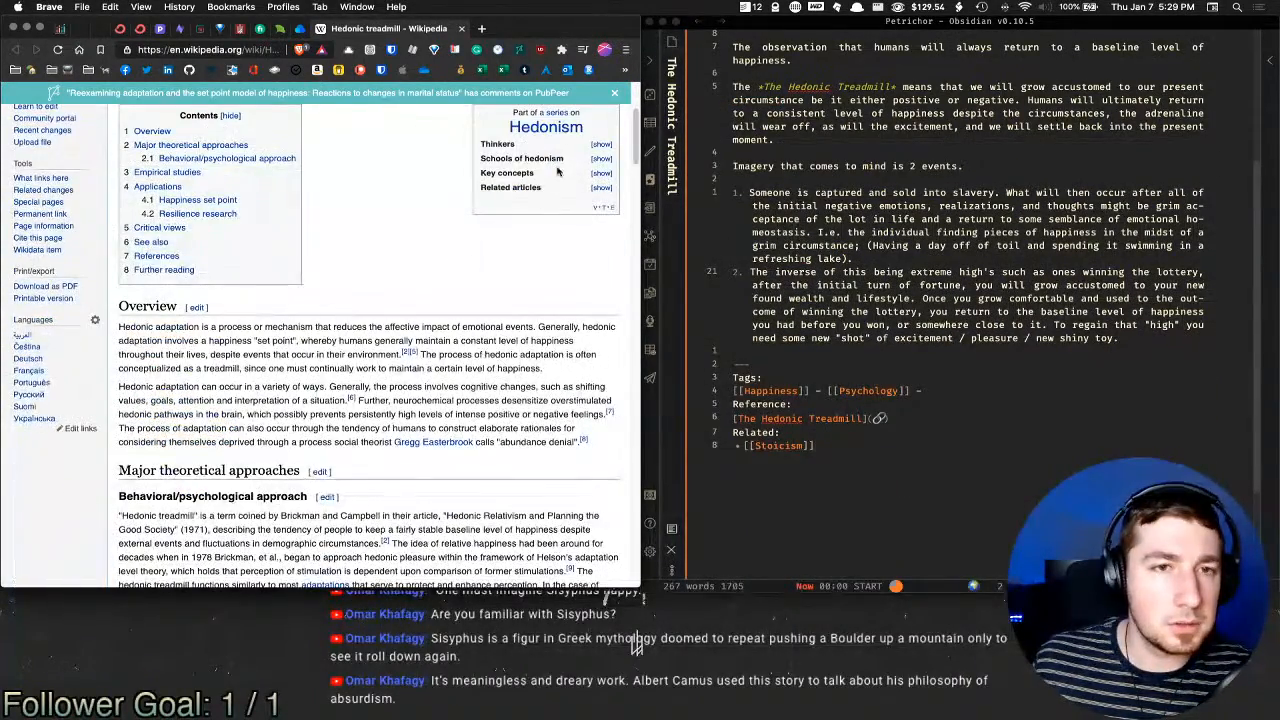
pyautogui.scroll(-1, 378, 200)
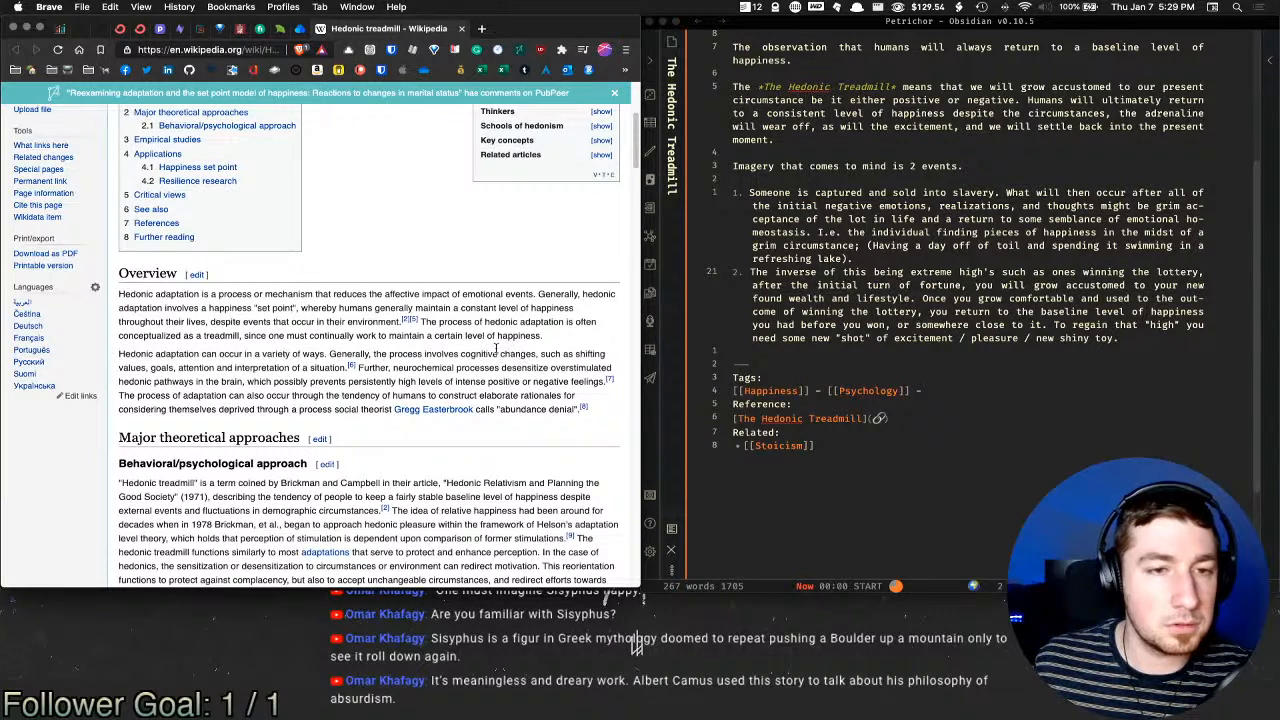
pyautogui.scroll(-3, 222, 346)
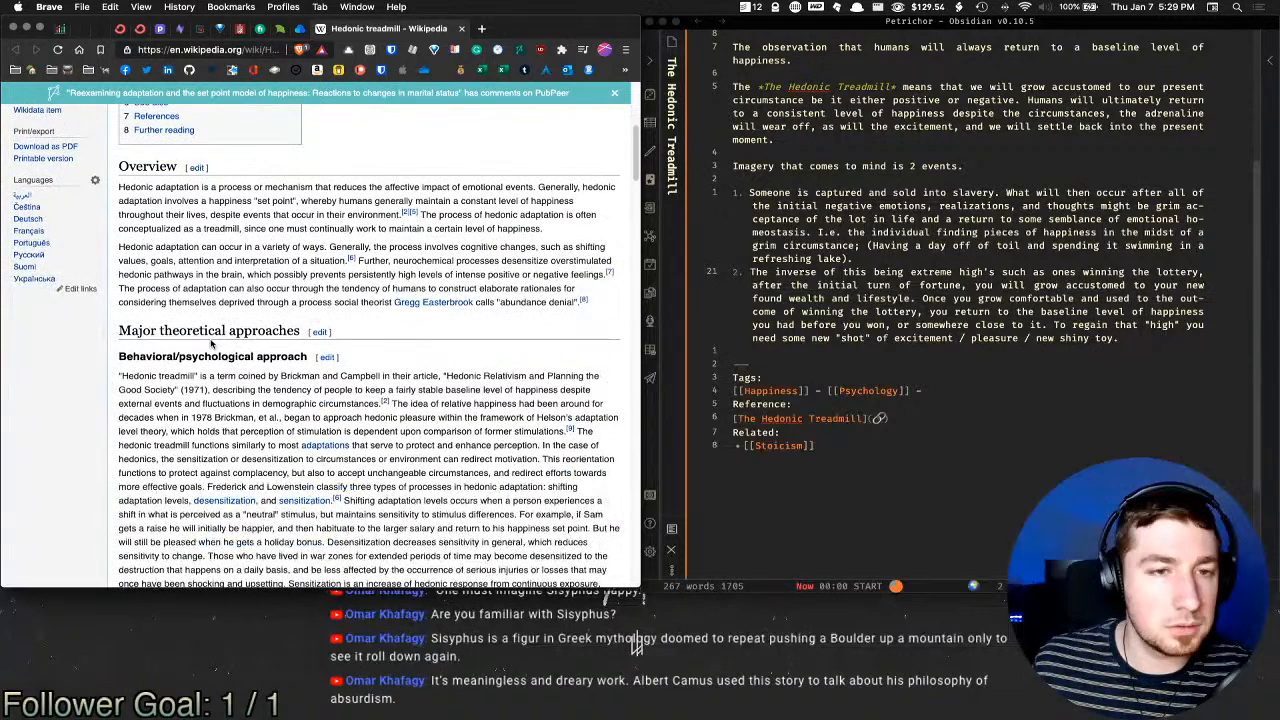
# Step: Add 'No matter how happy you become in life, or how bad life gets, ultimately you will grow accustomed to your circumstance'
pyautogui.click(920, 355)
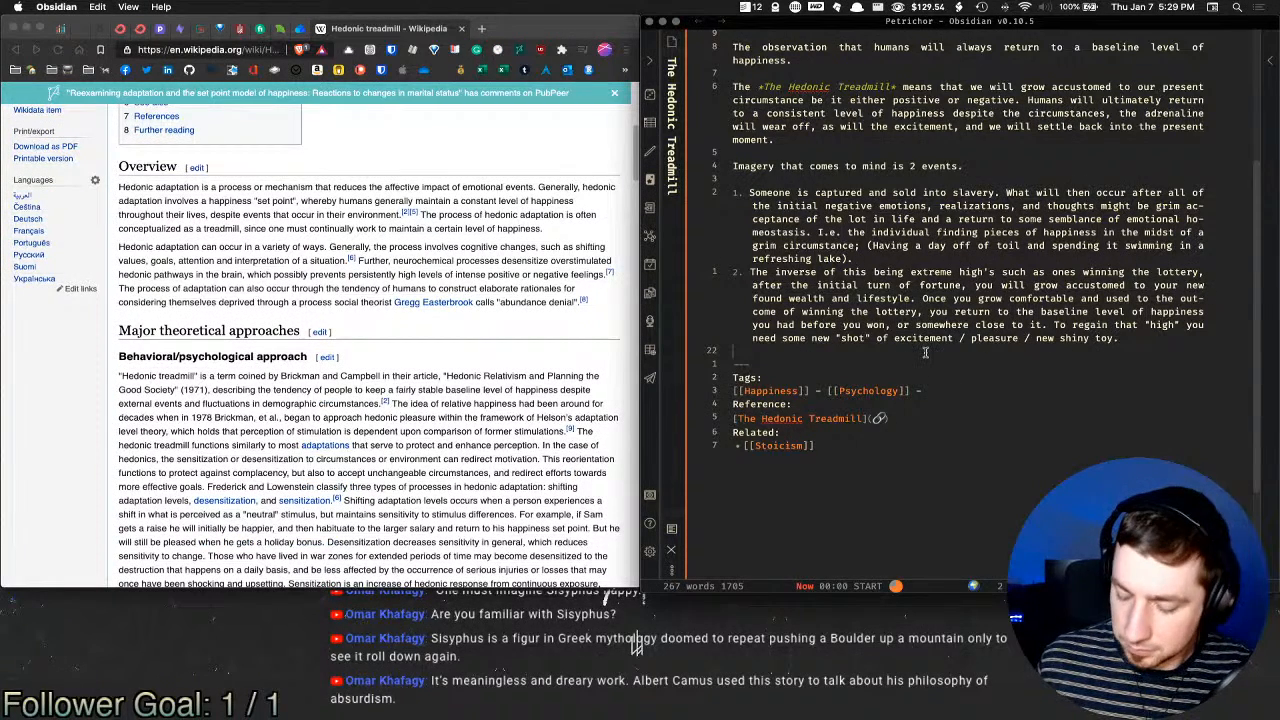
pyautogui.press('Return')
pyautogui.press('Return')
pyautogui.write('No matt')
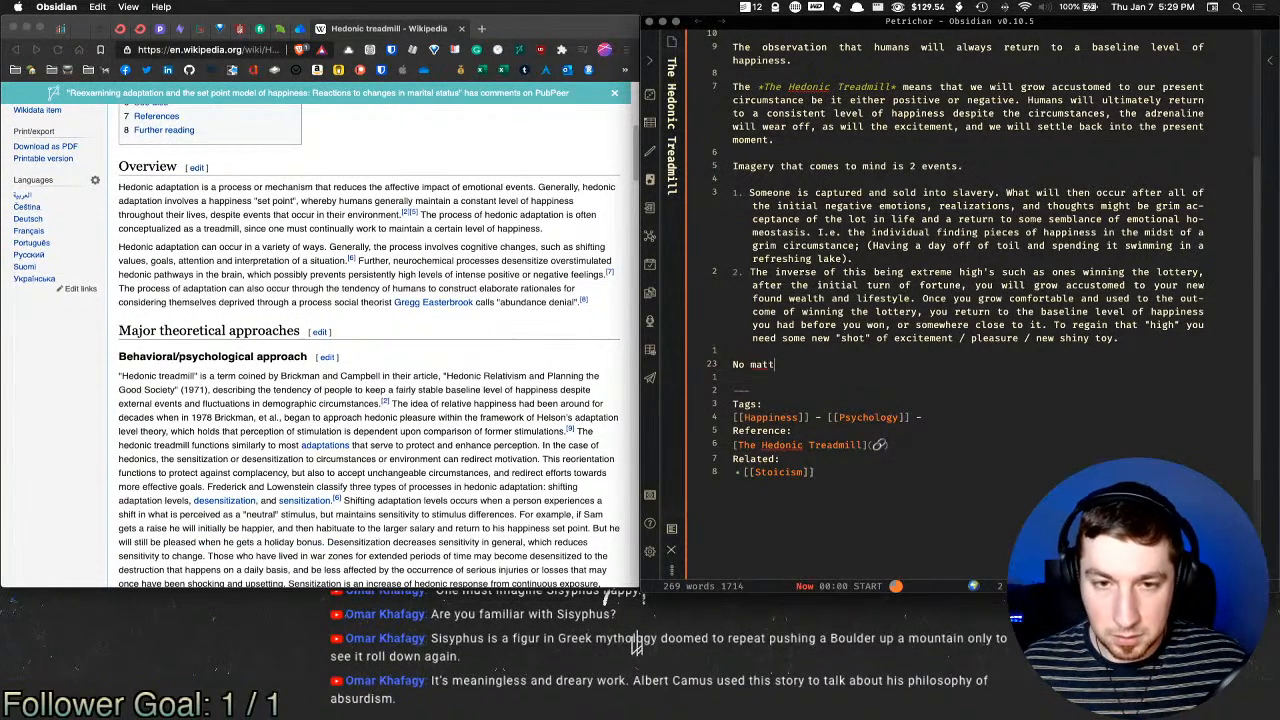
pyautogui.write('er how much')
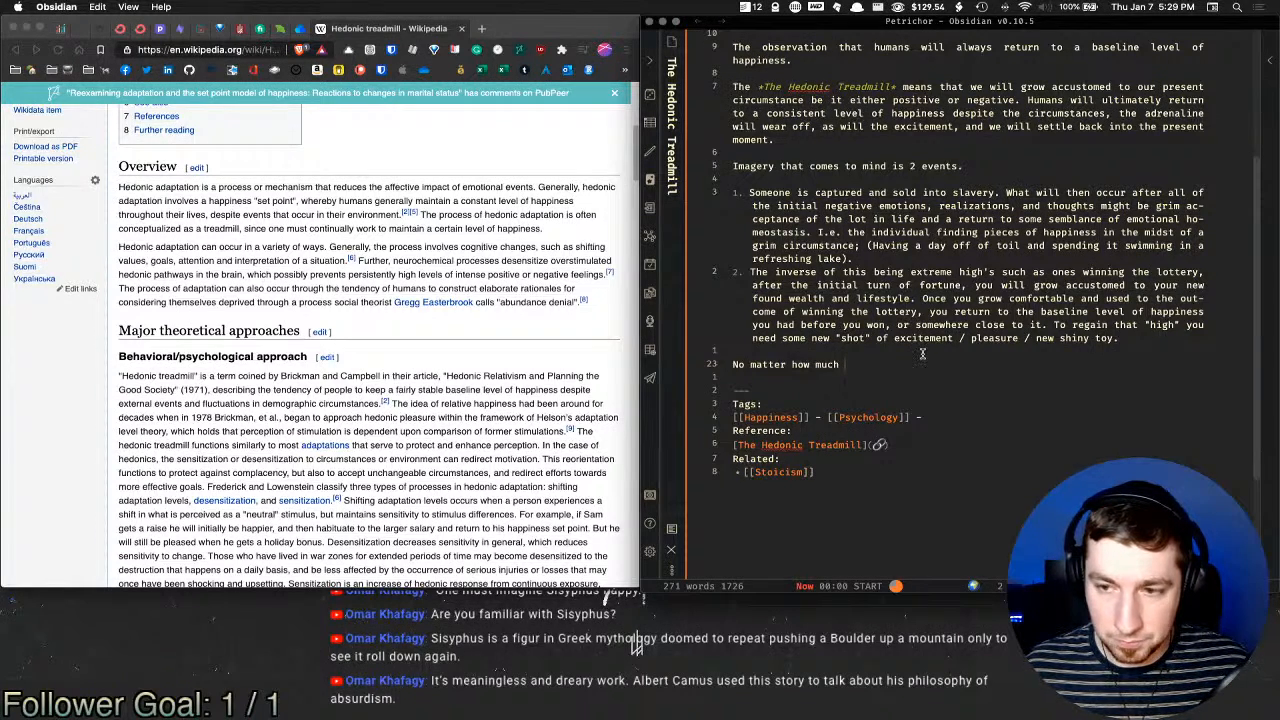
pyautogui.press('BackSpace')
pyautogui.press('BackSpace')
pyautogui.press('BackSpace')
pyautogui.press('BackSpace')
pyautogui.write('happy')
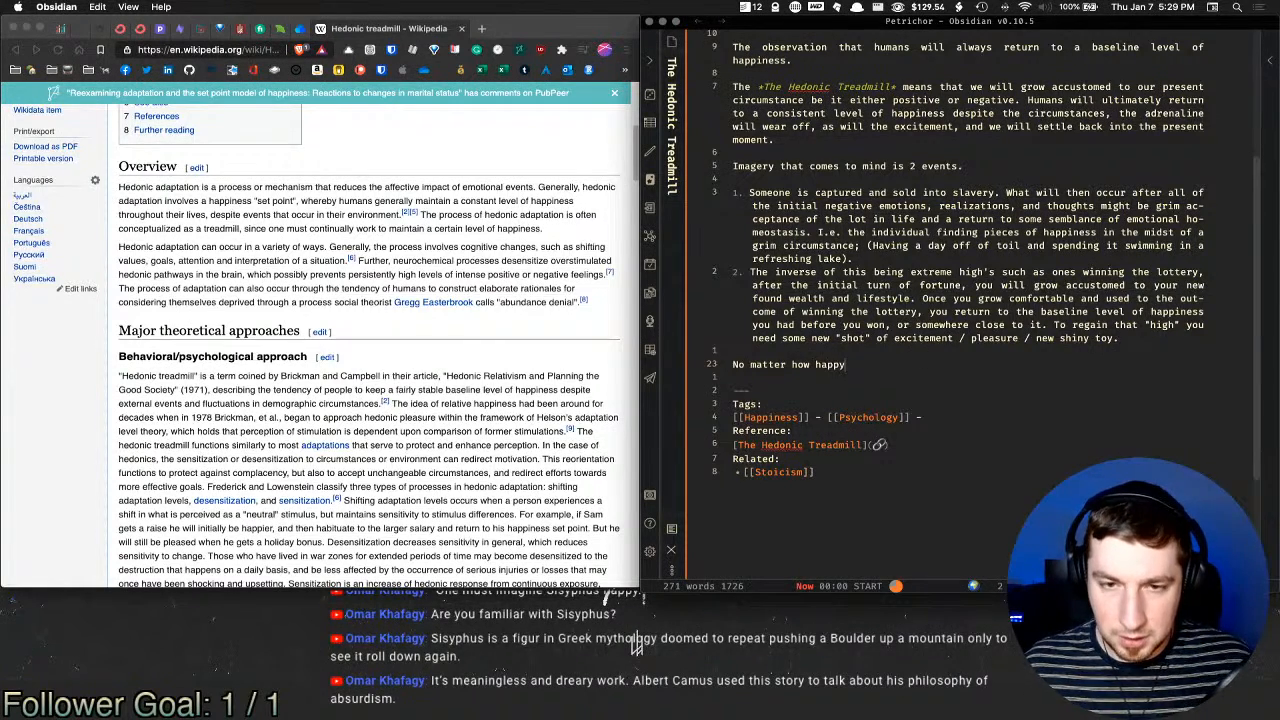
pyautogui.write(' you become in life, or s')
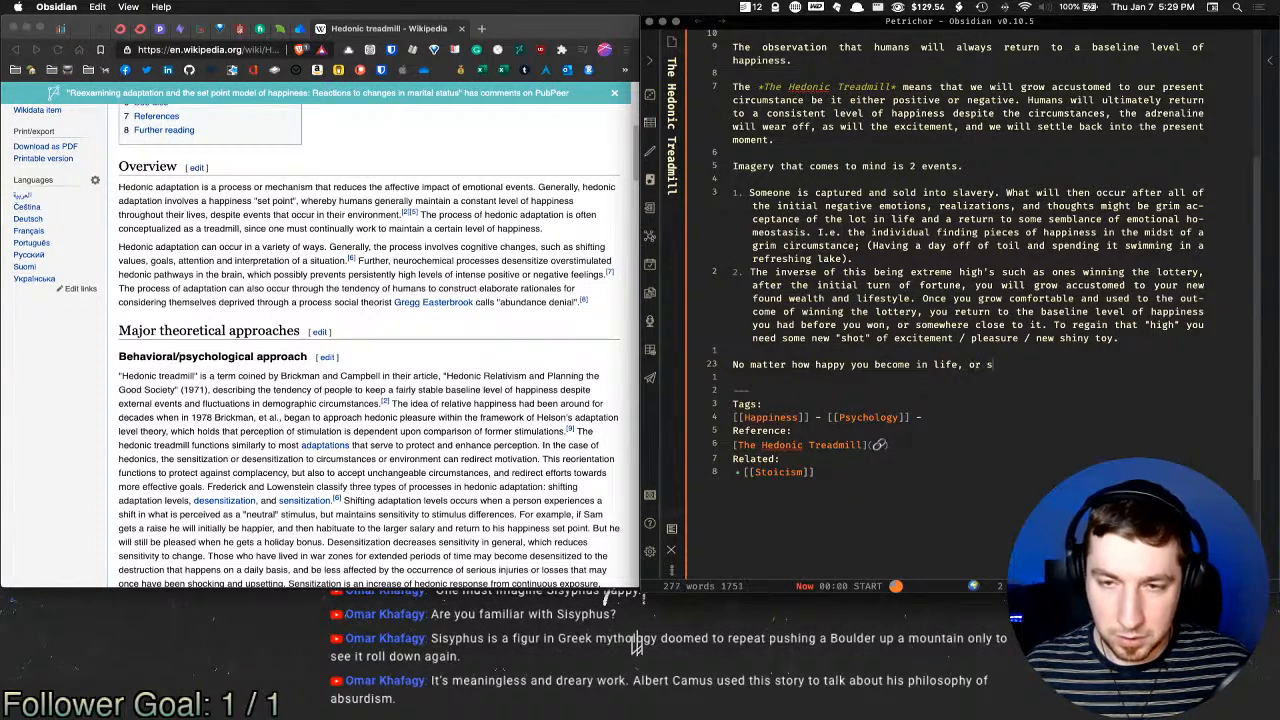
pyautogui.write('a')
pyautogui.press('BackSpace')
pyautogui.press('BackSpace')
pyautogui.write('how ba')
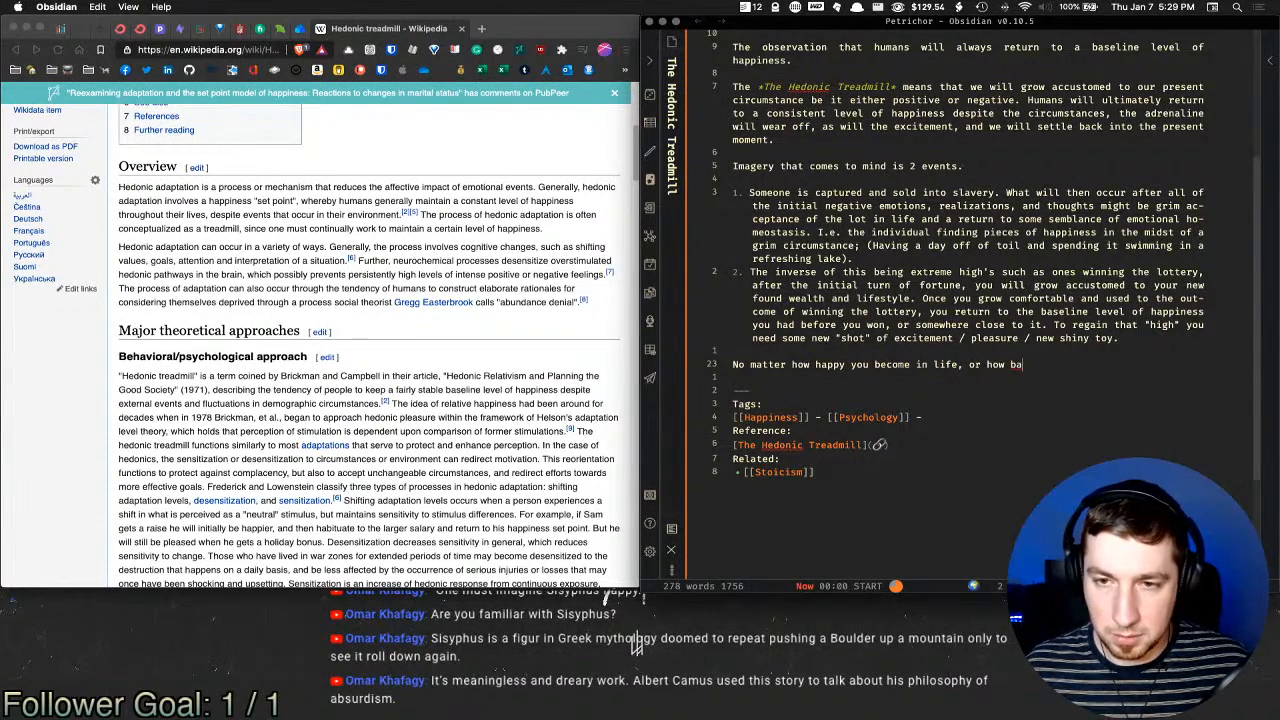
pyautogui.write('d life gets, ')
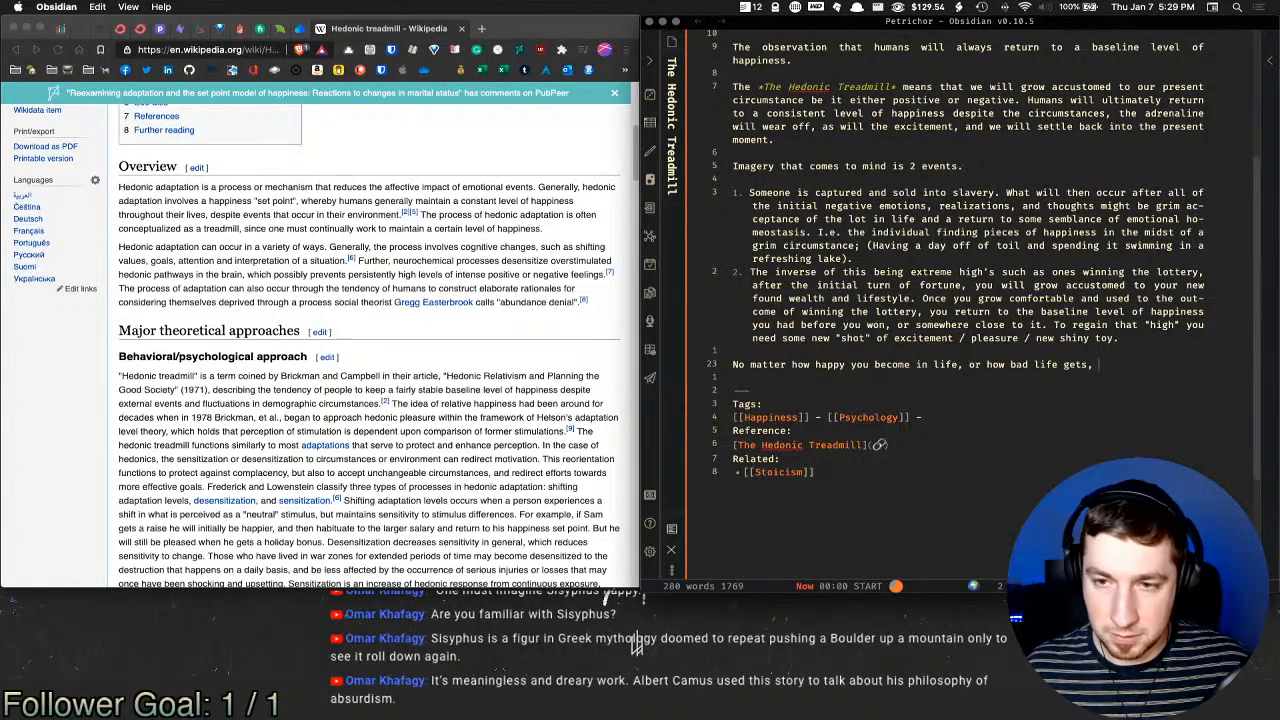
pyautogui.write('ultimately ')
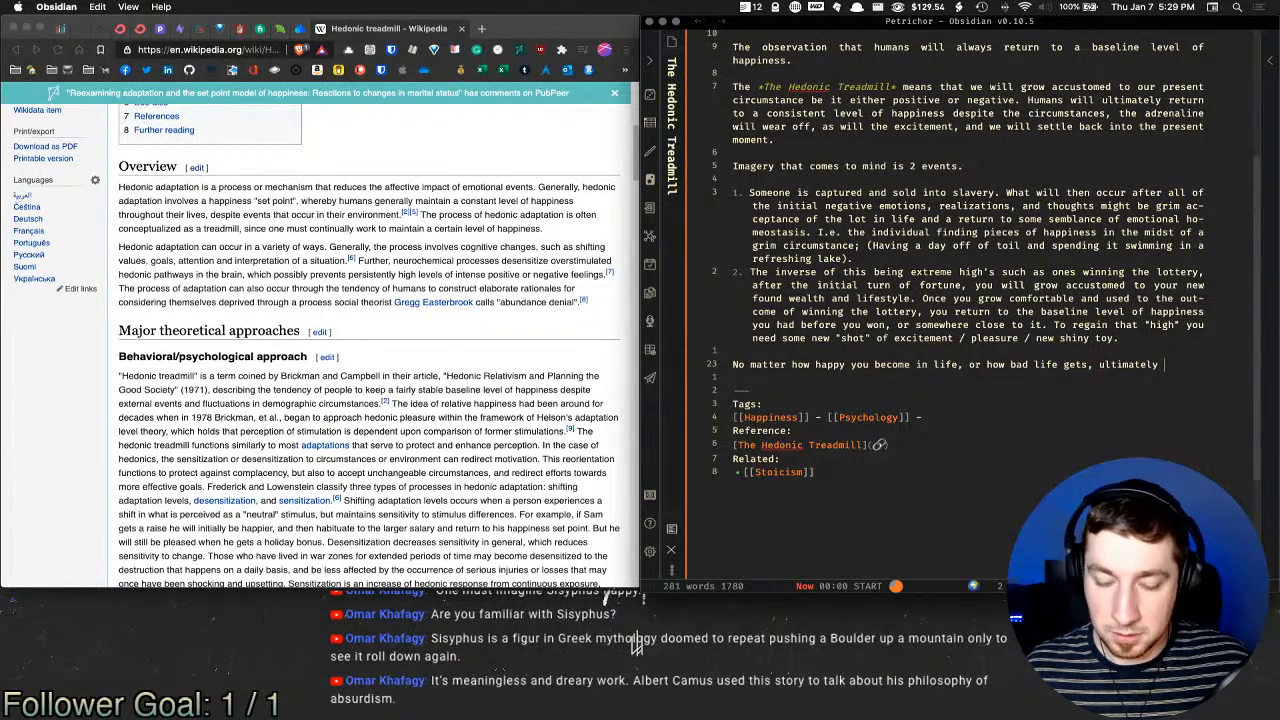
pyautogui.write('you will grow a')
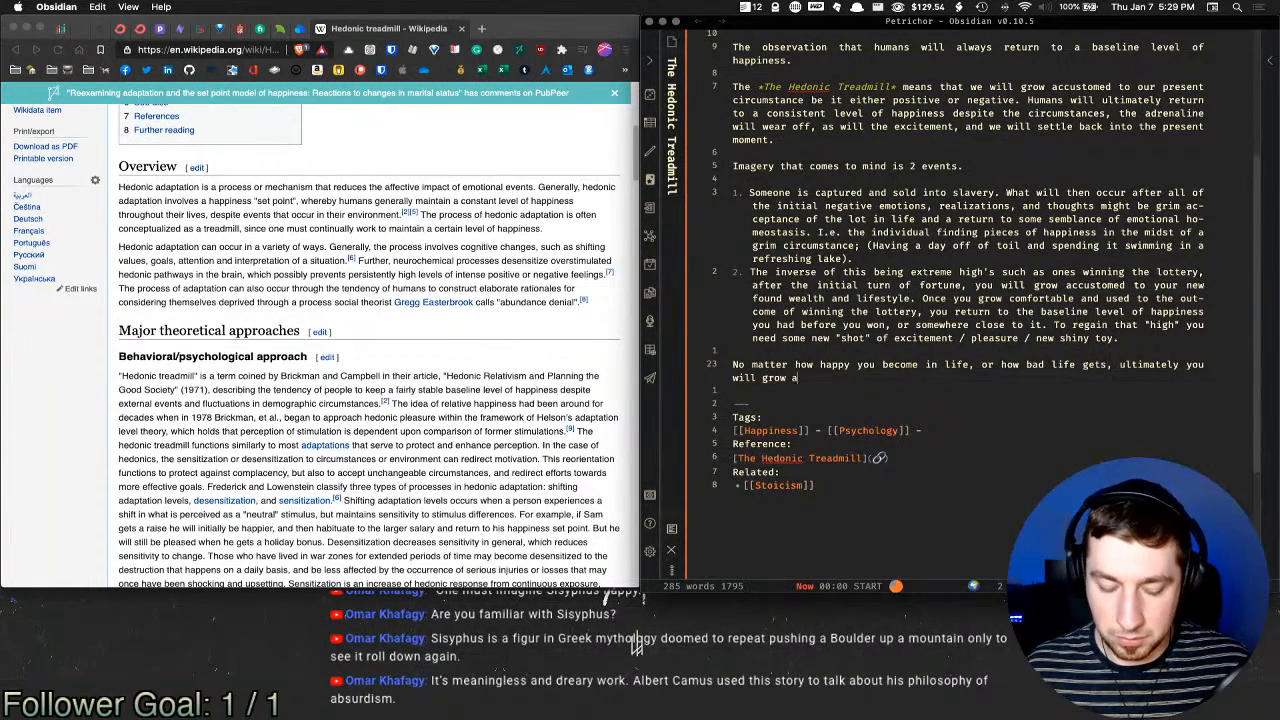
pyautogui.write('ccustomed to ')
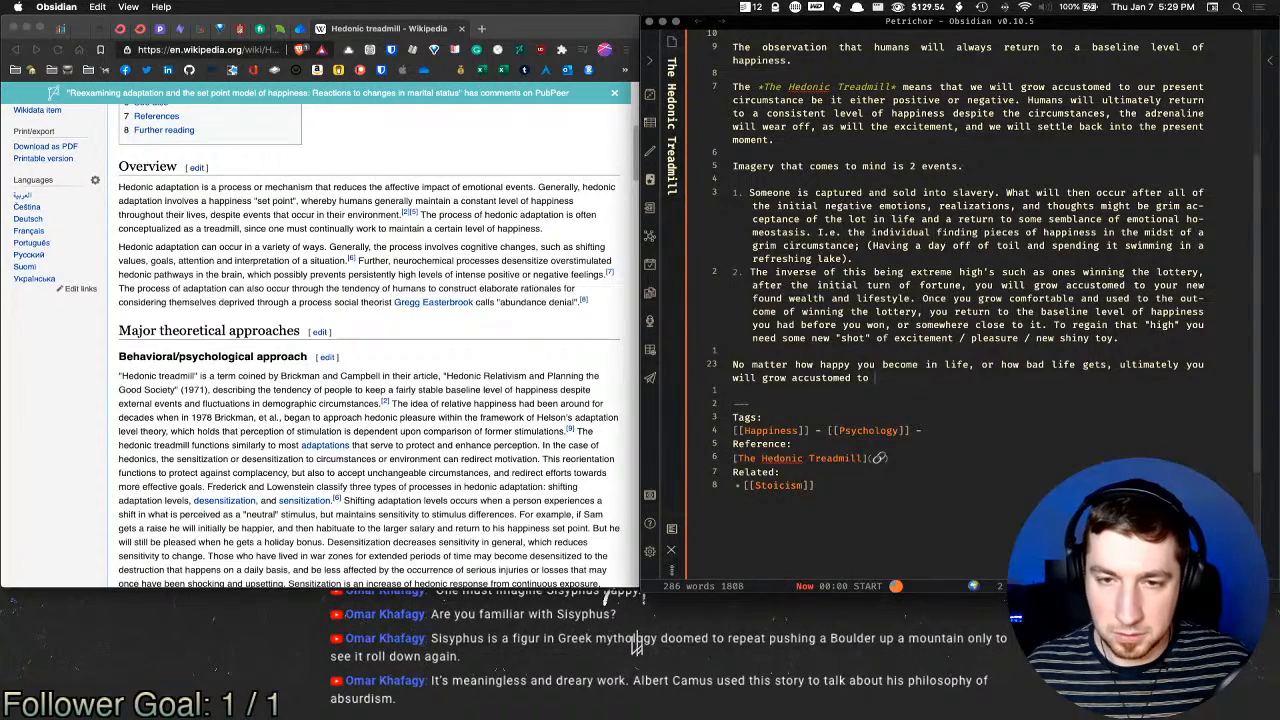
pyautogui.write('your circumst')
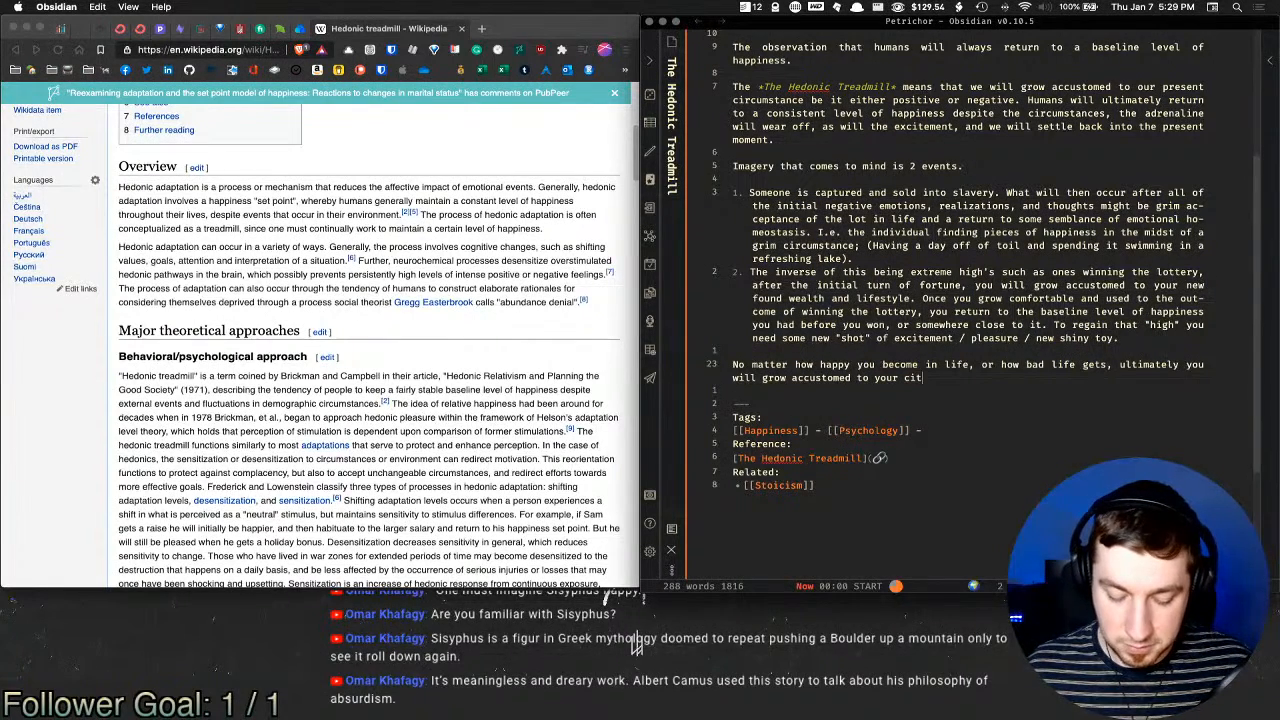
pyautogui.write('ance.')
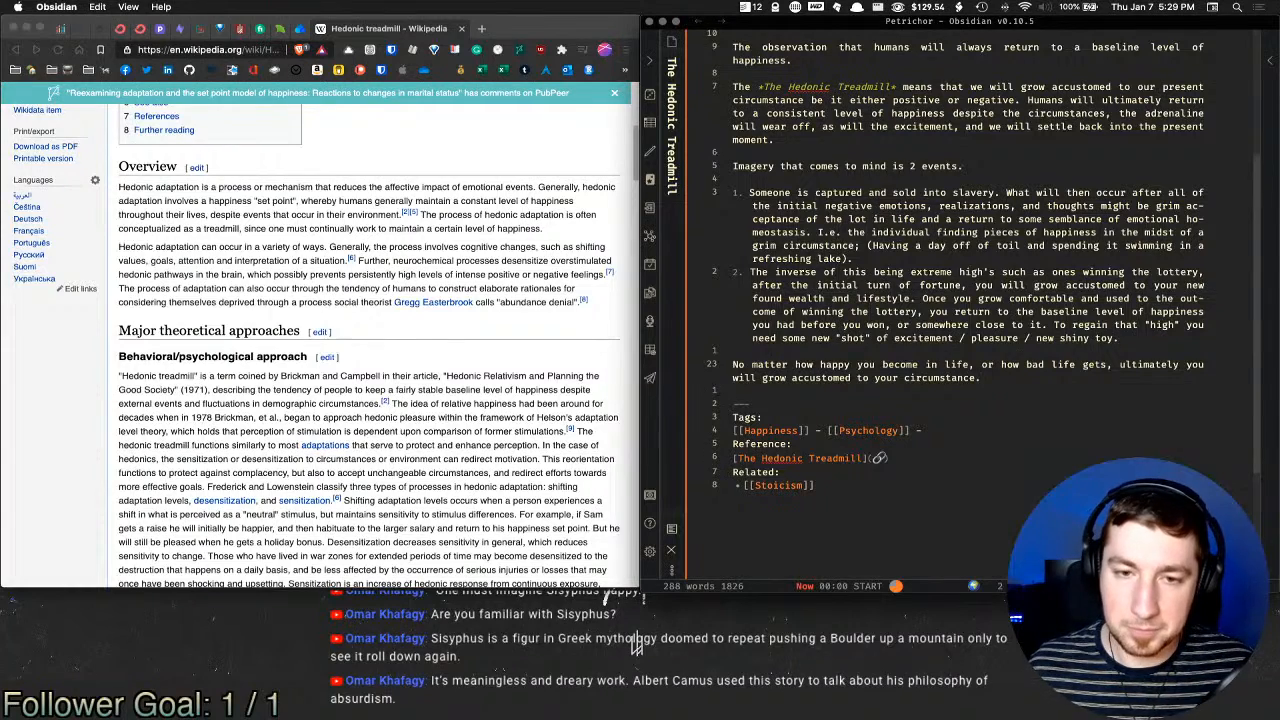
pyautogui.click(969, 429)
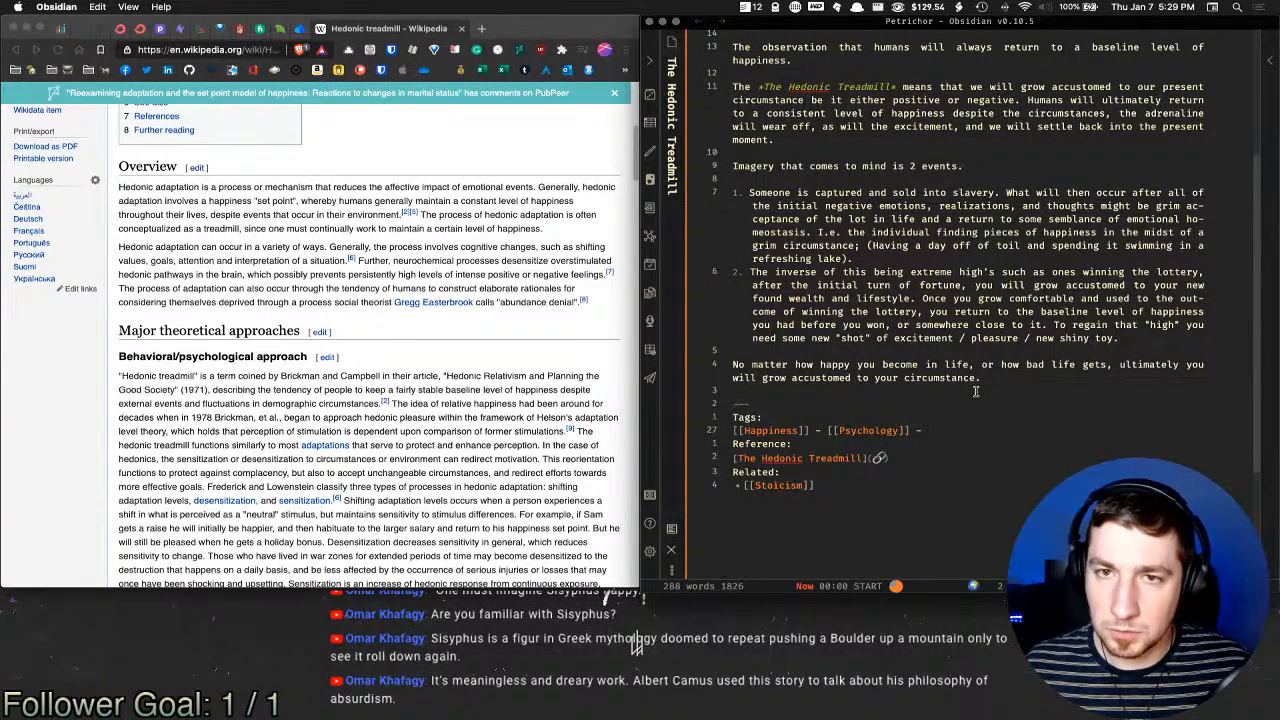
# Step: Add 'Hedonic' to the spelling dictionary from its right-click menu
pyautogui.scroll(5, 976, 392)
pyautogui.rightClick(818, 303)
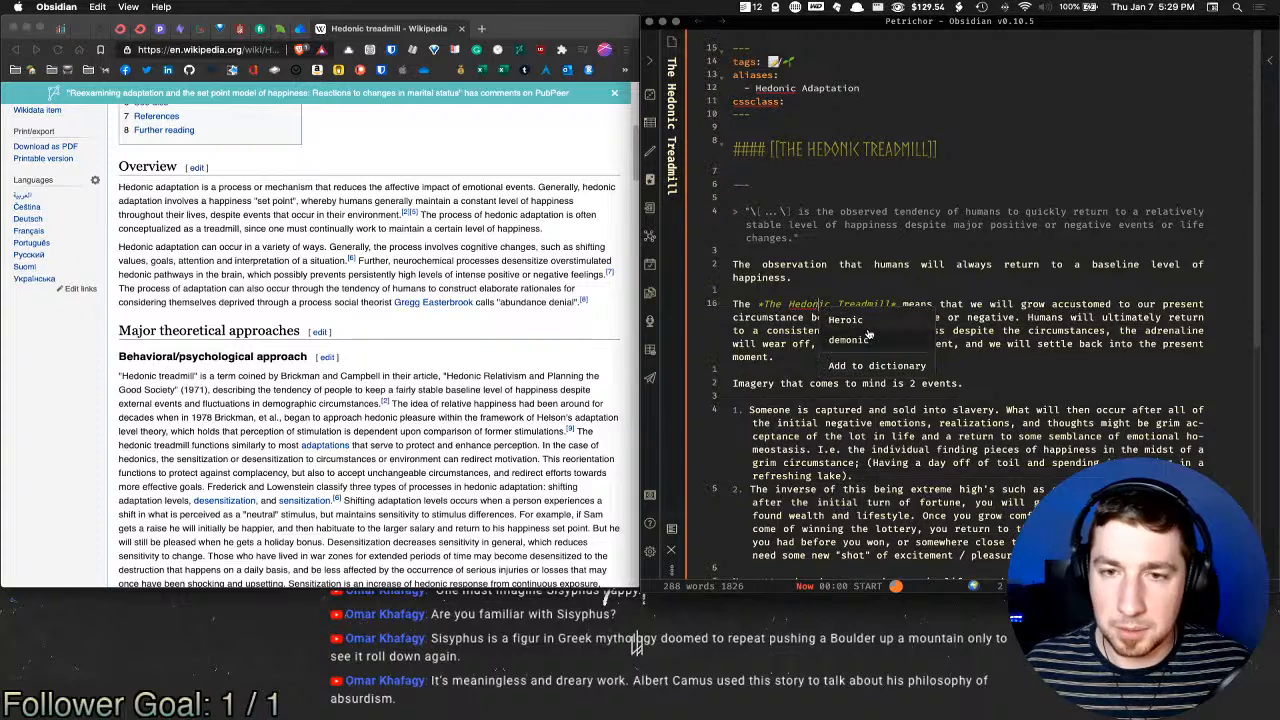
pyautogui.click(870, 364)
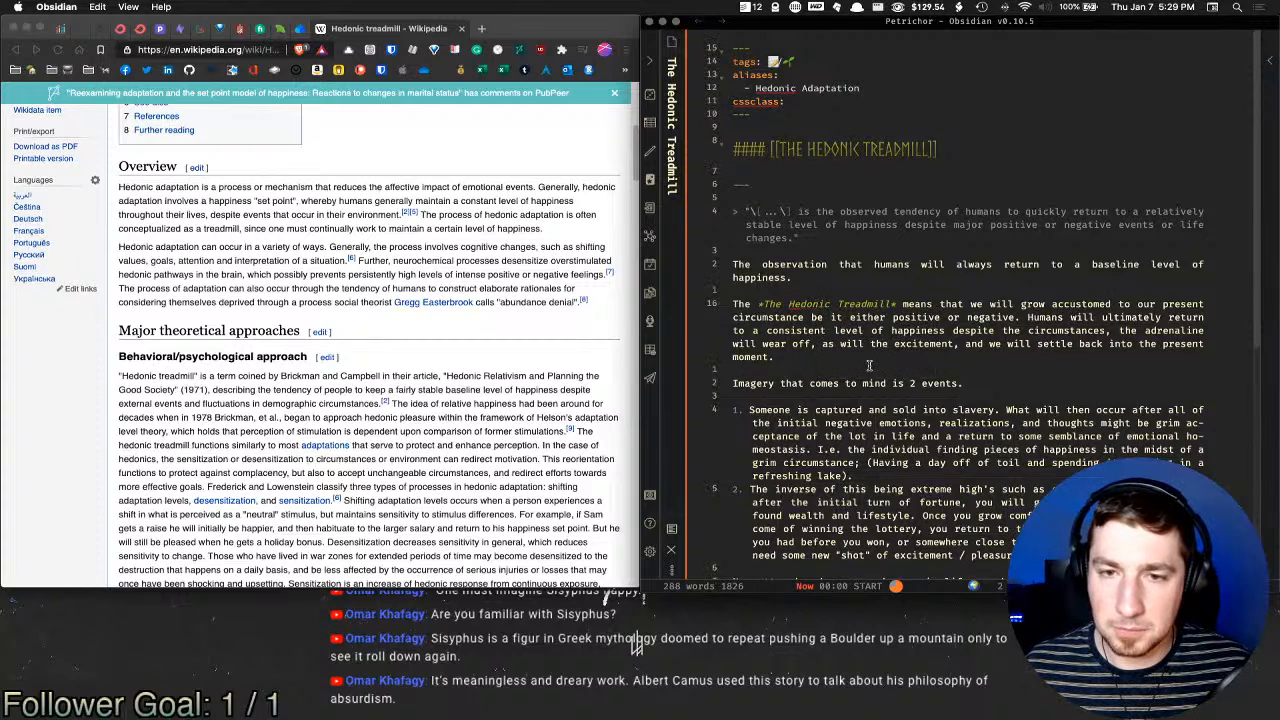
# Step: Leave the alias 'Hedonic' unchanged and close the Hedonic treadmill Wikipedia tab in Brave
pyautogui.rightClick(771, 95)
pyautogui.rightClick(762, 92)
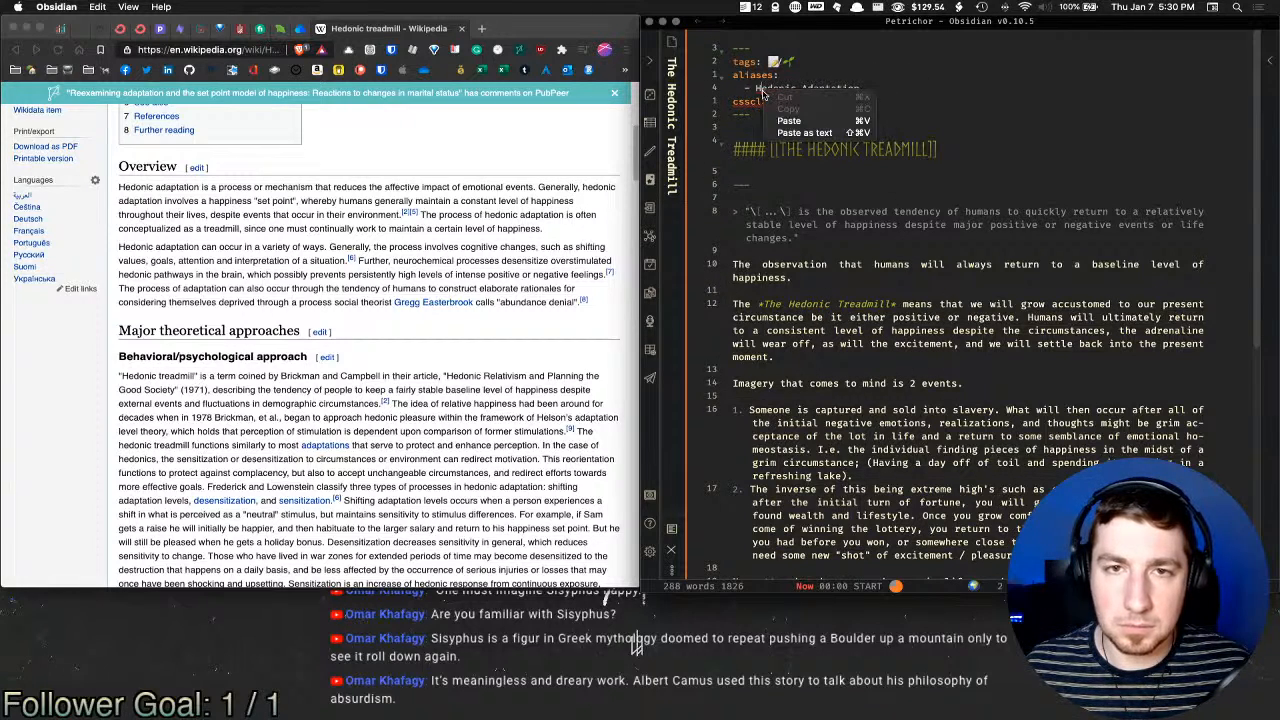
pyautogui.click(770, 92)
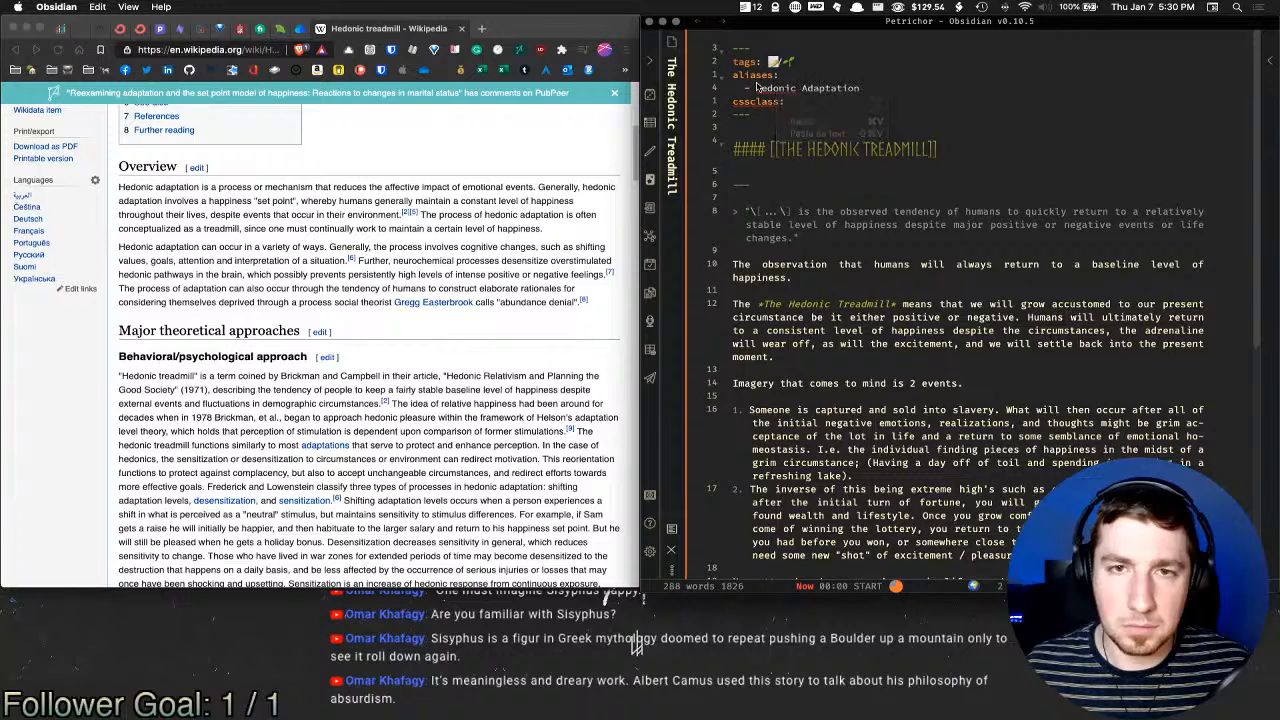
pyautogui.doubleClick(785, 89)
pyautogui.click(789, 90)
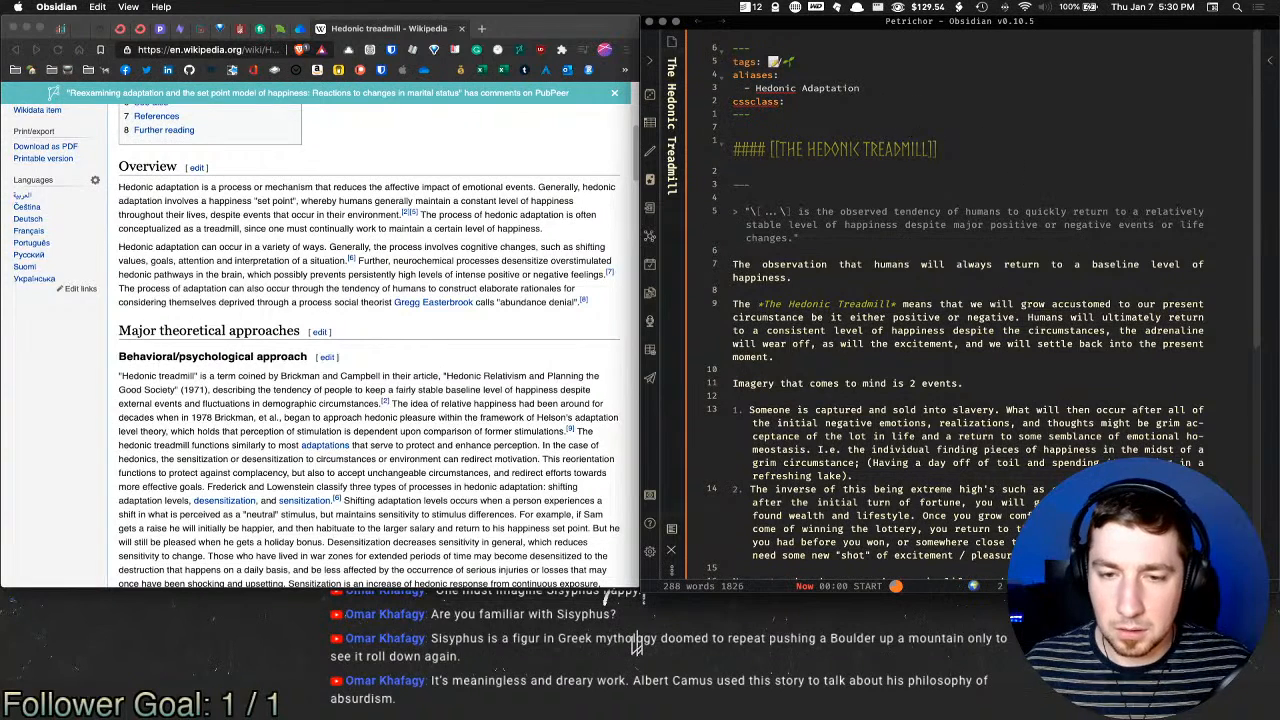
pyautogui.click(322, 24)
pyautogui.press('super+w')
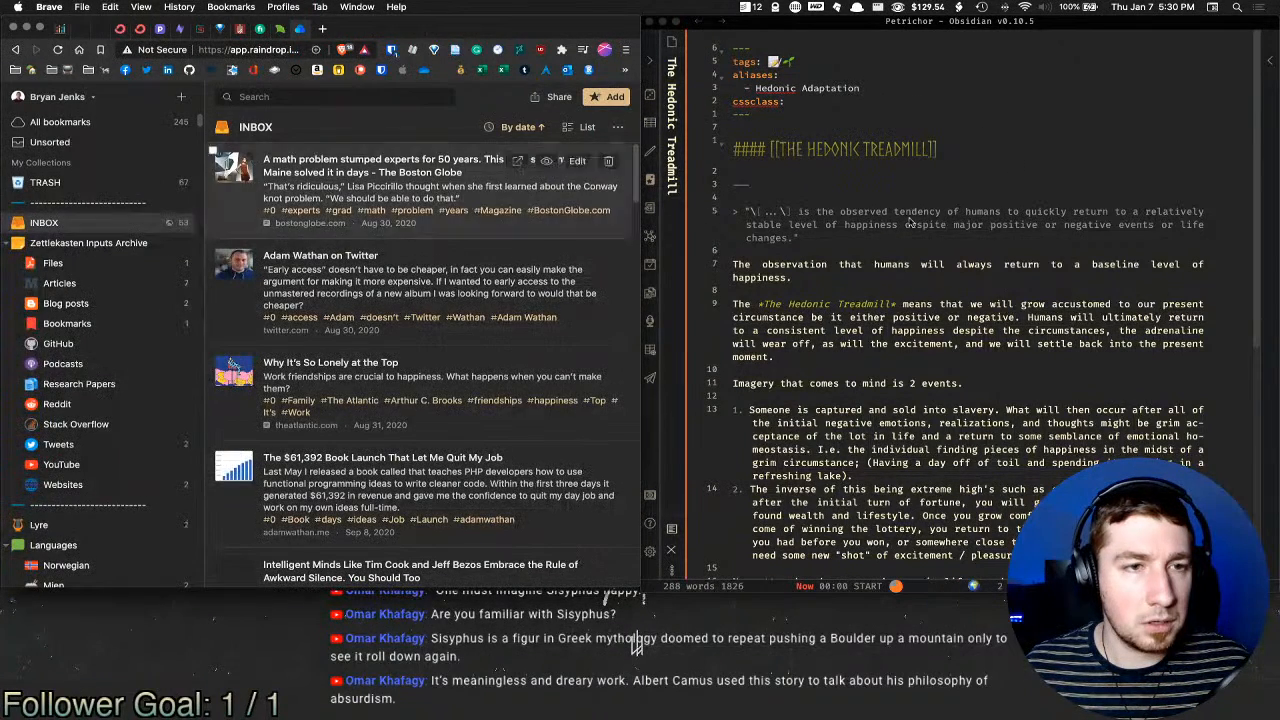
# Step: Open the Top of Mind note with the 'top' quick-switcher search
pyautogui.click(1037, 180)
pyautogui.press('super+o')
pyautogui.write('top')
pyautogui.press('Return')
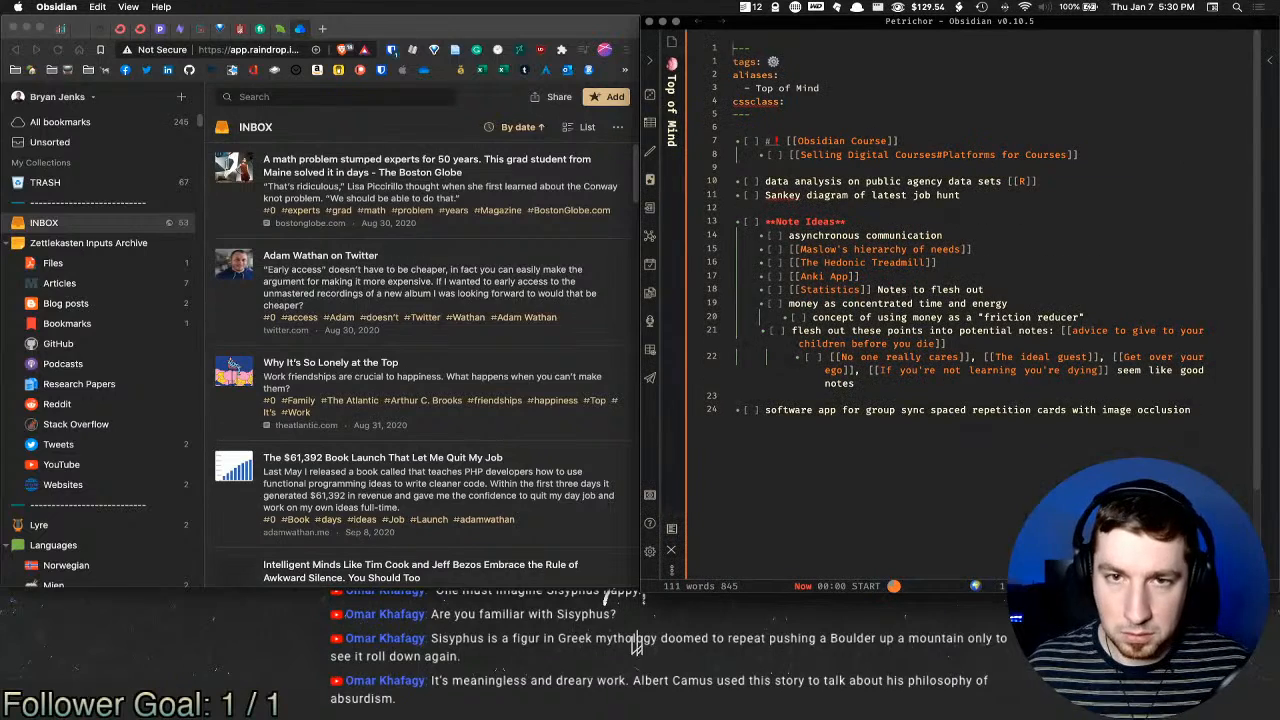
# Step: Delete the [[The Hedonic Treadmill]] line and follow the [[Maslow's hierarchy of needs]] link
pyautogui.click(984, 261)
pyautogui.press('shift+super+Left')
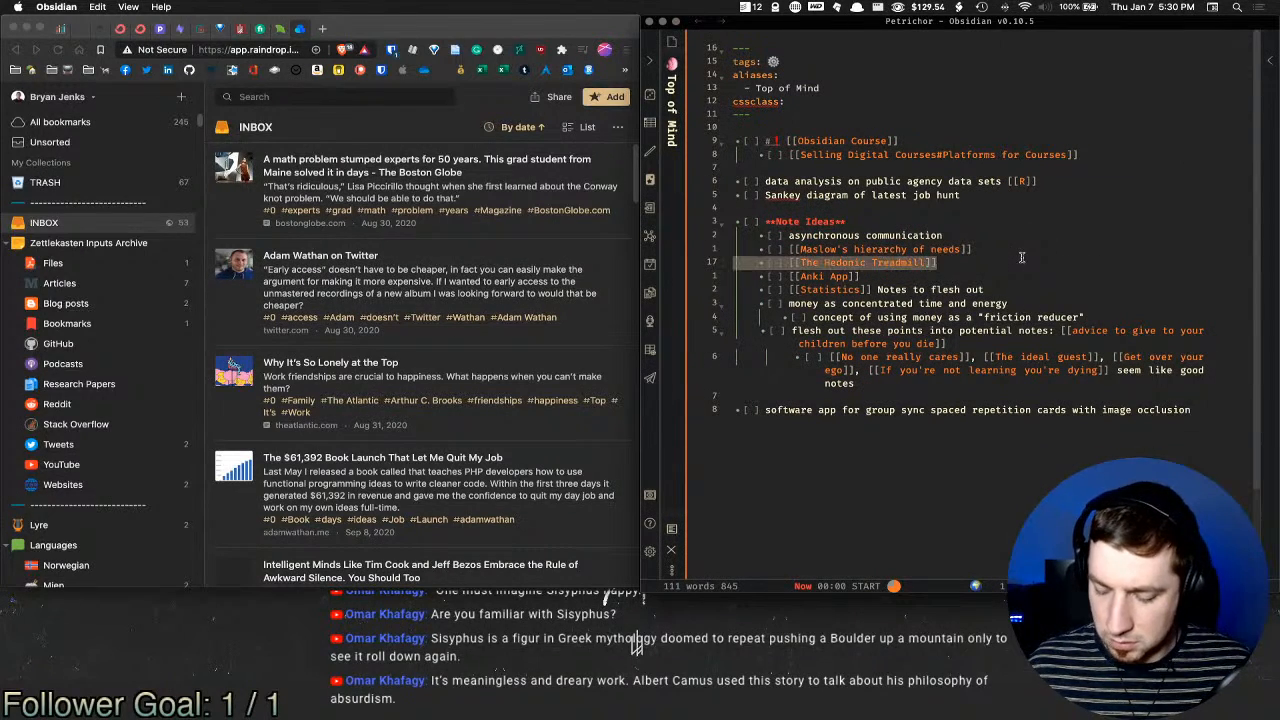
pyautogui.press('BackSpace')
pyautogui.press('BackSpace')
pyautogui.click(931, 251)
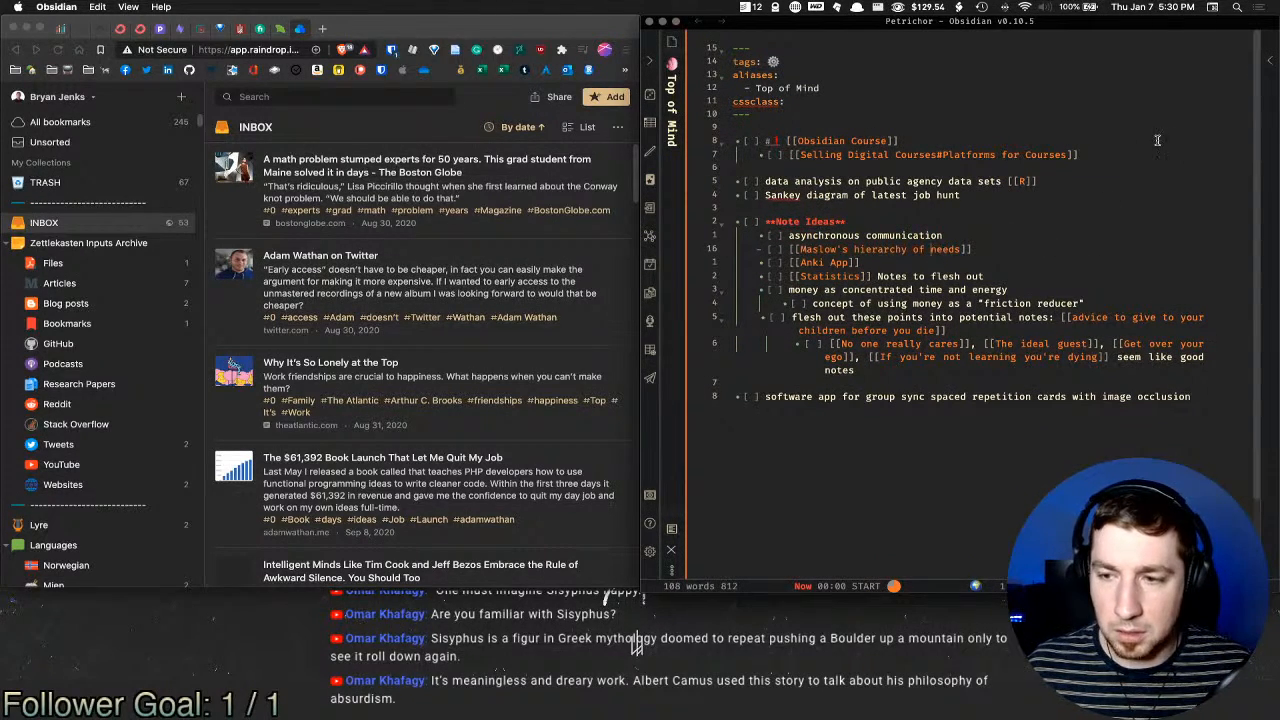
pyautogui.keyDown('super'); pyautogui.click(946, 250); pyautogui.keyUp('super')
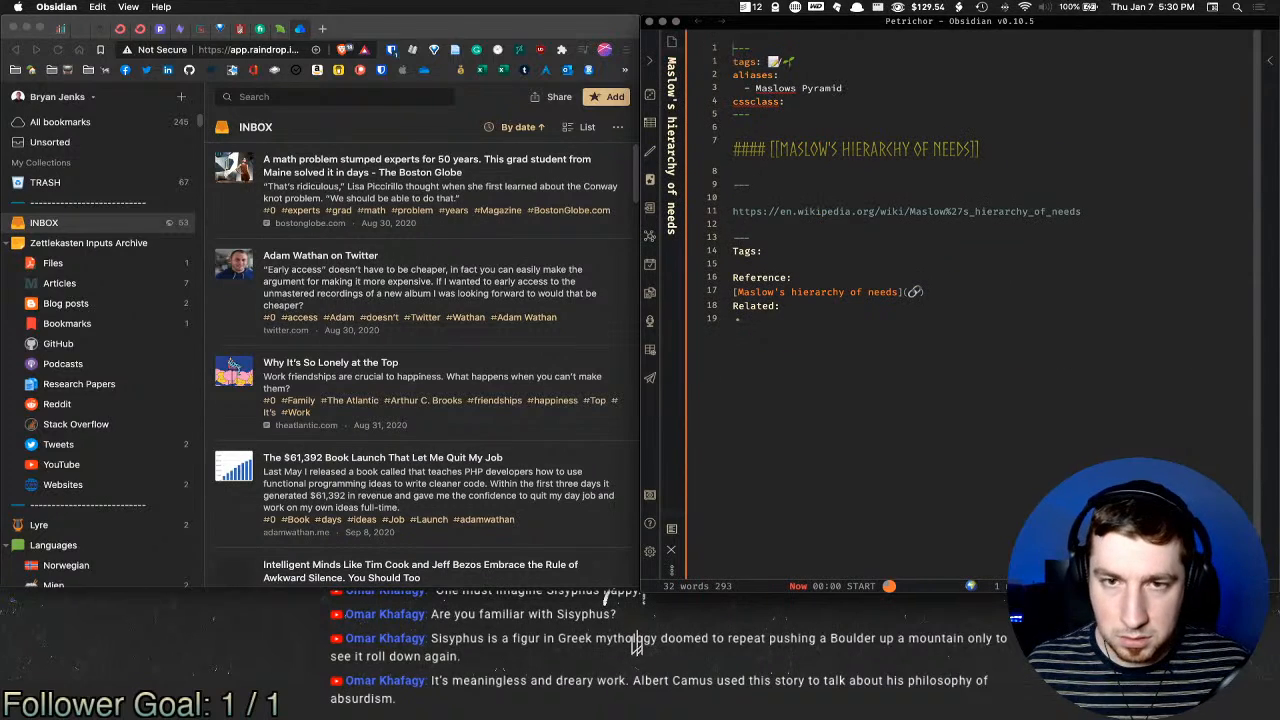
# Step: Open the Maslow Wikipedia URL in Brave, then delete that URL line from the note
pyautogui.keyDown('super'); pyautogui.click(1031, 211); pyautogui.keyUp('super')
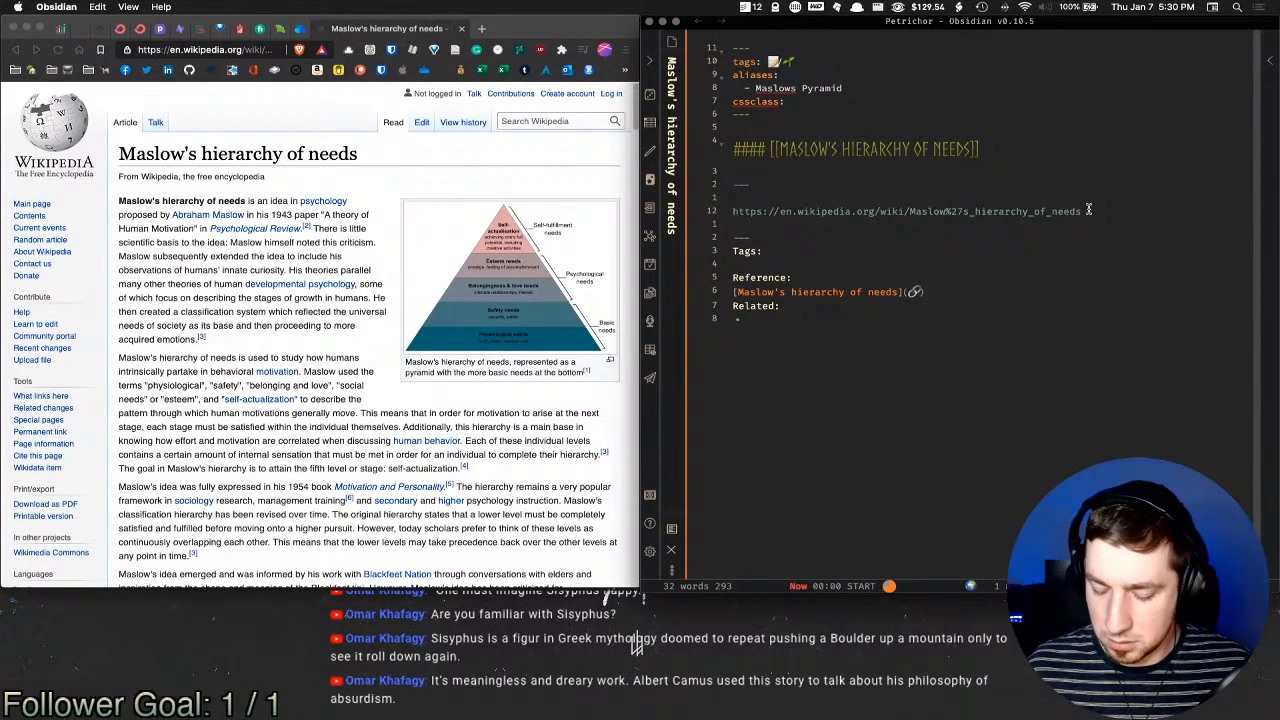
pyautogui.tripleClick(1088, 209)
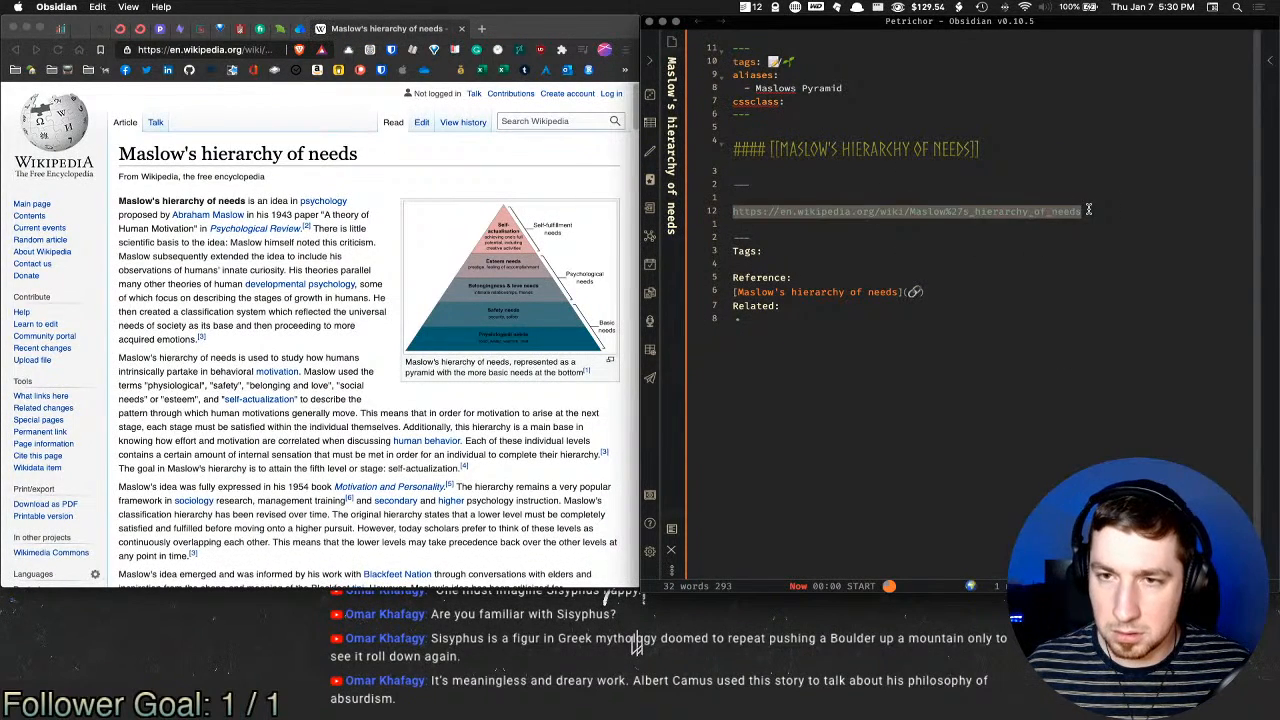
pyautogui.press('BackSpace')
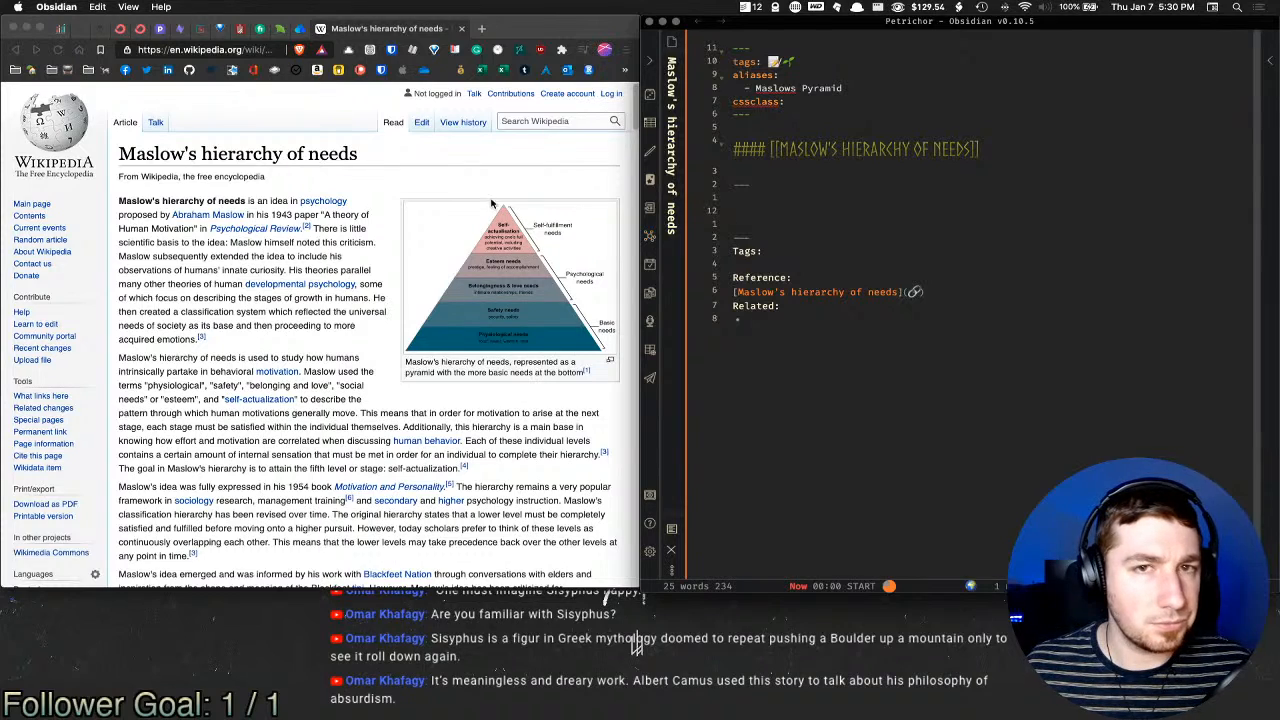
# Step: Reopen The Hedonic Treadmill note through the 'hed' quick-switcher search
pyautogui.press('super+o')
pyautogui.write('hed')
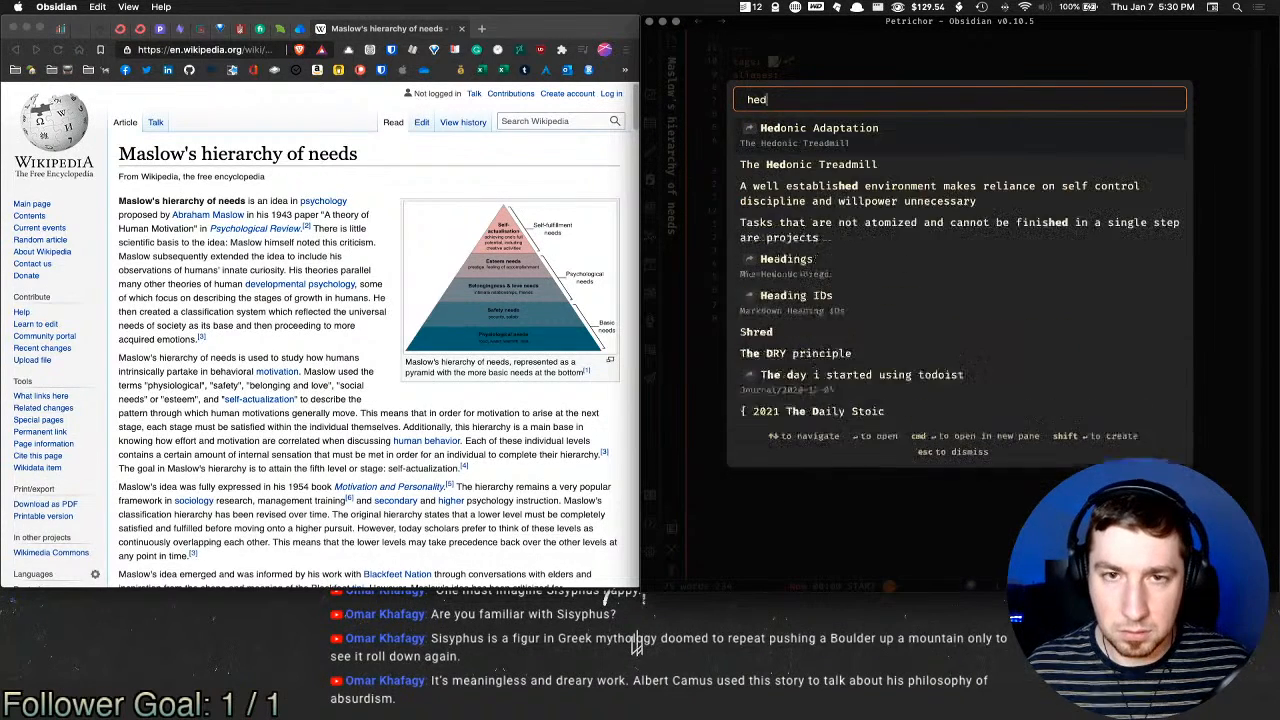
pyautogui.press('Return')
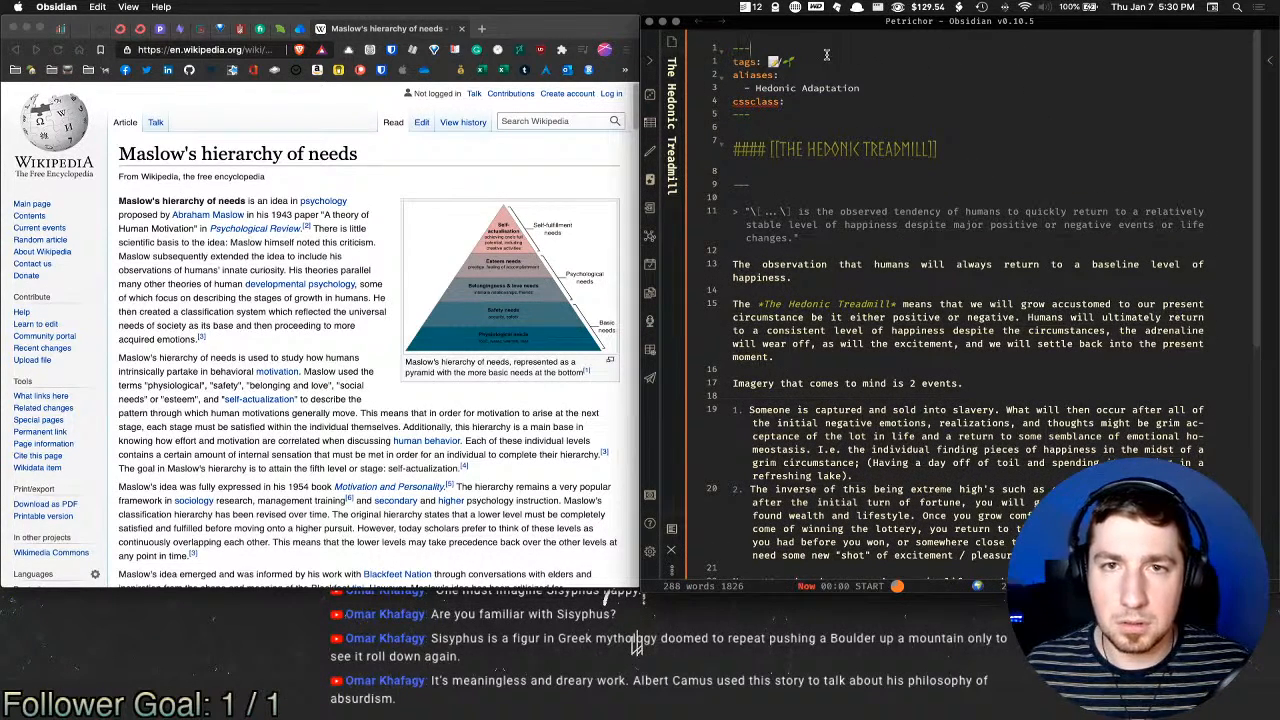
# Step: Replace the seedling on the tags line with a 🌲 found by searching 'ever'
pyautogui.click(839, 61)
pyautogui.press('BackSpace')
pyautogui.press('BackSpace')
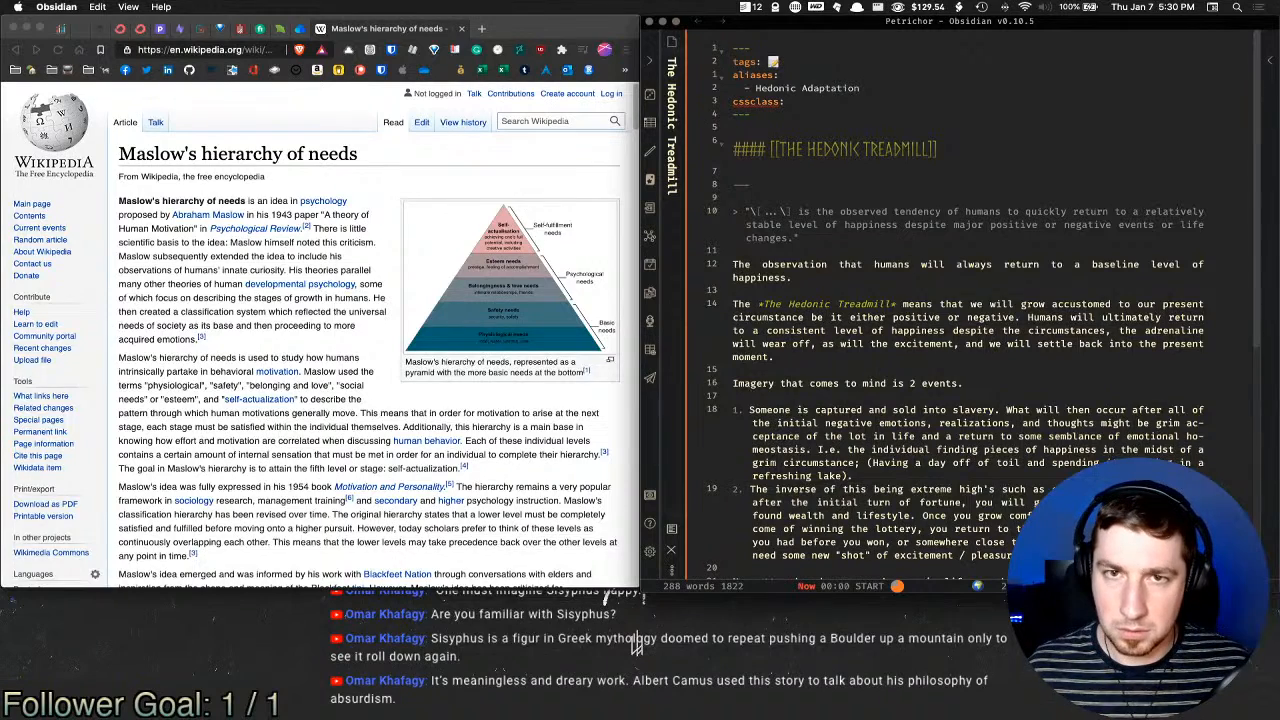
pyautogui.hotkey('alt', 'space')
pyautogui.write('e ever')
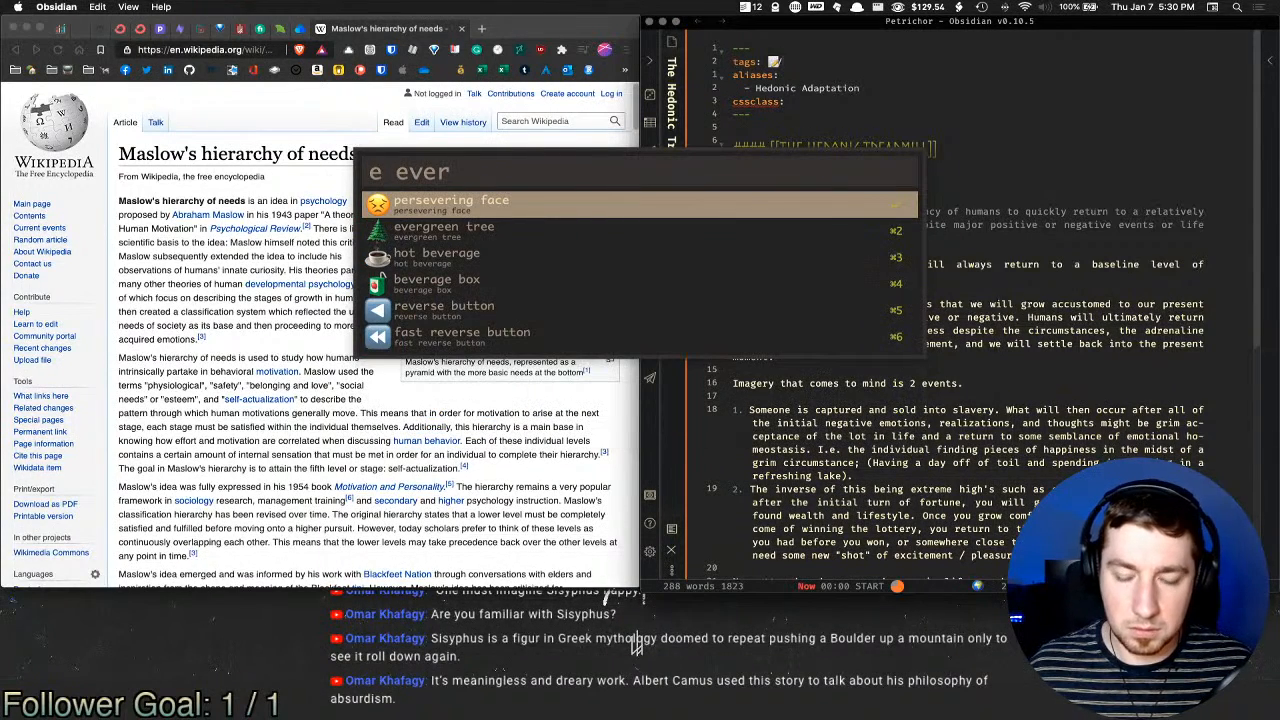
pyautogui.press('Down')
pyautogui.press('Return')
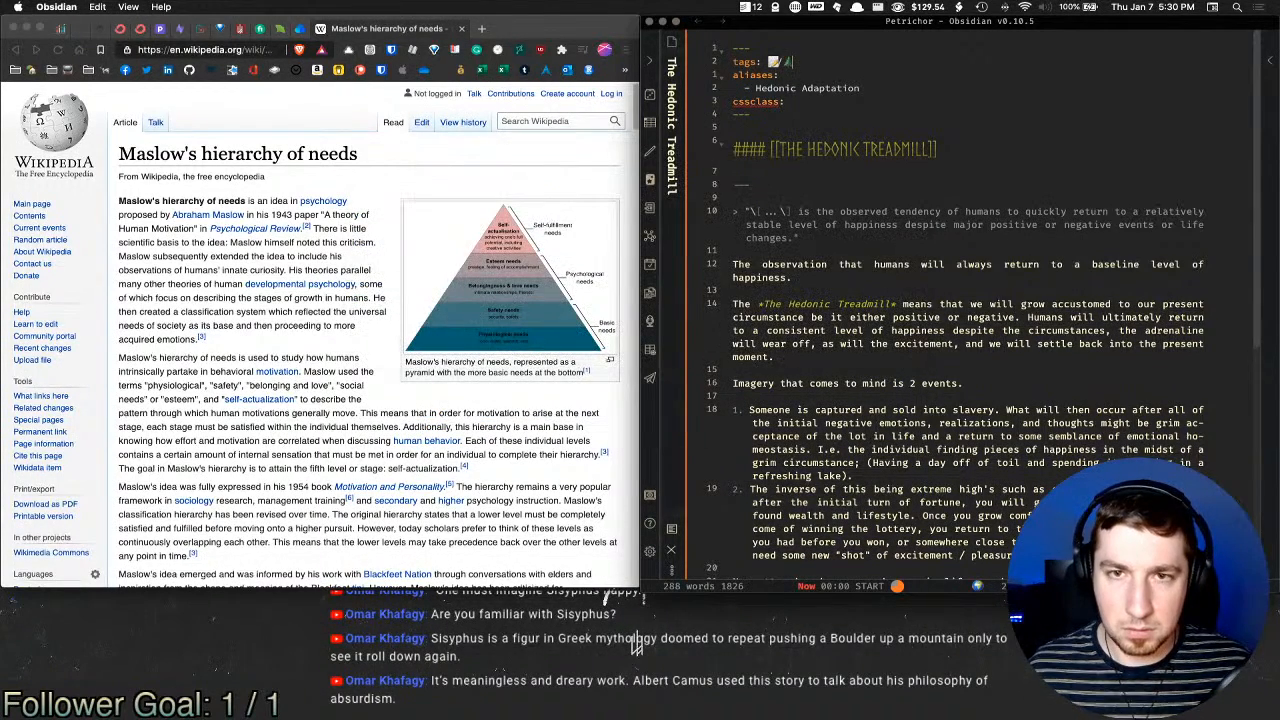
pyautogui.click(889, 117)
pyautogui.scroll(-4, 985, 356)
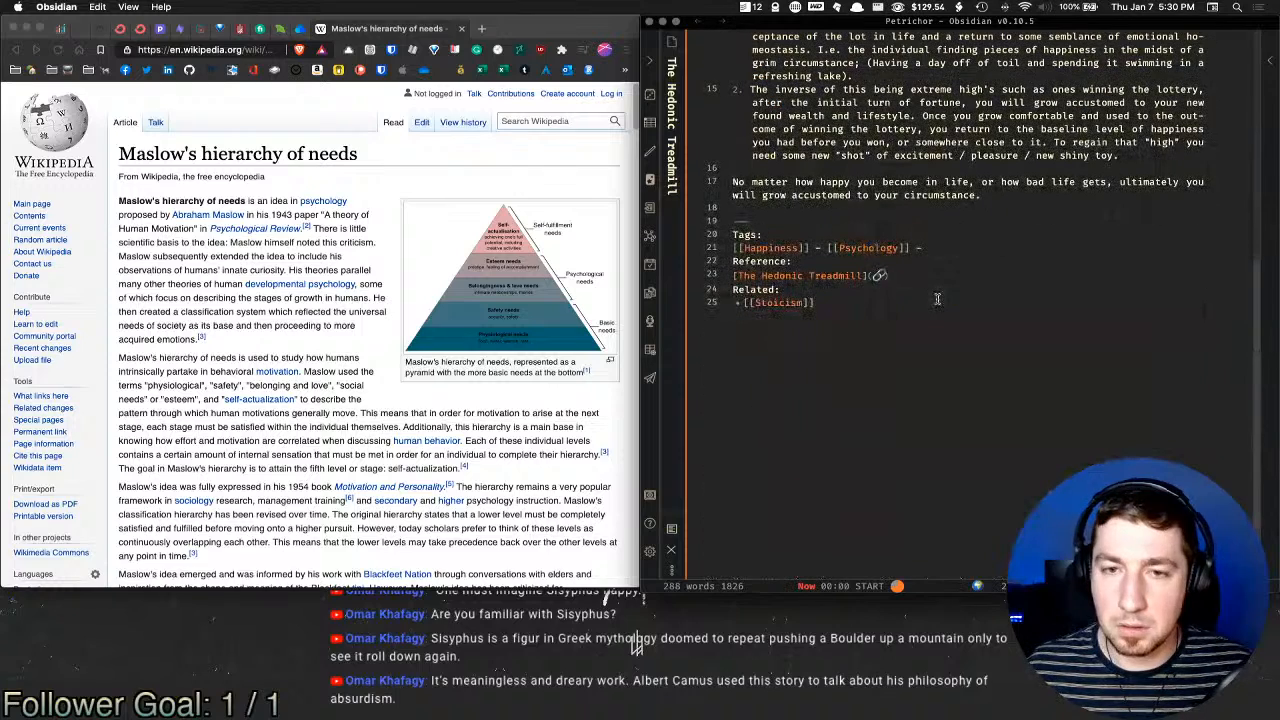
pyautogui.click(943, 240)
pyautogui.click(941, 249)
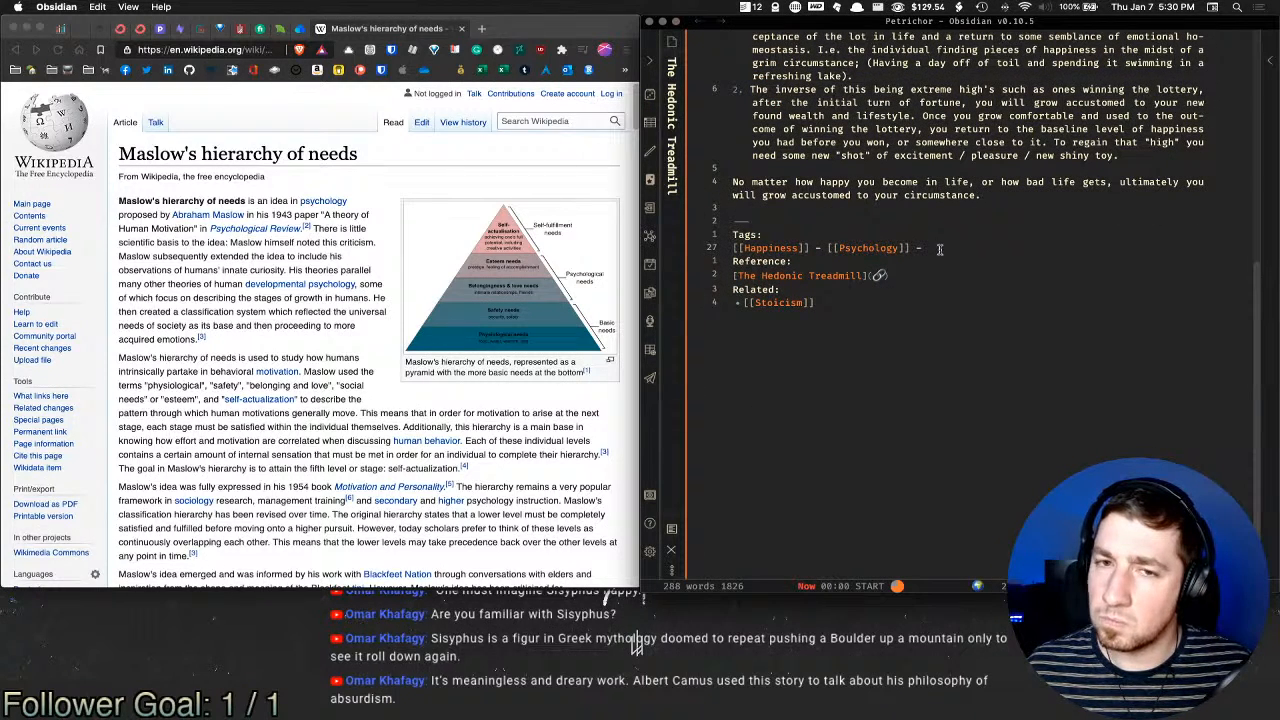
pyautogui.click(940, 302)
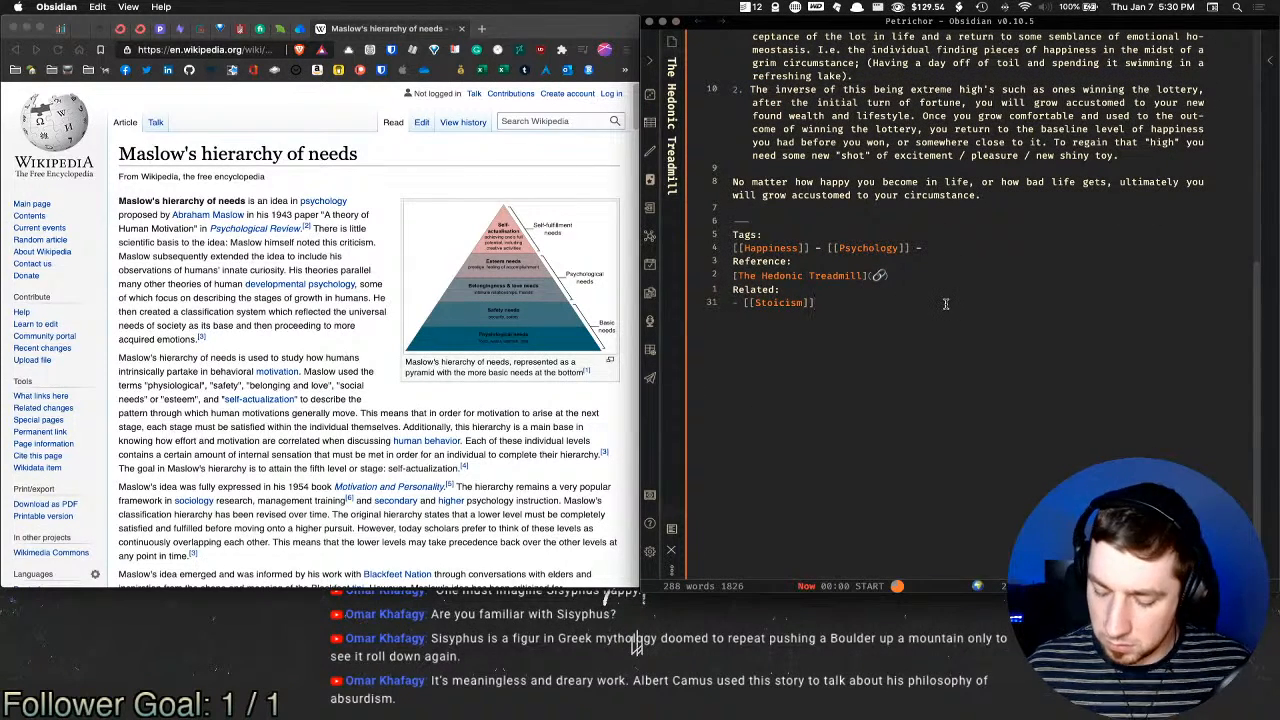
pyautogui.press('Return')
pyautogui.write('[[happines')
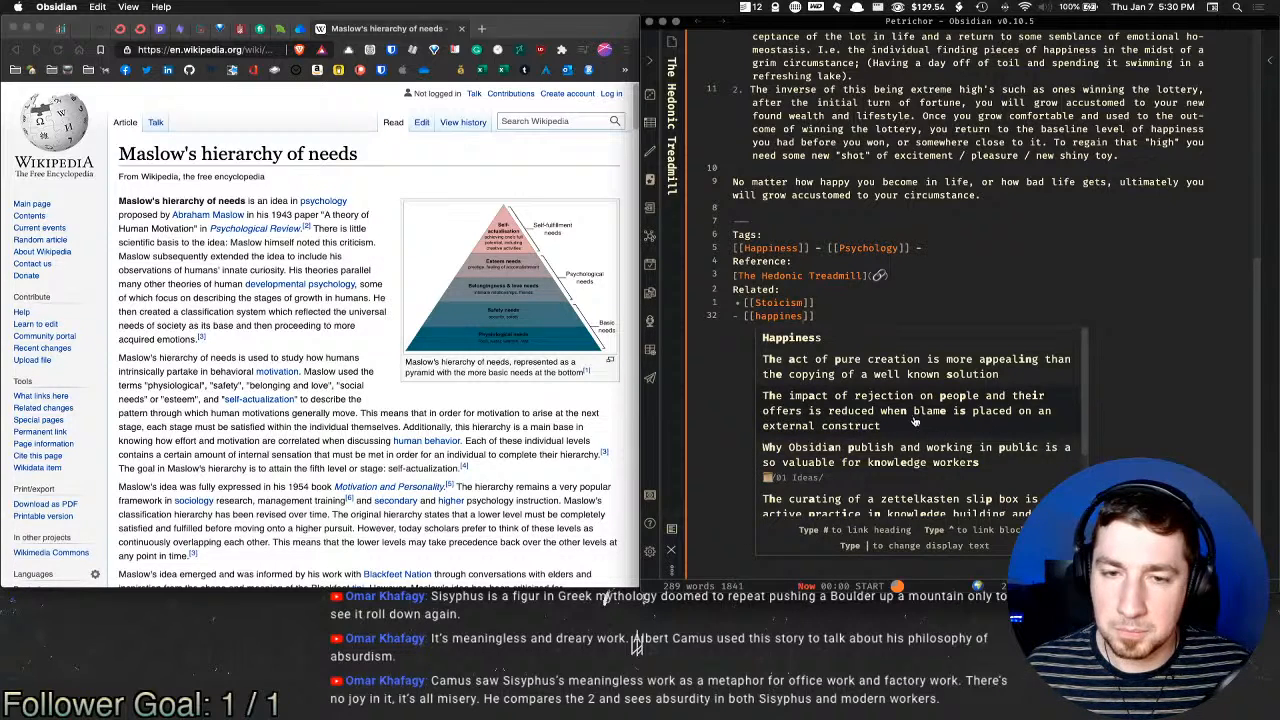
pyautogui.scroll(-1, 844, 432)
pyautogui.scroll(-1, 844, 432)
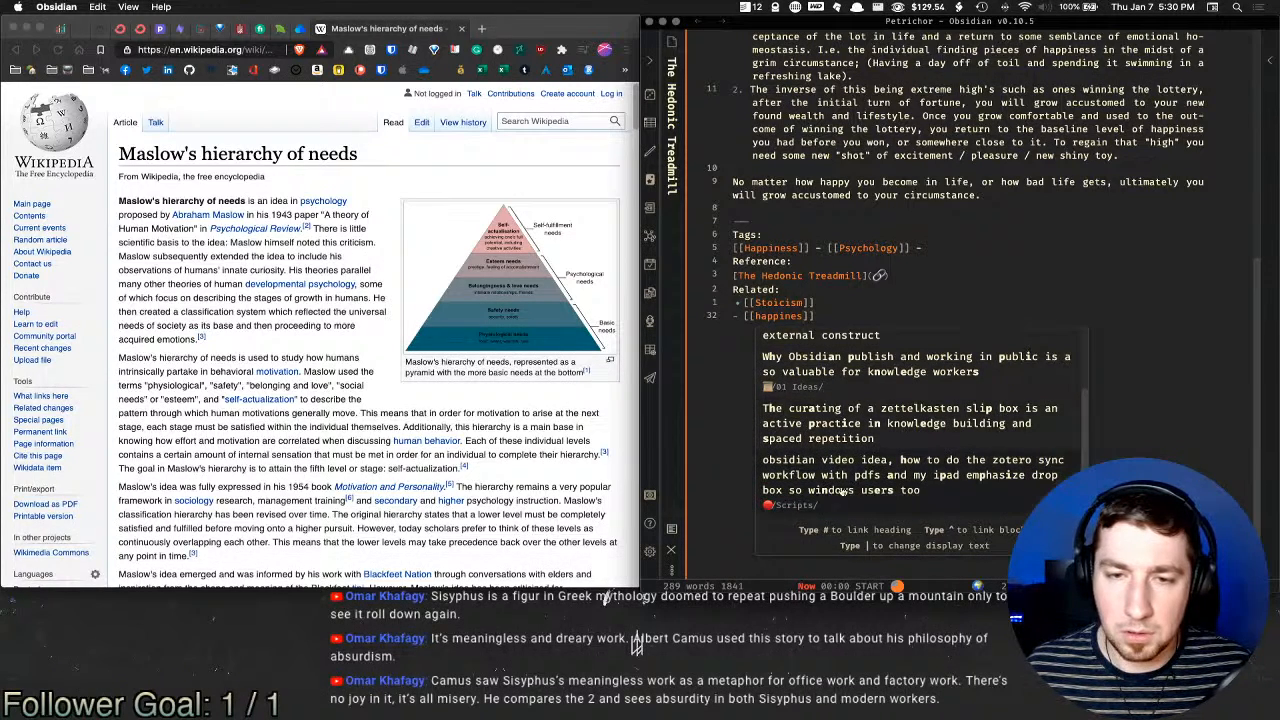
pyautogui.press('BackSpace')
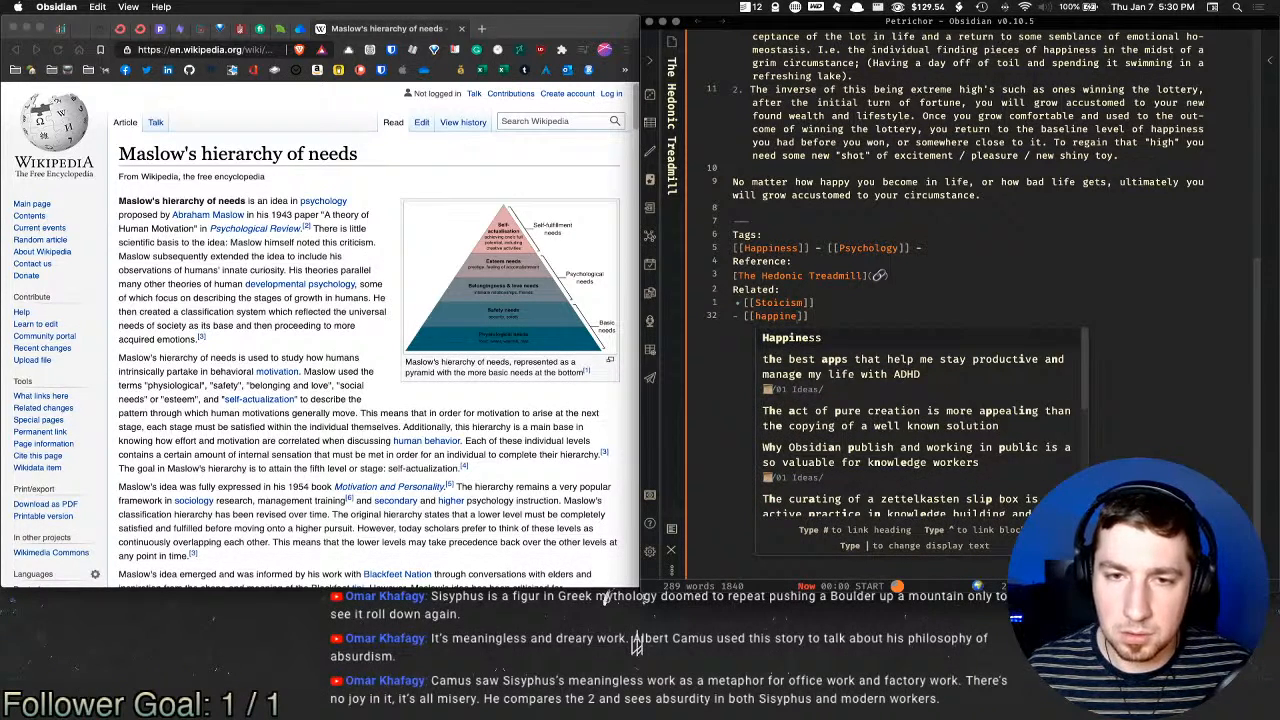
pyautogui.press('BackSpace')
pyautogui.press('BackSpace')
pyautogui.press('BackSpace')
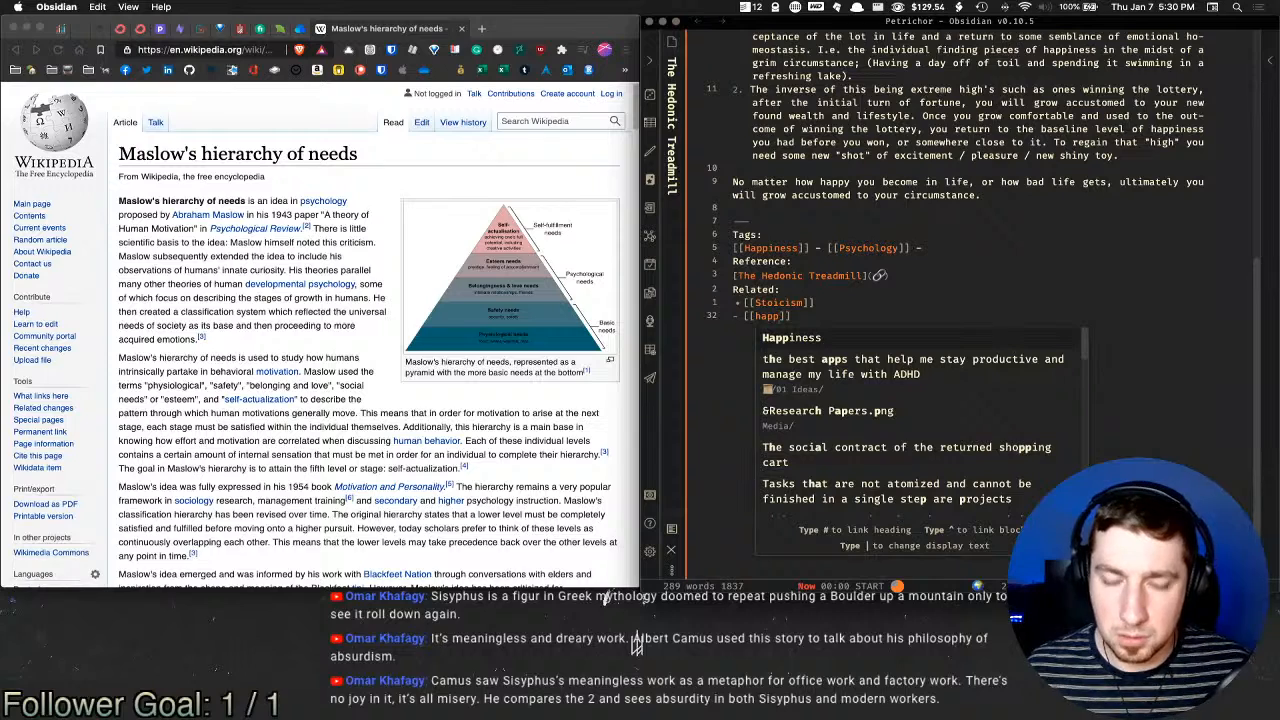
pyautogui.write('y')
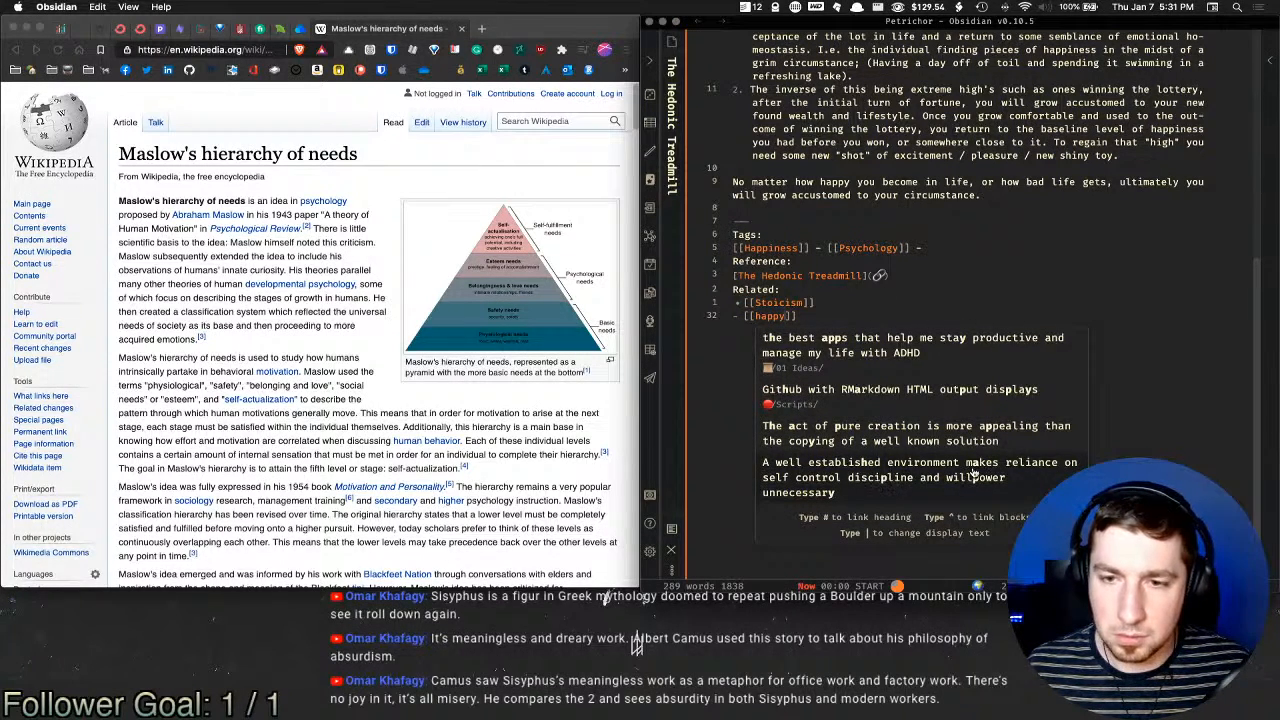
pyautogui.press('BackSpace')
pyautogui.press('BackSpace')
pyautogui.press('BackSpace')
pyautogui.press('BackSpace')
pyautogui.press('BackSpace')
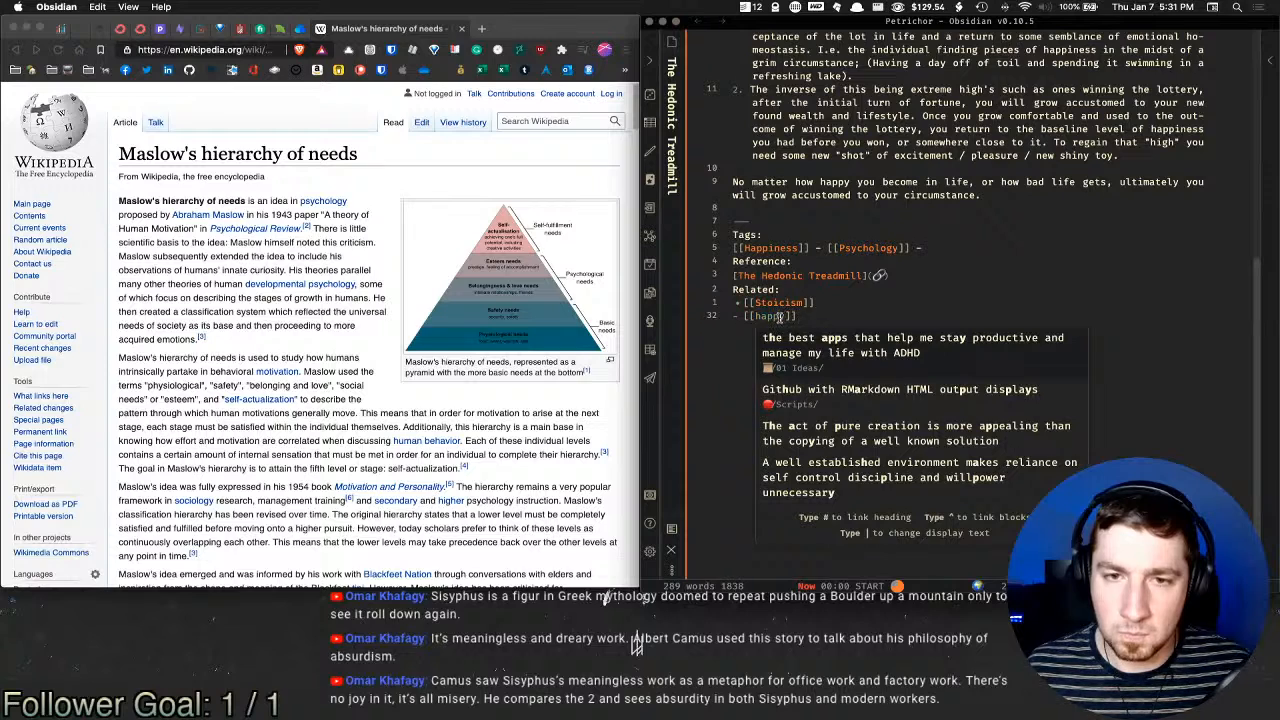
pyautogui.press('BackSpace')
pyautogui.press('BackSpace')
pyautogui.press('BackSpace')
pyautogui.press('BackSpace')
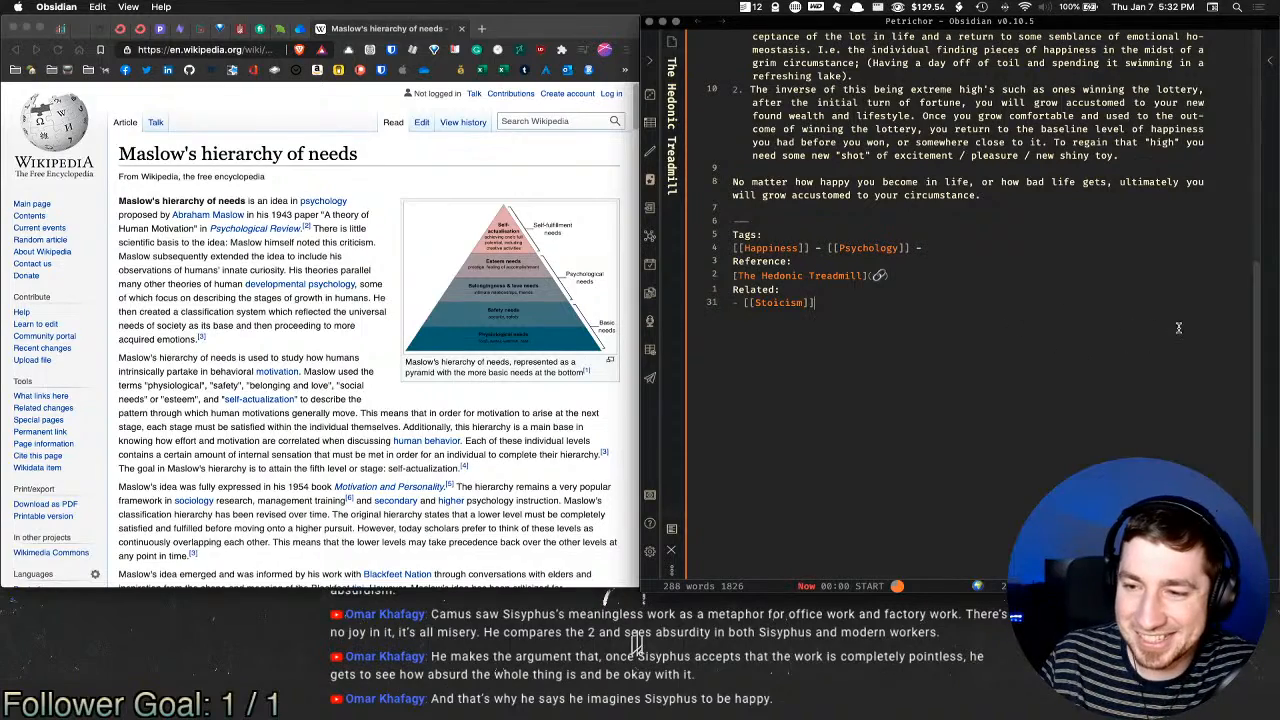
# Step: Open the Maslow's hierarchy of needs note via the 'mas' quick-switcher search
pyautogui.scroll(-2, 316, 232)
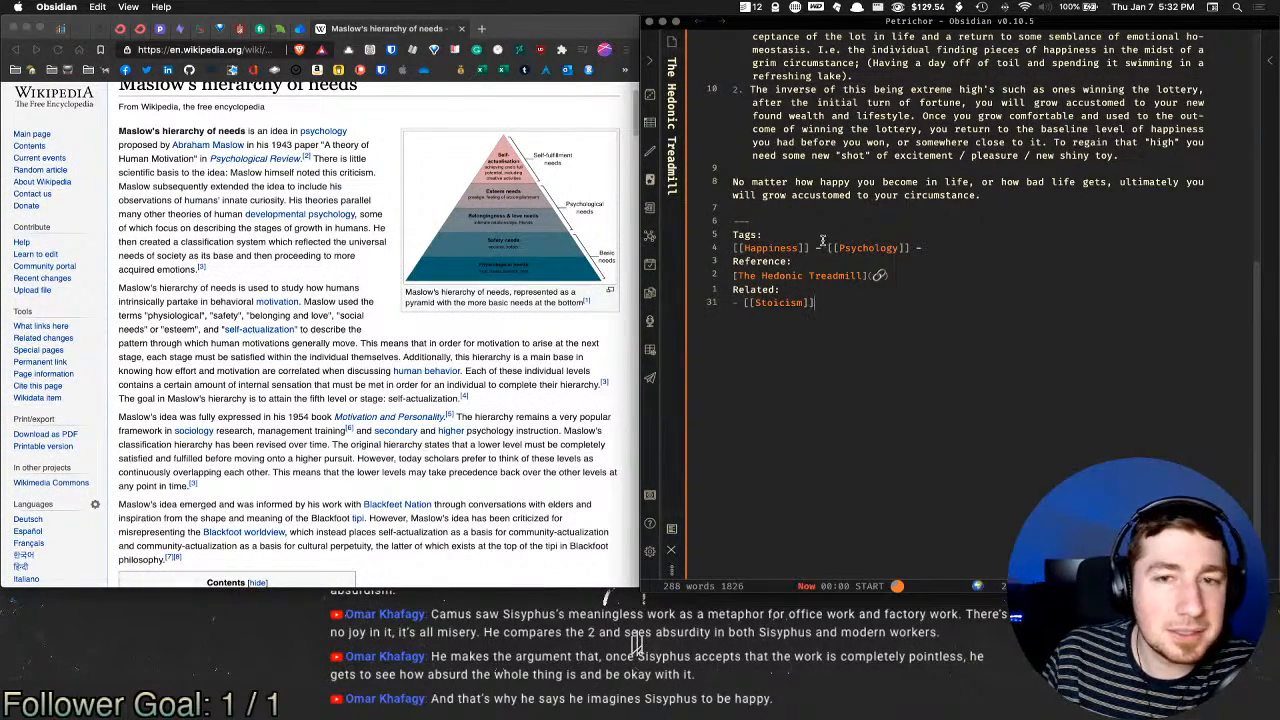
pyautogui.click(922, 247)
pyautogui.scroll(3, 953, 246)
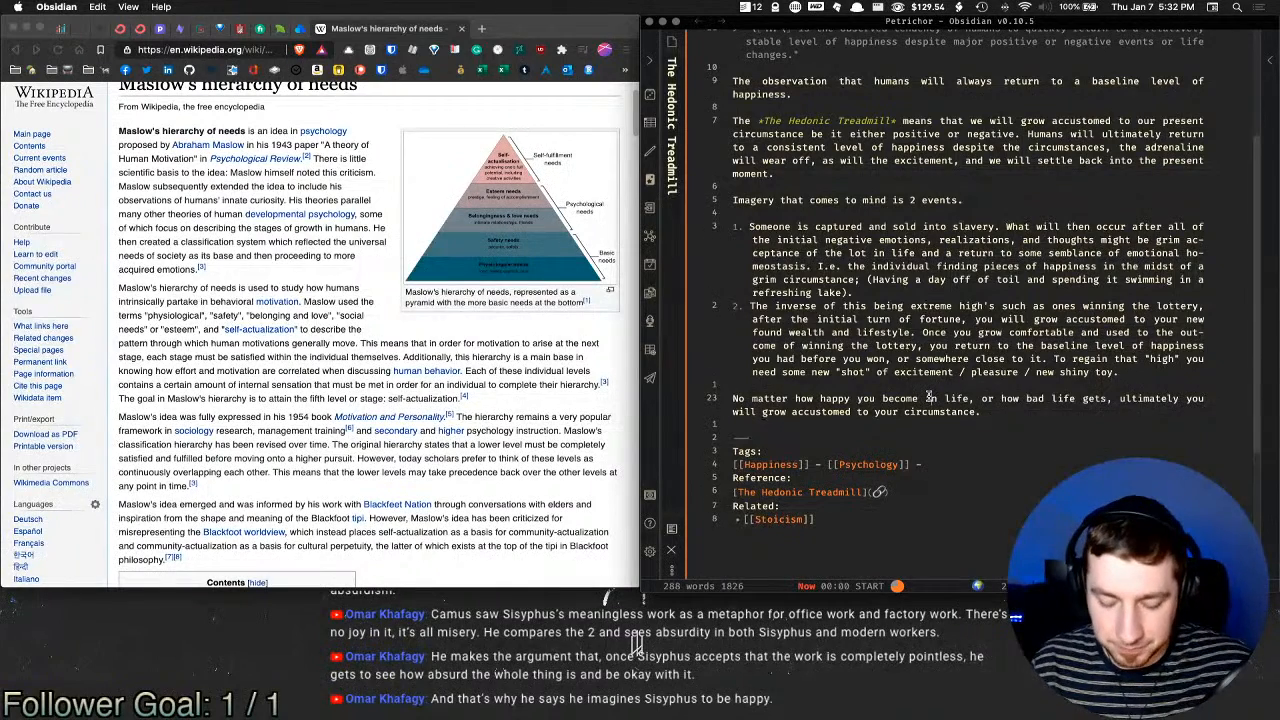
pyautogui.press('super+o')
pyautogui.write('mas')
pyautogui.press('Return')
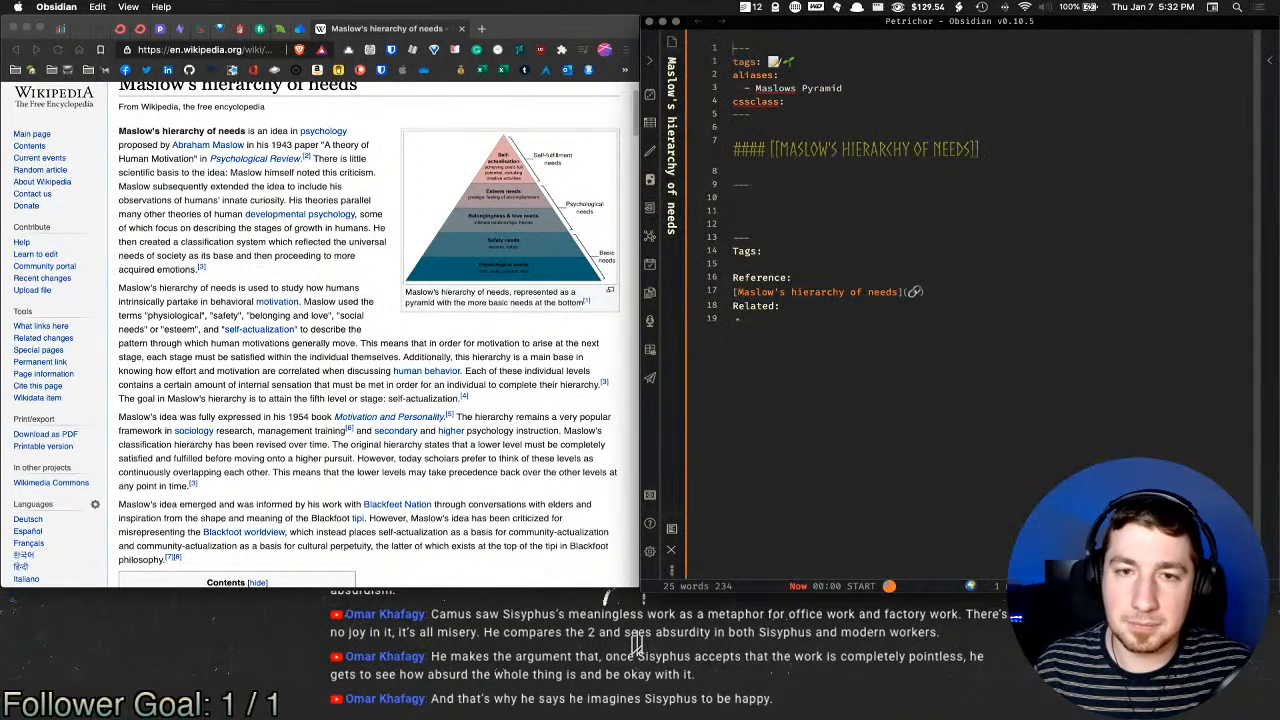
# Step: Add '[[Happiness]] - [[Psychology]]' links on the blank line under Tags
pyautogui.click(939, 268)
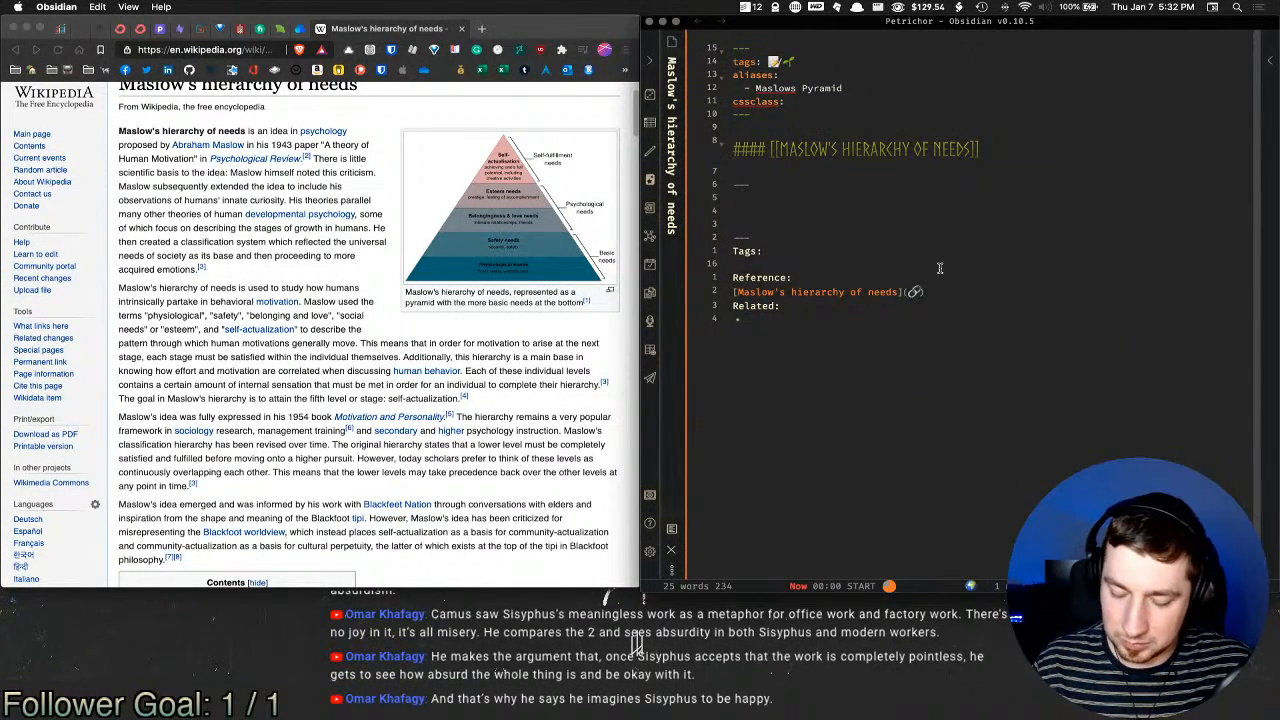
pyautogui.write('[[')
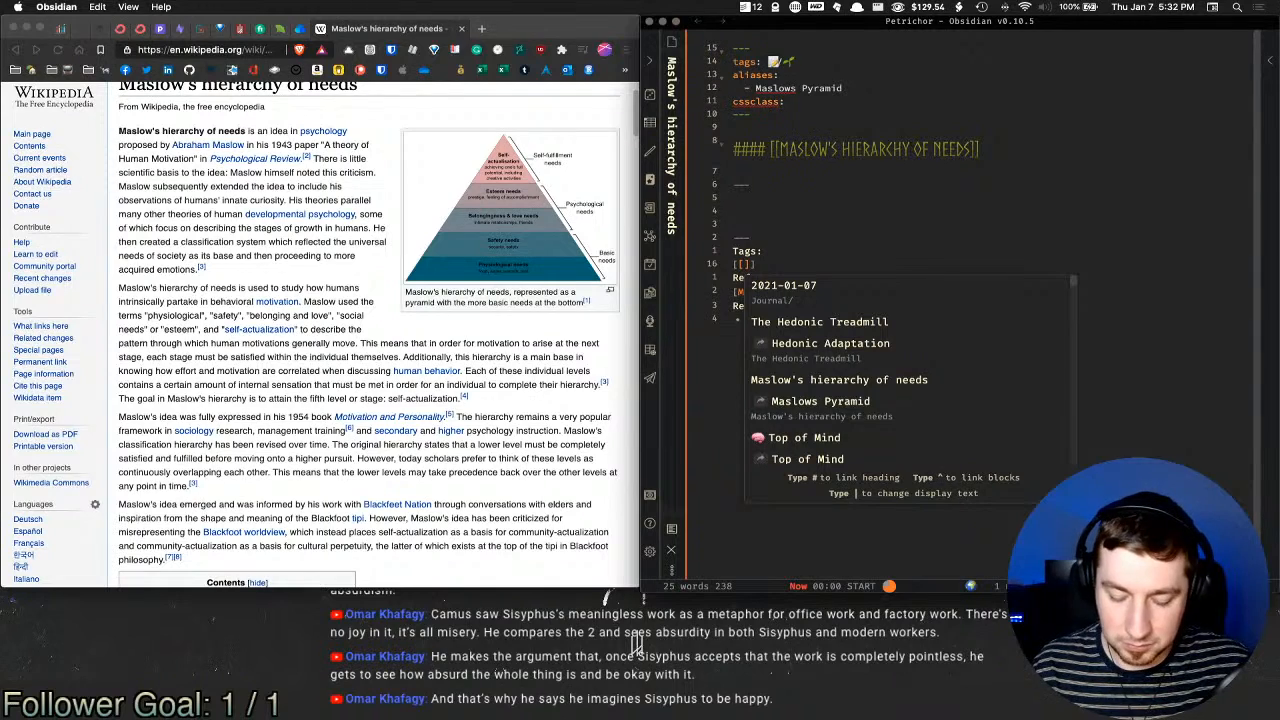
pyautogui.write('Happiness')
pyautogui.press('Return')
pyautogui.write('-')
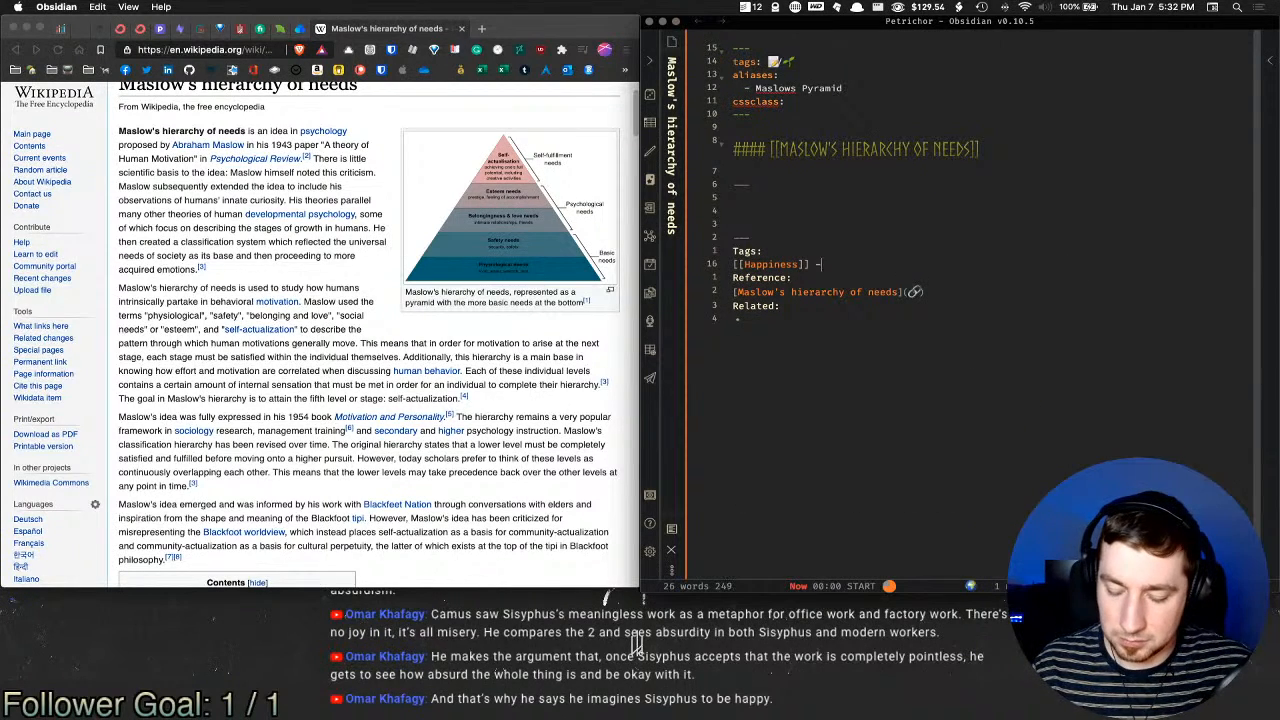
pyautogui.write(' [[Psychology')
pyautogui.press('Return')
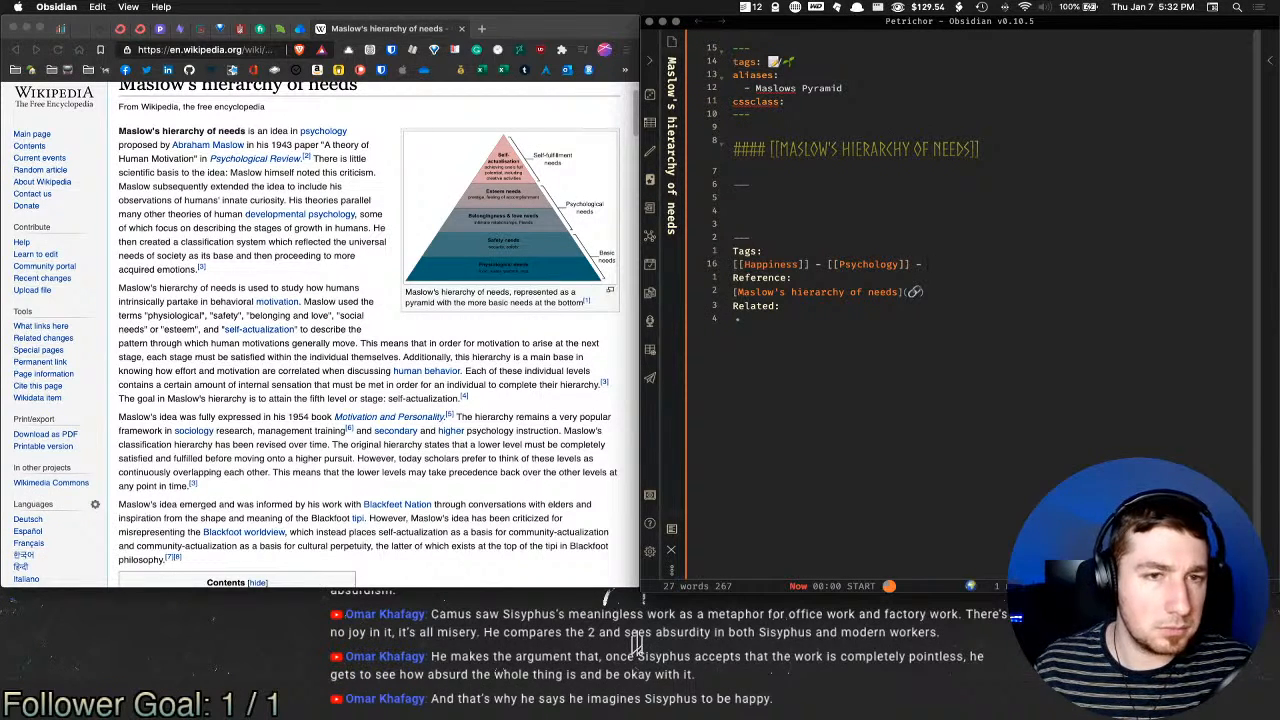
# Step: Enlarge the Maslow pyramid diagram in Wikipedia's media viewer and copy the image
pyautogui.click(531, 222)
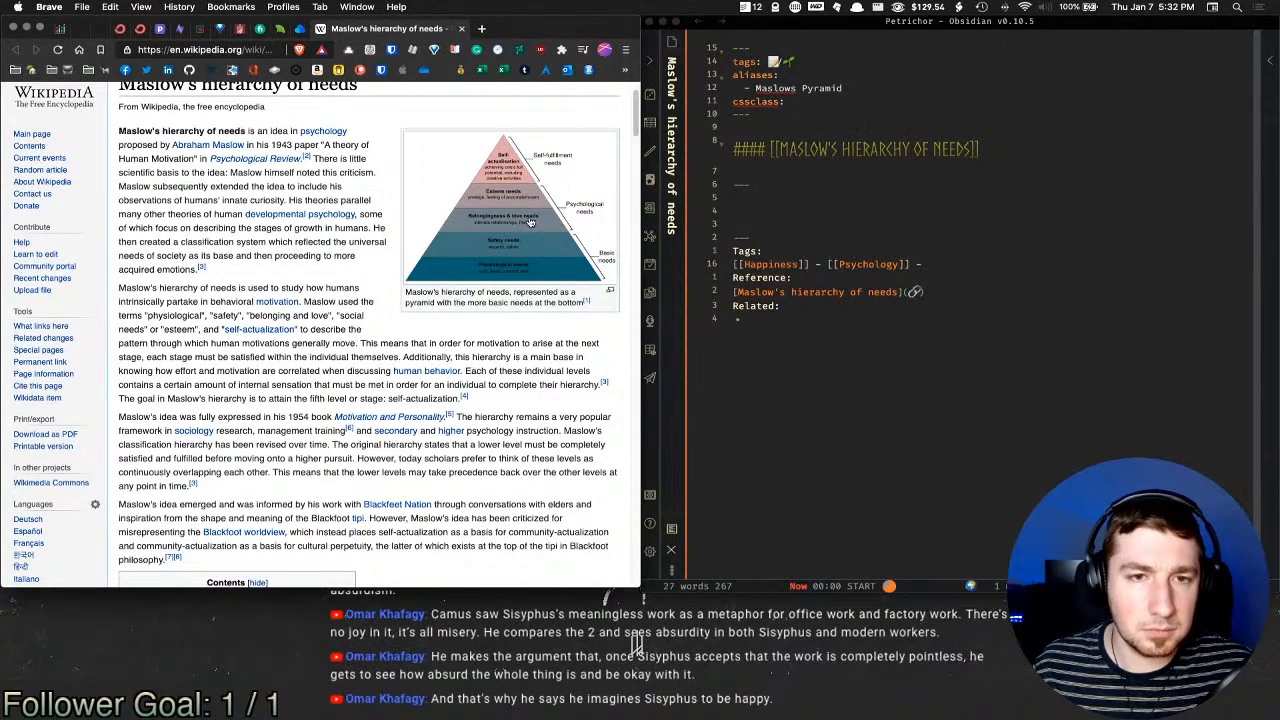
pyautogui.click(531, 222)
pyautogui.rightClick(310, 314)
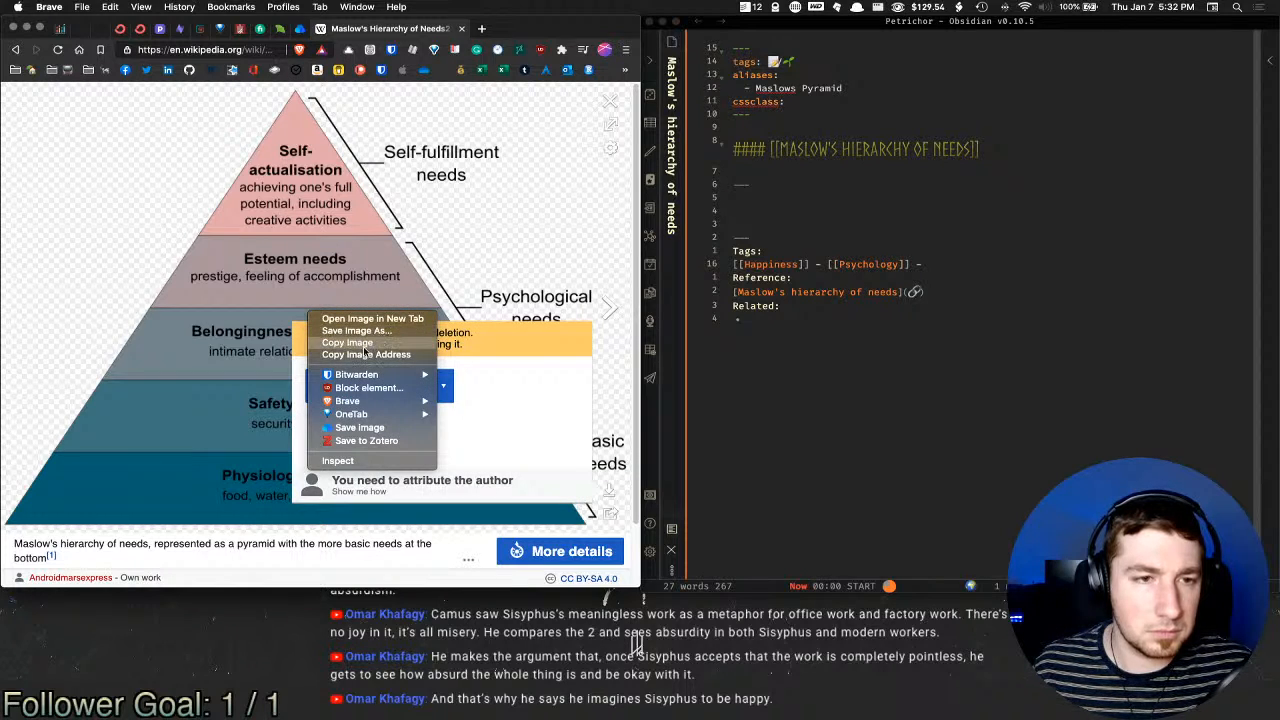
pyautogui.click(364, 346)
pyautogui.click(506, 213)
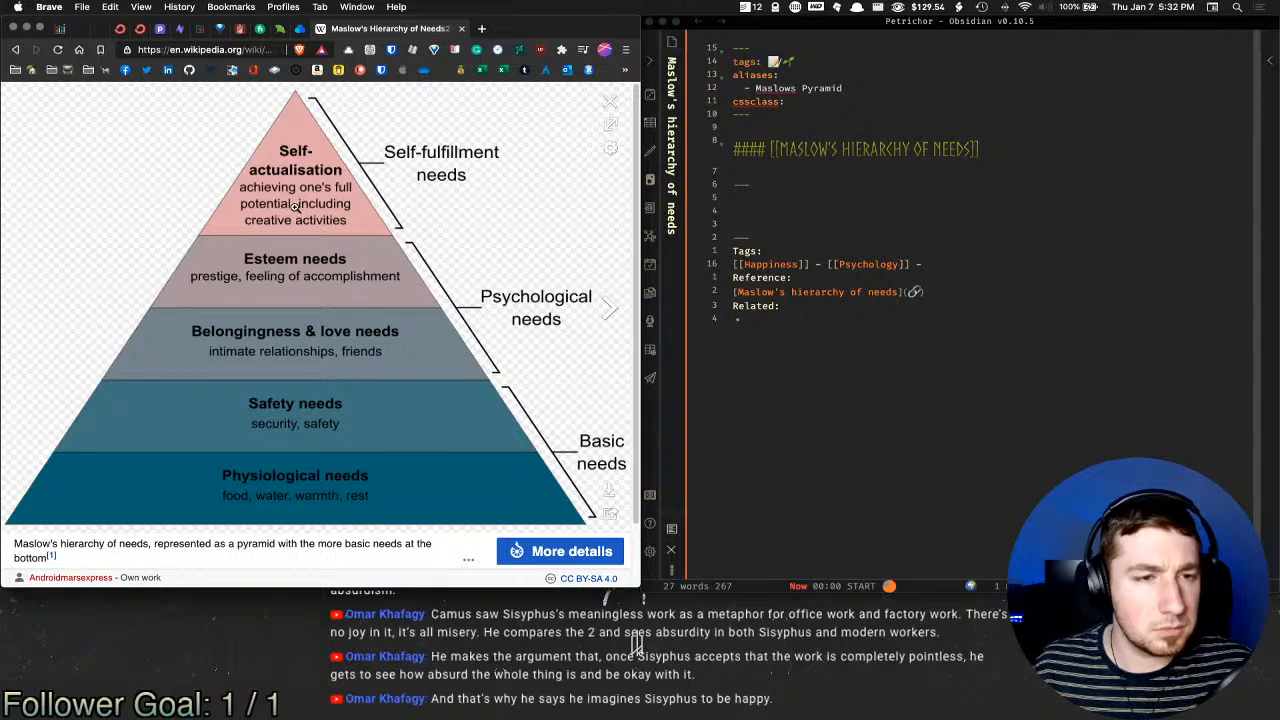
# Step: Paste the pyramid image under the heading and quote it, adding a '> <br>' line
pyautogui.click(790, 202)
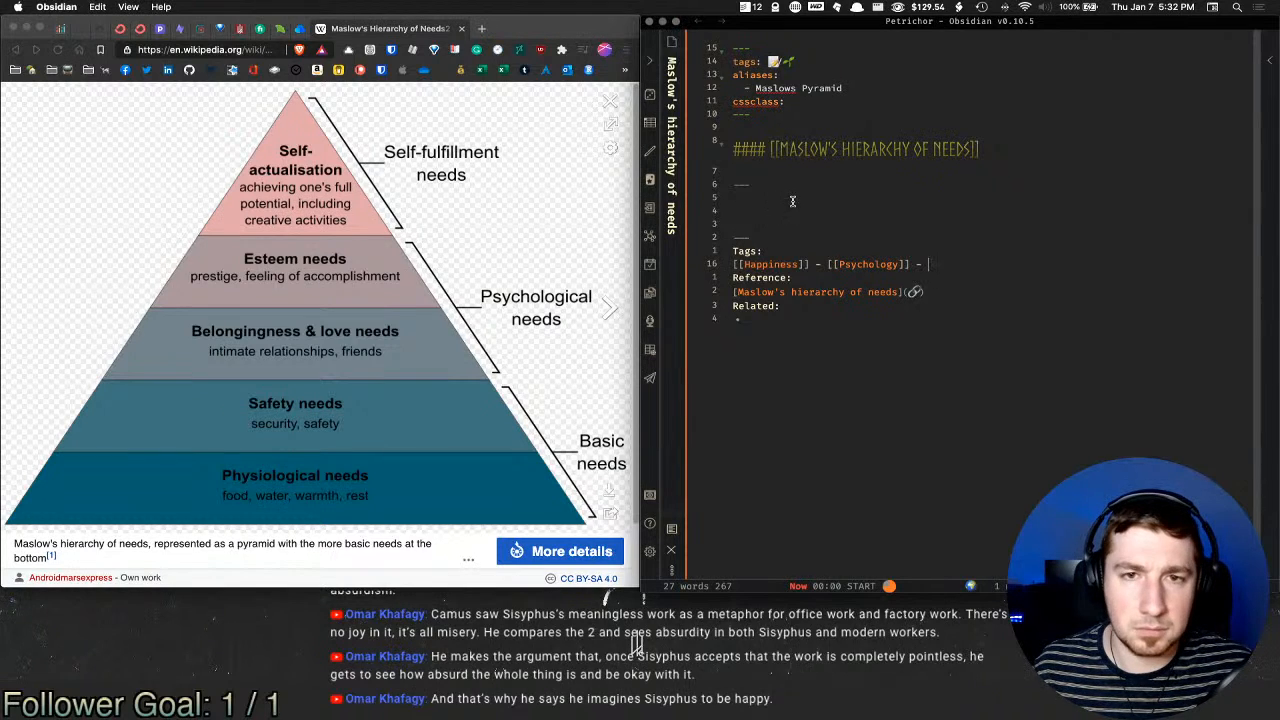
pyautogui.click(804, 208)
pyautogui.press('super+v')
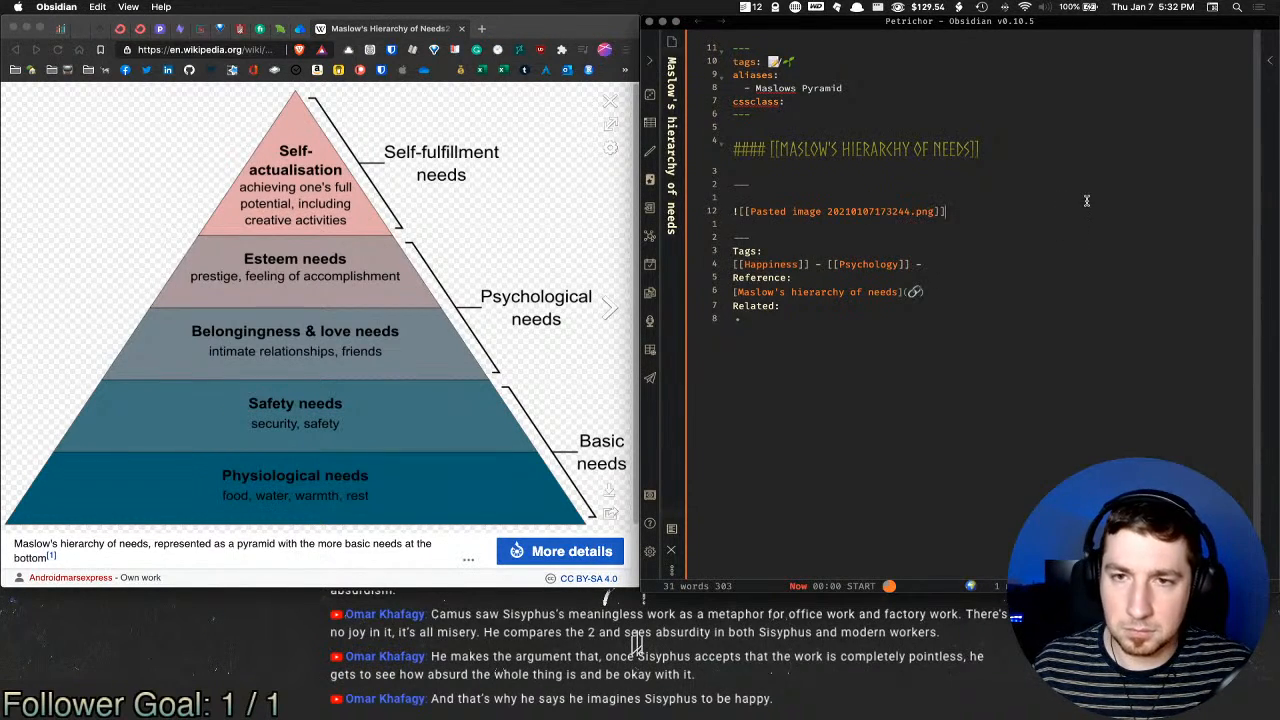
pyautogui.press('Return')
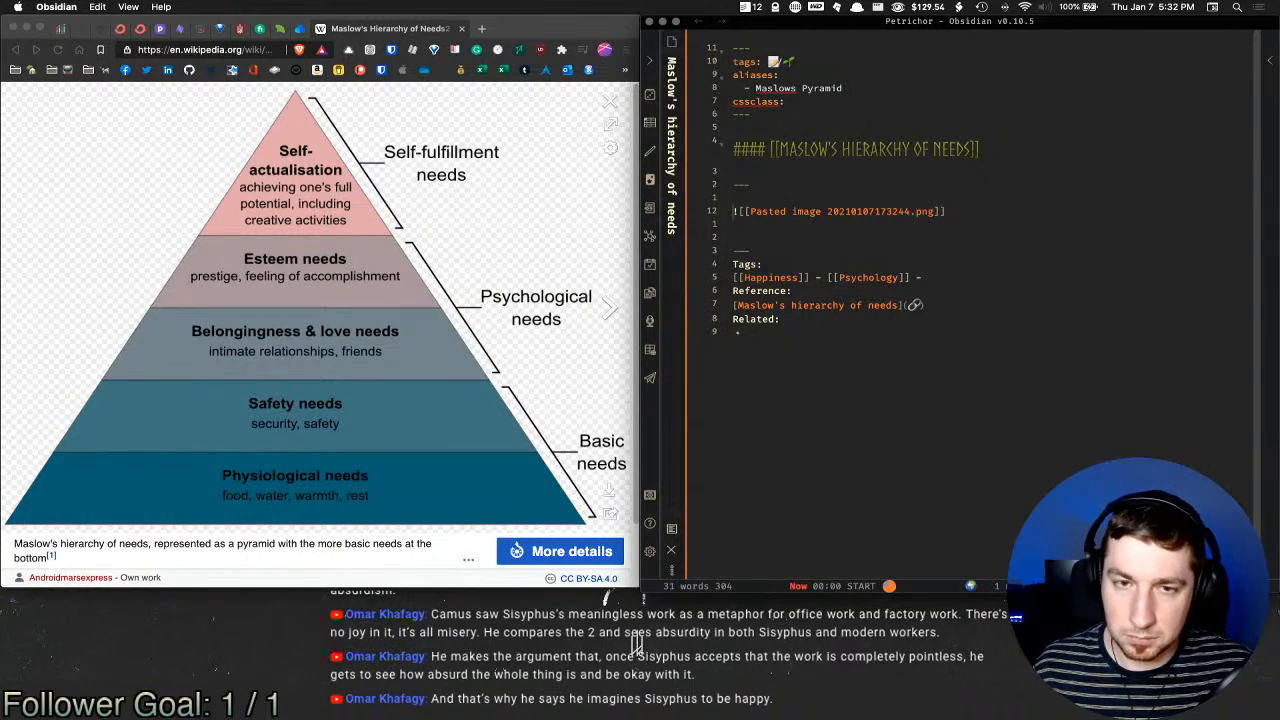
pyautogui.write('>')
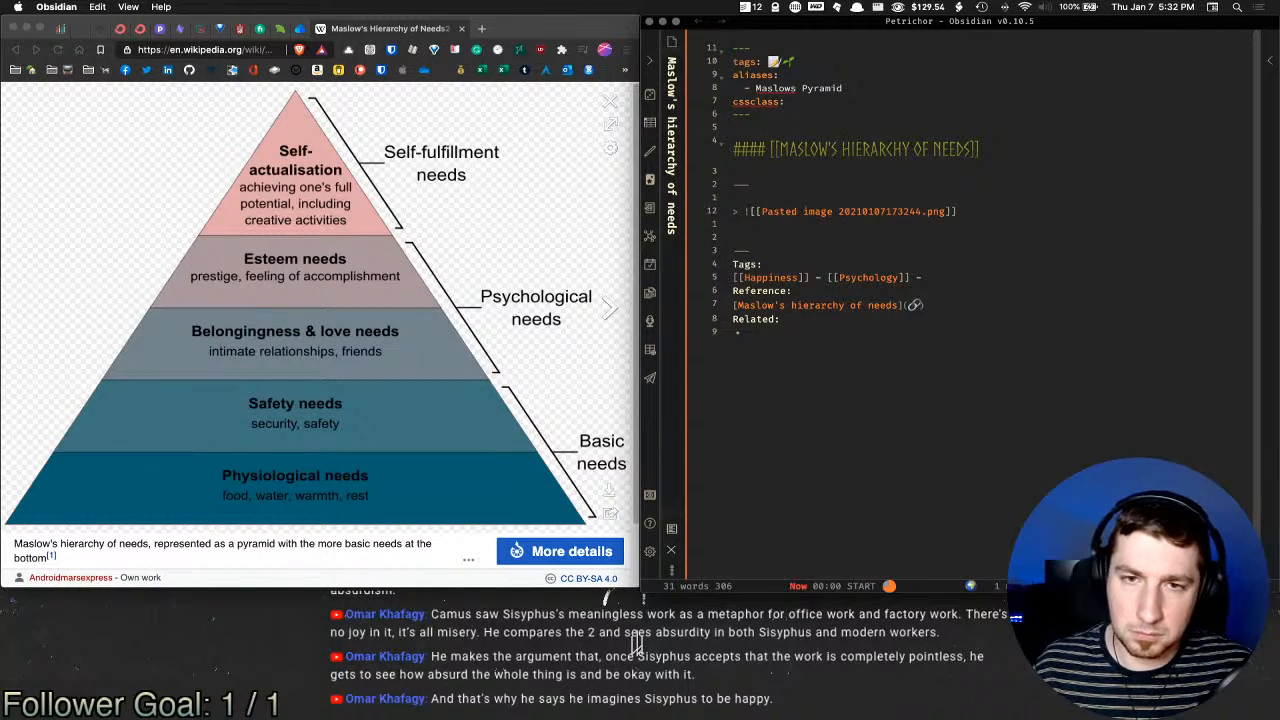
pyautogui.press('Down')
pyautogui.write('> ')
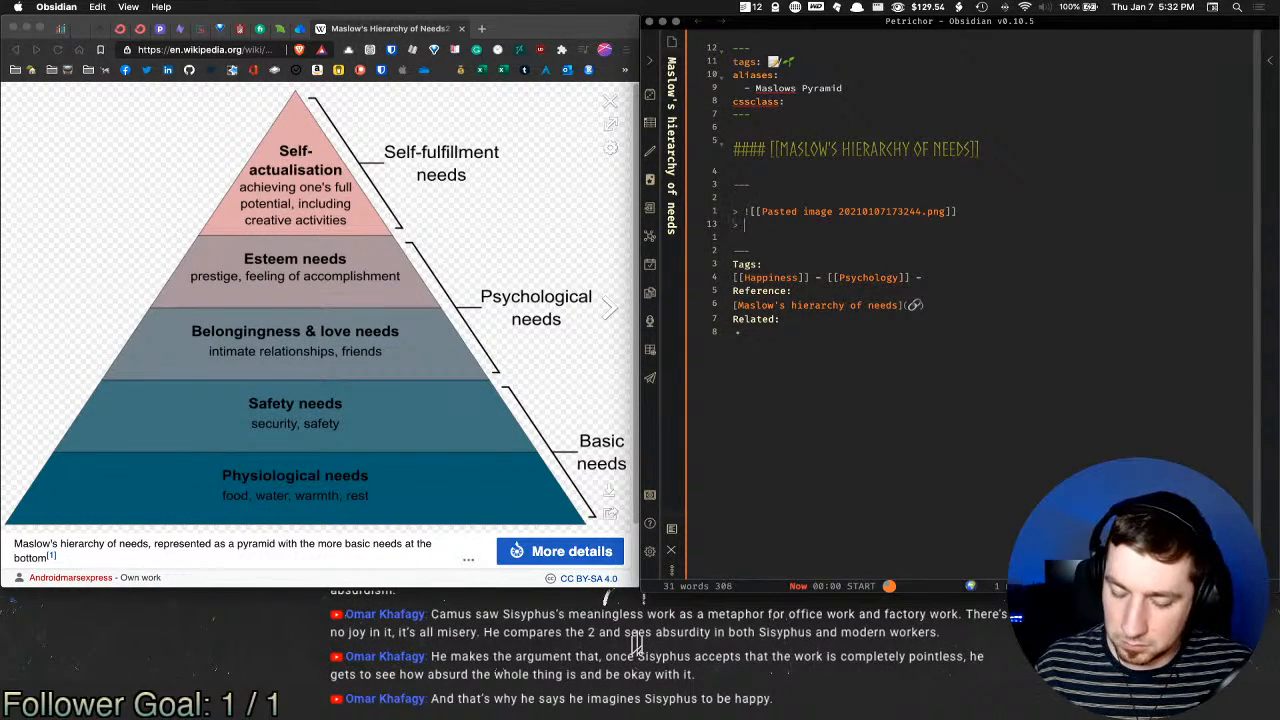
pyautogui.write('<br>')
pyautogui.press('Return')
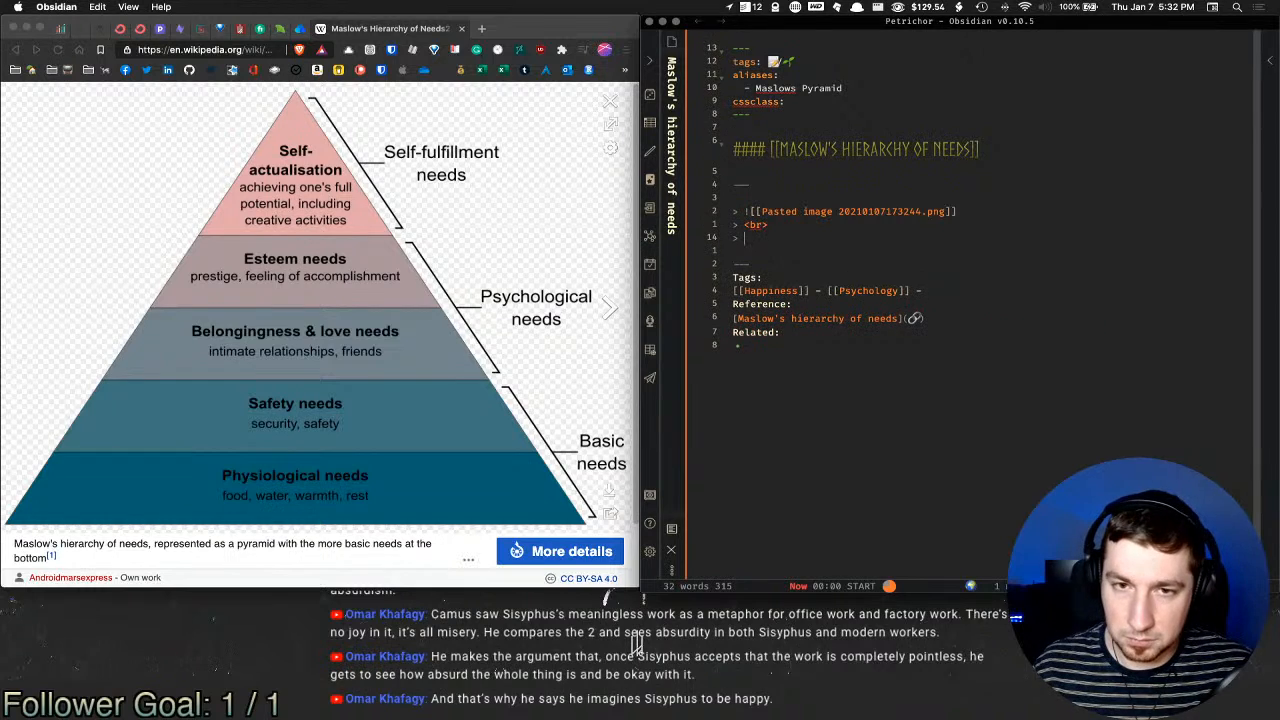
# Step: Insert the Signature template and copy the Maslow Wikipedia article's address
pyautogui.hotkey('alt', 'e')
pyautogui.write('si')
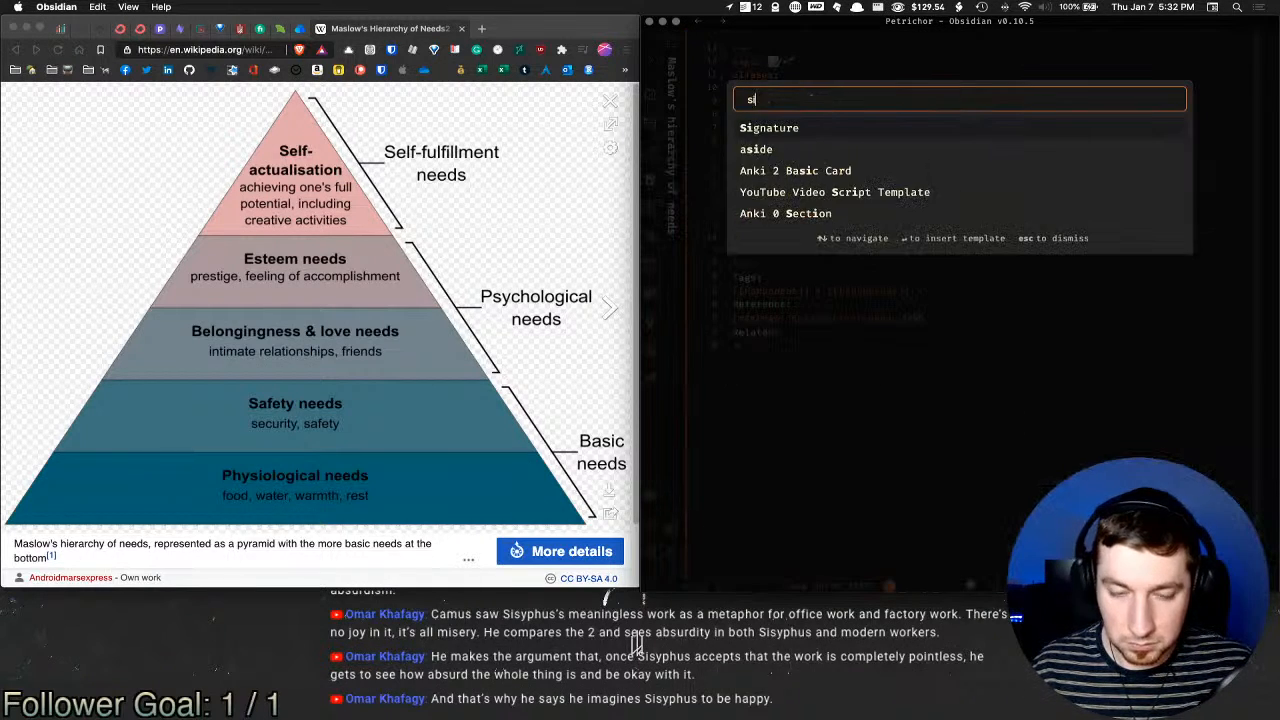
pyautogui.press('Return')
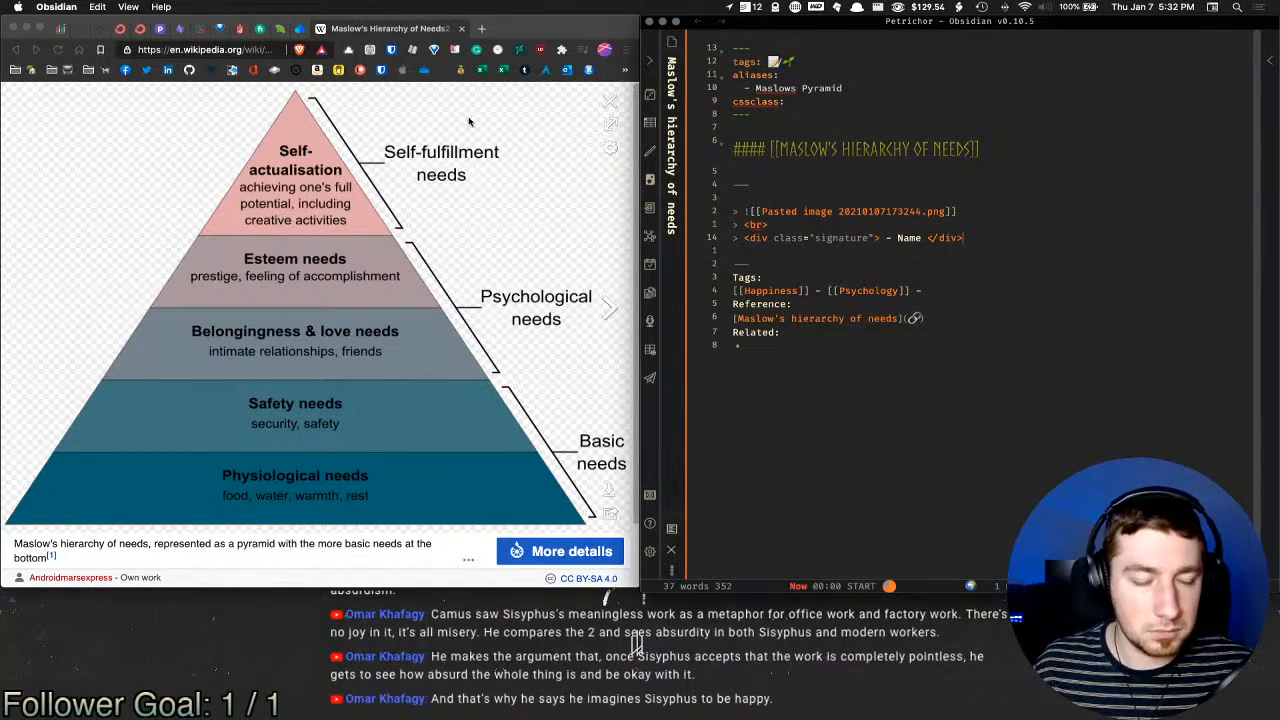
pyautogui.press('Escape')
pyautogui.click(277, 49)
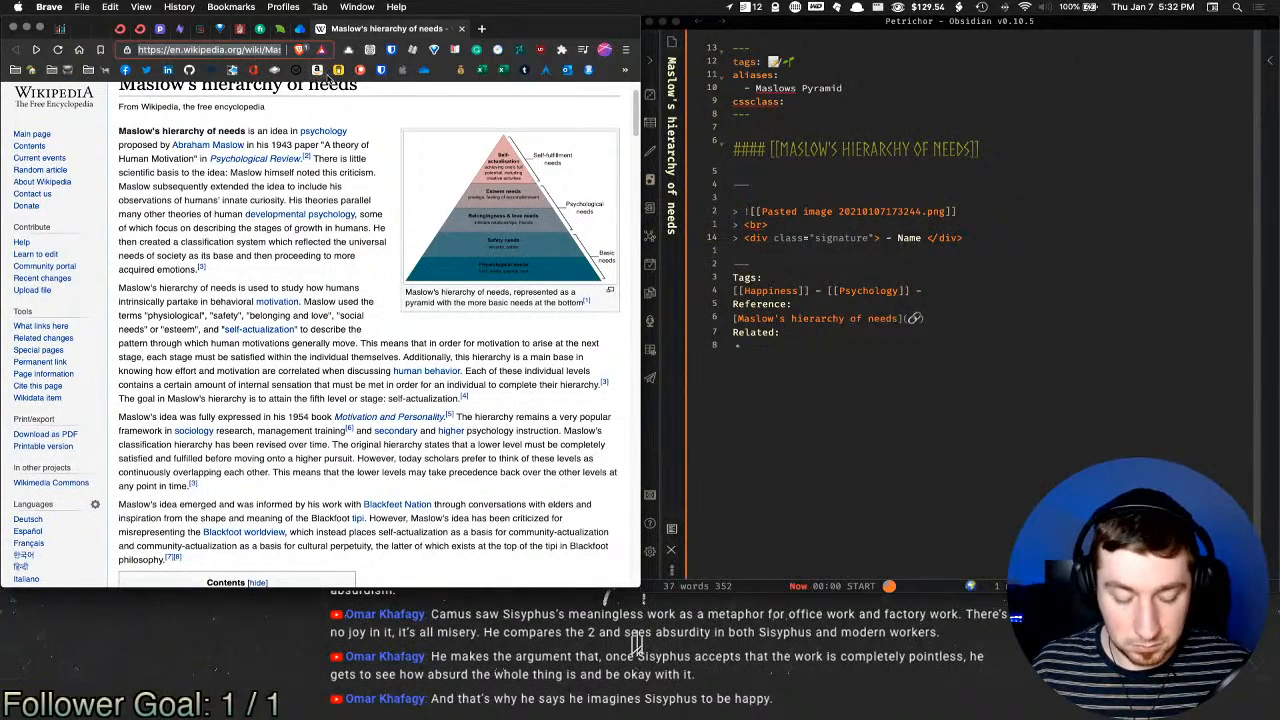
pyautogui.click(823, 256)
pyautogui.doubleClick(910, 238)
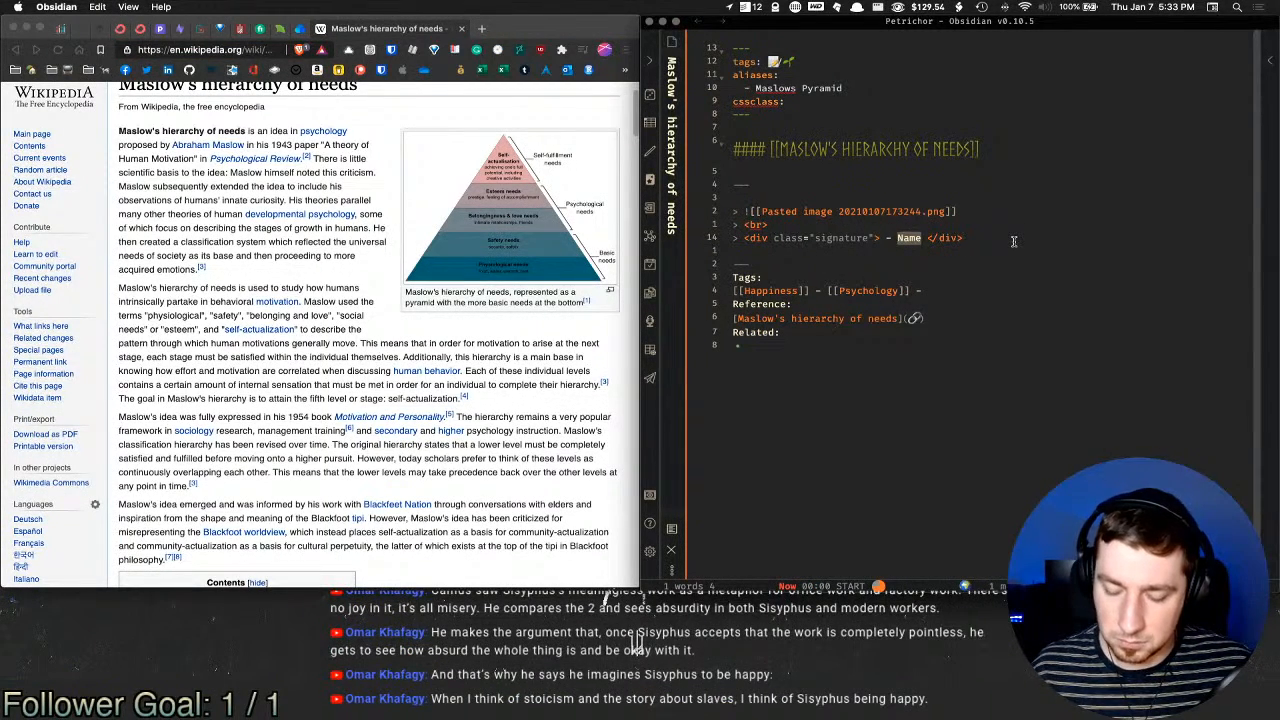
pyautogui.press('super+v')
pyautogui.press('super+z')
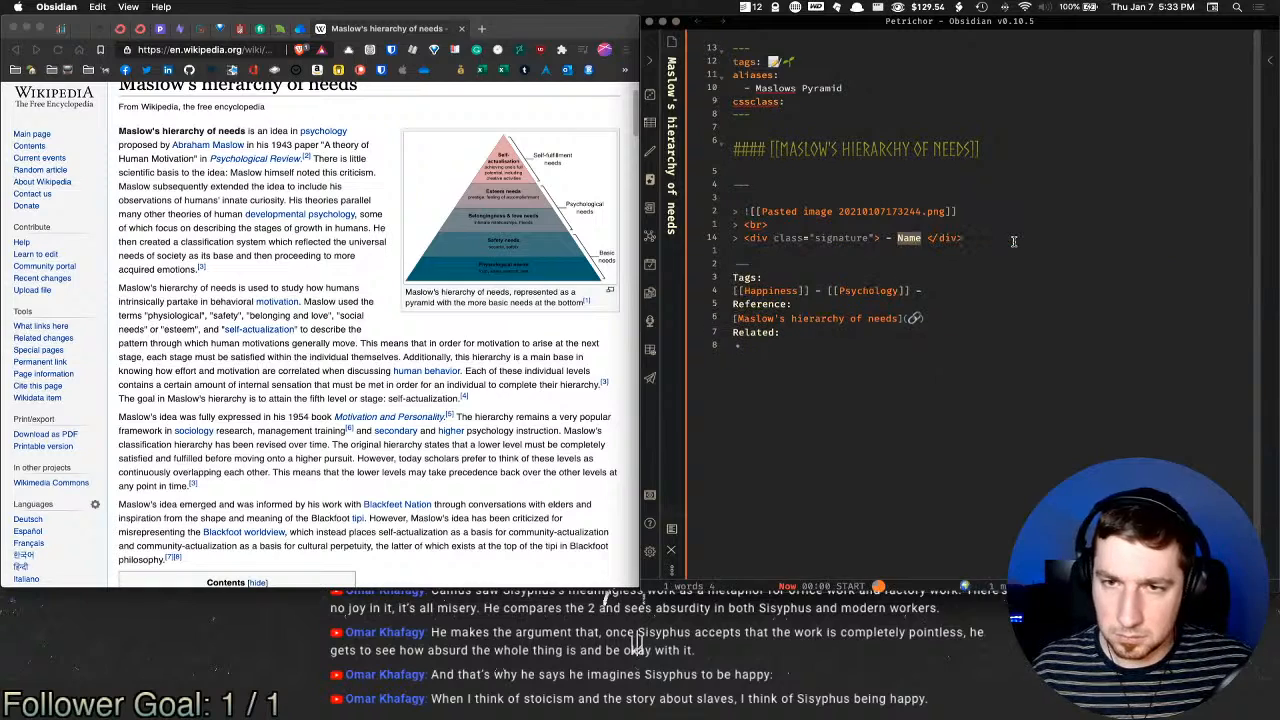
# Step: Make the signature an <a href> link to the Wikipedia URL reading WikiPedia, then preview
pyautogui.write('a')
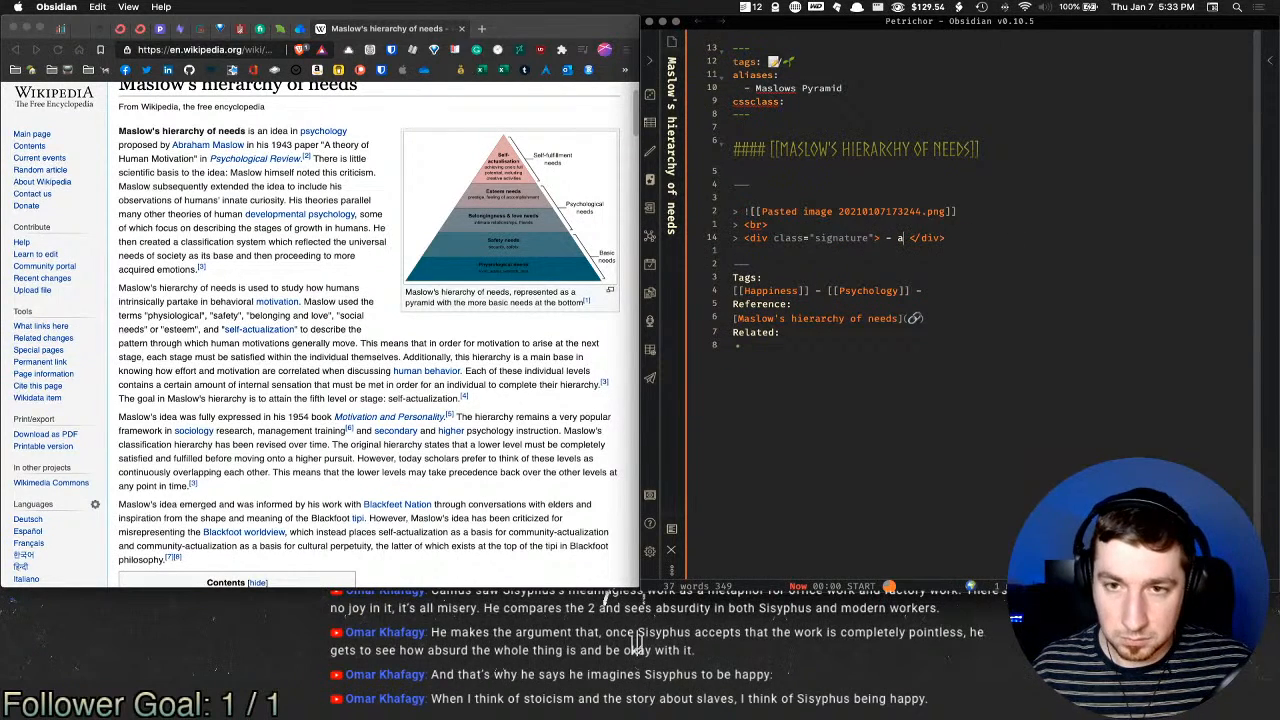
pyautogui.press('BackSpace')
pyautogui.write('<a')
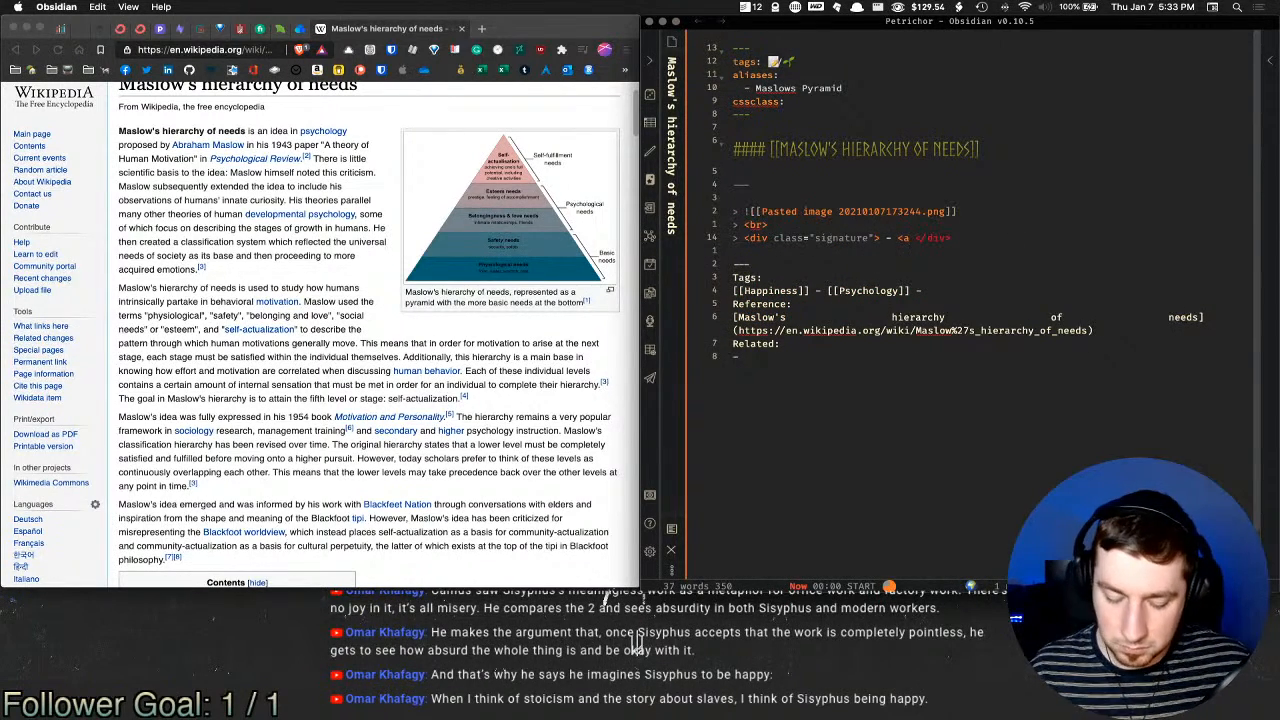
pyautogui.write(' href="')
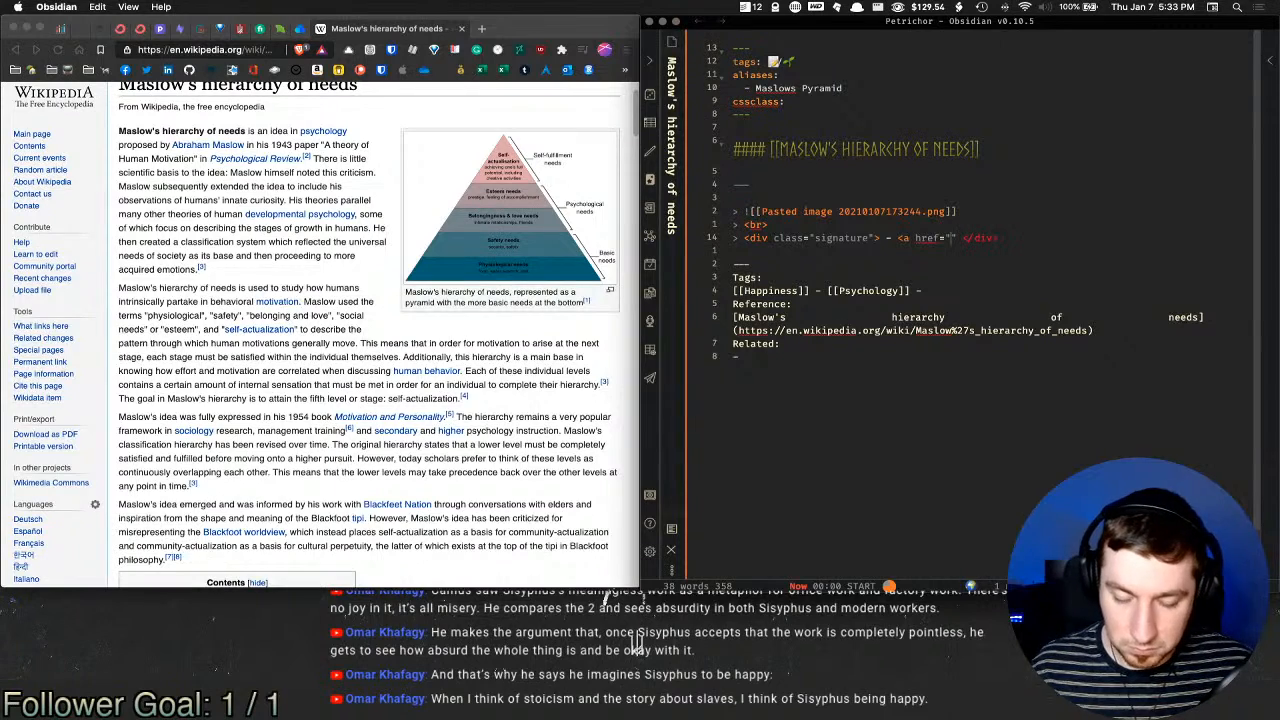
pyautogui.press('super+v')
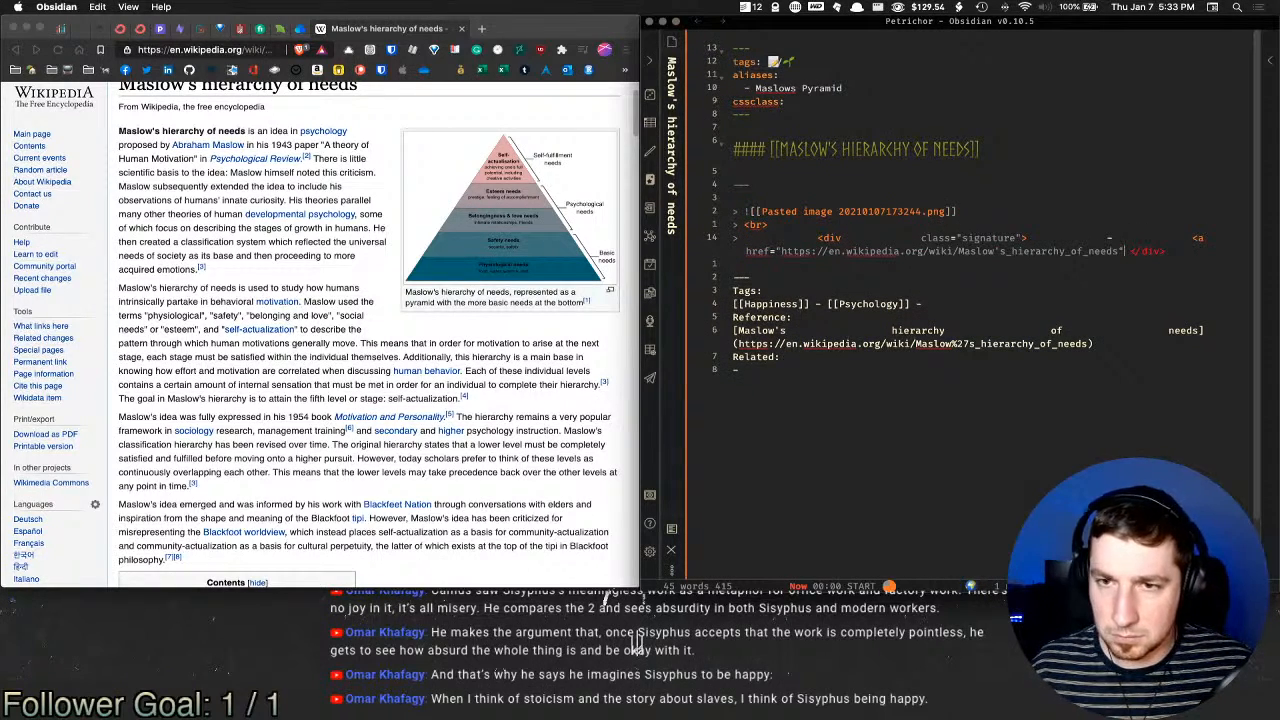
pyautogui.write('><')
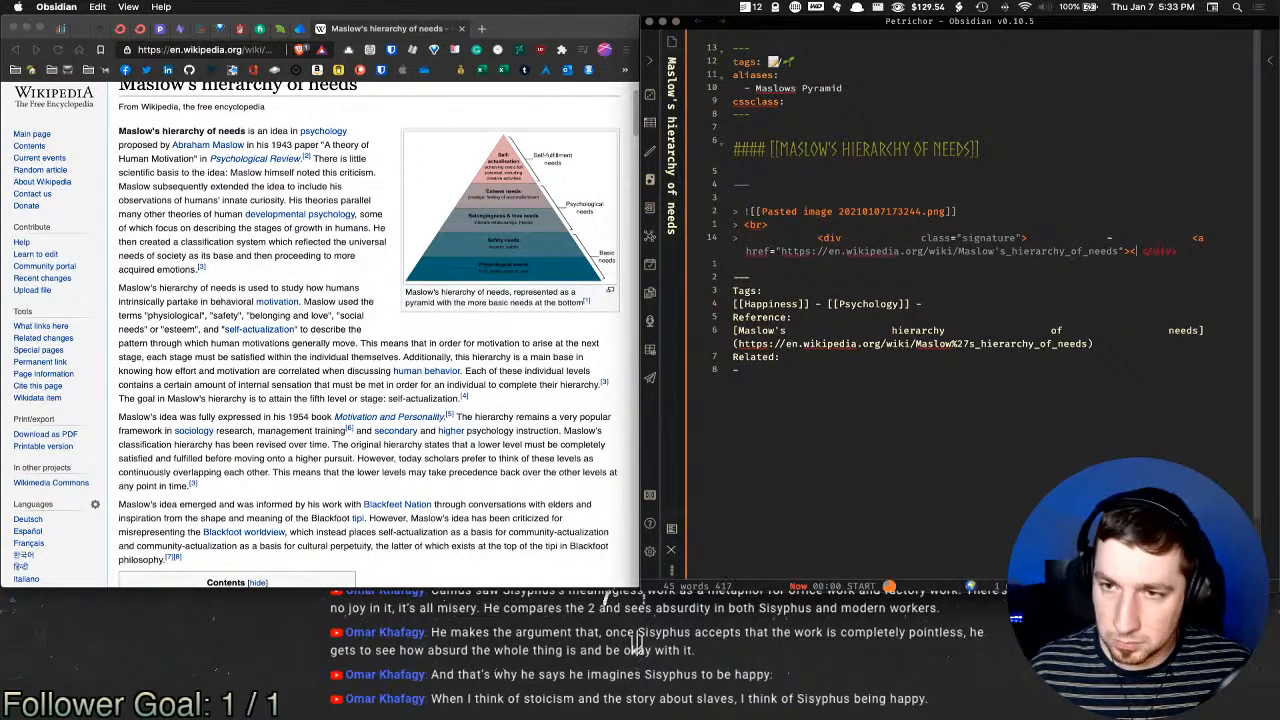
pyautogui.write('WikiPedia')
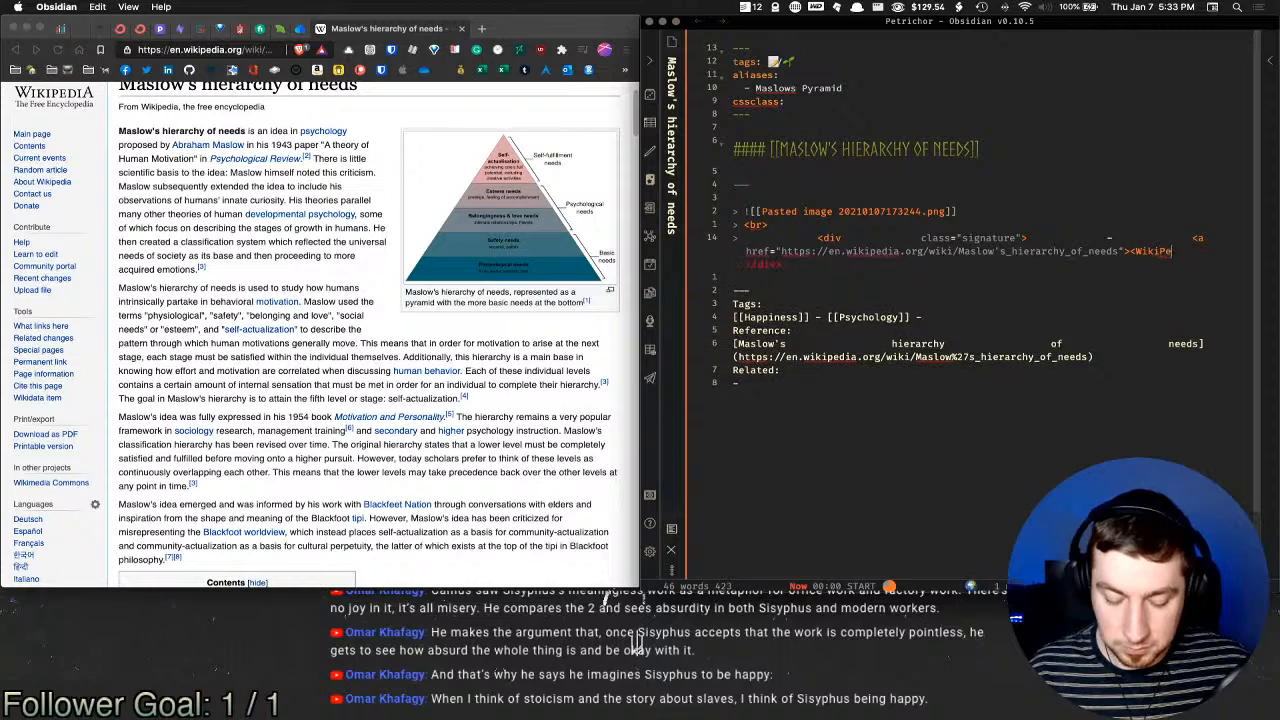
pyautogui.write('>')
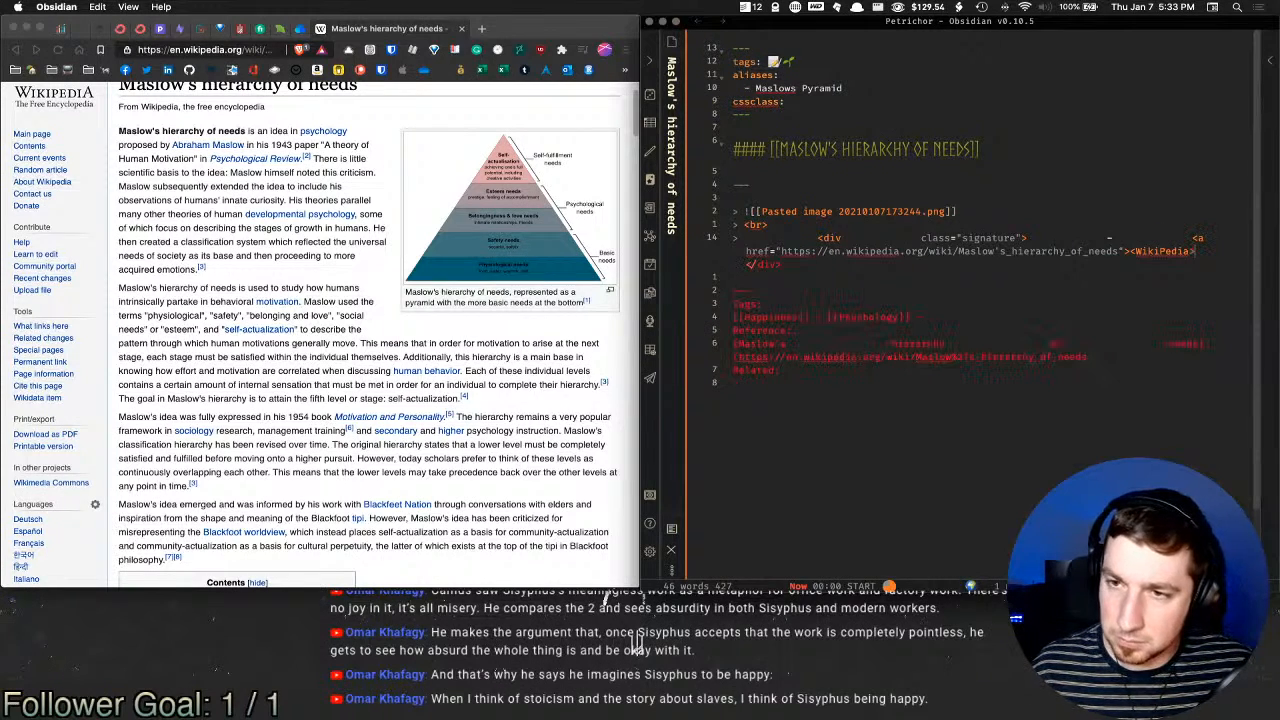
pyautogui.press('BackSpace')
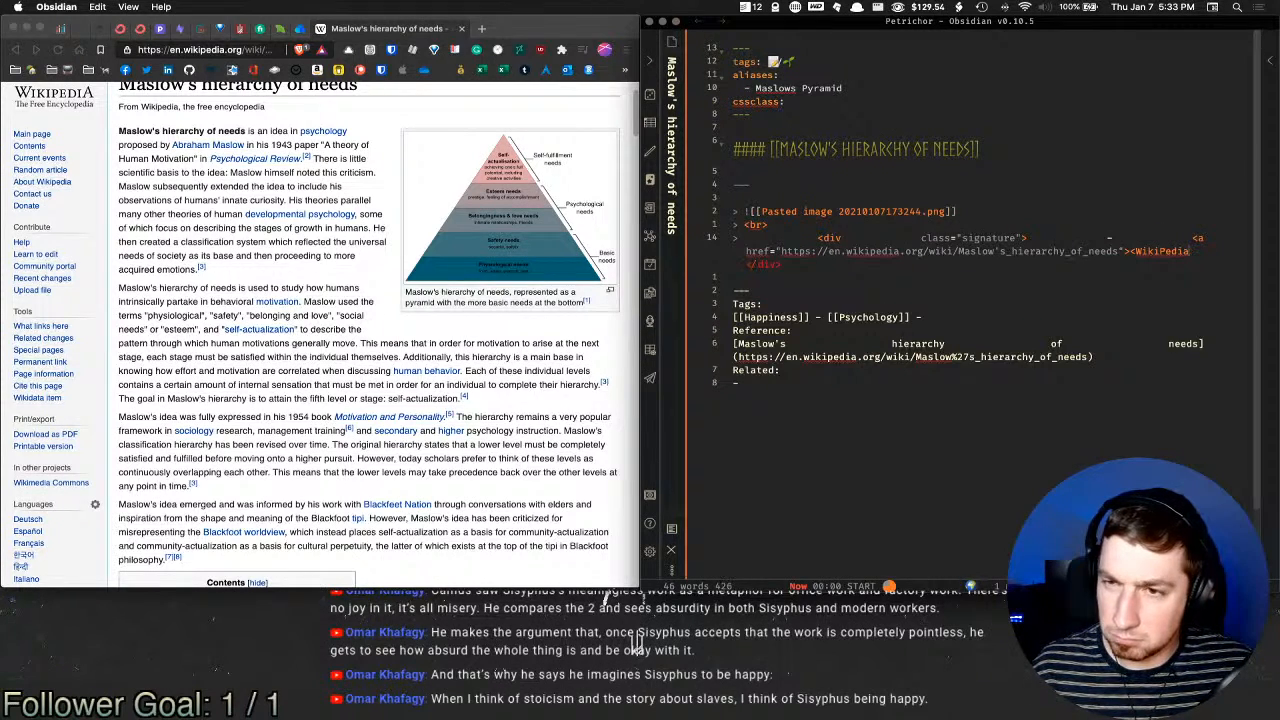
pyautogui.write('</a>')
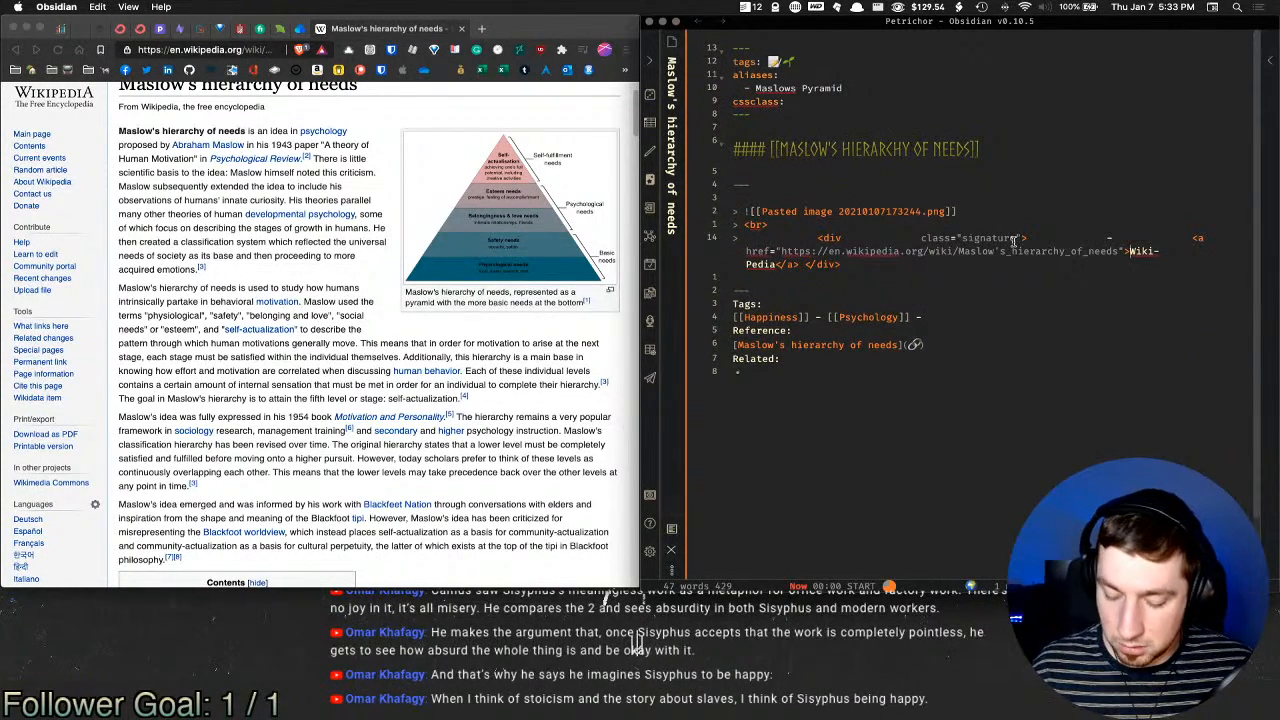
pyautogui.press('super+e')
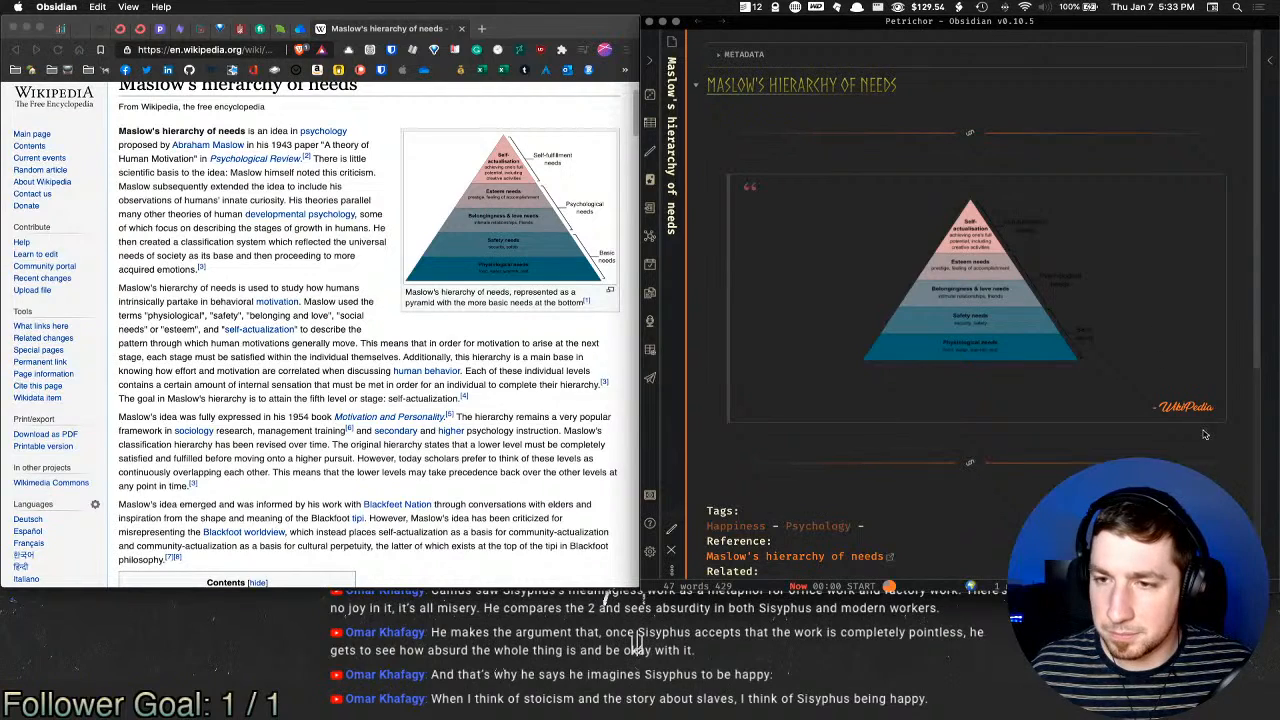
# Step: Confirm the WikiPedia signature link opens the Maslow article in Brave, then switch back to edit mode
pyautogui.click(1196, 406)
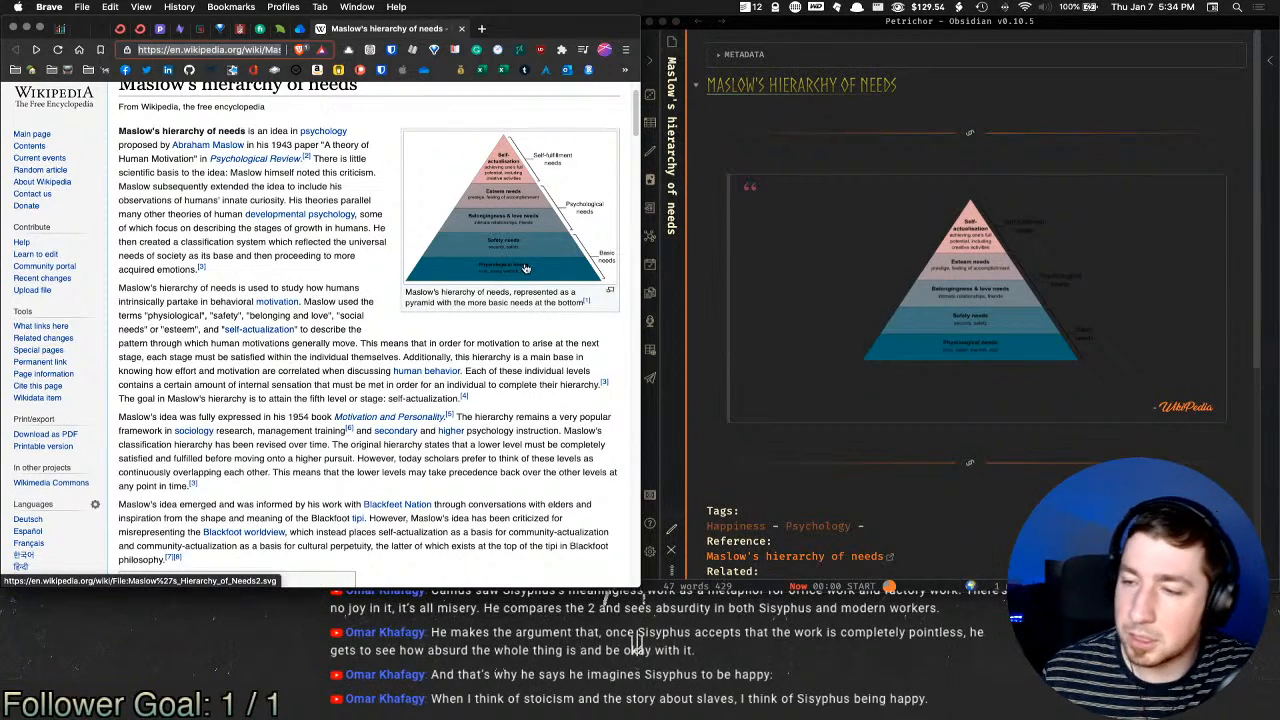
pyautogui.press('super+Tab')
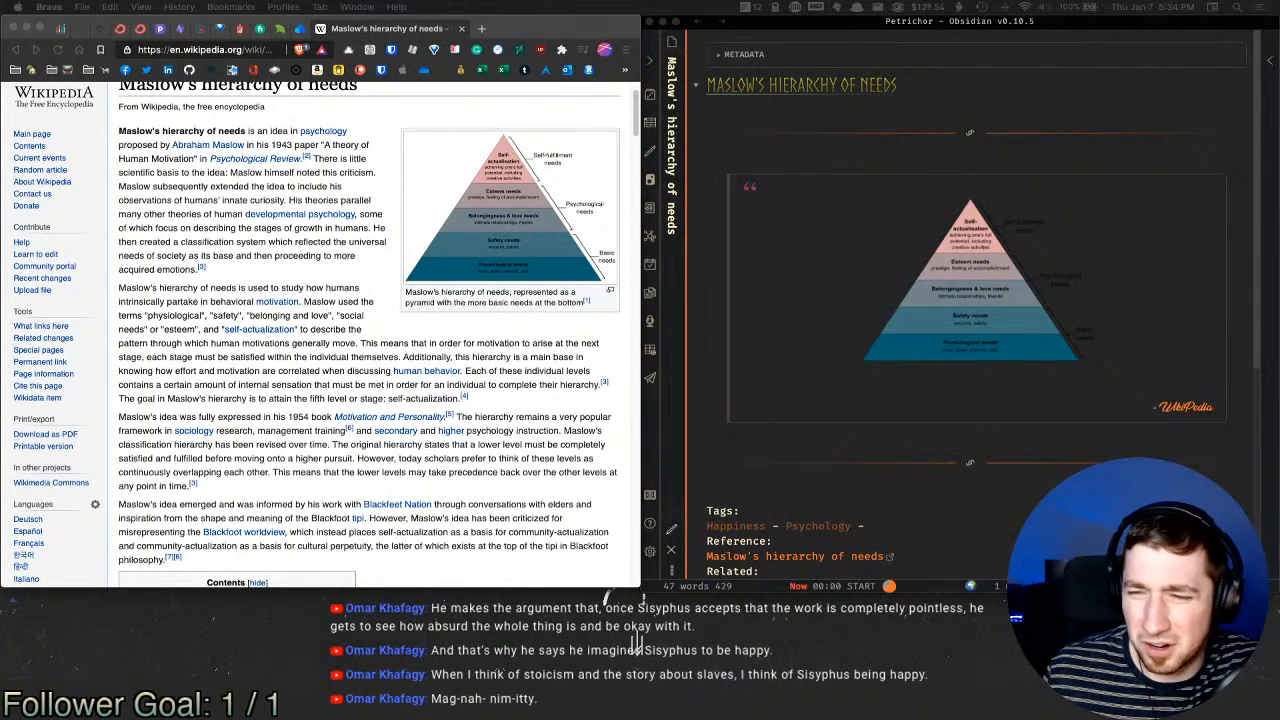
pyautogui.click(986, 478)
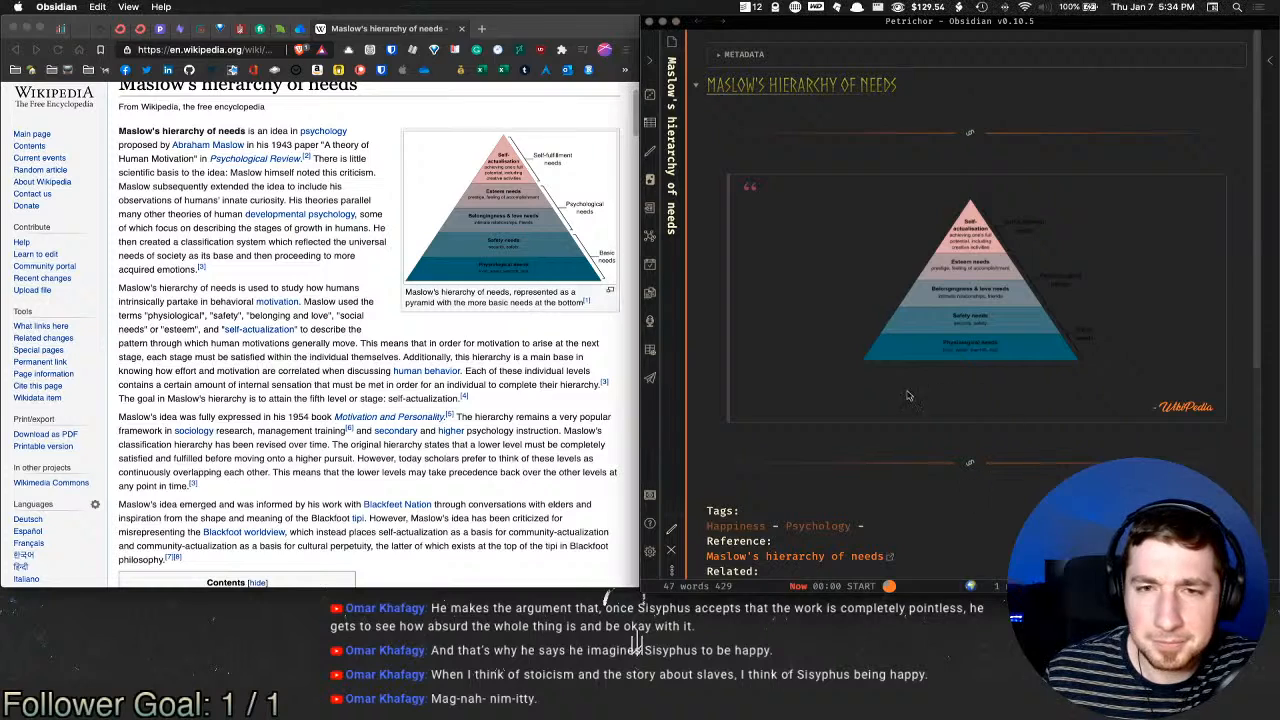
pyautogui.scroll(-3, 1010, 392)
pyautogui.scroll(3, 934, 408)
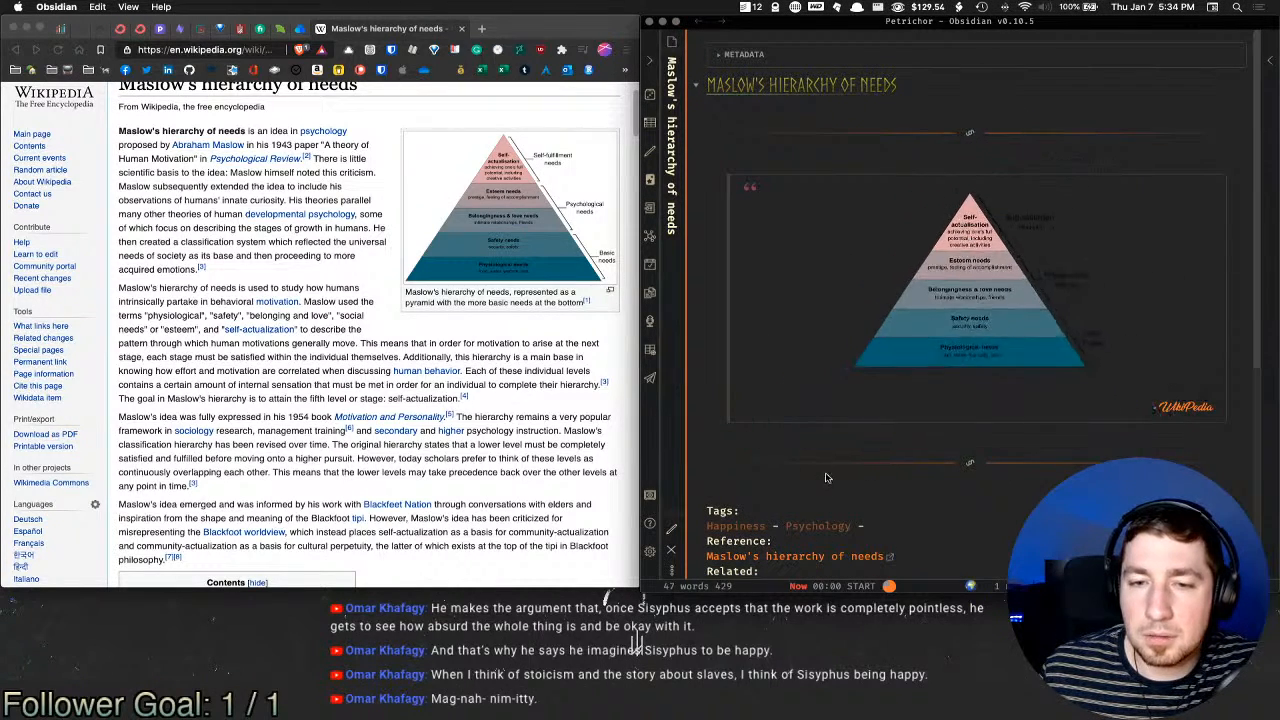
pyautogui.press('super+e')
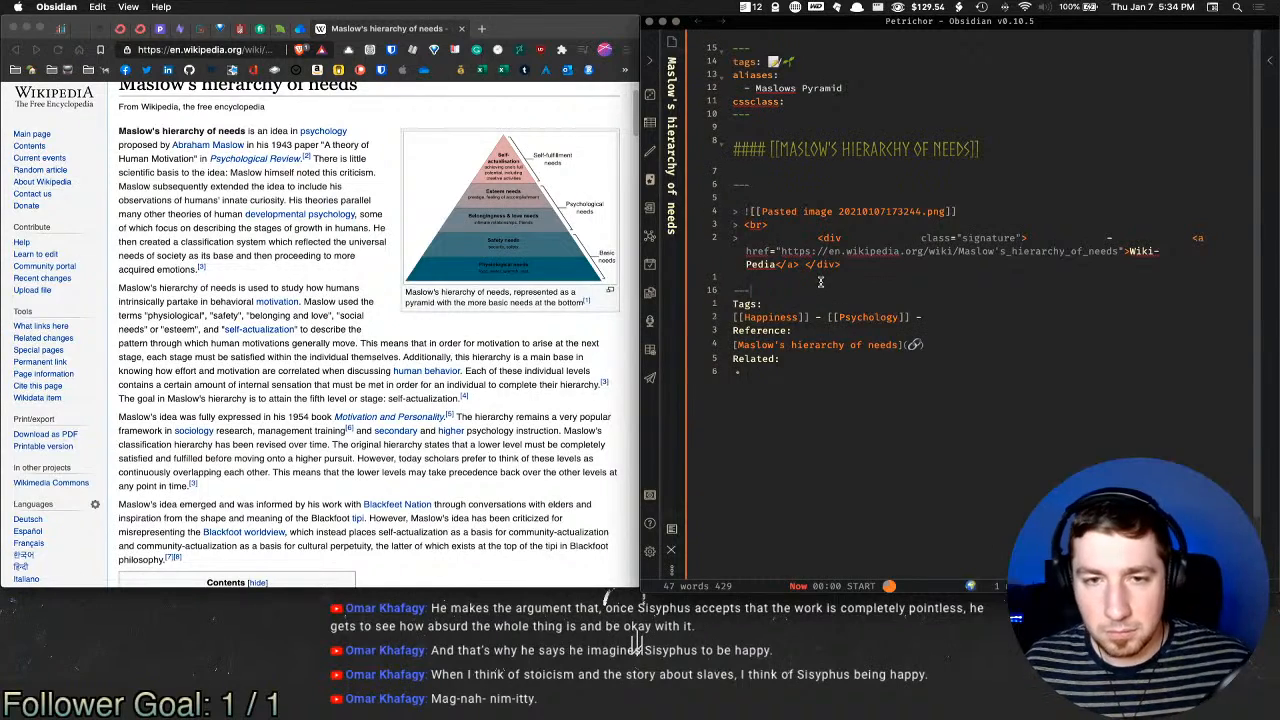
# Step: Below the signature, type 'The hierarchy of needs boils down to the idea that', correcting 'heirarchy'
pyautogui.click(820, 280)
pyautogui.press('Return')
pyautogui.press('Return')
pyautogui.press('Up')
pyautogui.write('The')
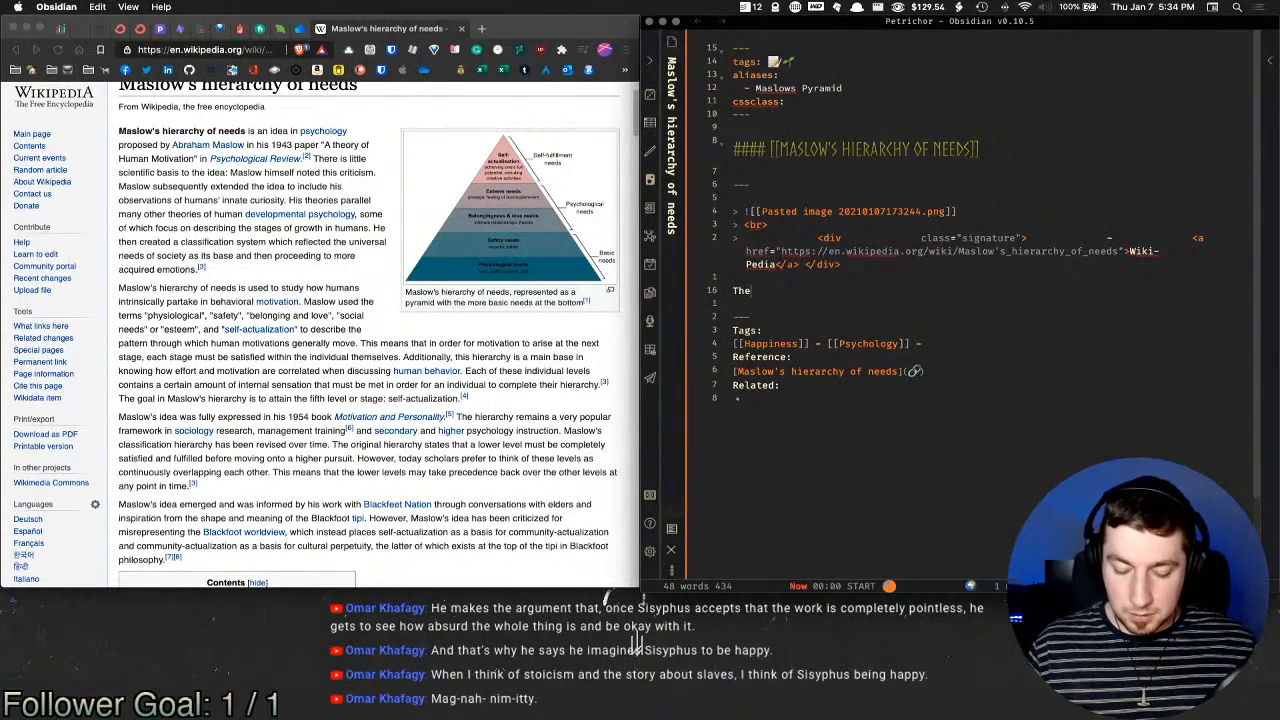
pyautogui.write(' heirarchy of')
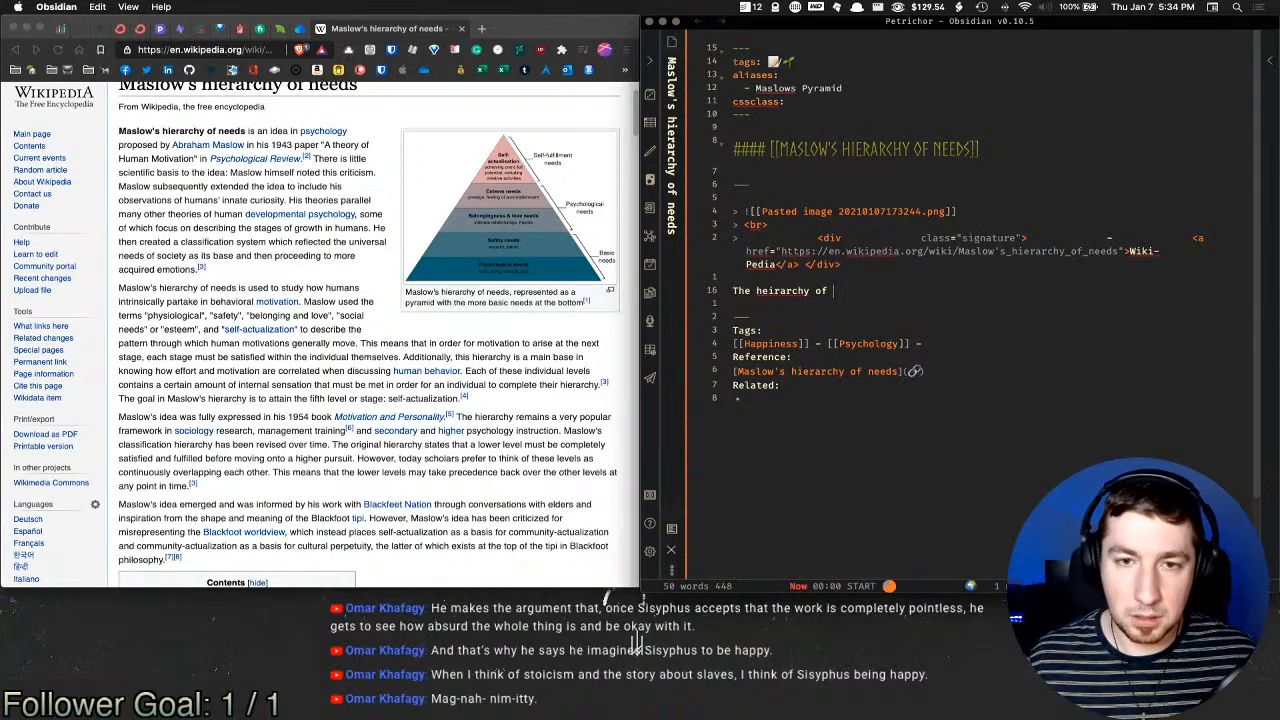
pyautogui.rightClick(790, 290)
pyautogui.click(822, 307)
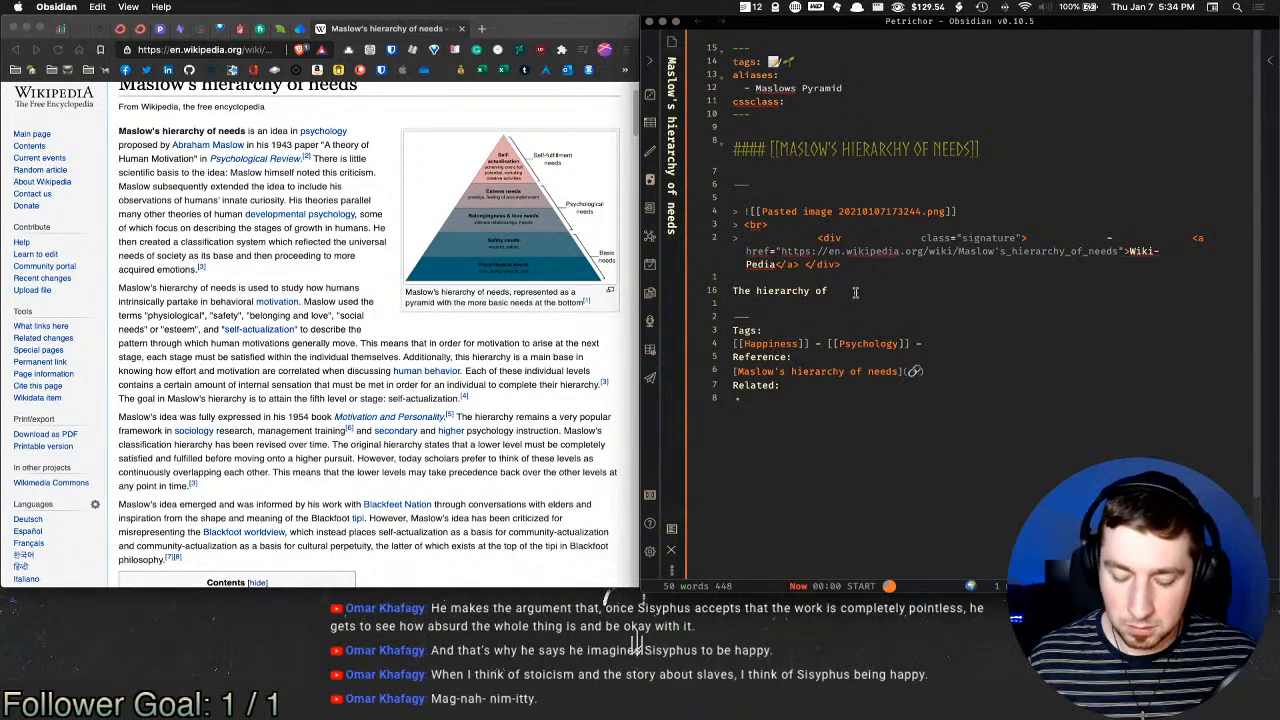
pyautogui.write('needs ')
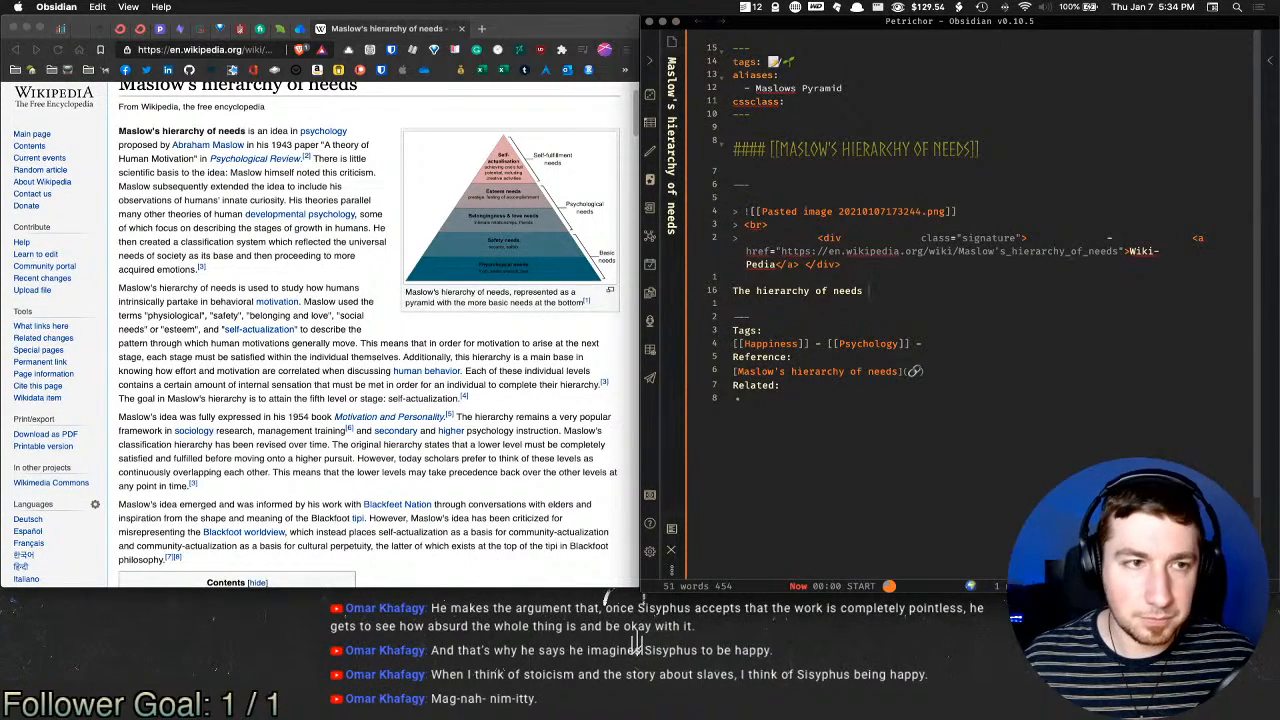
pyautogui.write('boils down')
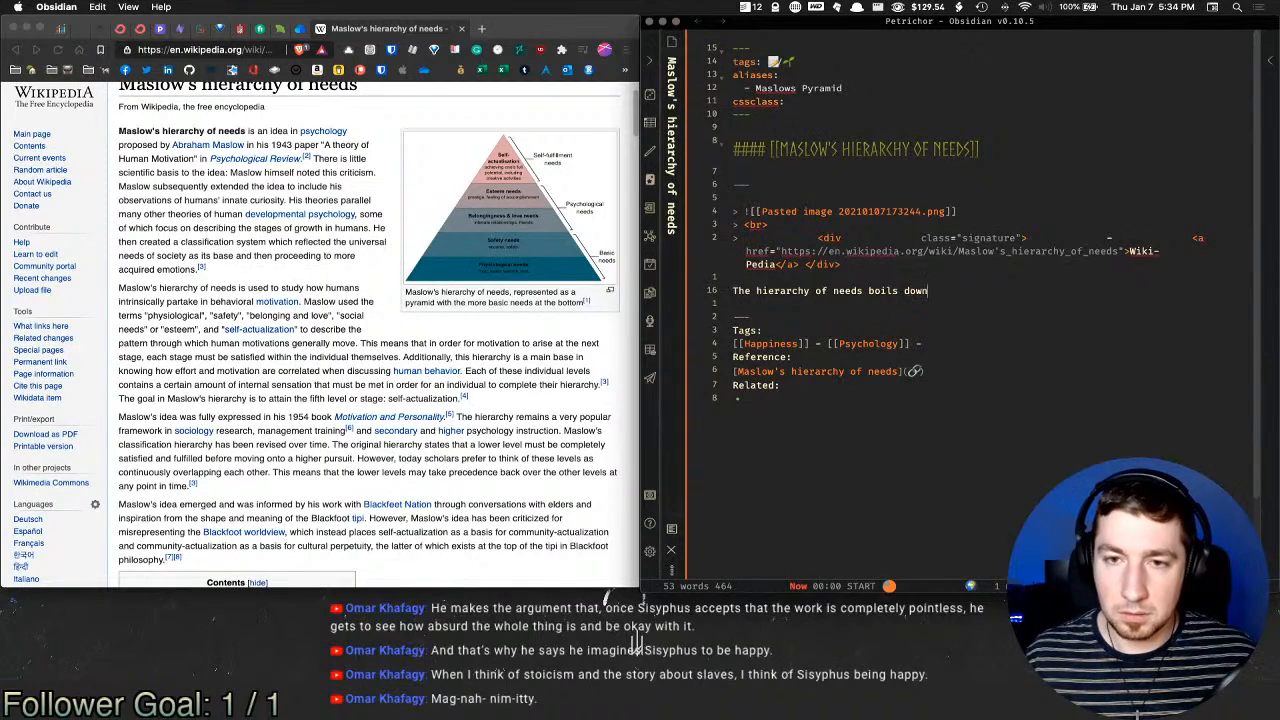
pyautogui.write(' to the idea that')
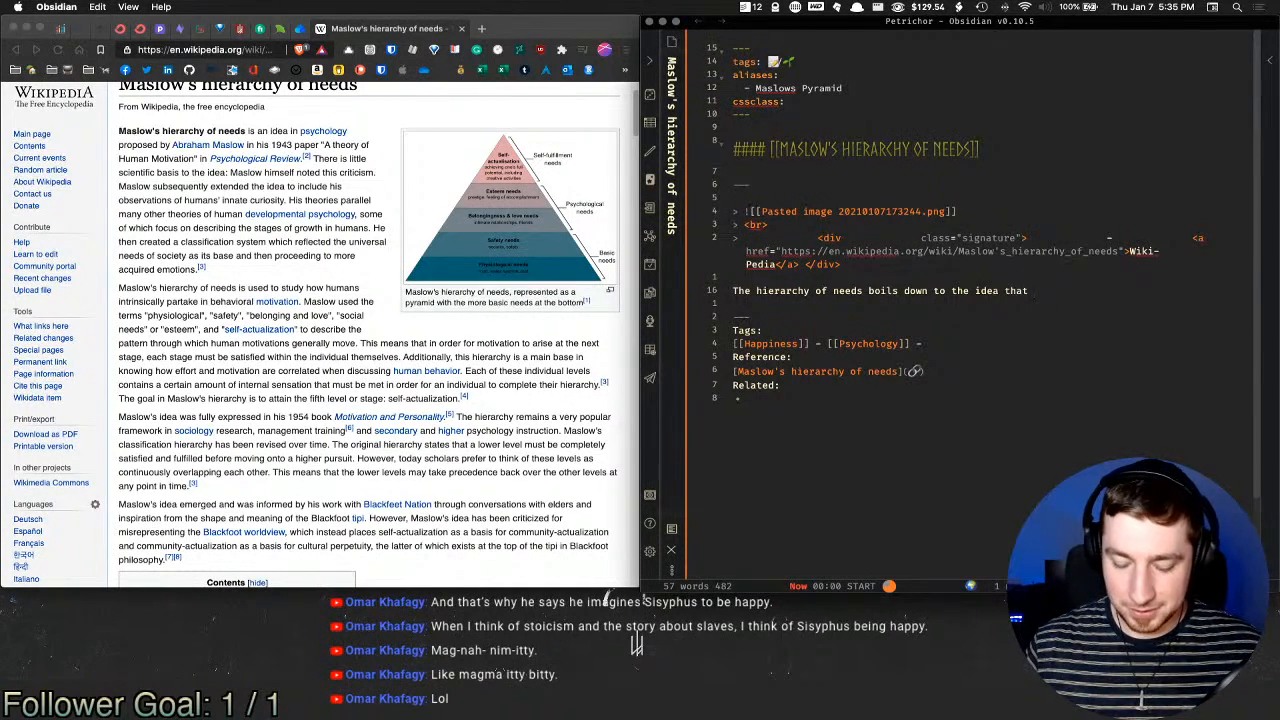
# Step: Continue the sentence with 'there are a series of needs that humans have before we can'
pyautogui.write('once')
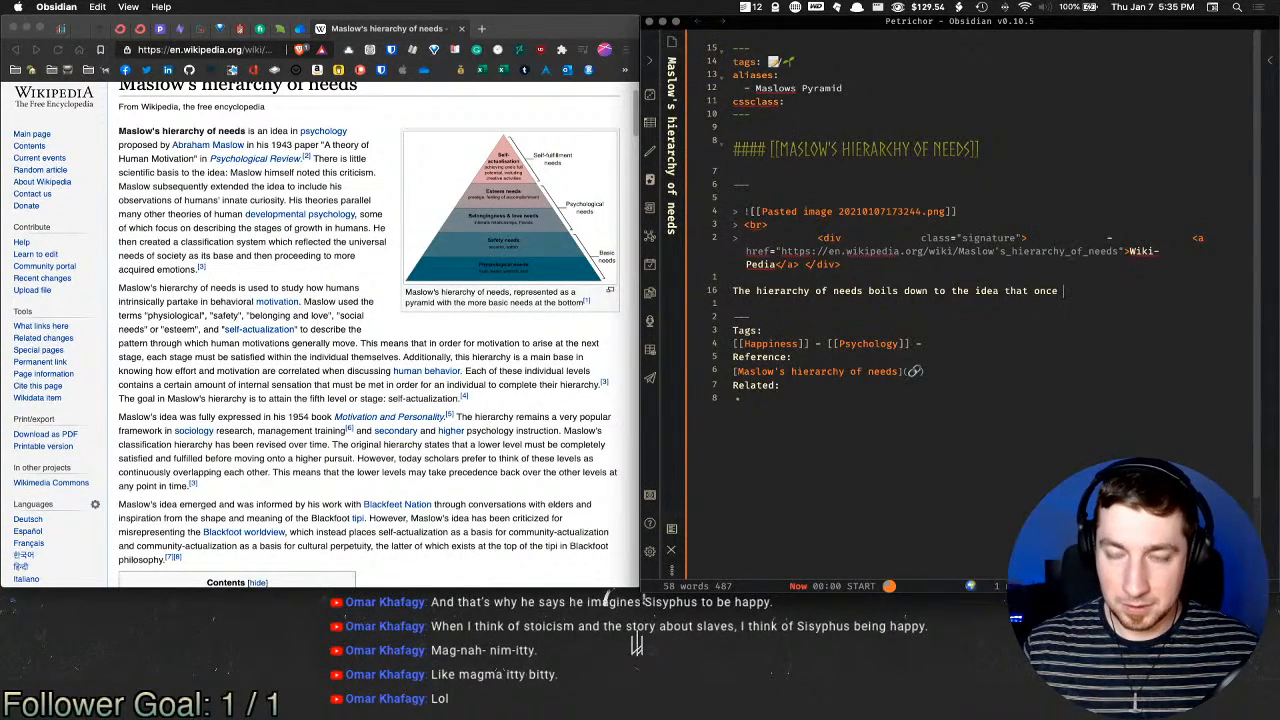
pyautogui.hotkey('alt', 'shift', 'Left')
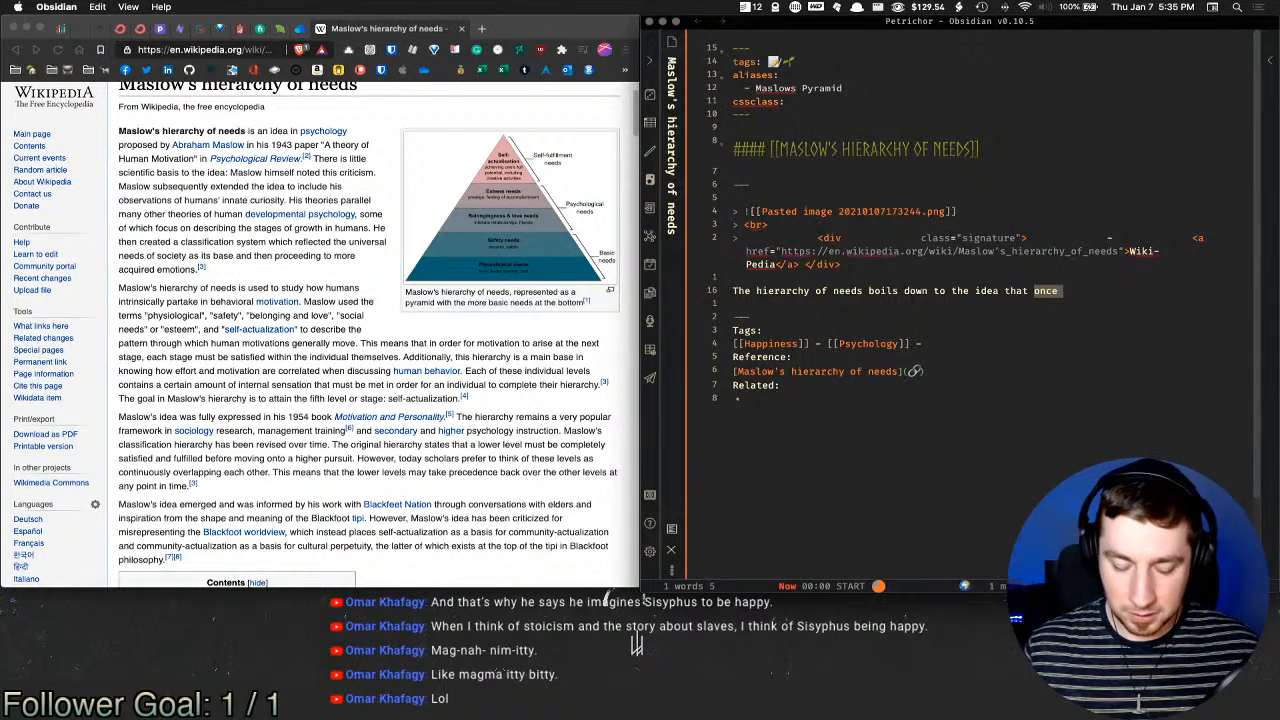
pyautogui.write('there are a ')
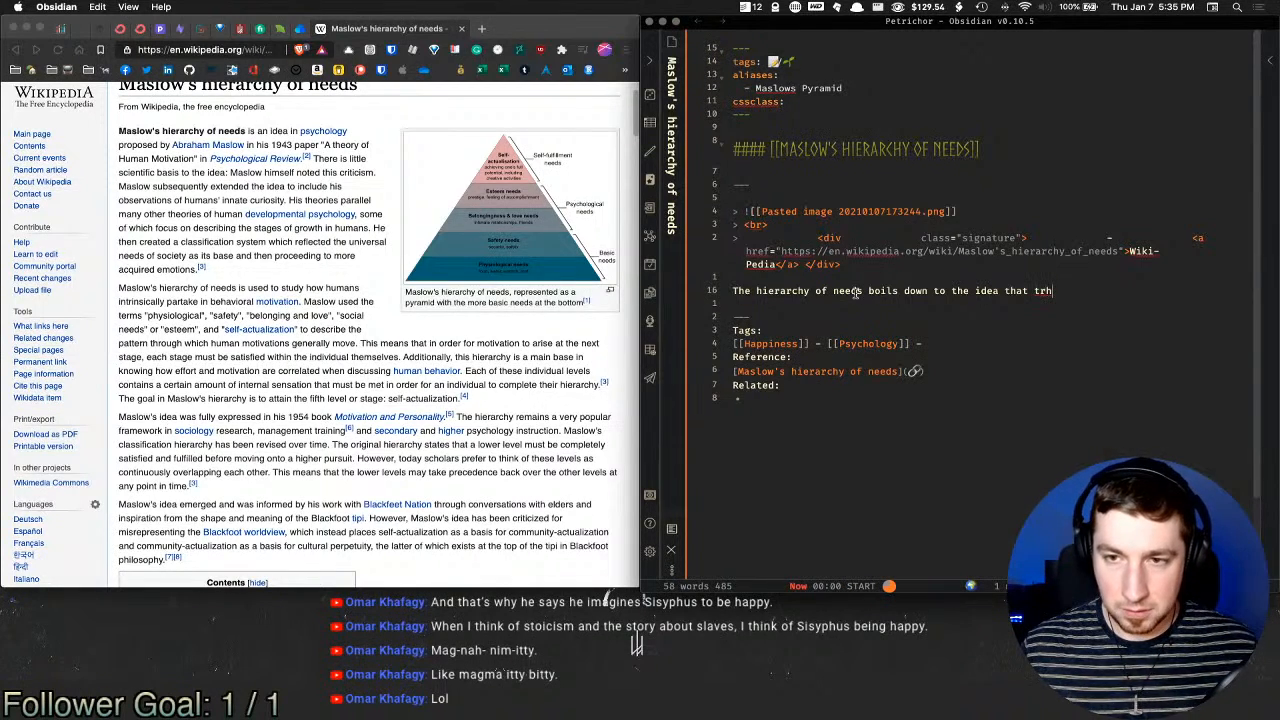
pyautogui.write('ser')
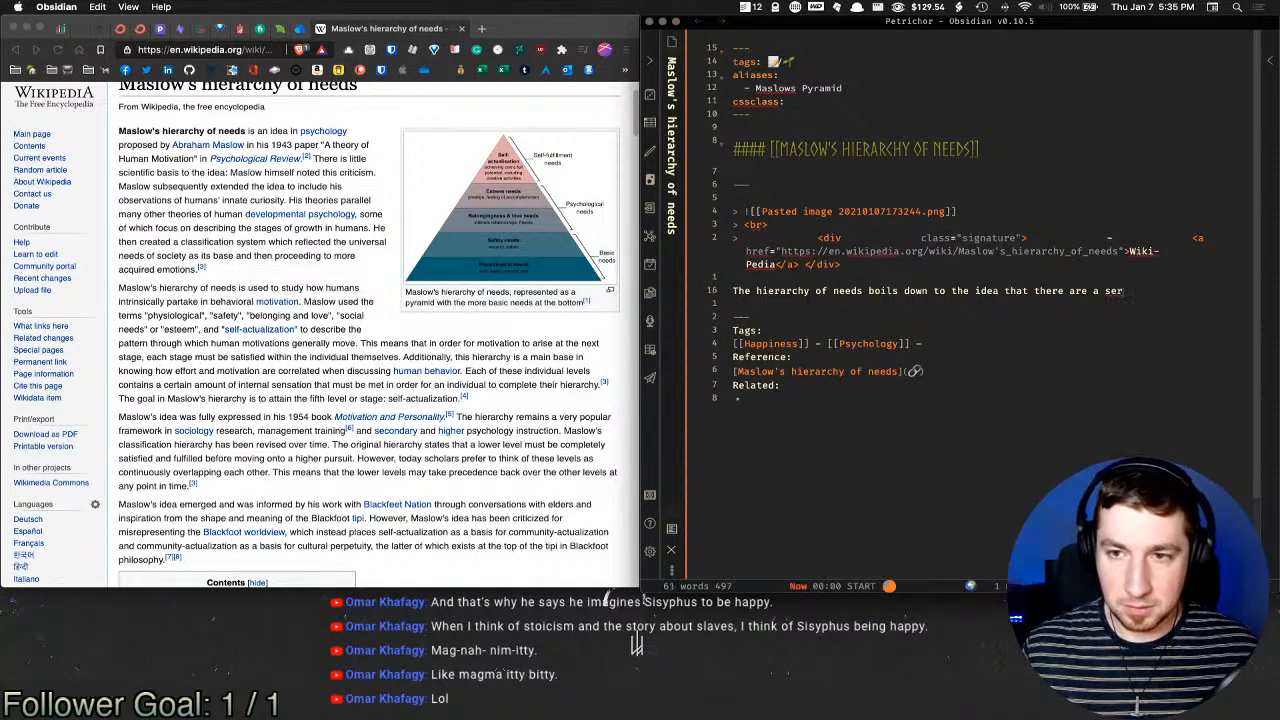
pyautogui.write('ies of n')
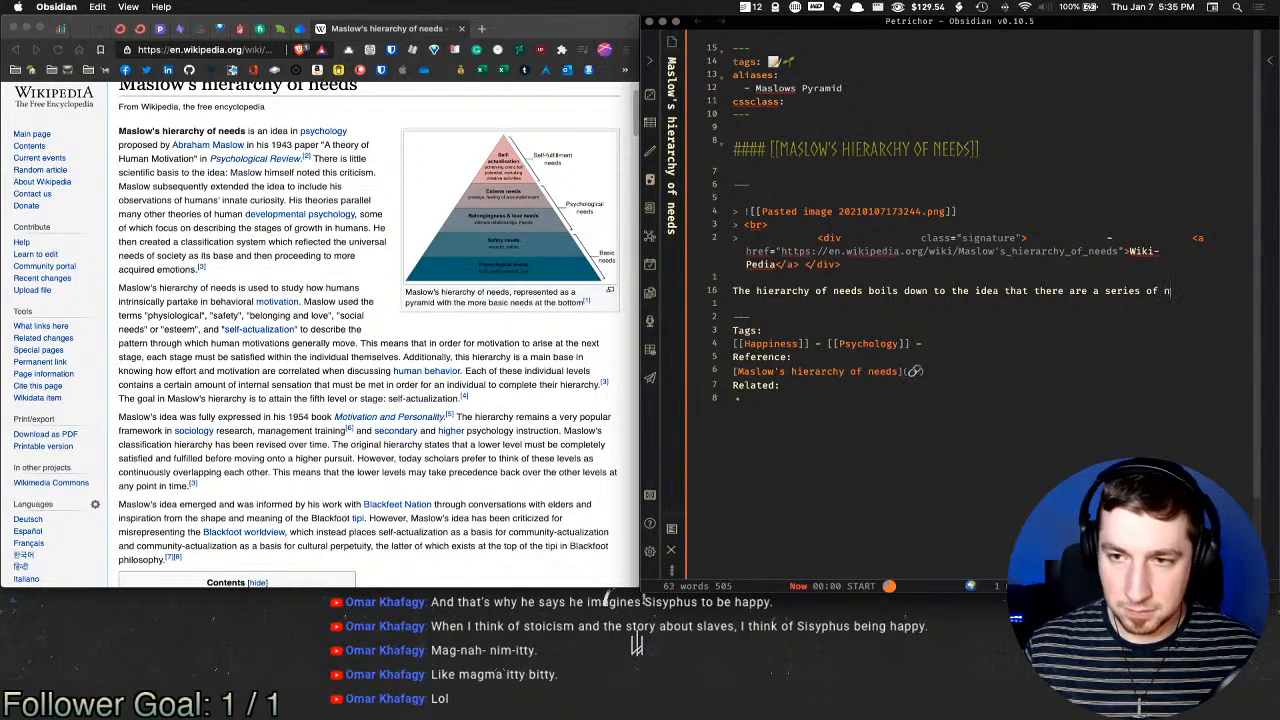
pyautogui.write('eeds that hu')
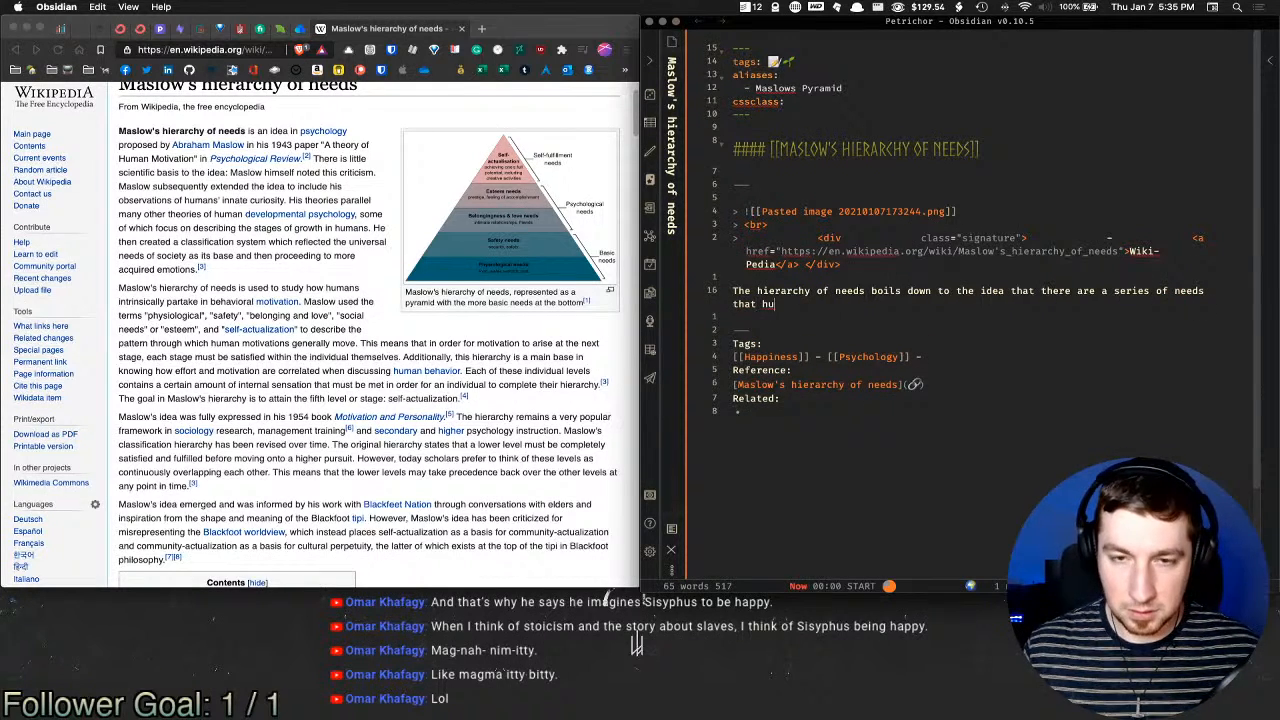
pyautogui.write('mans have bef')
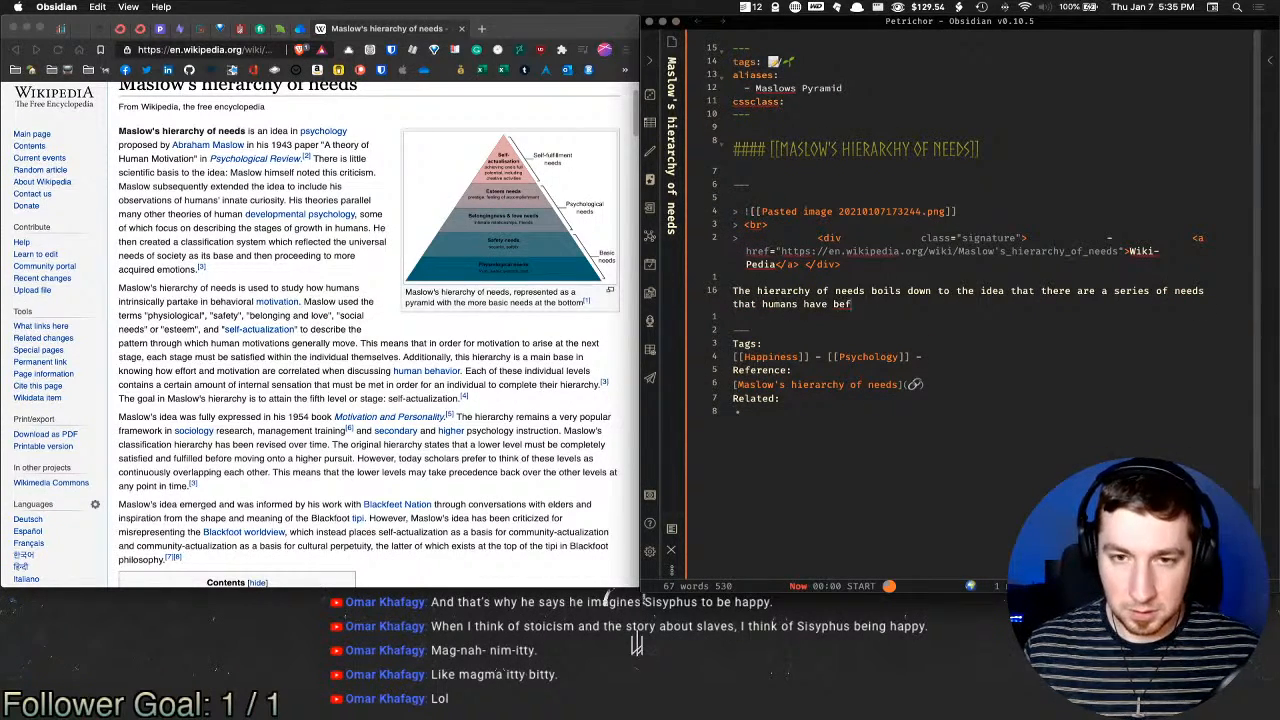
pyautogui.write('ore we can be motivated towards higher levels of pursi')
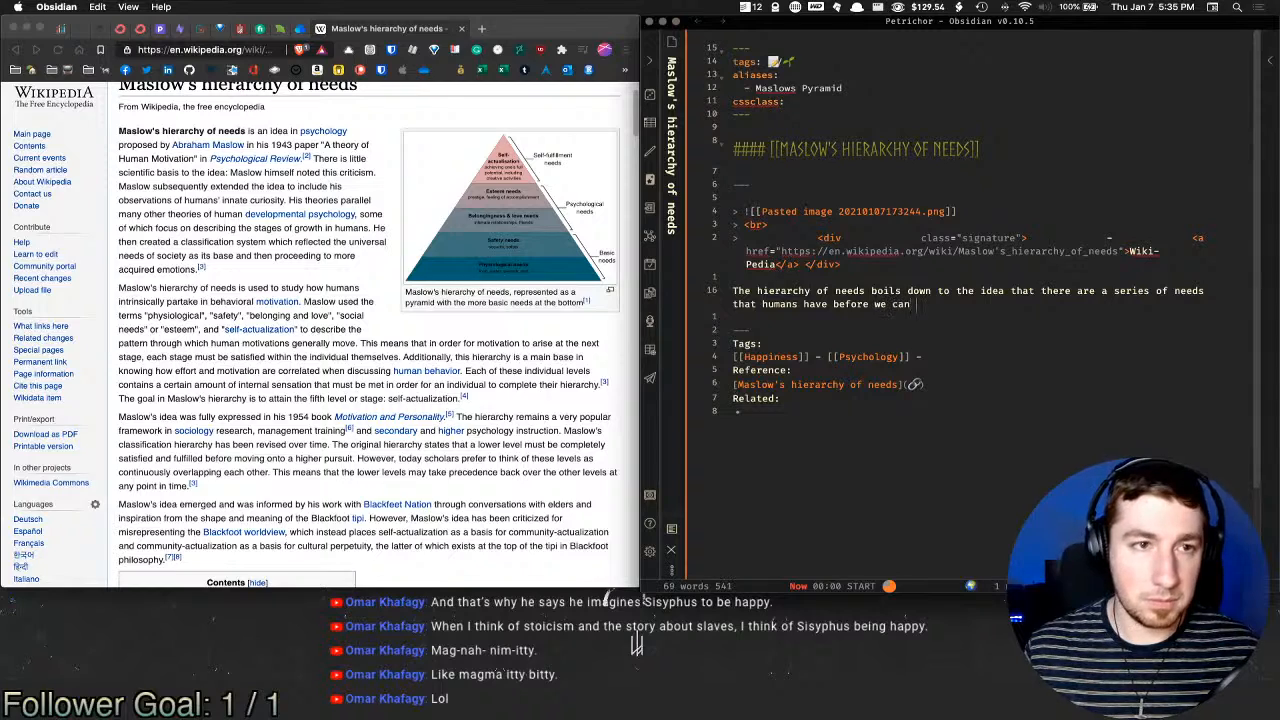
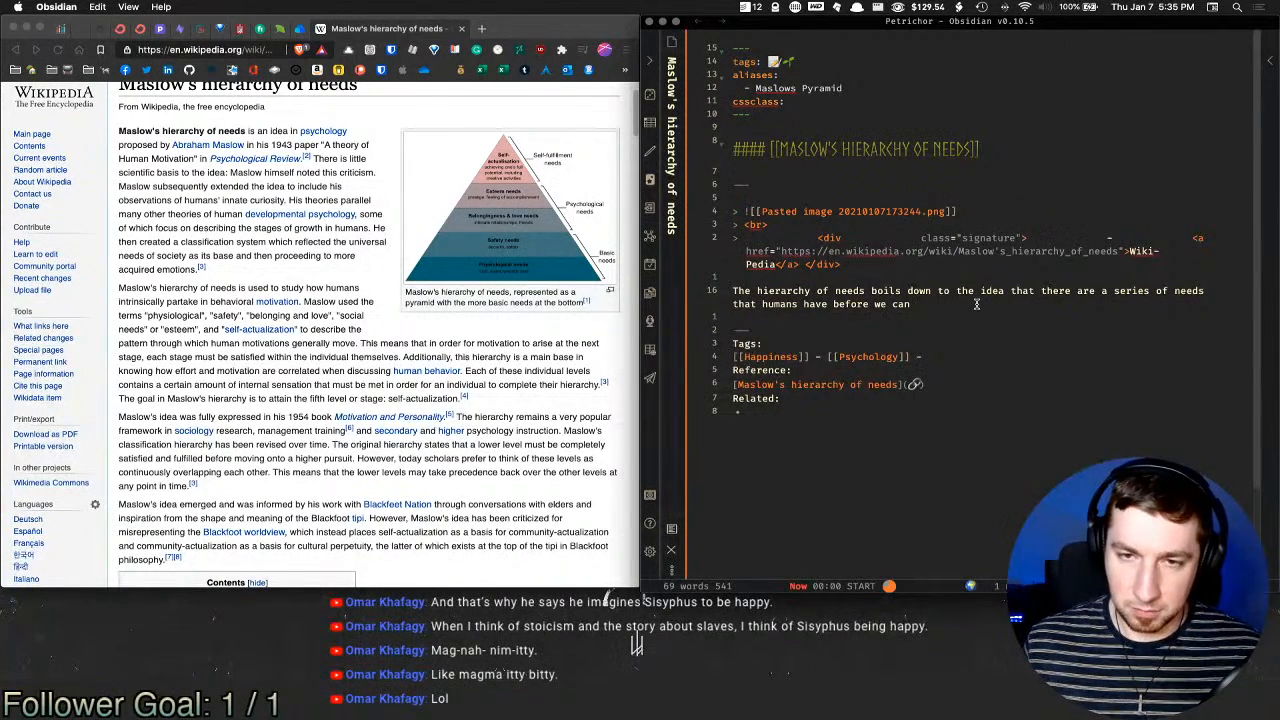
# Step: Continue with 'be motivated towards higher levels of pursuit' and the 'meaning of life' wilderness-without-shelter example
pyautogui.write('be moti')
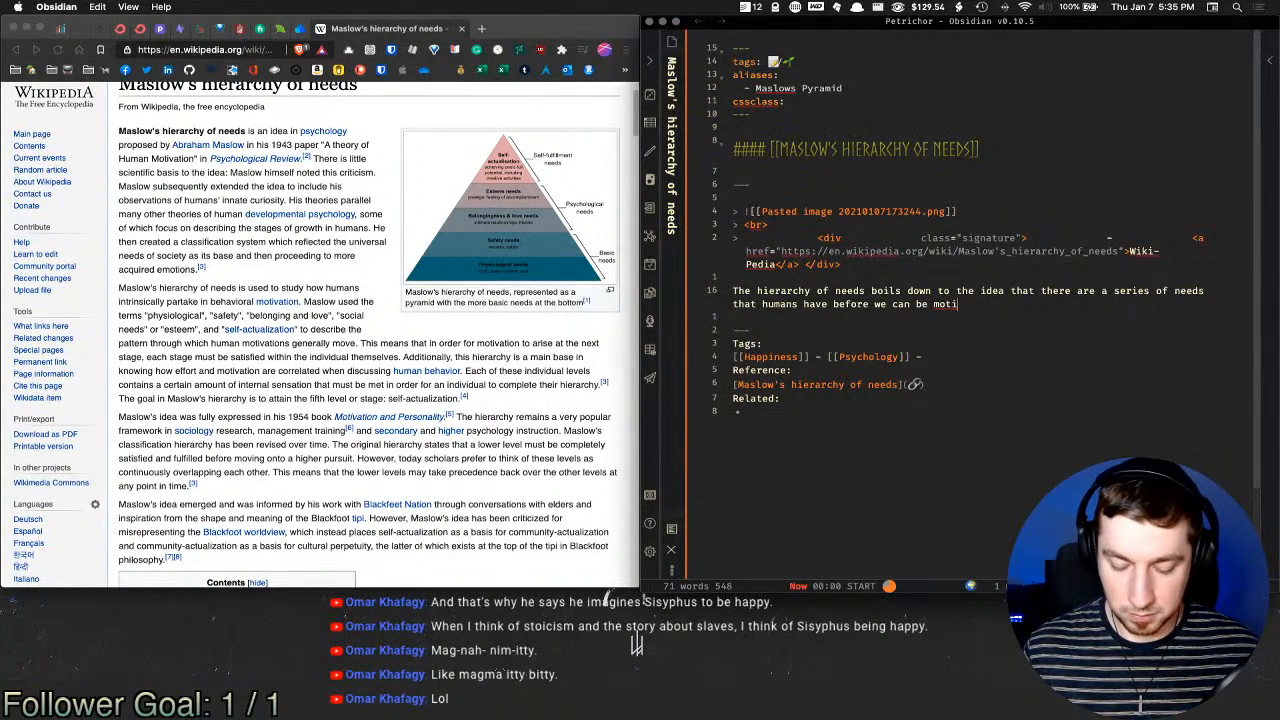
pyautogui.write('vated towards ')
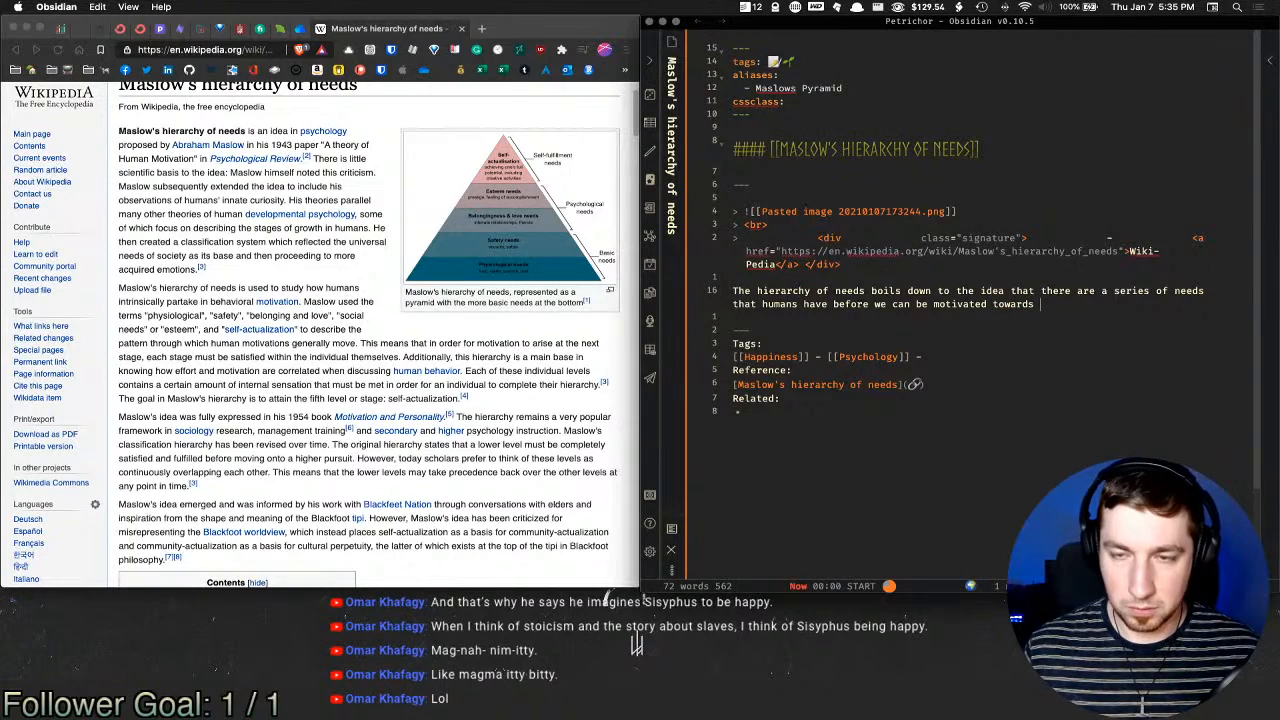
pyautogui.write('higher leve')
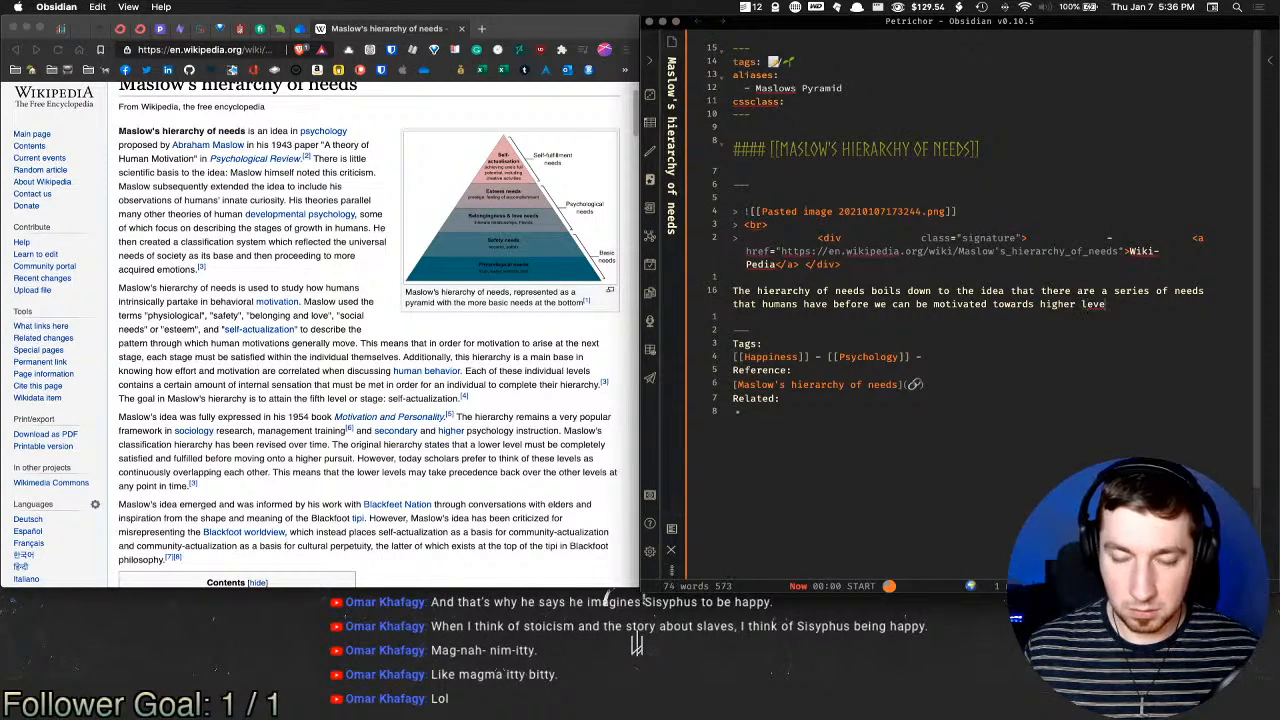
pyautogui.write('ls of pursi')
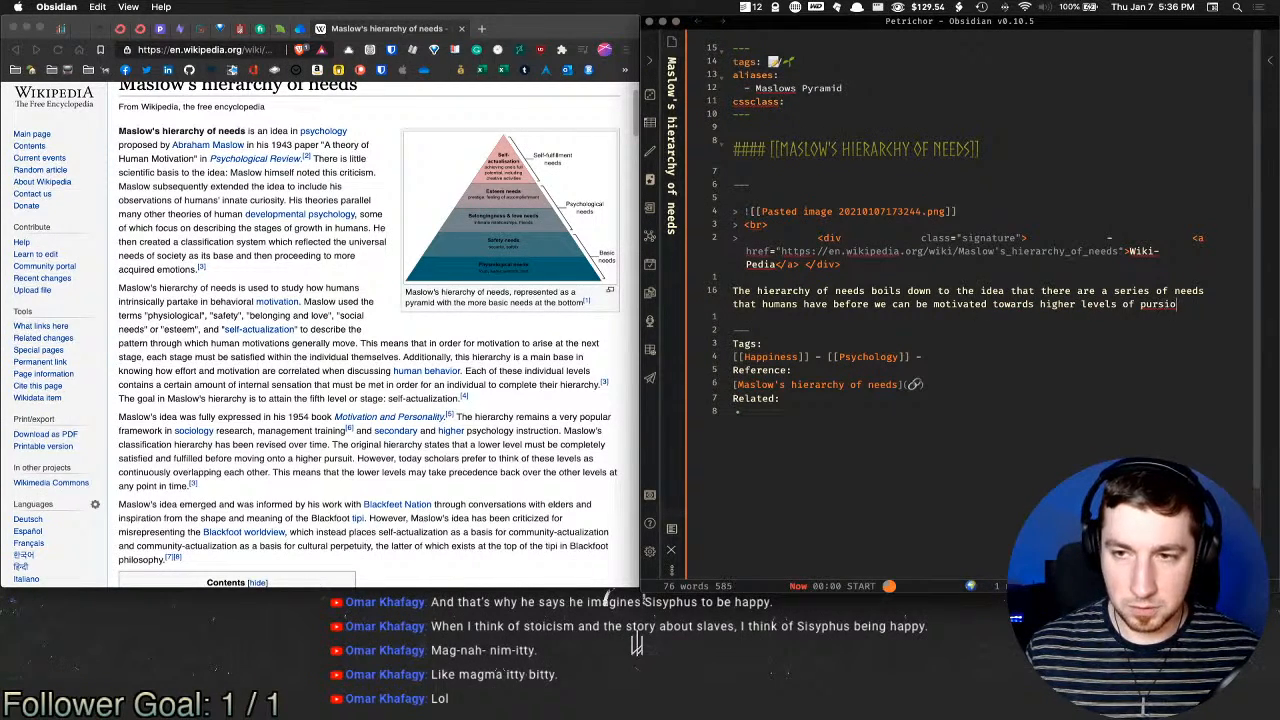
pyautogui.press('BackSpace')
pyautogui.write('uit.')
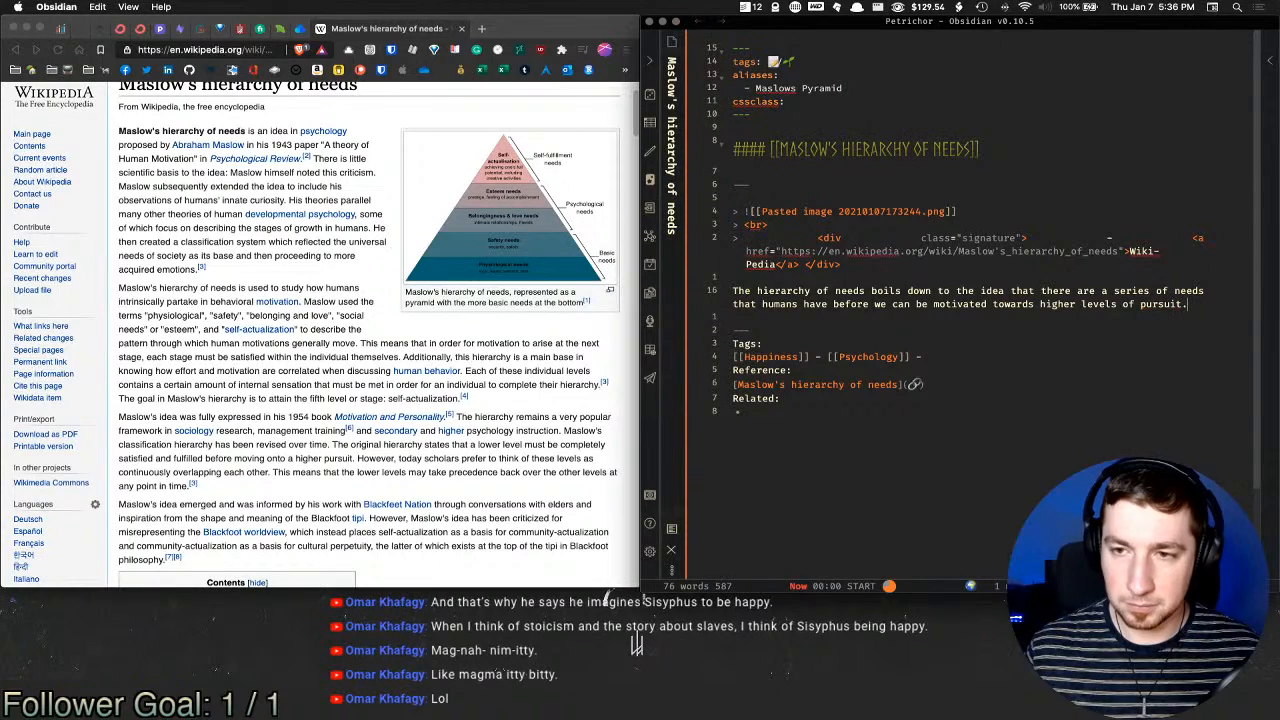
pyautogui.write(' i.e. ')
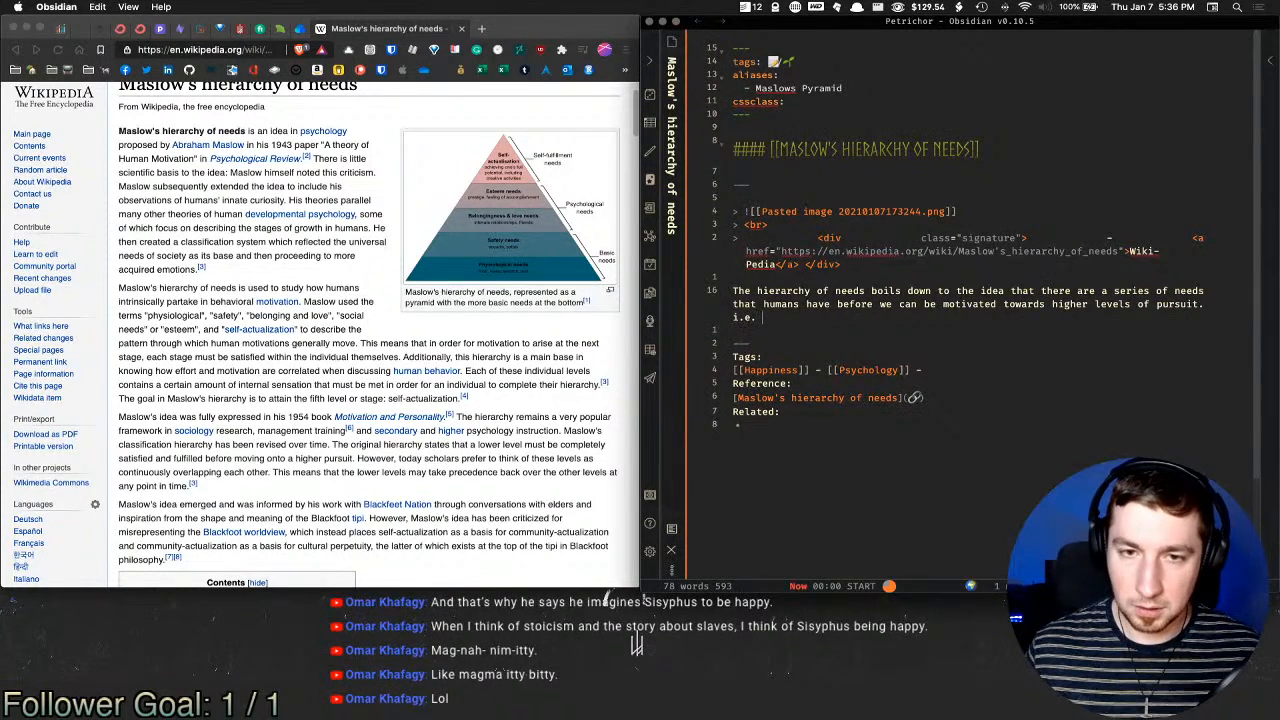
pyautogui.write('you ')
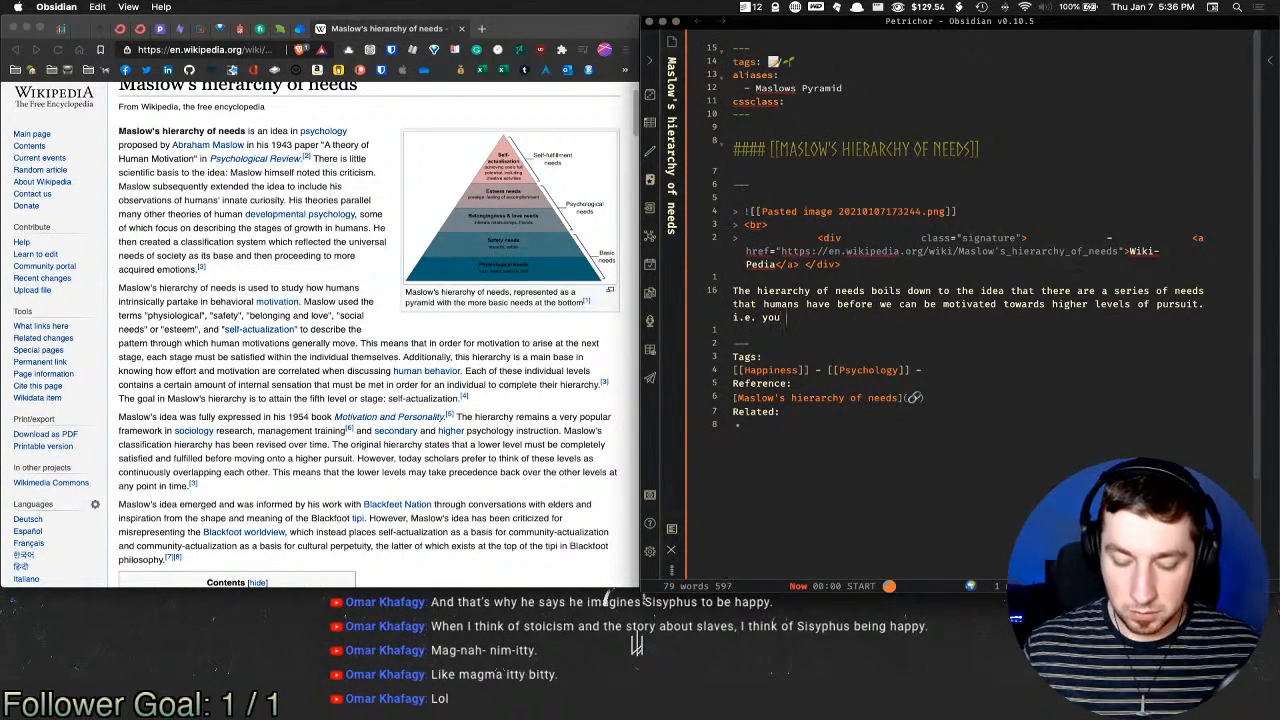
pyautogui.write("wouldn't spend your hwh")
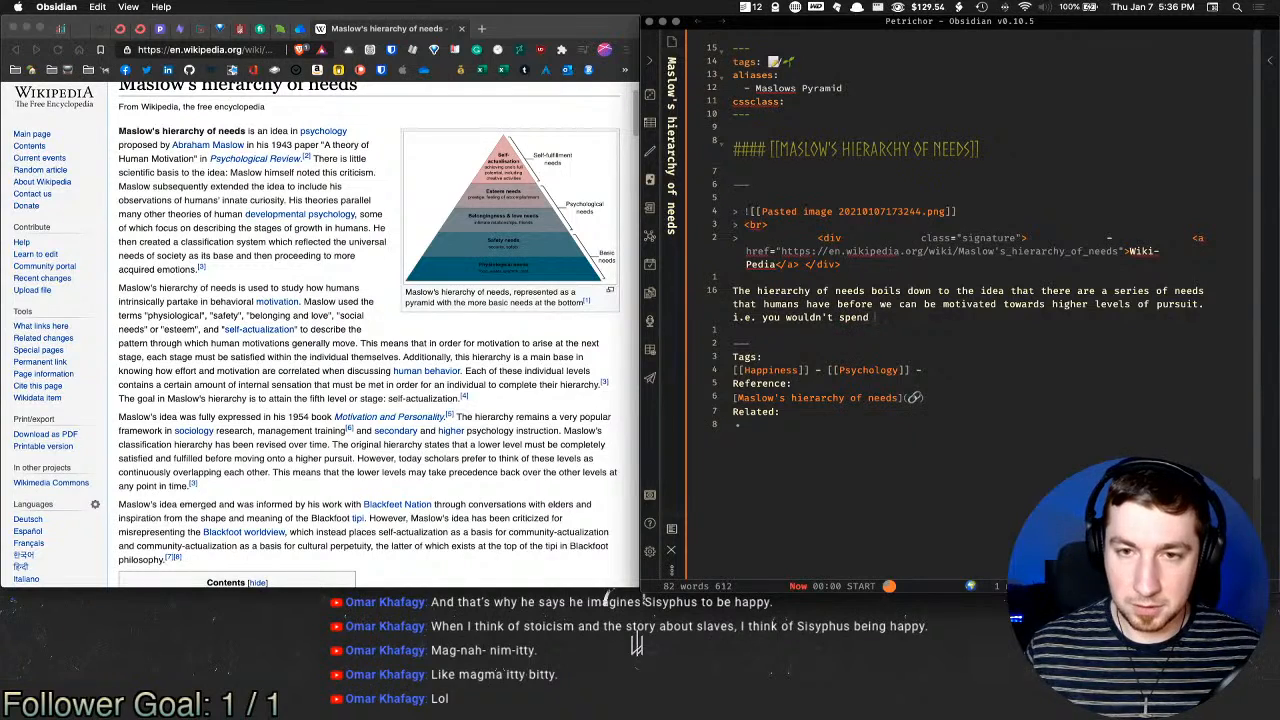
pyautogui.press('BackSpace')
pyautogui.press('BackSpace')
pyautogui.press('BackSpace')
pyautogui.write('whole')
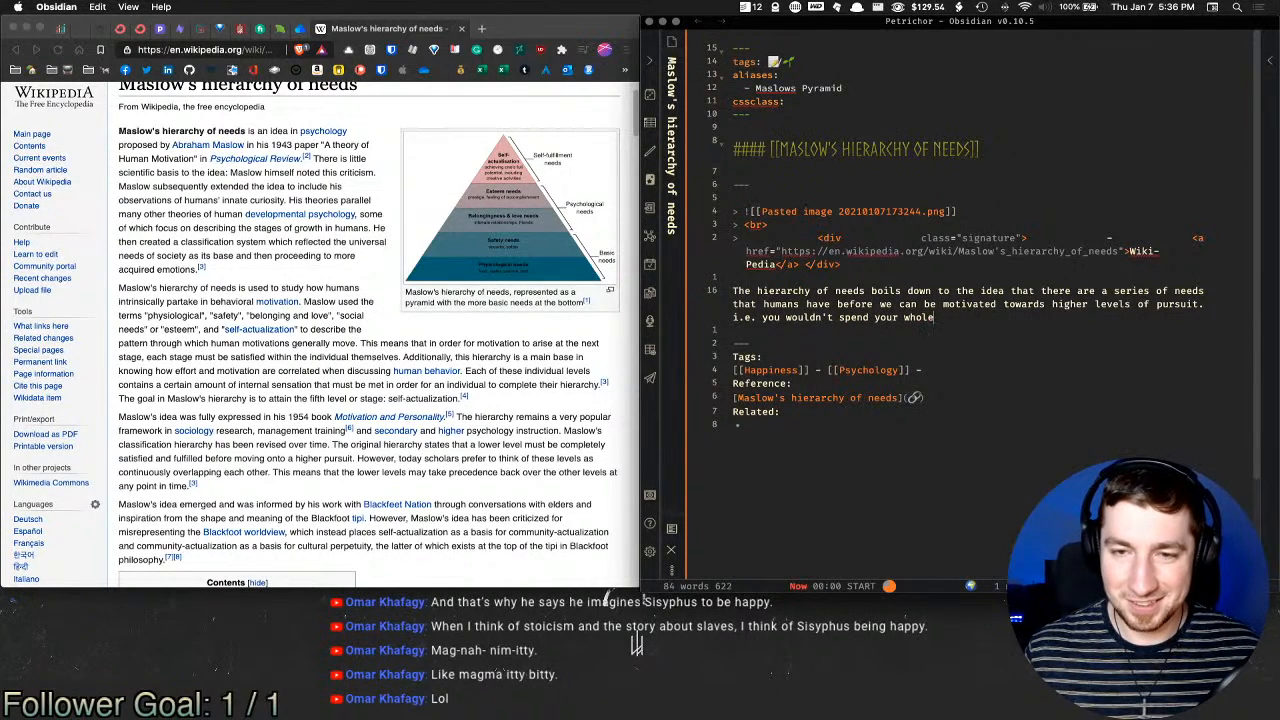
pyautogui.write(' day thinking a')
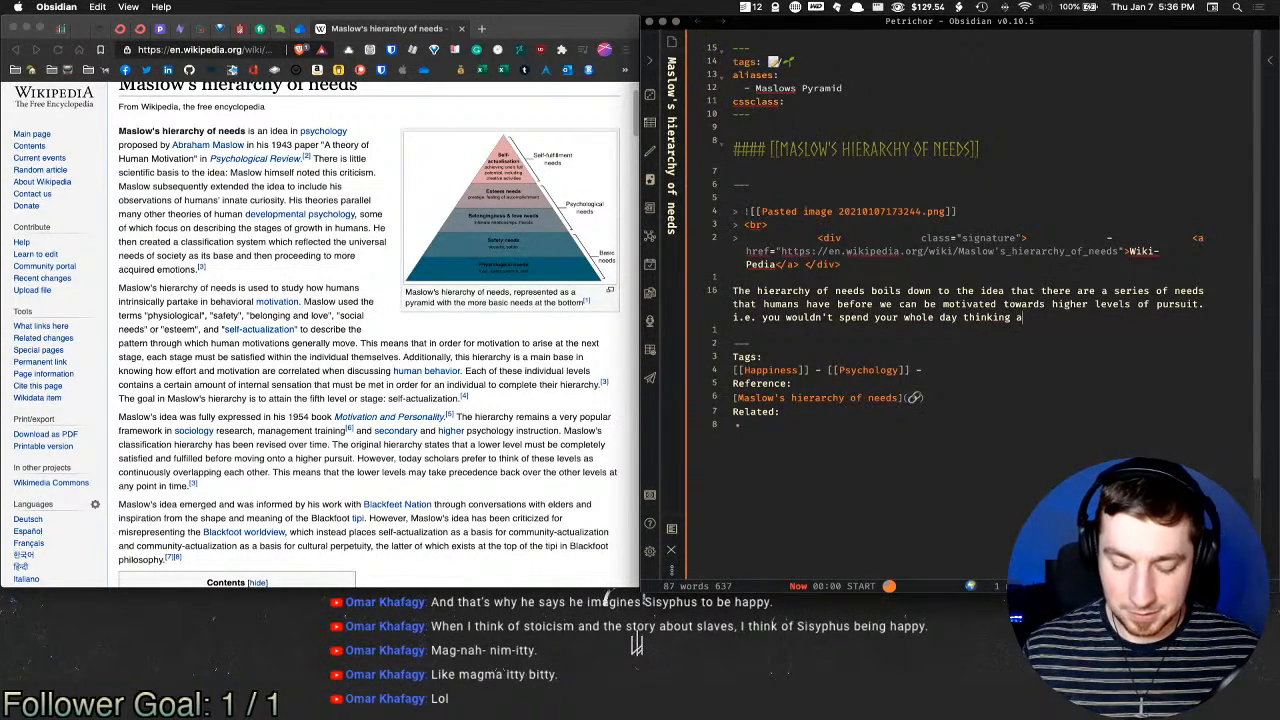
pyautogui.write('bout the "meaning of ')
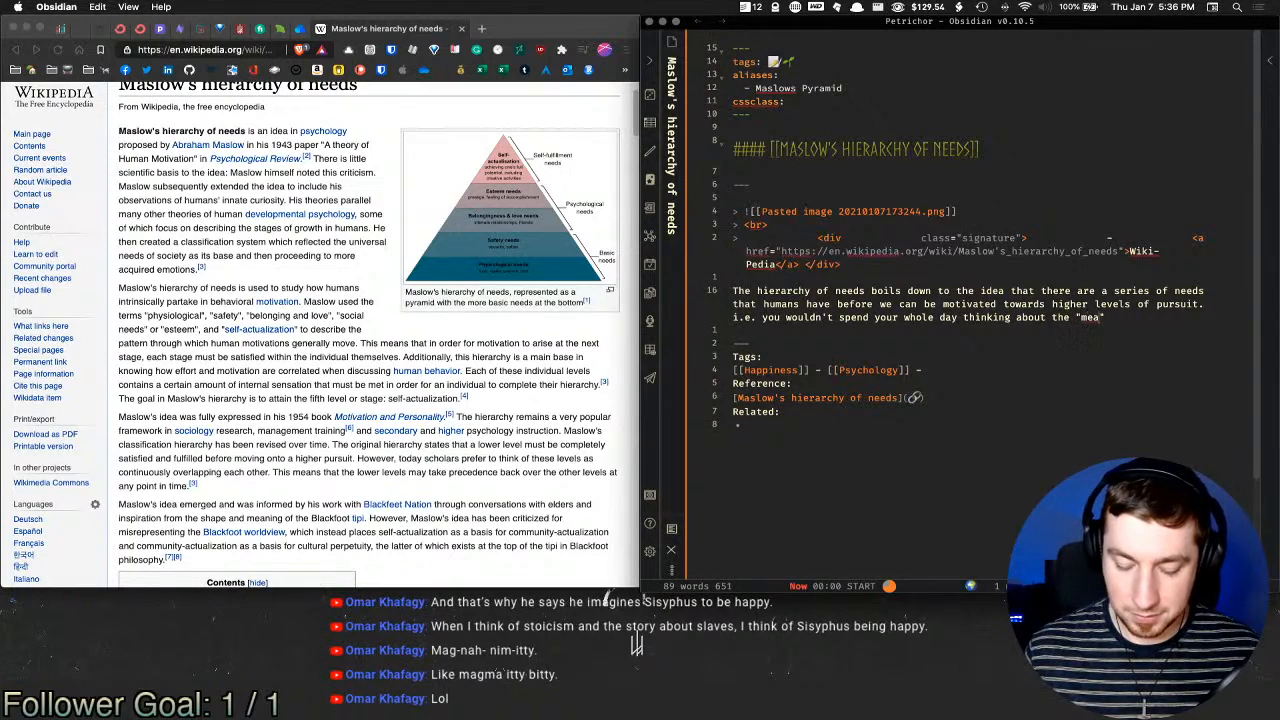
pyautogui.write('life" ')
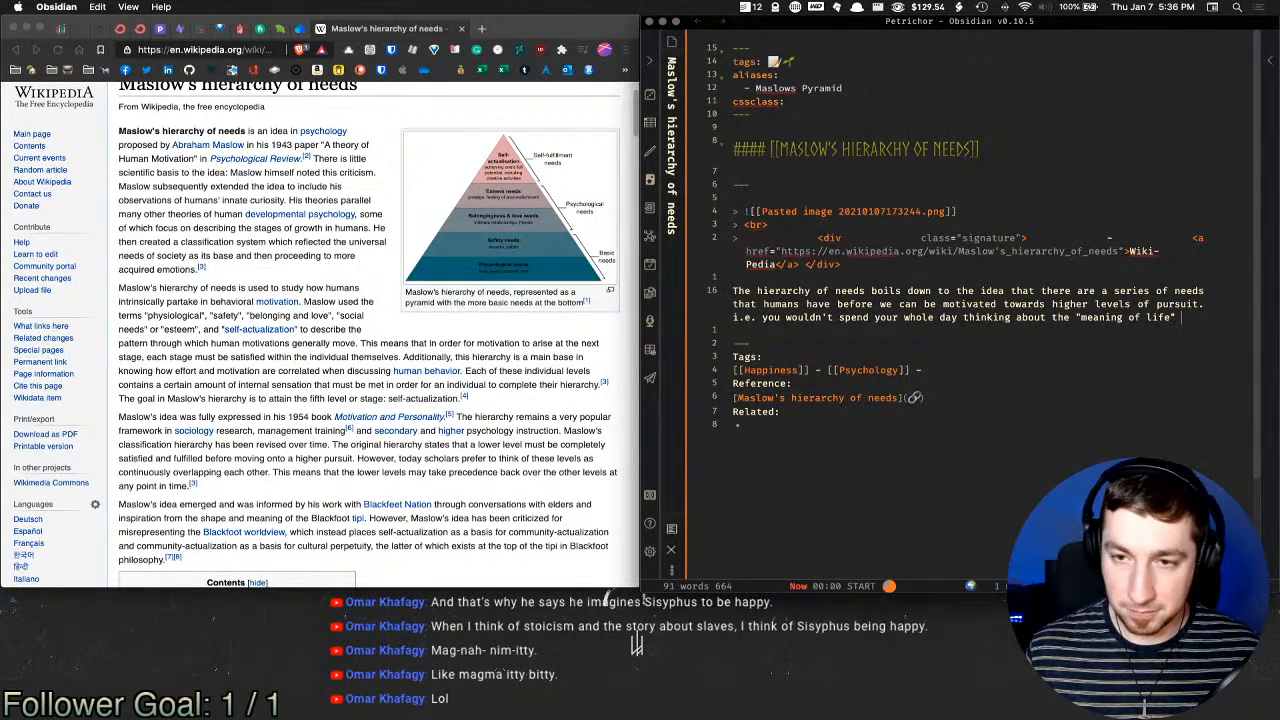
pyautogui.write('if you')
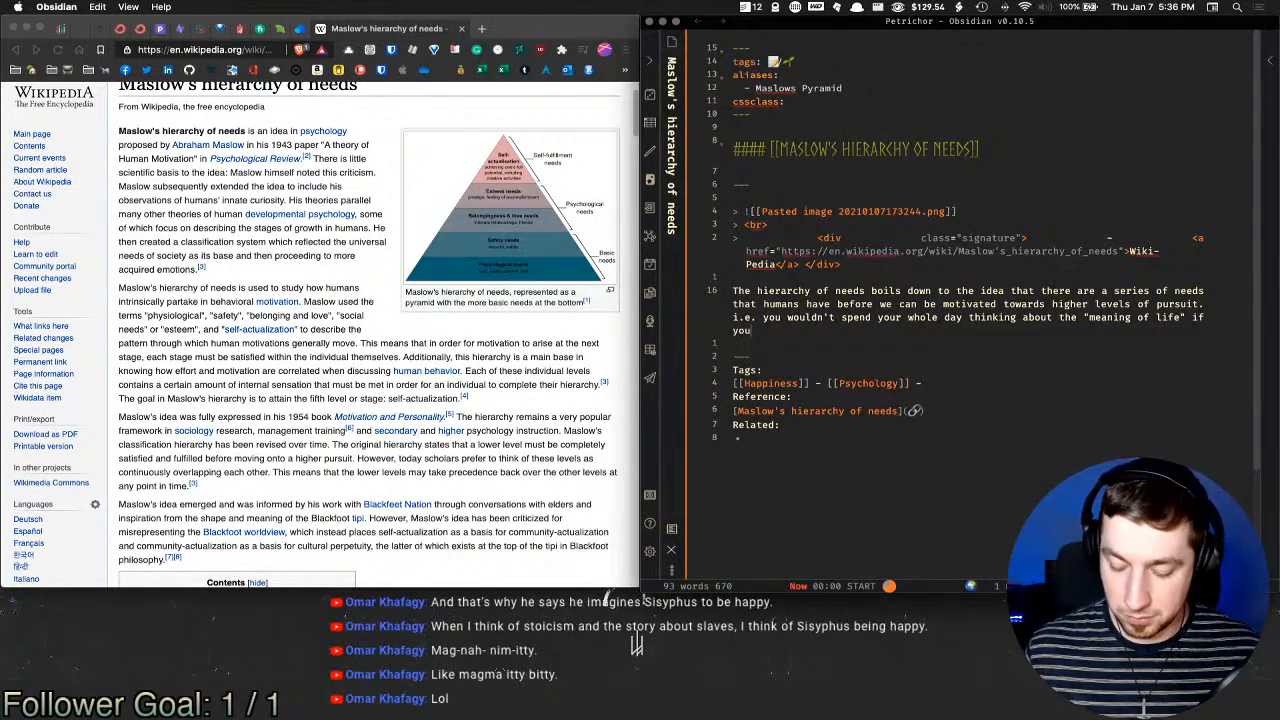
pyautogui.write("'re lost in the wi")
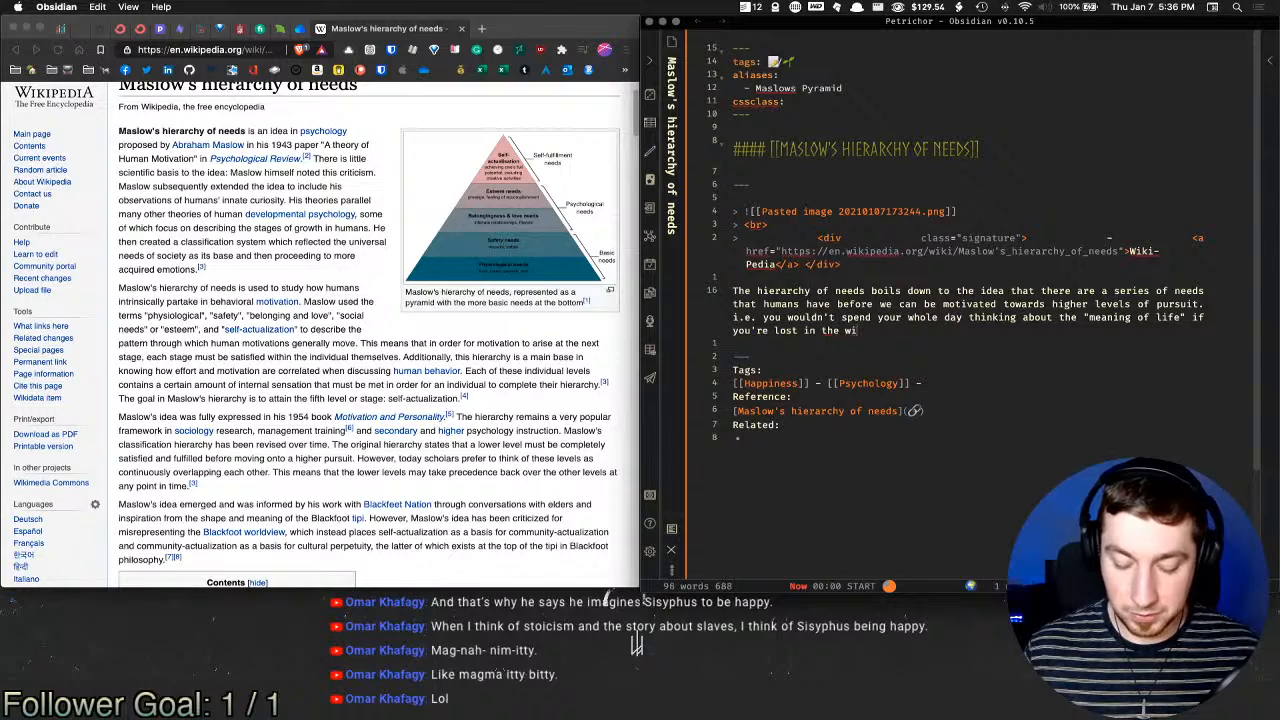
pyautogui.write('lderness with ')
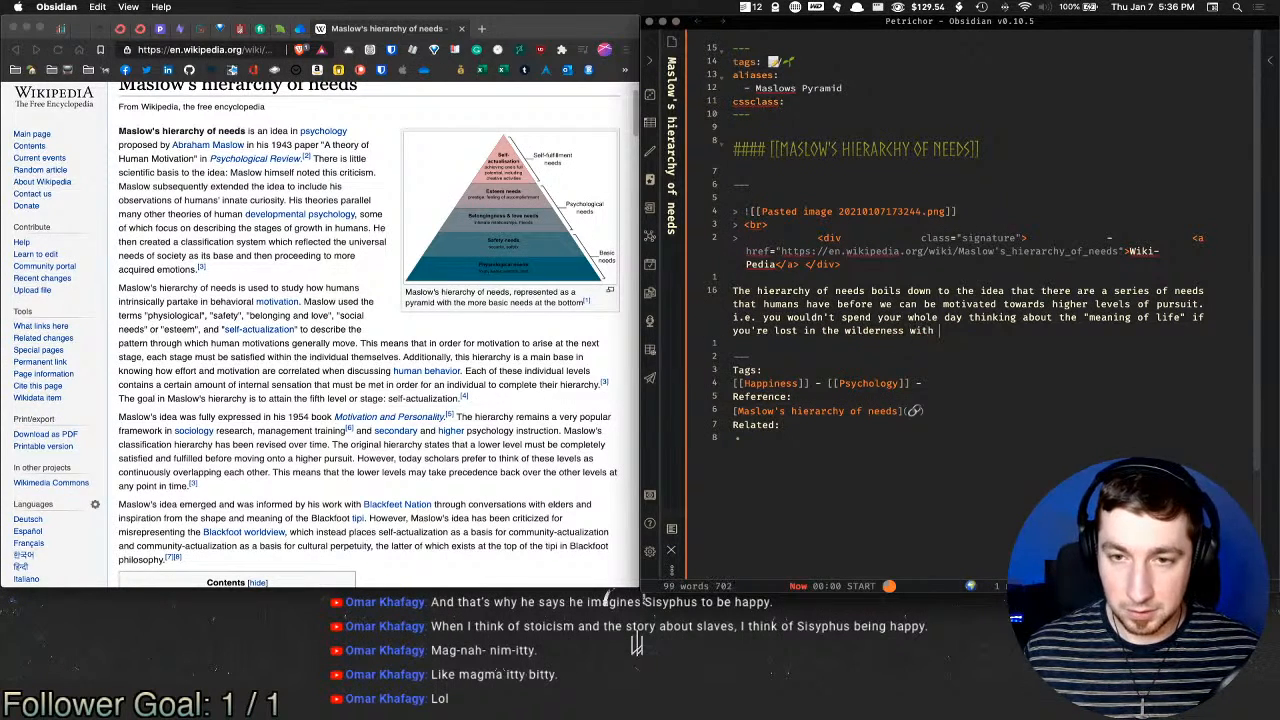
pyautogui.write('no food, water, ')
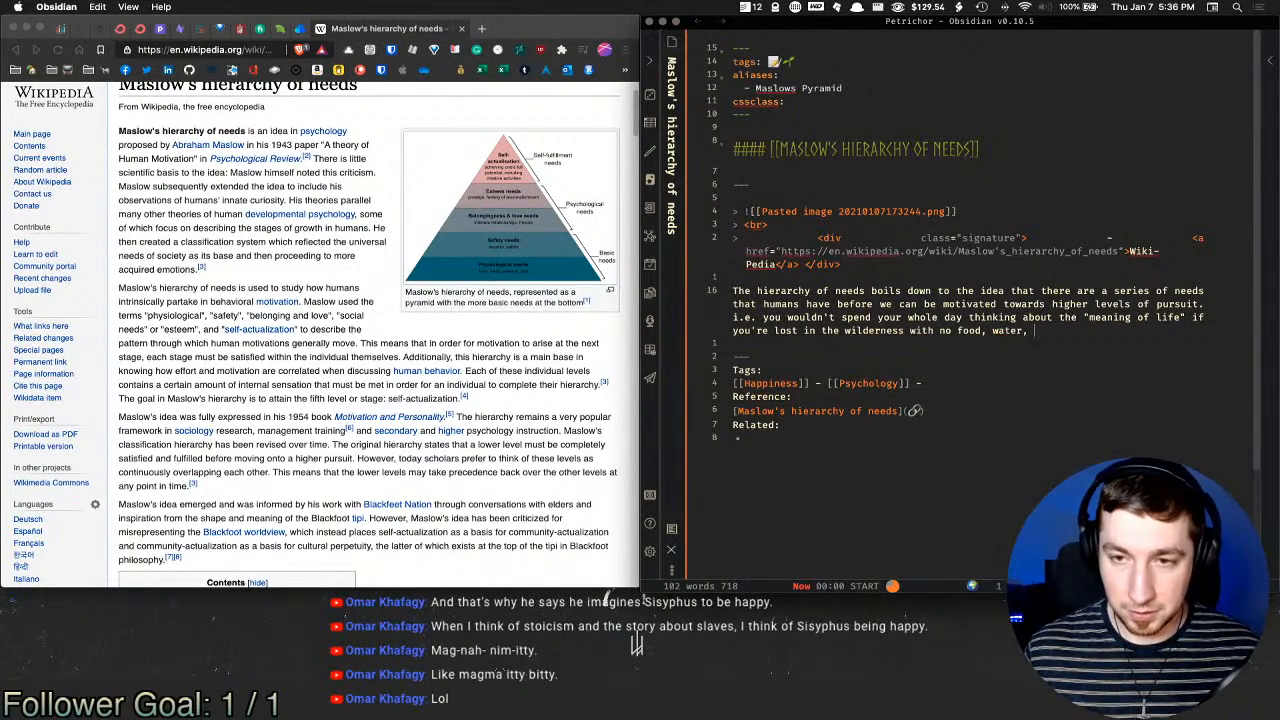
pyautogui.write('or sheltrer')
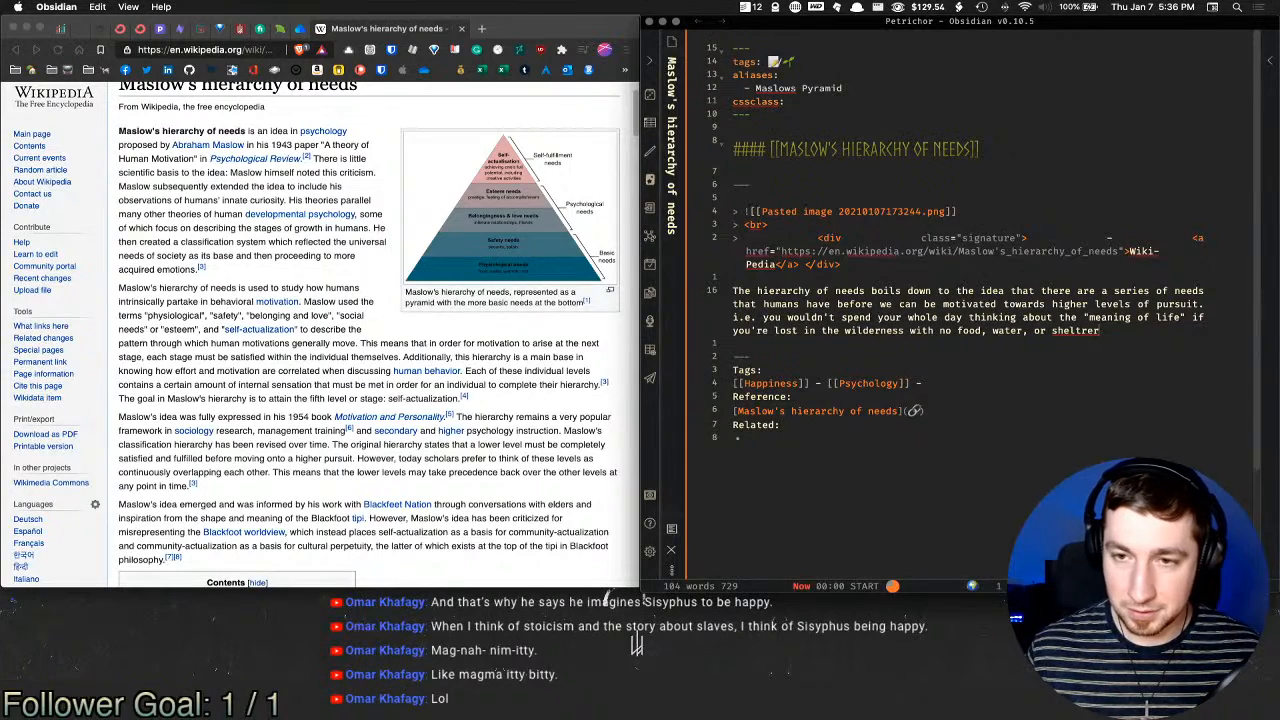
pyautogui.press('BackSpace')
pyautogui.press('BackSpace')
pyautogui.press('BackSpace')
pyautogui.write('er./')
pyautogui.press('BackSpace')
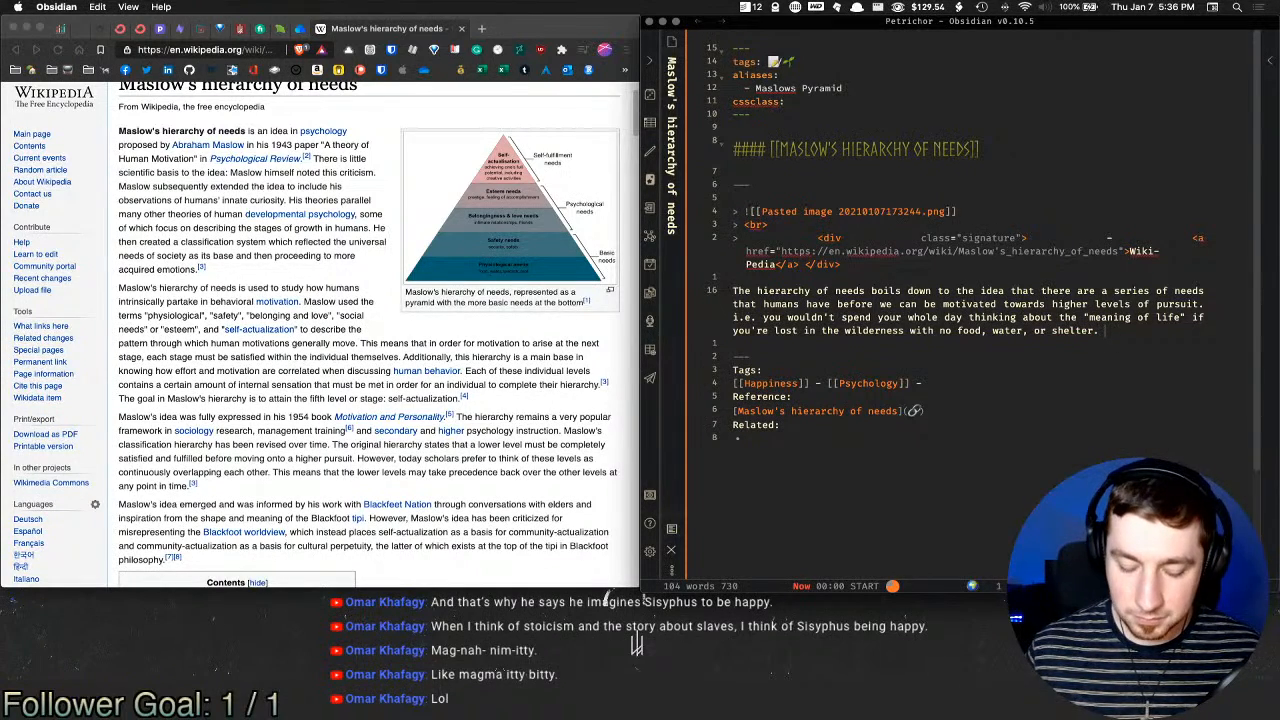
# Step: Add 'Your immediate motivation is the fulfilment of your base needs to survive. After levels of needs are met, humans expand our'
pyautogui.write('Your imm')
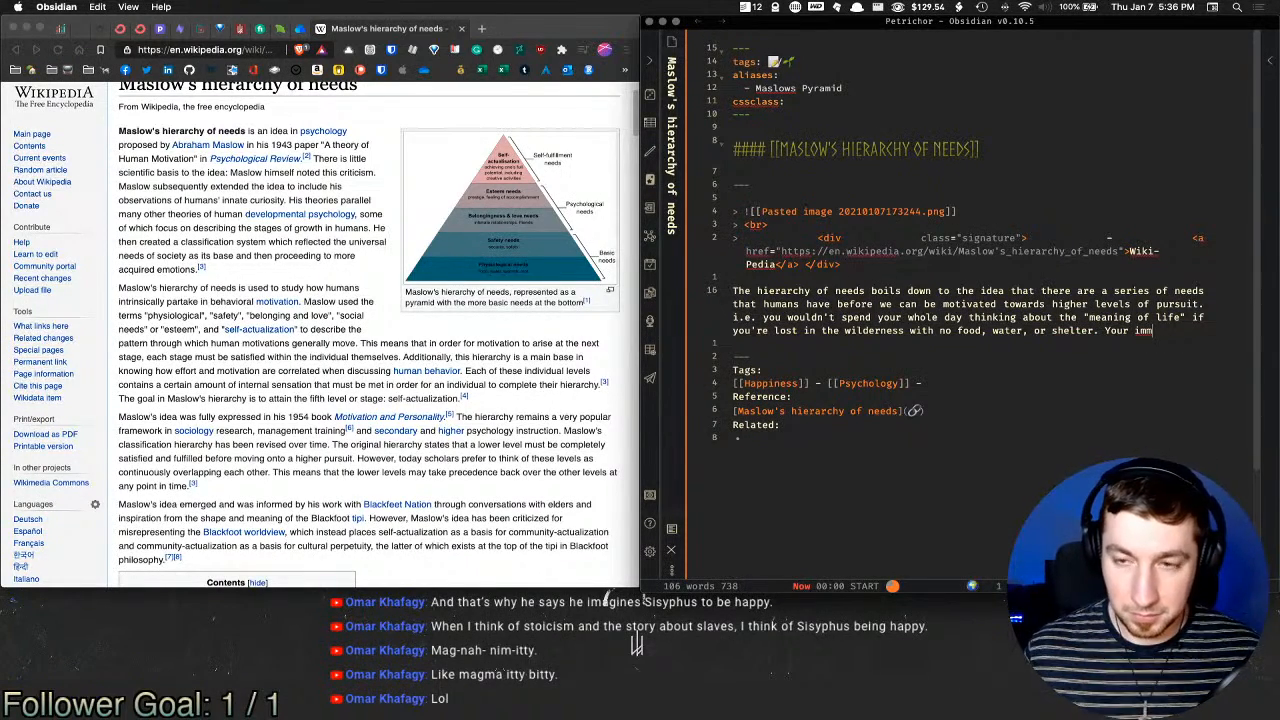
pyautogui.write('ediate motic')
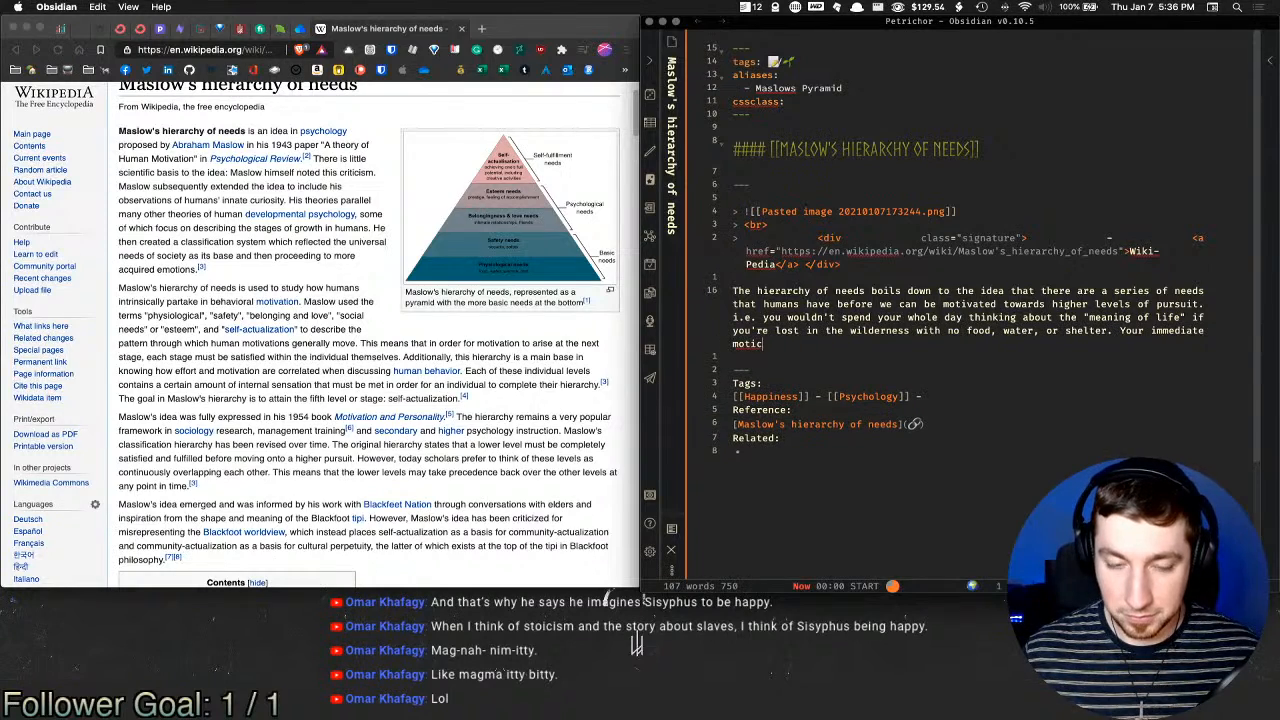
pyautogui.press('BackSpace')
pyautogui.write('vation is ')
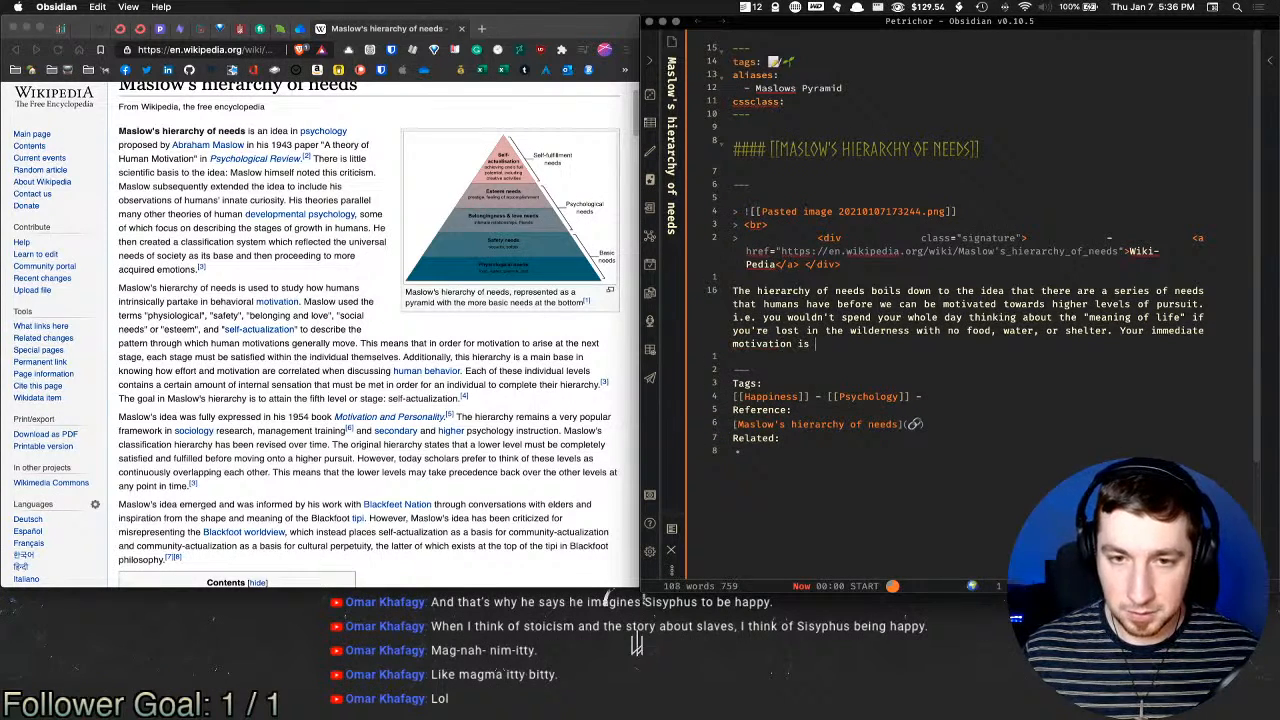
pyautogui.write('the satisfact')
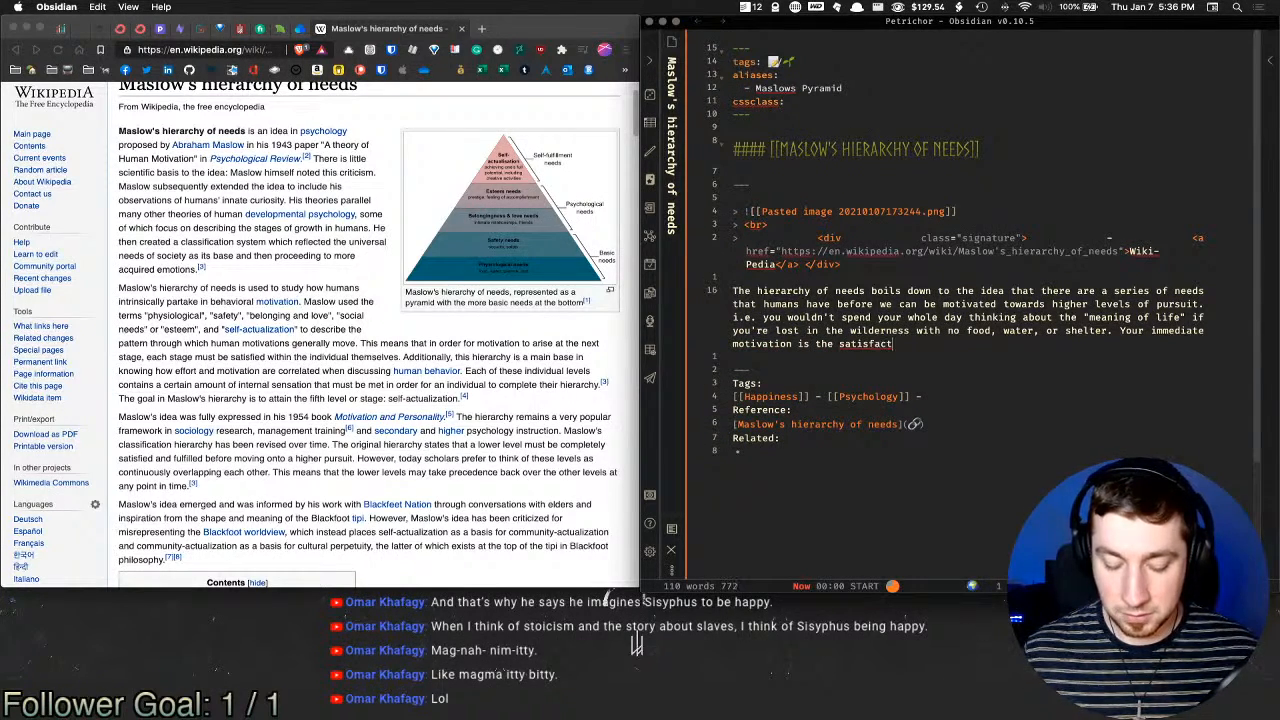
pyautogui.write('ion of your')
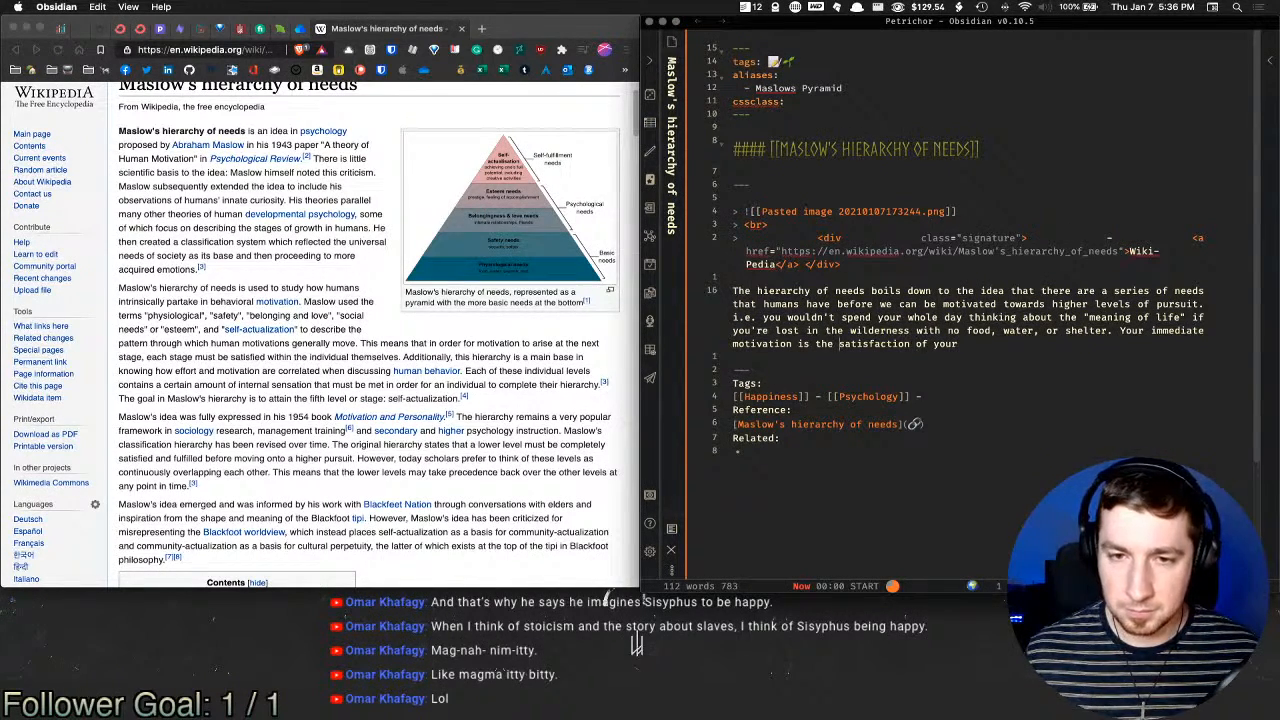
pyautogui.hotkey('alt', 'shift', 'Right')
pyautogui.write('fulfilmen')
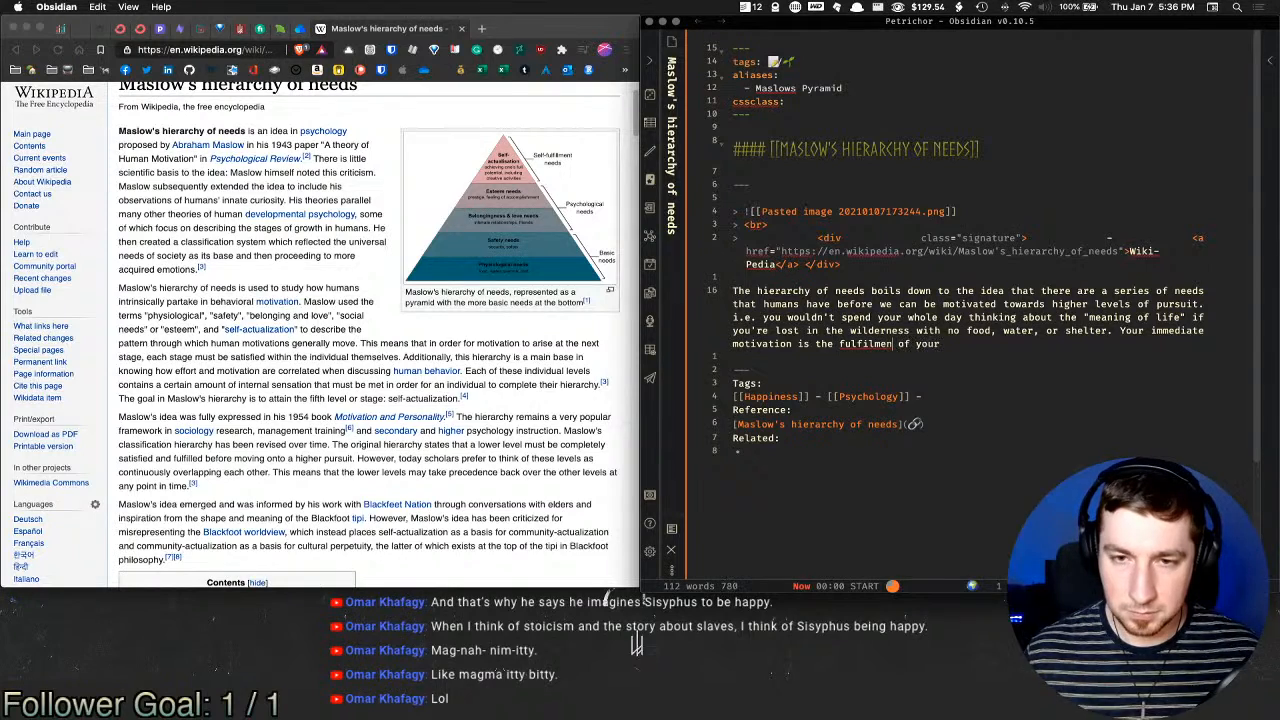
pyautogui.write('t of your ')
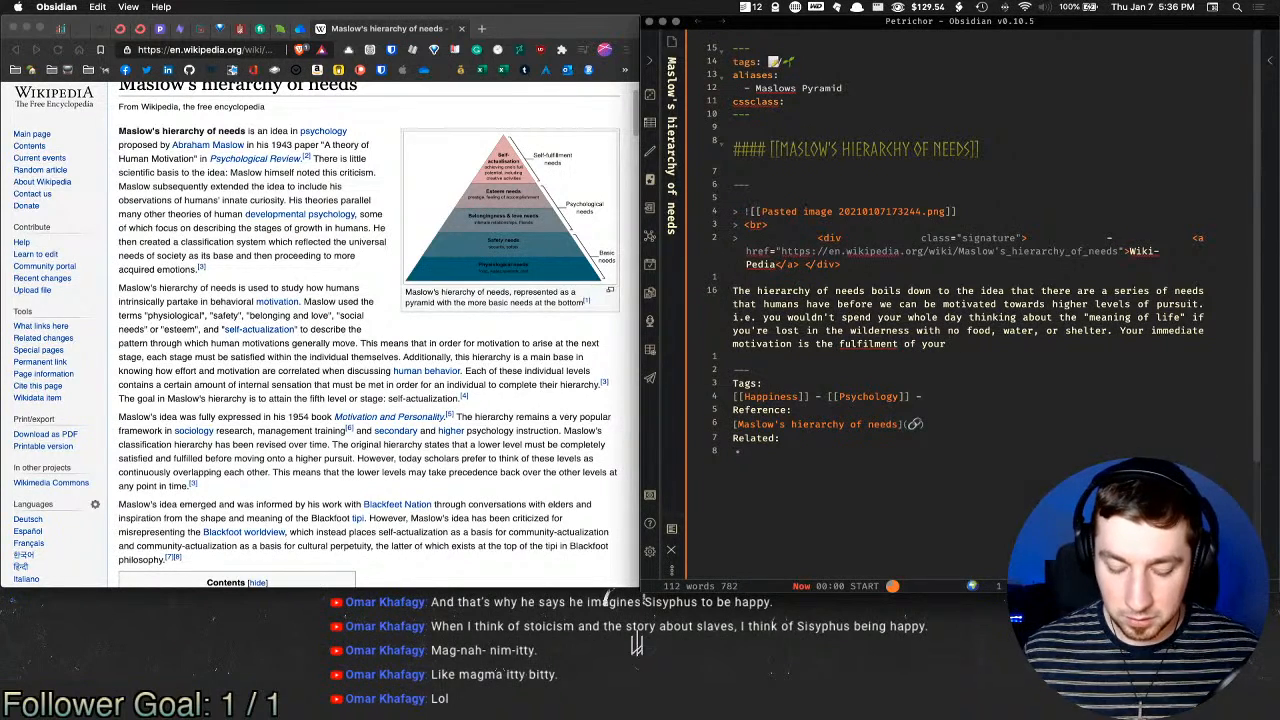
pyautogui.write('base need')
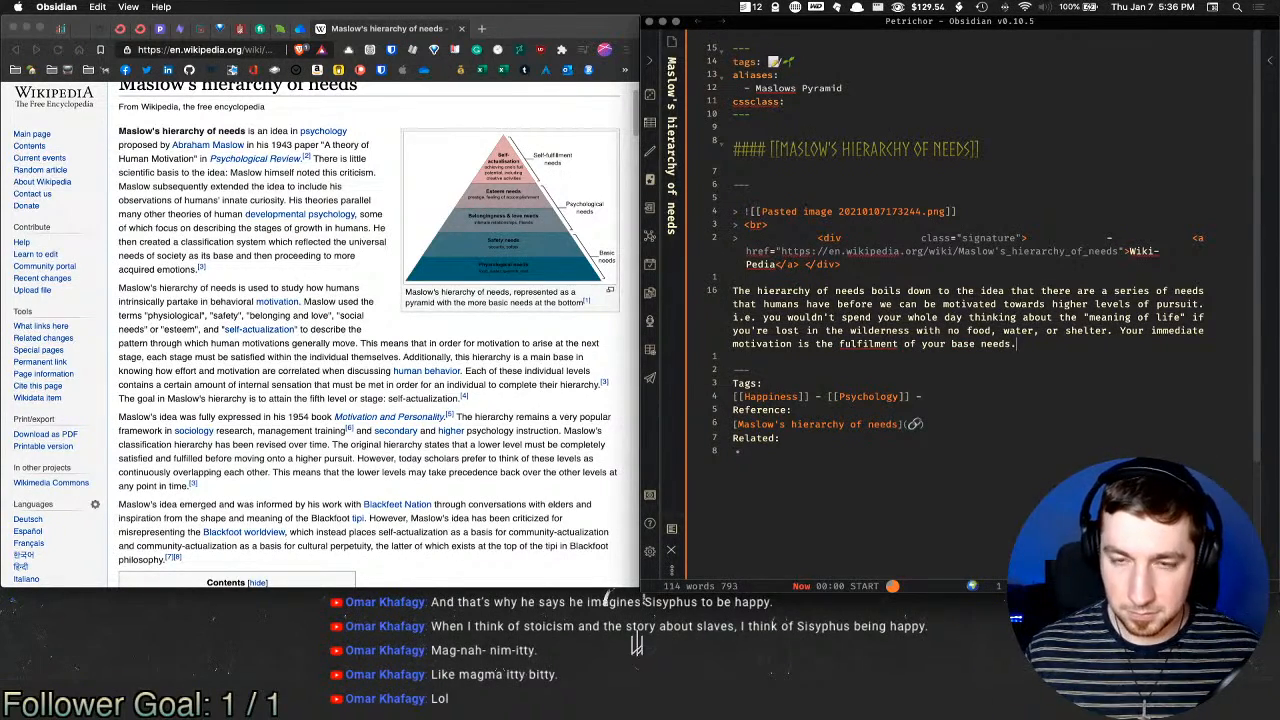
pyautogui.write('s to survive.')
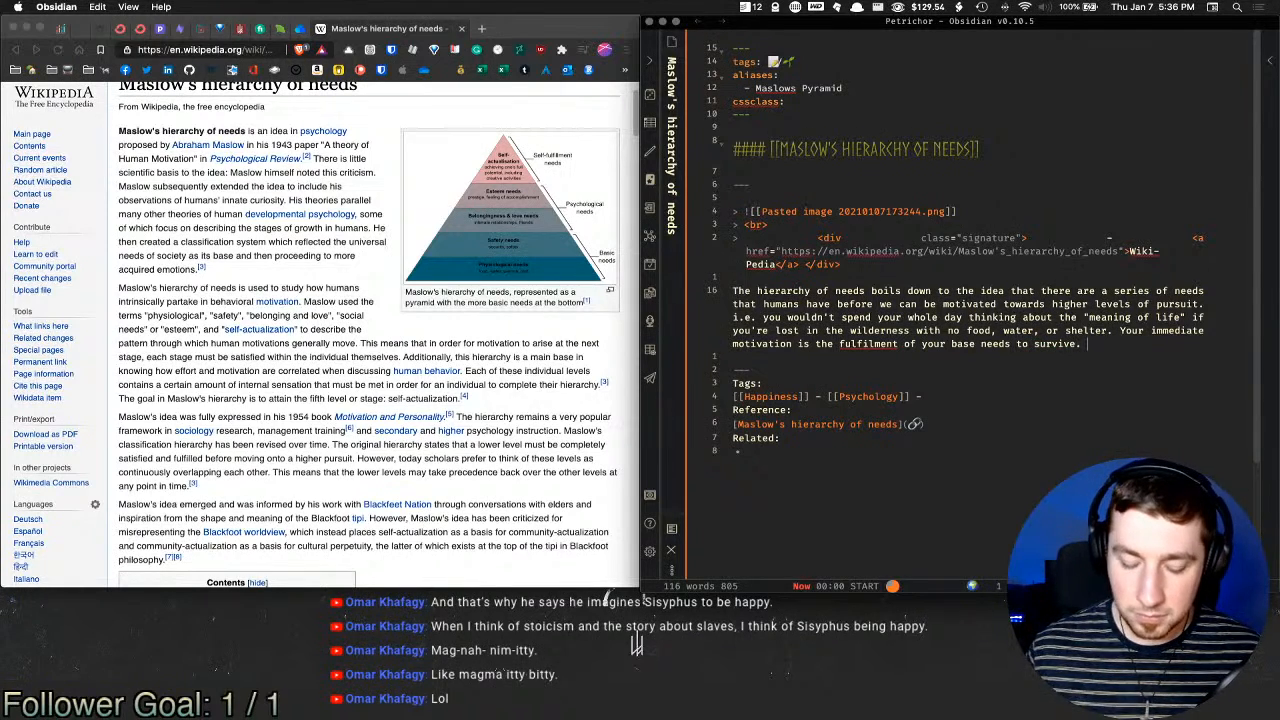
pyautogui.write(' After ')
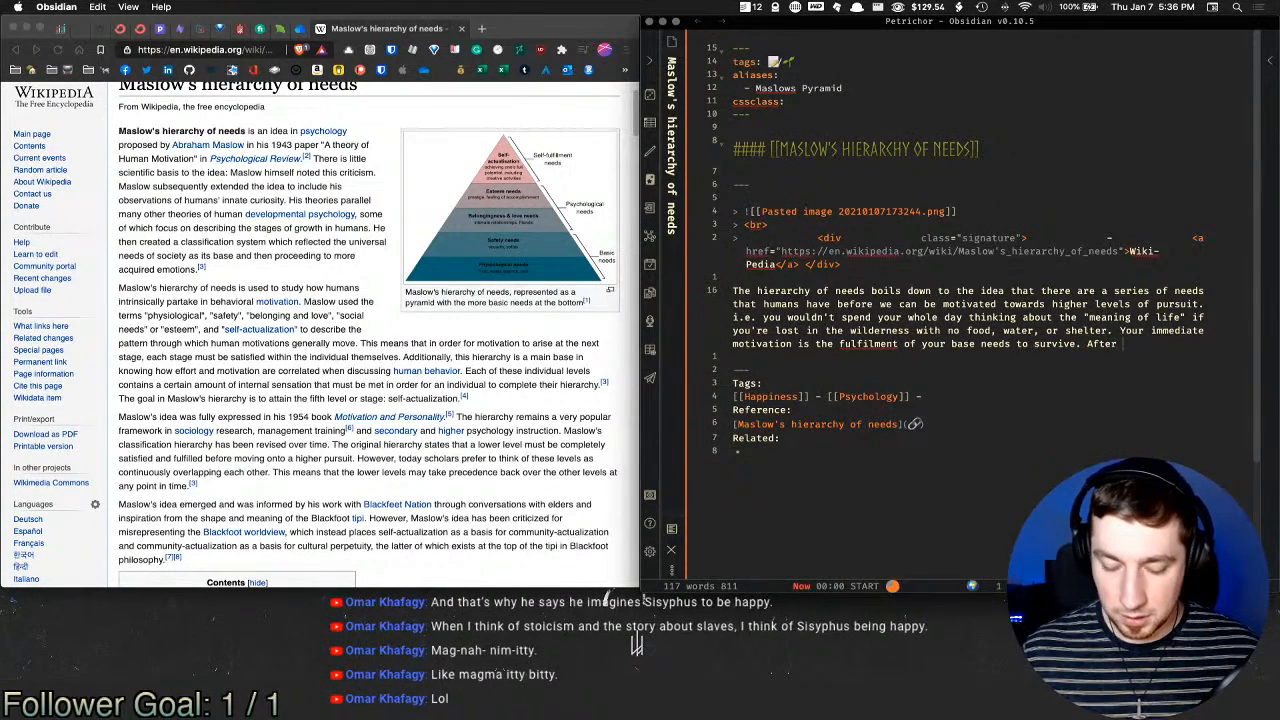
pyautogui.write('levels of n')
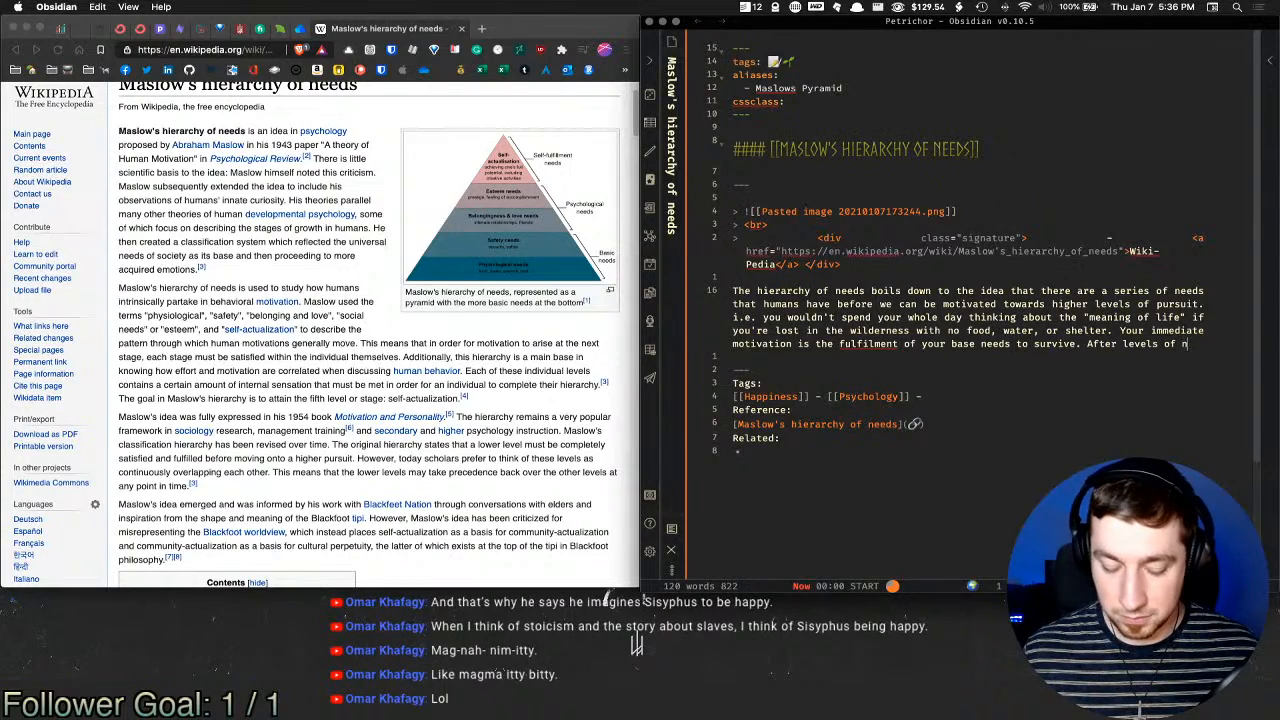
pyautogui.write('eeds are met')
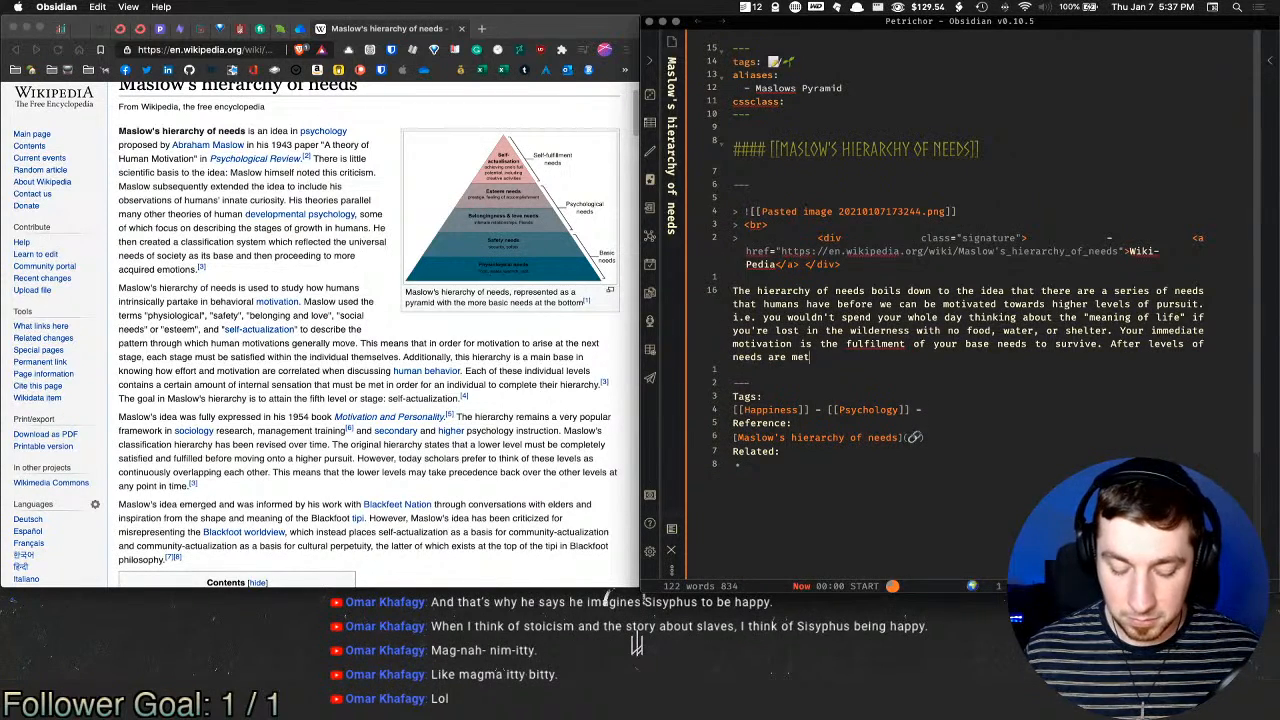
pyautogui.write(', humans g')
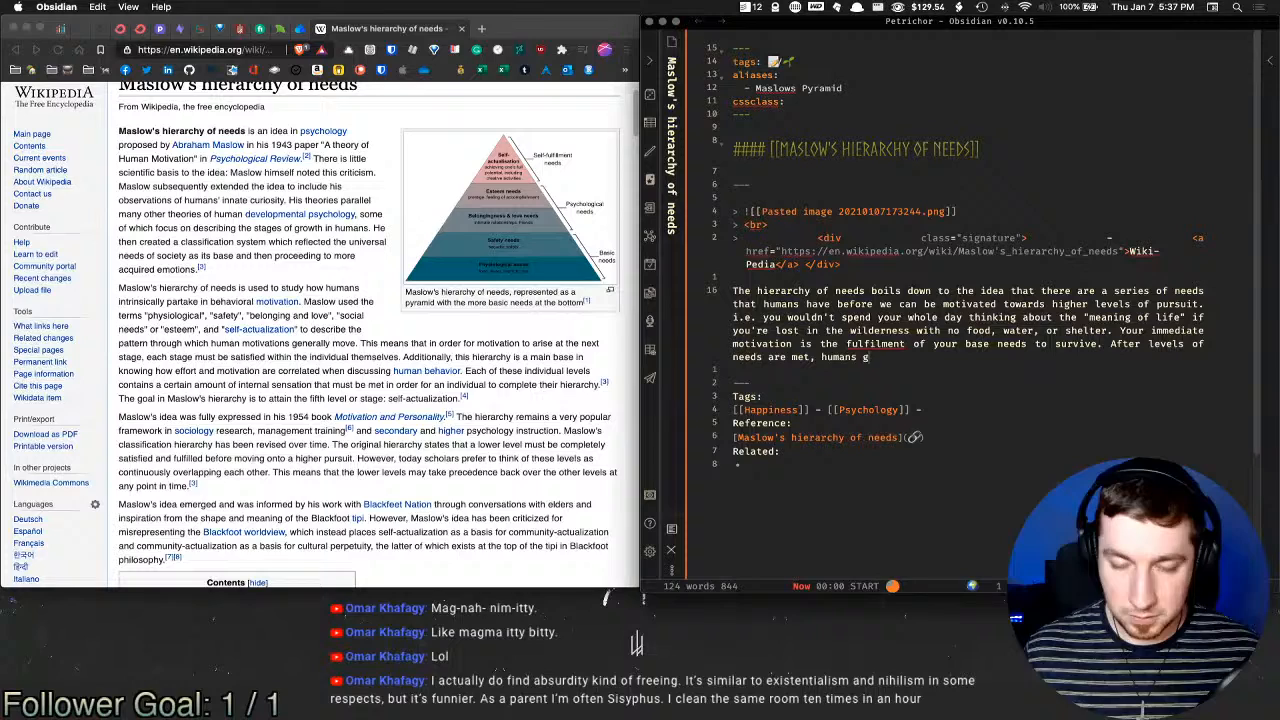
pyautogui.press('BackSpace')
pyautogui.write('expand our')
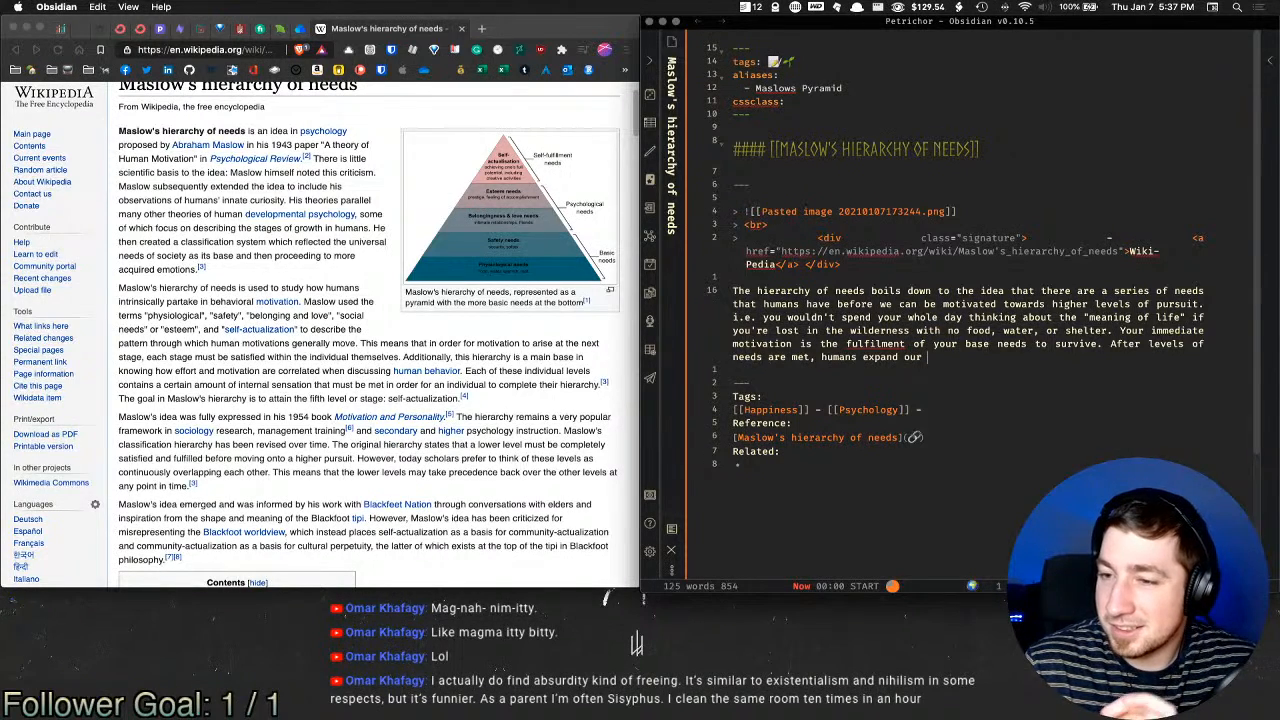
# Step: Correct 'fulfilment' to 'fulfillment' and break the paragraph after 'shelter.' and 'pursuit.'
pyautogui.rightClick(846, 344)
pyautogui.click(934, 358)
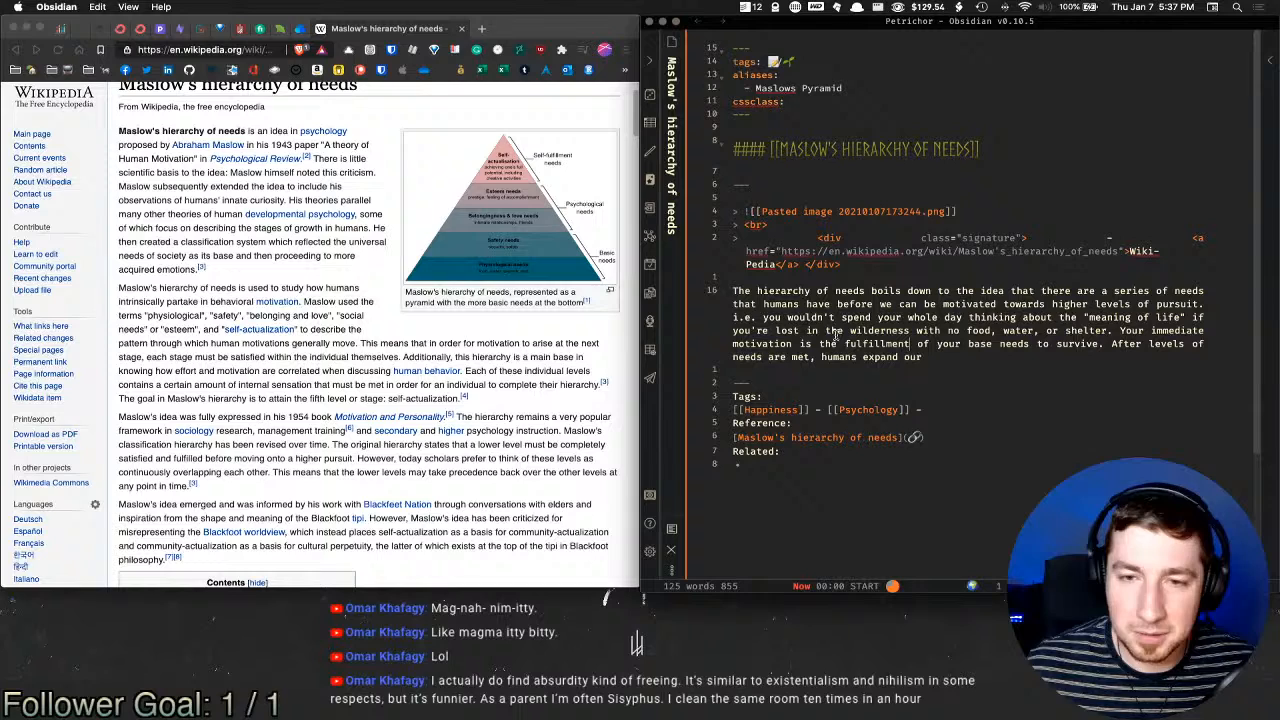
pyautogui.click(1113, 330)
pyautogui.press('Return')
pyautogui.press('Return')
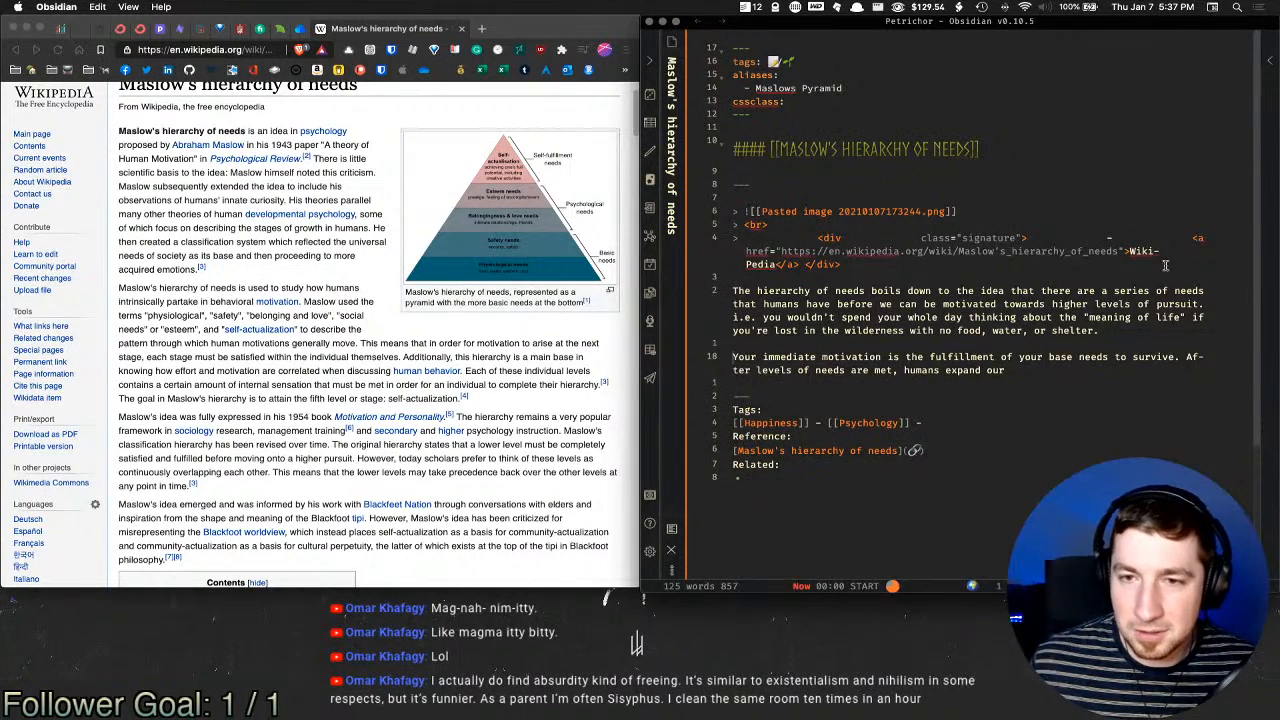
pyautogui.click(1204, 304)
pyautogui.press('Return')
pyautogui.press('Return')
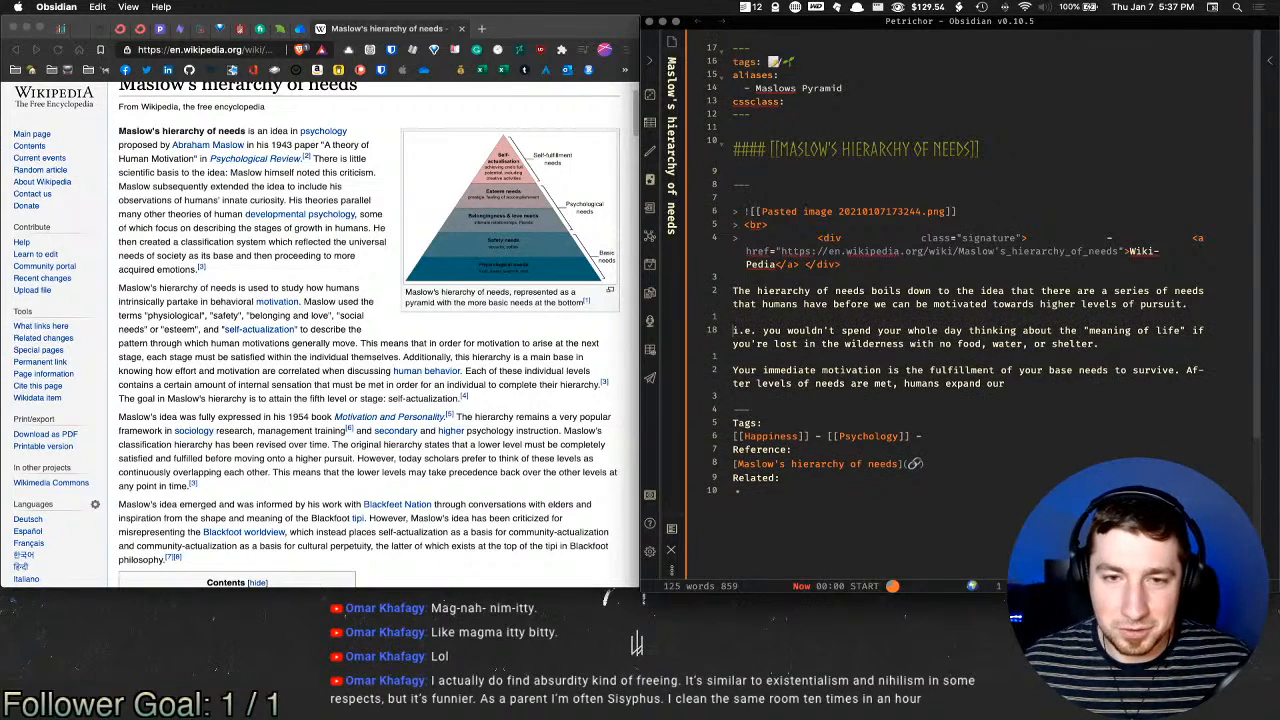
# Step: Capitalise the abbreviation 'i.e.' to 'I.E.' and return to the end of the last paragraph
pyautogui.press('Delete')
pyautogui.write('I')
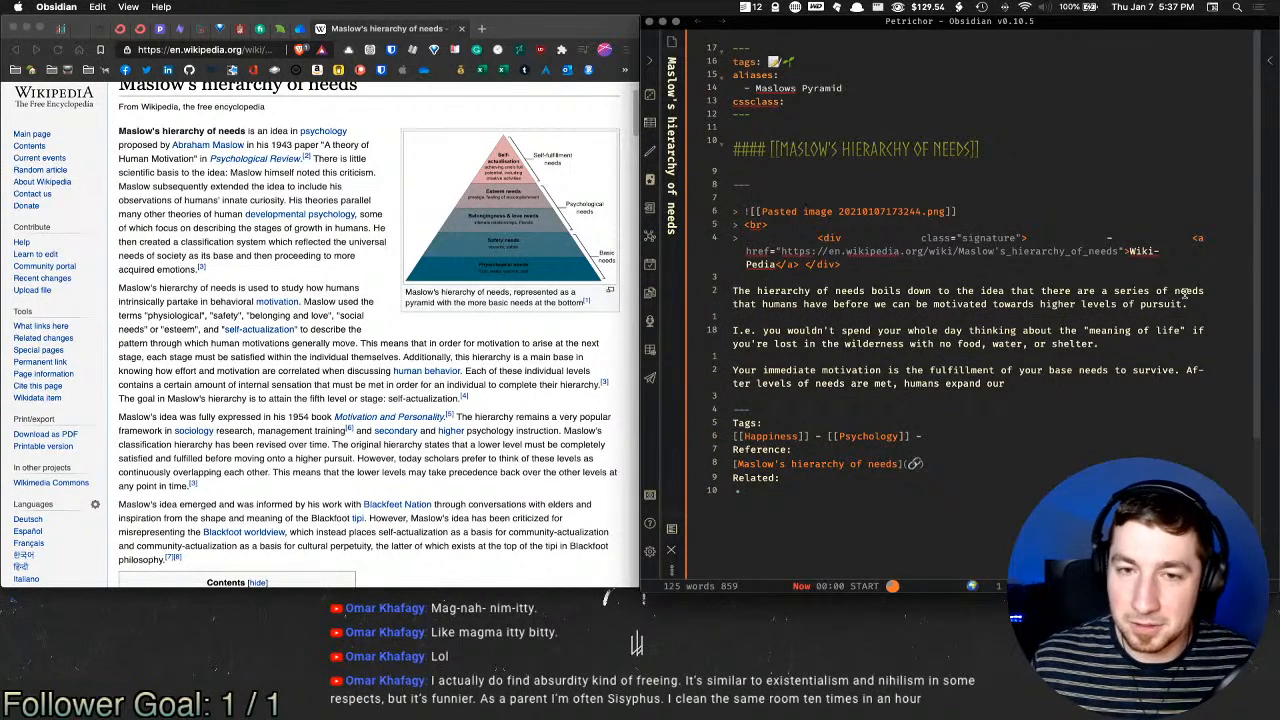
pyautogui.press('Right')
pyautogui.press('Right')
pyautogui.press('BackSpace')
pyautogui.write('E')
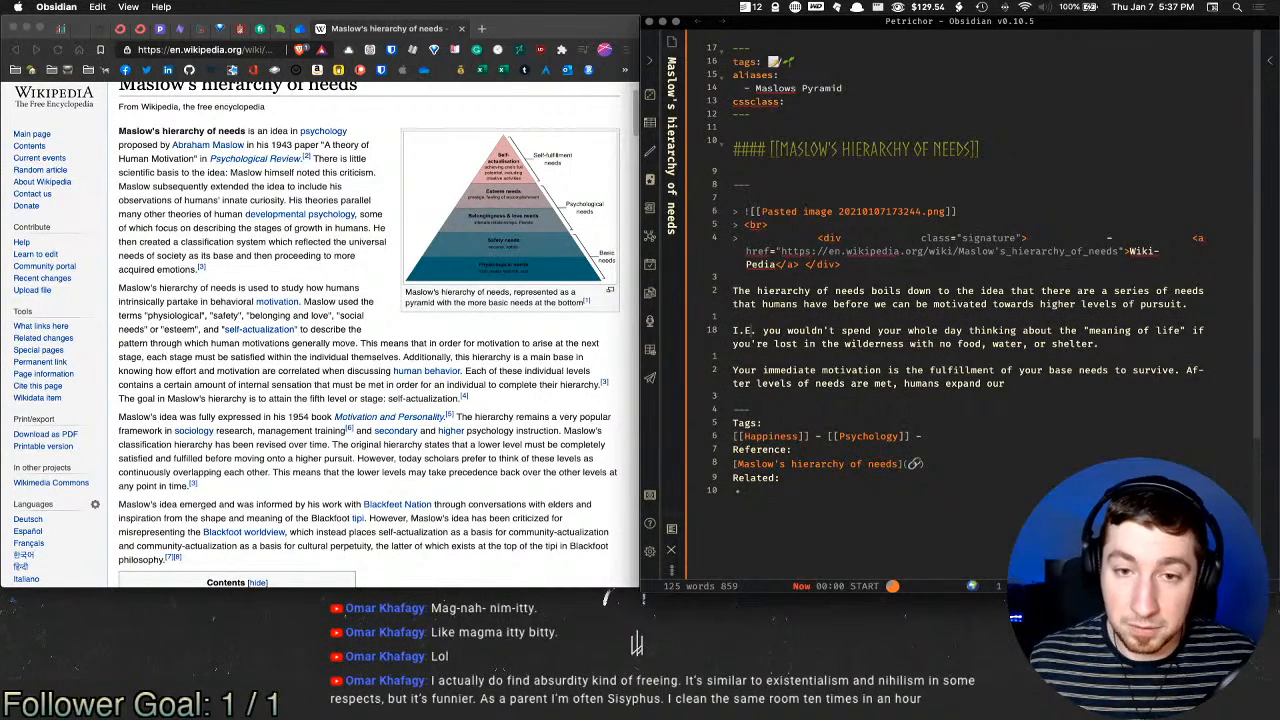
pyautogui.click(1090, 379)
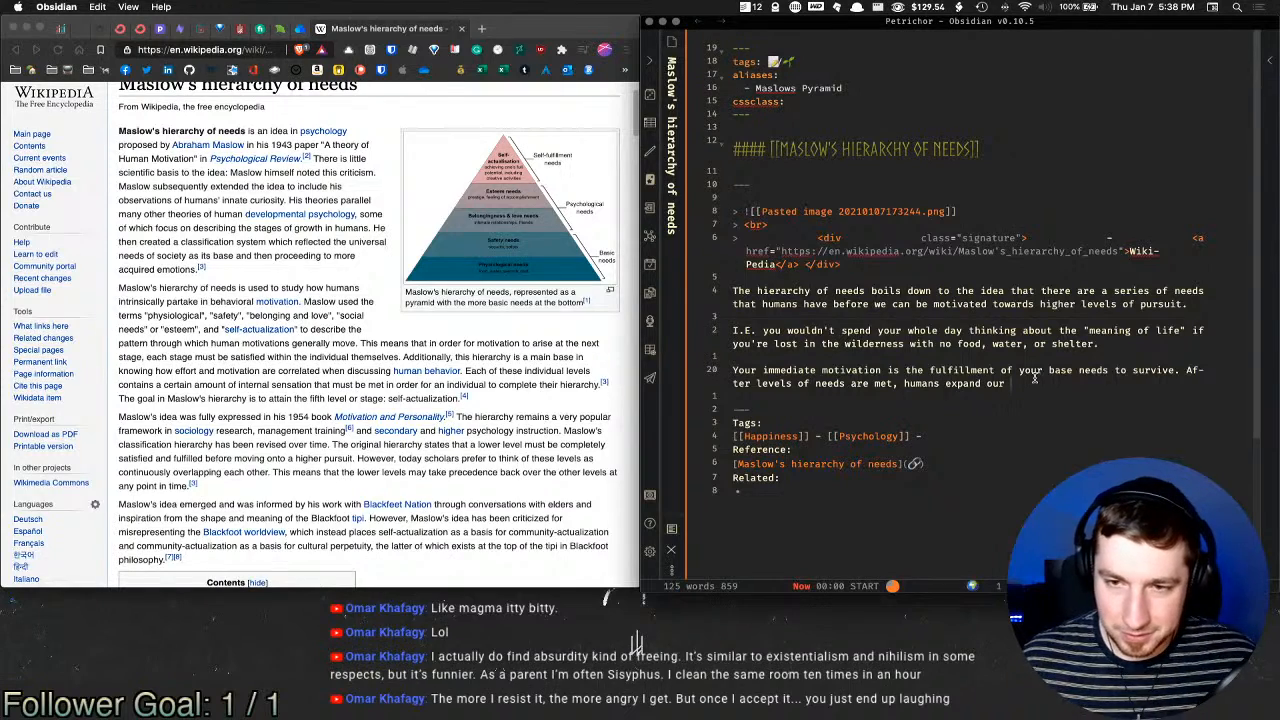
# Step: Add 'motivations to include more psychological goals beyond base survival and safety' and the companionship, belonging and tribal-achievement sentence
pyautogui.write('motivations ')
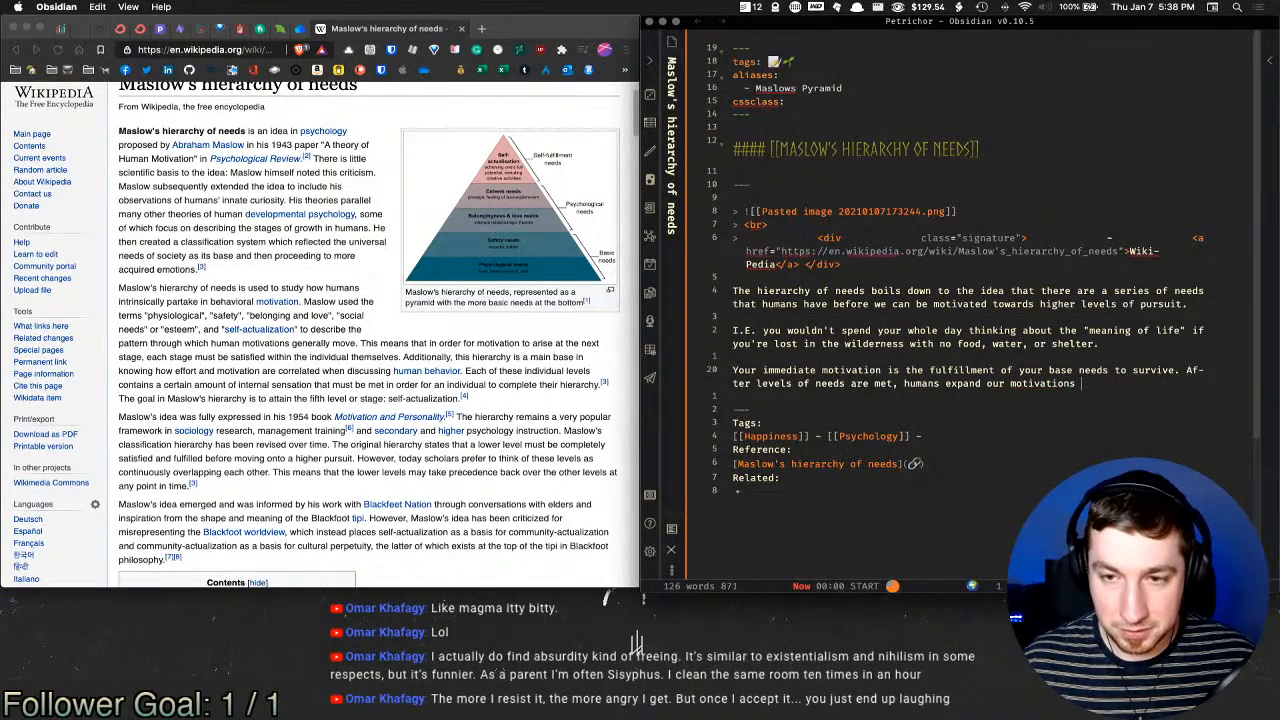
pyautogui.write('to include ')
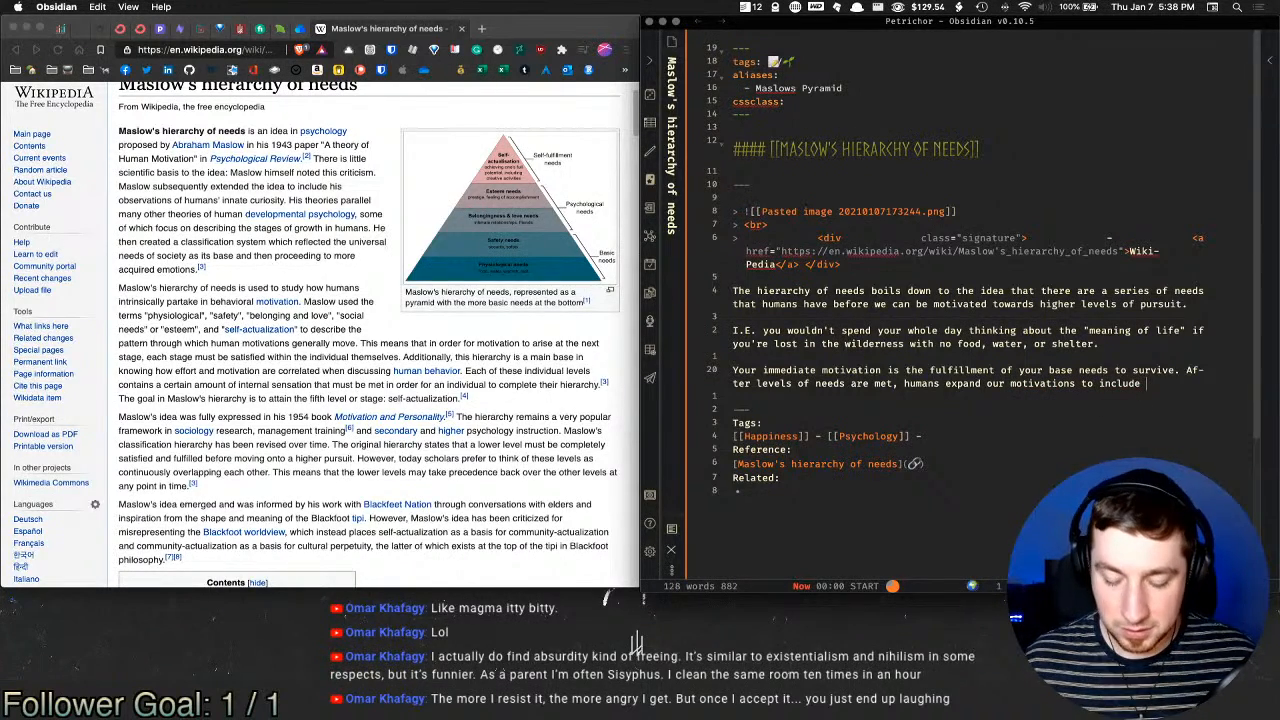
pyautogui.write('more psych')
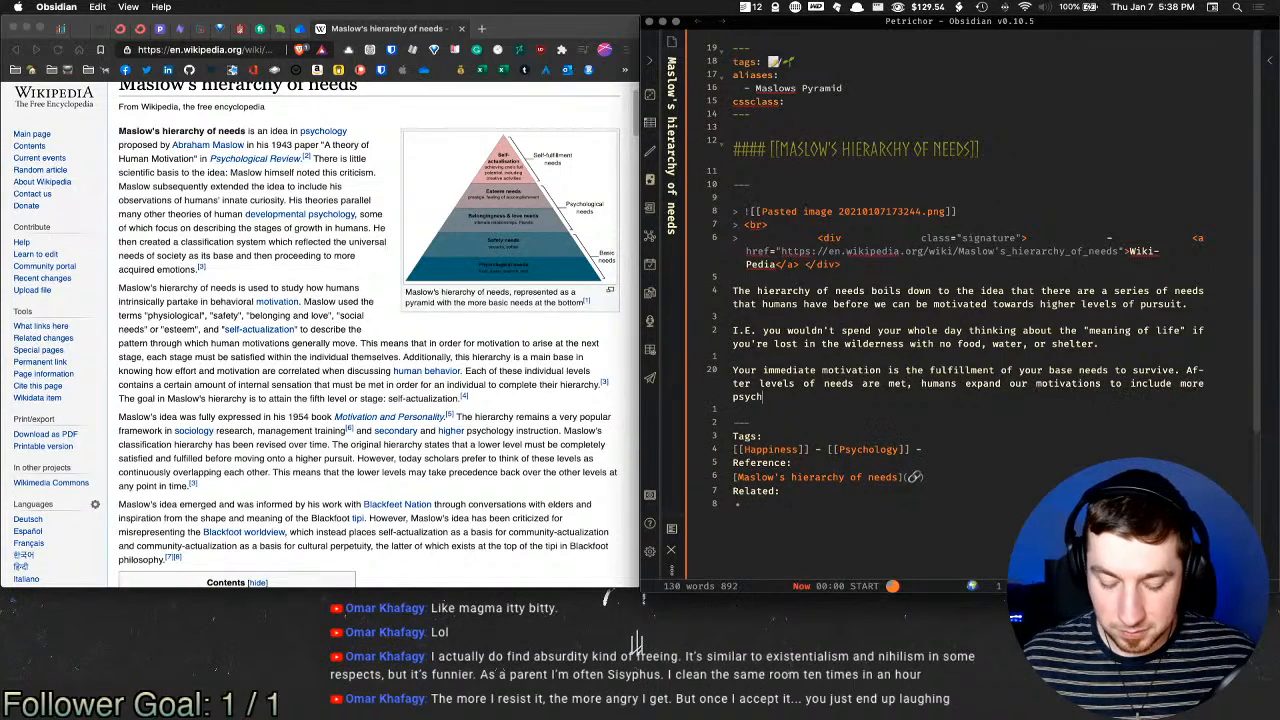
pyautogui.write('ological')
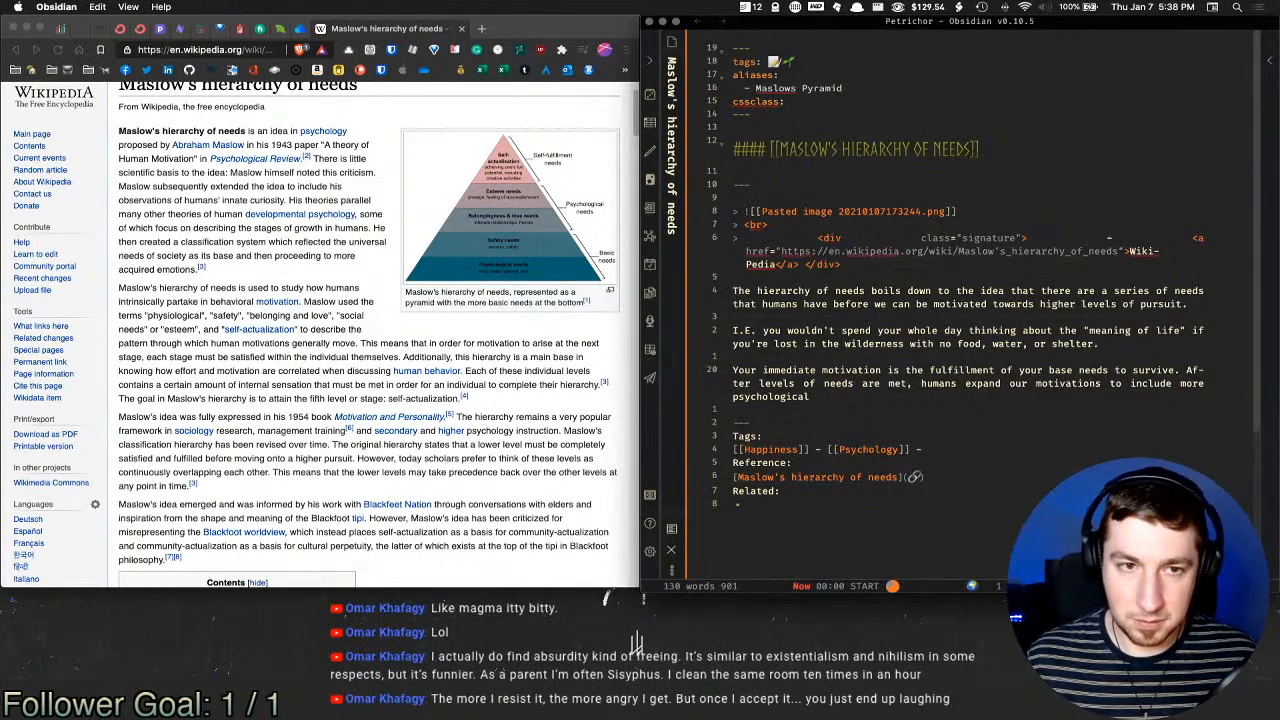
pyautogui.write(' goals')
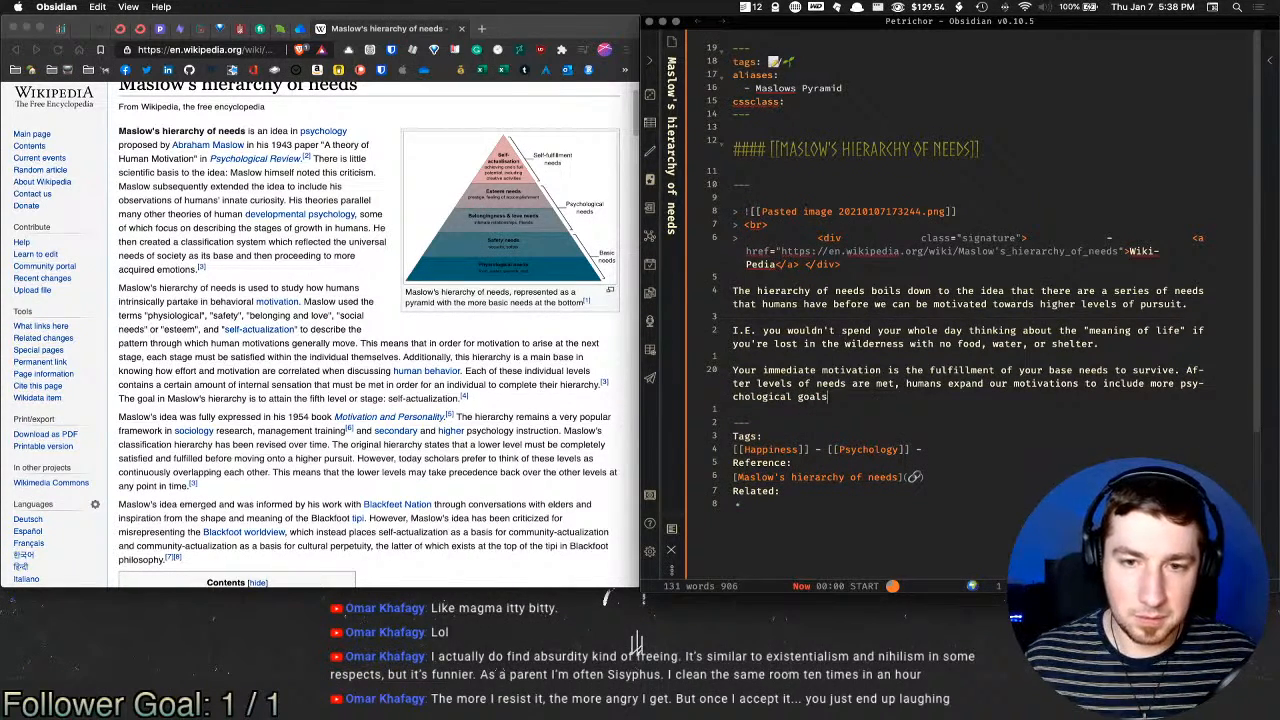
pyautogui.write('beyo')
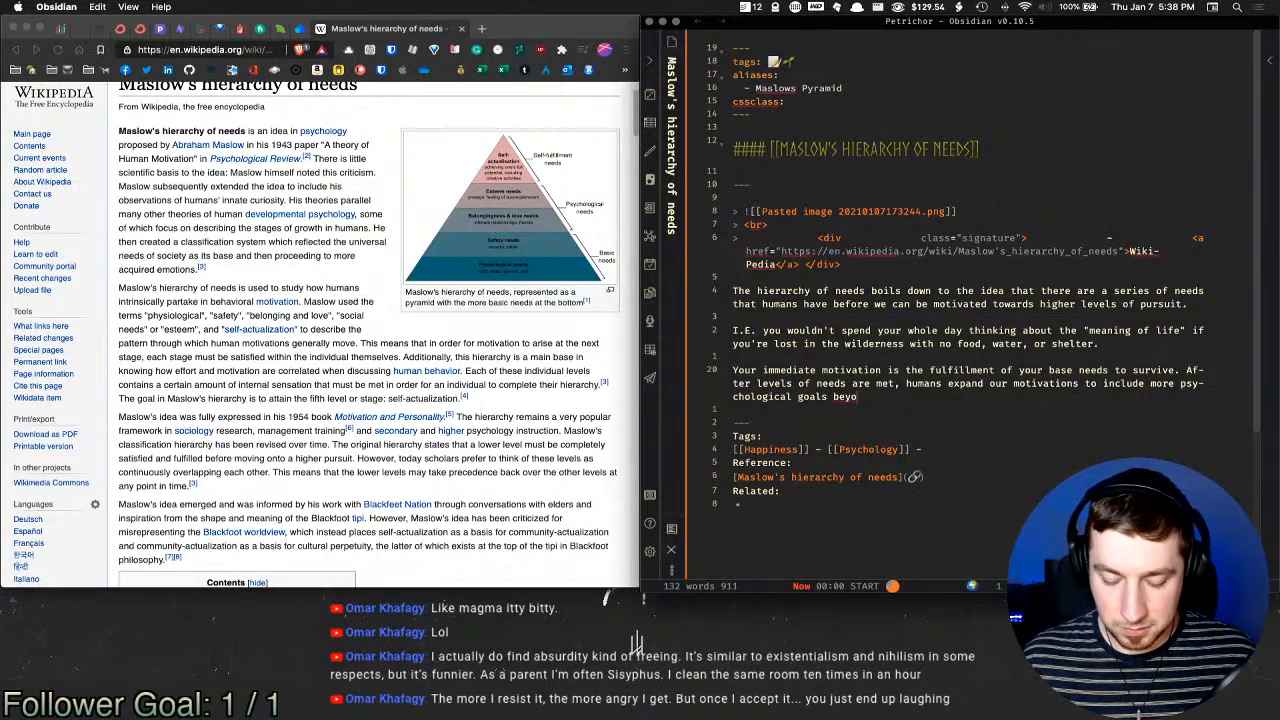
pyautogui.write('nd base surviva')
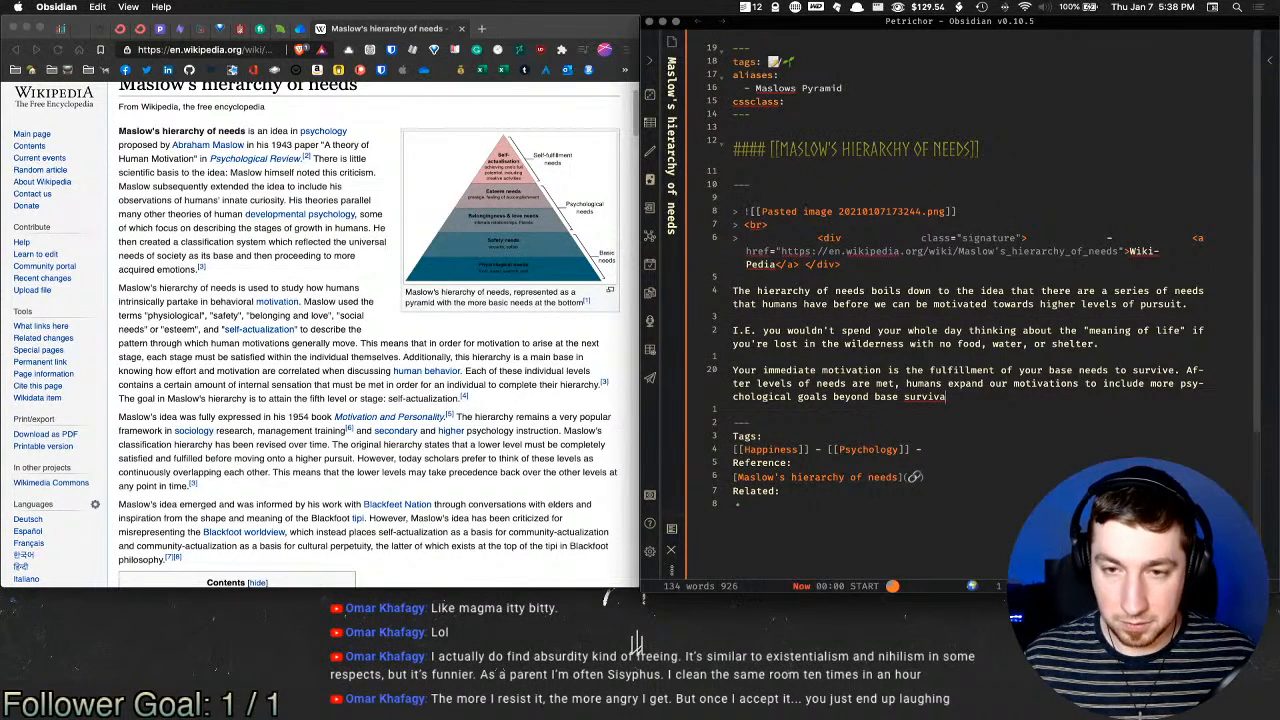
pyautogui.write('l and safety')
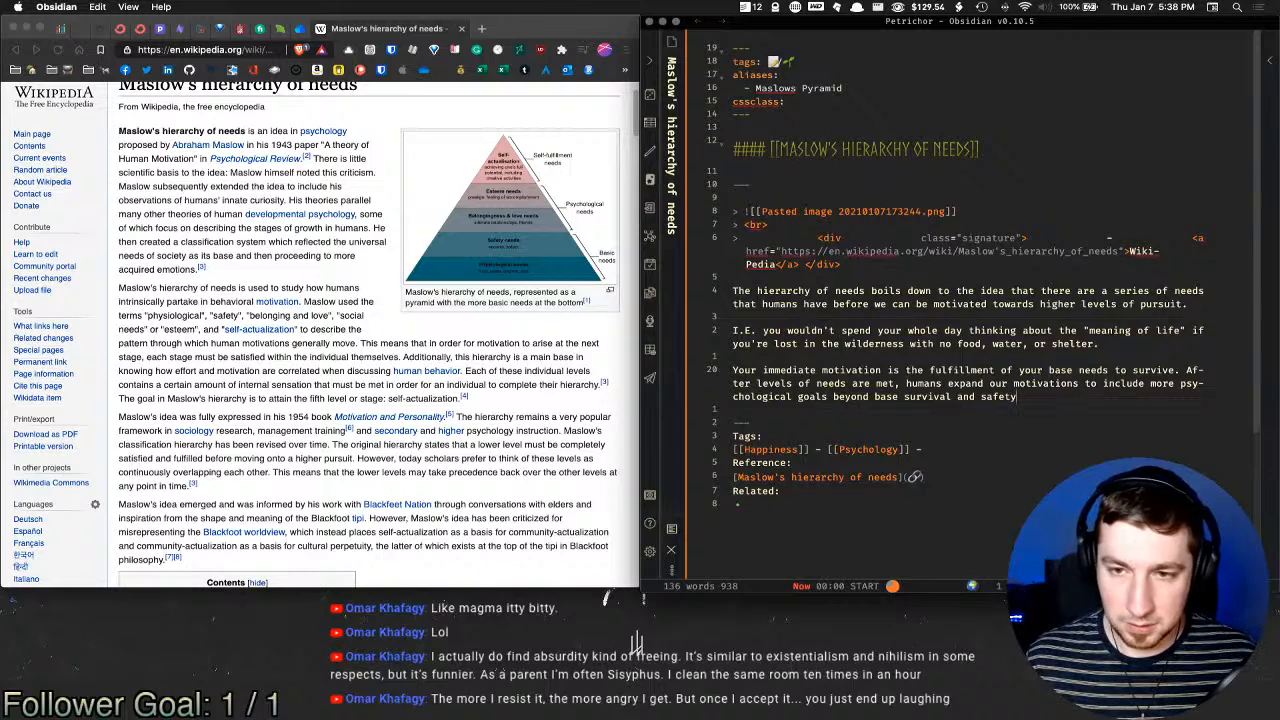
pyautogui.write('. We might')
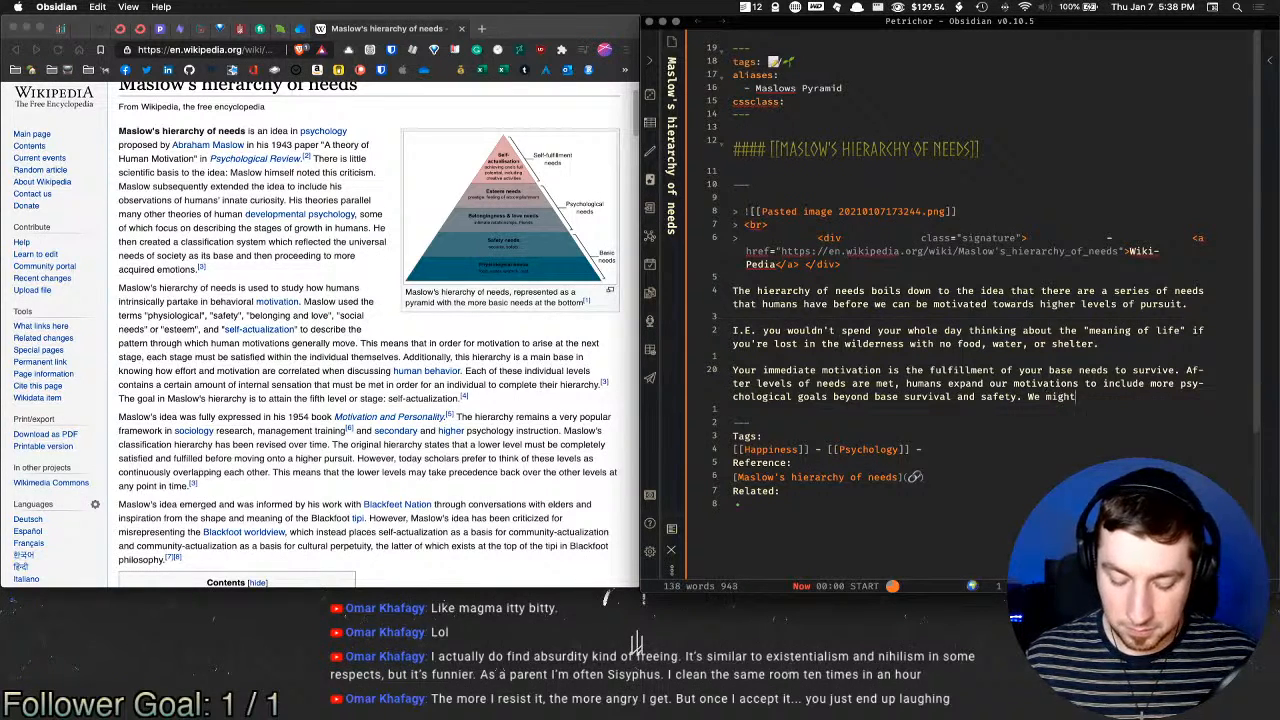
pyautogui.write(' then venture to se')
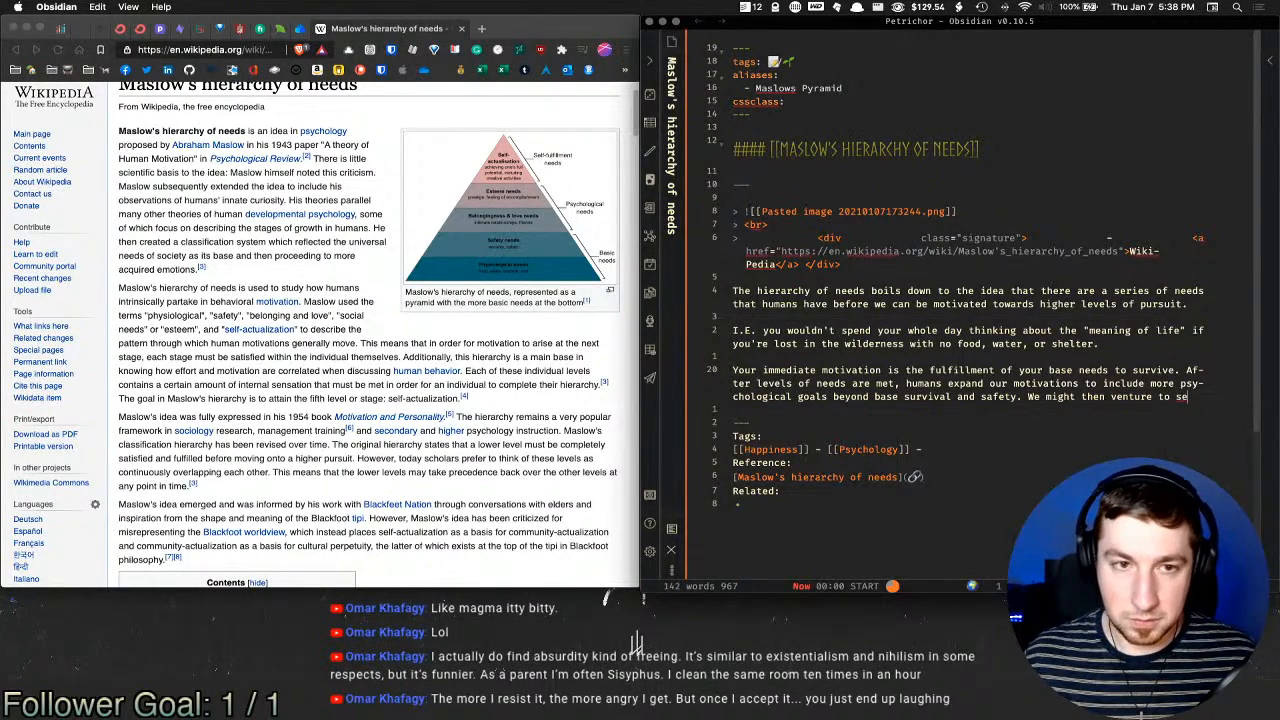
pyautogui.write('ek out')
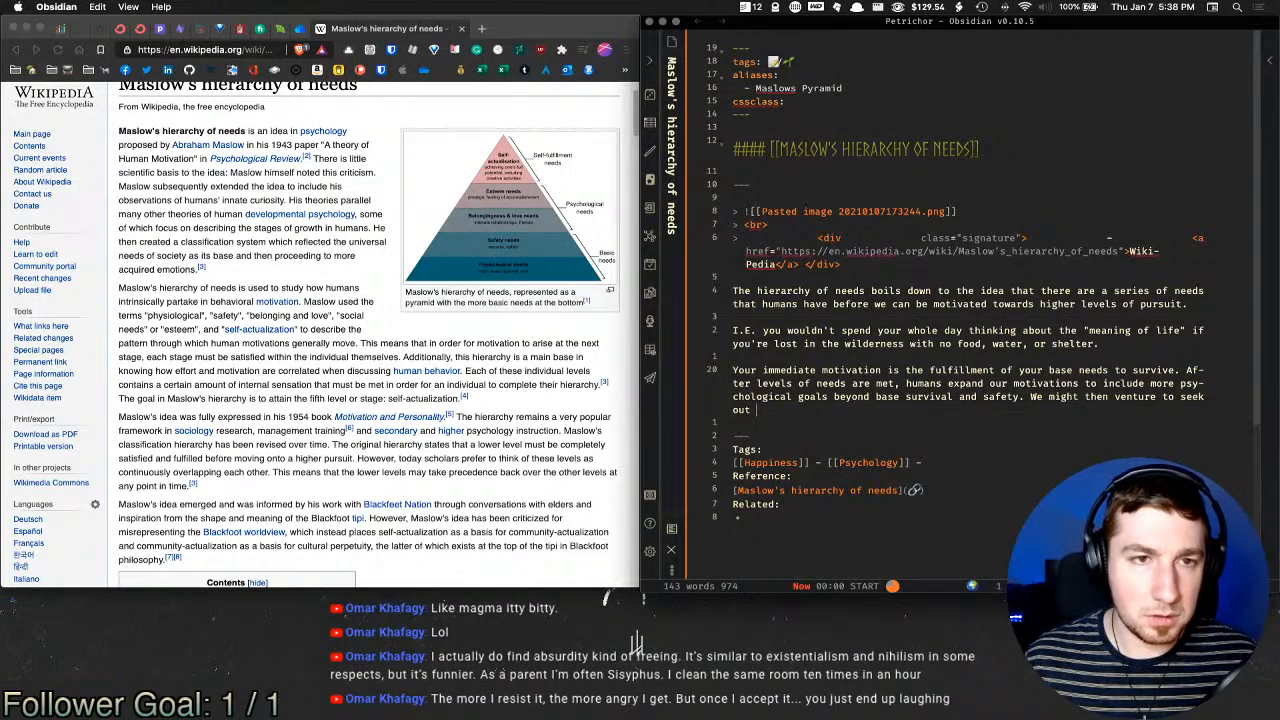
pyautogui.write(' comp')
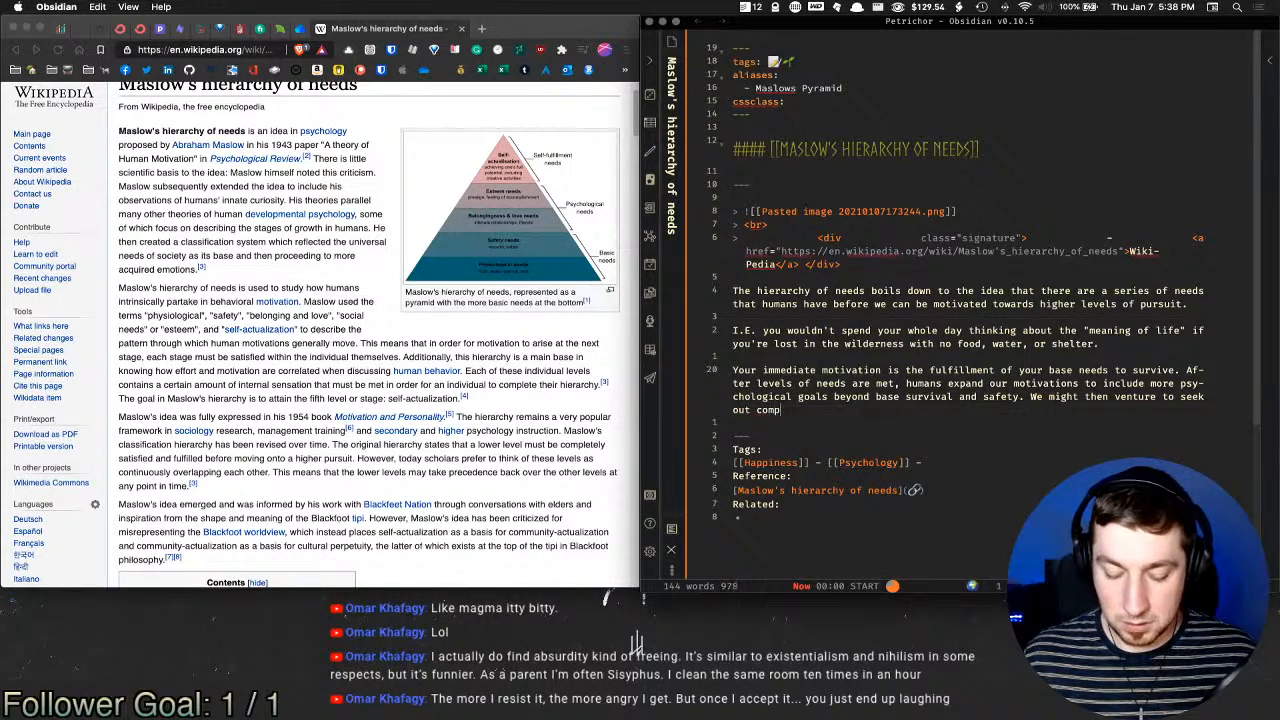
pyautogui.write('anionship, ')
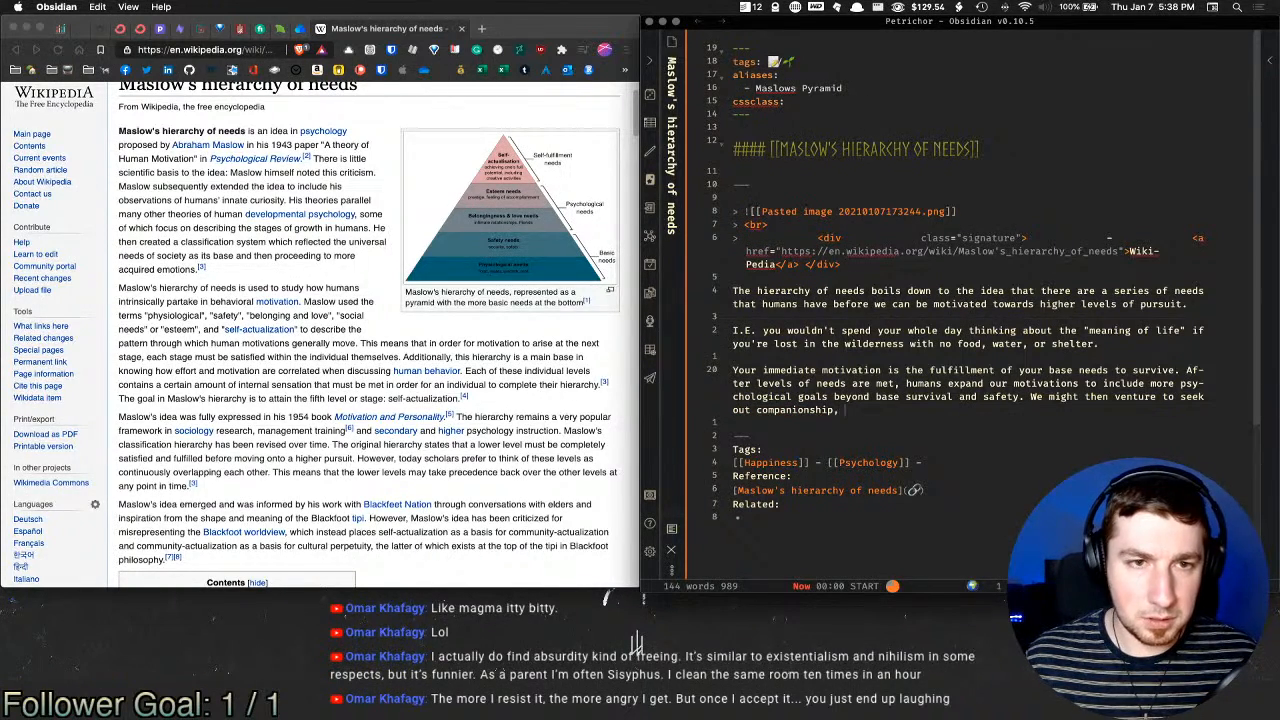
pyautogui.write('relationships,')
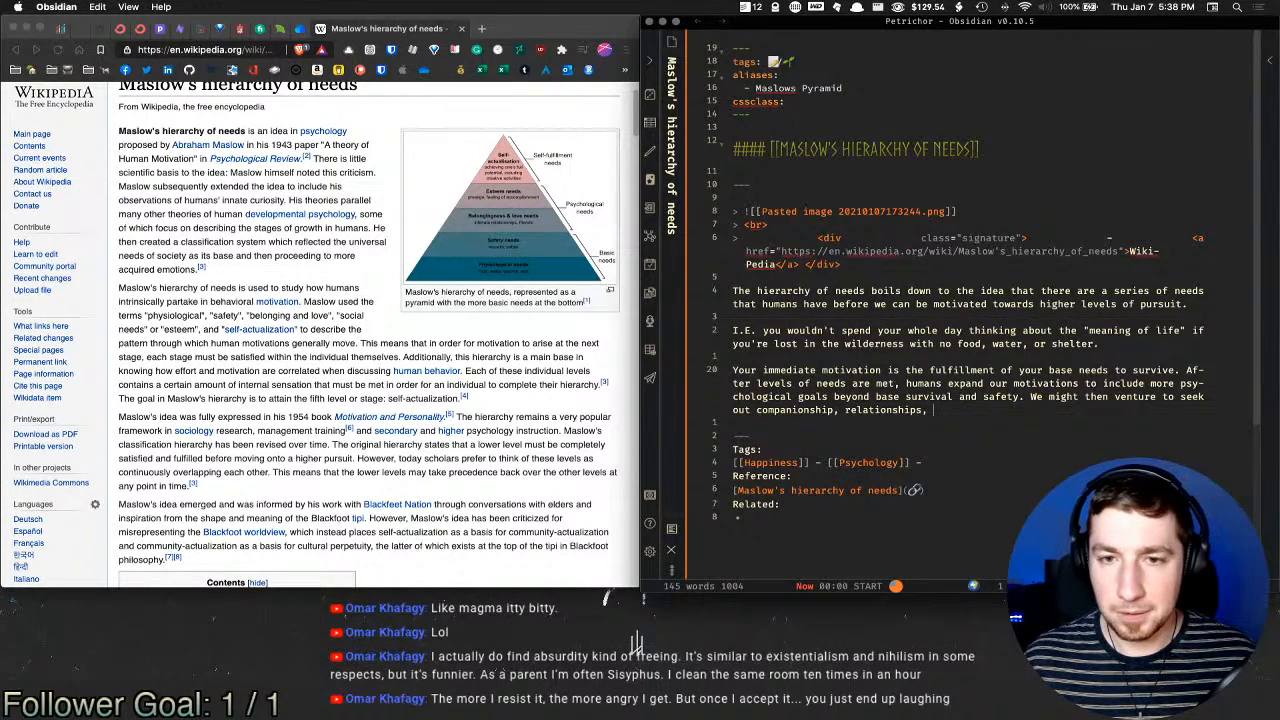
pyautogui.write(' and even ')
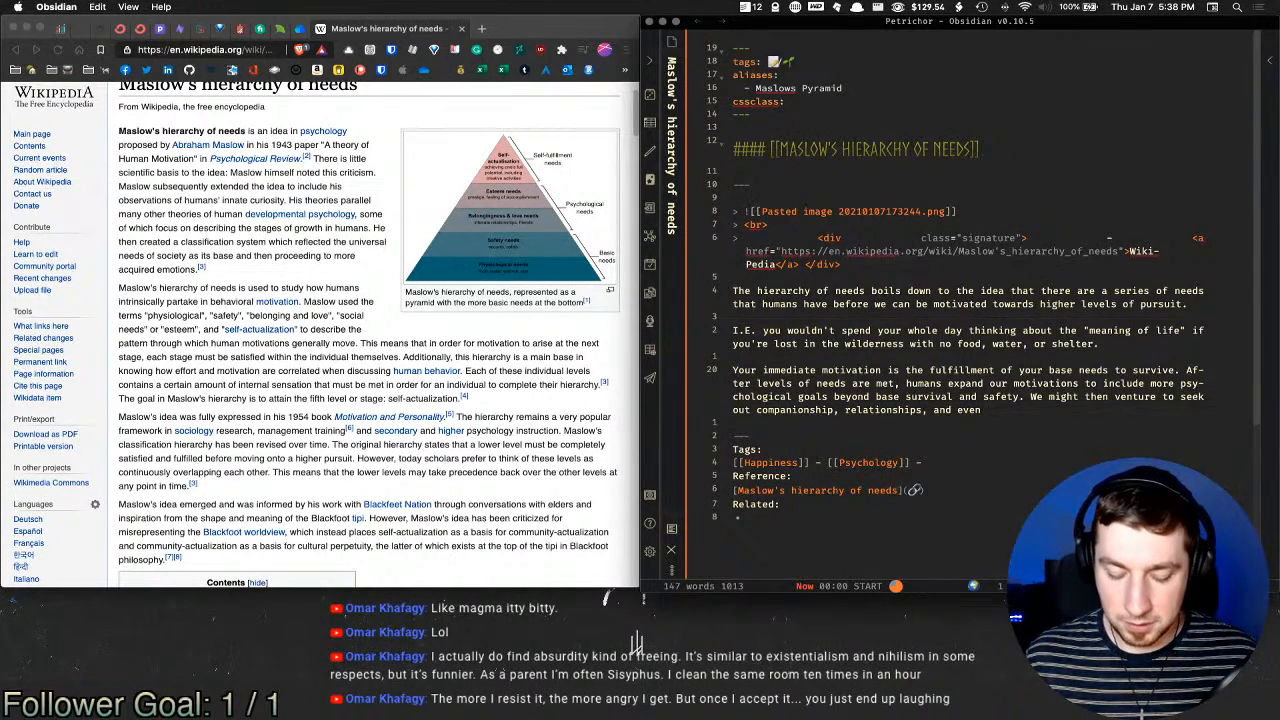
pyautogui.write('a sense of belon')
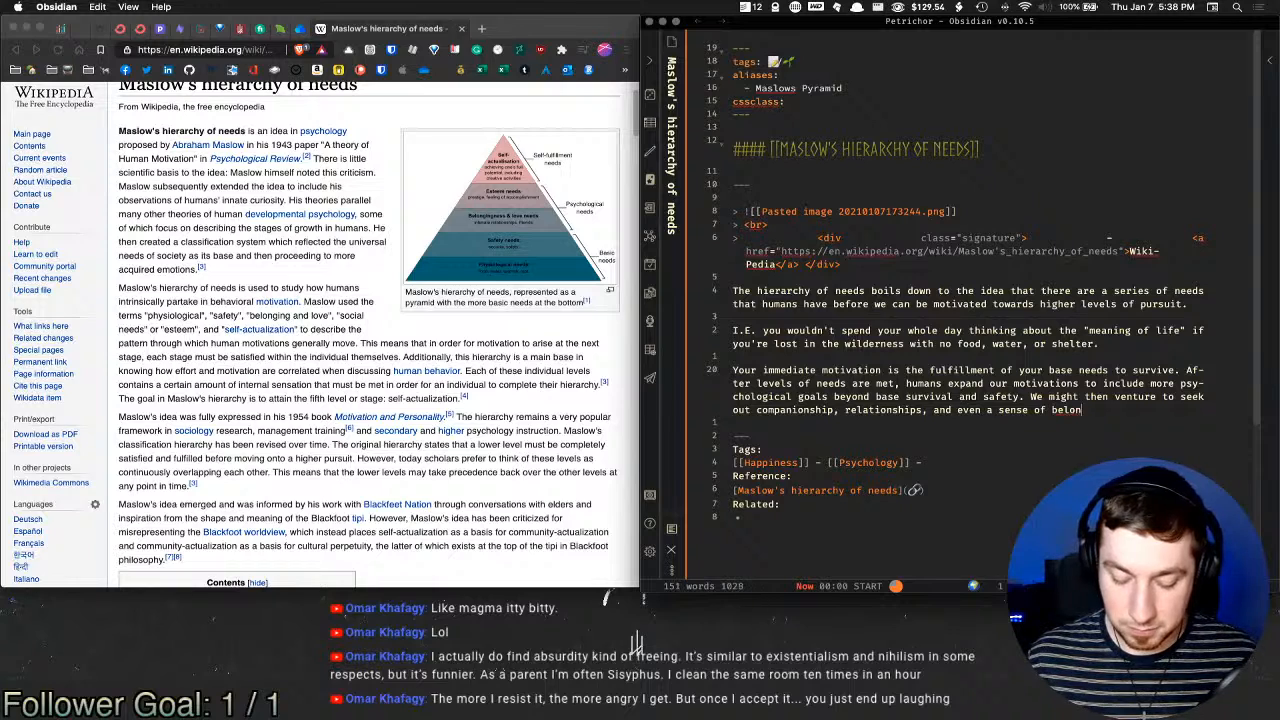
pyautogui.write('ging, community')
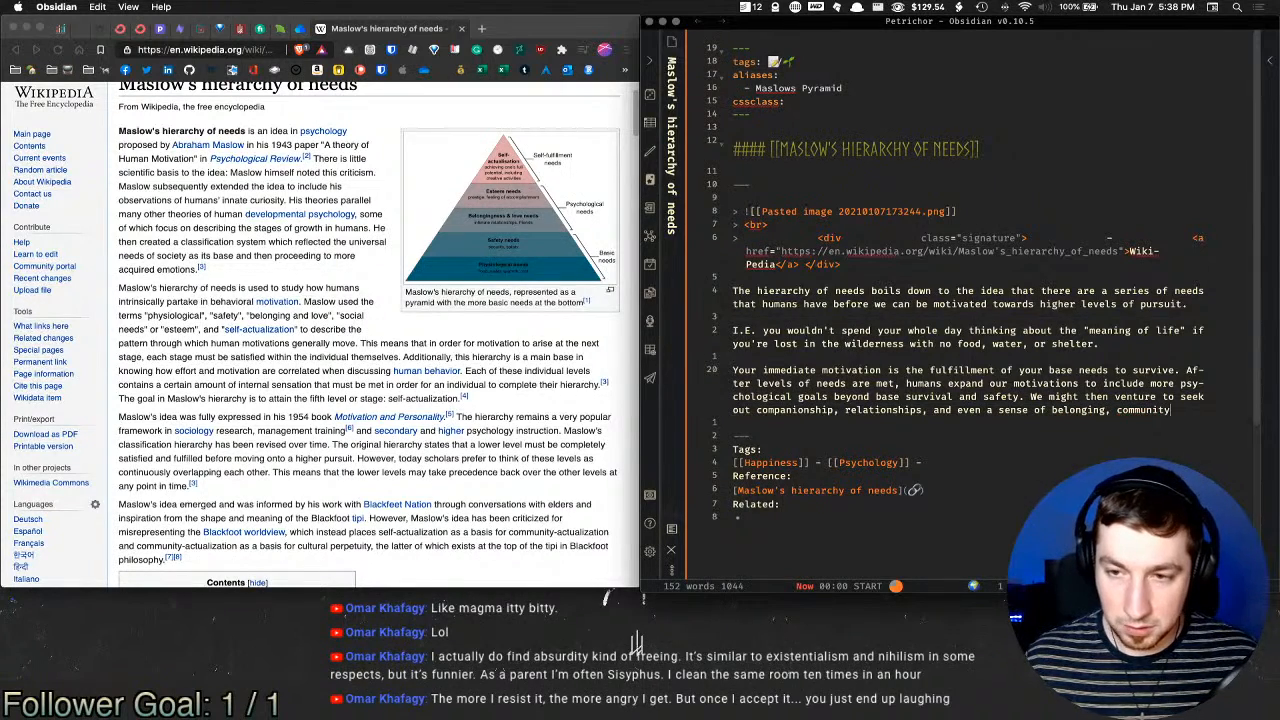
pyautogui.write(', and achi')
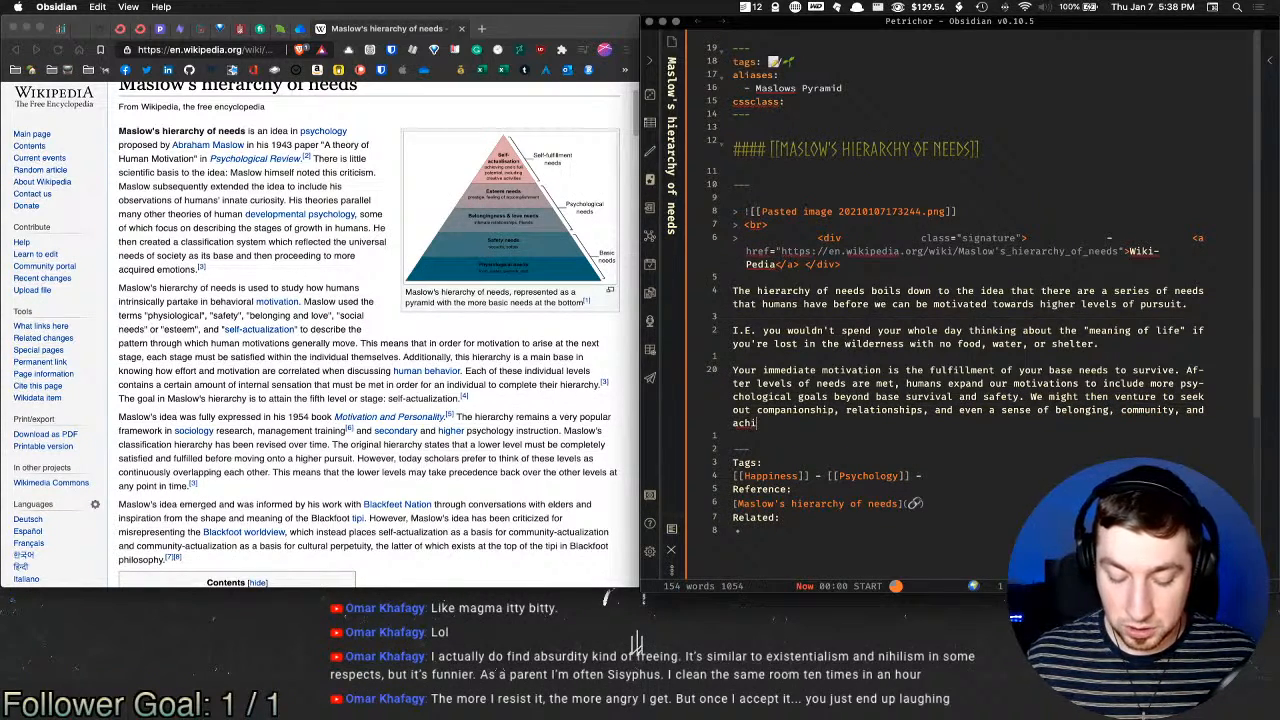
pyautogui.write('evement lik')
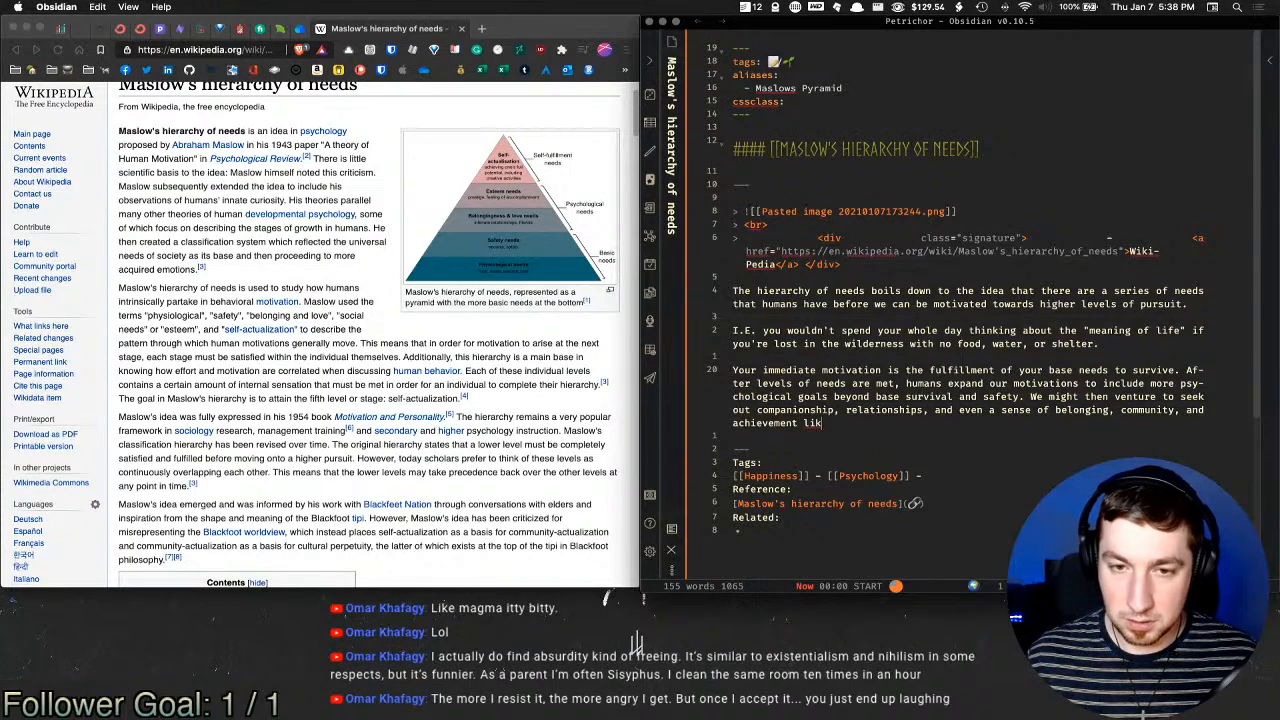
pyautogui.write('e simpler tr')
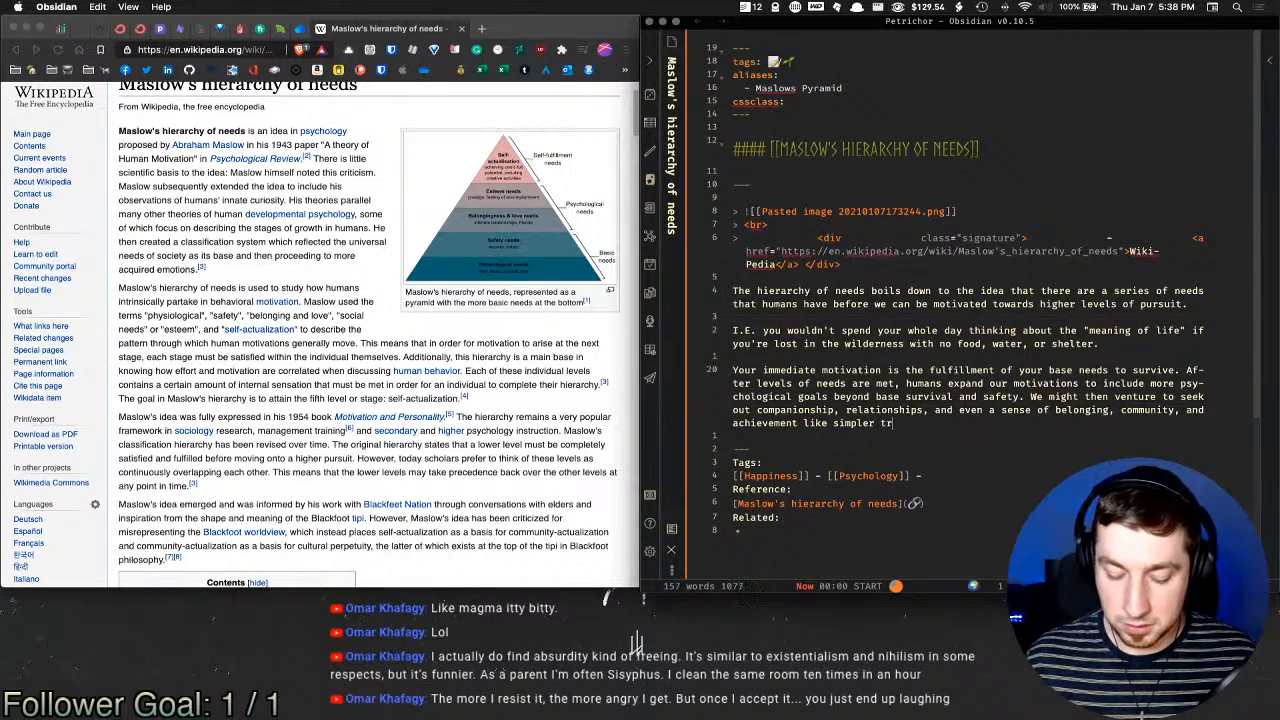
pyautogui.write('ibal cultures.')
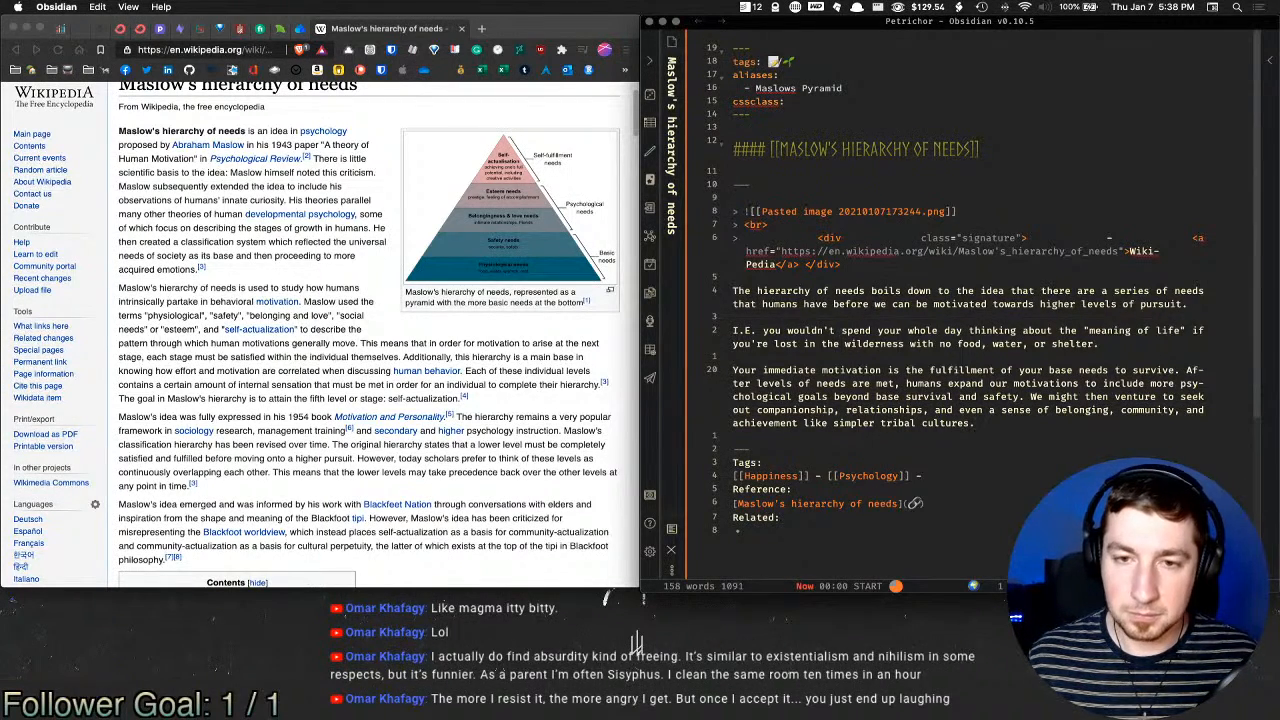
# Step: Move the 'We might then venture…' sentence into its own paragraph with an empty line below it
pyautogui.click(1030, 396)
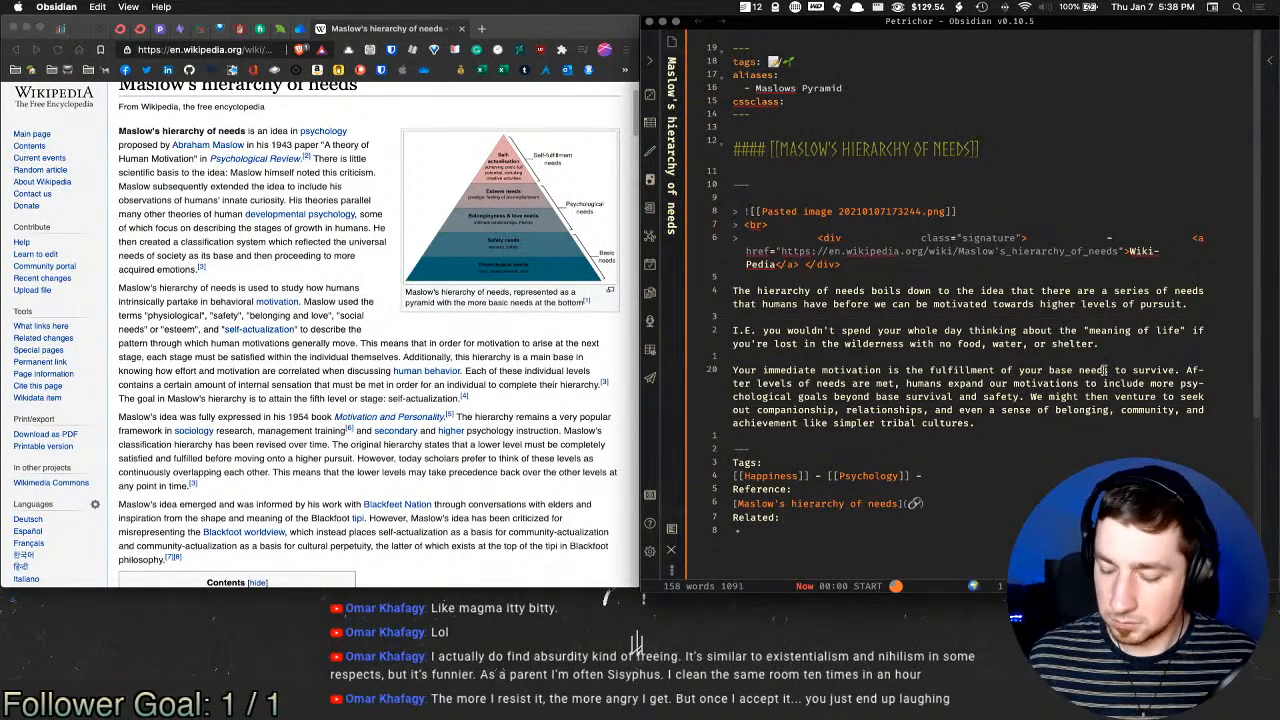
pyautogui.press('Return')
pyautogui.press('Return')
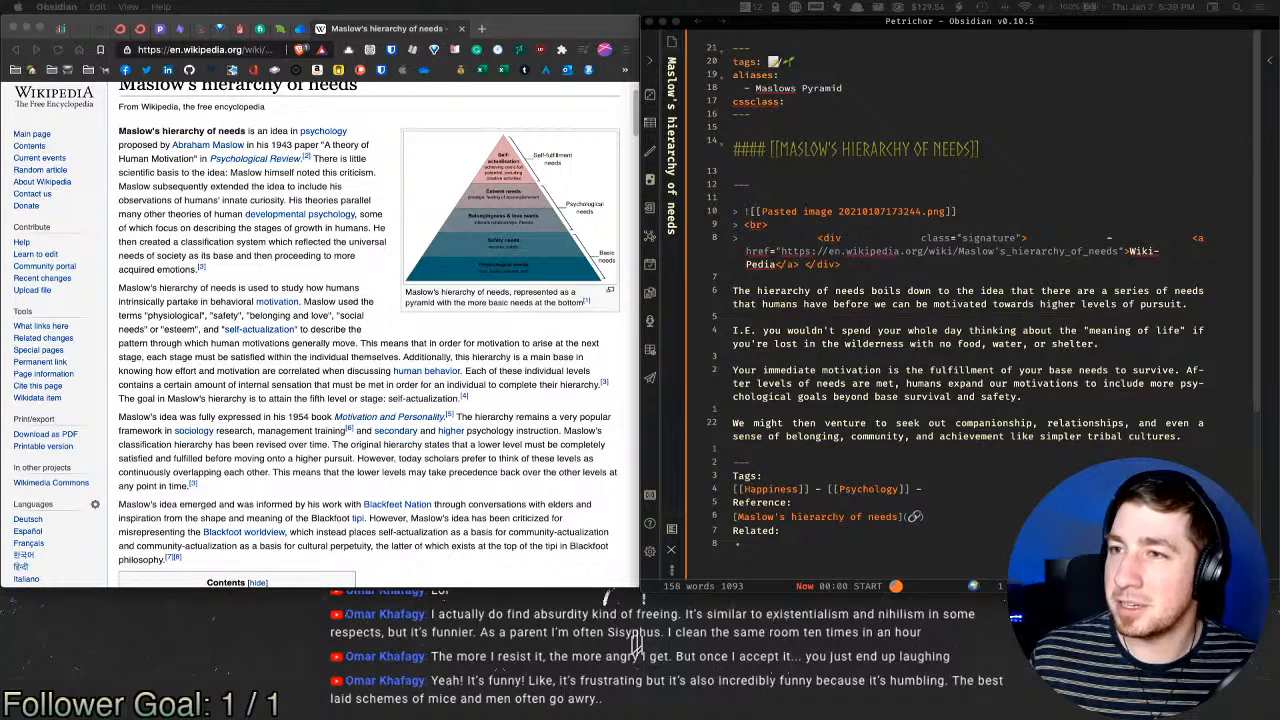
pyautogui.click(986, 452)
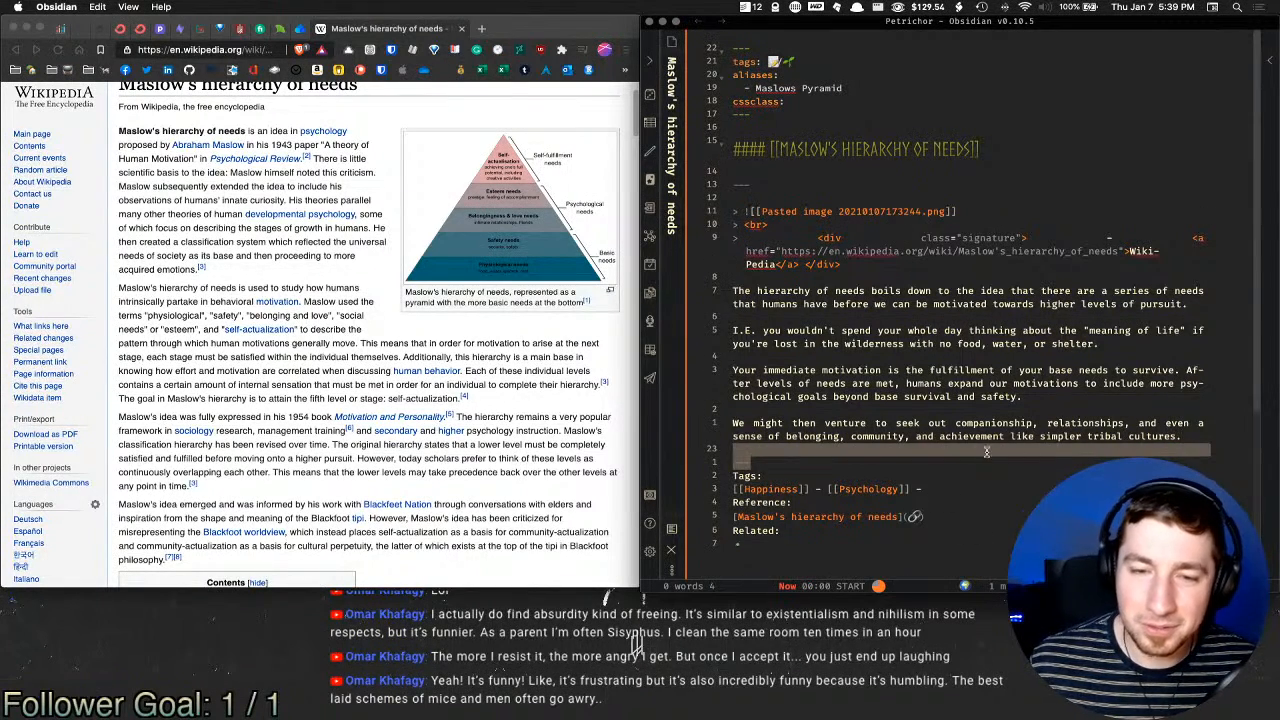
pyautogui.press('Return')
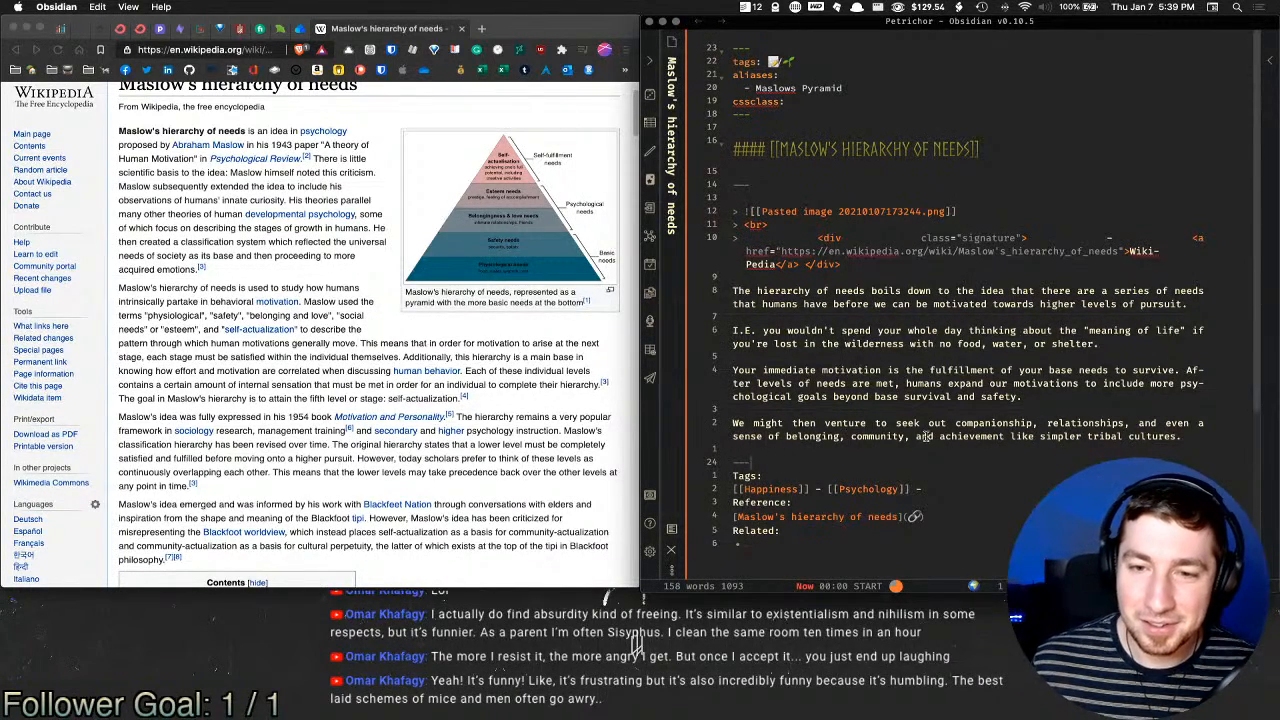
pyautogui.moveTo(794, 425); pyautogui.dragTo(1087, 425)
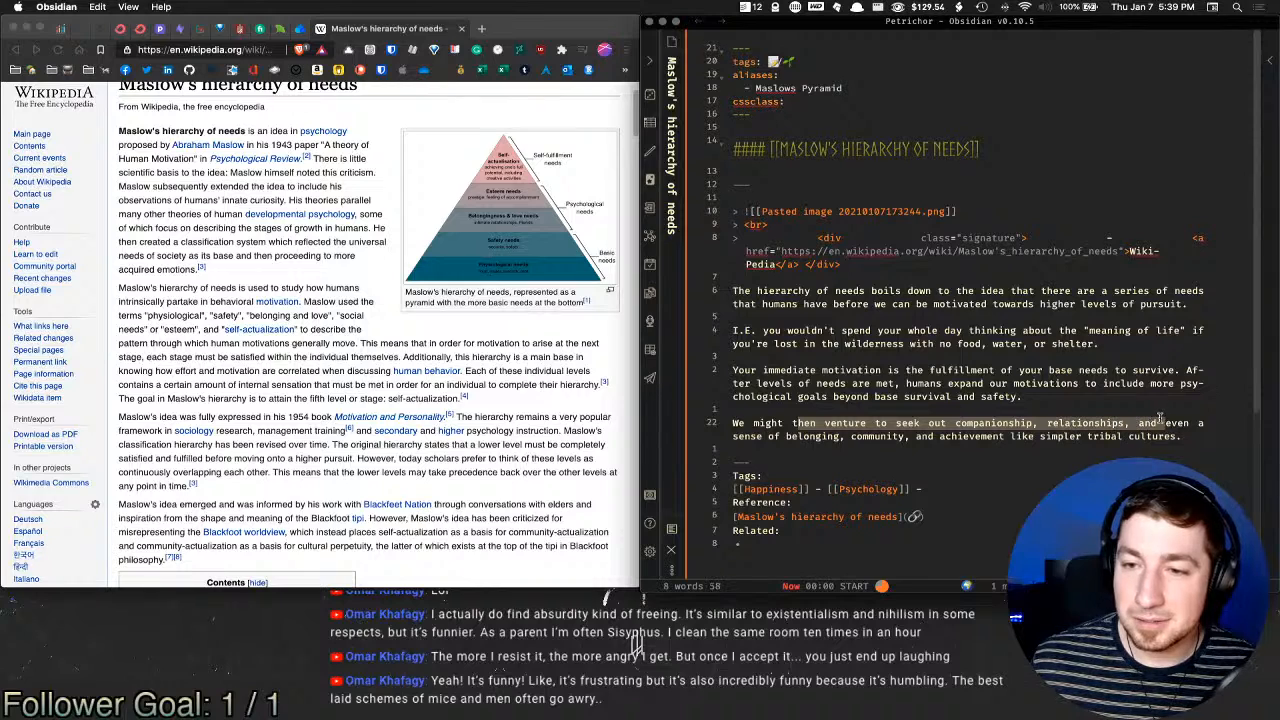
pyautogui.click(889, 437)
pyautogui.click(1199, 438)
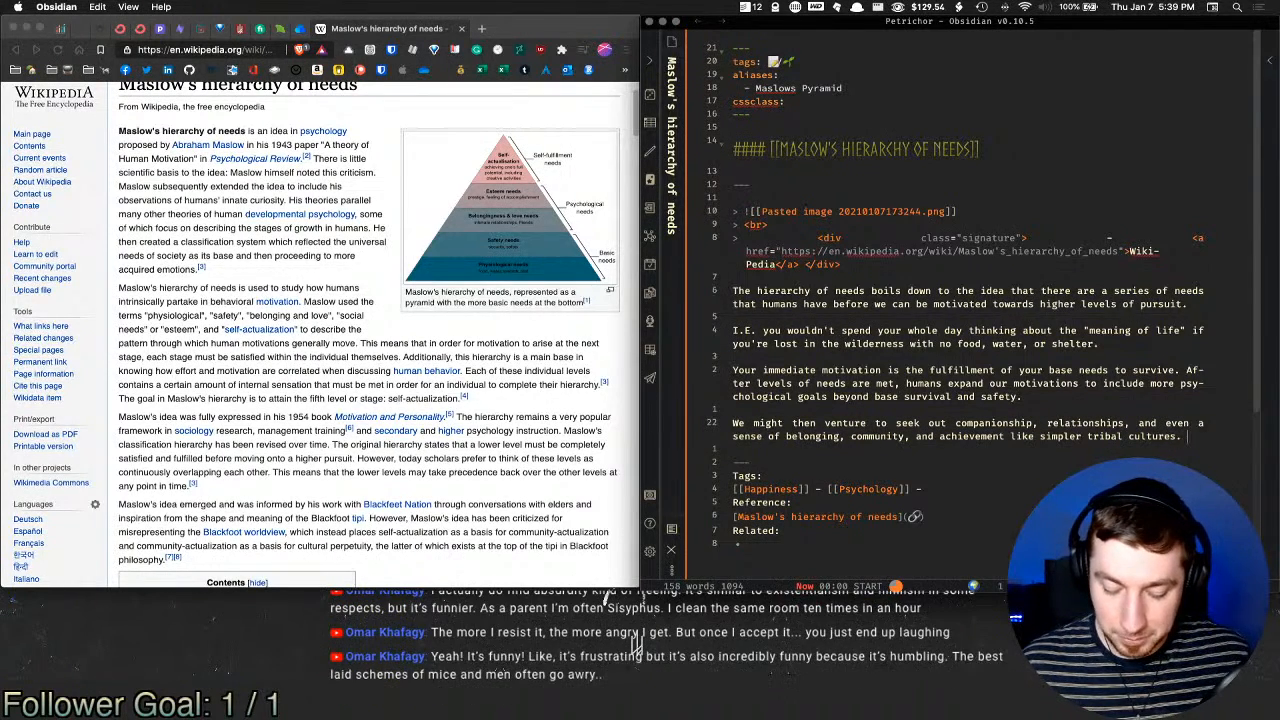
# Step: Begin a separate paragraph with the word 'Once' below the tribal-cultures paragraph, fixing the 'One' typo
pyautogui.press('Return')
pyautogui.write('One')
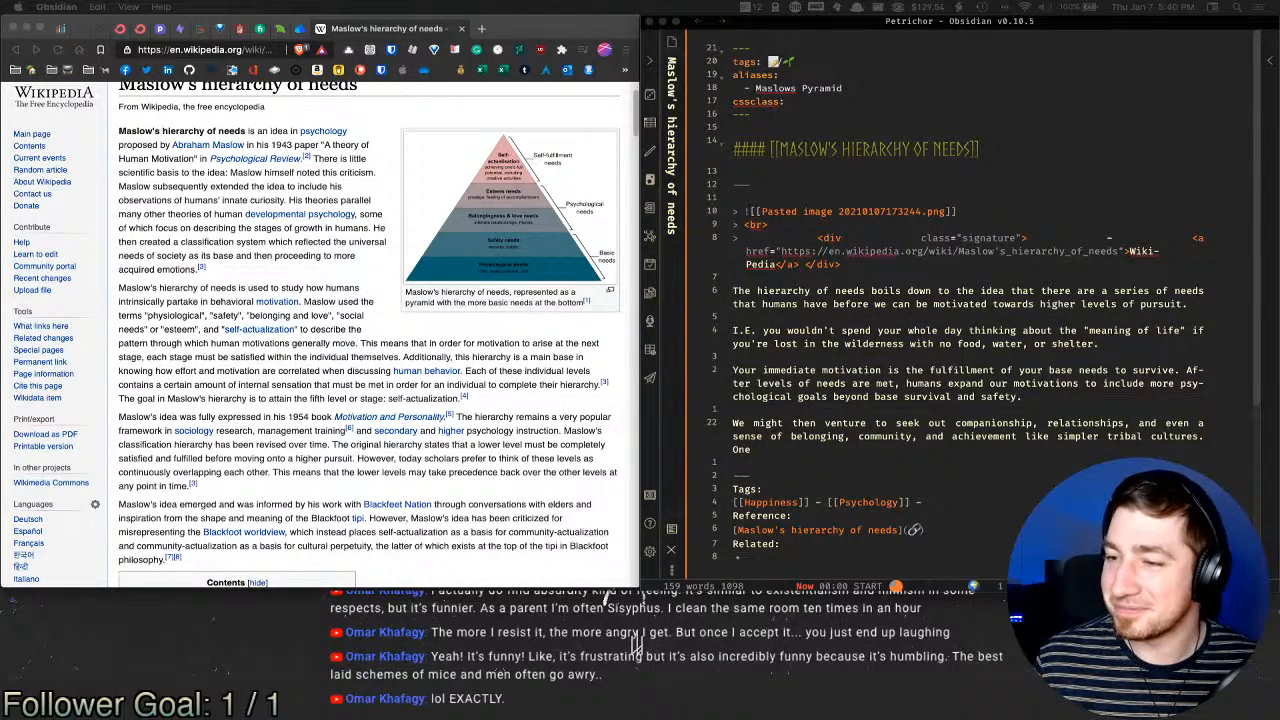
pyautogui.click(986, 457)
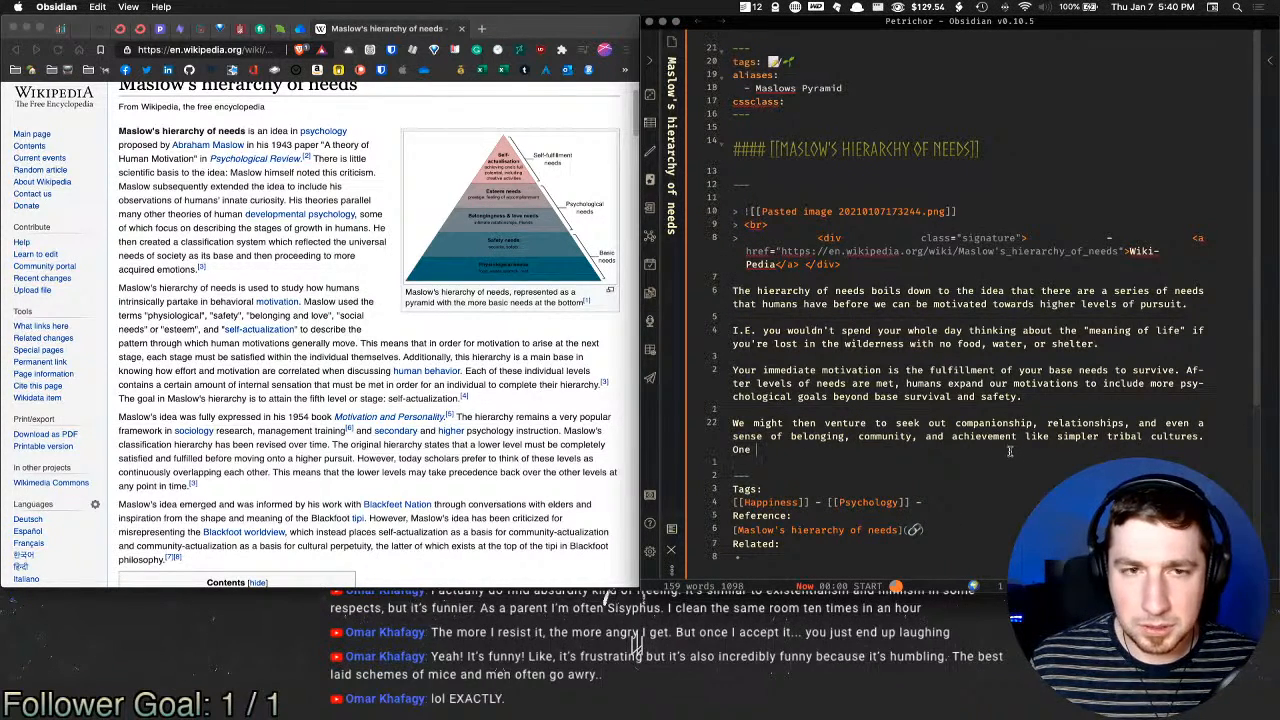
pyautogui.click(1008, 449)
pyautogui.press('BackSpace')
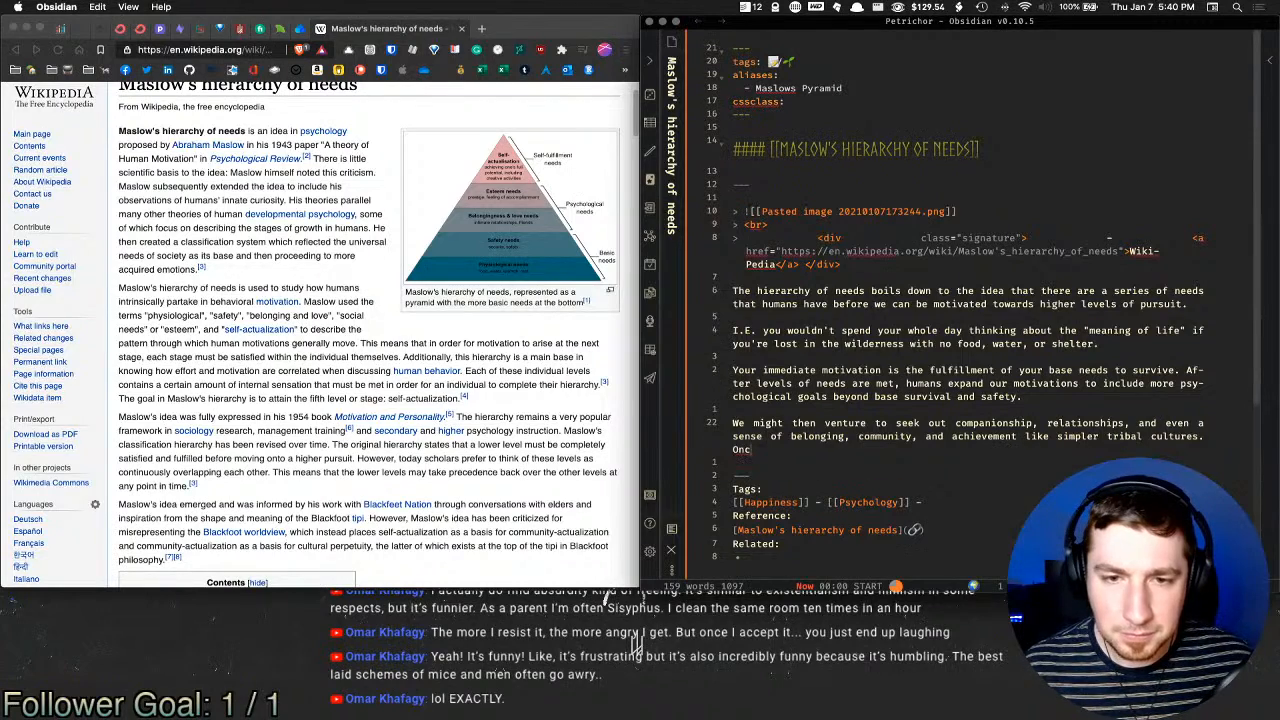
pyautogui.write('ce')
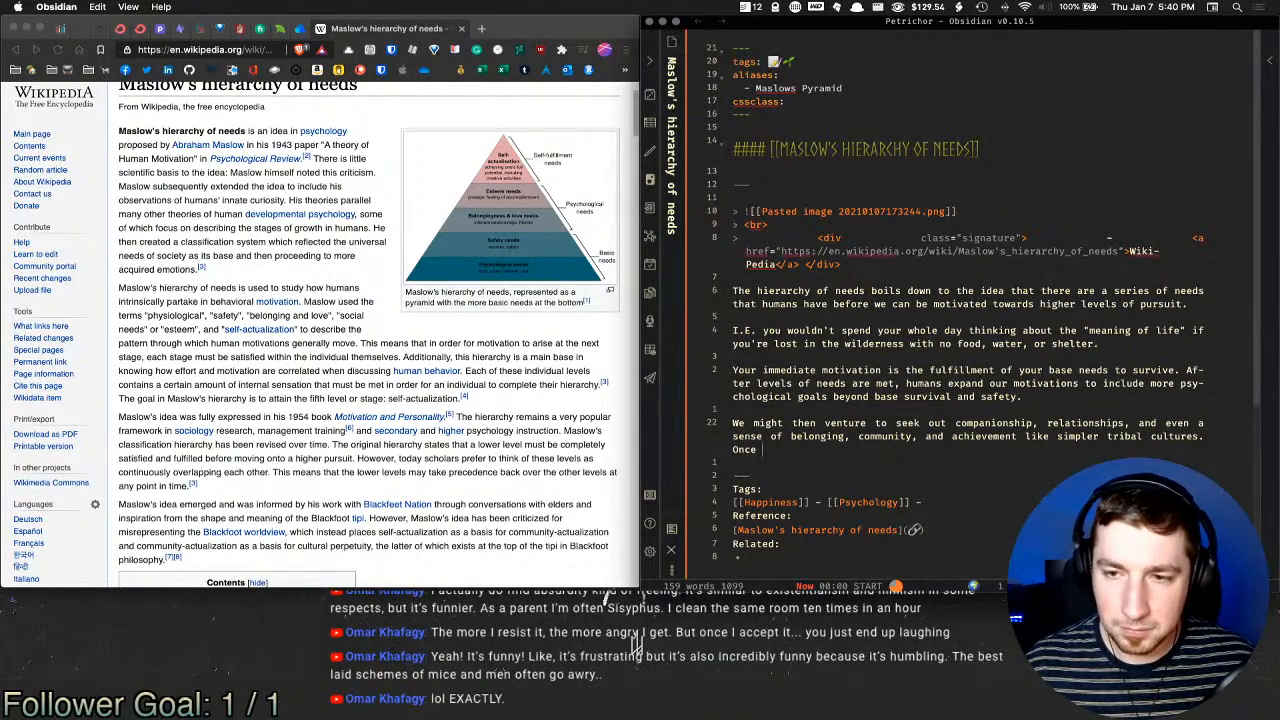
pyautogui.hotkey('alt', 'Left')
pyautogui.press('Return')
pyautogui.press('Return')
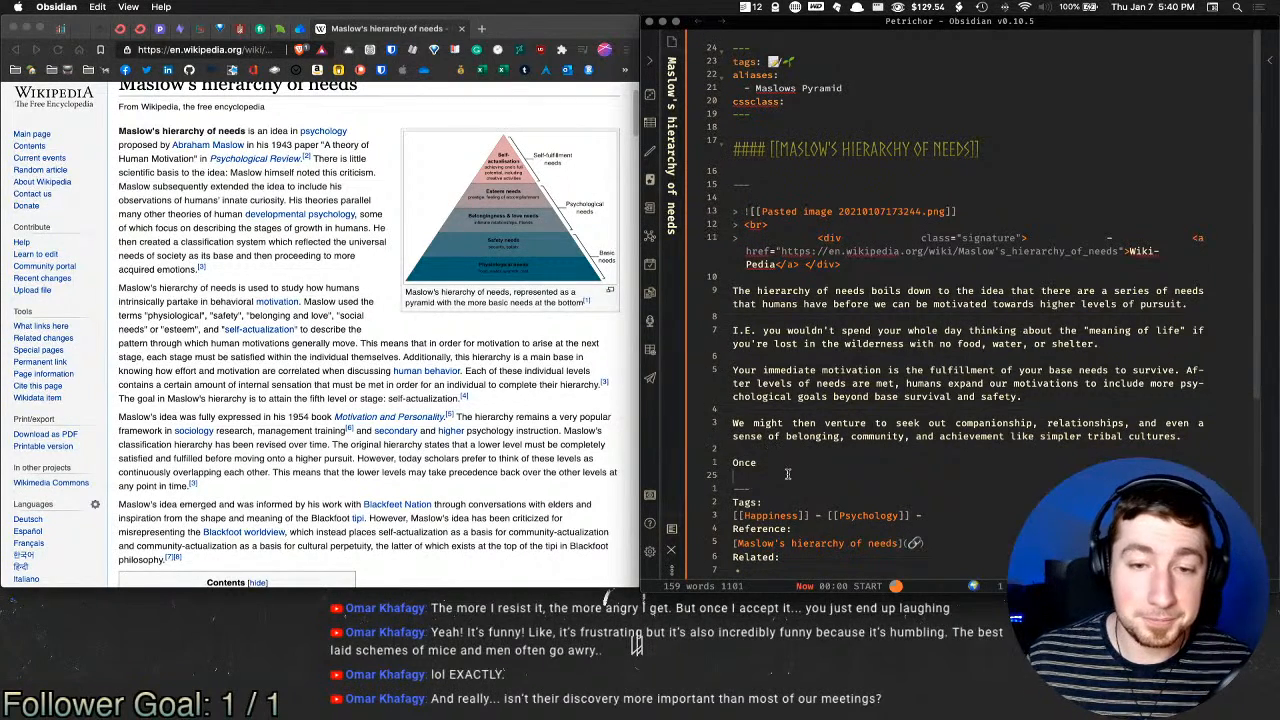
pyautogui.press('BackSpace')
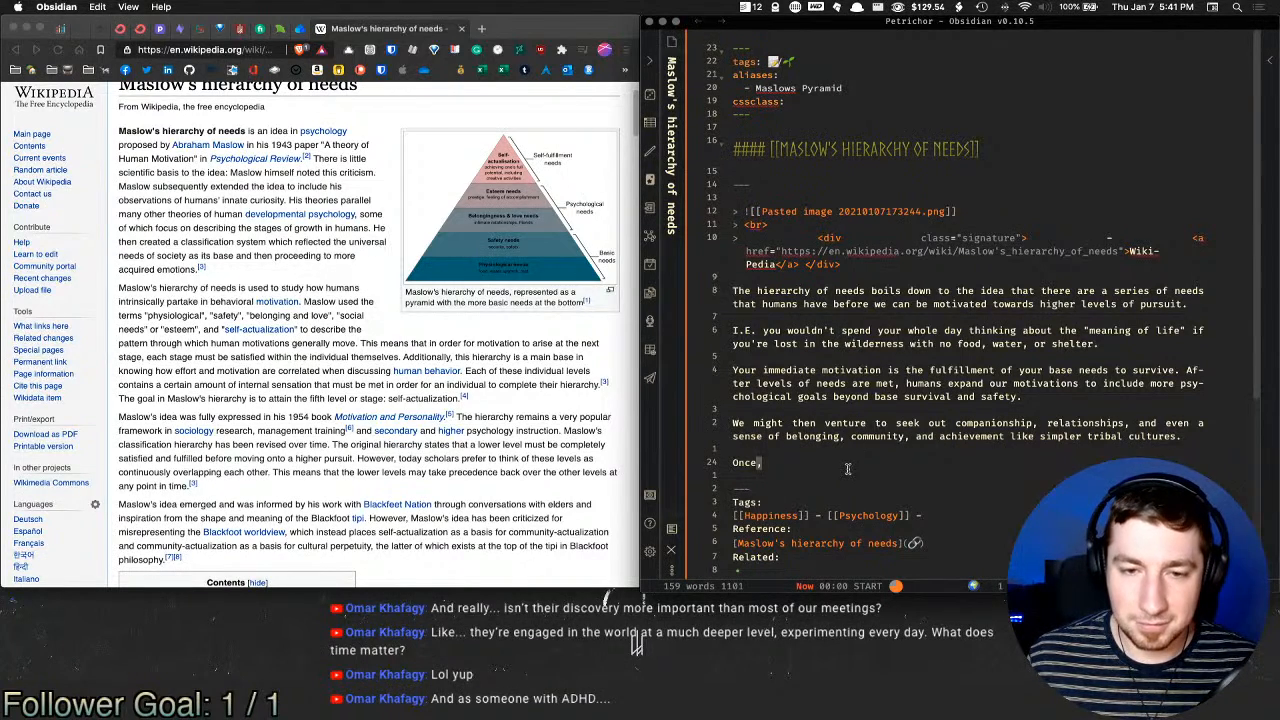
# Step: Write 'all of these pre-requisites are achieved one can settle into… self-actualization', then start 'Achieving ones full potential'
pyautogui.write('a ')
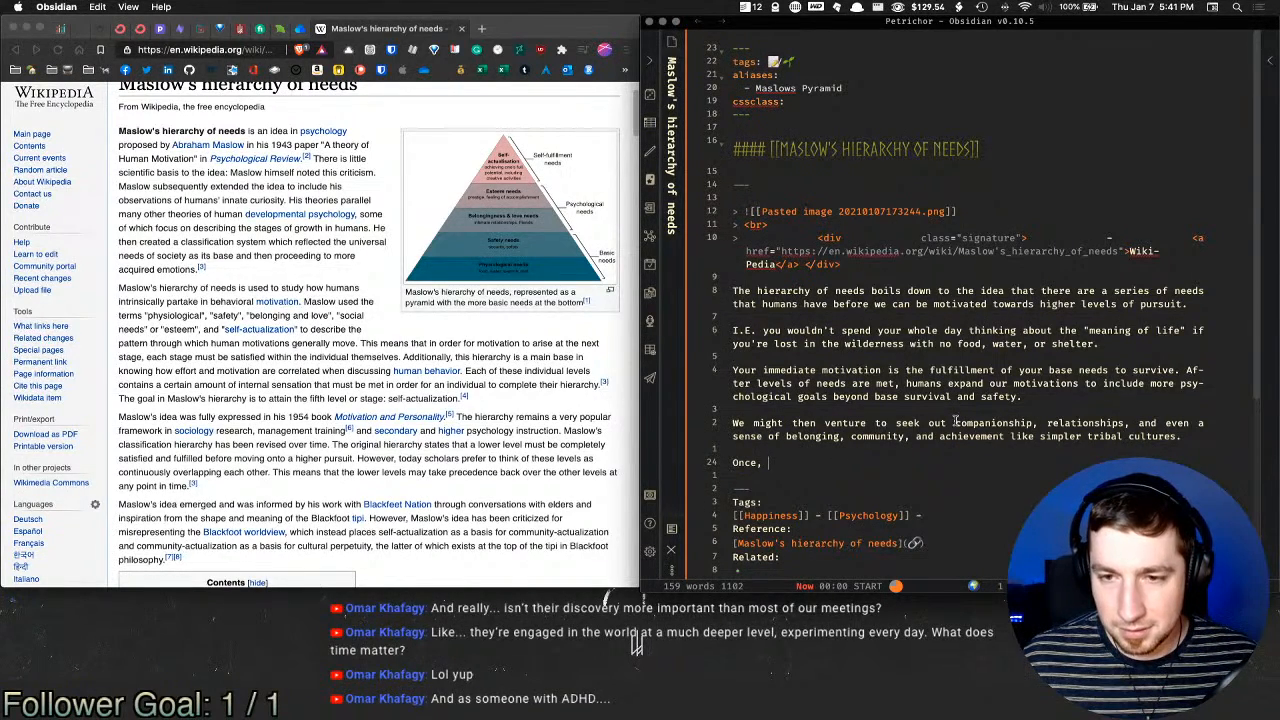
pyautogui.write('all of ')
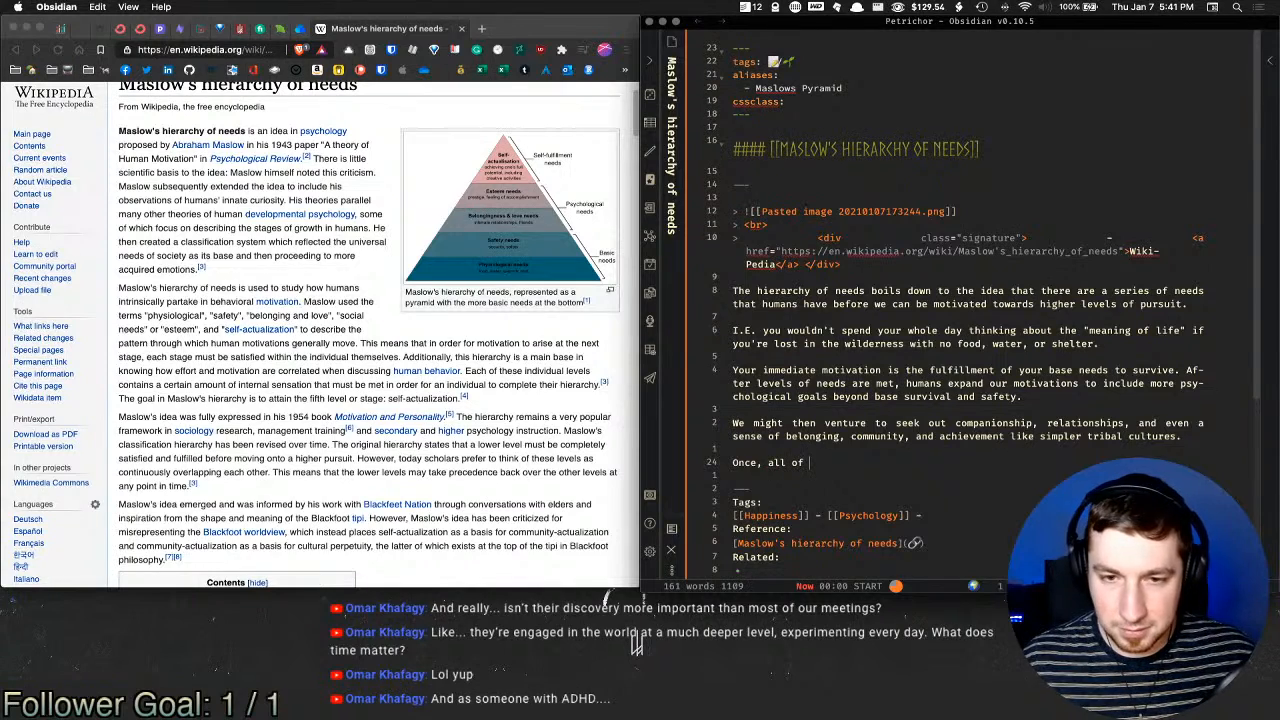
pyautogui.write('these pre-')
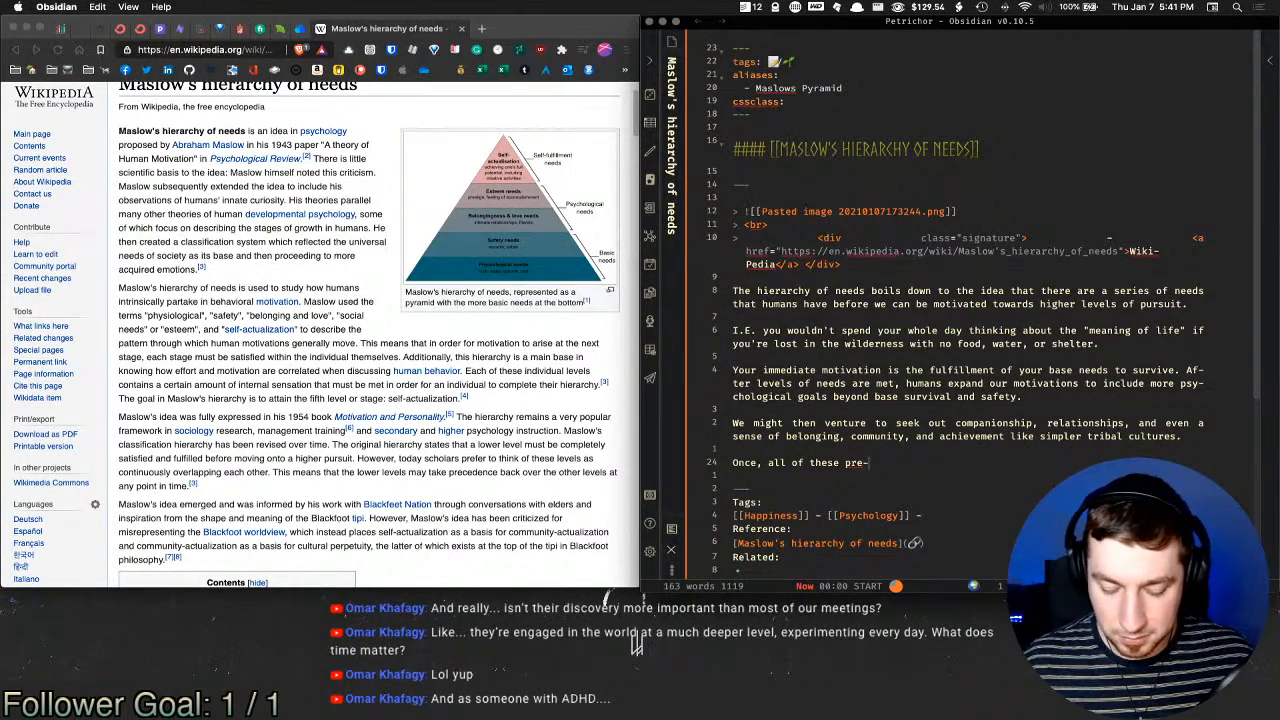
pyautogui.write('requisits')
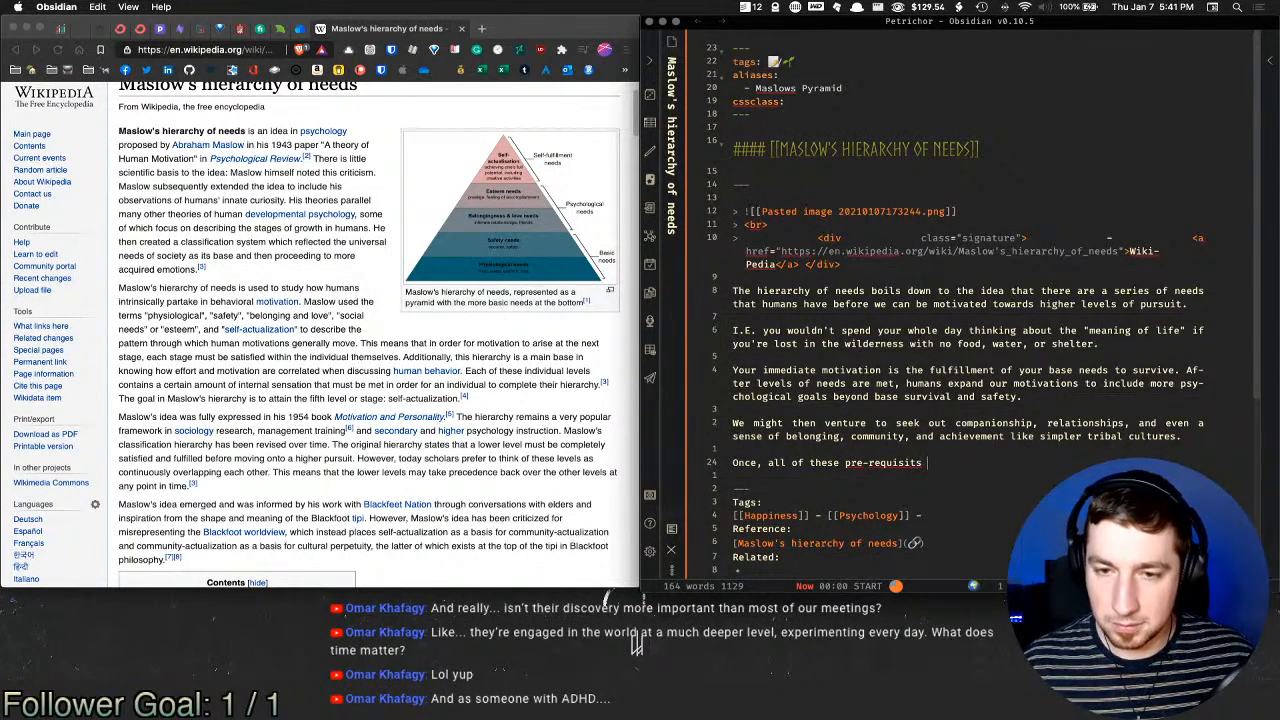
pyautogui.press('BackSpace')
pyautogui.press('BackSpace')
pyautogui.write('tes a')
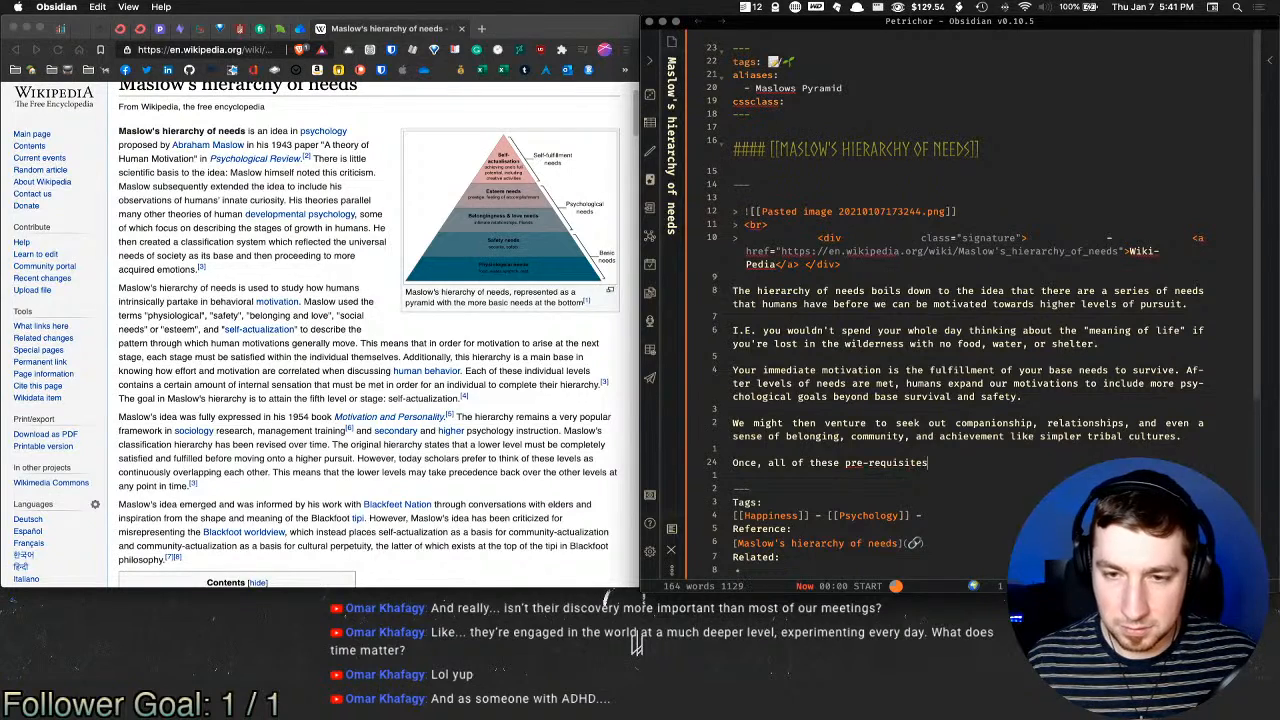
pyautogui.write('re achieves')
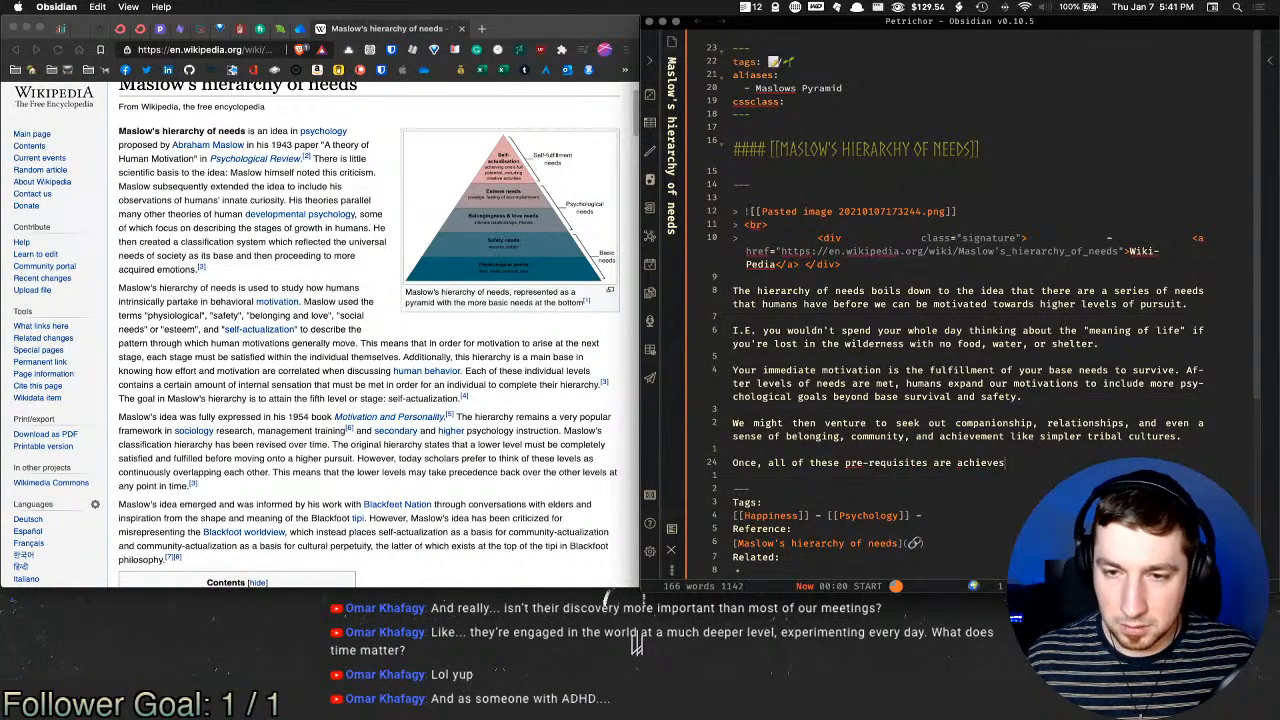
pyautogui.press('BackSpace')
pyautogui.press('BackSpace')
pyautogui.write('d one')
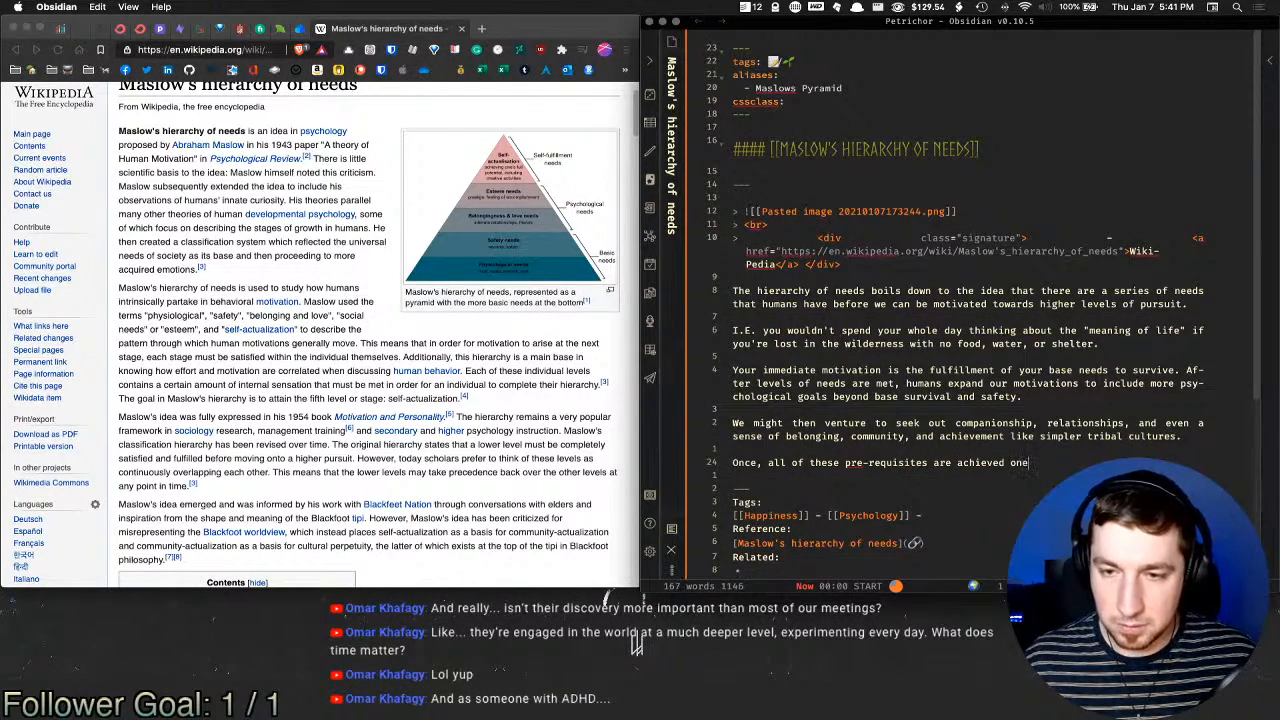
pyautogui.write(' can settling in')
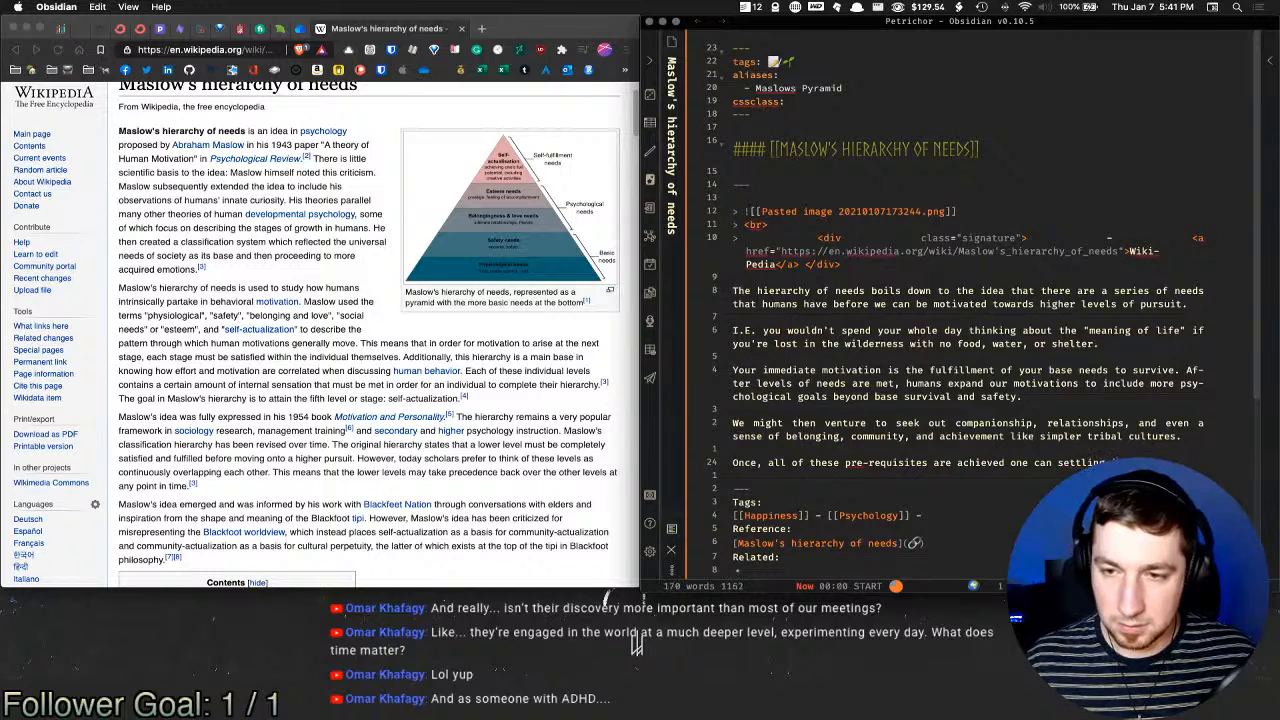
pyautogui.write('to the task ')
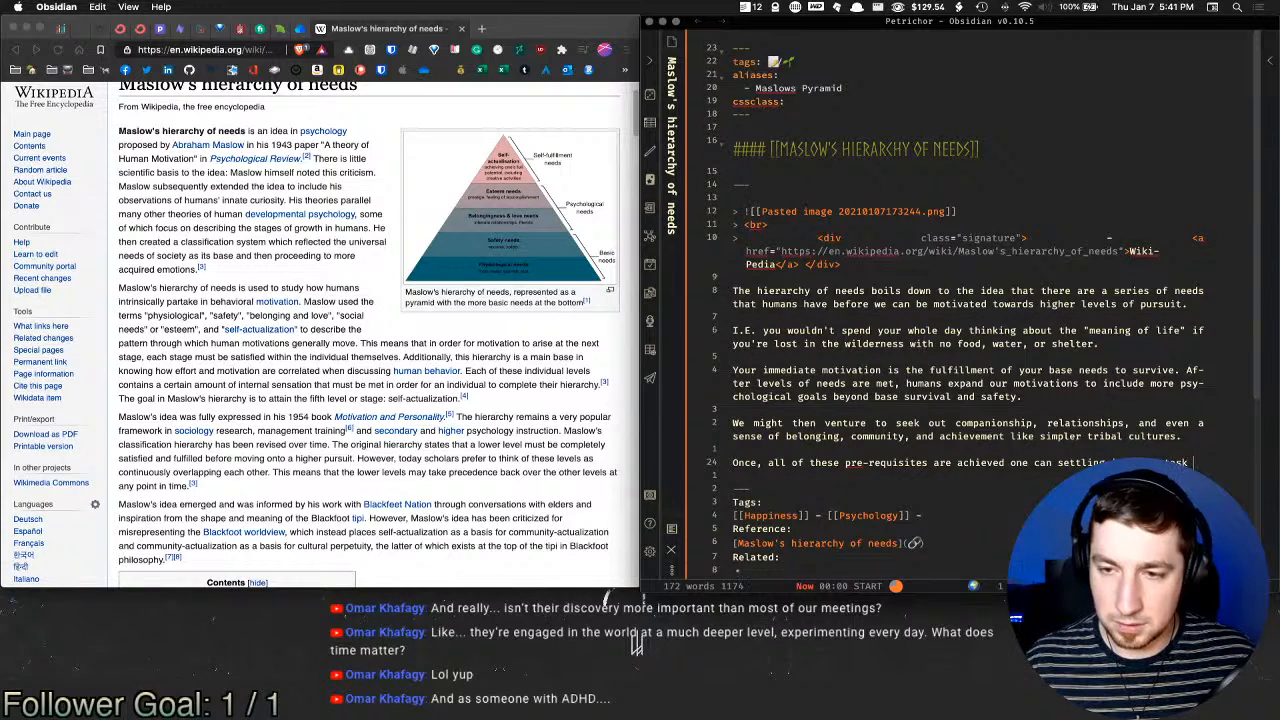
pyautogui.write('of trying to achie')
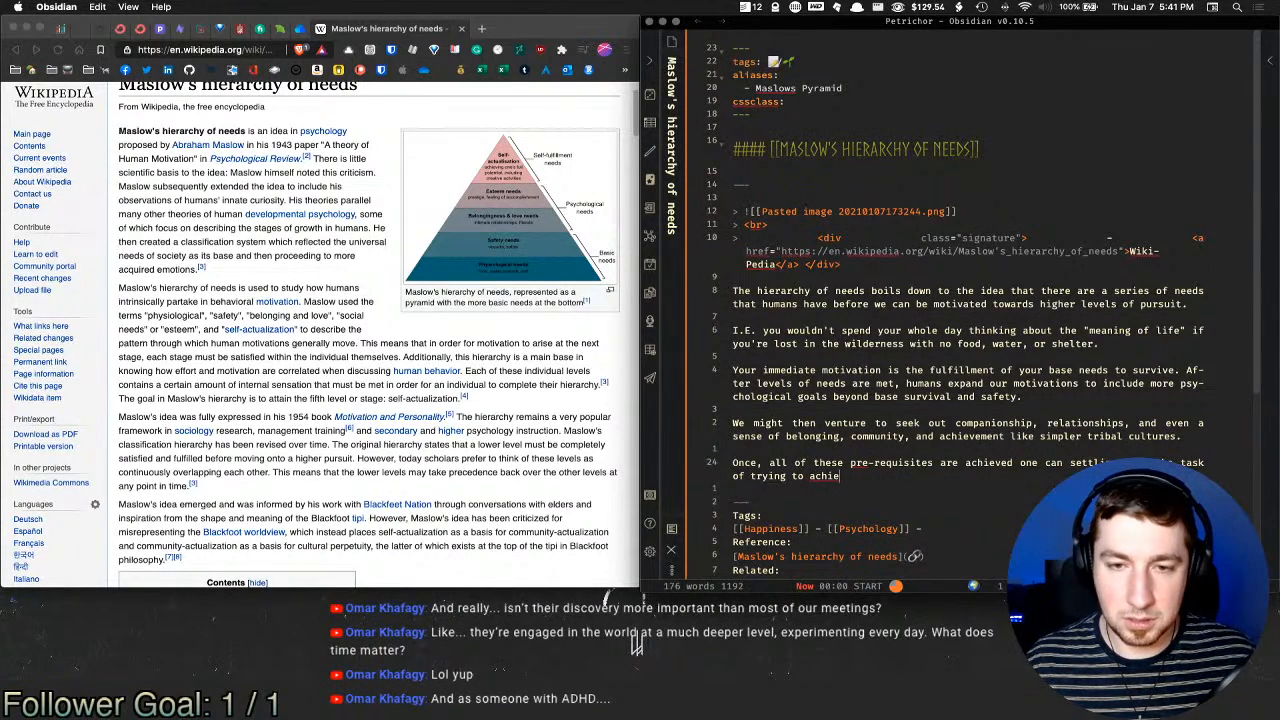
pyautogui.write('ve self-ac')
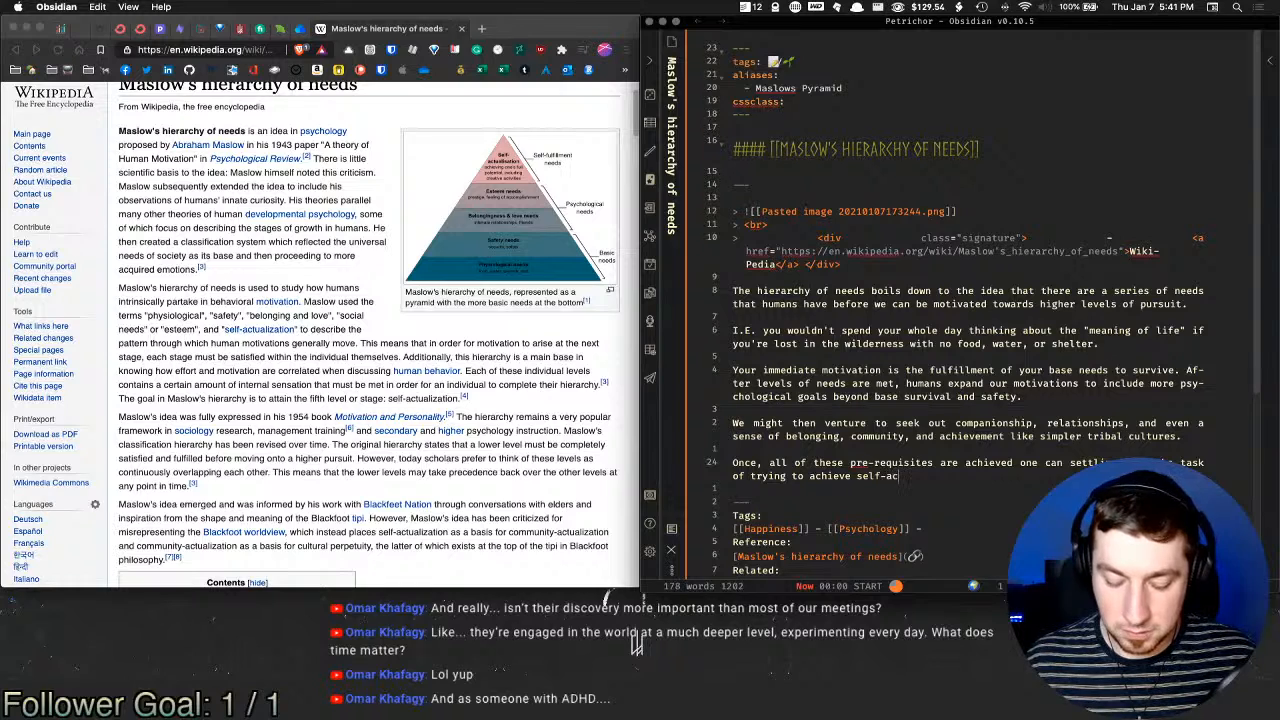
pyautogui.write('tualization')
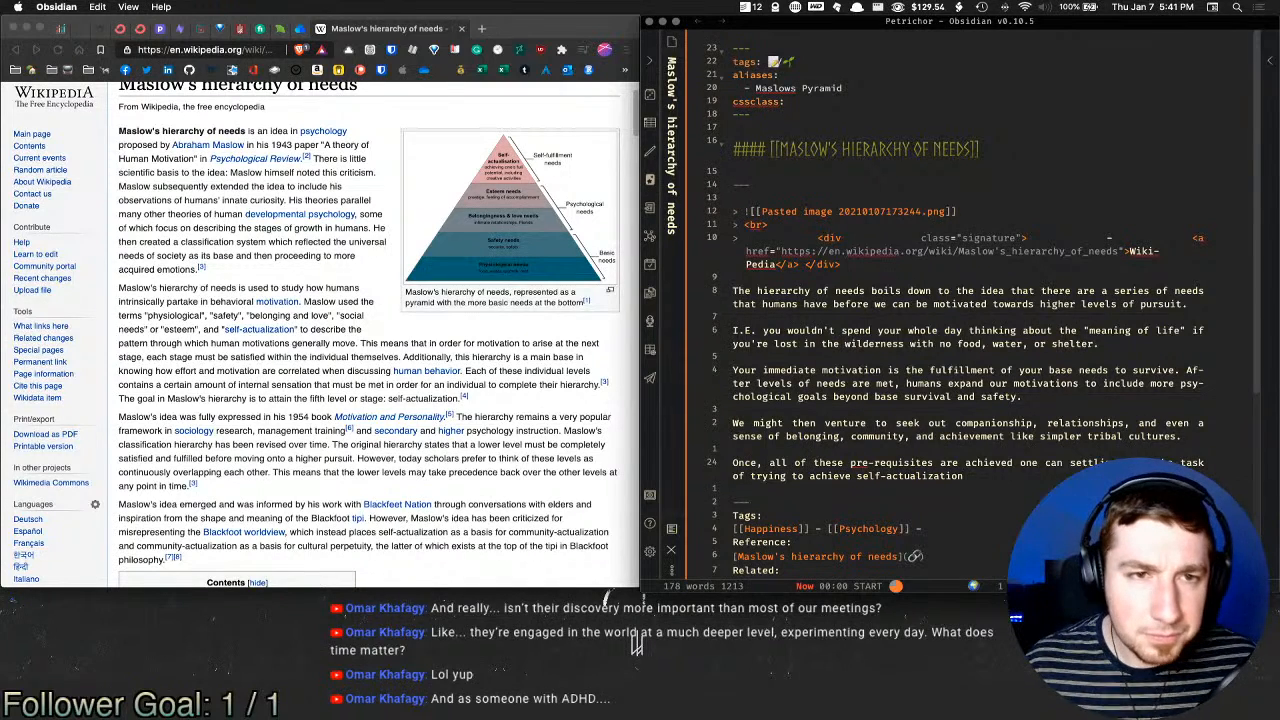
pyautogui.write('. Ac')
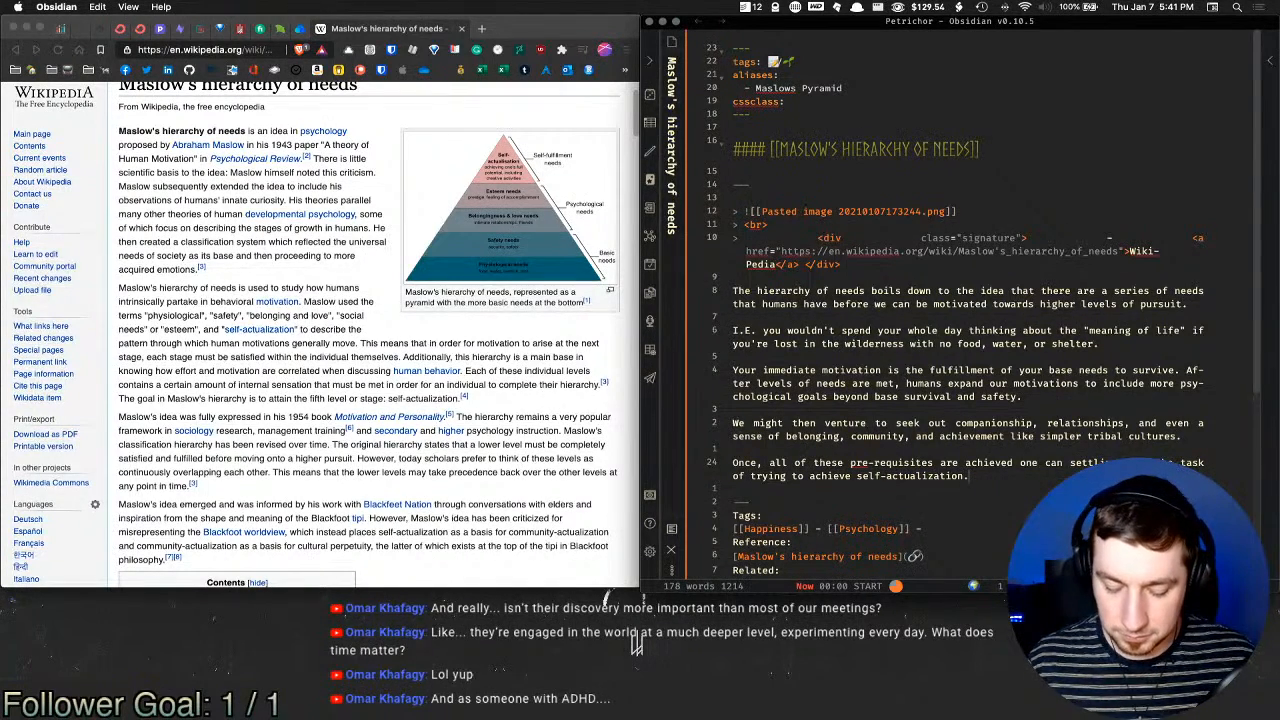
pyautogui.write('ving')
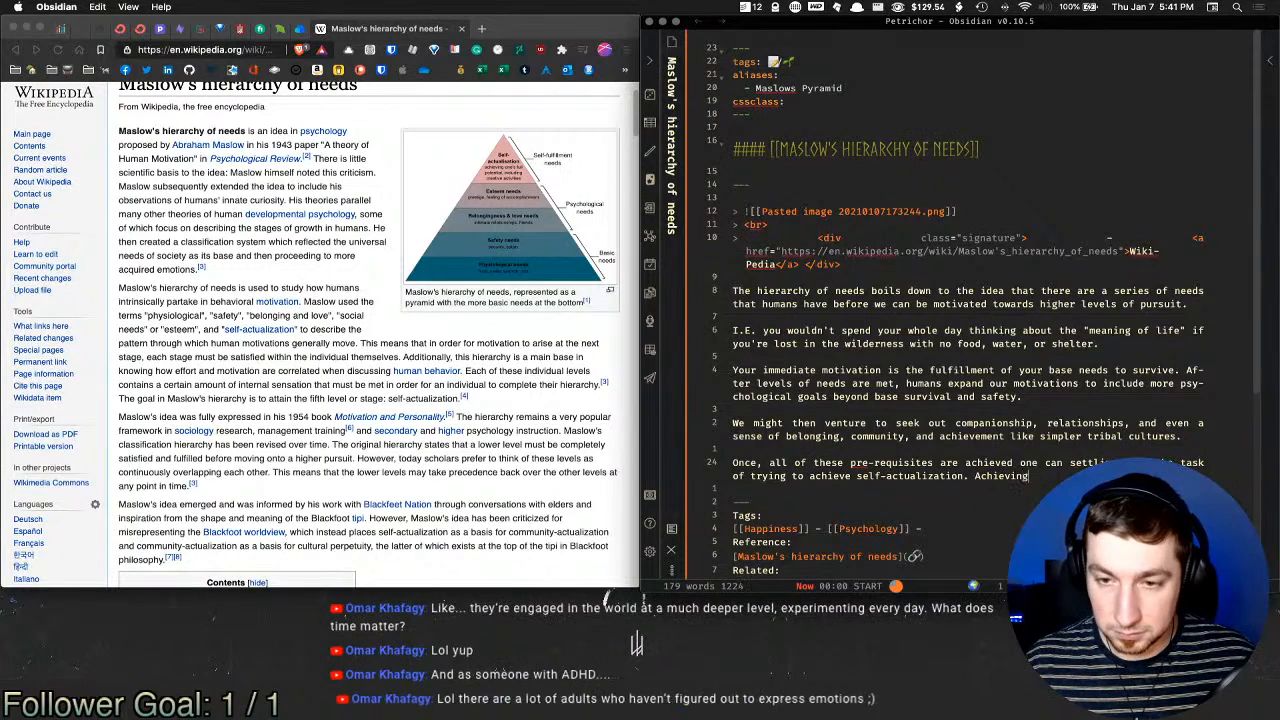
pyautogui.write(' ones full p')
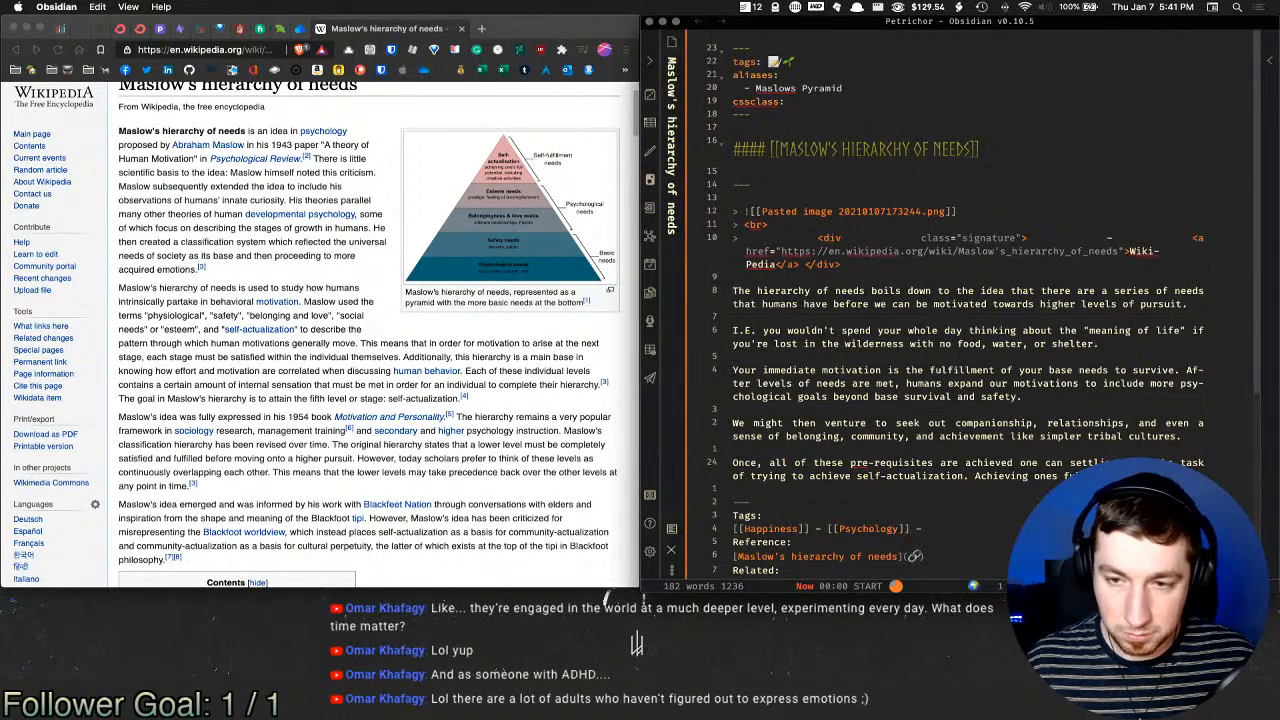
pyautogui.write('oten')
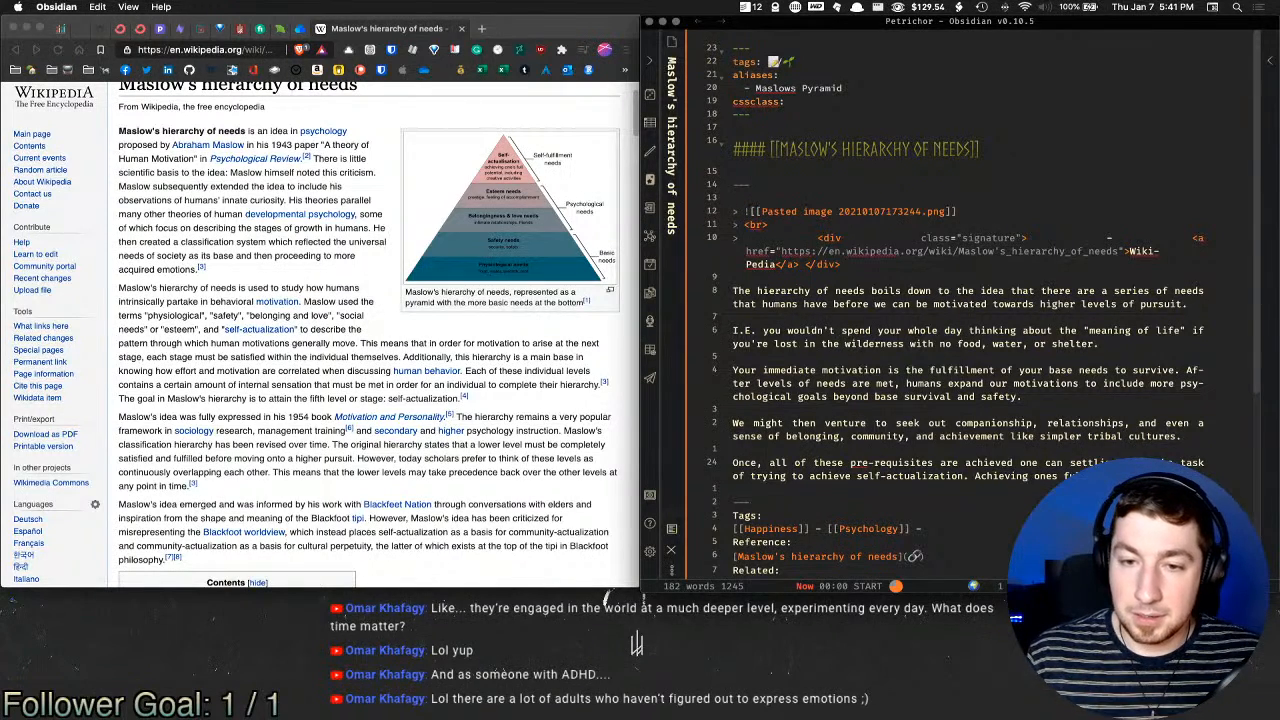
# Step: Check spelling suggestions for 'pre-requisites' without changing it, review the note, and return to the Wikipedia article
pyautogui.rightClick(860, 463)
pyautogui.click(877, 494)
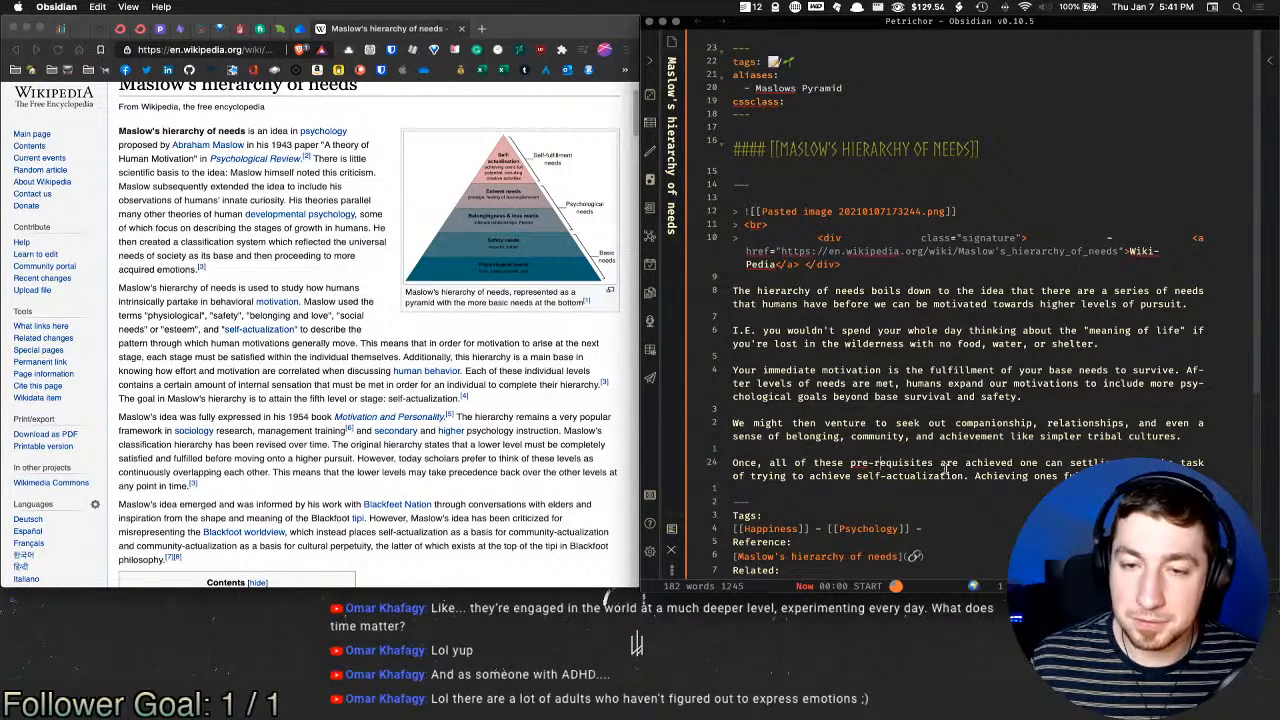
pyautogui.click(936, 464)
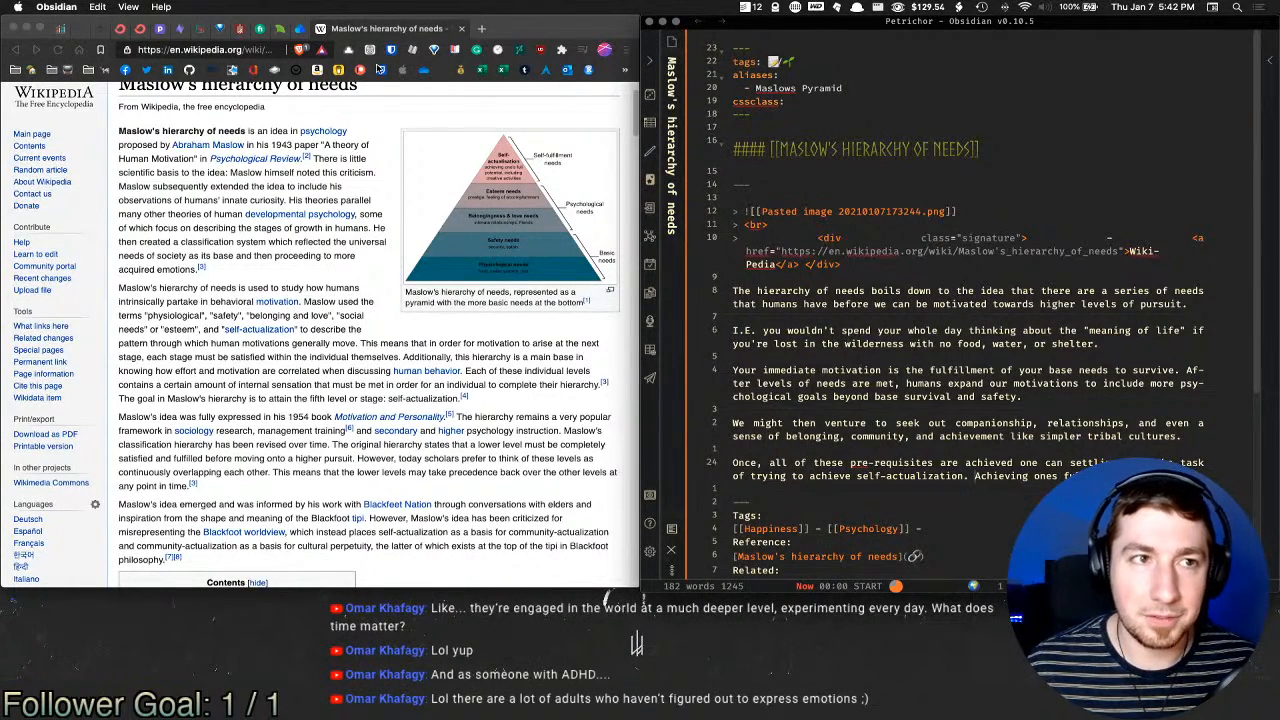
pyautogui.scroll(-1, 972, 386)
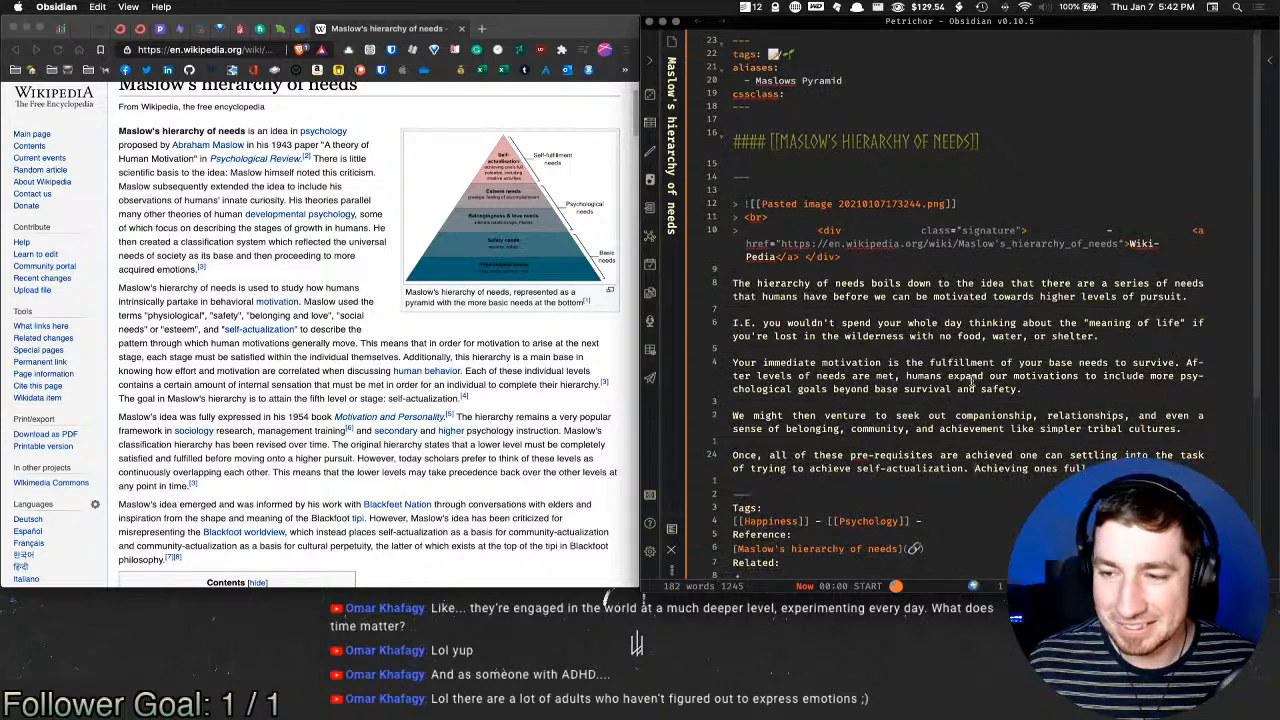
pyautogui.scroll(-3, 925, 346)
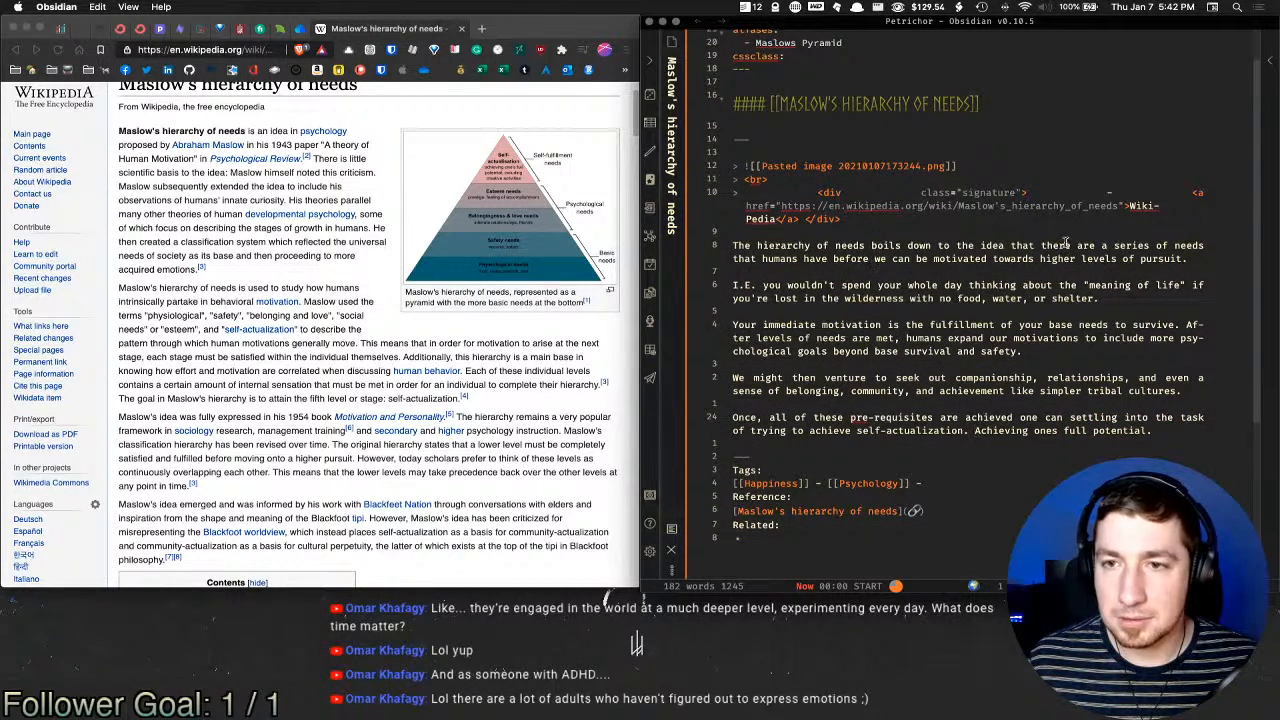
pyautogui.click(206, 340)
# Step: Select the Hierarchy through Basic needs text and speed-read it with SwiftRead at 600 WPM
pyautogui.scroll(-5, 288, 273)
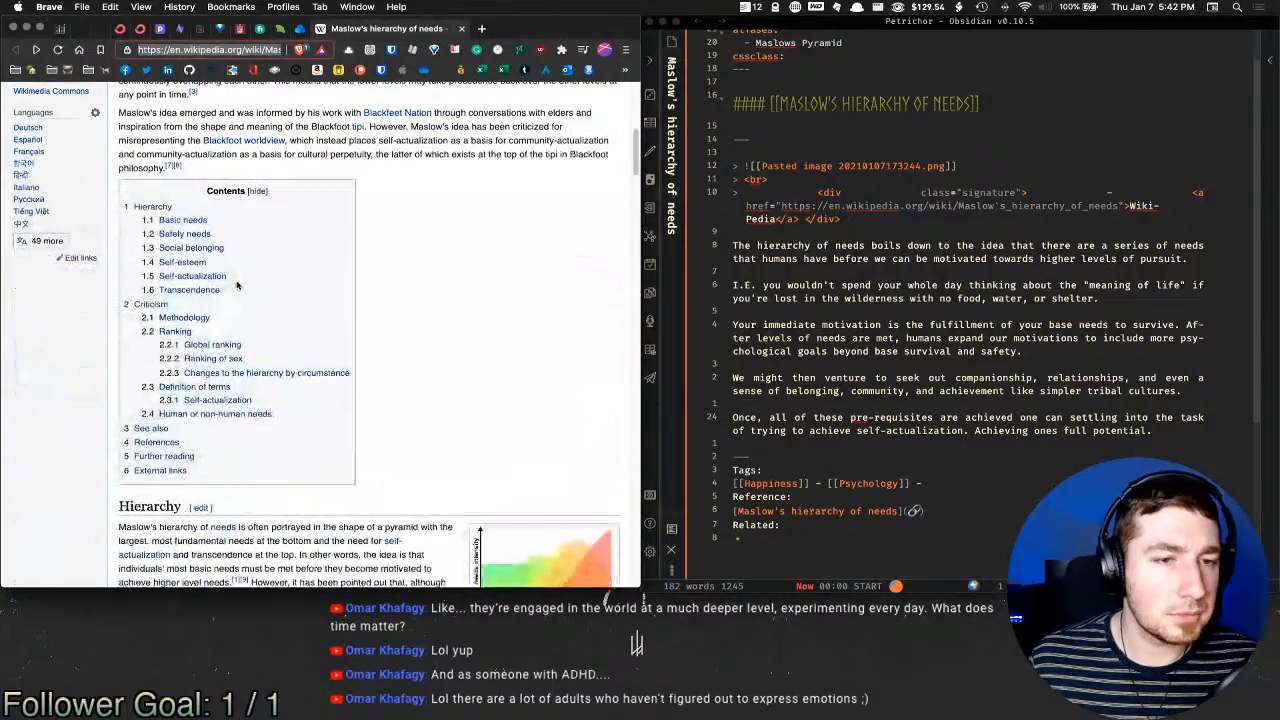
pyautogui.scroll(-5, 288, 273)
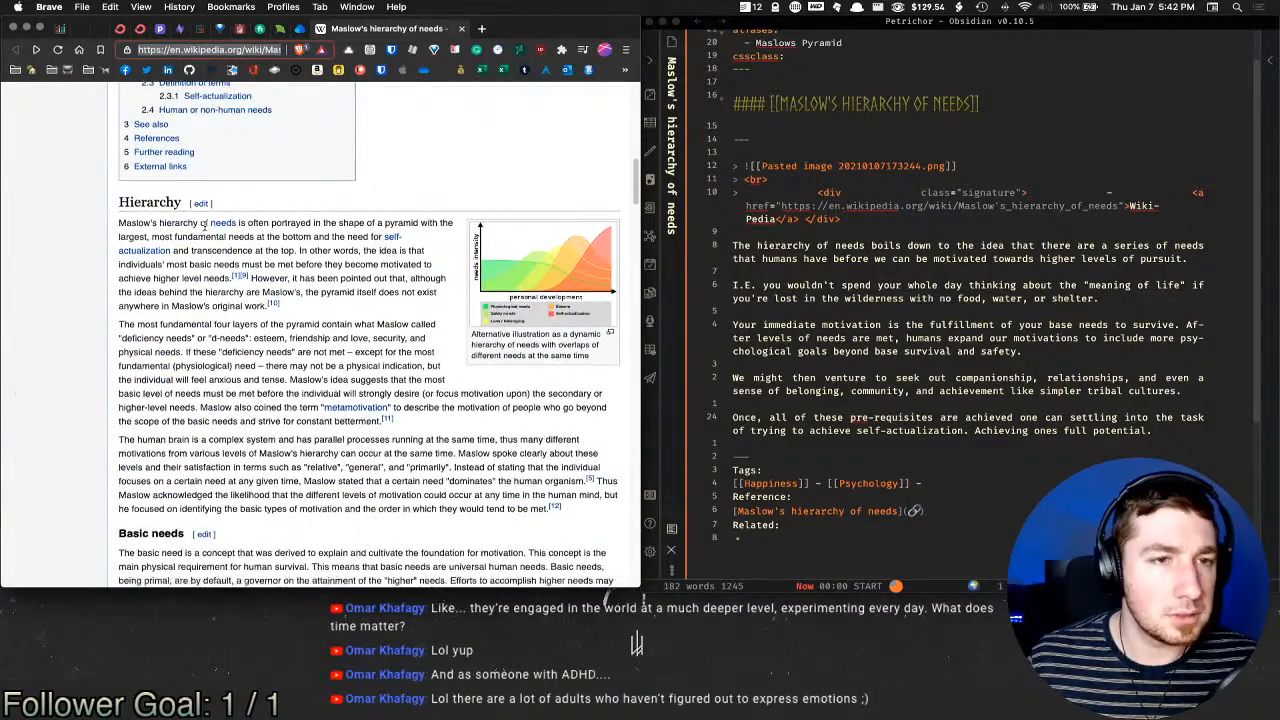
pyautogui.scroll(-3, 240, 270)
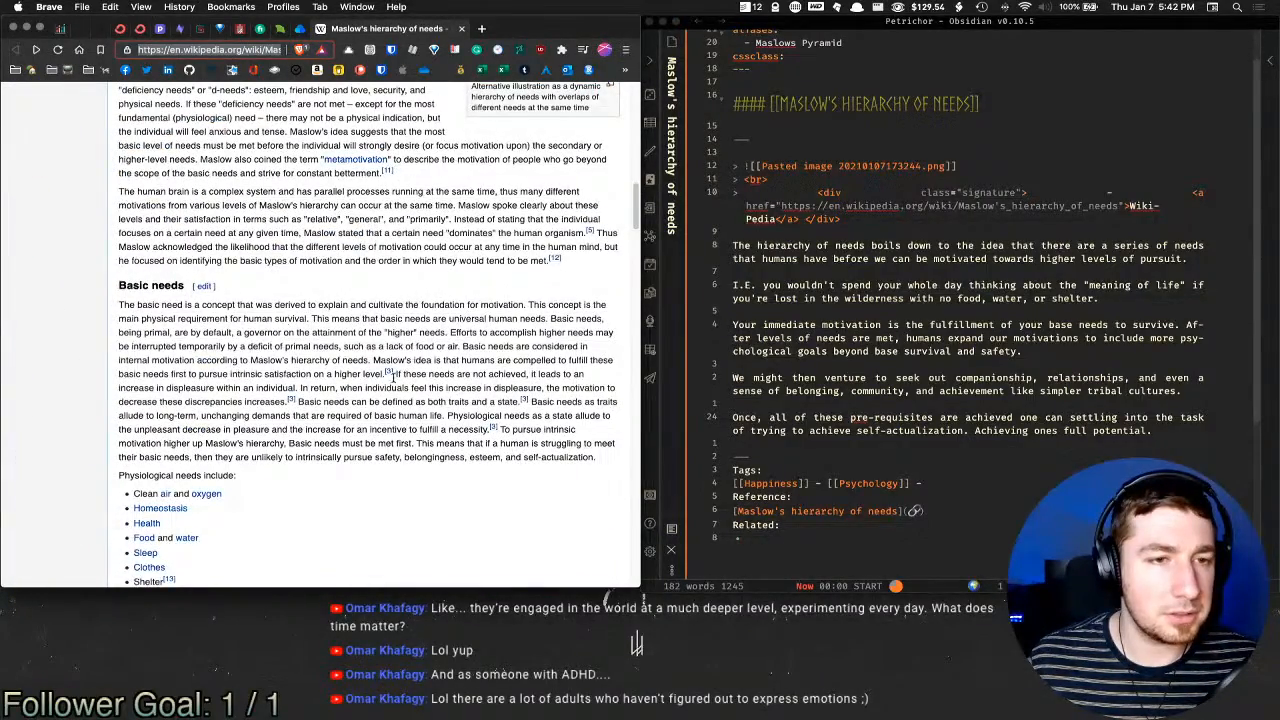
pyautogui.moveTo(280, 481); pyautogui.dragTo(115, 168)
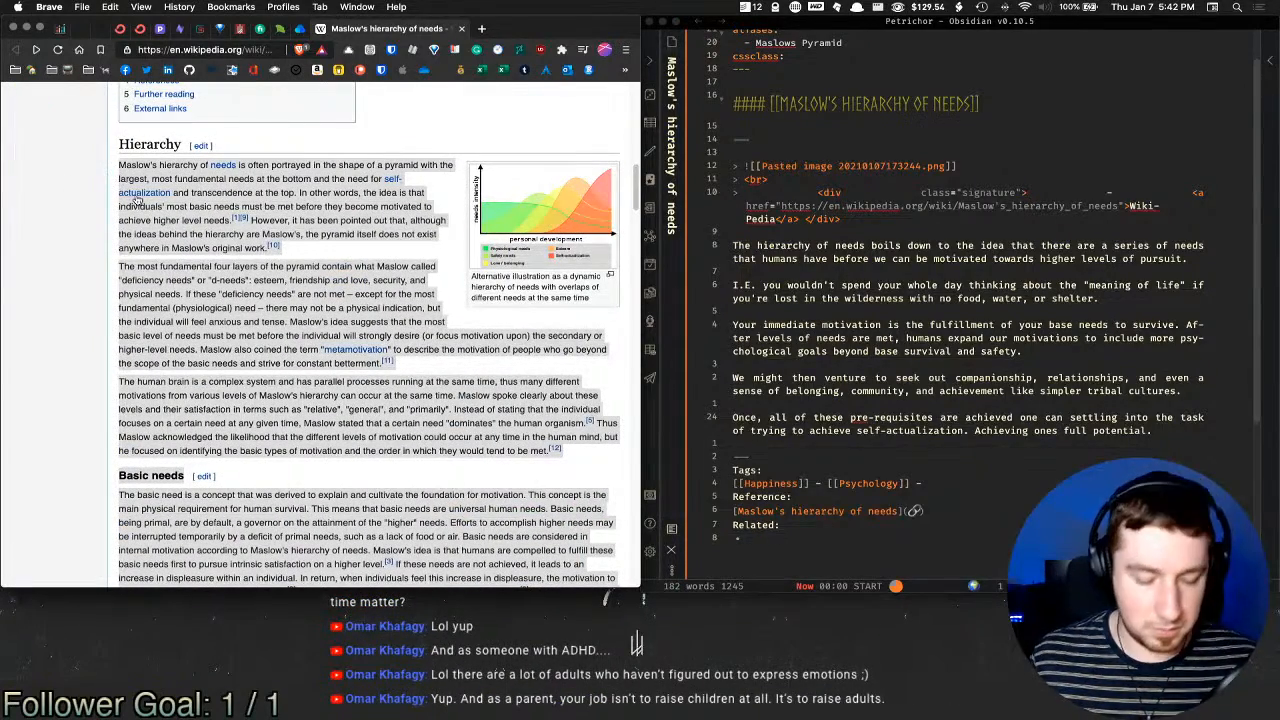
pyautogui.press('super+space')
pyautogui.press('Escape')
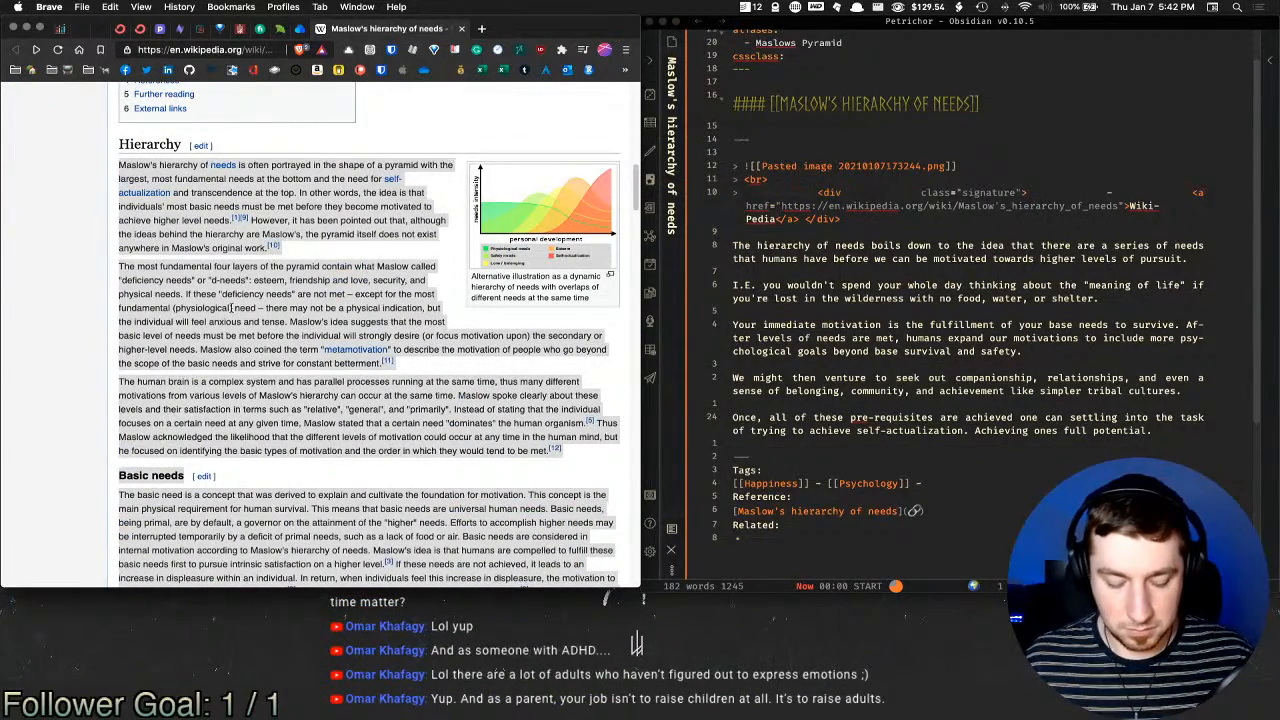
pyautogui.hotkey('alt', 'v')
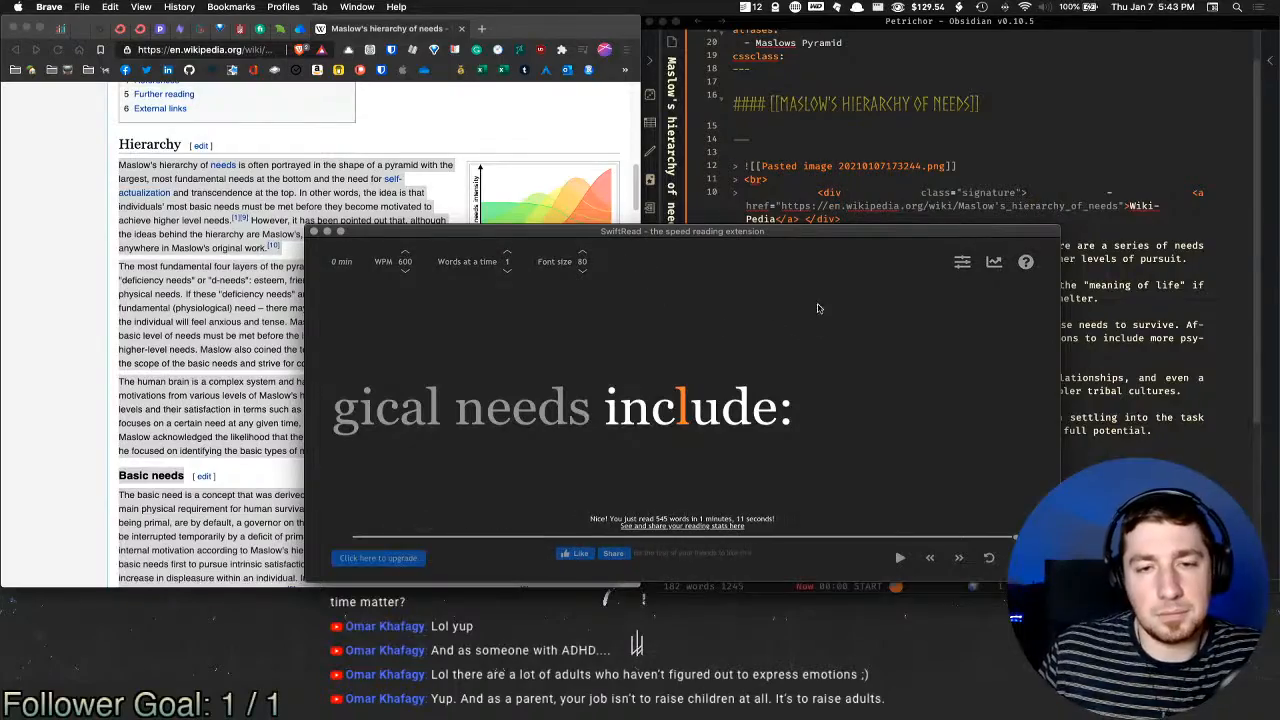
# Step: Close SwiftRead and read down to Self-actualization, selecting the 'Partner Acquisition' and 'Parenting' examples
pyautogui.press('super+w')
pyautogui.scroll(-7, 374, 317)
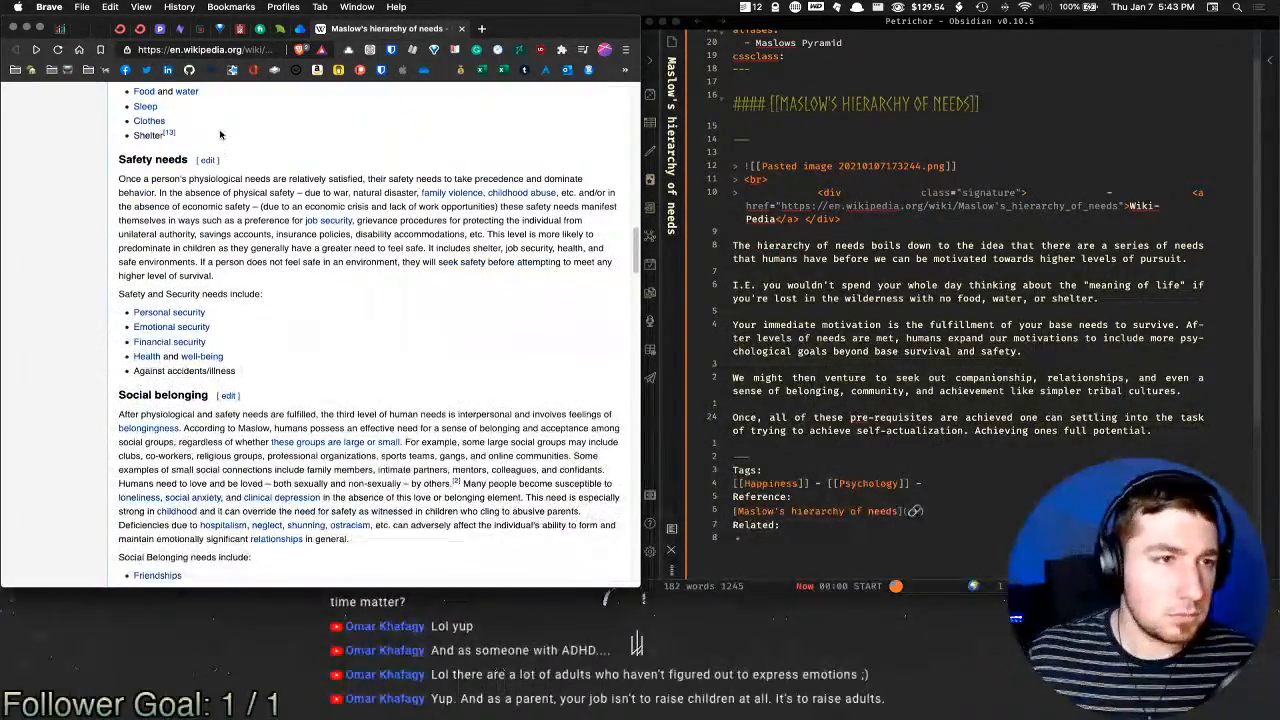
pyautogui.scroll(1, 268, 189)
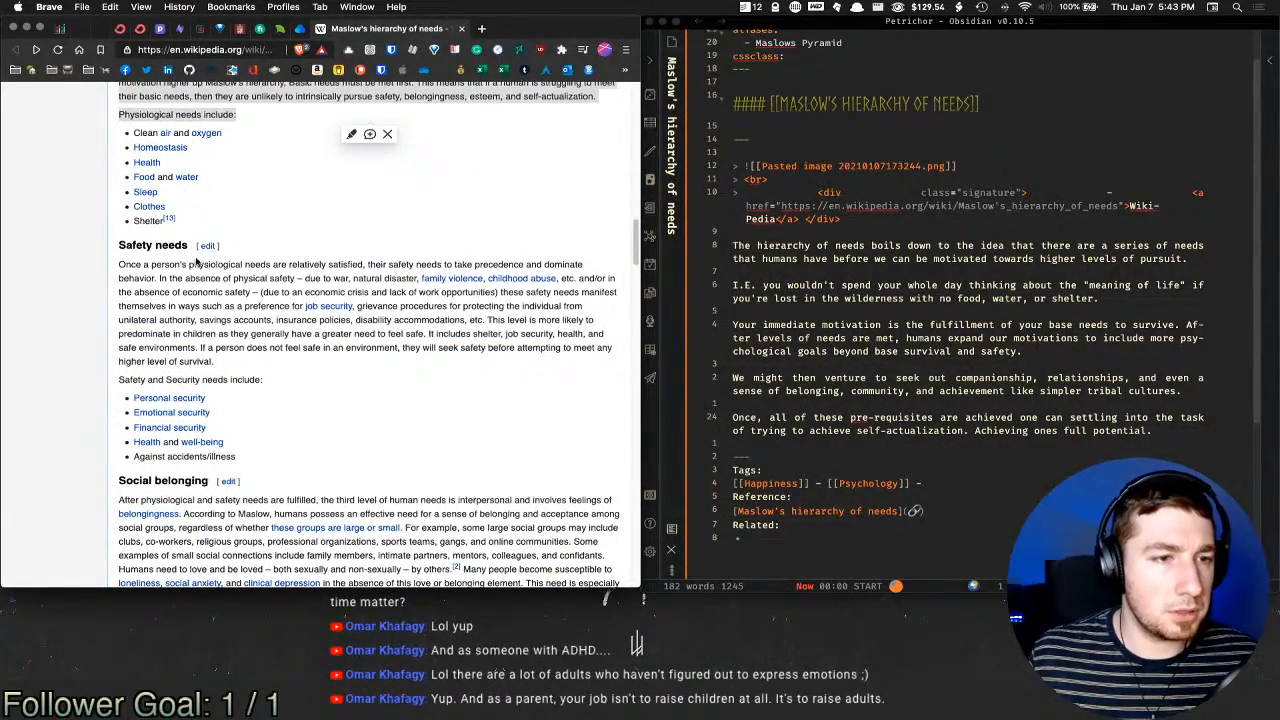
pyautogui.scroll(-3, 190, 262)
pyautogui.scroll(-8, 191, 318)
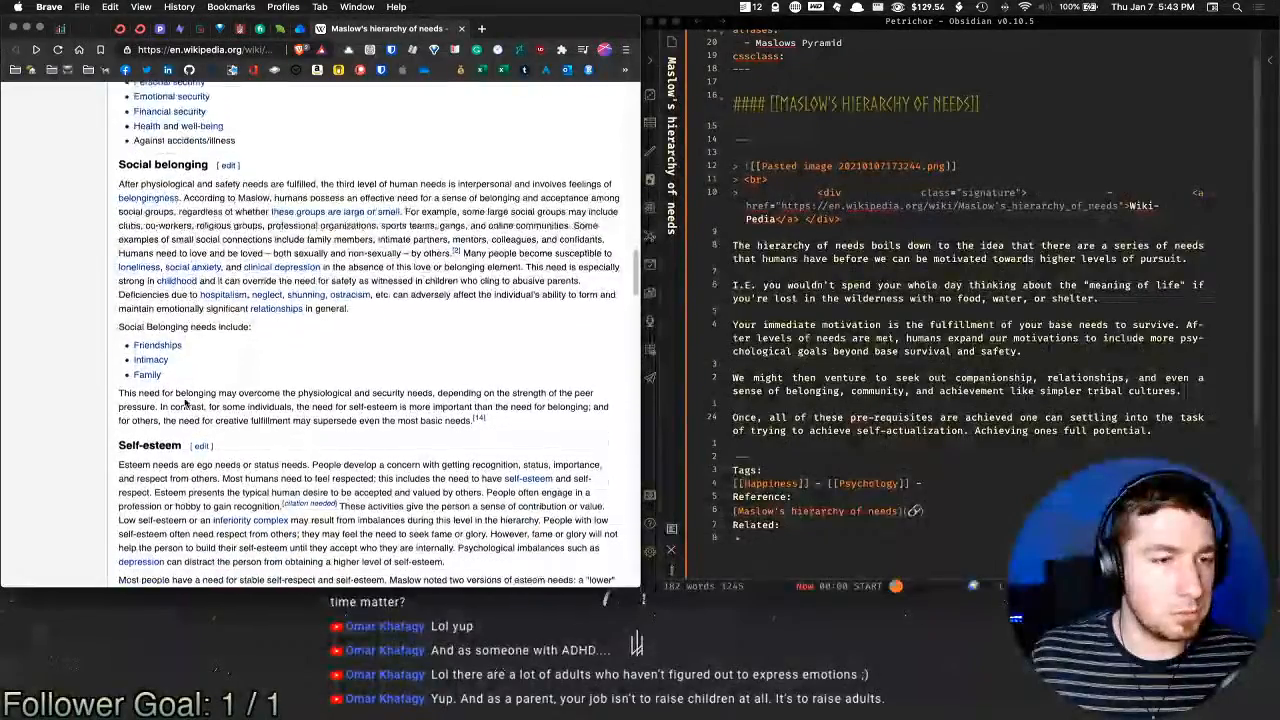
pyautogui.scroll(-6, 150, 280)
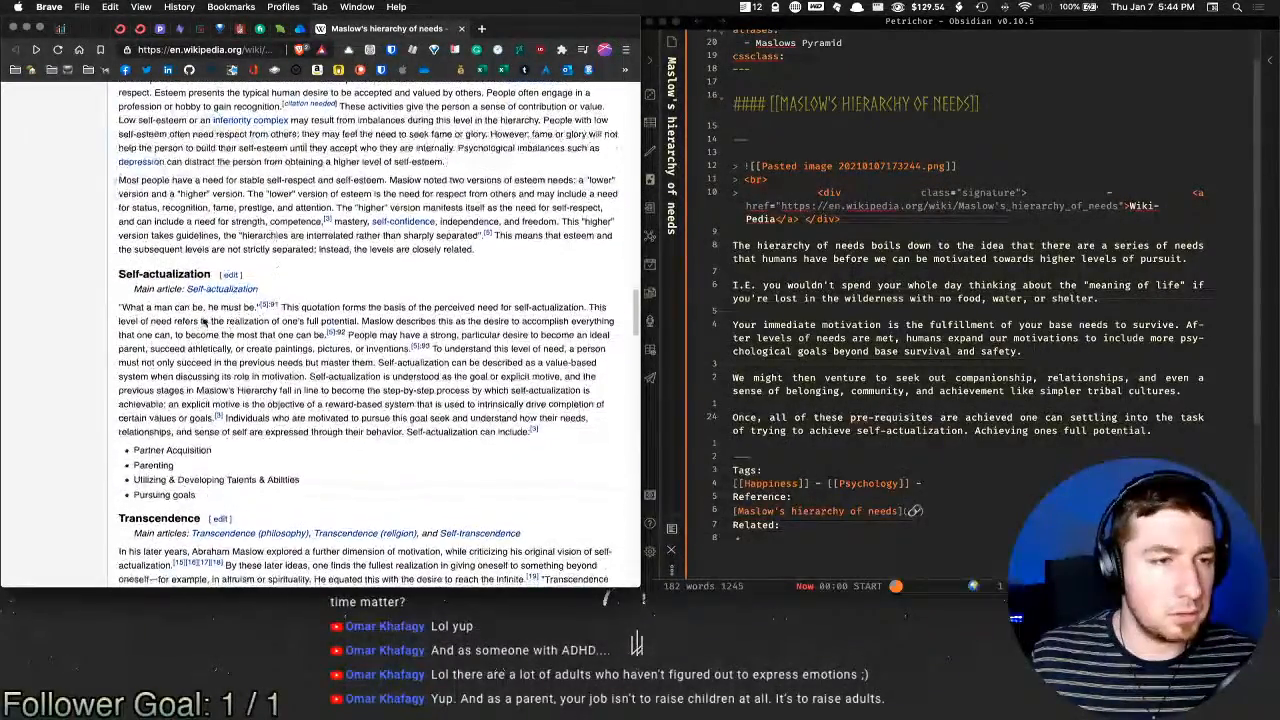
pyautogui.moveTo(141, 337); pyautogui.dragTo(225, 339)
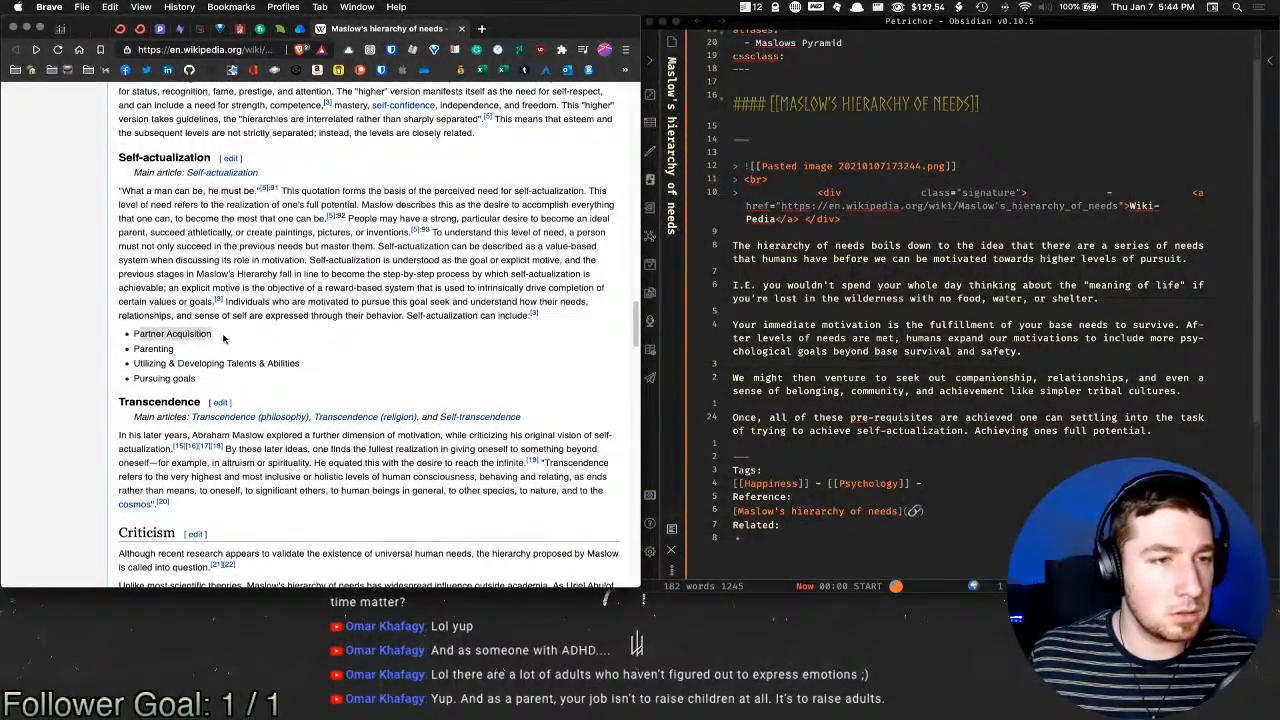
pyautogui.click(345, 345)
pyautogui.doubleClick(156, 348)
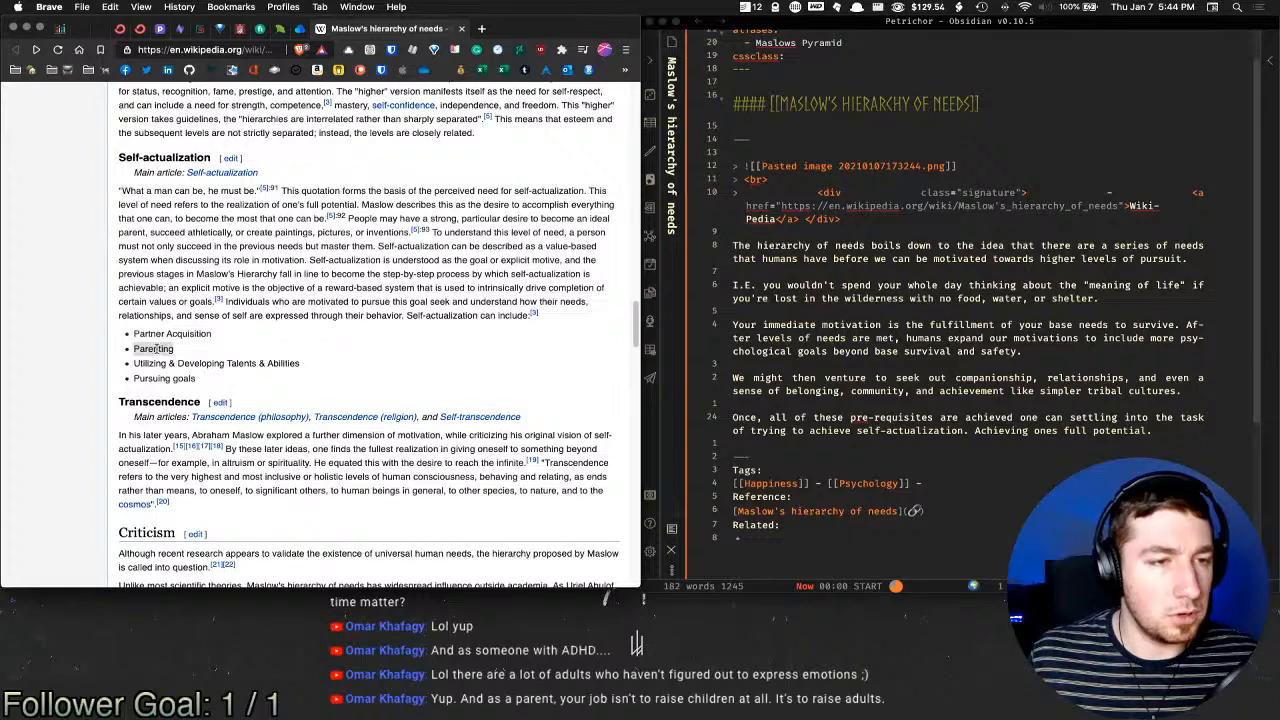
pyautogui.click(405, 358)
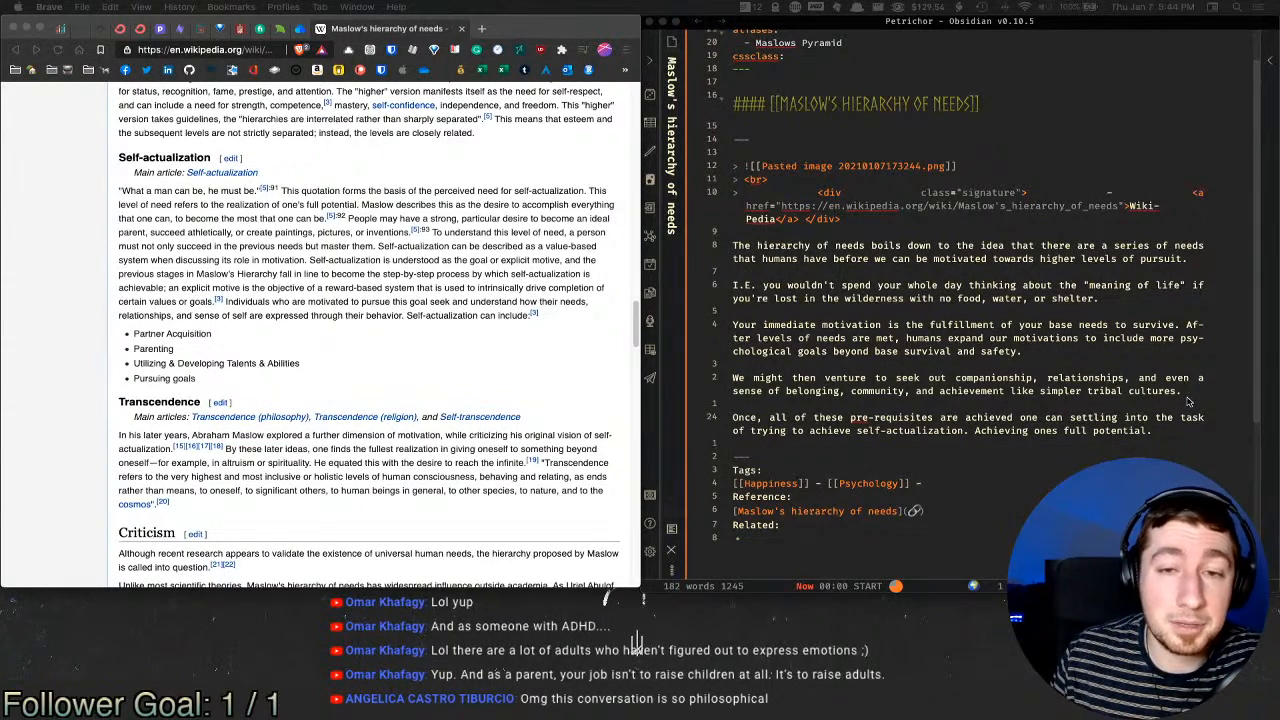
pyautogui.click(1066, 321)
pyautogui.click(1064, 310)
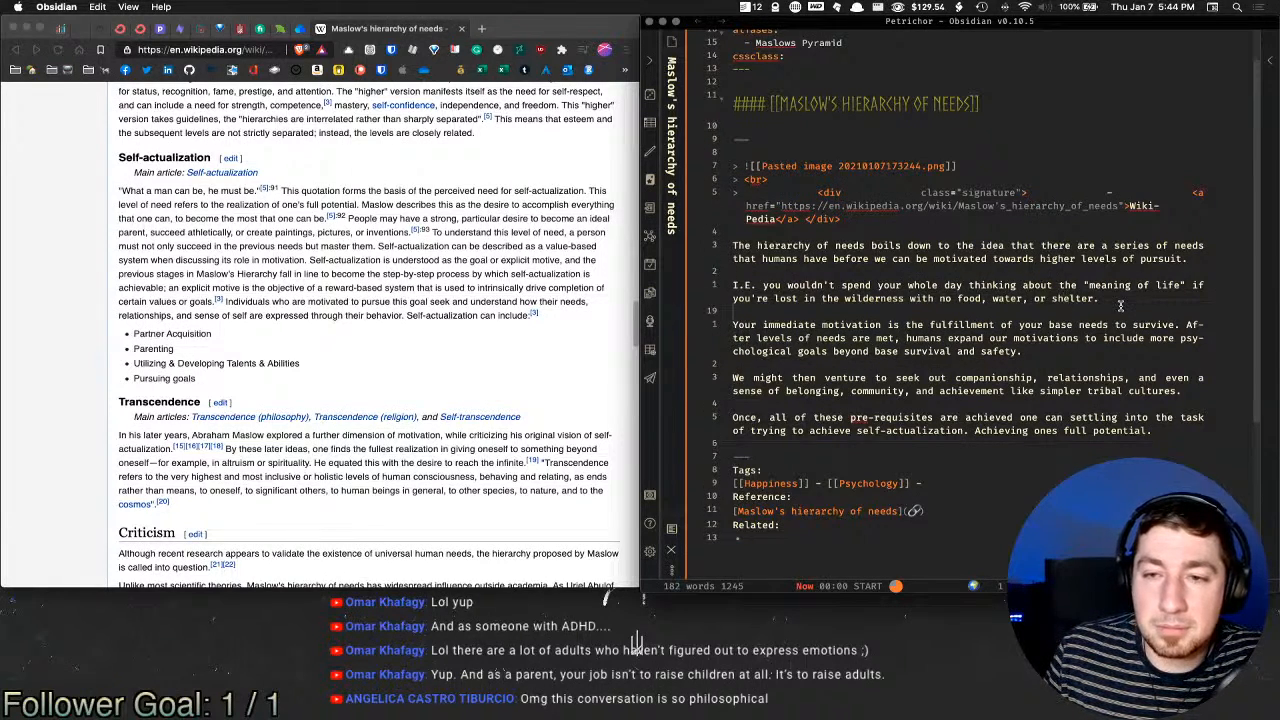
pyautogui.click(1143, 305)
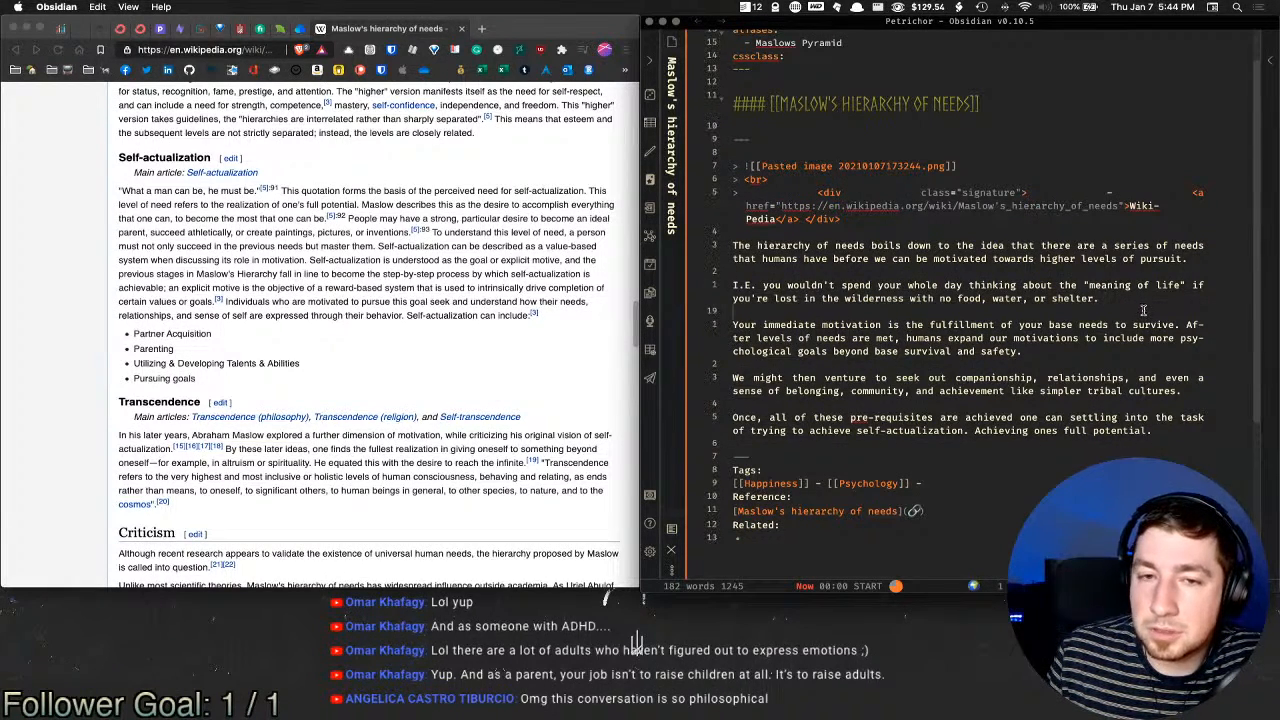
pyautogui.click(1120, 362)
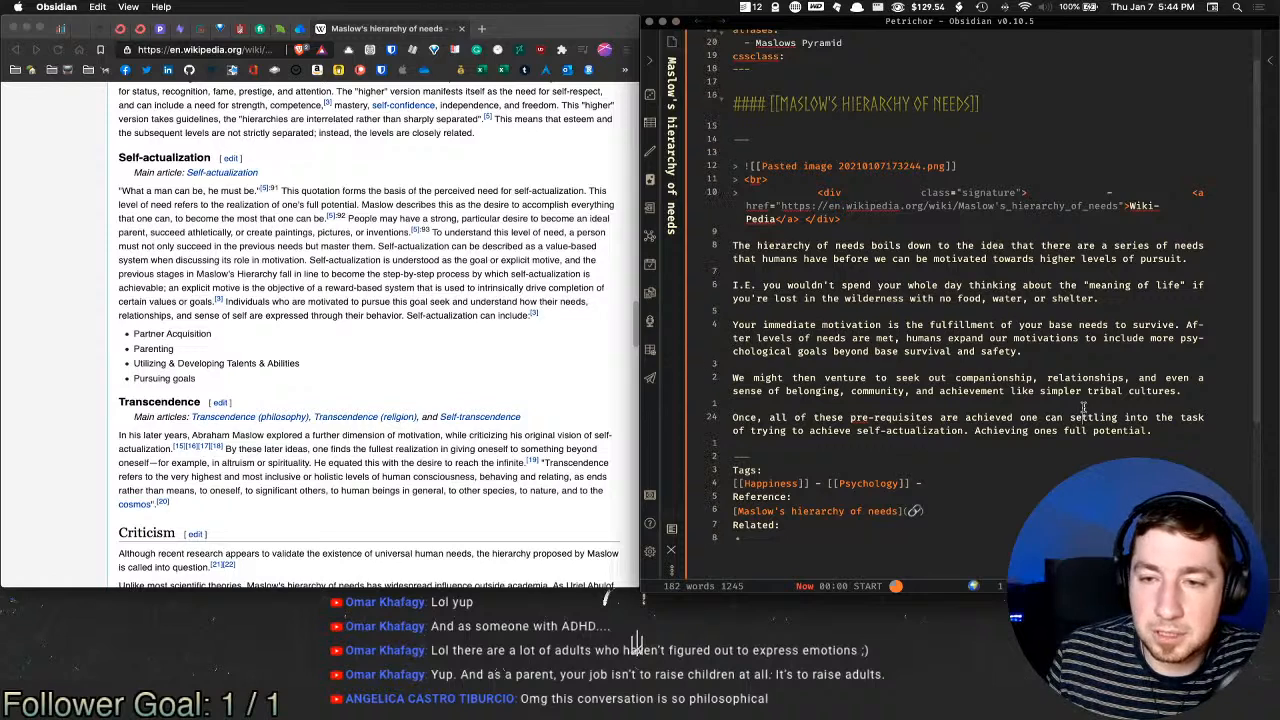
pyautogui.click(1114, 446)
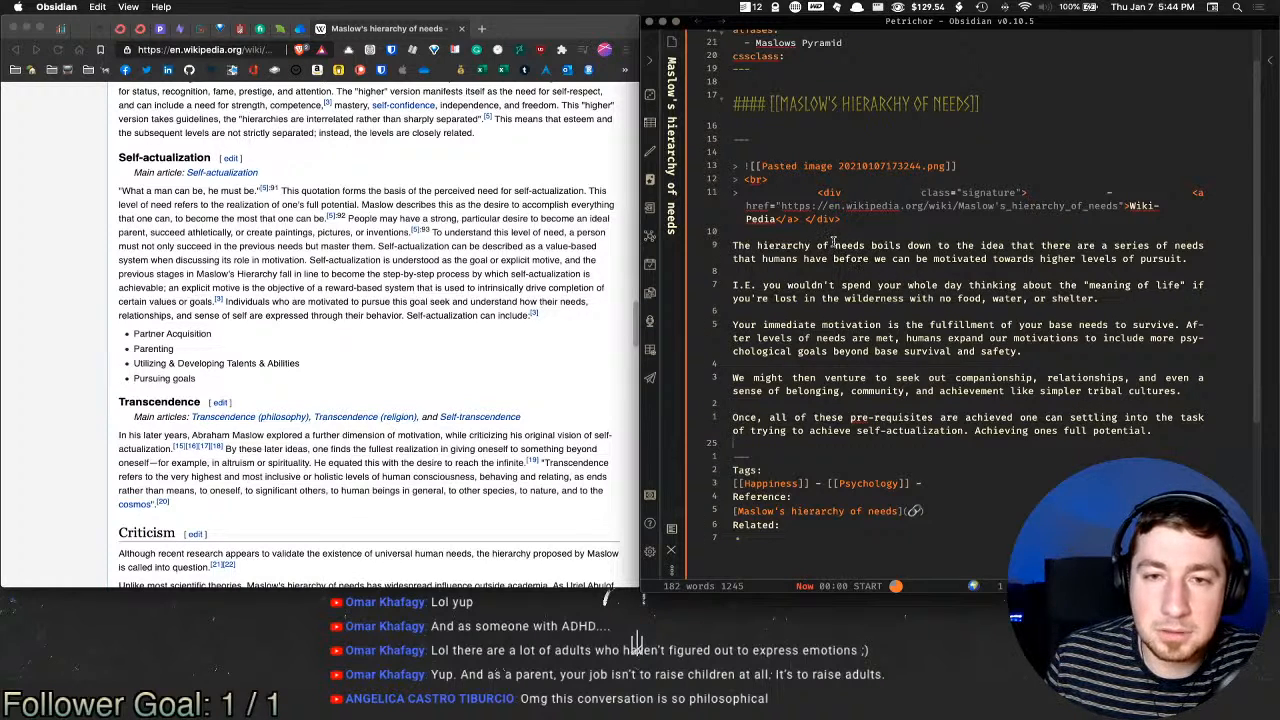
pyautogui.click(832, 311)
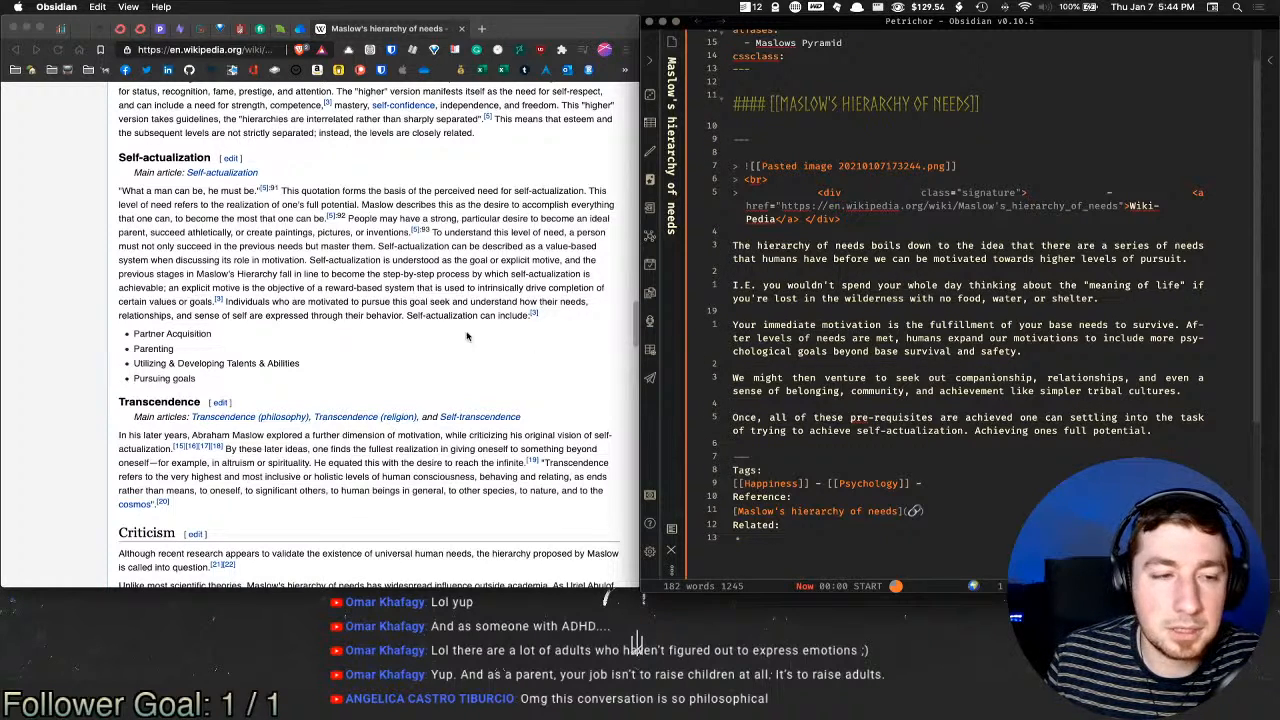
# Step: Scroll to the Criticism section and highlight its opening sentence and quoted passage
pyautogui.scroll(-2, 466, 336)
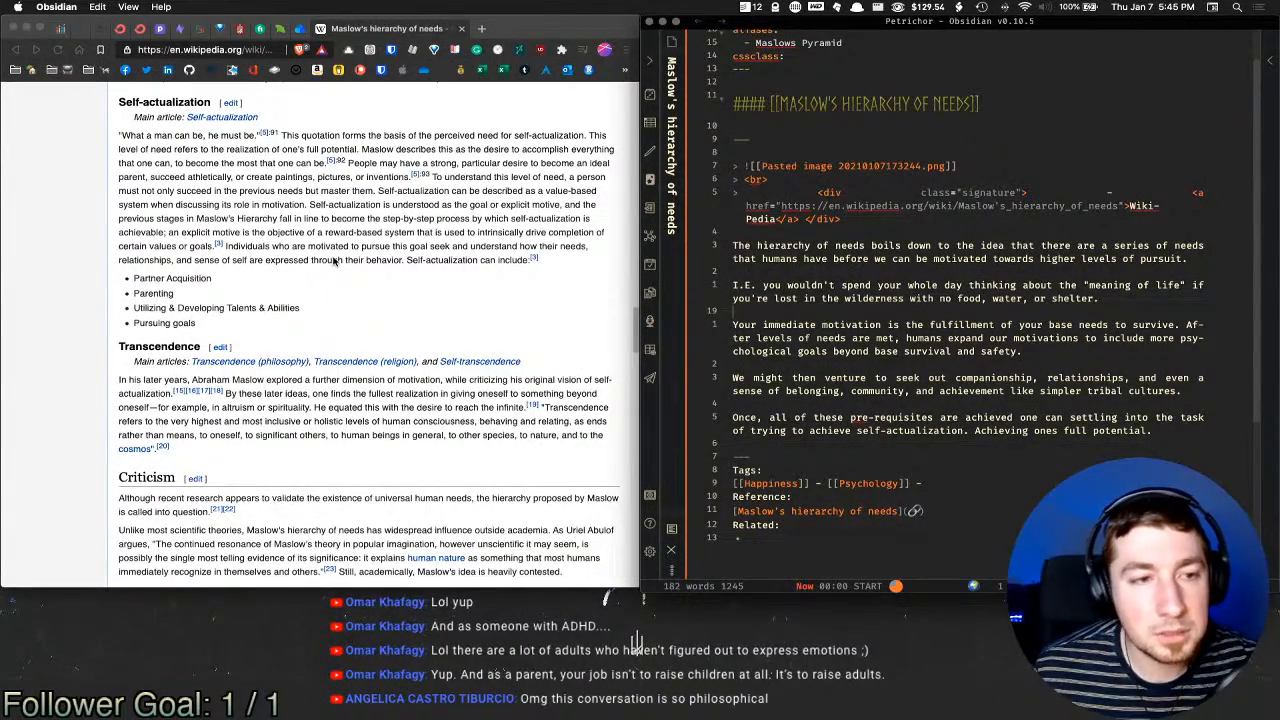
pyautogui.scroll(-3, 328, 264)
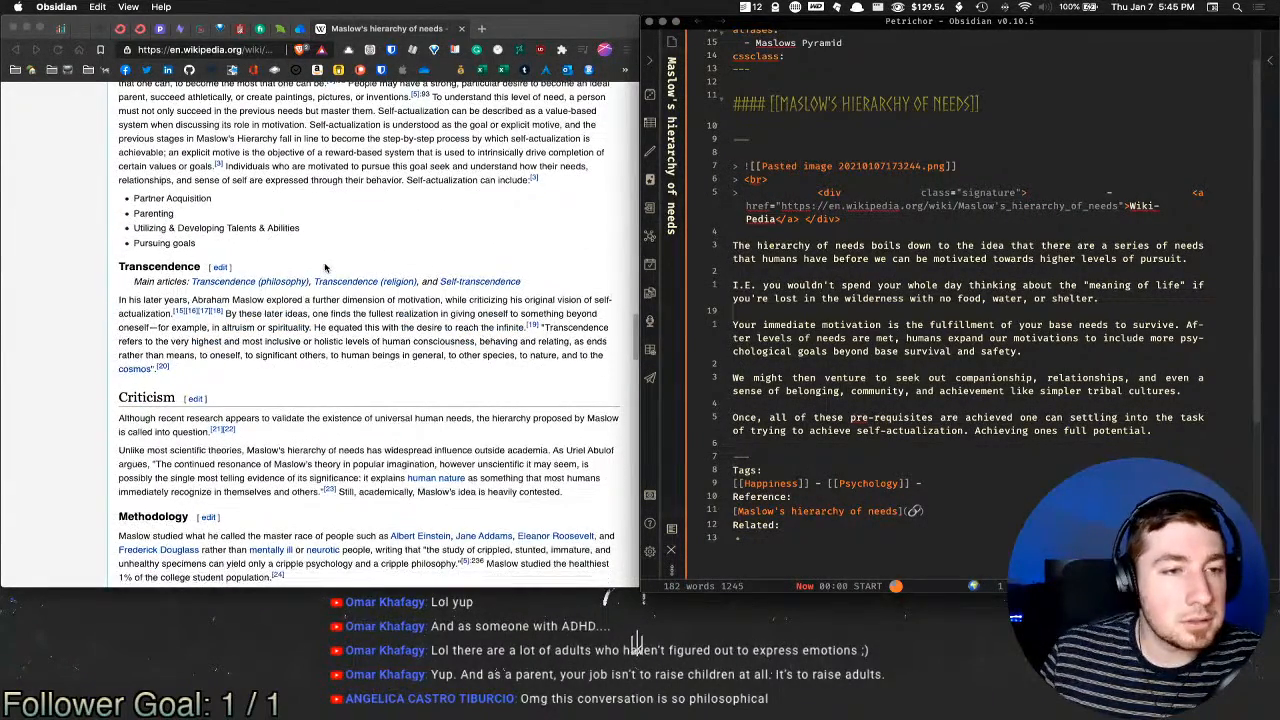
pyautogui.scroll(-10, 325, 267)
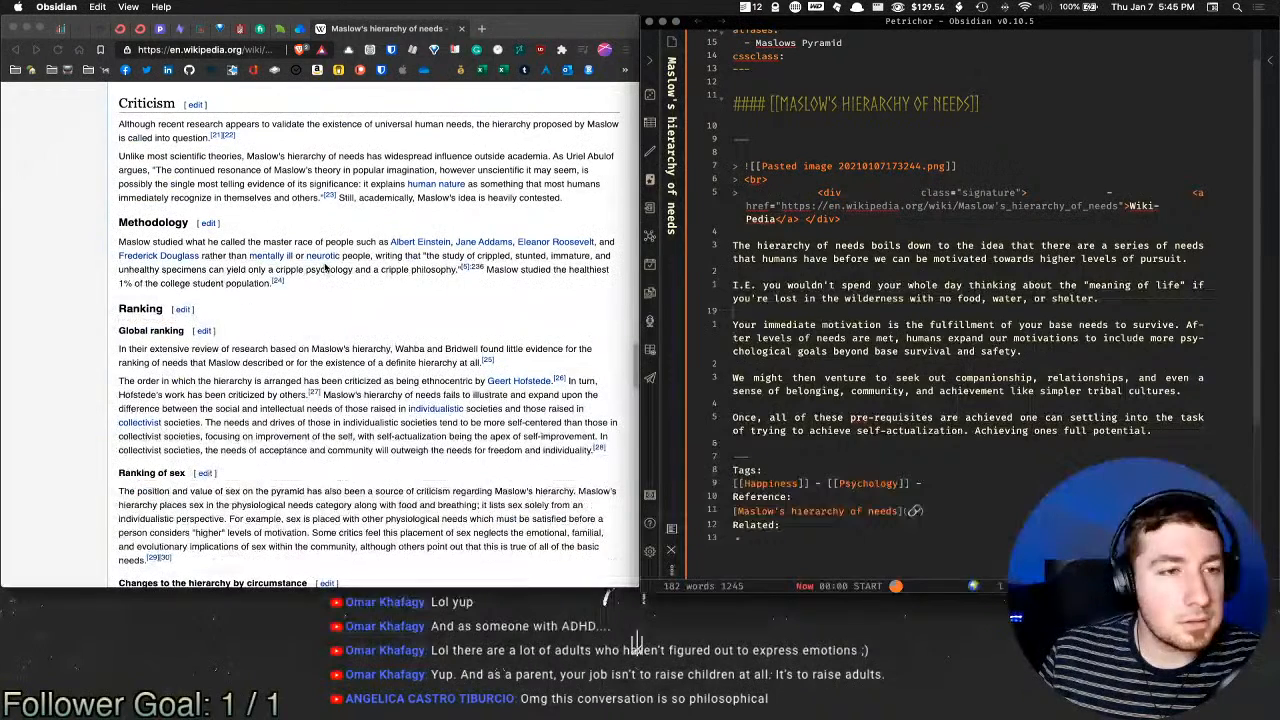
pyautogui.click(340, 130)
pyautogui.moveTo(432, 124); pyautogui.dragTo(404, 200)
pyautogui.click(252, 165)
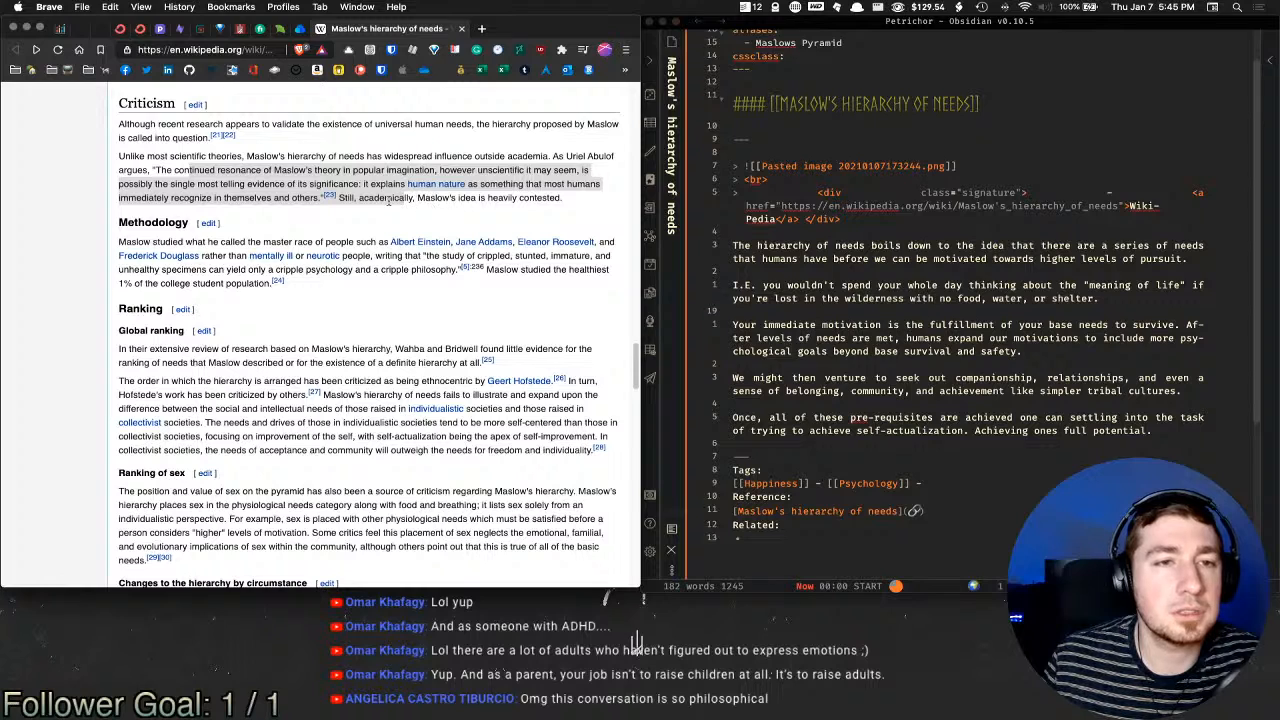
pyautogui.click(353, 214)
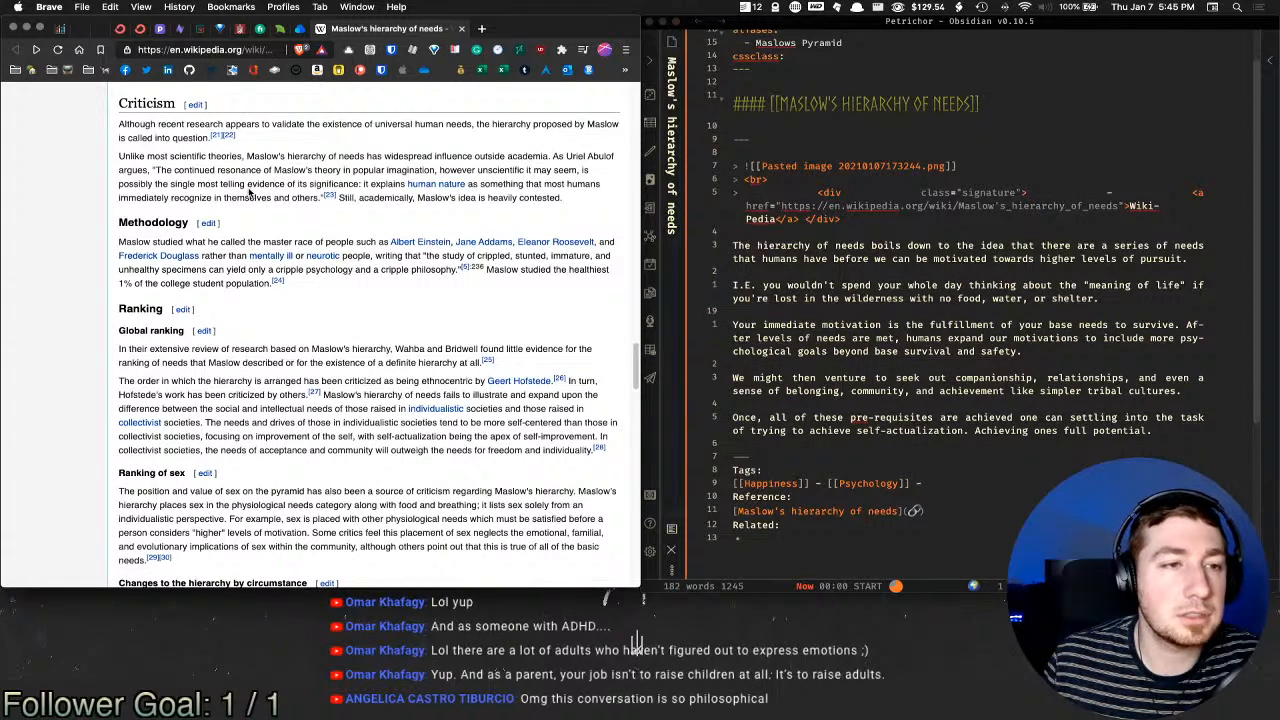
# Step: Highlight the 'First World problem' and 'Human givens' entries, then close the Wikipedia tab
pyautogui.scroll(-10, 250, 193)
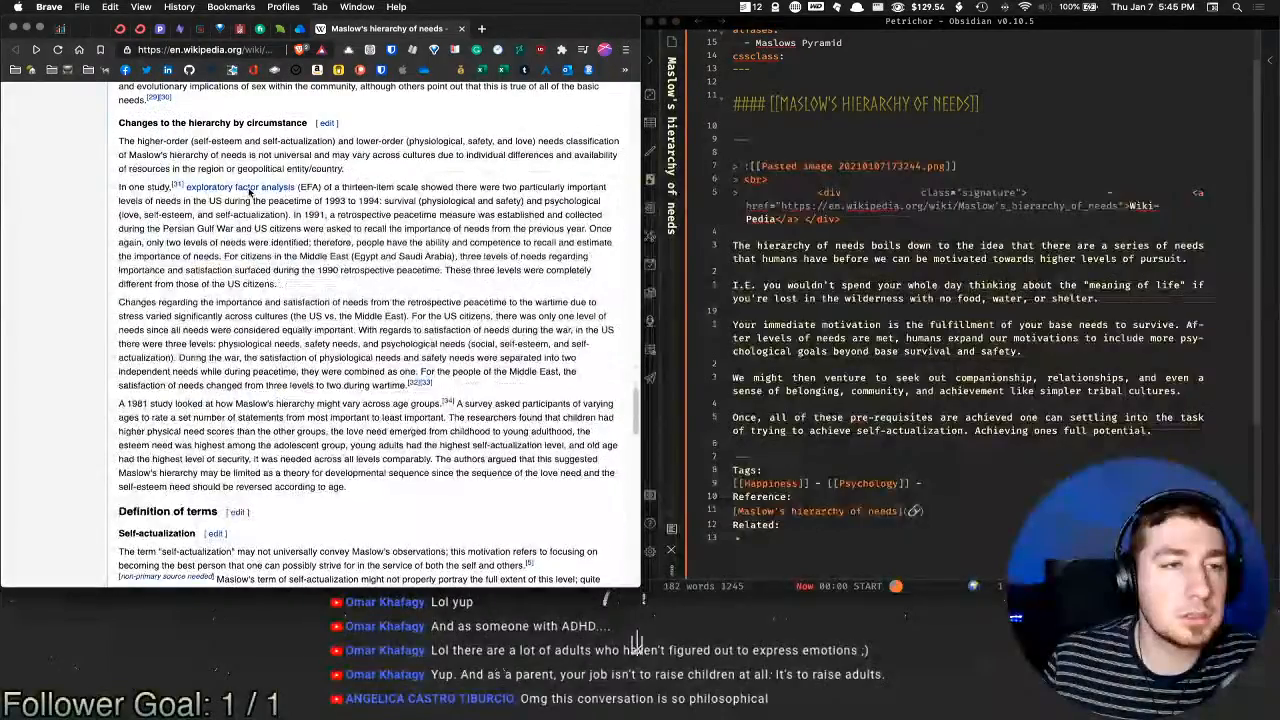
pyautogui.scroll(-20, 250, 193)
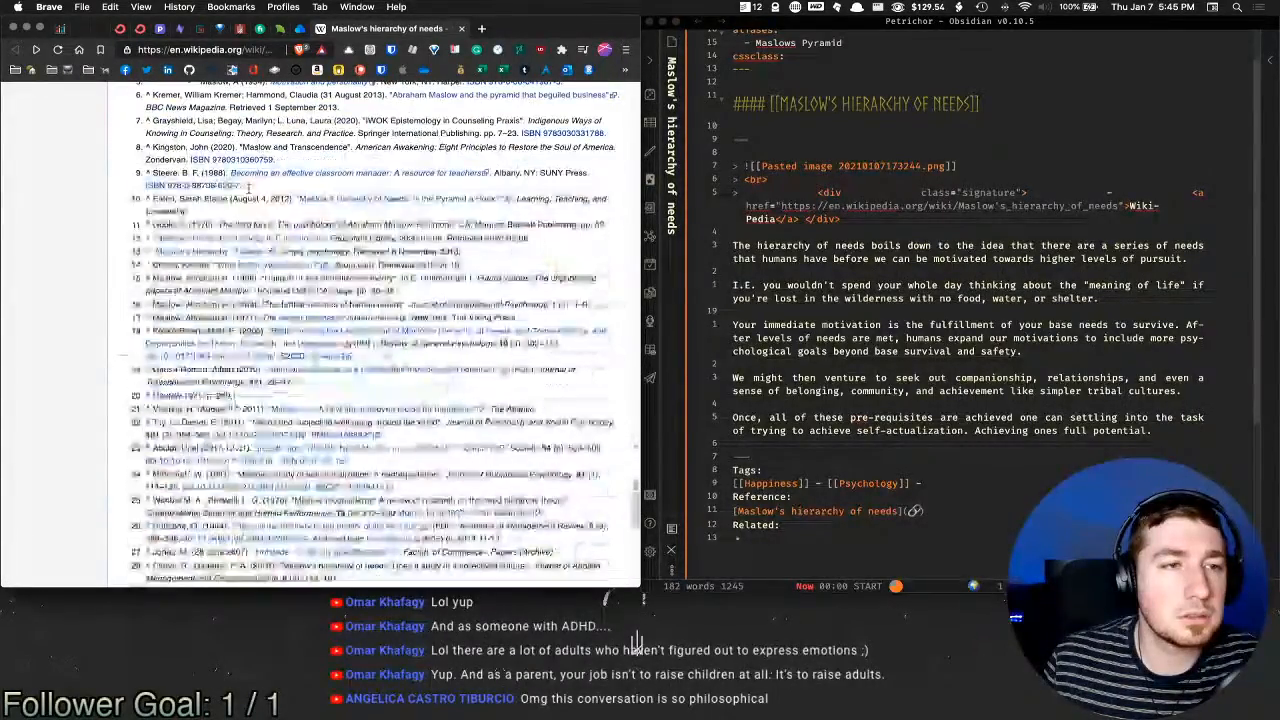
pyautogui.scroll(5, 247, 186)
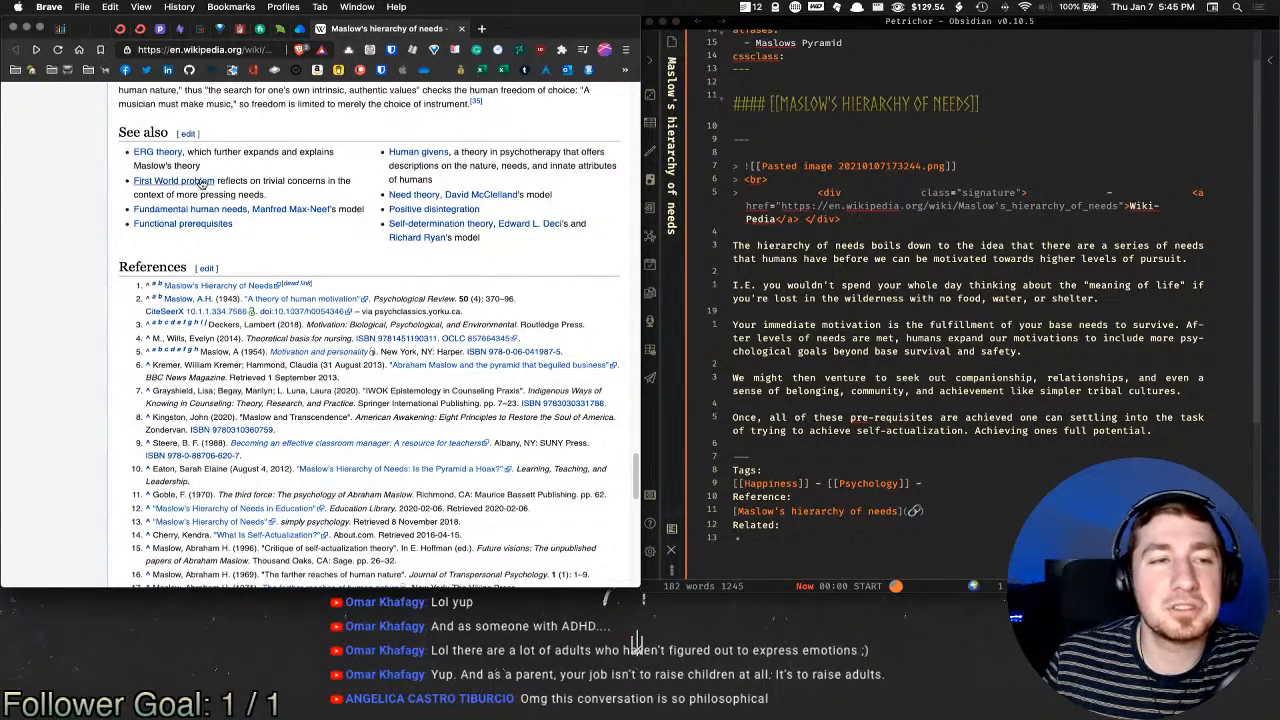
pyautogui.moveTo(207, 186)
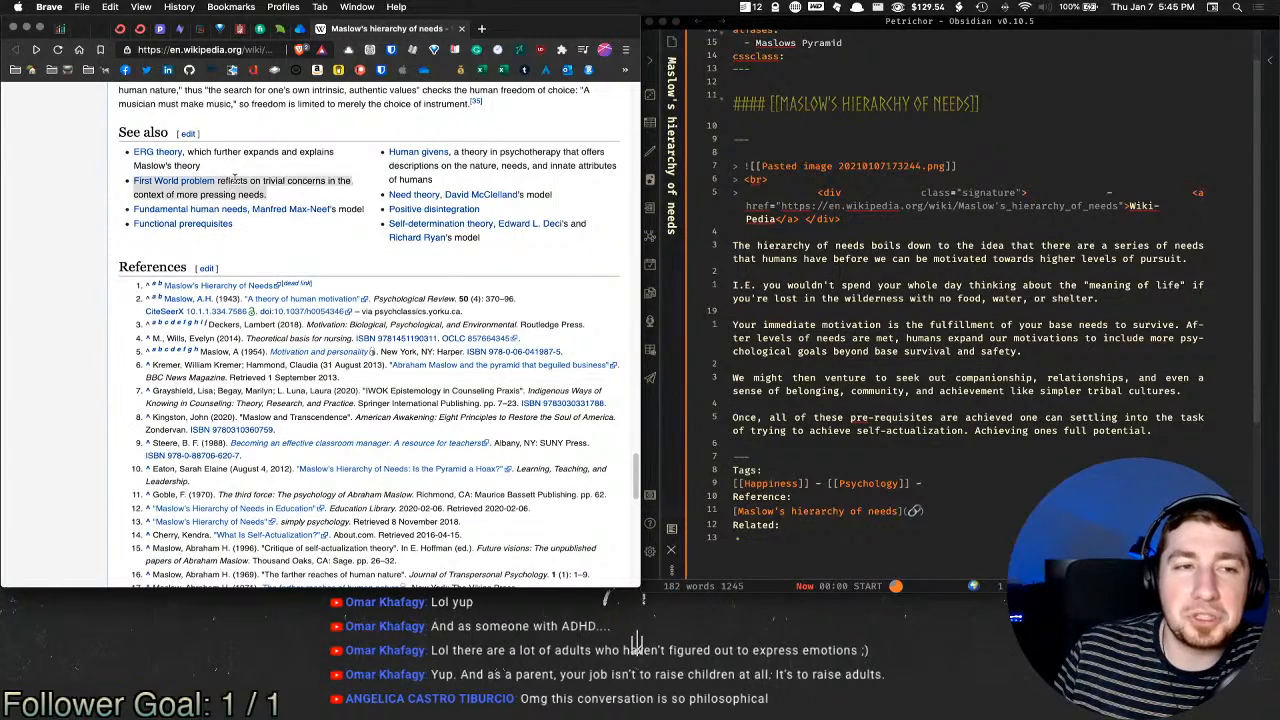
pyautogui.moveTo(270, 197); pyautogui.dragTo(261, 181)
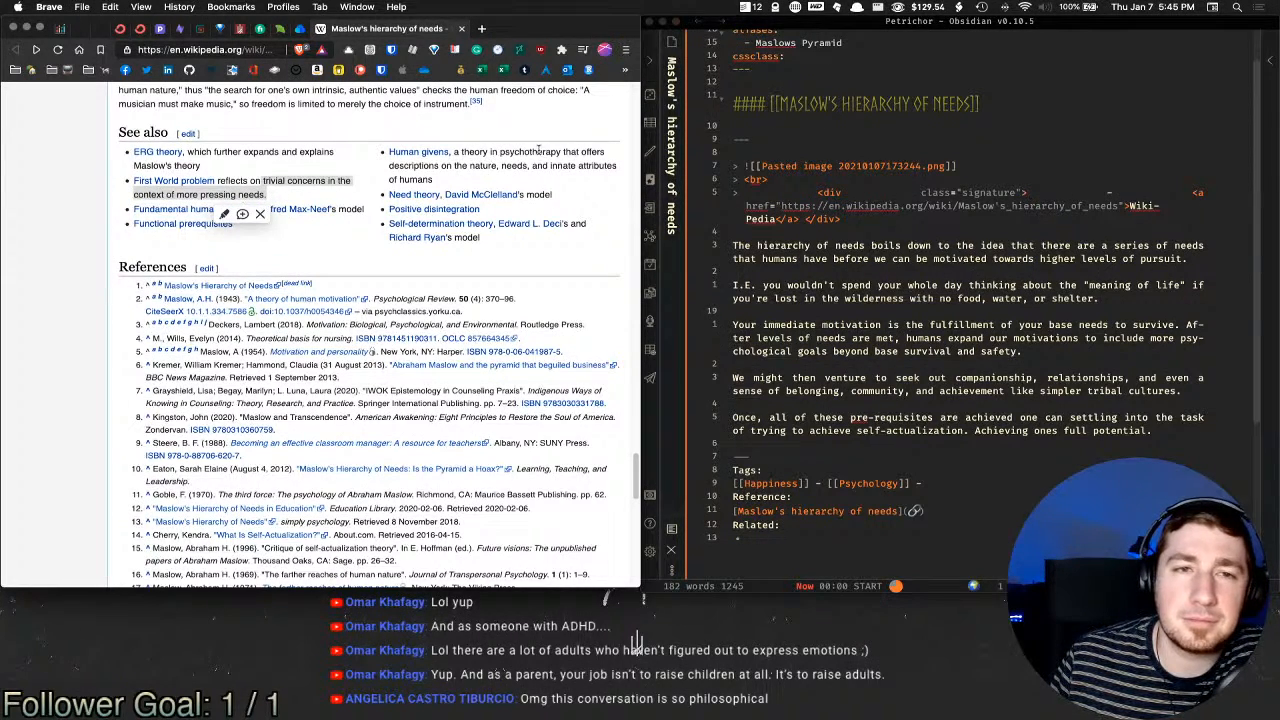
pyautogui.moveTo(430, 168); pyautogui.dragTo(528, 166)
pyautogui.click(388, 260)
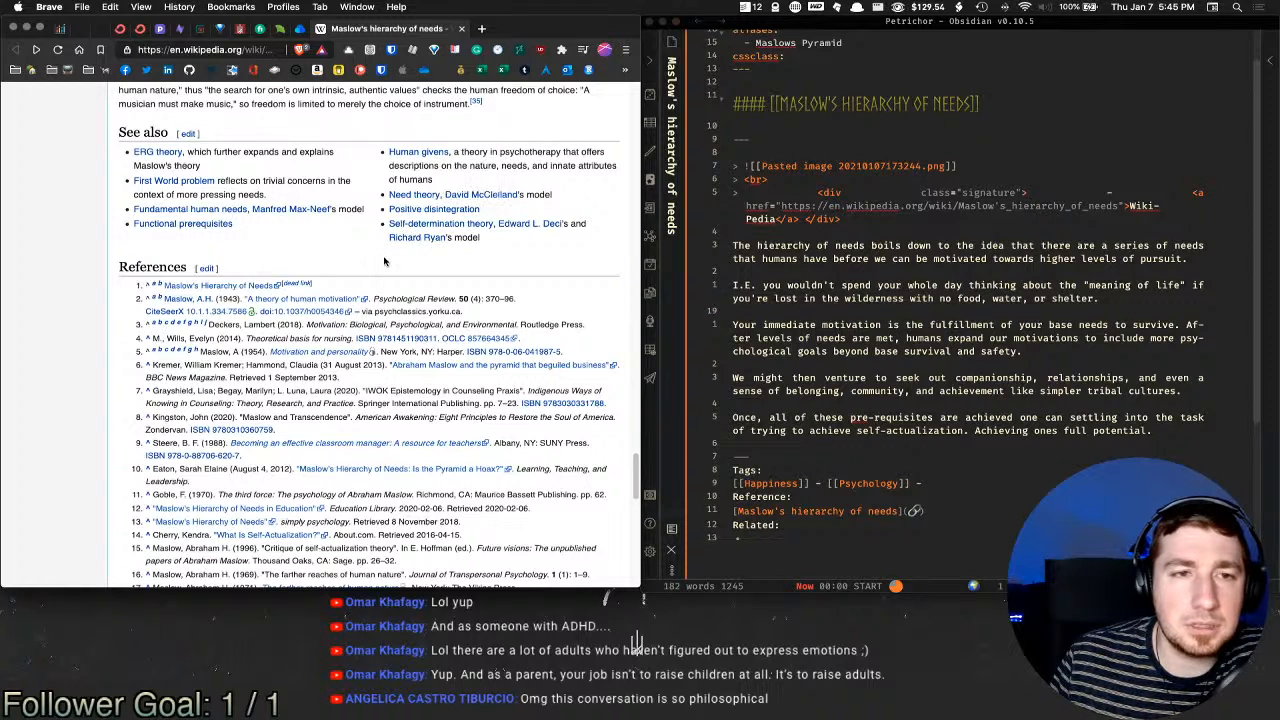
pyautogui.middleClick(432, 30)
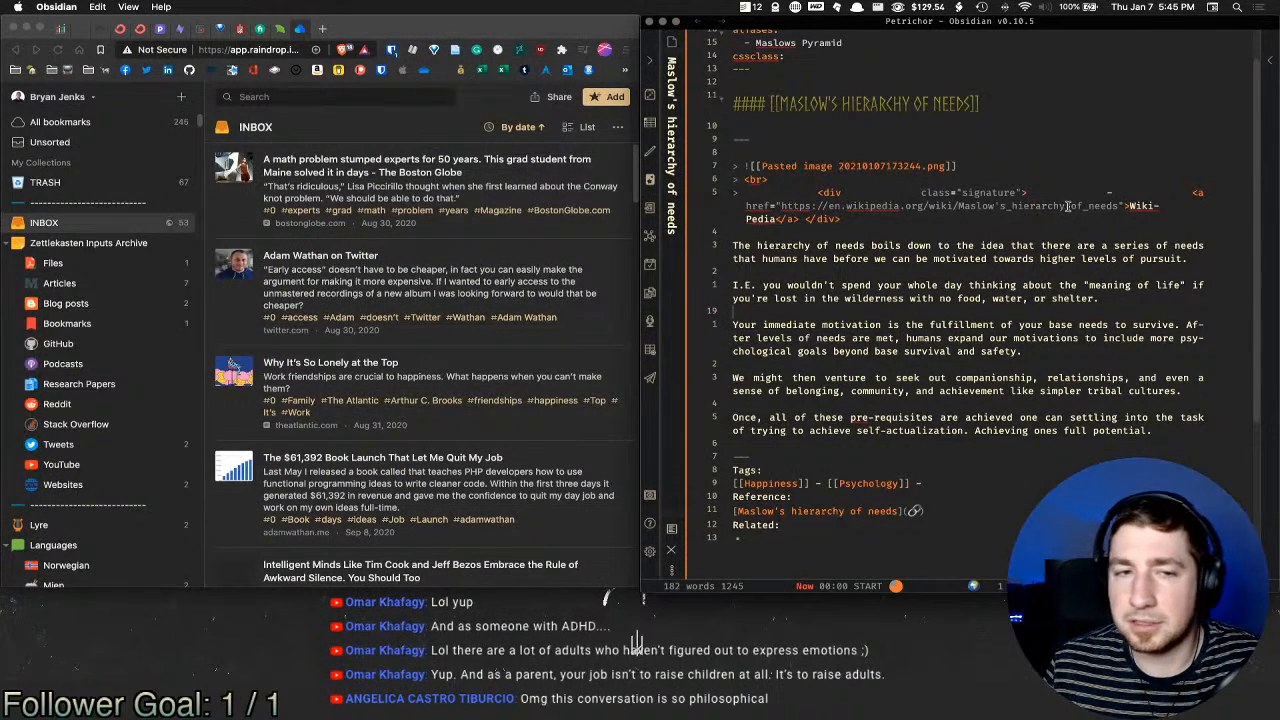
# Step: Open the Top of Mind note through the quick switcher by typing 'top'
pyautogui.click(928, 291)
pyautogui.hotkey('ctrl', 'o')
pyautogui.write('top')
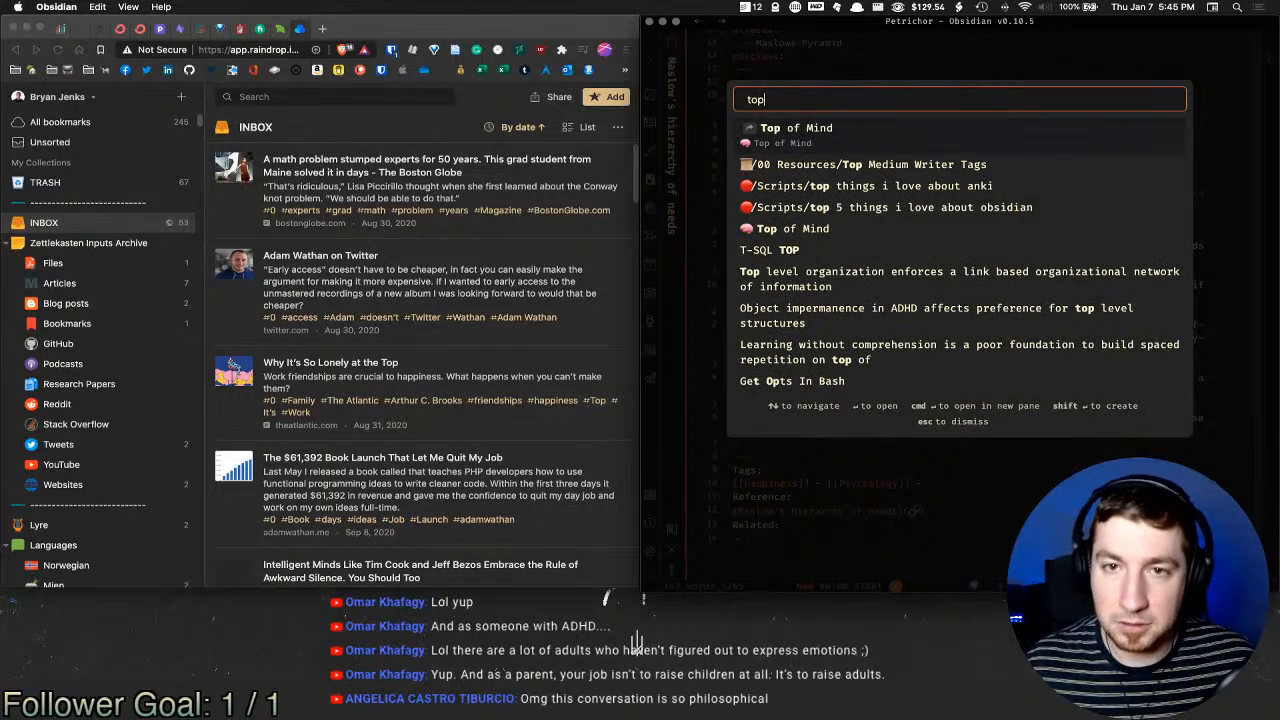
pyautogui.press('Return')
# Step: Delete the Maslow's hierarchy of needs item and move Anki App and Statistics below the other ideas
pyautogui.click(975, 249)
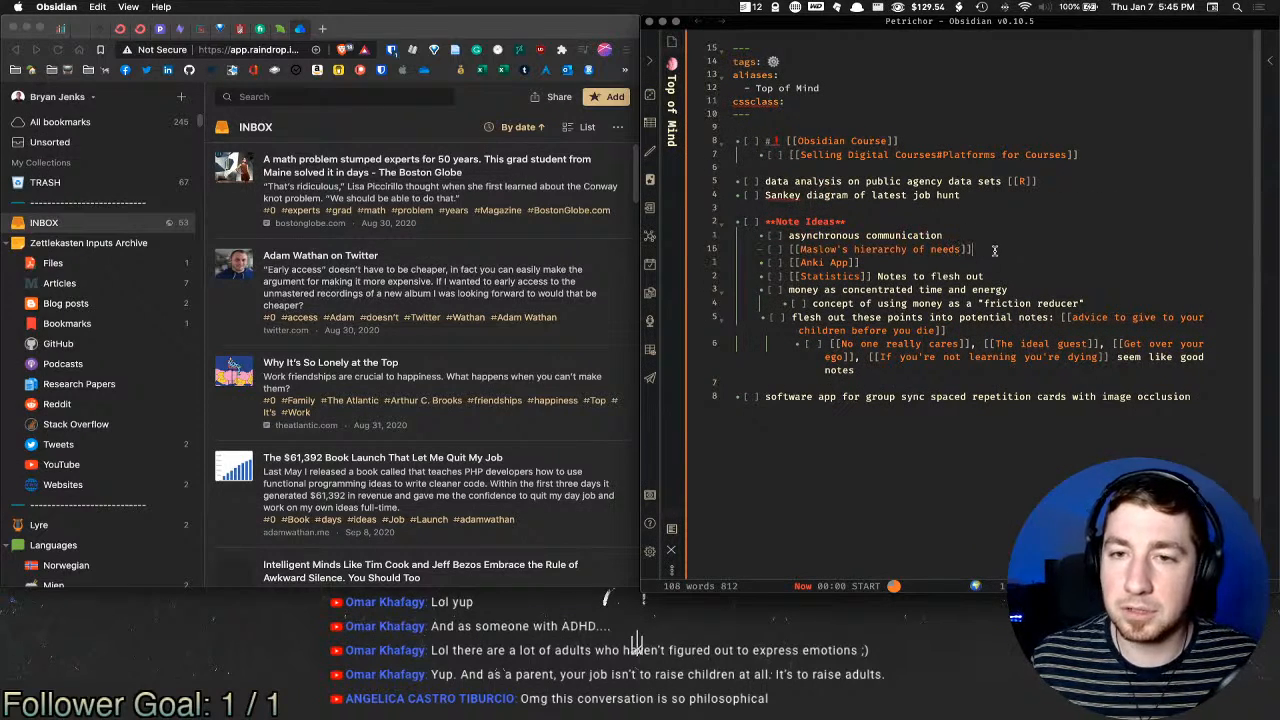
pyautogui.press('shift+super+Left')
pyautogui.write('\\')
pyautogui.press('BackSpace')
pyautogui.press('BackSpace')
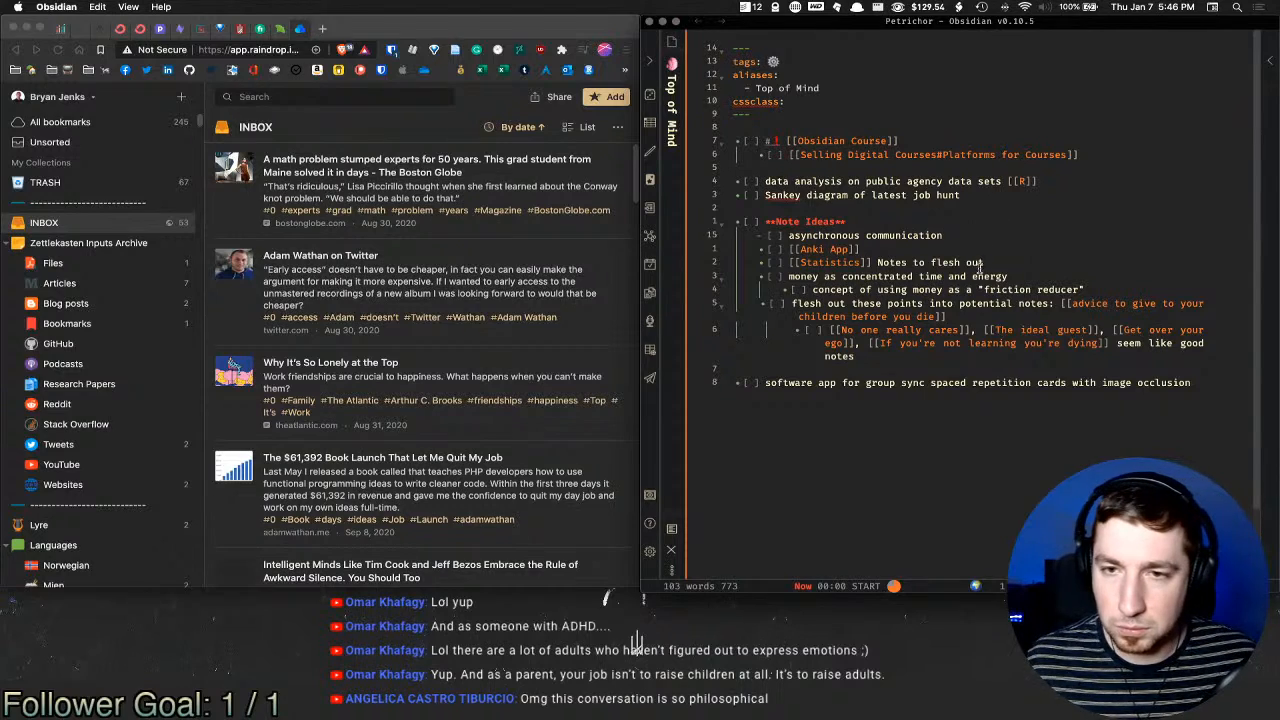
pyautogui.moveTo(1000, 262); pyautogui.dragTo(893, 247)
pyautogui.hotkey('alt', 'Down')
pyautogui.hotkey('alt', 'Down')
pyautogui.hotkey('alt', 'Down')
pyautogui.hotkey('alt', 'Down')
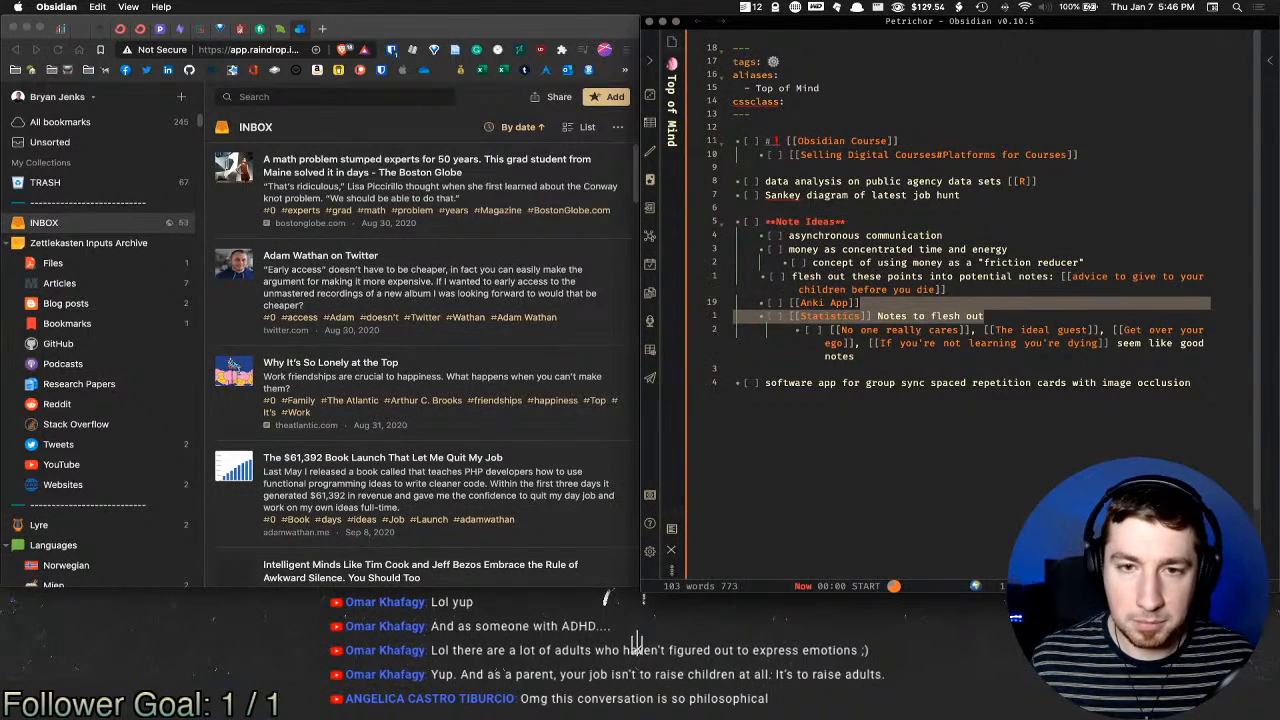
# Step: Capitalise the idea to 'Asynchronous Communication' and wrap it in [[ ]] as a link
pyautogui.click(1006, 385)
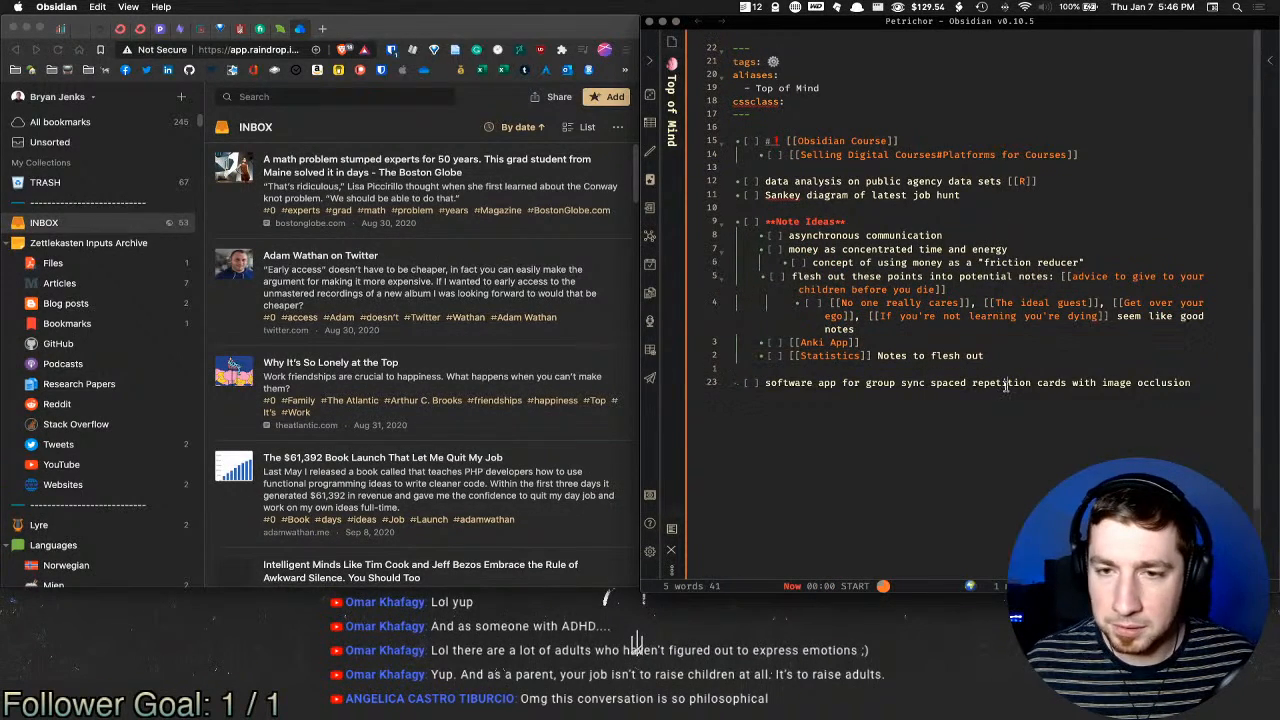
pyautogui.press('super+e')
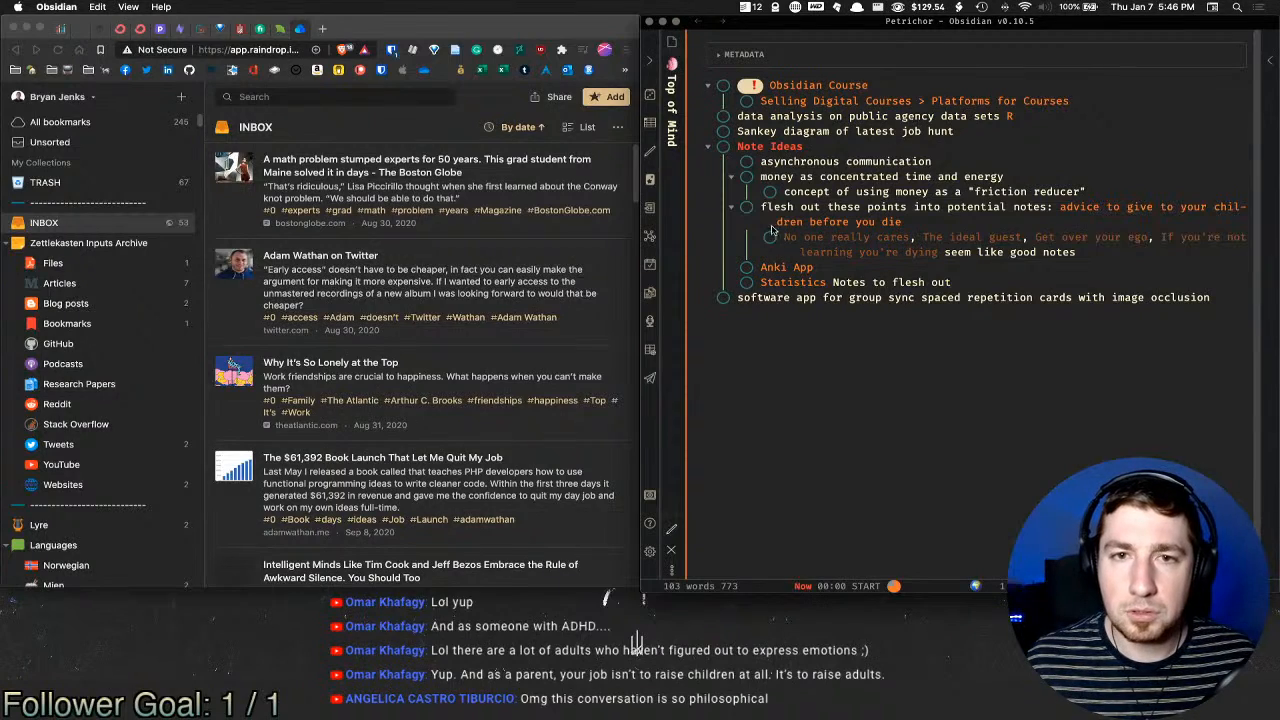
pyautogui.moveTo(760, 162); pyautogui.dragTo(945, 171)
pyautogui.press('super+e')
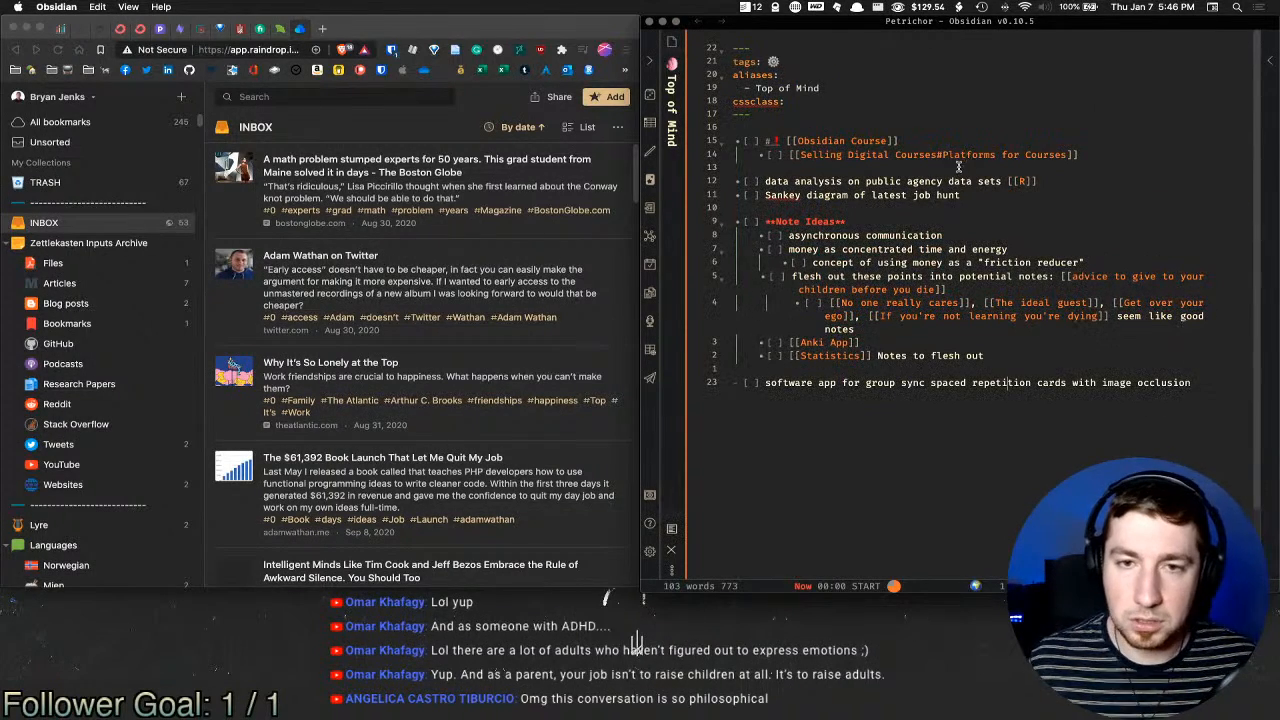
pyautogui.click(870, 238)
pyautogui.press('BackSpace')
pyautogui.write('C')
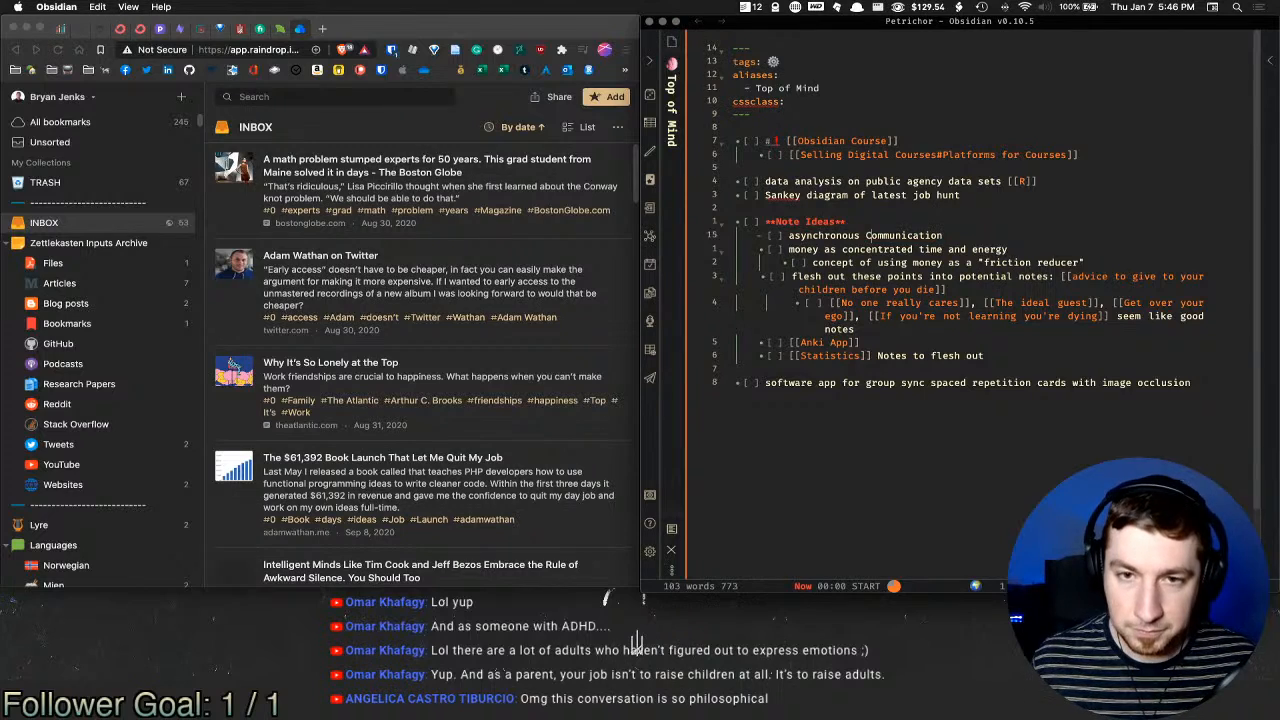
pyautogui.click(794, 236)
pyautogui.press('BackSpace')
pyautogui.write('A')
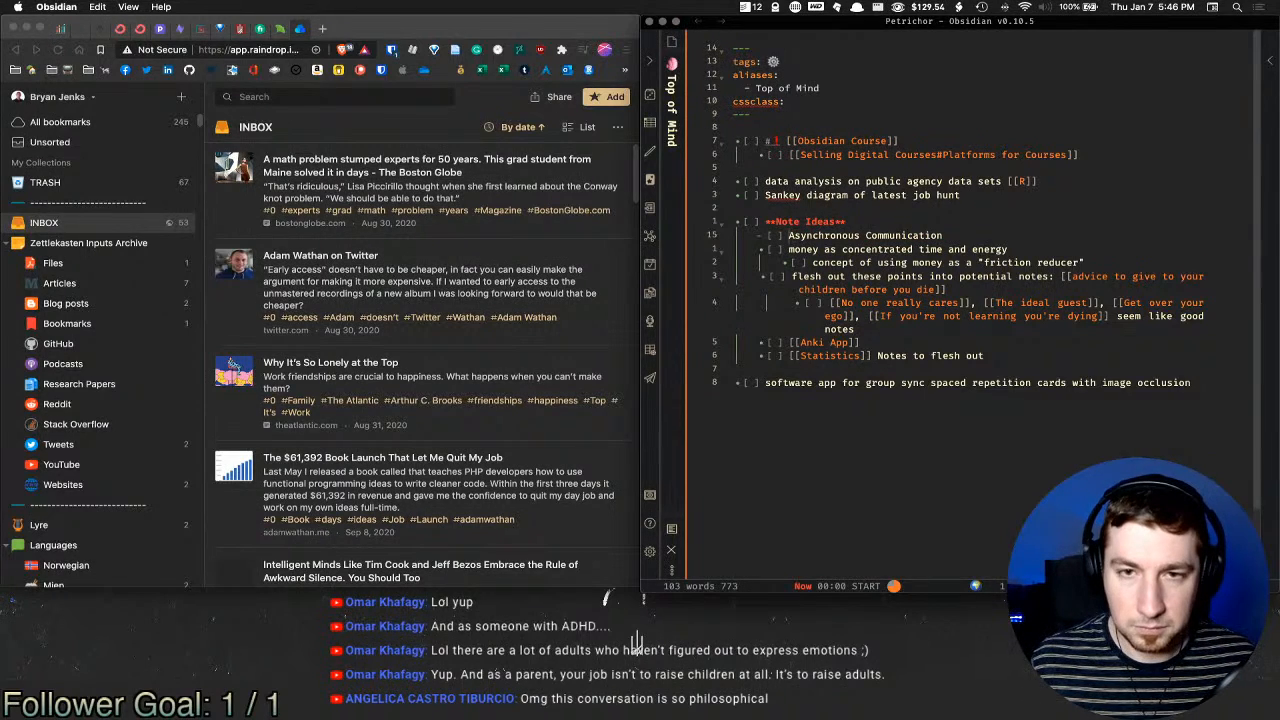
pyautogui.press('super+shift+Right')
pyautogui.write('[[')
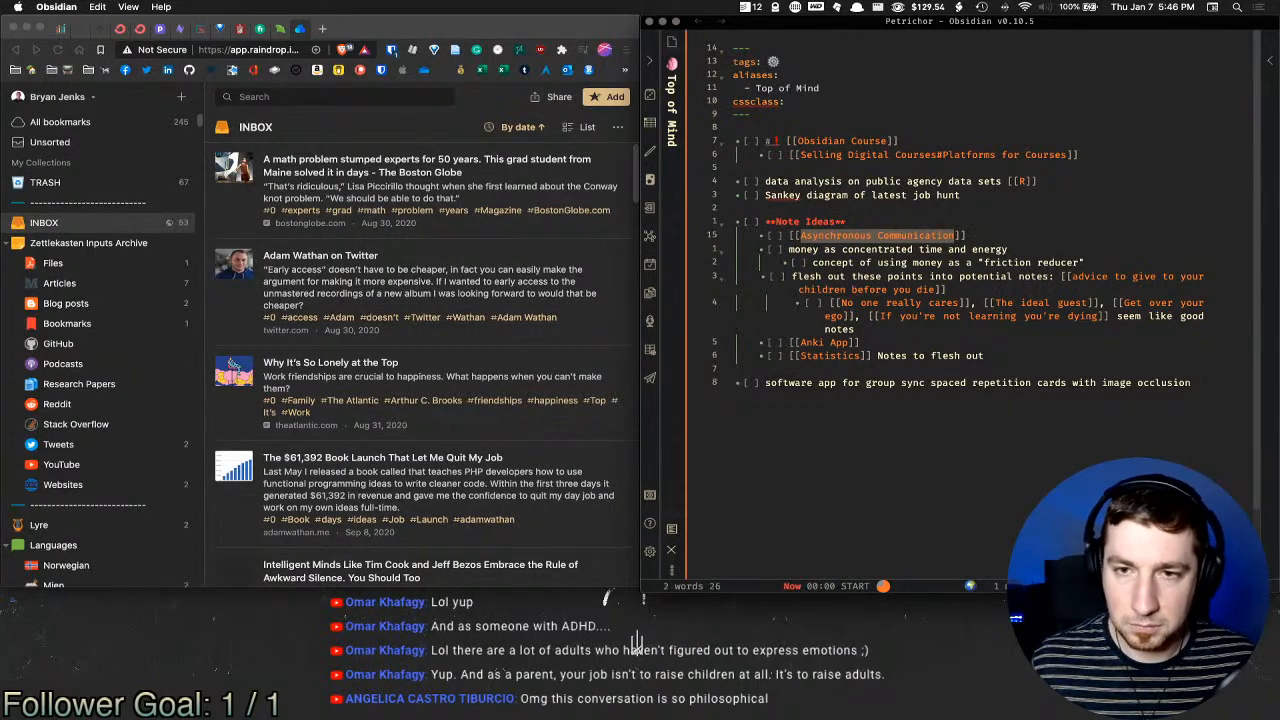
# Step: Open the new Asynchronous Communication note and fill it from the Note template, discarding a mistaken Mermaid insert
pyautogui.keyDown('super'); pyautogui.click(900, 236); pyautogui.keyUp('super')
pyautogui.press('super+t')
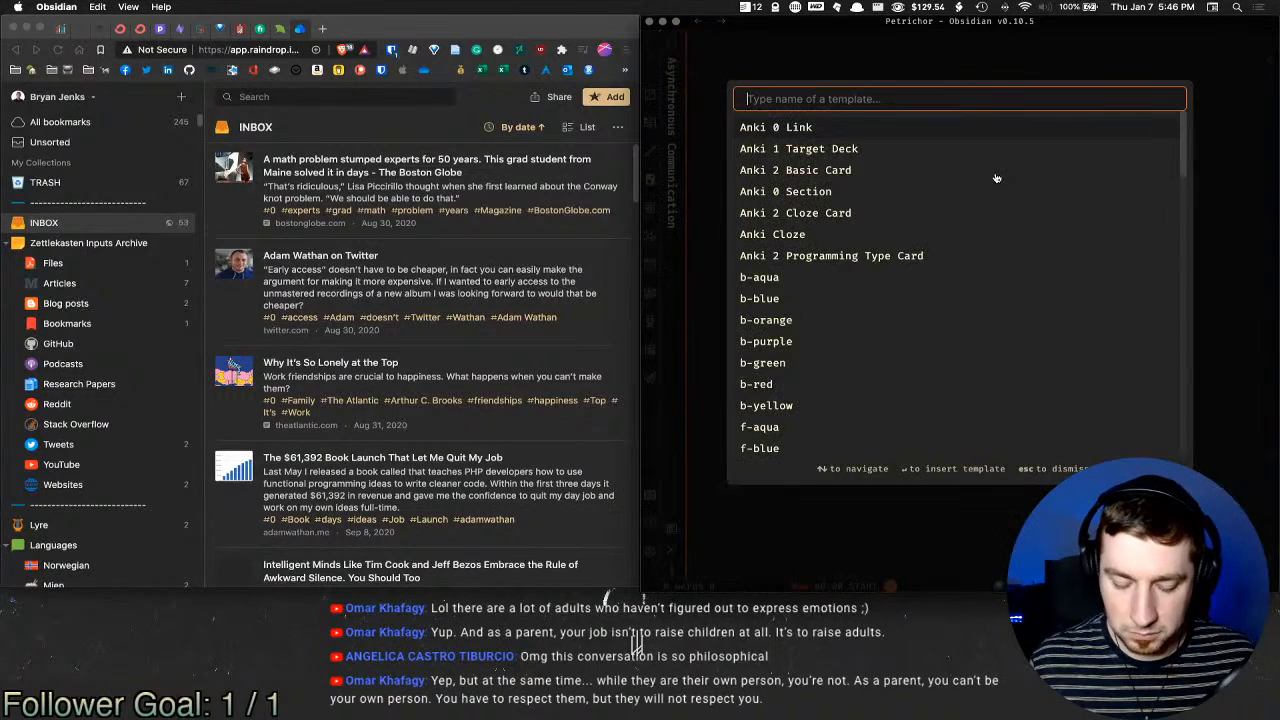
pyautogui.write('mermaid')
pyautogui.press('Return')
pyautogui.press('super+a')
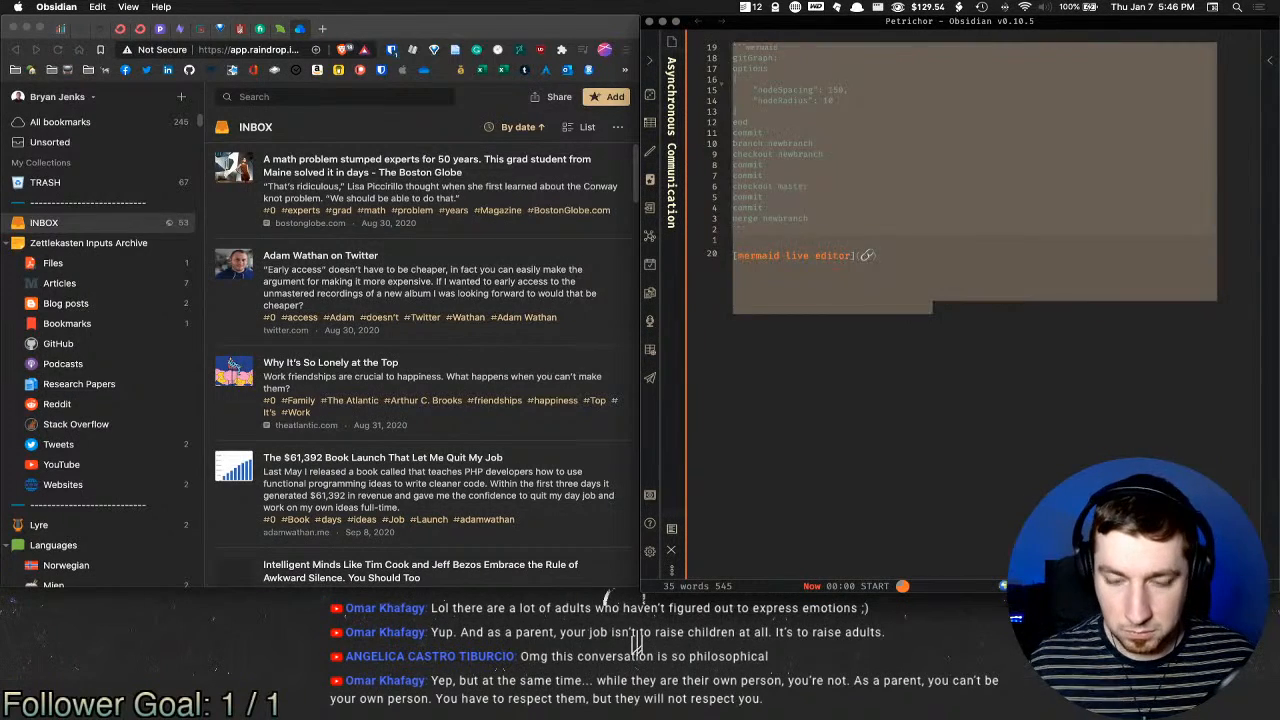
pyautogui.press('BackSpace')
pyautogui.press('super+t')
pyautogui.write('note')
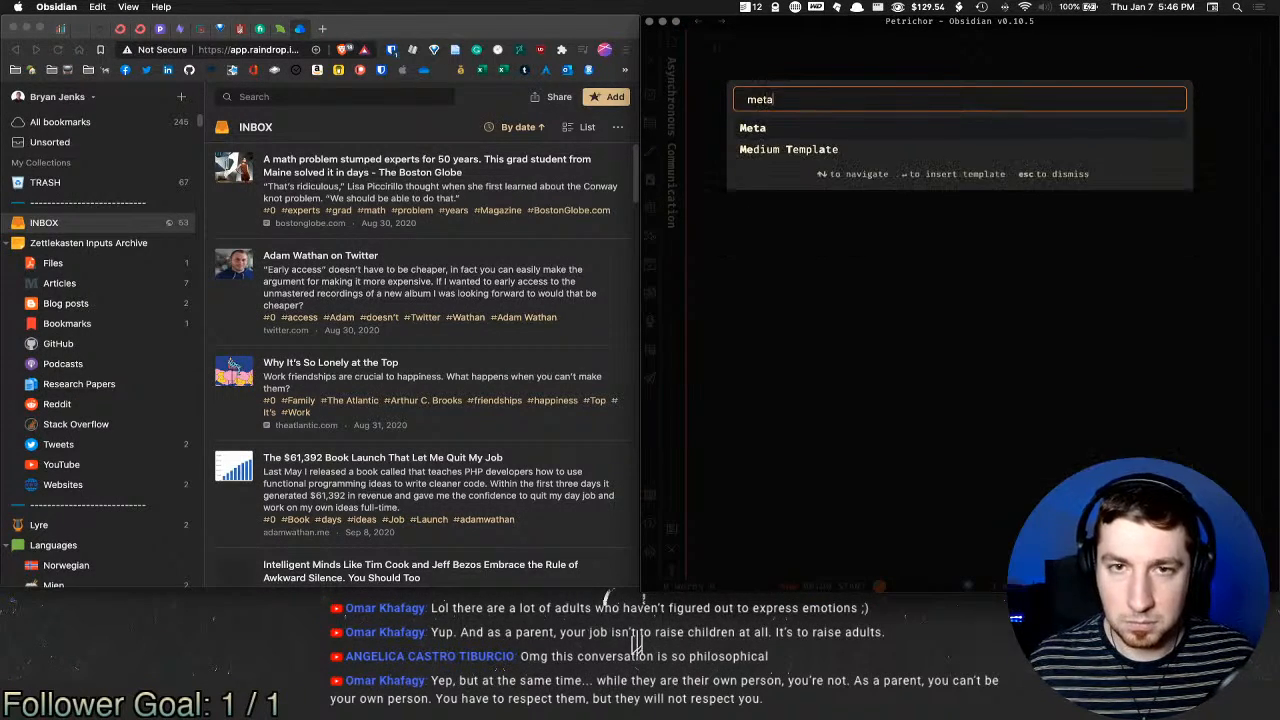
pyautogui.press('Return')
# Step: Open the Maslow's hierarchy of needs note through the quick switcher by typing 'mas'
pyautogui.click(795, 218)
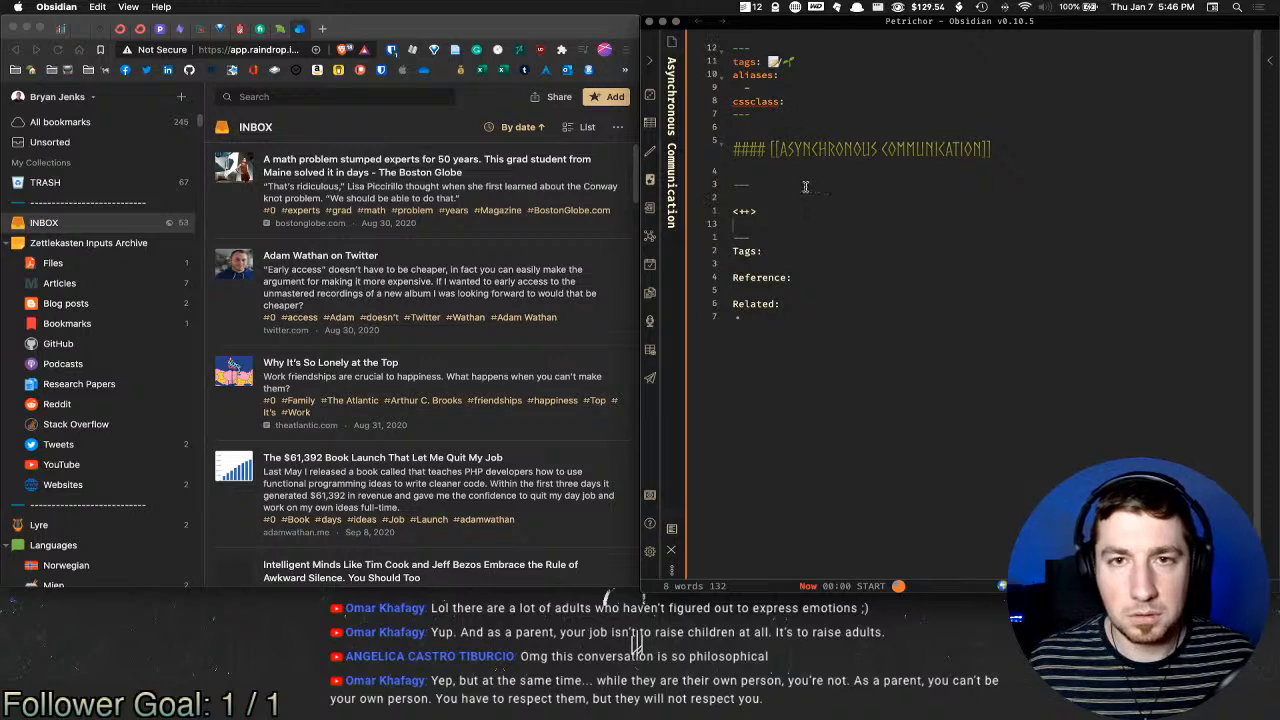
pyautogui.press('super+o')
pyautogui.write('mas')
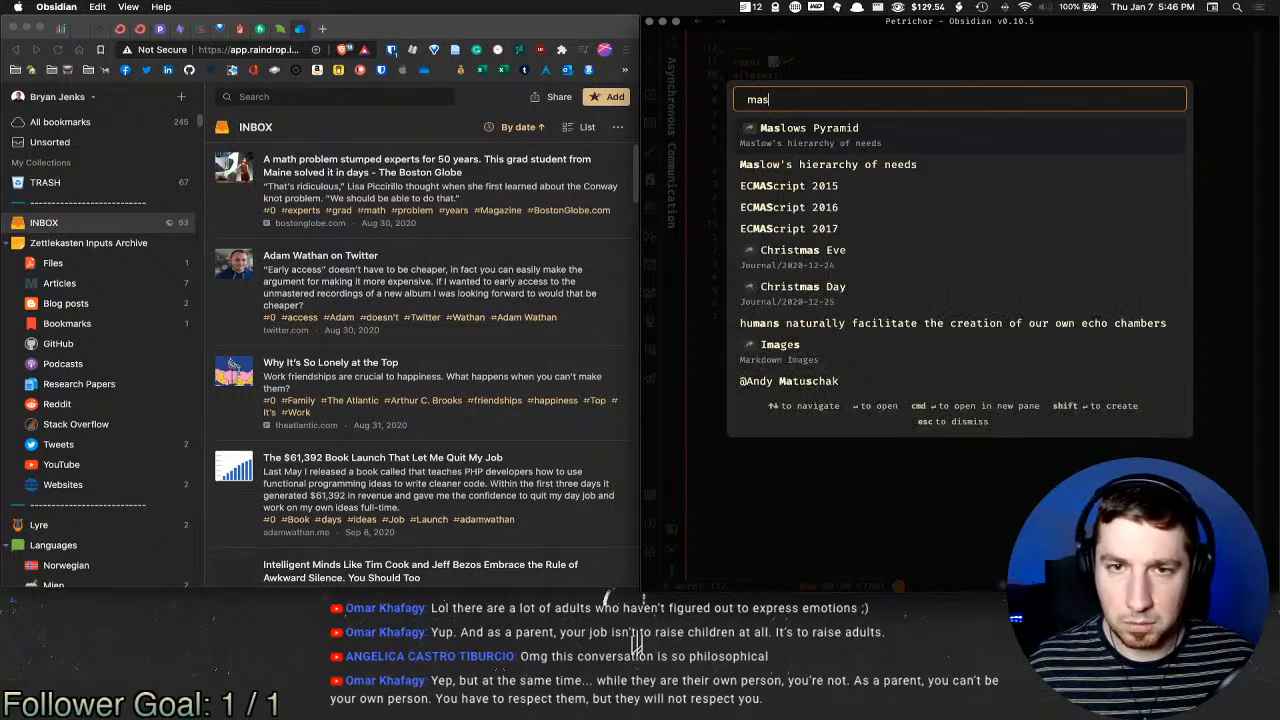
pyautogui.press('Return')
# Step: Replace the seedling emoji on the tags line with the Evergreen Tree emoji
pyautogui.click(826, 62)
pyautogui.press('x')
pyautogui.press('x')
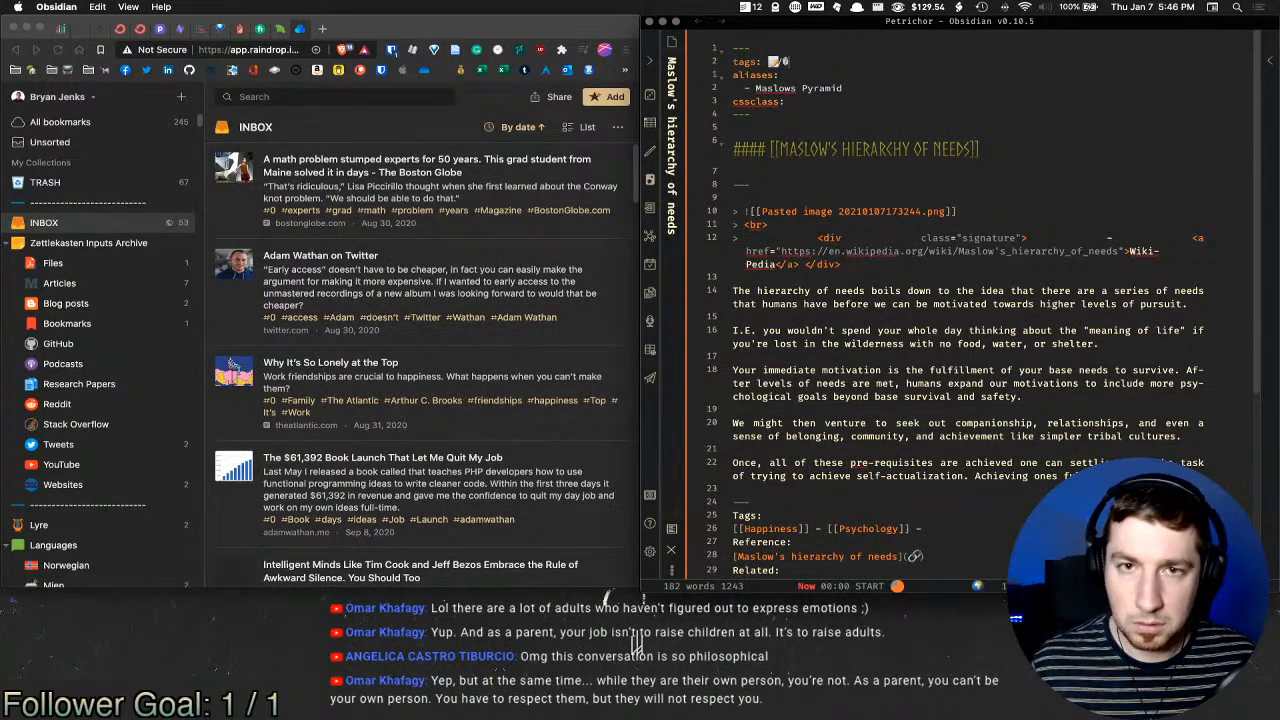
pyautogui.hotkey('alt', 'space')
pyautogui.write('e ever')
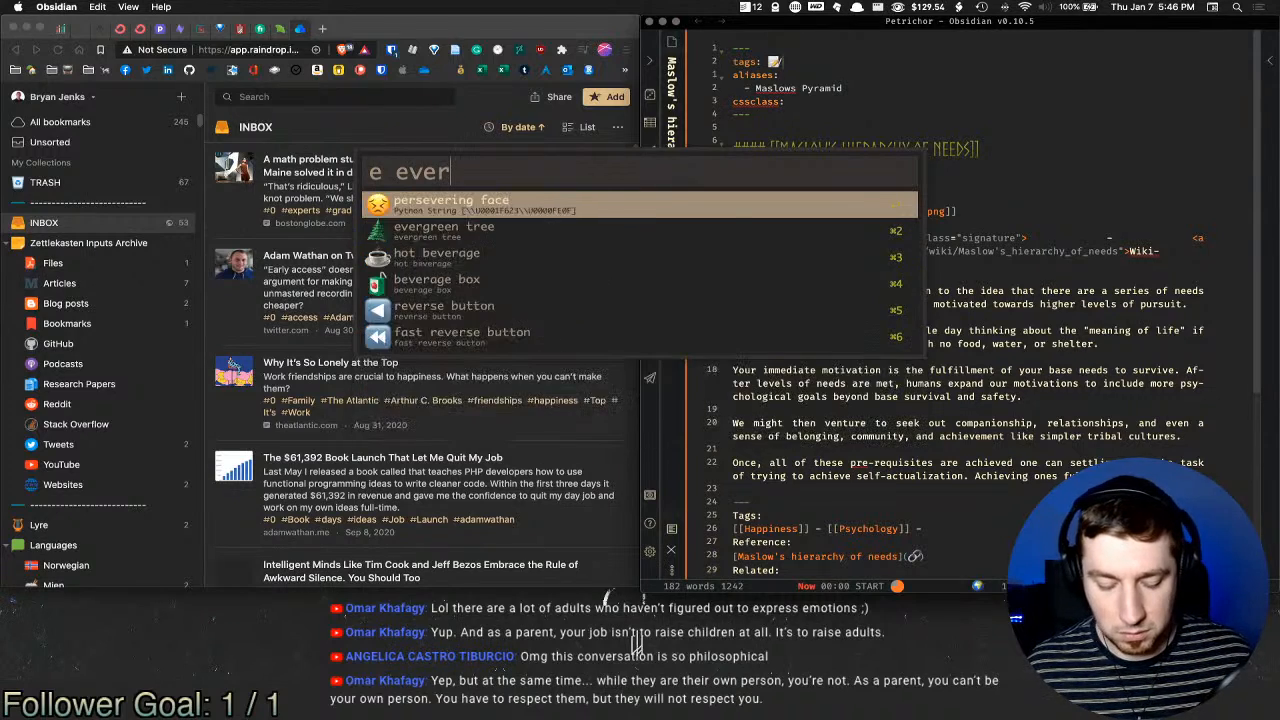
pyautogui.press('Return')
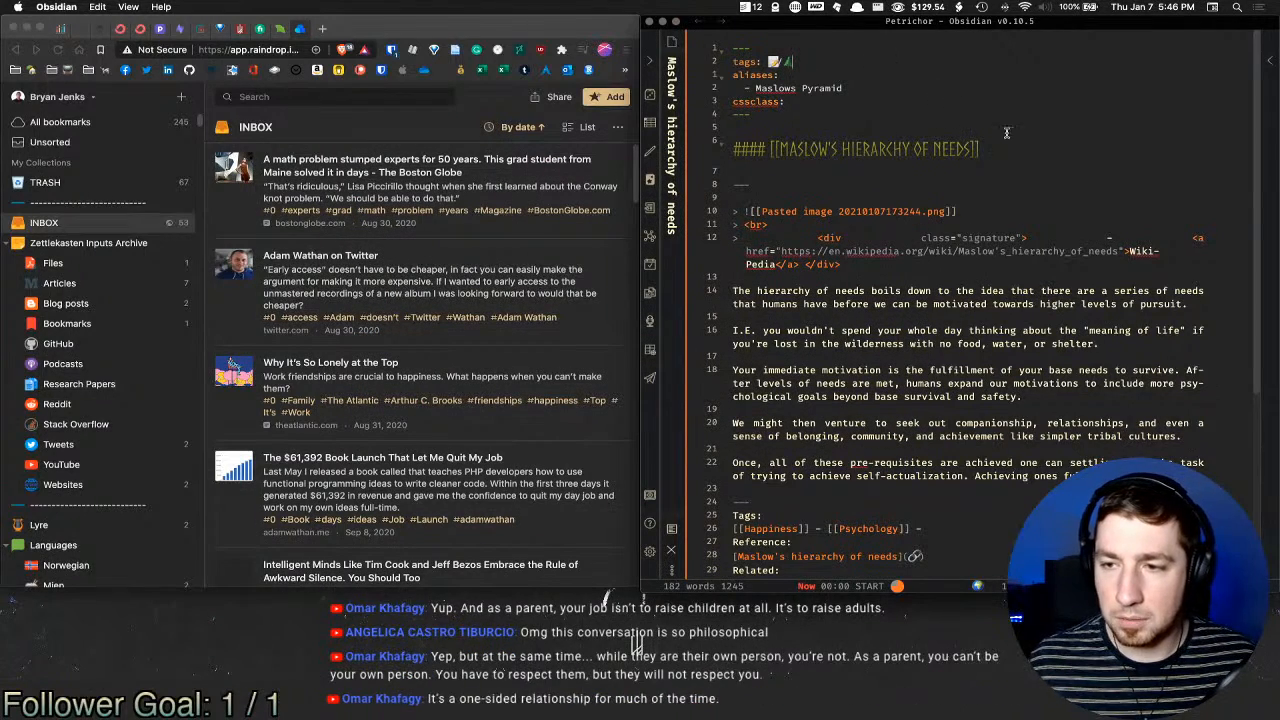
pyautogui.click(918, 118)
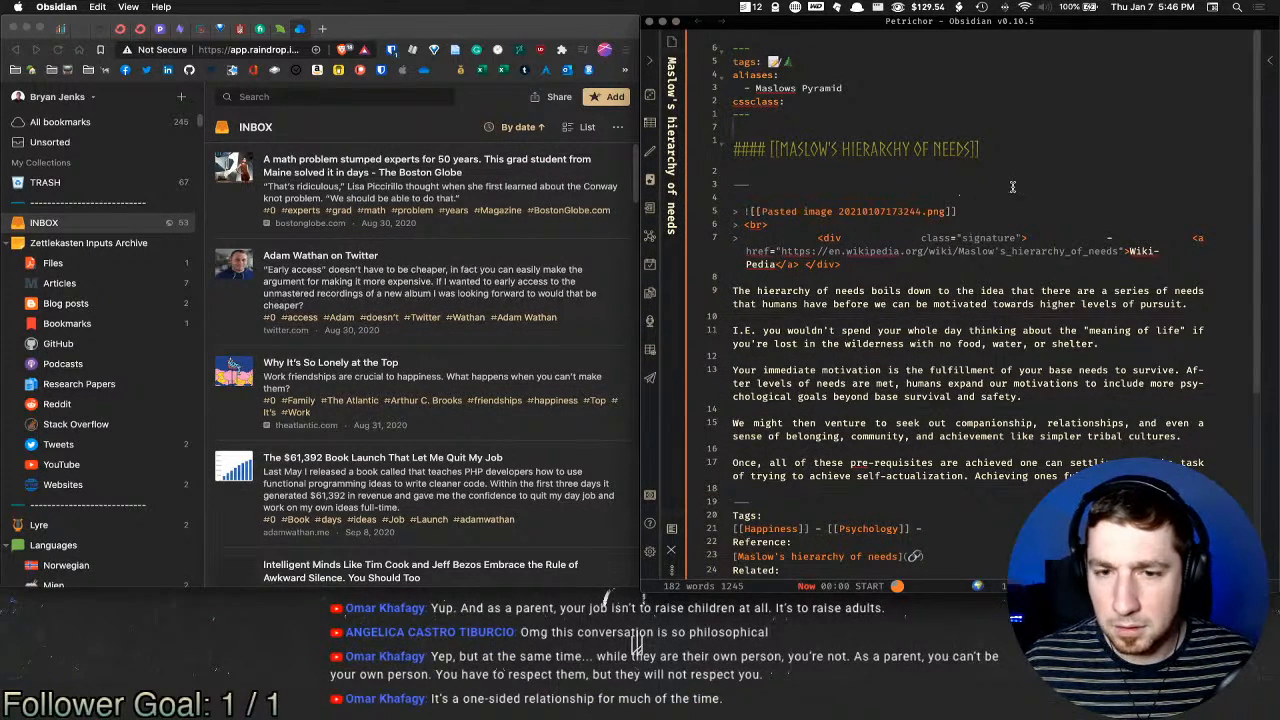
pyautogui.scroll(-5, 1010, 188)
pyautogui.click(926, 328)
# Step: Add a Related link to the well established environment note
pyautogui.click(877, 359)
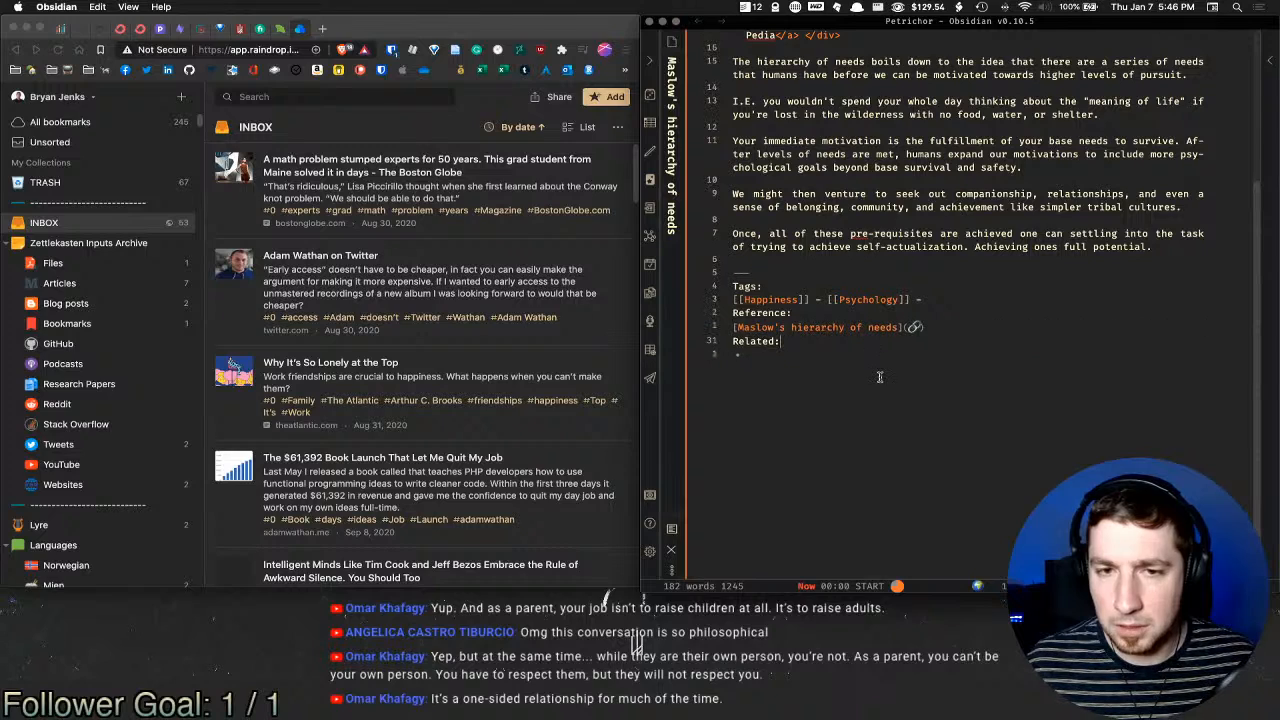
pyautogui.write('[[happy')
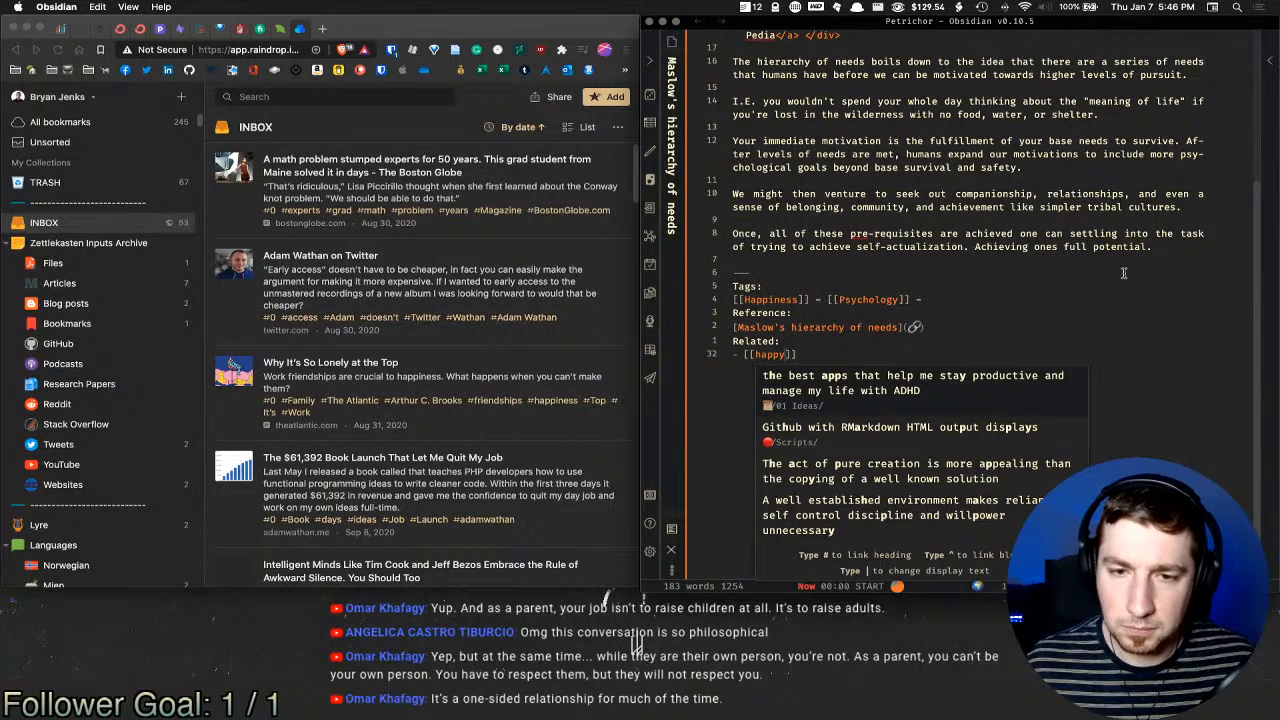
pyautogui.press('Down')
pyautogui.press('Down')
pyautogui.press('Down')
pyautogui.press('Return')
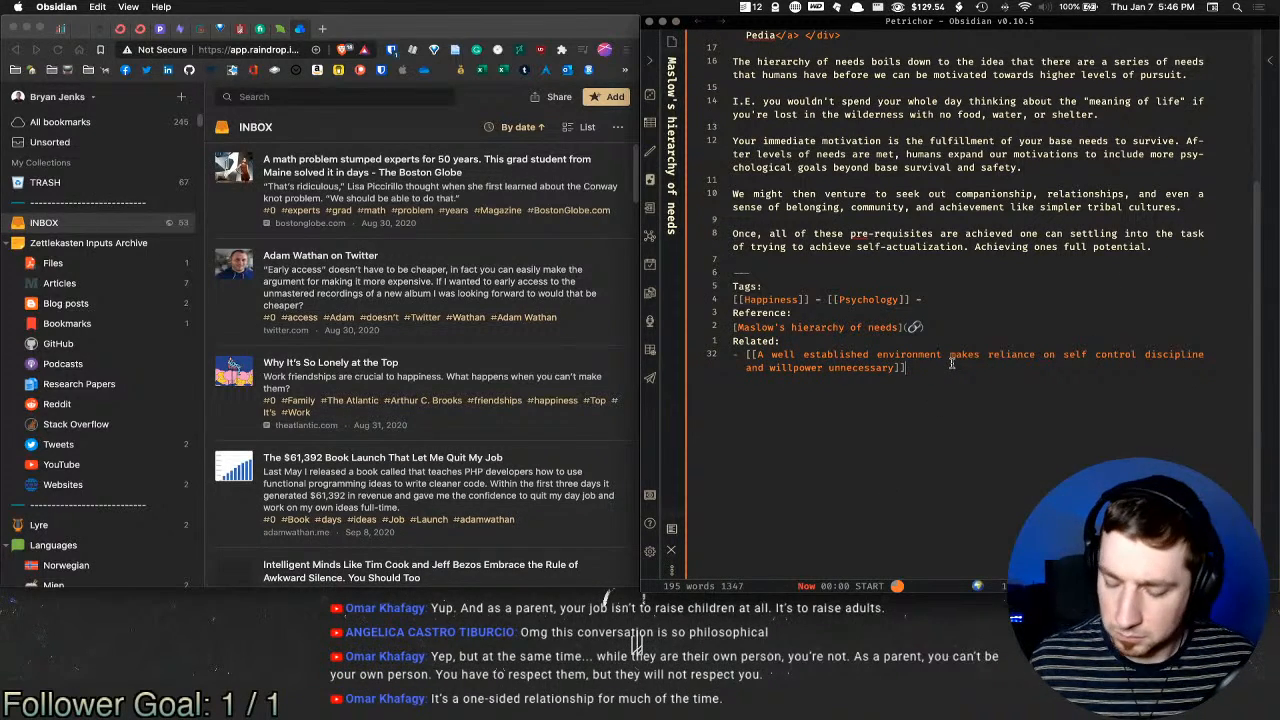
pyautogui.press('Return')
# Step: Add a second Related link to the Performative spirituality note in place of [[safety]]
pyautogui.write('[[environme')
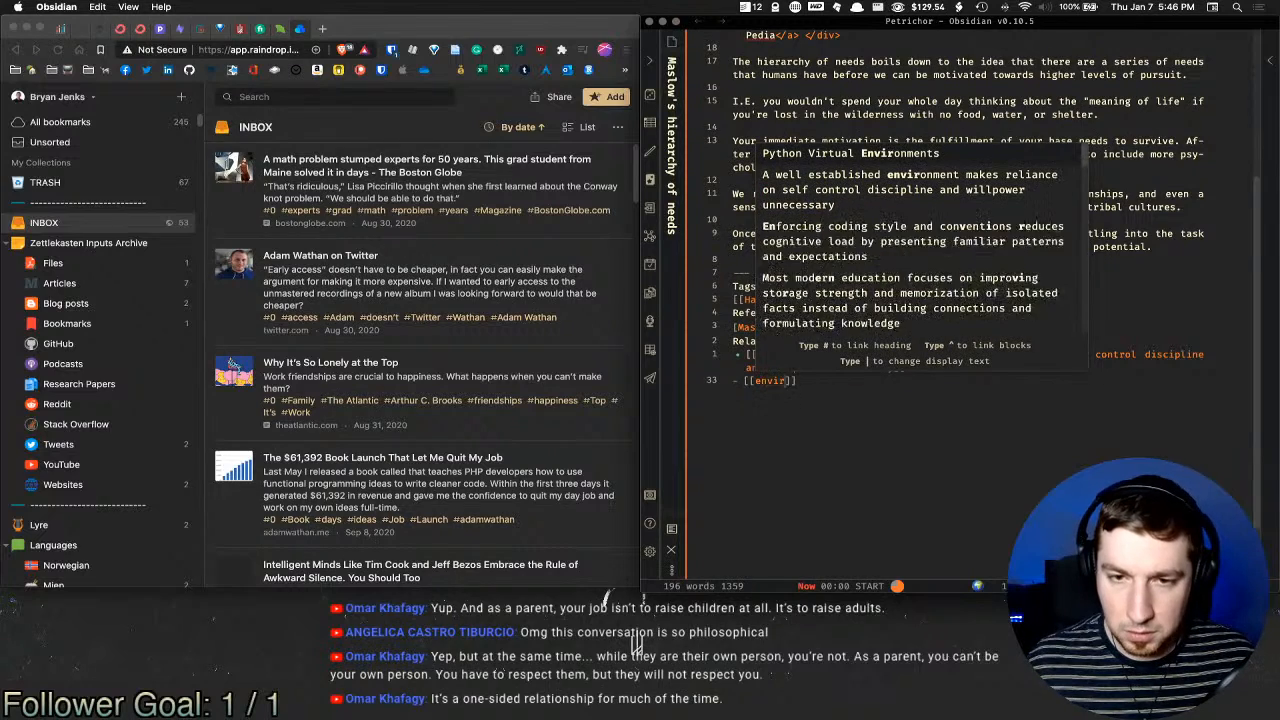
pyautogui.write('nt')
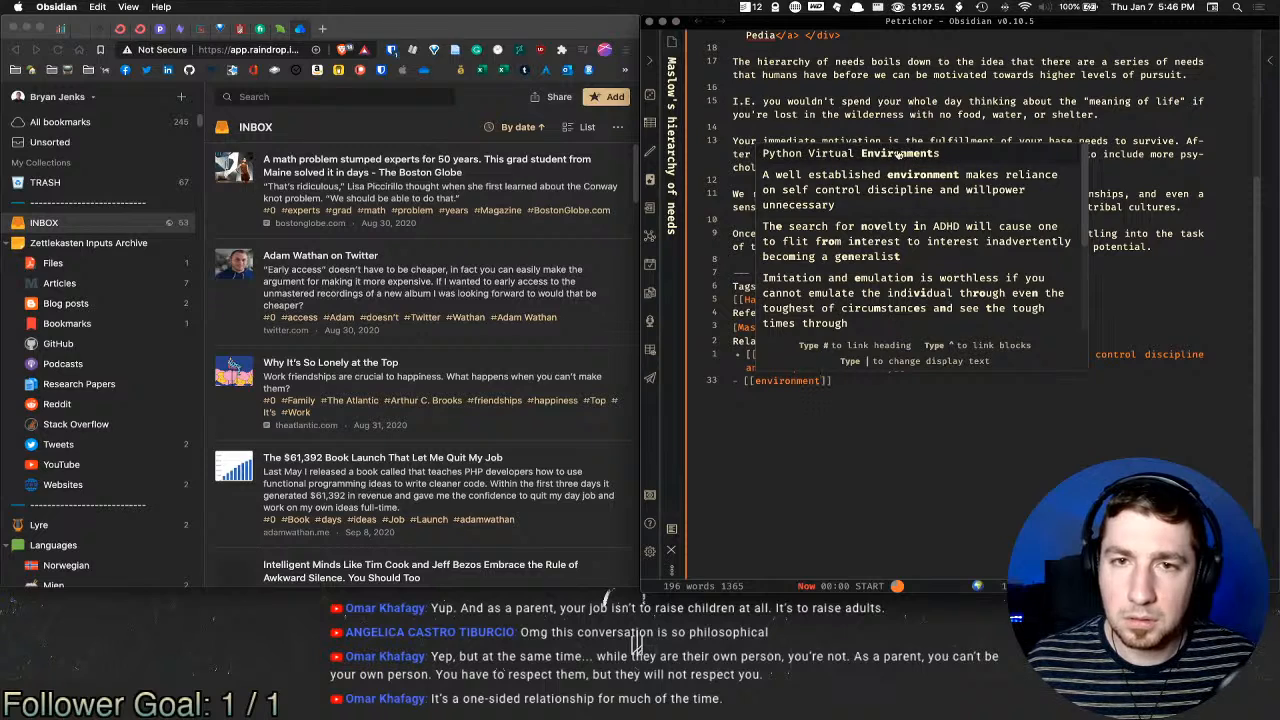
pyautogui.scroll(-3, 930, 258)
pyautogui.scroll(-5, 926, 256)
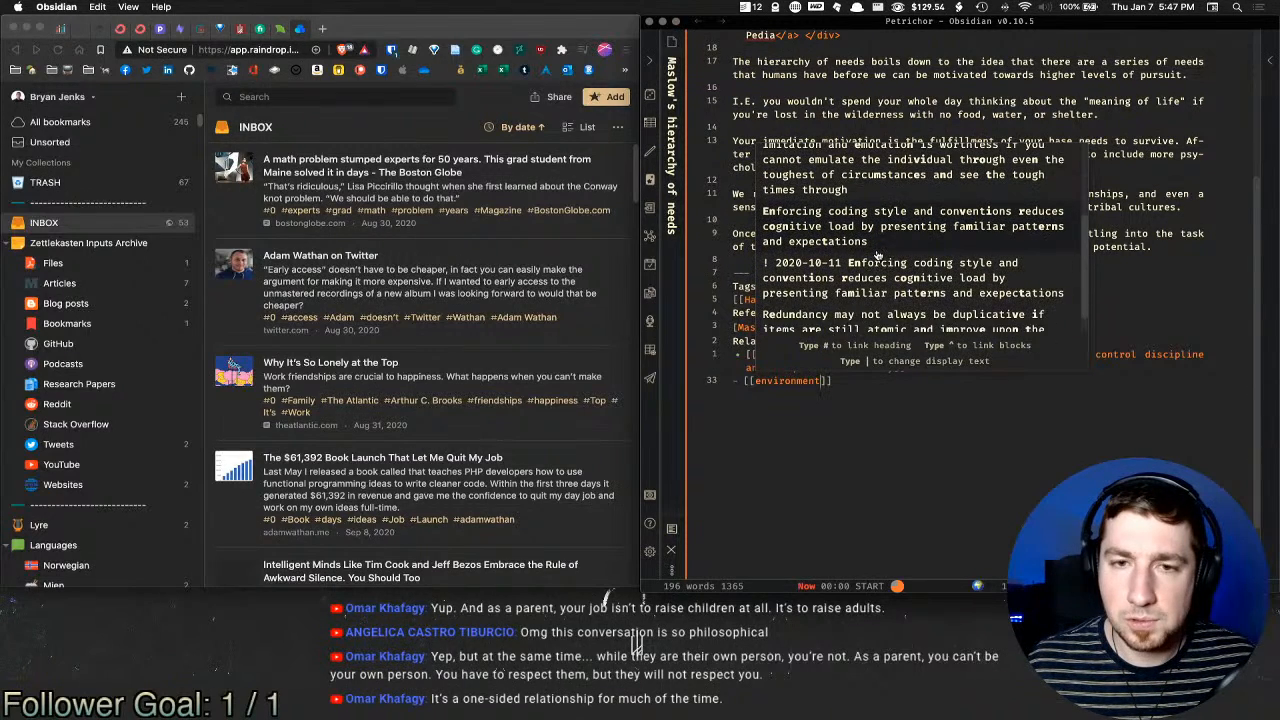
pyautogui.click(801, 390)
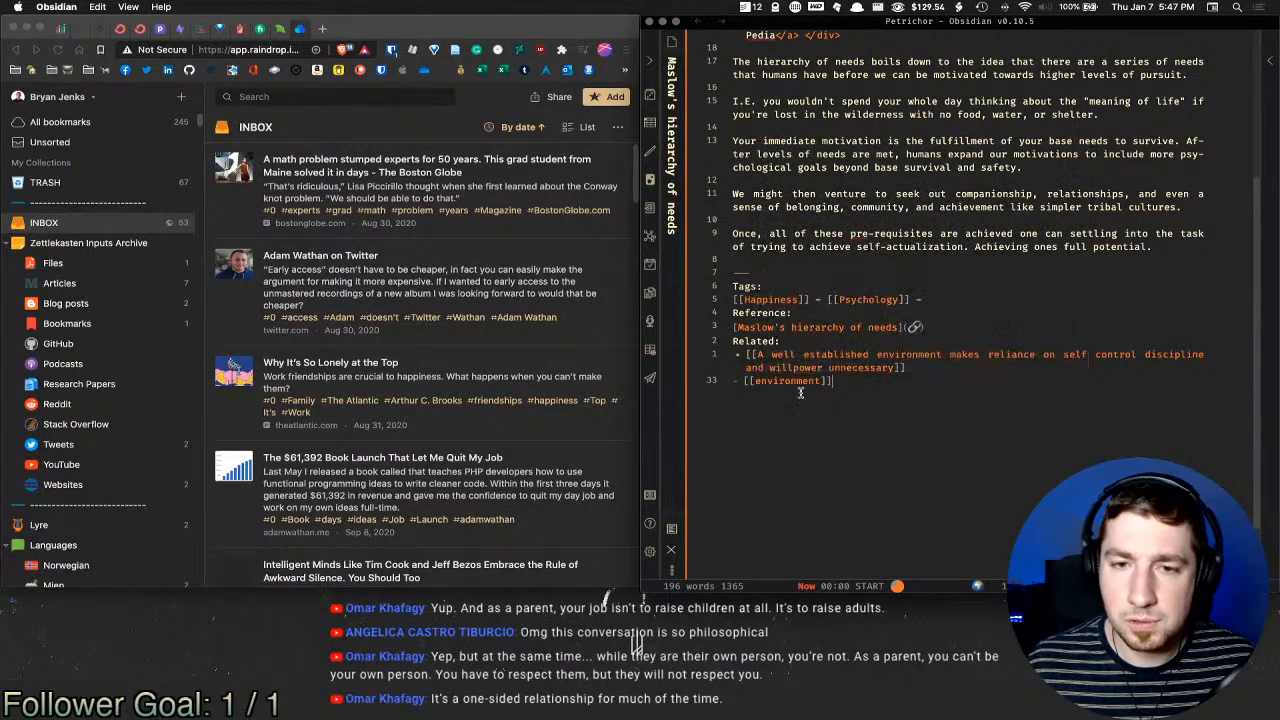
pyautogui.doubleClick(776, 378)
pyautogui.press('BackSpace')
pyautogui.write('safety')
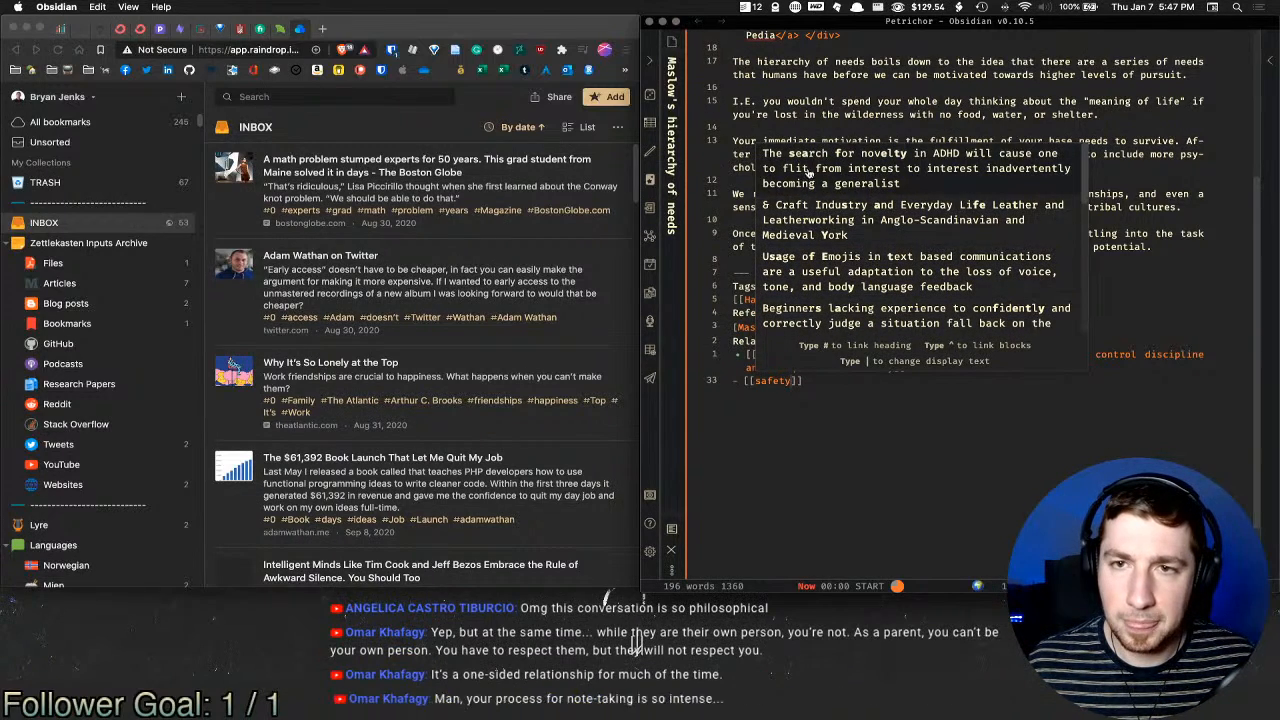
pyautogui.scroll(-3, 953, 278)
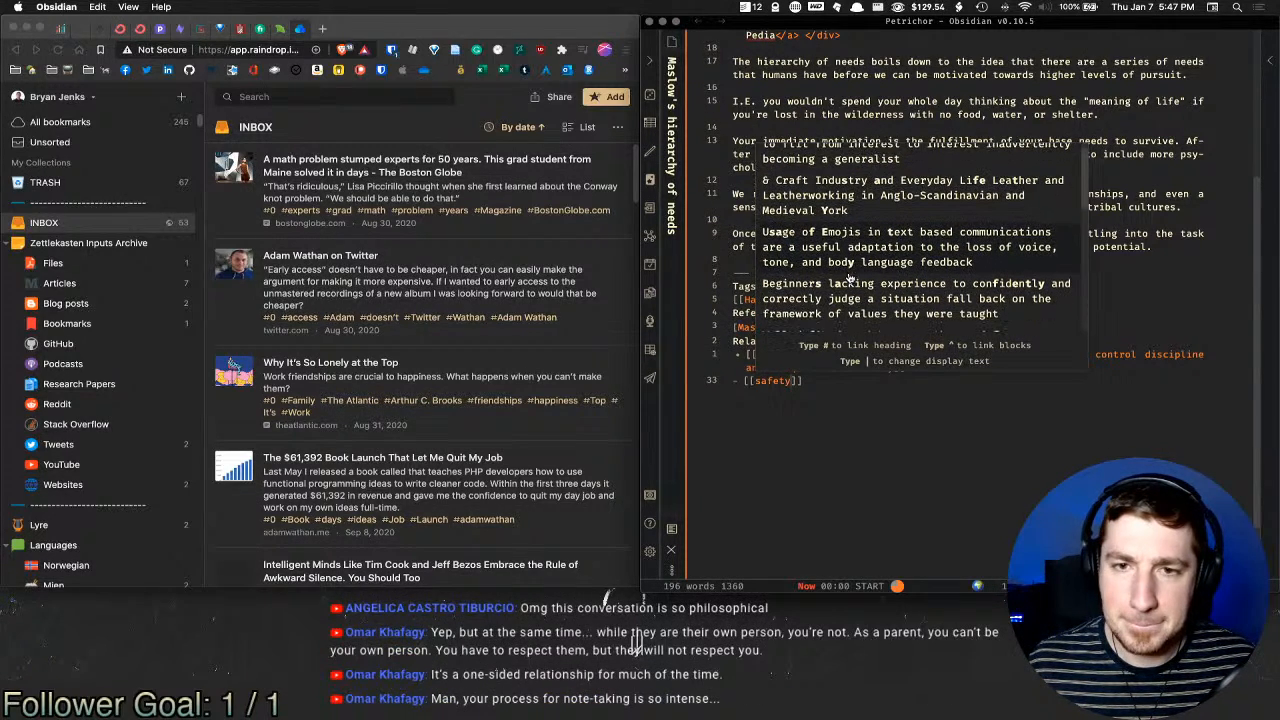
pyautogui.scroll(-2, 953, 283)
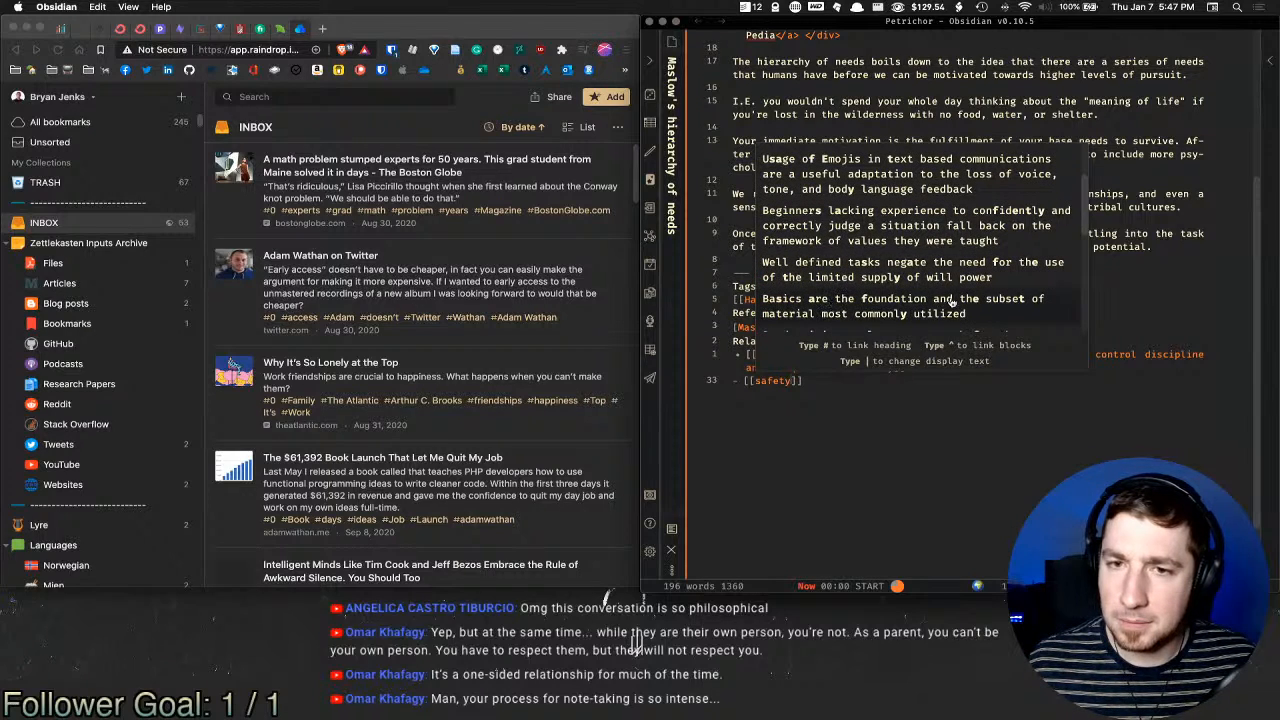
pyautogui.scroll(-2, 870, 305)
pyautogui.scroll(-4, 858, 301)
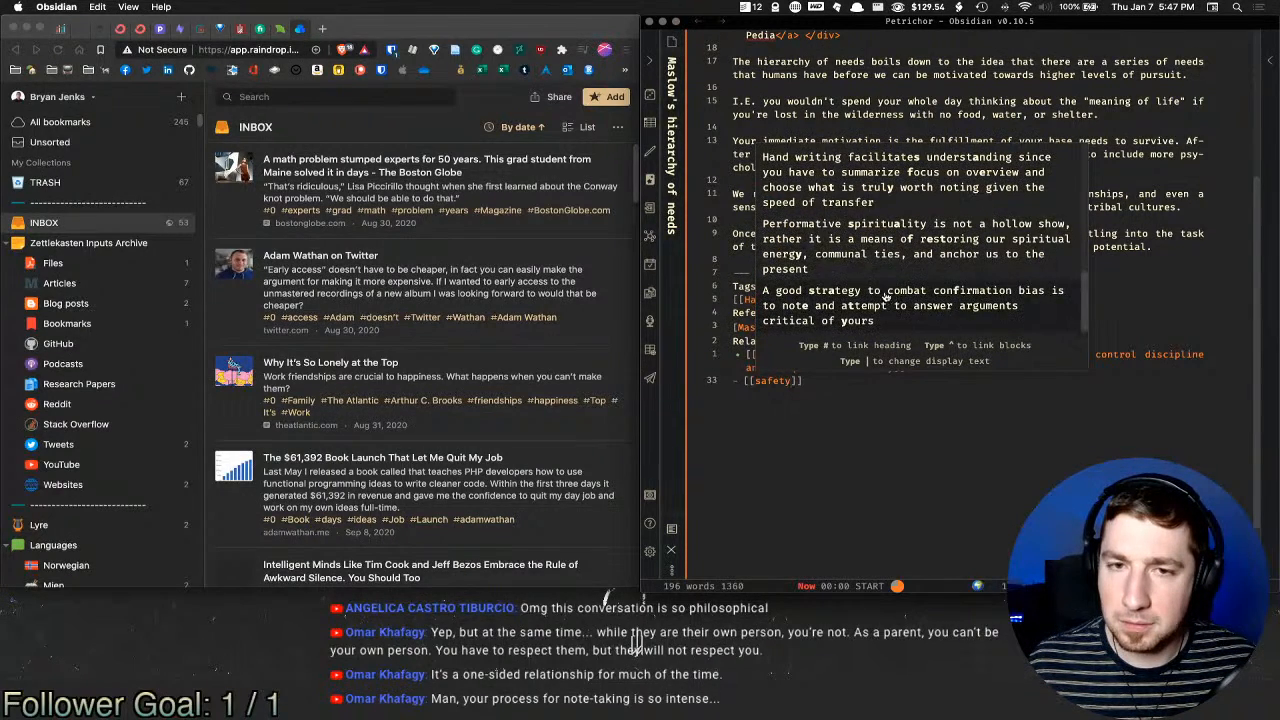
pyautogui.scroll(1, 905, 291)
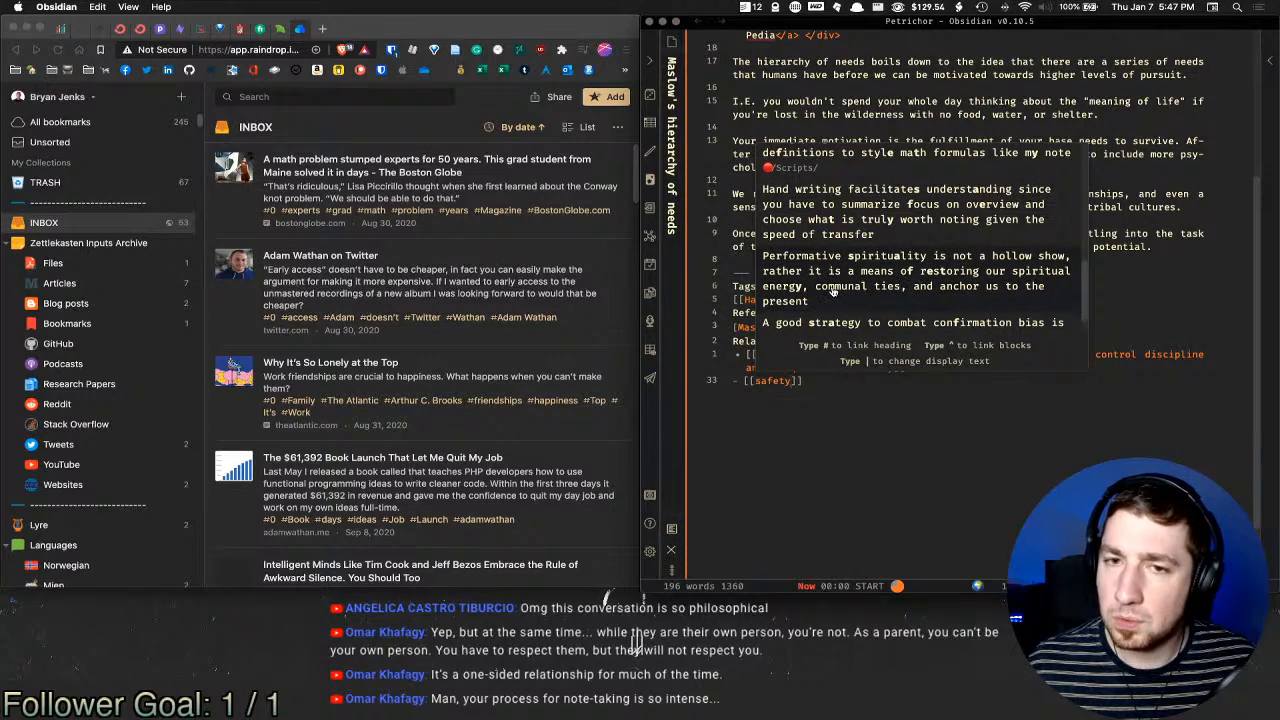
pyautogui.click(918, 280)
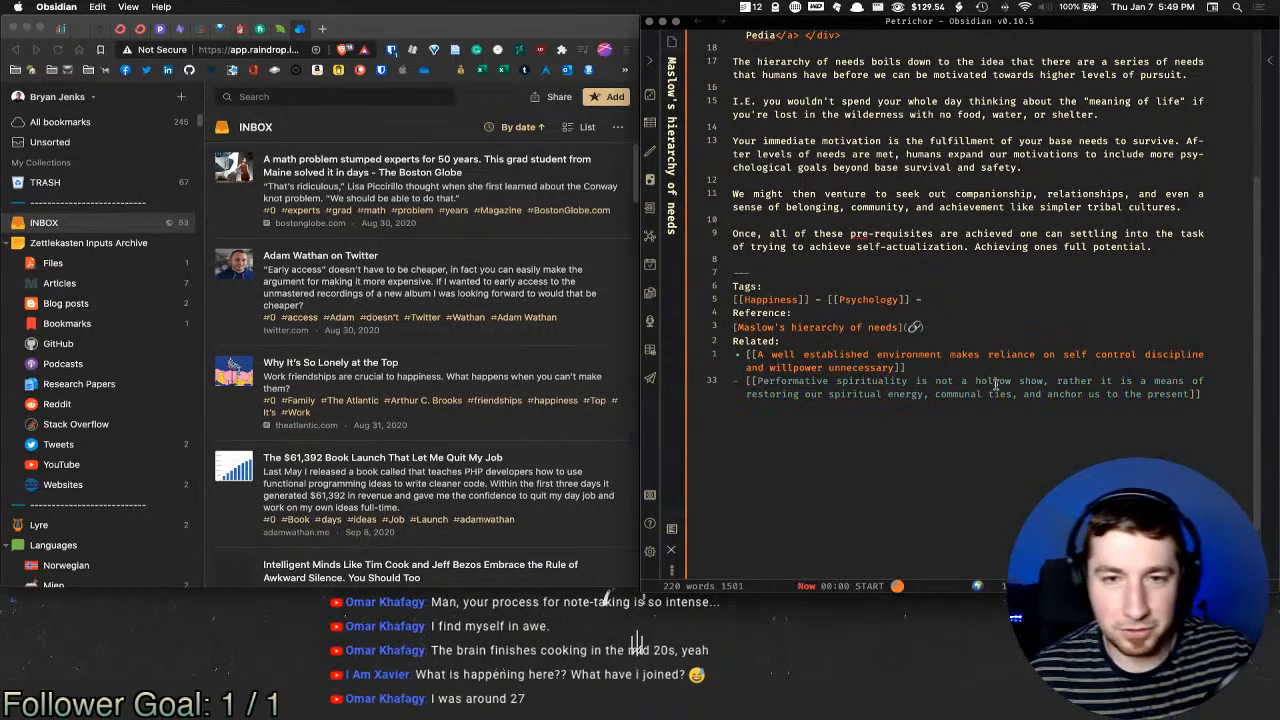
pyautogui.click(967, 248)
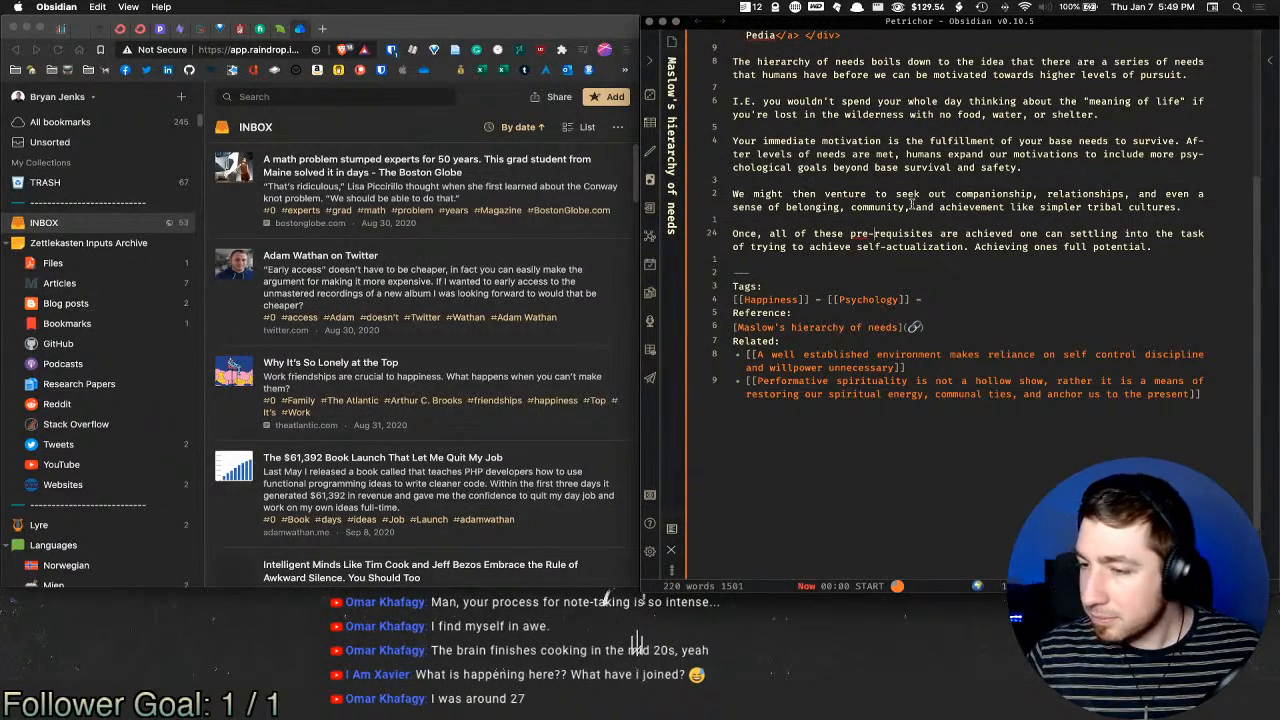
# Step: Add 'Hierarchy of needs' and 'Self Actualization' aliases below Maslows Pyramid, then go back to Asynchronous Communication
pyautogui.click(976, 272)
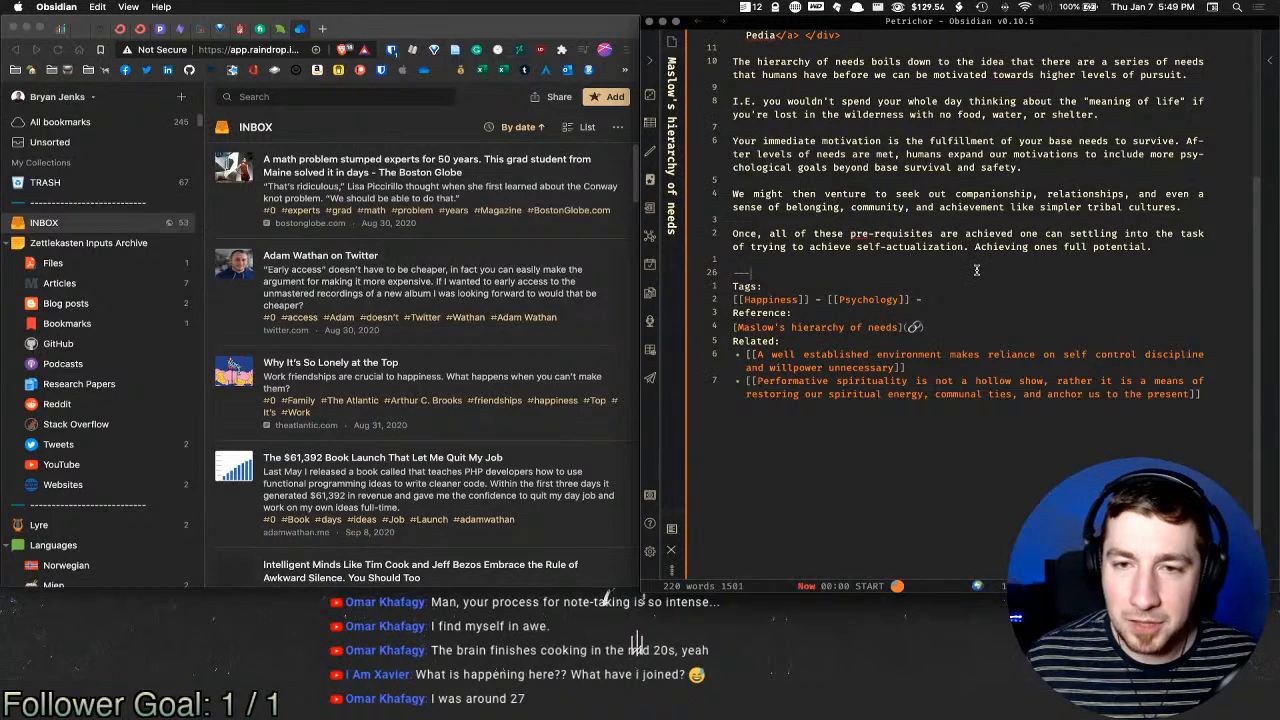
pyautogui.click(994, 265)
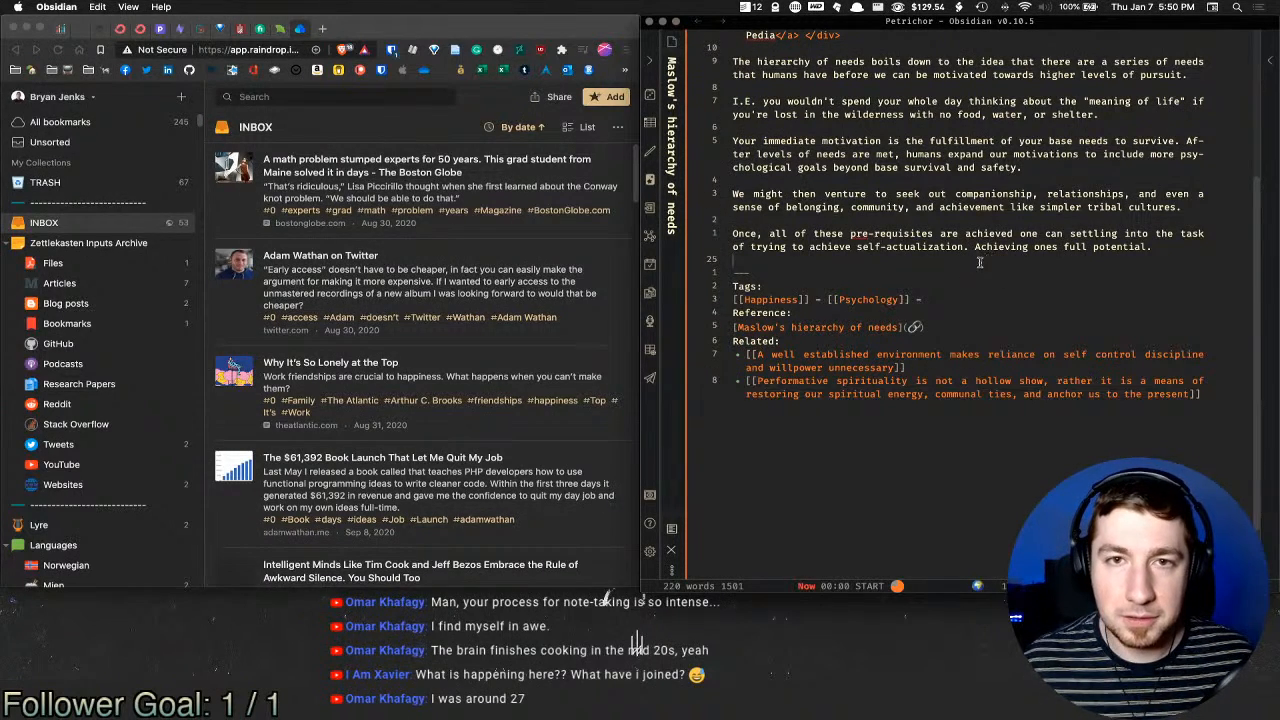
pyautogui.scroll(5, 960, 268)
pyautogui.click(860, 90)
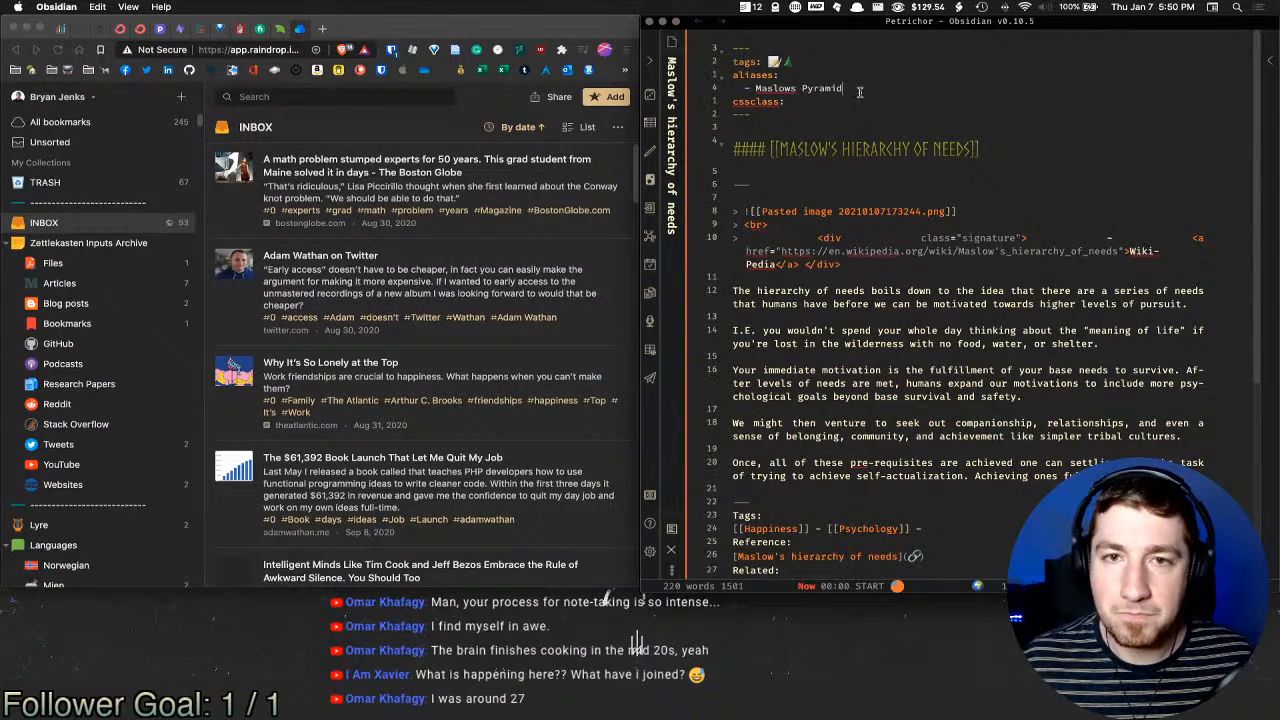
pyautogui.press('Return')
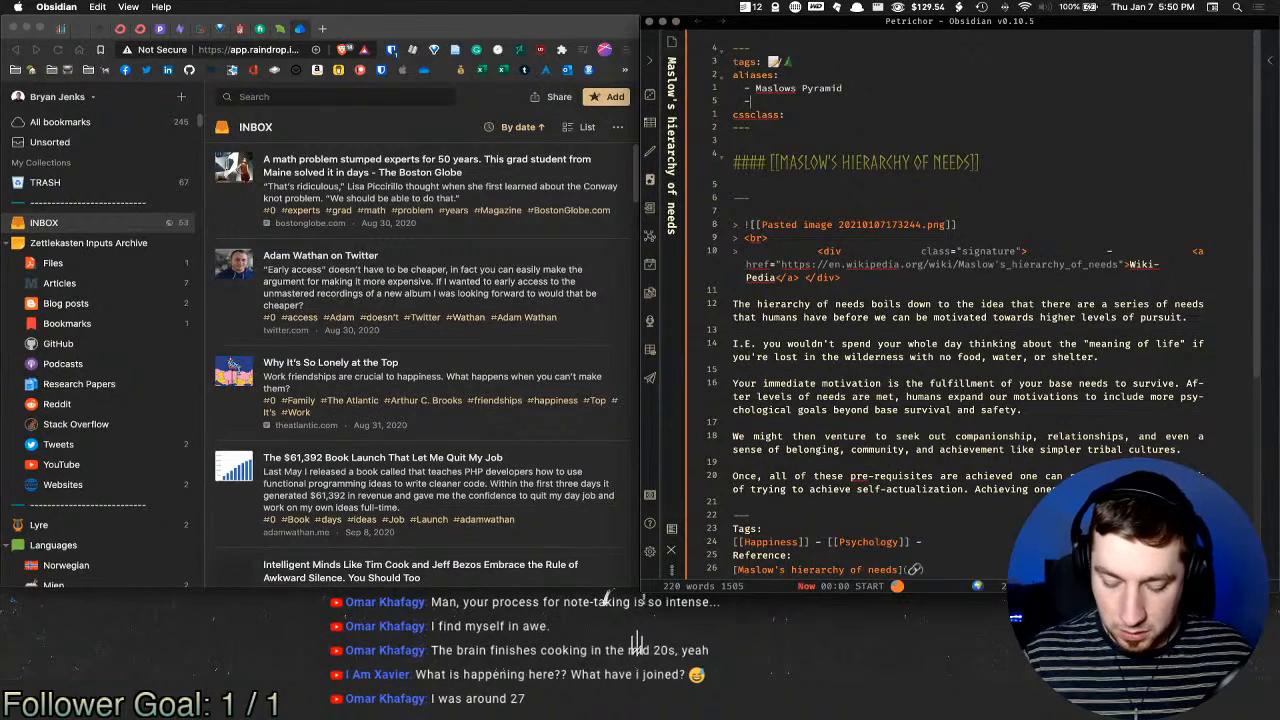
pyautogui.write('Hi')
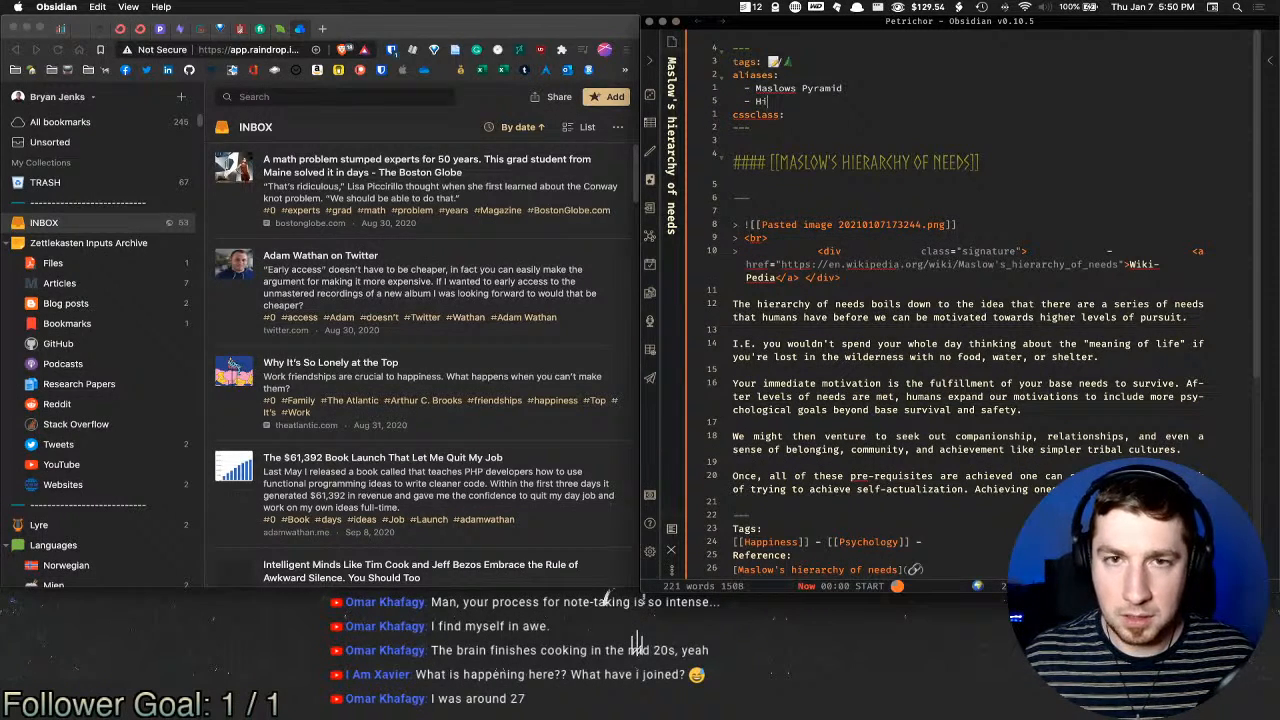
pyautogui.write('erarchy')
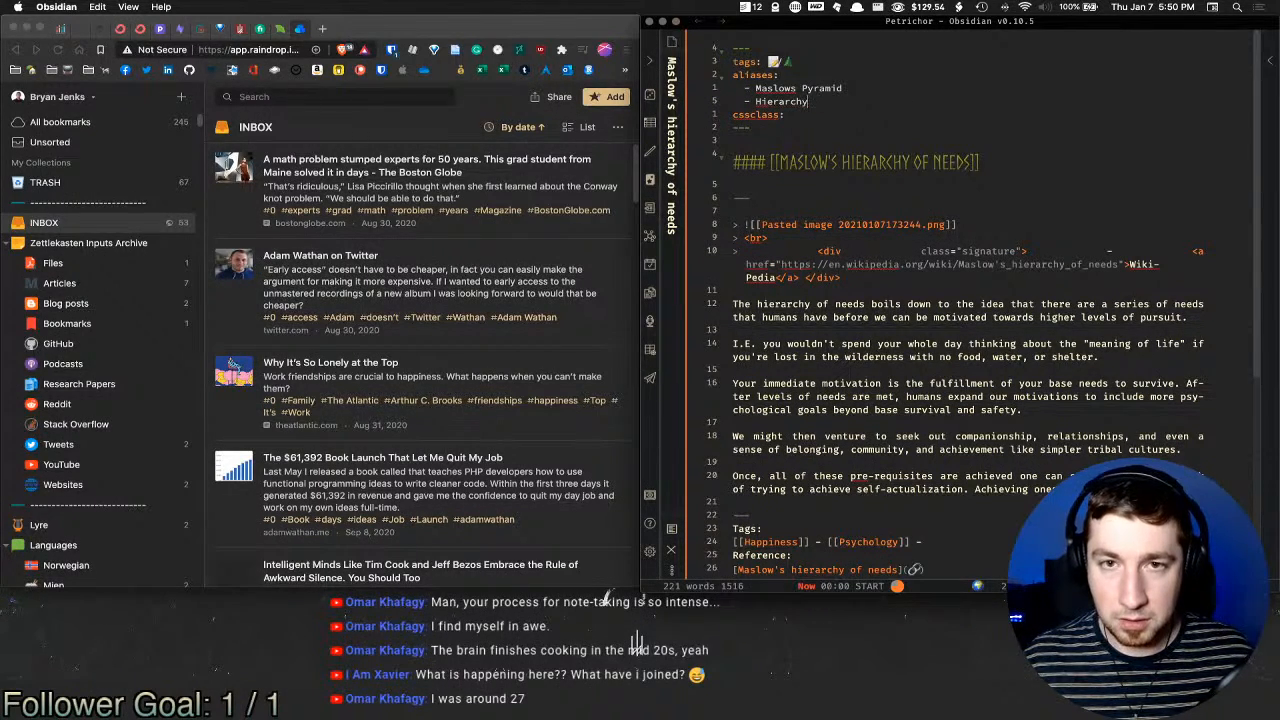
pyautogui.write(' of needs')
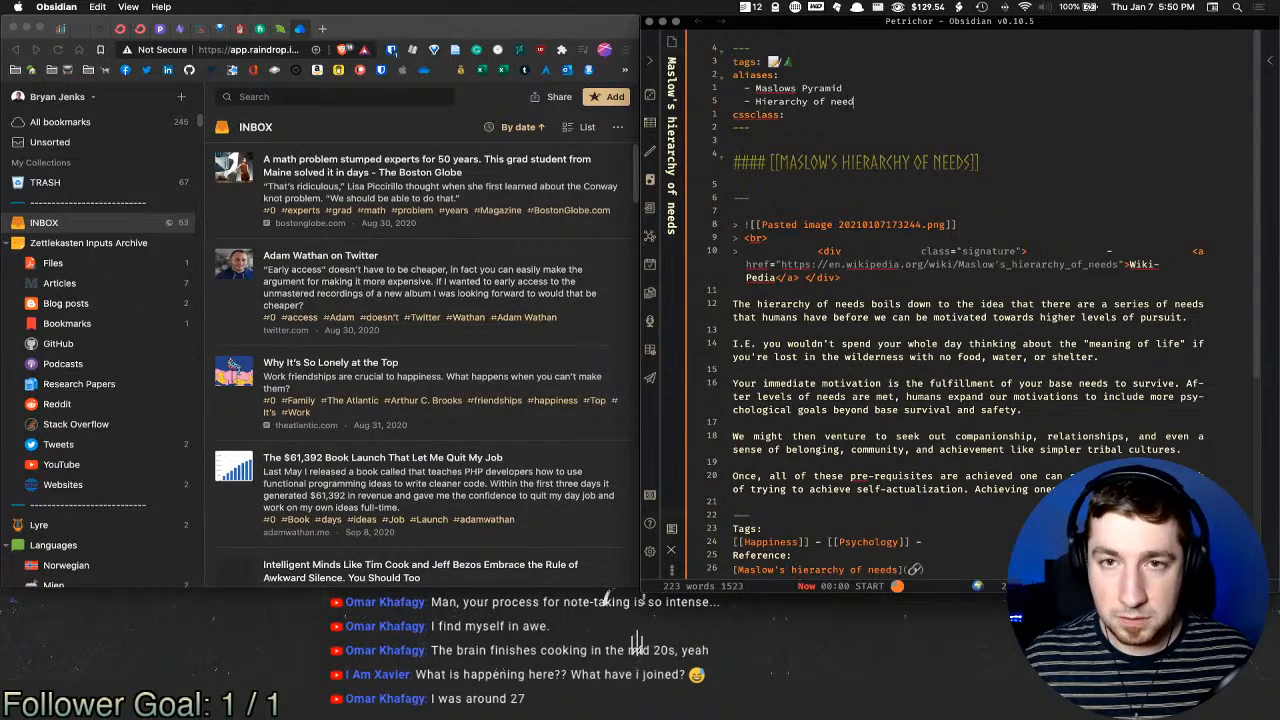
pyautogui.press('Return')
pyautogui.write('- sel')
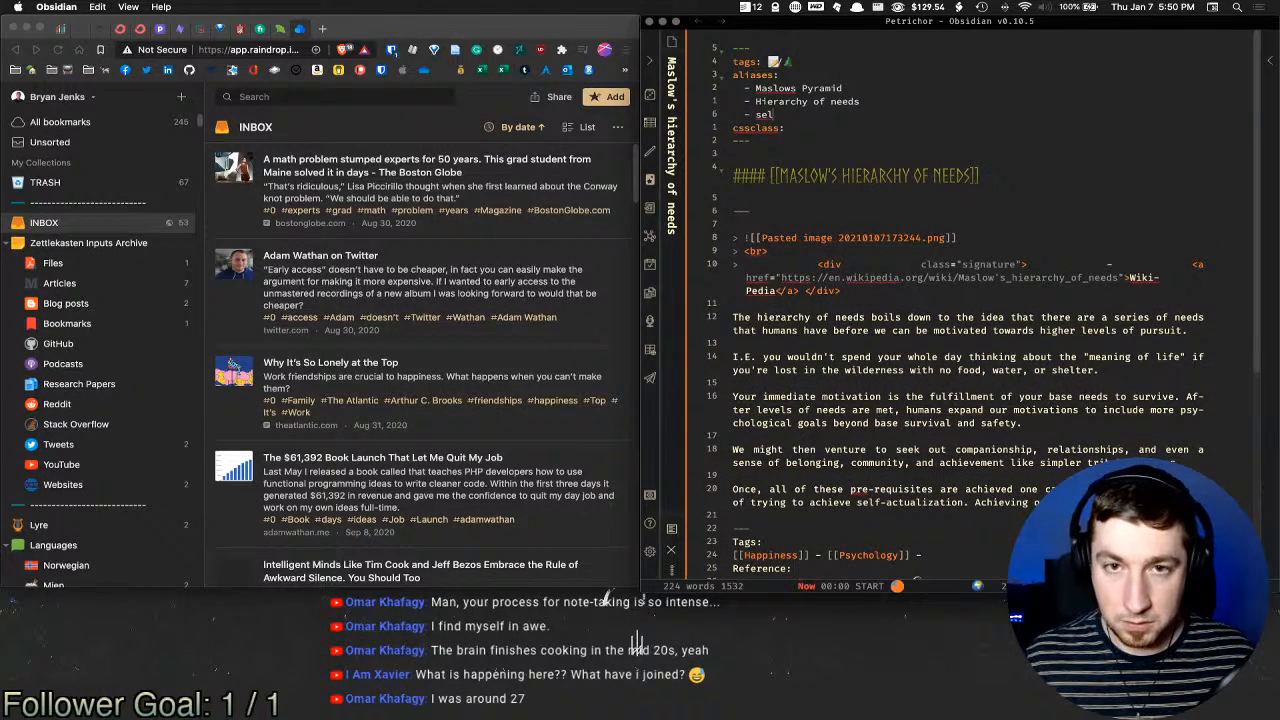
pyautogui.press('BackSpace')
pyautogui.press('BackSpace')
pyautogui.press('BackSpace')
pyautogui.write('Self Actu')
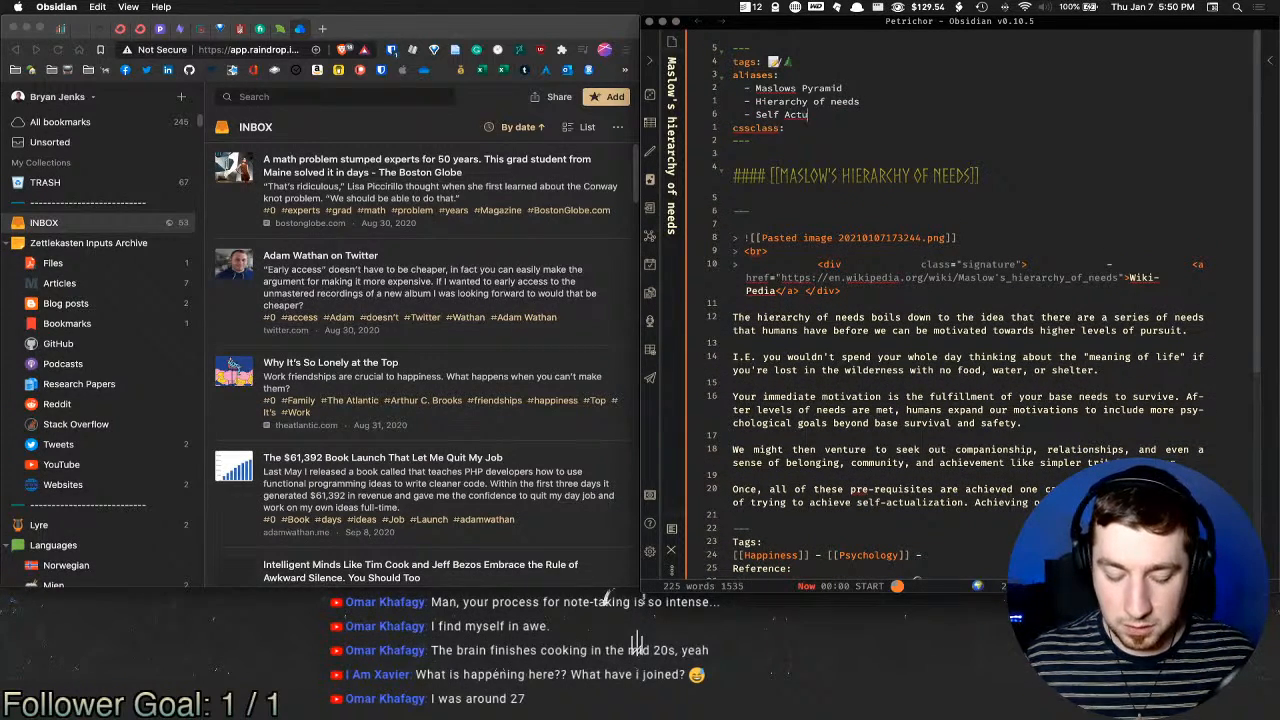
pyautogui.write('alization')
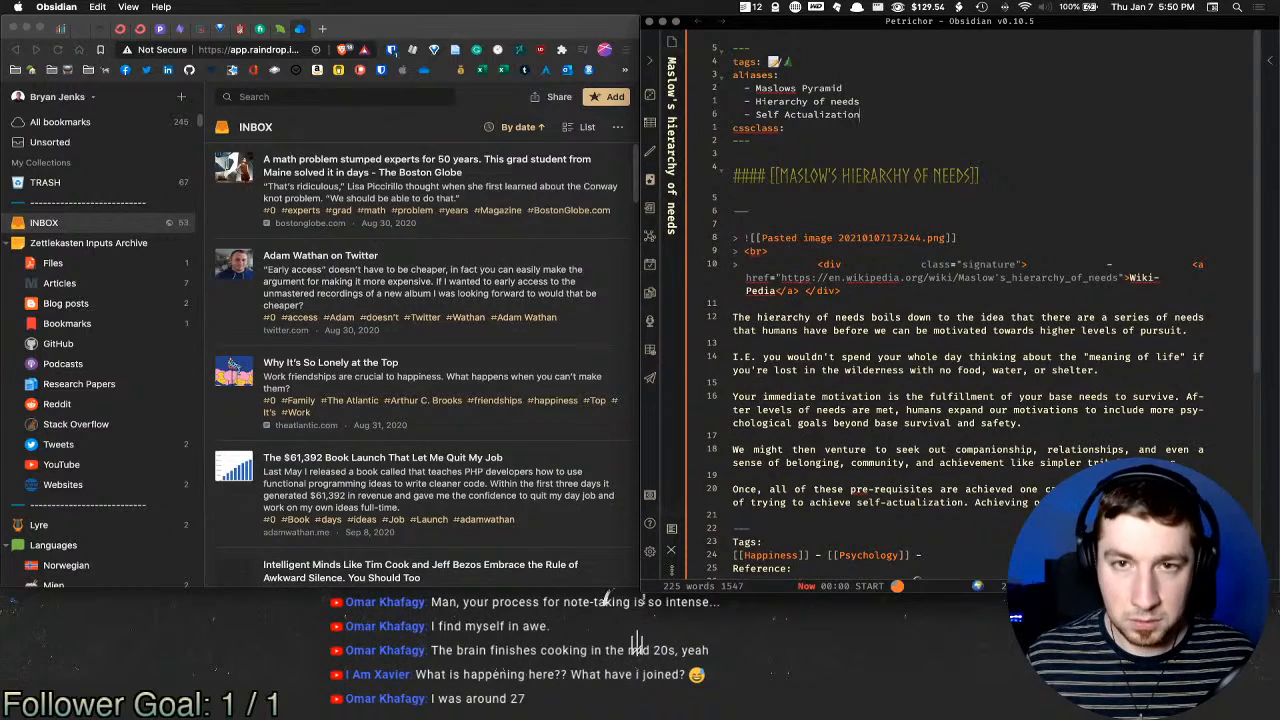
pyautogui.press('super+alt+Left')
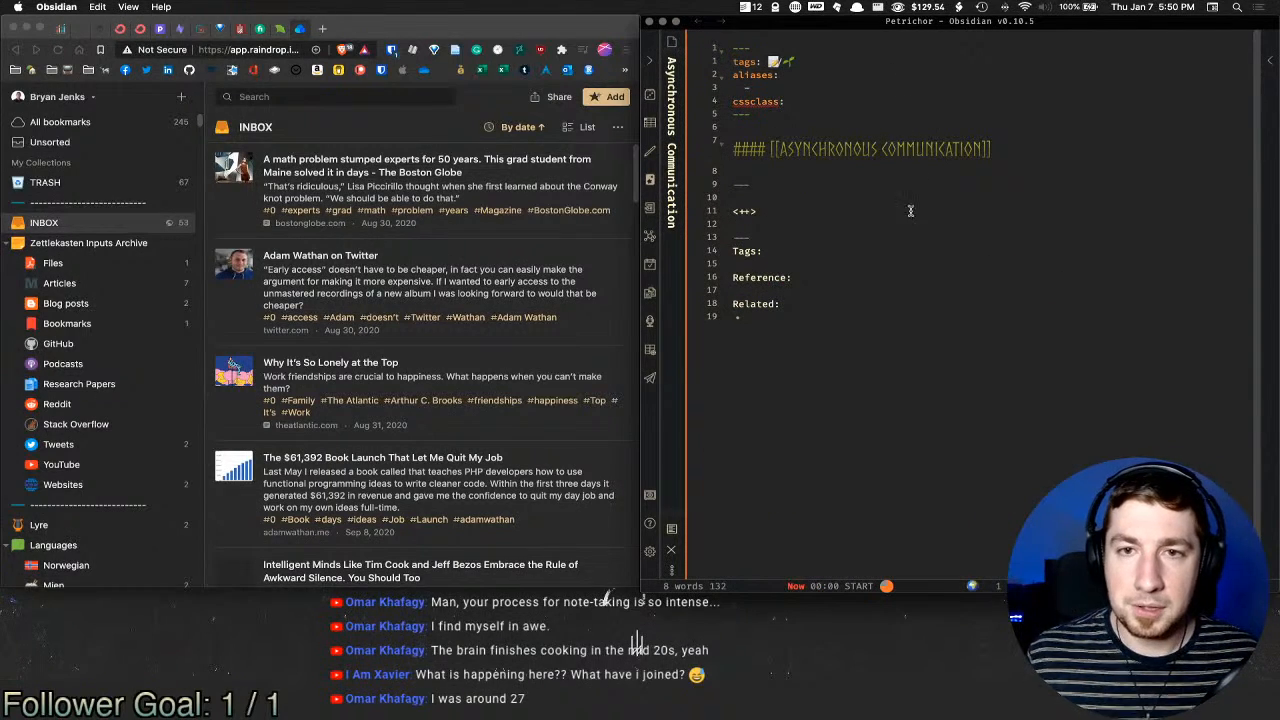
# Step: Replace the <++> placeholder with an 'Asynchronous:' label copied from the heading, followed by a new line
pyautogui.press('c')
pyautogui.press('c')
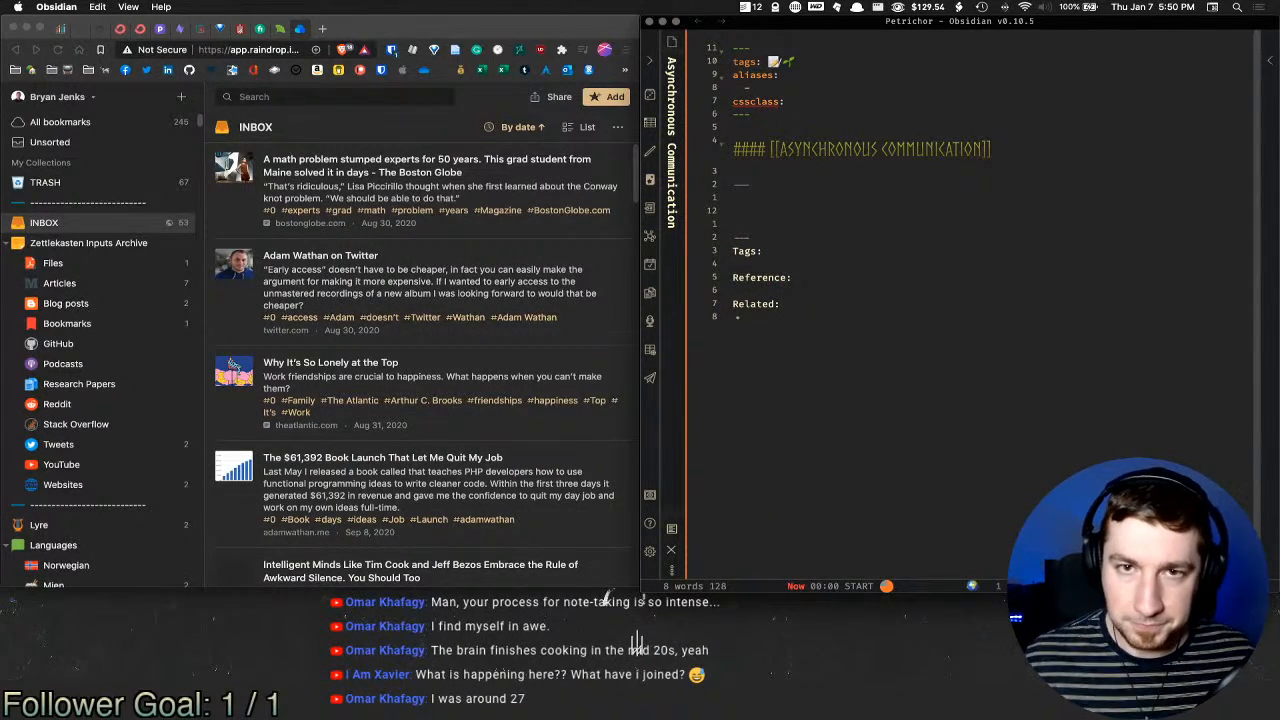
pyautogui.click(815, 89)
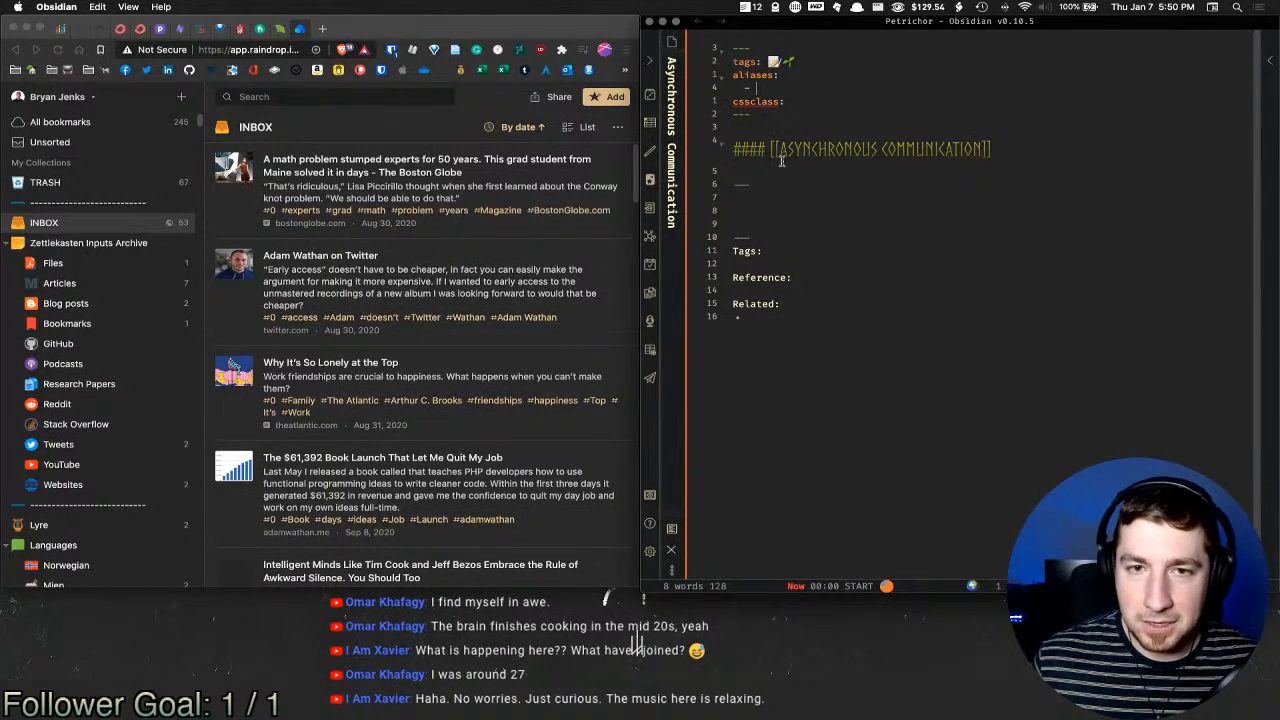
pyautogui.click(762, 210)
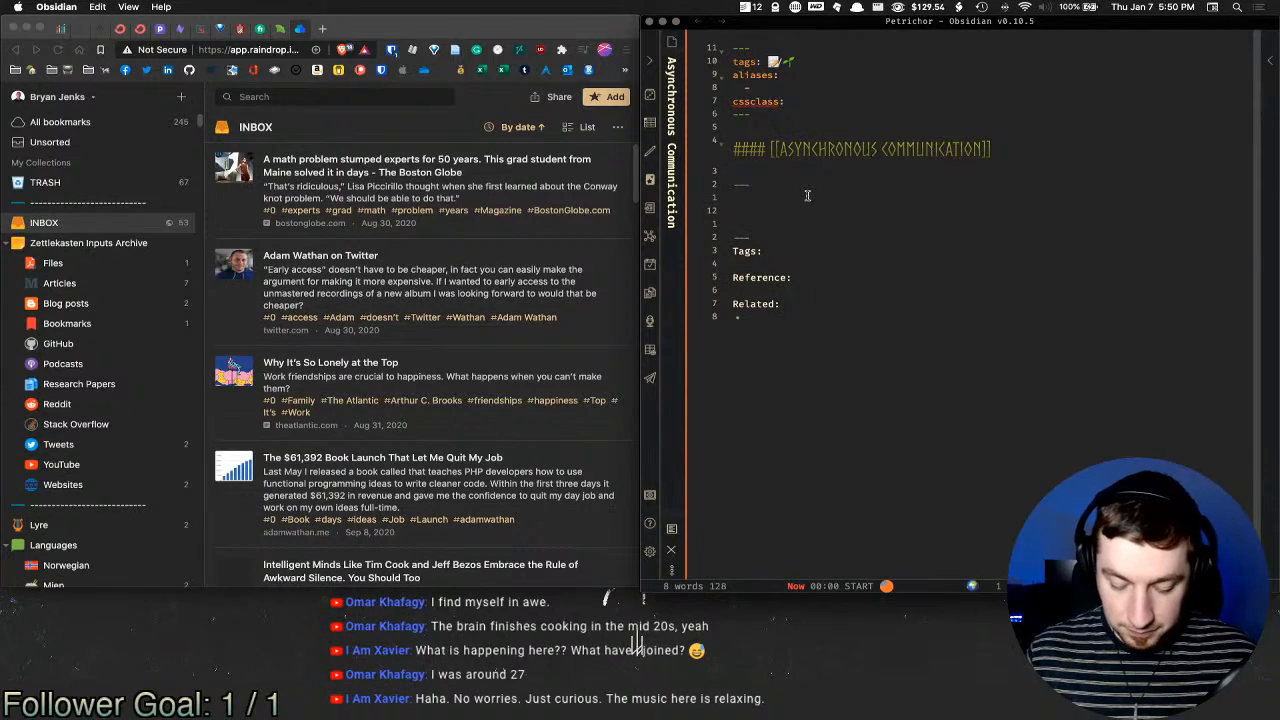
pyautogui.doubleClick(813, 152)
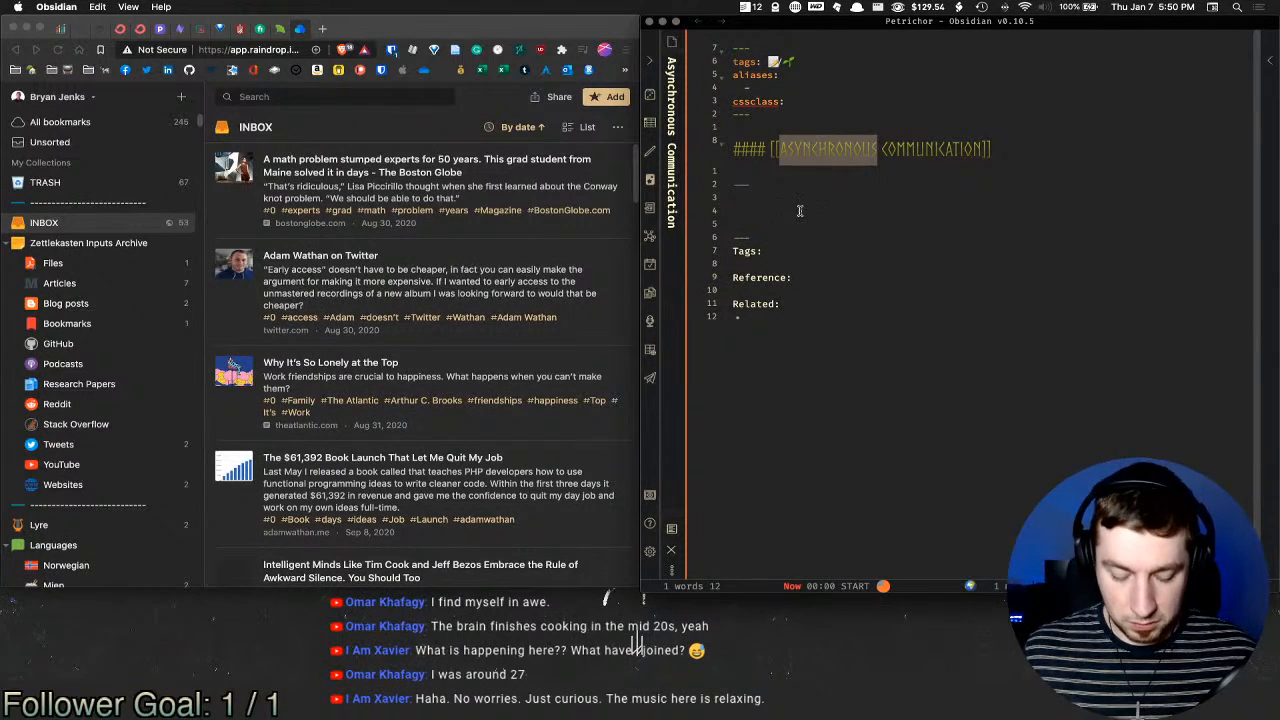
pyautogui.click(886, 205)
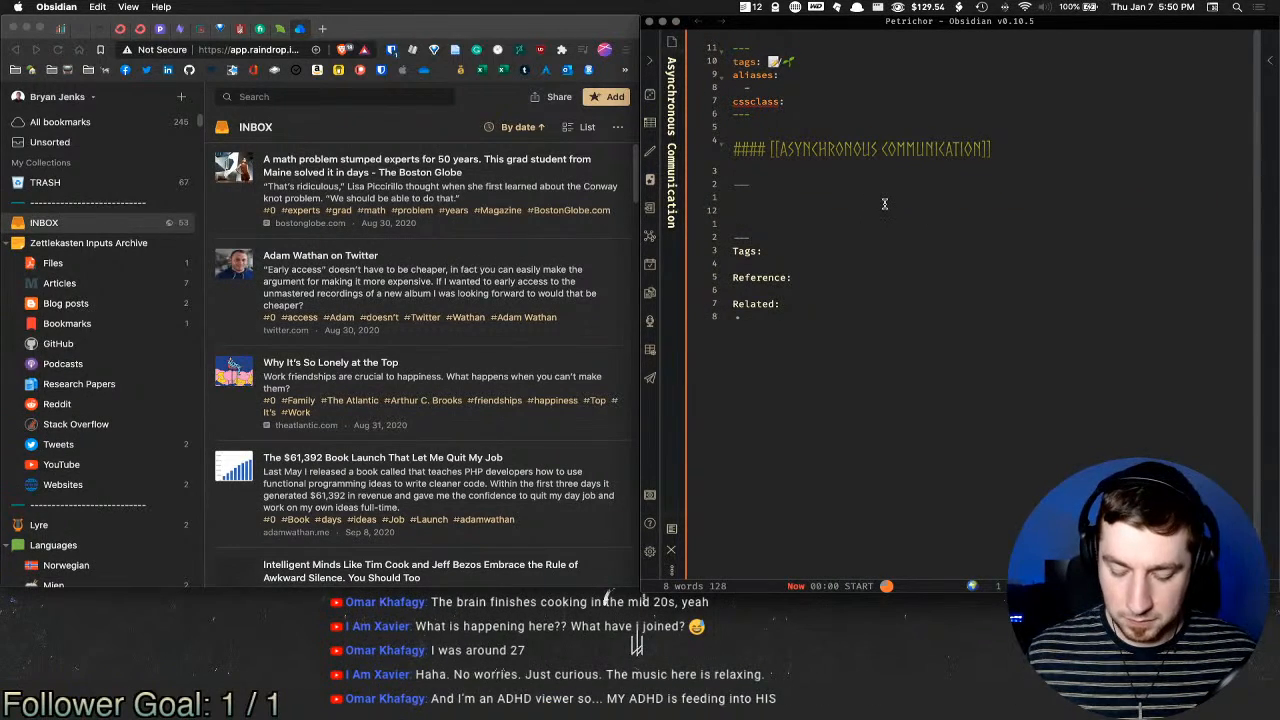
pyautogui.write('Asynchronous')
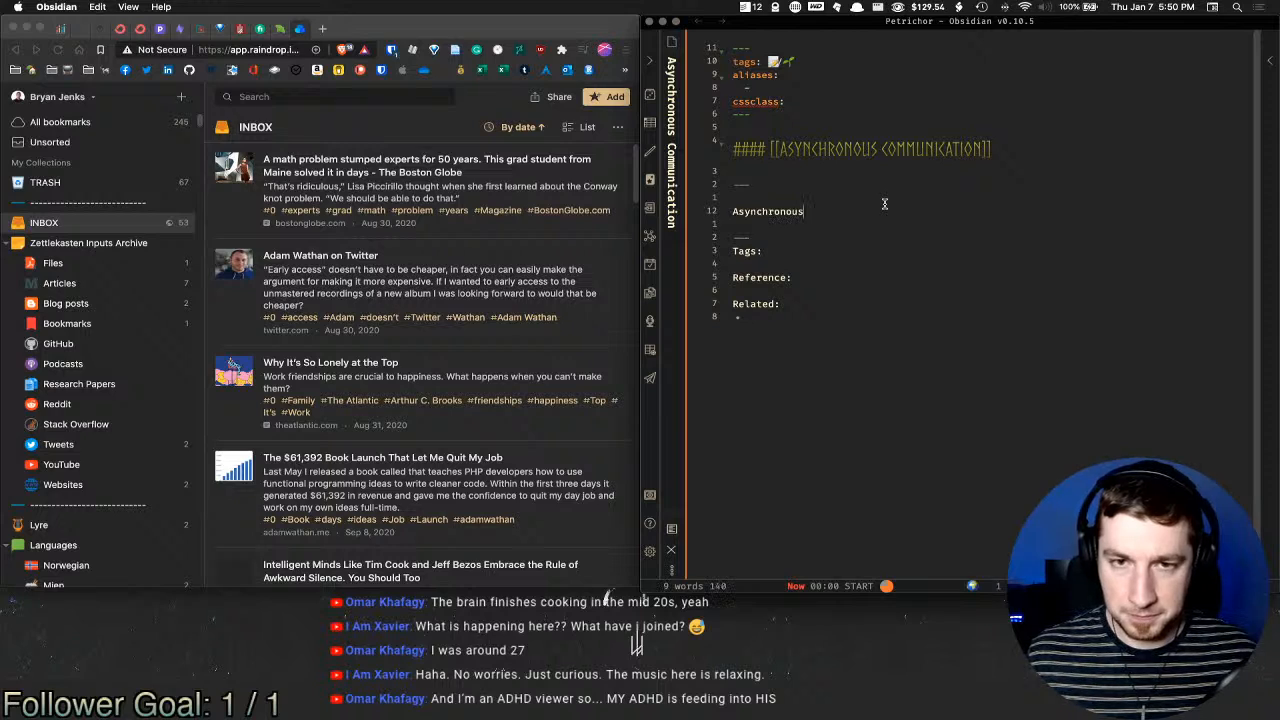
pyautogui.write(':')
pyautogui.press('Return')
pyautogui.press('Return')
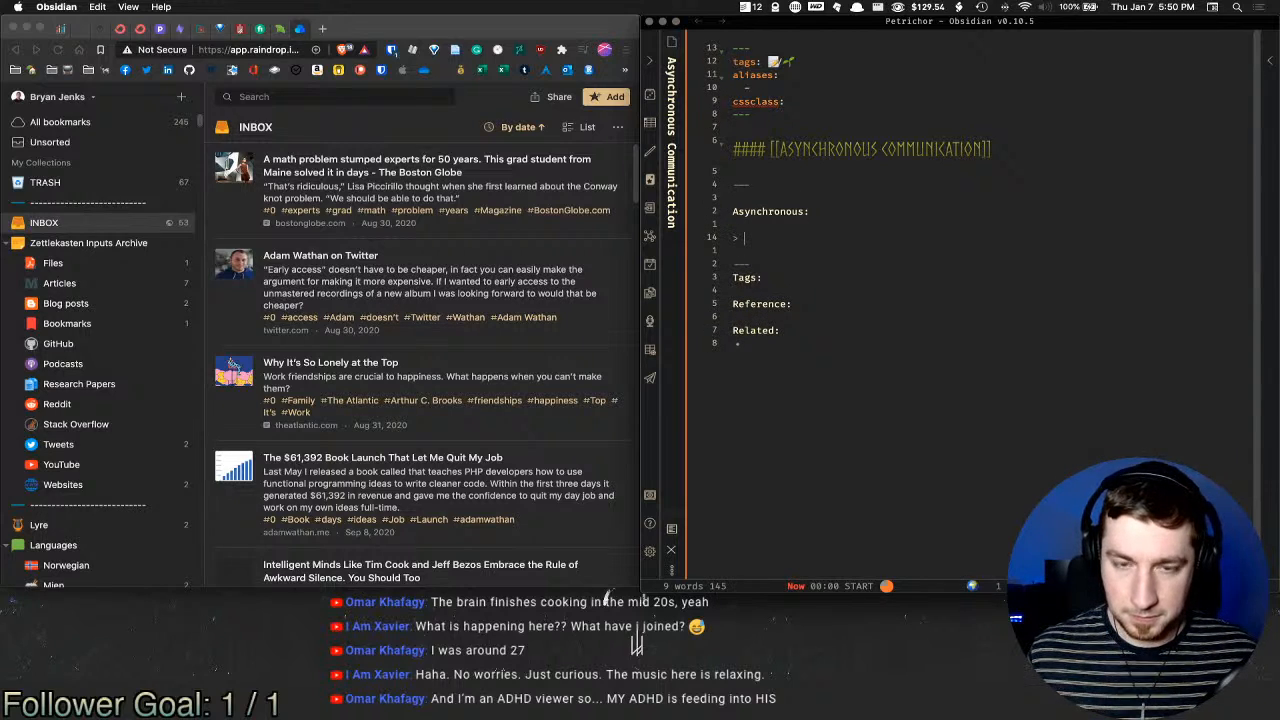
# Step: Look up 'asynchronous' in the dictionary and copy its first definition
pyautogui.hotkey('alt', 'space')
pyautogui.write('define')
pyautogui.write('Asynchronous')
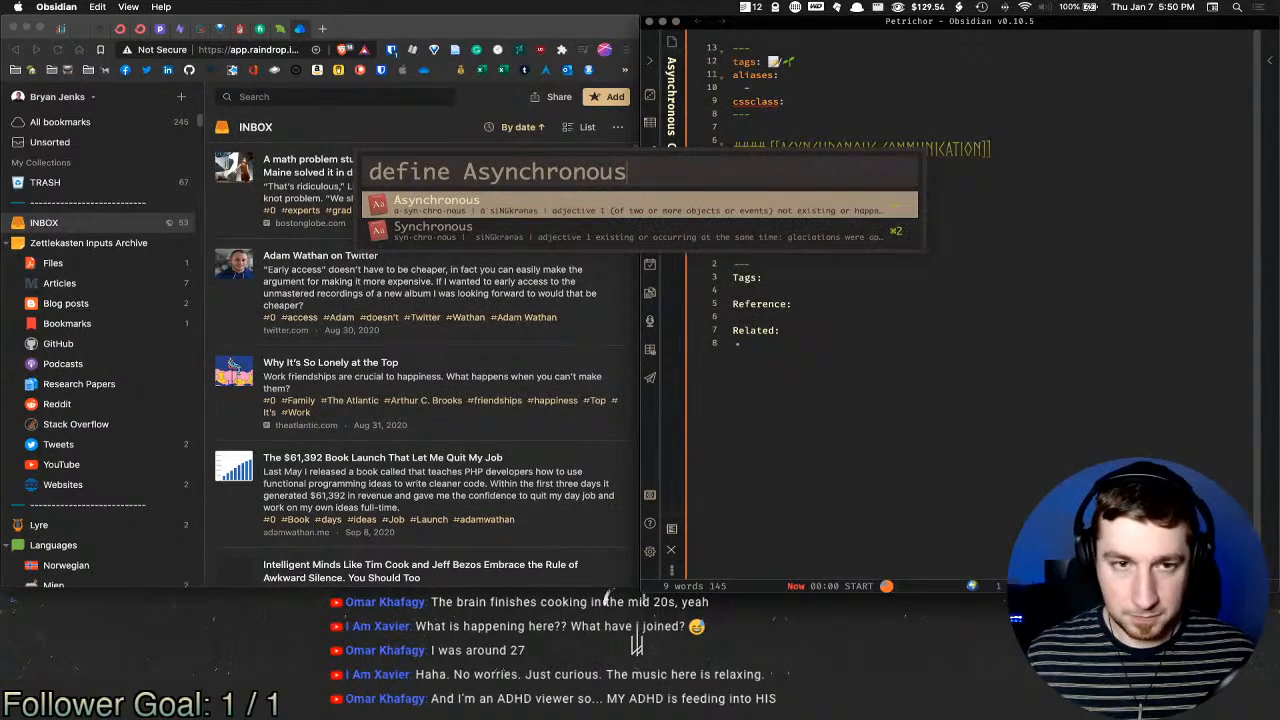
pyautogui.press('Return')
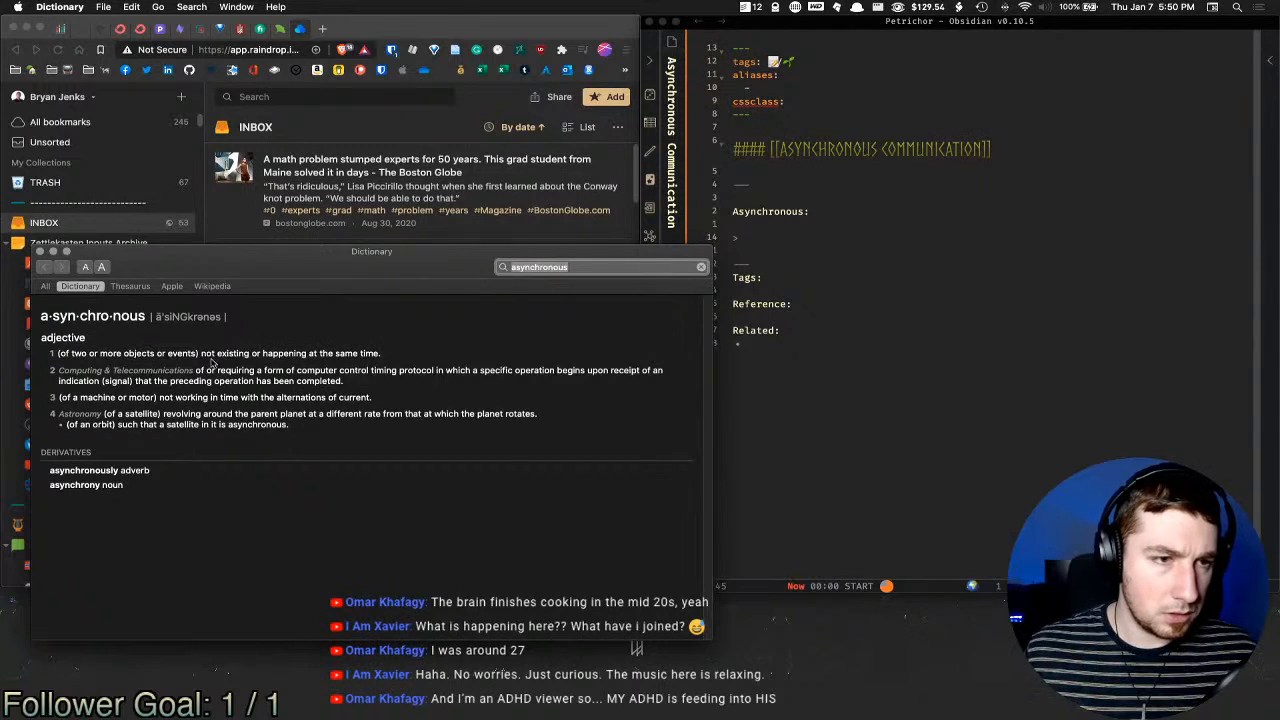
pyautogui.moveTo(390, 356); pyautogui.dragTo(201, 351)
pyautogui.press('super+c')
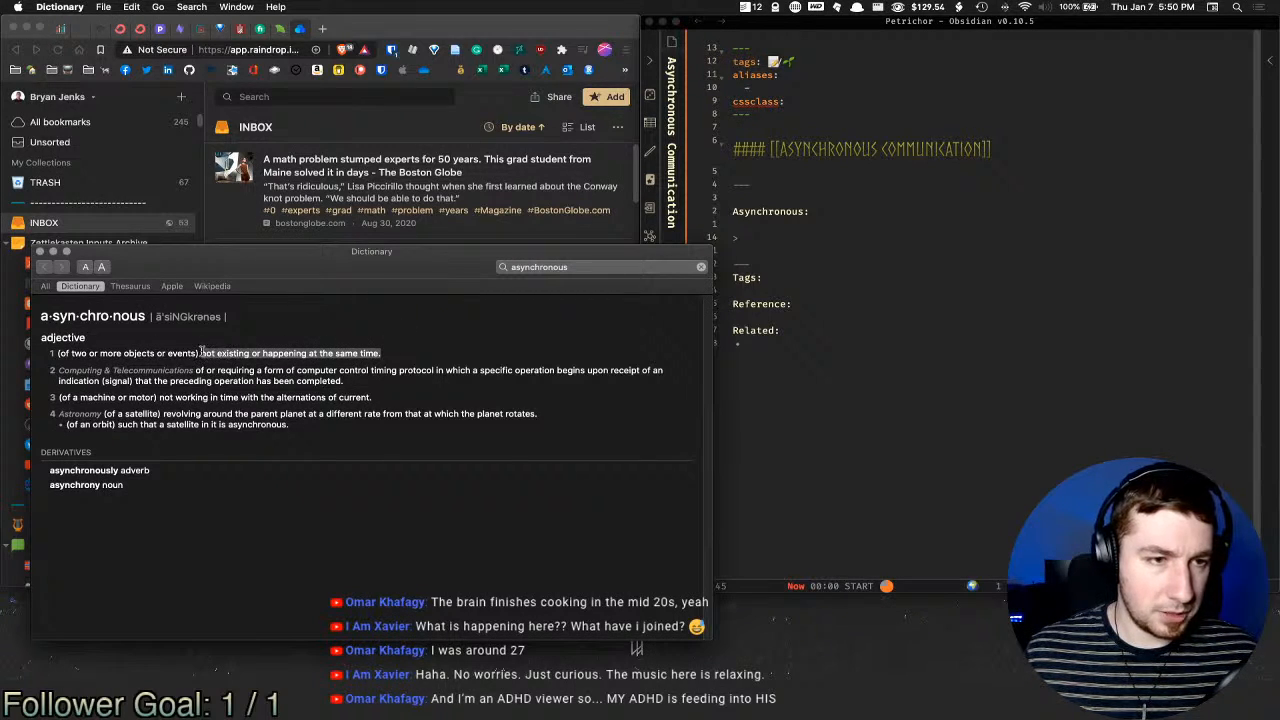
pyautogui.press('super+w')
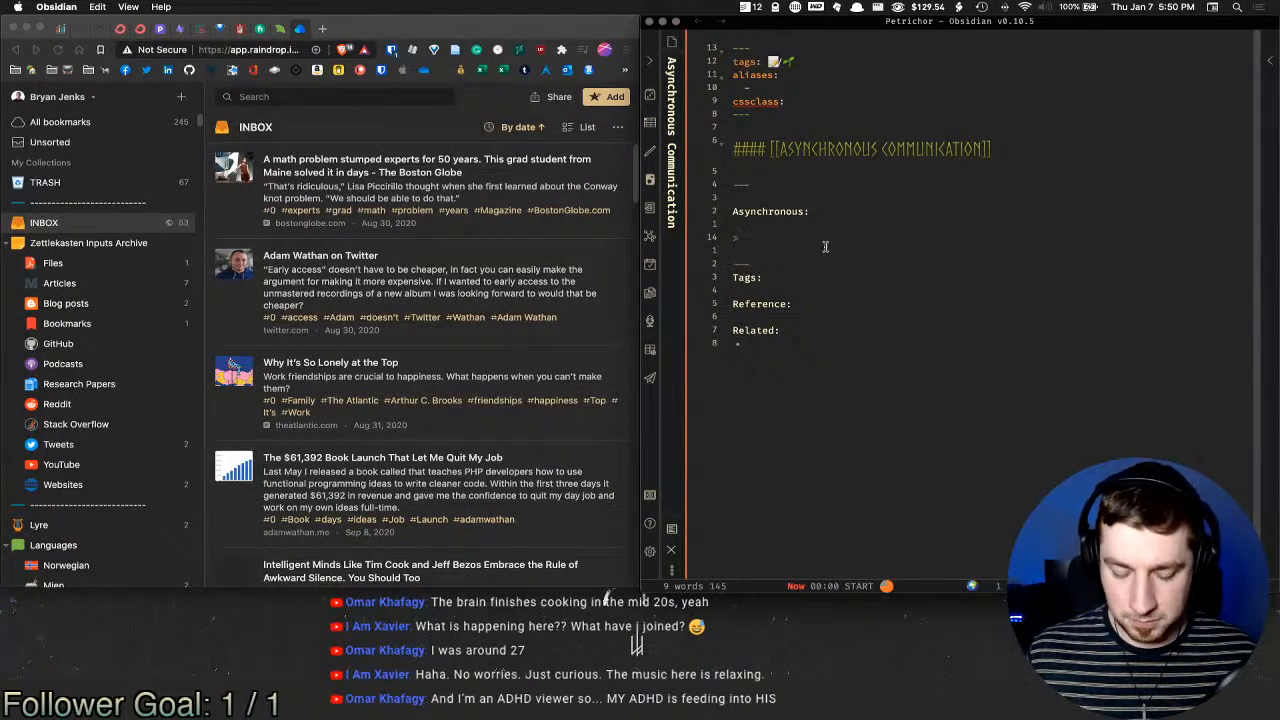
# Step: Paste 'not existing or happening at the same time.' into the quote and bold the Asynchronous: label
pyautogui.press('super+v')
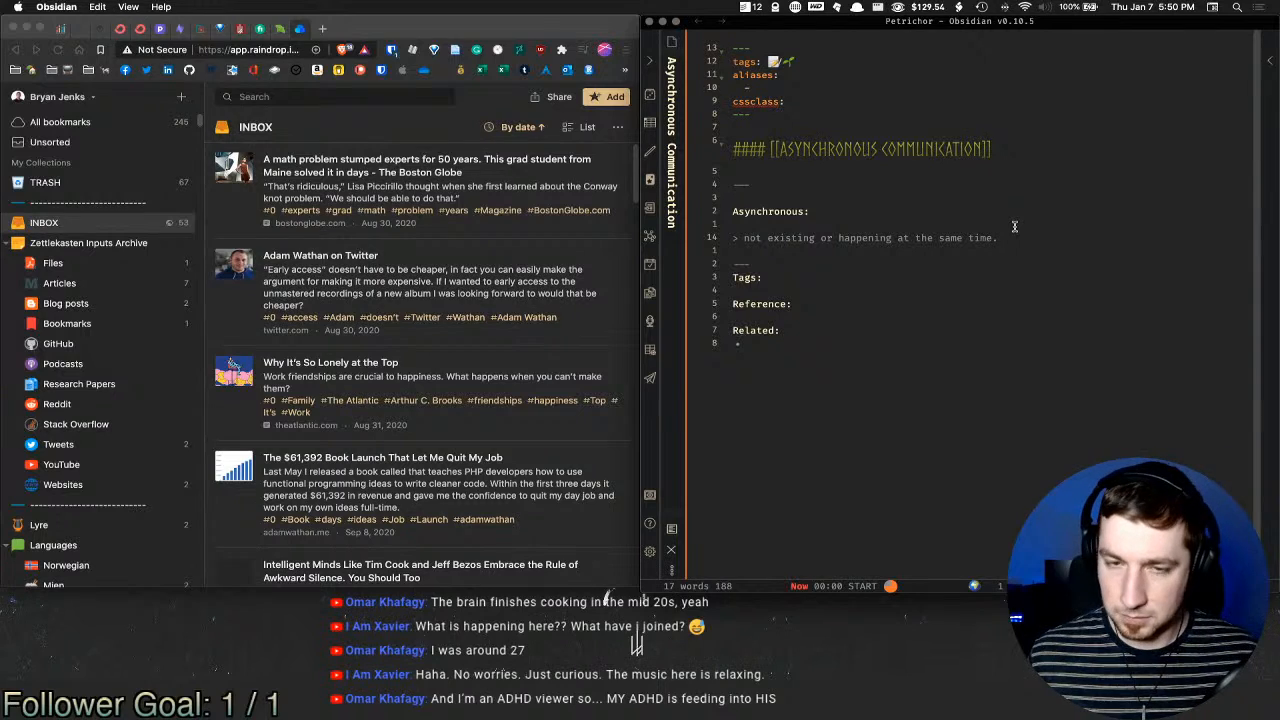
pyautogui.press('super+e')
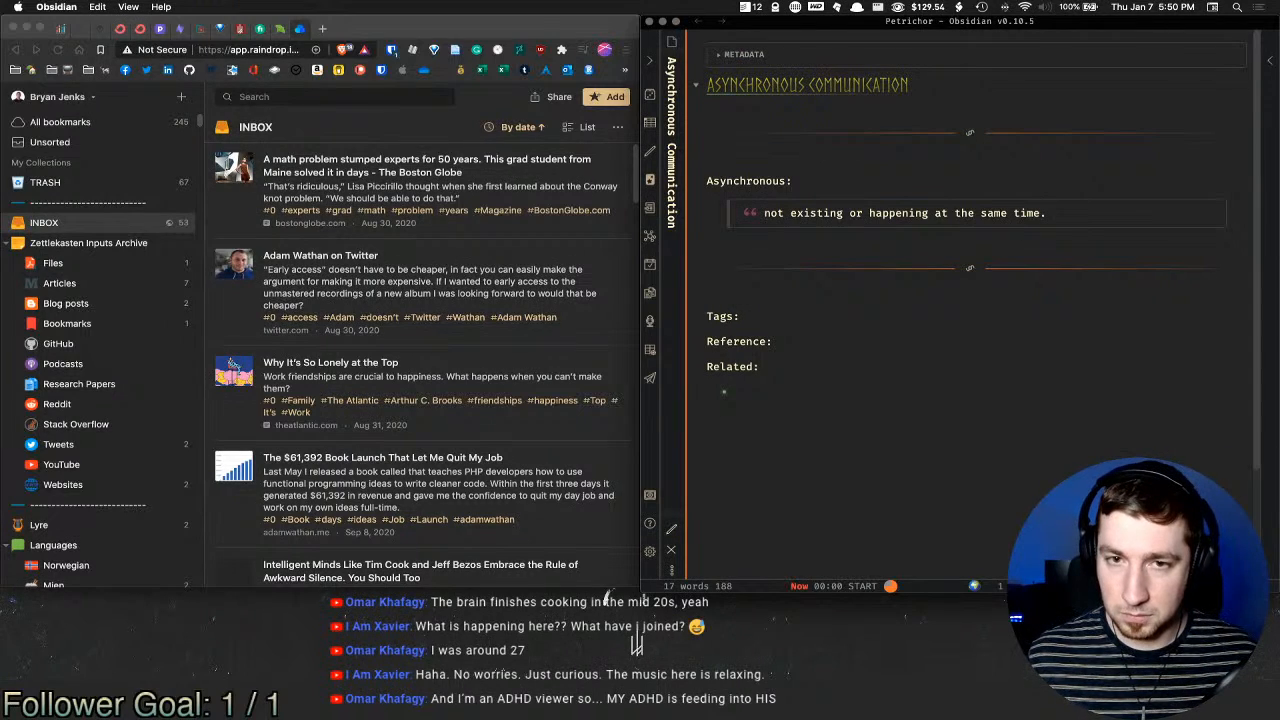
pyautogui.press('super+e')
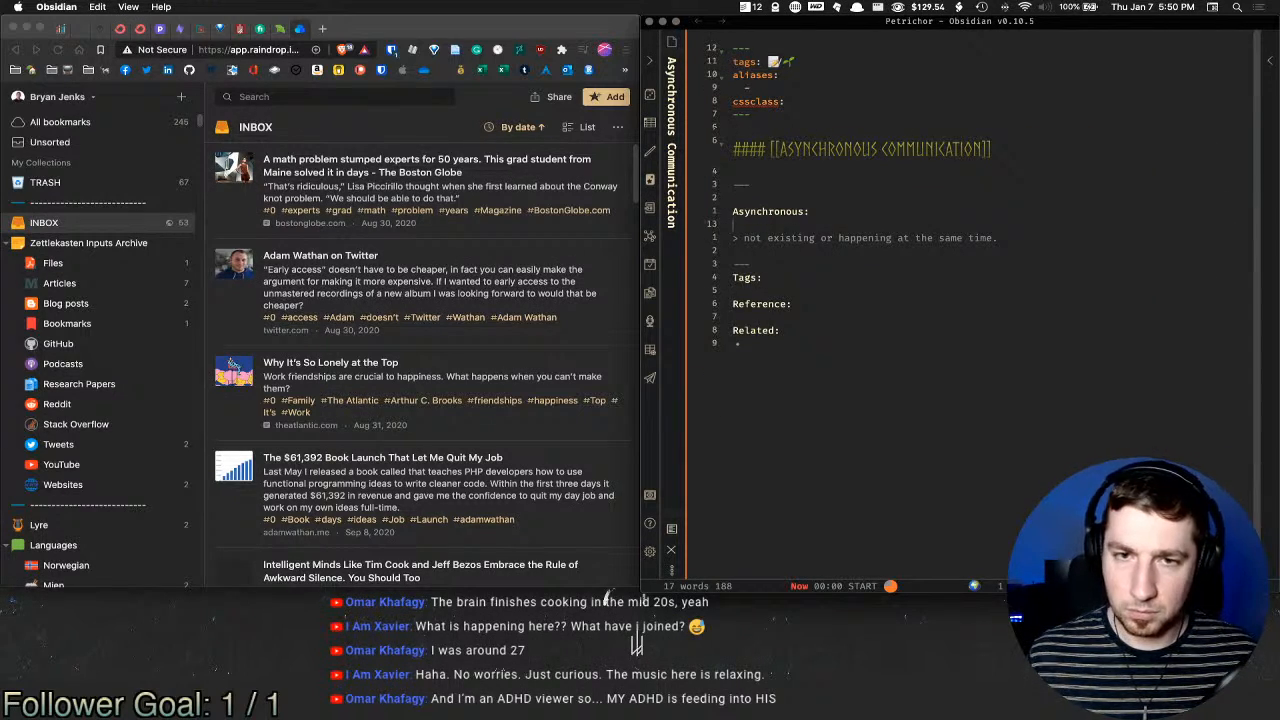
pyautogui.press('Up')
pyautogui.press('super+shift+Right')
pyautogui.press('super+b')
pyautogui.press('Right')
# Step: Insert two blank lines beneath the definition quote line
pyautogui.press('Down')
pyautogui.press('Down')
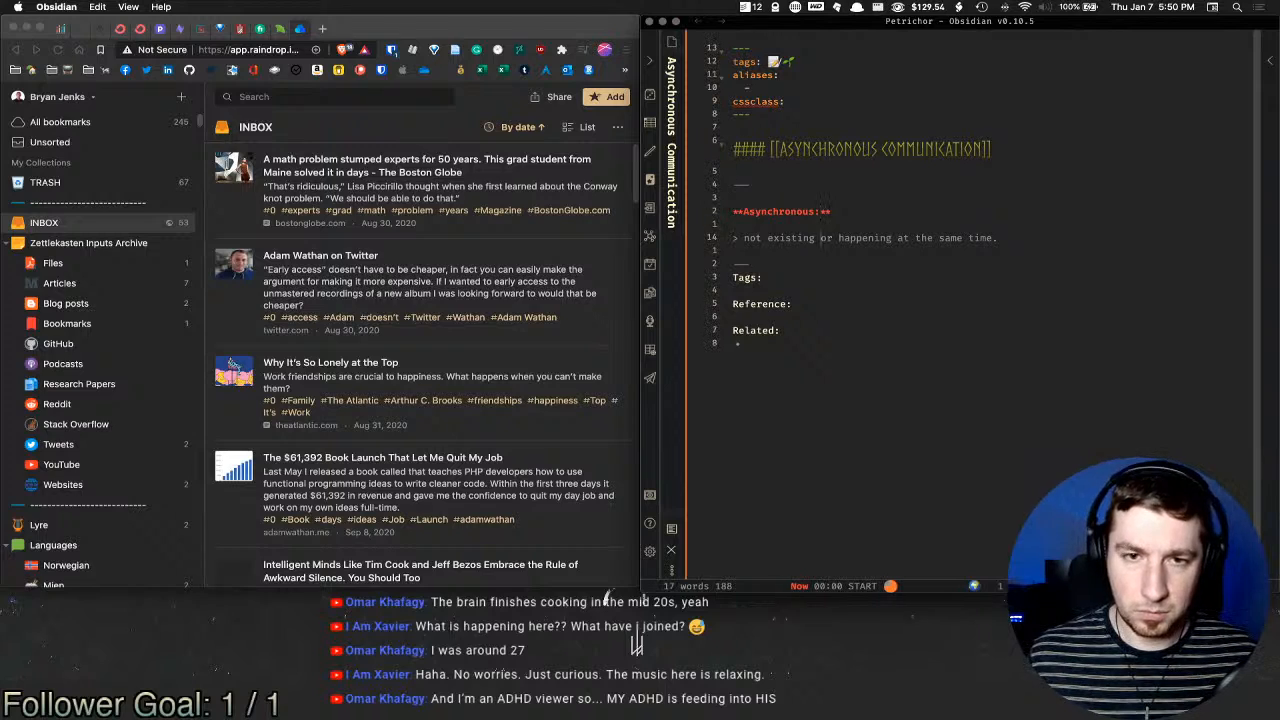
pyautogui.press('super+Right')
pyautogui.press('Return')
pyautogui.press('Return')
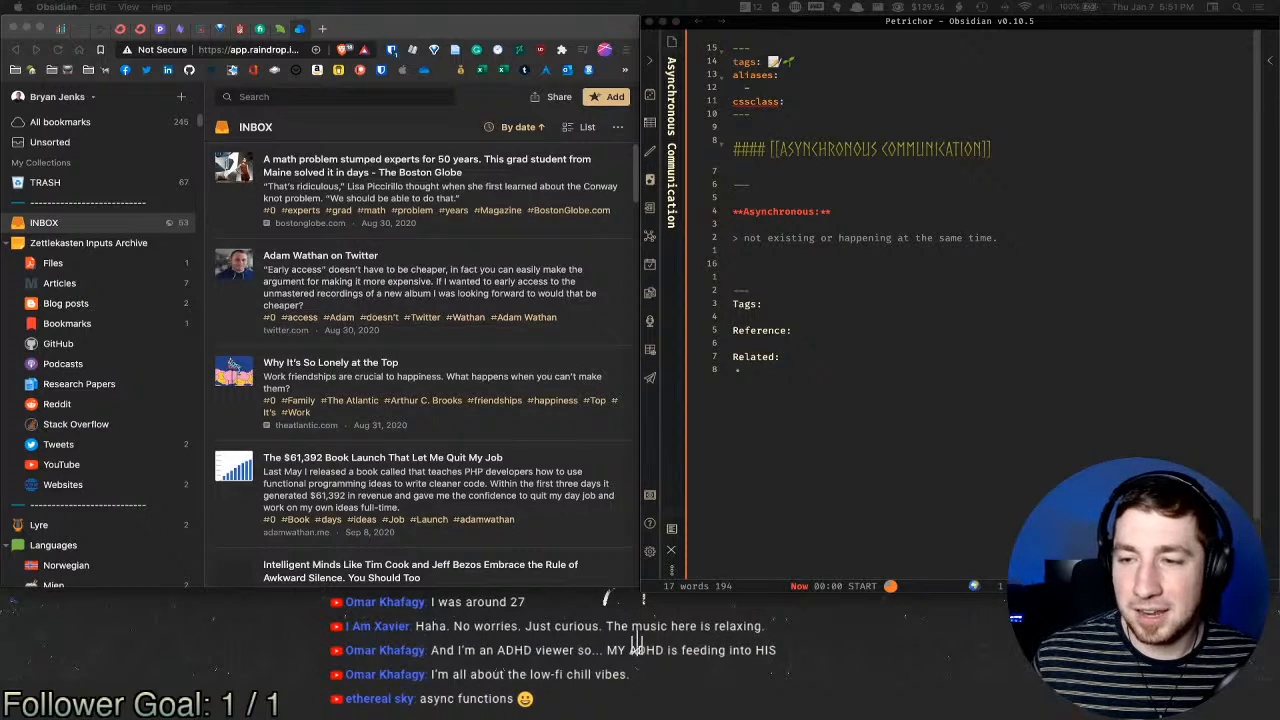
pyautogui.click(887, 221)
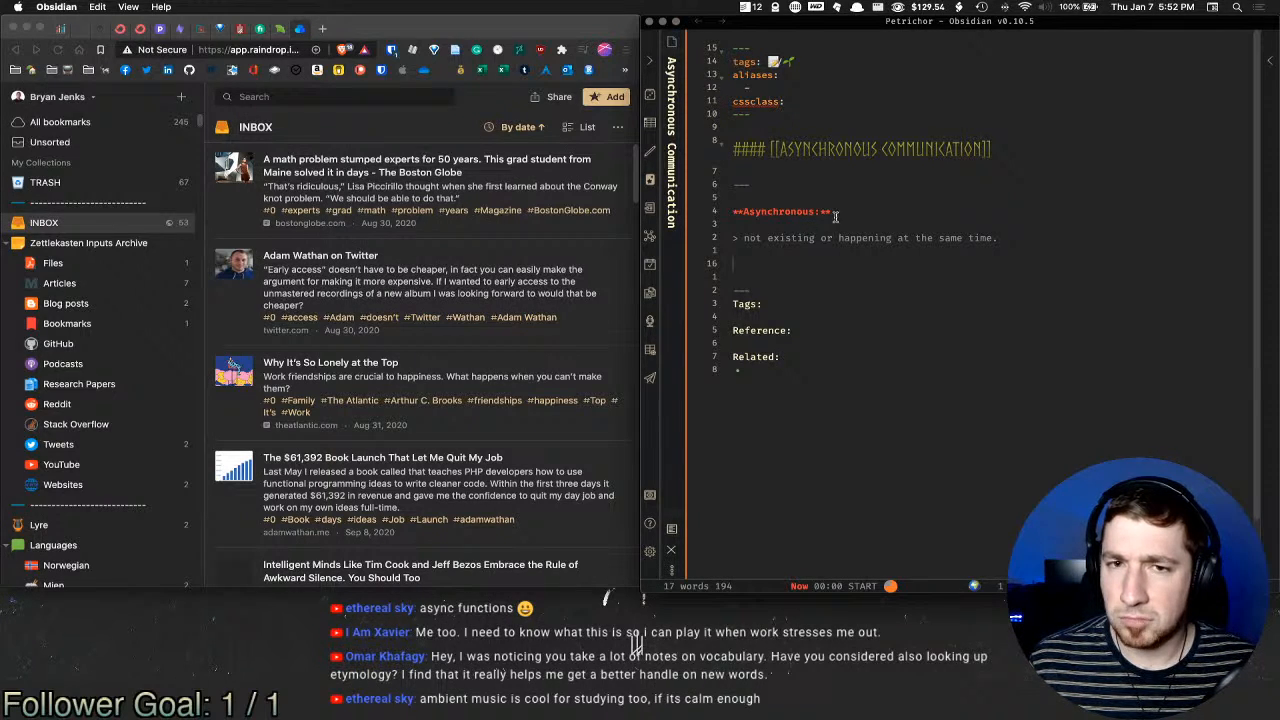
# Step: Adjust the definition's ending punctuation and type 'In regards to work' on the line below
pyautogui.click(1019, 237)
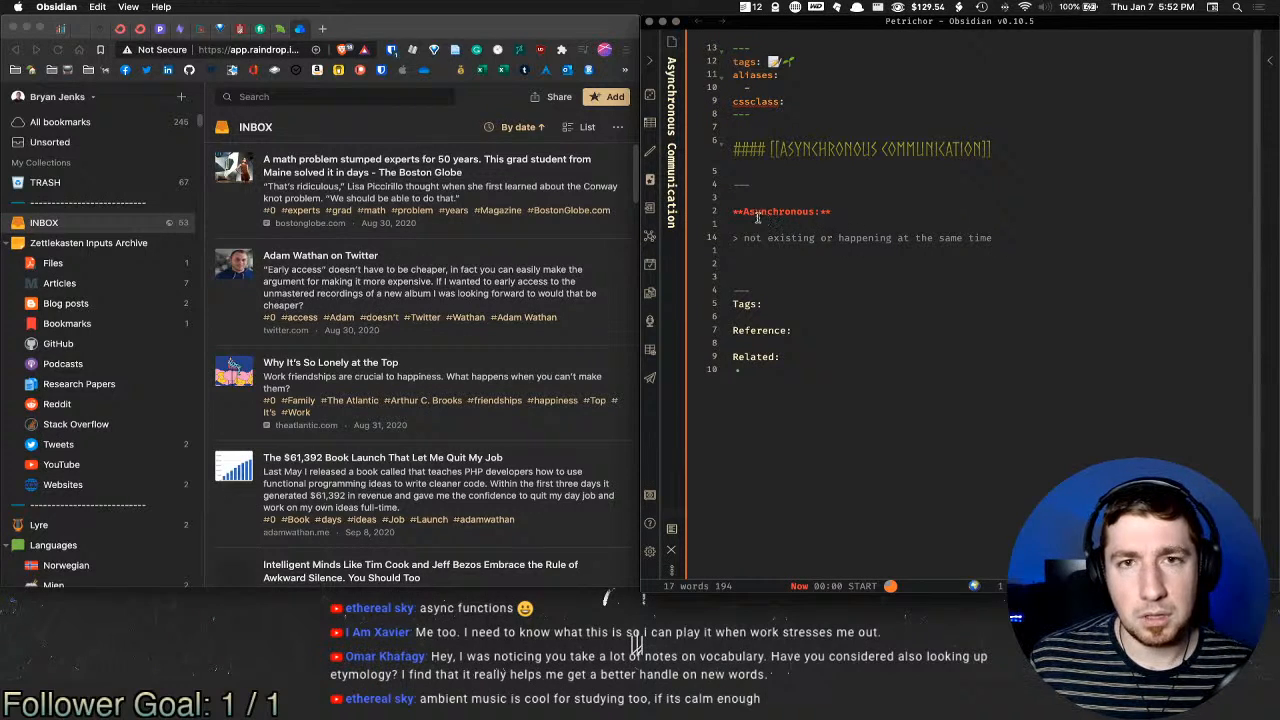
pyautogui.press('BackSpace')
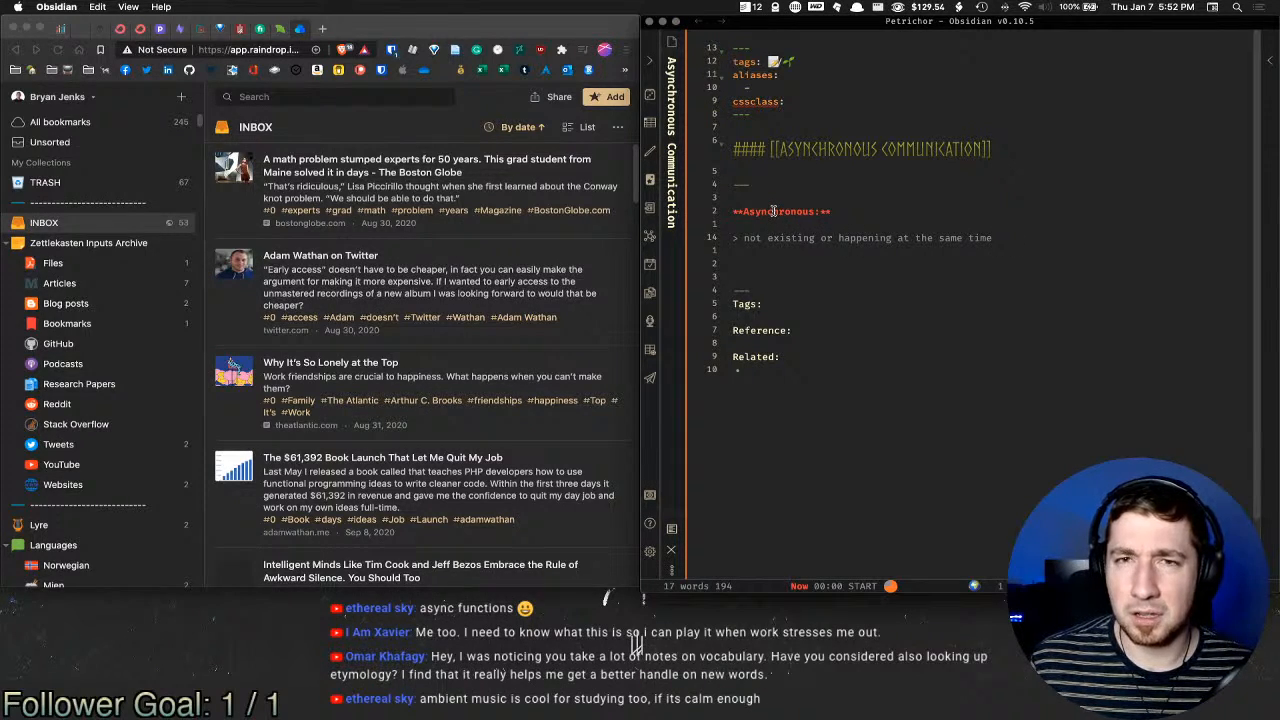
pyautogui.write('.')
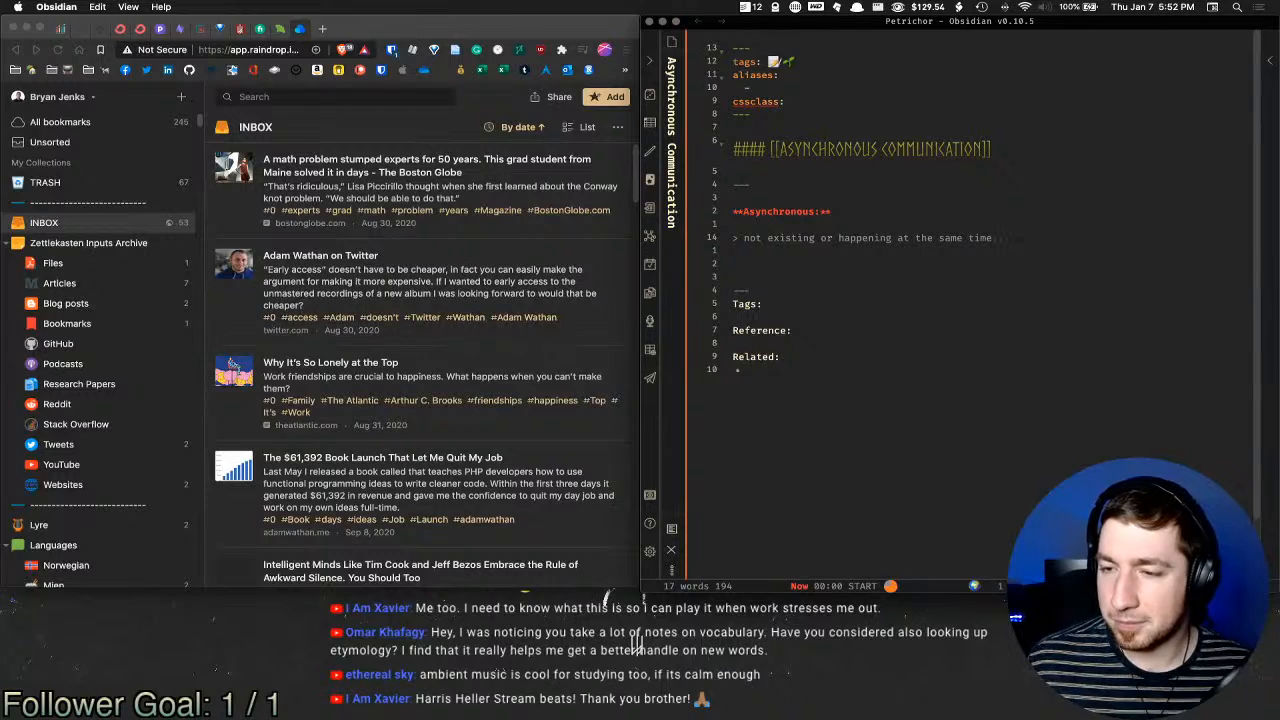
pyautogui.write('.')
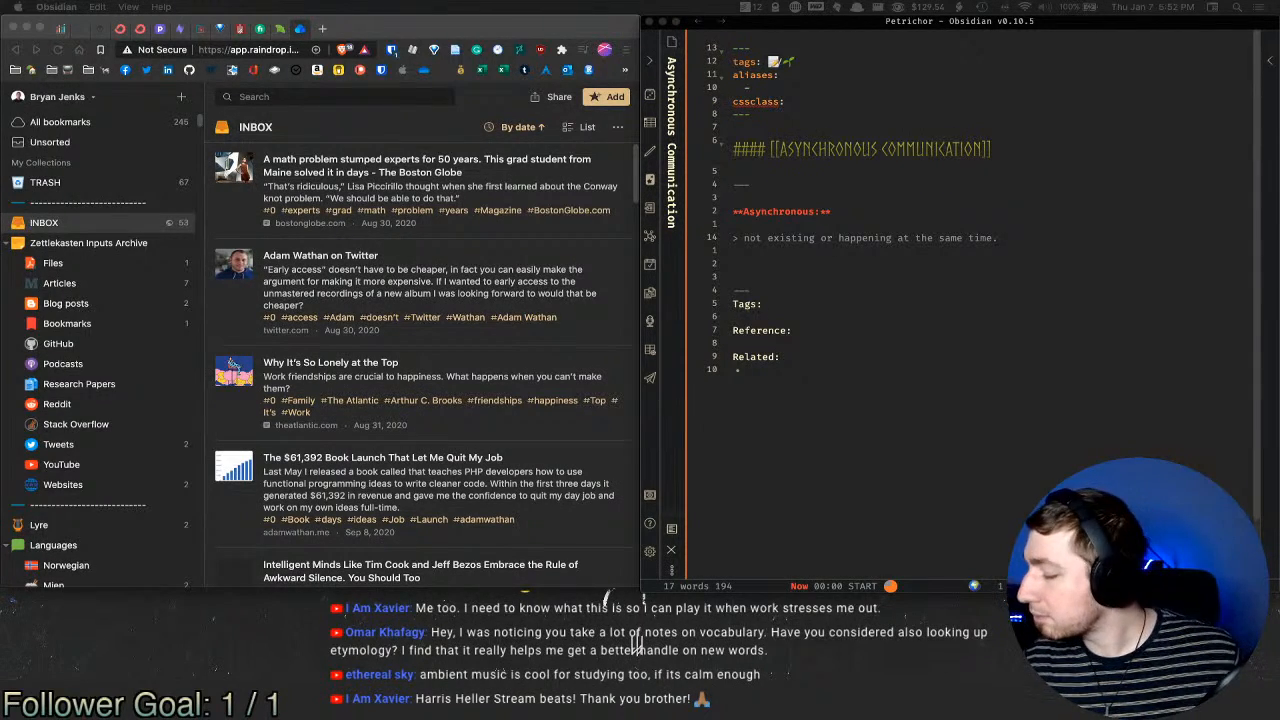
pyautogui.click(877, 264)
pyautogui.write('I')
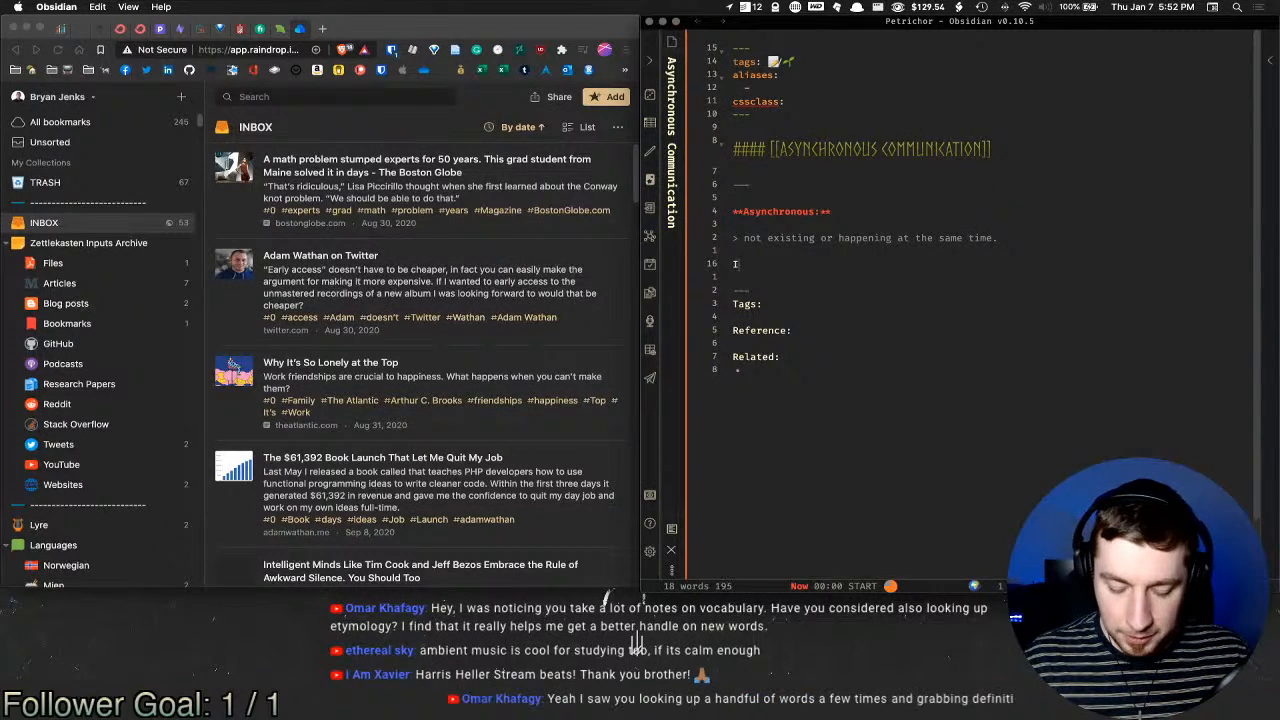
pyautogui.write('n regards to work,')
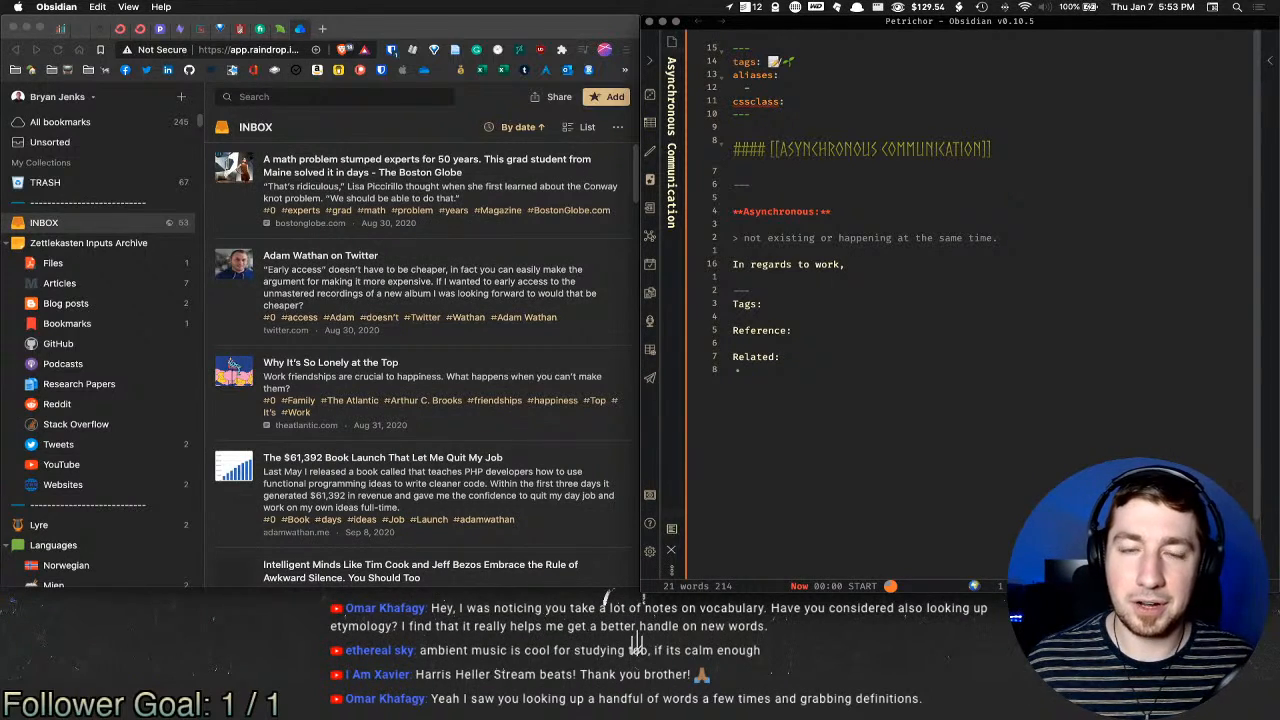
# Step: Launch Anki from the app launcher
pyautogui.press('super+space')
pyautogui.write('an')
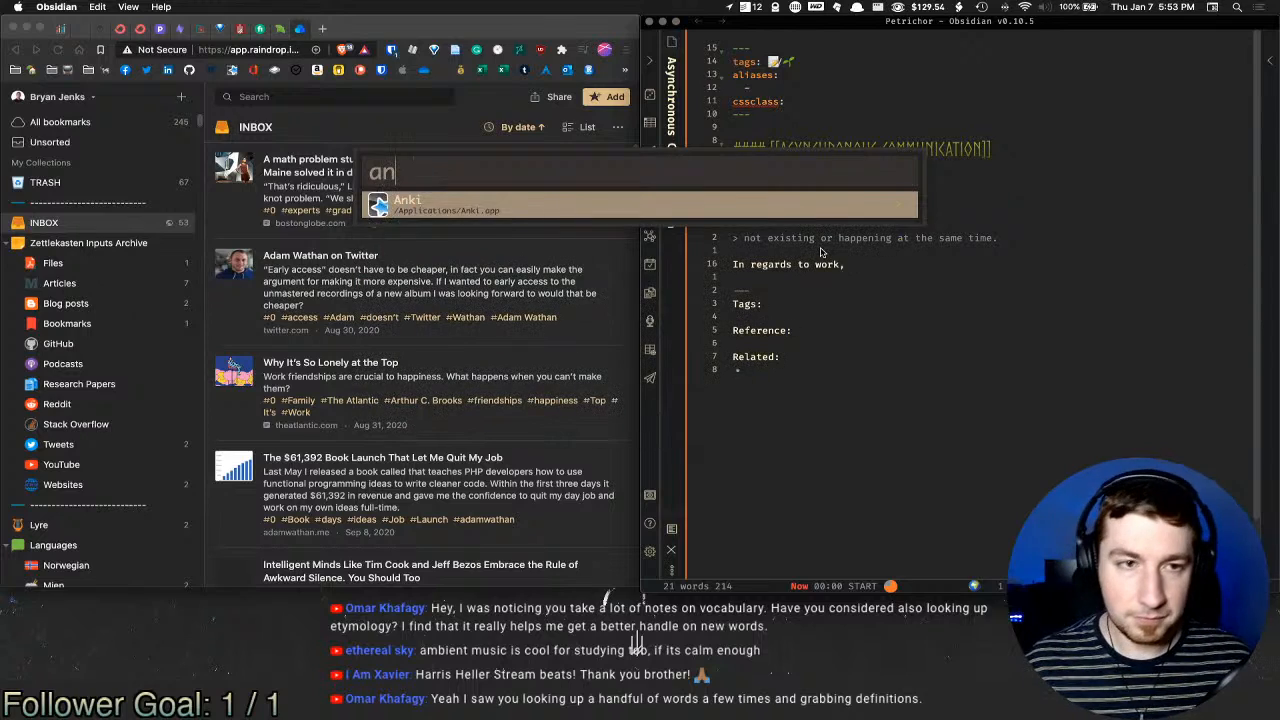
pyautogui.press('Return')
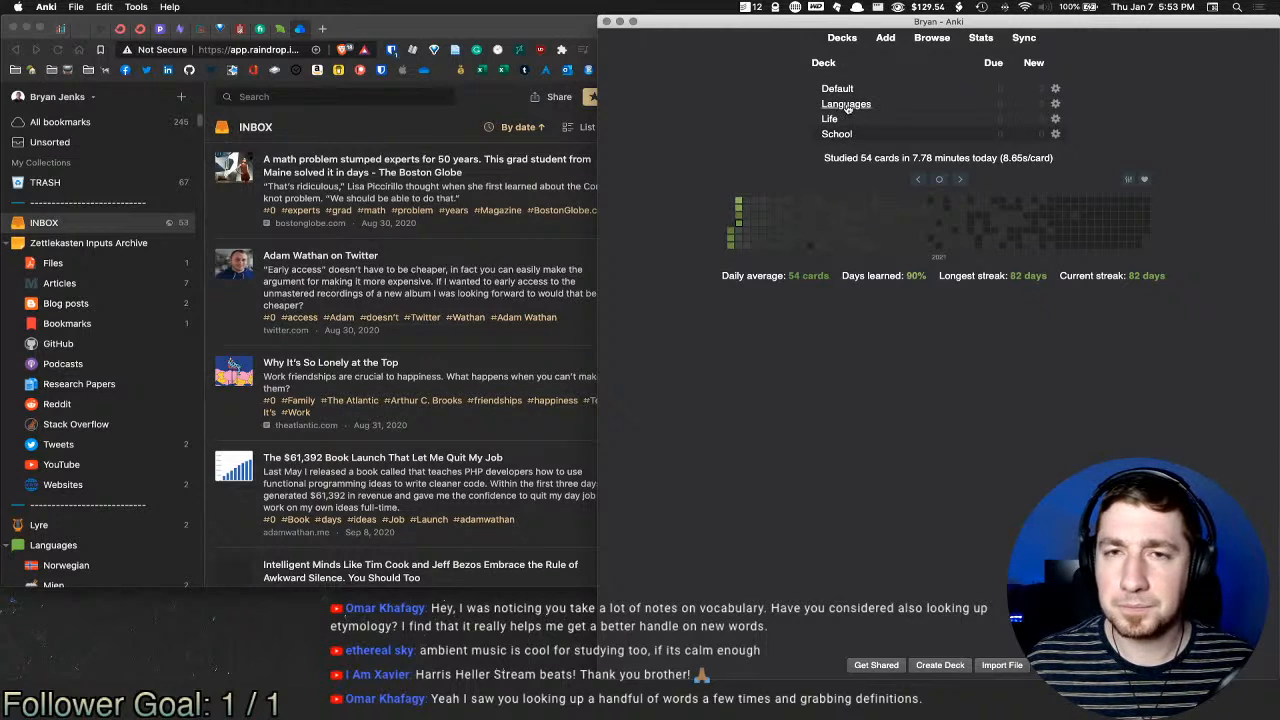
# Step: Open the card browser on the Languages deck and sort the cards by tags
pyautogui.click(846, 108)
pyautogui.click(932, 38)
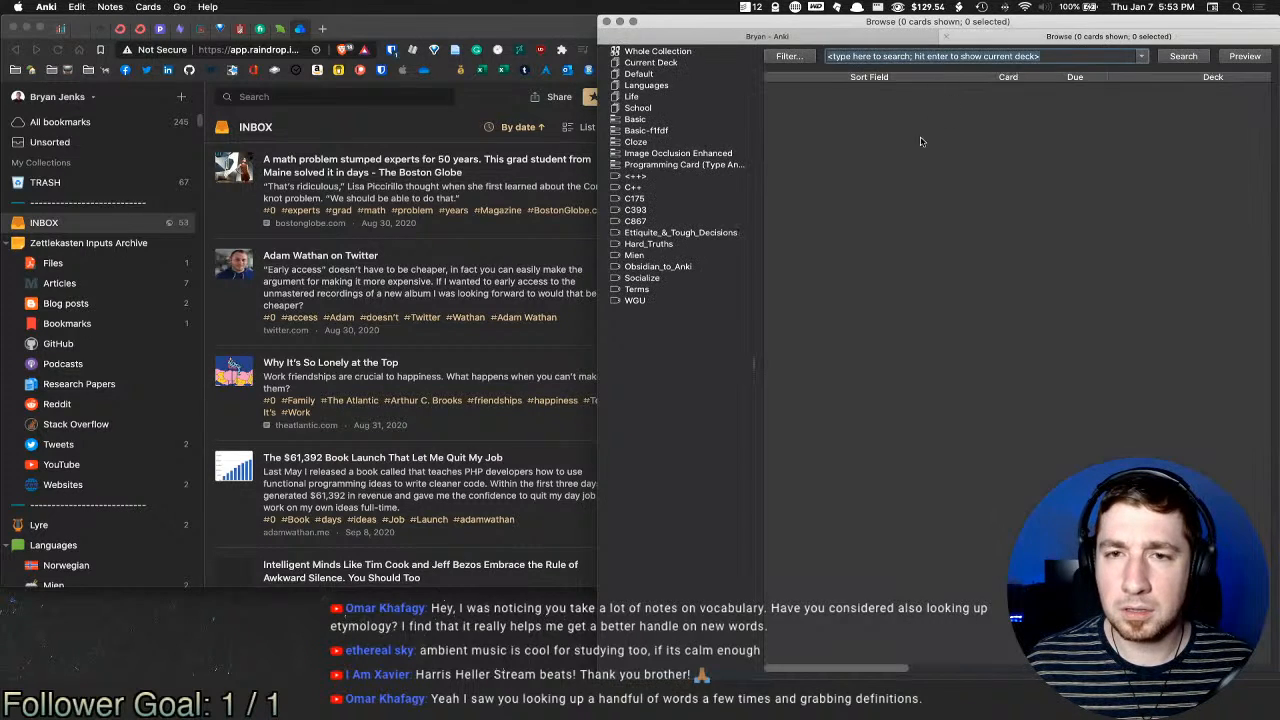
pyautogui.click(634, 86)
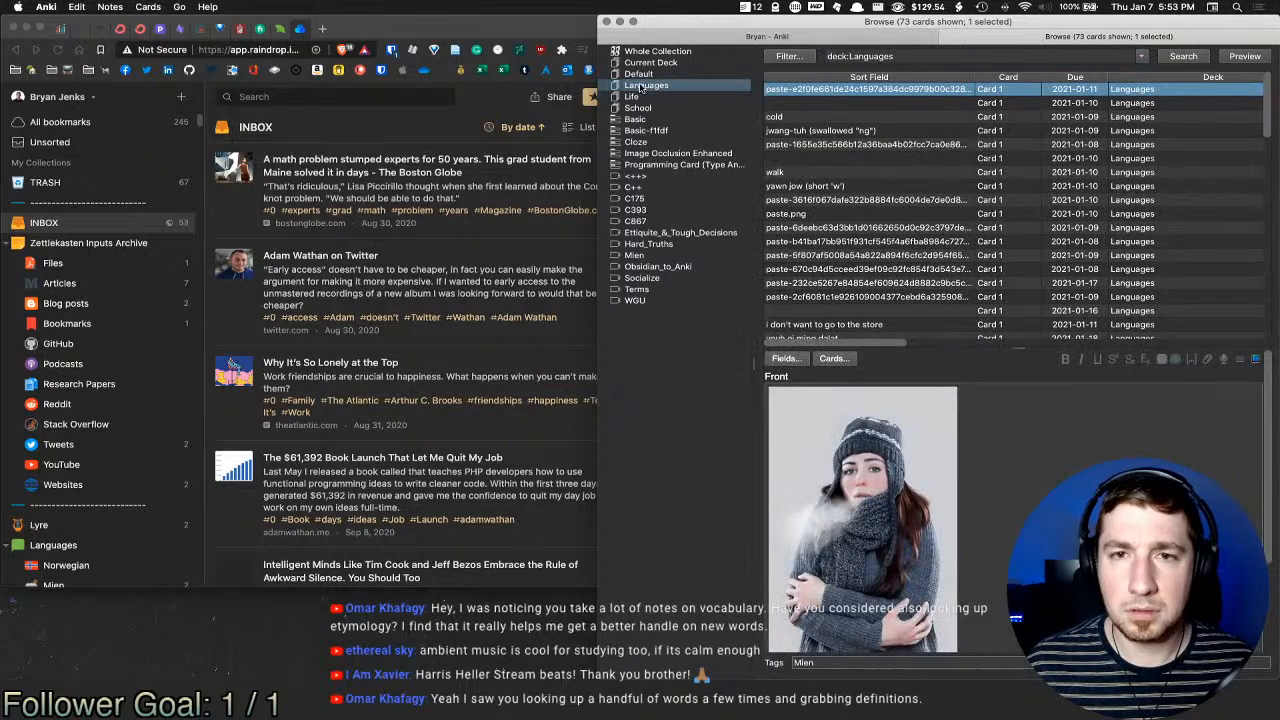
pyautogui.scroll(-10, 1152, 178)
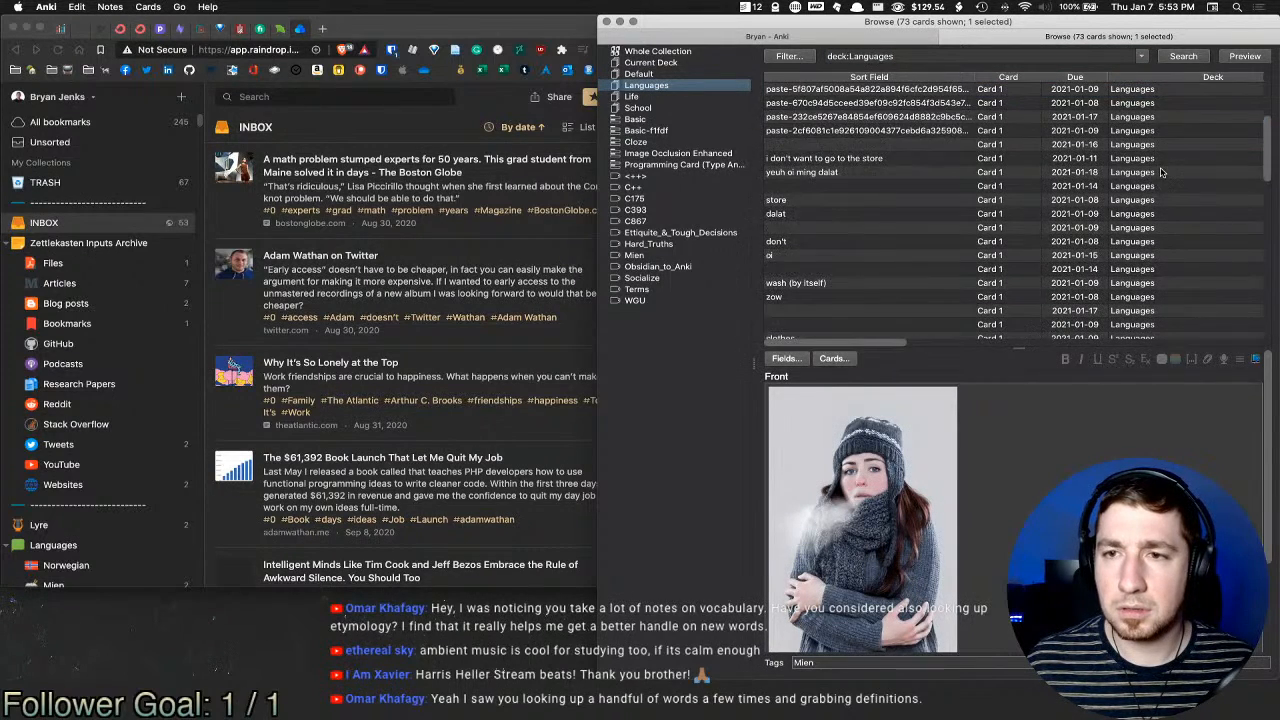
pyautogui.scroll(10, 1150, 185)
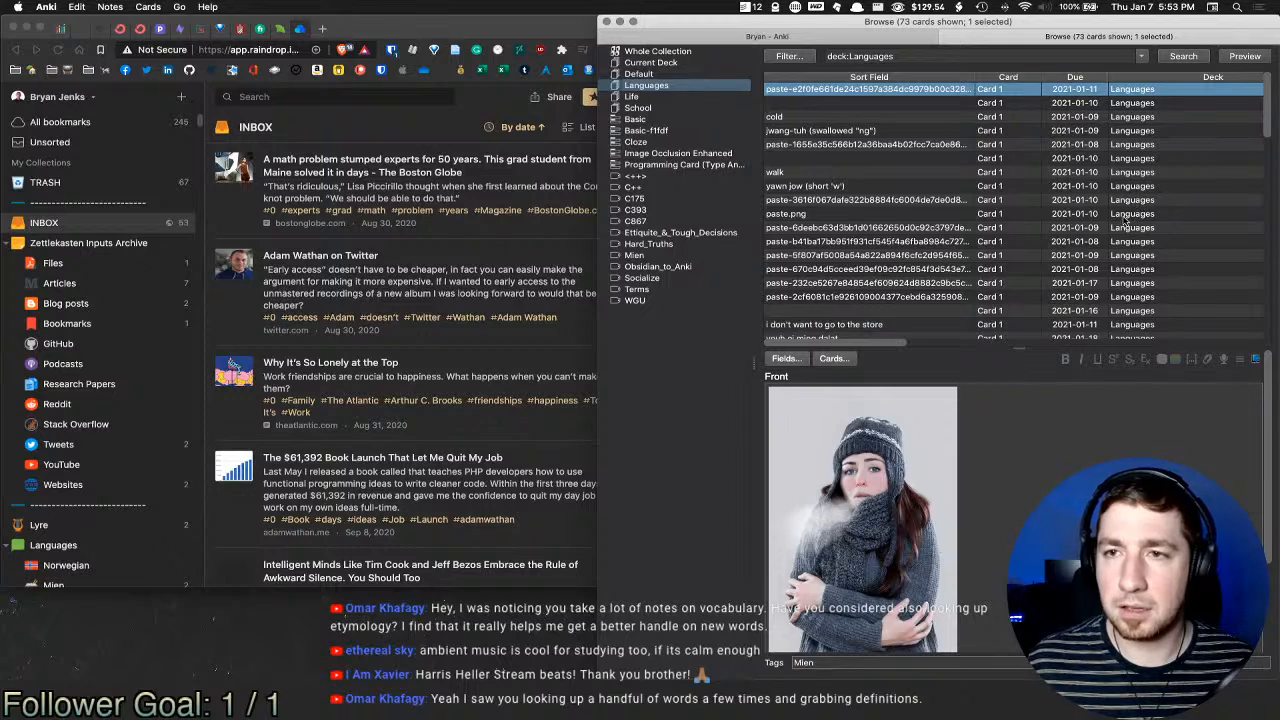
pyautogui.hscroll(5, 1100, 210)
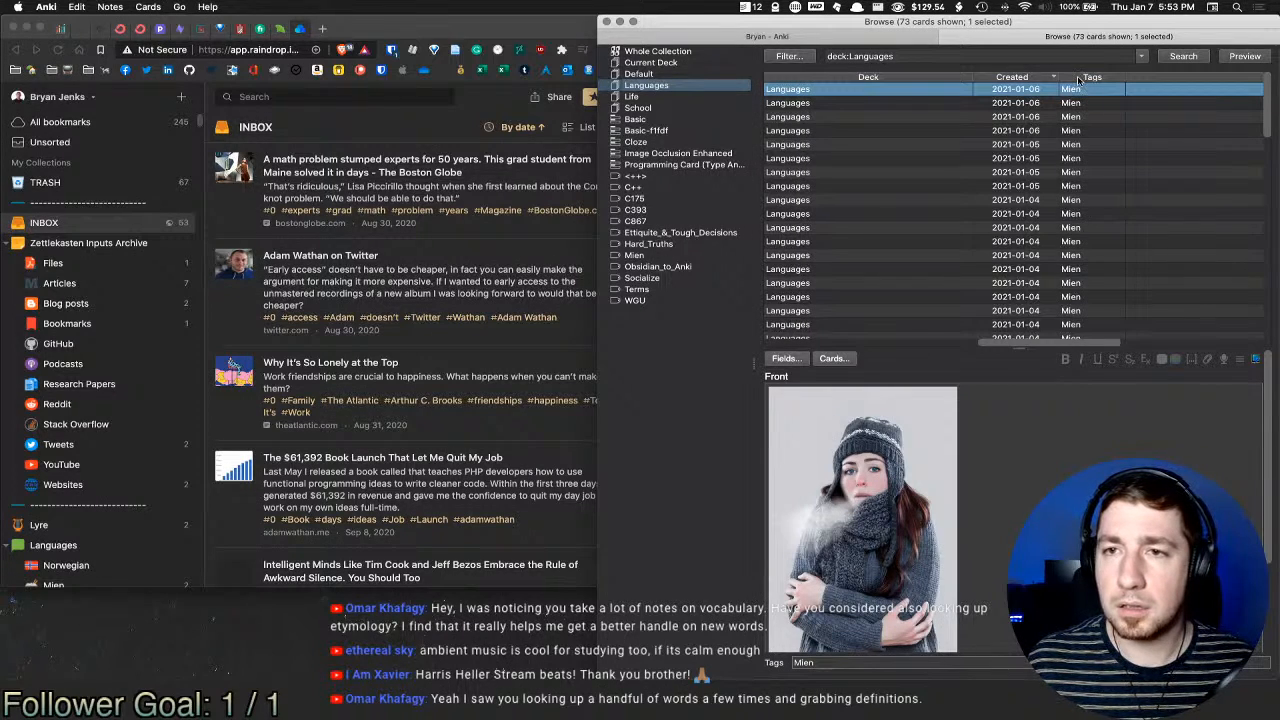
pyautogui.click(1090, 77)
pyautogui.click(1090, 77)
# Step: Search for tag:Terms and show all 27 cards tagged Terms
pyautogui.click(905, 56)
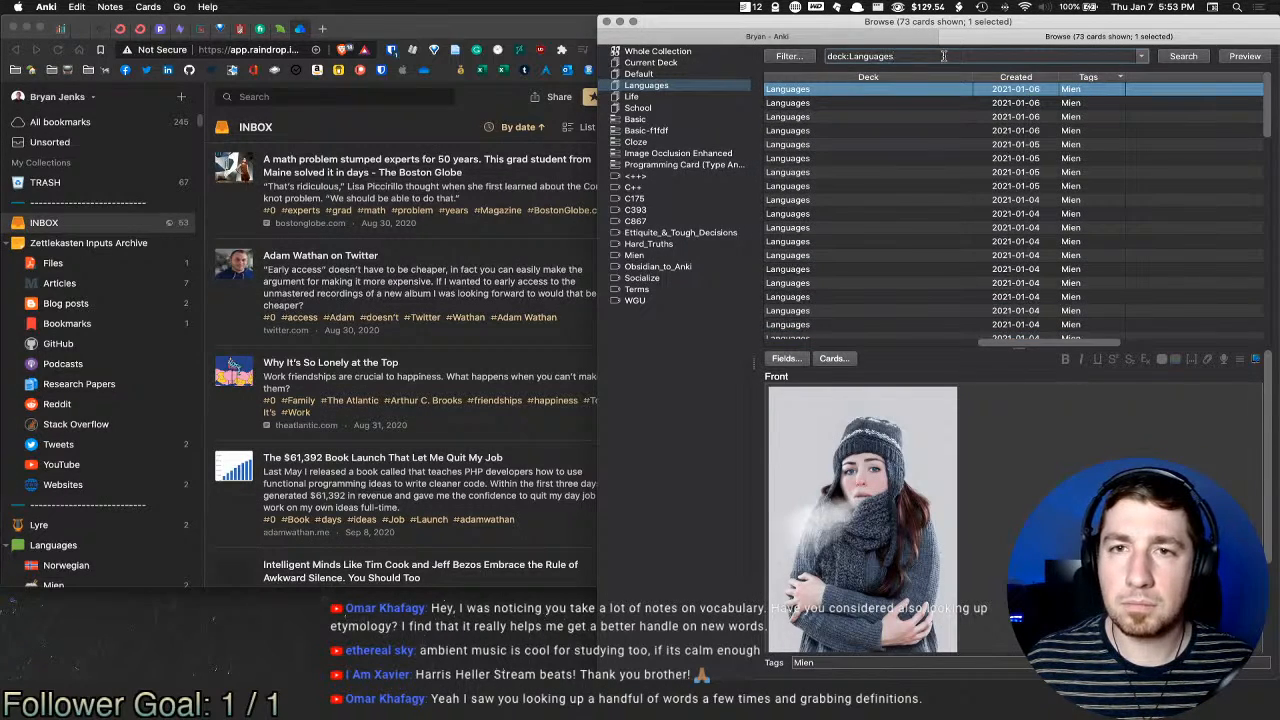
pyautogui.write('tag:term')
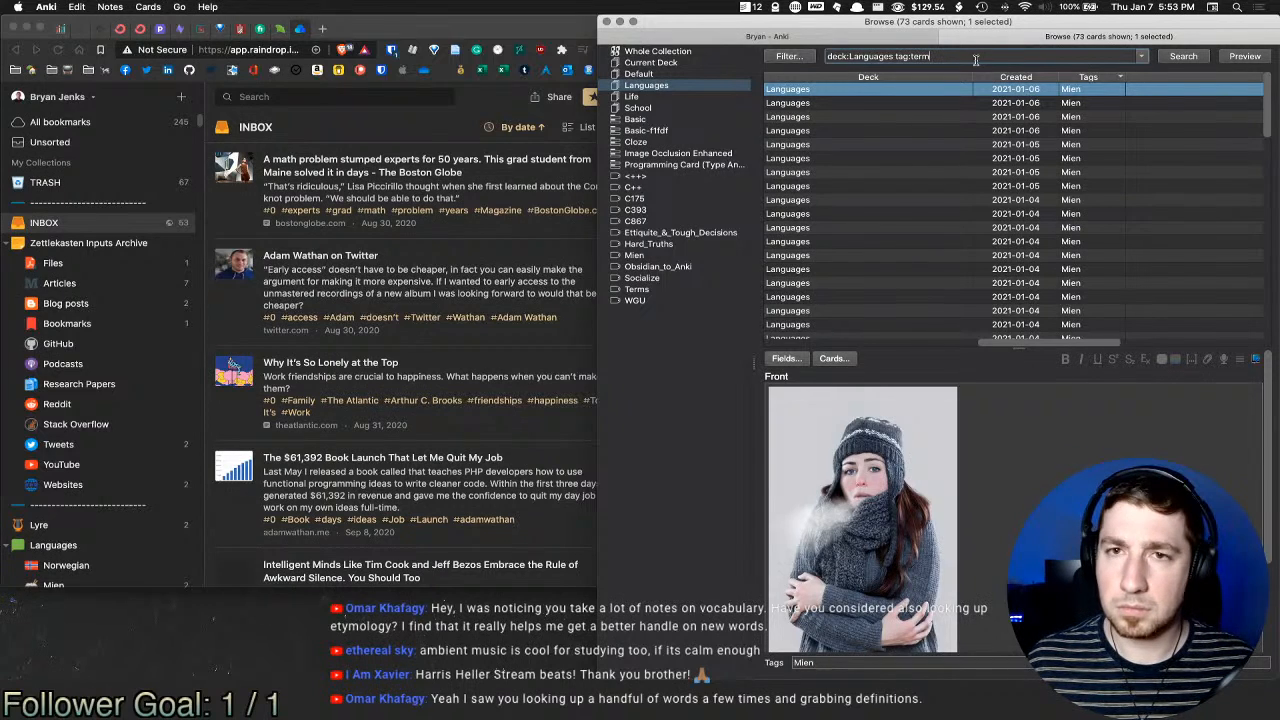
pyautogui.press('Return')
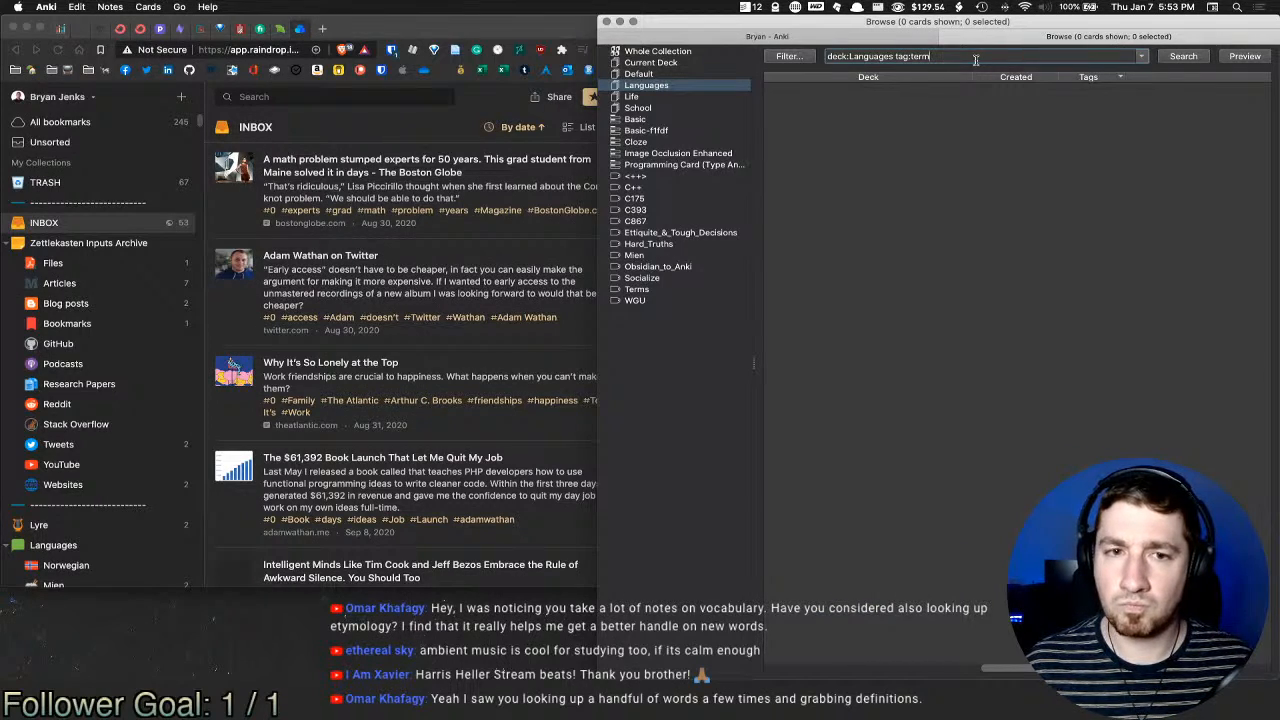
pyautogui.press('BackSpace')
pyautogui.press('BackSpace')
pyautogui.press('BackSpace')
pyautogui.press('BackSpace')
pyautogui.write('Terms')
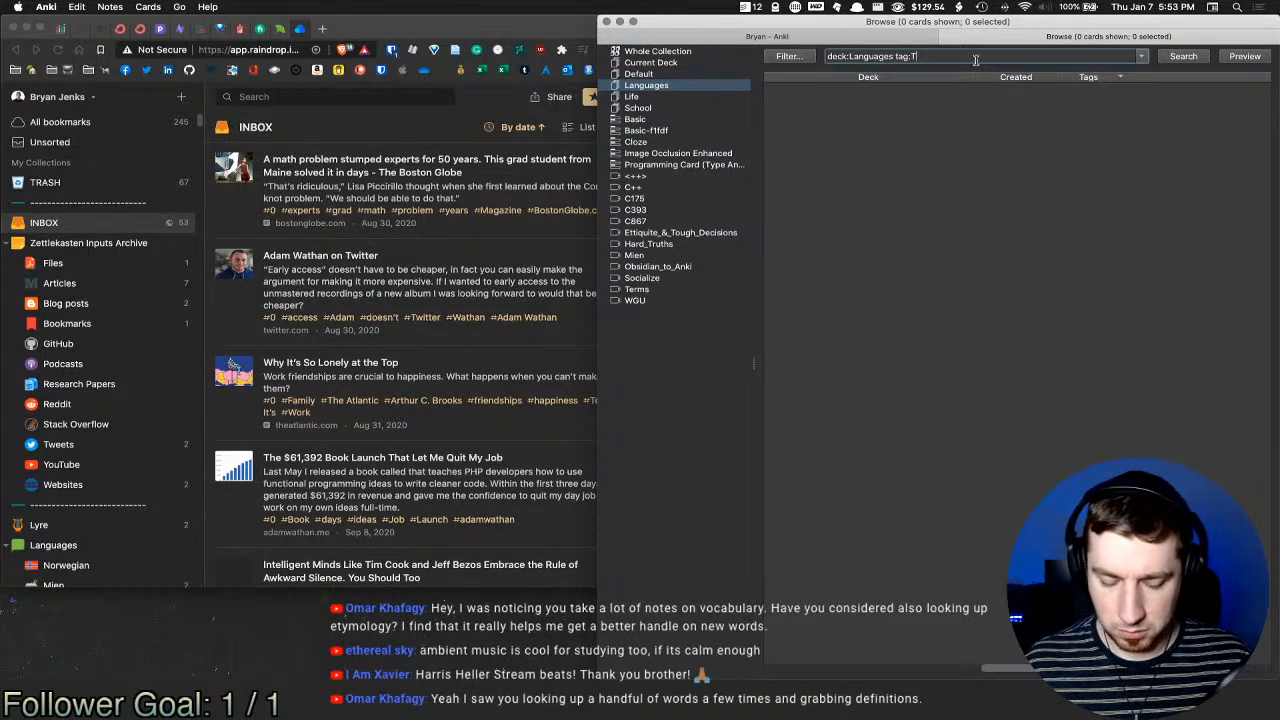
pyautogui.click(638, 289)
# Step: Look through the Terms cards Reverent, Exorbitant, Flippant, Juxtaposition, verisimilitude and gall in the browser
pyautogui.scroll(-5, 890, 200)
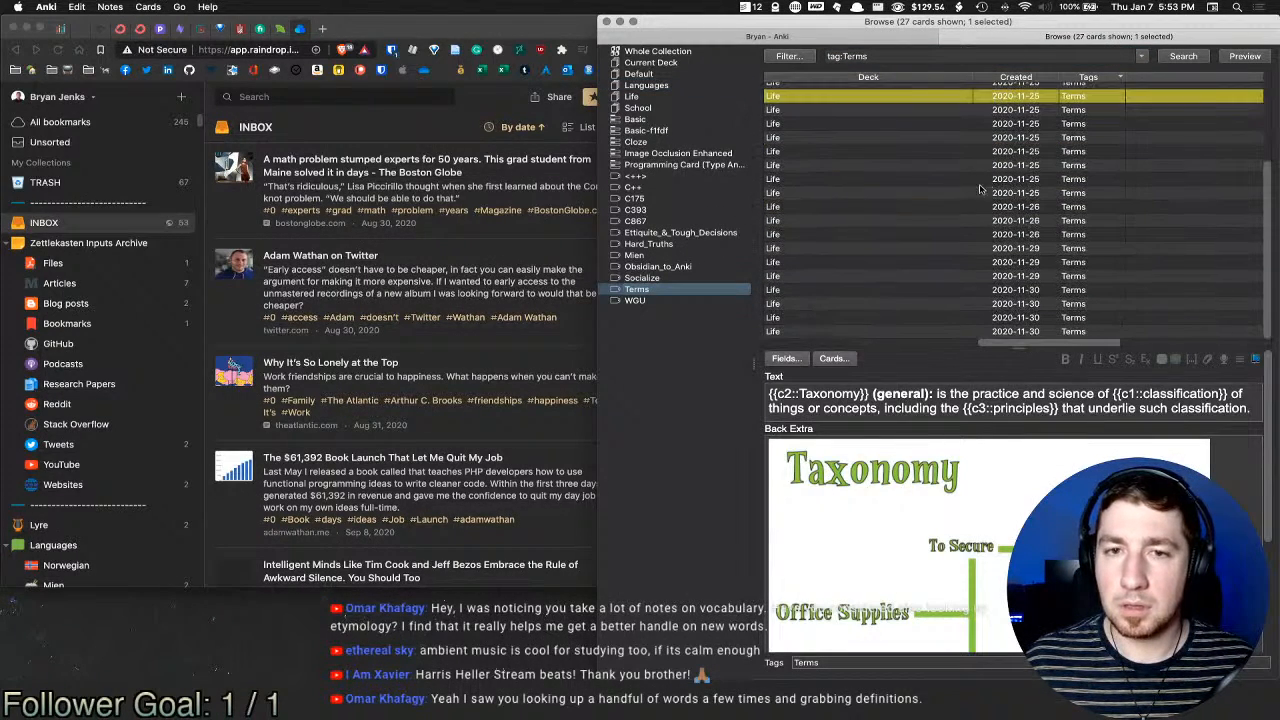
pyautogui.click(880, 208)
pyautogui.click(860, 317)
pyautogui.click(856, 251)
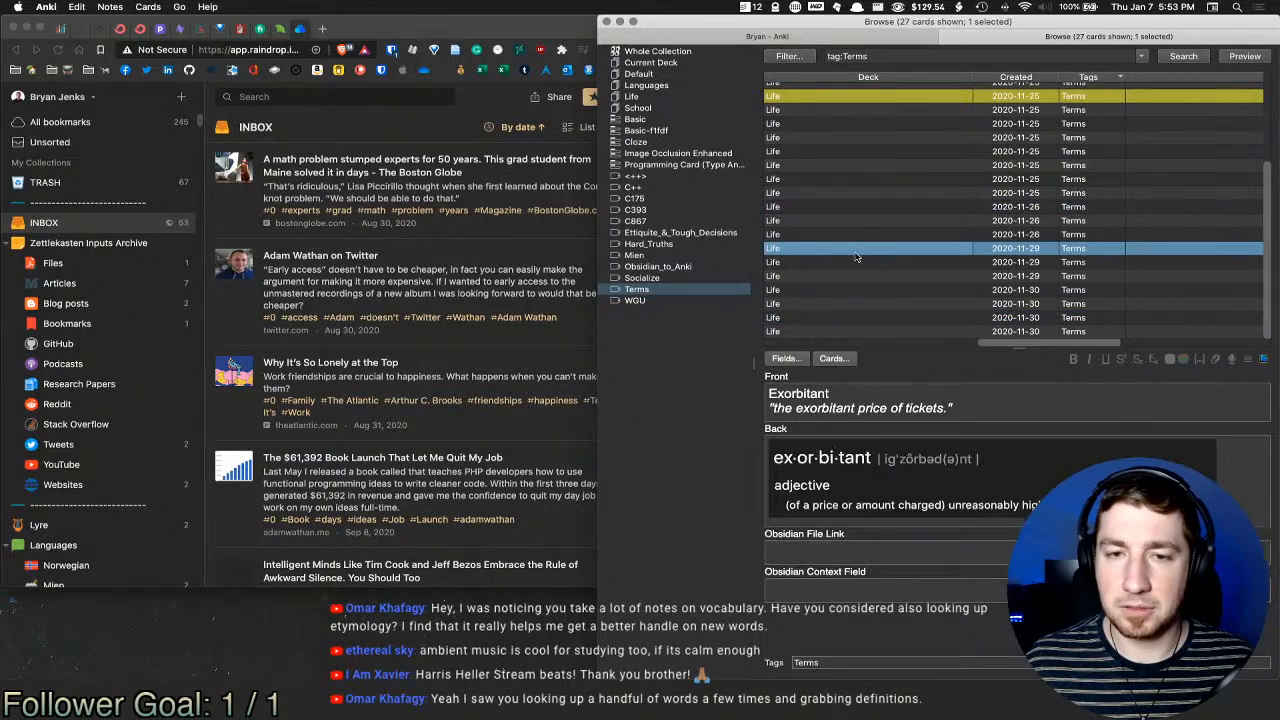
pyautogui.click(854, 208)
pyautogui.click(853, 167)
pyautogui.click(852, 140)
pyautogui.click(815, 153)
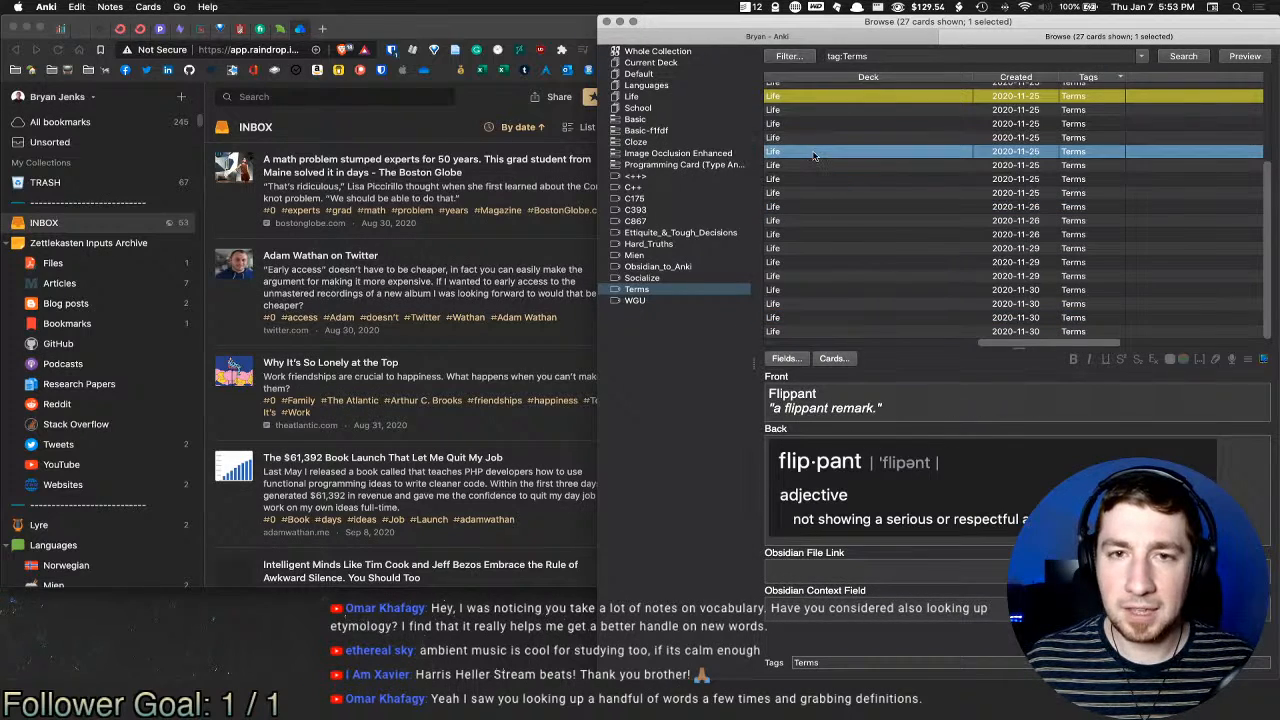
pyautogui.click(817, 166)
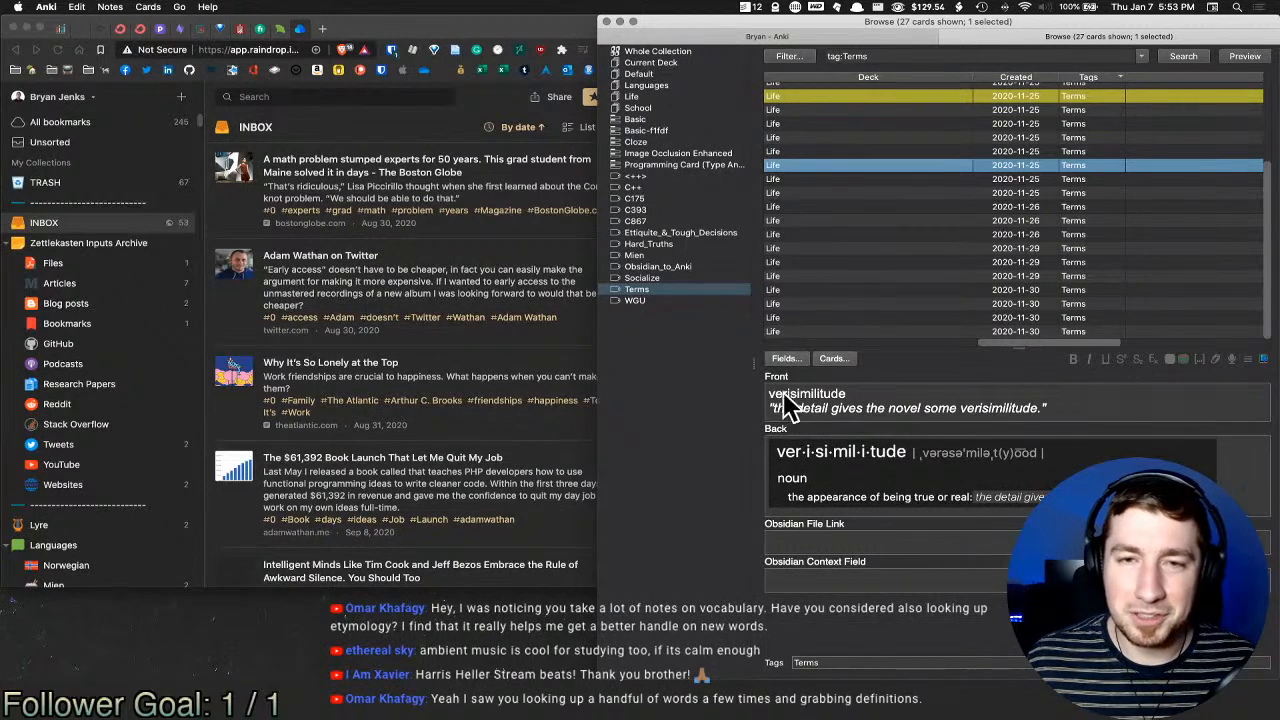
pyautogui.click(812, 151)
pyautogui.click(812, 138)
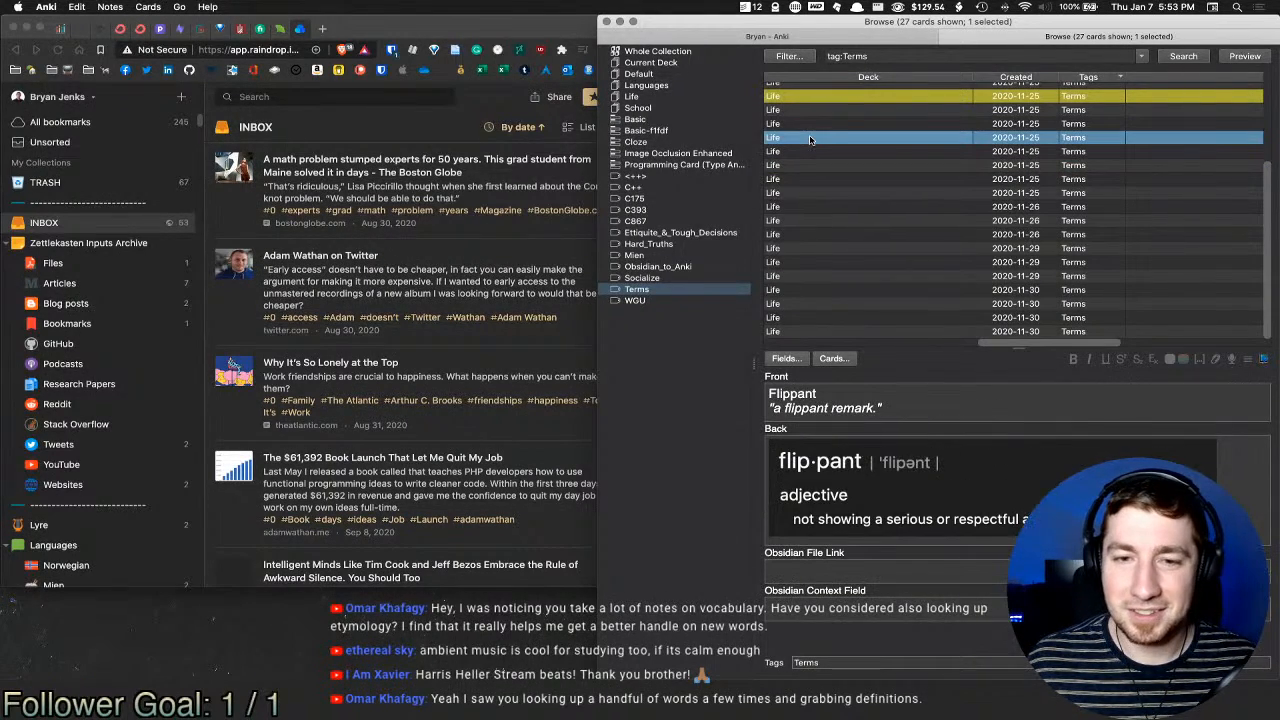
pyautogui.click(812, 127)
pyautogui.click(814, 110)
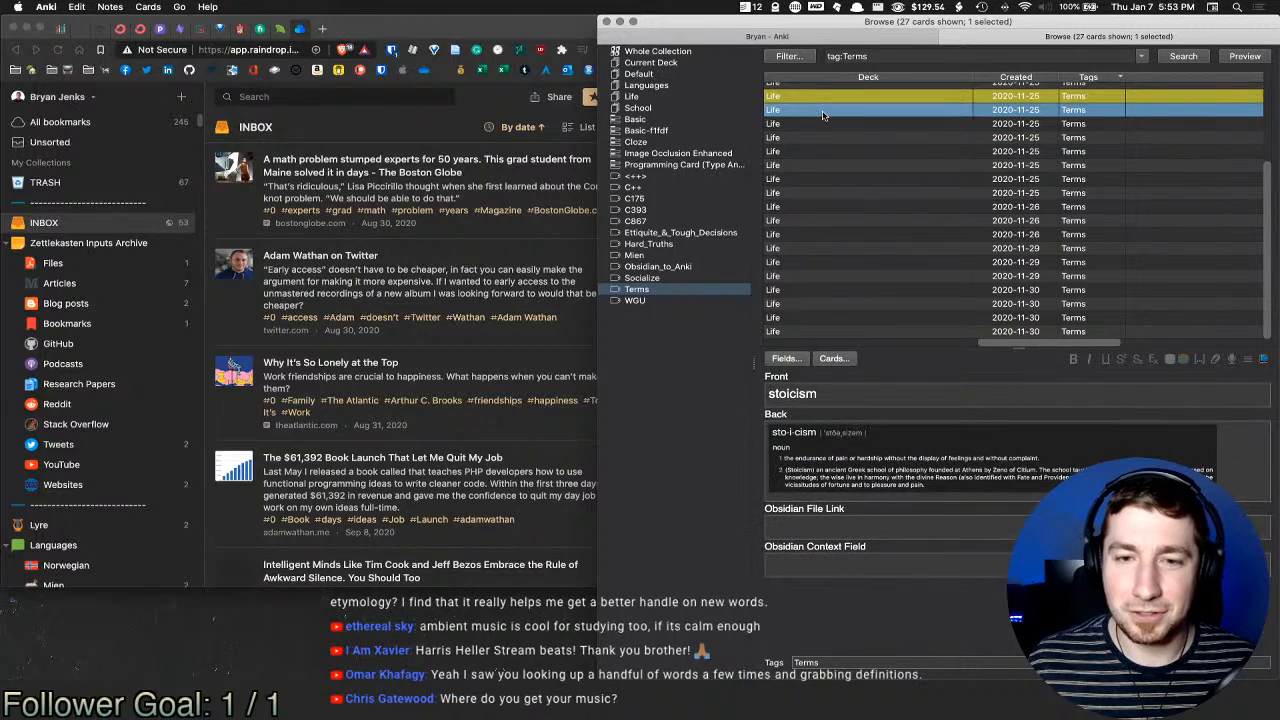
# Step: Scroll up and view the stoicism, Vitriol and Truncation cards
pyautogui.scroll(3, 826, 122)
pyautogui.click(810, 186)
pyautogui.click(814, 160)
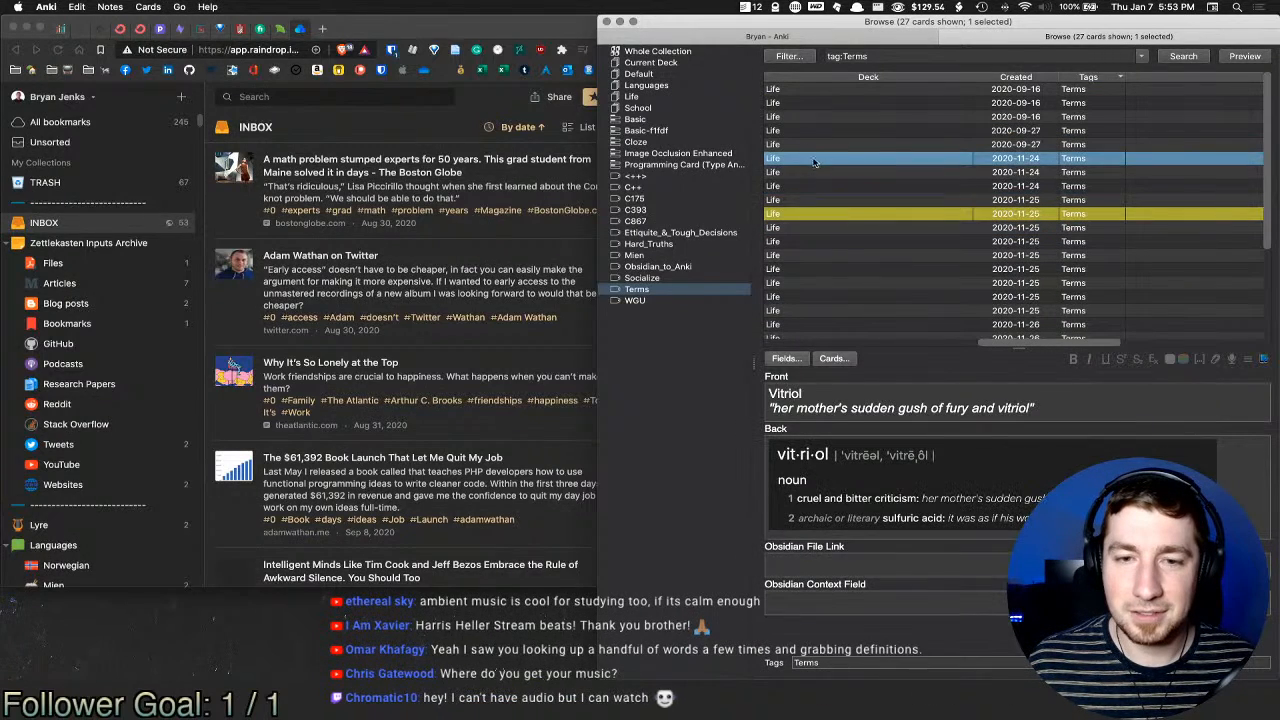
pyautogui.click(816, 148)
pyautogui.click(820, 171)
pyautogui.click(818, 161)
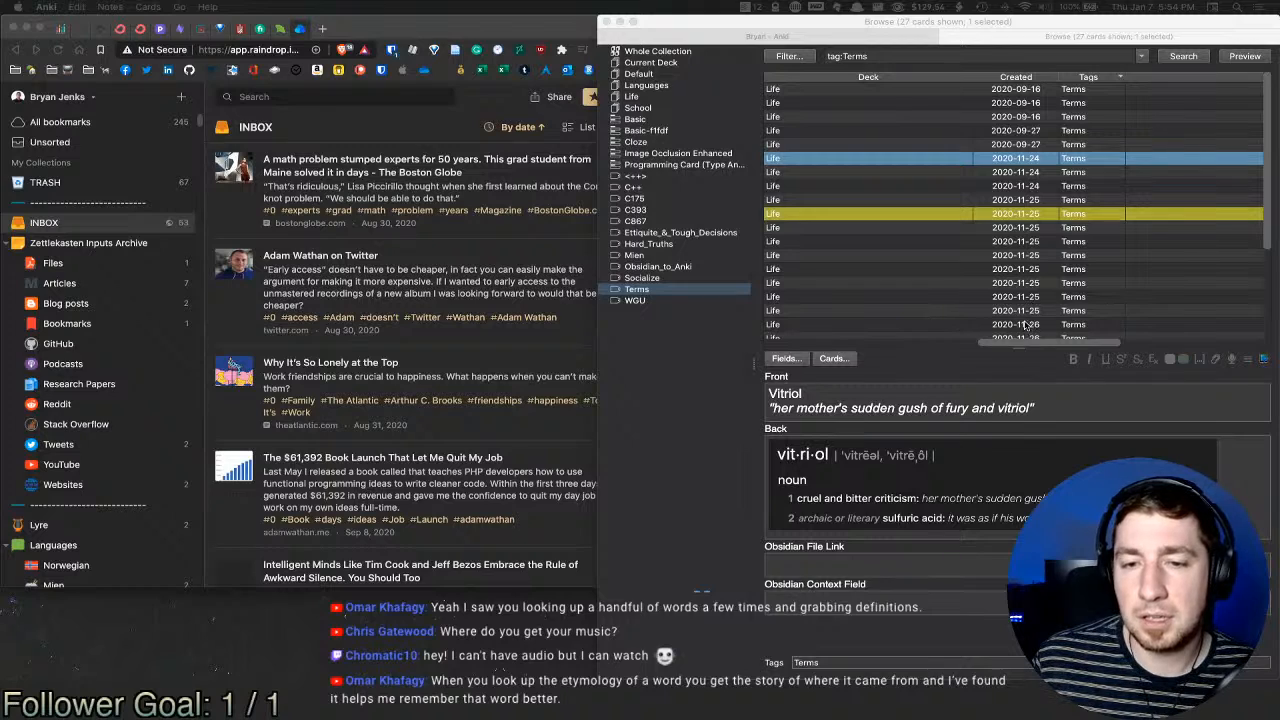
# Step: Check the Truncation and Taxonomy cloze cards, select the rotoscoping card, and close the browser
pyautogui.click(892, 132)
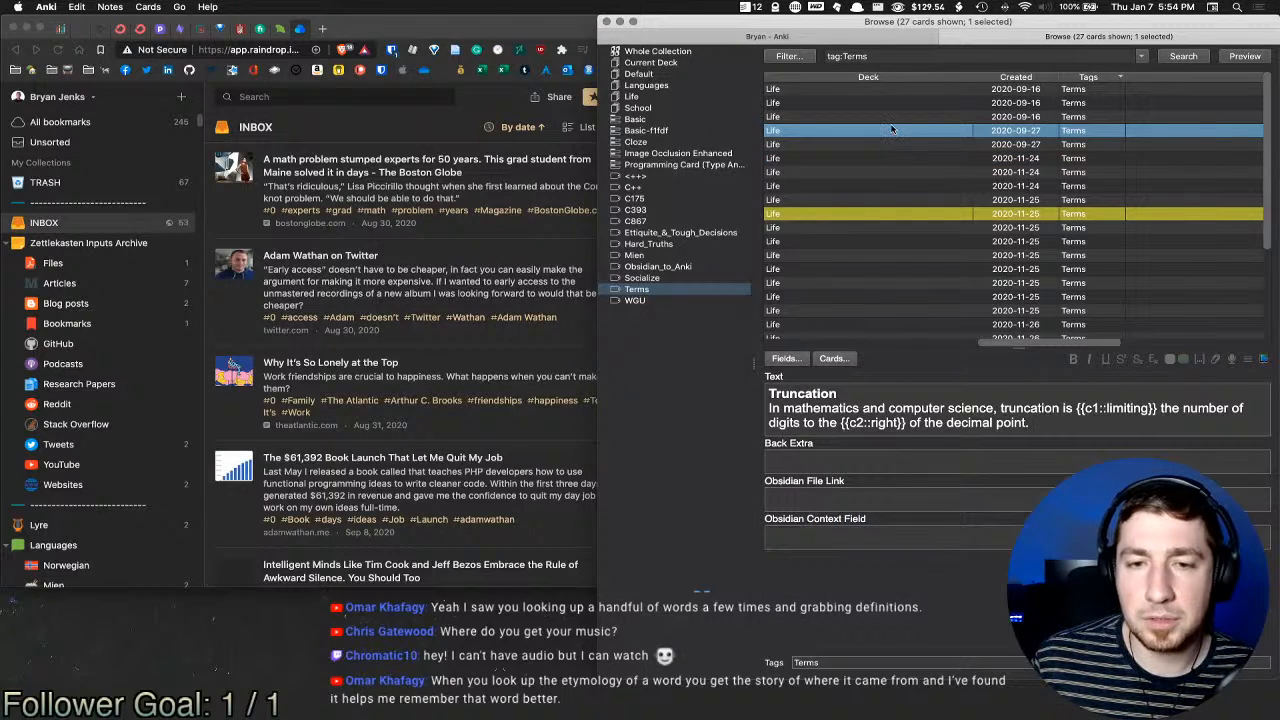
pyautogui.click(892, 117)
pyautogui.click(893, 103)
pyautogui.click(891, 89)
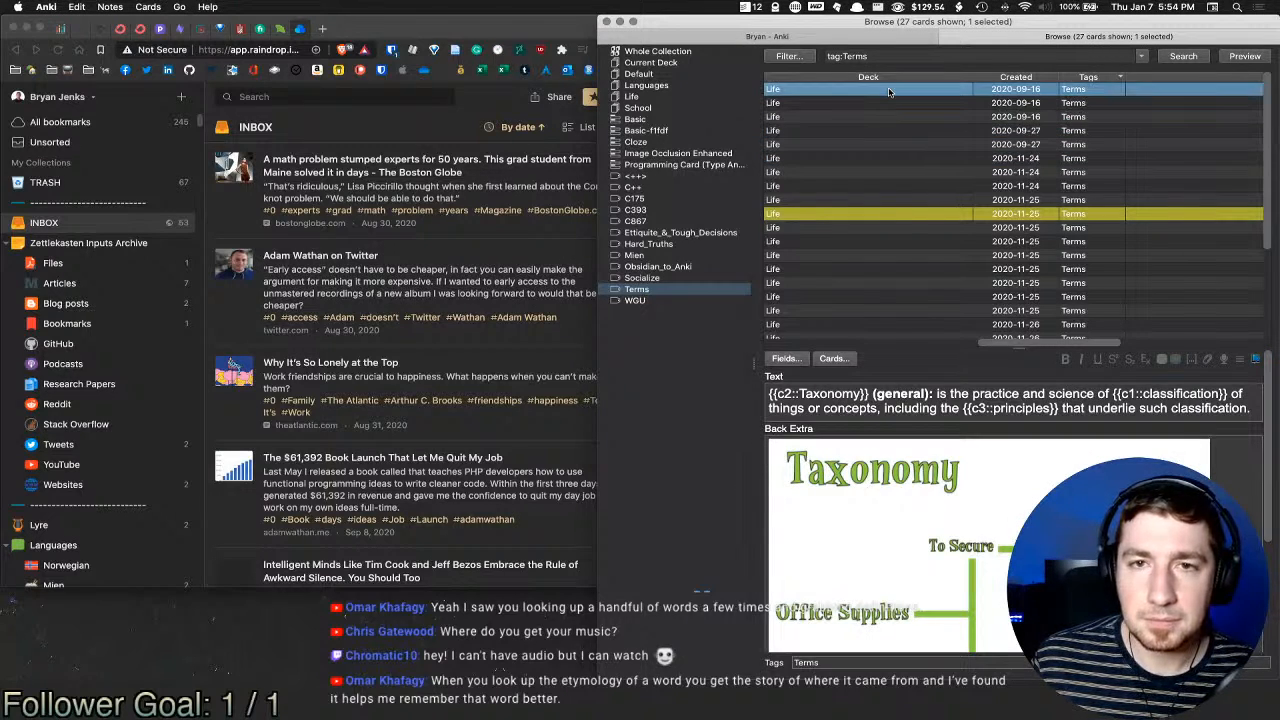
pyautogui.click(1082, 213)
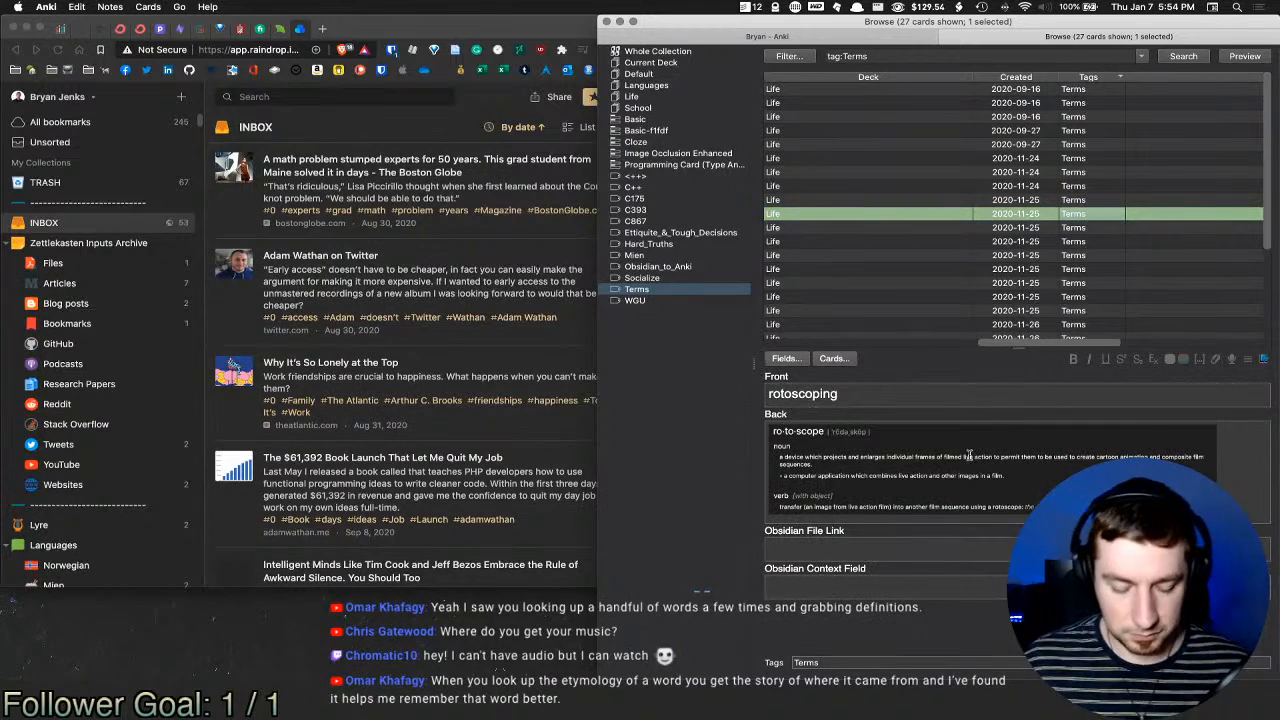
pyautogui.press('Escape')
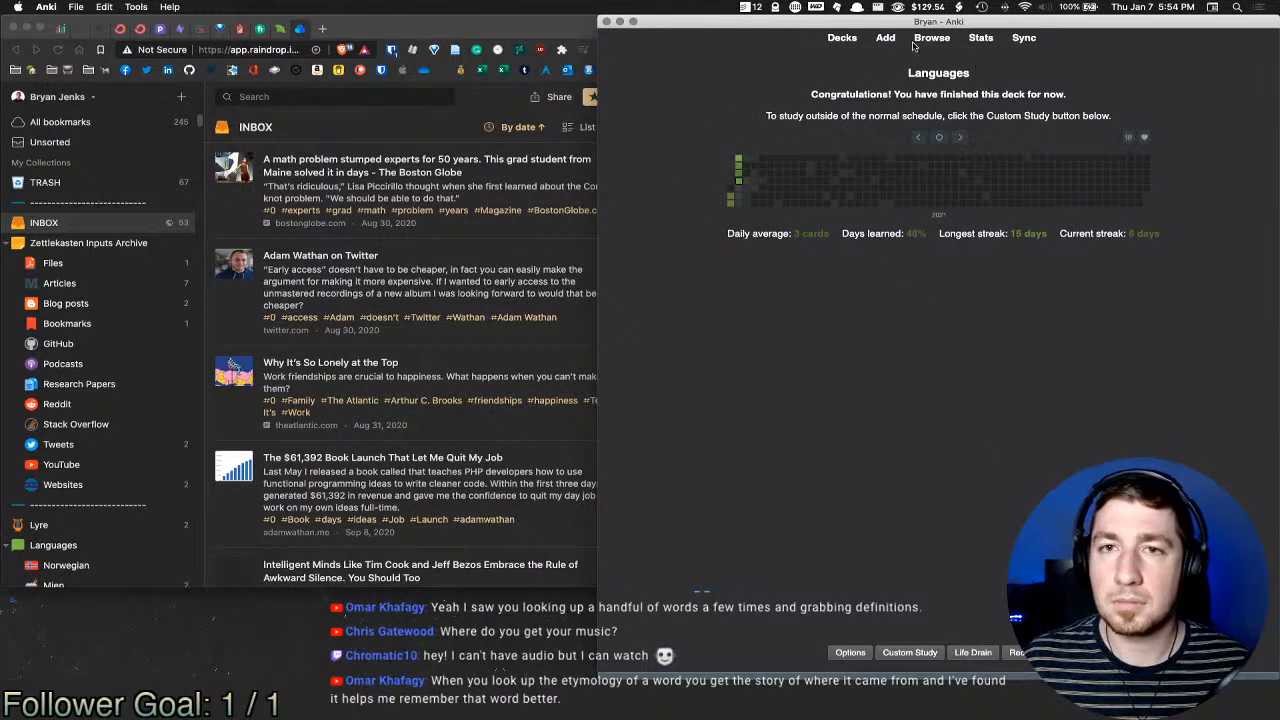
# Step: From the deck list, view and scroll through the whole collection's statistics, then close them
pyautogui.click(842, 40)
pyautogui.press('t')
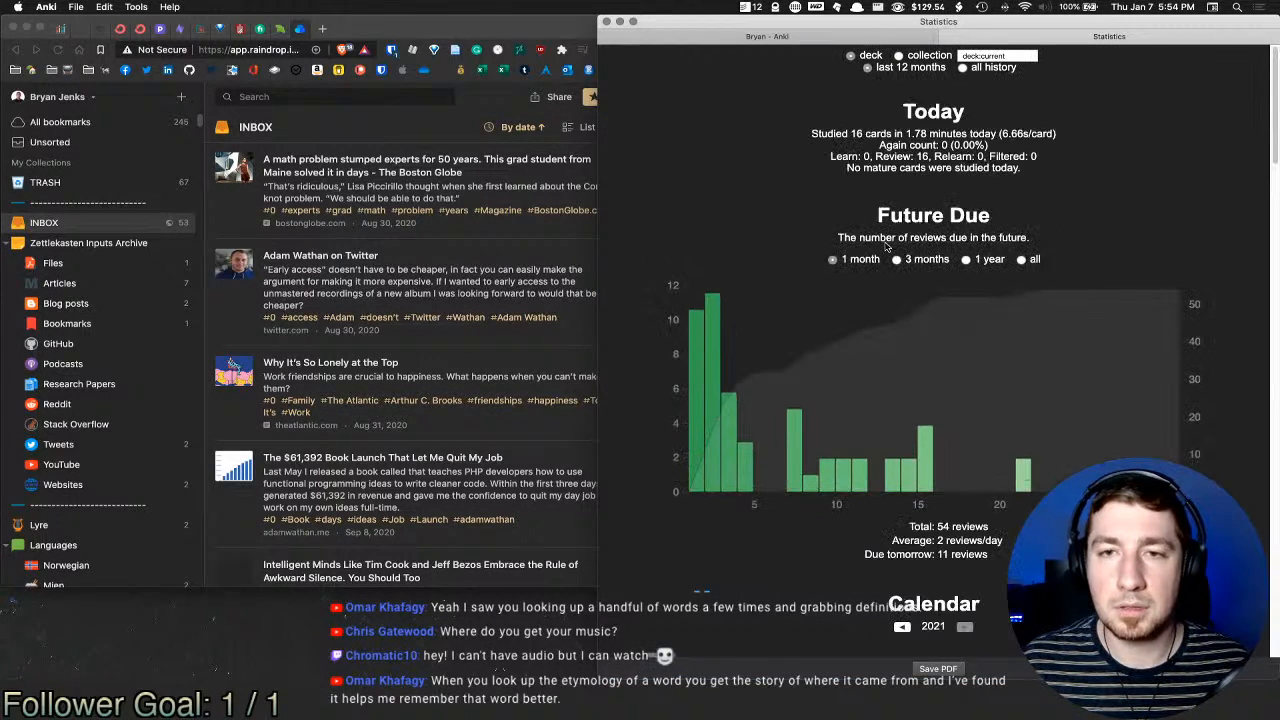
pyautogui.click(898, 56)
pyautogui.scroll(-10, 924, 248)
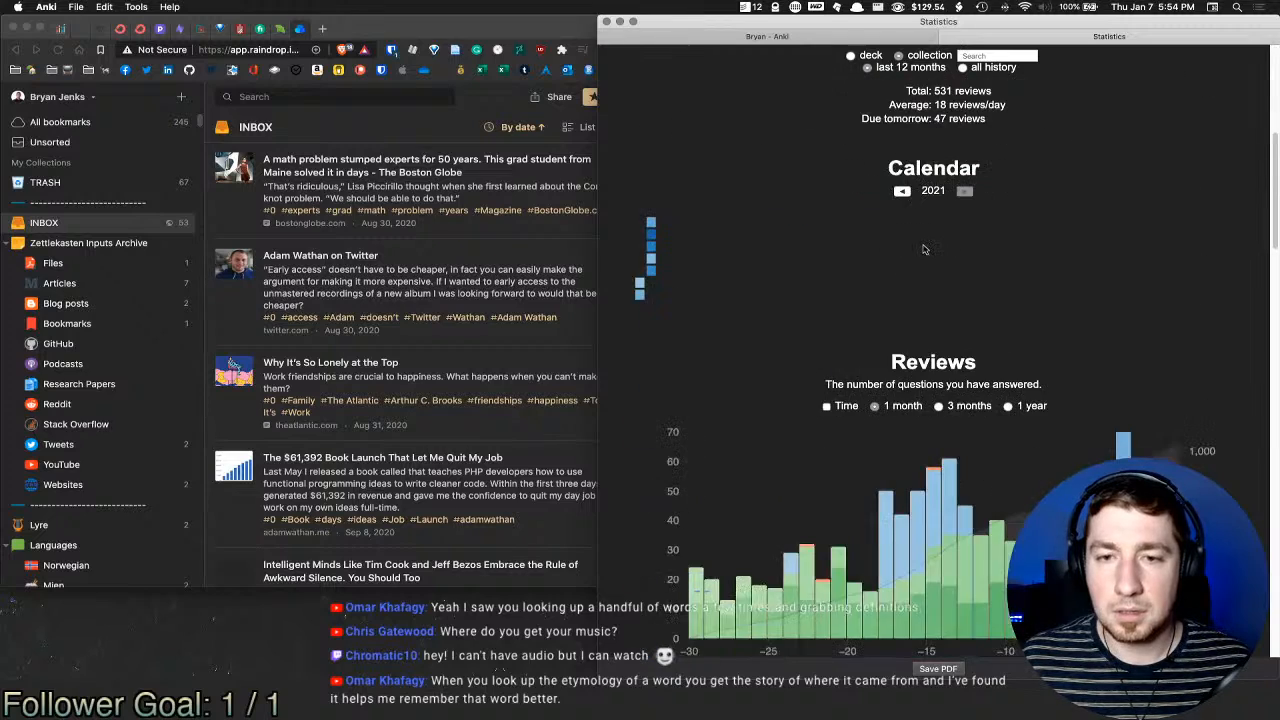
pyautogui.scroll(10, 924, 248)
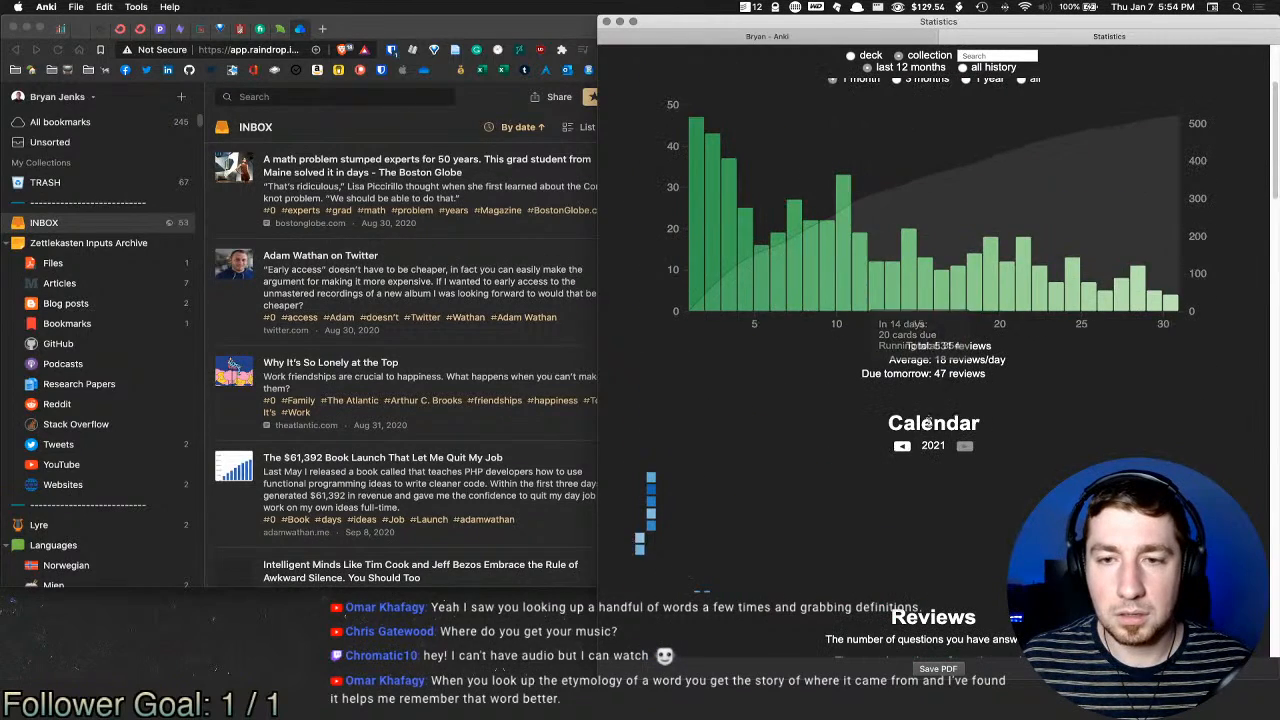
pyautogui.scroll(-5, 960, 440)
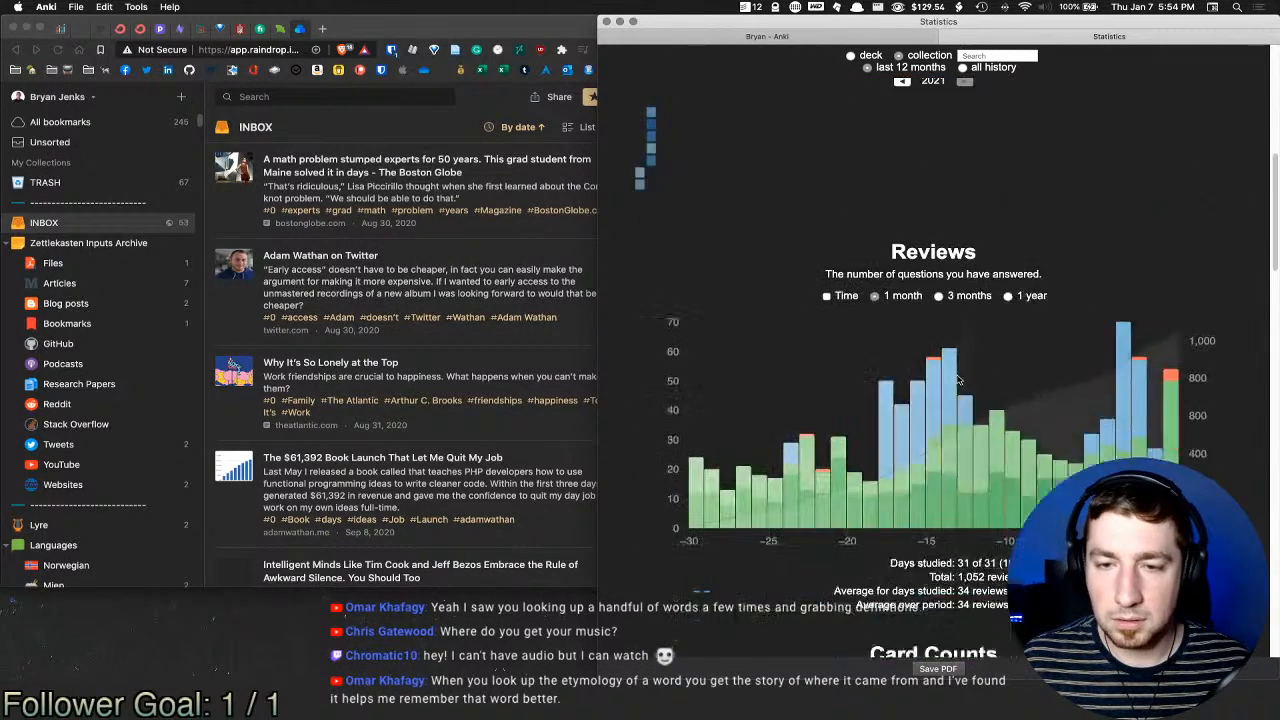
pyautogui.scroll(-6, 958, 374)
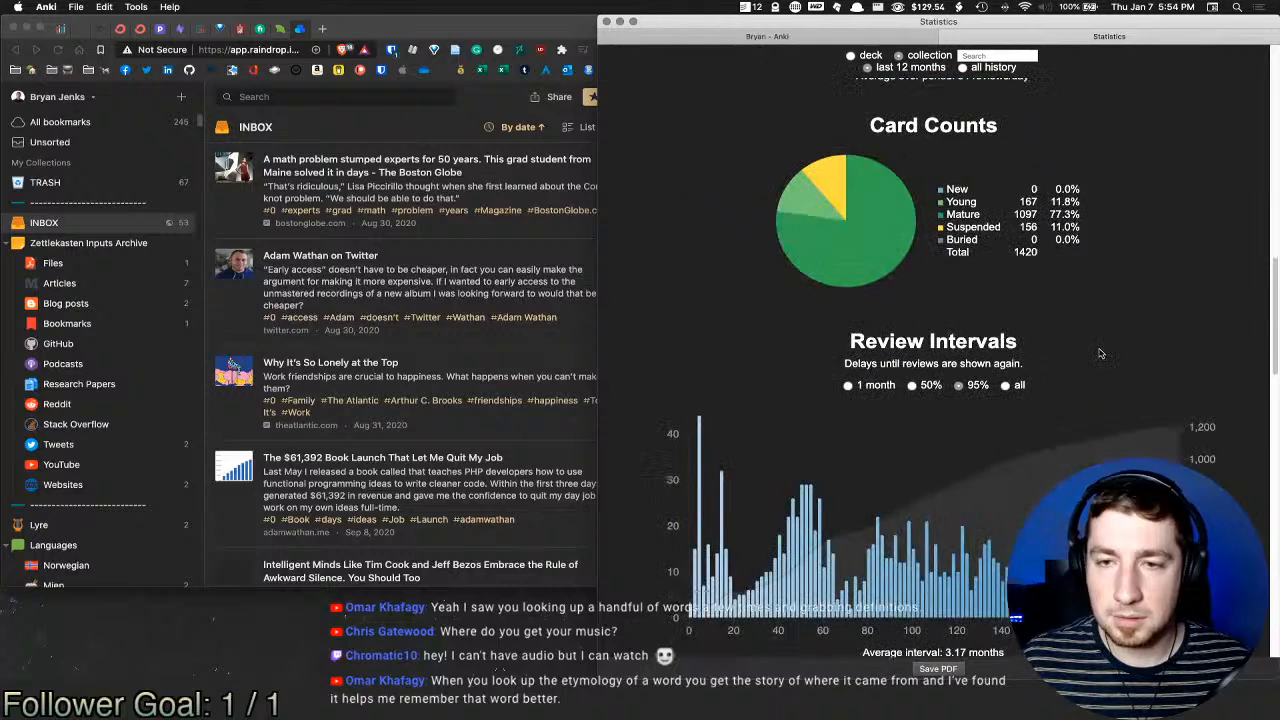
pyautogui.scroll(-10, 1047, 318)
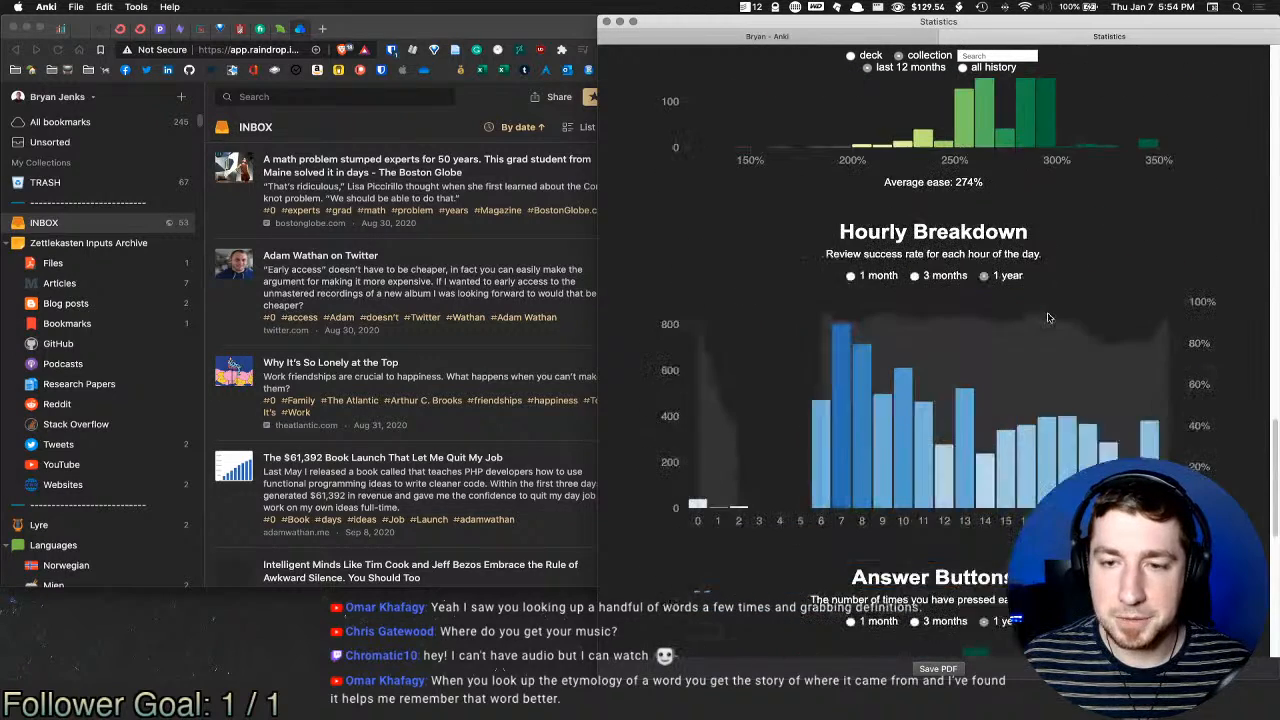
pyautogui.scroll(-8, 1047, 318)
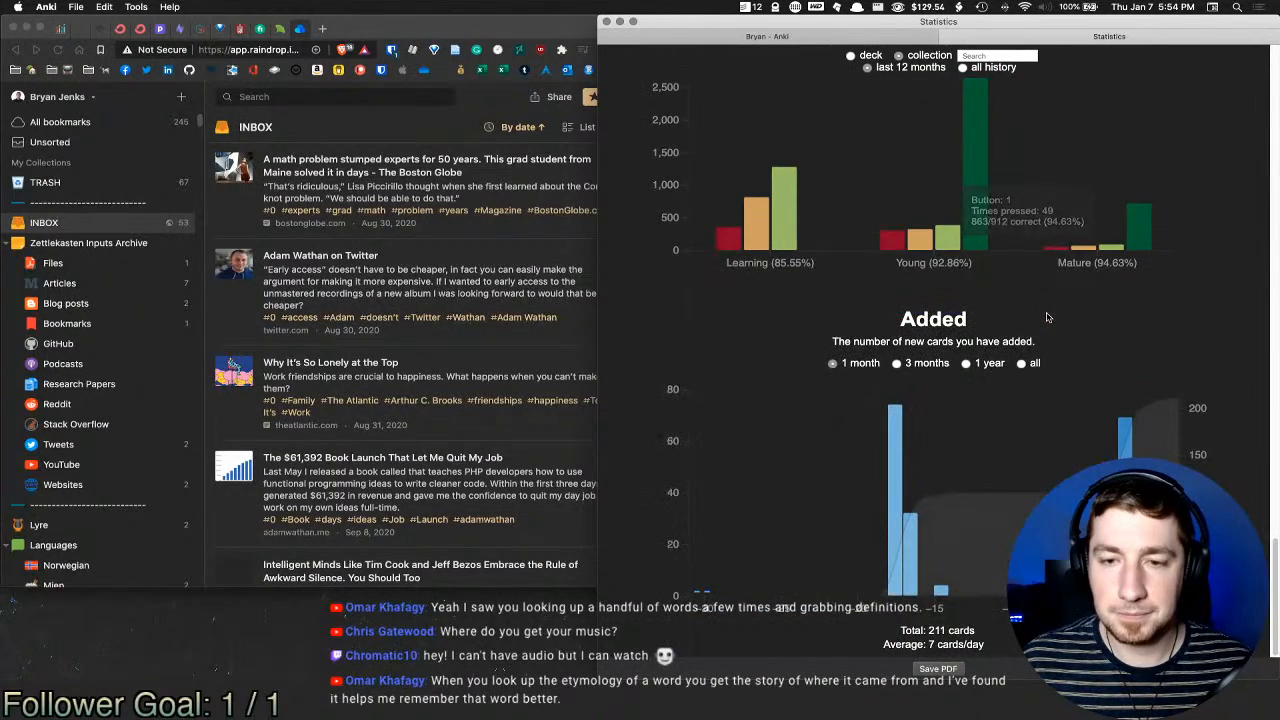
pyautogui.press('Escape')
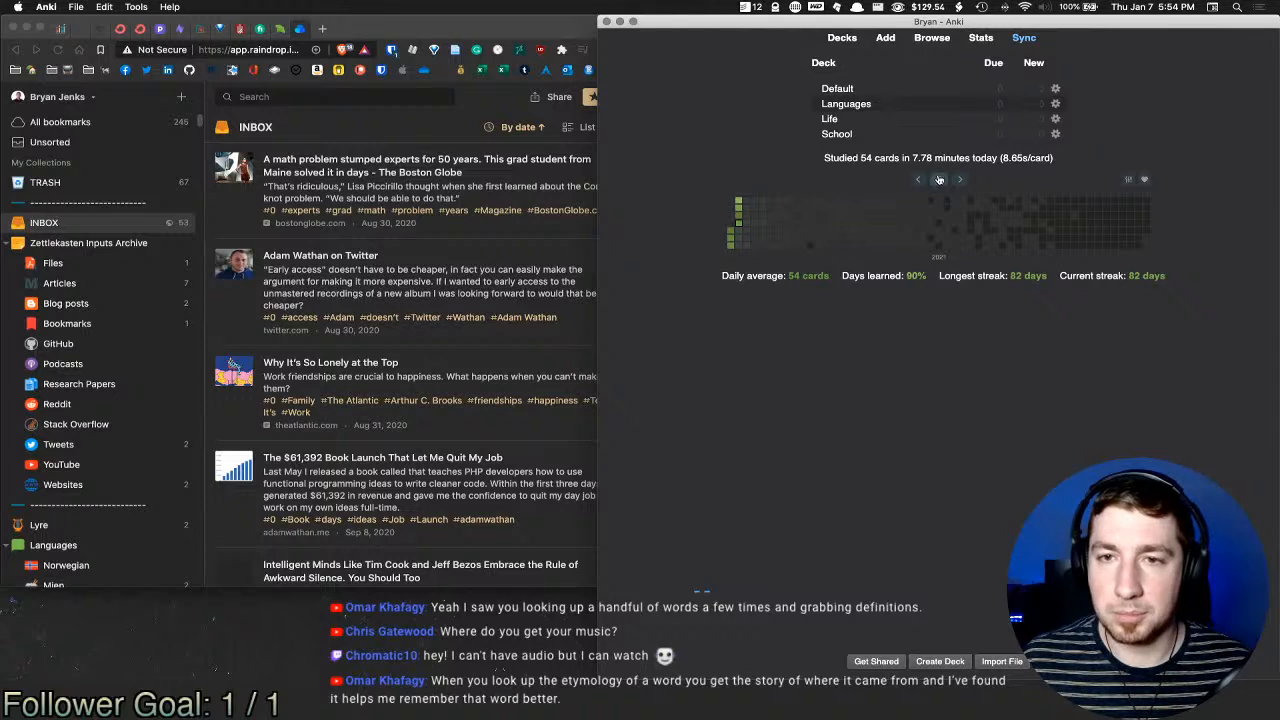
# Step: Switch the heatmap to 2020 and back to 2021, sync, and move Anki aside
pyautogui.click(918, 179)
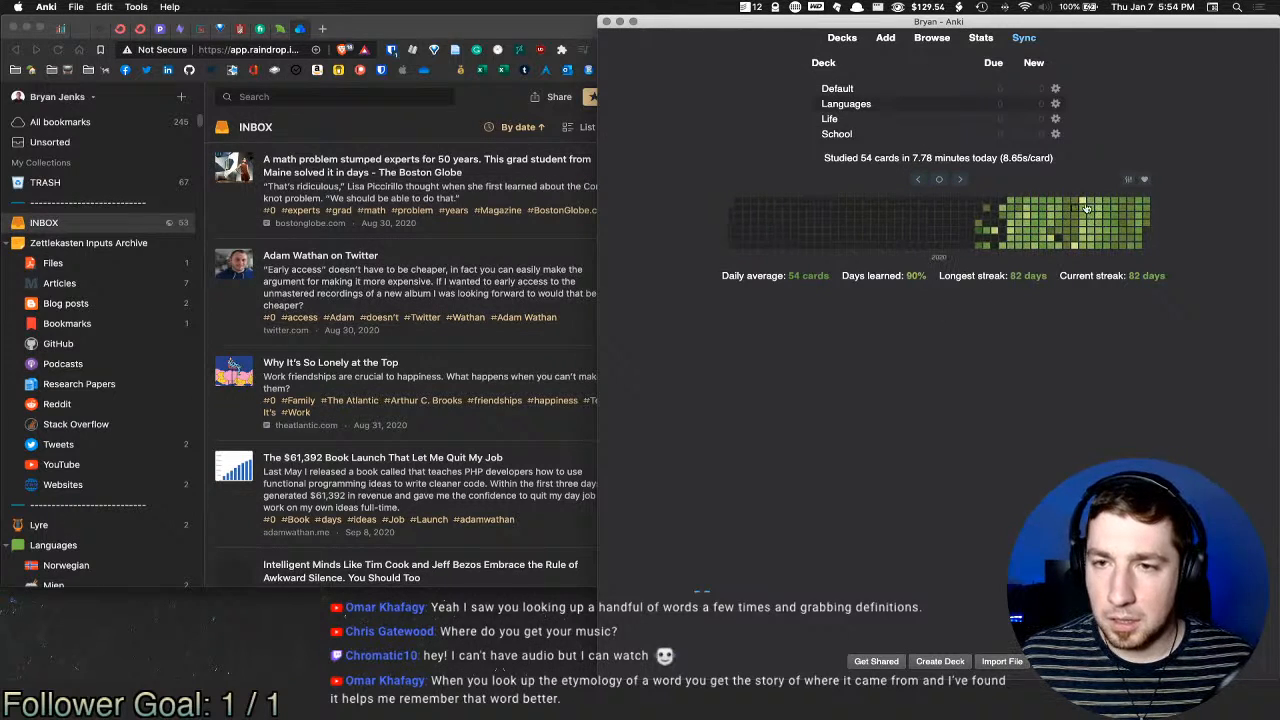
pyautogui.click(960, 179)
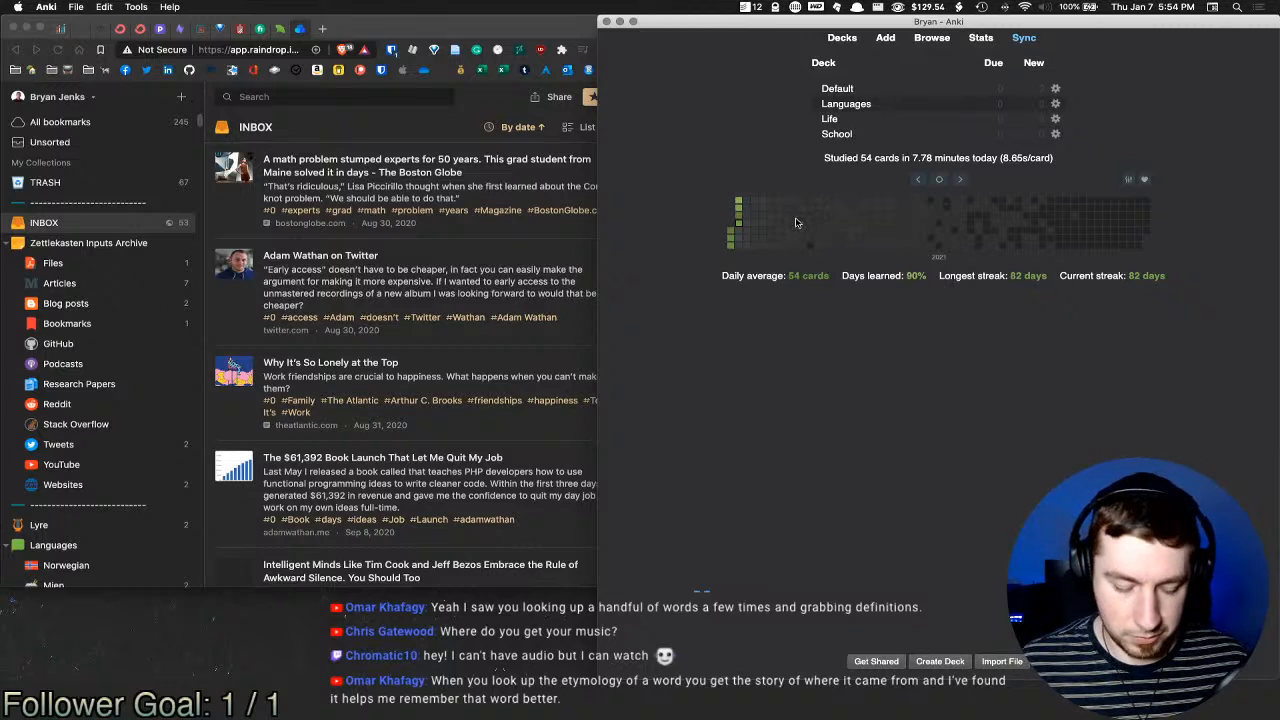
pyautogui.moveTo(796, 218)
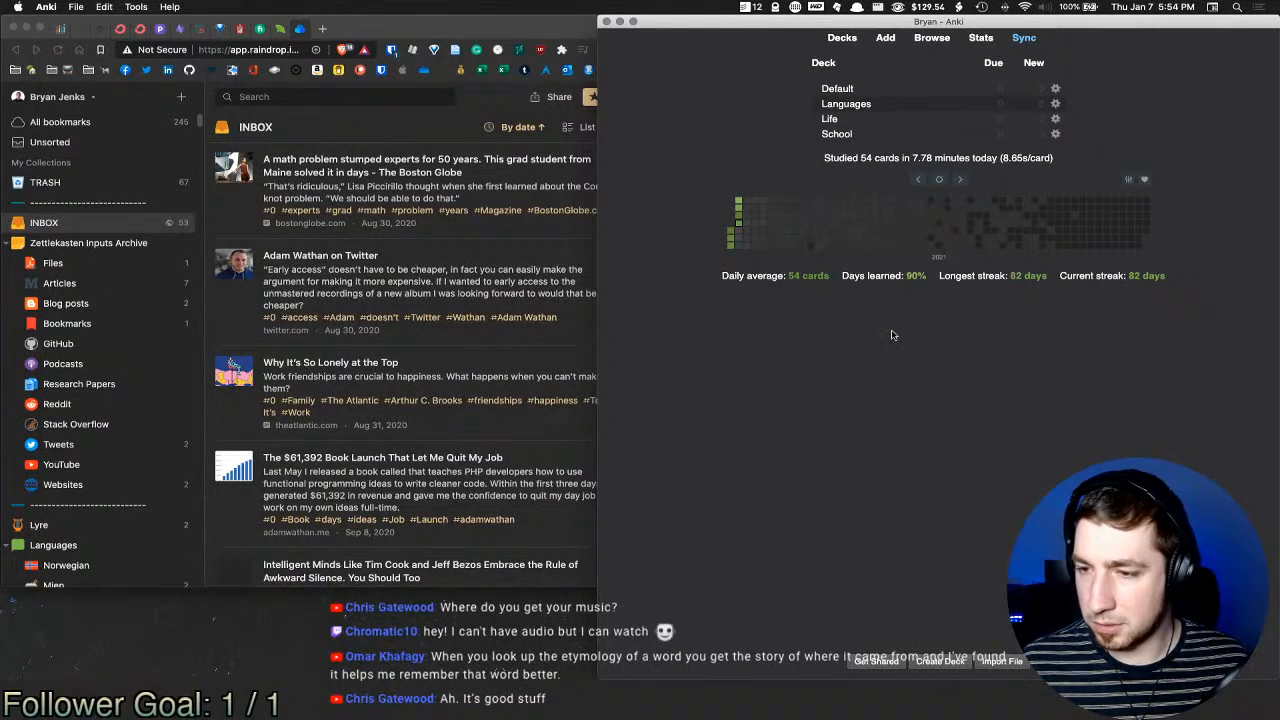
pyautogui.press('y')
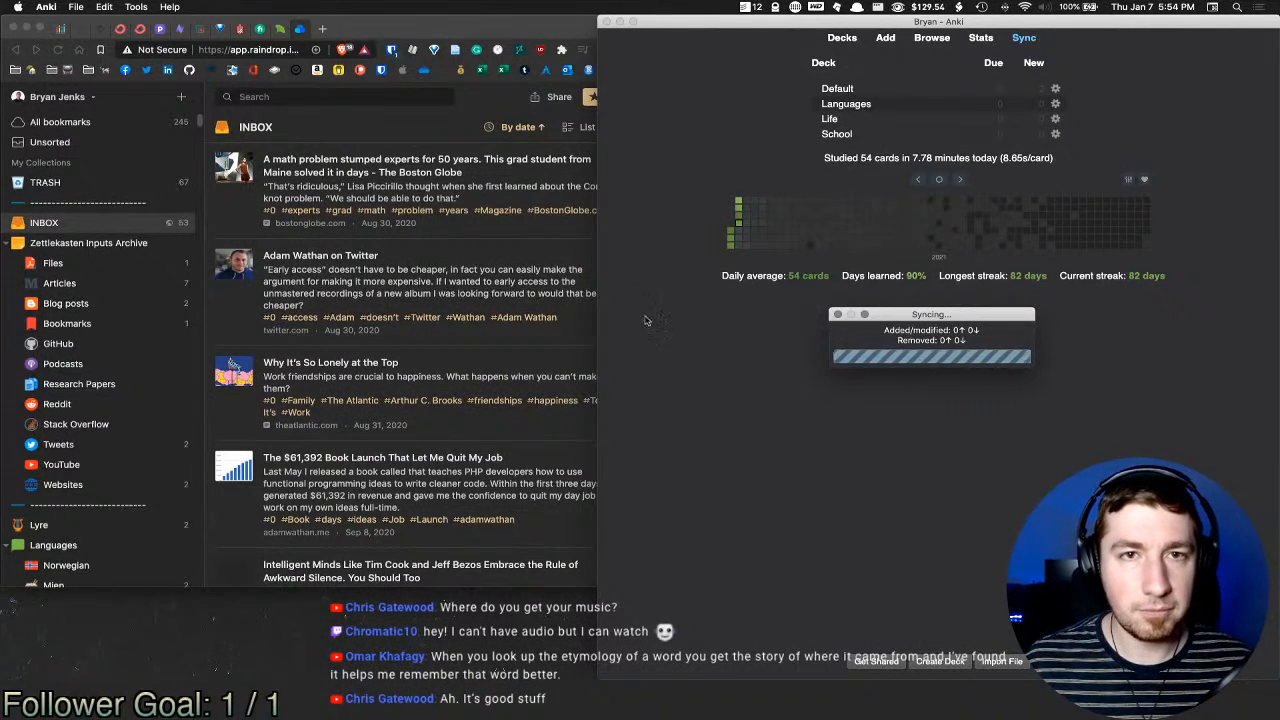
pyautogui.moveTo(751, 26); pyautogui.dragTo(268, 31)
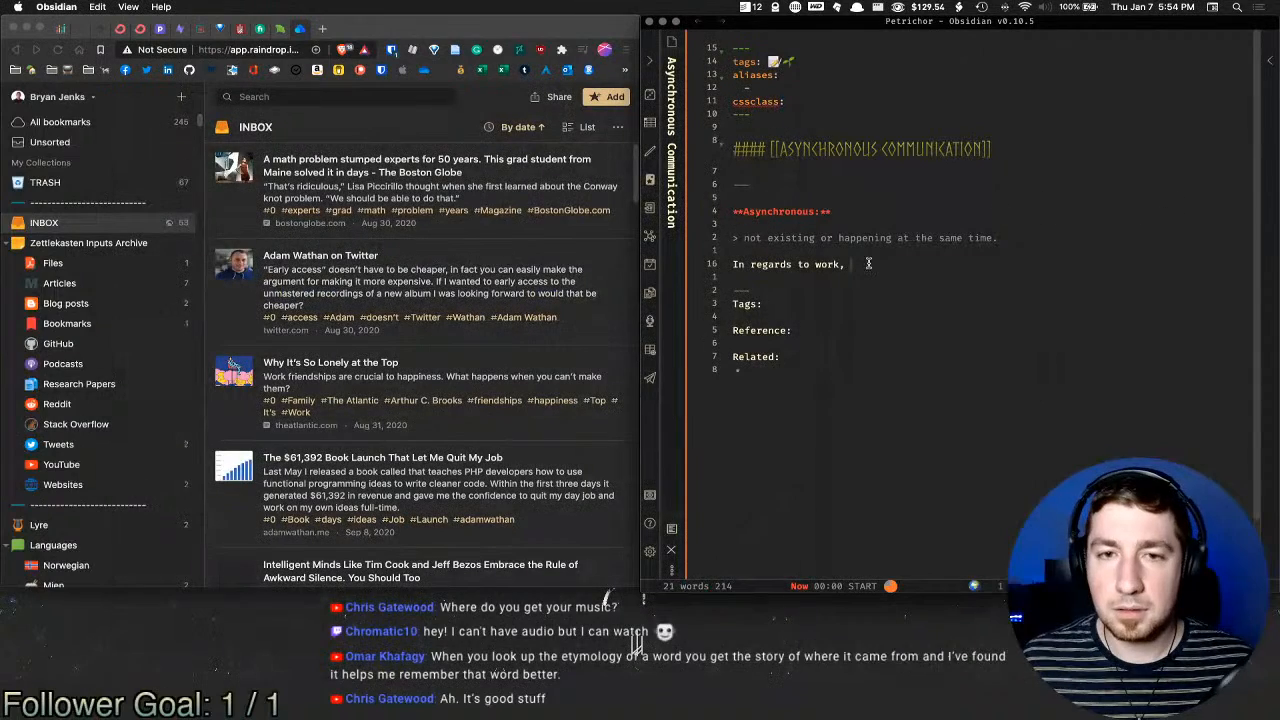
# Step: Insert the note title, then list emails, Instant Message Chats, Slack, MS Teams as work examples
pyautogui.write('asyn')
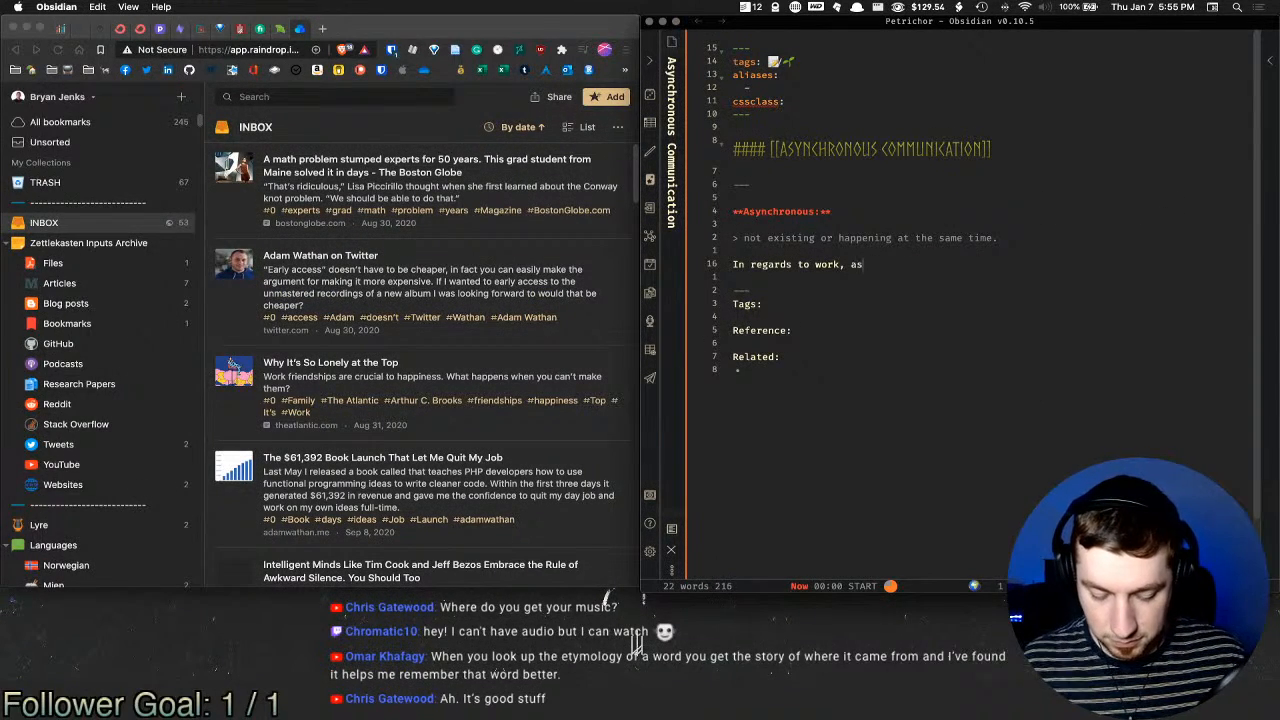
pyautogui.press('BackSpace')
pyautogui.press('BackSpace')
pyautogui.press('BackSpace')
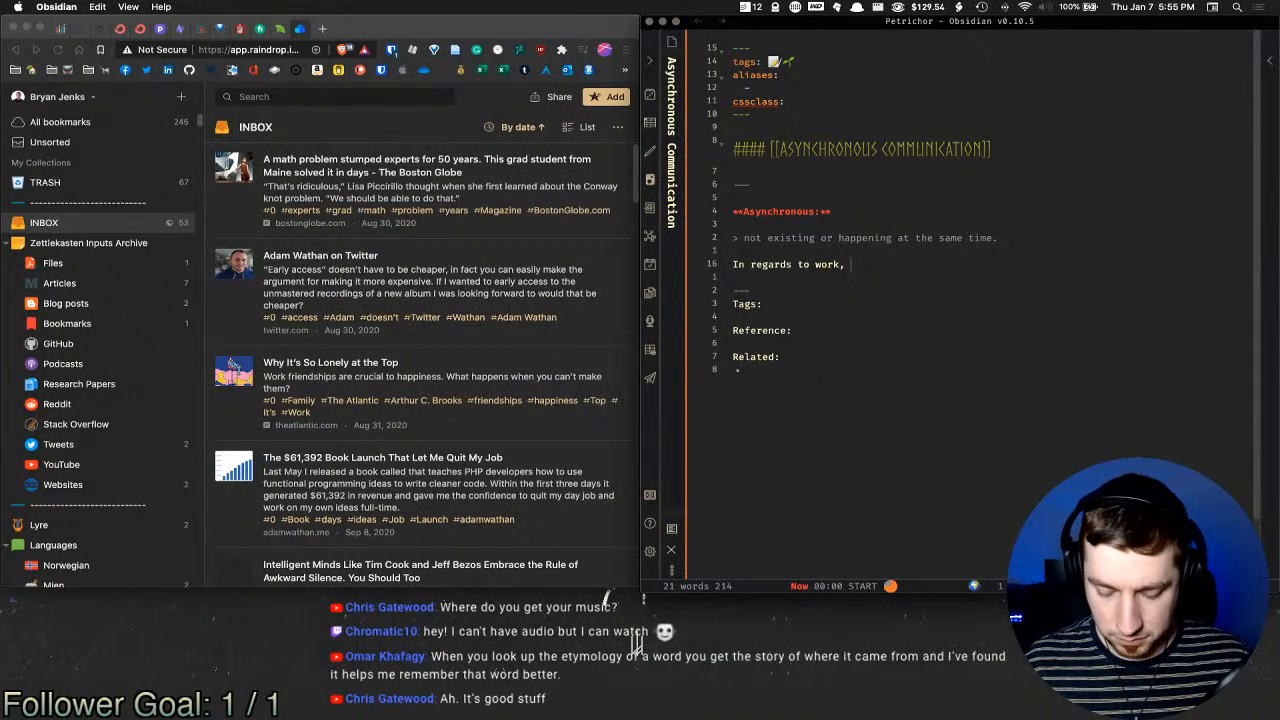
pyautogui.press('super+t')
pyautogui.write('tit')
pyautogui.press('Return')
pyautogui.write('wo')
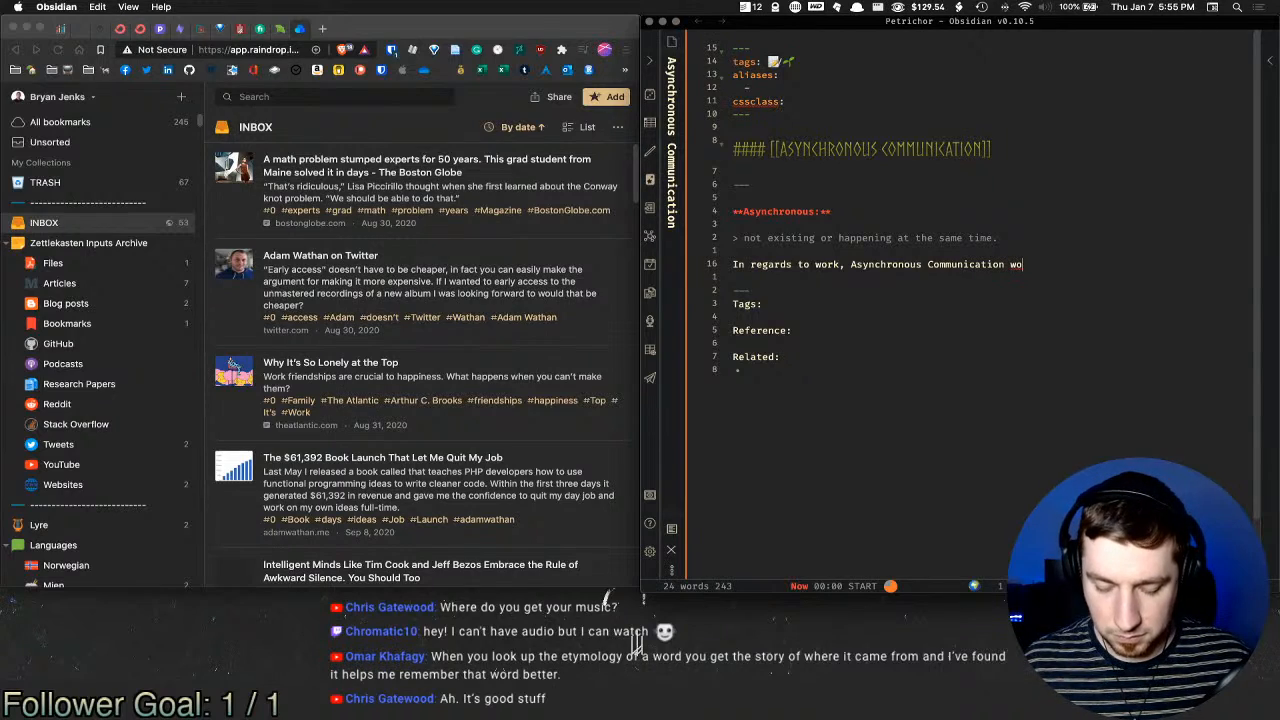
pyautogui.write('uld be ')
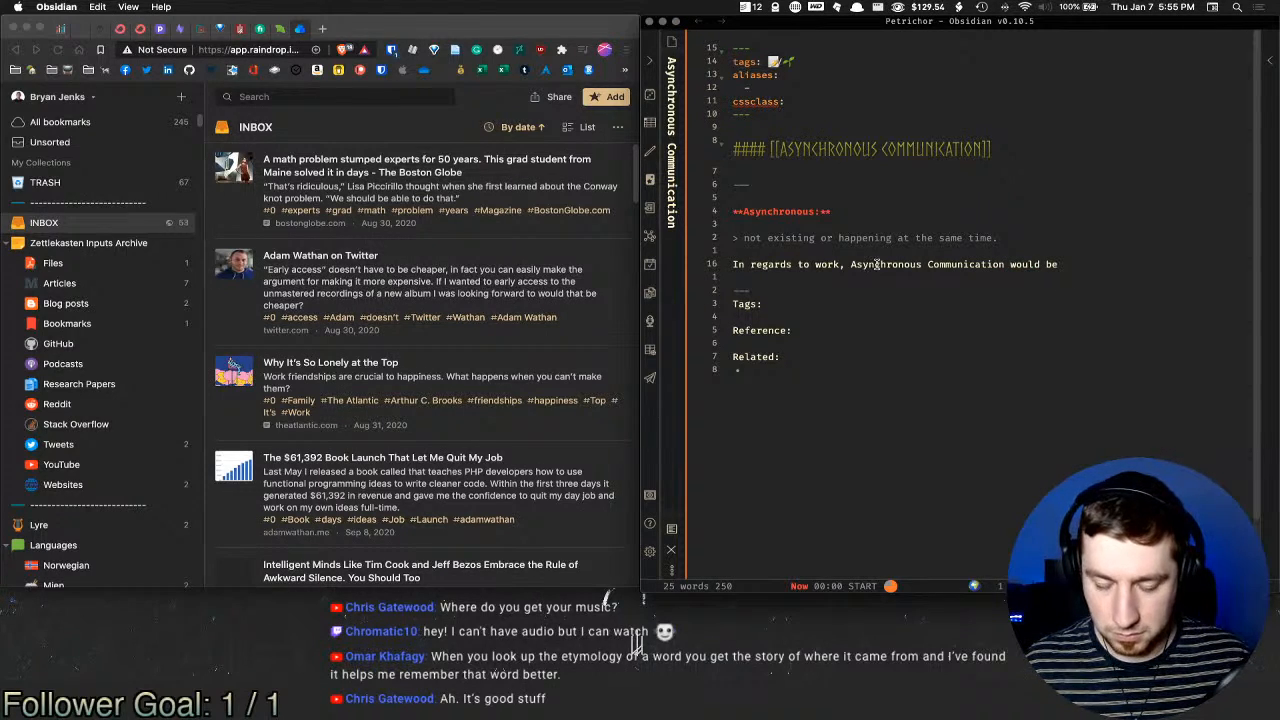
pyautogui.write('things like ')
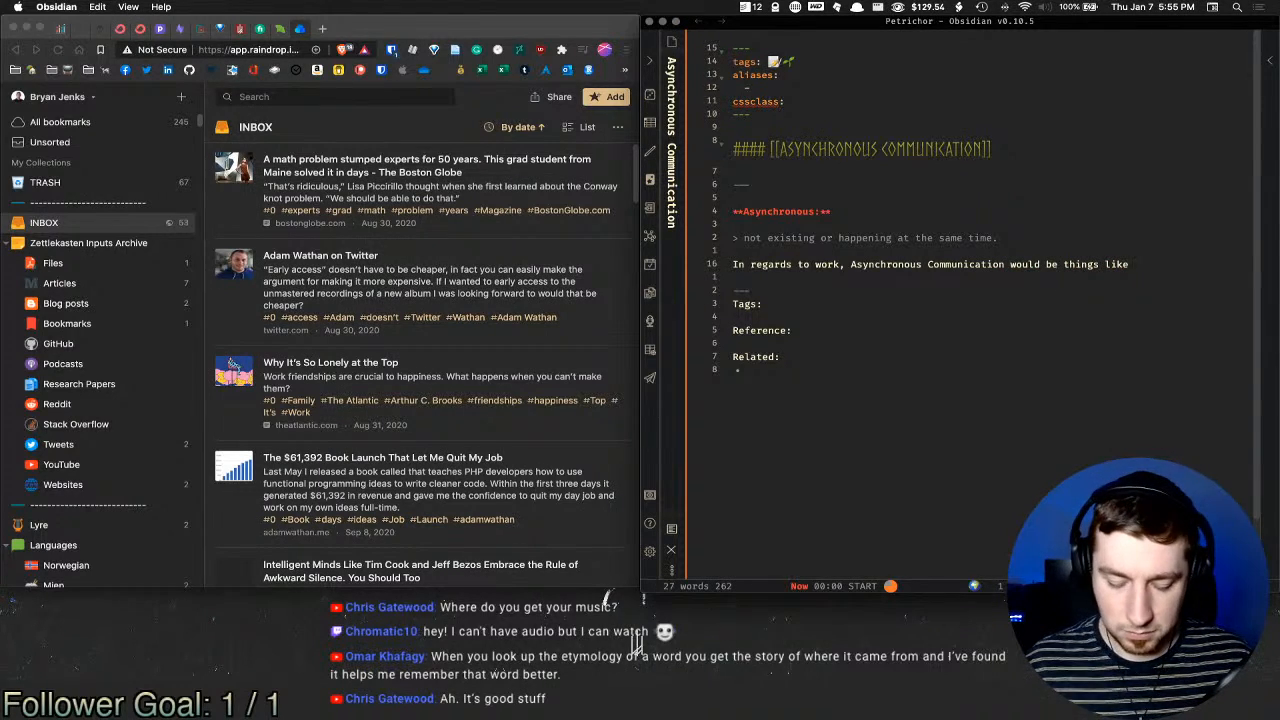
pyautogui.write('emails, sl')
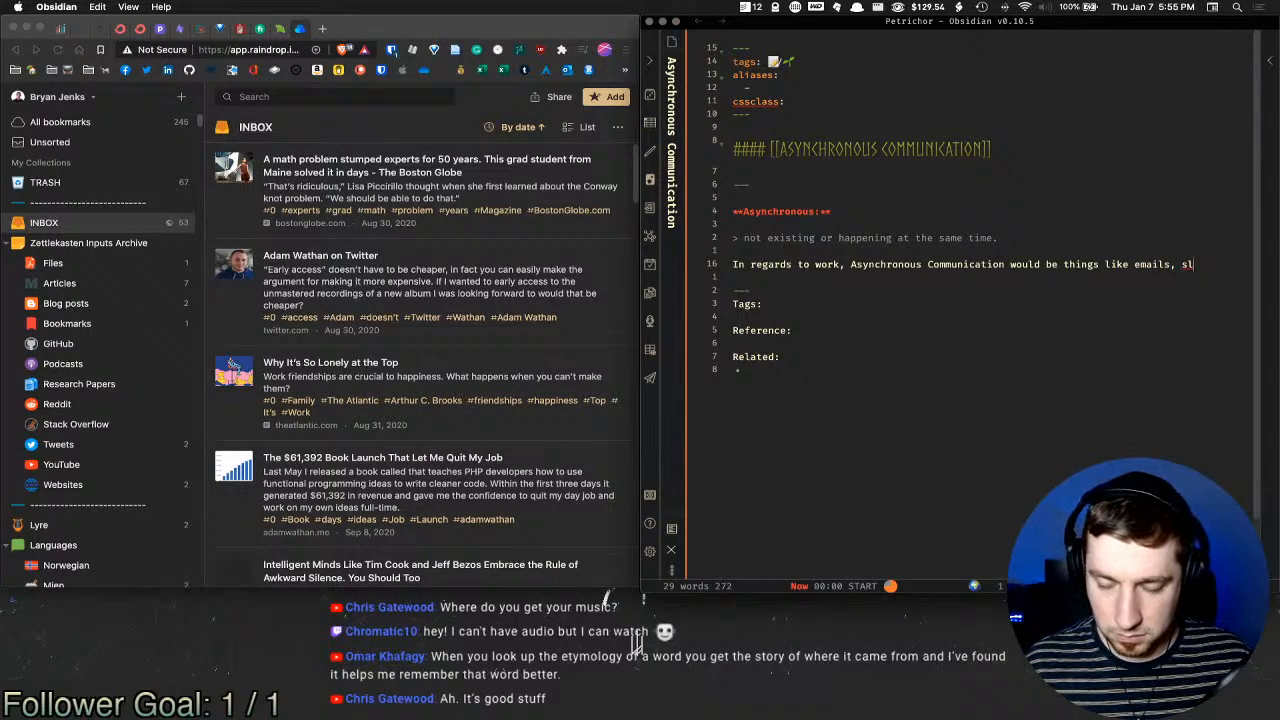
pyautogui.press('BackSpace')
pyautogui.press('BackSpace')
pyautogui.write('Instant')
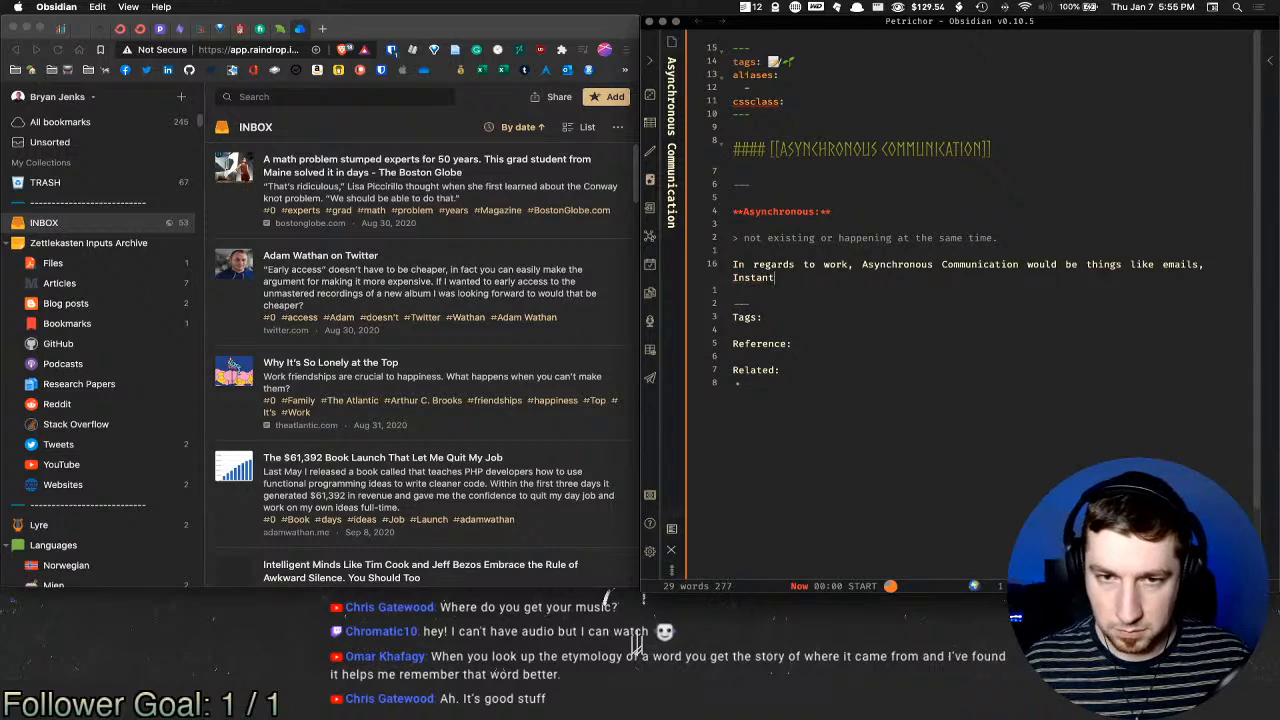
pyautogui.write(' Message')
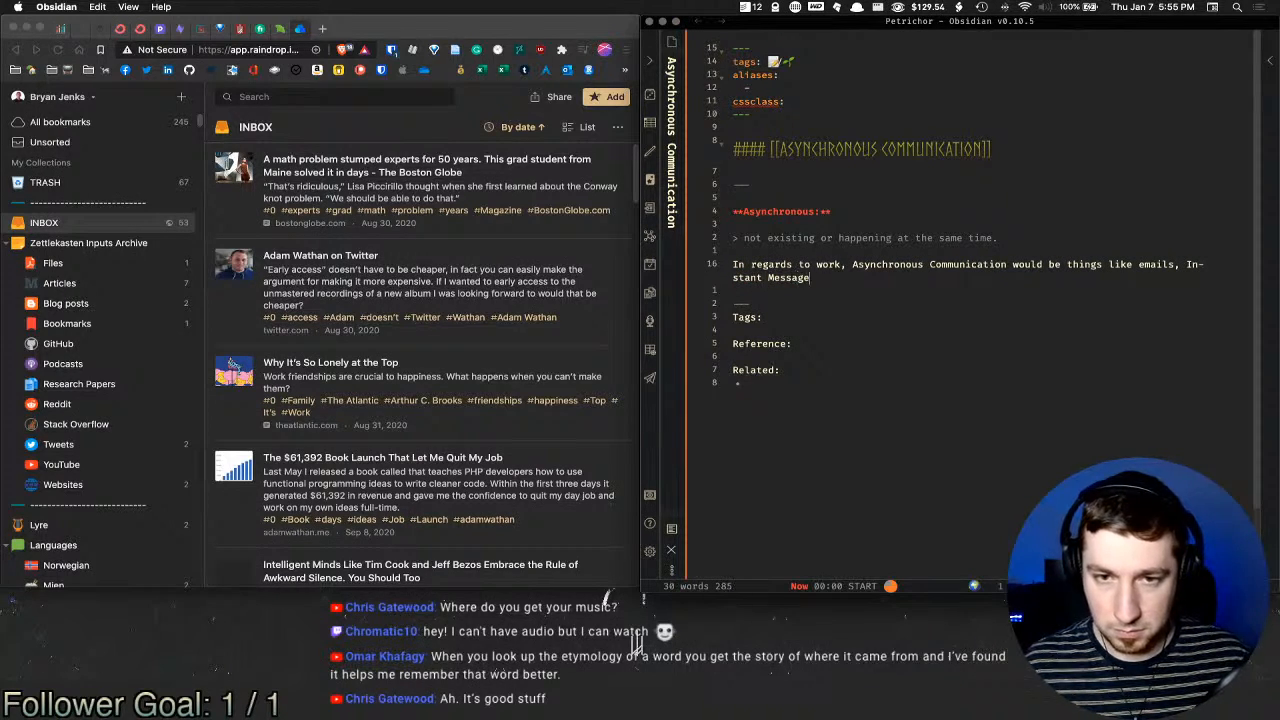
pyautogui.write('s, Chats')
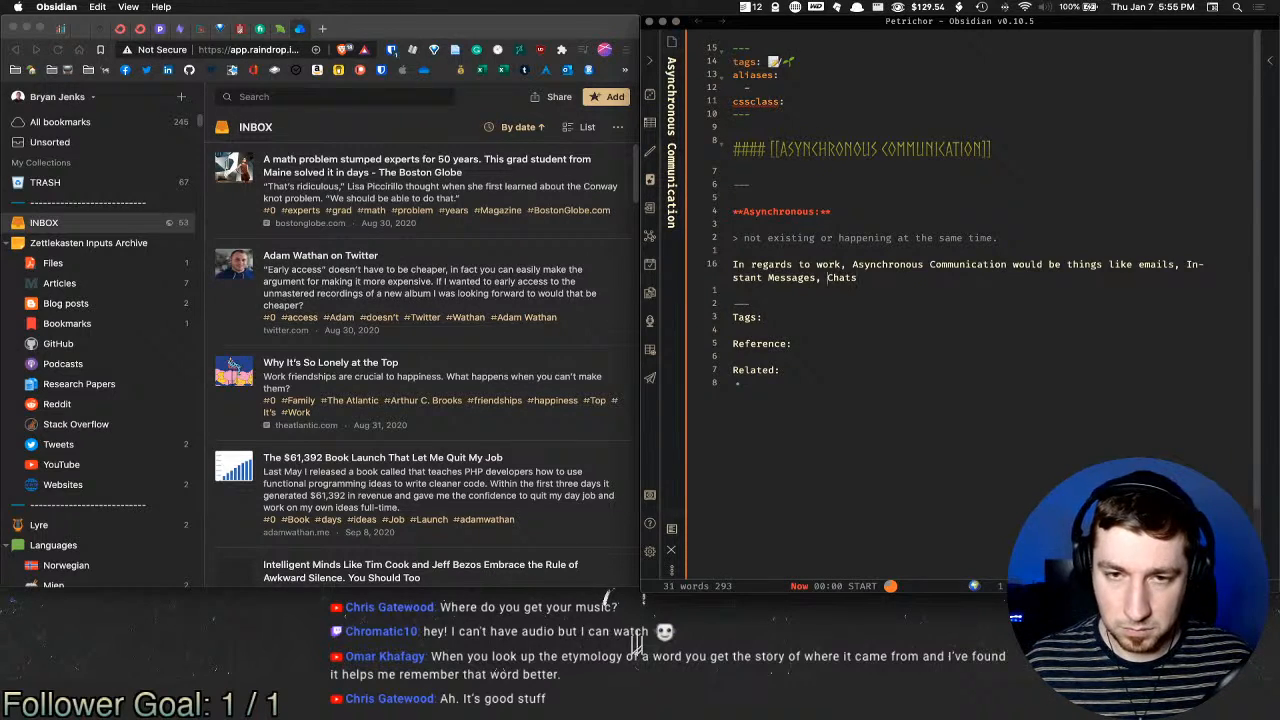
pyautogui.press('BackSpace')
pyautogui.press('BackSpace')
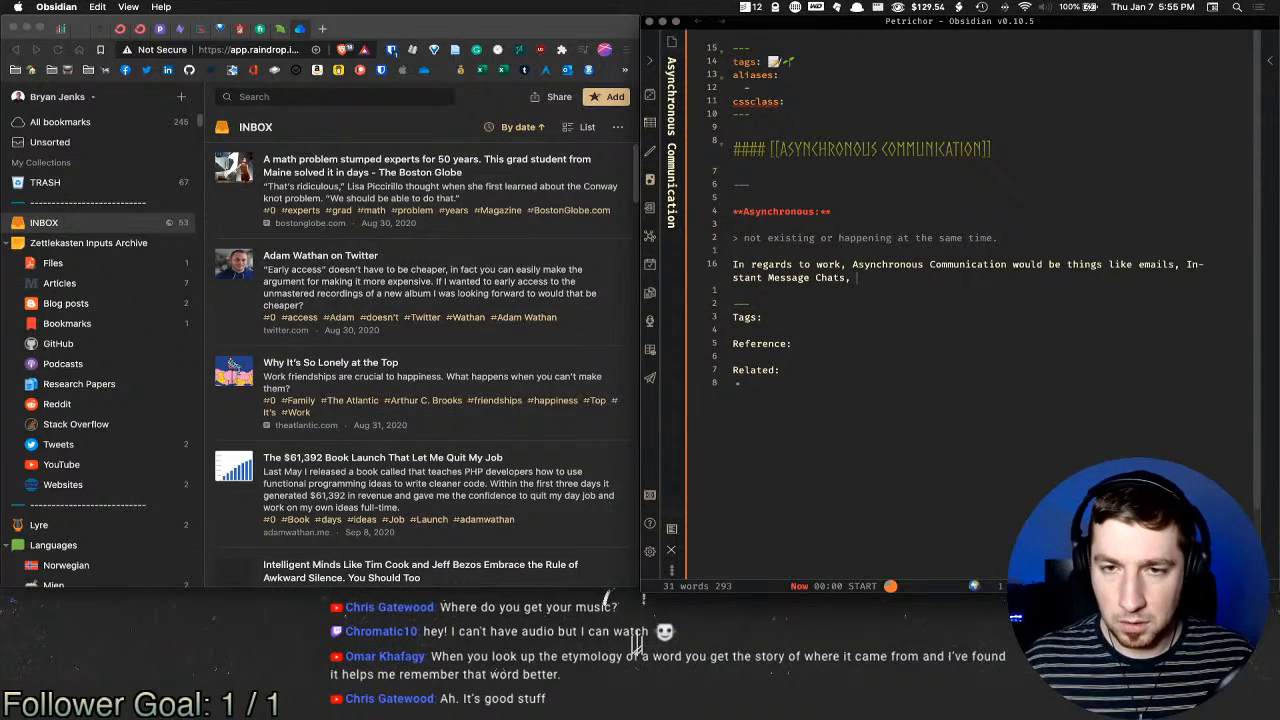
pyautogui.write(', or comm')
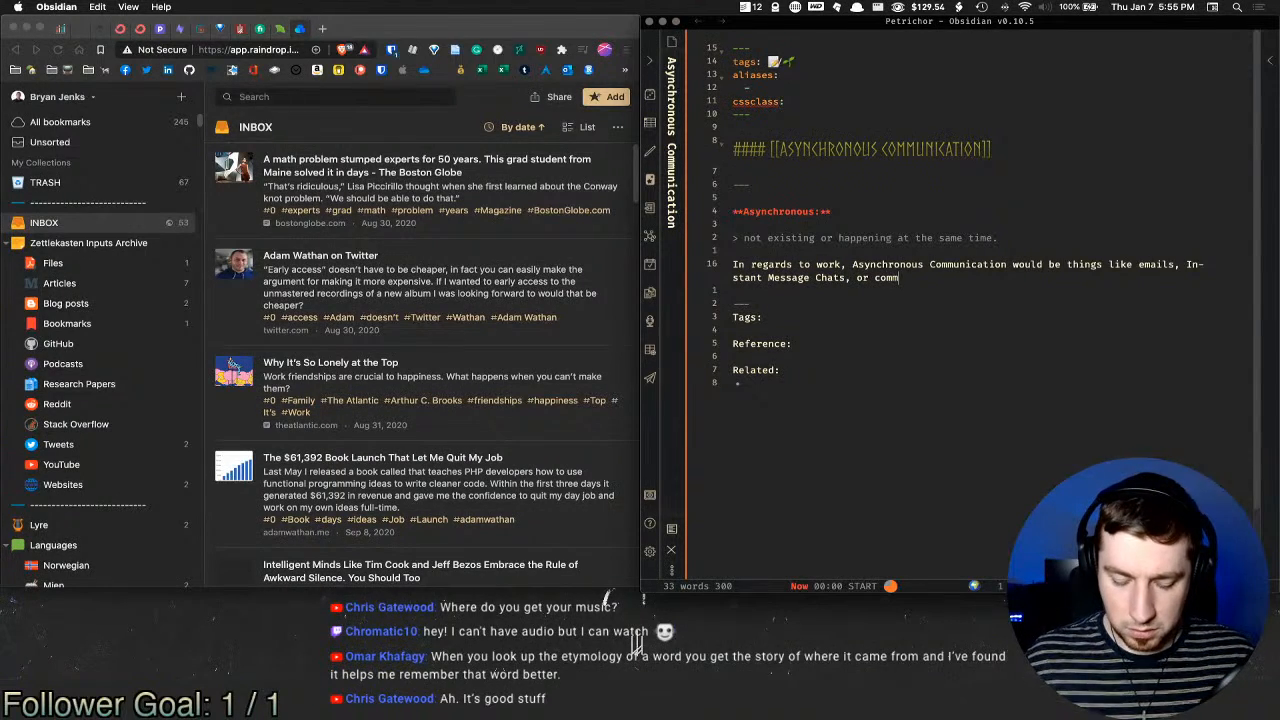
pyautogui.write('unication tools l')
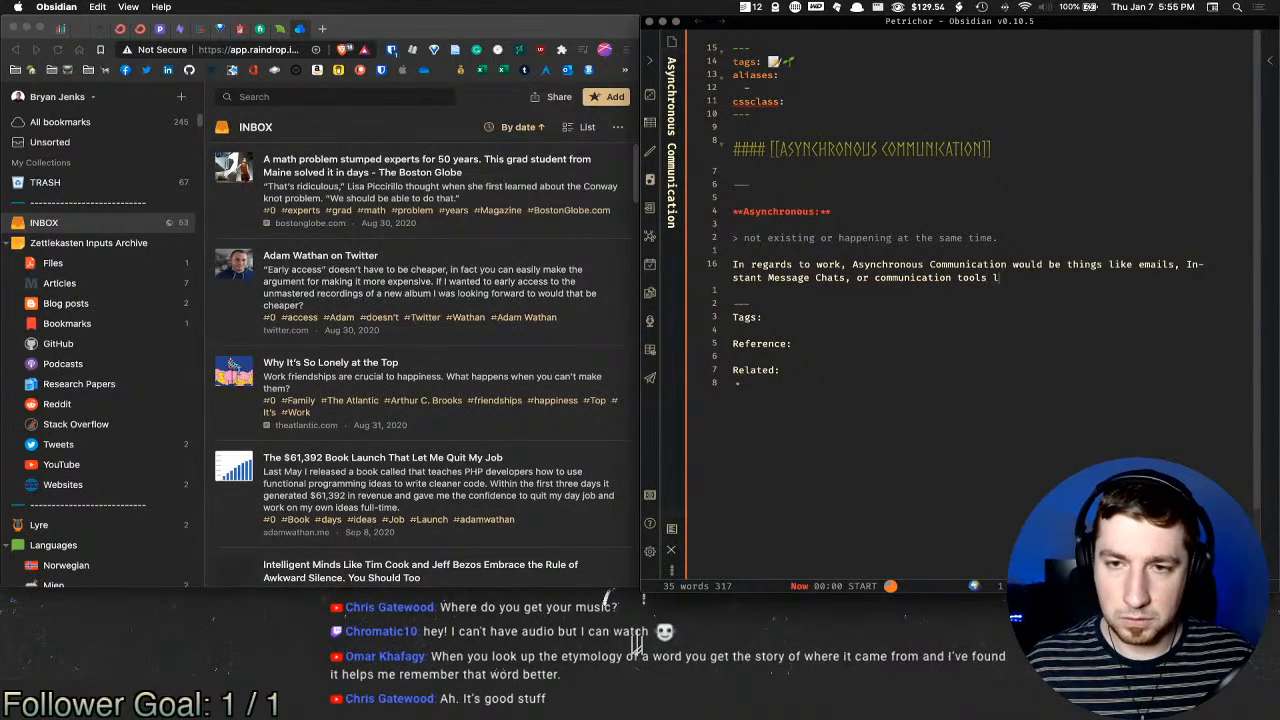
pyautogui.write('ike Slas')
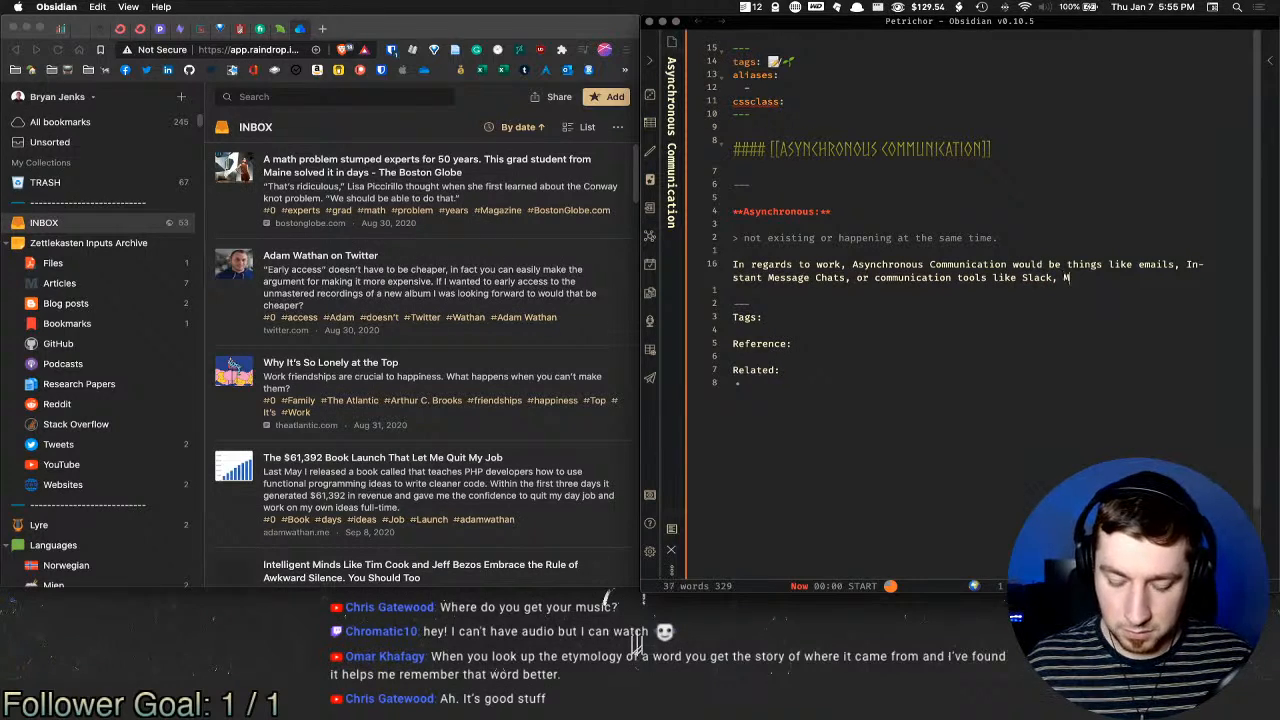
pyautogui.write('k, MS Teams,')
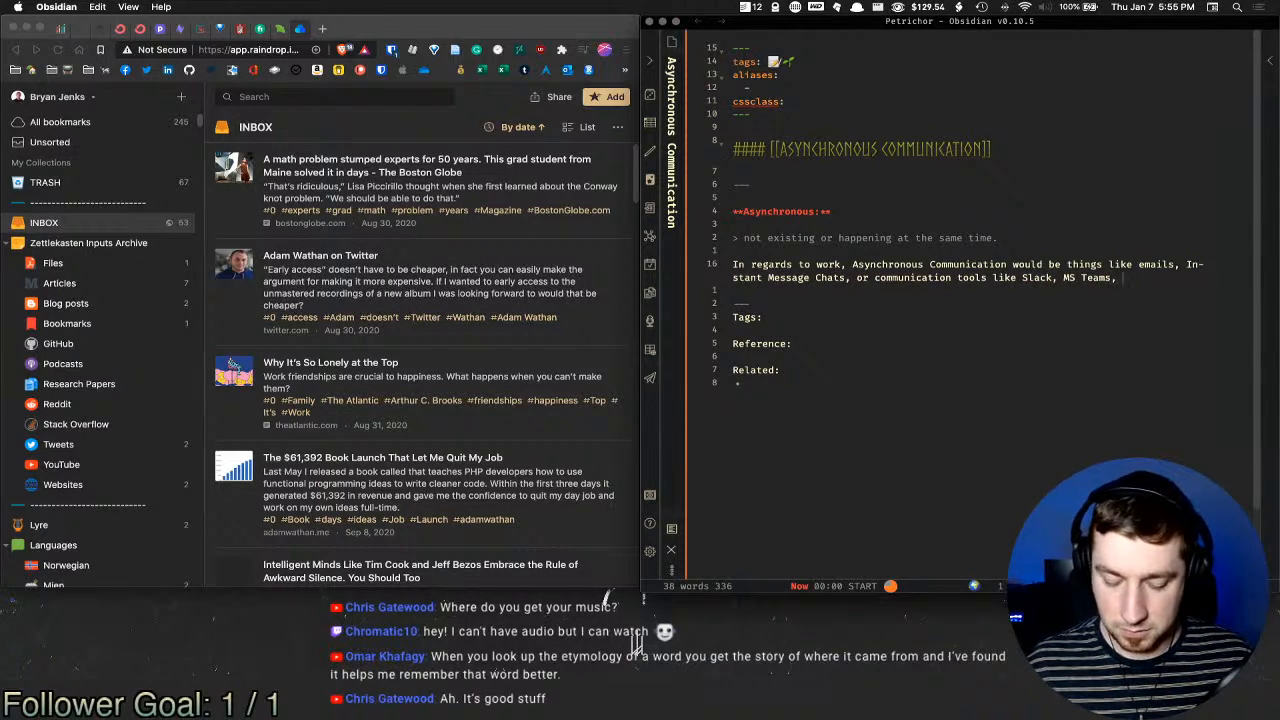
pyautogui.press('Return')
pyautogui.press('Return')
# Step: Write the benefits paragraph covering differing time zones and returning to something at a designated time
pyautogui.write('Th')
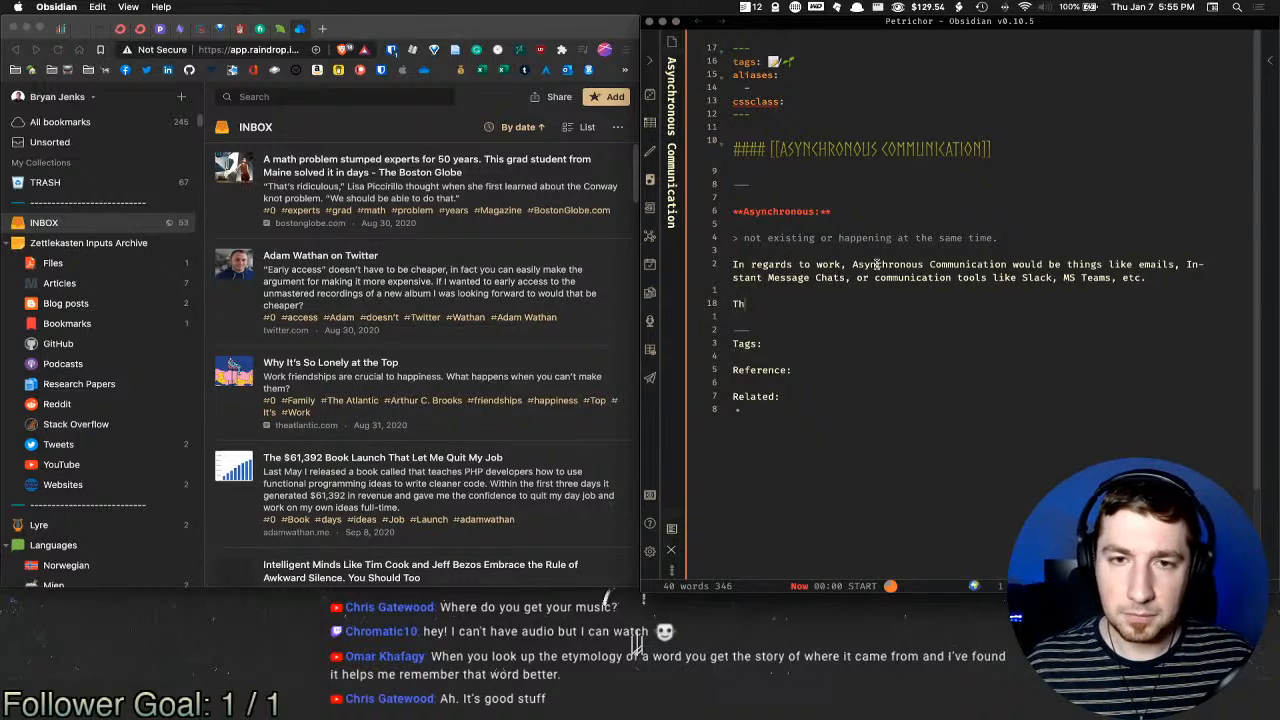
pyautogui.write('e ability')
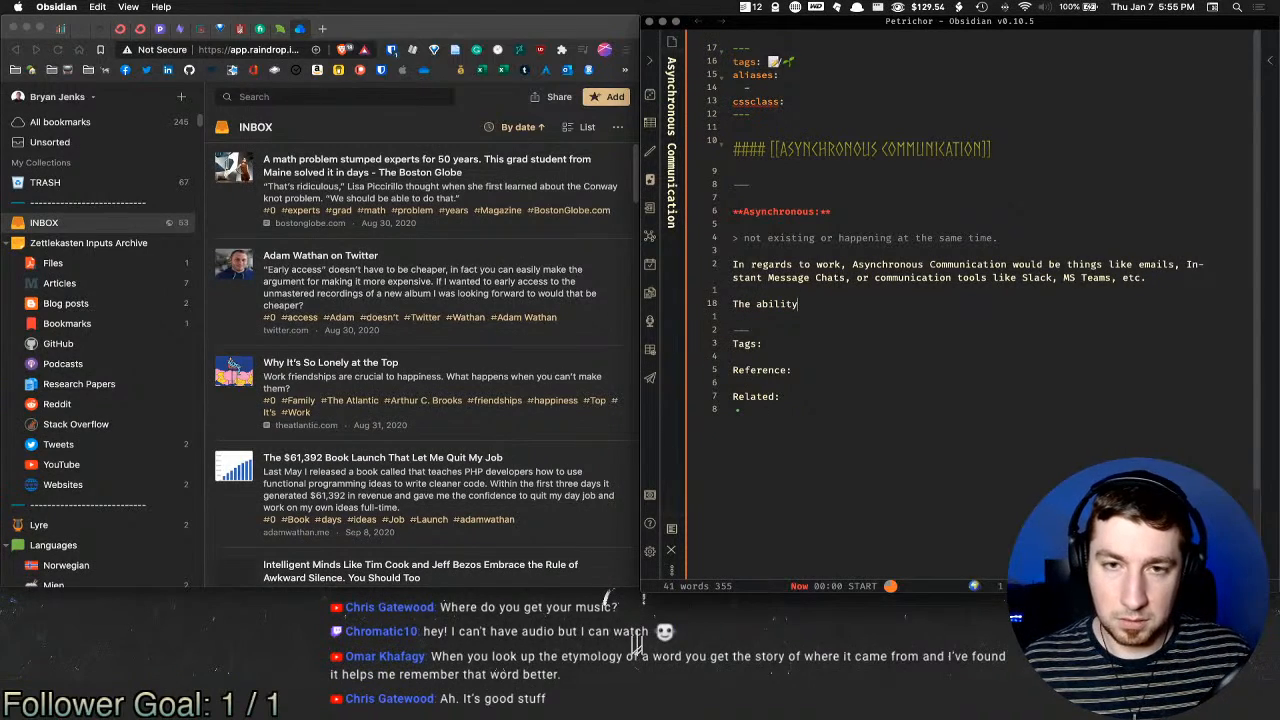
pyautogui.write(' to communicate async')
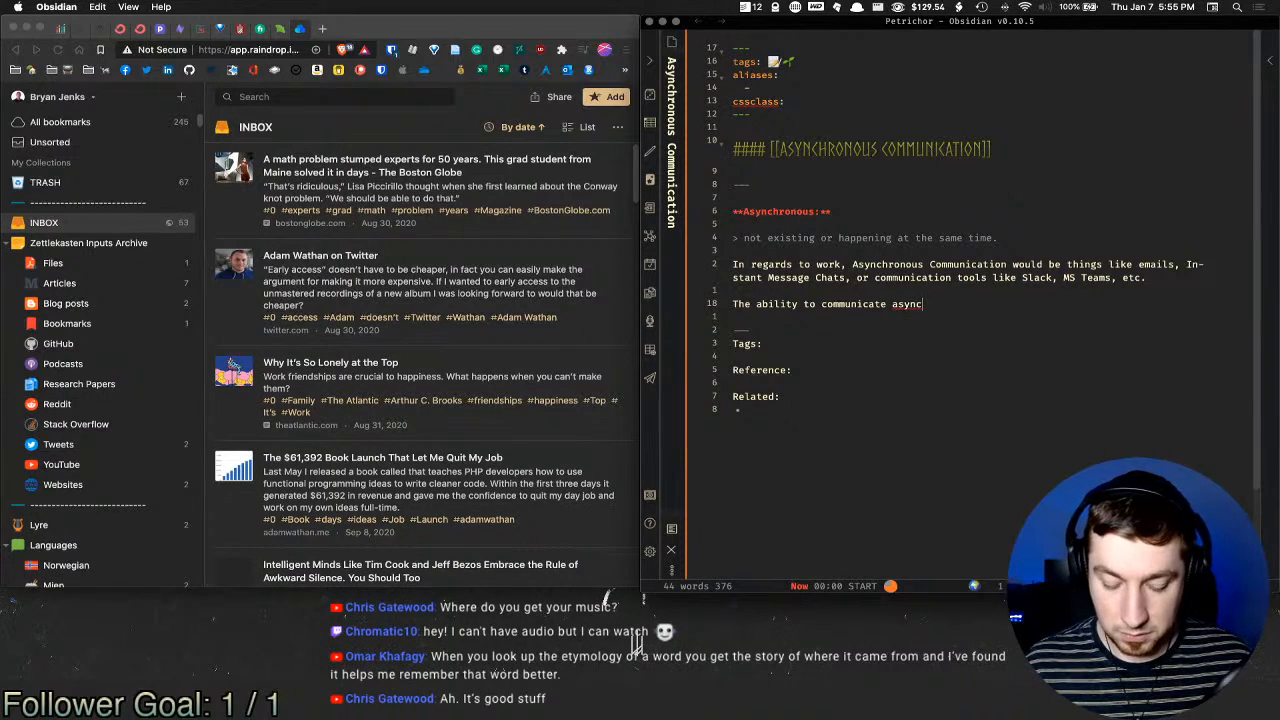
pyautogui.write('h')
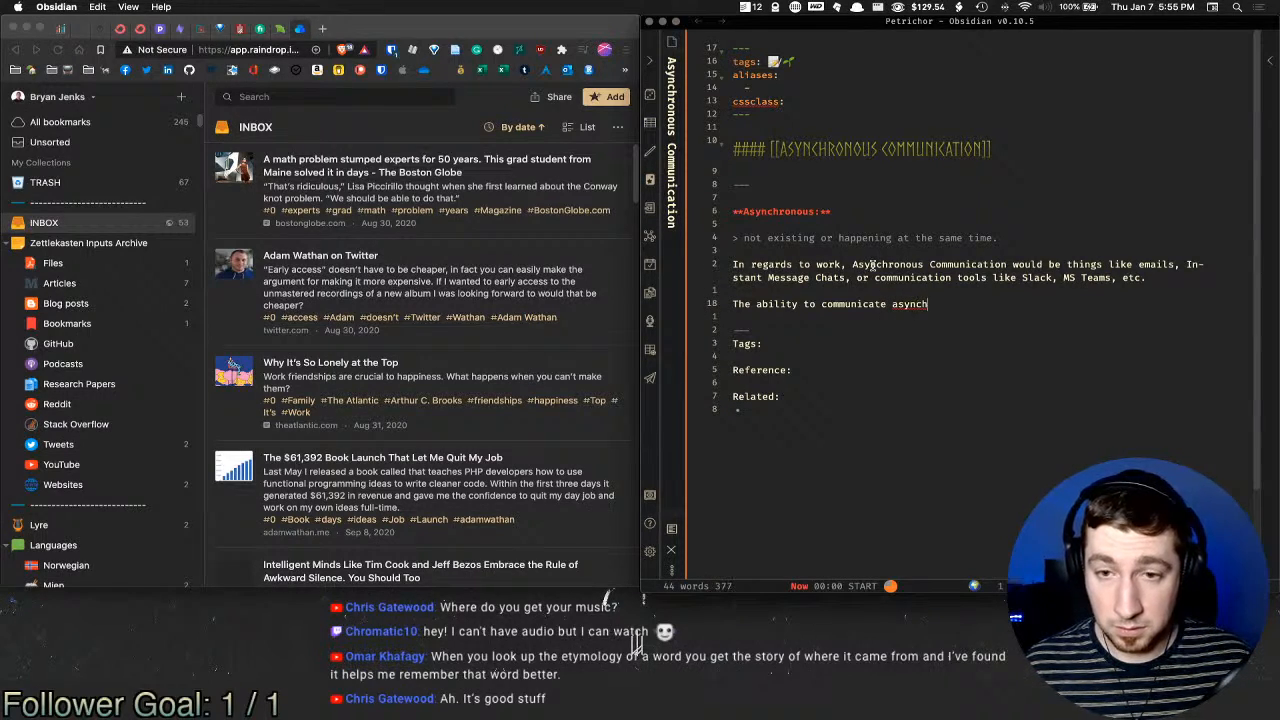
pyautogui.write('ronously ')
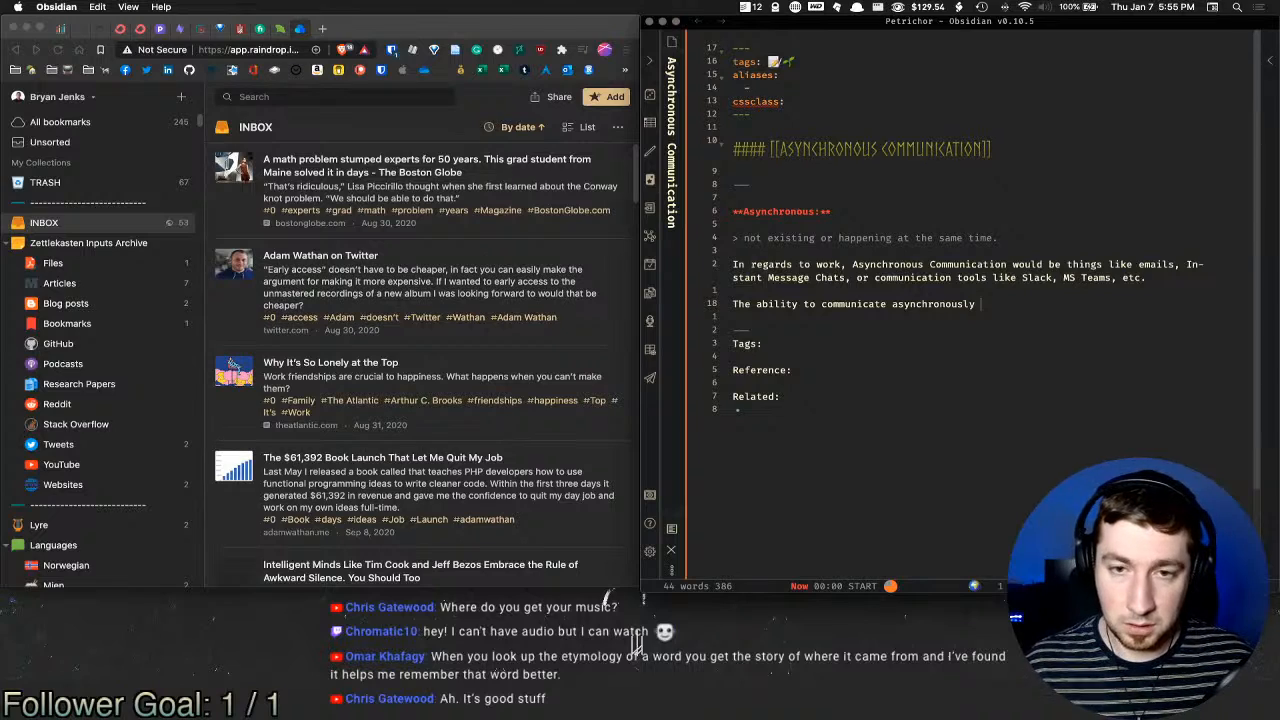
pyautogui.write('benefit')
pyautogui.press('BackSpace')
pyautogui.write('its ma')
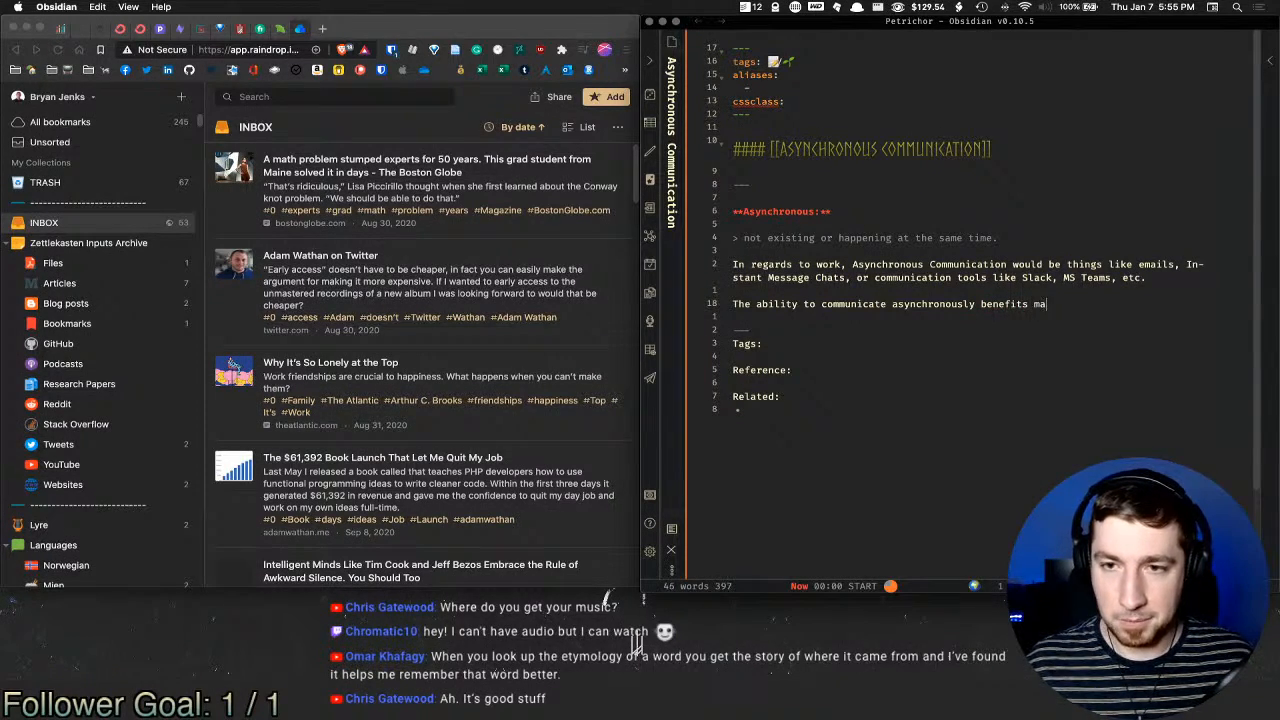
pyautogui.write('ny people ')
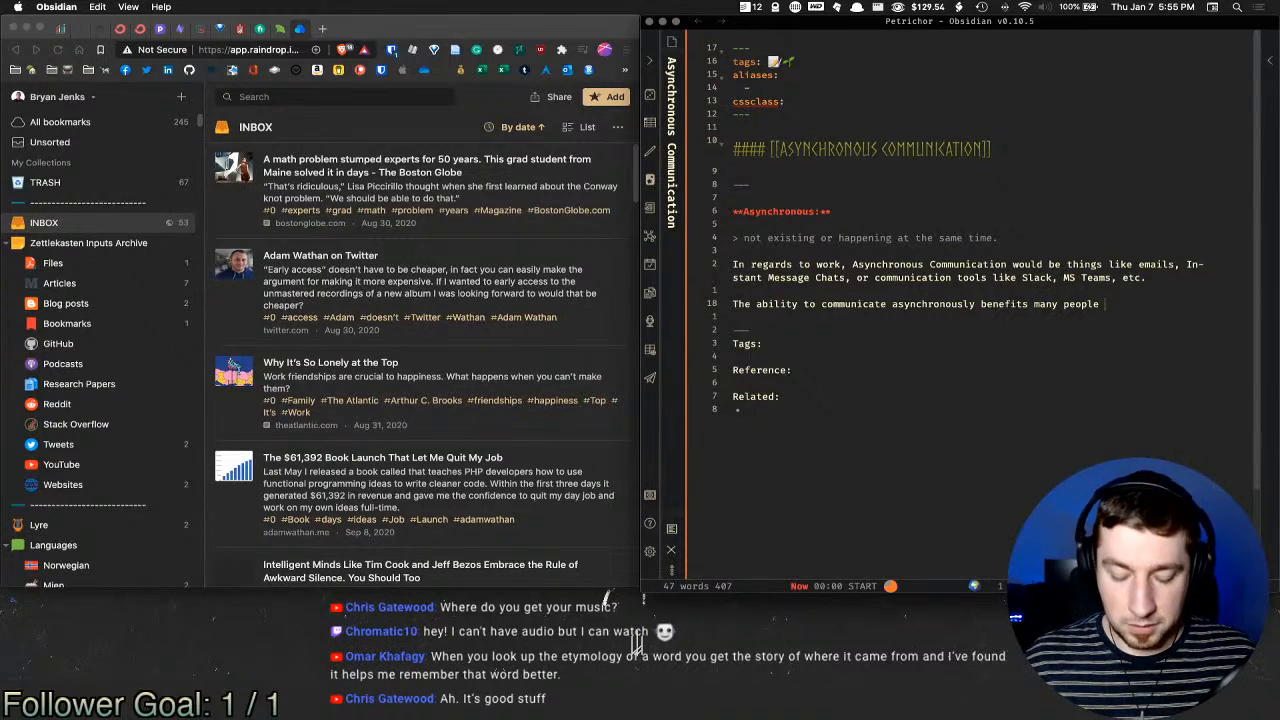
pyautogui.write('especially in si')
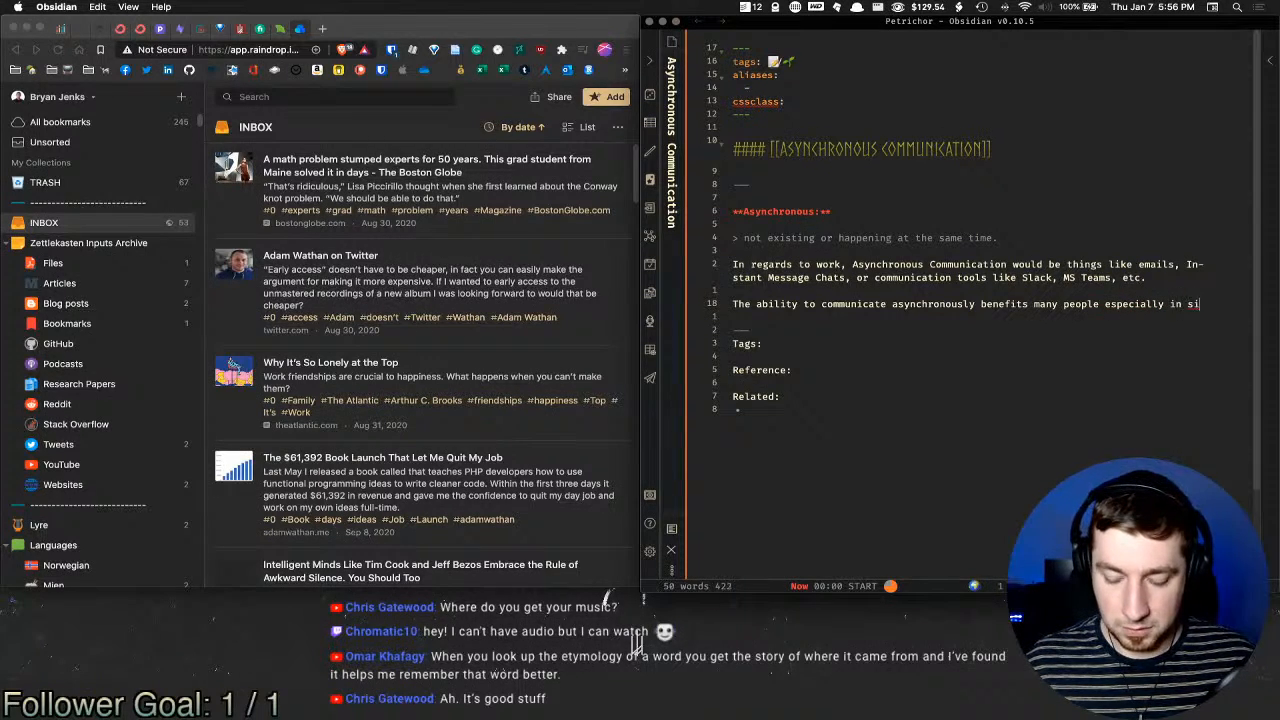
pyautogui.write('tuations o')
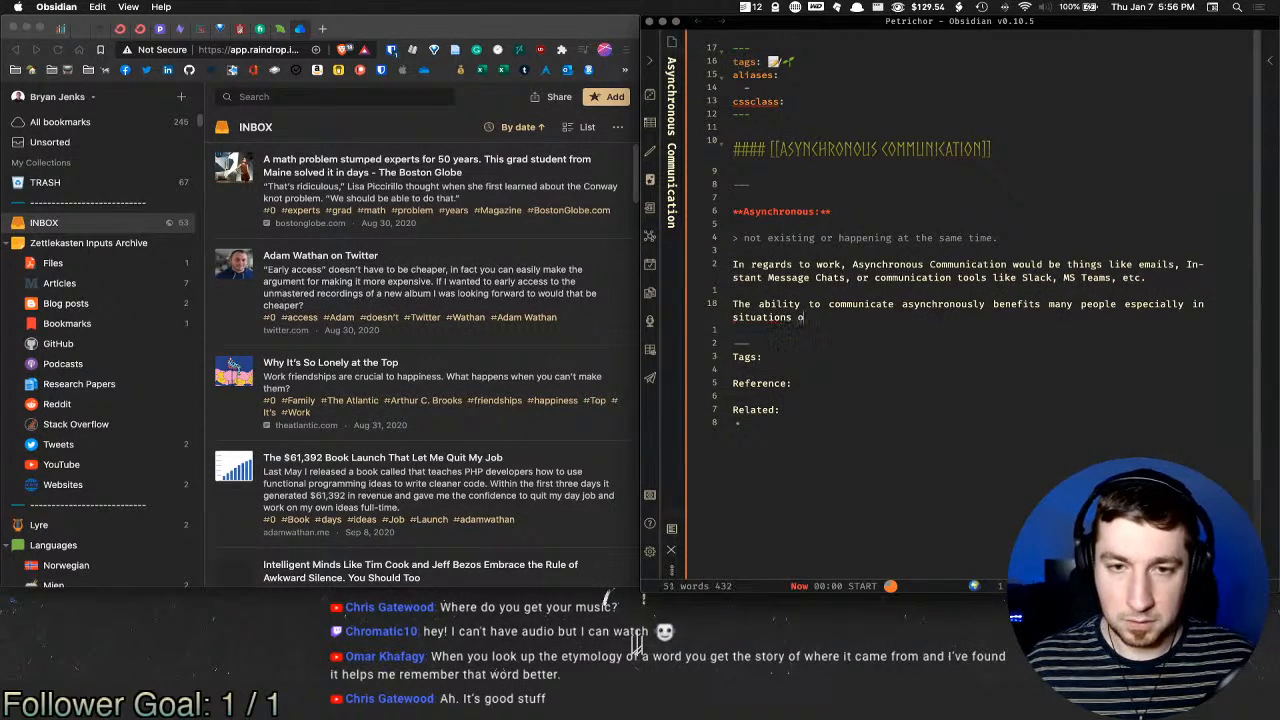
pyautogui.write('f differeing')
pyautogui.press('BackSpace')
pyautogui.press('BackSpace')
pyautogui.press('BackSpace')
pyautogui.press('BackSpace')
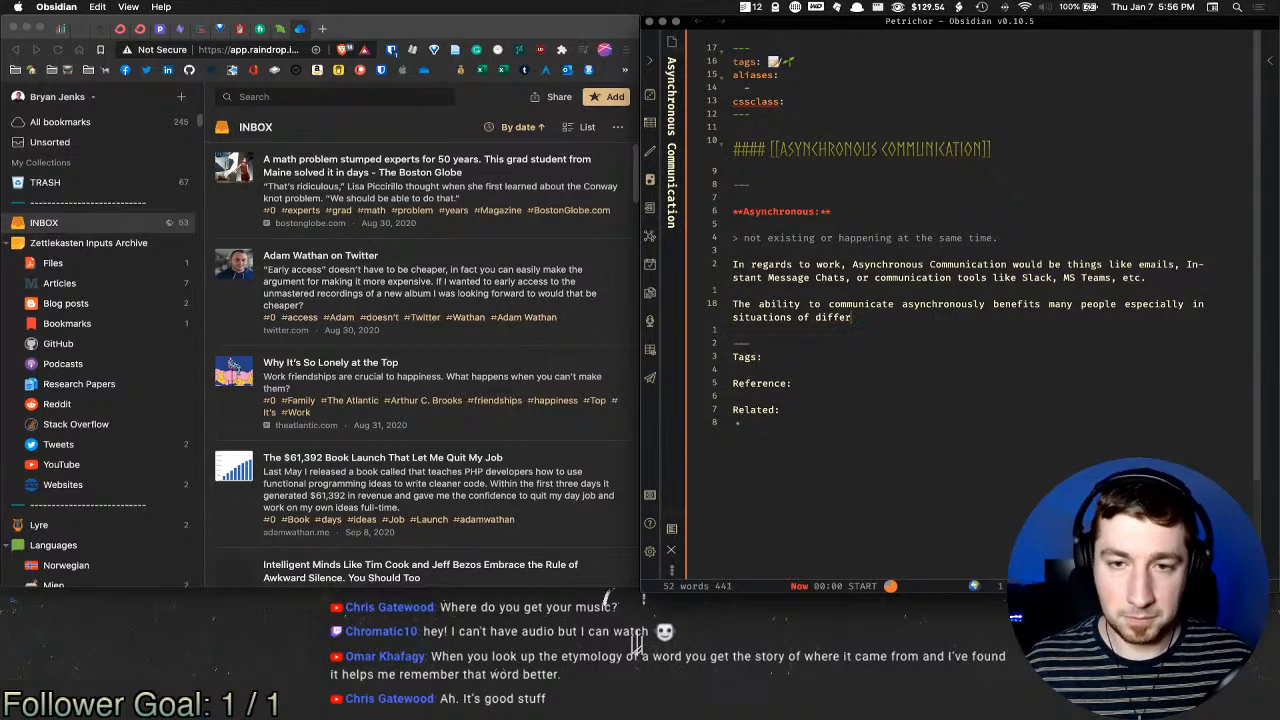
pyautogui.write('ing time zones')
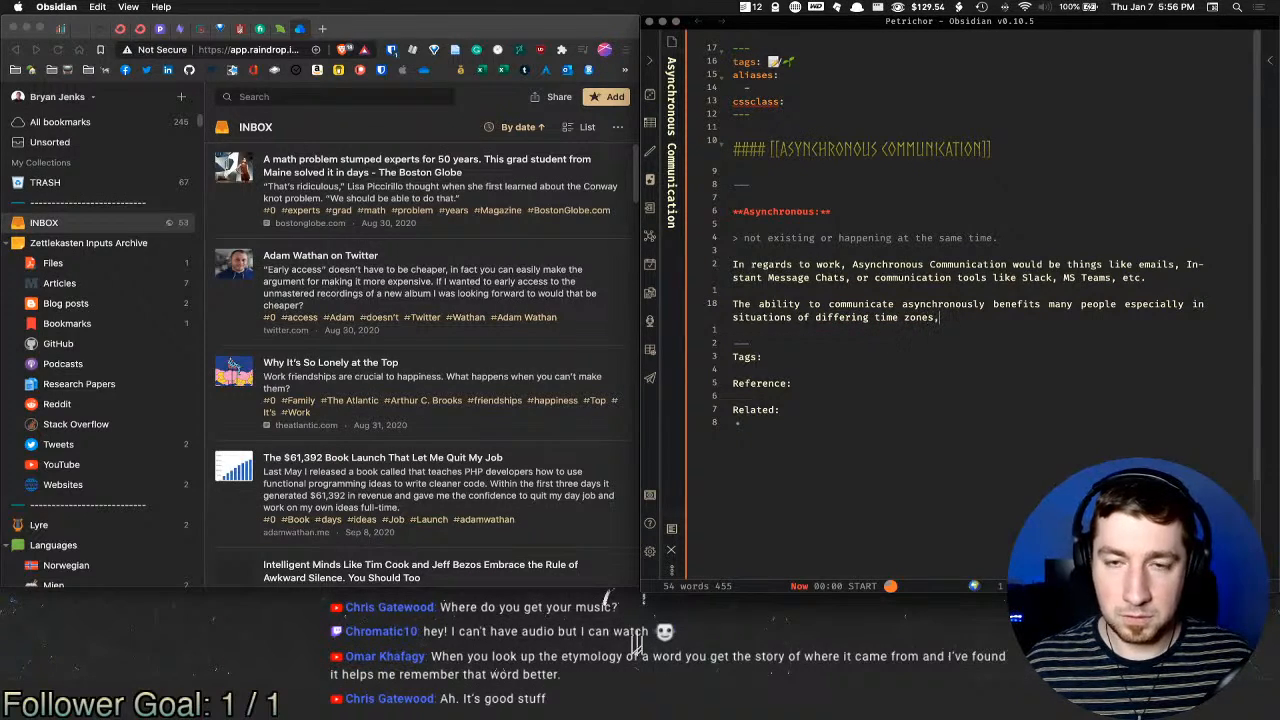
pyautogui.write(', and ')
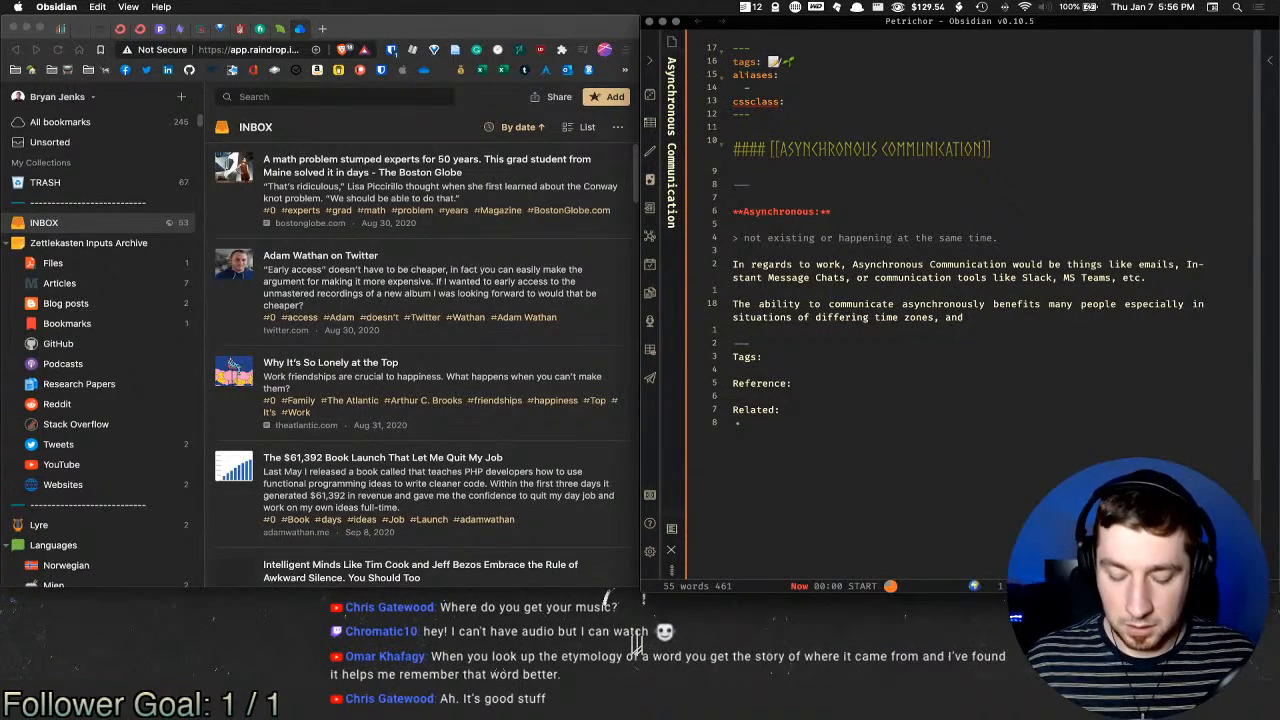
pyautogui.write('when you just wa')
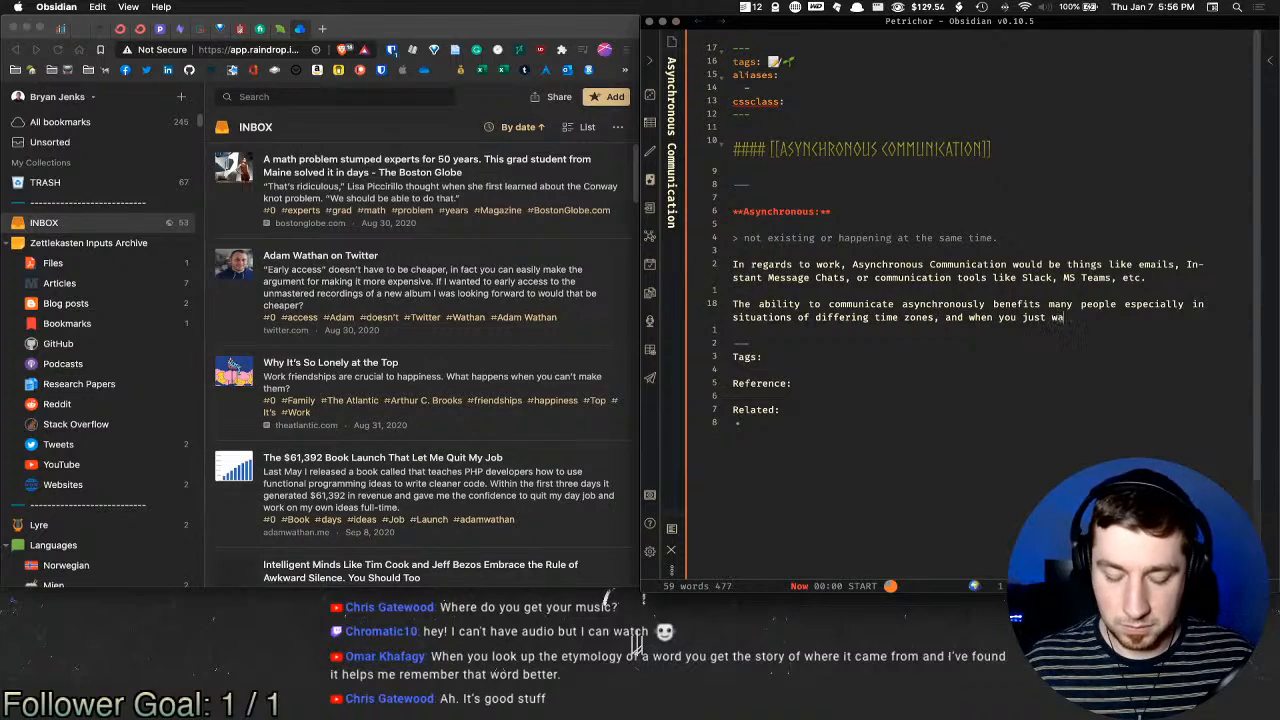
pyautogui.write('nt to come back to')
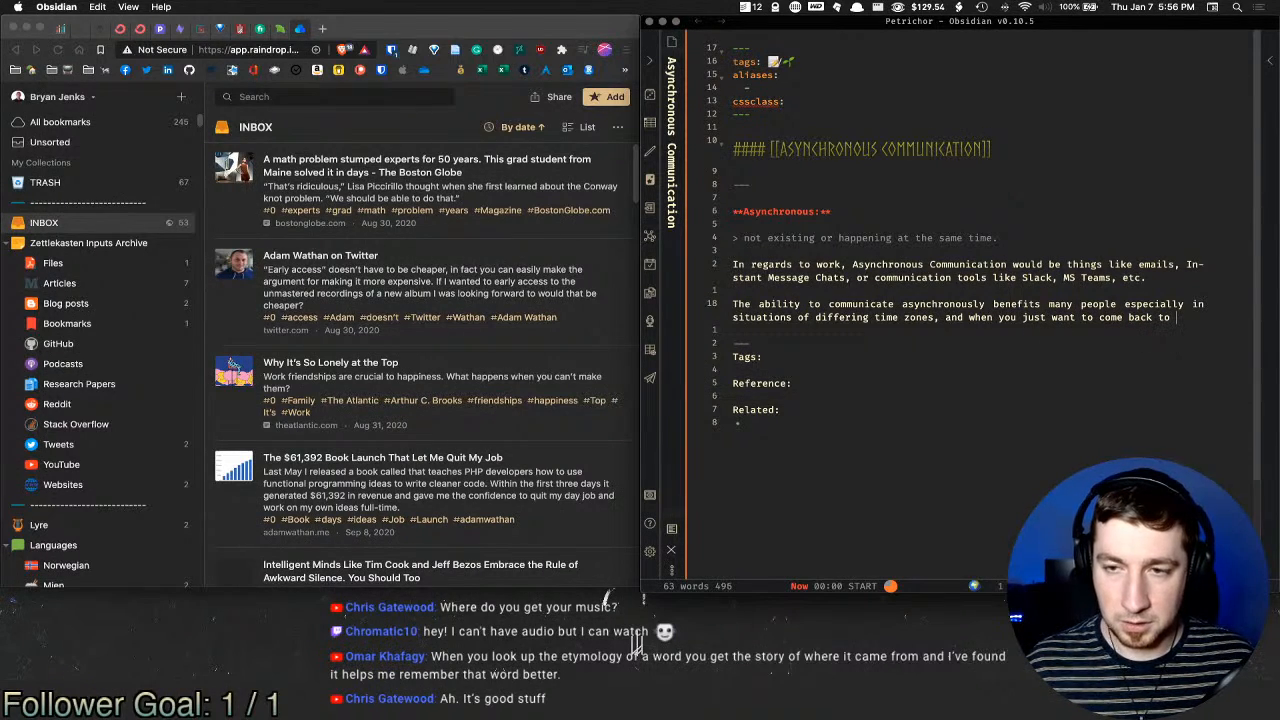
pyautogui.write(' something at')
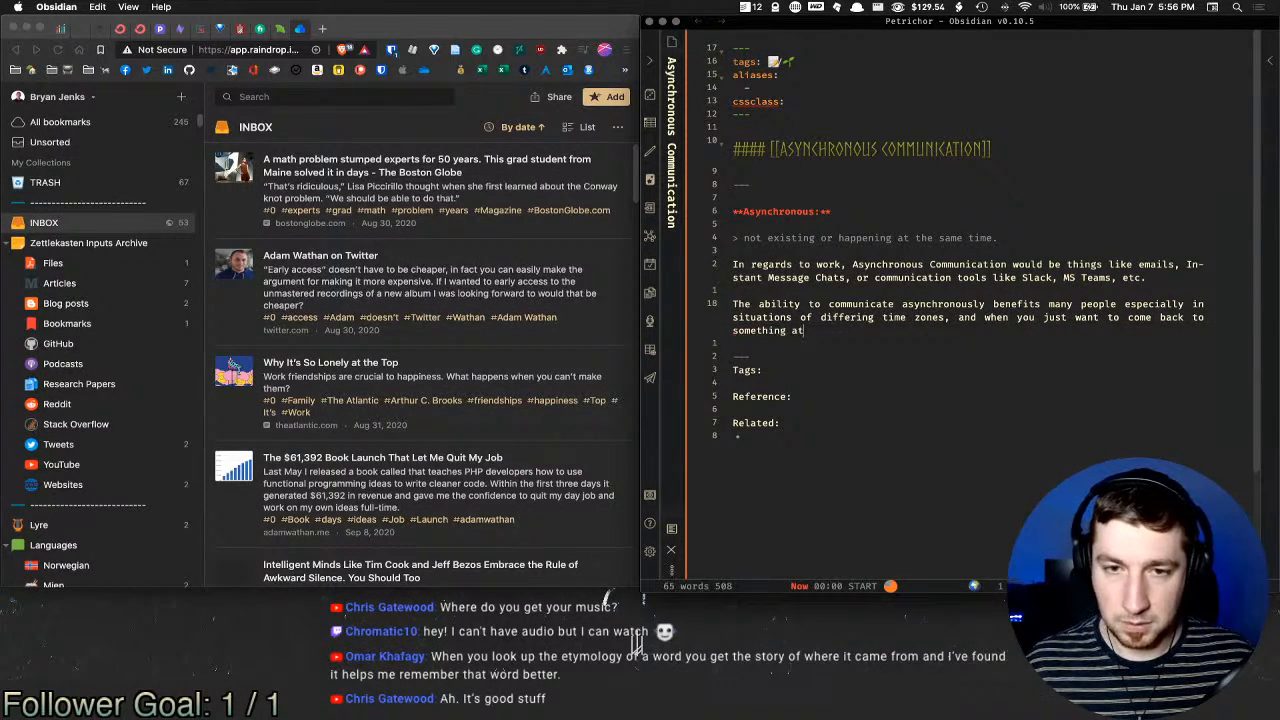
pyautogui.write(' a desi')
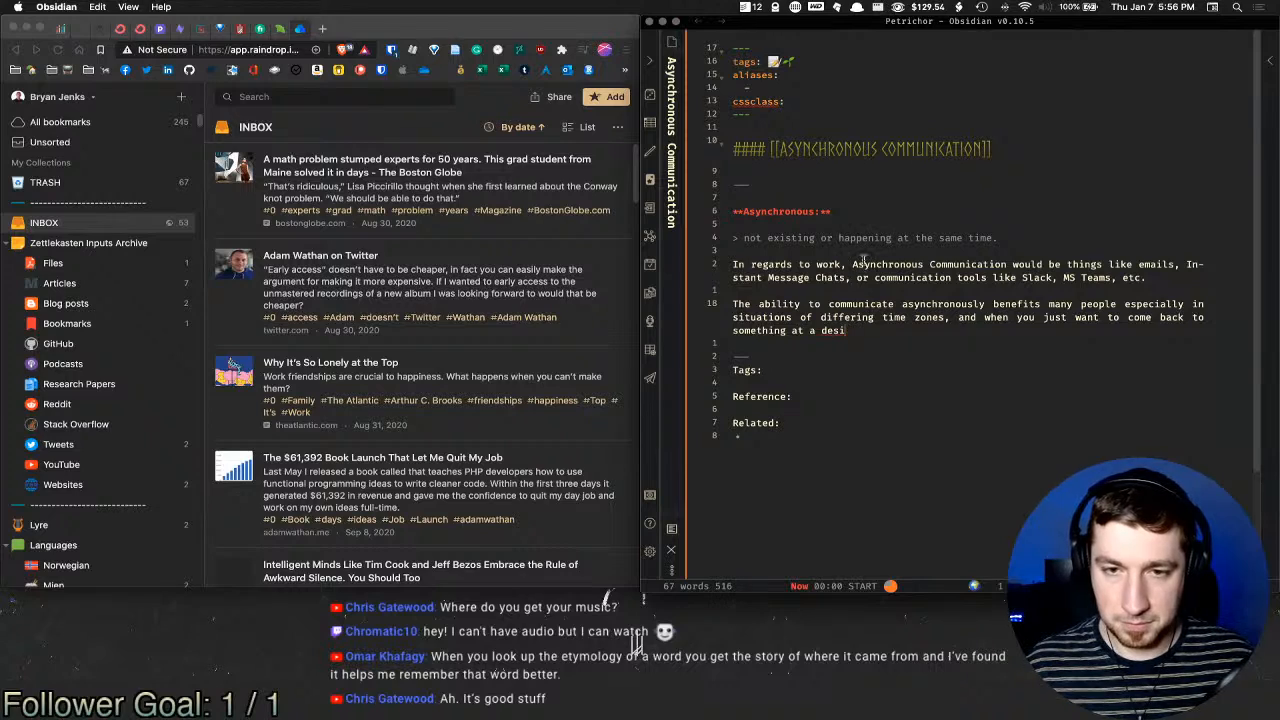
pyautogui.write('gnatied time.')
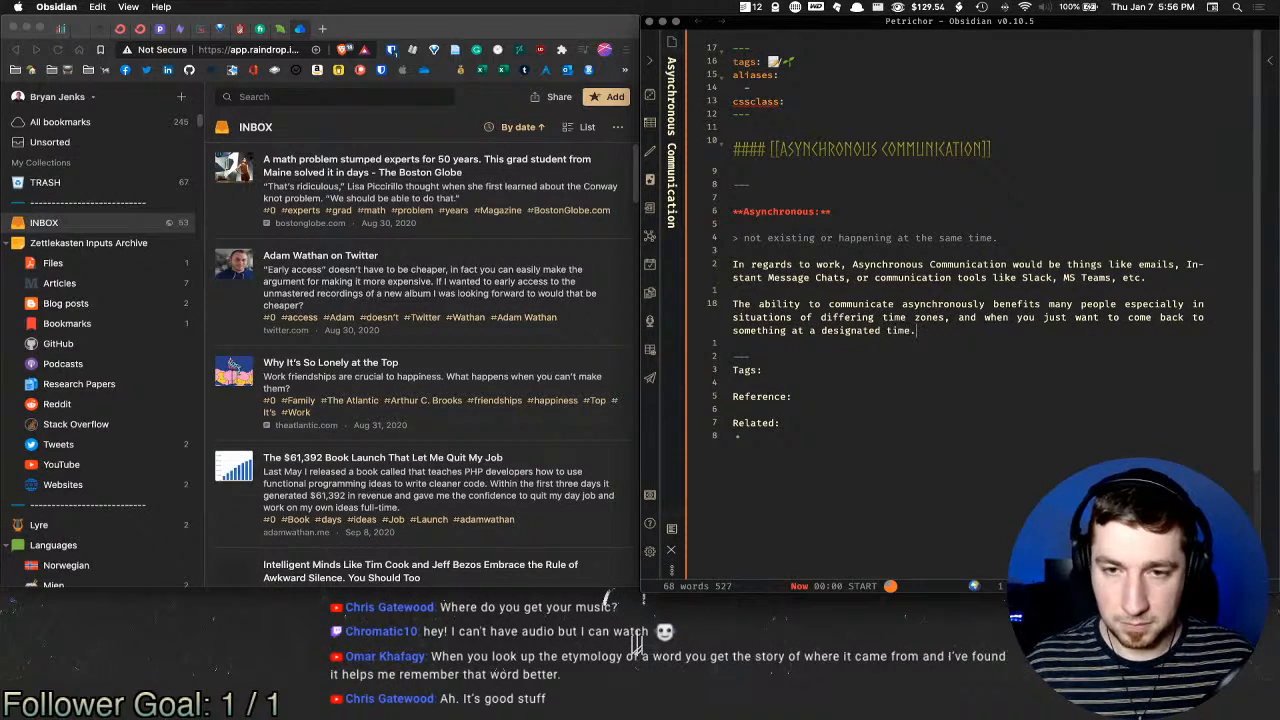
pyautogui.press('Return')
pyautogui.press('Return')
# Step: Type 'Top of mind is when people like', link one person's note, then begin a second link
pyautogui.write('Top of min')
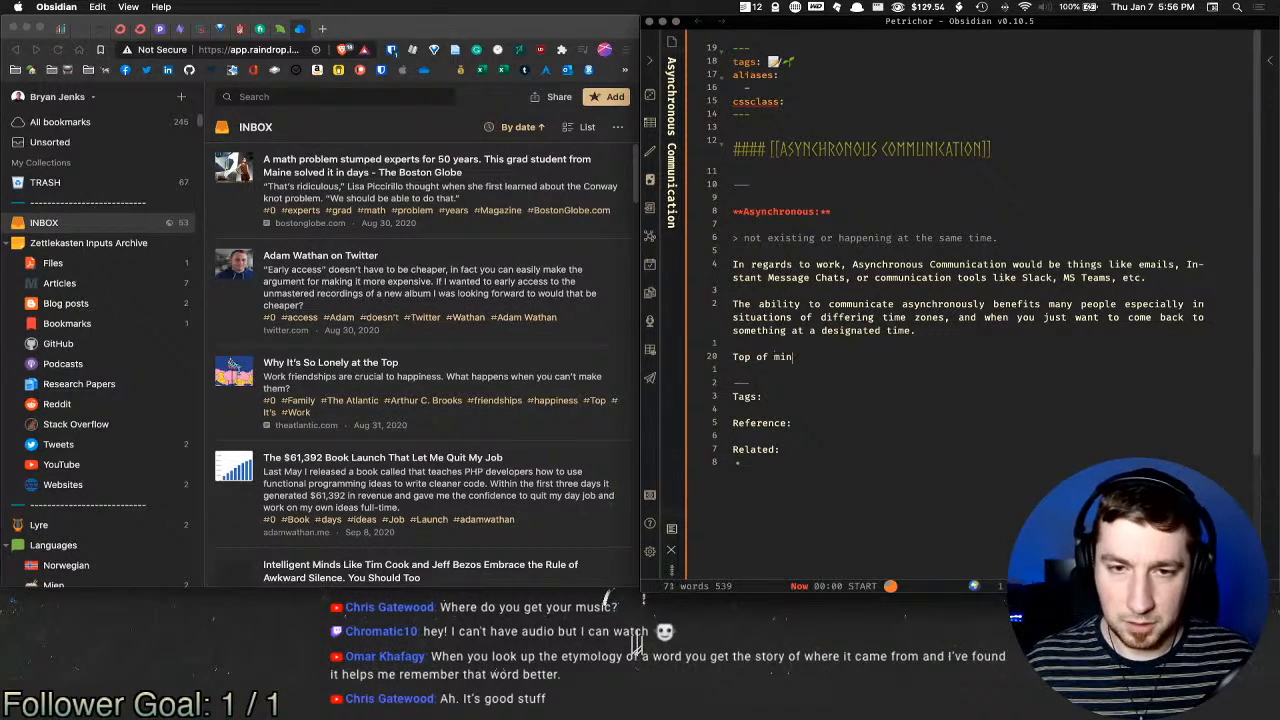
pyautogui.write('d is when')
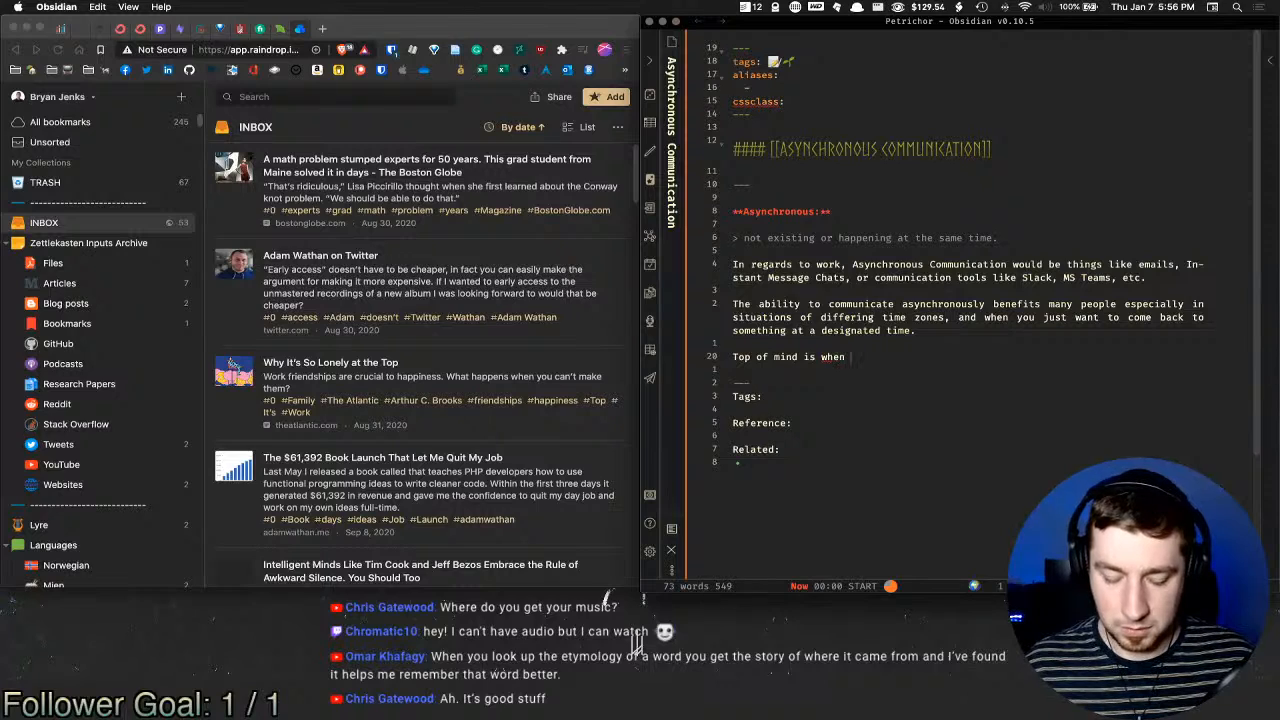
pyautogui.write(' people like')
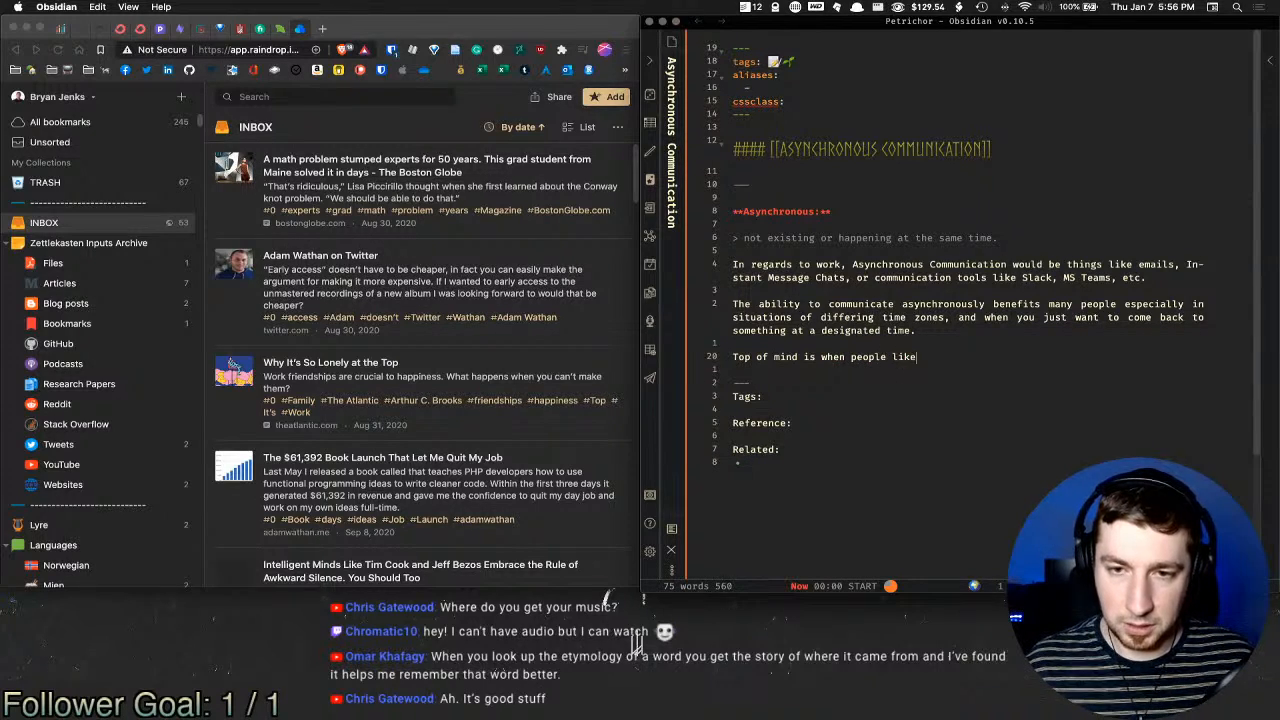
pyautogui.write('[[@w')
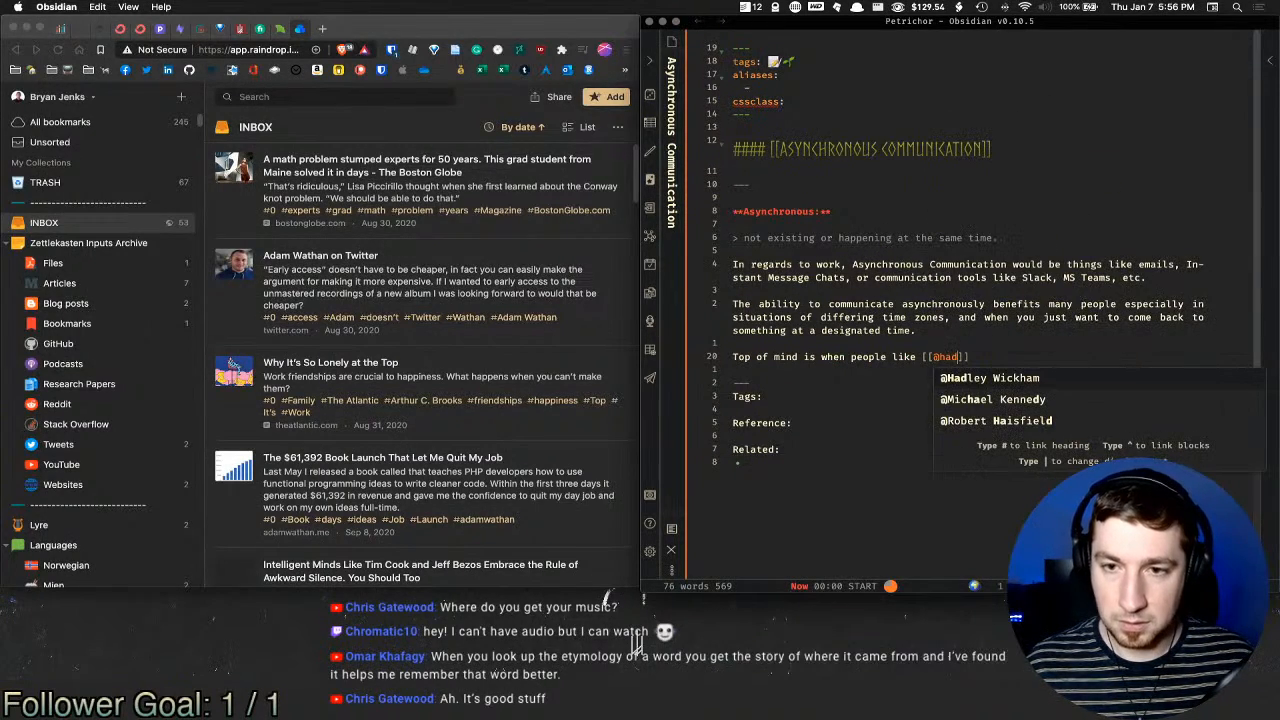
pyautogui.press('Return')
pyautogui.write('and ')
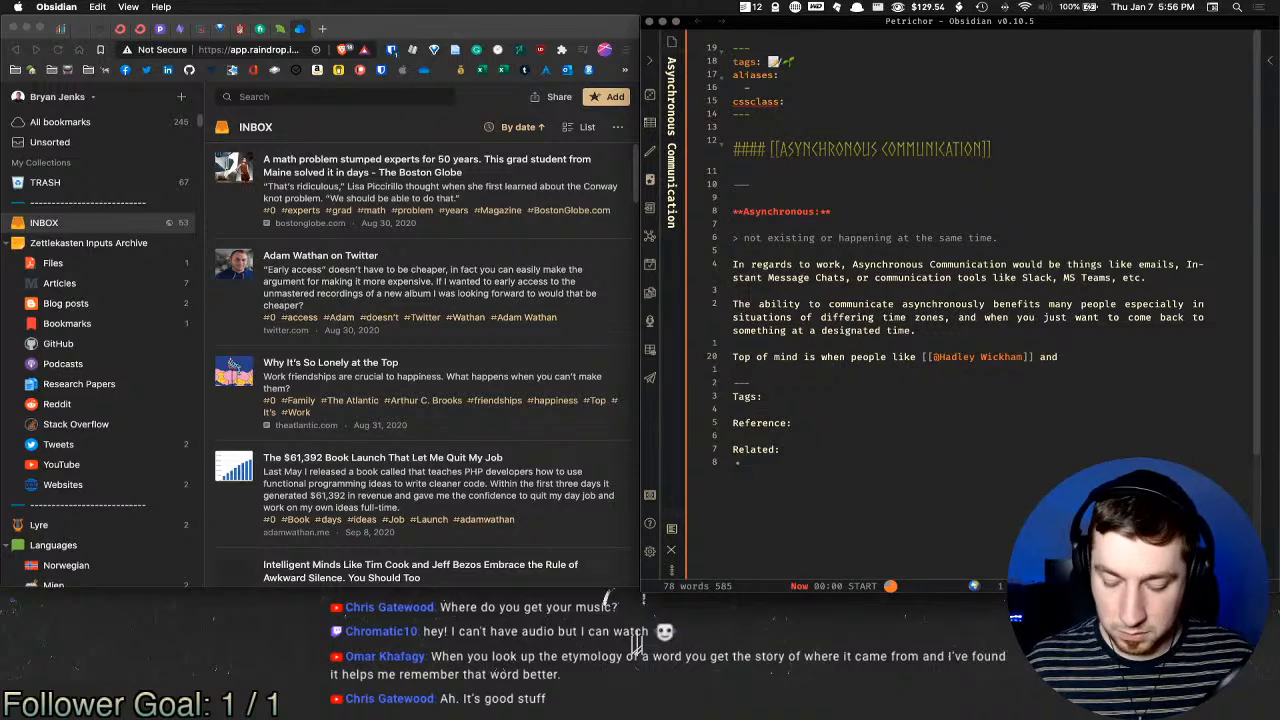
pyautogui.write('[[@yi')
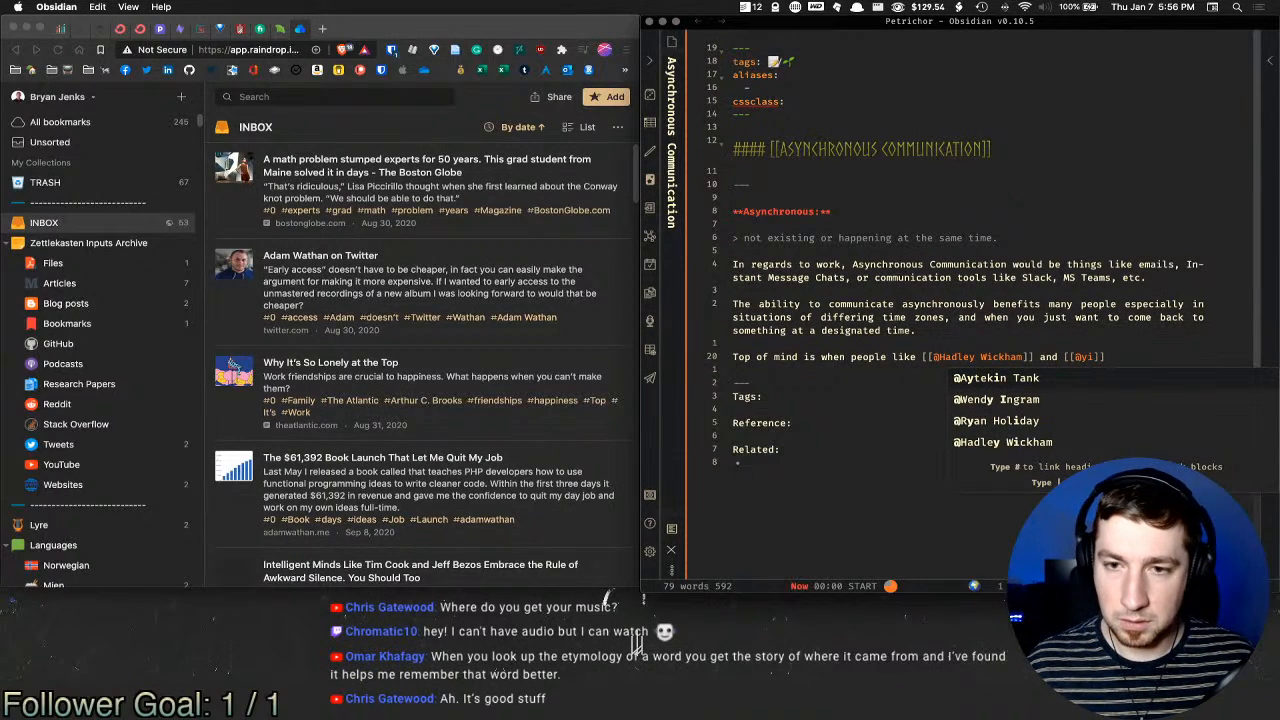
pyautogui.write('hui')
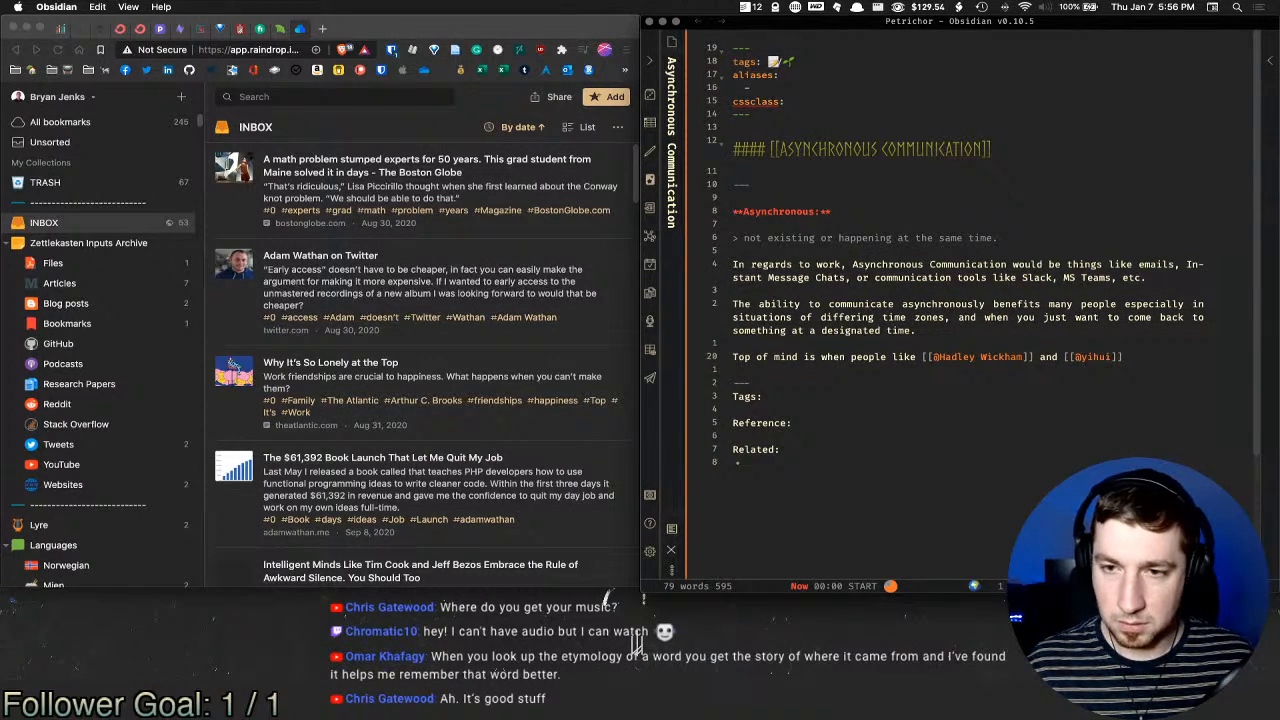
# Step: Search DuckDuckGo in a new tab for the second person's name with rmarkdown
pyautogui.click(321, 28)
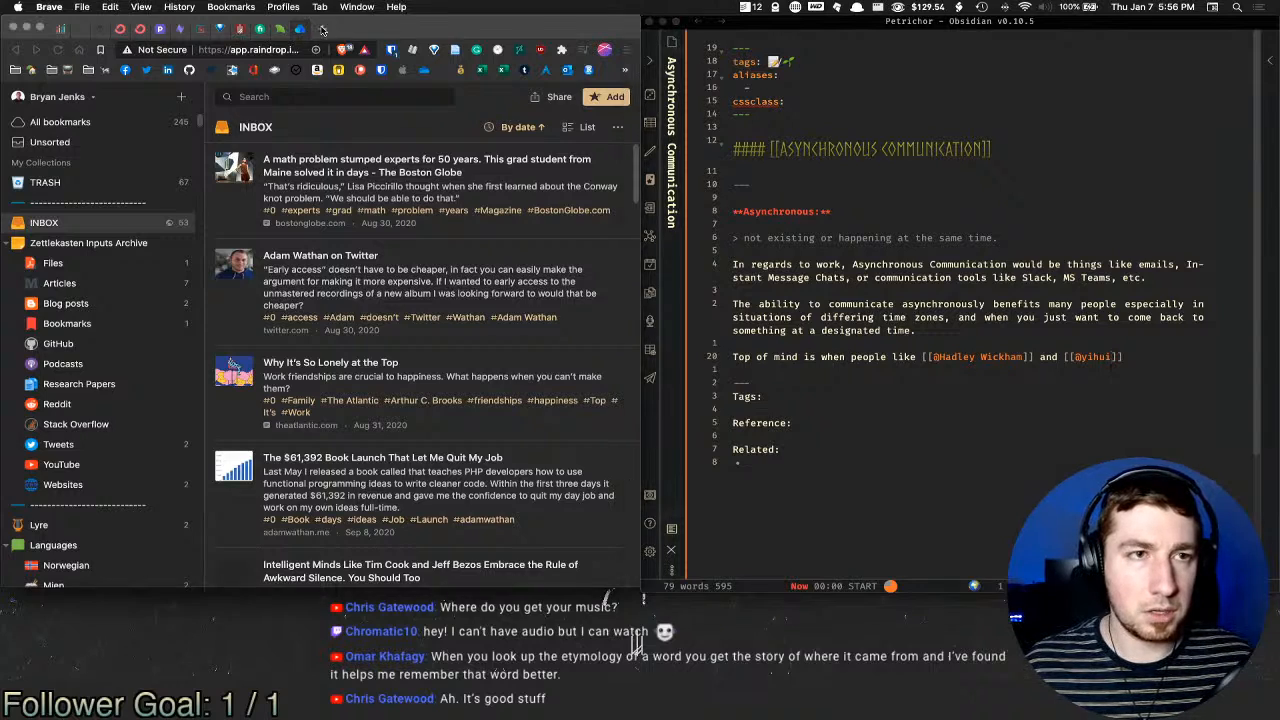
pyautogui.write('yihui r')
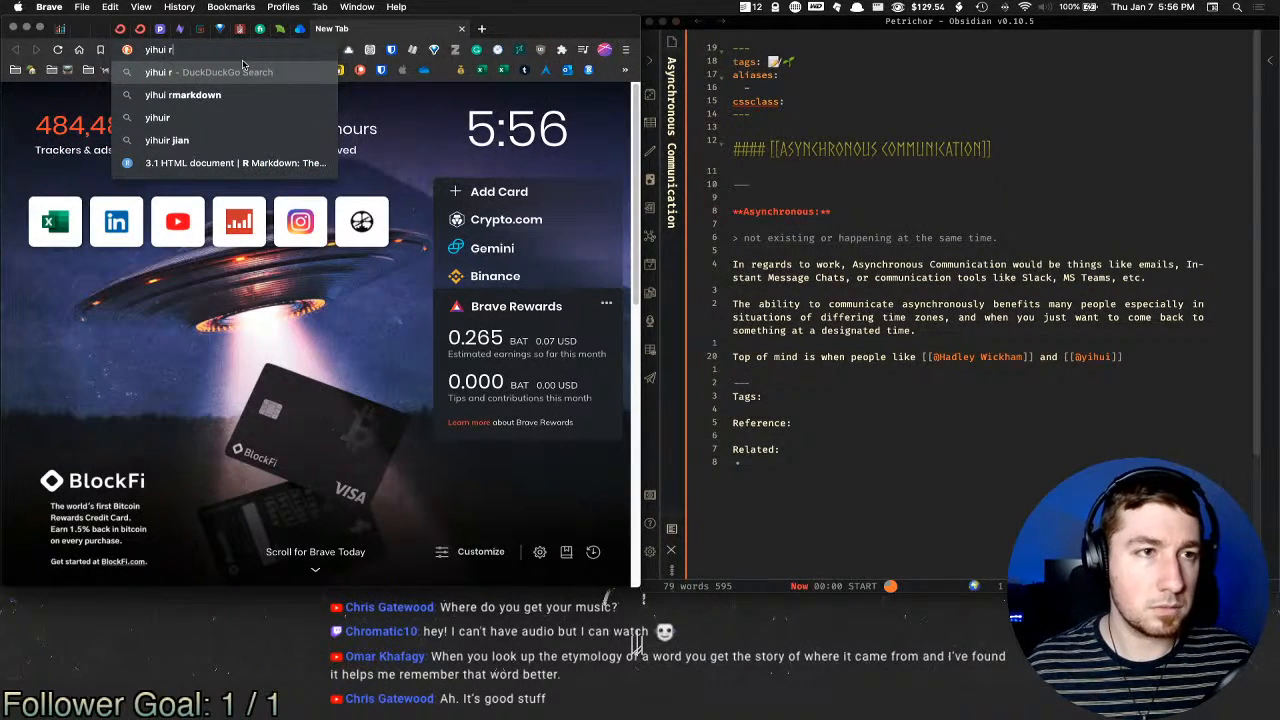
pyautogui.press('Down')
pyautogui.press('Return')
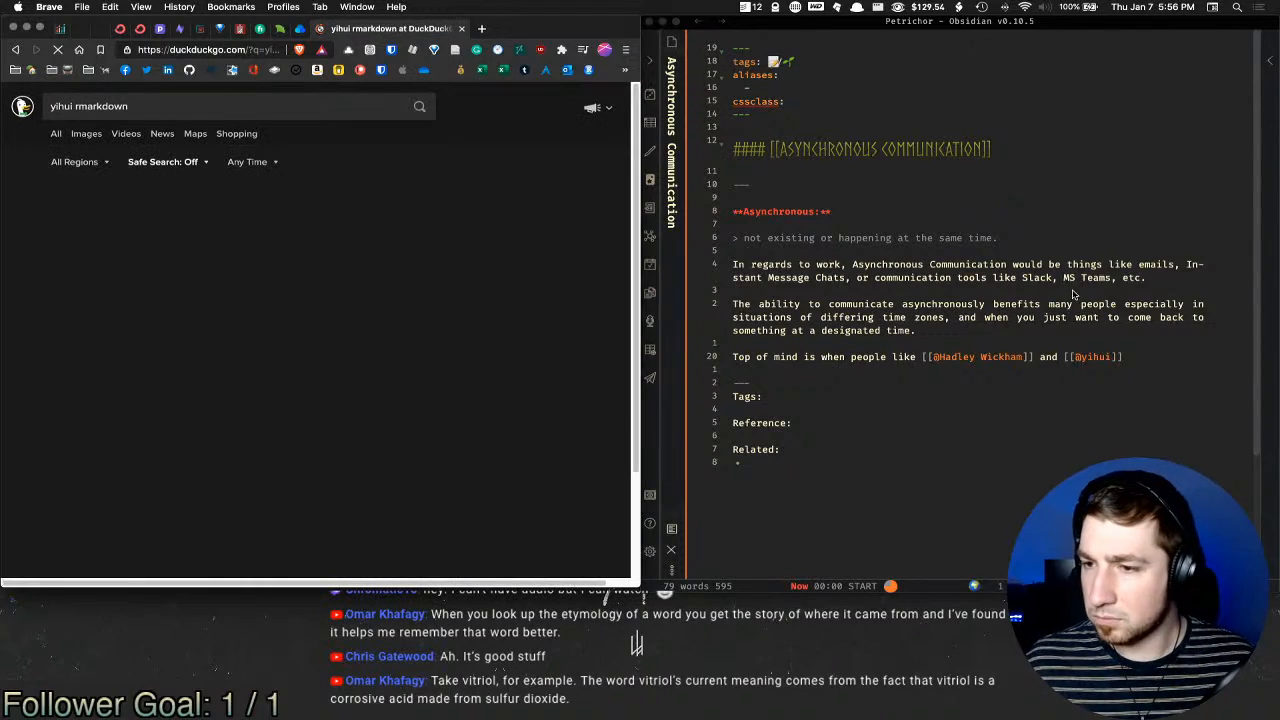
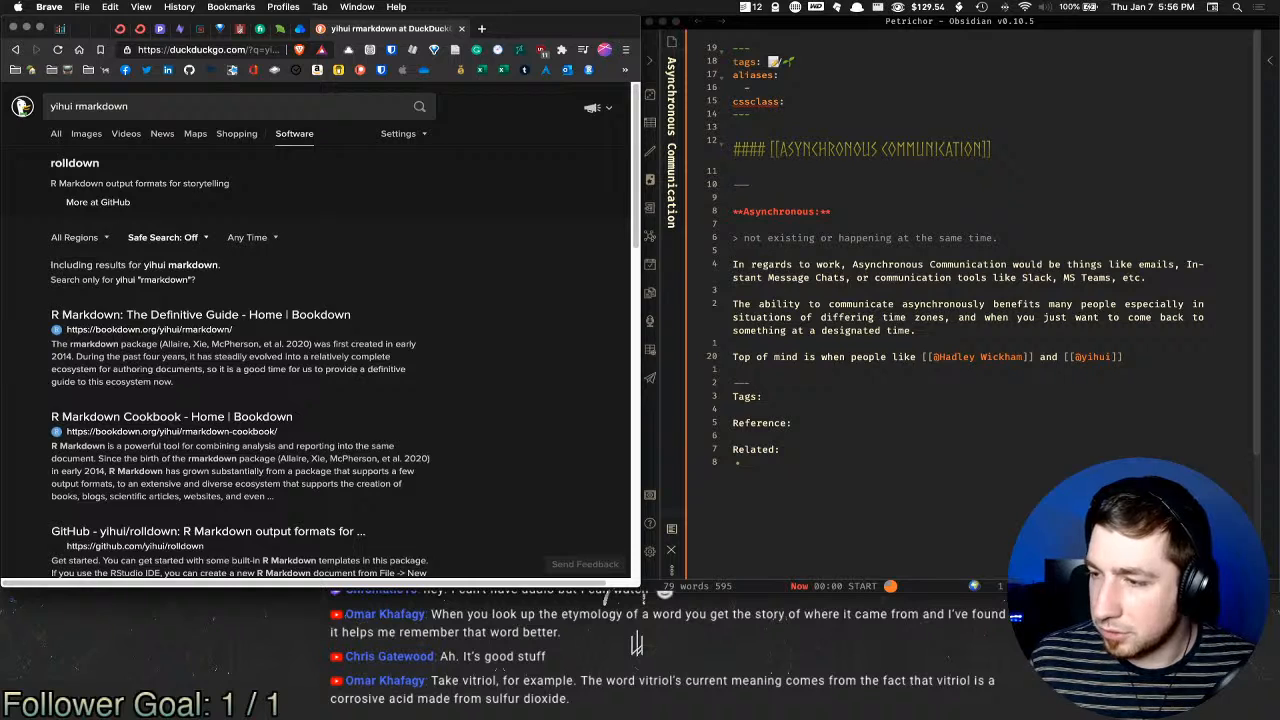
# Step: Summon the Alfred quick launcher from Brave to start a word definition lookup
pyautogui.press('super+Tab')
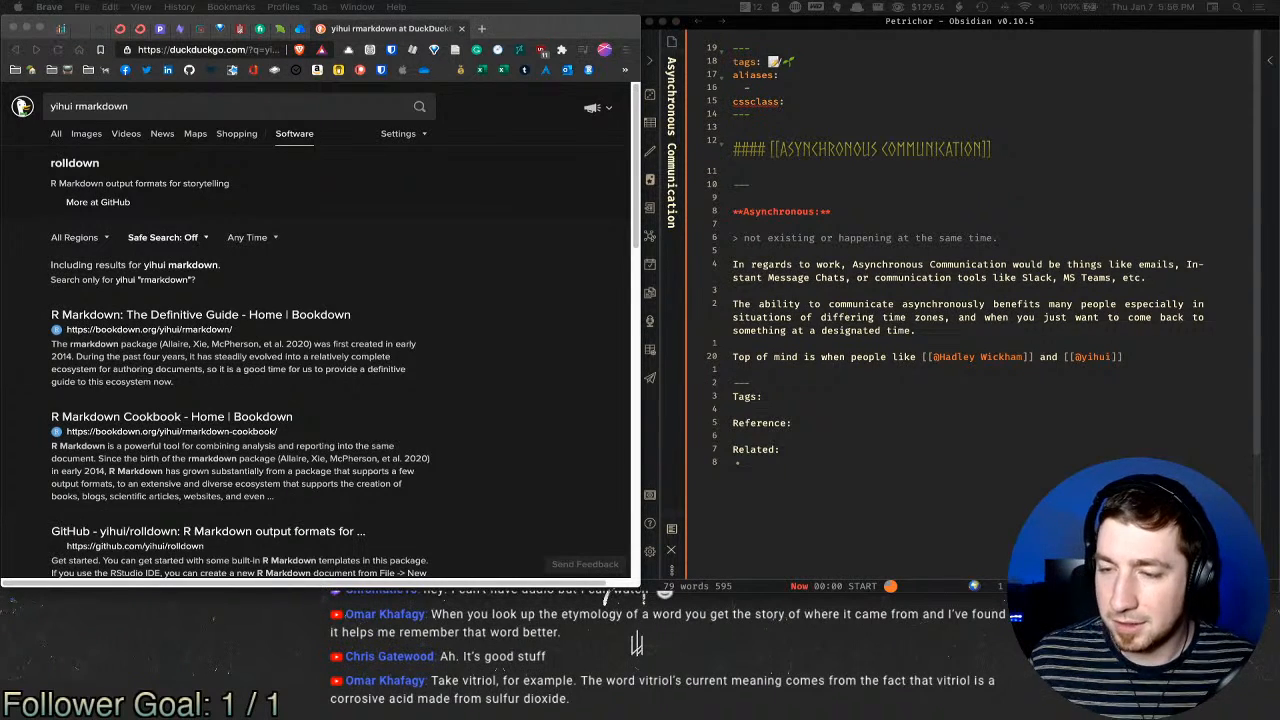
pyautogui.hotkey('alt', 'space')
# Step: Look up 'vitriol' with 'define vitriol', comparing its All, Dictionary and Thesaurus entries
pyautogui.write('d')
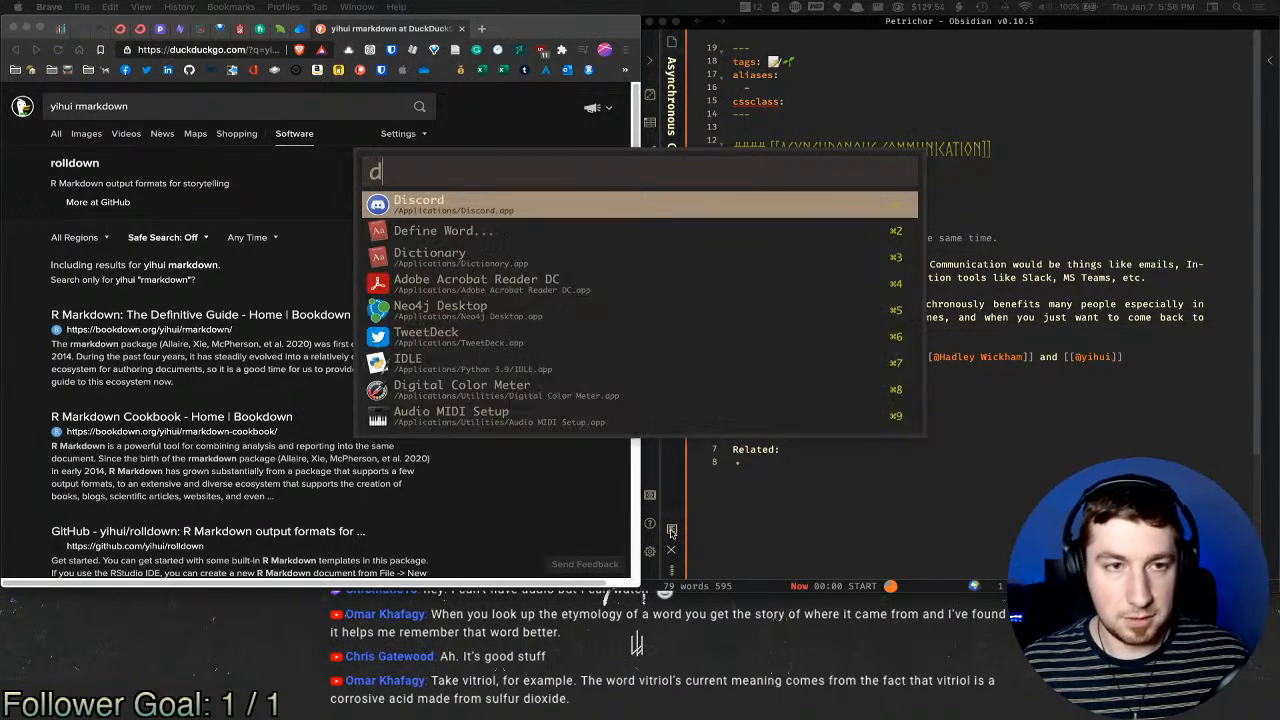
pyautogui.write('efine vitriol')
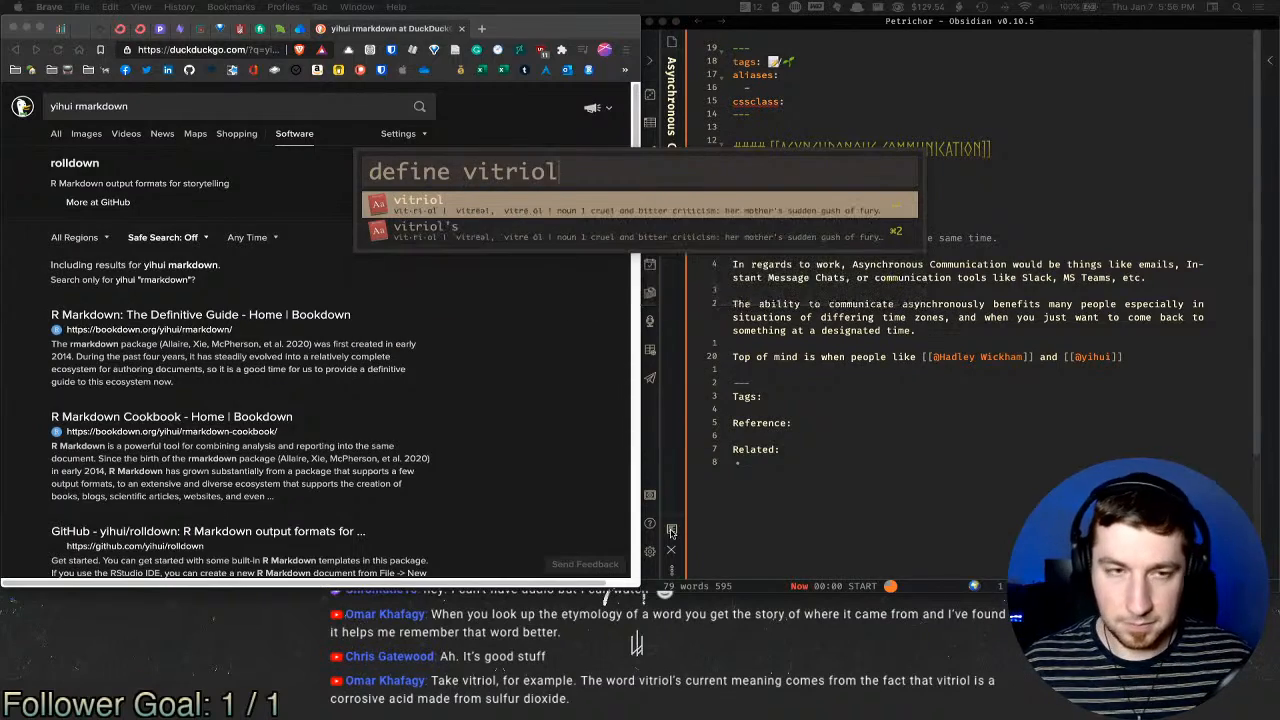
pyautogui.press('Return')
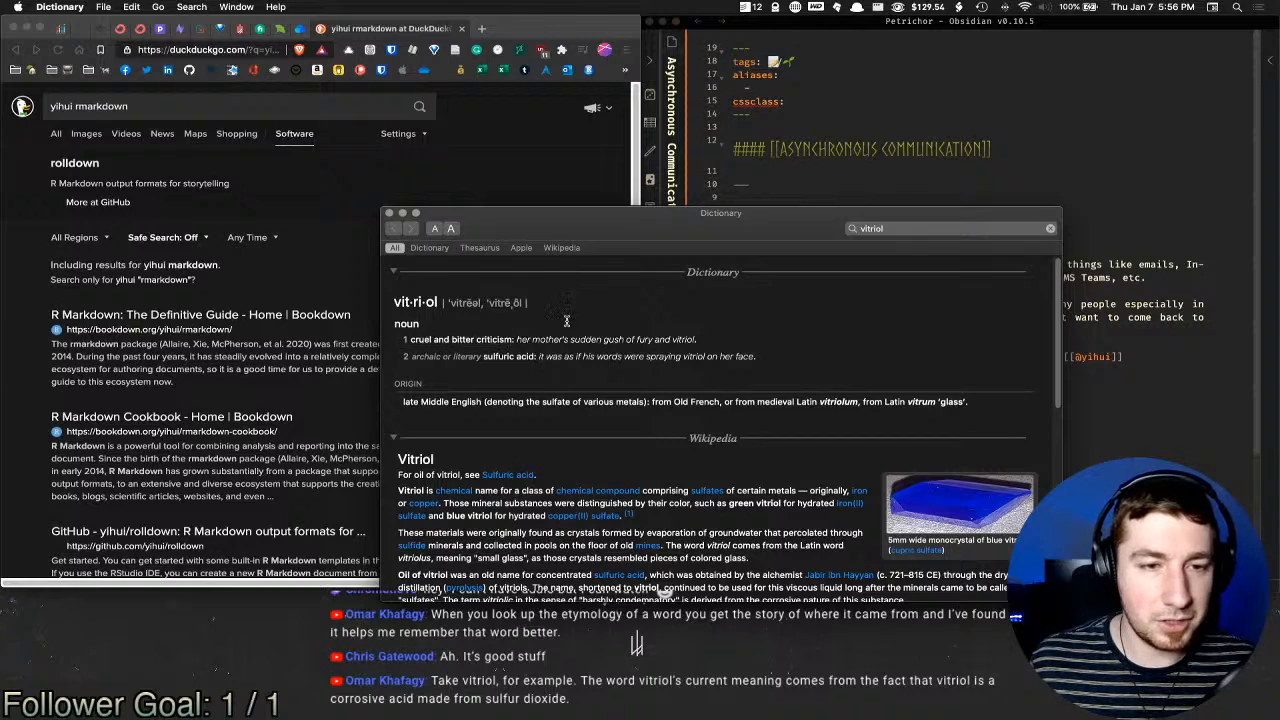
pyautogui.scroll(-1, 590, 485)
pyautogui.scroll(-5, 589, 484)
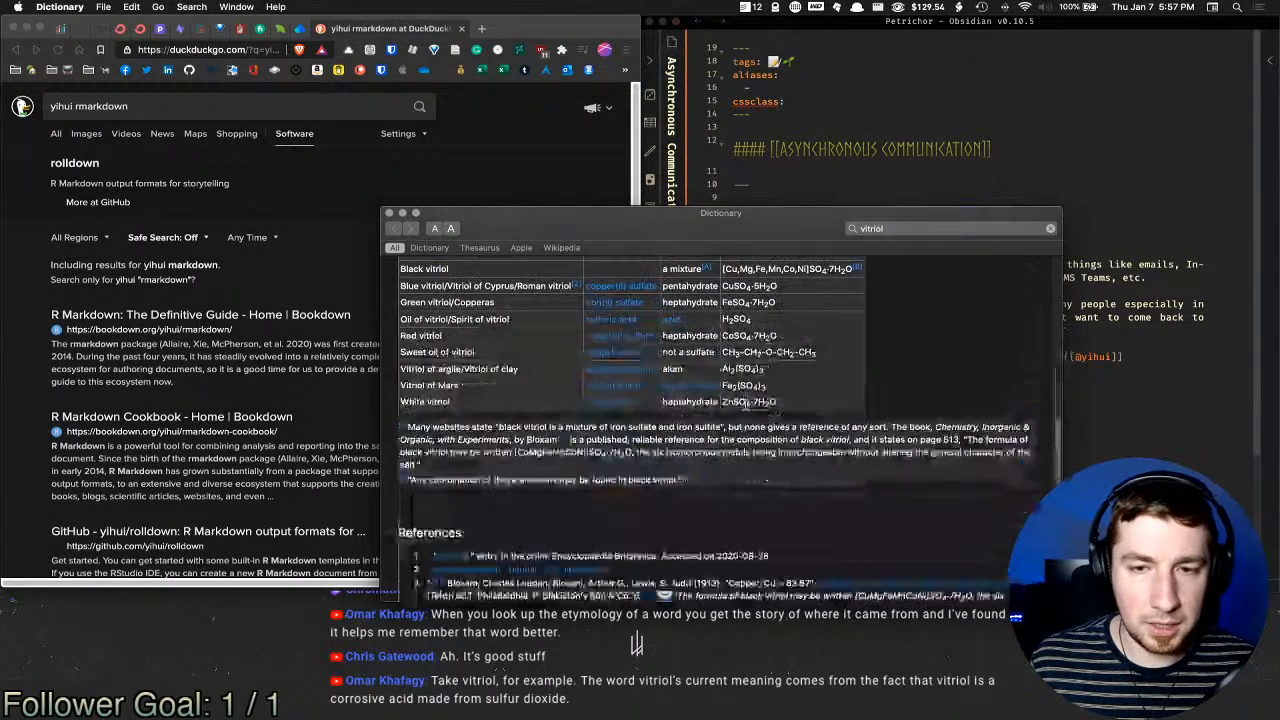
pyautogui.scroll(5, 573, 451)
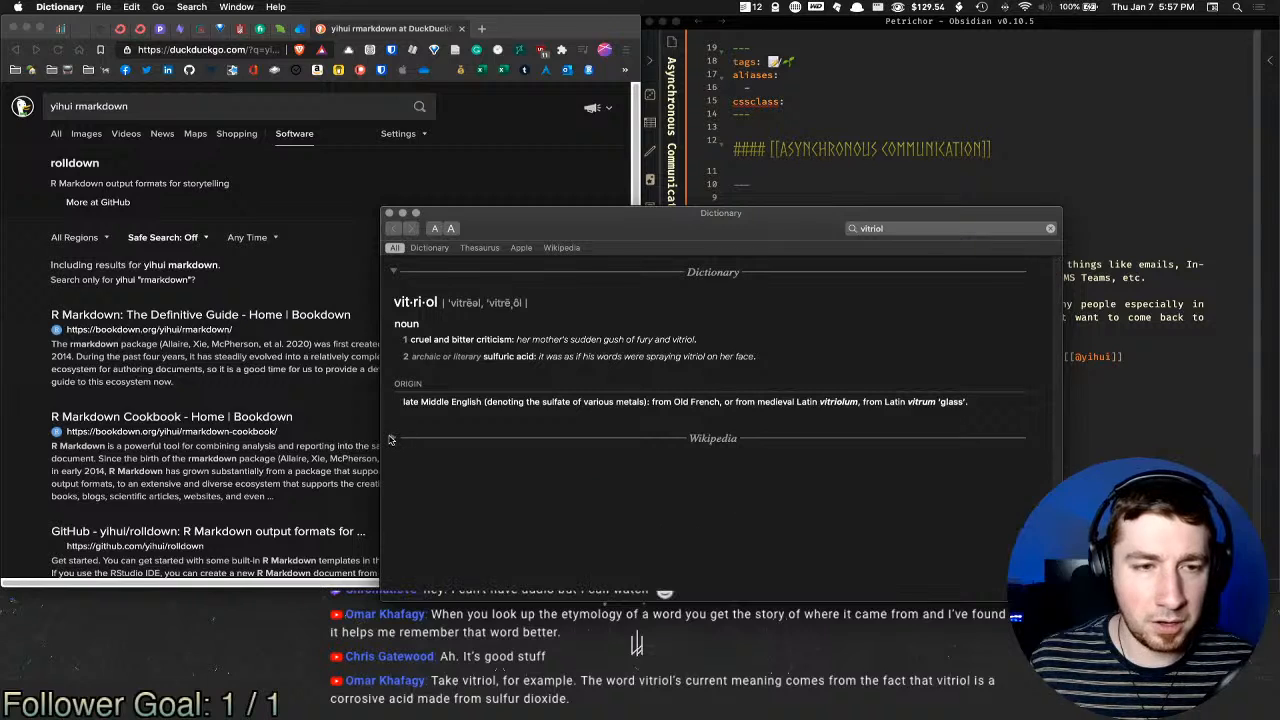
pyautogui.click(430, 248)
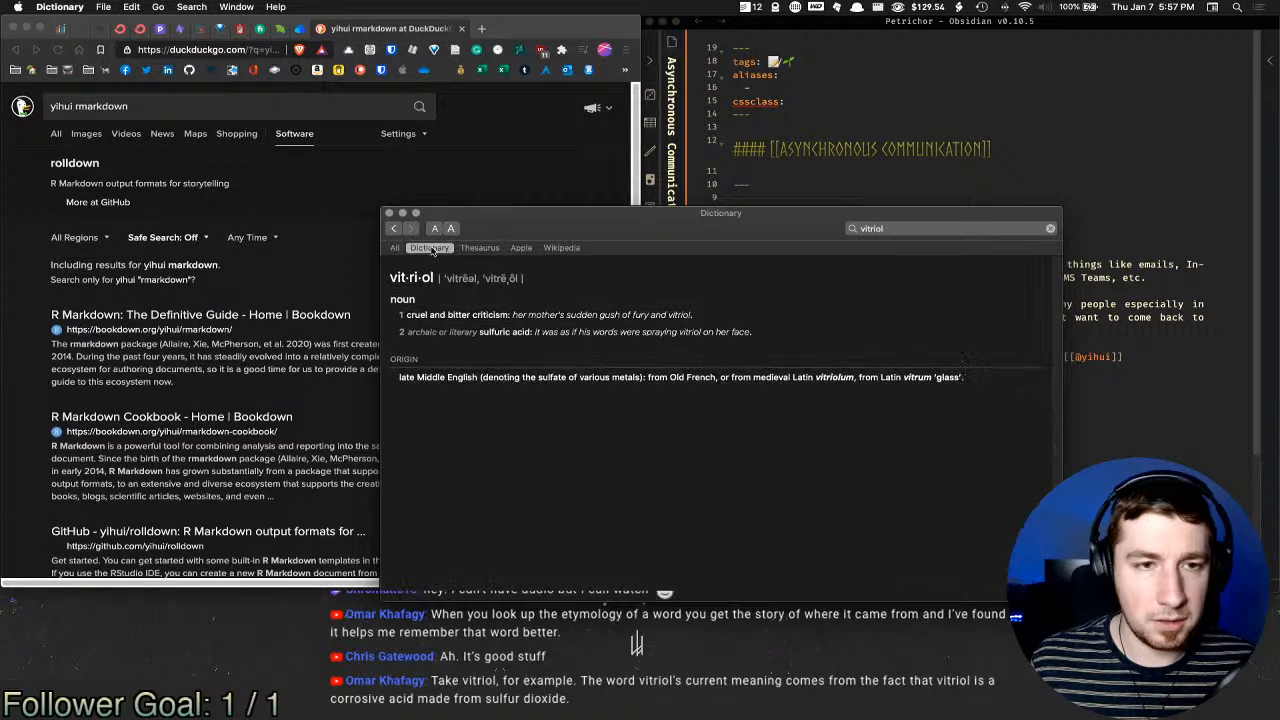
pyautogui.click(396, 248)
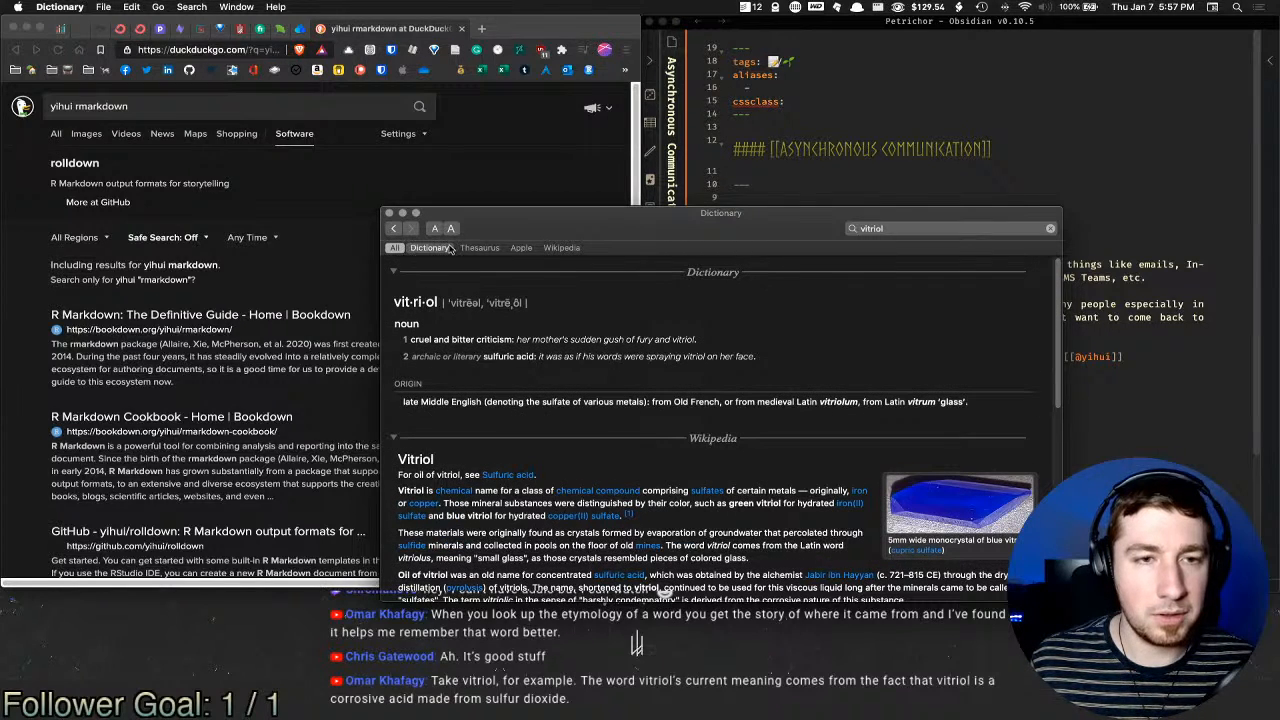
pyautogui.click(440, 249)
pyautogui.click(474, 248)
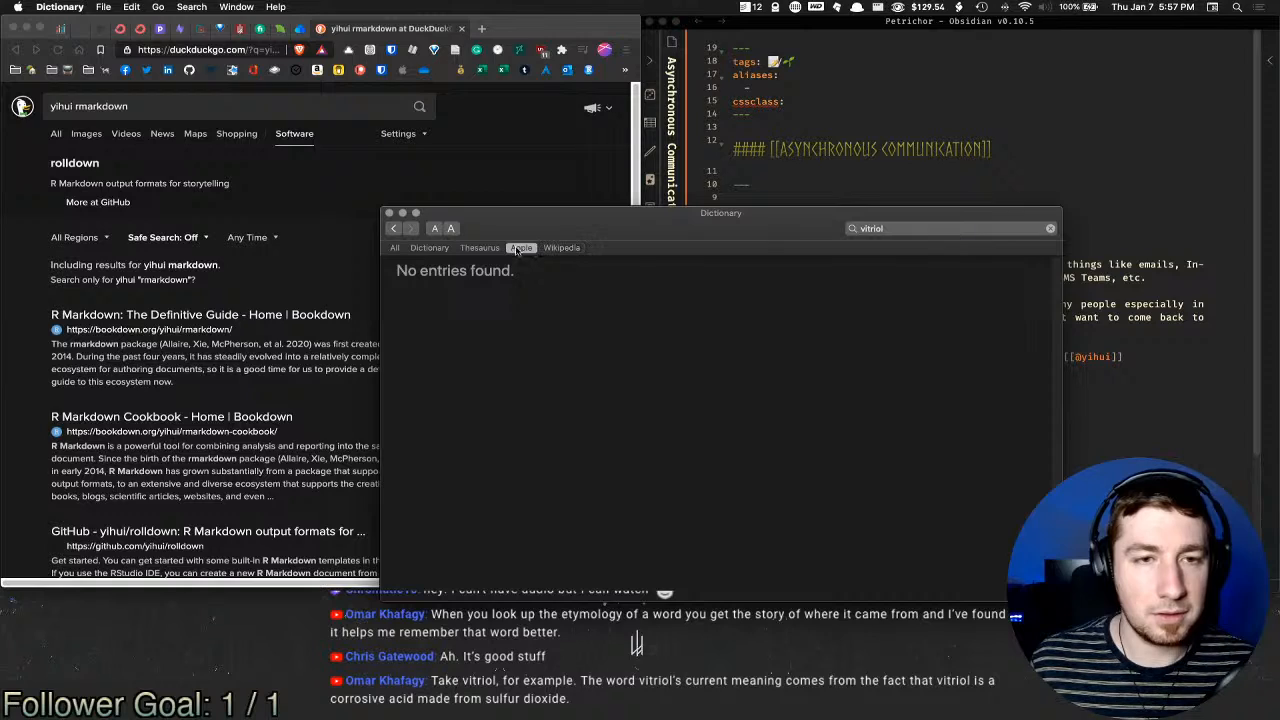
pyautogui.click(420, 248)
pyautogui.click(395, 248)
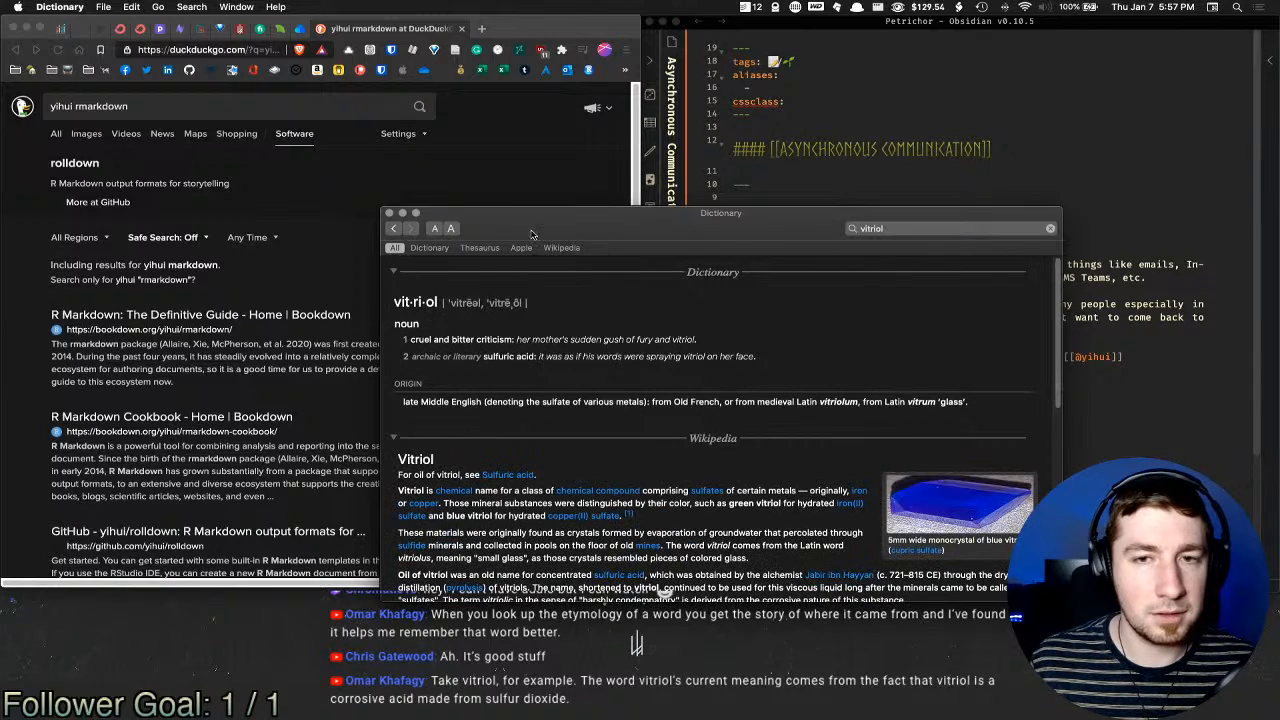
# Step: Read the Wikipedia article on vitriol, then minimise the Dictionary window
pyautogui.moveTo(564, 228); pyautogui.dragTo(462, 168)
pyautogui.scroll(-15, 576, 382)
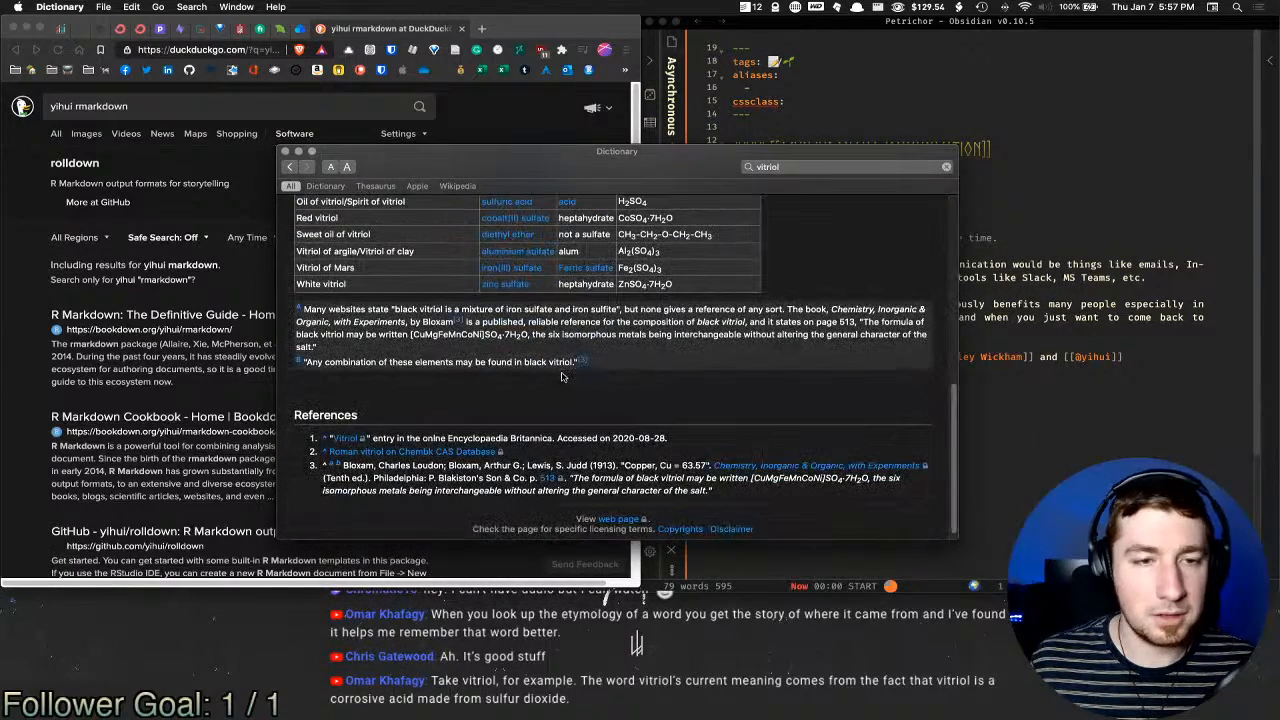
pyautogui.scroll(15, 561, 376)
pyautogui.click(457, 186)
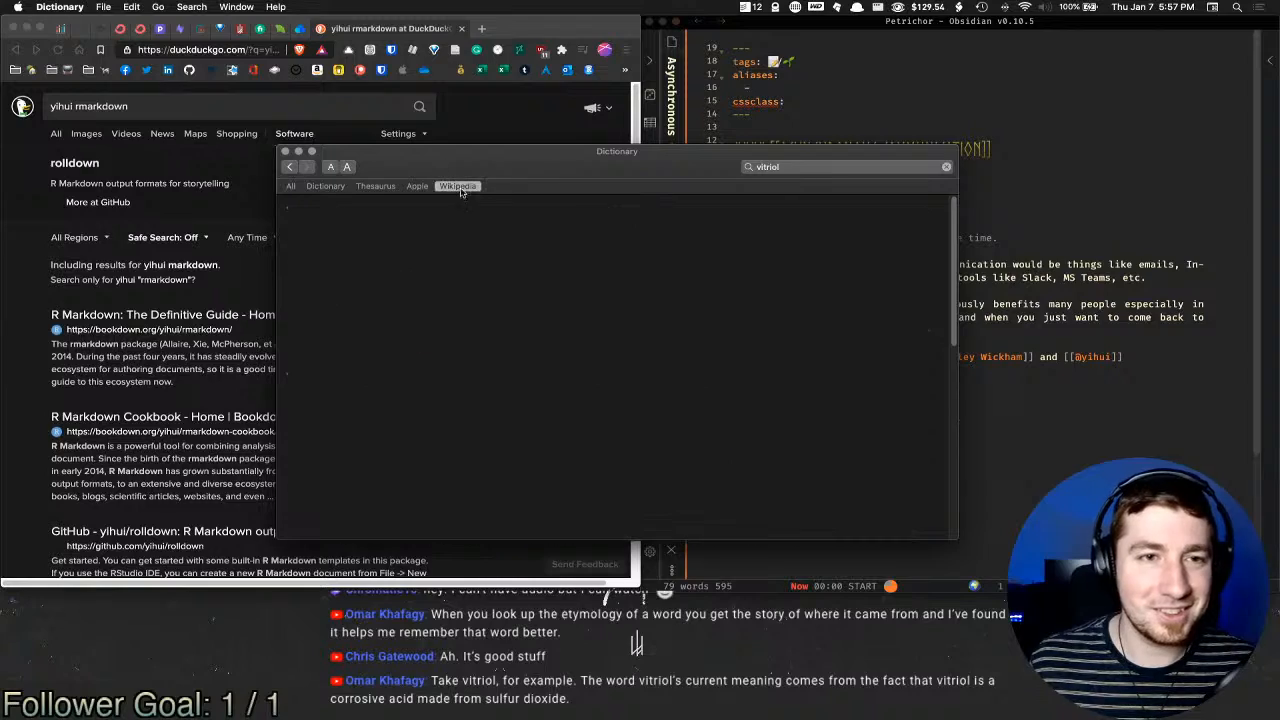
pyautogui.scroll(-3, 440, 304)
pyautogui.scroll(3, 440, 304)
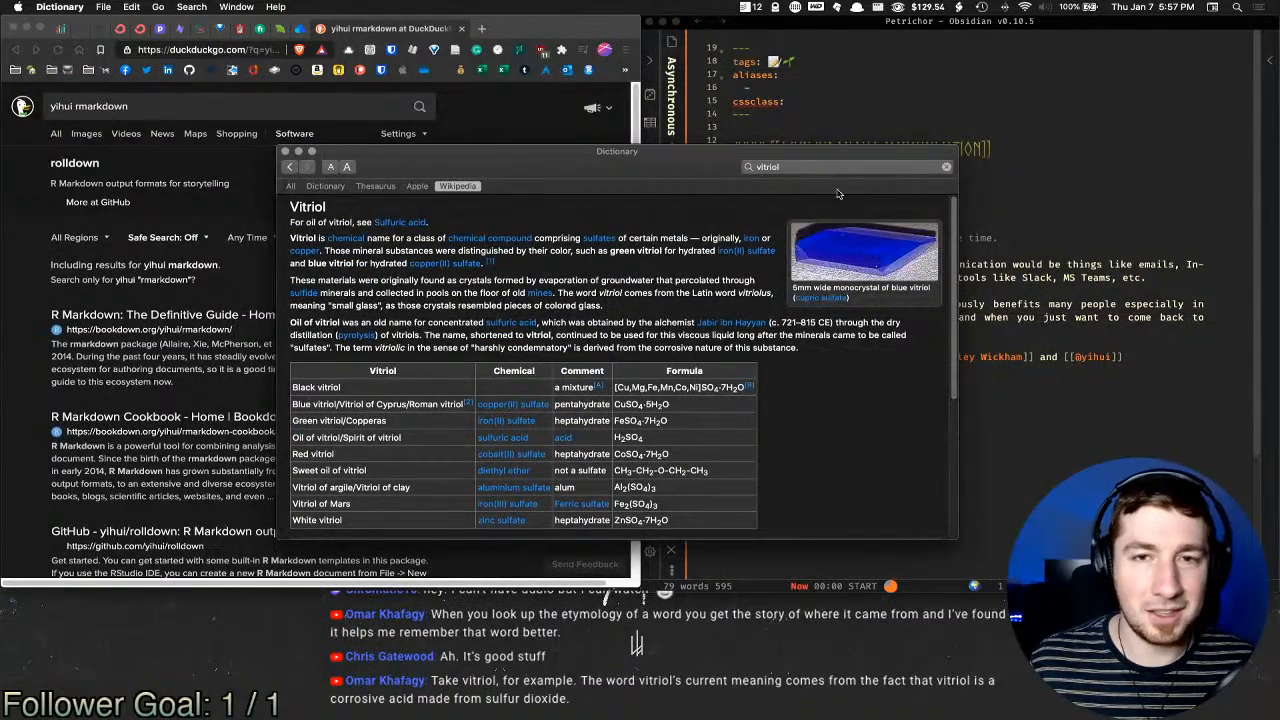
pyautogui.press('super+m')
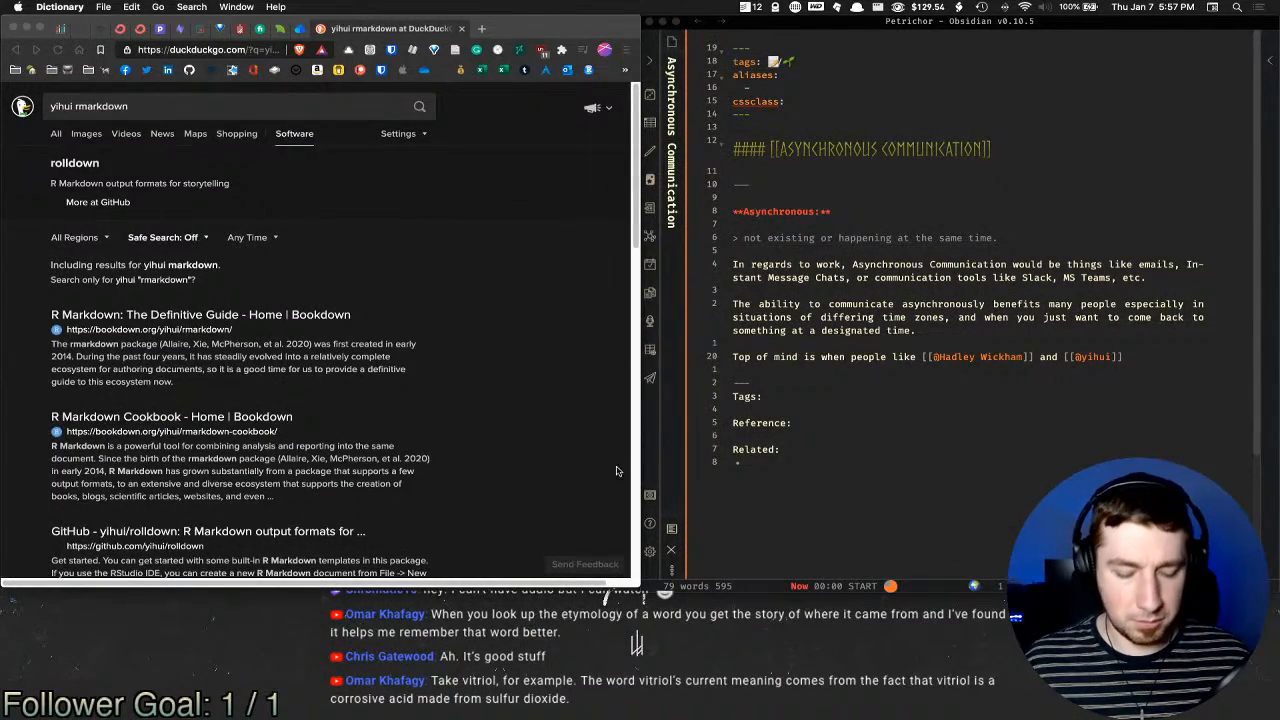
pyautogui.press('super+space')
# Step: Try defining 'test' through the launcher, then dismiss it
pyautogui.write('define ')
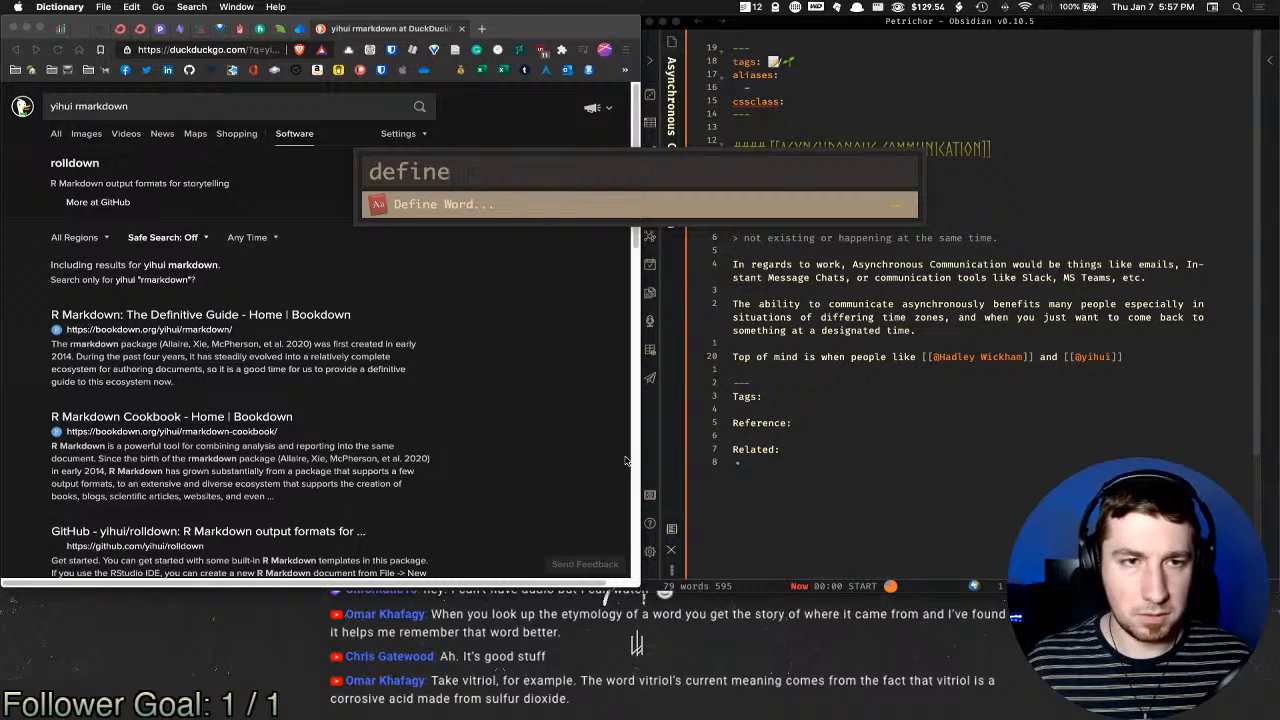
pyautogui.write('test')
pyautogui.press('Return')
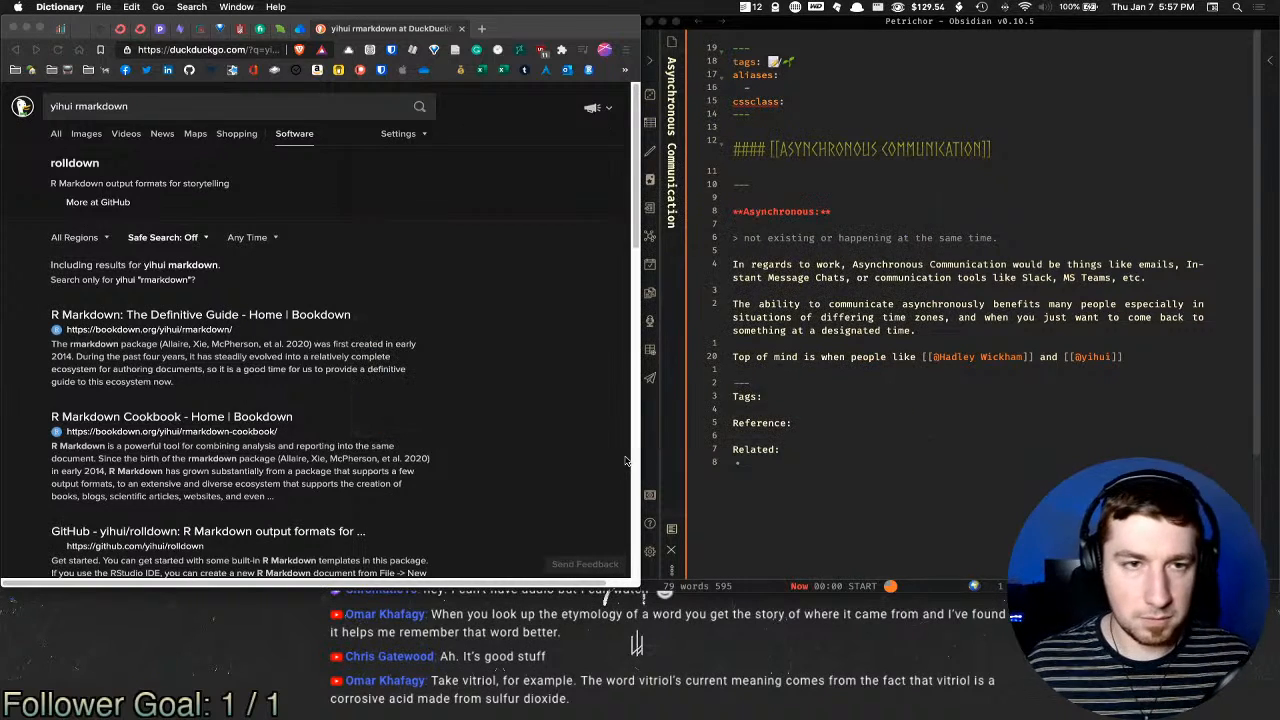
pyautogui.press('super+space')
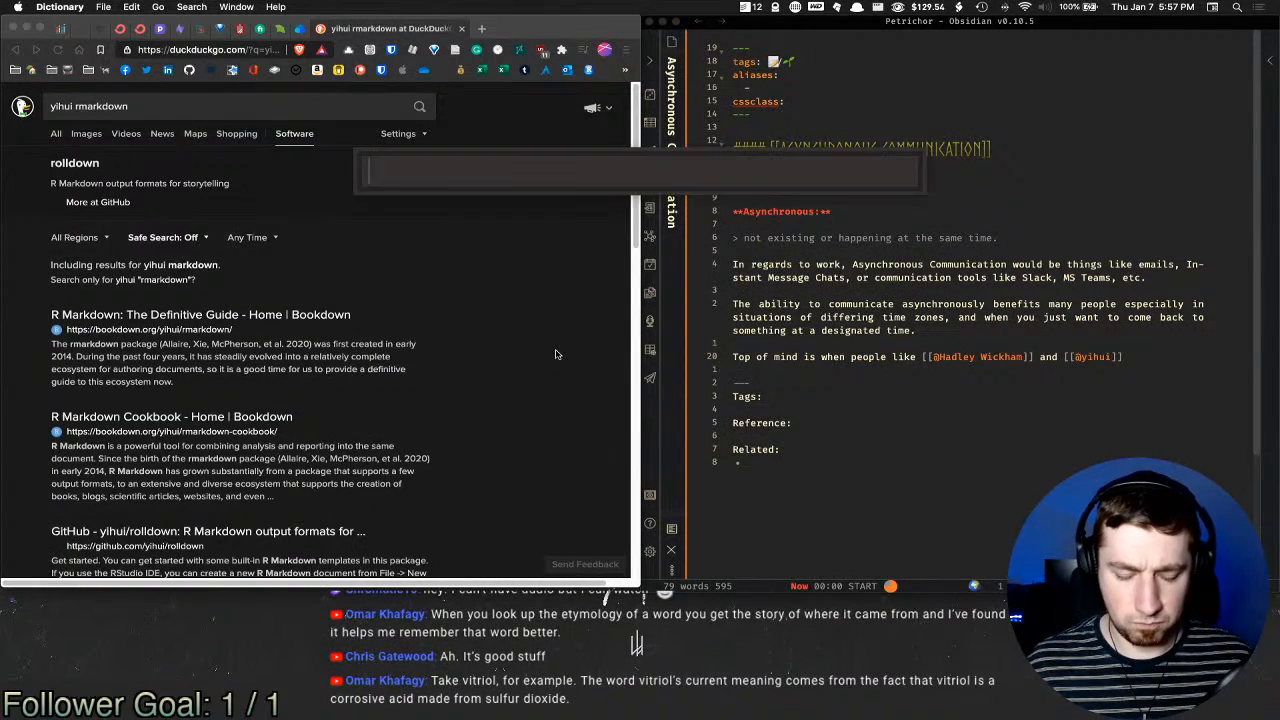
pyautogui.write('define test')
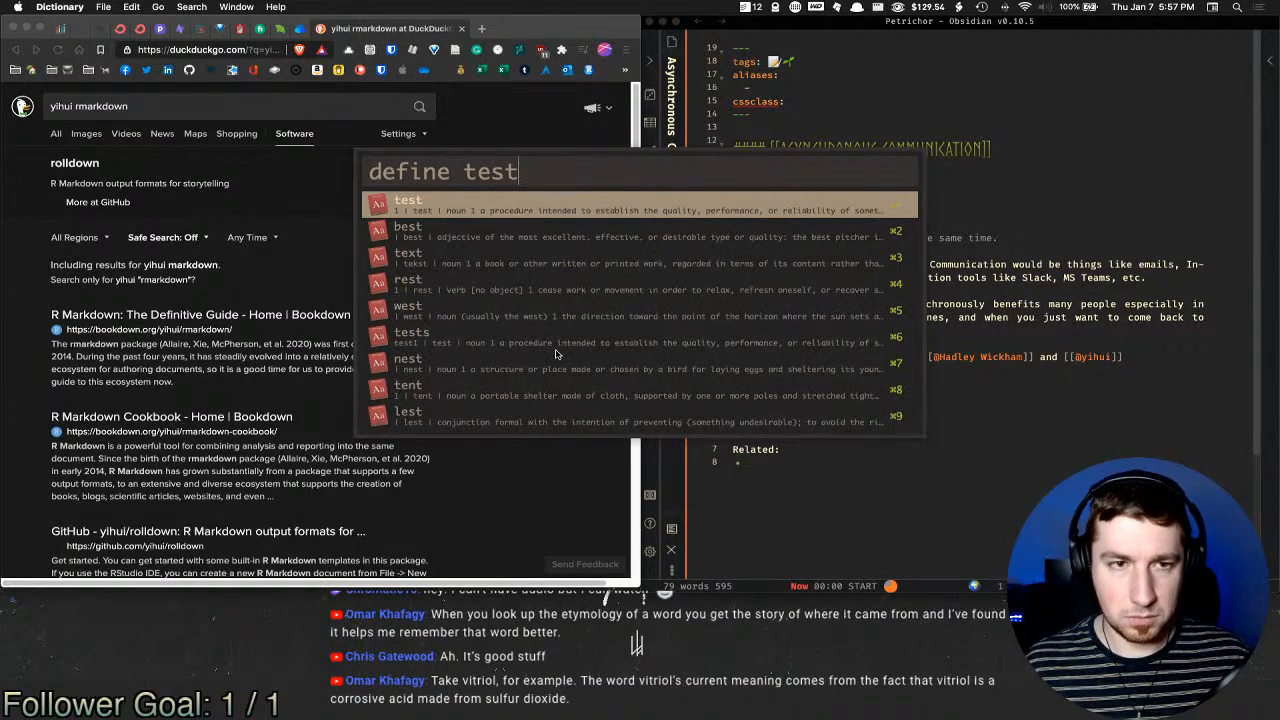
pyautogui.press('Escape')
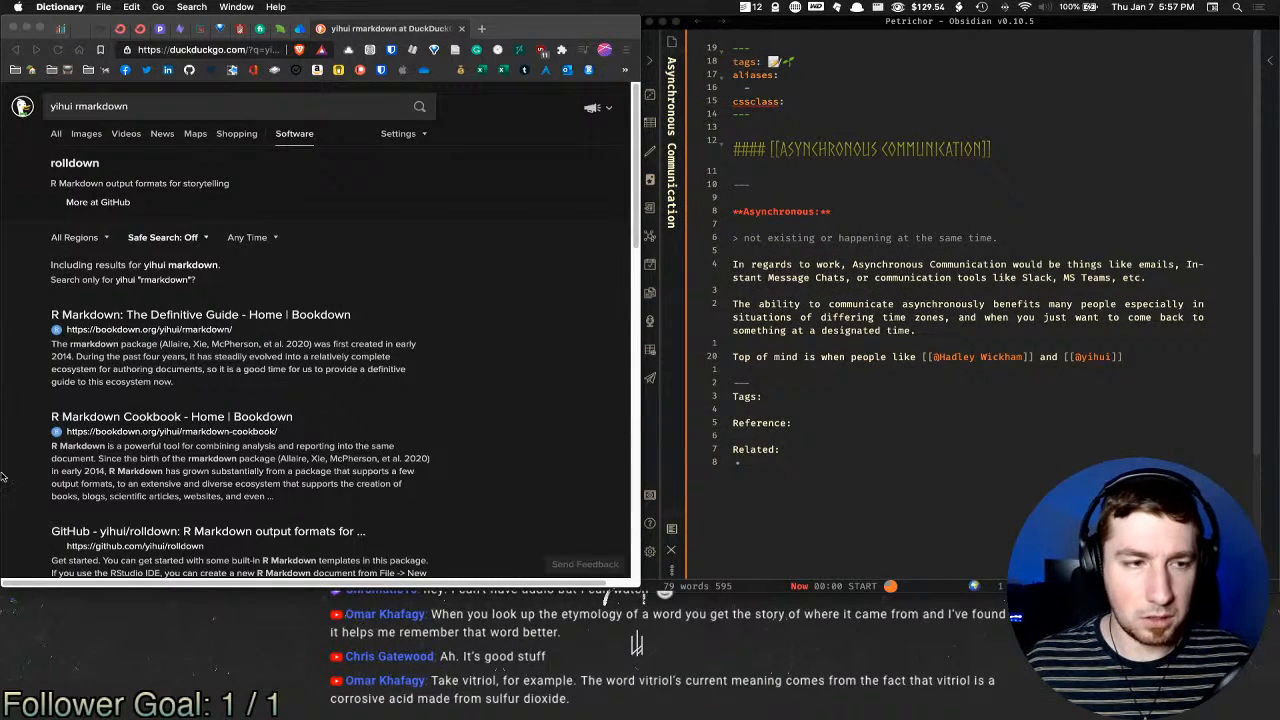
# Step: Replace the Dictionary search with 'visscissitudes' and open the Vicissitude entry
pyautogui.click(12, 455)
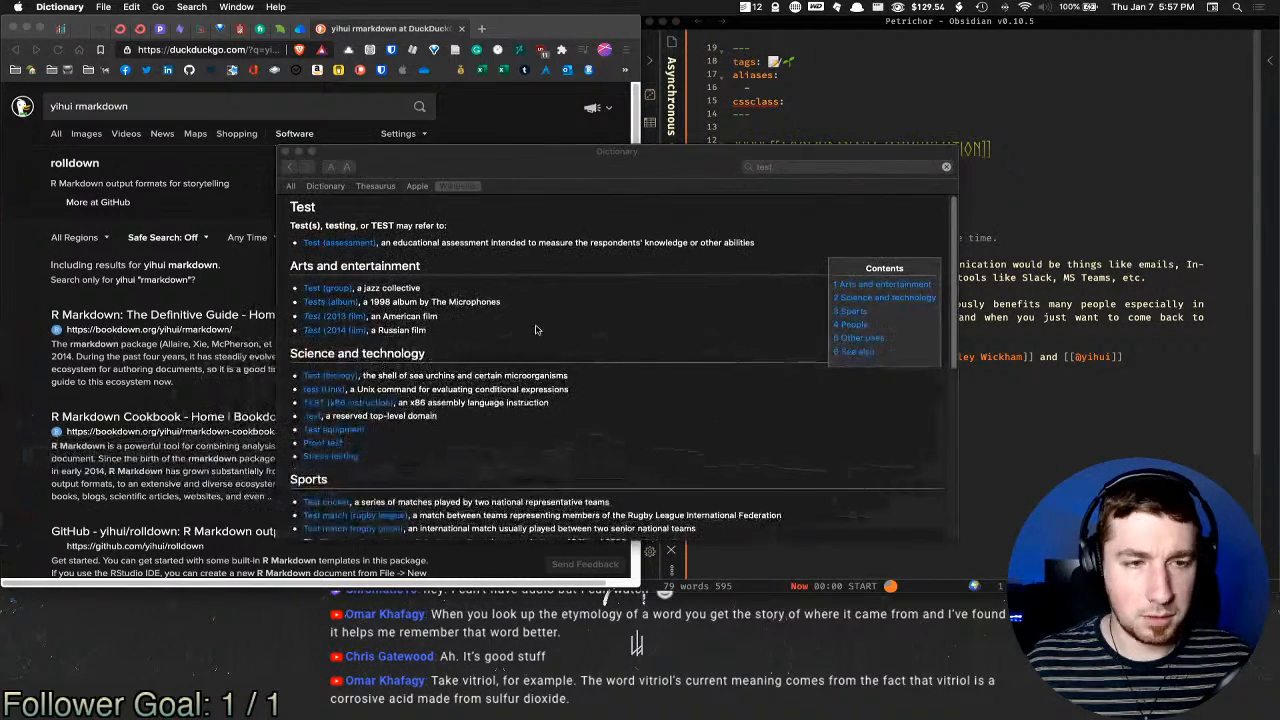
pyautogui.click(849, 168)
pyautogui.press('super+a')
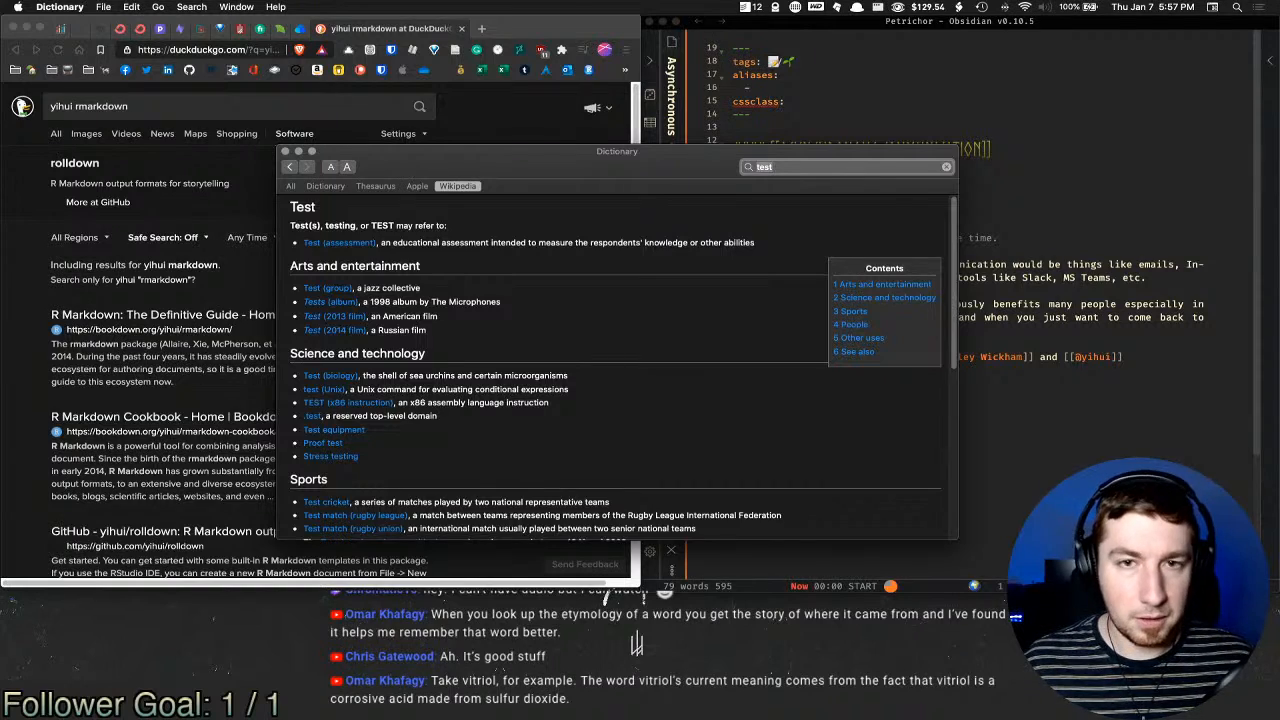
pyautogui.press('BackSpace')
pyautogui.write('viss')
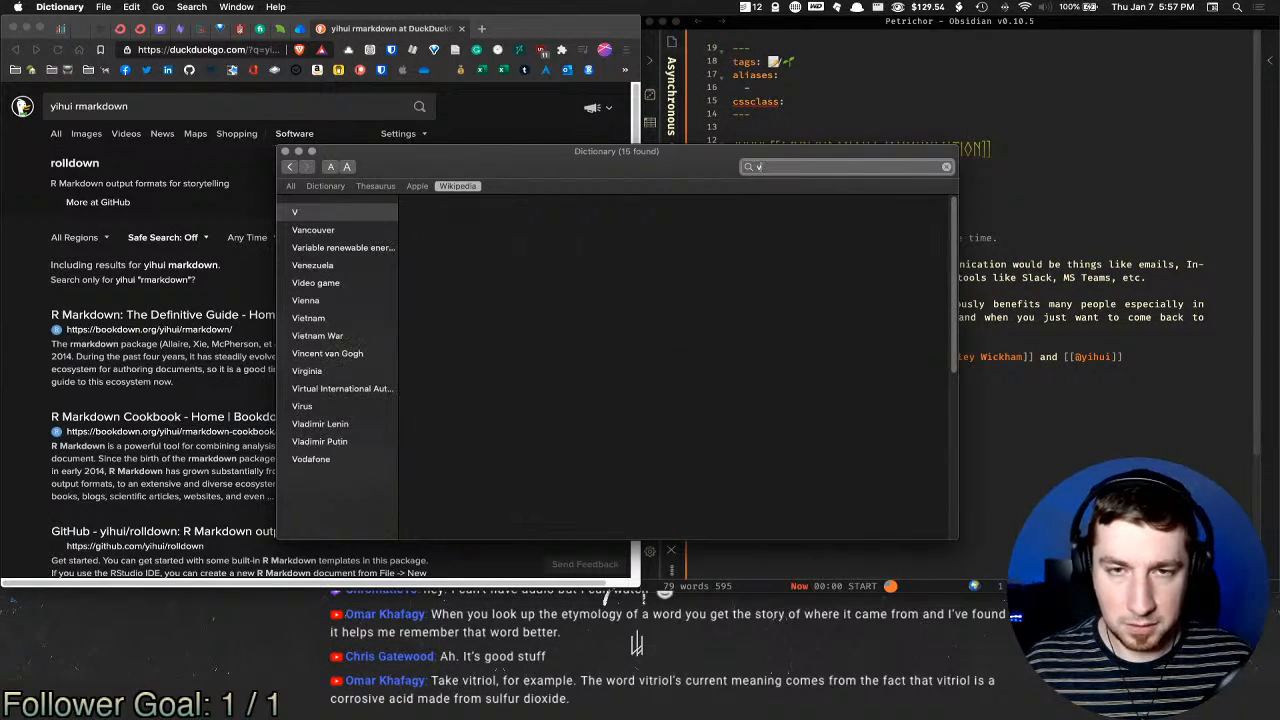
pyautogui.write('cissitu')
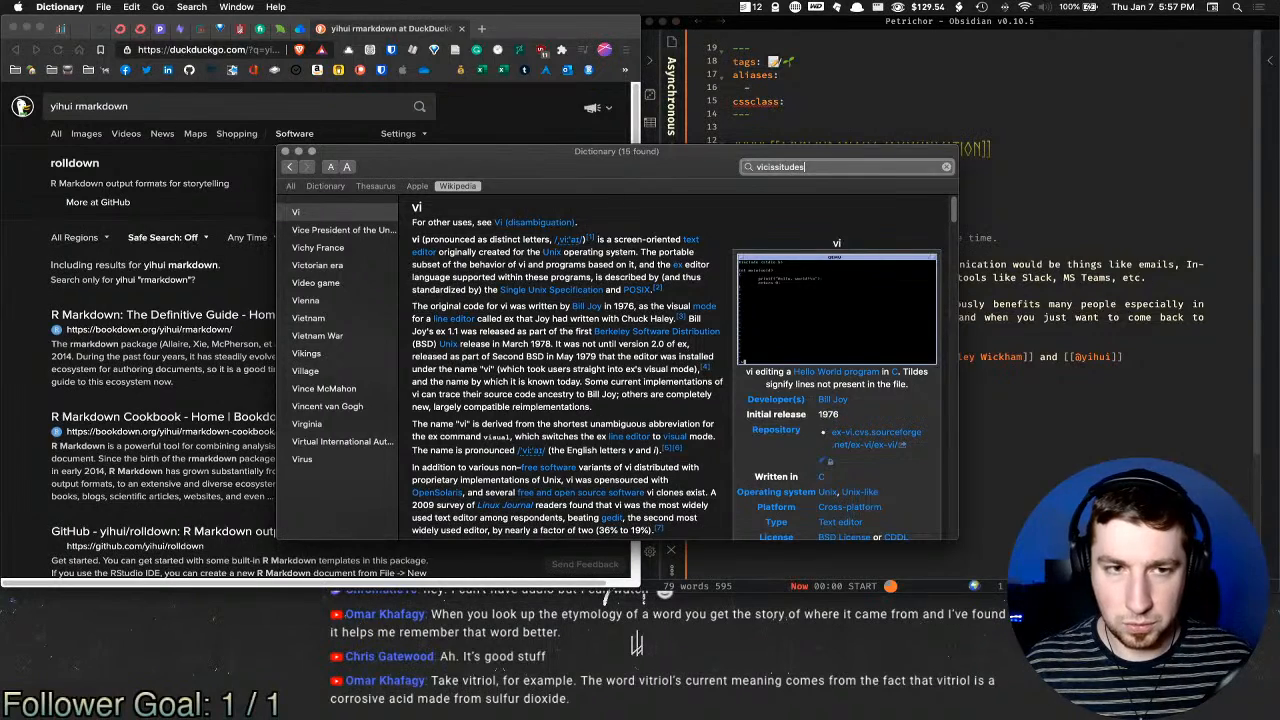
pyautogui.write('des')
pyautogui.click(353, 232)
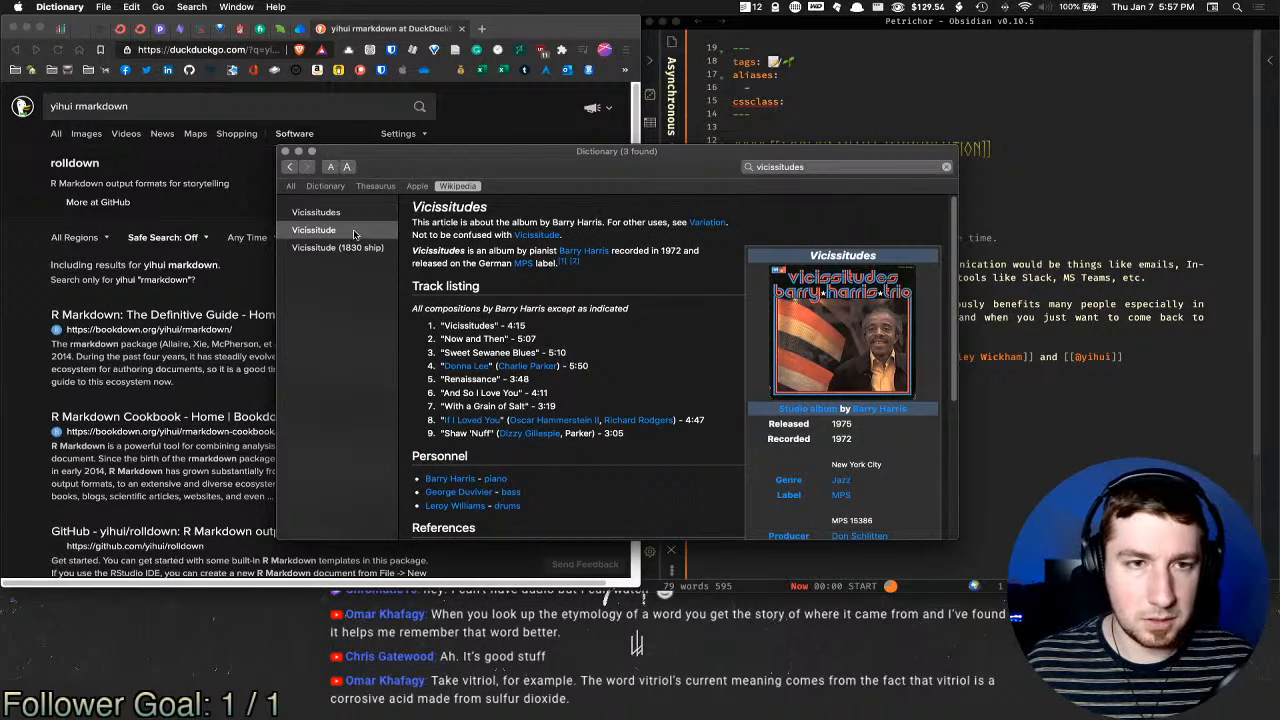
# Step: Review the vicissitude results under All and Dictionary, then quit Dictionary
pyautogui.click(290, 186)
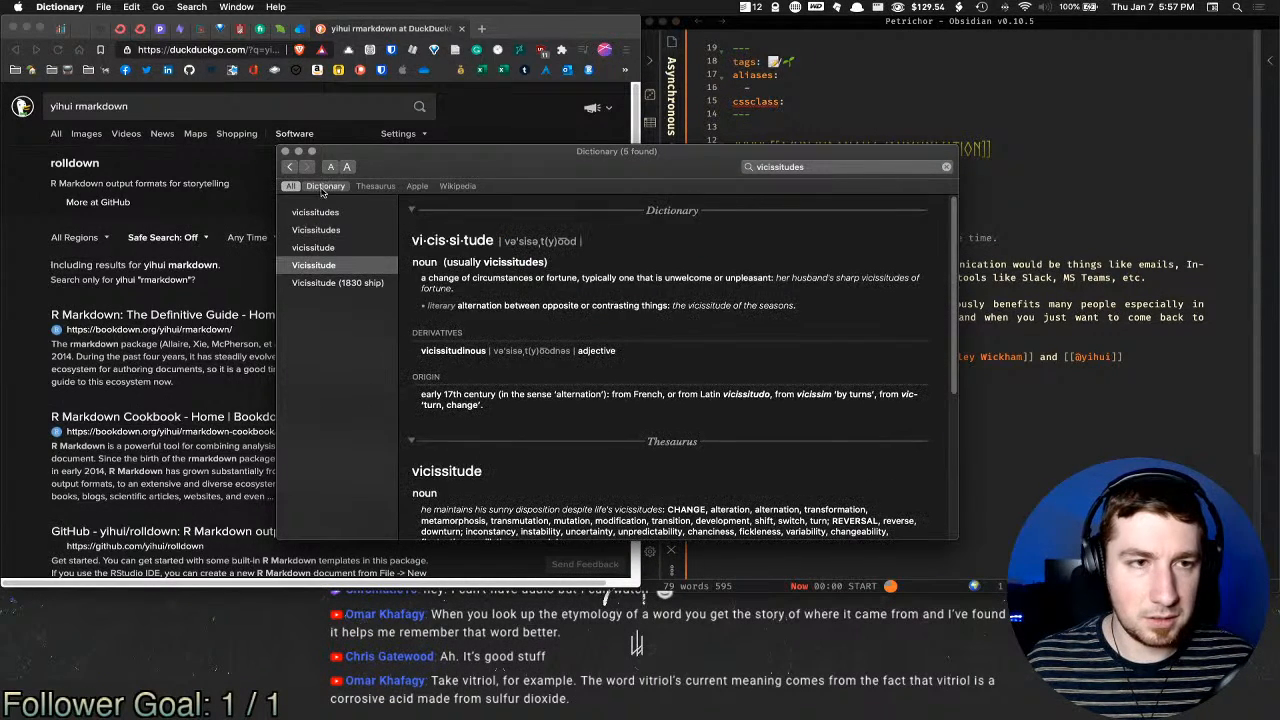
pyautogui.click(325, 186)
pyautogui.click(290, 186)
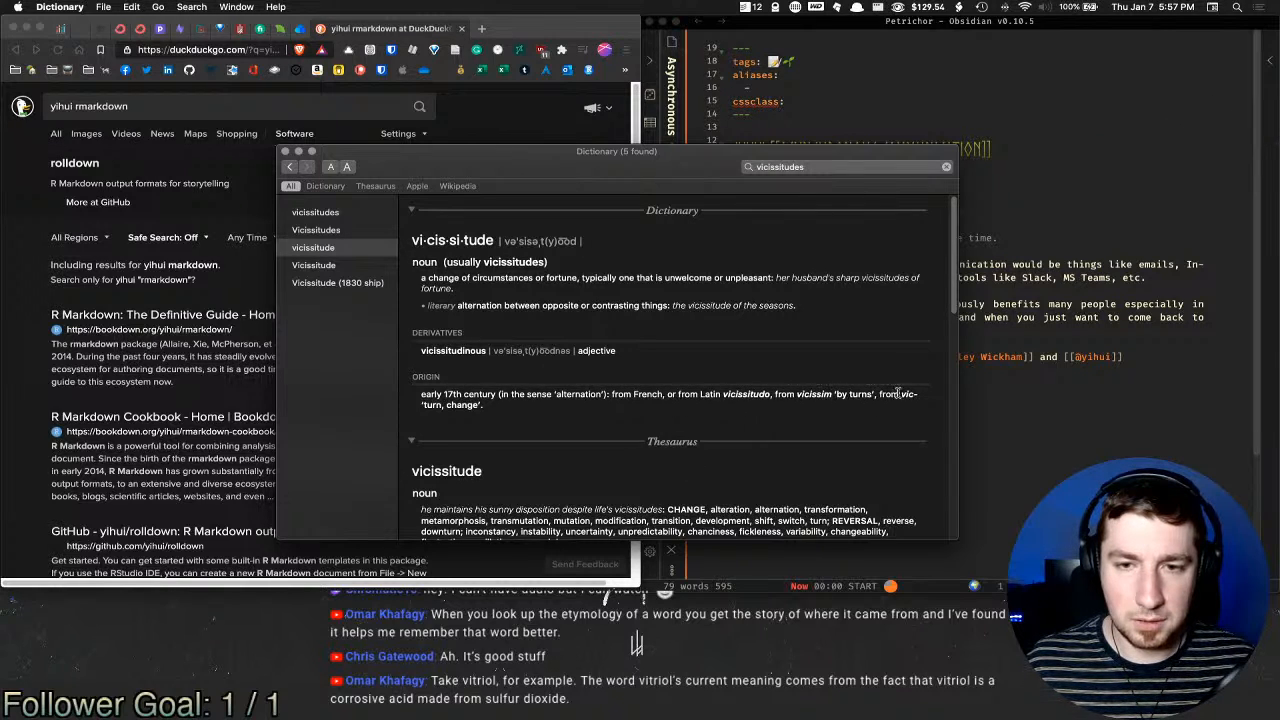
pyautogui.scroll(-10, 540, 428)
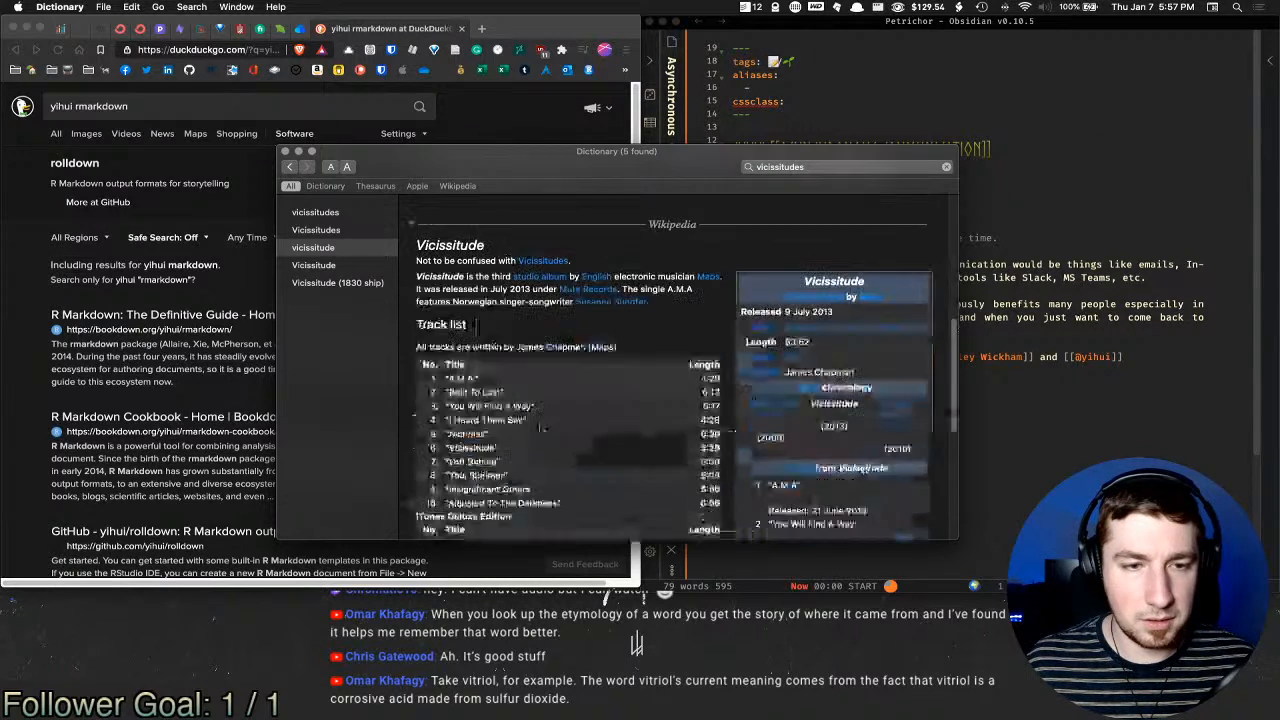
pyautogui.scroll(6, 541, 429)
pyautogui.scroll(-6, 541, 430)
pyautogui.scroll(10, 541, 431)
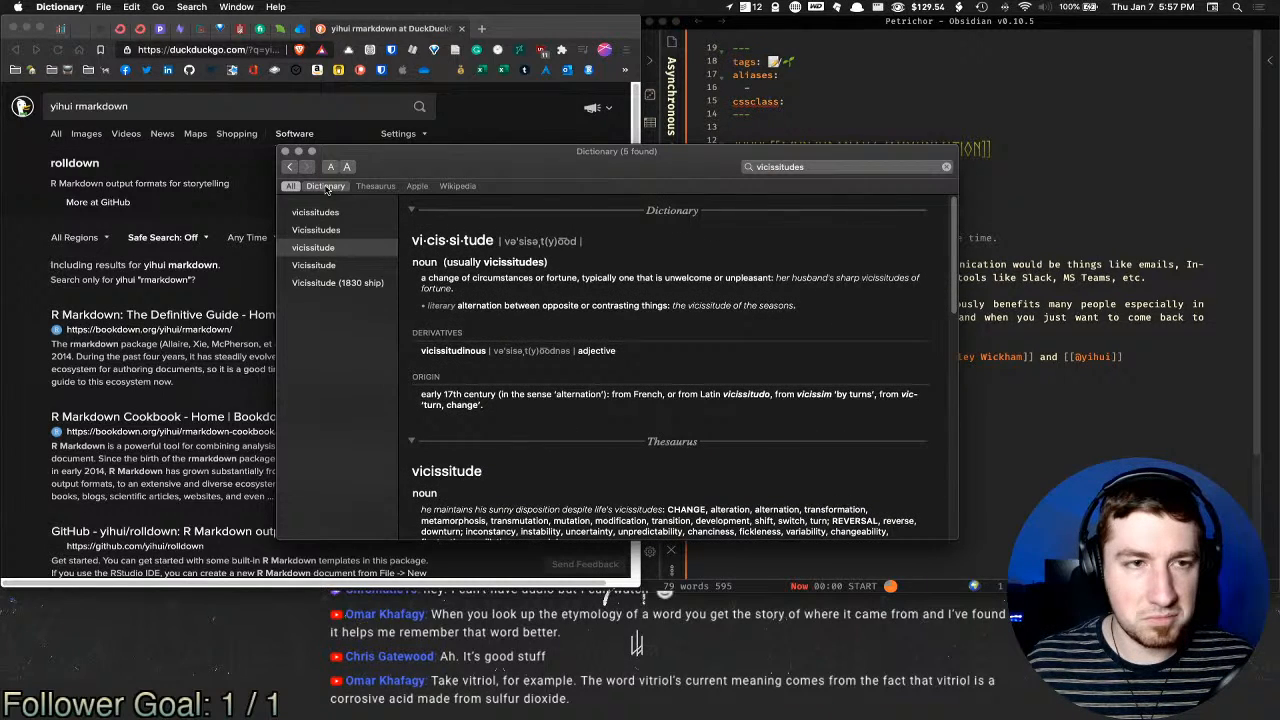
pyautogui.press('super+q')
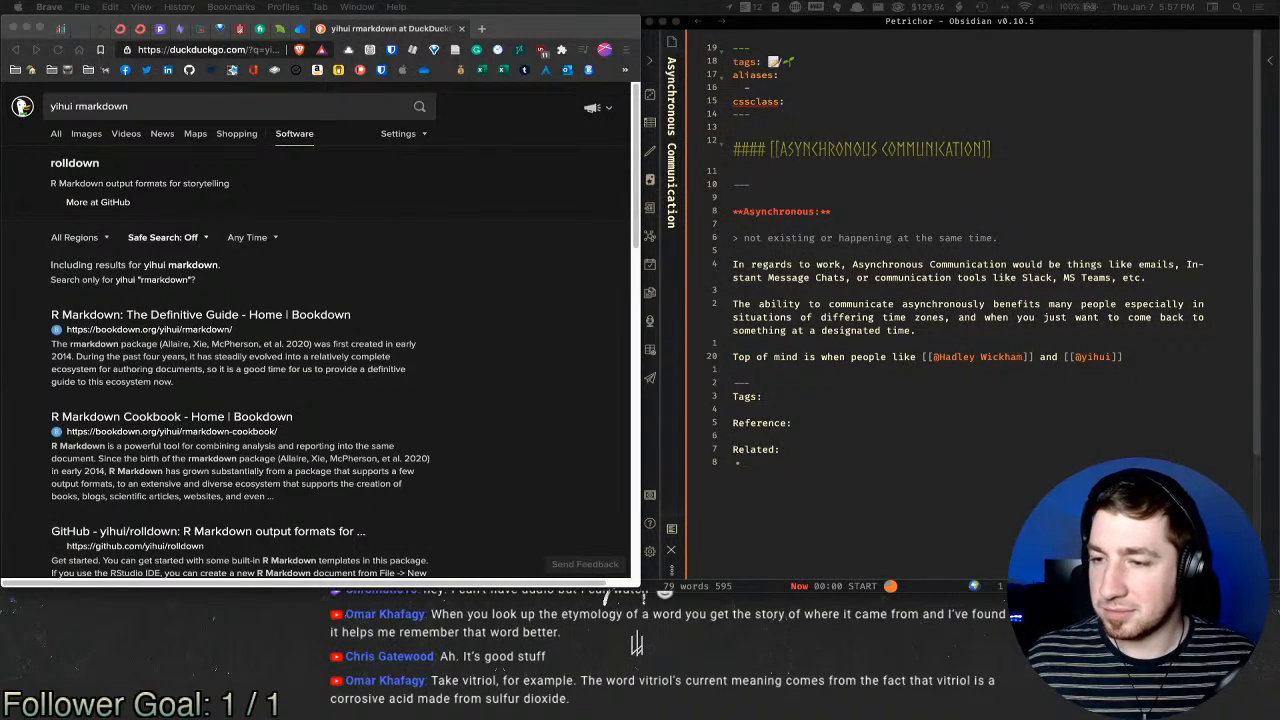
# Step: Pick out the R Markdown author's surname from the Brave search results
pyautogui.click(1016, 340)
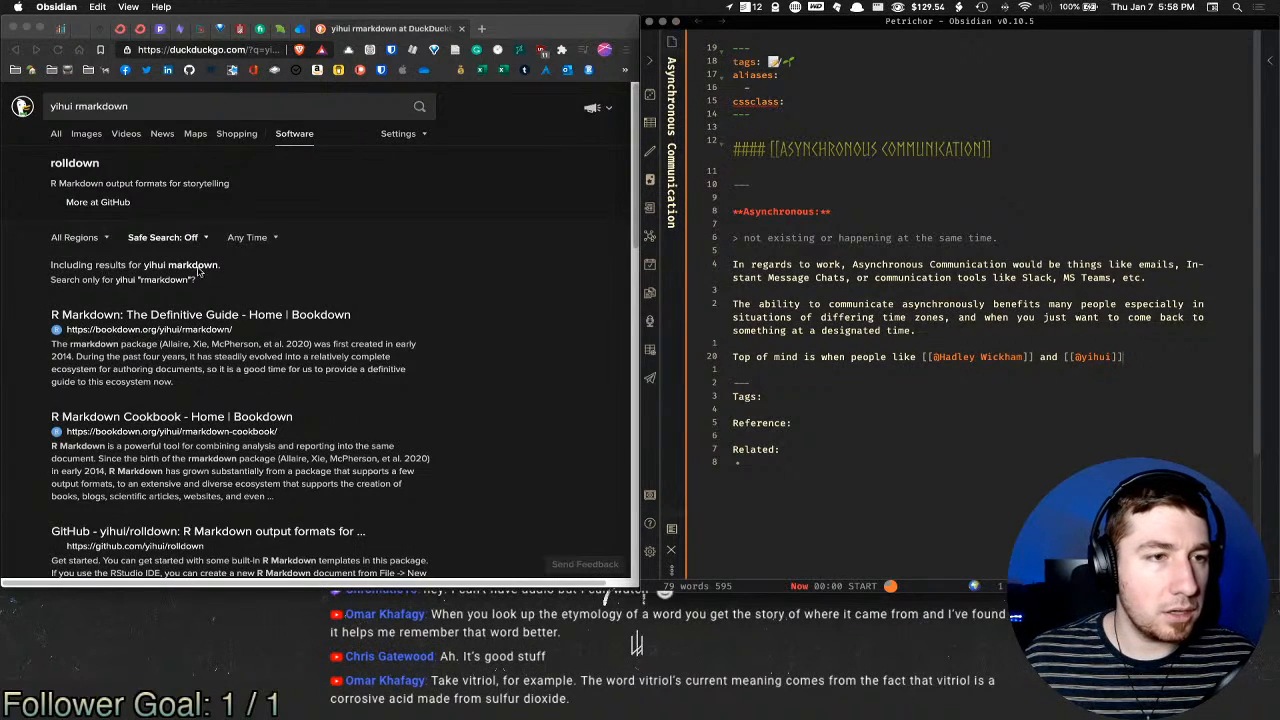
pyautogui.click(180, 350)
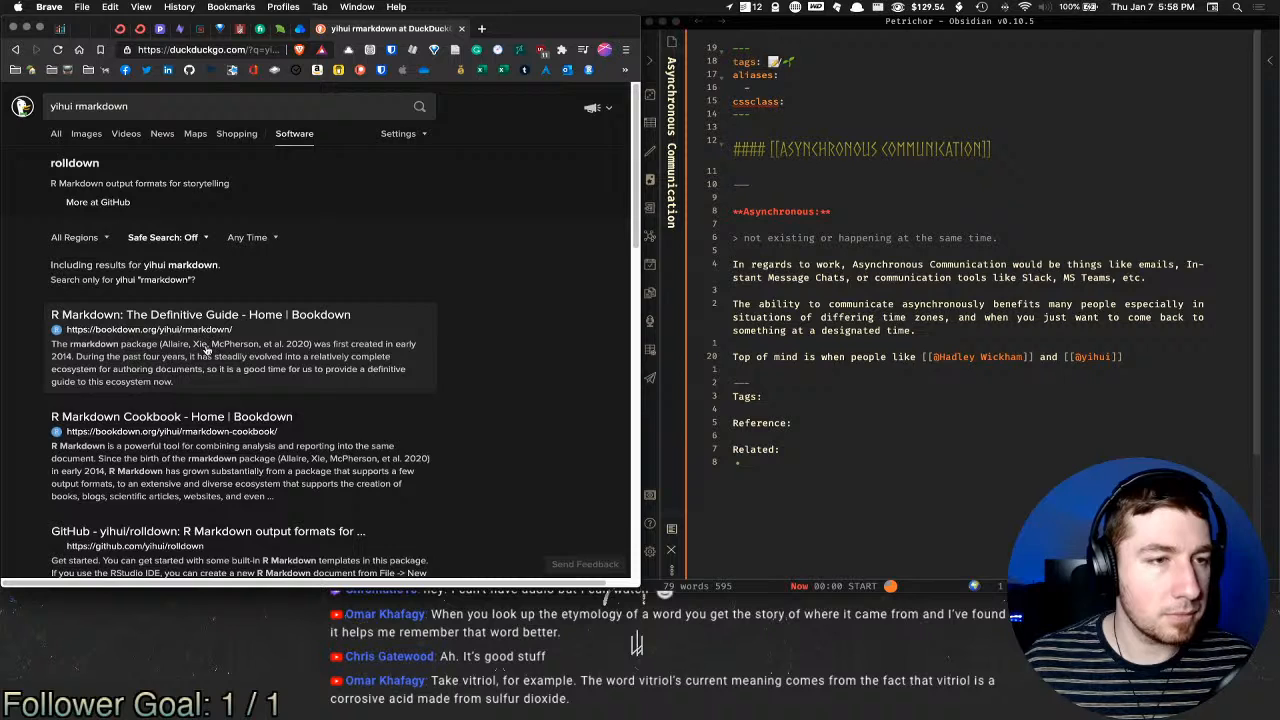
pyautogui.doubleClick(199, 344)
# Step: Add the surname to the [[@…]] link, capitalise the first name, and open that note alongside
pyautogui.click(1141, 362)
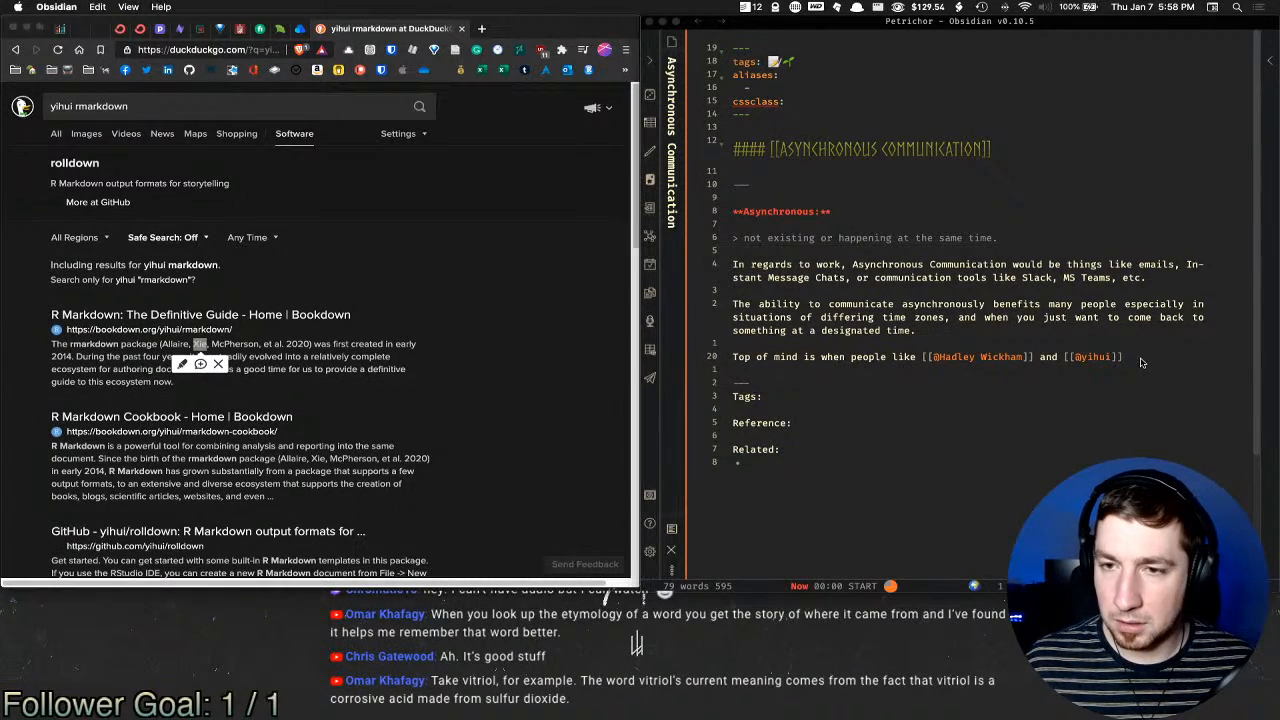
pyautogui.write('Xie')
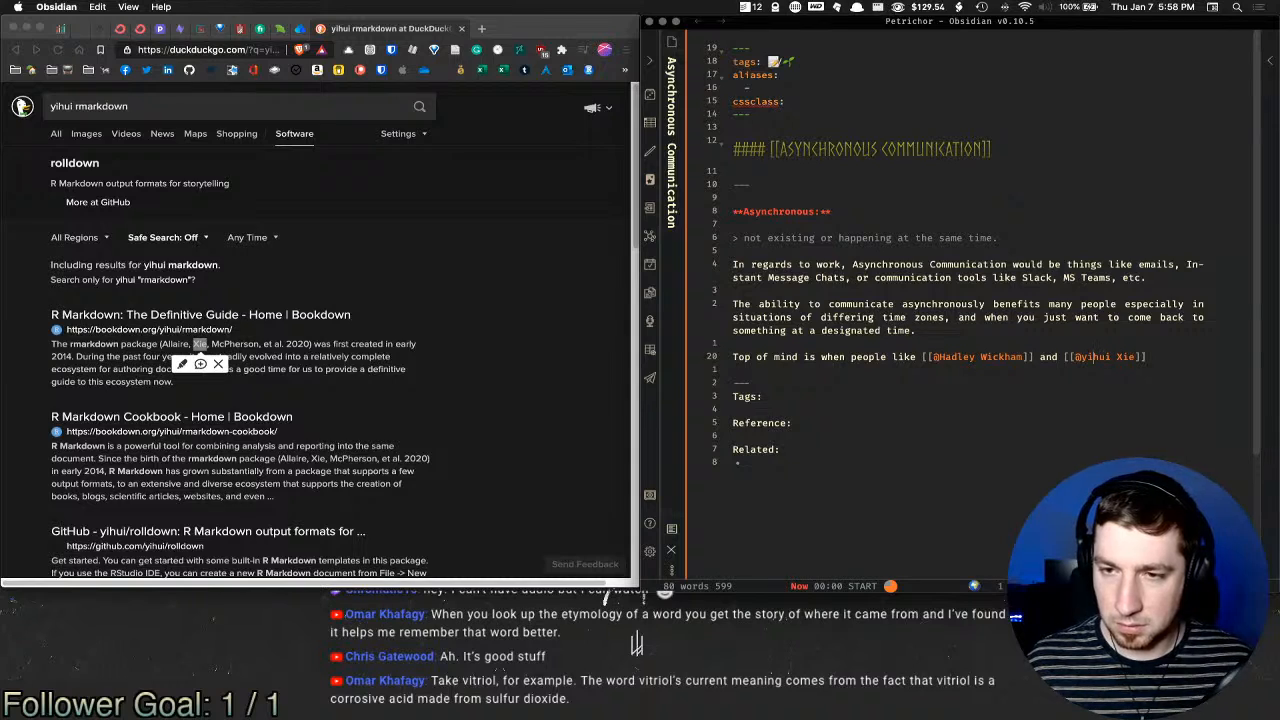
pyautogui.press('Left')
pyautogui.press('BackSpace')
pyautogui.write('Y')
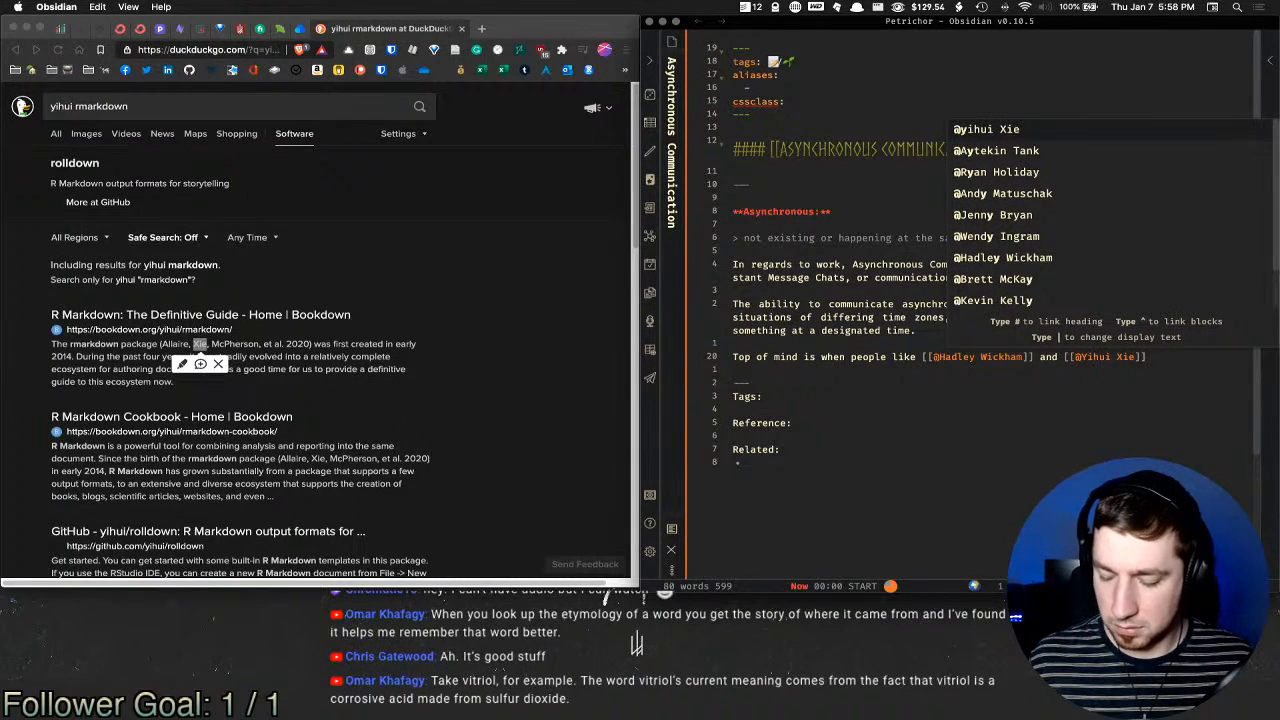
pyautogui.press('super+Return')
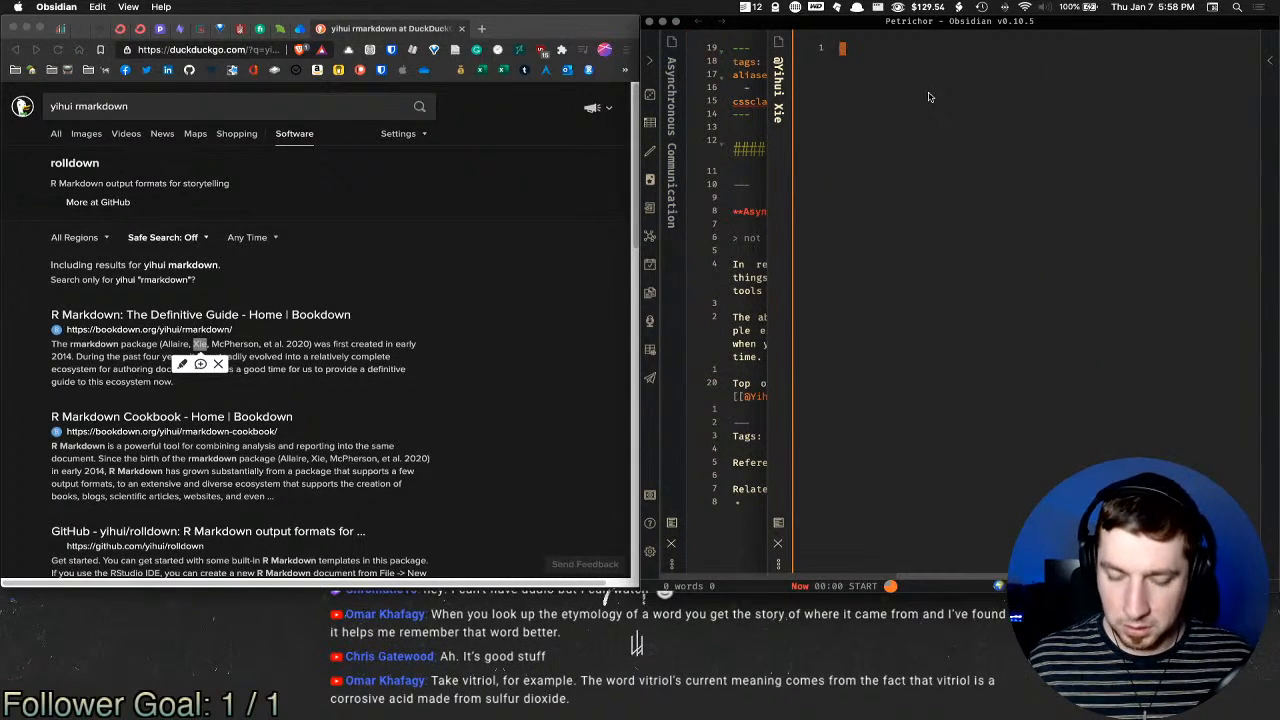
# Step: Insert the Person template into the new person note
pyautogui.press('super+t')
pyautogui.write('pe')
pyautogui.press('Return')
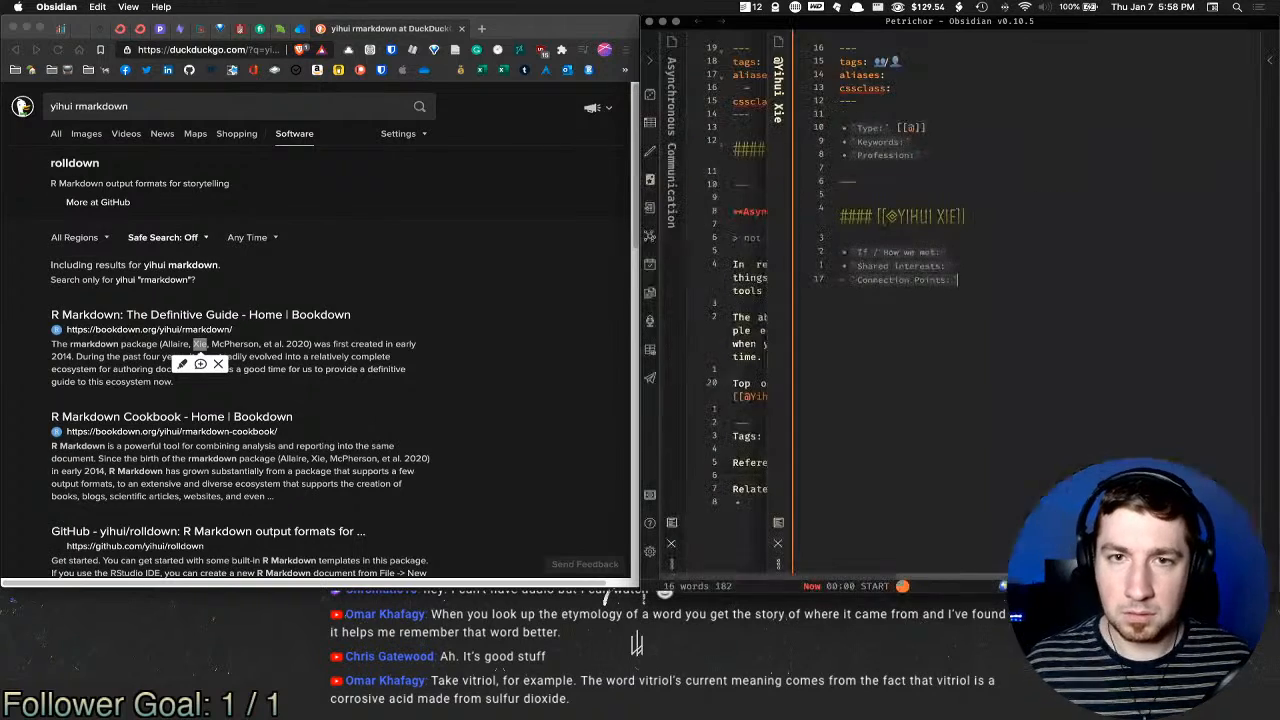
pyautogui.click(918, 77)
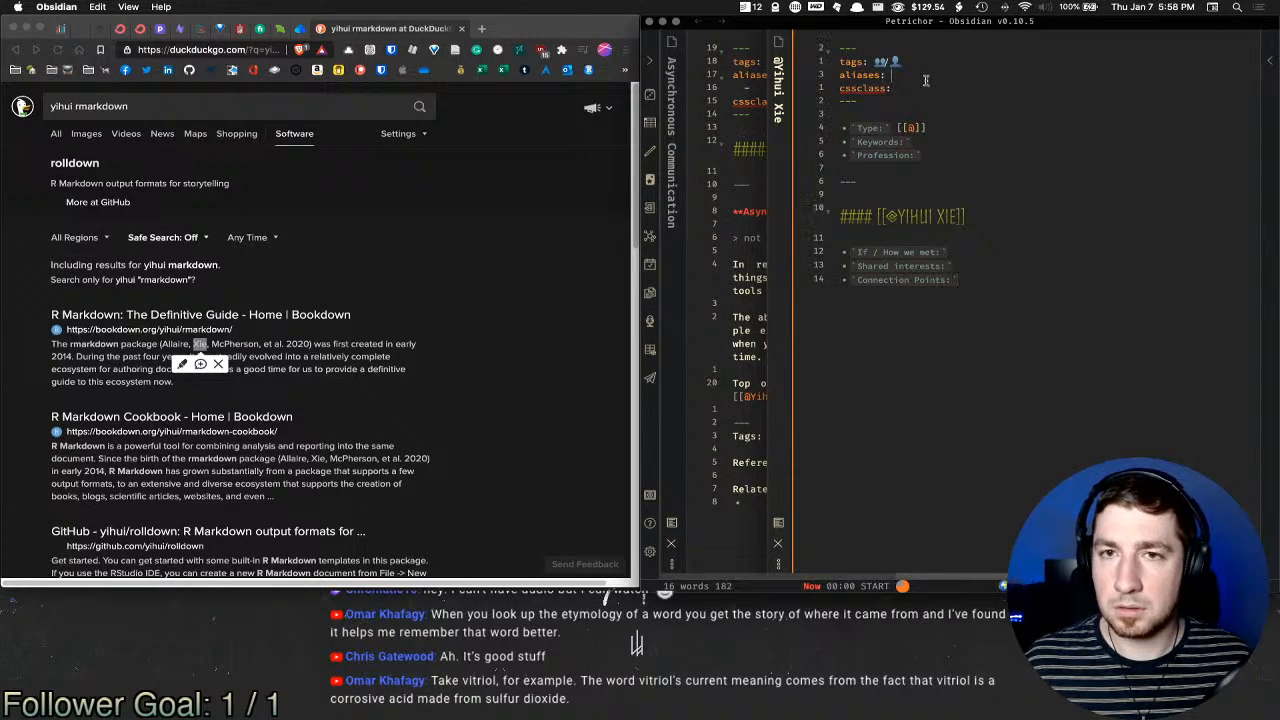
# Step: Fill the Keywords field with [[Rmarkdown]] - [[R]]
pyautogui.click(968, 144)
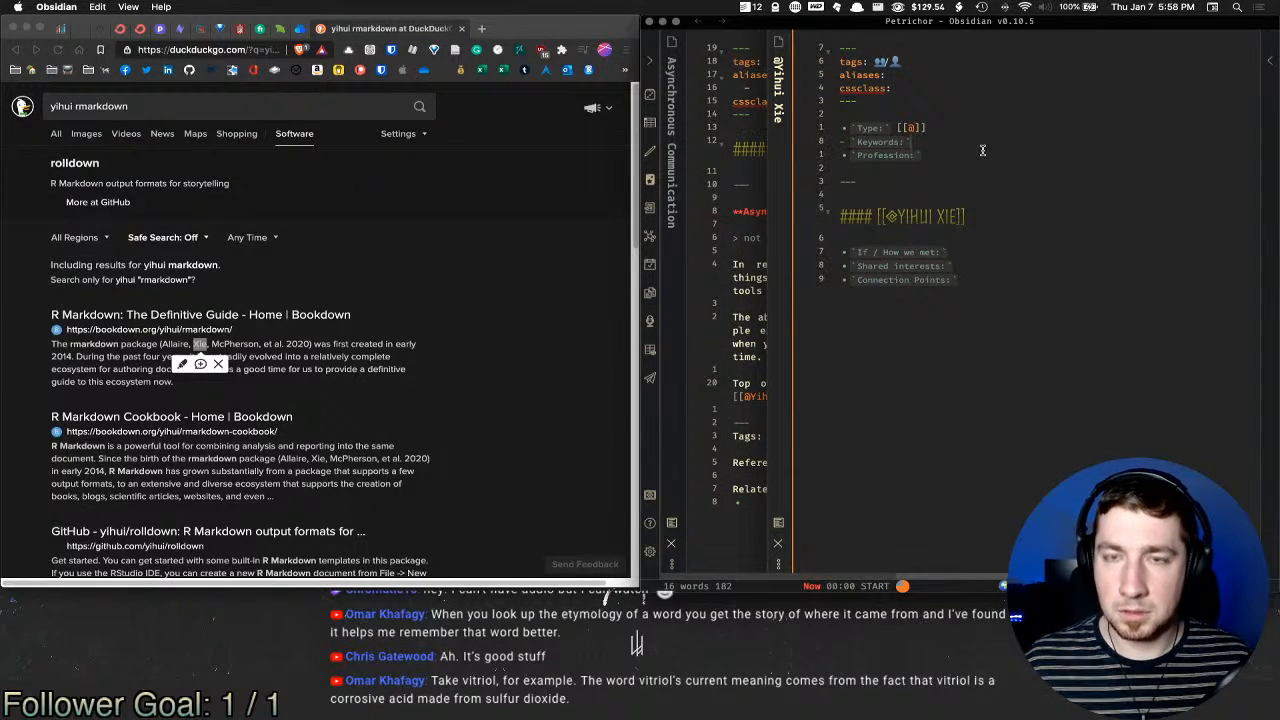
pyautogui.write('[[')
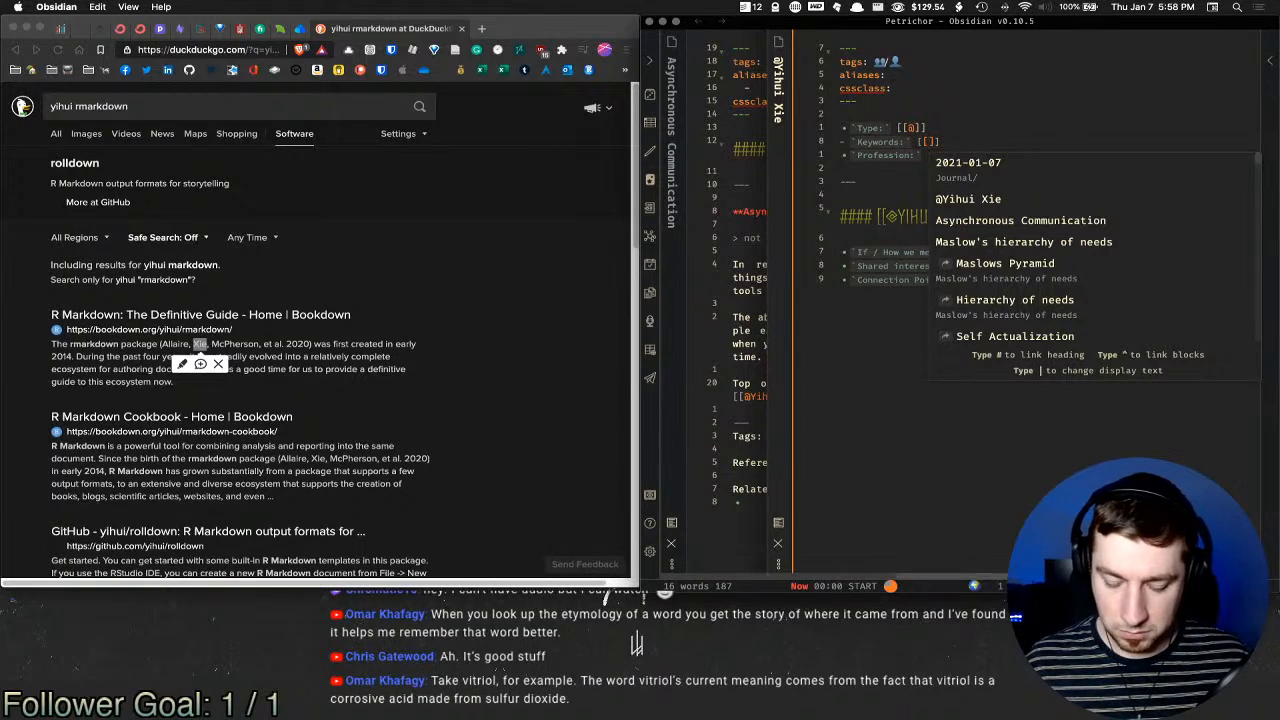
pyautogui.write('Rmar')
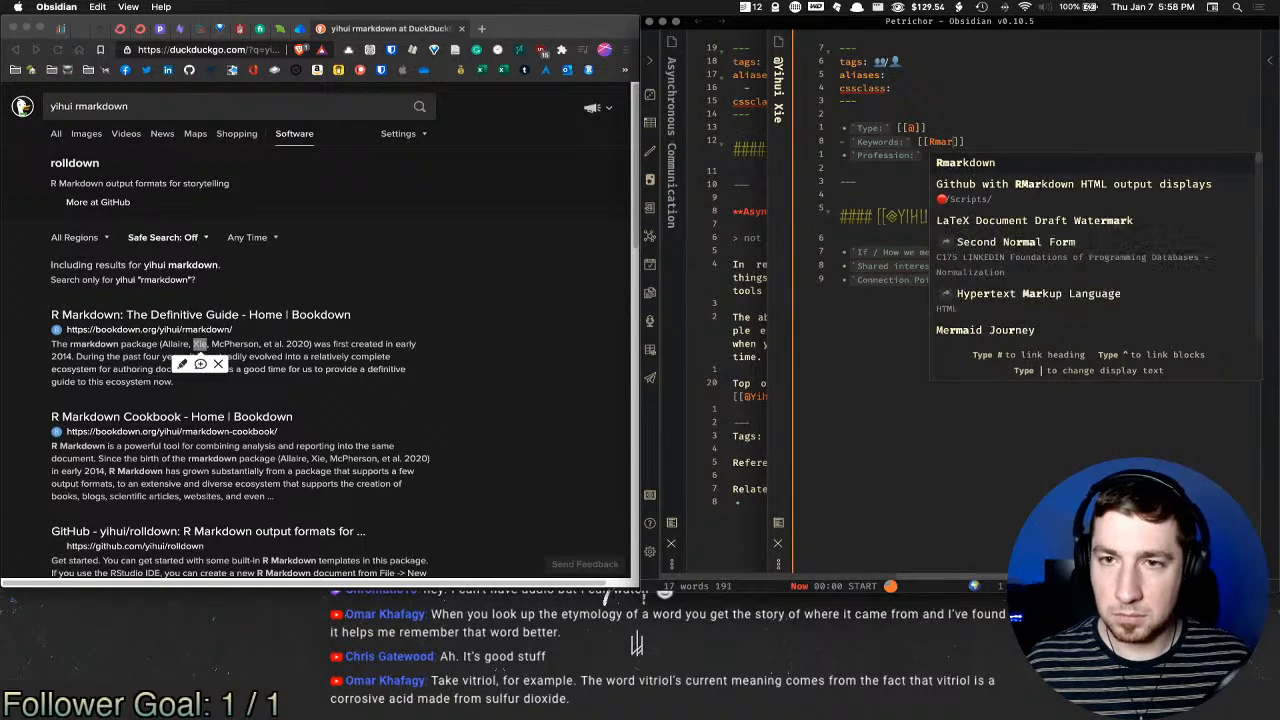
pyautogui.press('Return')
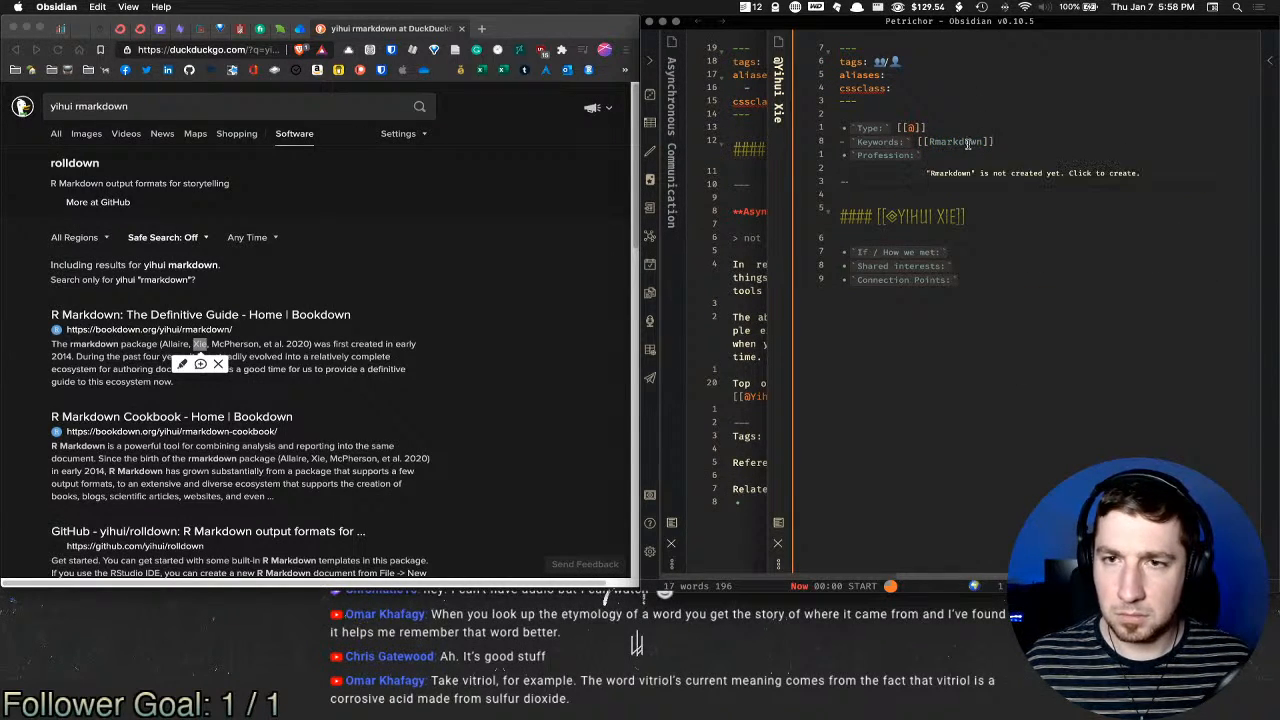
pyautogui.write('- [[')
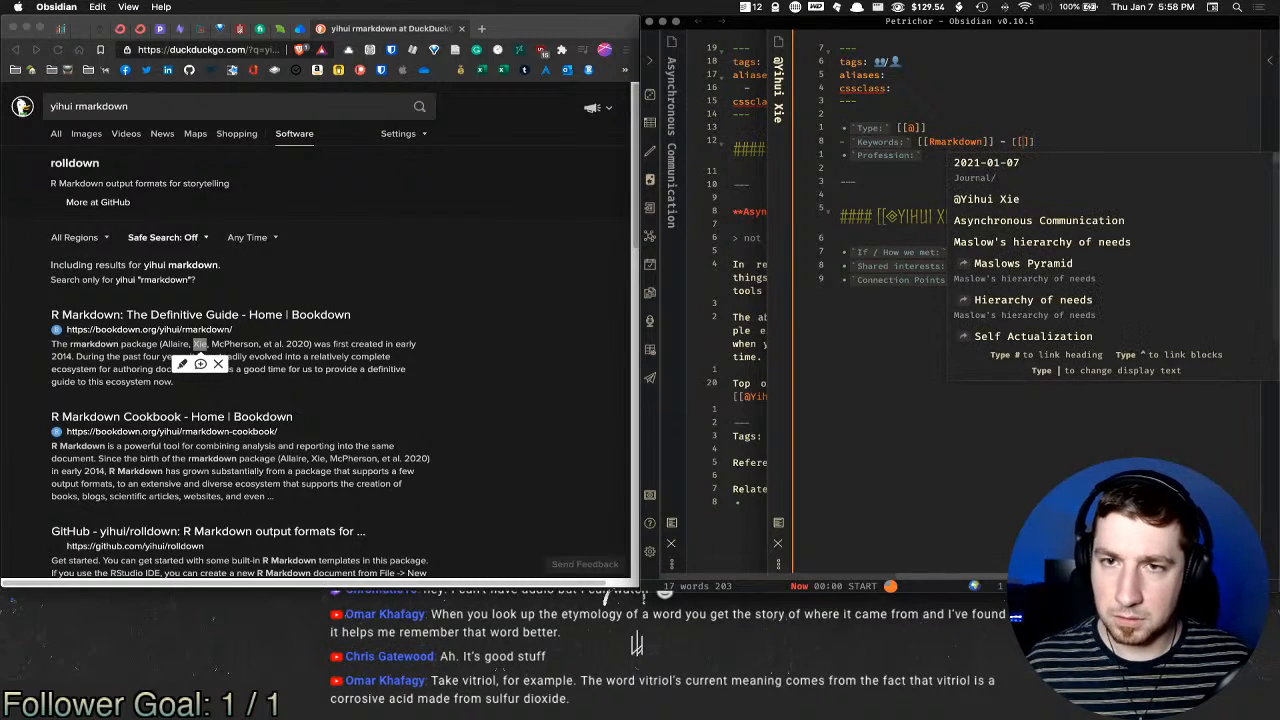
pyautogui.write('R')
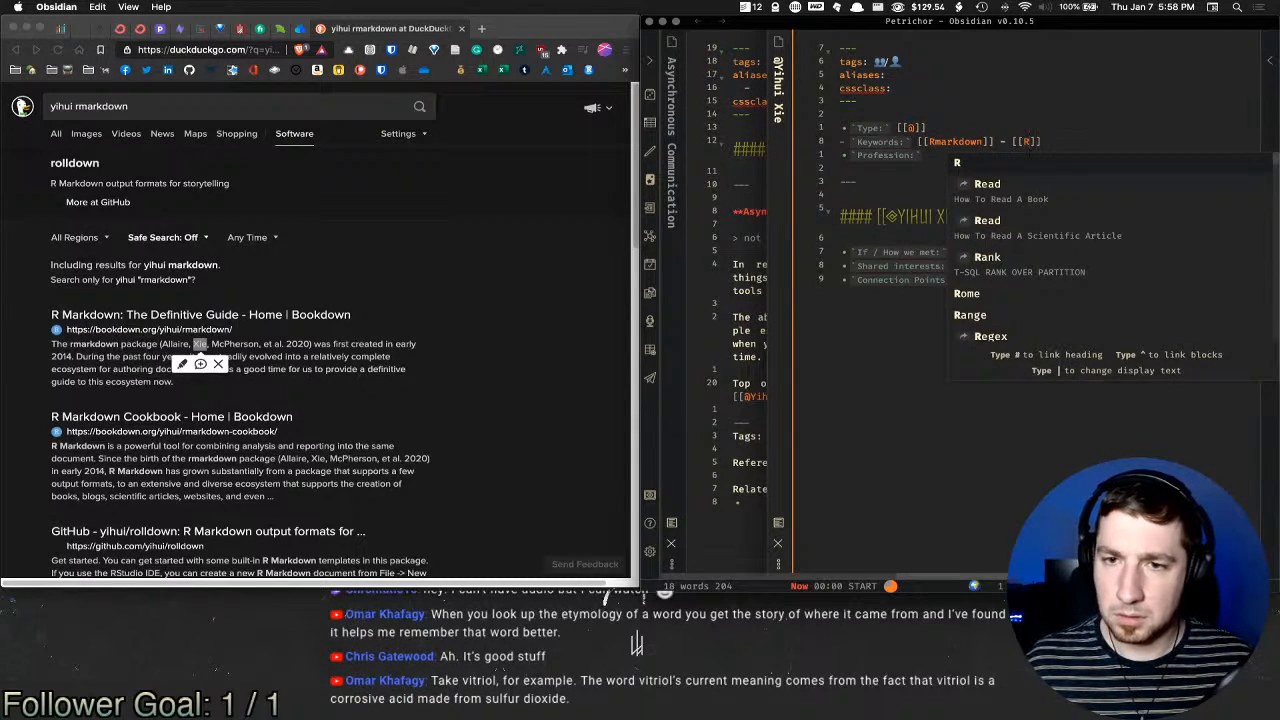
pyautogui.press('Return')
pyautogui.press('super+o')
# Step: Open the other person's note via 'had' and delete the empty line above its heading
pyautogui.write('had')
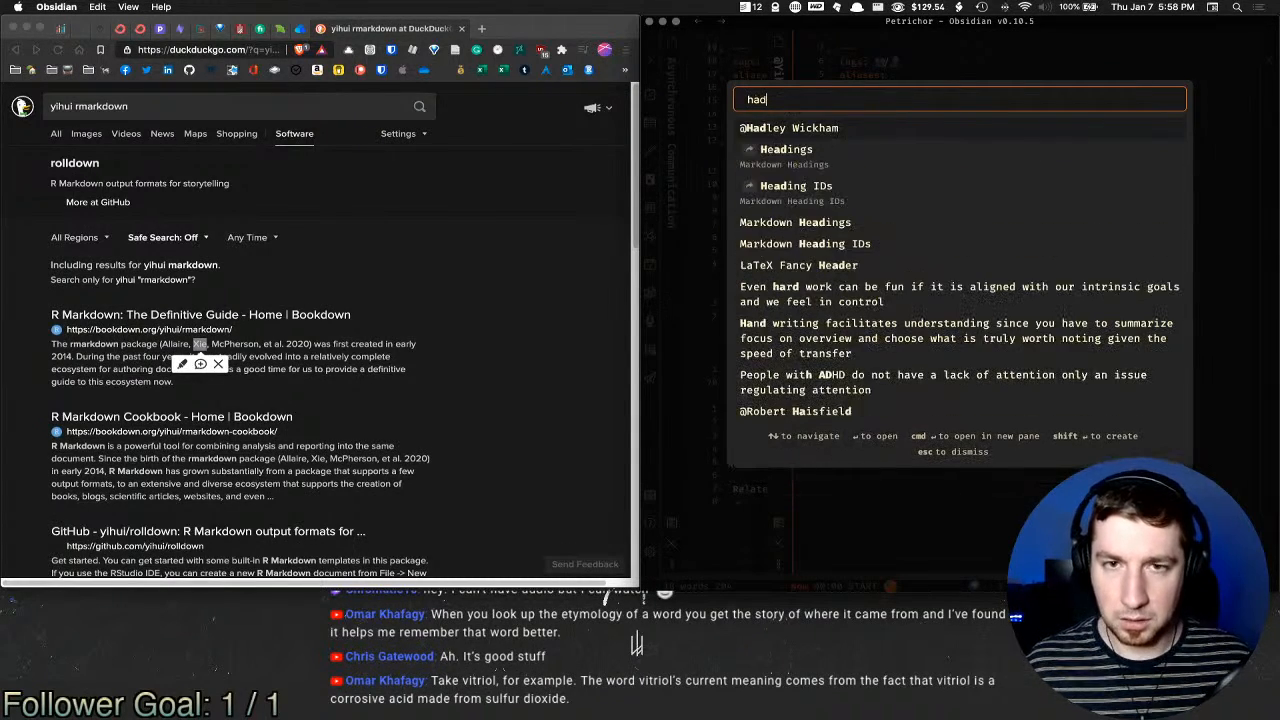
pyautogui.press('Return')
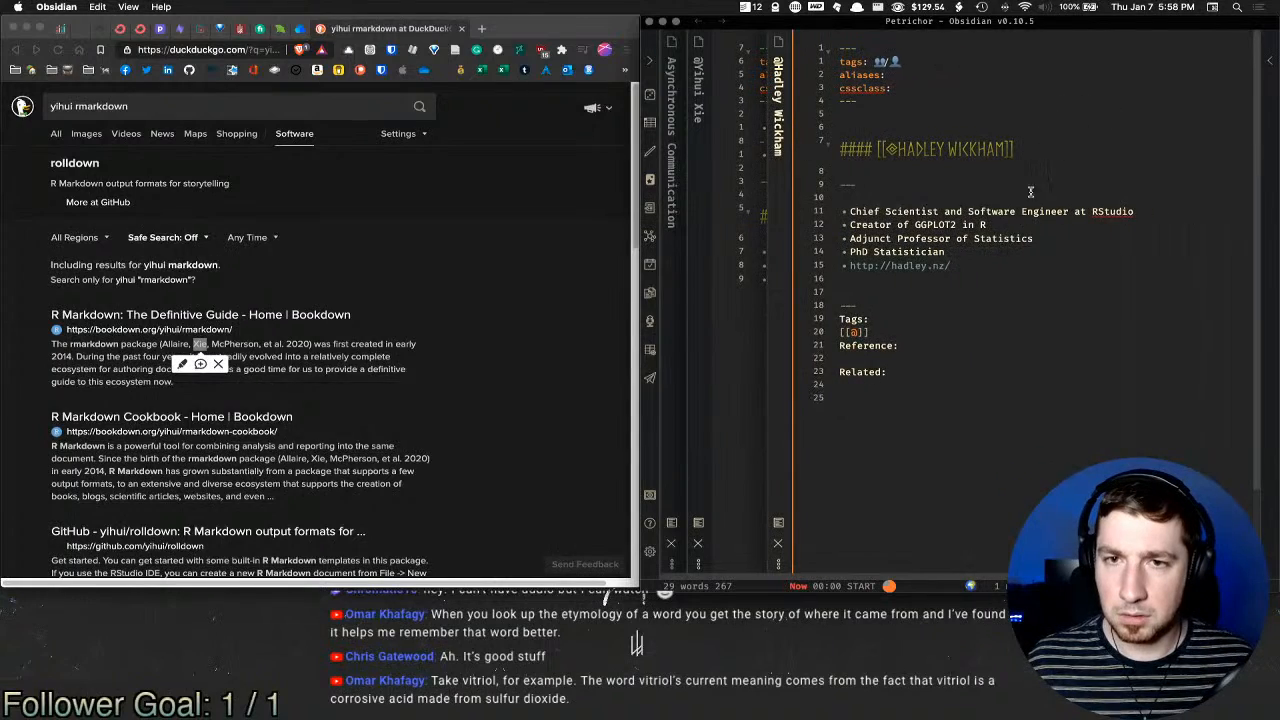
pyautogui.click(956, 345)
pyautogui.click(980, 294)
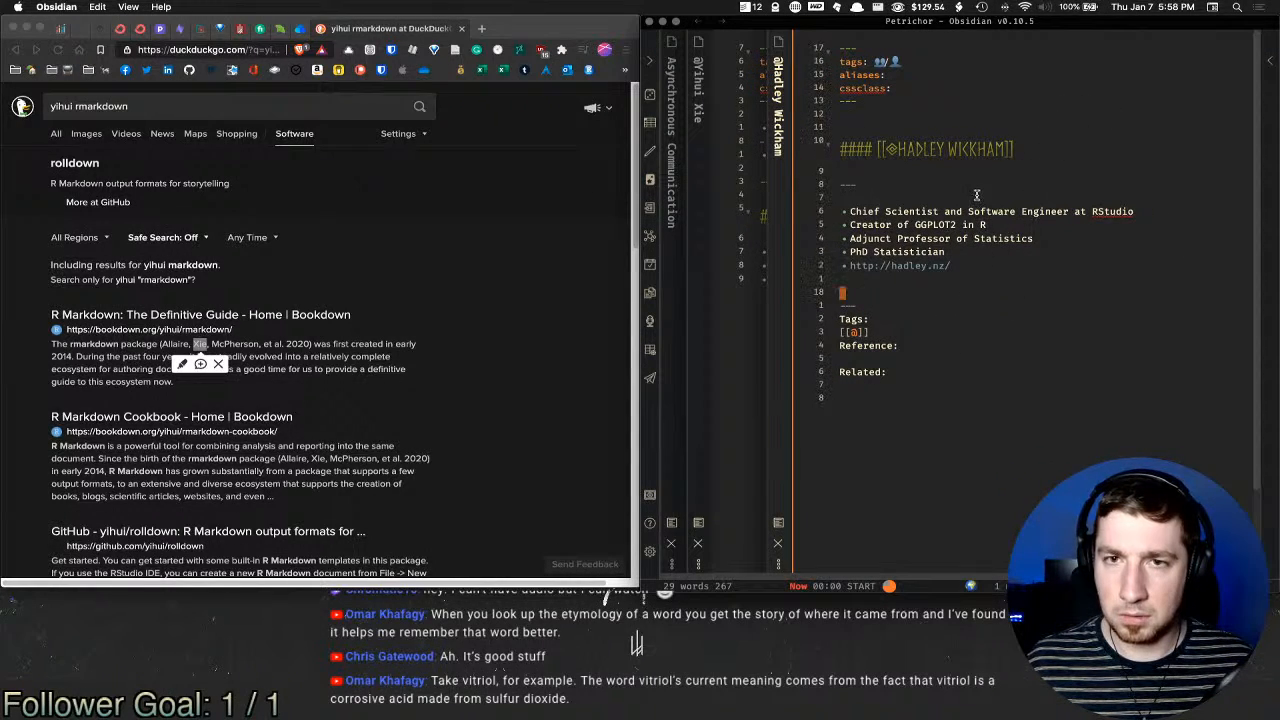
pyautogui.hscroll(-3, 853, 272)
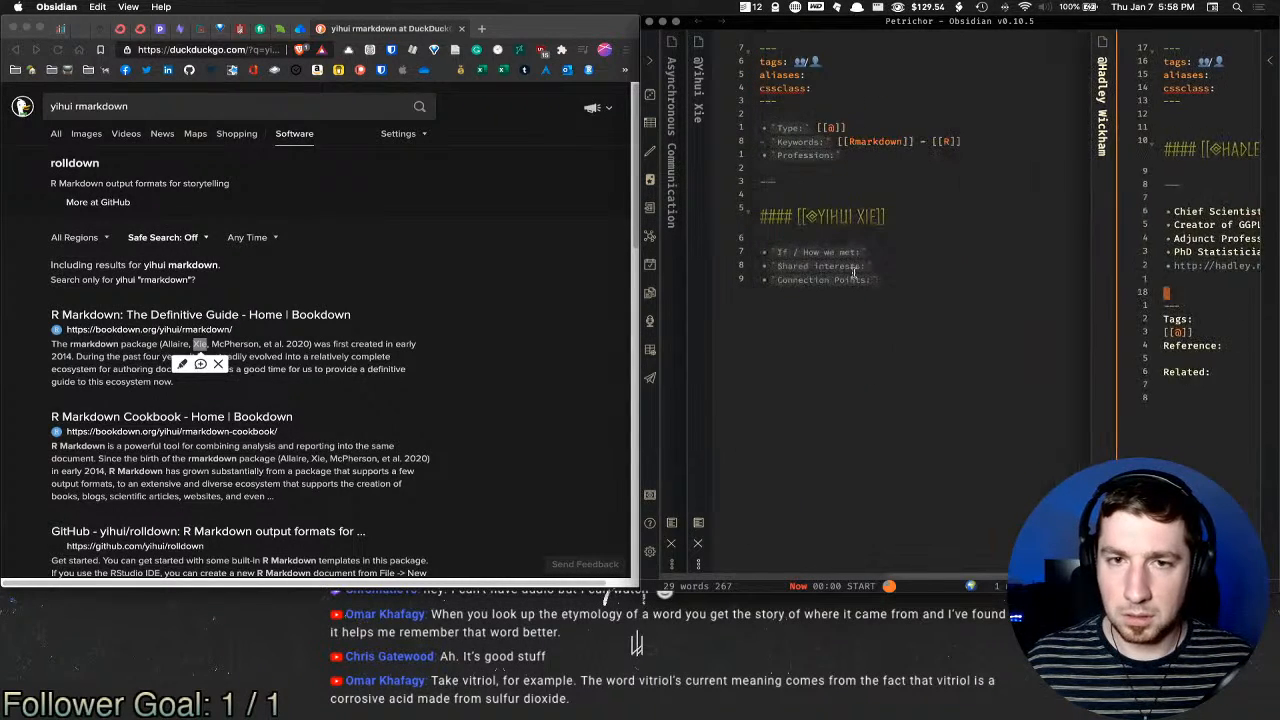
pyautogui.hscroll(3, 853, 272)
pyautogui.hscroll(-3, 853, 272)
pyautogui.hscroll(2, 853, 272)
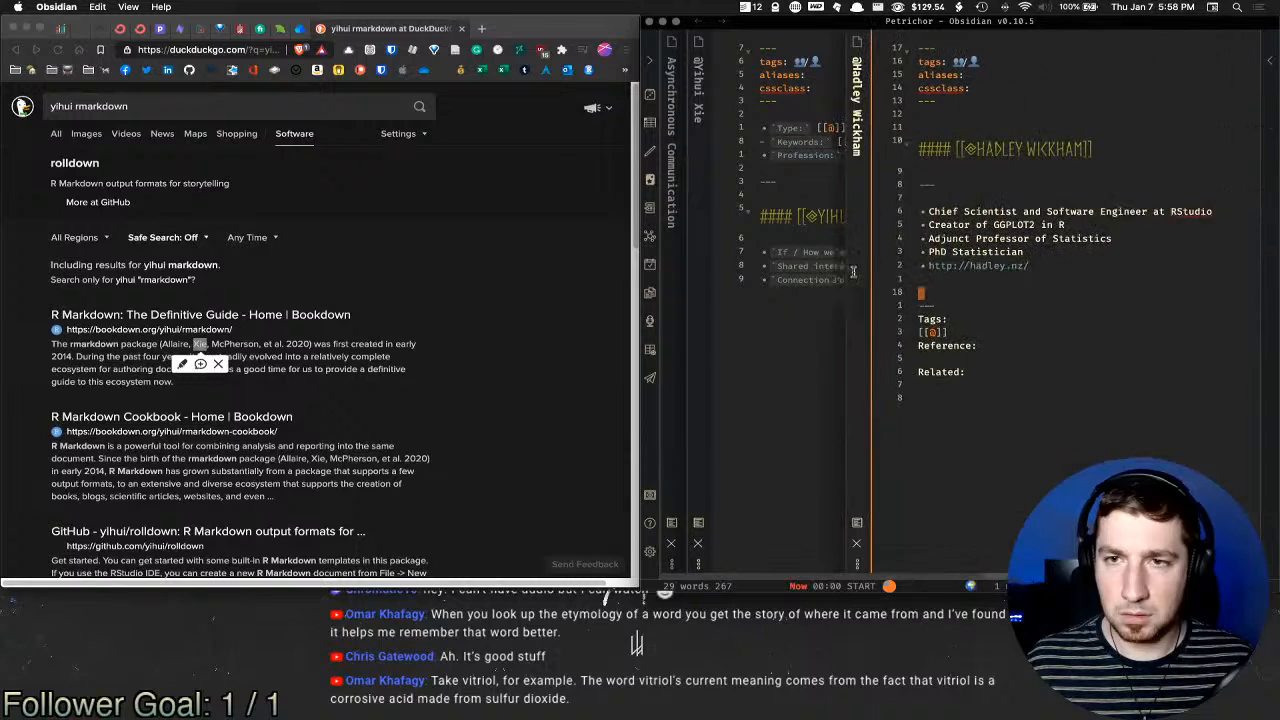
pyautogui.click(937, 124)
pyautogui.press('d')
pyautogui.press('d')
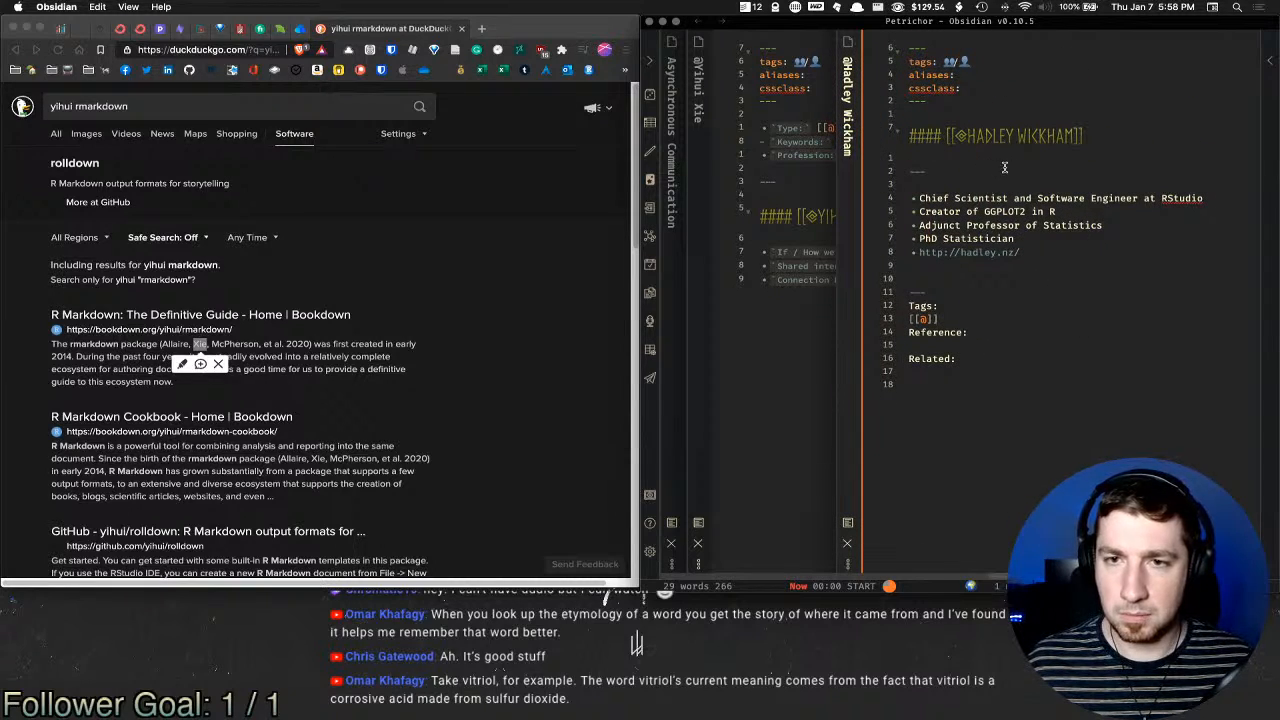
pyautogui.scroll(-1, 1016, 171)
# Step: Paste the Type, Keywords and Profession bullets above the heading, add '---', and delete Tags, Reference and Related
pyautogui.click(822, 167)
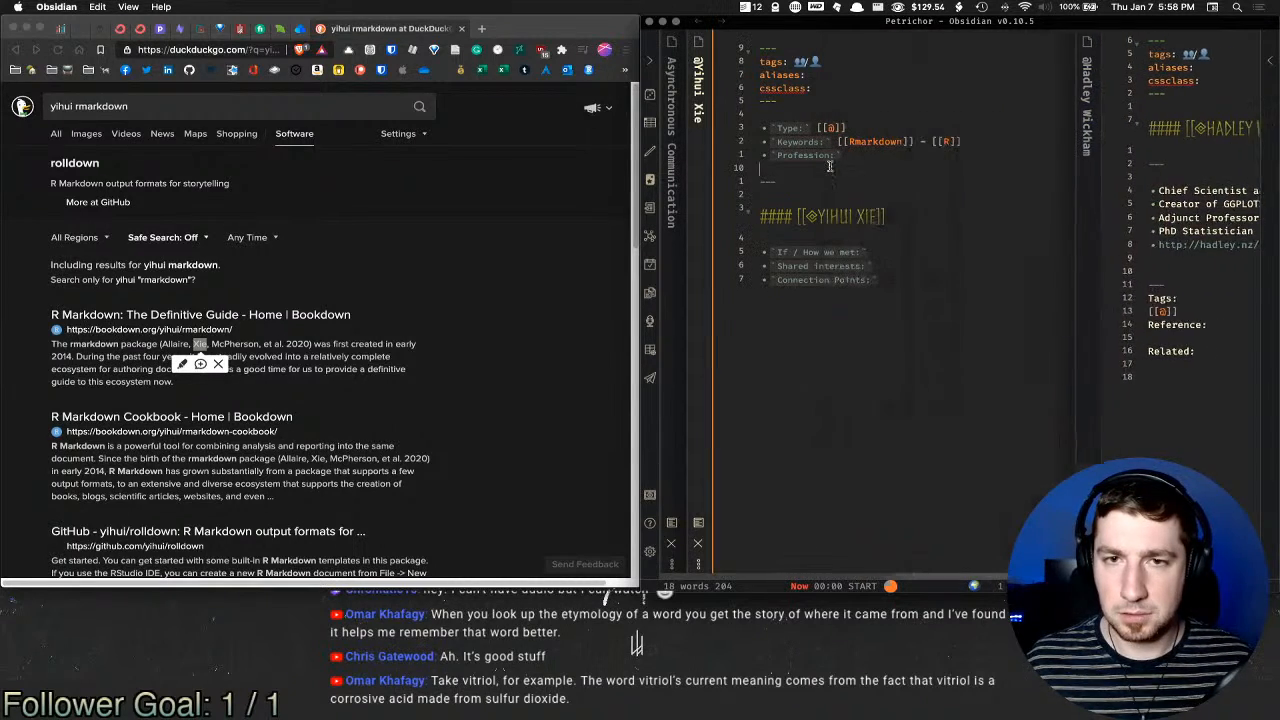
pyautogui.moveTo(884, 157); pyautogui.dragTo(759, 131)
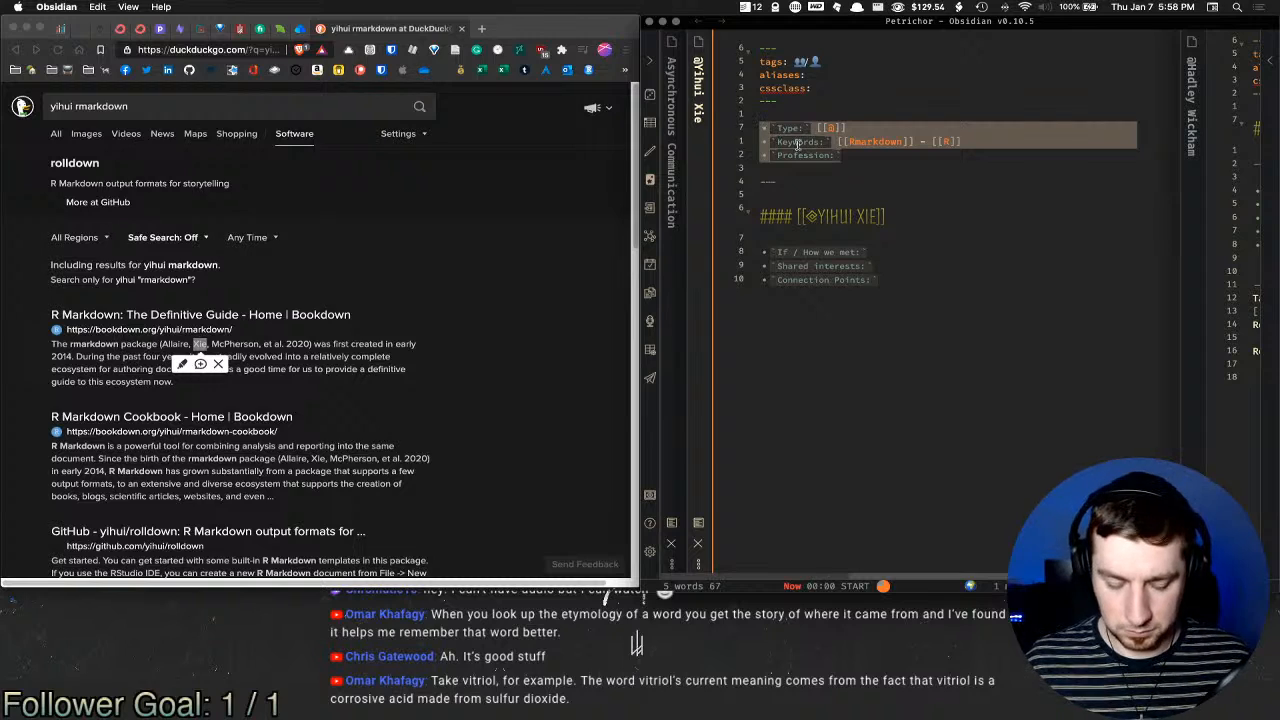
pyautogui.hscroll(2, 968, 162)
pyautogui.hscroll(2, 968, 162)
pyautogui.click(976, 163)
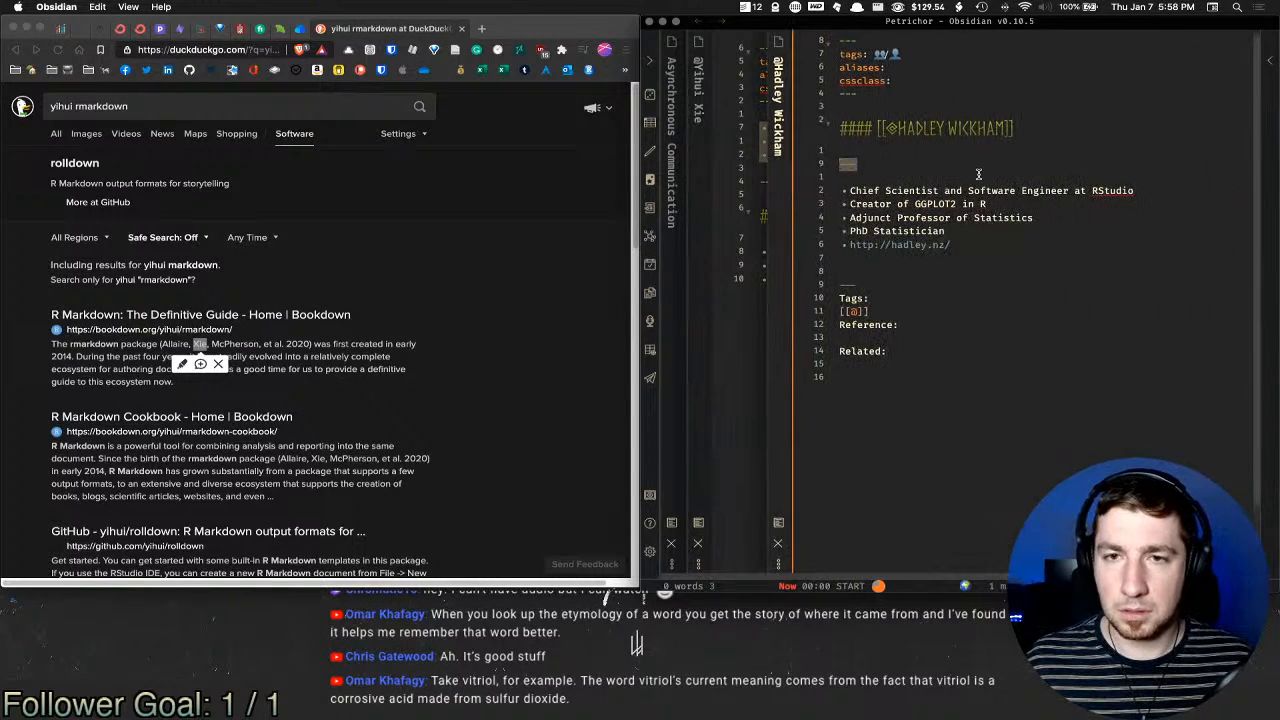
pyautogui.click(974, 149)
pyautogui.click(924, 108)
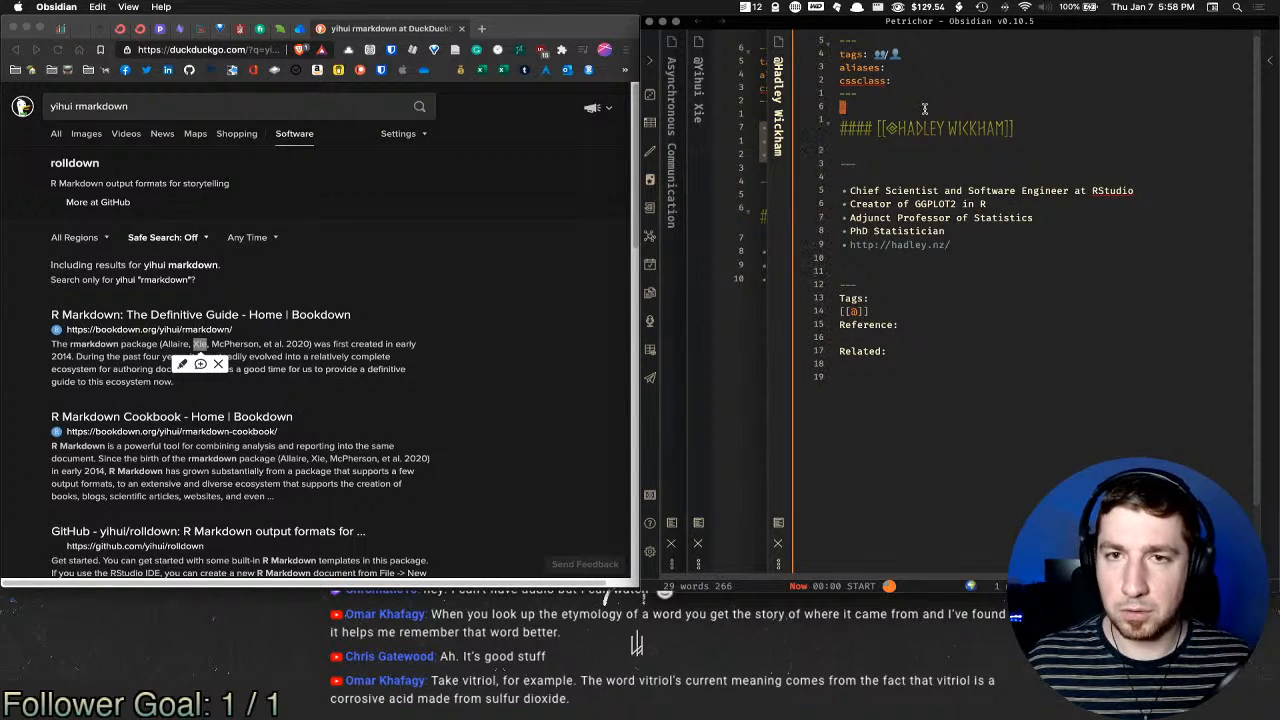
pyautogui.press('Return')
pyautogui.press('Return')
pyautogui.press('Up')
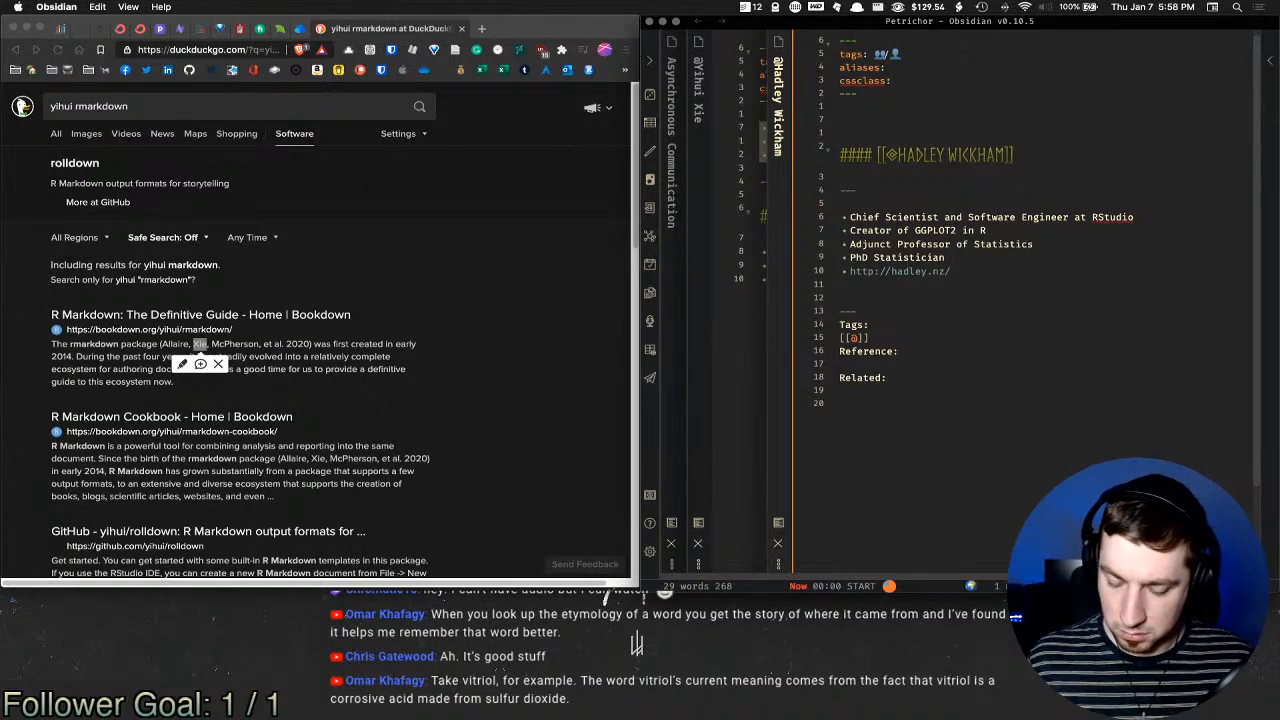
pyautogui.write('- `Type:` [[@]] - `Keywords:` [[Rmarkdown]] - [[R]] - `Profession:`')
pyautogui.press('Return')
pyautogui.press('Return')
pyautogui.write('-')
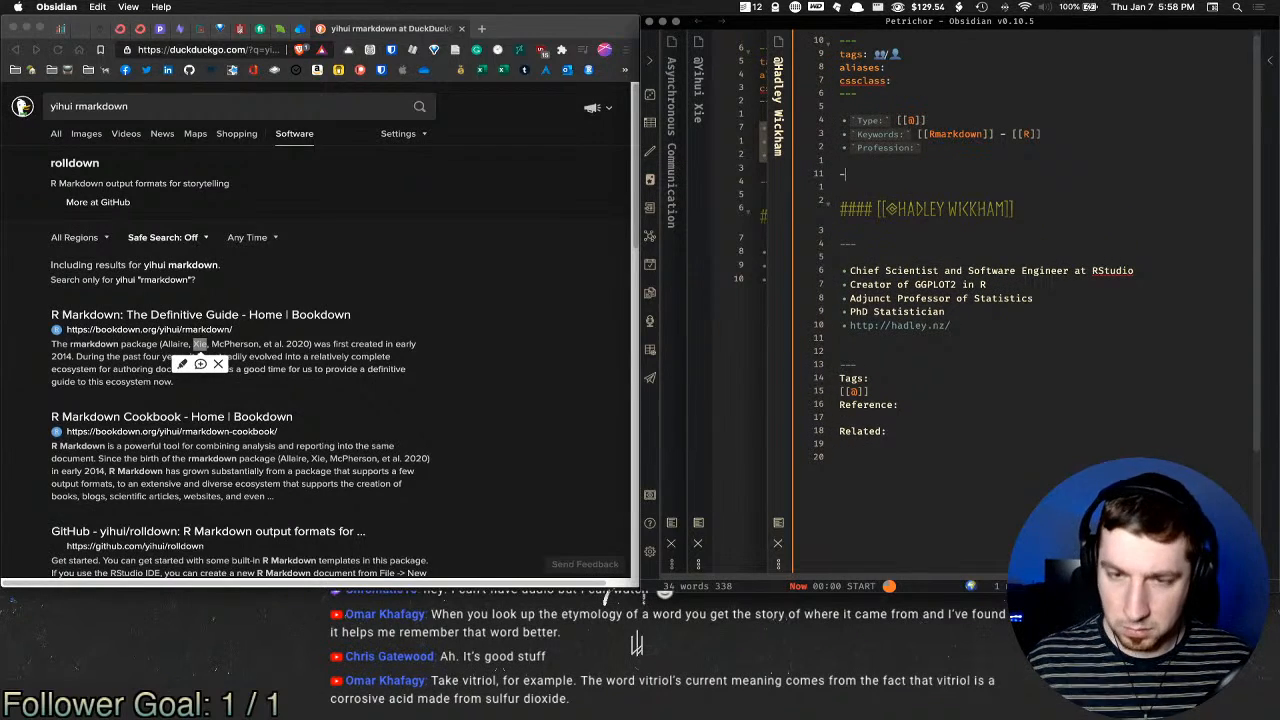
pyautogui.write('--')
pyautogui.moveTo(966, 344); pyautogui.dragTo(982, 473)
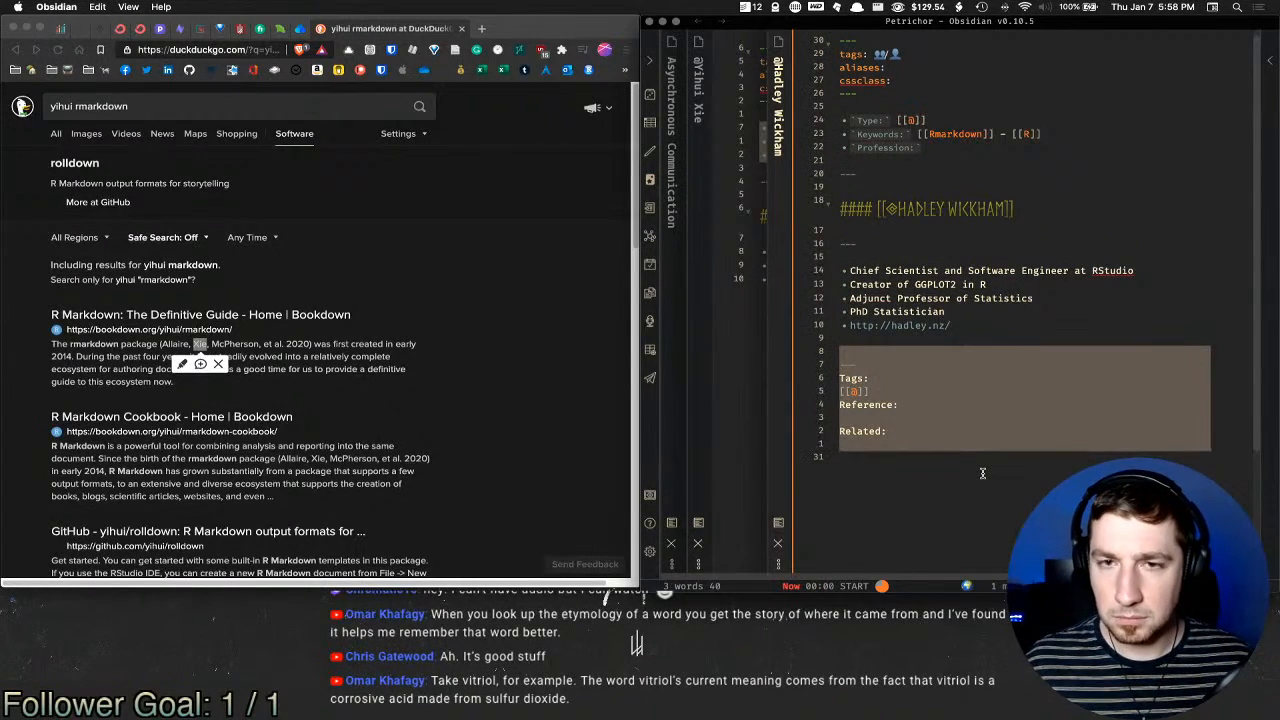
pyautogui.press('BackSpace')
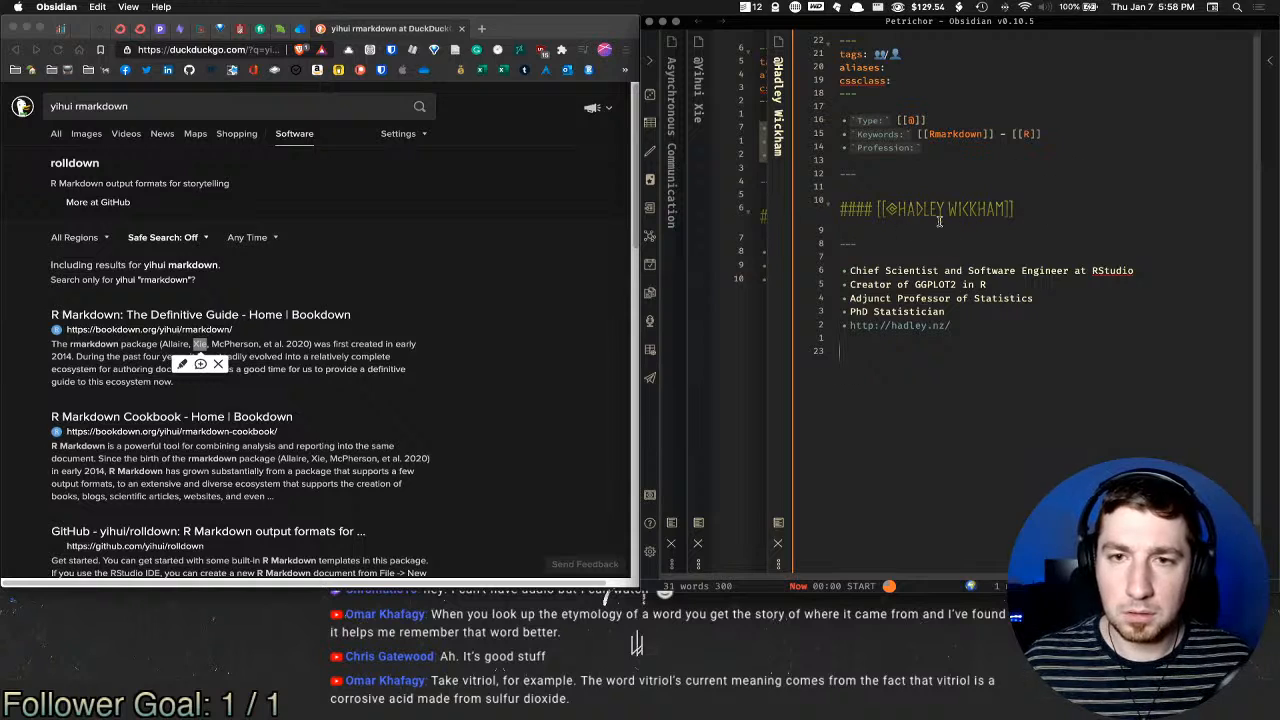
pyautogui.hscroll(-5, 1000, 234)
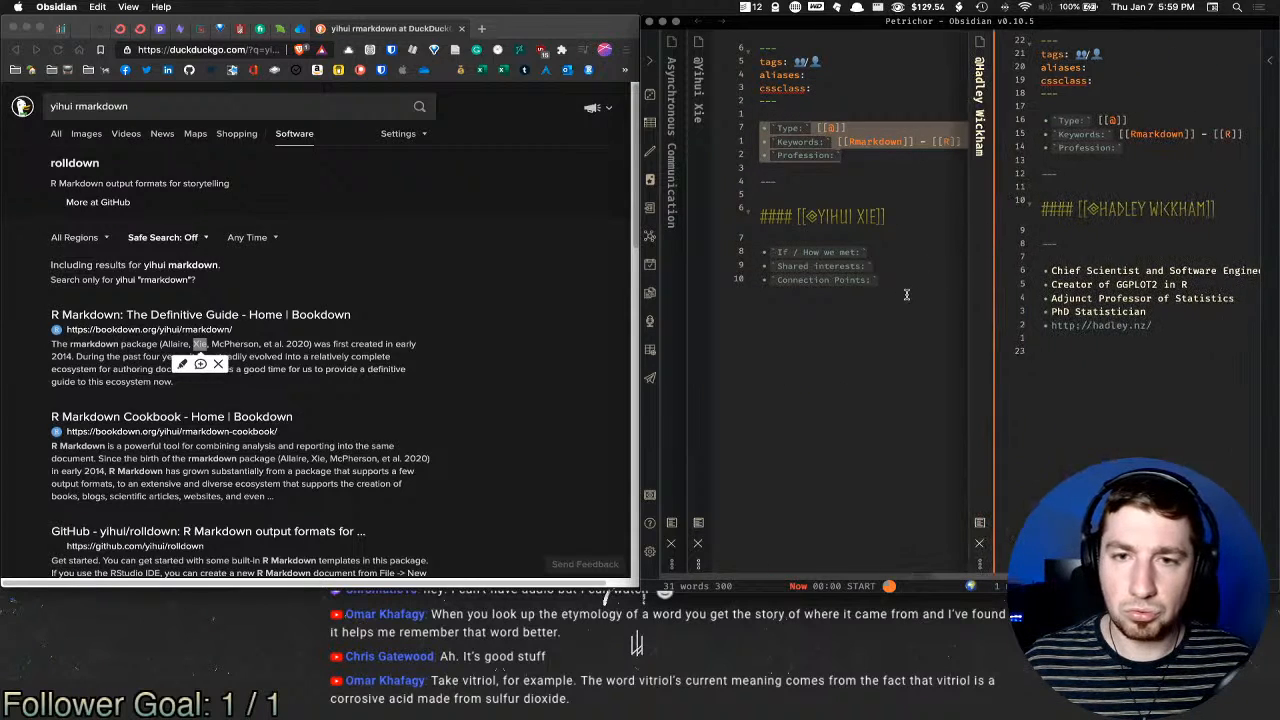
# Step: Paste the If / How we met, Shared interests and Connection Points prompts, then select 'Software Engineer at RStudio'
pyautogui.click(746, 256)
pyautogui.press('super+c')
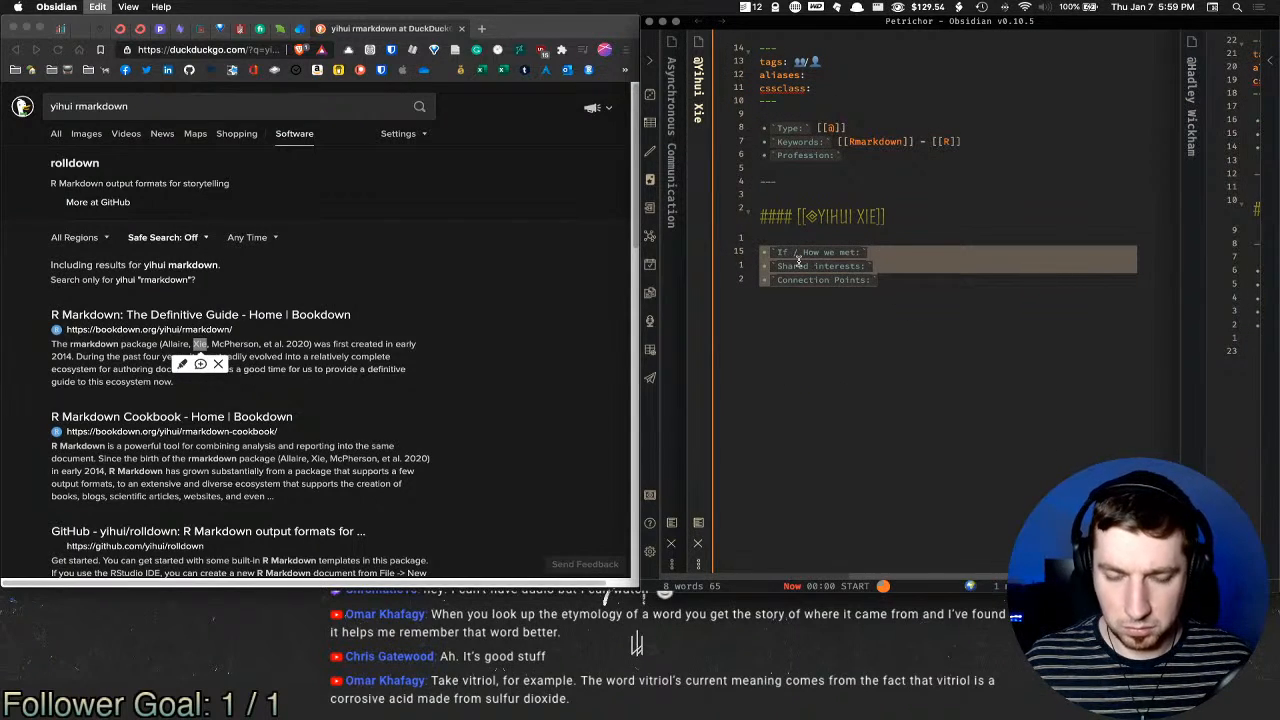
pyautogui.hscroll(4, 802, 265)
pyautogui.click(1128, 261)
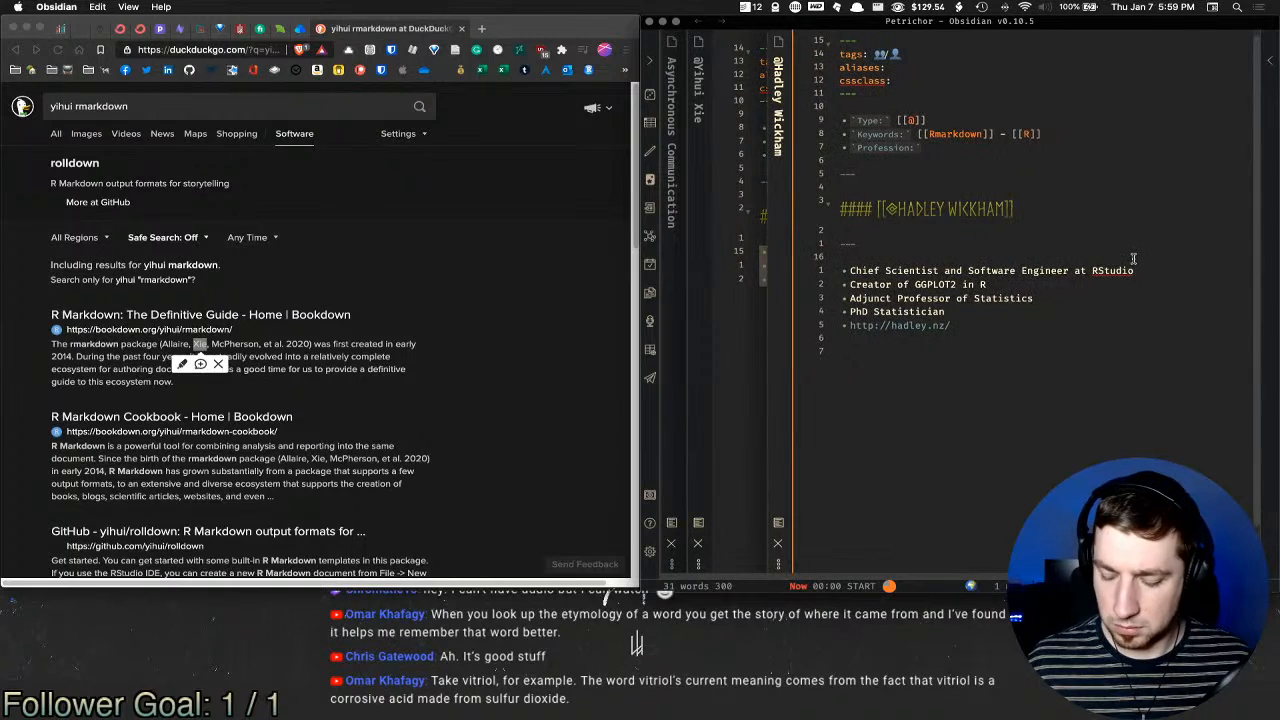
pyautogui.press('super+v')
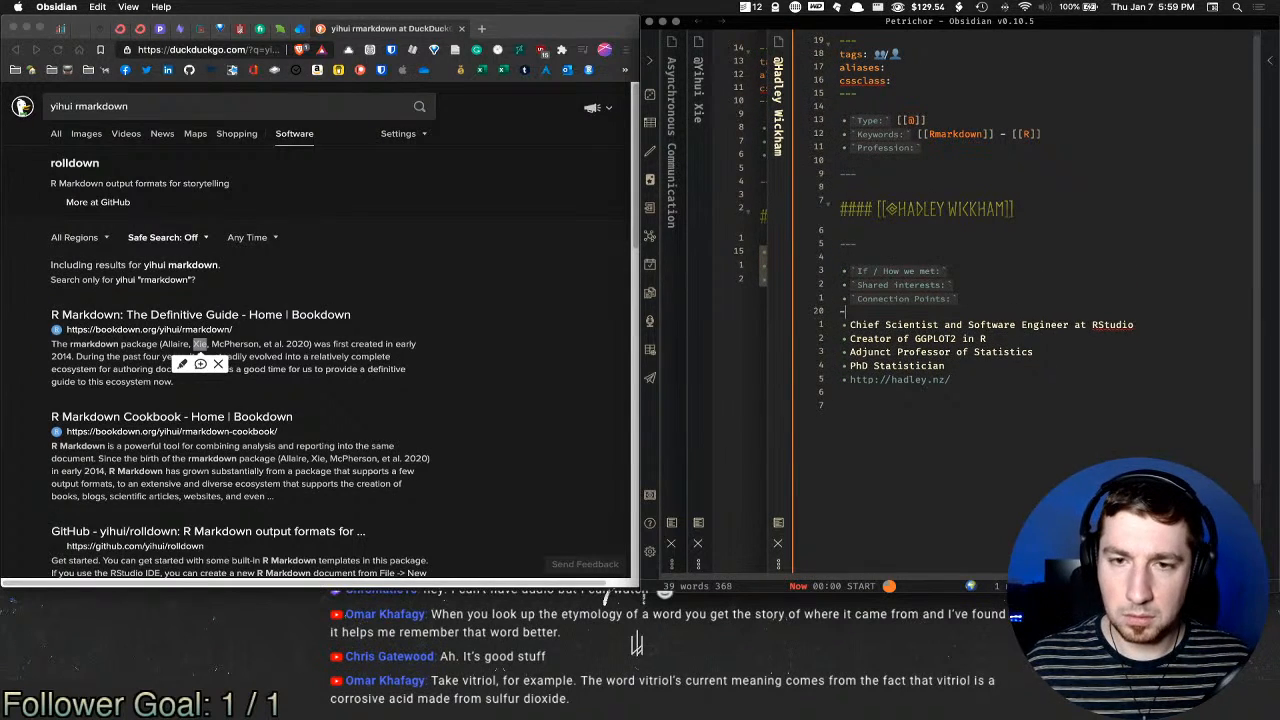
pyautogui.press('BackSpace')
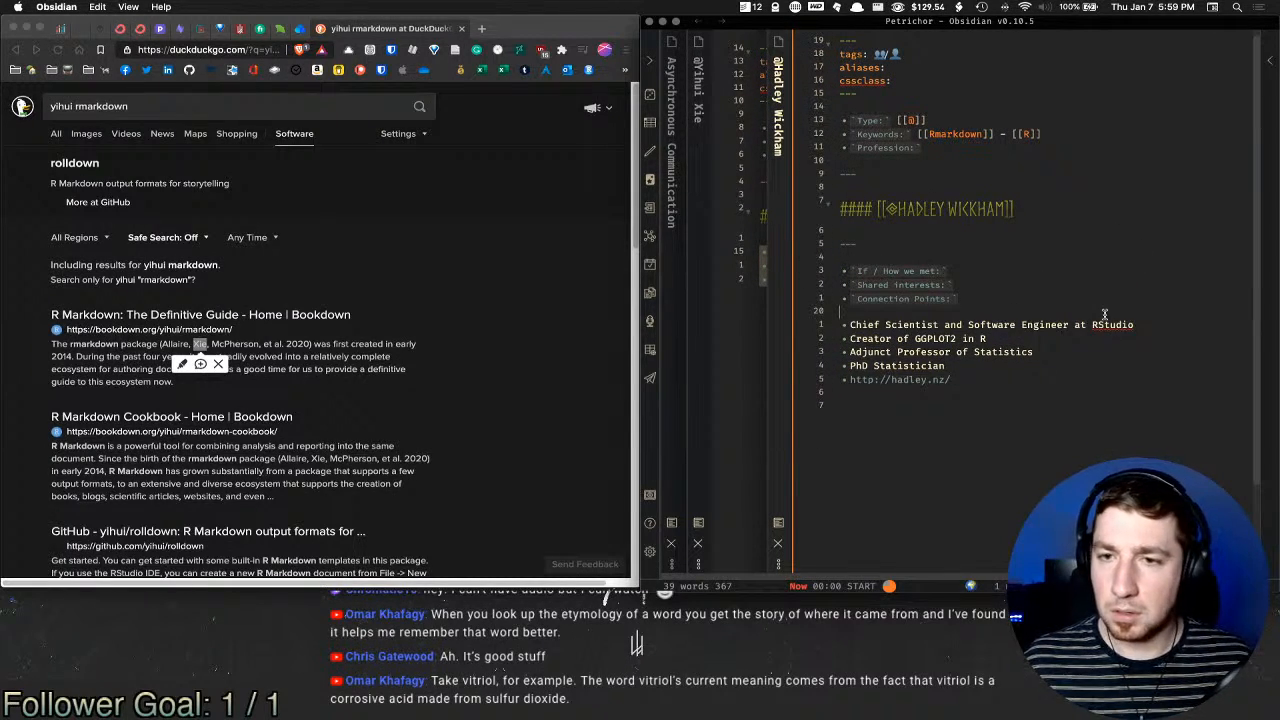
pyautogui.moveTo(967, 325); pyautogui.dragTo(1134, 326)
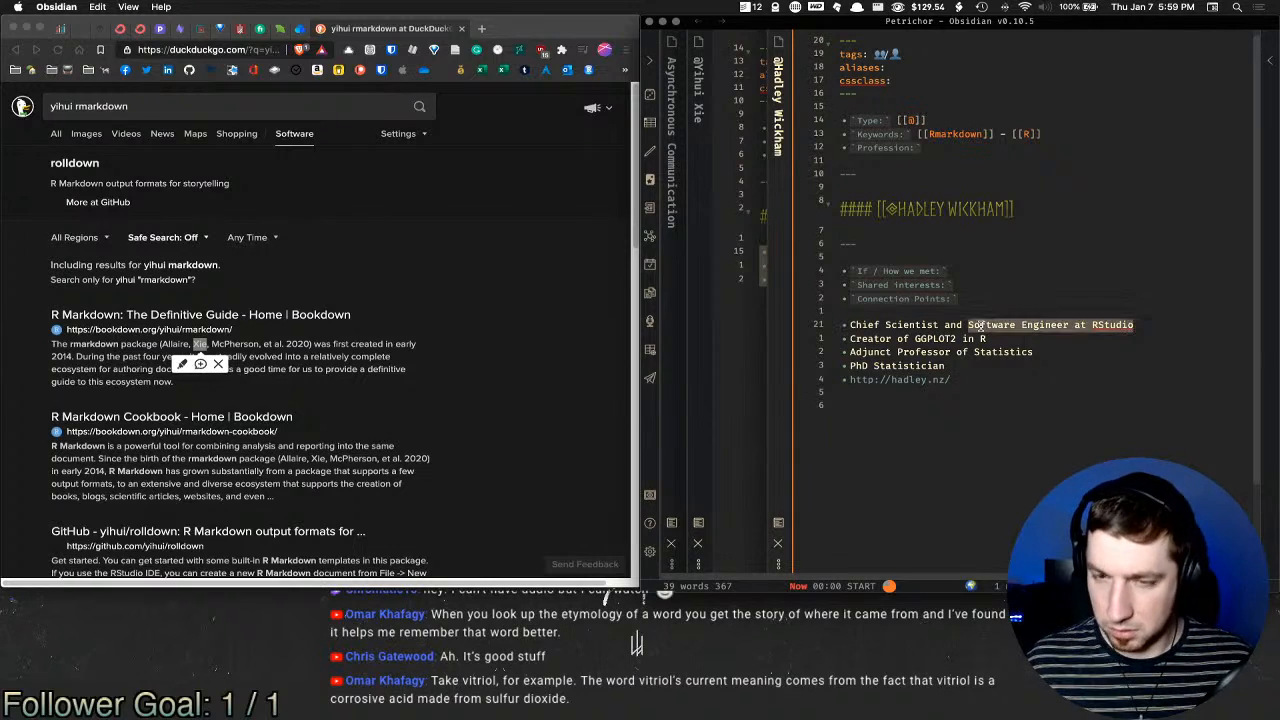
pyautogui.click(748, 234)
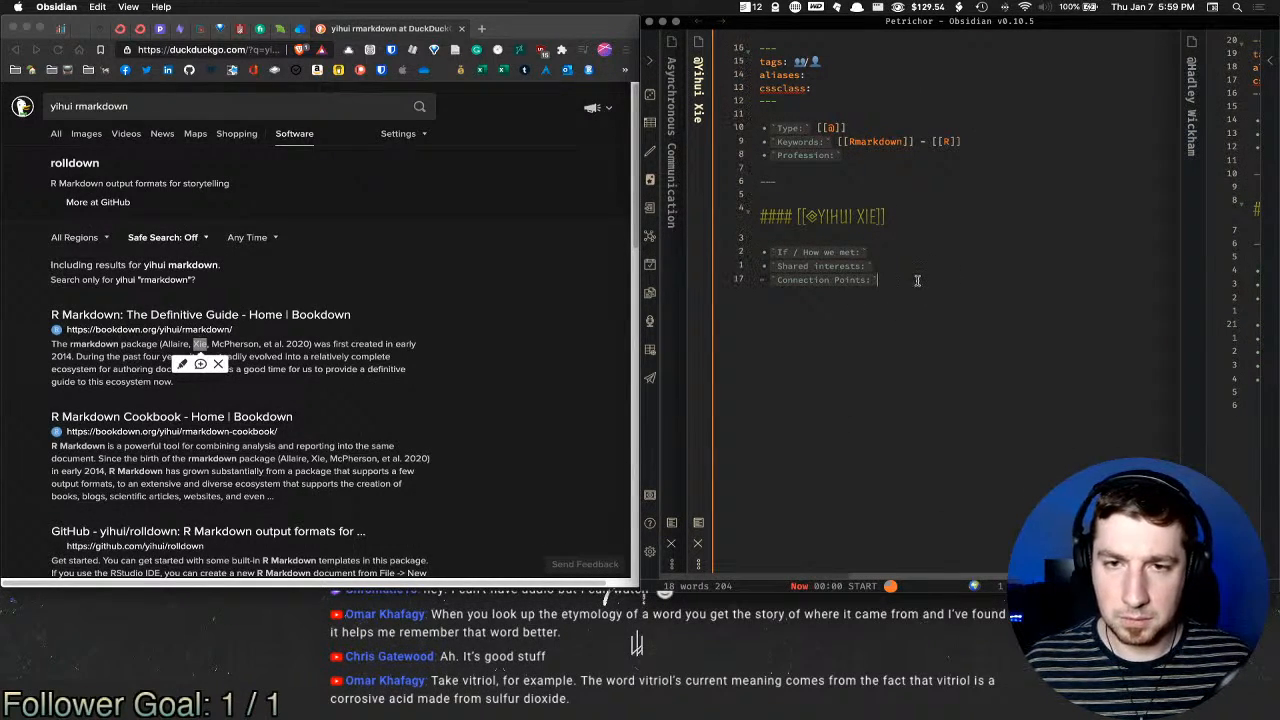
# Step: Add Connection Points bullets 'Software Engineer at [[RStudio]]' and 'Primary engineer over [[Rmarkdown]]'
pyautogui.click(927, 297)
pyautogui.press('Return')
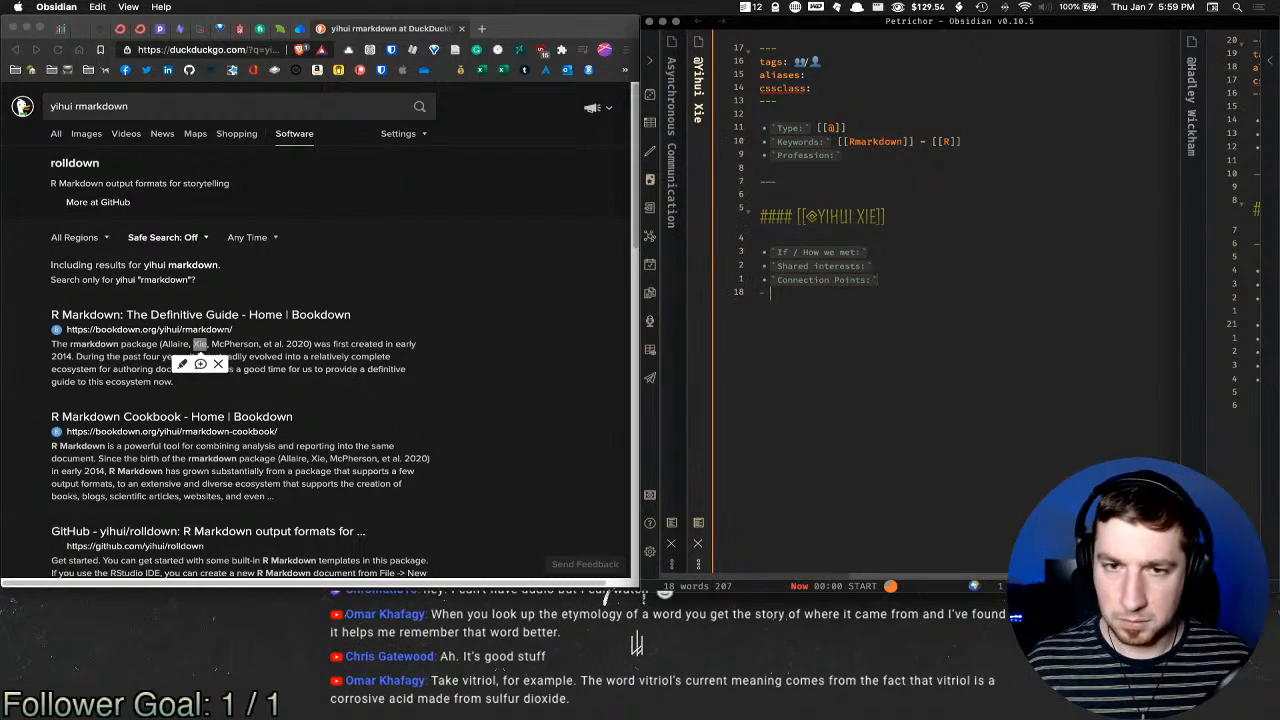
pyautogui.press('super+v')
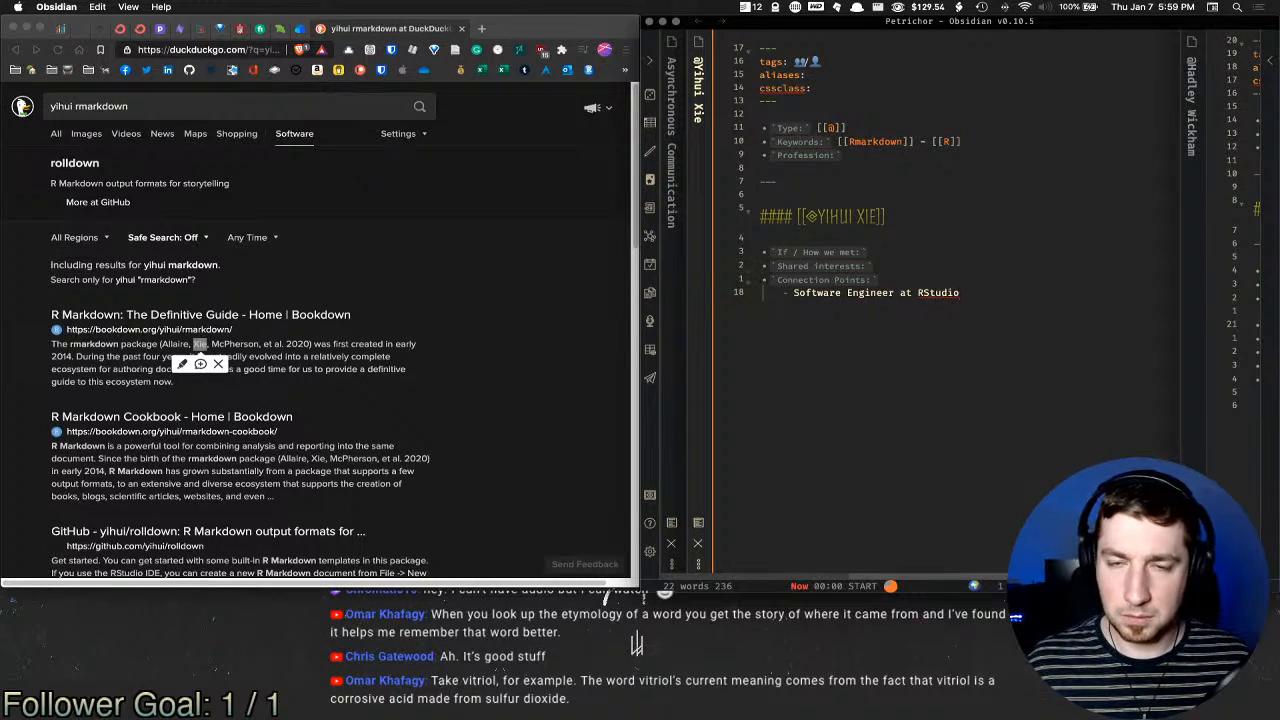
pyautogui.hotkey('alt', 'shift', 'Left')
pyautogui.write('[[')
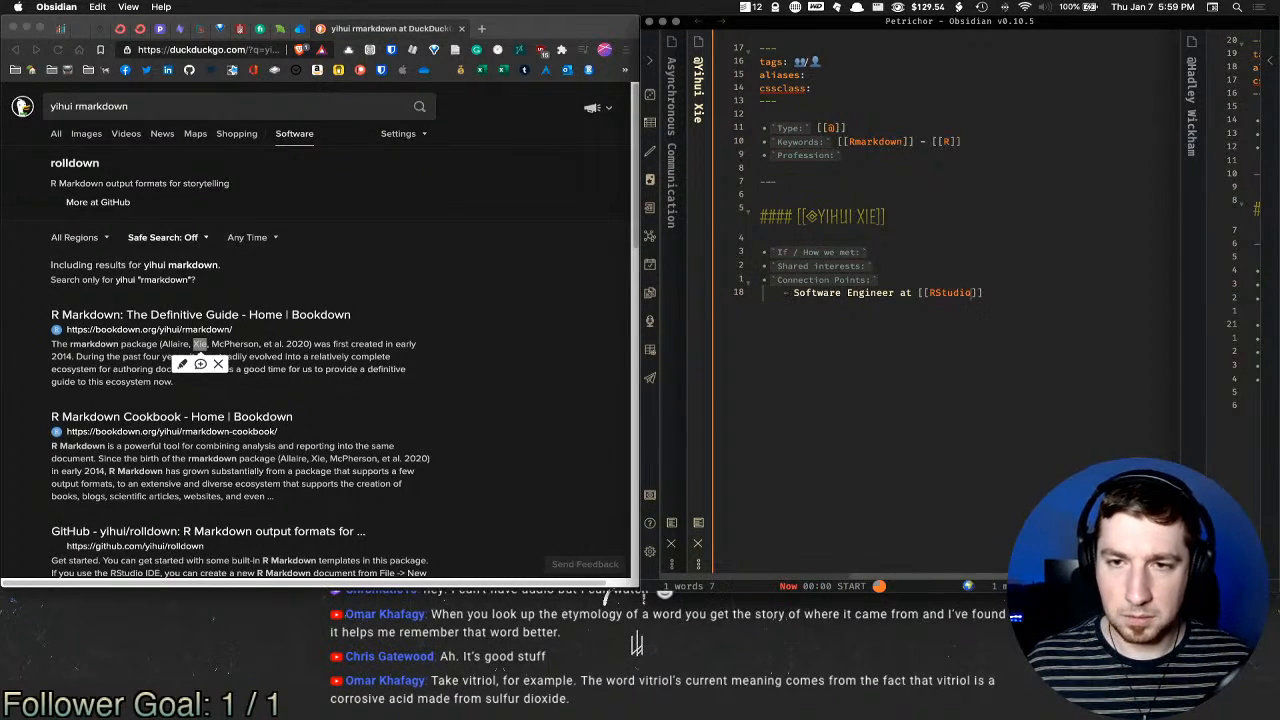
pyautogui.press('Return')
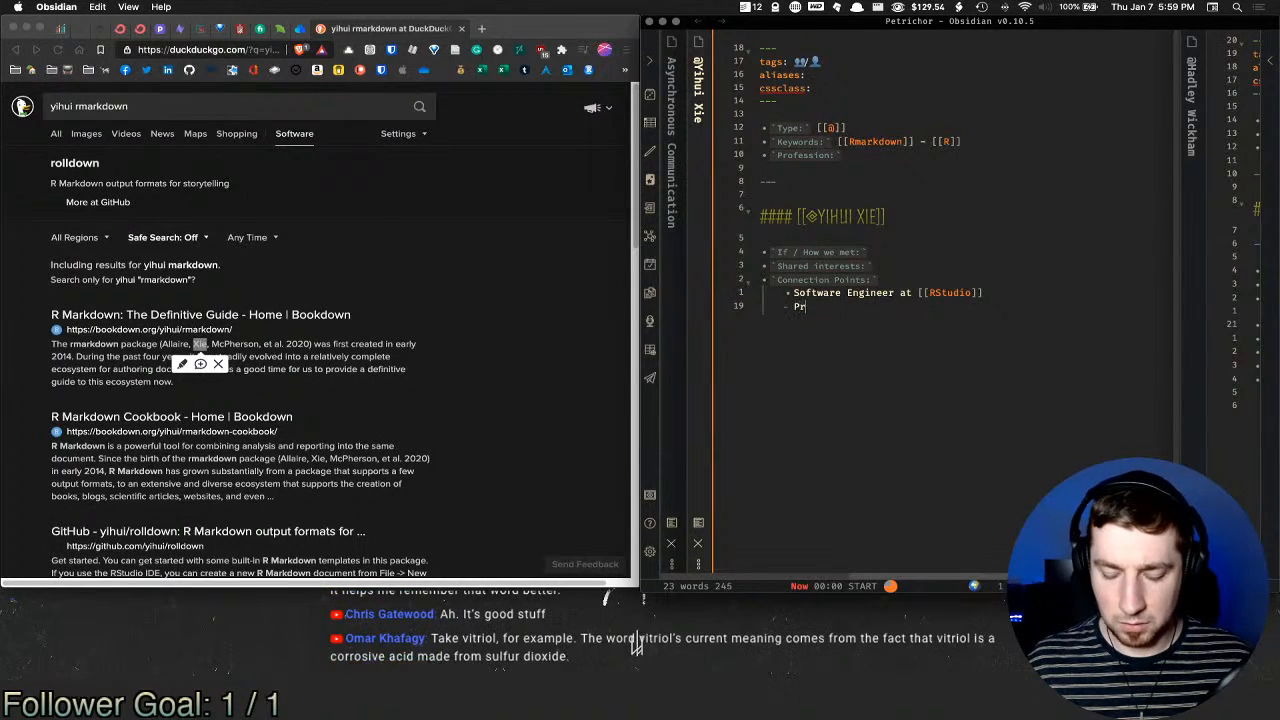
pyautogui.write('Primary e')
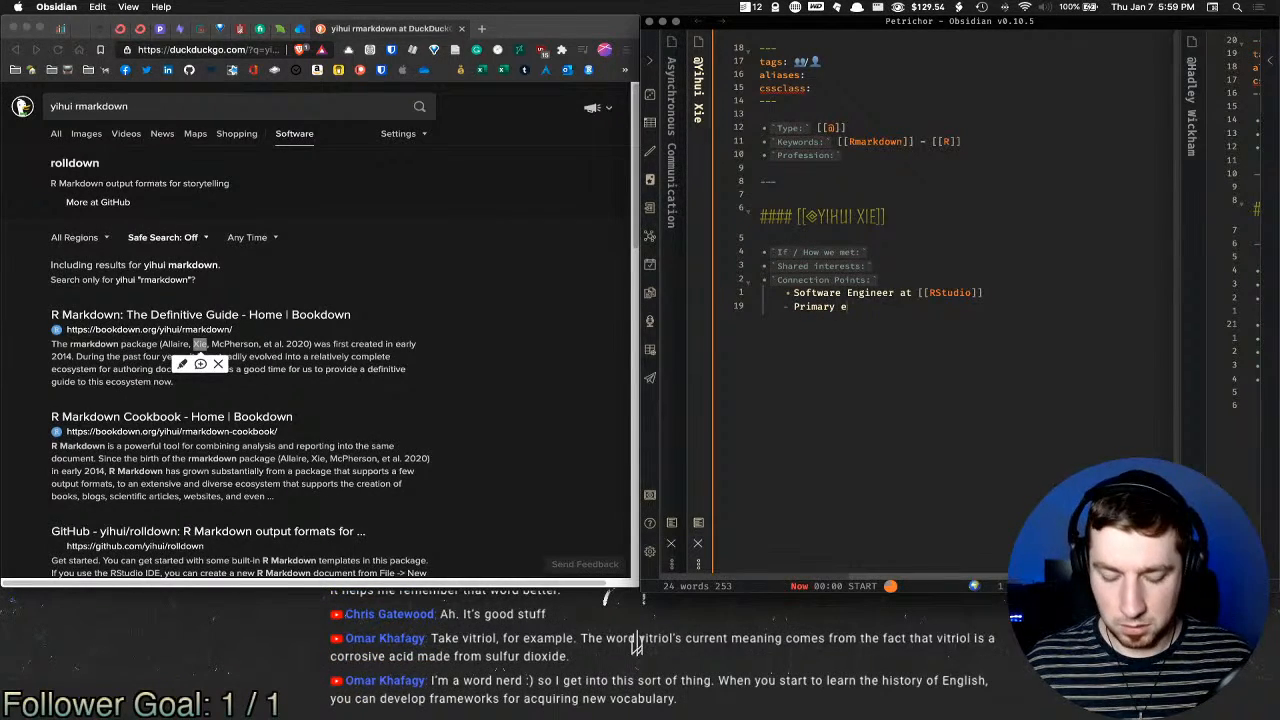
pyautogui.write('ngineer over [[')
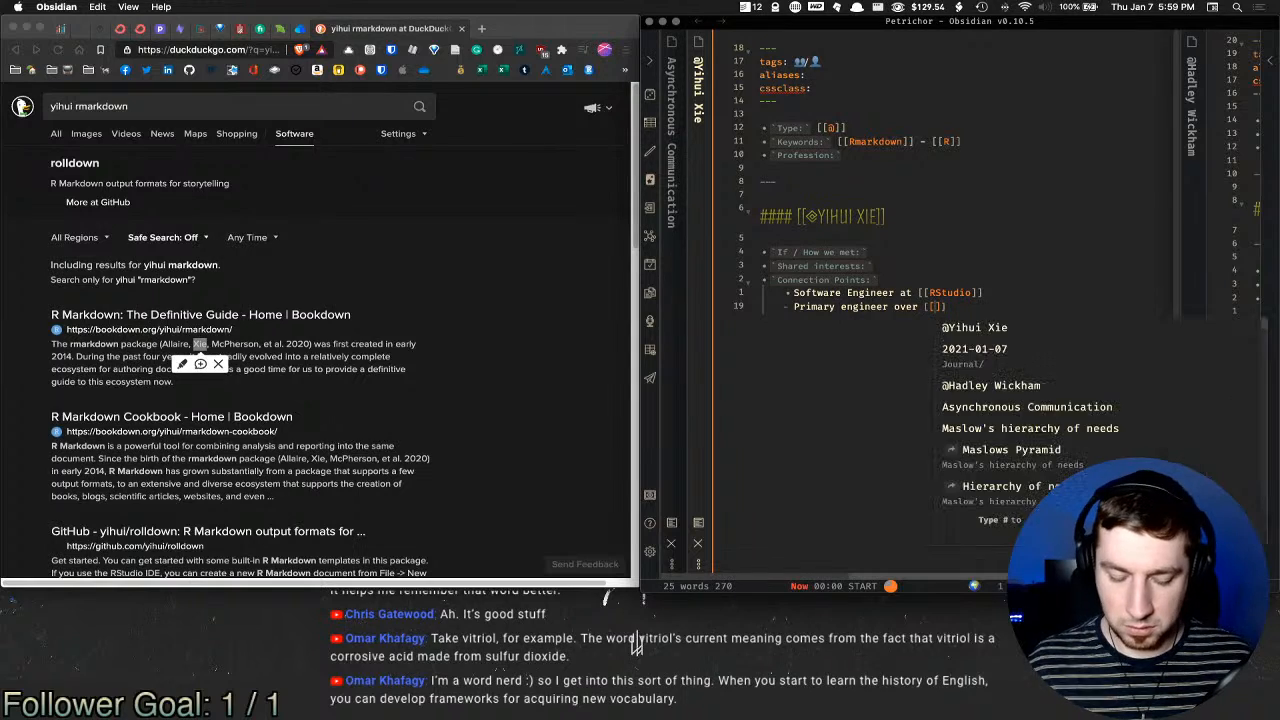
pyautogui.write('Rmarkdown')
pyautogui.press('Return')
pyautogui.press('Return')
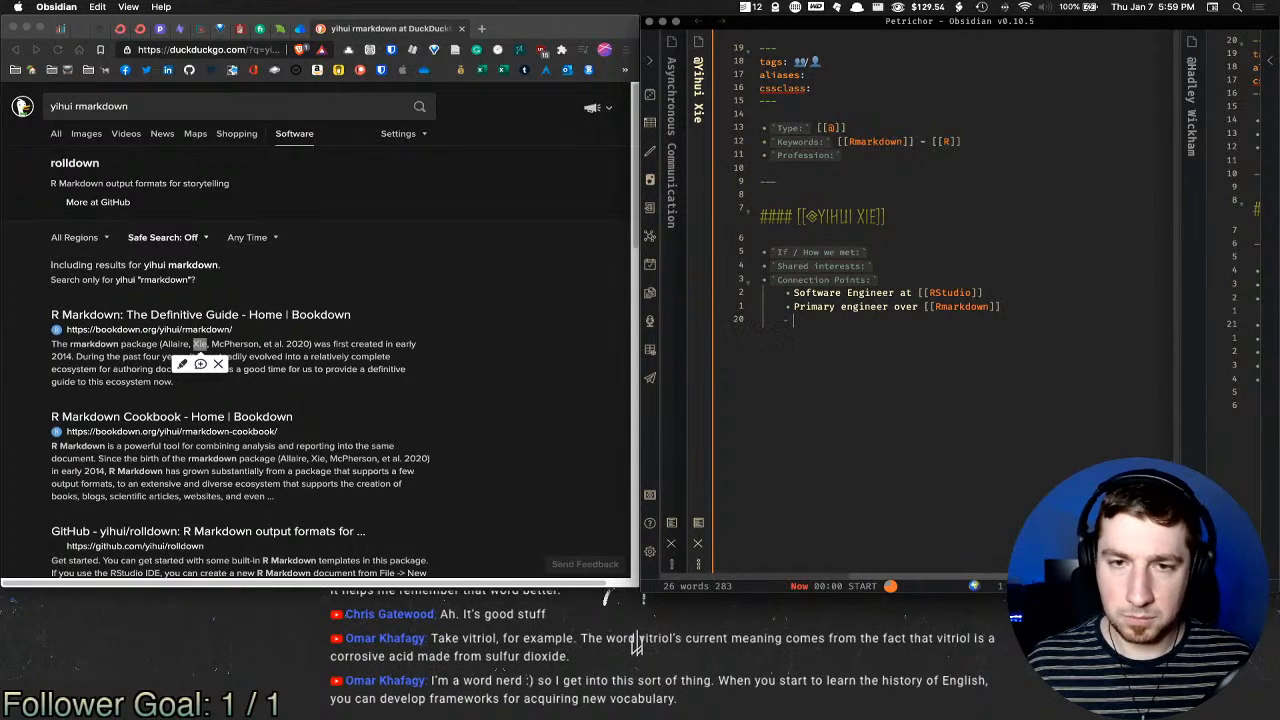
# Step: Add the bullet 'active on [[GitHub]] and [[Twitter]]', correcting the link suggestions
pyautogui.write('active o')
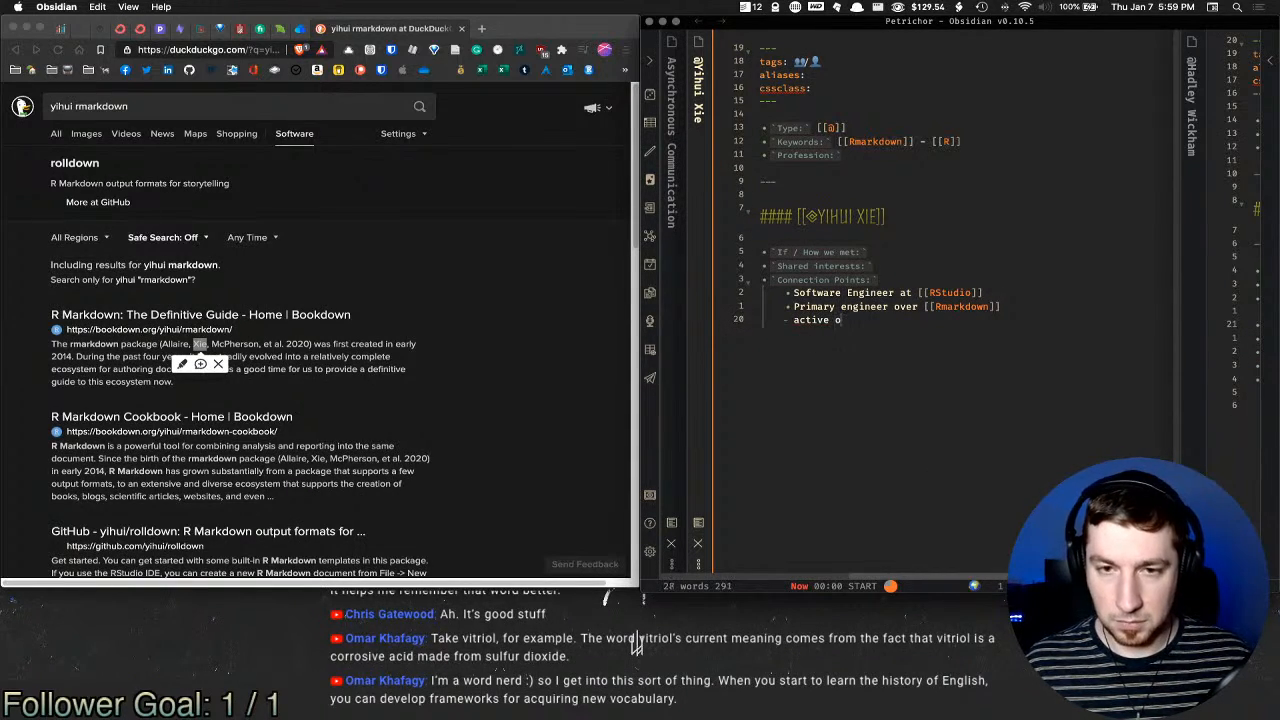
pyautogui.write('n [[Git')
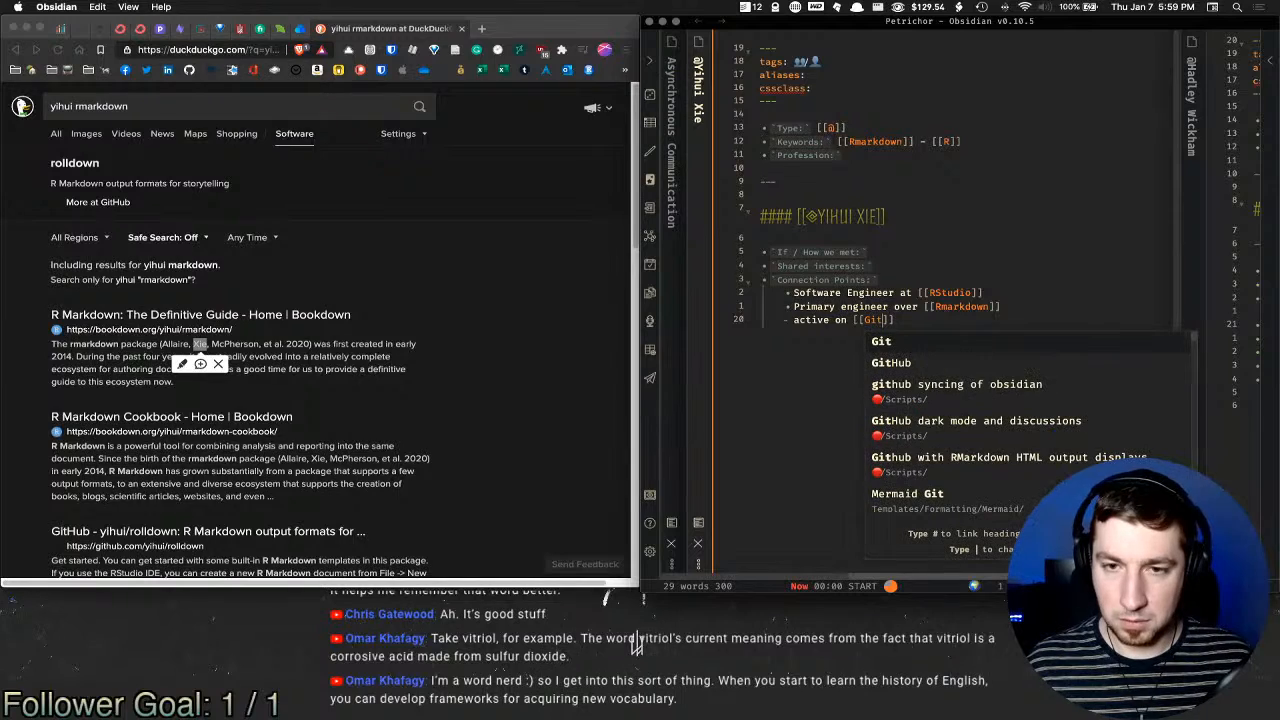
pyautogui.press('Down')
pyautogui.press('Down')
pyautogui.press('Return')
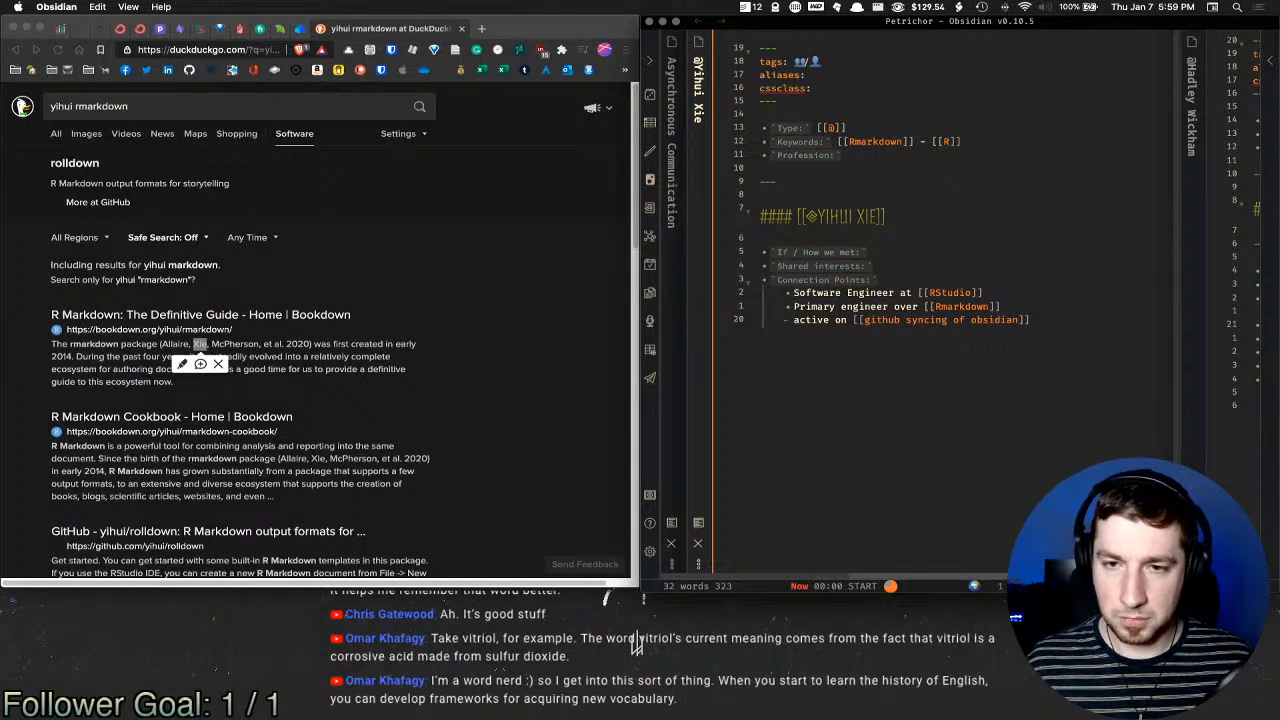
pyautogui.hotkey('alt', 'BackSpace')
pyautogui.hotkey('alt', 'BackSpace')
pyautogui.hotkey('alt', 'BackSpace')
pyautogui.hotkey('alt', 'BackSpace')
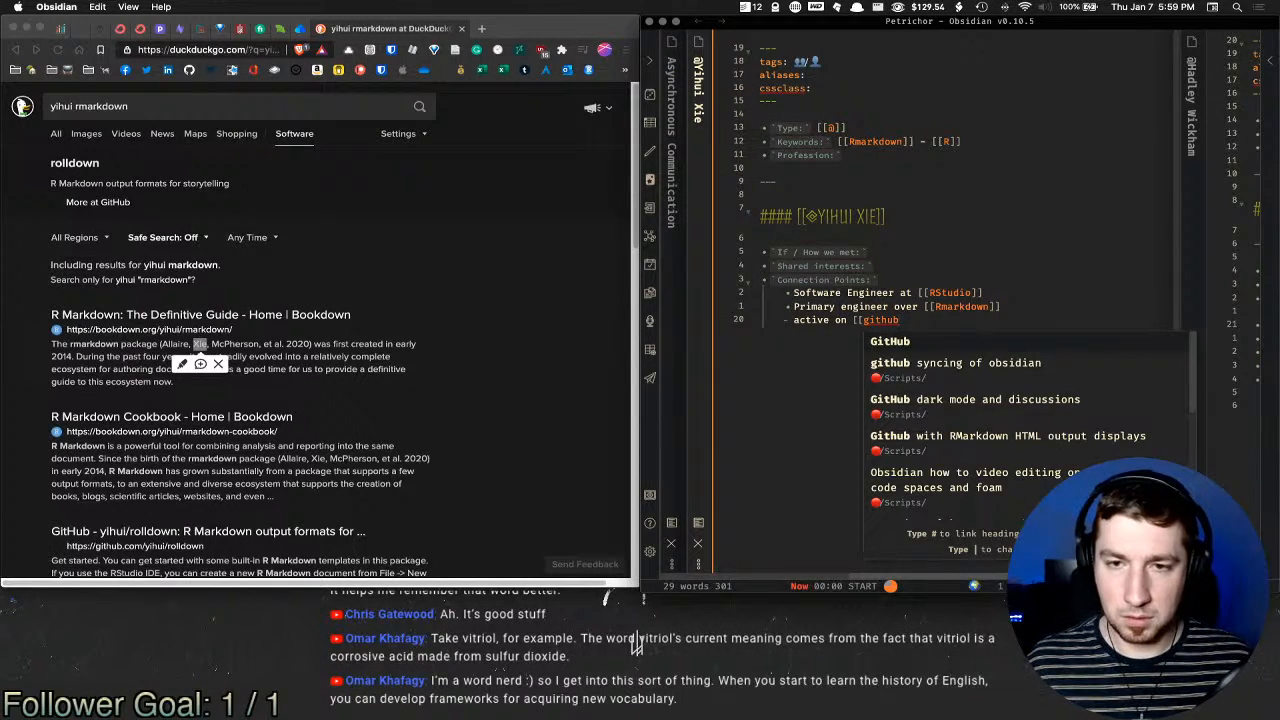
pyautogui.press('Return')
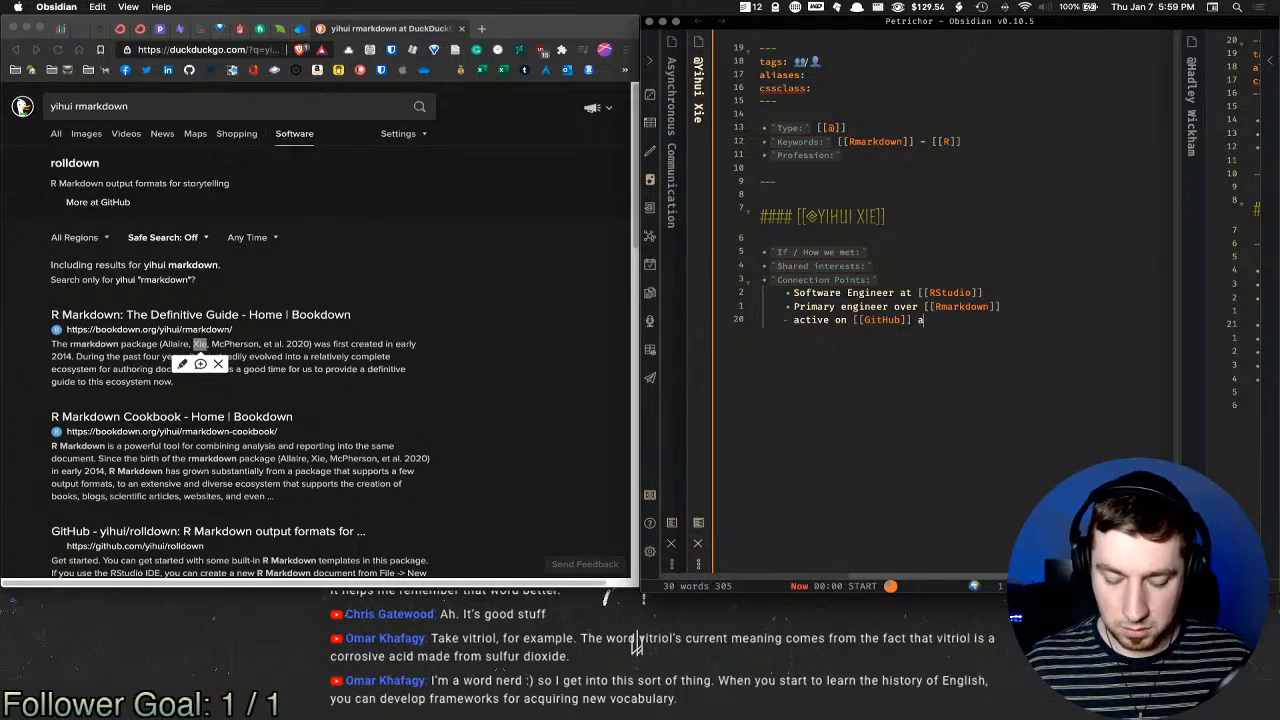
pyautogui.write('[[Tw')
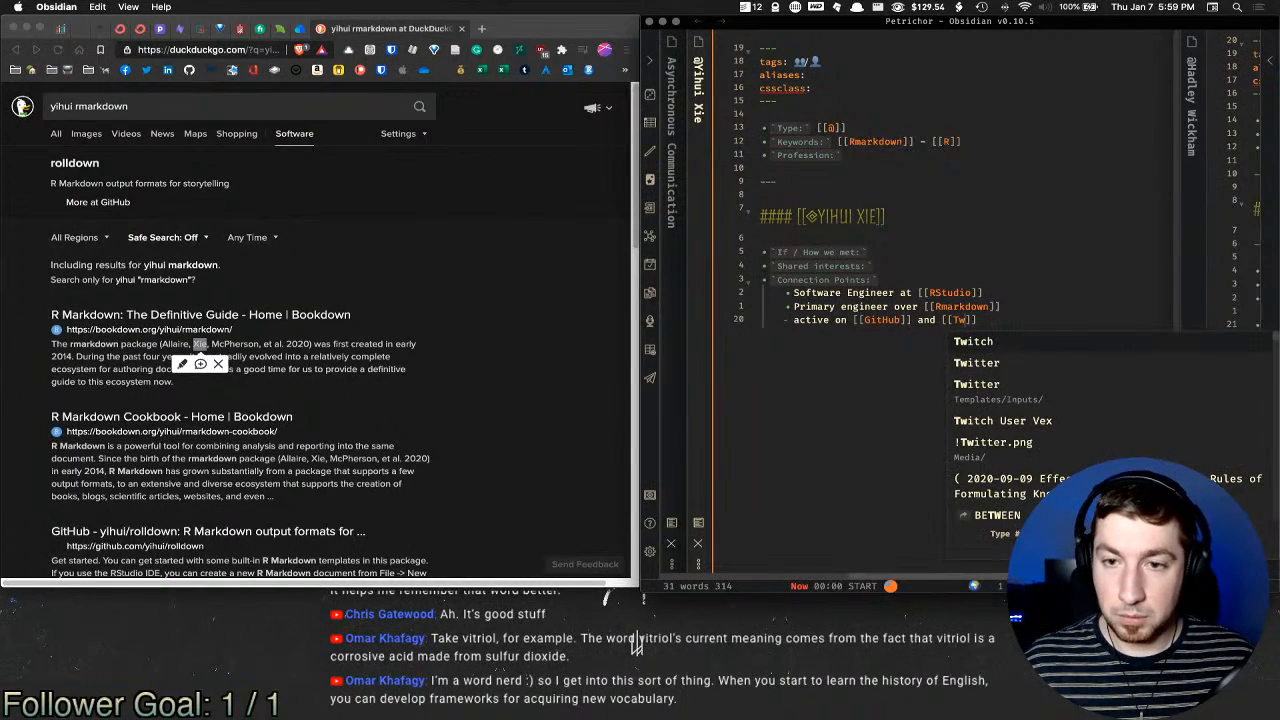
pyautogui.press('Down')
pyautogui.press('Return')
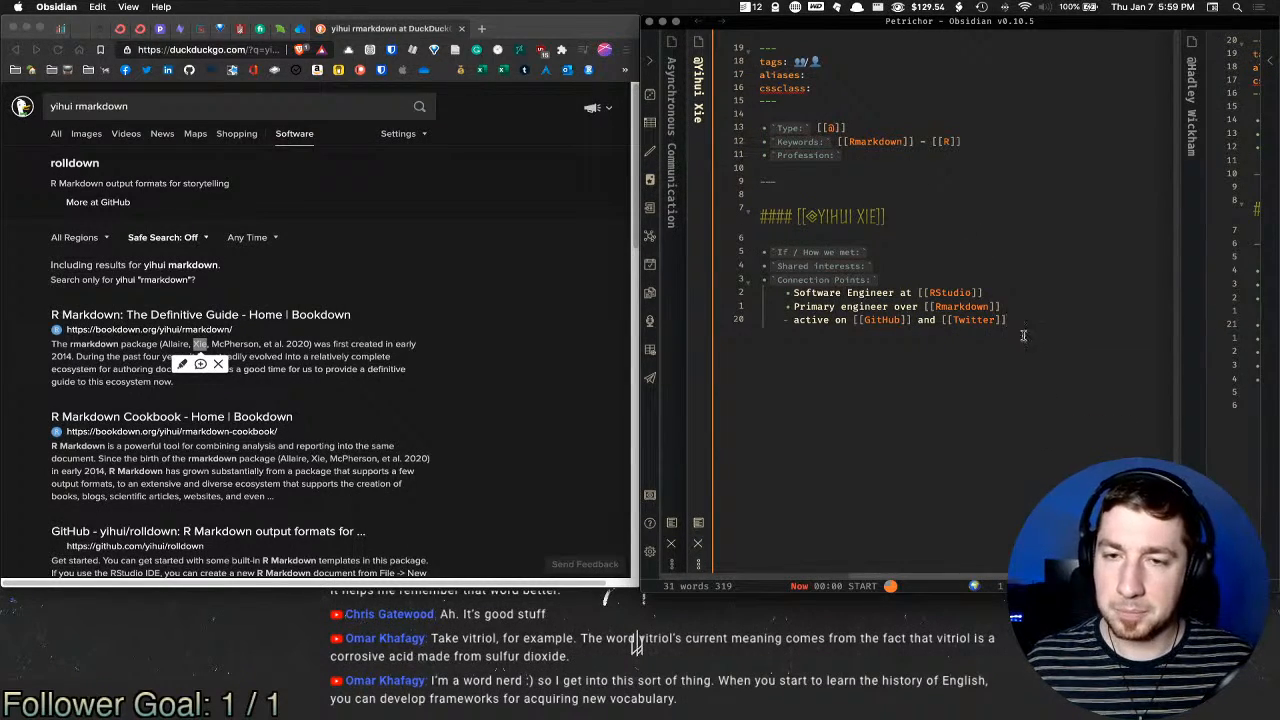
pyautogui.moveTo(970, 322)
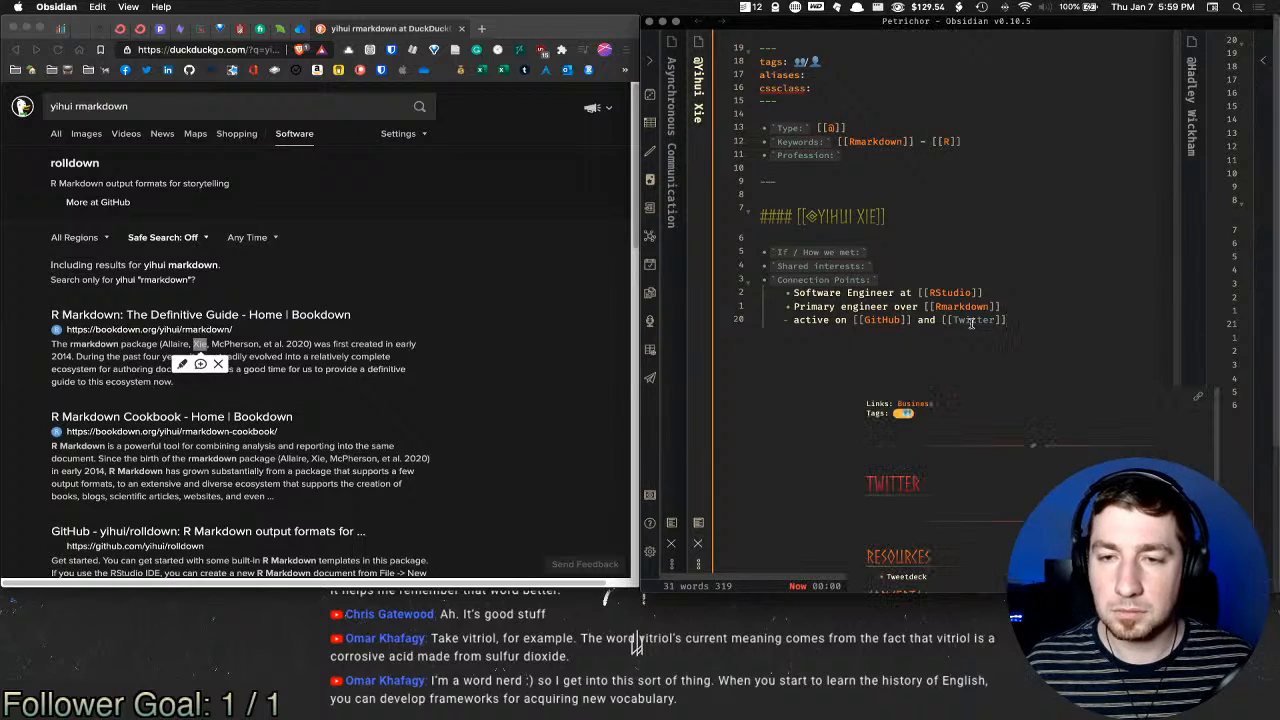
pyautogui.press('Up')
pyautogui.press('Up')
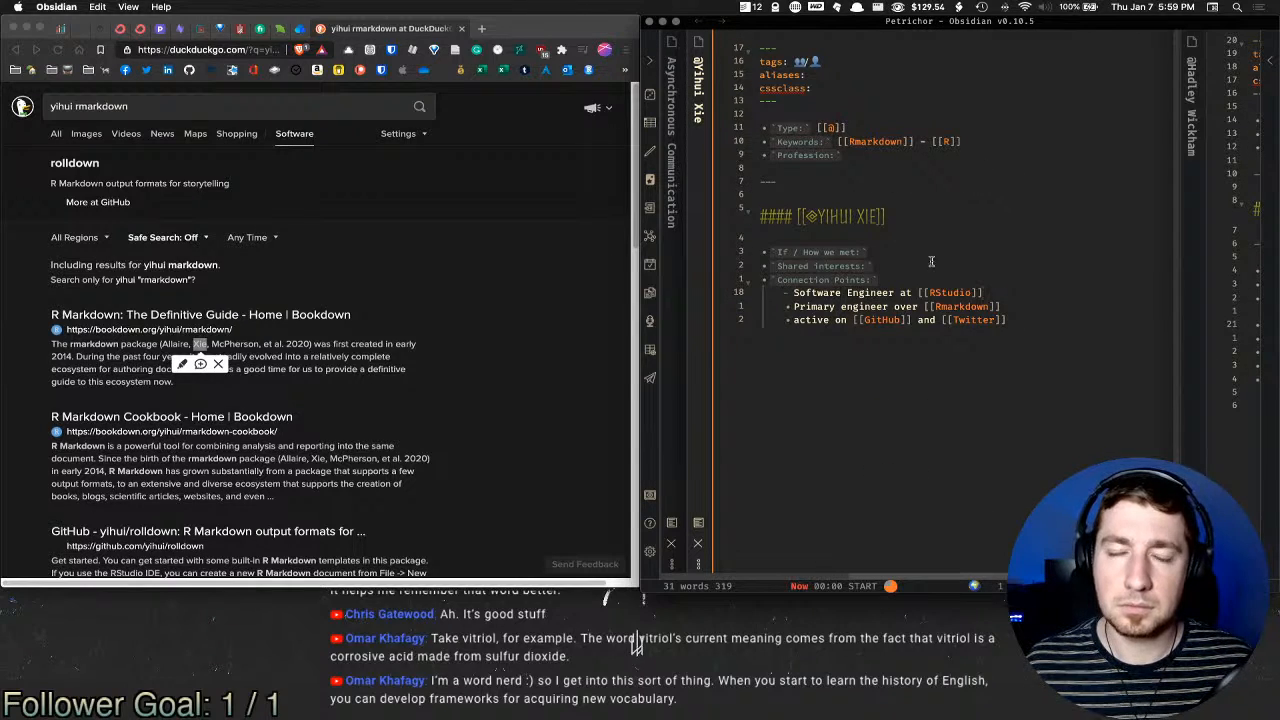
pyautogui.press('Up')
pyautogui.press('Up')
pyautogui.press('Up')
pyautogui.press('Up')
pyautogui.press('Up')
pyautogui.press('Up')
pyautogui.press('Up')
pyautogui.press('Up')
pyautogui.press('Up')
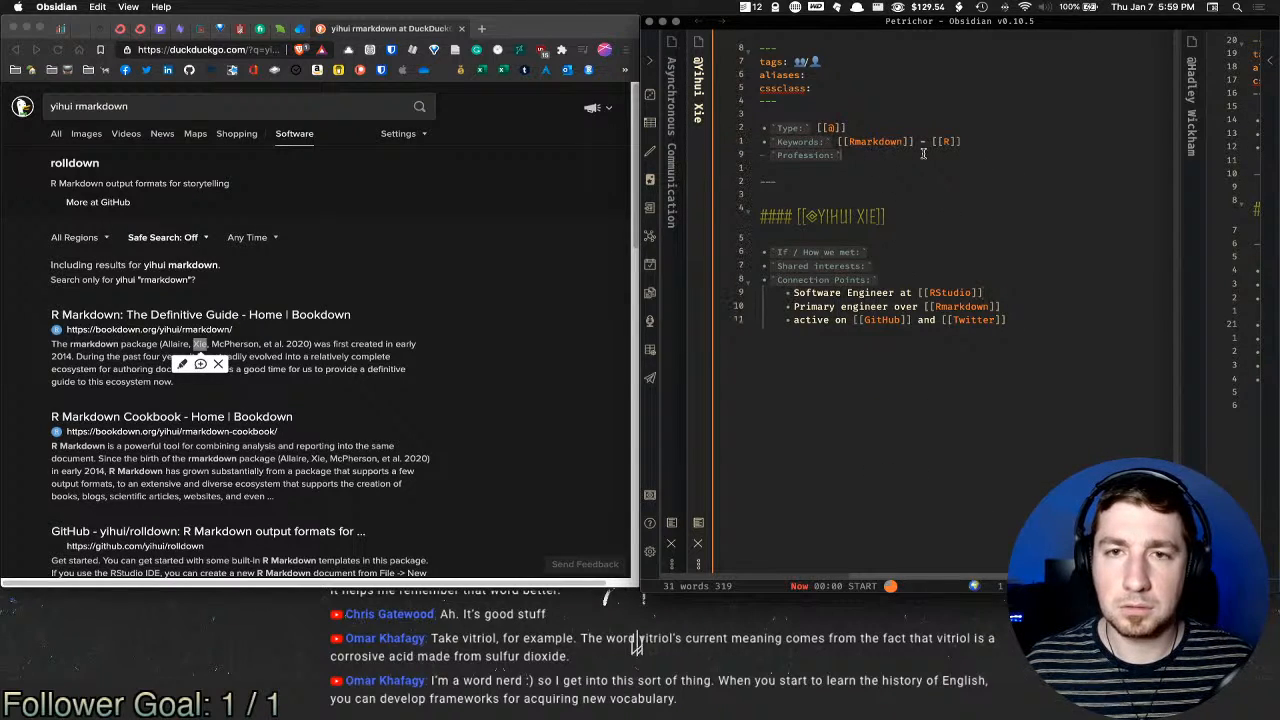
# Step: Move 'Software Engineer at RStudio' from Connection Points into the Profession field
pyautogui.click(796, 293)
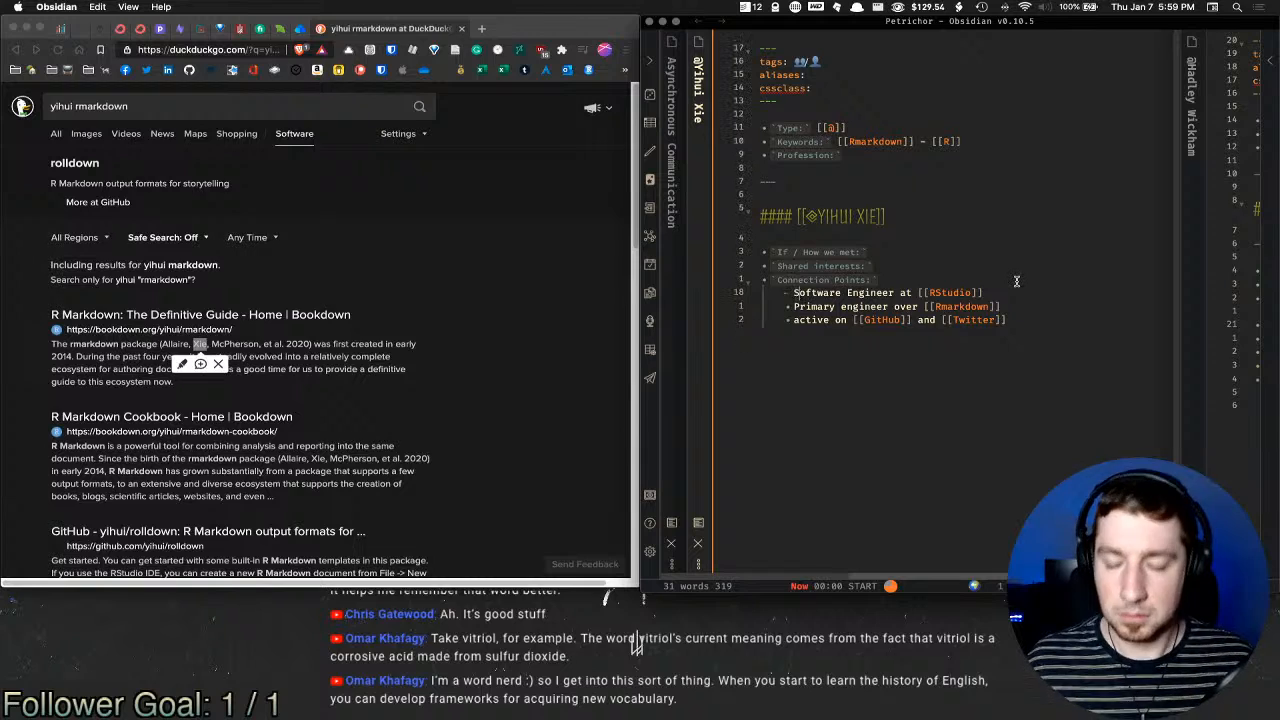
pyautogui.press('super+shift+Right')
pyautogui.press('super+c')
pyautogui.press('BackSpace')
pyautogui.press('super+shift+Left')
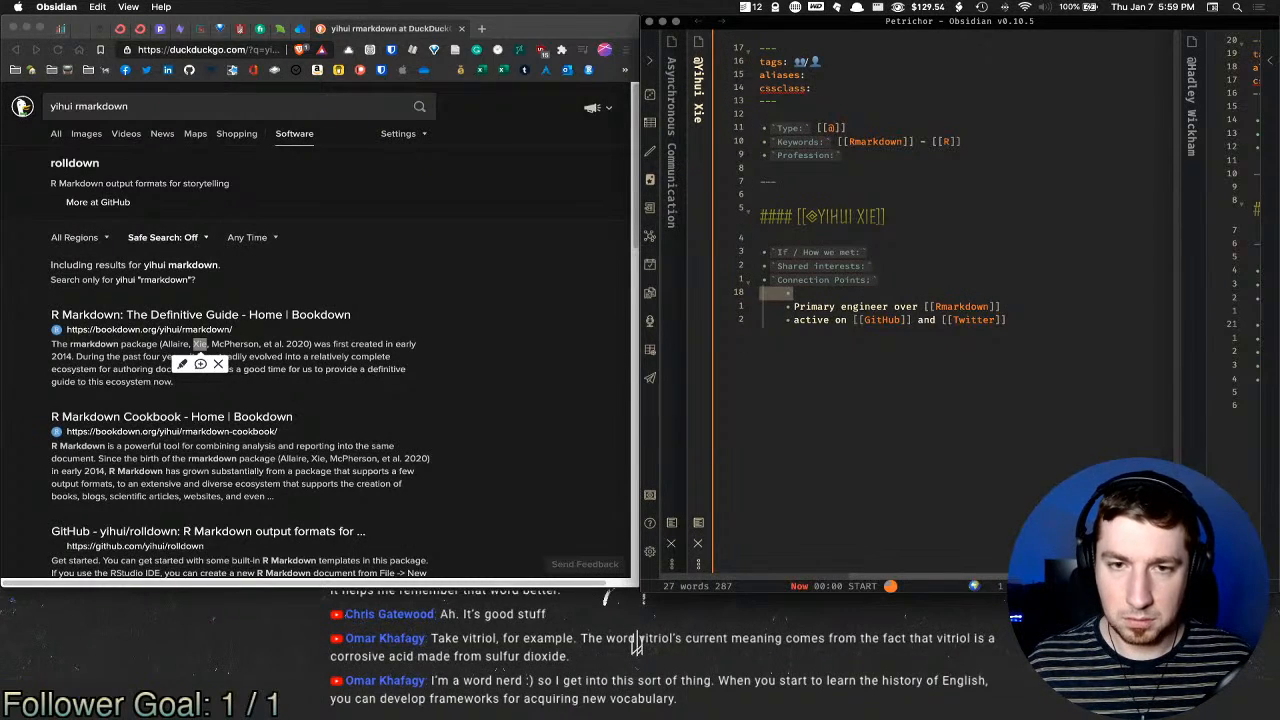
pyautogui.press('BackSpace')
pyautogui.press('BackSpace')
pyautogui.click(999, 155)
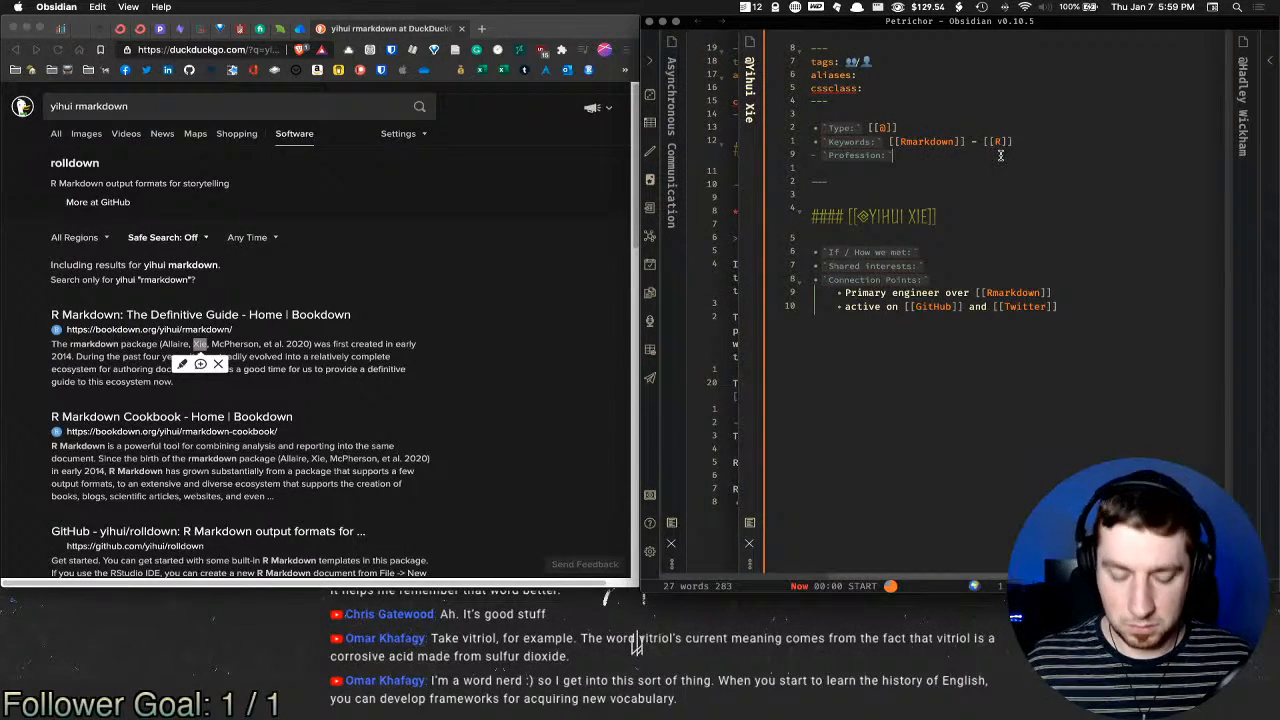
pyautogui.press('super+v')
# Step: Add 'Online on' under If / How we met, and [[R]] and [[Rmarkdown]] under Shared interests
pyautogui.click(921, 242)
pyautogui.hscroll(3, 966, 242)
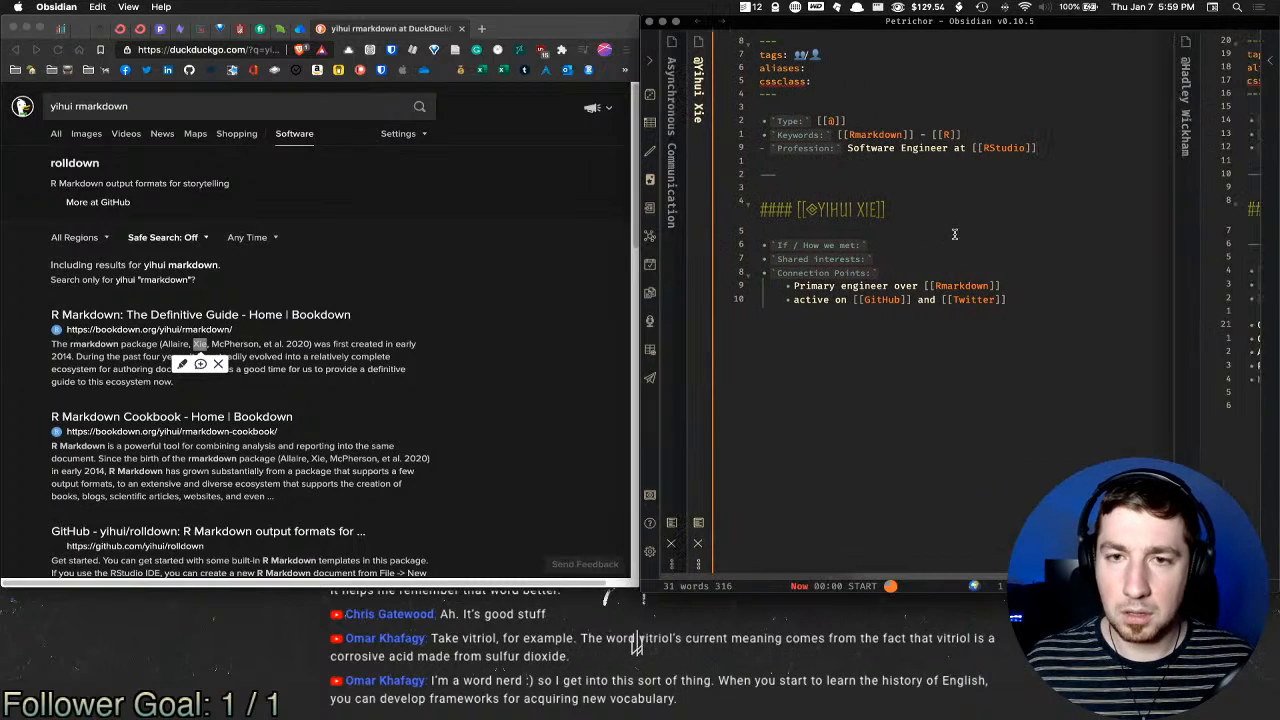
pyautogui.press('Return')
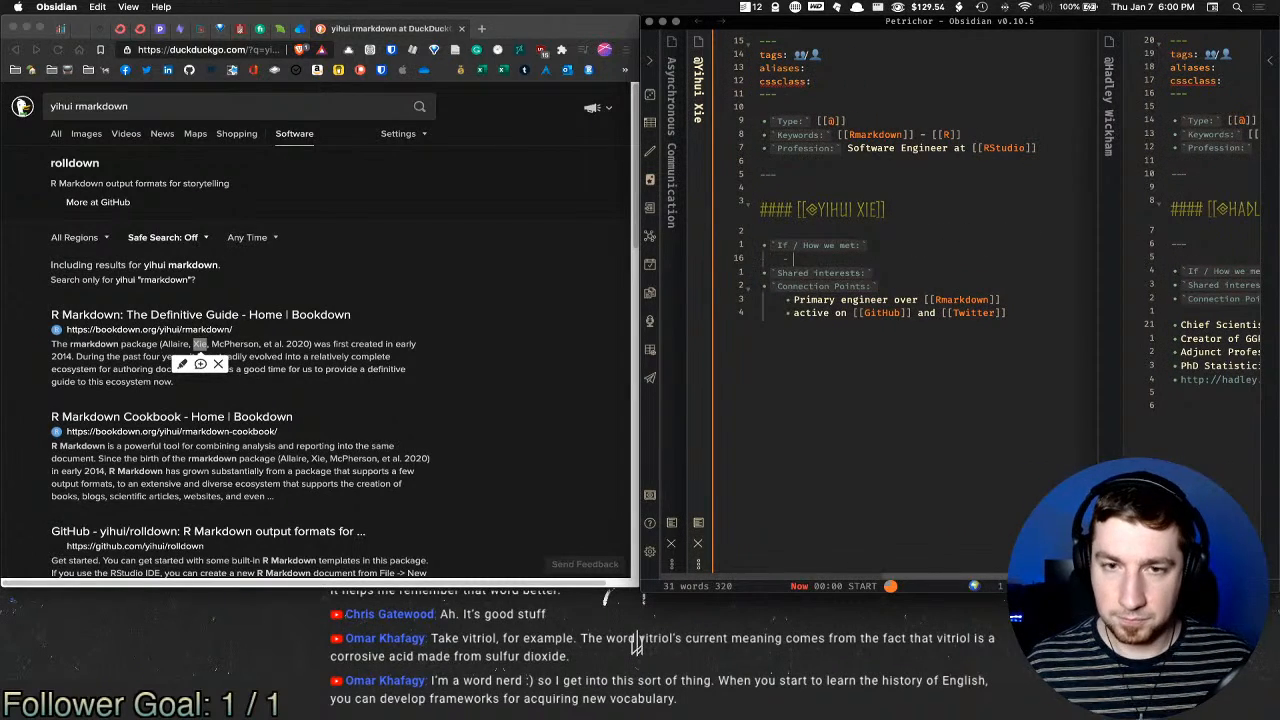
pyautogui.write('Online only')
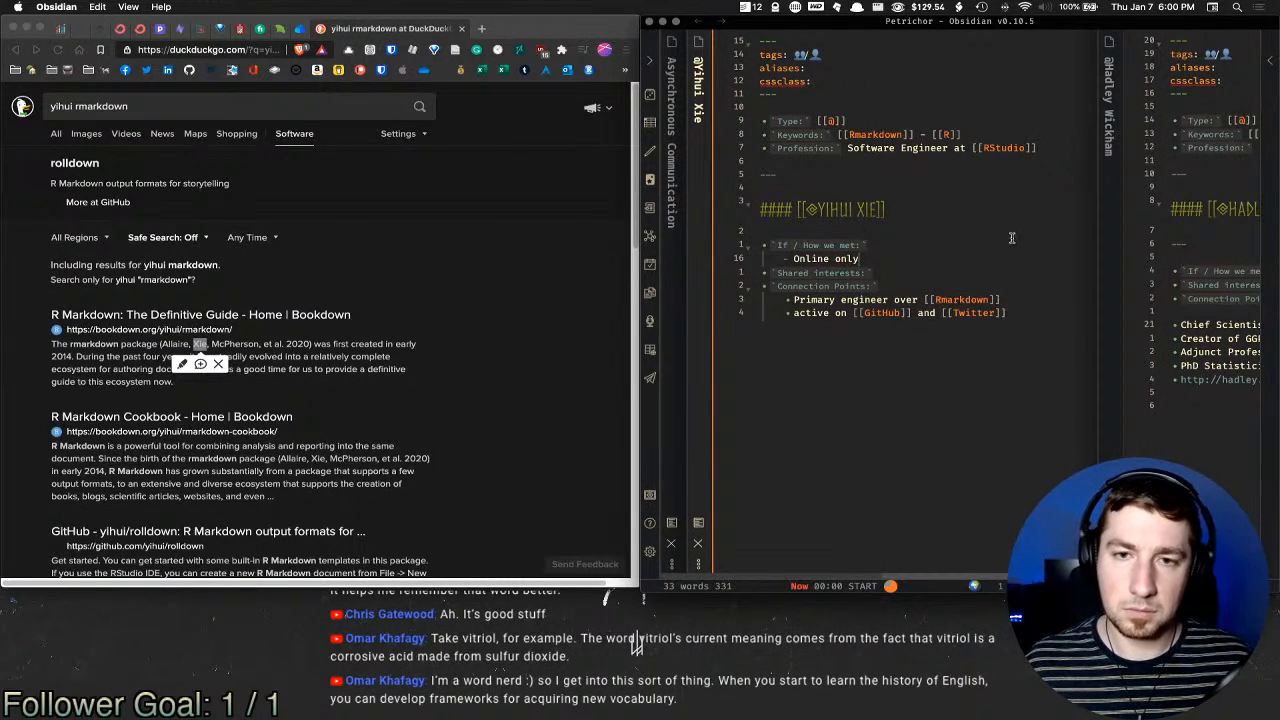
pyautogui.click(926, 273)
pyautogui.press('Return')
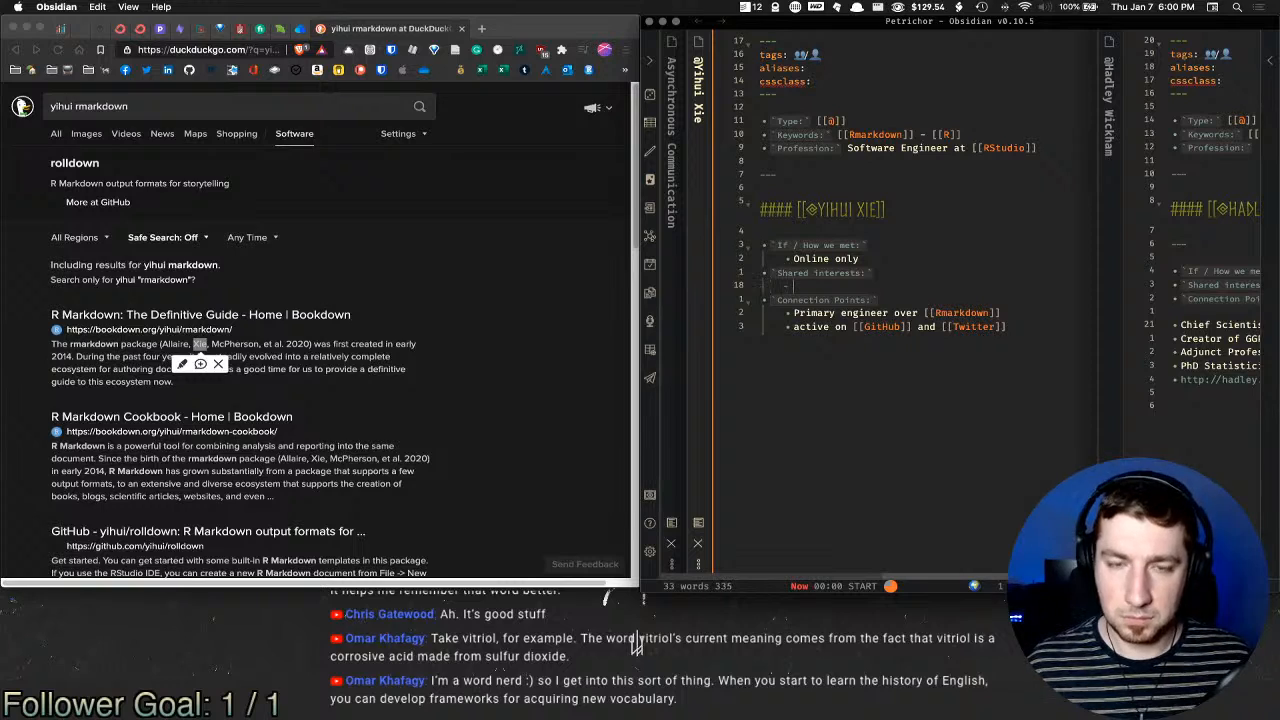
pyautogui.write('[[R')
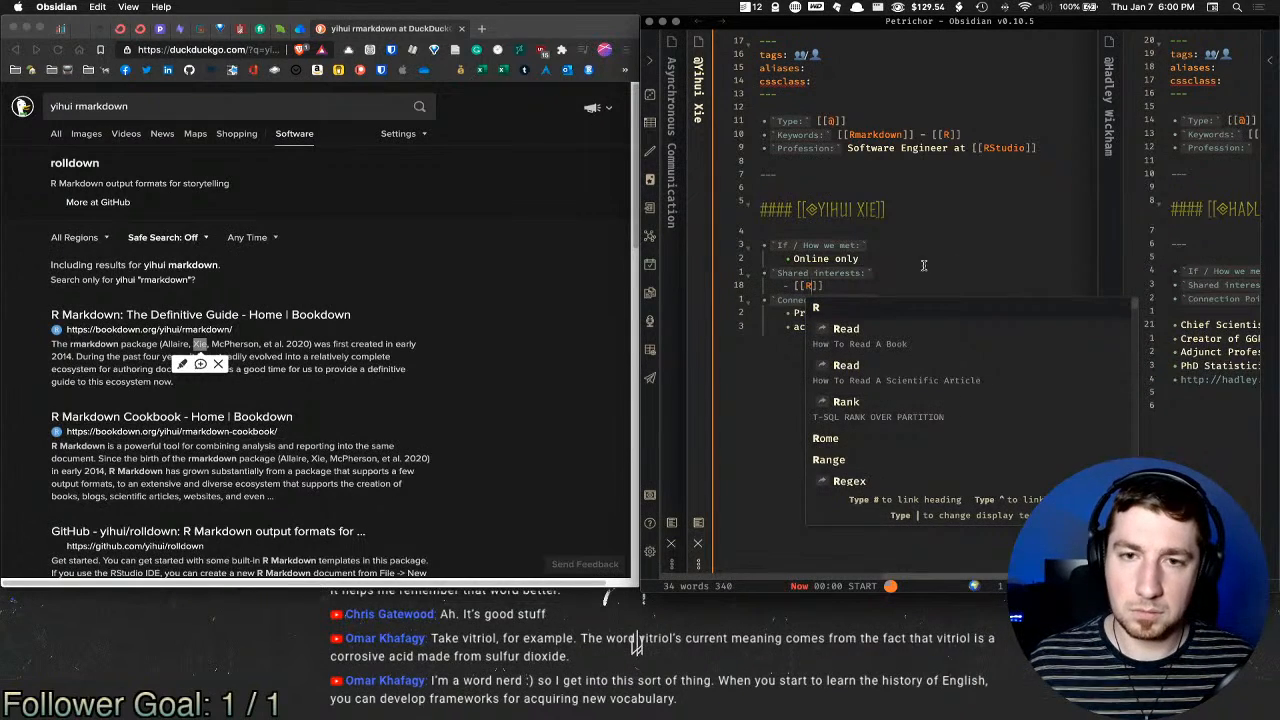
pyautogui.press('Return')
pyautogui.press('Return')
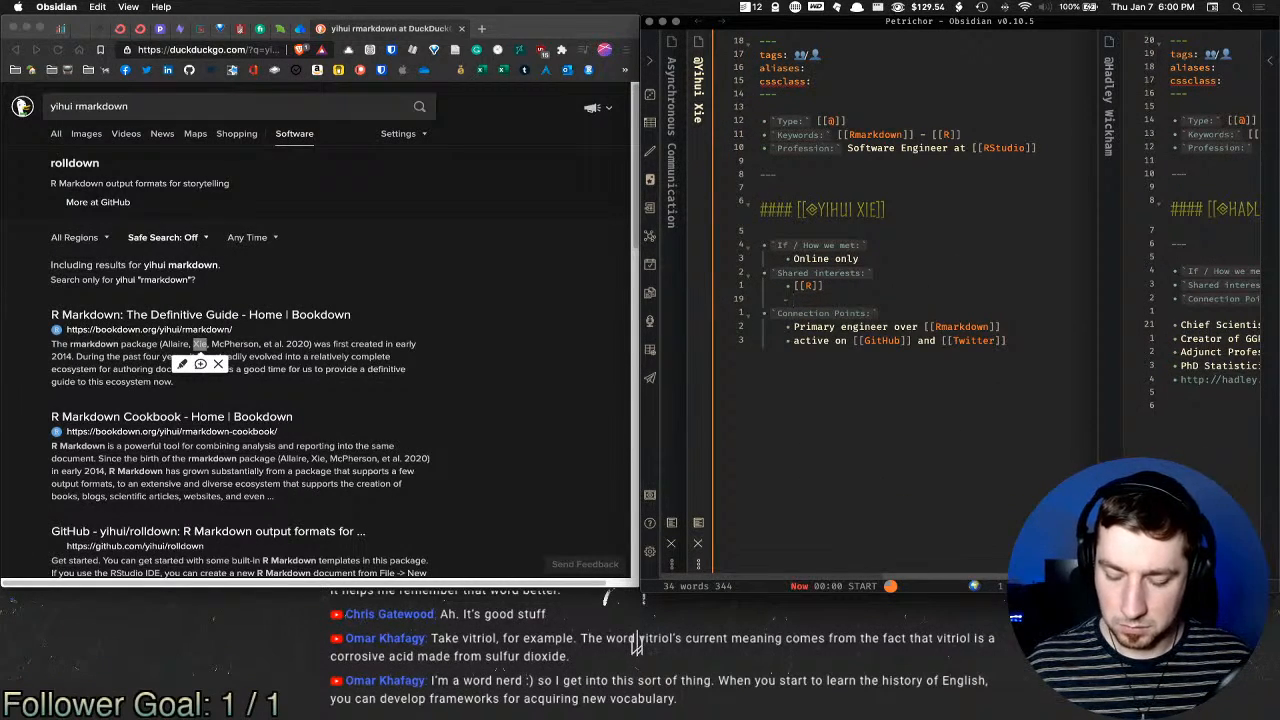
pyautogui.write('[[Rmark')
pyautogui.press('Return')
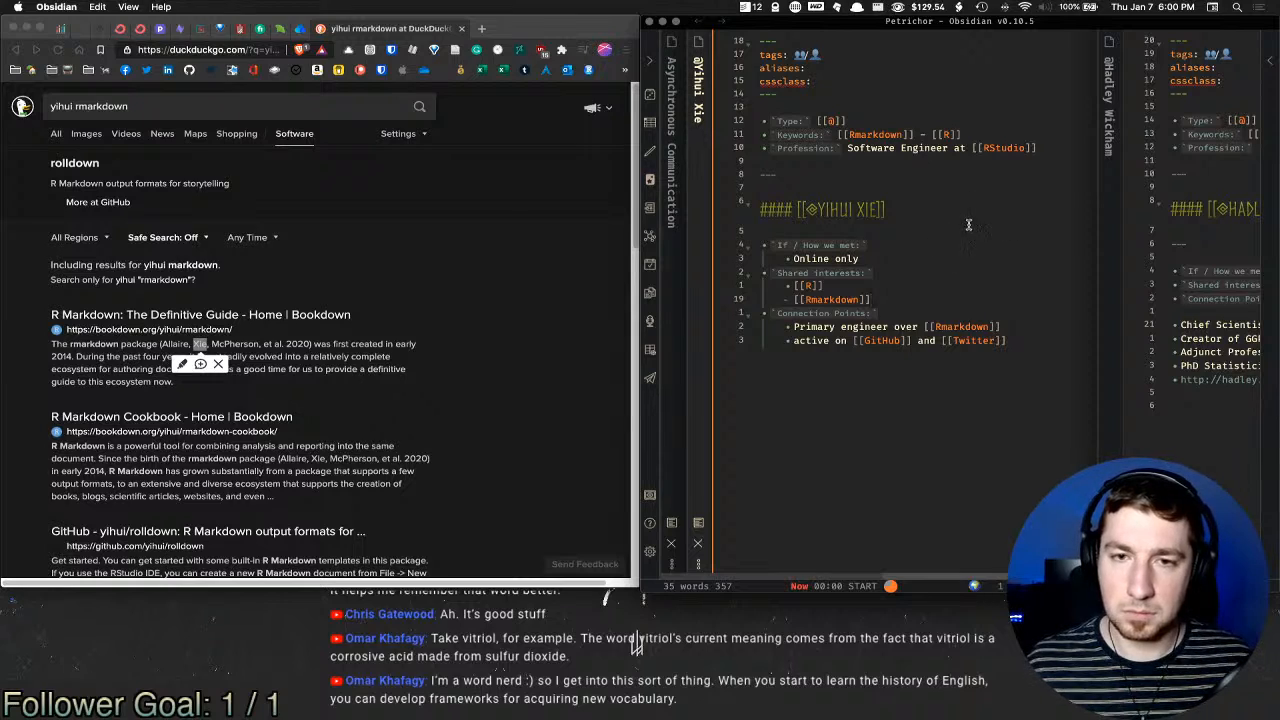
pyautogui.click(1015, 326)
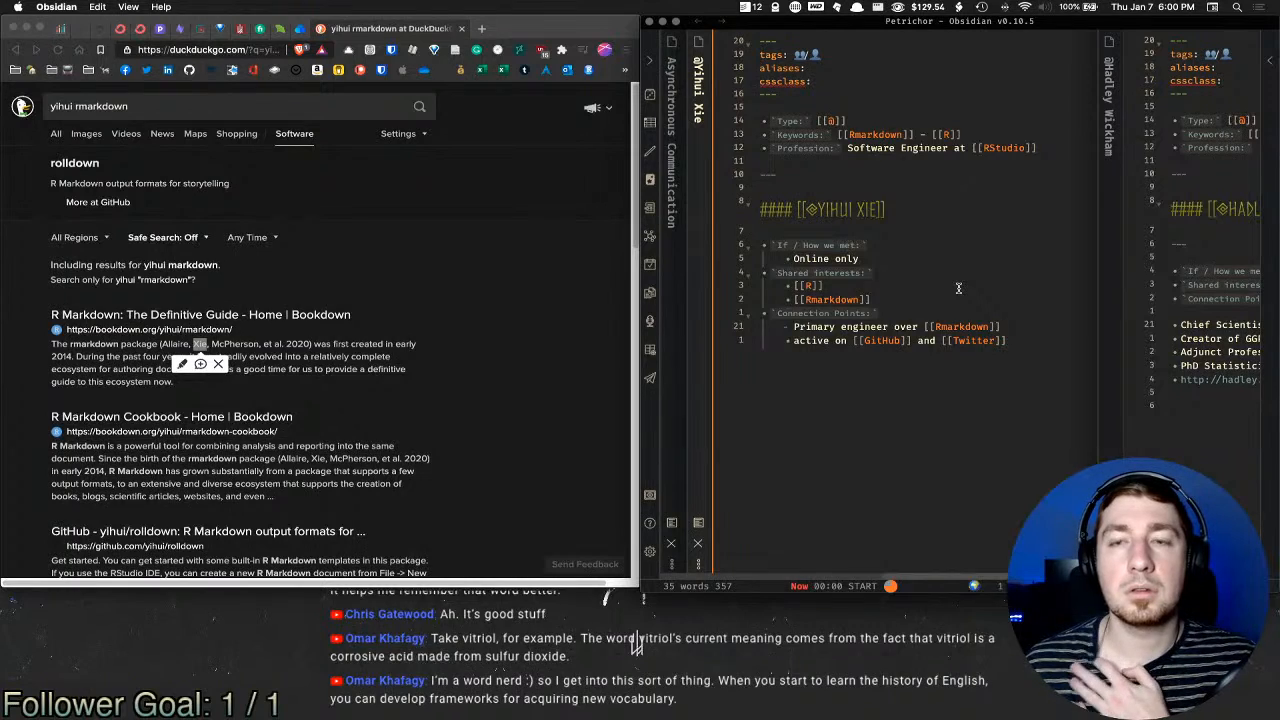
# Step: Focus the second contact's note and select its Adjunct Professor of Statistics line
pyautogui.click(1095, 313)
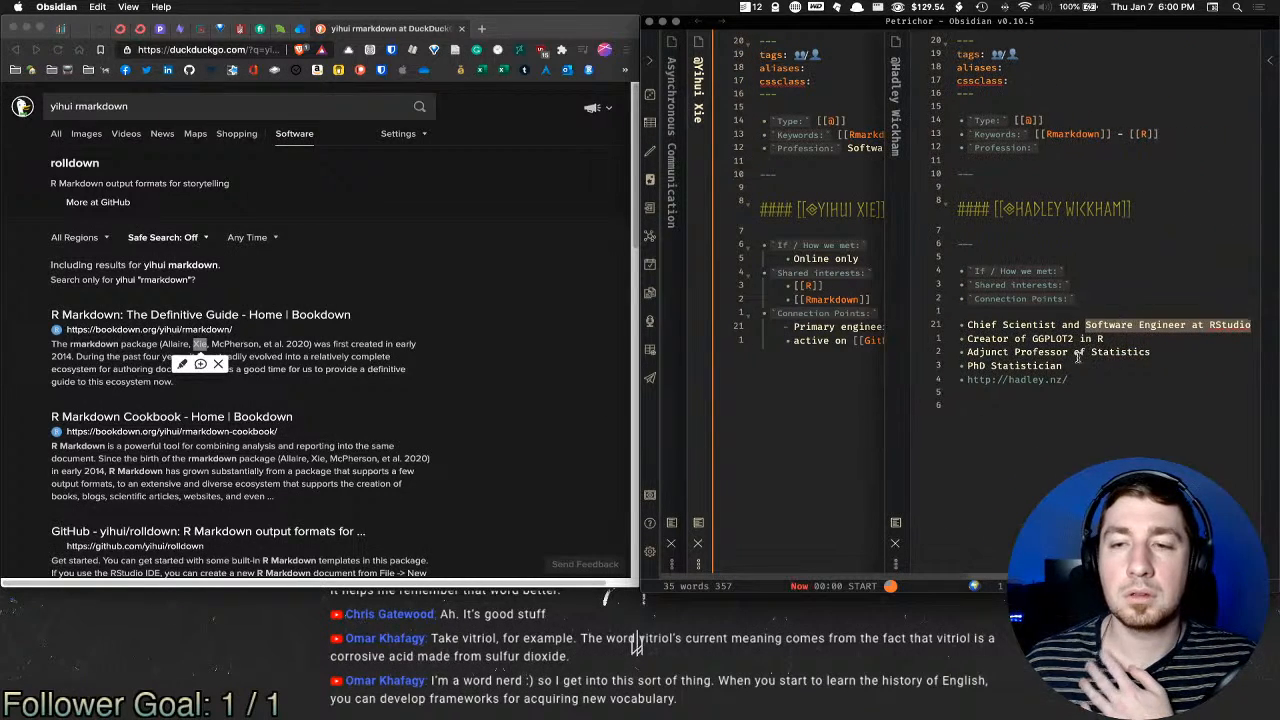
pyautogui.click(1085, 375)
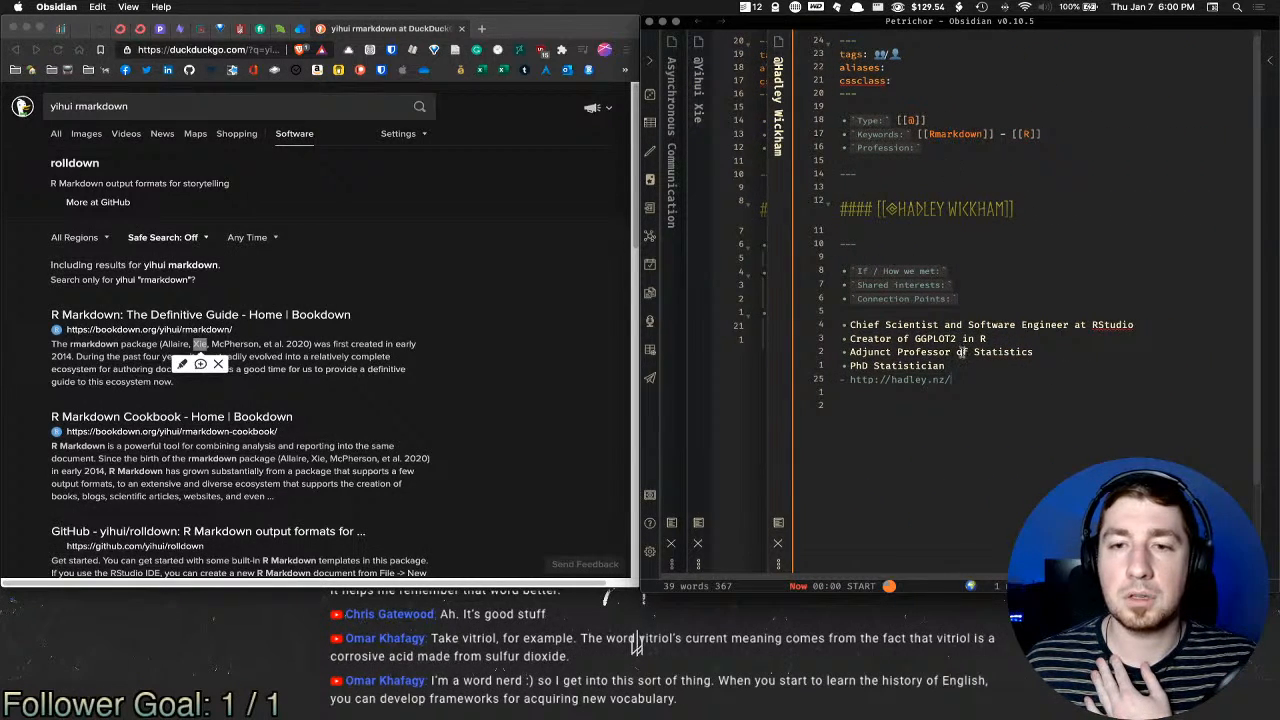
pyautogui.moveTo(1040, 352); pyautogui.dragTo(852, 357)
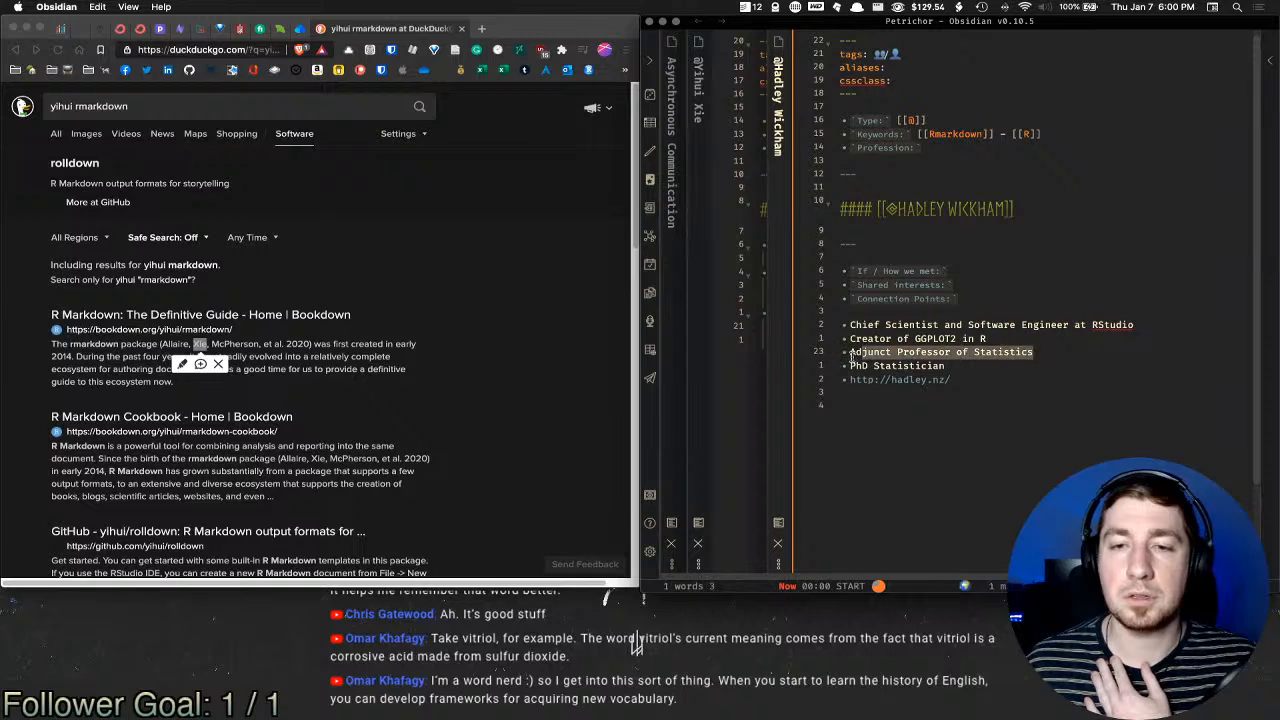
# Step: Move the Chief Scientist and Adjunct Professor lines up and indent them under Profession
pyautogui.moveTo(944, 366); pyautogui.dragTo(848, 352)
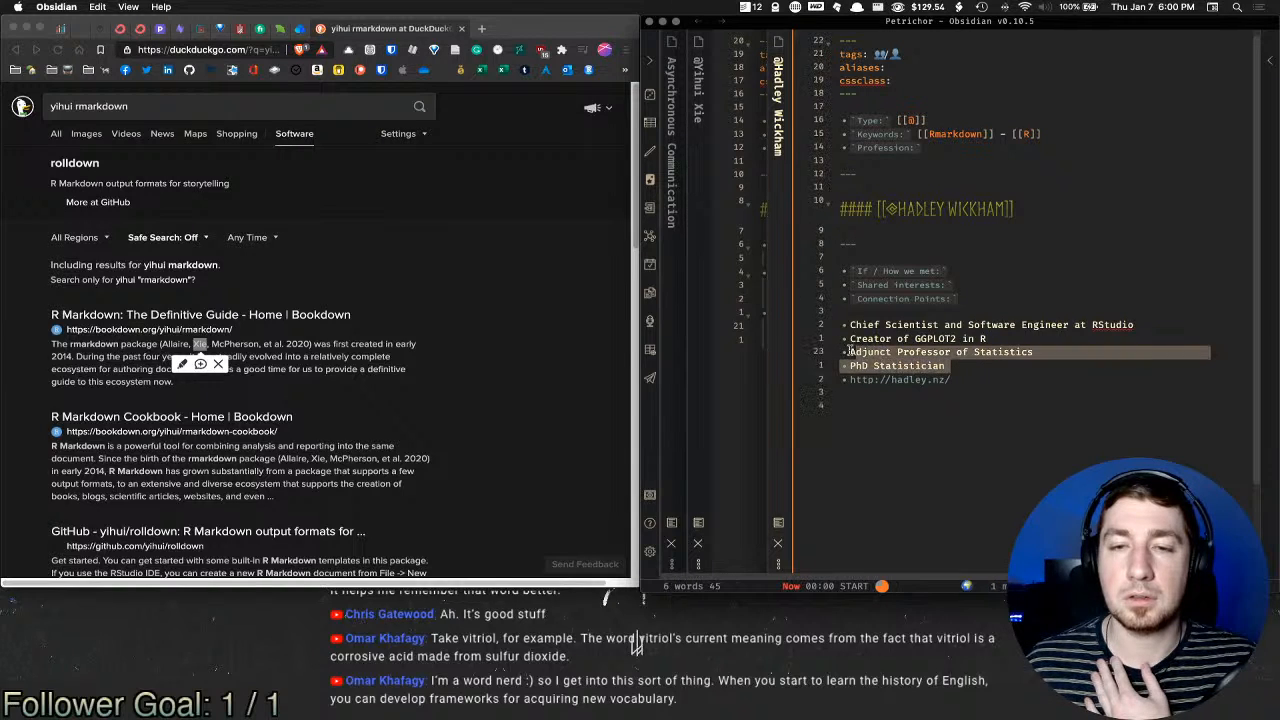
pyautogui.click(850, 352)
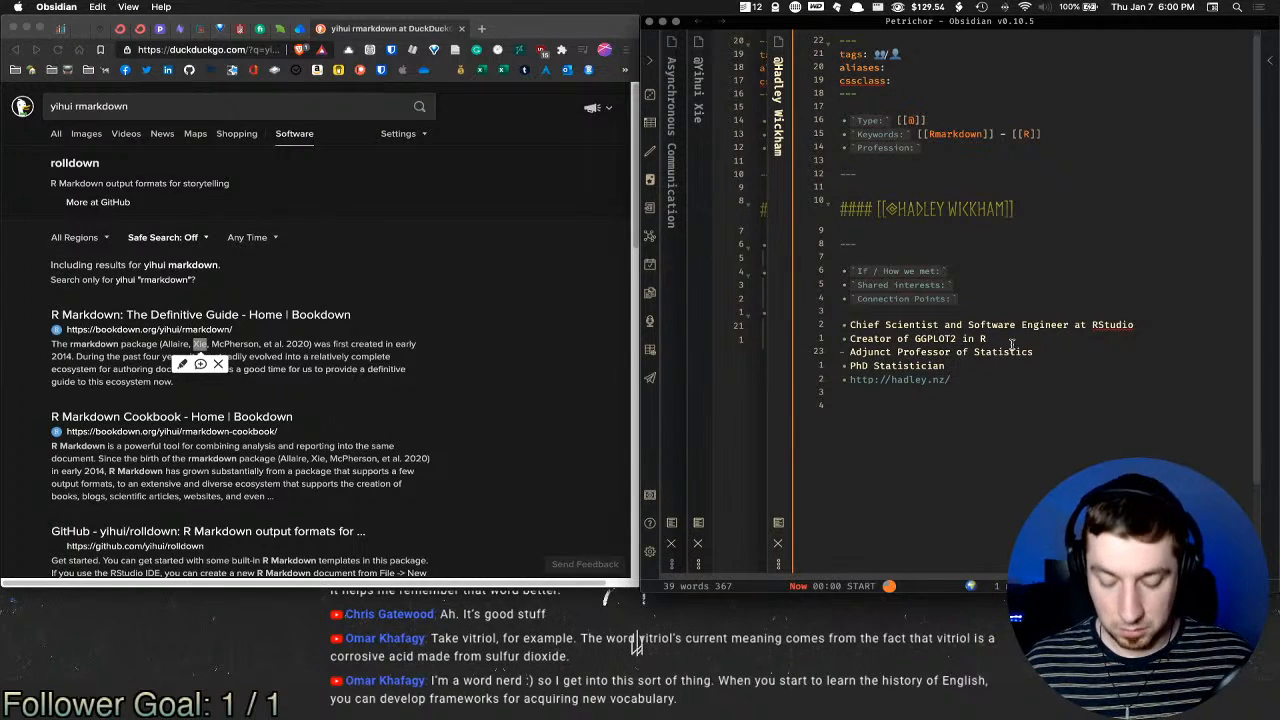
pyautogui.hotkey('alt', 'Up')
pyautogui.hotkey('shift', 'Up')
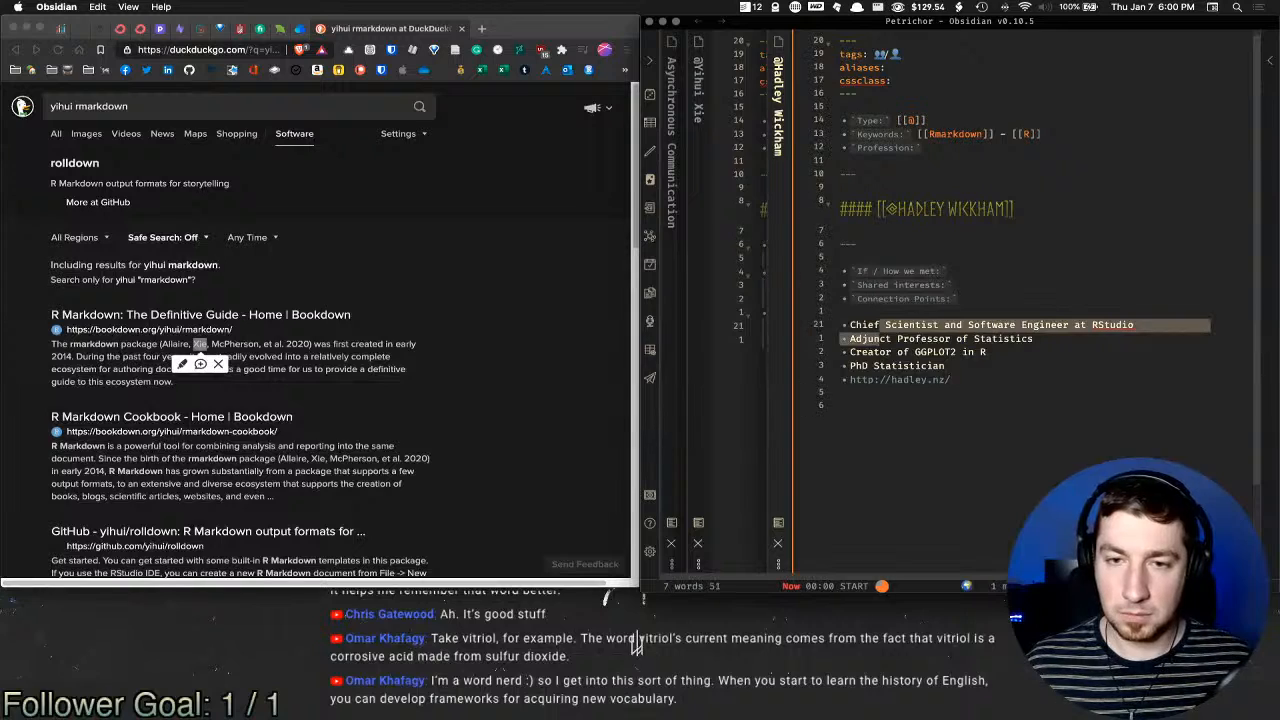
pyautogui.hotkey('alt', 'Up')
pyautogui.hotkey('alt', 'Up')
pyautogui.hotkey('alt', 'Up')
pyautogui.hotkey('alt', 'Up')
pyautogui.hotkey('alt', 'Up')
pyautogui.hotkey('alt', 'Up')
pyautogui.hotkey('alt', 'Up')
pyautogui.hotkey('alt', 'Up')
pyautogui.hotkey('alt', 'Up')
pyautogui.hotkey('alt', 'Up')
pyautogui.hotkey('alt', 'Up')
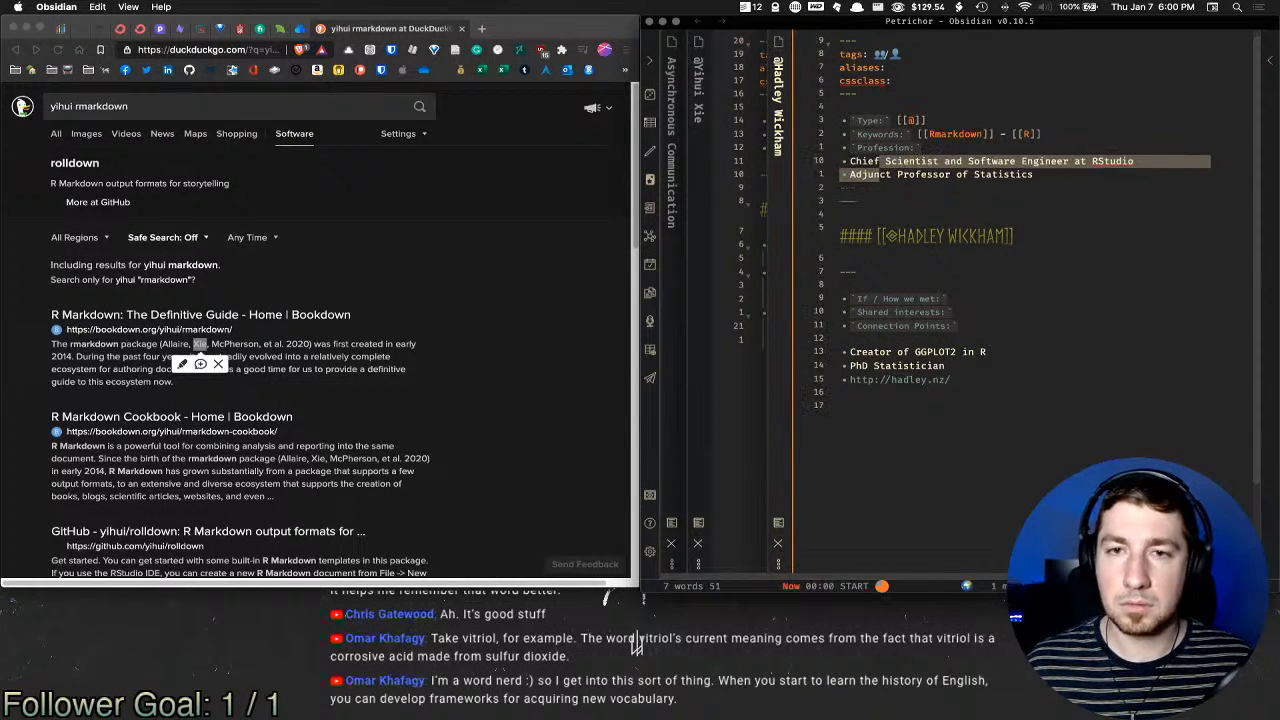
pyautogui.press('Tab')
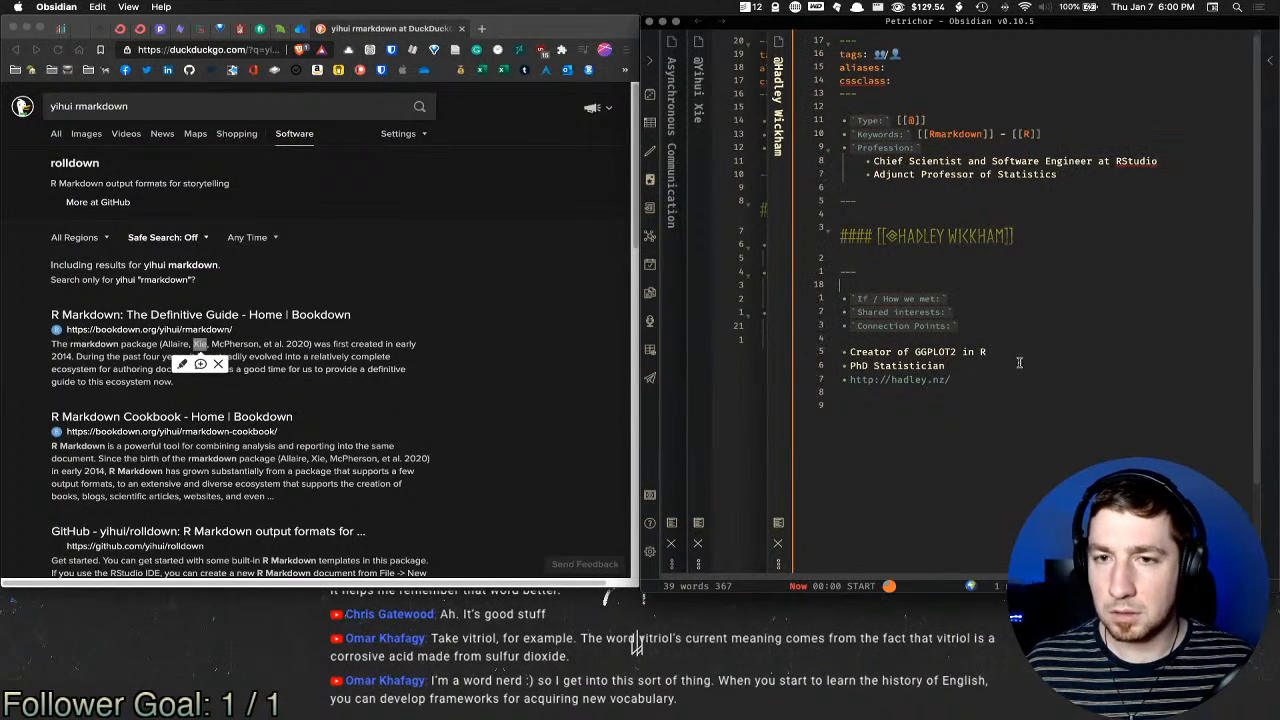
# Step: Add an indented 'Online only' bullet under How we met
pyautogui.click(955, 311)
pyautogui.click(968, 302)
pyautogui.press('Return')
pyautogui.press('Tab')
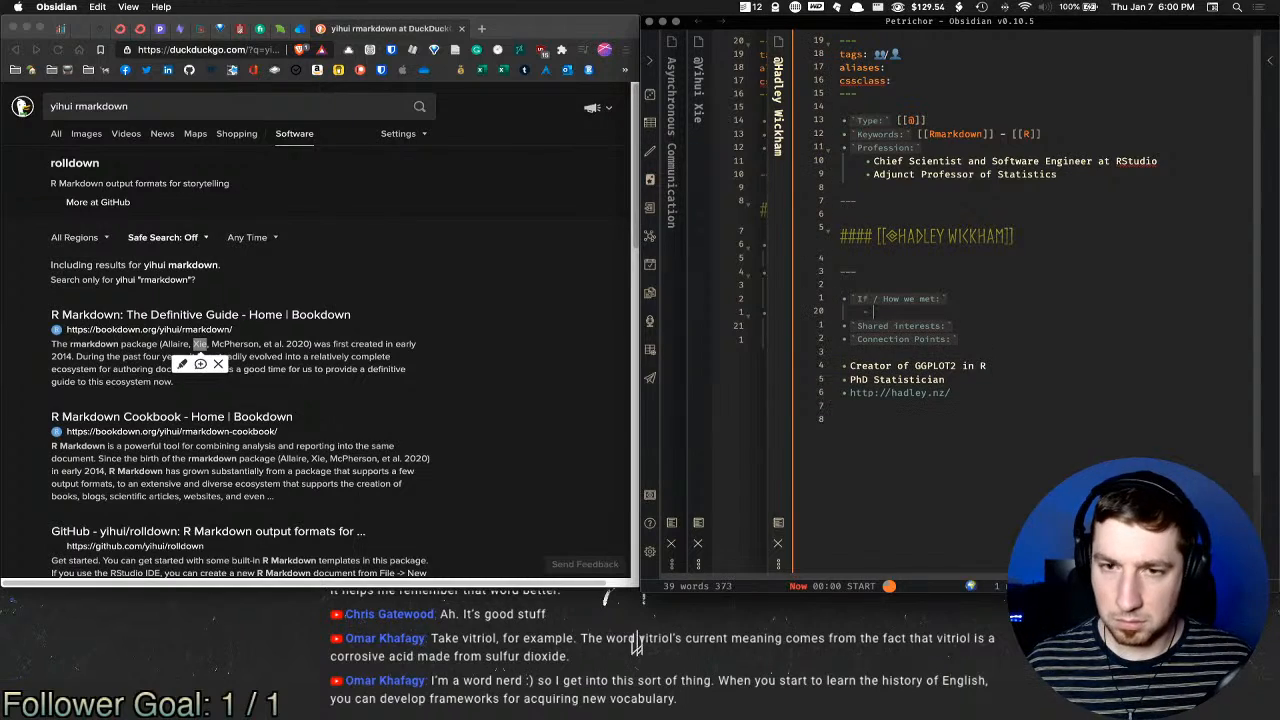
pyautogui.write('ONLINE')
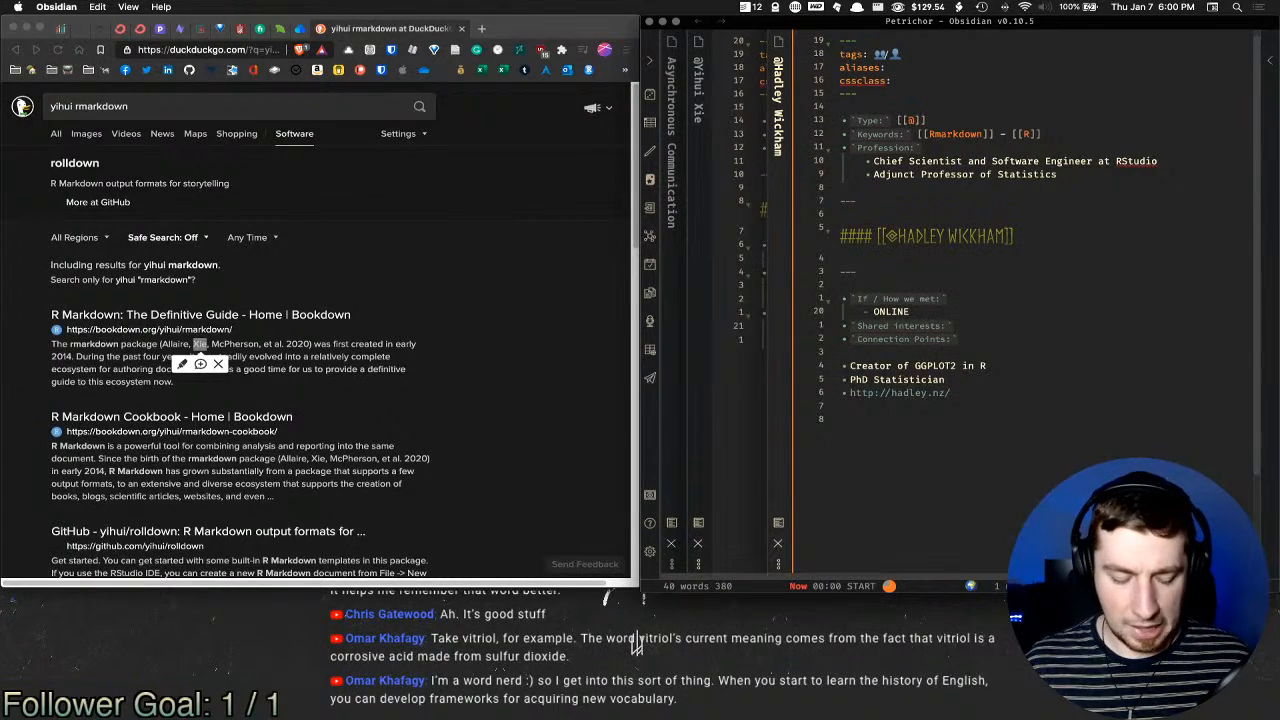
pyautogui.hotkey('alt', 'shift', 'Left')
pyautogui.press('BackSpace')
pyautogui.write('Onlin')
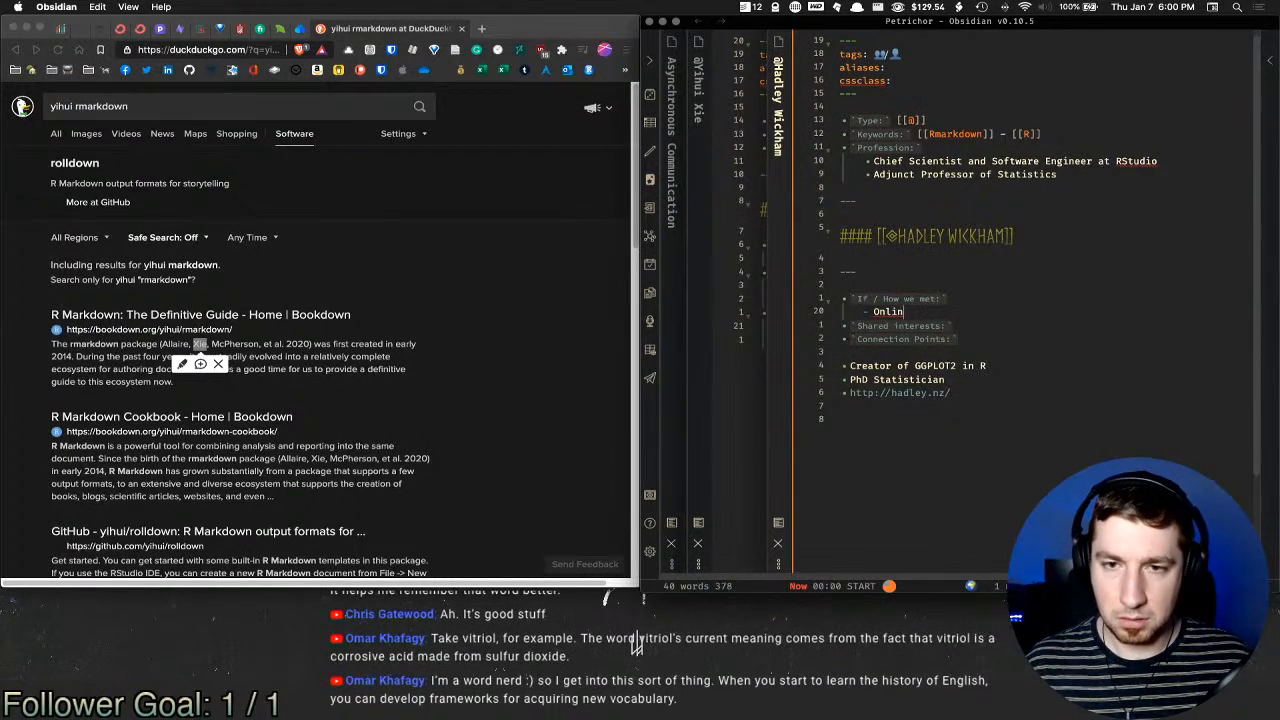
pyautogui.write('e only')
# Step: Move the GGPLOT2 creator line up and indent it under Shared interests
pyautogui.press('Down')
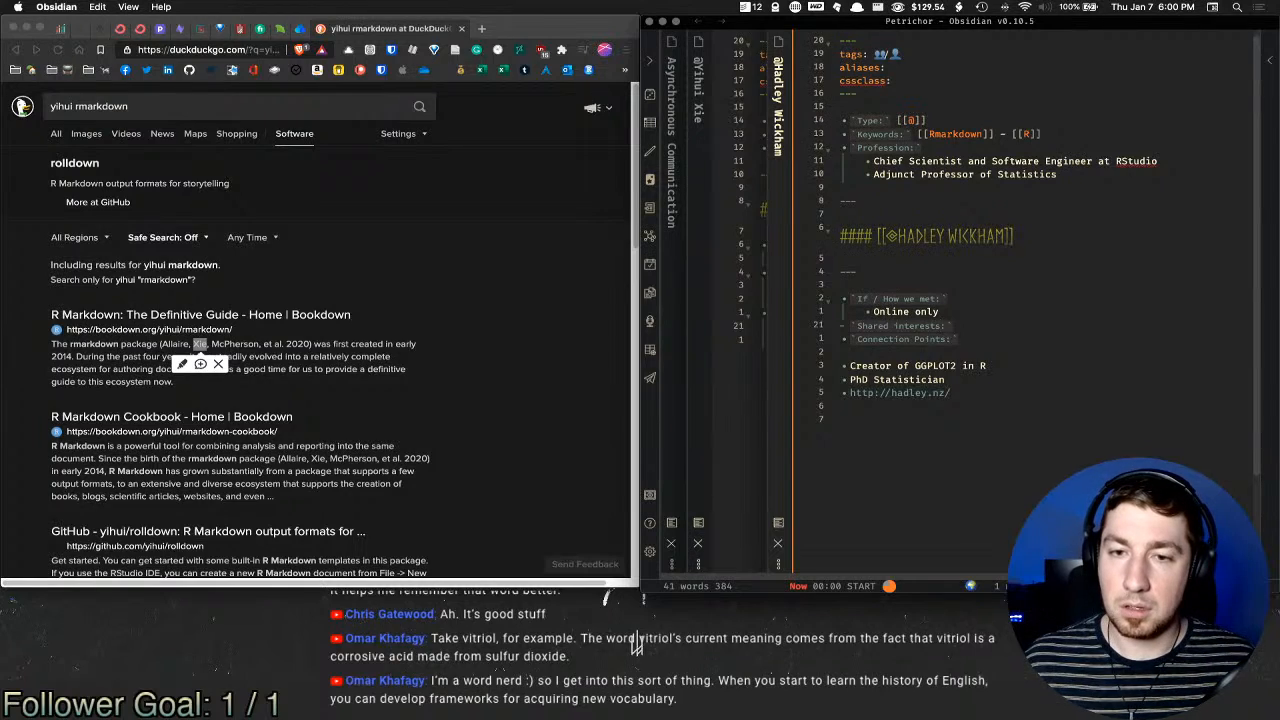
pyautogui.press('Down')
pyautogui.press('Down')
pyautogui.press('Down')
pyautogui.hotkey('alt', 'Up')
pyautogui.hotkey('alt', 'Up')
pyautogui.press('Tab')
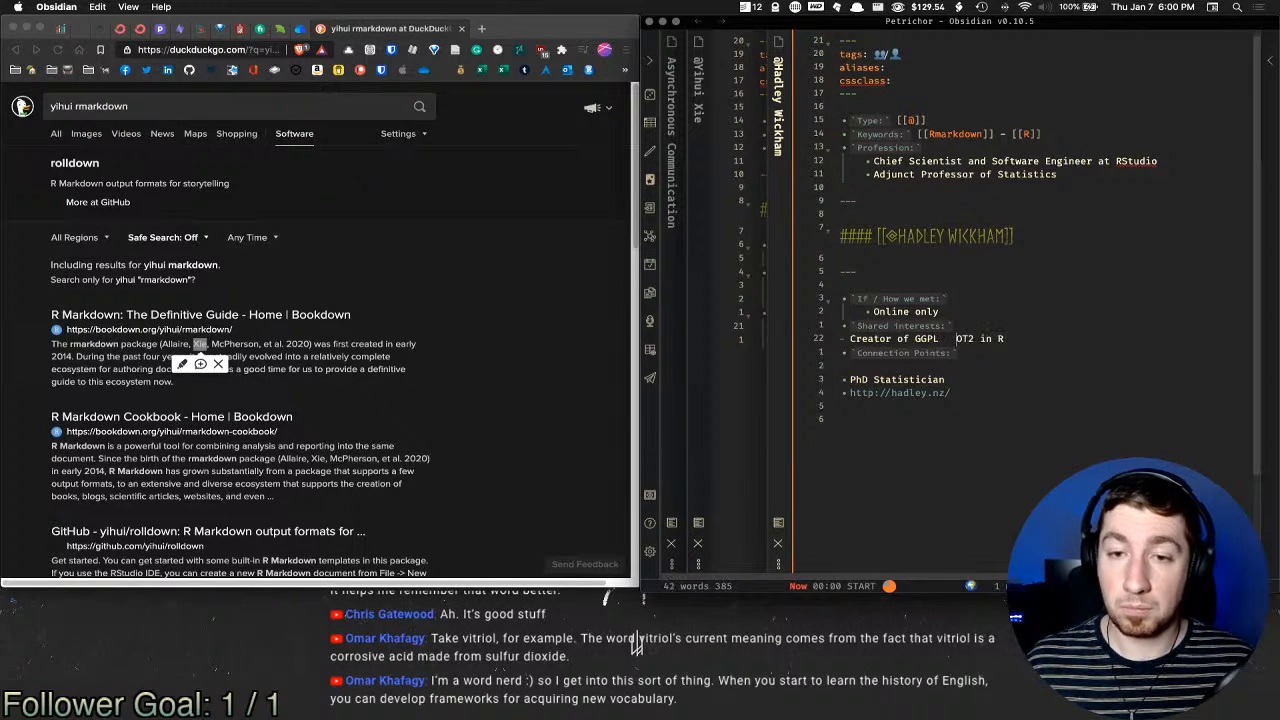
pyautogui.press('BackSpace')
pyautogui.press('super+Left')
pyautogui.press('Tab')
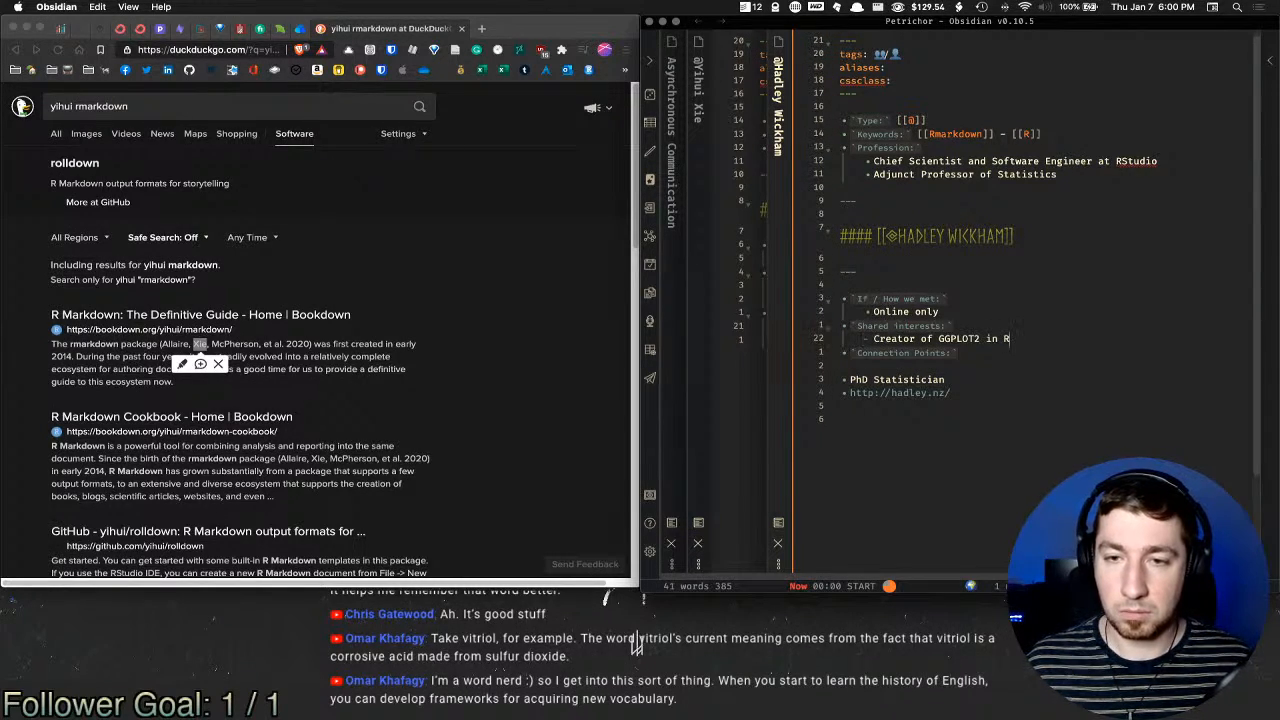
# Step: Add [[R]] and [[ggplot2]] link bullets under Shared interests
pyautogui.press('Return')
pyautogui.write('[[R')
pyautogui.press('Return')
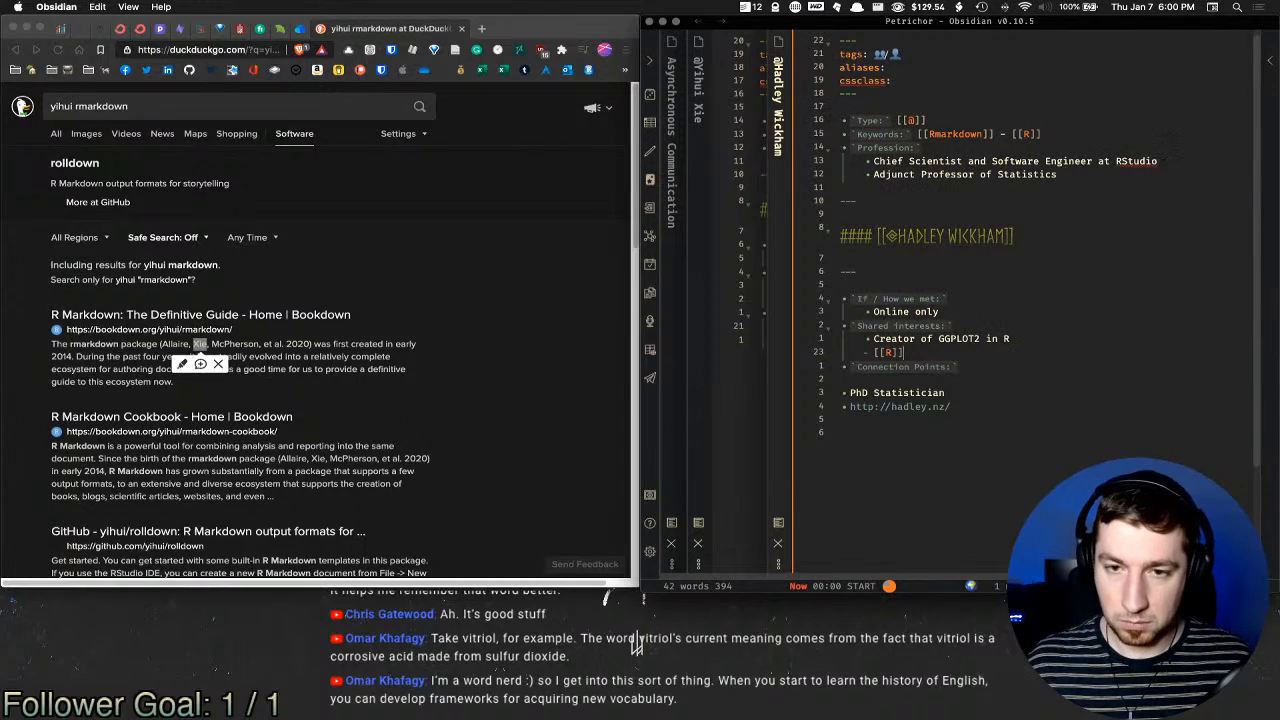
pyautogui.press('Return')
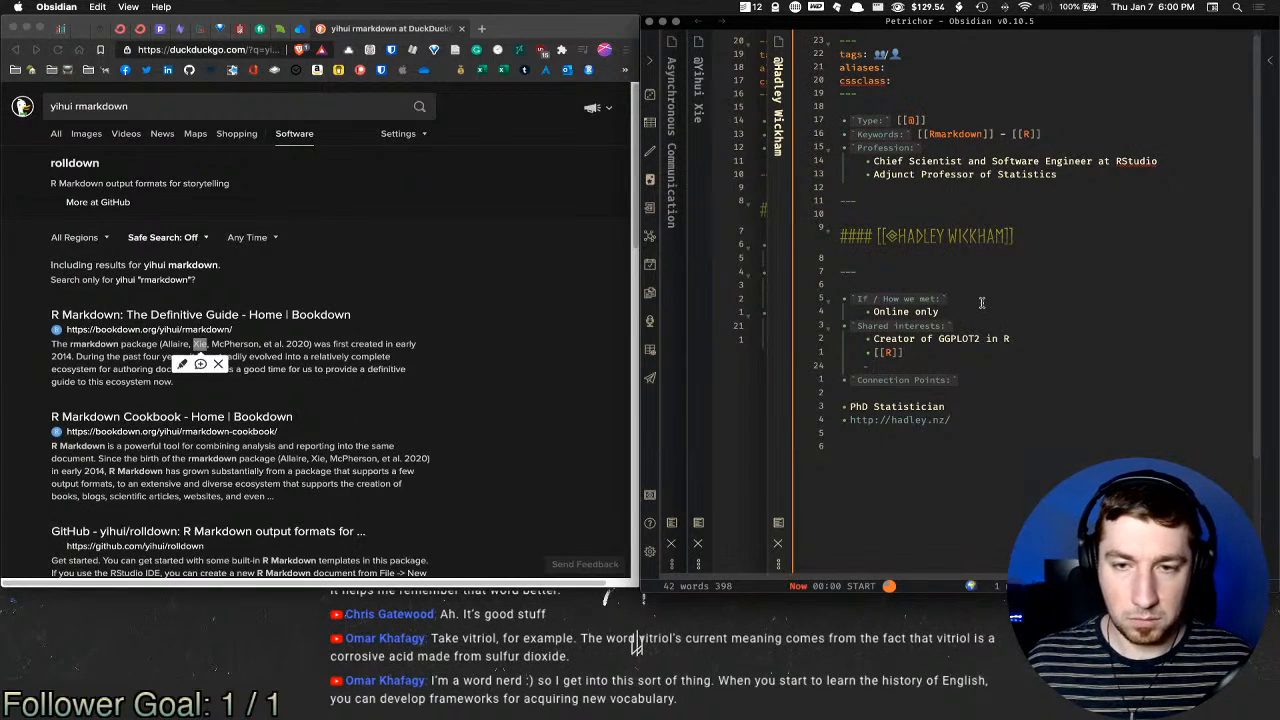
pyautogui.write('[[ggp')
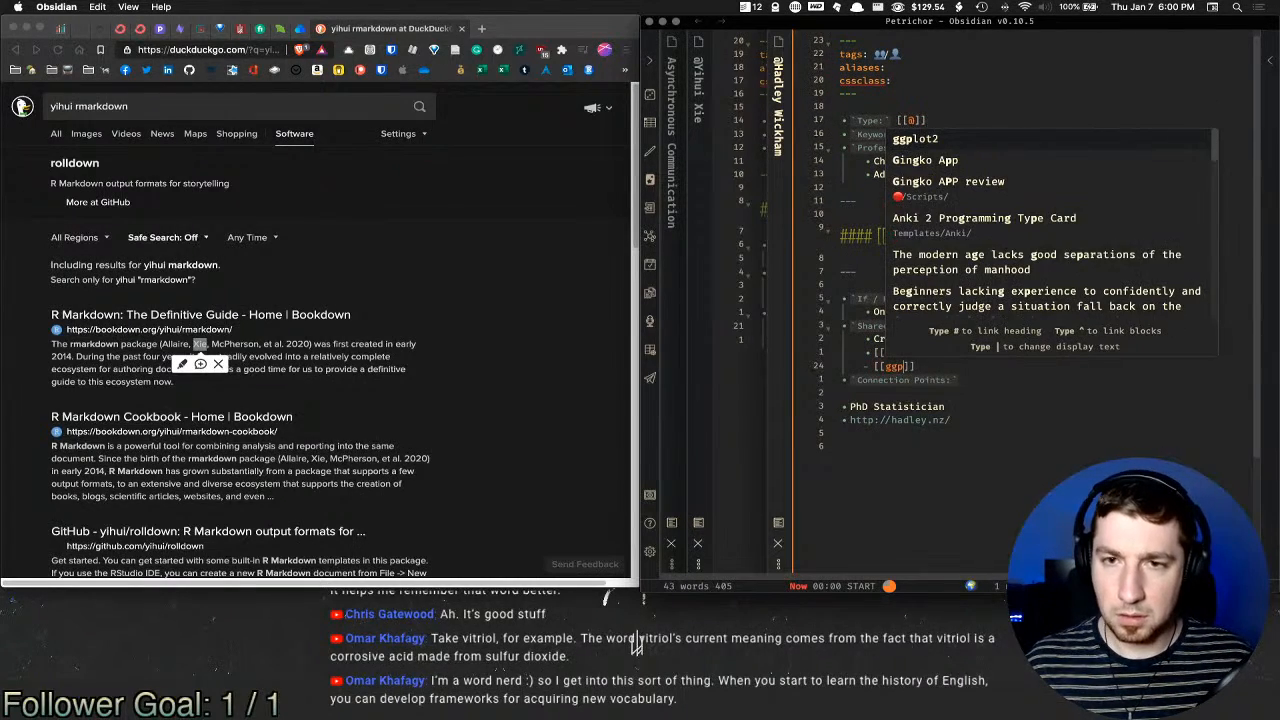
pyautogui.press('Return')
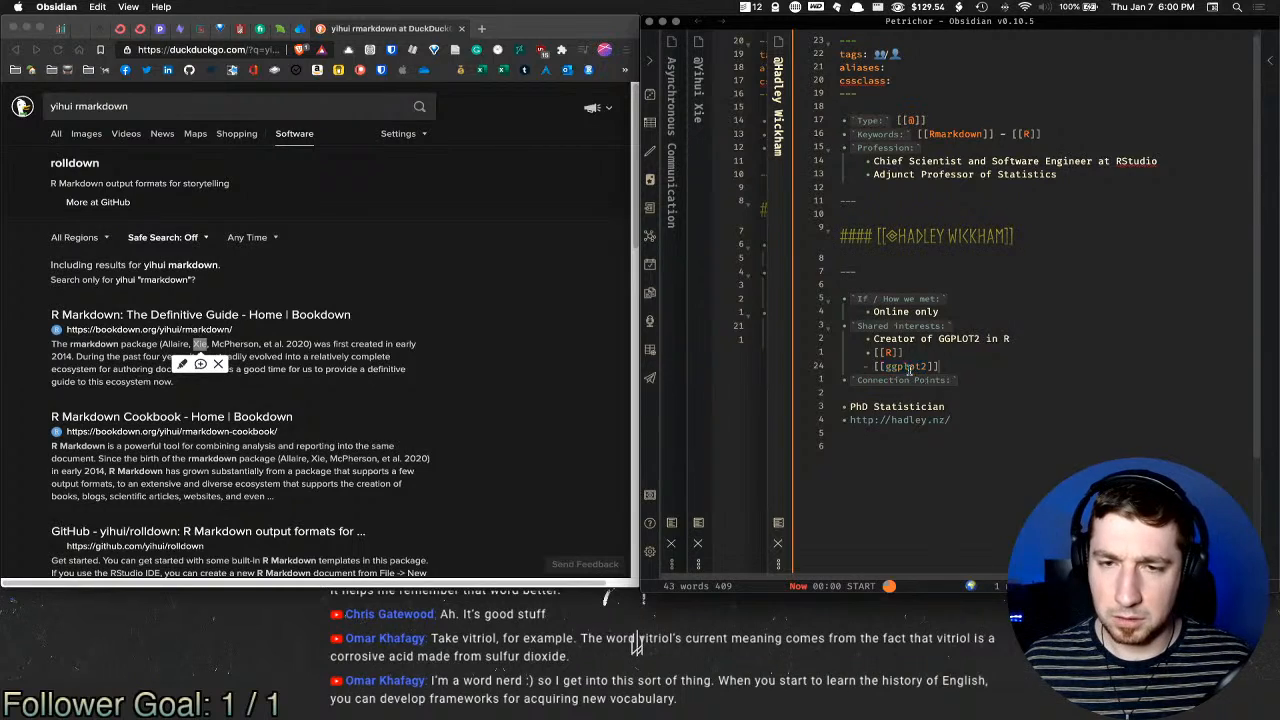
pyautogui.moveTo(907, 369)
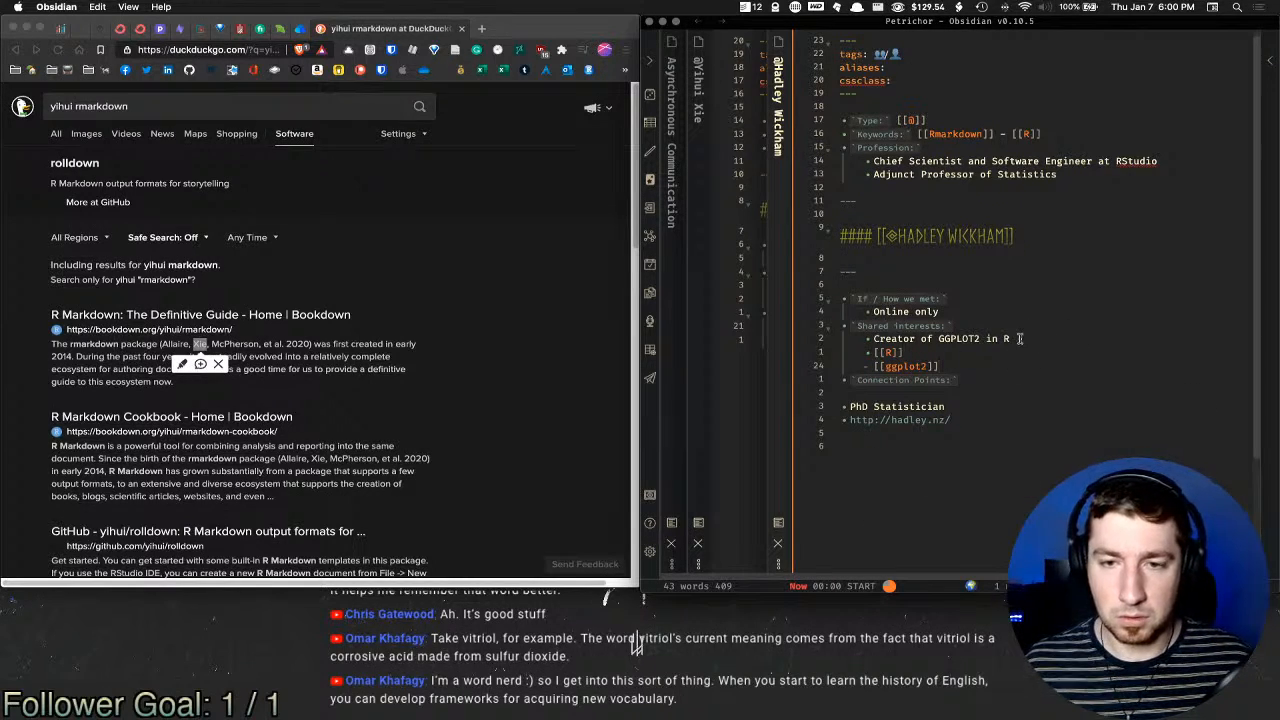
pyautogui.click(977, 406)
# Step: Close the person note panes with Cmd+W to return to Asynchronous Communication
pyautogui.click(980, 392)
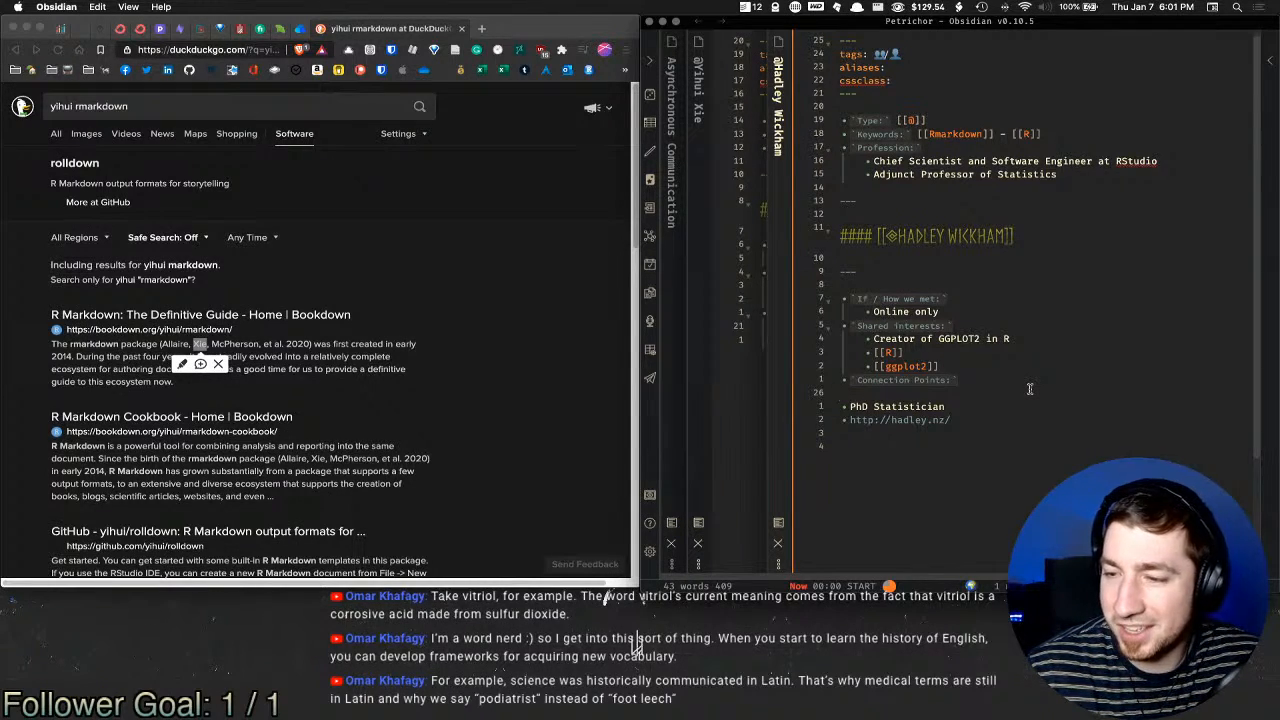
pyautogui.press('Down')
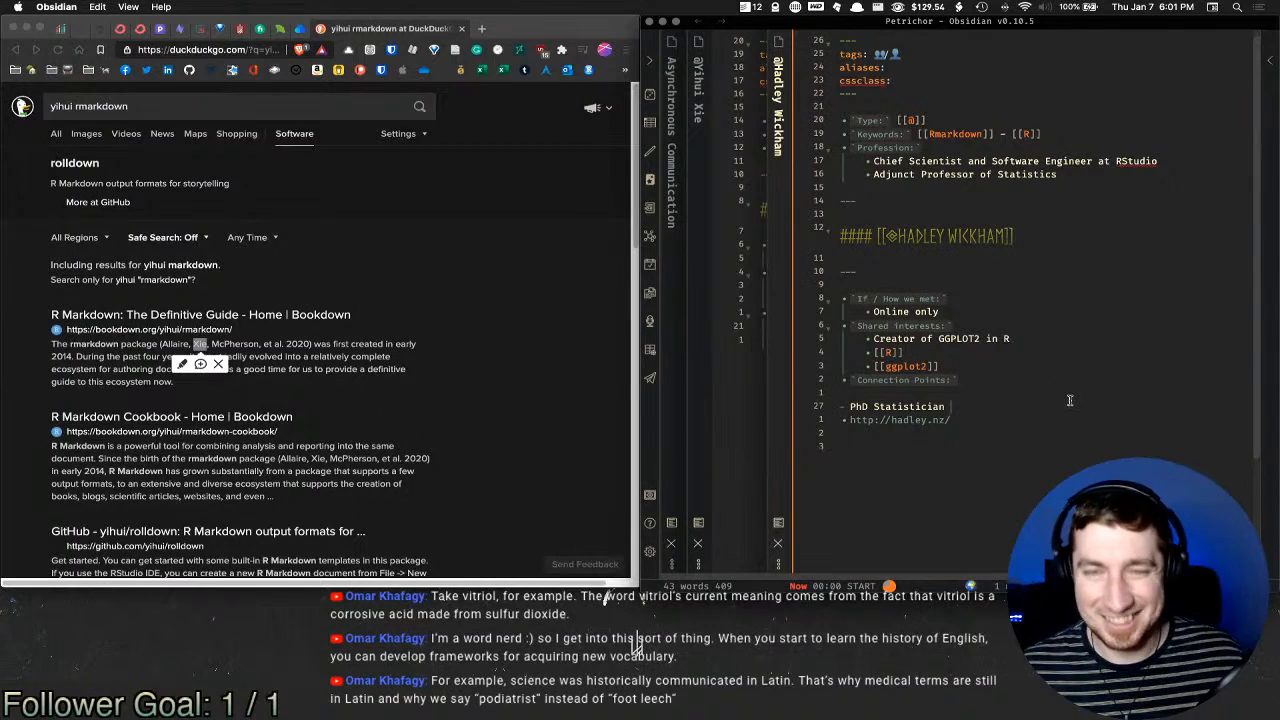
pyautogui.press('super+w')
pyautogui.press('super+w')
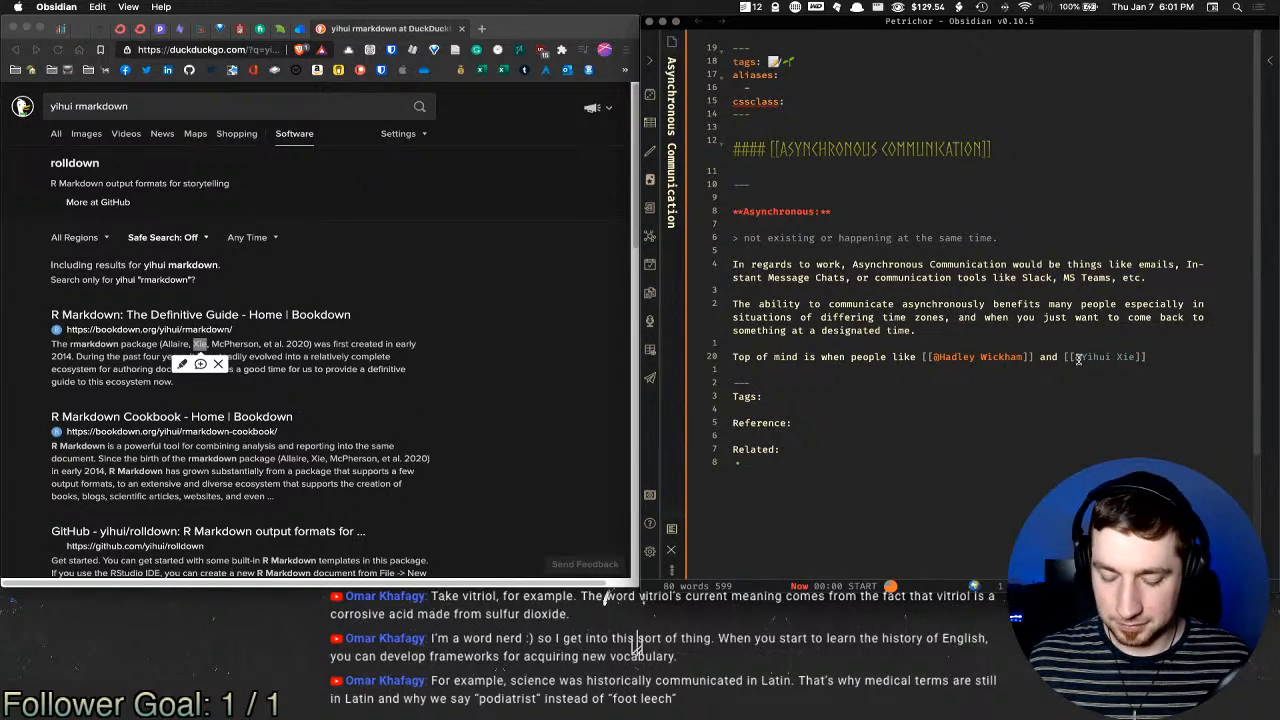
# Step: Extend the email sentence: 'check email twice... less likely to enter a spiral of [[Doom Scrolling'
pyautogui.press('super+o')
pyautogui.write('rst')
pyautogui.press('Escape')
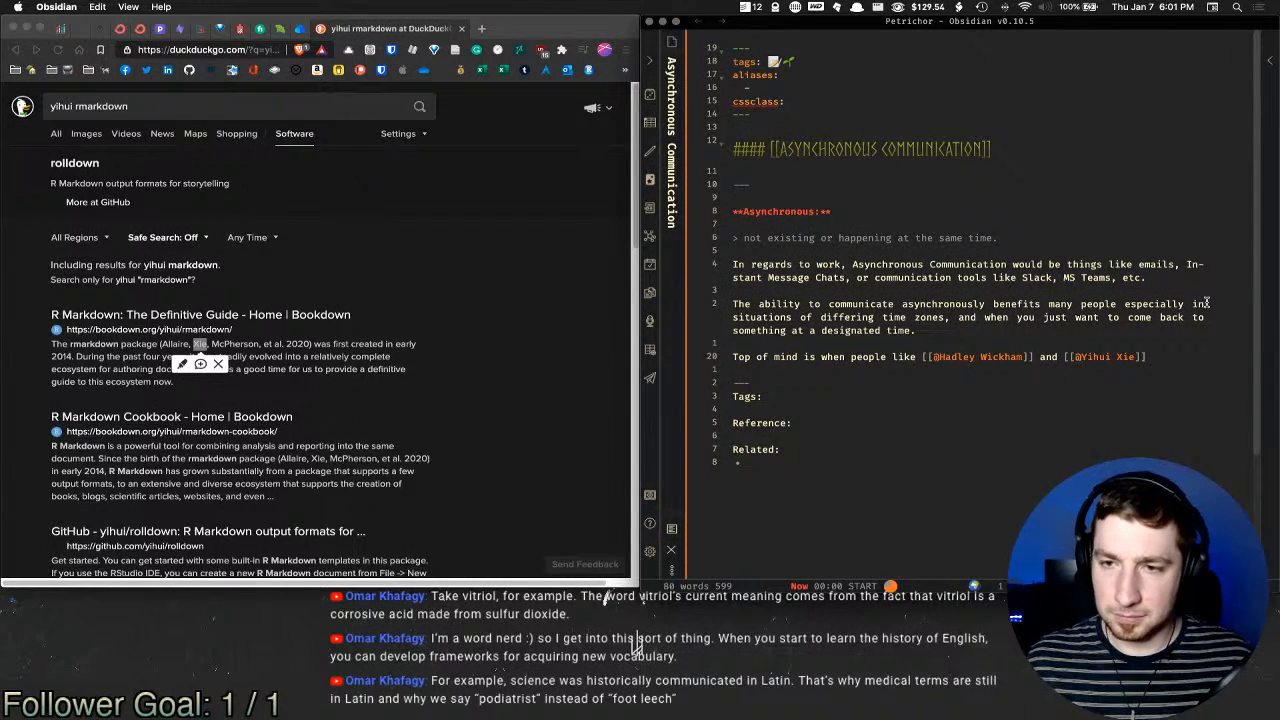
pyautogui.write('schedule')
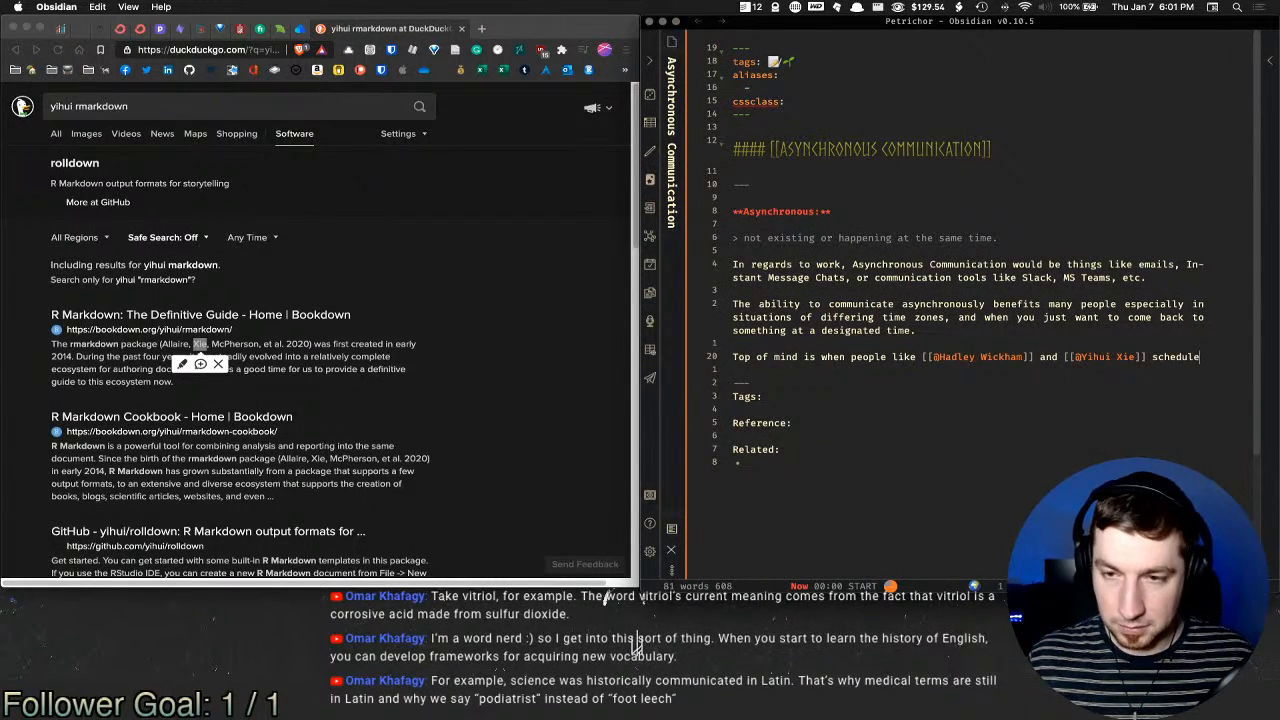
pyautogui.write(' time o')
pyautogui.write('ut o')
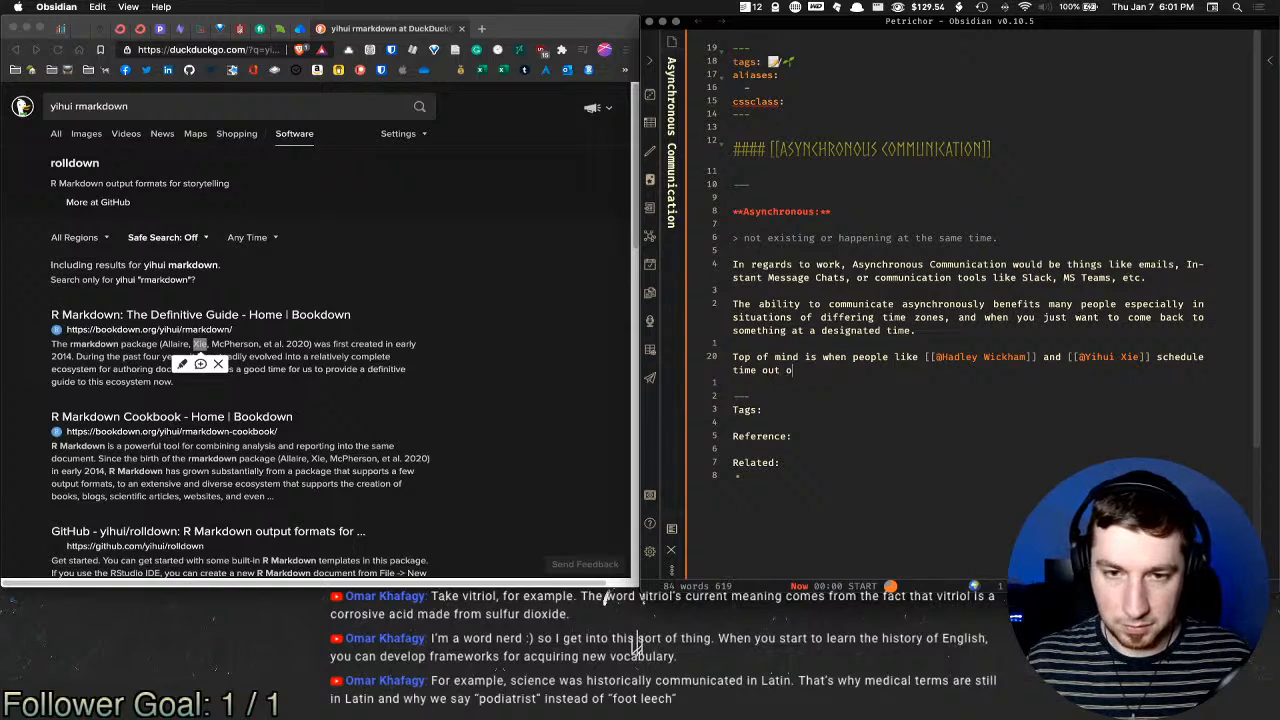
pyautogui.write('f their days to ')
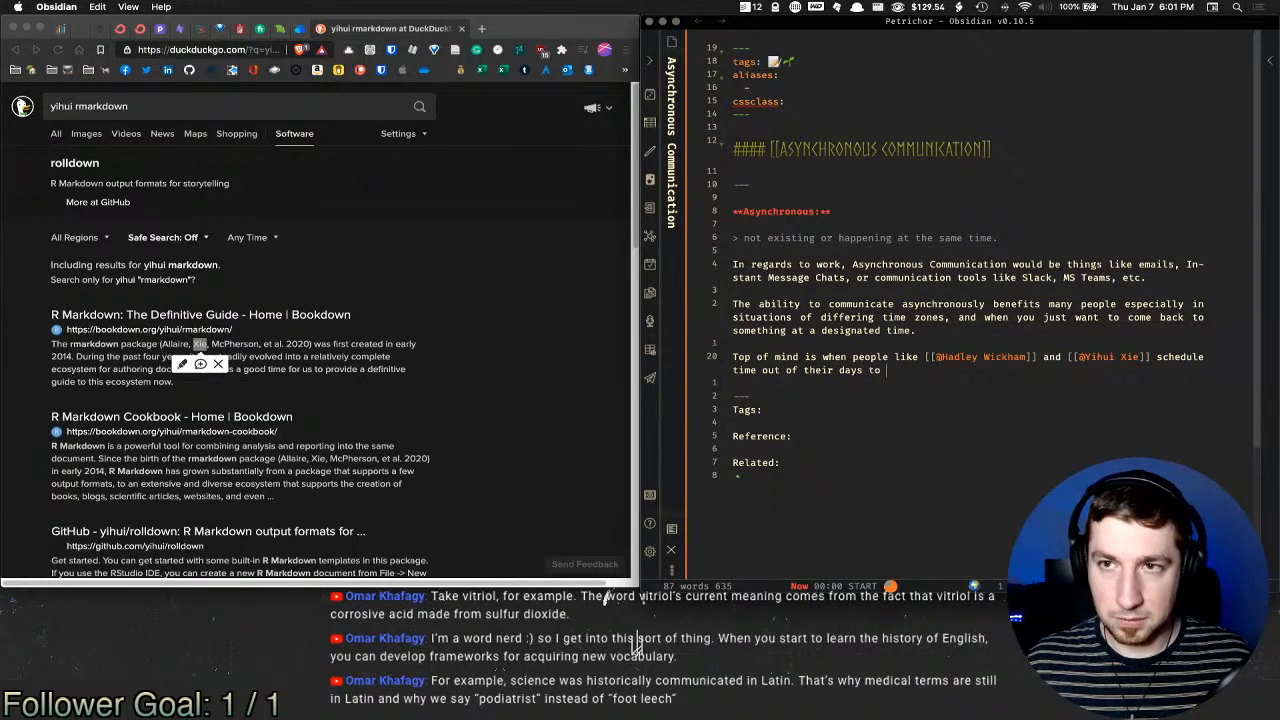
pyautogui.write('only check em')
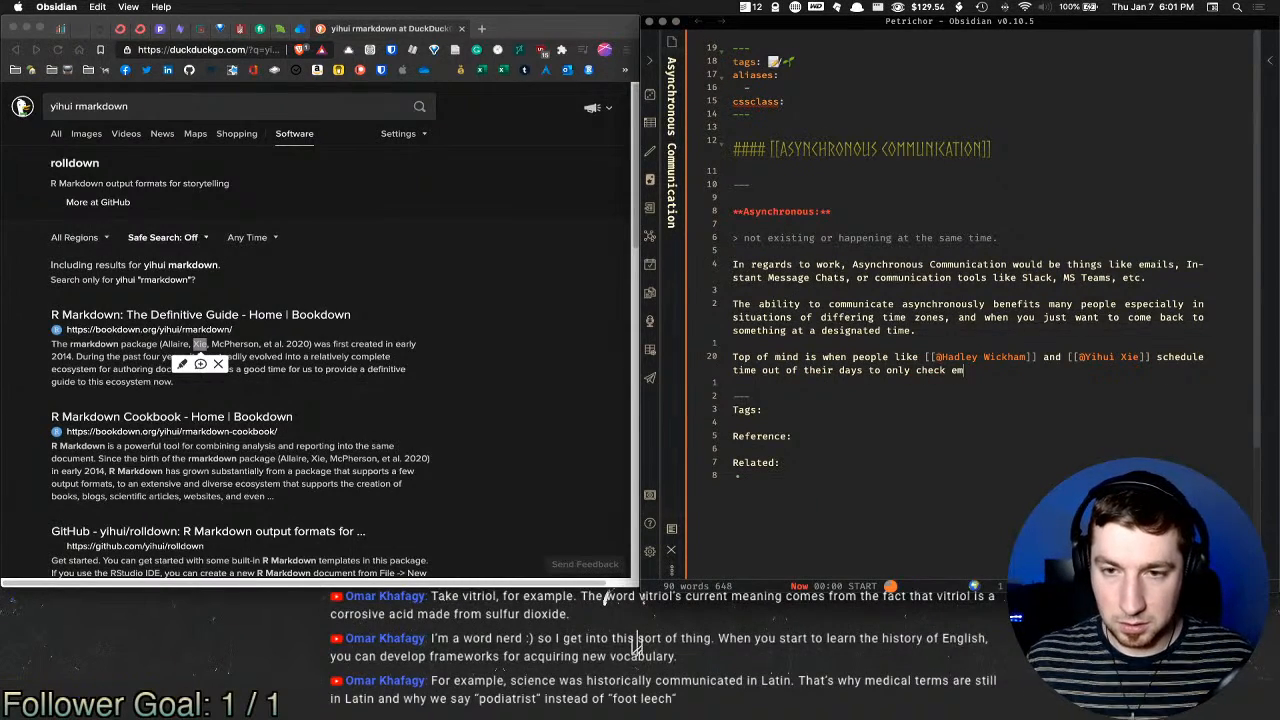
pyautogui.write('ail twice. ')
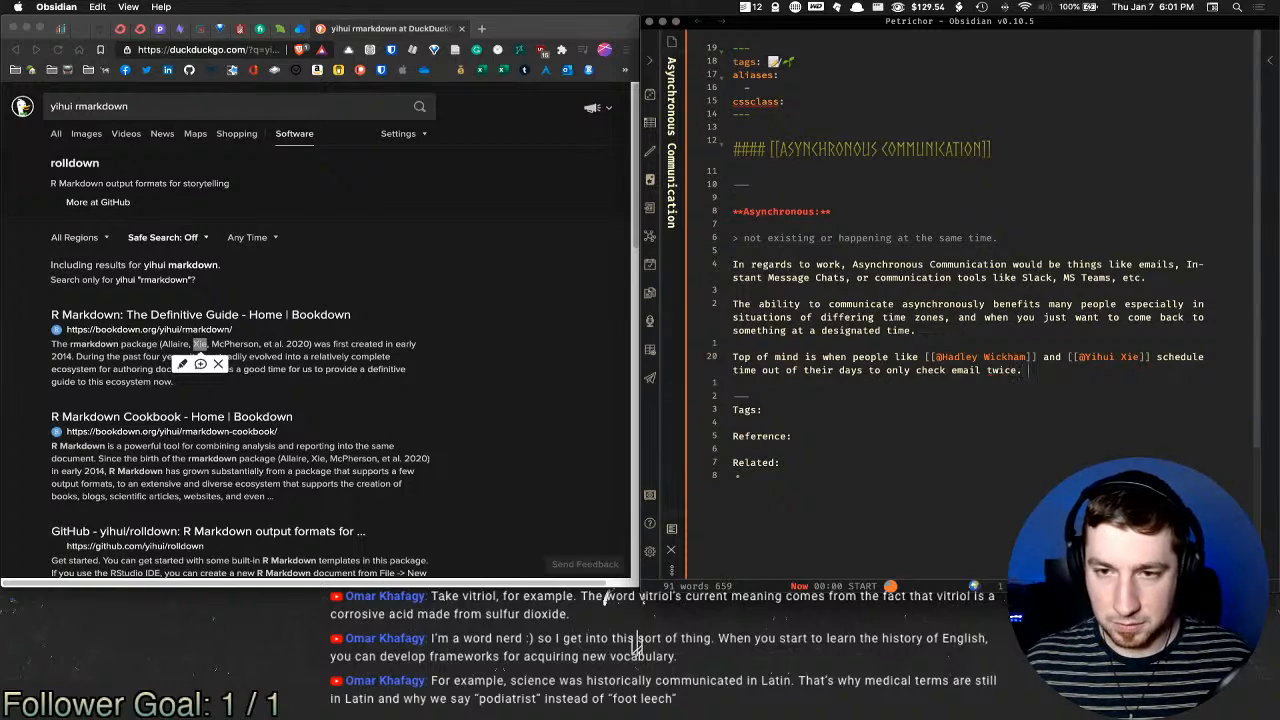
pyautogui.write('So that they a')
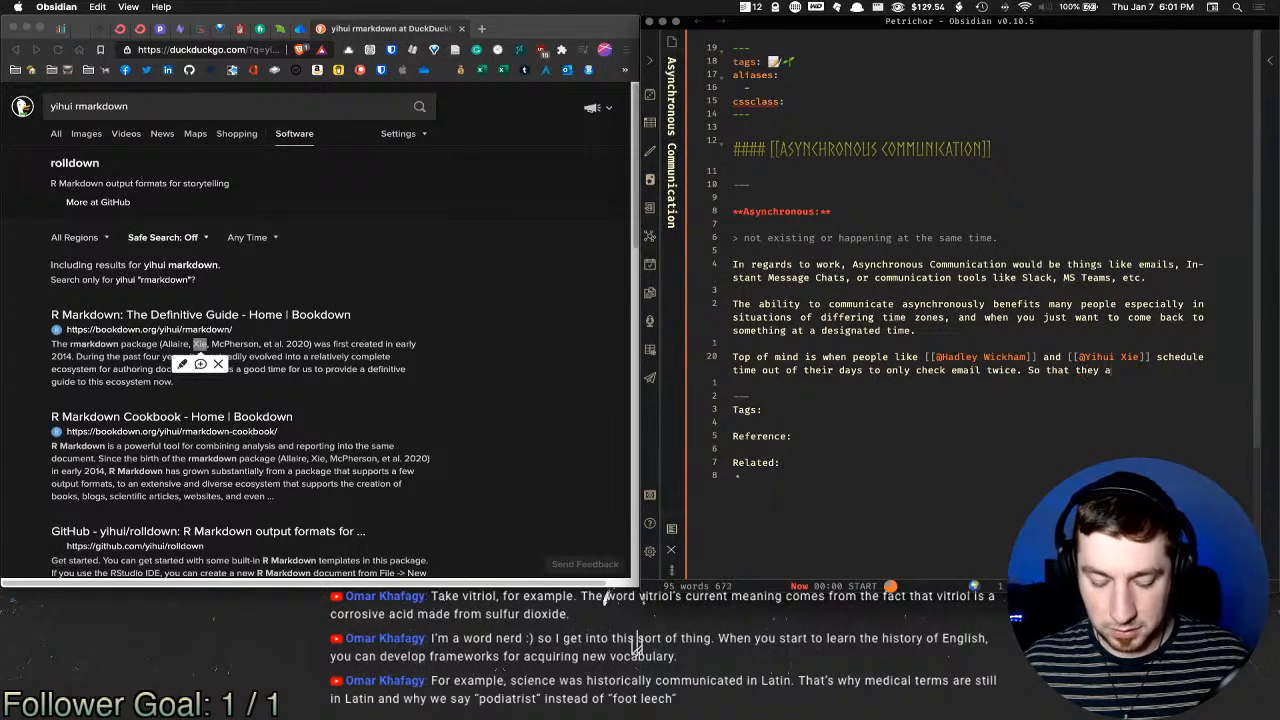
pyautogui.write('re less likely ')
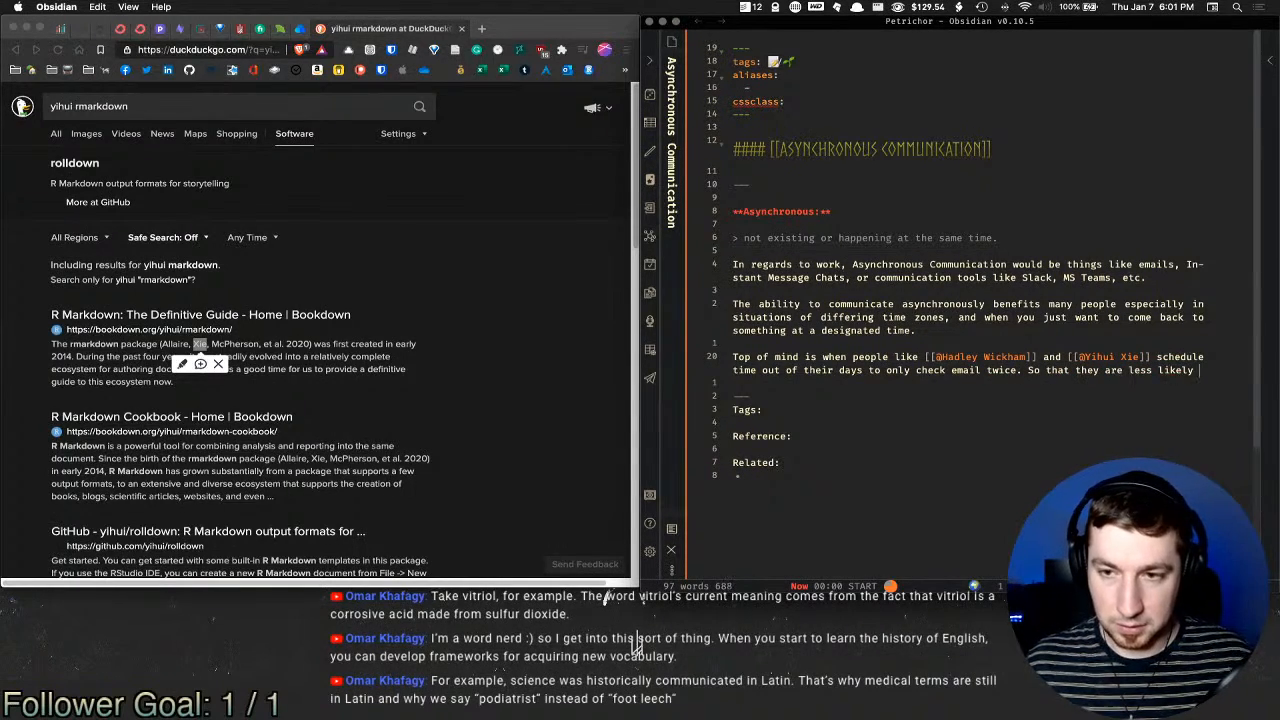
pyautogui.write('to doom scroll')
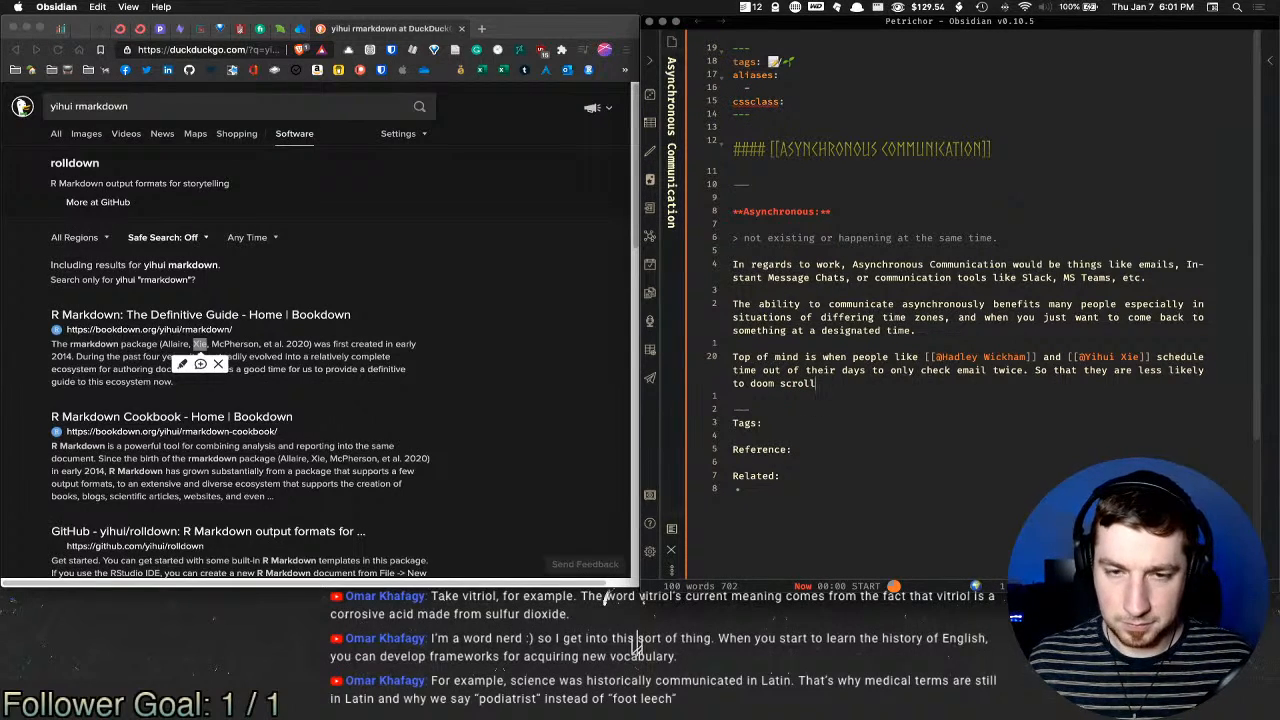
pyautogui.press('super+shift+Left')
pyautogui.press('BackSpace')
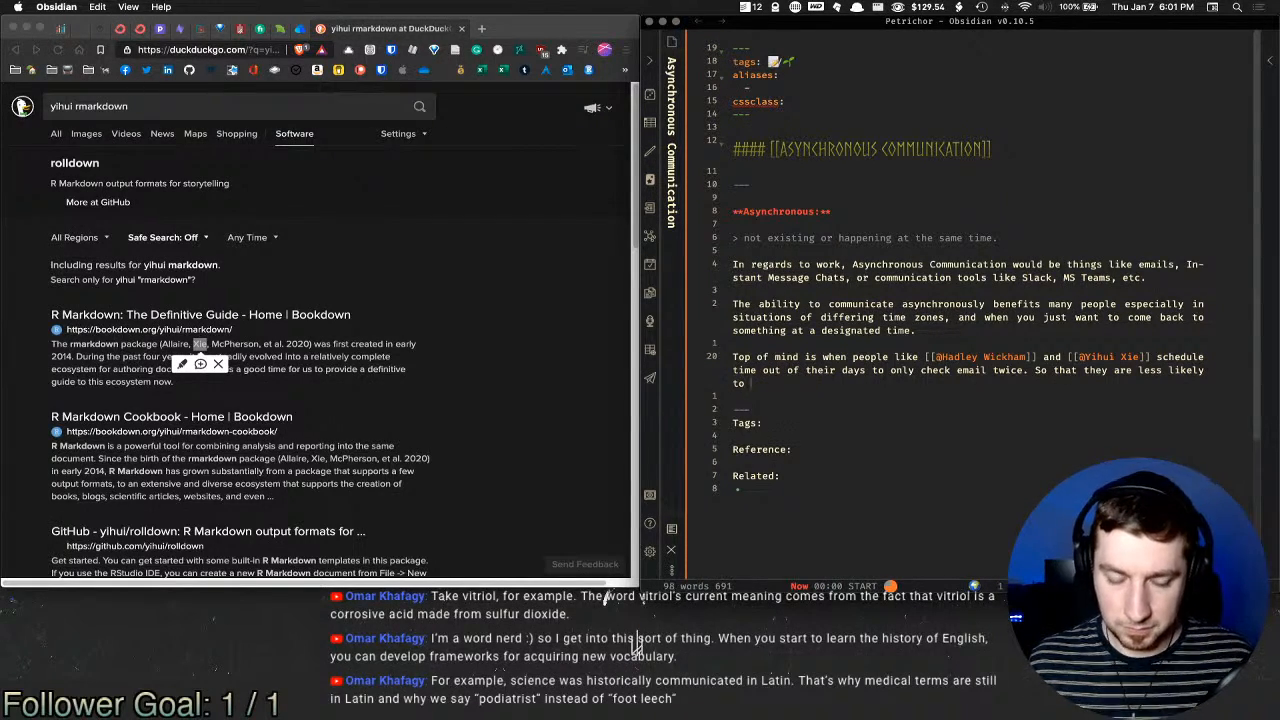
pyautogui.write('enter a spiral ')
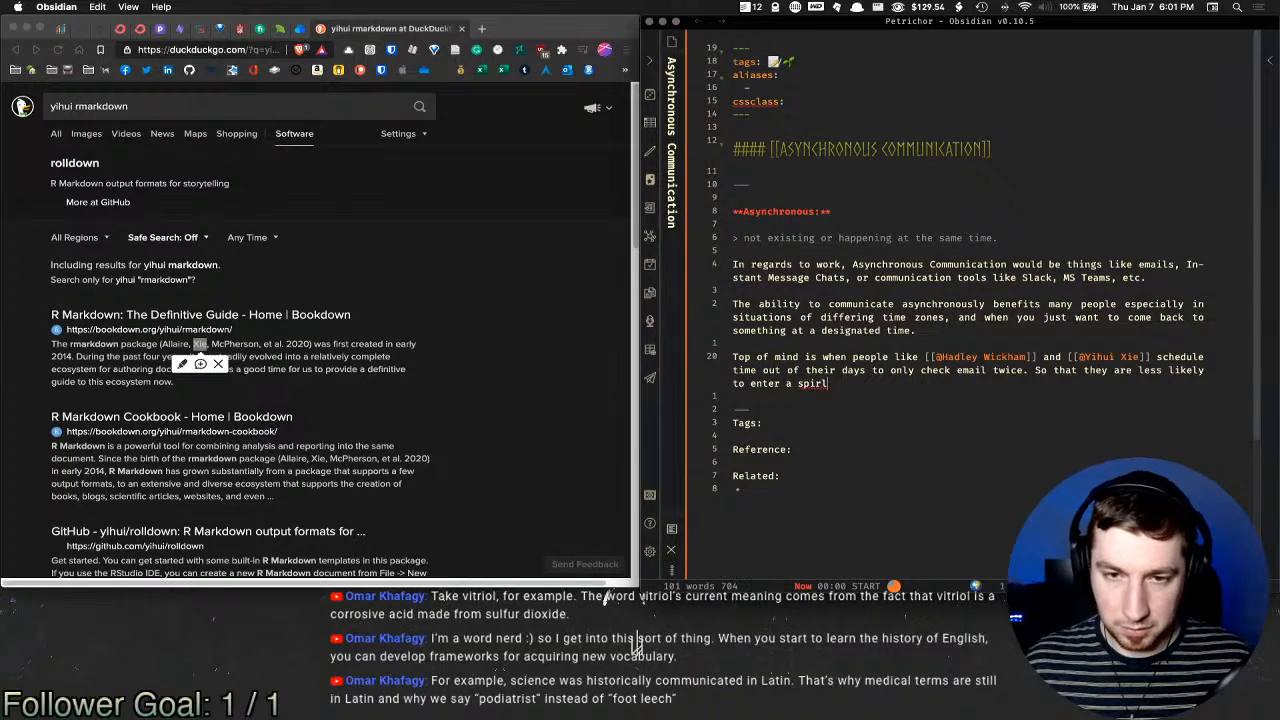
pyautogui.write('of [[Doom')
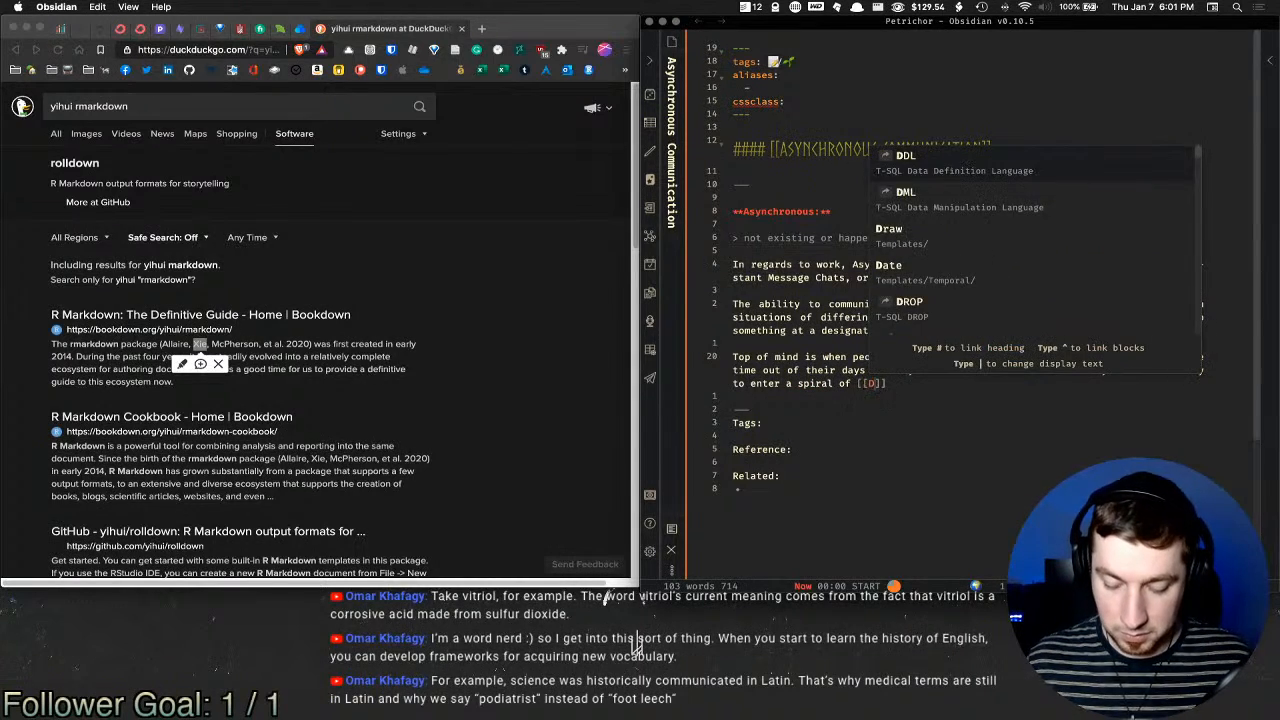
pyautogui.write(' Scrolling')
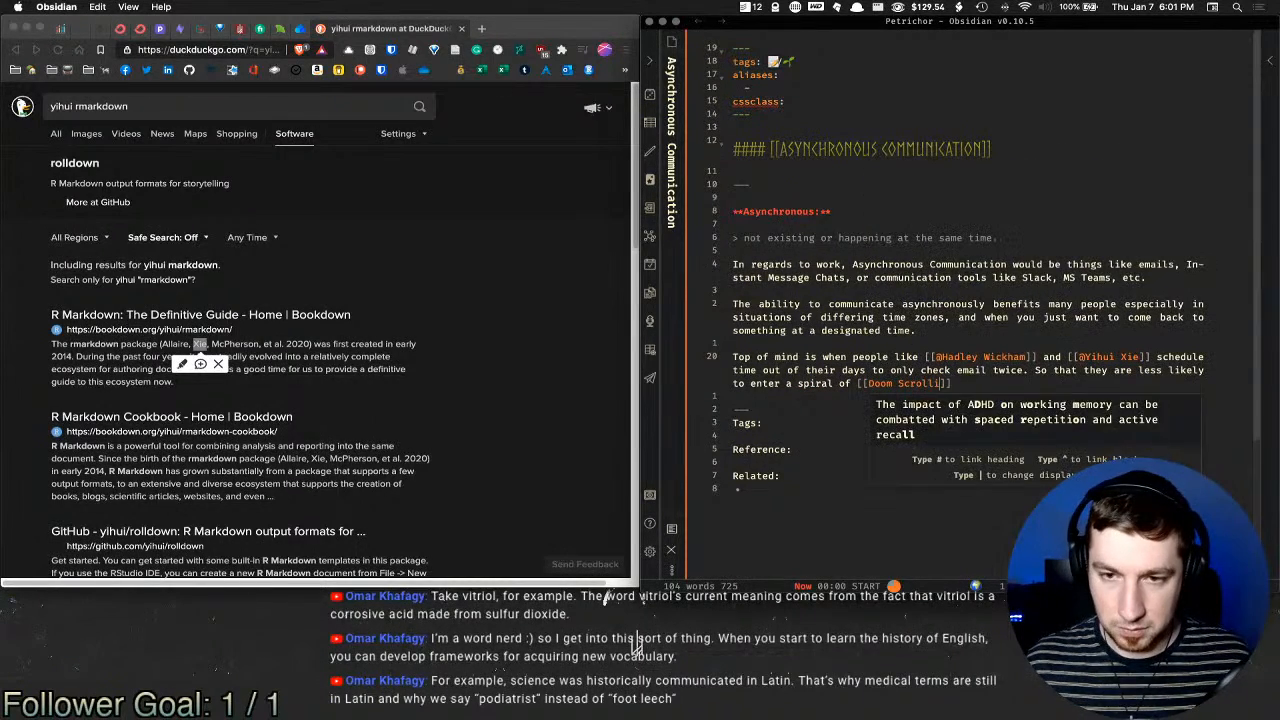
# Step: Open the new Doom Scrolling note alongside, then return to Asynchronous Communication
pyautogui.press('alt+super+Return')
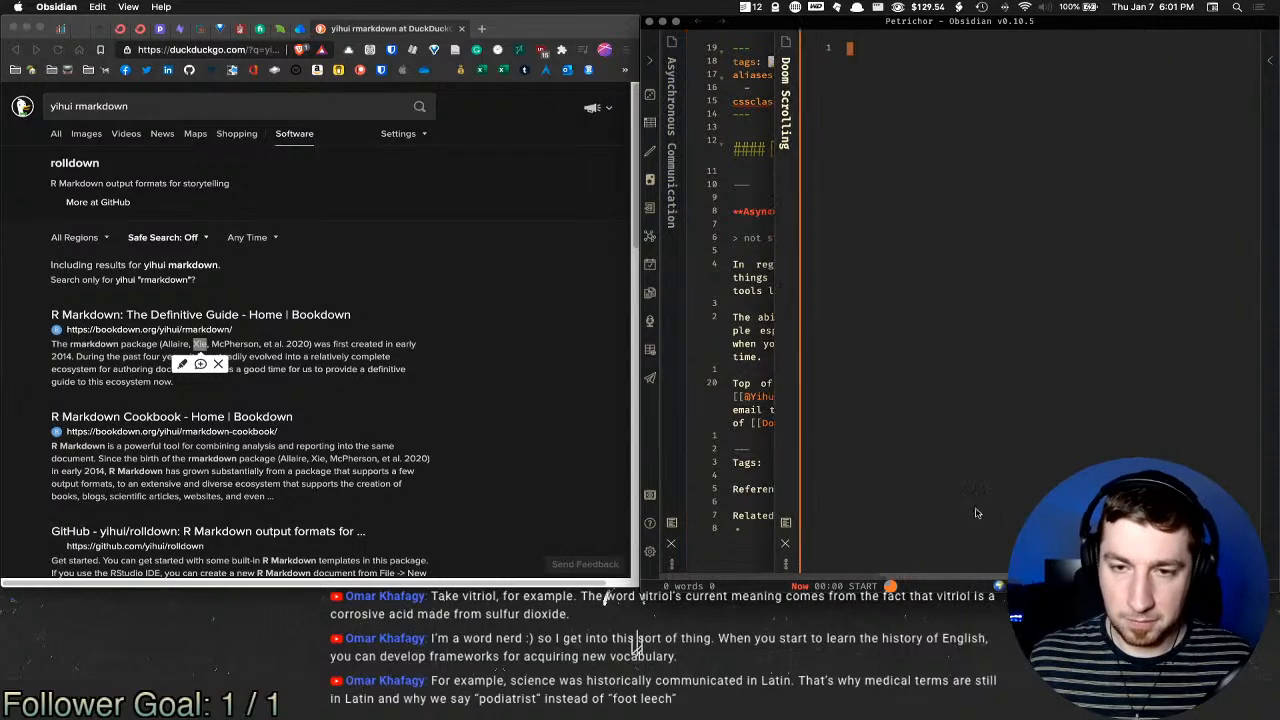
pyautogui.click(976, 438)
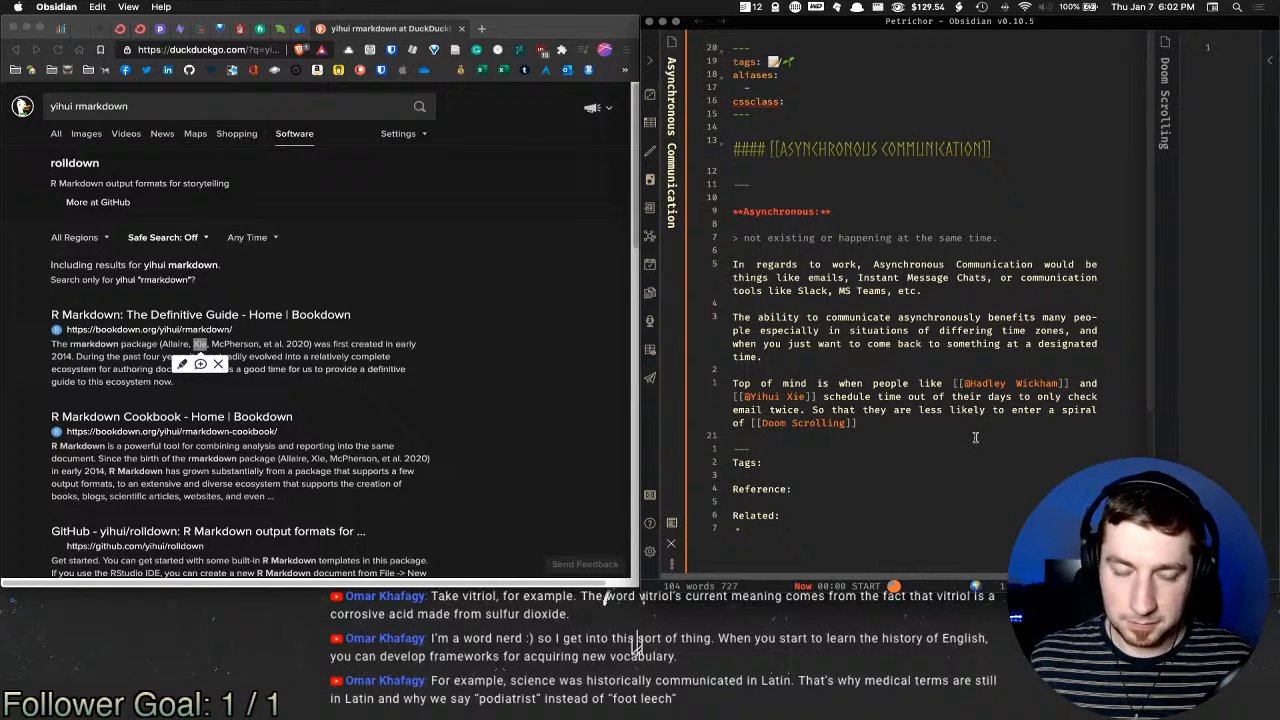
pyautogui.press('alt+super+Right')
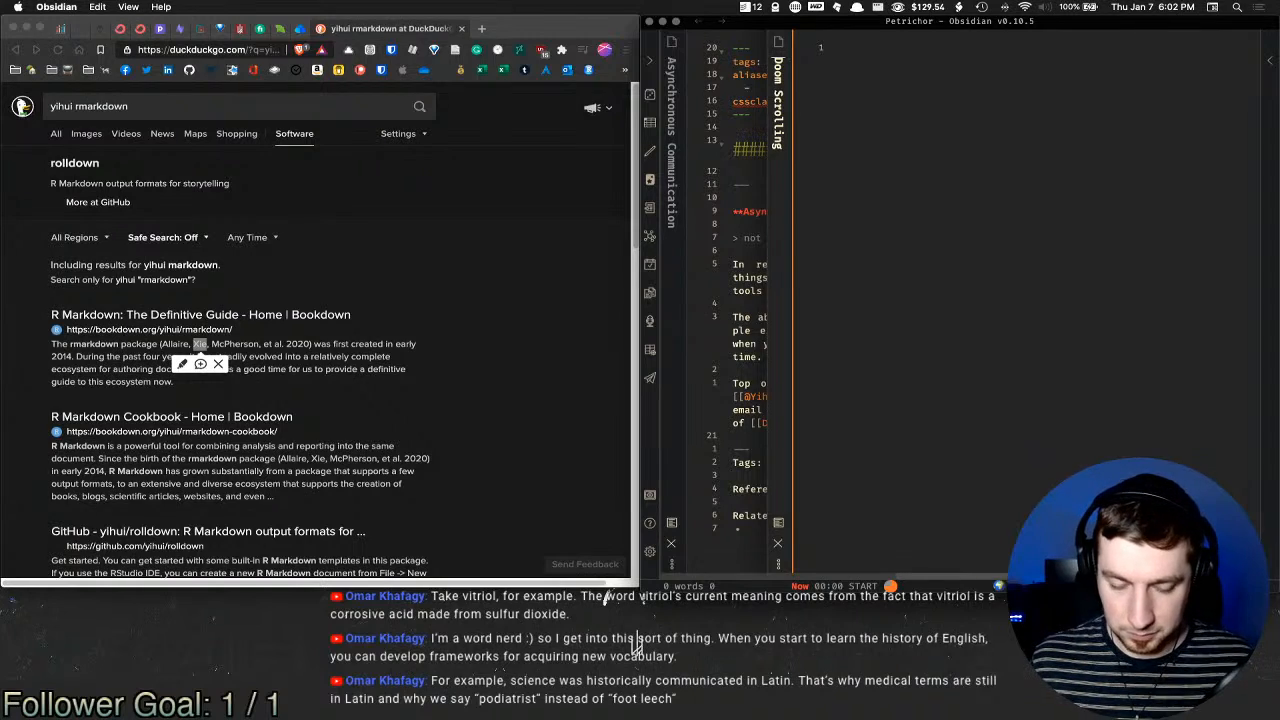
pyautogui.press('alt+super+Left')
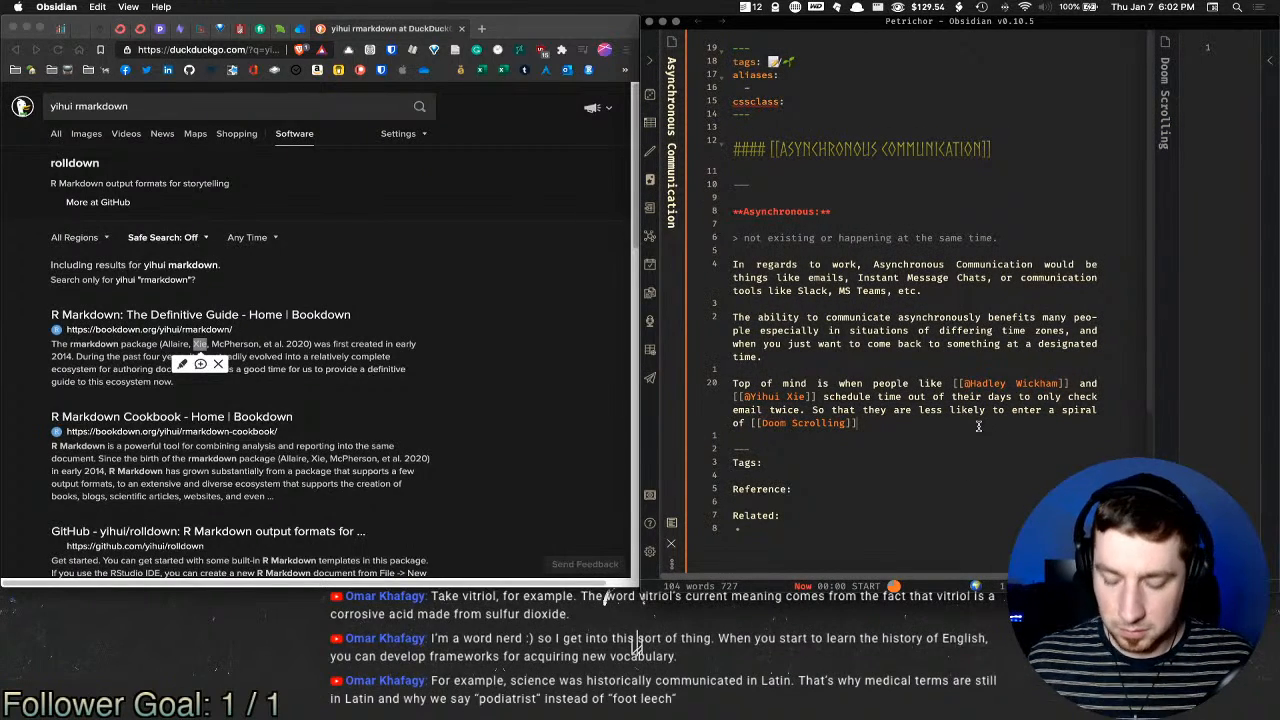
# Step: End the sentence with ', and actually get more work done.'
pyautogui.write(',')
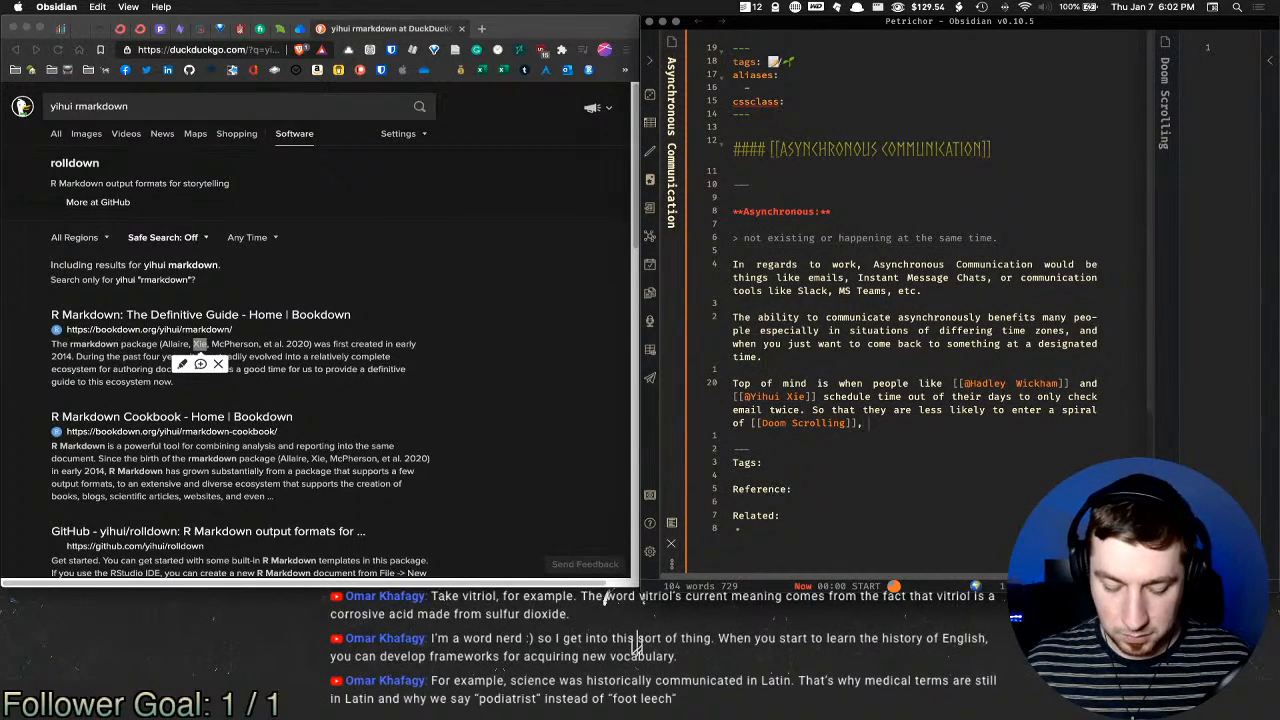
pyautogui.write(' ans actually gfet')
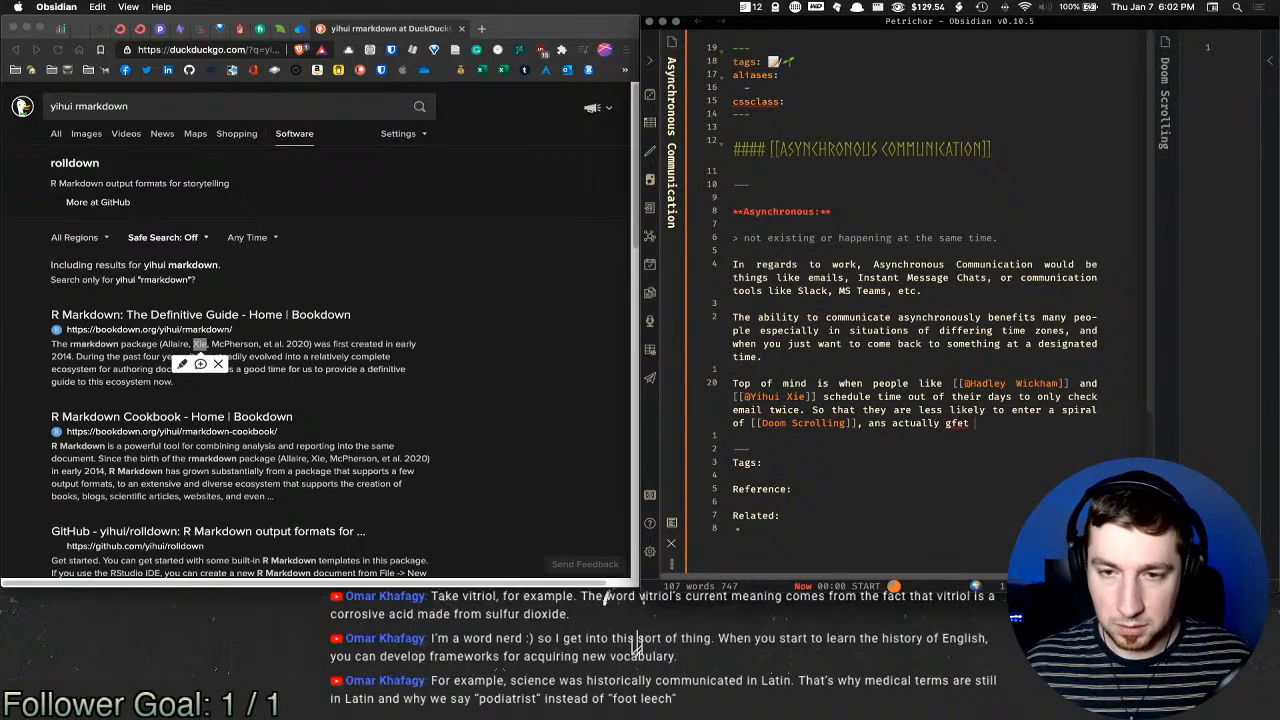
pyautogui.press('BackSpace')
pyautogui.press('BackSpace')
pyautogui.press('BackSpace')
pyautogui.write('et more work')
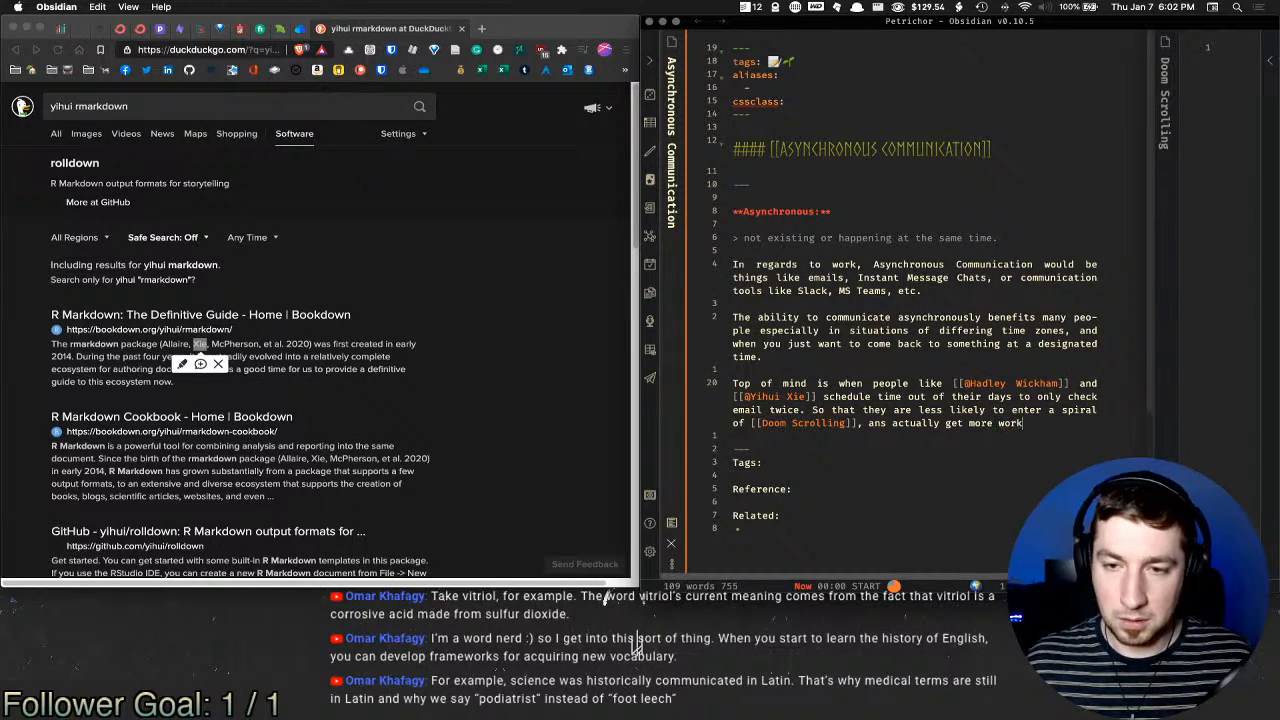
pyautogui.write(' done.')
# Step: Write a new paragraph: 'Others are aware of the times that they check these communication methods...'
pyautogui.press('Return')
pyautogui.press('Return')
pyautogui.write('O')
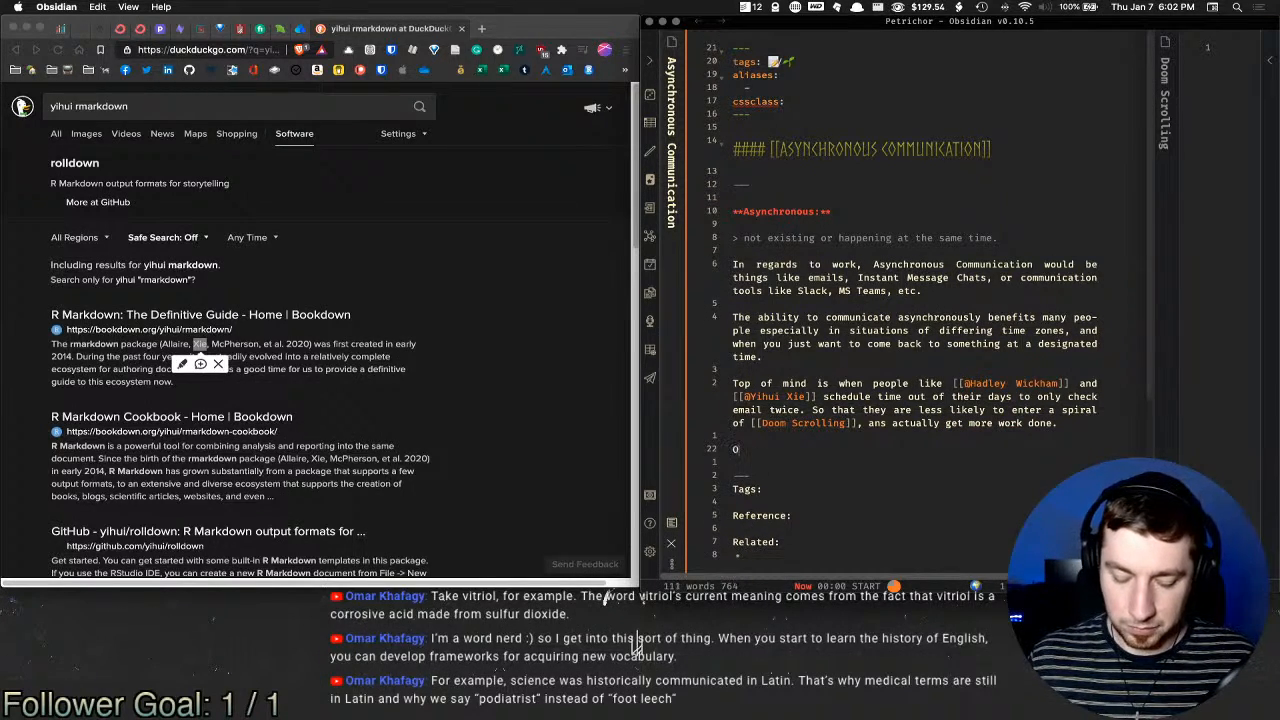
pyautogui.write('thers are aware of the ')
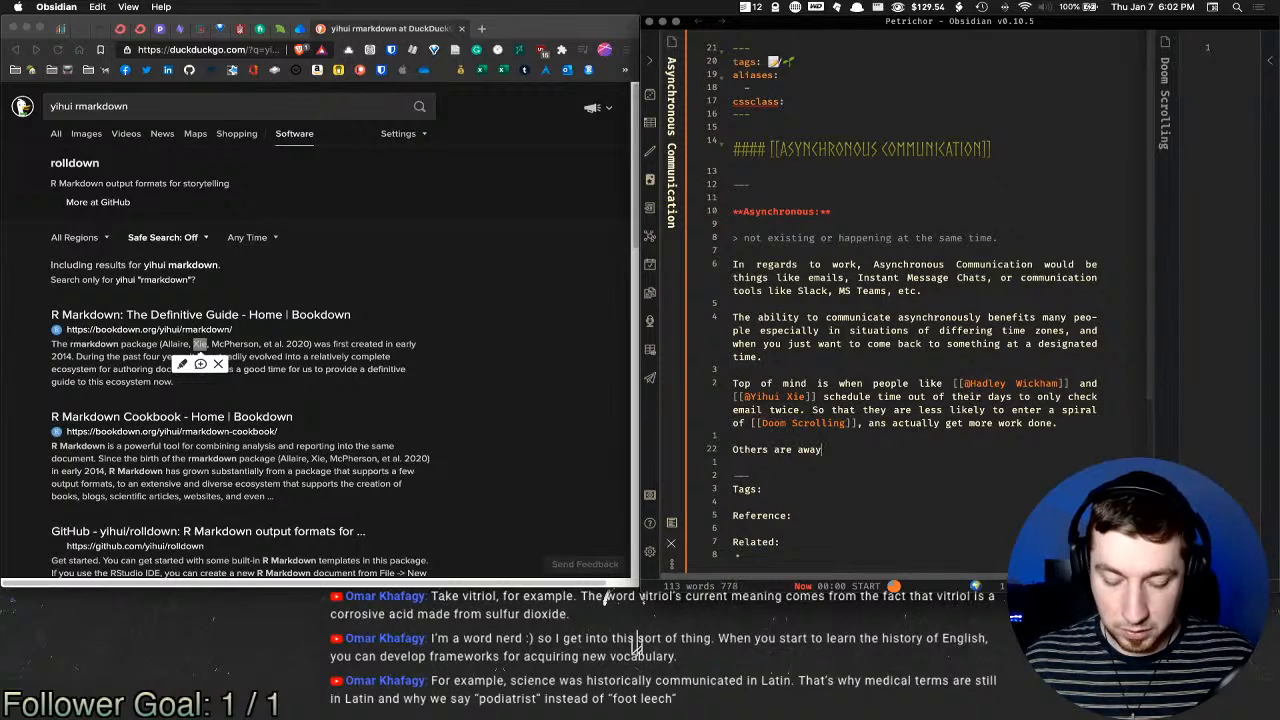
pyautogui.write('times that they')
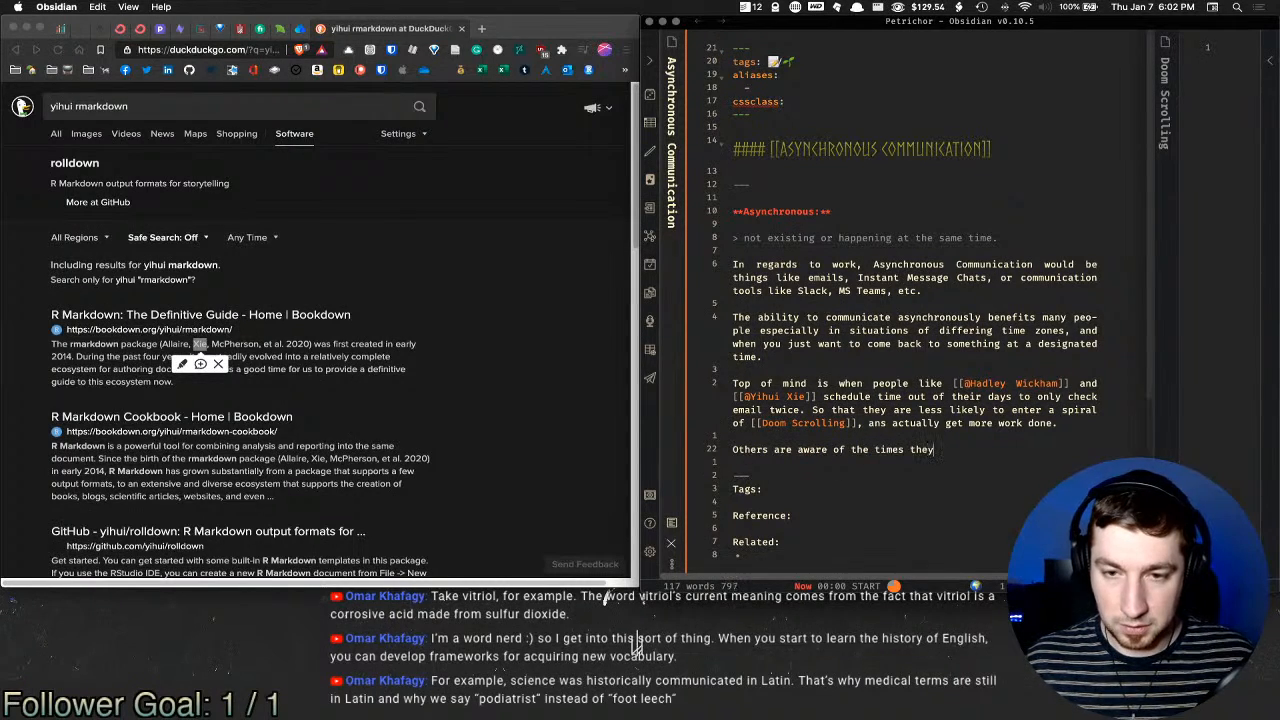
pyautogui.press('BackSpace')
pyautogui.press('BackSpace')
pyautogui.press('BackSpace')
pyautogui.write('at they ch')
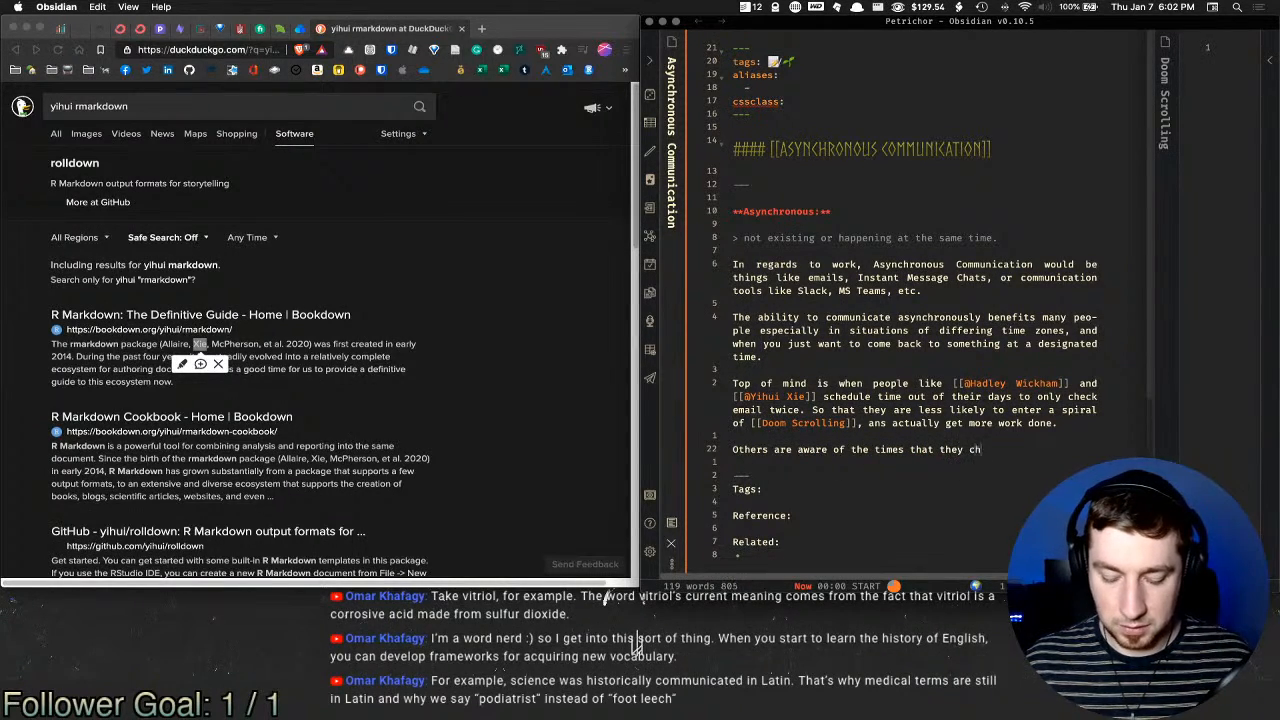
pyautogui.write('eckedthis')
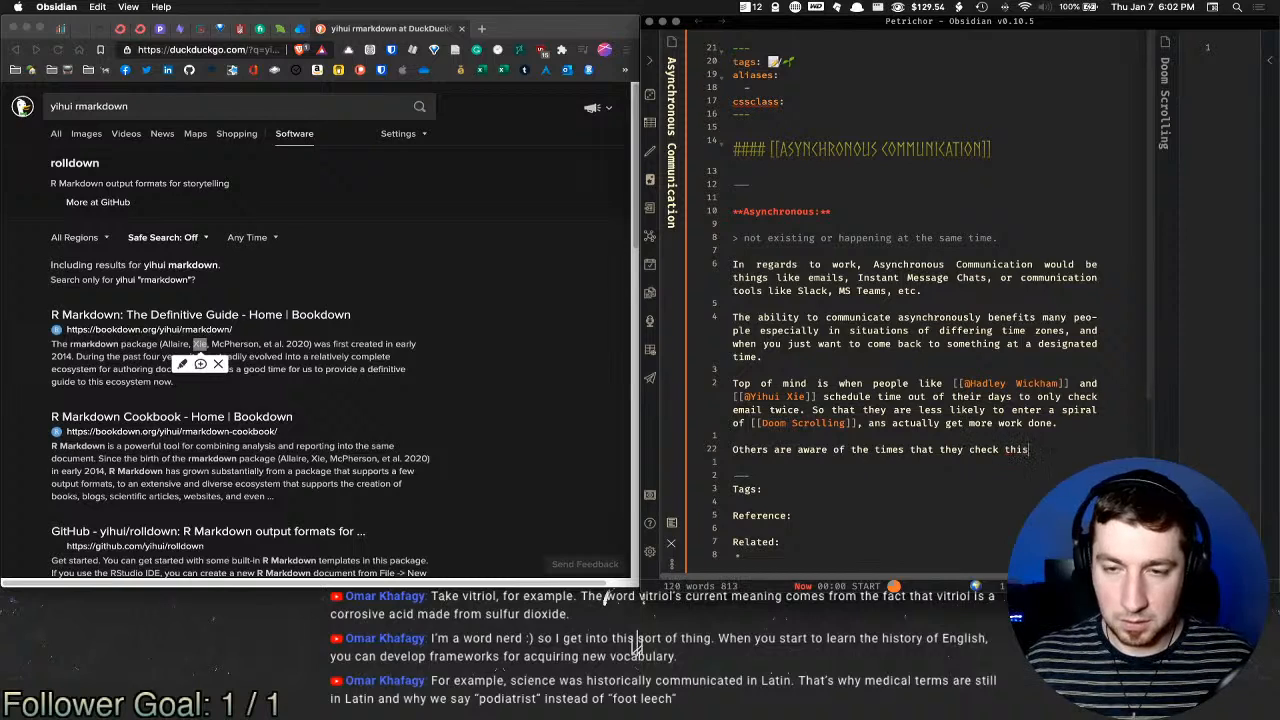
pyautogui.press('BackSpace')
pyautogui.write('ese comm')
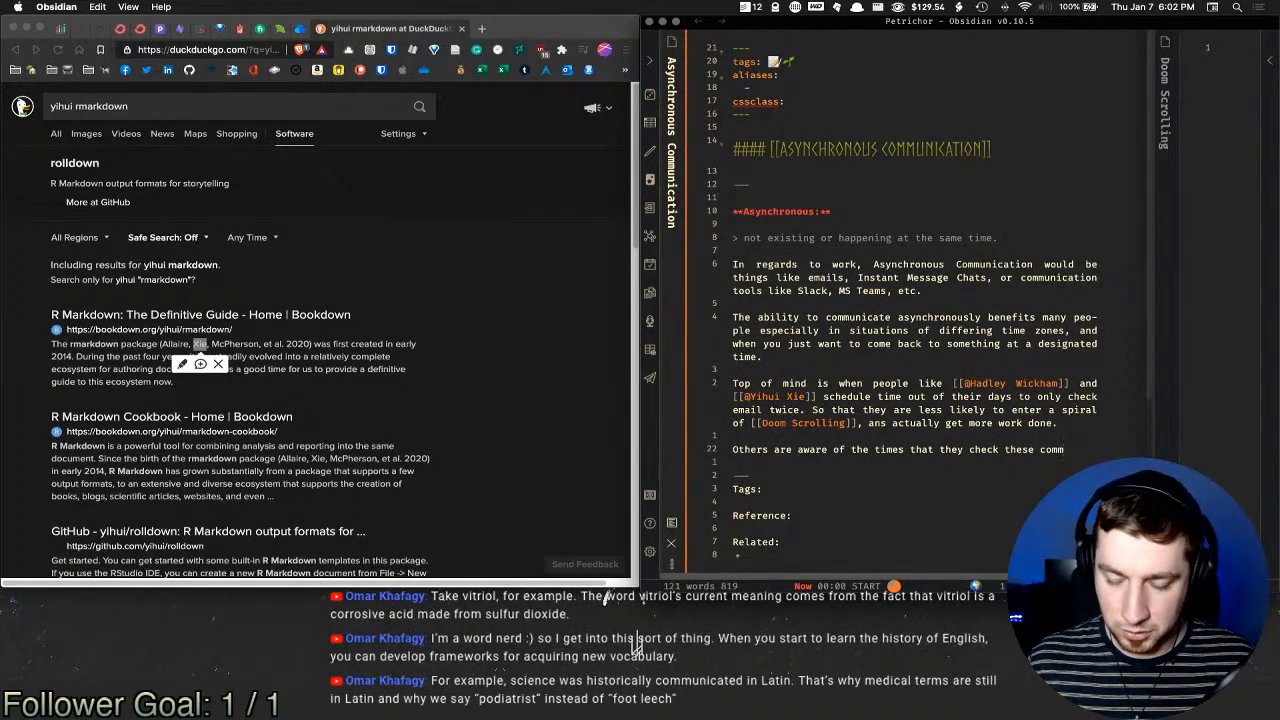
pyautogui.write('uni')
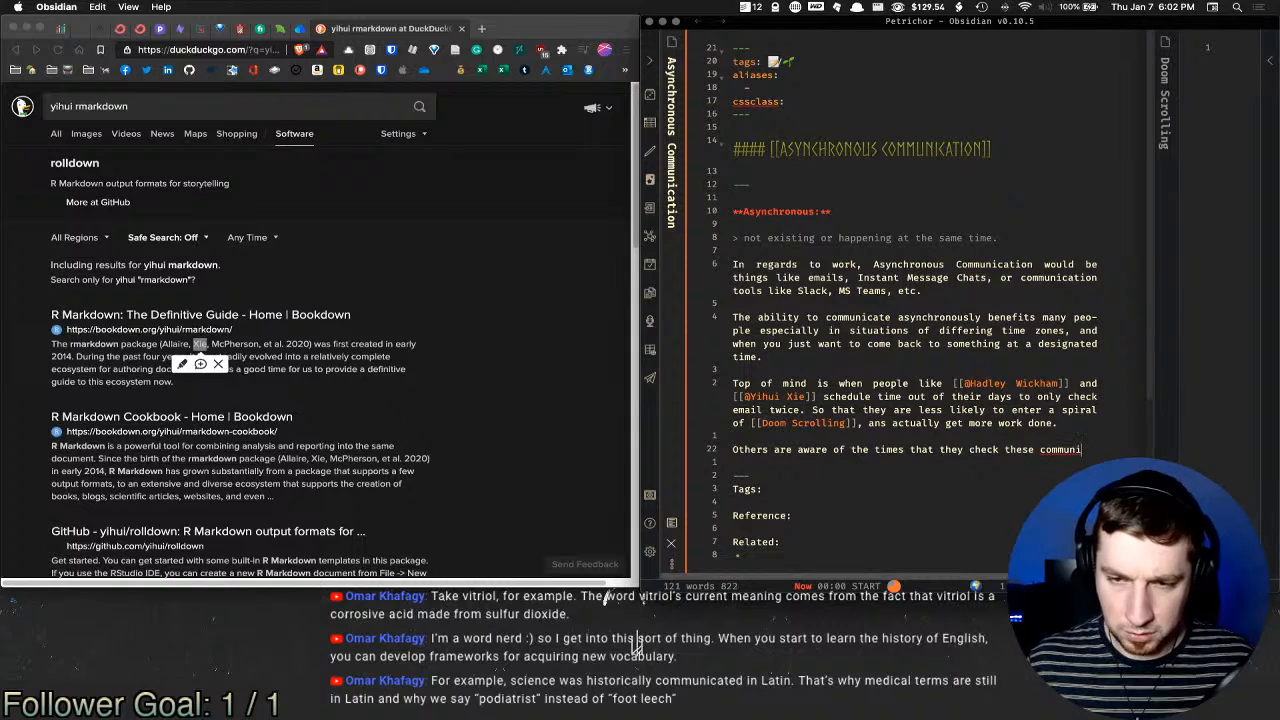
pyautogui.write('cation')
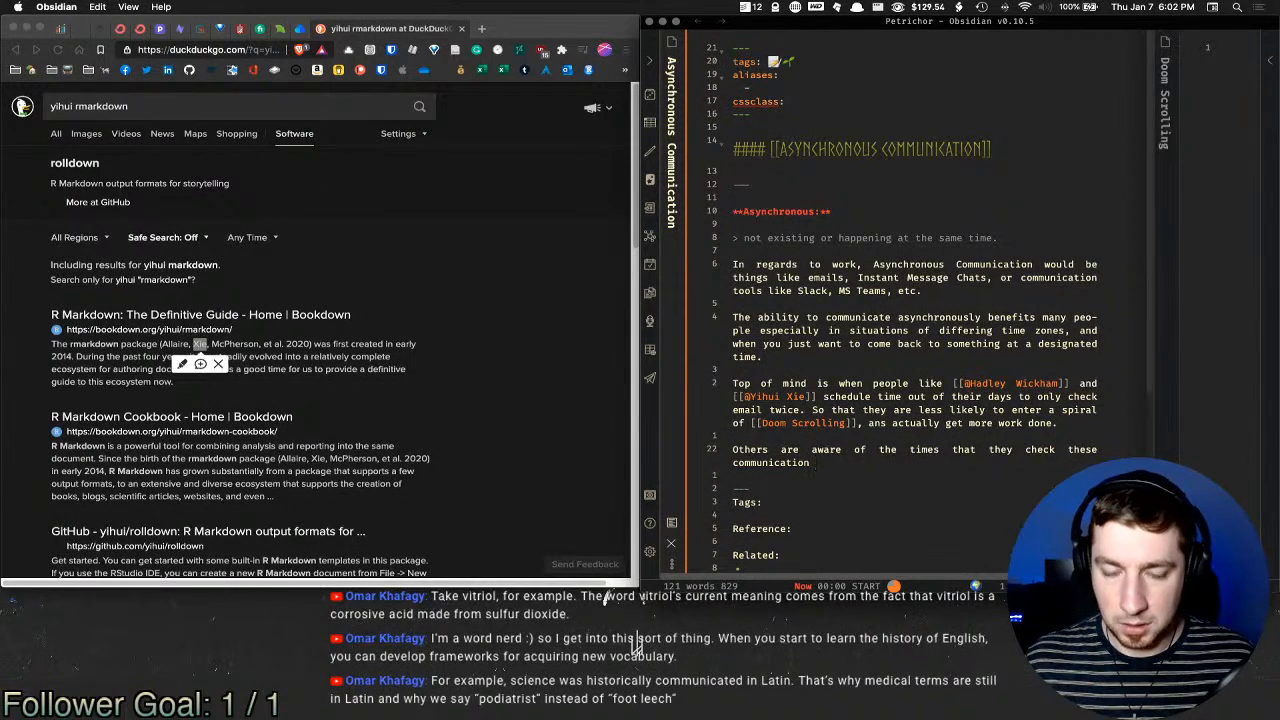
pyautogui.write(' methods')
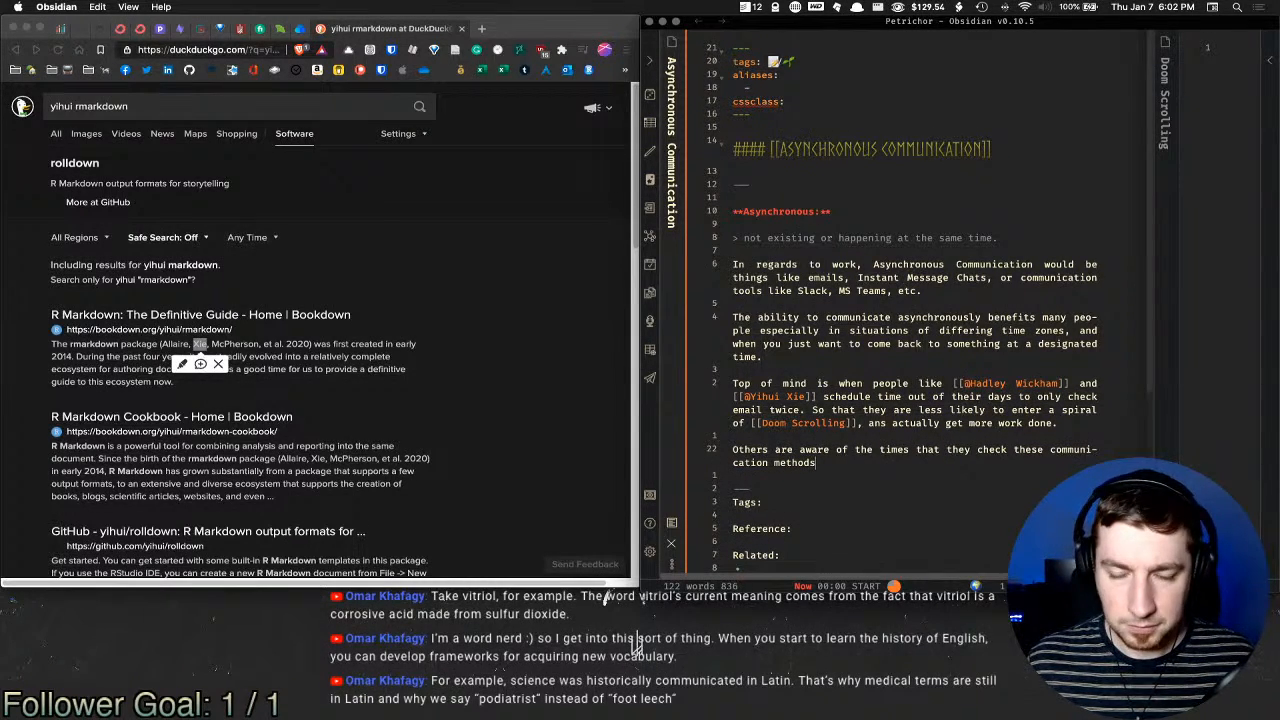
pyautogui.write(', and sim')
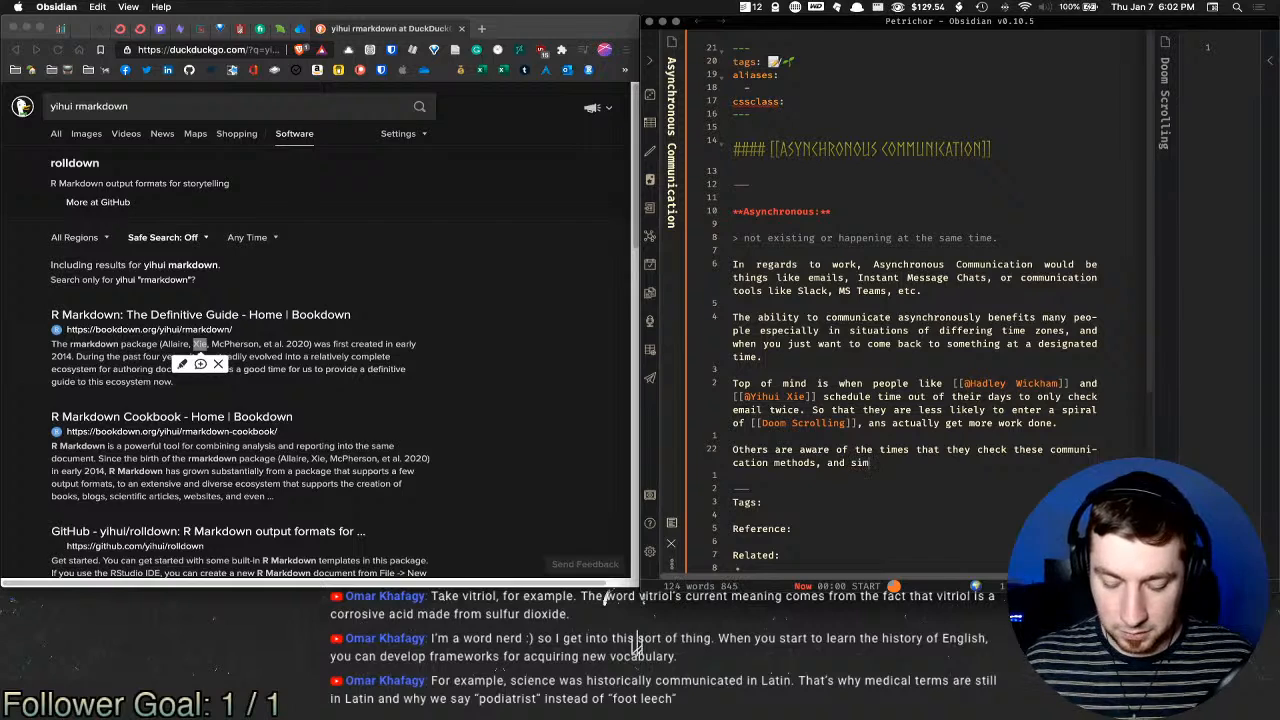
pyautogui.write('ply wait for them to ')
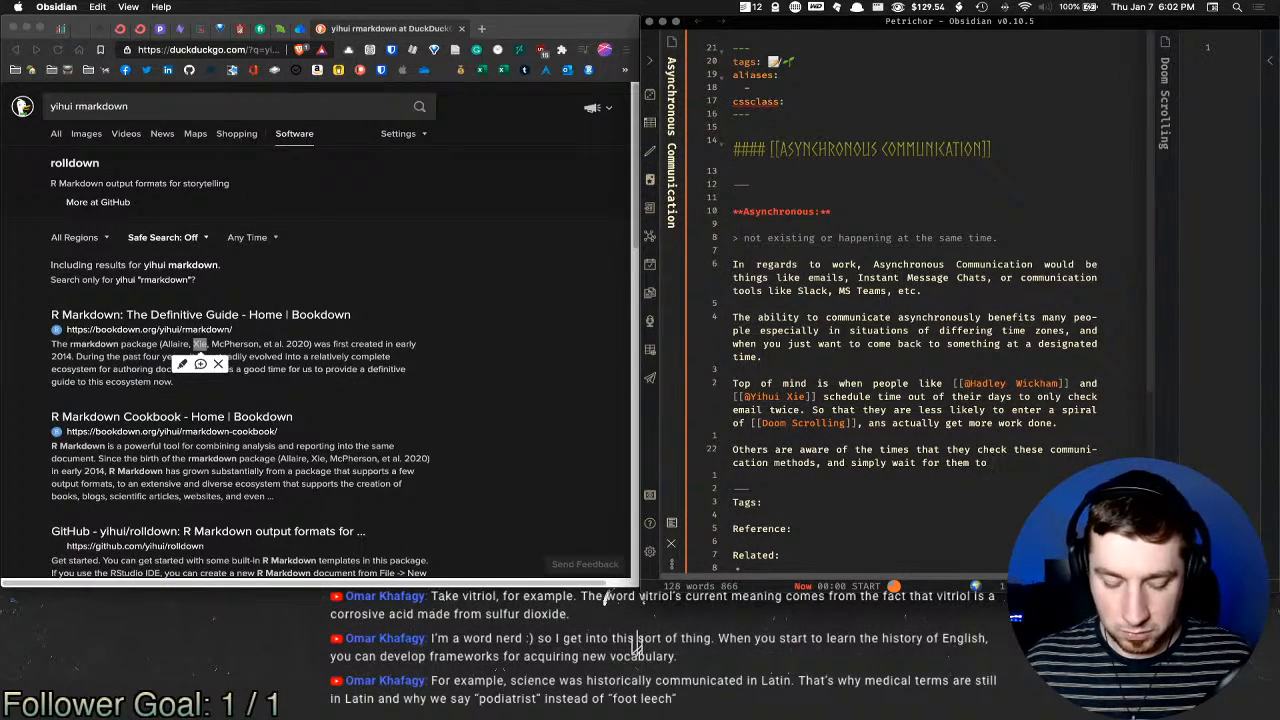
pyautogui.write('asynchronously')
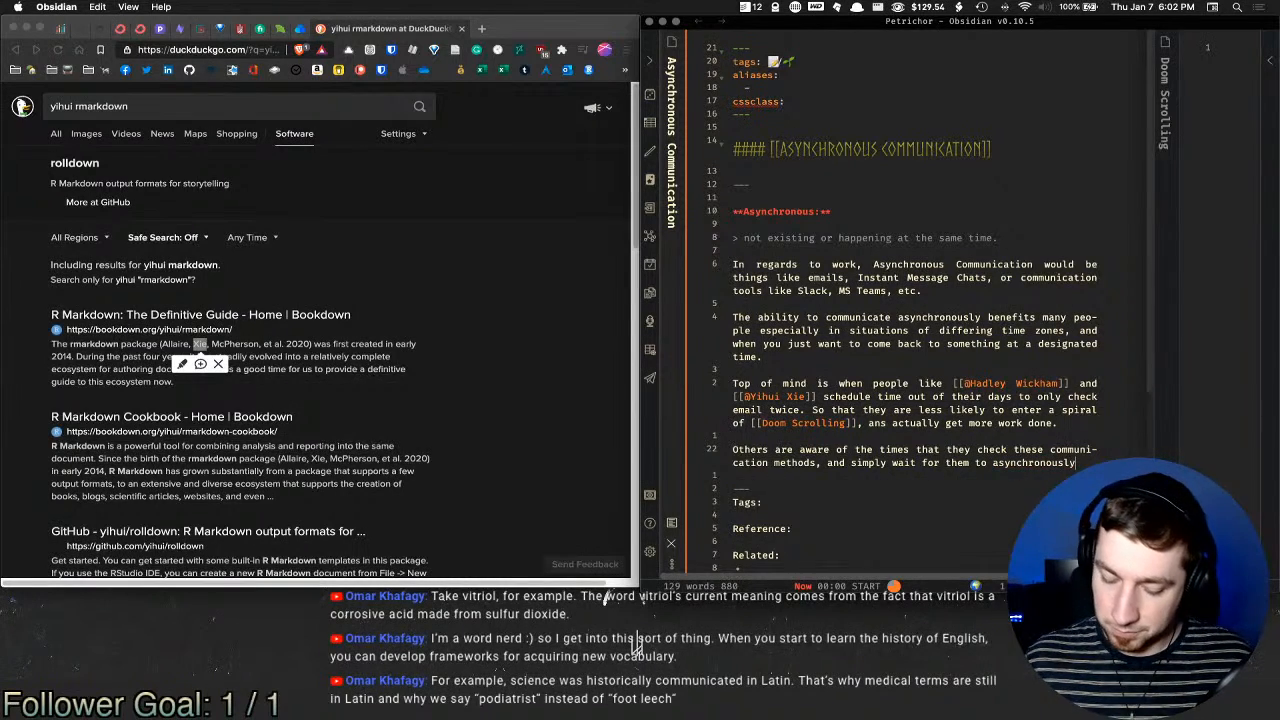
pyautogui.write(' ge')
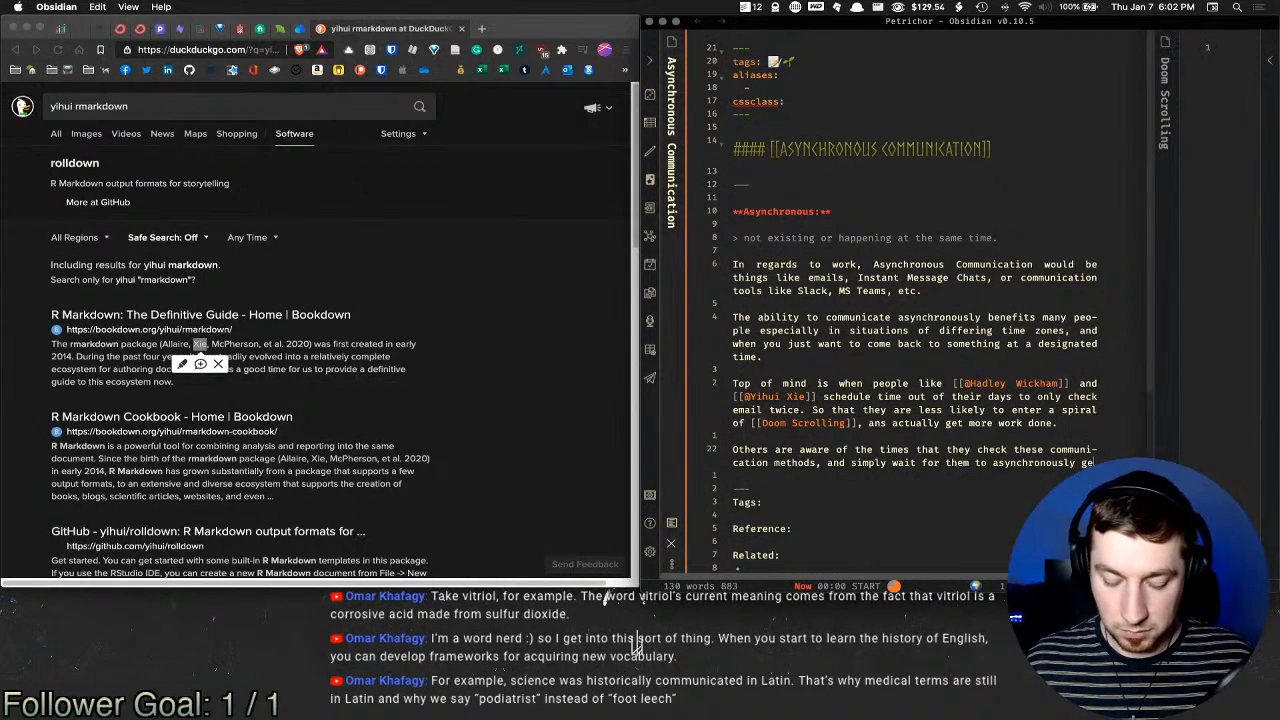
pyautogui.write('t "processed"')
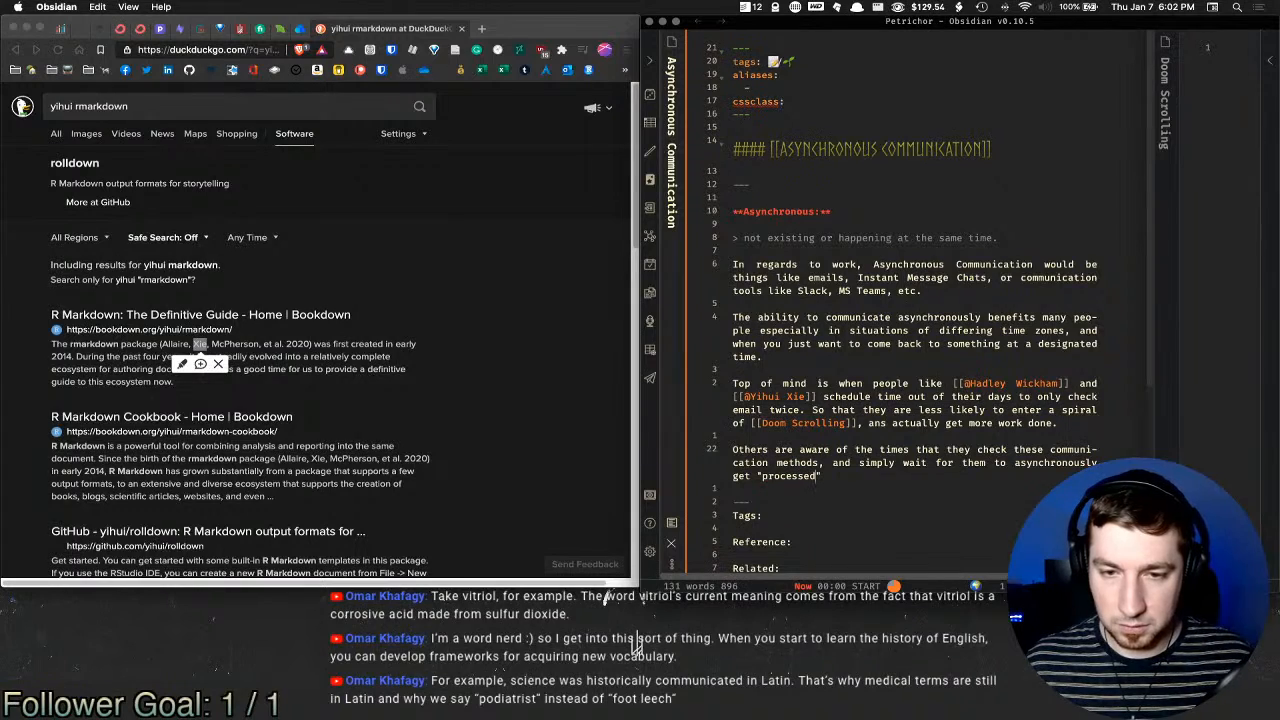
pyautogui.write(' by the indi')
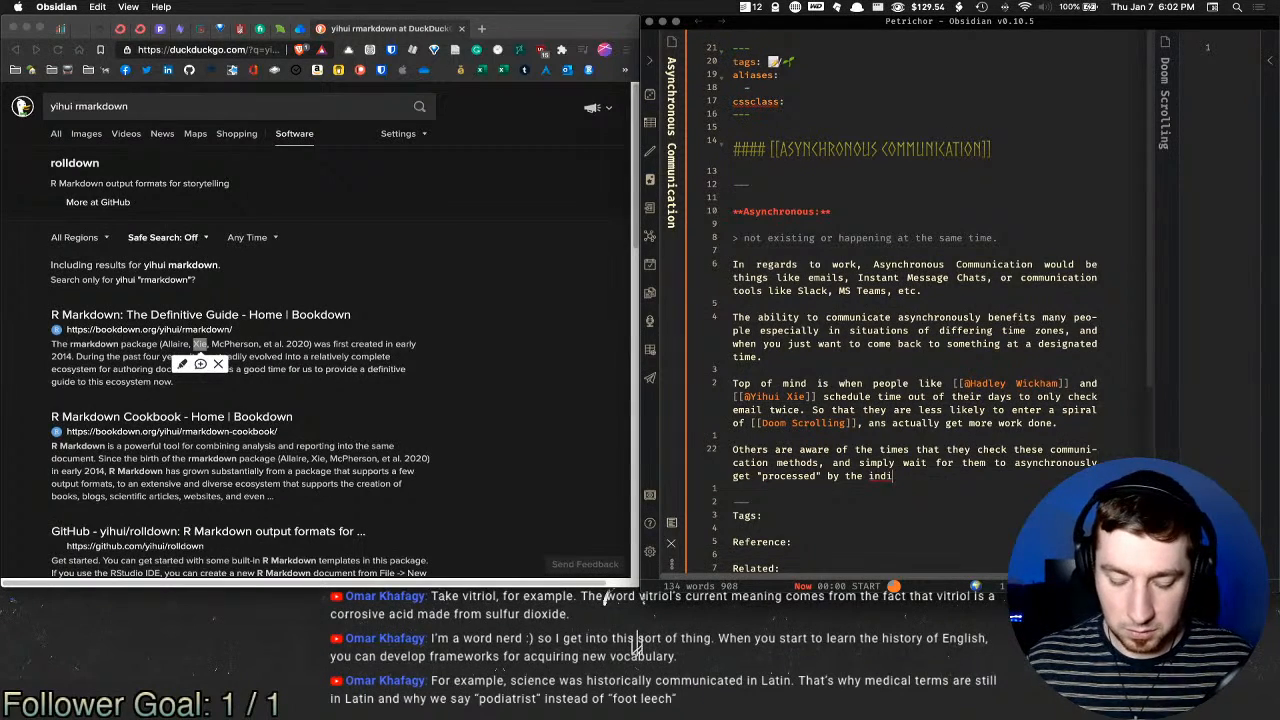
pyautogui.write('viduals.')
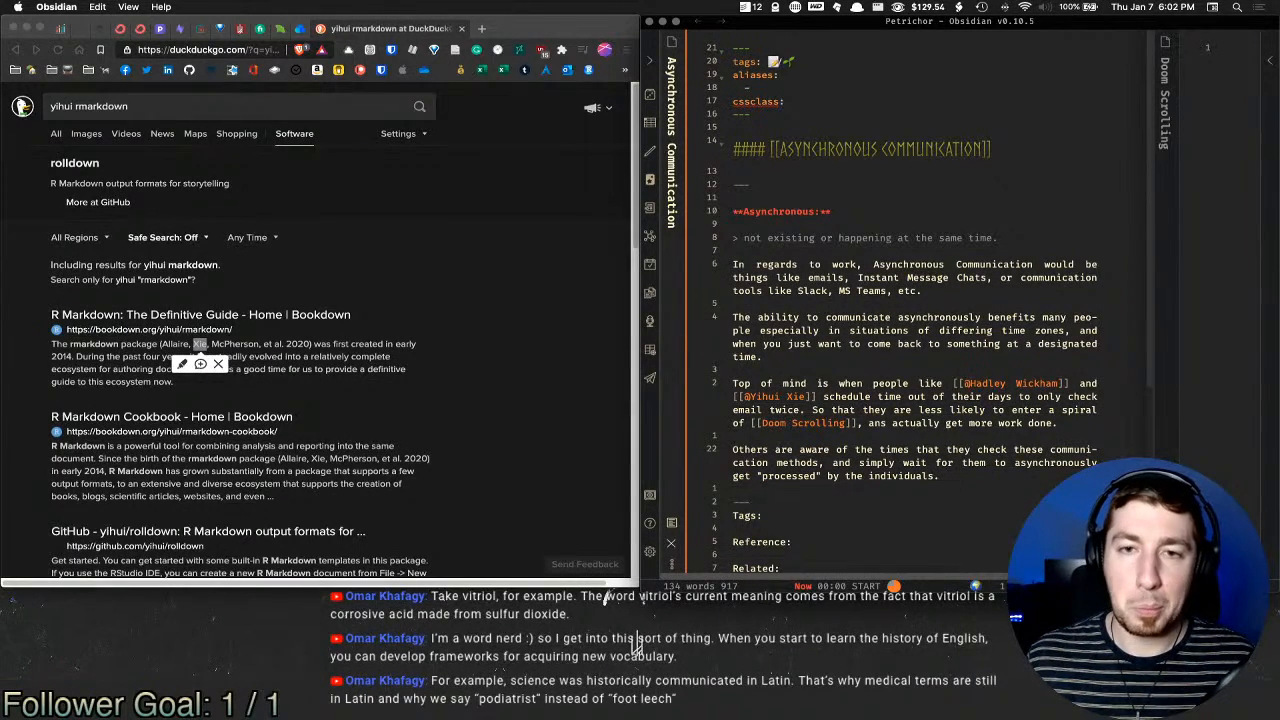
# Step: Begin 'What is beneficial about Asynchronous Communication' via the title template, continuing 'it doesn't disturb one...'
pyautogui.press('Return')
pyautogui.press('Return')
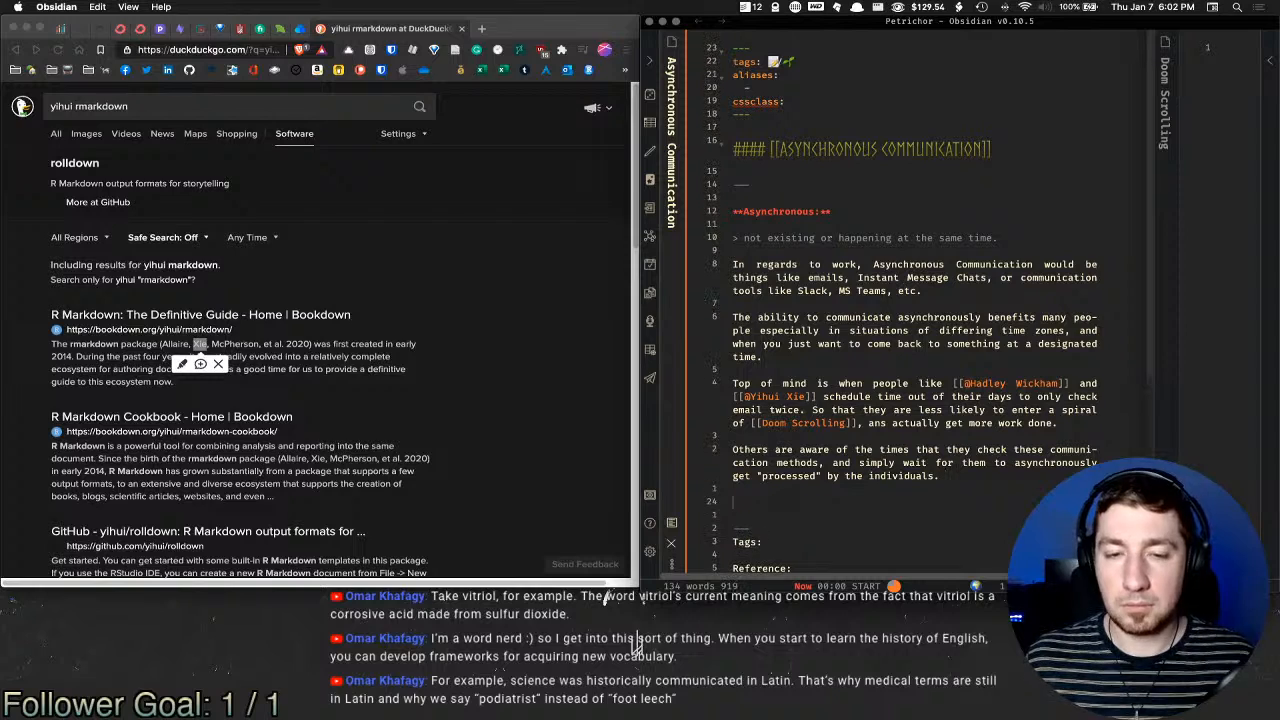
pyautogui.write('What is beneficial about')
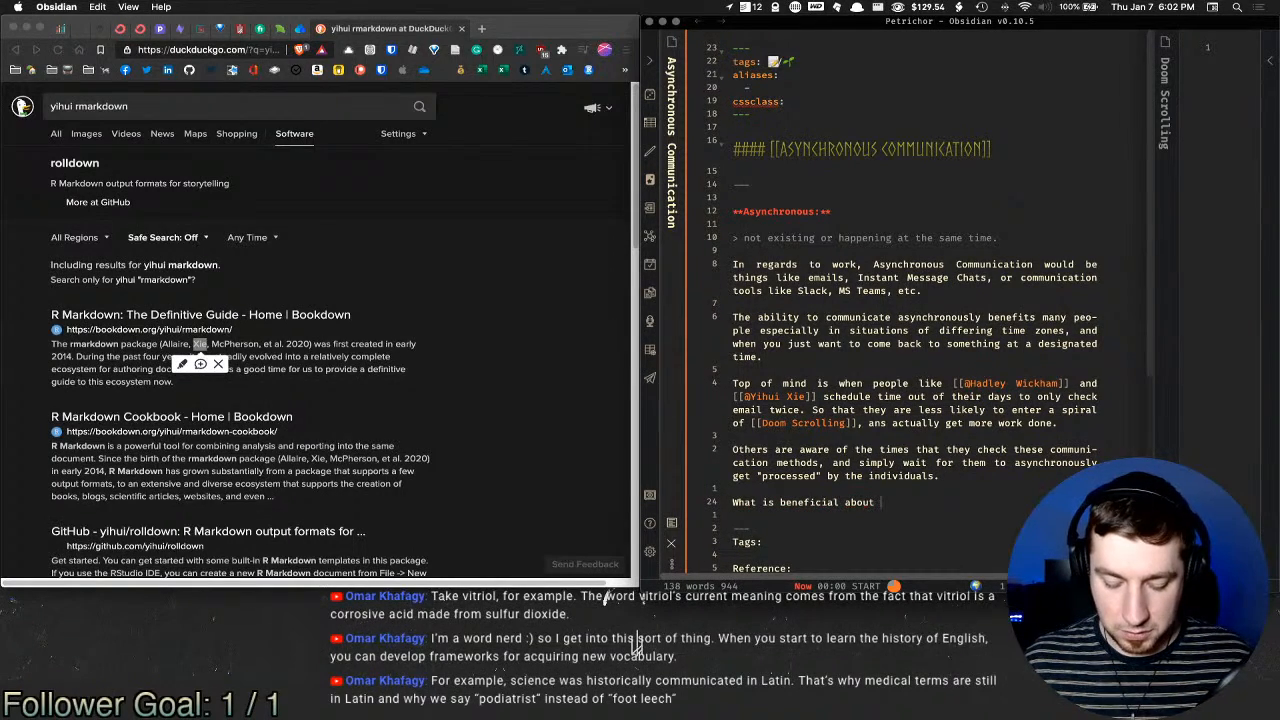
pyautogui.press('super+t')
pyautogui.write('title')
pyautogui.press('Return')
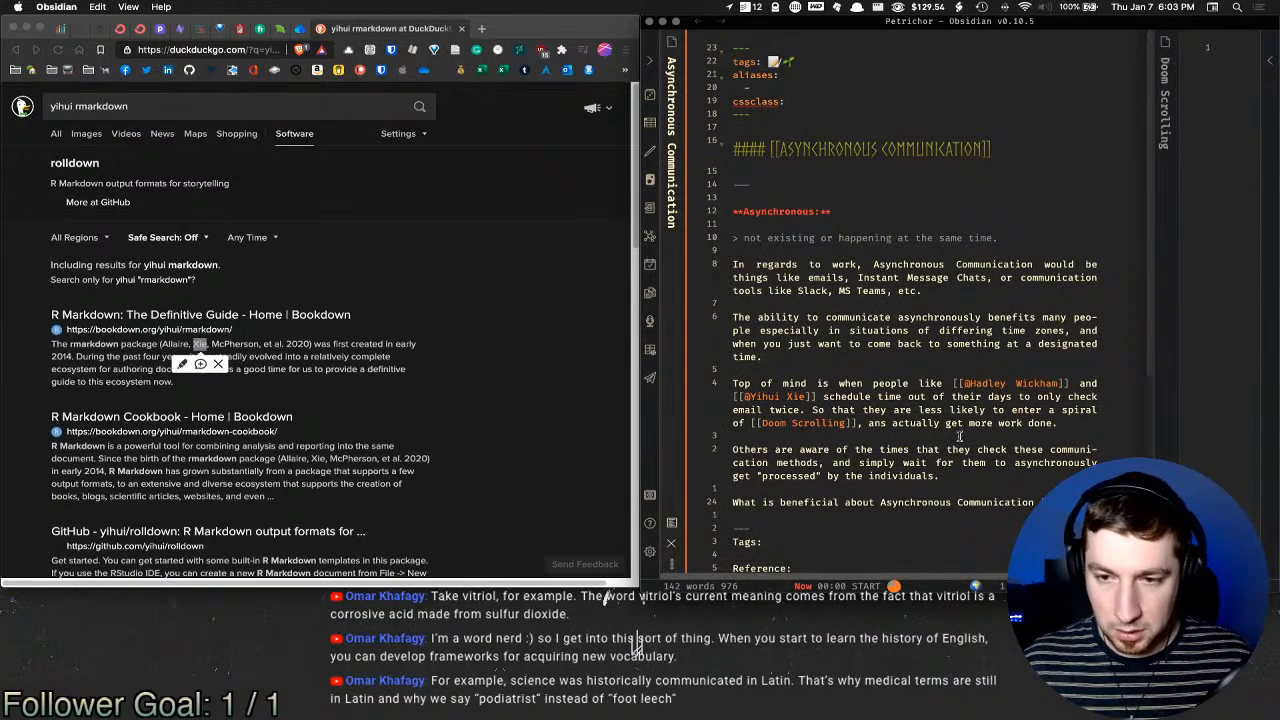
pyautogui.write('is beneficial about Asynchronous Communicatio it doesnt ')
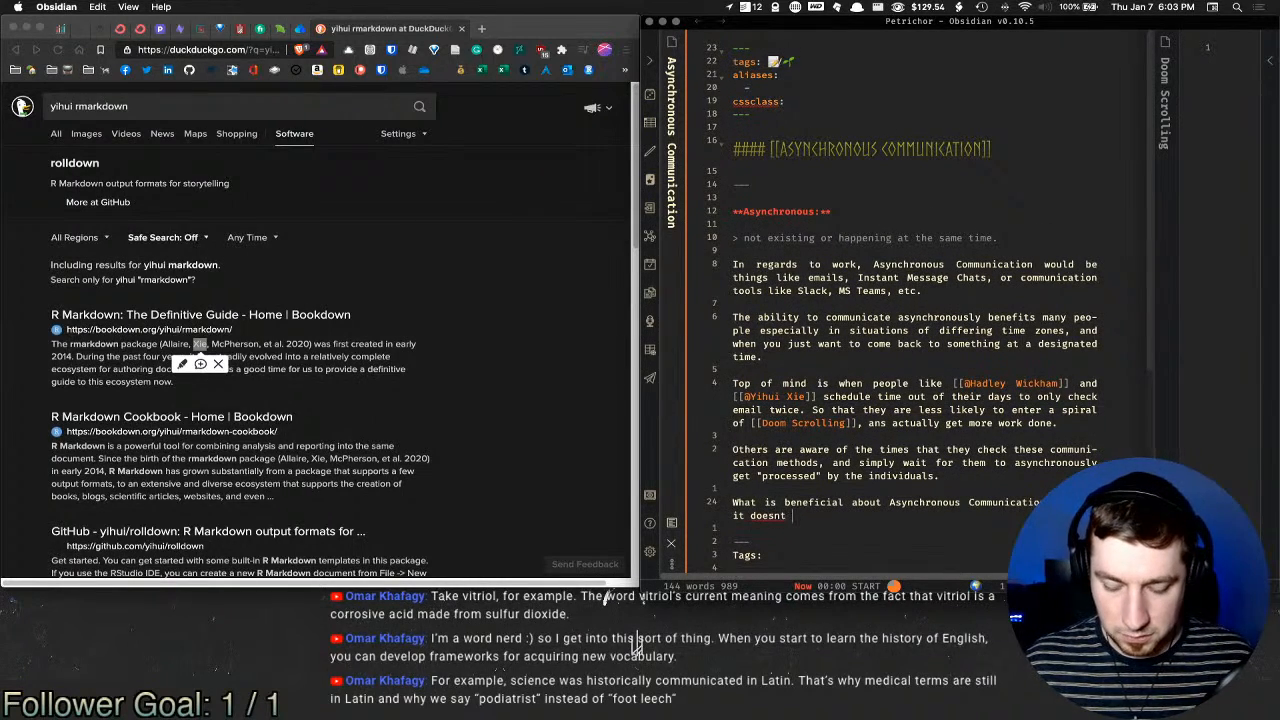
pyautogui.write('disturb ')
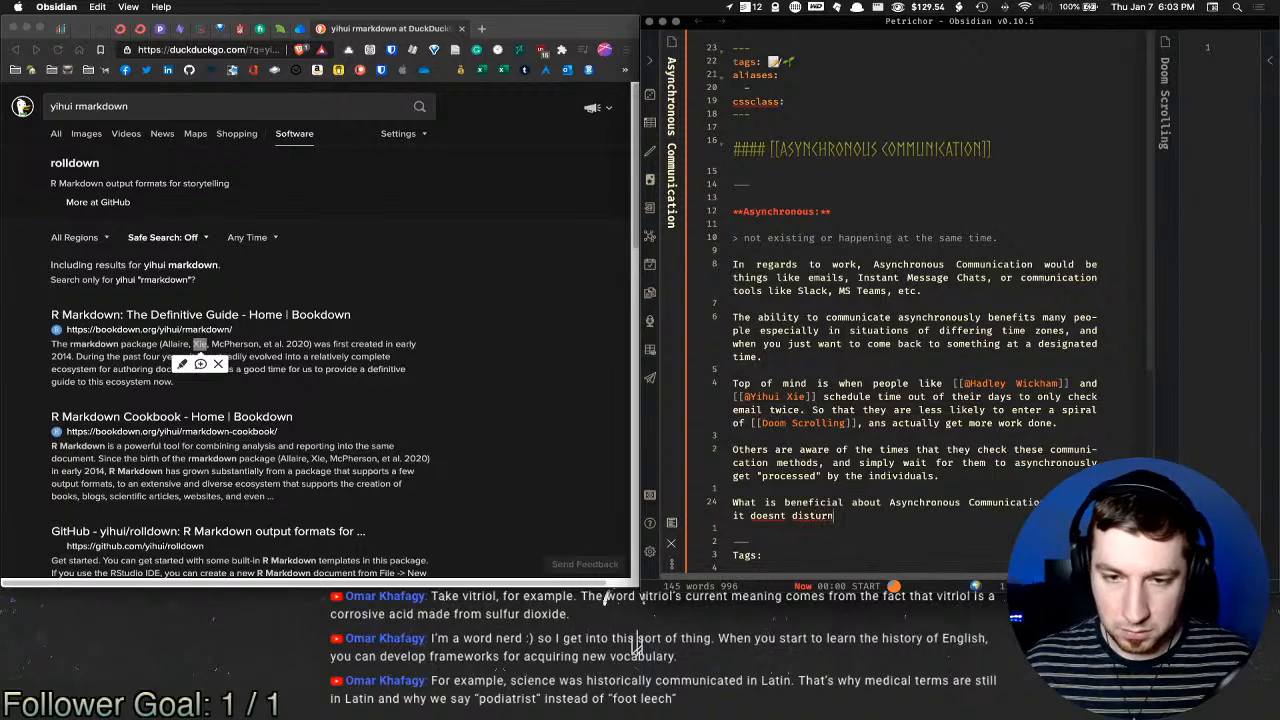
pyautogui.write('one in t')
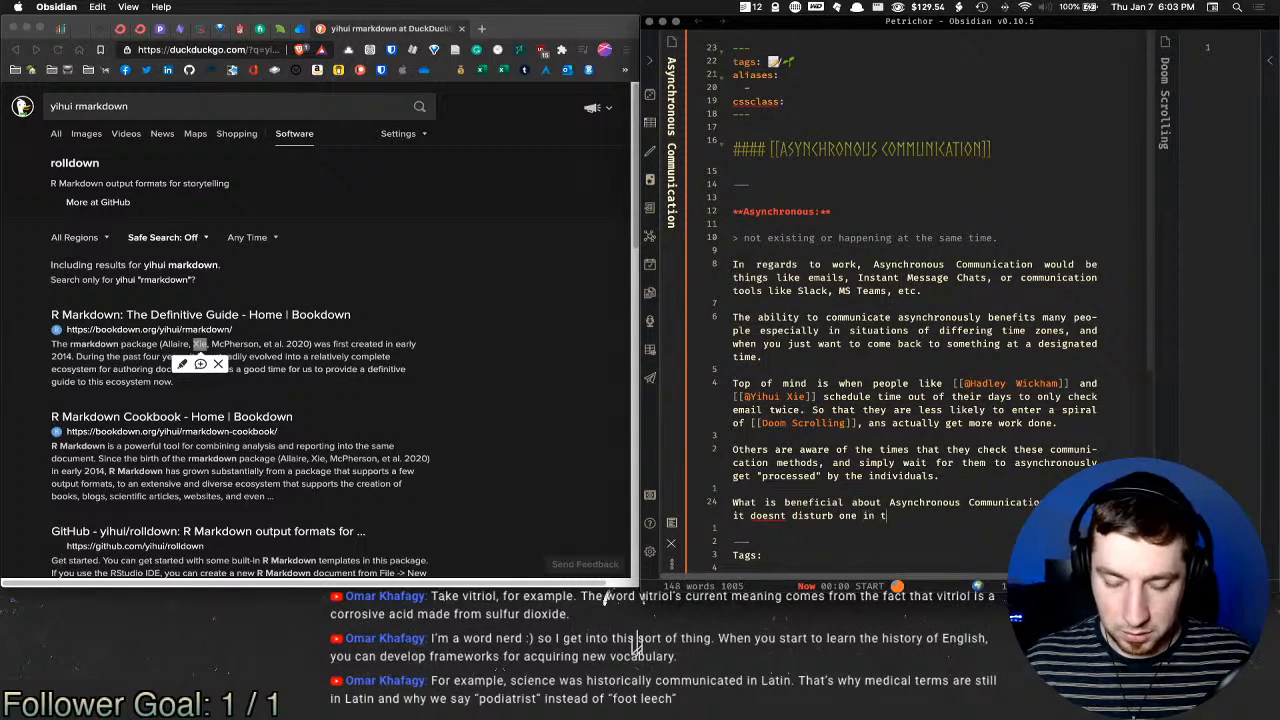
pyautogui.write('he midst of ')
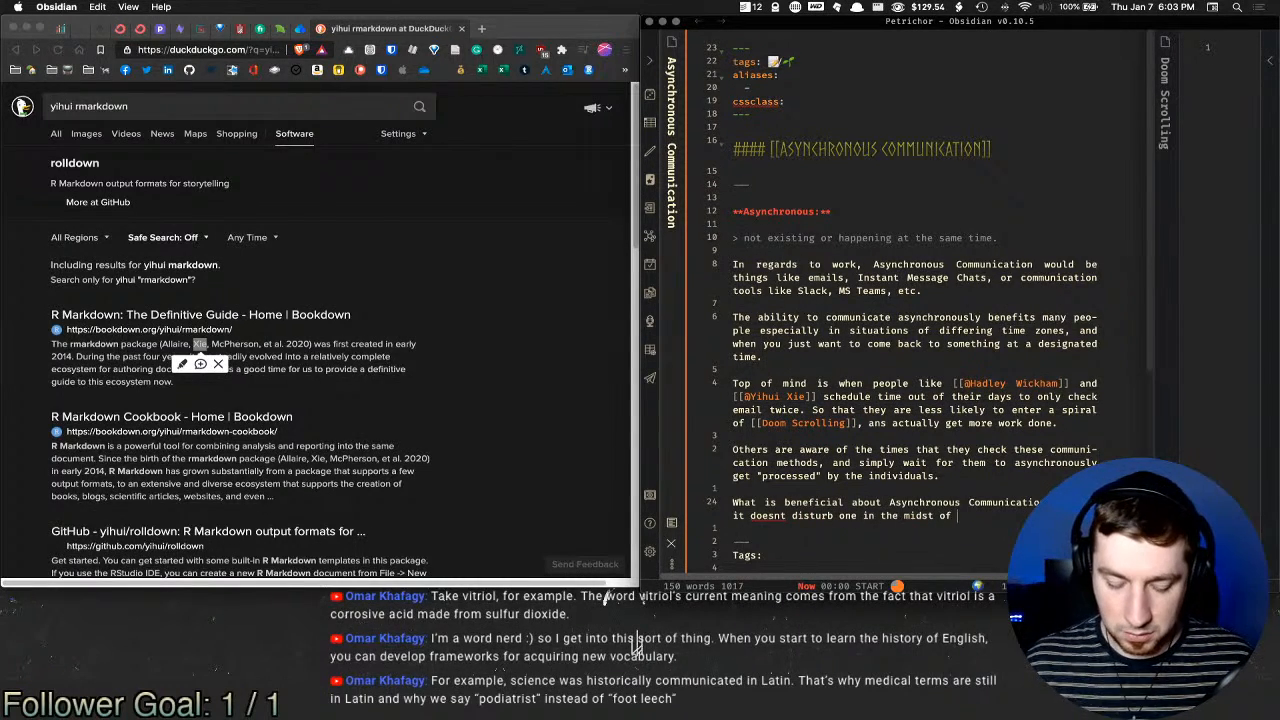
pyautogui.write('deep work')
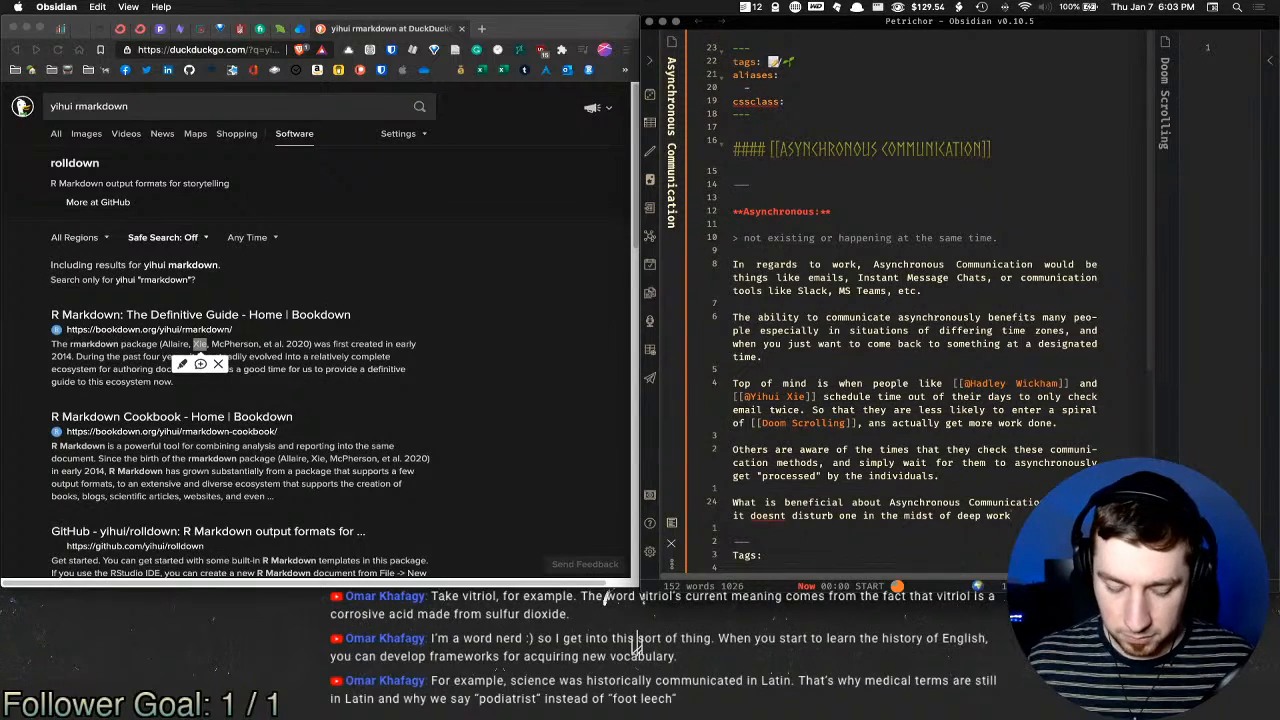
# Step: Retype 'Deep Work' correctly and wrap it as a [[Deep Work]] link
pyautogui.hotkey('shift', 'alt', 'Left')
pyautogui.hotkey('shift', 'alt', 'Left')
pyautogui.write('Deepo W')
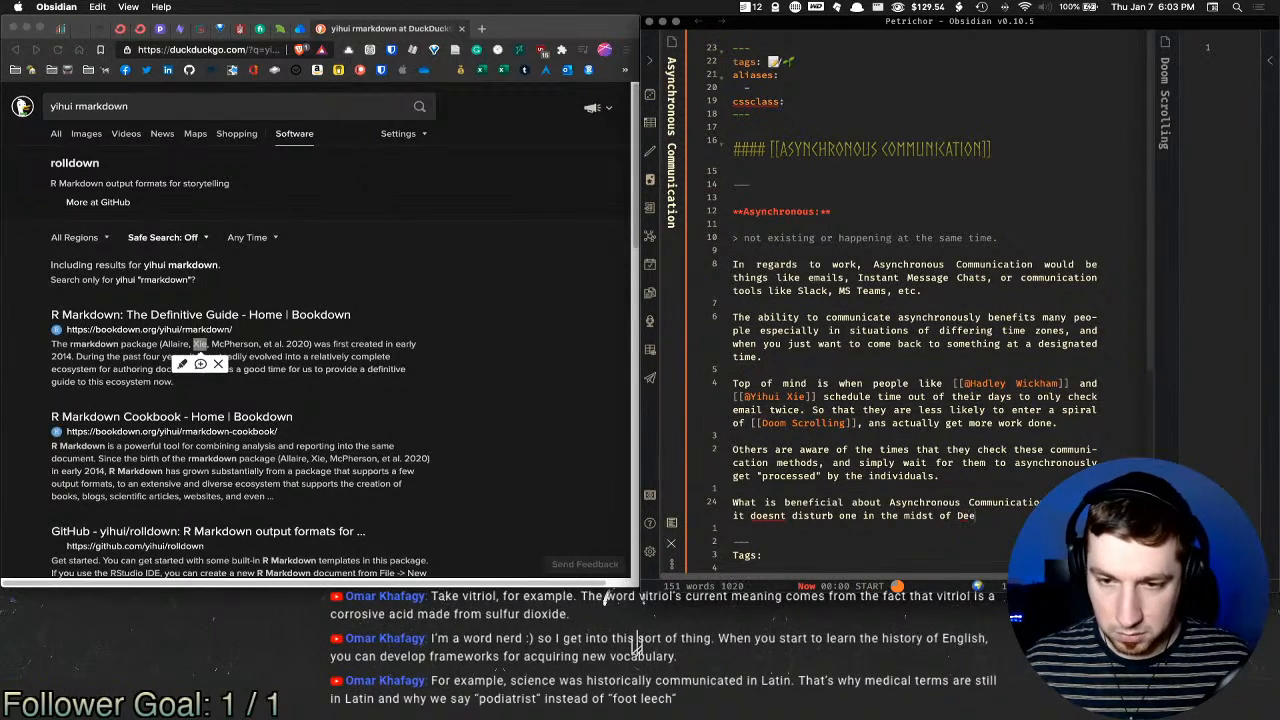
pyautogui.press('BackSpace')
pyautogui.press('BackSpace')
pyautogui.press('BackSpace')
pyautogui.write('Work')
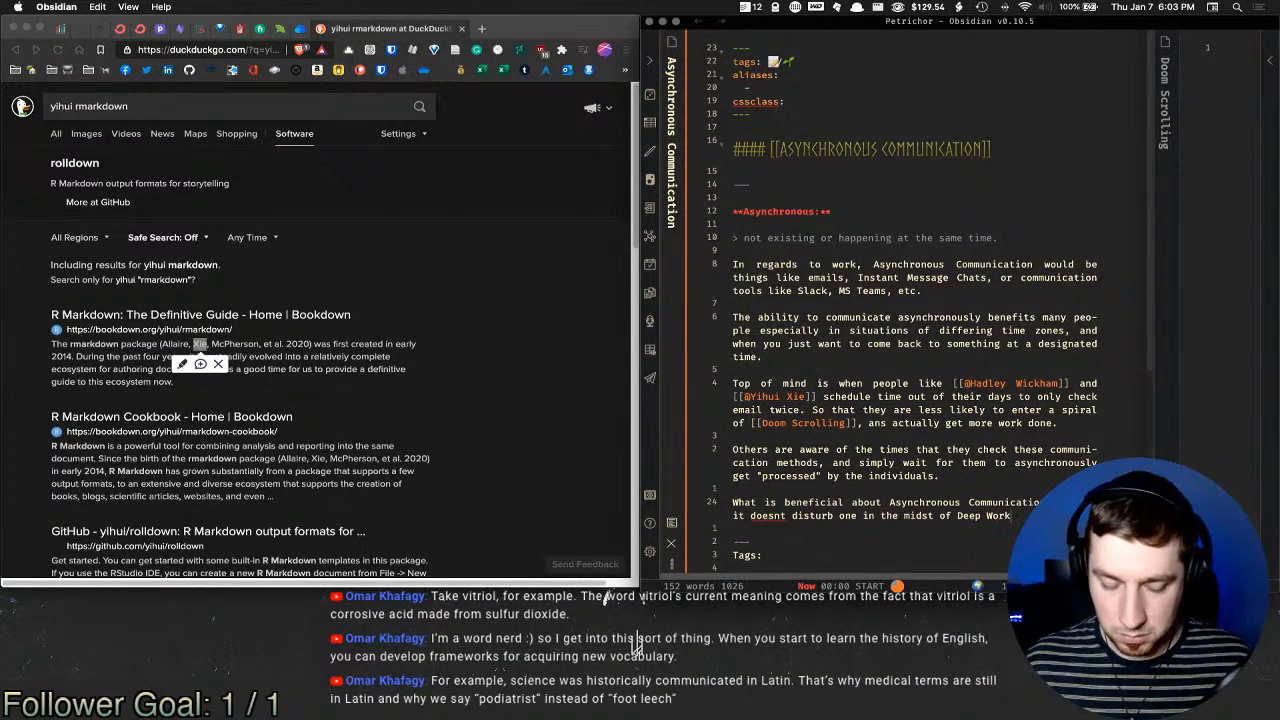
pyautogui.hotkey('shift', 'alt', 'Left')
pyautogui.hotkey('shift', 'alt', 'Left')
pyautogui.write('[[')
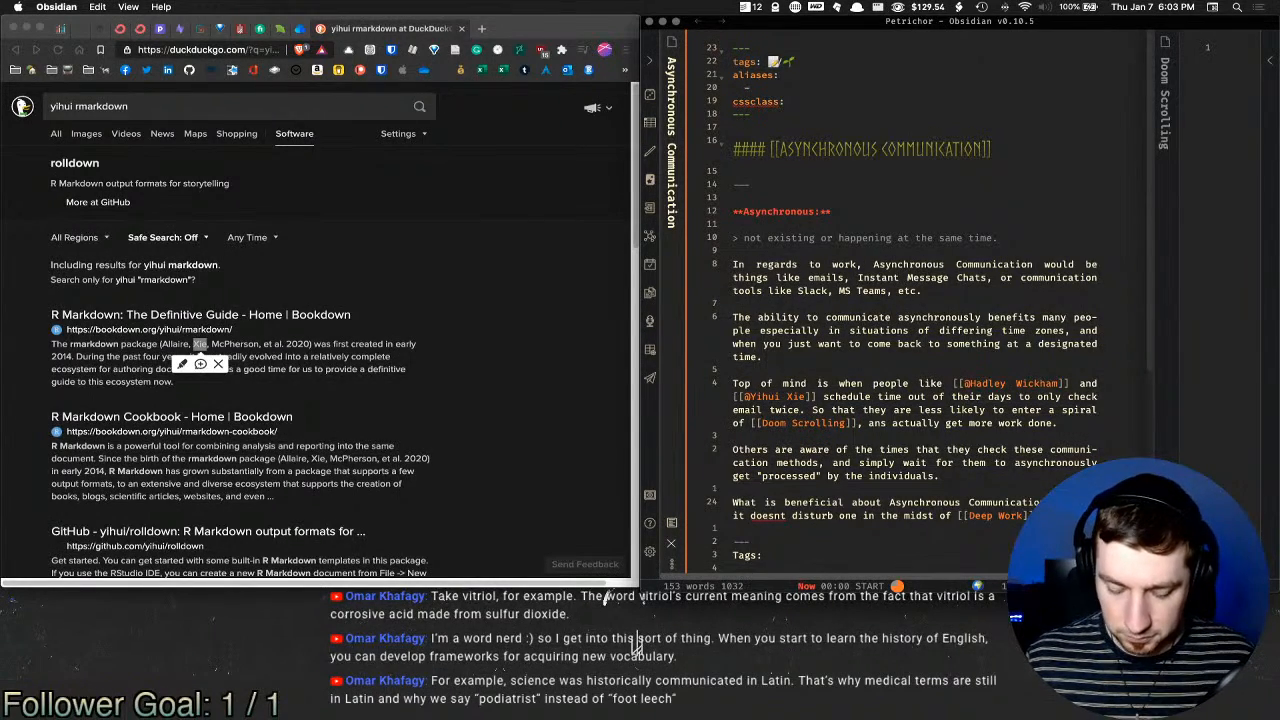
# Step: Add 'instead allows one to work freely without... mandatory synchronous communication', then 'especially helpful method of communication for'
pyautogui.write('inste')
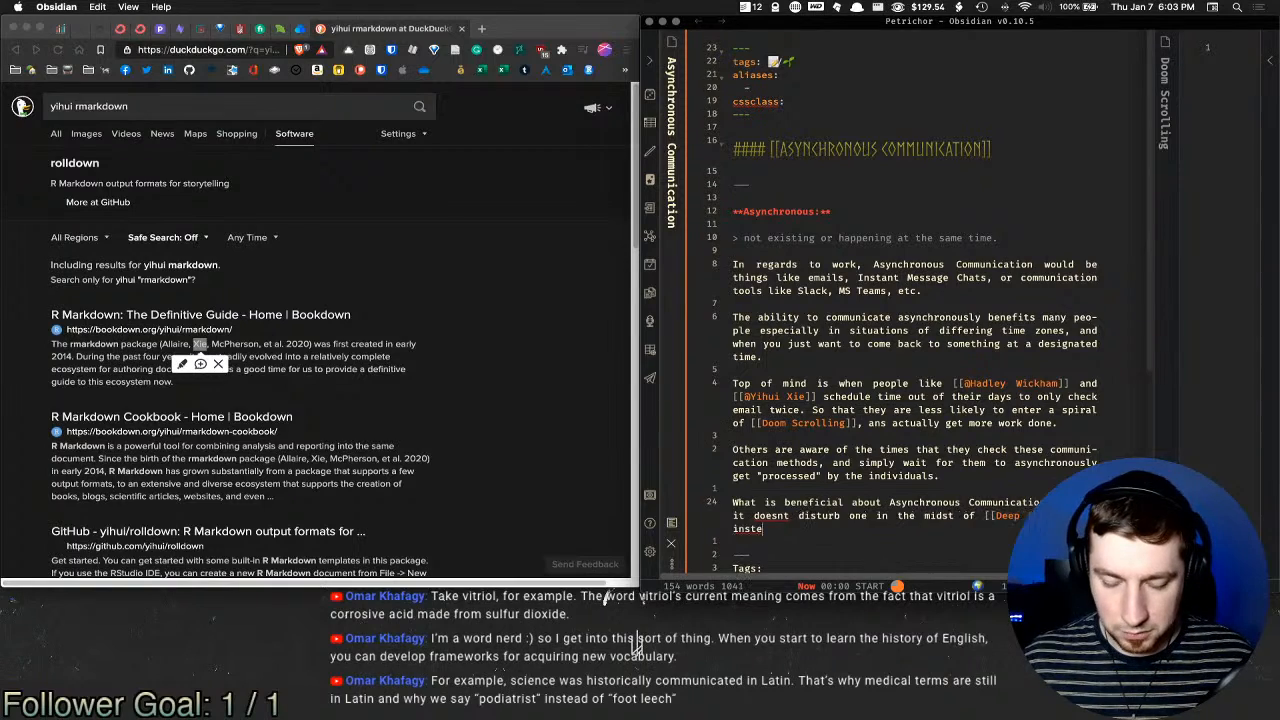
pyautogui.write('ad allows one ')
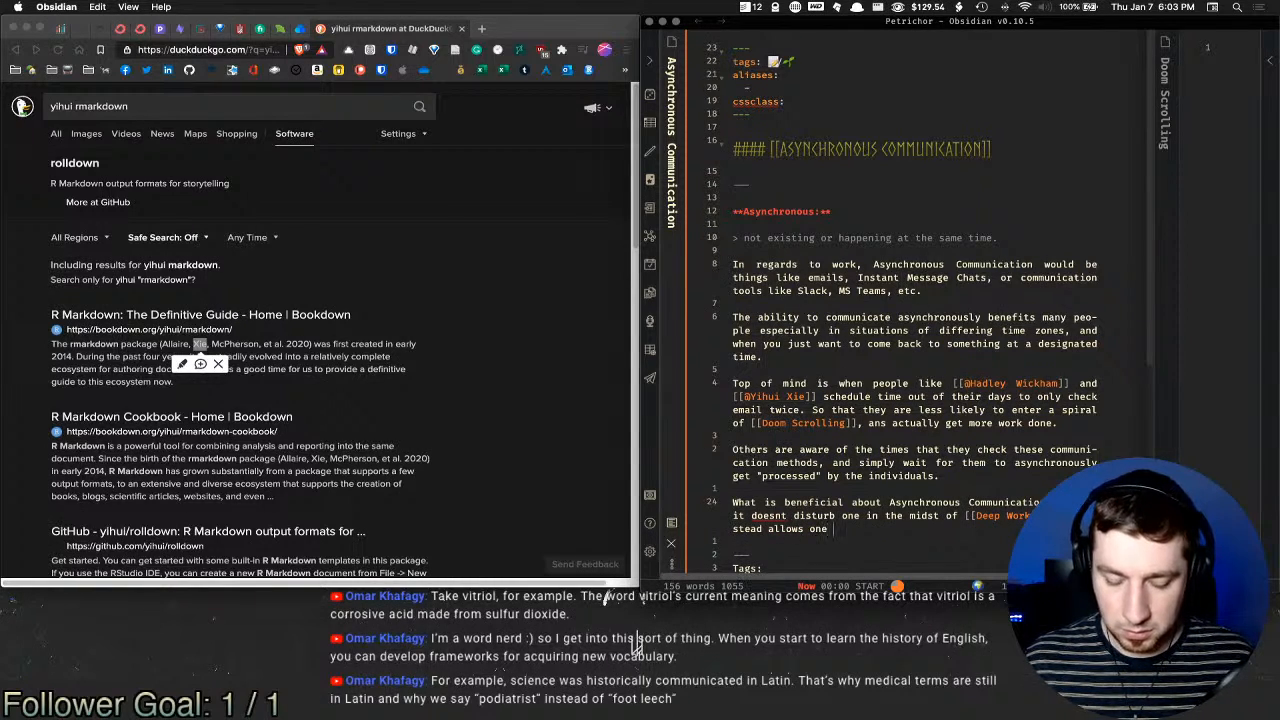
pyautogui.write('to work a')
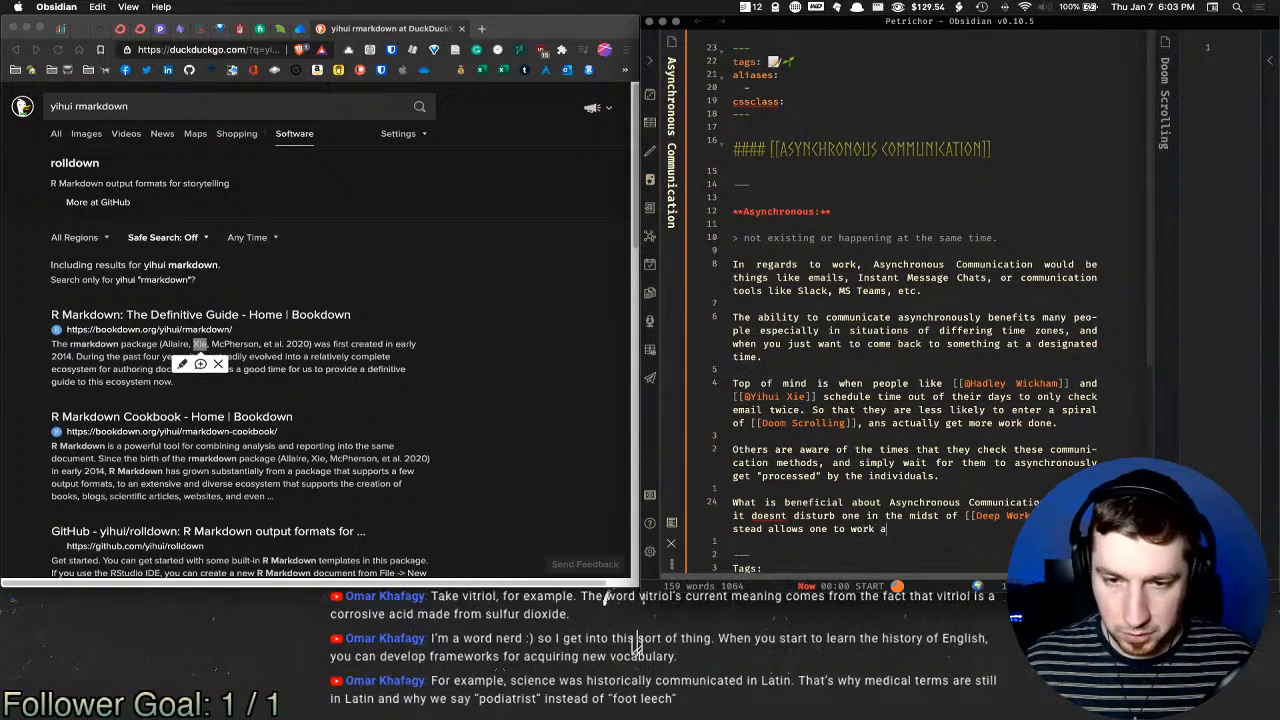
pyautogui.write('t')
pyautogui.press('BackSpace')
pyautogui.press('BackSpace')
pyautogui.write('in the')
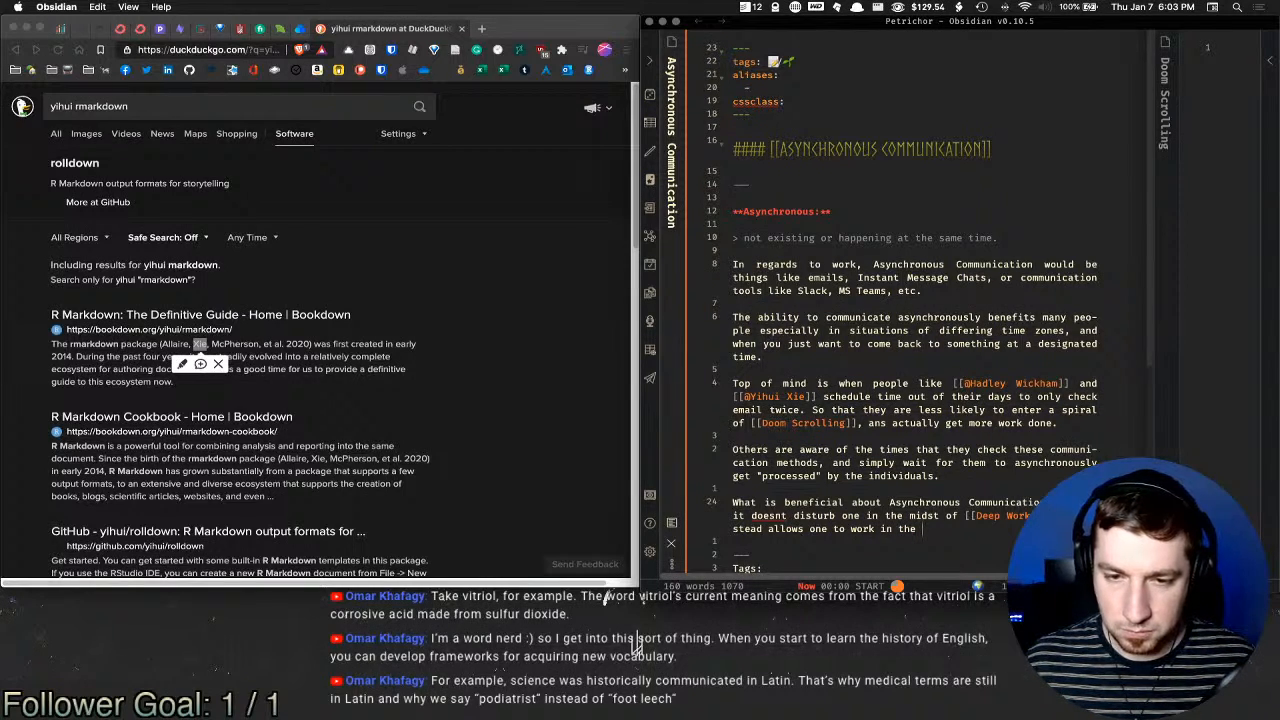
pyautogui.press('BackSpace')
pyautogui.press('BackSpace')
pyautogui.press('BackSpace')
pyautogui.press('BackSpace')
pyautogui.press('BackSpace')
pyautogui.press('BackSpace')
pyautogui.press('BackSpace')
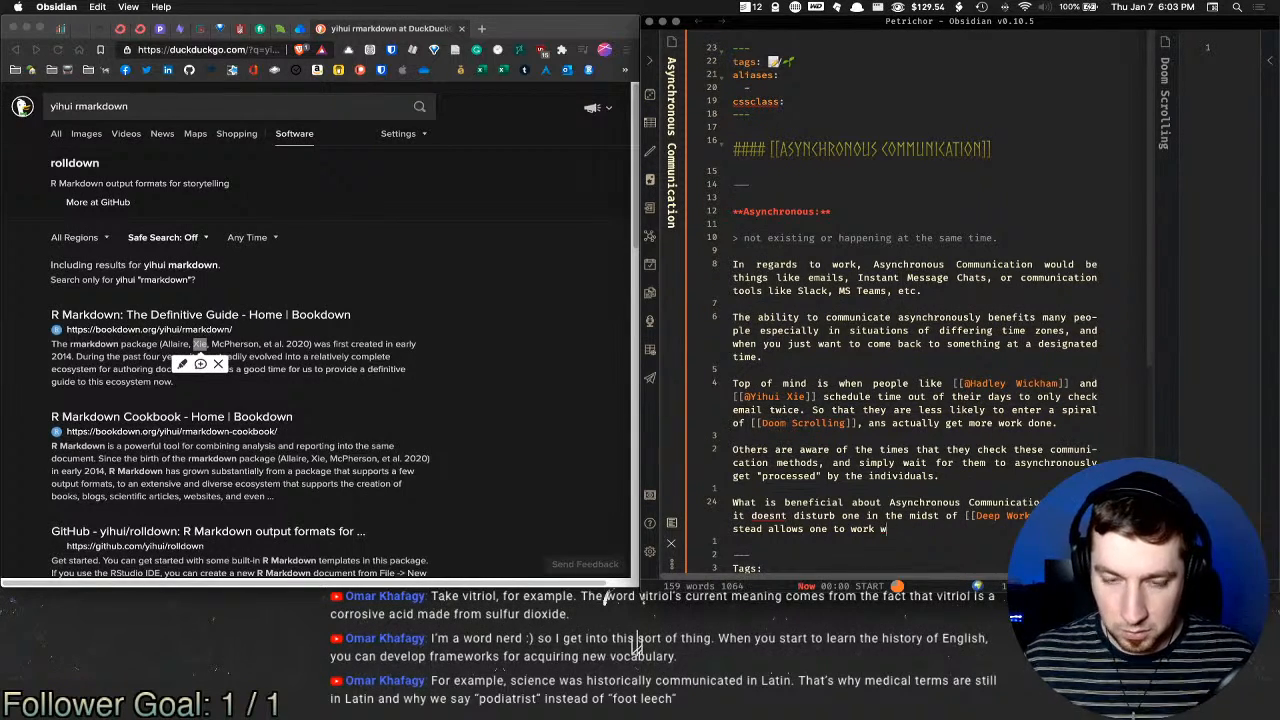
pyautogui.write('freely without ')
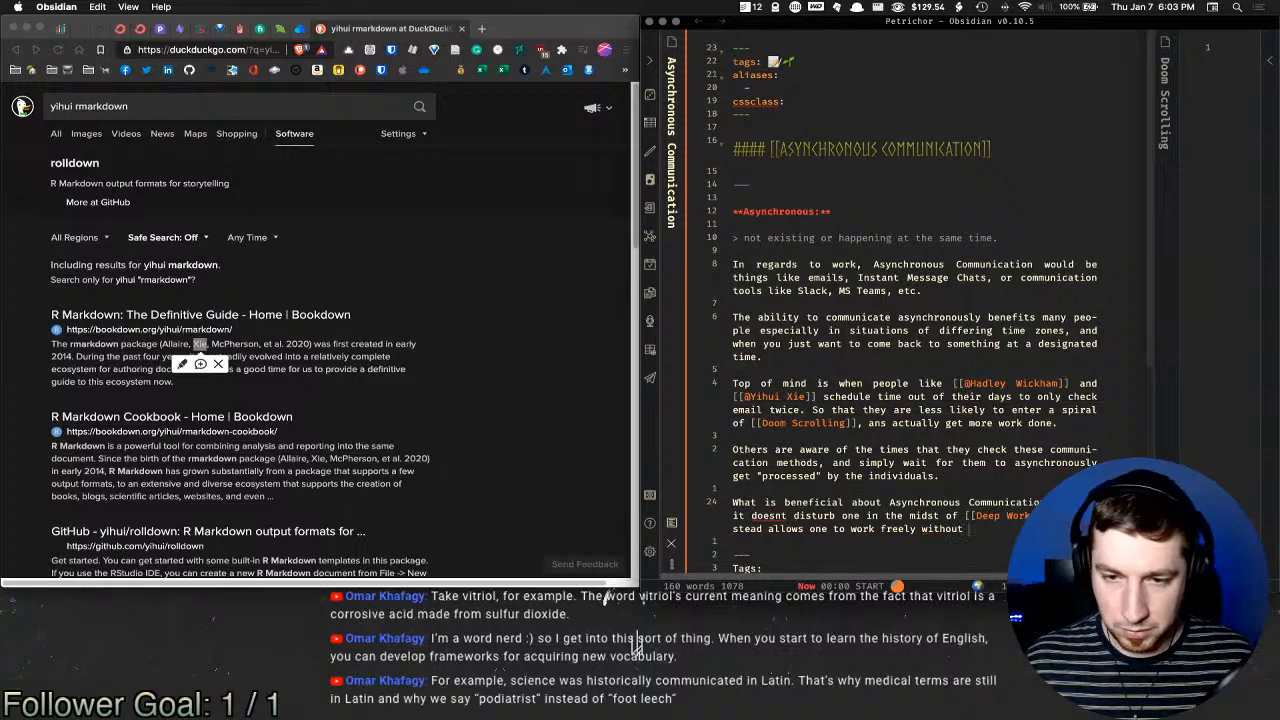
pyautogui.write('distracti ')
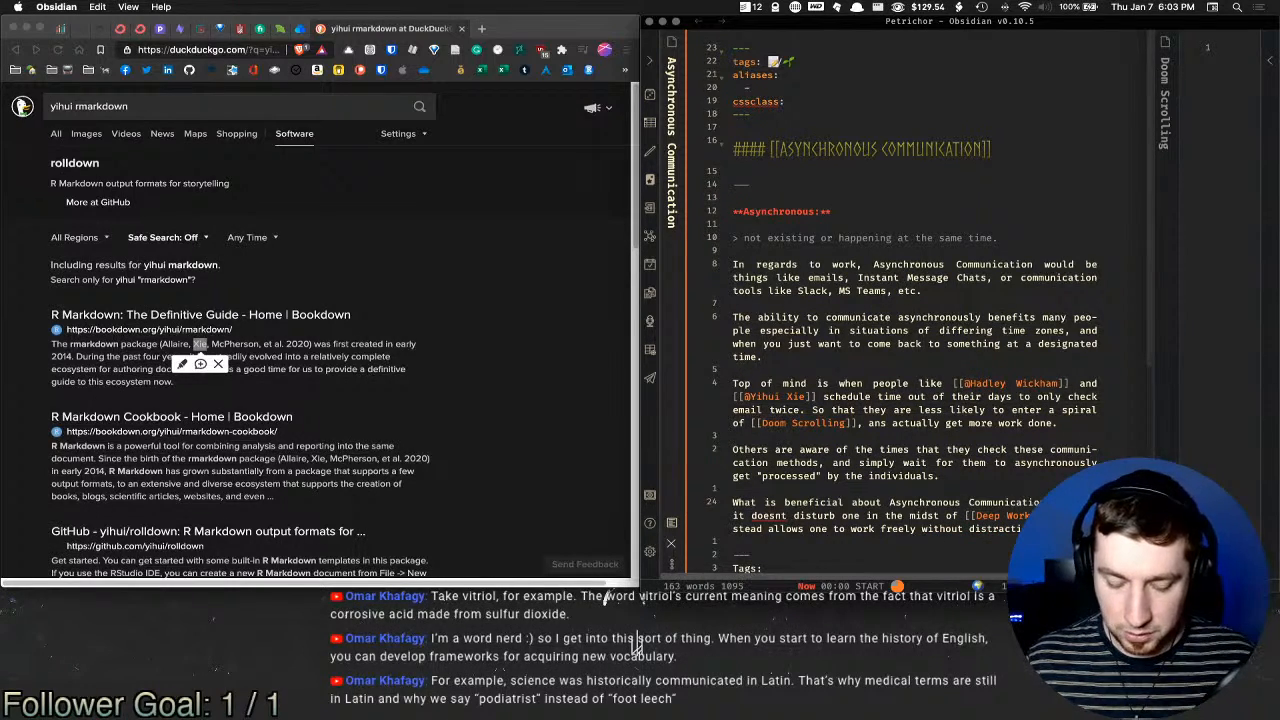
pyautogui.write('jection ')
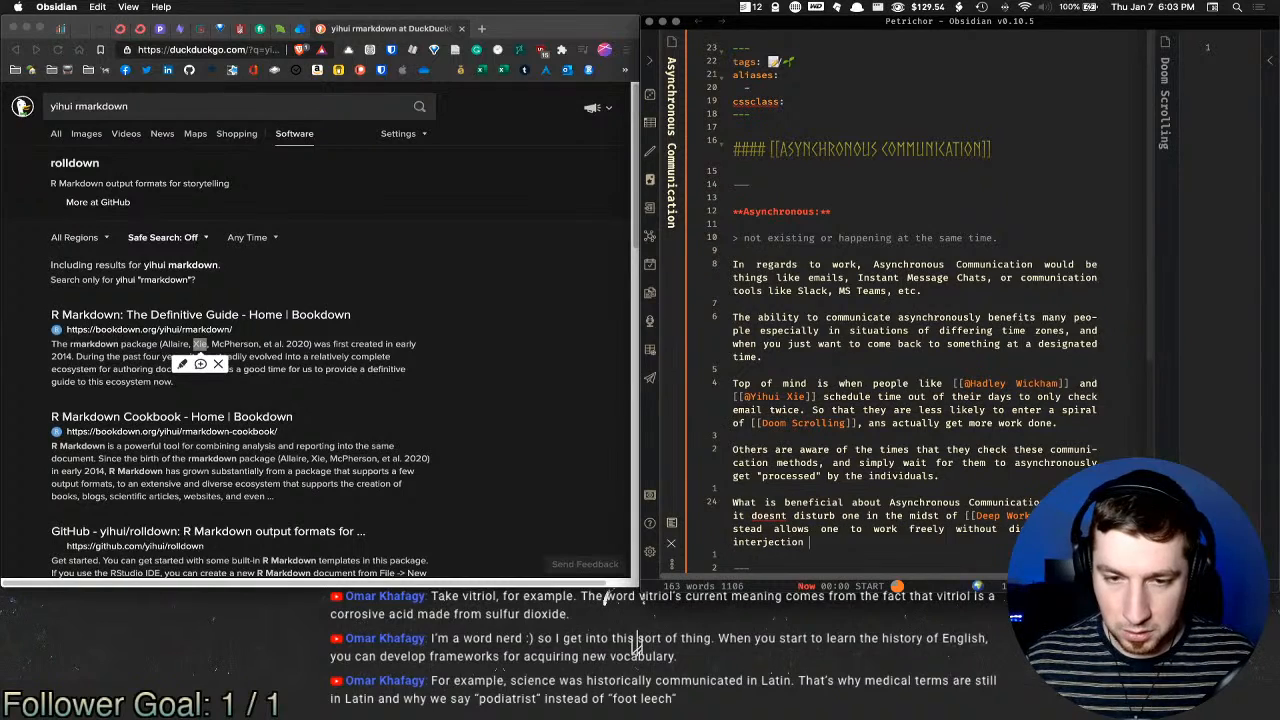
pyautogui.write('of mandator')
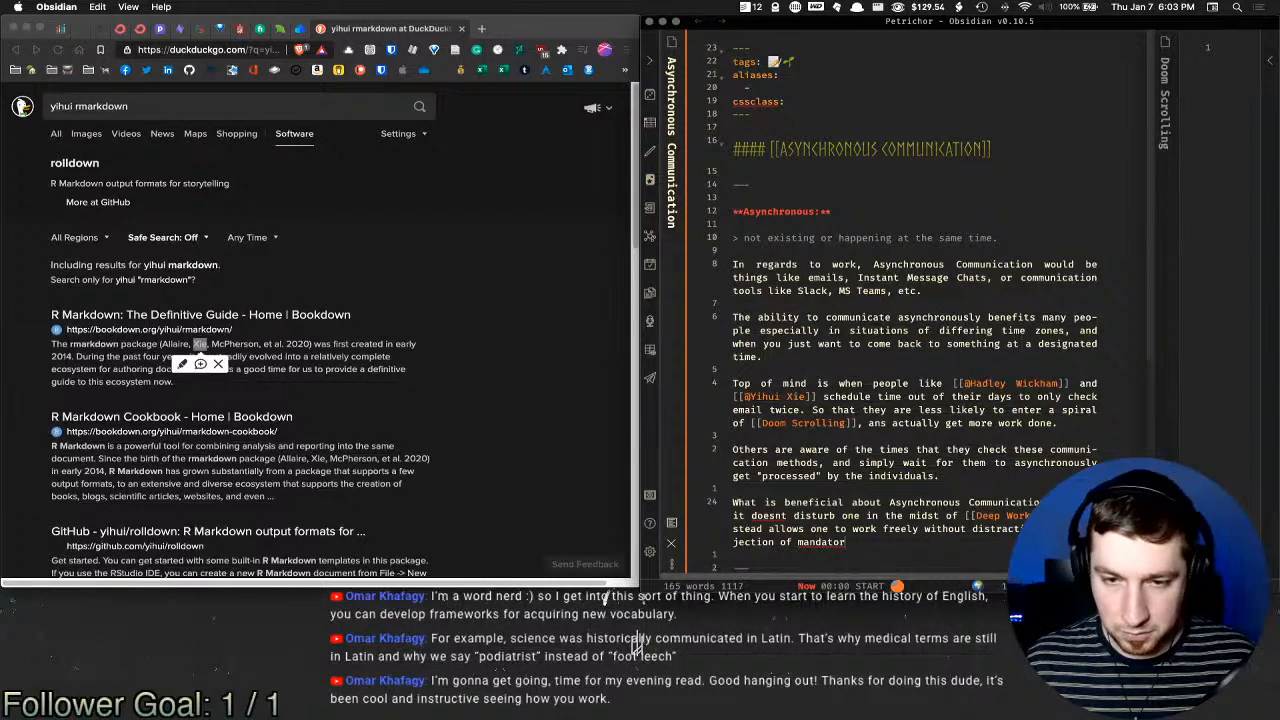
pyautogui.write('y comm')
pyautogui.press('BackSpace')
pyautogui.press('BackSpace')
pyautogui.press('BackSpace')
pyautogui.press('BackSpace')
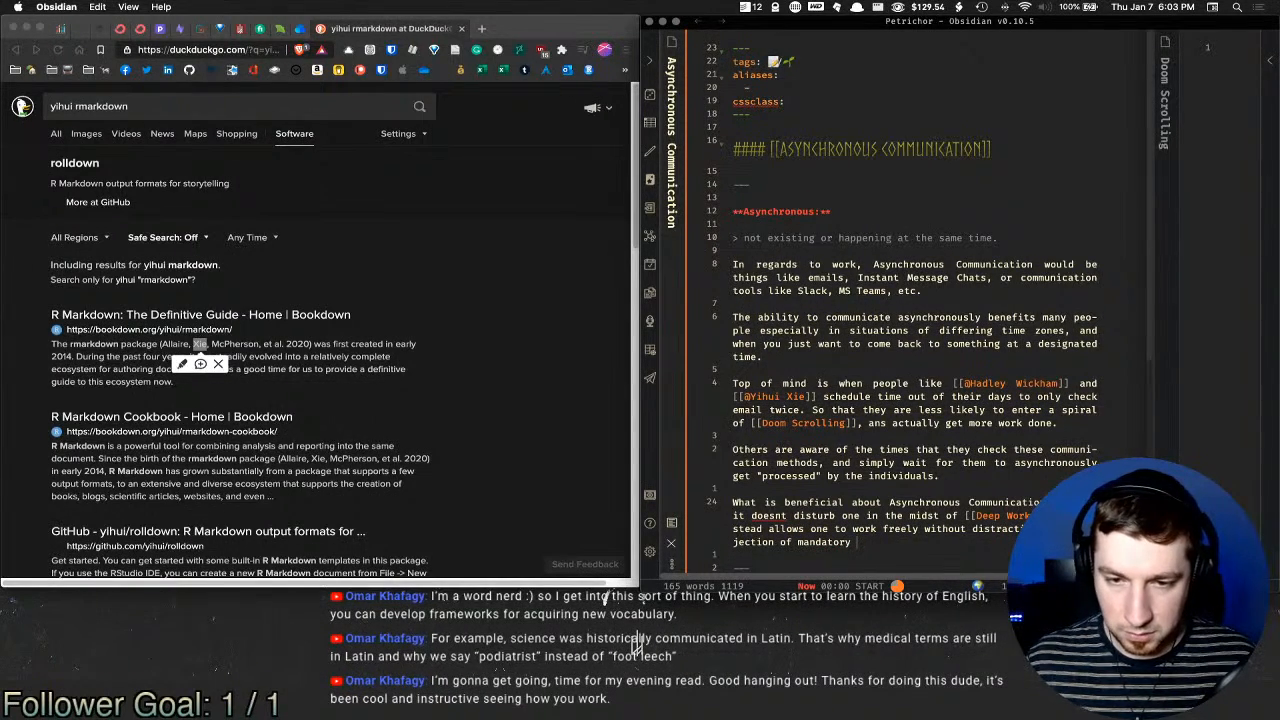
pyautogui.write('syn')
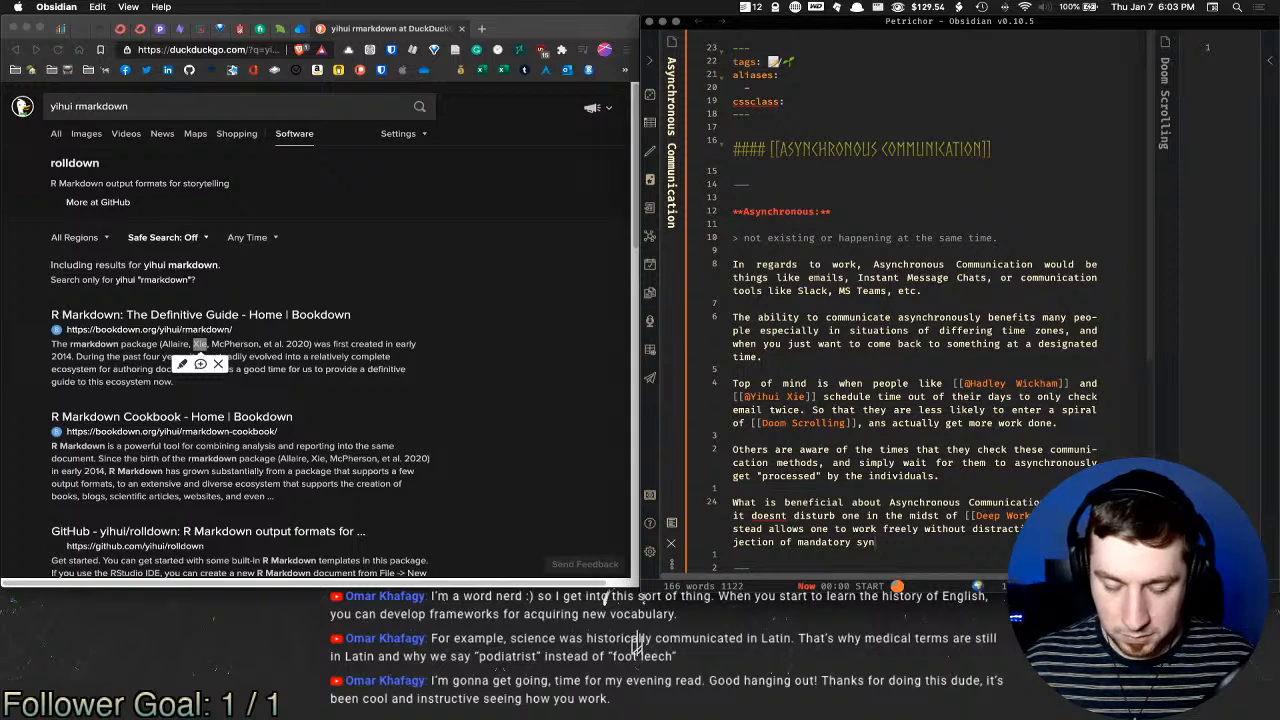
pyautogui.write('chronous ')
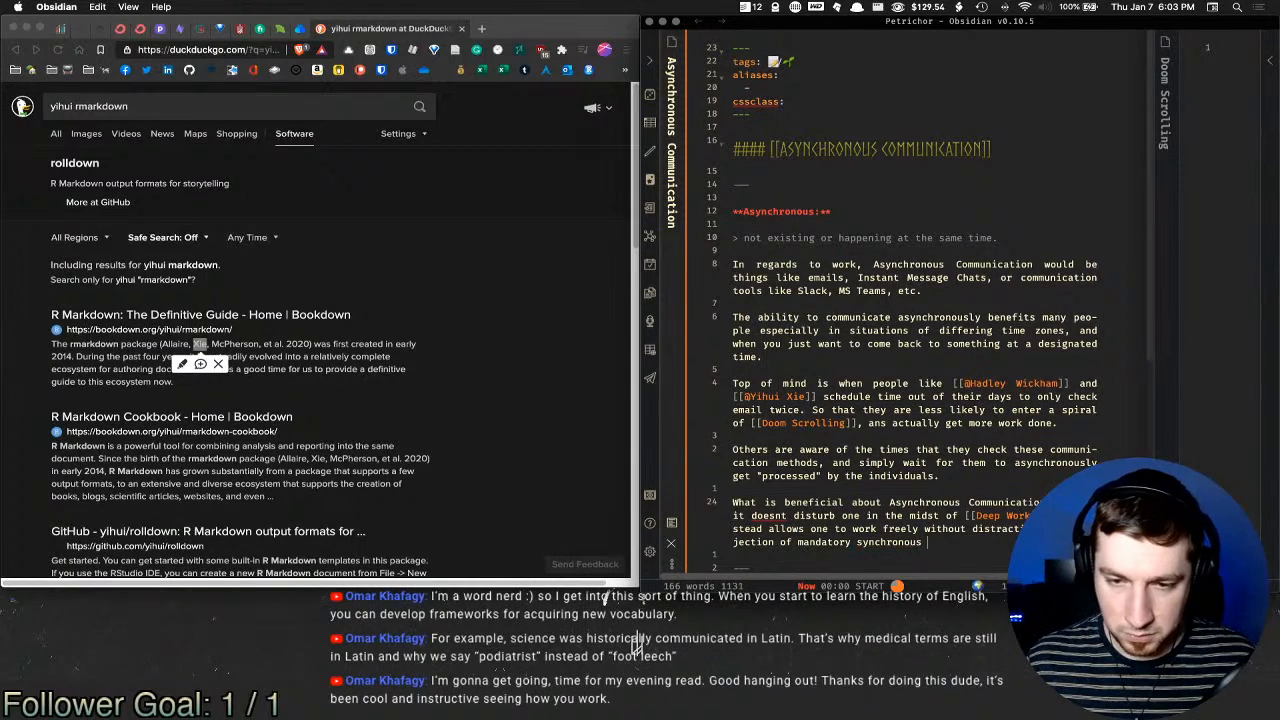
pyautogui.write('communication.')
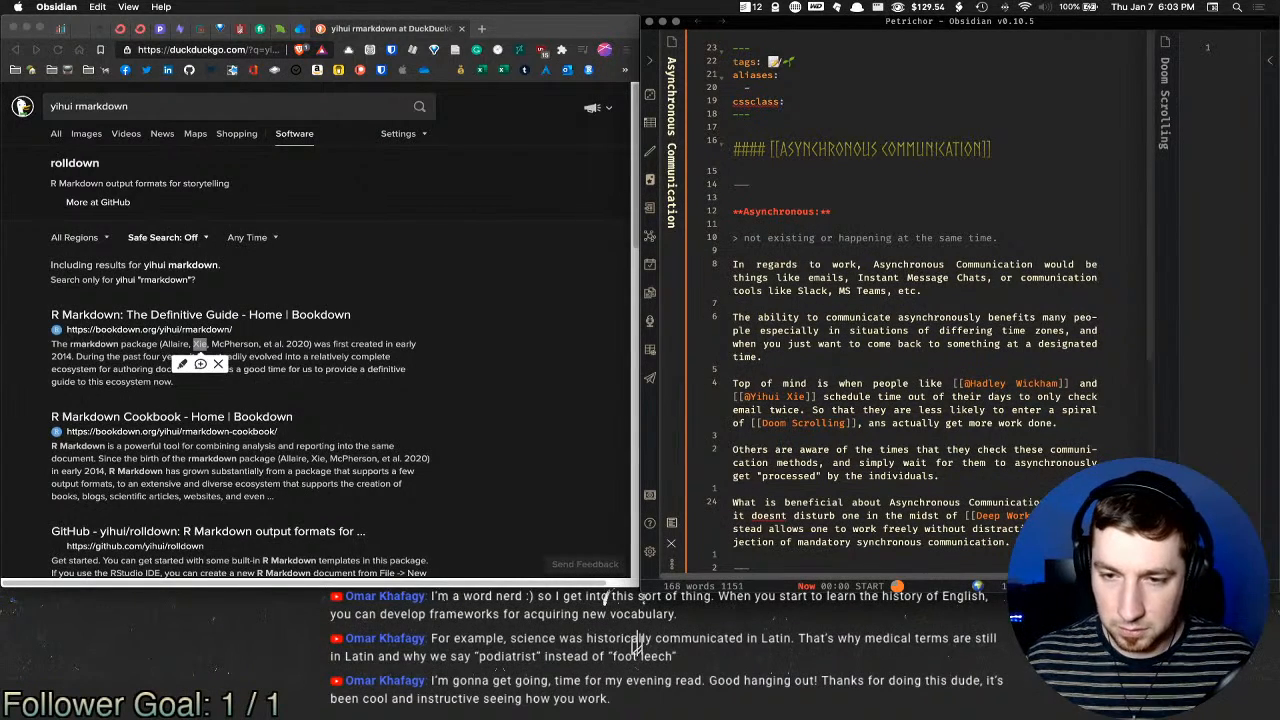
pyautogui.write('especially ')
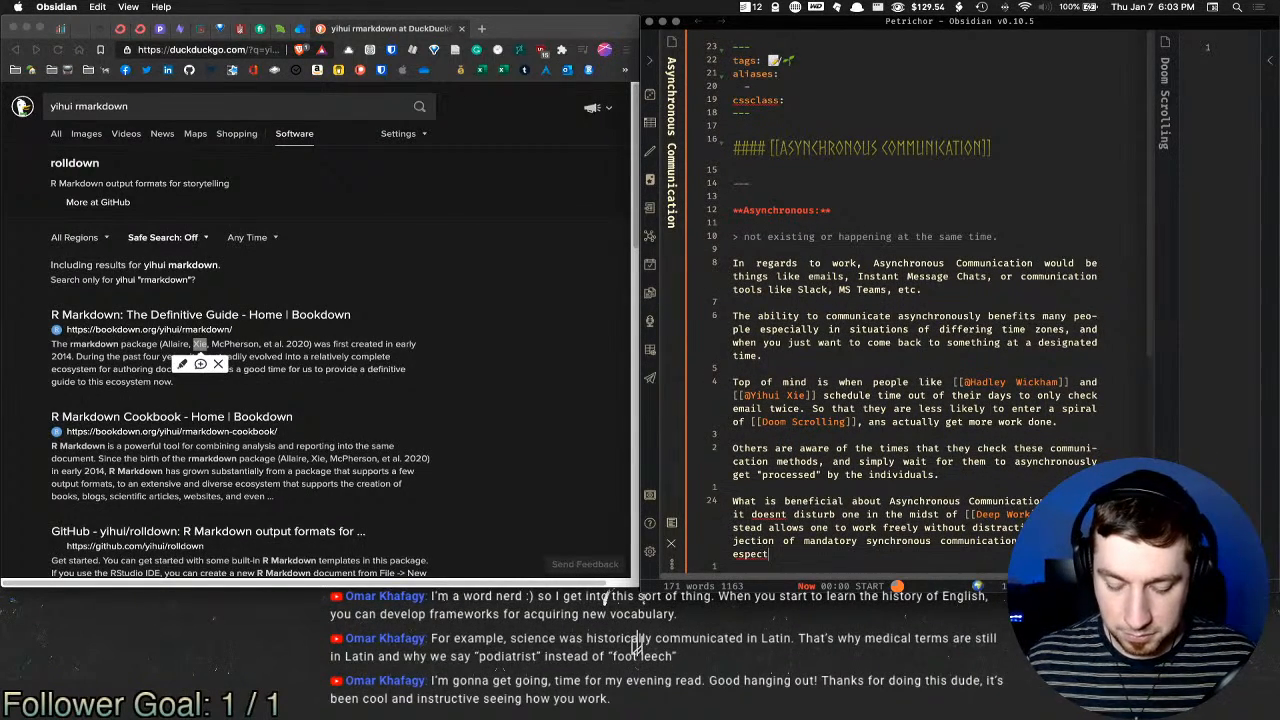
pyautogui.write('helpful ')
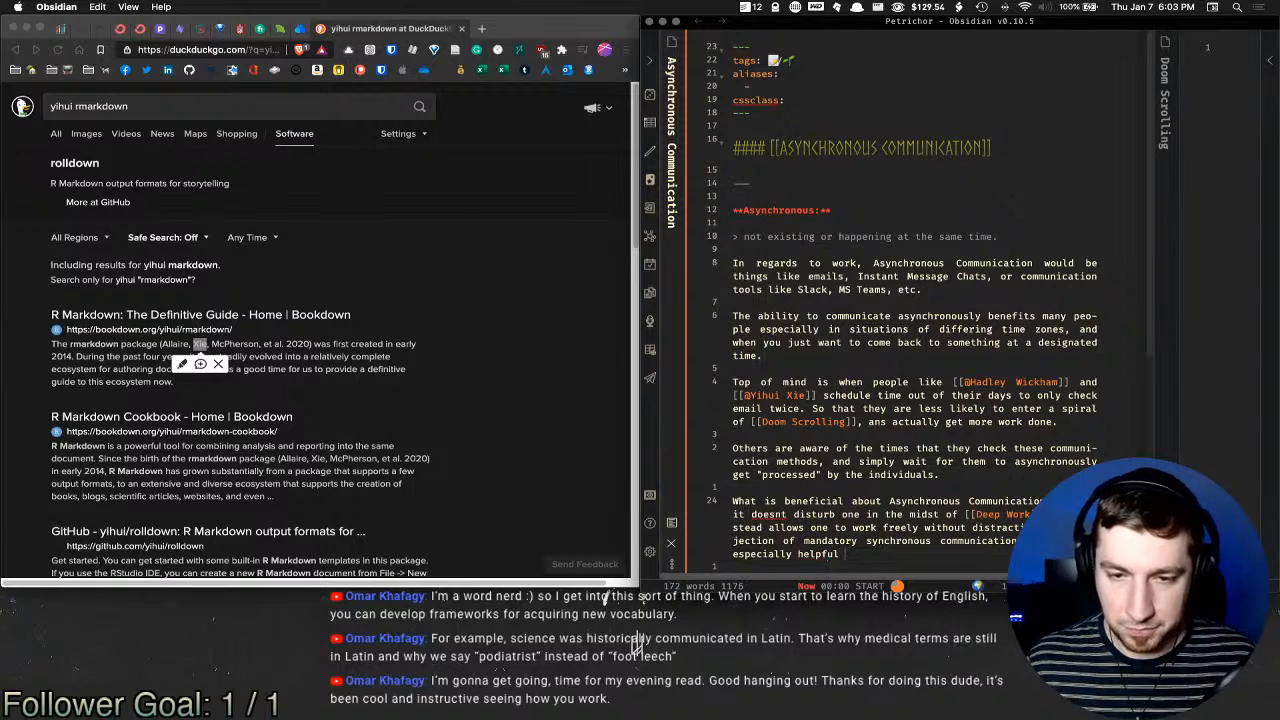
pyautogui.write('method')
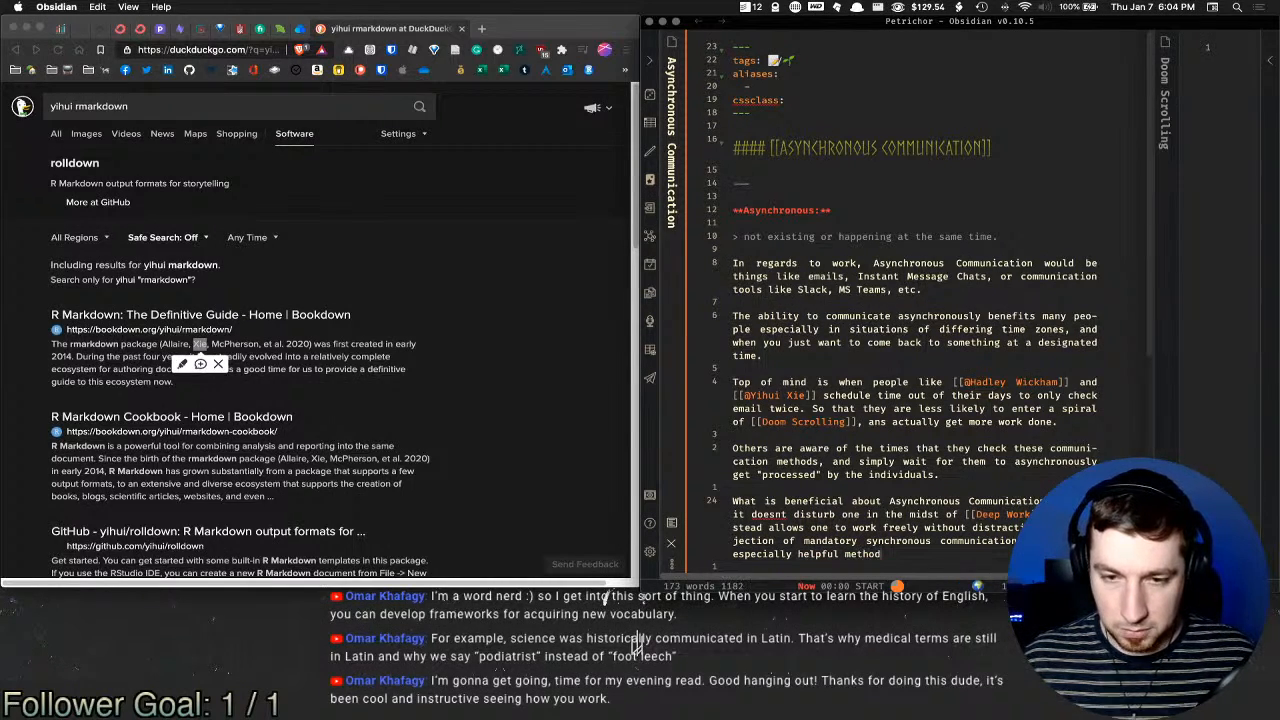
pyautogui.write(' of communication for')
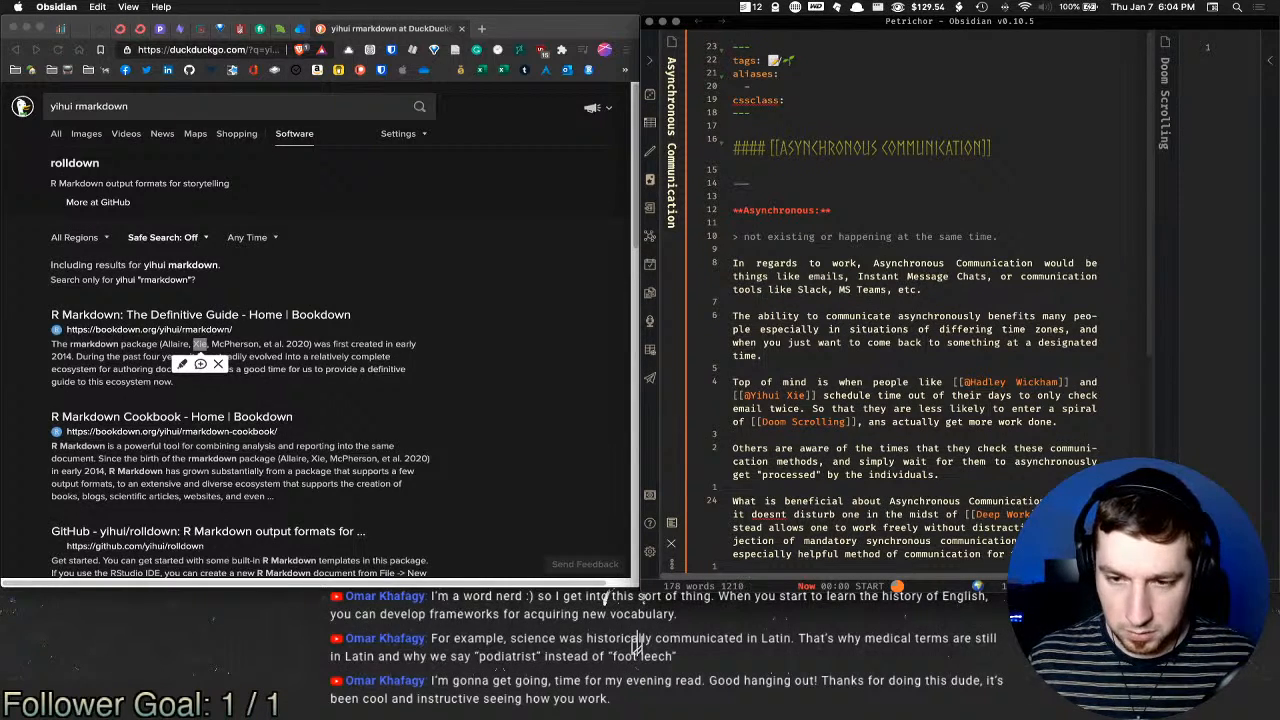
# Step: Finish the sentence with [[Neurodivergent]] 'like individuals with [[ADHD]]'
pyautogui.write('[[neur')
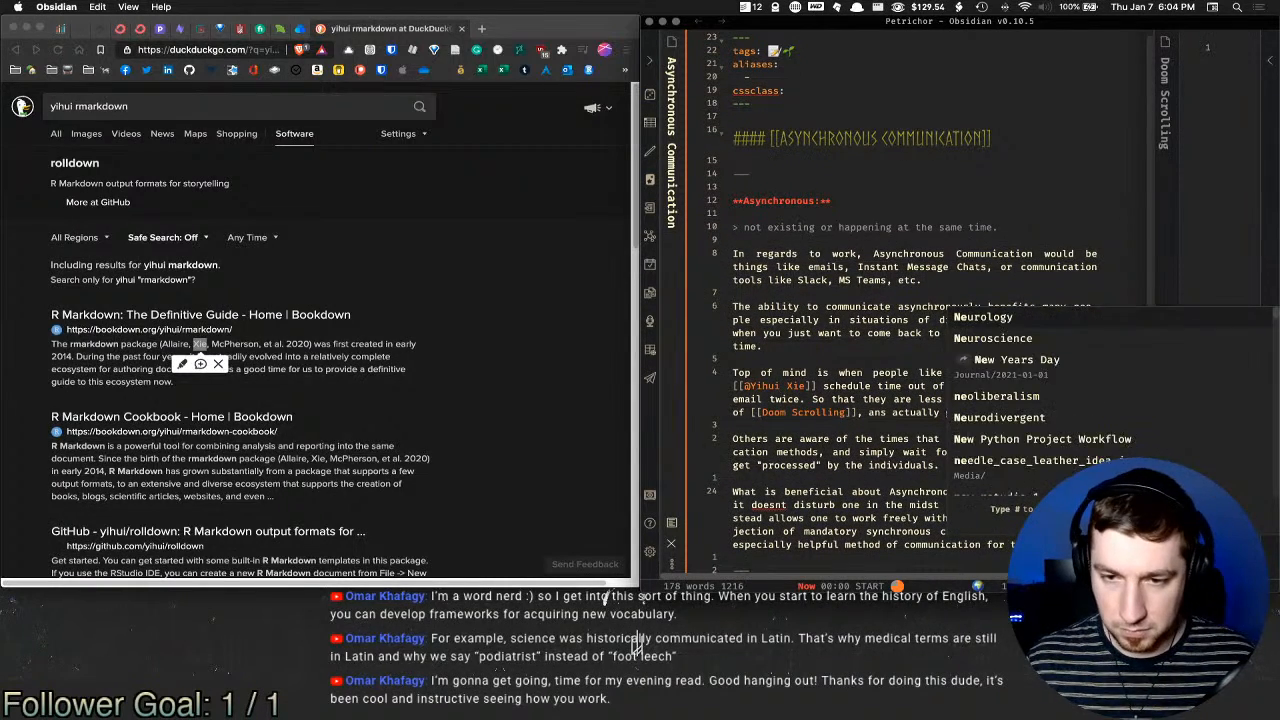
pyautogui.press('Down')
pyautogui.press('Down')
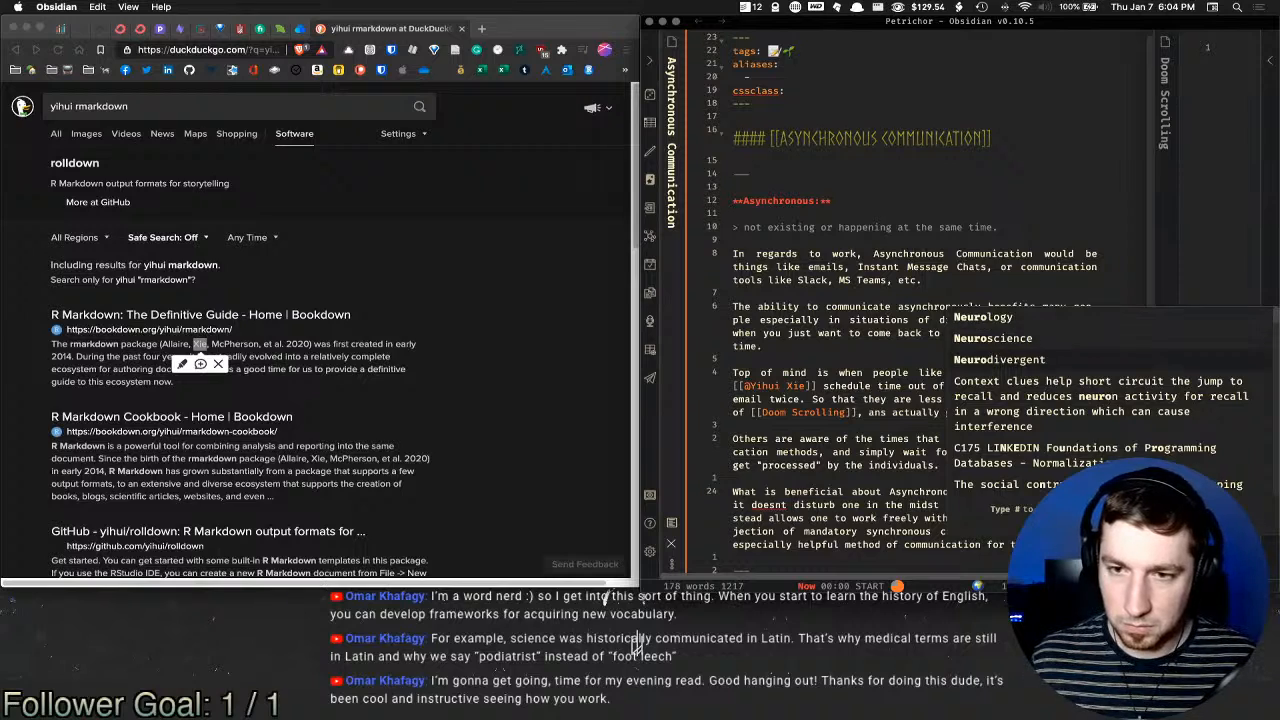
pyautogui.press('Return')
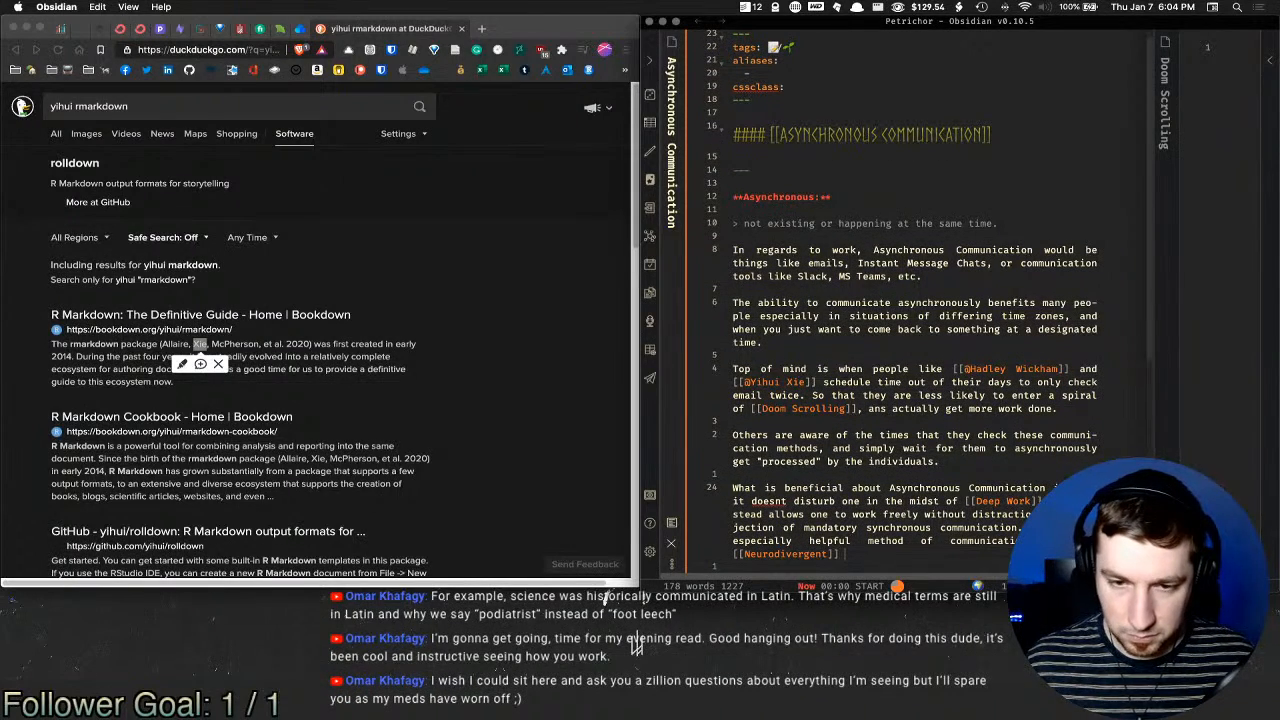
pyautogui.write('like in')
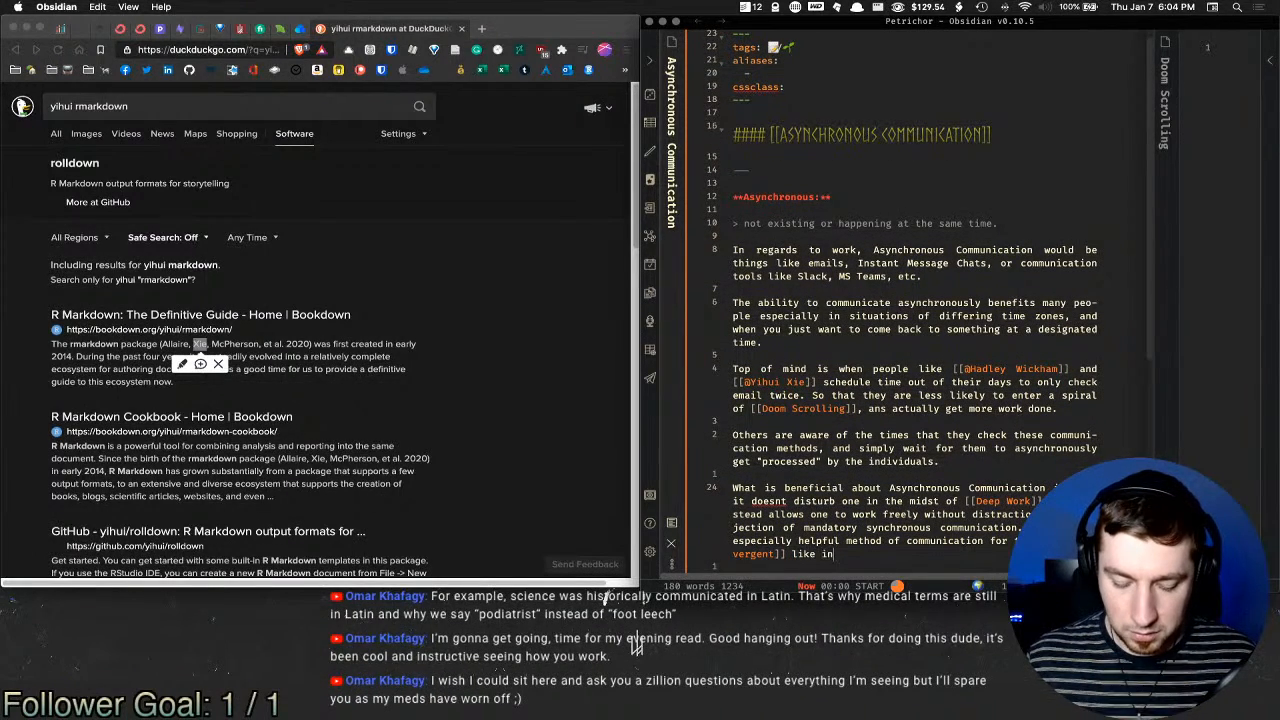
pyautogui.write('dividuals wi')
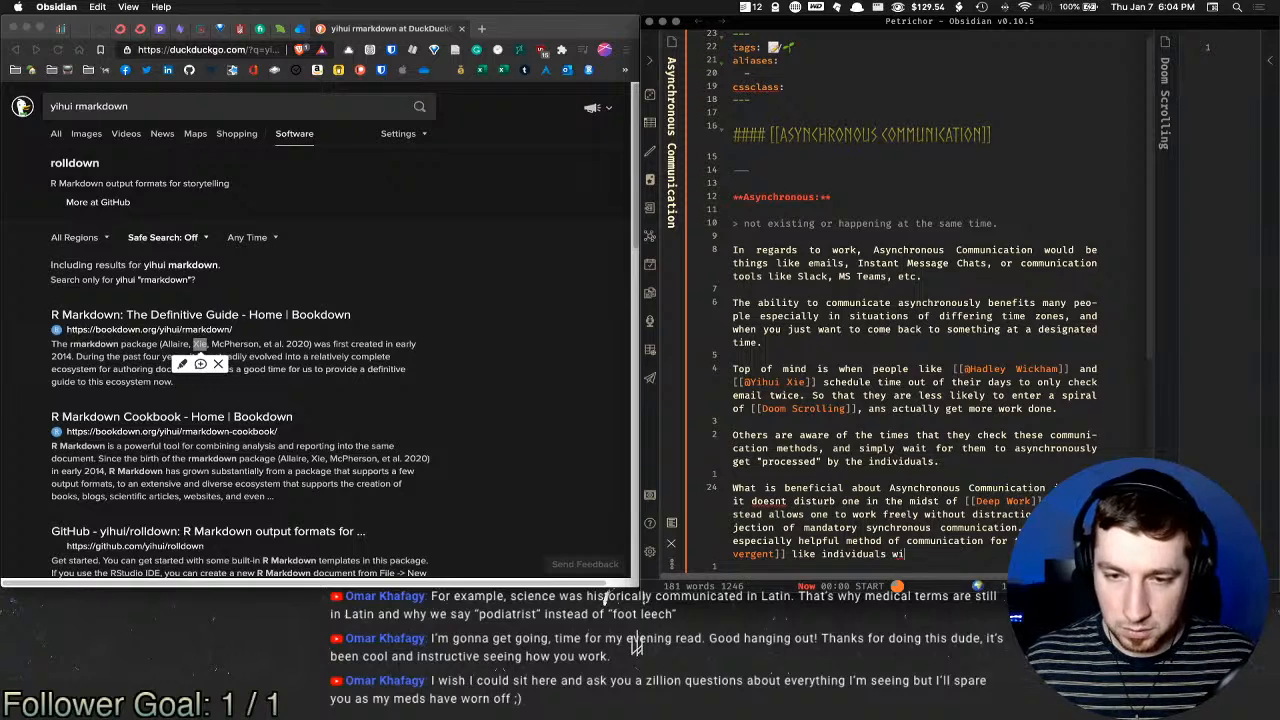
pyautogui.write('th [[ADHD')
pyautogui.press('Return')
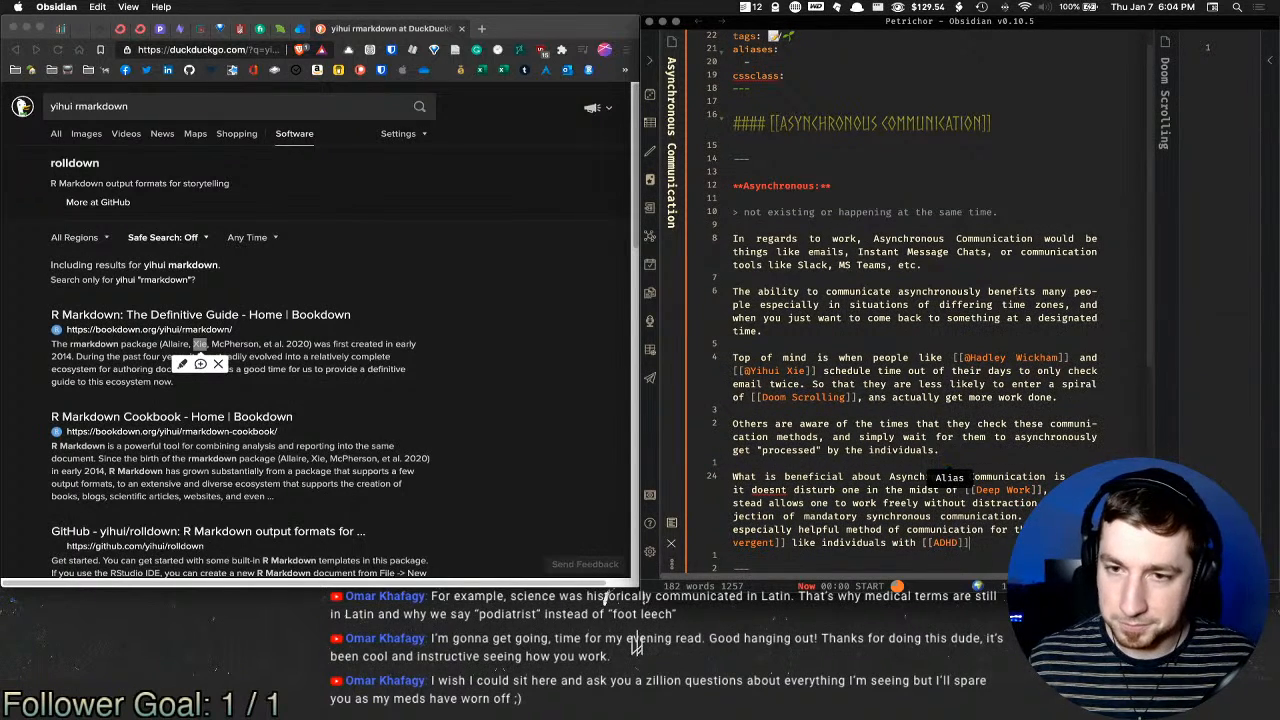
# Step: Add a footnote after [[Deep Work]] linking the ADHD hyperfocus note
pyautogui.scroll(-3, 821, 372)
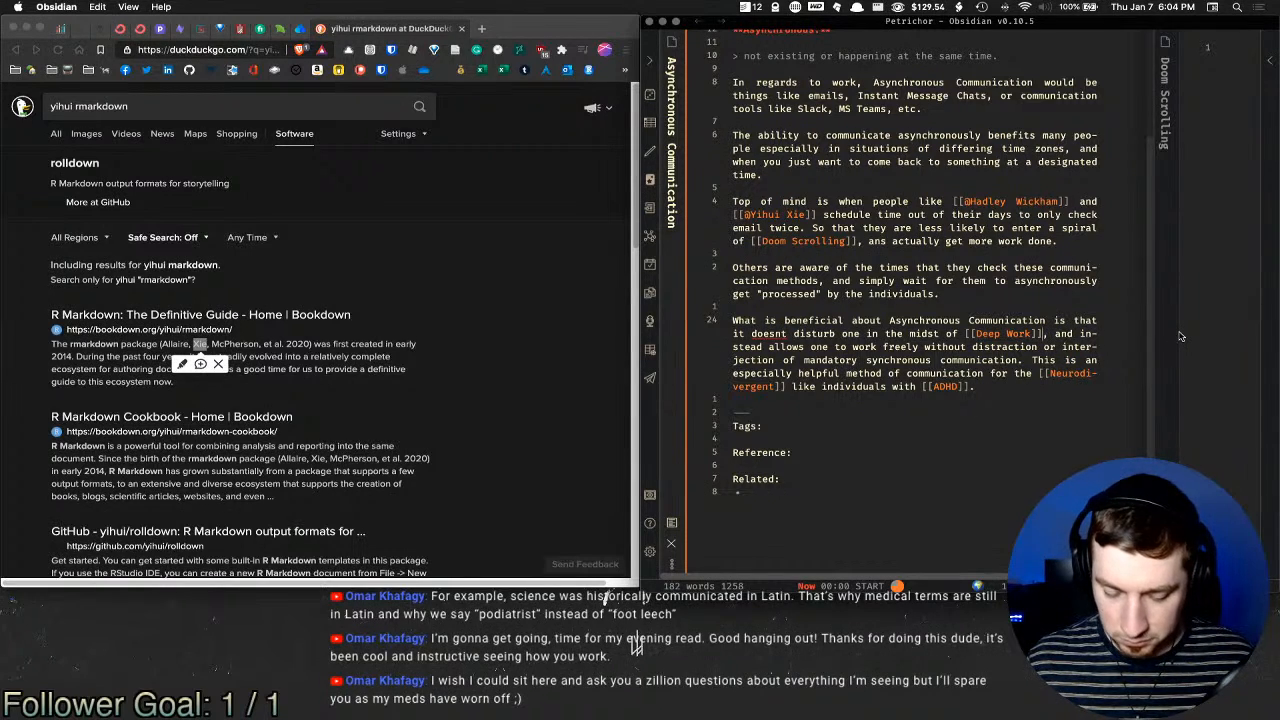
pyautogui.hotkey('alt', 'e')
pyautogui.write('fn')
pyautogui.press('Return')
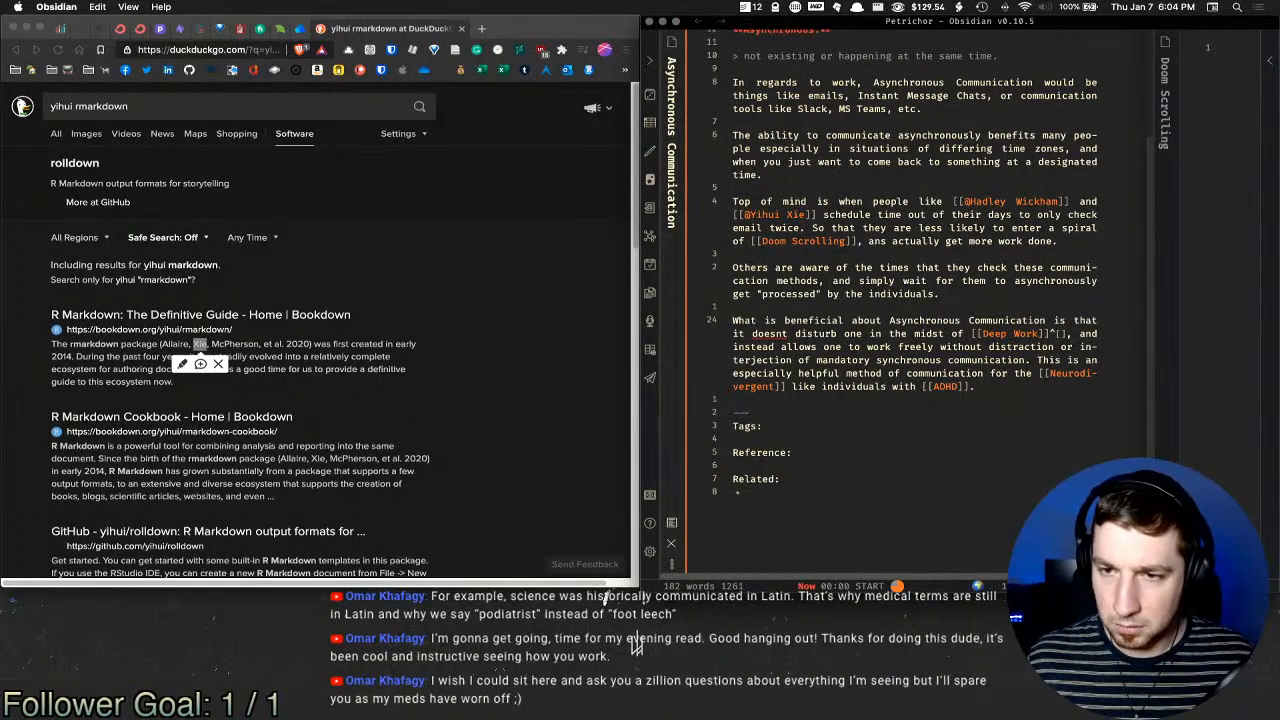
pyautogui.write('[[')
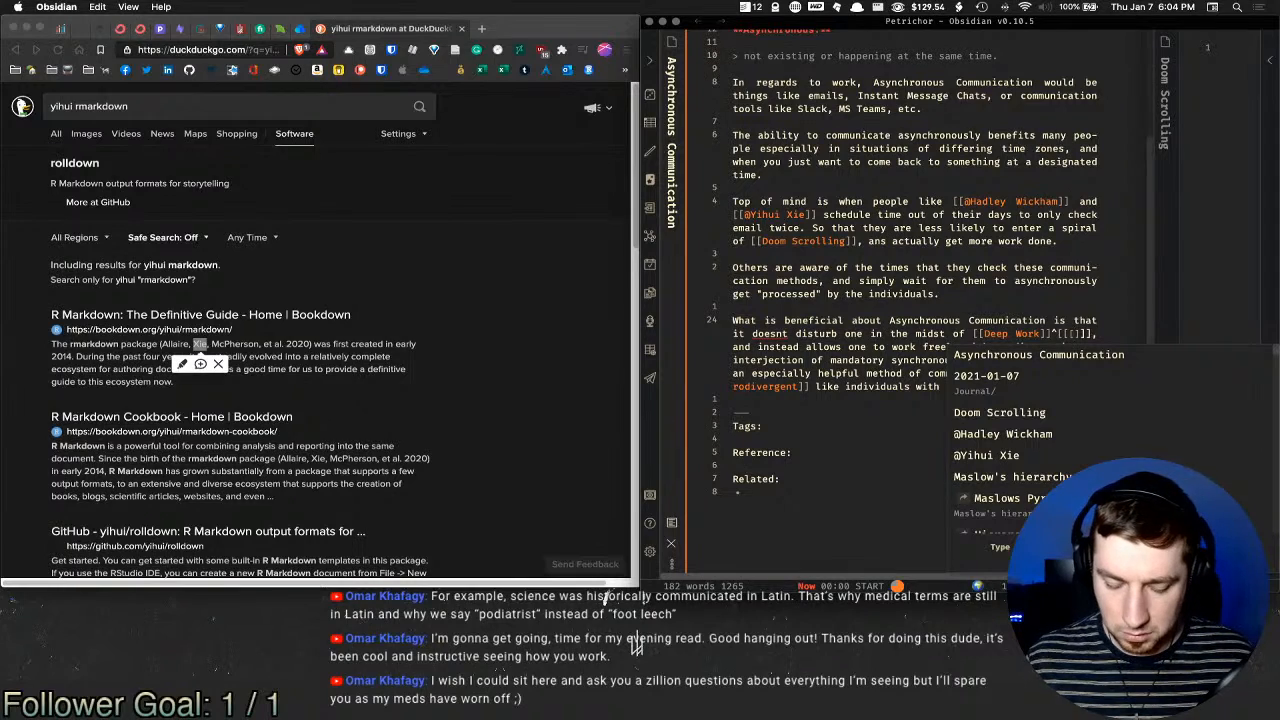
pyautogui.write('hyper')
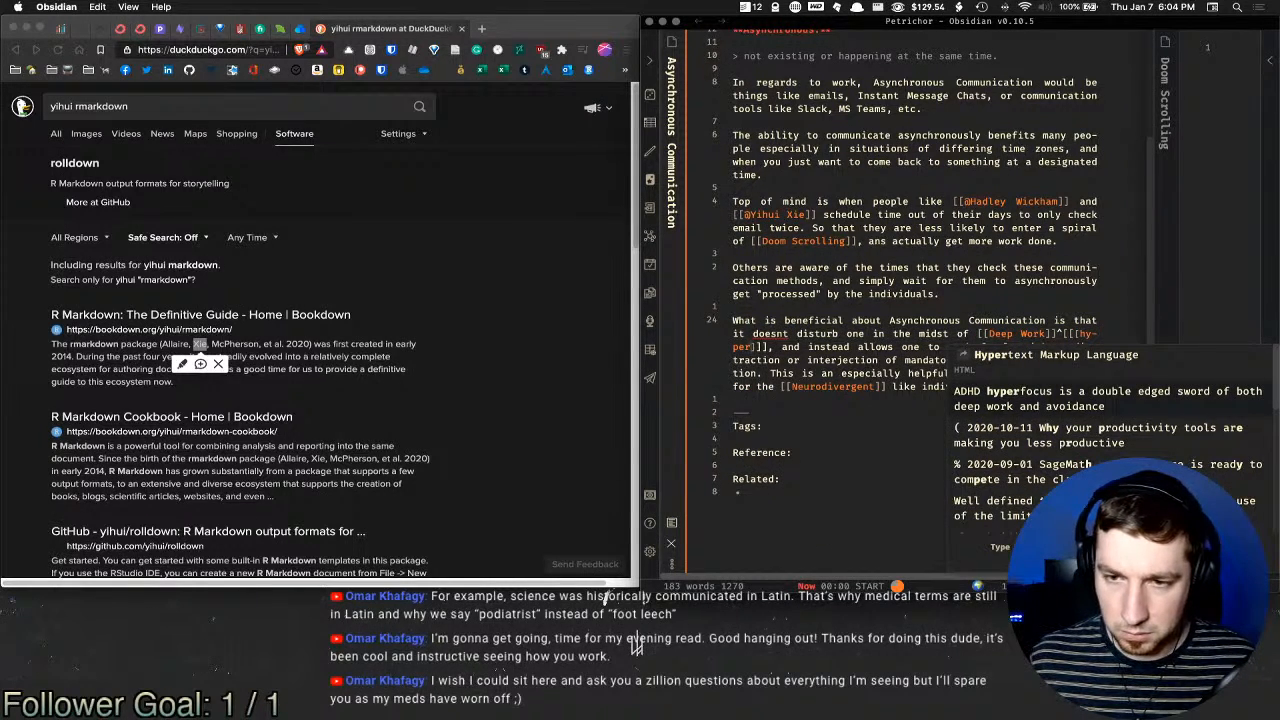
pyautogui.press('Down')
pyautogui.press('Return')
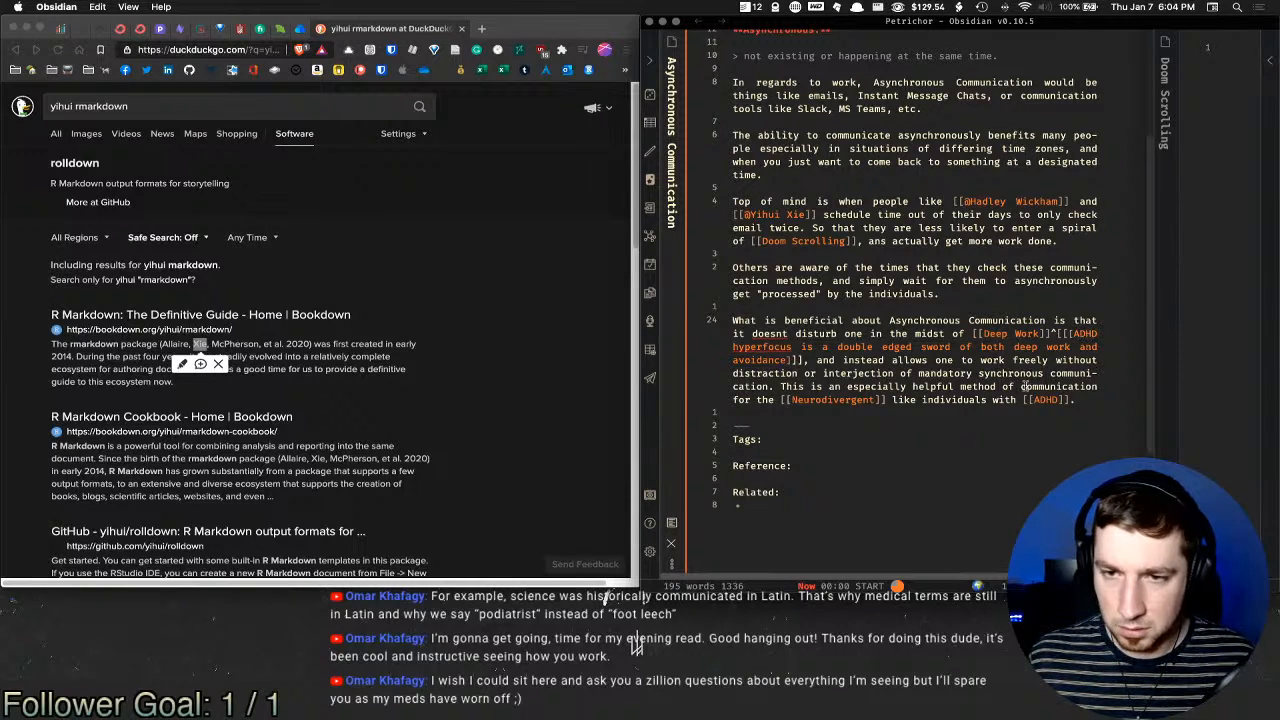
# Step: In reading view, open the footnoted ADHD hyperfocus note alongside
pyautogui.press('super+e')
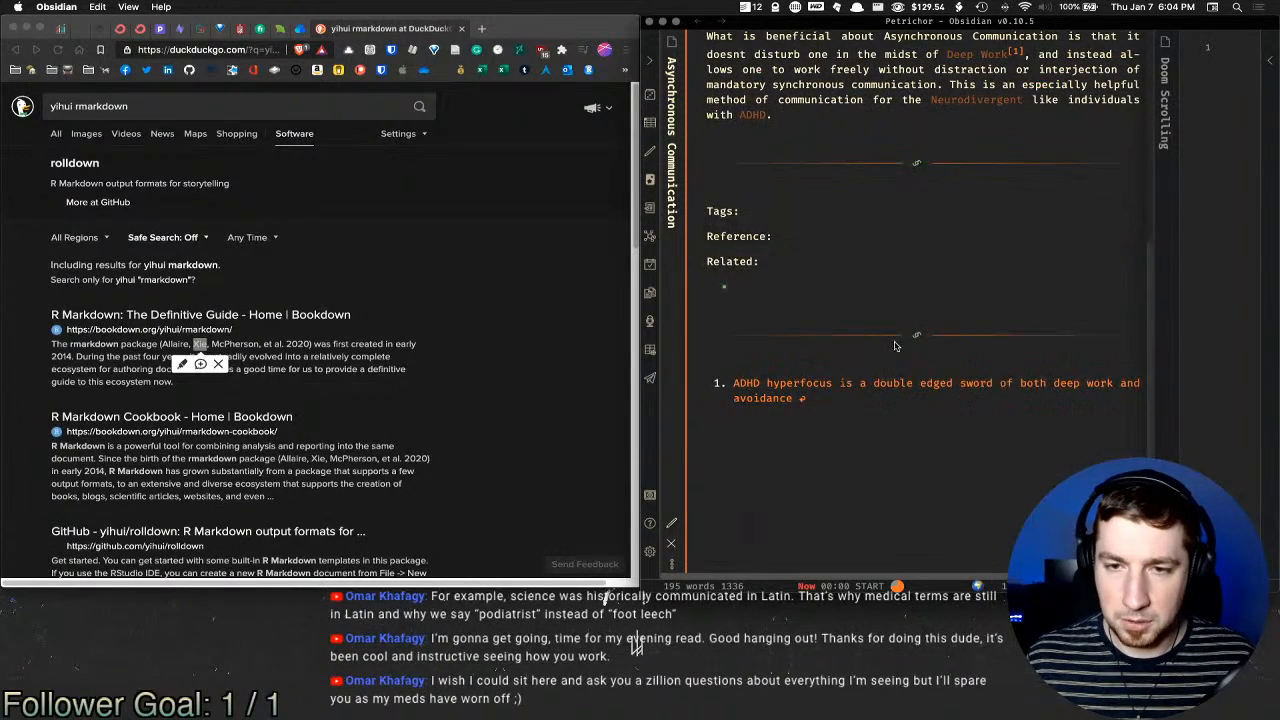
pyautogui.click(876, 387)
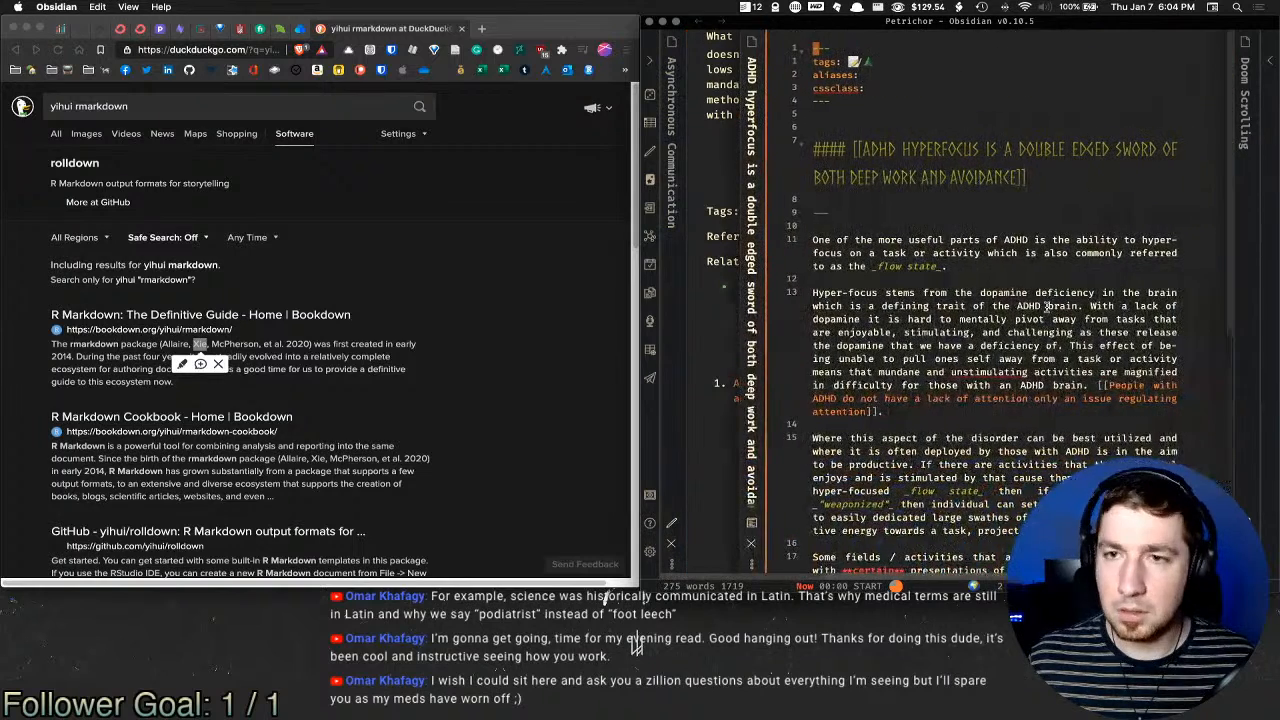
pyautogui.click(1028, 232)
# Step: Search the ADHD hyperfocus note for 'deep work' to reach the relevant passage
pyautogui.press('/')
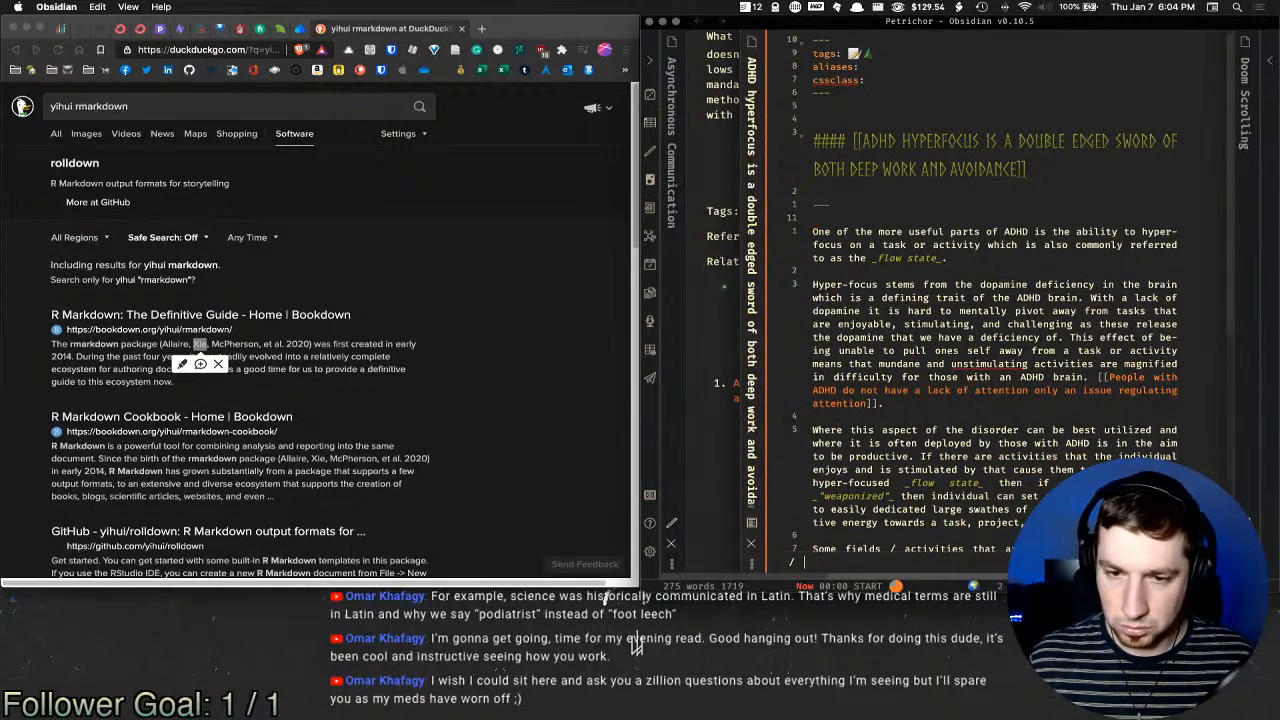
pyautogui.write('deep work')
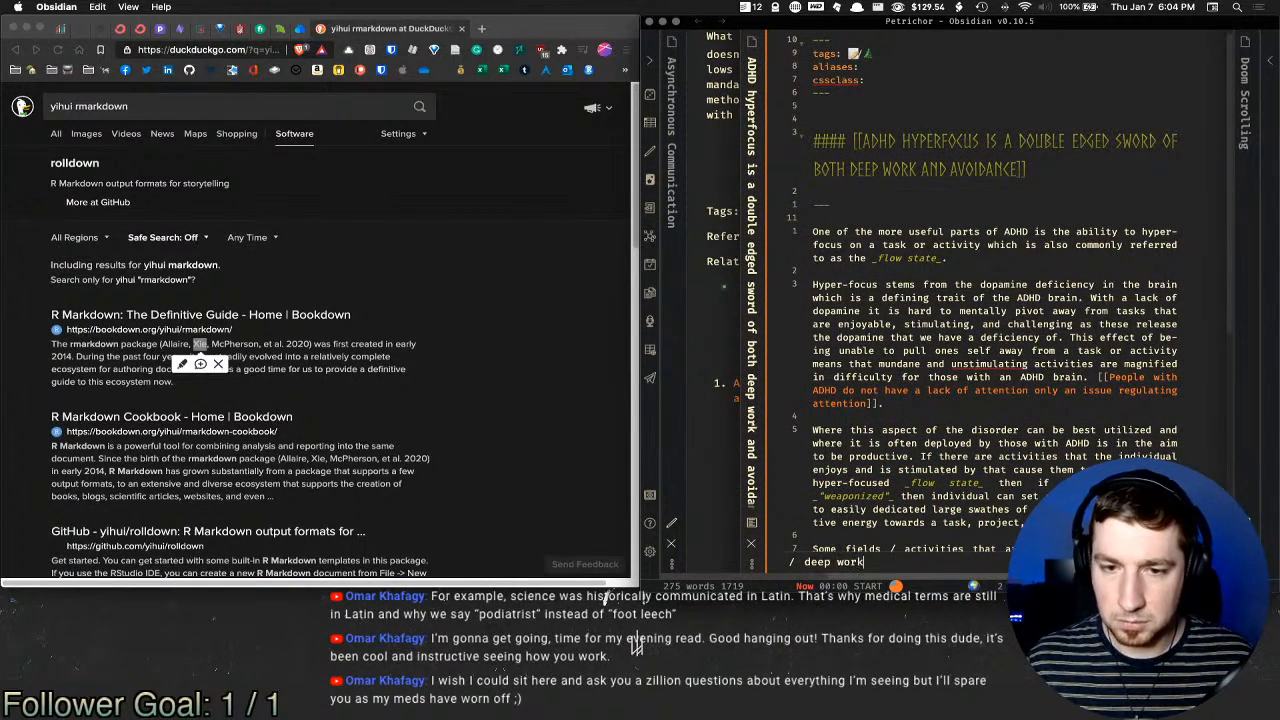
pyautogui.press('Return')
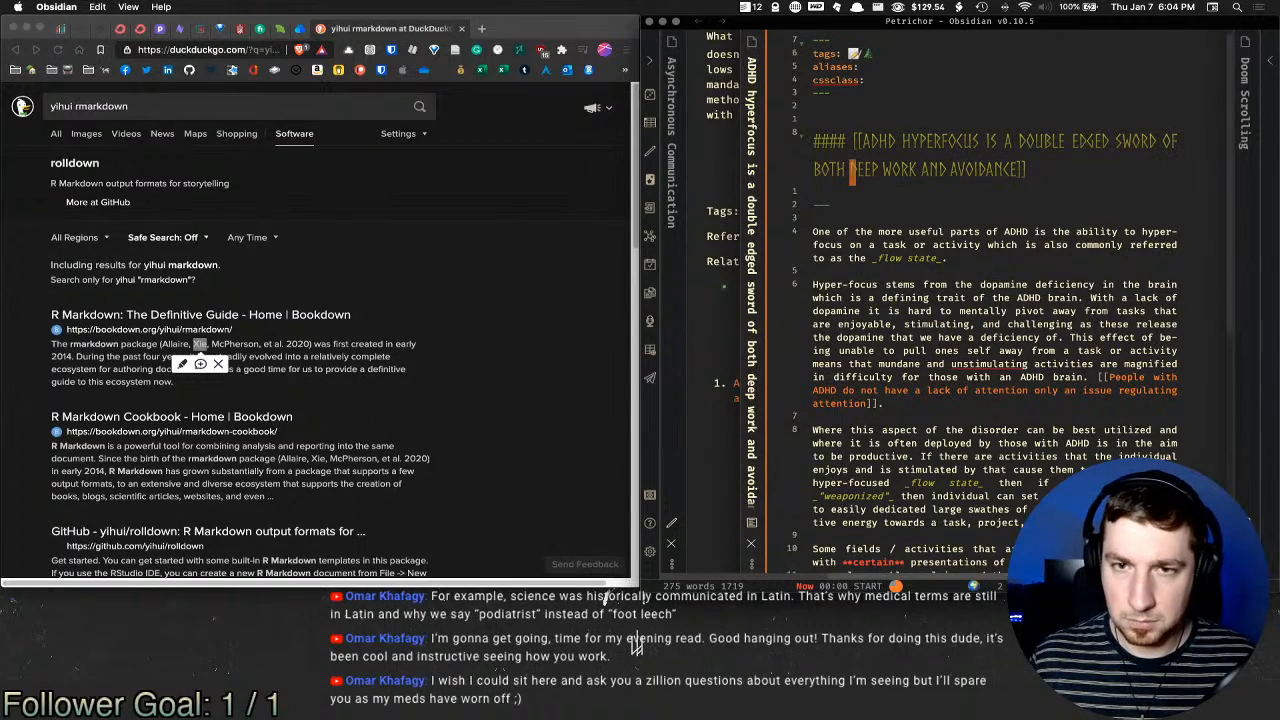
pyautogui.scroll(-1, 1046, 204)
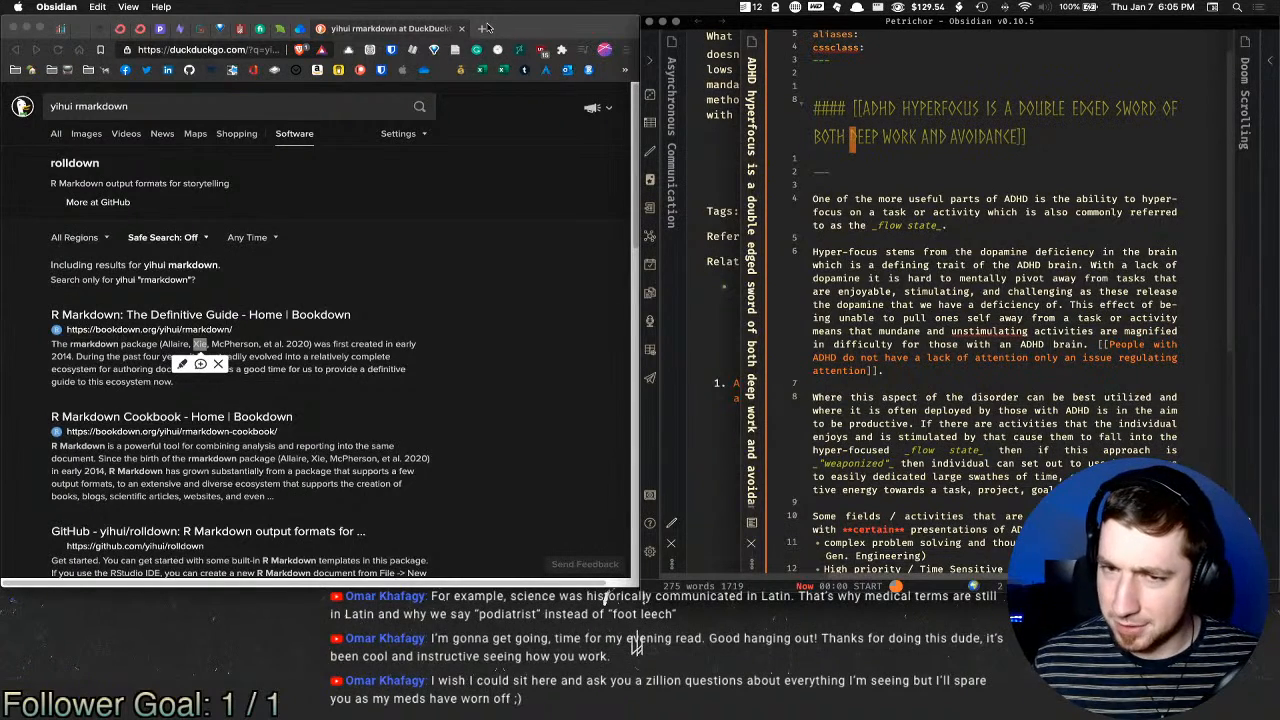
# Step: Change 'unstimulating' to 'un-stimulating' after briefly trying 'understimulating'
pyautogui.rightClick(998, 330)
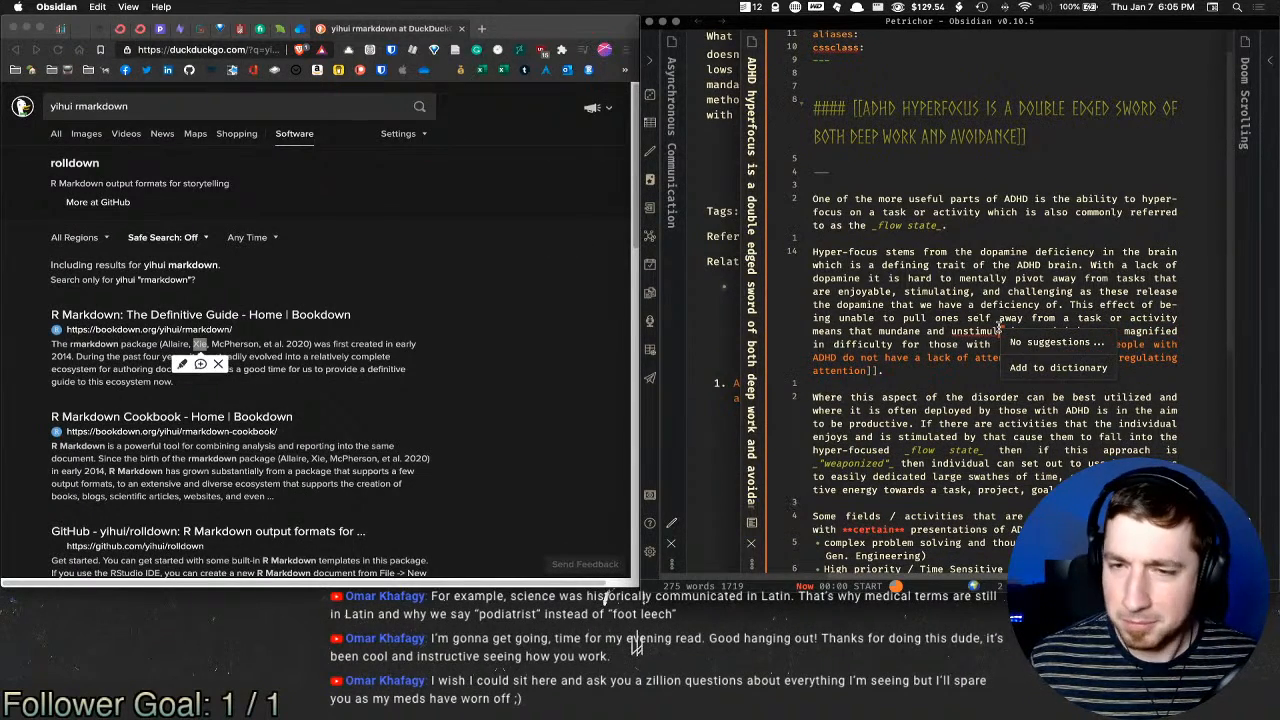
pyautogui.click(1037, 369)
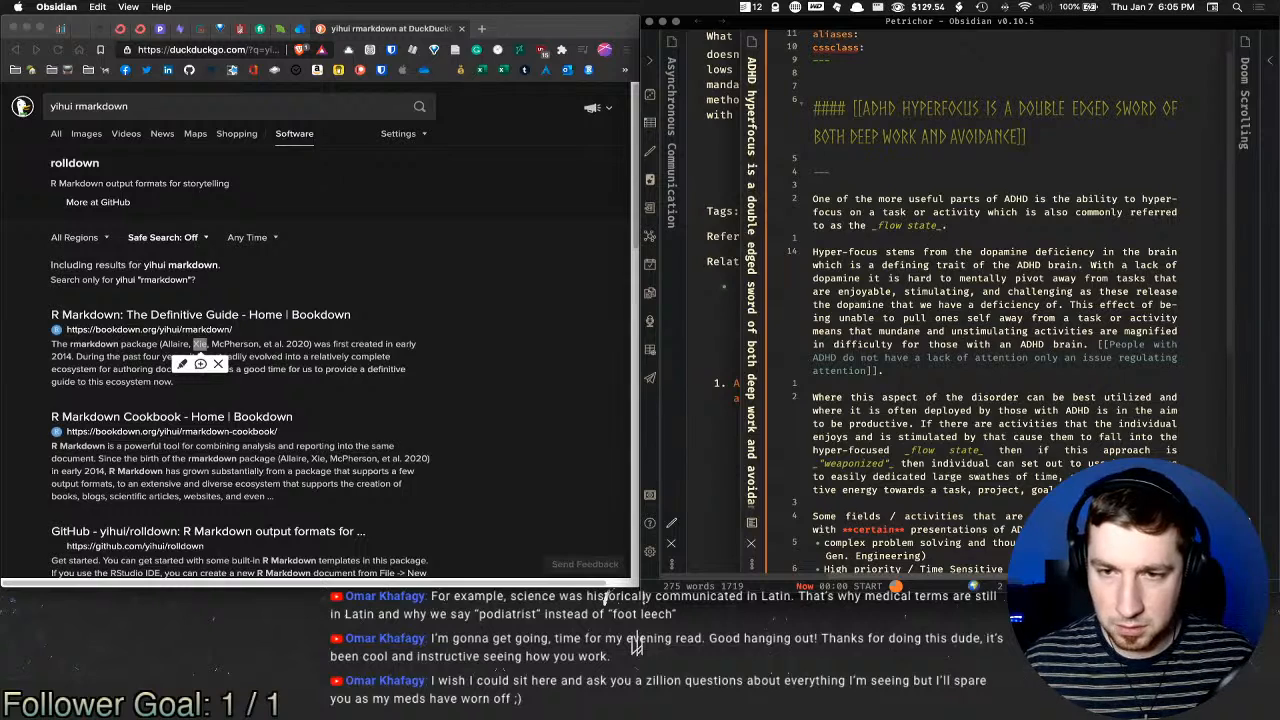
pyautogui.write('der')
pyautogui.press('BackSpace')
pyautogui.press('BackSpace')
pyautogui.press('BackSpace')
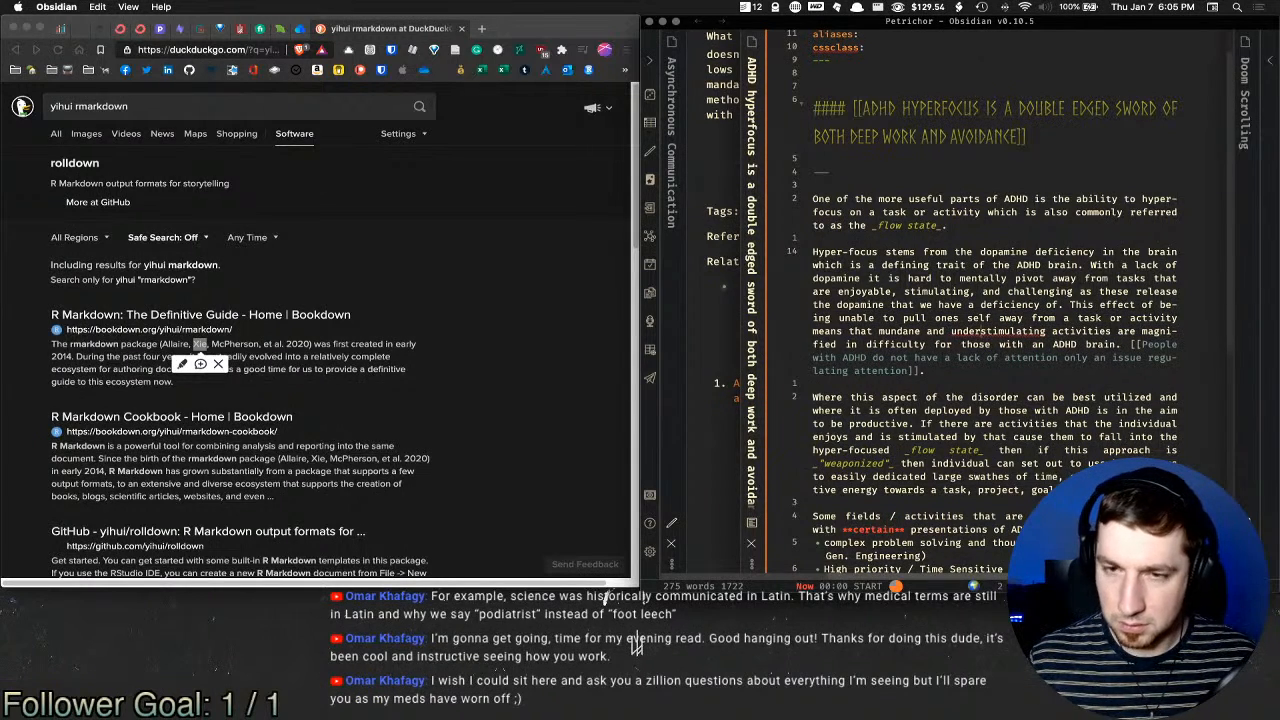
pyautogui.write('-')
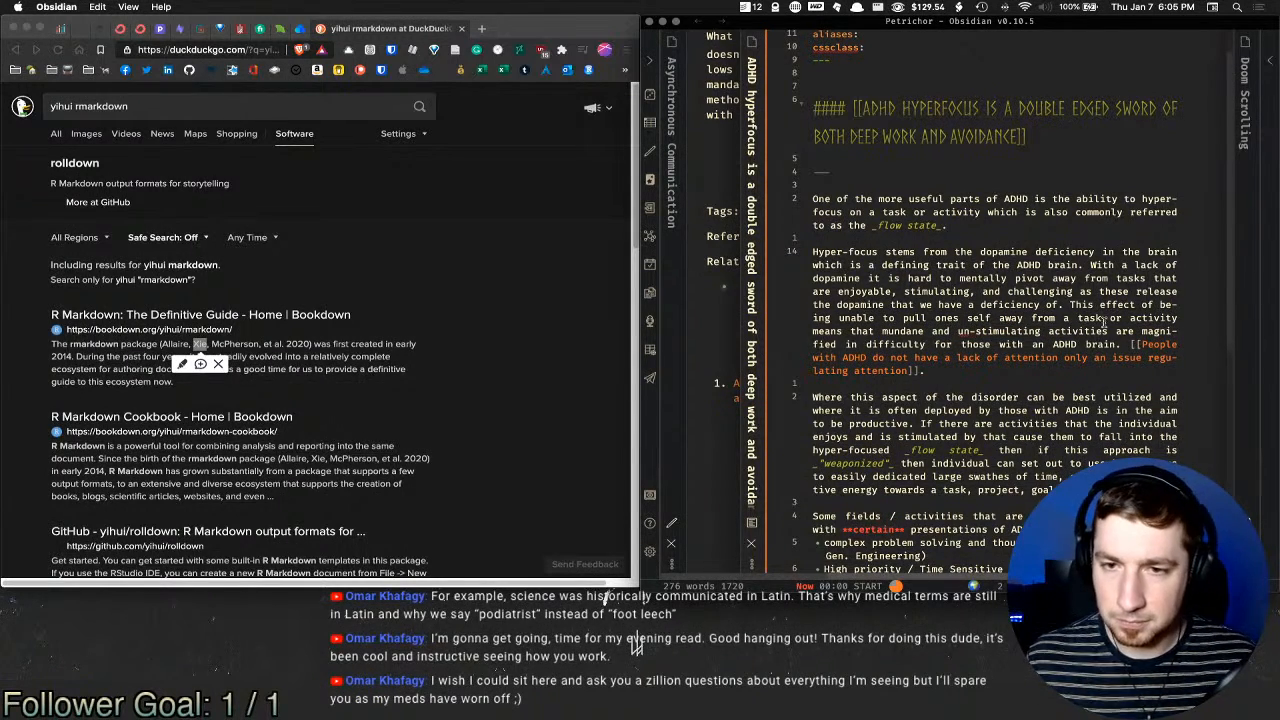
pyautogui.scroll(-5, 1025, 478)
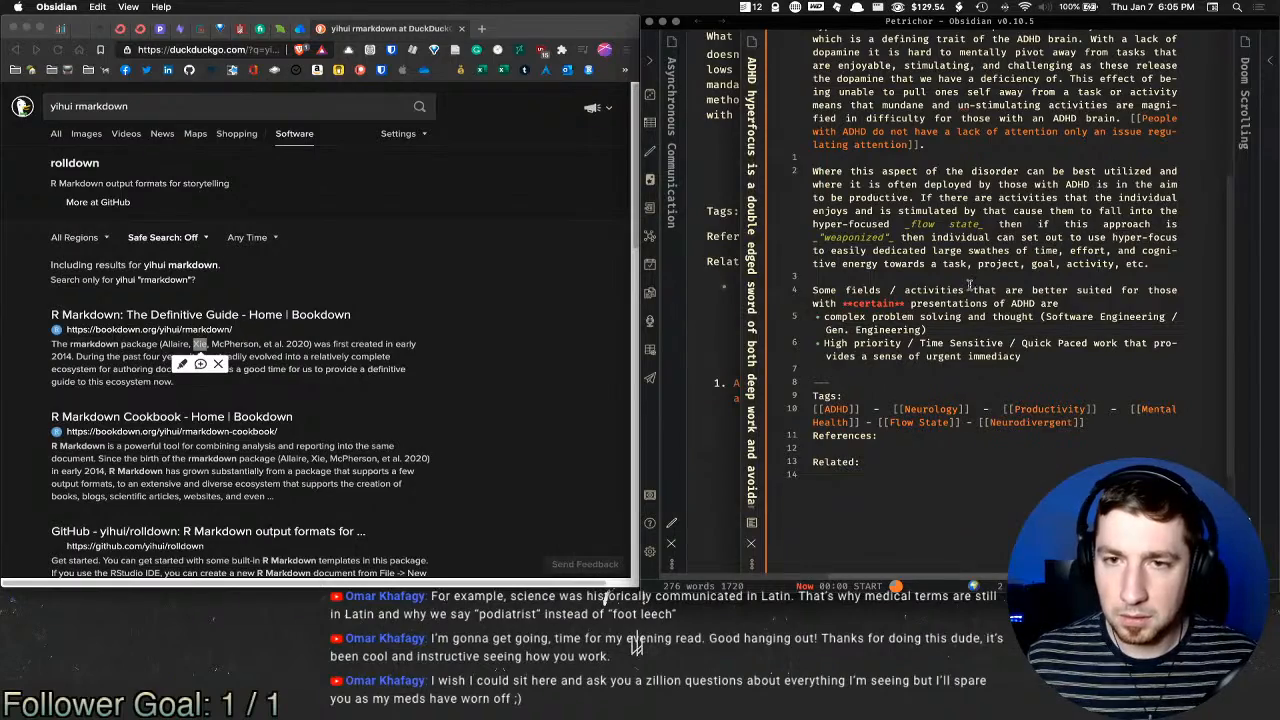
# Step: Close the ADHD hyperfocus note and return Asynchronous Communication to source editing
pyautogui.hotkey('ctrl', 'h')
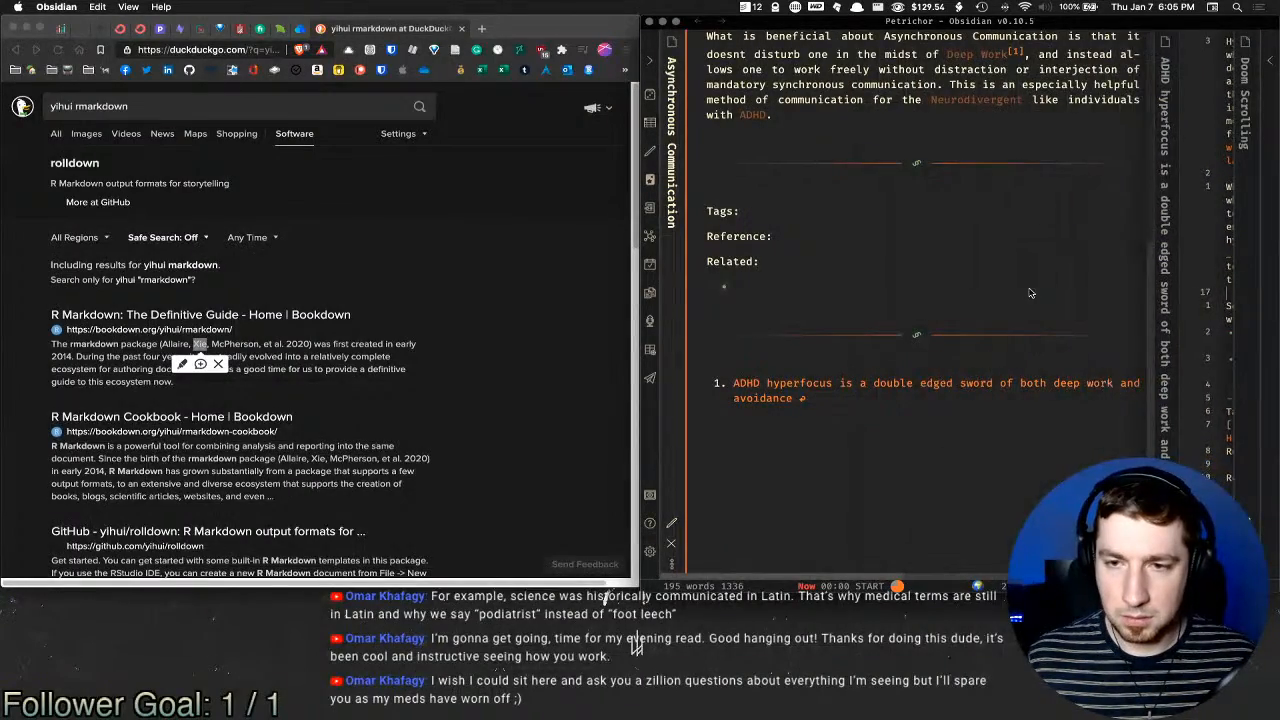
pyautogui.hotkey('ctrl', 'l')
pyautogui.press('super+w')
pyautogui.scroll(5, 1045, 285)
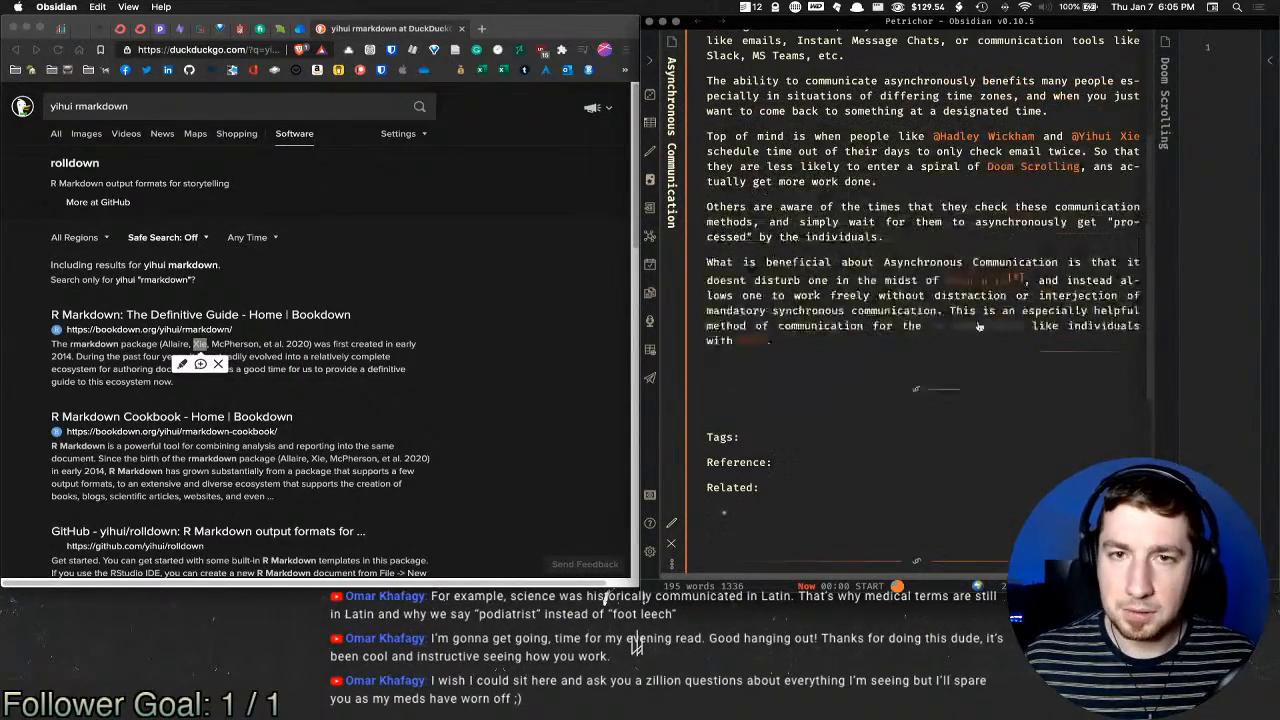
pyautogui.moveTo(793, 294)
pyautogui.mouseDown()
pyautogui.moveTo(922, 295)
pyautogui.moveTo(846, 294)
pyautogui.moveTo(802, 312)
pyautogui.mouseUp()
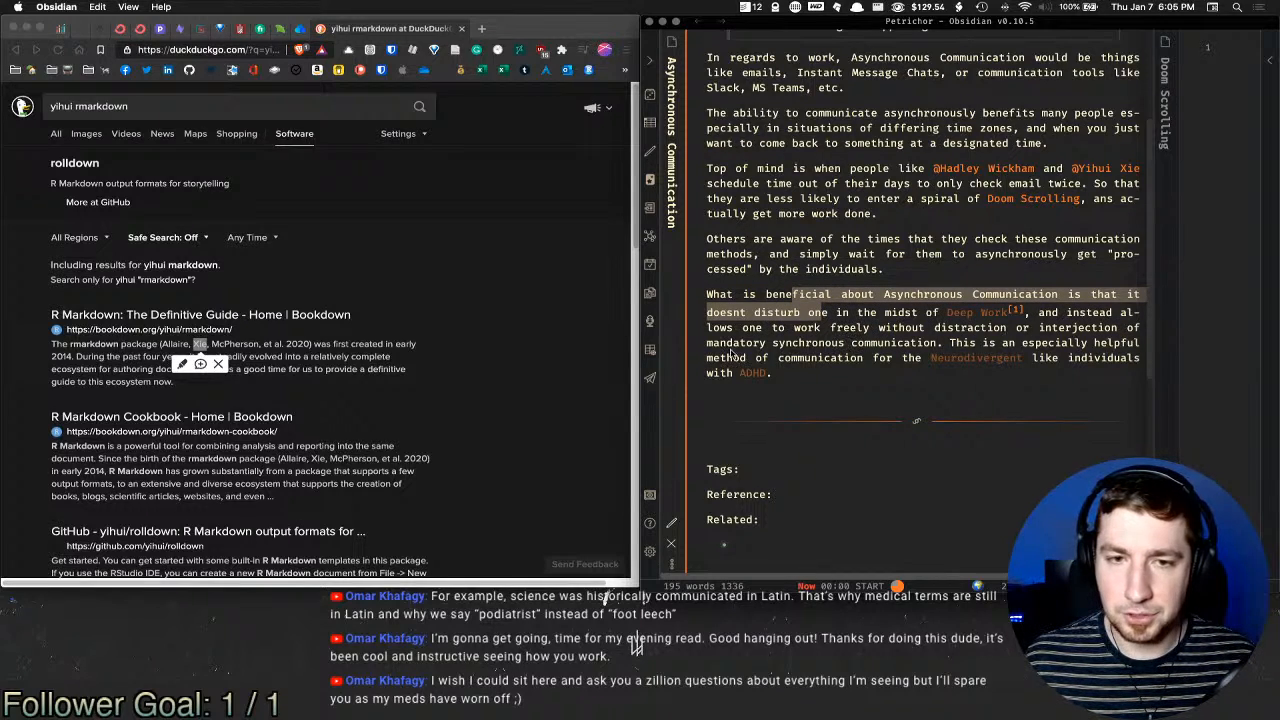
pyautogui.click(864, 346)
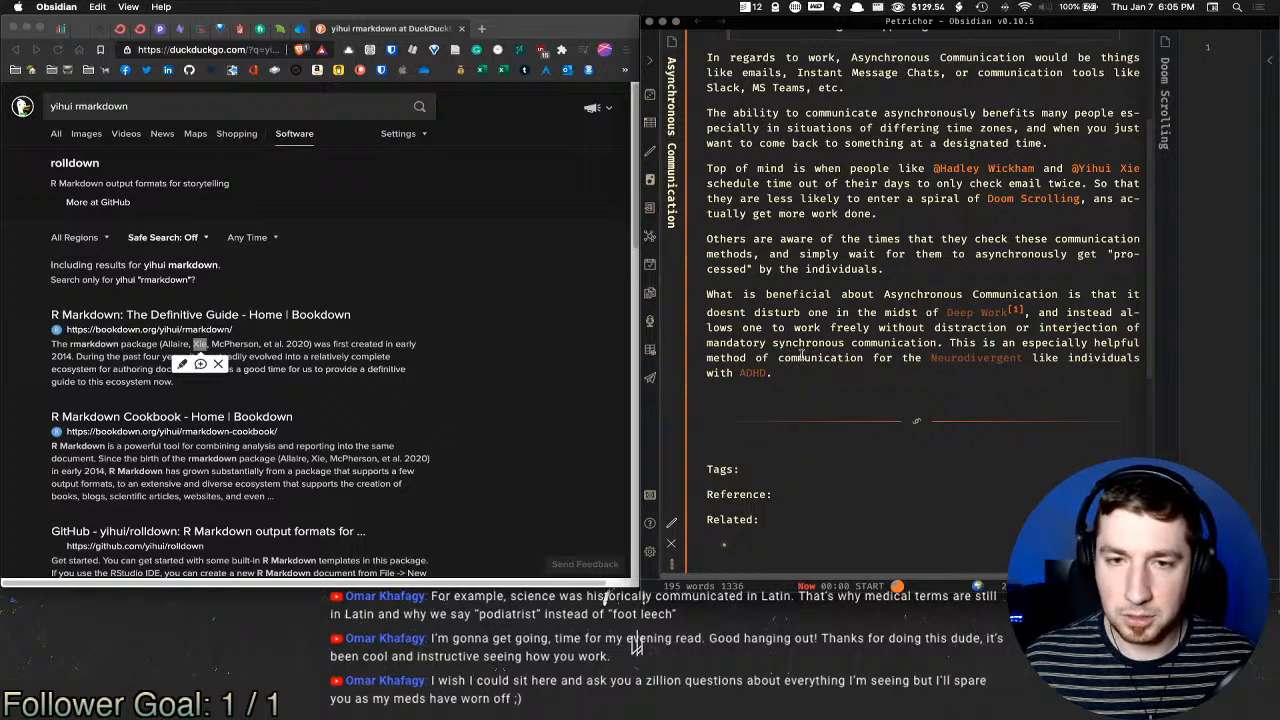
pyautogui.press('super+e')
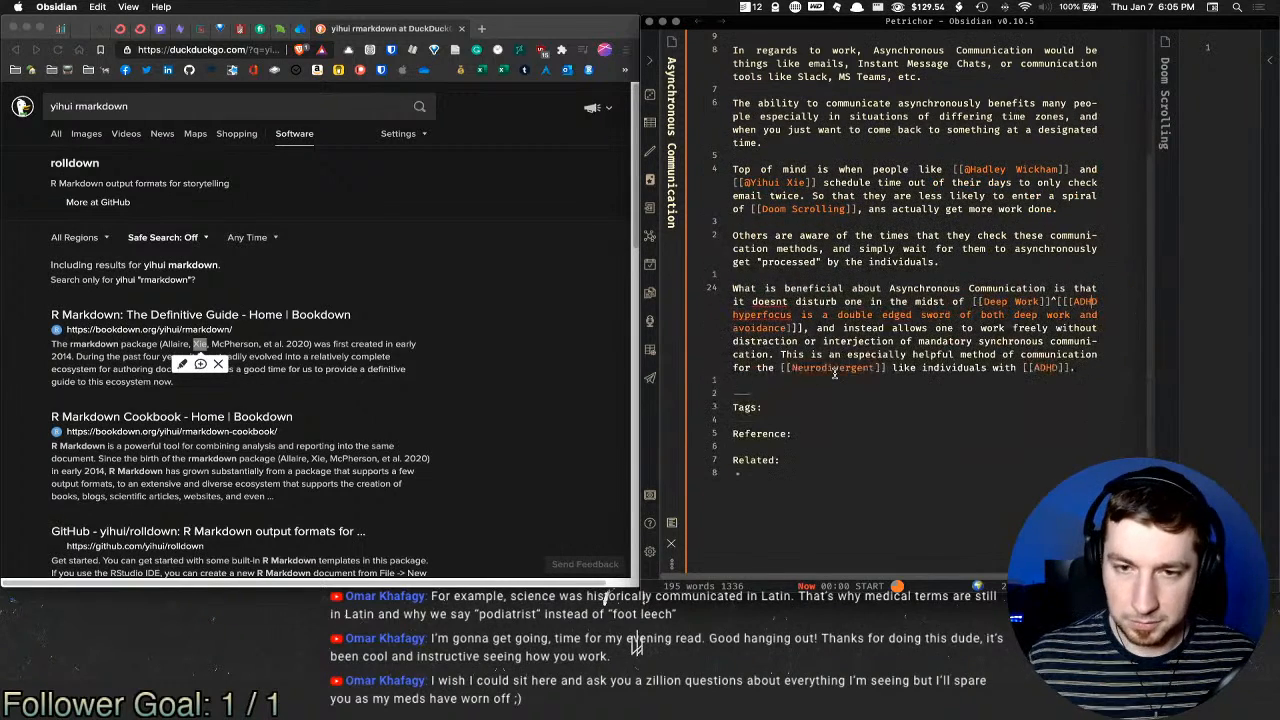
# Step: Start a paragraph: 'Instead of having to be immediately present simultaniously with others in a meeting...'
pyautogui.press('Return')
pyautogui.press('Return')
pyautogui.write('In')
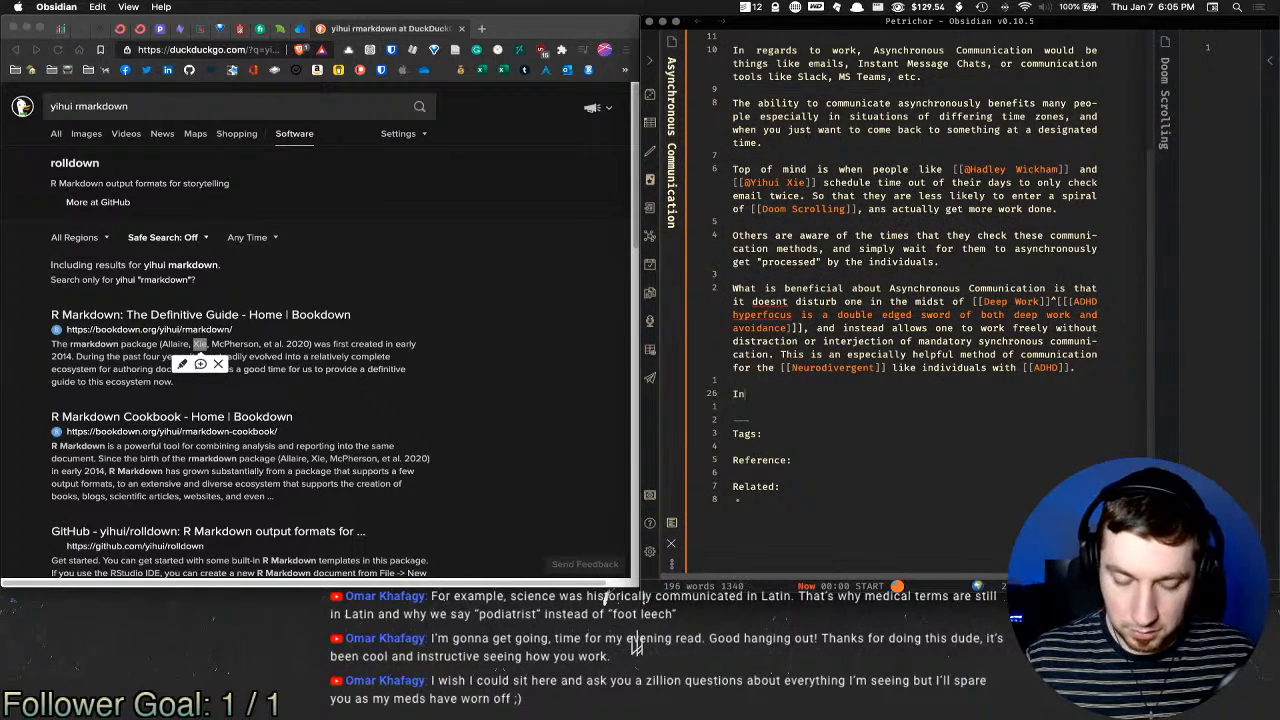
pyautogui.write('stead of ha')
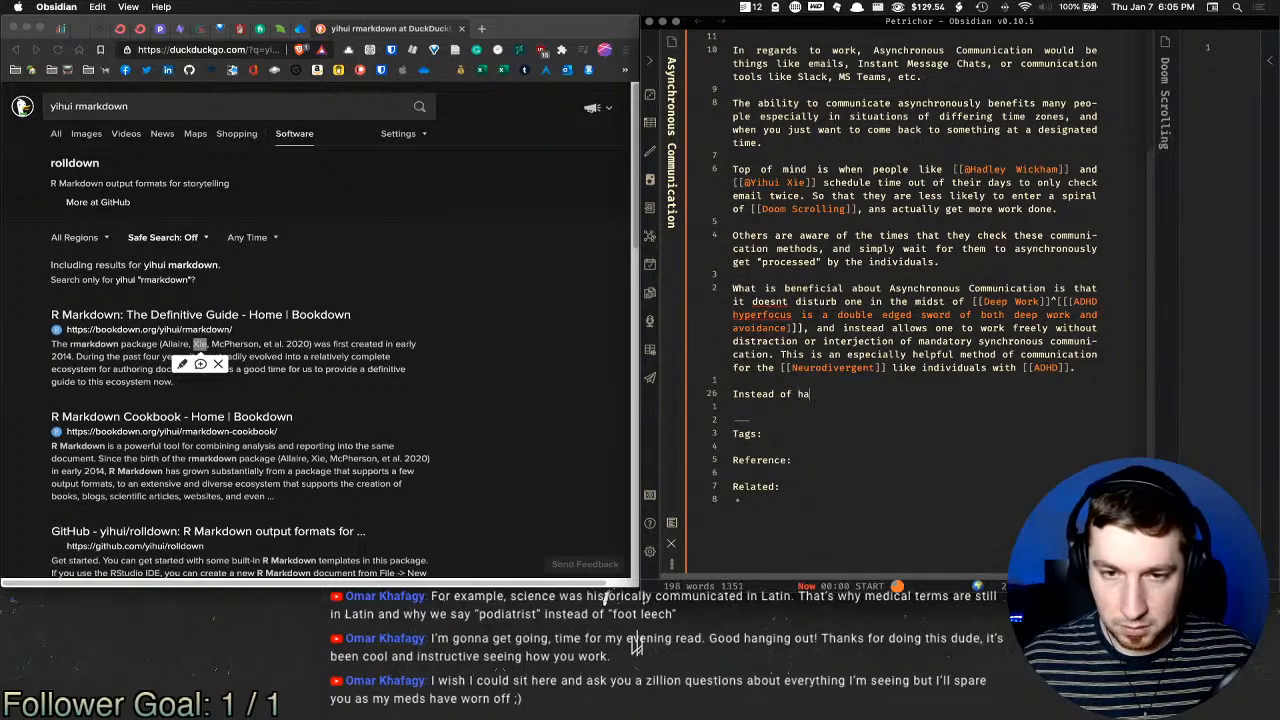
pyautogui.write('ving to be immedia')
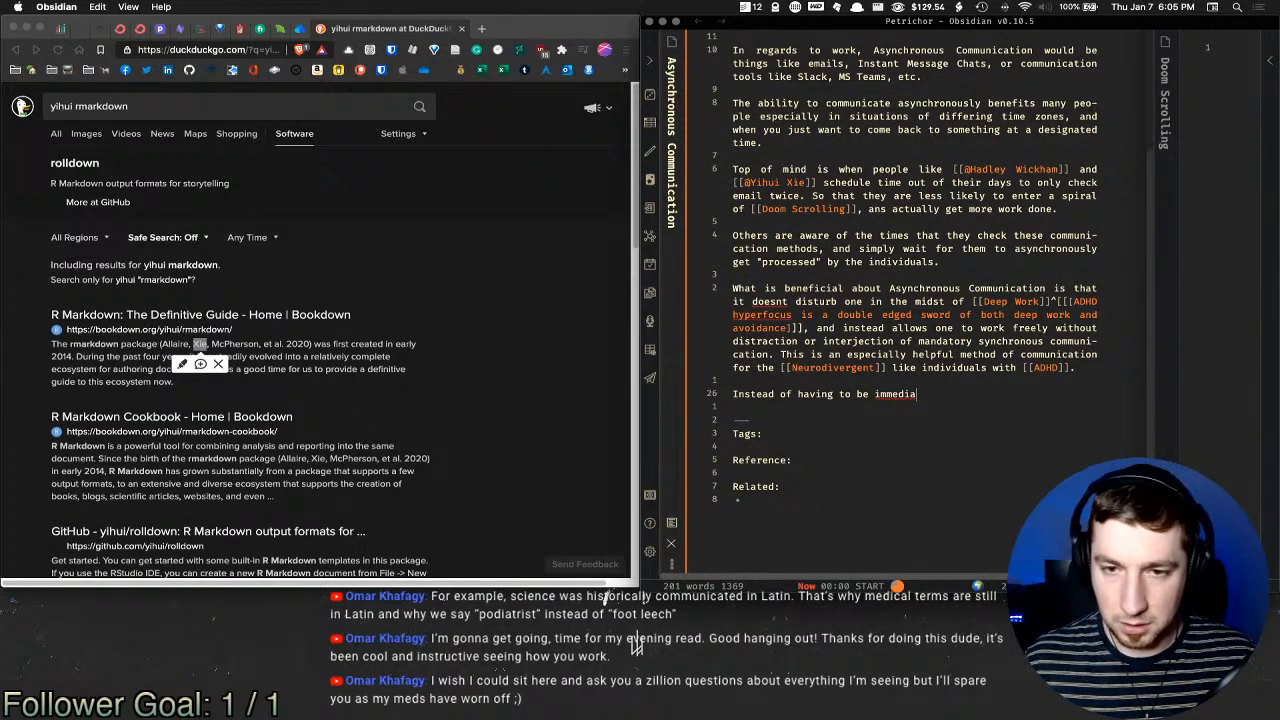
pyautogui.press('BackSpace')
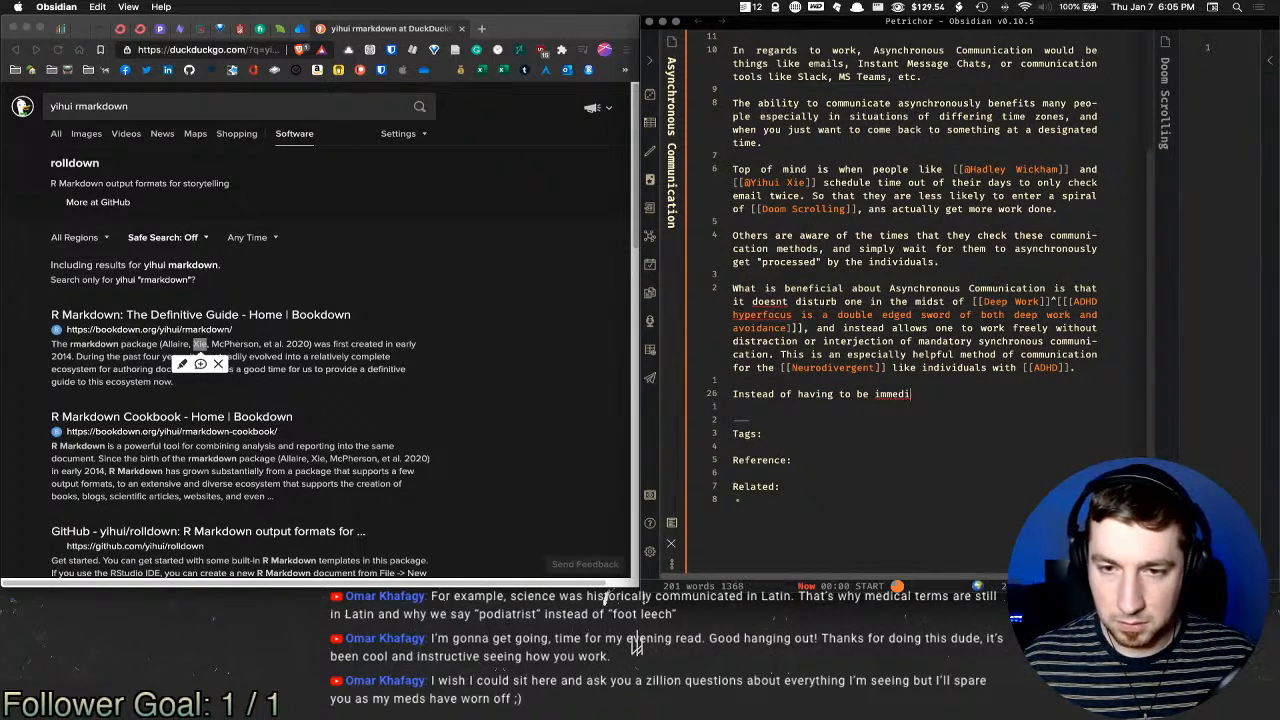
pyautogui.write('ately')
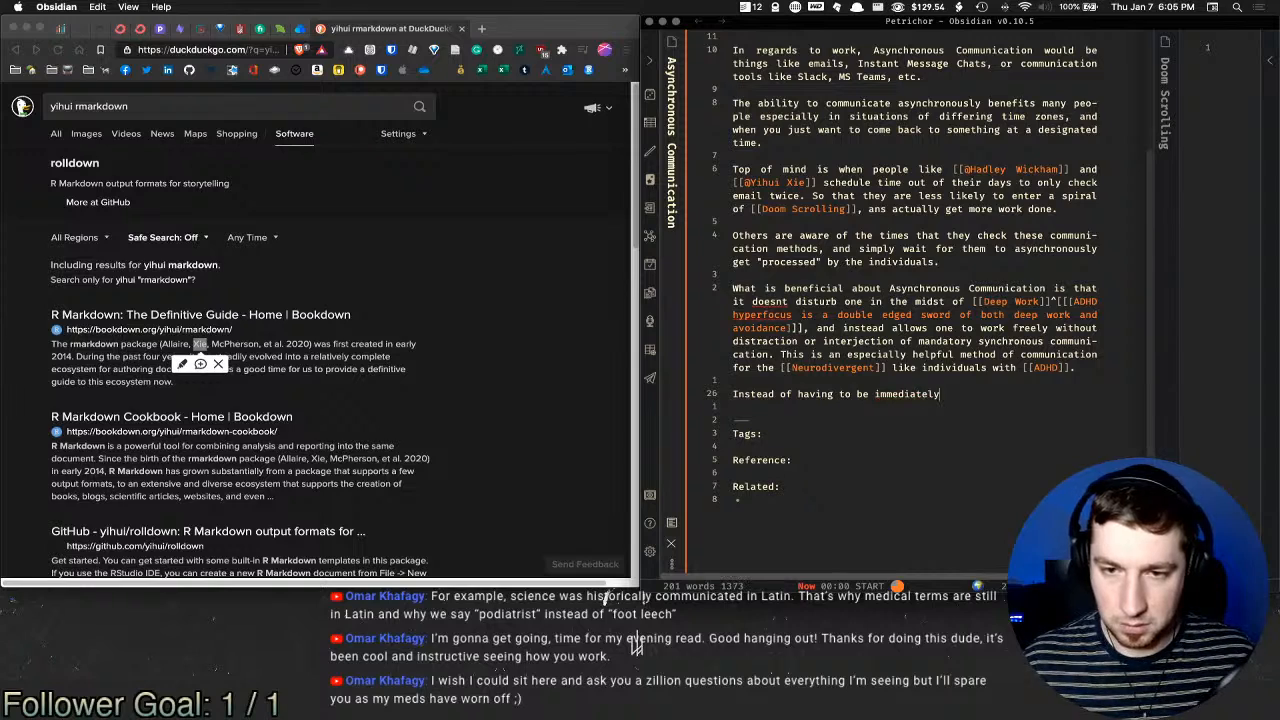
pyautogui.write(' present ')
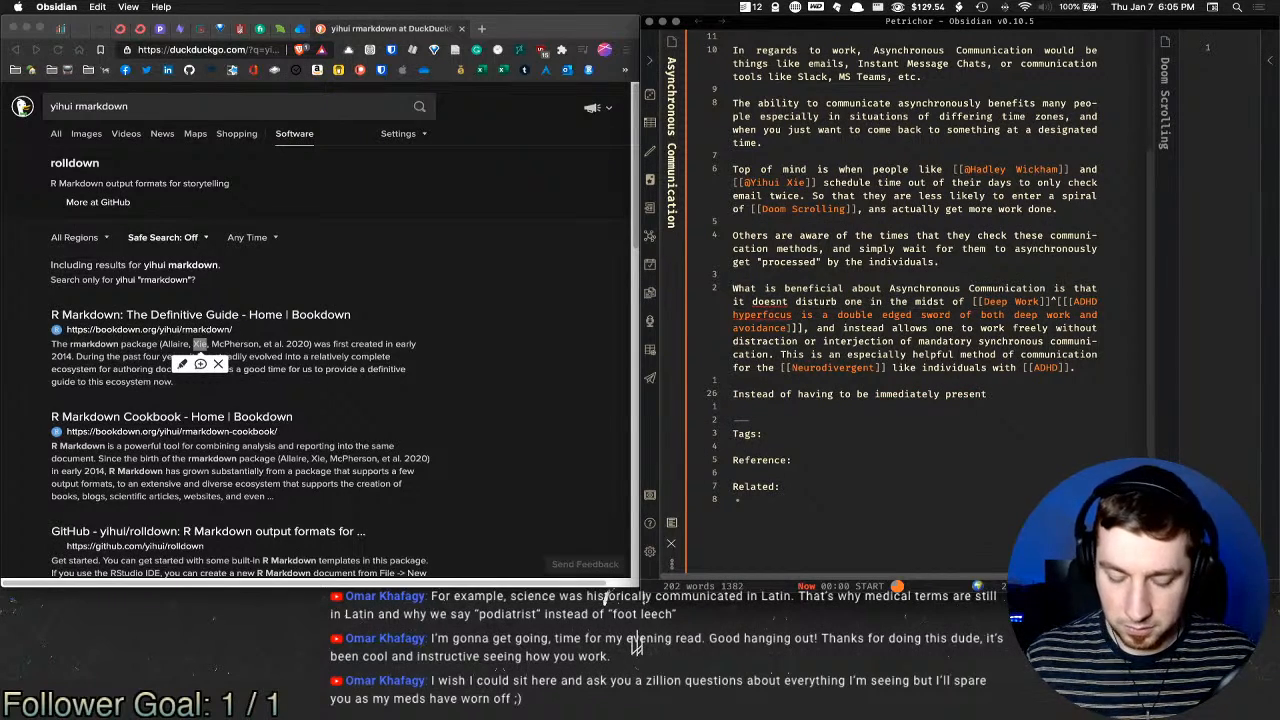
pyautogui.write('simultaniouslyt')
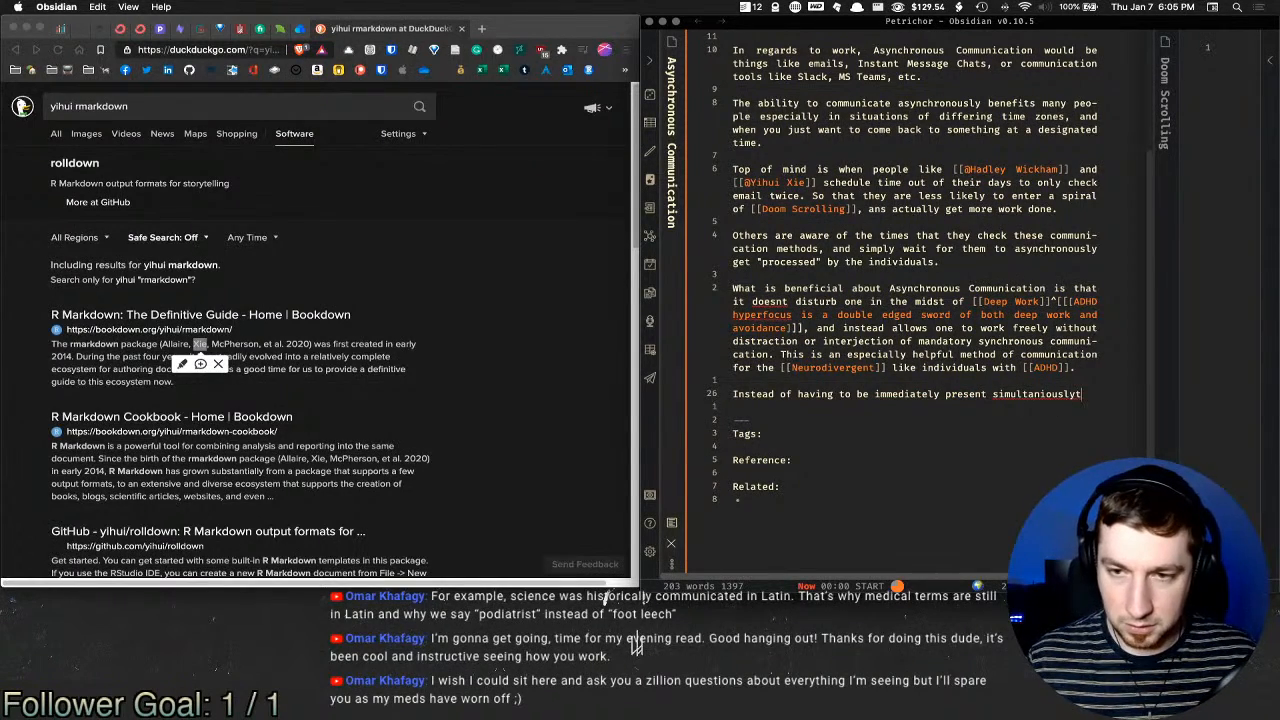
pyautogui.press('BackSpace')
pyautogui.press('BackSpace')
pyautogui.press('BackSpace')
pyautogui.write('ly wit')
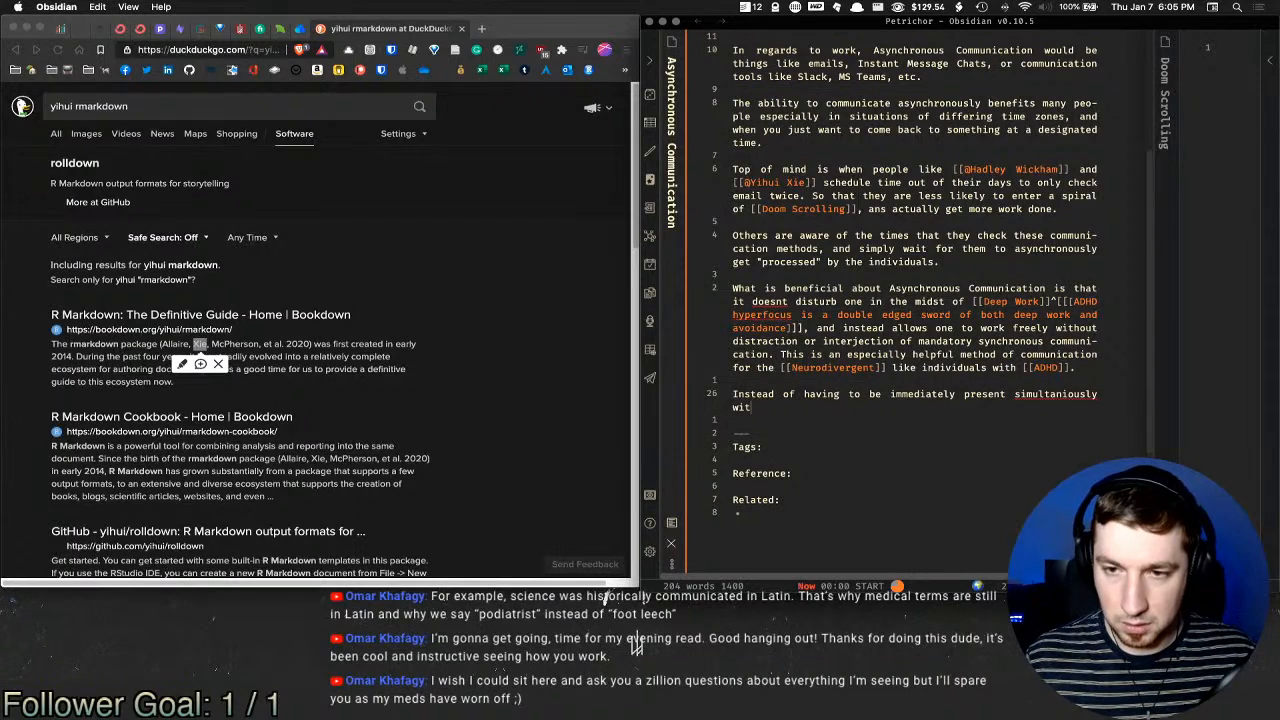
pyautogui.write('h others in a ')
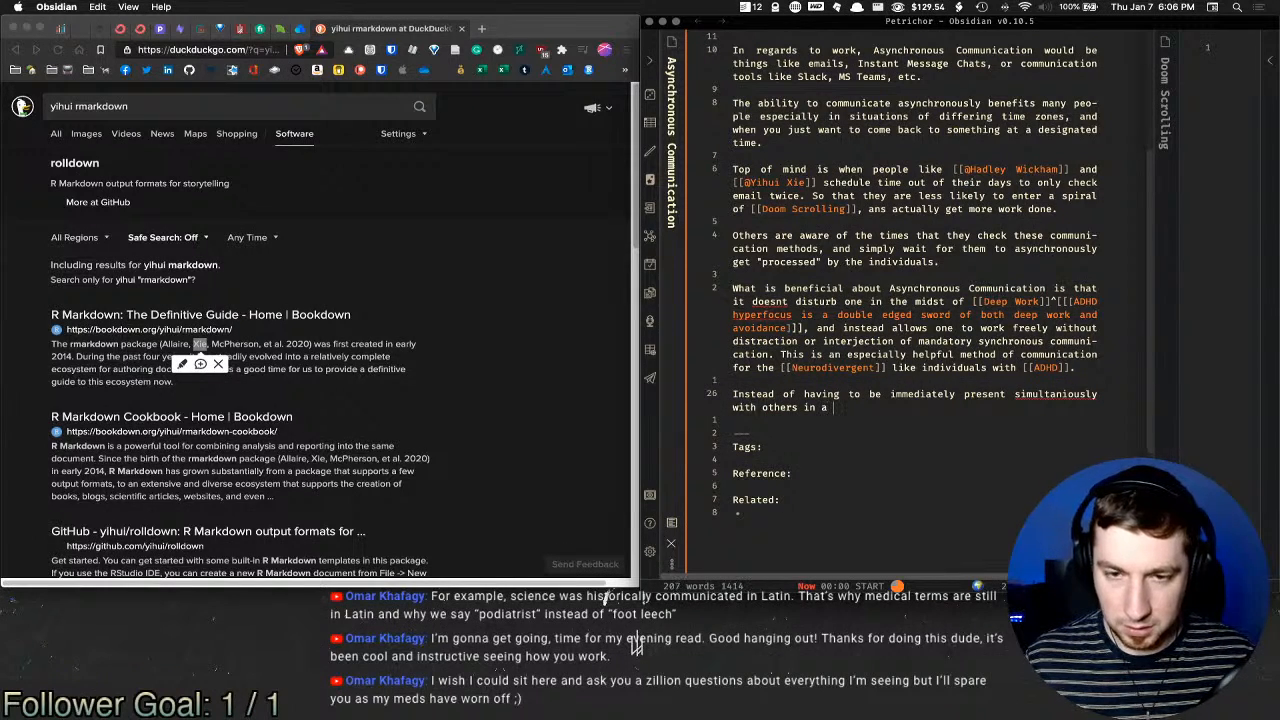
pyautogui.write('meeting (whic')
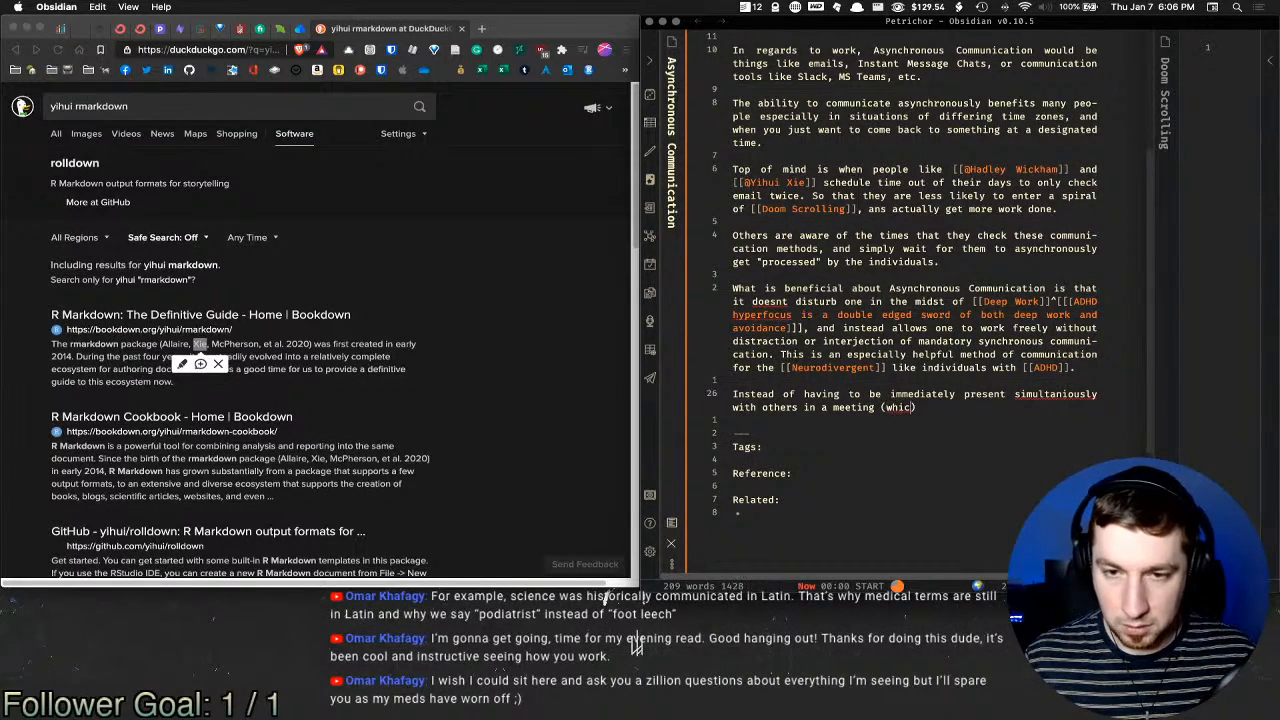
pyautogui.write('h does often have ')
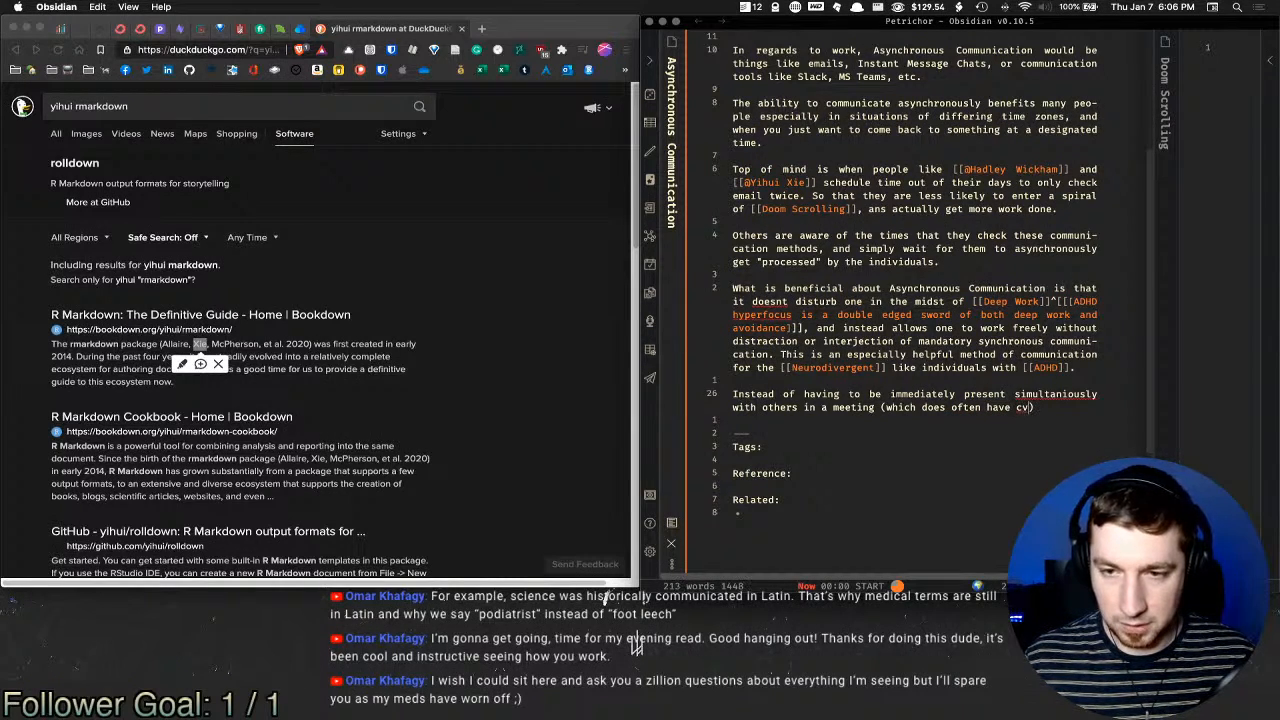
pyautogui.write('value at times')
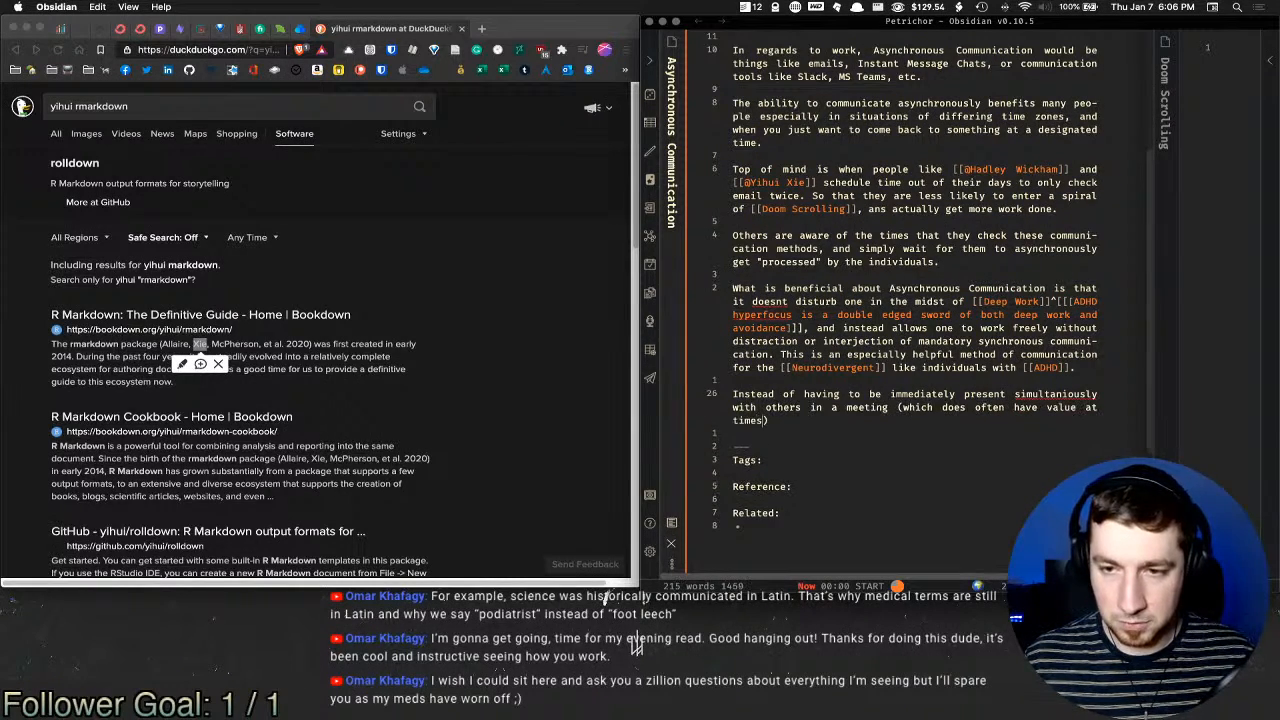
pyautogui.write('), the ')
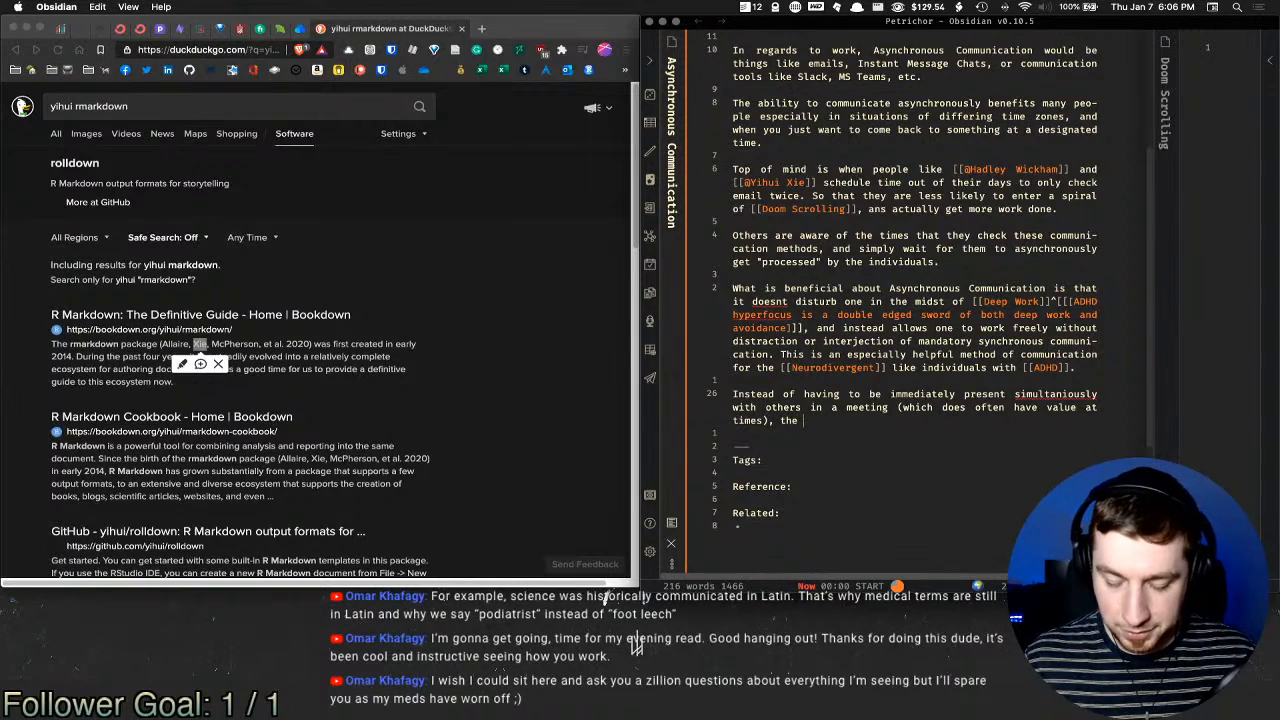
pyautogui.write('princip')
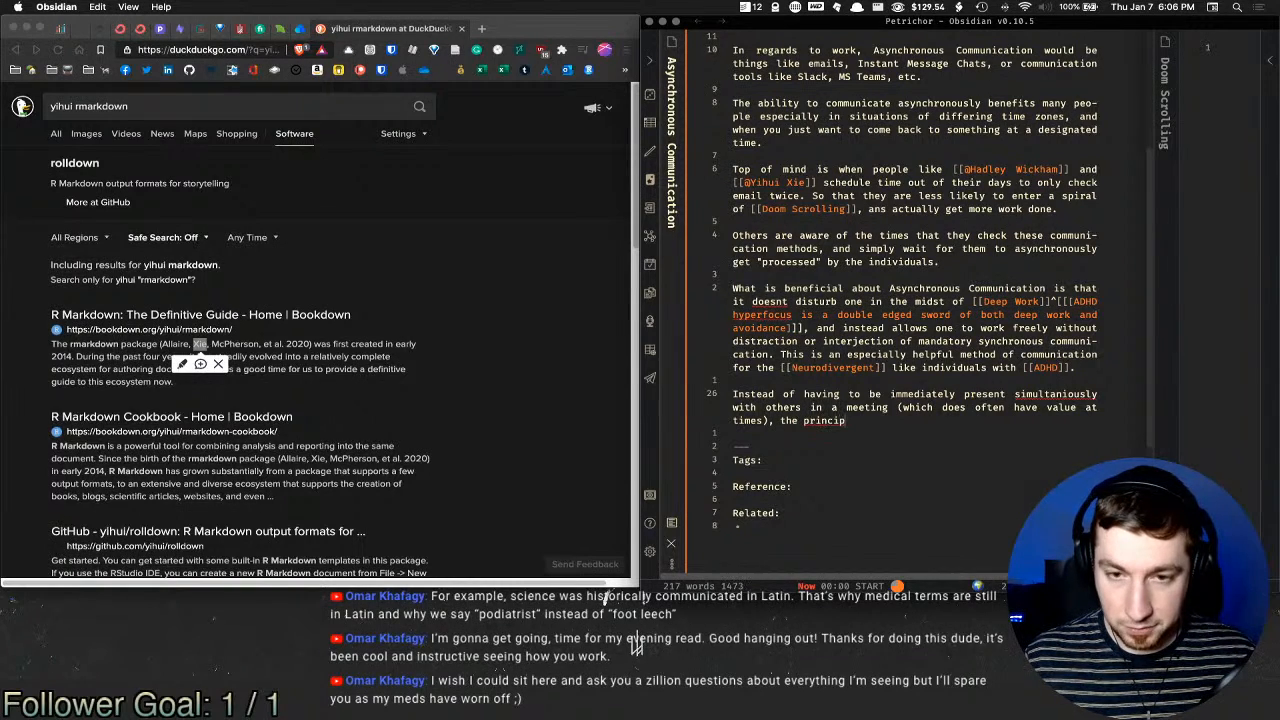
pyautogui.write('le message can be')
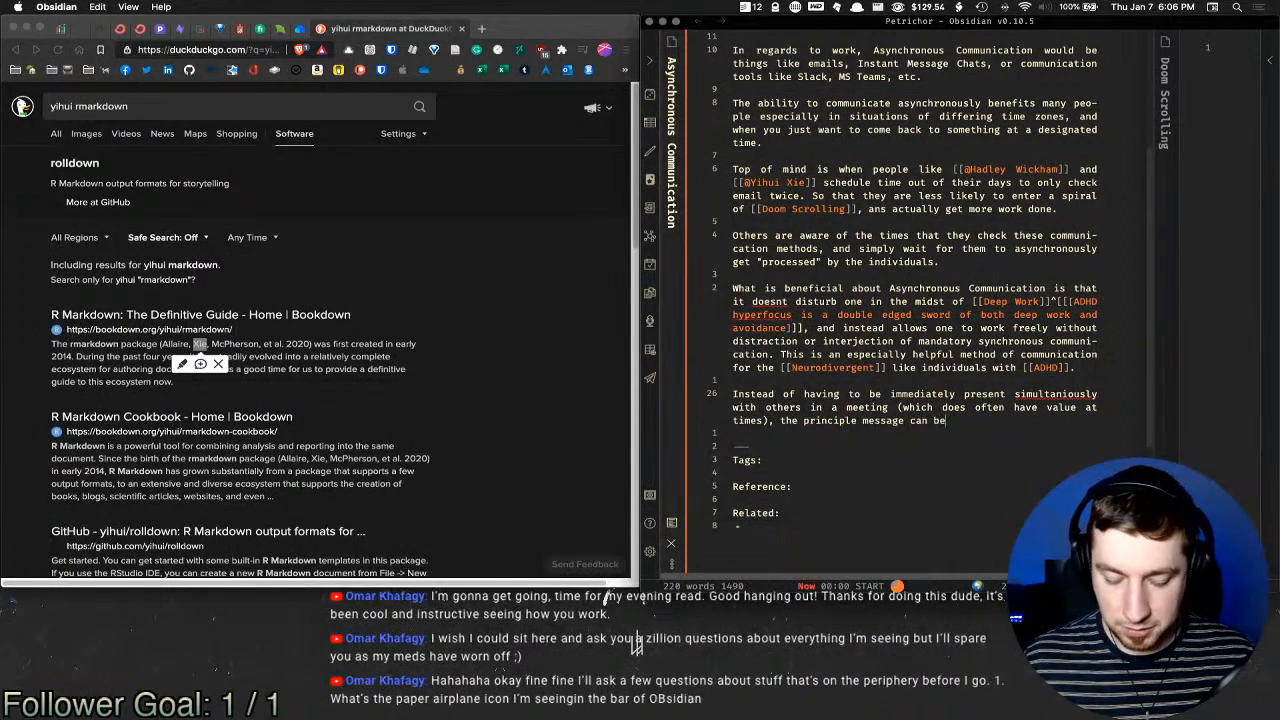
pyautogui.write(' conveyed in a m')
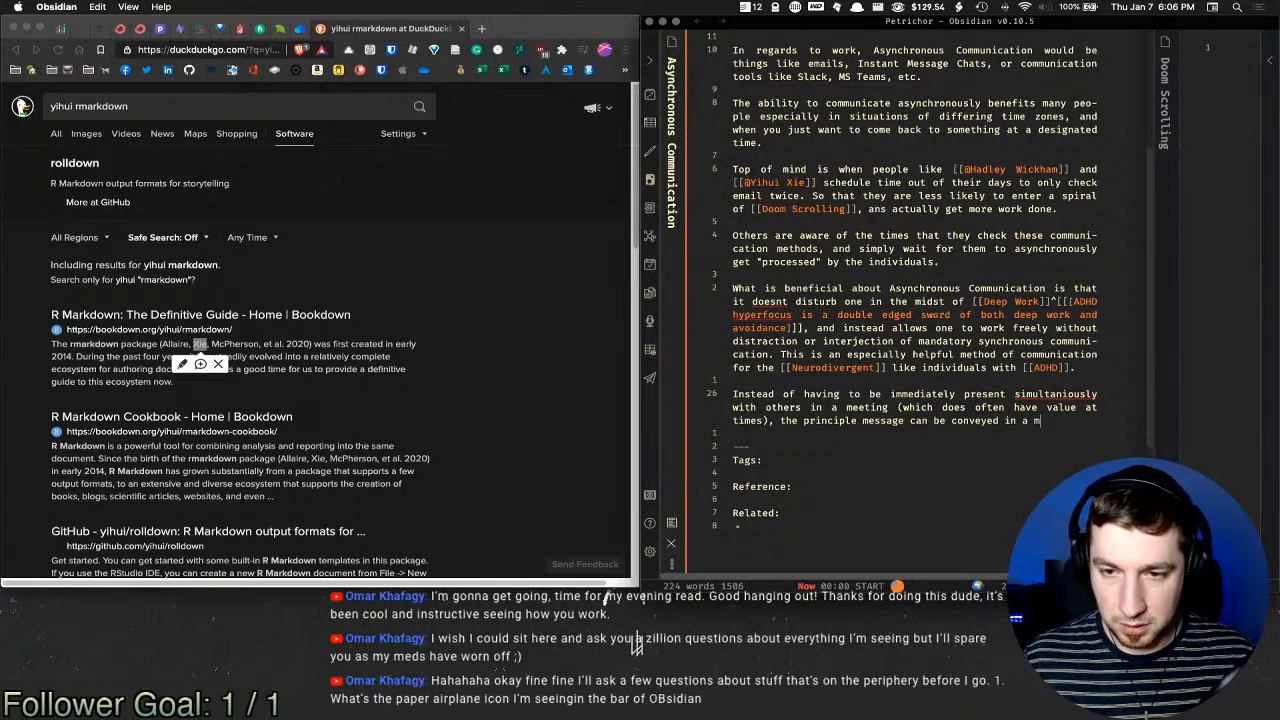
pyautogui.write('ethod or medi')
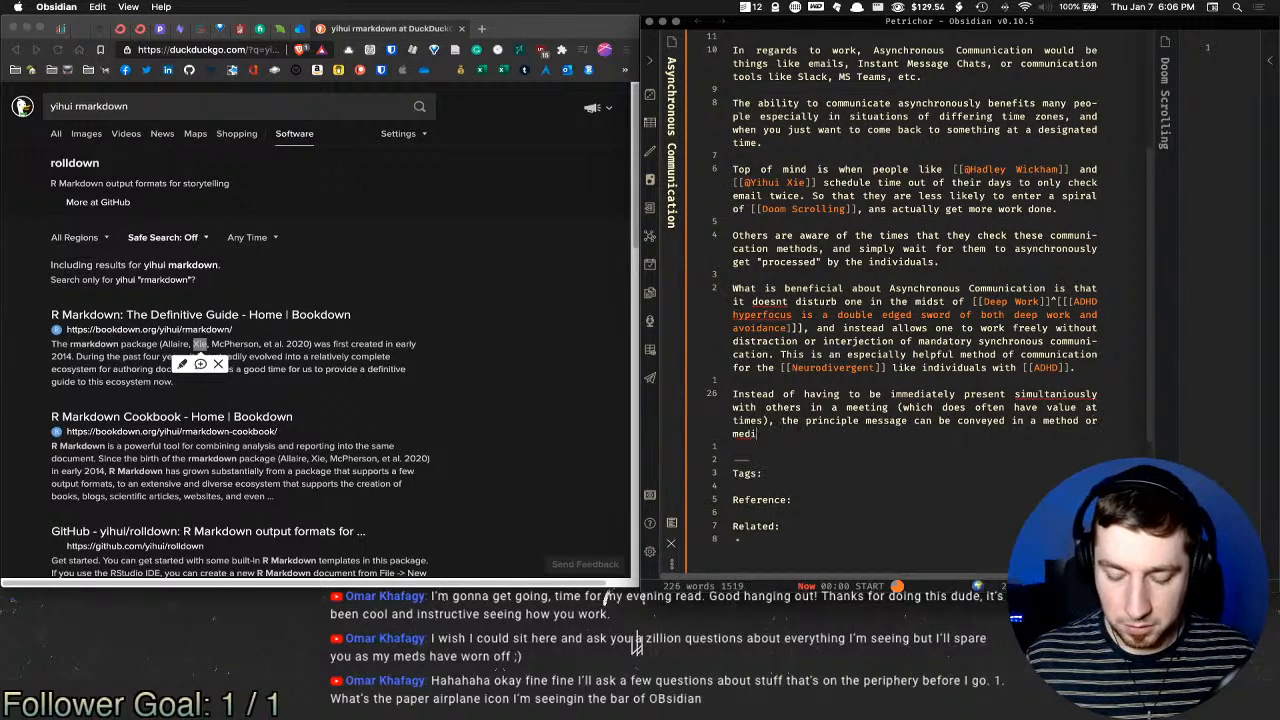
pyautogui.write('um that is avai')
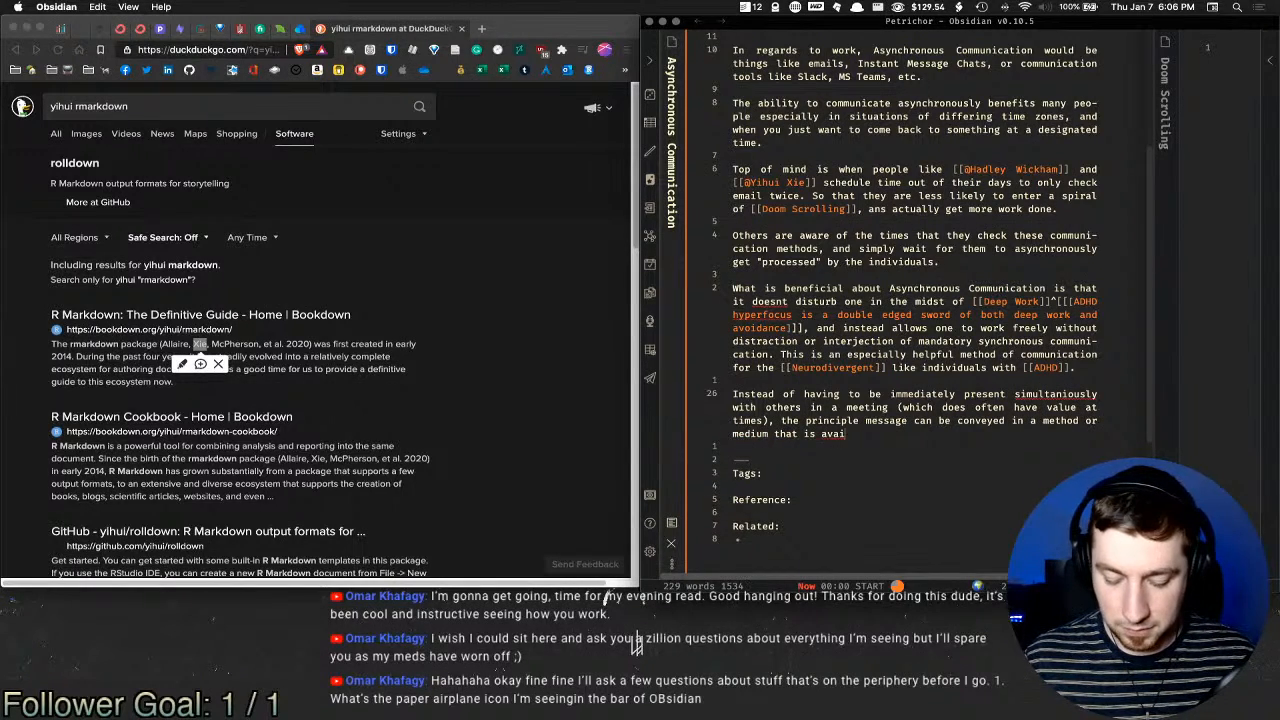
pyautogui.write('lable for consumption and')
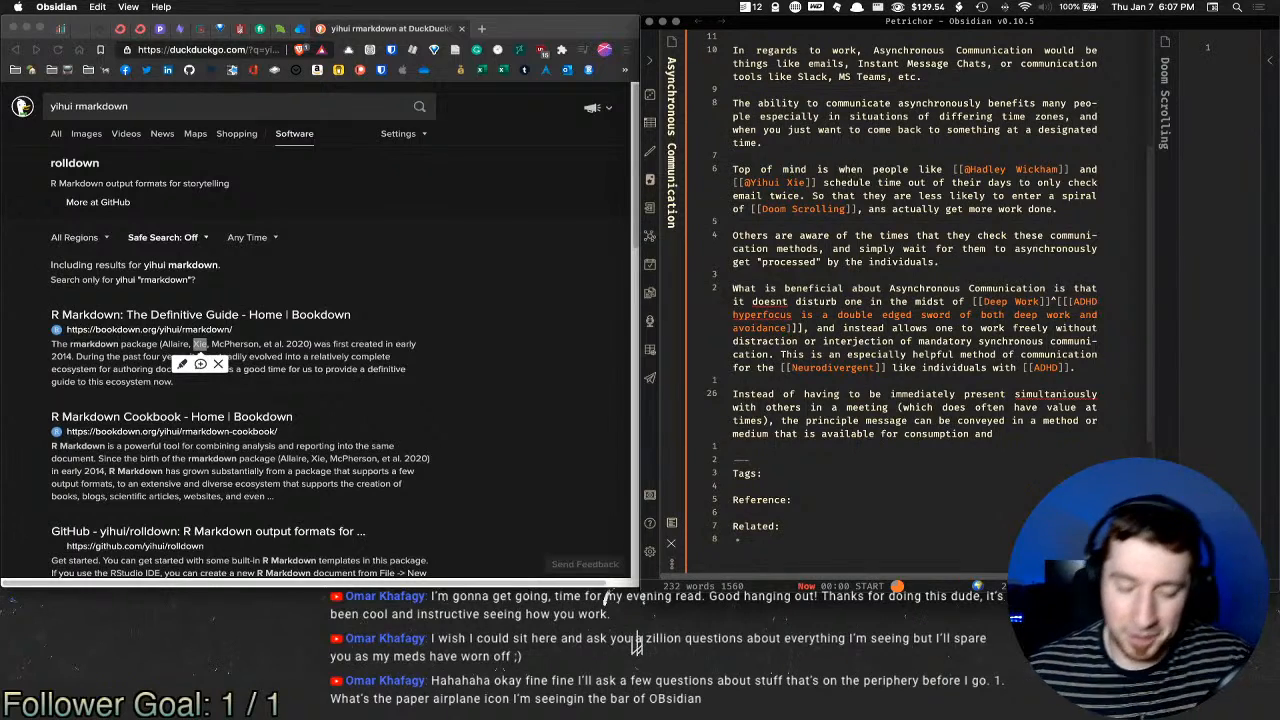
# Step: Finish with 'understanding at the recieptients volution.'
pyautogui.write('un')
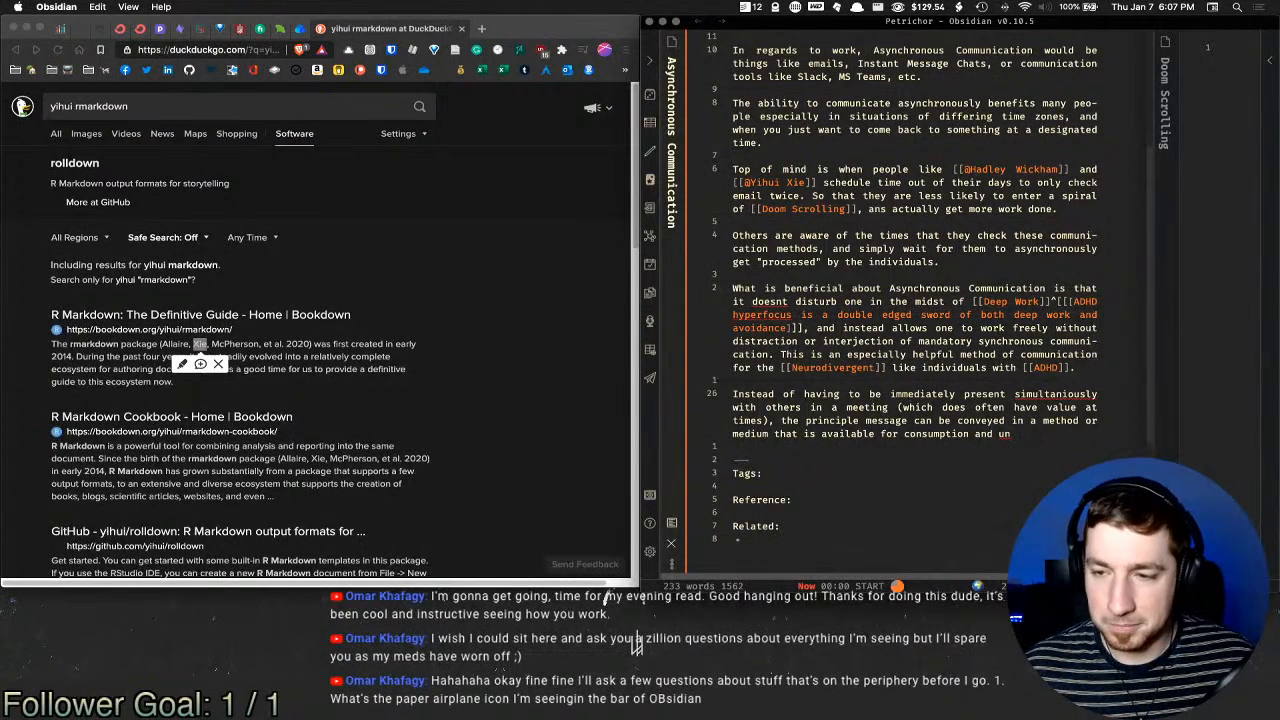
pyautogui.write('derstanding')
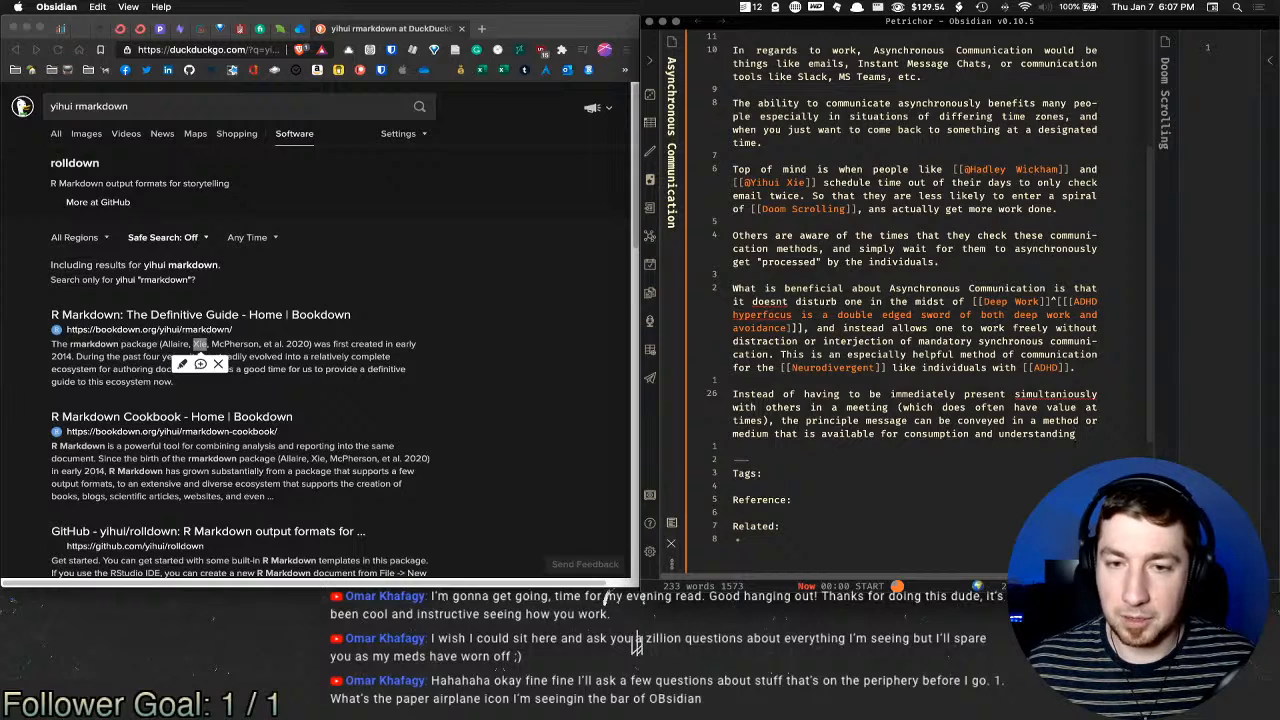
pyautogui.write(' at t')
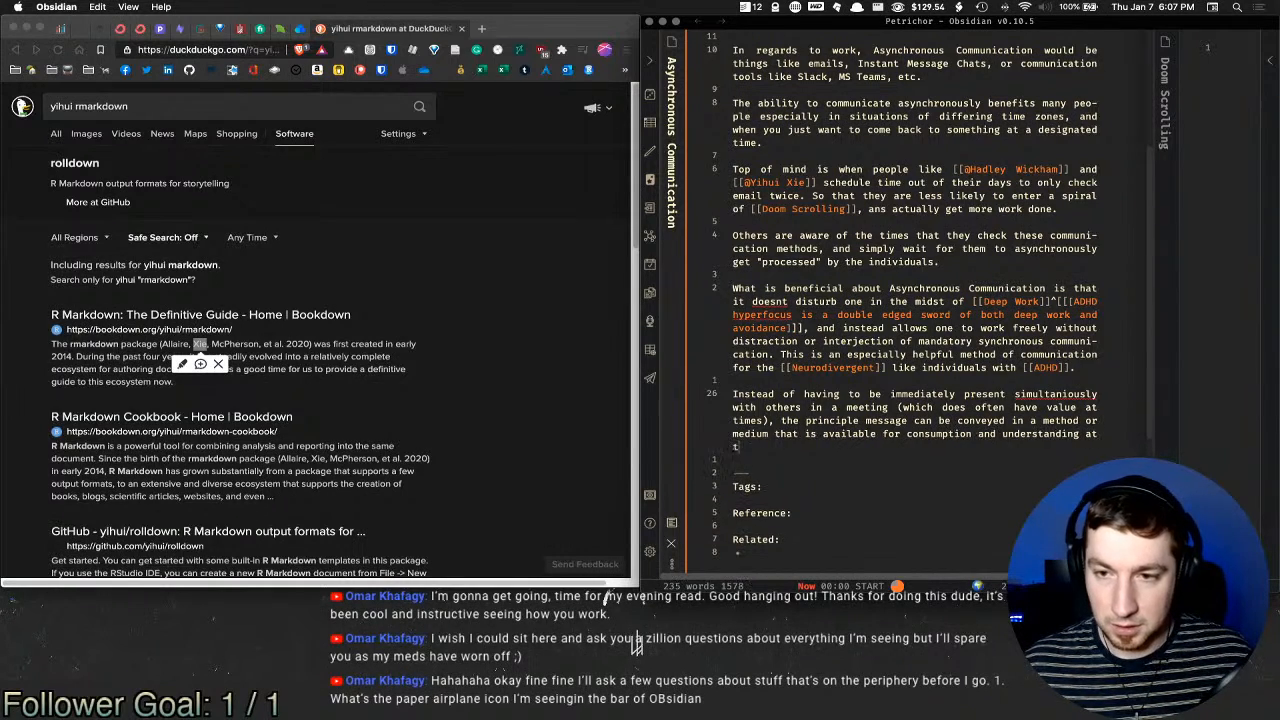
pyautogui.write('he r')
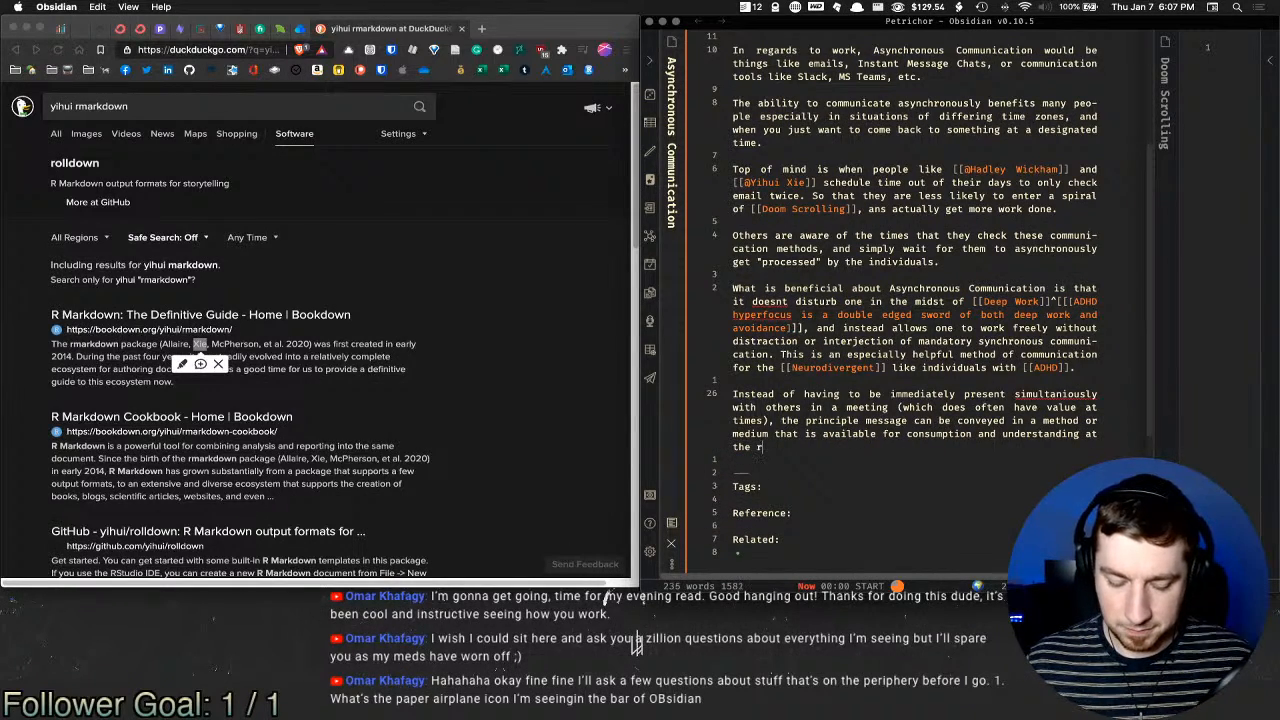
pyautogui.write('ecieptient')
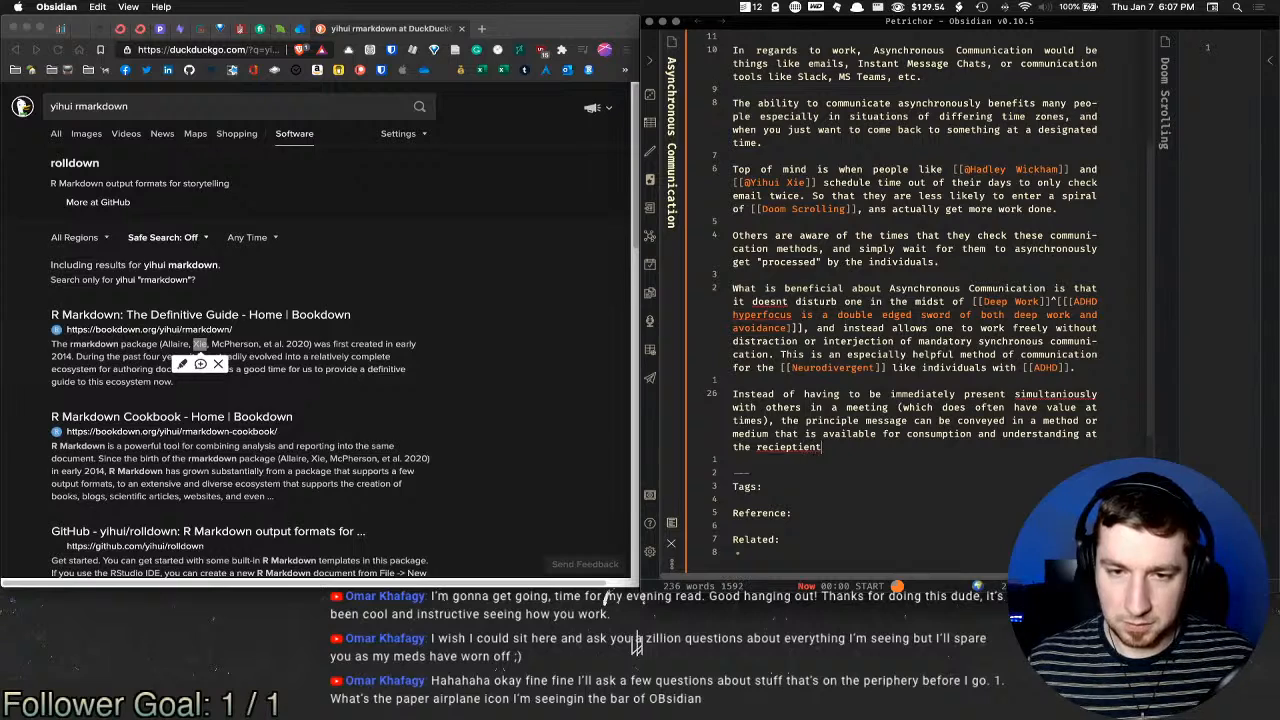
pyautogui.write('s vo')
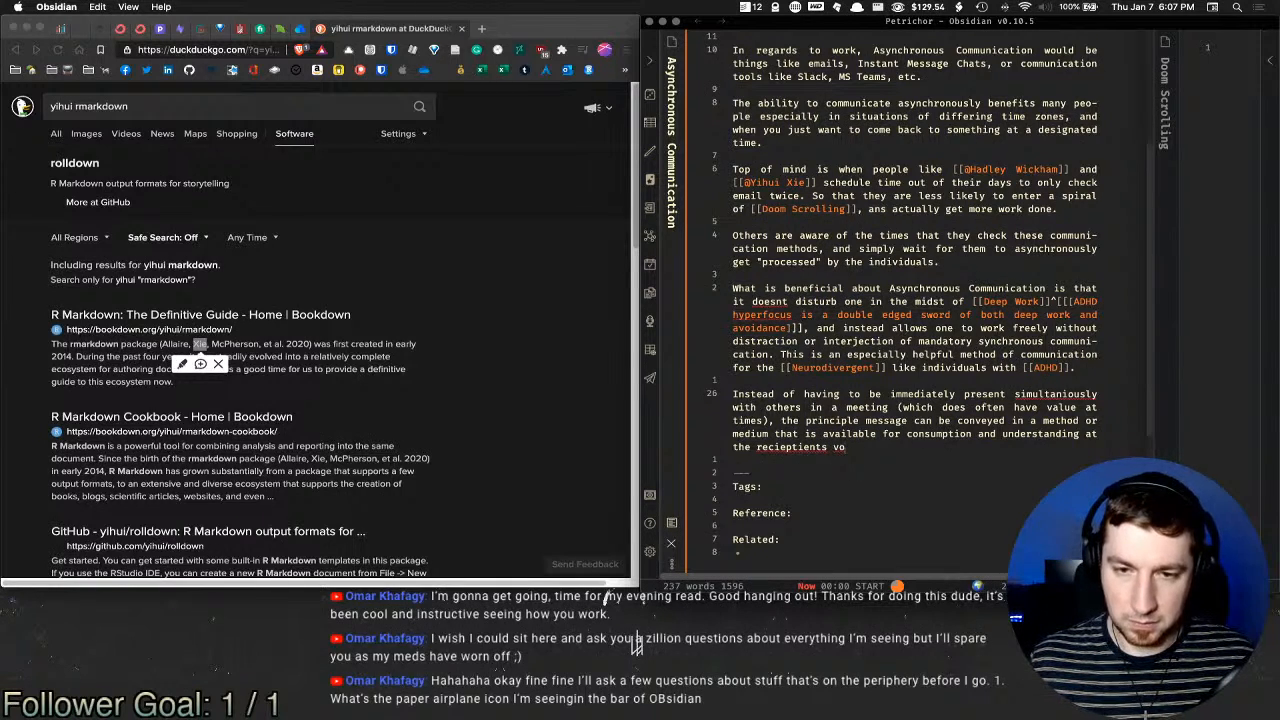
pyautogui.write('lution.')
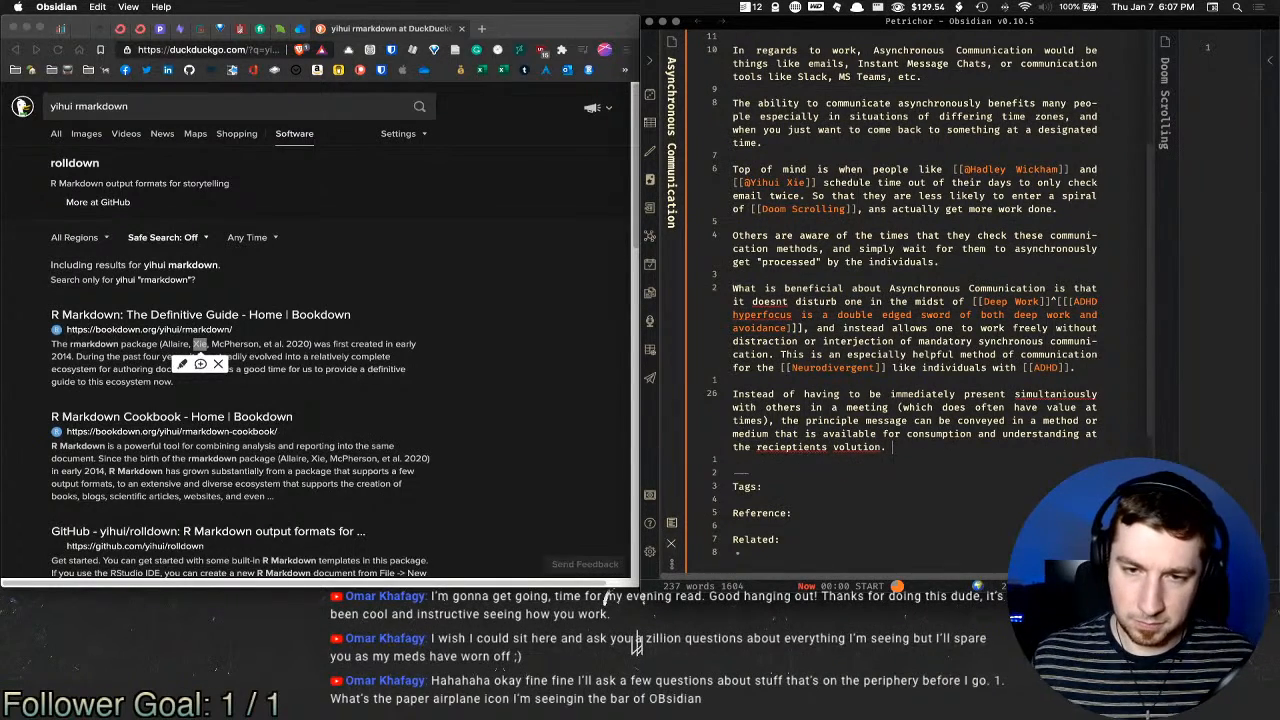
# Step: Correct 'volution' to 'volition', 'recieptients' to 'recipients' and 'simultaniously' to 'simultaneously'
pyautogui.rightClick(869, 447)
pyautogui.click(886, 499)
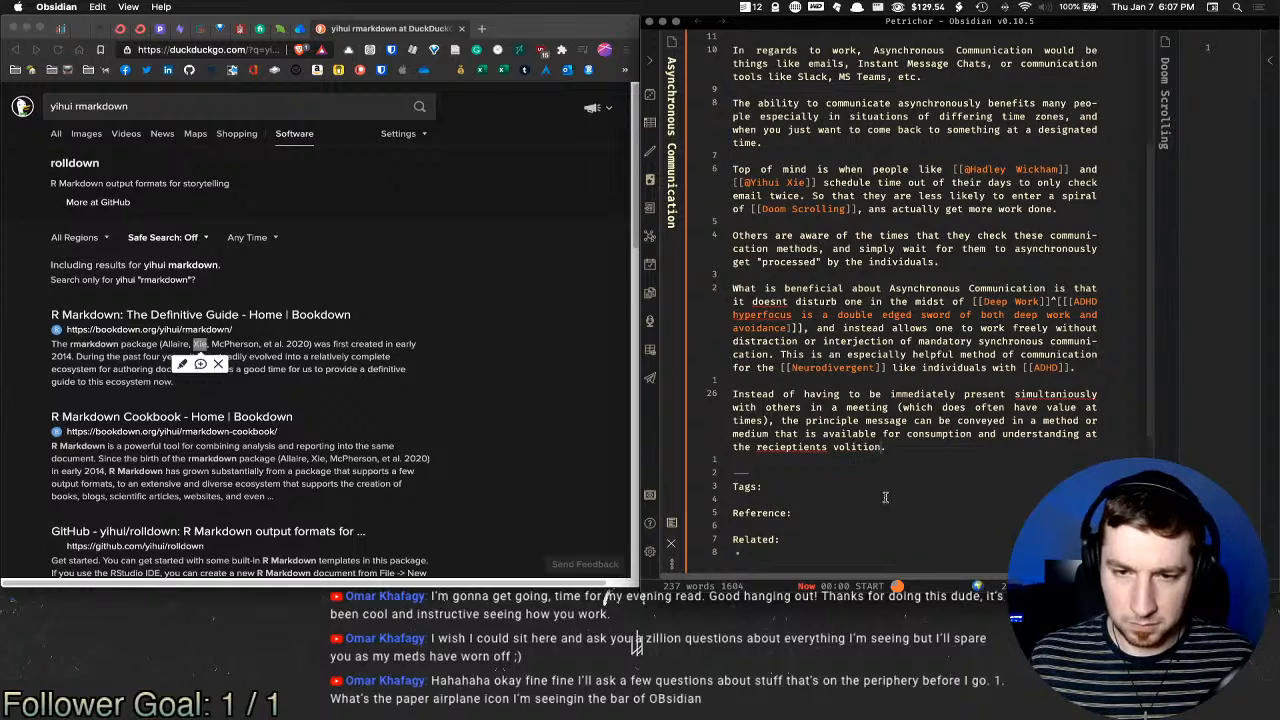
pyautogui.rightClick(777, 447)
pyautogui.click(797, 461)
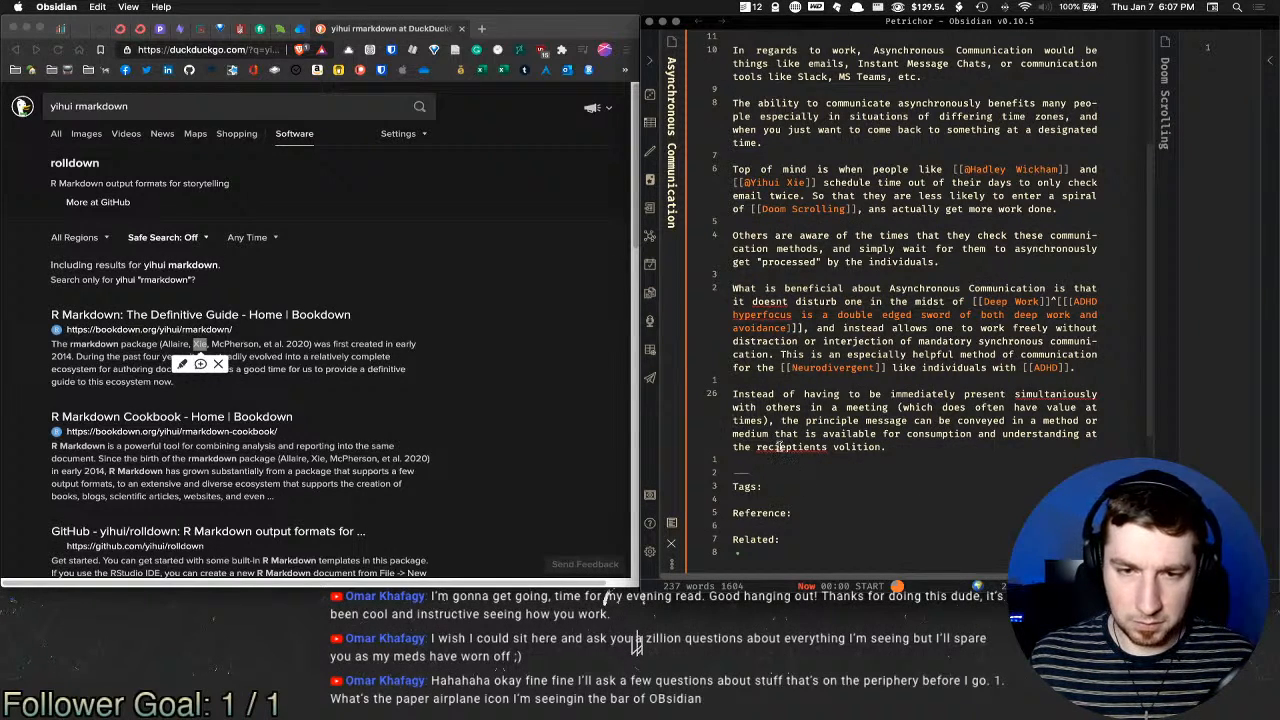
pyautogui.click(779, 447)
pyautogui.press('Delete')
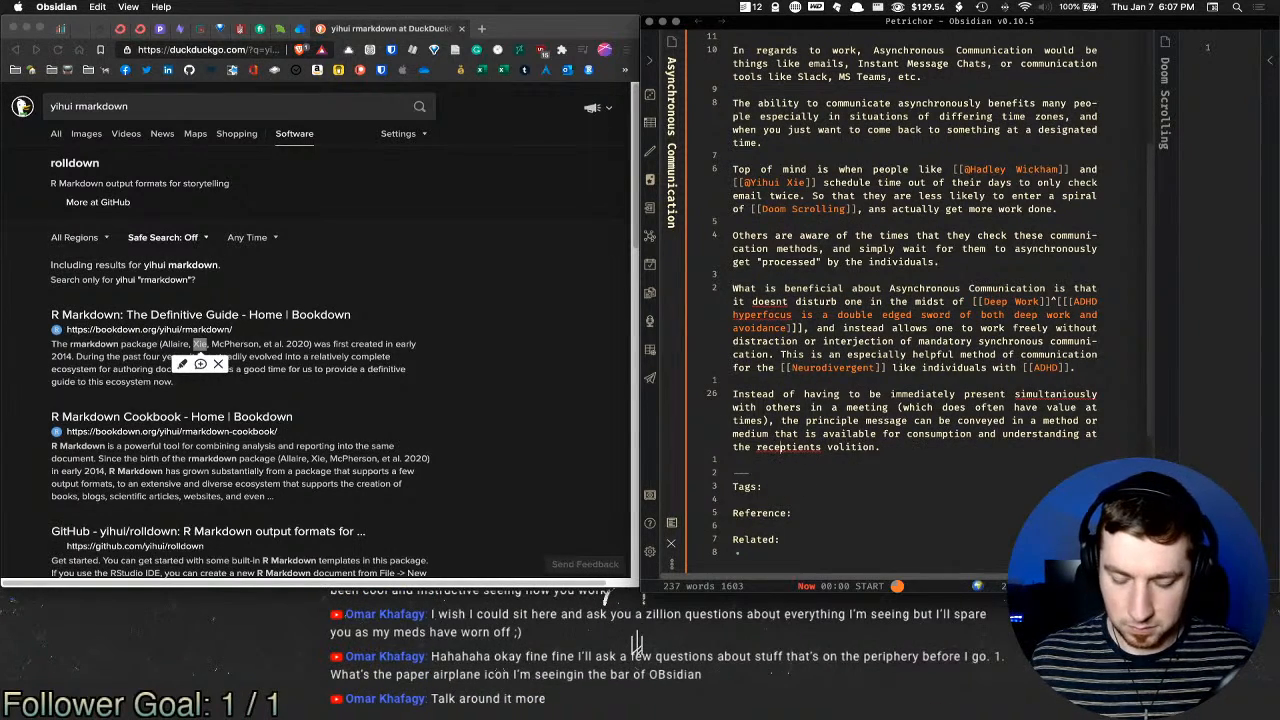
pyautogui.write('i')
pyautogui.rightClick(814, 449)
pyautogui.click(800, 449)
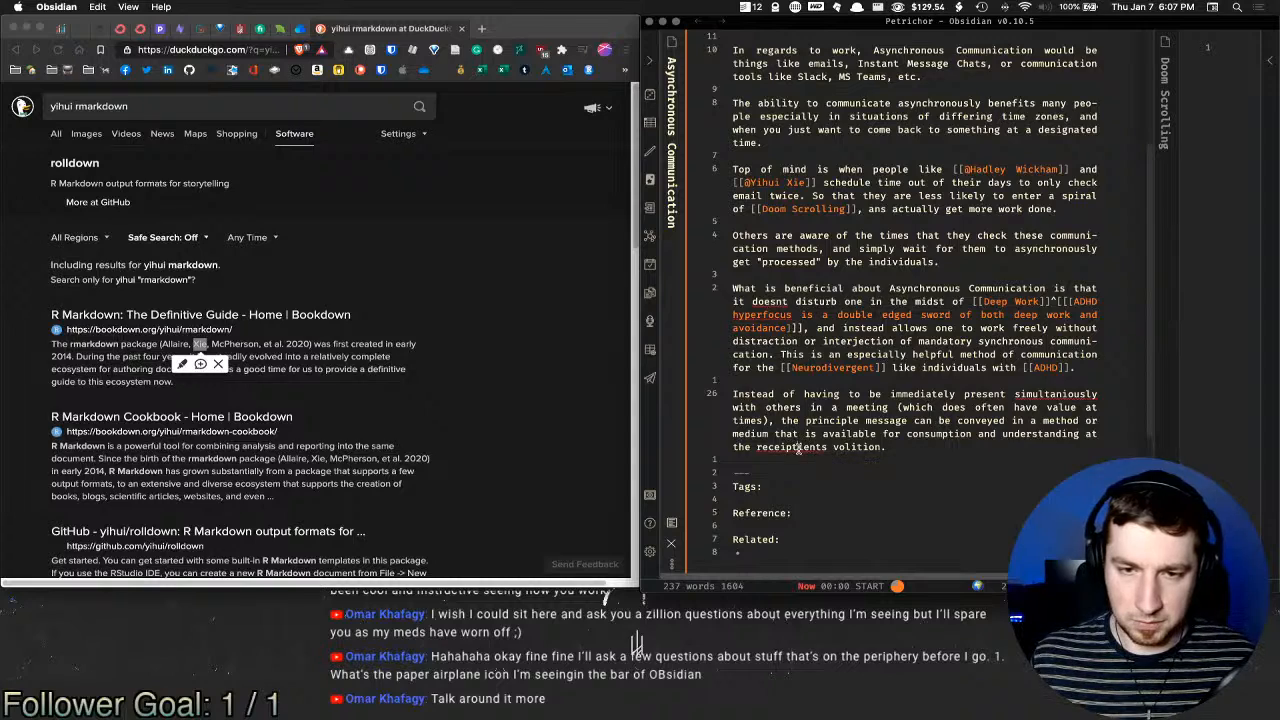
pyautogui.press('BackSpace')
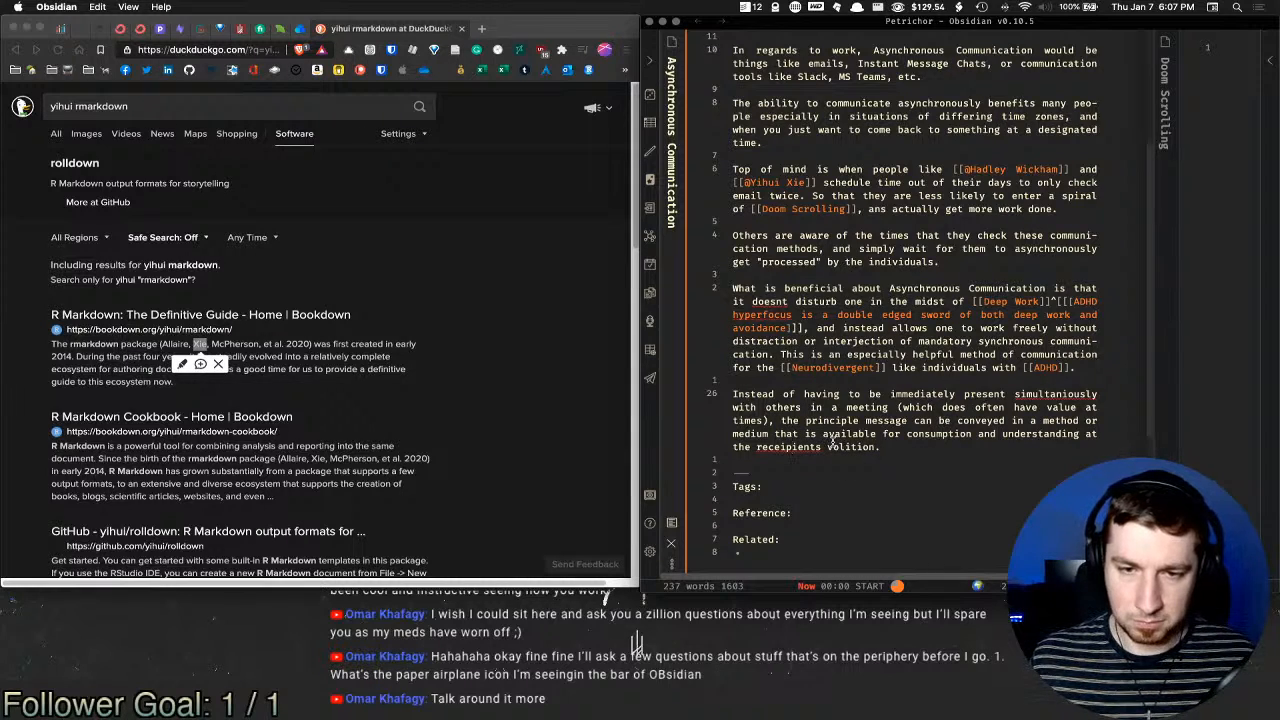
pyautogui.rightClick(800, 447)
pyautogui.click(835, 459)
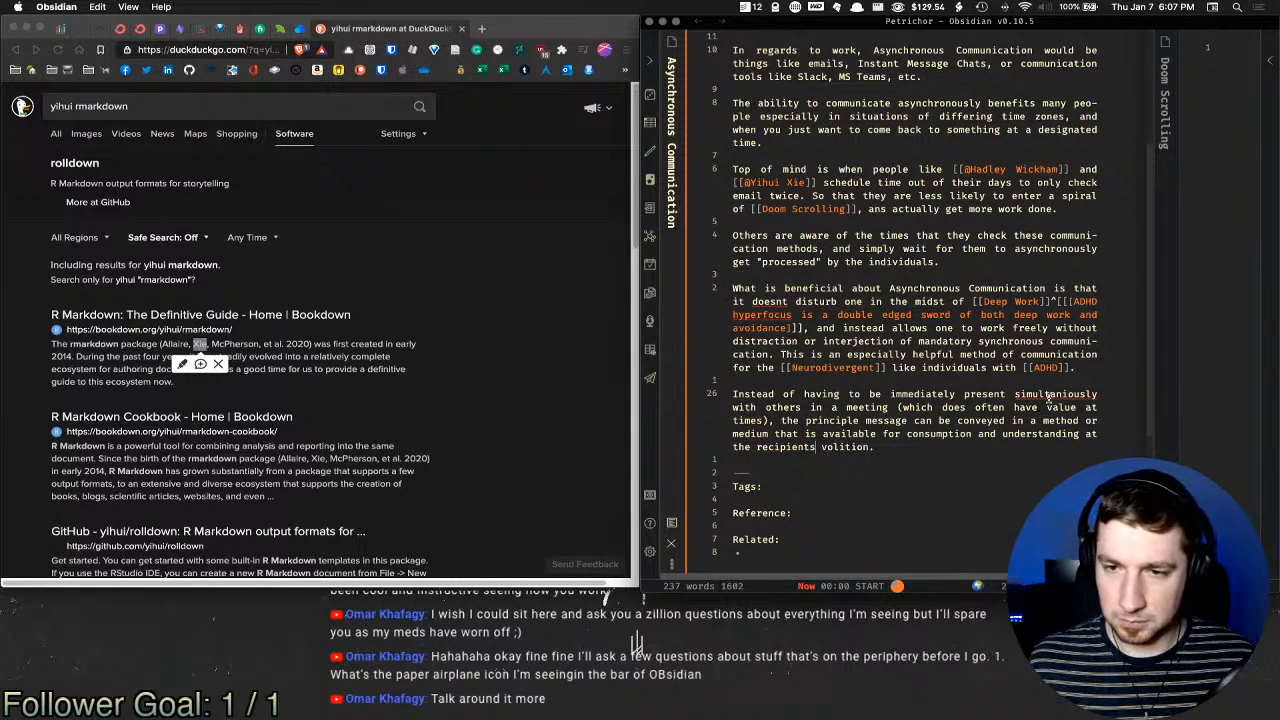
pyautogui.rightClick(1048, 397)
pyautogui.click(1080, 410)
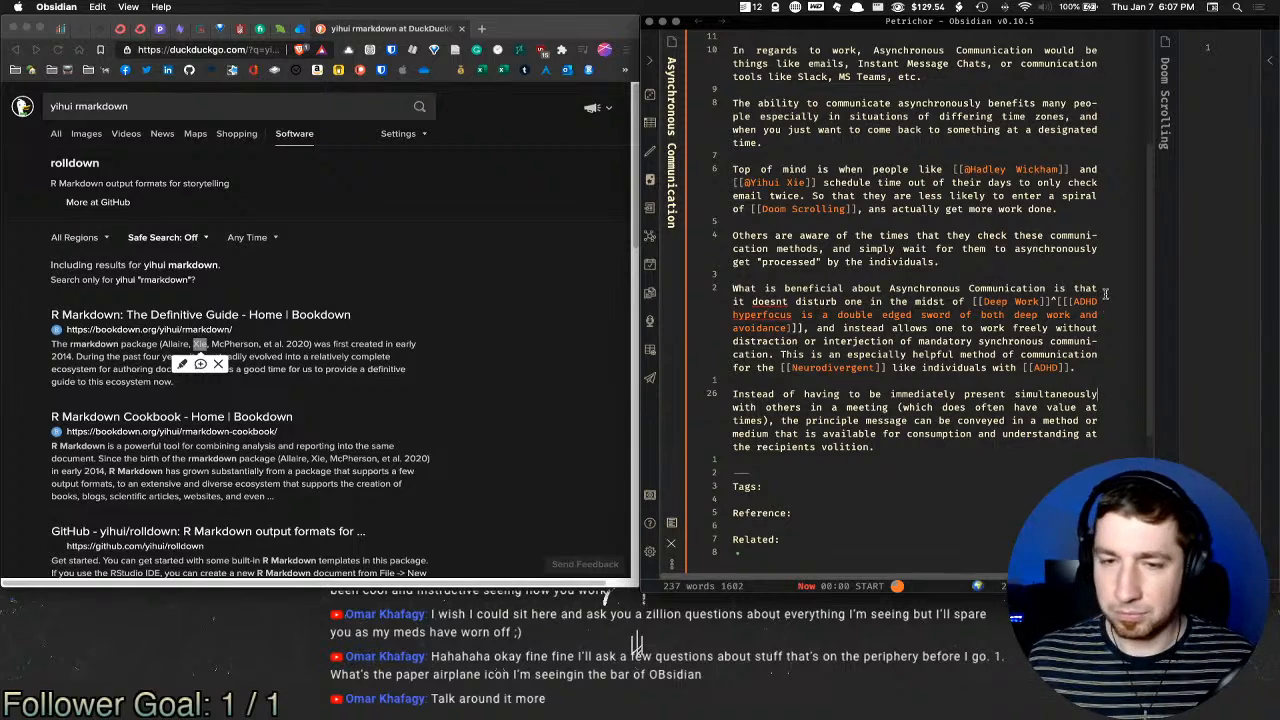
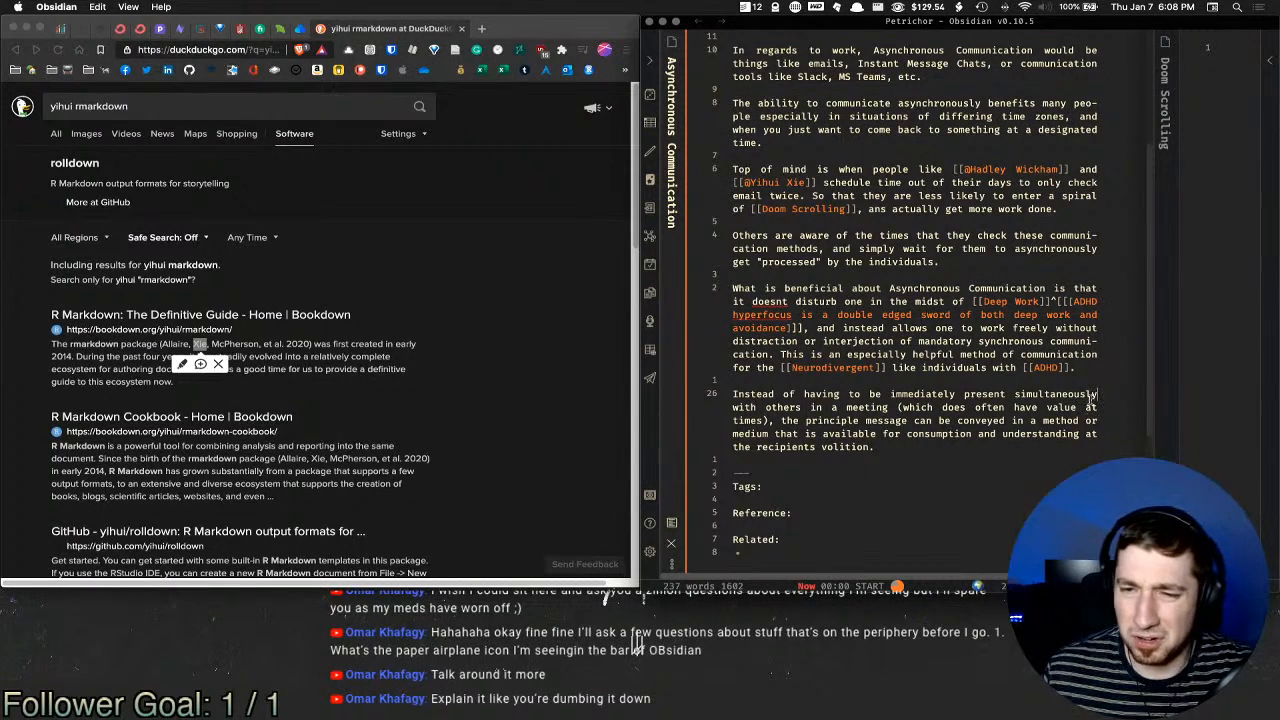
# Step: Delete 'and understanding' so the last paragraph ends 'for consumption at the recipients volition.'
pyautogui.moveTo(1079, 435); pyautogui.dragTo(998, 437)
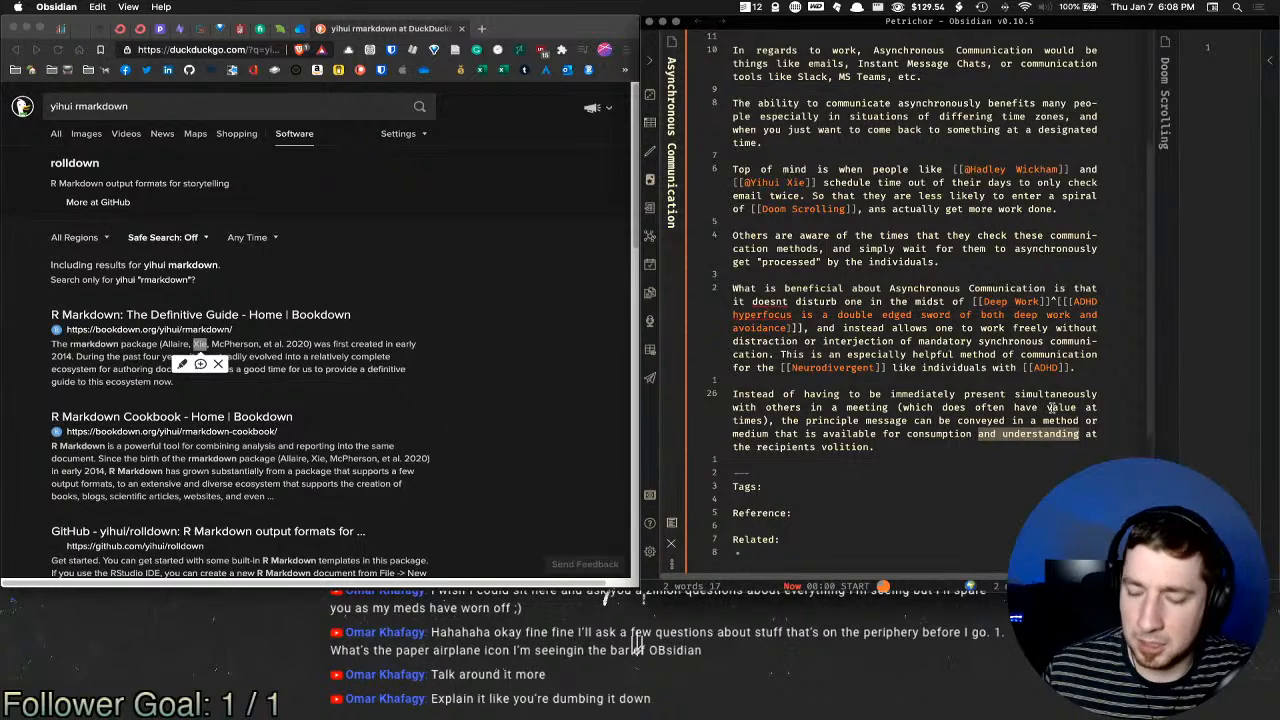
pyautogui.press('BackSpace')
pyautogui.press('BackSpace')
pyautogui.press('BackSpace')
pyautogui.press('BackSpace')
pyautogui.press('BackSpace')
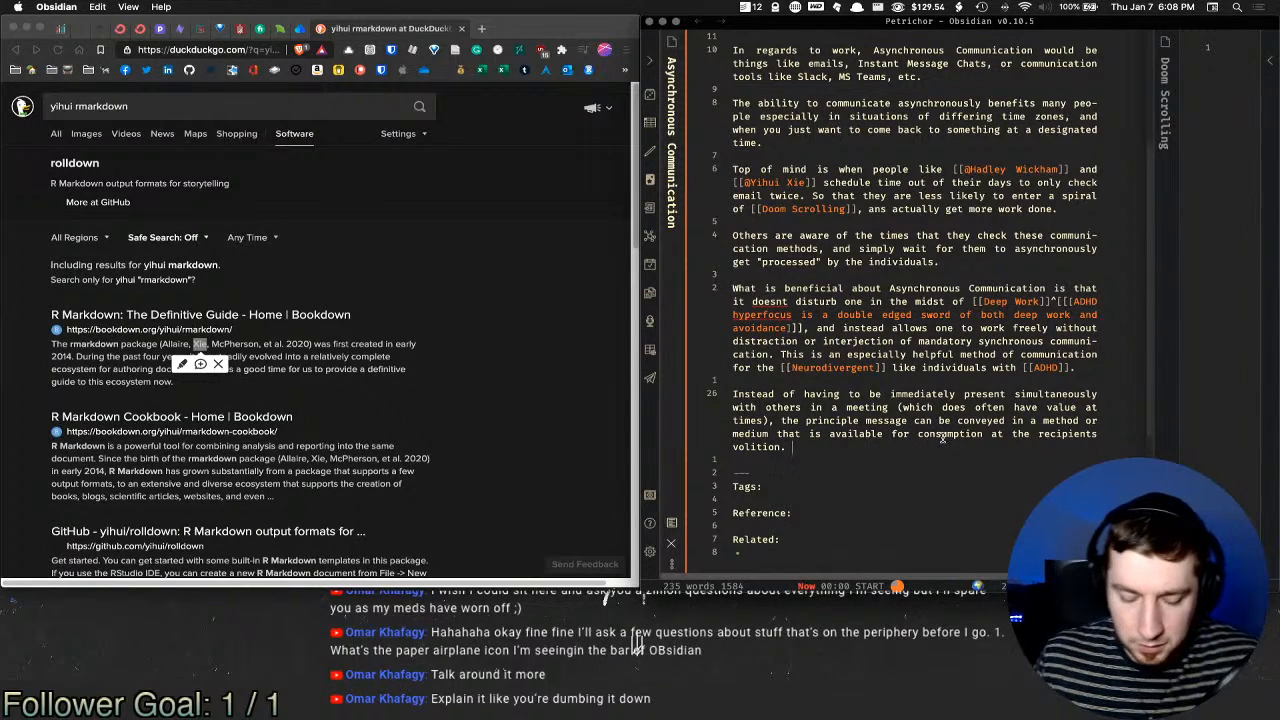
# Step: Add that deep workers stay in that state longer instead of pivoting for pressing communication; begin '[[ADHD'
pyautogui.write('Which allow')
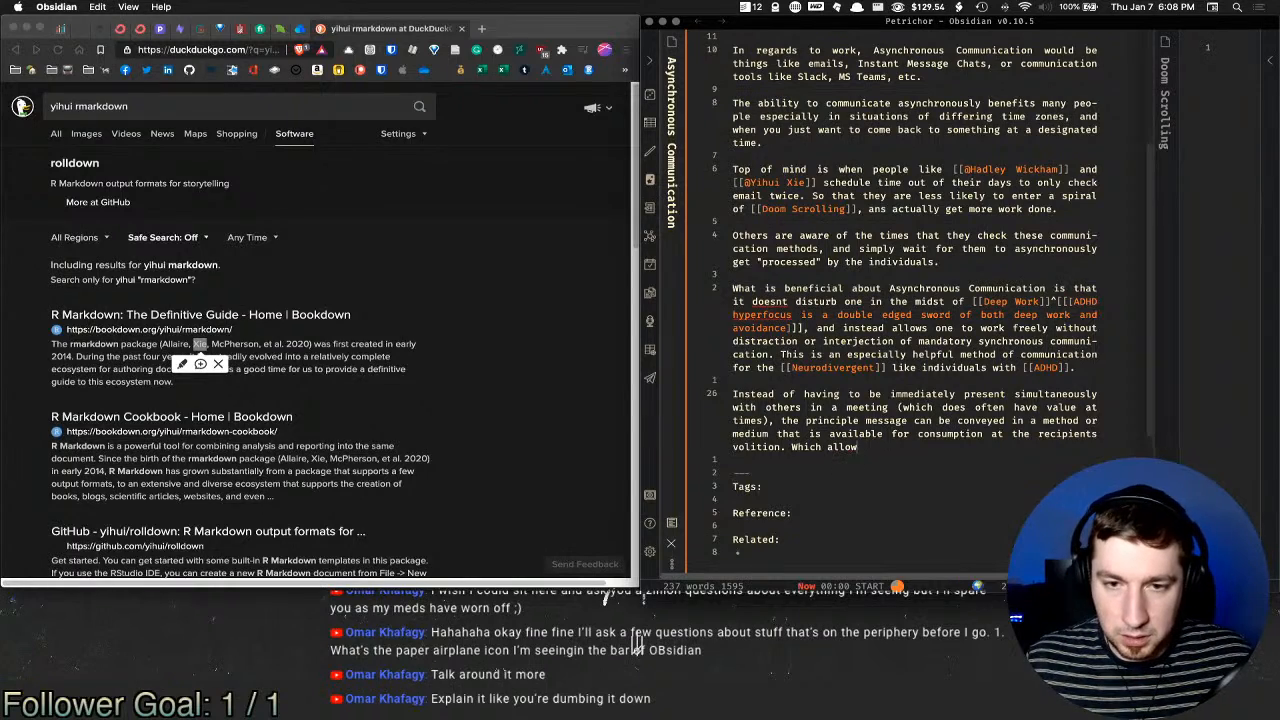
pyautogui.write('s those engaged ')
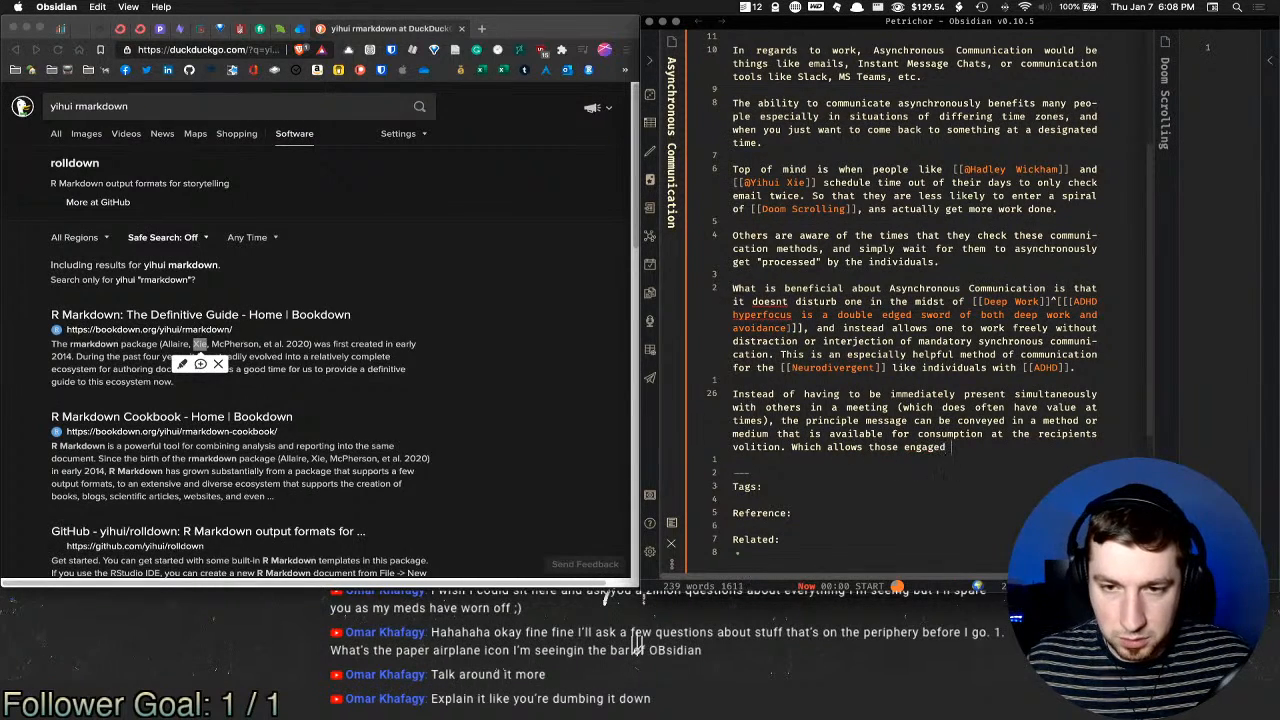
pyautogui.write('in deep work to ')
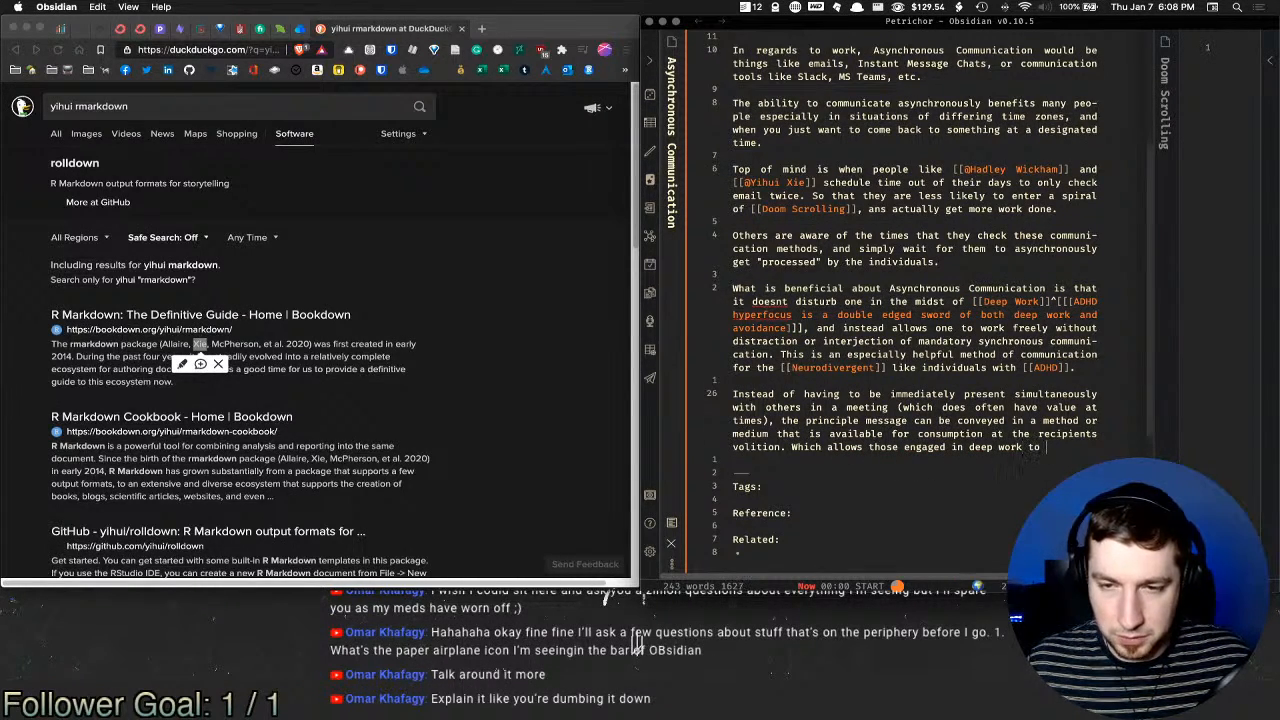
pyautogui.write('star in ')
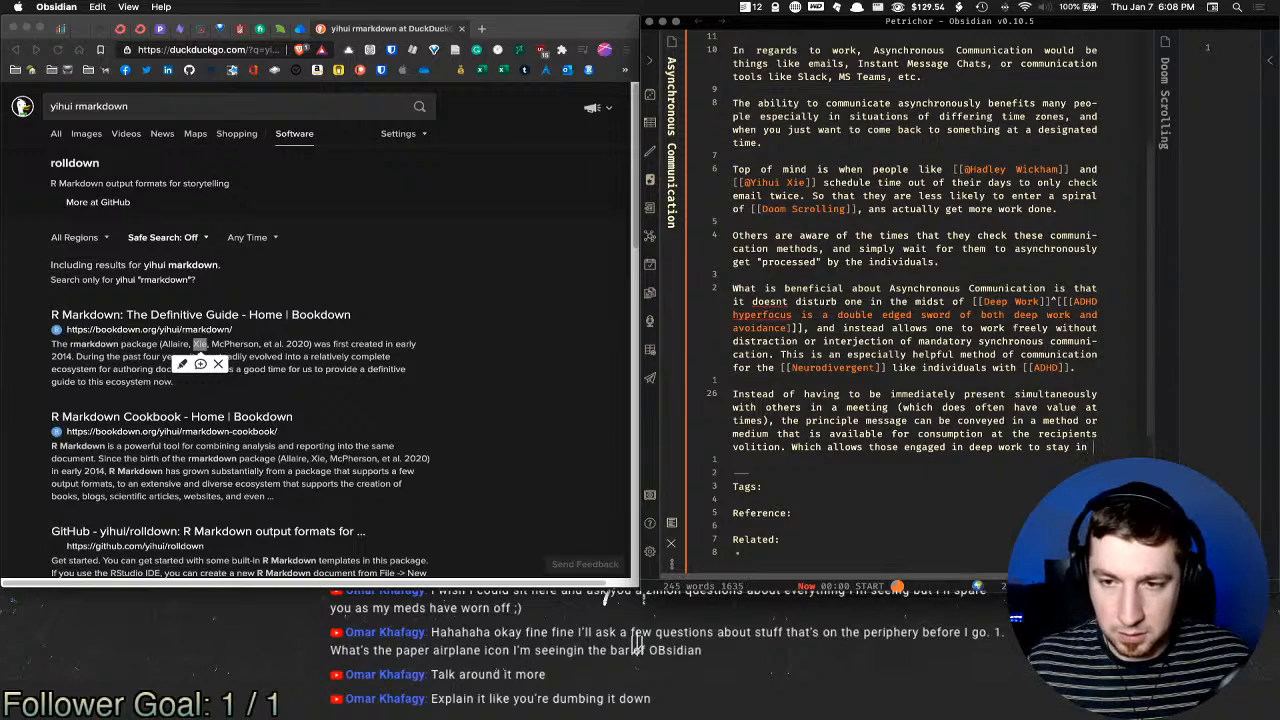
pyautogui.write('that state for')
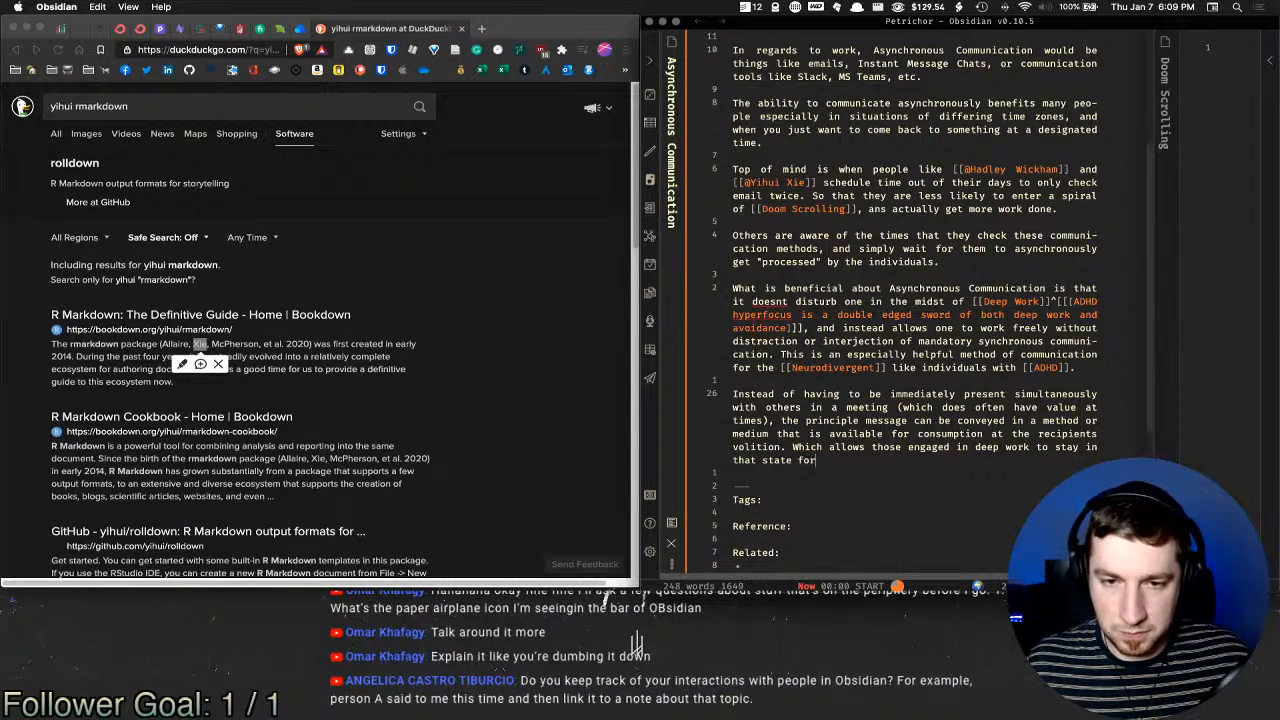
pyautogui.write(' a longer durat')
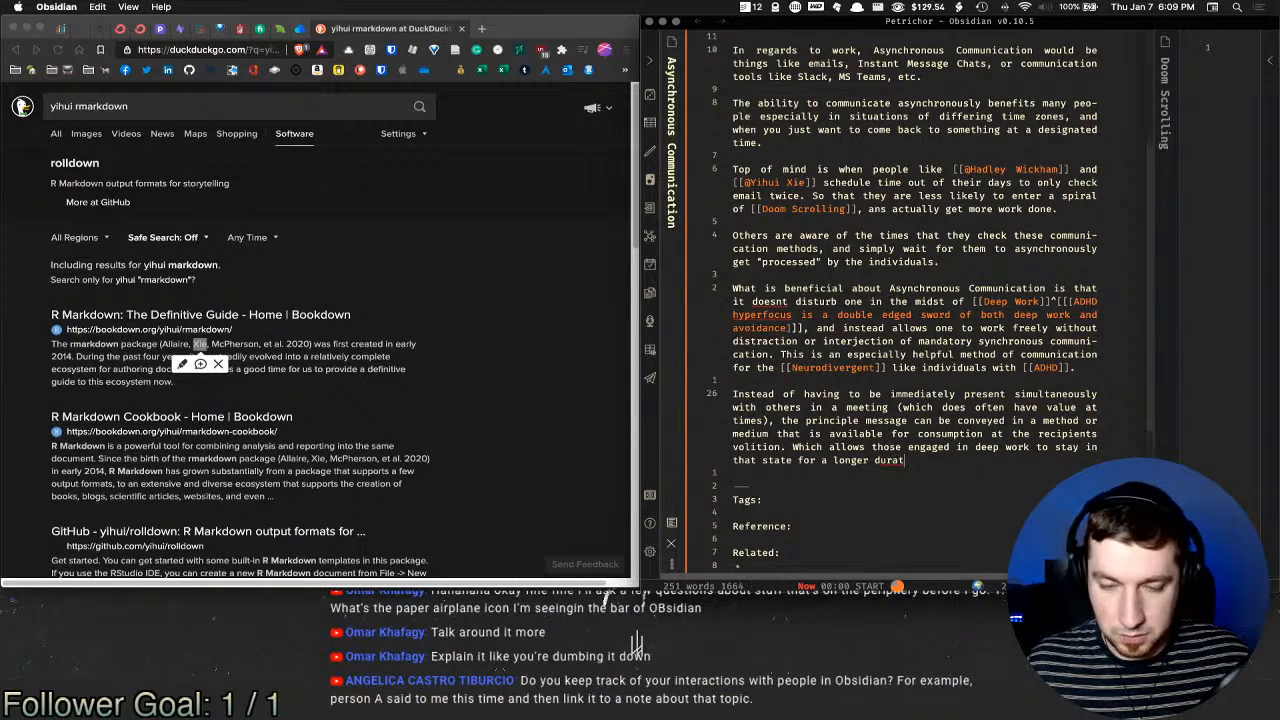
pyautogui.write('ion ')
pyautogui.write(' undisturbed.')
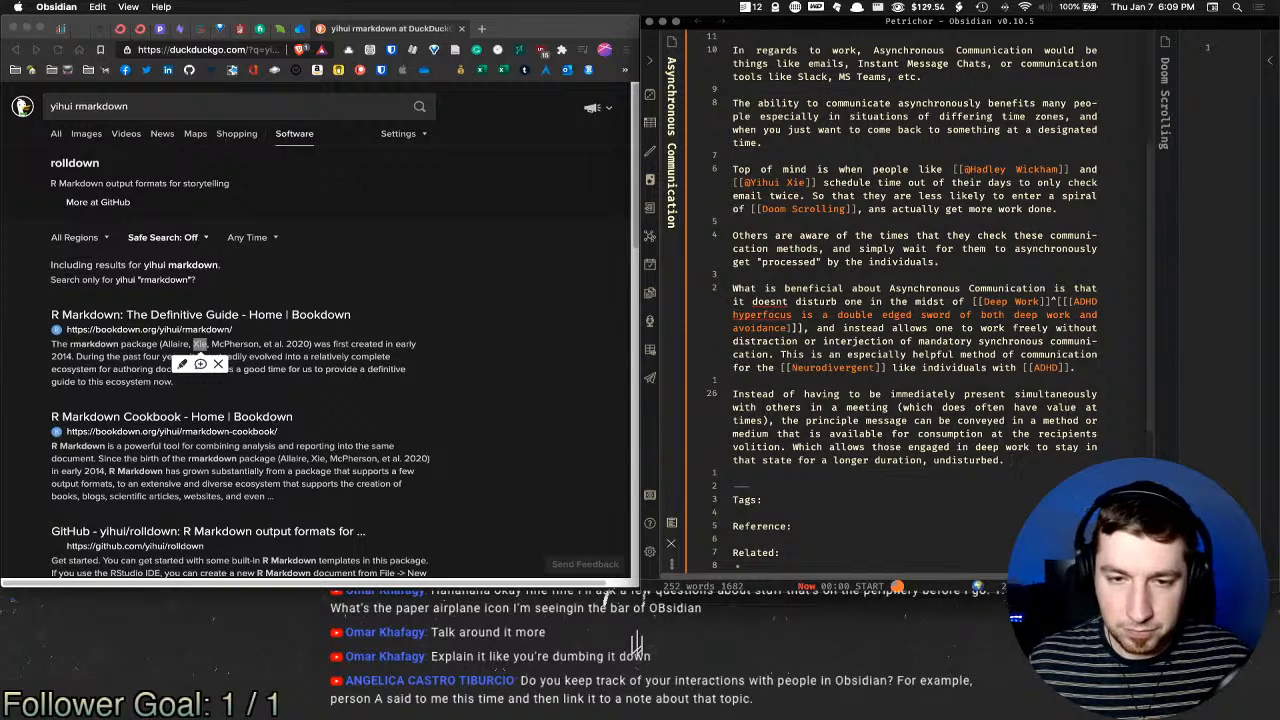
pyautogui.write(' Instead of')
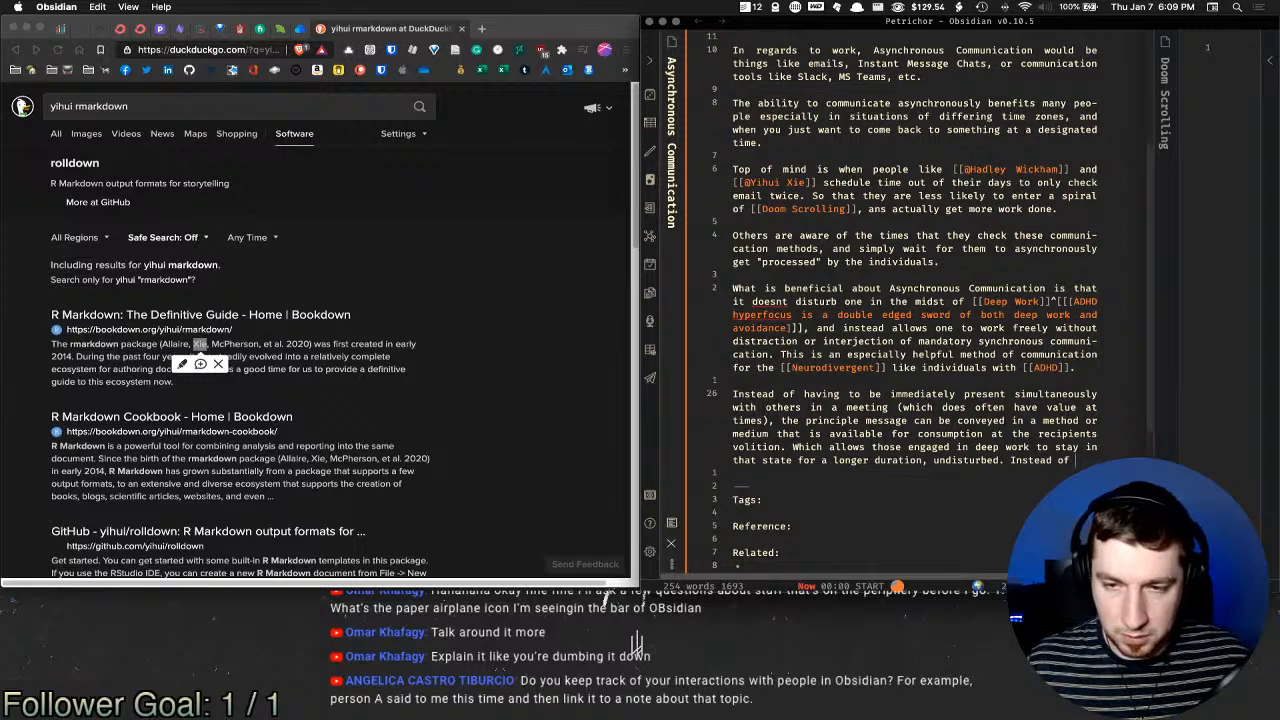
pyautogui.write(' hving to picto')
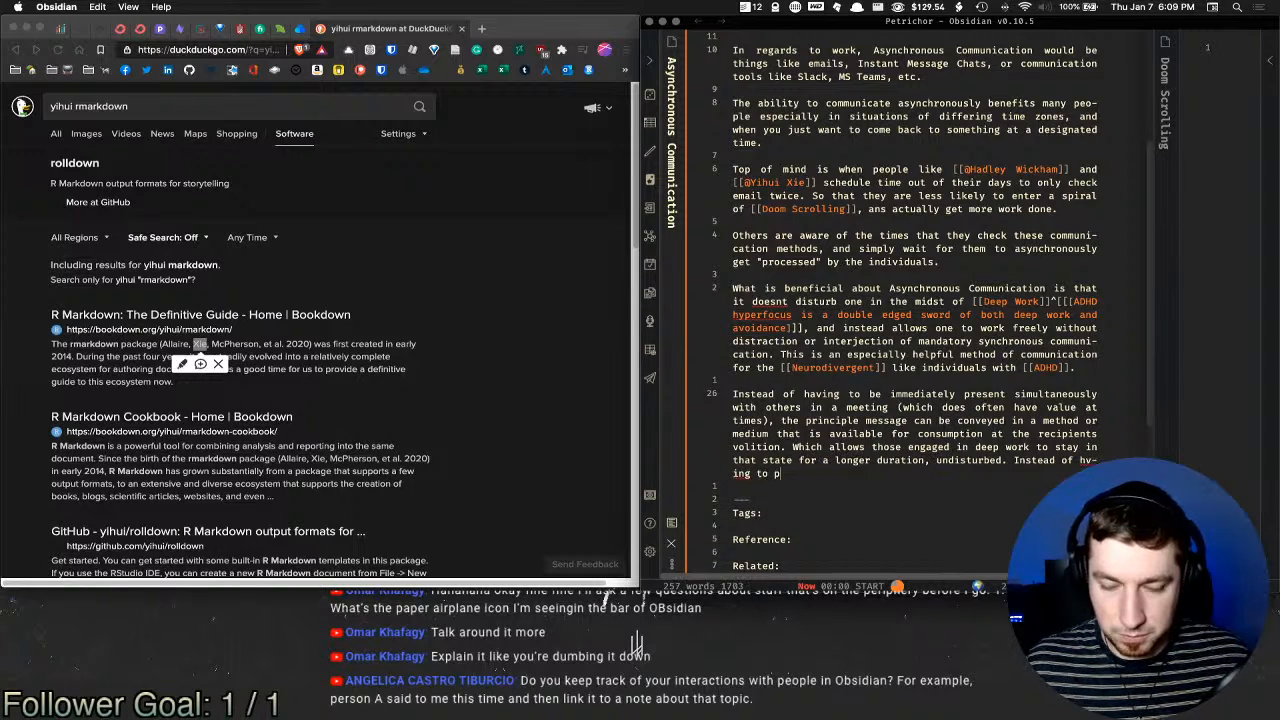
pyautogui.press('BackSpace')
pyautogui.press('BackSpace')
pyautogui.press('BackSpace')
pyautogui.write('vot ')
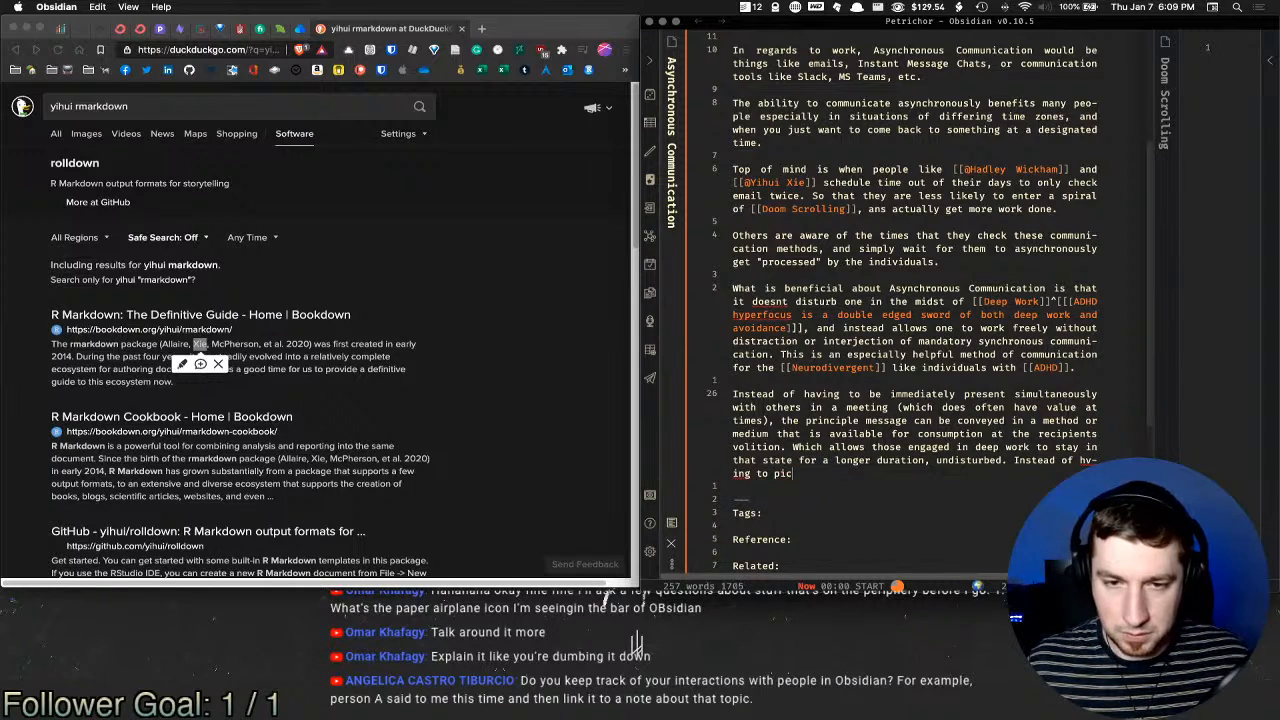
pyautogui.write('focus')
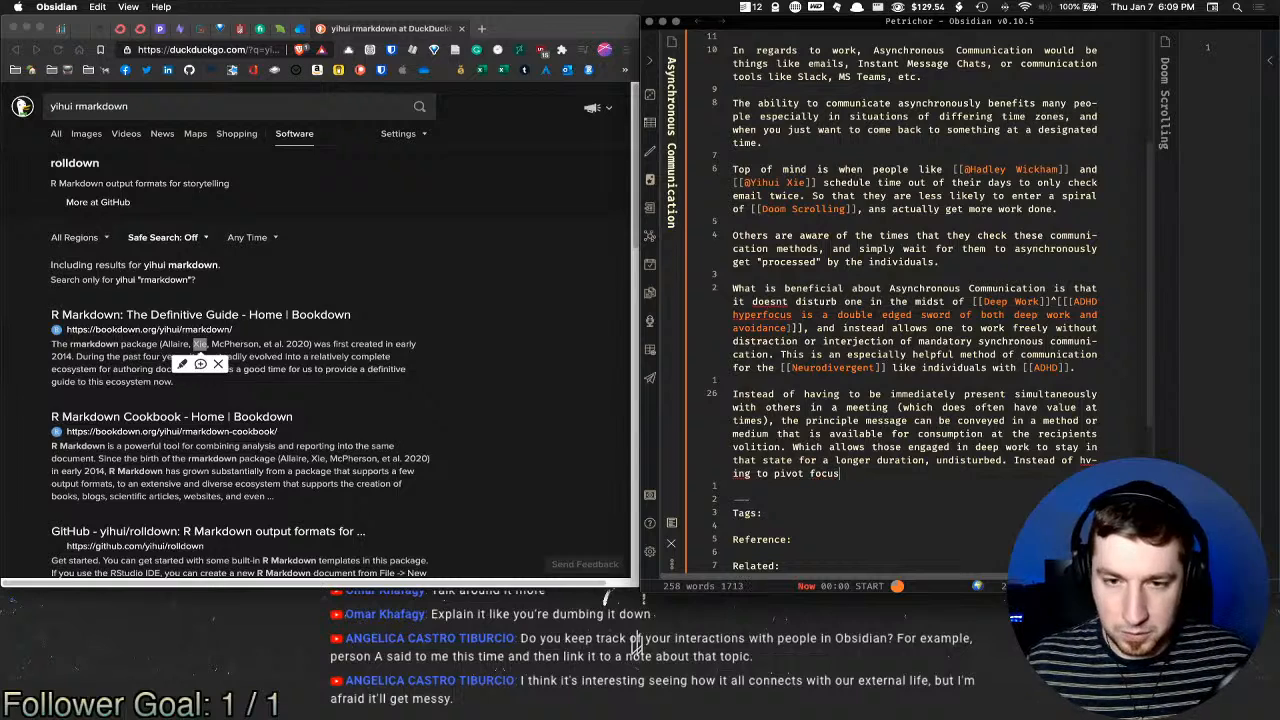
pyautogui.write(' for a ')
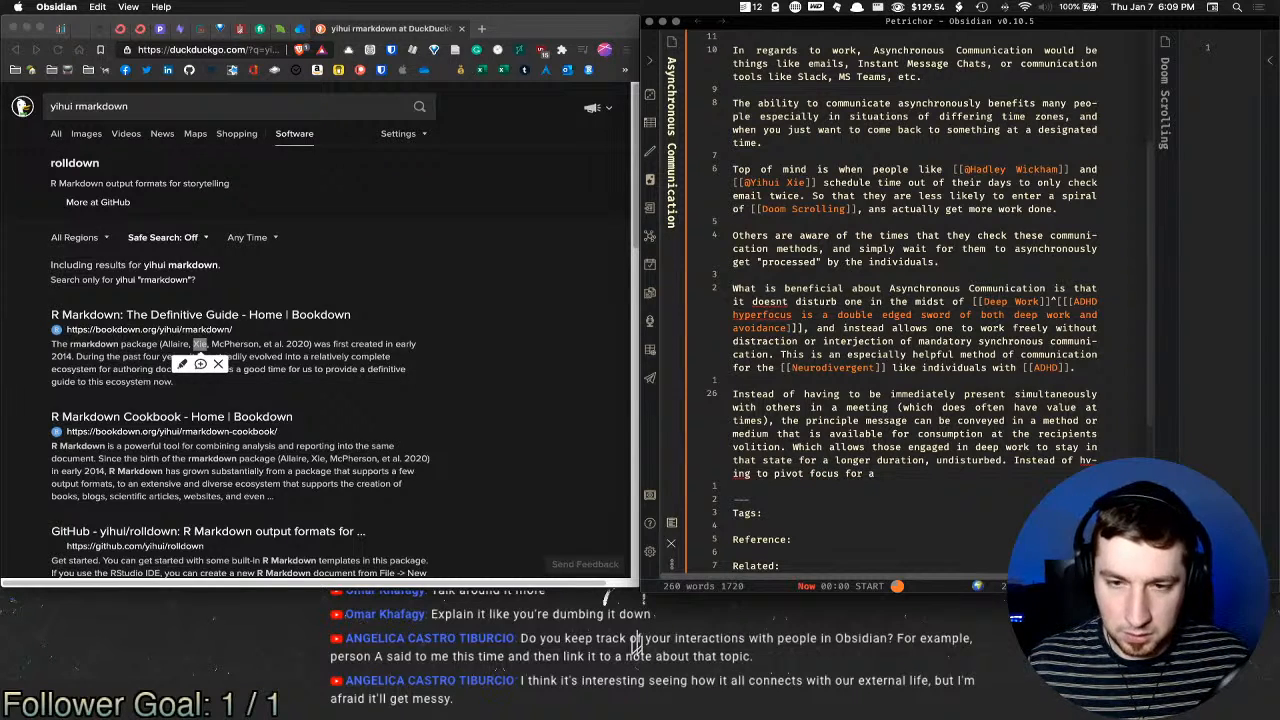
pyautogui.write('pres')
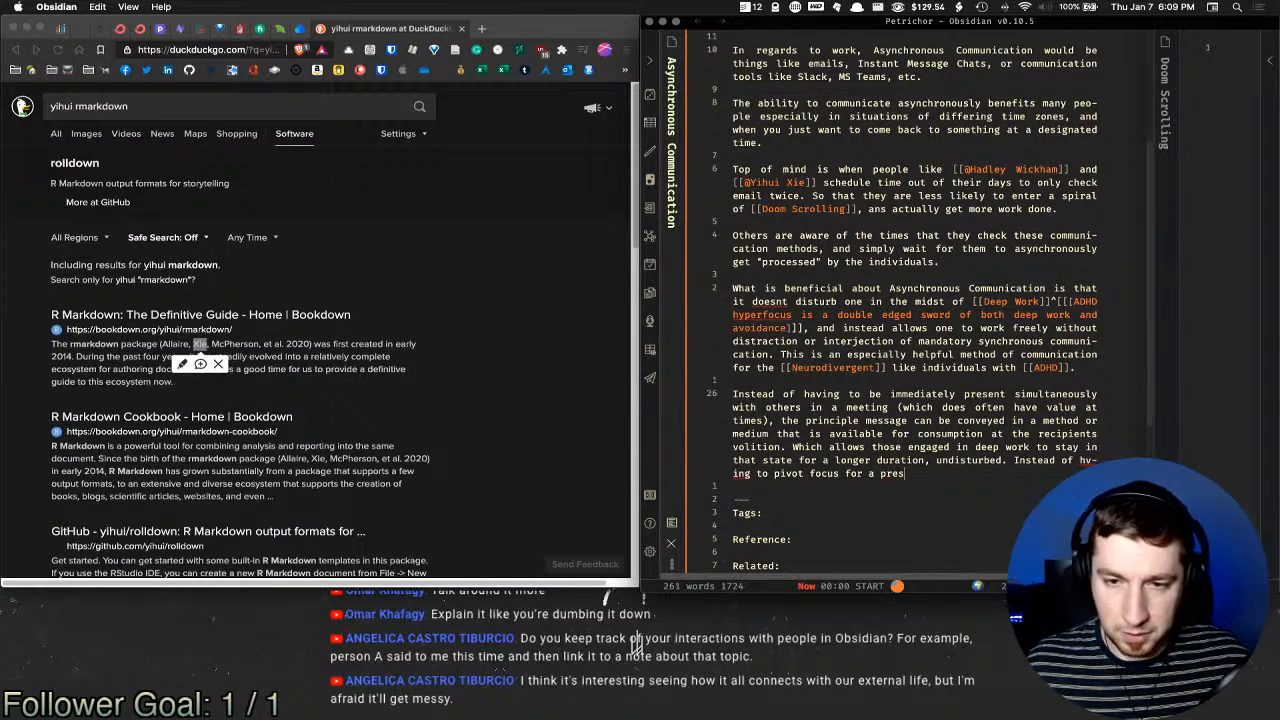
pyautogui.write('sing communication')
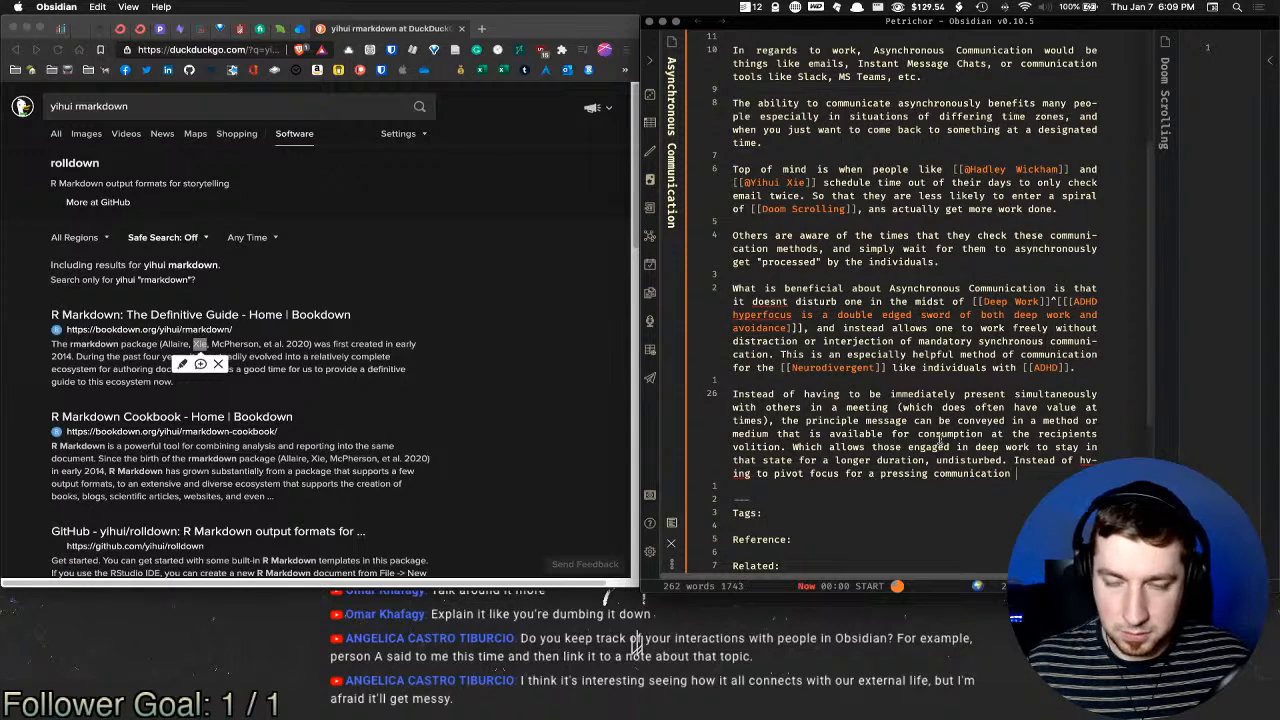
pyautogui.write(' taking pla')
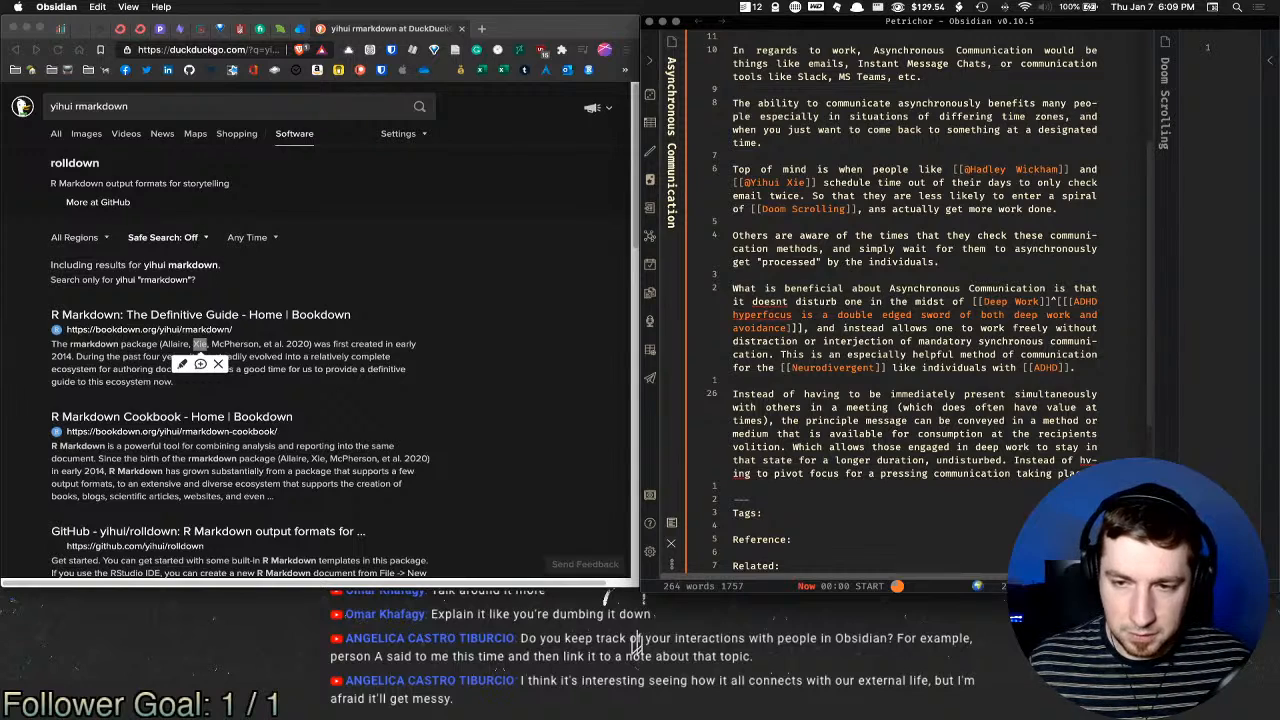
pyautogui.write('For thos')
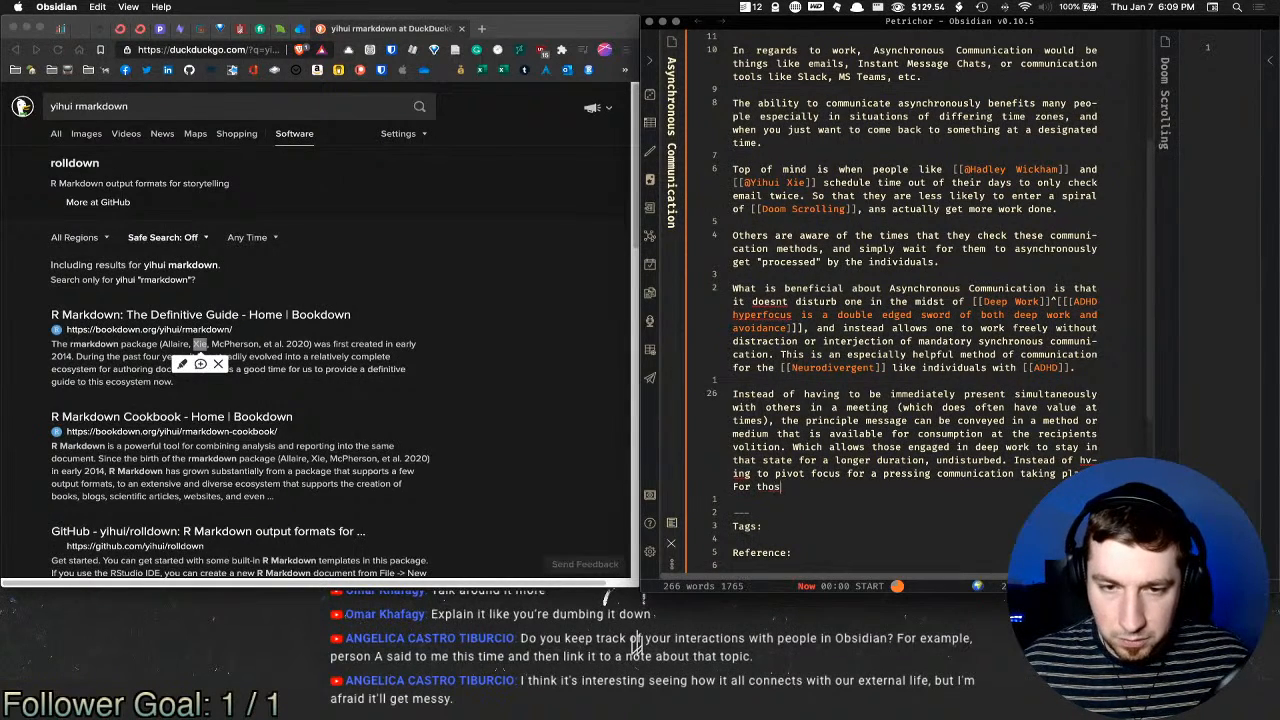
pyautogui.write('e with [[ADHD')
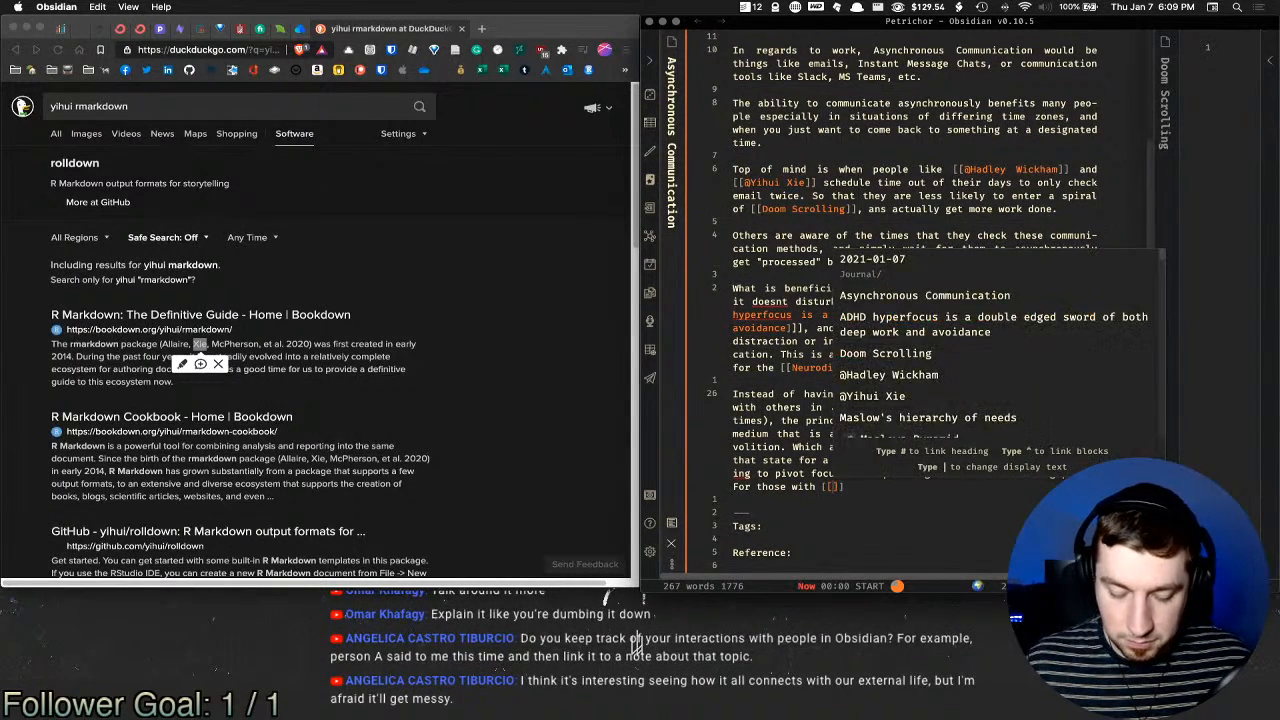
# Step: Finish the ADHD link and add that skipping context switches saves starting energy for Deep Work
pyautogui.press('Return')
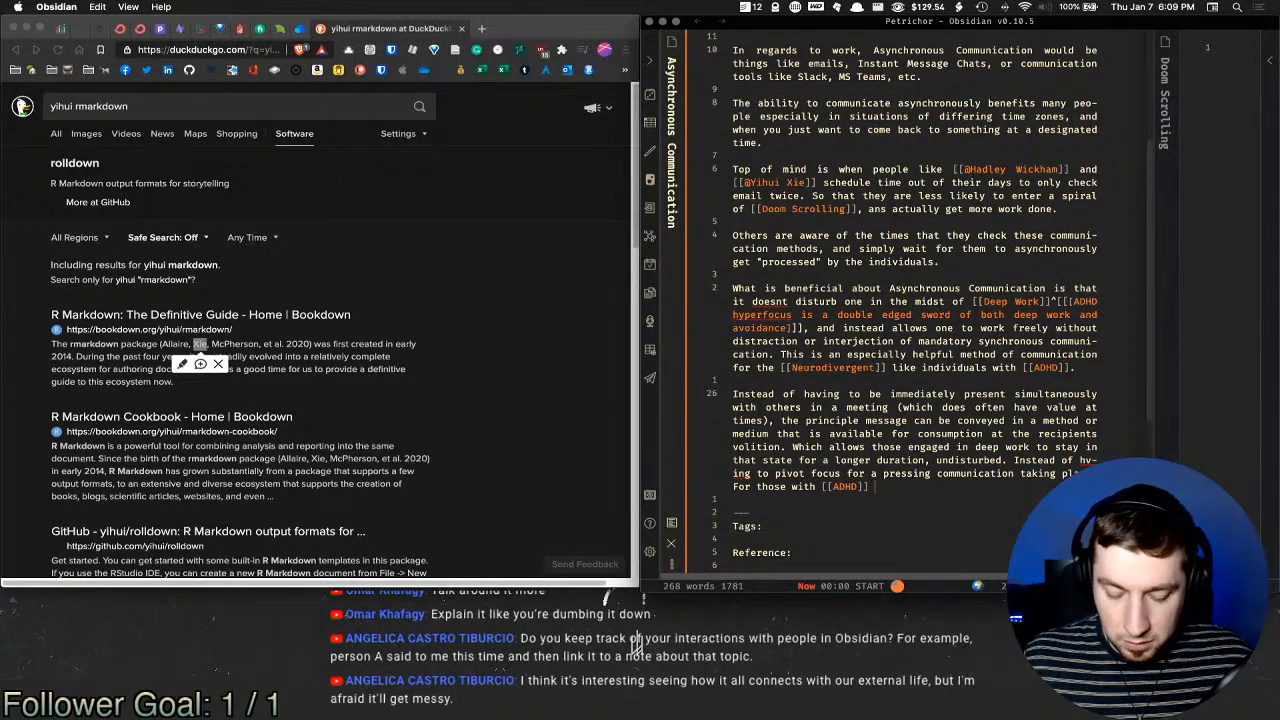
pyautogui.write('not have to')
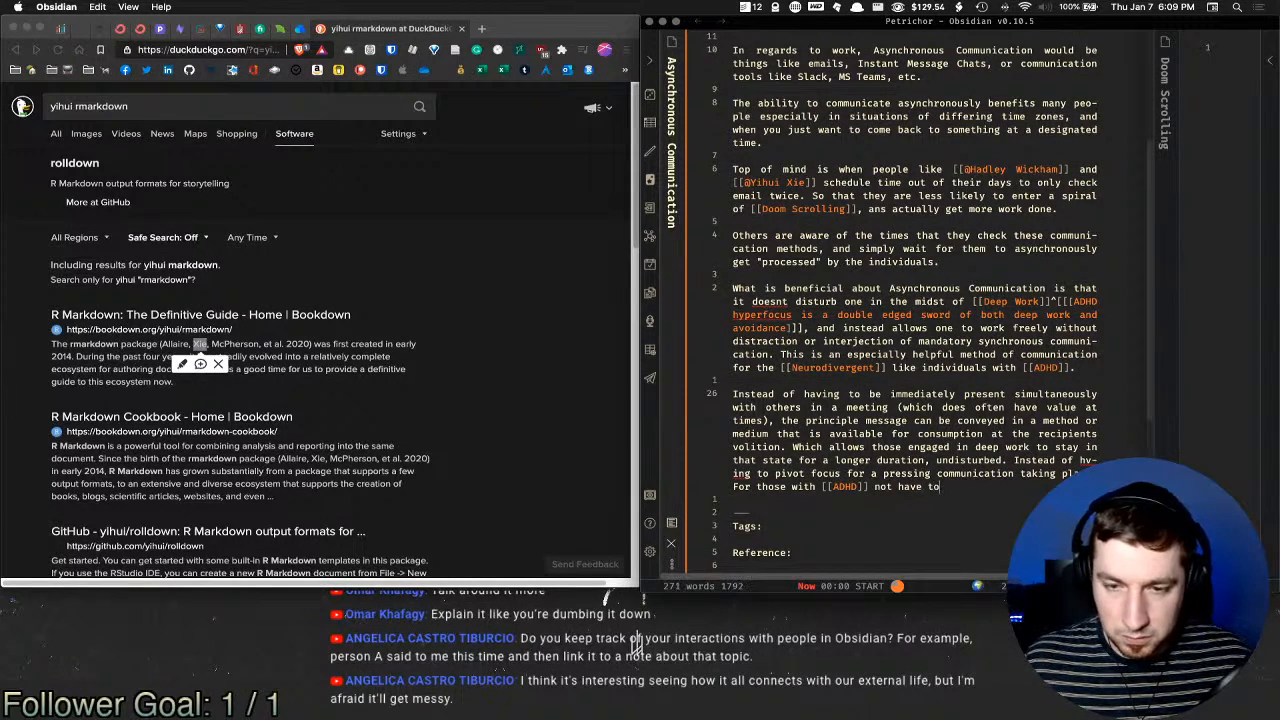
pyautogui.write(' context sqwit')
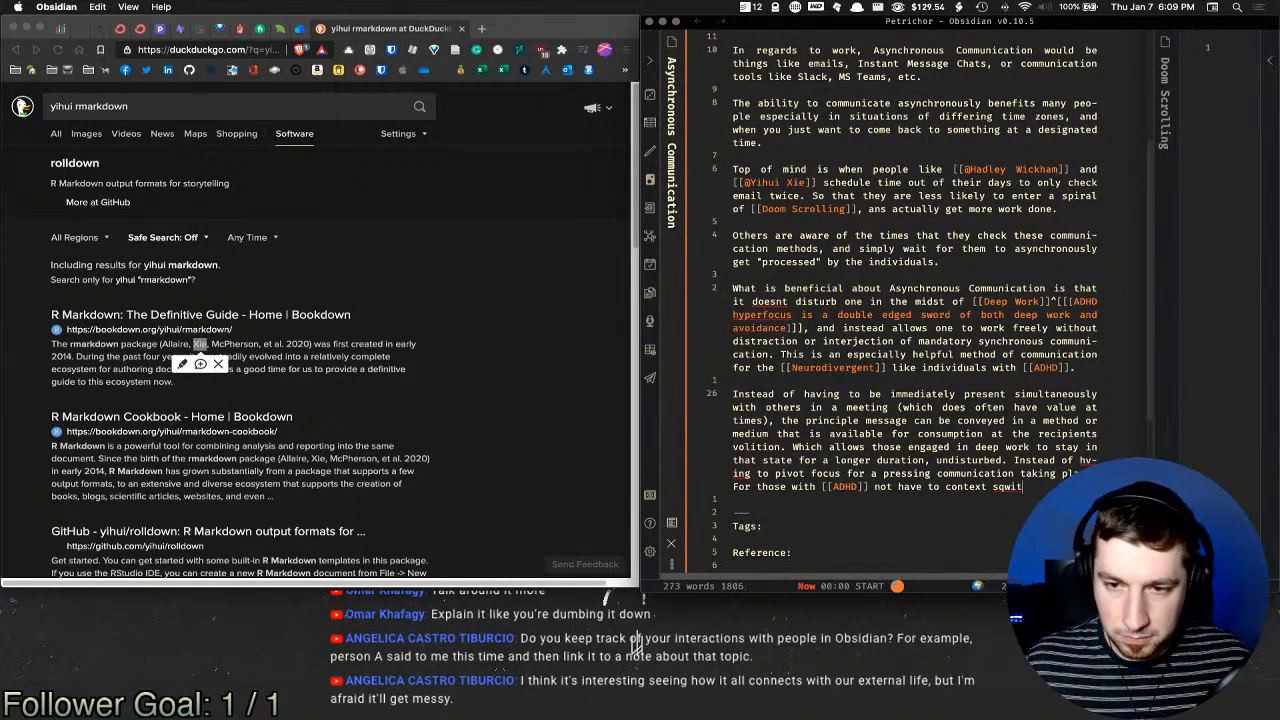
pyautogui.press('BackSpace')
pyautogui.press('BackSpace')
pyautogui.press('BackSpace')
pyautogui.press('BackSpace')
pyautogui.write('witch save')
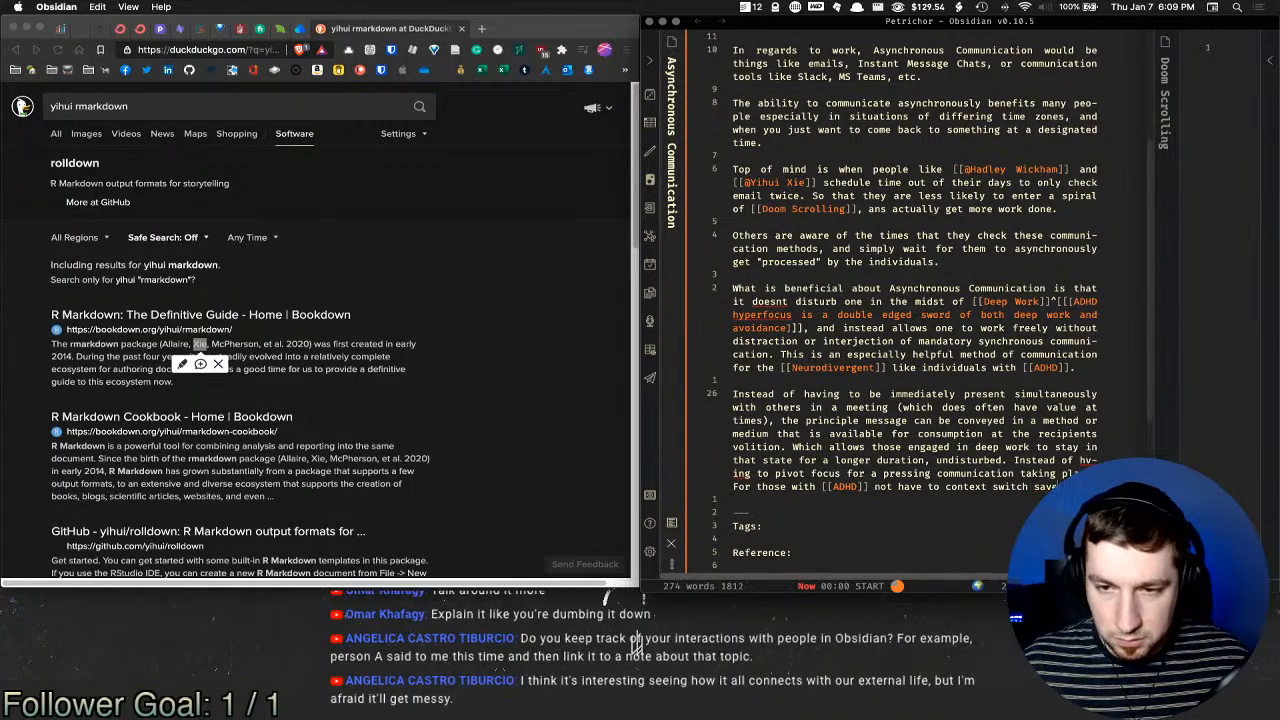
pyautogui.write('lot of that ')
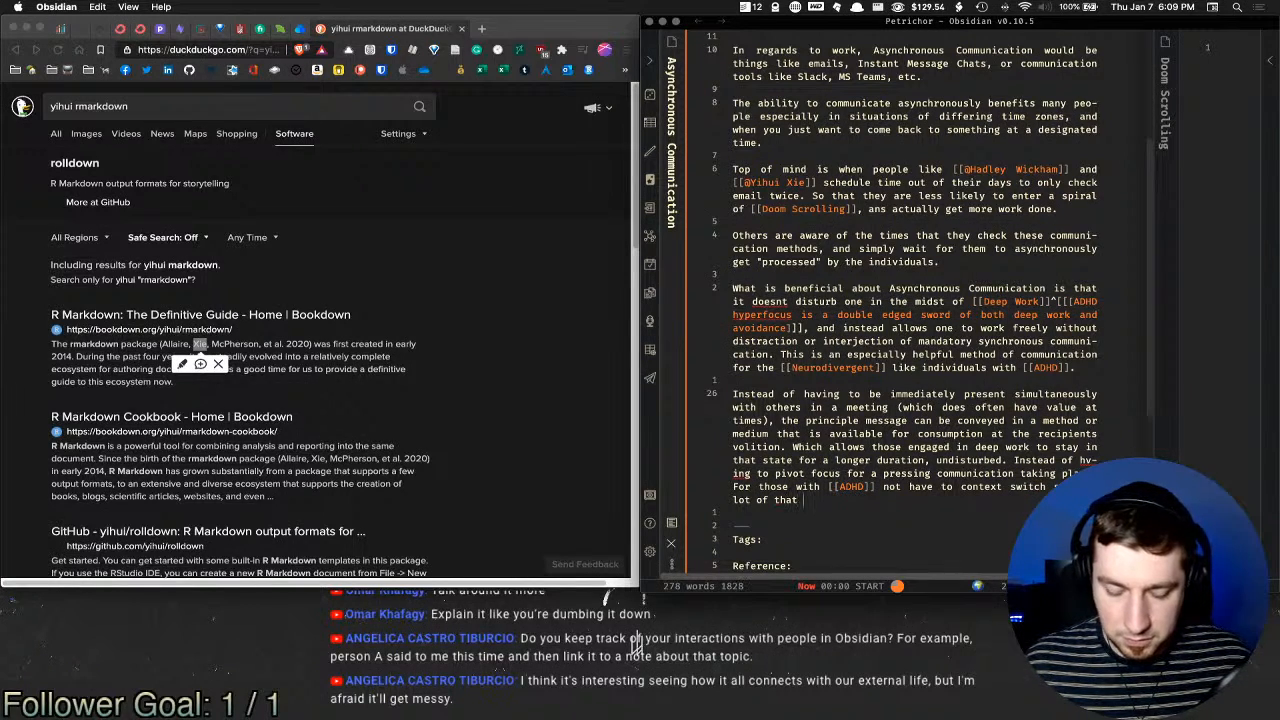
pyautogui.write('starting energ')
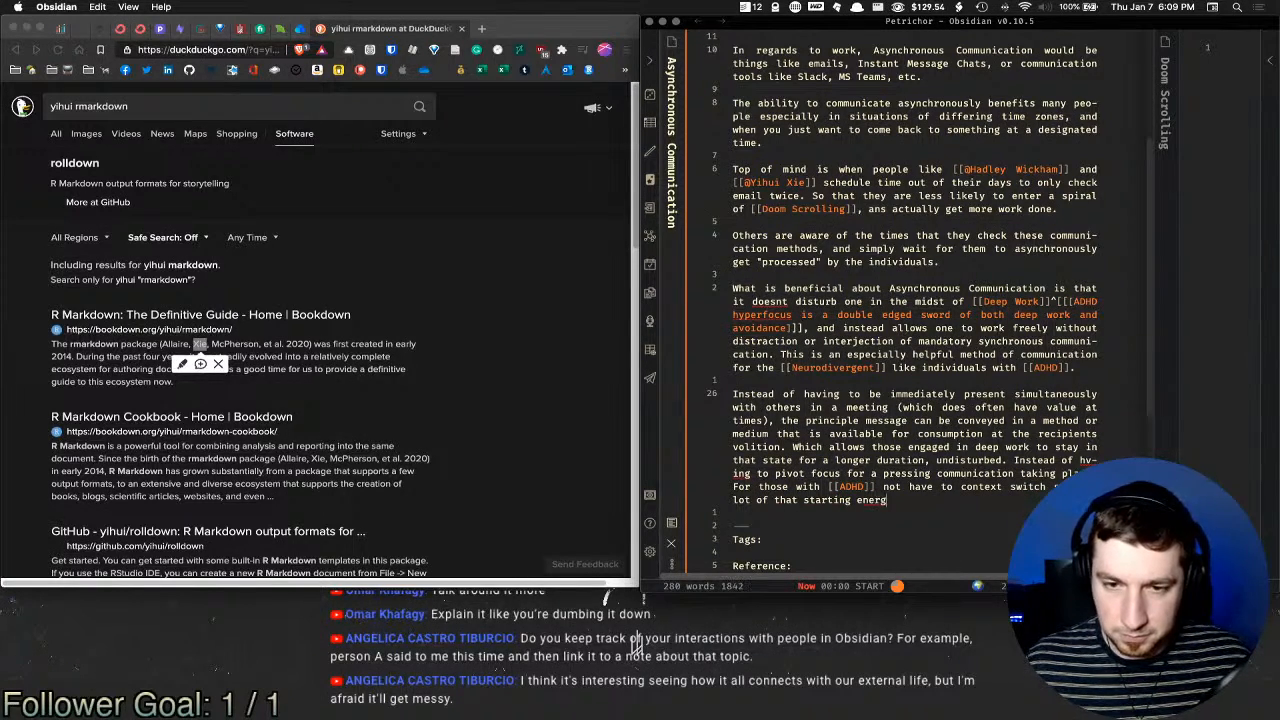
pyautogui.write('y for the actua')
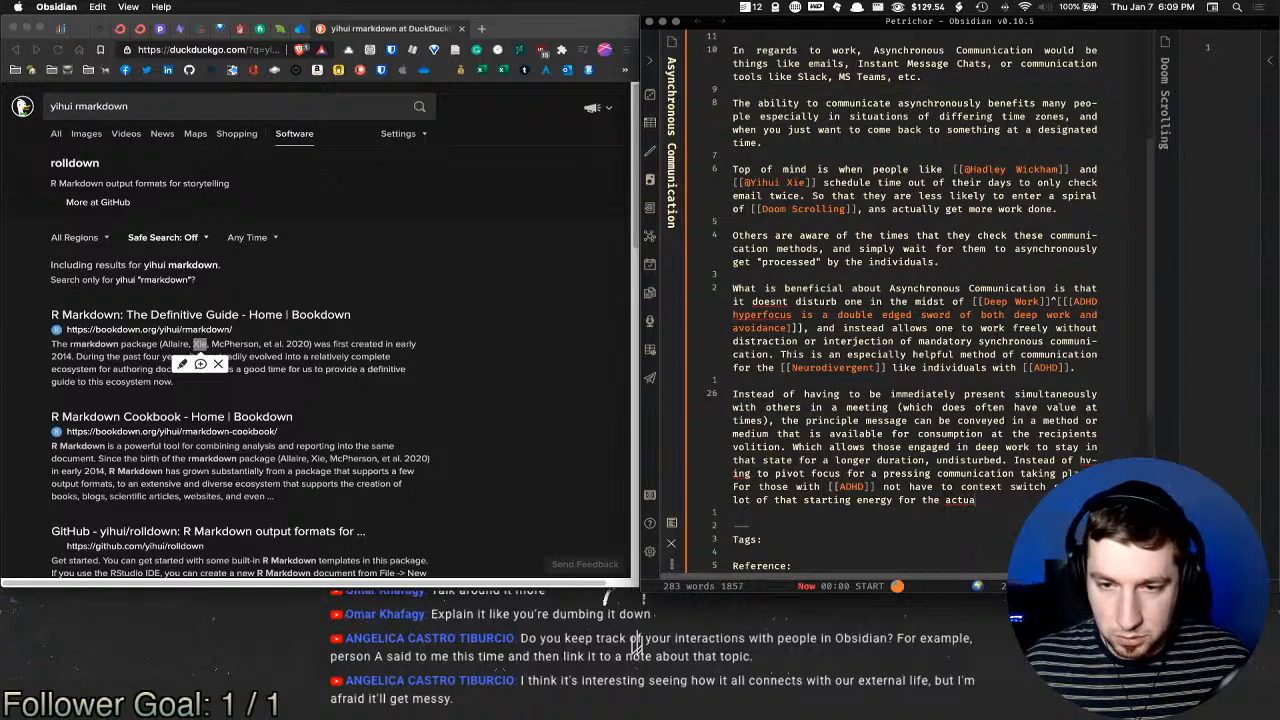
pyautogui.write('l dee')
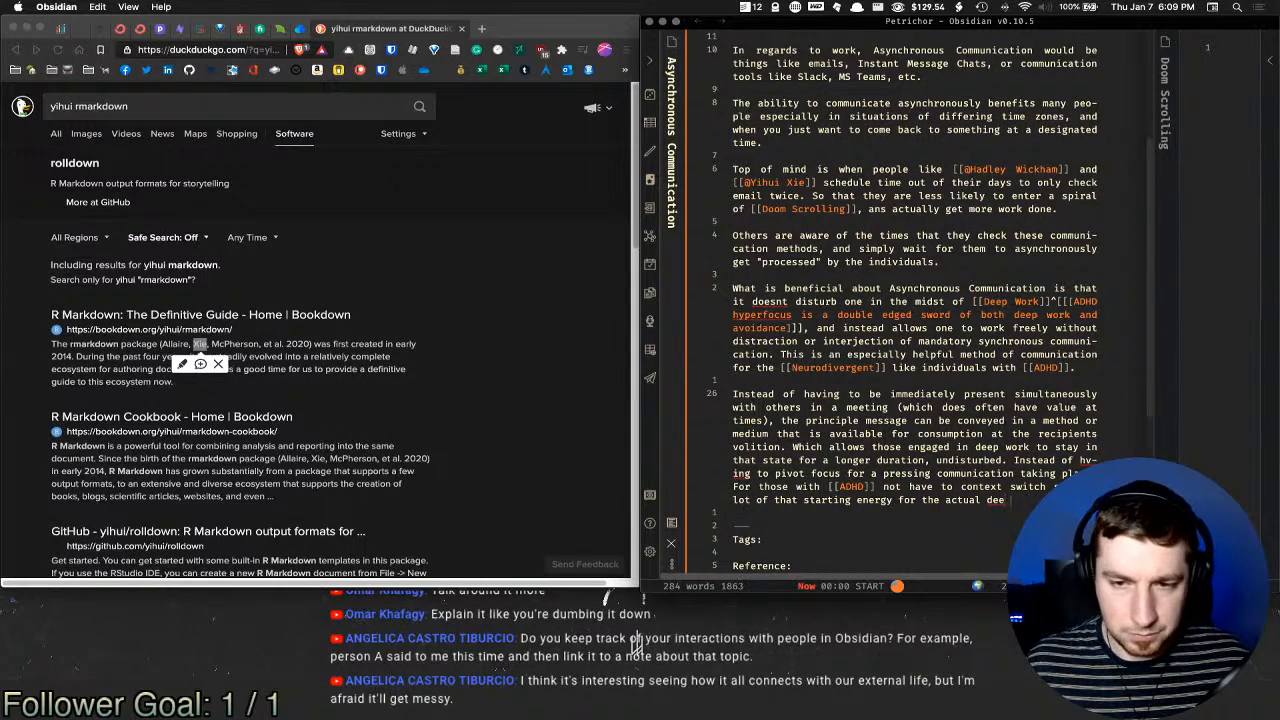
pyautogui.press('BackSpace')
pyautogui.press('BackSpace')
pyautogui.press('BackSpace')
pyautogui.write('Deep')
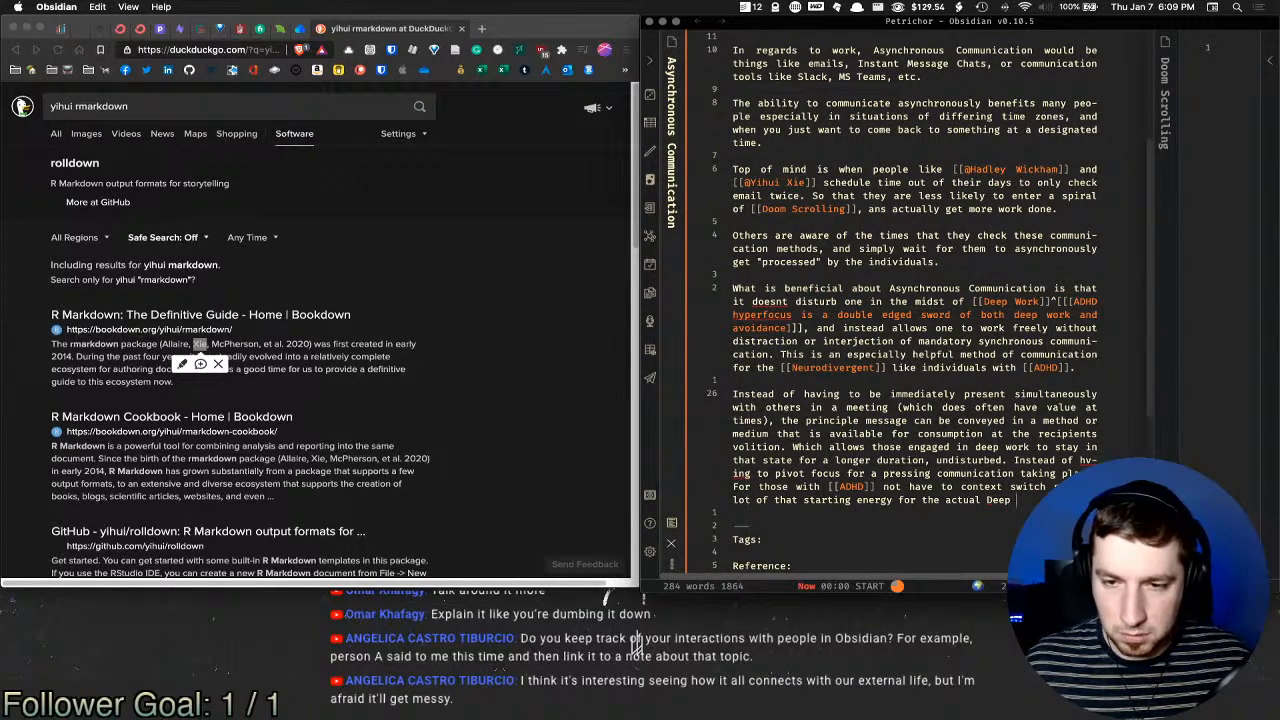
pyautogui.write(' Work ins')
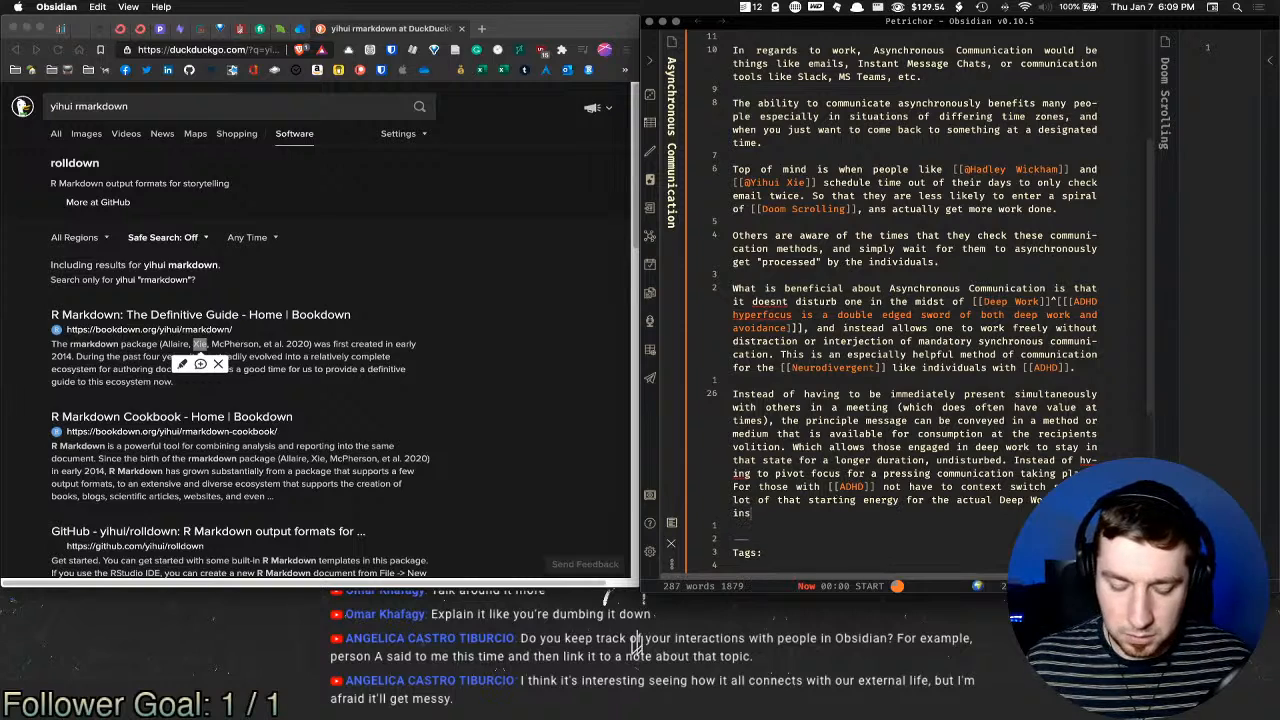
pyautogui.write('tead of the constantly')
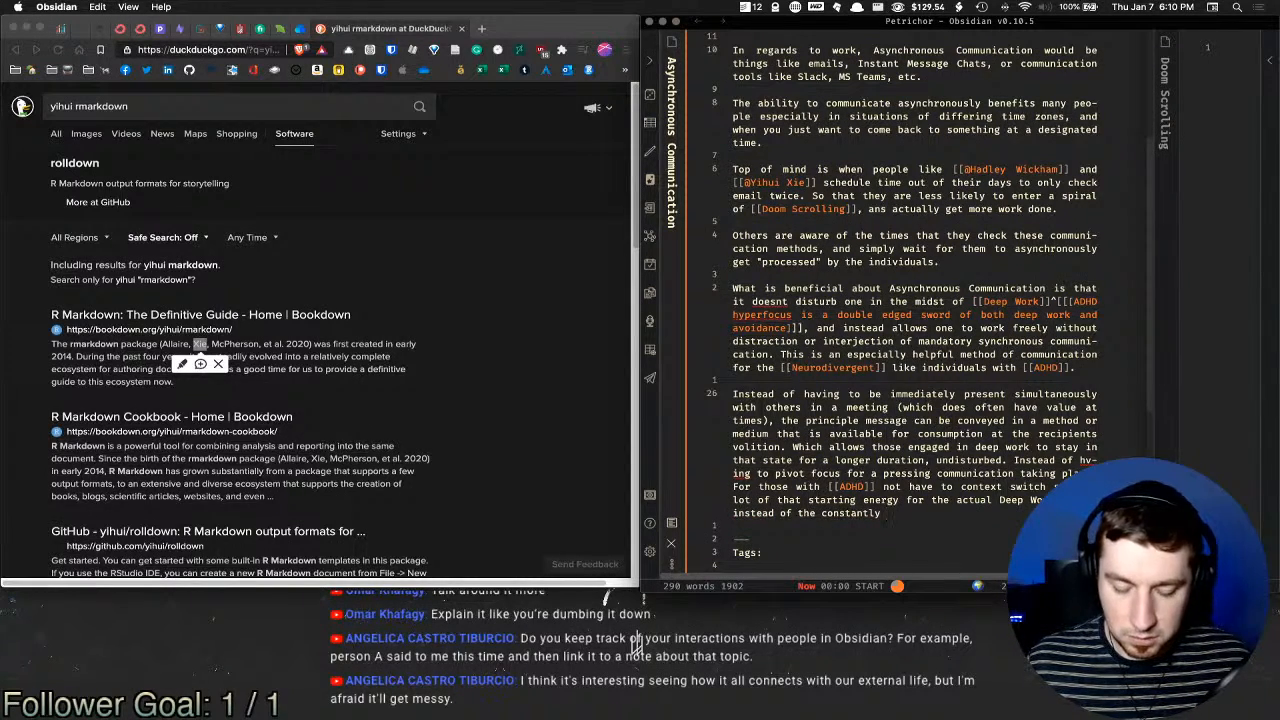
pyautogui.write(' shifting ')
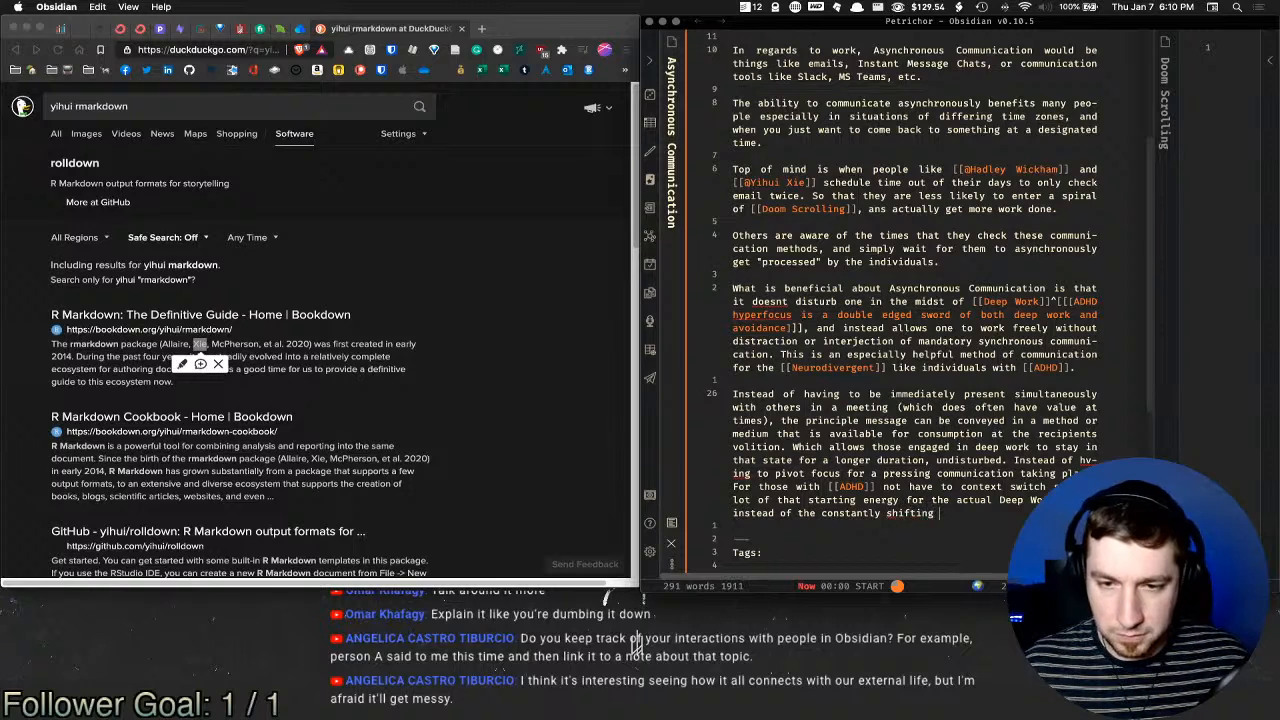
pyautogui.write('of contexts')
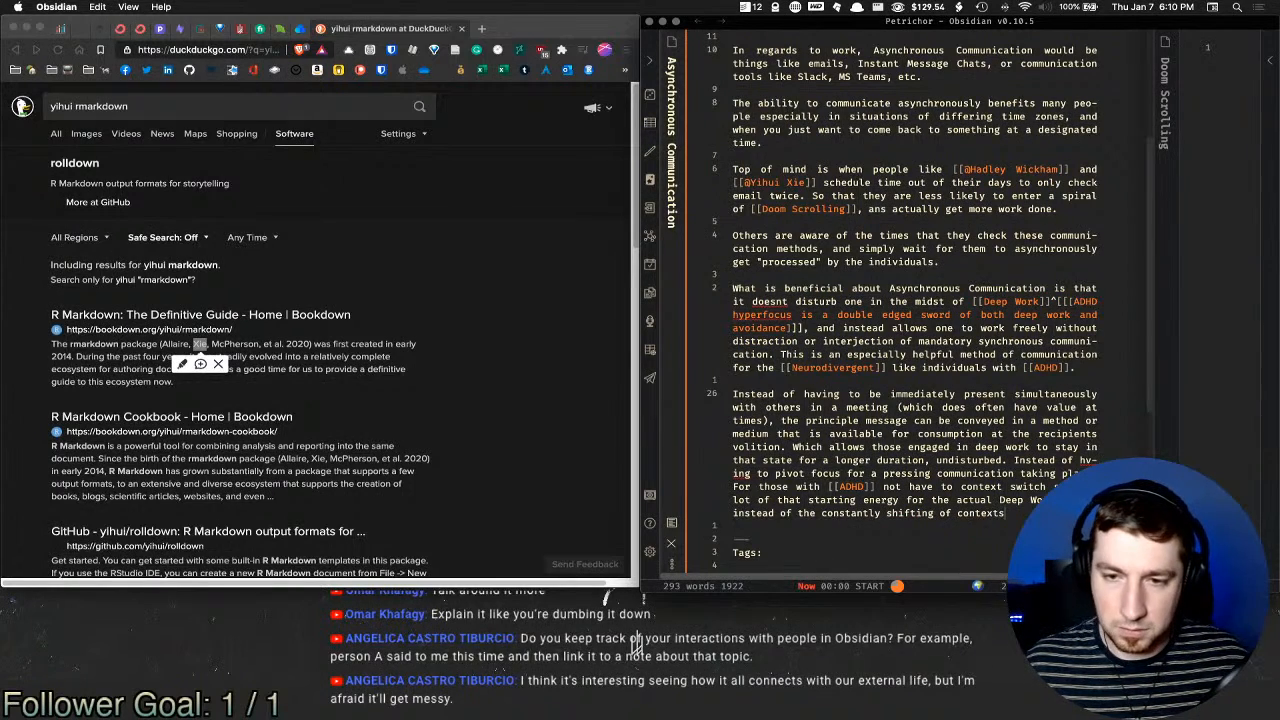
pyautogui.write(' in t')
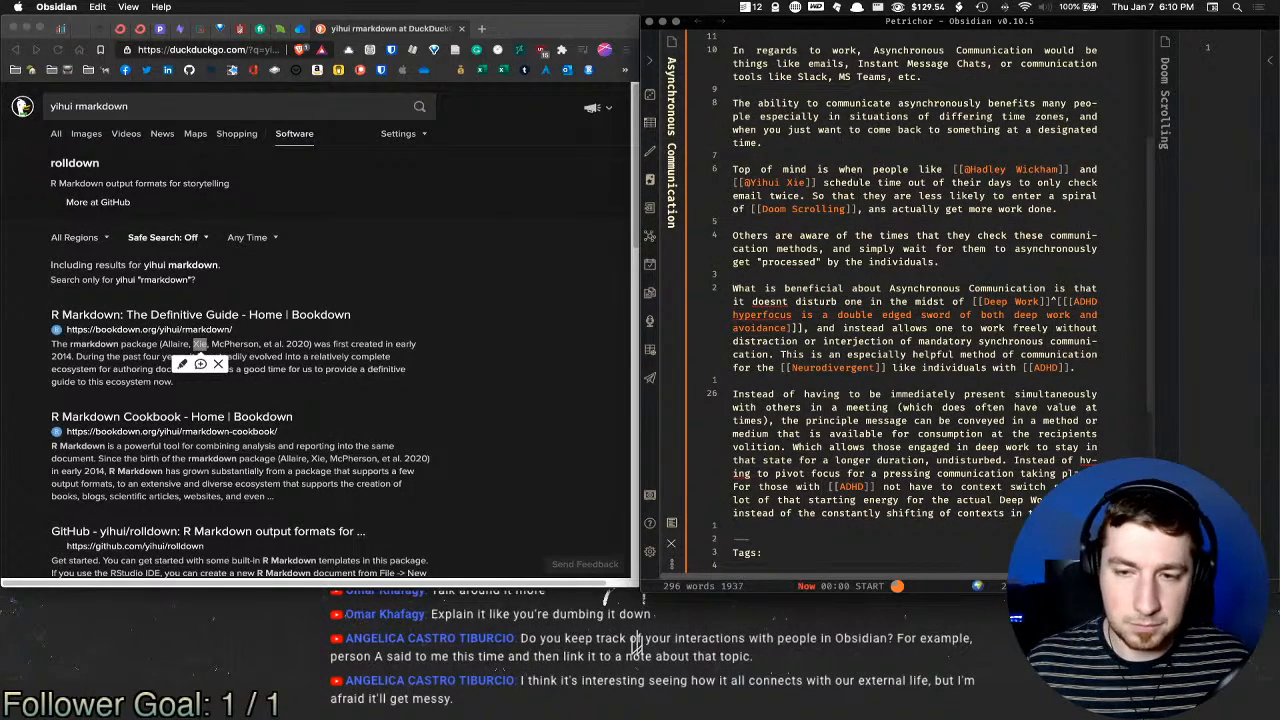
pyautogui.write('he workpalce.')
# Step: Correct the misspelling 'workpalce' to 'workplace'
pyautogui.press('Left')
pyautogui.press('Left')
pyautogui.press('Left')
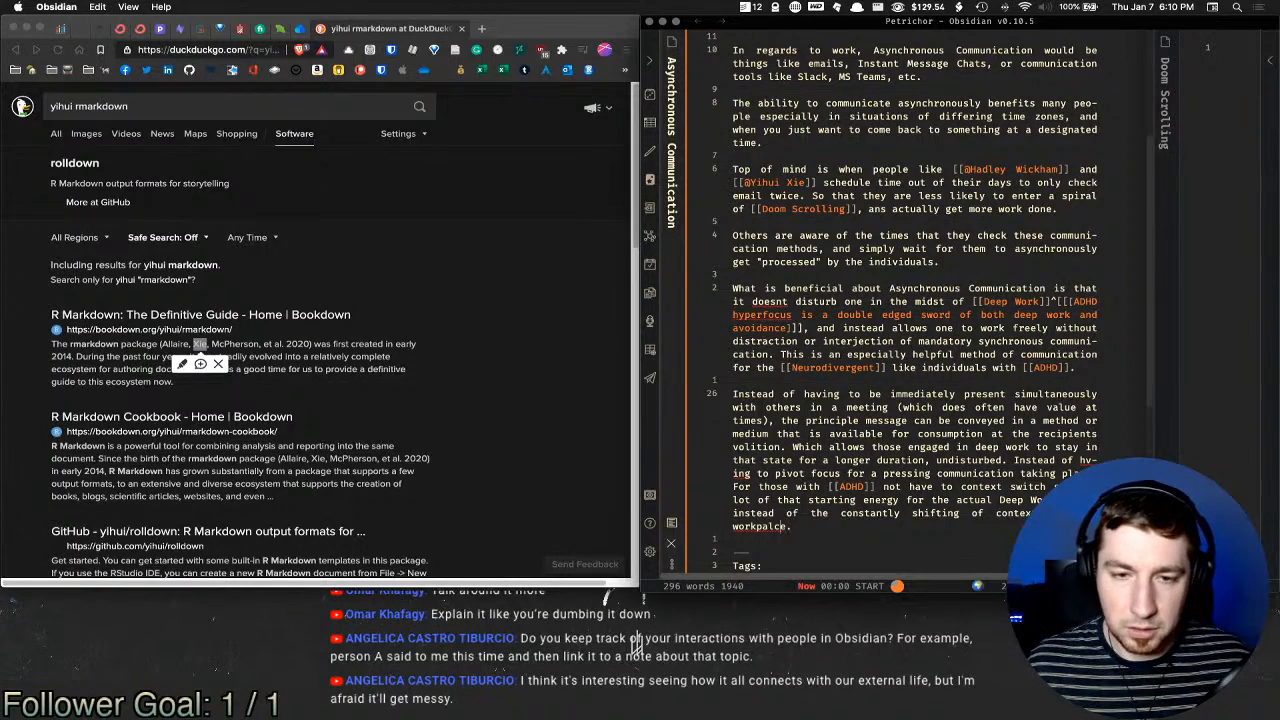
pyautogui.press('BackSpace')
pyautogui.press('Left')
pyautogui.write('l')
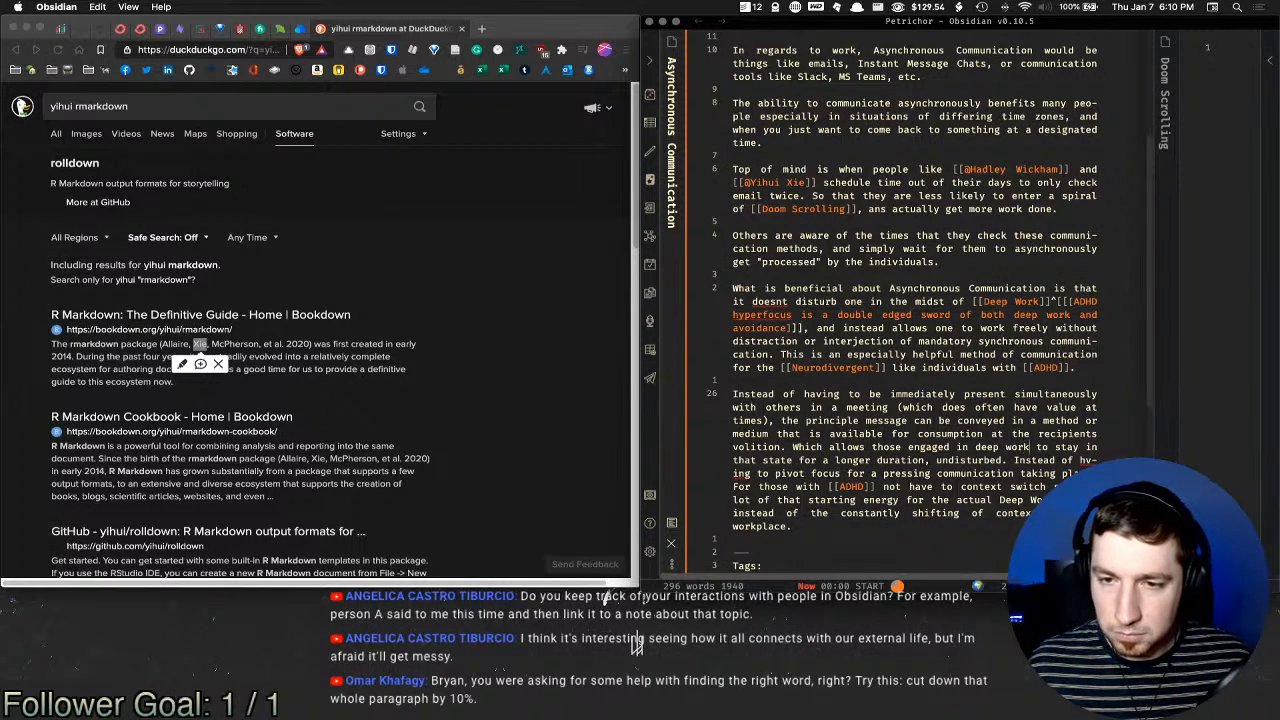
# Step: Replace the plain words 'deep work' with a [[Deep Work]] link to that note
pyautogui.moveTo(1031, 447); pyautogui.dragTo(979, 447)
pyautogui.press('BackSpace')
pyautogui.write('[[deep')
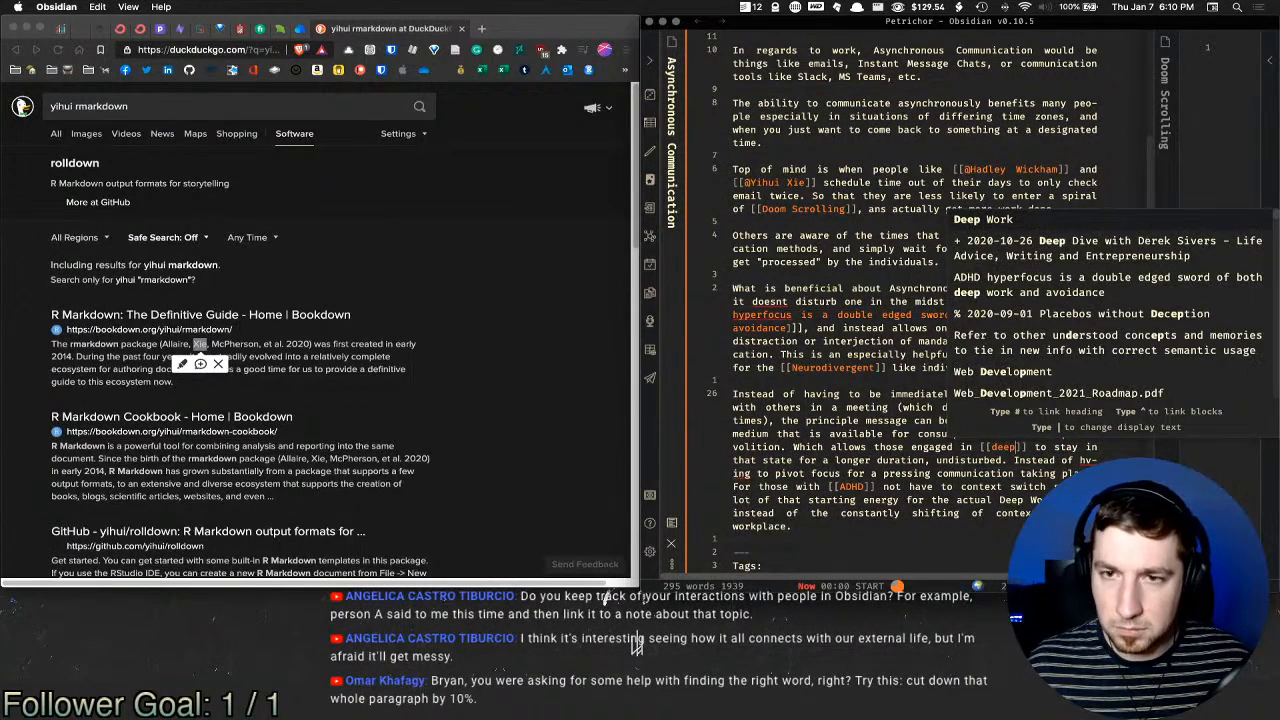
pyautogui.press('Return')
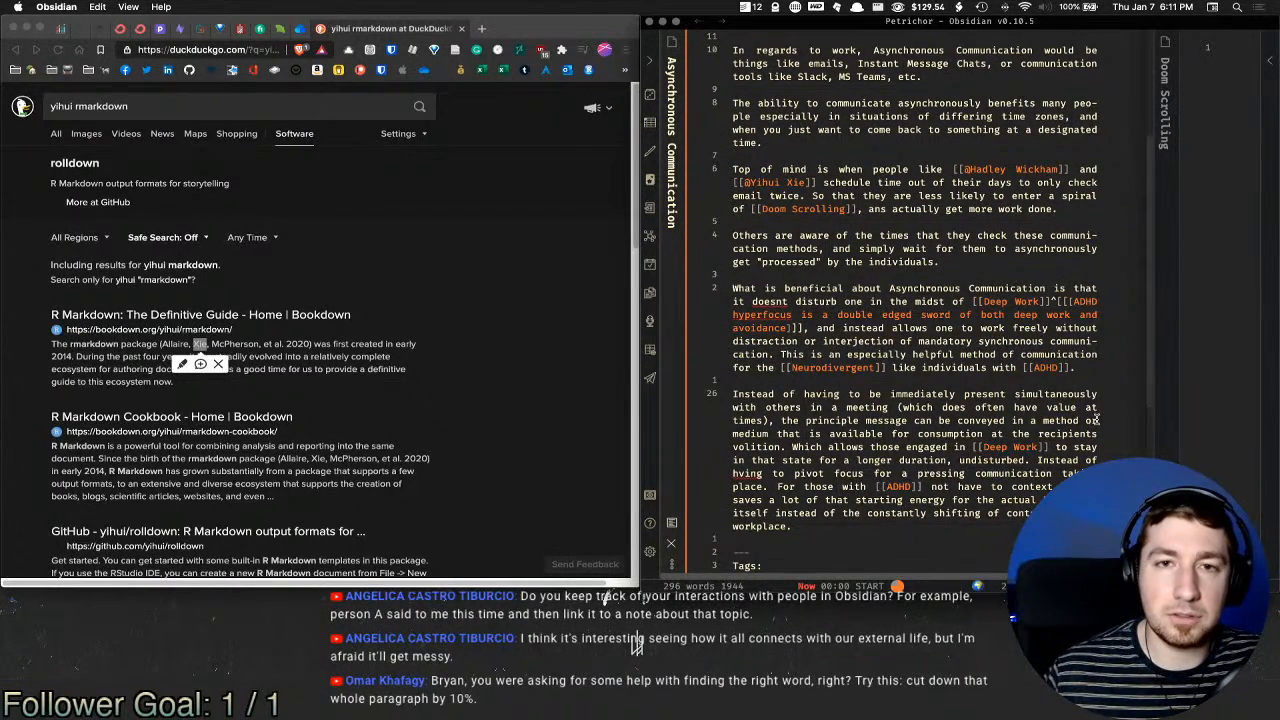
pyautogui.scroll(-5, 980, 400)
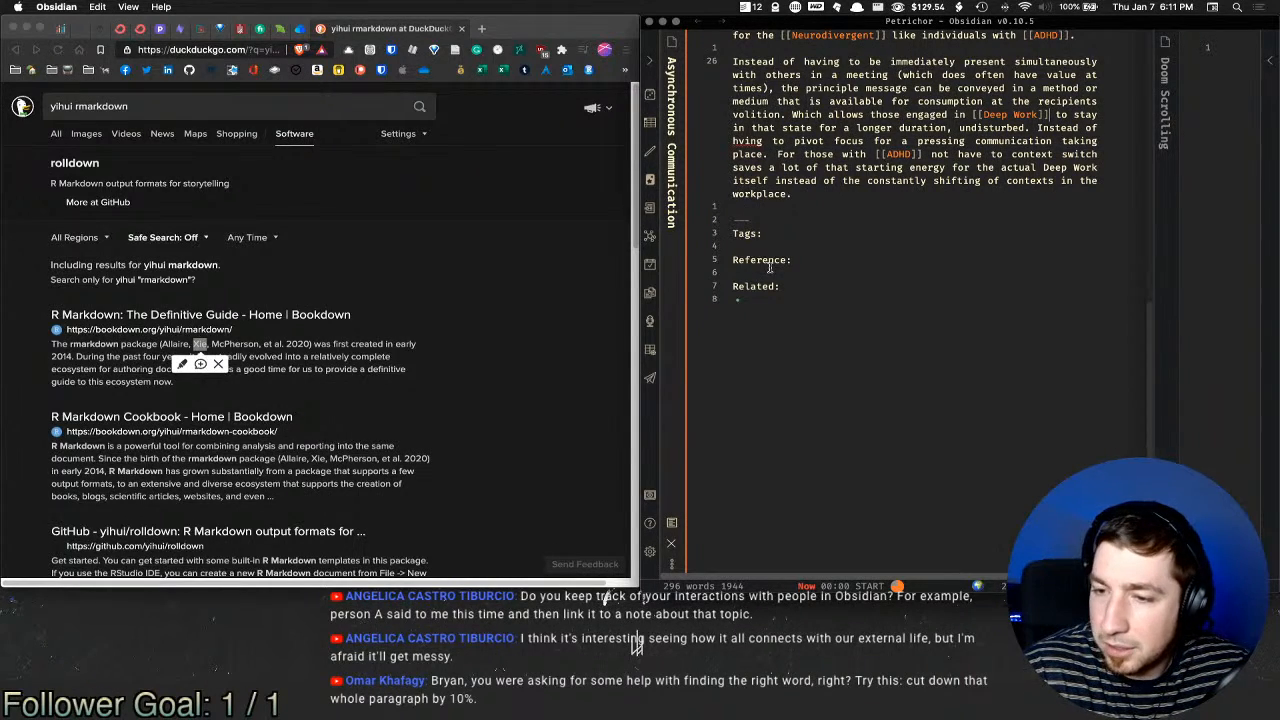
pyautogui.scroll(3, 826, 232)
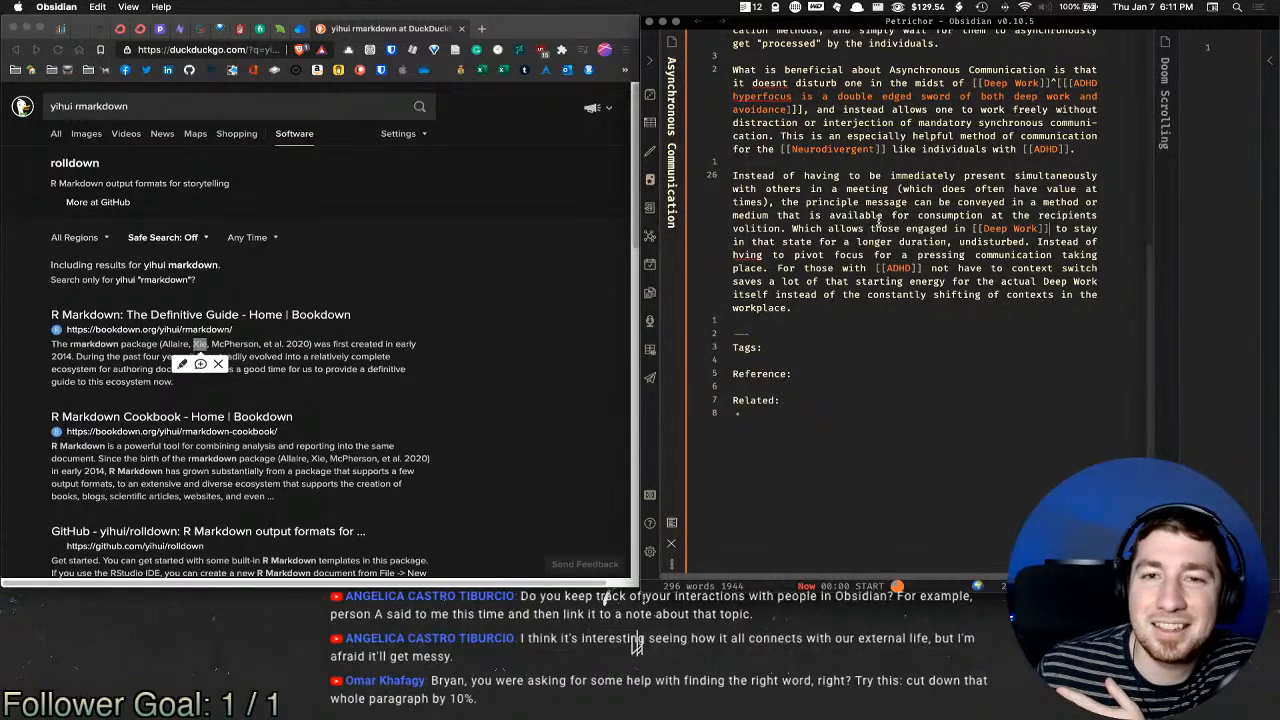
# Step: Drop 'simultaneously', 'often', 'at times' and 'principle', and change 'does' to 'can'
pyautogui.doubleClick(1040, 176)
pyautogui.press('BackSpace')
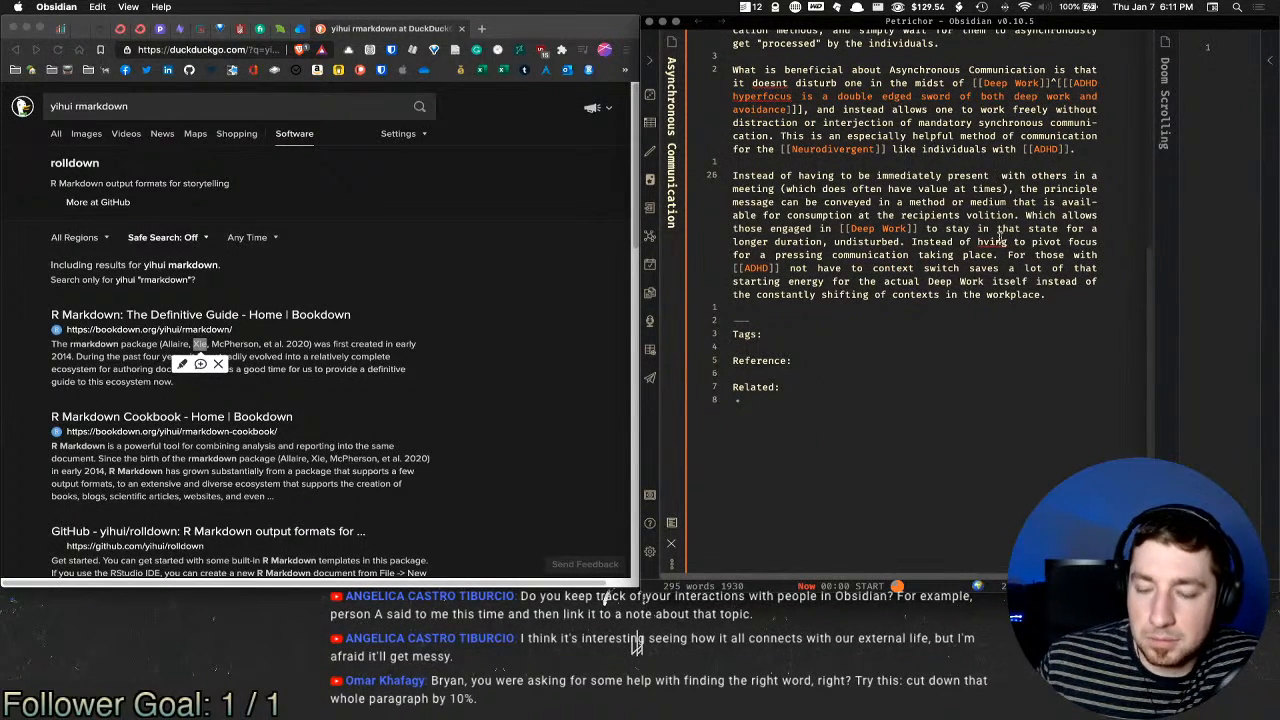
pyautogui.press('BackSpace')
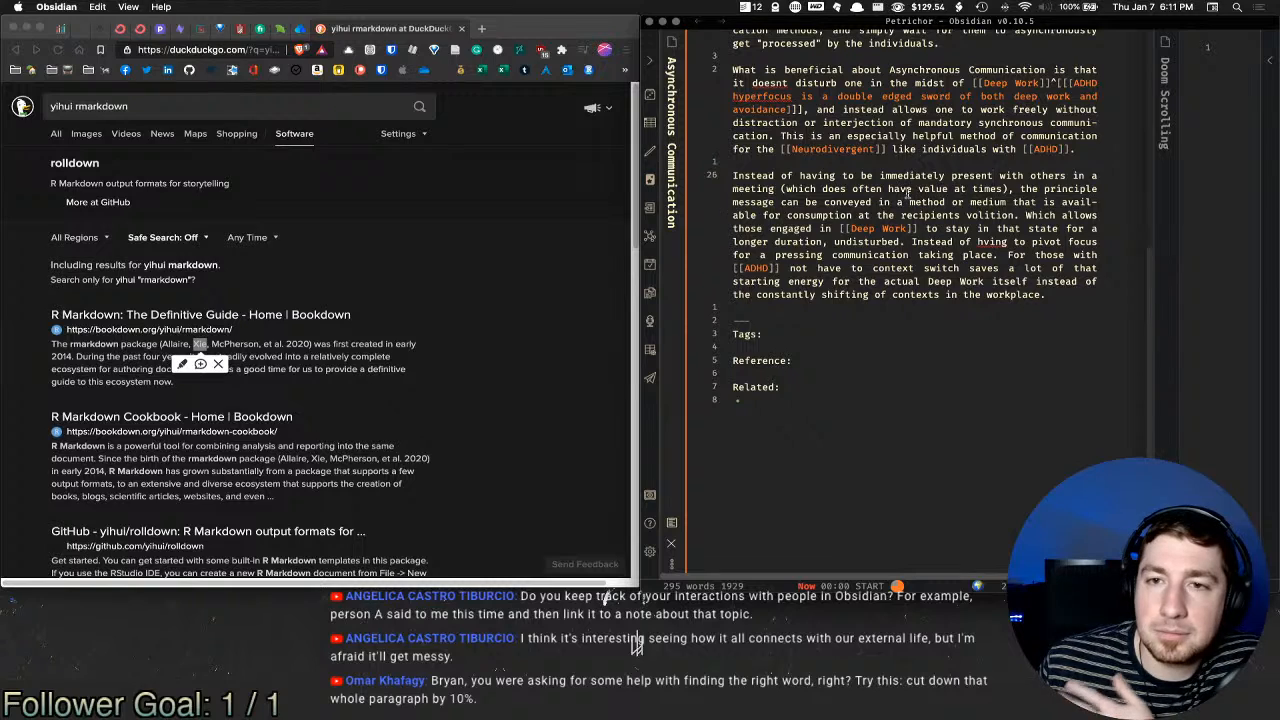
pyautogui.doubleClick(834, 188)
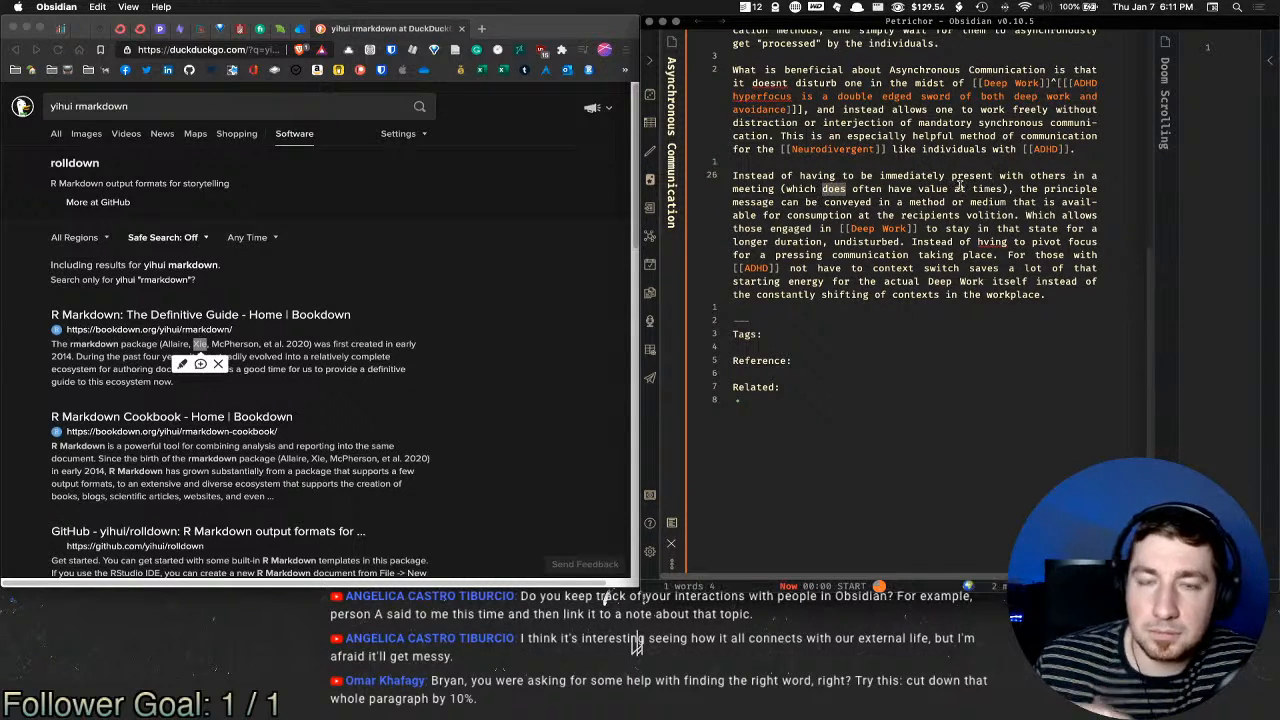
pyautogui.write('can')
pyautogui.doubleClick(862, 188)
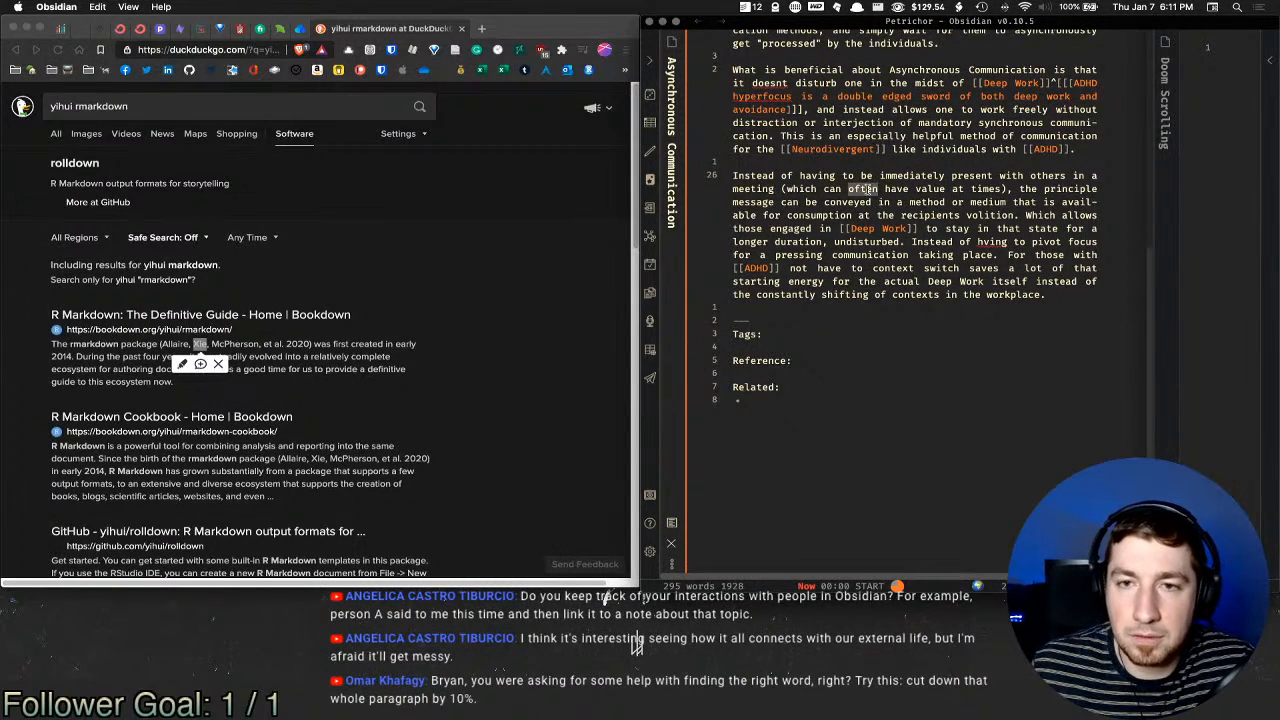
pyautogui.press('BackSpace')
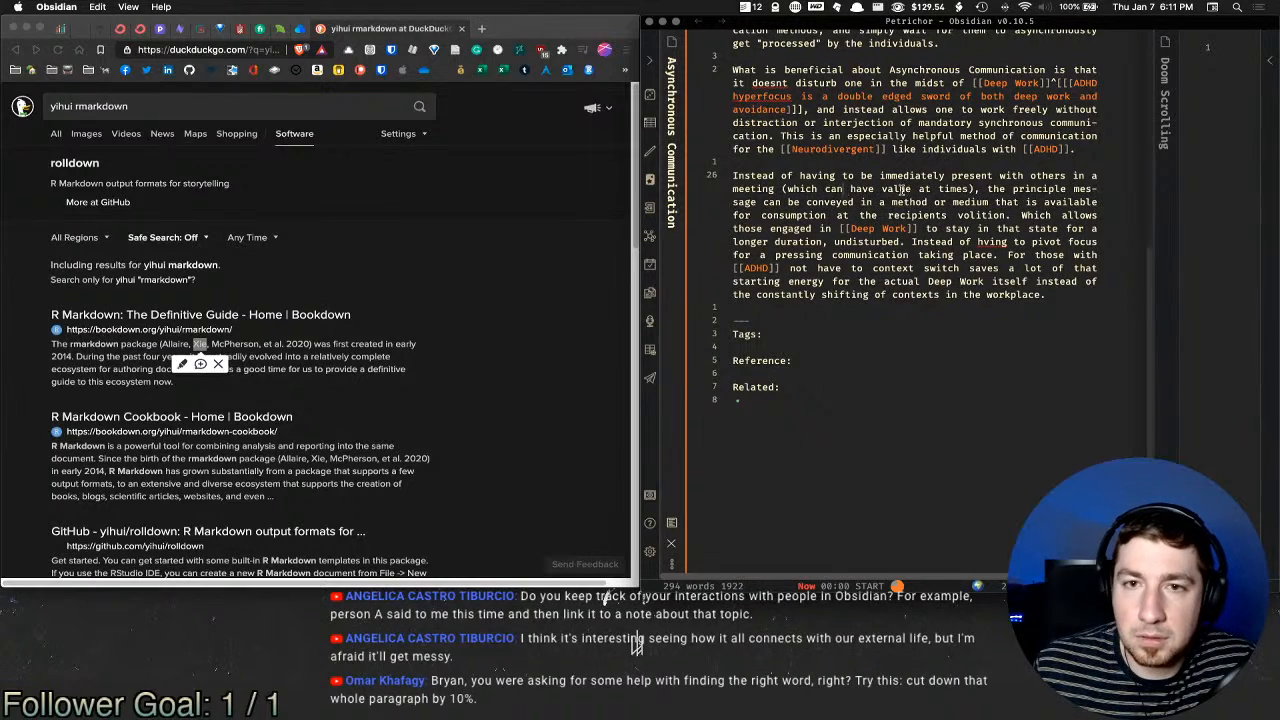
pyautogui.moveTo(918, 188); pyautogui.dragTo(970, 189)
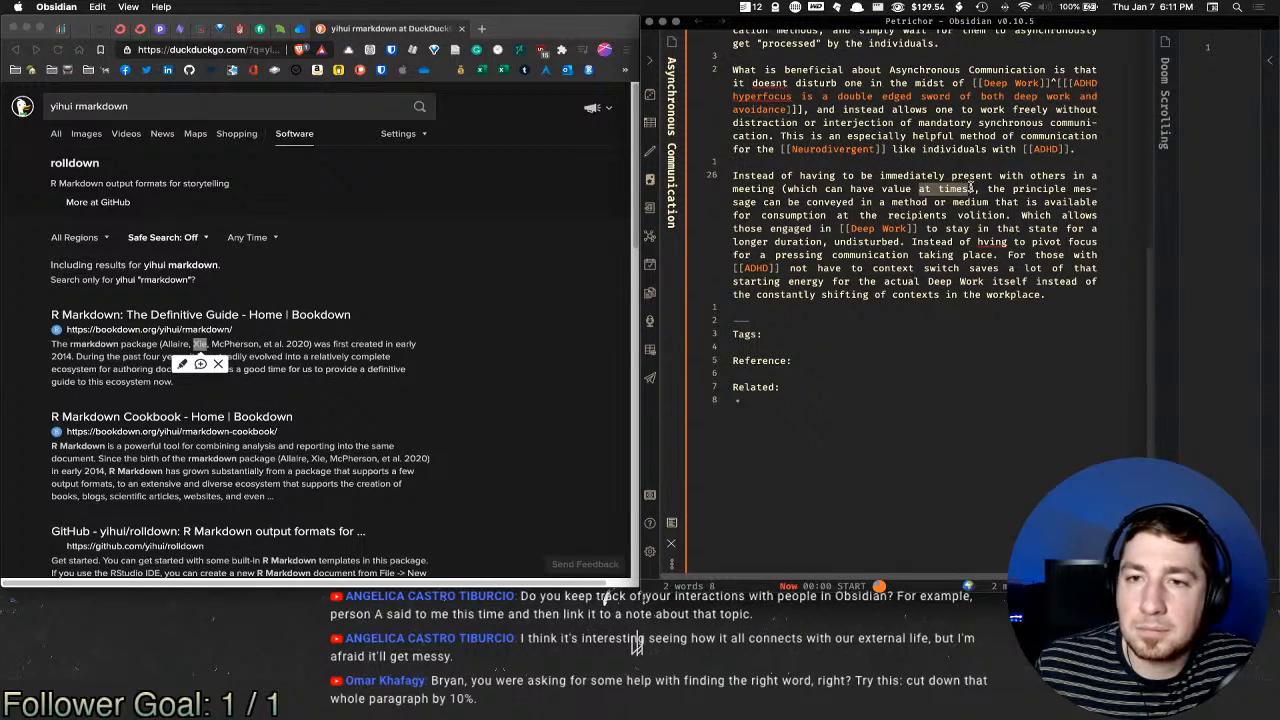
pyautogui.press('BackSpace')
pyautogui.press('BackSpace')
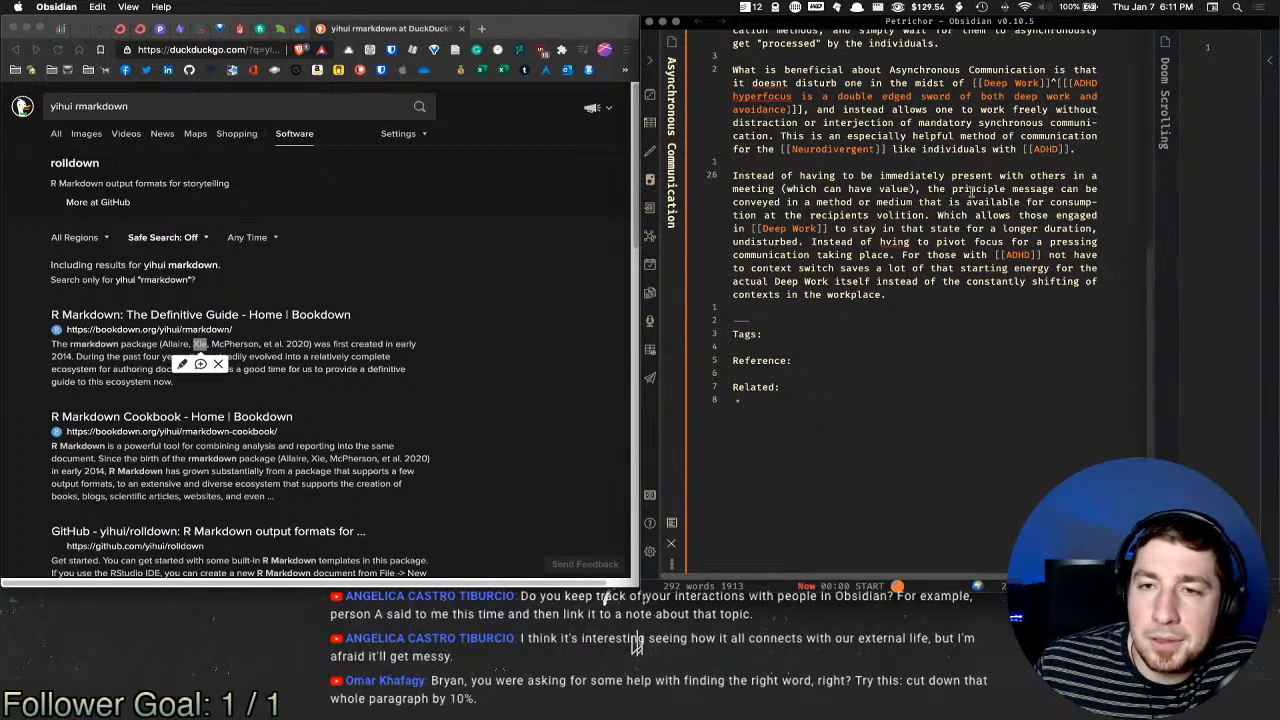
pyautogui.doubleClick(978, 188)
pyautogui.press('BackSpace')
pyautogui.press('BackSpace')
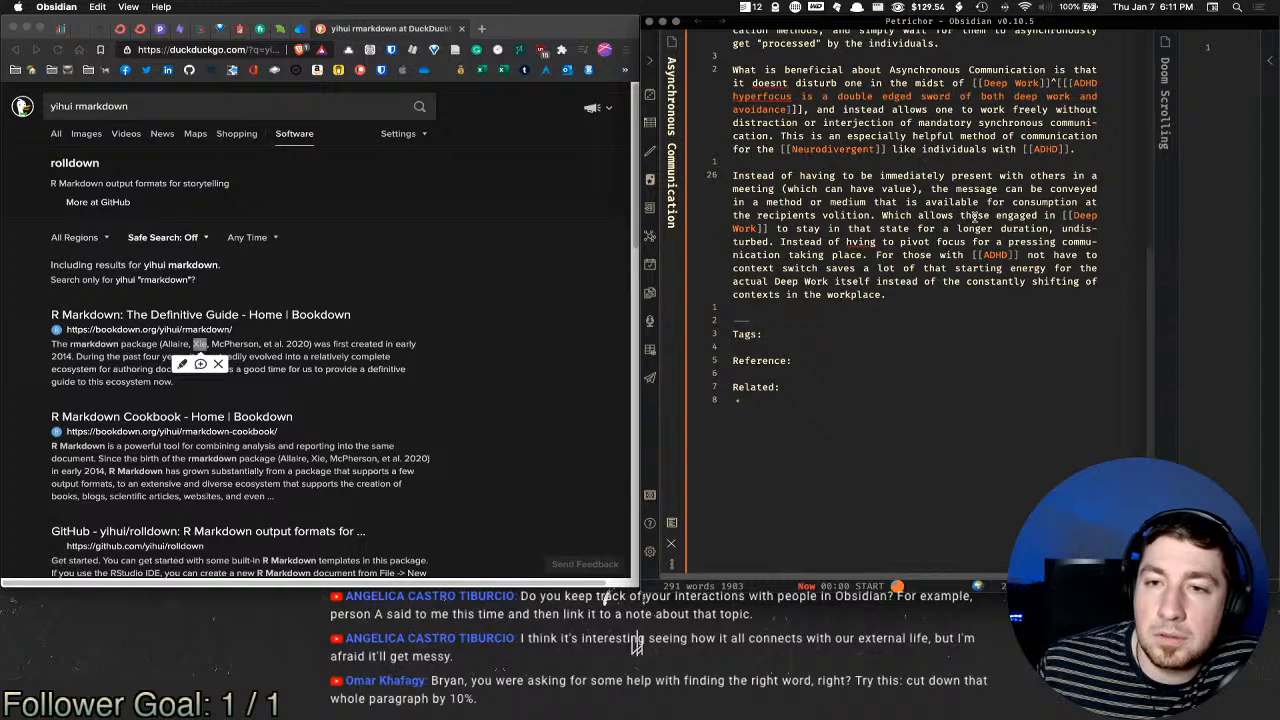
# Step: Replace 'those engaged in' with 'for undisturbed' and delete 'to stay in that state'
pyautogui.moveTo(960, 216); pyautogui.dragTo(1086, 215)
pyautogui.write('for')
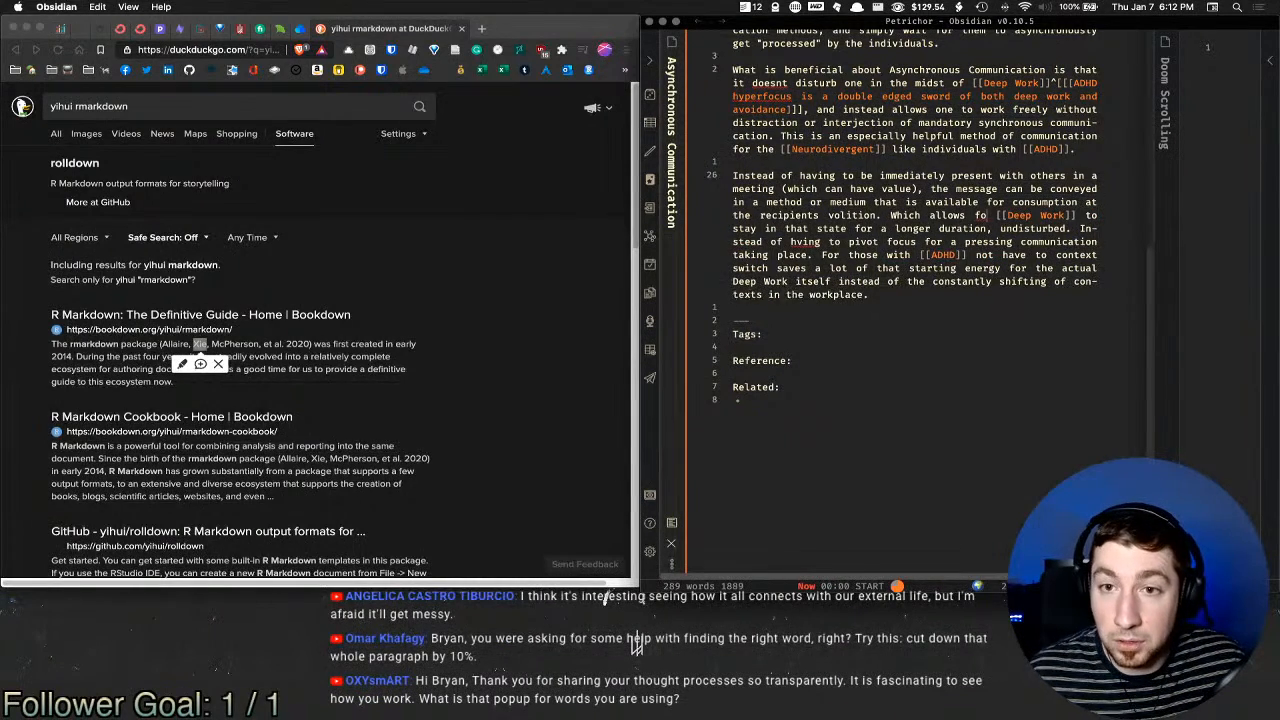
pyautogui.write(' undistu')
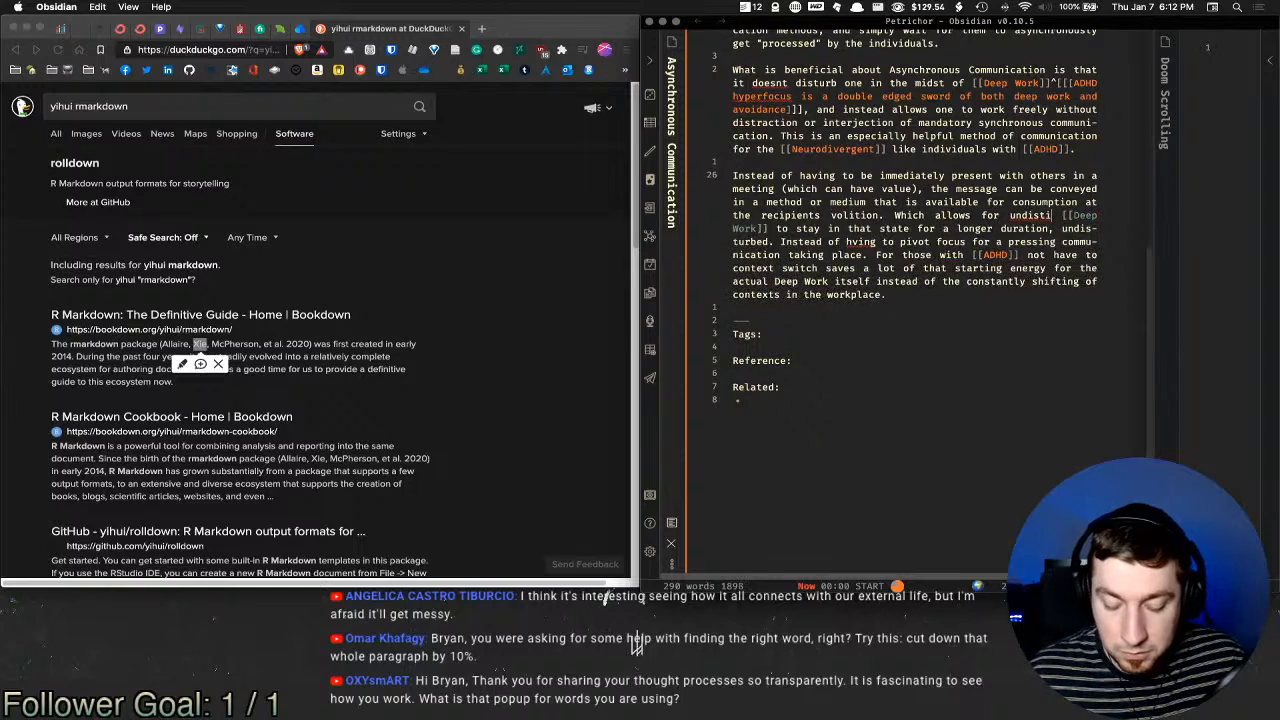
pyautogui.write('rbed')
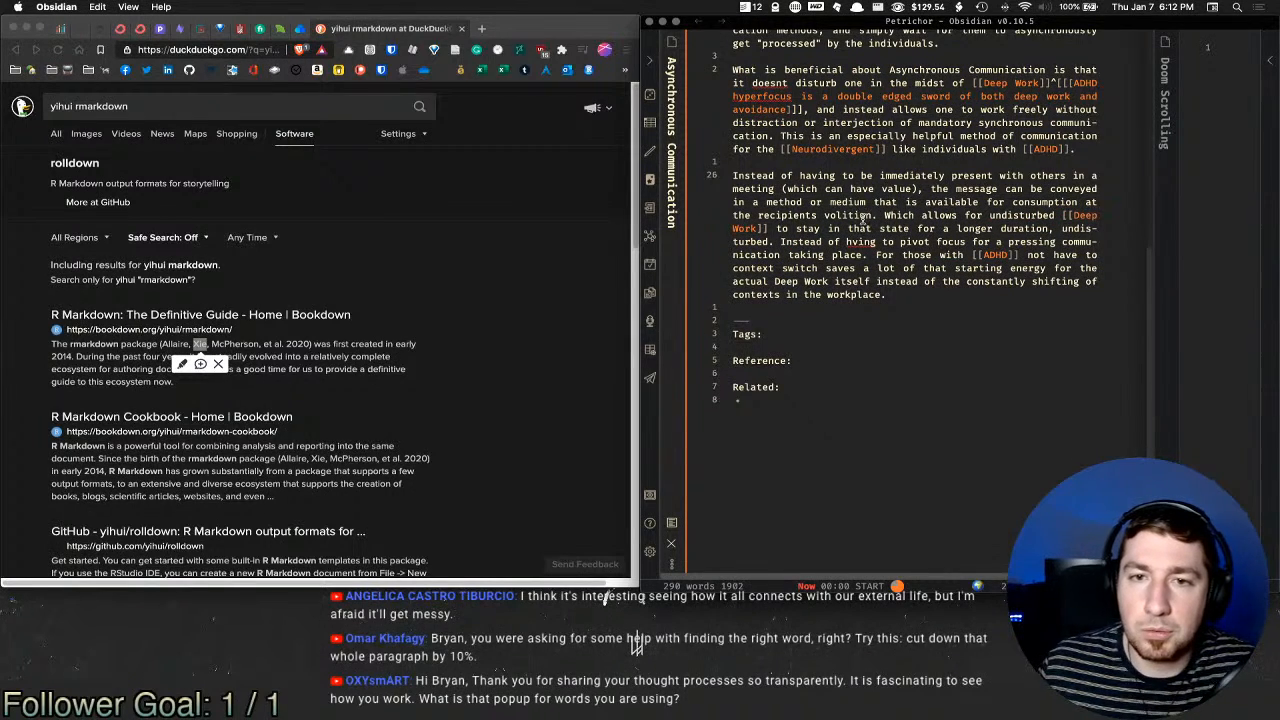
pyautogui.doubleClick(786, 228)
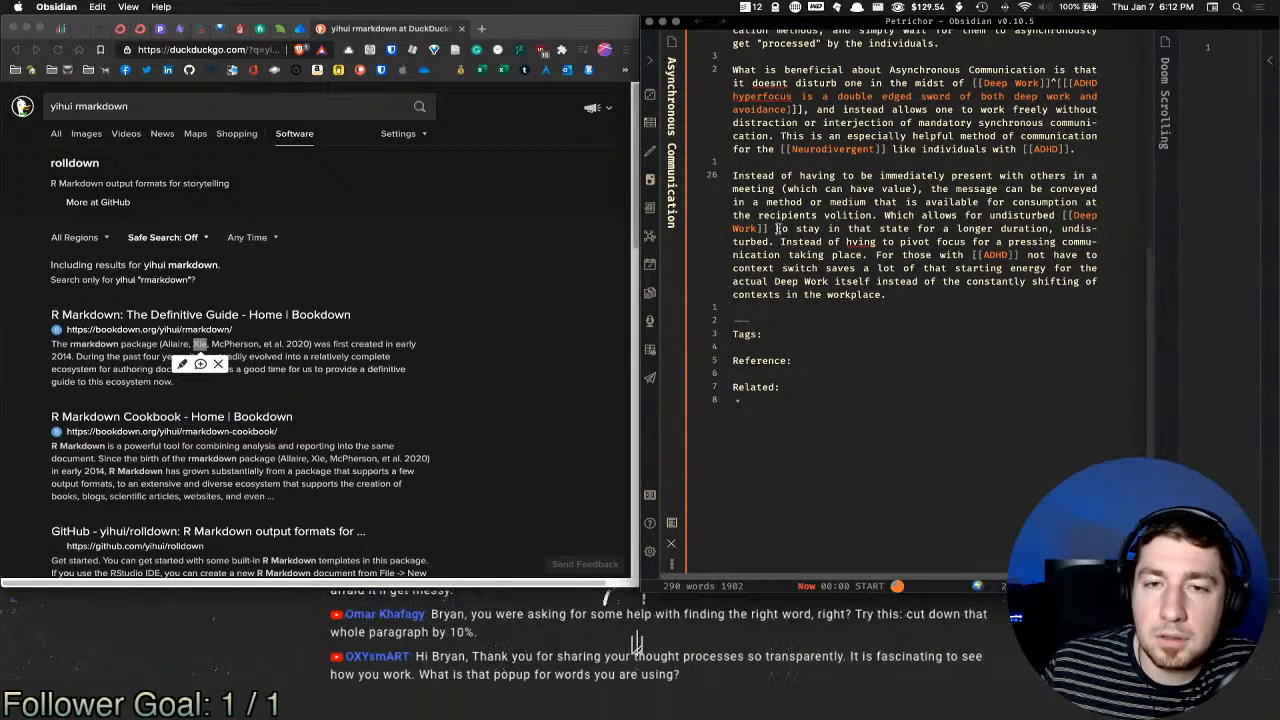
pyautogui.moveTo(796, 228); pyautogui.dragTo(946, 228)
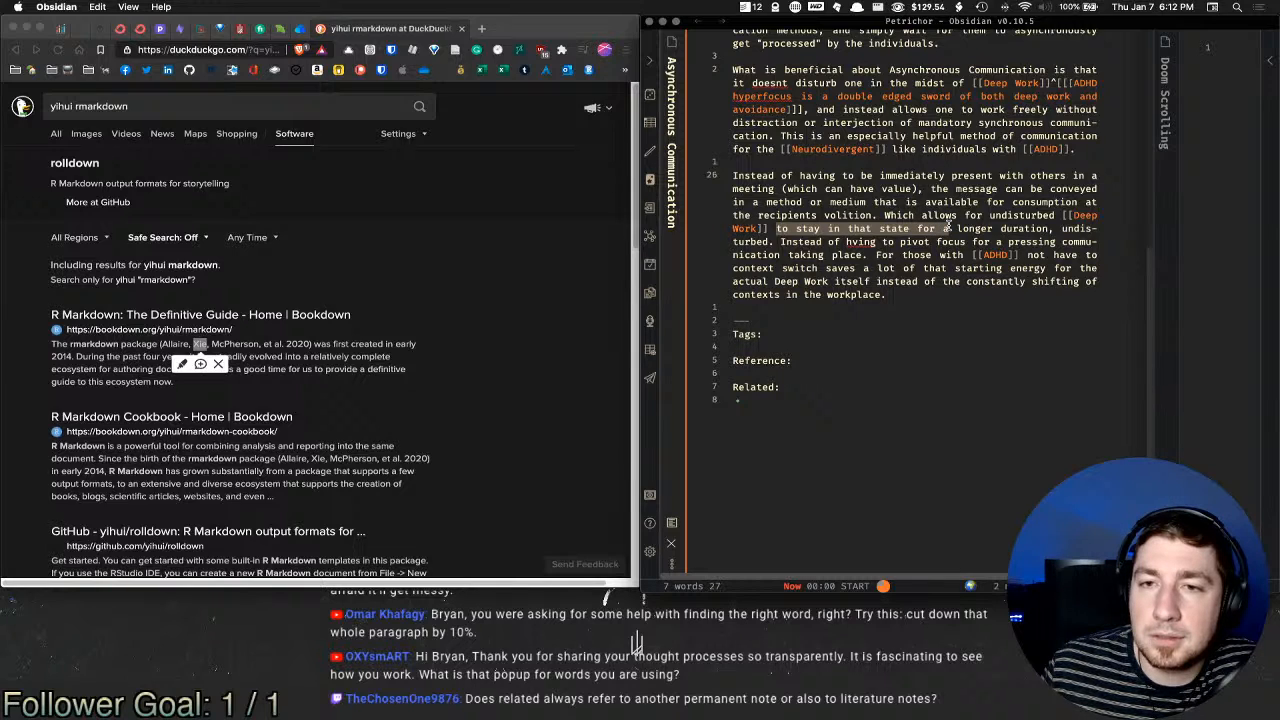
pyautogui.moveTo(946, 228); pyautogui.dragTo(914, 228)
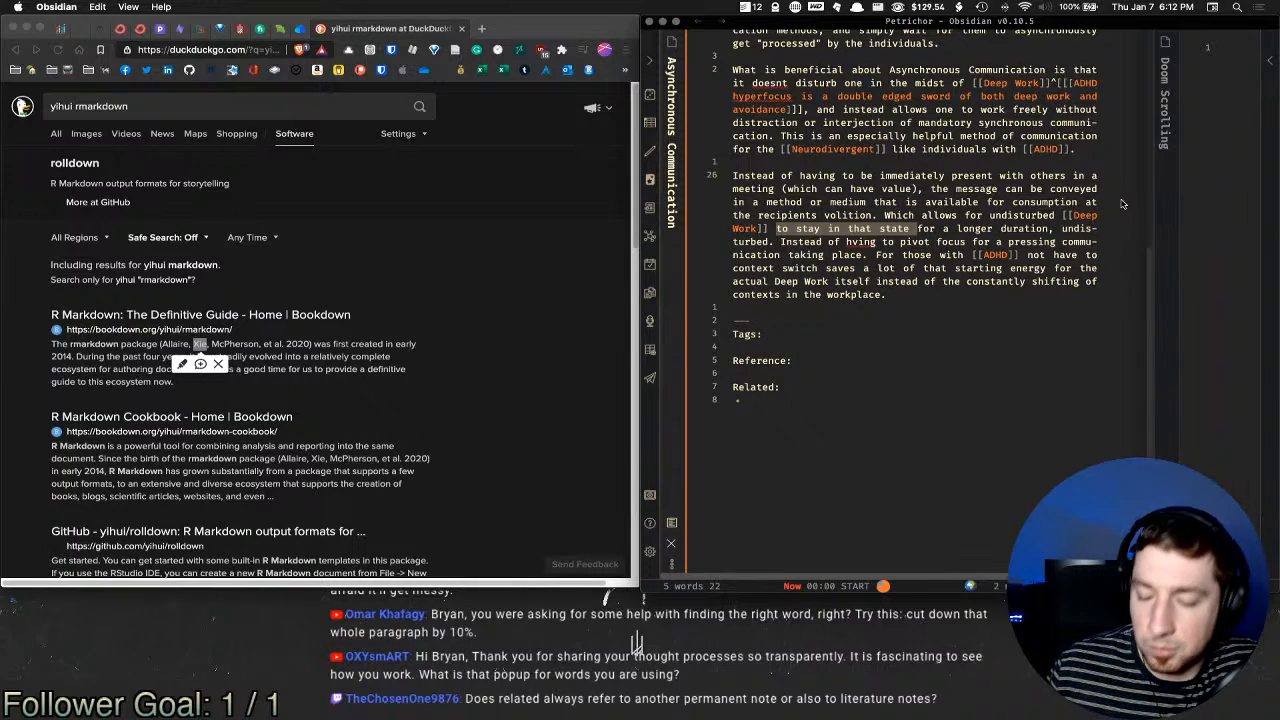
pyautogui.press('BackSpace')
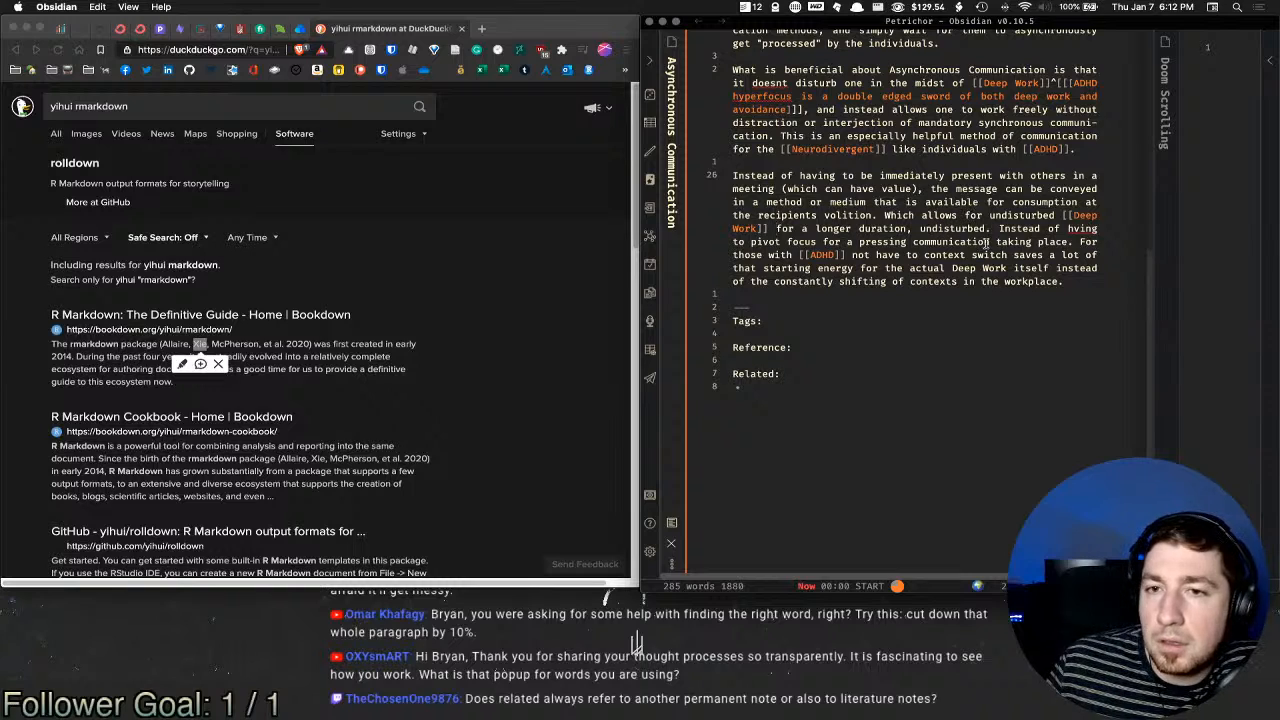
# Step: Remove the redundant 'undisturbed' after duration and rework 'of having to' into an -ing form
pyautogui.doubleClick(972, 228)
pyautogui.press('BackSpace')
pyautogui.press('BackSpace')
pyautogui.press('BackSpace')
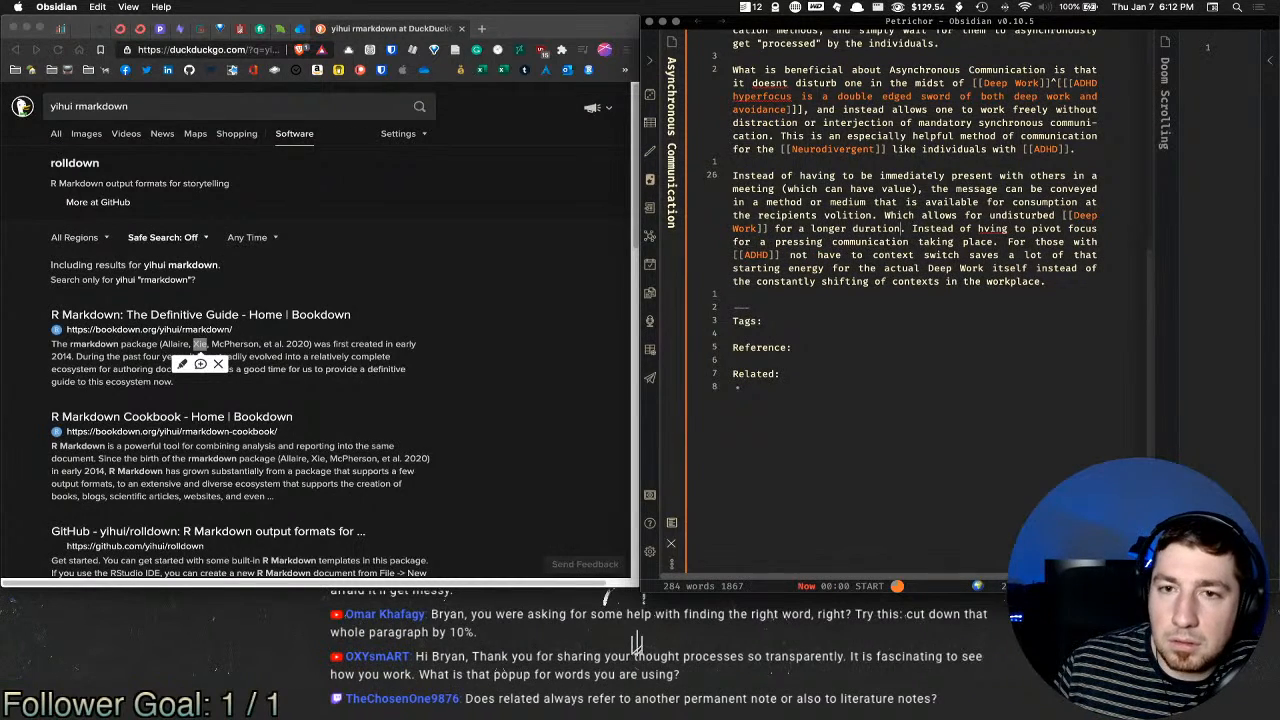
pyautogui.click(985, 228)
pyautogui.write('a')
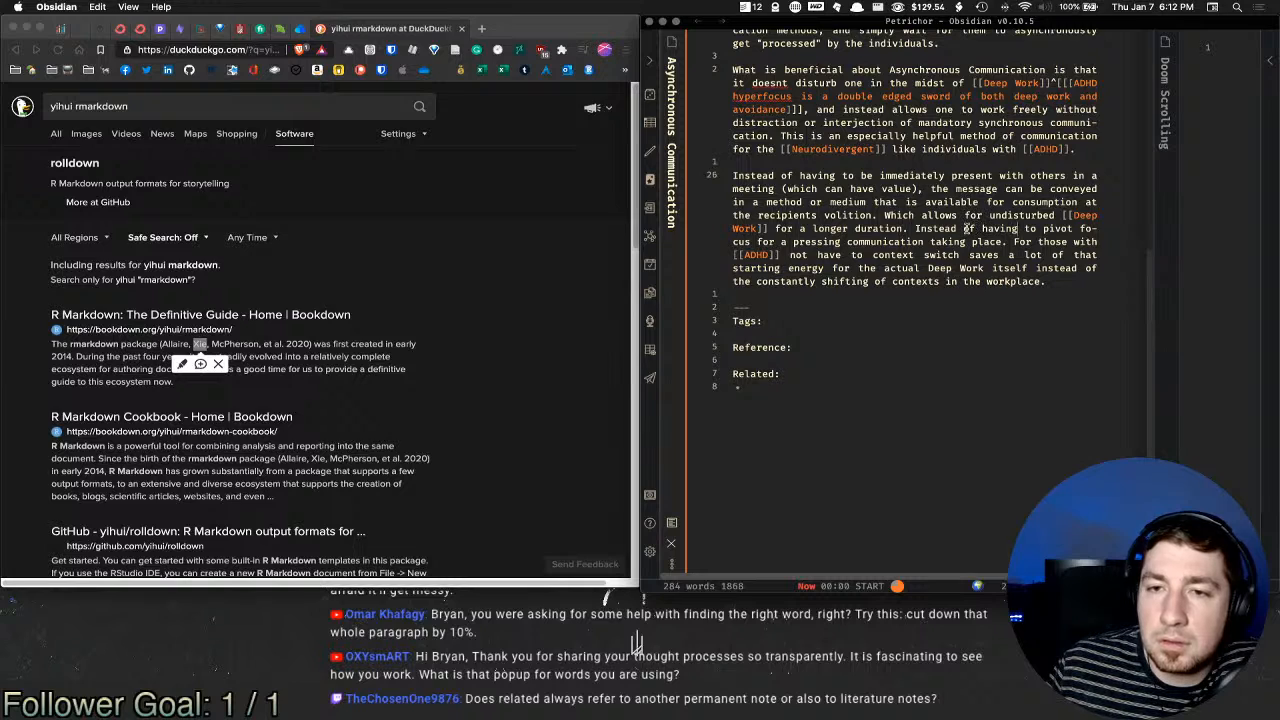
pyautogui.moveTo(965, 228); pyautogui.dragTo(1003, 229)
pyautogui.press('BackSpace')
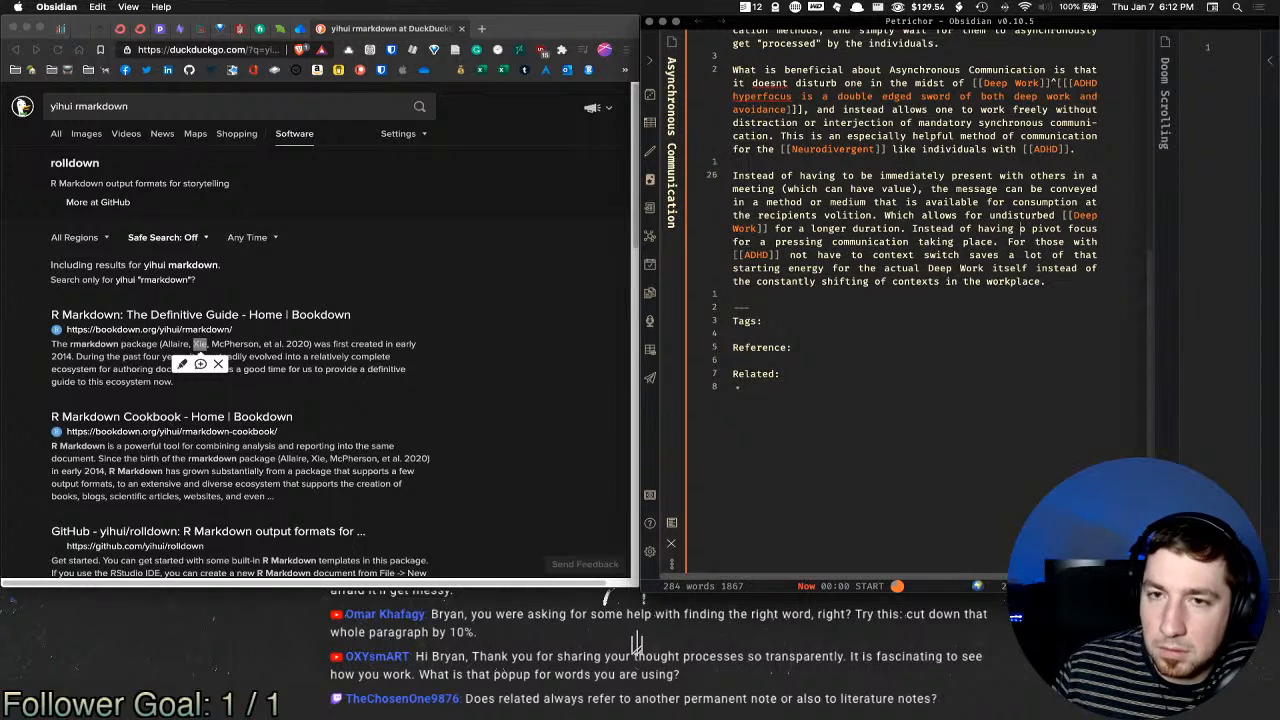
pyautogui.press('BackSpace')
pyautogui.press('BackSpace')
pyautogui.press('BackSpace')
pyautogui.press('BackSpace')
pyautogui.press('BackSpace')
pyautogui.press('BackSpace')
pyautogui.press('BackSpace')
pyautogui.press('BackSpace')
pyautogui.press('BackSpace')
pyautogui.press('BackSpace')
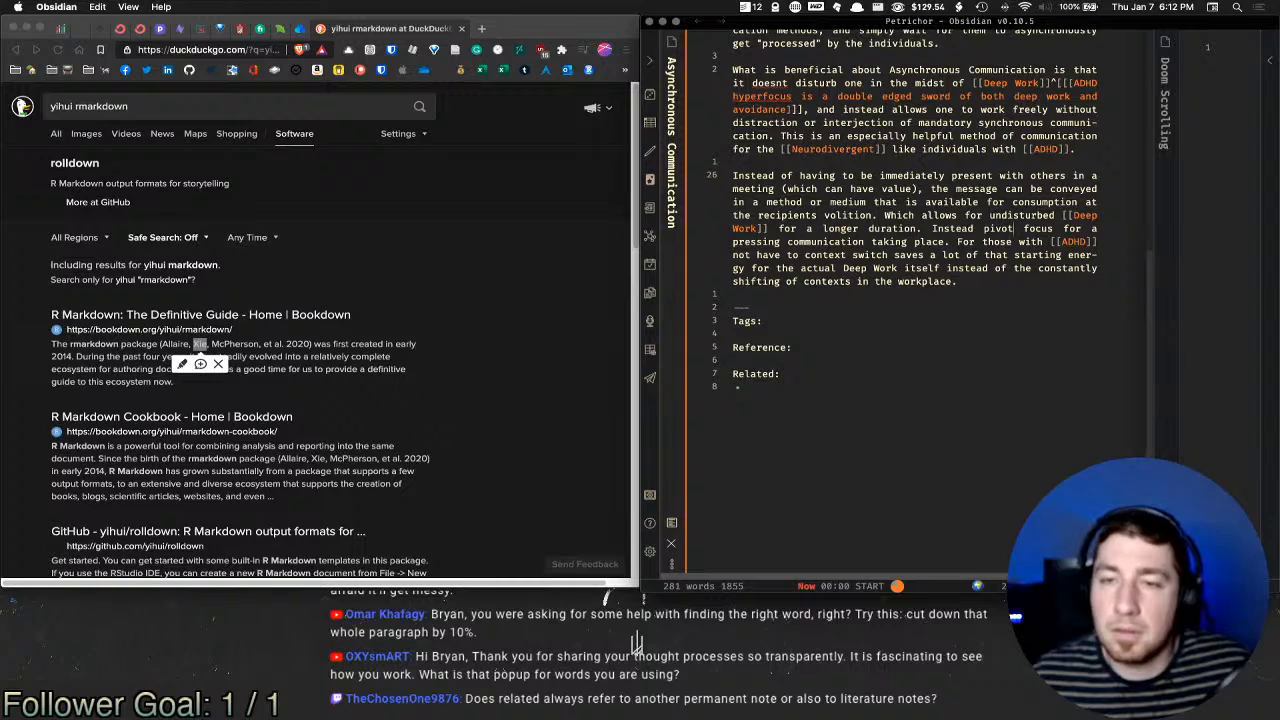
pyautogui.write('ing')
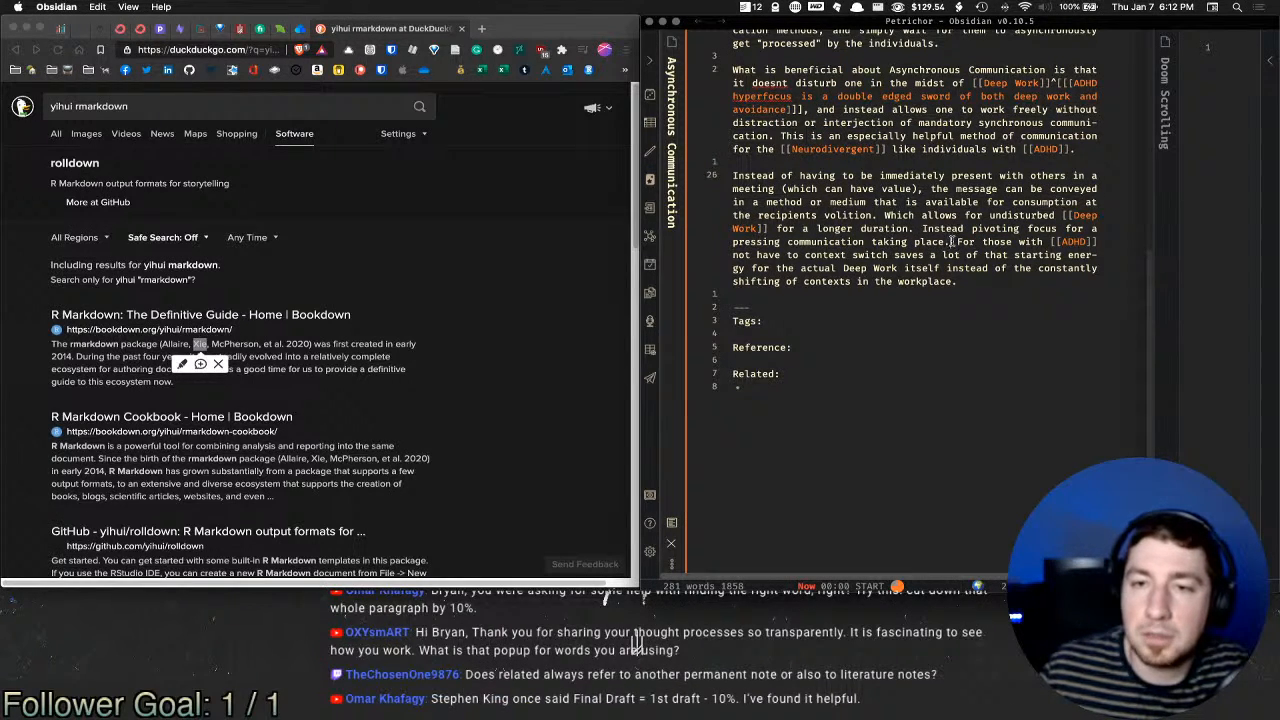
# Step: Join the sentences with a comma before 'those with [[ADHD]]' and end at 'Deep Work itself.'
pyautogui.click(951, 241)
pyautogui.press('BackSpace')
pyautogui.write(',')
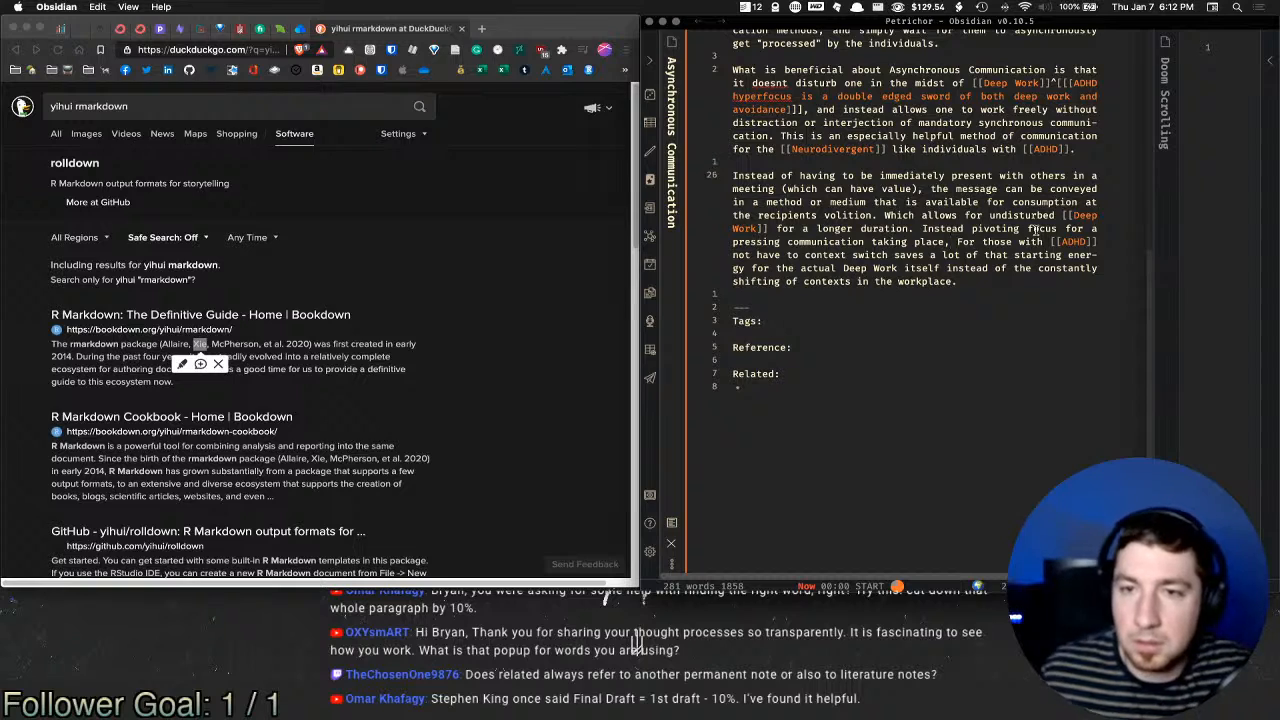
pyautogui.press('Delete')
pyautogui.press('Delete')
pyautogui.press('Delete')
pyautogui.press('Delete')
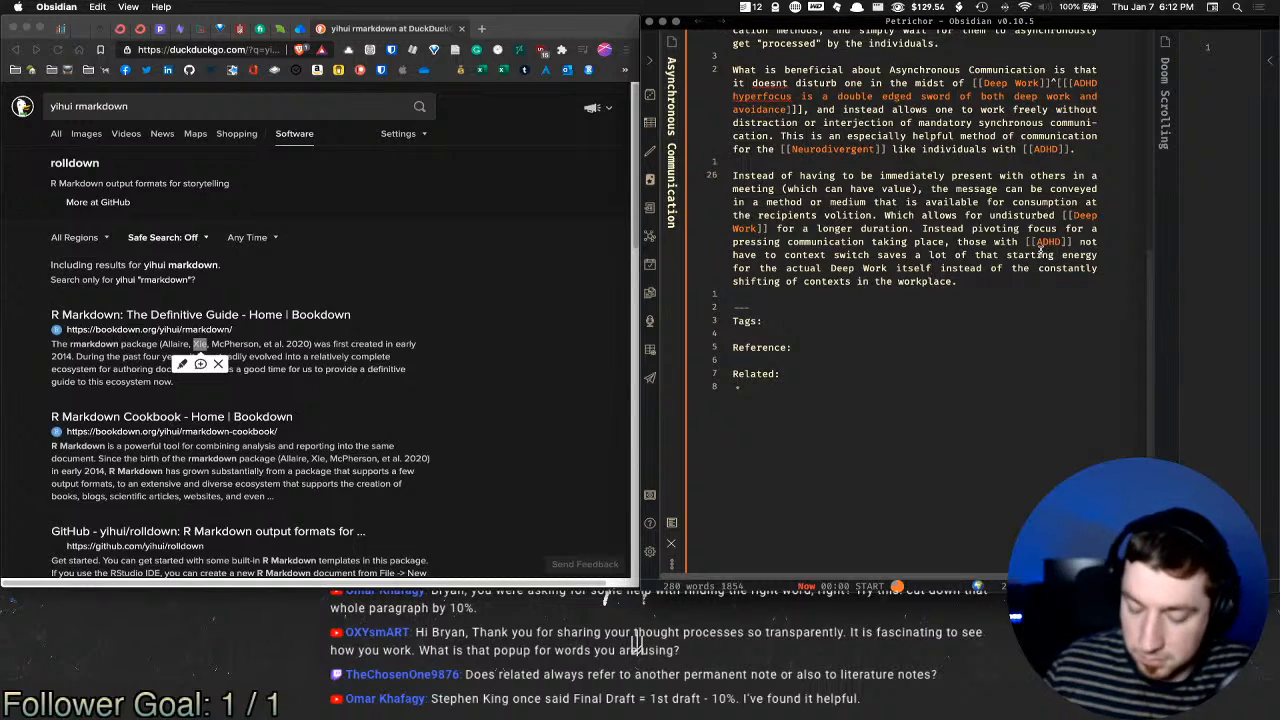
pyautogui.write('.')
pyautogui.hotkey('shift', 'Down')
pyautogui.hotkey('shift', 'Down')
pyautogui.press('BackSpace')
pyautogui.press('super+Down')
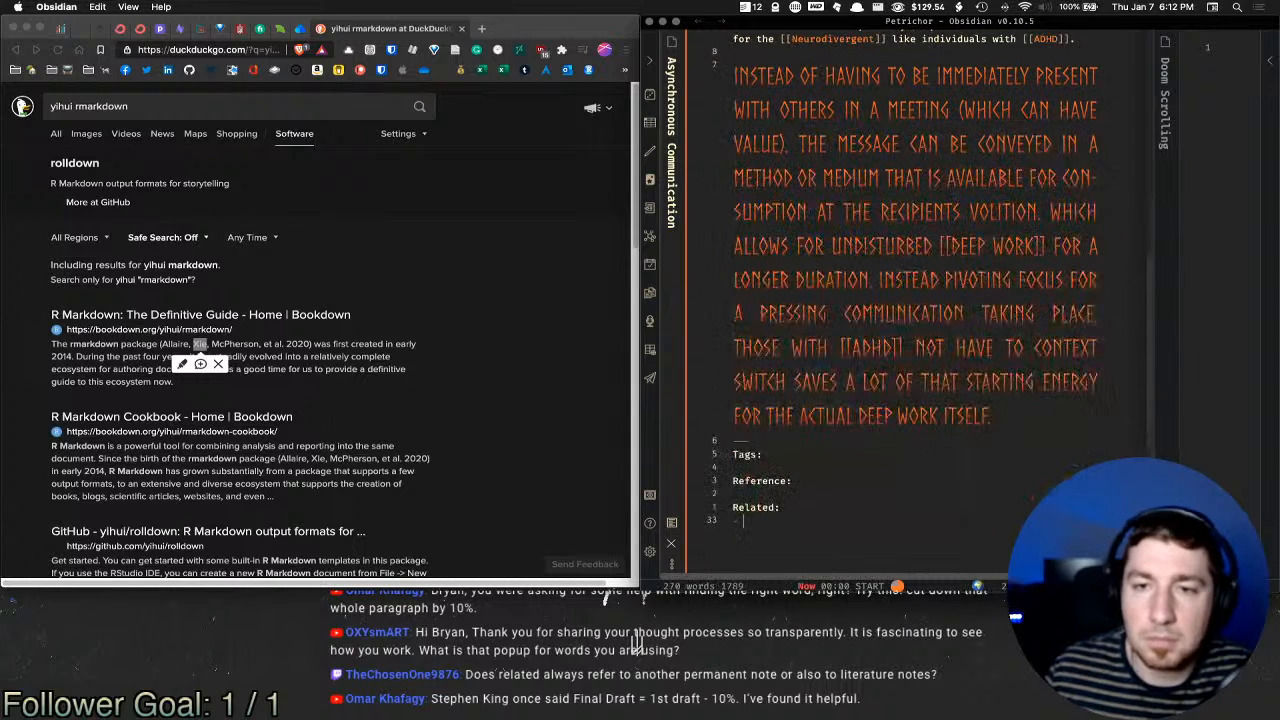
pyautogui.click(1046, 409)
pyautogui.press('Return')
pyautogui.scroll(1, 1037, 370)
pyautogui.scroll(2, 1030, 355)
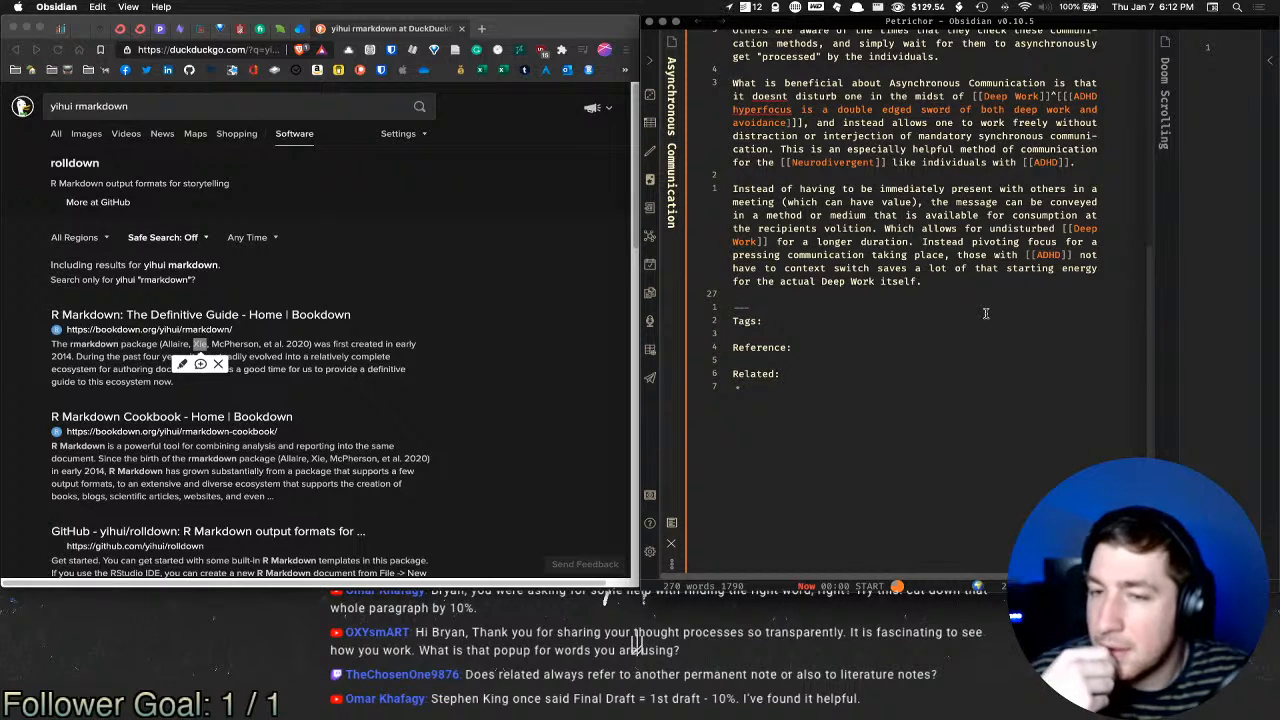
pyautogui.press('Return')
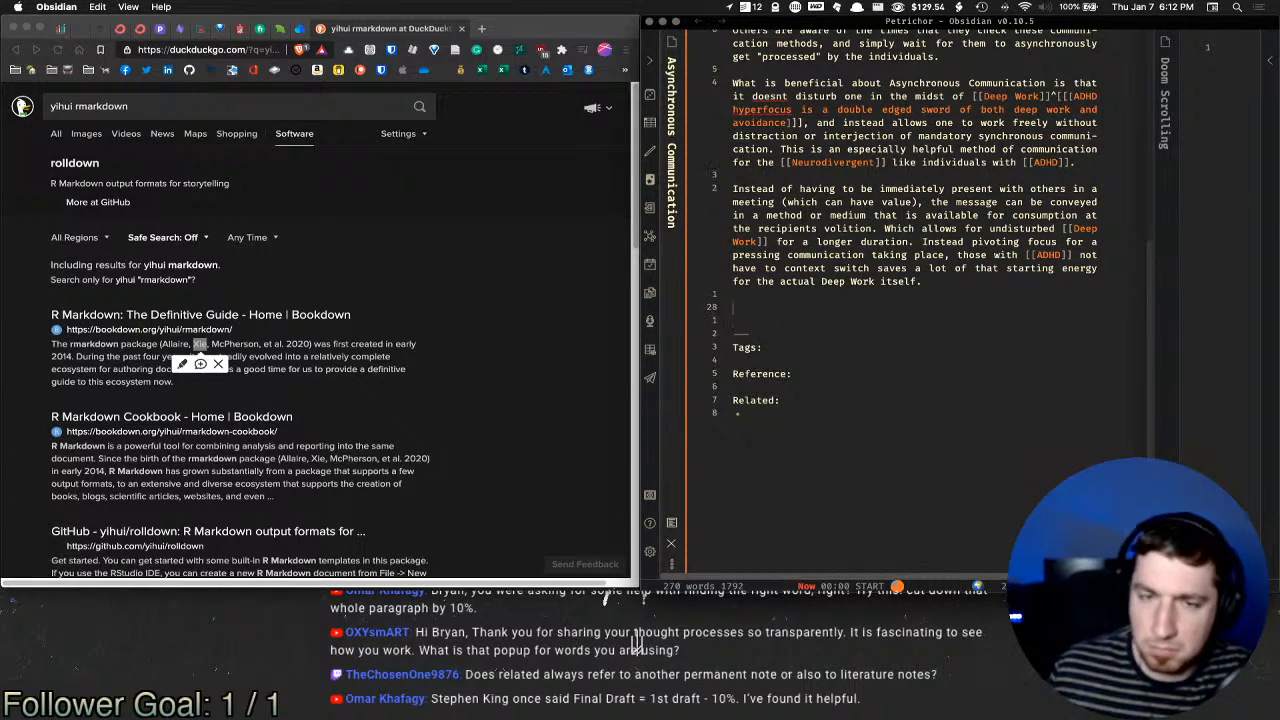
pyautogui.write('[[')
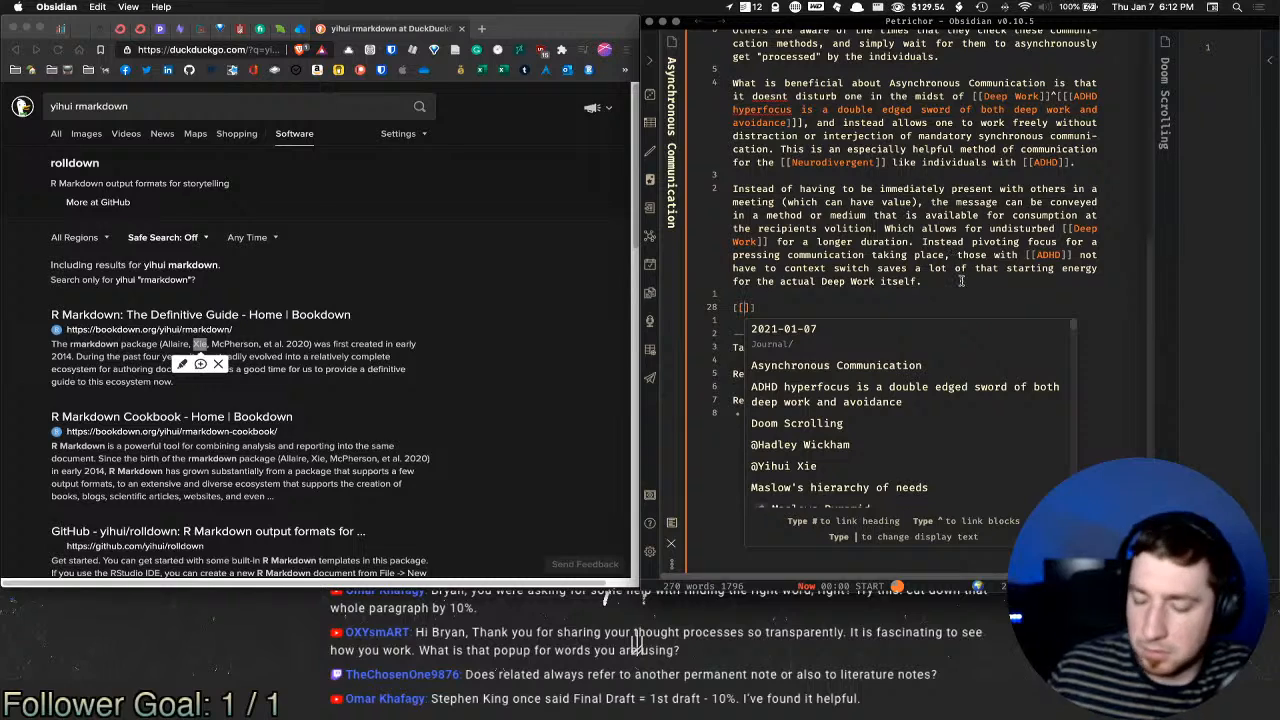
pyautogui.press('BackSpace')
pyautogui.press('BackSpace')
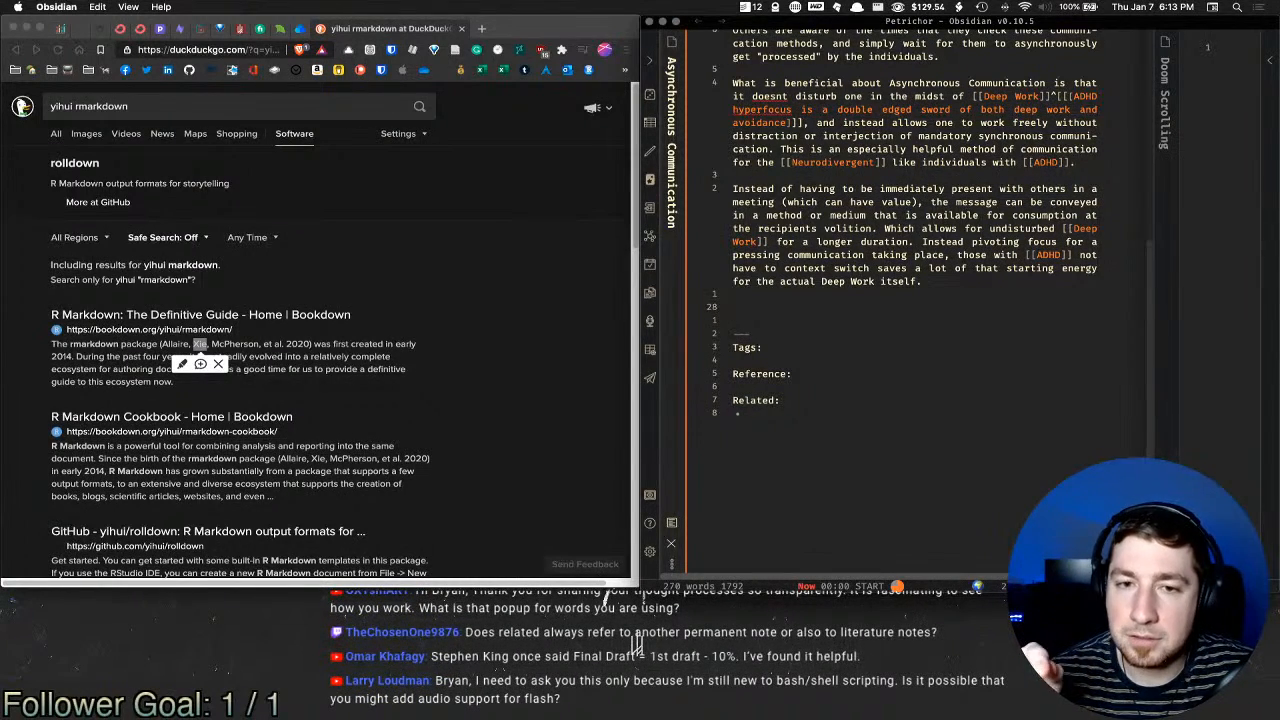
pyautogui.click(842, 360)
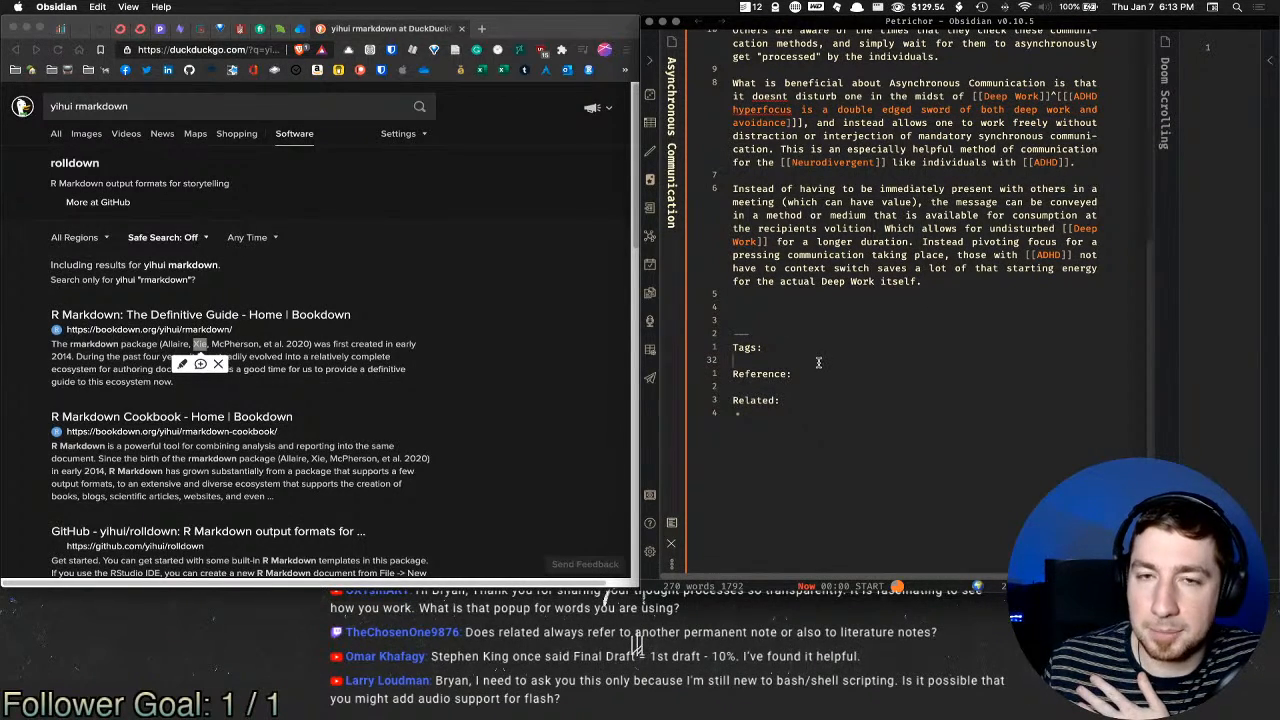
pyautogui.scroll(1, 770, 368)
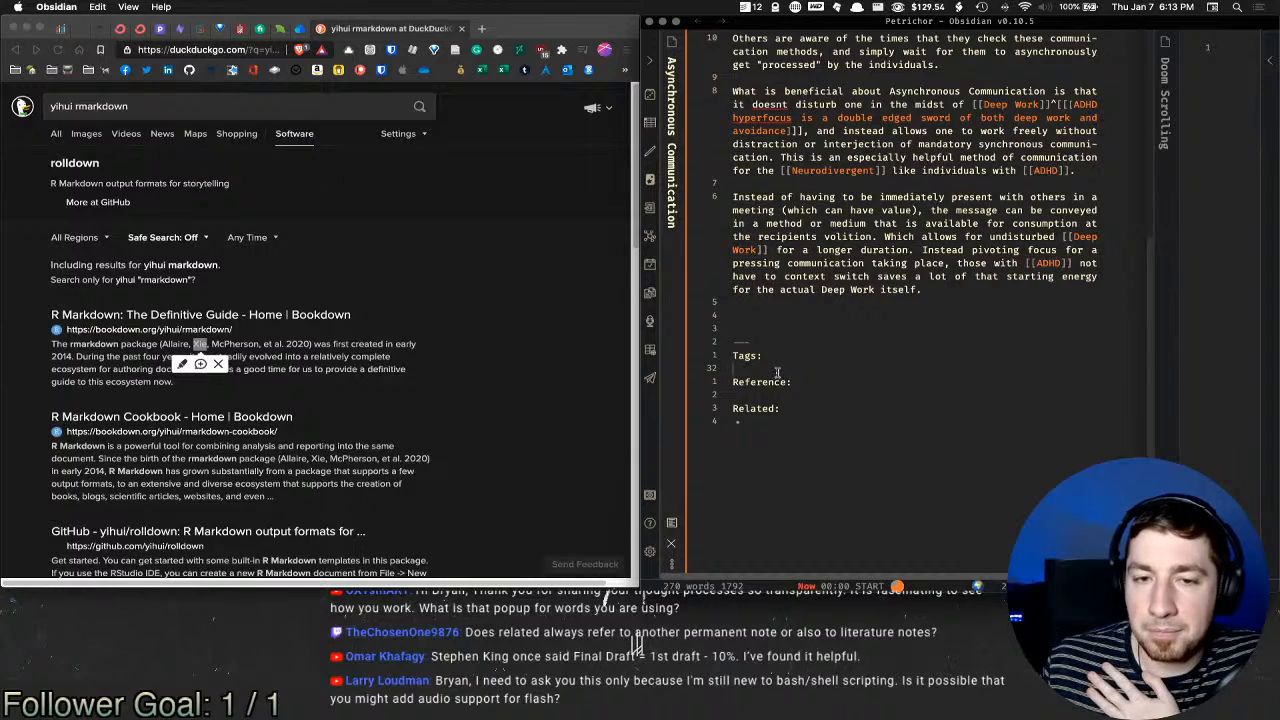
pyautogui.click(804, 392)
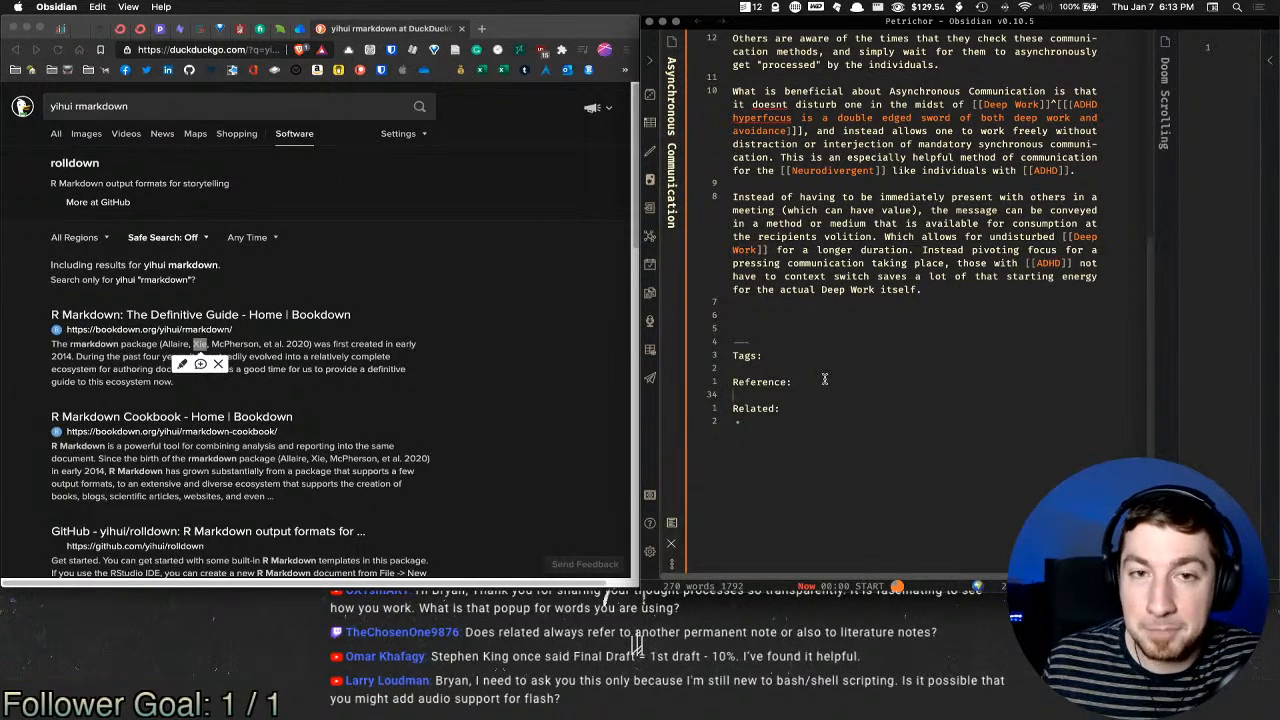
pyautogui.press('Down')
pyautogui.press('Down')
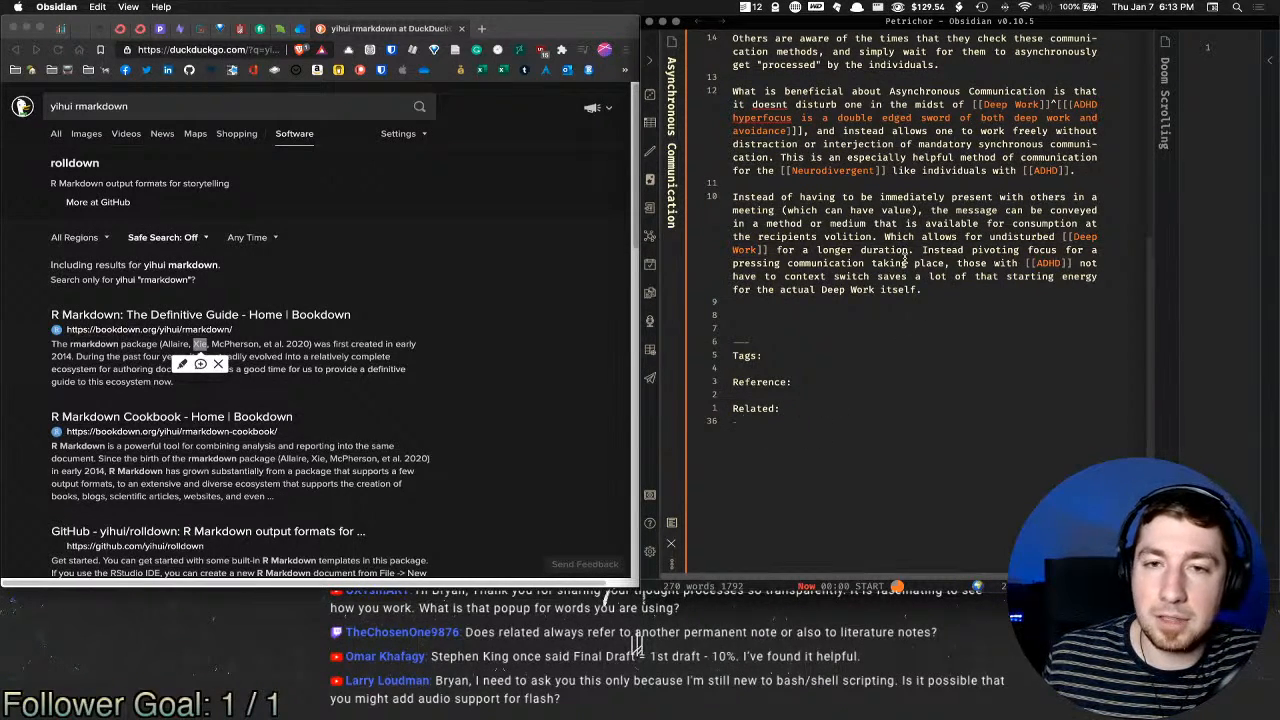
pyautogui.scroll(3, 990, 200)
pyautogui.click(1028, 334)
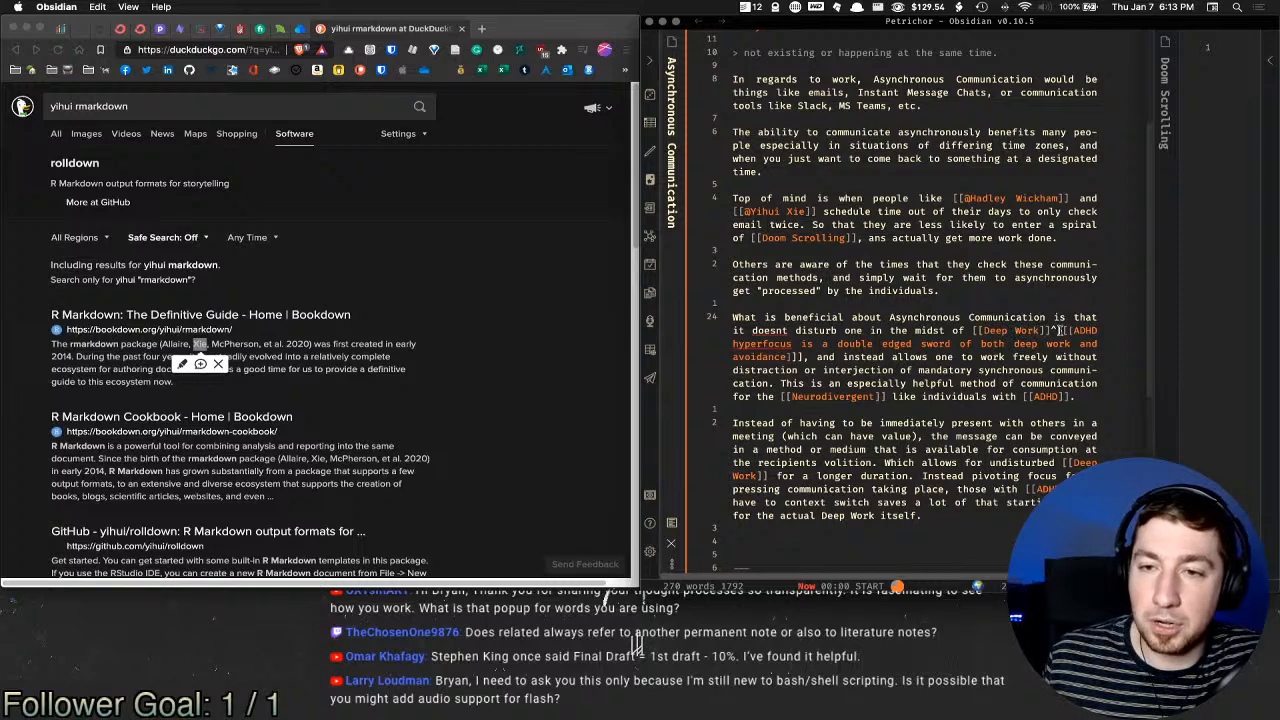
pyautogui.moveTo(1059, 330); pyautogui.dragTo(1075, 330)
pyautogui.press('super+e')
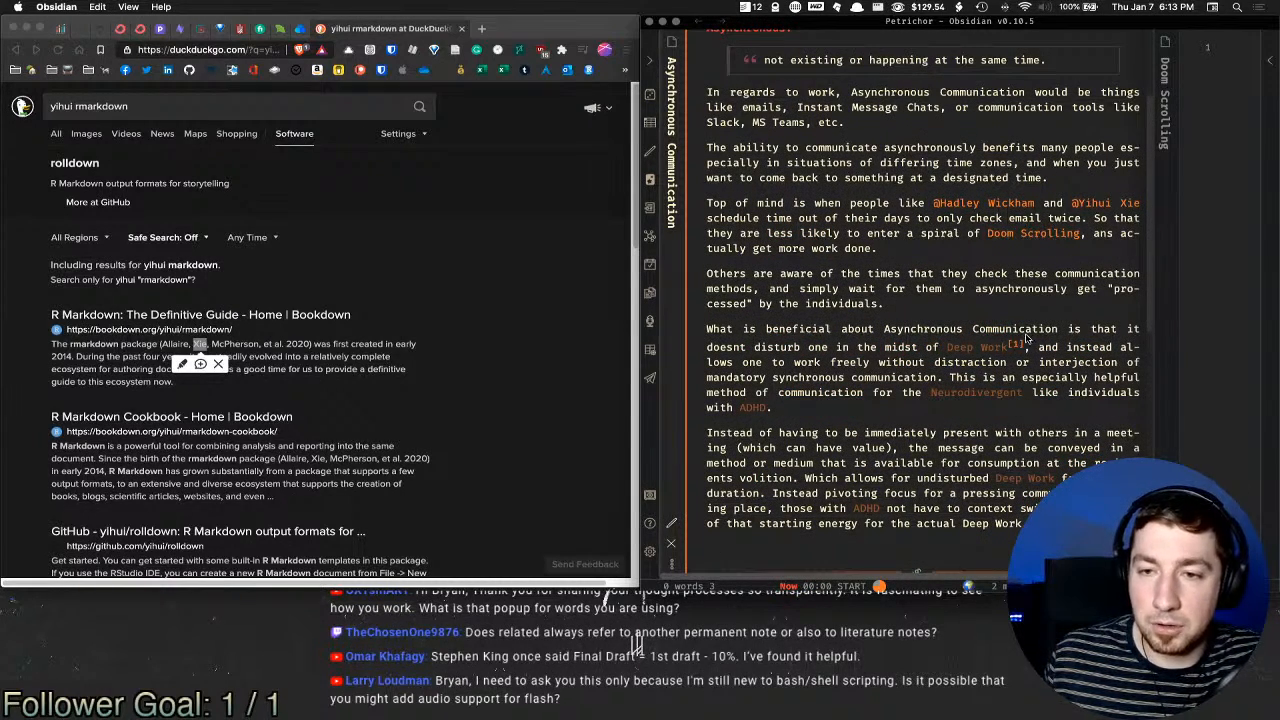
pyautogui.scroll(-5, 1030, 317)
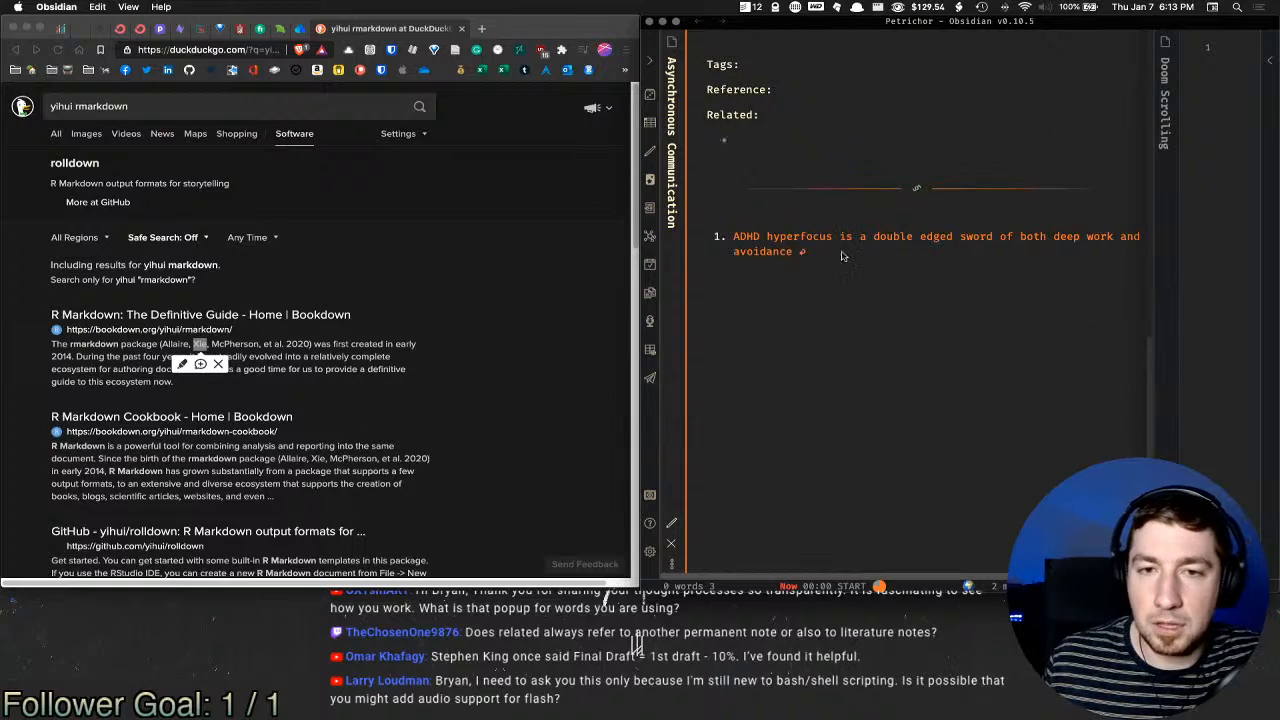
pyautogui.moveTo(1096, 229)
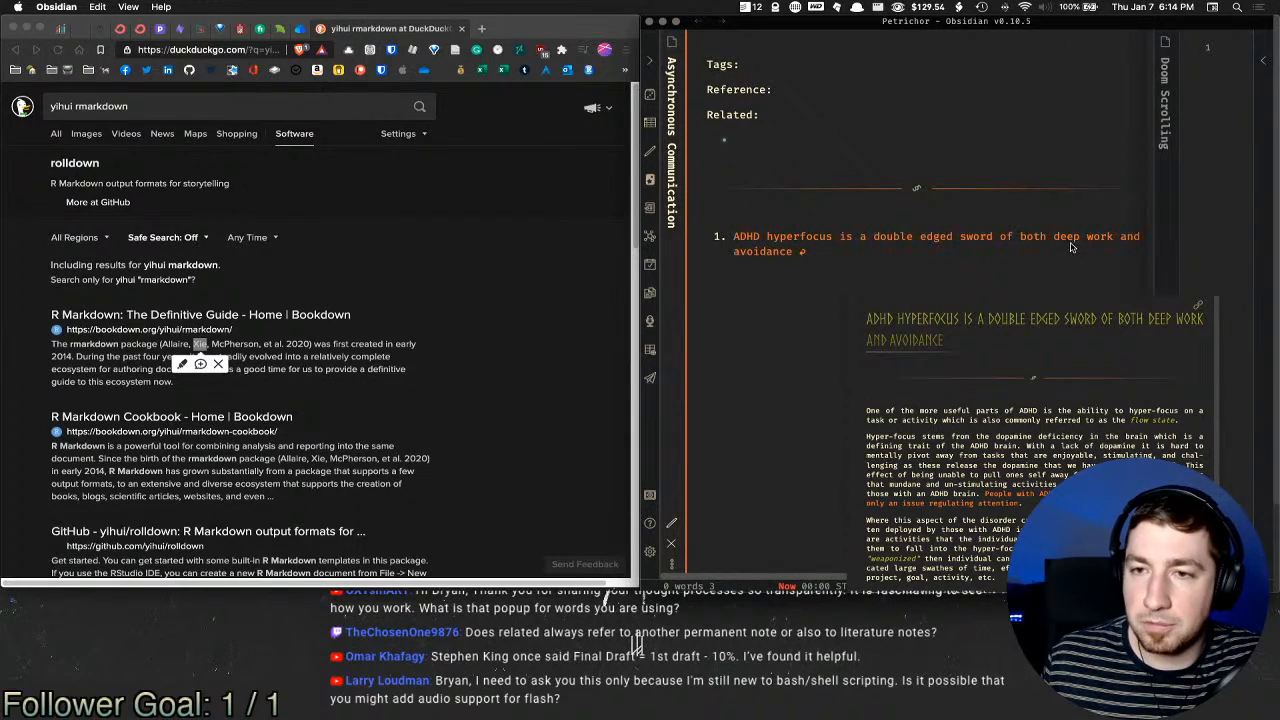
pyautogui.scroll(5, 1016, 290)
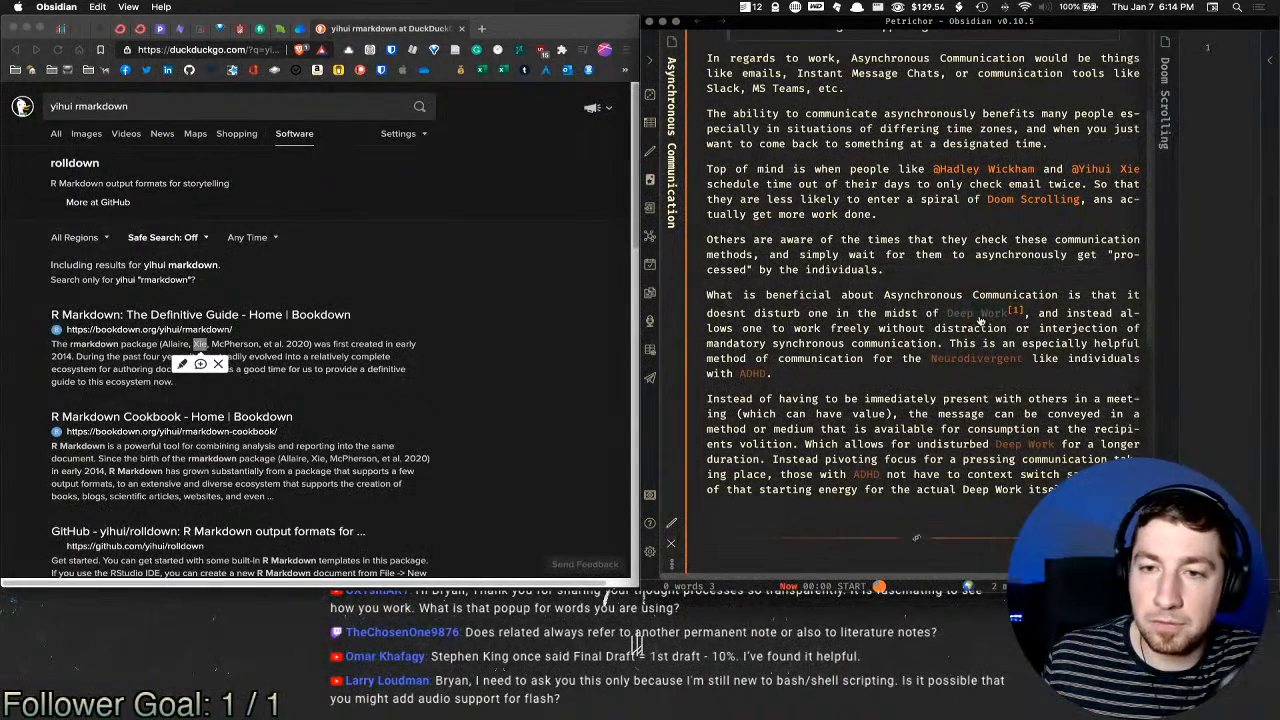
pyautogui.scroll(-1, 1052, 318)
pyautogui.scroll(-1, 1052, 318)
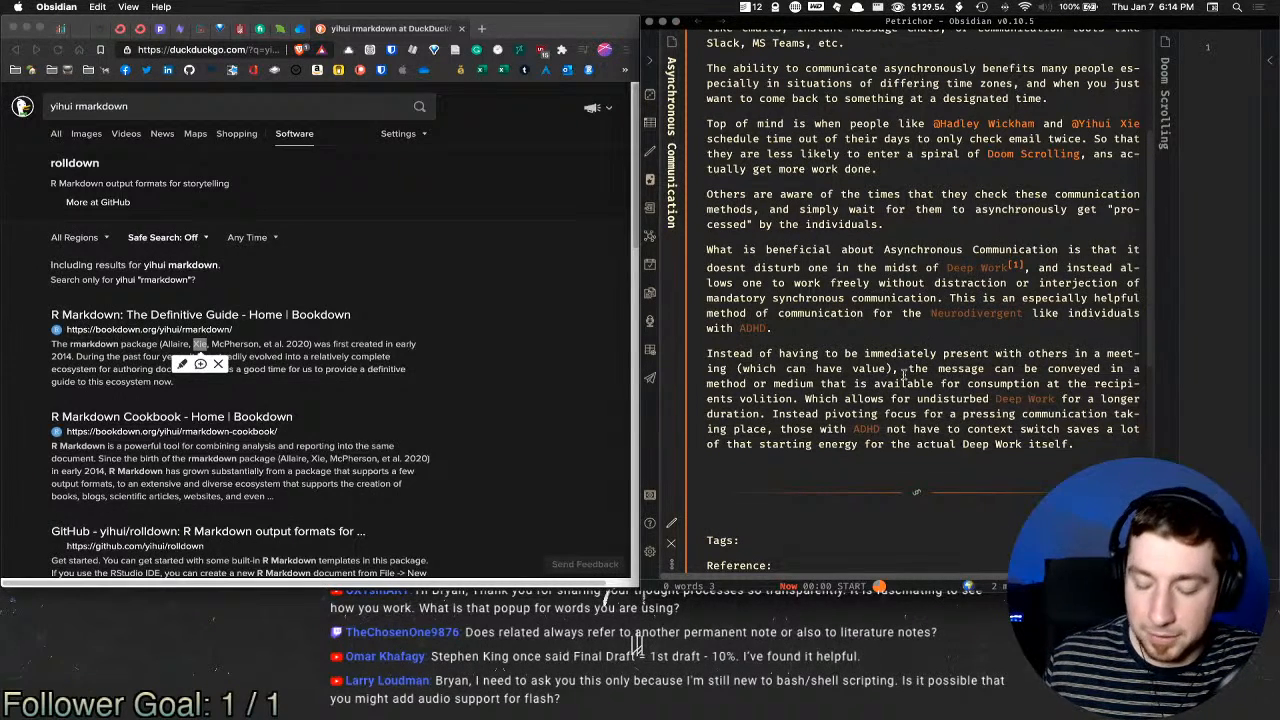
pyautogui.press('super+e')
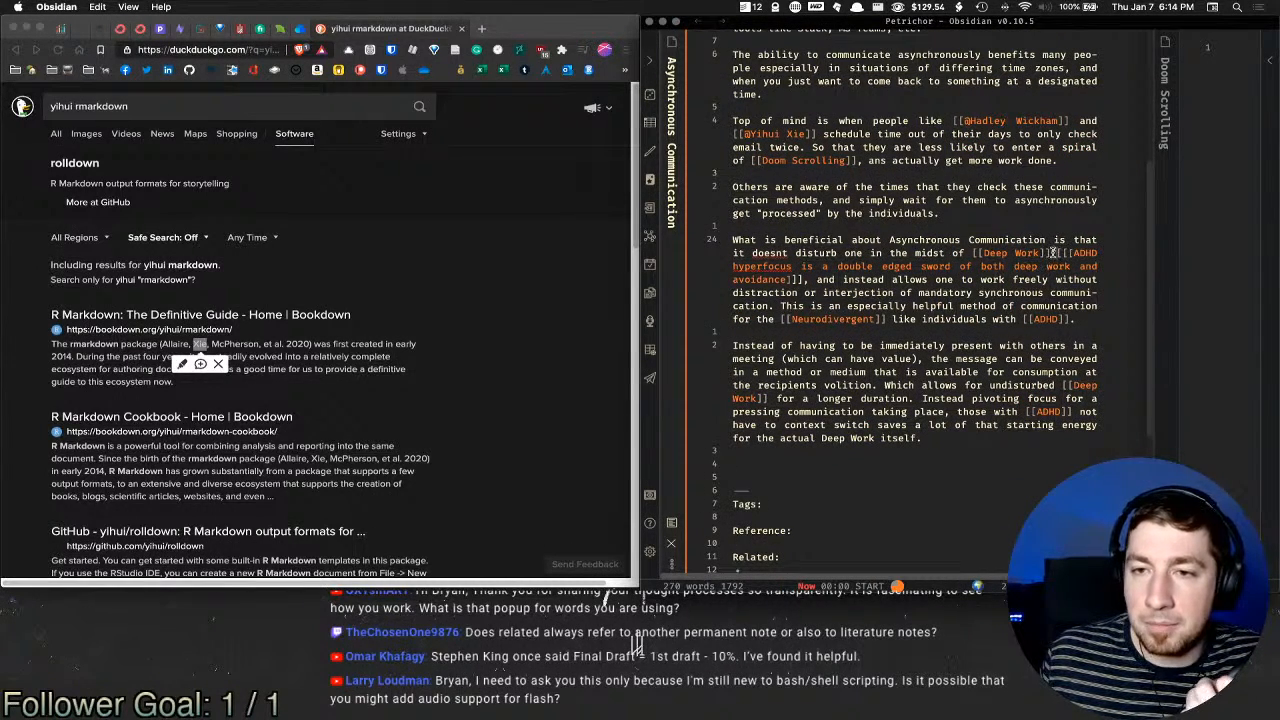
pyautogui.moveTo(1054, 253); pyautogui.dragTo(797, 280)
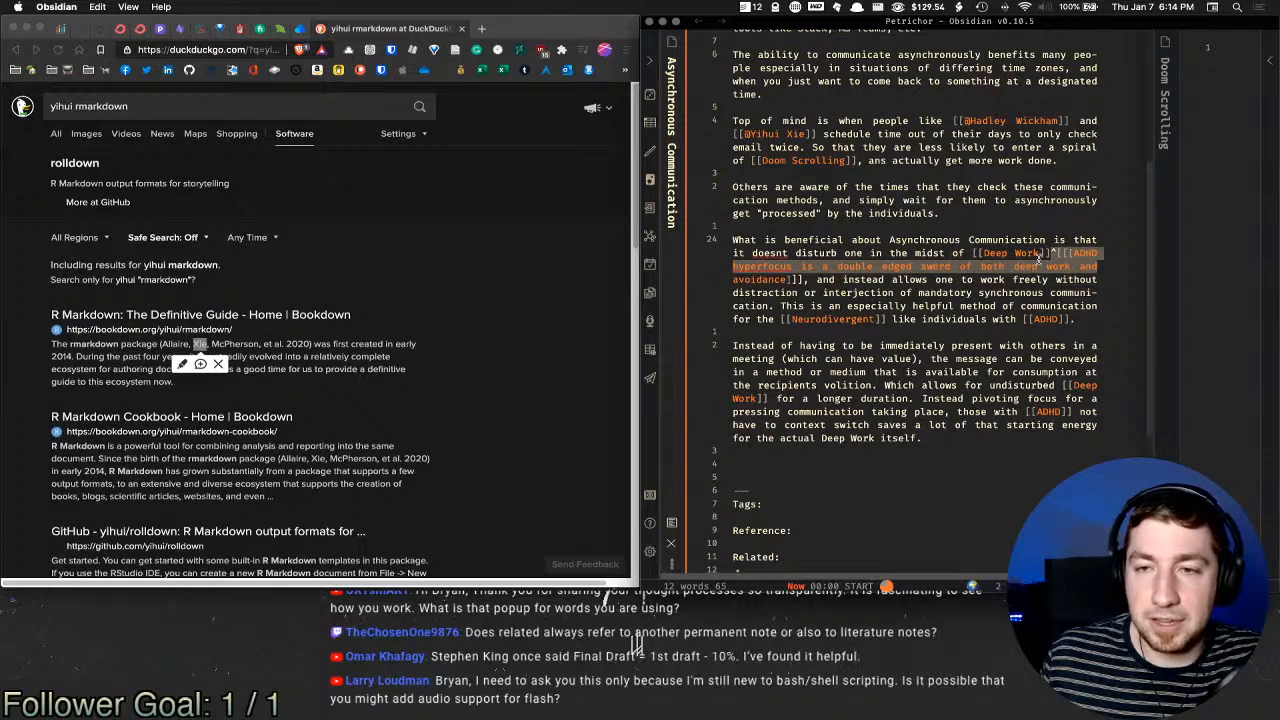
pyautogui.moveTo(1070, 253); pyautogui.dragTo(790, 280)
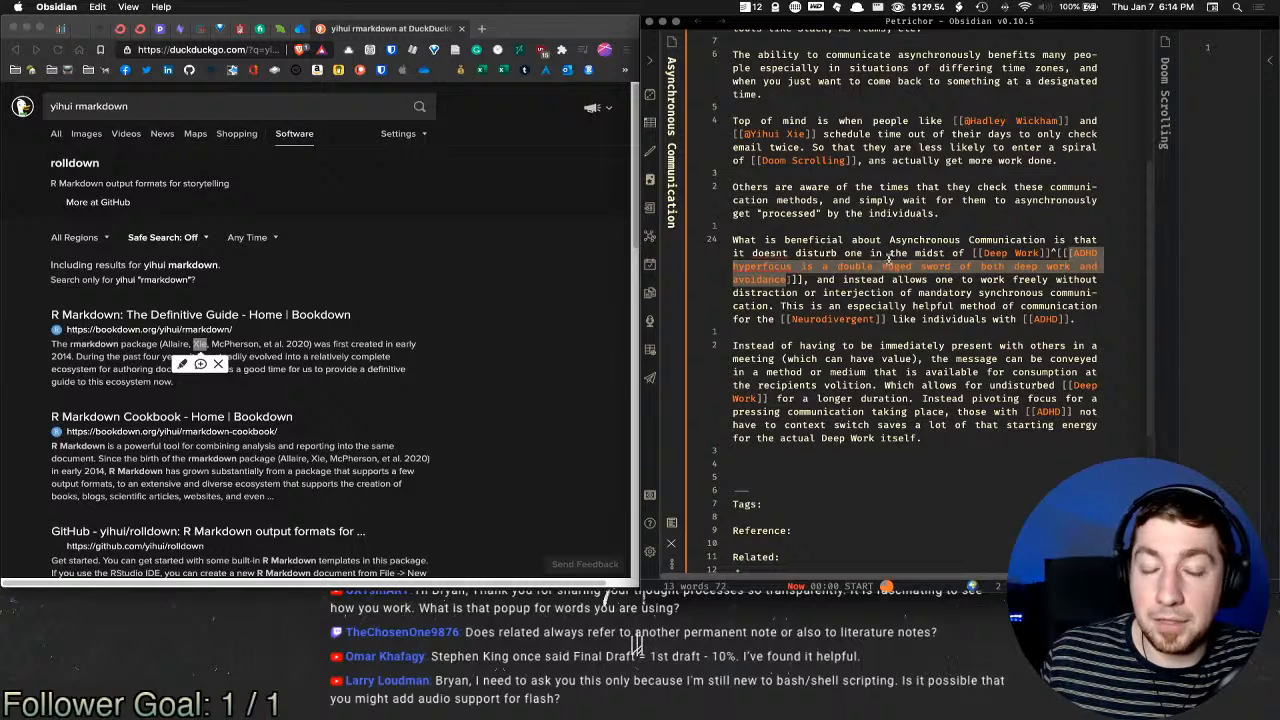
pyautogui.click(850, 288)
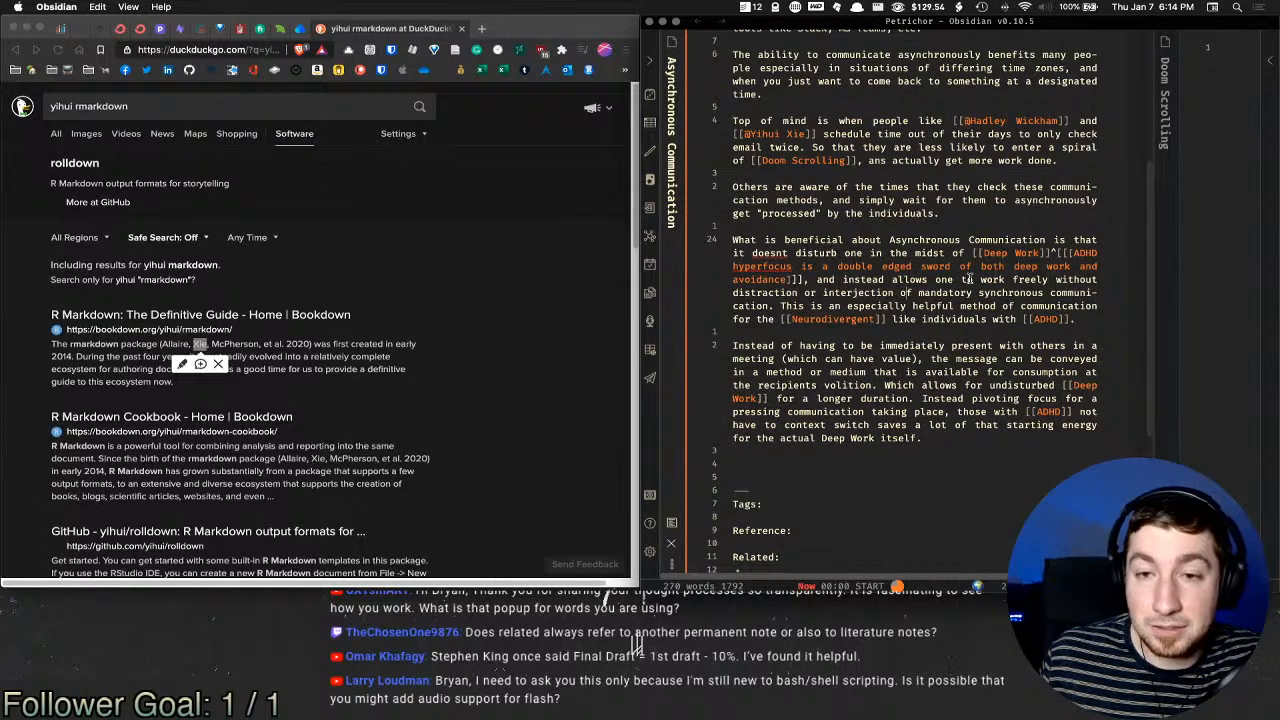
pyautogui.scroll(-1, 1060, 250)
pyautogui.scroll(-4, 1060, 232)
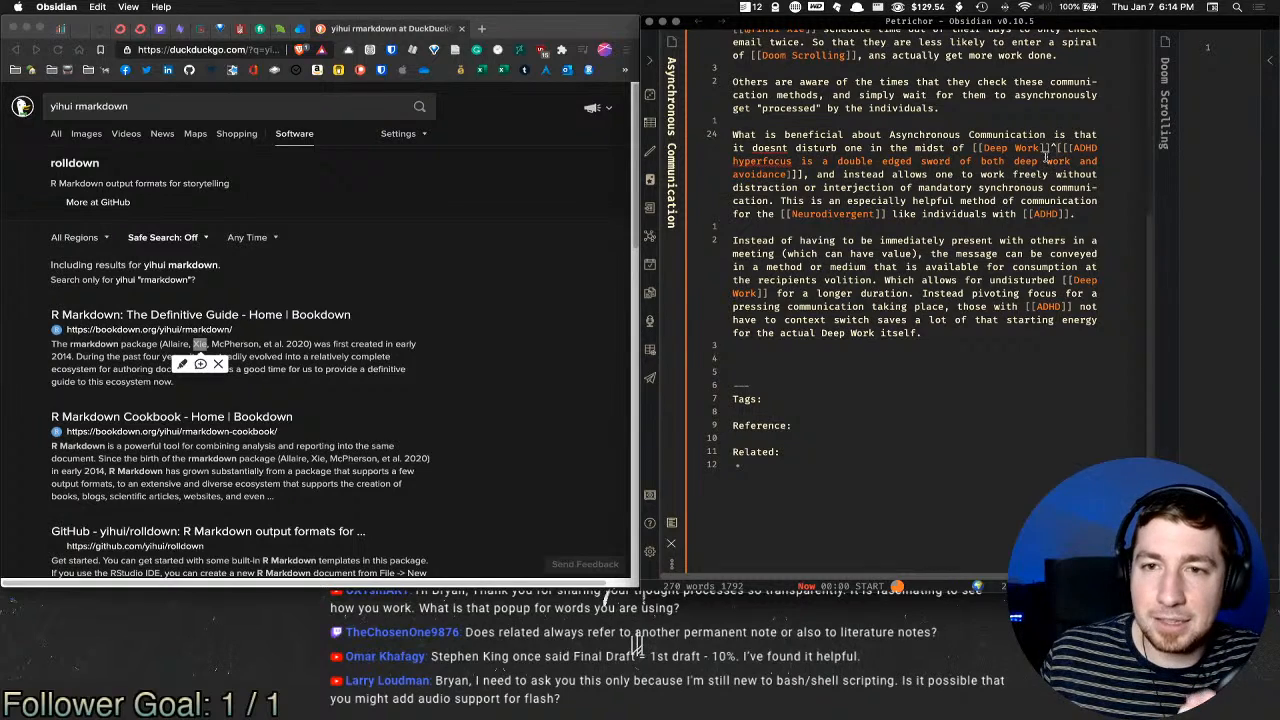
pyautogui.click(796, 460)
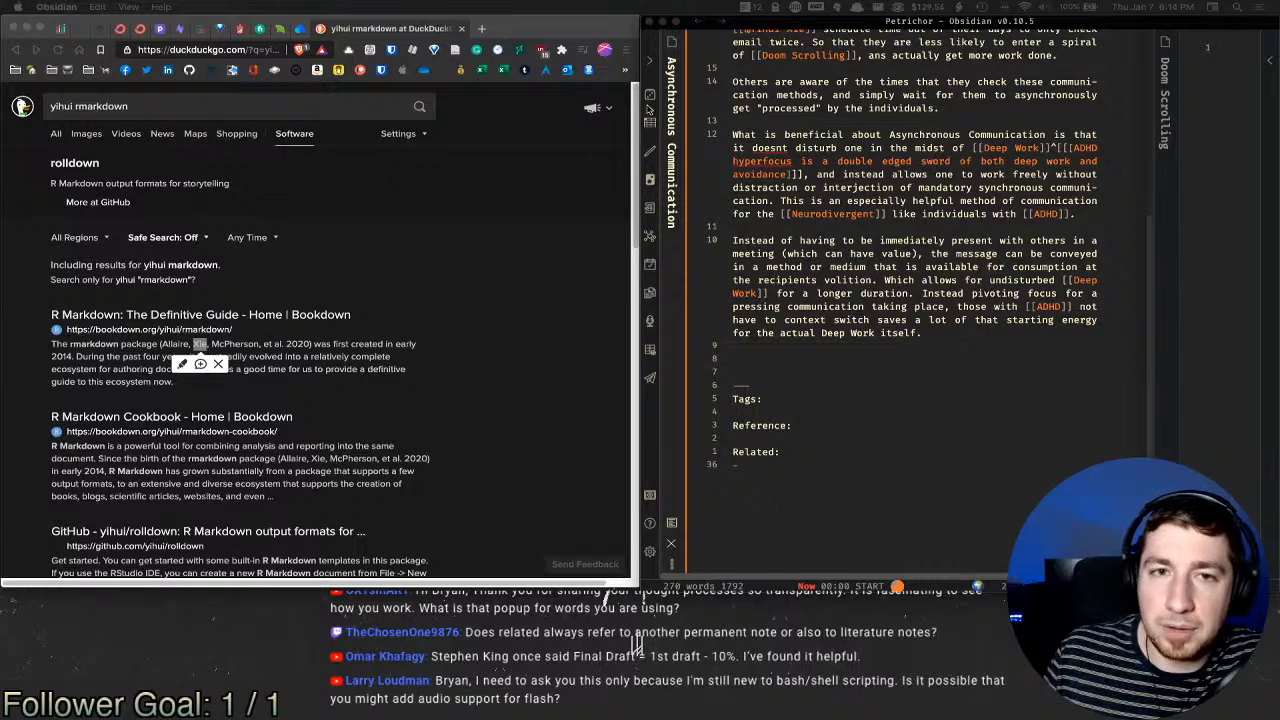
pyautogui.click(945, 228)
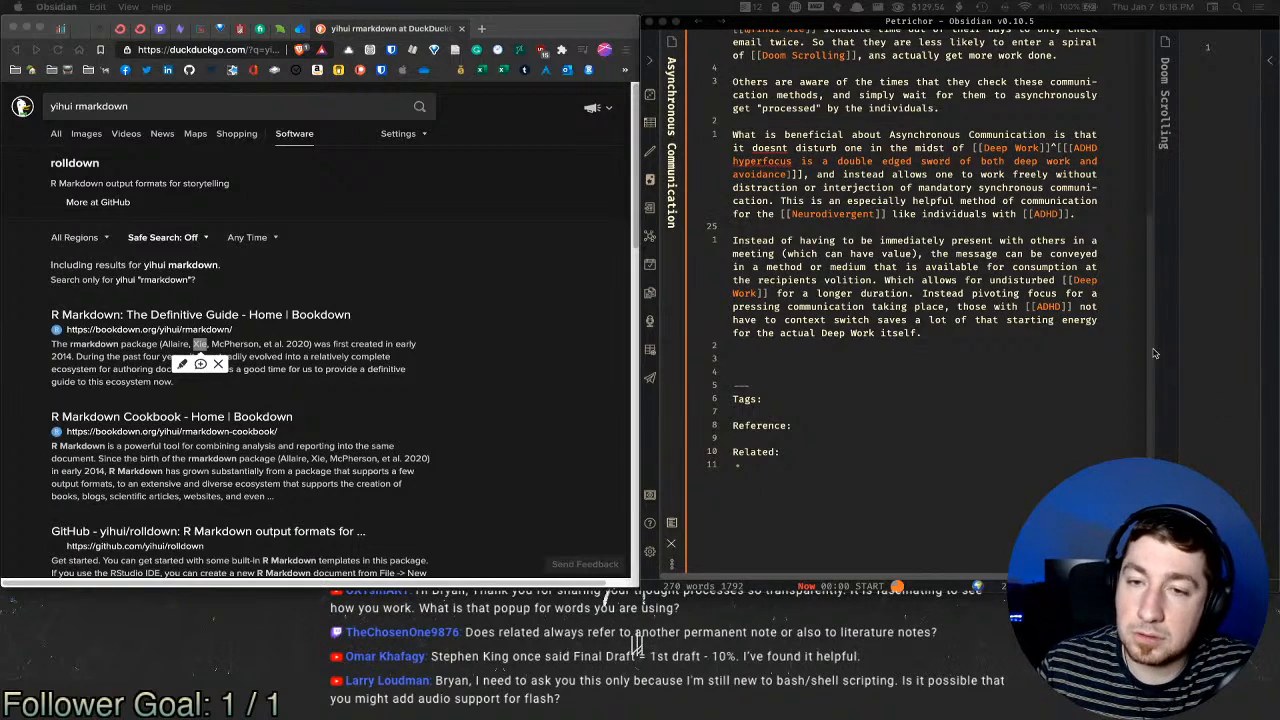
# Step: Replace 'those' with 'individuals' in the last paragraph
pyautogui.doubleClick(970, 308)
pyautogui.write('individ')
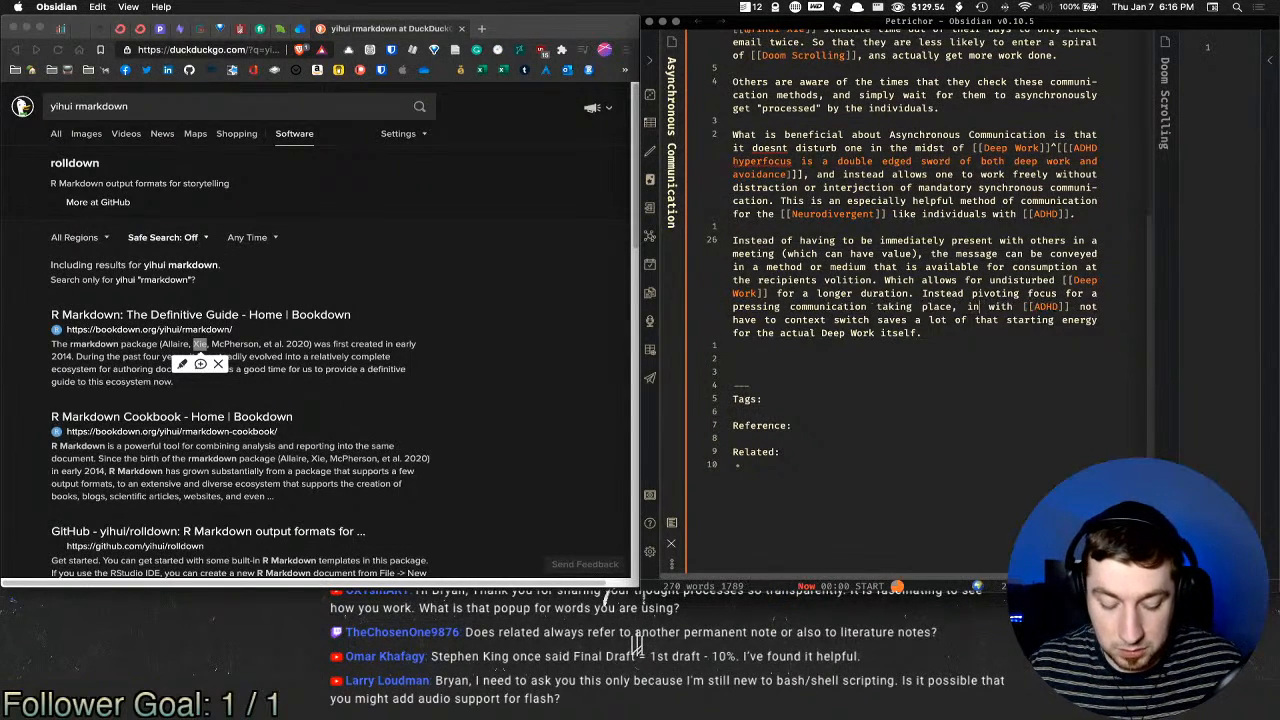
pyautogui.press('BackSpace')
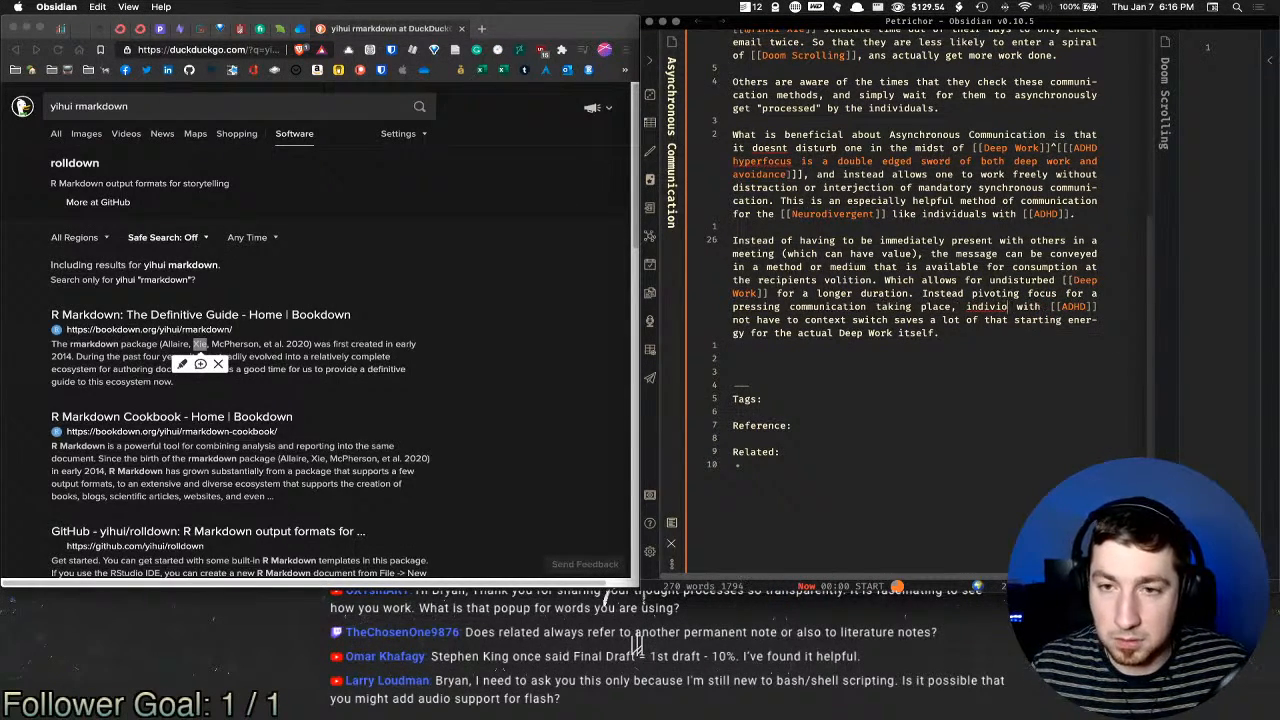
pyautogui.press('BackSpace')
pyautogui.write('duals')
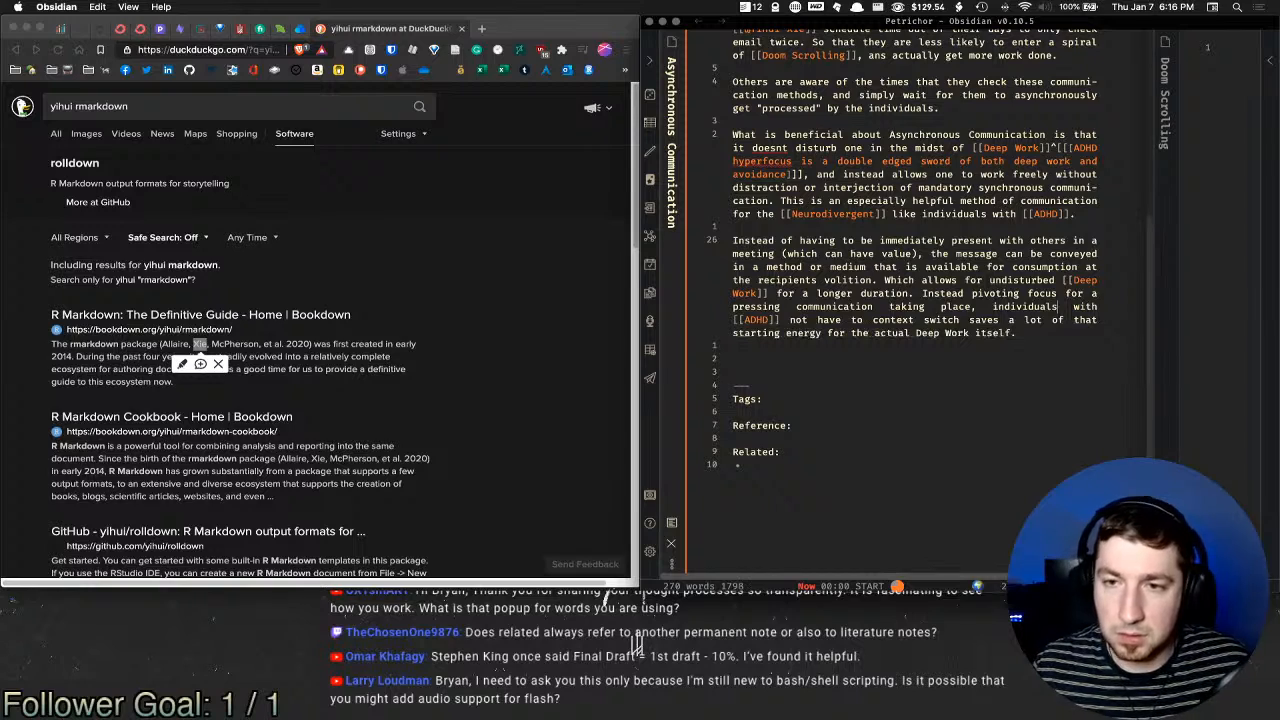
# Step: Insert '& other [[Neurodivergent]]' before the word 'not'
pyautogui.click(790, 320)
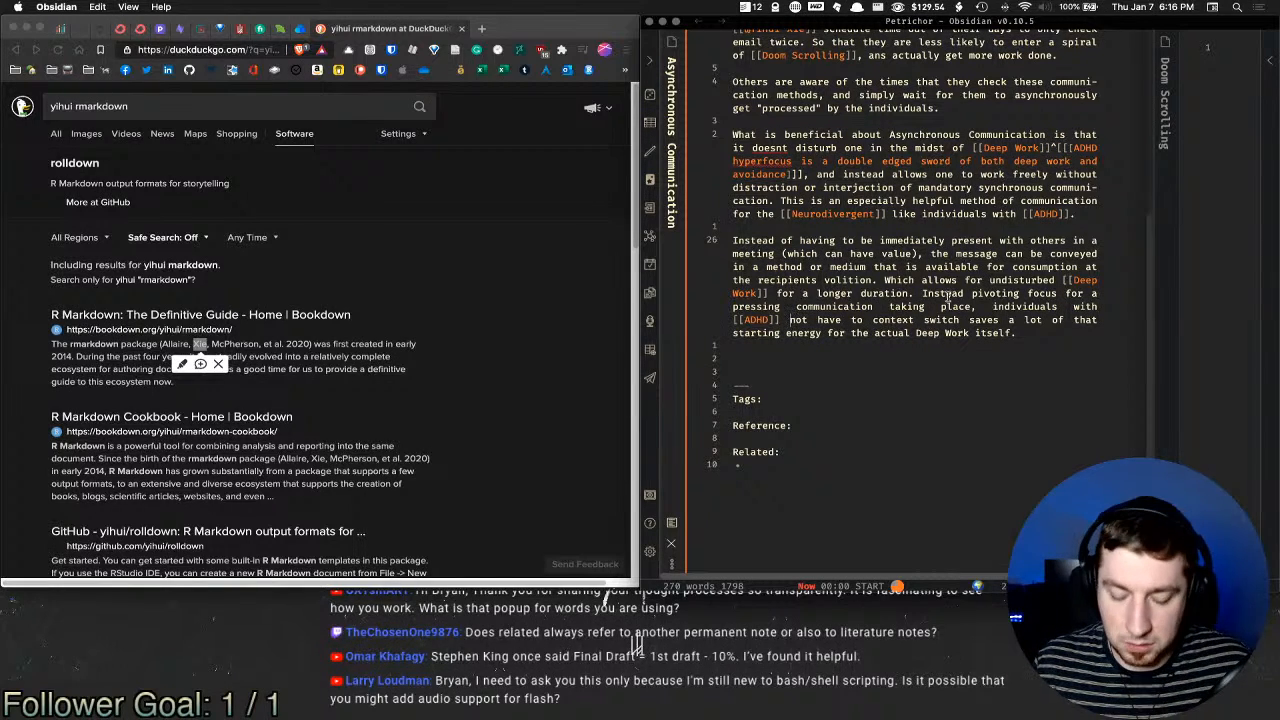
pyautogui.write('& other')
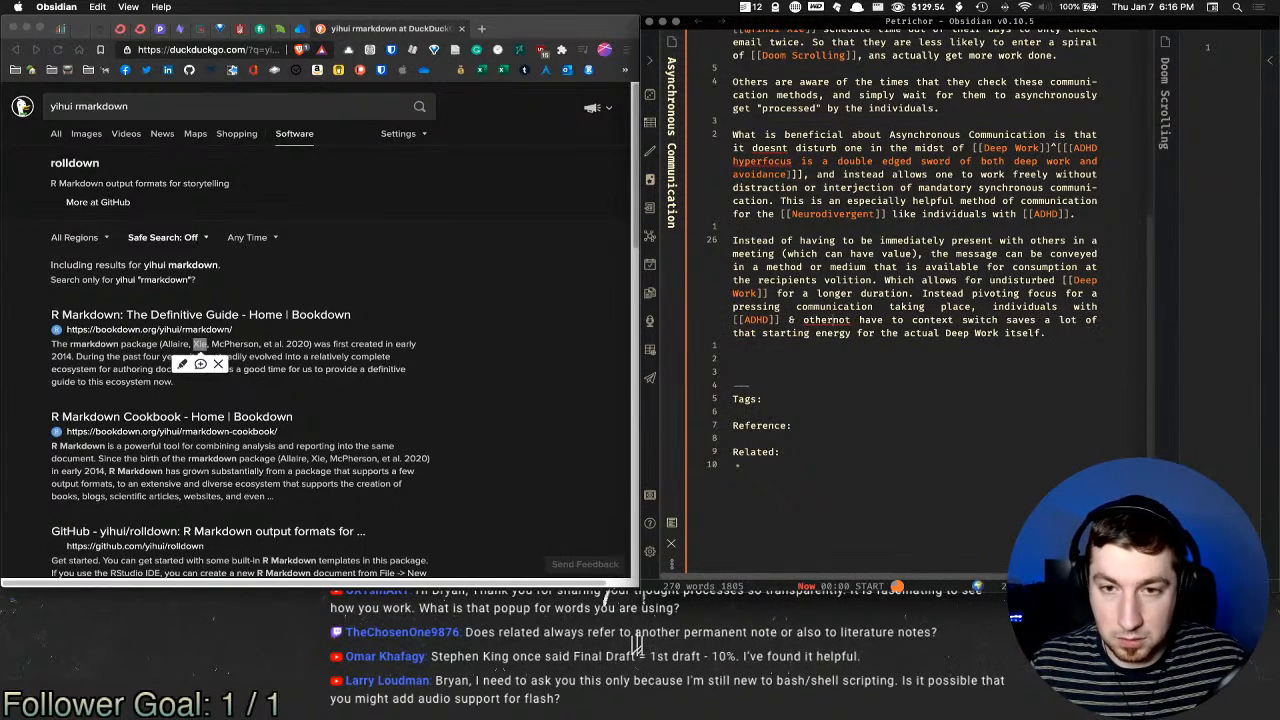
pyautogui.write(' [[Neurol')
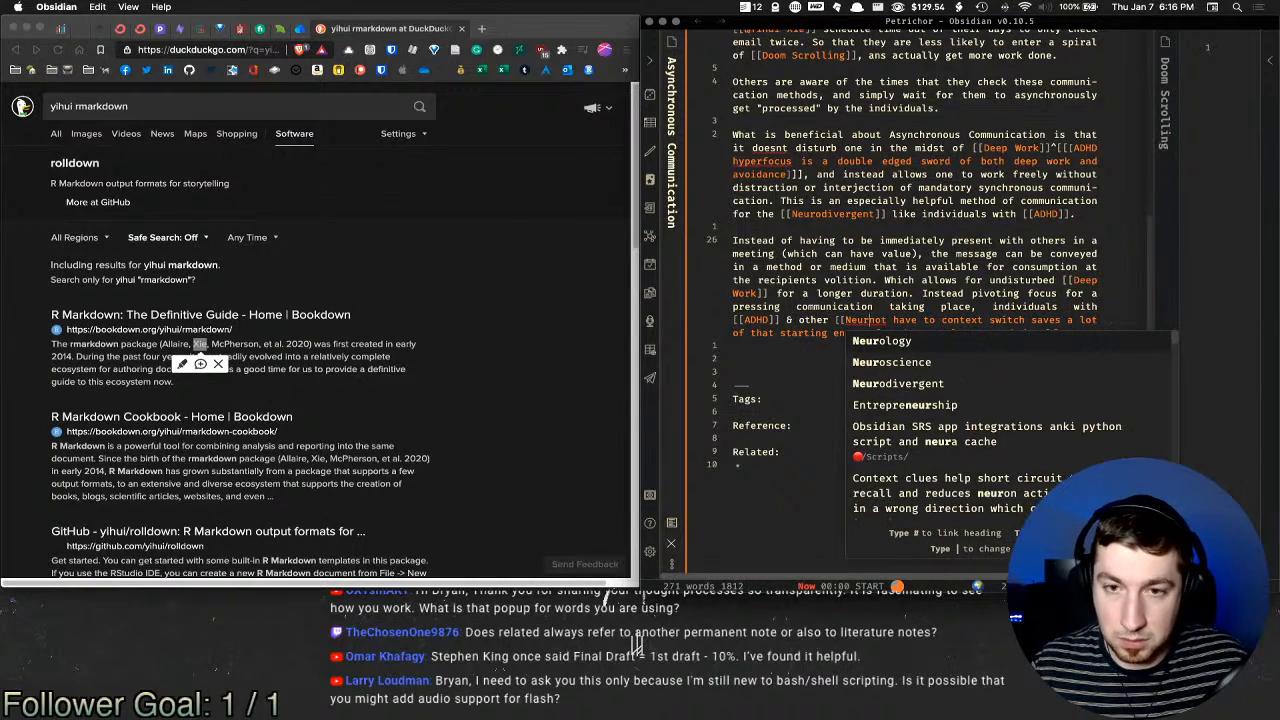
pyautogui.press('Return')
pyautogui.press('BackSpace')
pyautogui.press('BackSpace')
pyautogui.press('BackSpace')
pyautogui.press('BackSpace')
pyautogui.press('BackSpace')
pyautogui.press('BackSpace')
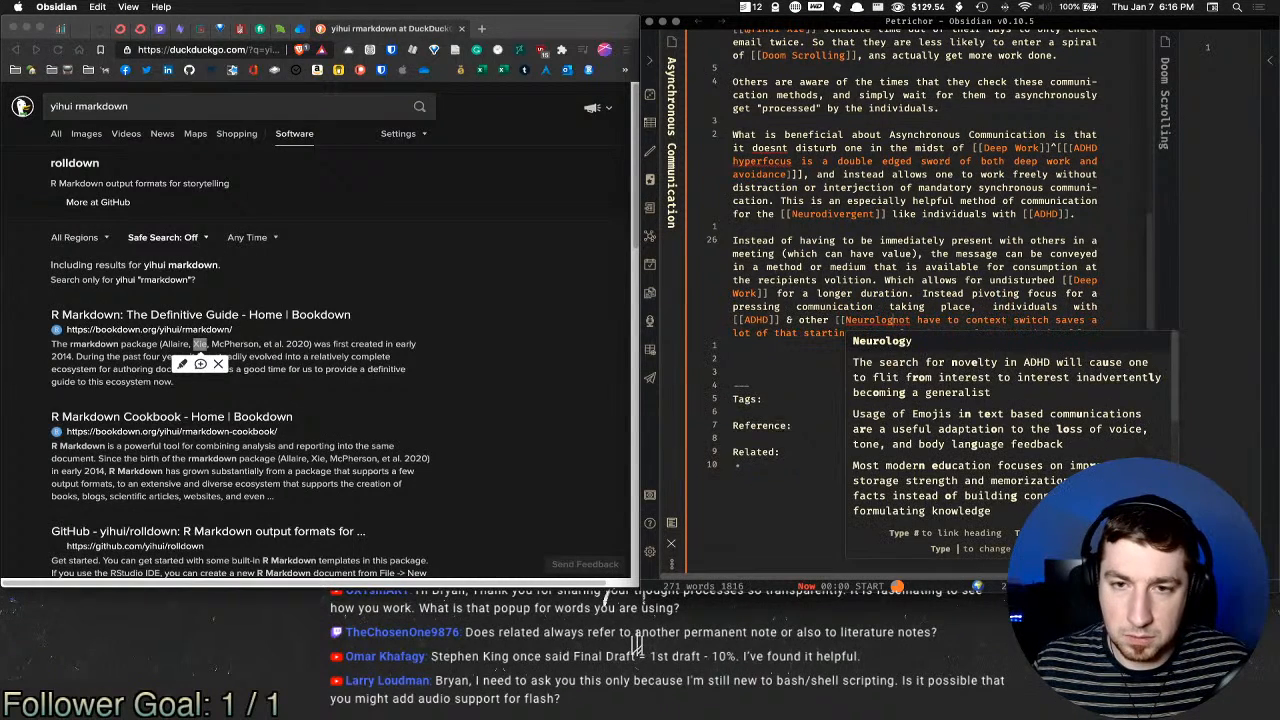
pyautogui.write('divergent]]')
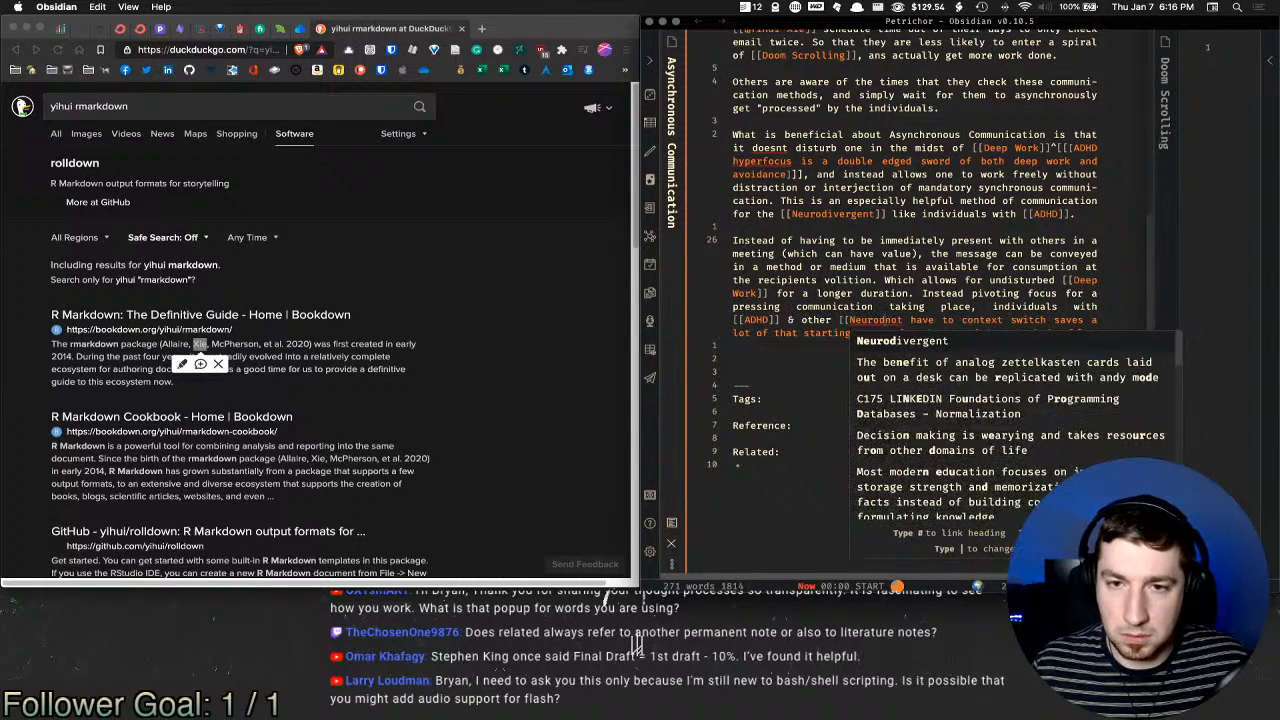
pyautogui.press('Return')
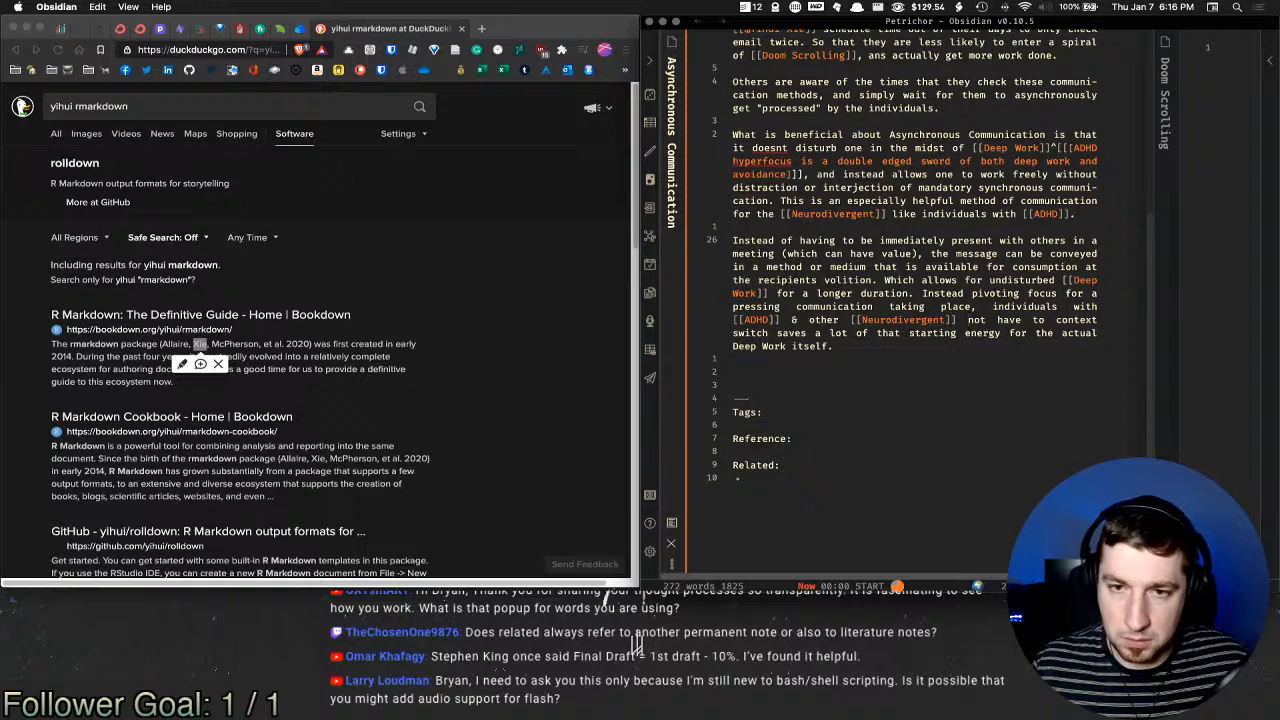
# Step: Cut the ADHD and Neurodivergent links and paste them back after a retyped 'with'
pyautogui.hotkey('alt', 'shift', 'Left')
pyautogui.hotkey('alt', 'shift', 'Left')
pyautogui.hotkey('alt', 'shift', 'Left')
pyautogui.hotkey('alt', 'shift', 'Left')
pyautogui.hotkey('alt', 'shift', 'Left')
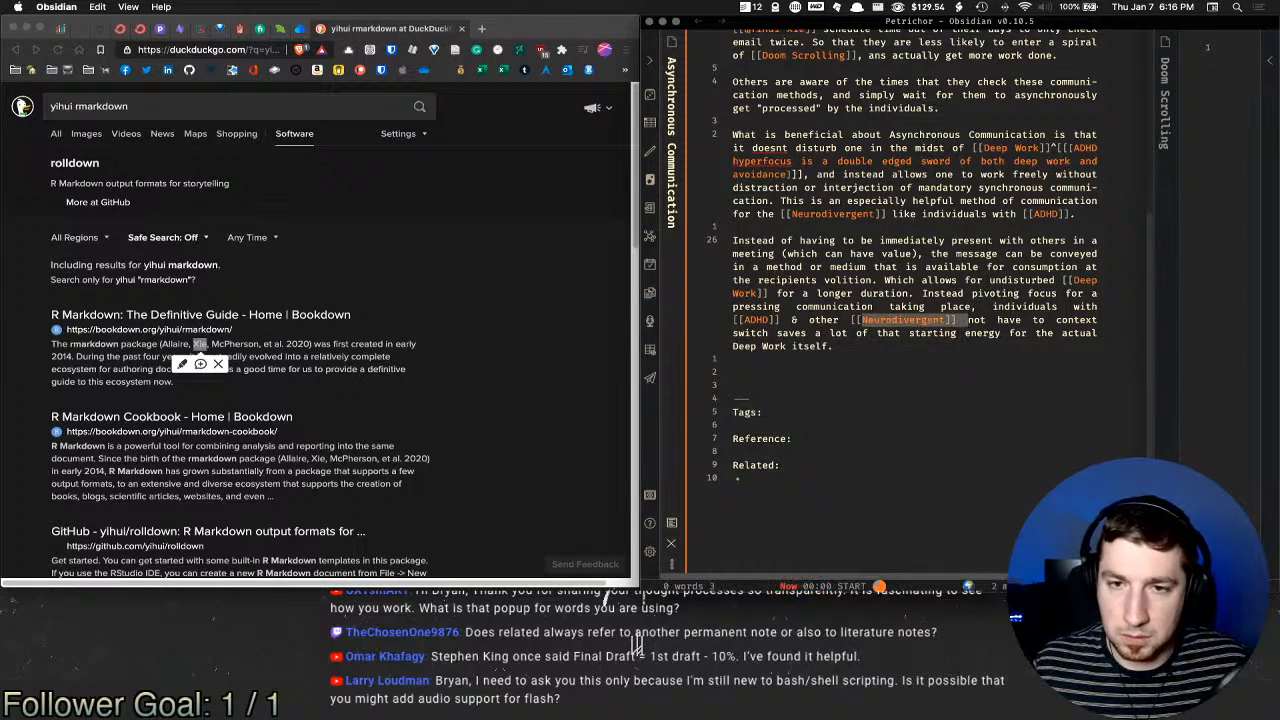
pyautogui.hotkey('alt', 'shift', 'Left')
pyautogui.press('super+c')
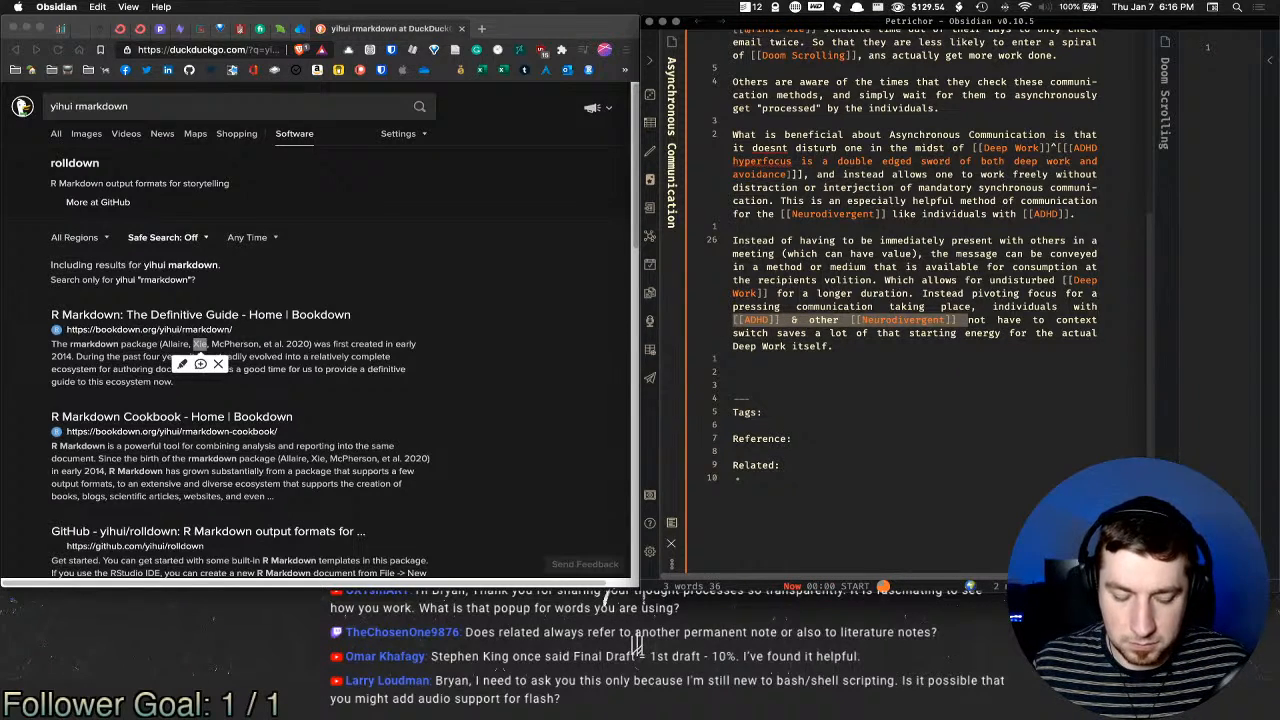
pyautogui.press('BackSpace')
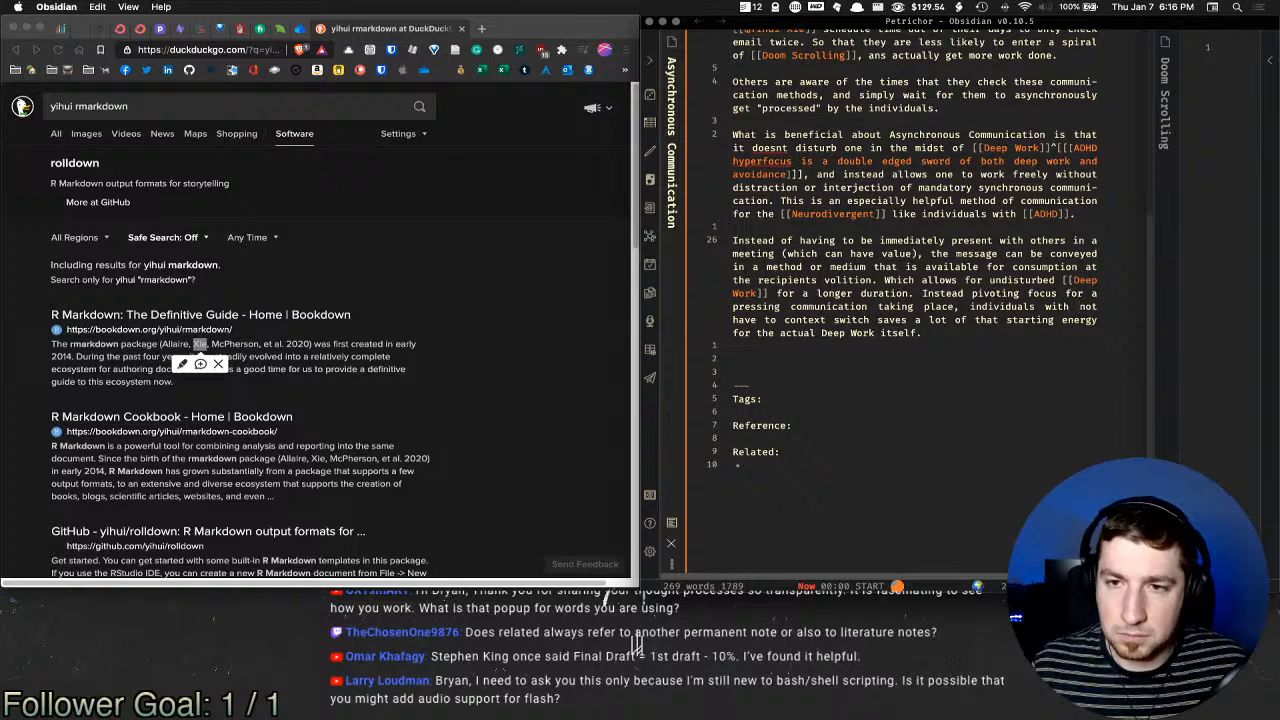
pyautogui.hotkey('alt', 'shift', 'Left')
pyautogui.press('BackSpace')
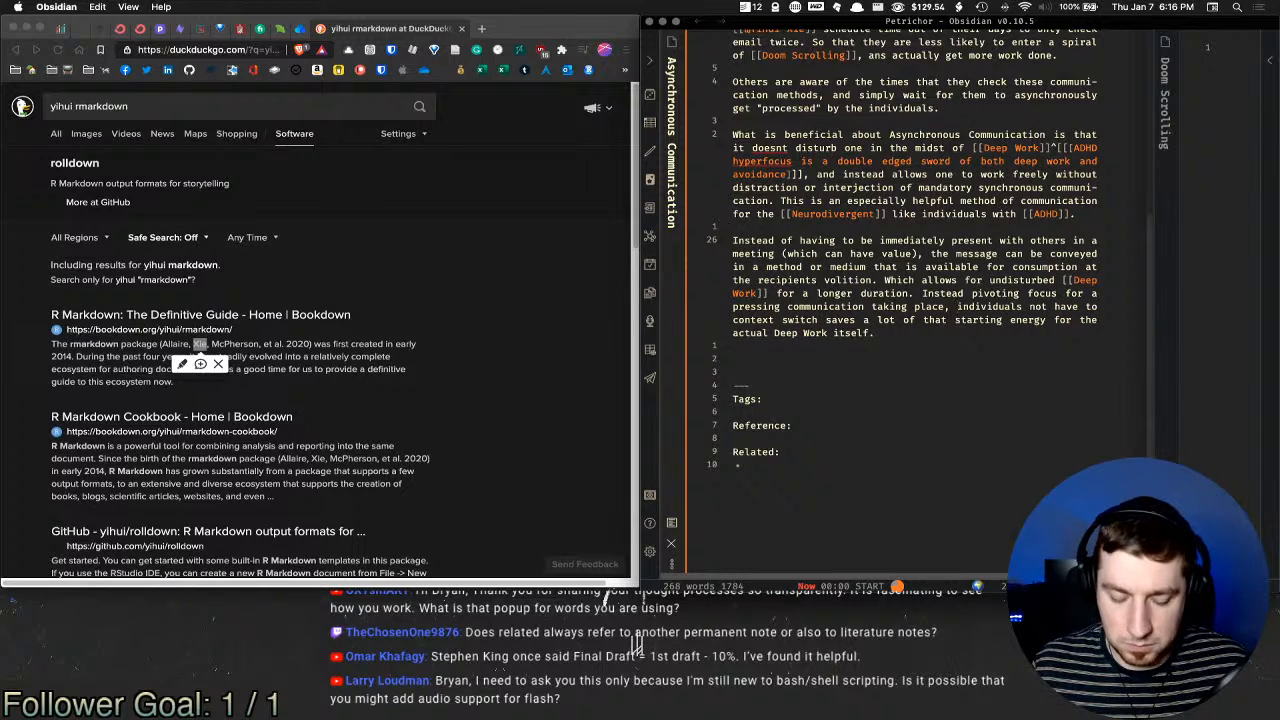
pyautogui.write('with')
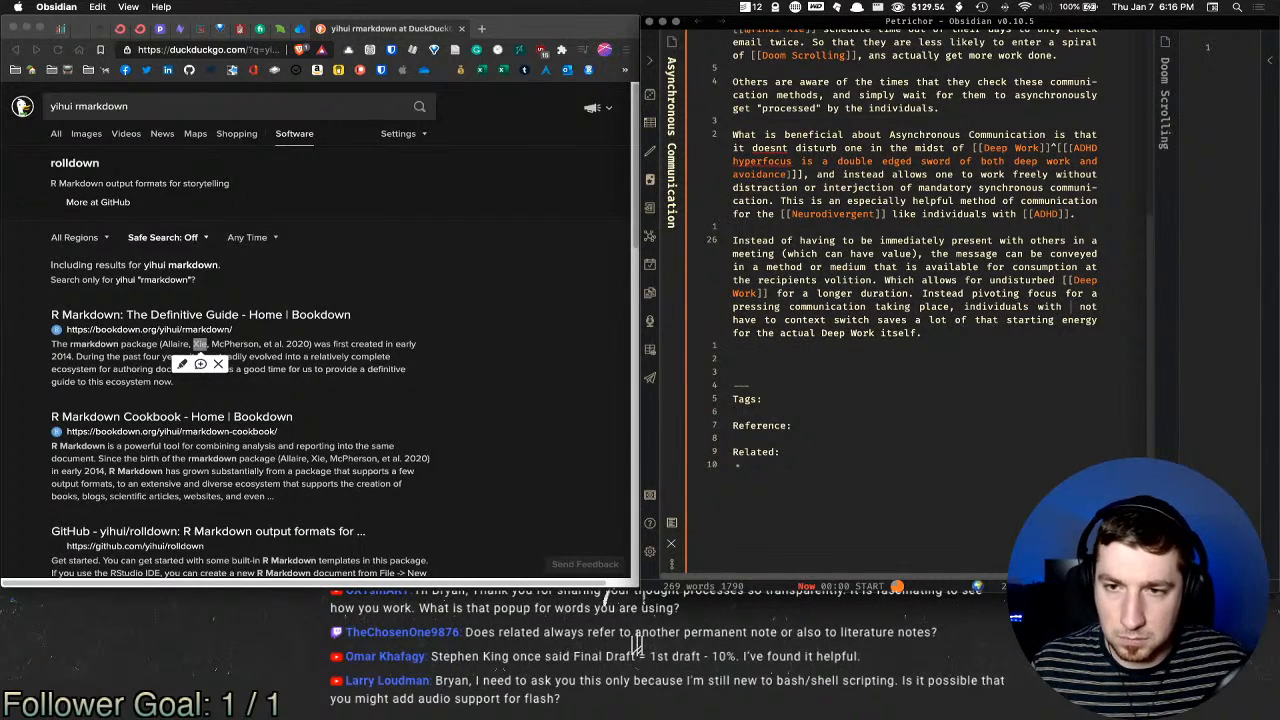
pyautogui.press('super+v')
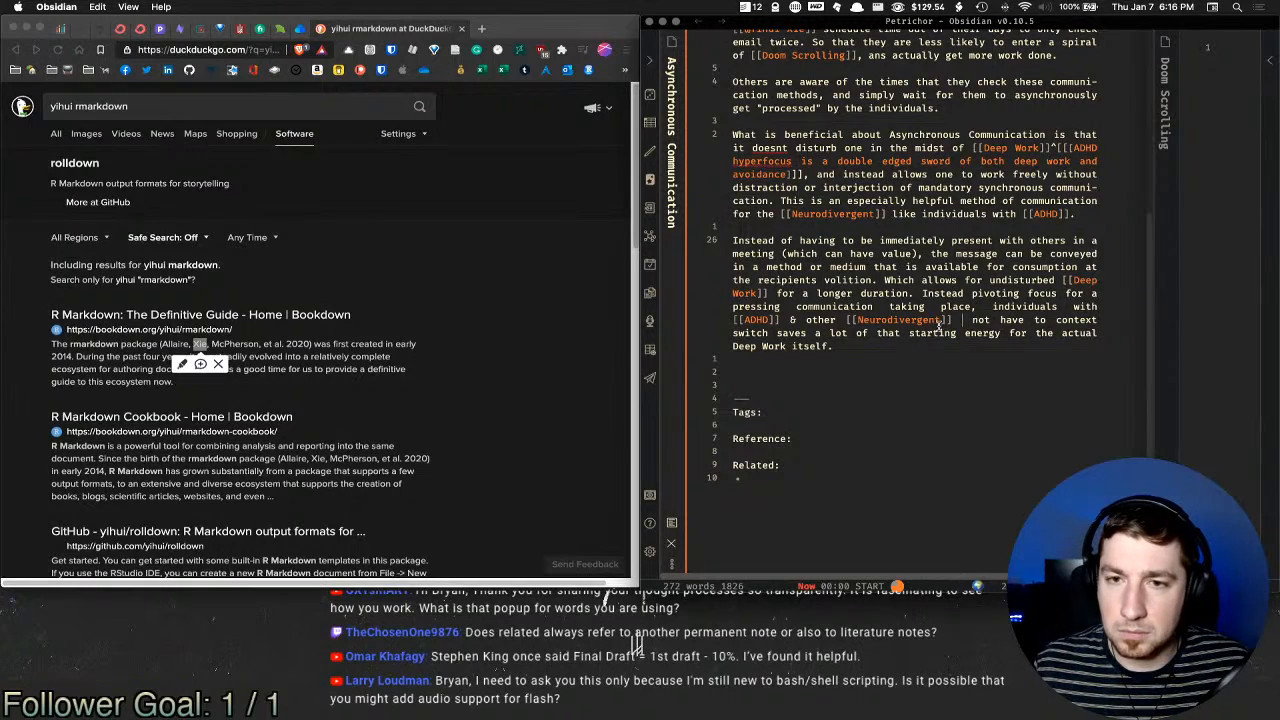
pyautogui.press('BackSpace')
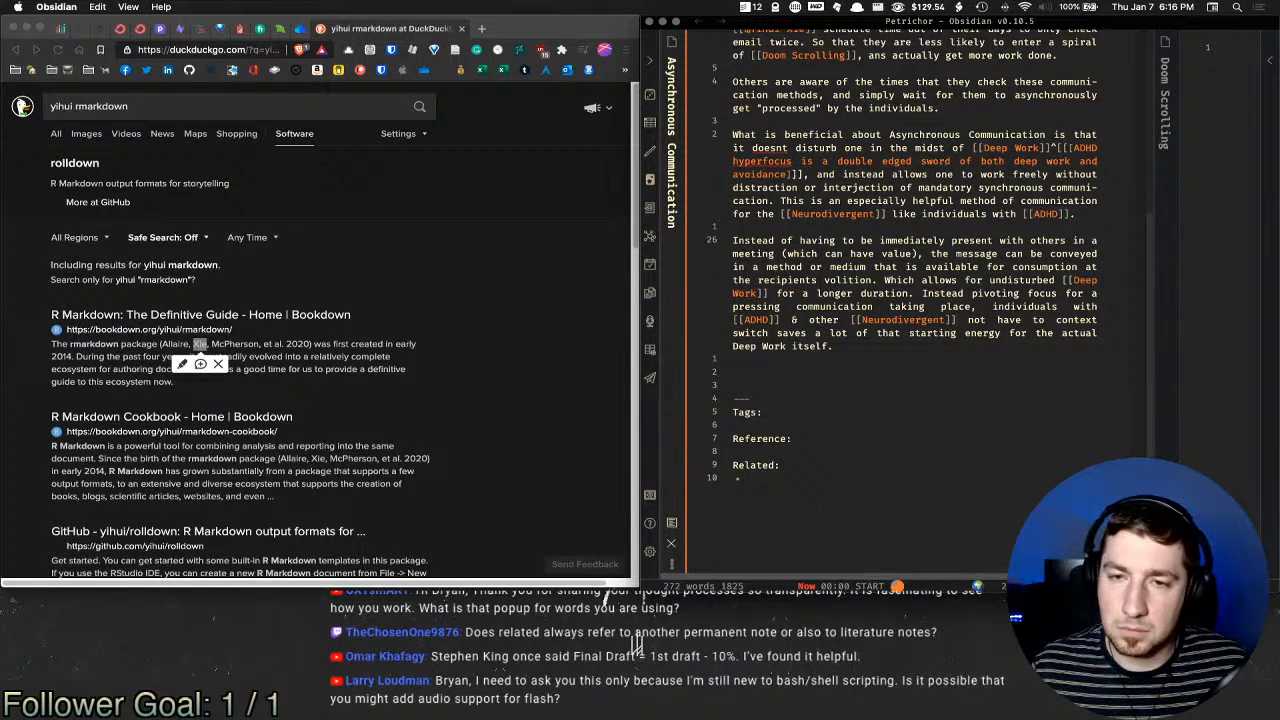
# Step: Rearrange into 'Neurodivergent individuals such as' and add 'brains will'
pyautogui.hotkey('alt', 'shift', 'Left')
pyautogui.hotkey('alt', 'shift', 'Left')
pyautogui.hotkey('alt', 'shift', 'Left')
pyautogui.press('super+c')
pyautogui.press('BackSpace')
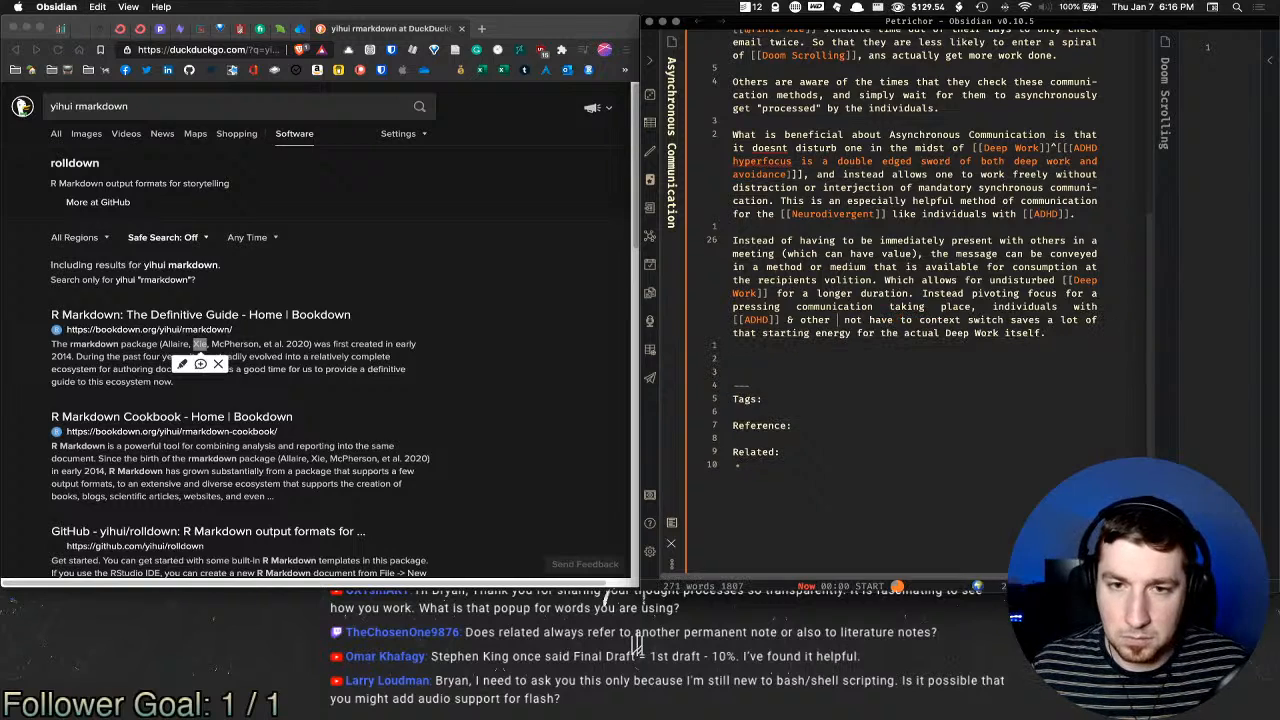
pyautogui.hotkey('alt', 'shift', 'Left')
pyautogui.hotkey('alt', 'shift', 'Left')
pyautogui.press('BackSpace')
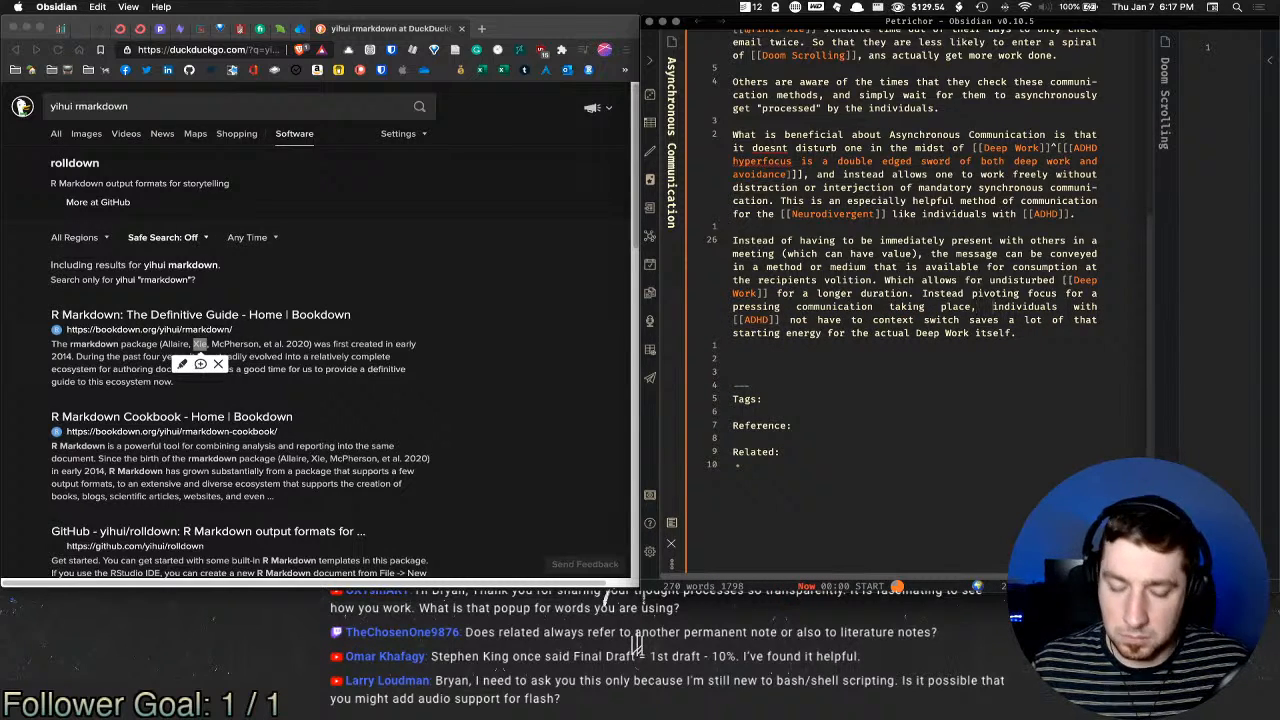
pyautogui.press('super+v')
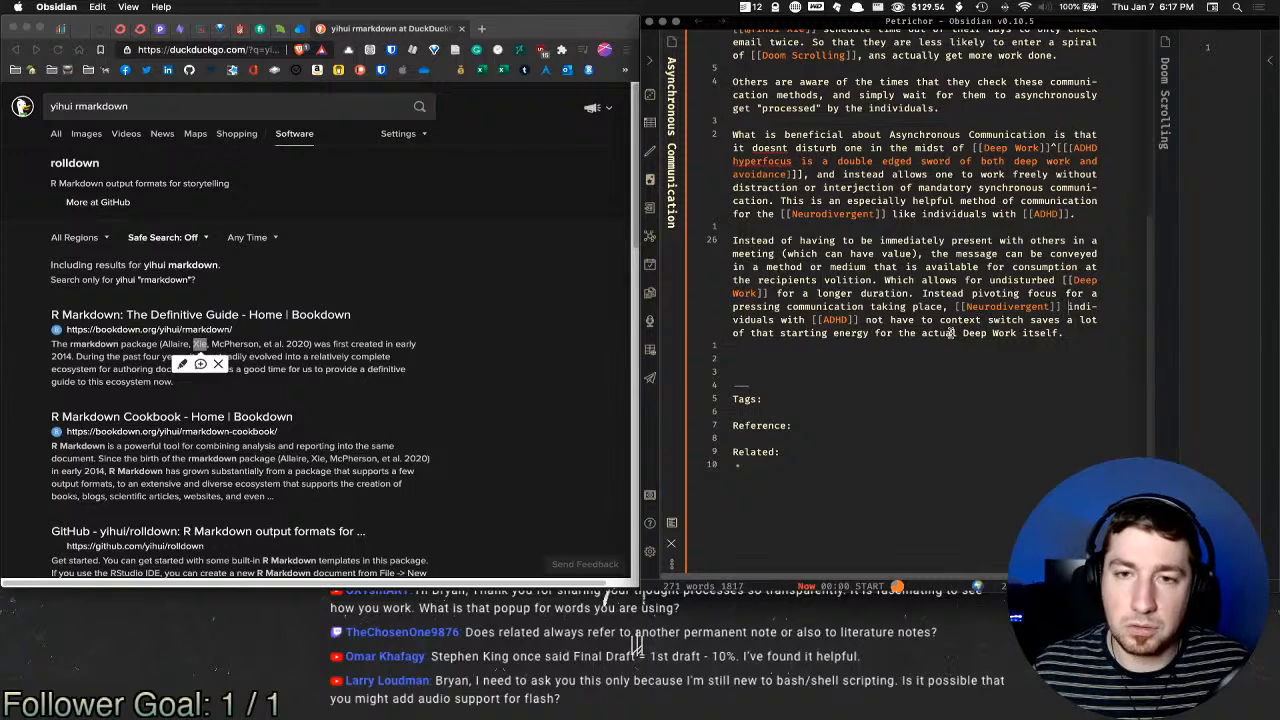
pyautogui.hotkey('alt', 'Right')
pyautogui.write('such as')
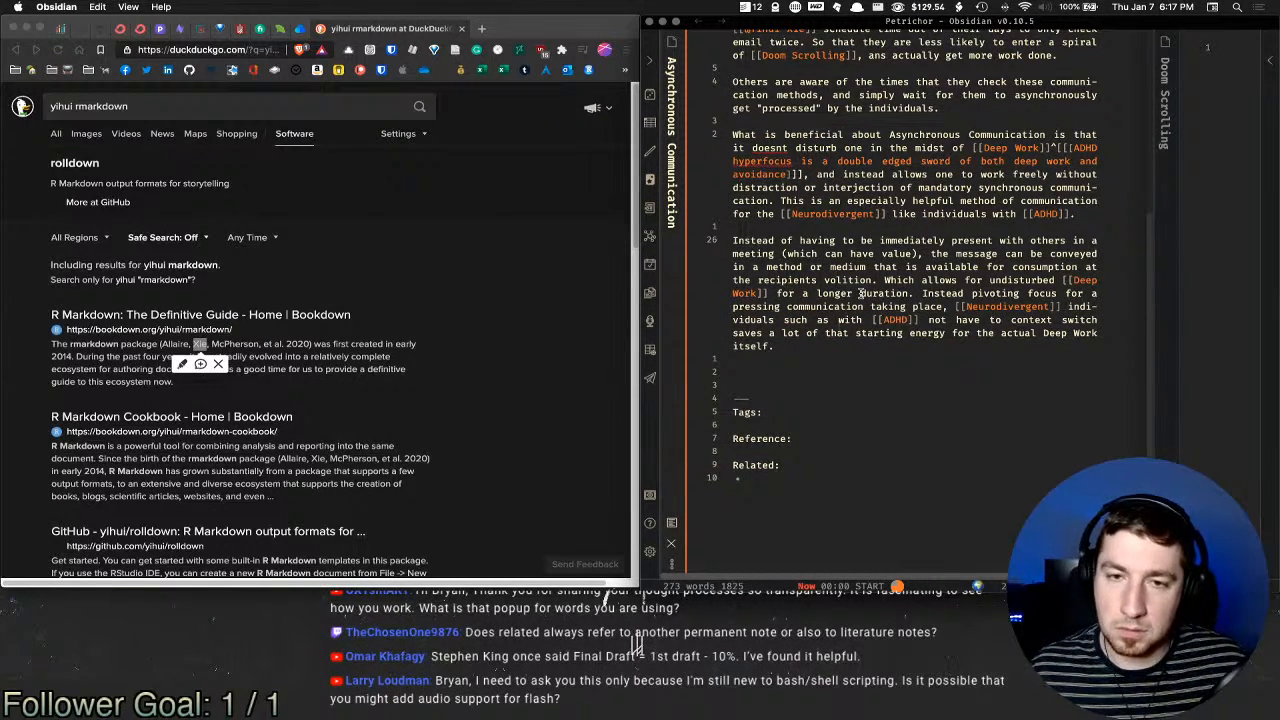
pyautogui.press('Delete')
pyautogui.press('Delete')
pyautogui.press('Delete')
pyautogui.press('Delete')
pyautogui.press('Delete')
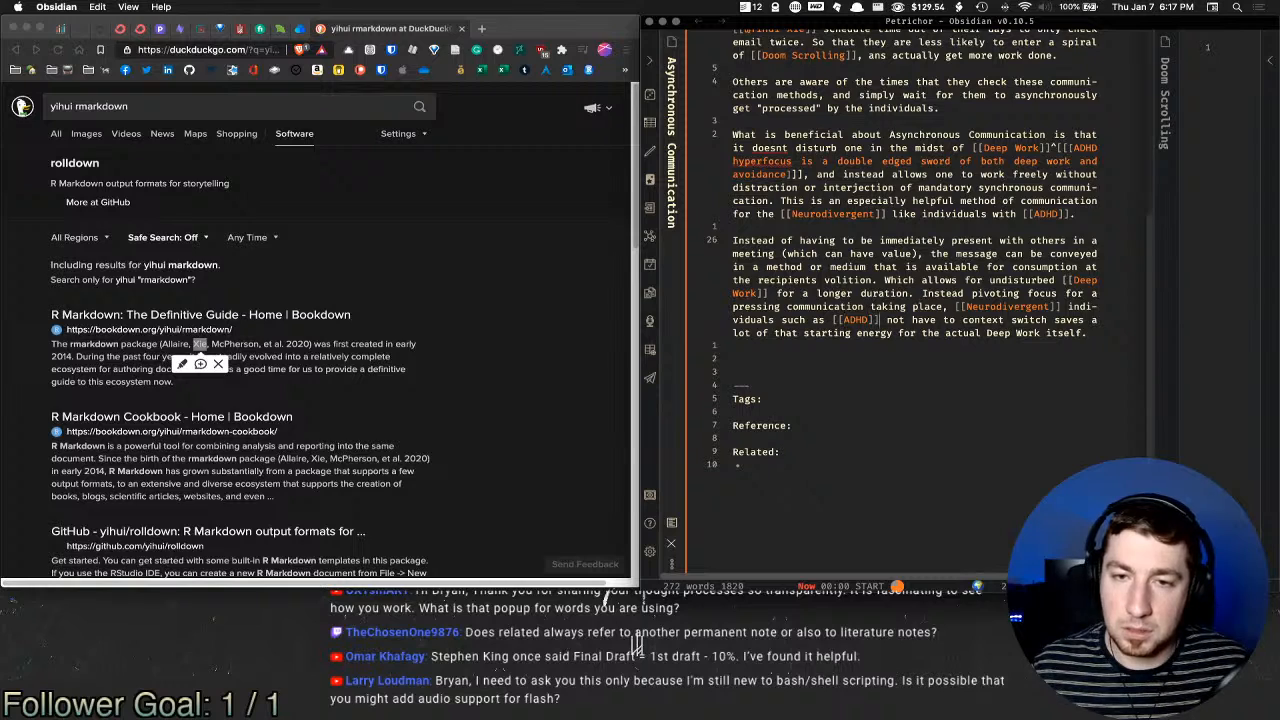
pyautogui.write('bri')
pyautogui.press('BackSpace')
pyautogui.press('BackSpace')
pyautogui.press('BackSpace')
pyautogui.press('BackSpace')
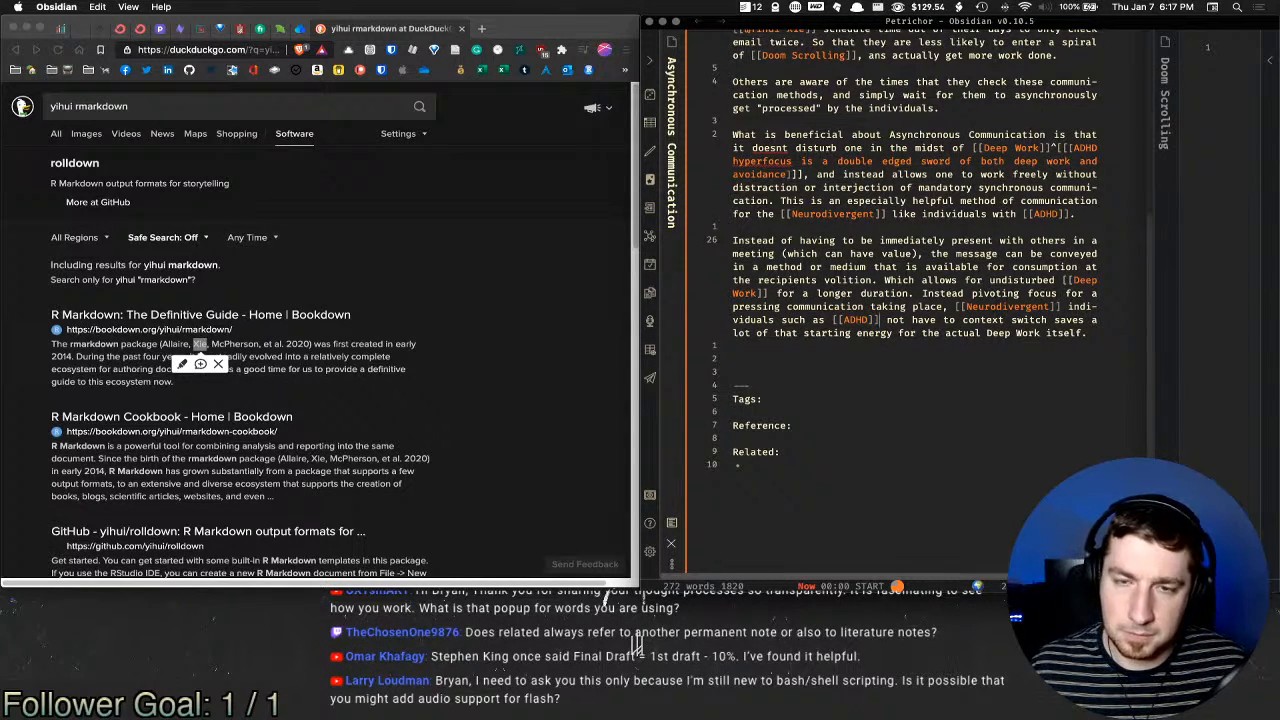
pyautogui.write('brains')
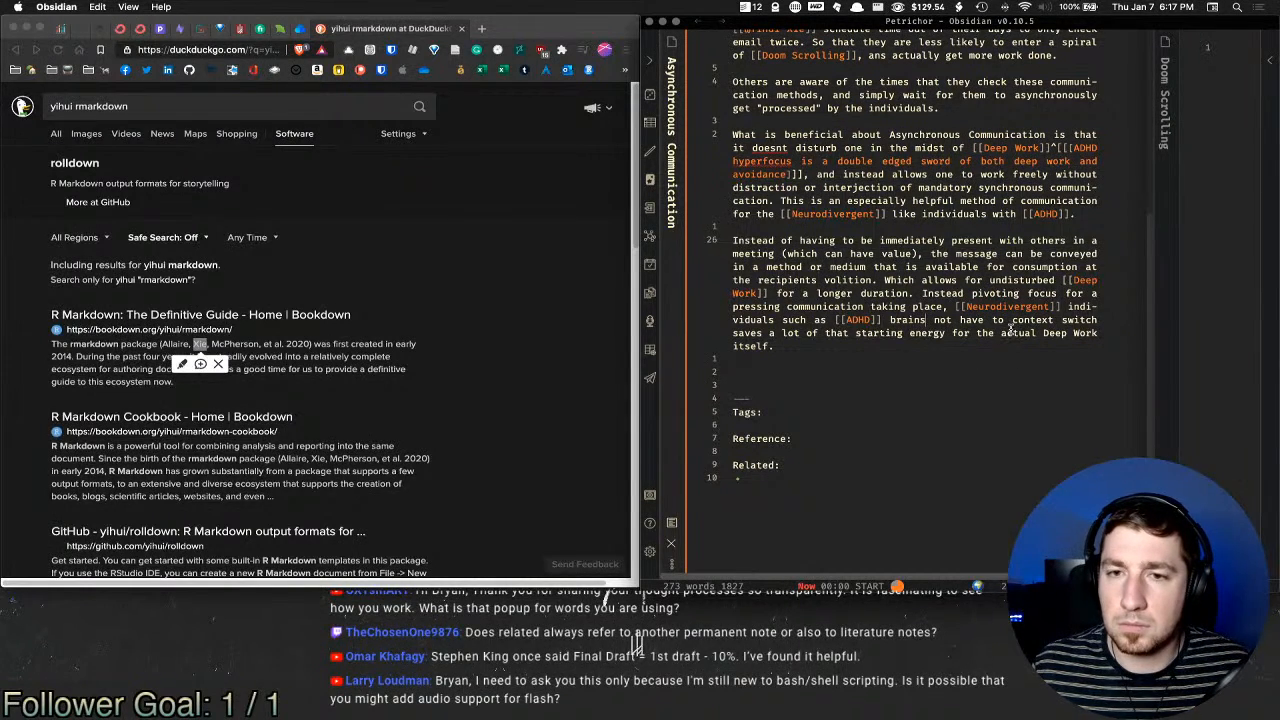
pyautogui.write(' will')
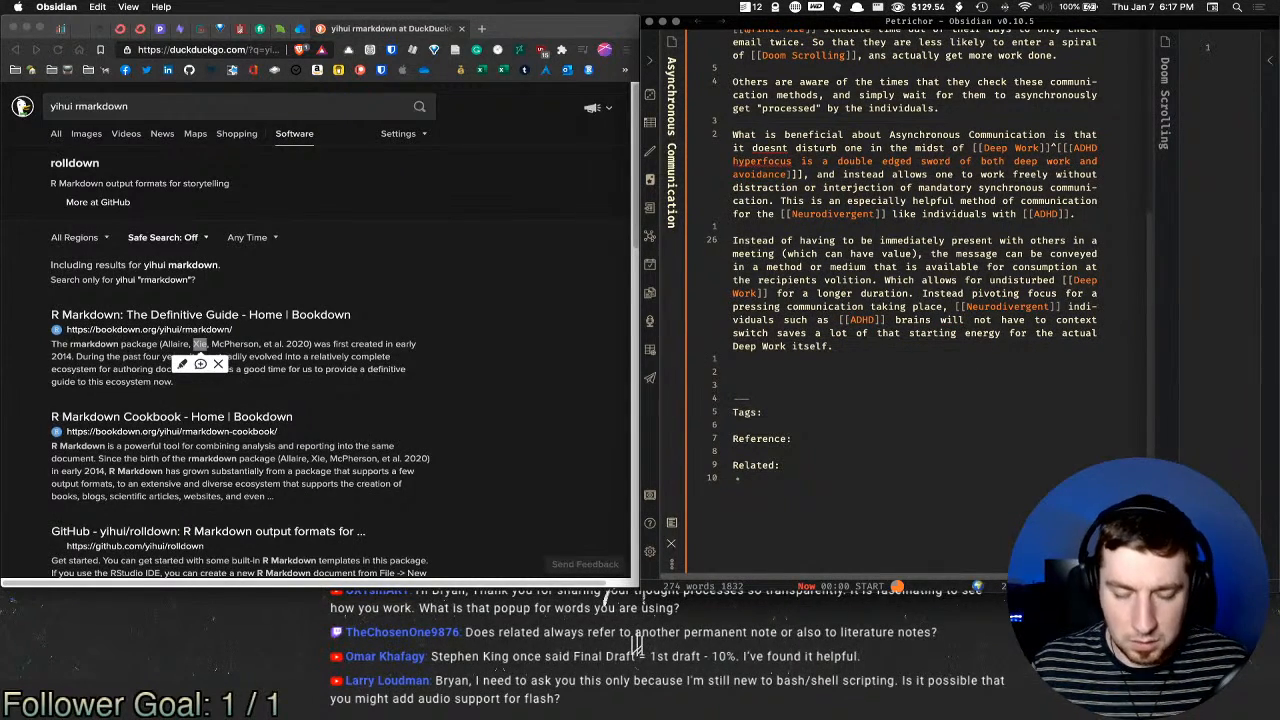
# Step: Undo the rewording to restore 'those with [[ADHD]]'
pyautogui.press('super+z')
pyautogui.press('super+z')
pyautogui.press('super+z')
pyautogui.press('super+z')
pyautogui.press('super+z')
pyautogui.press('super+z')
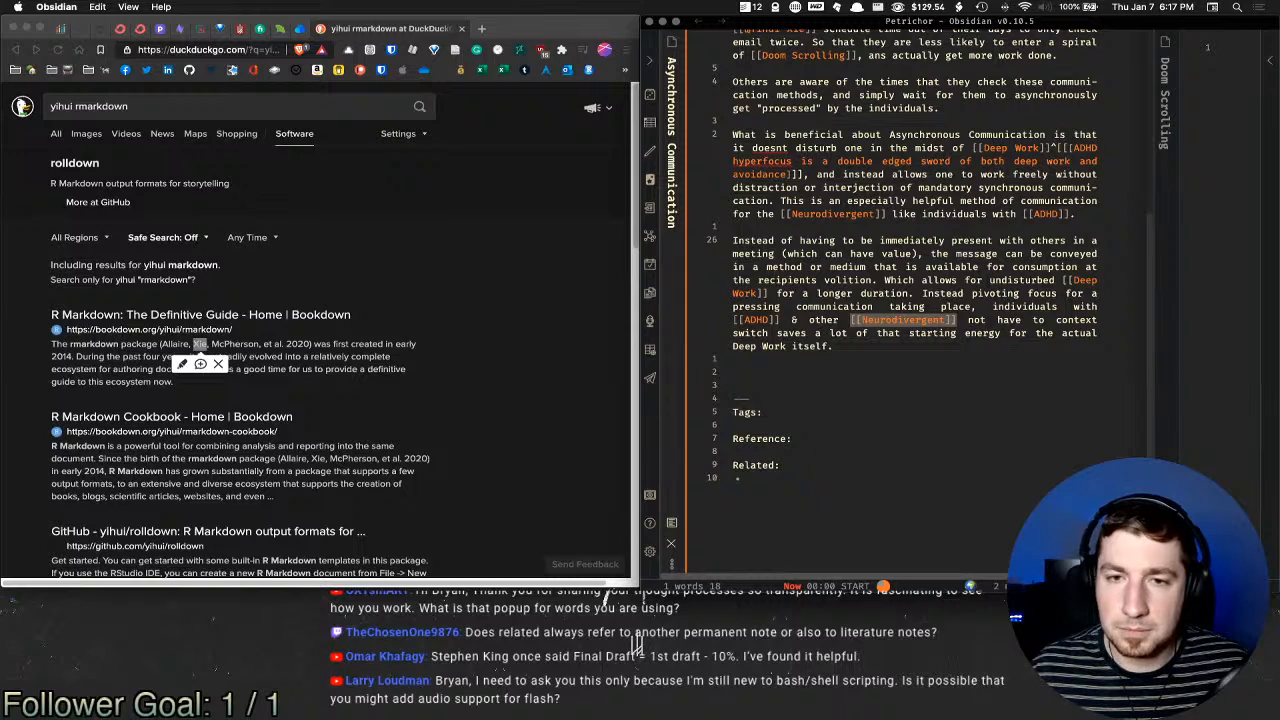
pyautogui.press('super+z')
pyautogui.press('super+z')
pyautogui.press('super+z')
pyautogui.press('super+z')
pyautogui.press('super+z')
pyautogui.press('super+z')
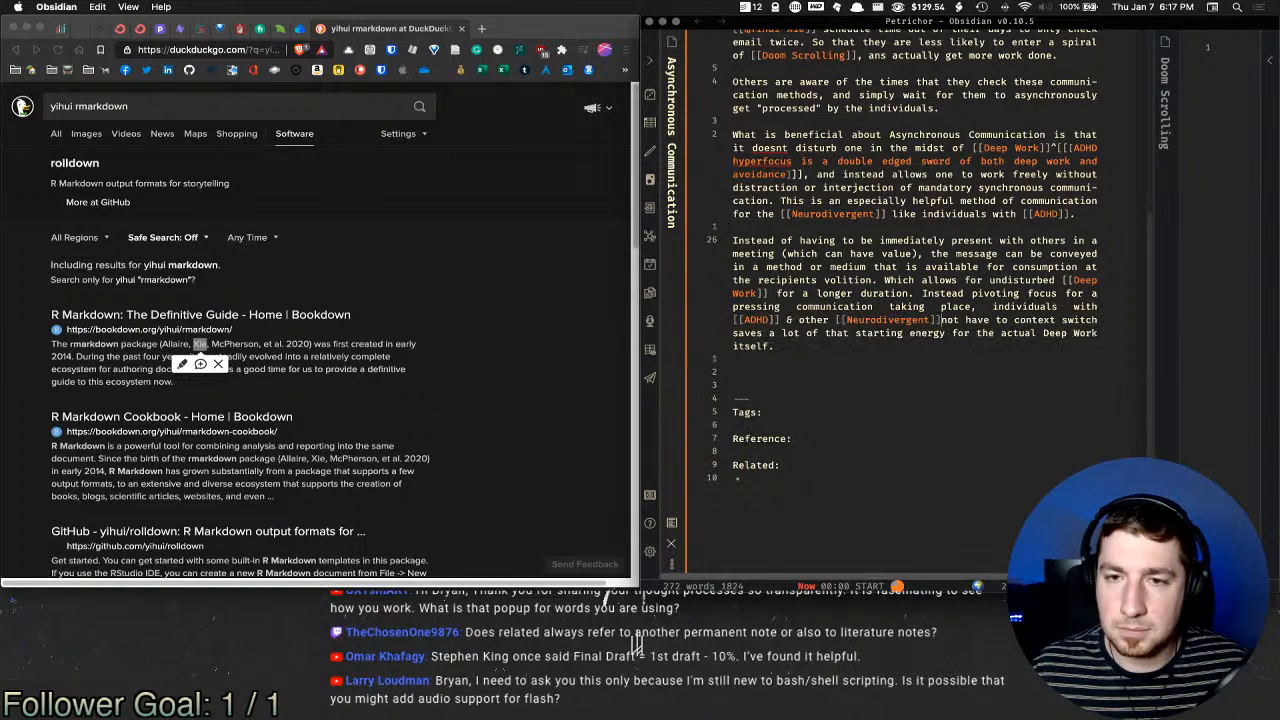
pyautogui.press('super+z')
pyautogui.press('super+z')
pyautogui.press('super+z')
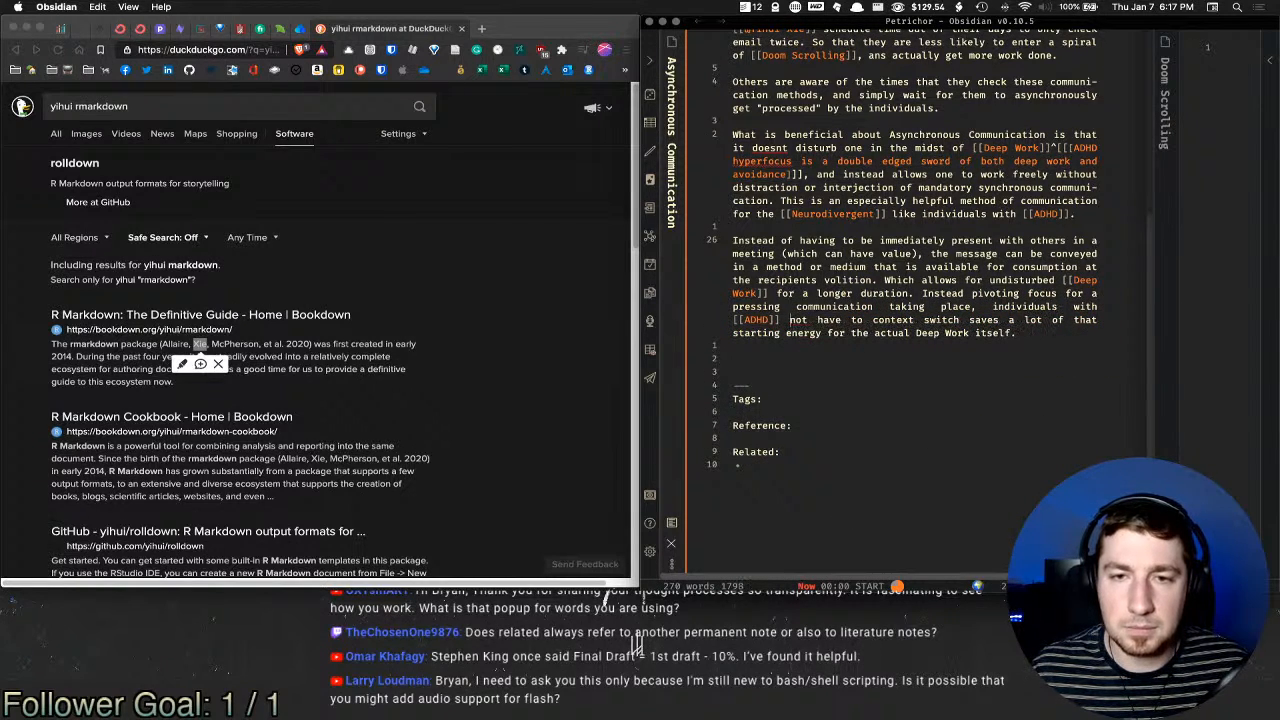
pyautogui.press('super+z')
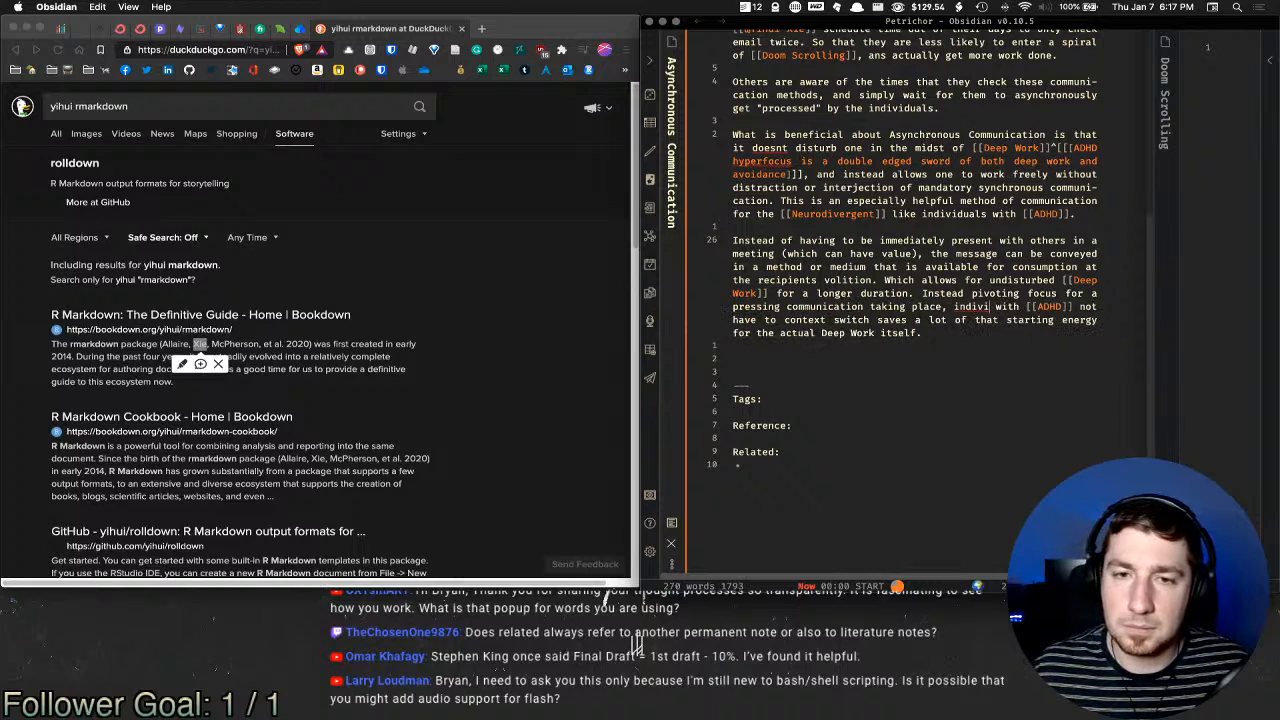
pyautogui.press('super+z')
pyautogui.press('super+z')
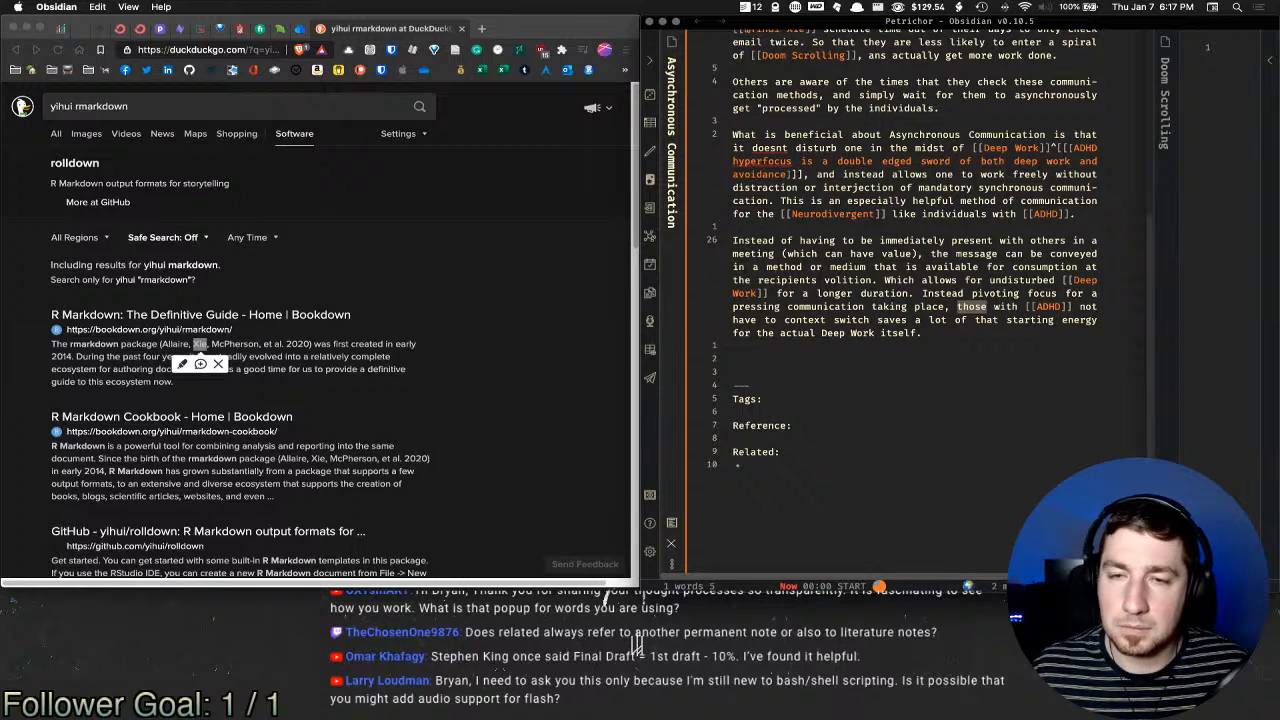
pyautogui.click(1022, 358)
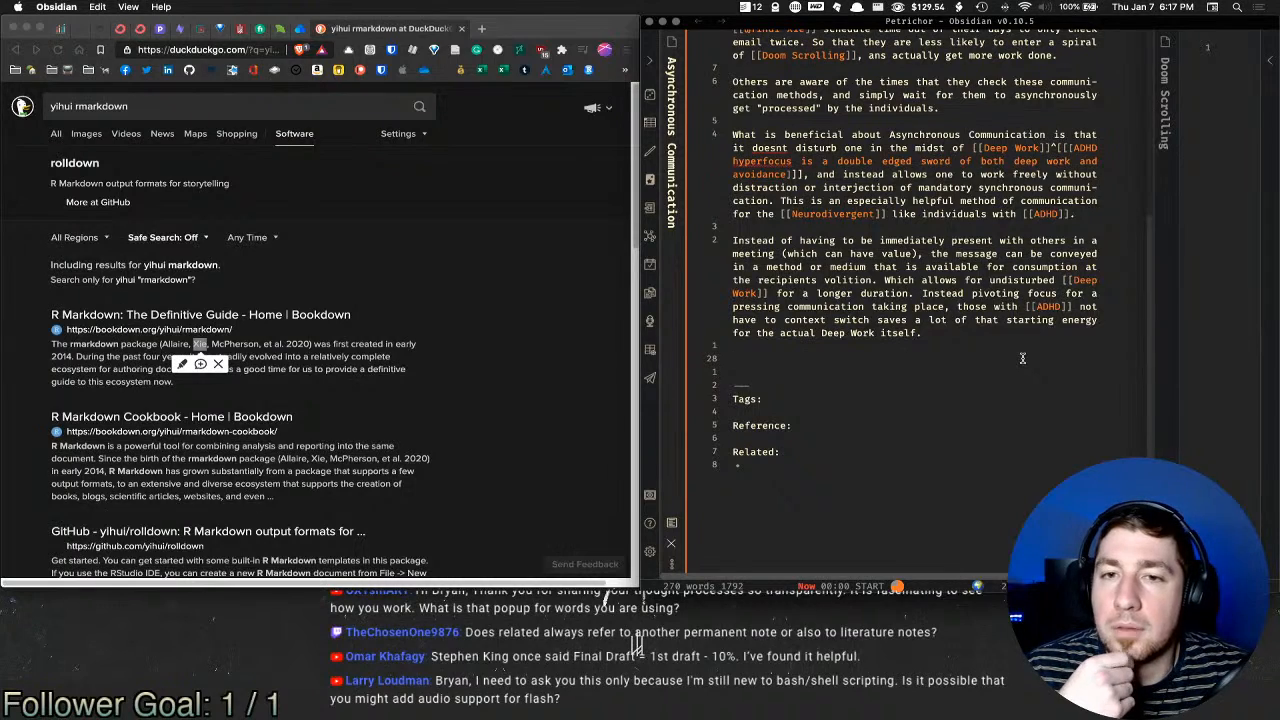
# Step: Try an emoji search on the tags' seedling emoji, then check the aliases and note's end
pyautogui.scroll(10, 1008, 358)
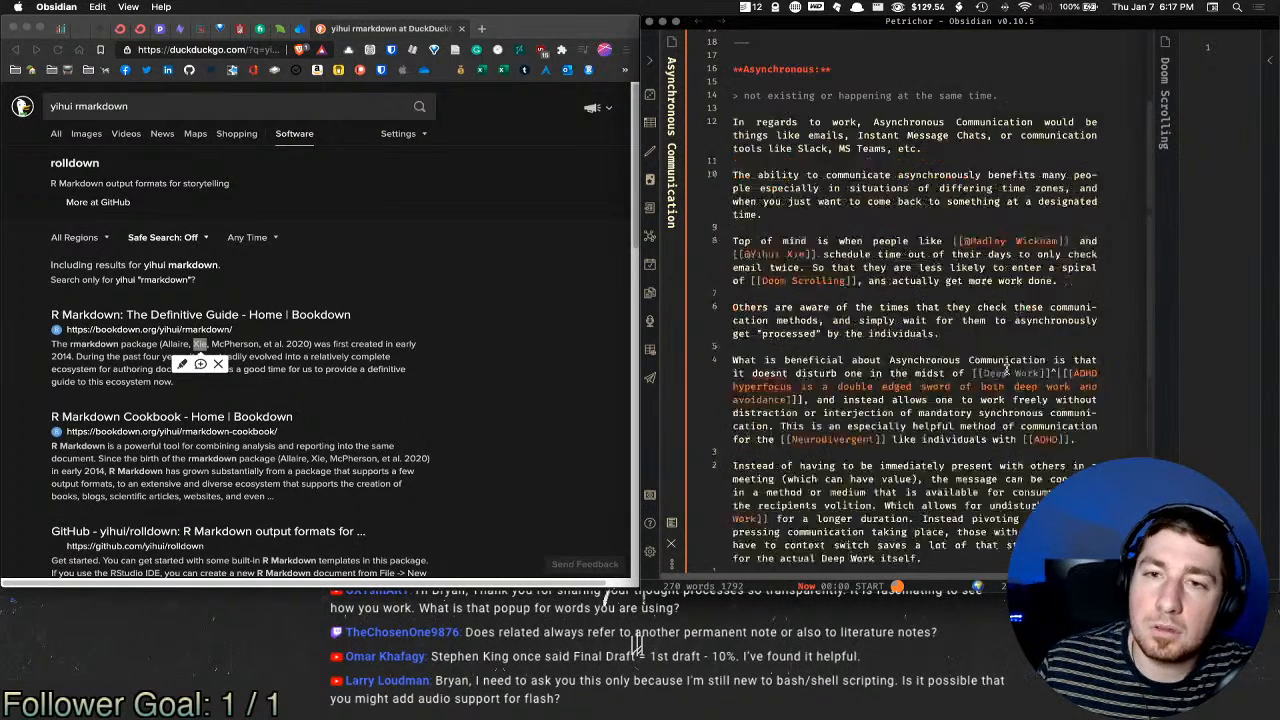
pyautogui.click(832, 59)
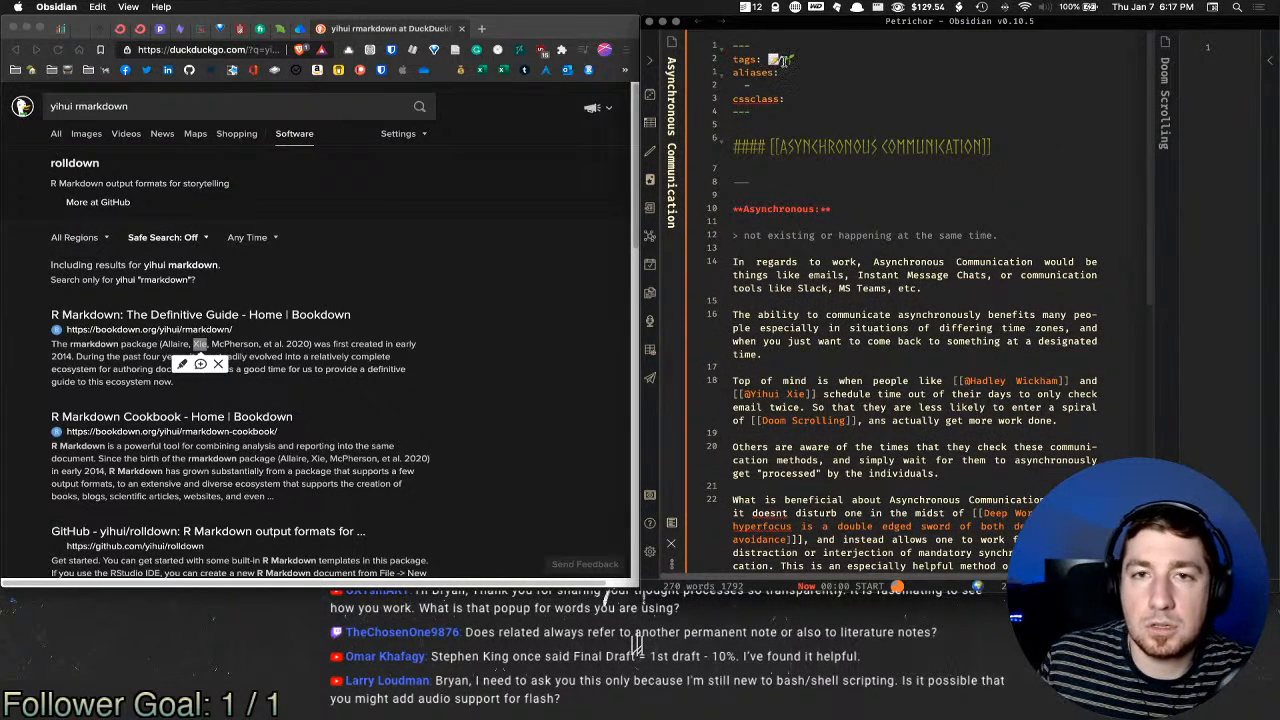
pyautogui.moveTo(783, 60); pyautogui.dragTo(877, 58)
pyautogui.press('super+space')
pyautogui.write('e ev')
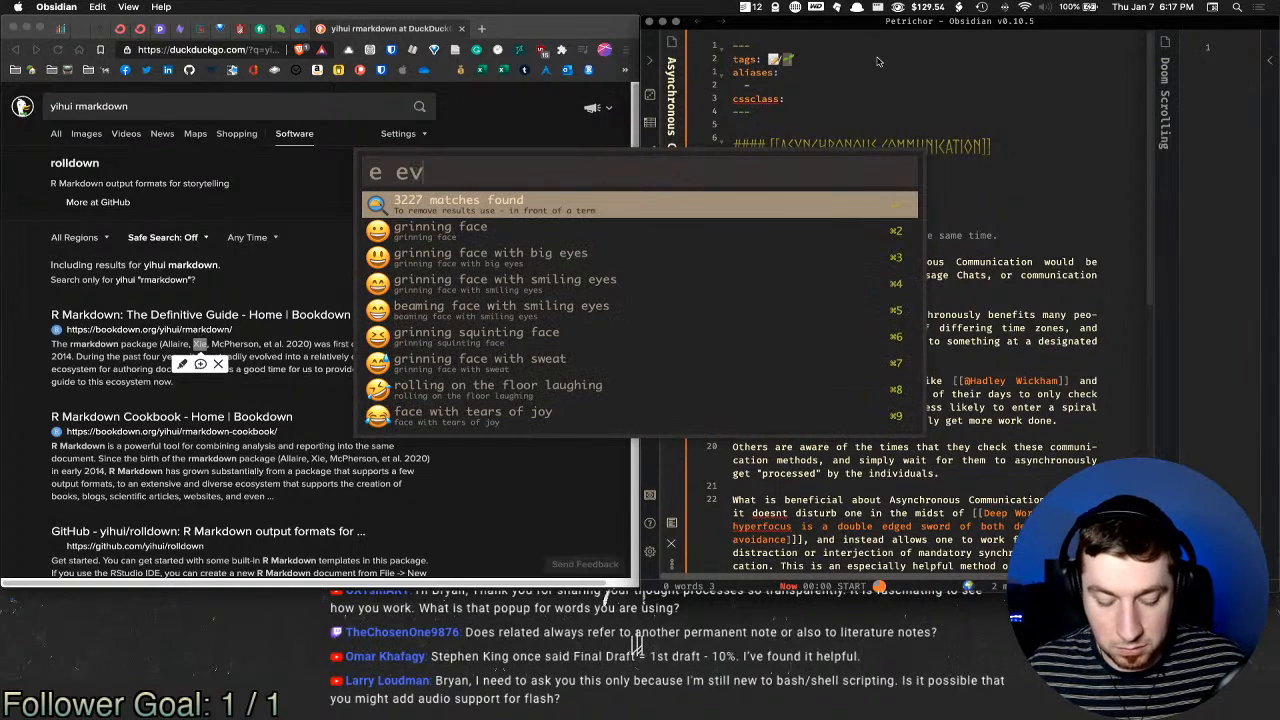
pyautogui.press('Return')
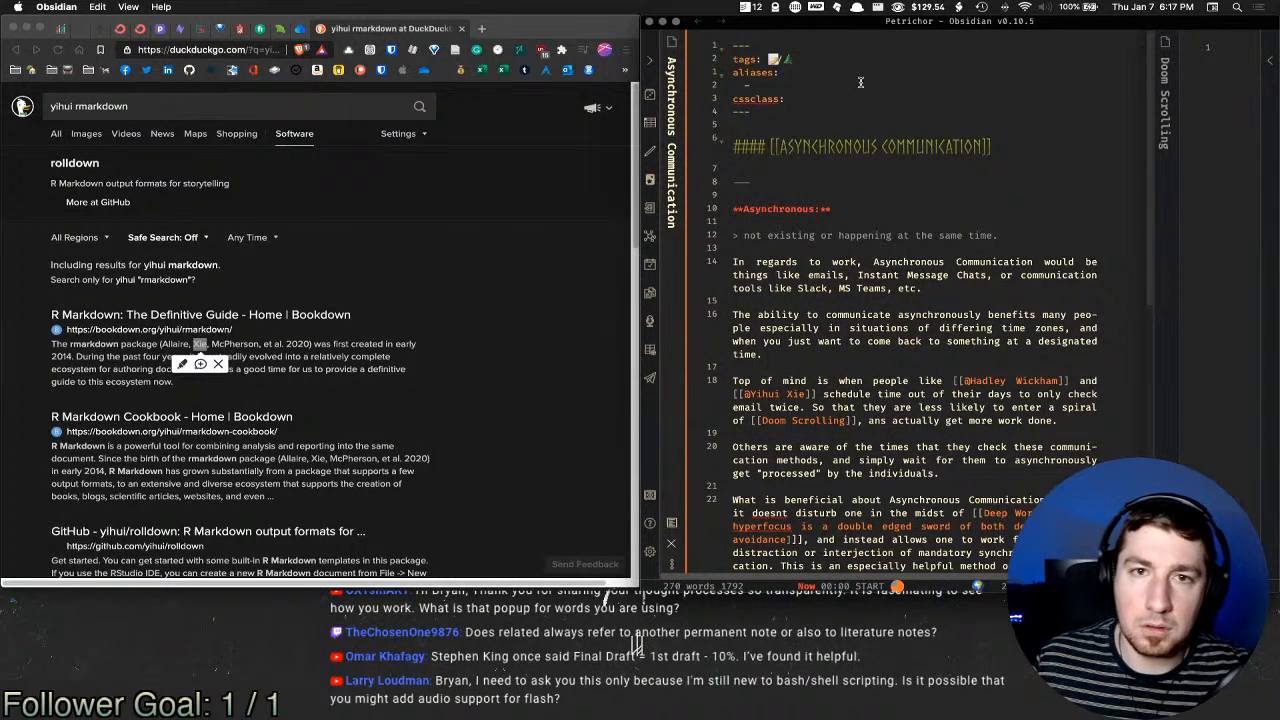
pyautogui.click(851, 87)
pyautogui.scroll(-3, 891, 150)
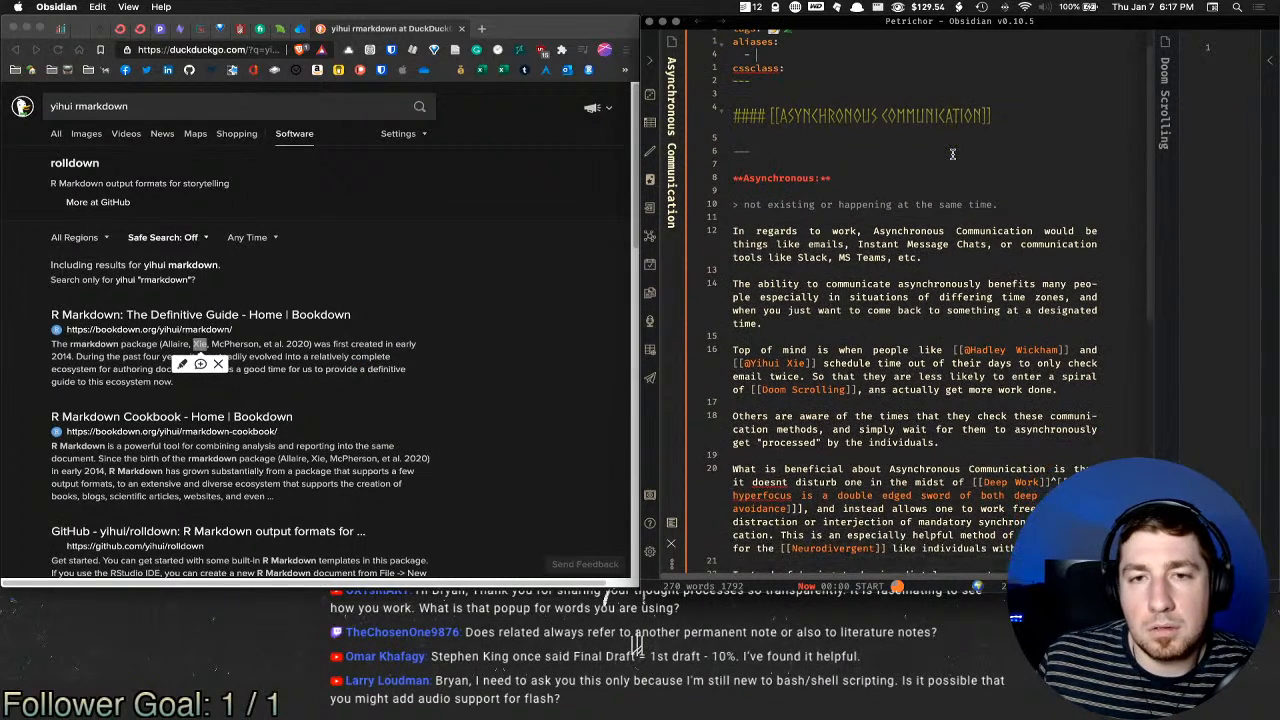
pyautogui.scroll(-5, 891, 150)
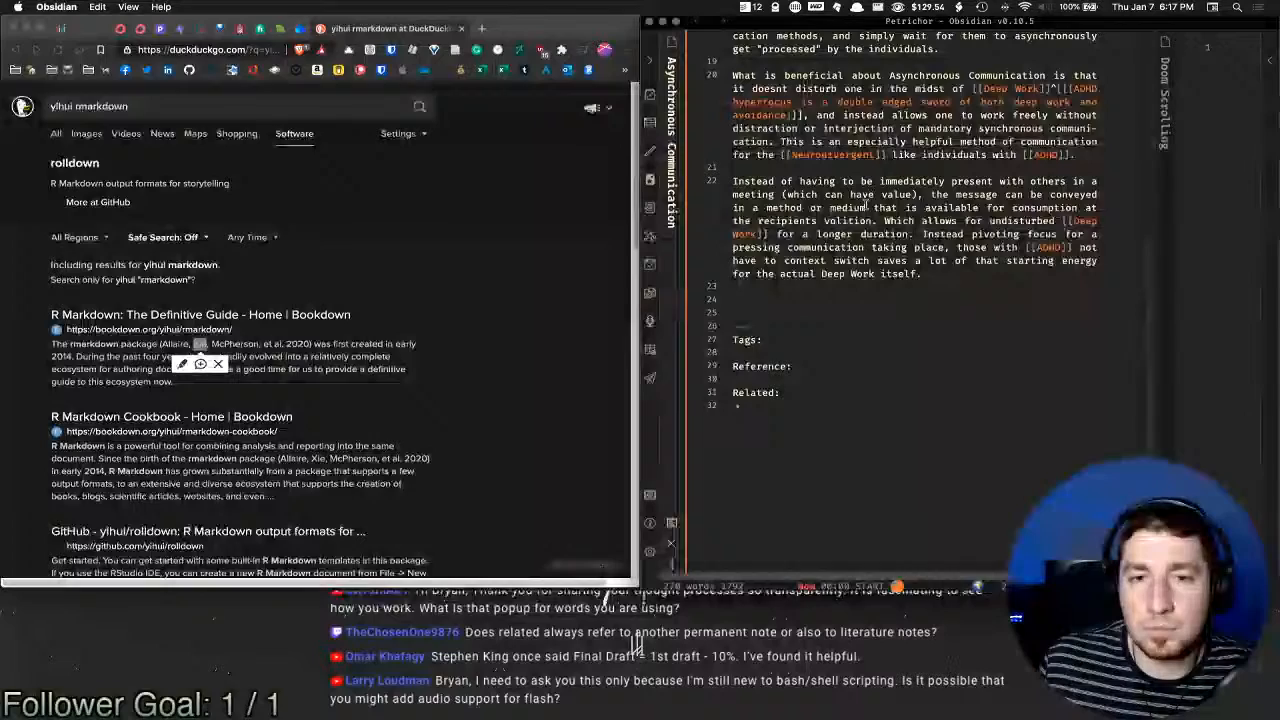
pyautogui.click(849, 354)
pyautogui.scroll(4, 896, 250)
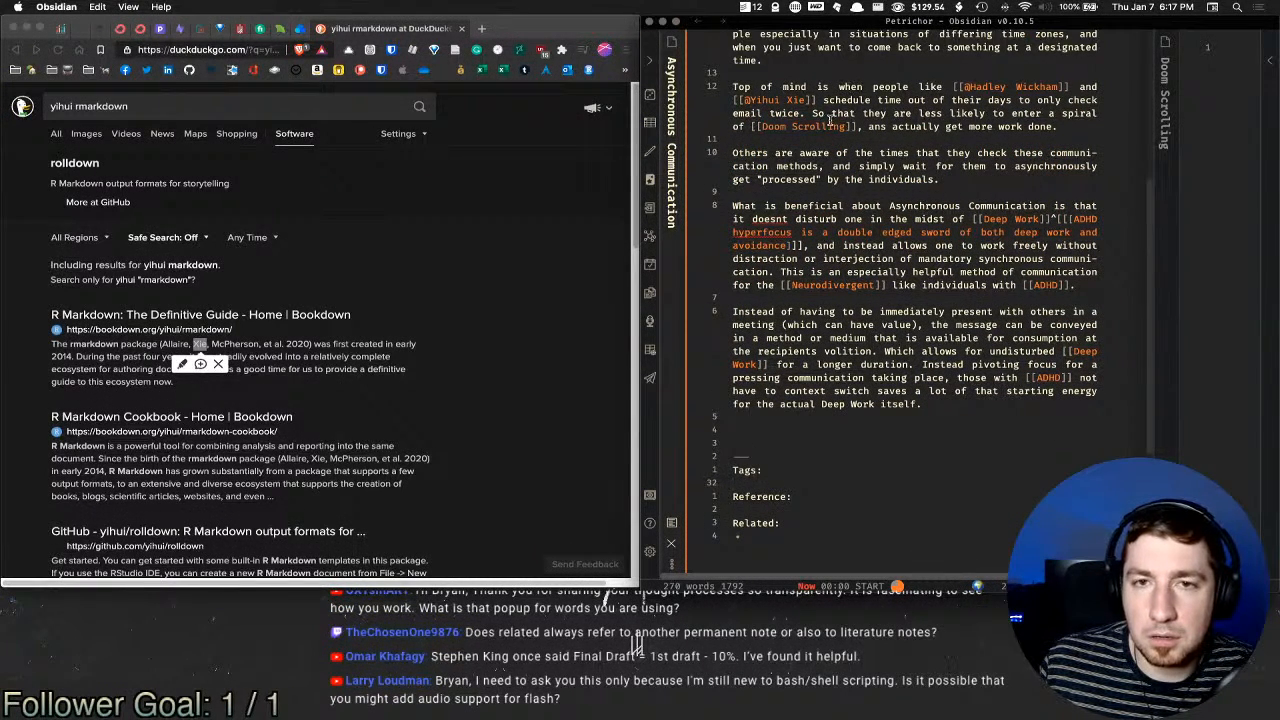
pyautogui.hscroll(4, 1135, 188)
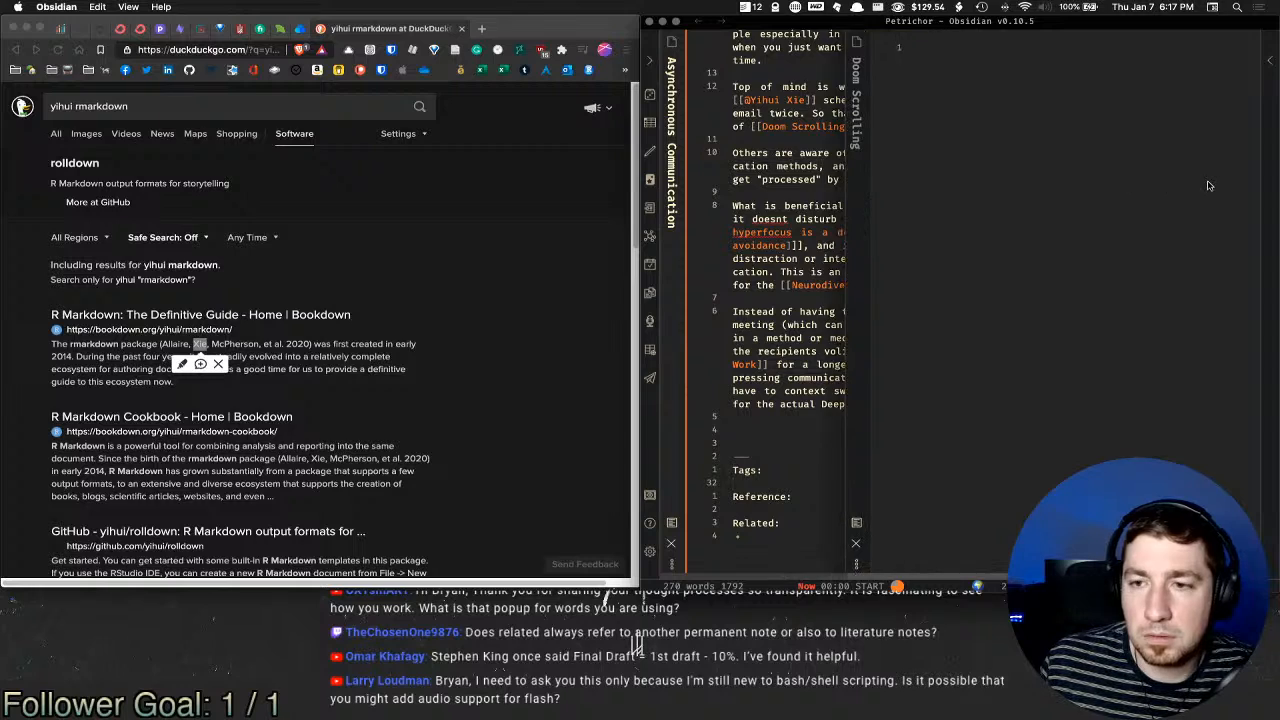
pyautogui.hscroll(-4, 1206, 188)
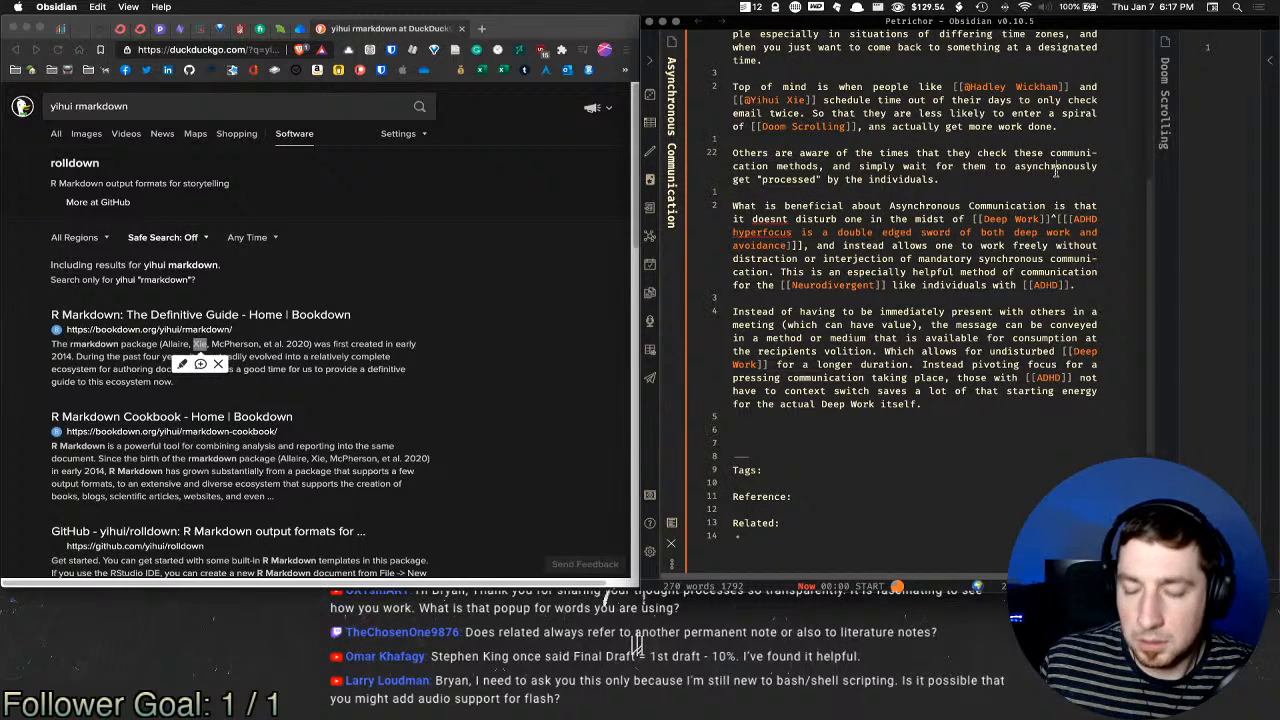
# Step: Create the Deep Work note from its unresolved link in reading view, then return to editing
pyautogui.press('super+e')
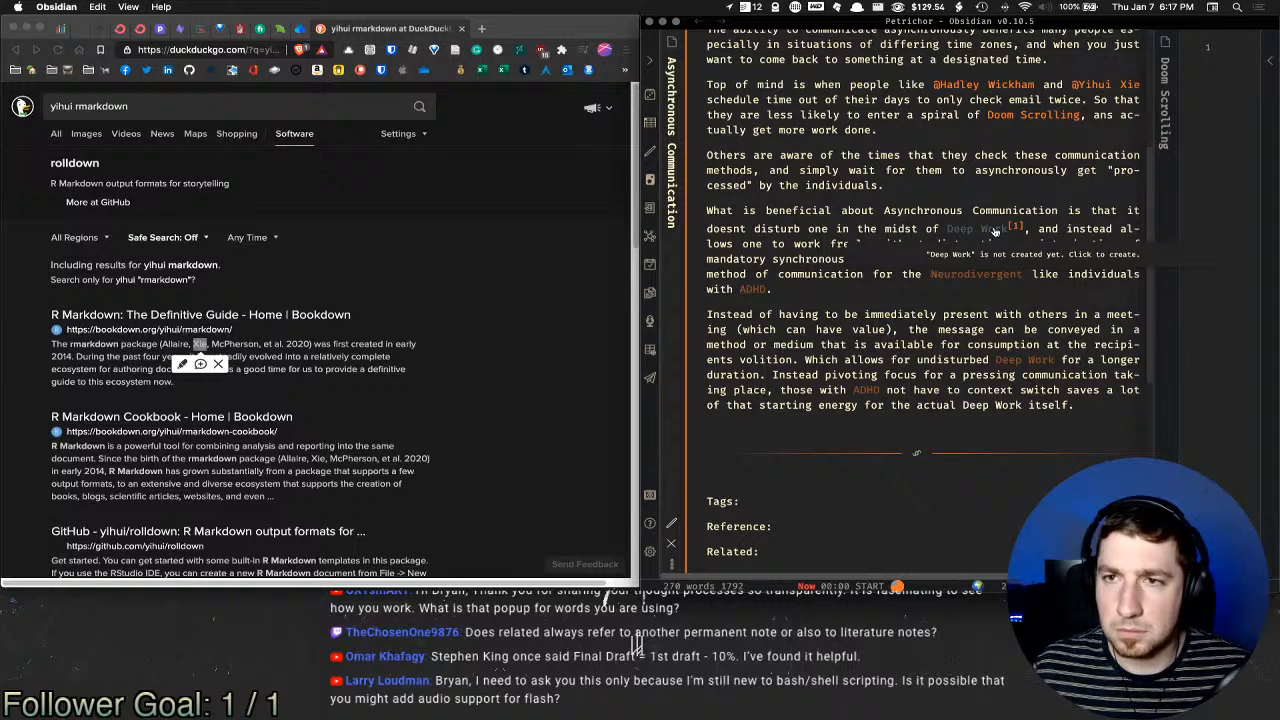
pyautogui.click(995, 231)
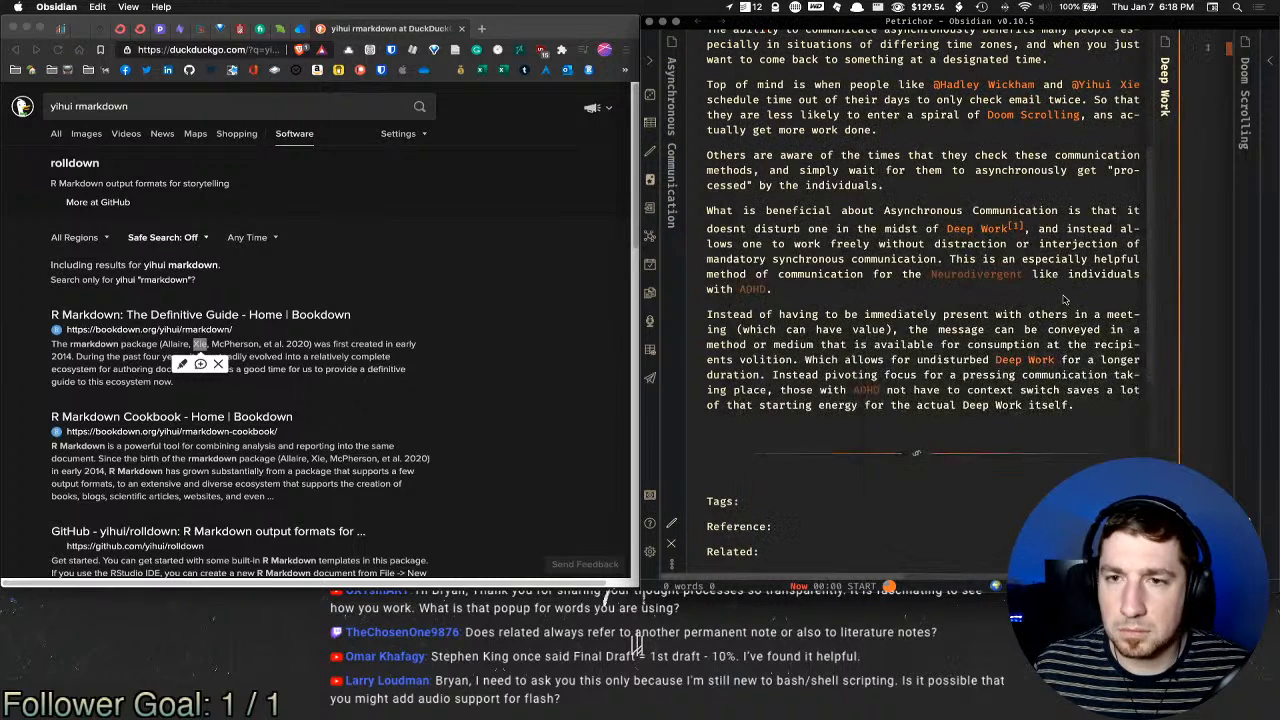
pyautogui.scroll(-5, 900, 360)
pyautogui.click(955, 349)
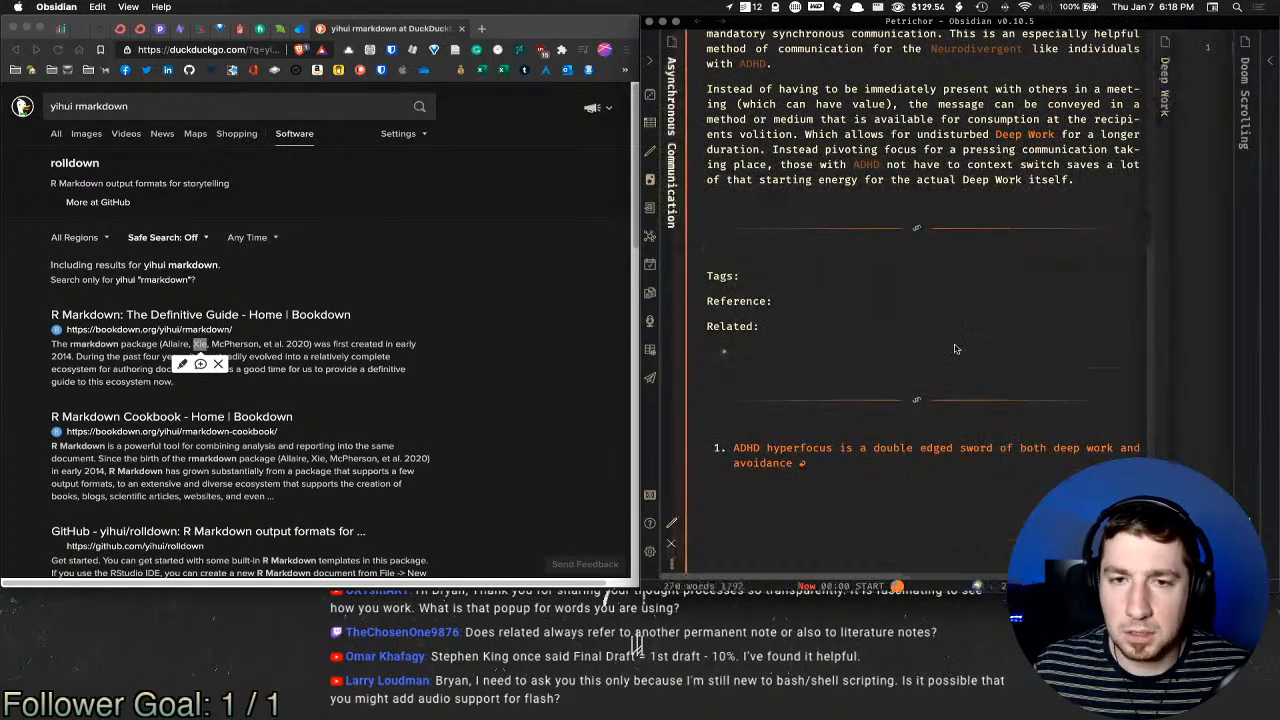
pyautogui.press('super+e')
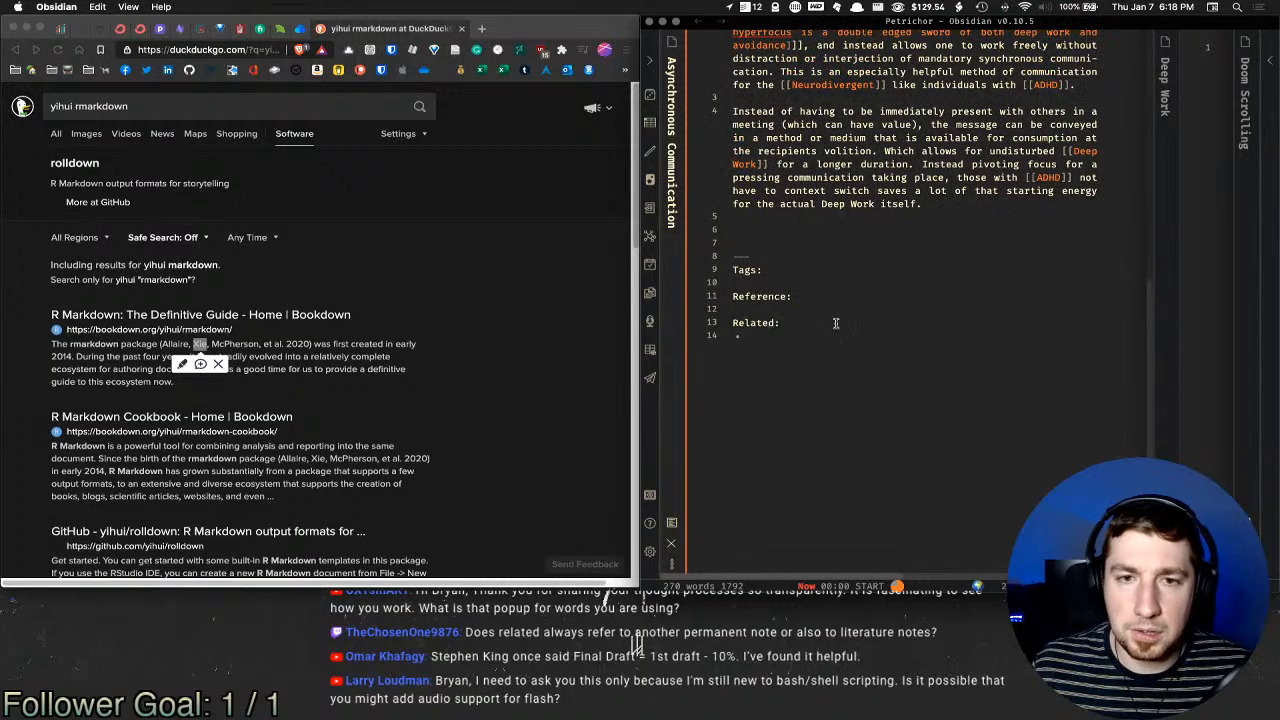
# Step: Add a [[JavaScript Async & Defer]] link under the Related section
pyautogui.click(822, 309)
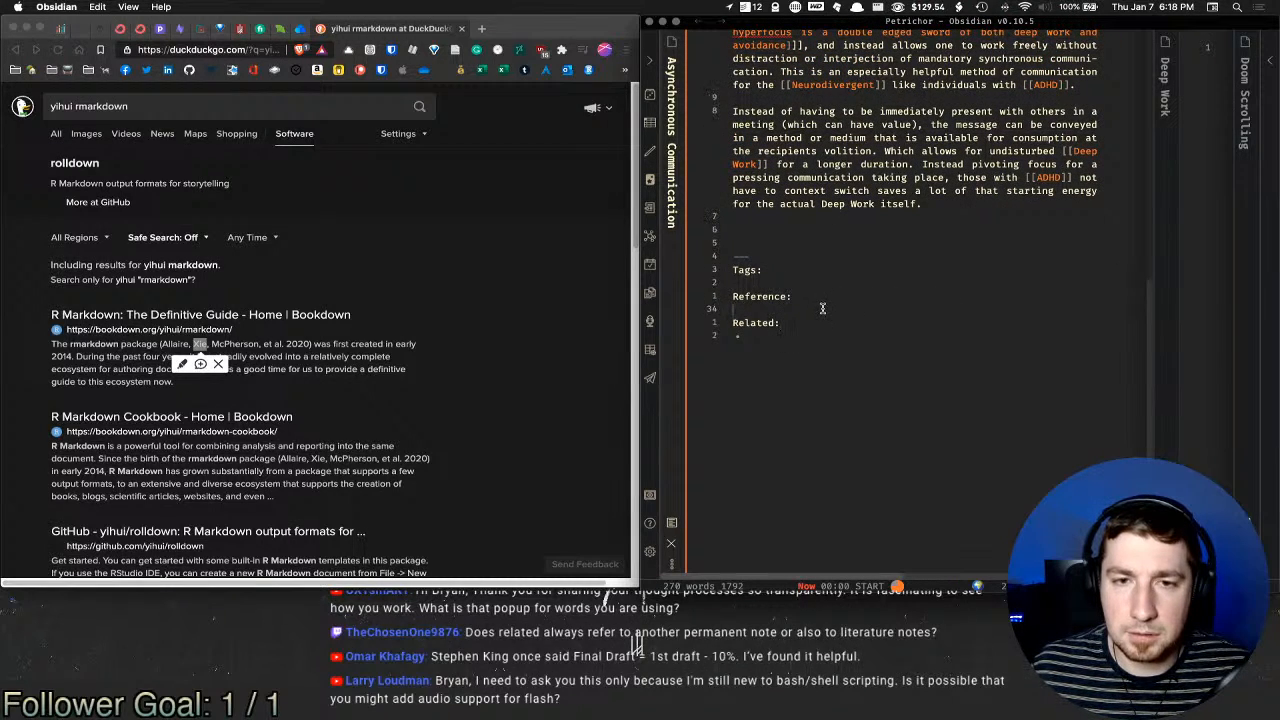
pyautogui.click(838, 338)
pyautogui.write('[[asy')
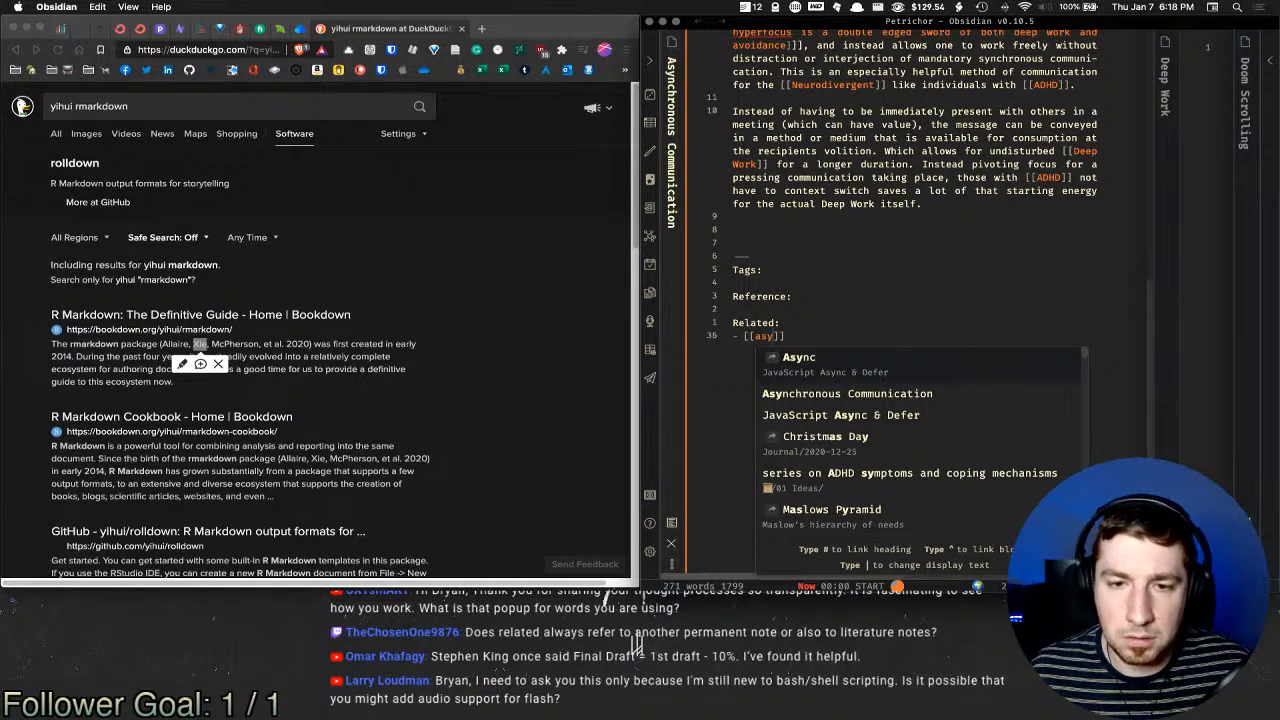
pyautogui.press('Down')
pyautogui.press('Down')
pyautogui.press('Return')
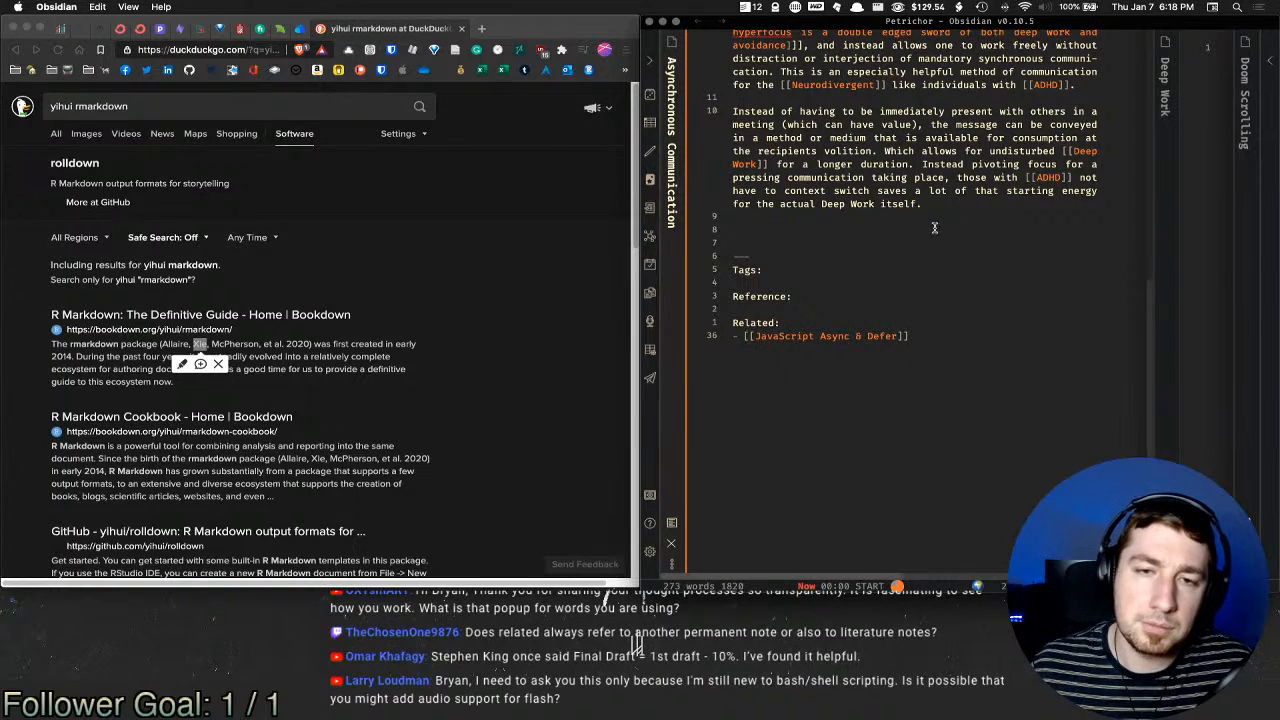
pyautogui.press('Up')
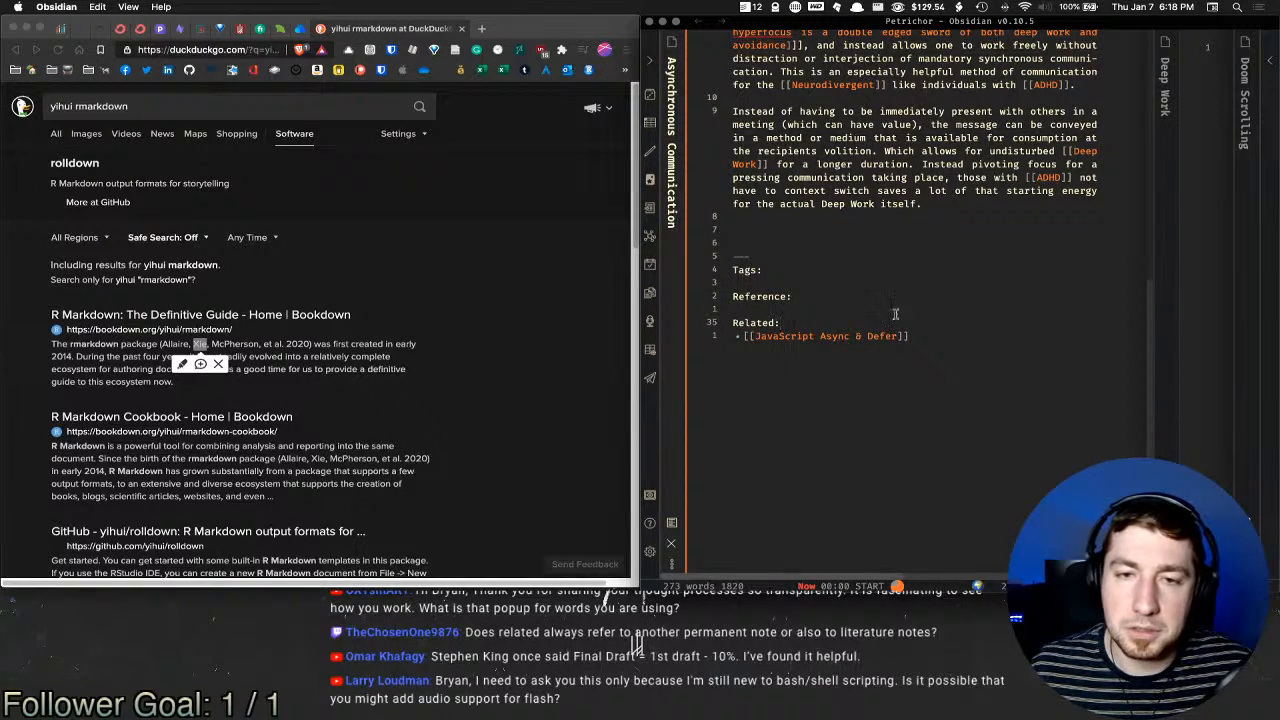
pyautogui.press('Up')
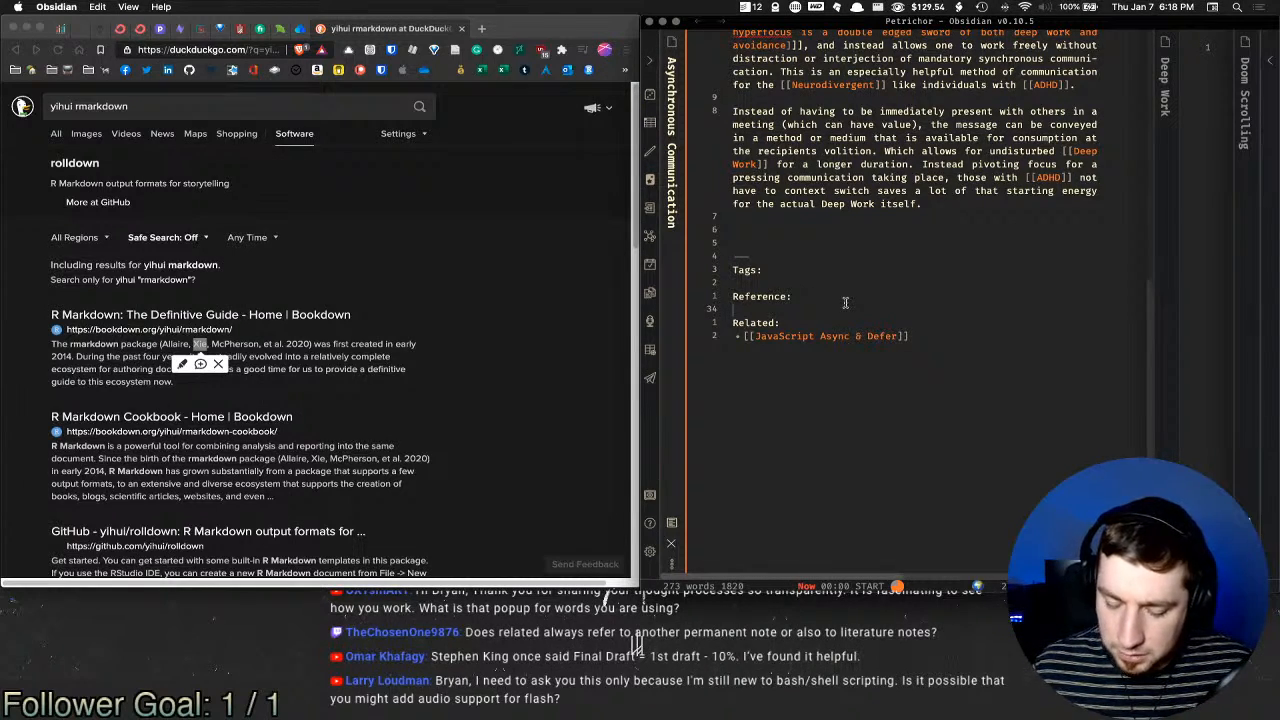
pyautogui.write('[[effective')
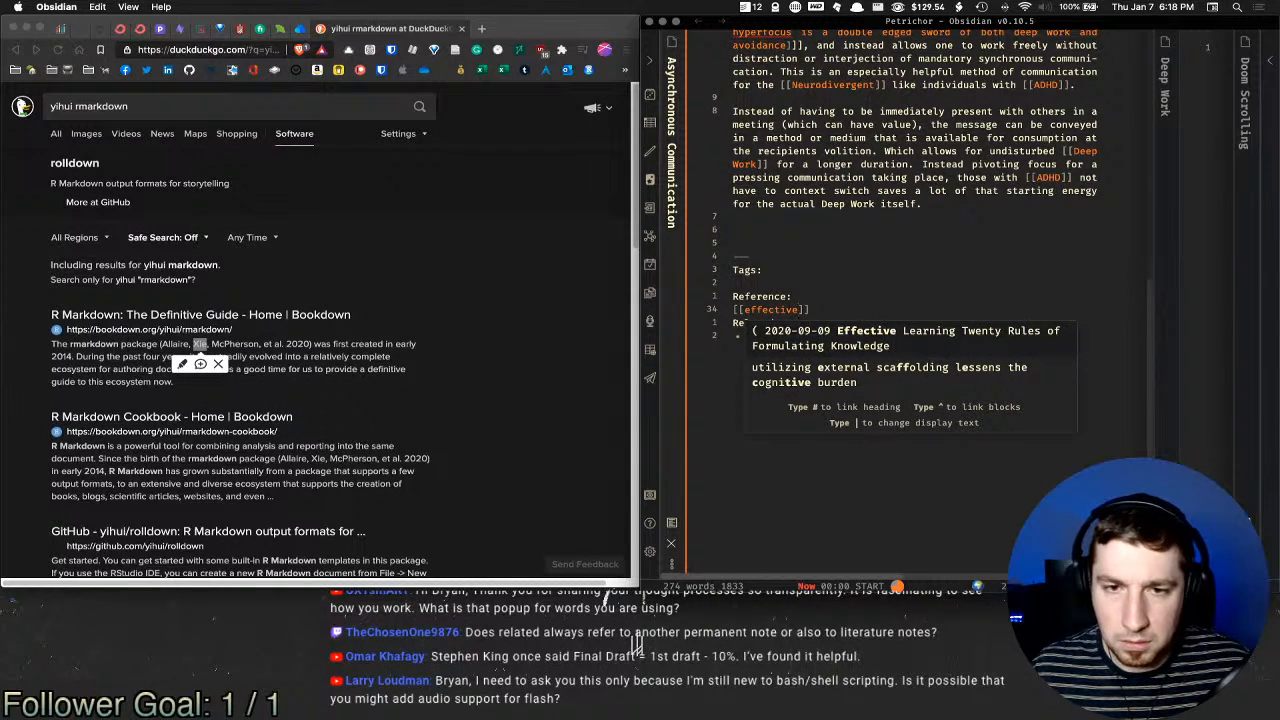
pyautogui.hotkey('shift', 'alt', 'Left')
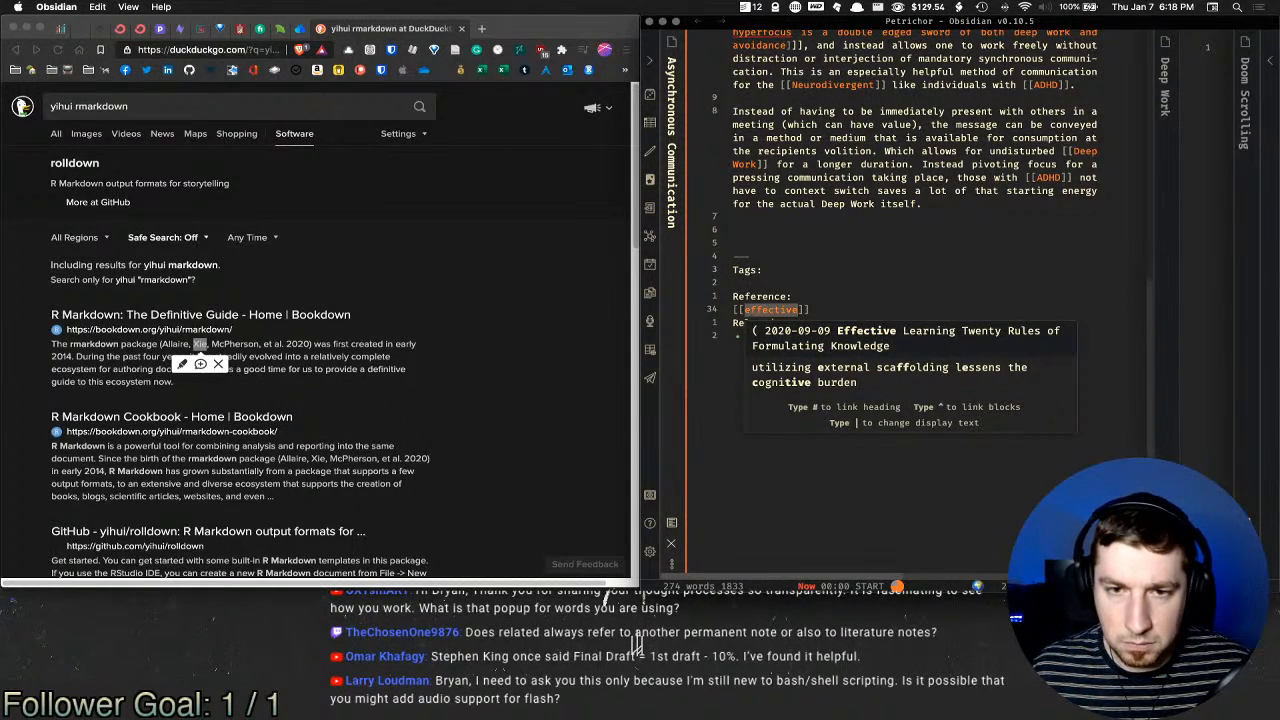
pyautogui.press('BackSpace')
pyautogui.write('just')
pyautogui.press('BackSpace')
pyautogui.press('BackSpace')
pyautogui.press('BackSpace')
pyautogui.press('BackSpace')
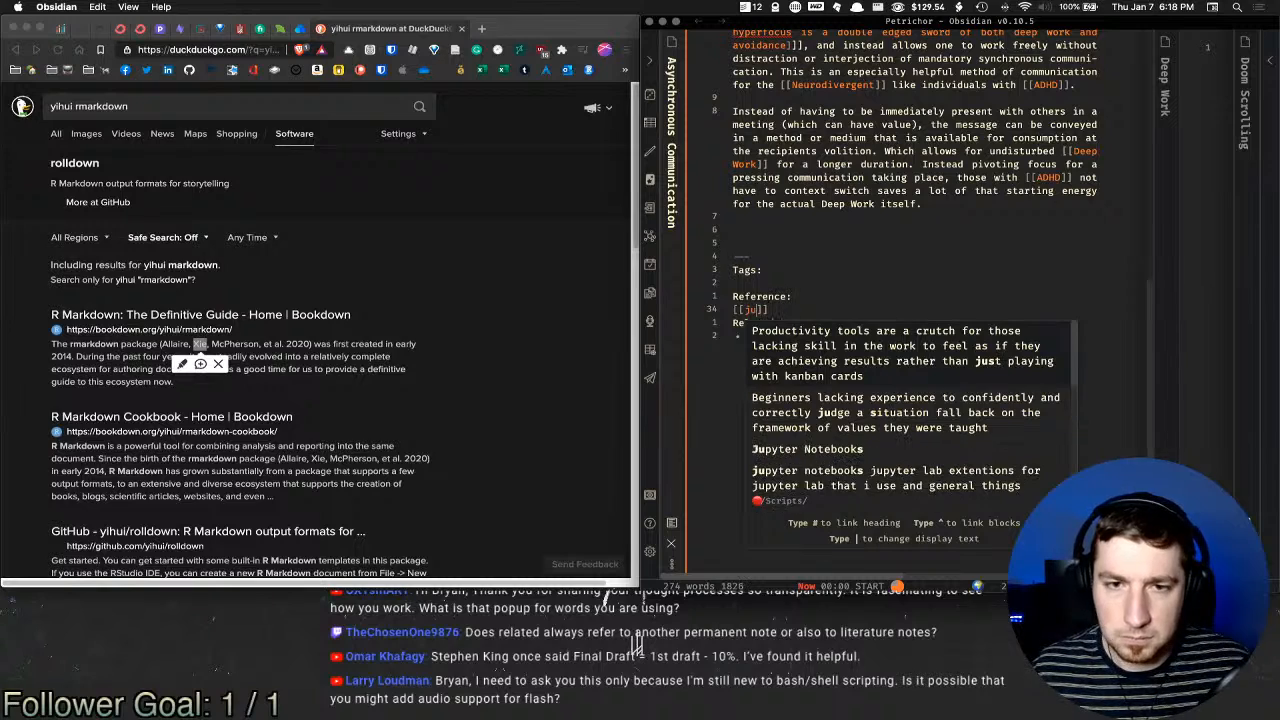
pyautogui.write('@just')
pyautogui.press('BackSpace')
pyautogui.press('BackSpace')
pyautogui.press('BackSpace')
pyautogui.press('BackSpace')
pyautogui.press('BackSpace')
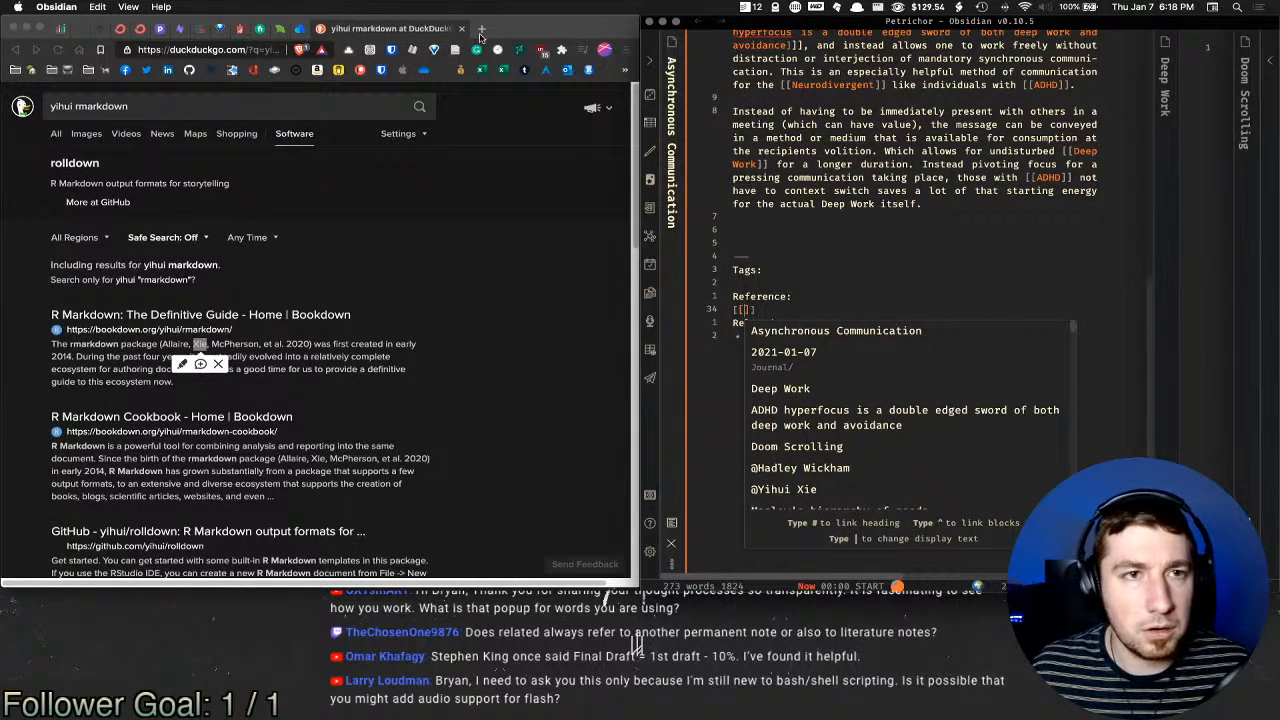
# Step: Search 'effective remote work', open the annual-review article and select its author's name
pyautogui.click(371, 33)
pyautogui.tripleClick(237, 101)
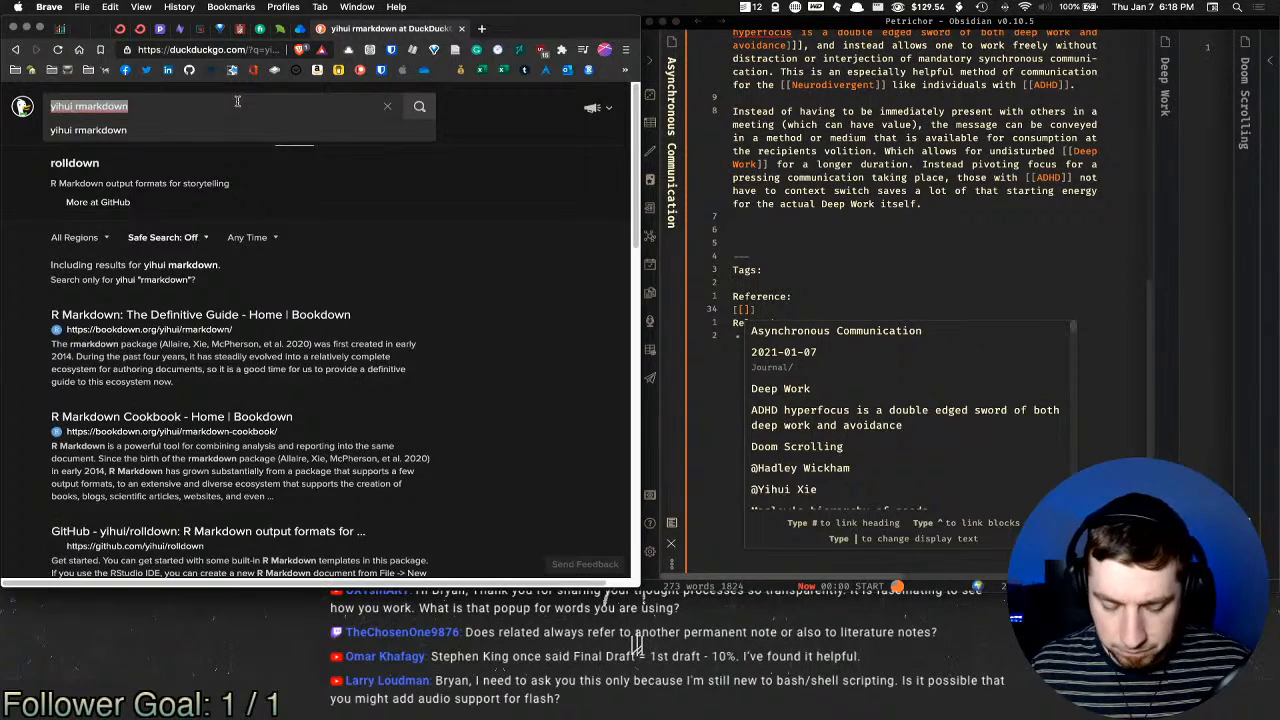
pyautogui.write('effective remo')
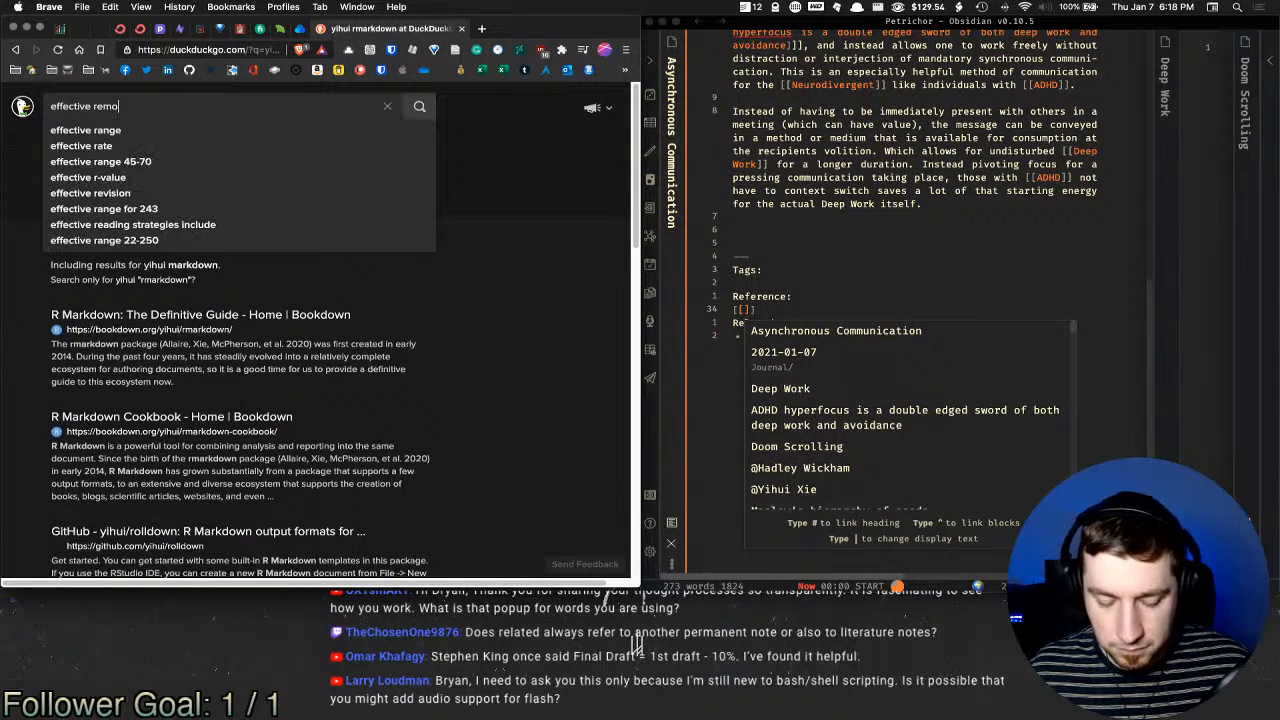
pyautogui.write('te work')
pyautogui.press('Return')
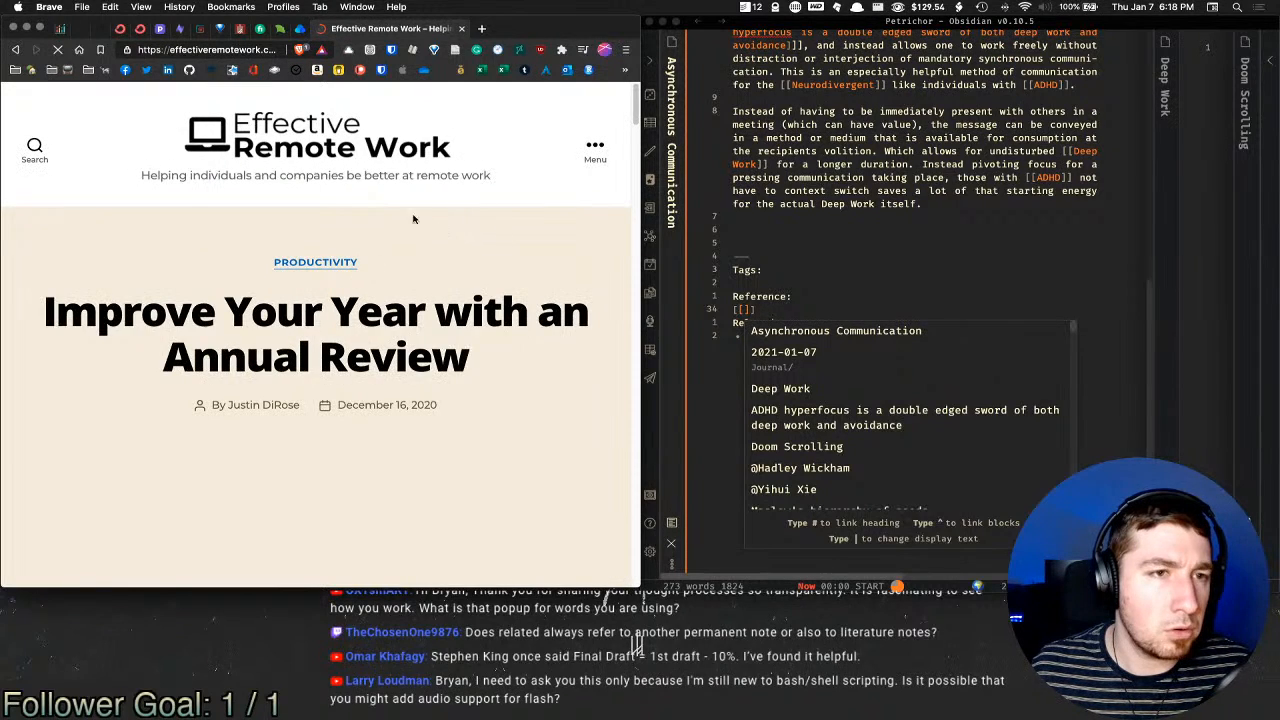
pyautogui.scroll(-3, 292, 218)
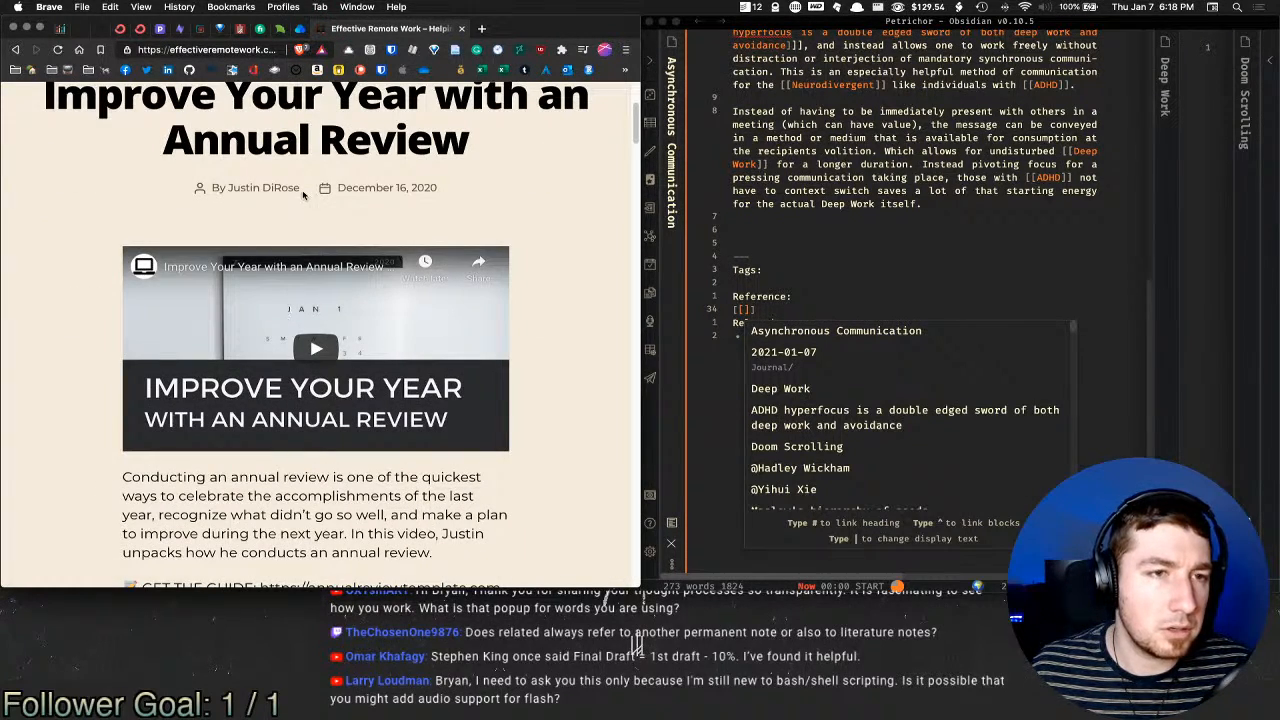
pyautogui.moveTo(303, 190); pyautogui.dragTo(226, 190)
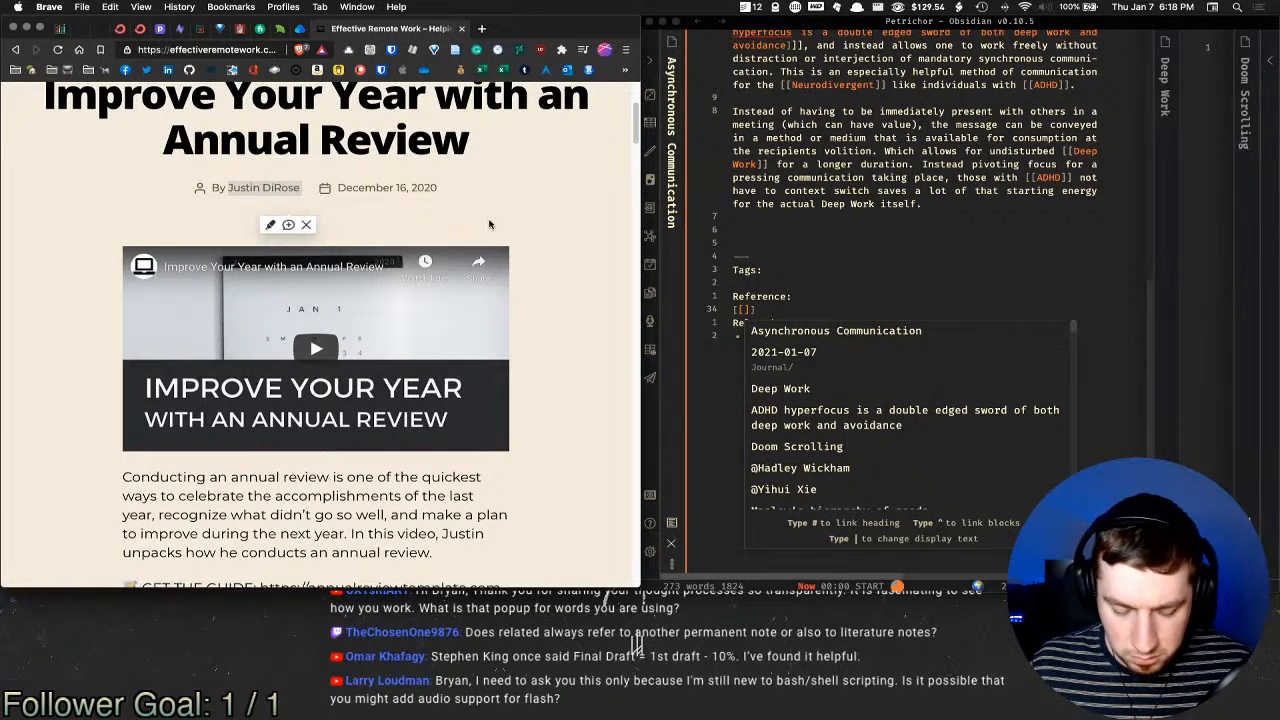
# Step: Paste the author's name into the Reference link, drop the Post date line, open the note alongside
pyautogui.click(744, 309)
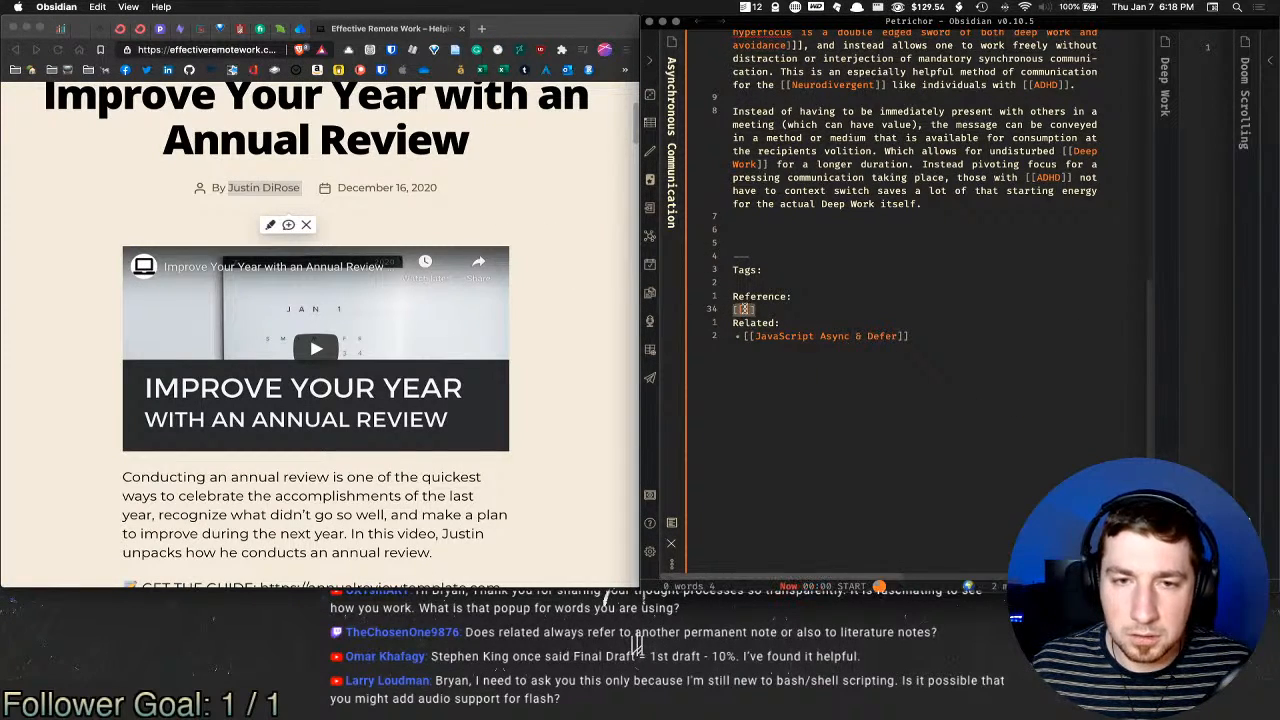
pyautogui.write('@Justin DiRose Post date')
pyautogui.press('Escape')
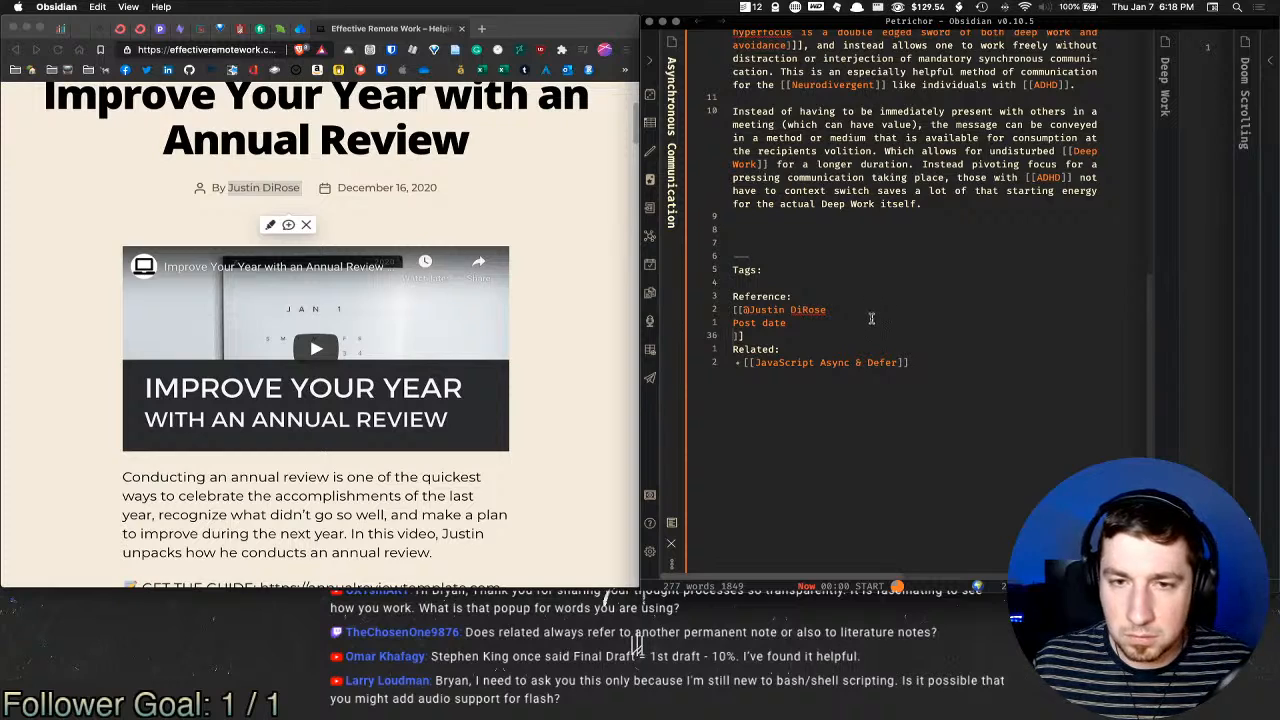
pyautogui.hotkey('shift', 'Up')
pyautogui.hotkey('shift', 'Left')
pyautogui.press('BackSpace')
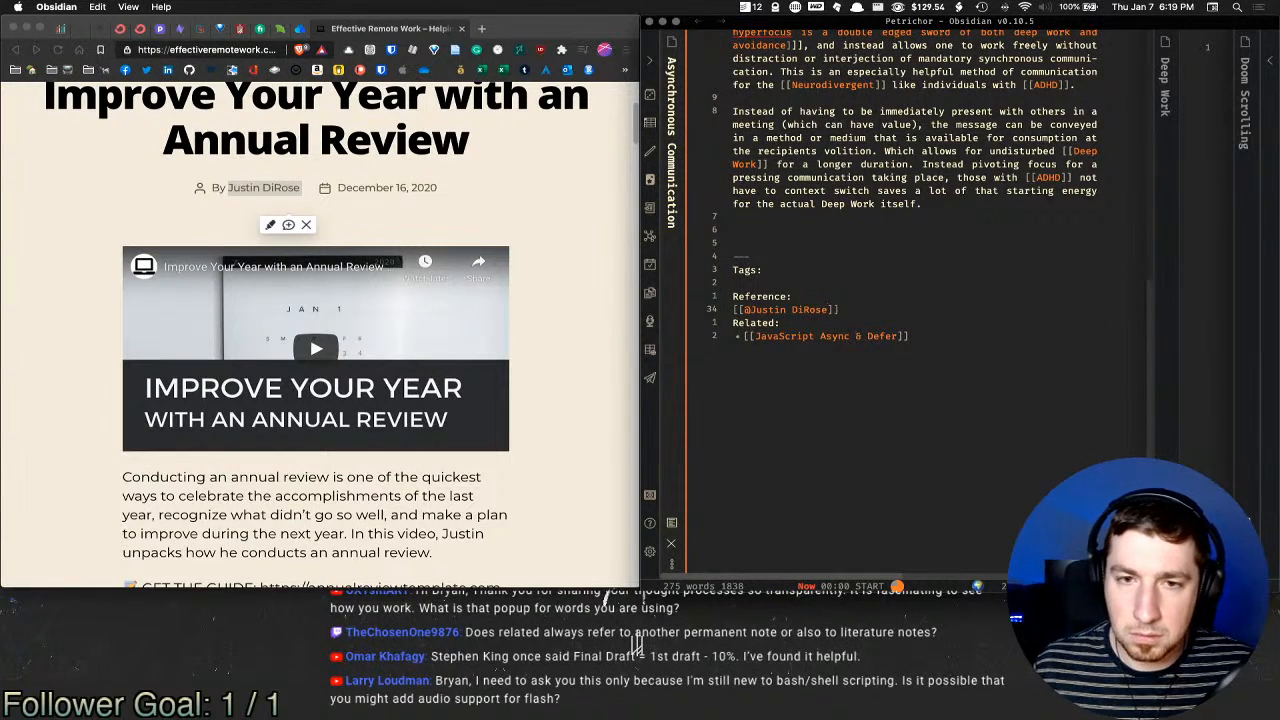
pyautogui.press('alt+super+Return')
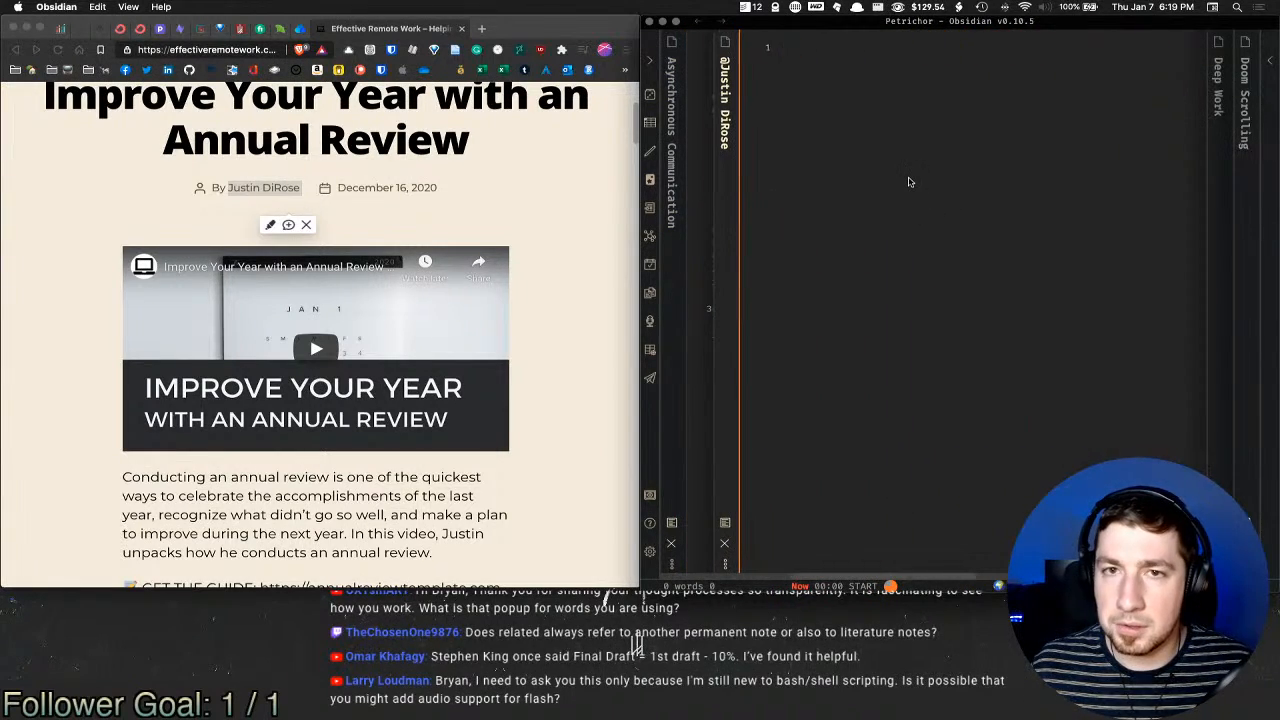
# Step: Insert the Person template into the note and add the alias 'Effective Remote Work'
pyautogui.hotkey('alt', 't')
pyautogui.write('pers')
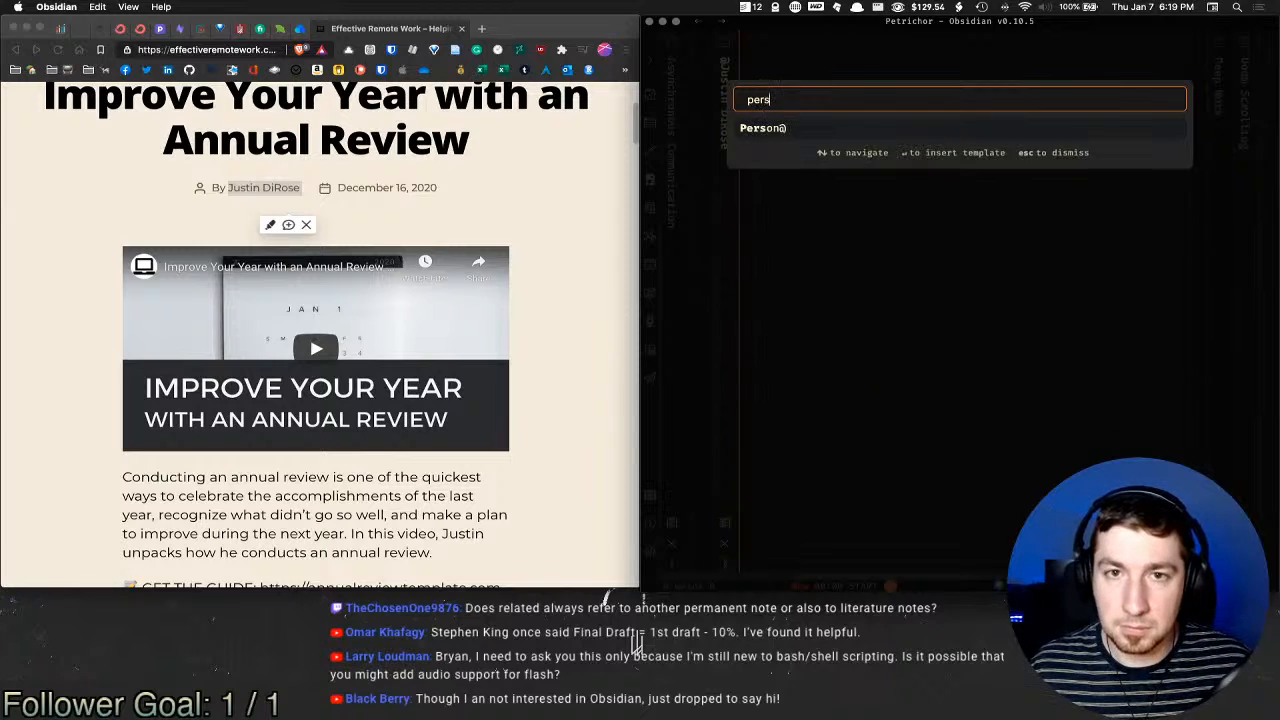
pyautogui.press('Return')
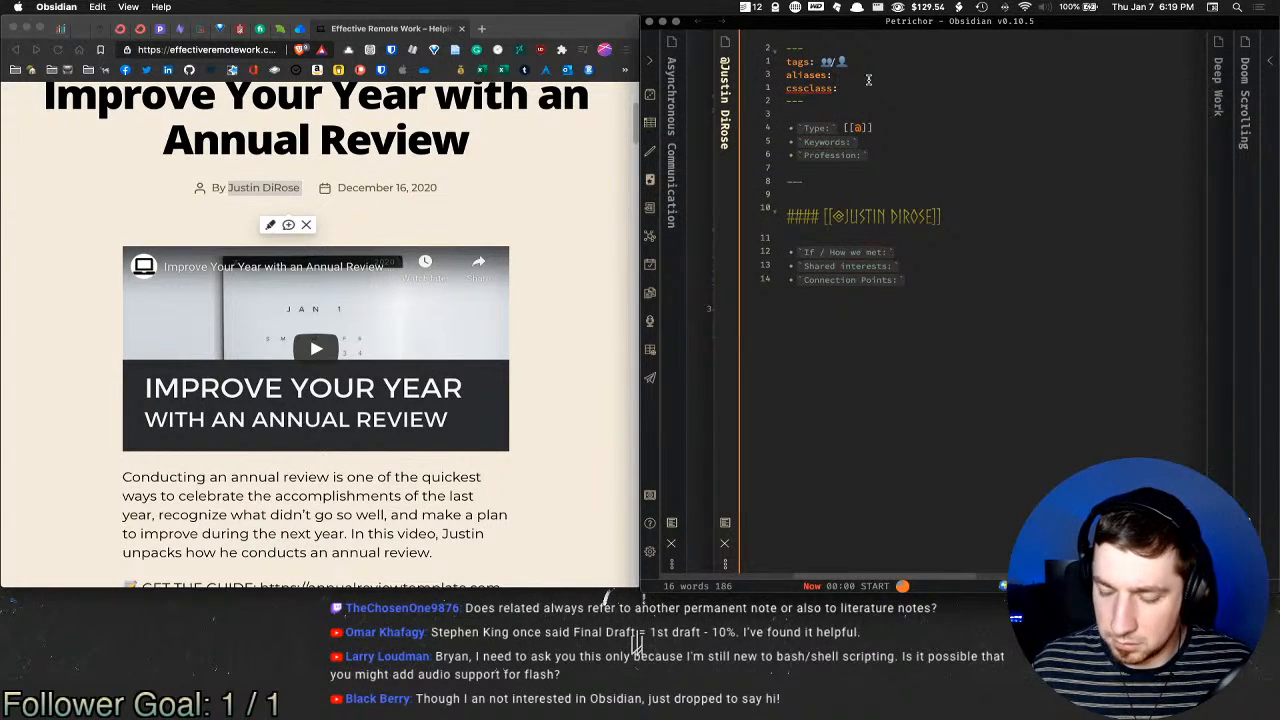
pyautogui.click(868, 80)
pyautogui.press('Return')
pyautogui.write('- ')
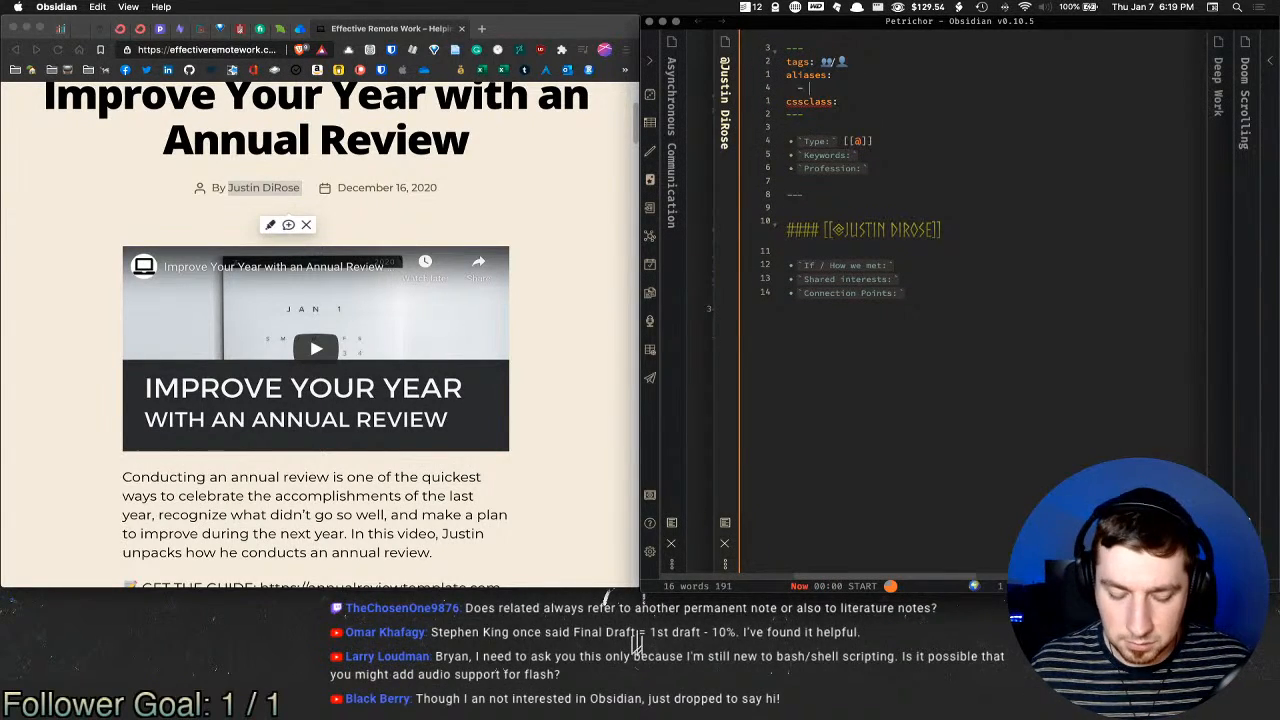
pyautogui.write('Effective Rem')
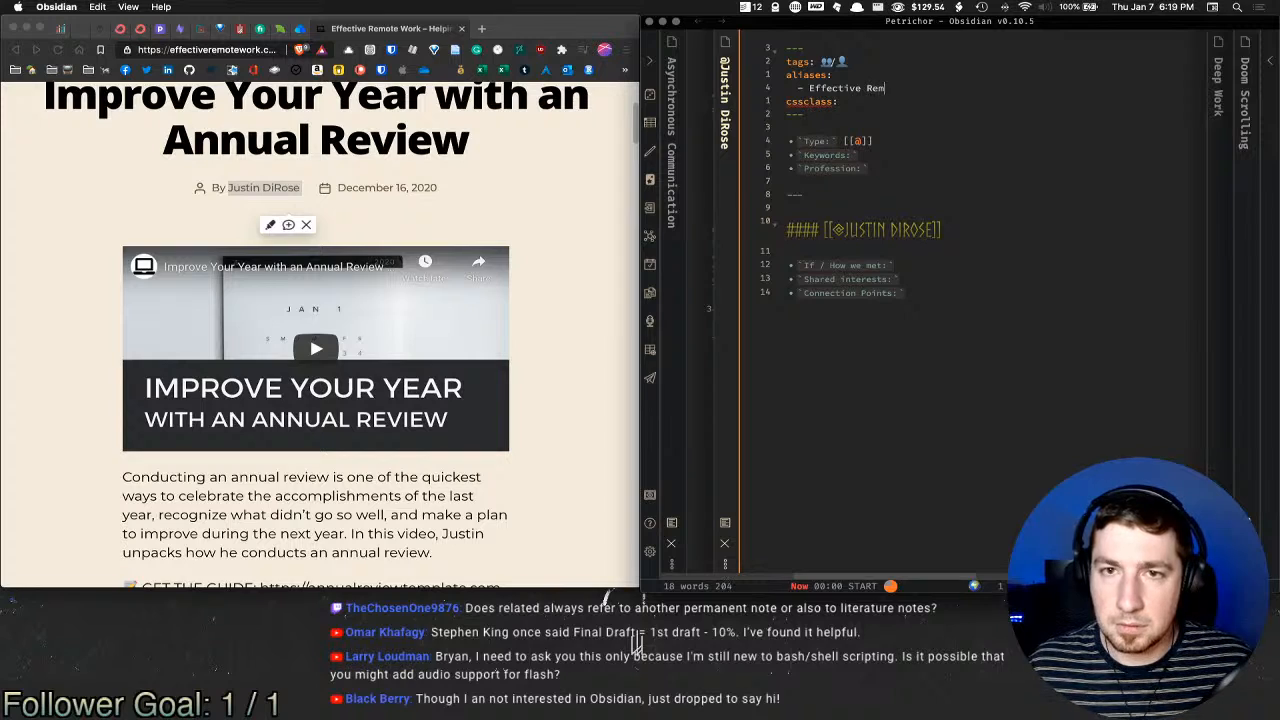
pyautogui.write('ote Work')
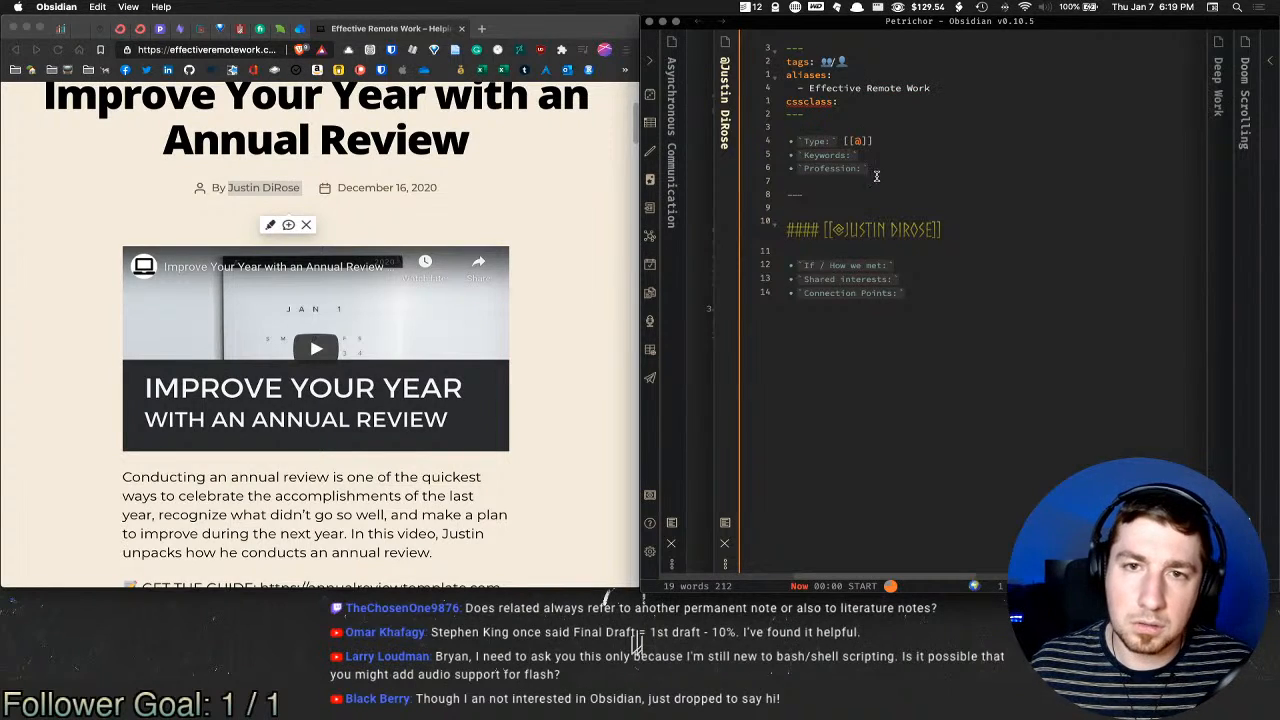
# Step: Set the Keywords entry to YouTube followed by a comma, trimming the stray characters
pyautogui.click(889, 157)
pyautogui.write('You')
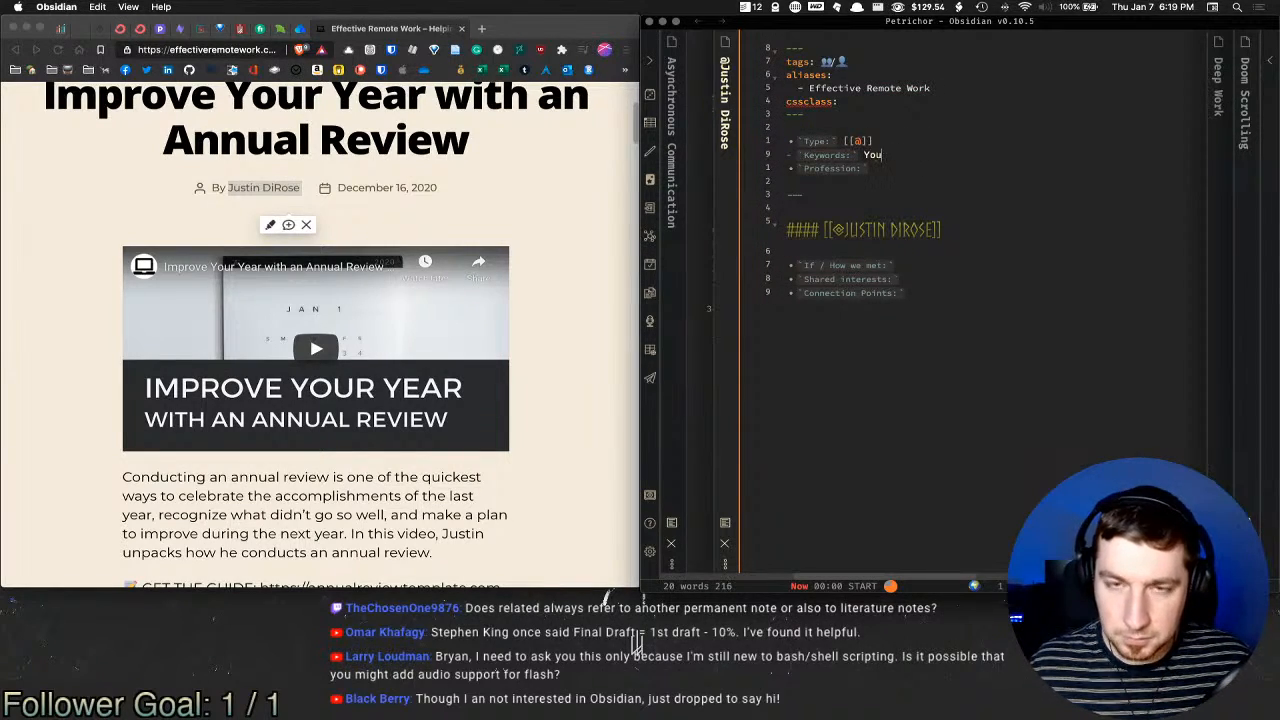
pyautogui.write('Tube')
pyautogui.hotkey('alt', 'shift', 'Left')
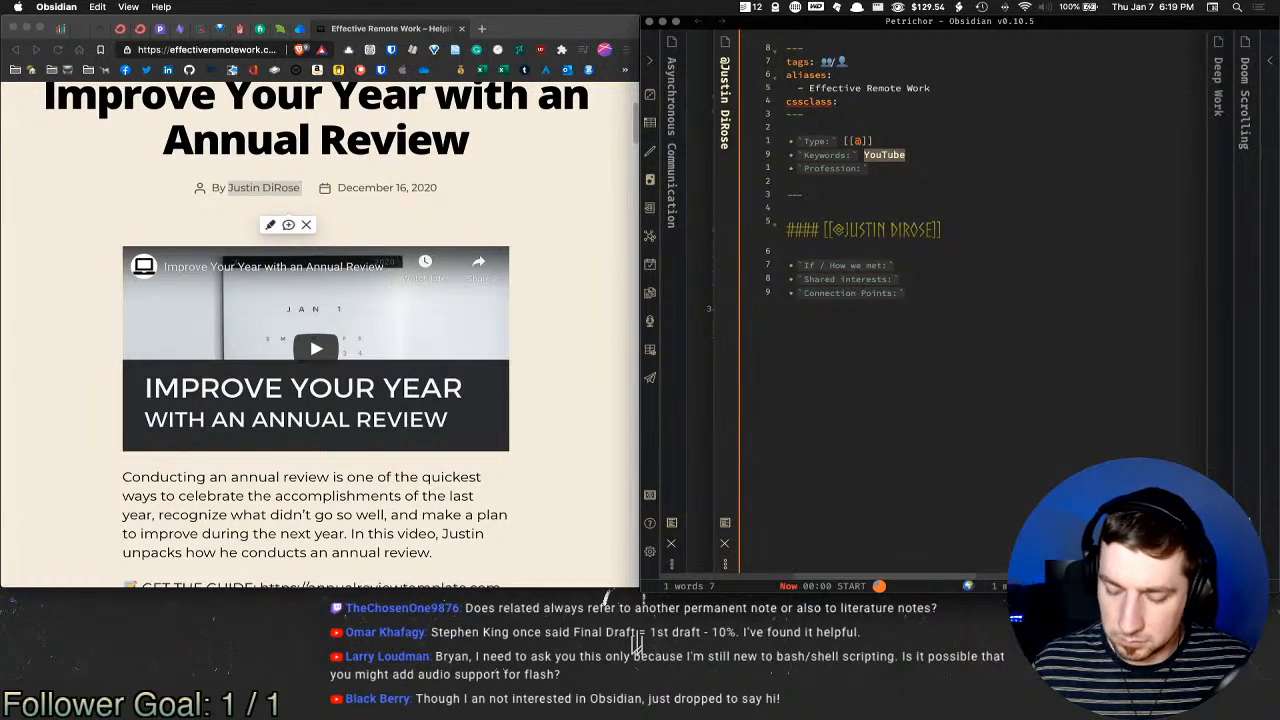
pyautogui.write('[[')
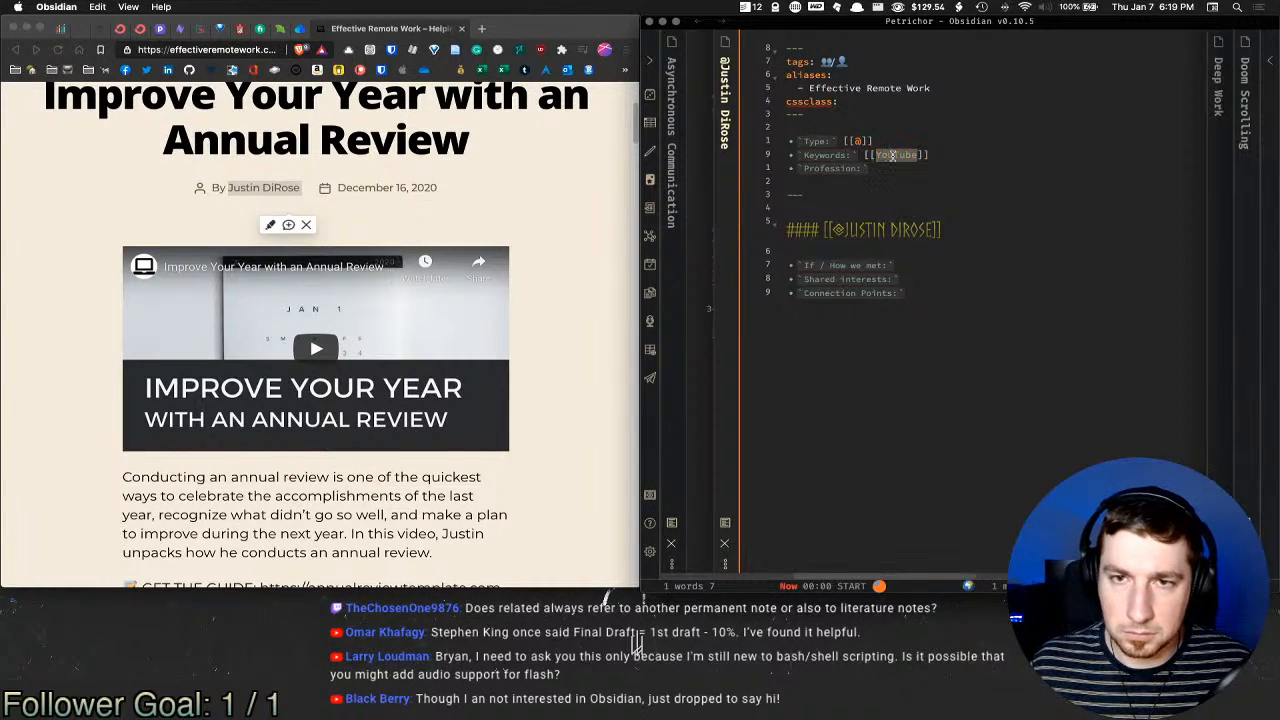
pyautogui.moveTo(893, 156)
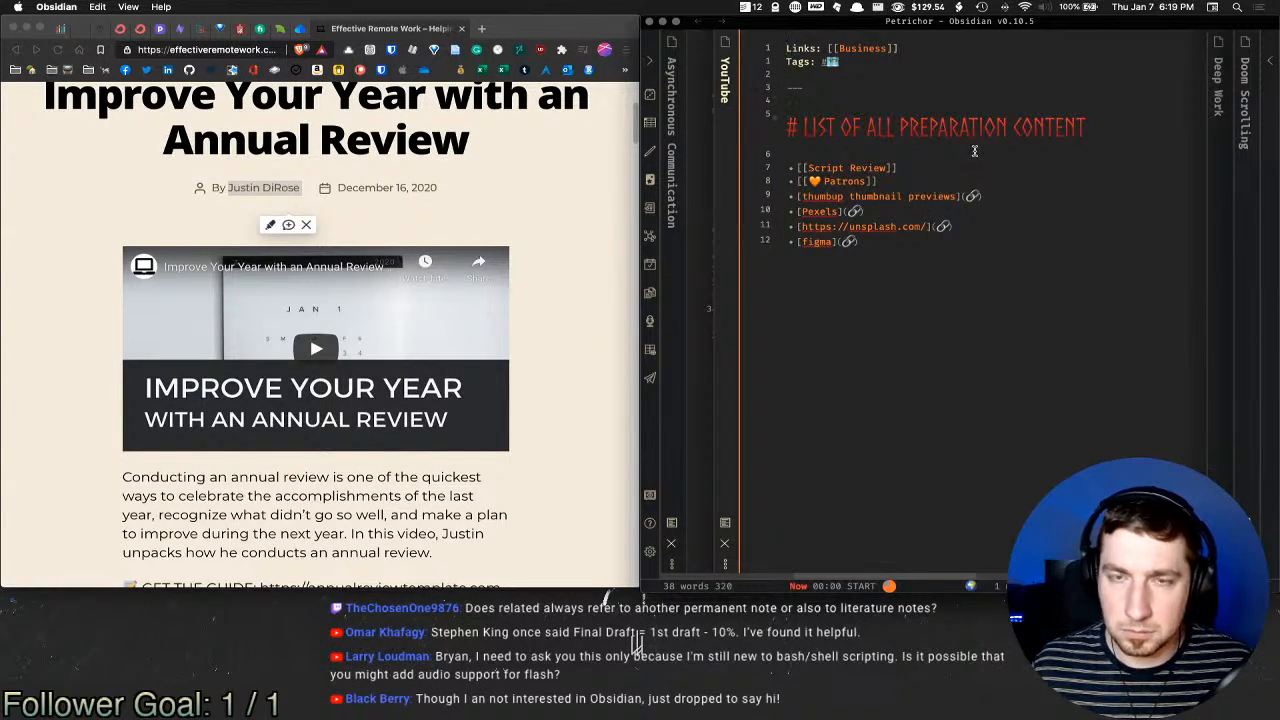
pyautogui.press('BackSpace')
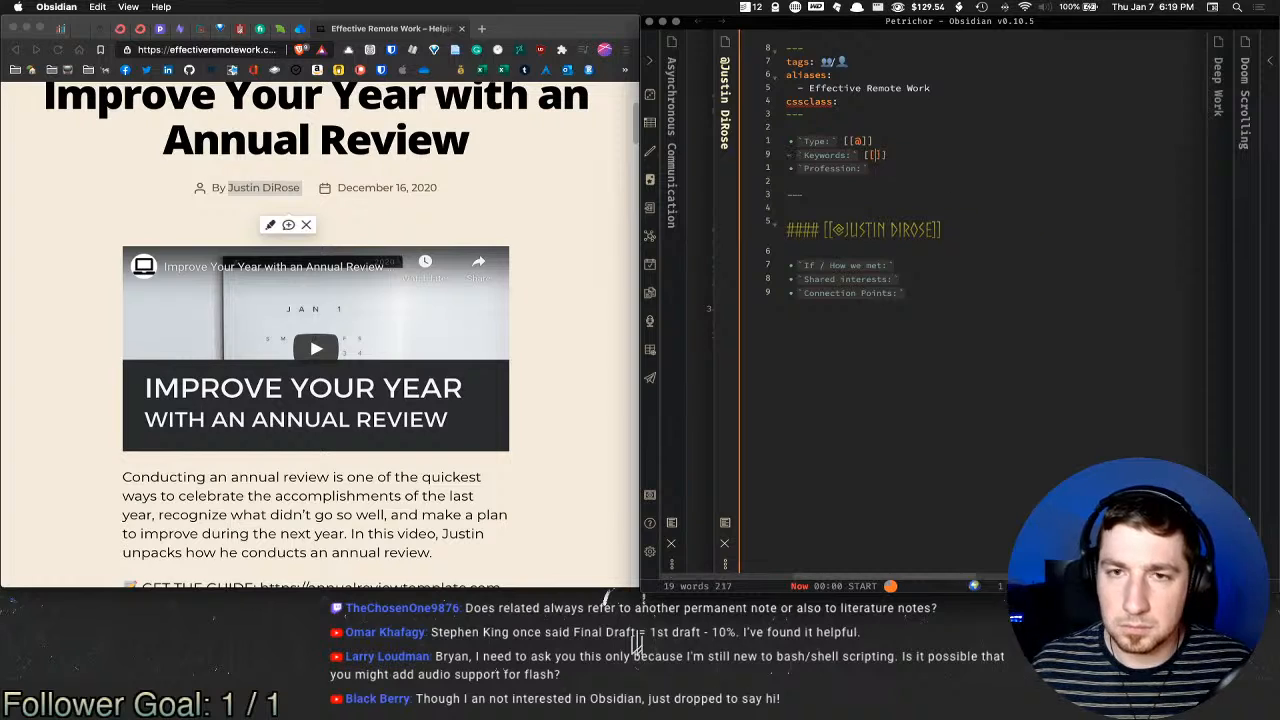
pyautogui.press('BackSpace')
pyautogui.press('BackSpace')
pyautogui.write('[[')
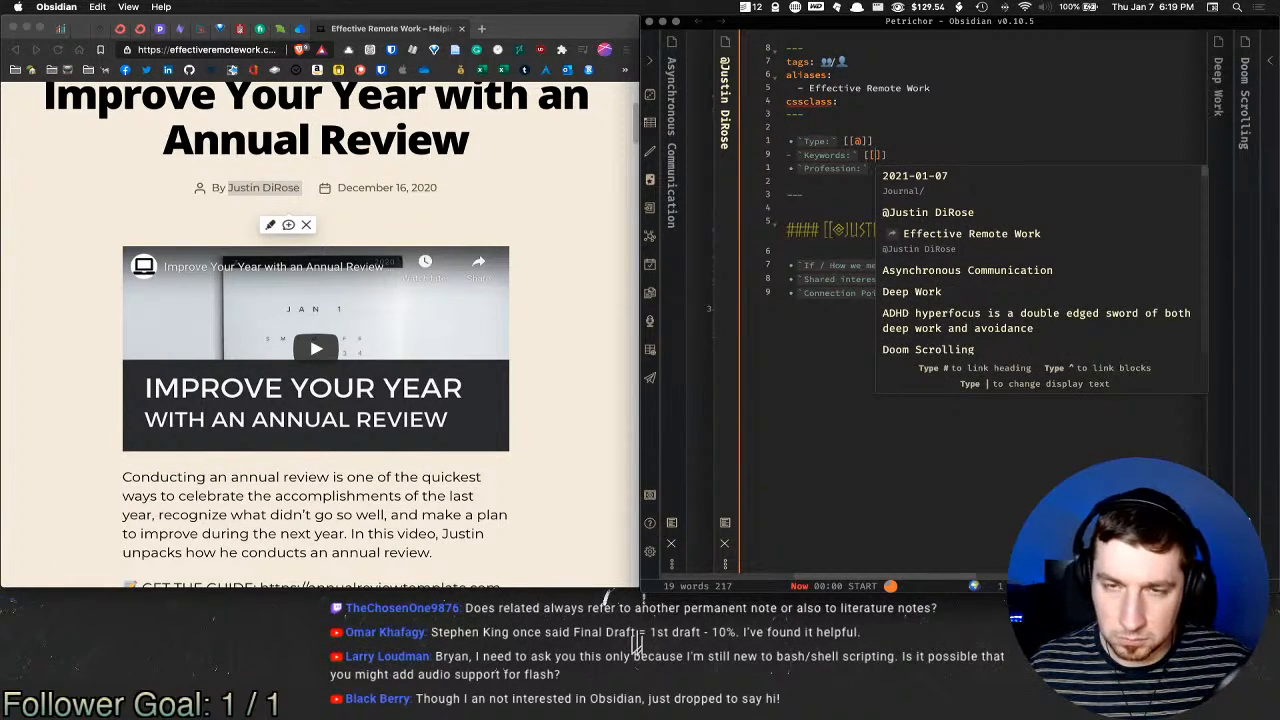
pyautogui.press('BackSpace')
pyautogui.press('BackSpace')
pyautogui.write('Yout')
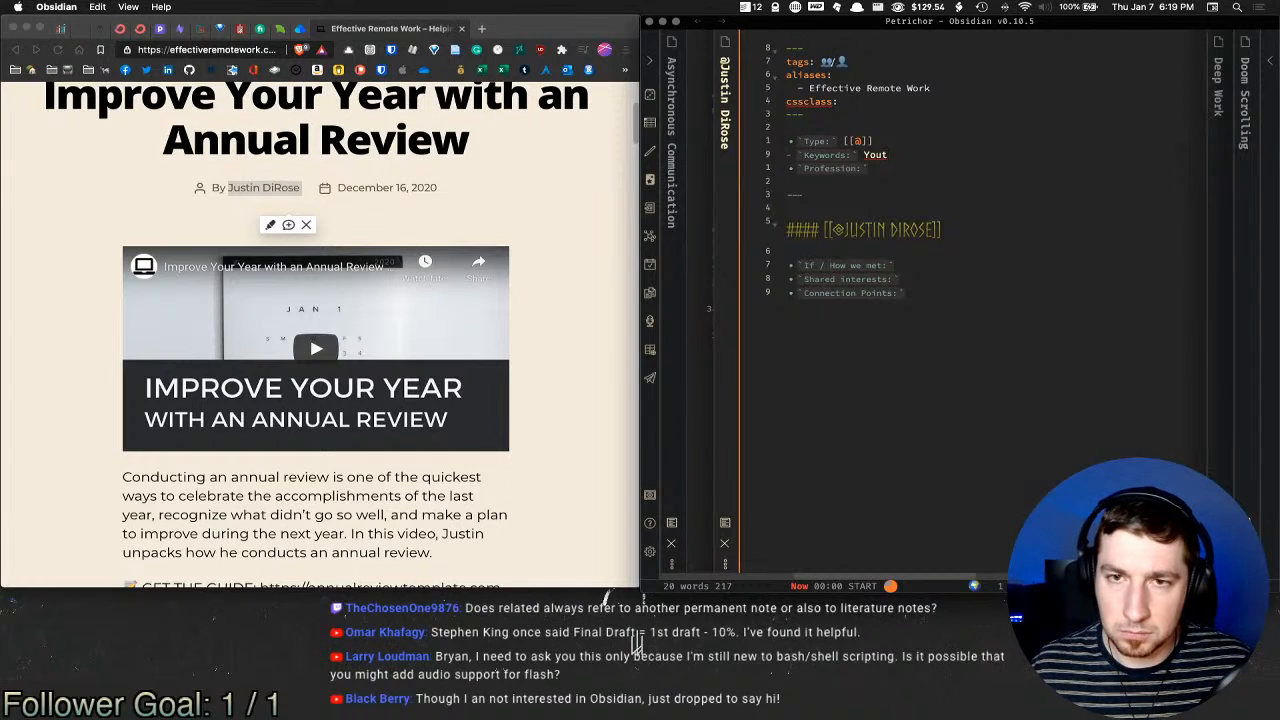
pyautogui.write('uber.')
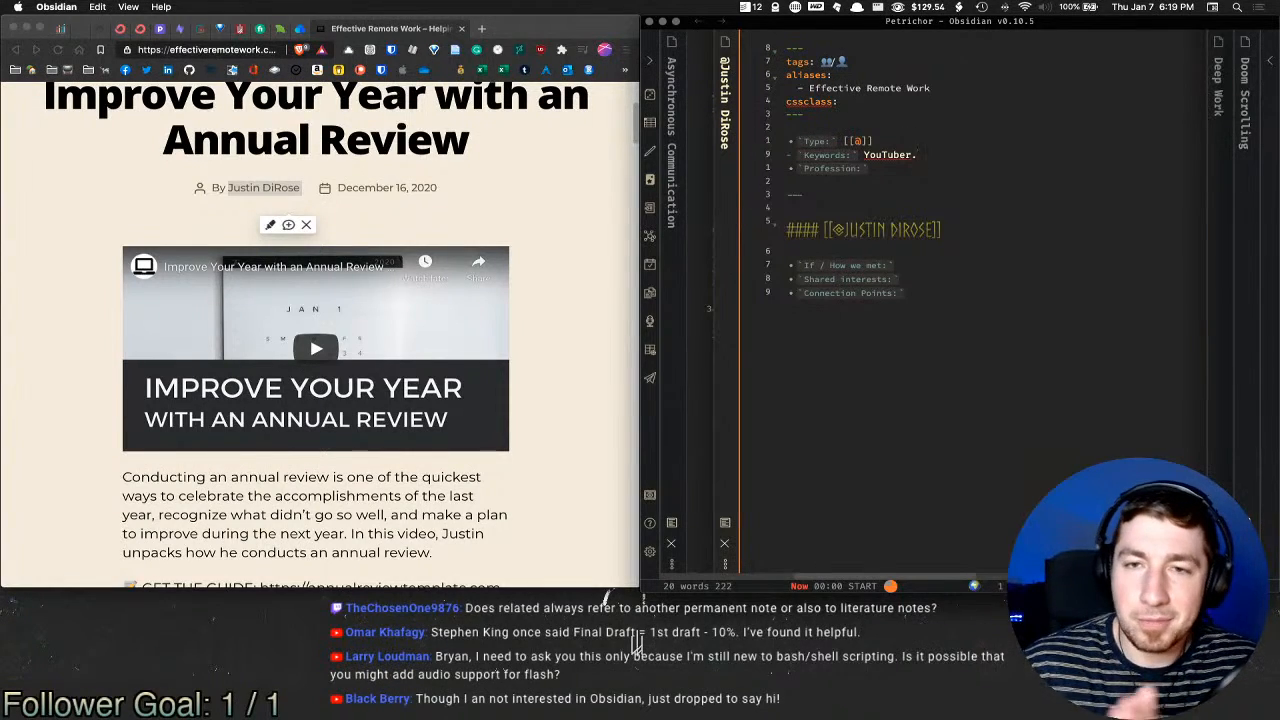
pyautogui.press('BackSpace')
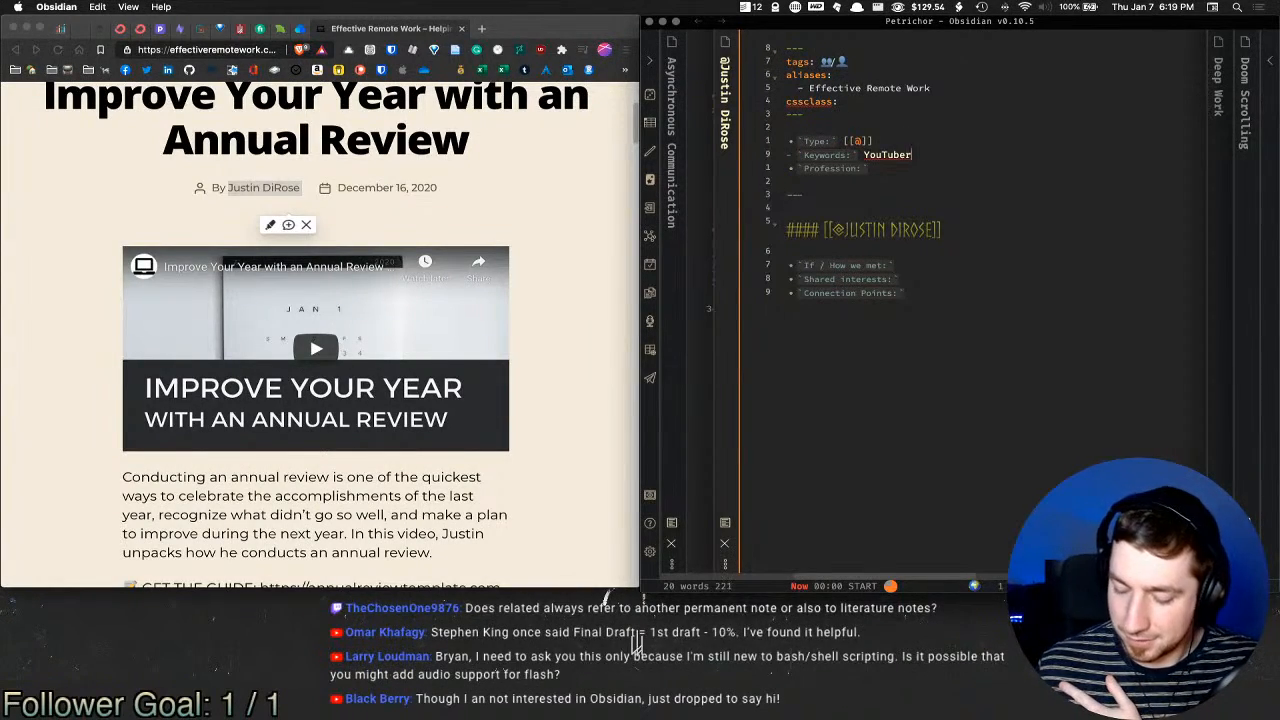
pyautogui.write(',')
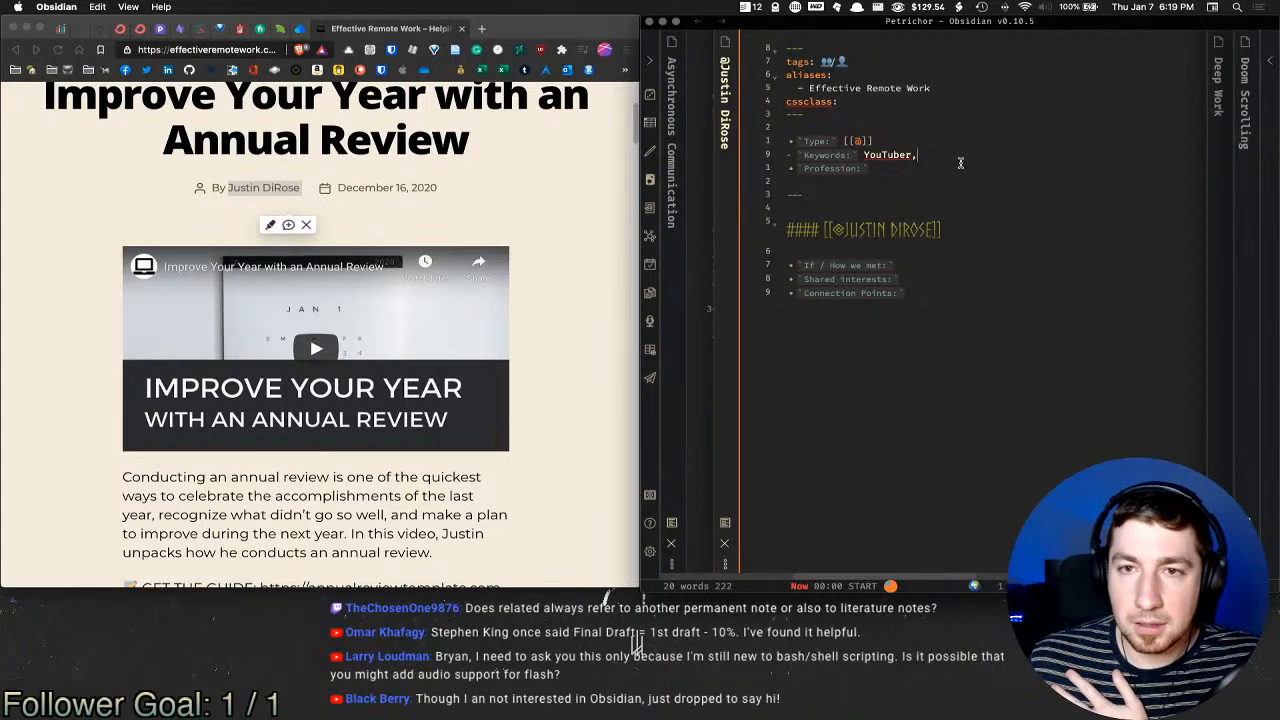
pyautogui.press('BackSpace')
pyautogui.press('BackSpace')
# Step: Add a linked [[PKM]] keyword after YouTube, discarding a trial [[personal]] link
pyautogui.write(',')
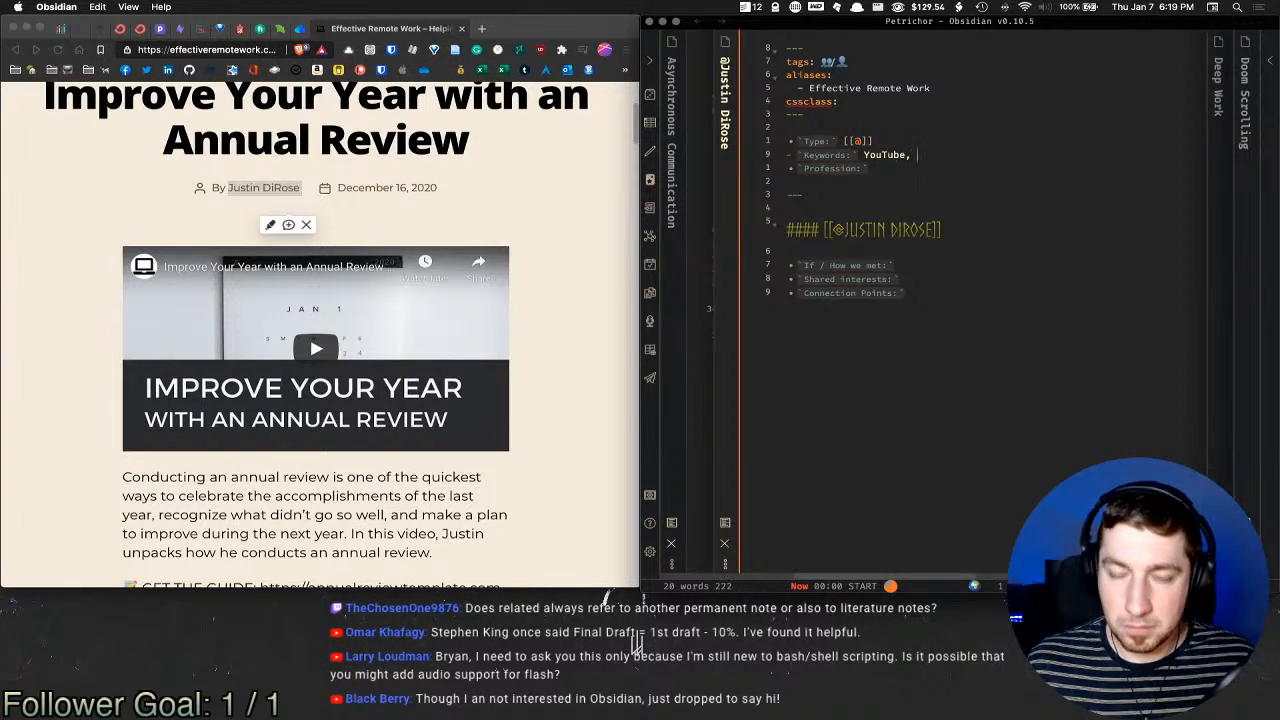
pyautogui.write(' [[PKM')
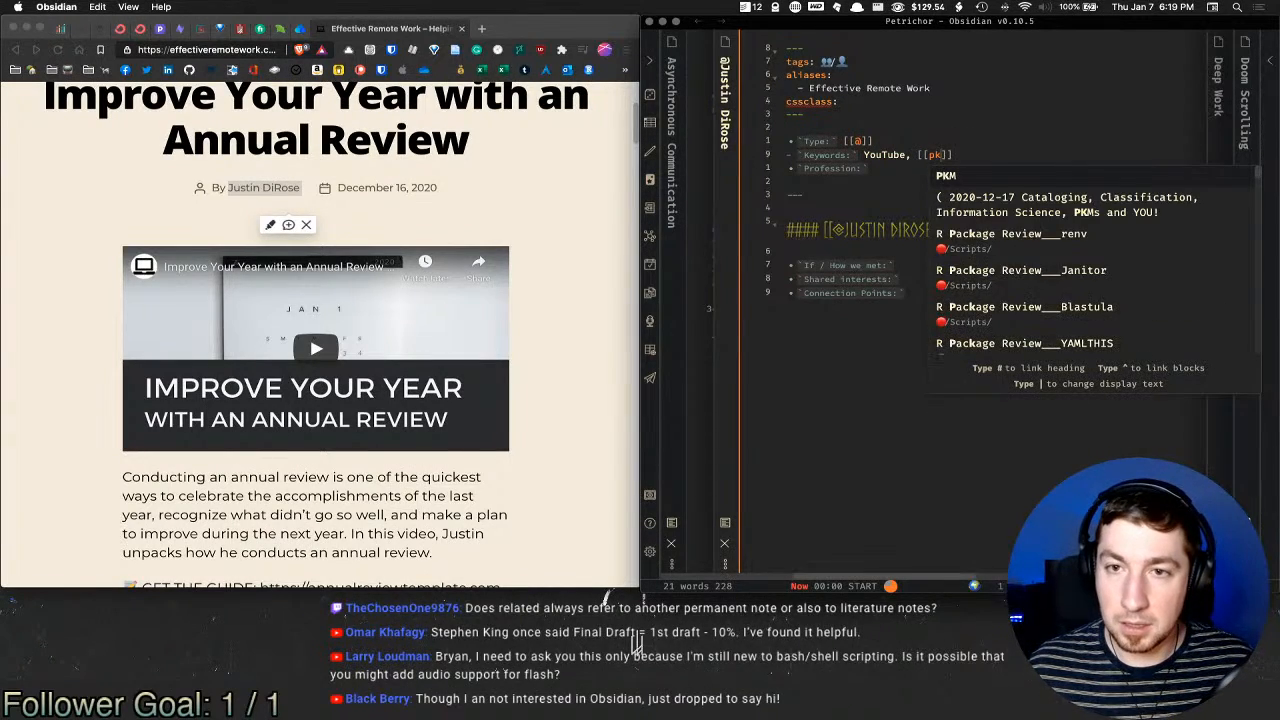
pyautogui.press('Return')
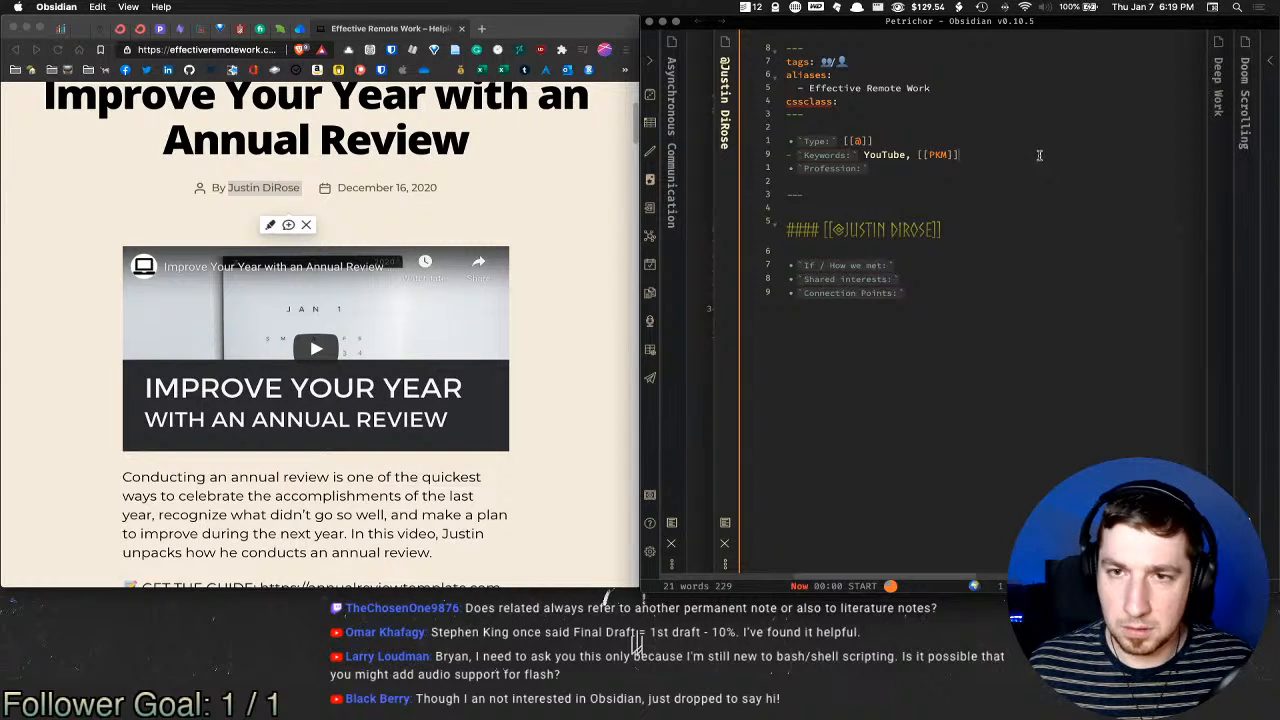
pyautogui.press('BackSpace')
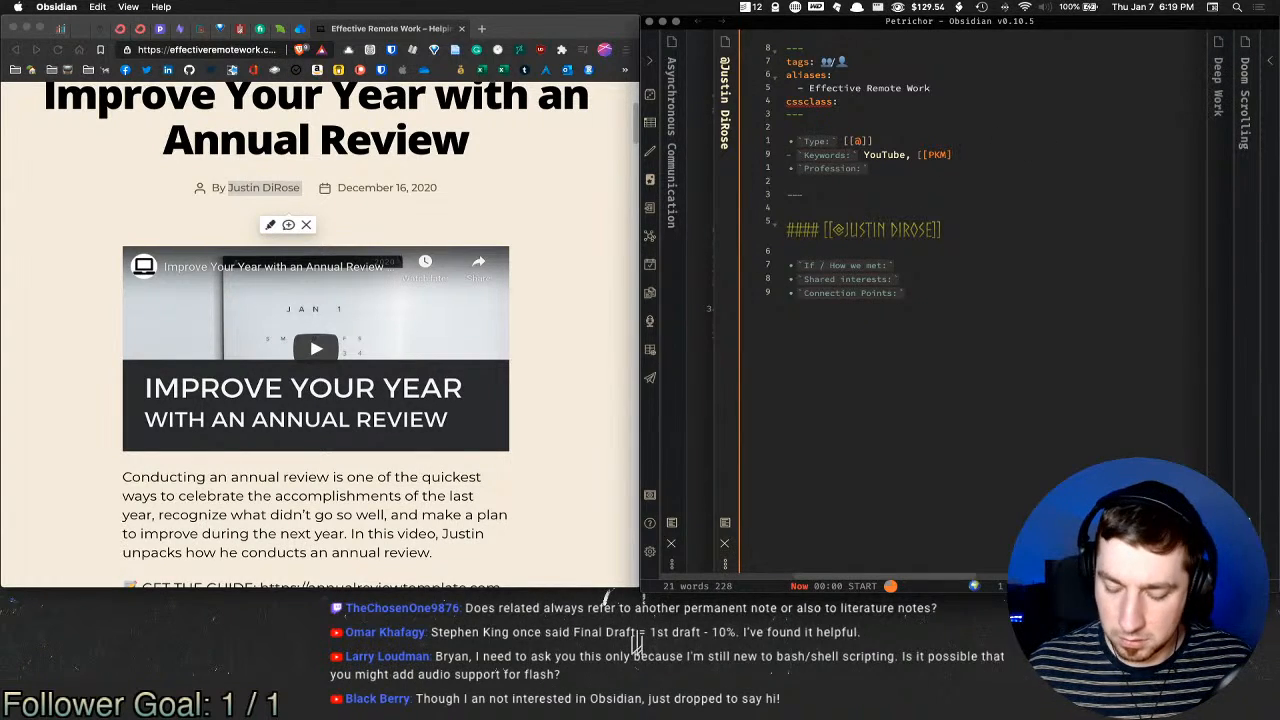
pyautogui.write('] [[persona')
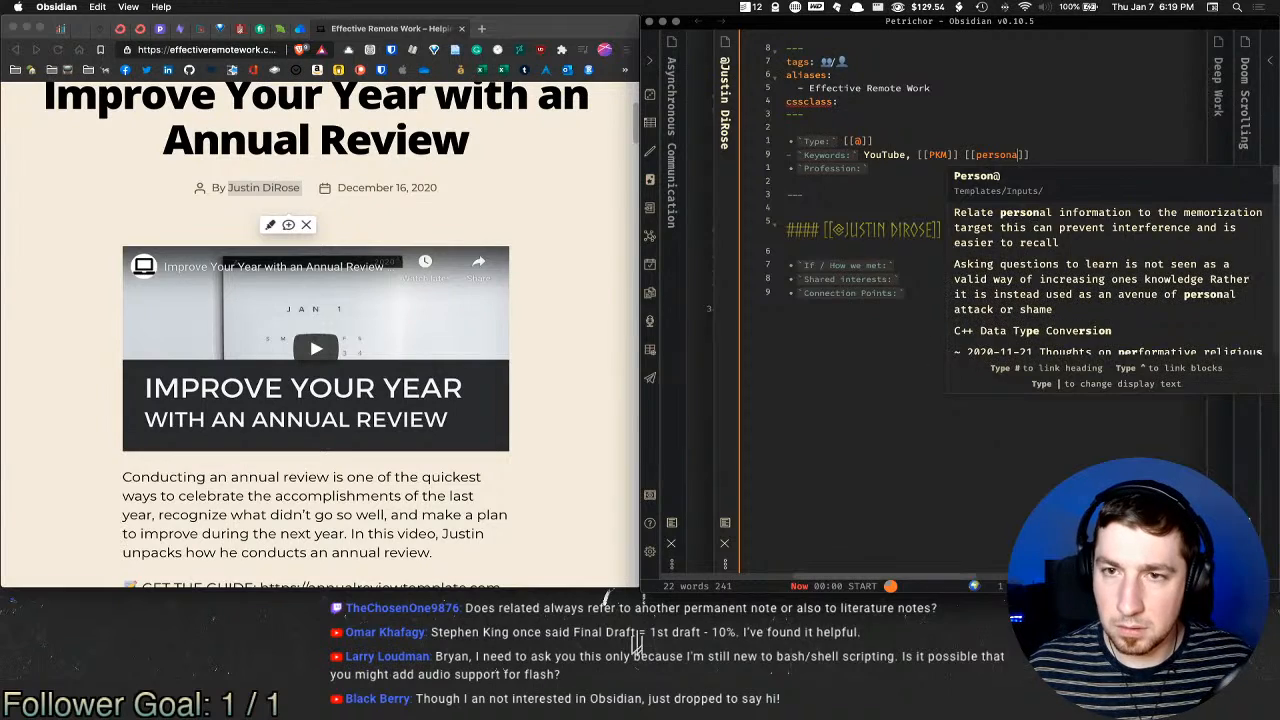
pyautogui.write('l')
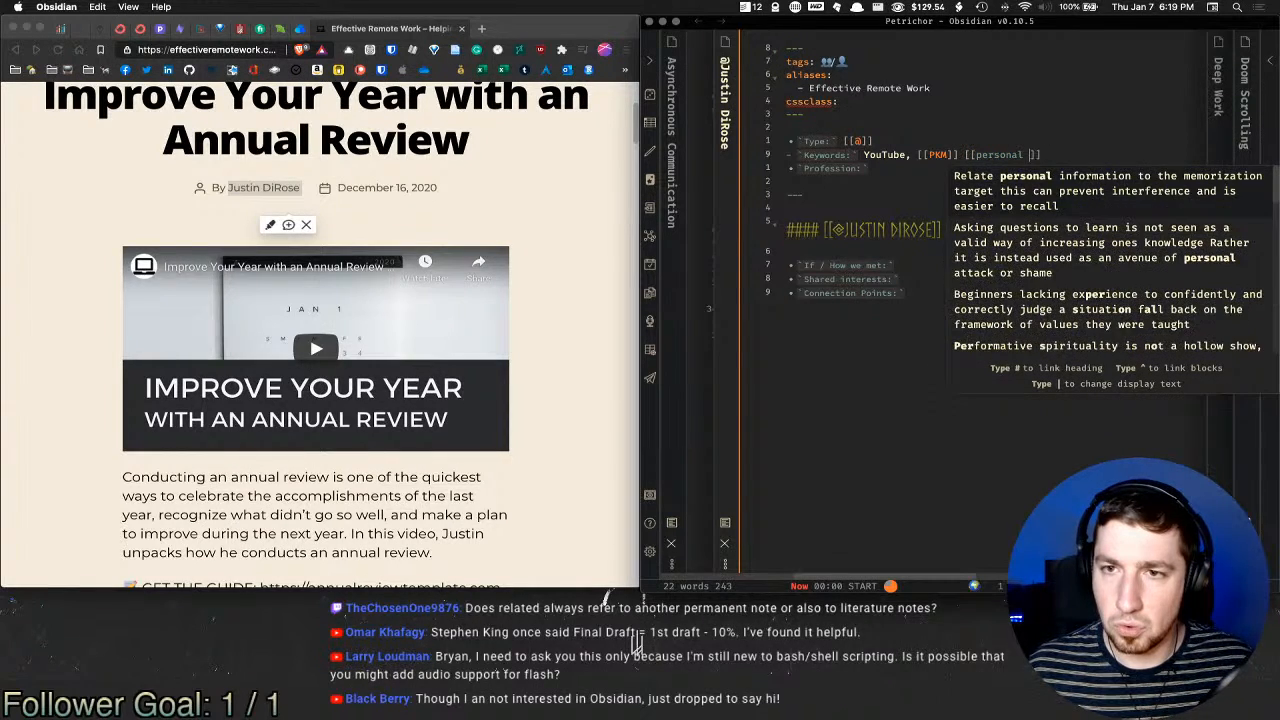
pyautogui.press('BackSpace')
pyautogui.press('BackSpace')
pyautogui.press('BackSpace')
pyautogui.press('BackSpace')
pyautogui.press('BackSpace')
pyautogui.press('BackSpace')
pyautogui.press('BackSpace')
pyautogui.press('BackSpace')
pyautogui.press('BackSpace')
pyautogui.press('BackSpace')
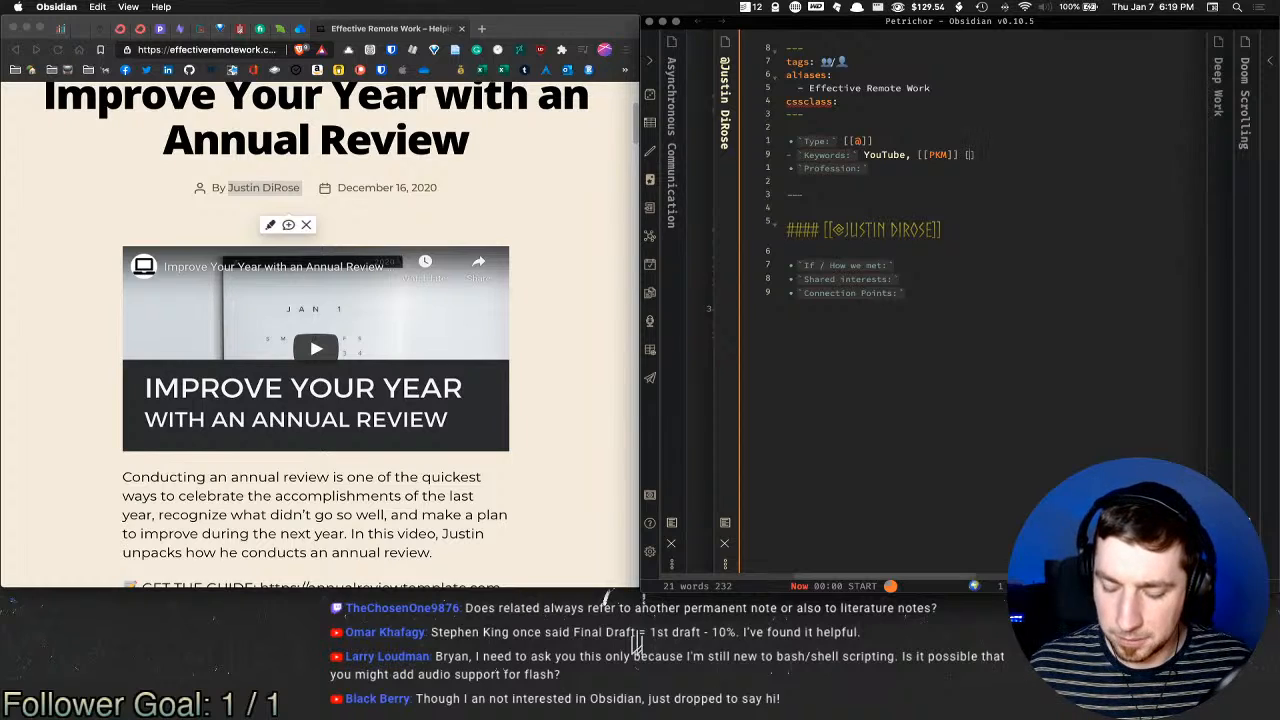
pyautogui.press('BackSpace')
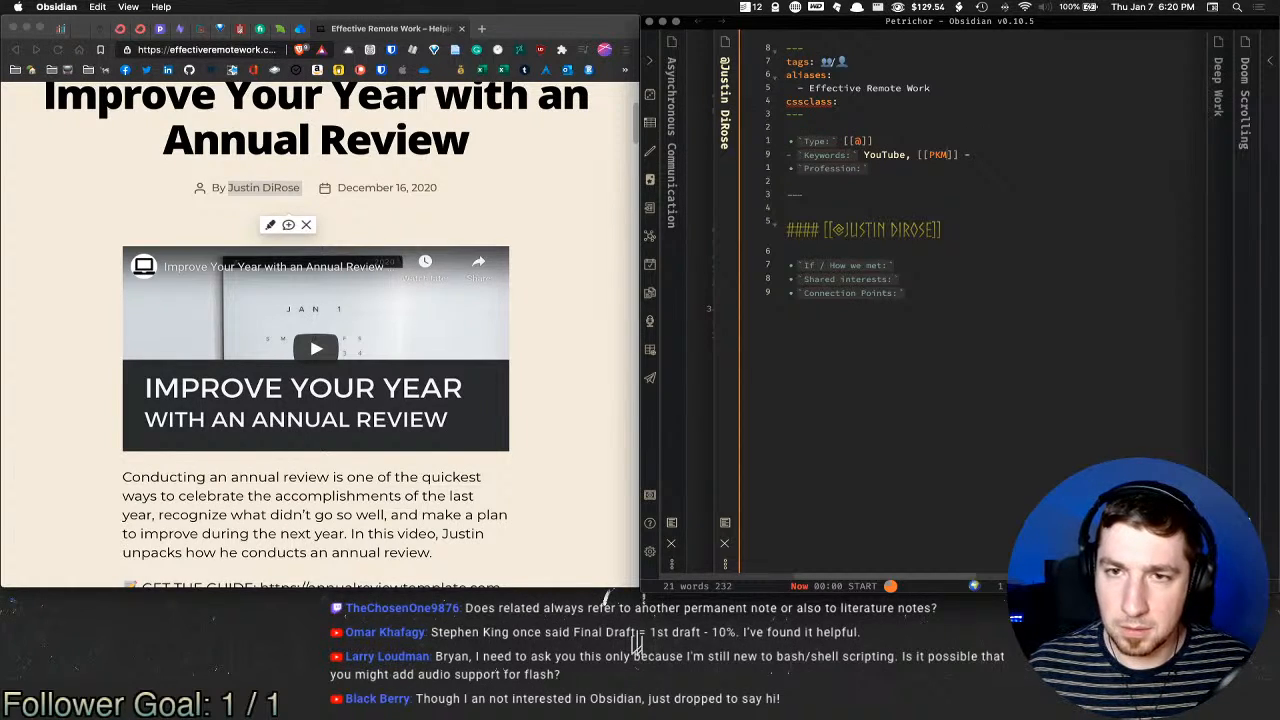
pyautogui.hotkey('shift', 'Left')
pyautogui.hotkey('shift', 'Left')
# Step: Use a dash between YouTube and [[PKM]], then close the Effective Remote Work browser tab
pyautogui.write('-')
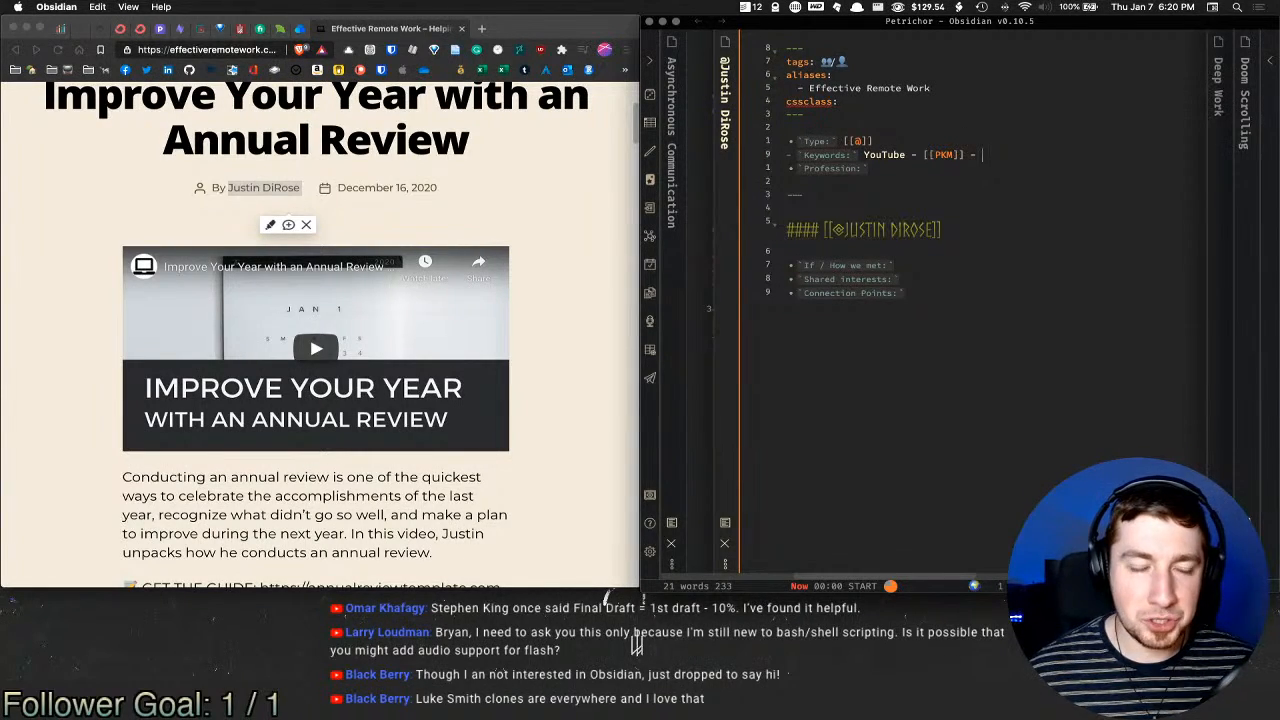
pyautogui.scroll(-10, 198, 185)
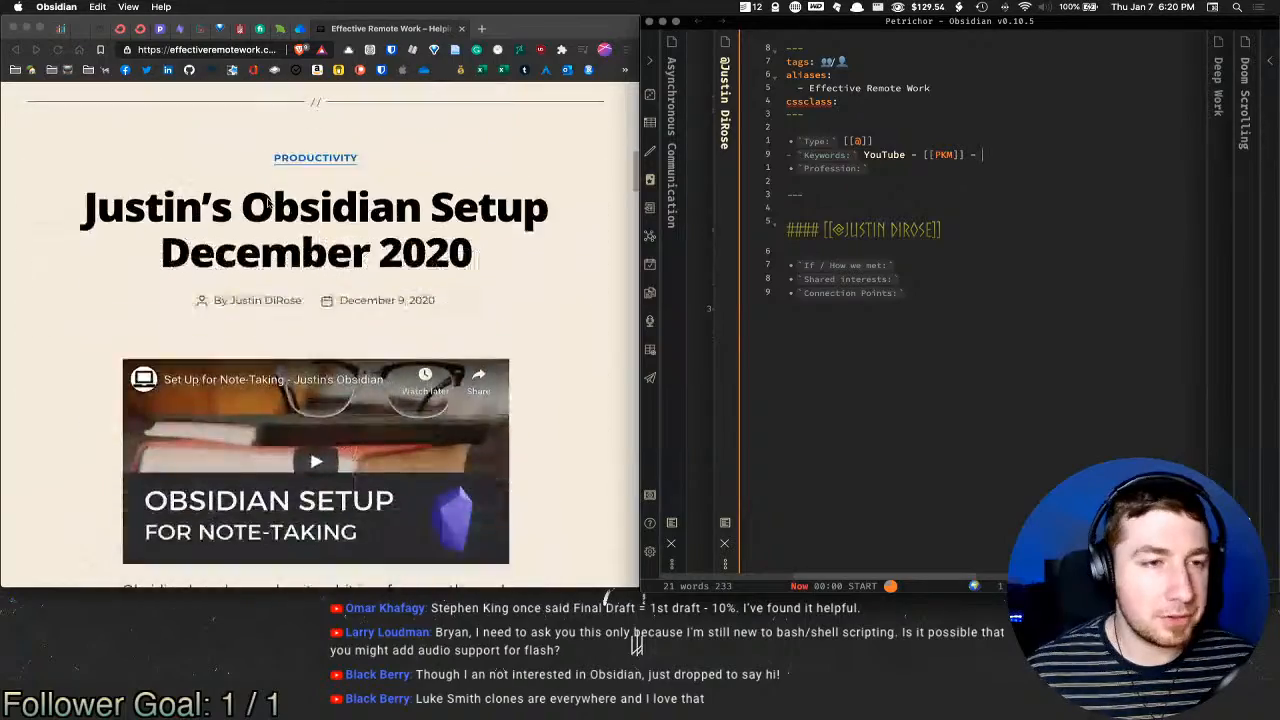
pyautogui.scroll(-10, 278, 199)
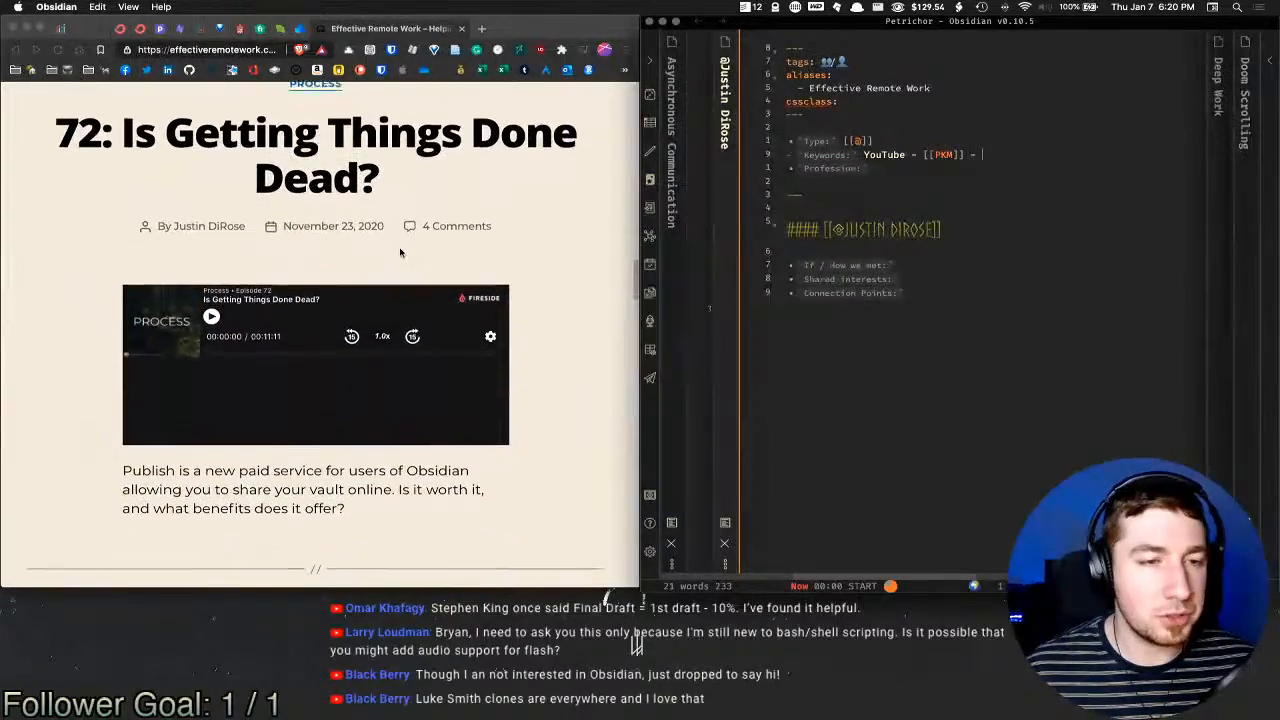
pyautogui.scroll(-5, 398, 252)
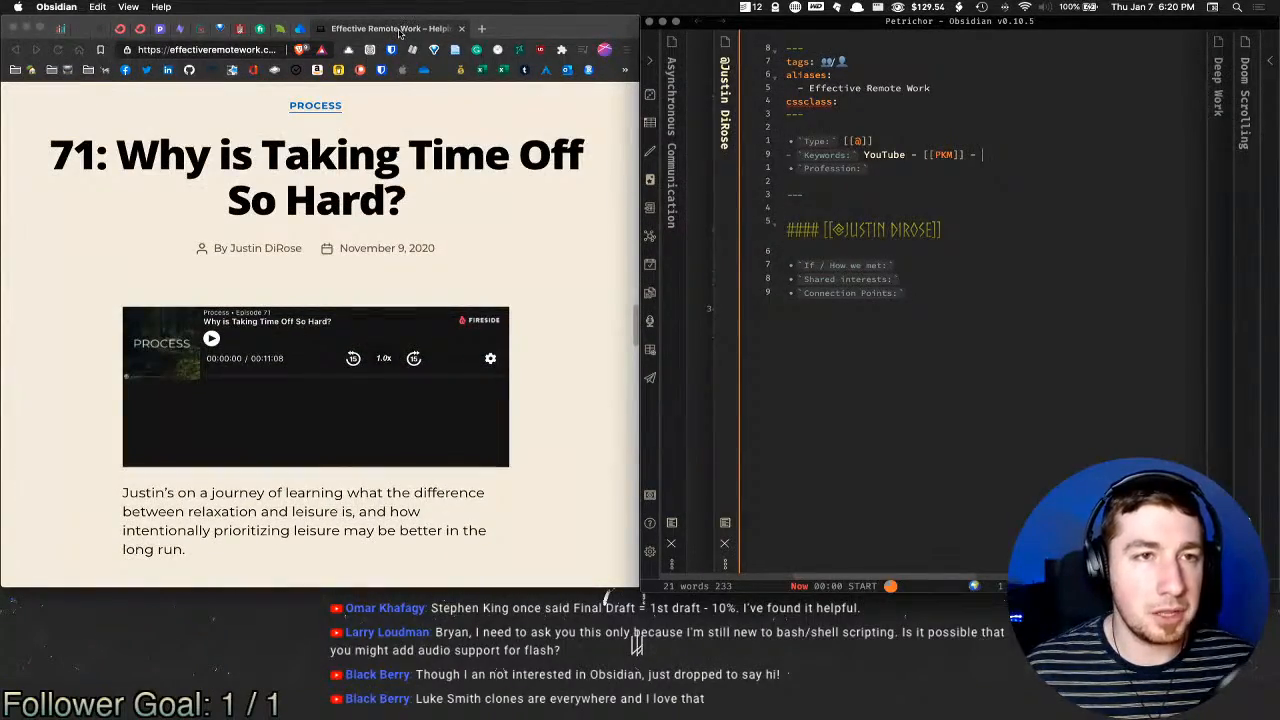
pyautogui.middleClick(352, 33)
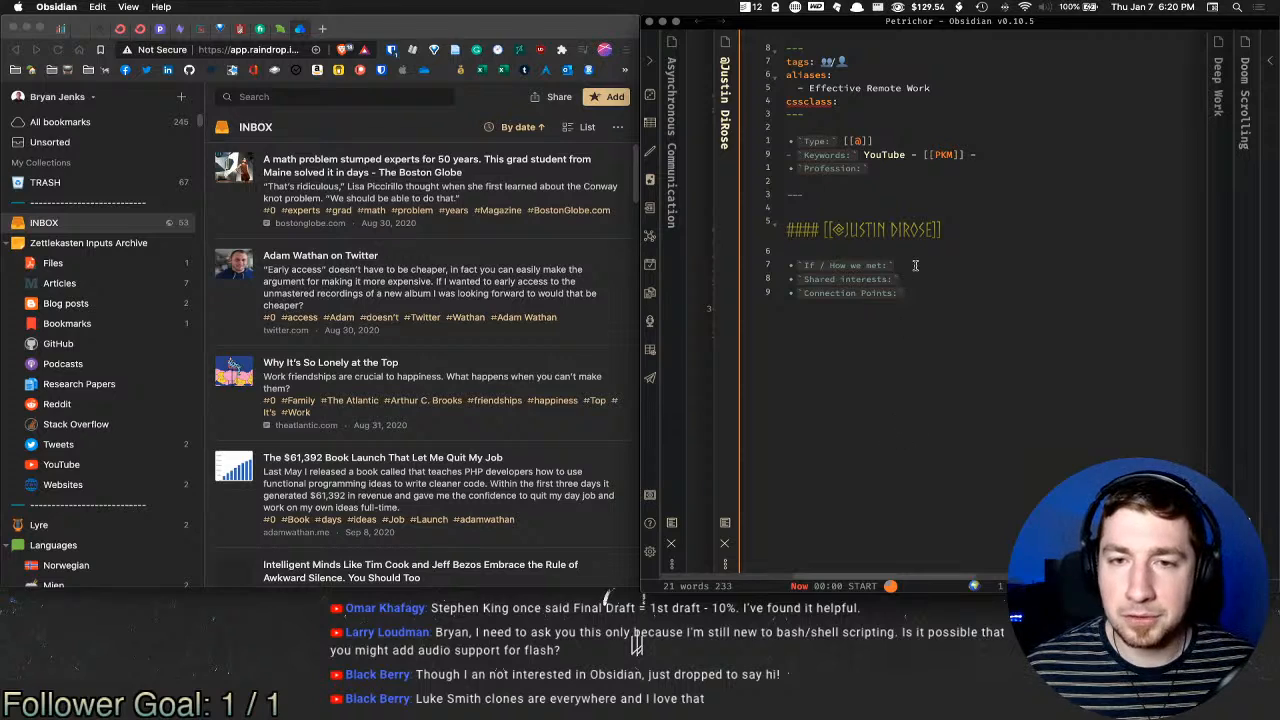
# Step: Add 'The [[Obsidian]] discord server' as an indented bullet under If / How we met
pyautogui.click(914, 265)
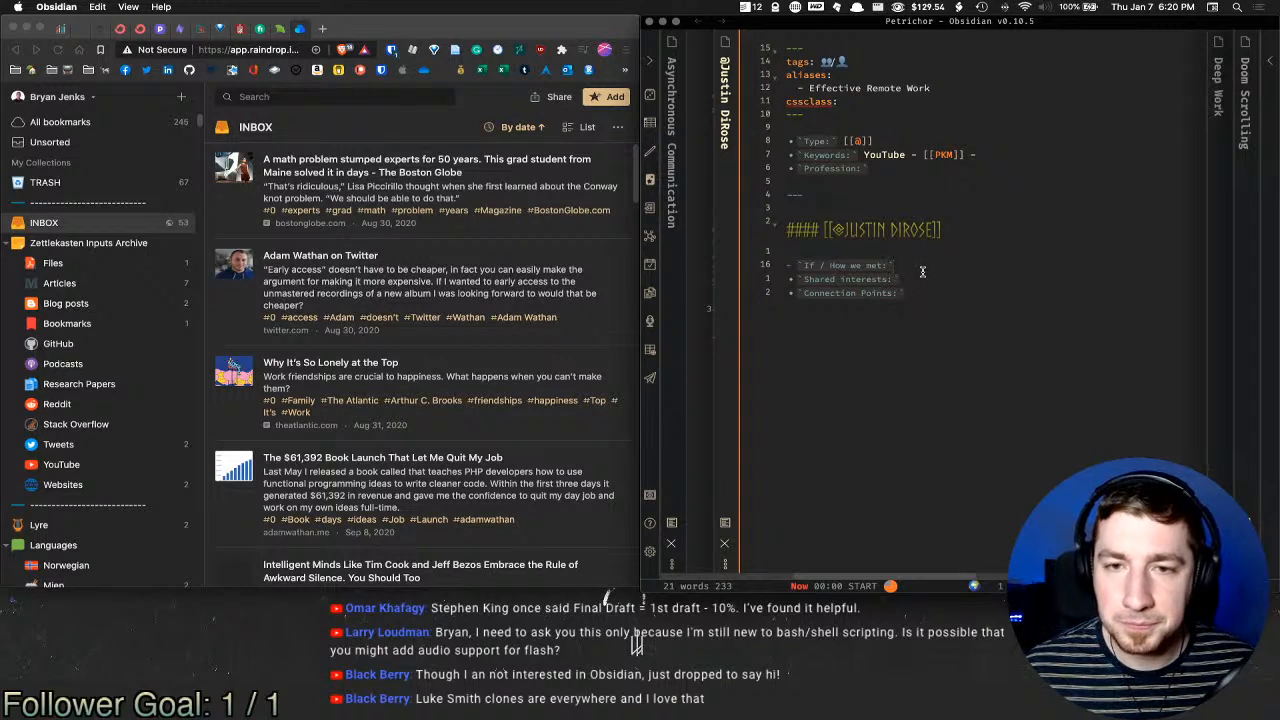
pyautogui.press('Return')
pyautogui.press('Tab')
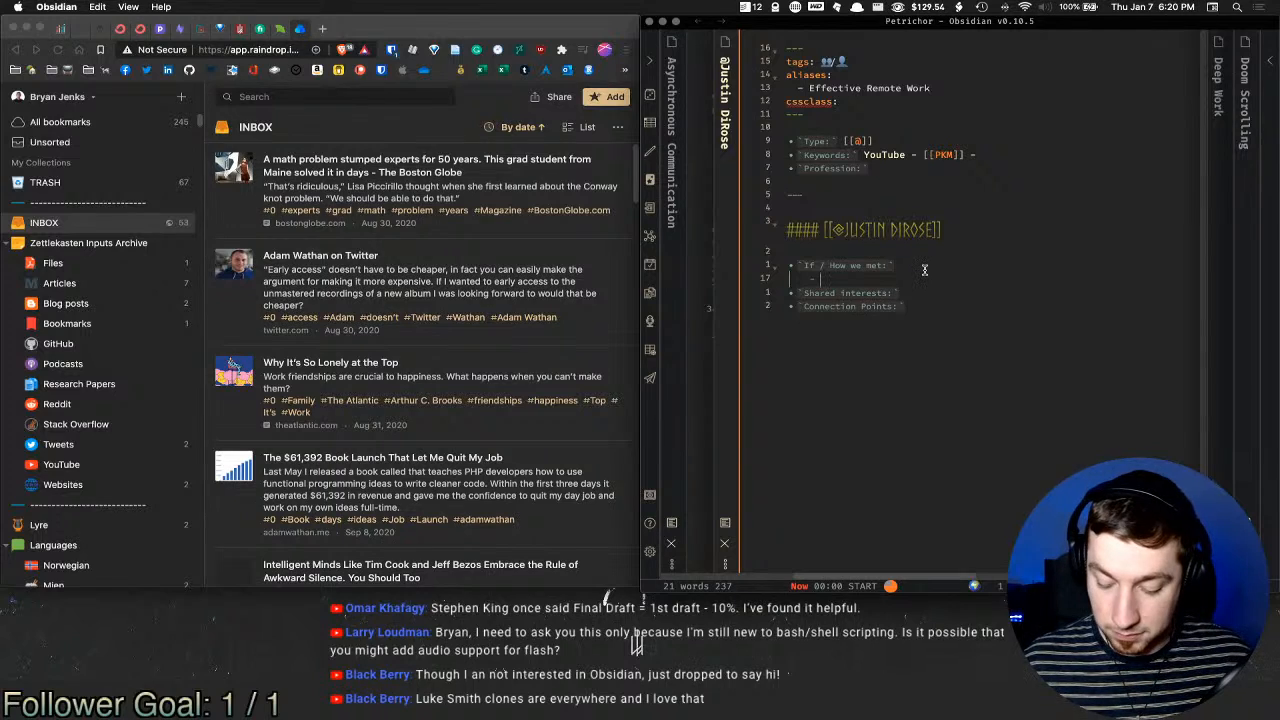
pyautogui.write('Th')
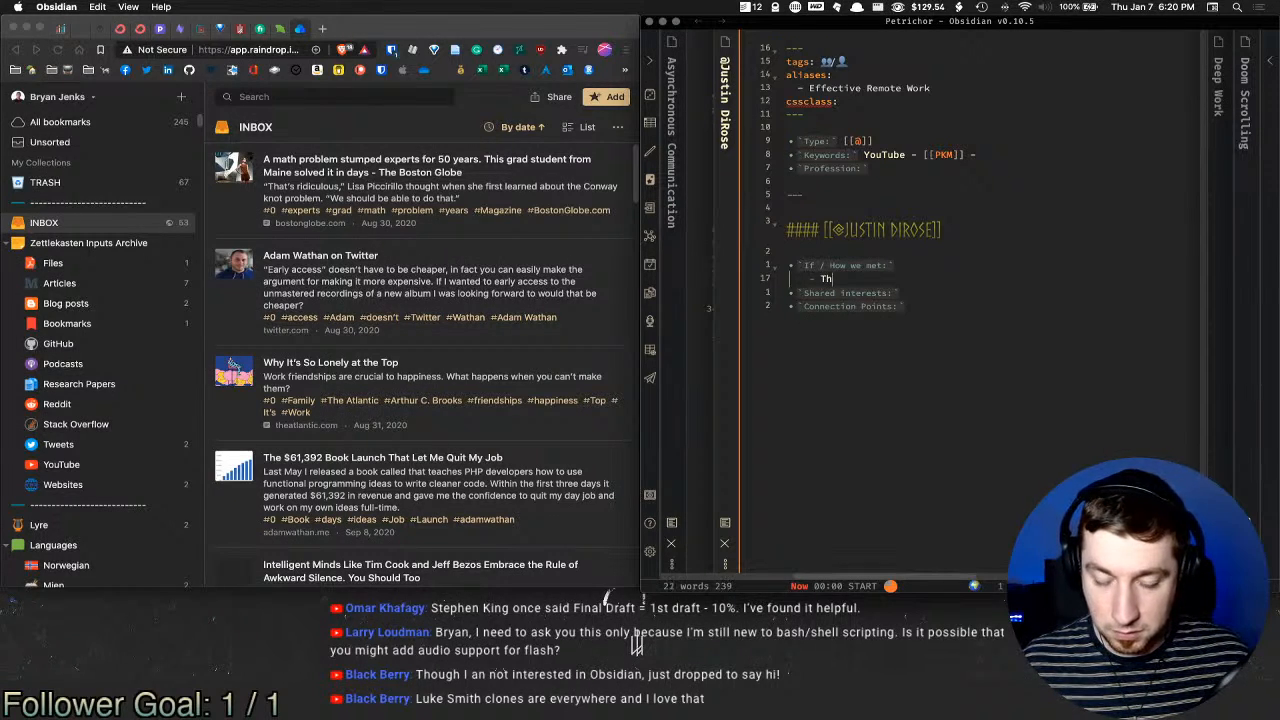
pyautogui.write('e [[Obsi')
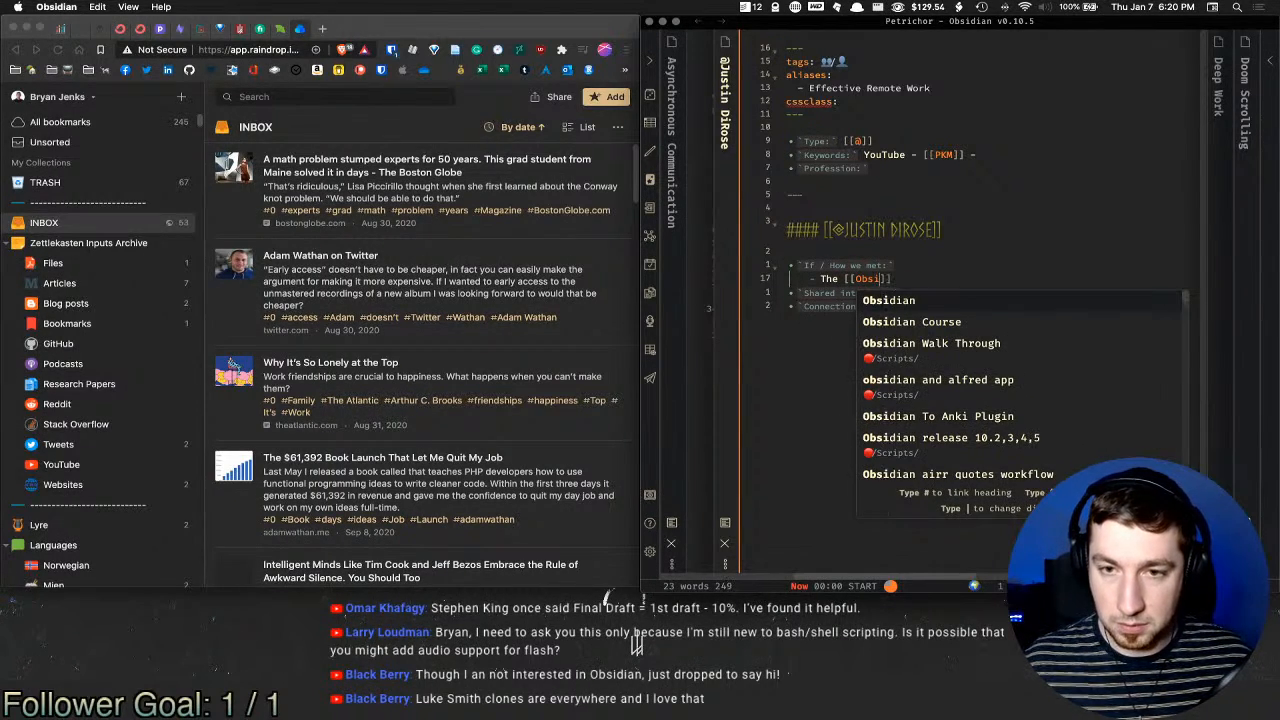
pyautogui.press('Return')
pyautogui.write('discord server')
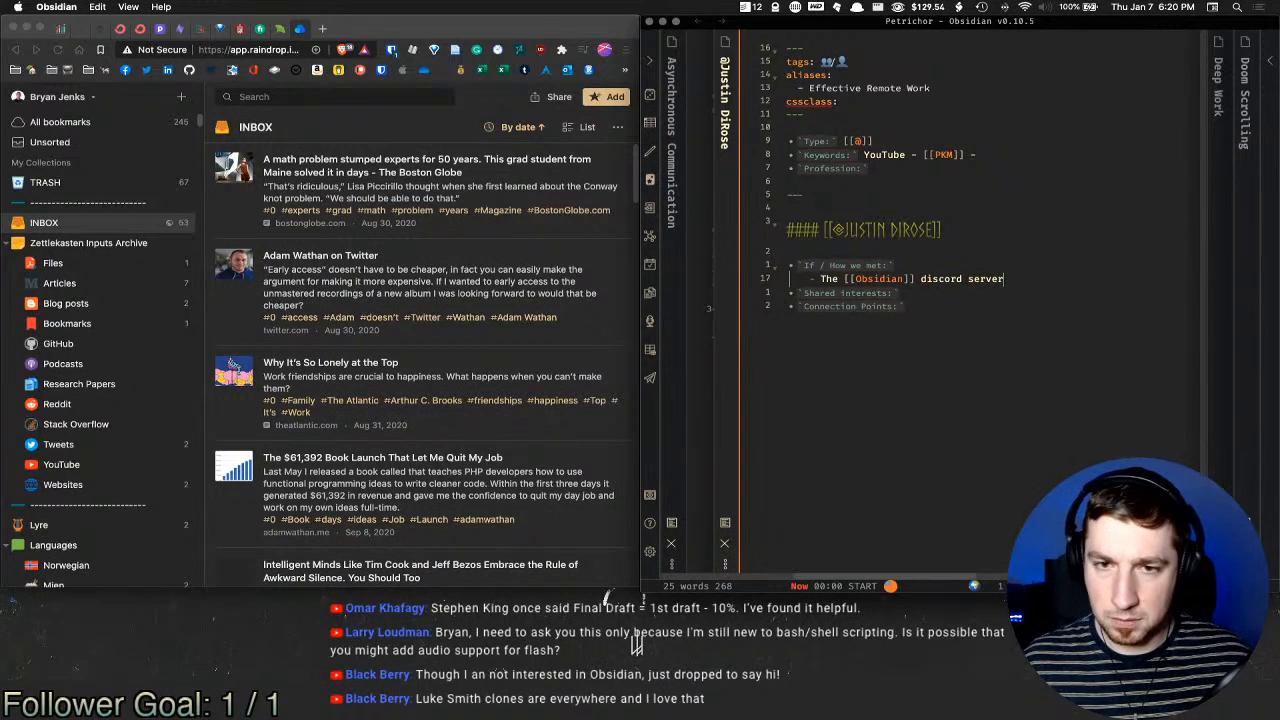
# Step: List [[PKM]], [[Zettelkasten]] and [[Obsidian]] as bullets under Shared interests
pyautogui.press('Down')
pyautogui.press('Return')
pyautogui.press('Tab')
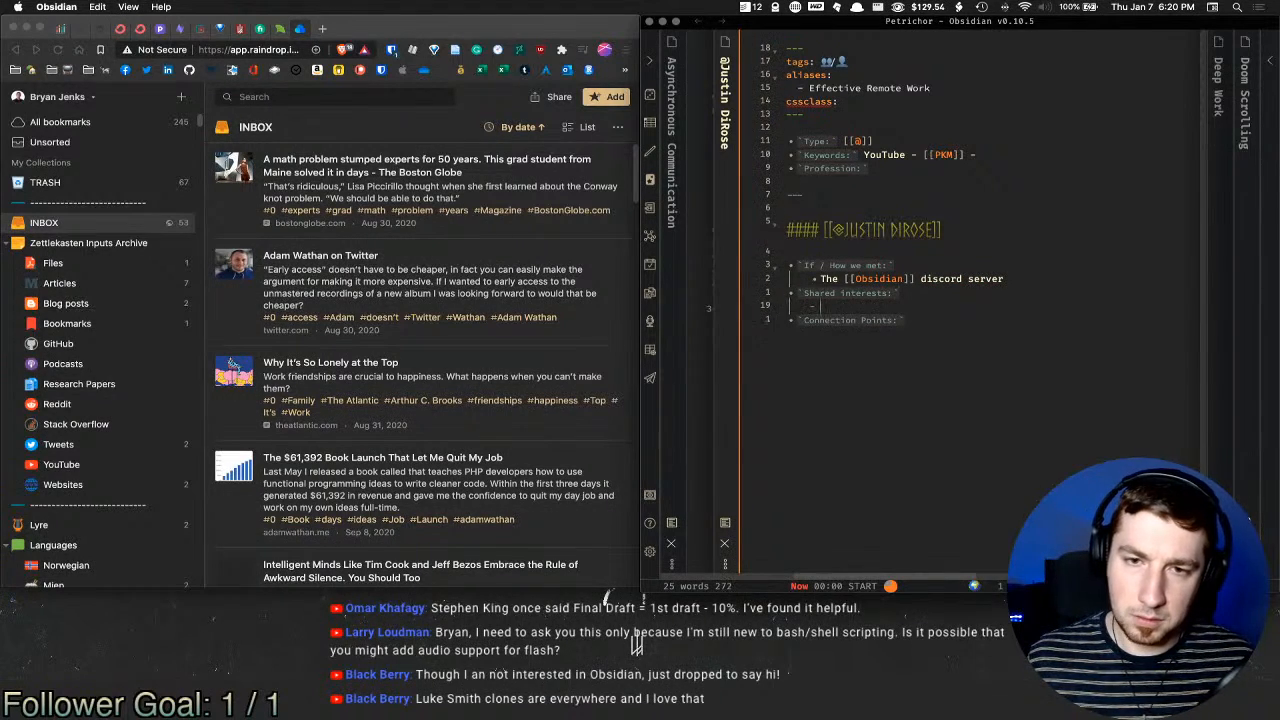
pyautogui.write('[[PKM')
pyautogui.press('Return')
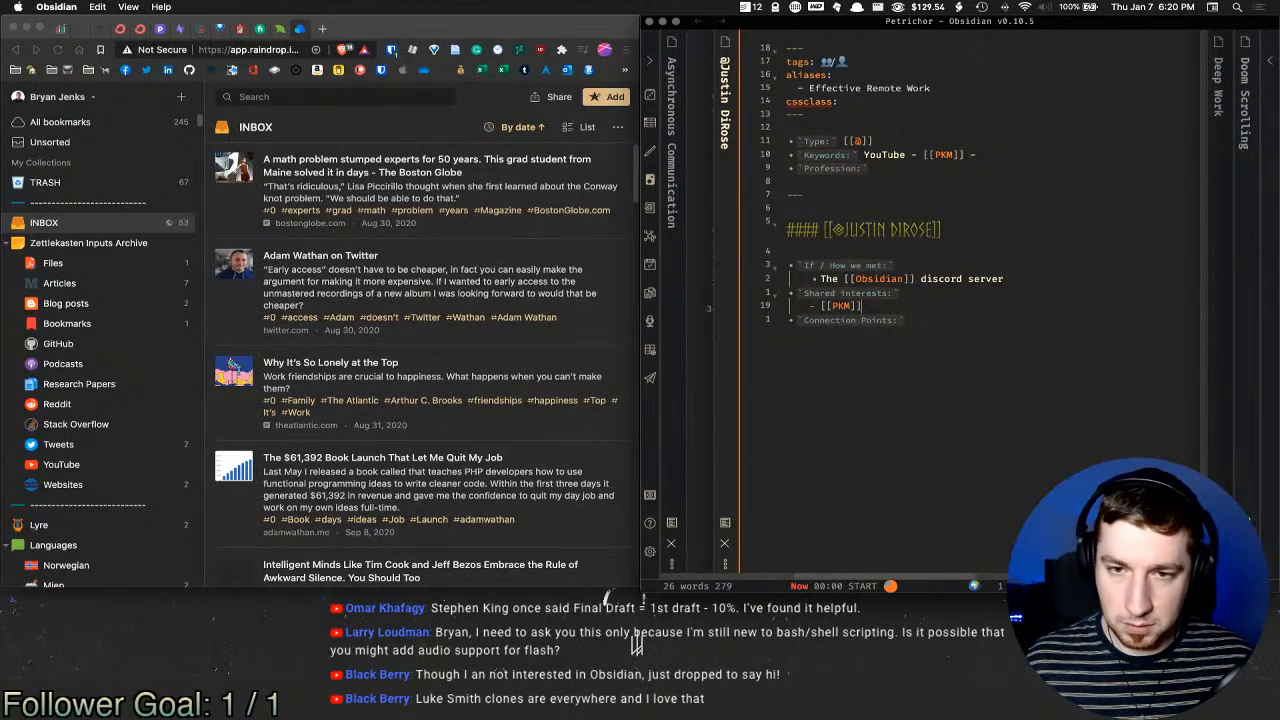
pyautogui.press('Return')
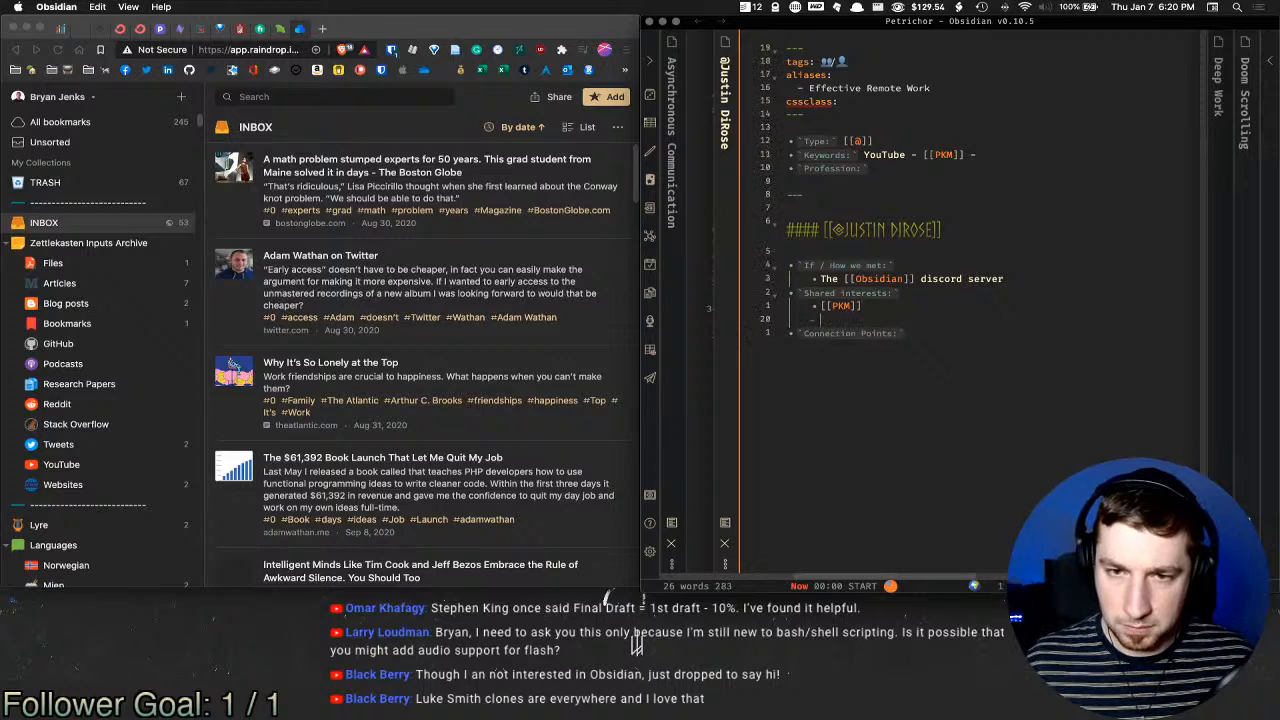
pyautogui.write('[[Zettel')
pyautogui.press('Return')
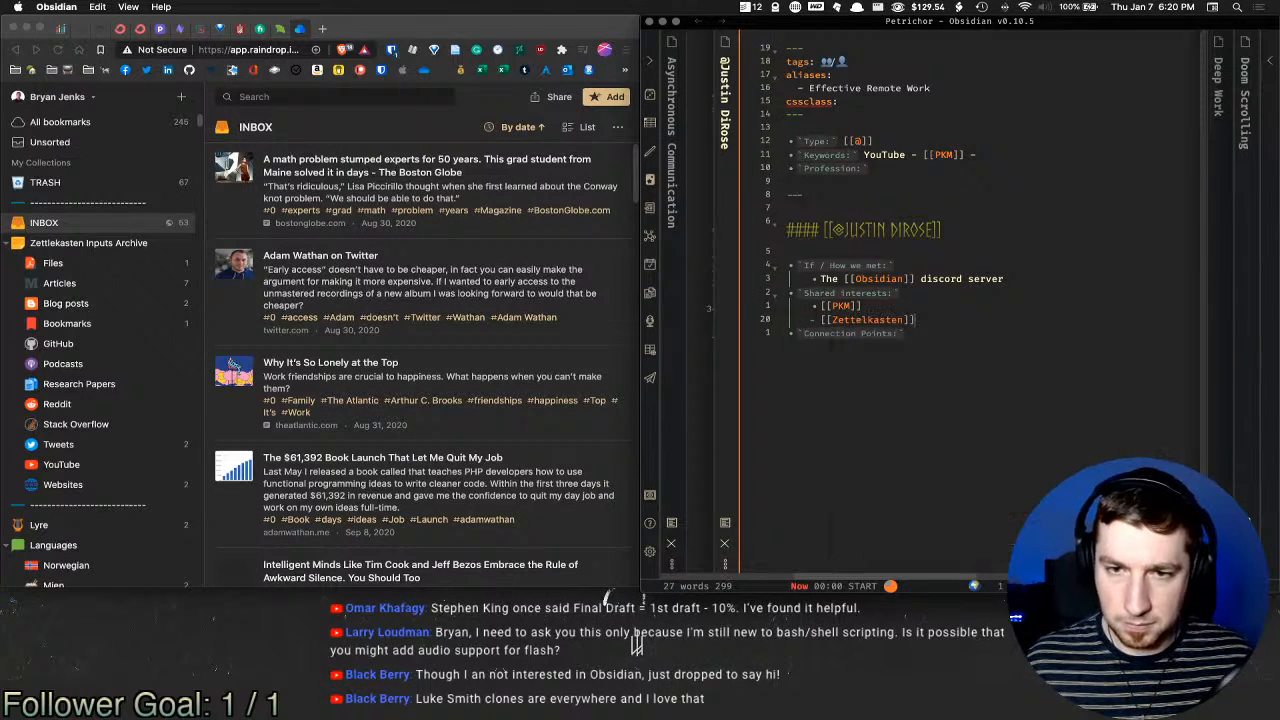
pyautogui.press('Return')
pyautogui.write('[[Obsid')
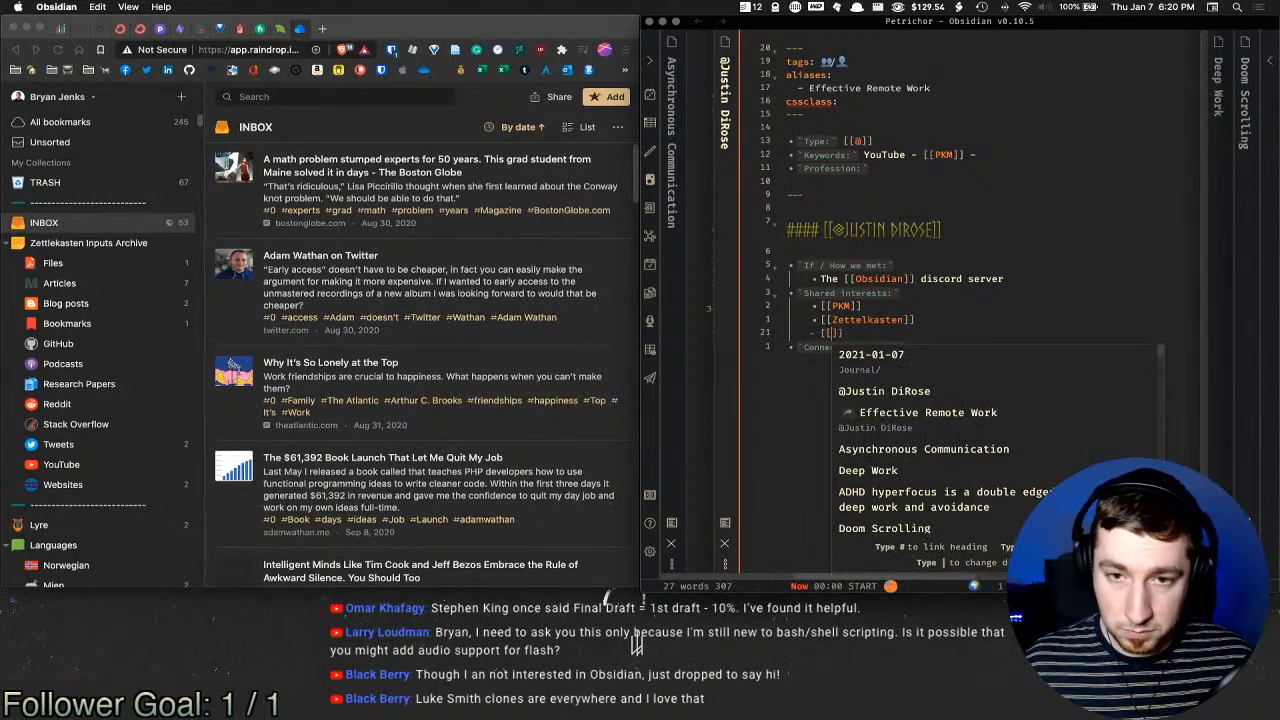
pyautogui.press('Return')
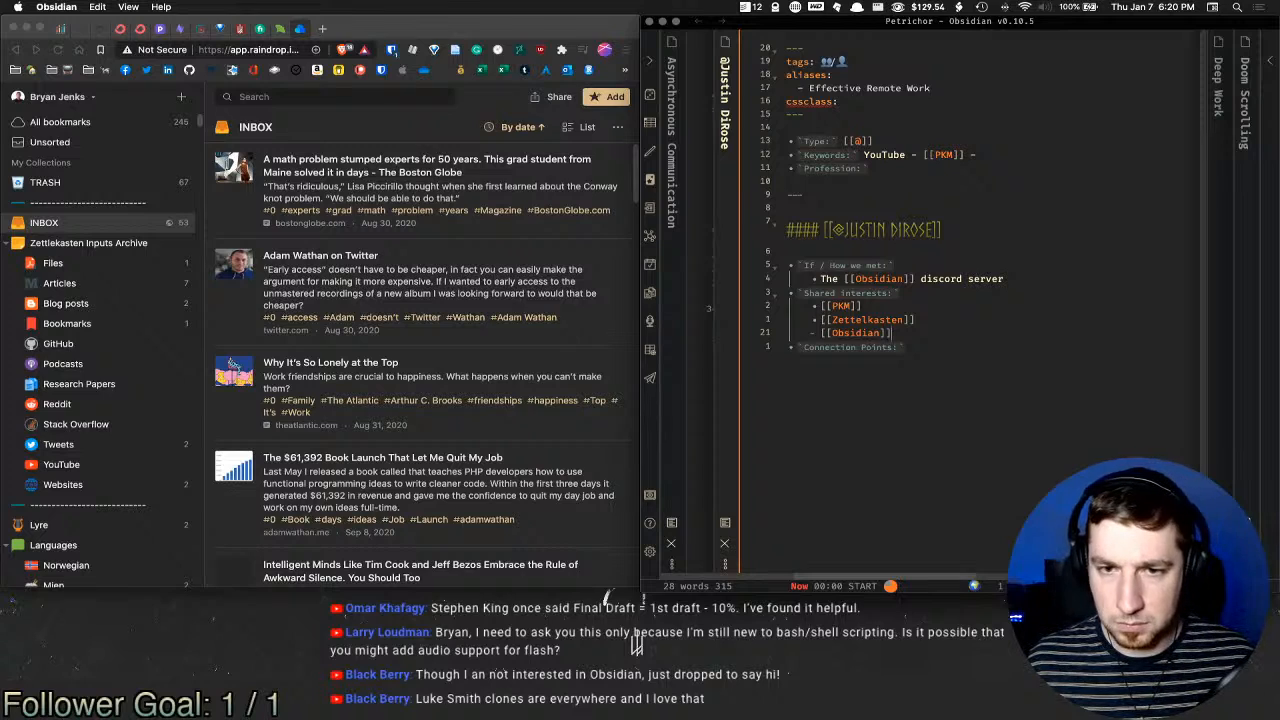
# Step: Add [[YouTube]] as an indented bullet under Connection Points
pyautogui.press('Down')
pyautogui.press('Return')
pyautogui.press('Tab')
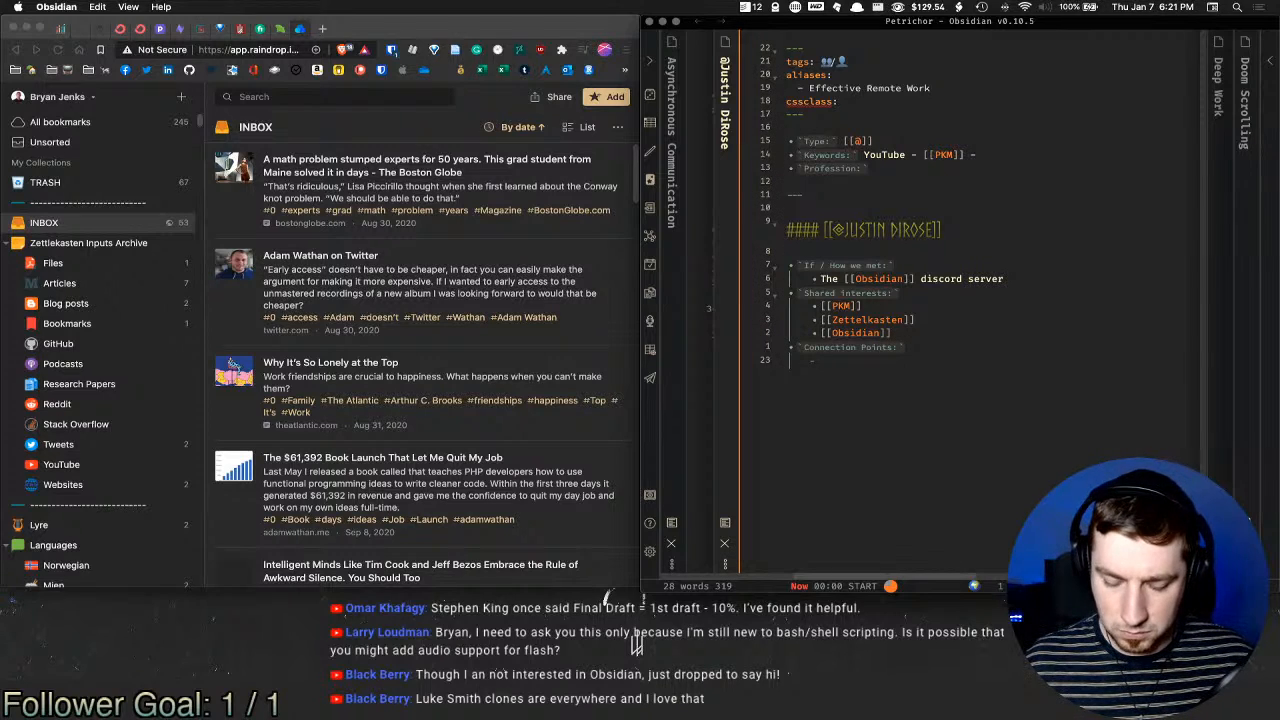
pyautogui.write('[[You')
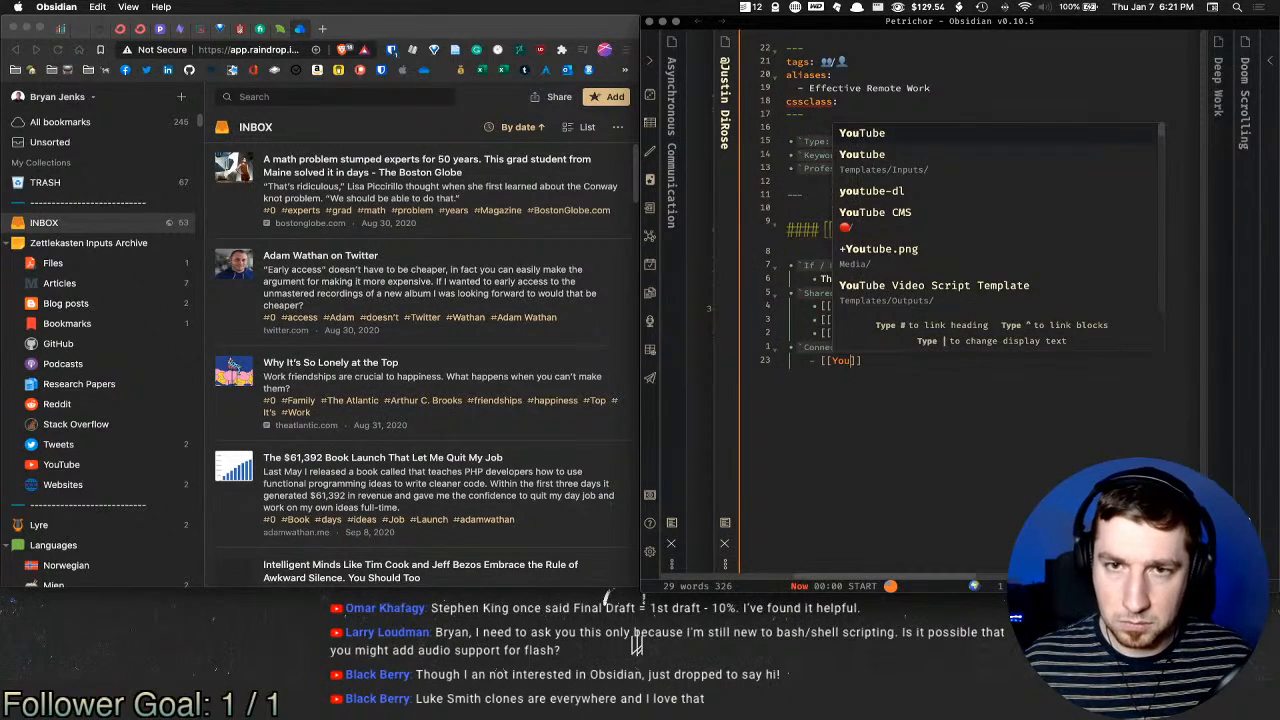
pyautogui.press('Return')
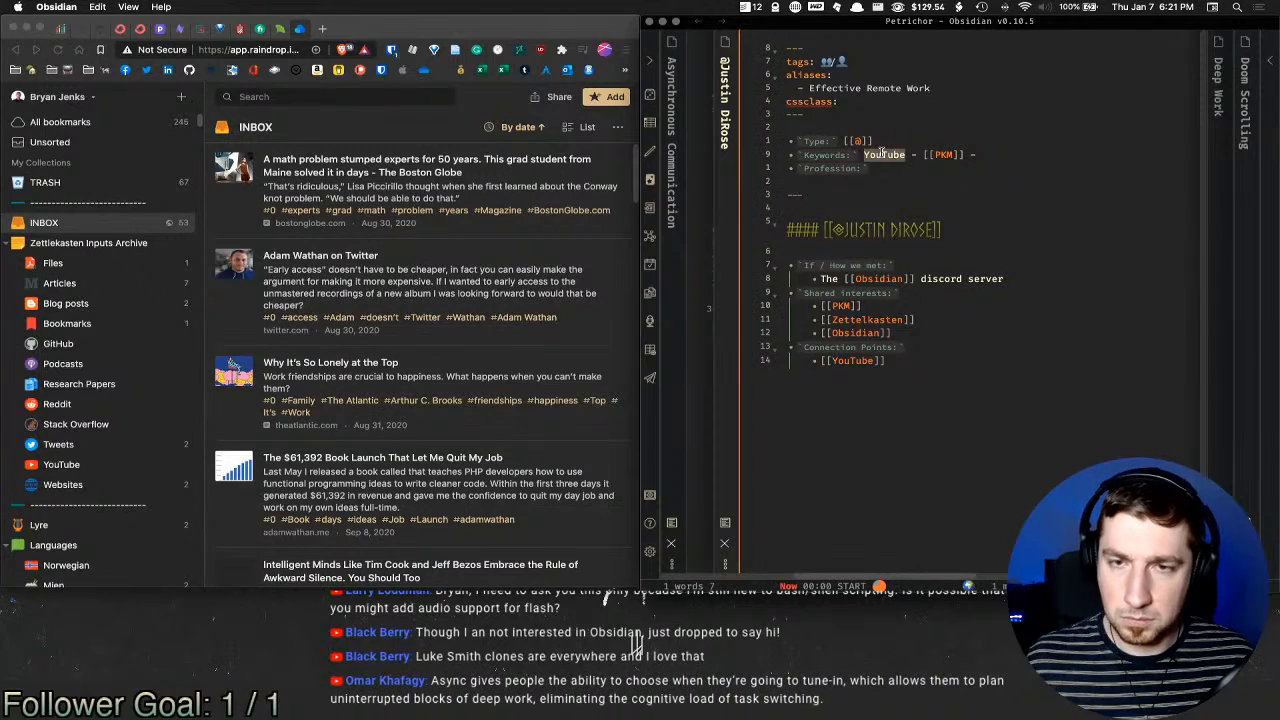
# Step: Wrap YouTube on the Keywords line as a [[YouTube]] link, then check the Profession and tags lines
pyautogui.write('[[')
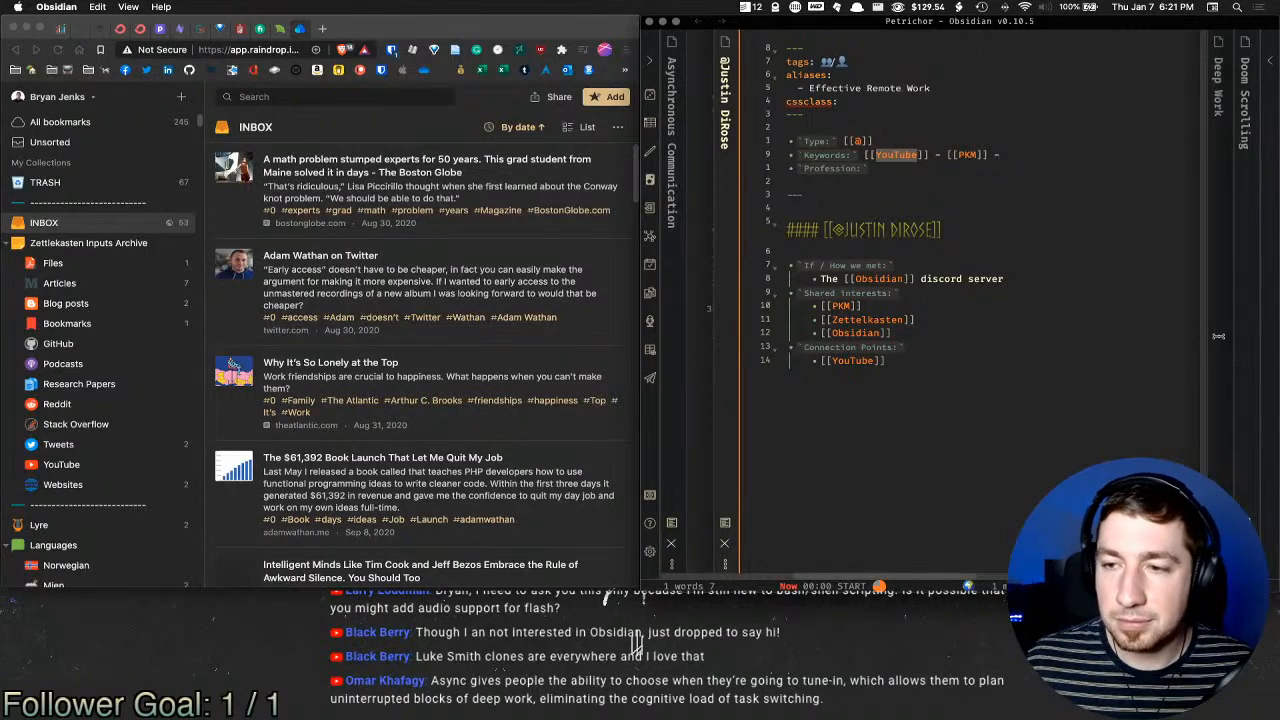
pyautogui.click(985, 161)
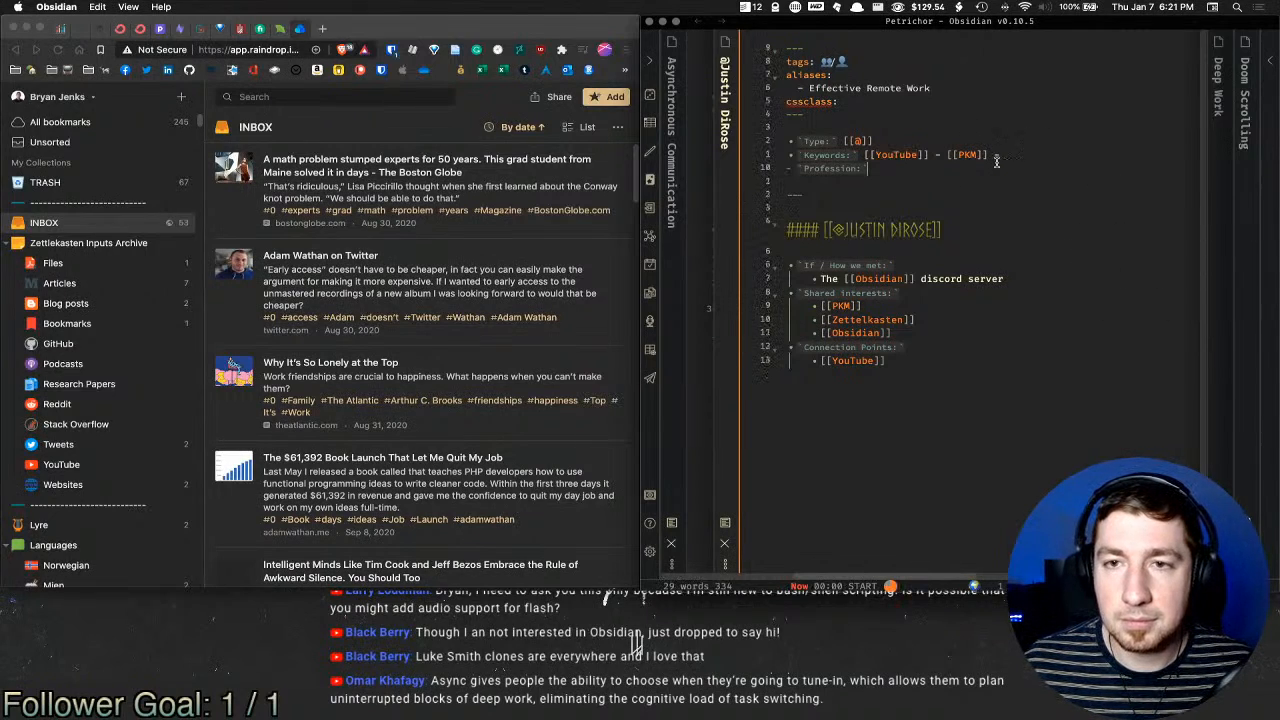
pyautogui.click(901, 170)
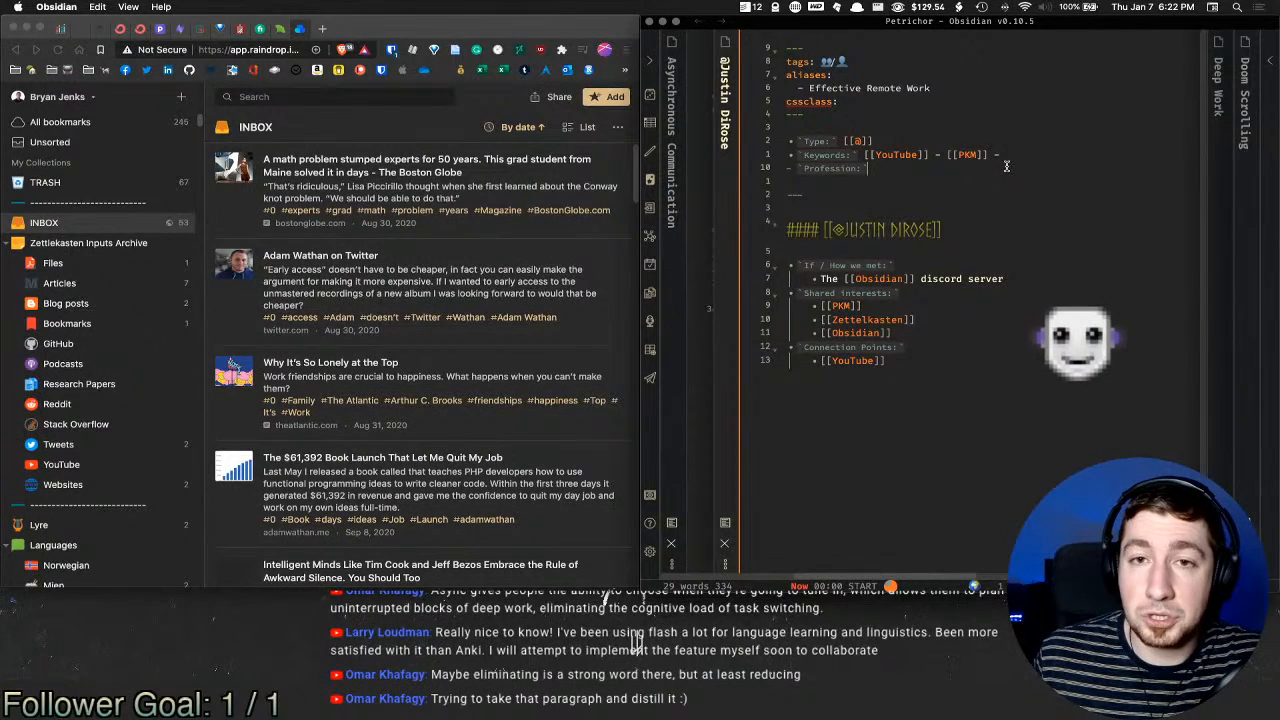
pyautogui.click(840, 62)
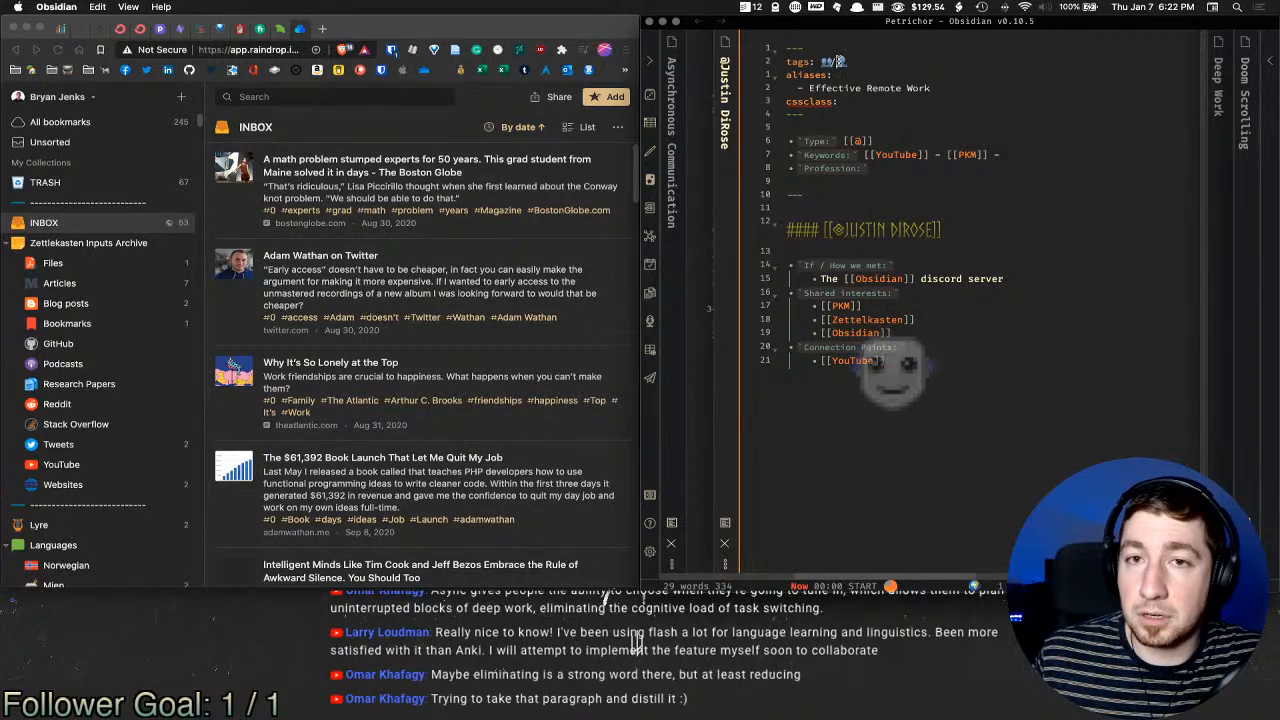
pyautogui.moveTo(870, 62); pyautogui.dragTo(837, 62)
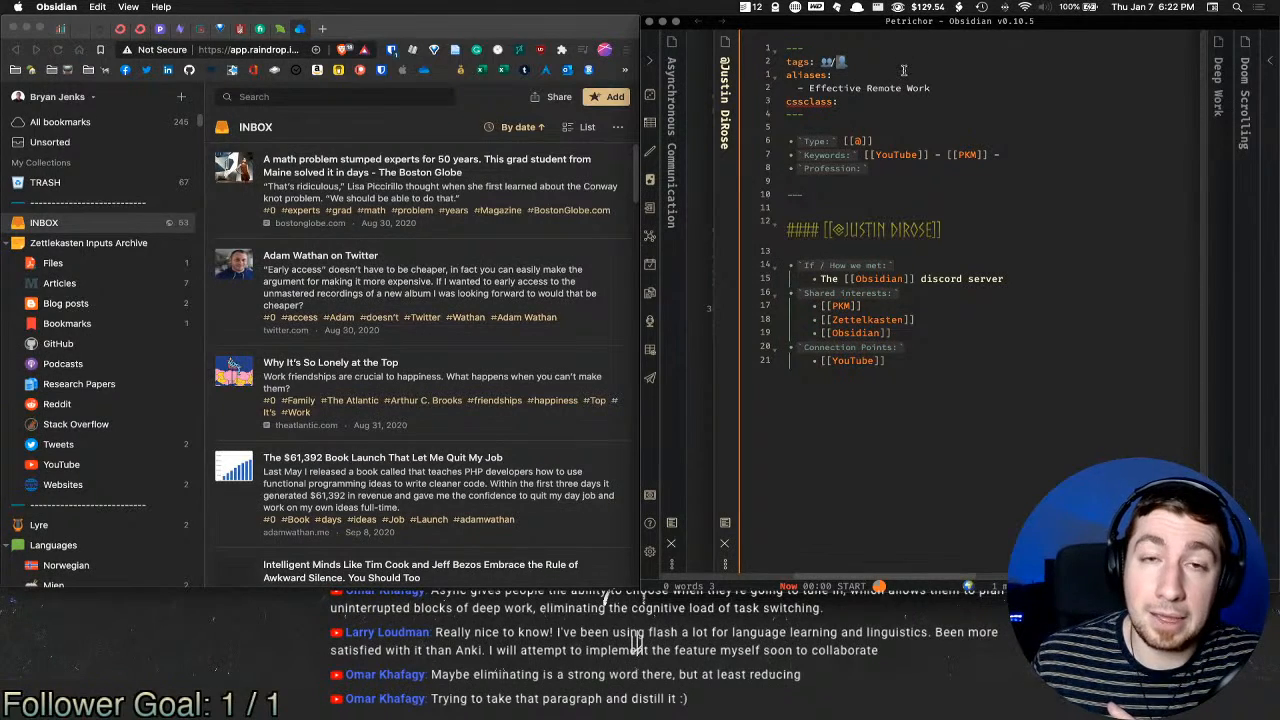
pyautogui.click(848, 62)
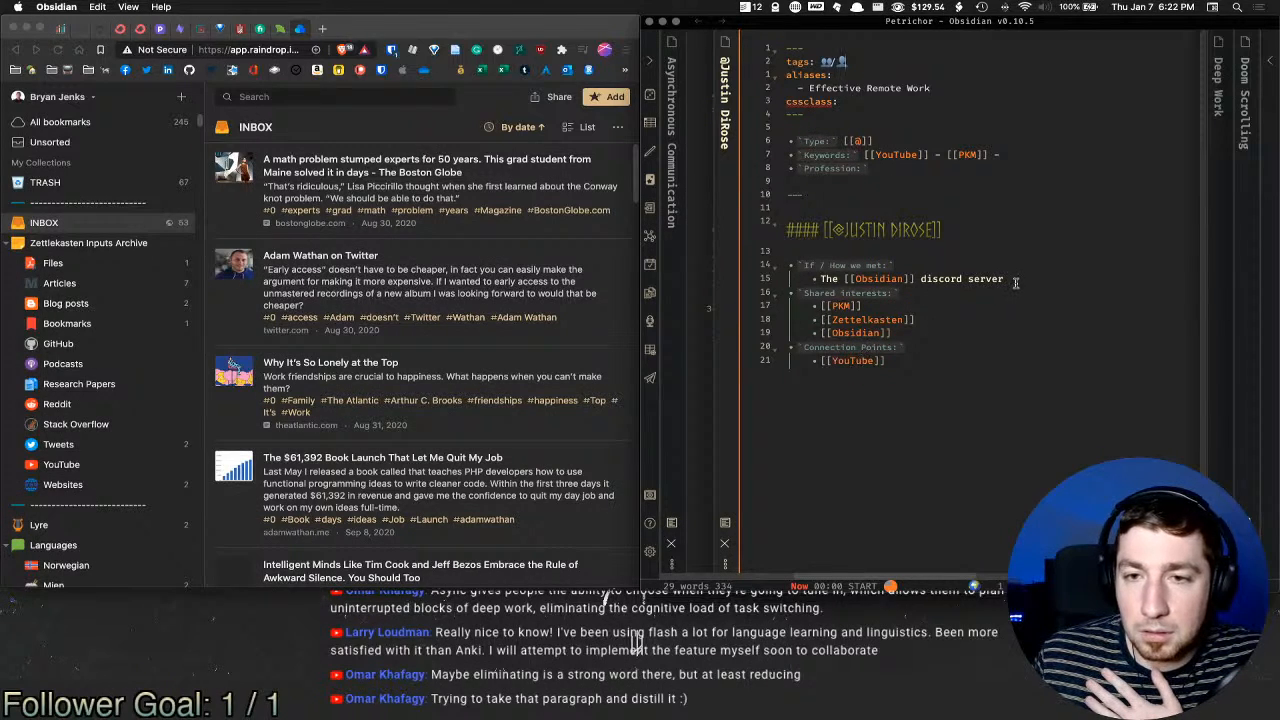
# Step: Fill in the Profession field as 'Works for [[Discourse]]'
pyautogui.click(930, 170)
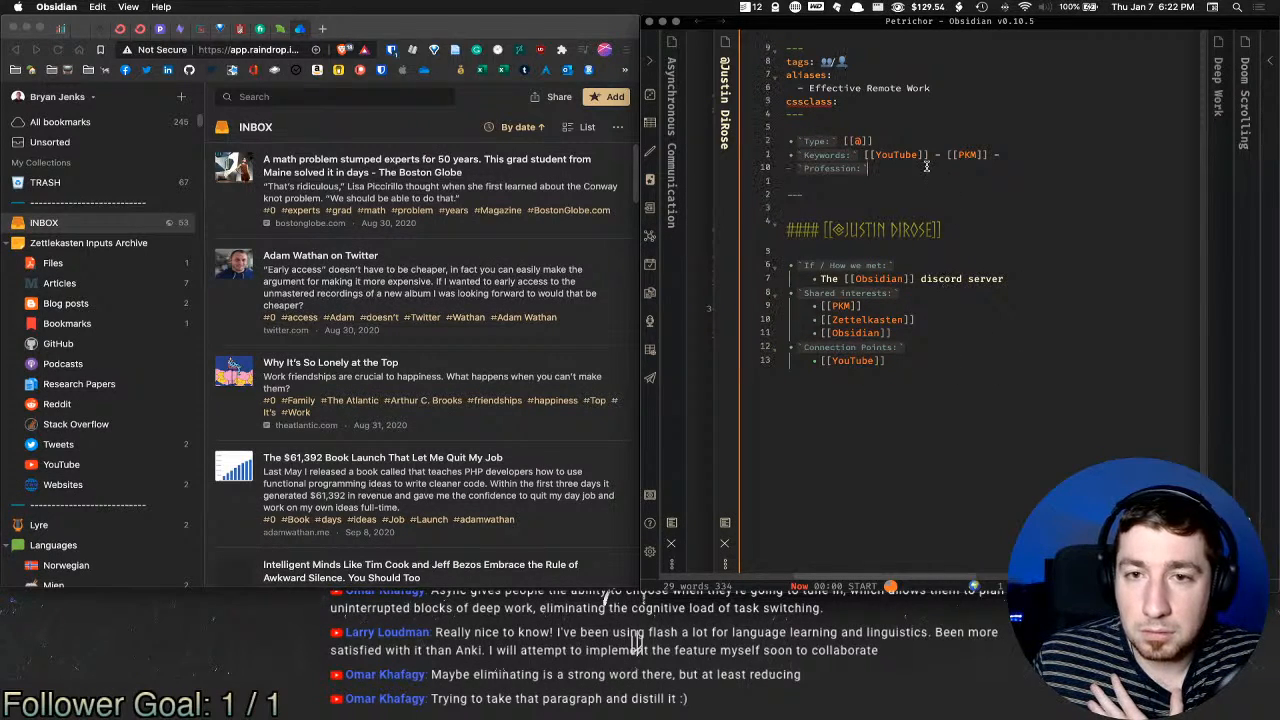
pyautogui.write('Works for the [[O')
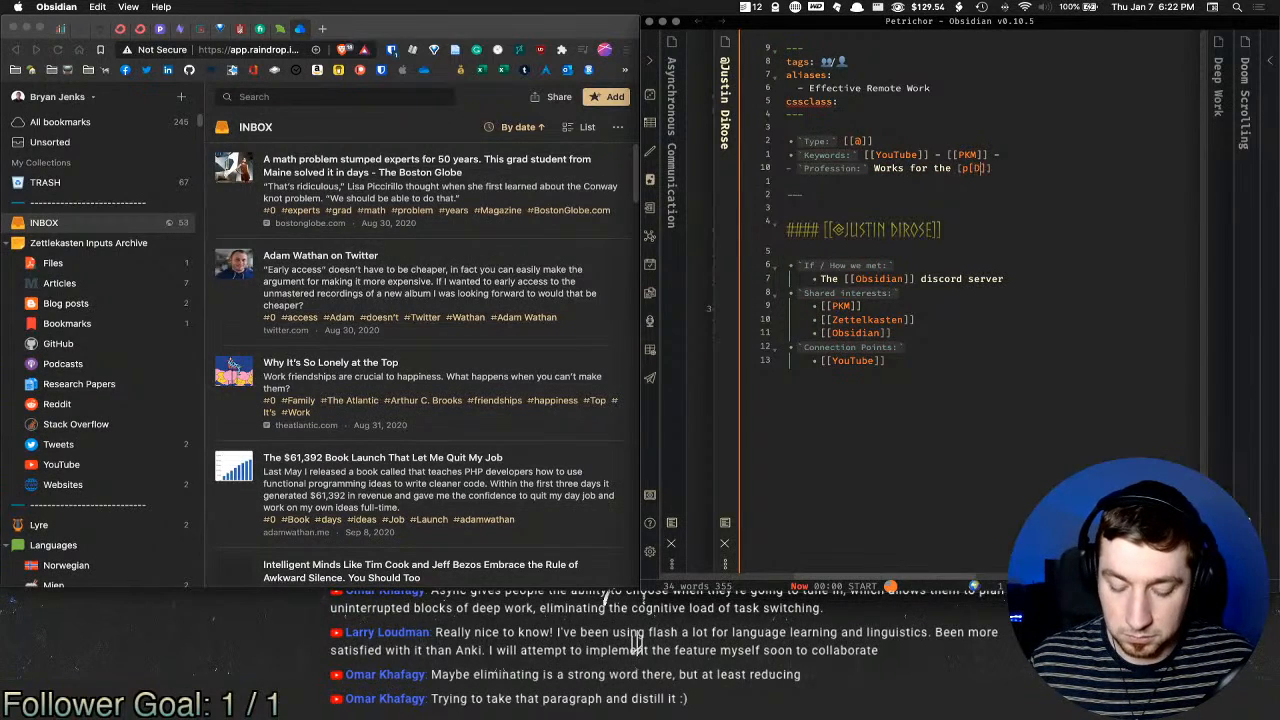
pyautogui.press('BackSpace')
pyautogui.press('BackSpace')
pyautogui.press('BackSpace')
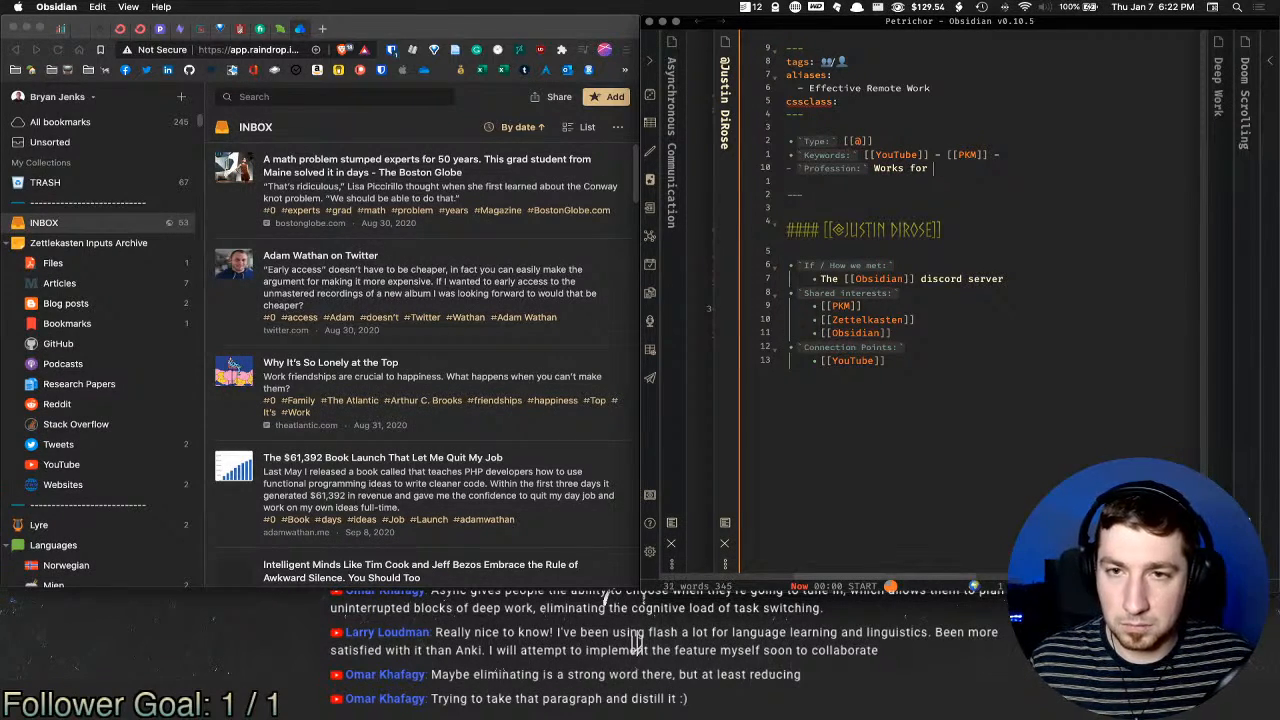
pyautogui.write('[[')
pyautogui.write('Discourse')
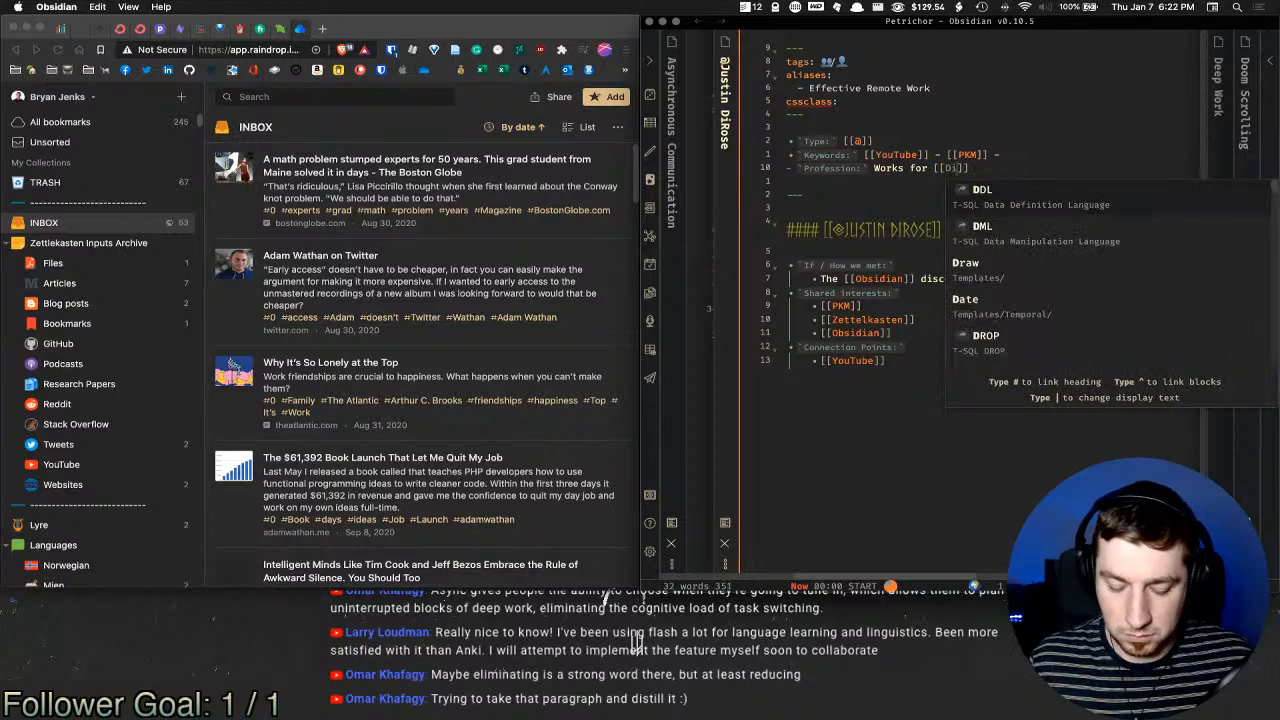
pyautogui.write(']]')
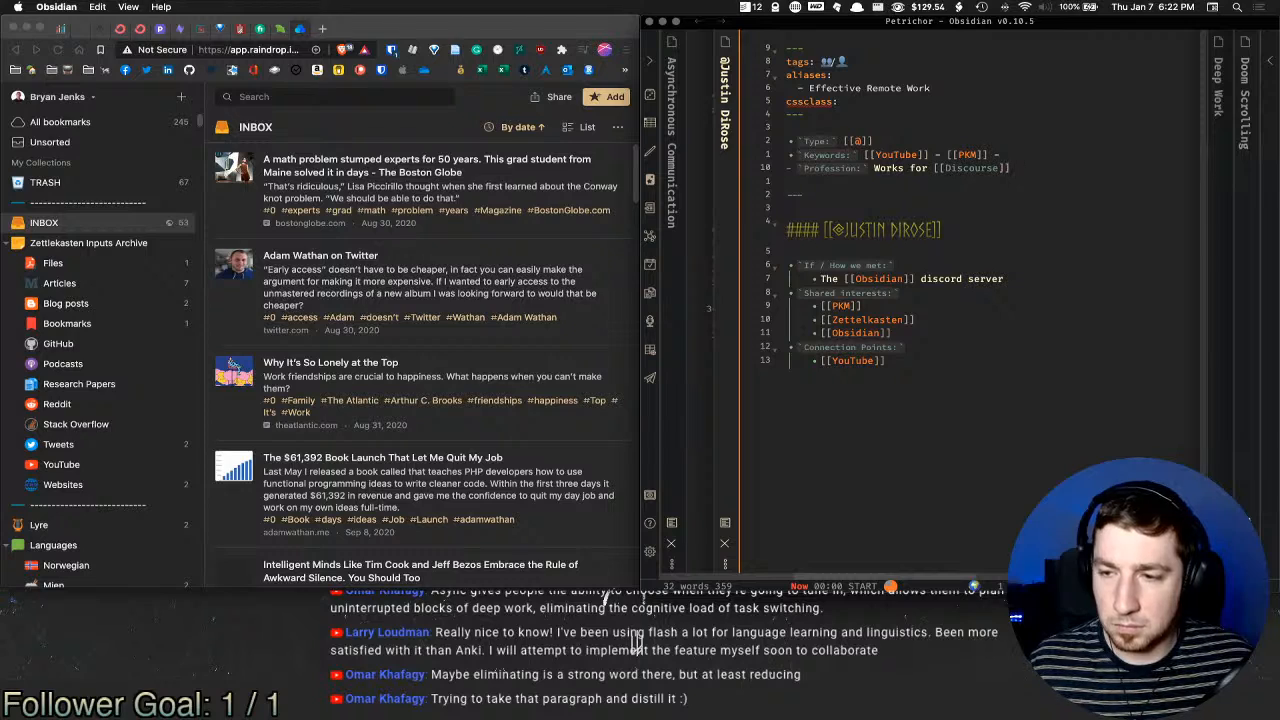
pyautogui.click(361, 32)
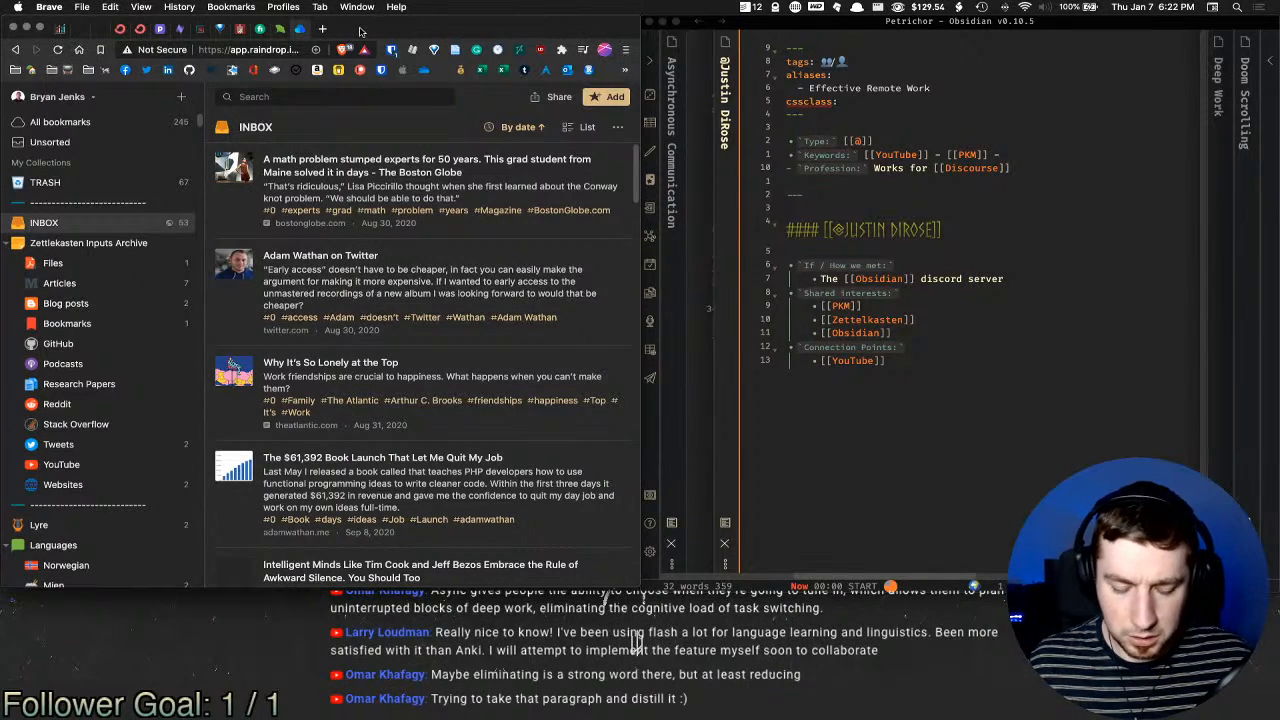
pyautogui.press('super+shift+t')
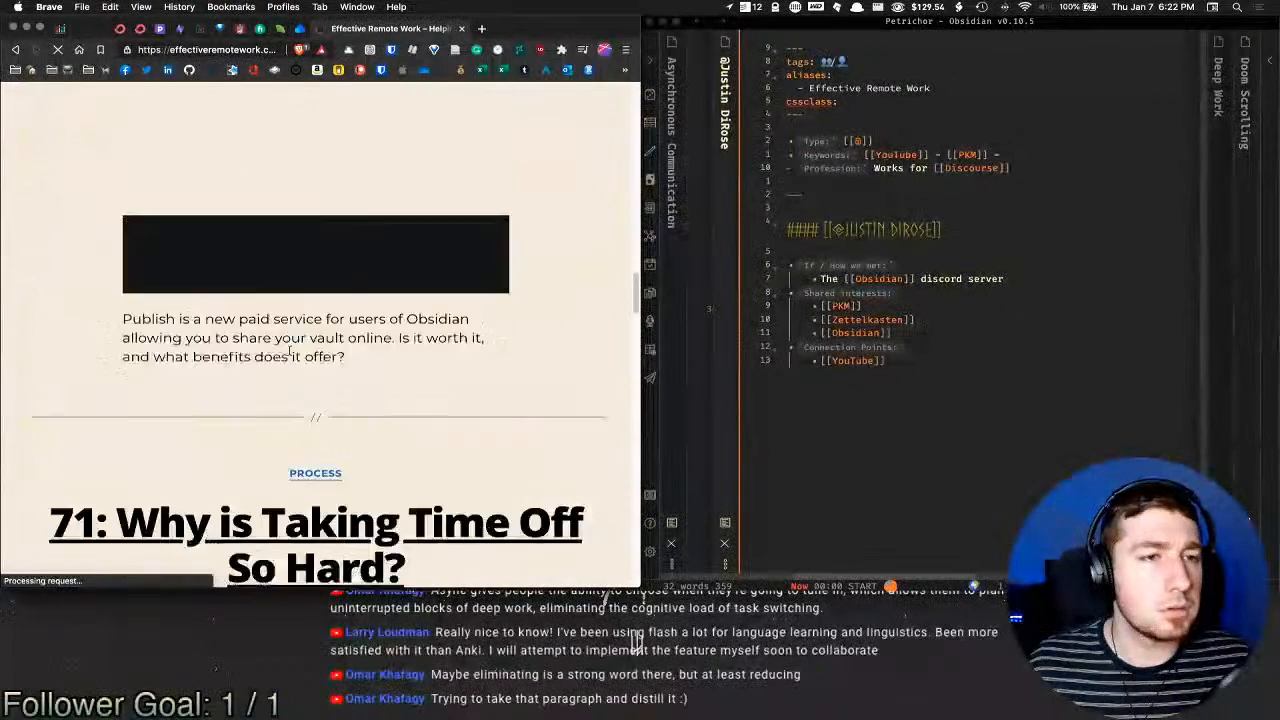
pyautogui.click(595, 148)
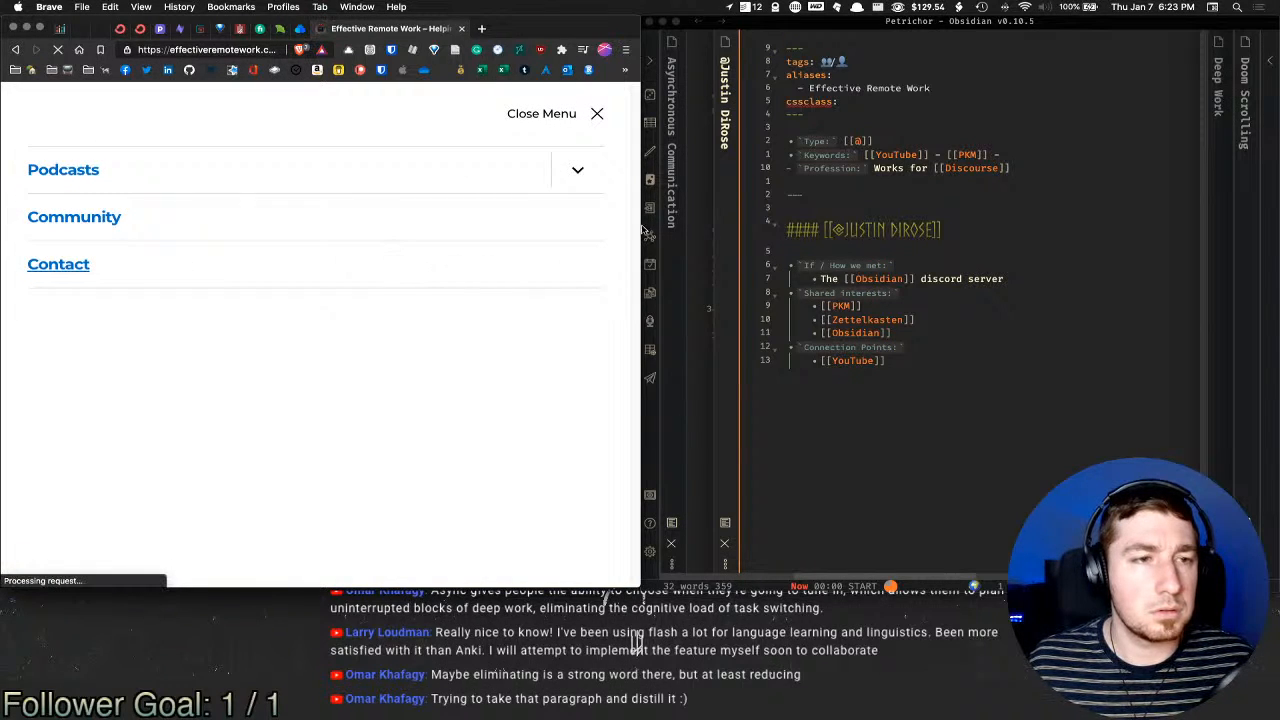
pyautogui.scroll(-3, 352, 308)
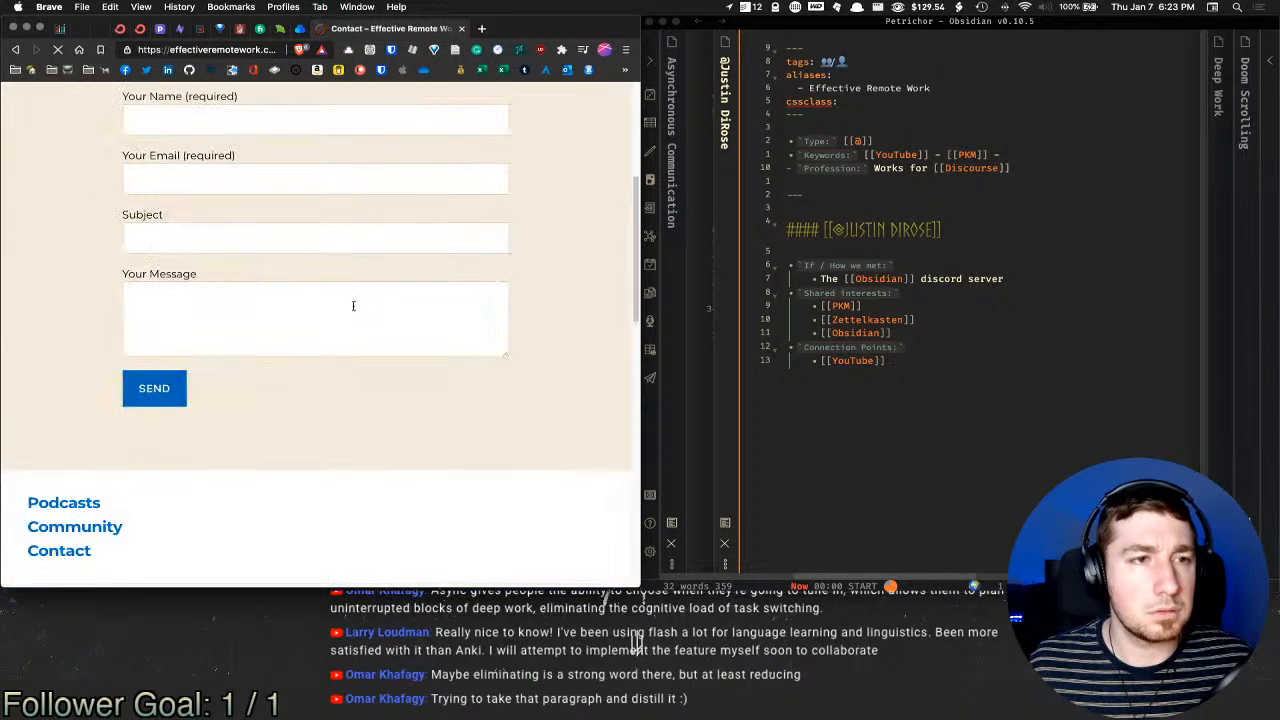
pyautogui.scroll(3, 351, 314)
pyautogui.scroll(-10, 350, 314)
pyautogui.scroll(5, 349, 313)
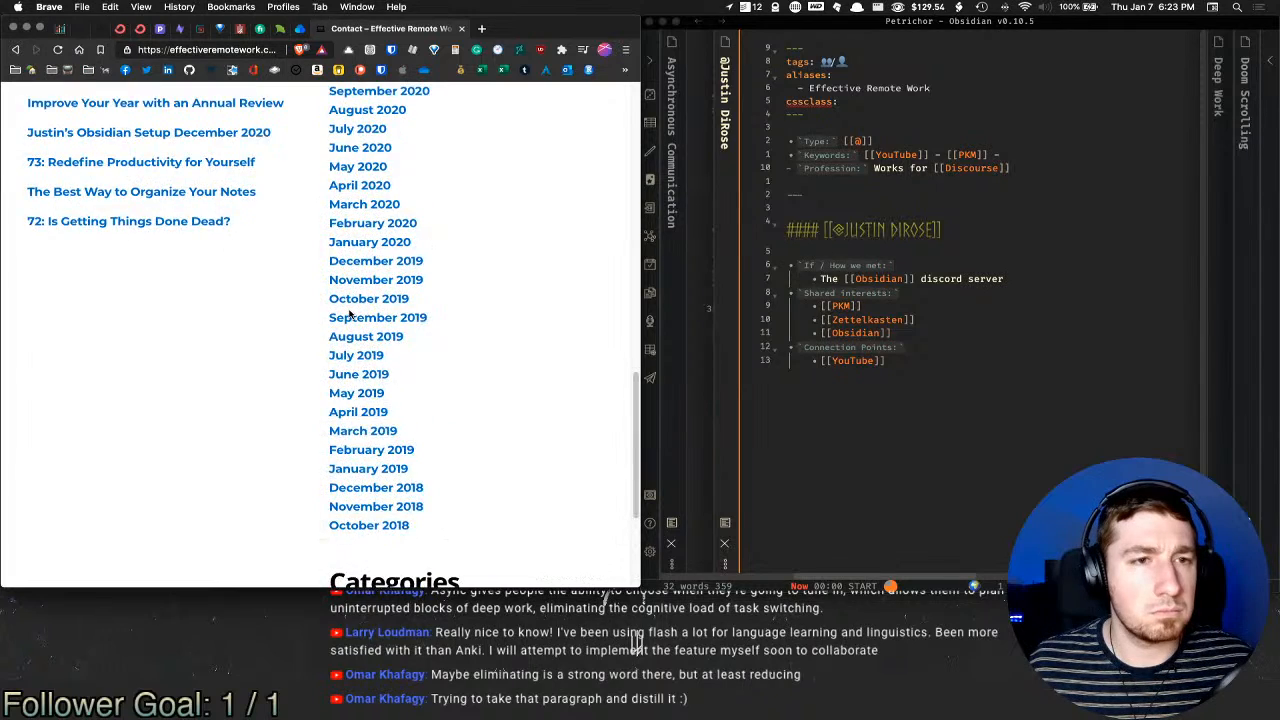
pyautogui.scroll(-5, 350, 313)
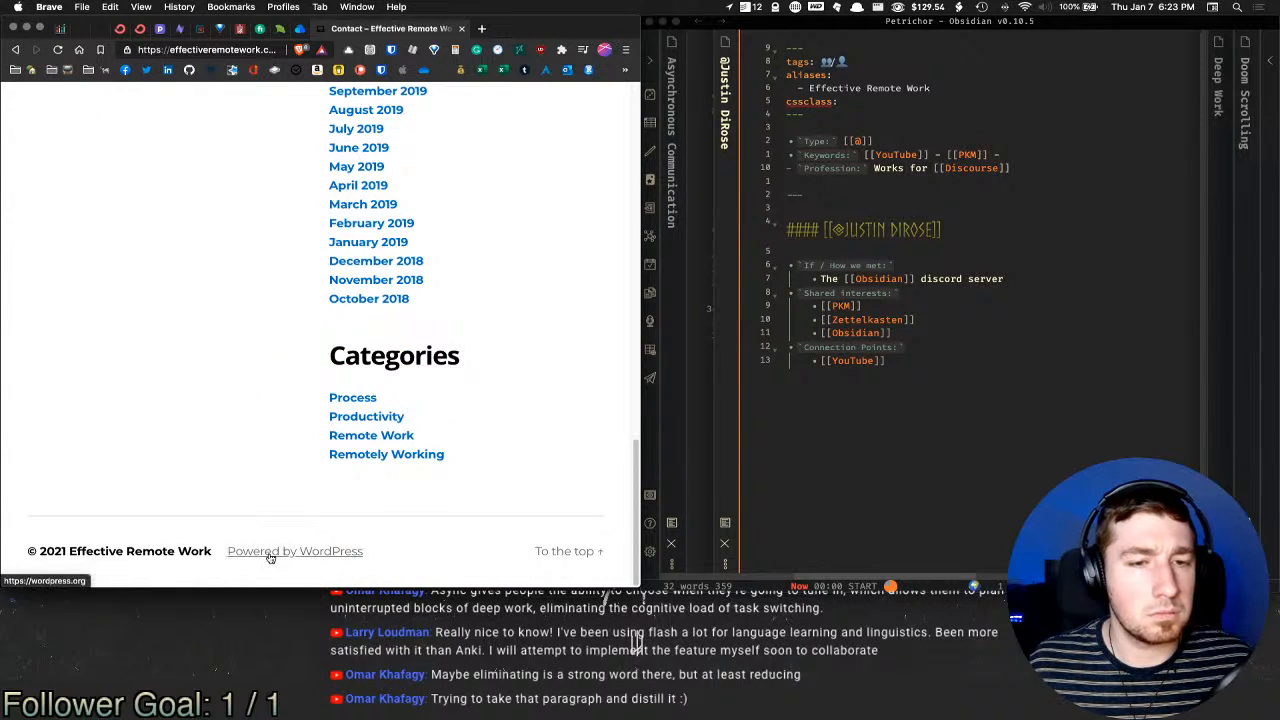
pyautogui.click(538, 549)
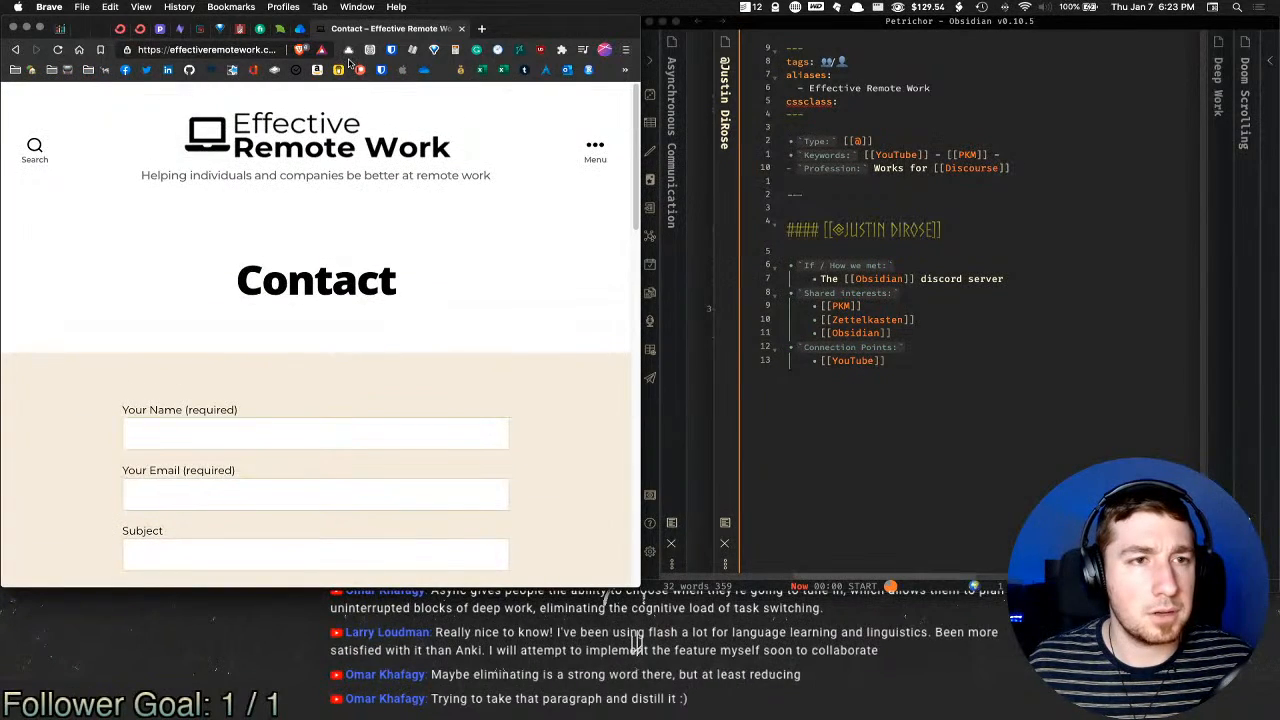
pyautogui.middleClick(410, 31)
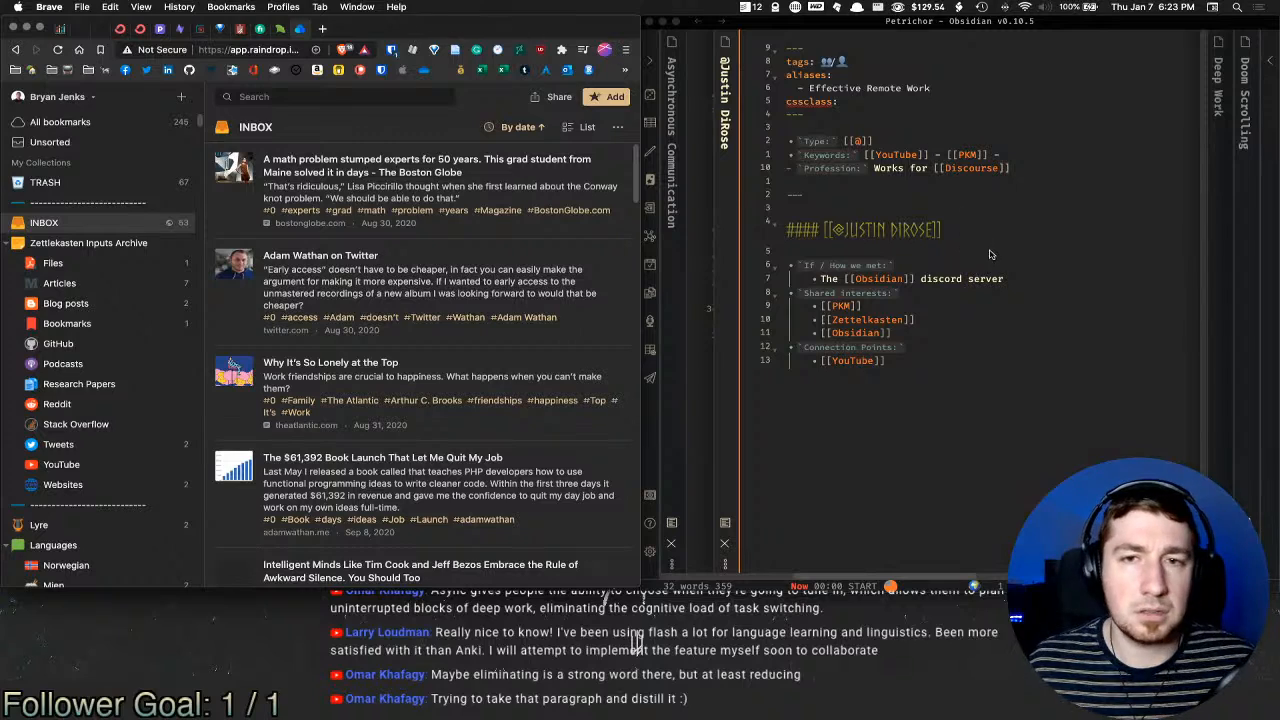
# Step: Append '& also is a YouTuber' after [[Discourse]] on Profession, then close the person note pane
pyautogui.click(1042, 168)
pyautogui.press('BackSpace')
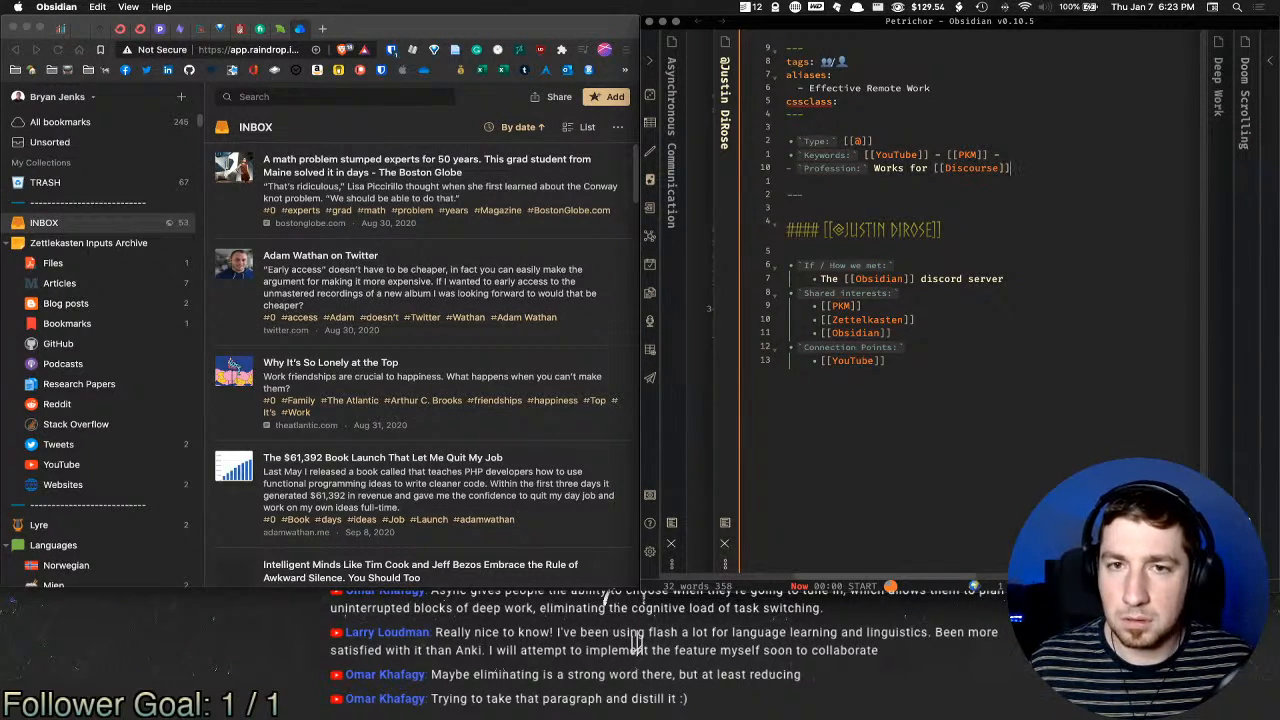
pyautogui.click(864, 154)
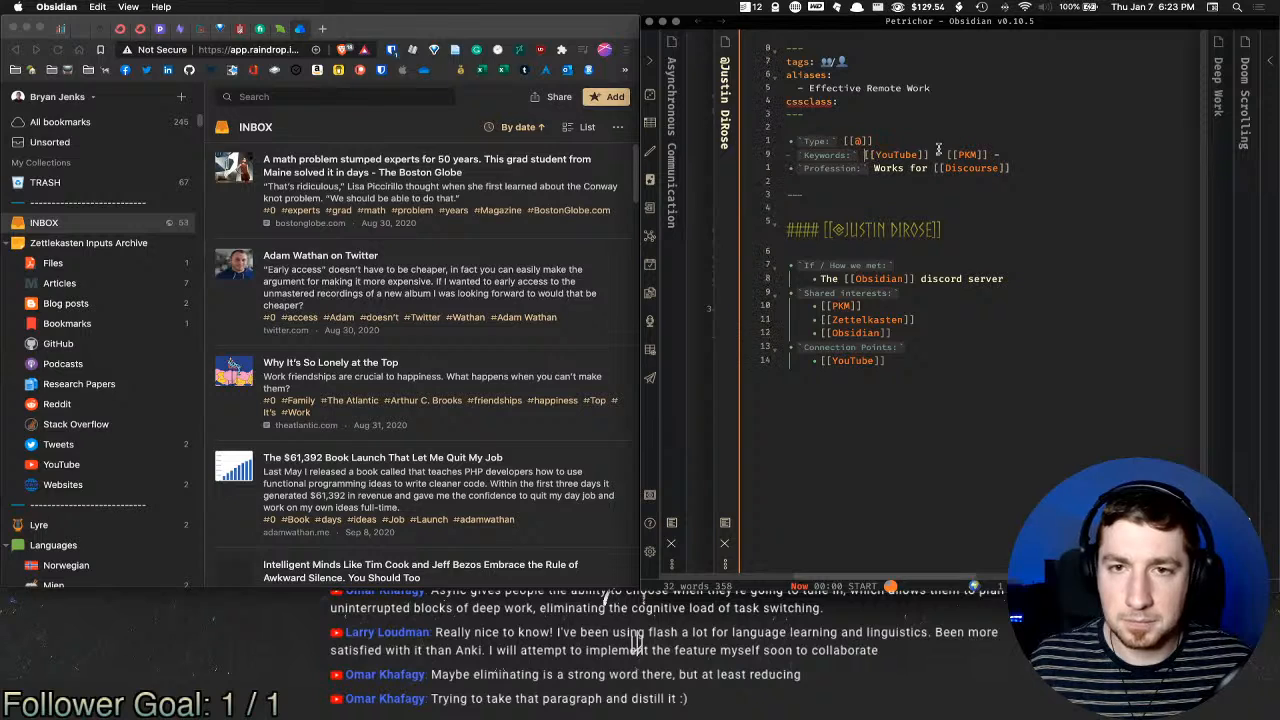
pyautogui.click(1025, 166)
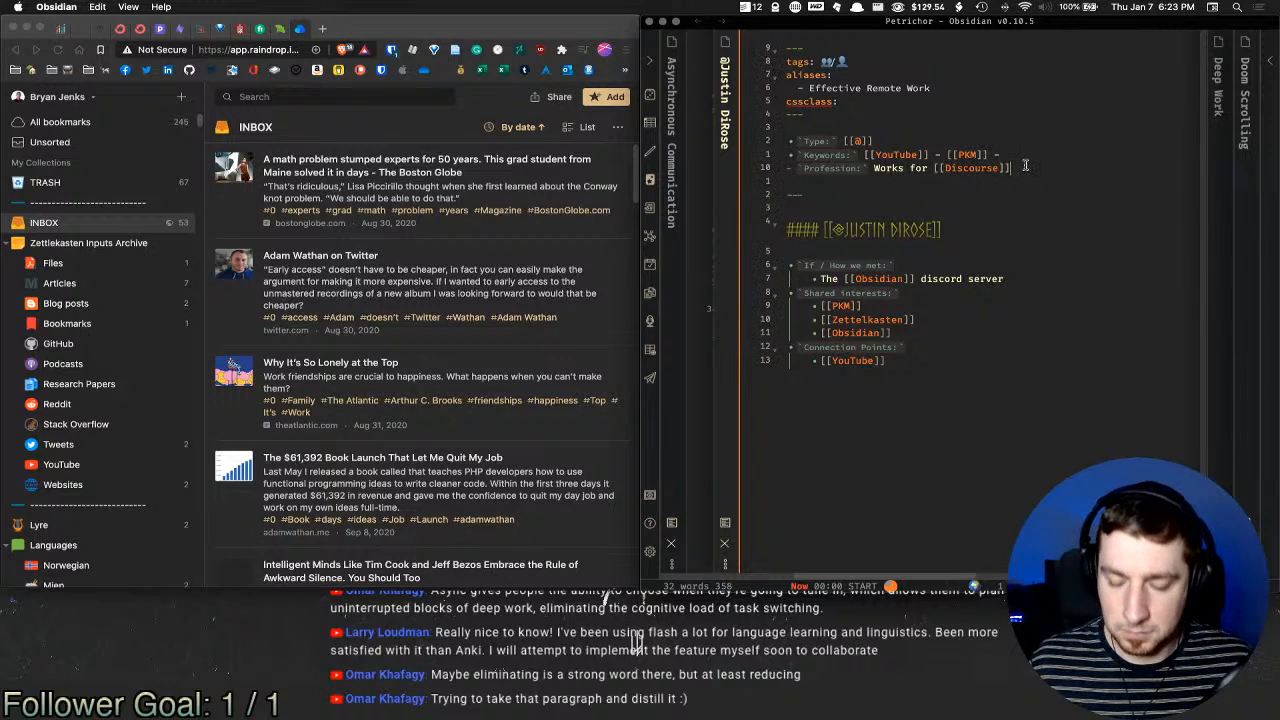
pyautogui.write('& also ')
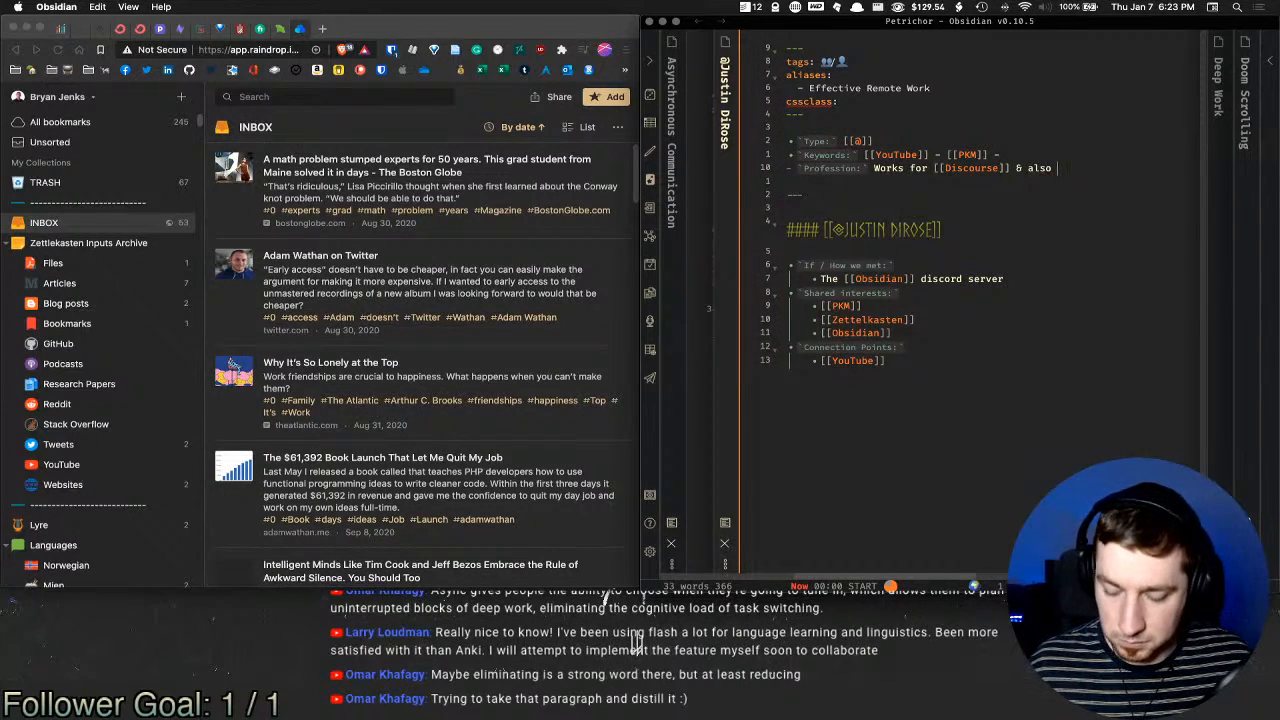
pyautogui.write('is a You')
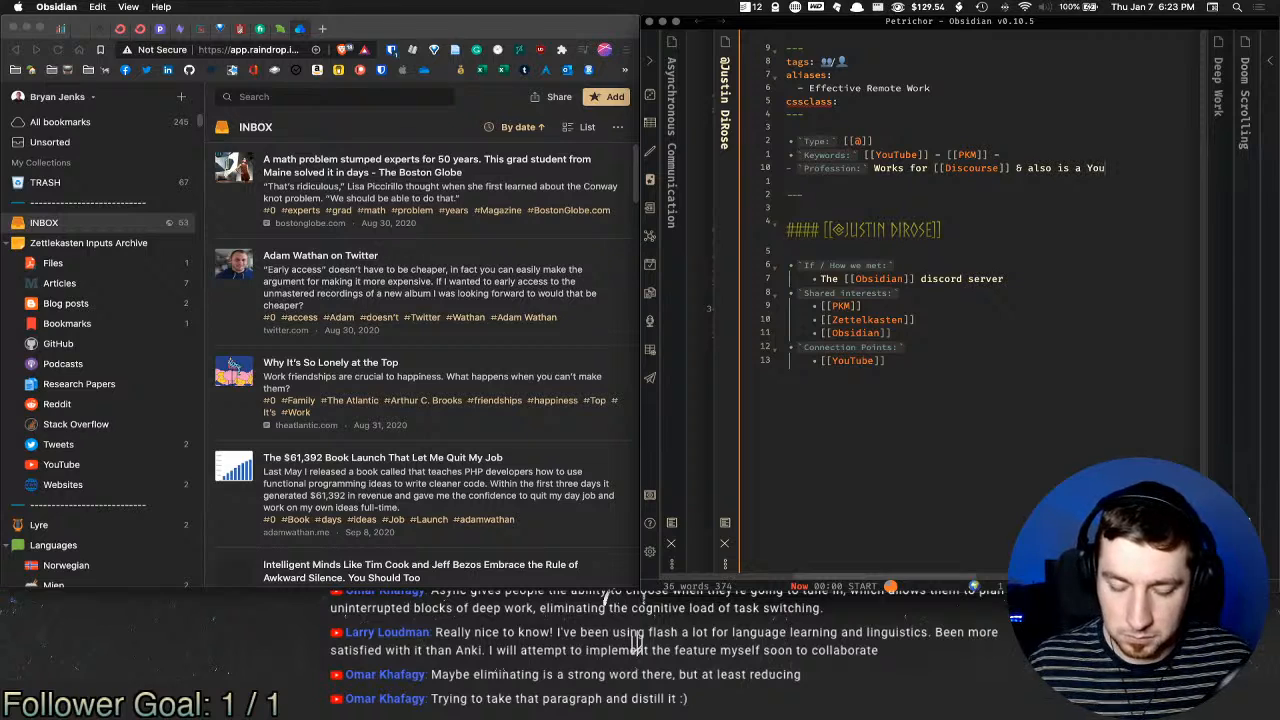
pyautogui.write('Tuber')
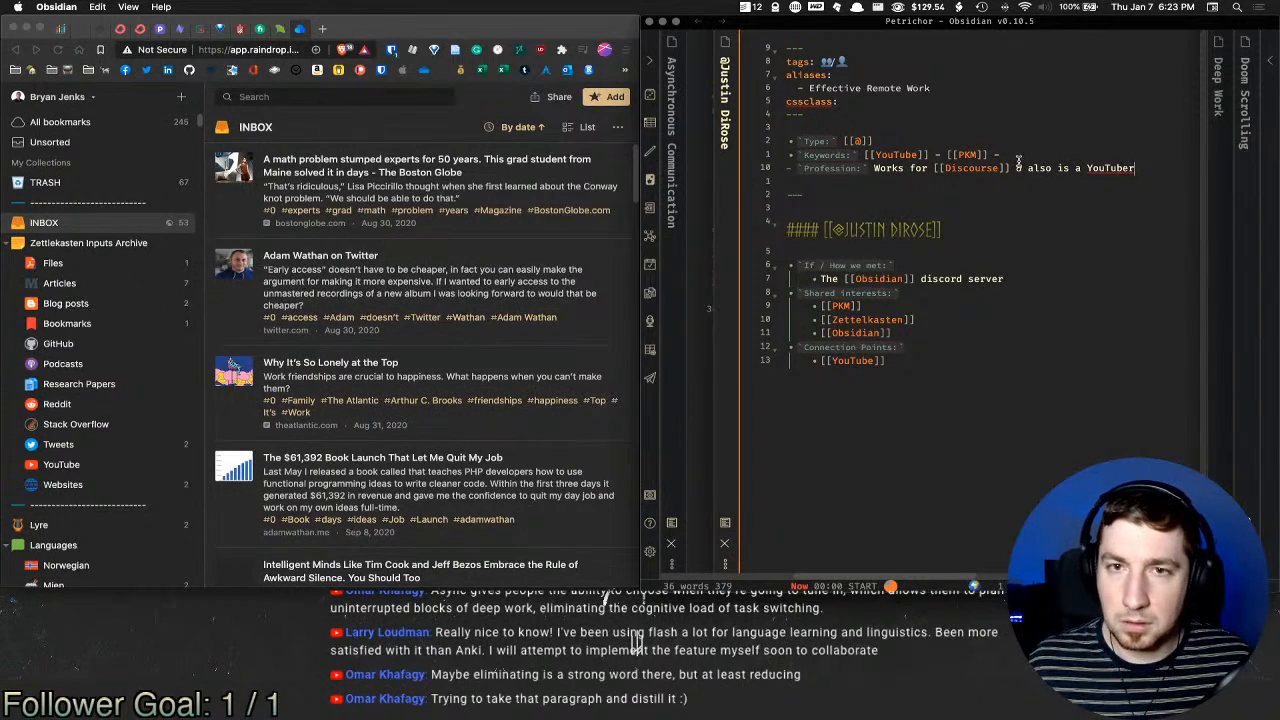
pyautogui.press('super+w')
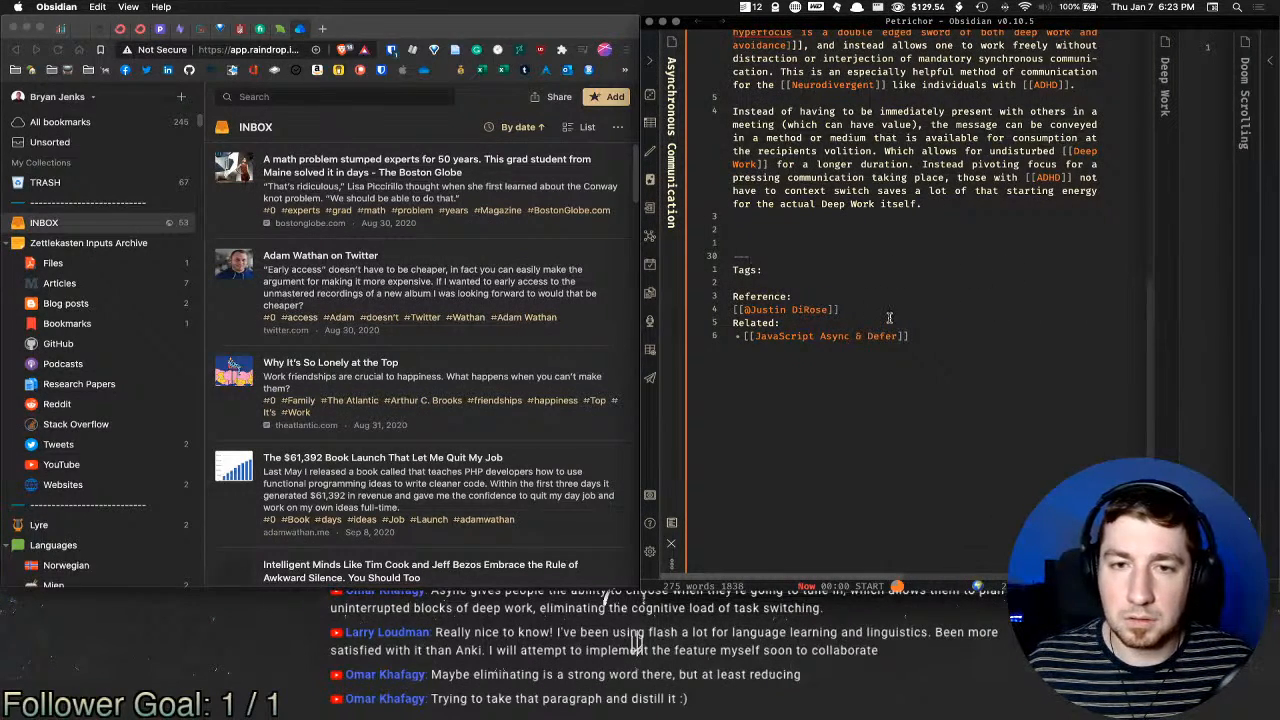
# Step: Try turning the reference link at the note's end into a list item, then undo it
pyautogui.click(890, 311)
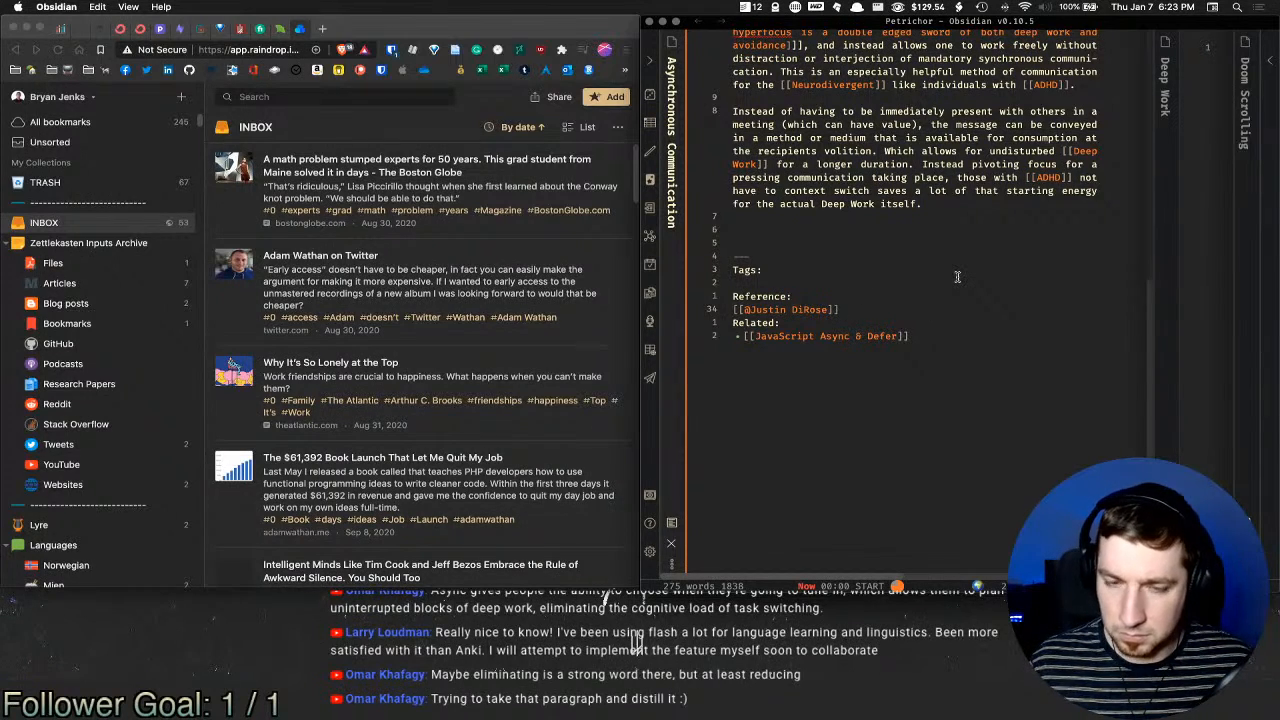
pyautogui.press('super+Left')
pyautogui.write('-')
pyautogui.press('super+z')
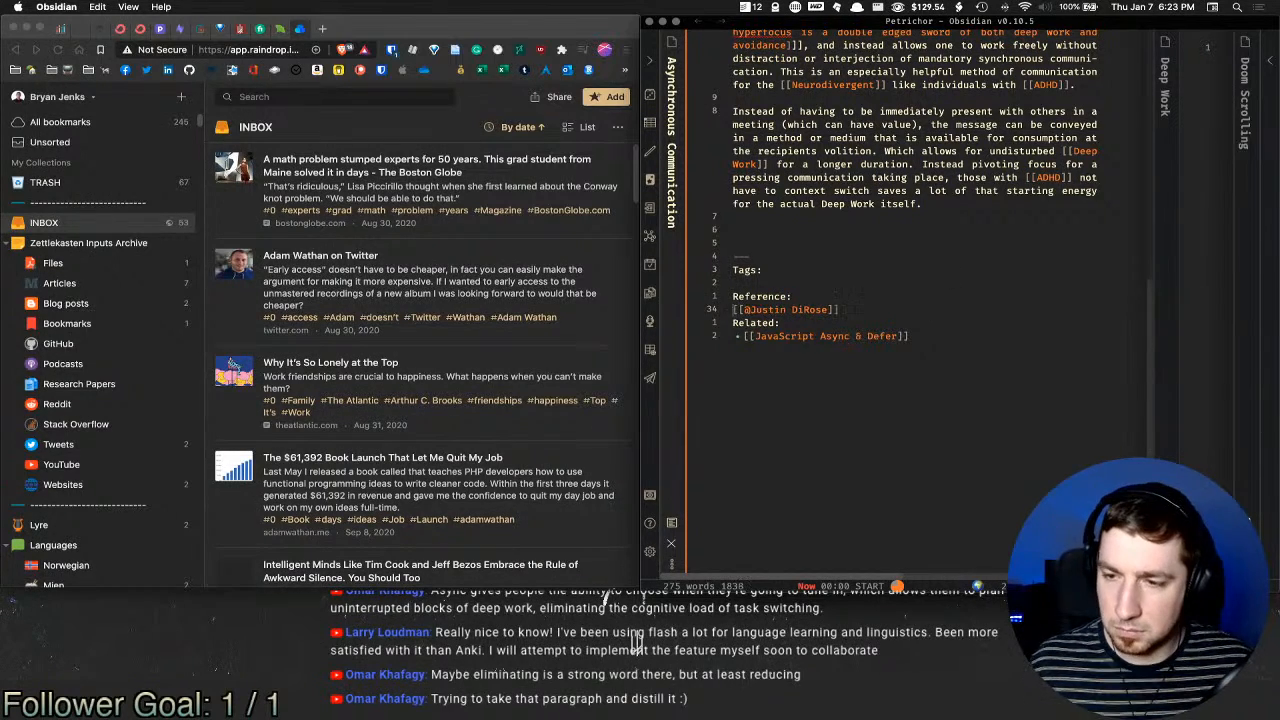
pyautogui.scroll(10, 1002, 256)
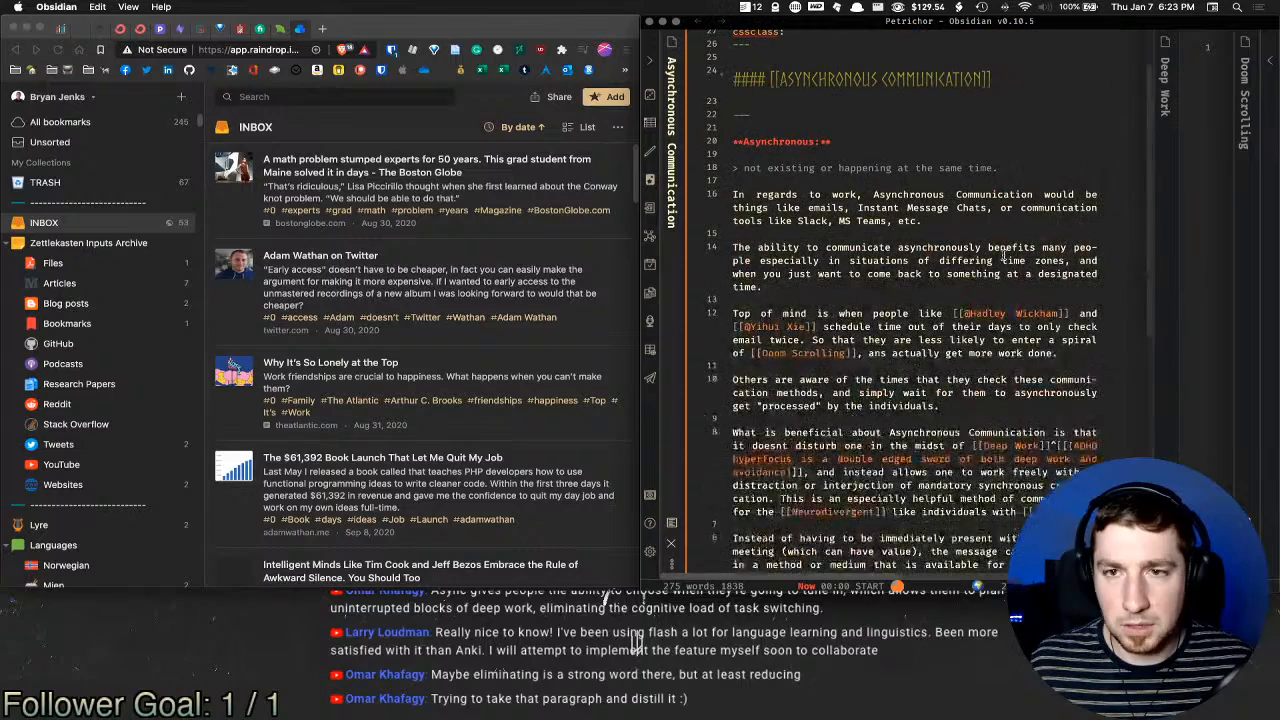
pyautogui.scroll(-8, 1000, 256)
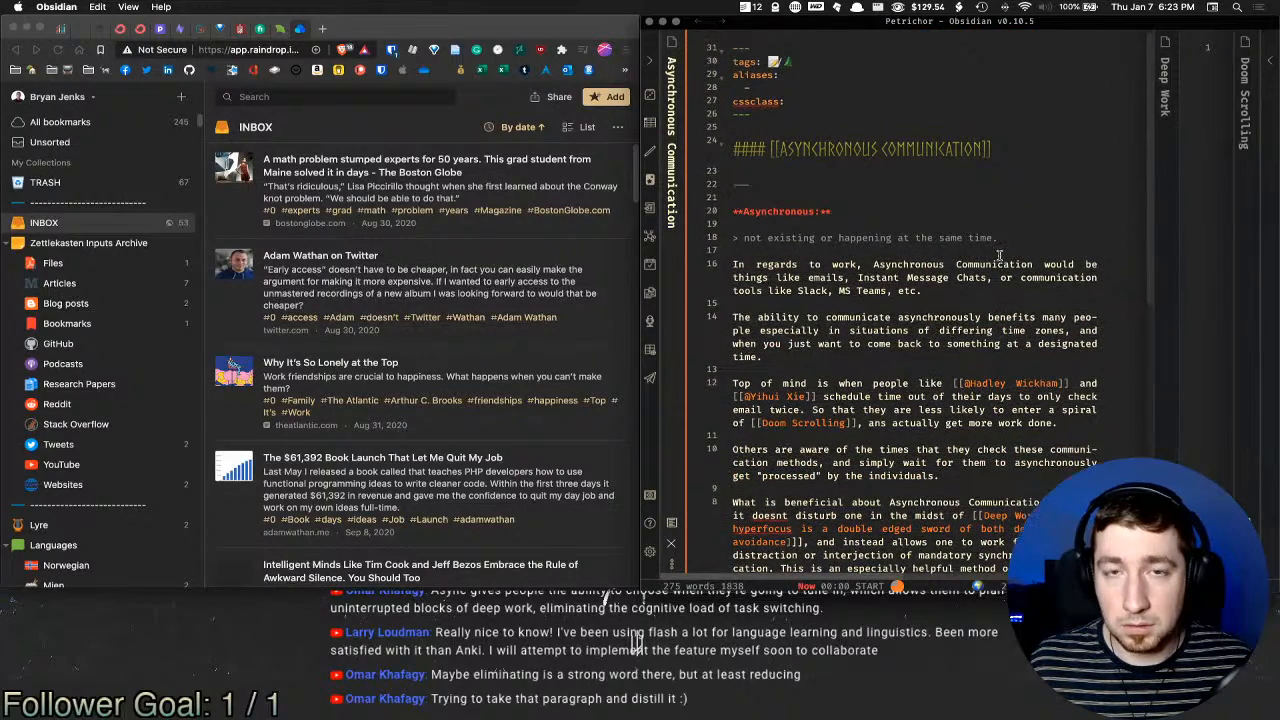
# Step: Fill the Tags line with [[Communication]] and [[Work]] links, dropping a trial adhd link
pyautogui.write('[[Commun')
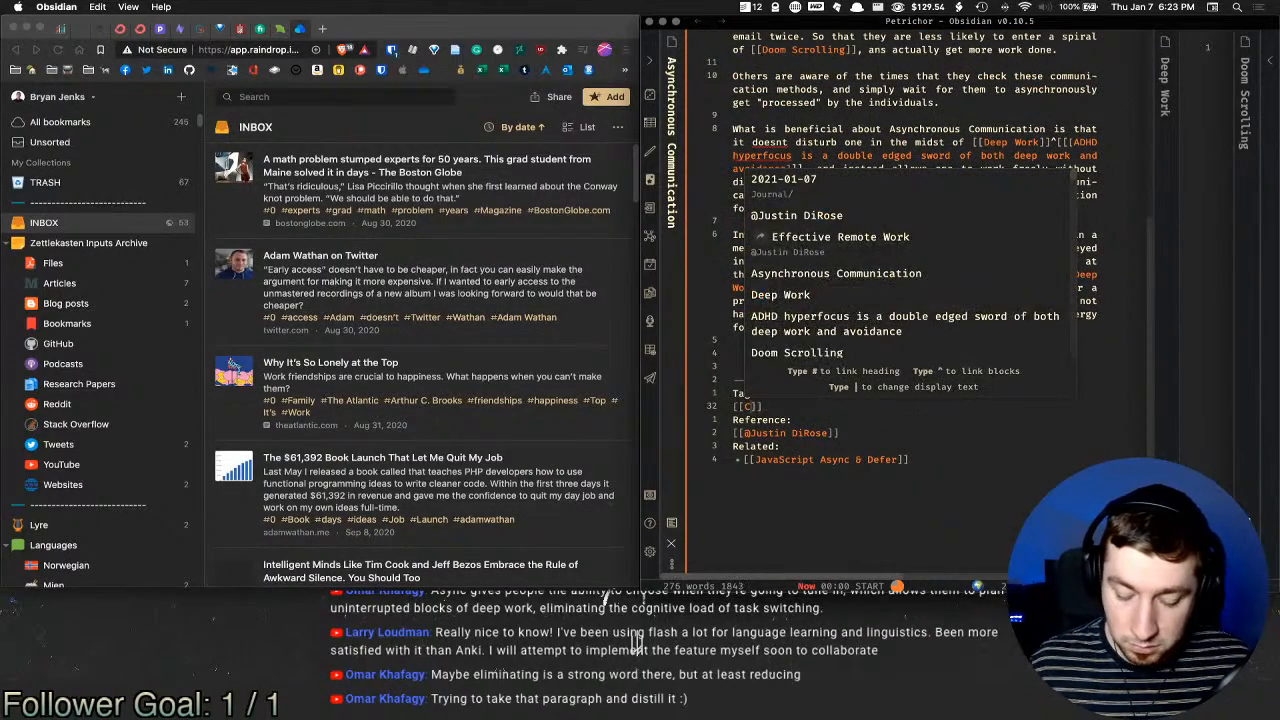
pyautogui.write('i')
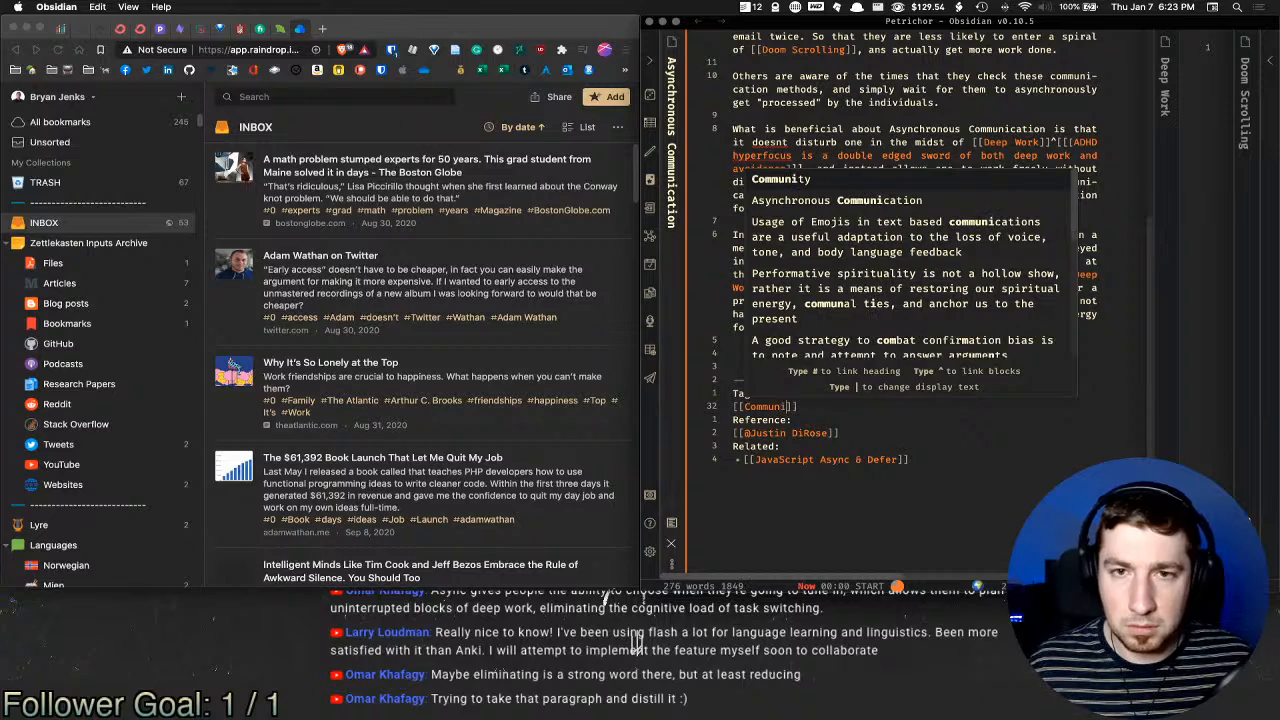
pyautogui.write('cation')
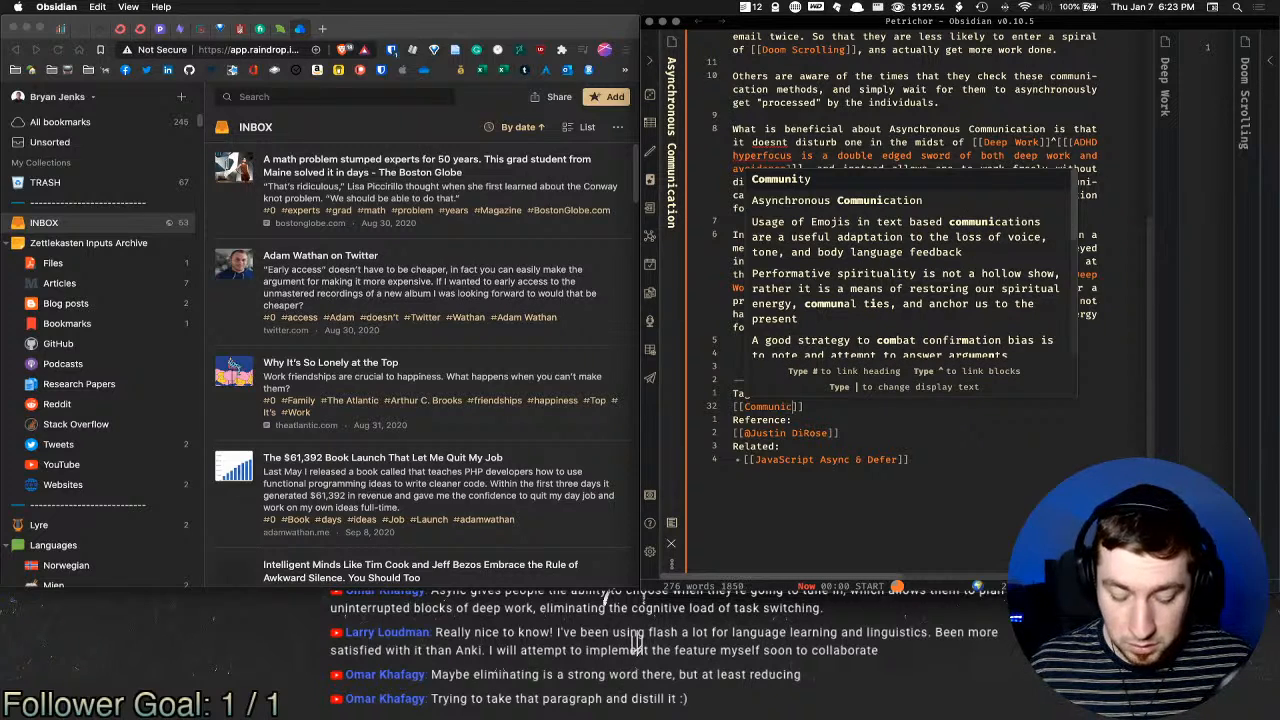
pyautogui.press('Return')
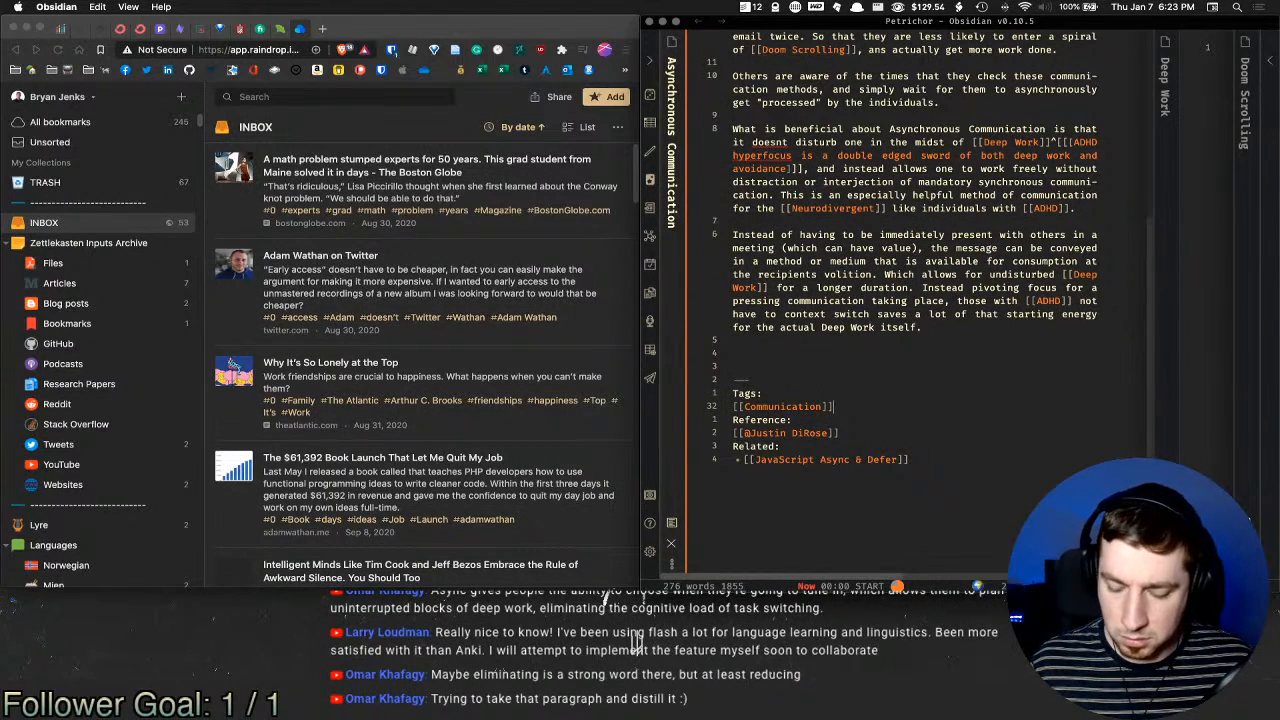
pyautogui.write('- [[wo')
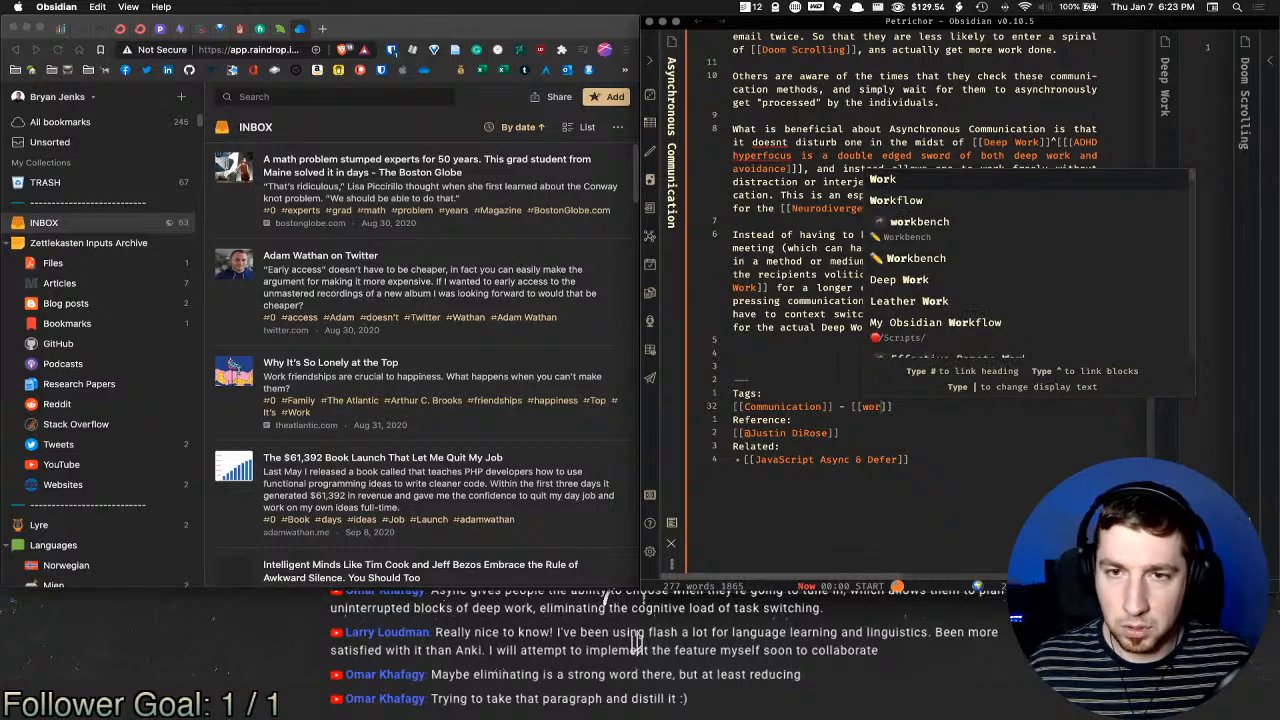
pyautogui.press('Return')
pyautogui.write('- ')
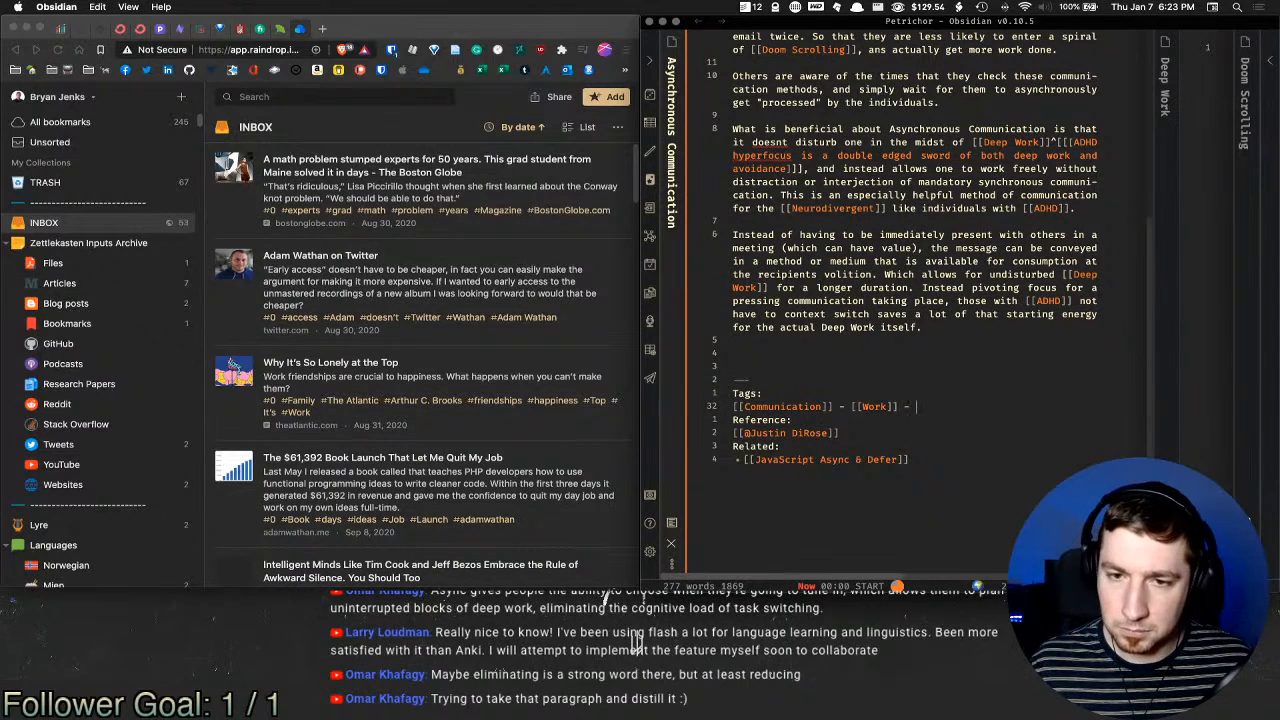
pyautogui.write('[[')
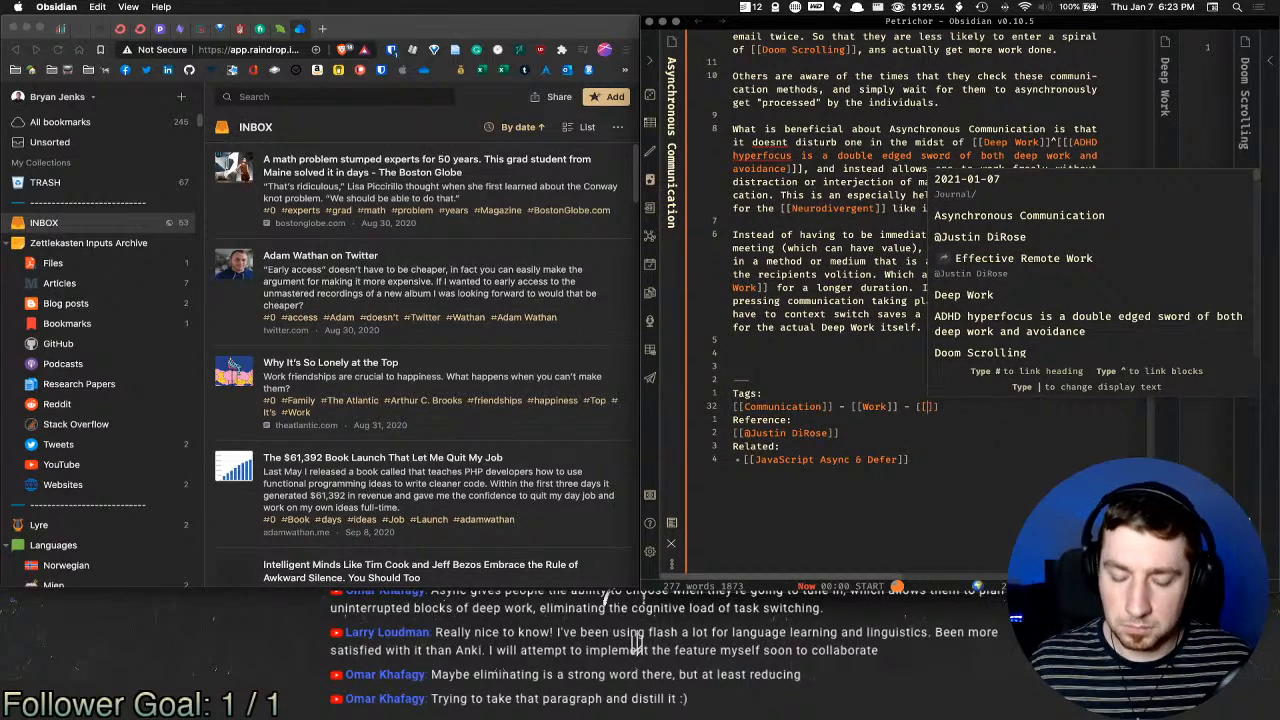
pyautogui.write('neu')
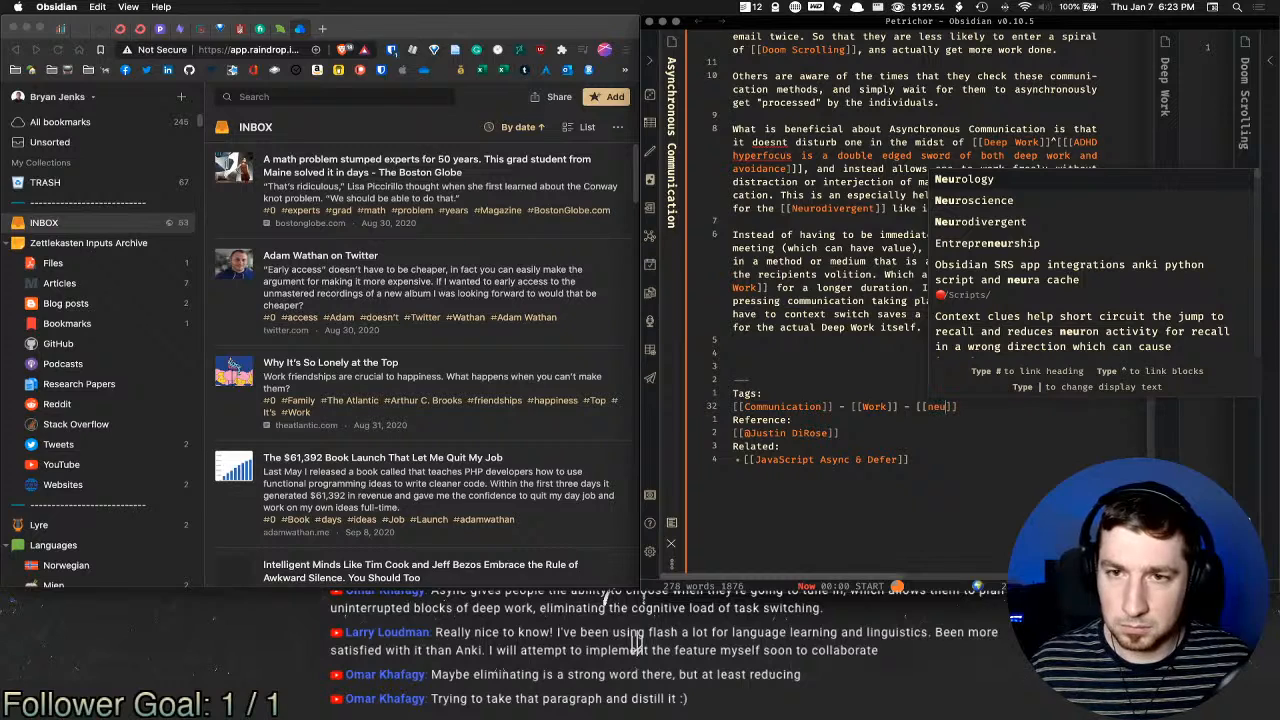
pyautogui.press('BackSpace')
pyautogui.press('BackSpace')
pyautogui.press('BackSpace')
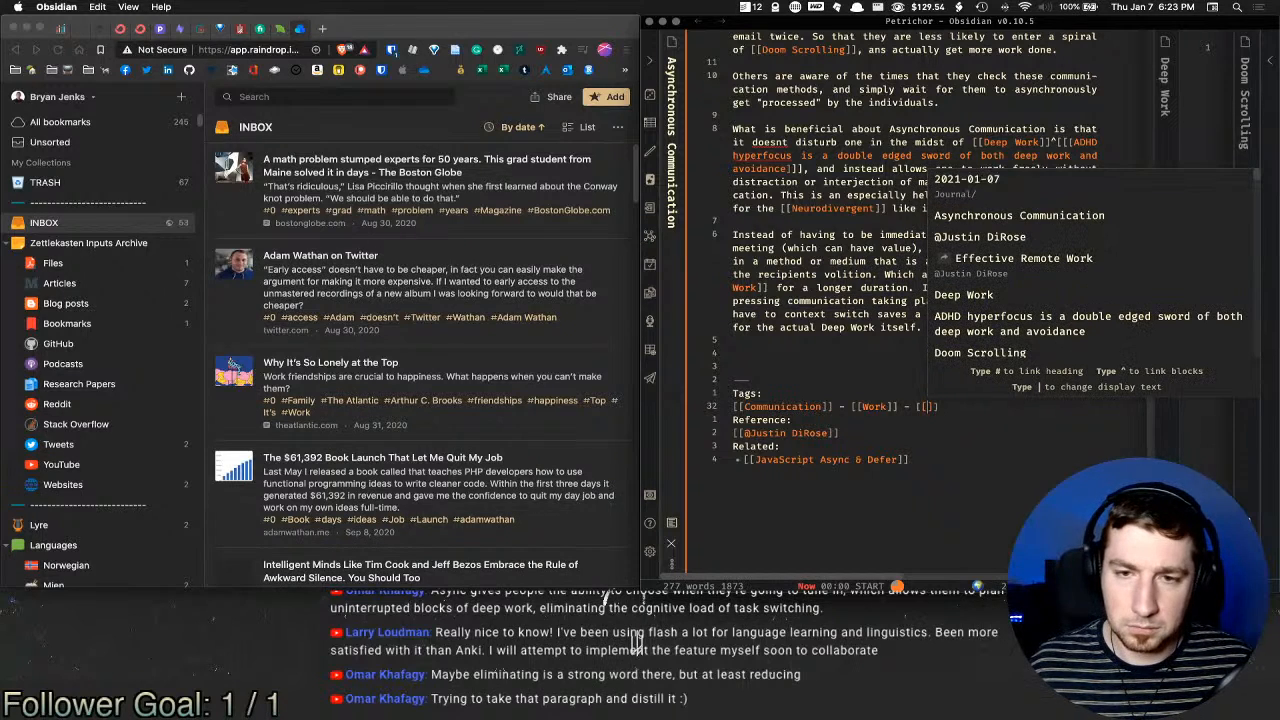
pyautogui.write('adhd')
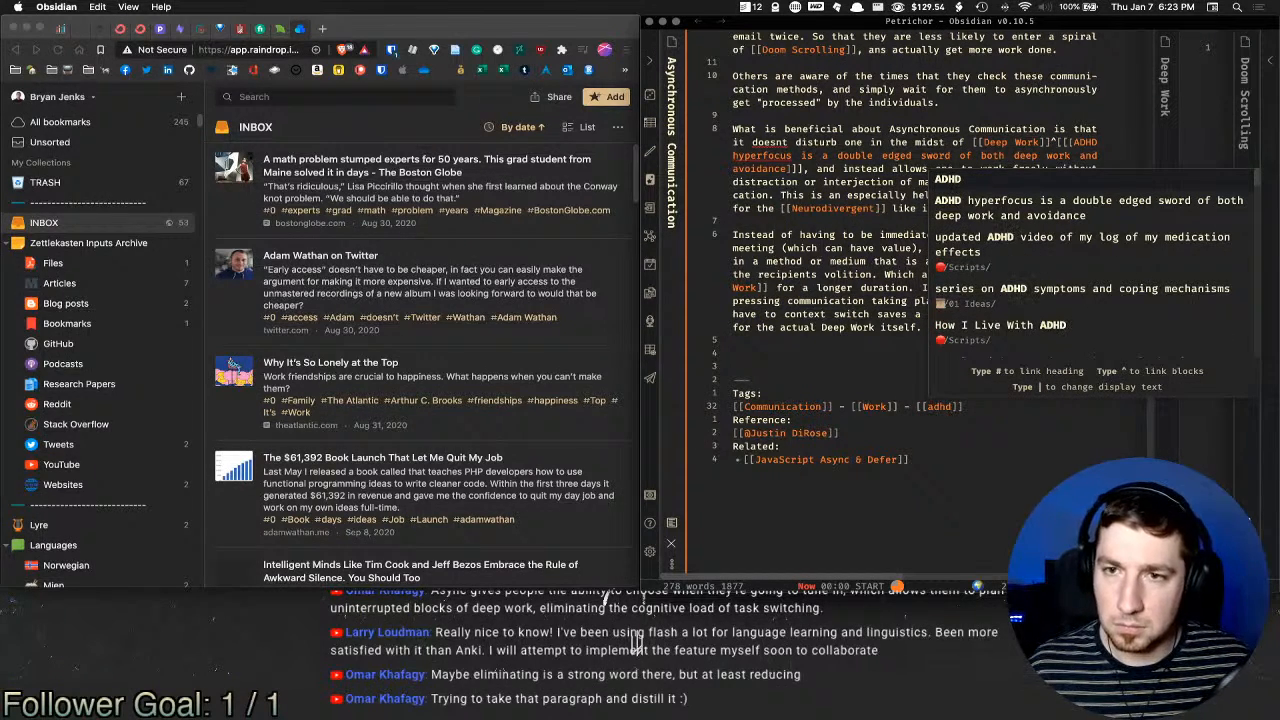
pyautogui.press('BackSpace')
pyautogui.press('BackSpace')
pyautogui.press('BackSpace')
pyautogui.press('BackSpace')
pyautogui.press('BackSpace')
pyautogui.press('BackSpace')
pyautogui.press('BackSpace')
pyautogui.press('BackSpace')
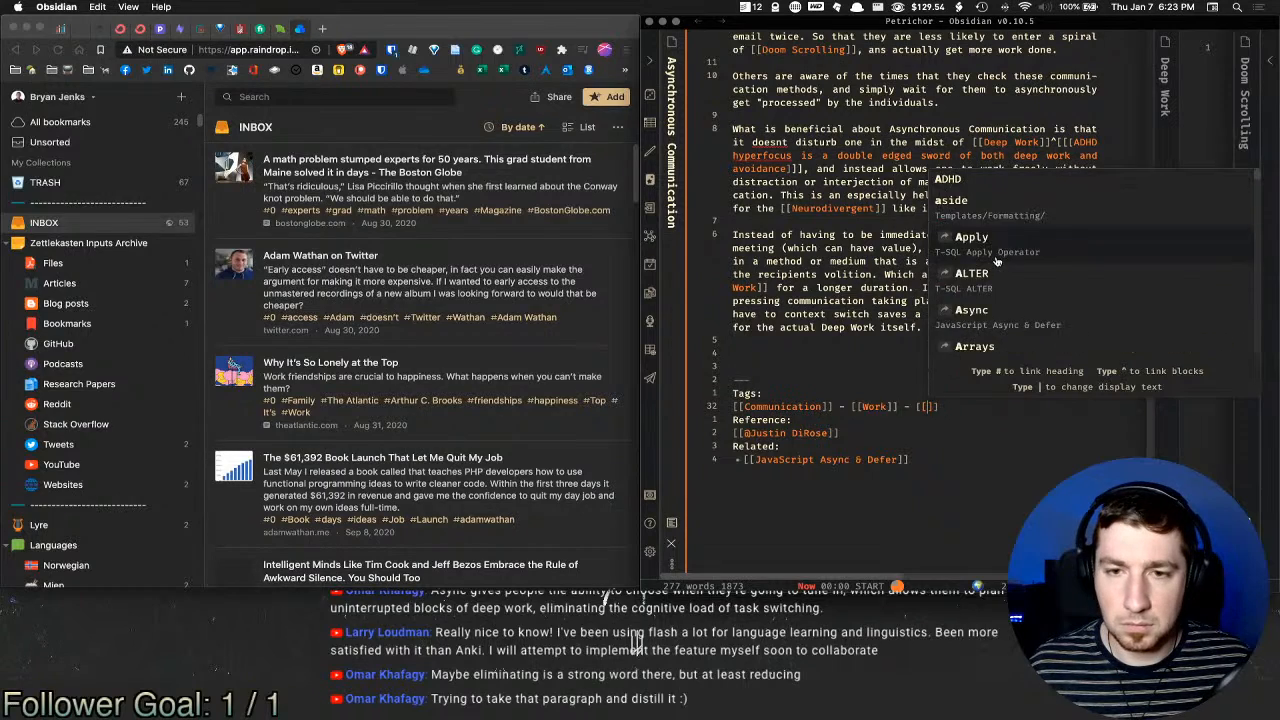
# Step: Start a new Related item and browse the [[adhd]] link suggestions
pyautogui.press('Down')
pyautogui.press('Down')
pyautogui.press('Down')
pyautogui.press('Down')
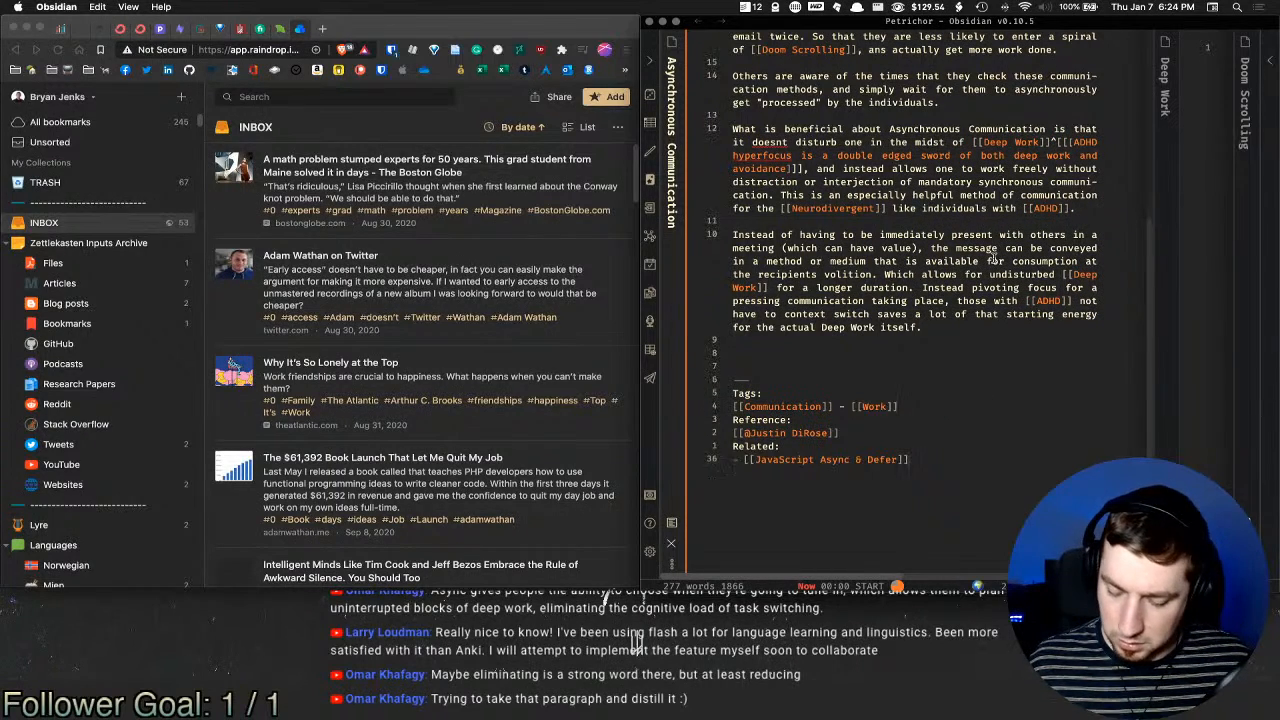
pyautogui.press('Return')
pyautogui.write('[[')
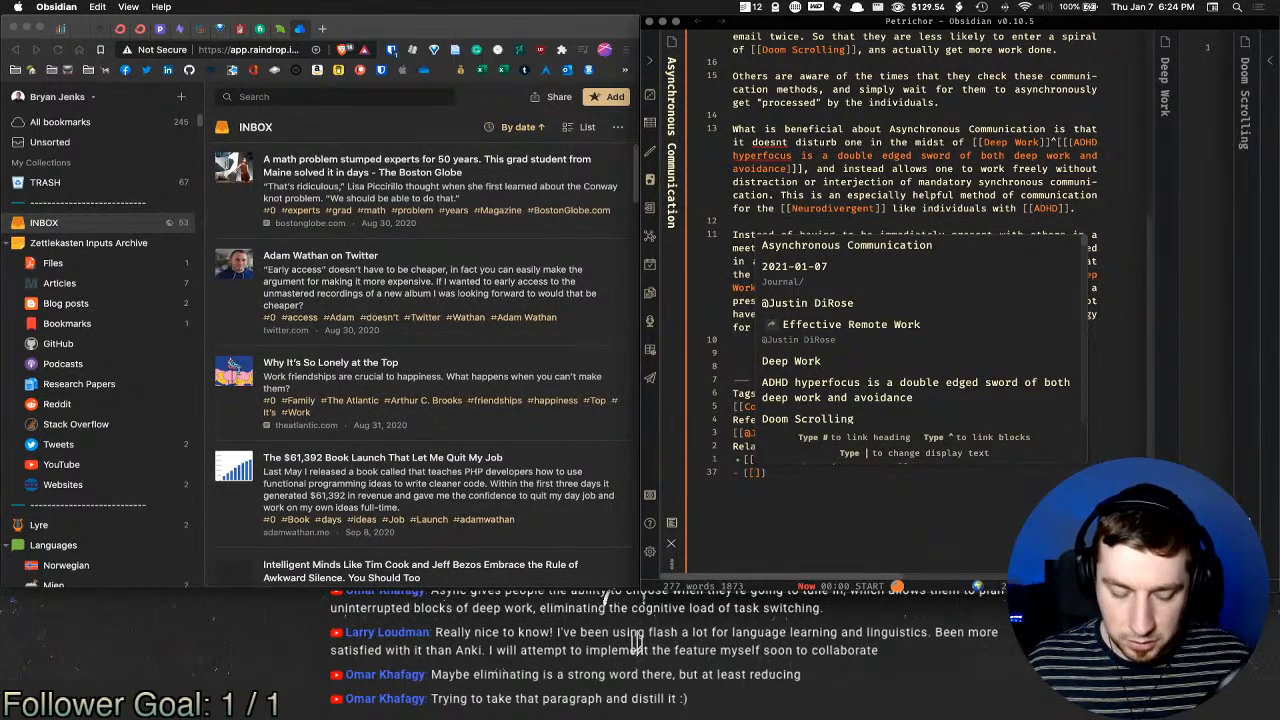
pyautogui.write('adhd')
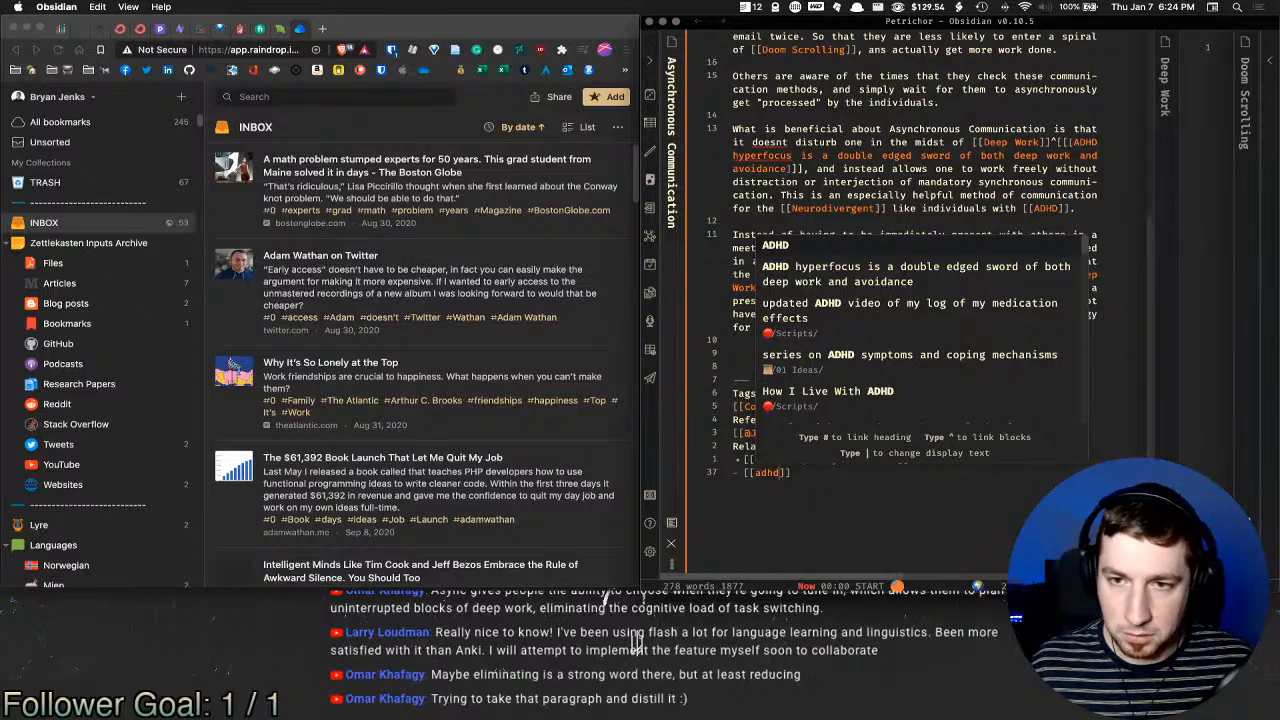
pyautogui.press('Down')
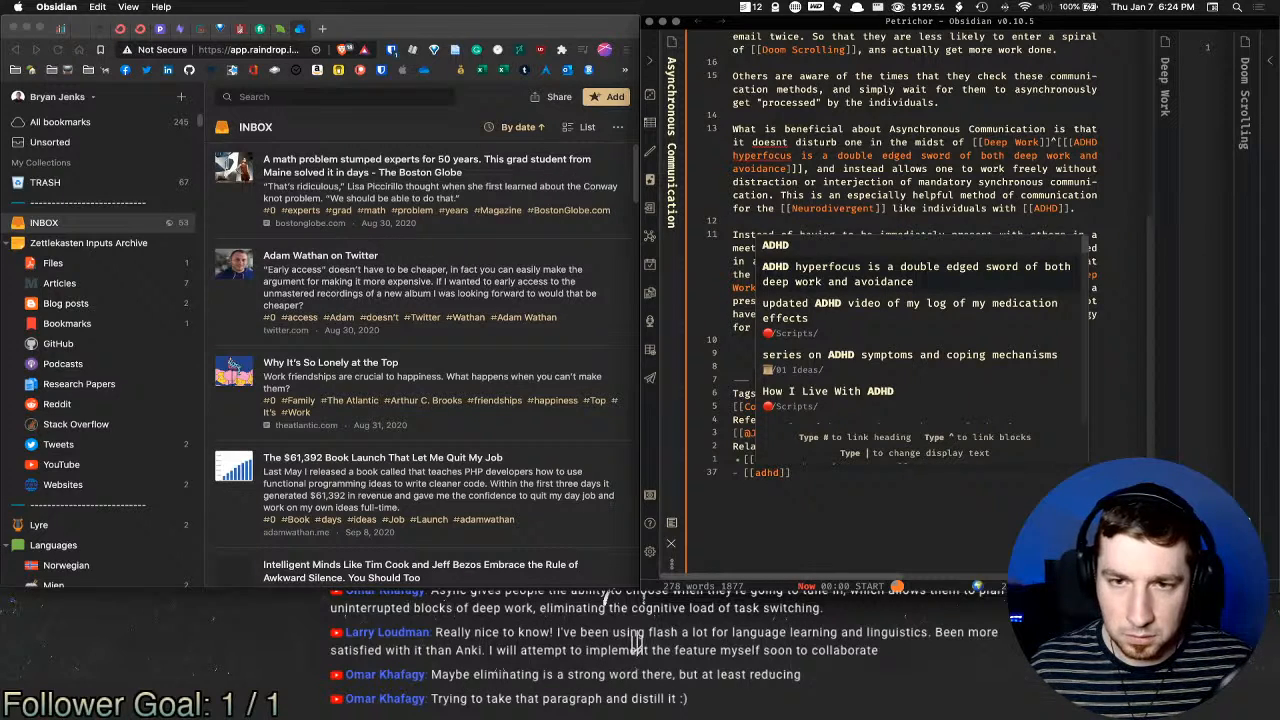
pyautogui.press('Down')
pyautogui.press('Down')
pyautogui.press('Down')
pyautogui.press('Down')
pyautogui.press('Down')
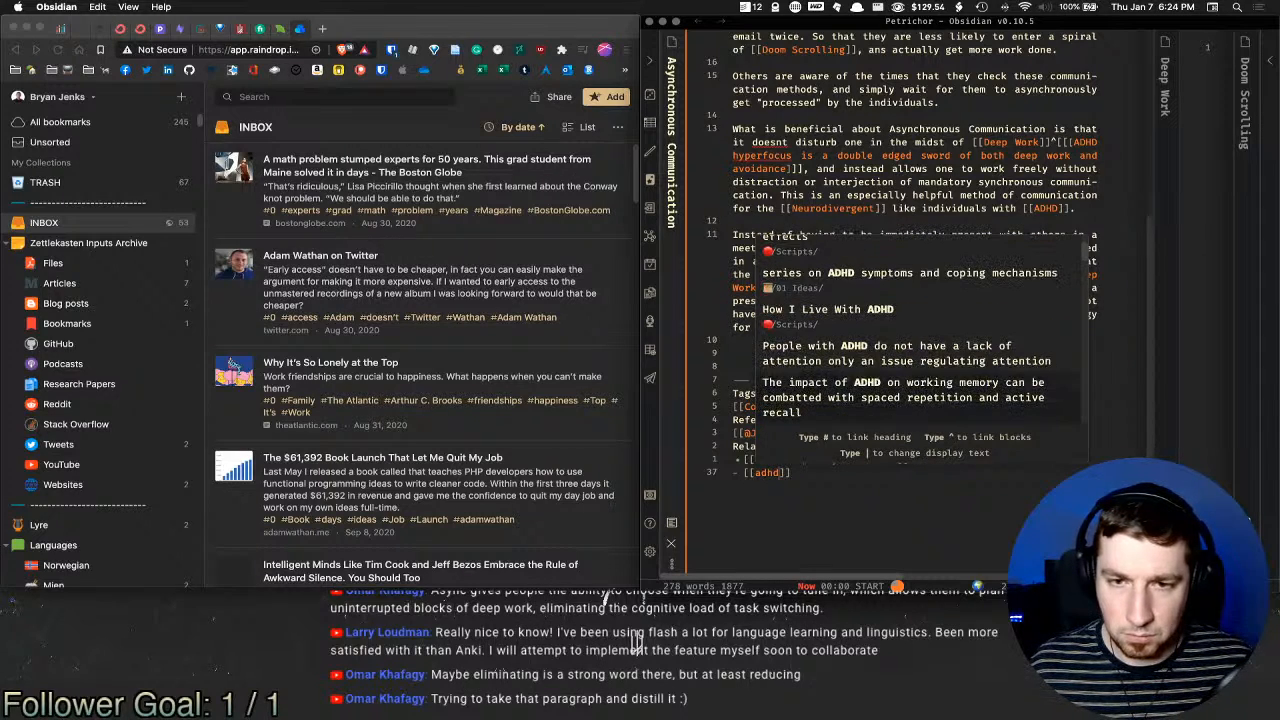
pyautogui.press('Down')
pyautogui.press('Down')
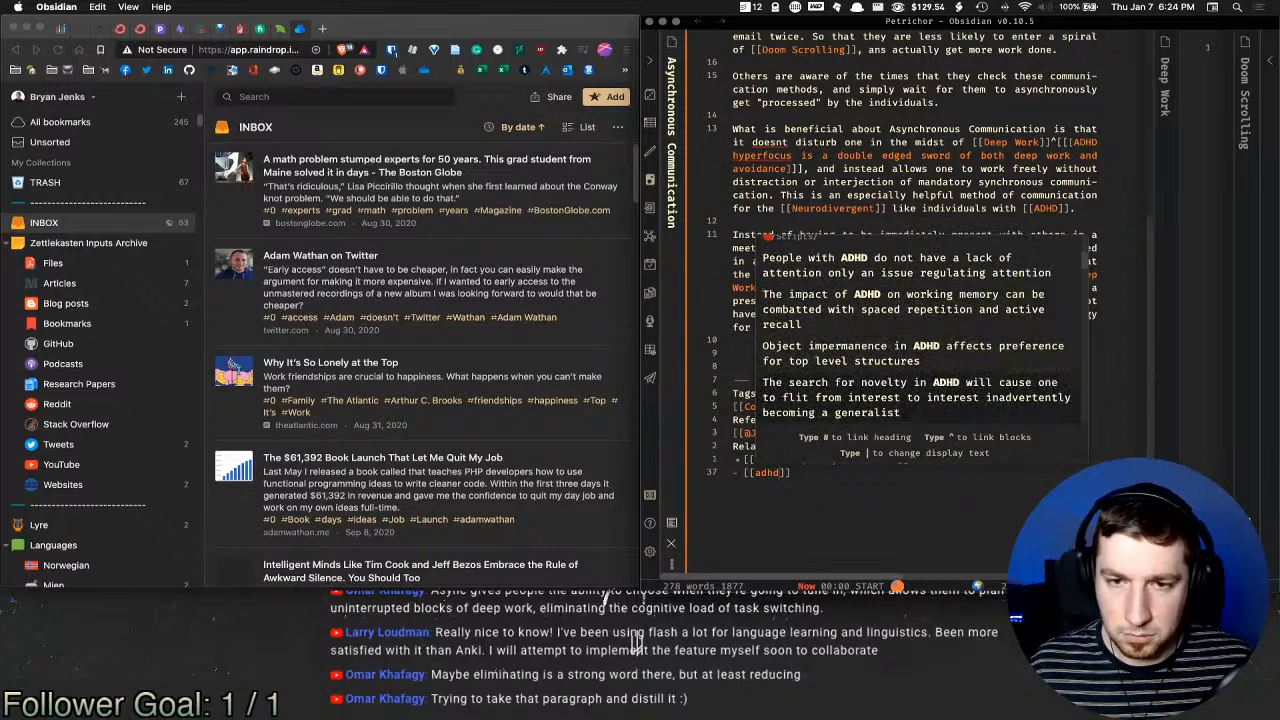
pyautogui.press('Down')
pyautogui.press('Down')
pyautogui.press('Down')
pyautogui.press('Down')
pyautogui.press('Down')
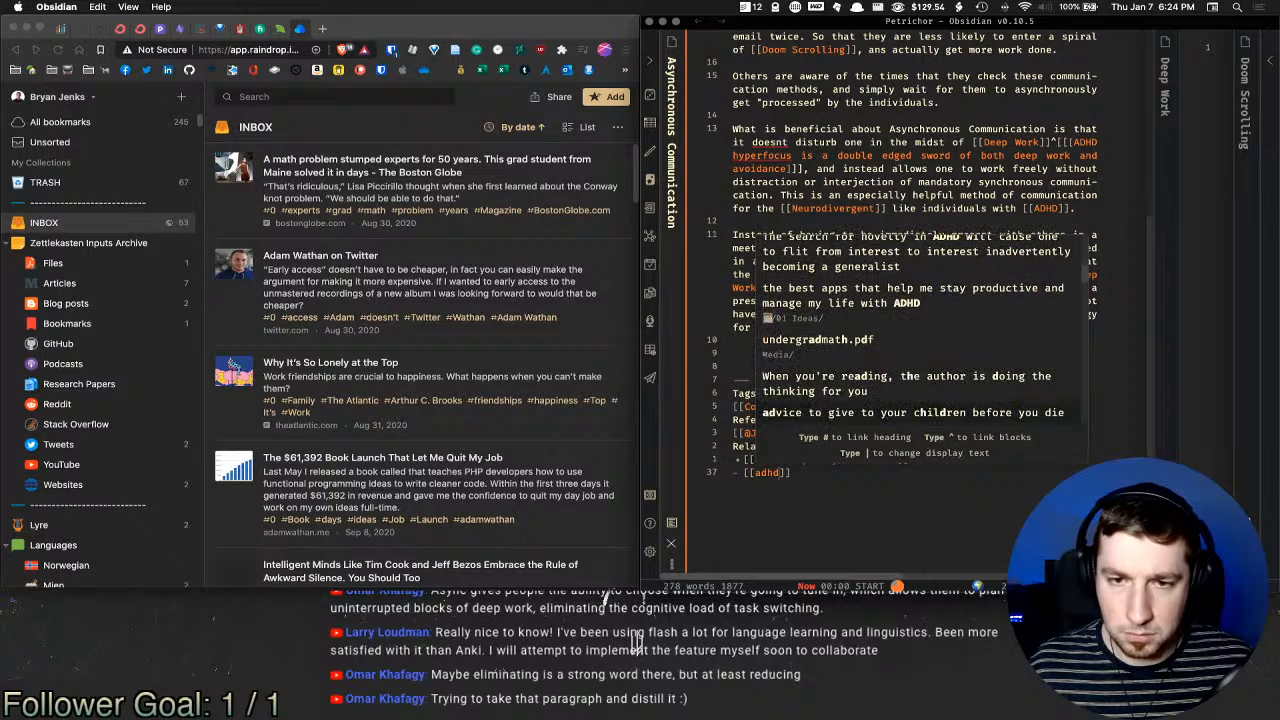
pyautogui.press('Down')
pyautogui.press('Down')
pyautogui.press('Down')
pyautogui.press('Down')
pyautogui.press('Down')
pyautogui.press('Down')
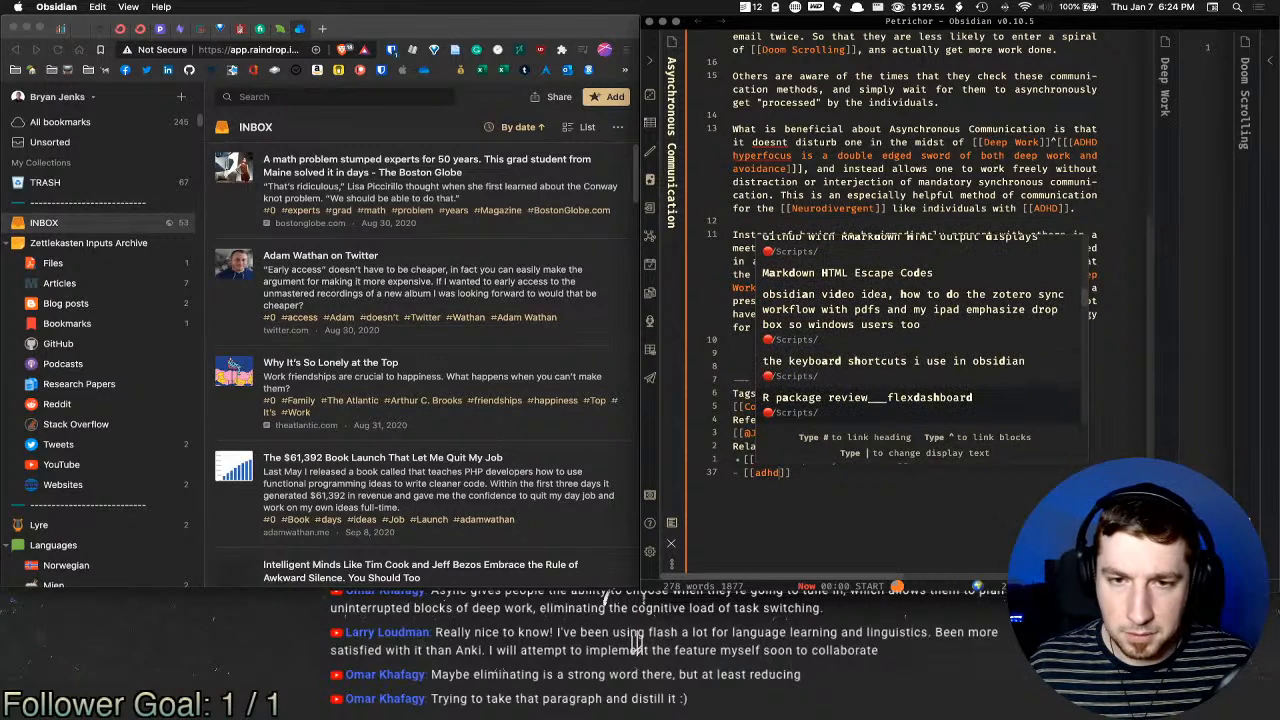
pyautogui.press('Down')
pyautogui.press('Down')
pyautogui.press('Down')
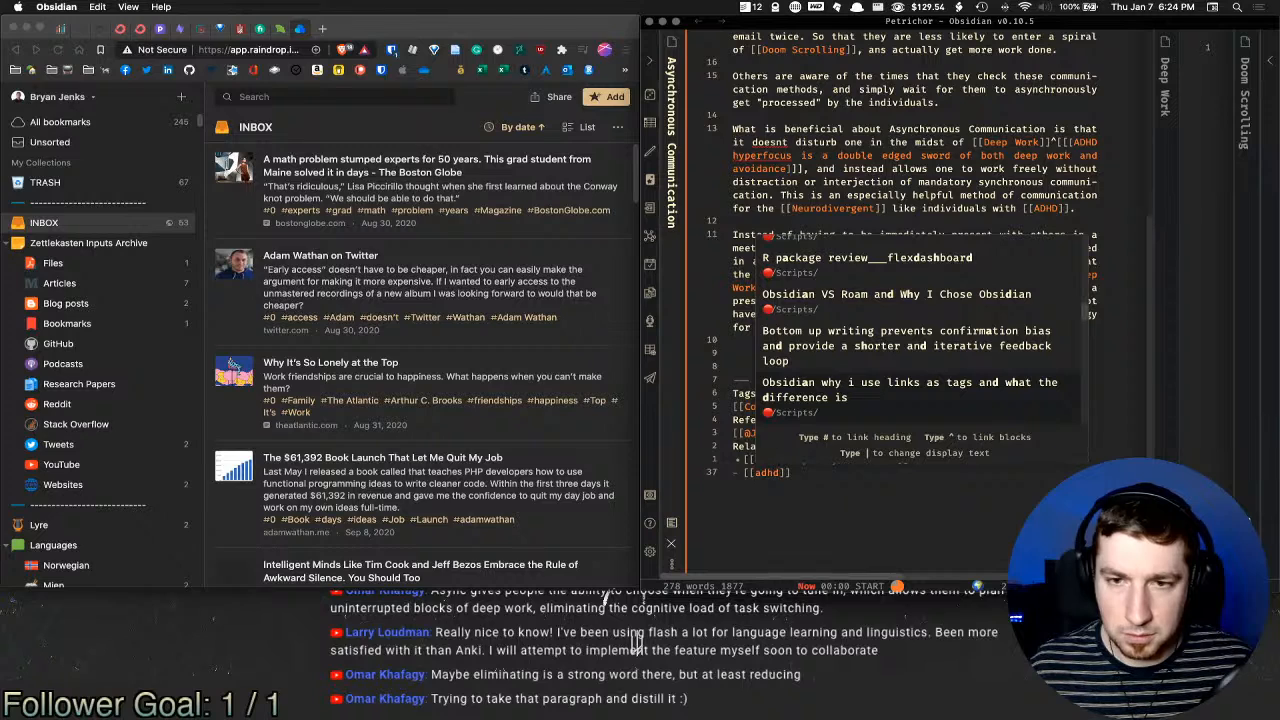
pyautogui.press('Up')
# Step: Search the link suggestions for context notes instead
pyautogui.press('BackSpace')
pyautogui.press('BackSpace')
pyautogui.press('BackSpace')
pyautogui.press('BackSpace')
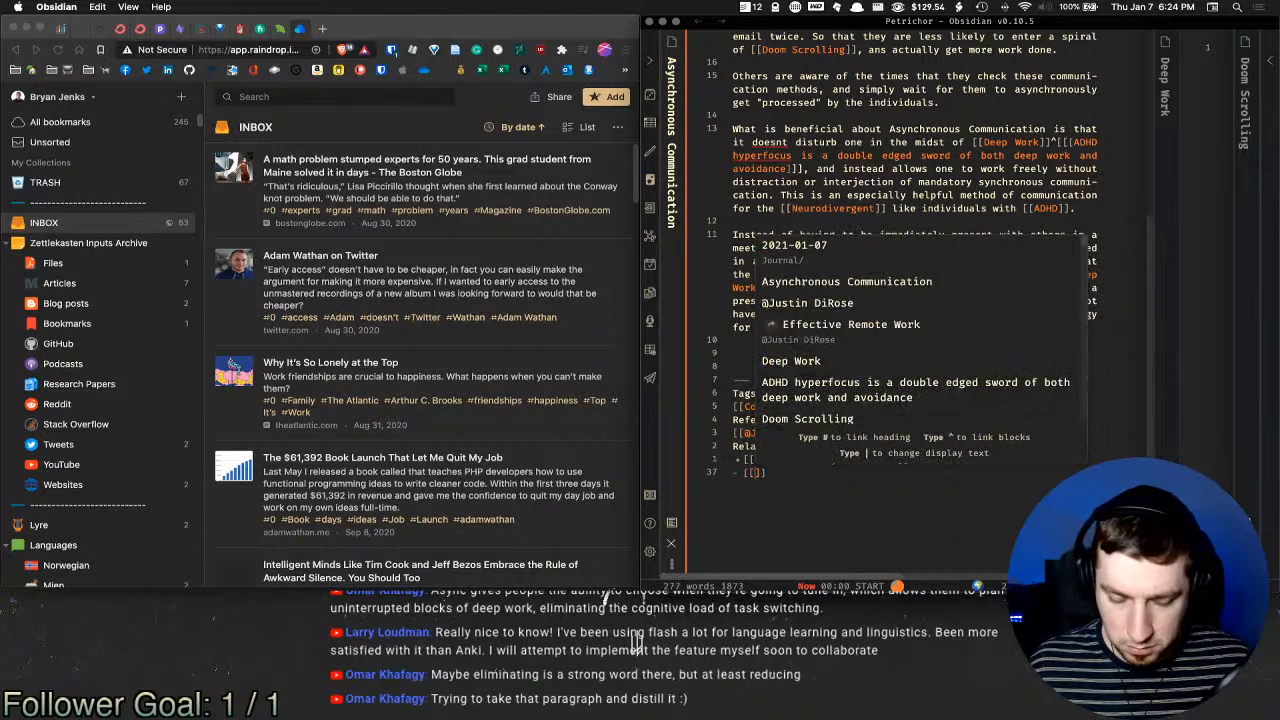
pyautogui.write('context')
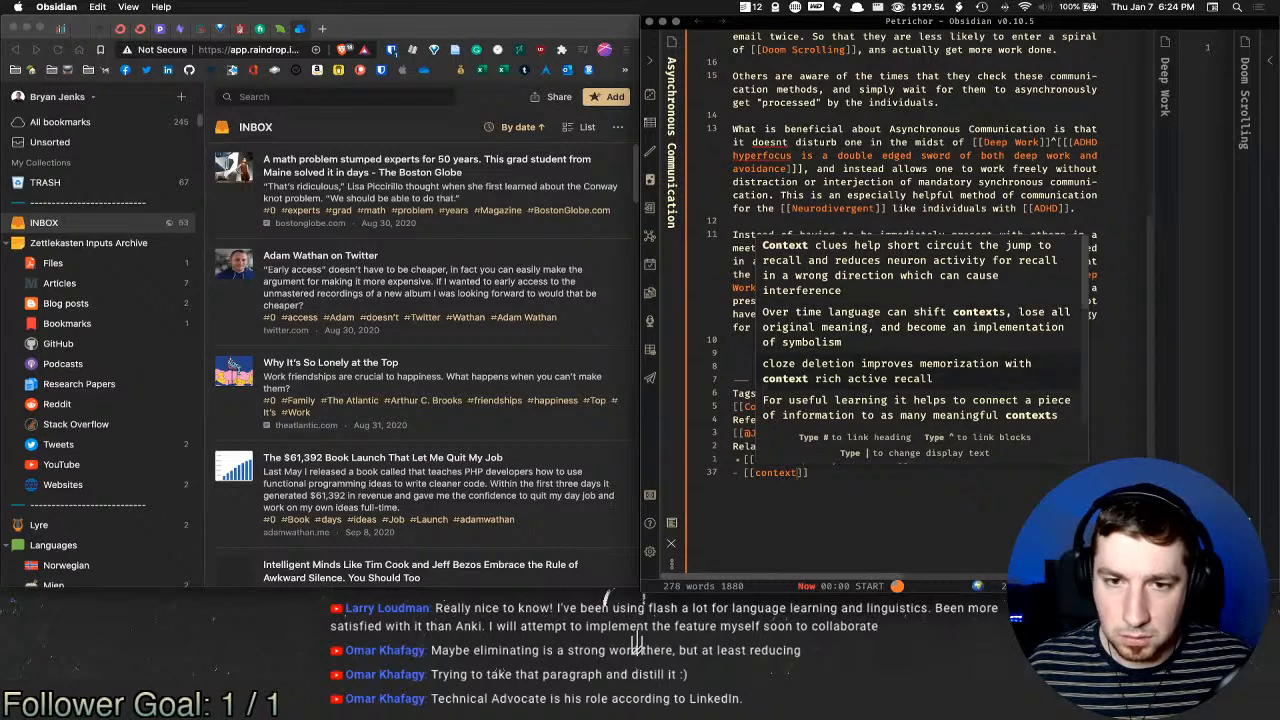
pyautogui.press('Down')
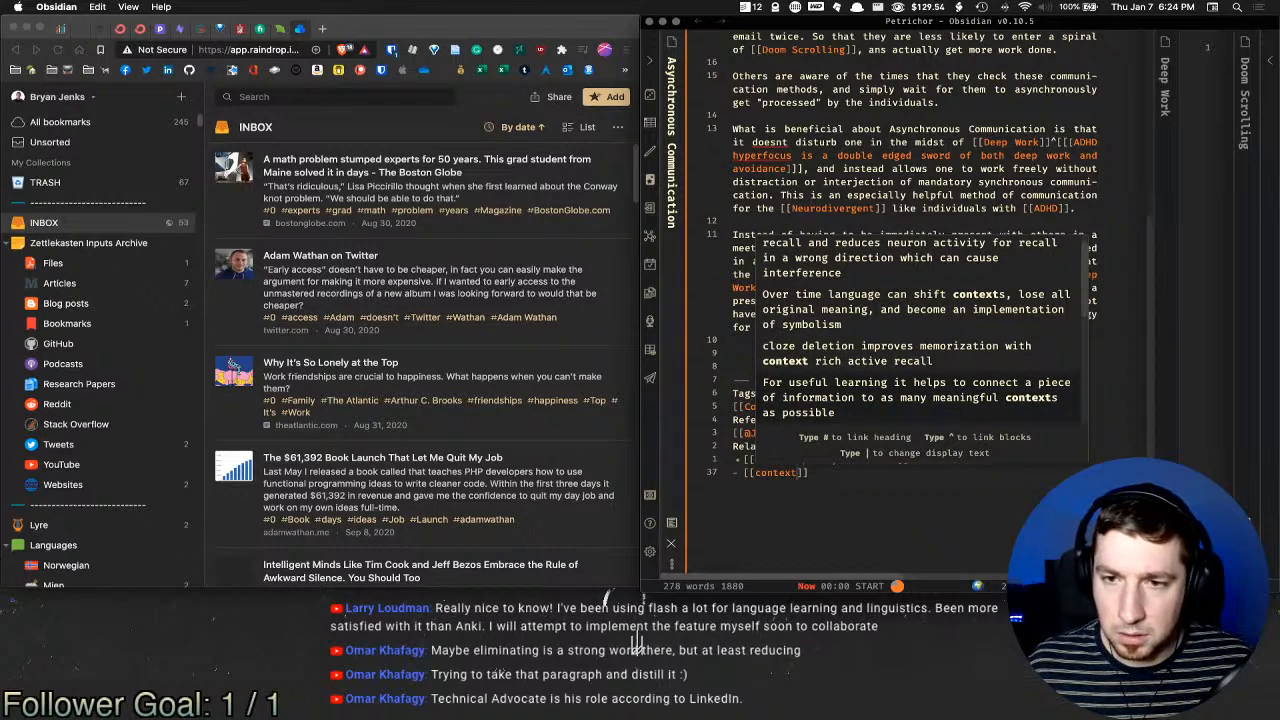
pyautogui.press('Down')
pyautogui.press('Down')
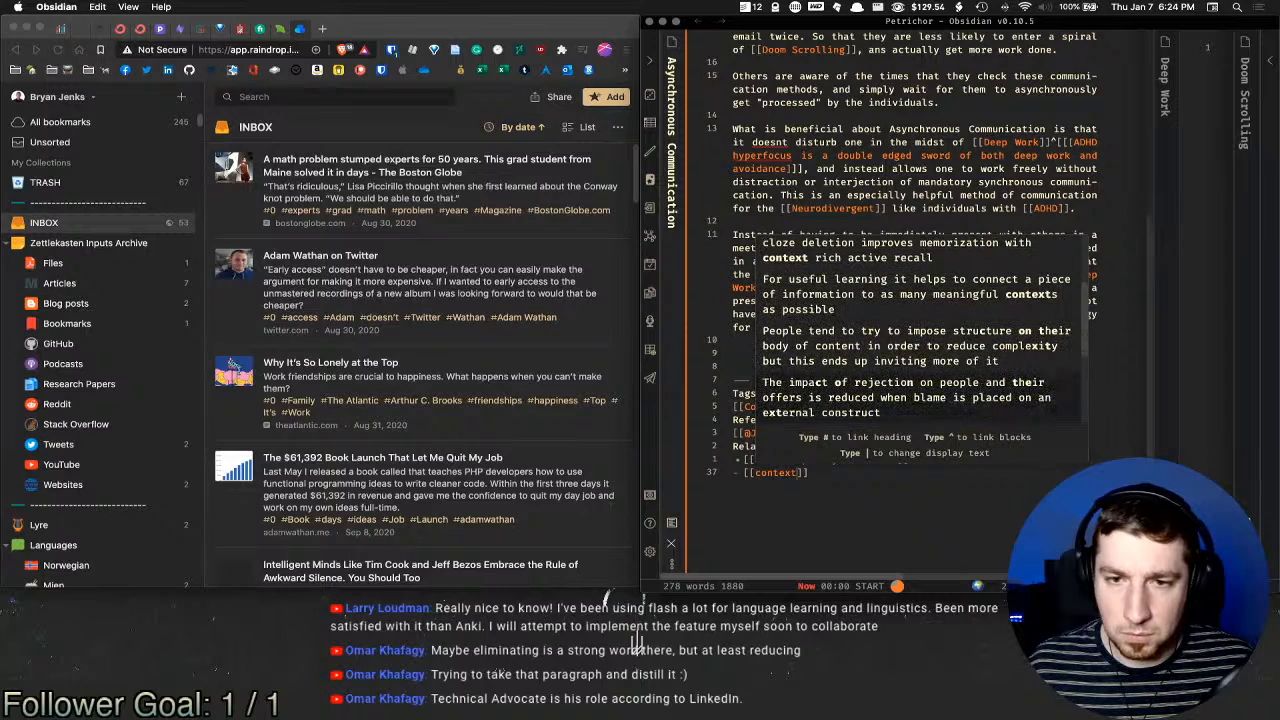
pyautogui.press('Down')
pyautogui.press('Down')
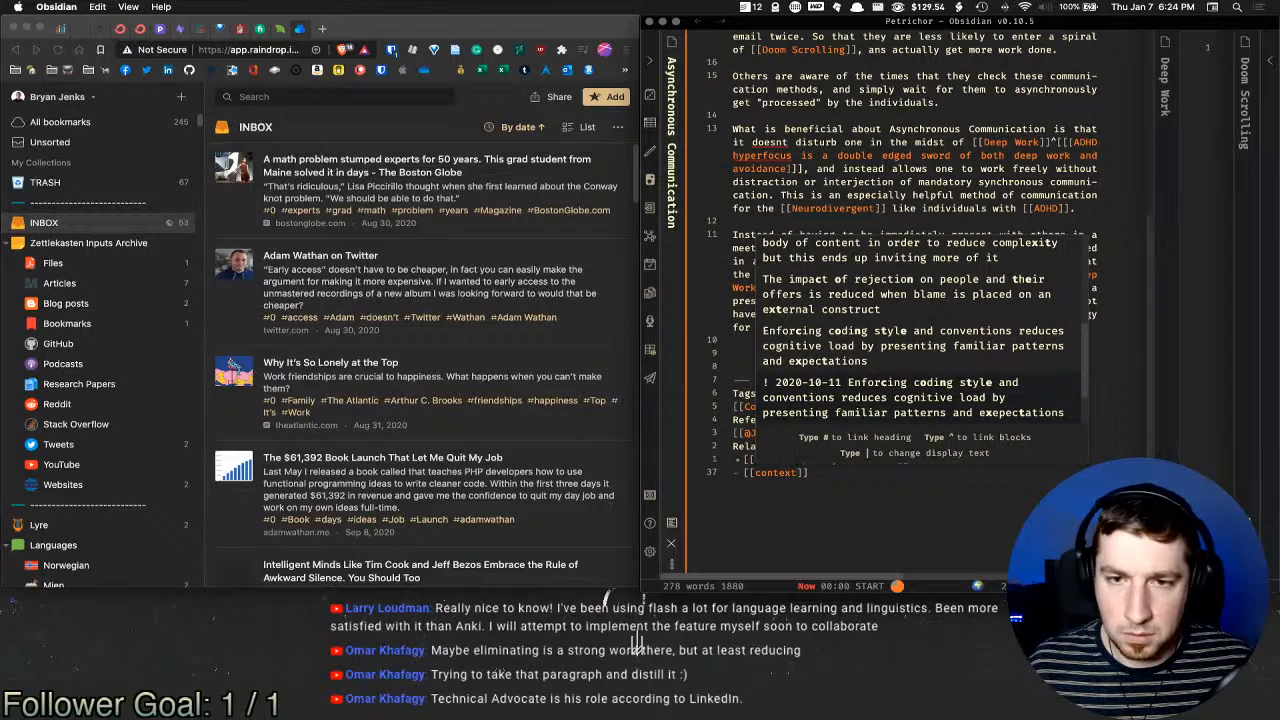
pyautogui.press('Down')
pyautogui.press('Down')
# Step: Link the 'A well established environment…' note under Related and open it
pyautogui.press('BackSpace')
pyautogui.press('BackSpace')
pyautogui.press('BackSpace')
pyautogui.press('BackSpace')
pyautogui.press('BackSpace')
pyautogui.press('BackSpace')
pyautogui.press('BackSpace')
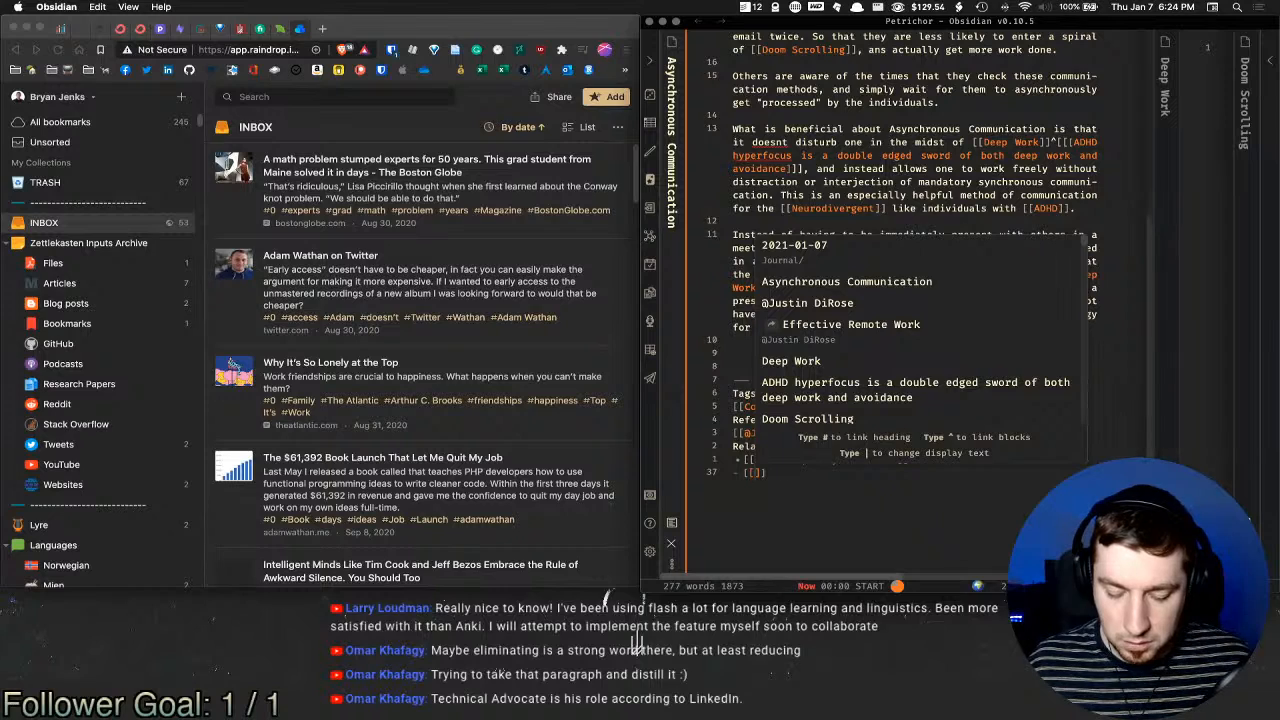
pyautogui.write('env')
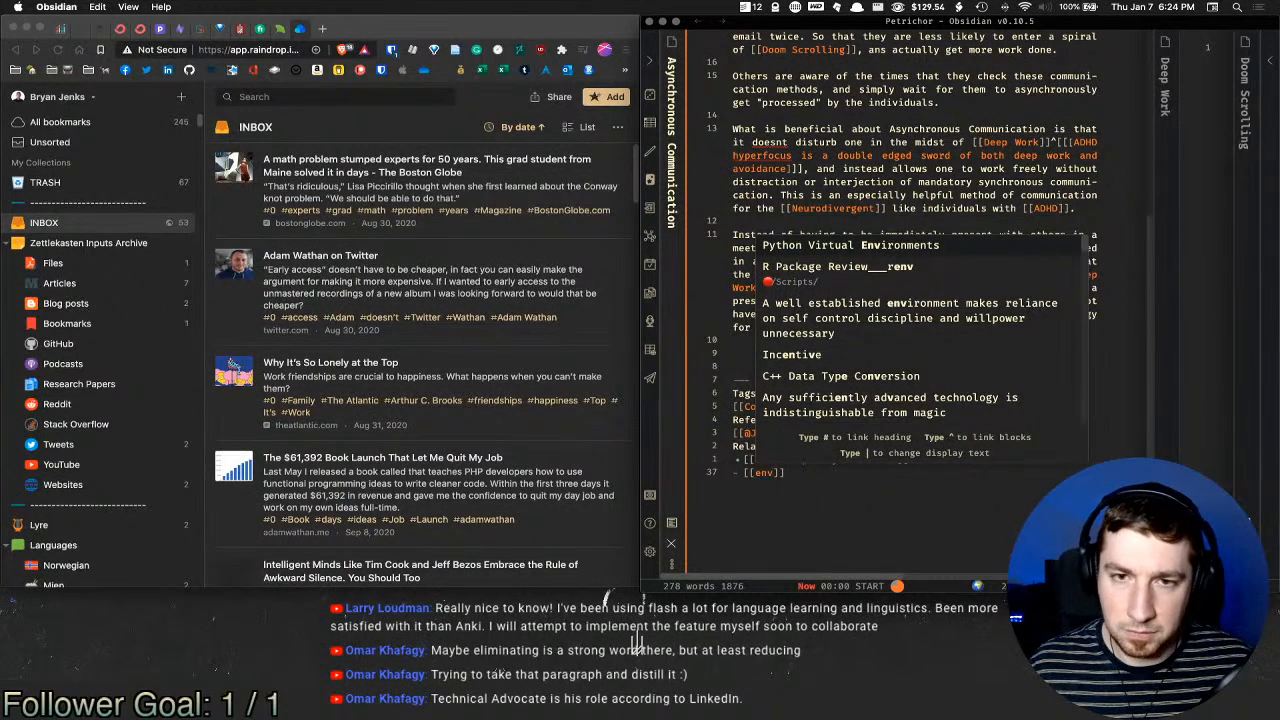
pyautogui.write('ironment')
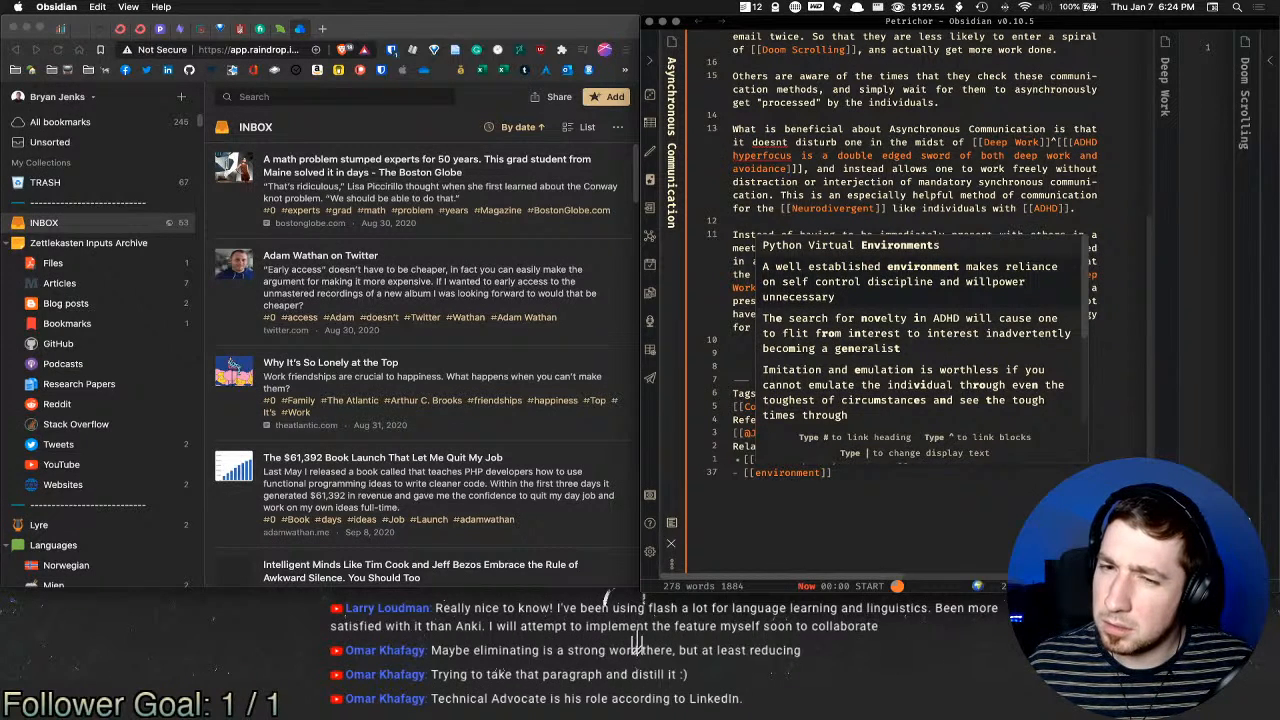
pyautogui.press('Return')
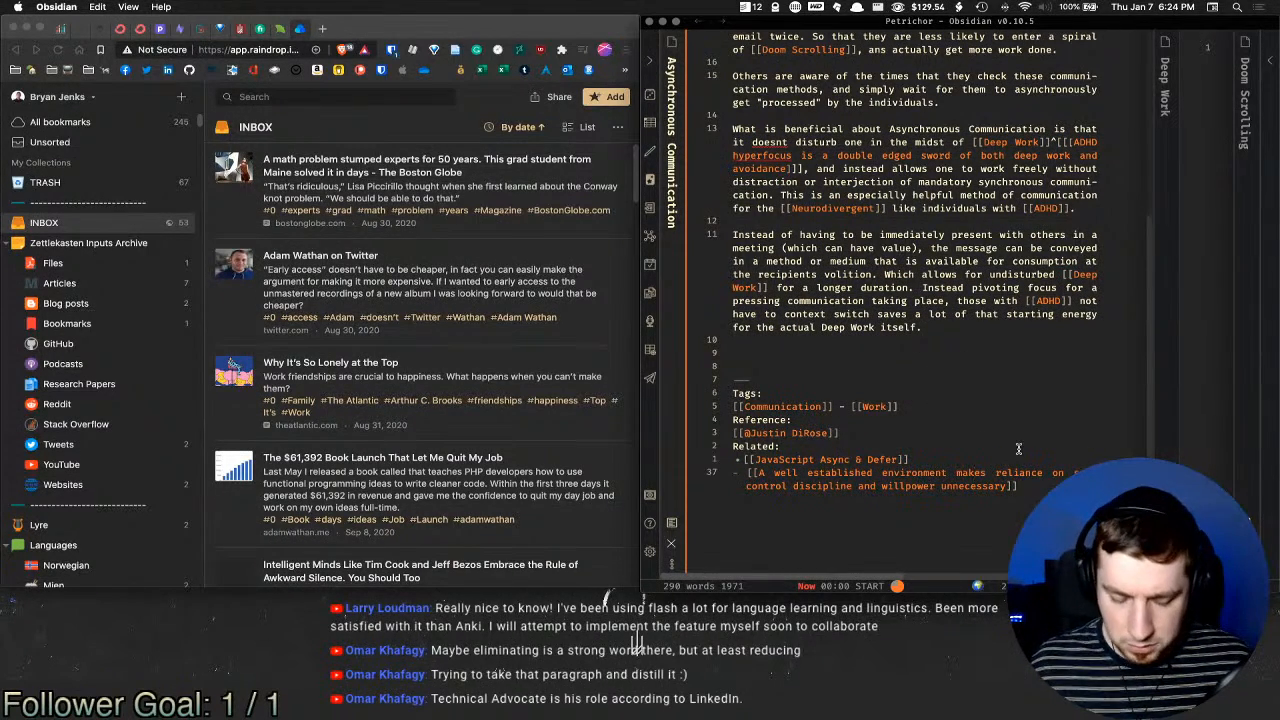
pyautogui.press('super+Return')
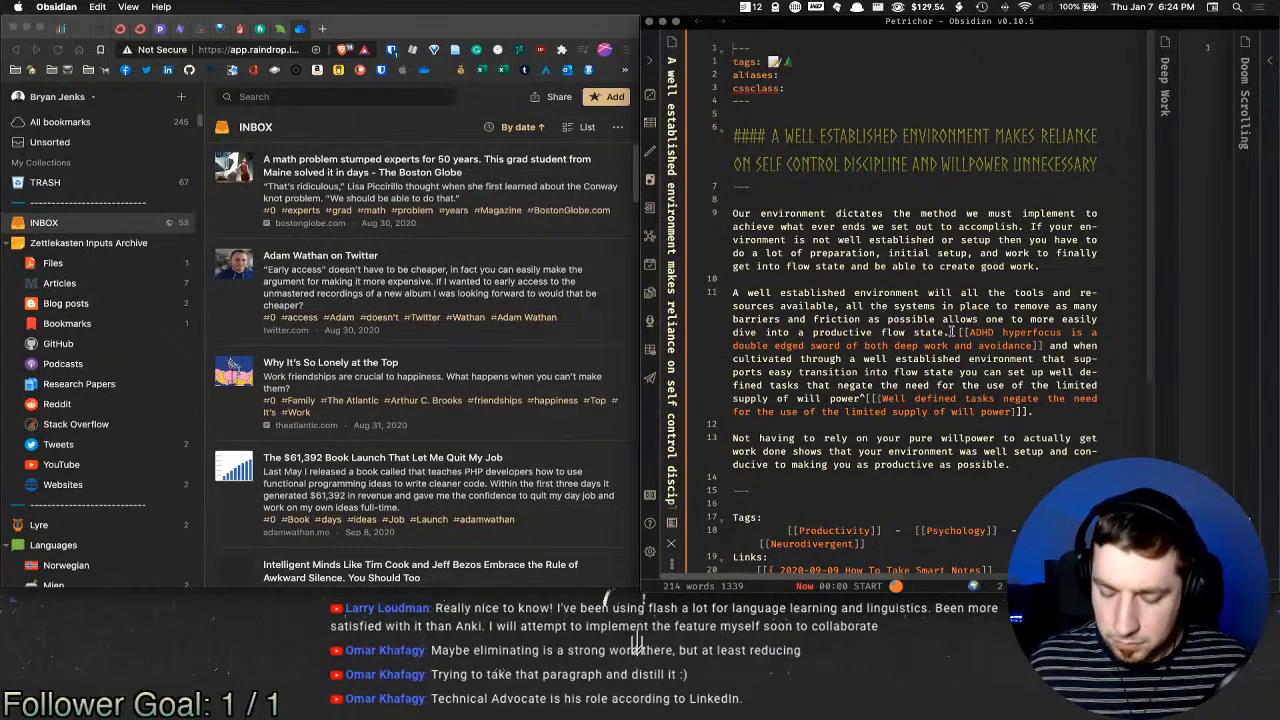
# Step: Read the environment note in reading view and mark the end of its first paragraph
pyautogui.press('super+e')
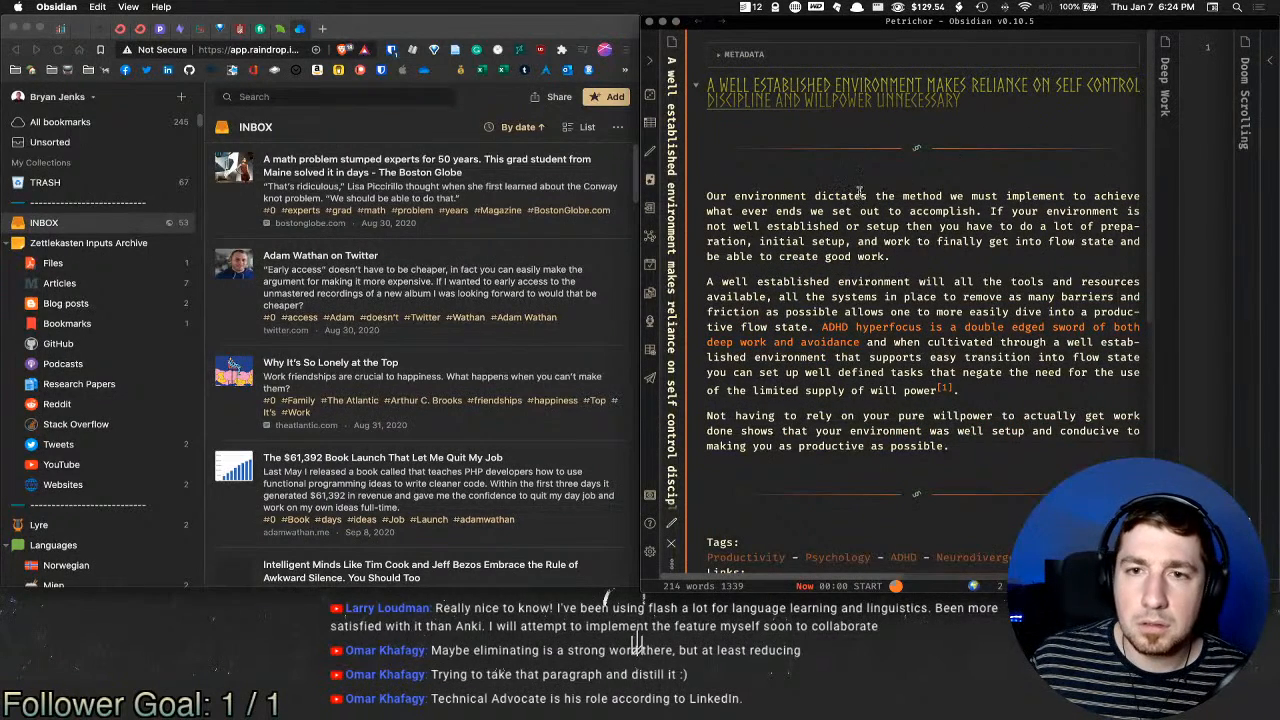
pyautogui.moveTo(888, 197); pyautogui.dragTo(812, 228)
pyautogui.click(914, 259)
pyautogui.click(912, 256)
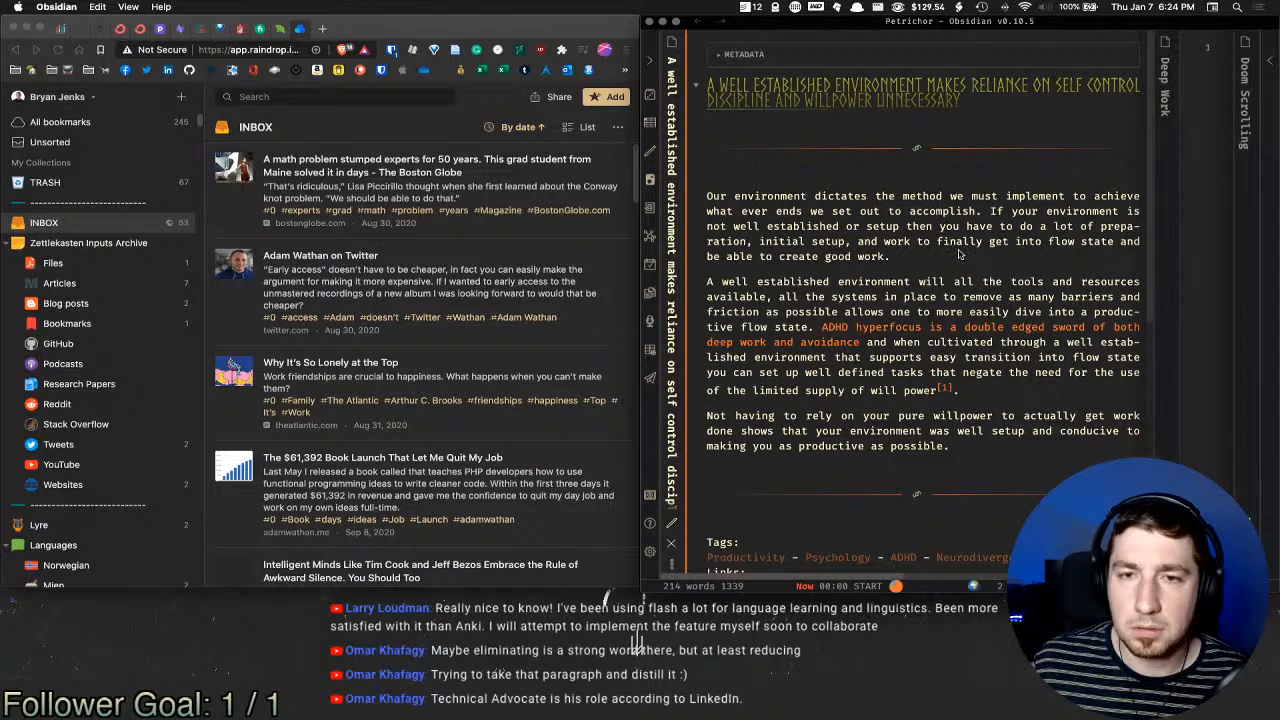
# Step: Insert the fn footnote template after 'work' containing a [[Deep Work]] link
pyautogui.press('super+e')
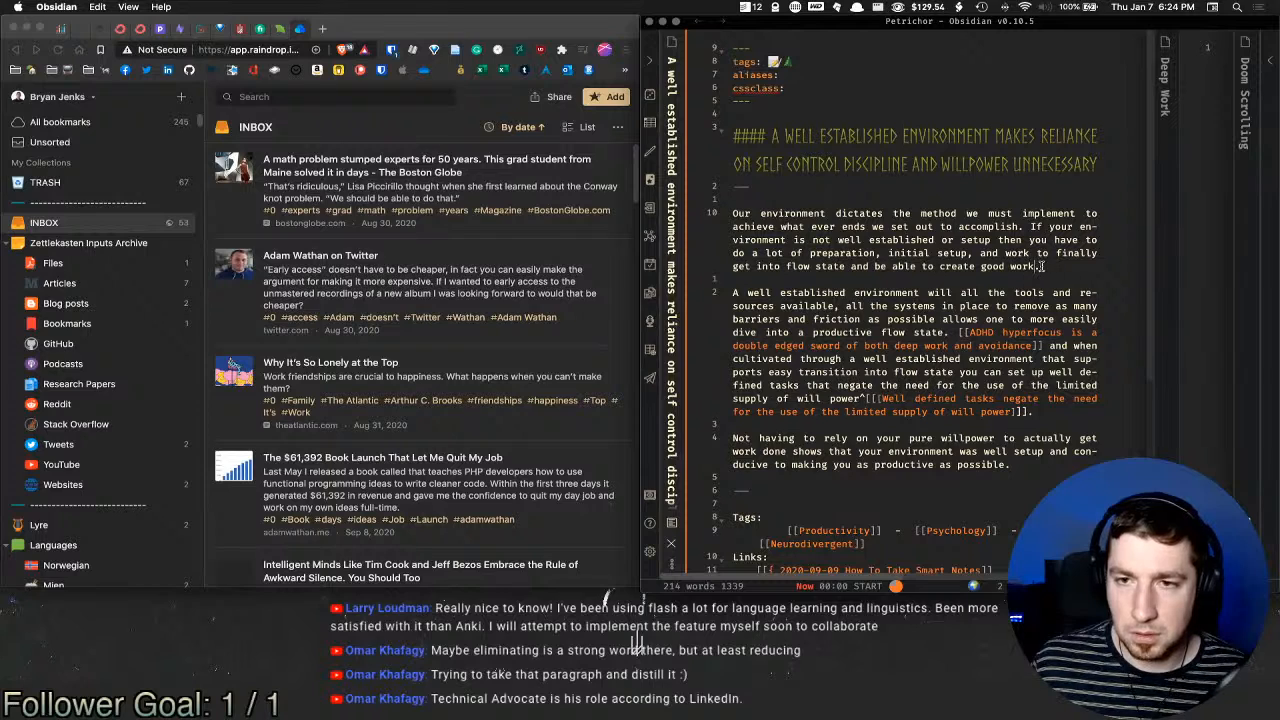
pyautogui.press('super+t')
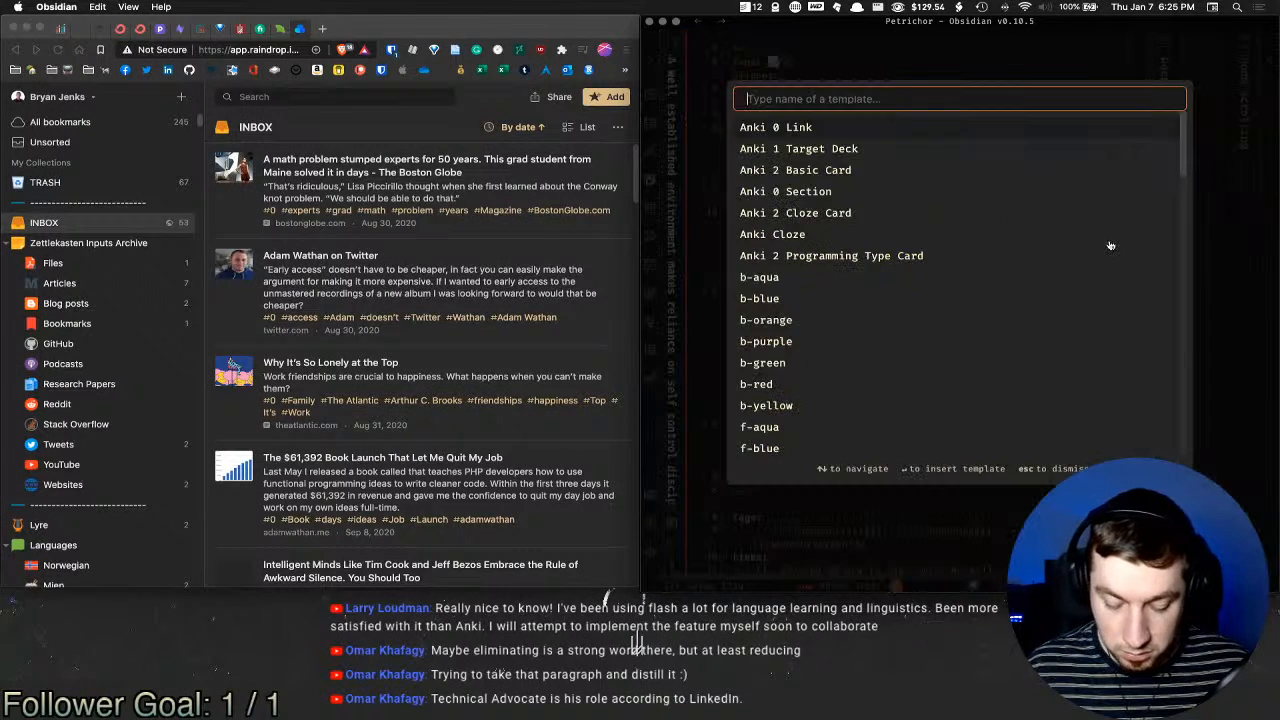
pyautogui.write('fn')
pyautogui.press('Return')
pyautogui.write('[[Deep]].')
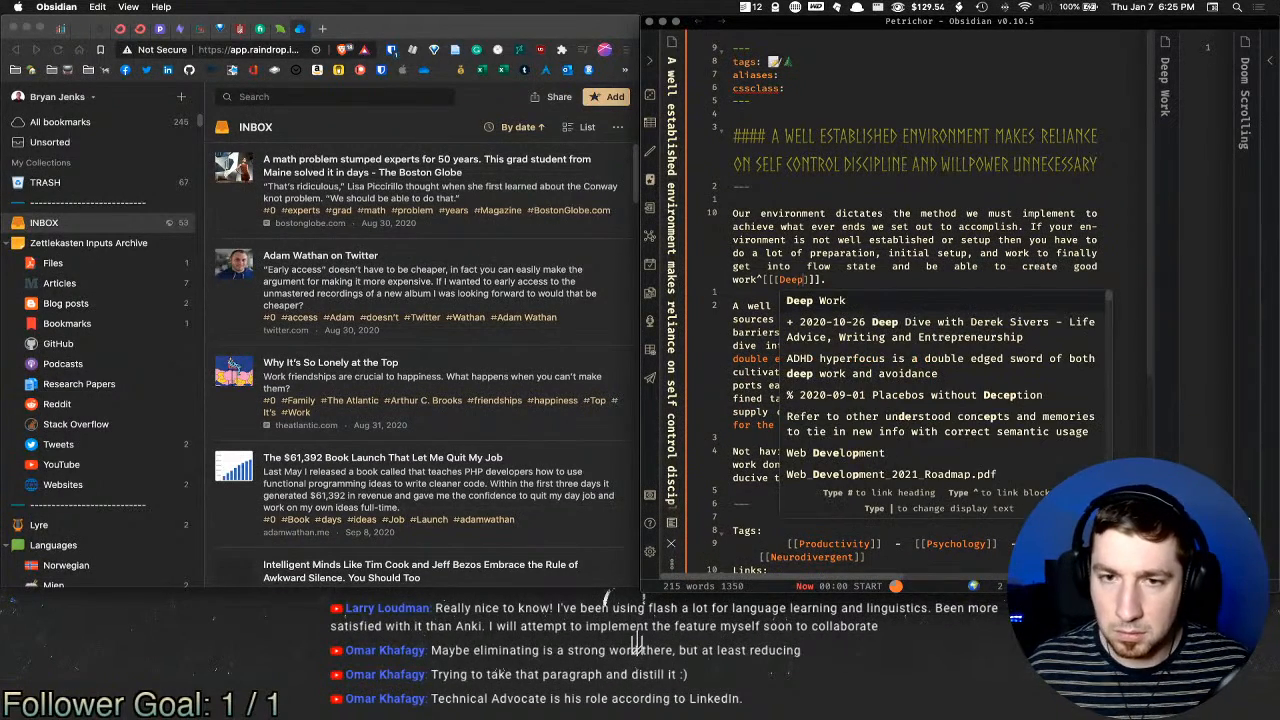
pyautogui.press('Return')
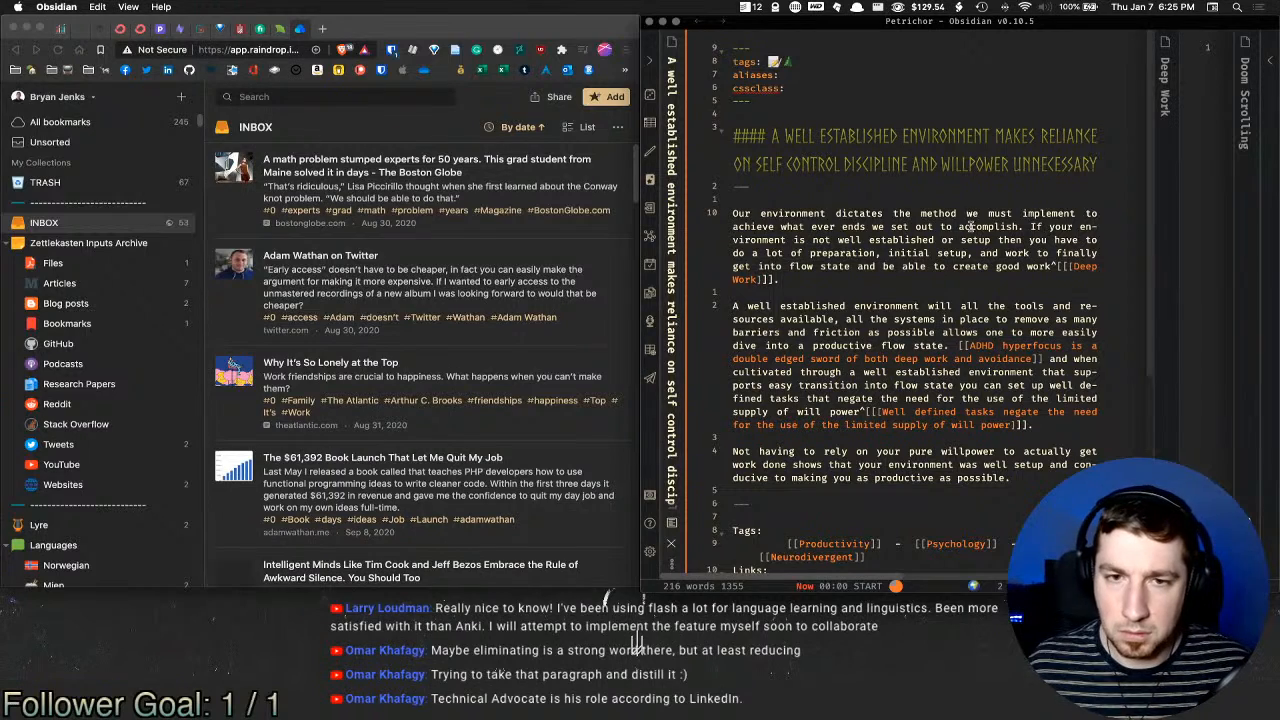
pyautogui.scroll(-2, 972, 228)
# Step: Review the rendered footnote 1 in reading view
pyautogui.press('super+e')
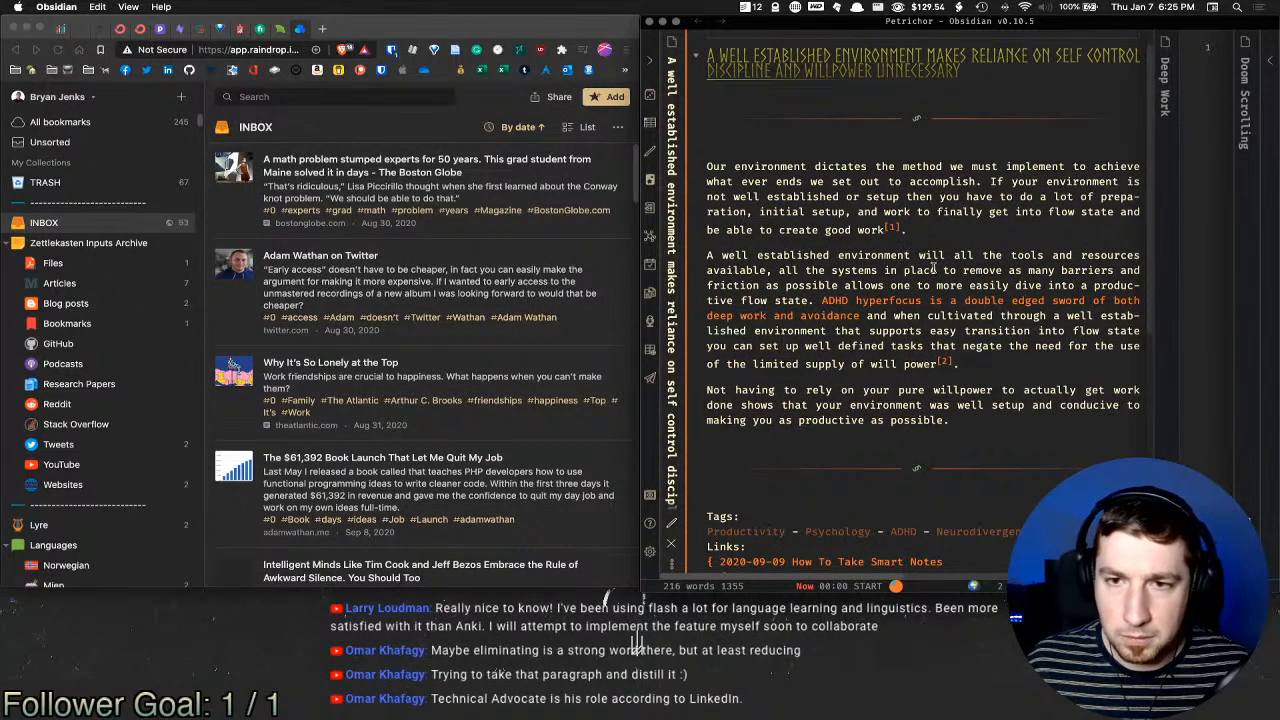
pyautogui.moveTo(981, 256); pyautogui.dragTo(843, 362)
pyautogui.click(948, 392)
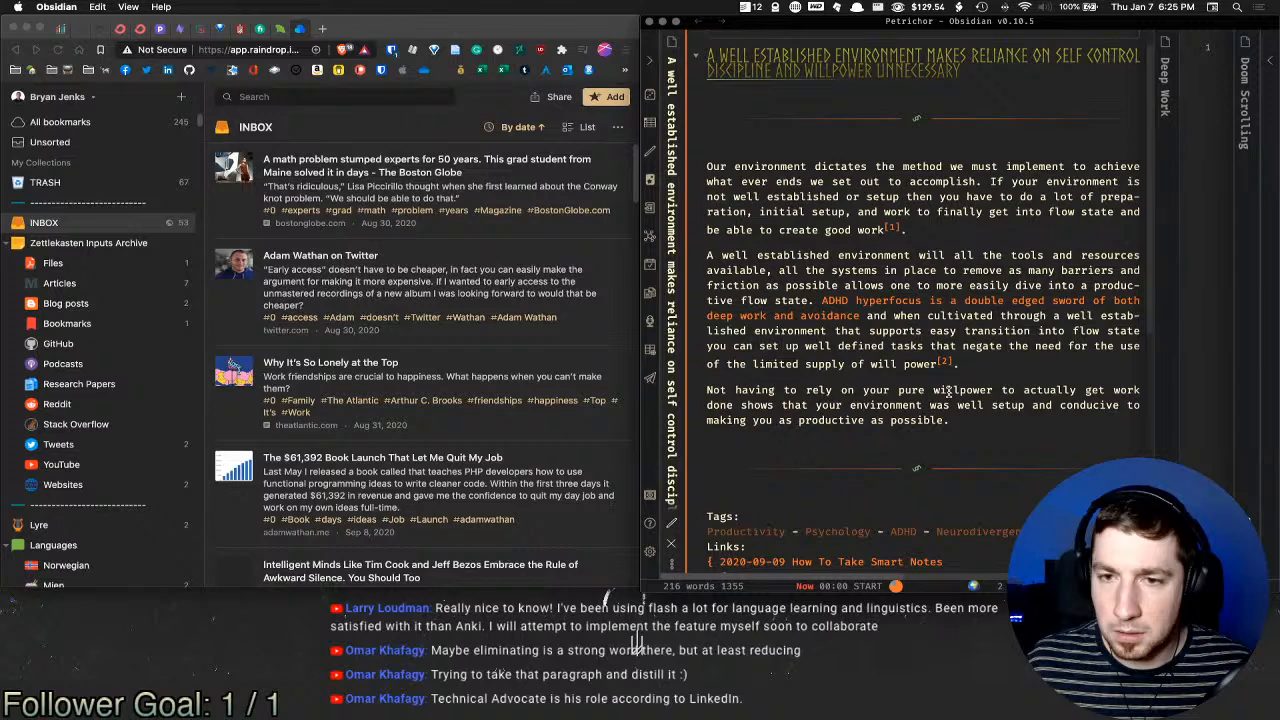
pyautogui.scroll(-3, 948, 392)
pyautogui.scroll(4, 960, 360)
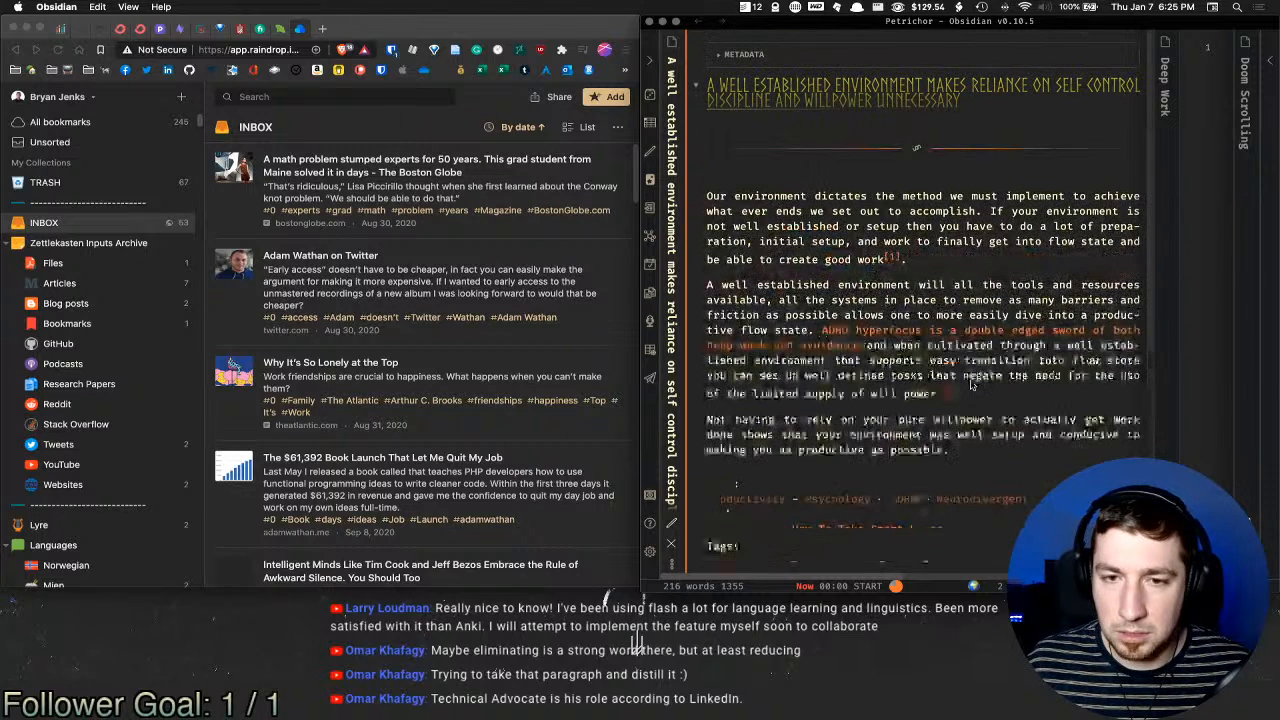
# Step: Delete the extra blank lines at the end of Asynchronous Communication
pyautogui.press('super+alt+Left')
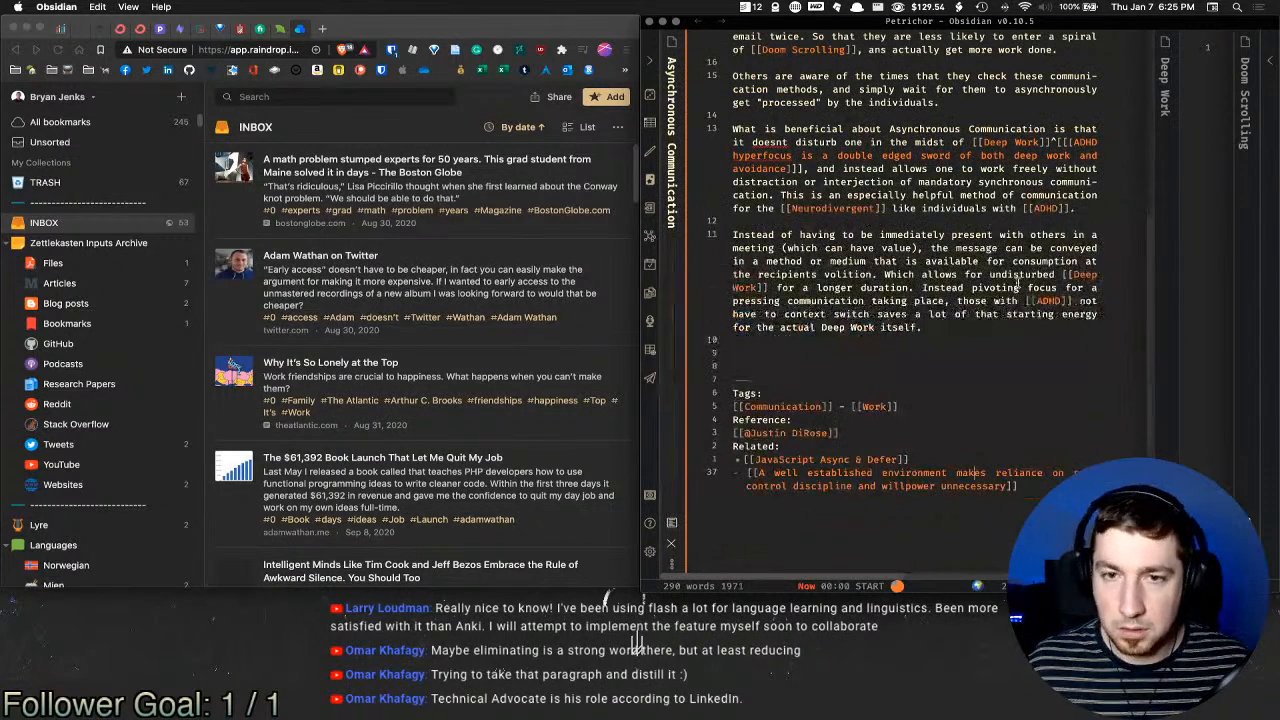
pyautogui.click(865, 350)
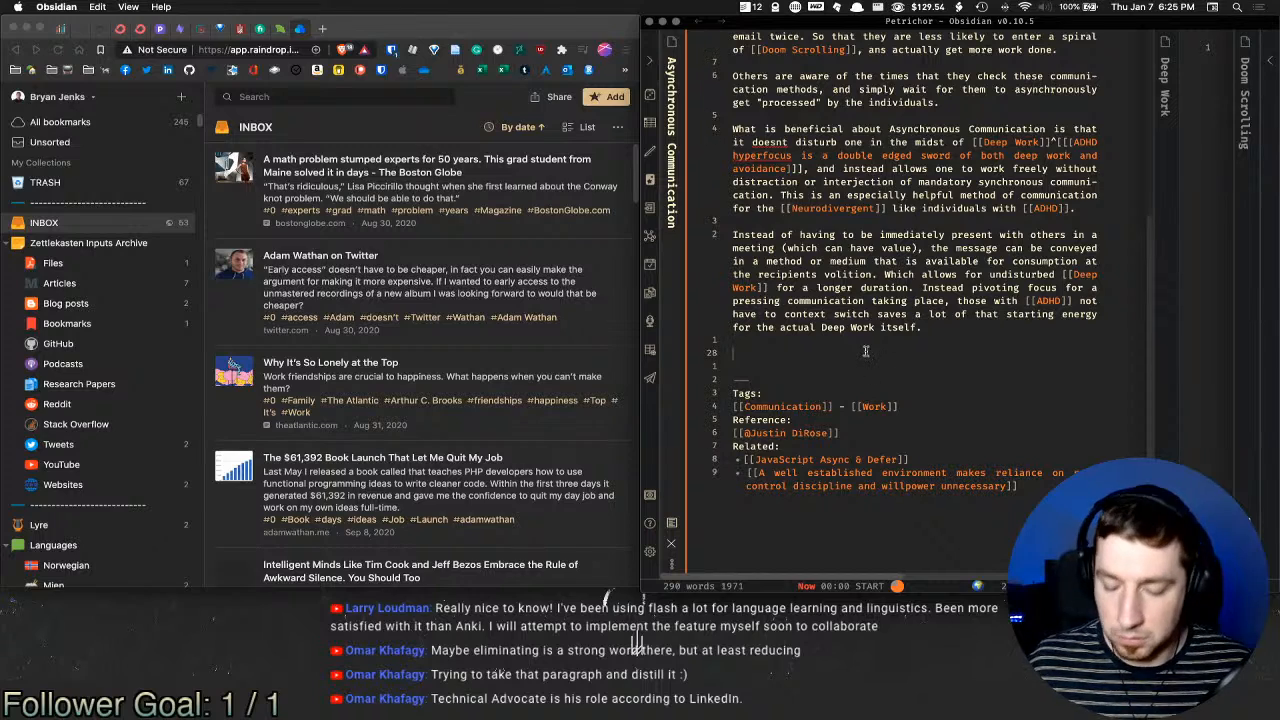
pyautogui.press('BackSpace')
pyautogui.press('BackSpace')
pyautogui.click(926, 344)
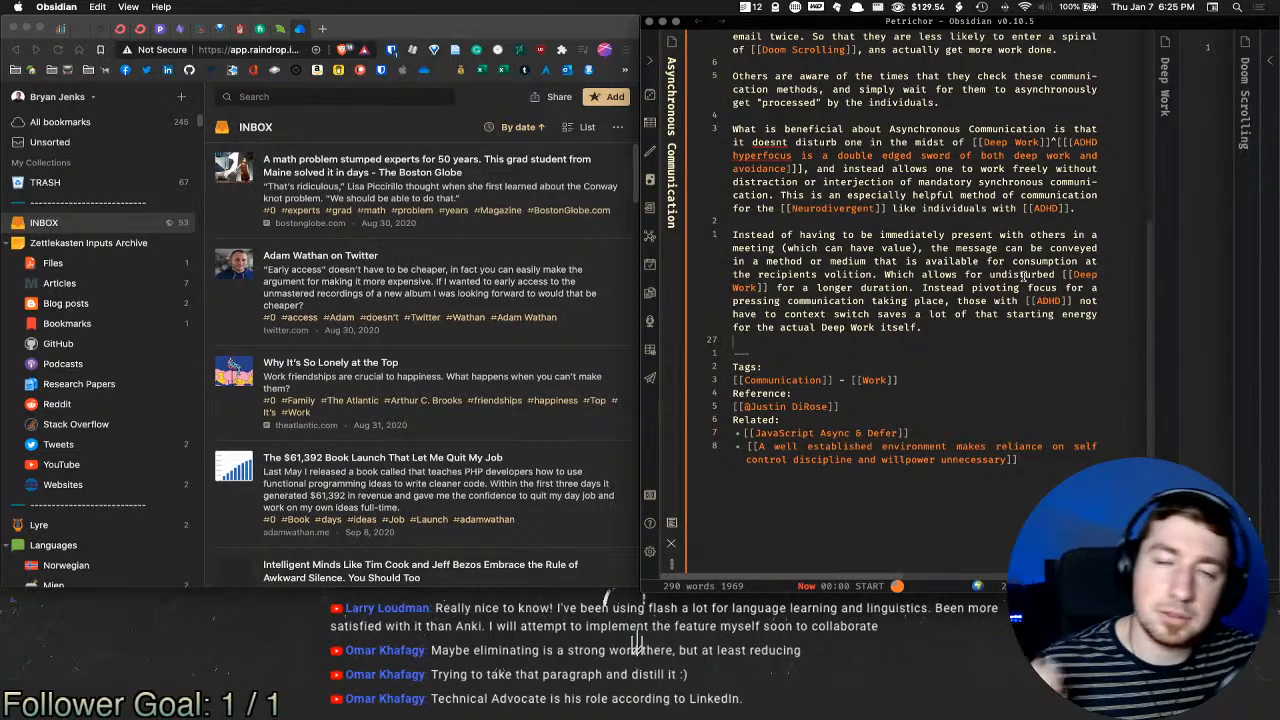
pyautogui.scroll(10, 890, 160)
# Step: In the person note, add 'as a Technical Advocate' after [[Discourse]] on Profession
pyautogui.press('super+o')
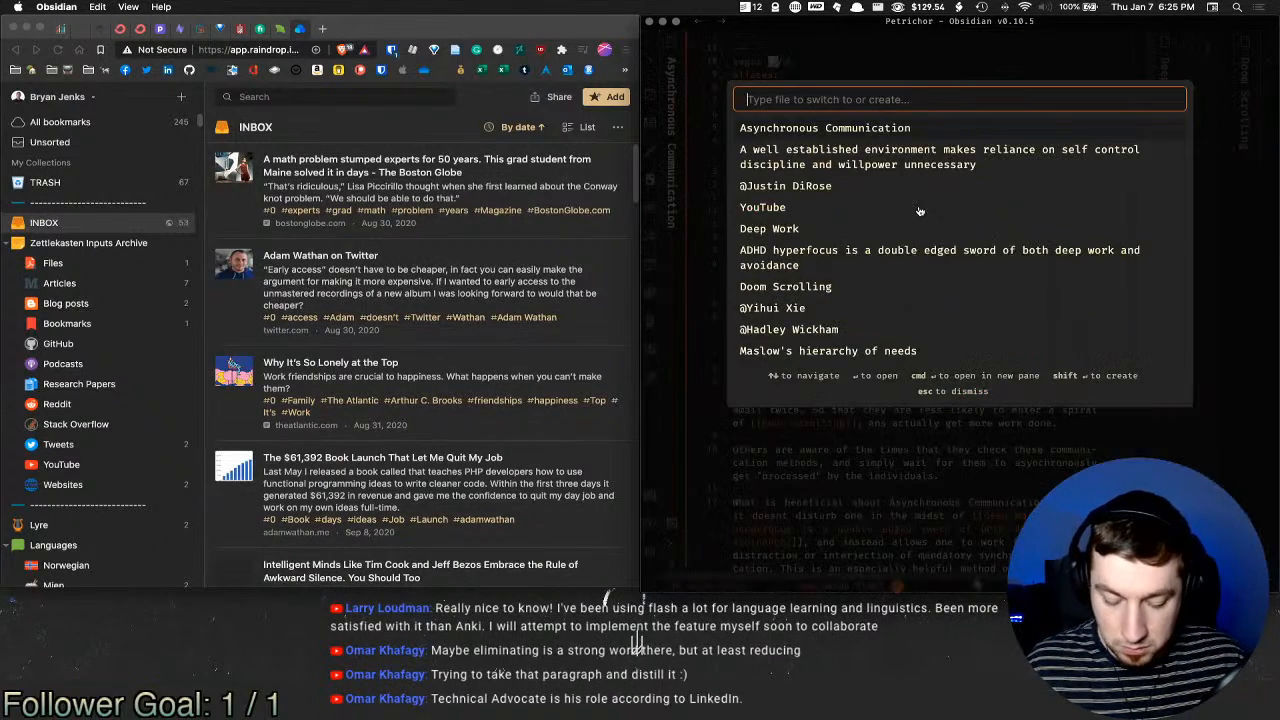
pyautogui.write('just')
pyautogui.press('Return')
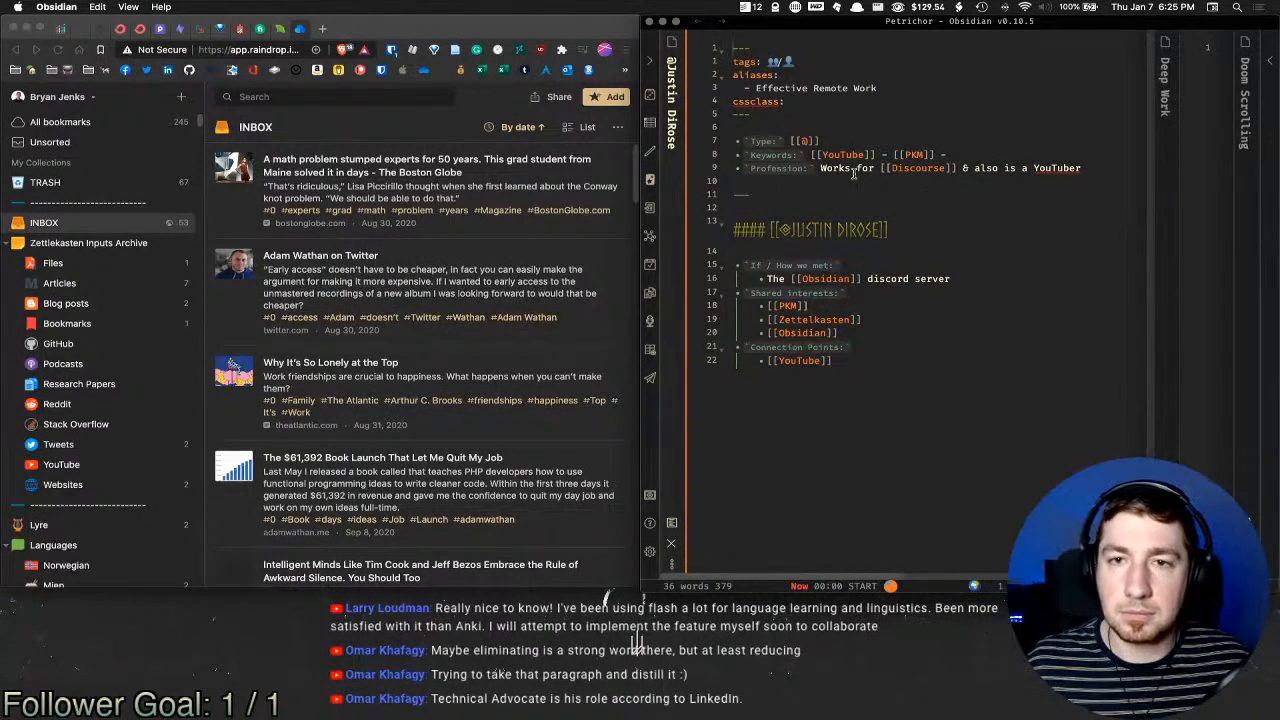
pyautogui.click(947, 170)
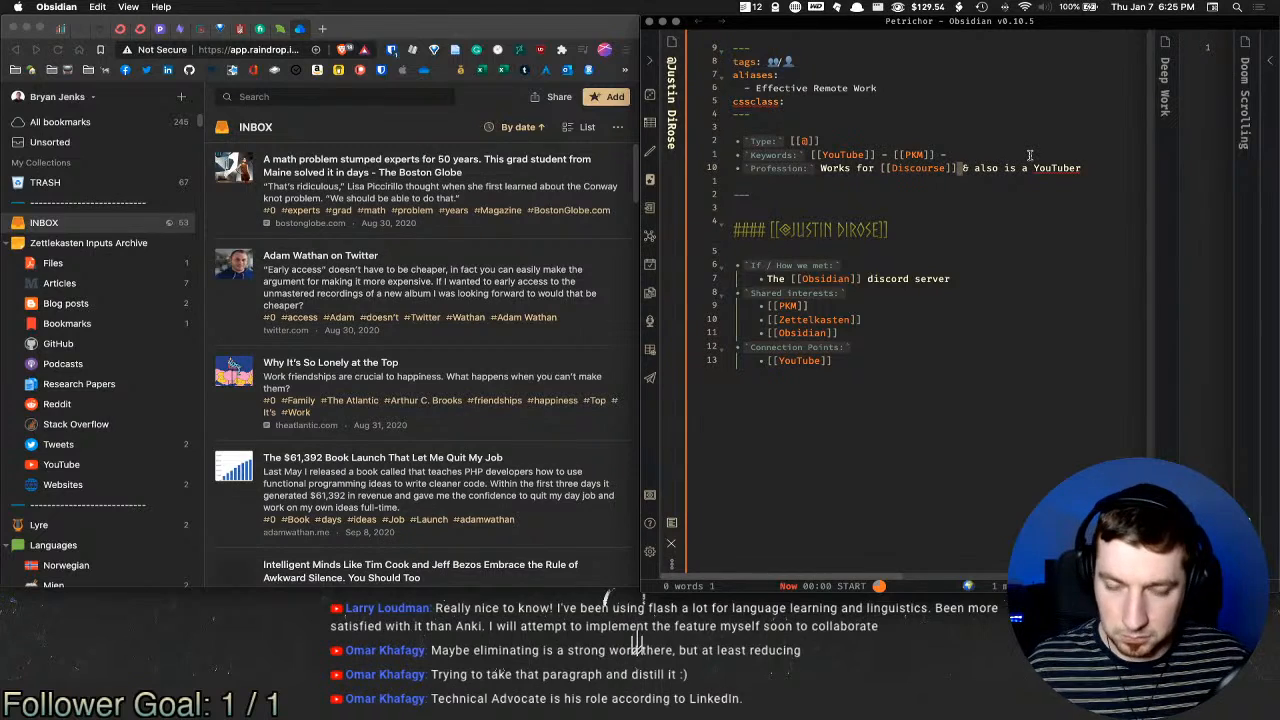
pyautogui.write('as a ')
pyautogui.write('Technical Adv')
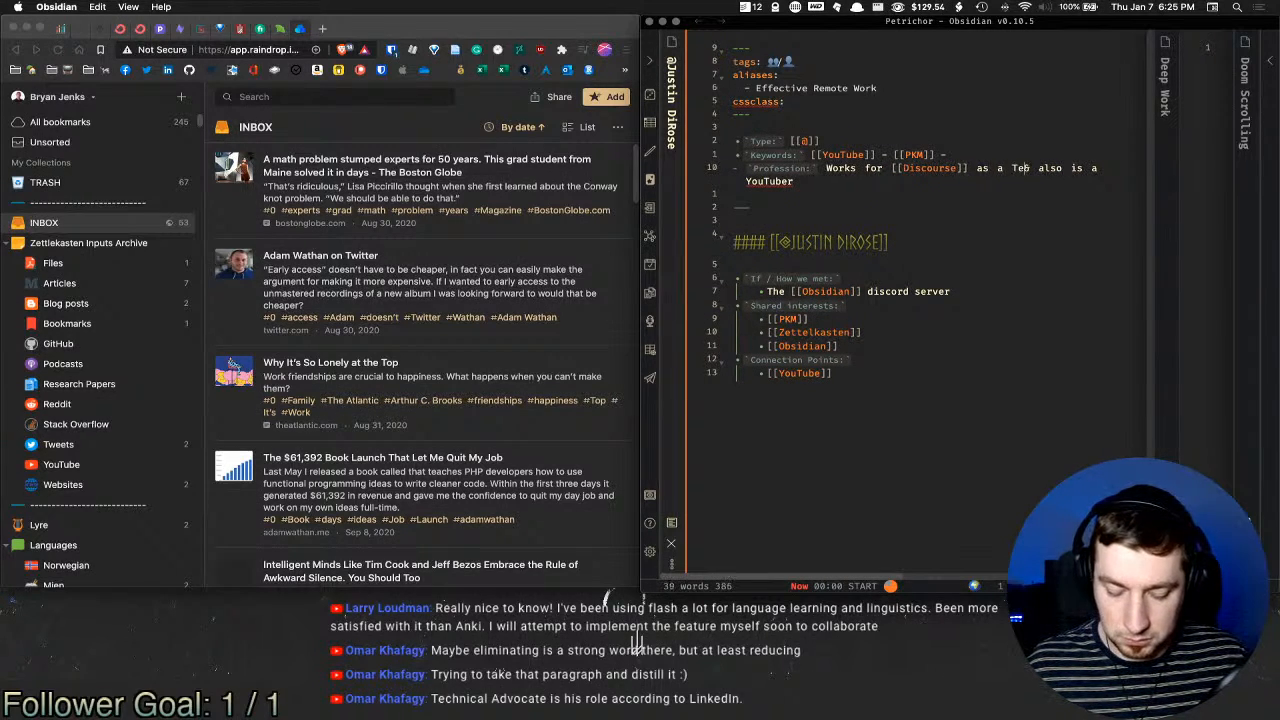
pyautogui.write('ocate &')
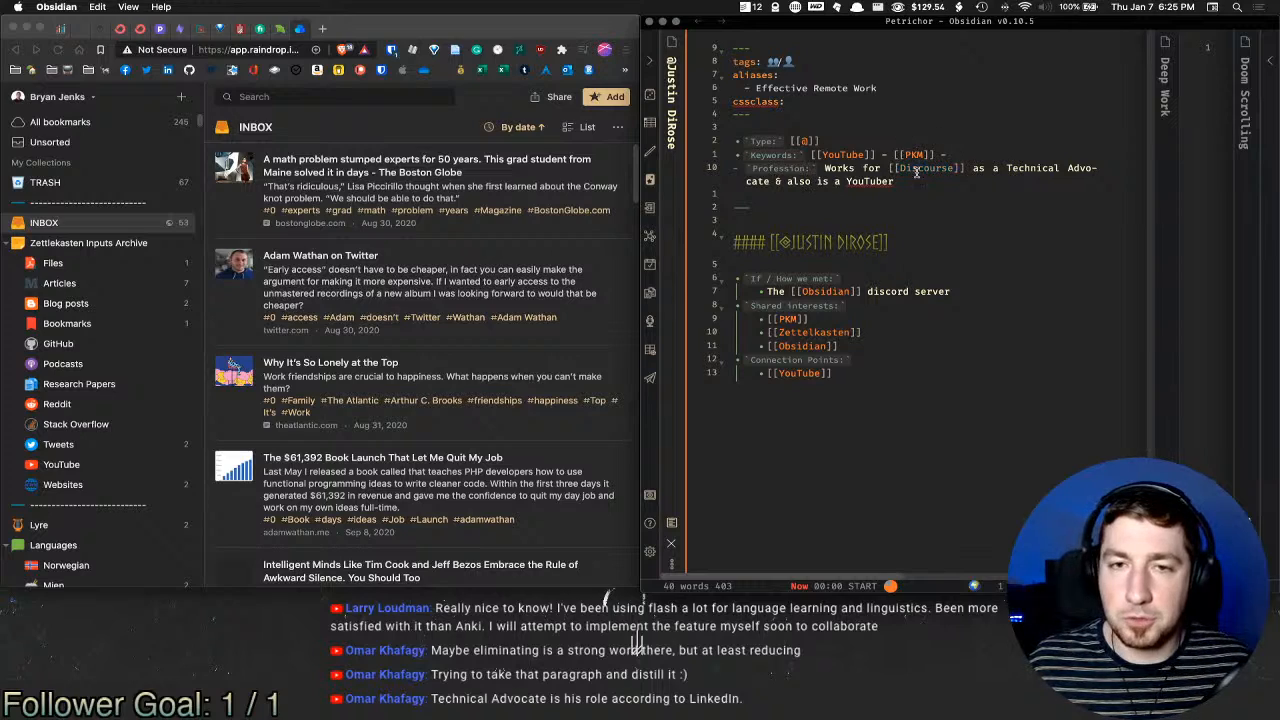
pyautogui.click(905, 181)
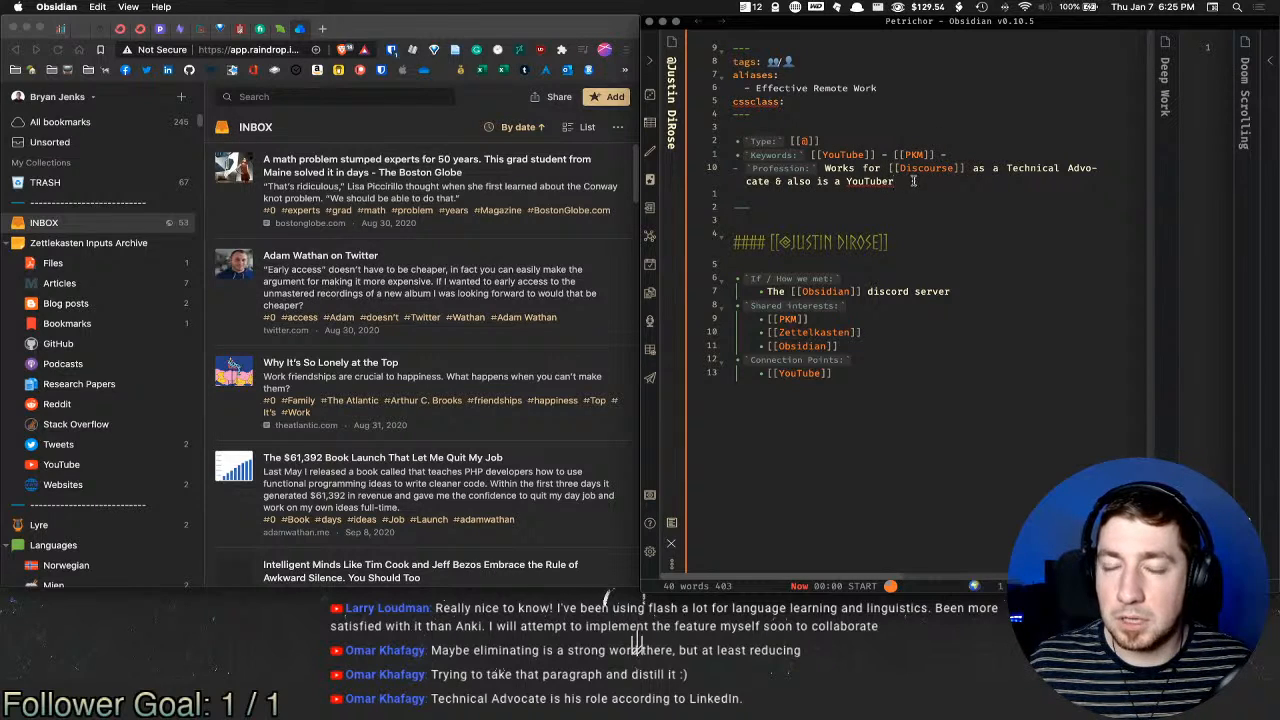
pyautogui.click(810, 195)
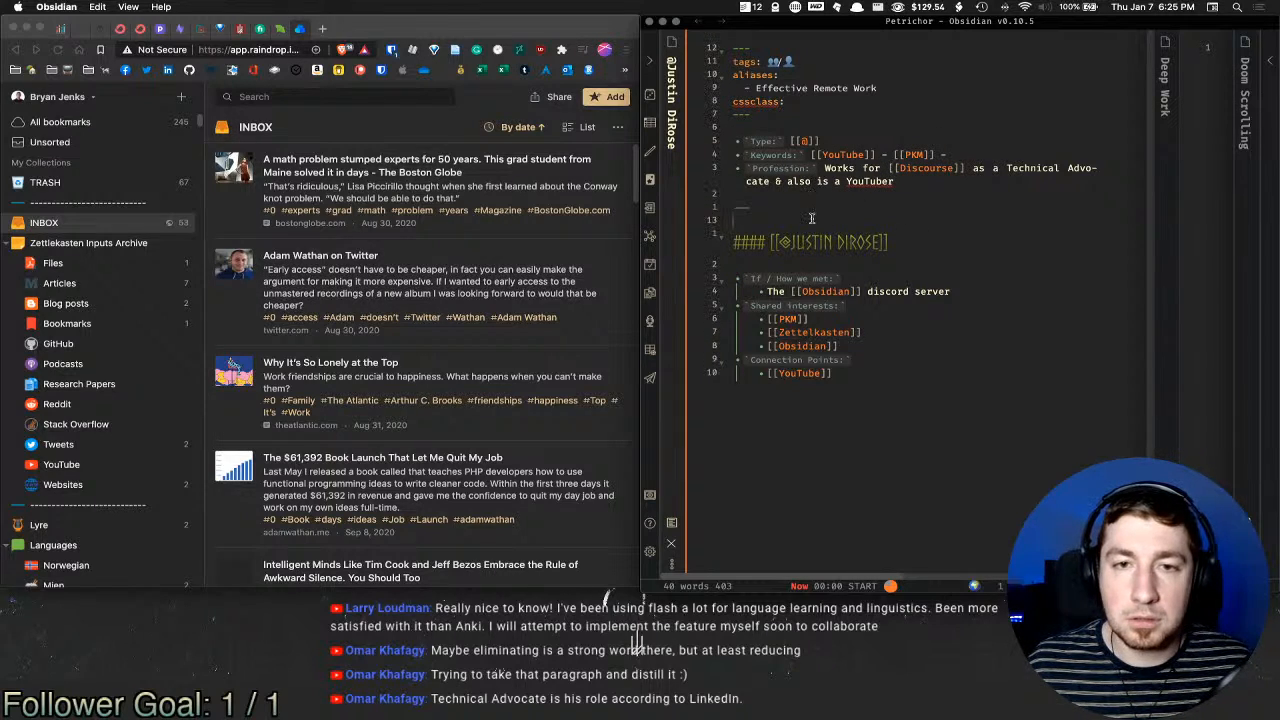
pyautogui.click(962, 245)
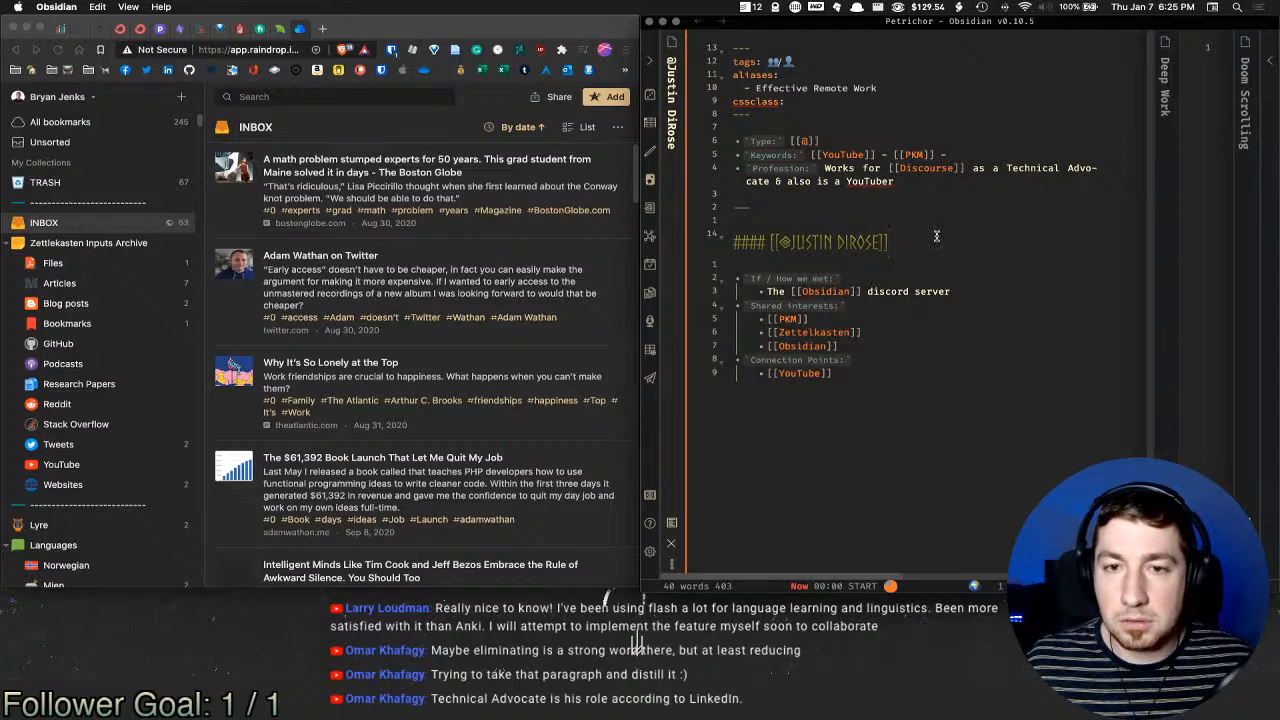
pyautogui.click(898, 217)
# Step: Close the person note and insert the Zettel template into the empty Deep Work note
pyautogui.press('super+w')
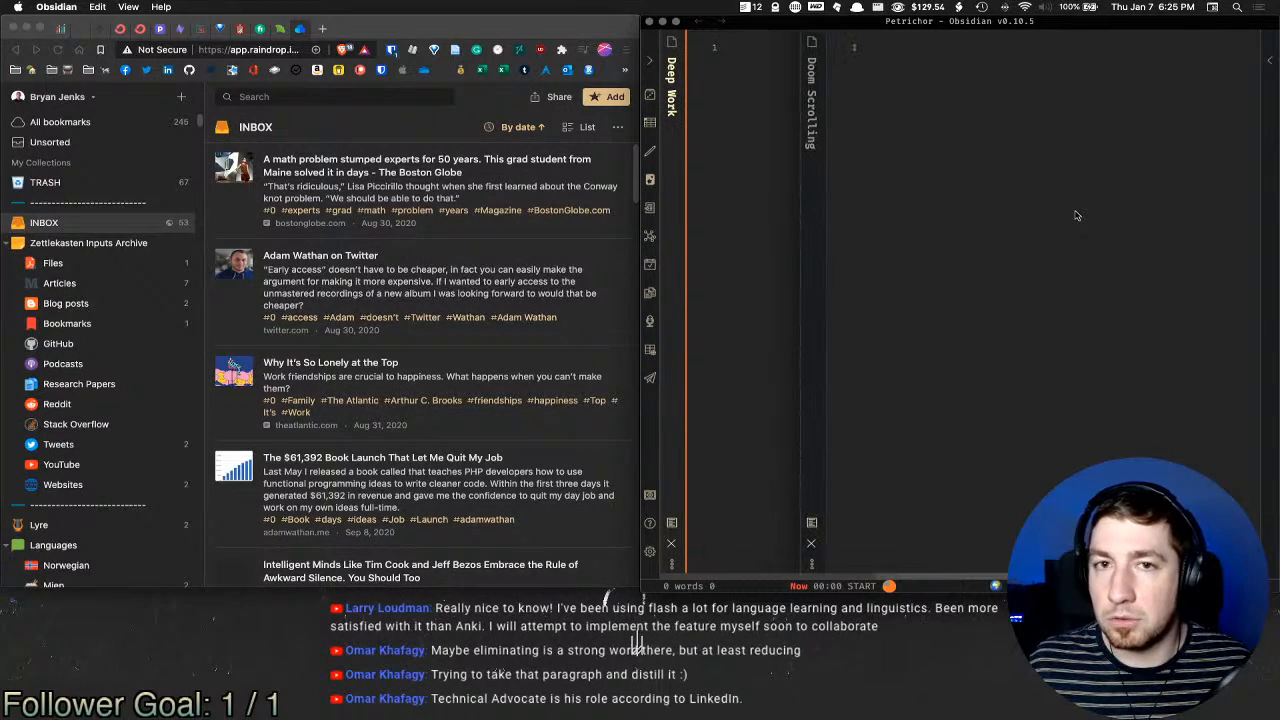
pyautogui.hotkey('alt', 'e')
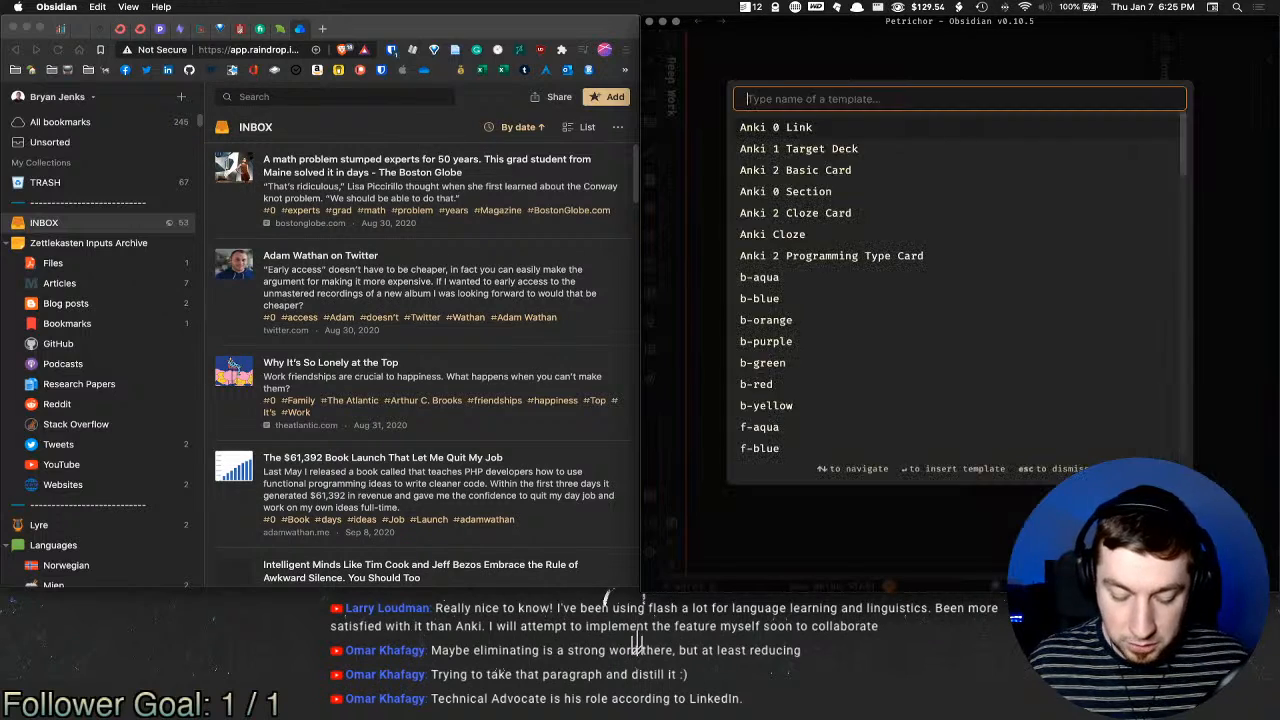
pyautogui.write('z')
pyautogui.press('Return')
pyautogui.click(810, 61)
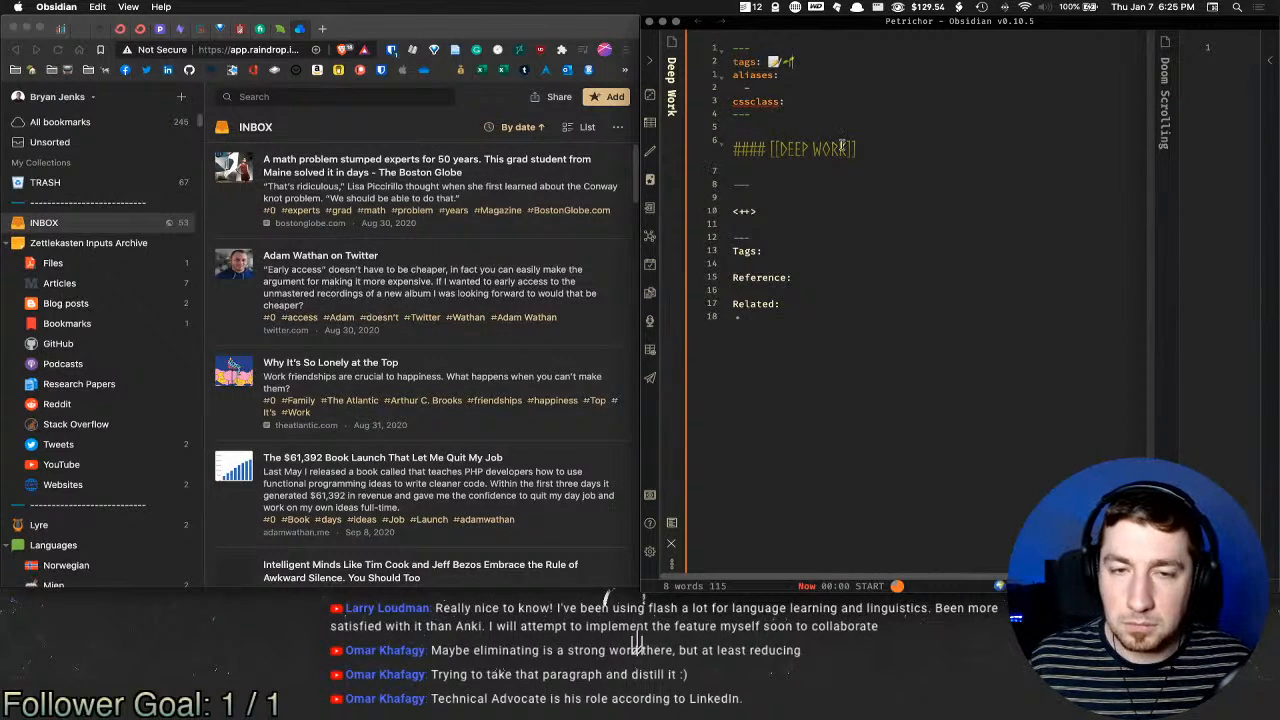
# Step: Open JavaScript Async & Defer beside Deep Work and delete its commented tag lines
pyautogui.press('super+o')
pyautogui.write('as')
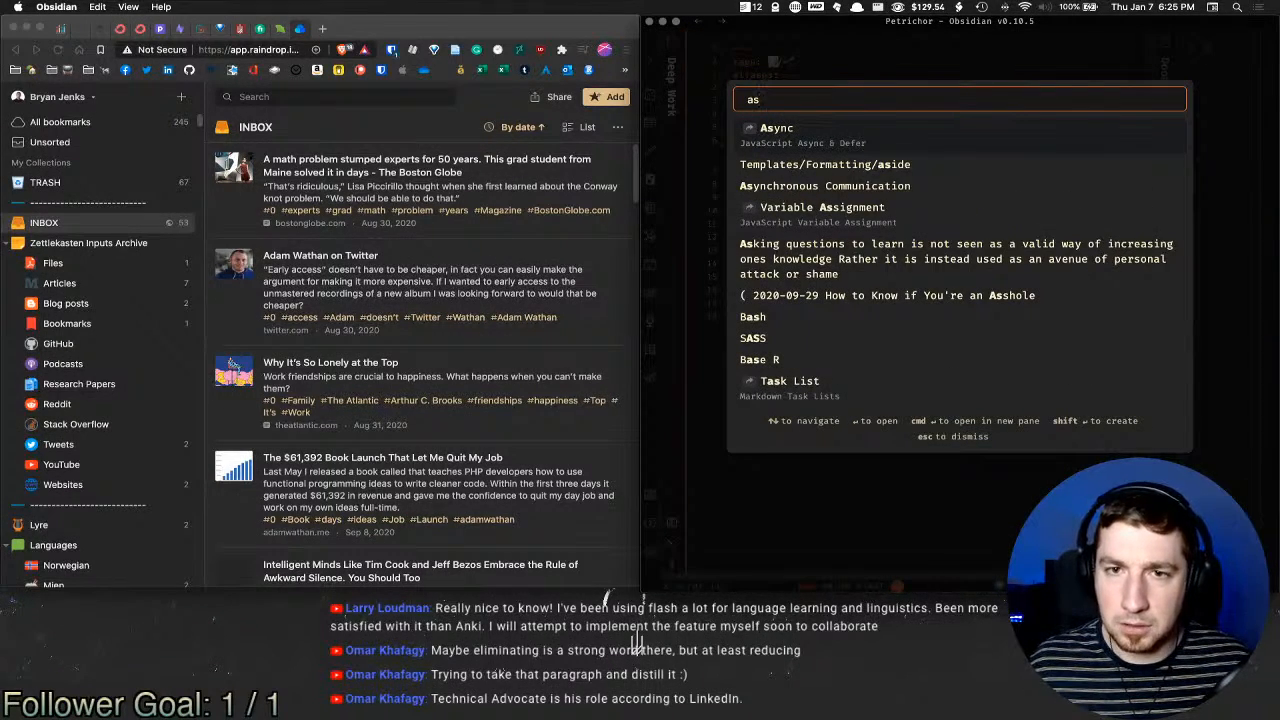
pyautogui.press('super+Return')
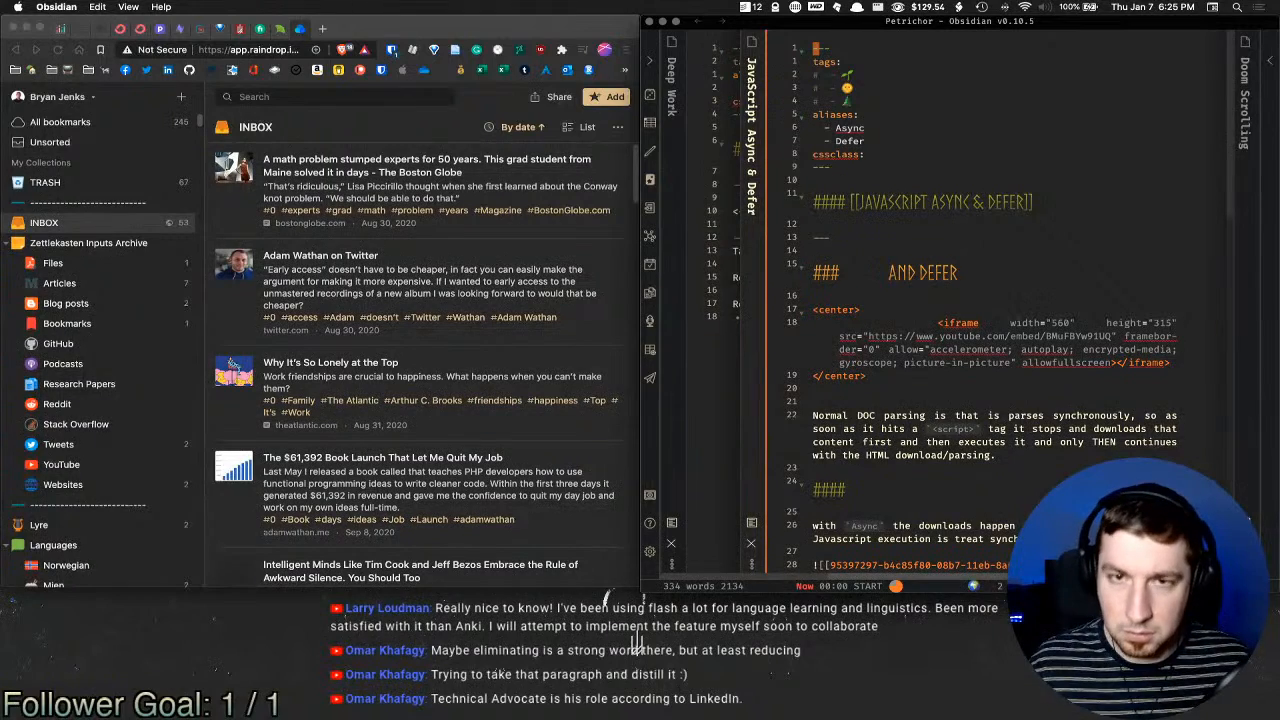
pyautogui.click(863, 104)
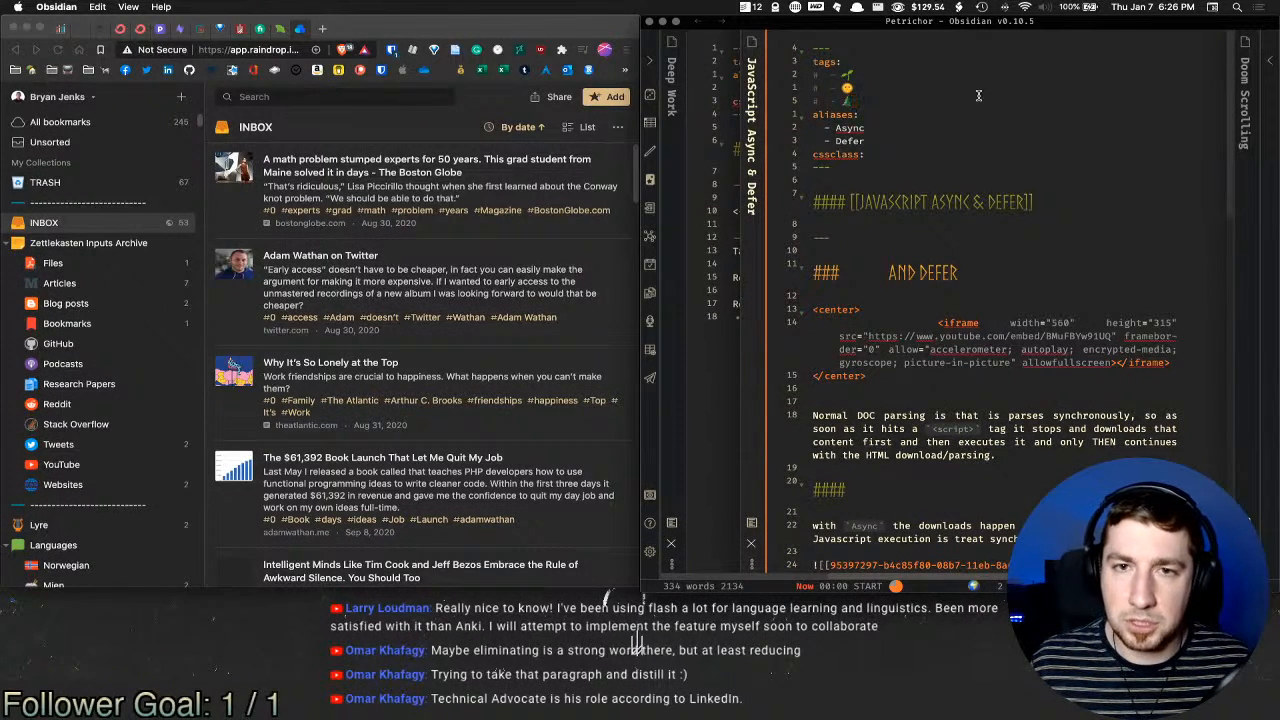
pyautogui.press('d')
pyautogui.press('2')
pyautogui.press('k')
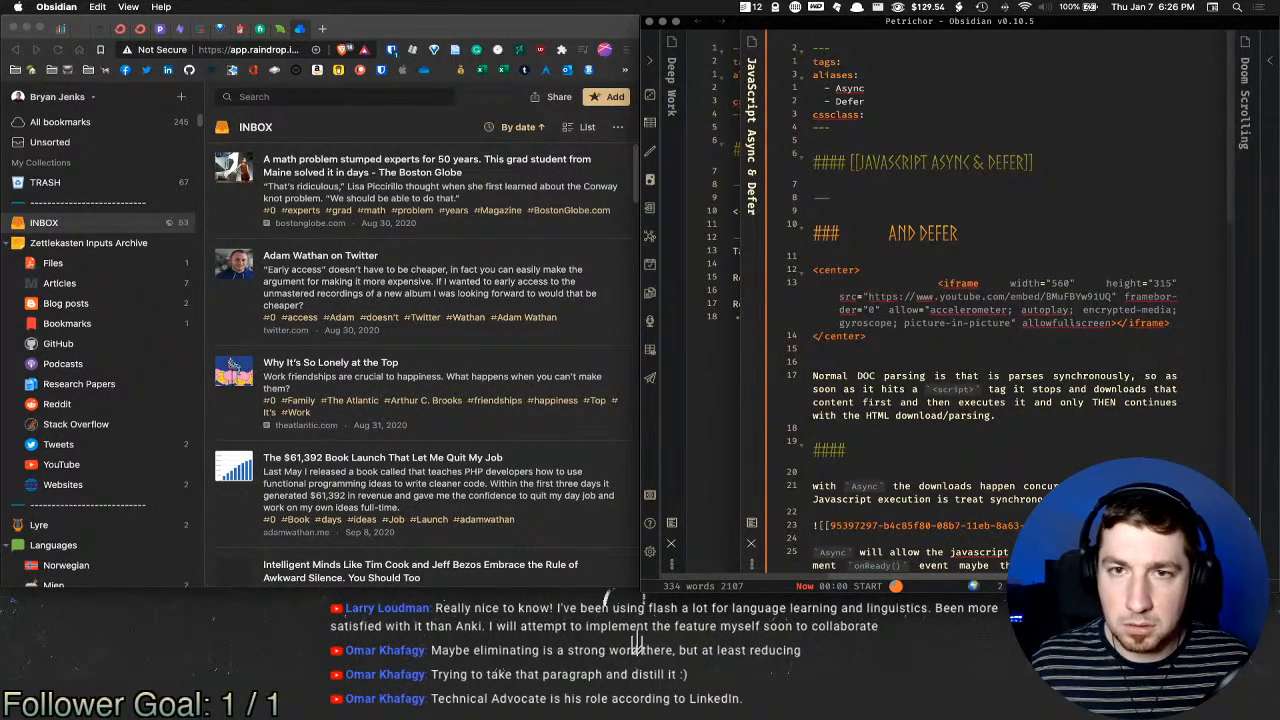
# Step: Open the Asynchronous Communication note briefly, then close it
pyautogui.press('super+o')
pyautogui.write('asy')
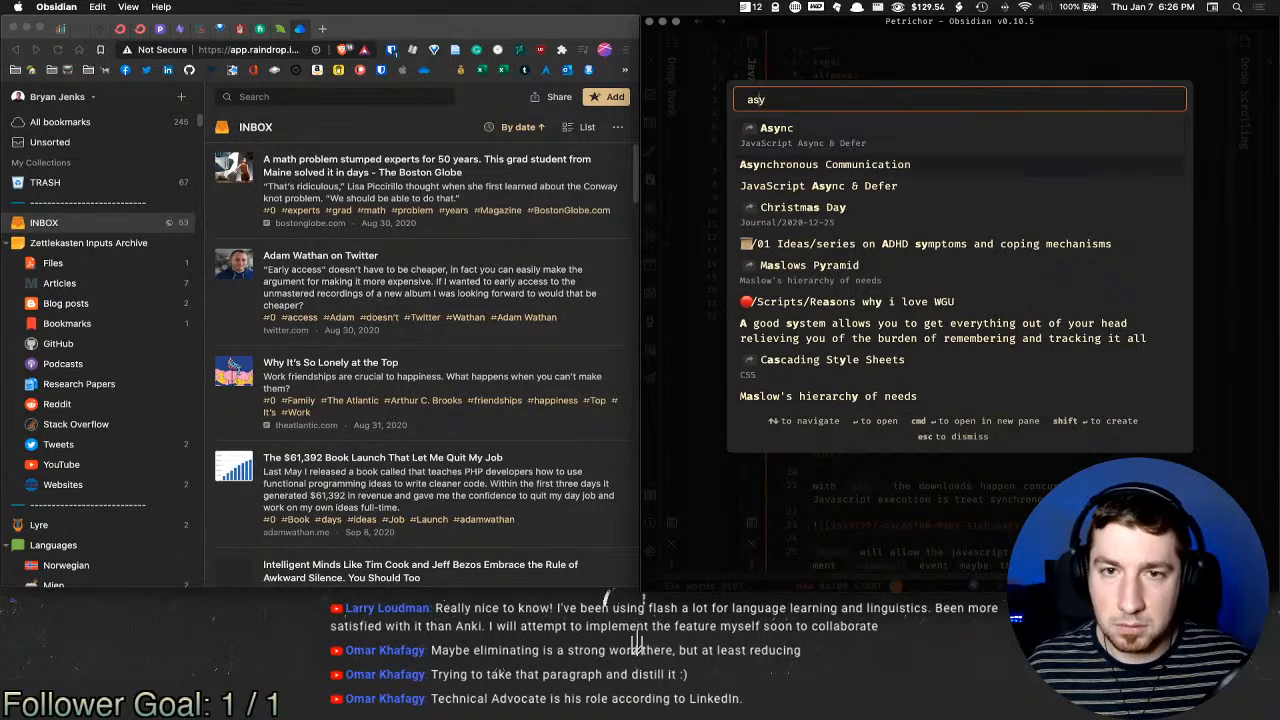
pyautogui.click(950, 165)
pyautogui.click(950, 170)
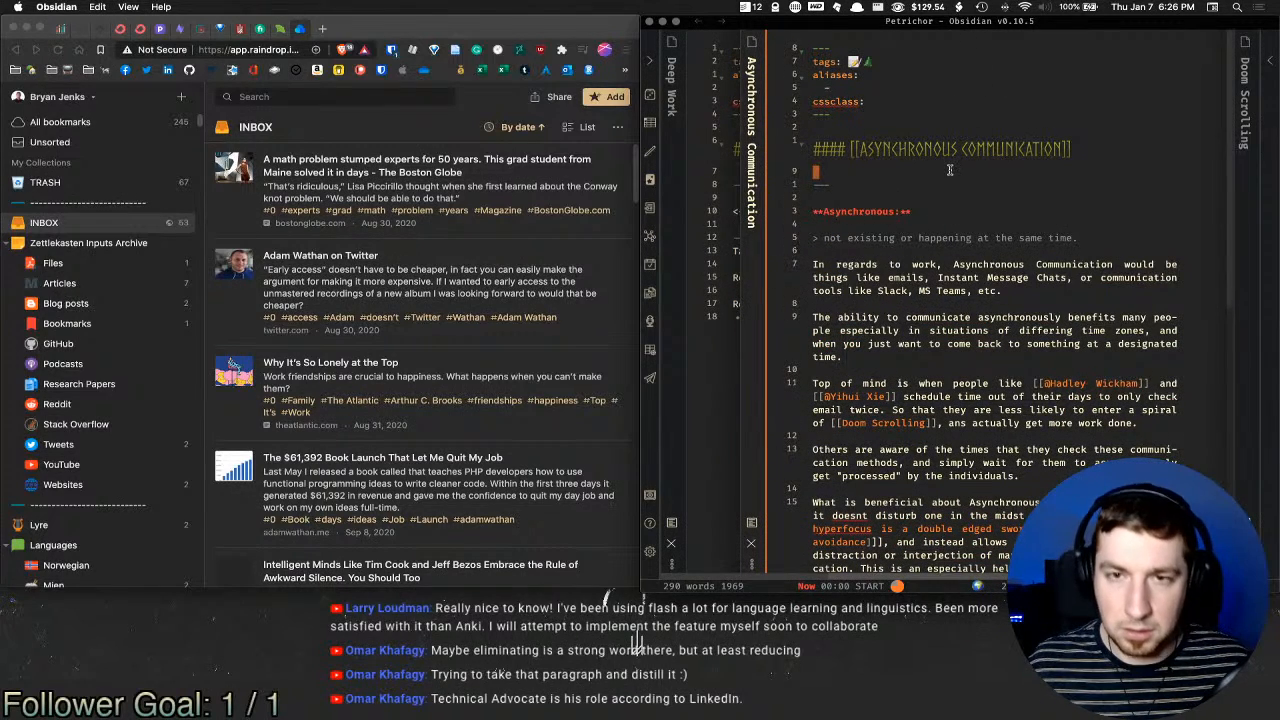
pyautogui.press('super+w')
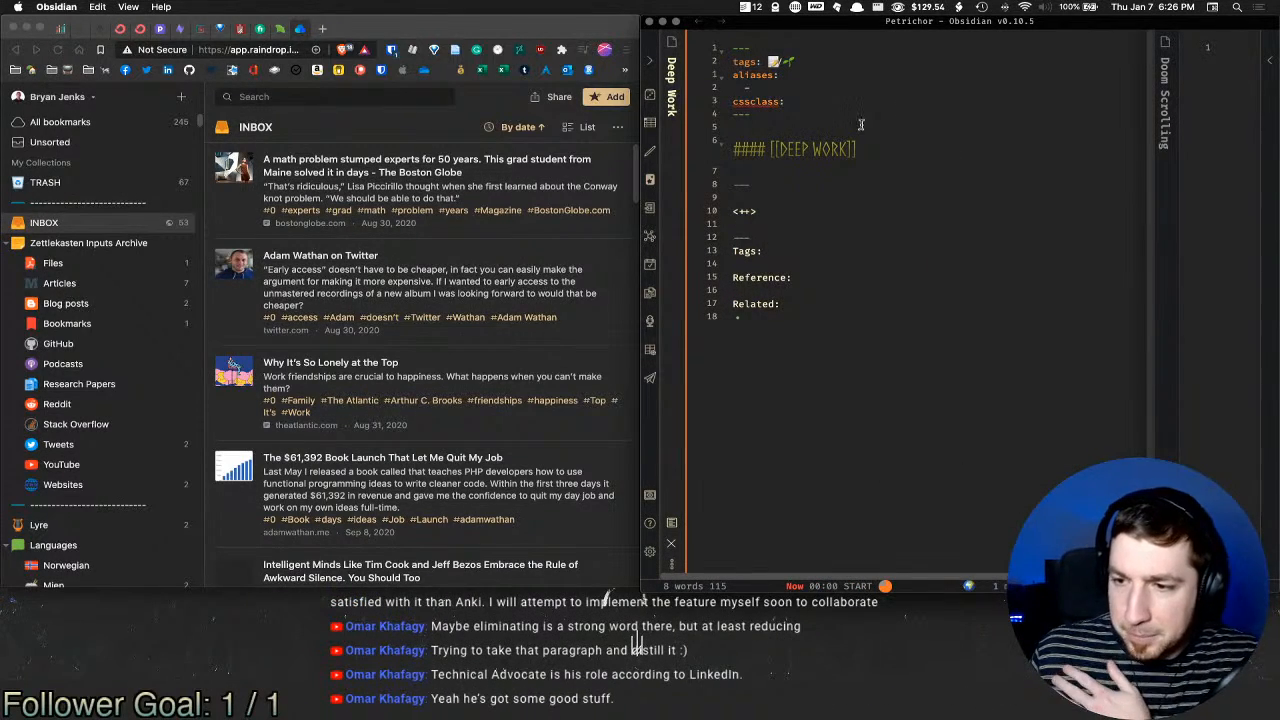
# Step: Delete the <++> placeholder from the Deep Work note, leaving line 12 empty
pyautogui.rightClick(850, 67)
pyautogui.click(793, 64)
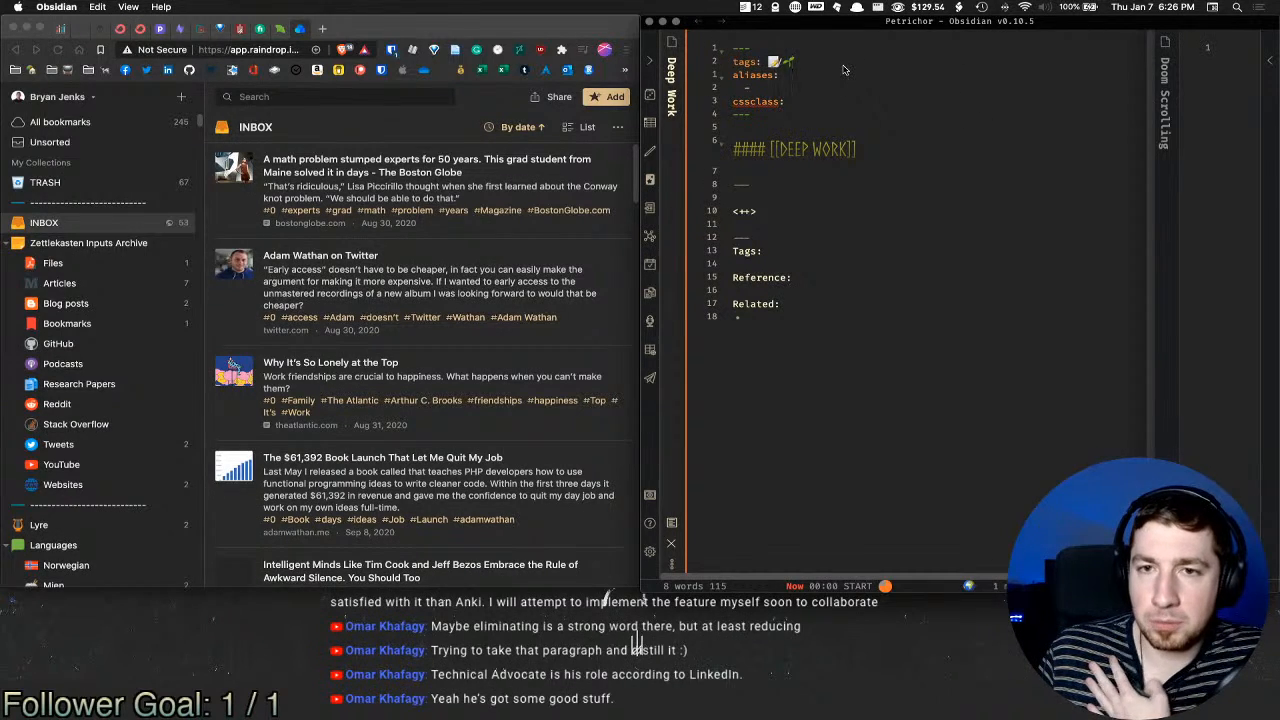
pyautogui.rightClick(845, 68)
pyautogui.click(822, 64)
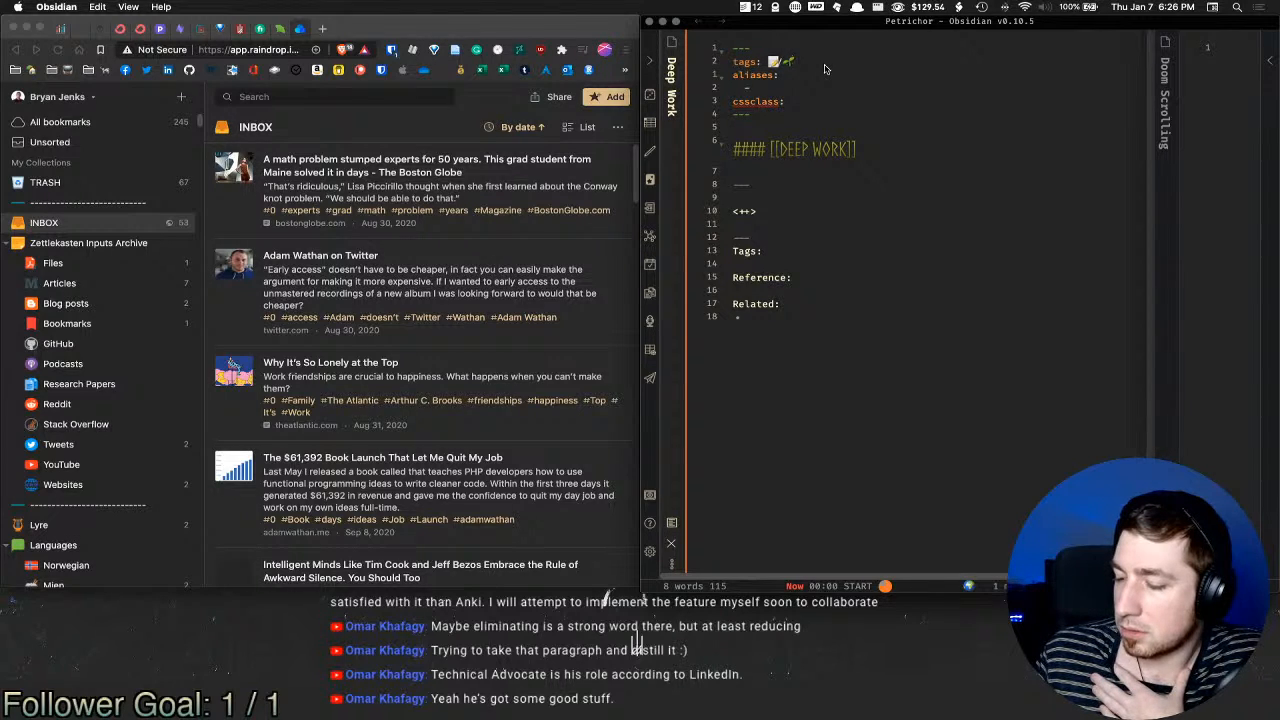
pyautogui.doubleClick(806, 218)
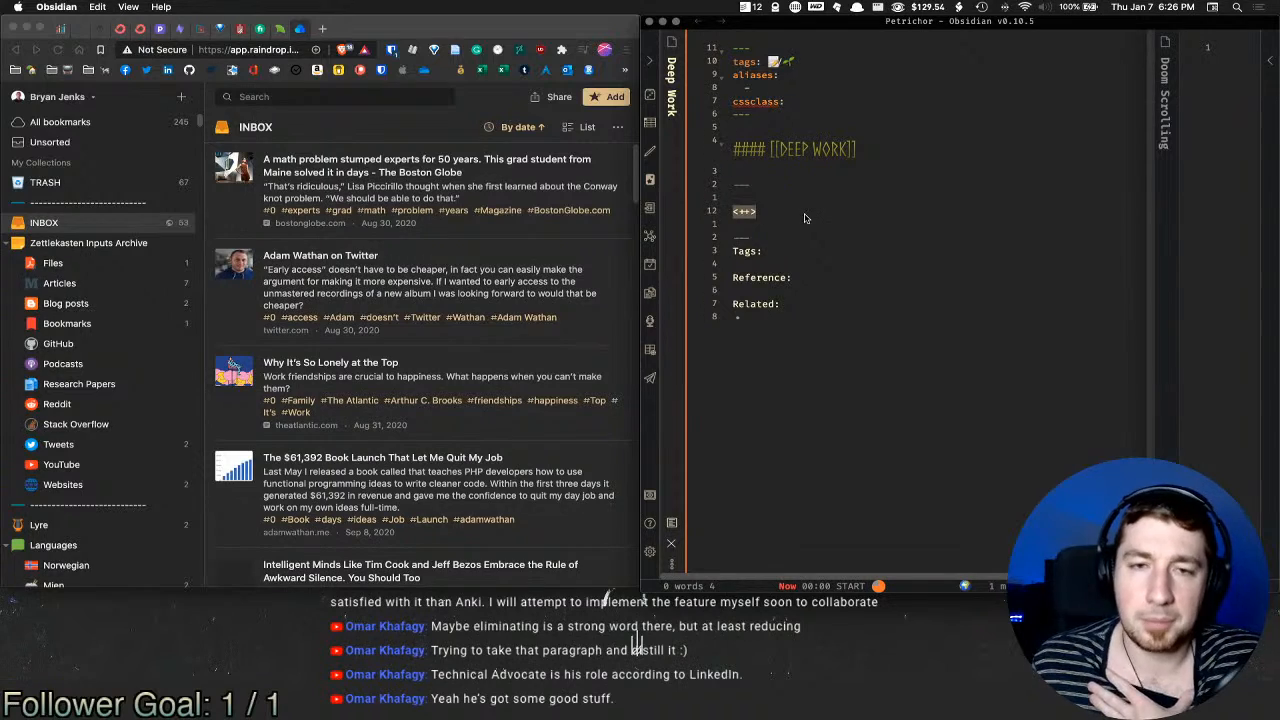
pyautogui.press('BackSpace')
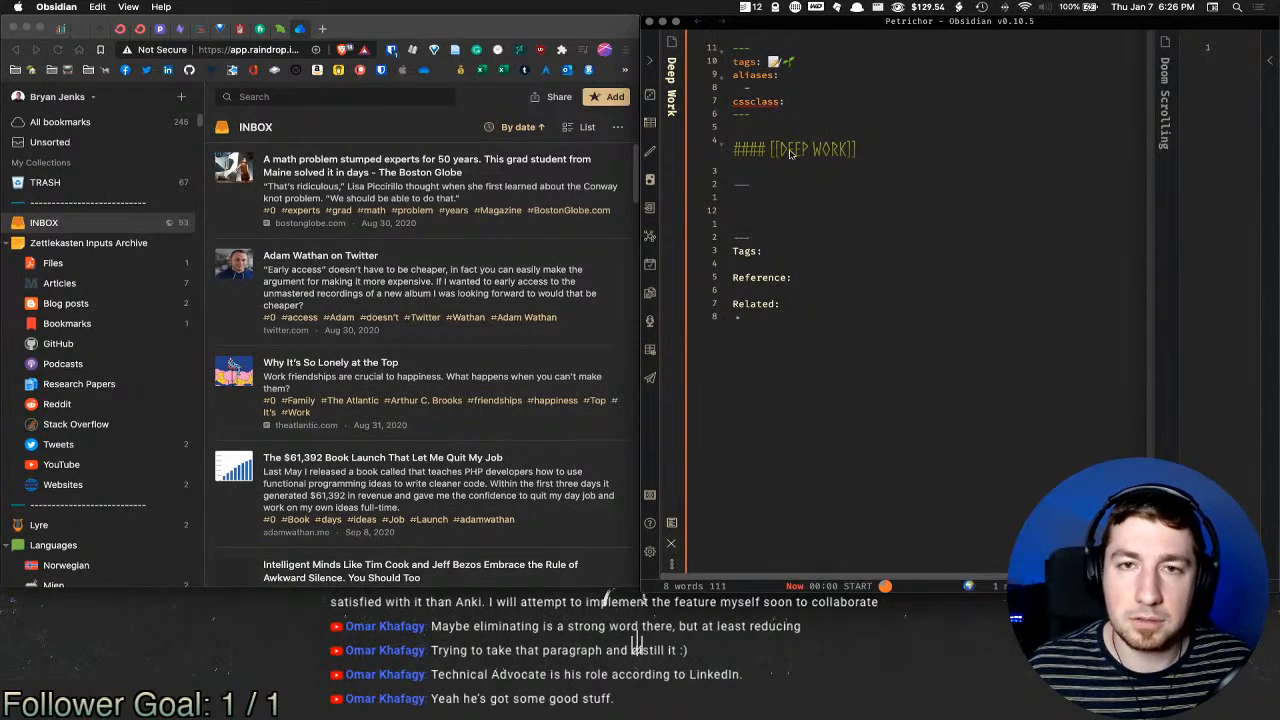
pyautogui.click(812, 90)
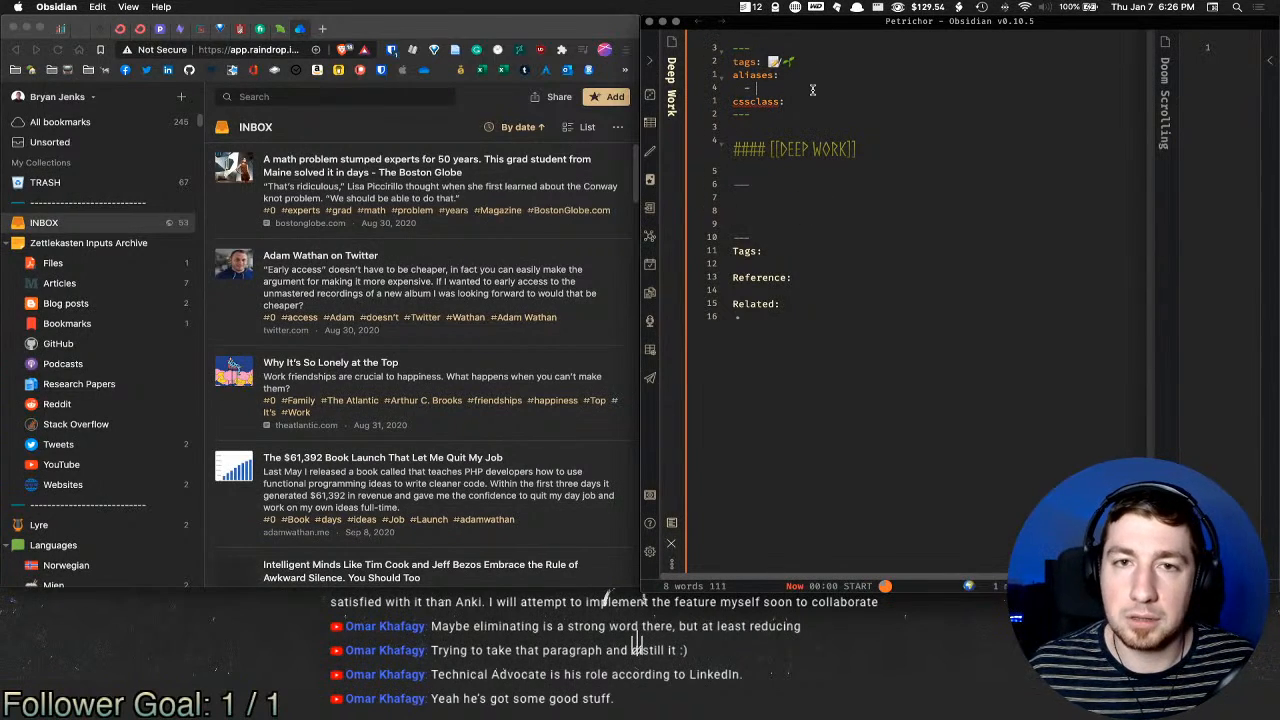
pyautogui.click(803, 211)
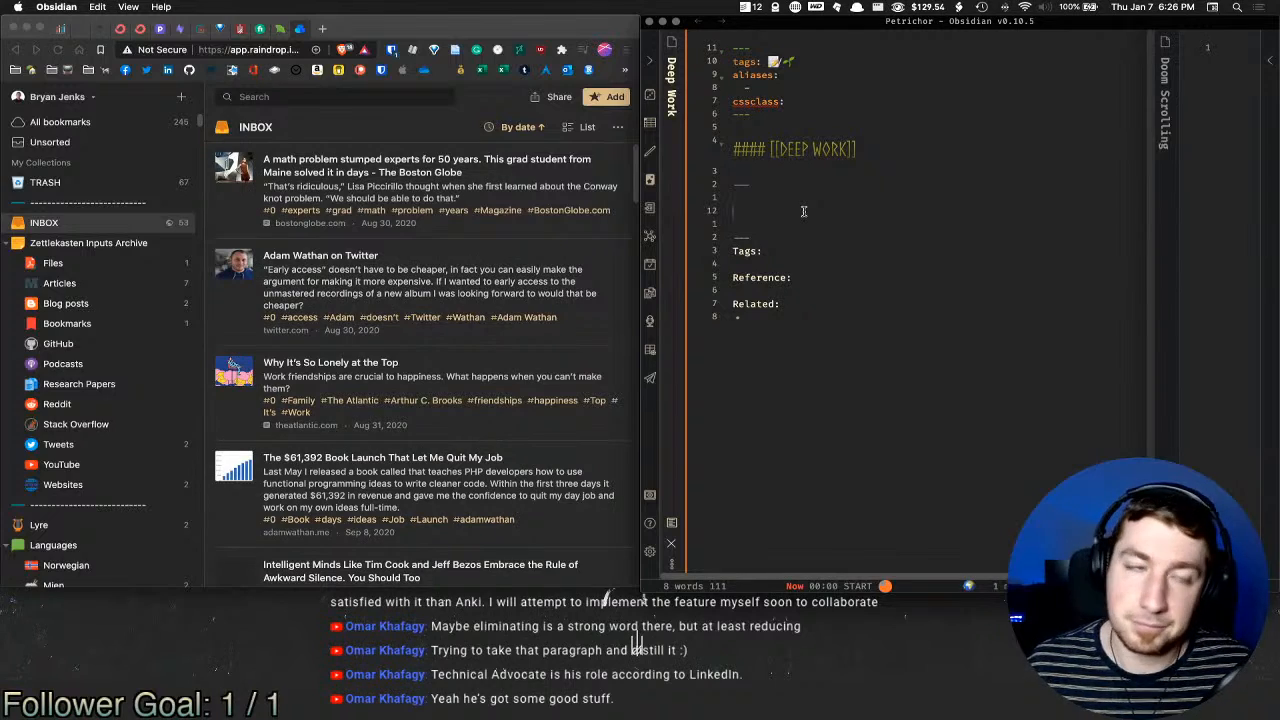
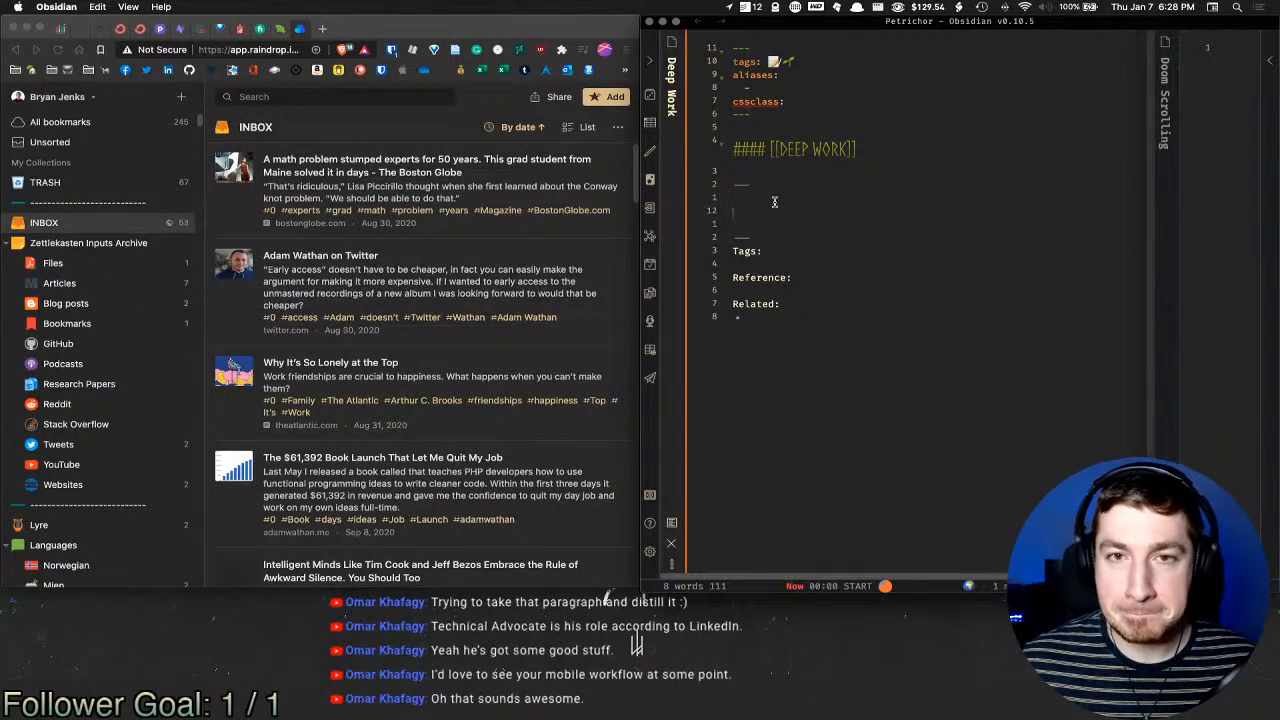
# Step: Add [[Work]] - [[ADHD]] links on the empty line under the Deep Work note's Tags
pyautogui.click(814, 65)
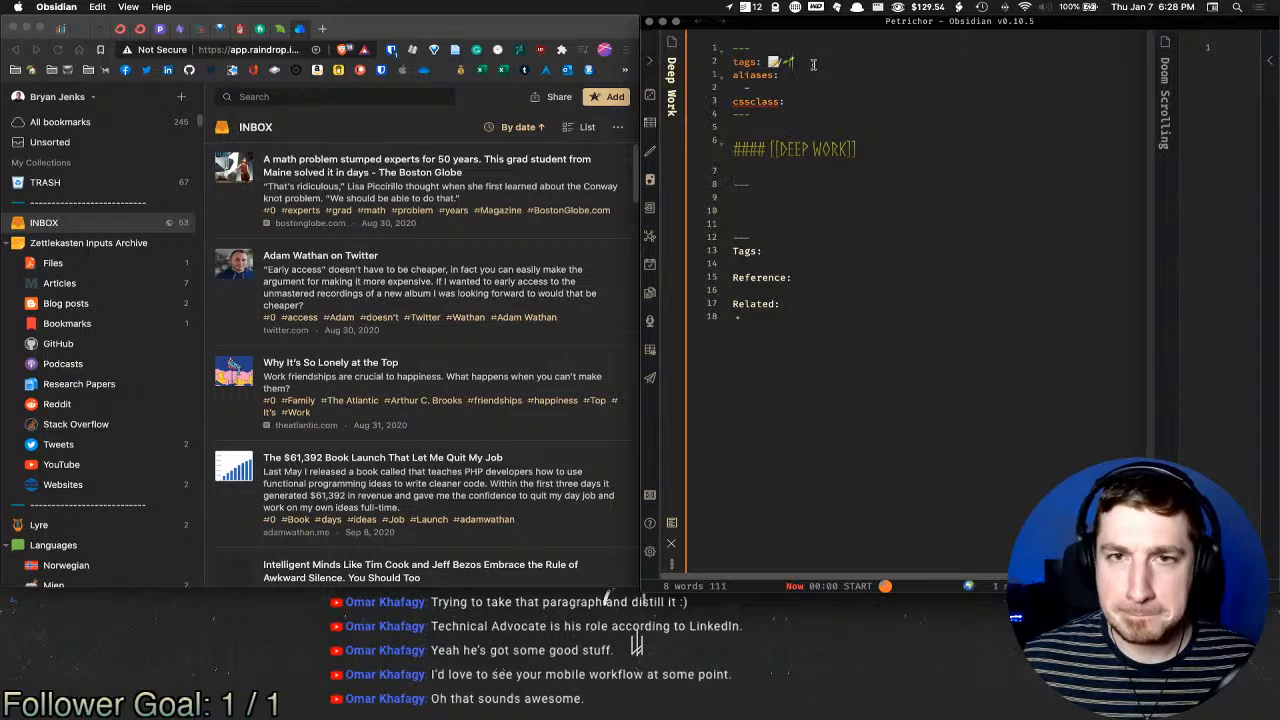
pyautogui.click(806, 263)
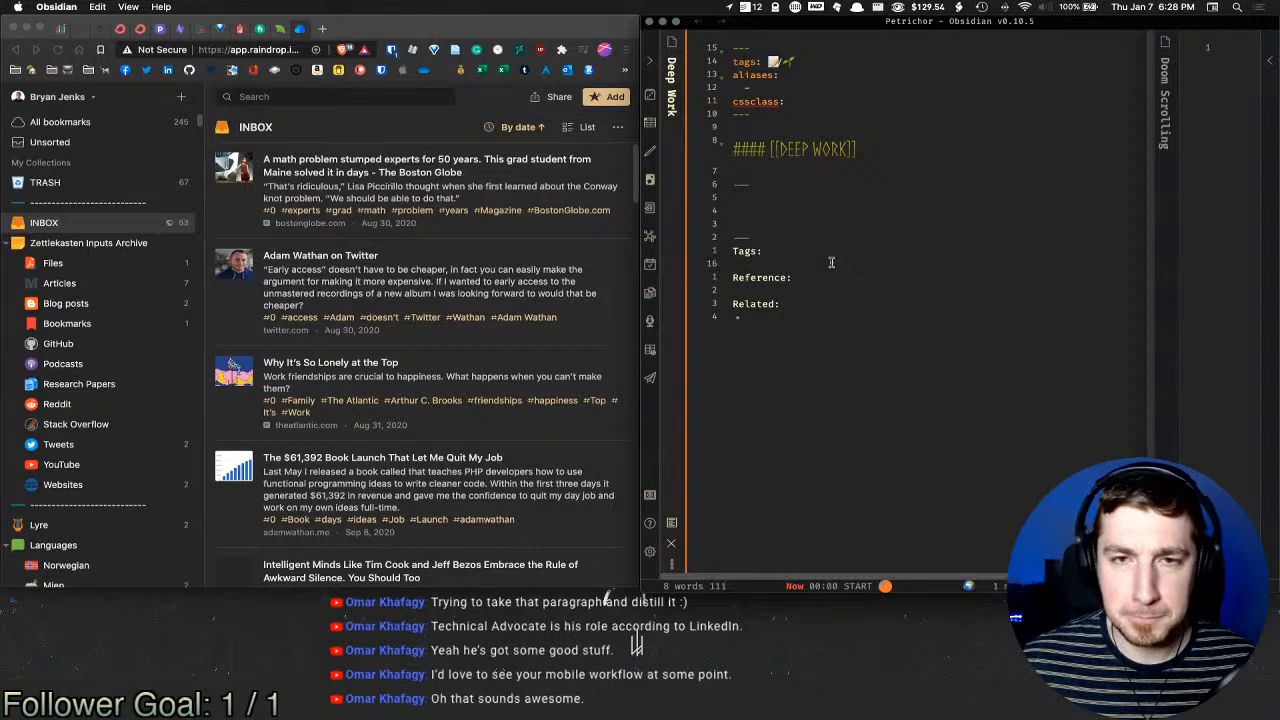
pyautogui.write('[')
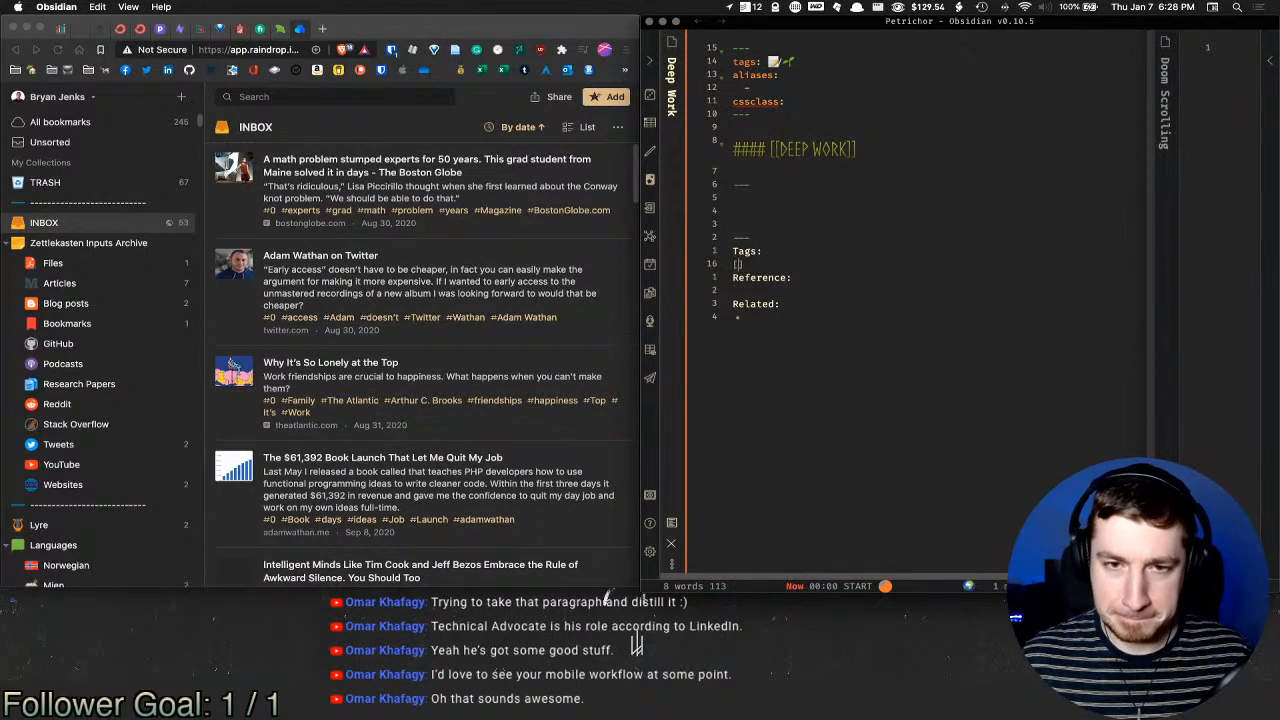
pyautogui.write('[Work')
pyautogui.press('Return')
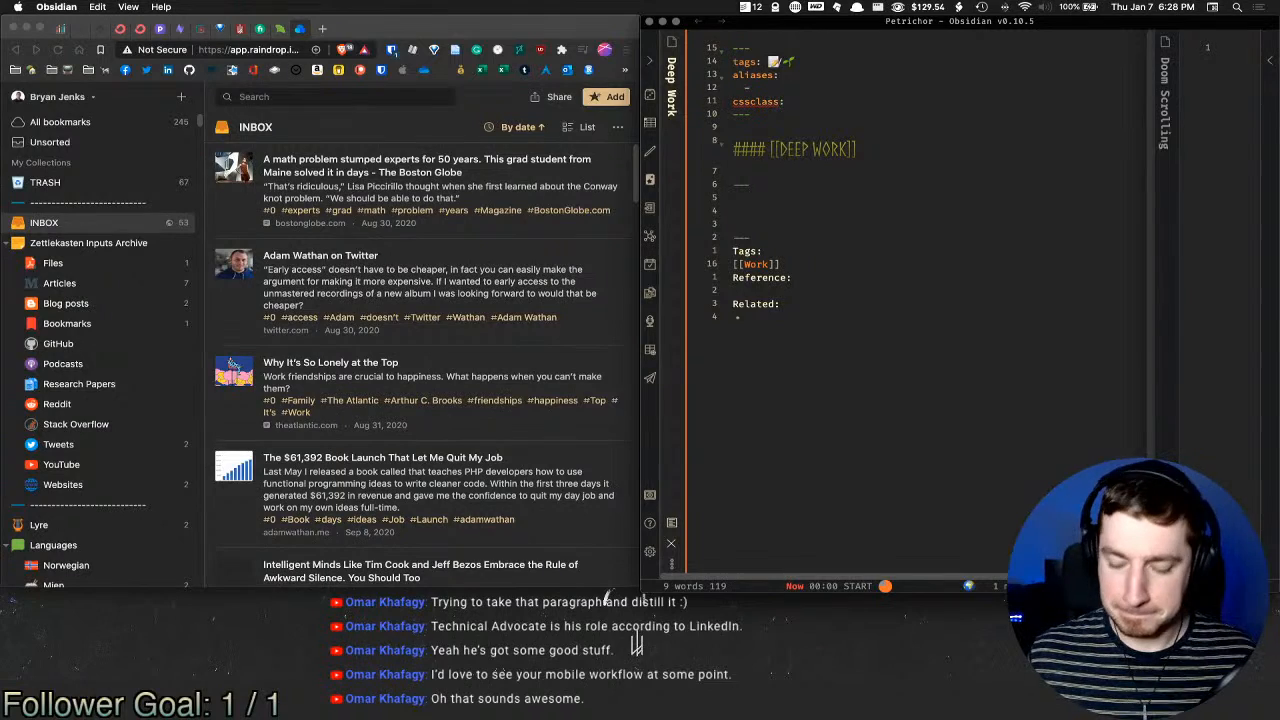
pyautogui.write('- [[hype')
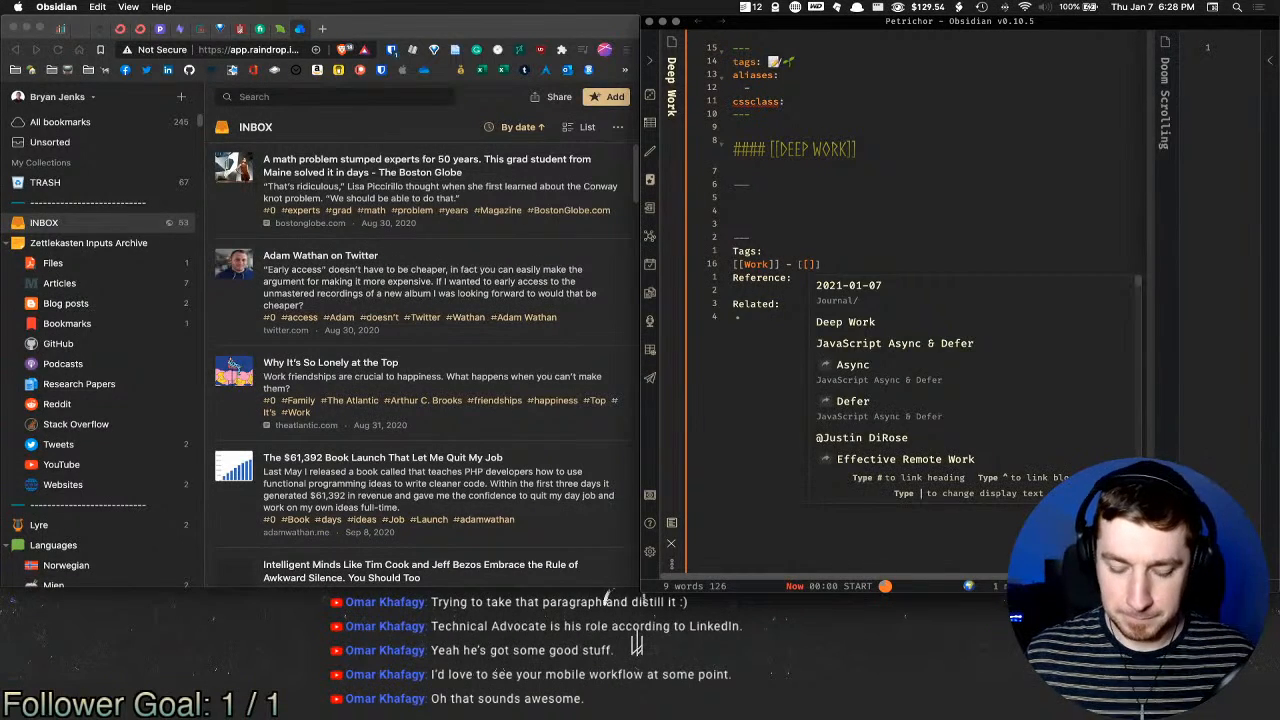
pyautogui.press('BackSpace')
pyautogui.press('BackSpace')
pyautogui.press('BackSpace')
pyautogui.press('BackSpace')
pyautogui.press('BackSpace')
pyautogui.press('BackSpace')
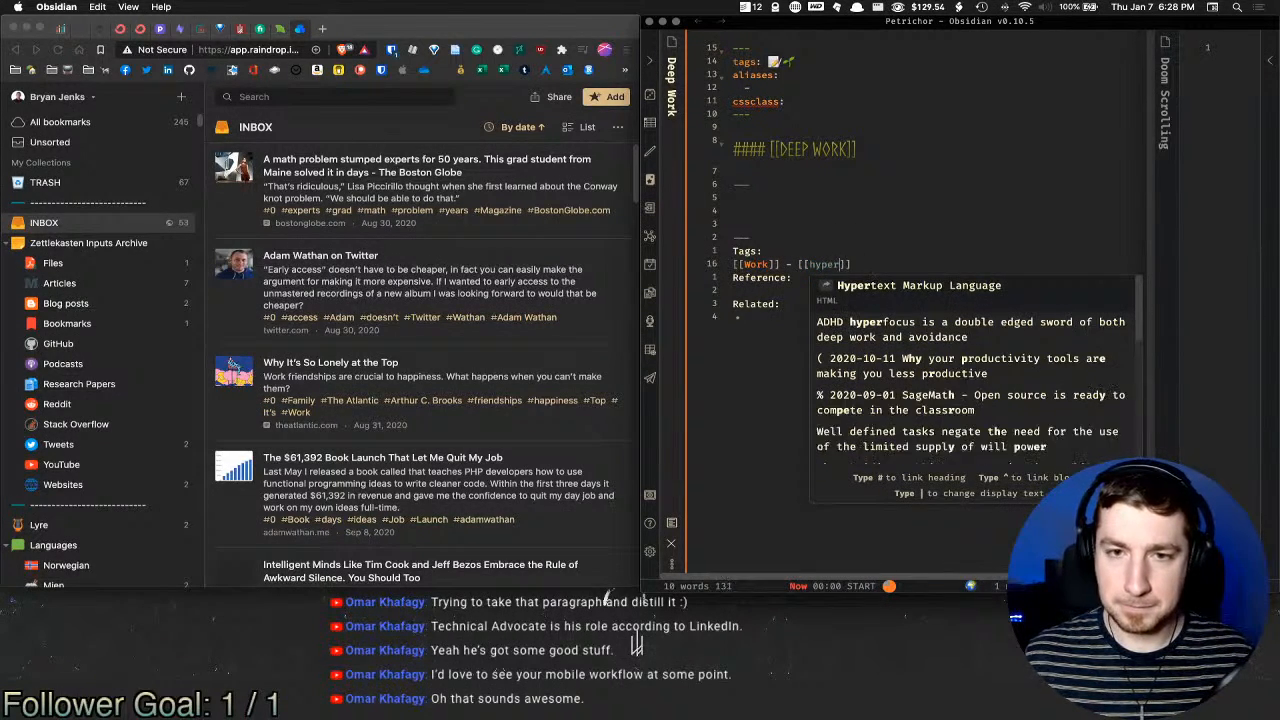
pyautogui.write('Hy')
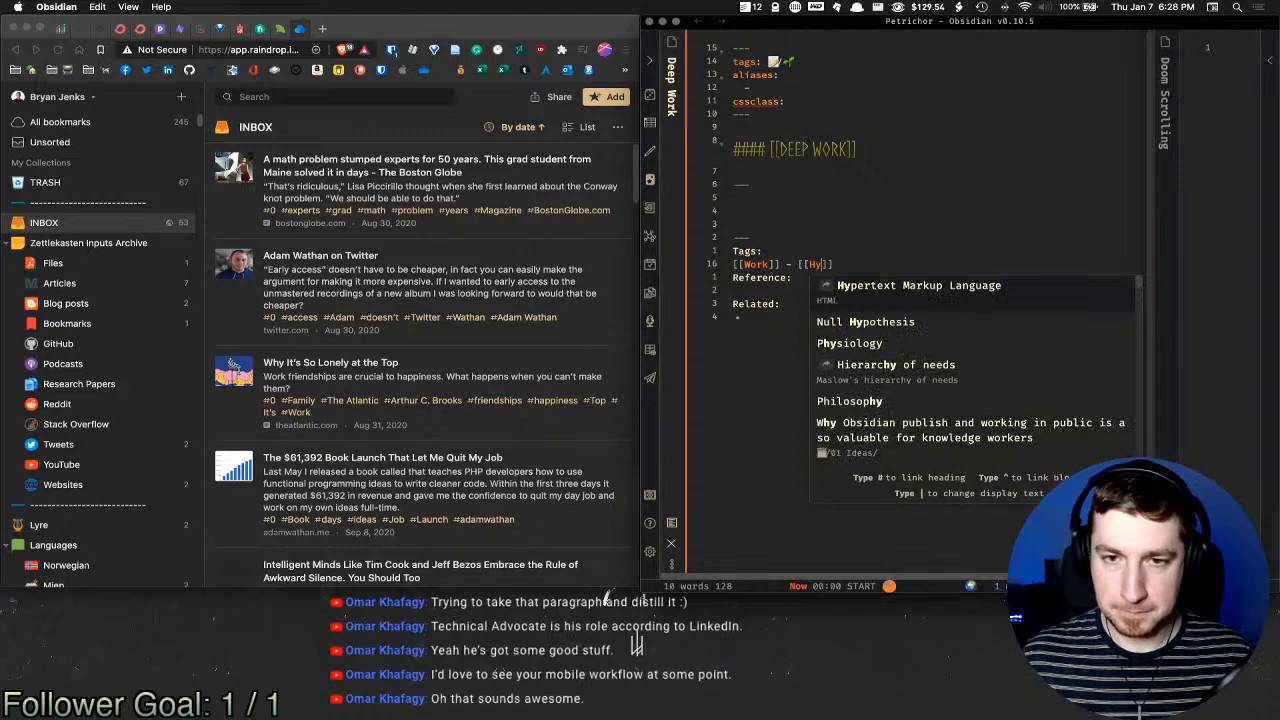
pyautogui.press('BackSpace')
pyautogui.press('BackSpace')
pyautogui.press('BackSpace')
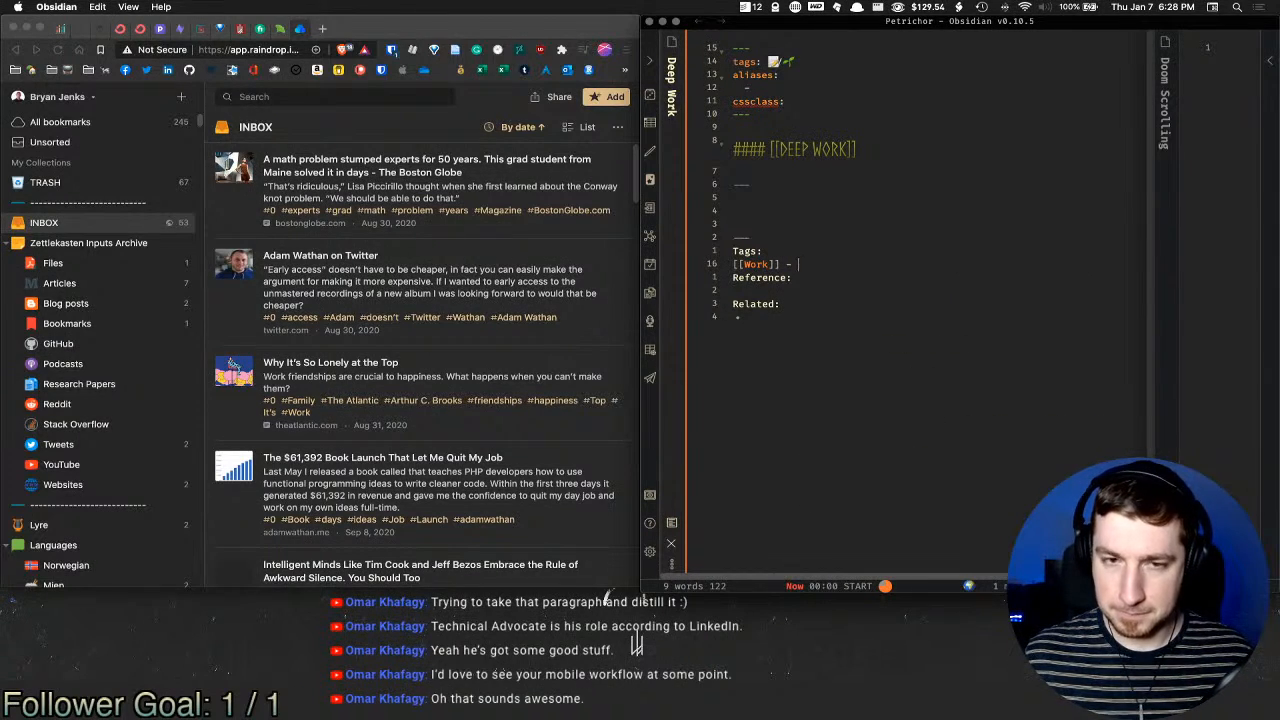
pyautogui.write('[[ADHD')
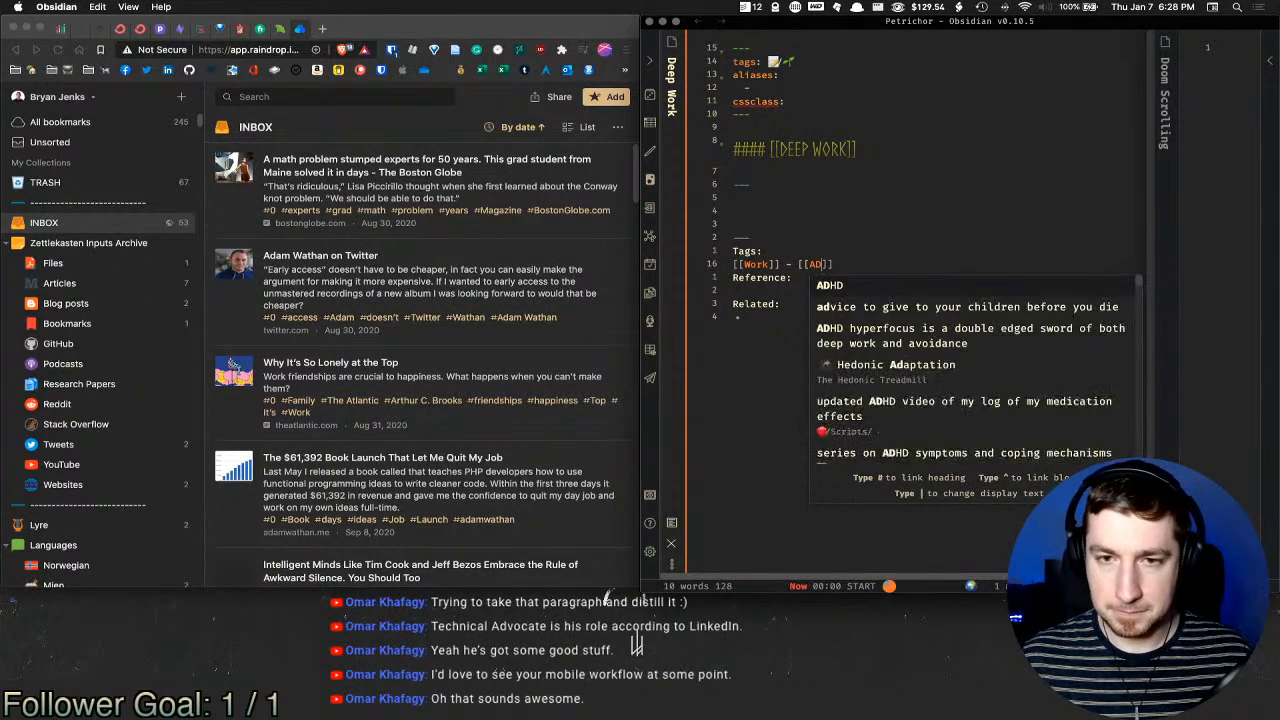
pyautogui.press('Escape')
pyautogui.press('Down')
pyautogui.press('Down')
pyautogui.press('Down')
pyautogui.press('Down')
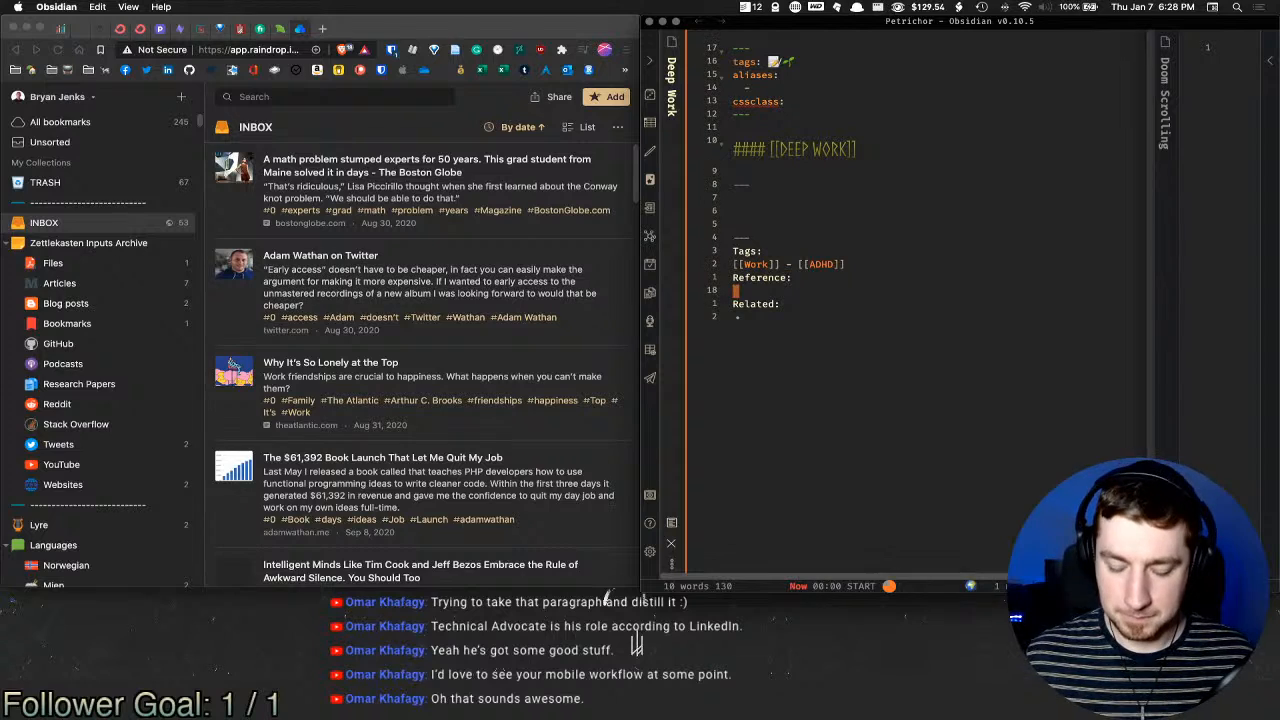
# Step: Link the ADHD hyperfocus note as the first Related item
pyautogui.write('[[')
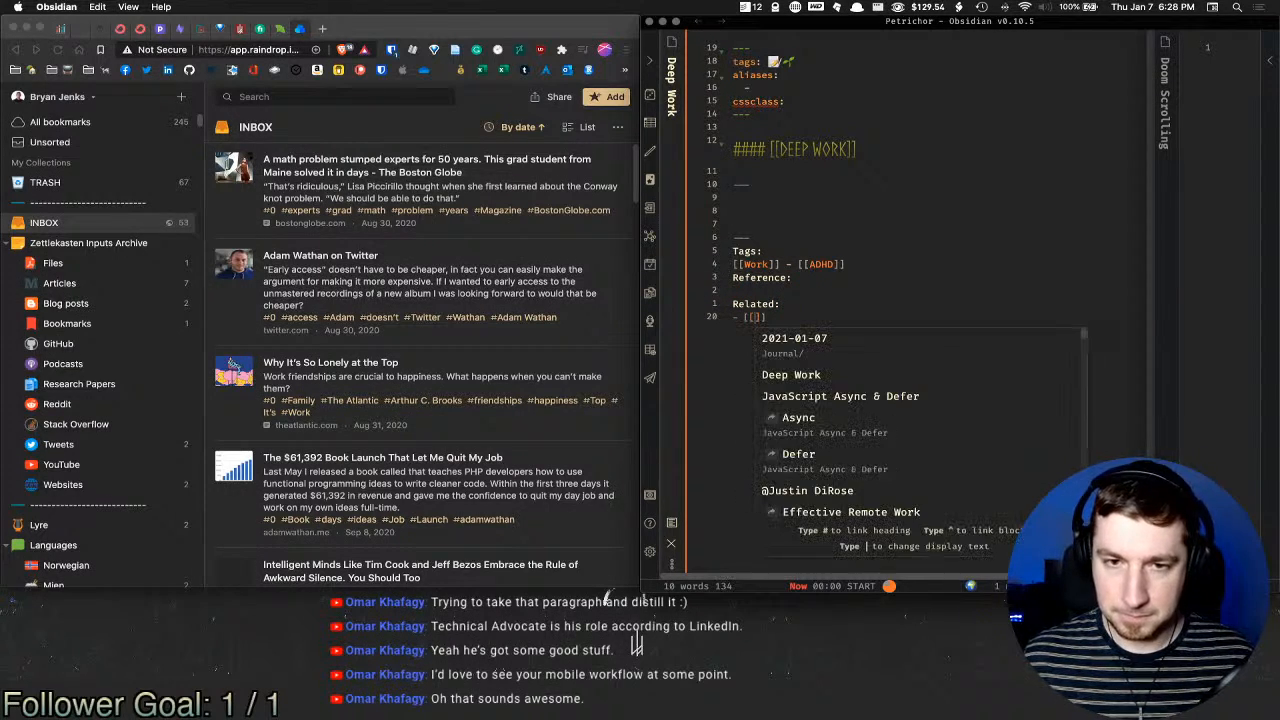
pyautogui.write('adhd')
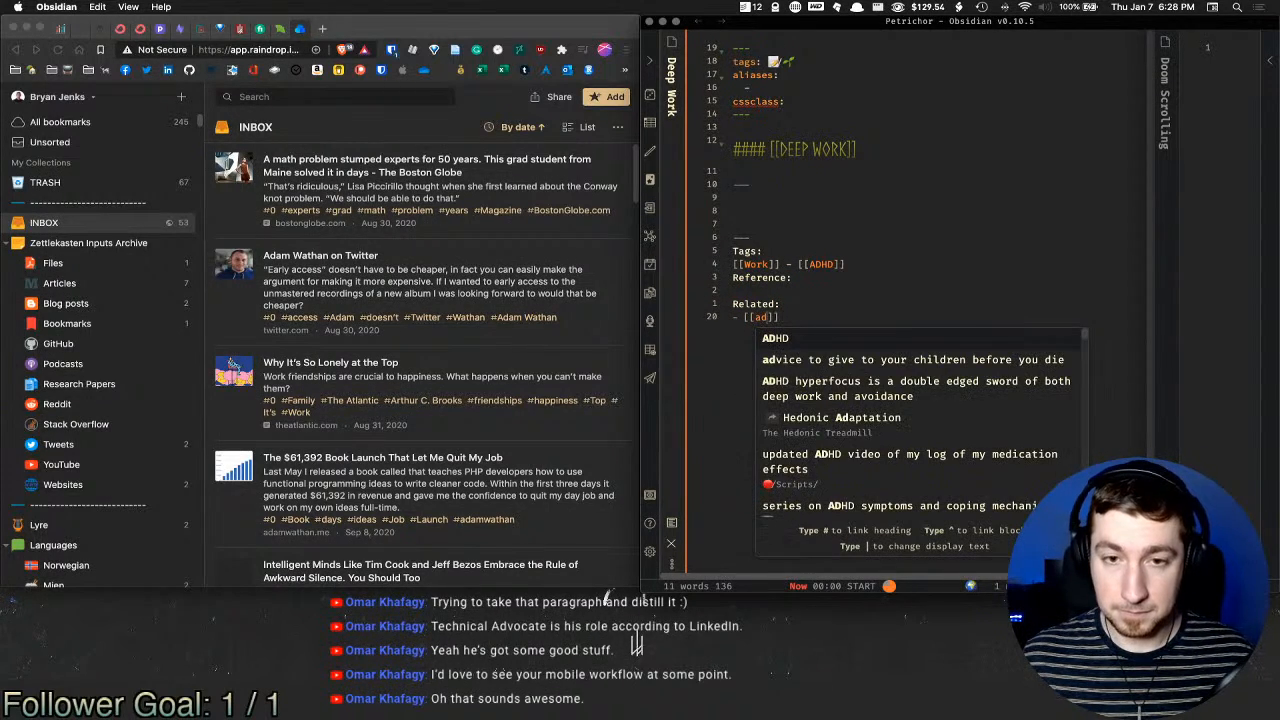
pyautogui.press('Return')
pyautogui.press('Return')
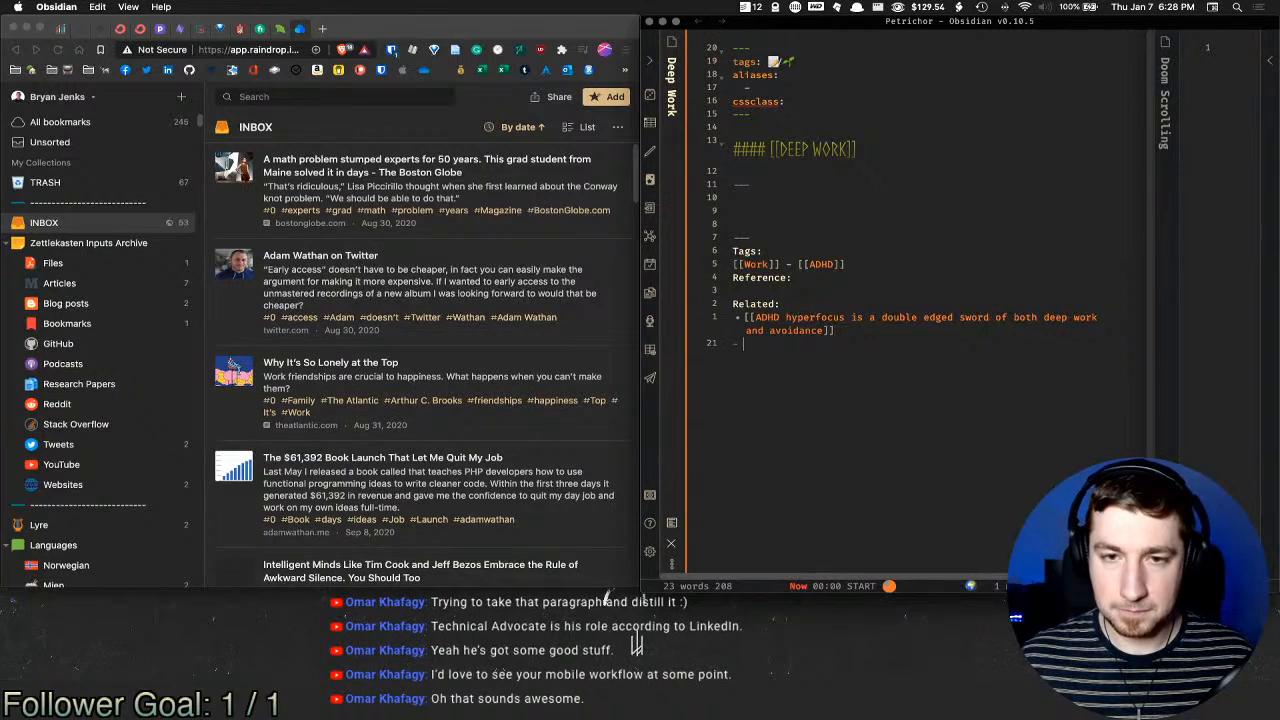
pyautogui.write('[[hyperfoc')
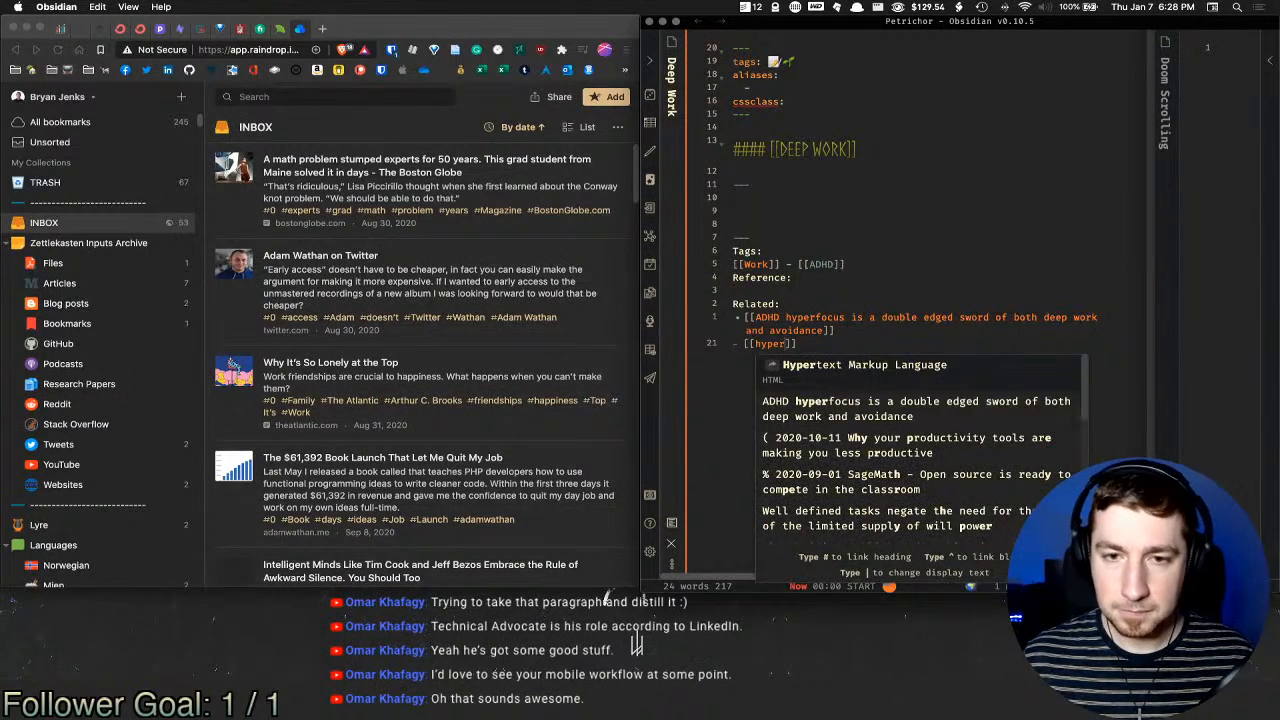
pyautogui.press('BackSpace')
pyautogui.press('BackSpace')
pyautogui.press('BackSpace')
pyautogui.press('BackSpace')
pyautogui.press('BackSpace')
pyautogui.press('BackSpace')
pyautogui.press('BackSpace')
pyautogui.press('BackSpace')
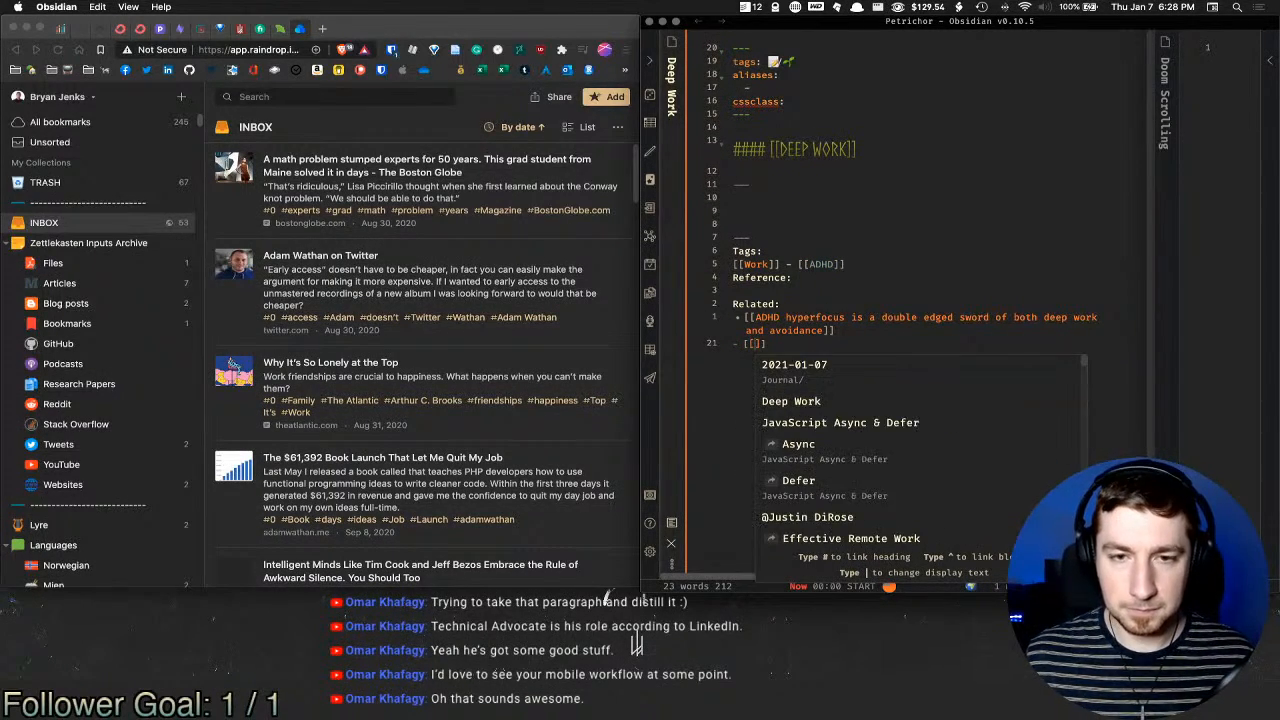
pyautogui.write('focus')
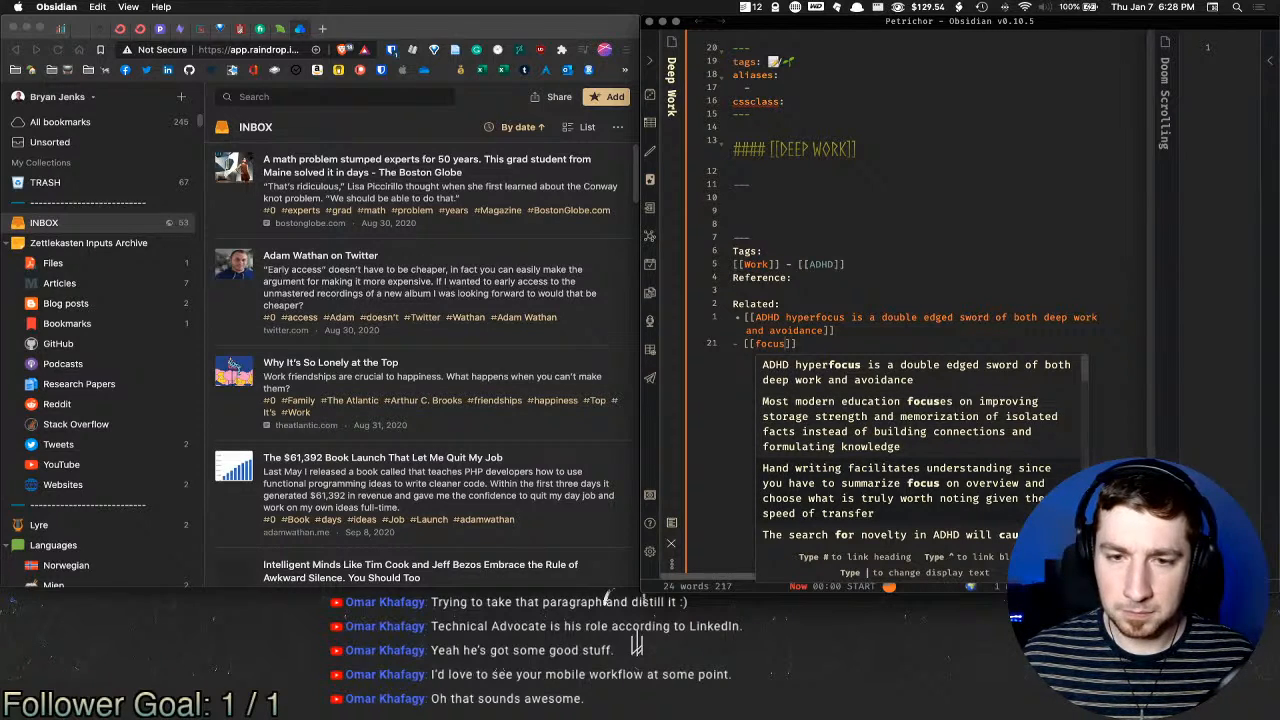
pyautogui.press('Down')
pyautogui.press('Down')
pyautogui.press('Down')
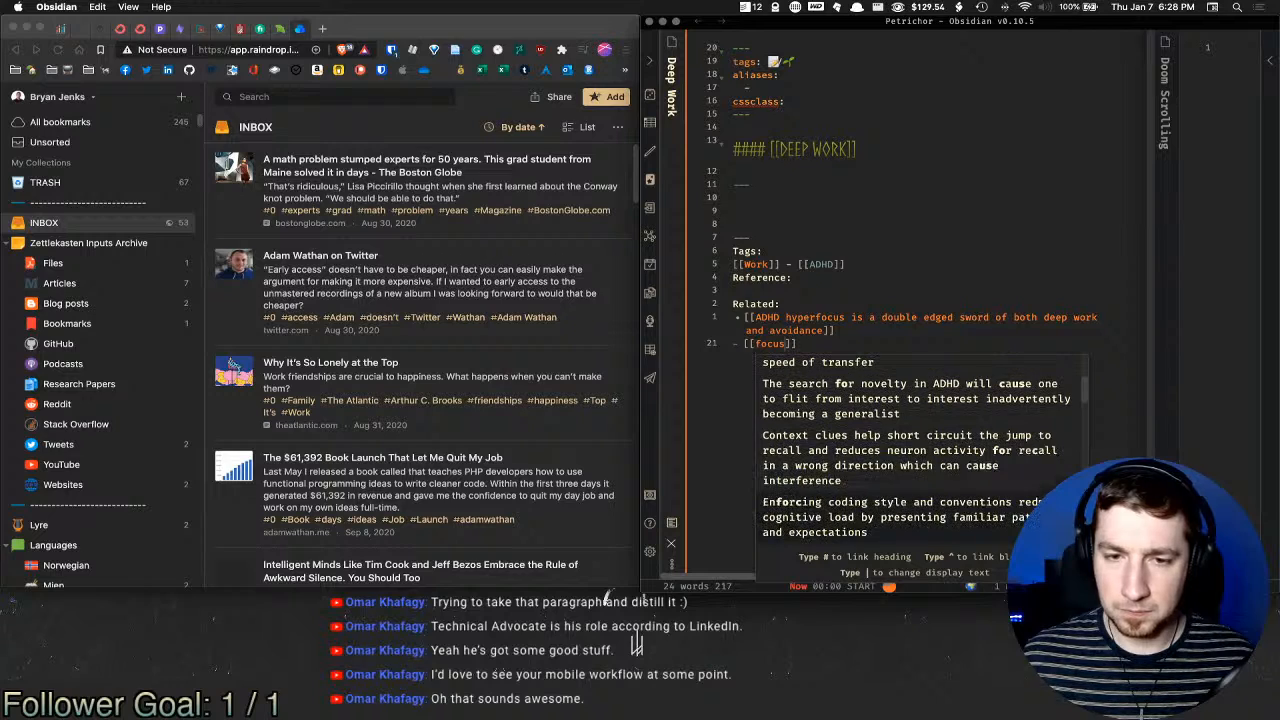
pyautogui.press('Down')
pyautogui.press('super+BackSpace')
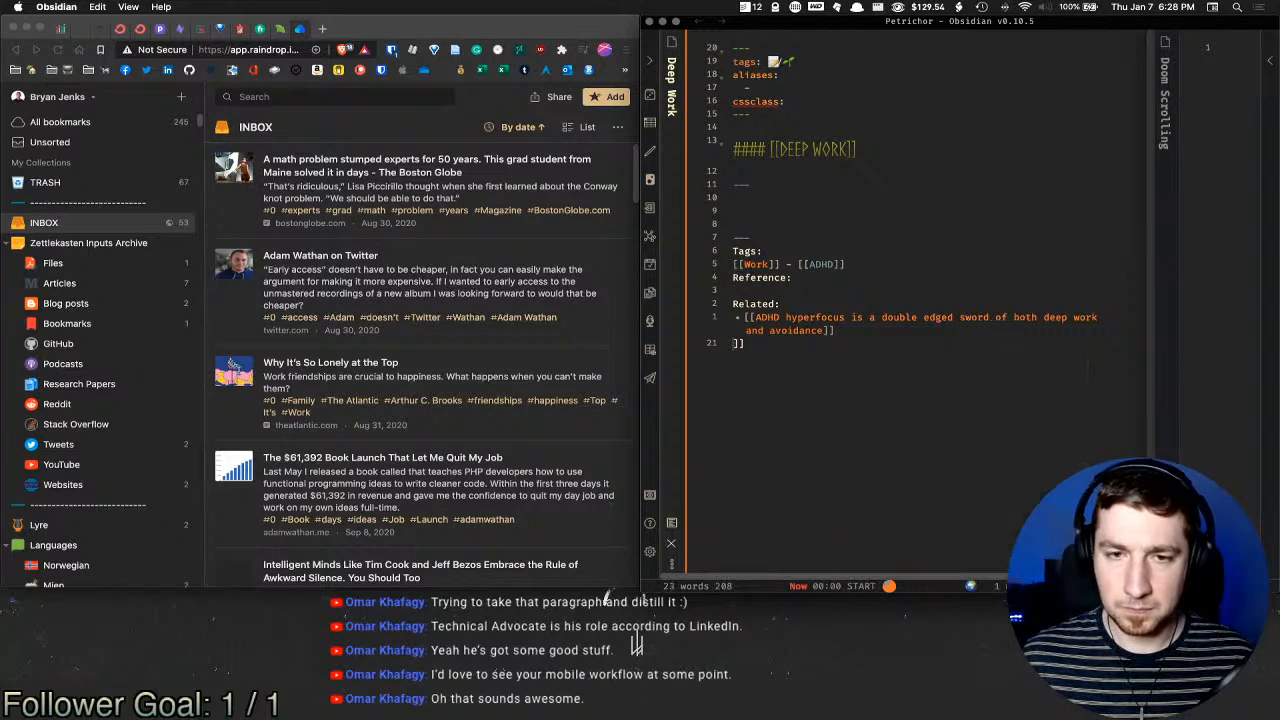
# Step: Add a second Related bullet linking the 'Even hard work…' note from the work suggestions
pyautogui.write('- ')
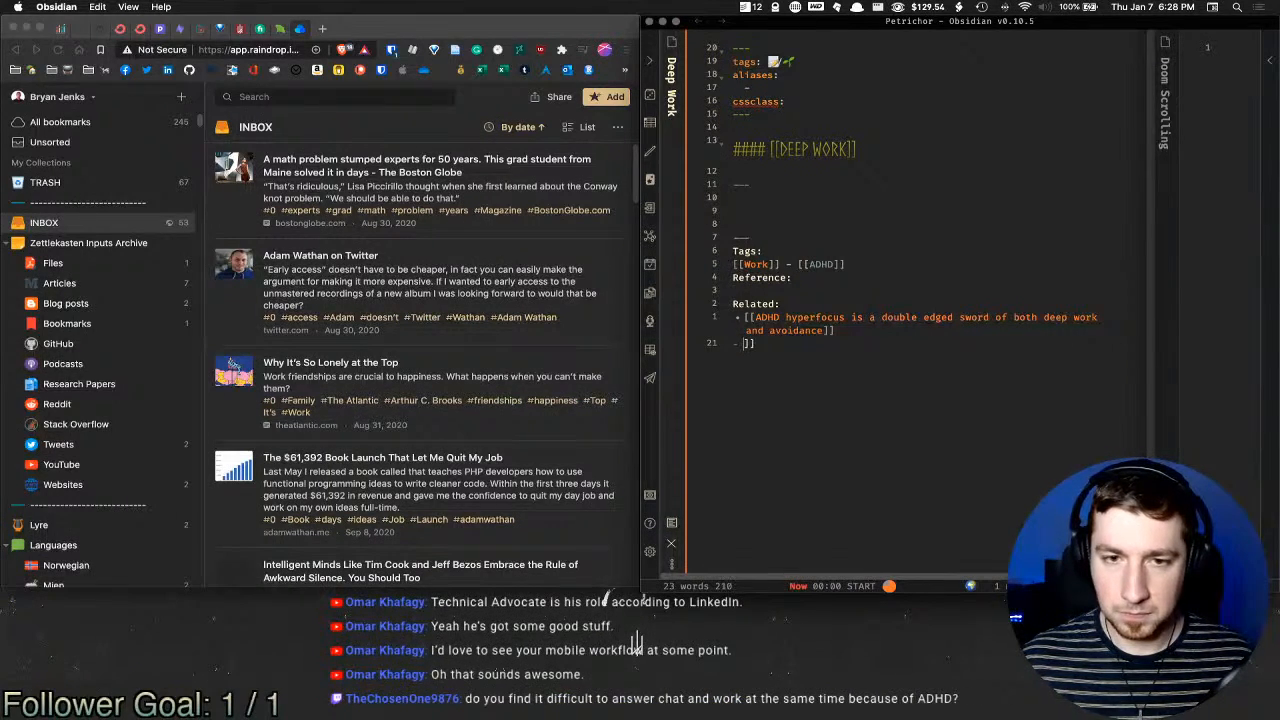
pyautogui.write('[[work')
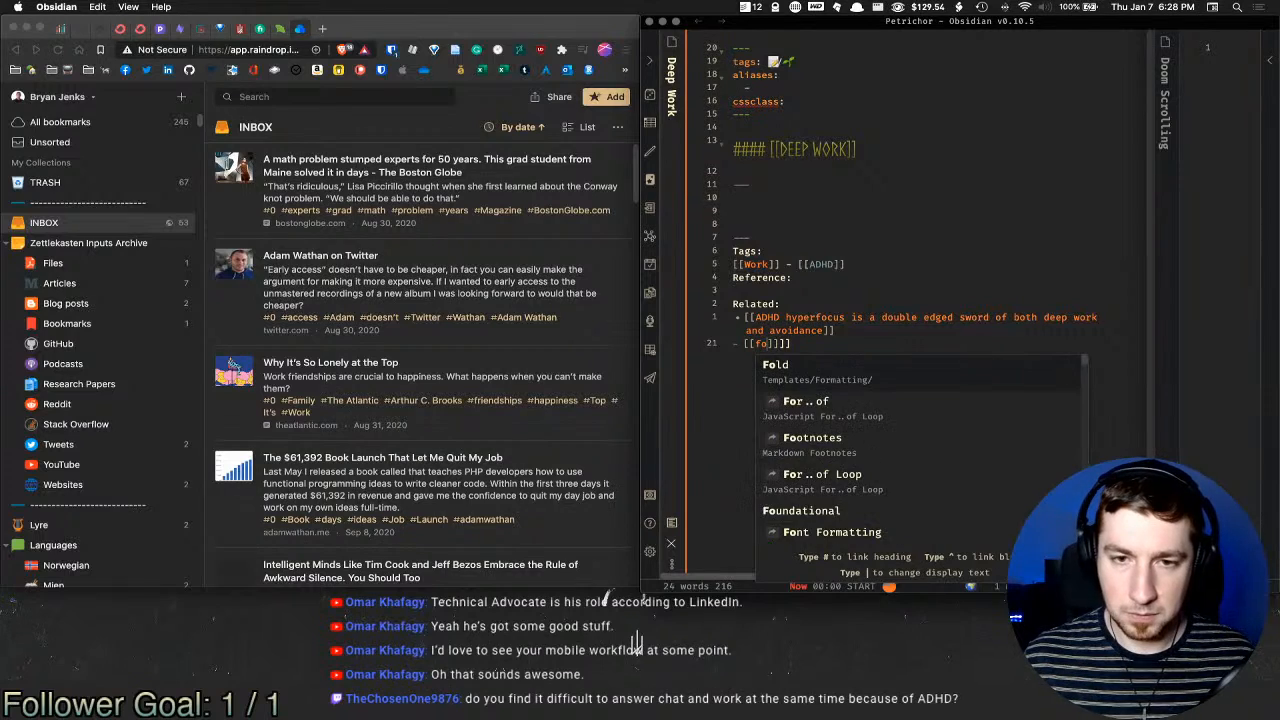
pyautogui.press('Down')
pyautogui.press('Down')
pyautogui.press('Down')
pyautogui.press('Down')
pyautogui.press('Down')
pyautogui.press('Down')
pyautogui.press('Down')
pyautogui.press('Down')
pyautogui.press('Down')
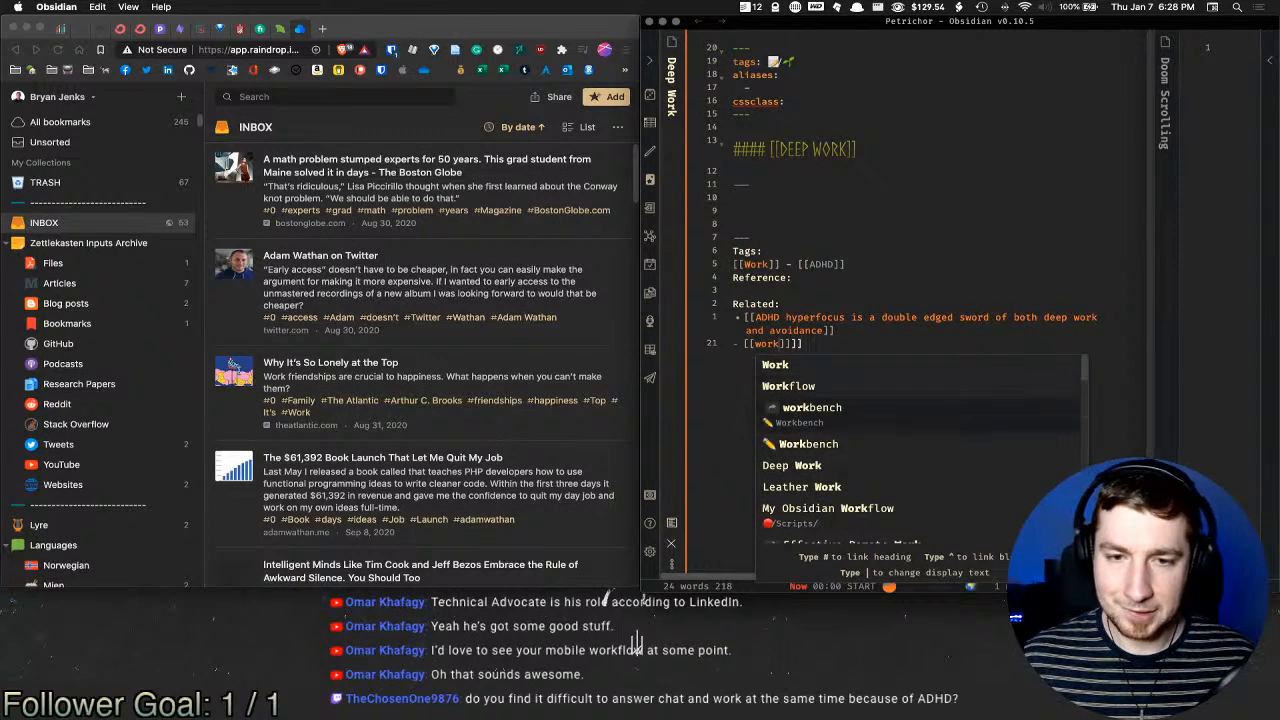
pyautogui.press('Down')
pyautogui.press('Down')
pyautogui.press('Down')
pyautogui.press('Down')
pyautogui.press('Down')
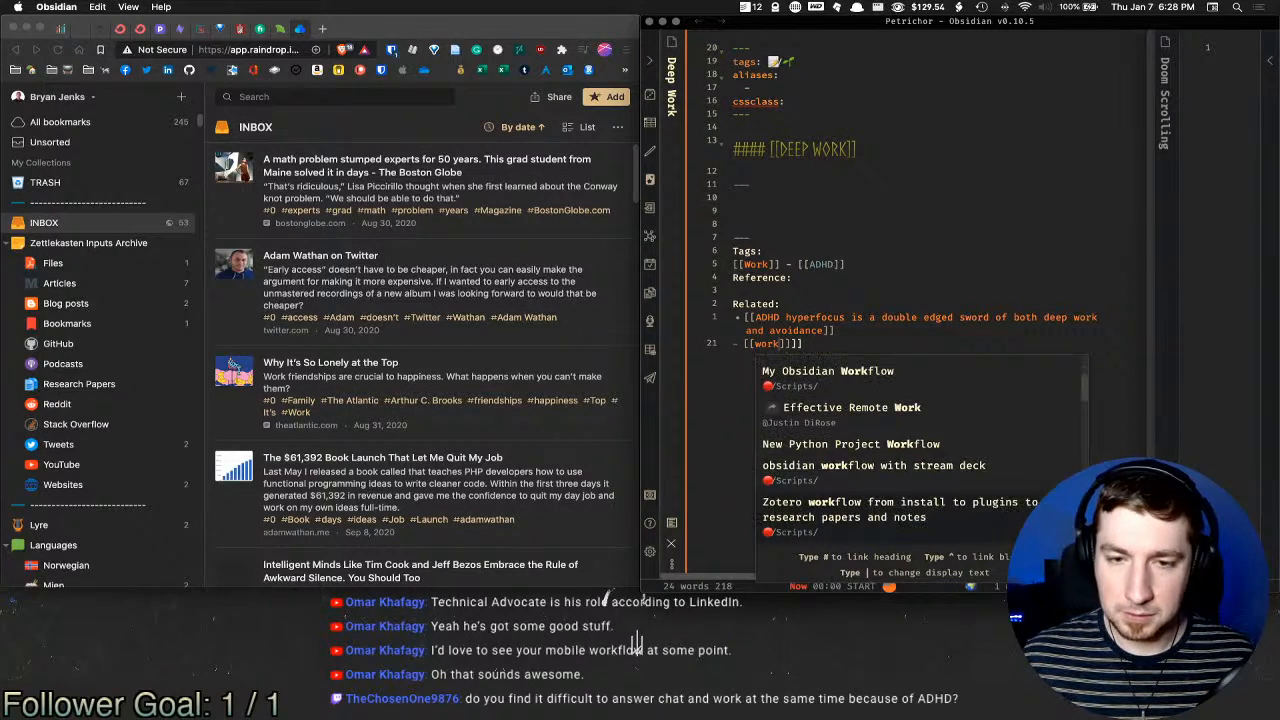
pyautogui.press('Up')
pyautogui.press('Up')
pyautogui.press('Up')
pyautogui.press('Up')
pyautogui.press('Up')
pyautogui.press('Up')
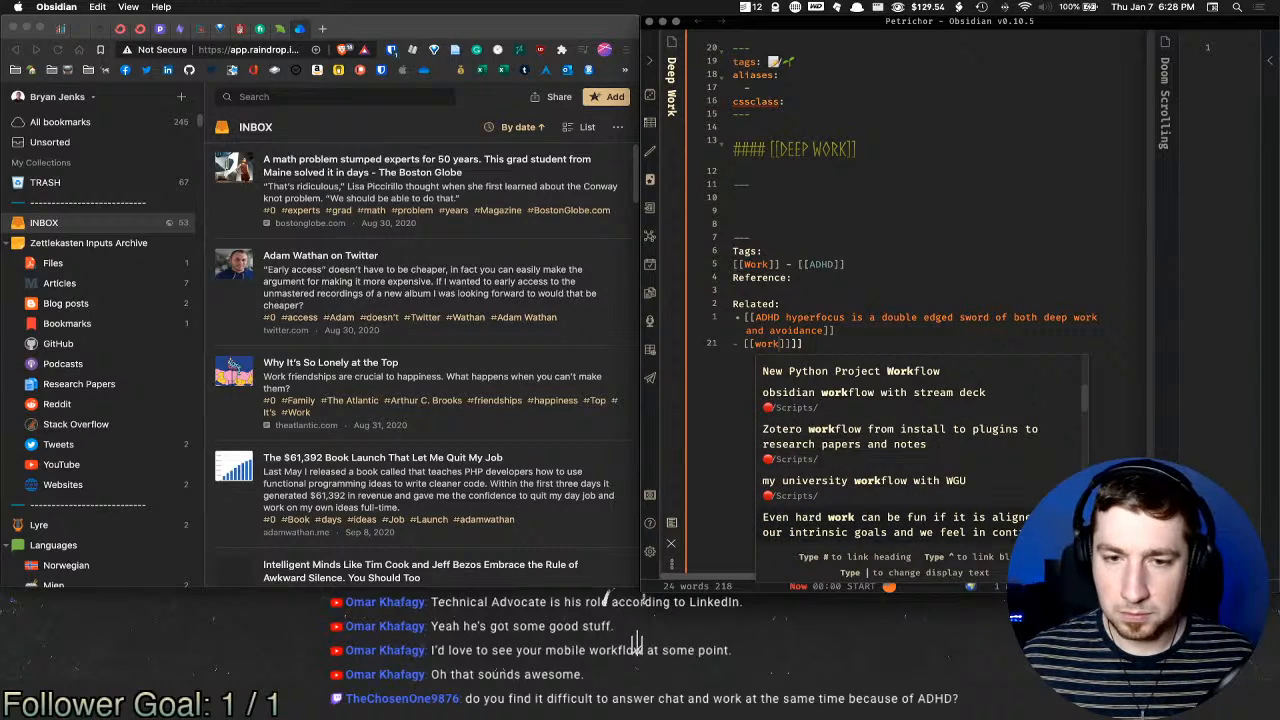
pyautogui.press('Down')
pyautogui.press('Down')
pyautogui.press('Up')
pyautogui.press('Up')
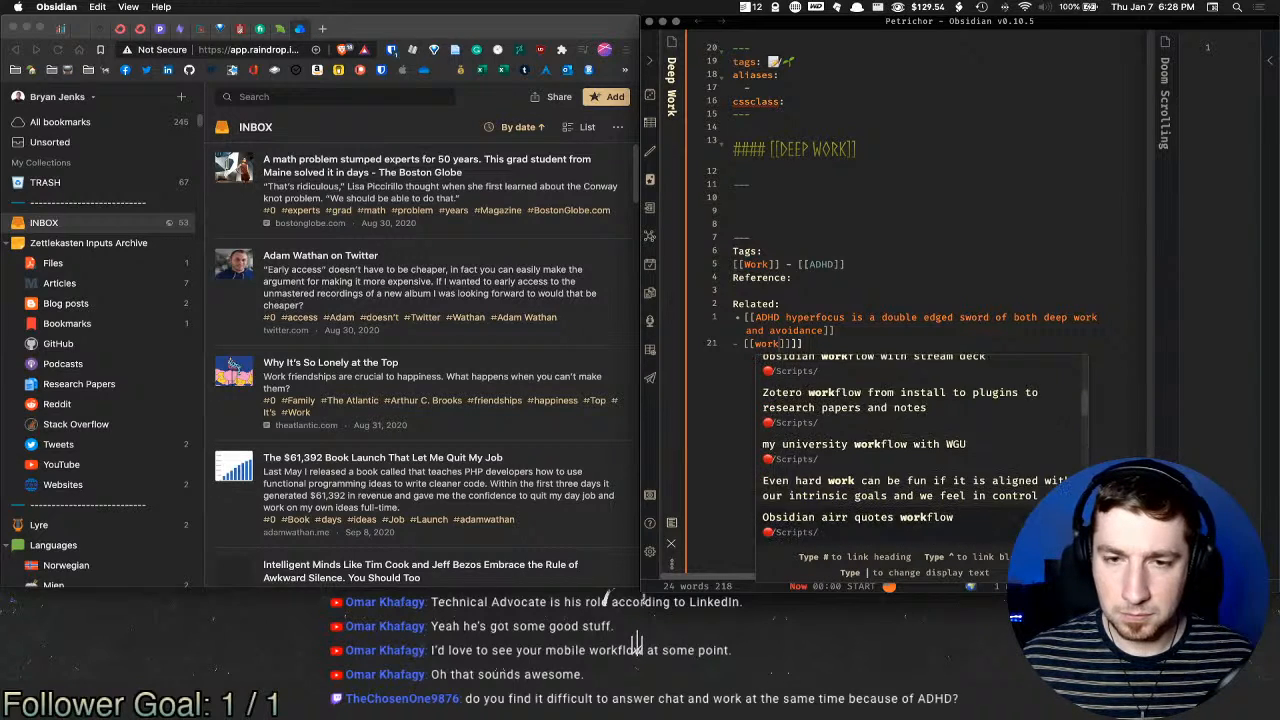
pyautogui.press('Return')
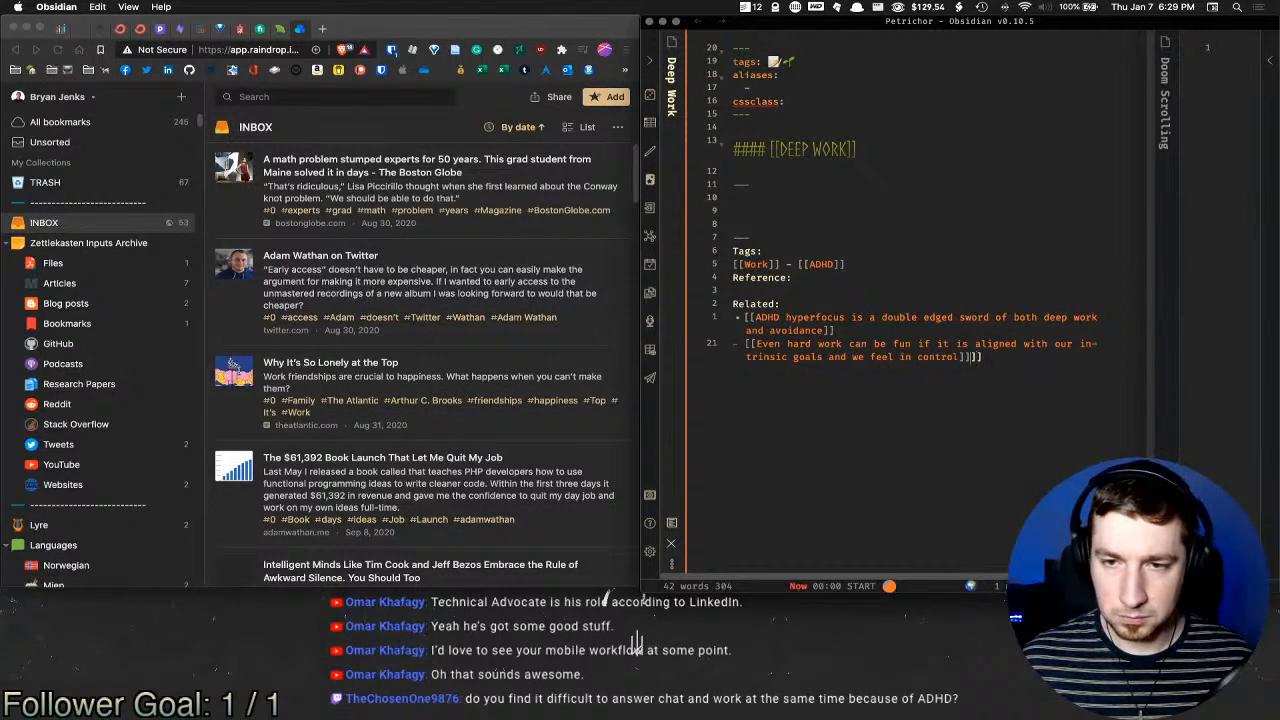
pyautogui.press('Delete')
pyautogui.press('Delete')
pyautogui.click(837, 279)
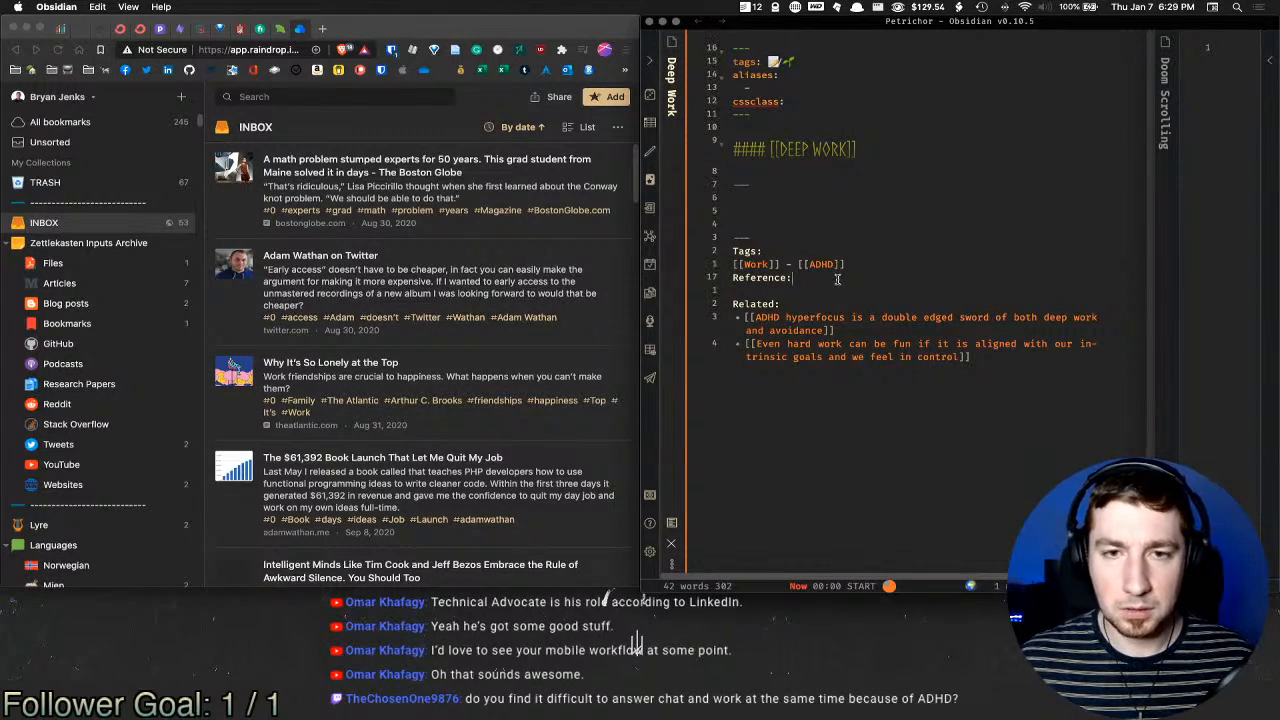
pyautogui.click(843, 197)
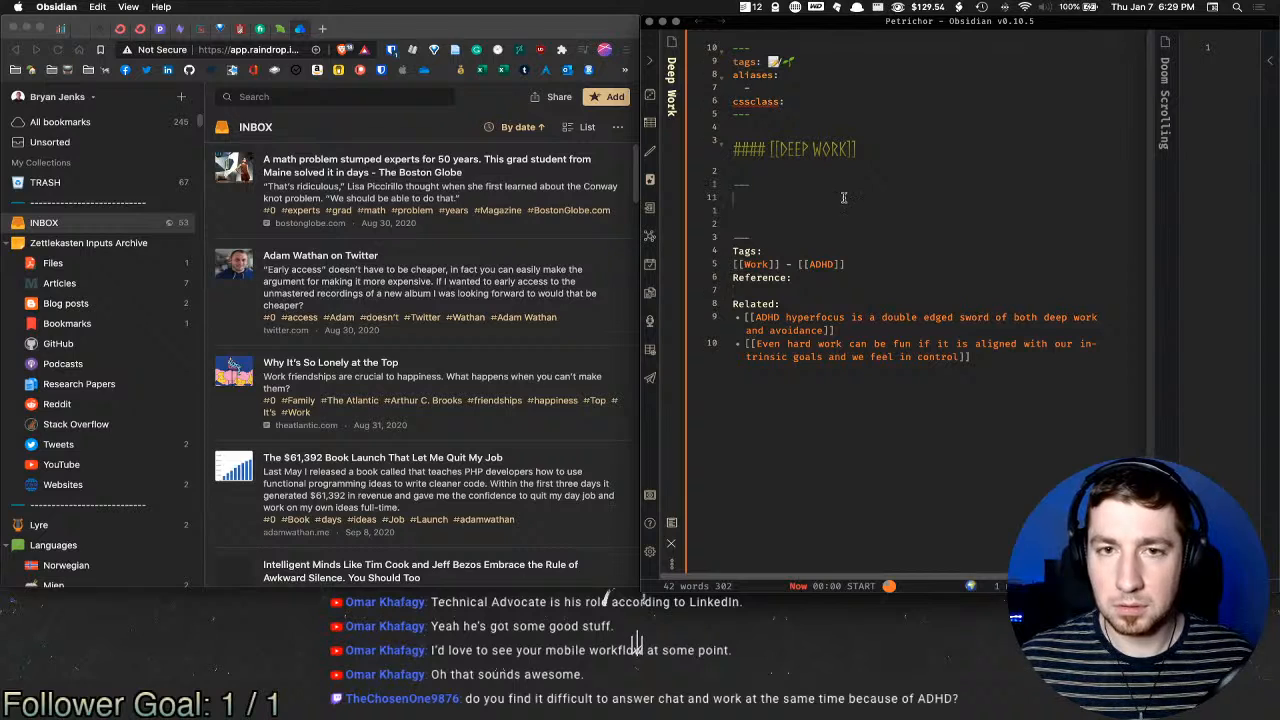
pyautogui.click(847, 216)
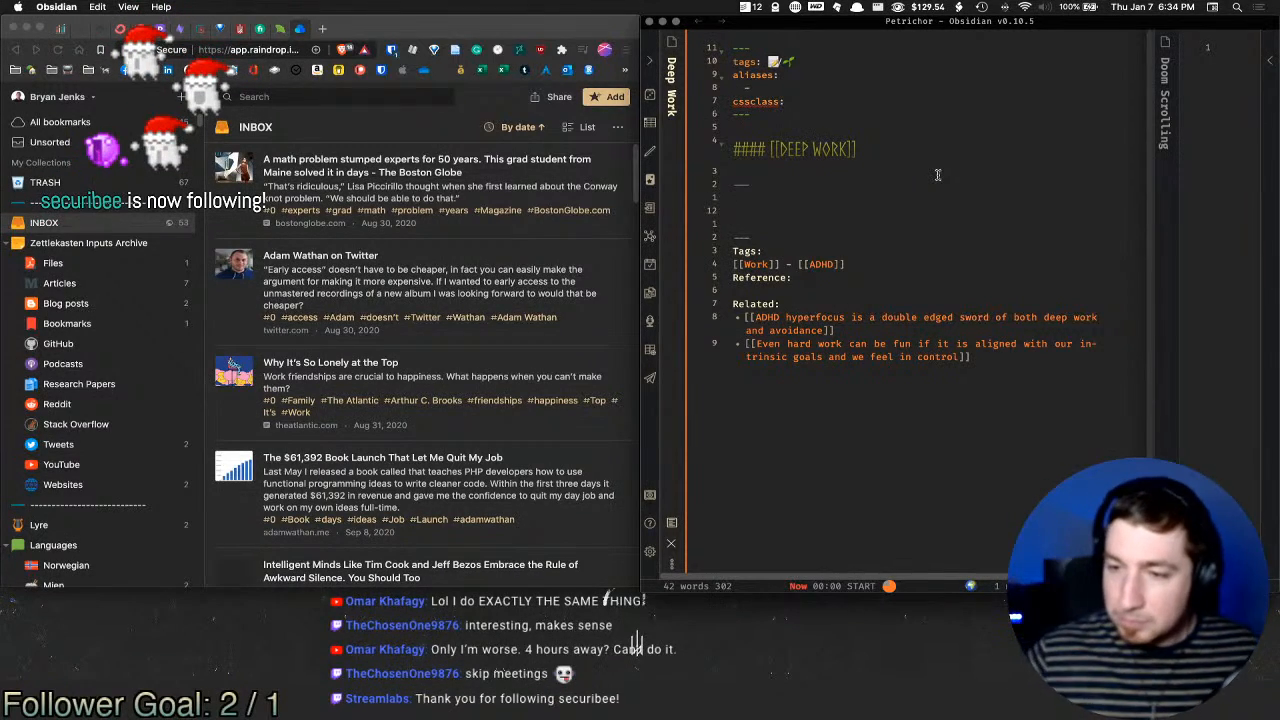
# Step: Search 'deep work' on DuckDuckGo in a new Brave tab, then return to the Deep Work note
pyautogui.click(320, 28)
pyautogui.click(320, 28)
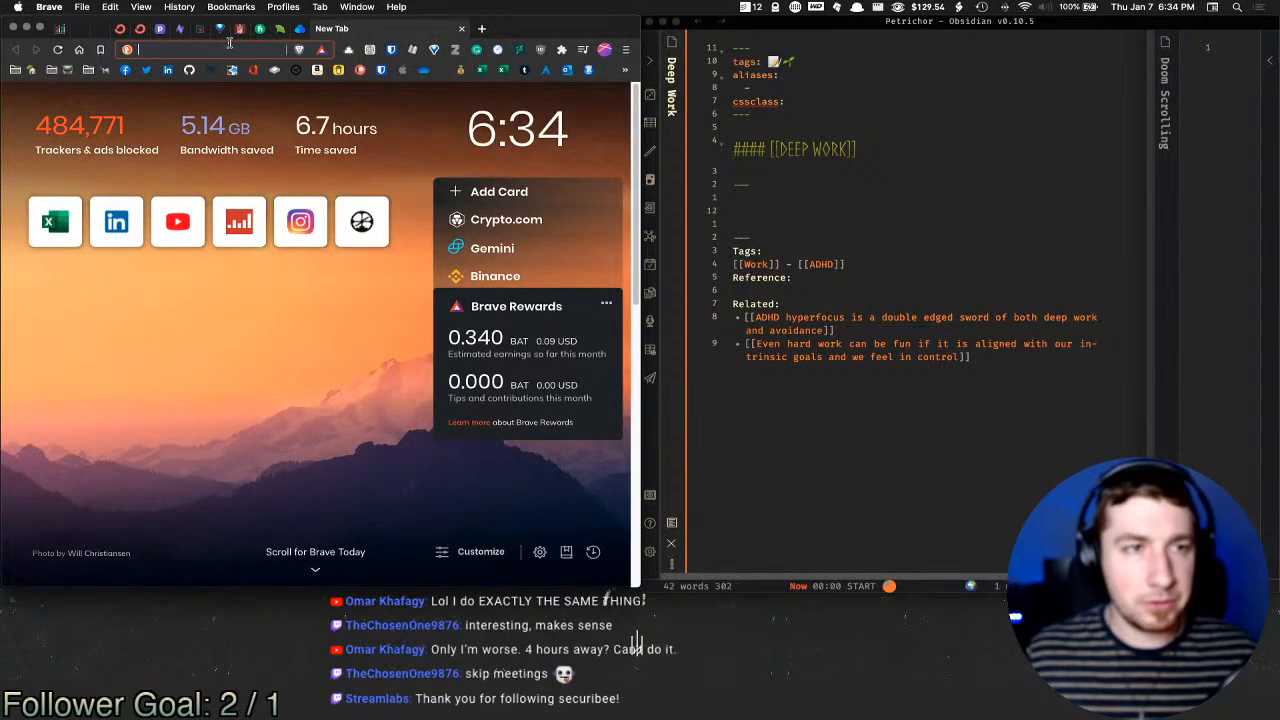
pyautogui.write('deep work')
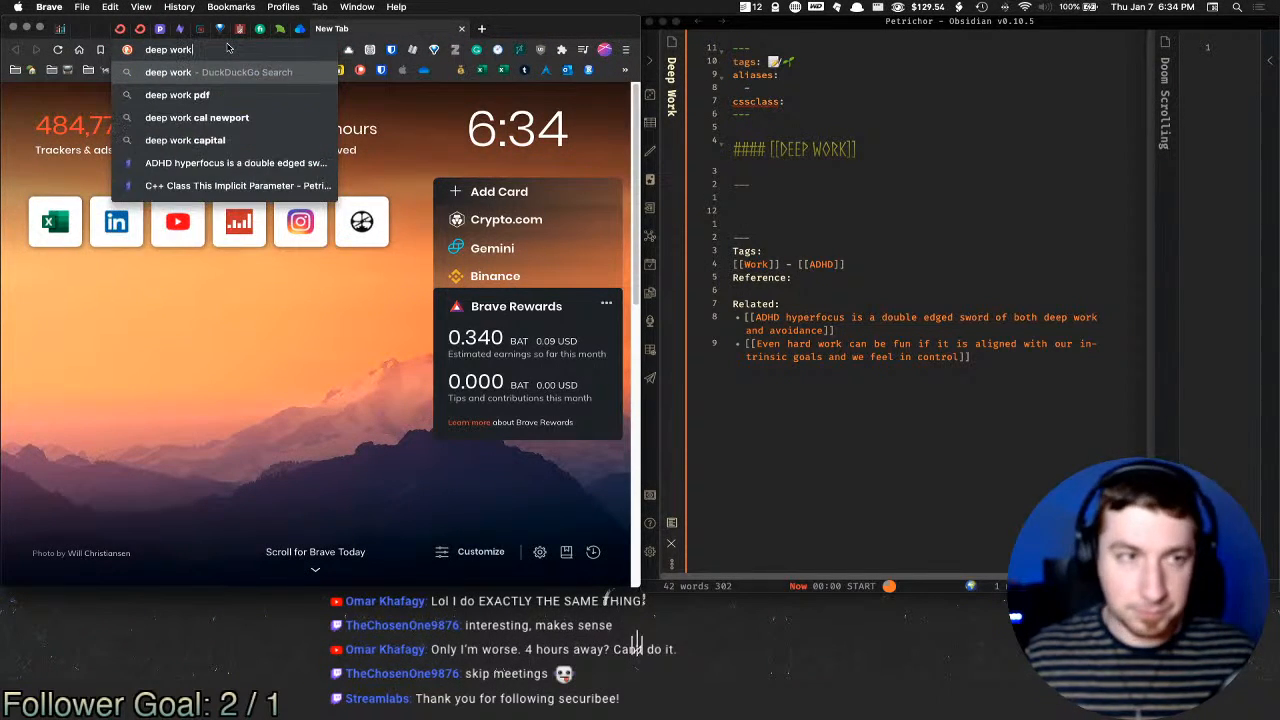
pyautogui.press('Return')
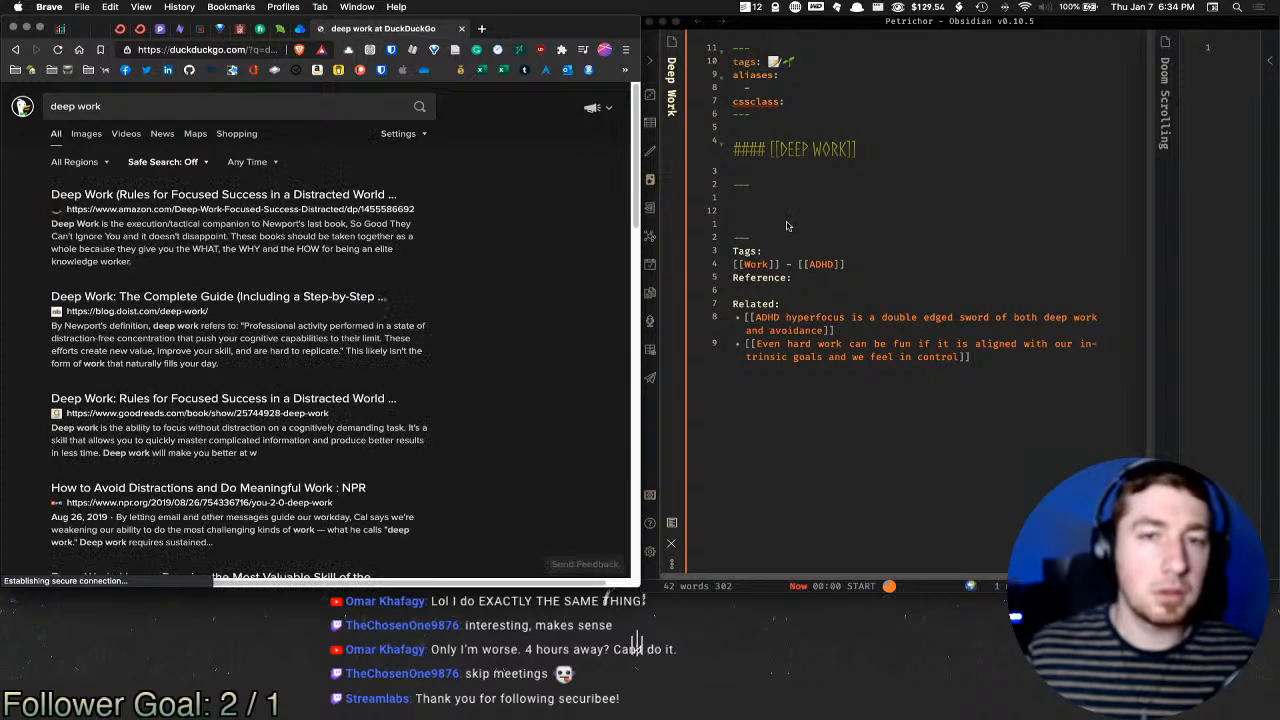
pyautogui.click(865, 192)
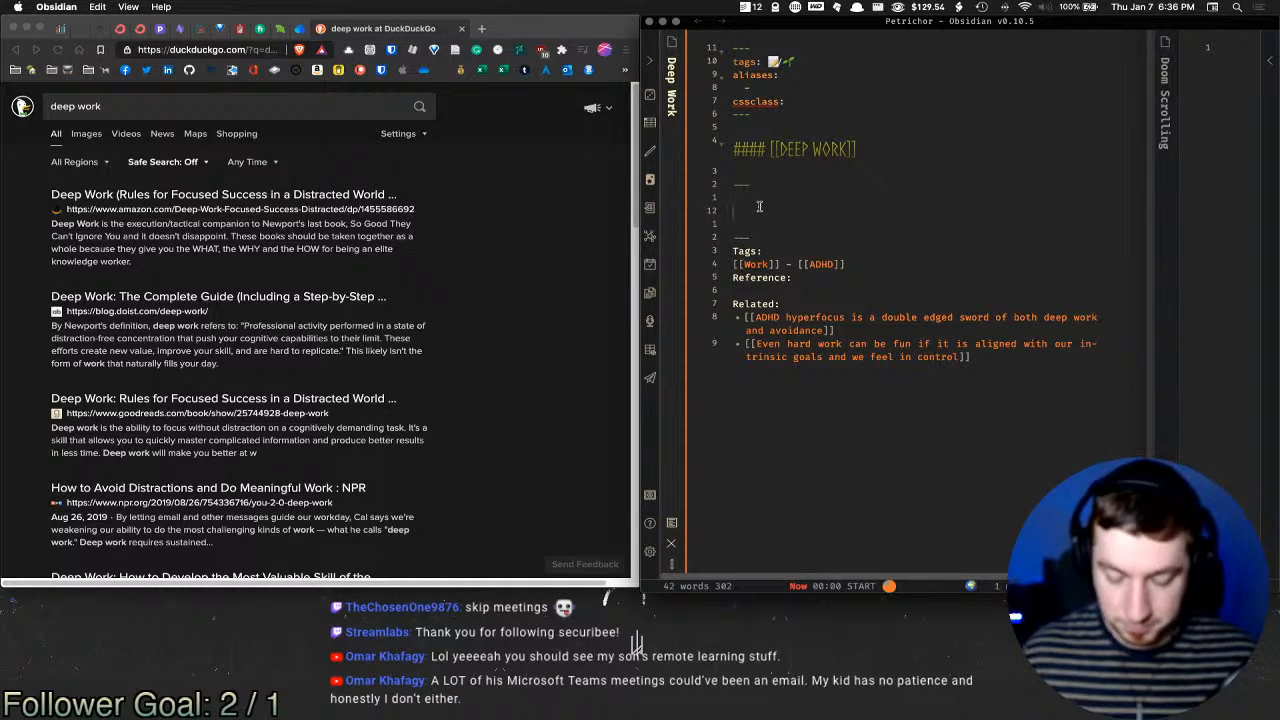
# Step: Define deep work as the end result of focused effort requiring all of one's focus and faculties
pyautogui.write('Deep work to me')
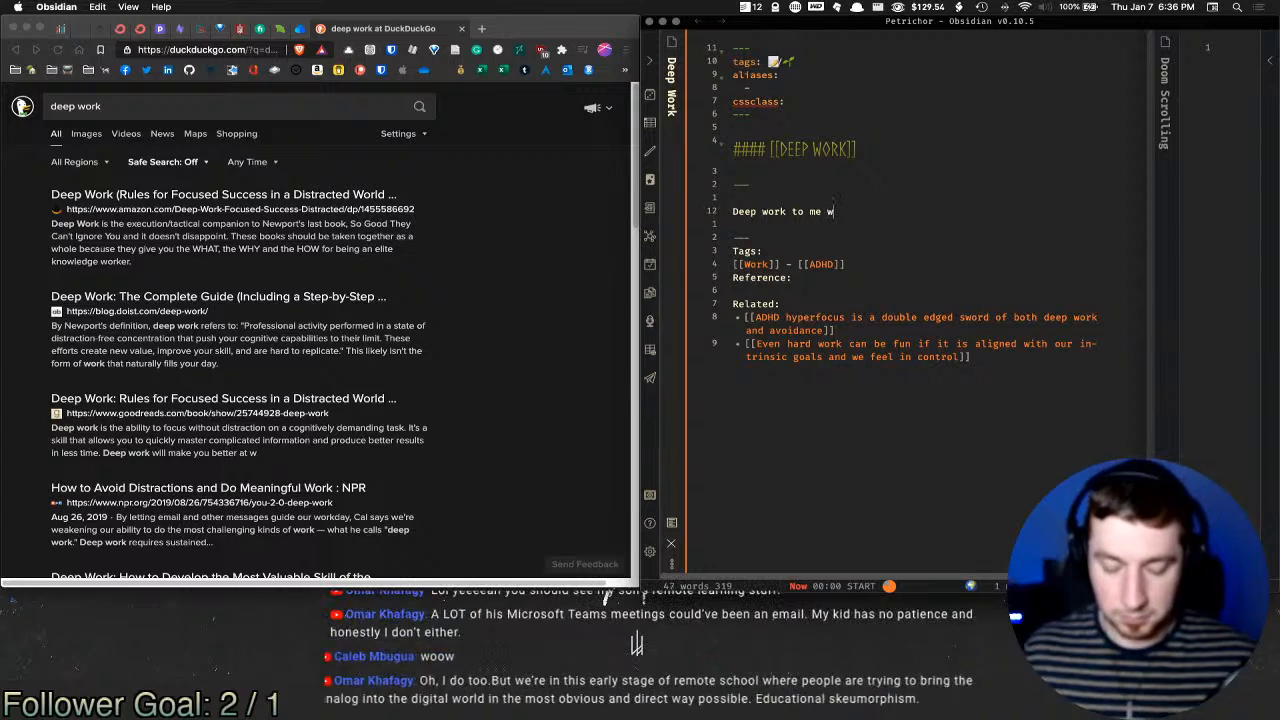
pyautogui.write(' is the accomplishment')
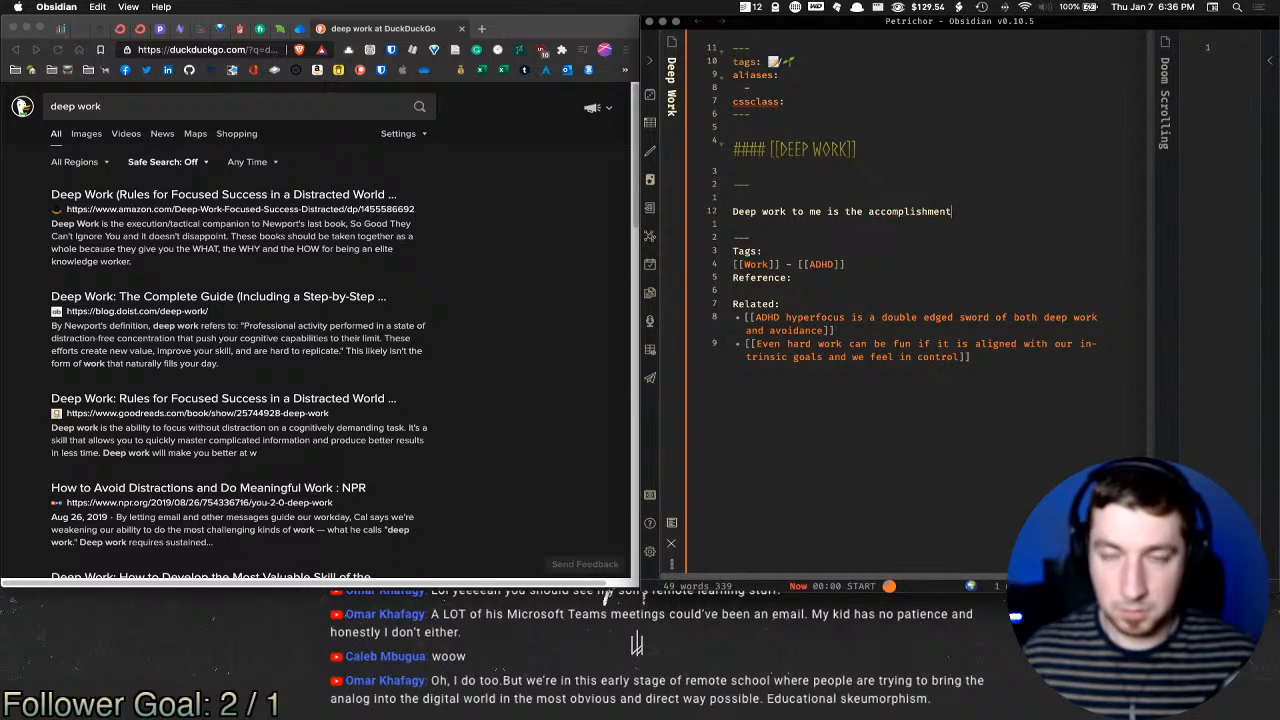
pyautogui.hotkey('alt', 'shift', 'Left')
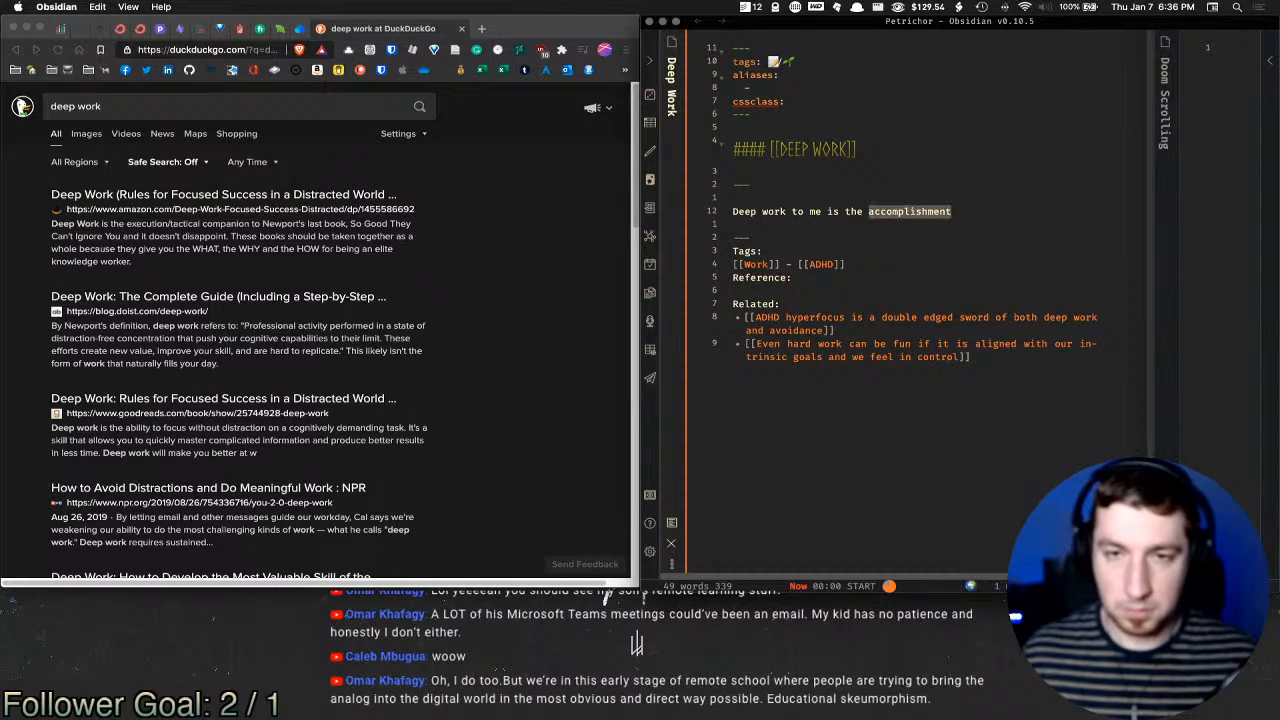
pyautogui.press('BackSpace')
pyautogui.write('end result')
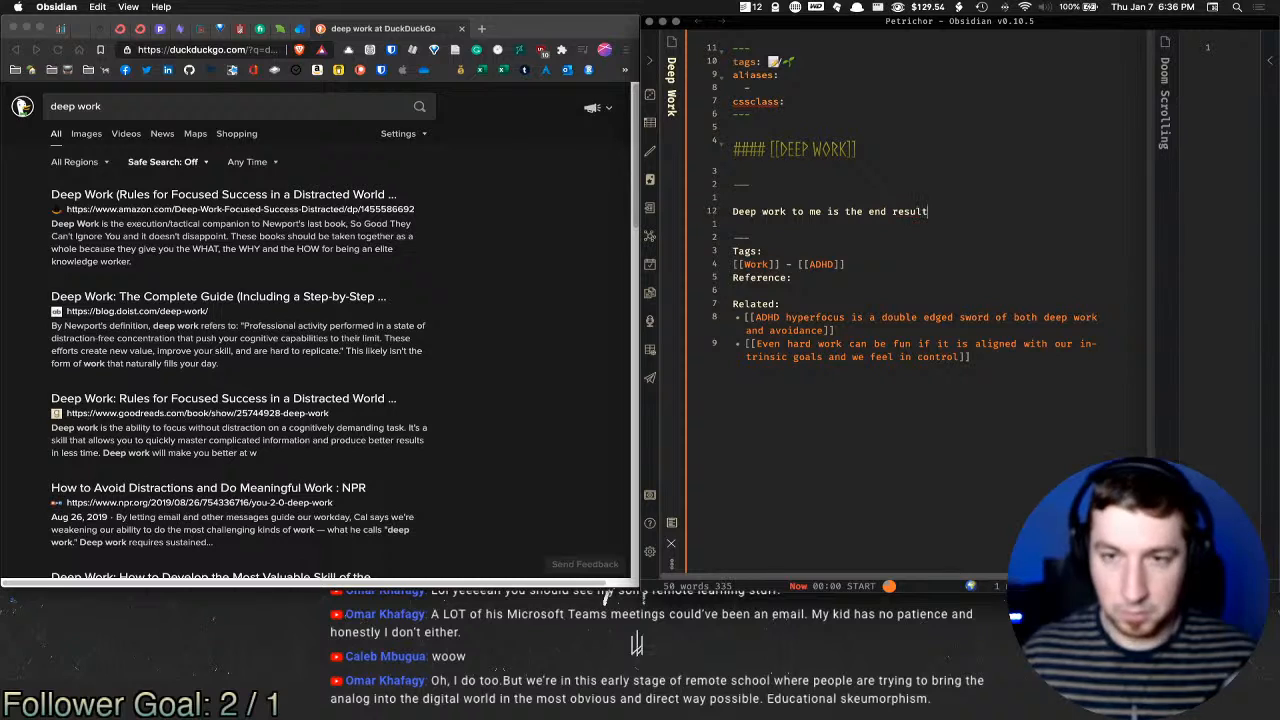
pyautogui.write(' of focused effort ')
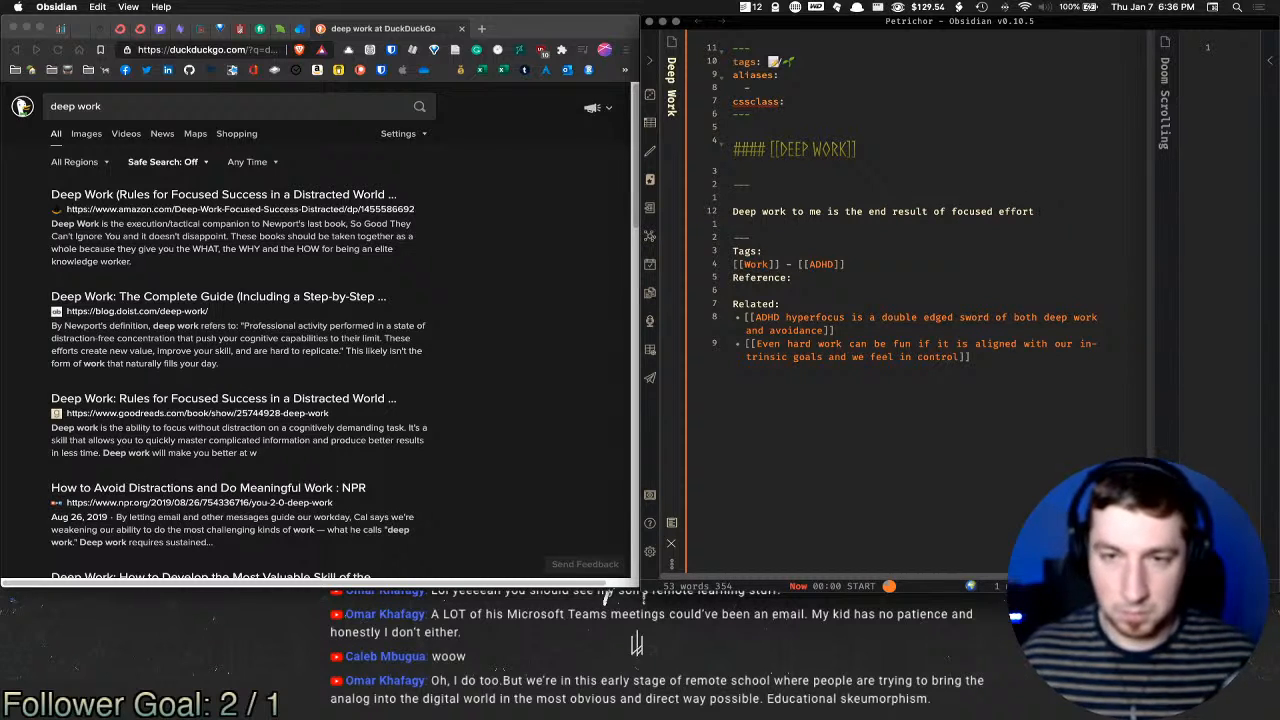
pyautogui.write('and')
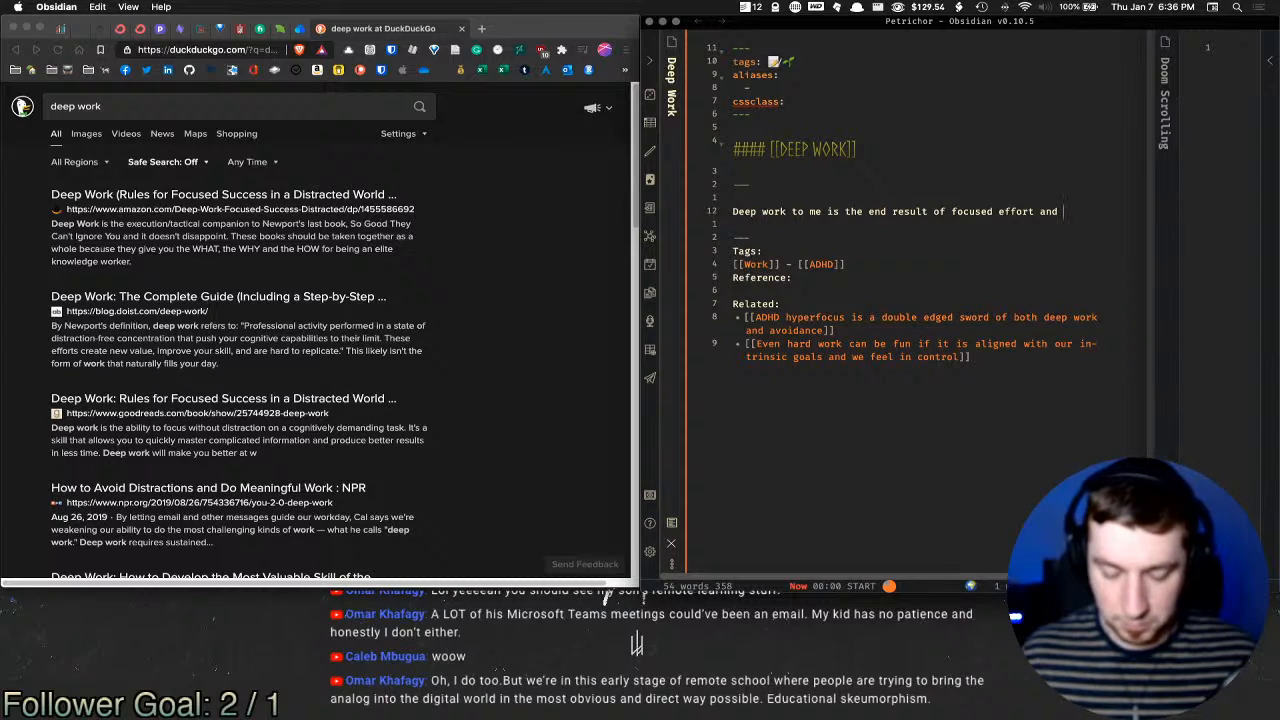
pyautogui.write('concentration o')
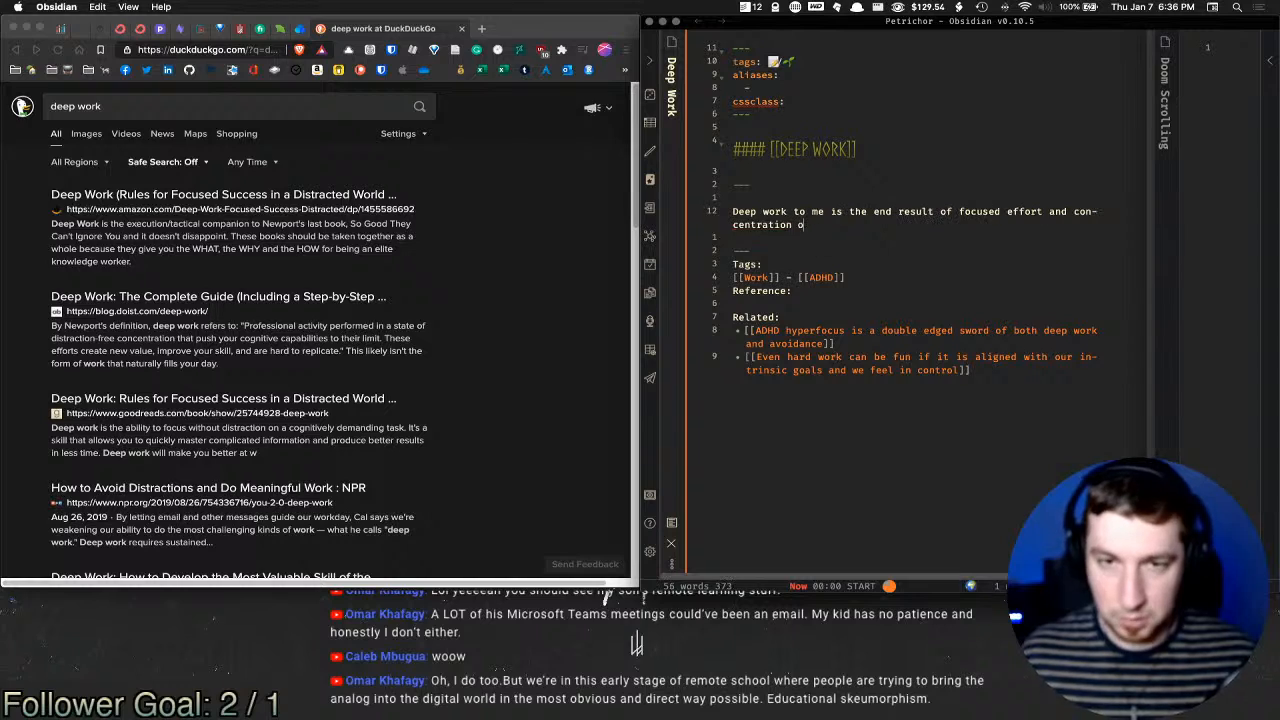
pyautogui.write('n ')
pyautogui.write('som')
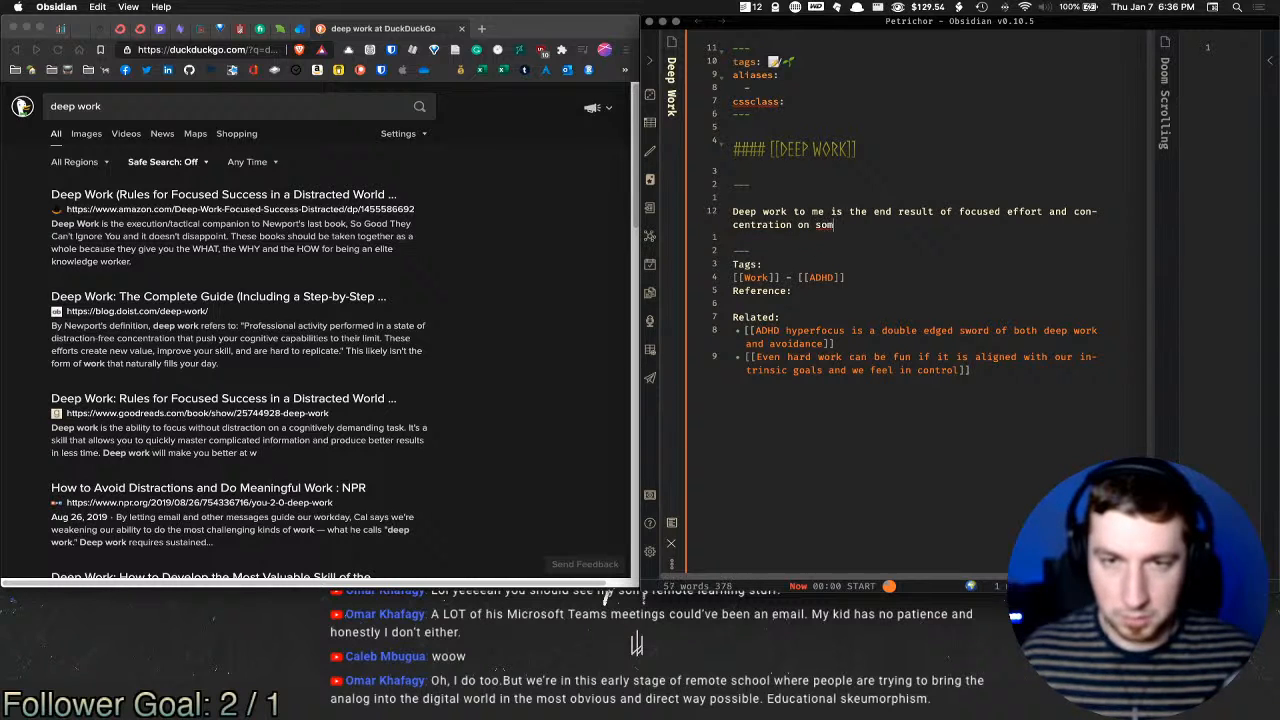
pyautogui.write('ething that requires one')
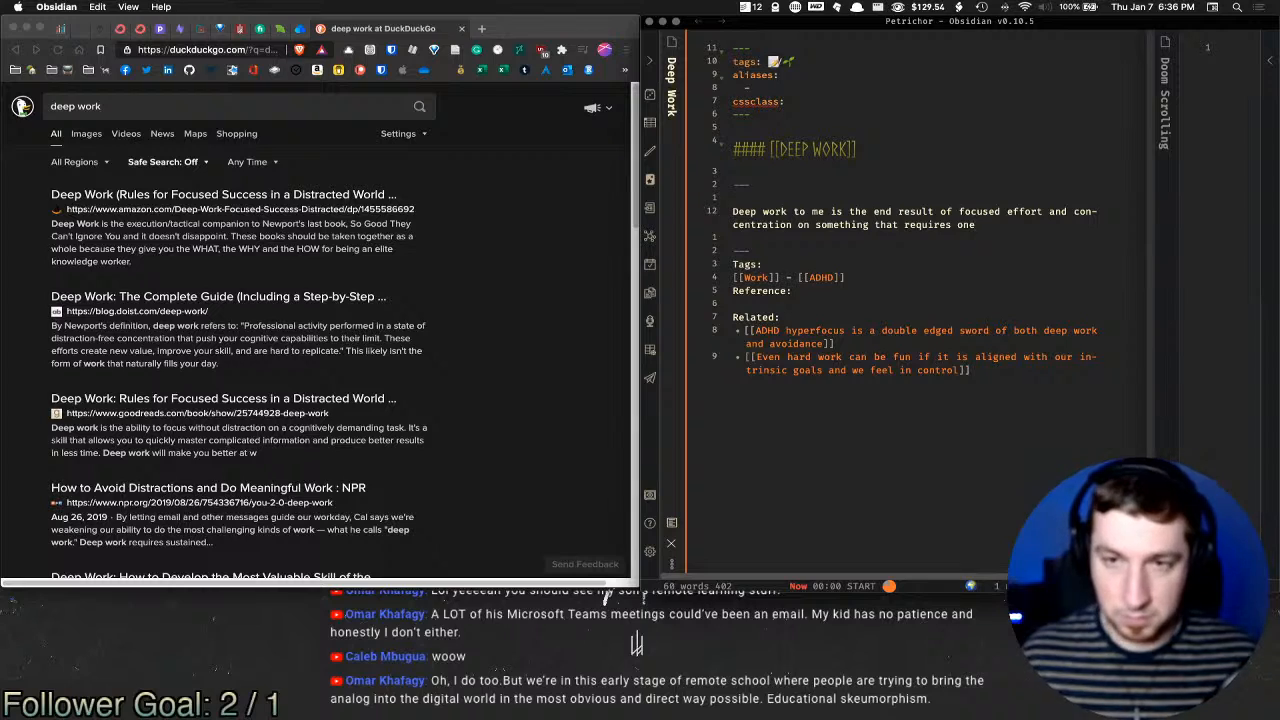
pyautogui.write("'s full ")
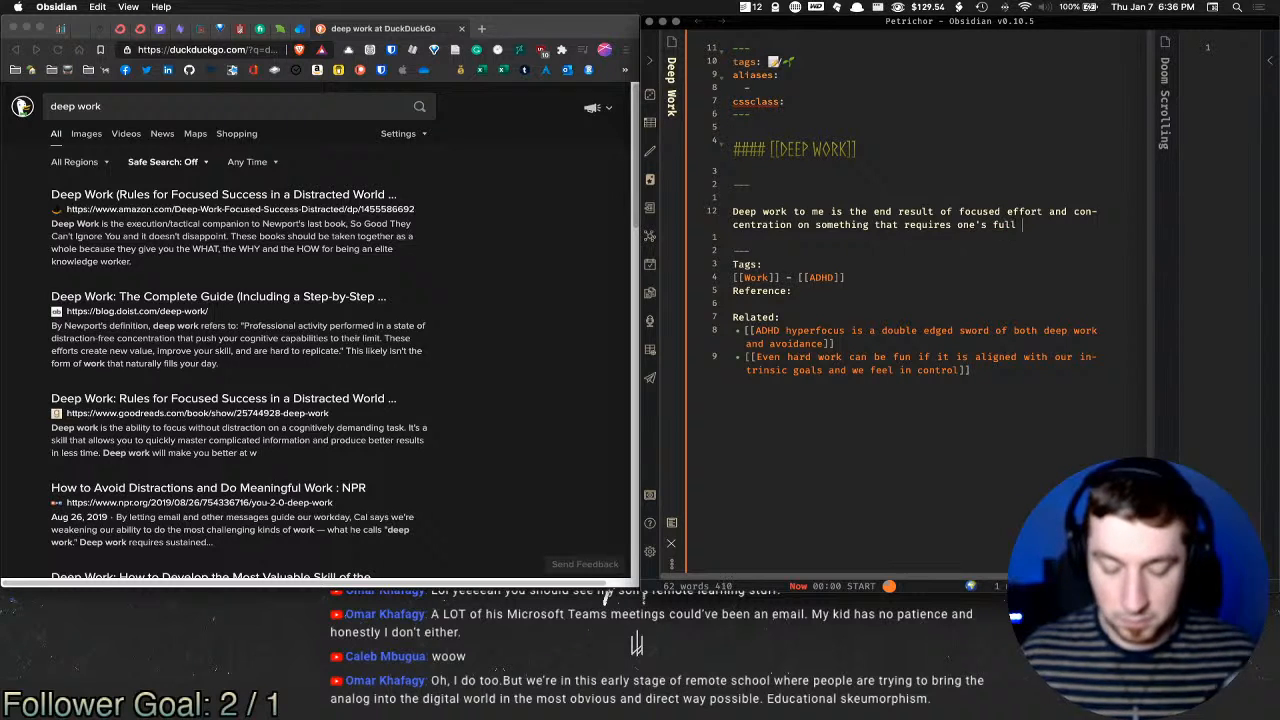
pyautogui.write('faculty')
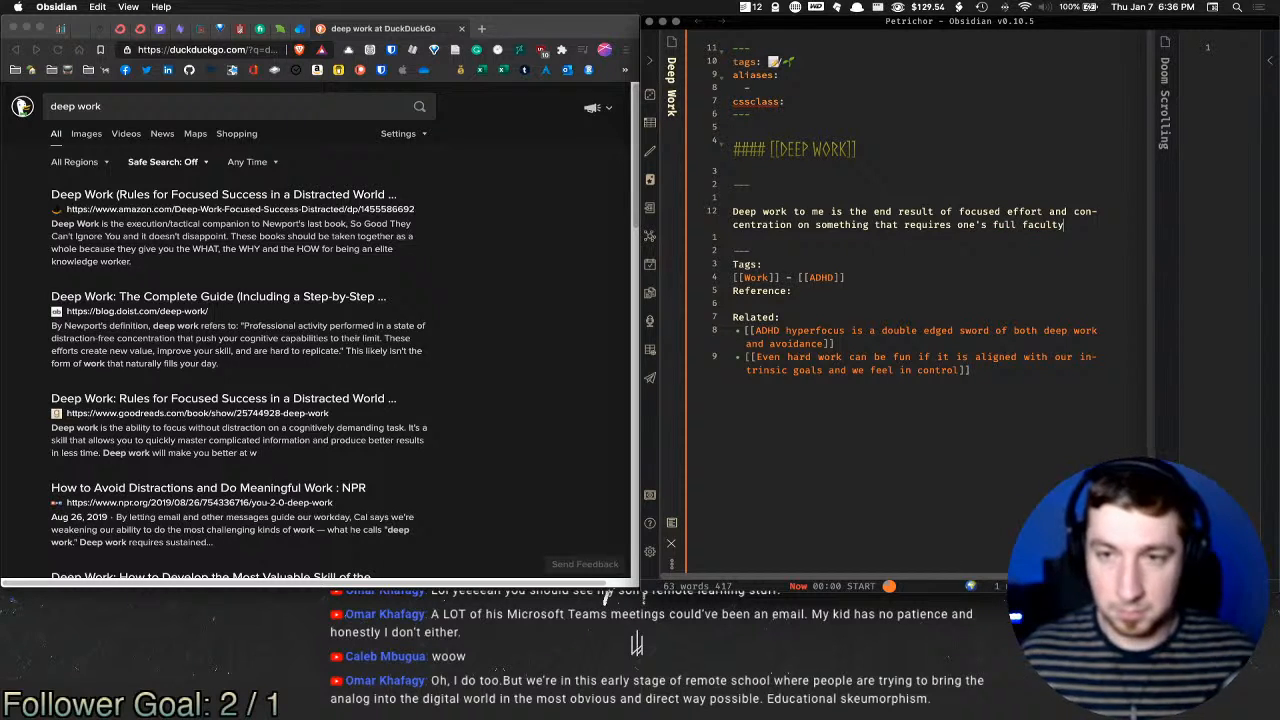
pyautogui.press('BackSpace')
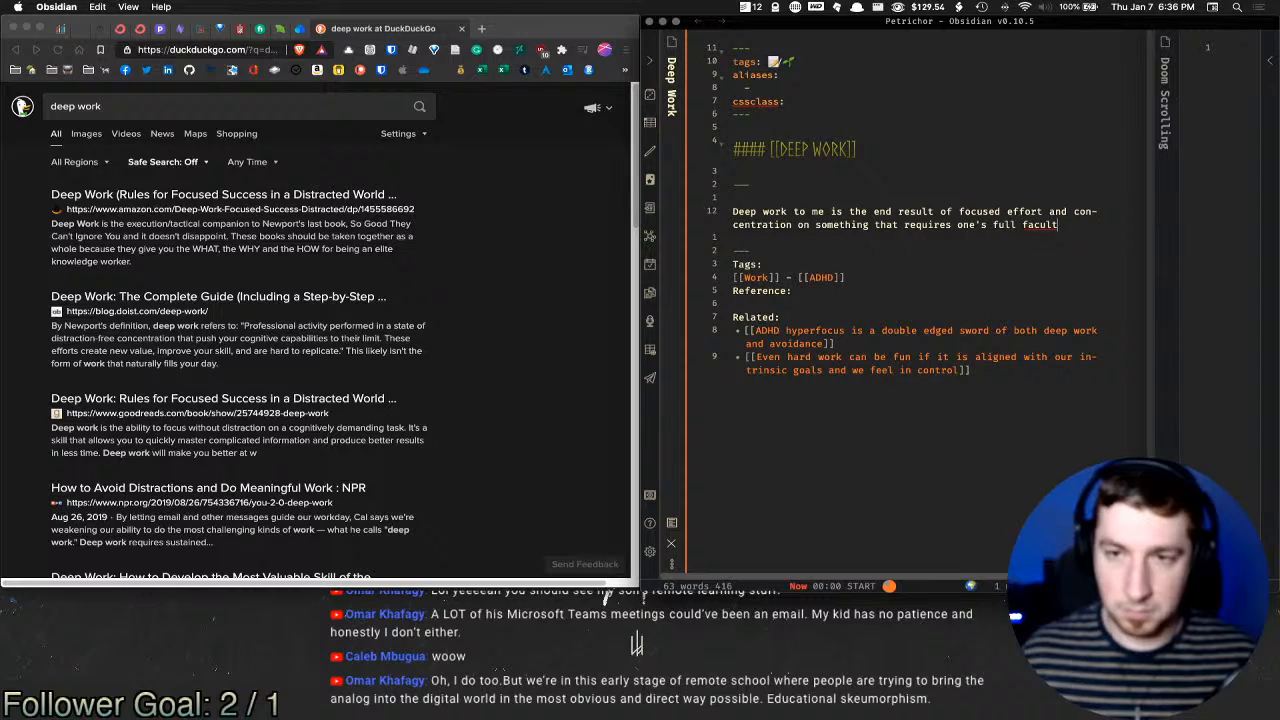
pyautogui.hotkey('alt', 'shift', 'Left')
pyautogui.hotkey('alt', 'shift', 'Left')
pyautogui.hotkey('alt', 'shift', 'Left')
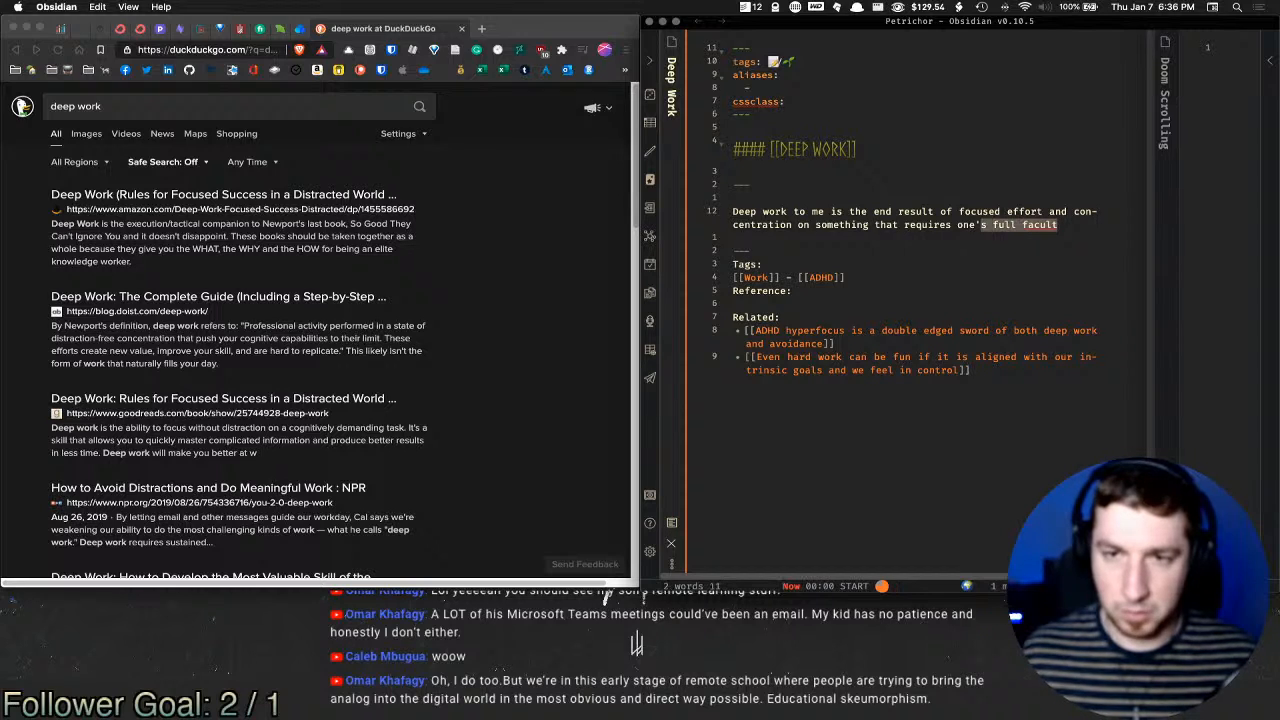
pyautogui.write('all of one')
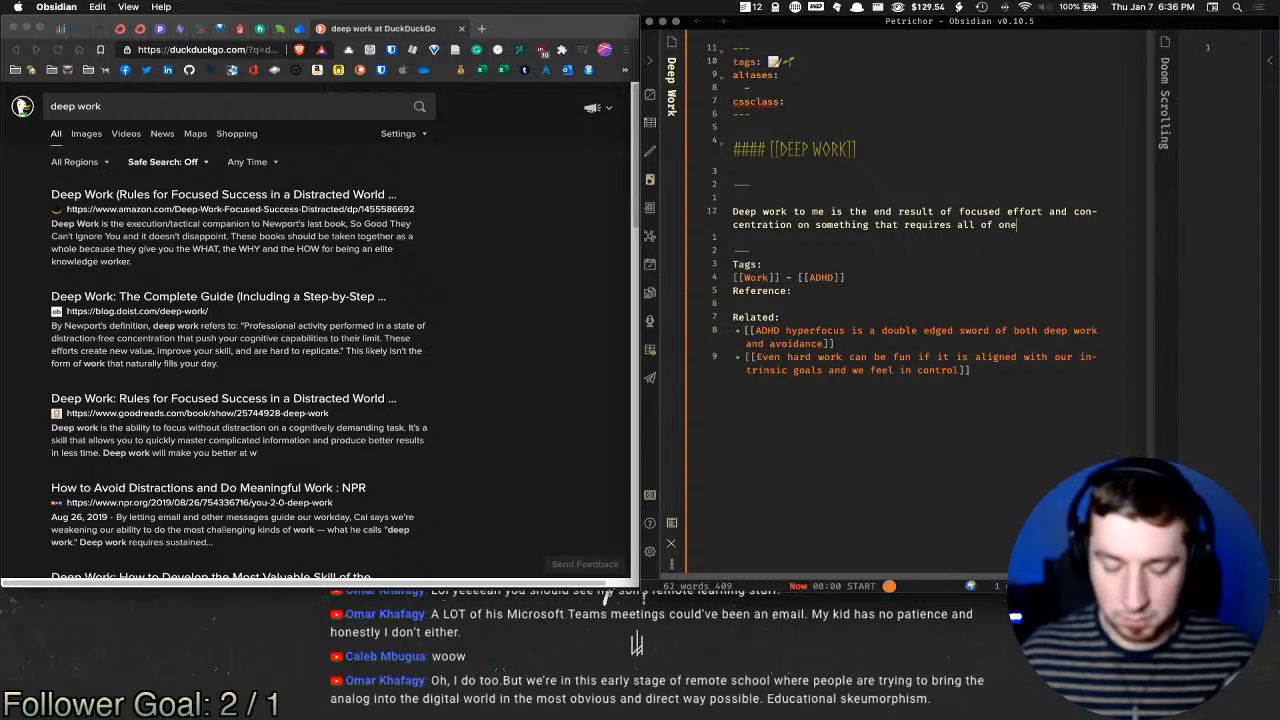
pyautogui.write("'s focus an")
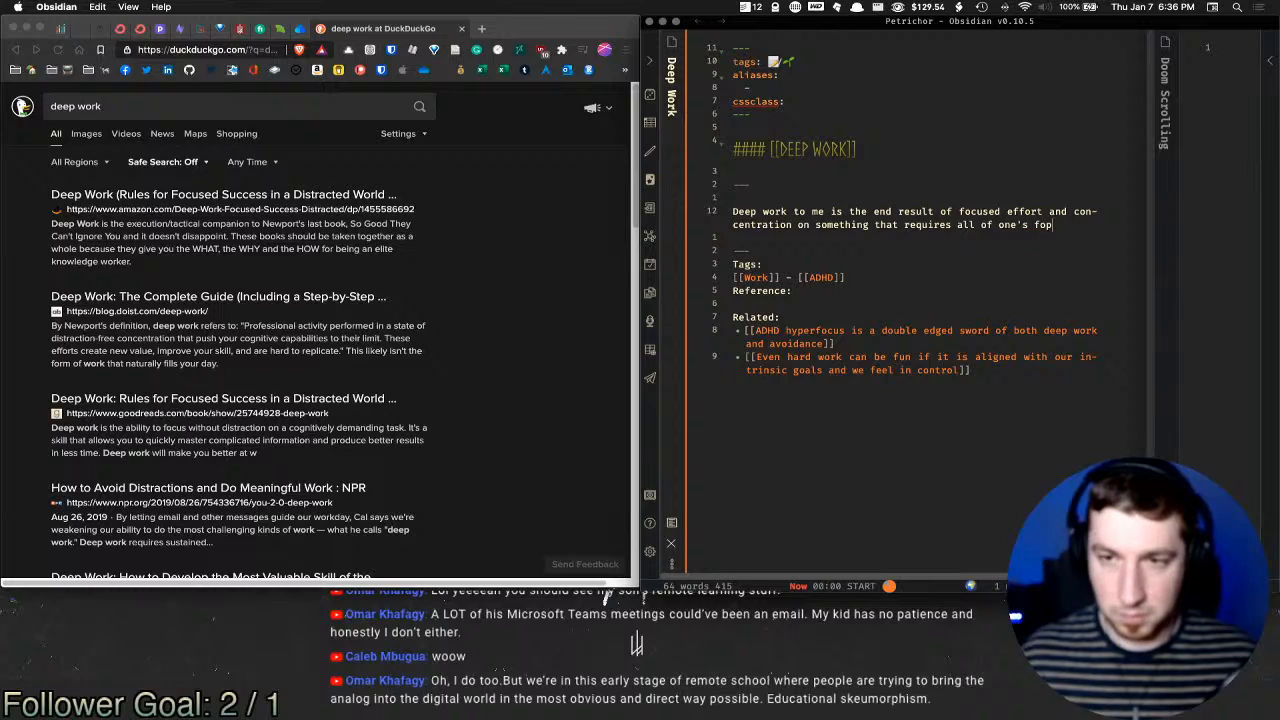
pyautogui.write('d faculties.')
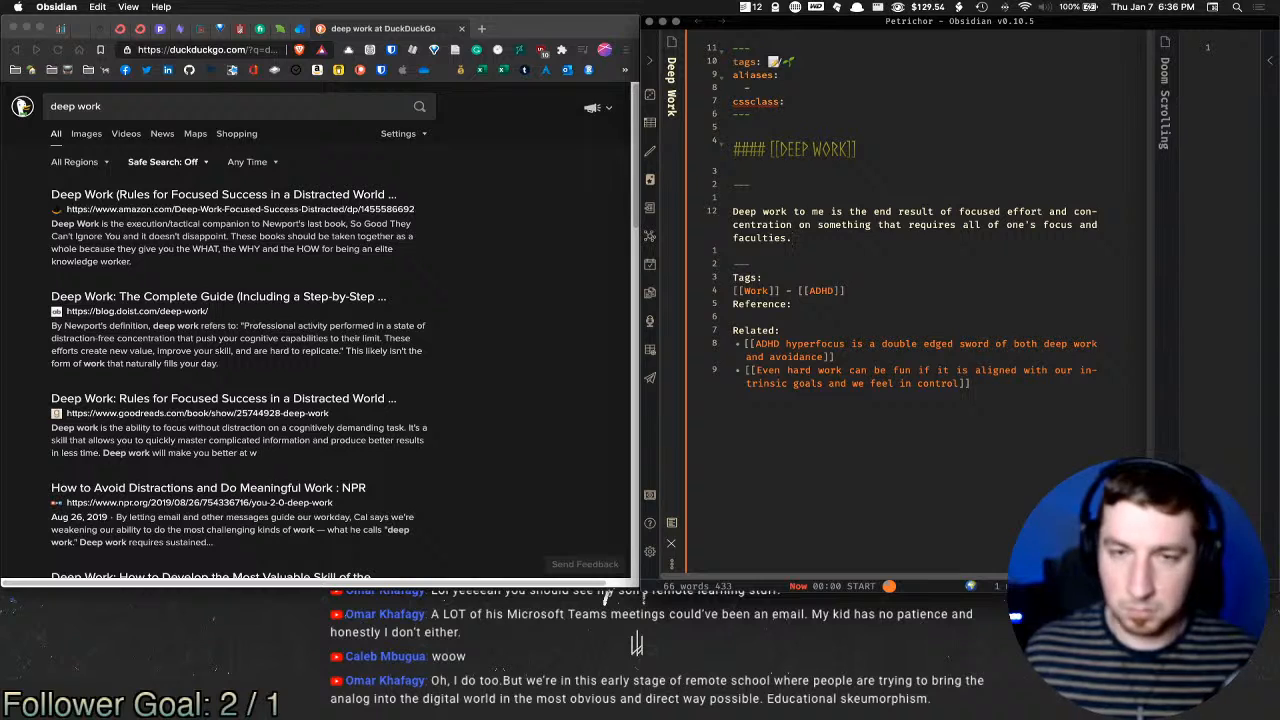
# Step: Delete the ADHD hyperfocus link and its leftover blank line from Related
pyautogui.tripleClick(846, 361)
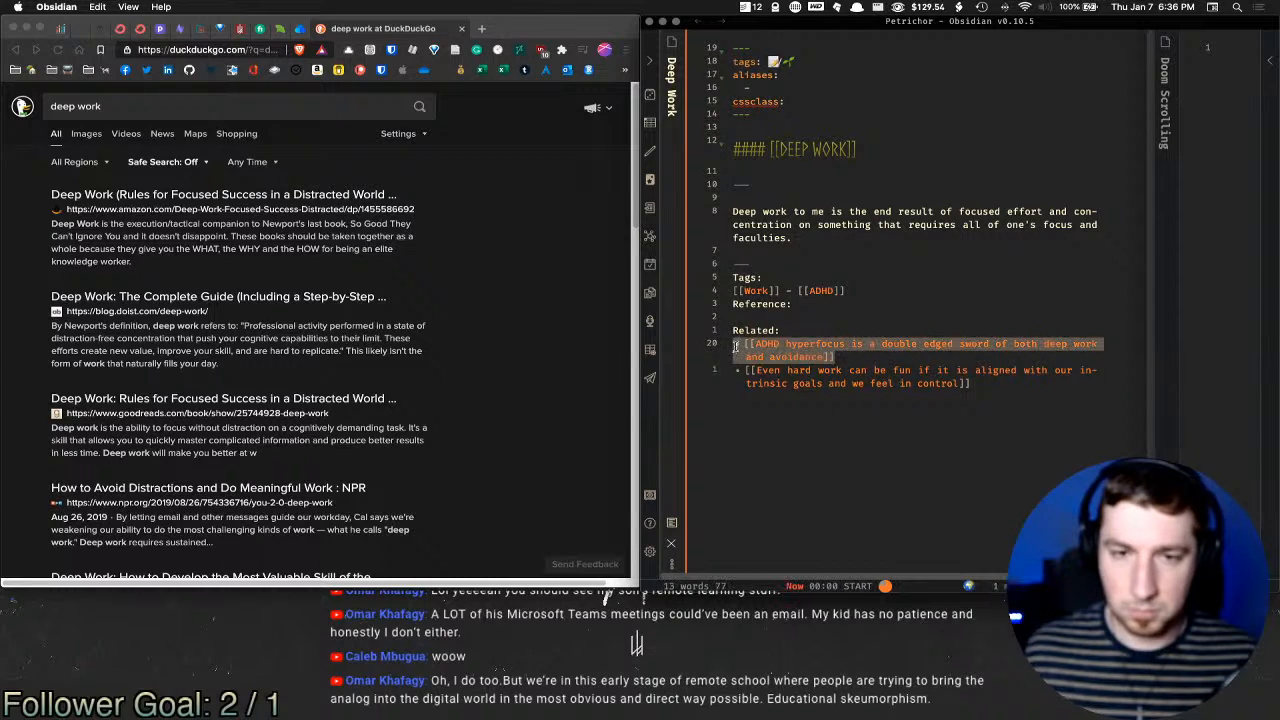
pyautogui.press('BackSpace')
pyautogui.moveTo(920, 356)
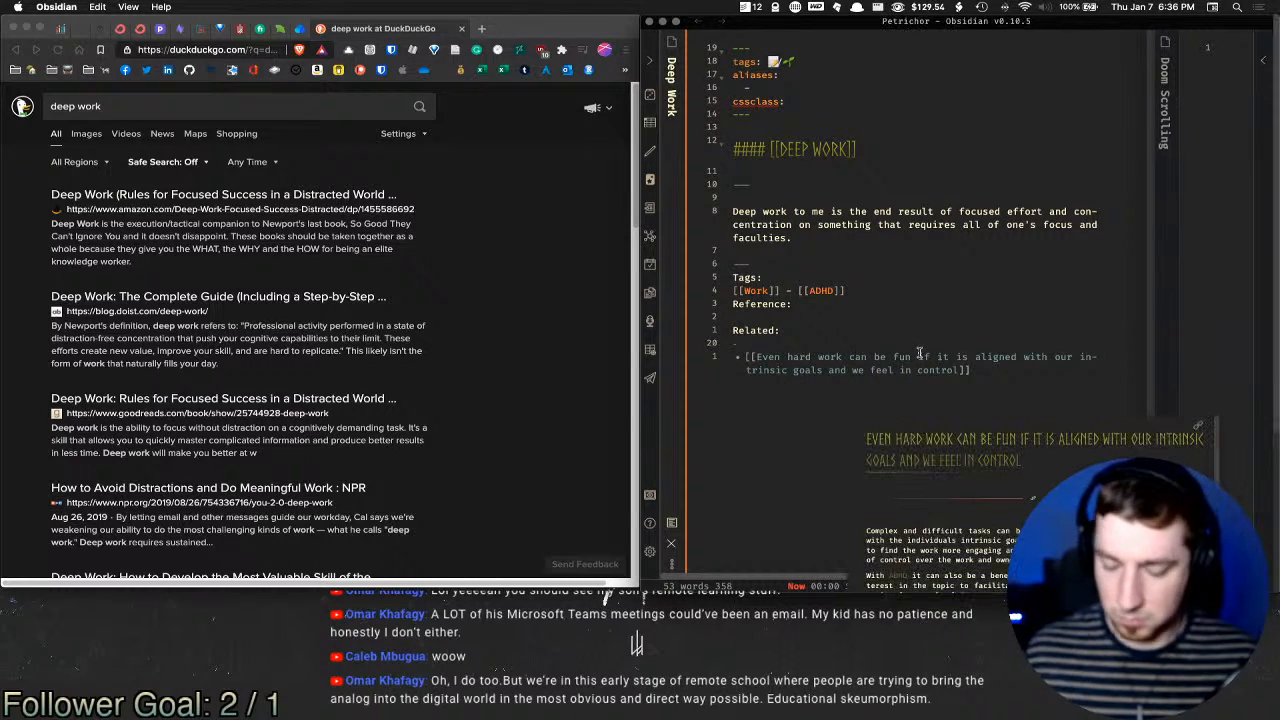
pyautogui.press('BackSpace')
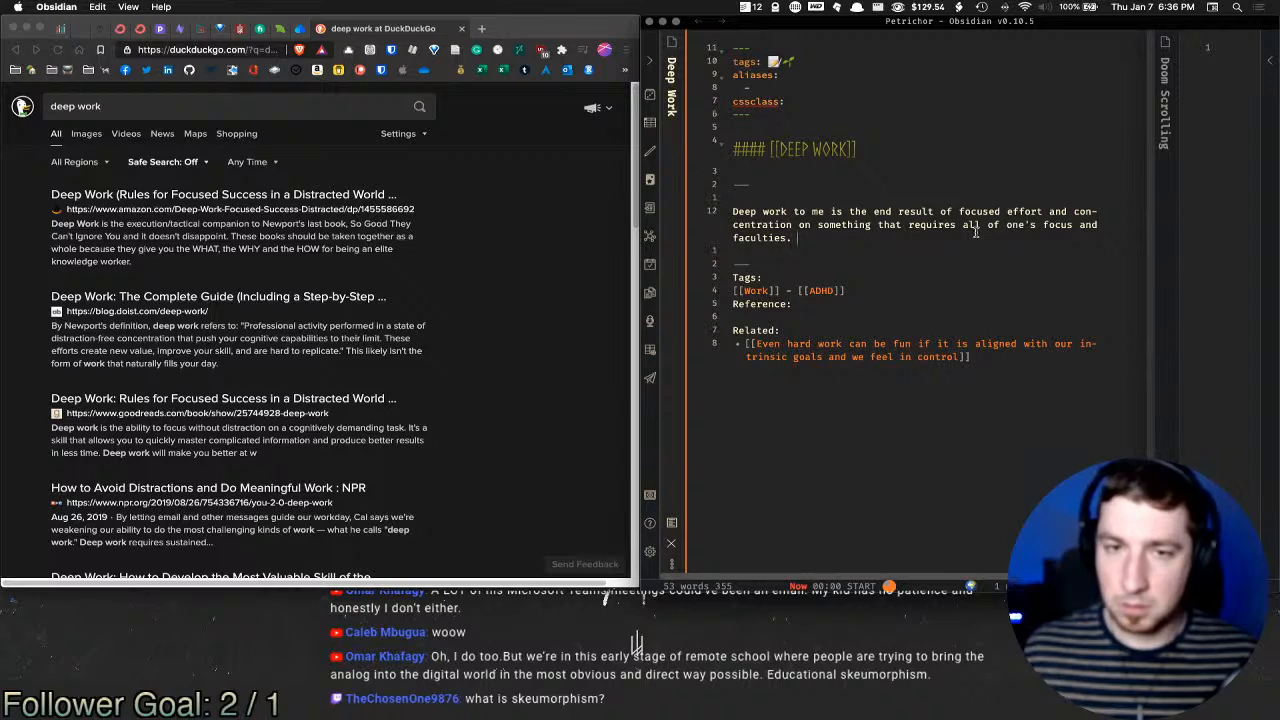
# Step: Type 'Immediate top of mind' after the definition and select it for rewording
pyautogui.click(993, 215)
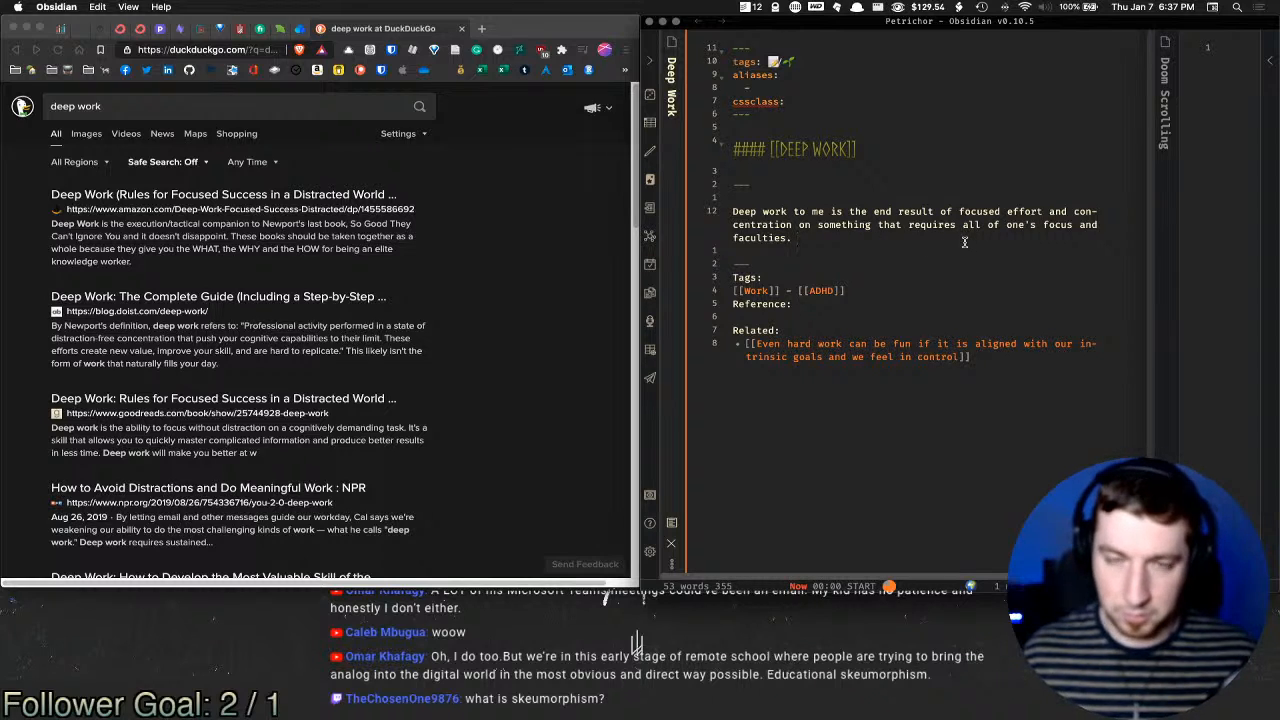
pyautogui.write('Immediate')
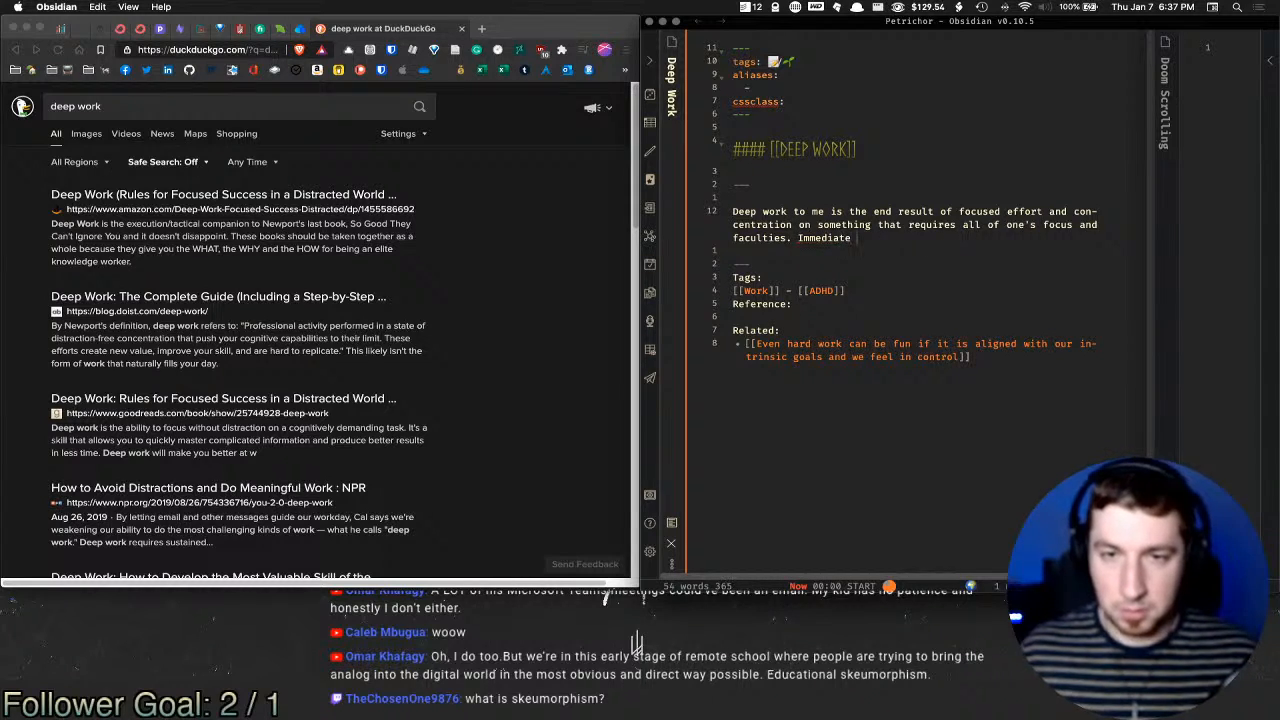
pyautogui.write(' top of mind')
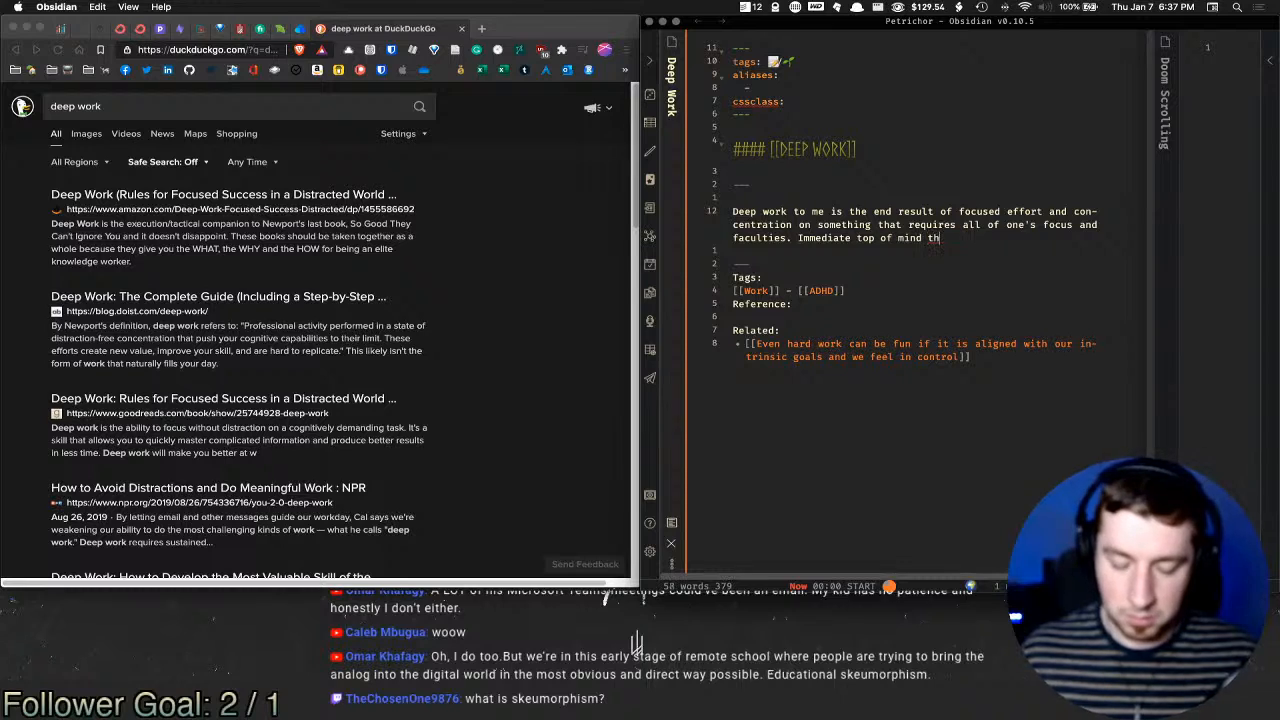
pyautogui.moveTo(965, 242); pyautogui.dragTo(797, 240)
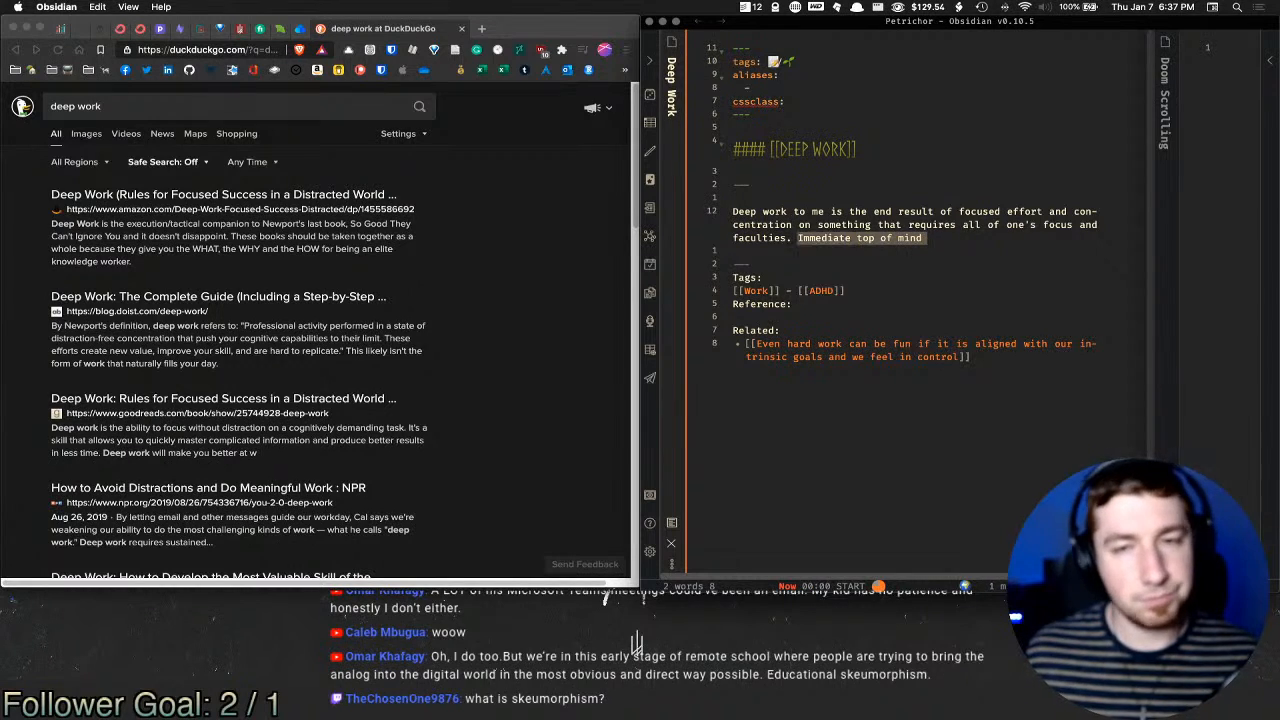
# Step: On a new line, write 'Types of work that require lots of abstraction and thought like software'
pyautogui.write('S')
pyautogui.press('BackSpace')
pyautogui.press('Return')
pyautogui.press('Return')
pyautogui.write('S')
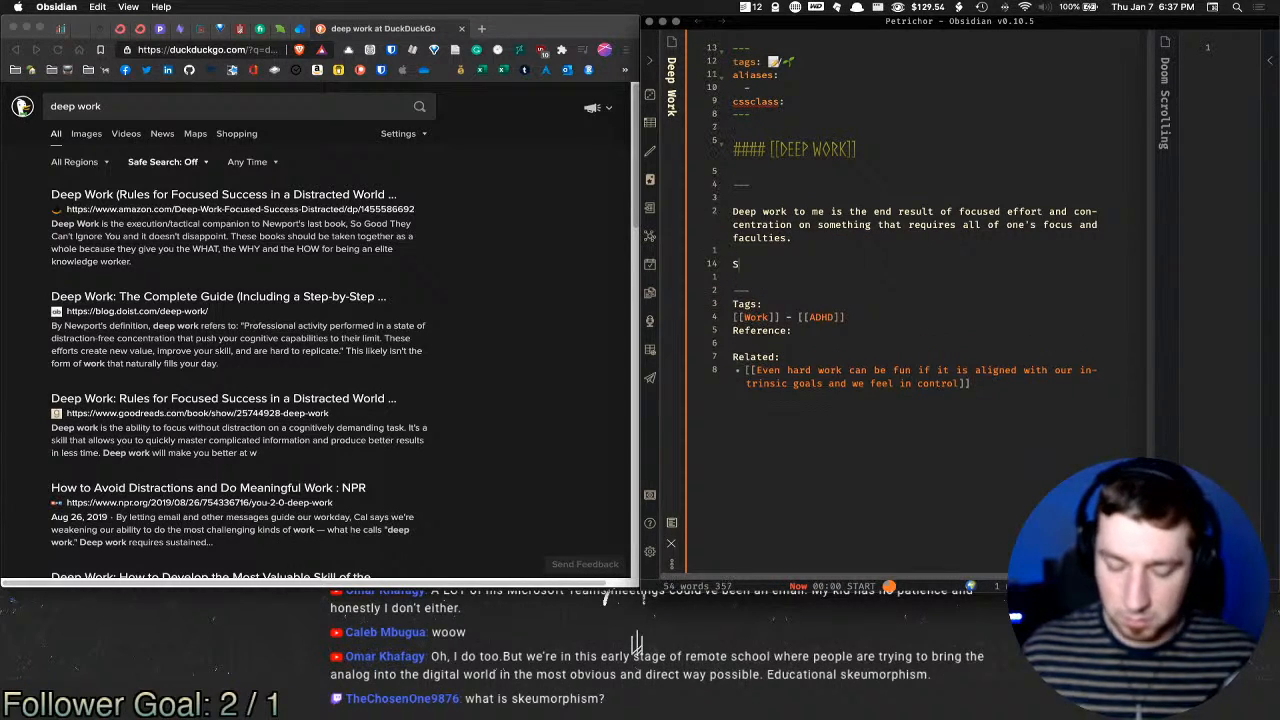
pyautogui.write('ubjects')
pyautogui.press('super+shift+Left')
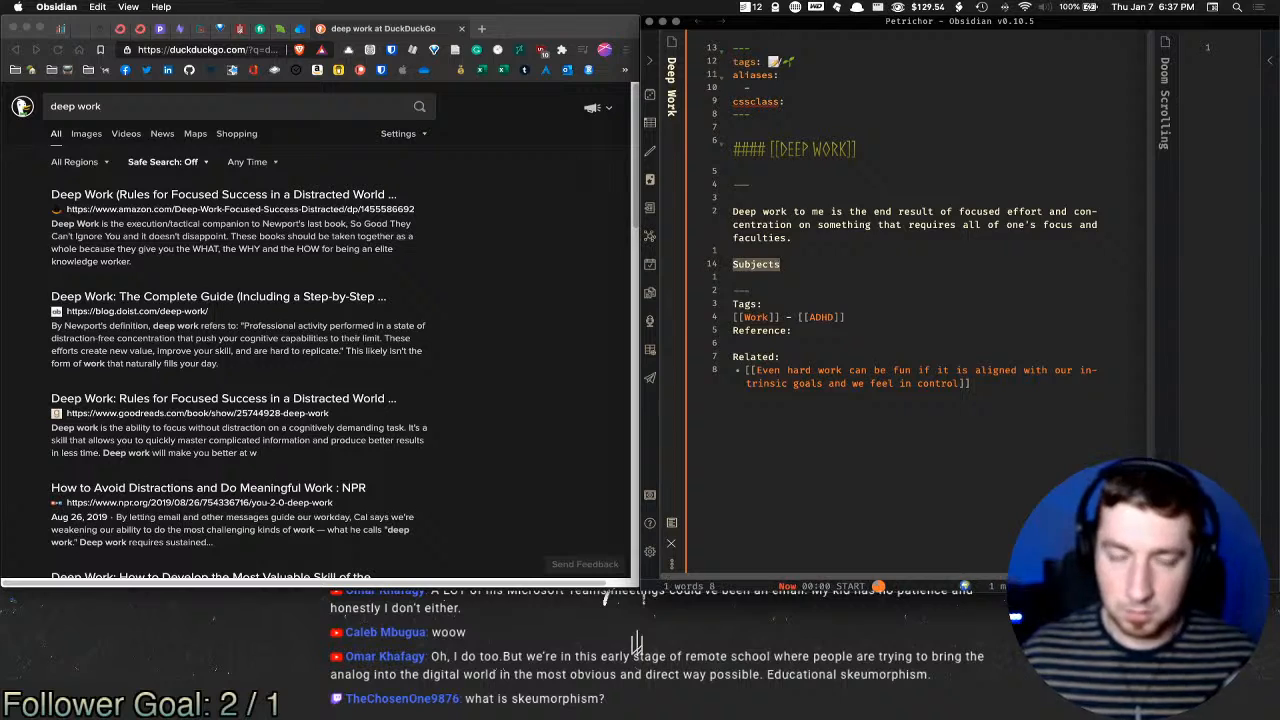
pyautogui.write('Type')
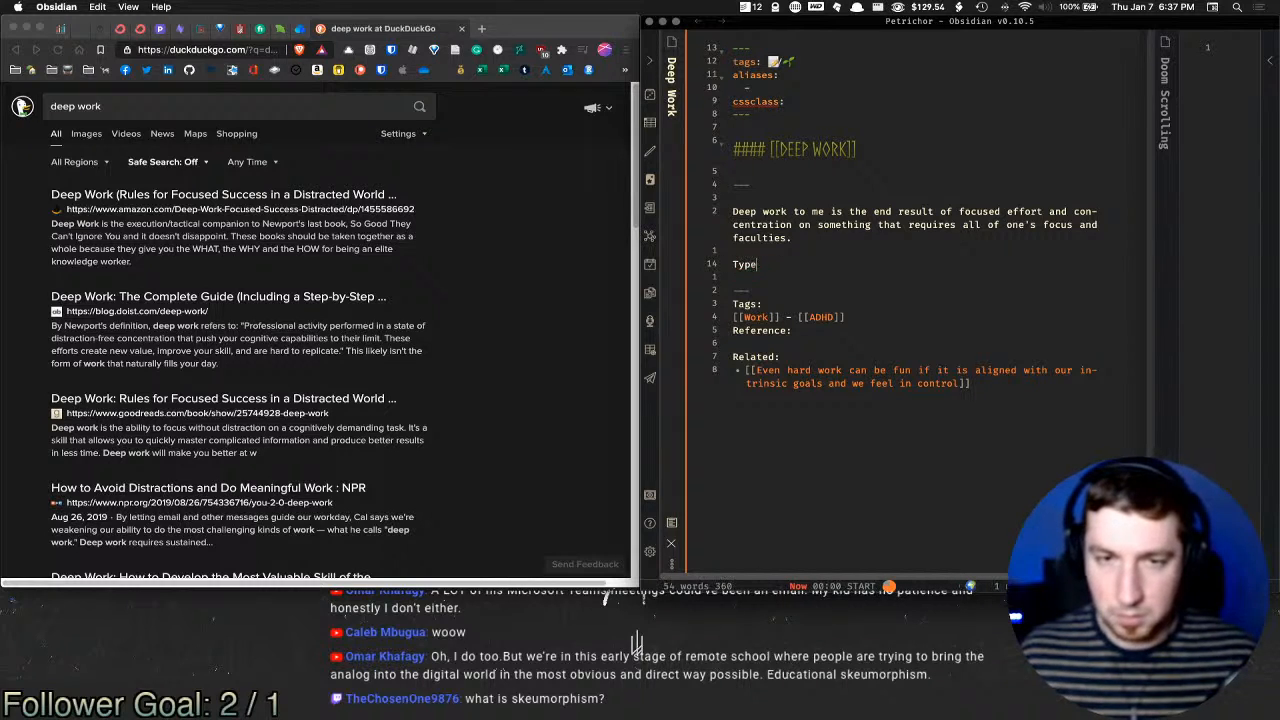
pyautogui.write('s of work that ')
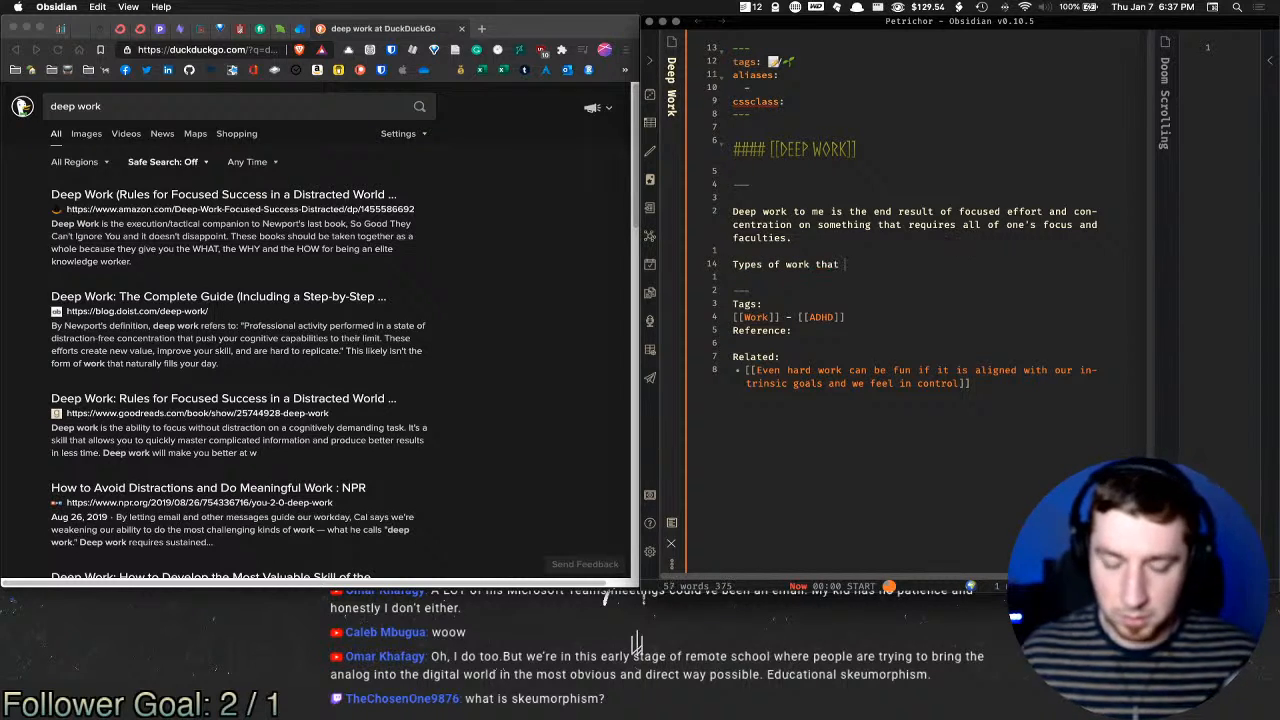
pyautogui.write('require lots of ')
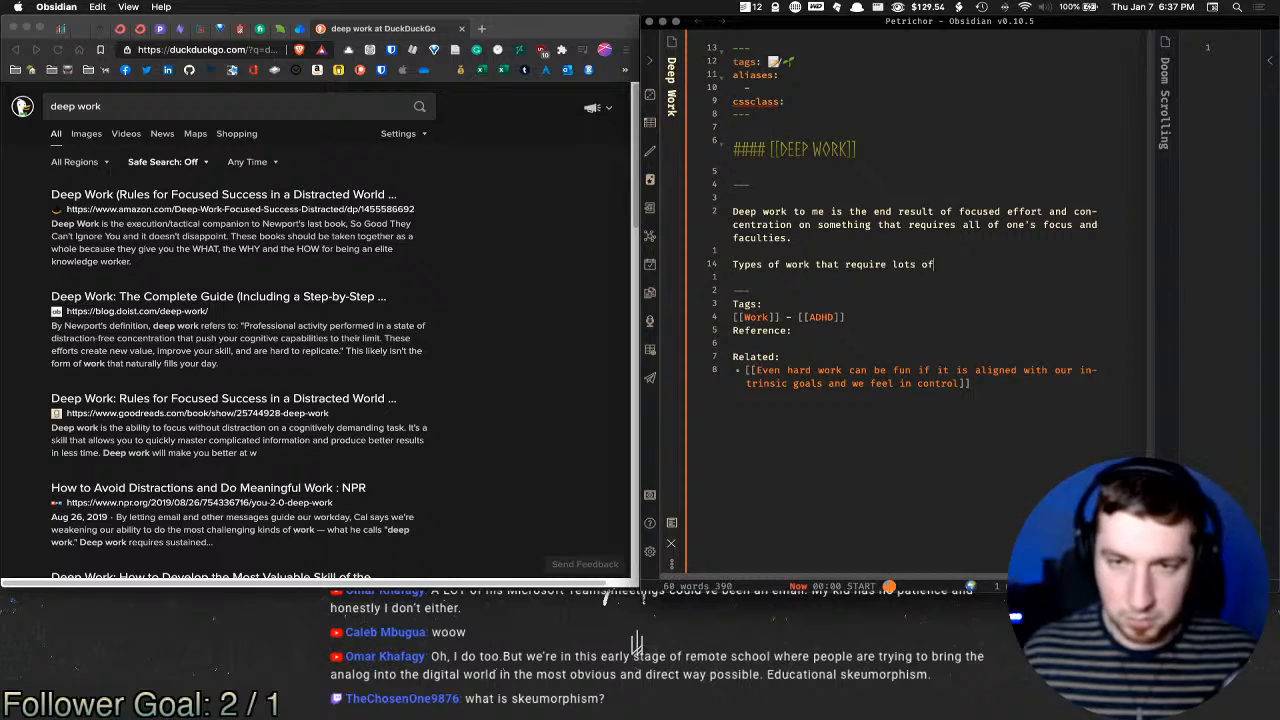
pyautogui.write('abstracti')
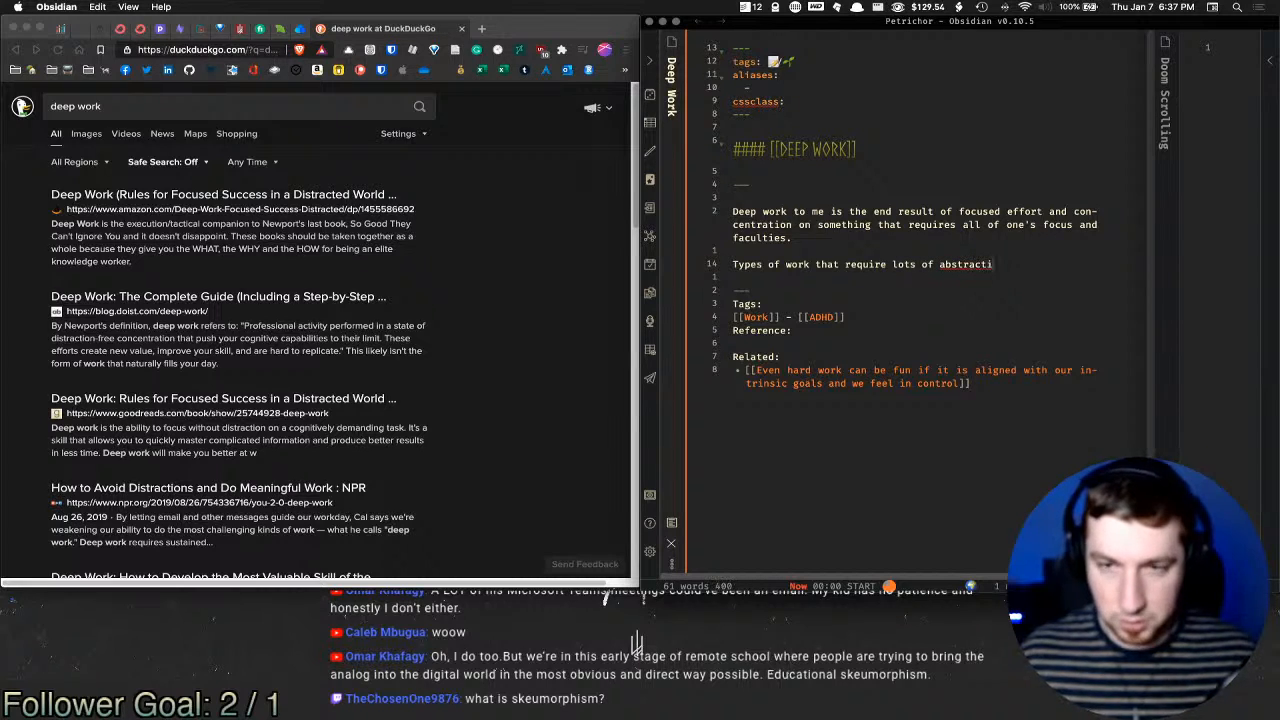
pyautogui.write('on and thought ')
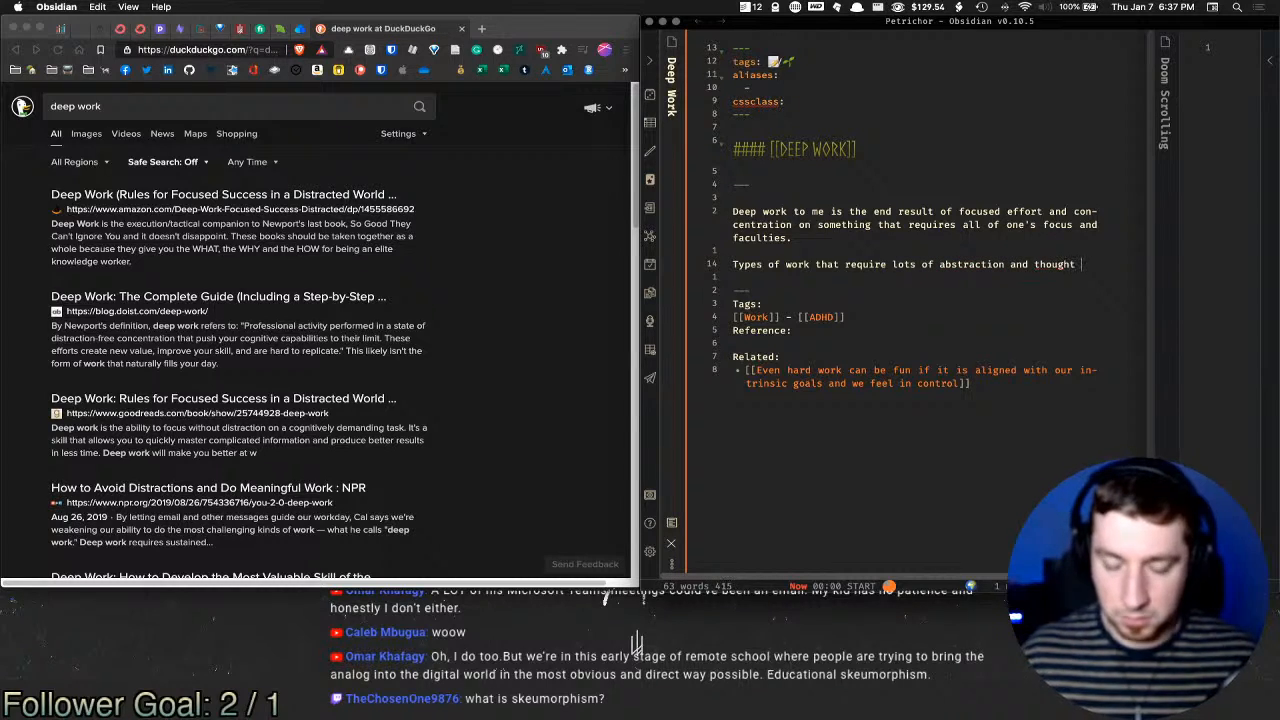
pyautogui.write('like software')
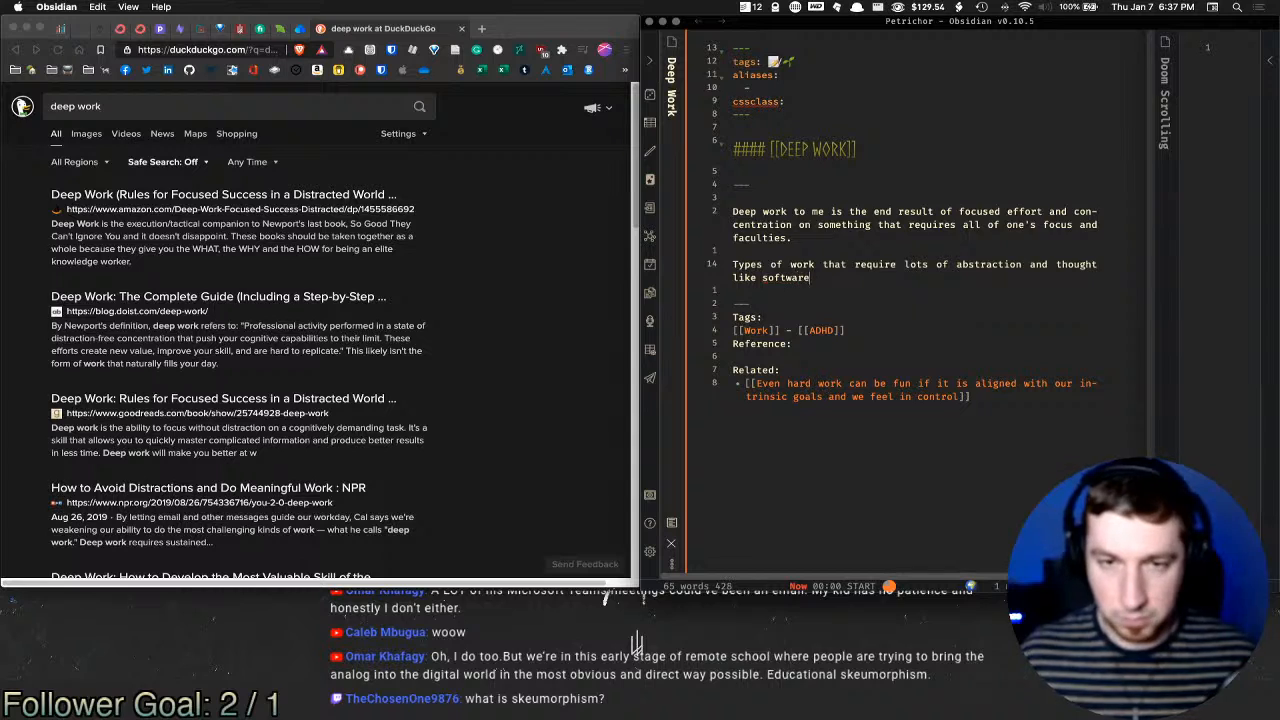
# Step: Replace 'software' with [[Software Engineering]] and continue 'are infamously known for needing deep work from it's'
pyautogui.hotkey('alt', 'shift', 'Left')
pyautogui.press('BackSpace')
pyautogui.write('[[')
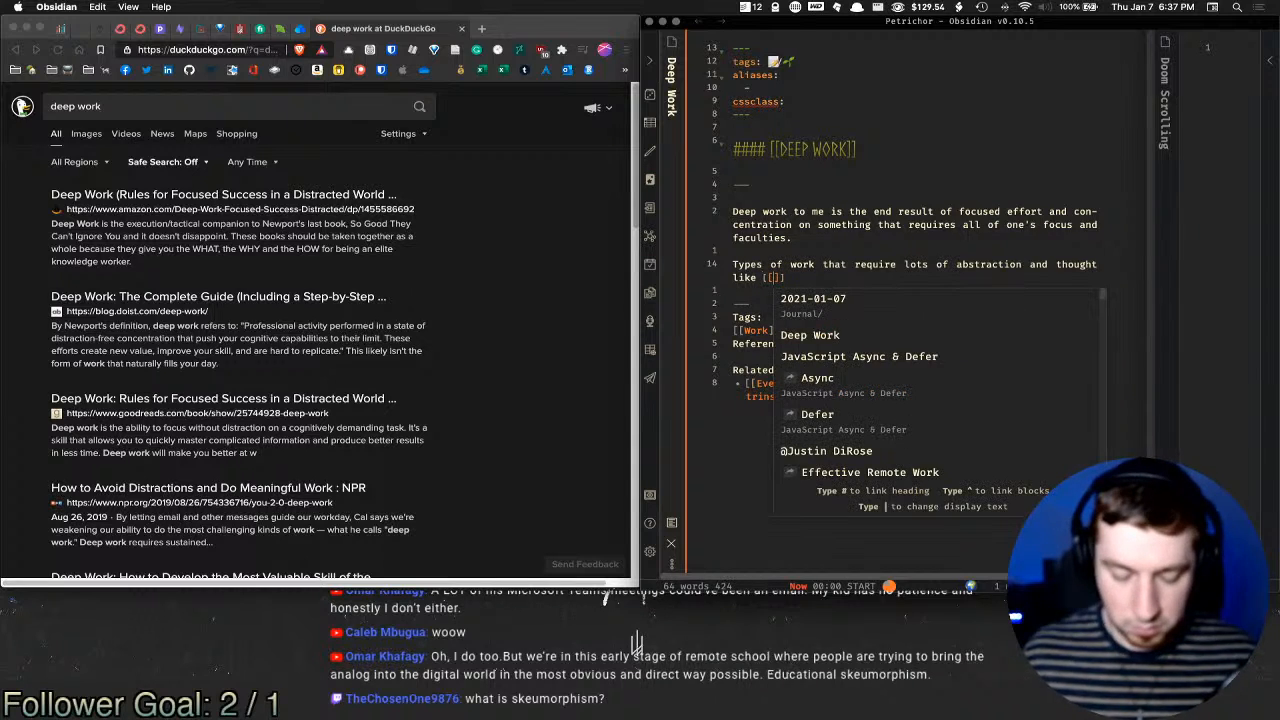
pyautogui.write('Software')
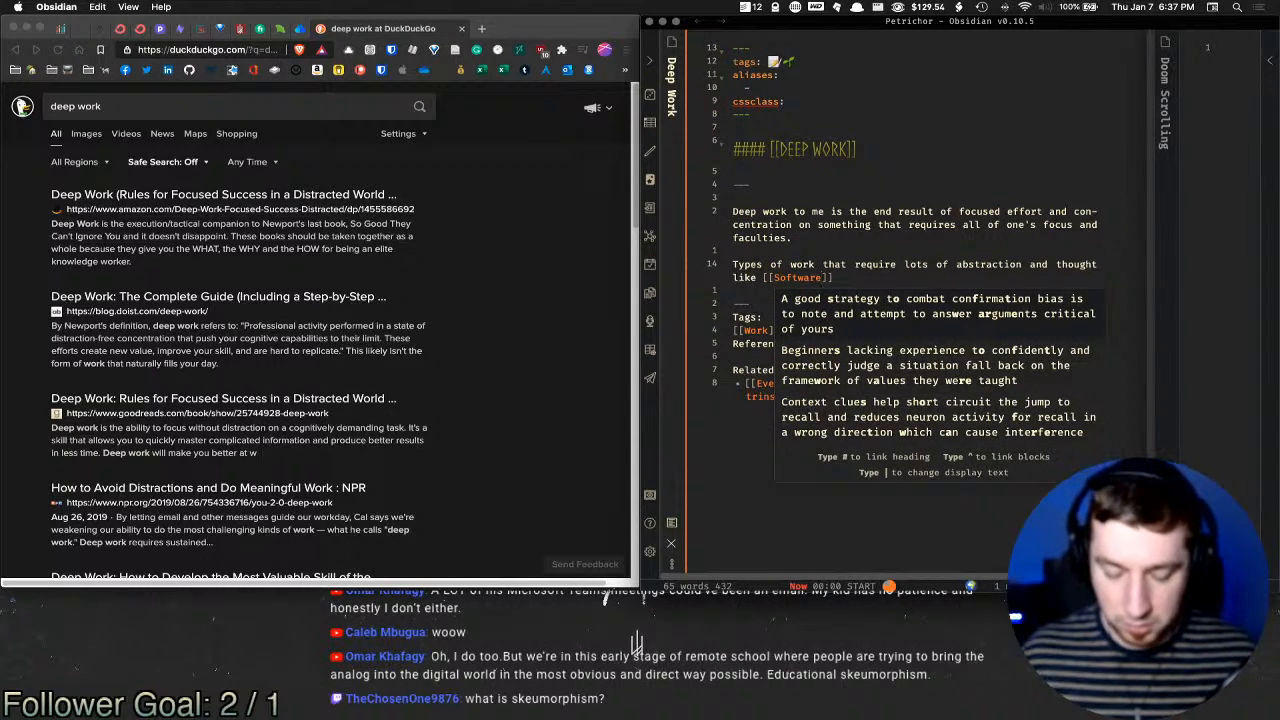
pyautogui.write(' Engine')
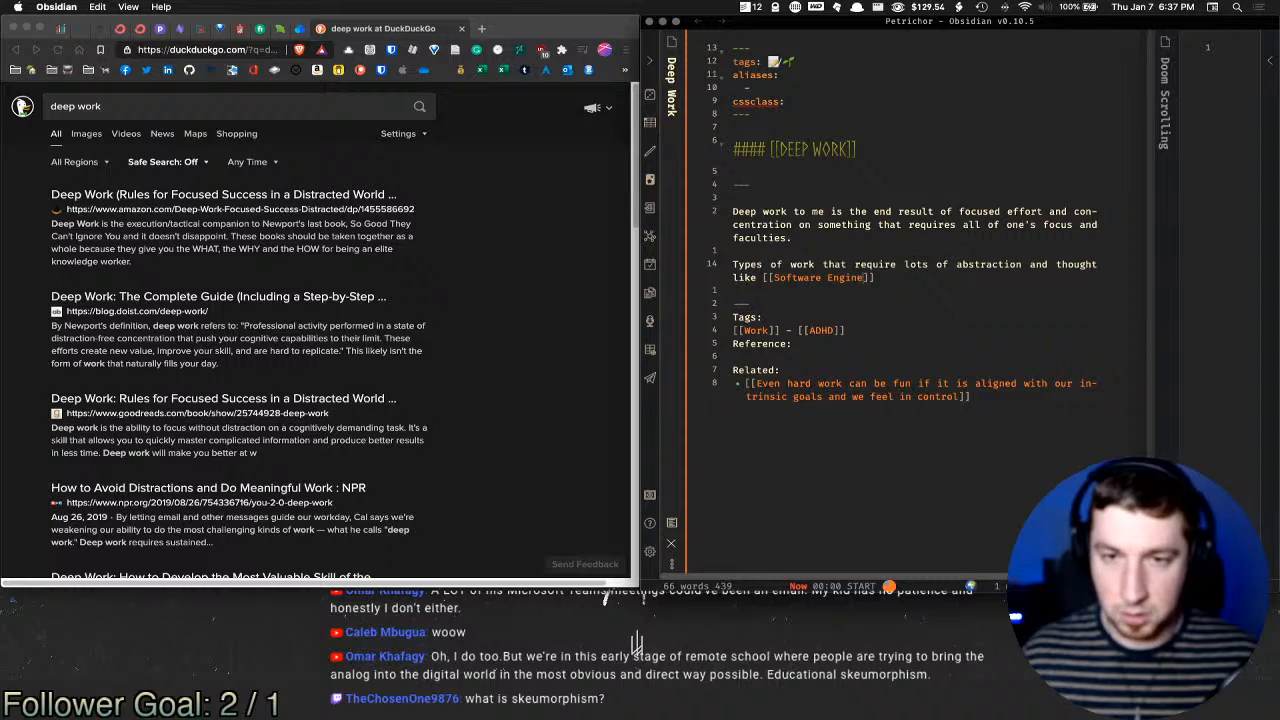
pyautogui.write('ering]]')
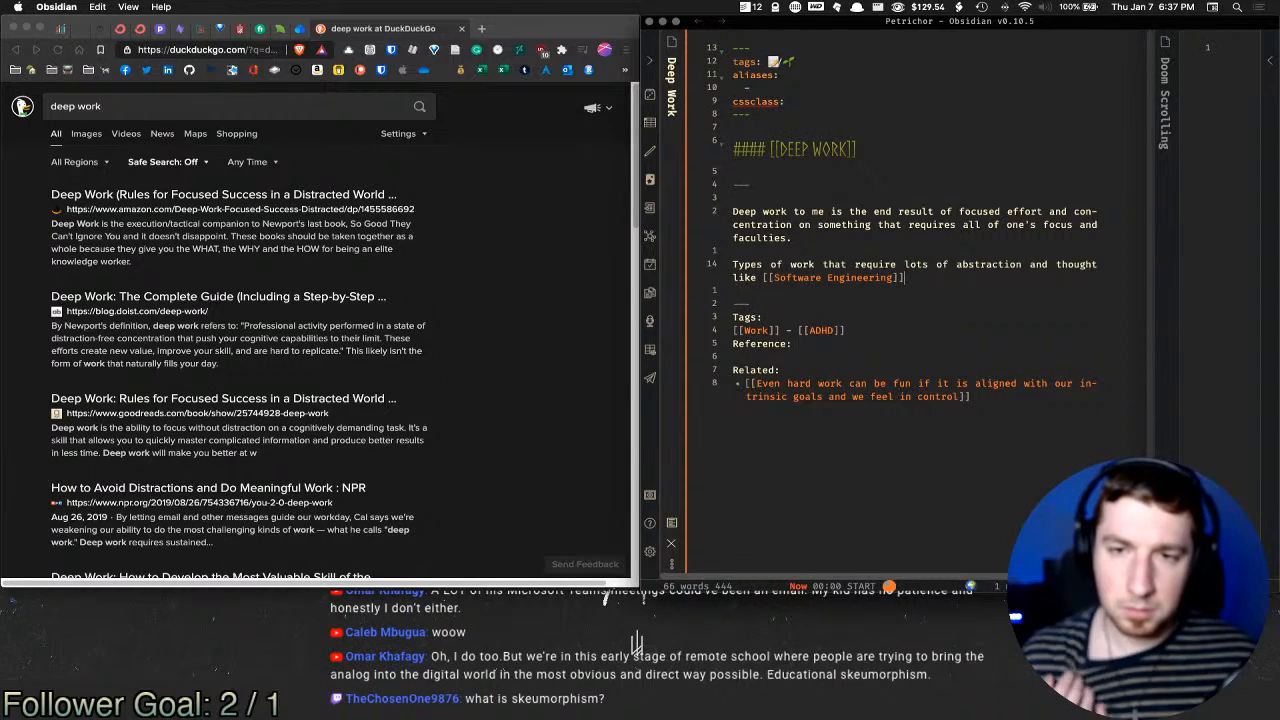
pyautogui.write(' are i')
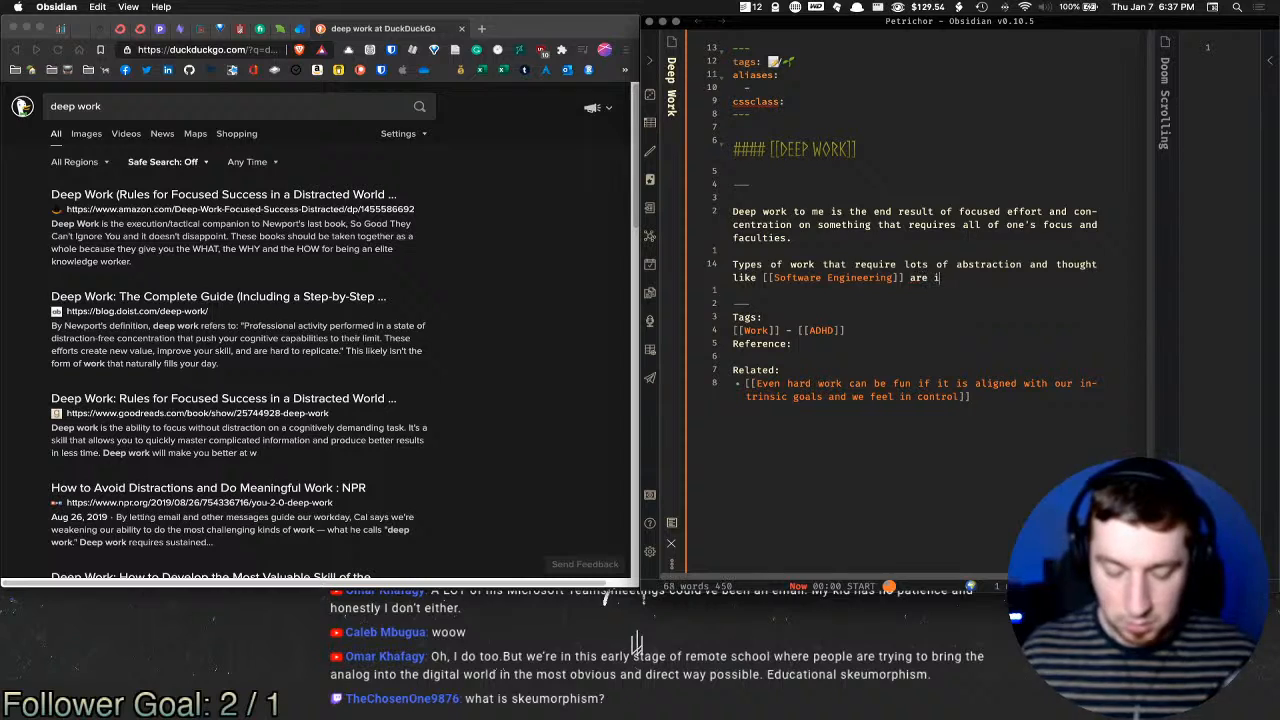
pyautogui.write('nfamously know')
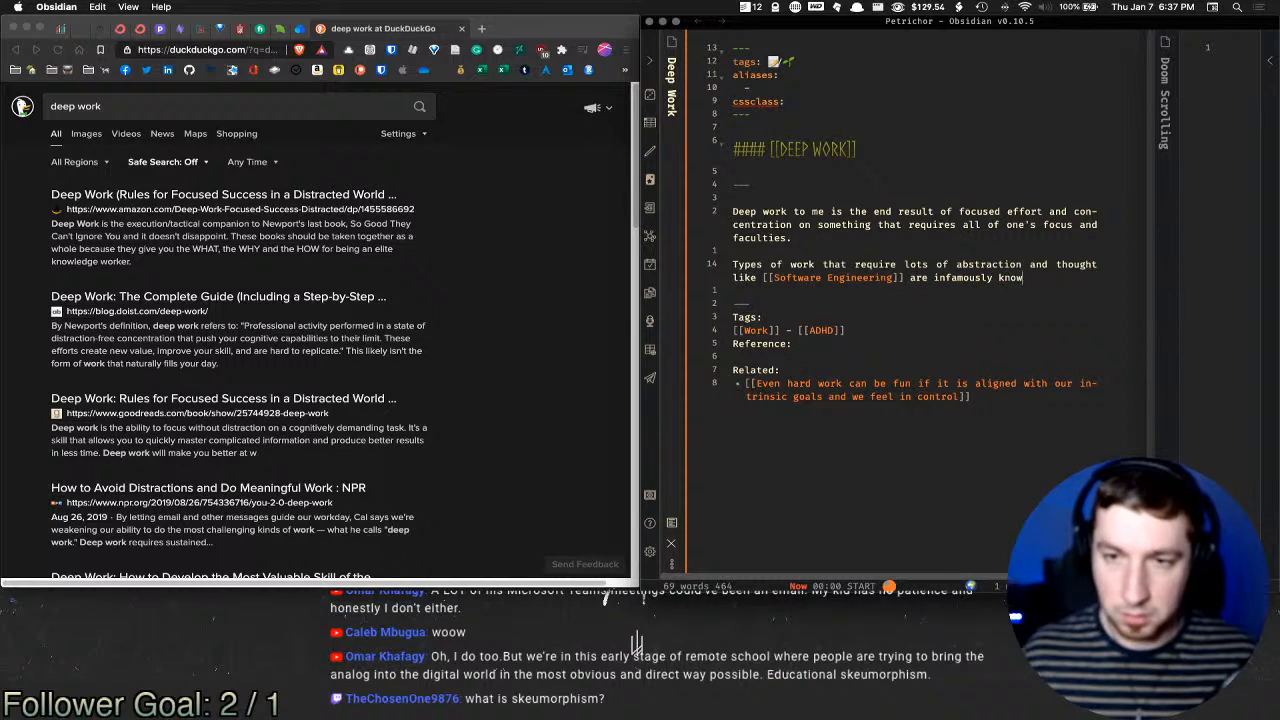
pyautogui.write('n for being')
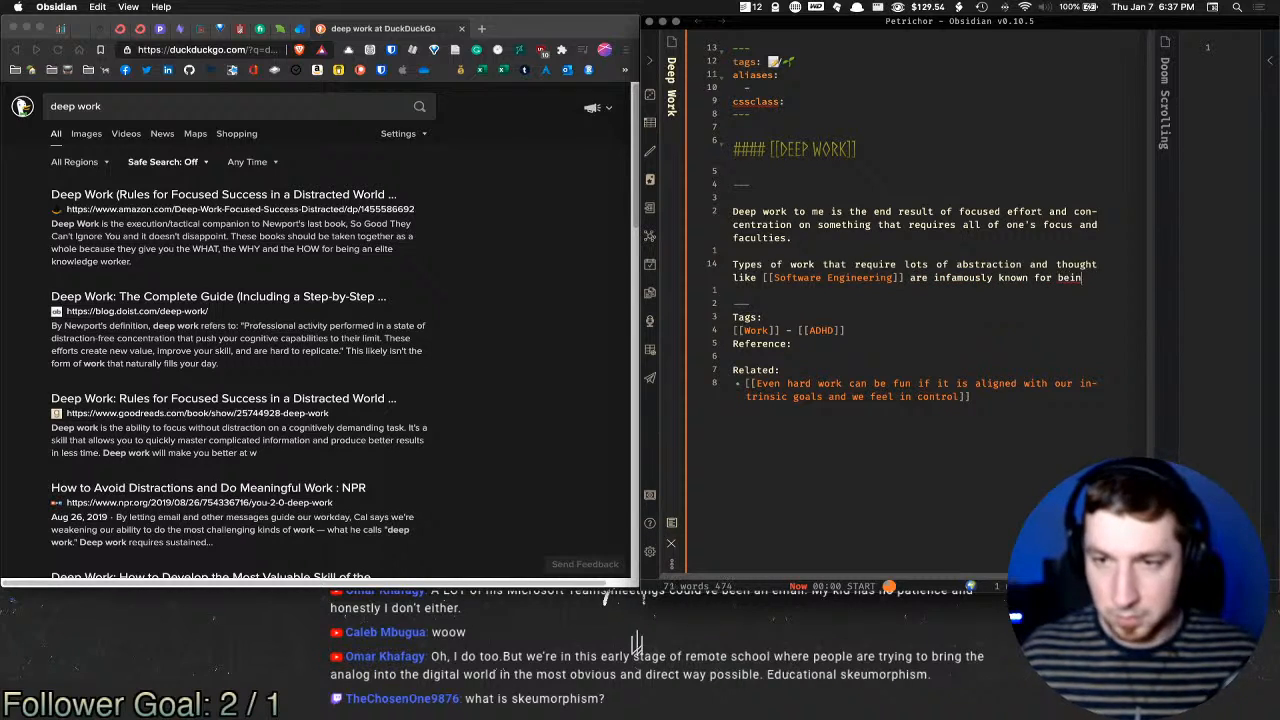
pyautogui.press('BackSpace')
pyautogui.press('BackSpace')
pyautogui.press('BackSpace')
pyautogui.press('BackSpace')
pyautogui.press('BackSpace')
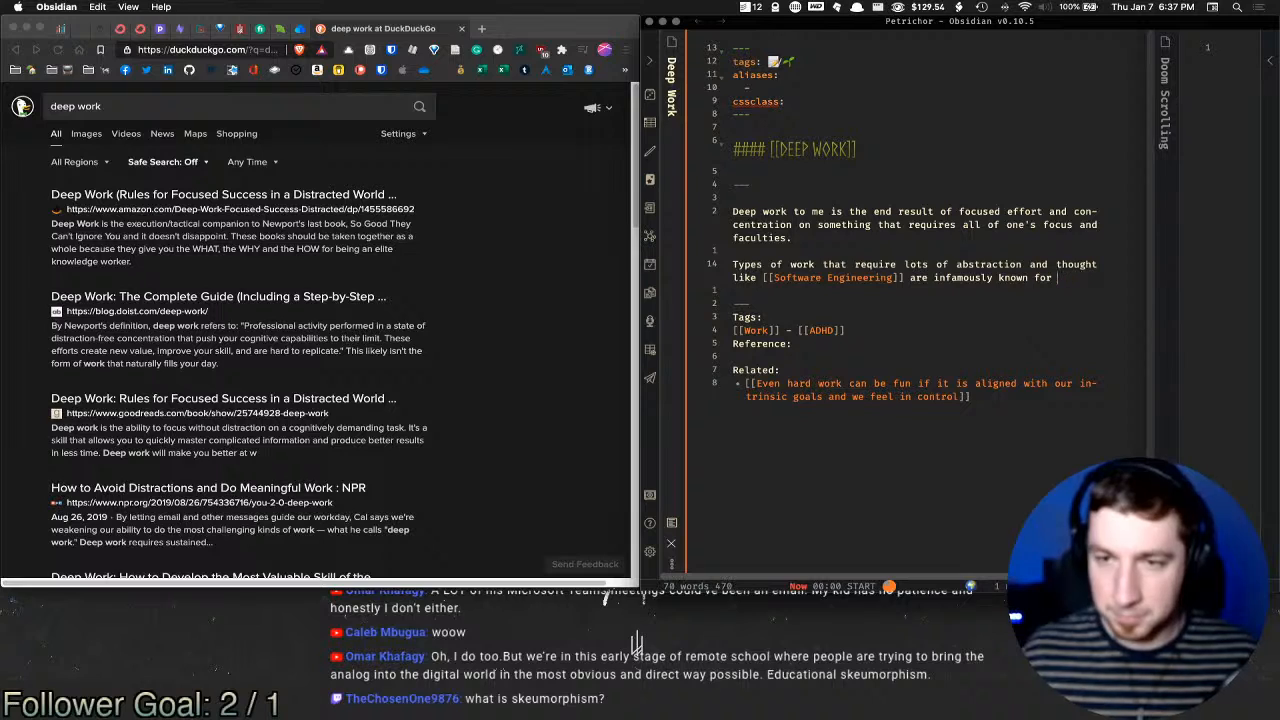
pyautogui.write('needing ')
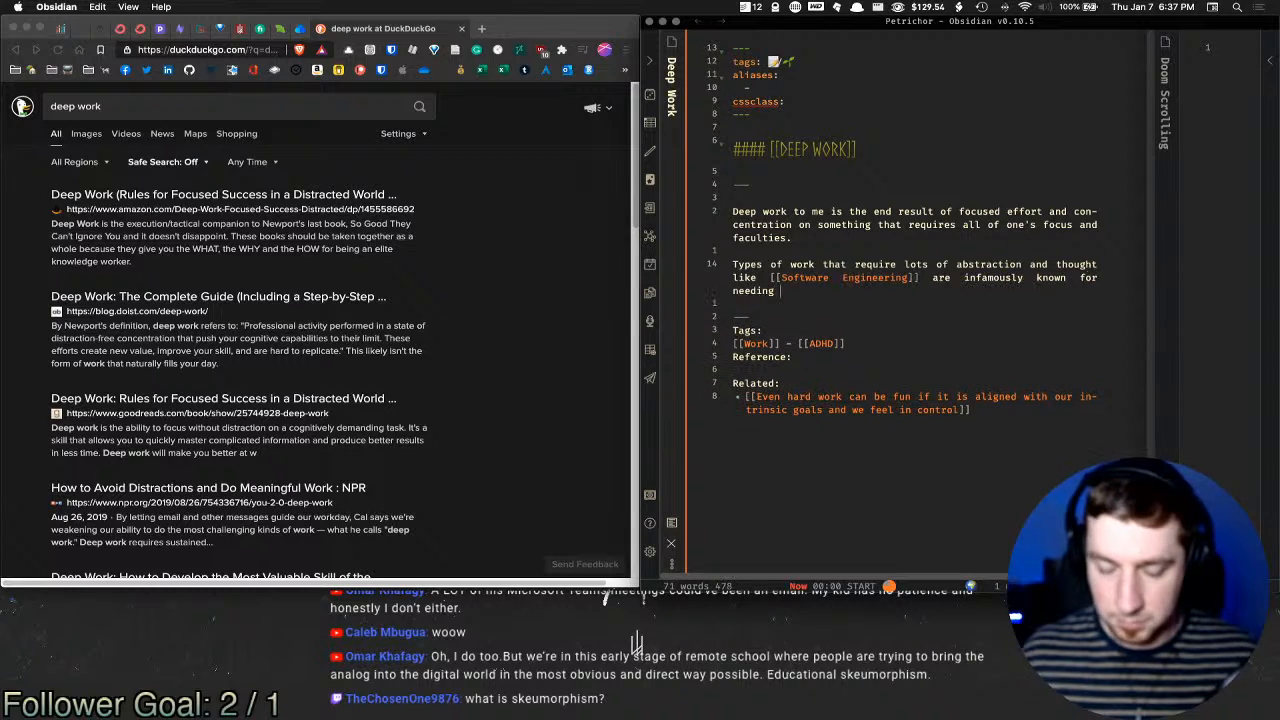
pyautogui.write('deep wor')
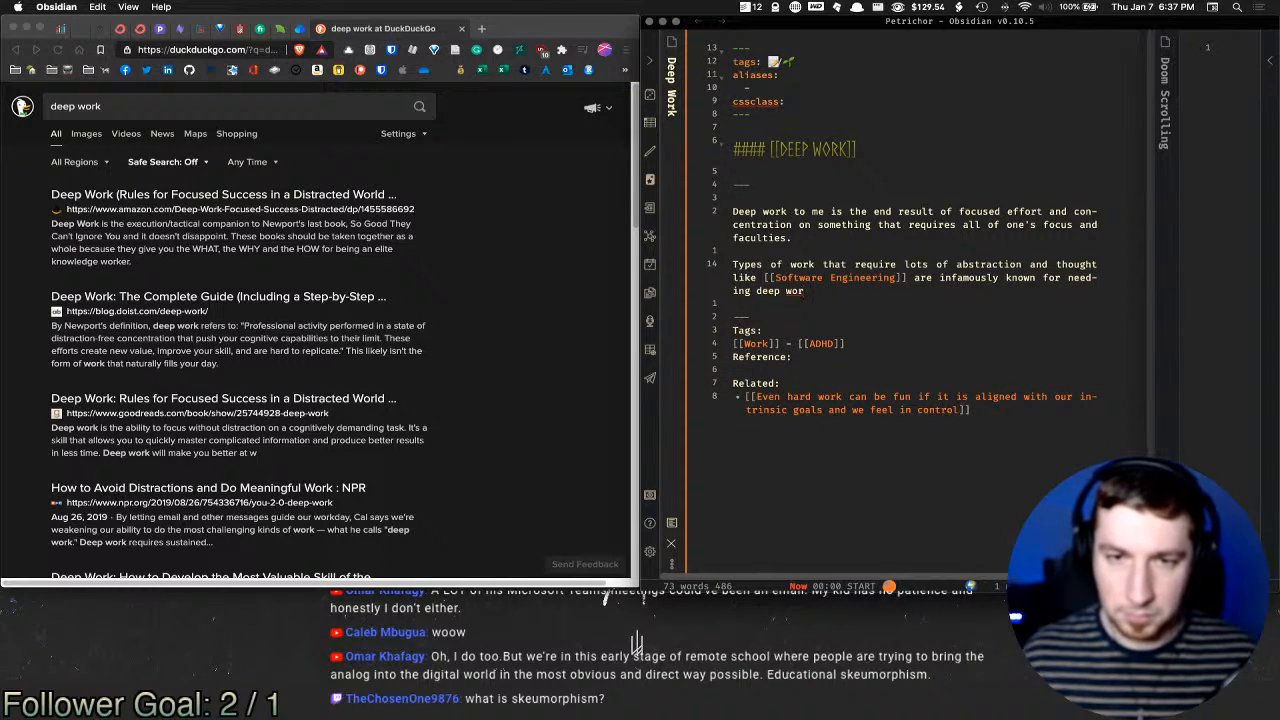
pyautogui.write('k from its')
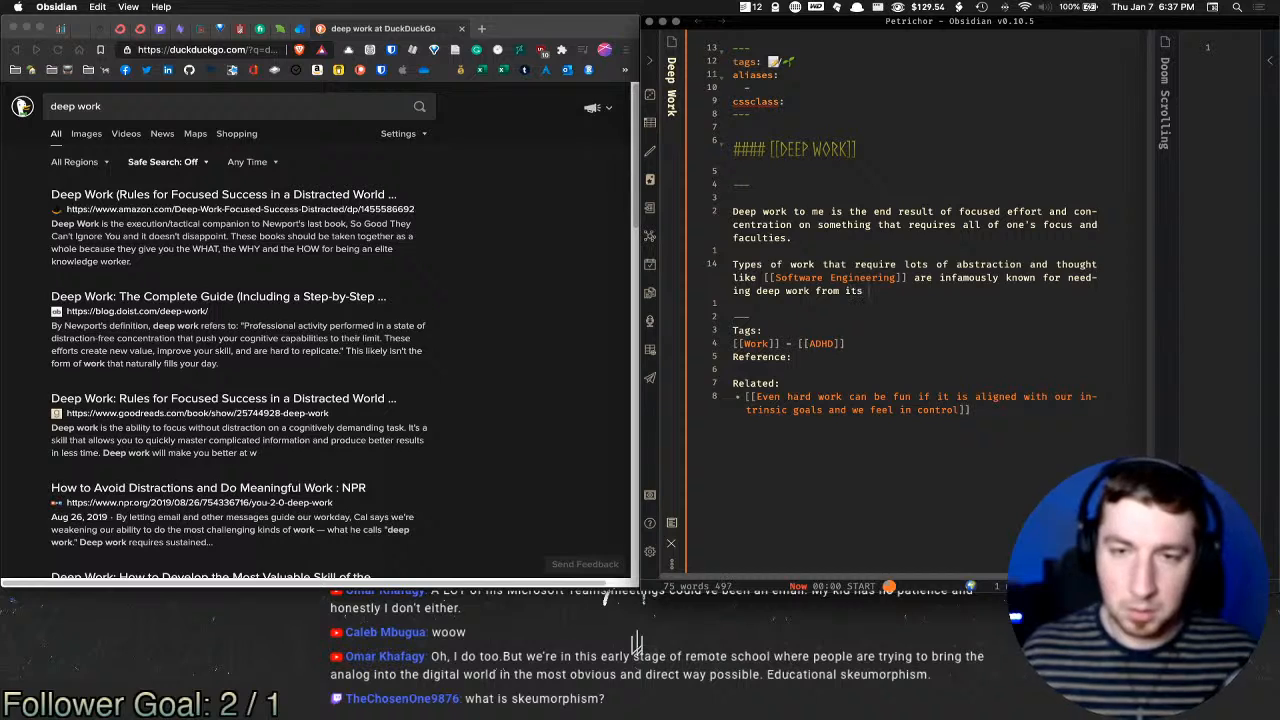
pyautogui.press('BackSpace')
pyautogui.press('BackSpace')
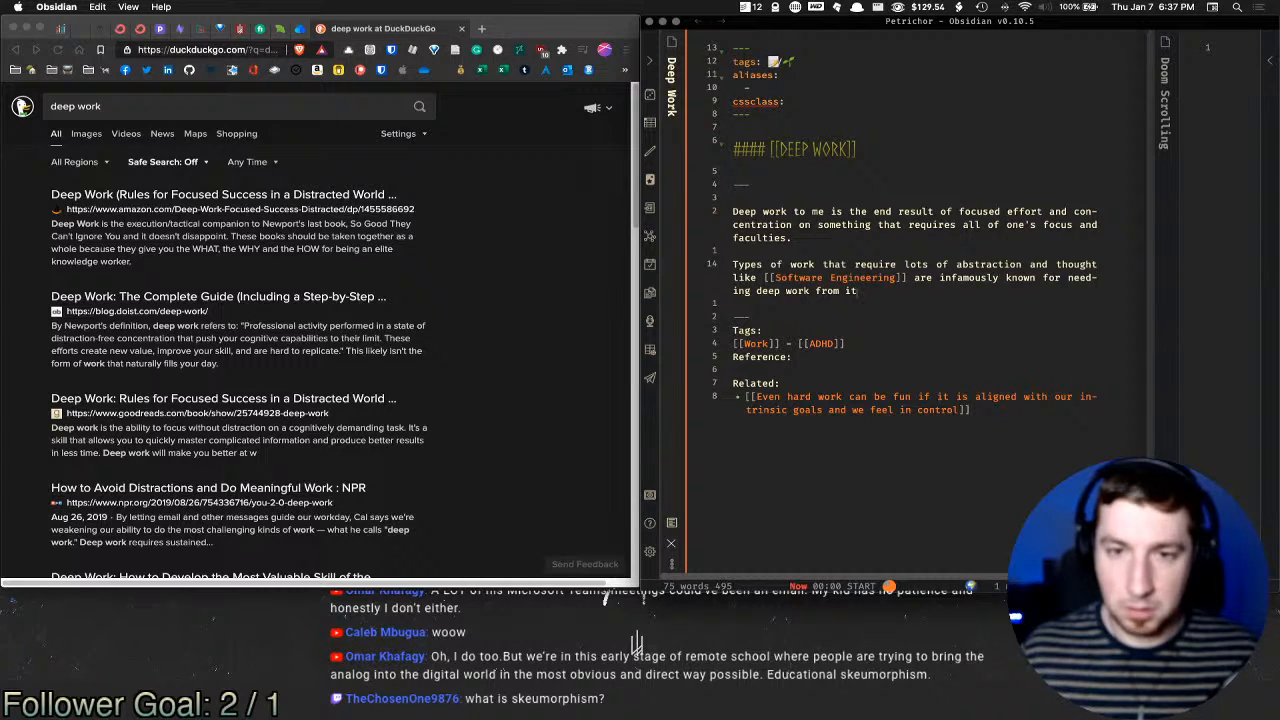
pyautogui.write("'s")
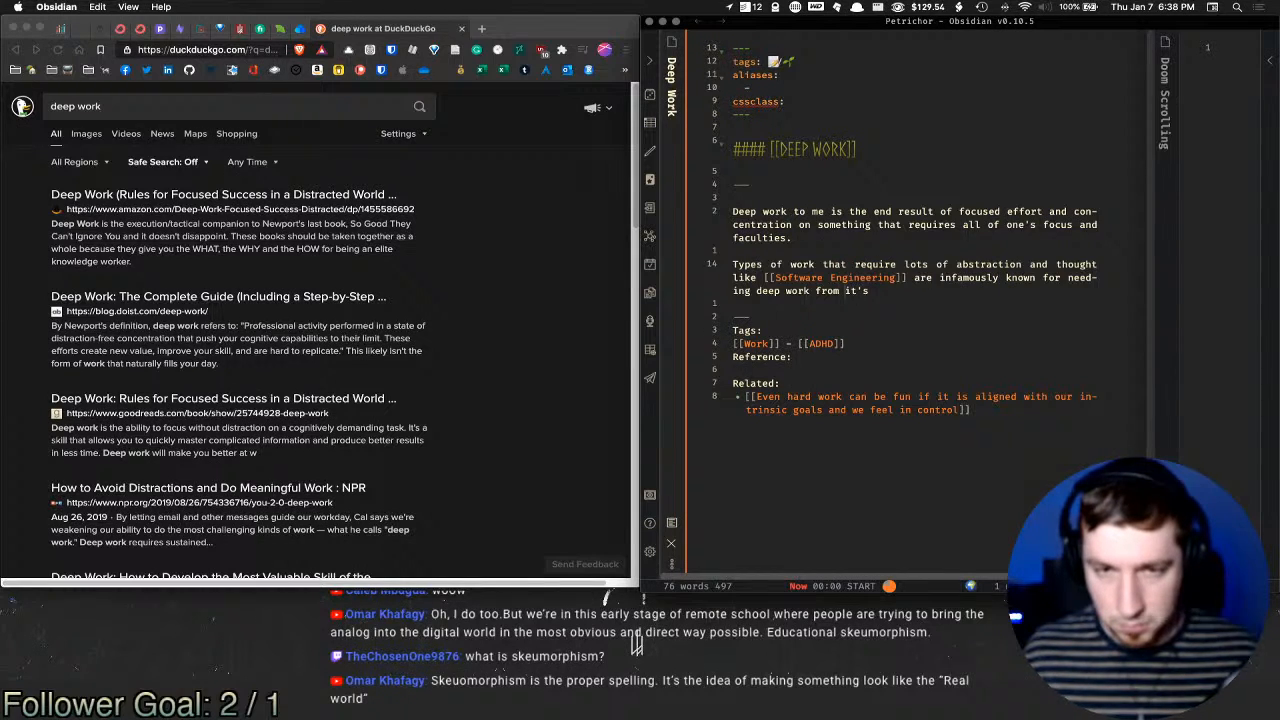
# Step: End the sentence 'requiring deep work.' and add 'With ADHD,' plus the pasted ADHD hyperfocus link
pyautogui.doubleClick(1082, 278)
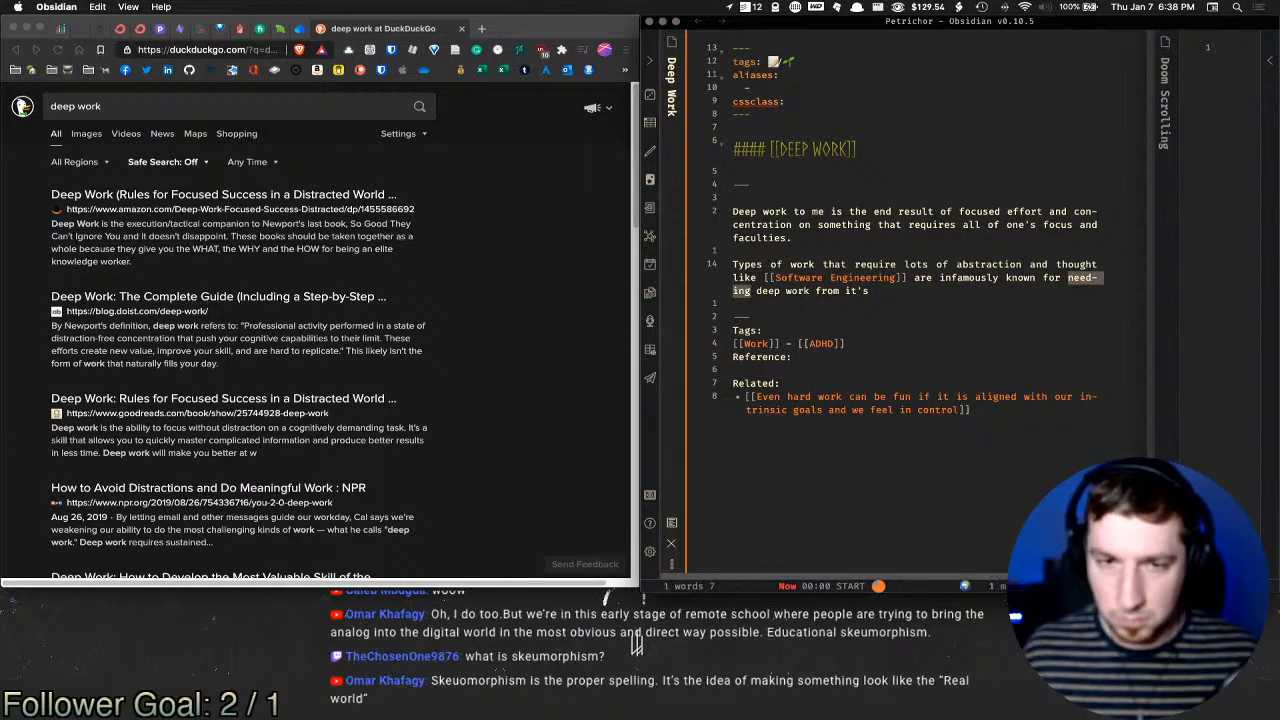
pyautogui.write('requiring')
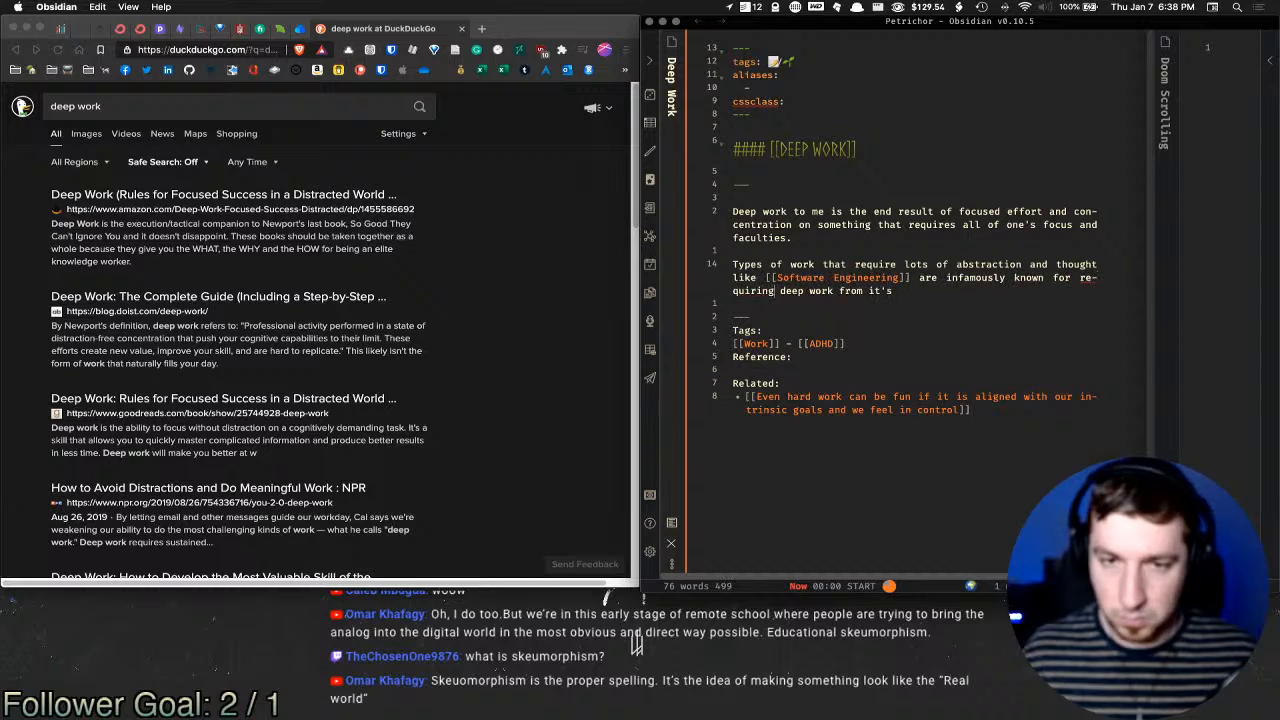
pyautogui.hotkey('shift', 'alt', 'Left')
pyautogui.hotkey('shift', 'alt', 'Left')
pyautogui.hotkey('shift', 'alt', 'Left')
pyautogui.hotkey('shift', 'alt', 'Left')
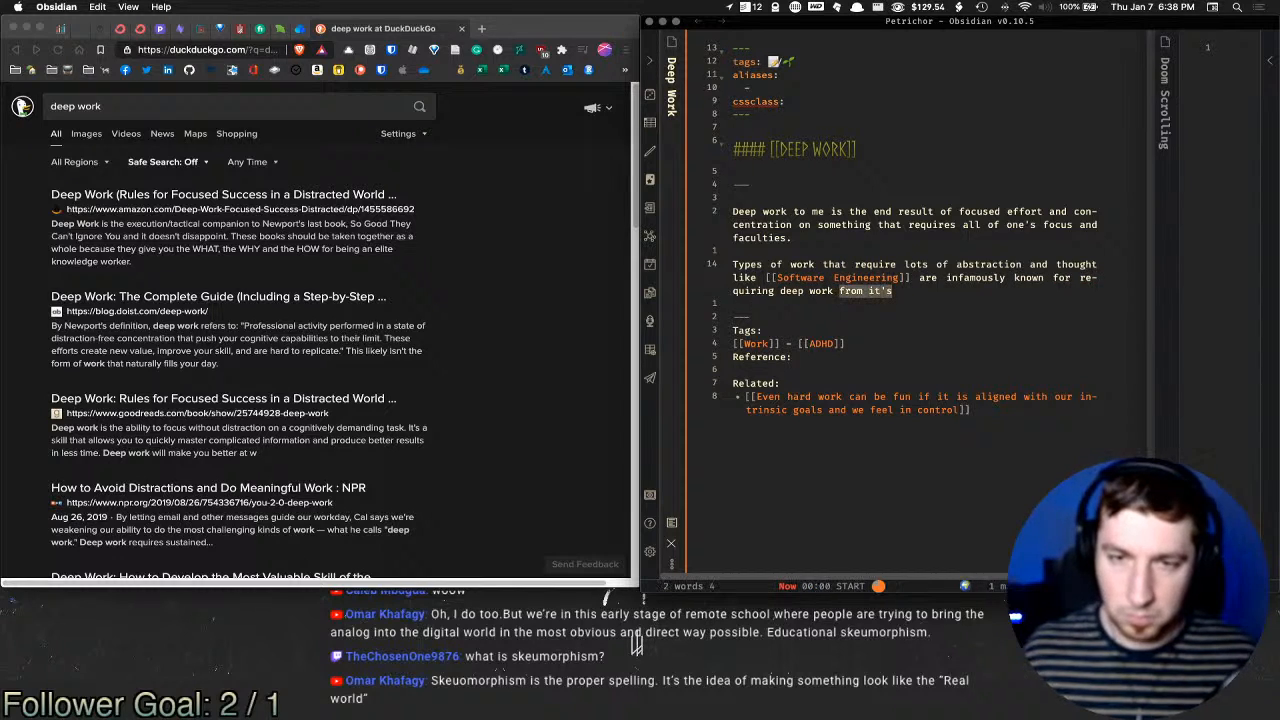
pyautogui.press('BackSpace')
pyautogui.write('.')
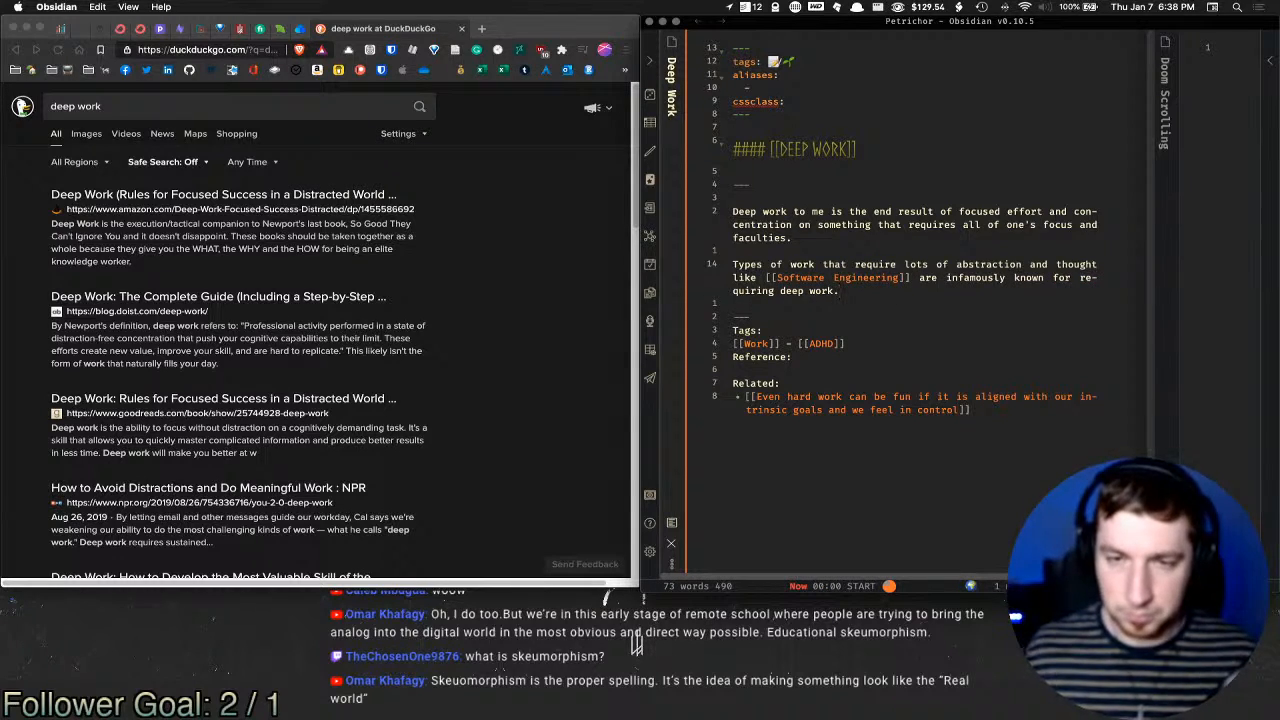
pyautogui.write(' With ')
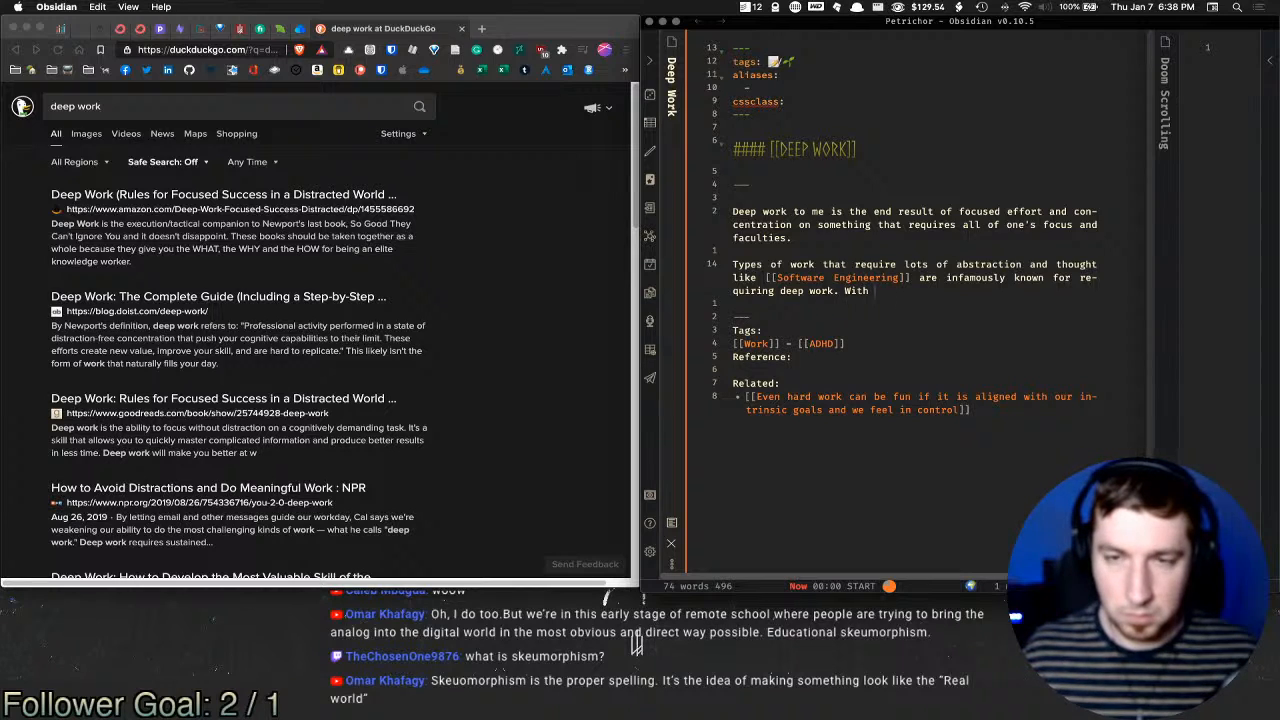
pyautogui.write('ADHD')
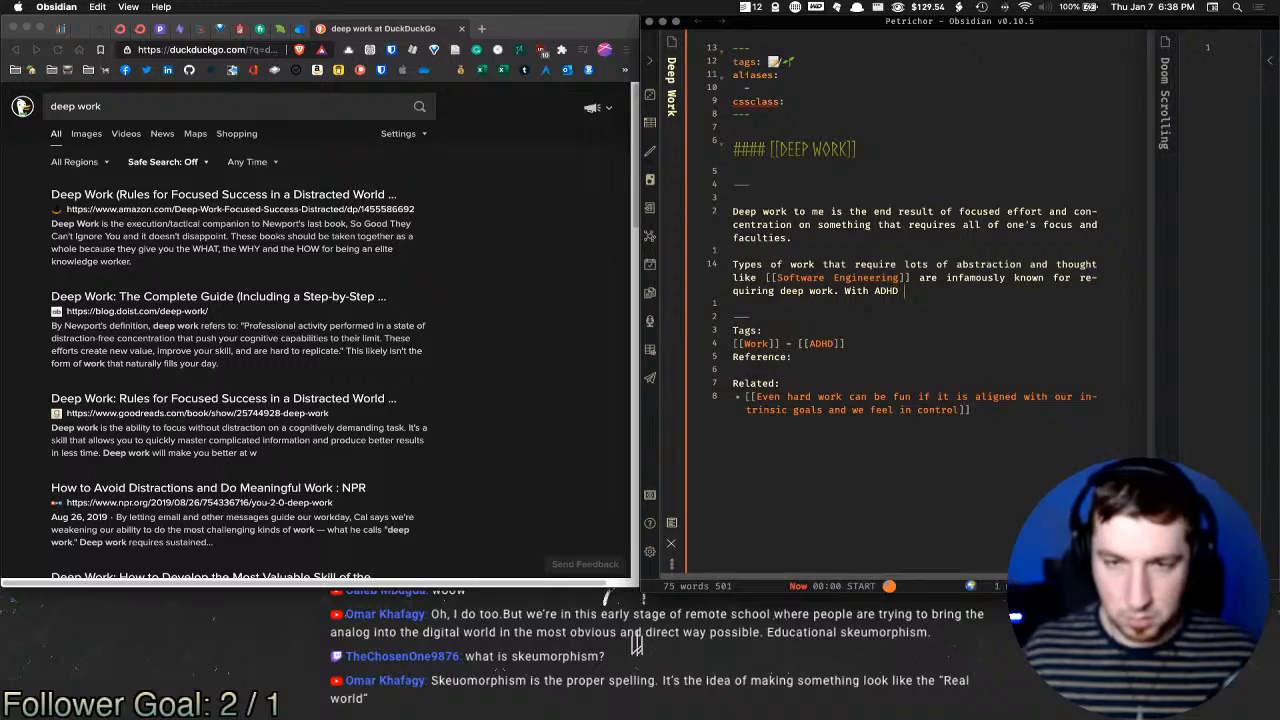
pyautogui.hotkey('alt', 'shift', 'Left')
pyautogui.press('Right')
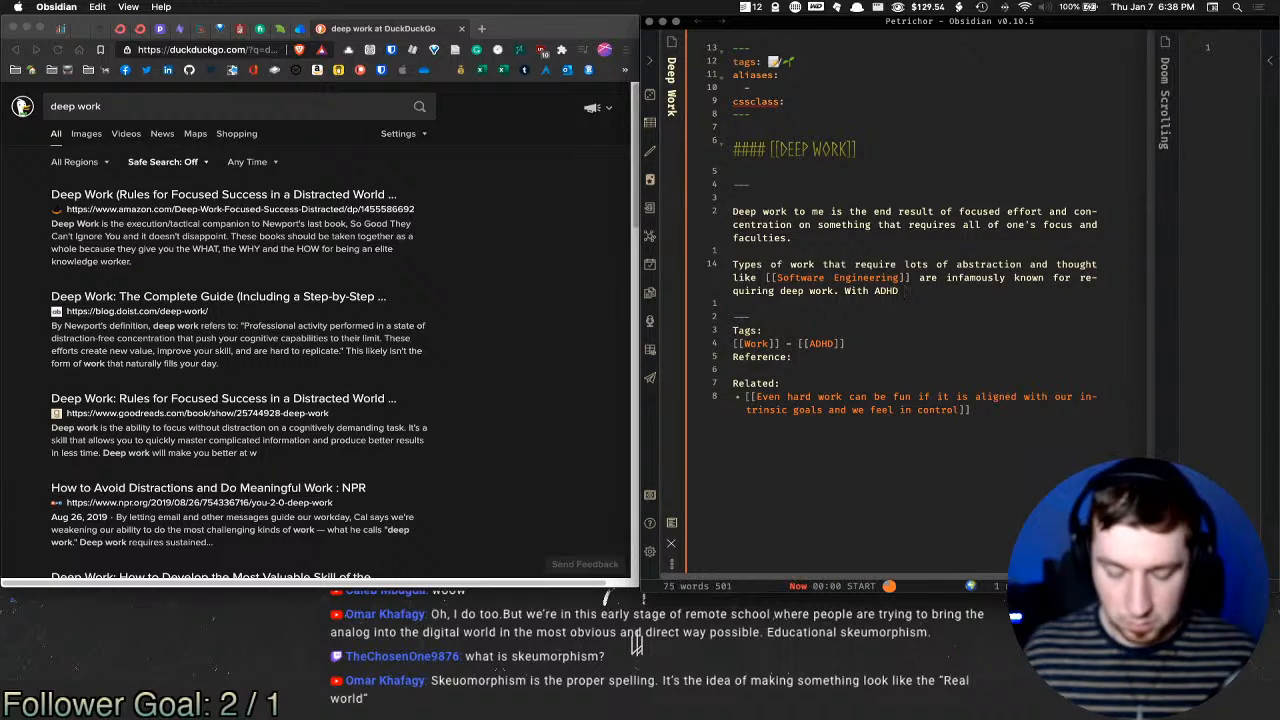
pyautogui.write(',')
pyautogui.write('[[ADHD hyperfocus is a double edged sword of both deep work and avoidance]]')
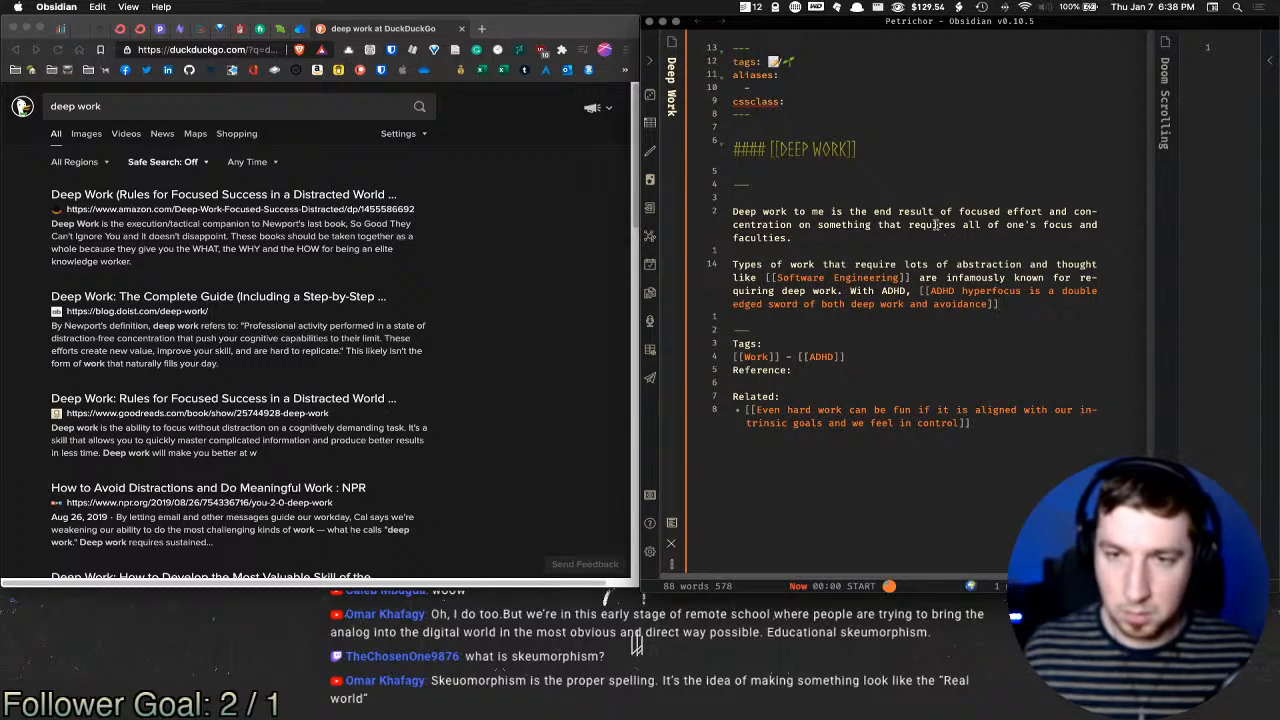
# Step: Remove the duplicate ADHD and stray comma, end the sentence with a period, and open the launcher
pyautogui.click(910, 292)
pyautogui.hotkey('alt', 'shift', 'Left')
pyautogui.press('BackSpace')
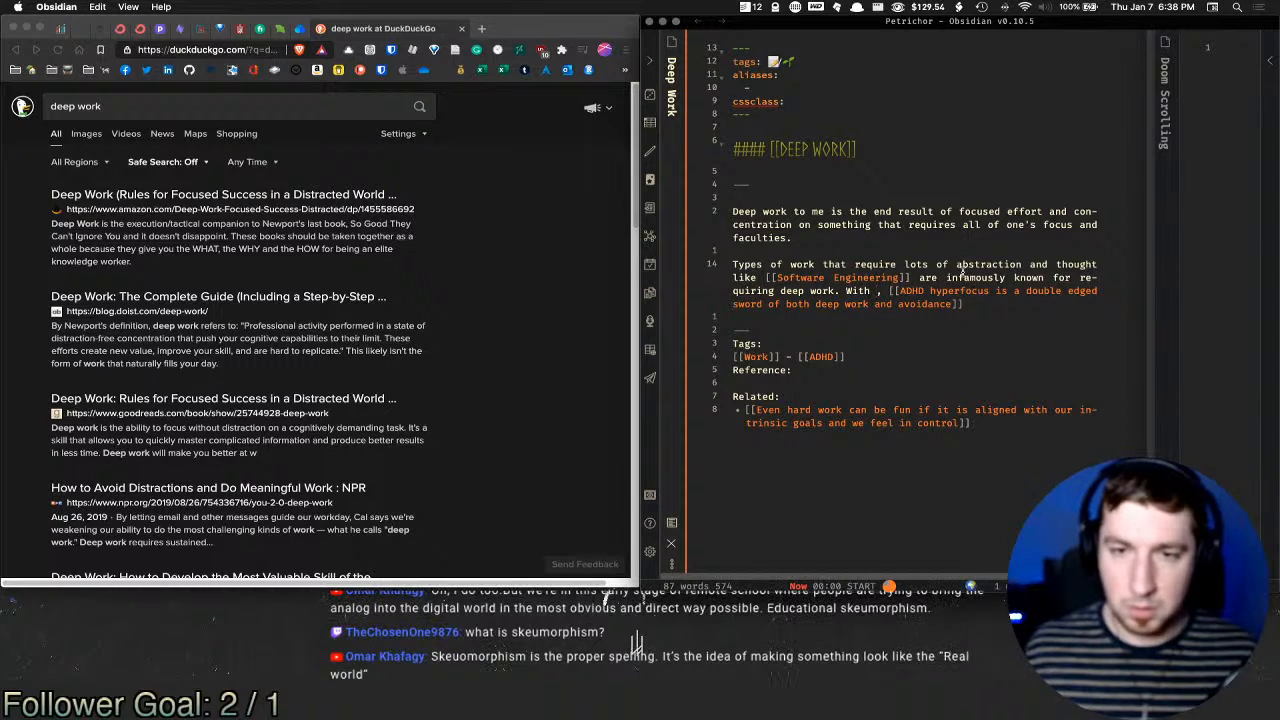
pyautogui.press('BackSpace')
pyautogui.press('Delete')
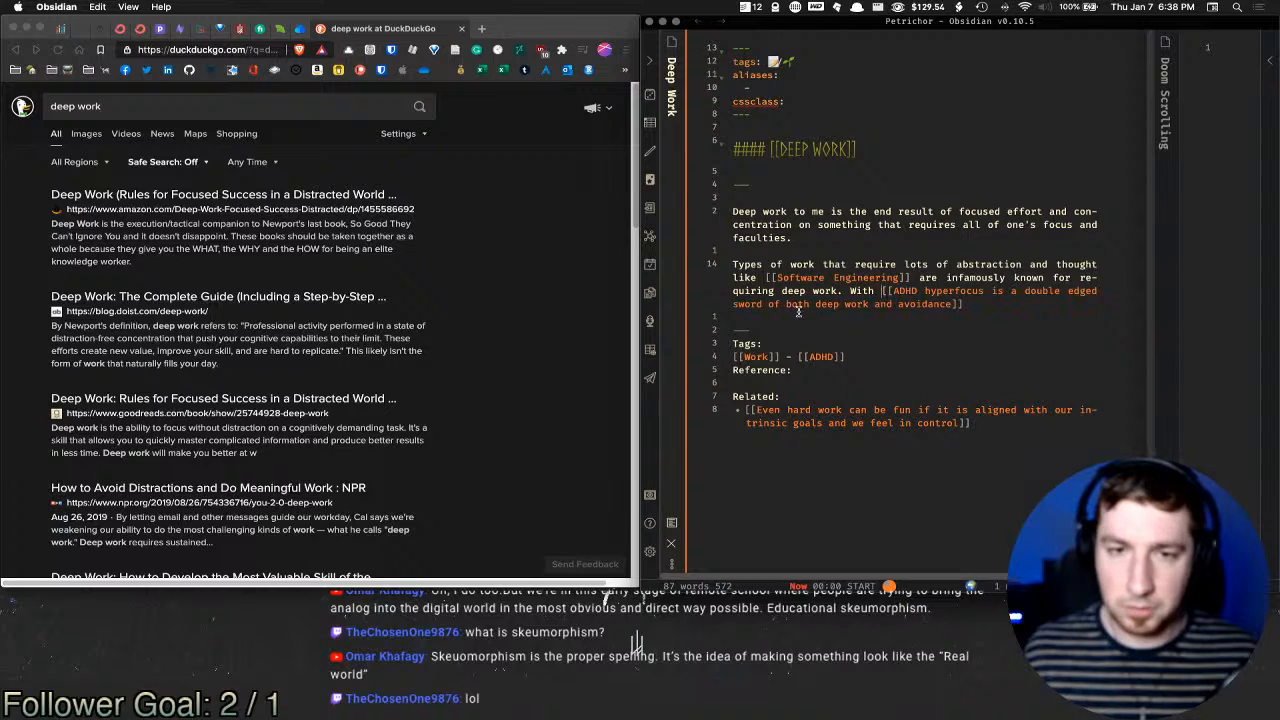
pyautogui.click(989, 304)
pyautogui.write('.')
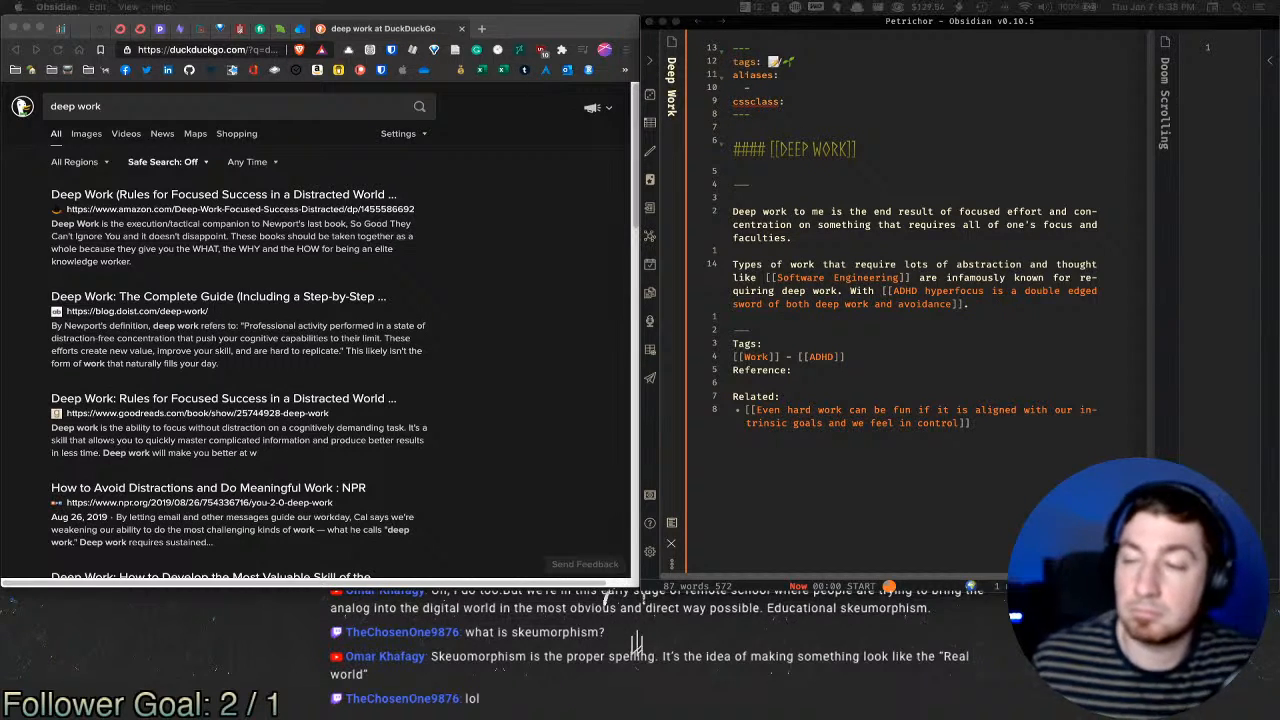
pyautogui.hotkey('alt', 'space')
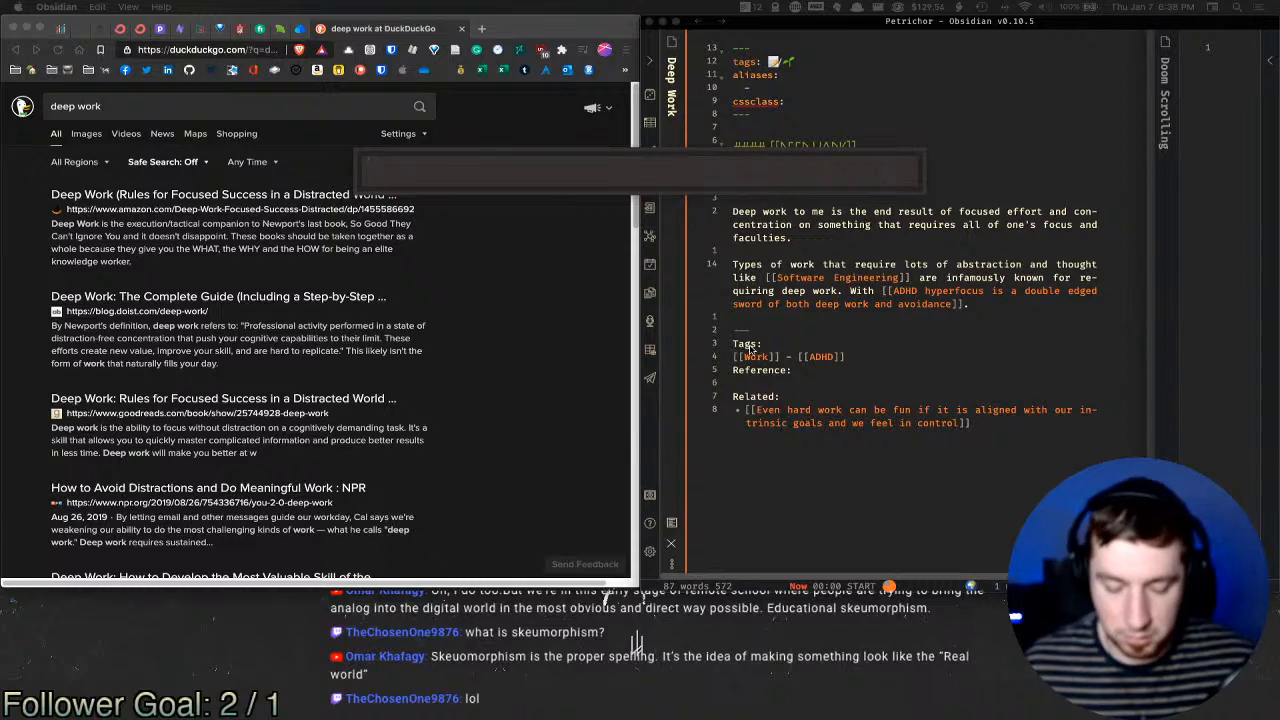
pyautogui.write('define skeumorphism')
pyautogui.press('Return')
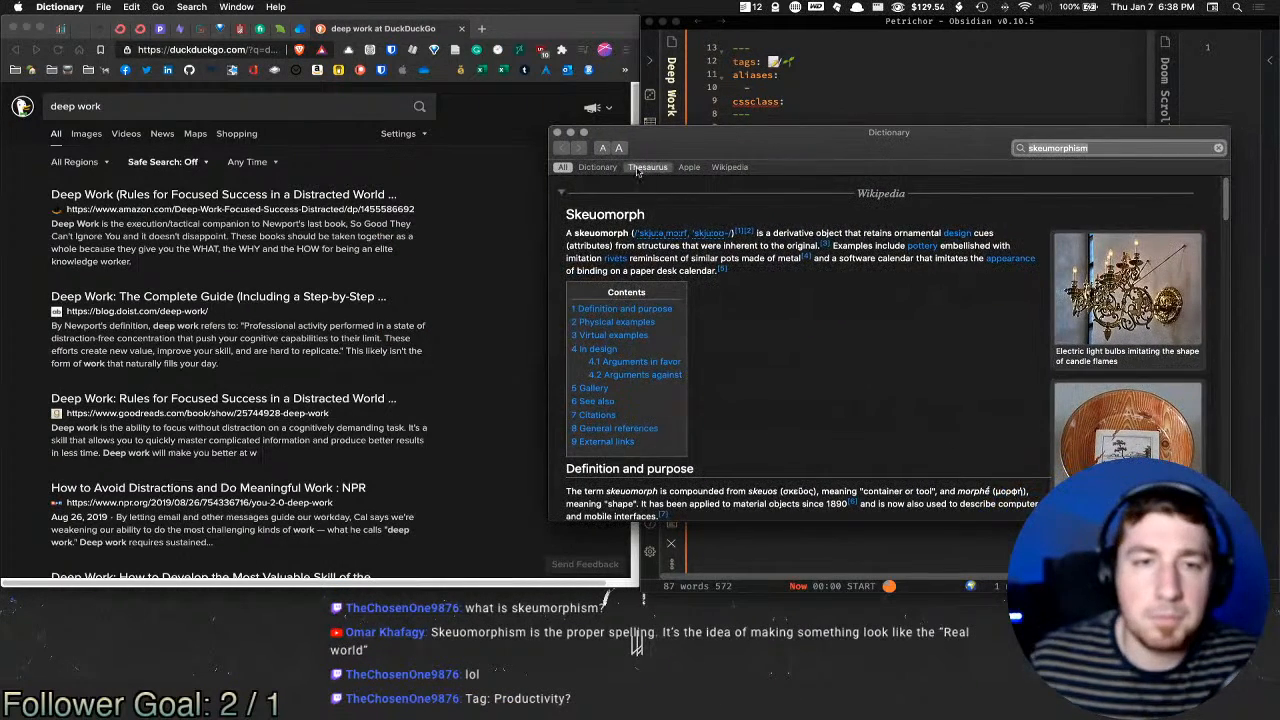
pyautogui.moveTo(774, 233); pyautogui.dragTo(692, 246)
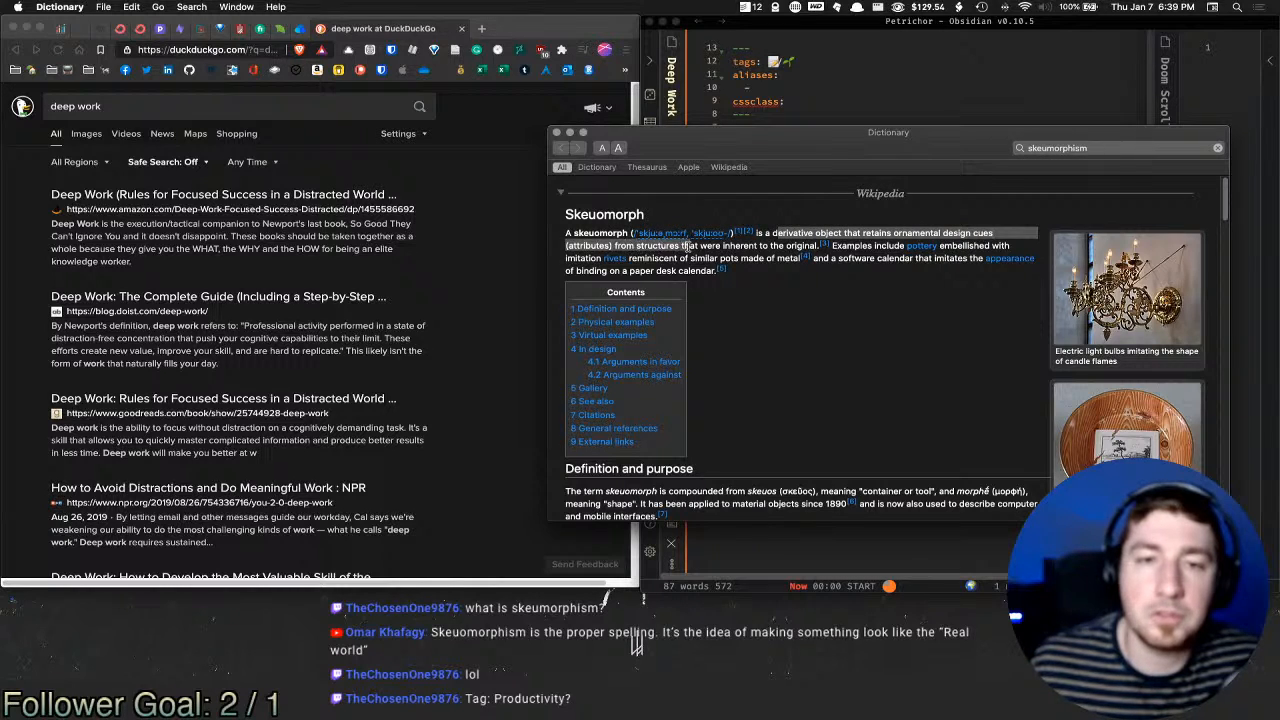
pyautogui.click(696, 246)
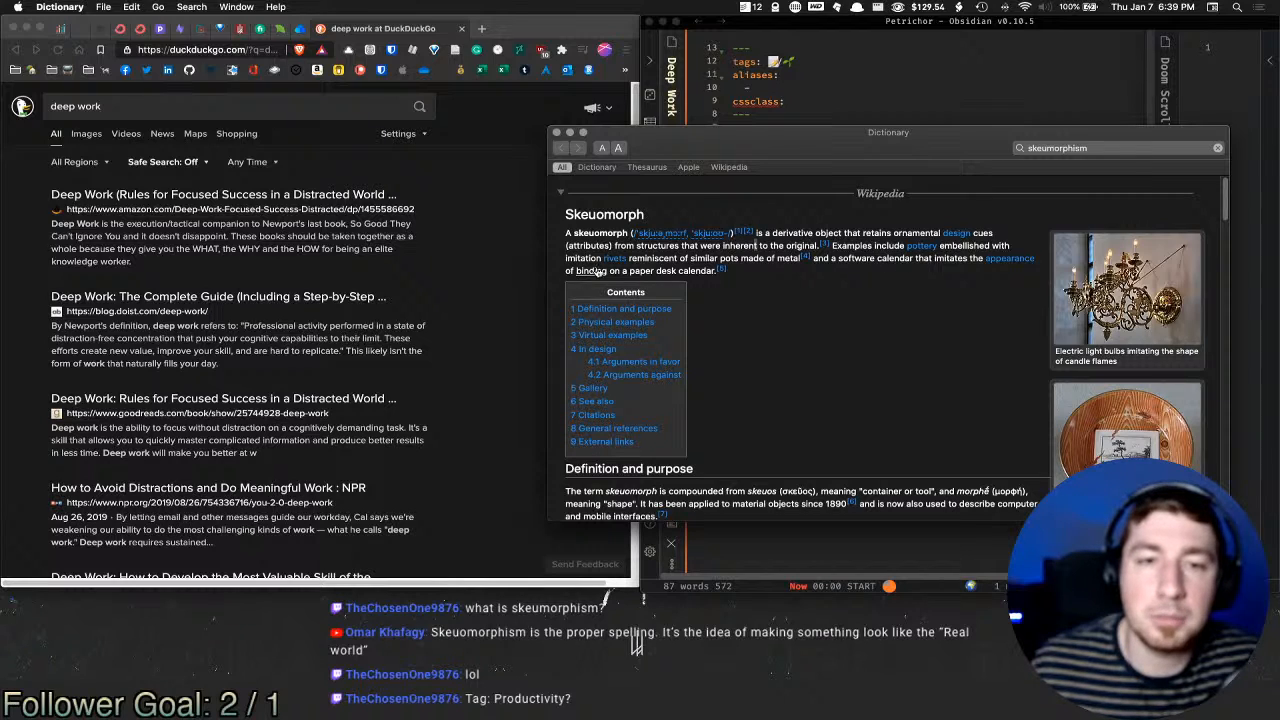
pyautogui.doubleClick(662, 258)
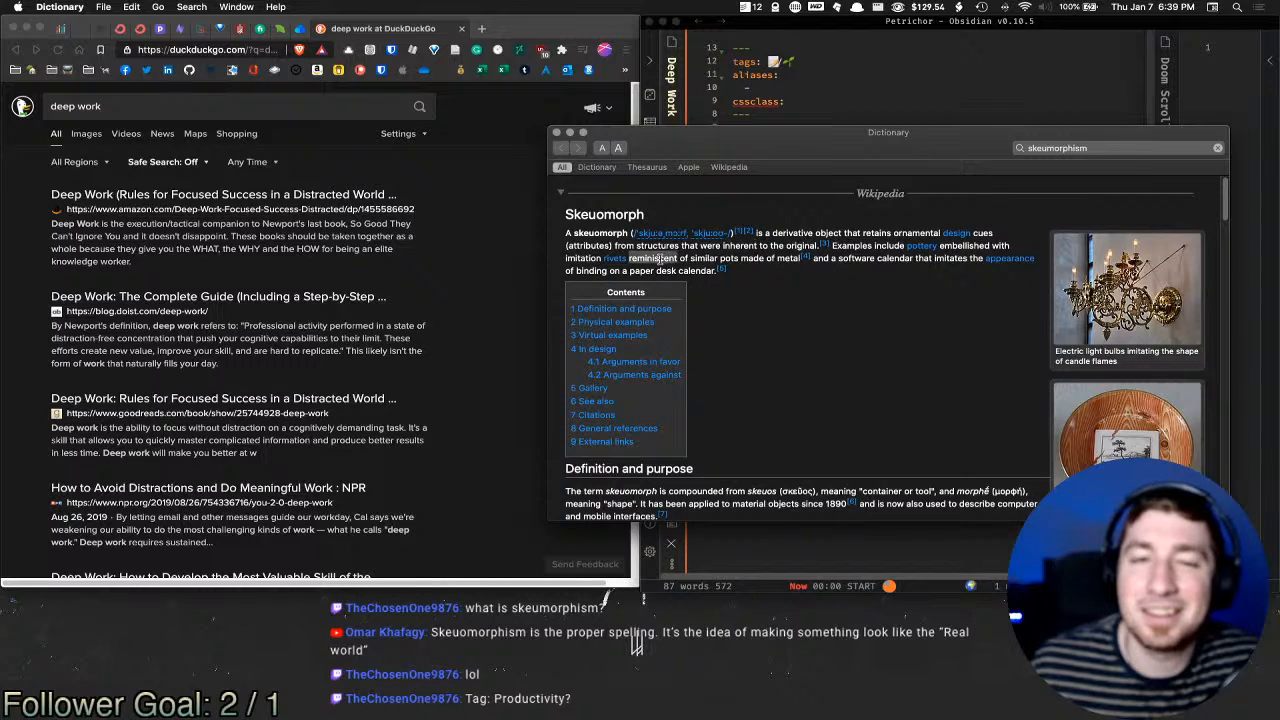
pyautogui.scroll(-5, 810, 274)
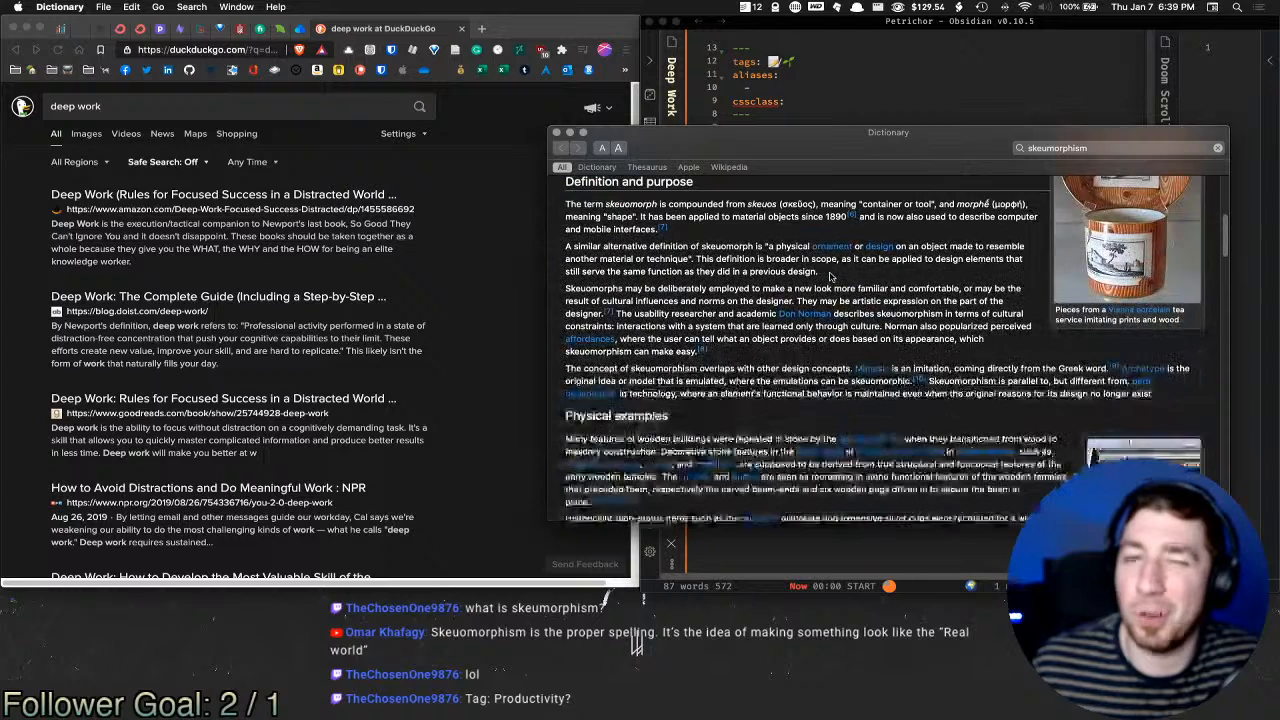
pyautogui.scroll(5, 820, 276)
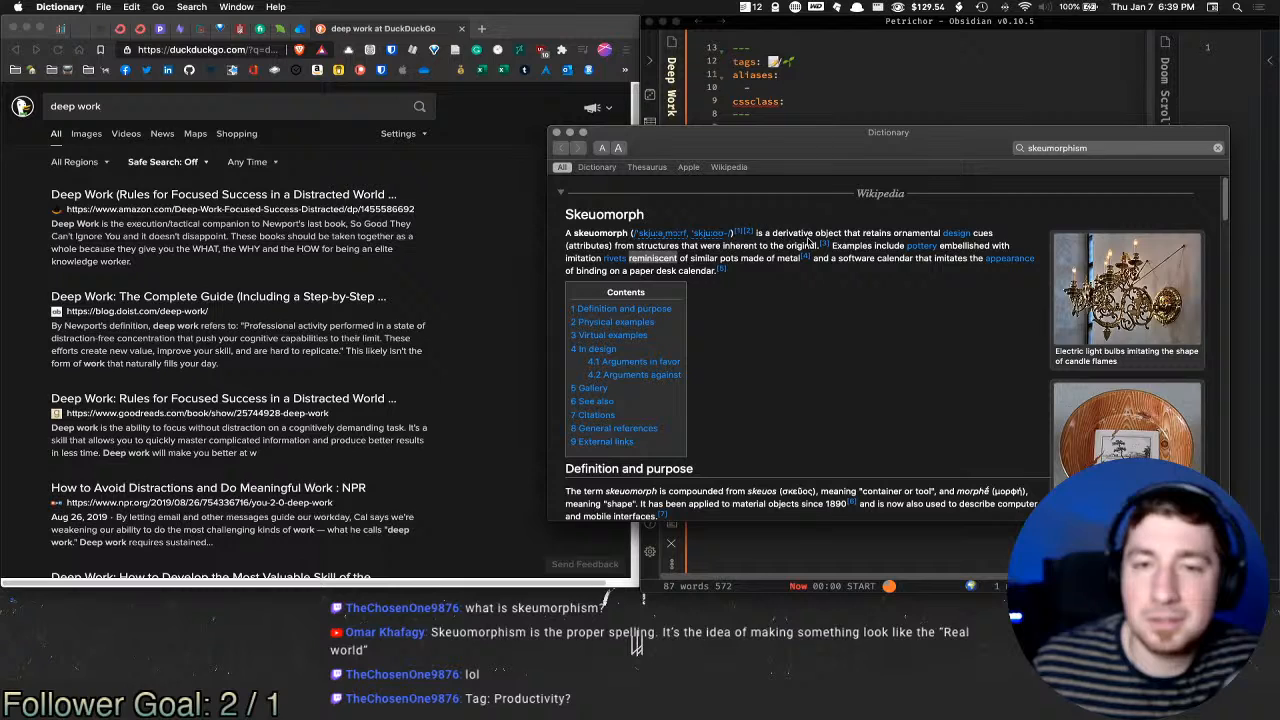
pyautogui.click(557, 132)
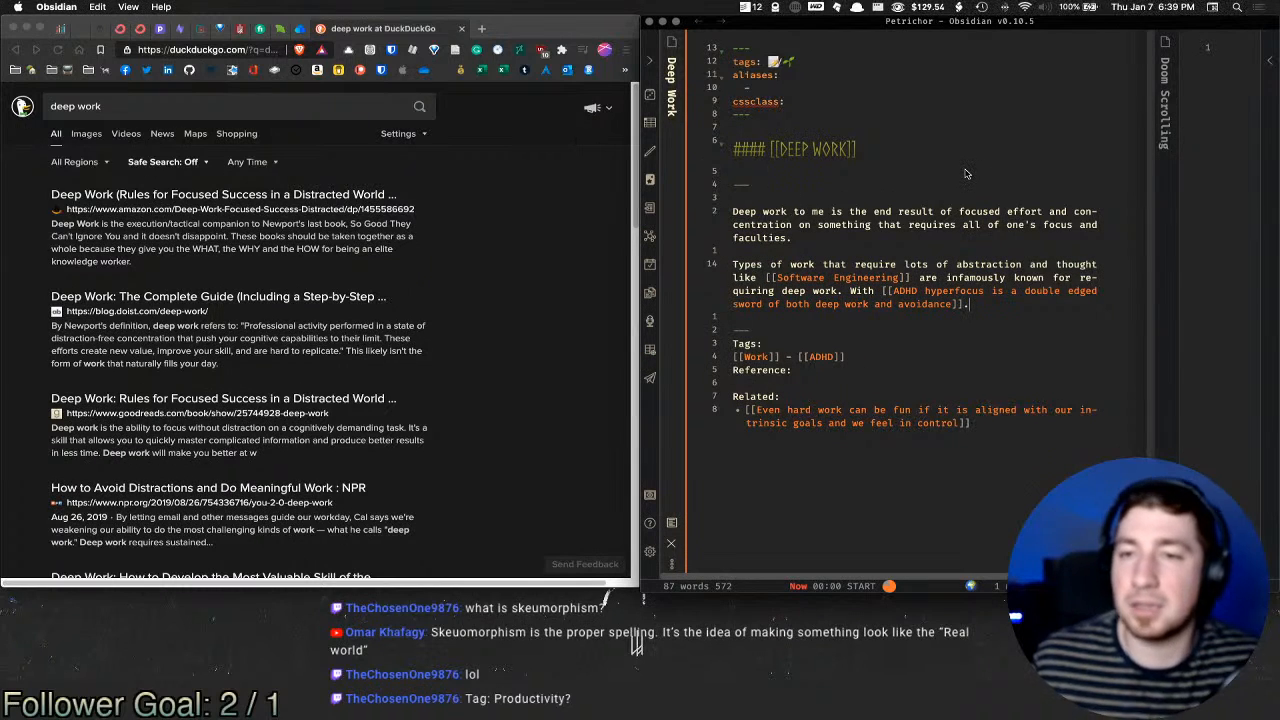
# Step: In Top of Mind, replace the Asynchronous Communication note idea with 'skeumorphism', then close it
pyautogui.press('super+o')
pyautogui.write('top')
pyautogui.press('super+Return')
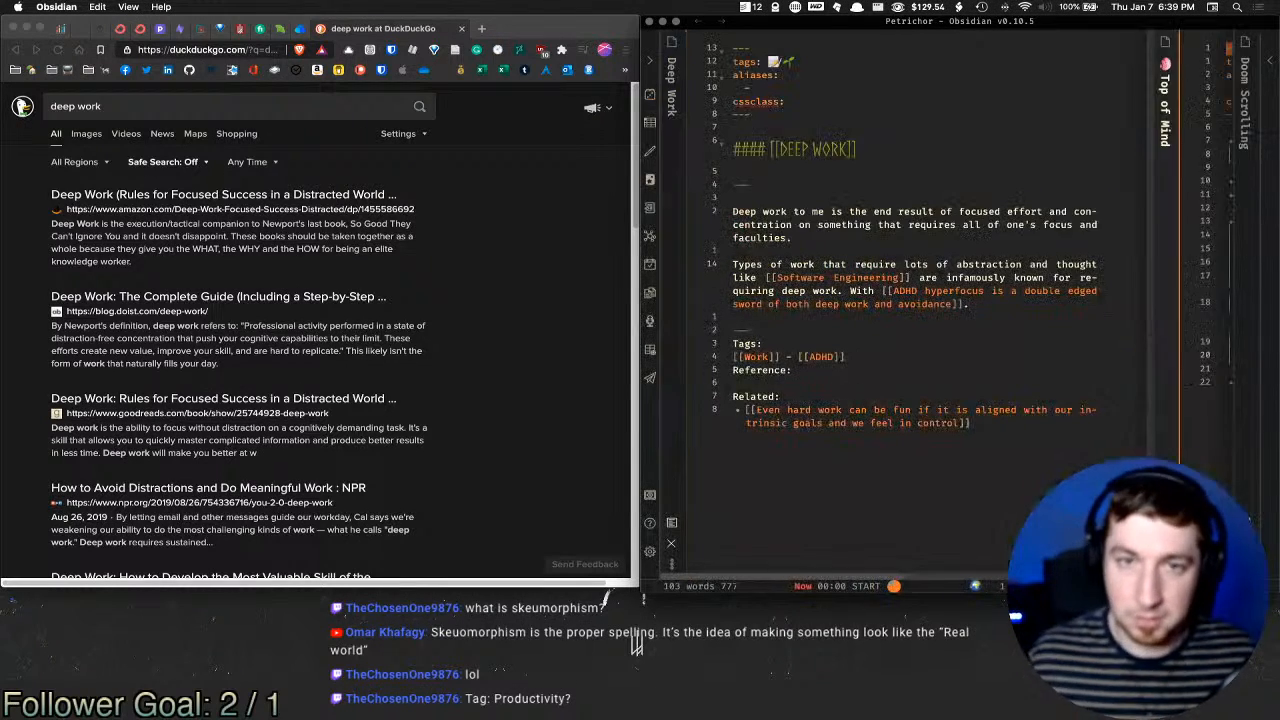
pyautogui.click(1078, 235)
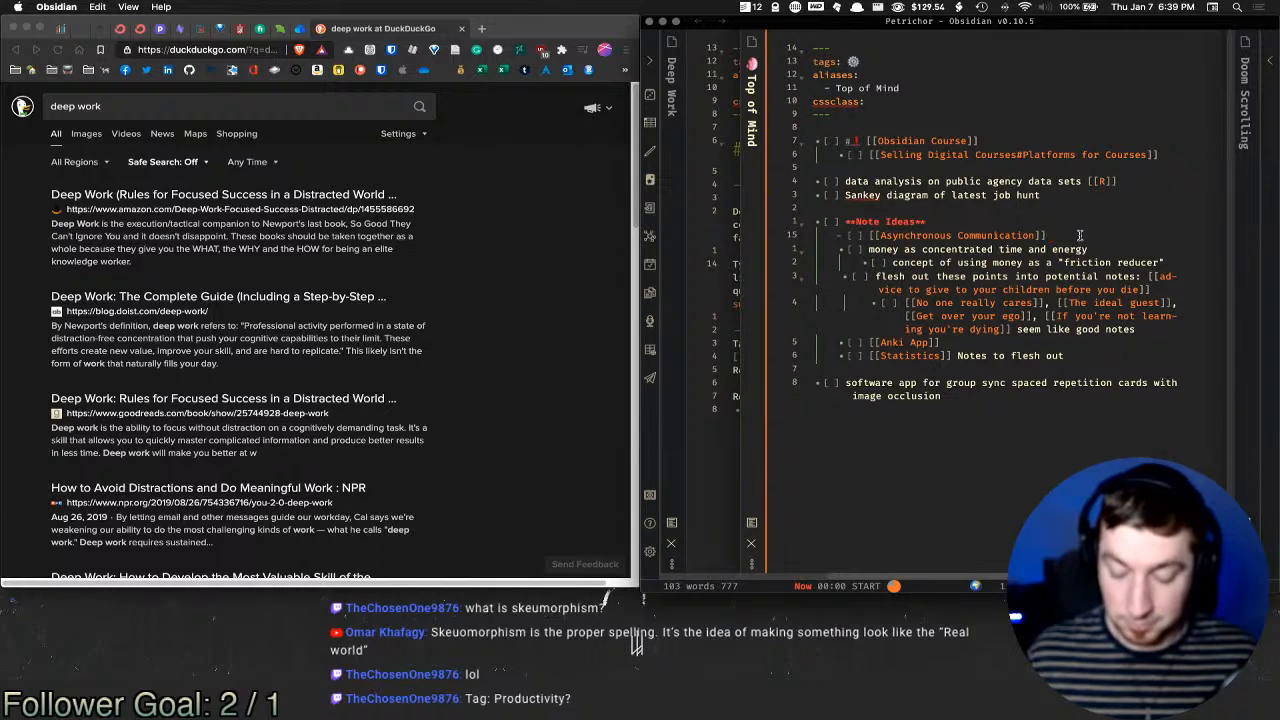
pyautogui.press('super+shift+Left')
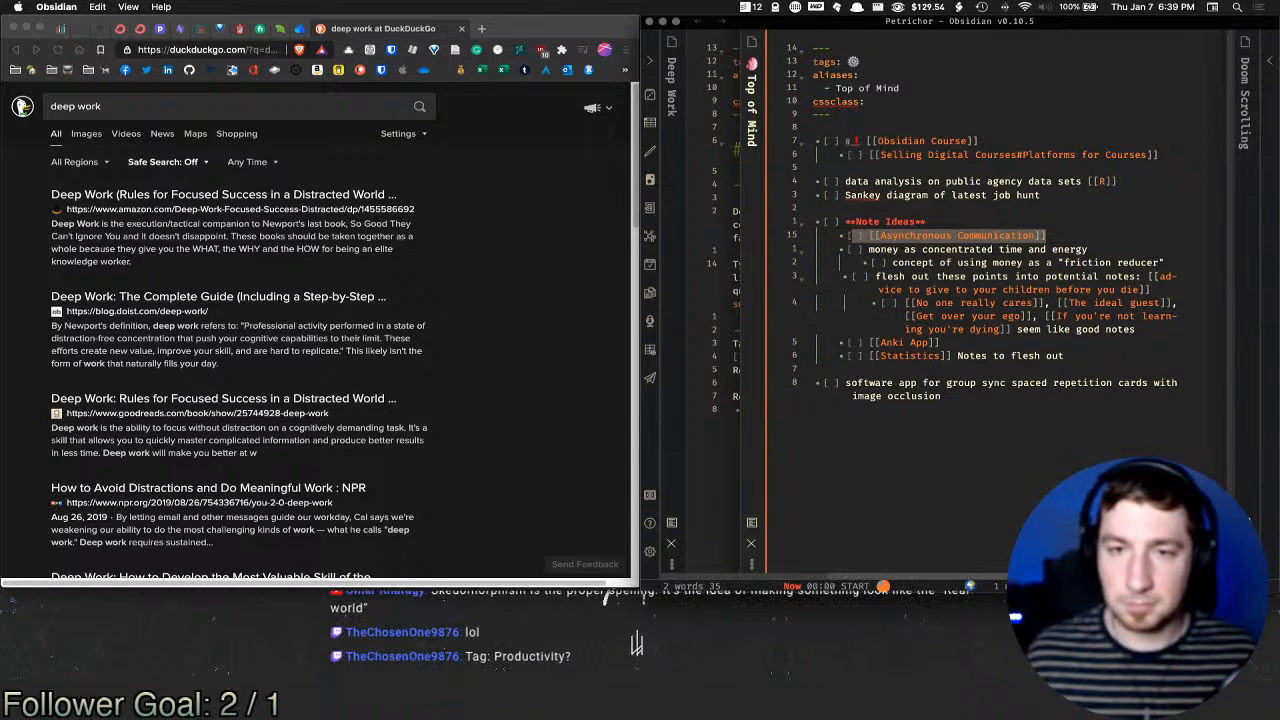
pyautogui.write('skeumorphism')
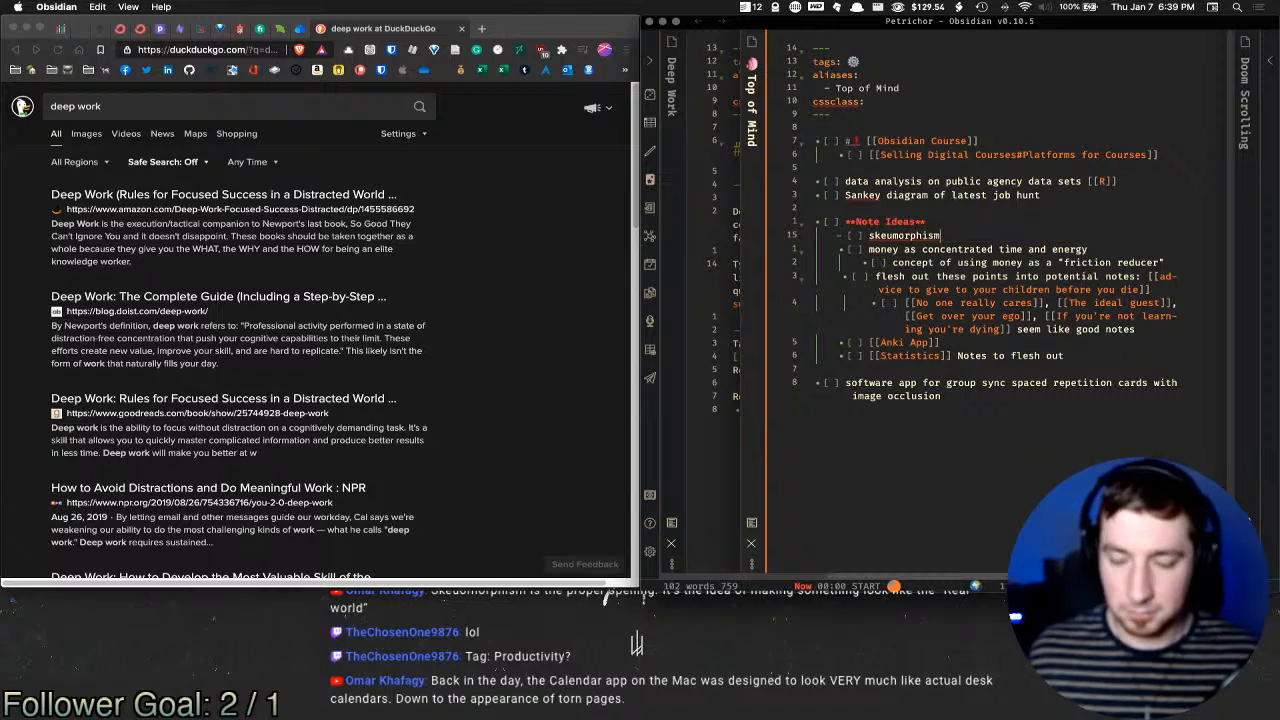
pyautogui.press('super+w')
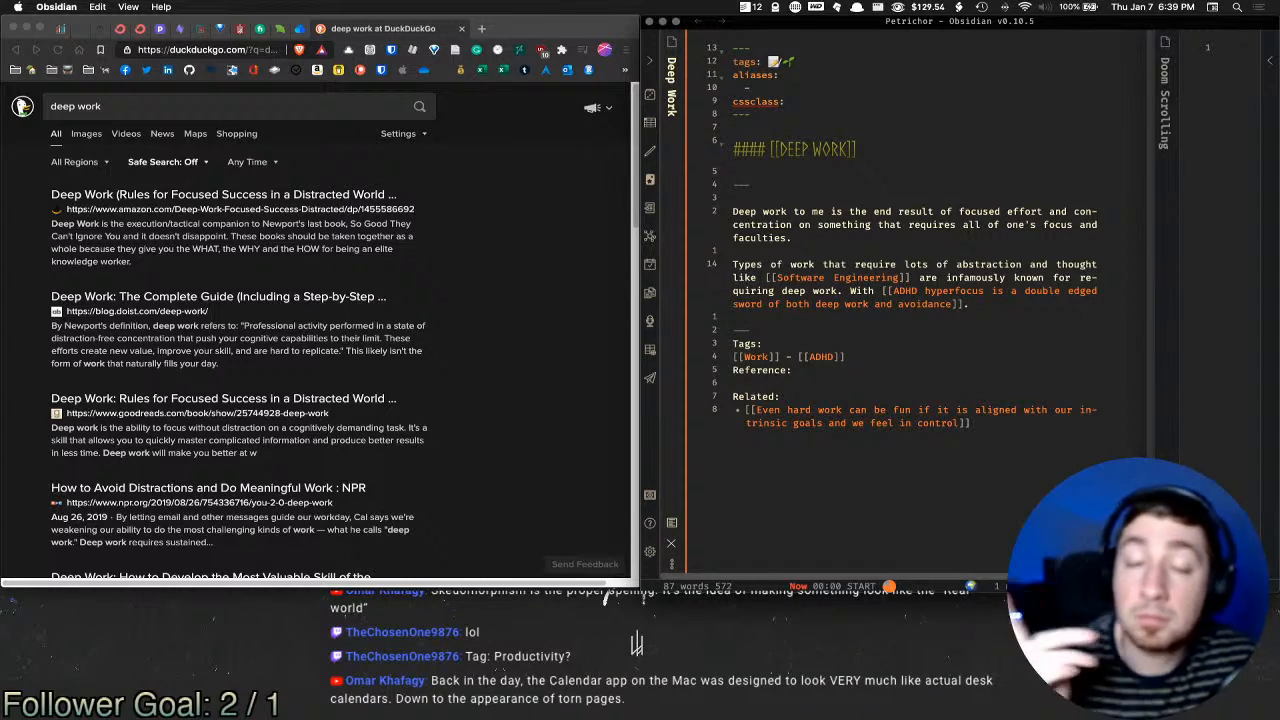
# Step: Add [[Productivity]] and [[Programming]] links to the Deep Work note's Tags line
pyautogui.click(893, 369)
pyautogui.click(903, 359)
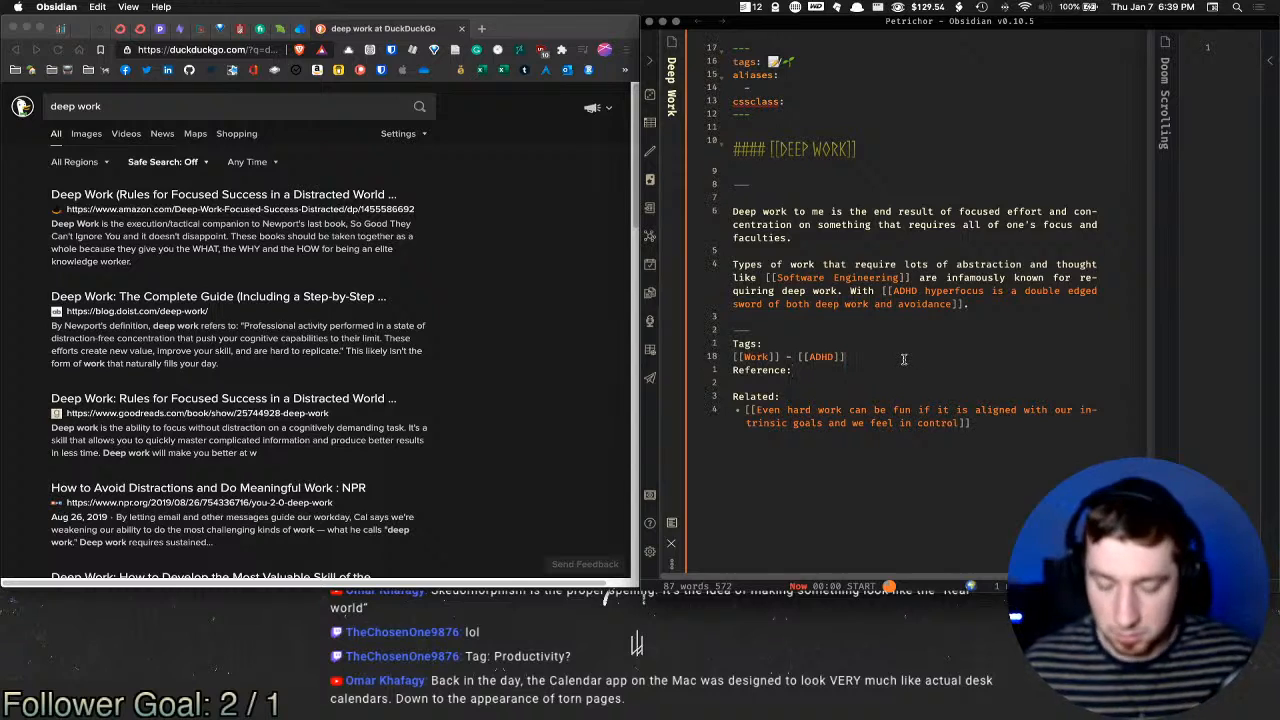
pyautogui.write('[[pr')
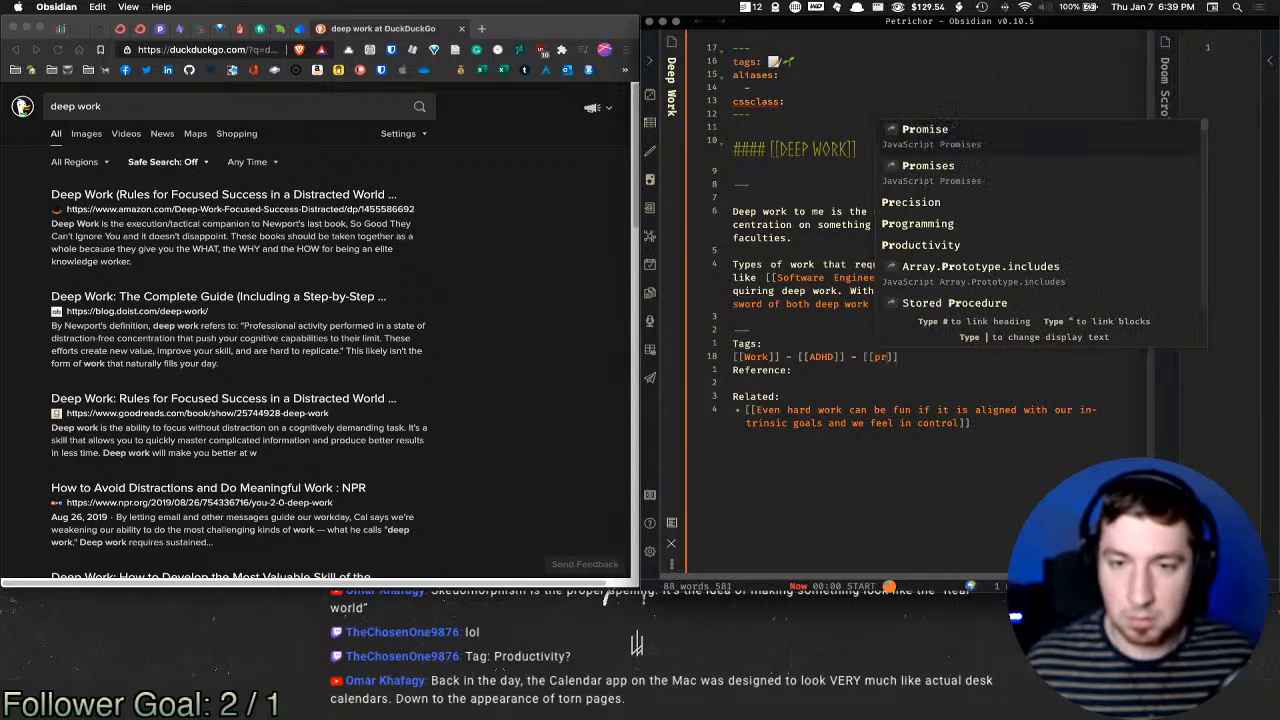
pyautogui.press('Down')
pyautogui.press('Down')
pyautogui.press('Down')
pyautogui.press('Down')
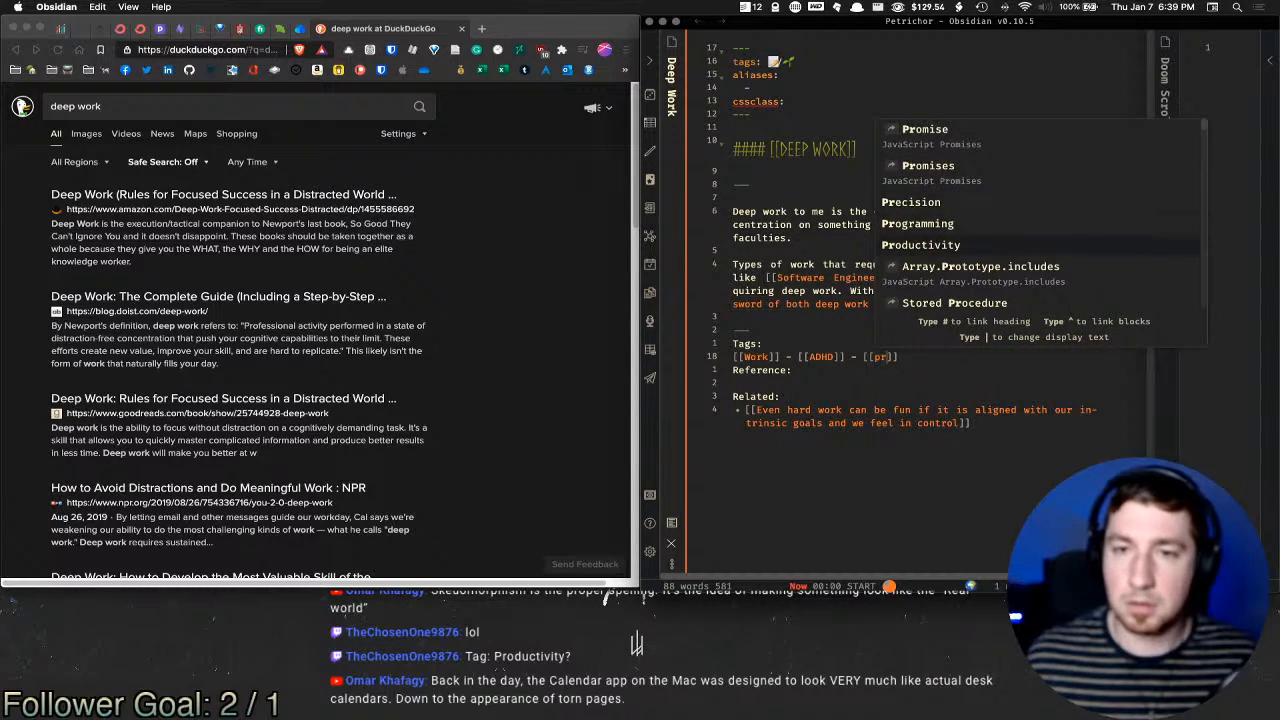
pyautogui.press('Return')
pyautogui.write('- [[progr')
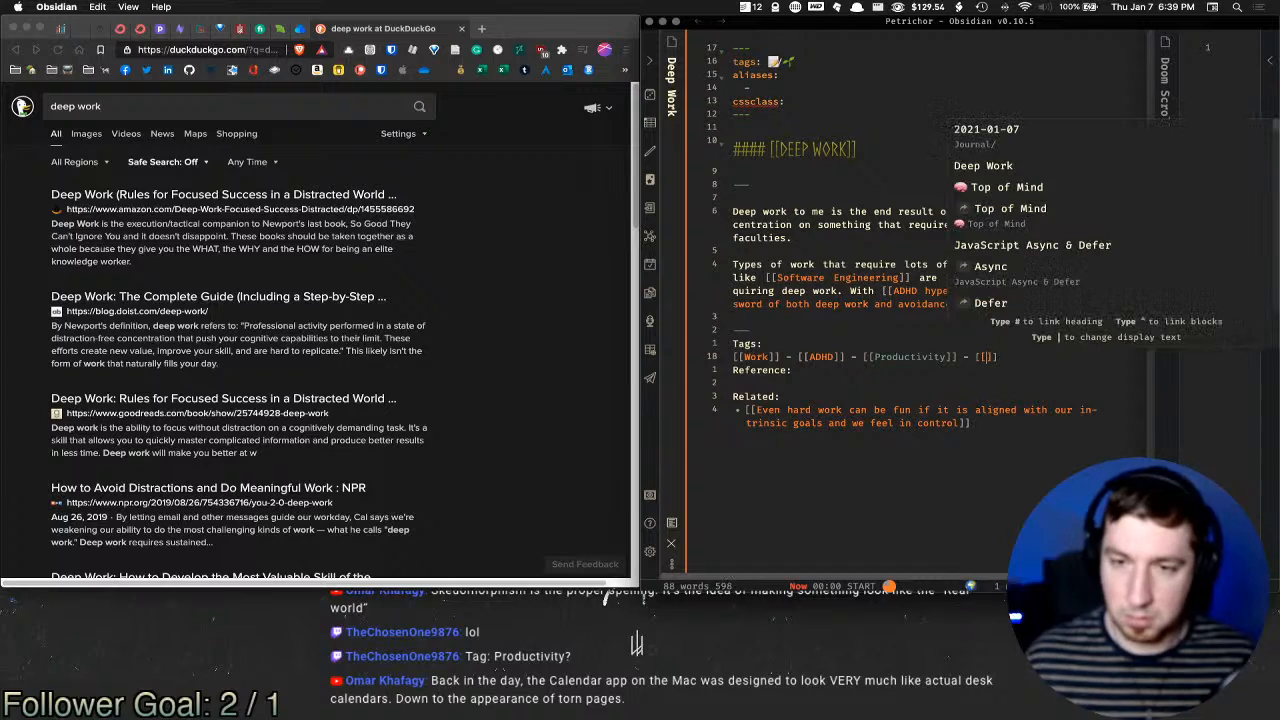
pyautogui.press('Return')
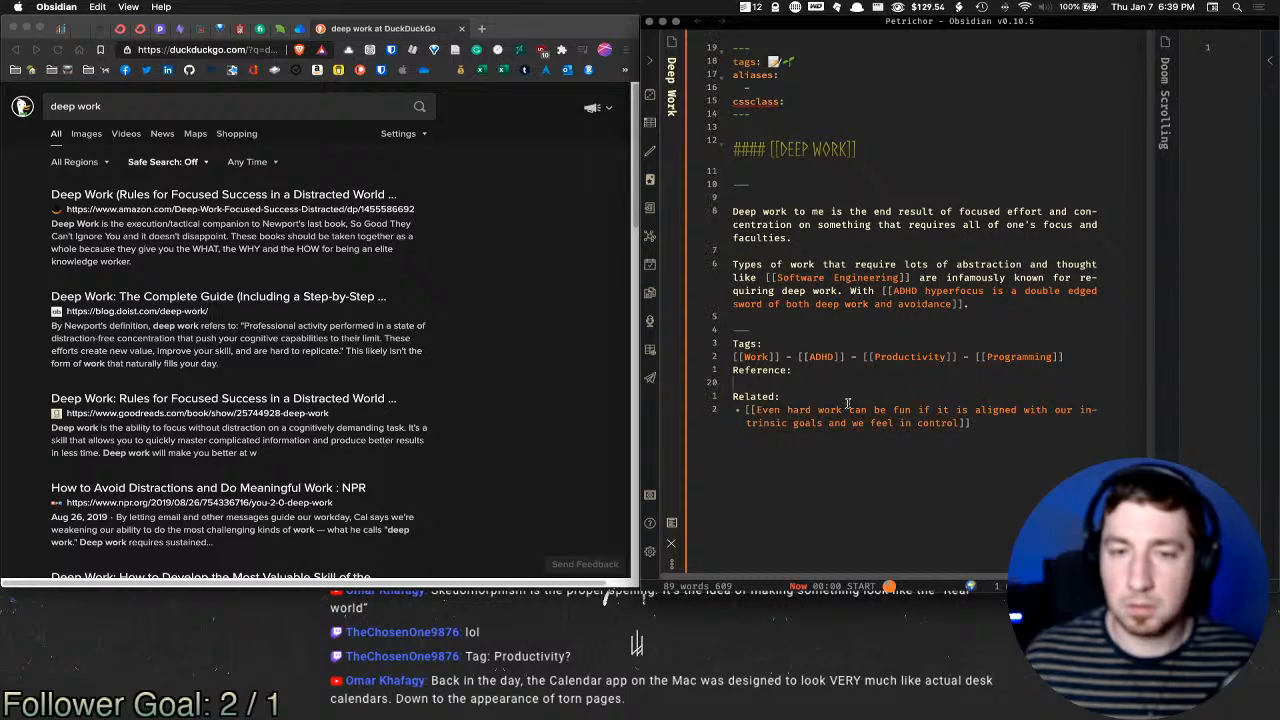
# Step: Add [[Asynchronous Communication]] as a new bullet under Related
pyautogui.click(1022, 439)
pyautogui.press('Return')
pyautogui.write('[[as')
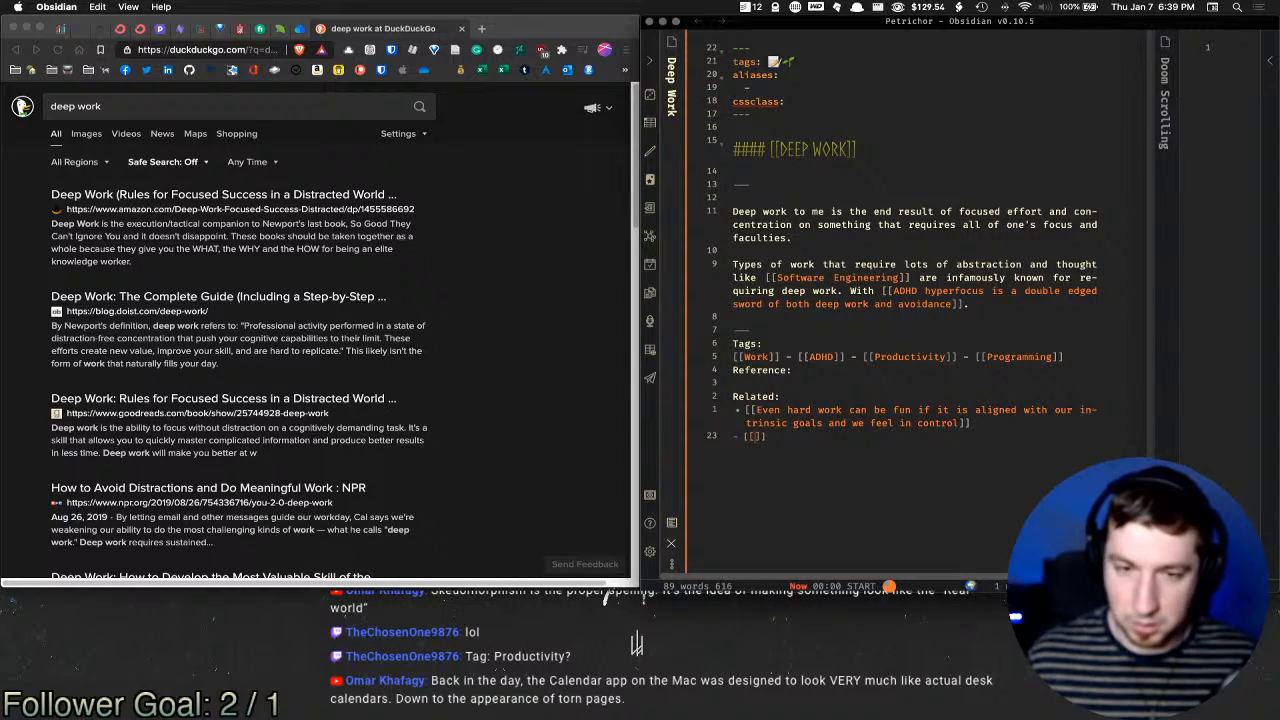
pyautogui.press('Down')
pyautogui.press('Down')
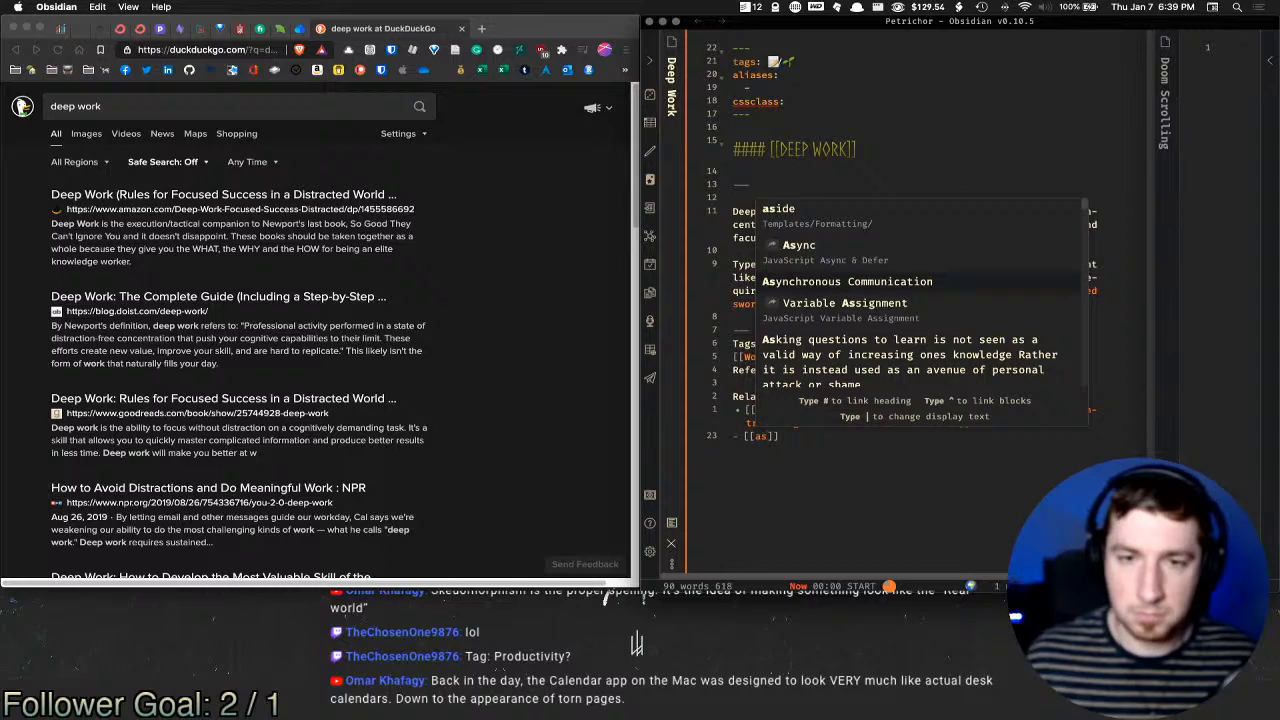
pyautogui.press('Return')
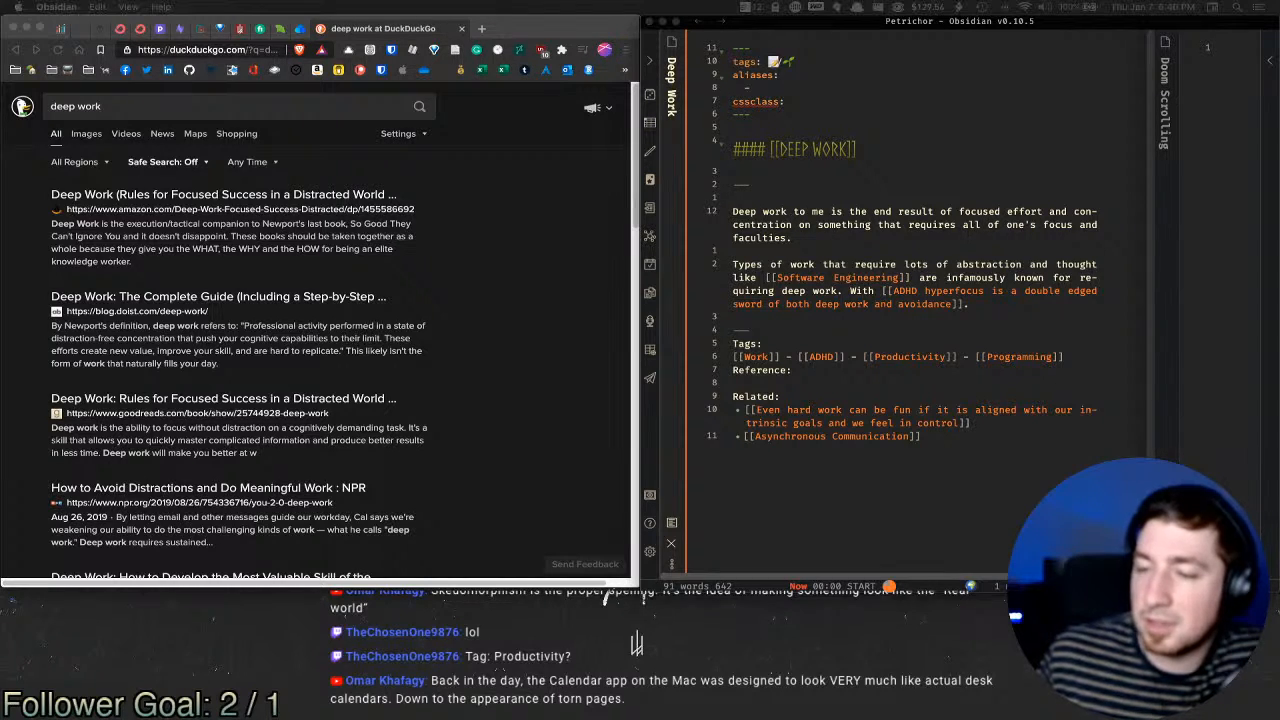
pyautogui.click(841, 63)
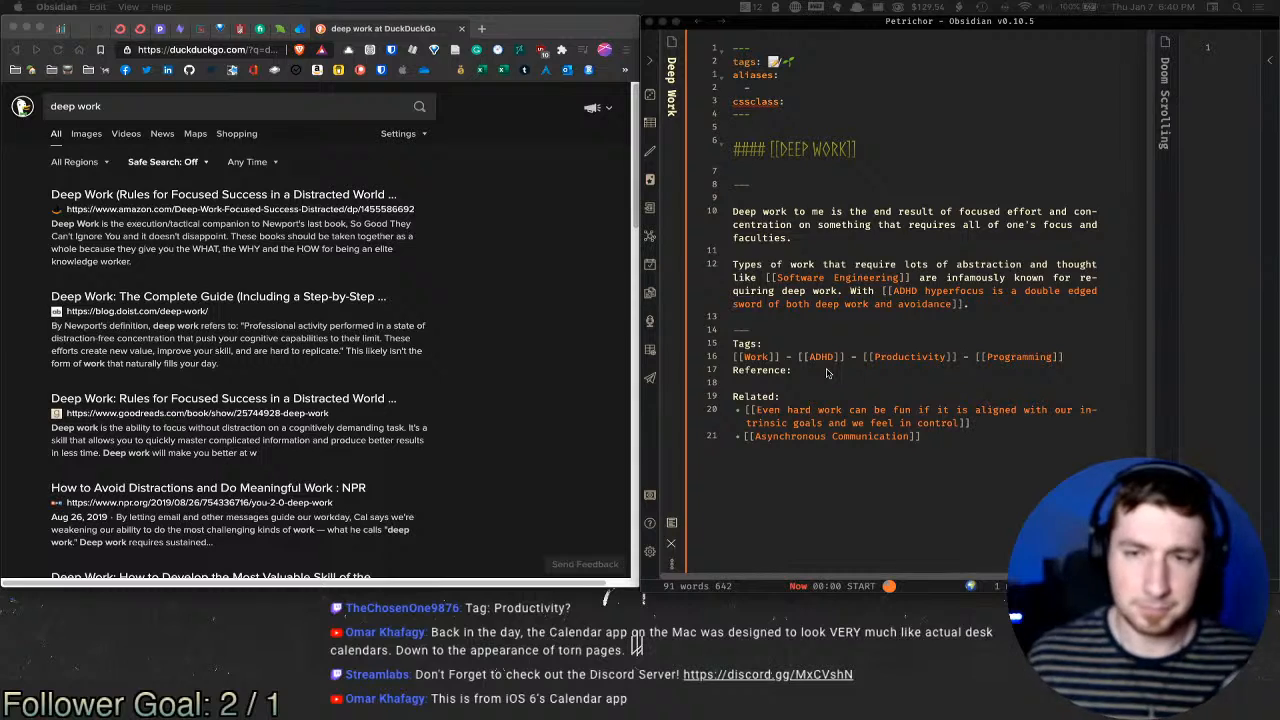
# Step: Continue the paragraph: individuals with ADHD are able to "get lost" in the [[Flow State]]
pyautogui.click(1000, 300)
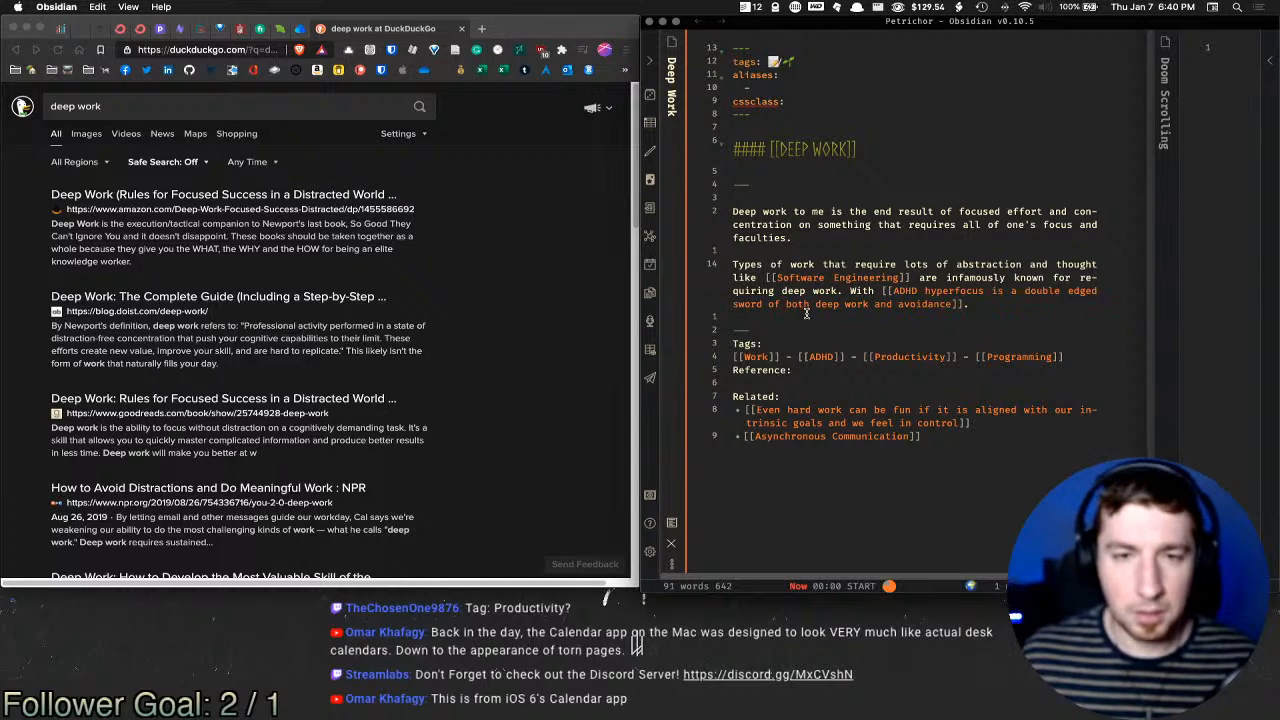
pyautogui.scroll(-1, 945, 268)
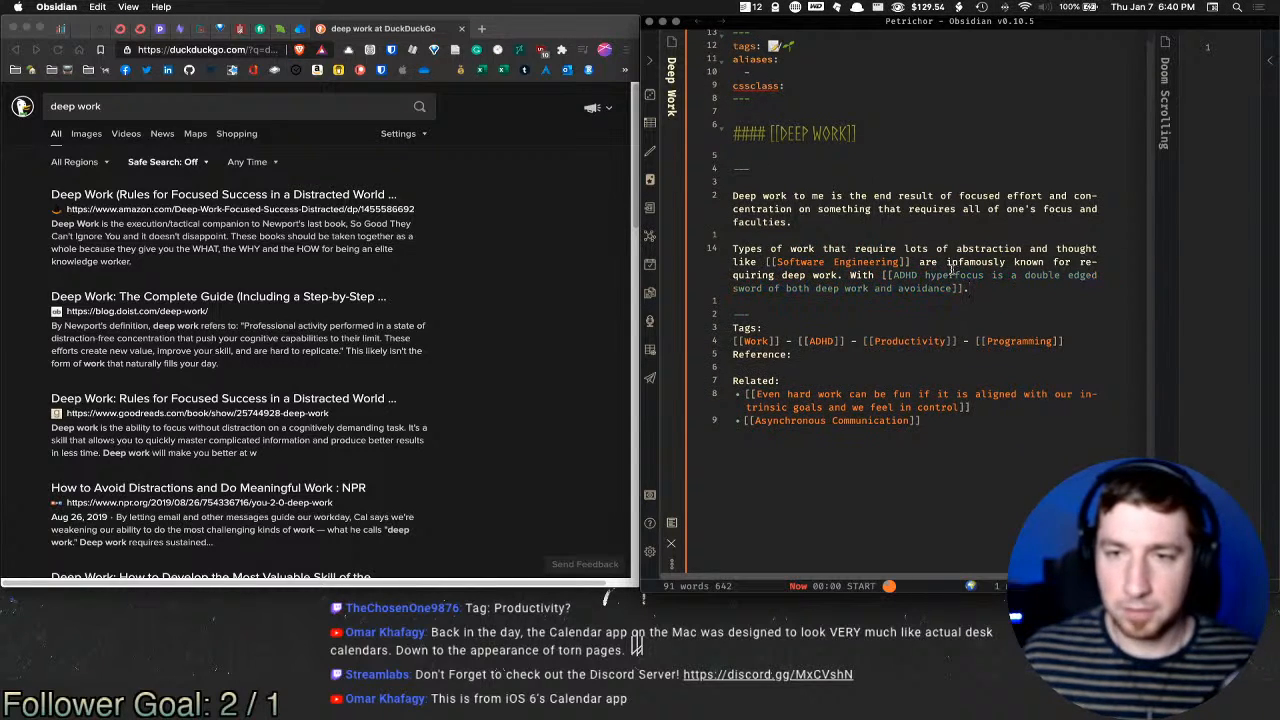
pyautogui.scroll(-1, 952, 268)
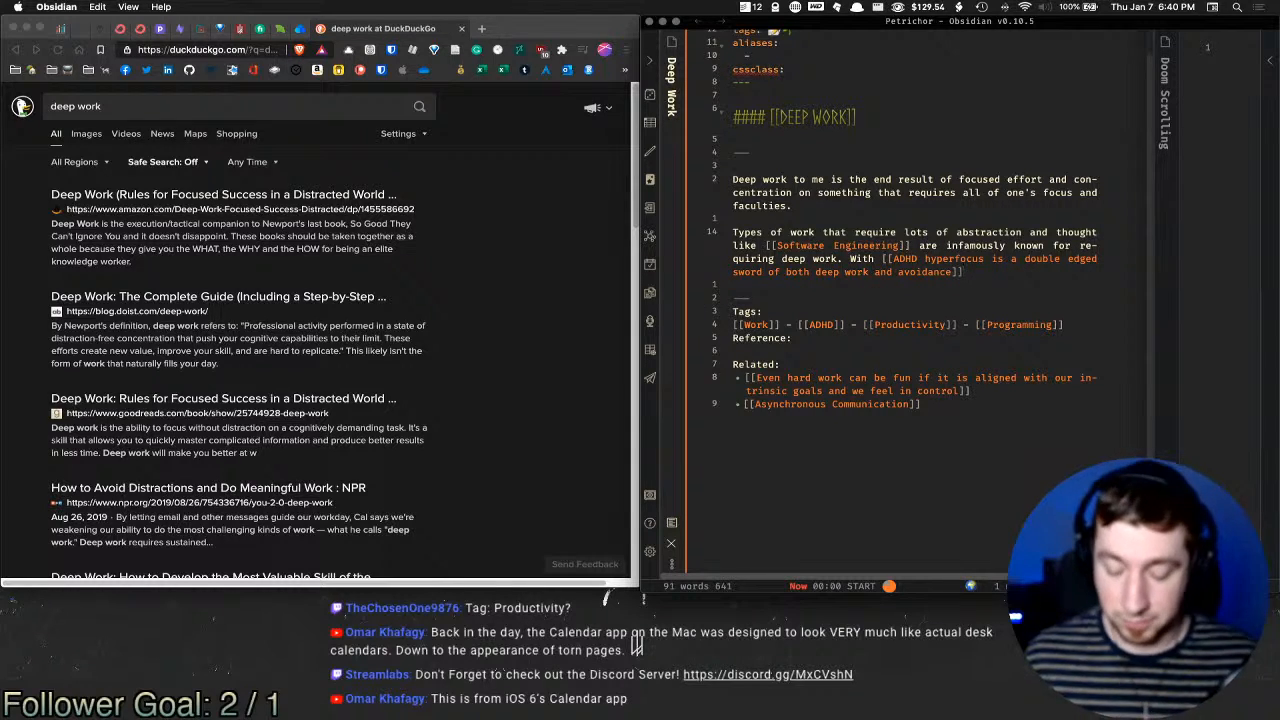
pyautogui.write('Th')
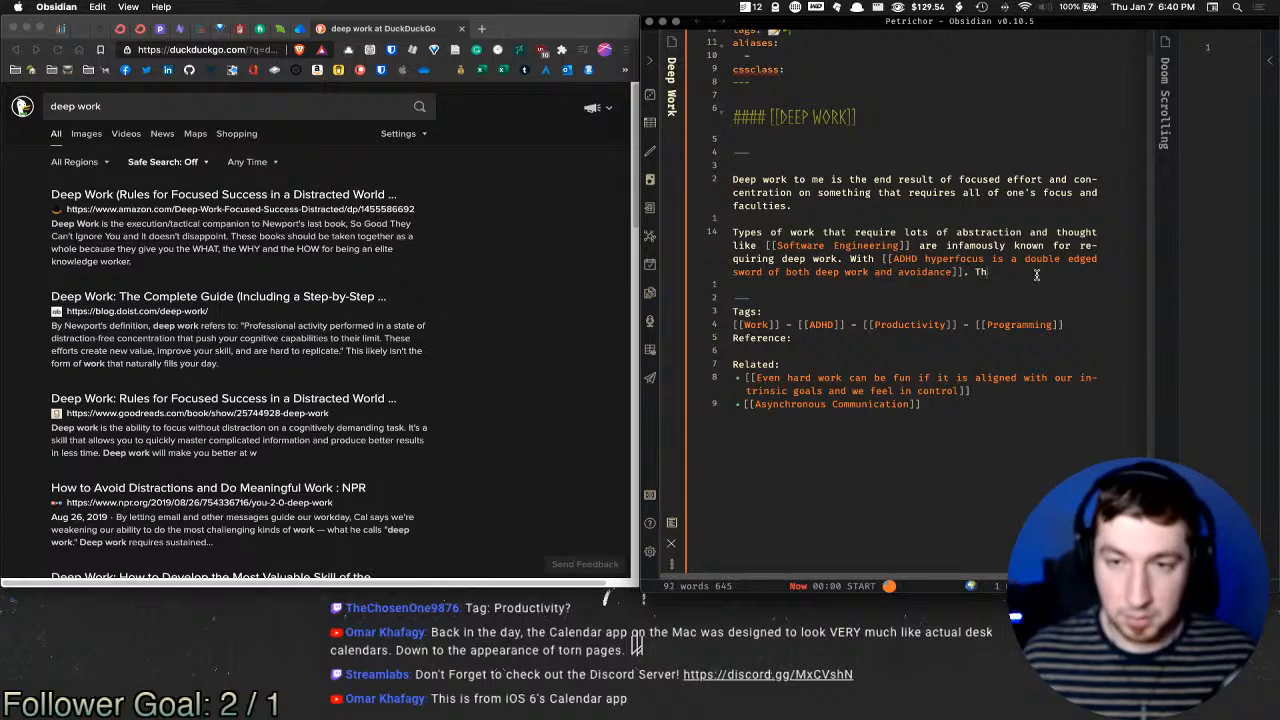
pyautogui.write('at me')
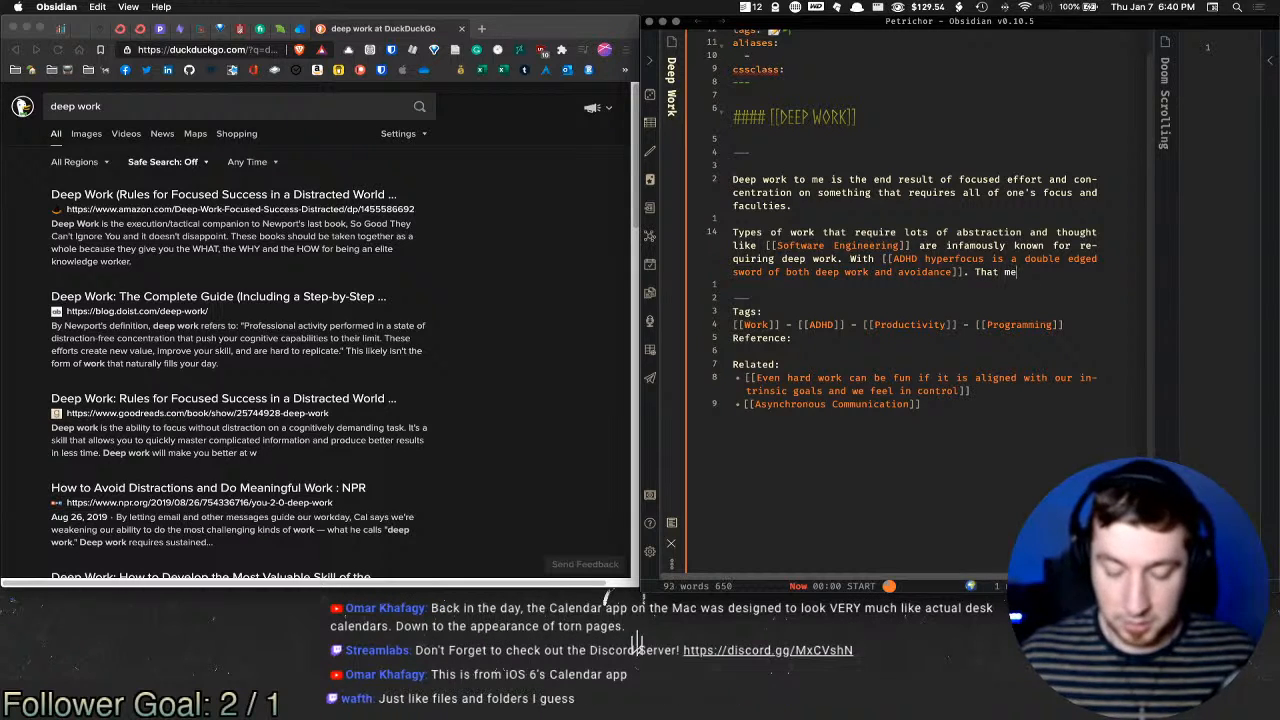
pyautogui.write('aning, ')
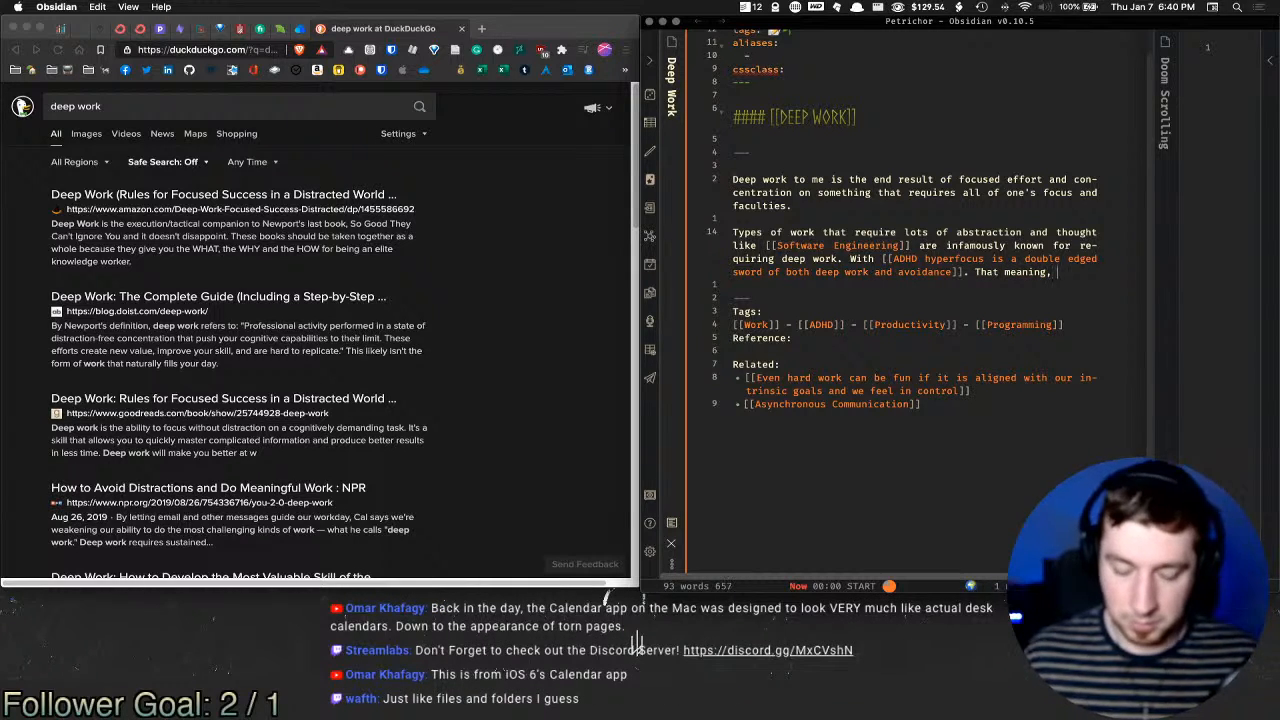
pyautogui.write('that')
pyautogui.write(' beca')
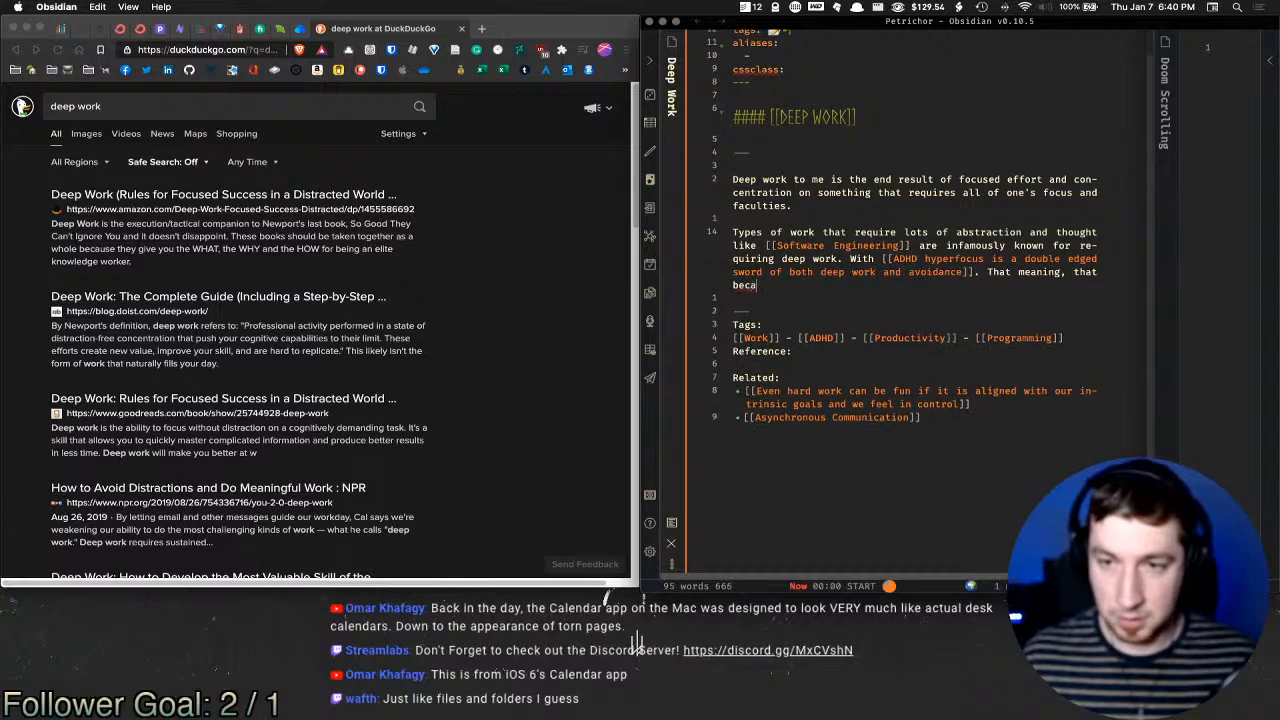
pyautogui.write('use of the ina')
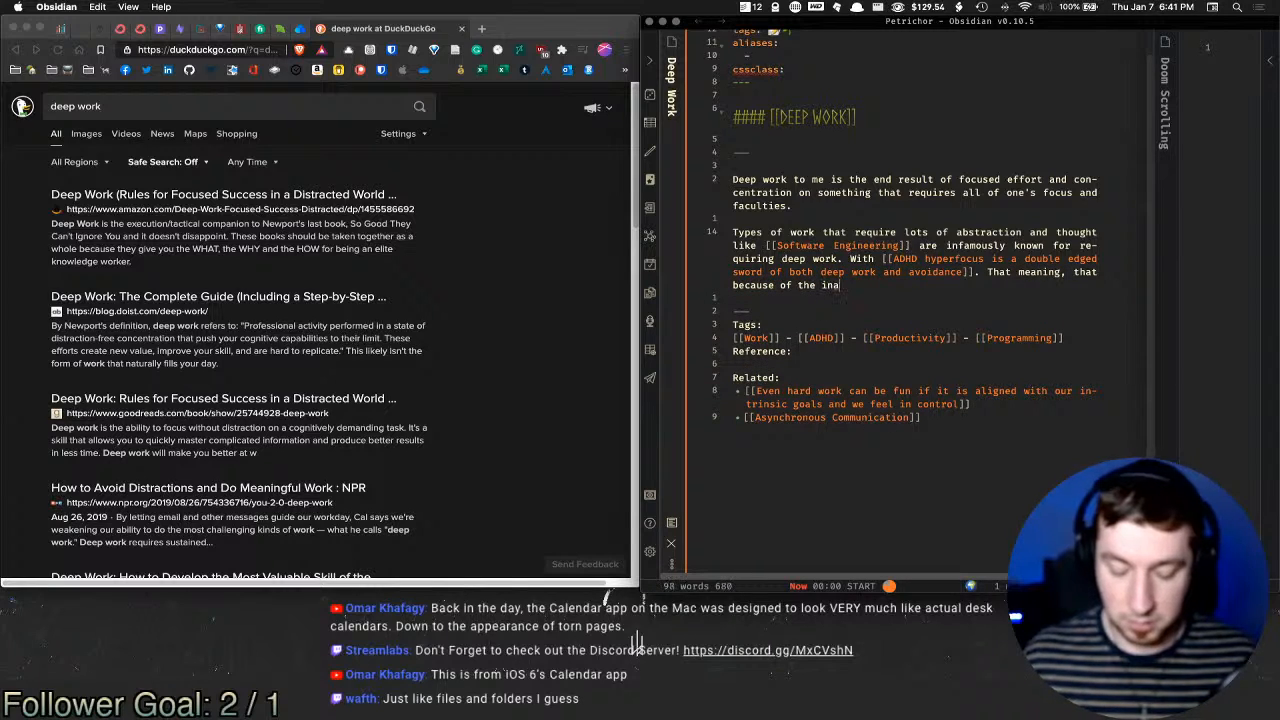
pyautogui.write('bility to self reg')
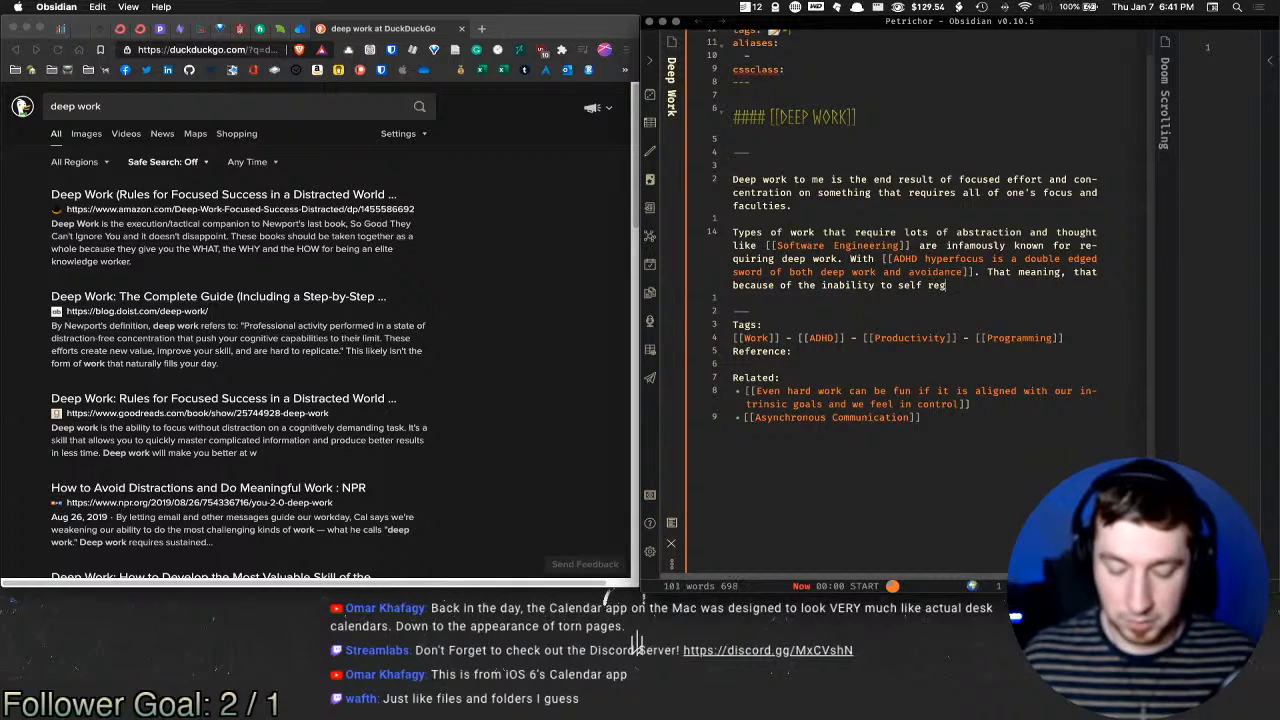
pyautogui.write('ulate, i')
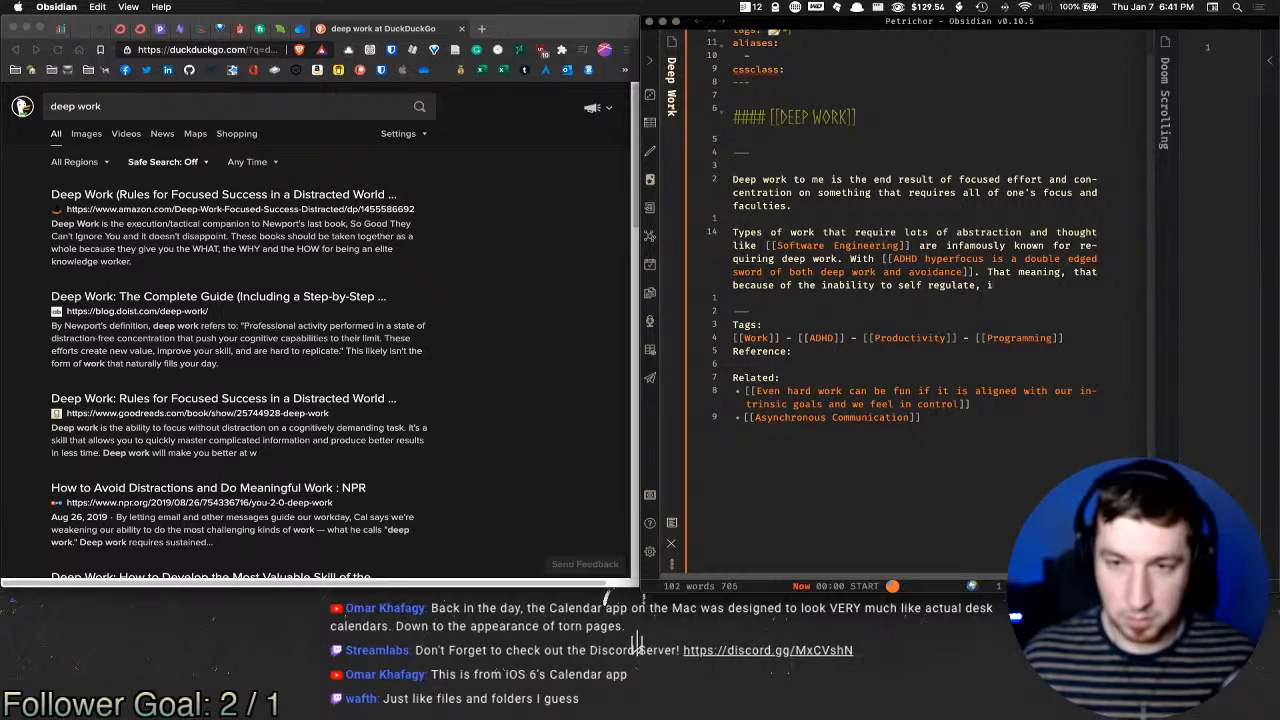
pyautogui.write('ndividuals ')
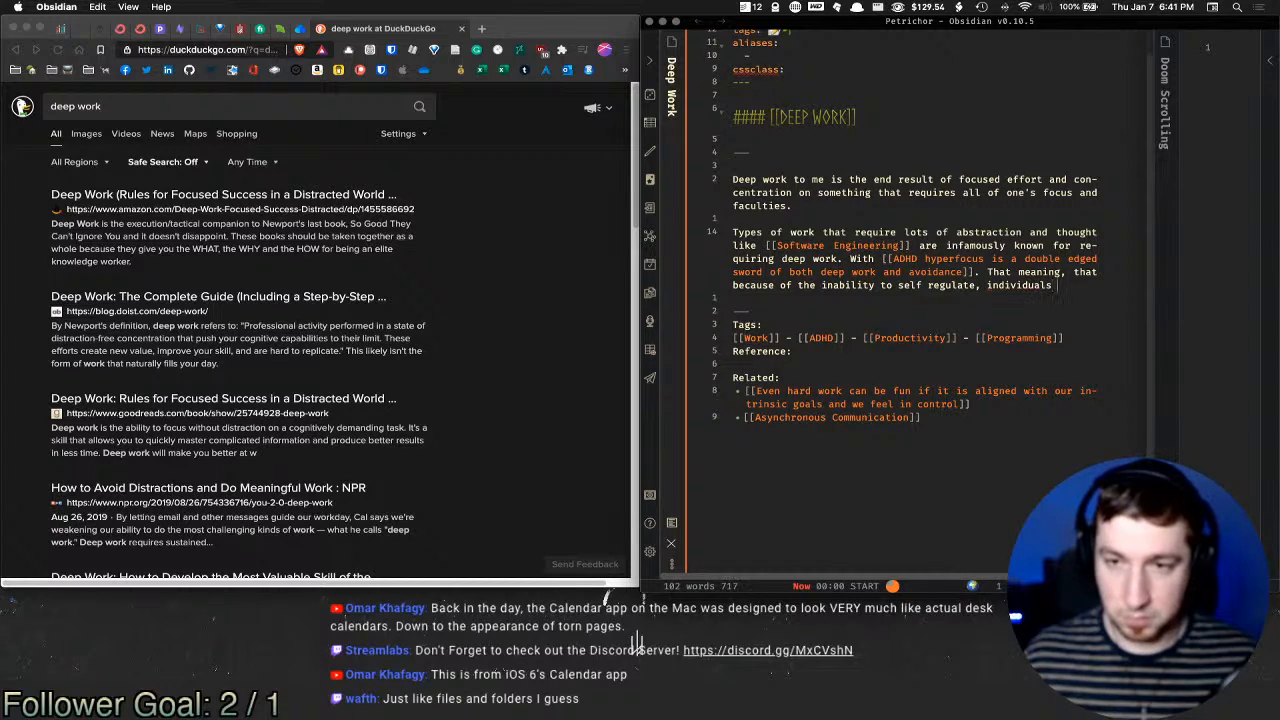
pyautogui.write('with ADHD')
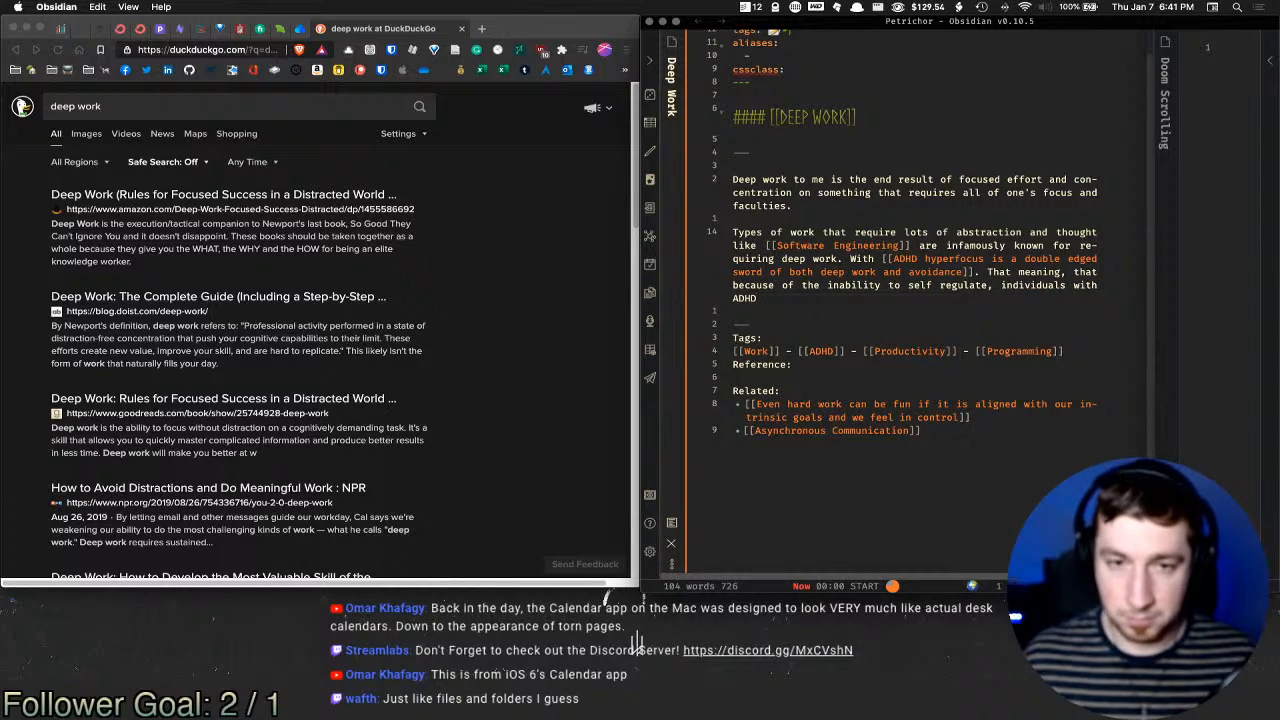
pyautogui.hotkey('shift', 'alt', 'Left')
pyautogui.press('Right')
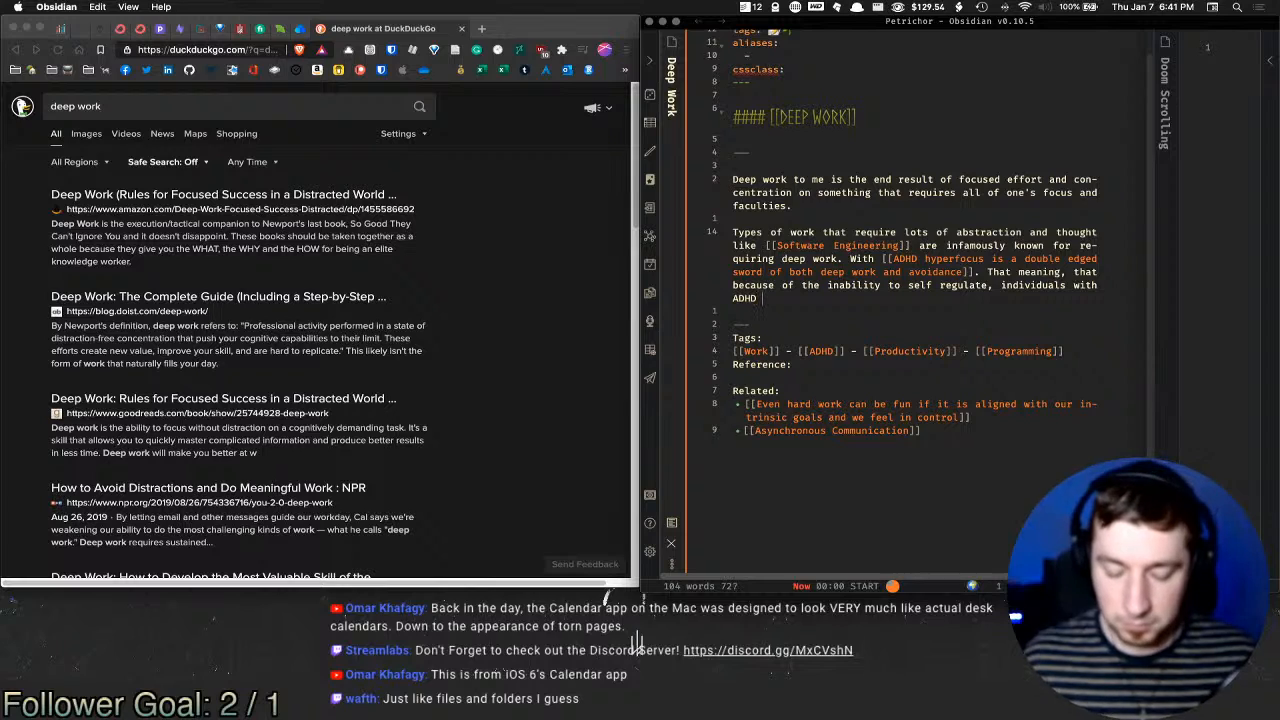
pyautogui.write('are ')
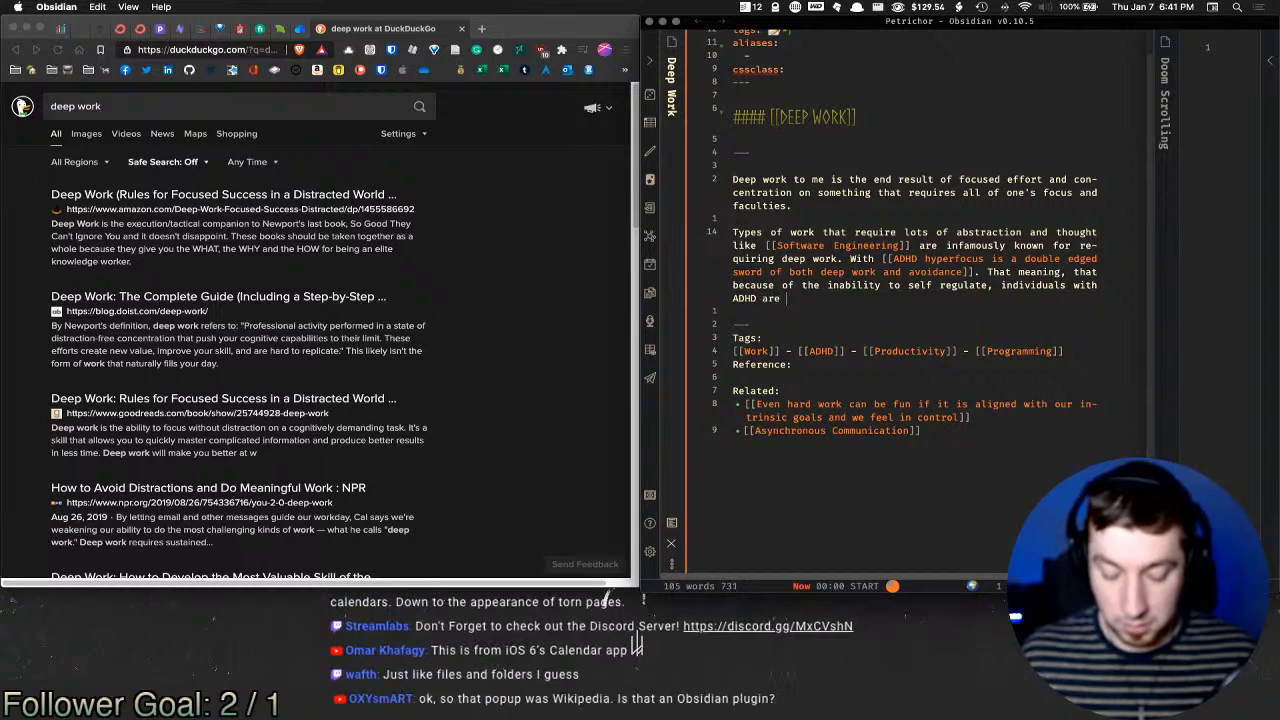
pyautogui.write('able to "get lost"')
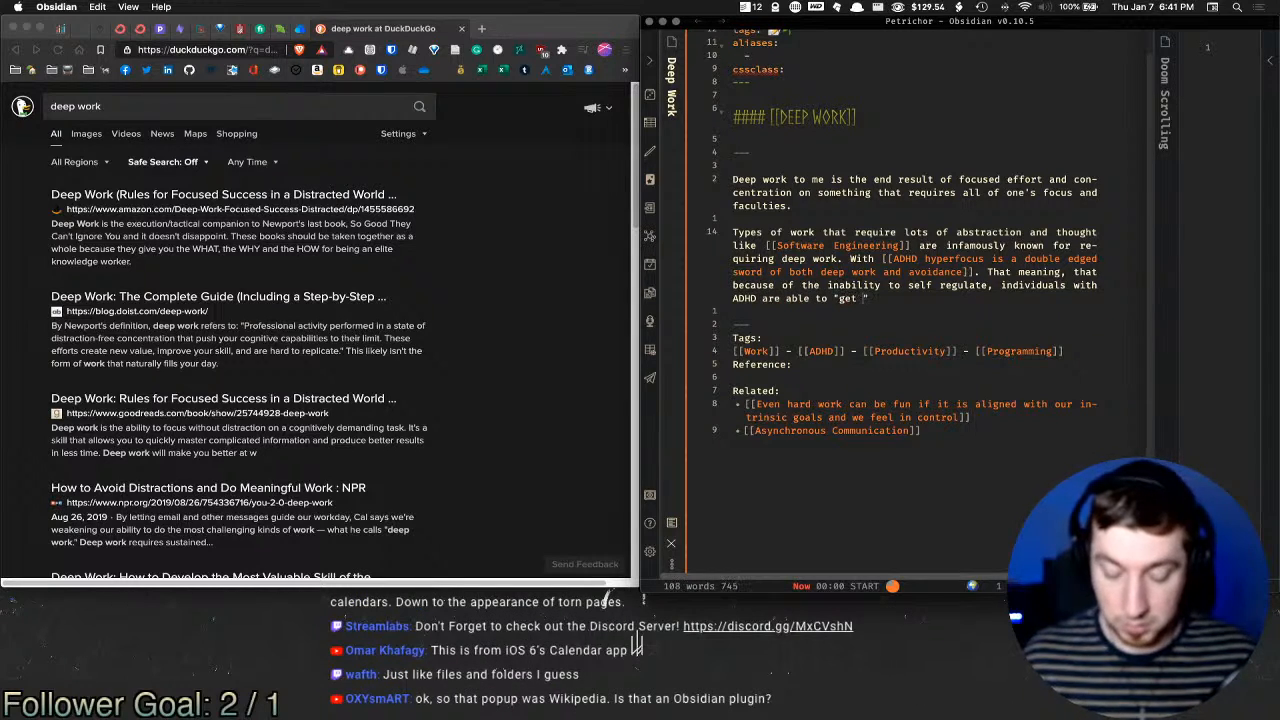
pyautogui.write(' in the ')
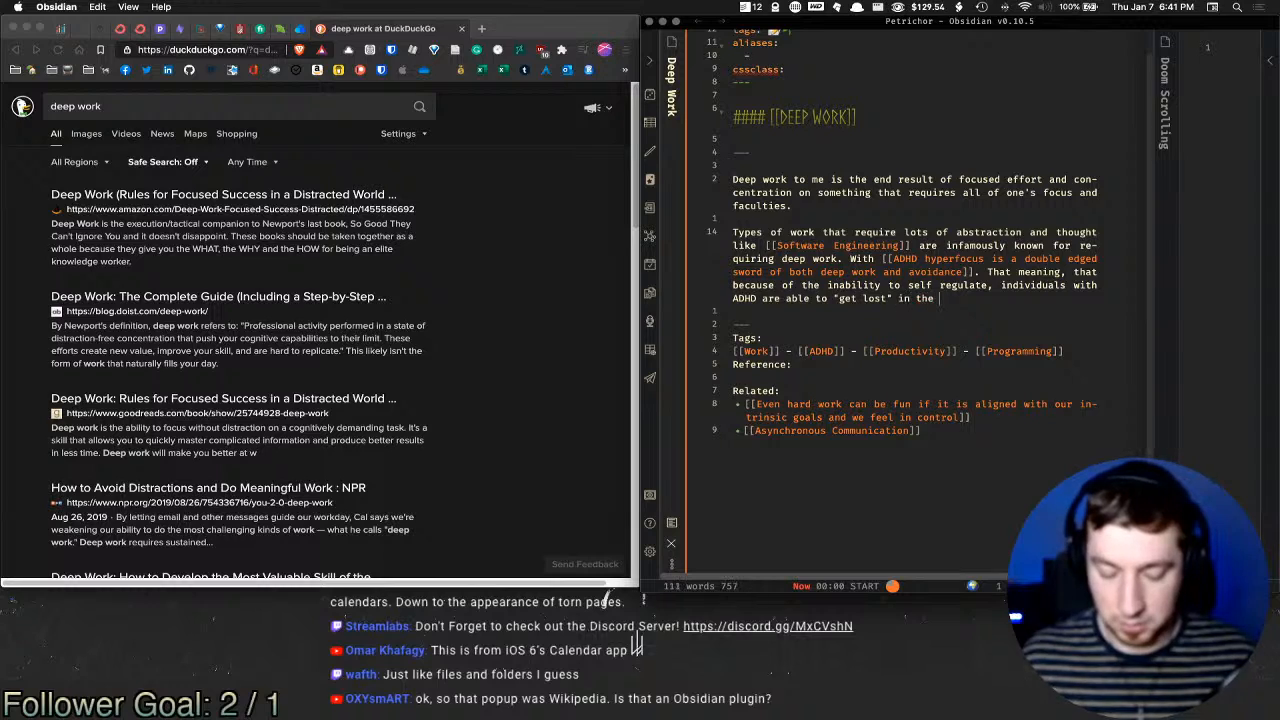
pyautogui.write('[[Flow State')
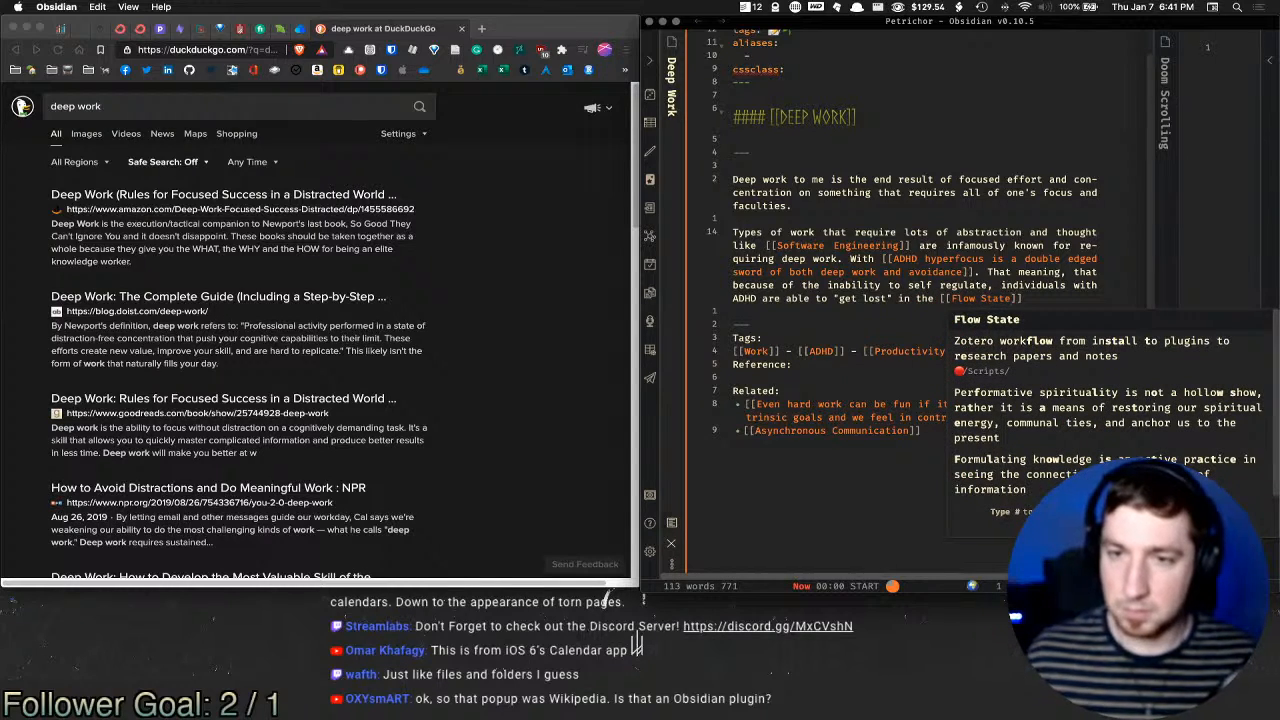
# Step: Delete the empty Flow State note that the link created
pyautogui.press('super+Return')
pyautogui.hscroll(-5, 1000, 280)
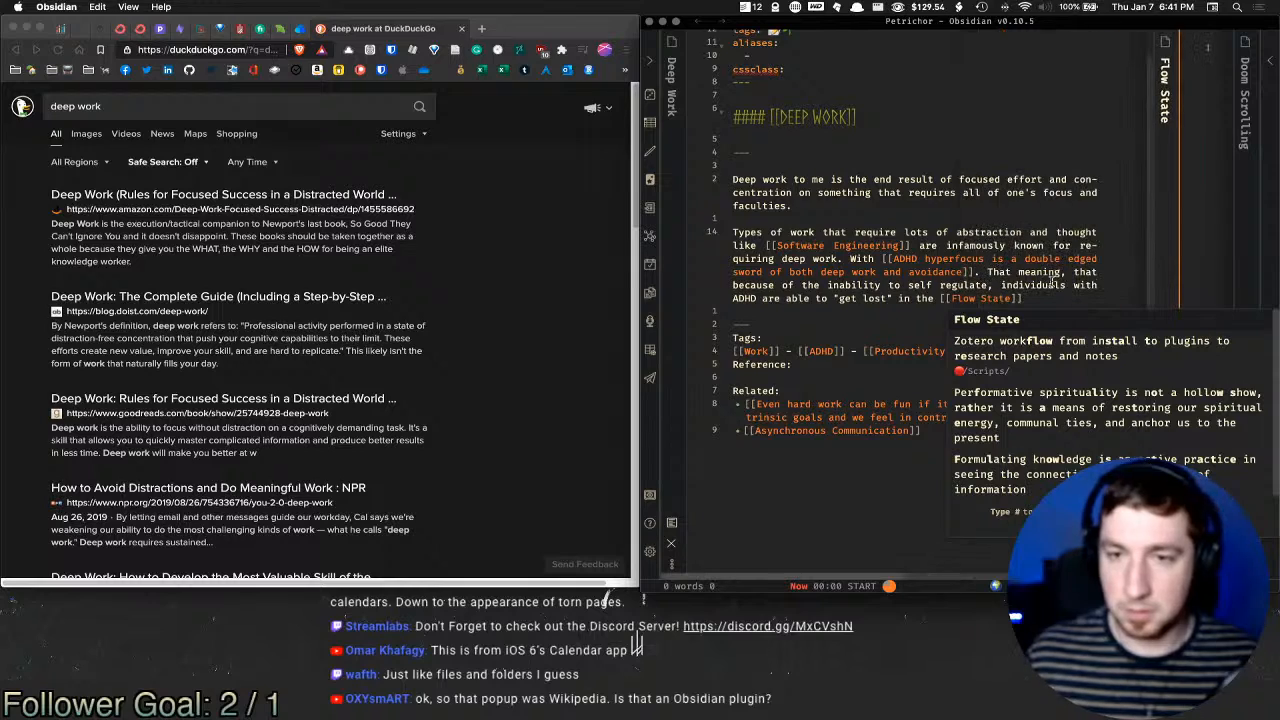
pyautogui.hscroll(4, 1052, 278)
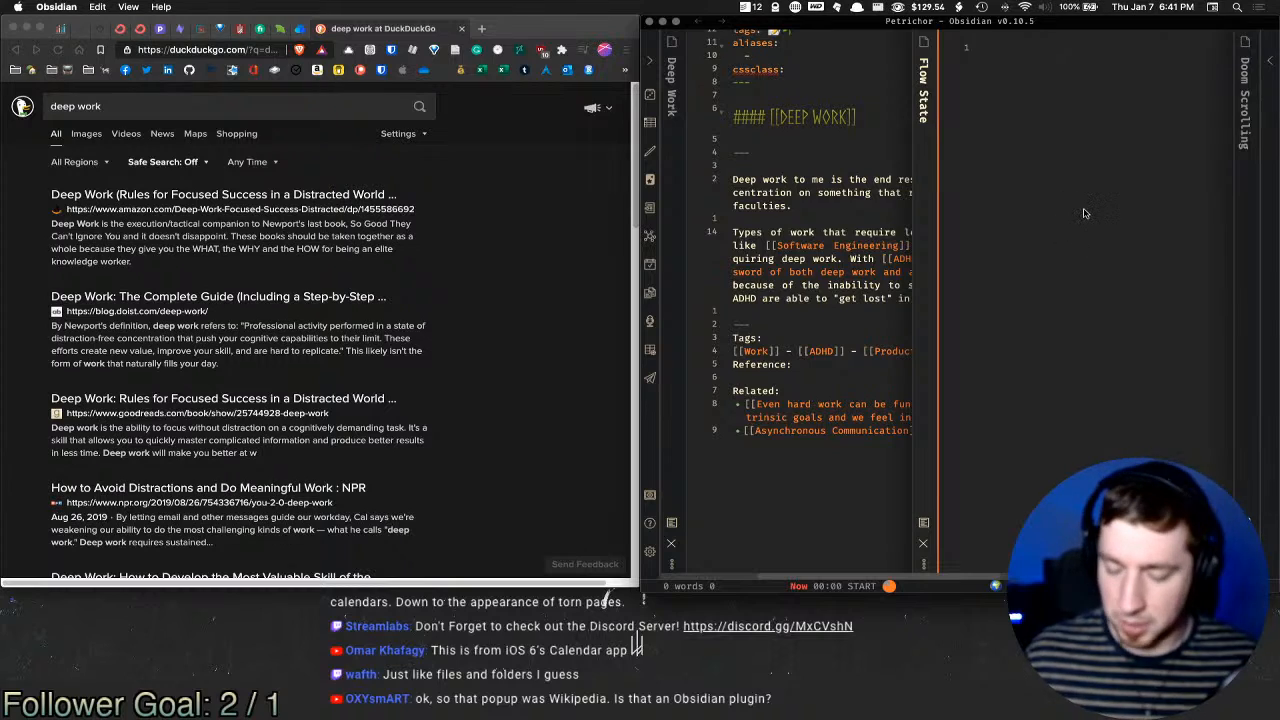
pyautogui.press('super+BackSpace')
pyautogui.click(997, 386)
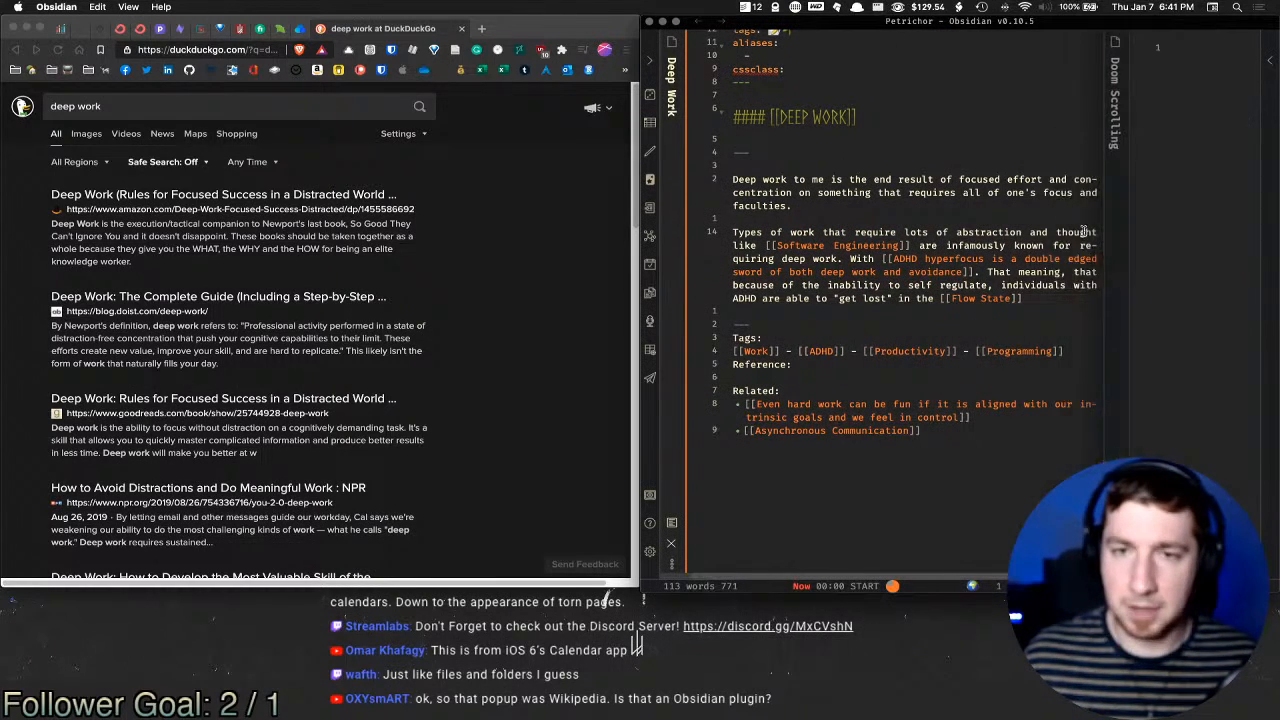
# Step: Add Flow State as an alias and continue with 'if what they are engaged with is interesting and stimulating'
pyautogui.click(818, 57)
pyautogui.write('Flow St')
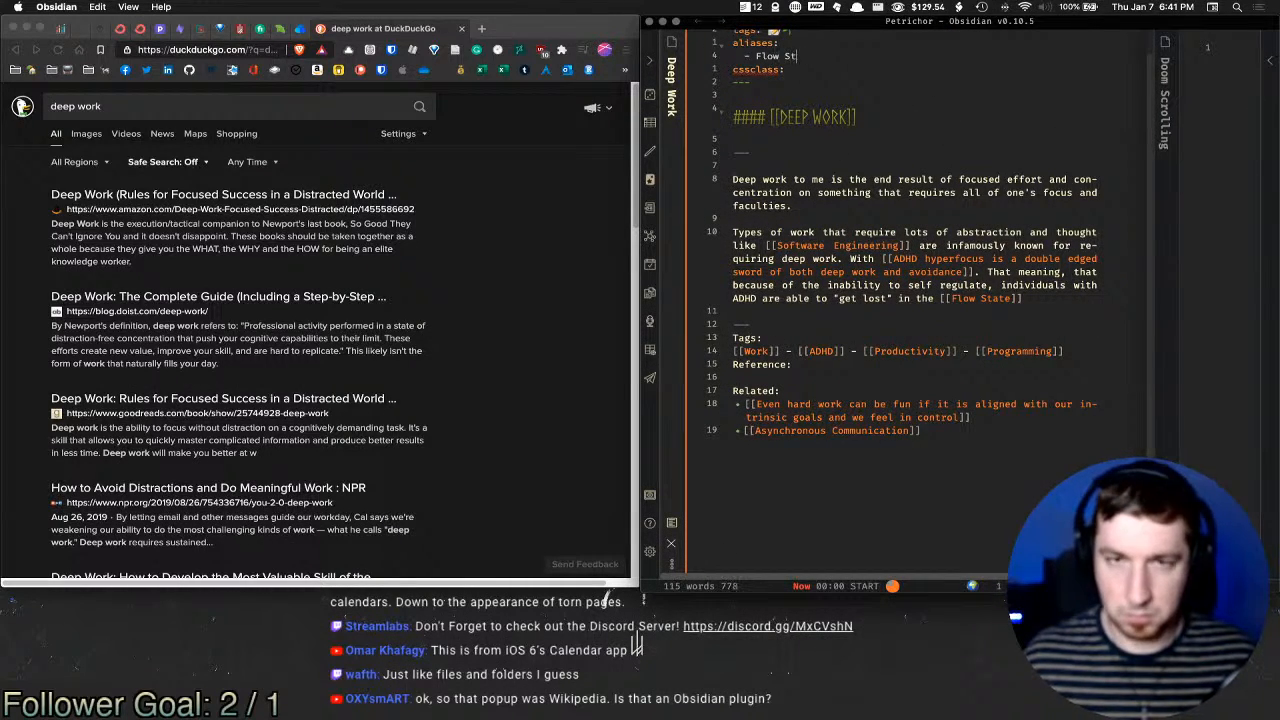
pyautogui.write('ate')
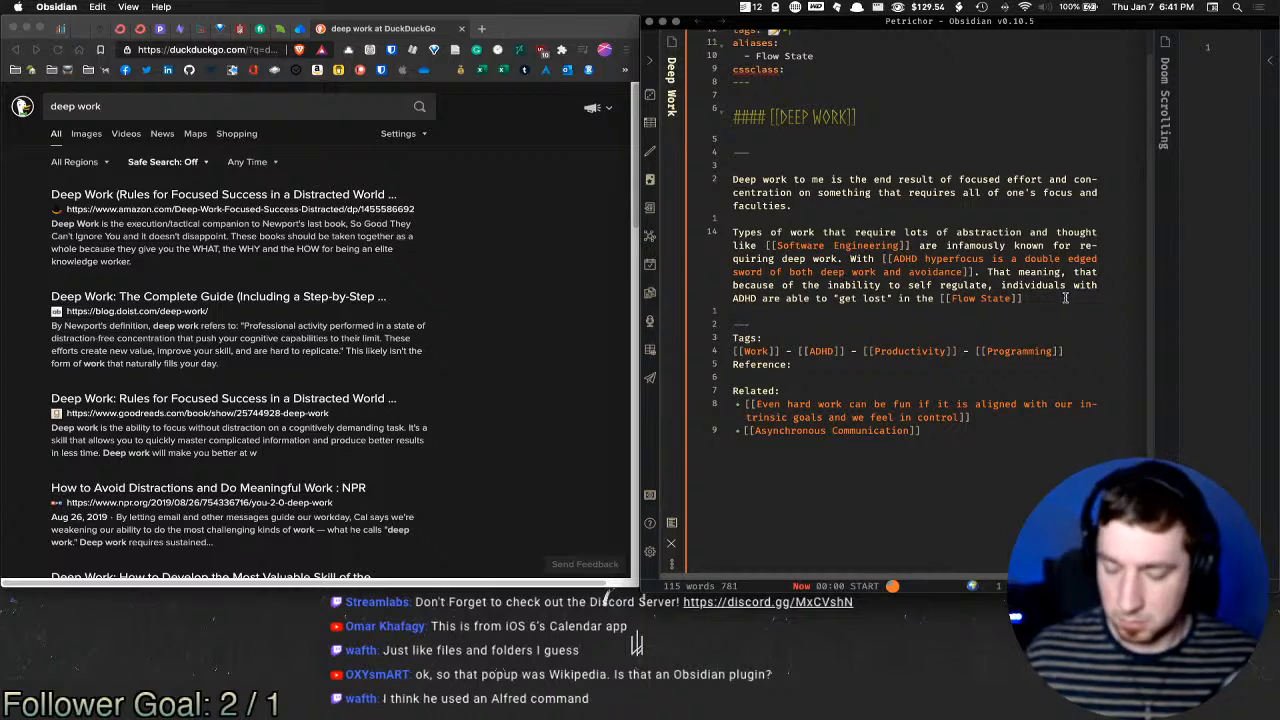
pyautogui.press('BackSpace')
pyautogui.press('BackSpace')
pyautogui.press('BackSpace')
pyautogui.press('BackSpace')
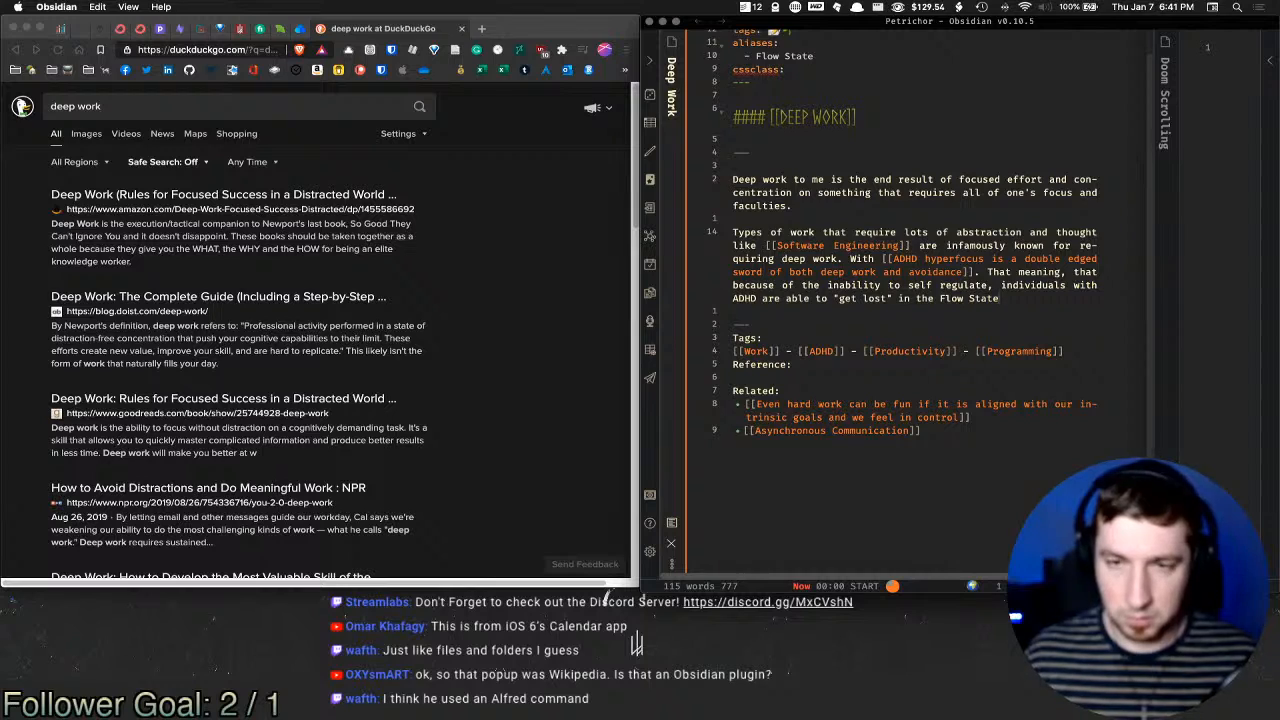
pyautogui.write('if what ')
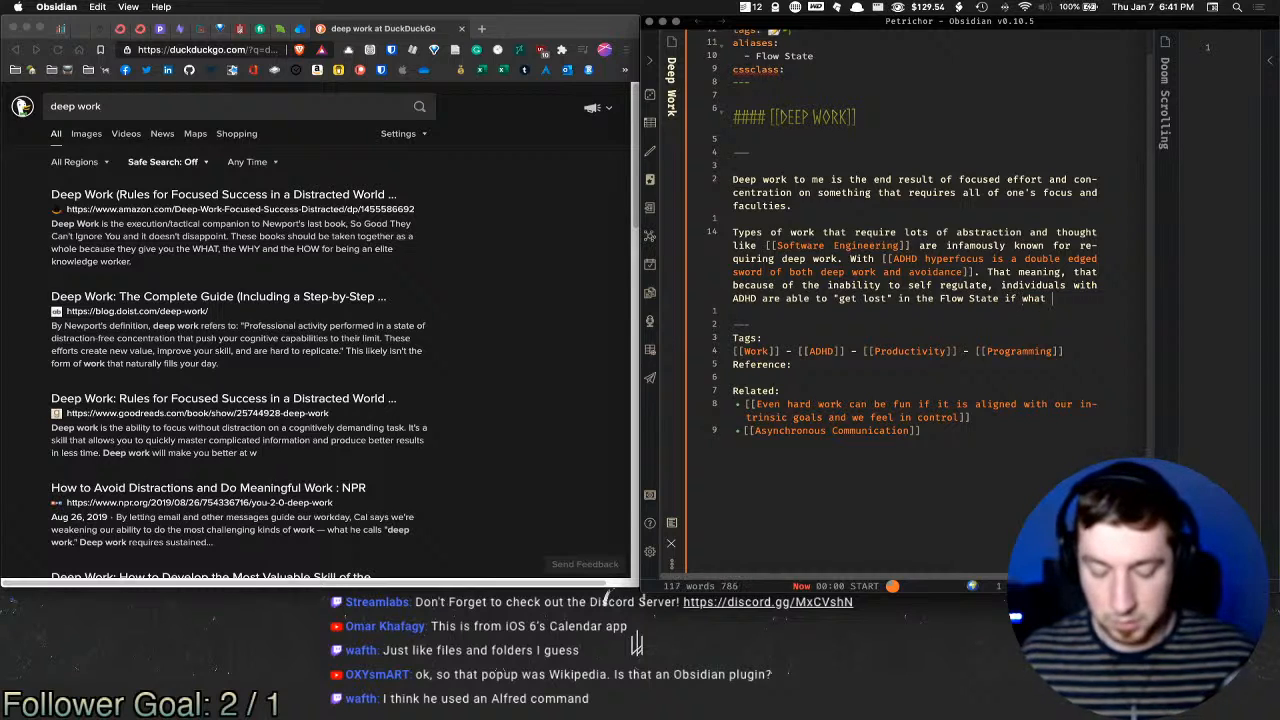
pyautogui.write('they are engaged')
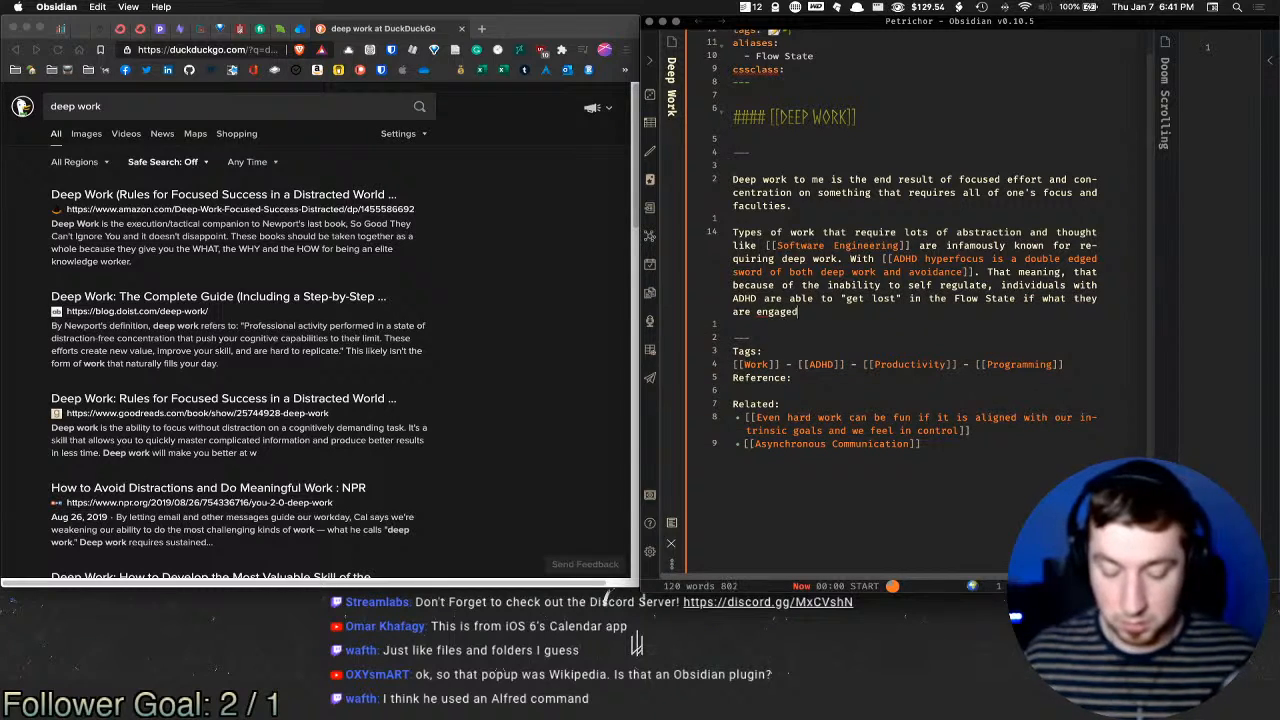
pyautogui.write(' with is both in')
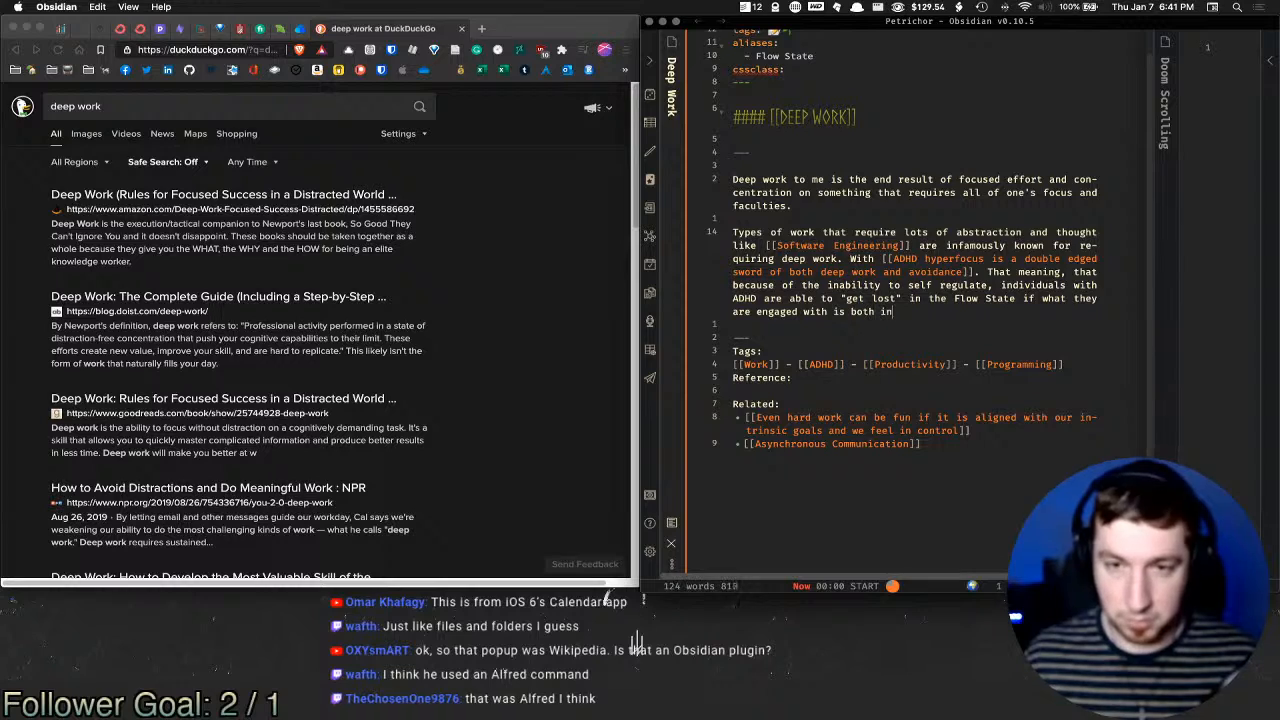
pyautogui.write('teresting and st')
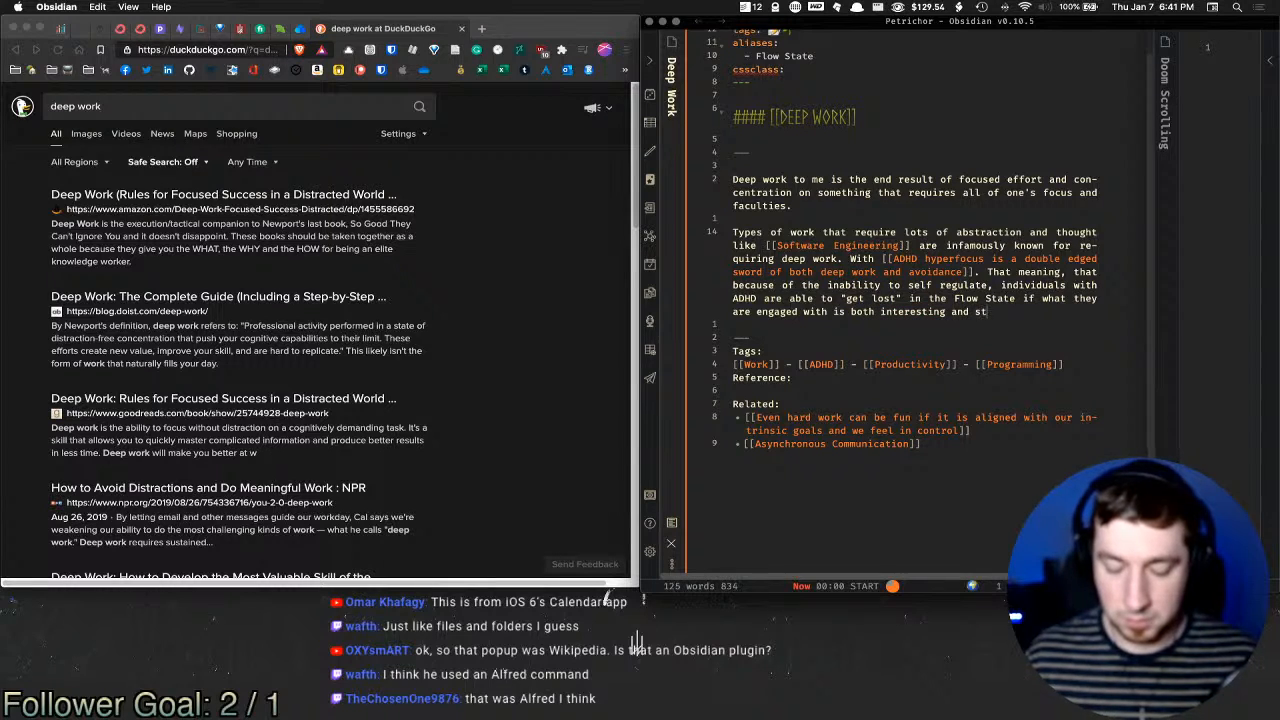
pyautogui.write('imulating for them')
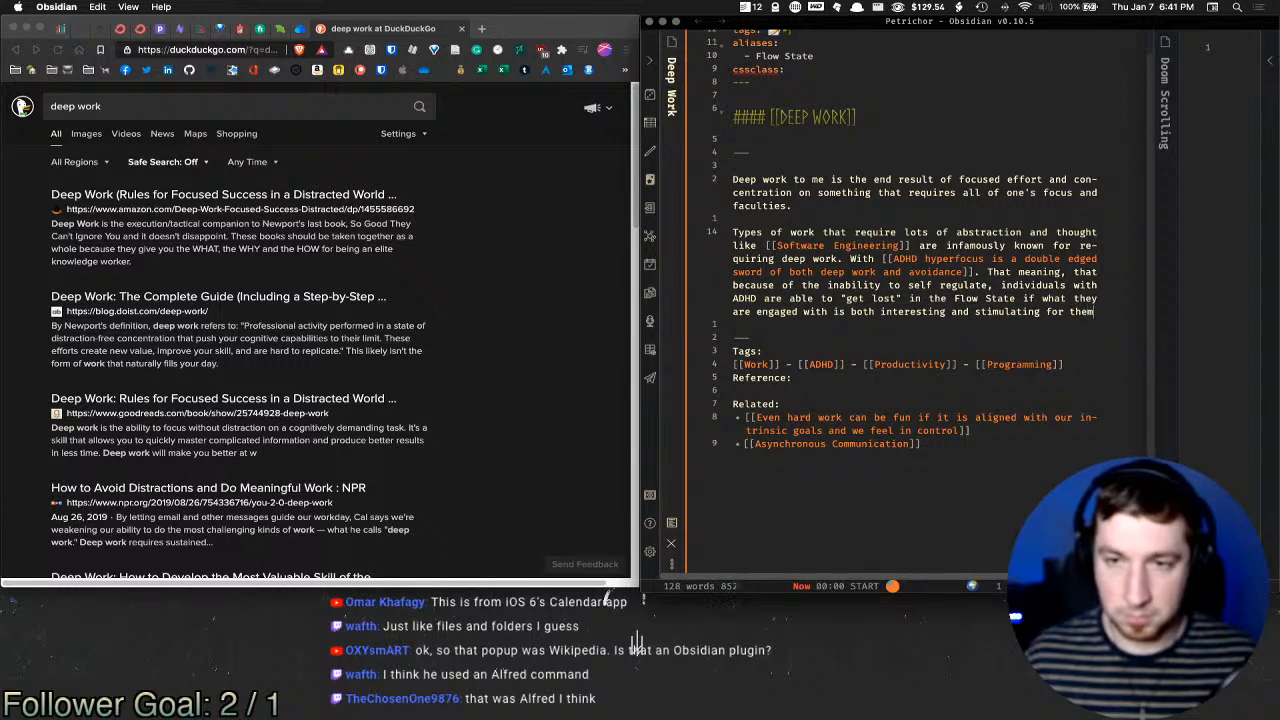
pyautogui.write('. The ')
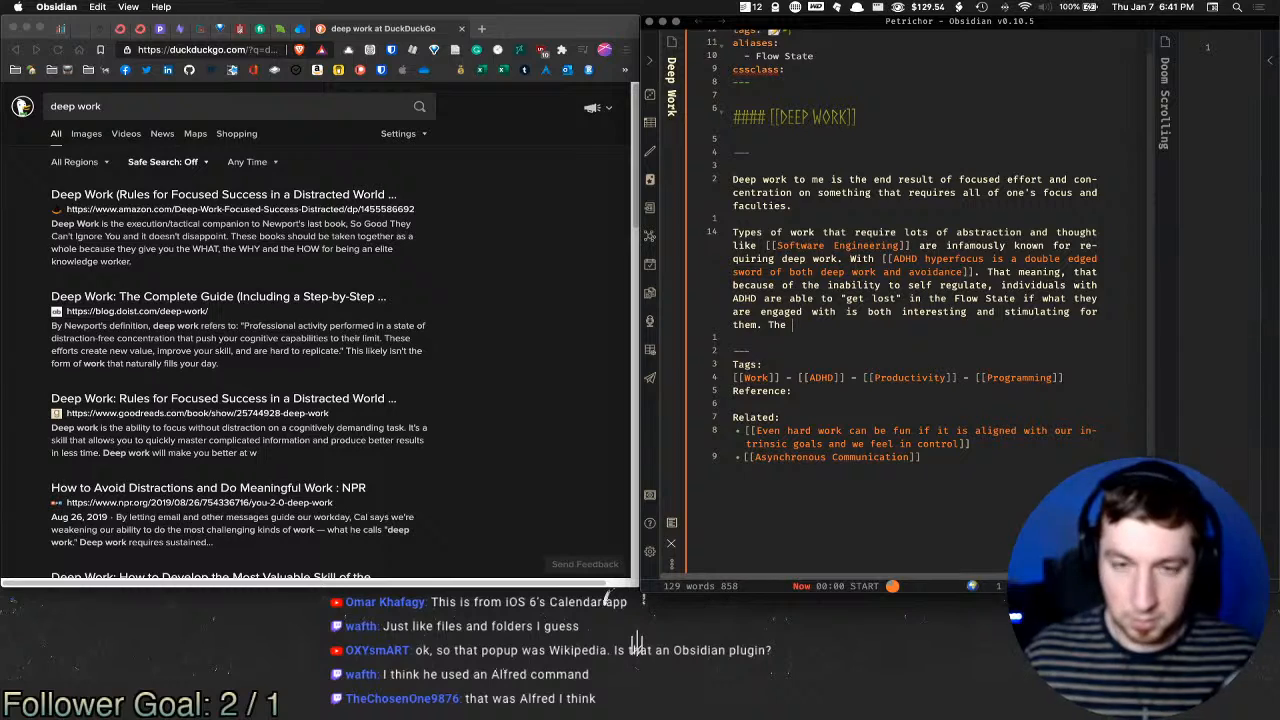
pyautogui.write('product o')
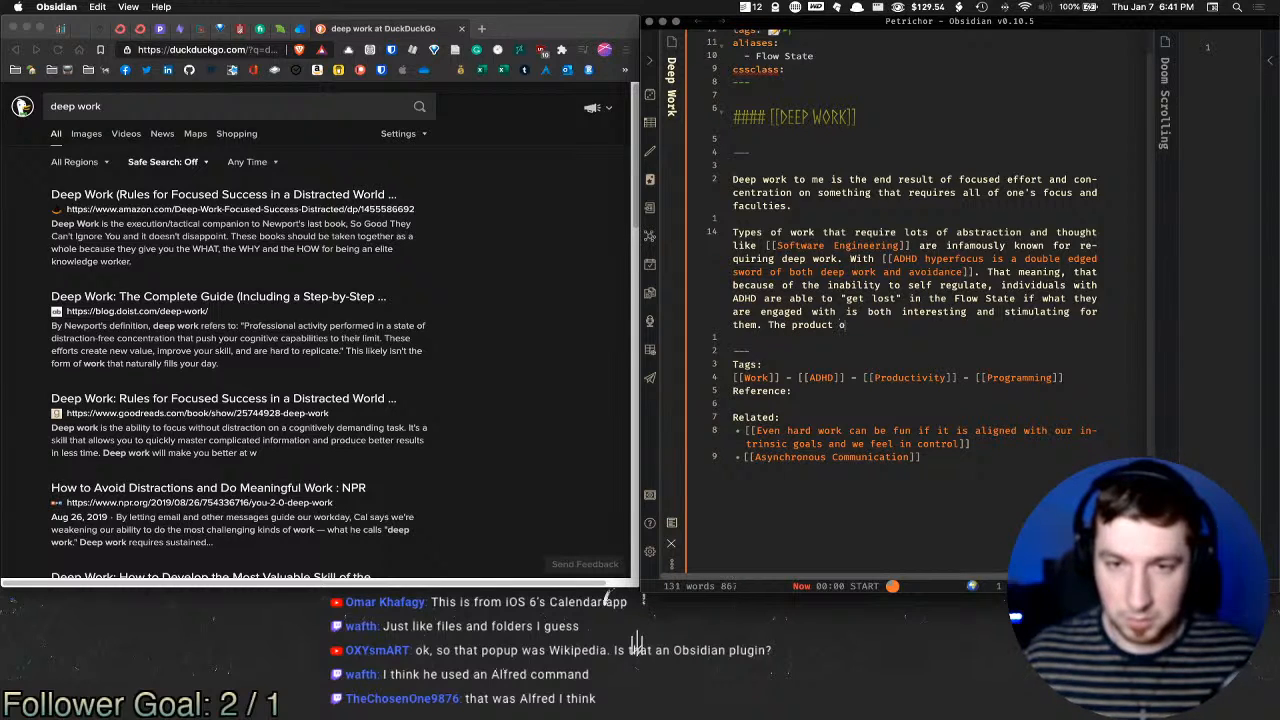
pyautogui.write('f this lever')
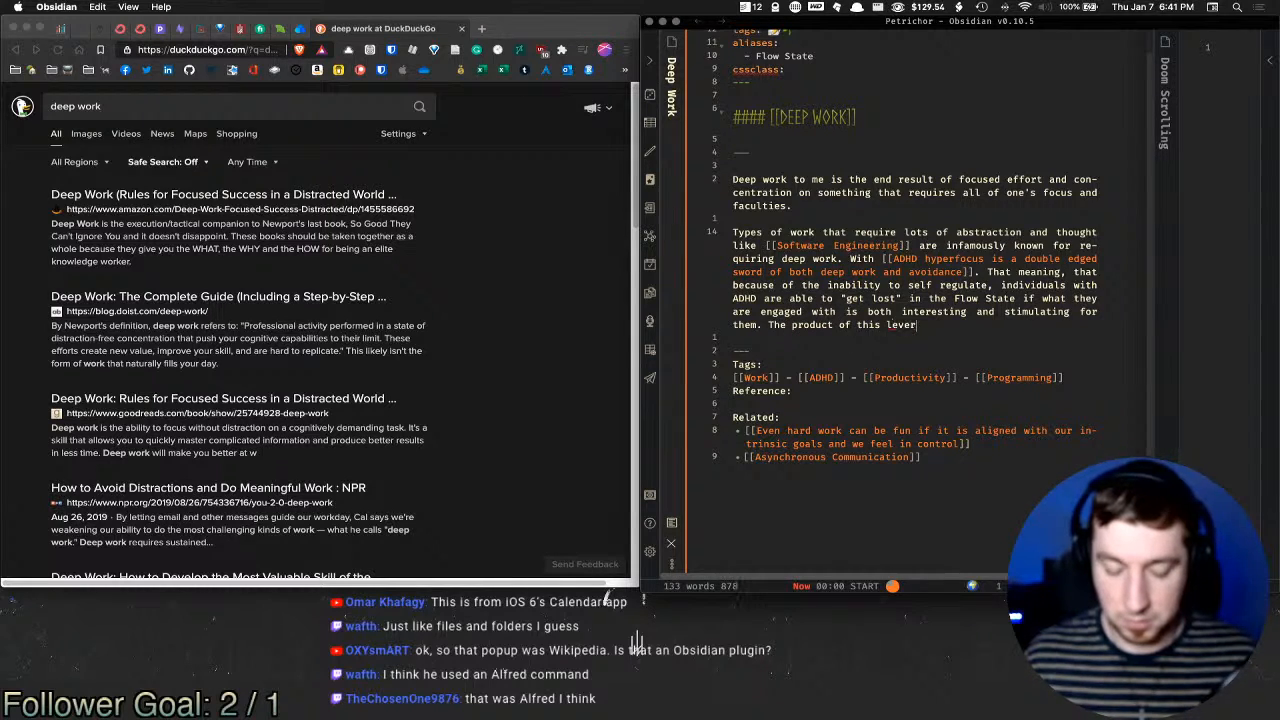
pyautogui.write("aging one's ")
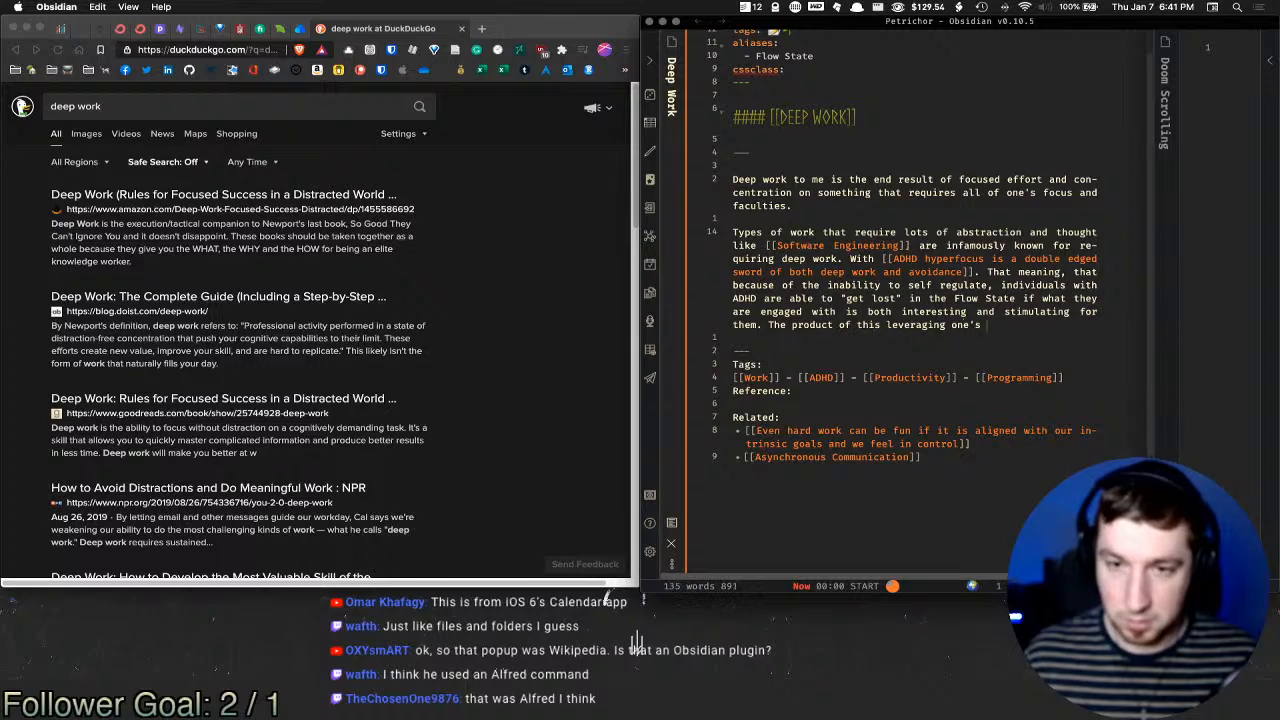
pyautogui.write('[[Neur')
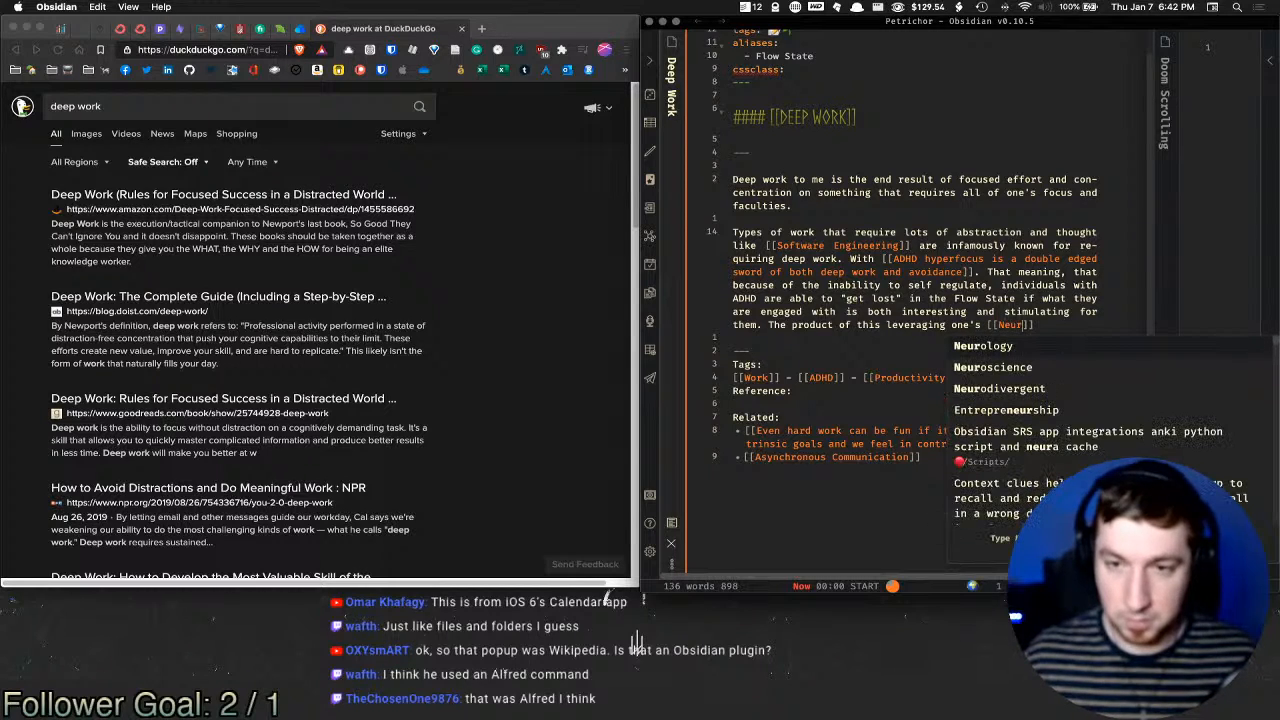
# Step: Link [[Neurodivergent]] and end the sentence: 'a highly productive individual as long the task at hand fits what the individual finds stimulating.'
pyautogui.press('Down')
pyautogui.press('Return')
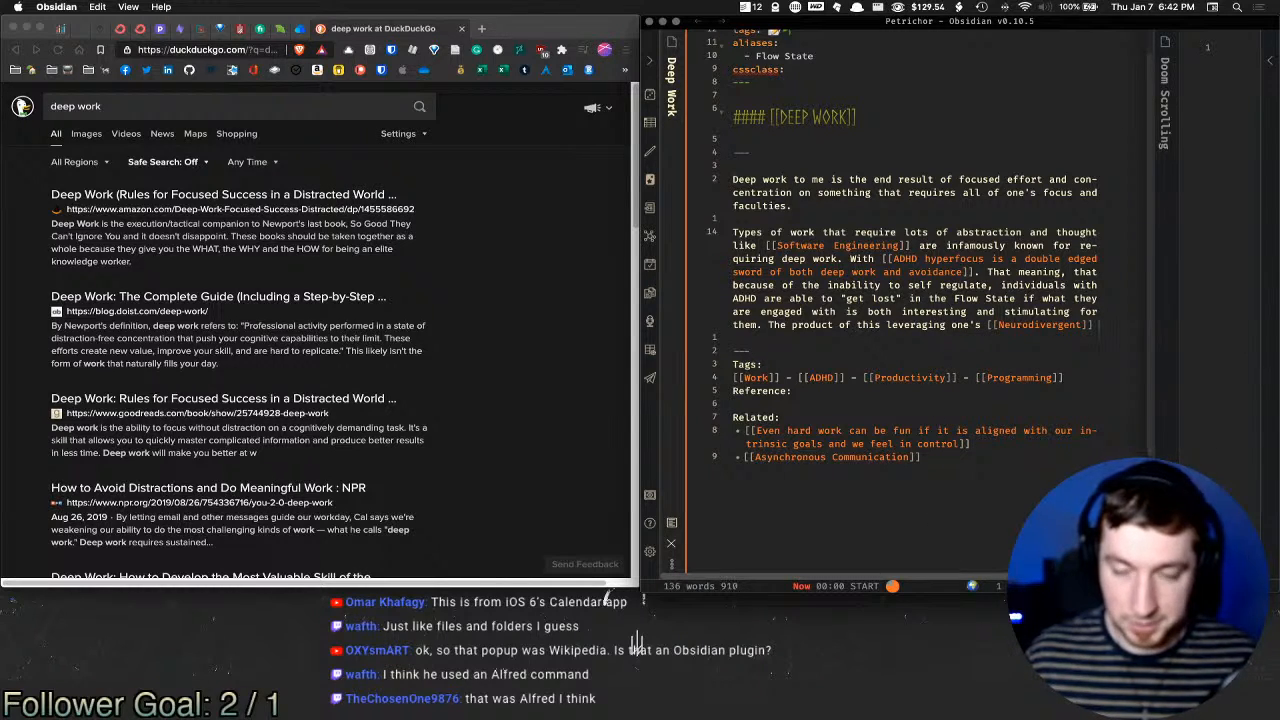
pyautogui.write('disorder,')
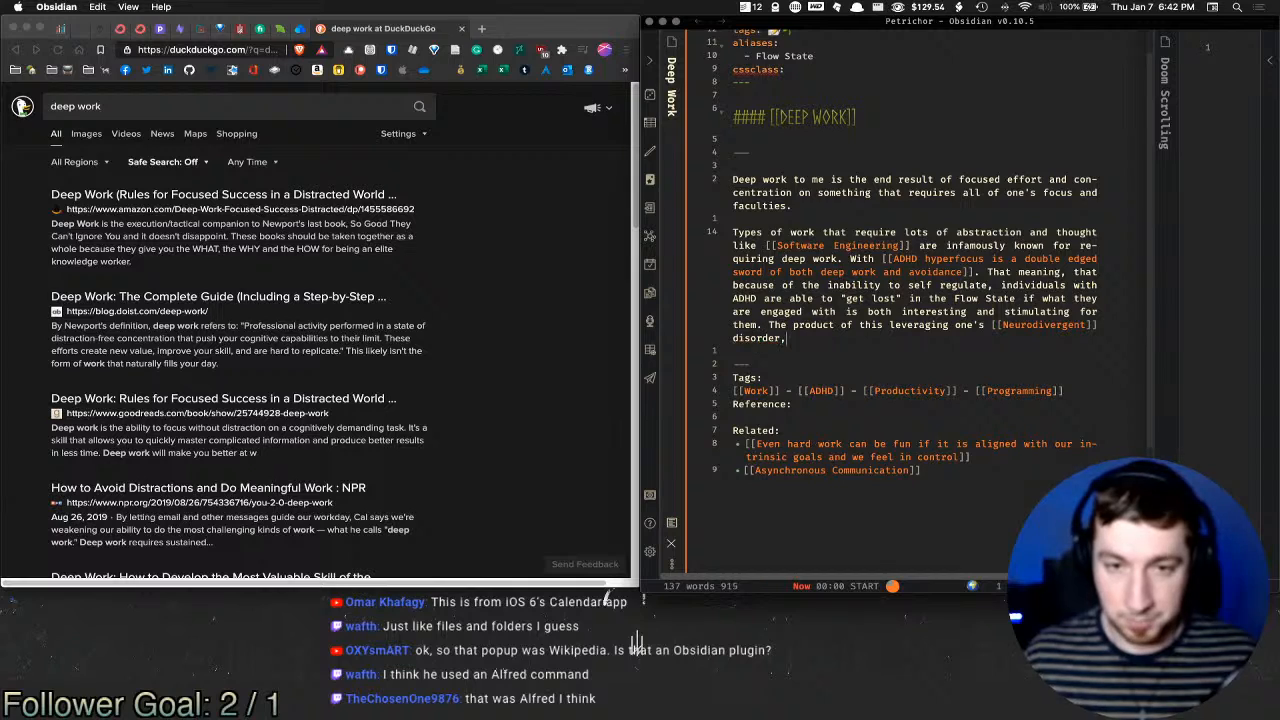
pyautogui.write(' is an')
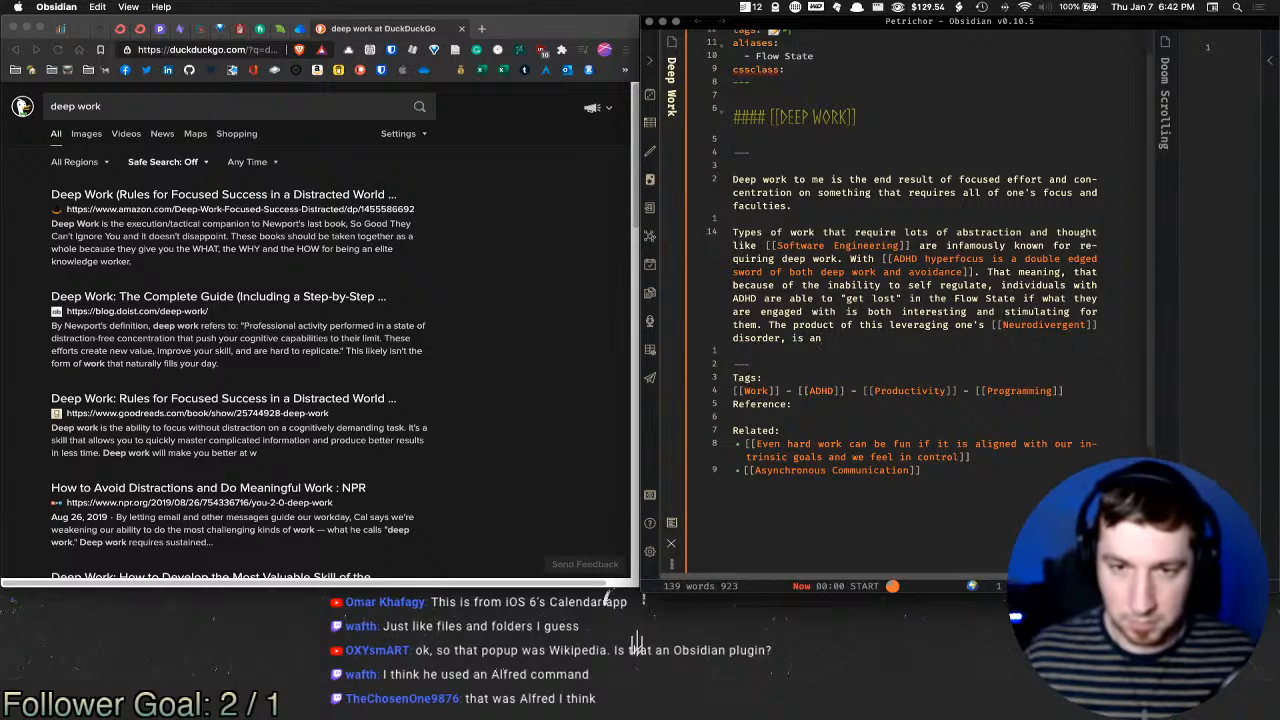
pyautogui.press('BackSpace')
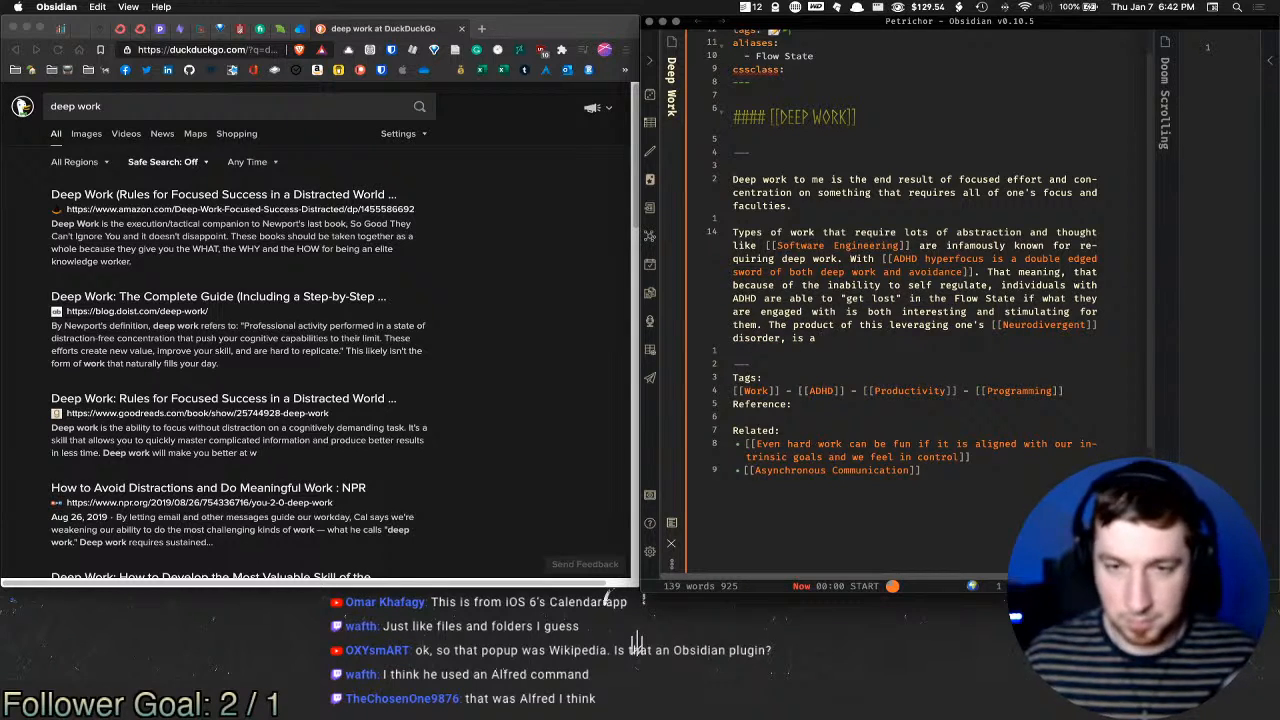
pyautogui.press('BackSpace')
pyautogui.press('BackSpace')
pyautogui.press('BackSpace')
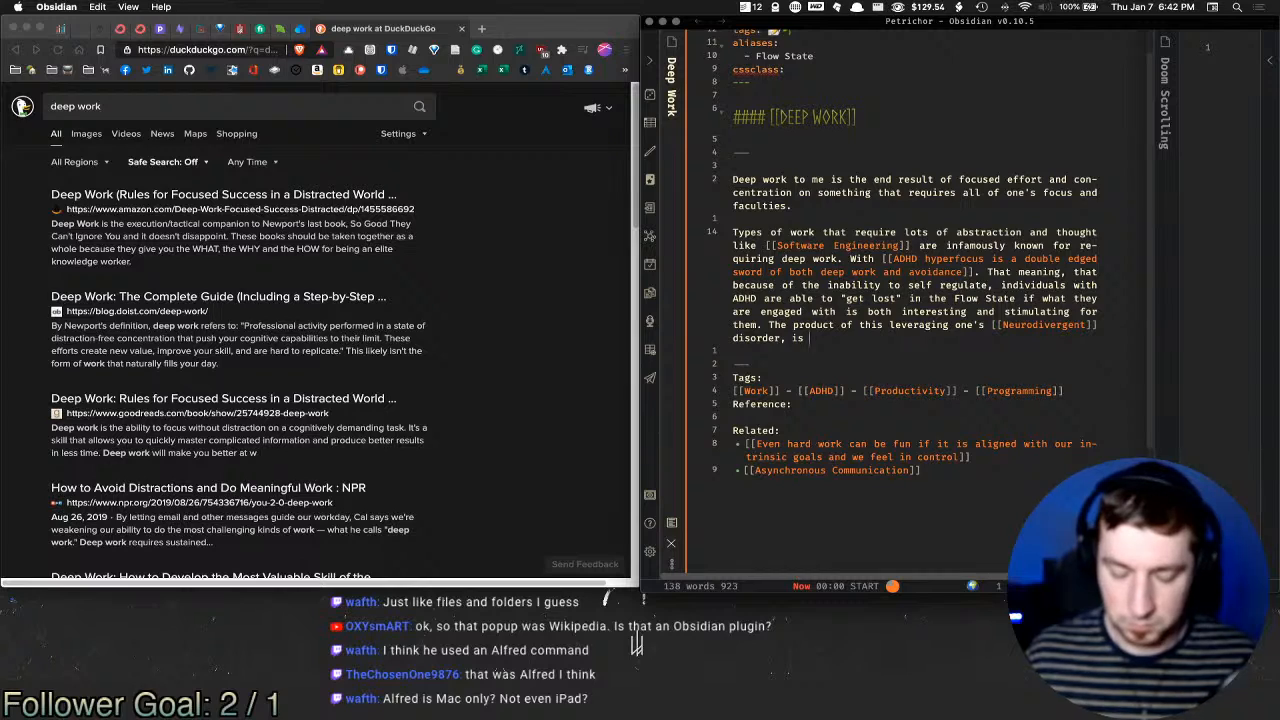
pyautogui.write('a h')
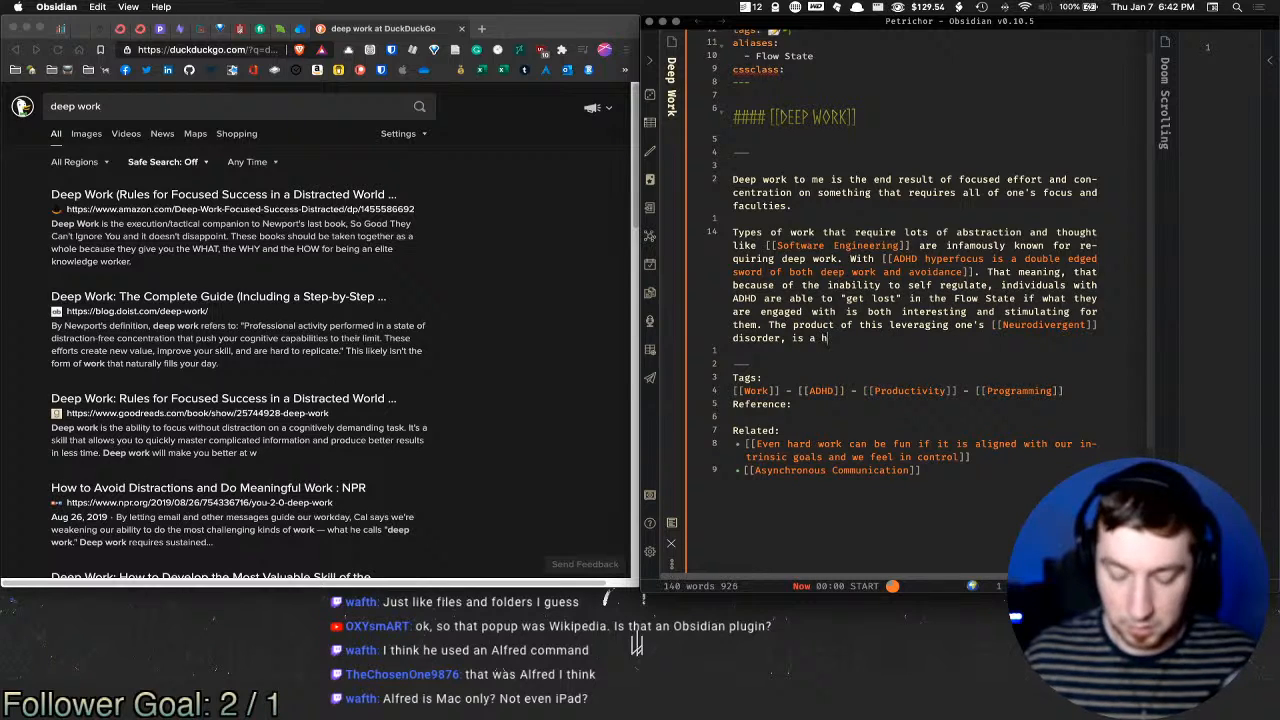
pyautogui.write('ighly productive')
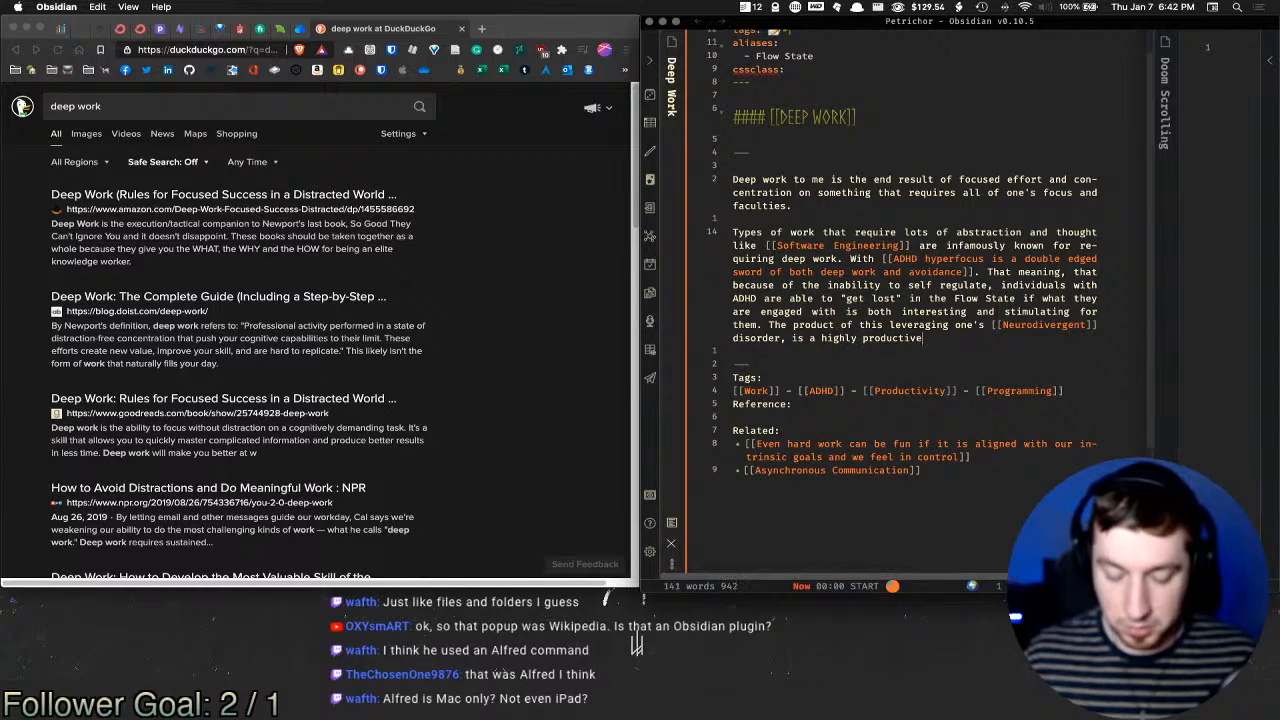
pyautogui.write(' employee as long')
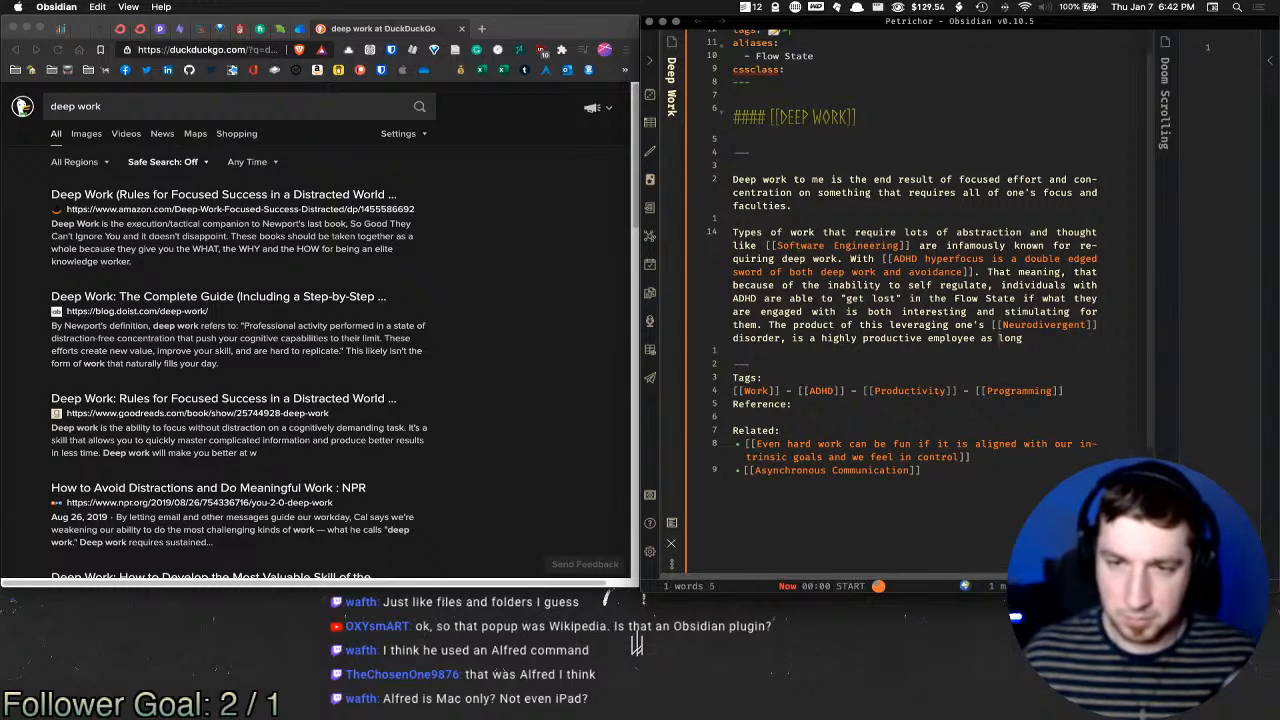
pyautogui.doubleClick(952, 338)
pyautogui.write('individual as long ')
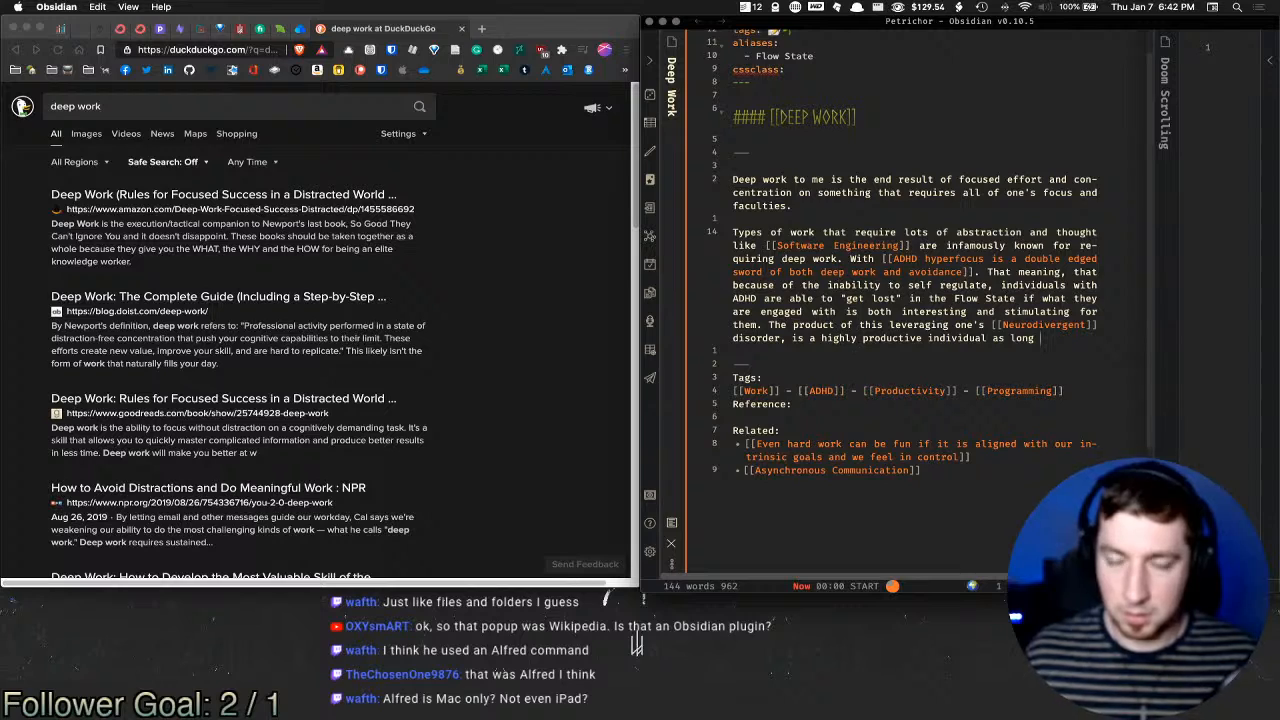
pyautogui.write('the t')
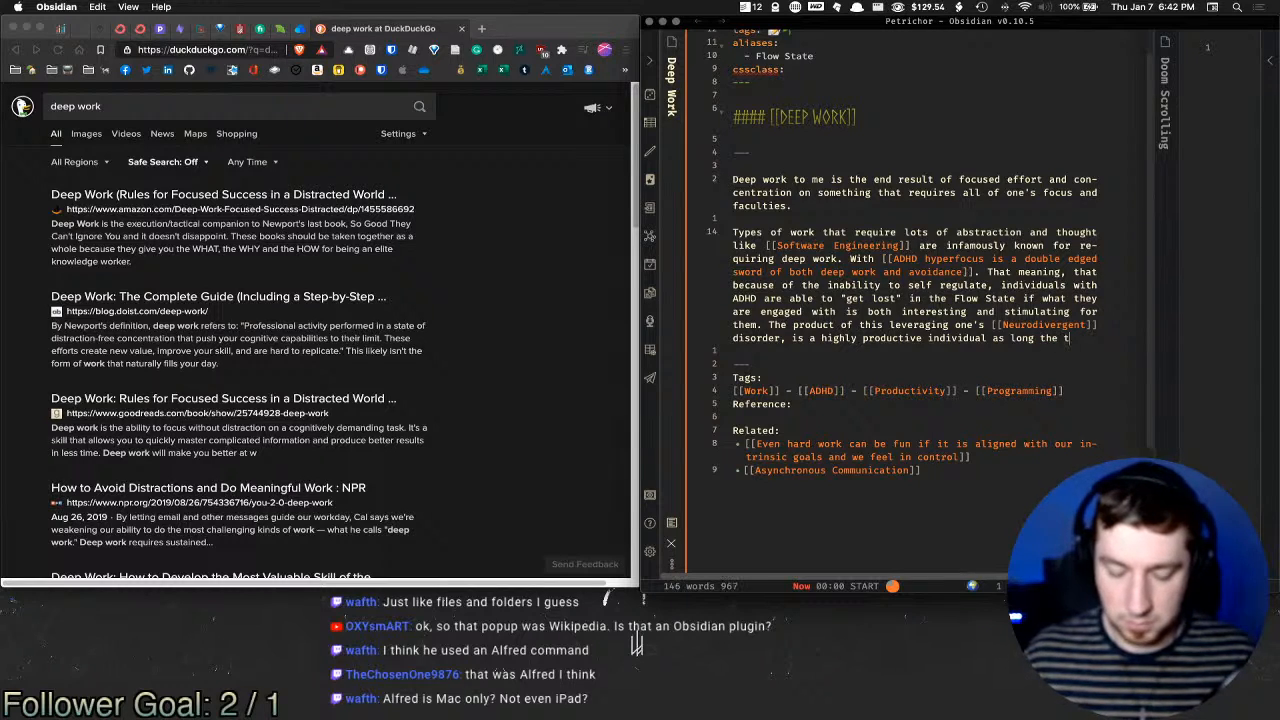
pyautogui.write('ask at h')
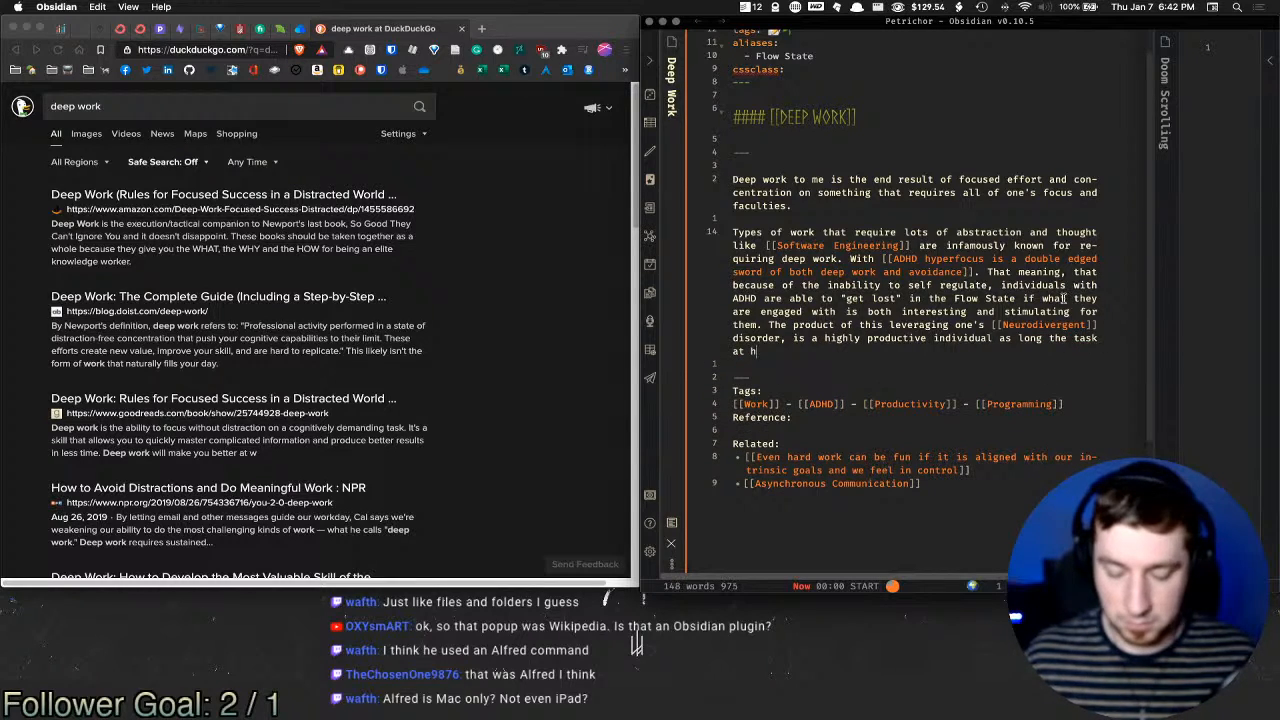
pyautogui.write('and is')
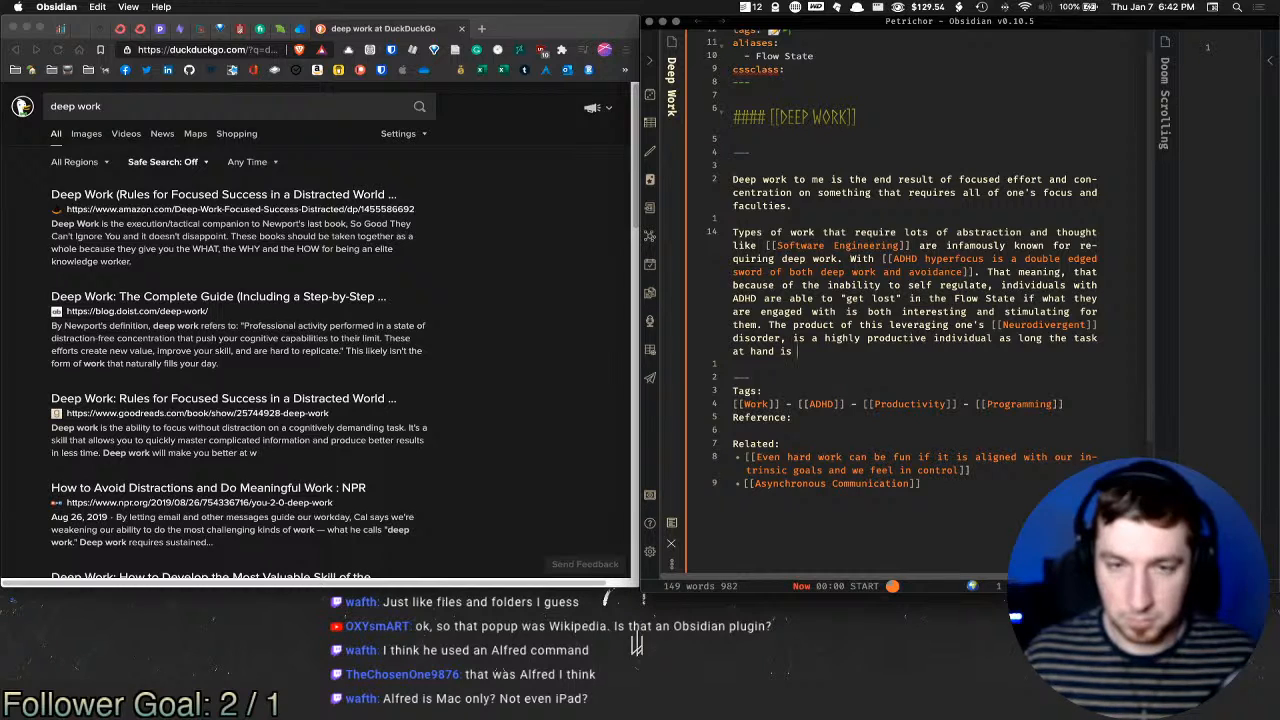
pyautogui.press('BackSpace')
pyautogui.press('BackSpace')
pyautogui.press('BackSpace')
pyautogui.press('BackSpace')
pyautogui.write('fits the ')
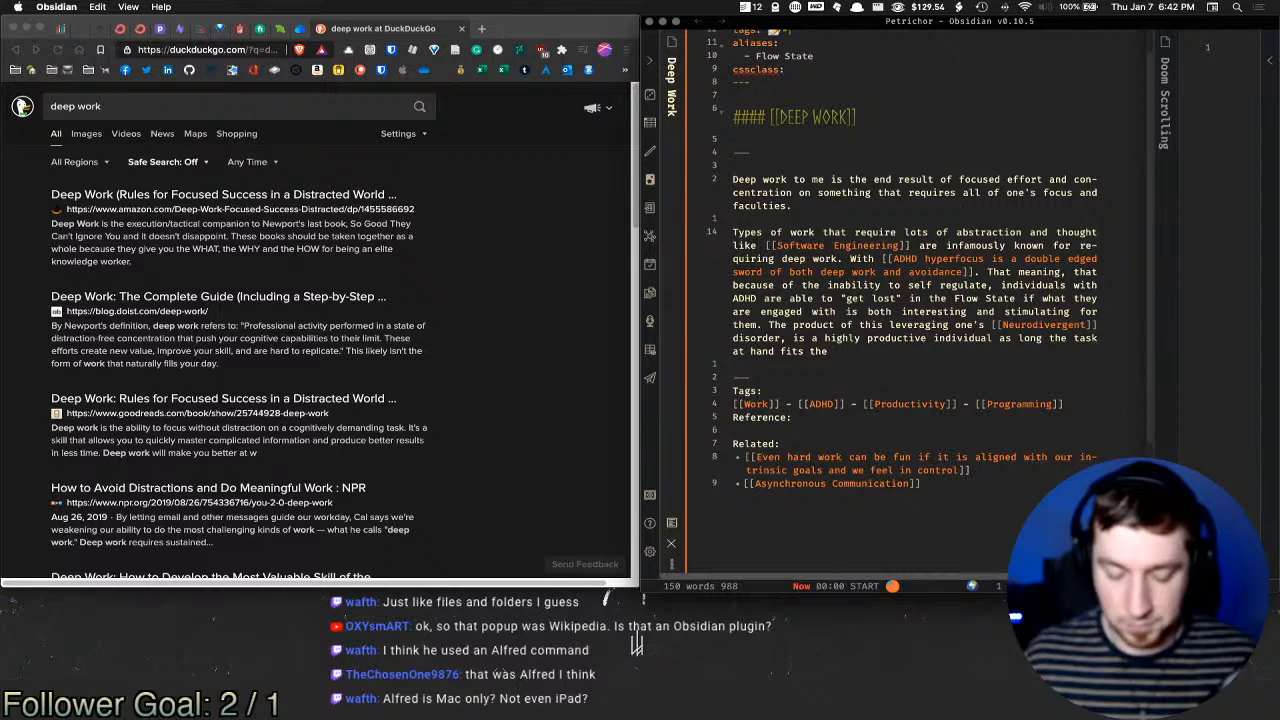
pyautogui.write('criteria for ')
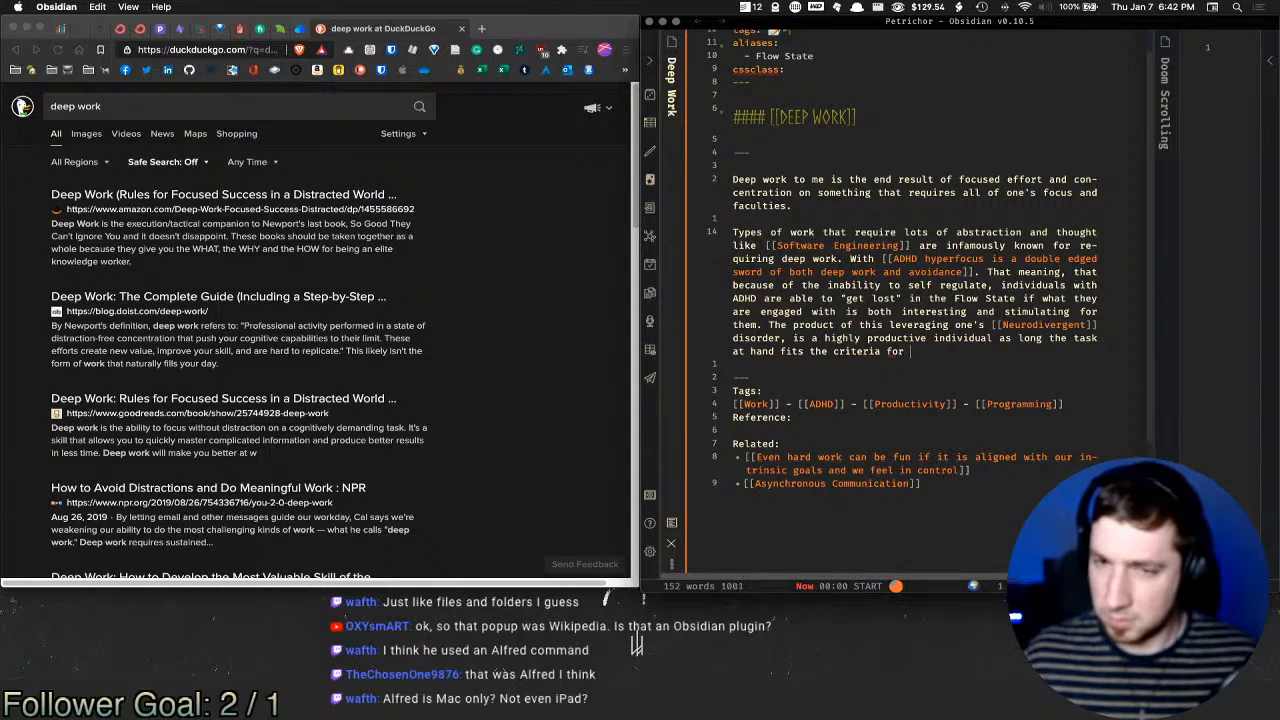
pyautogui.write('what the ')
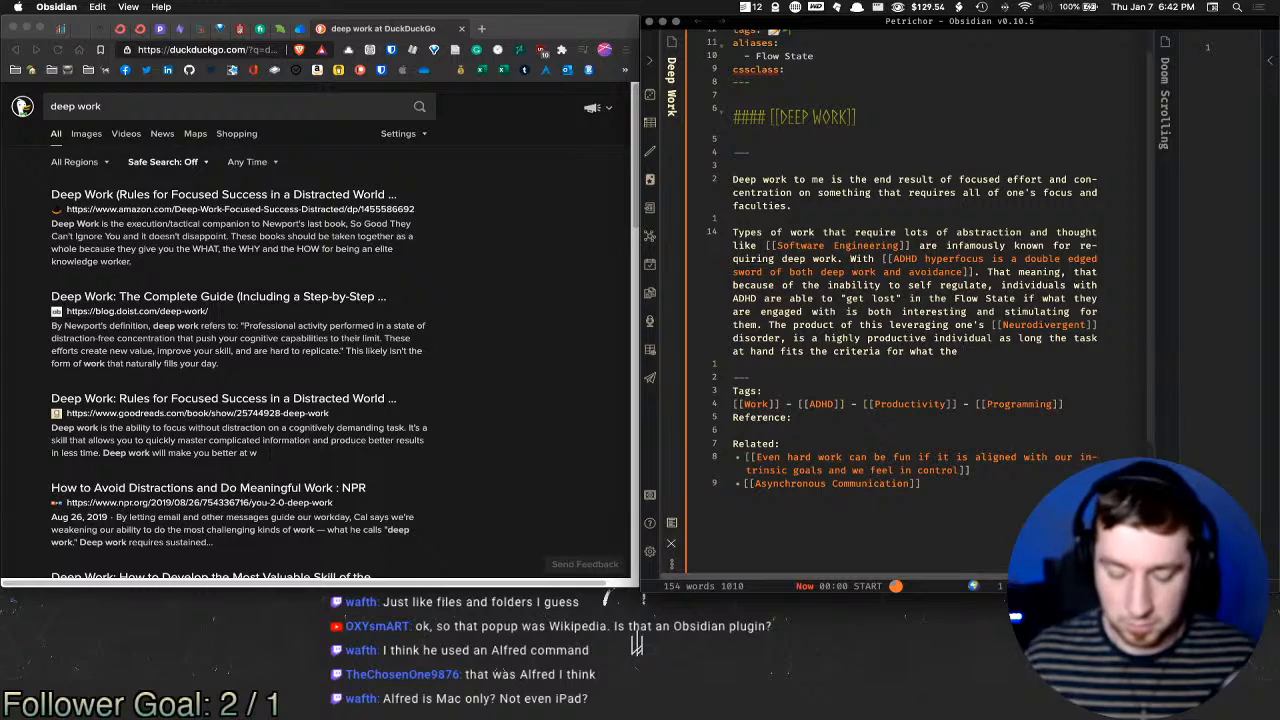
pyautogui.write('individual ')
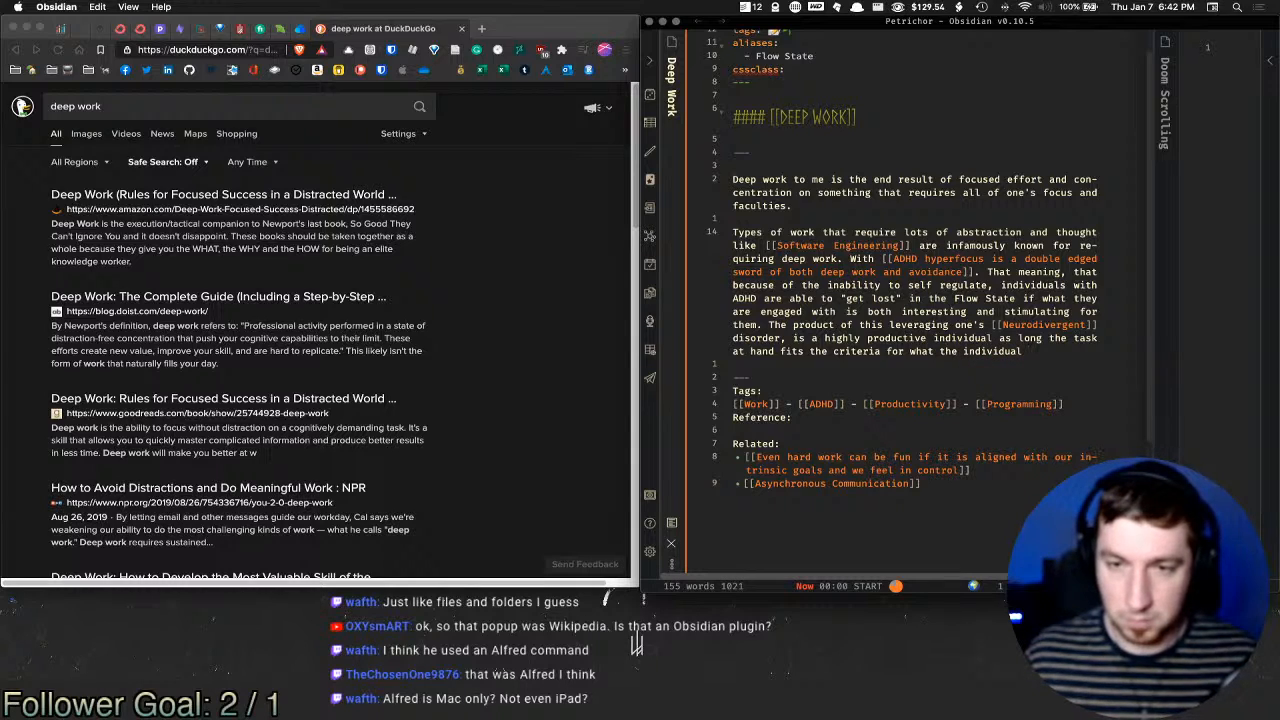
pyautogui.write('finds ')
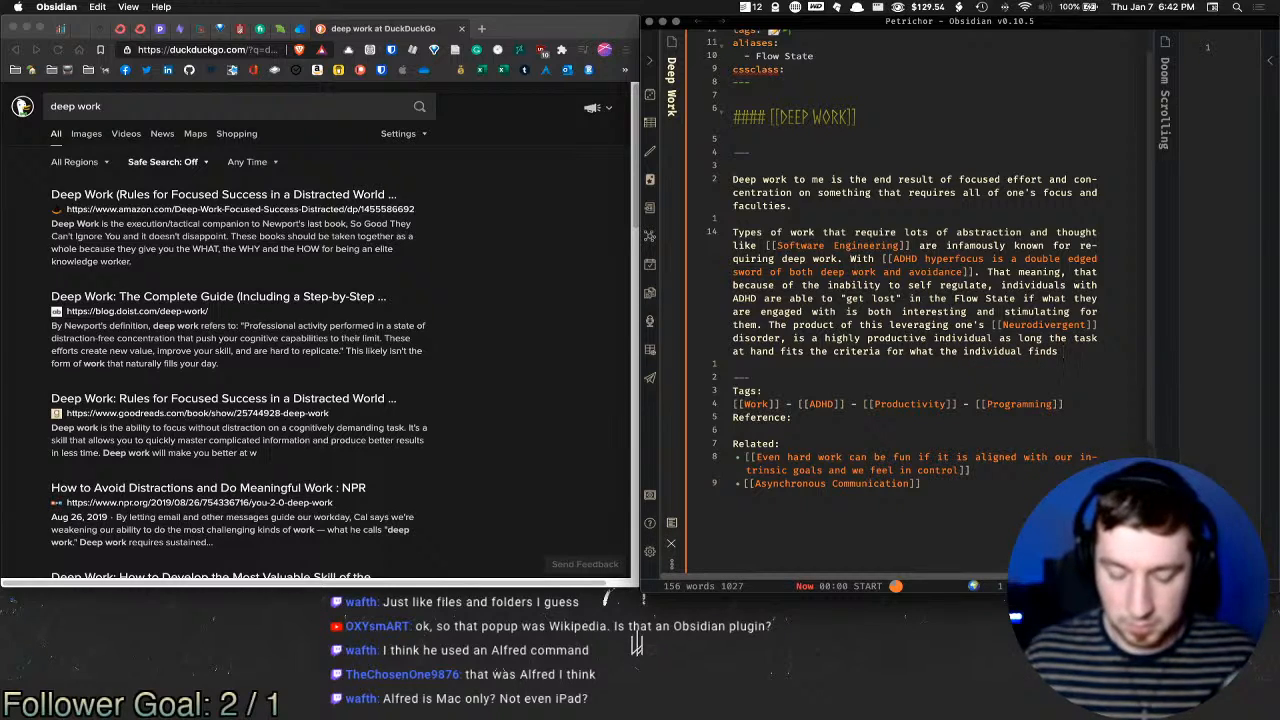
pyautogui.write('stim')
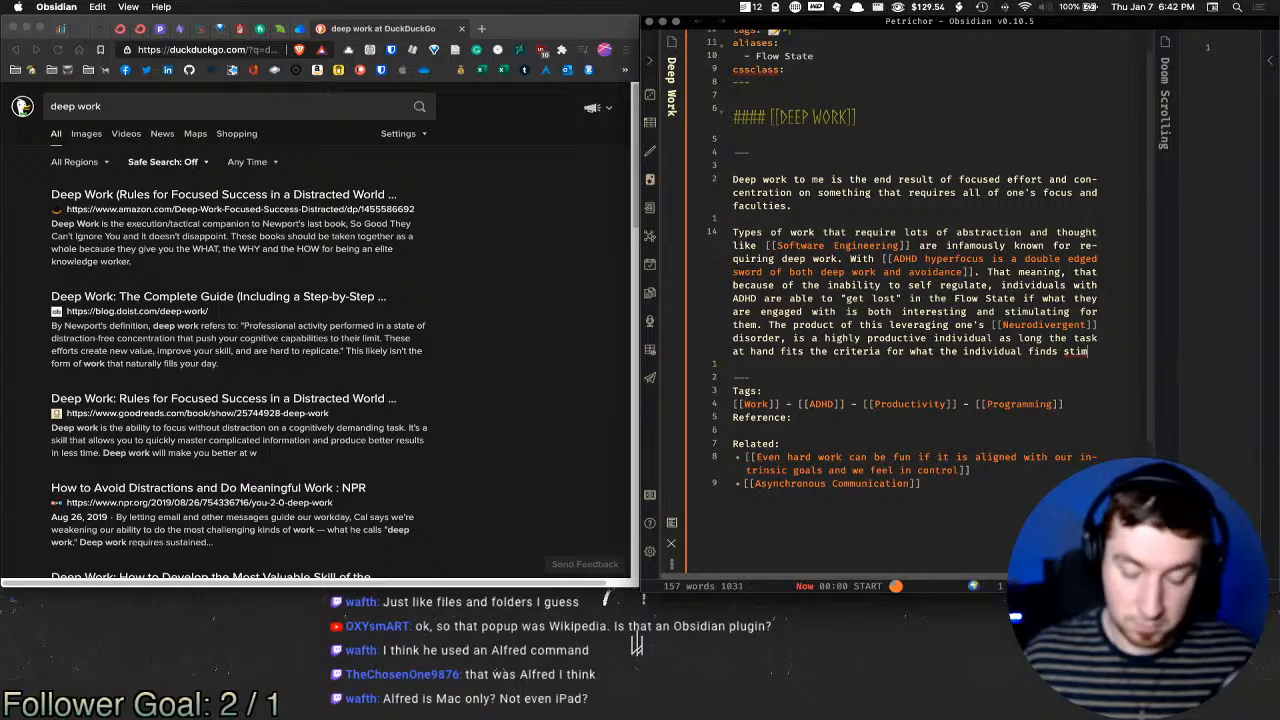
pyautogui.write('ulating.')
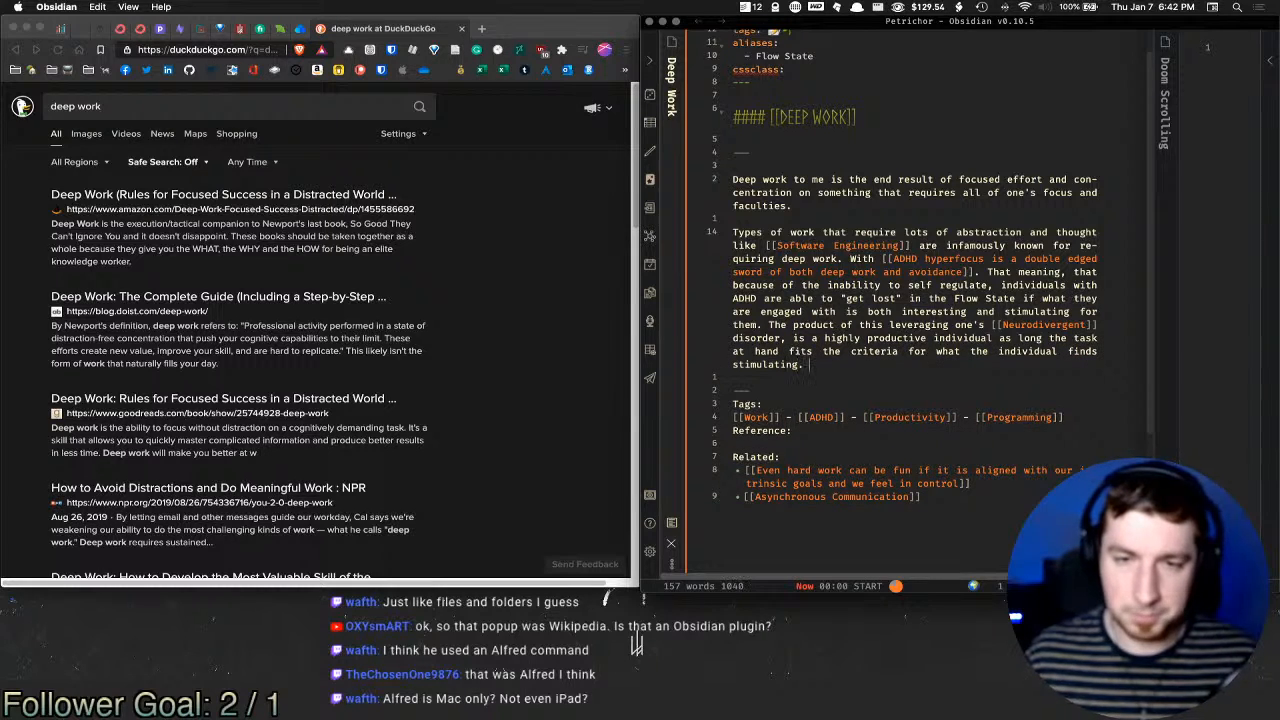
pyautogui.press('Return')
pyautogui.press('Return')
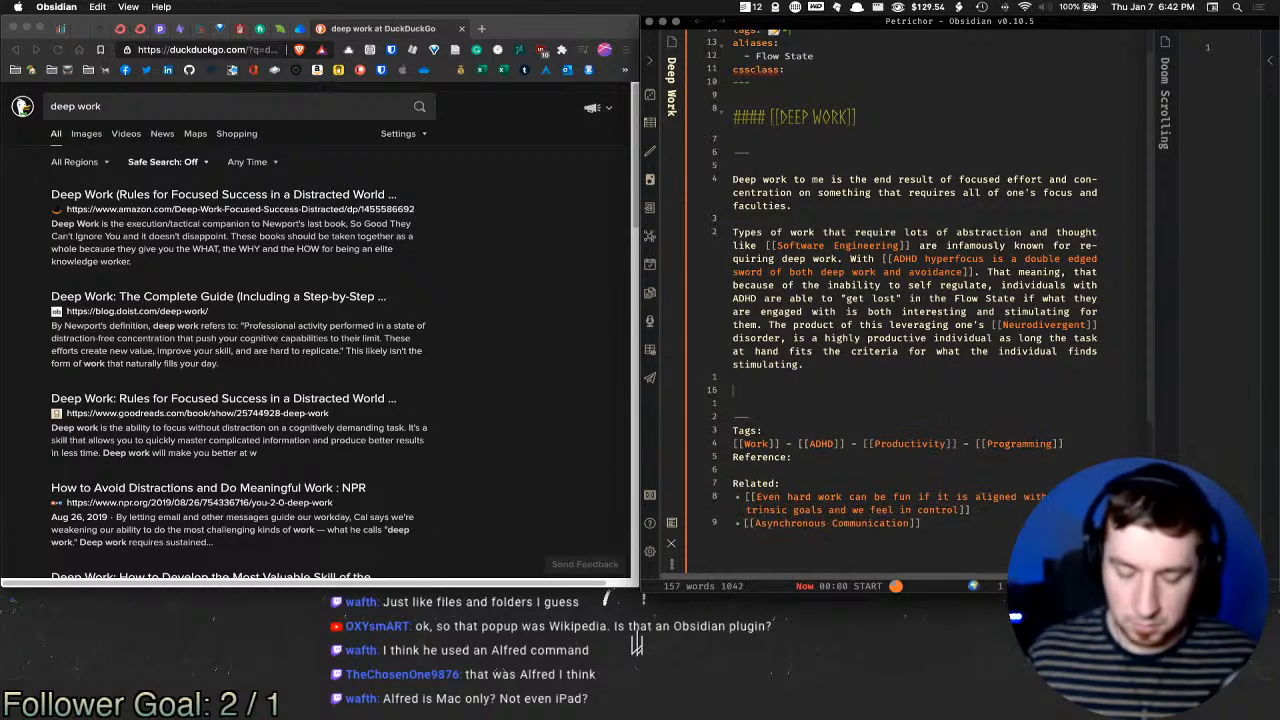
# Step: Start a paragraph: 'People with ADHD performing deep work are essentially a nuclear warhead of effort'
pyautogui.write('P')
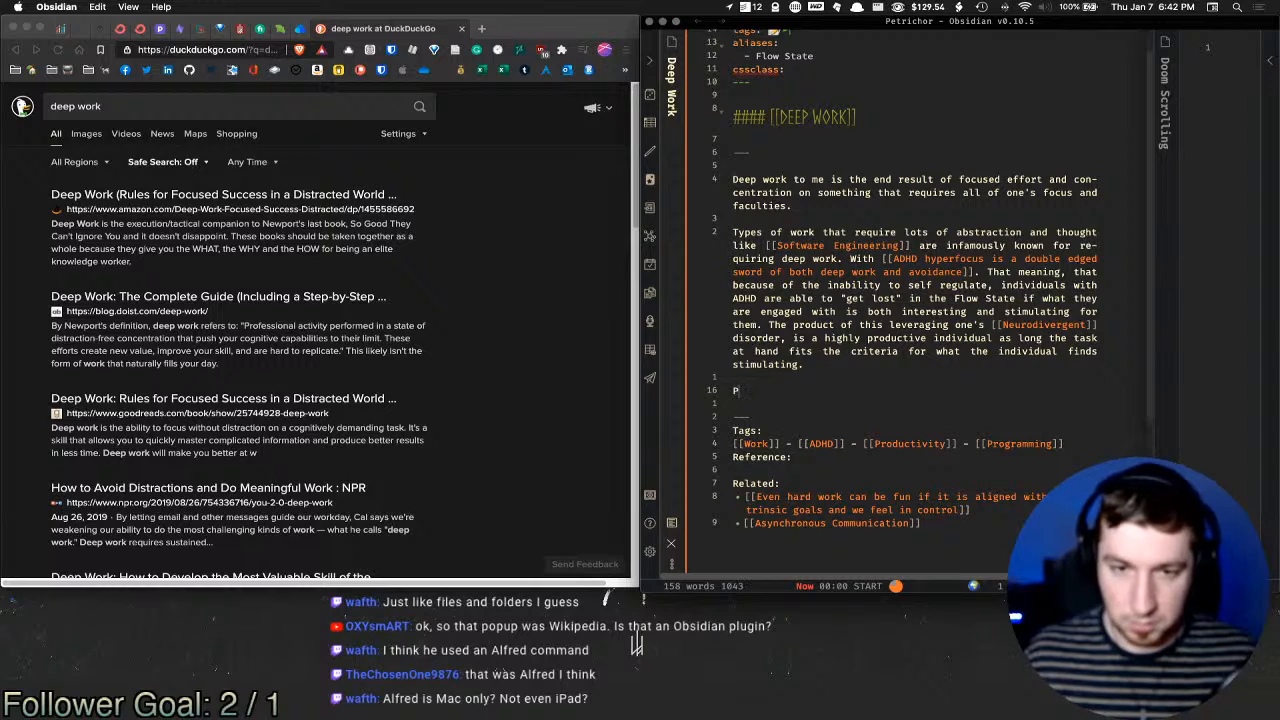
pyautogui.write('eopel with ADH')
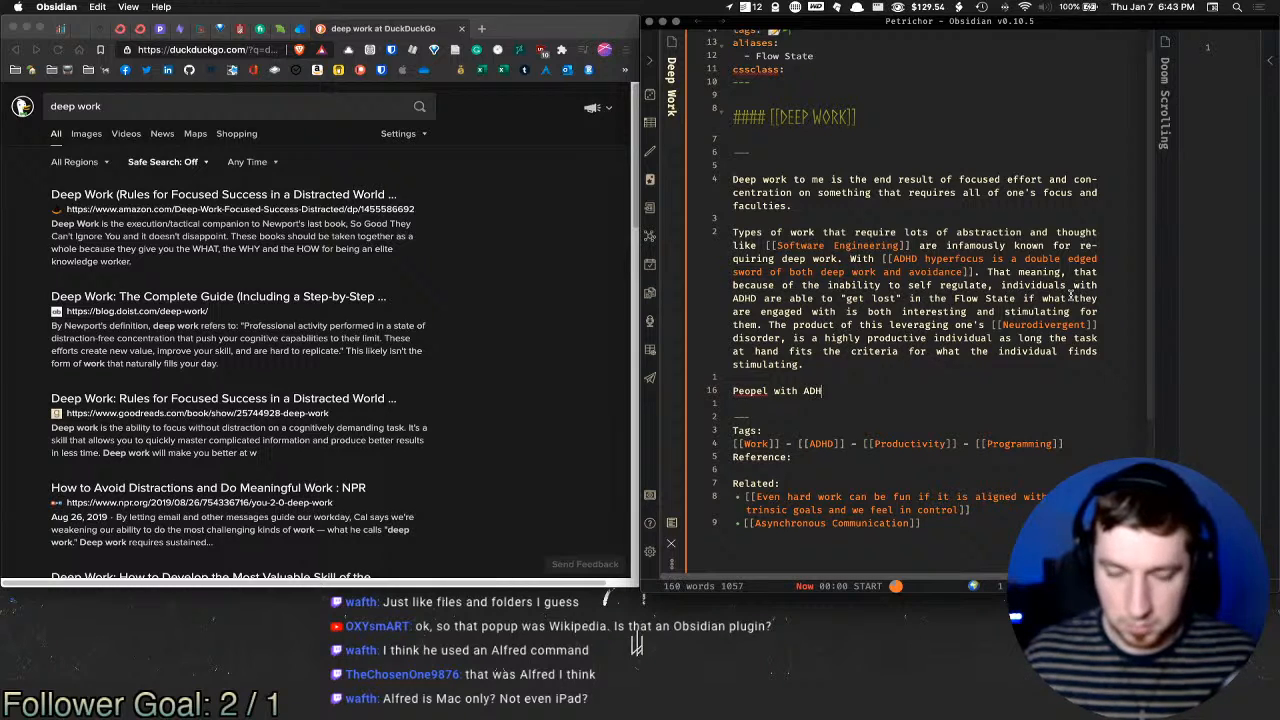
pyautogui.write('D when applied to ')
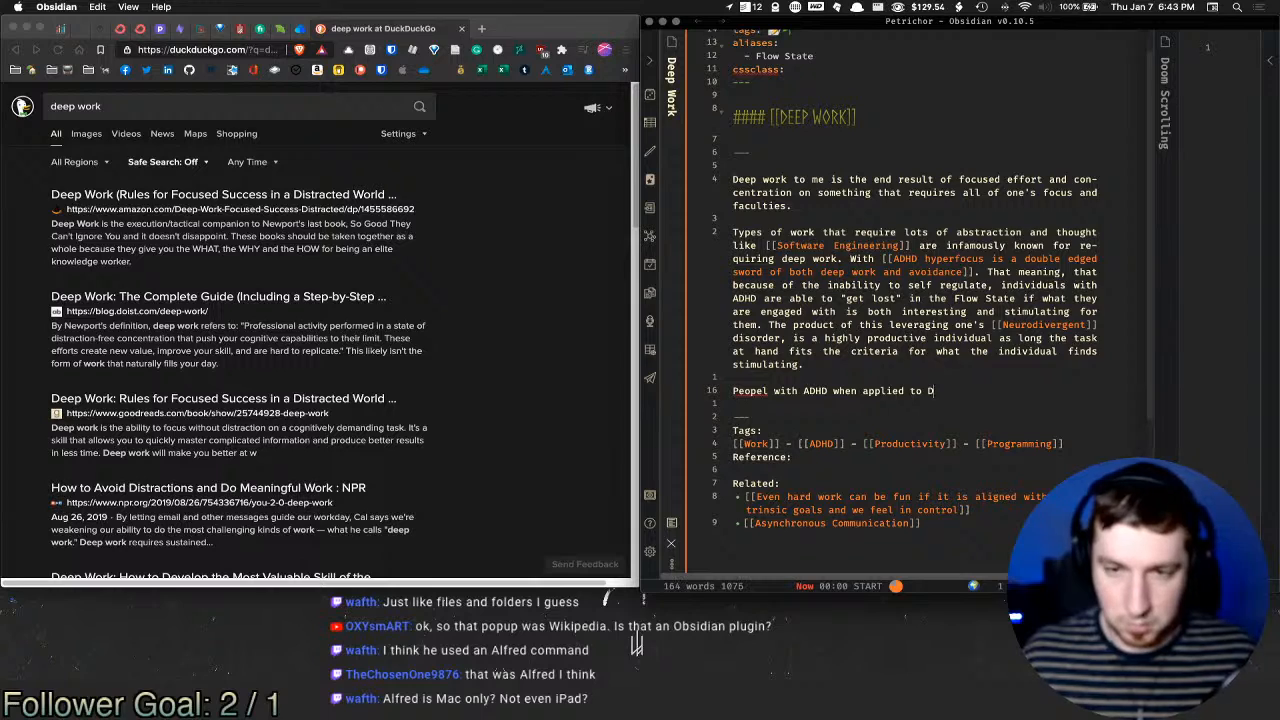
pyautogui.write('deep work')
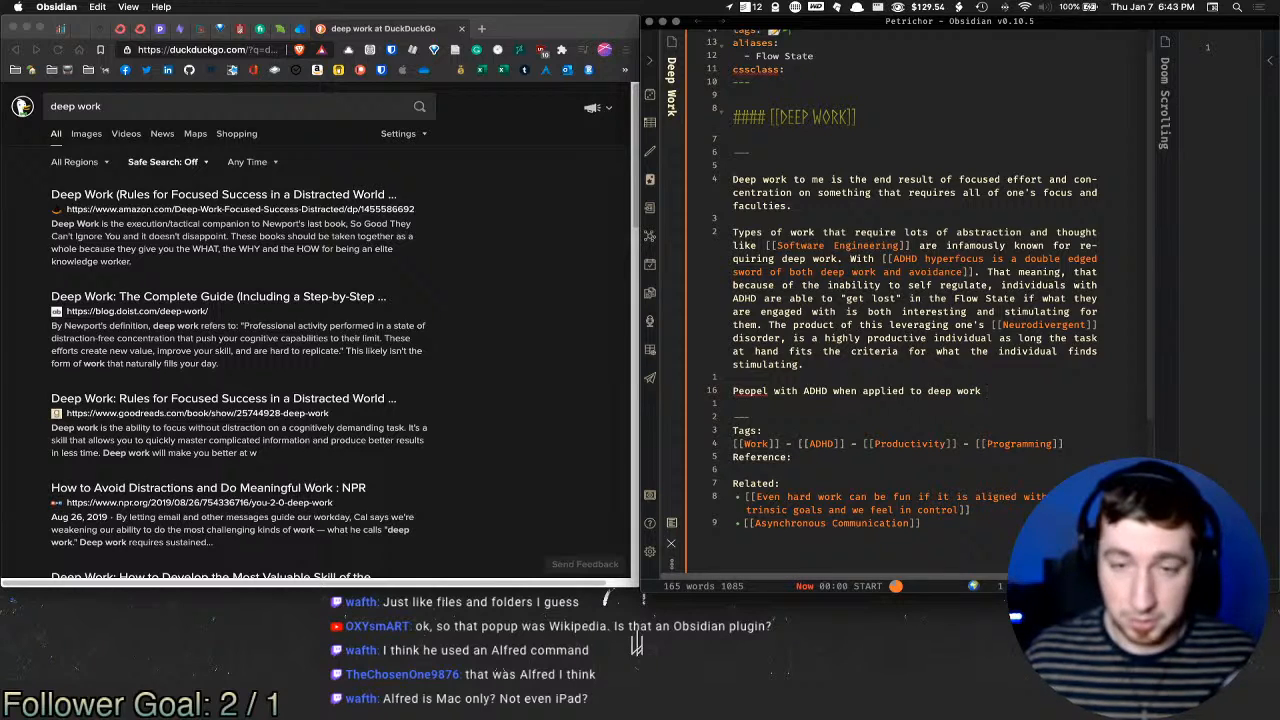
pyautogui.hotkey('alt', 'Left')
pyautogui.hotkey('alt', 'shift', 'Left')
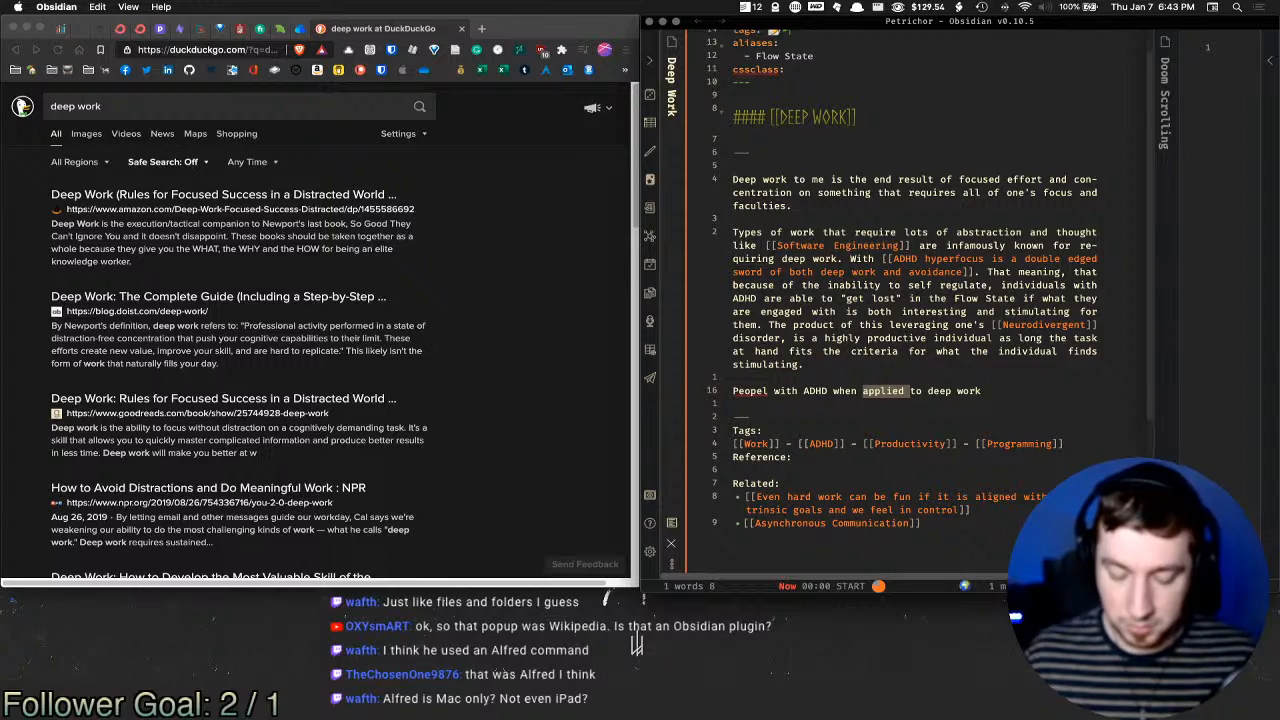
pyautogui.press('BackSpace')
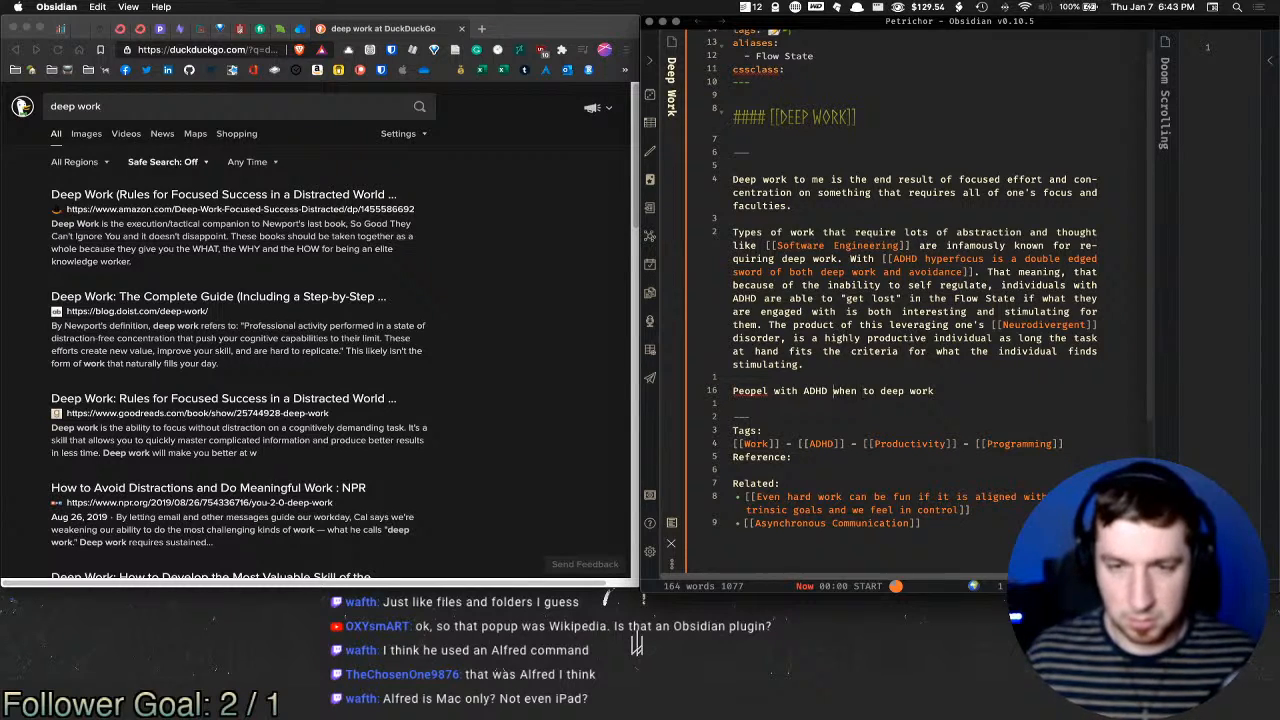
pyautogui.hotkey('alt', 'shift', 'Right')
pyautogui.write('performing')
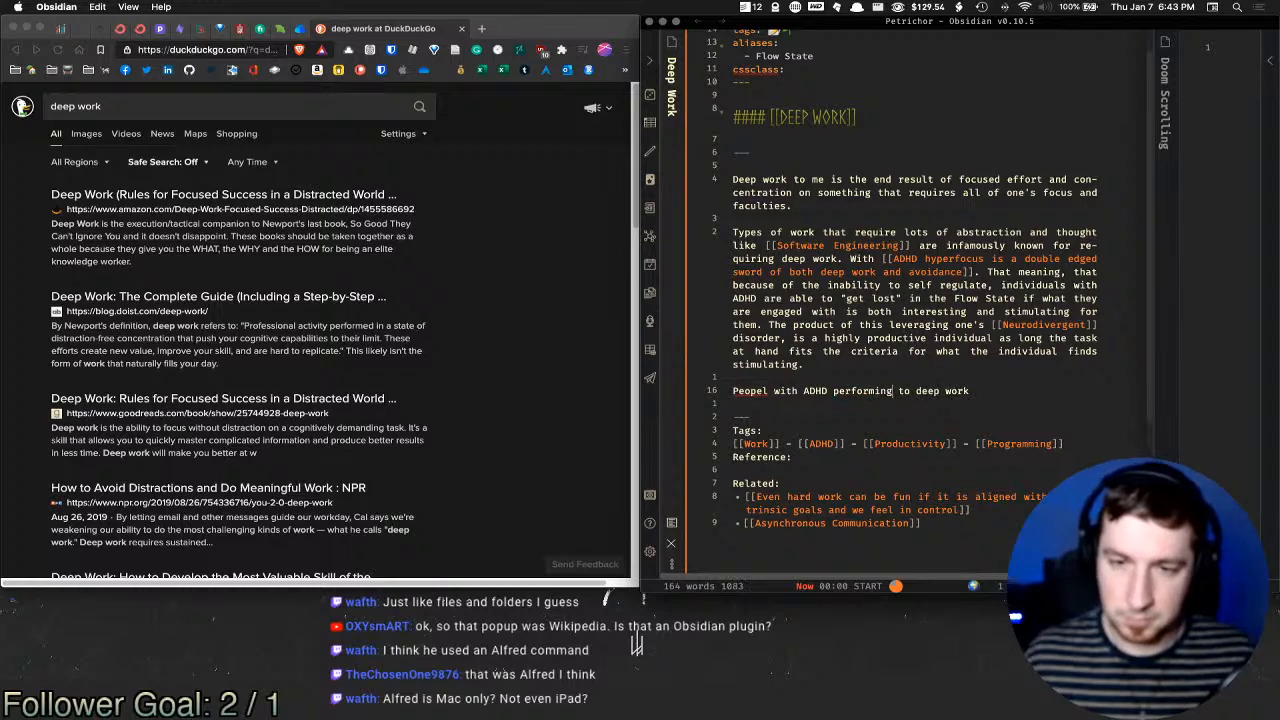
pyautogui.hotkey('alt', 'shift', 'Right')
pyautogui.press('BackSpace')
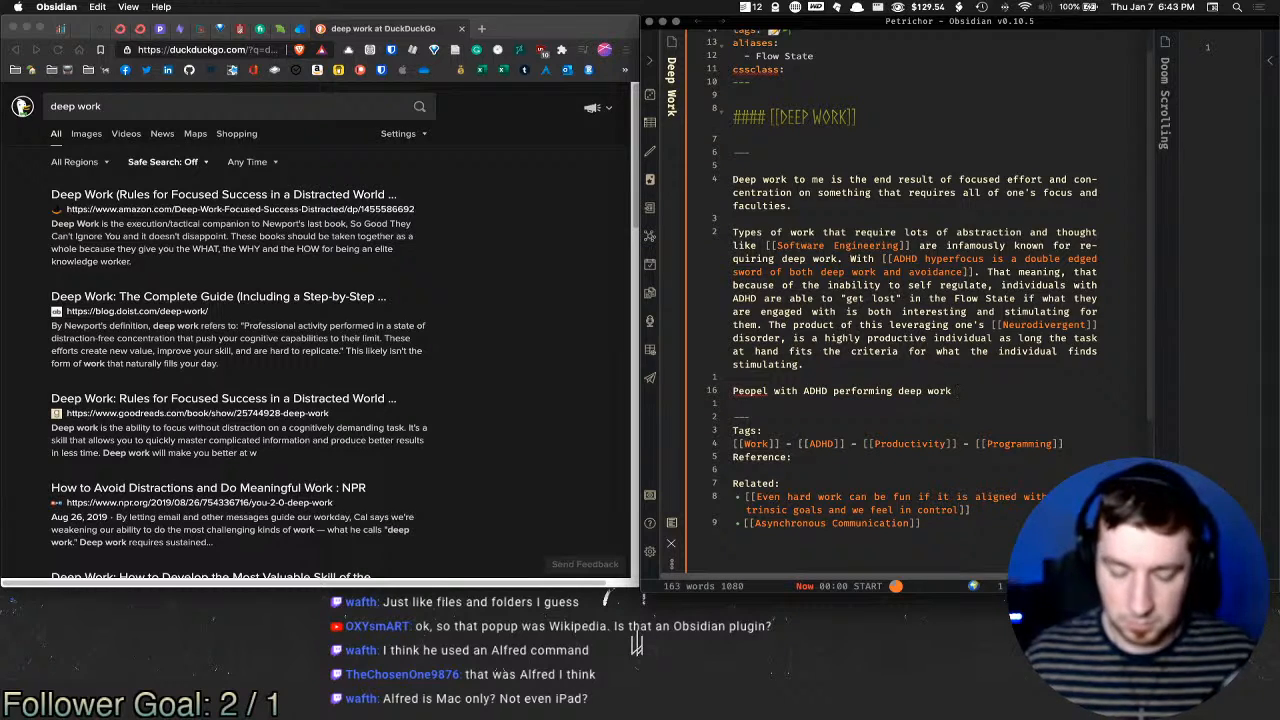
pyautogui.write('are essentaill')
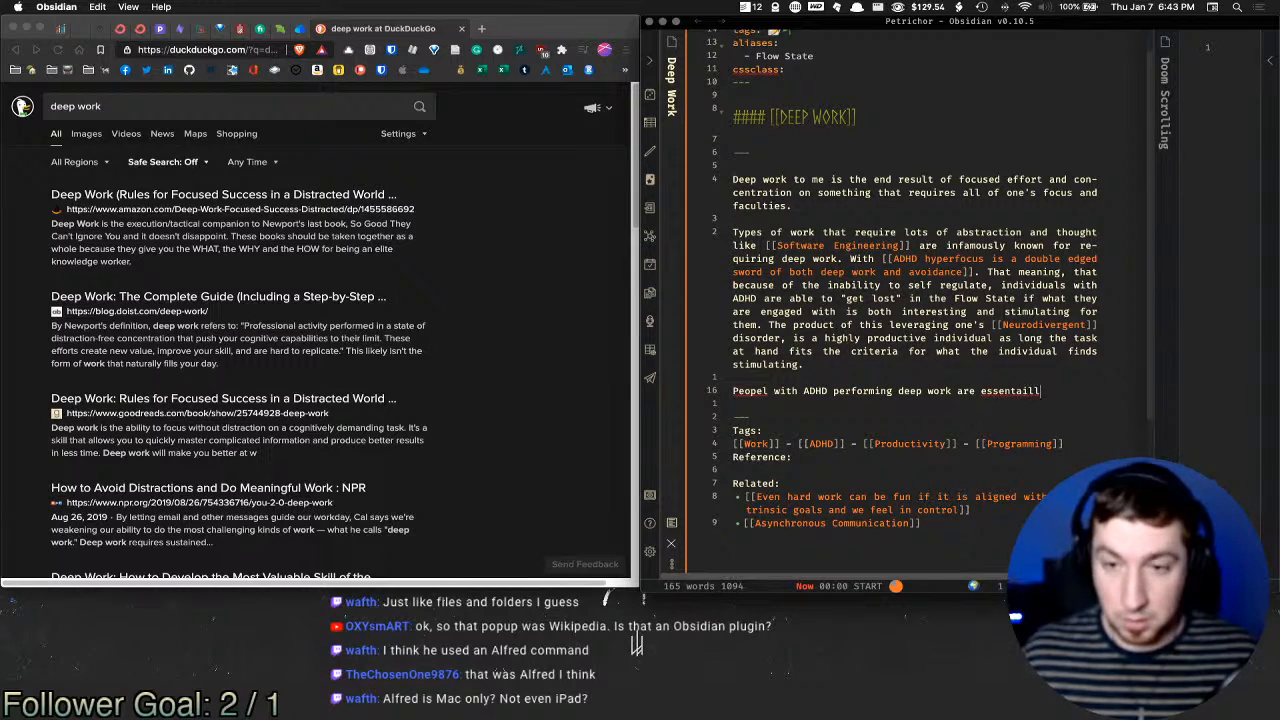
pyautogui.press('BackSpace')
pyautogui.press('BackSpace')
pyautogui.press('BackSpace')
pyautogui.press('BackSpace')
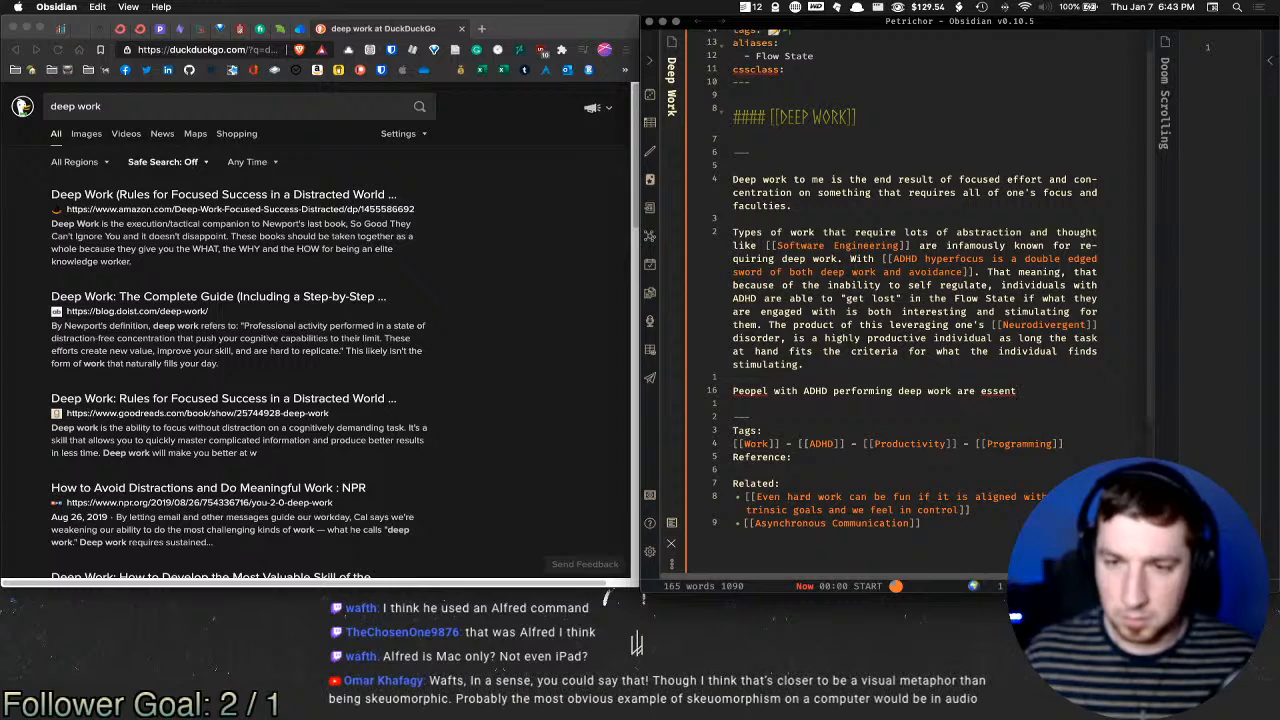
pyautogui.write('ially ')
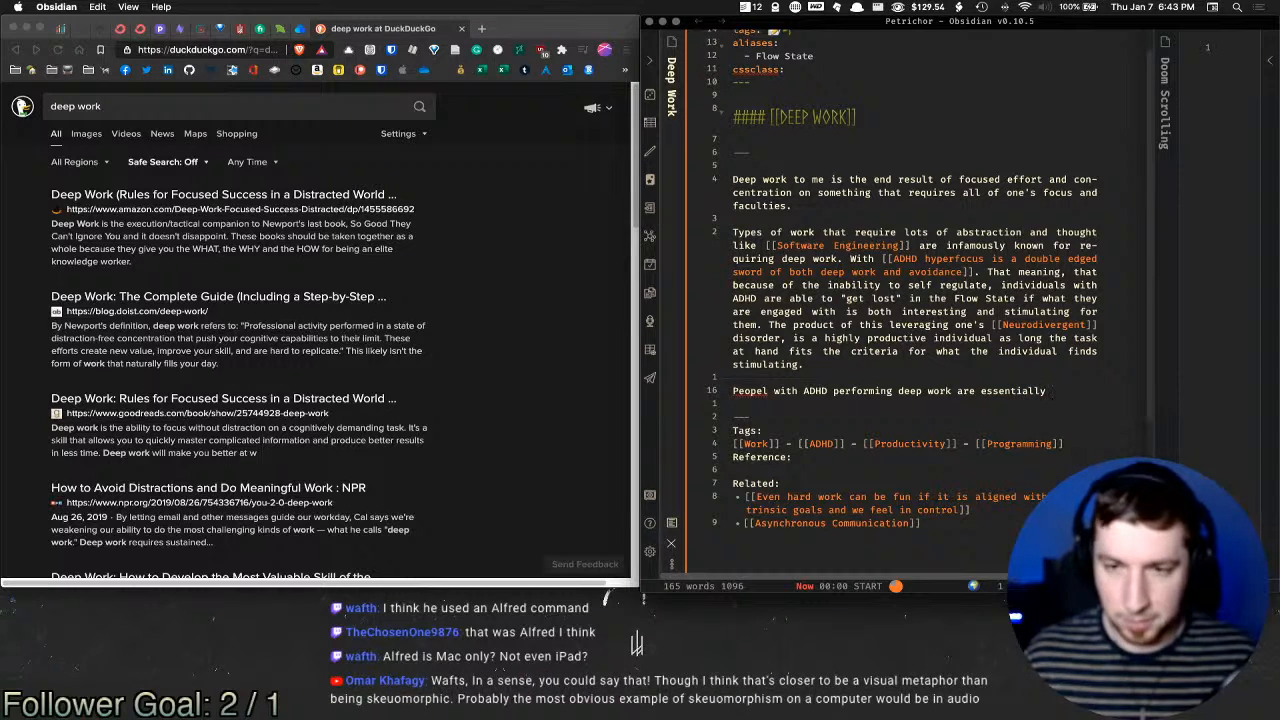
pyautogui.write('a nucl')
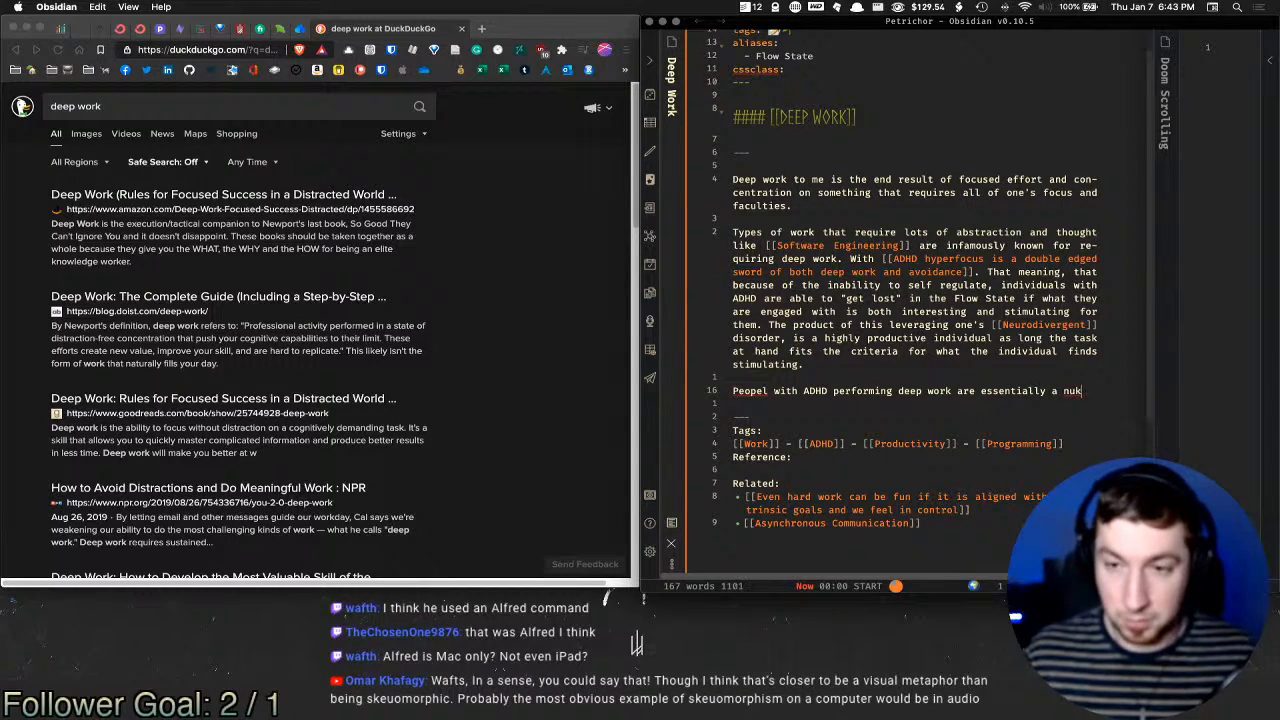
pyautogui.write('ear wa')
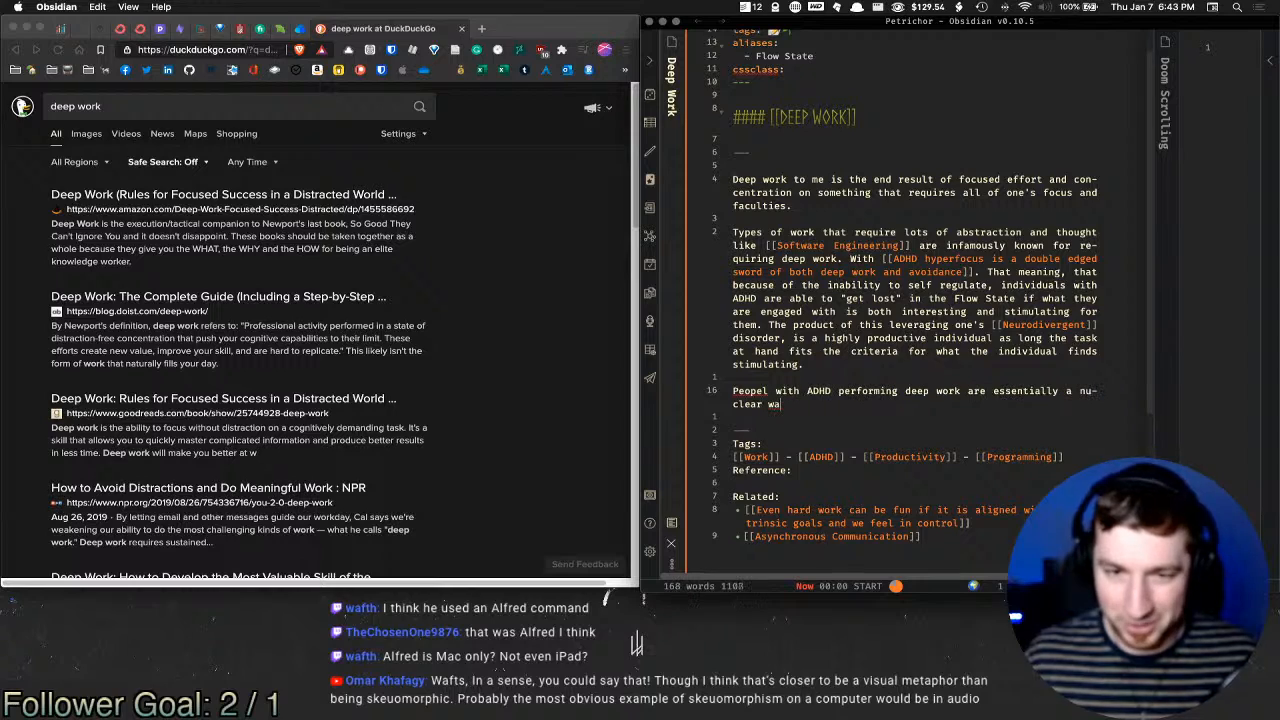
pyautogui.write('rhead of ')
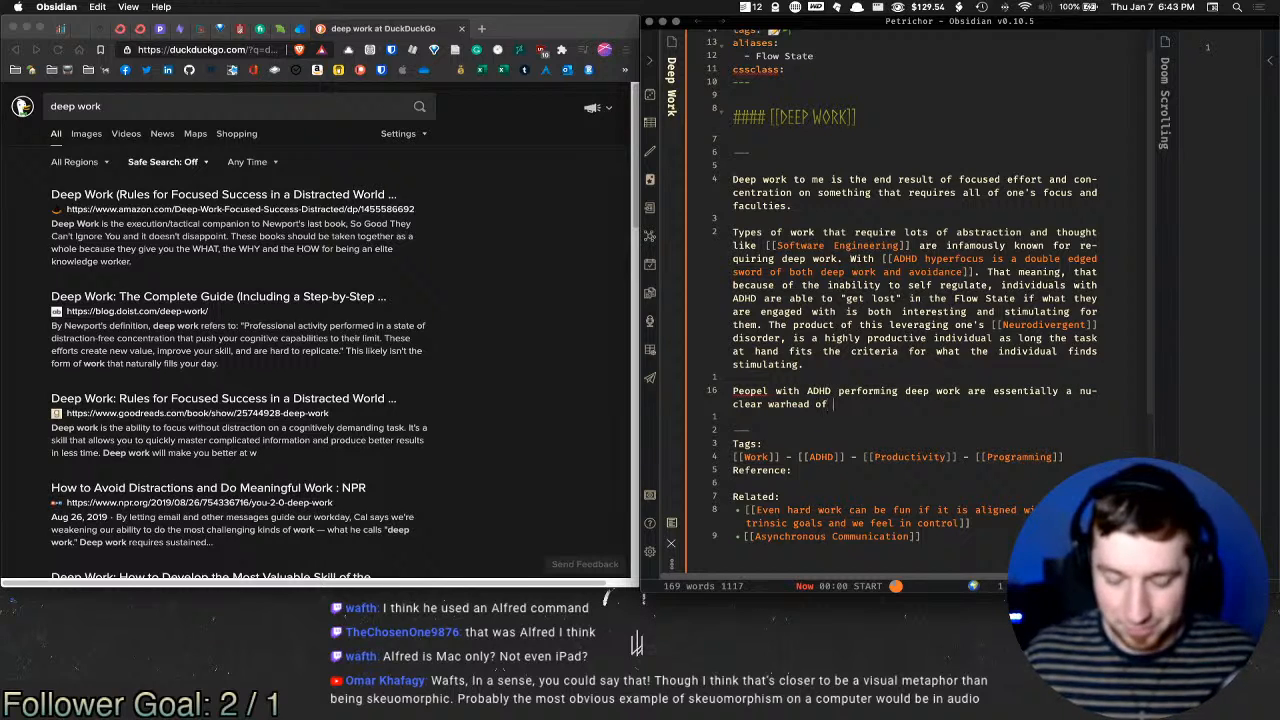
pyautogui.write('effort with th')
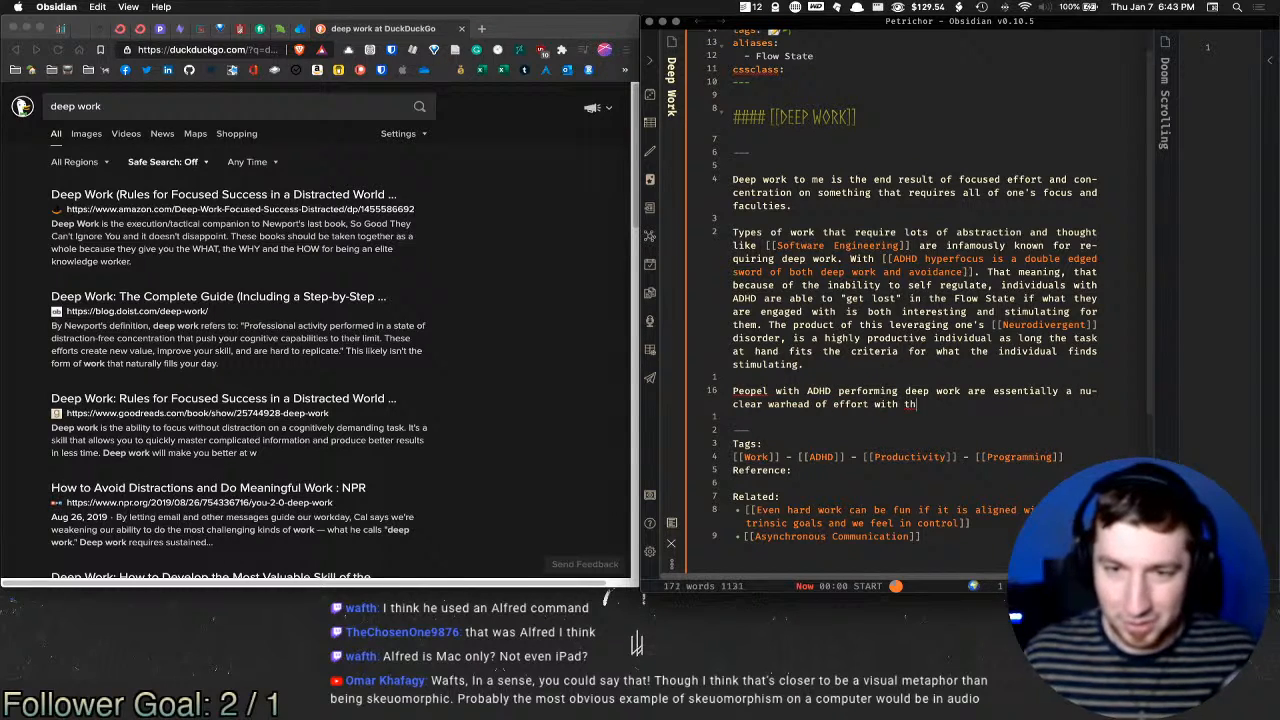
pyautogui.write('e view')
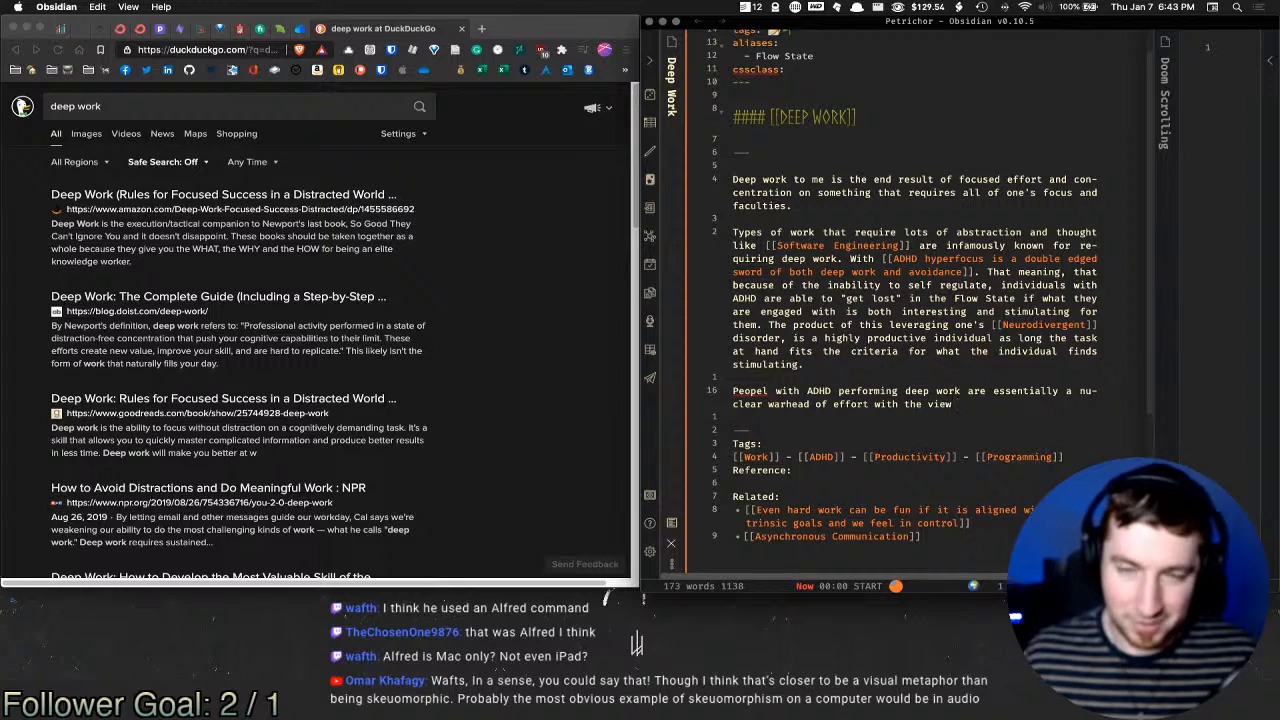
# Step: End it with 'with the view of a sniper scope.' and correct 'Peopel' to 'People'
pyautogui.press('BackSpace')
pyautogui.press('BackSpace')
pyautogui.press('BackSpace')
pyautogui.press('BackSpace')
pyautogui.press('BackSpace')
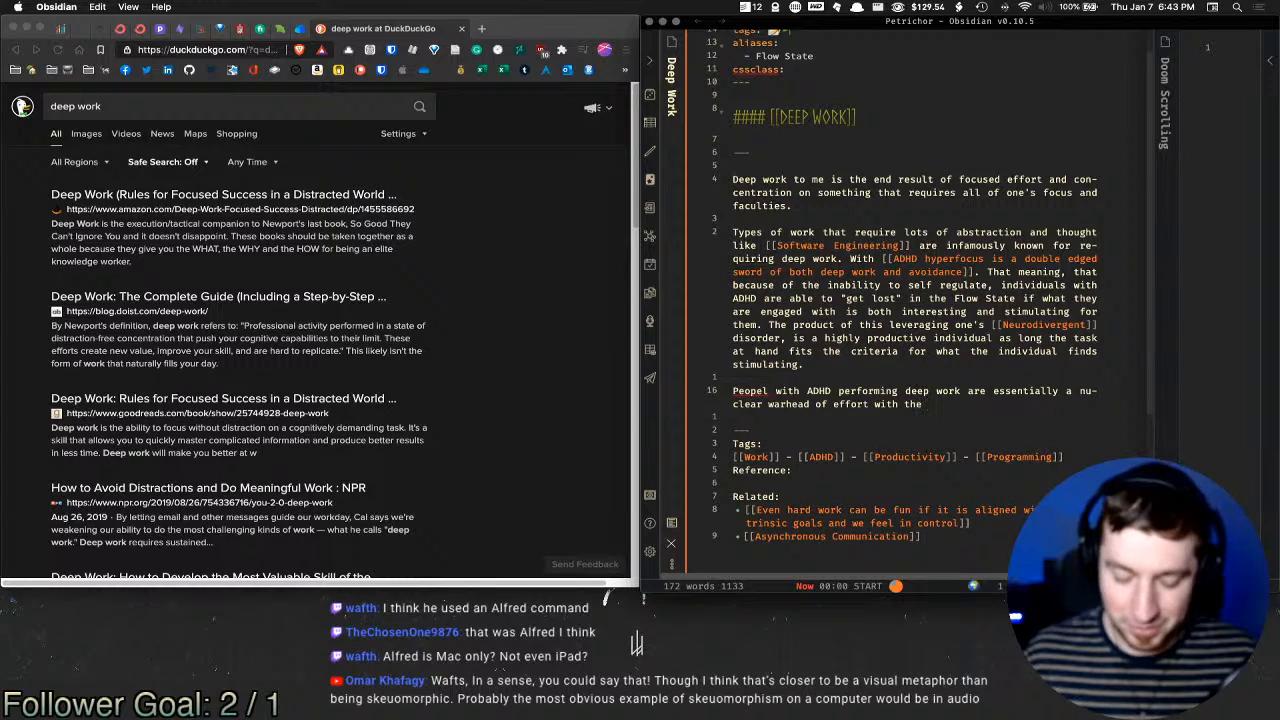
pyautogui.write('visin')
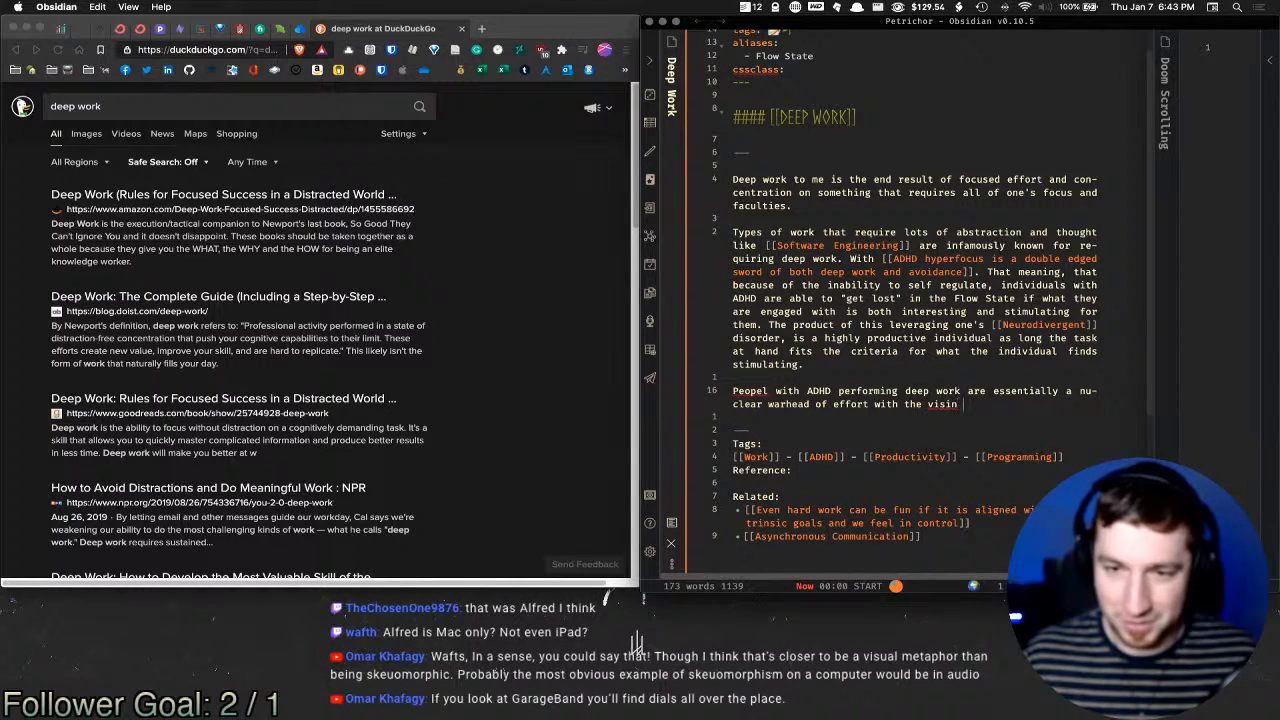
pyautogui.press('BackSpace')
pyautogui.press('BackSpace')
pyautogui.write('on')
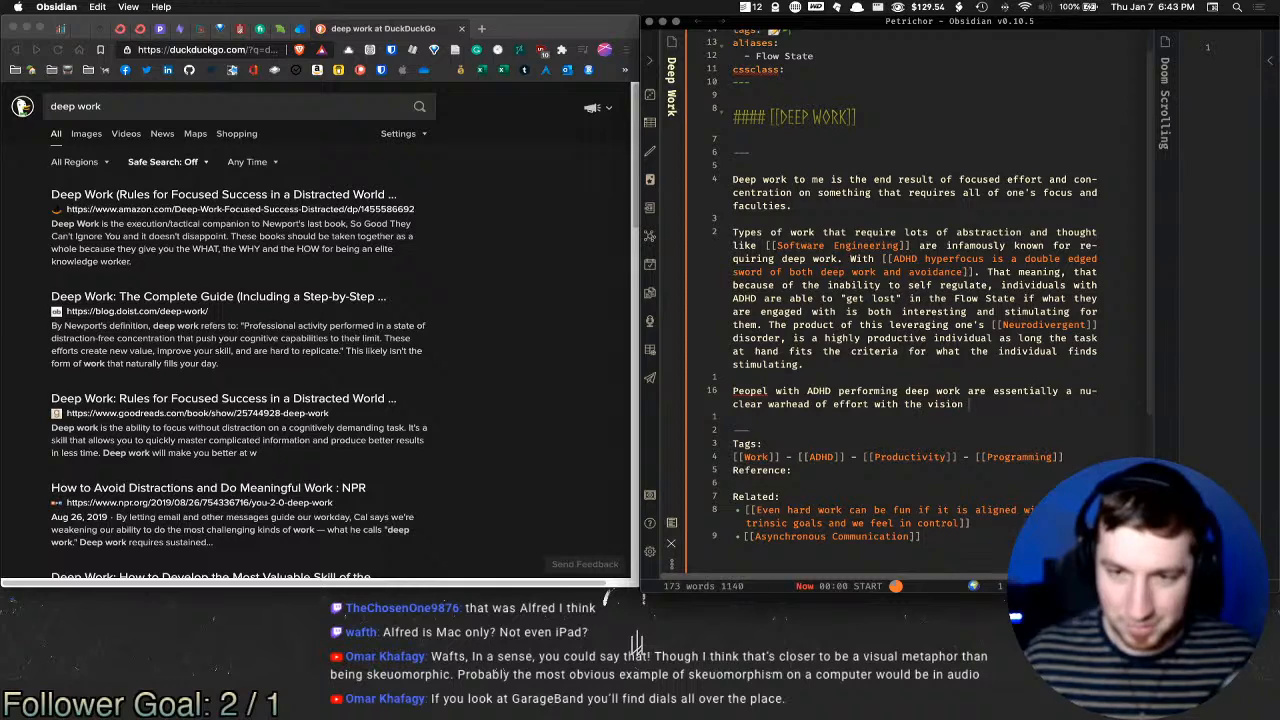
pyautogui.doubleClick(927, 403)
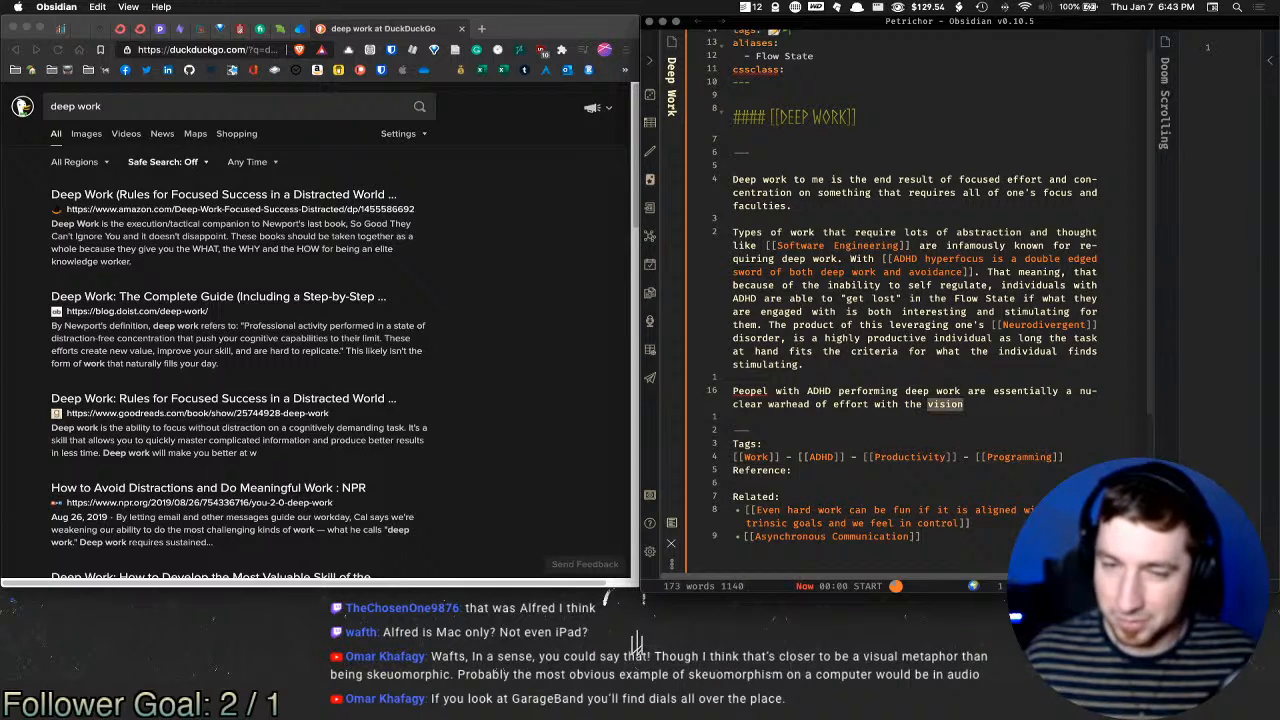
pyautogui.write('view')
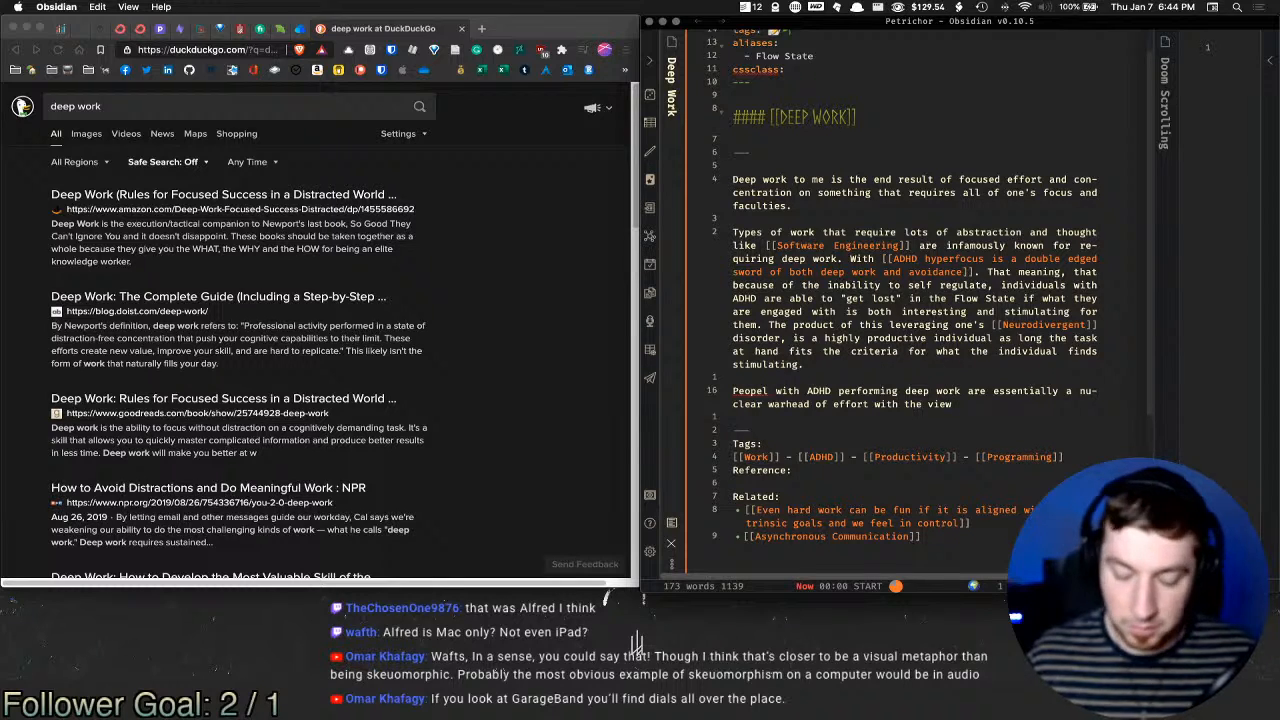
pyautogui.write('of ')
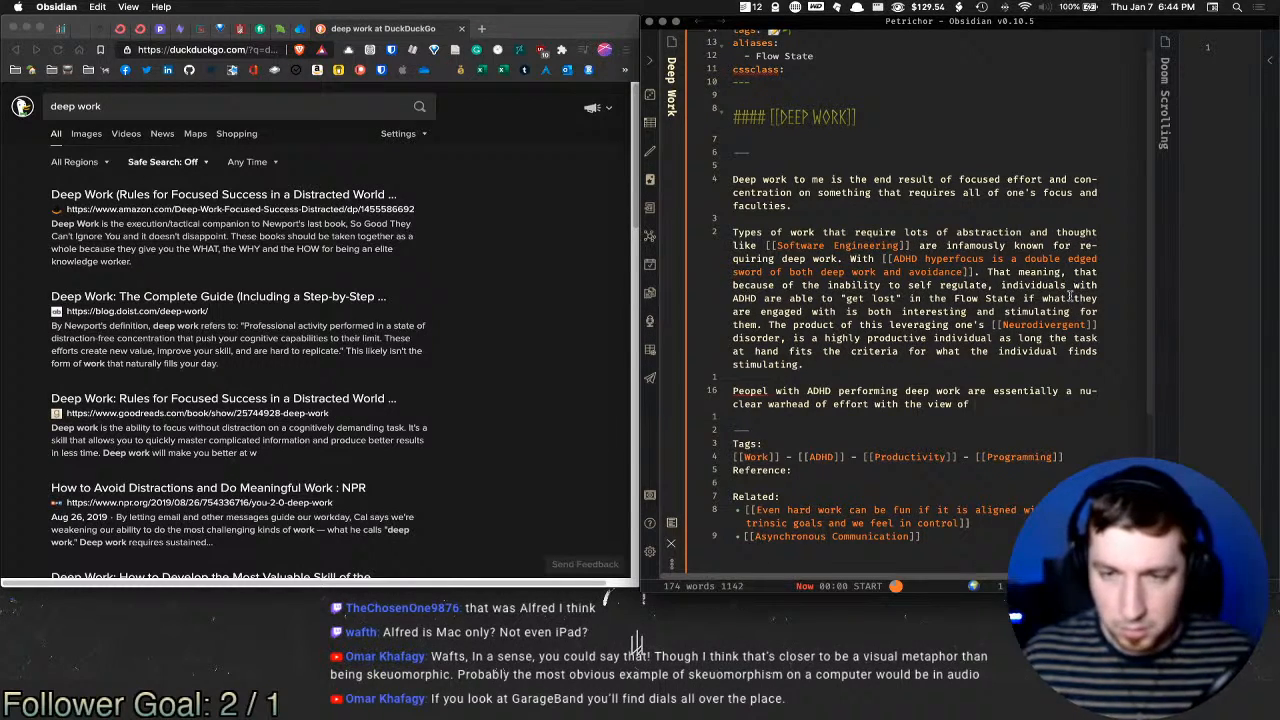
pyautogui.write('a sniper scope.')
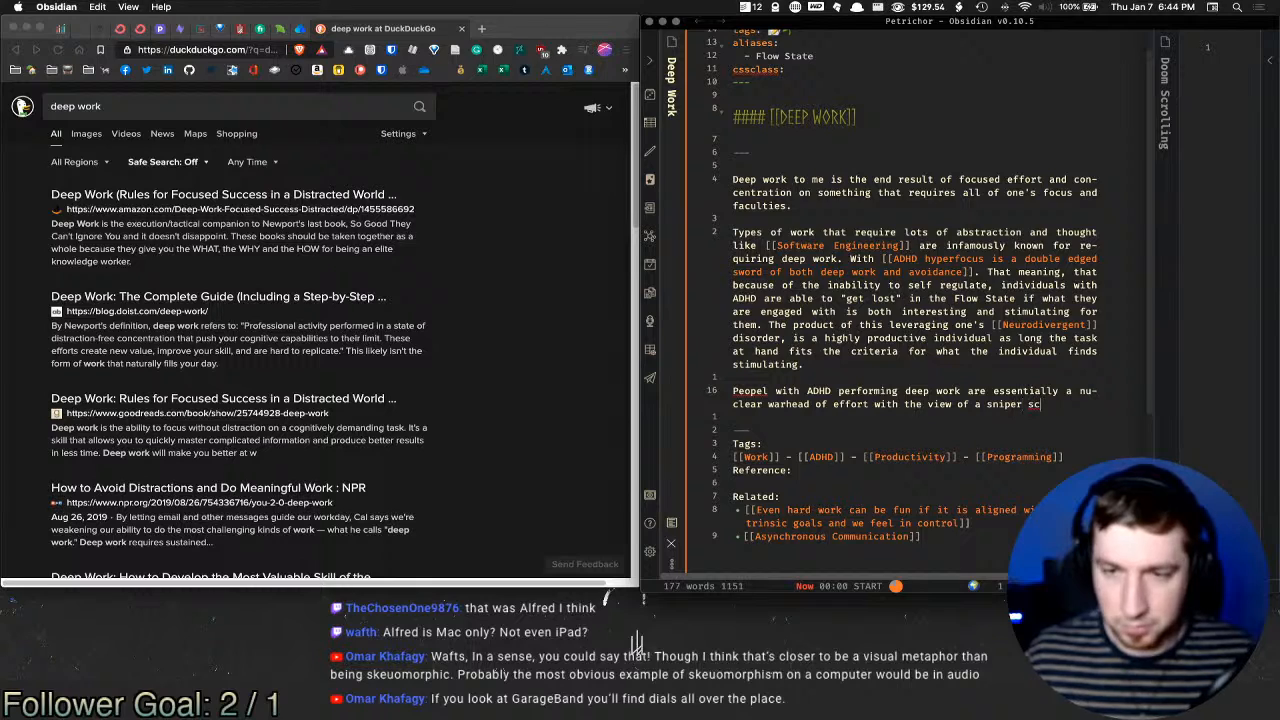
pyautogui.rightClick(747, 390)
pyautogui.click(772, 405)
pyautogui.click(1102, 414)
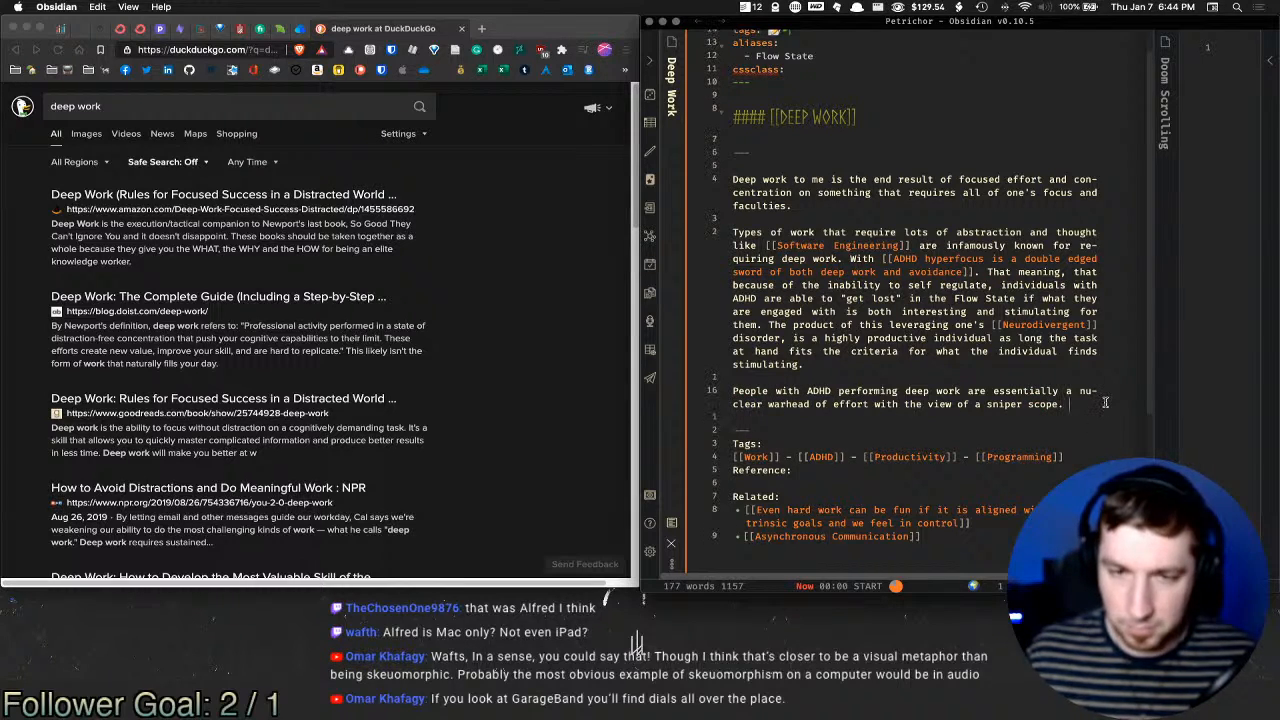
# Step: Add a paragraph: focal points must meet specific criteria, otherwise ineffectual working habits and apathy occur
pyautogui.press('Return')
pyautogui.press('Return')
pyautogui.write('Eff')
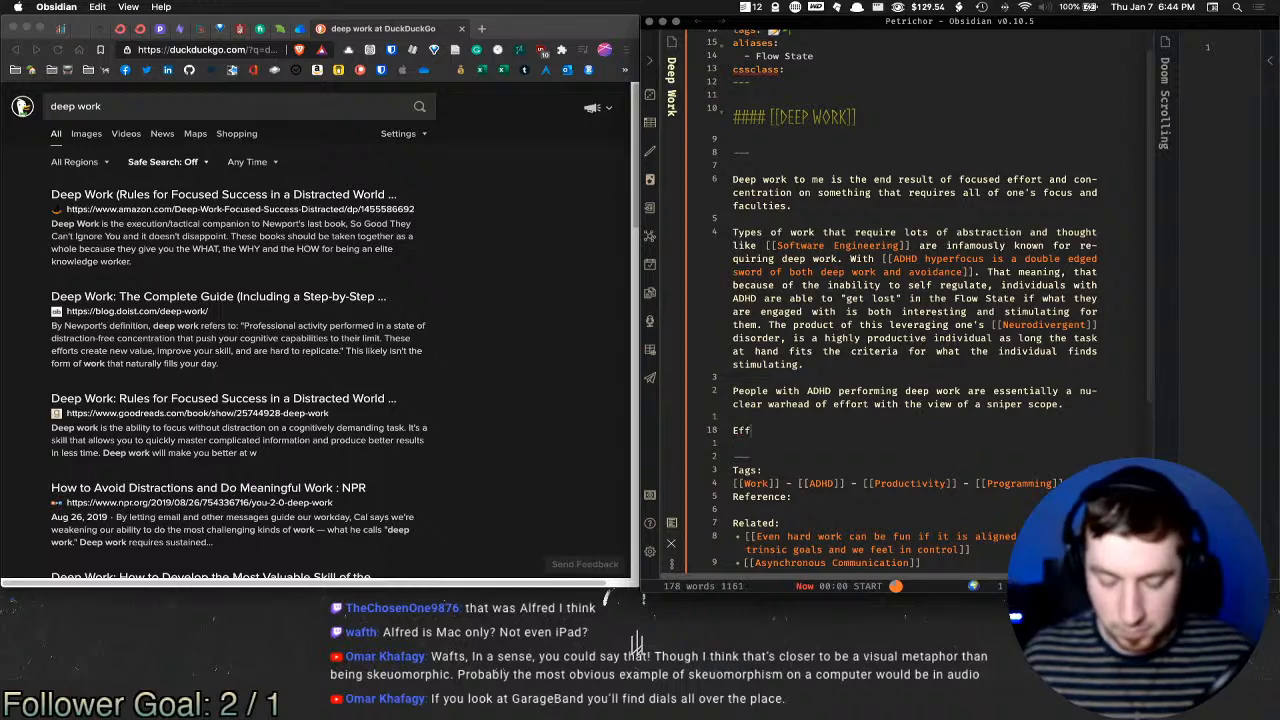
pyautogui.write('ective but ')
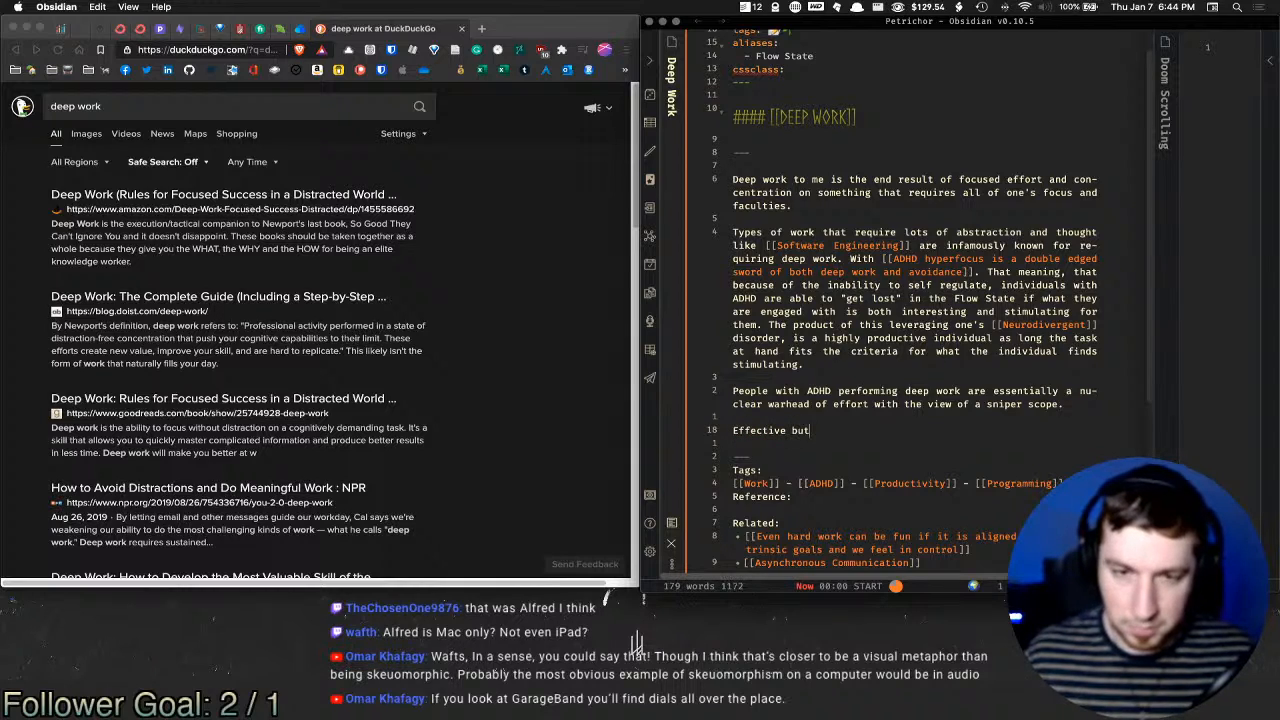
pyautogui.write('the ')
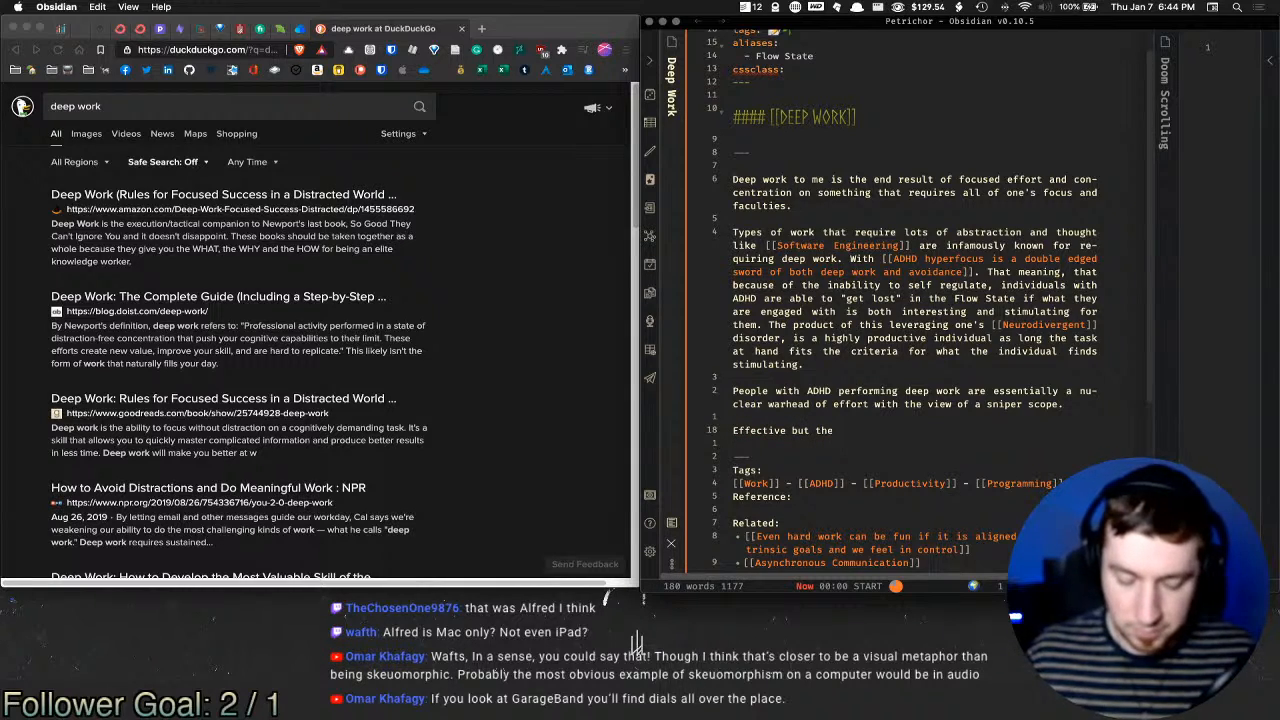
pyautogui.write('focal points ')
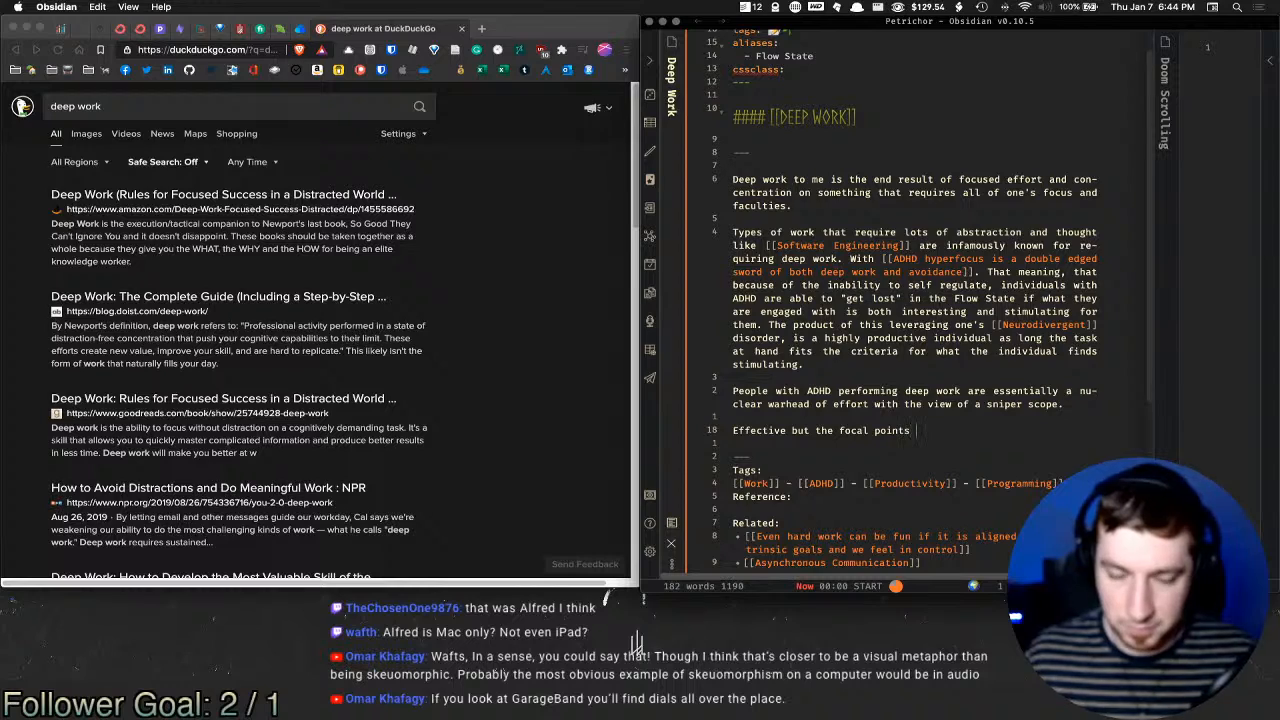
pyautogui.write('have to ')
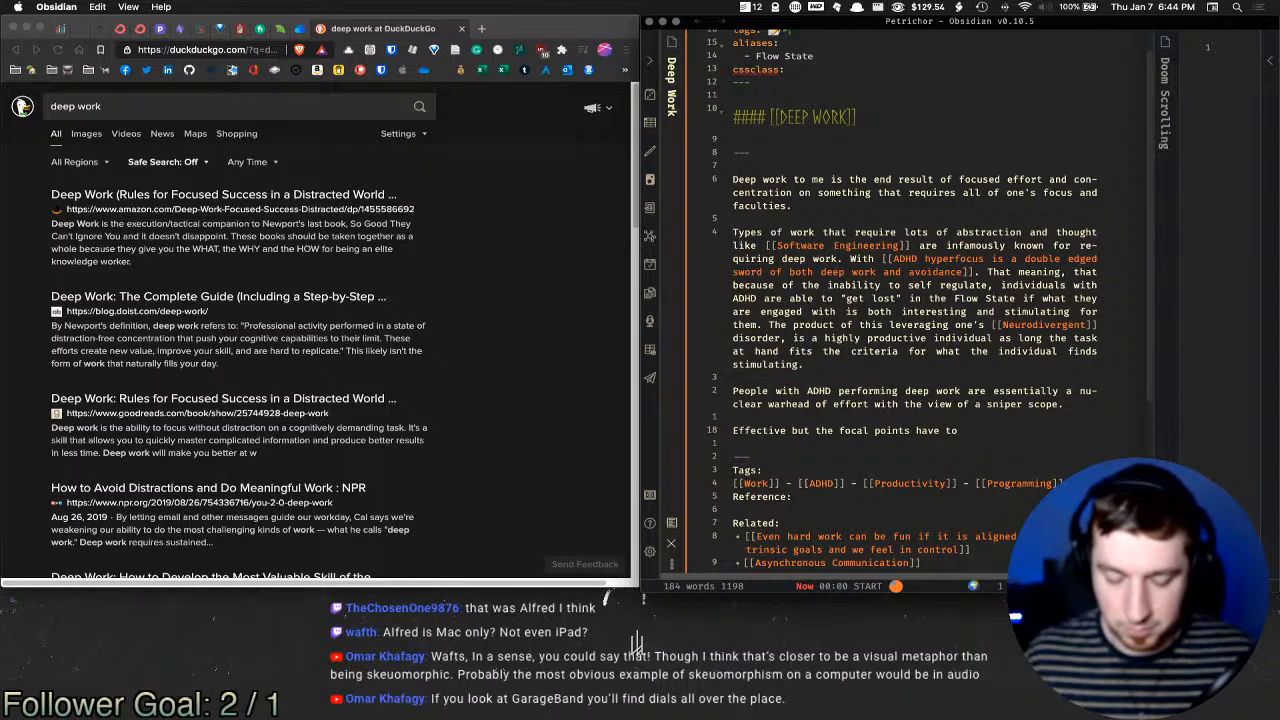
pyautogui.write('meet specif')
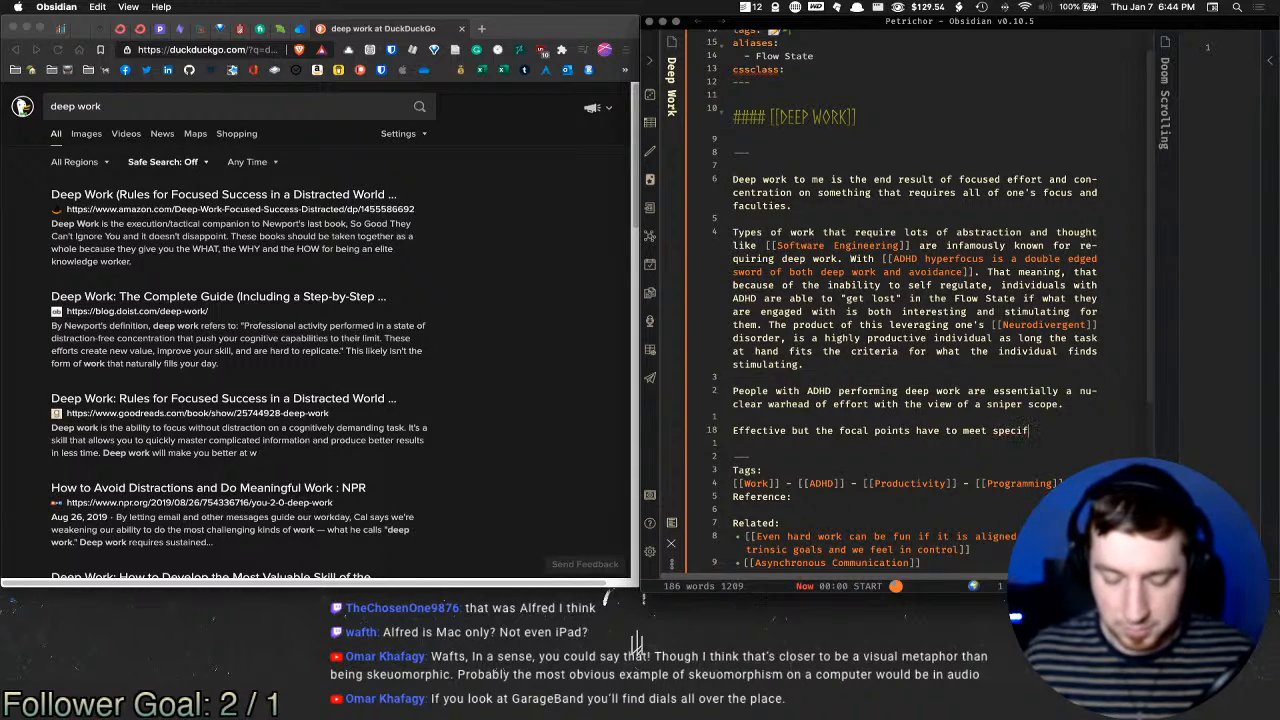
pyautogui.write('ic criteria')
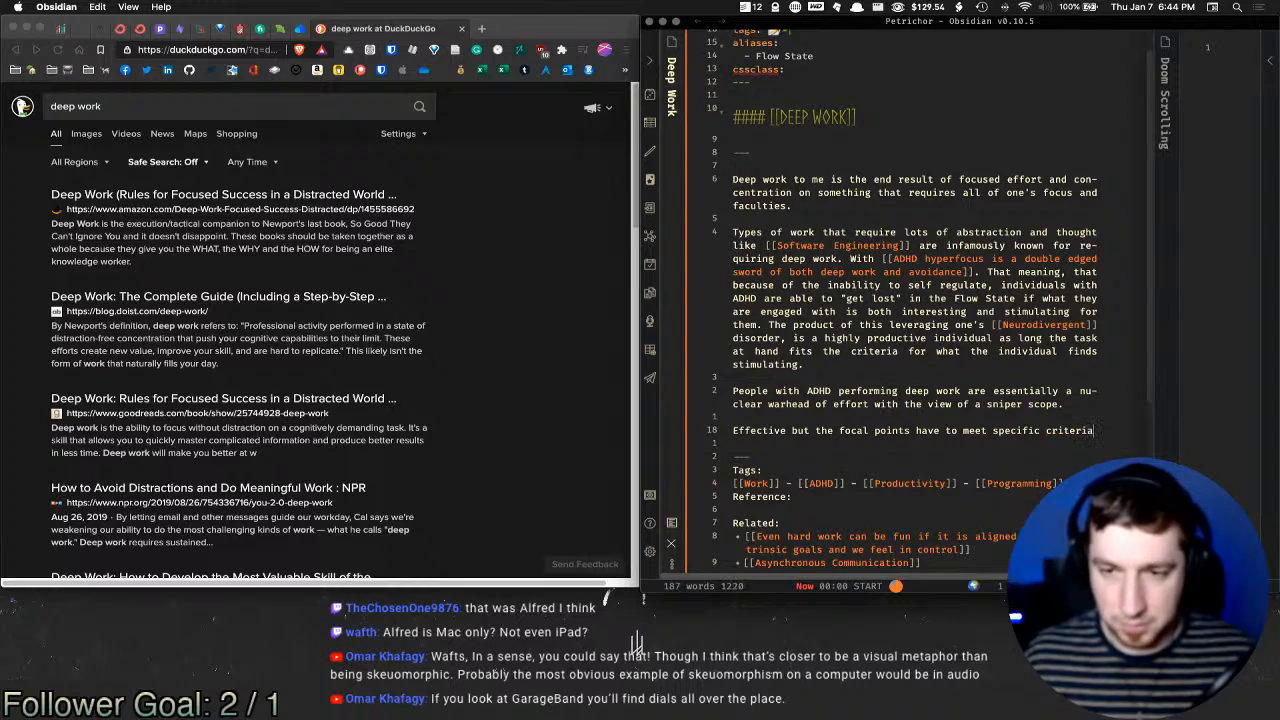
pyautogui.write(' to trigger th')
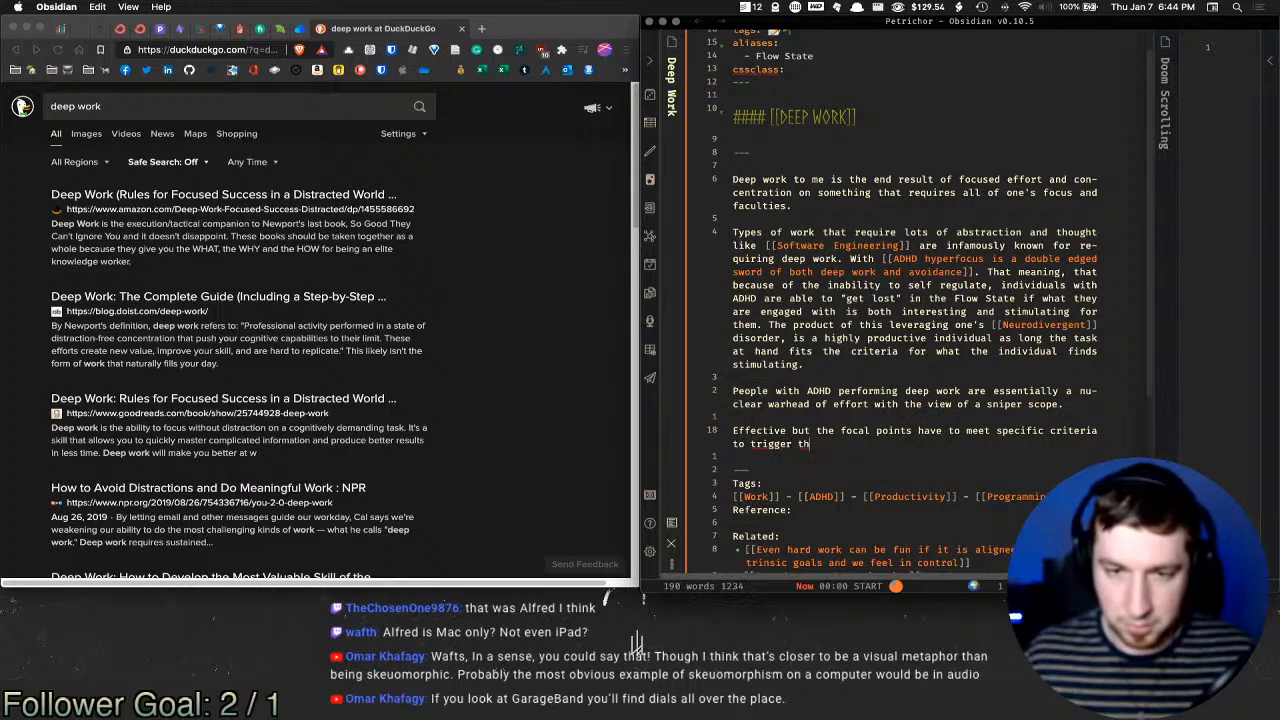
pyautogui.write('is beh')
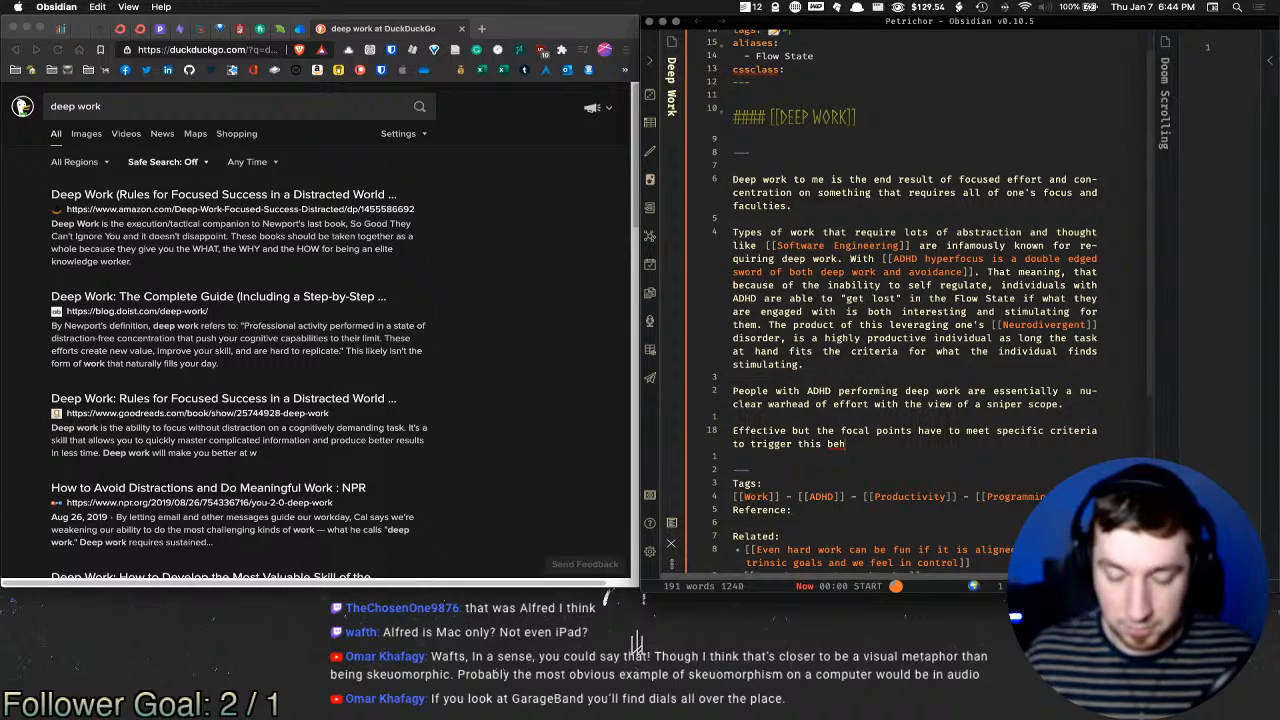
pyautogui.write('avior')
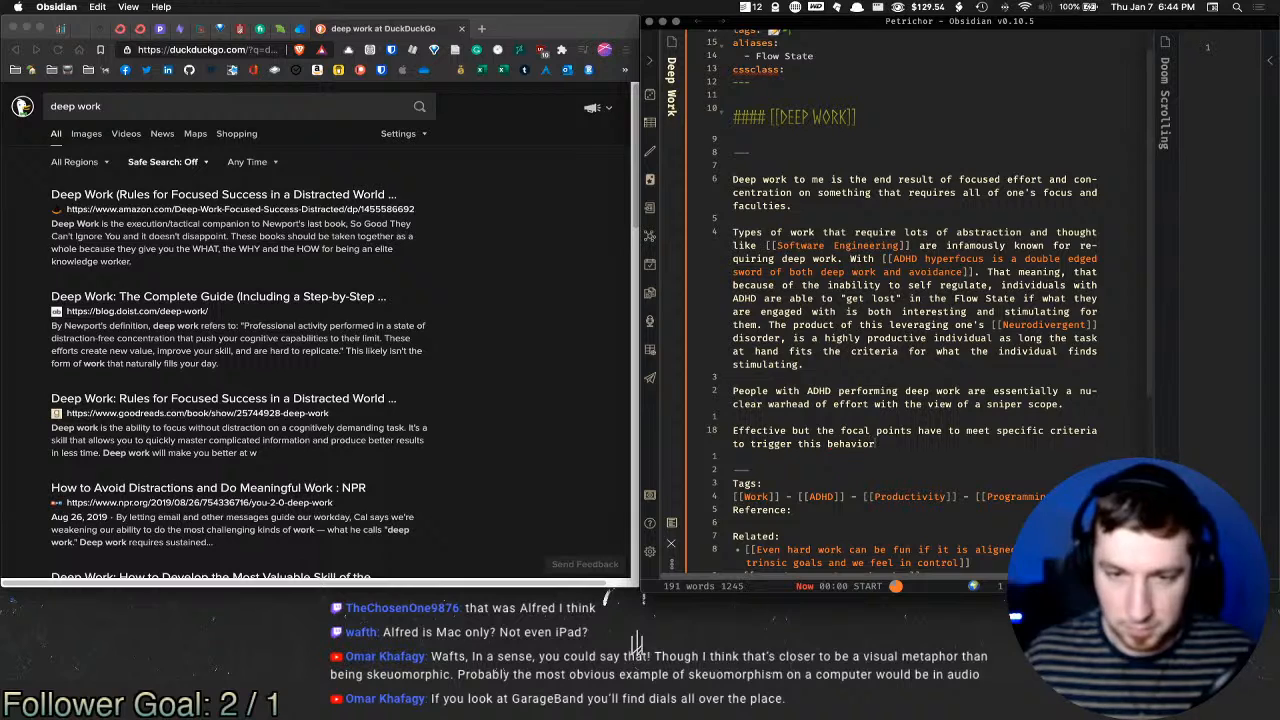
pyautogui.write(', and if th')
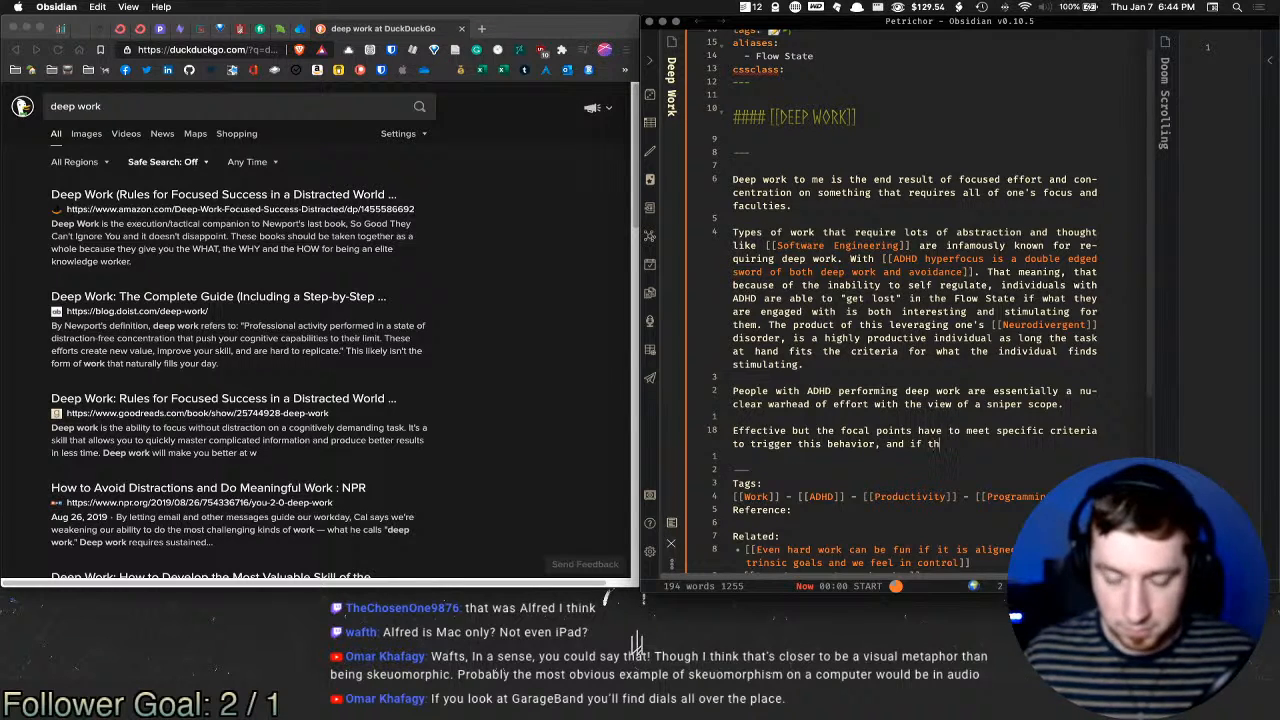
pyautogui.write('e ct')
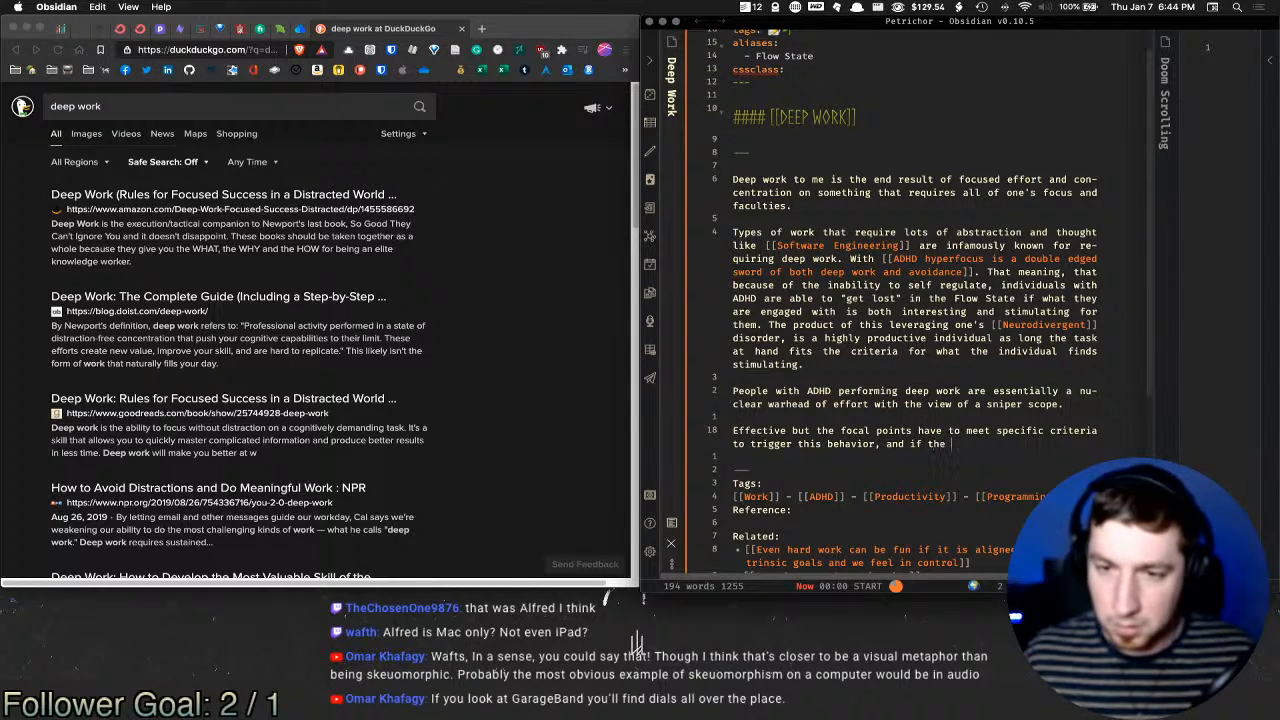
pyautogui.press('BackSpace')
pyautogui.write('riteria')
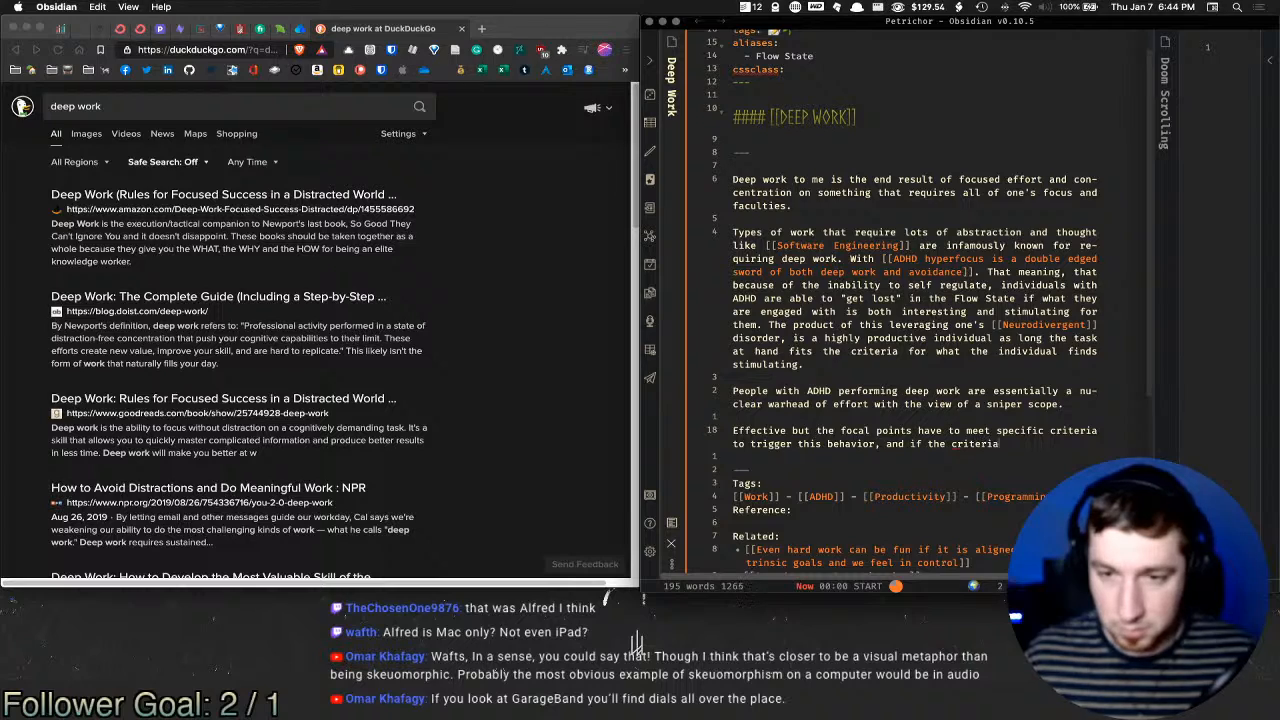
pyautogui.write(' is not met, ')
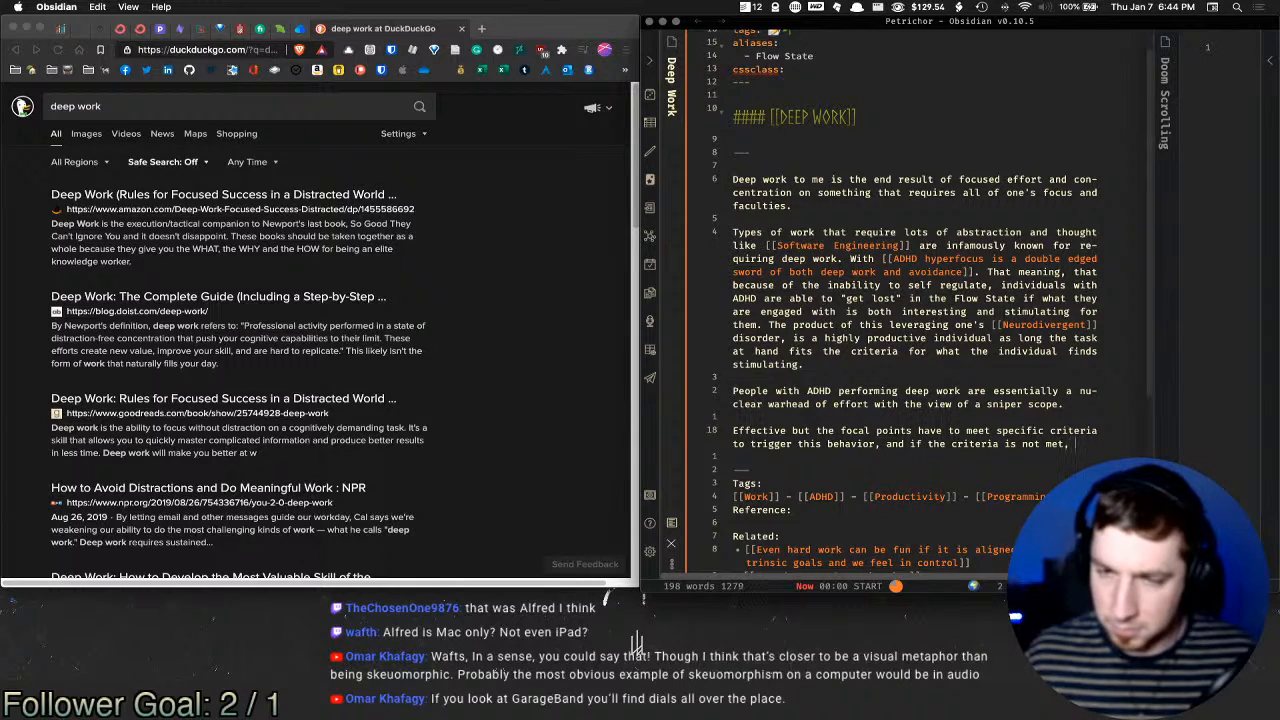
pyautogui.write('then the opposite ')
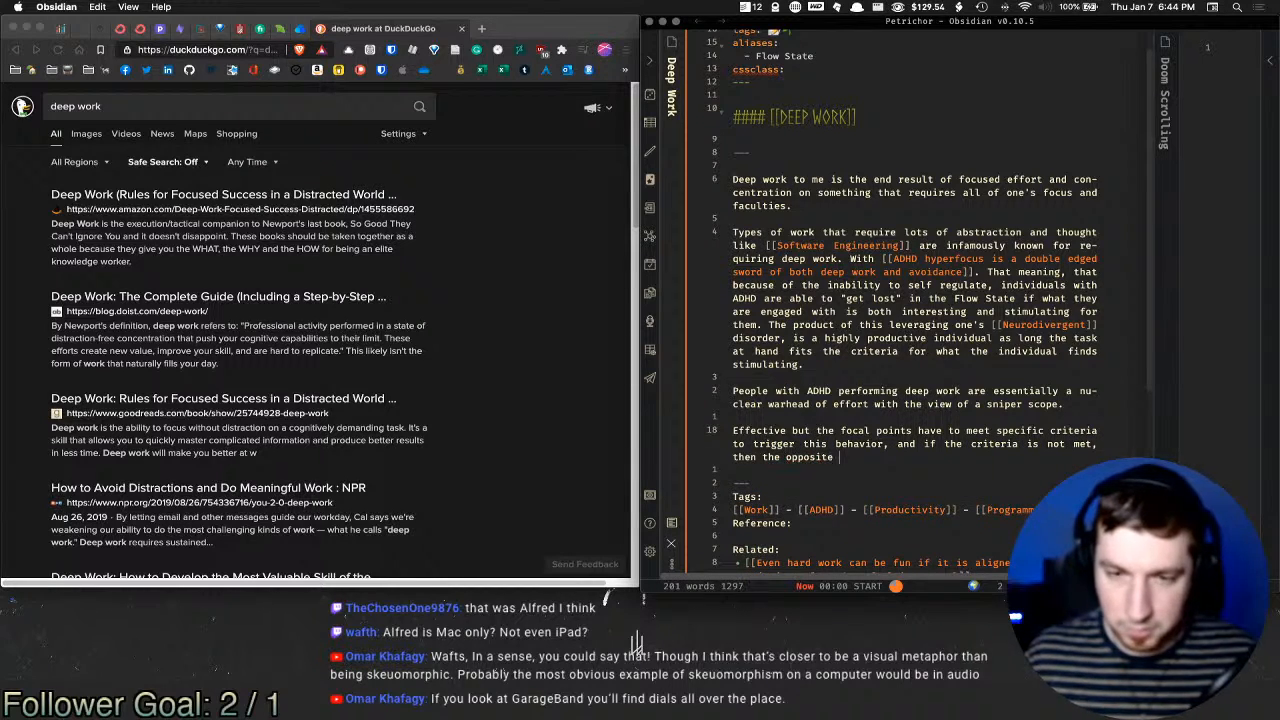
pyautogui.write('is likely to occur,')
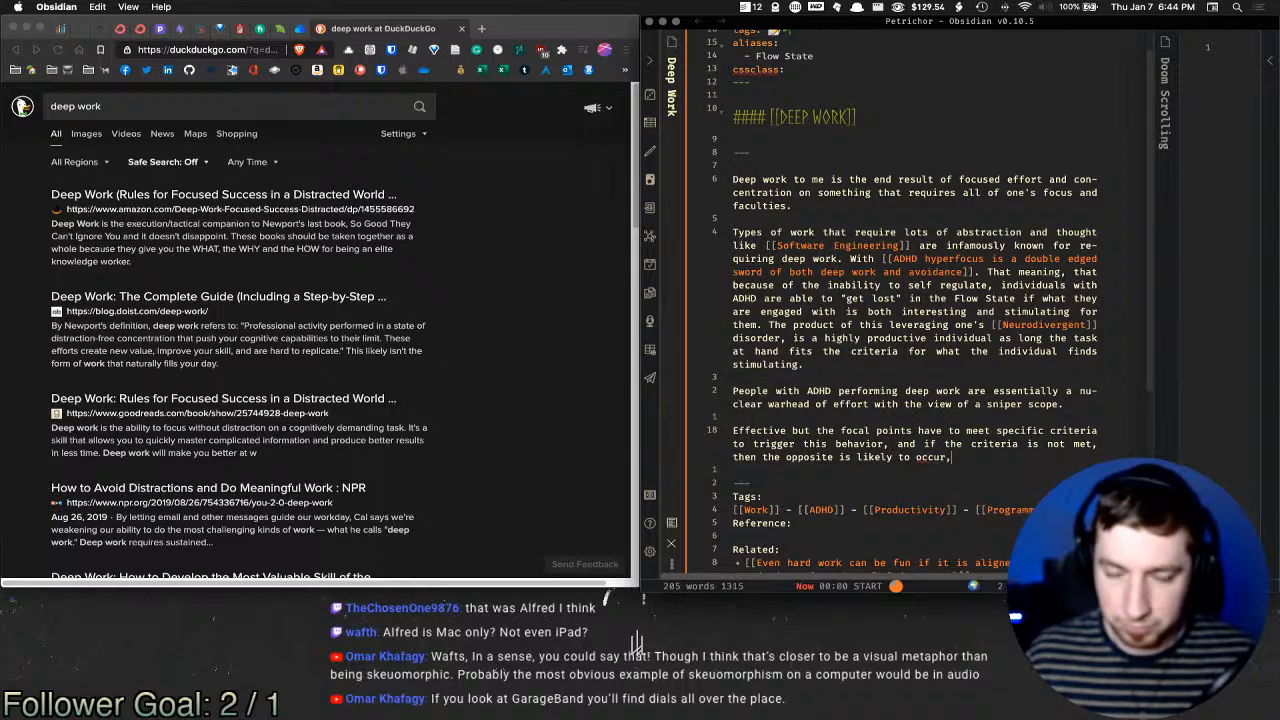
pyautogui.press('BackSpace')
pyautogui.write('.')
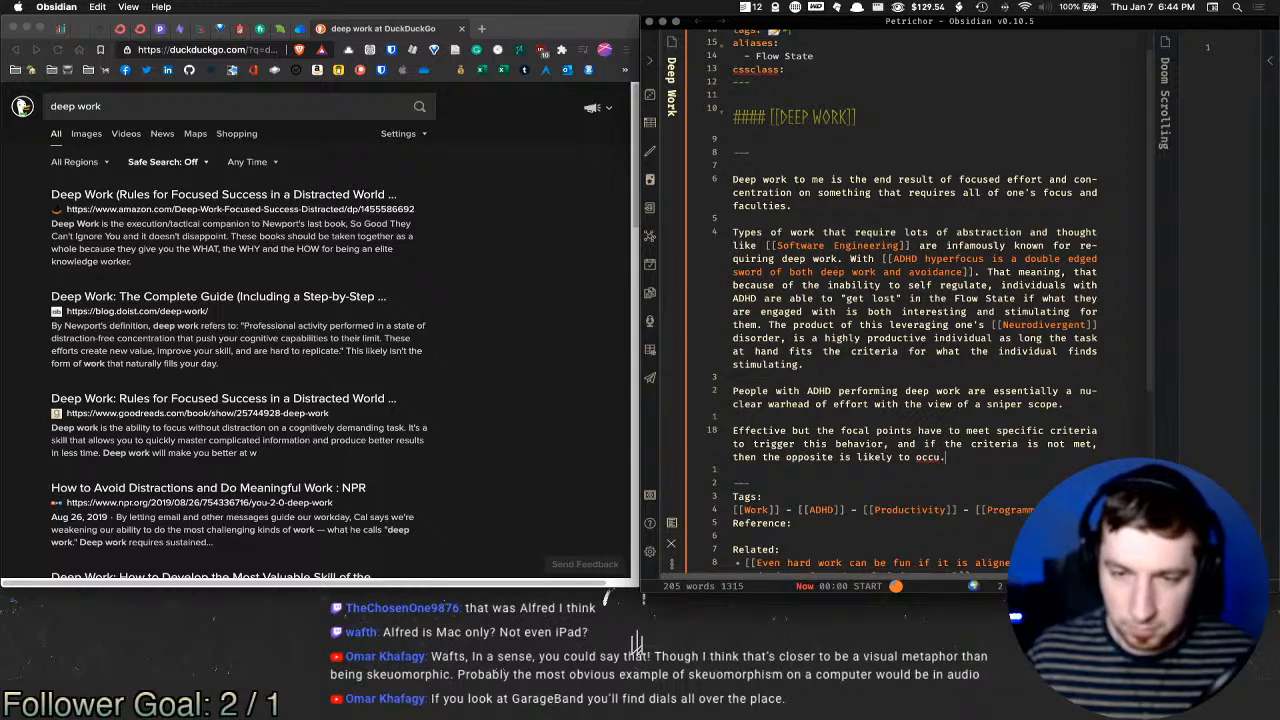
pyautogui.press('Left')
pyautogui.write('r')
pyautogui.press('Right')
pyautogui.write('Ineffect')
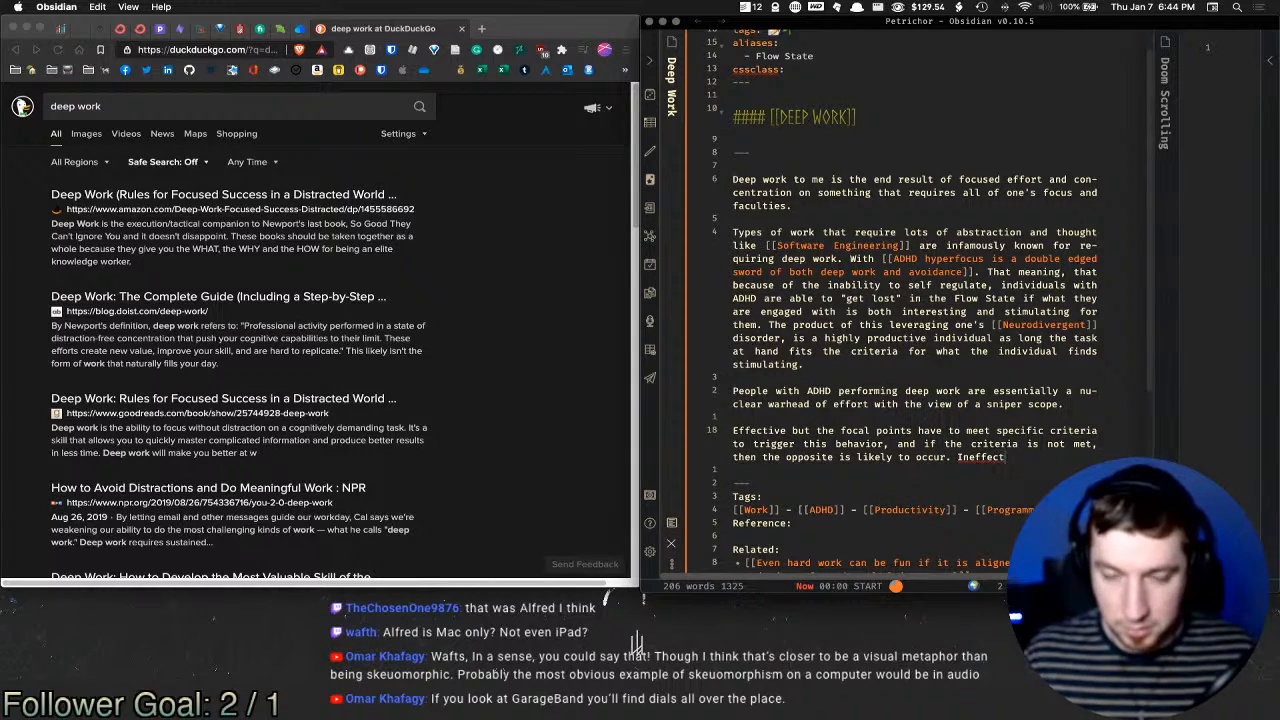
pyautogui.write('ual ')
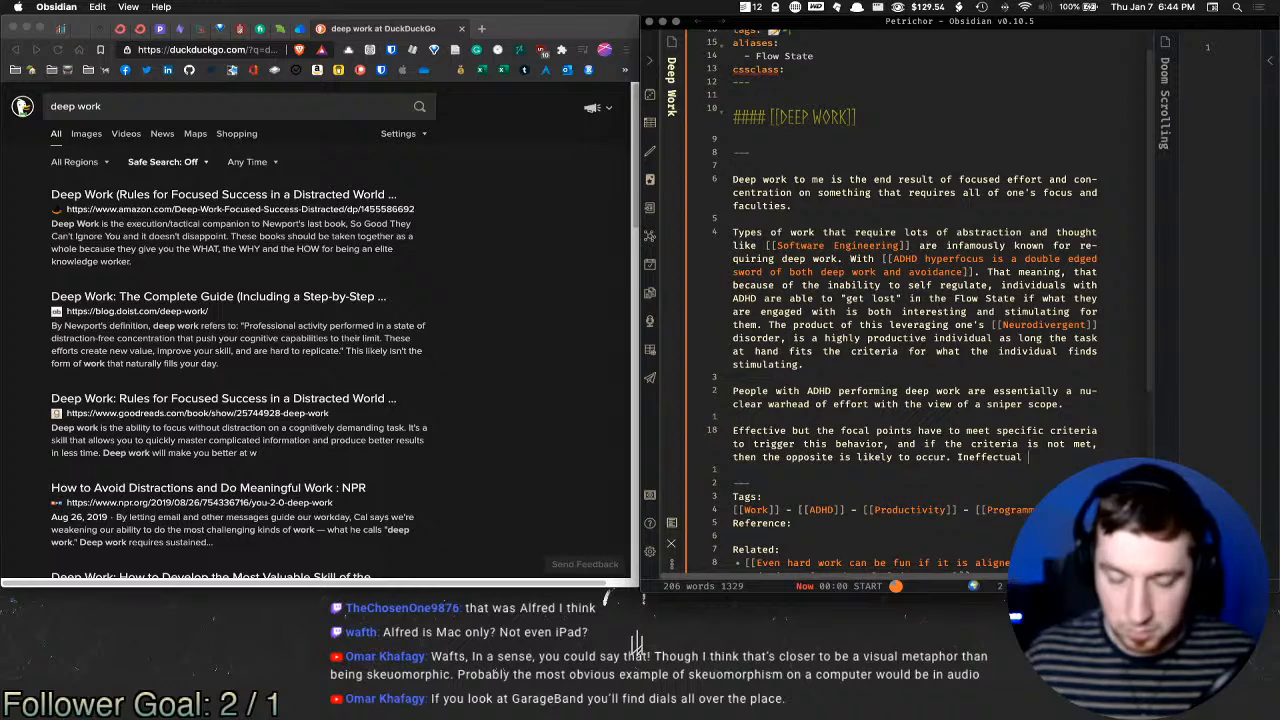
pyautogui.write('working')
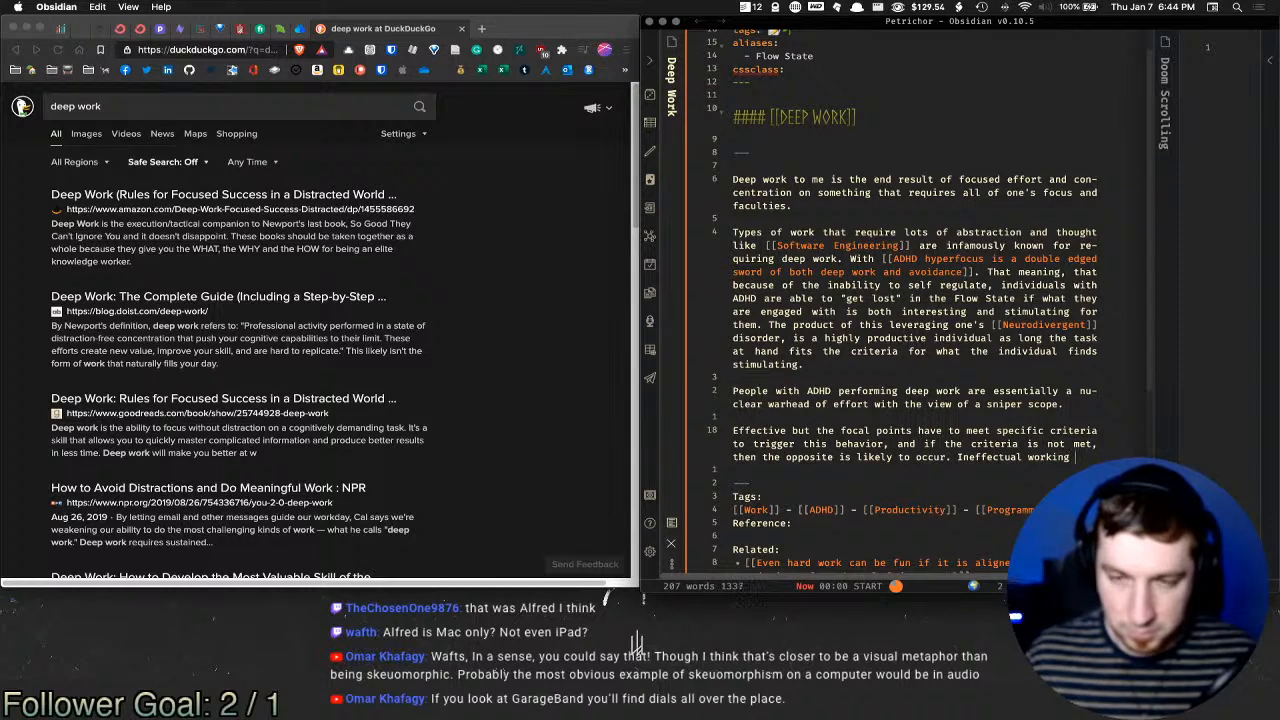
pyautogui.write('habits, and apa')
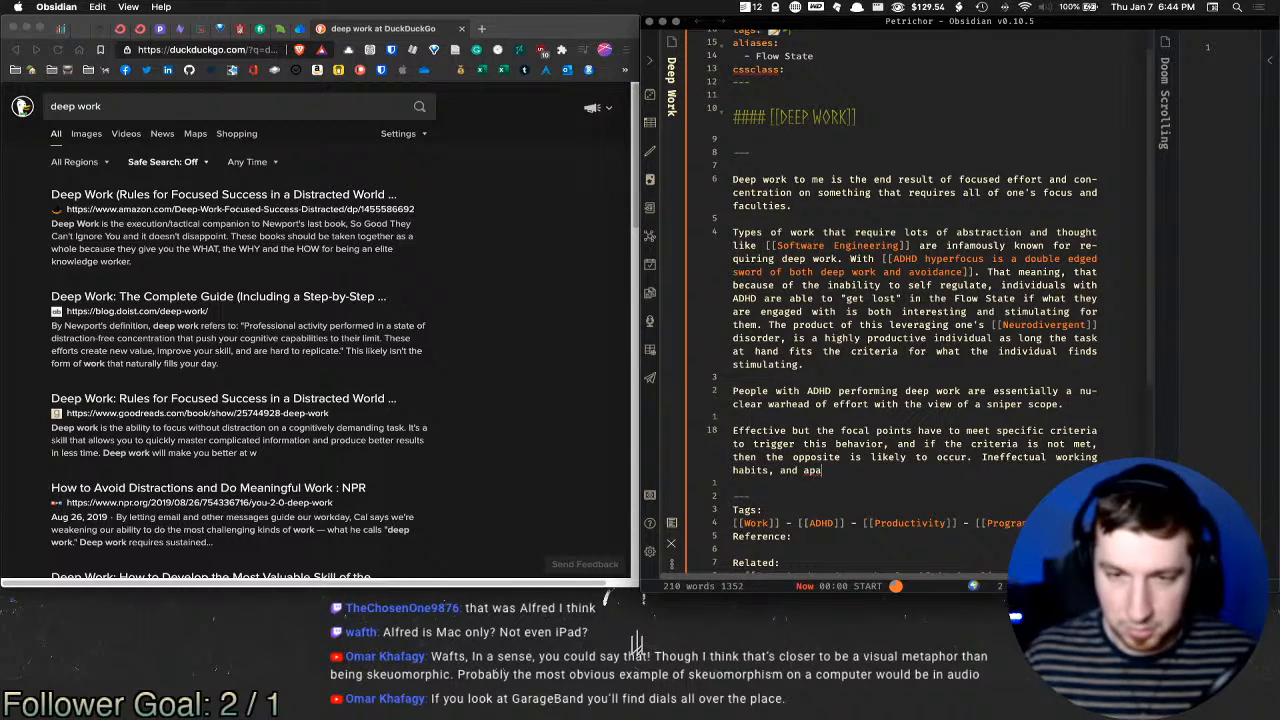
pyautogui.write('thy to')
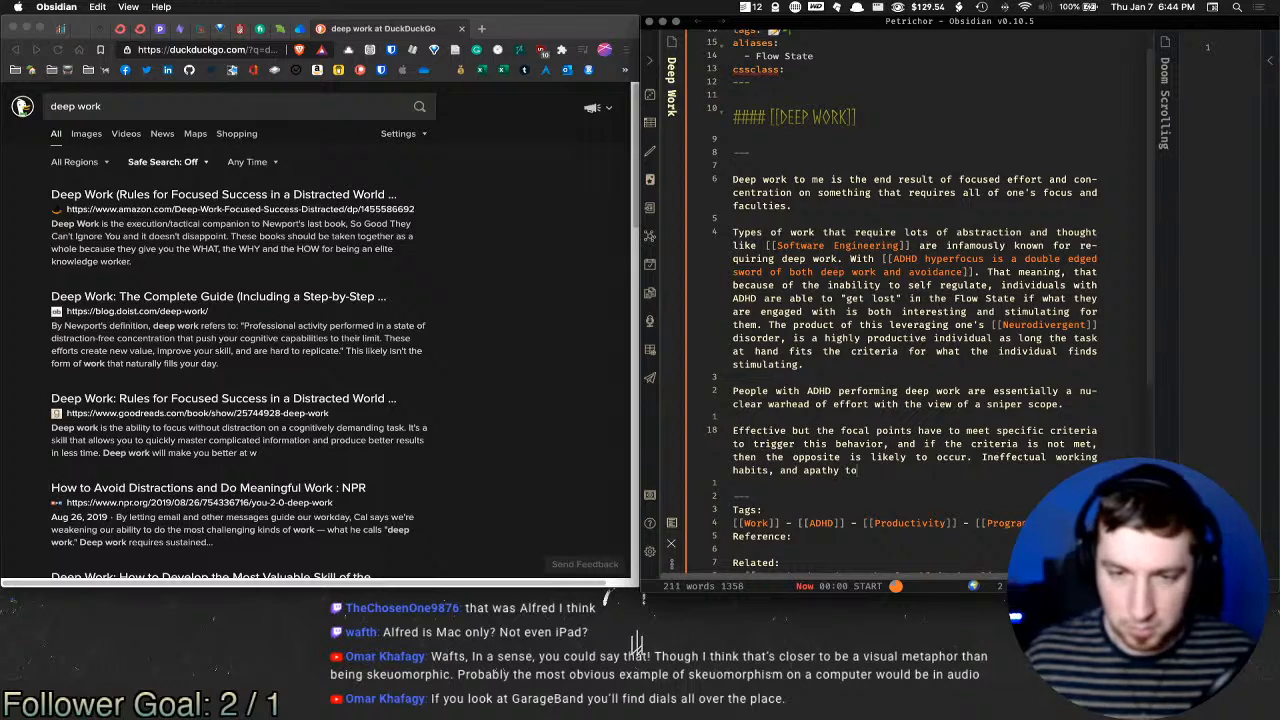
pyautogui.write('wards the ta')
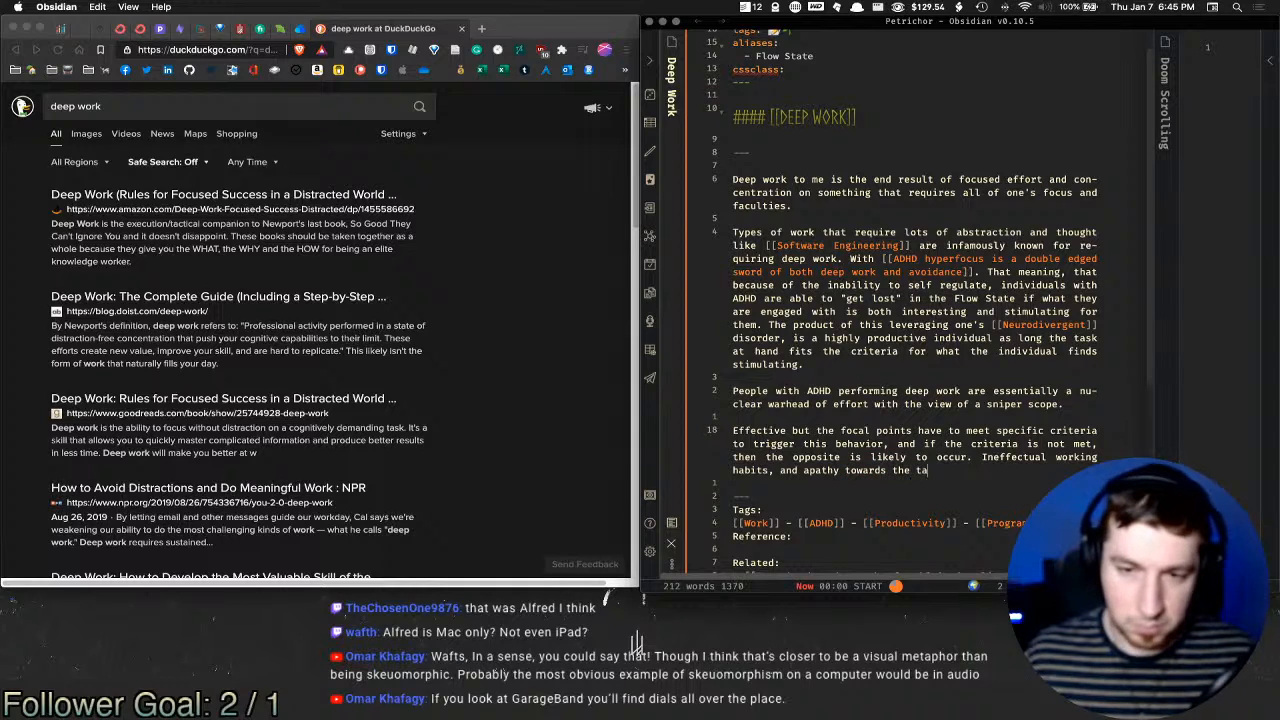
pyautogui.write('sk  at hand.')
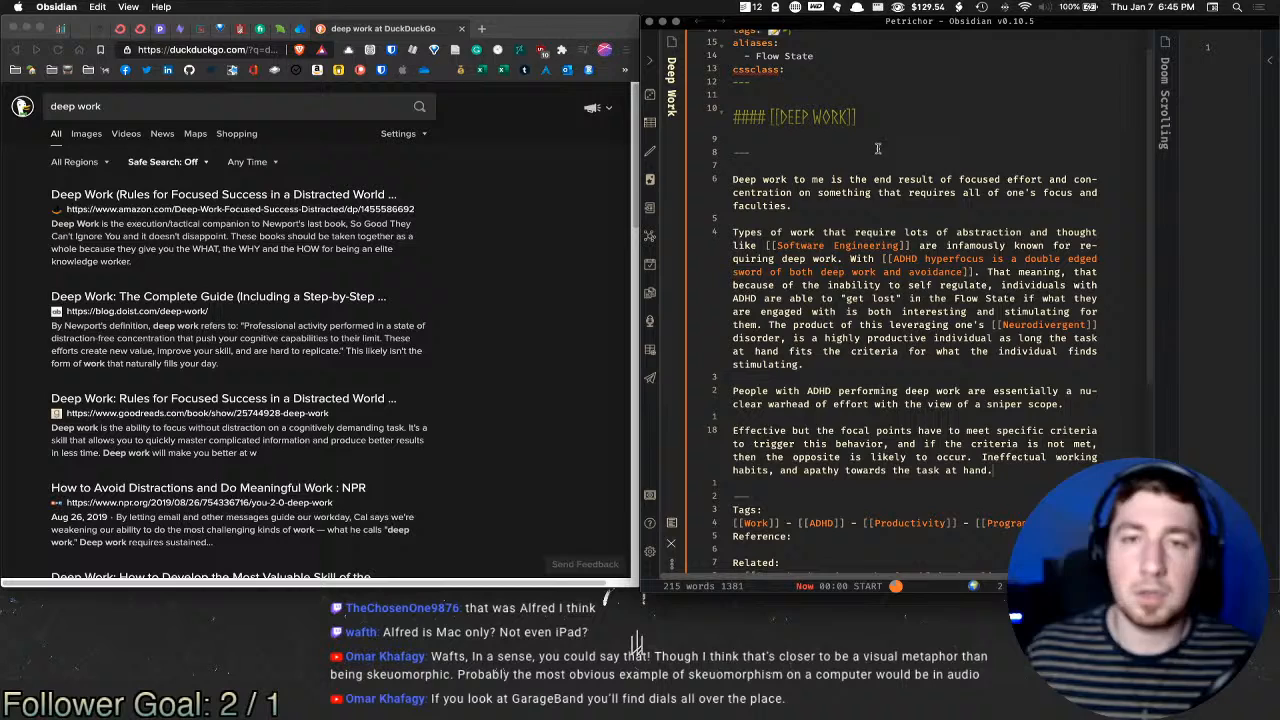
# Step: Scroll down to review the finished Deep Work note and its Related links
pyautogui.scroll(-2, 897, 222)
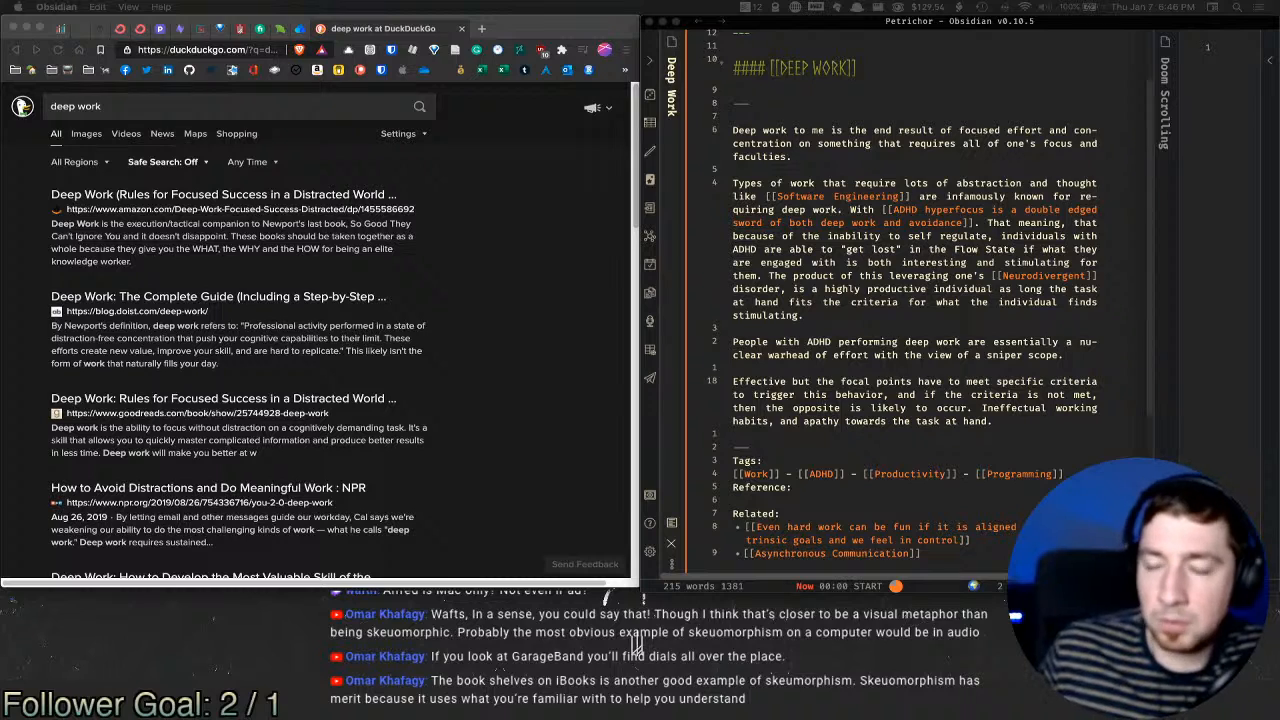
# Step: Open the Top of Mind note in a split beside Deep Work
pyautogui.click(1018, 419)
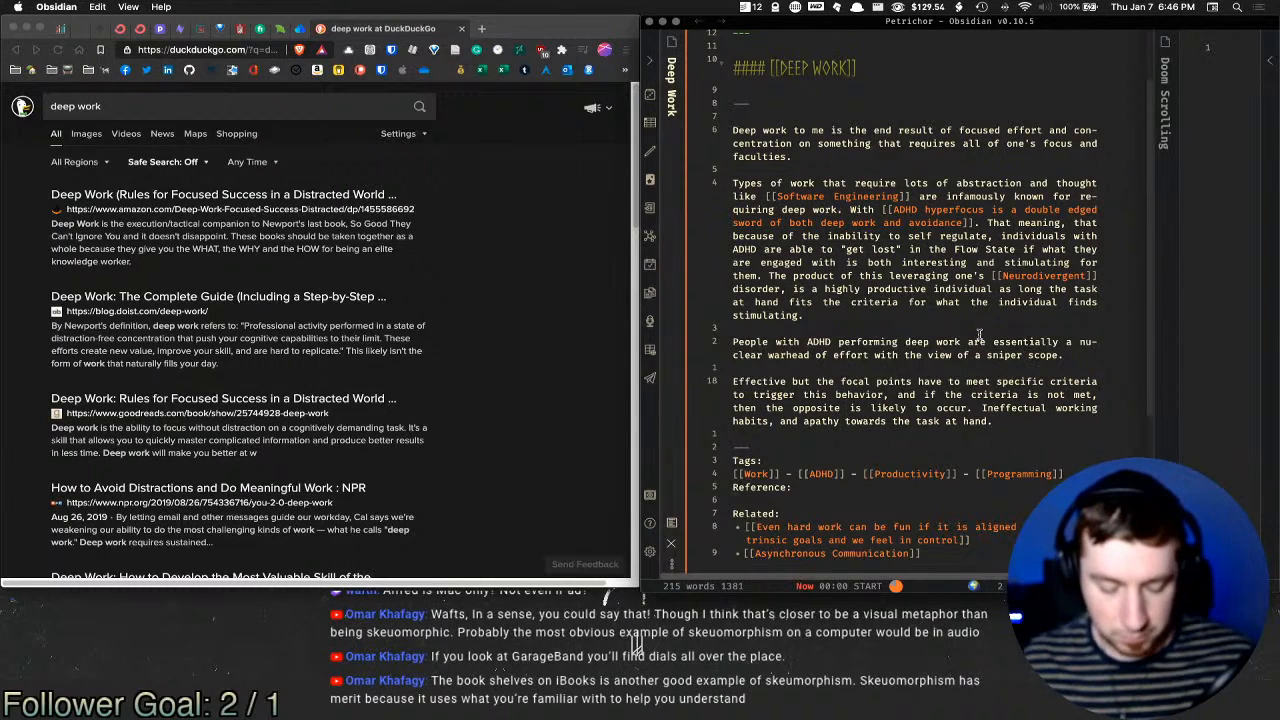
pyautogui.press('super+o')
pyautogui.write('top')
pyautogui.press('super+Return')
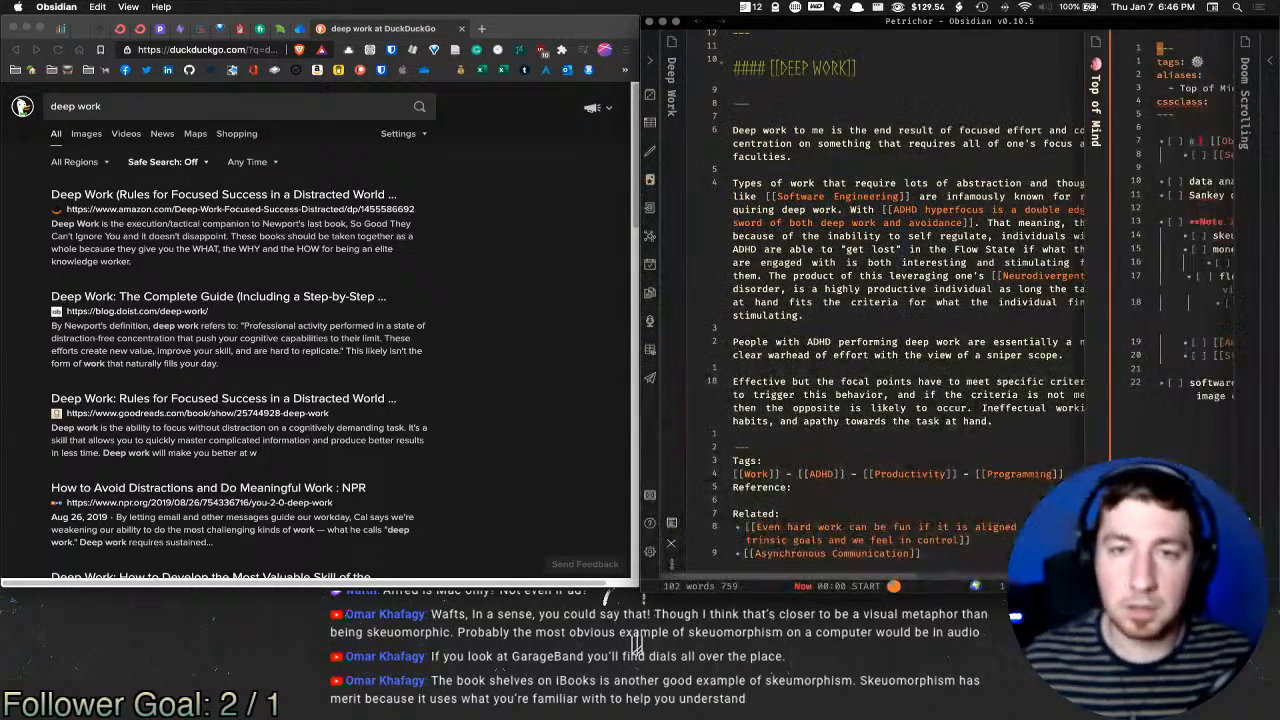
# Step: Capitalise the skeumorphism idea to 'Skeumorphism' and select the line
pyautogui.click(944, 237)
pyautogui.click(918, 237)
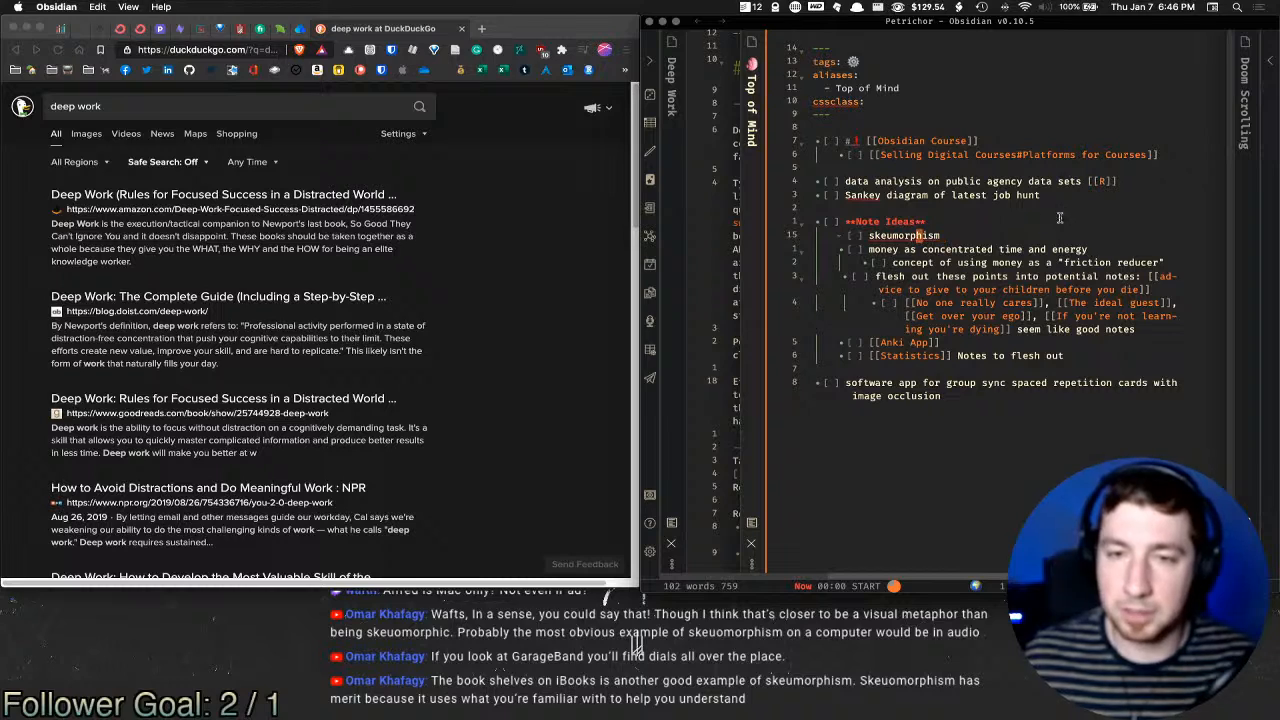
pyautogui.press('BackSpace')
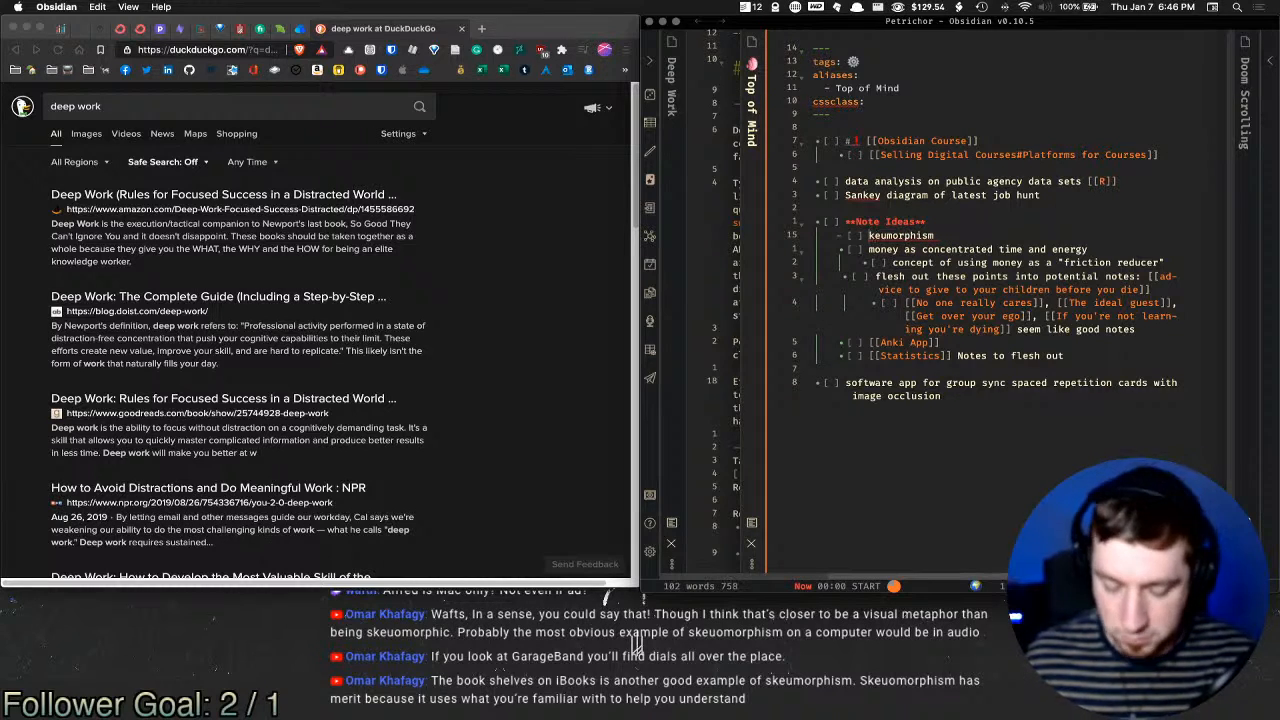
pyautogui.write('S')
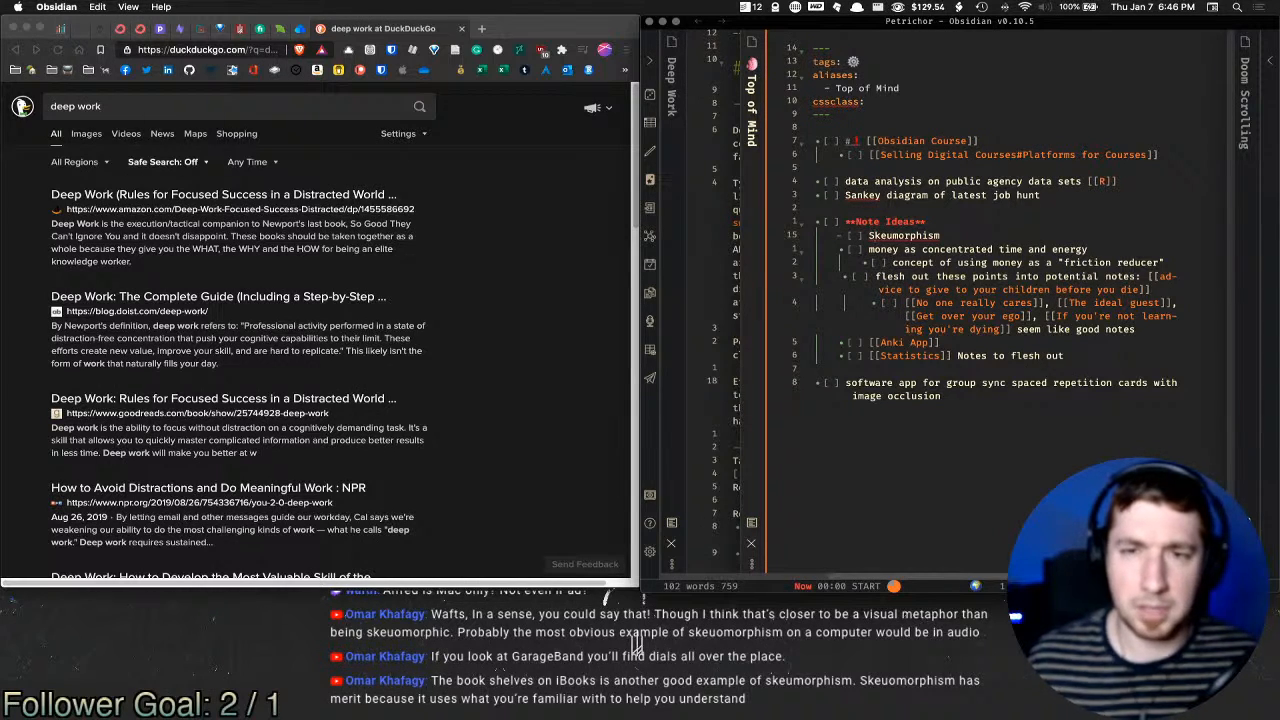
pyautogui.press('End')
pyautogui.hotkey('shift', 'Home')
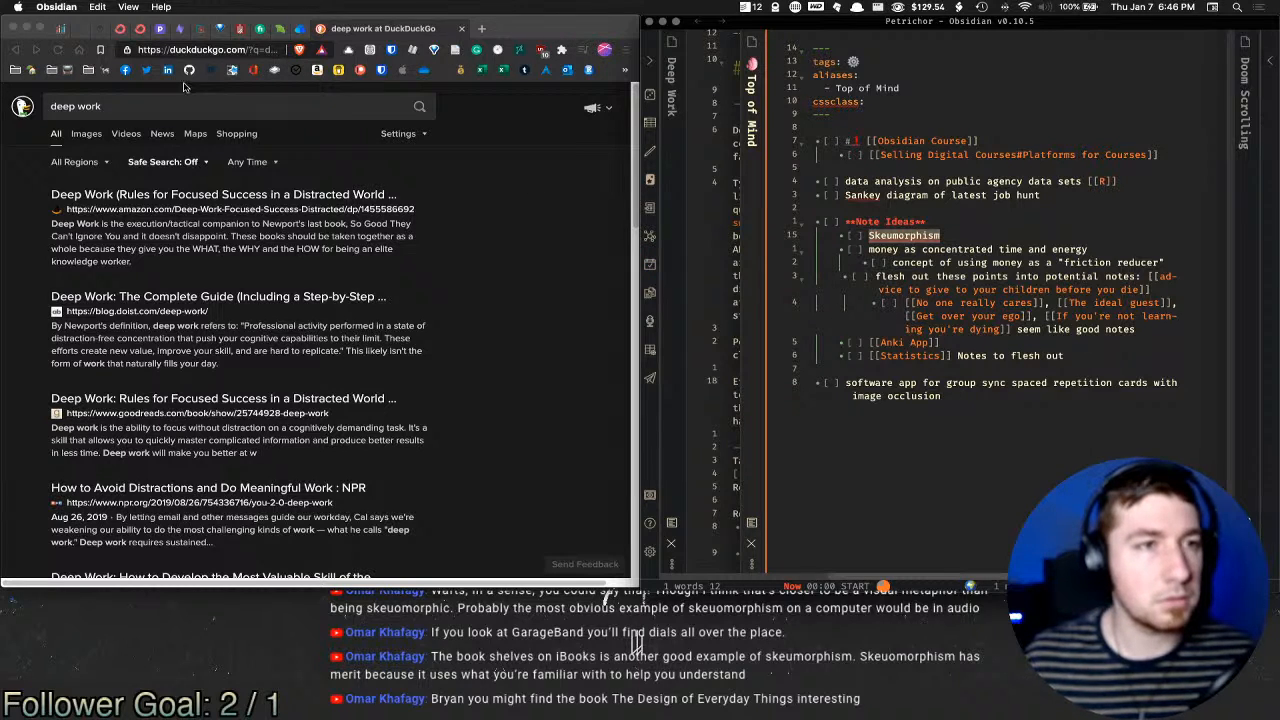
# Step: Search Amazon for 'the design of everyday things', then bring up Twitter in another tab
pyautogui.click(317, 70)
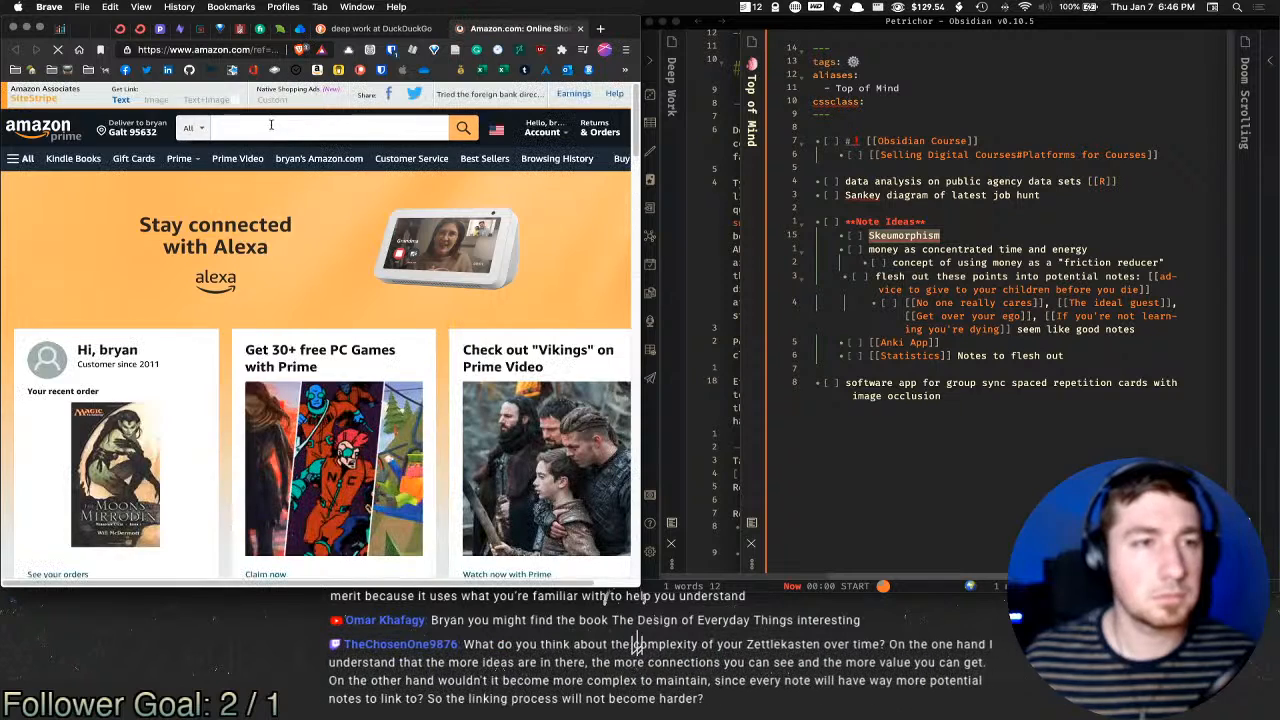
pyautogui.write('the d')
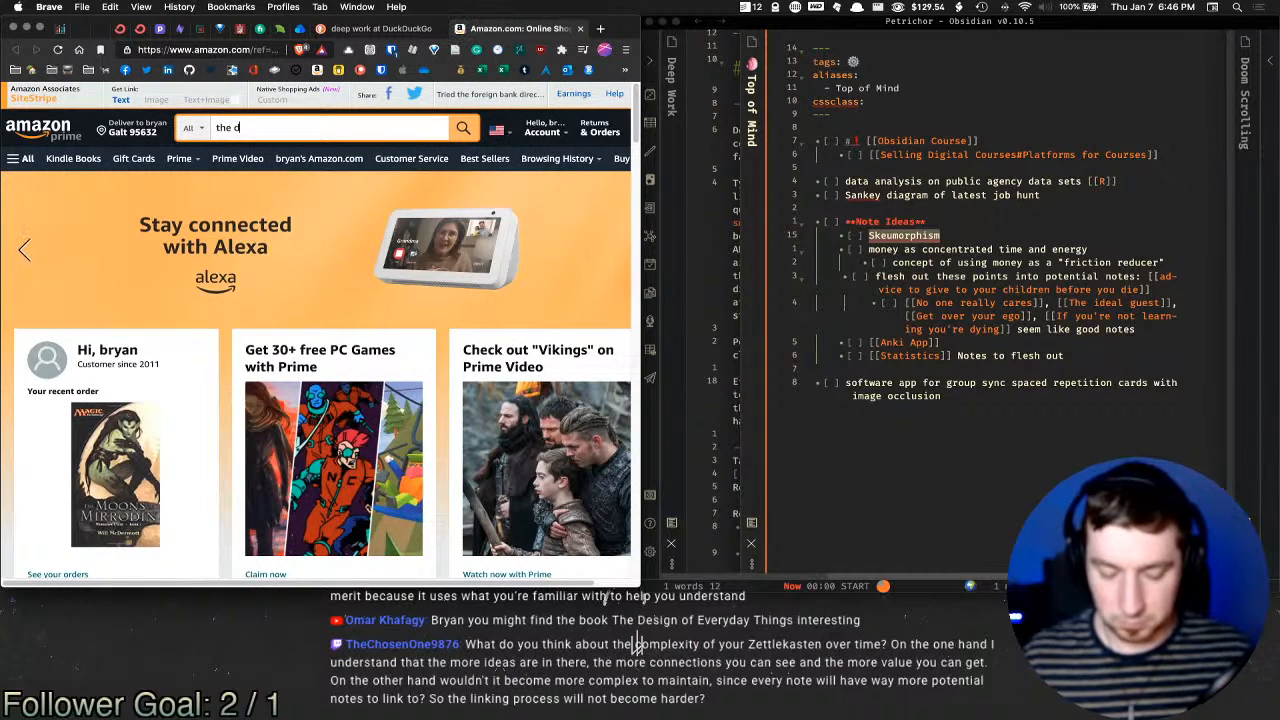
pyautogui.write('esign of everyday things')
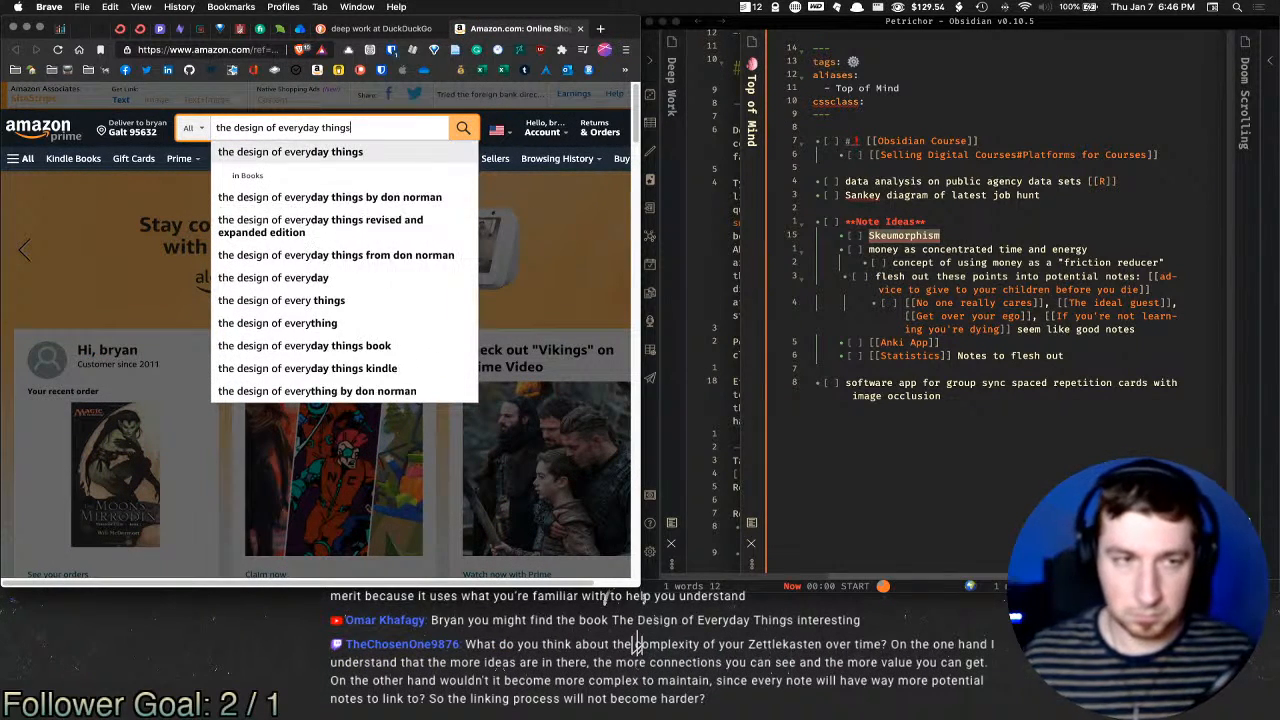
pyautogui.press('Return')
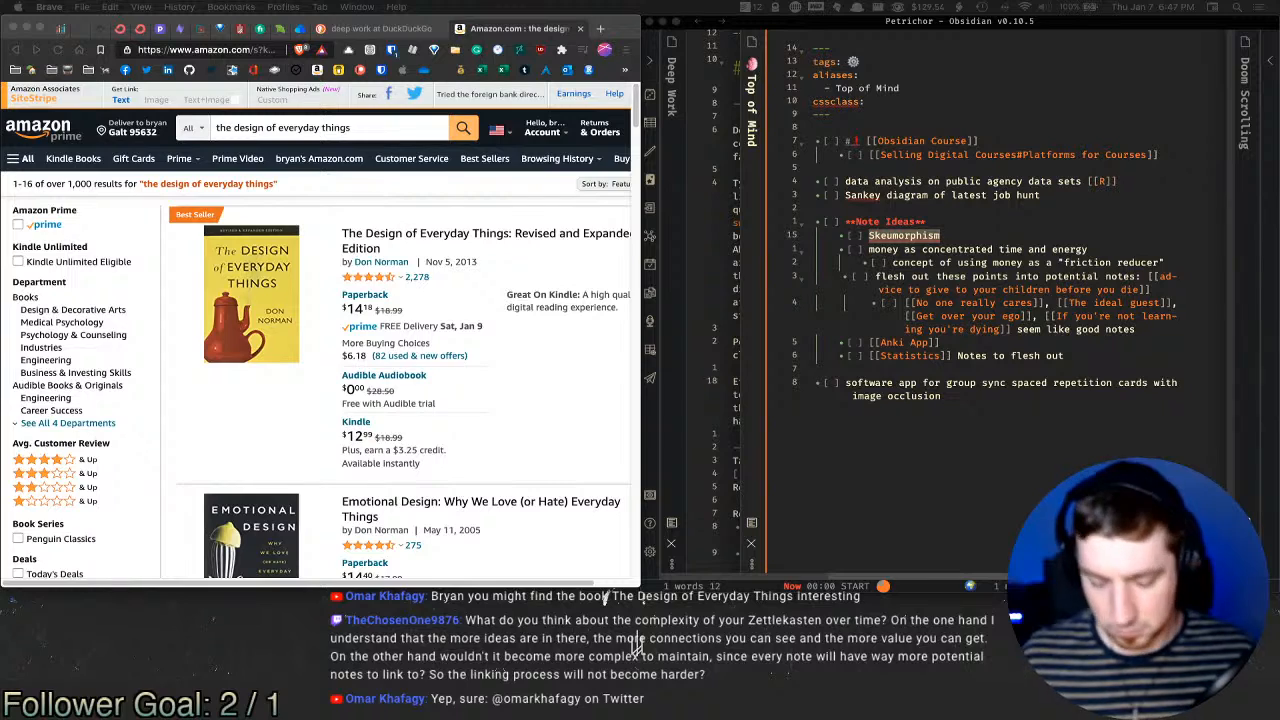
pyautogui.click(146, 69)
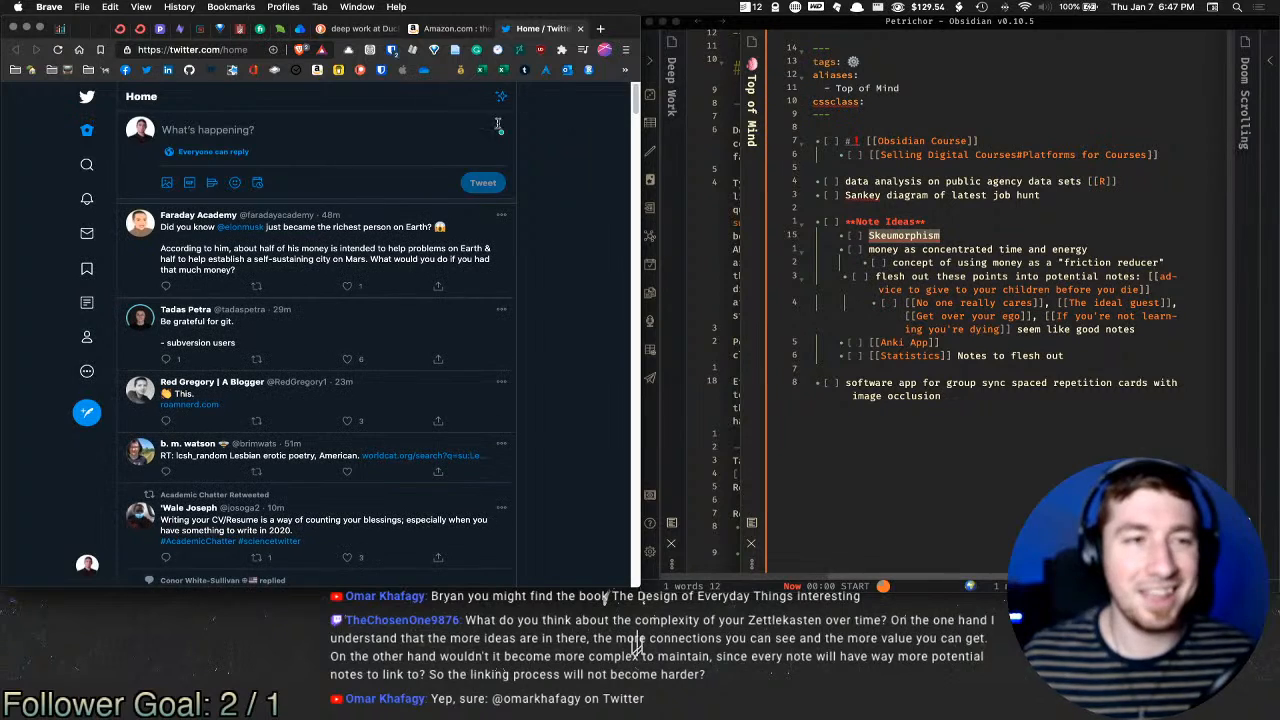
# Step: Look up the person's Twitter profile by their handle and scroll through it
pyautogui.click(140, 130)
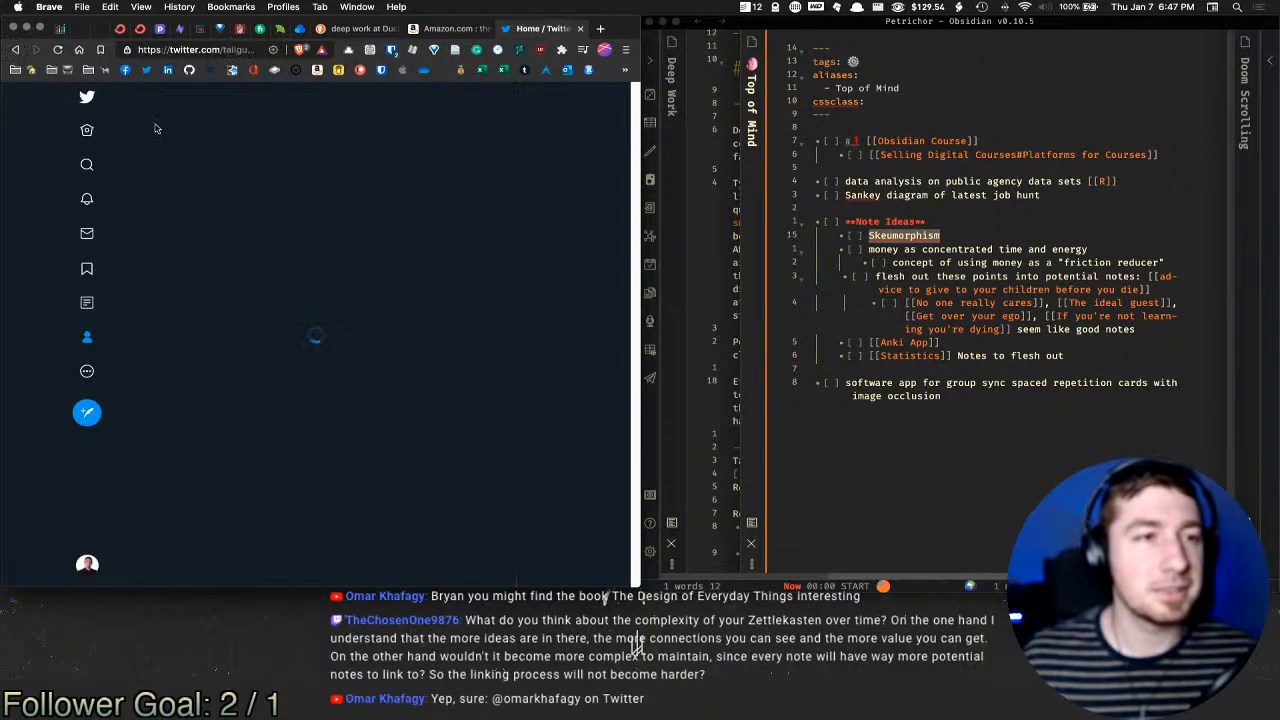
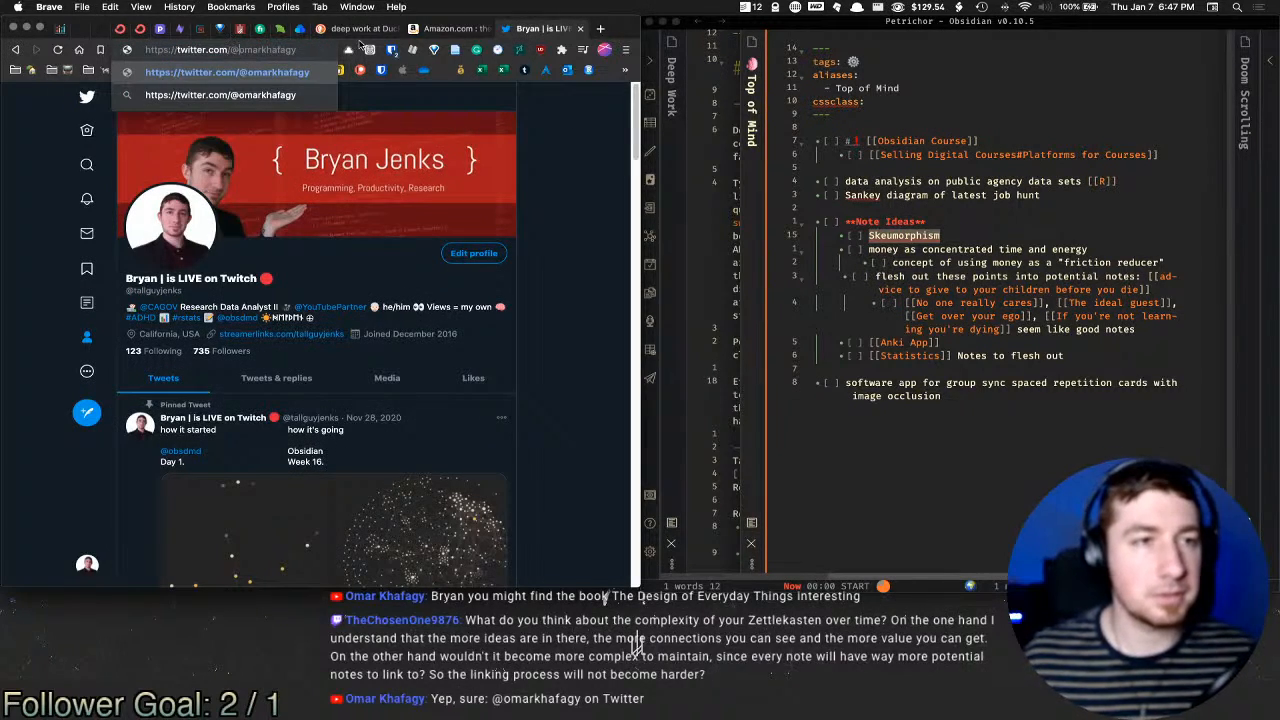
pyautogui.press('Return')
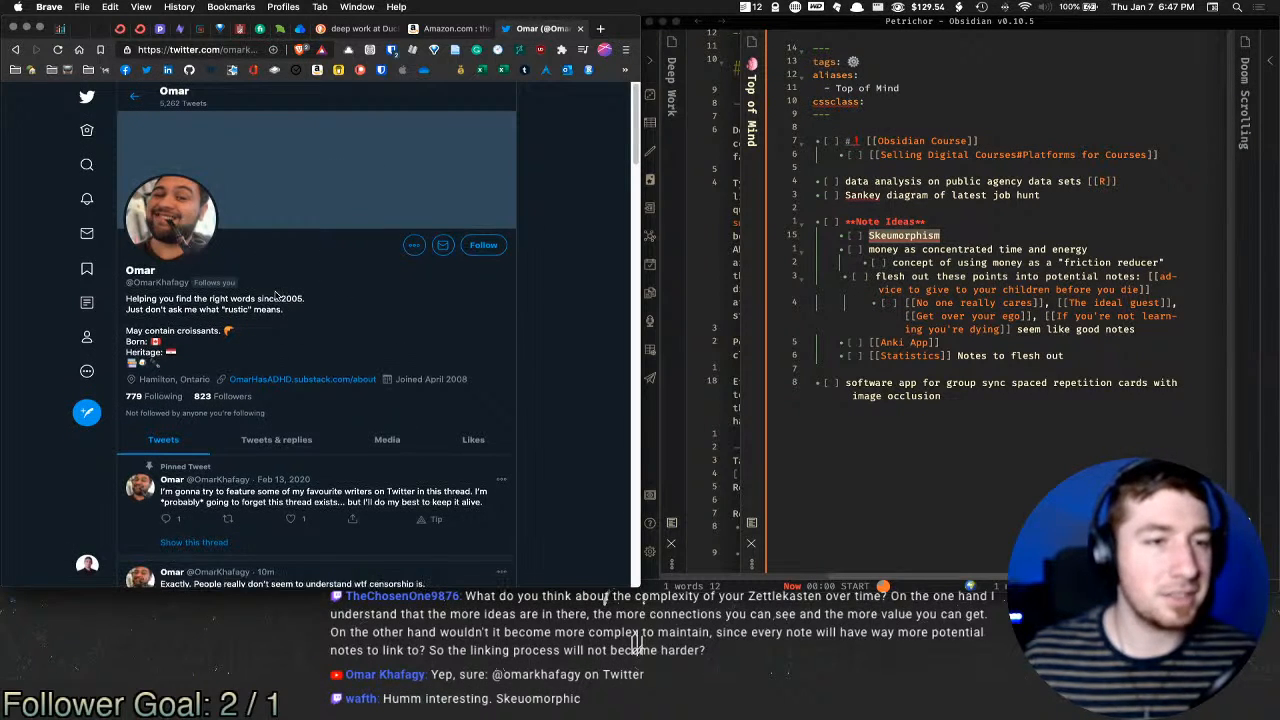
pyautogui.scroll(-2, 283, 297)
pyautogui.scroll(-5, 283, 297)
pyautogui.scroll(5, 326, 297)
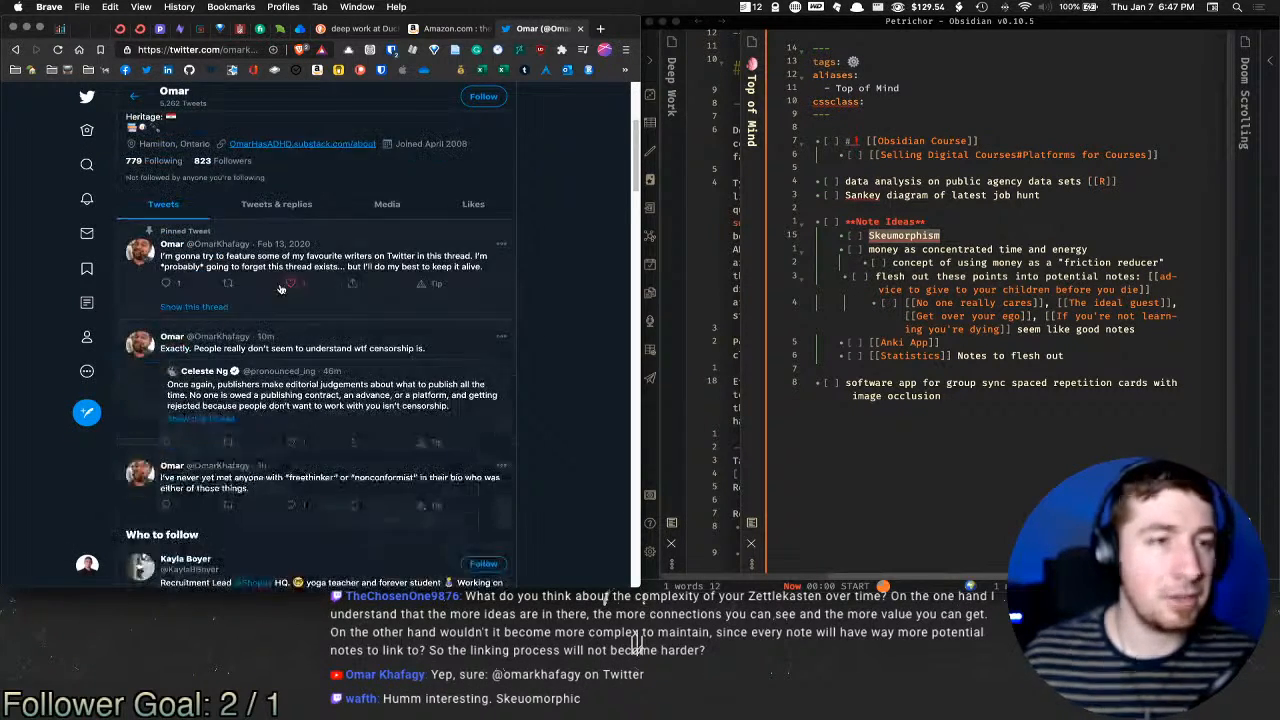
pyautogui.scroll(-5, 326, 297)
pyautogui.scroll(4, 435, 304)
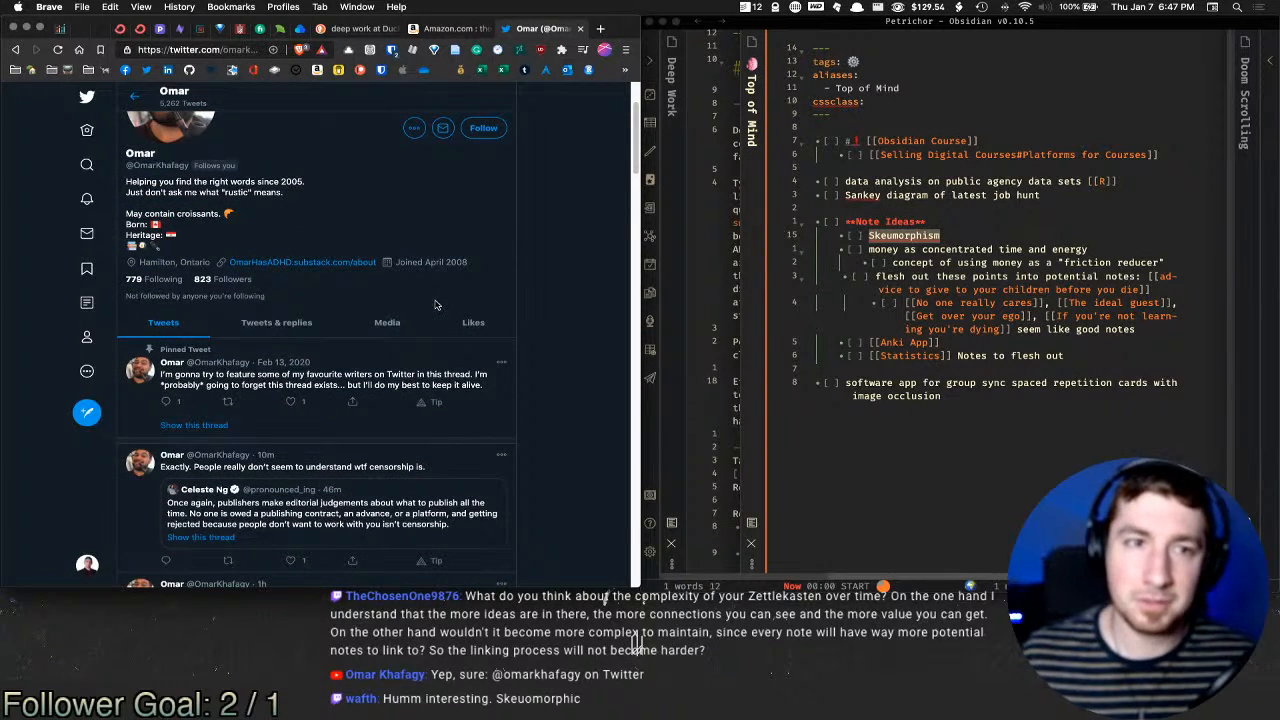
pyautogui.scroll(-1, 426, 297)
pyautogui.scroll(3, 400, 292)
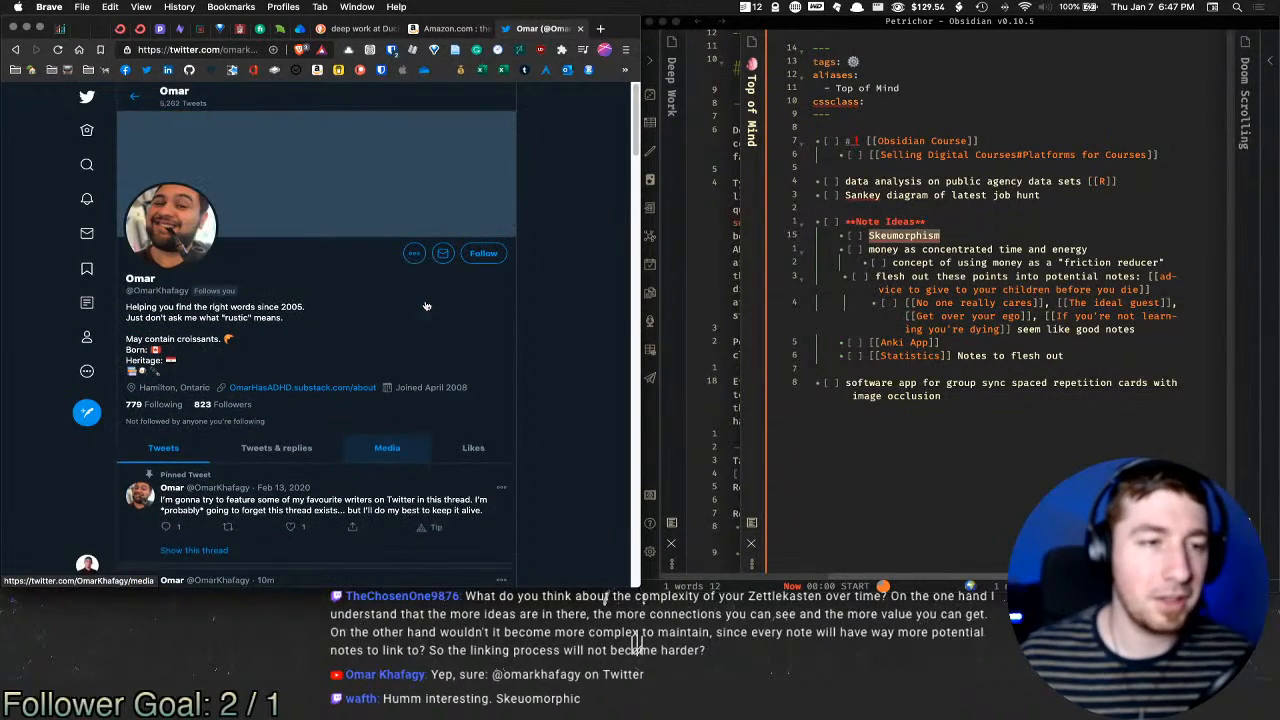
pyautogui.scroll(-2, 337, 280)
pyautogui.scroll(-2, 320, 275)
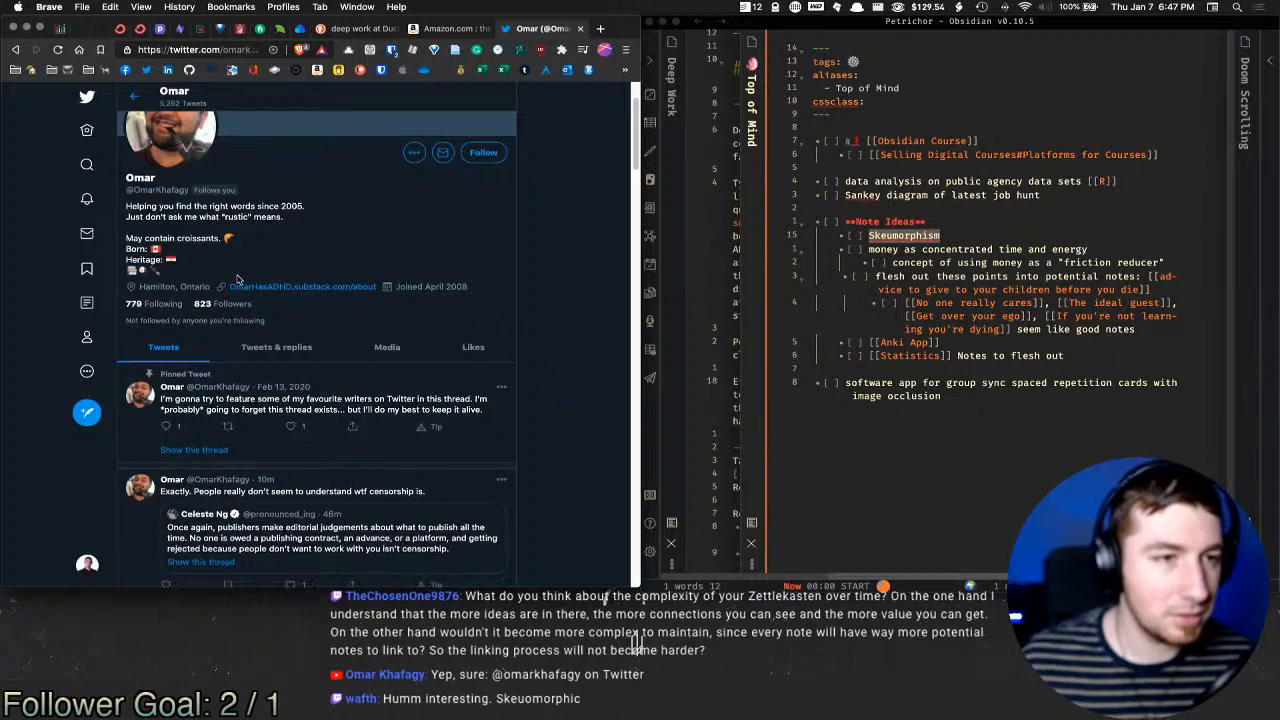
pyautogui.scroll(-3, 458, 317)
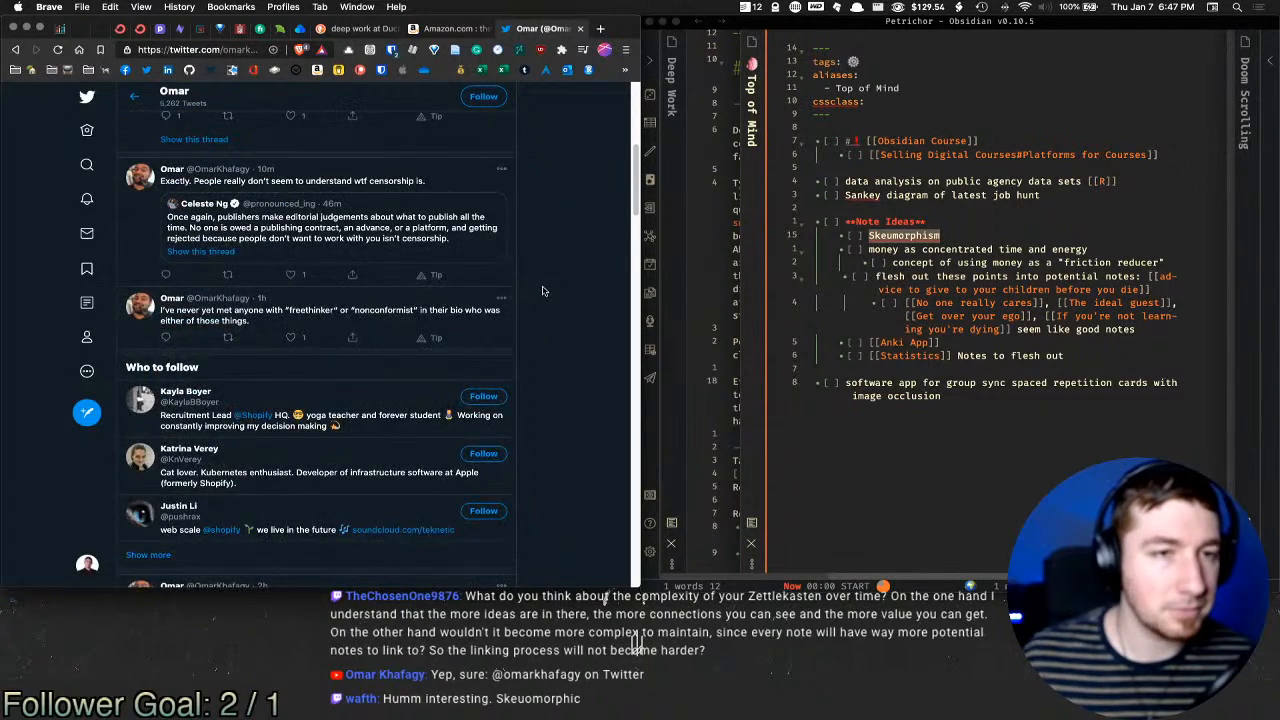
pyautogui.scroll(2, 542, 291)
pyautogui.scroll(-4, 542, 291)
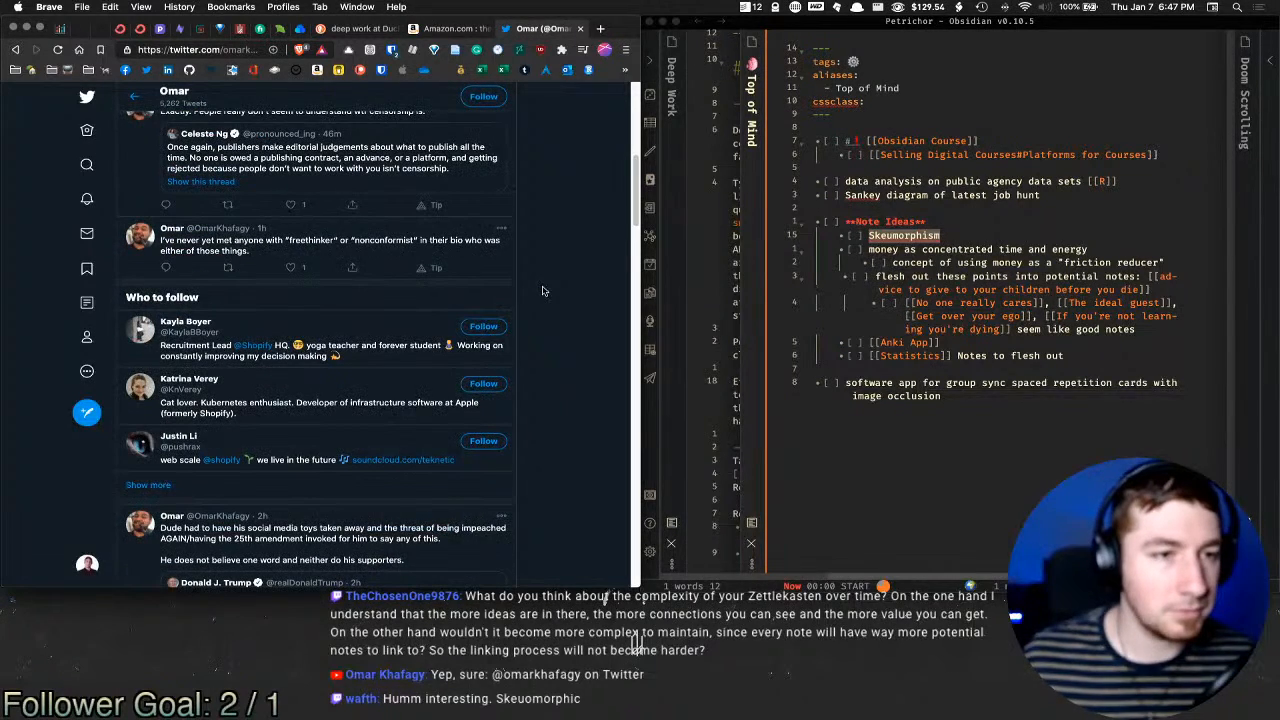
pyautogui.scroll(5, 542, 291)
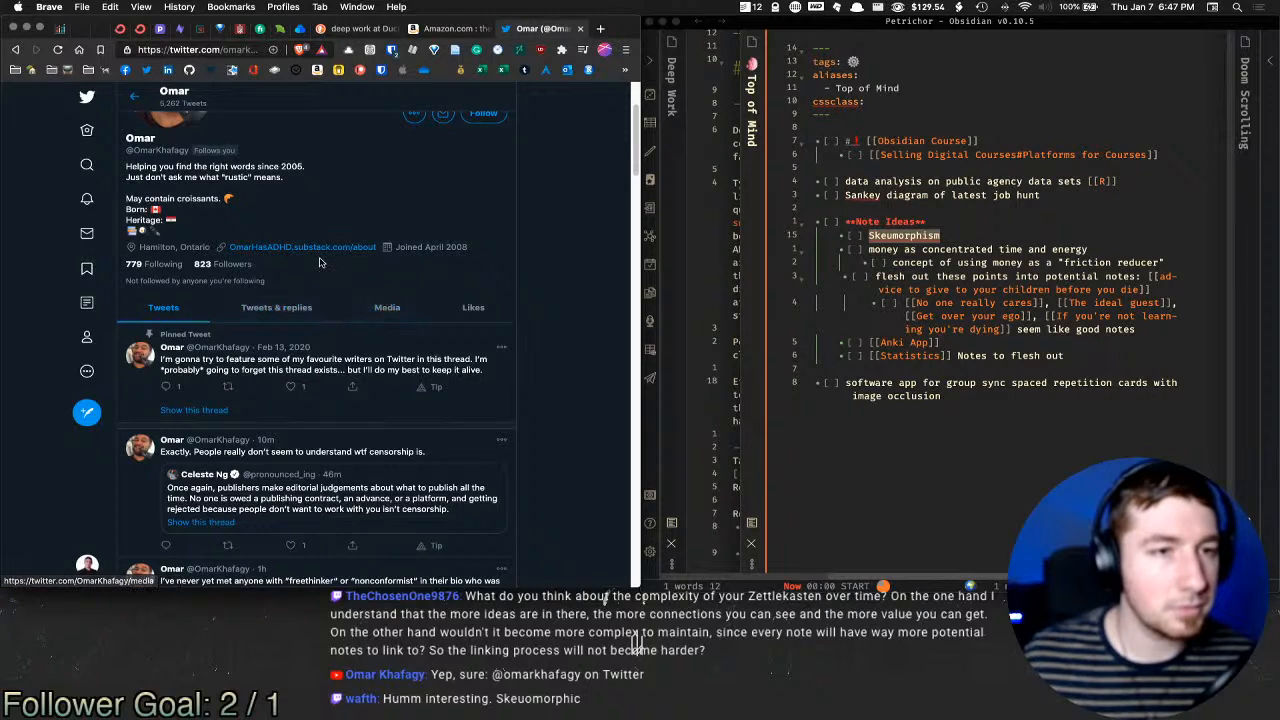
pyautogui.scroll(2, 480, 295)
# Step: Pin the Twitter profile tab and switch back to the Amazon search results
pyautogui.rightClick(550, 30)
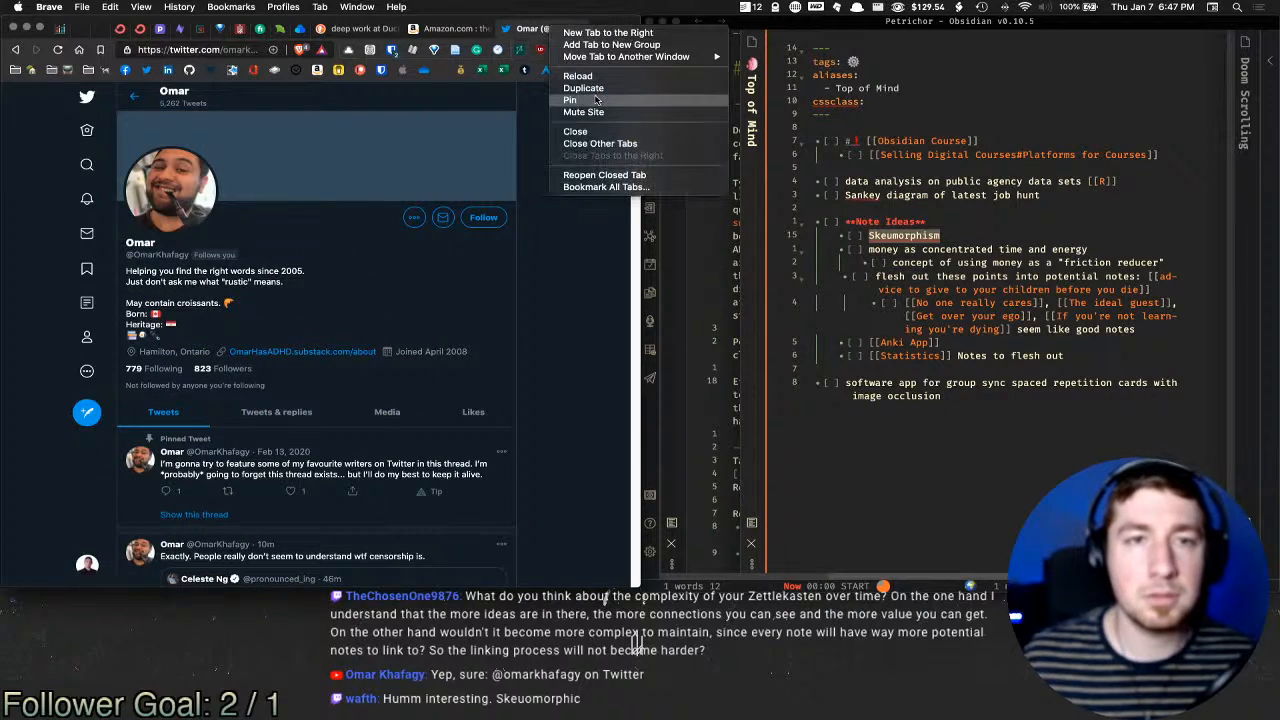
pyautogui.click(598, 98)
pyautogui.click(301, 30)
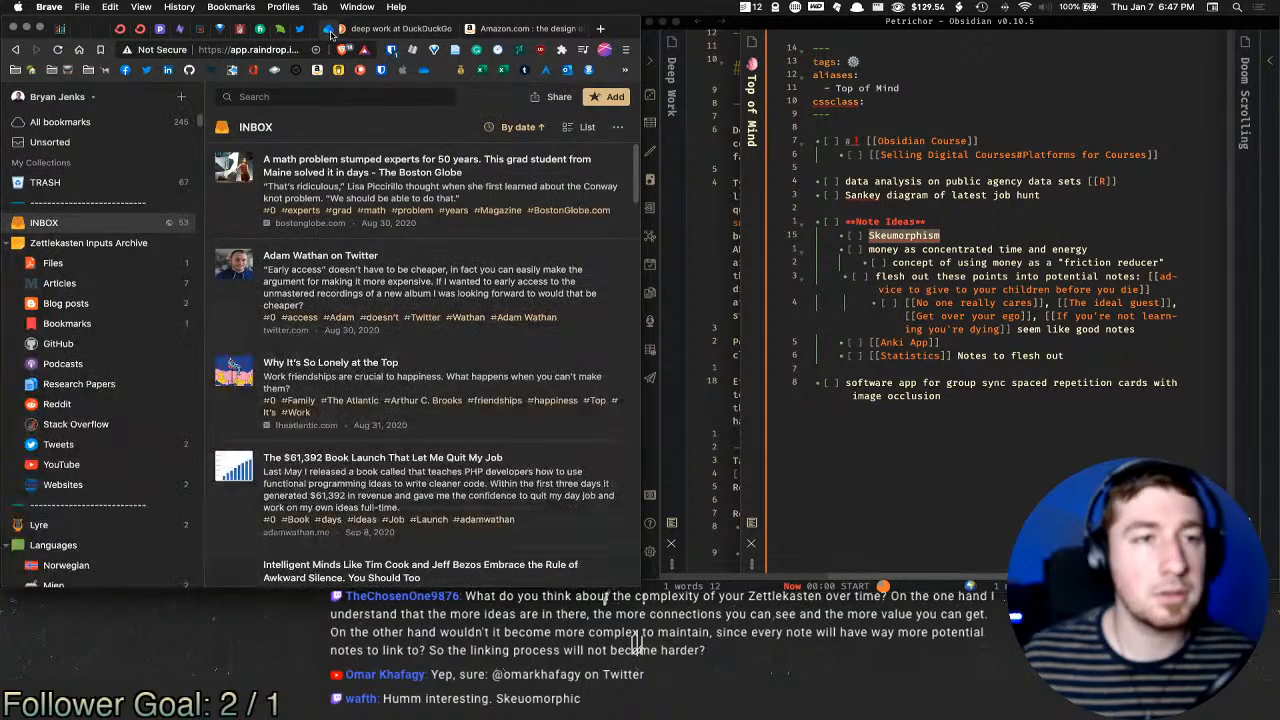
pyautogui.click(368, 30)
pyautogui.click(508, 28)
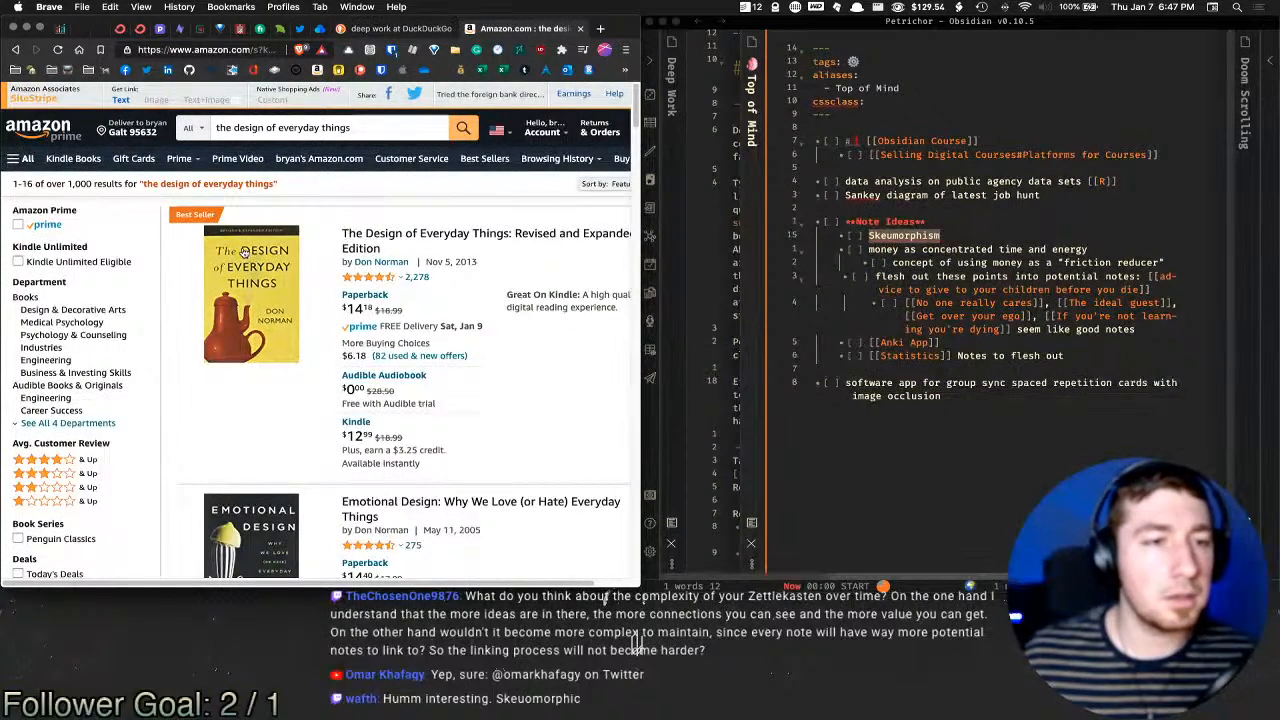
# Step: Make Skeumorphism a linked note, open it, and insert a note template
pyautogui.click(914, 233)
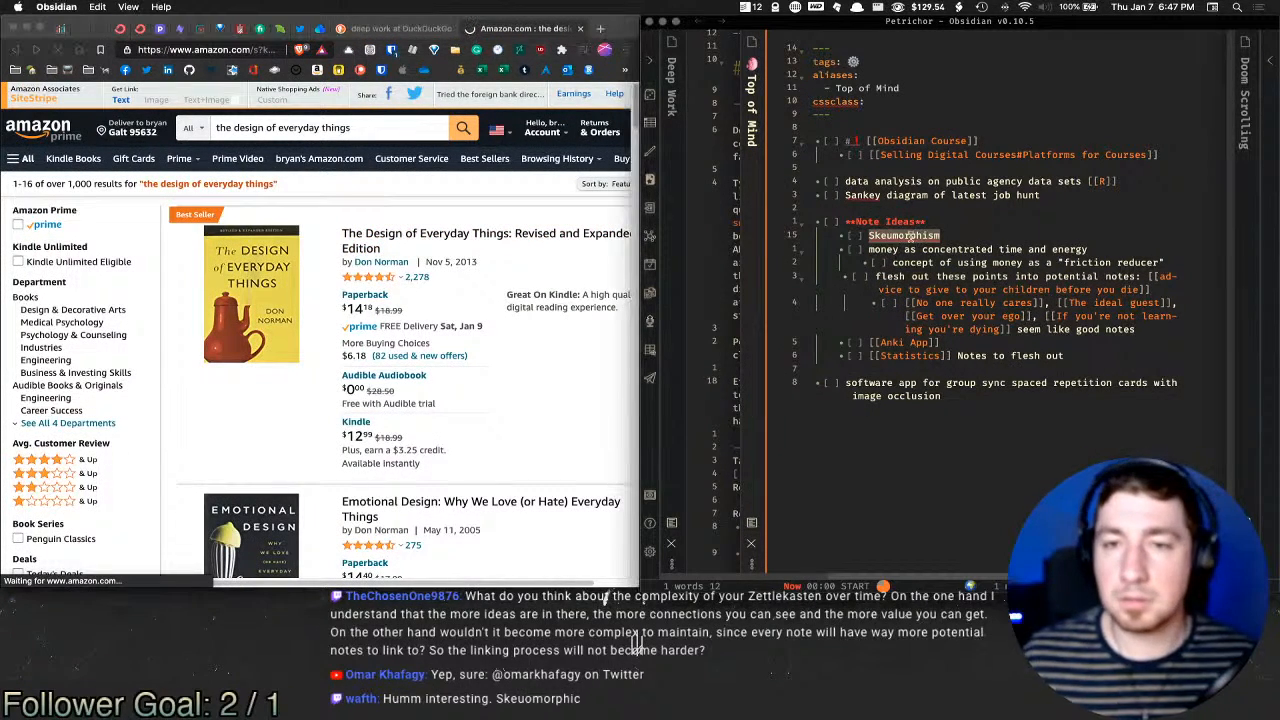
pyautogui.write('[[')
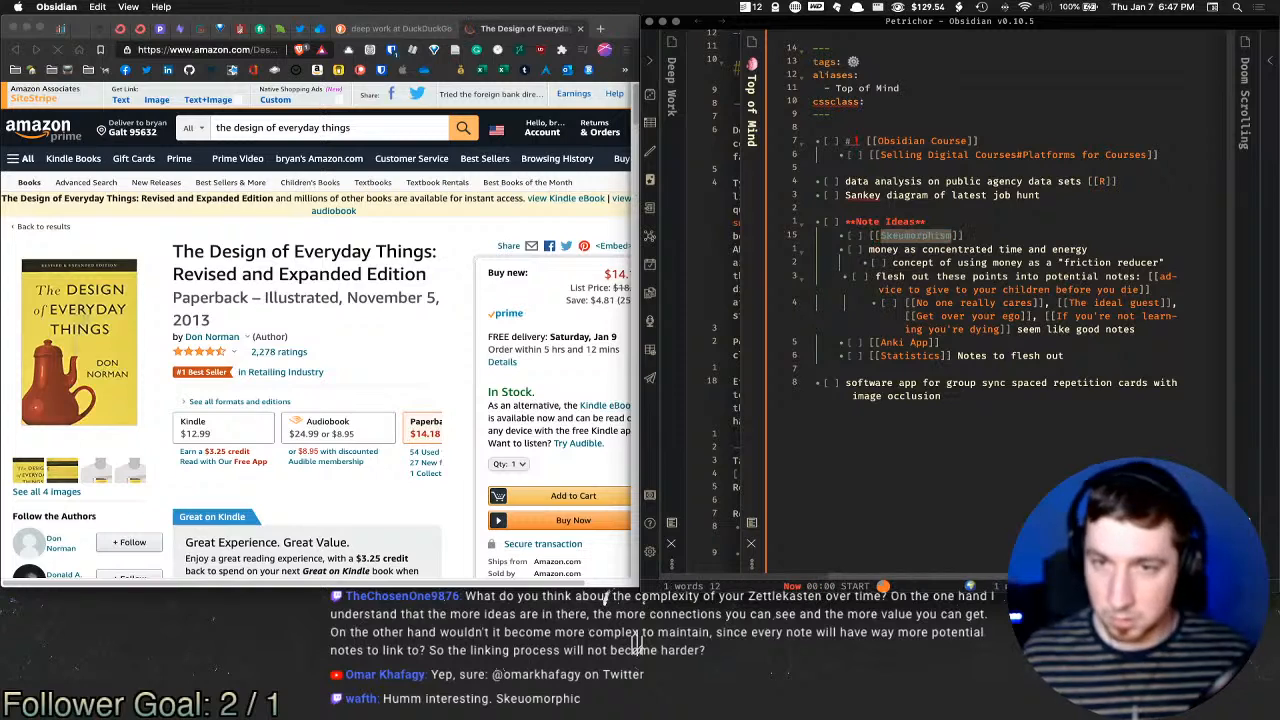
pyautogui.keyDown('super'); pyautogui.click(914, 235); pyautogui.keyUp('super')
pyautogui.press('super+t')
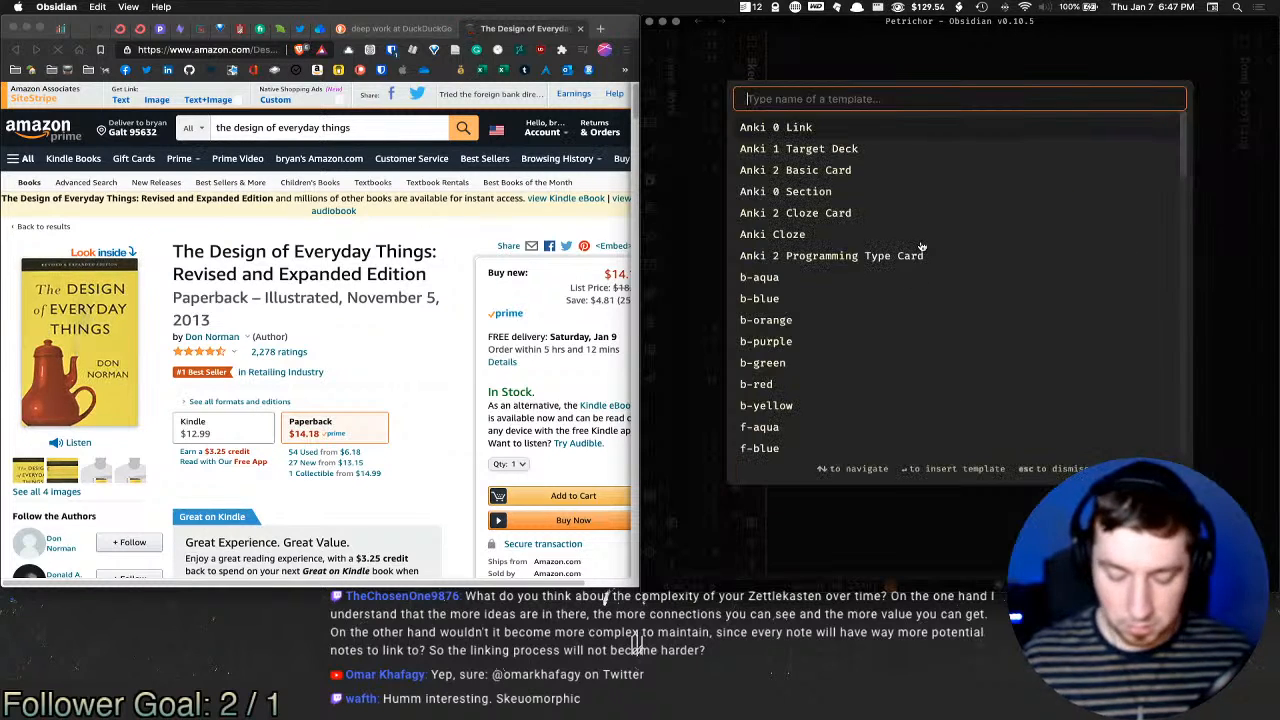
pyautogui.write('me')
pyautogui.press('Return')
# Step: Add an @-prefixed link to the person's note under Reference
pyautogui.click(896, 302)
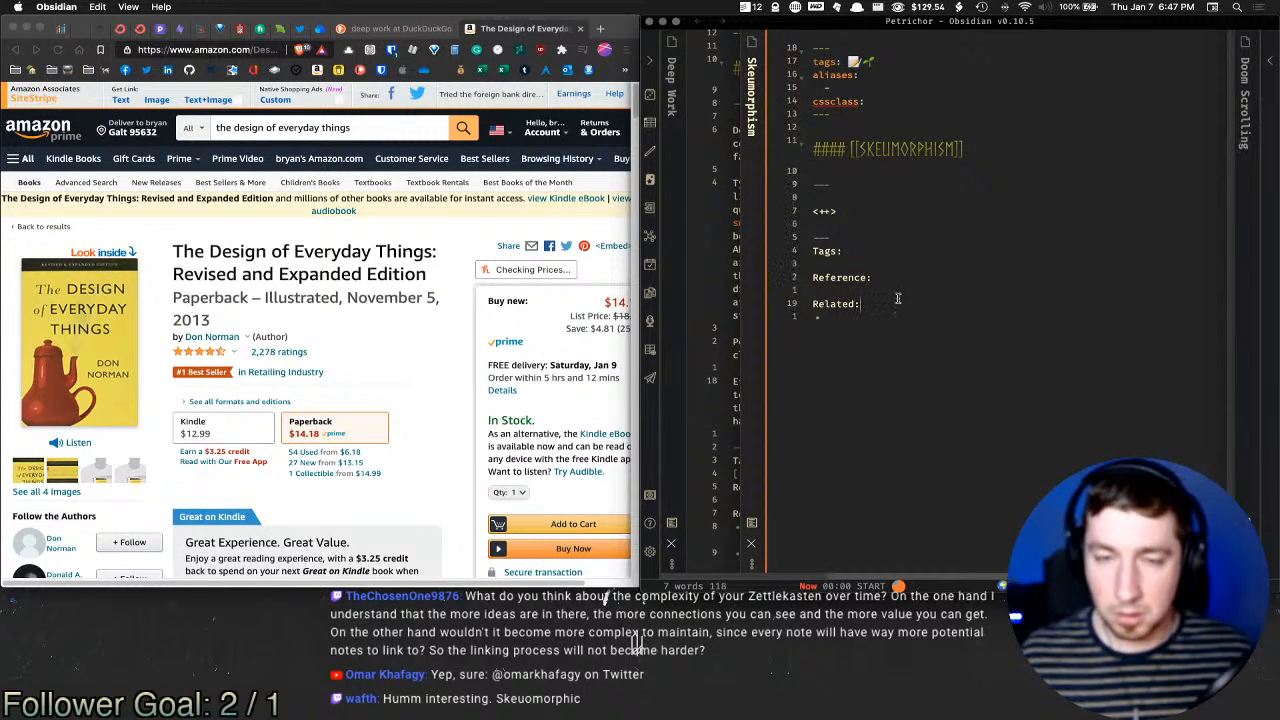
pyautogui.click(905, 291)
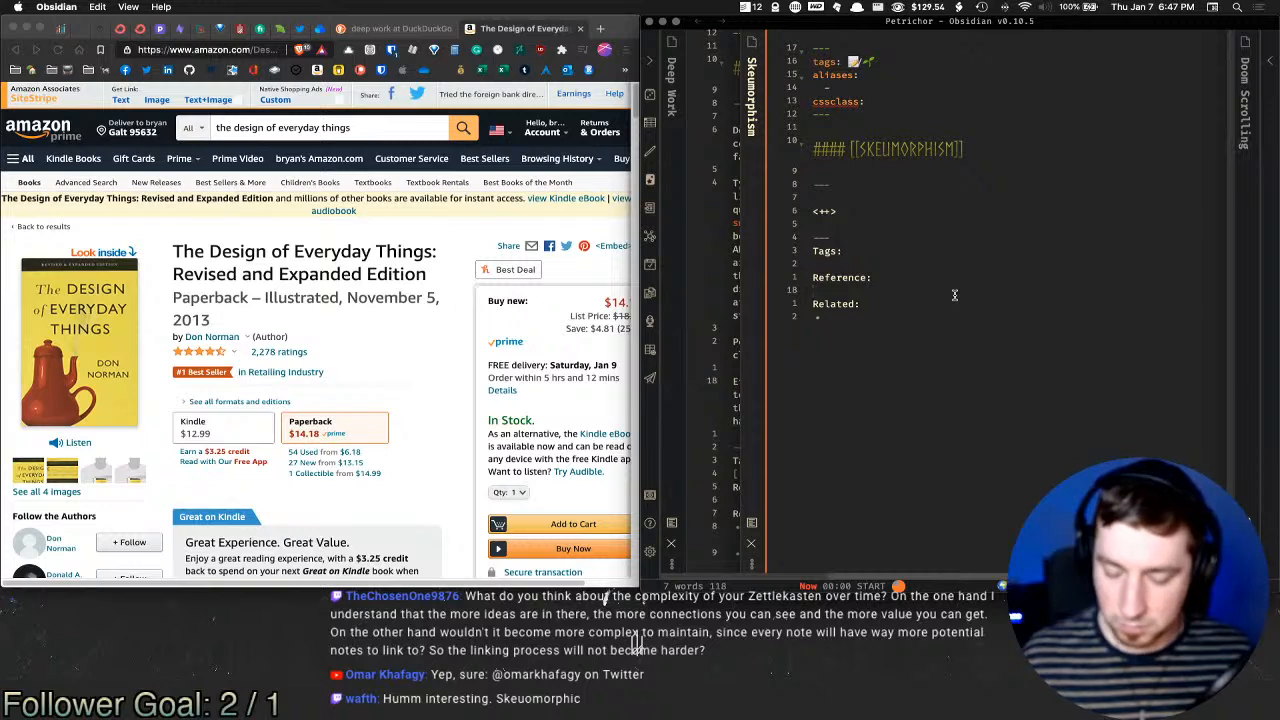
pyautogui.write('[[@')
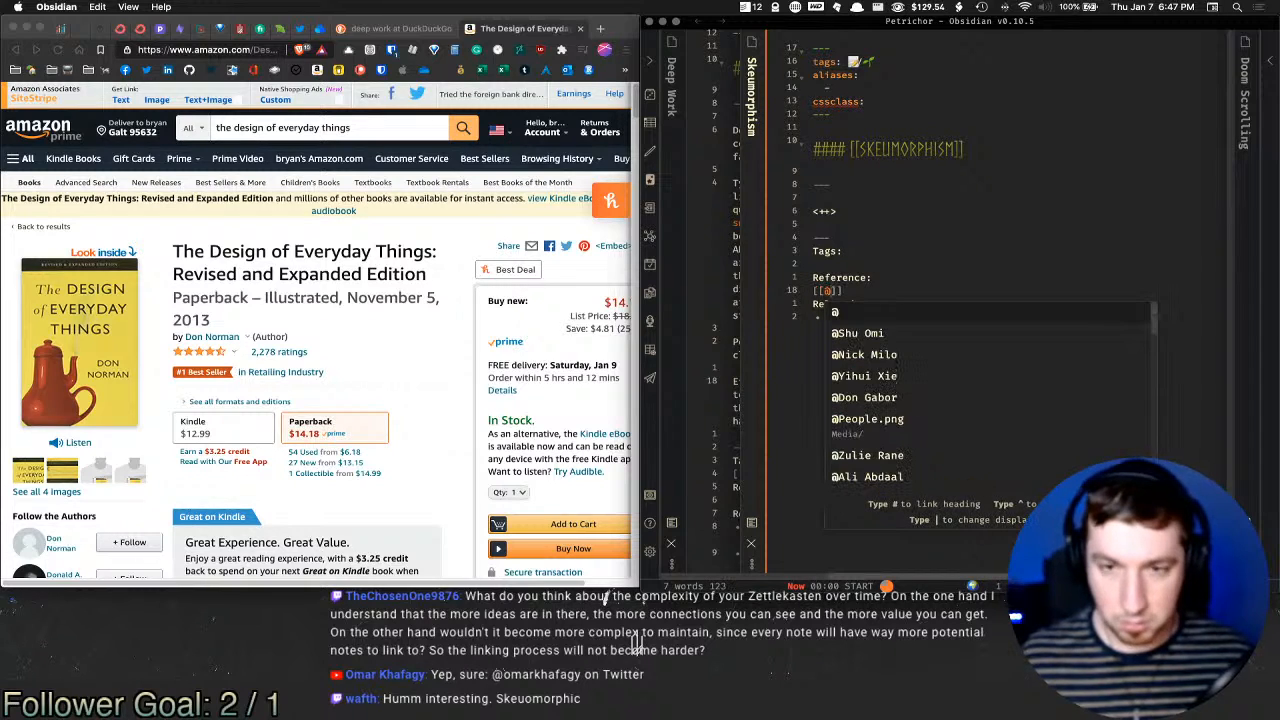
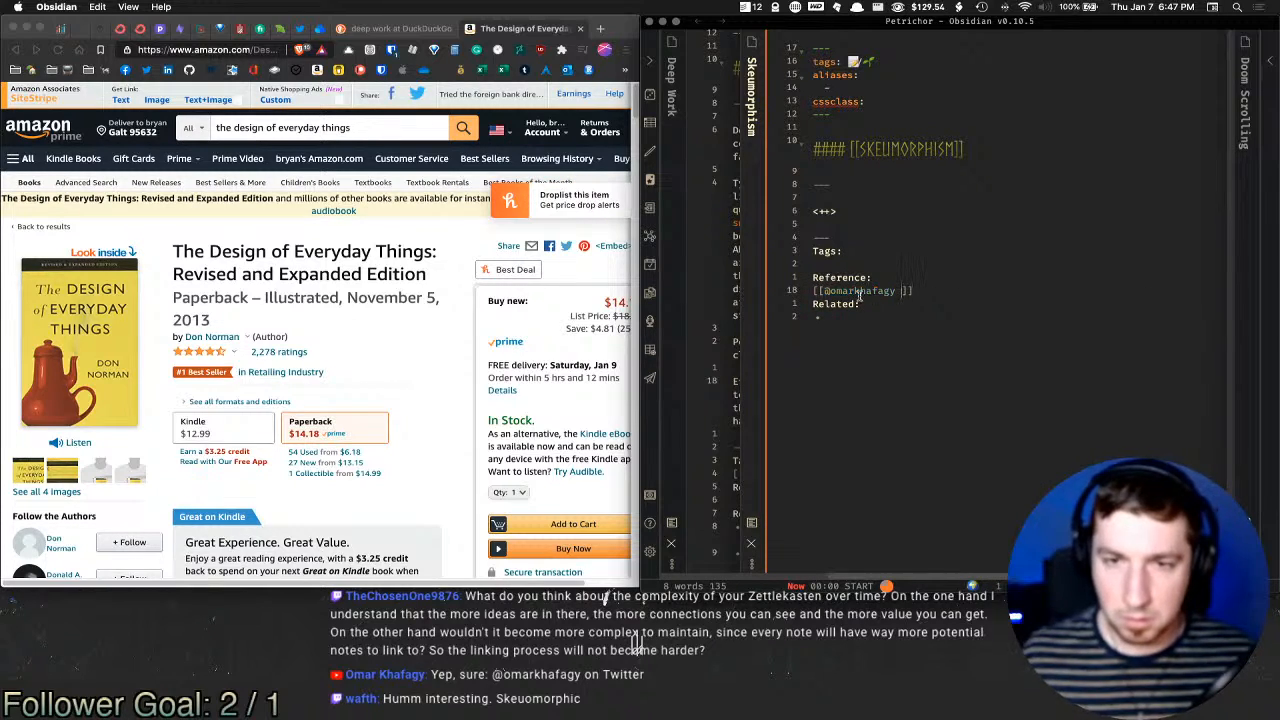
pyautogui.click(839, 293)
pyautogui.press('BackSpace')
pyautogui.write('O')
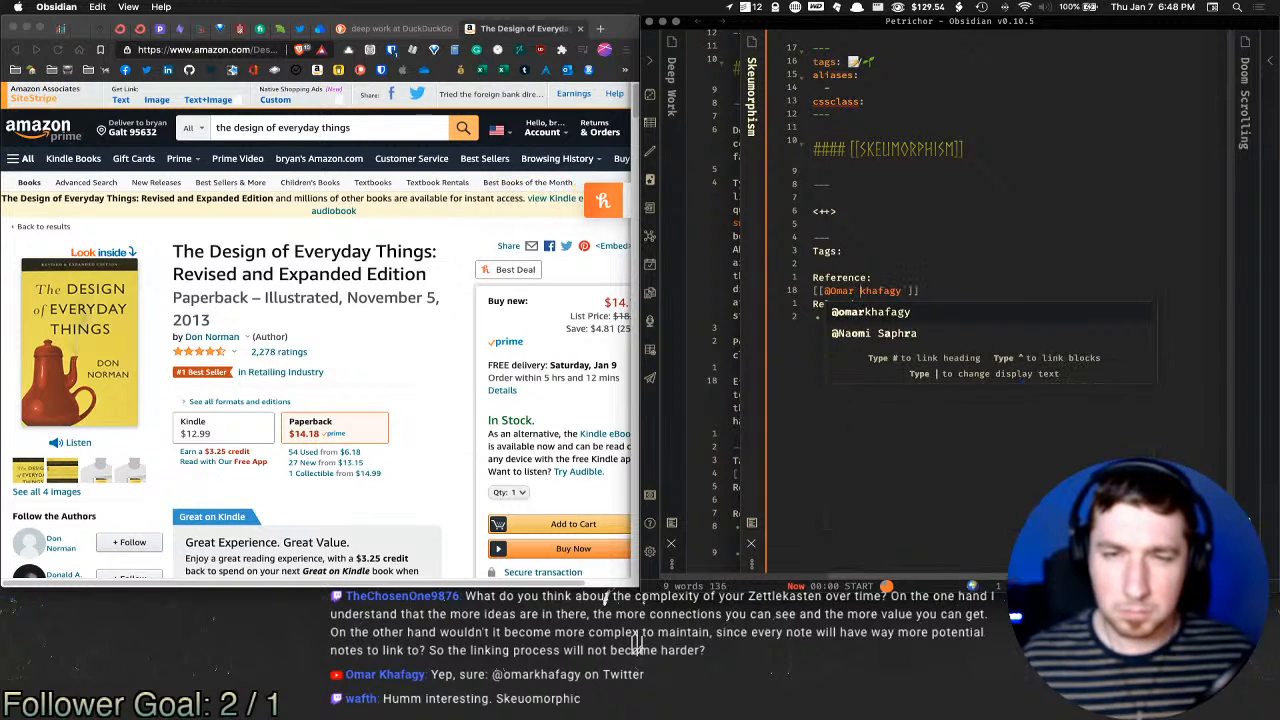
# Step: Match the link to the name on their Twitter profile, capitalising the surname
pyautogui.click(301, 28)
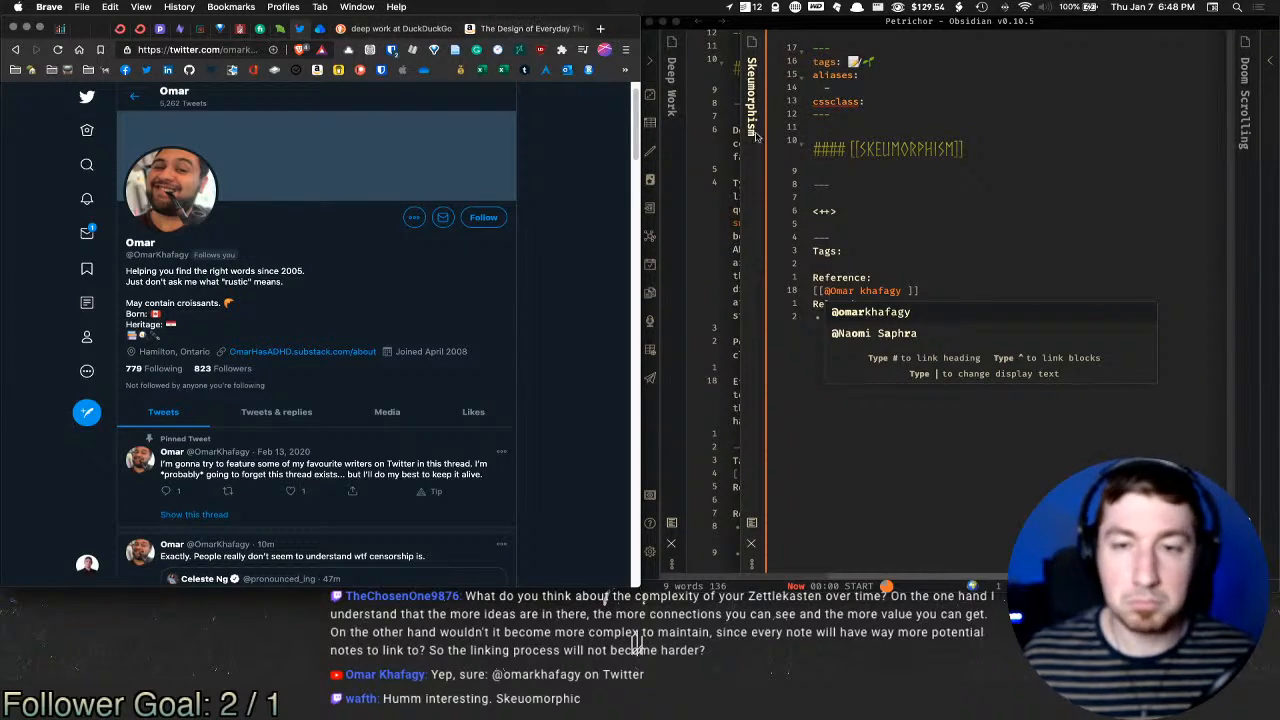
pyautogui.click(893, 289)
pyautogui.click(907, 289)
pyautogui.press('BackSpace')
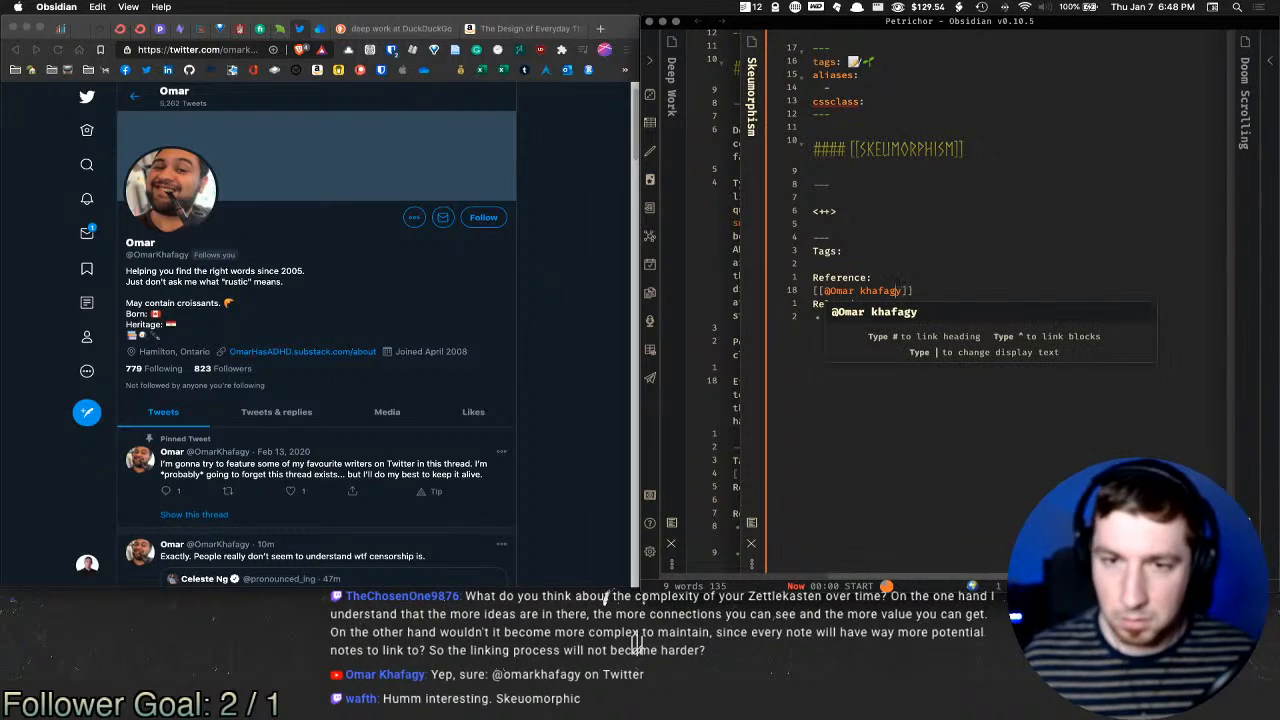
pyautogui.press('Left')
pyautogui.press('Left')
pyautogui.press('BackSpace')
pyautogui.write('K')
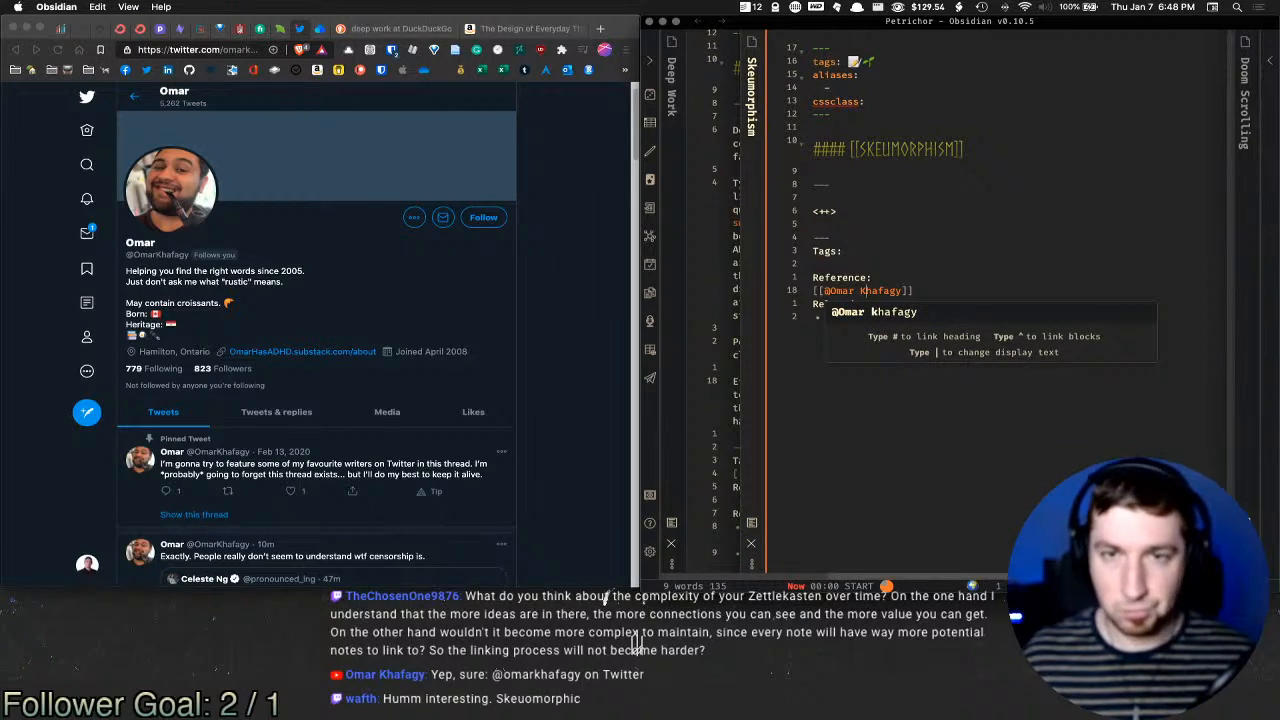
pyautogui.press('Escape')
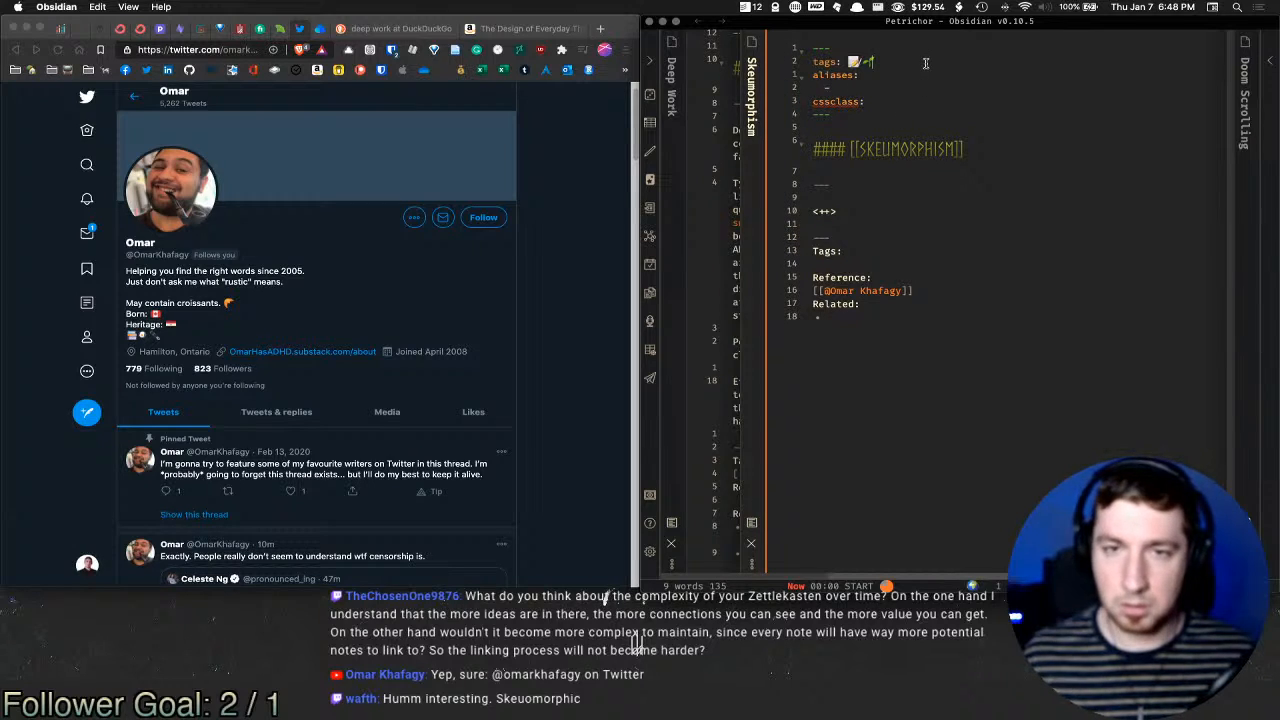
# Step: Open the newly linked person note and call up the template list
pyautogui.click(880, 315)
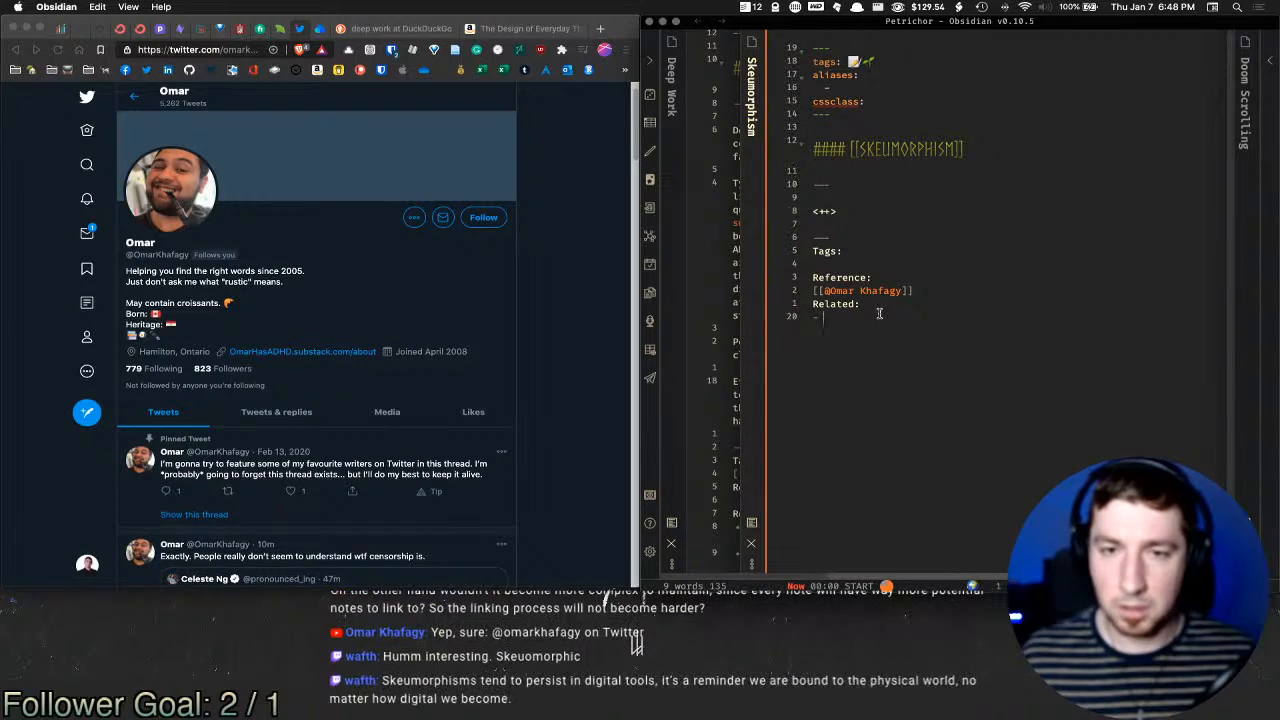
pyautogui.keyDown('super'); pyautogui.click(896, 291); pyautogui.keyUp('super')
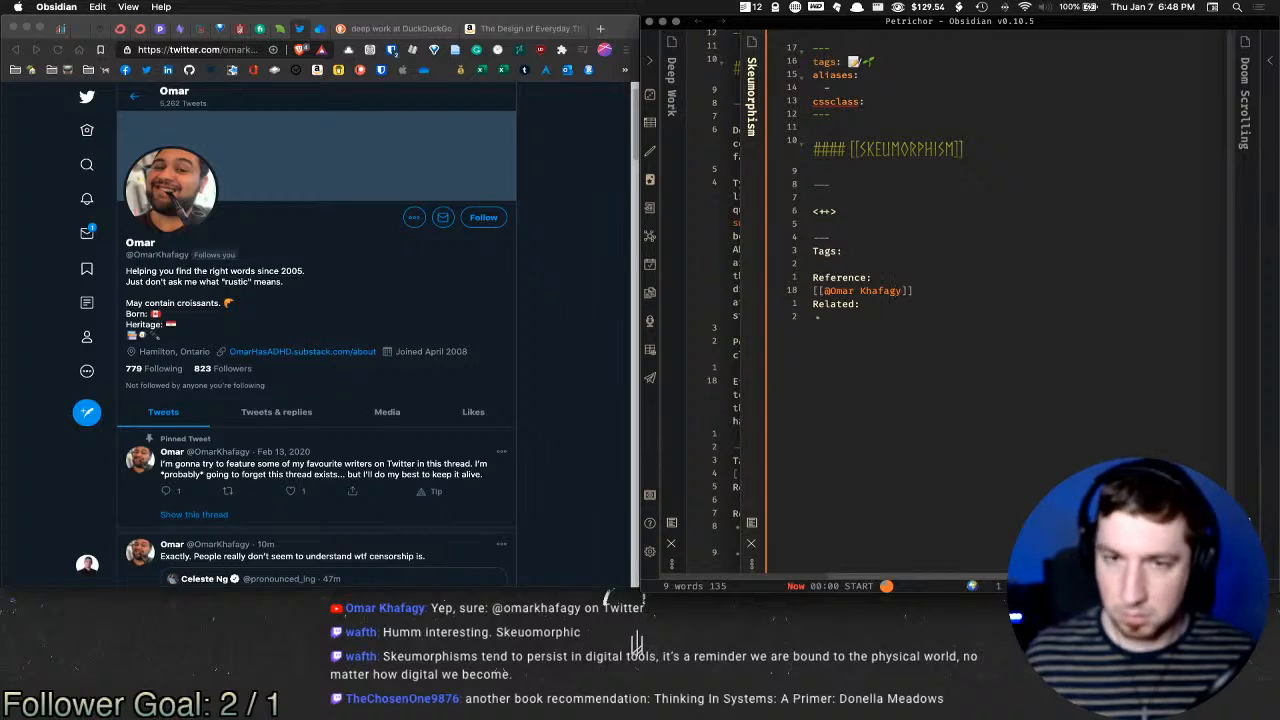
pyautogui.press('super+t')
# Step: Insert the Person template into the new note and add lines after Connection Points
pyautogui.write('per')
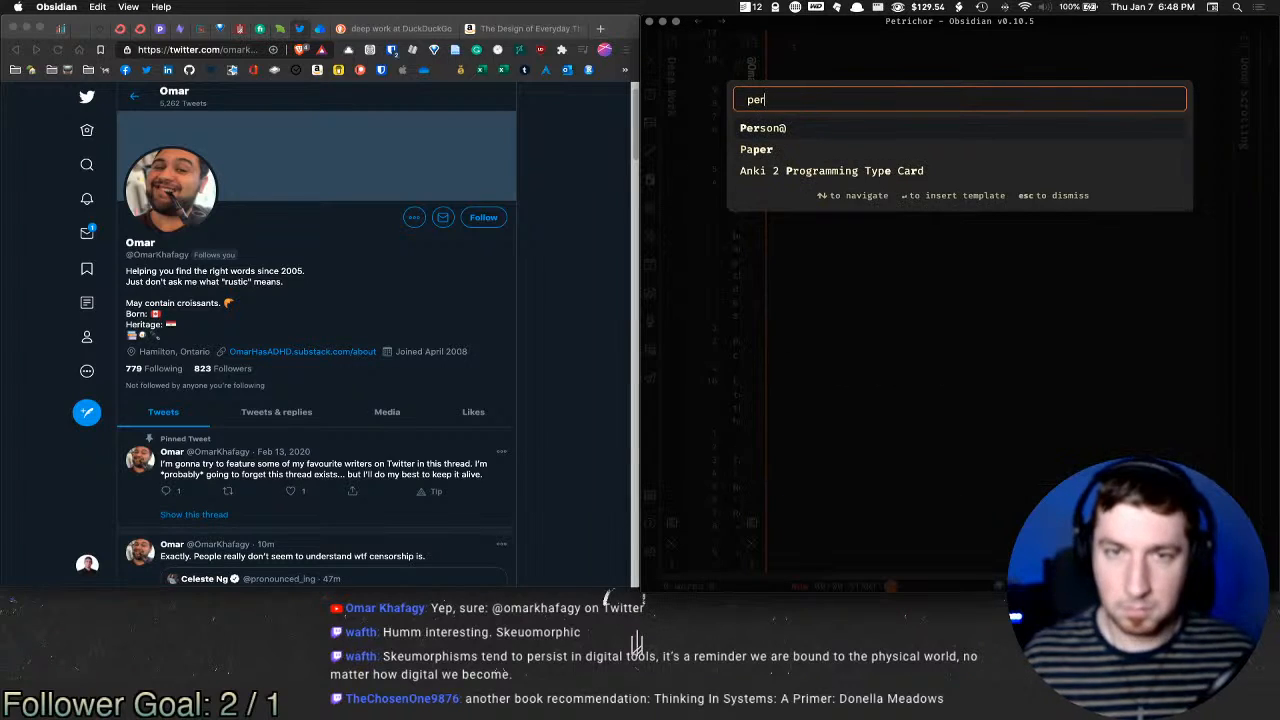
pyautogui.press('Return')
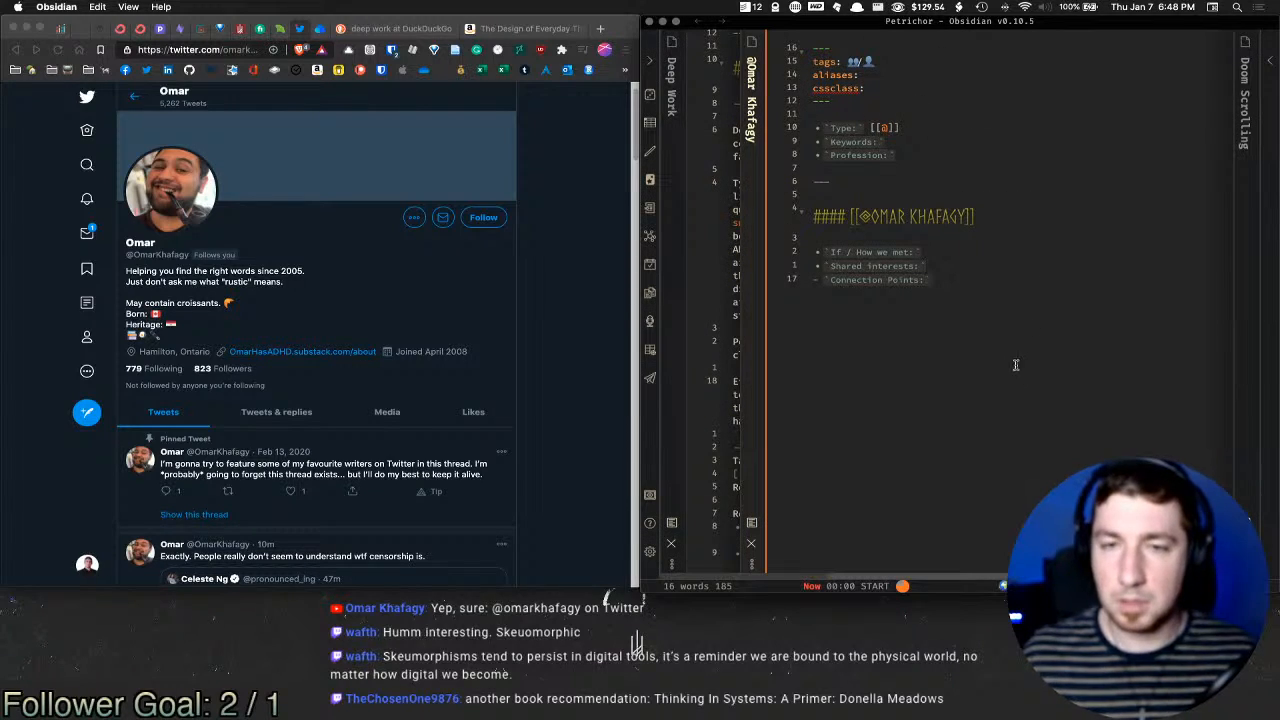
pyautogui.press('Return')
pyautogui.press('Return')
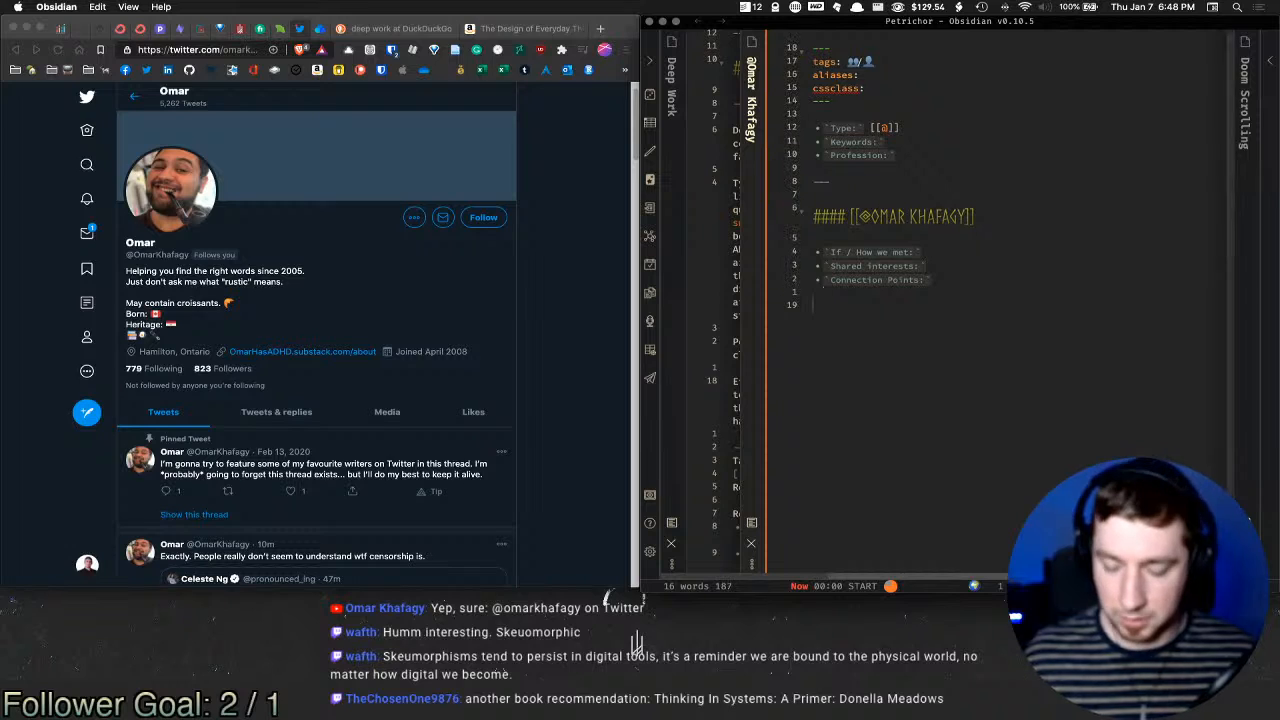
# Step: Tag the person note with #✅ from the emoji finder, then close it to return to Deep Work
pyautogui.write('#')
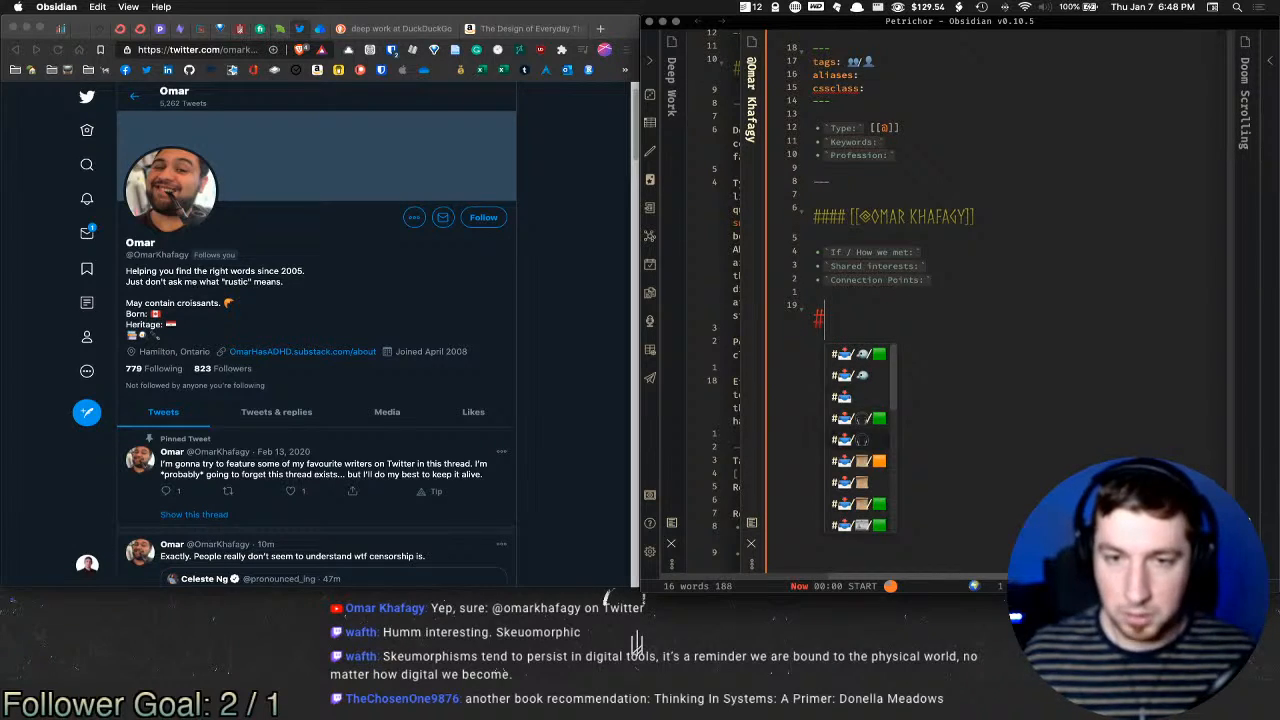
pyautogui.hotkey('alt', 'space')
pyautogui.write('e check')
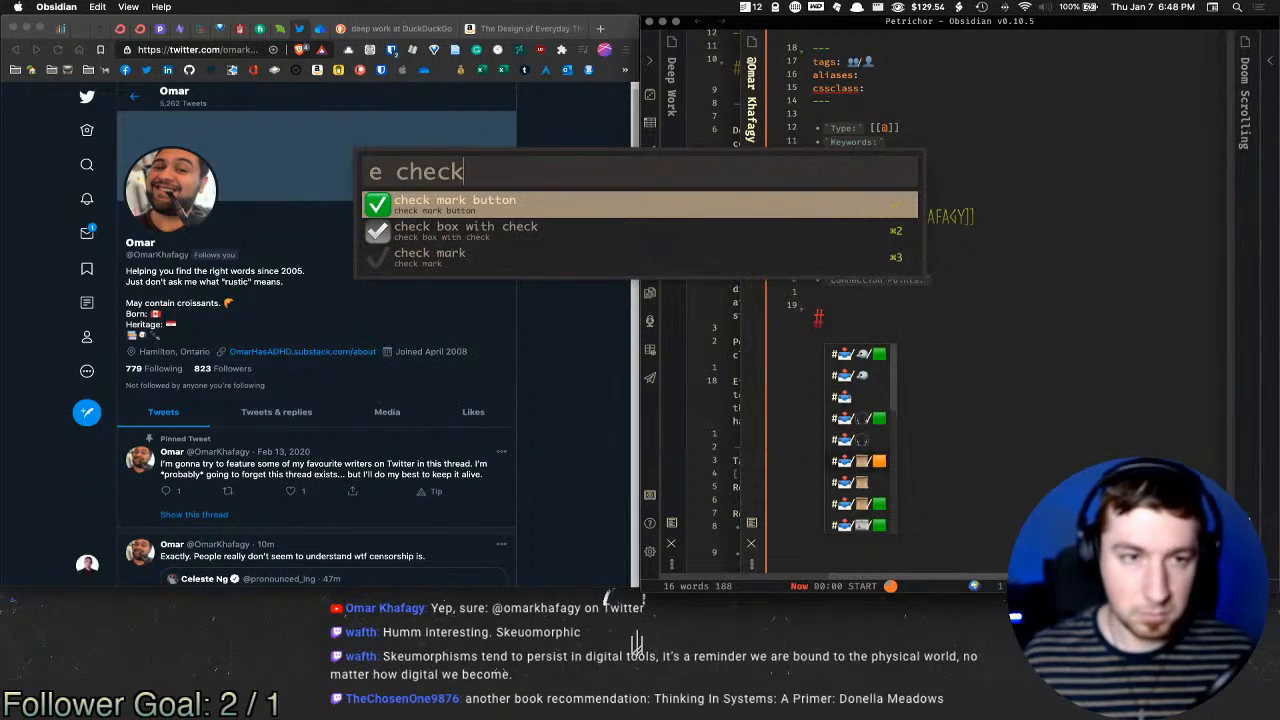
pyautogui.press('Return')
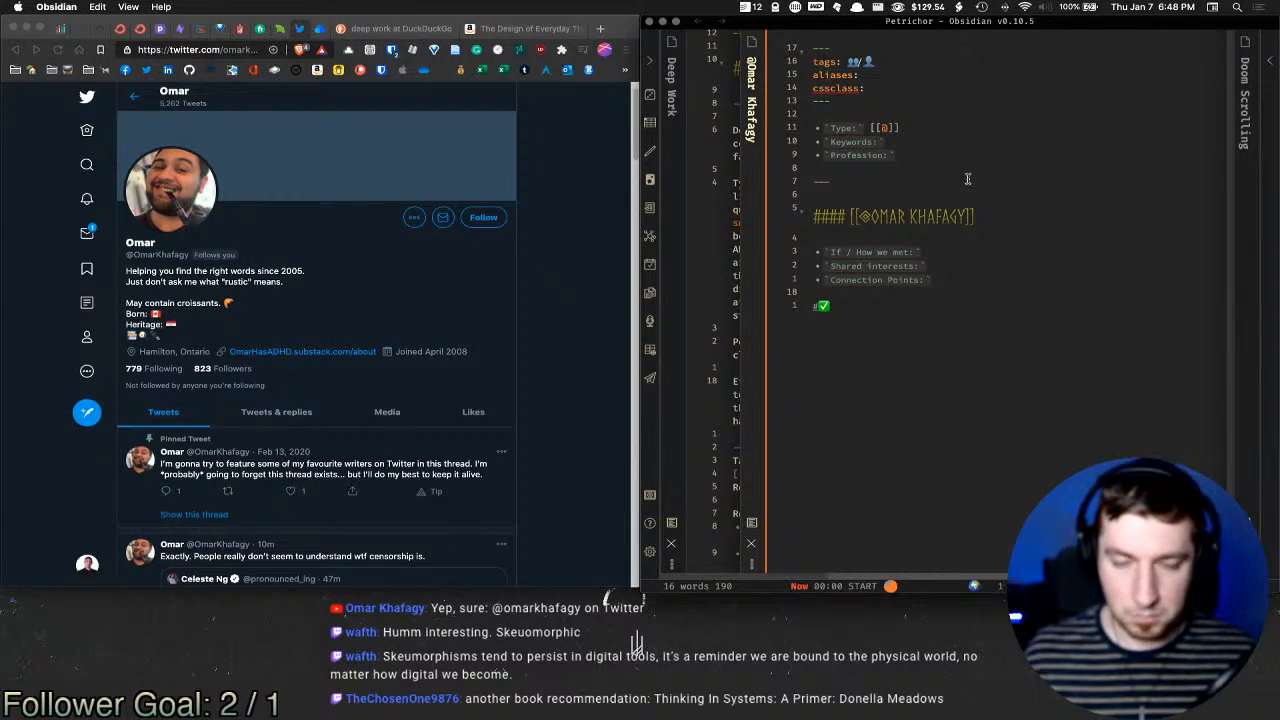
pyautogui.press('super+w')
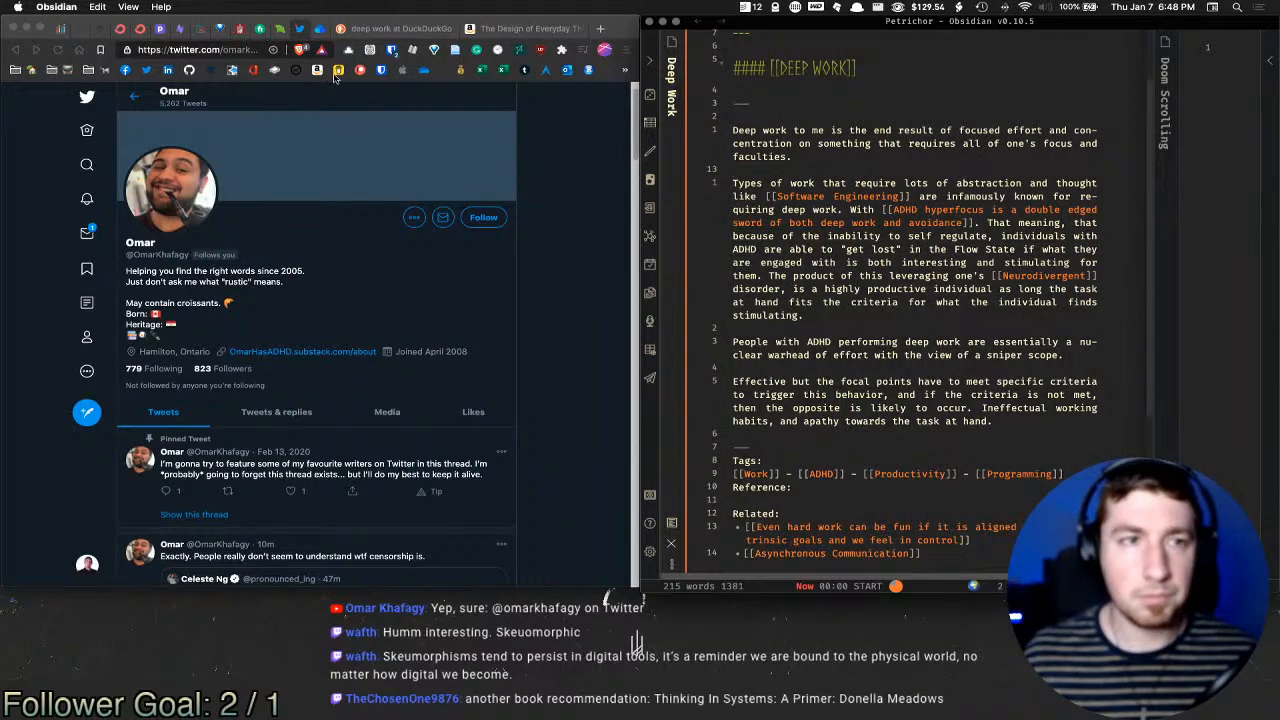
# Step: In Brave, switch to the Amazon 'The Design of Everyday Things' tab and pin it
pyautogui.click(372, 29)
pyautogui.click(515, 29)
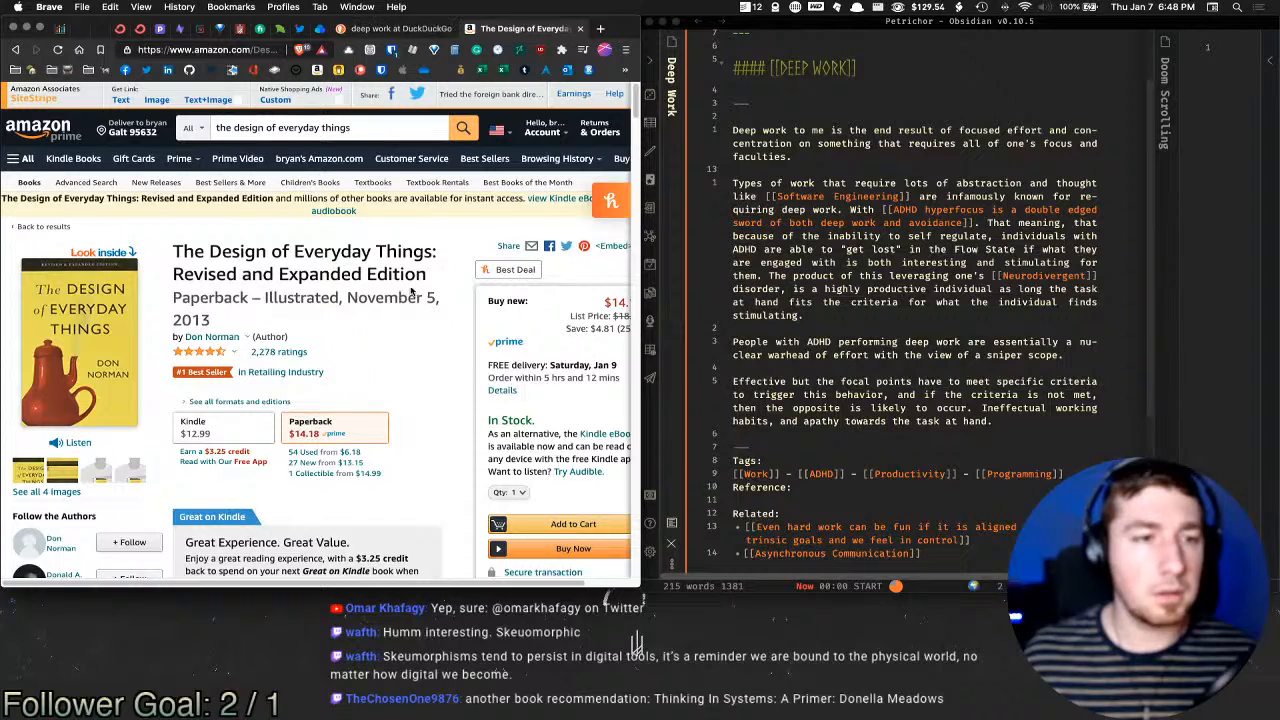
pyautogui.scroll(-1, 332, 350)
pyautogui.rightClick(515, 25)
pyautogui.click(572, 97)
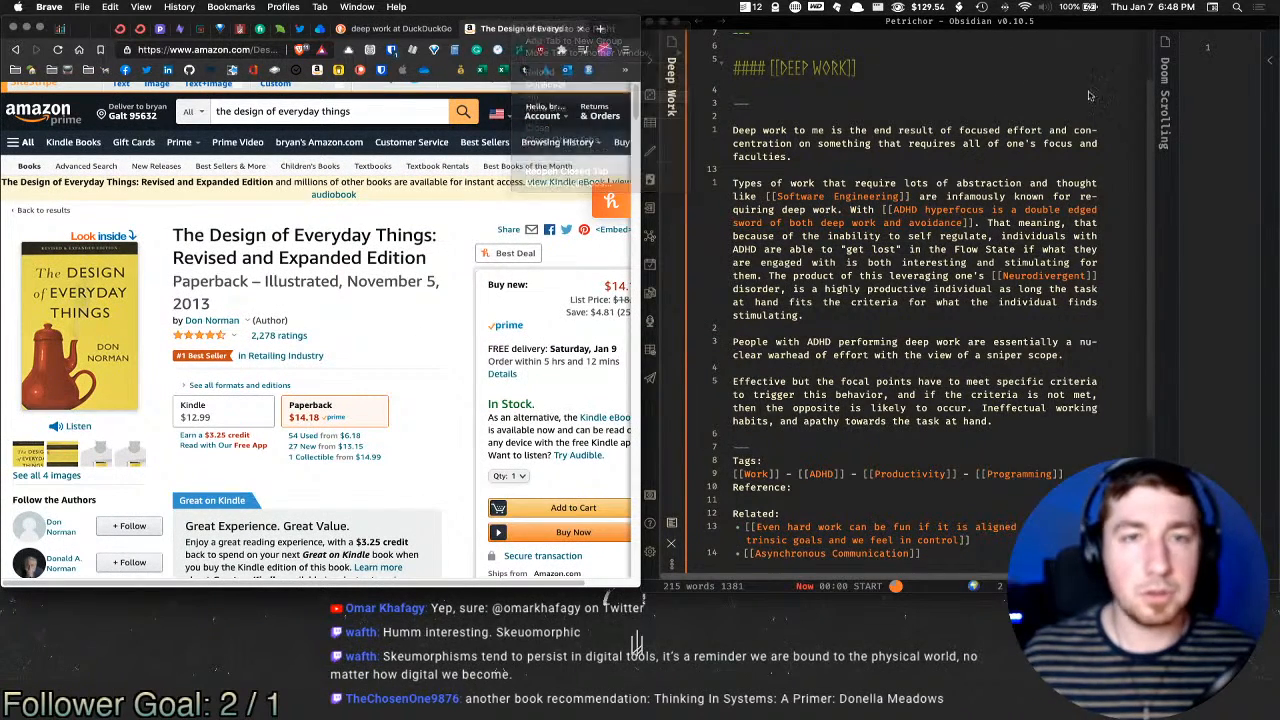
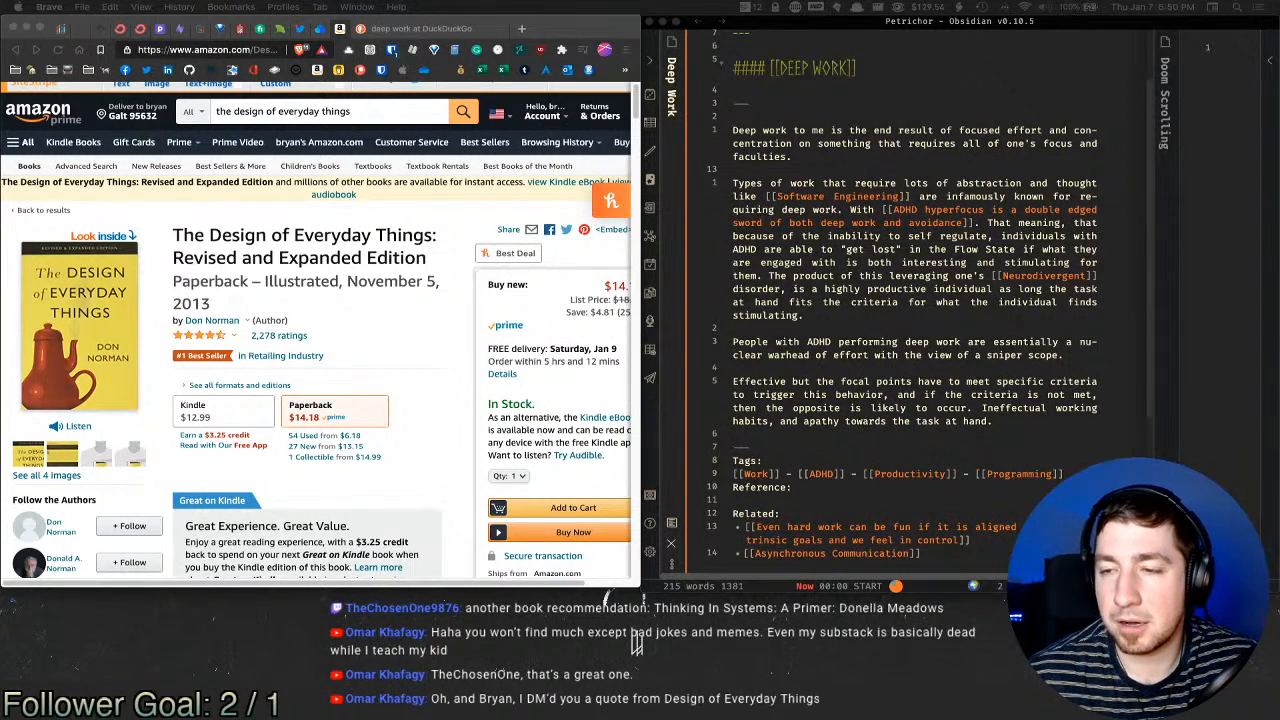
# Step: Open the Top of Mind note from the quick switcher with 'top'
pyautogui.press('super+Tab')
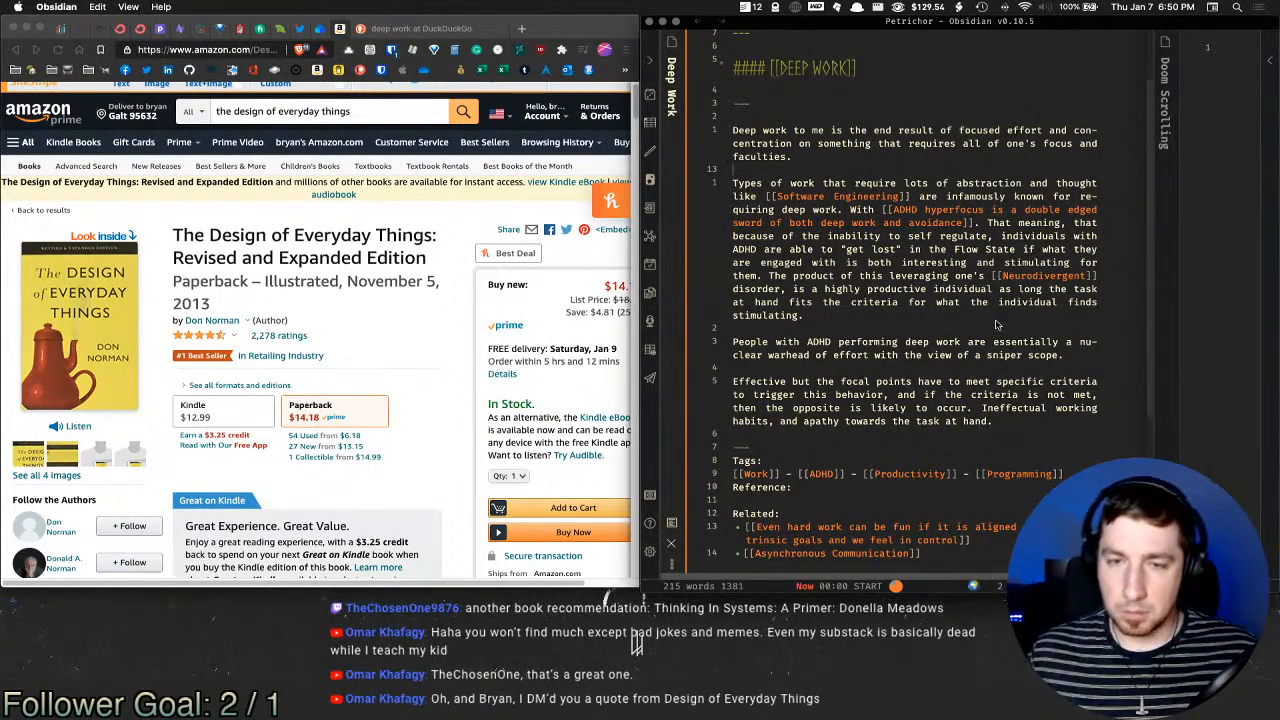
pyautogui.press('super+o')
pyautogui.write('top')
pyautogui.press('Return')
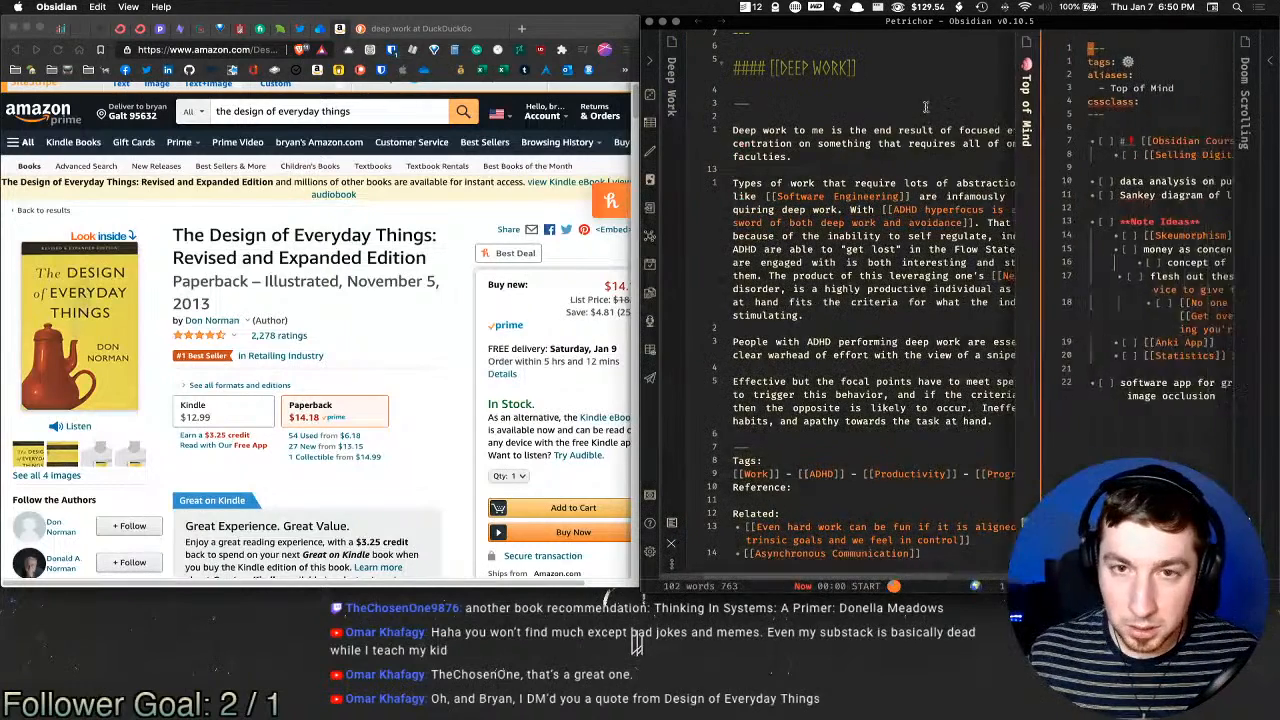
# Step: Under Note Ideas, add an indented checkbox 'GUI v.s. terminal apps, being visual creatures' block-linked to Skeumorphism, then close the note
pyautogui.click(988, 229)
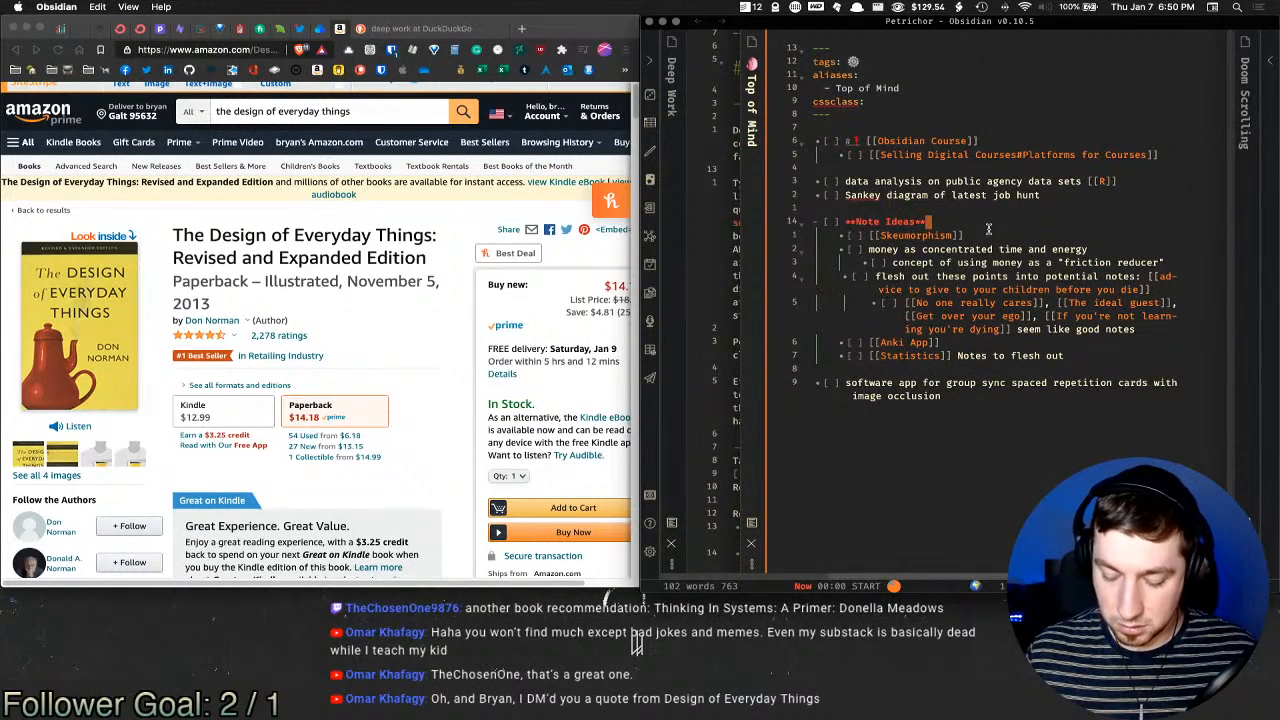
pyautogui.press('Return')
pyautogui.press('Tab')
pyautogui.press('super+Return')
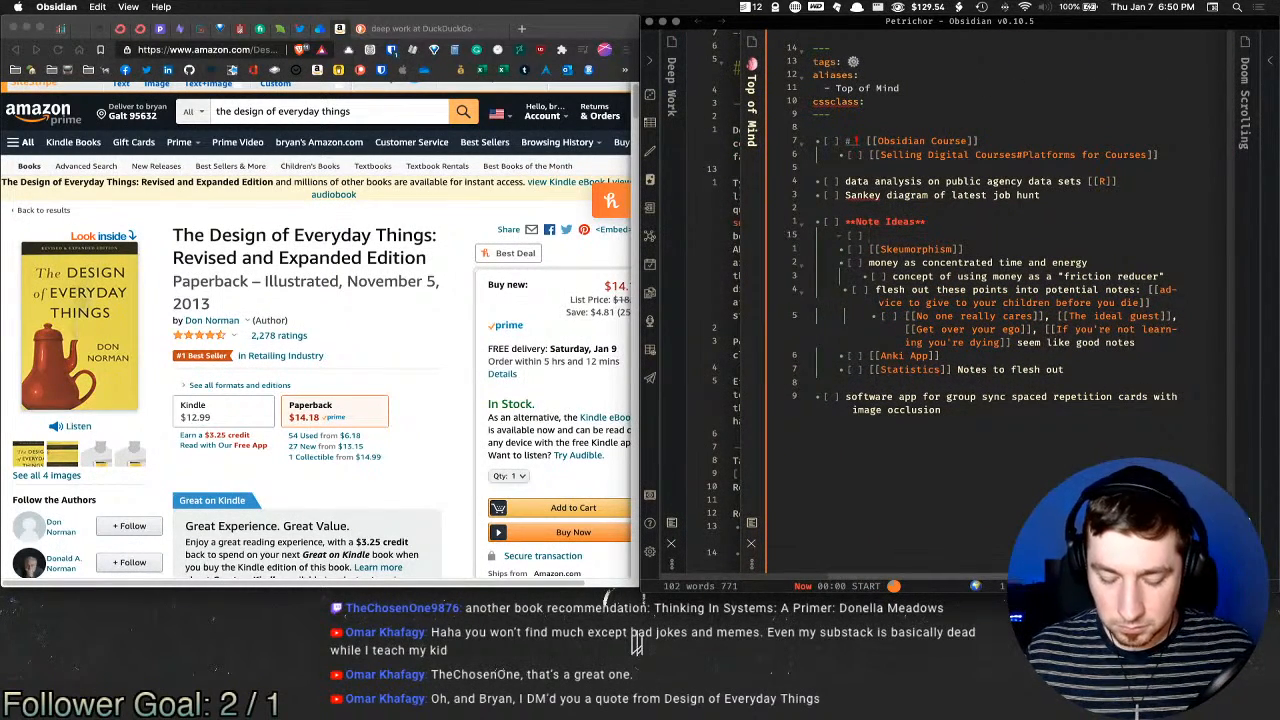
pyautogui.write('GUI ')
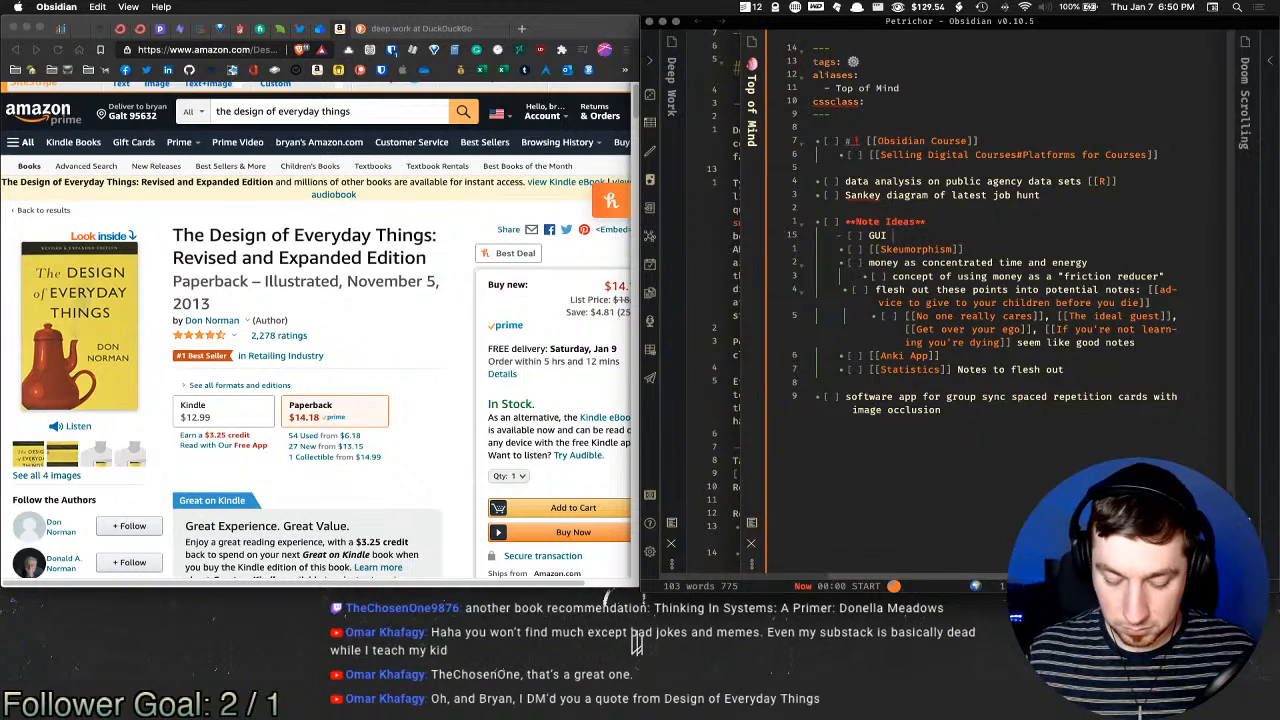
pyautogui.write('v.s. terminal apps')
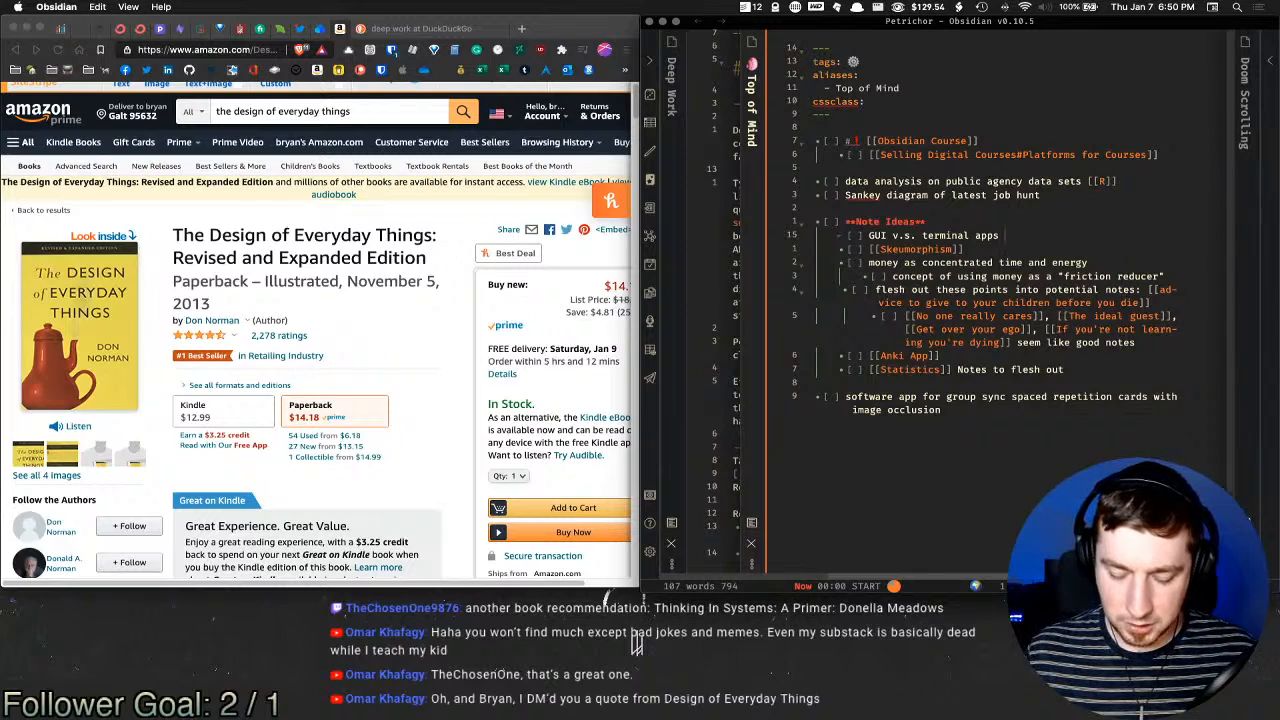
pyautogui.write(', being visual ')
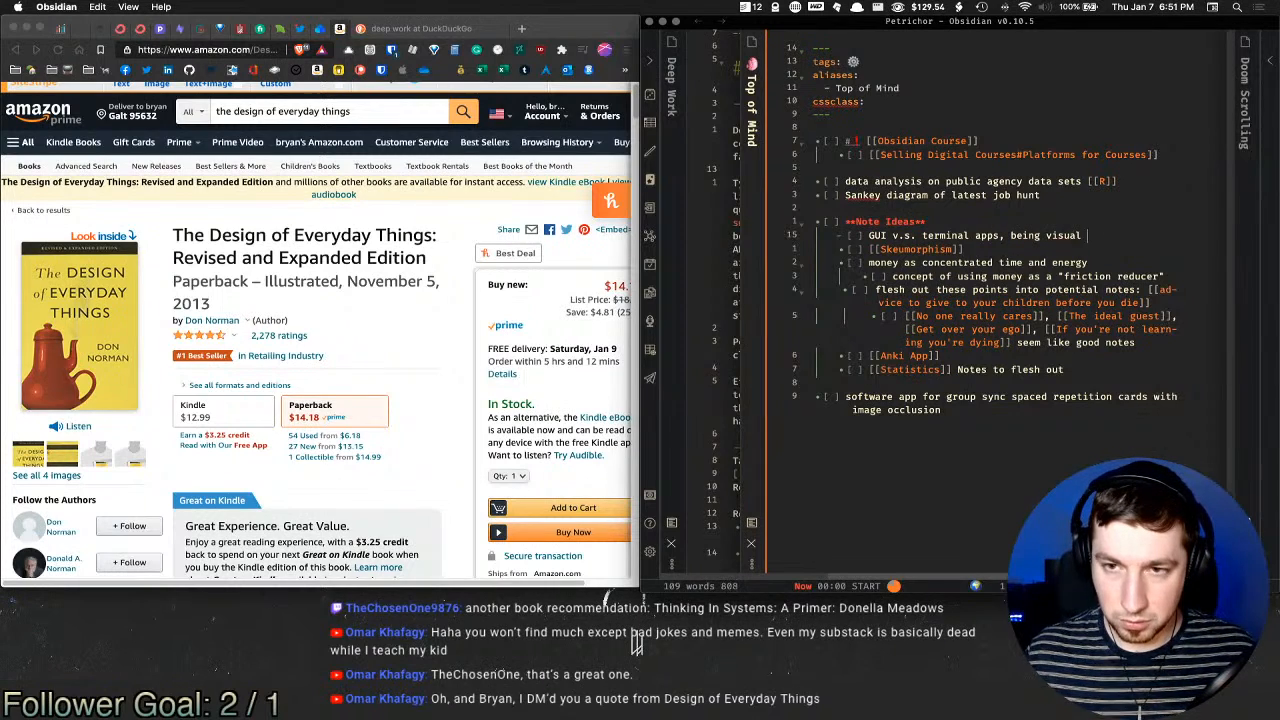
pyautogui.write('creaturez')
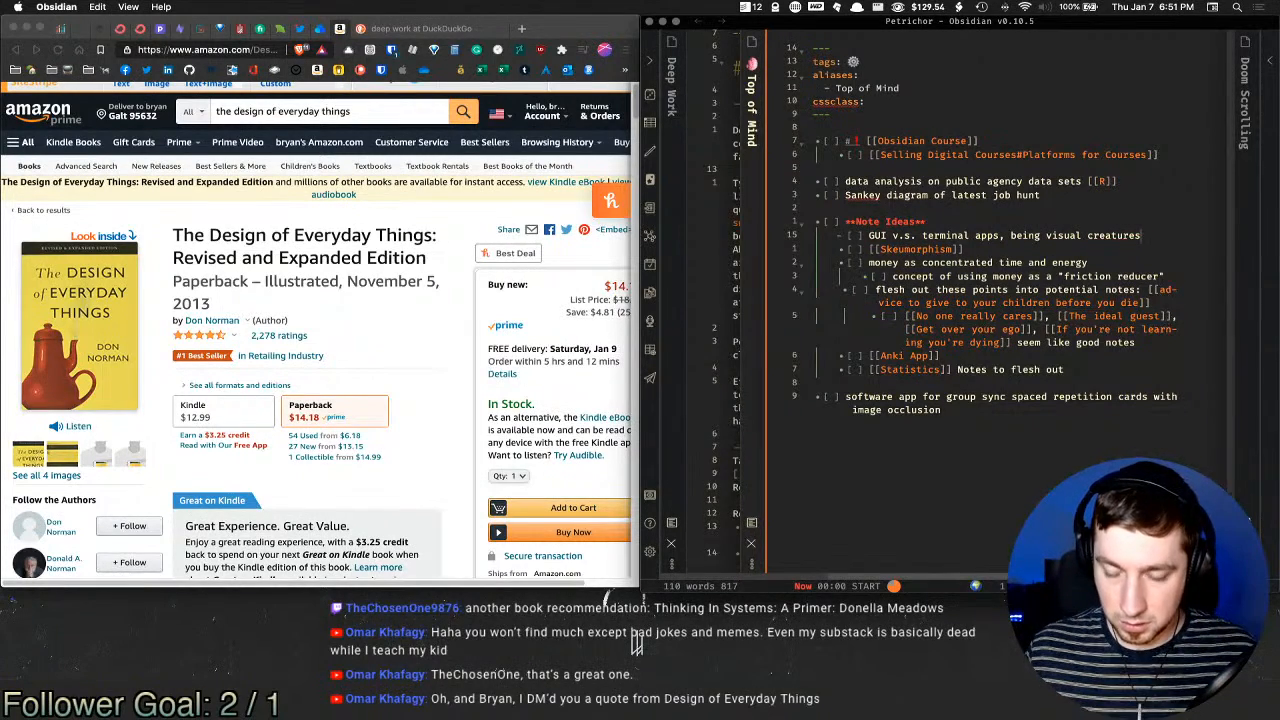
pyautogui.write(' &')
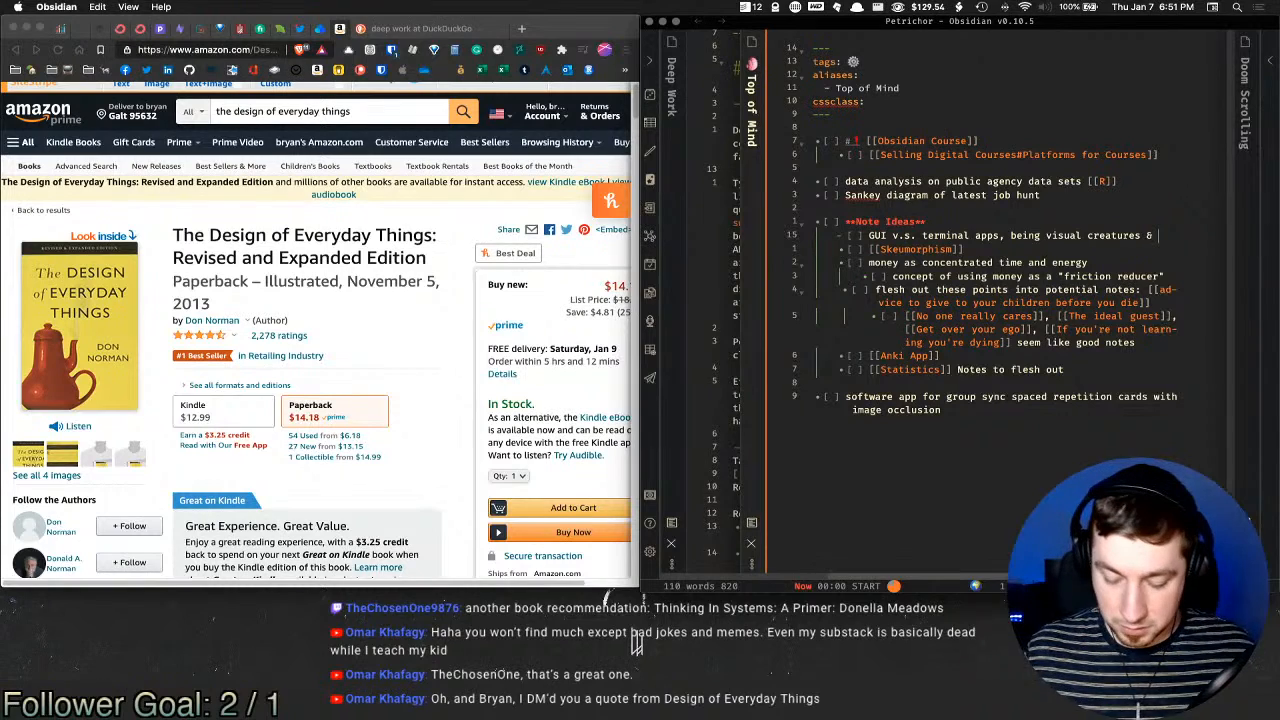
pyautogui.write('[[^')
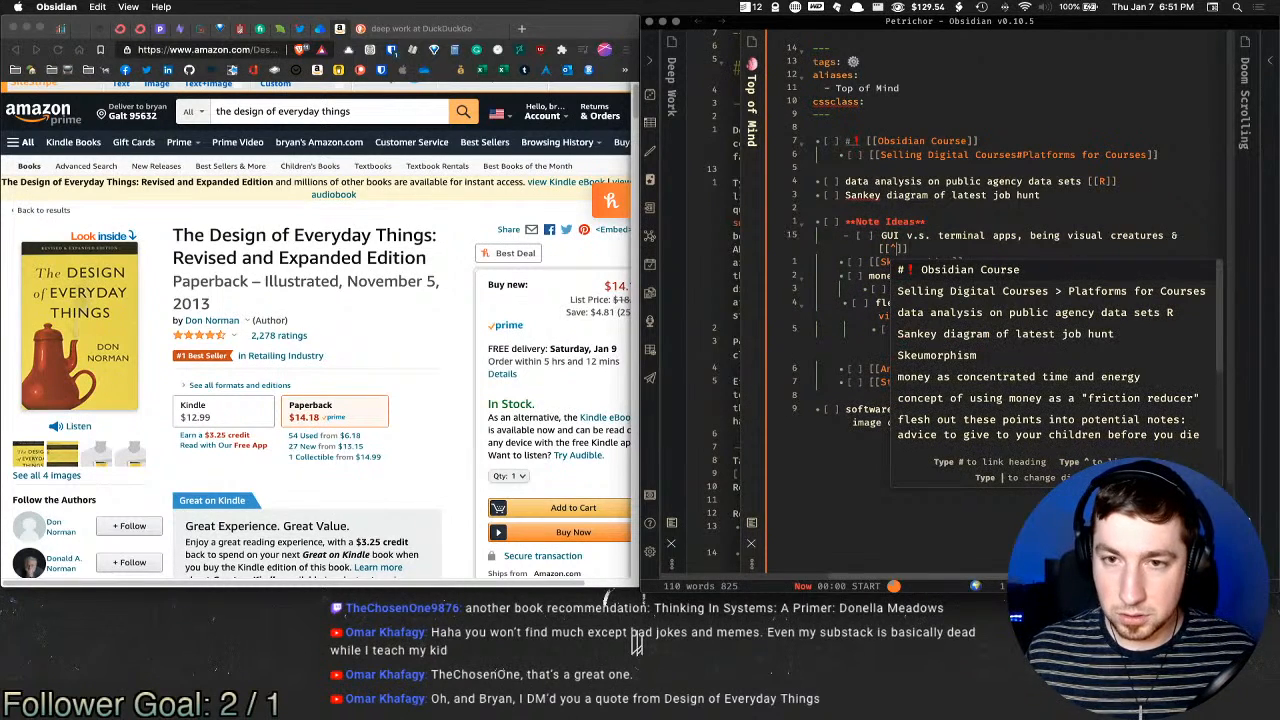
pyautogui.write('ske')
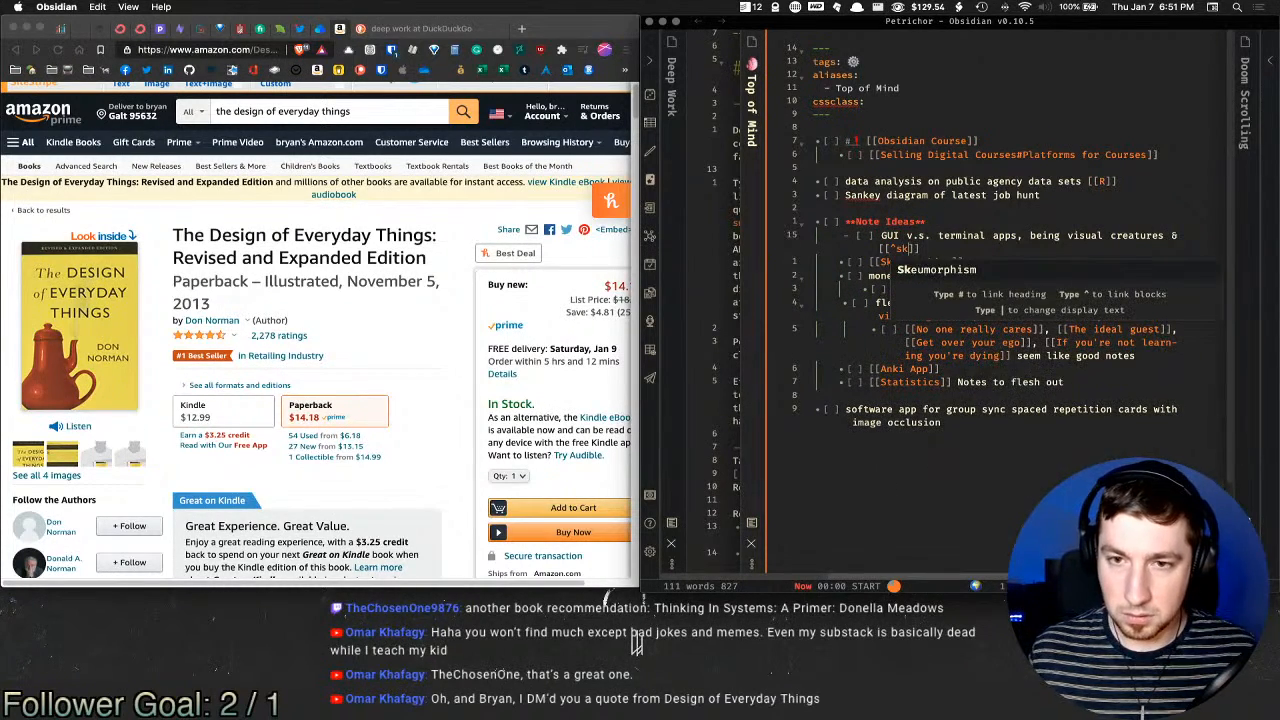
pyautogui.press('Return')
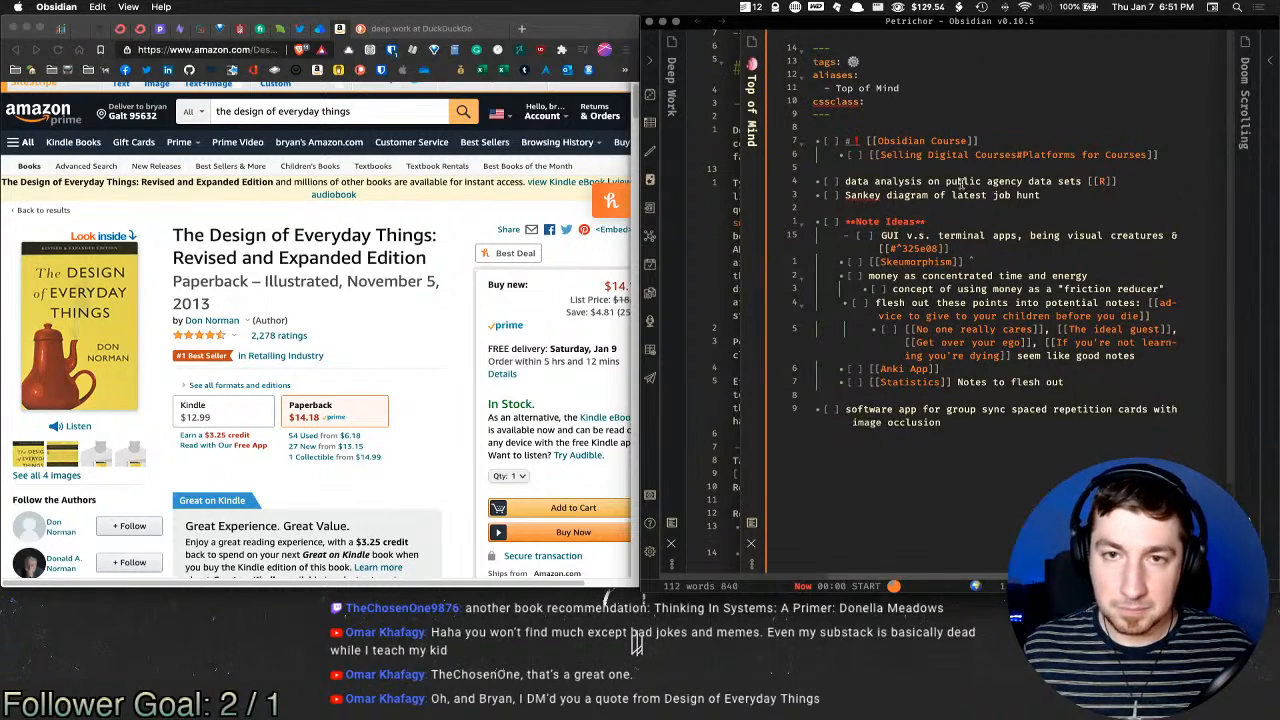
pyautogui.press('super+w')
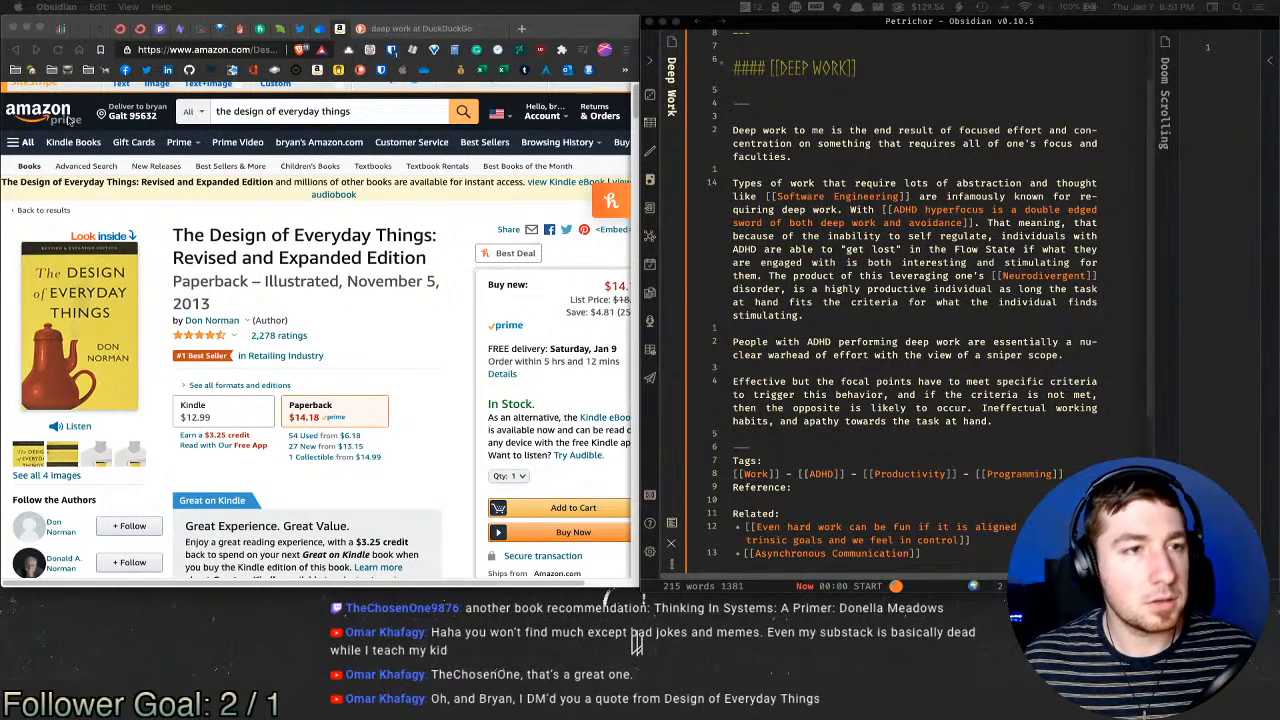
# Step: Search Amazon for 'Thinking in Systems: A Primer', open the first result, and pin its tab
pyautogui.click(485, 20)
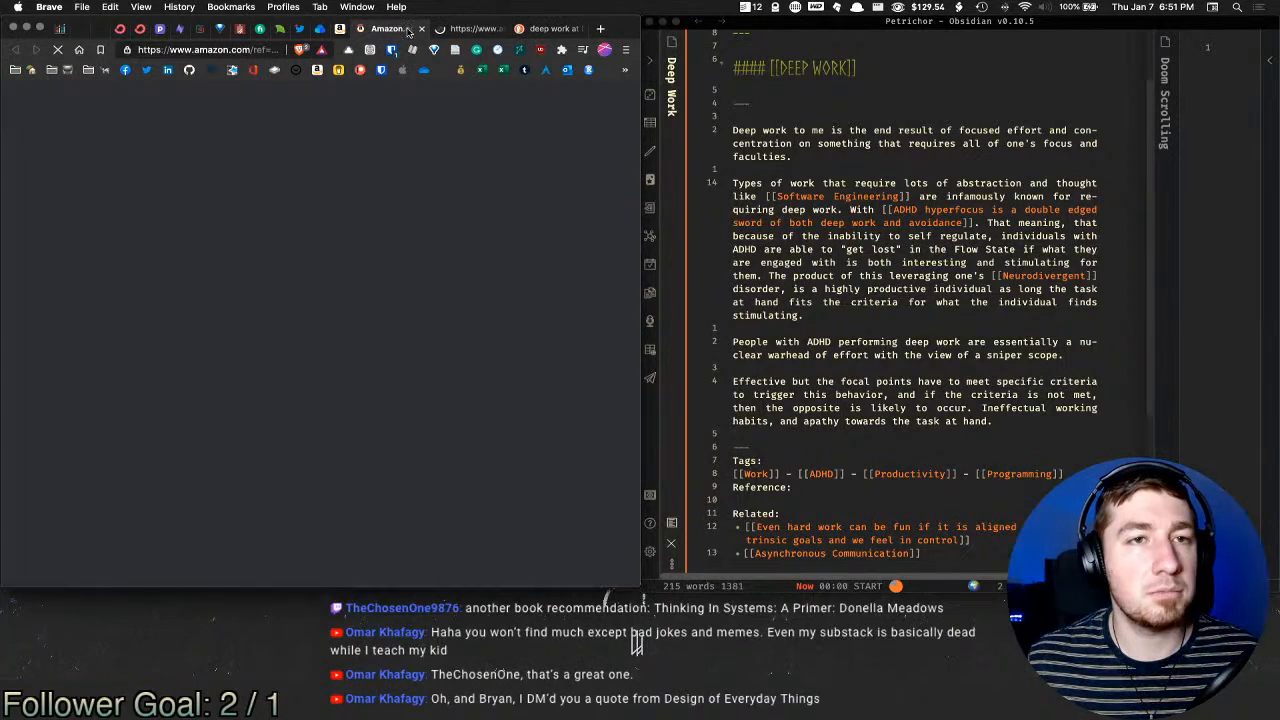
pyautogui.write('Thinking In Systems: A Primer: Donella Meadows')
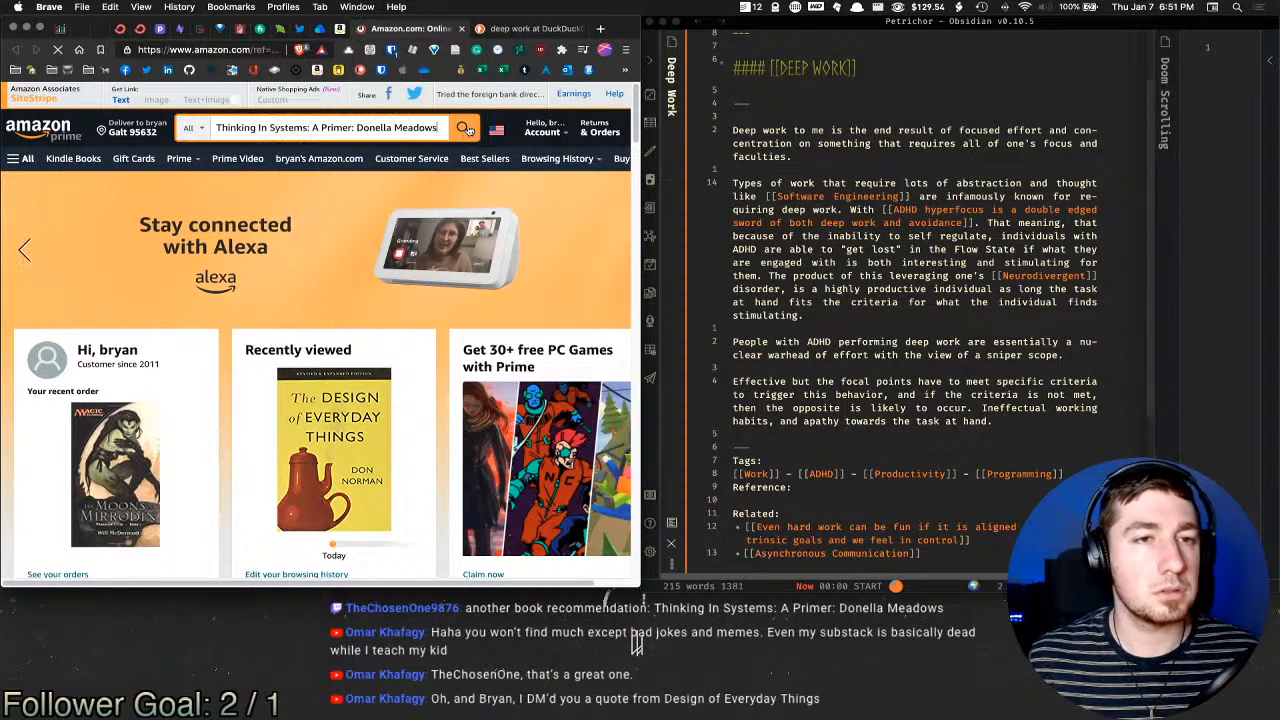
pyautogui.click(466, 132)
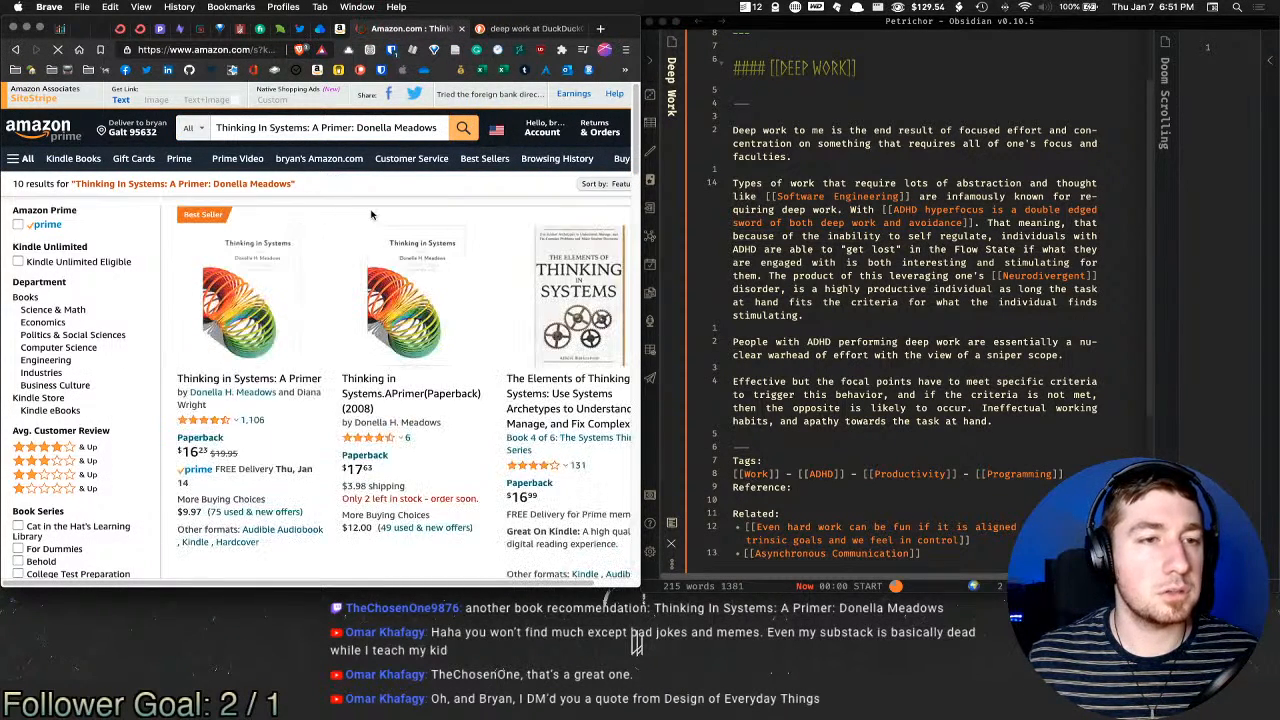
pyautogui.click(255, 302)
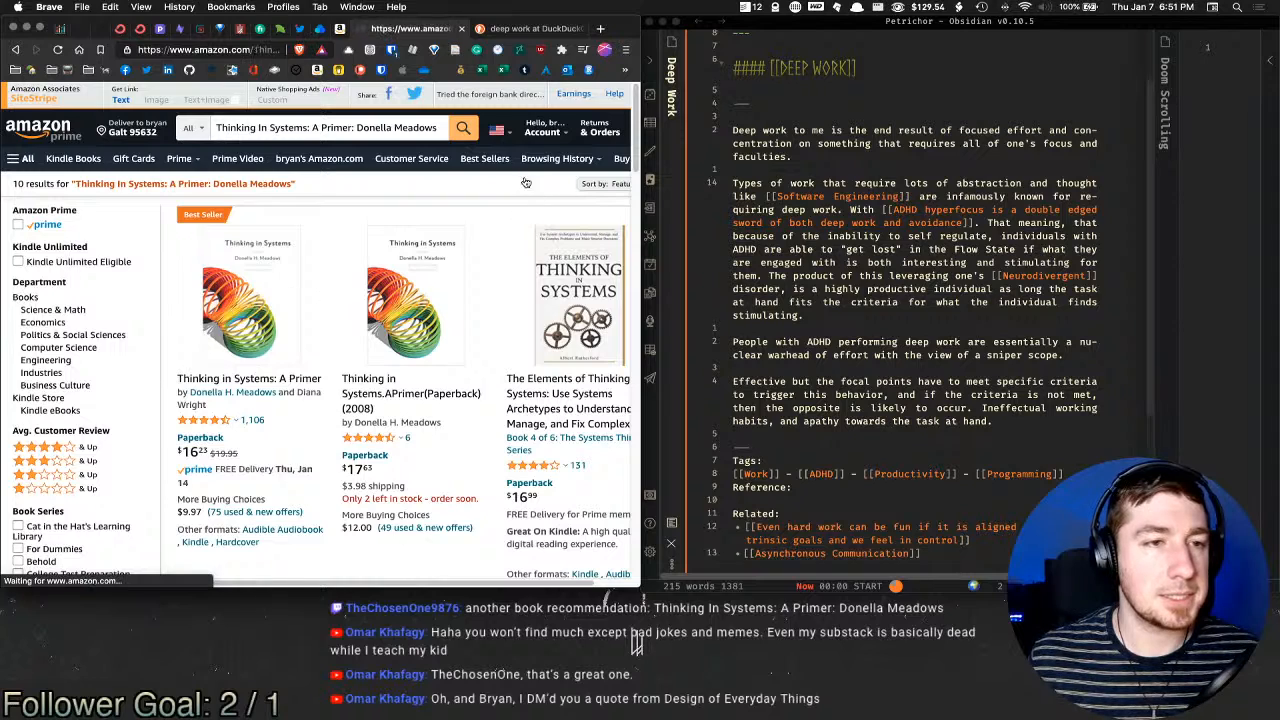
pyautogui.rightClick(430, 30)
pyautogui.click(475, 106)
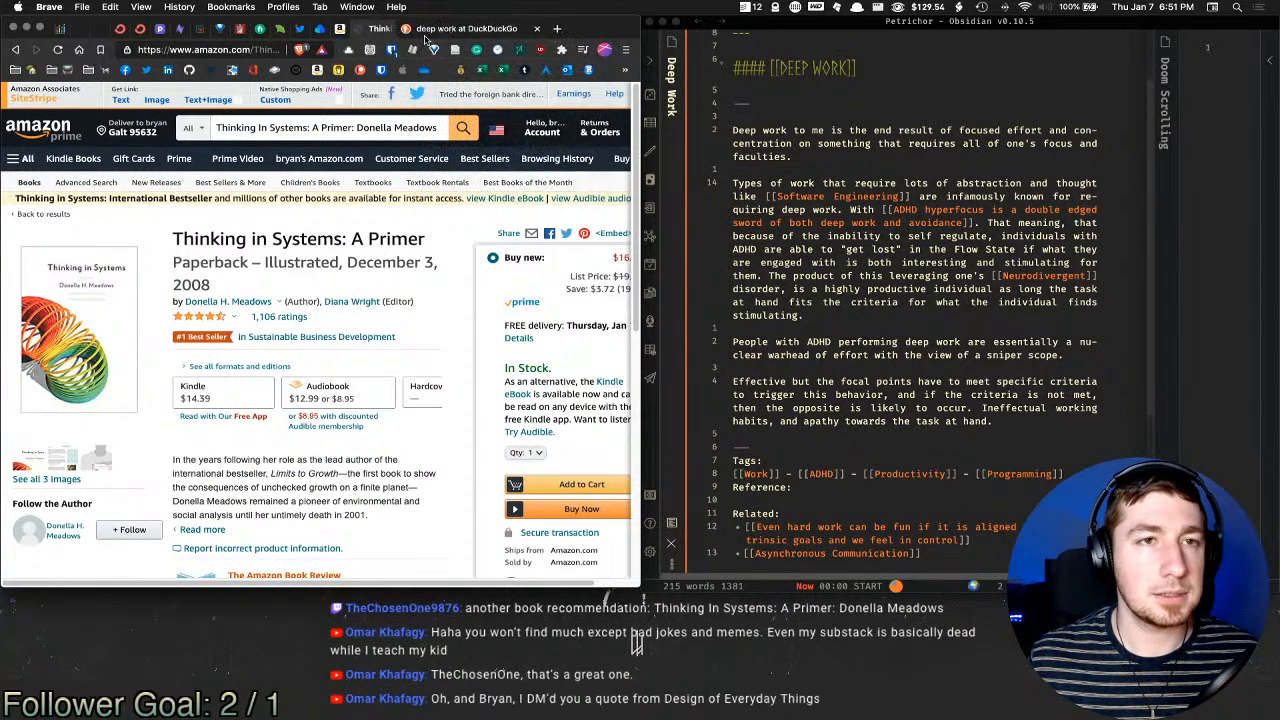
pyautogui.click(467, 30)
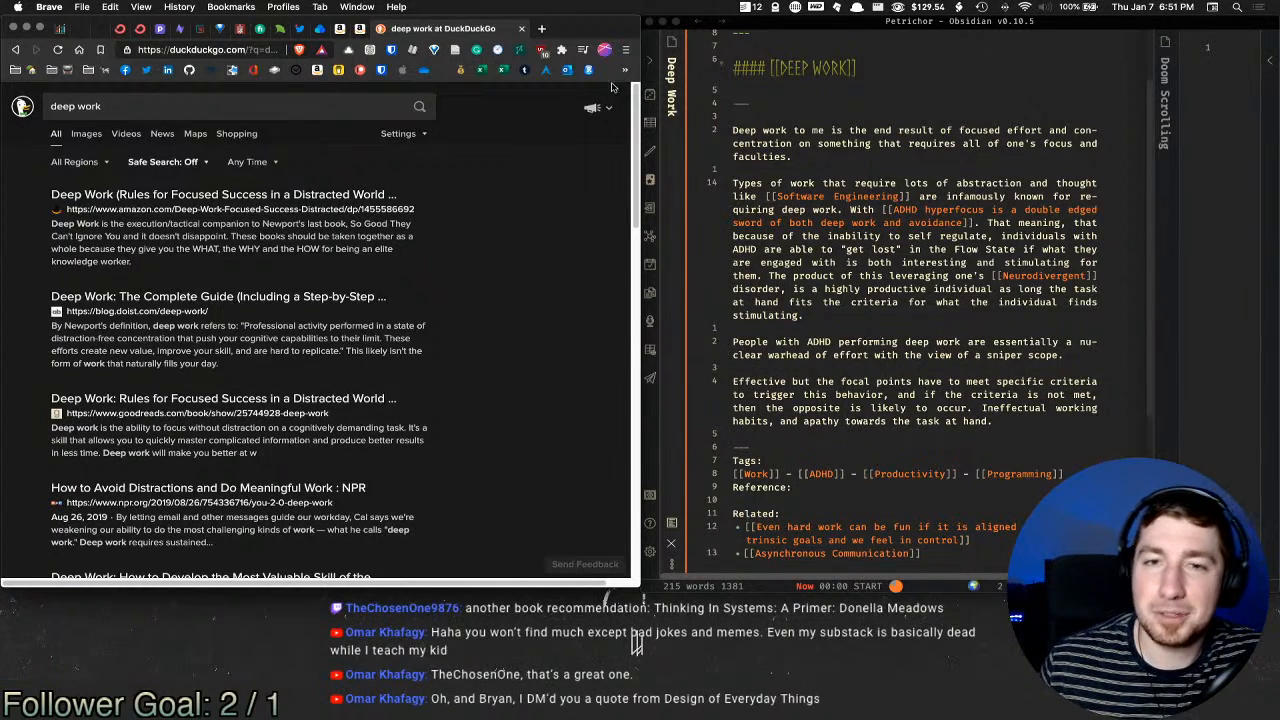
# Step: Try rewording the Deep Work opening phrase with 'act and' and 'of', then undo those edits
pyautogui.click(913, 345)
pyautogui.scroll(-2, 950, 300)
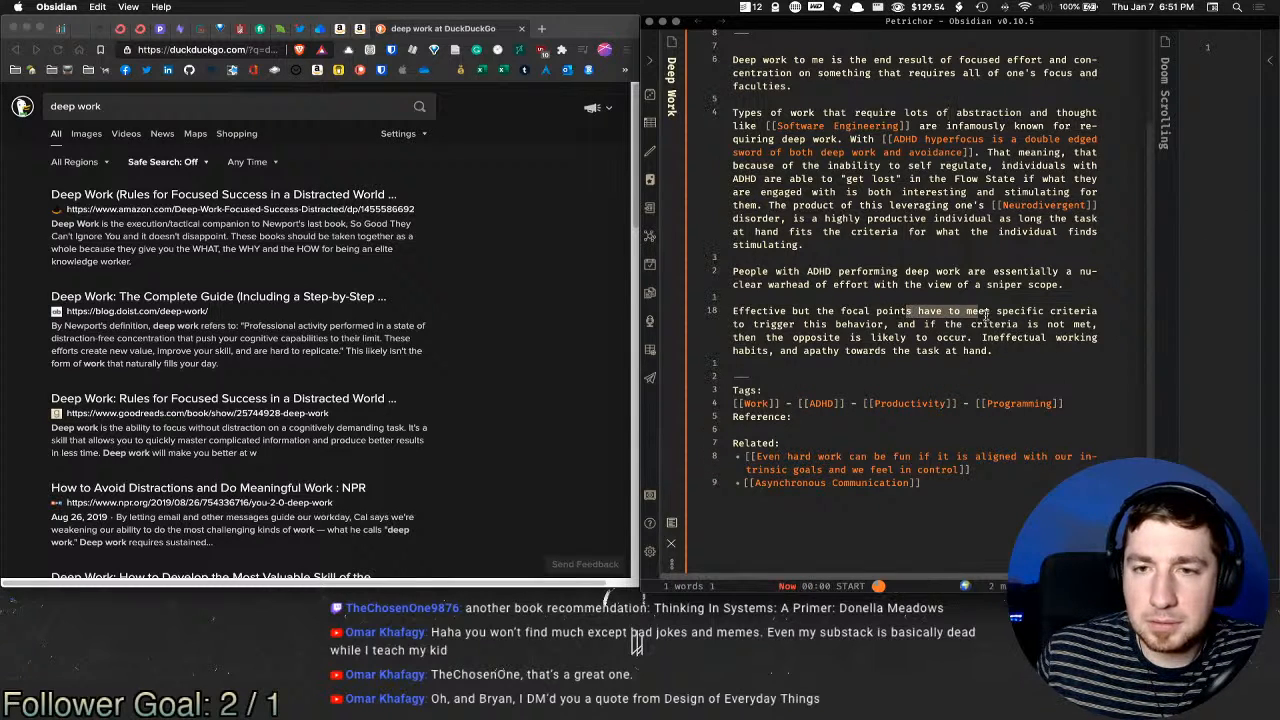
pyautogui.scroll(5, 905, 174)
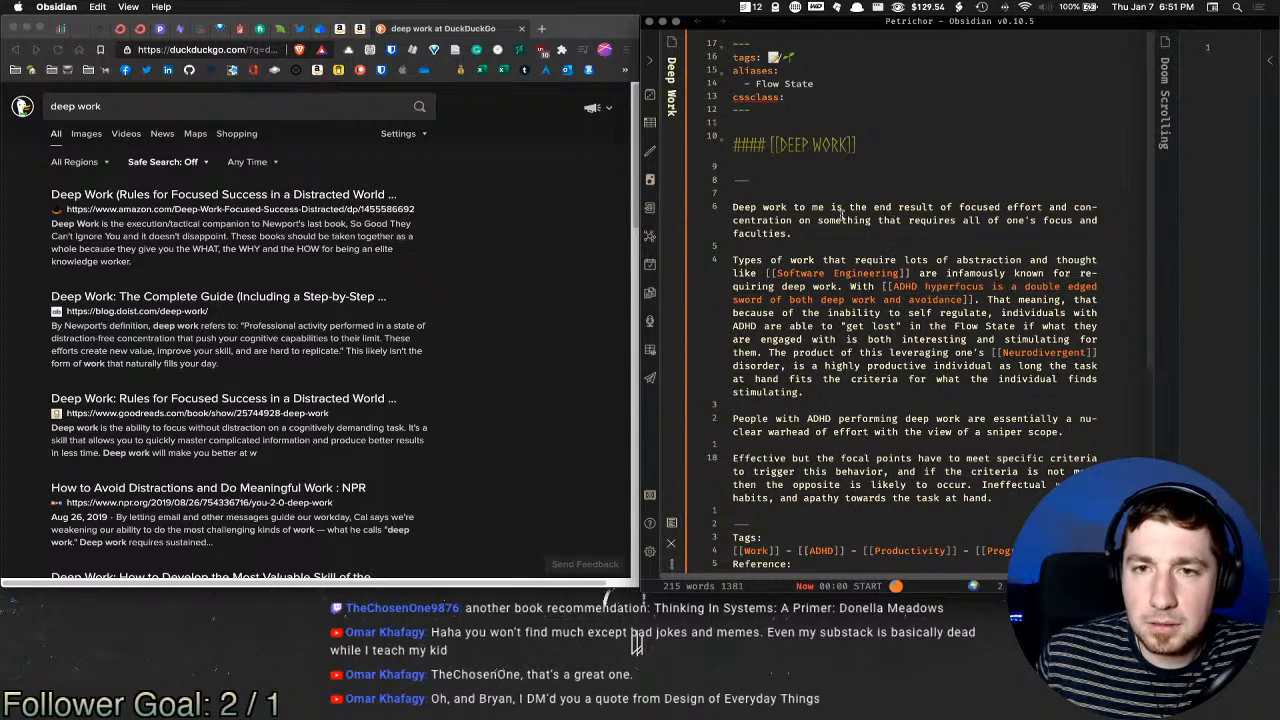
pyautogui.moveTo(842, 210)
pyautogui.mouseDown()
pyautogui.moveTo(1030, 210)
pyautogui.moveTo(757, 210)
pyautogui.moveTo(934, 210)
pyautogui.moveTo(818, 210)
pyautogui.mouseUp()
pyautogui.click(794, 209)
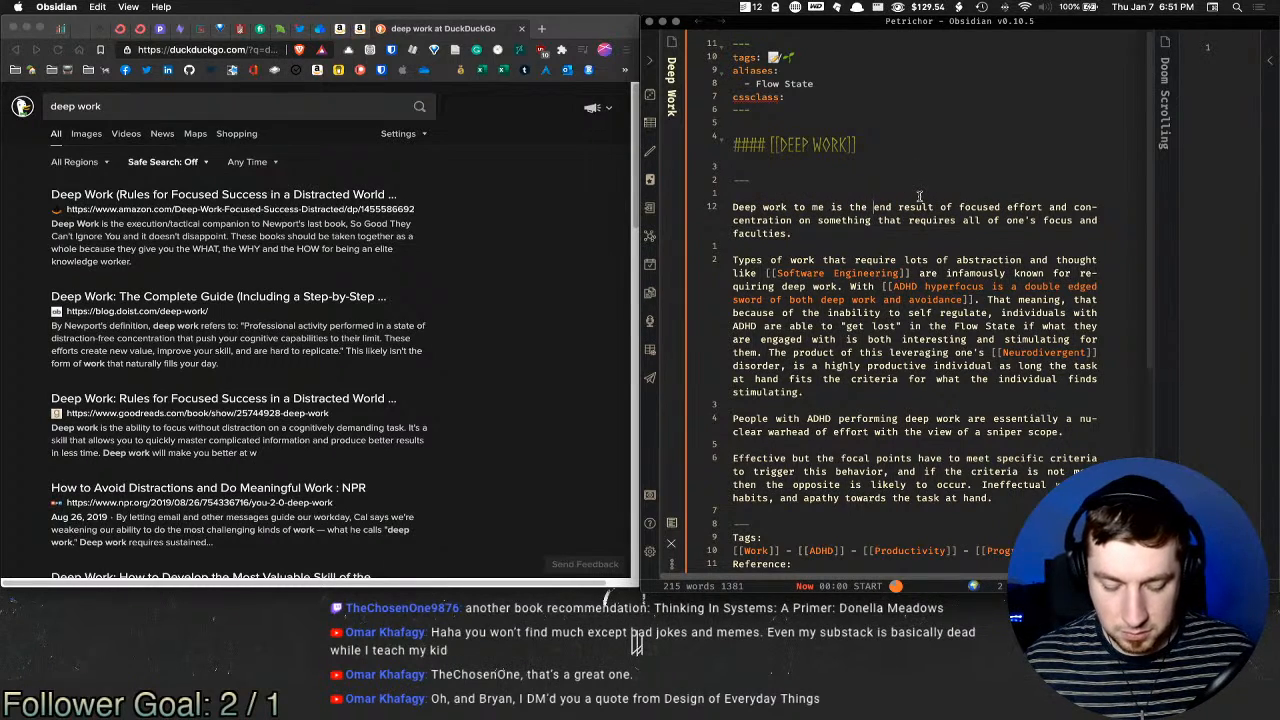
pyautogui.write('act')
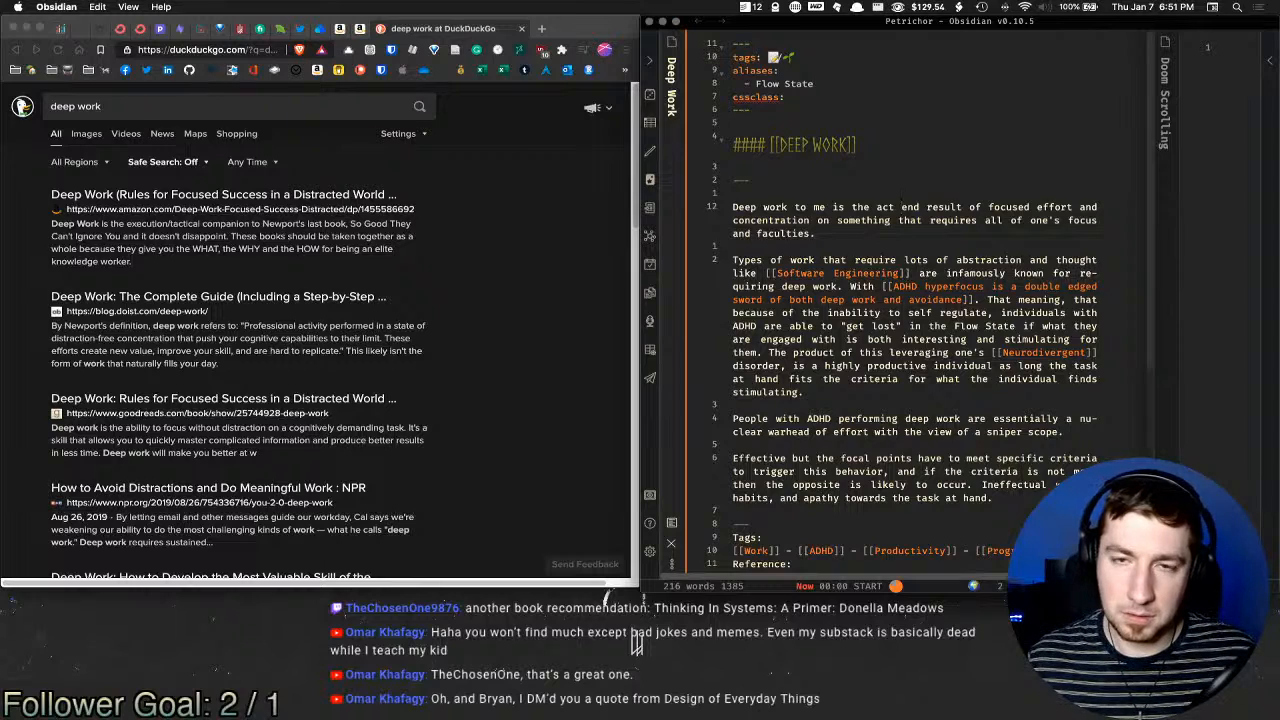
pyautogui.write(' and')
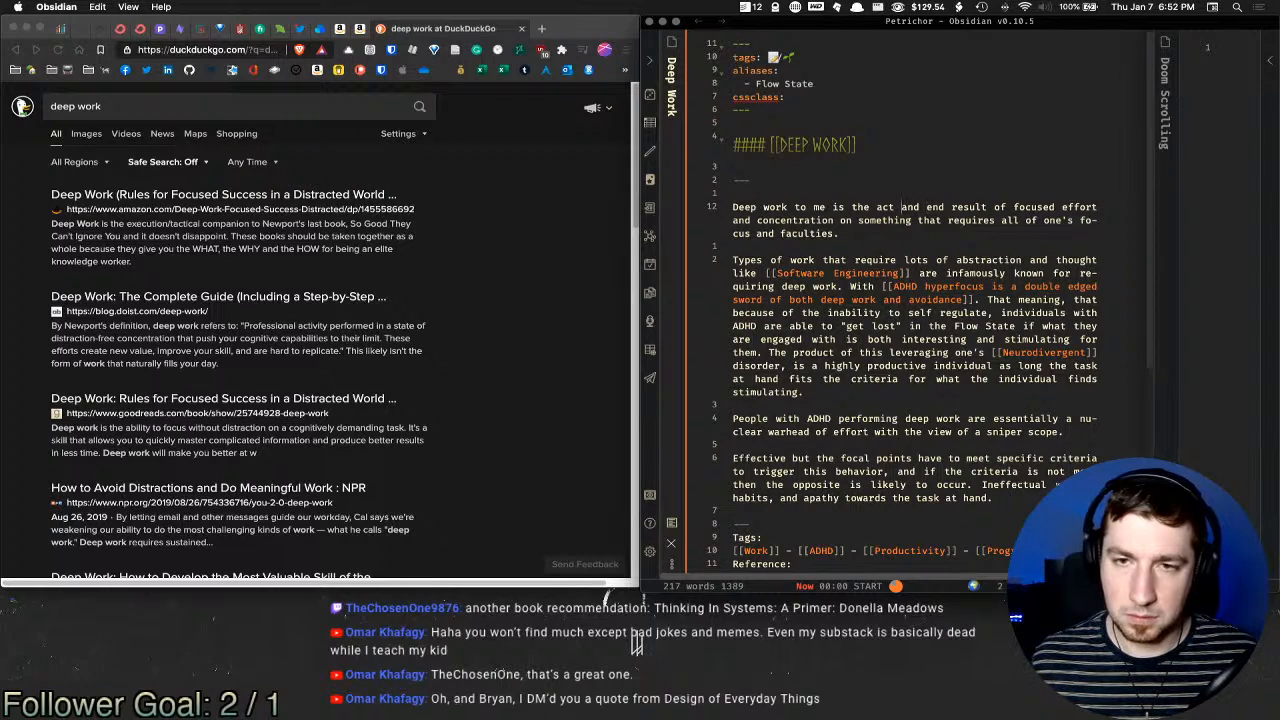
pyautogui.hotkey('alt', 'shift', 'Right')
pyautogui.hotkey('alt', 'shift', 'Right')
pyautogui.press('BackSpace')
pyautogui.press('BackSpace')
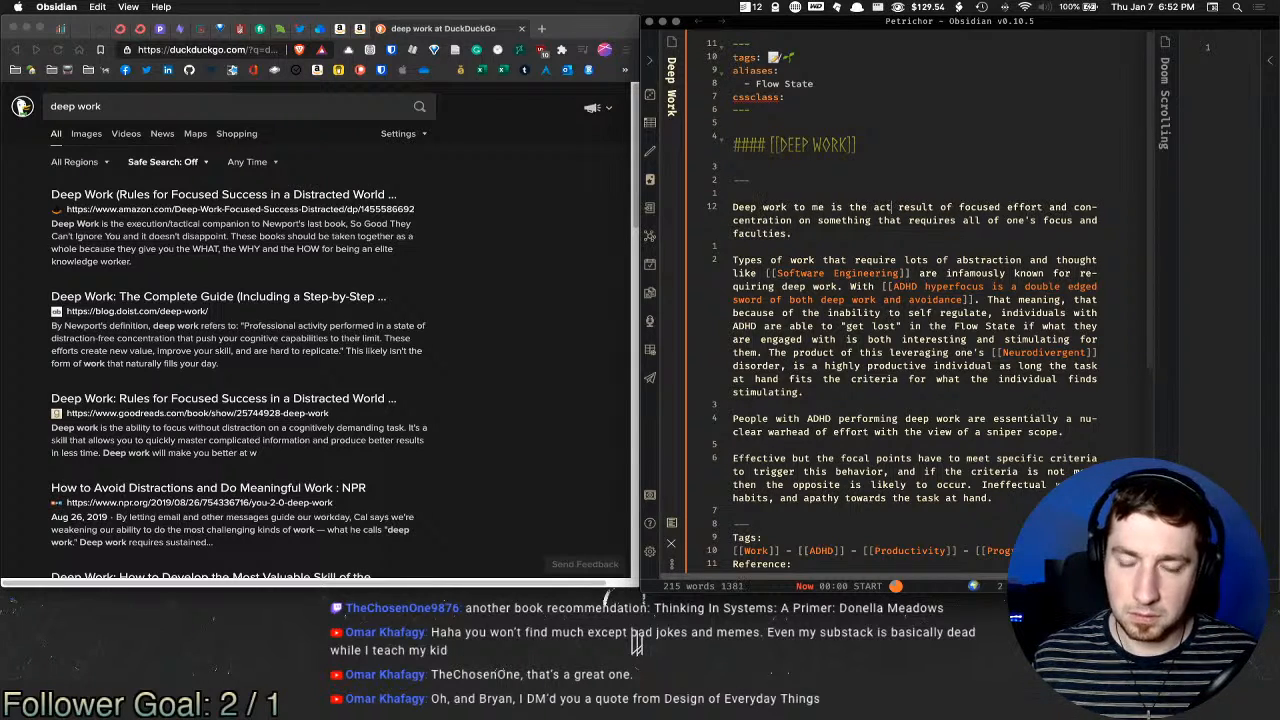
pyautogui.write('of')
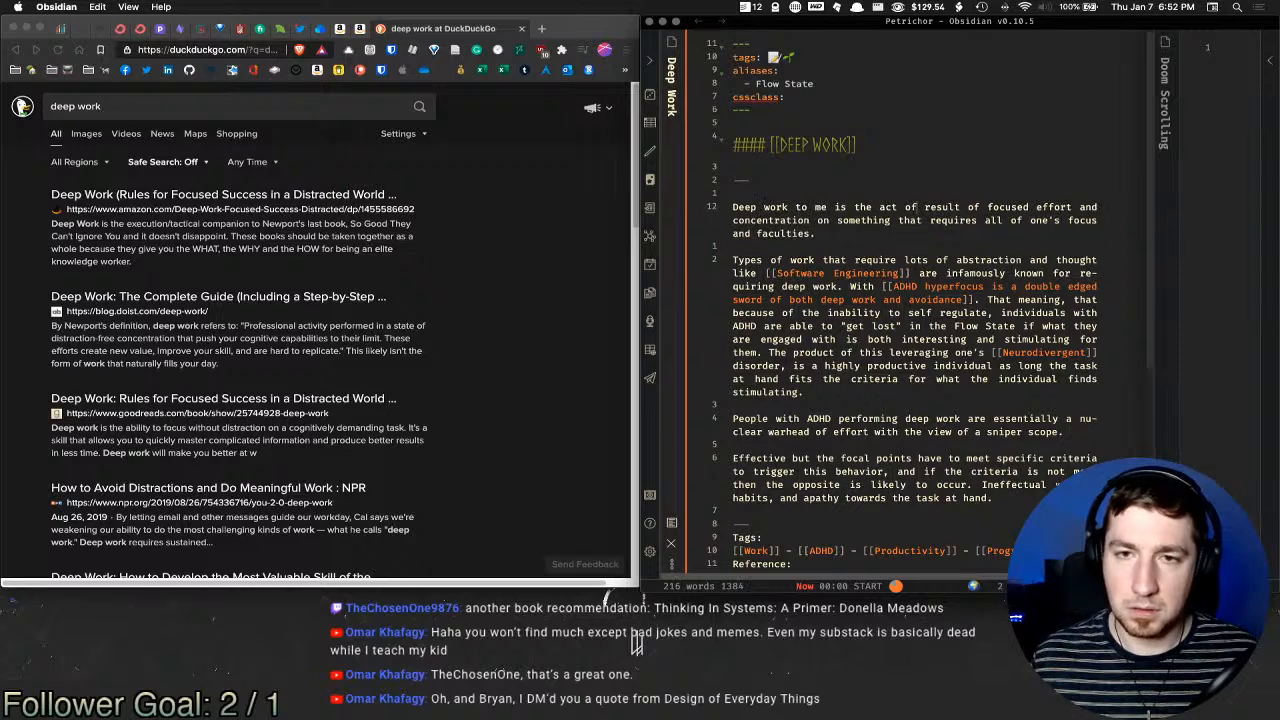
pyautogui.press('super+Down')
pyautogui.press('BackSpace')
pyautogui.press('BackSpace')
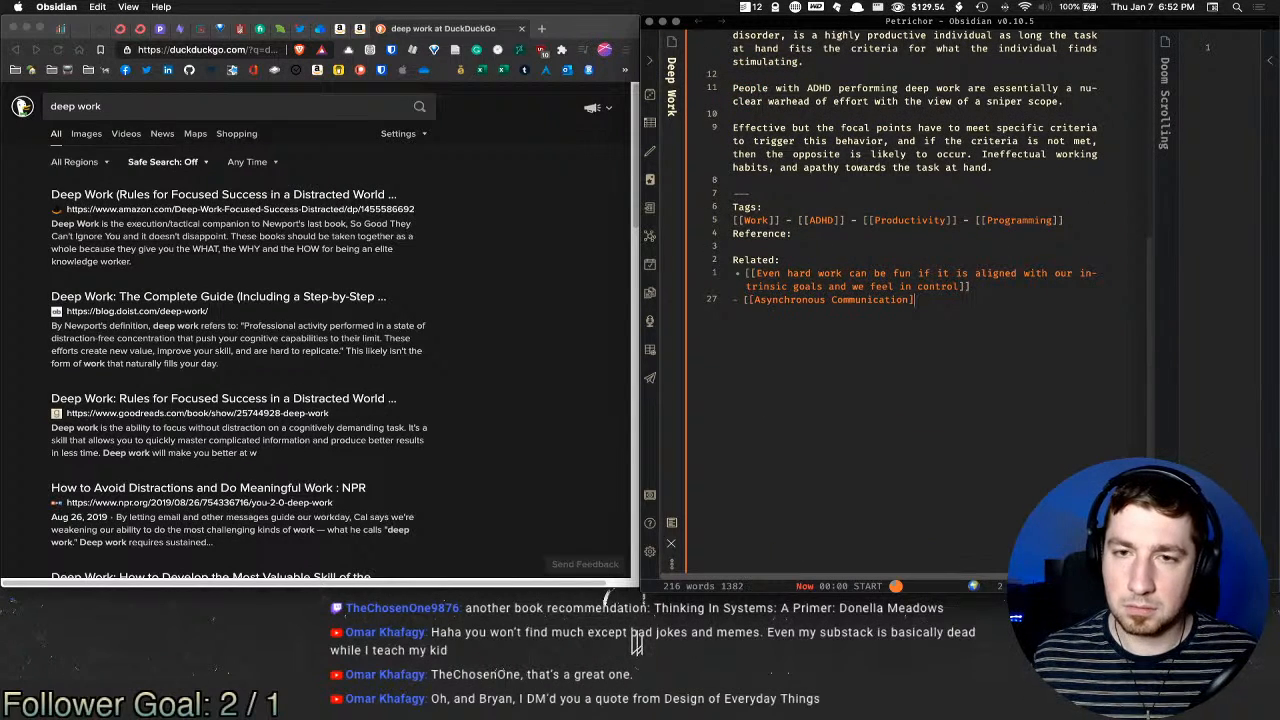
pyautogui.press('super+z')
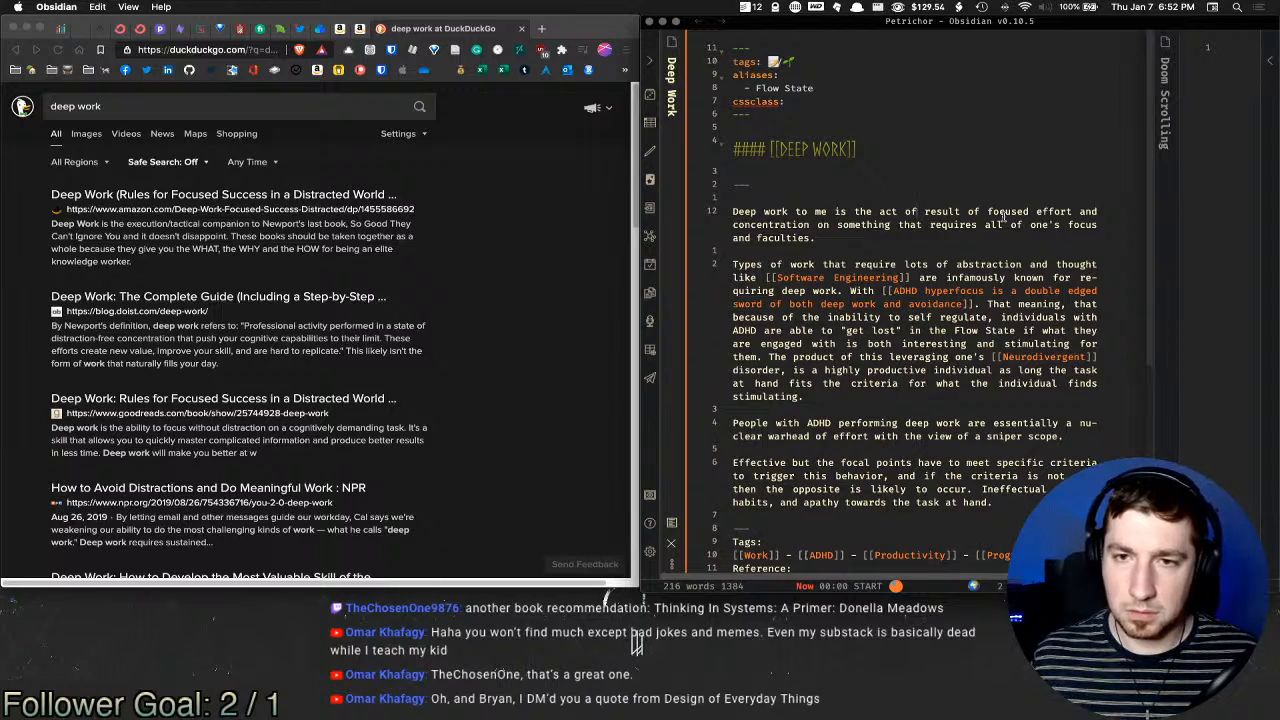
# Step: Delete 'act', 'result' and the stray 'the of' so it reads 'Deep work to me is focused effort…'
pyautogui.hotkey('alt', 'shift', 'Left')
pyautogui.hotkey('alt', 'shift', 'Left')
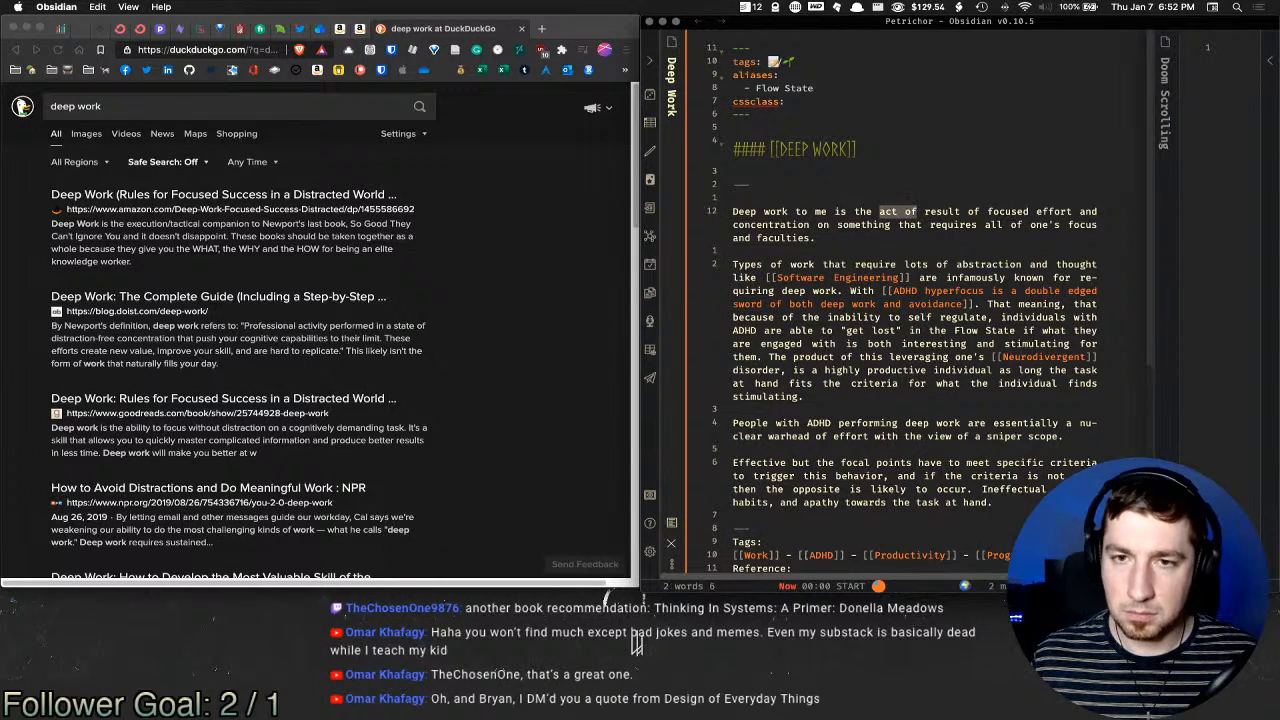
pyautogui.press('Right')
pyautogui.hotkey('alt', 'shift', 'Right')
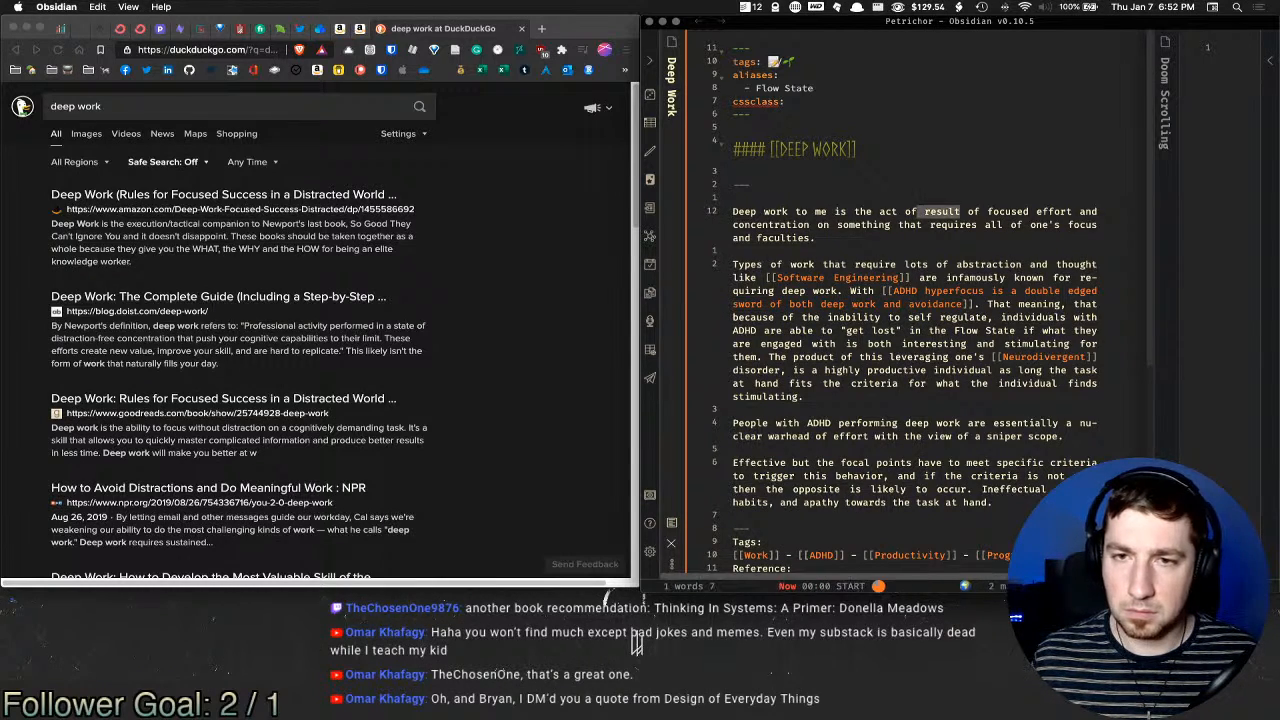
pyautogui.press('BackSpace')
pyautogui.press('BackSpace')
pyautogui.press('BackSpace')
pyautogui.press('BackSpace')
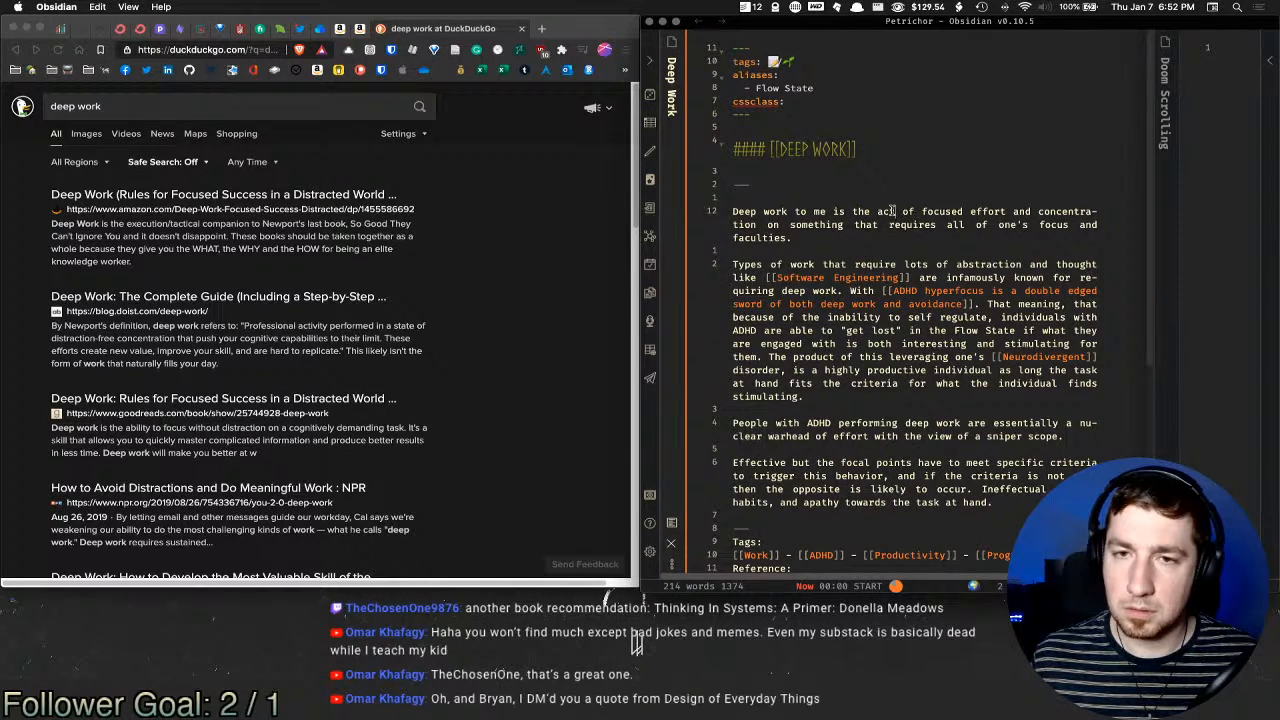
pyautogui.doubleClick(886, 211)
pyautogui.press('BackSpace')
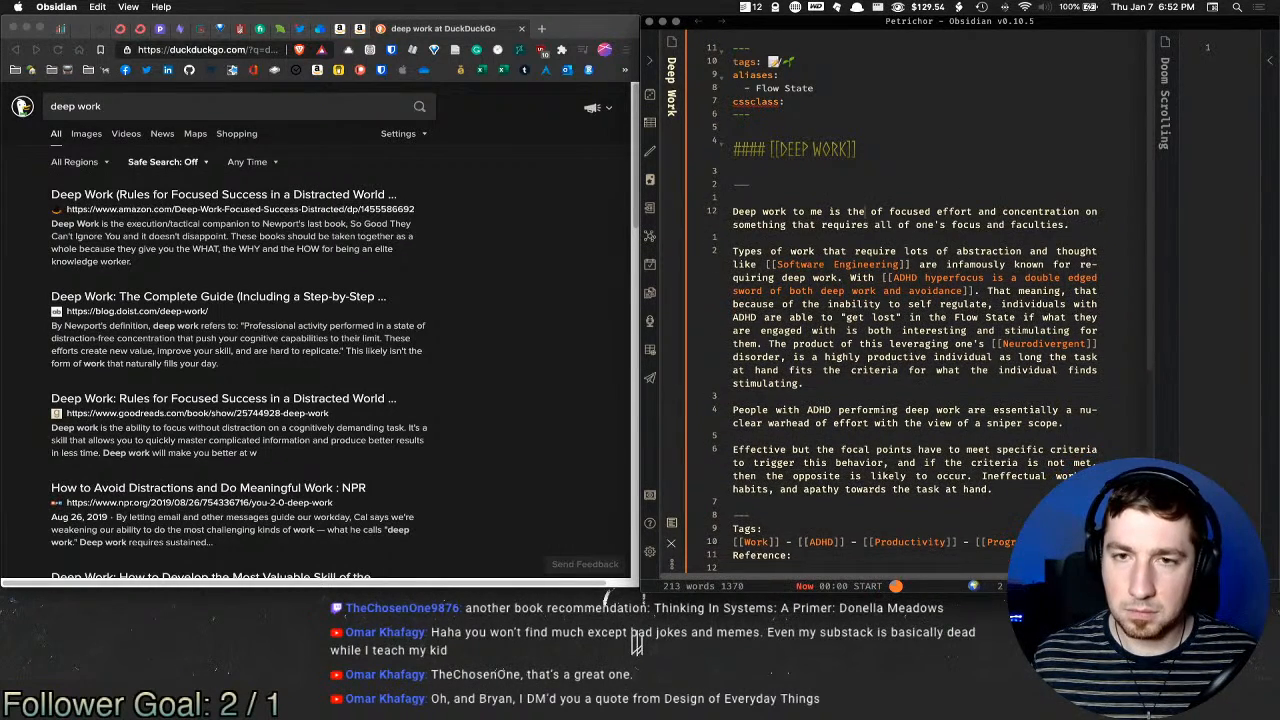
pyautogui.press('BackSpace')
pyautogui.press('BackSpace')
pyautogui.press('BackSpace')
pyautogui.press('BackSpace')
pyautogui.press('BackSpace')
pyautogui.press('BackSpace')
pyautogui.press('BackSpace')
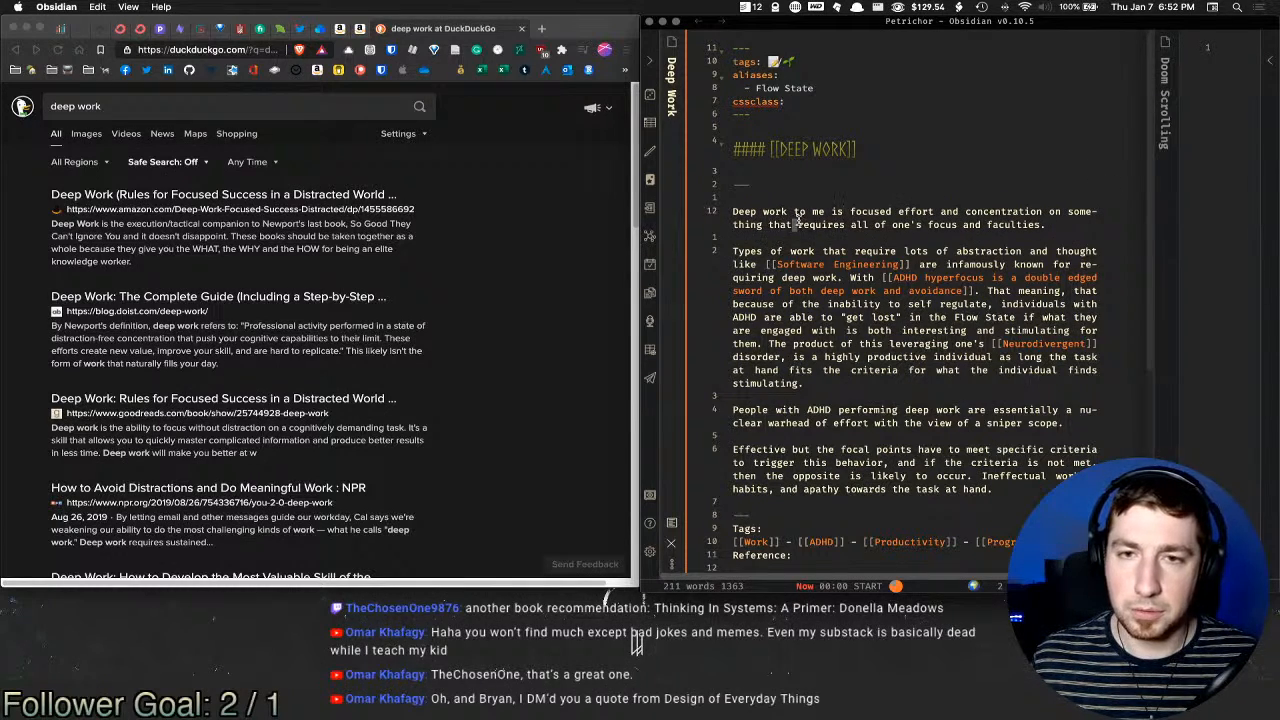
pyautogui.moveTo(797, 224); pyautogui.dragTo(989, 225)
pyautogui.click(1018, 225)
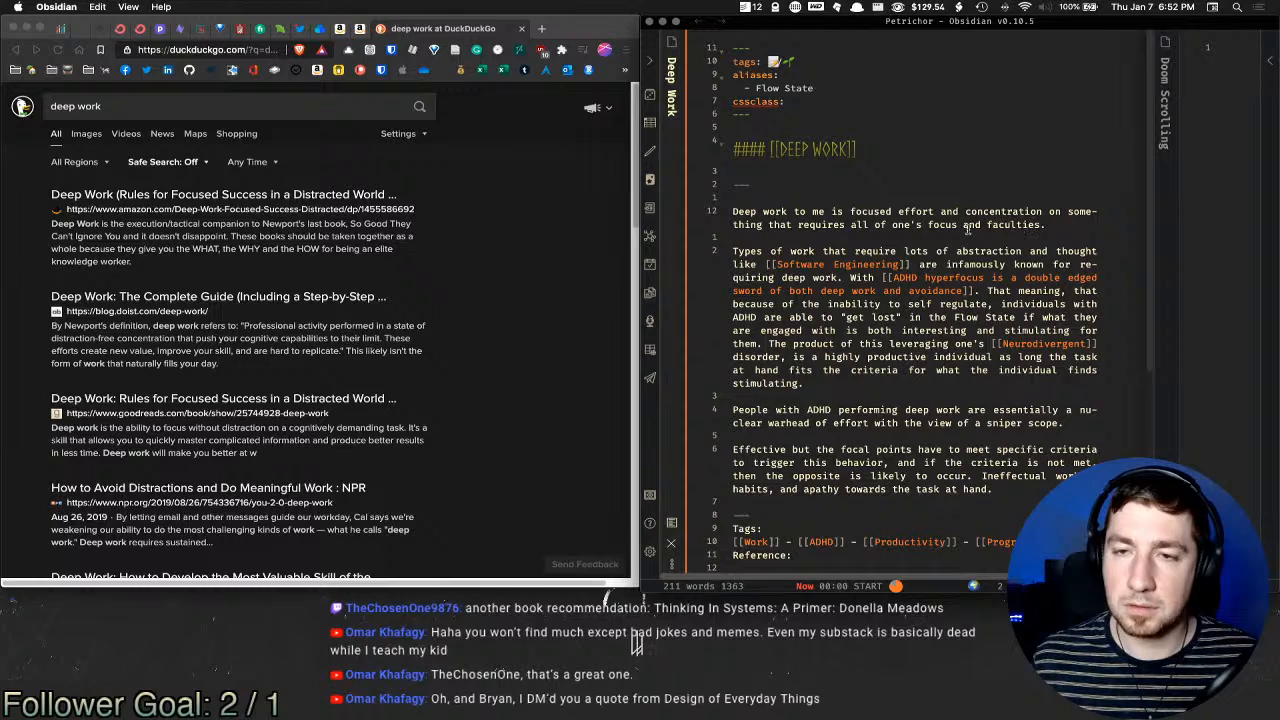
pyautogui.scroll(-2, 775, 244)
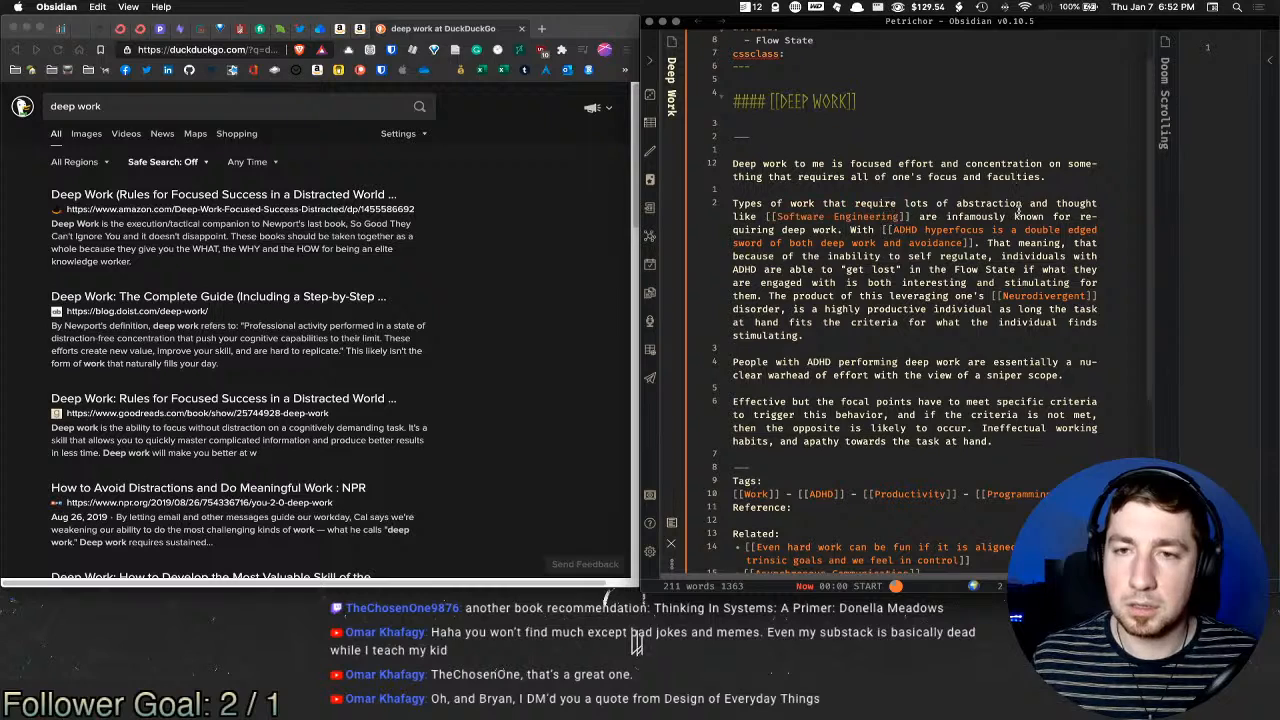
# Step: Replace 'thought' with 'conceptualization' and move the ADHD hyperfocus sentence into its own paragraph
pyautogui.doubleClick(1068, 203)
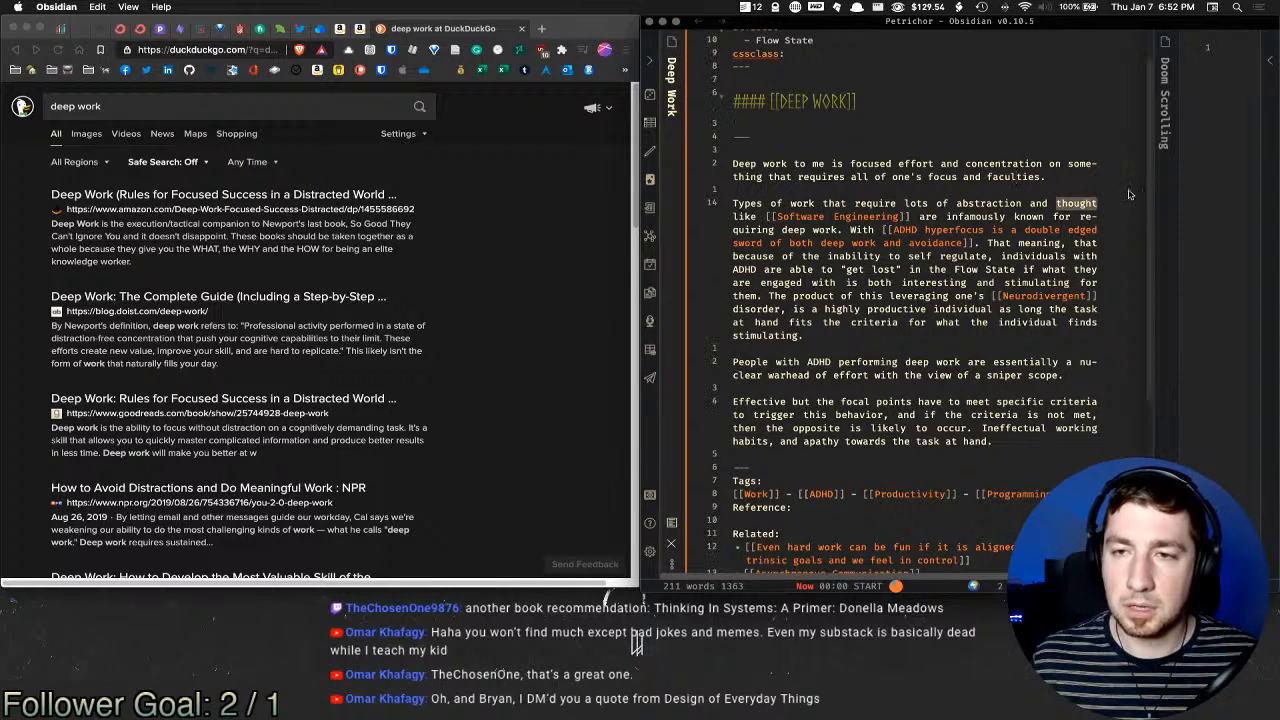
pyautogui.write('conceptual')
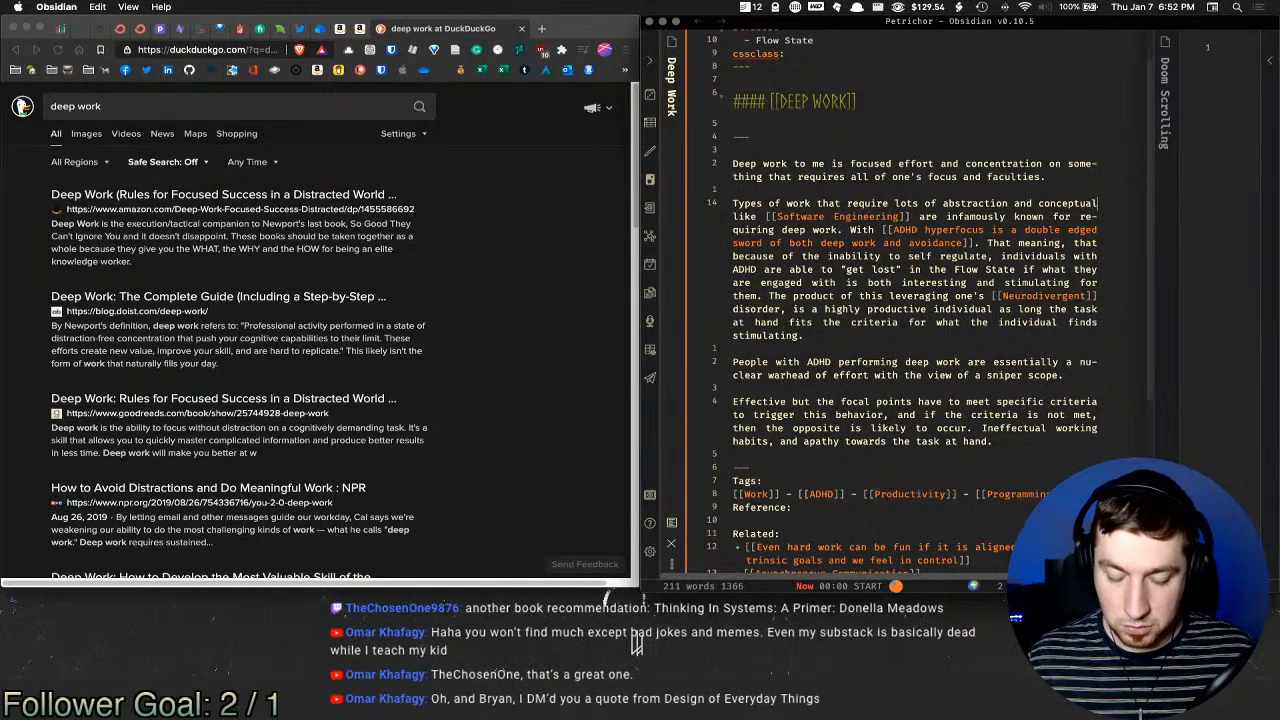
pyautogui.write('ization')
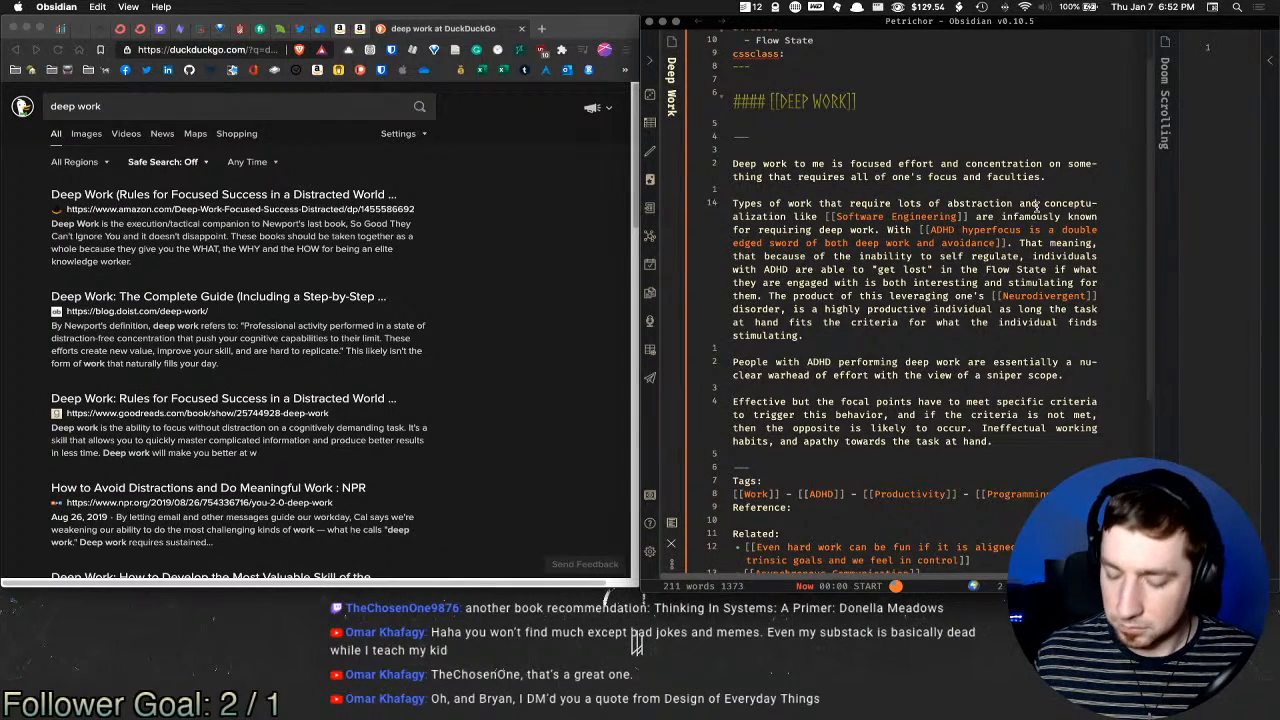
pyautogui.press('Return')
pyautogui.press('Return')
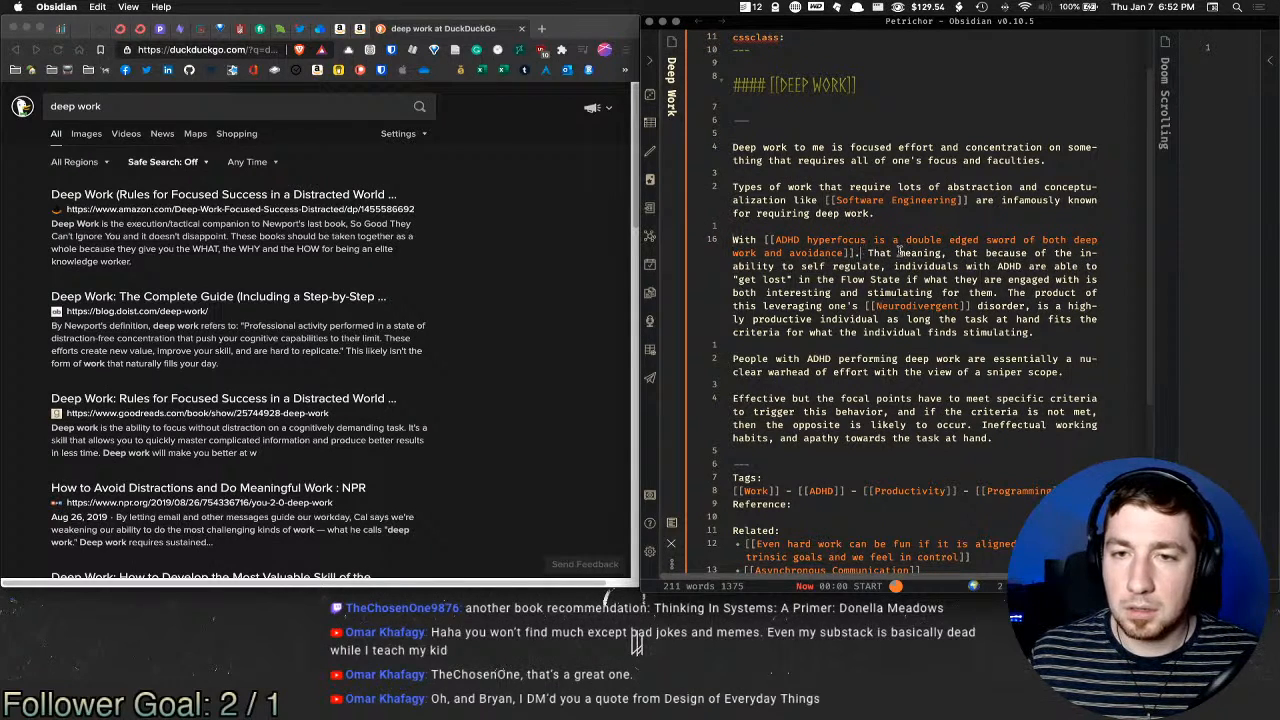
# Step: Shorten 'That meaning' to 'Meaning' and make ADHD a [[ADHD]] link
pyautogui.moveTo(907, 256); pyautogui.dragTo(865, 255)
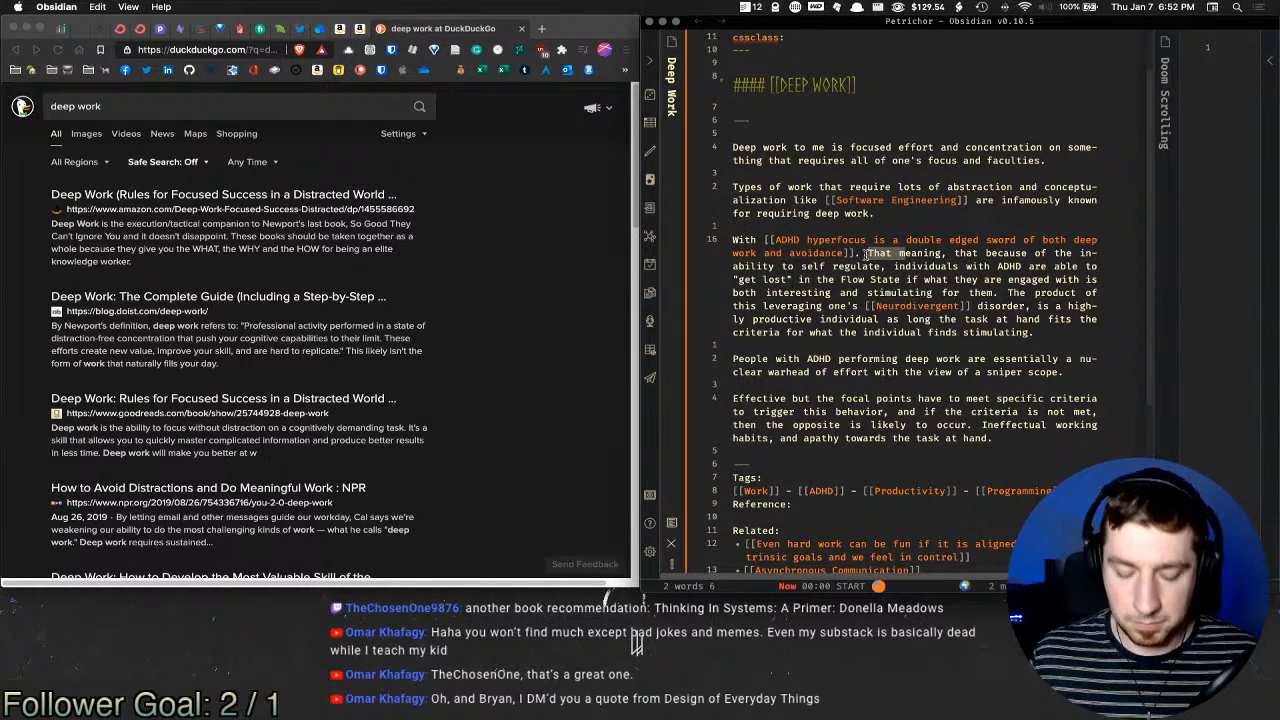
pyautogui.write('M')
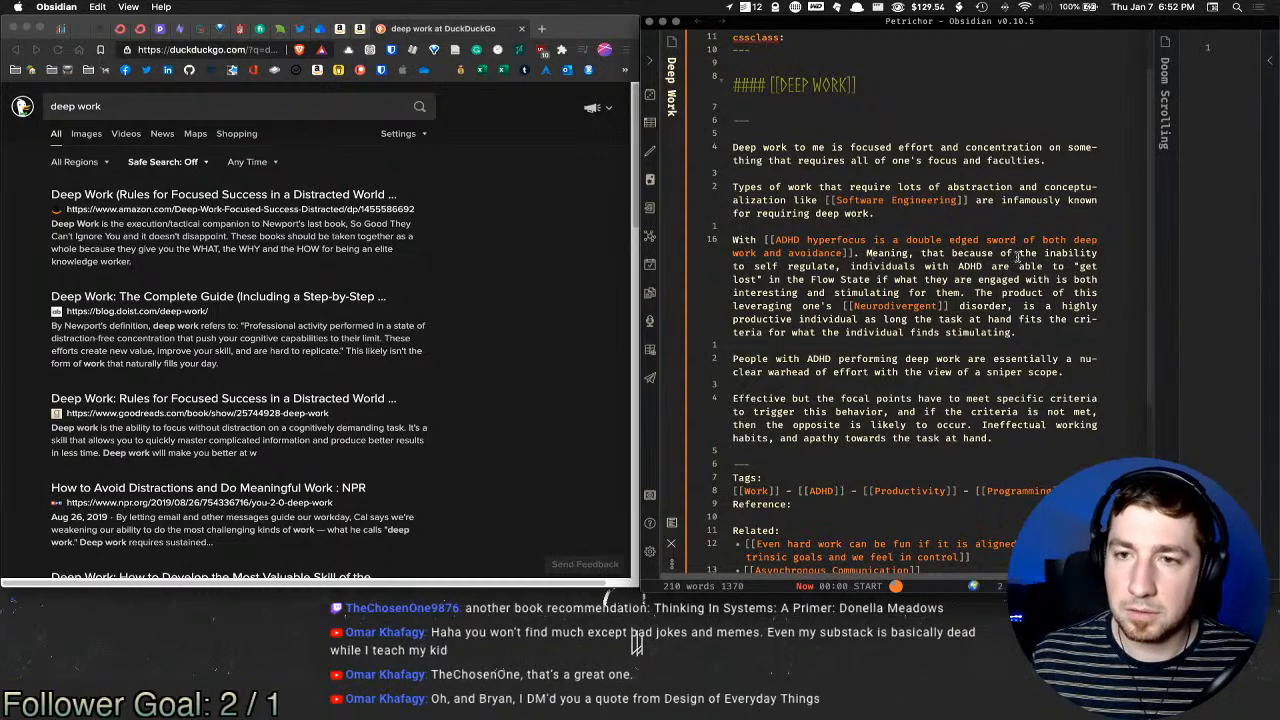
pyautogui.doubleClick(972, 267)
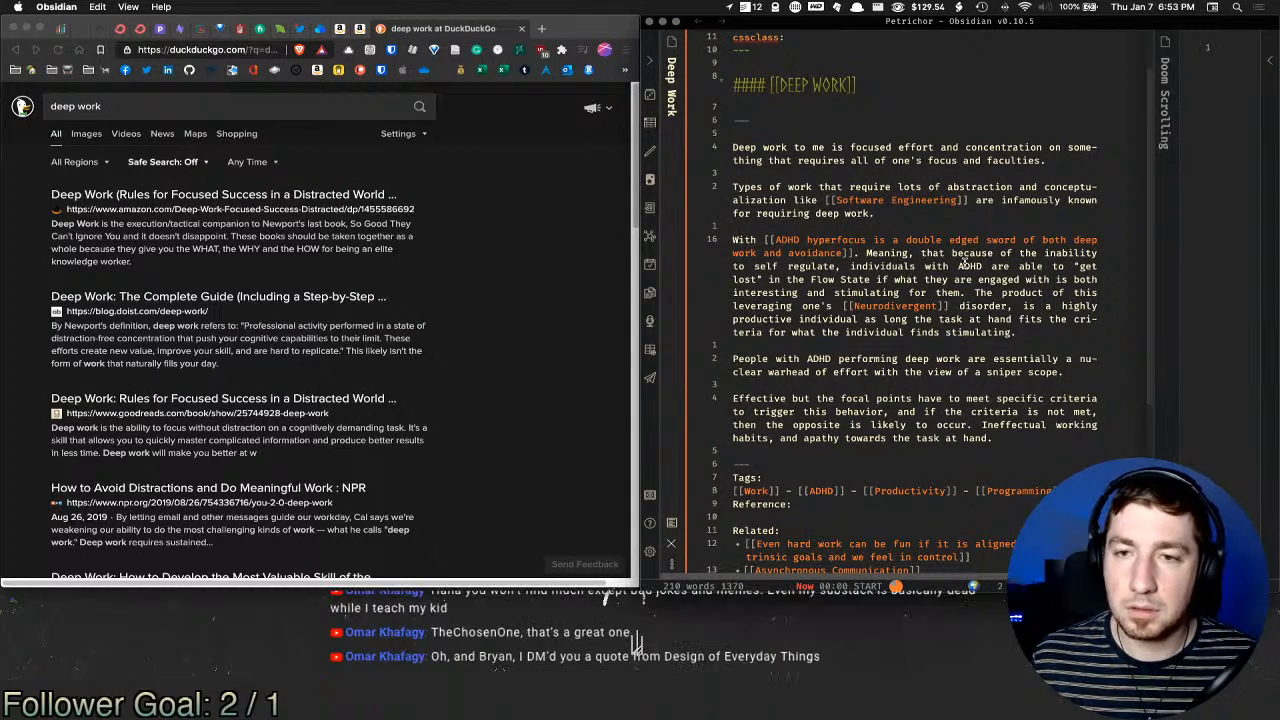
pyautogui.write('[[')
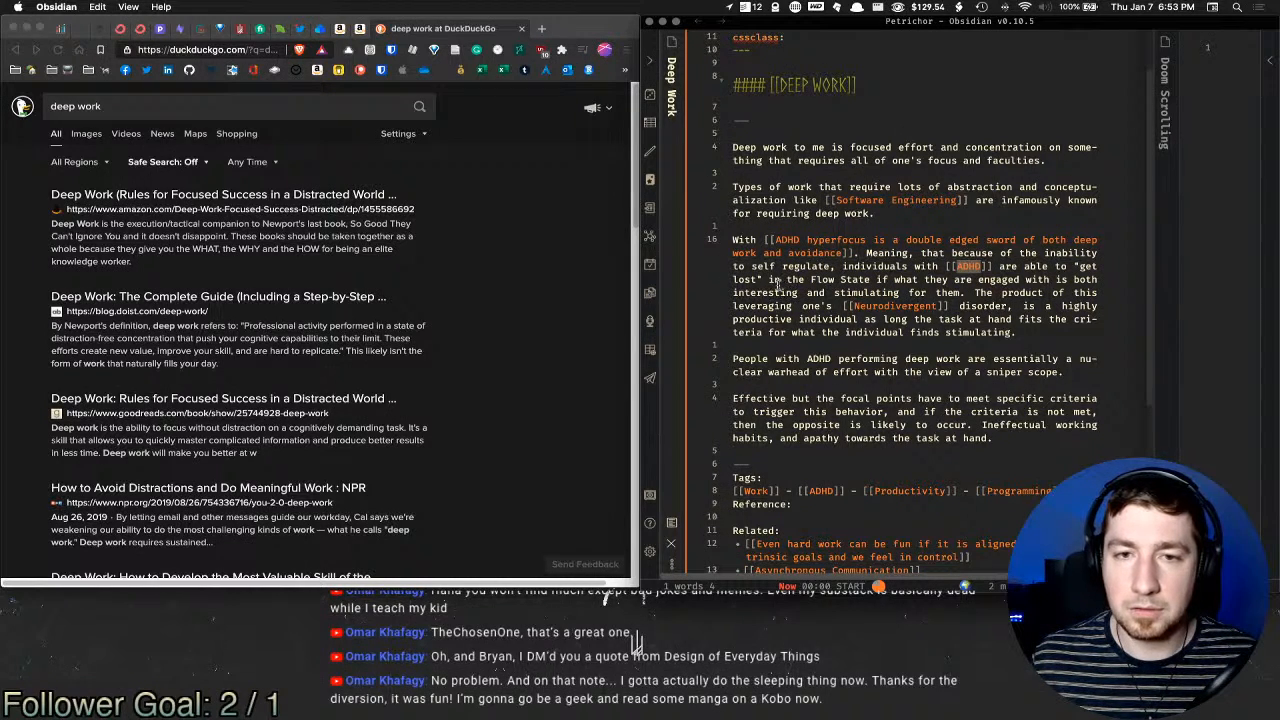
# Step: Italicise the phrase "get lost" with asterisks
pyautogui.click(836, 280)
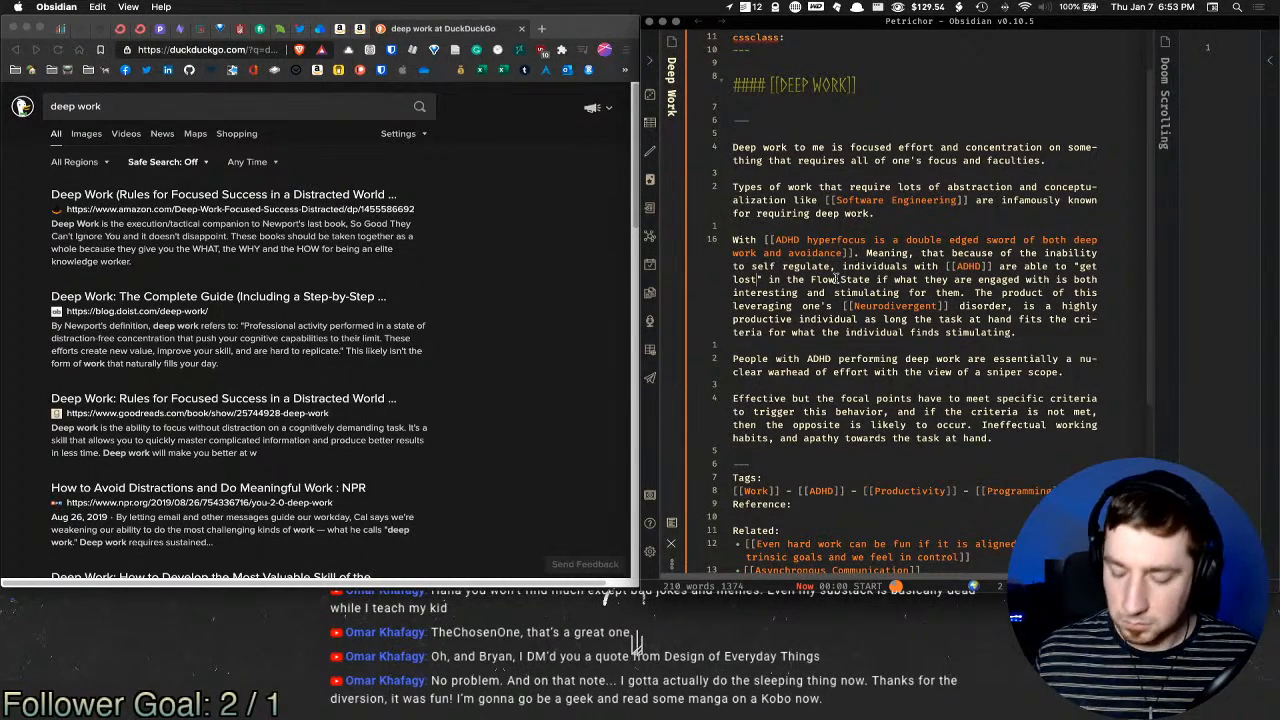
pyautogui.hotkey('alt', 'shift', 'Left')
pyautogui.hotkey('alt', 'shift', 'Left')
pyautogui.hotkey('shift', 'Left')
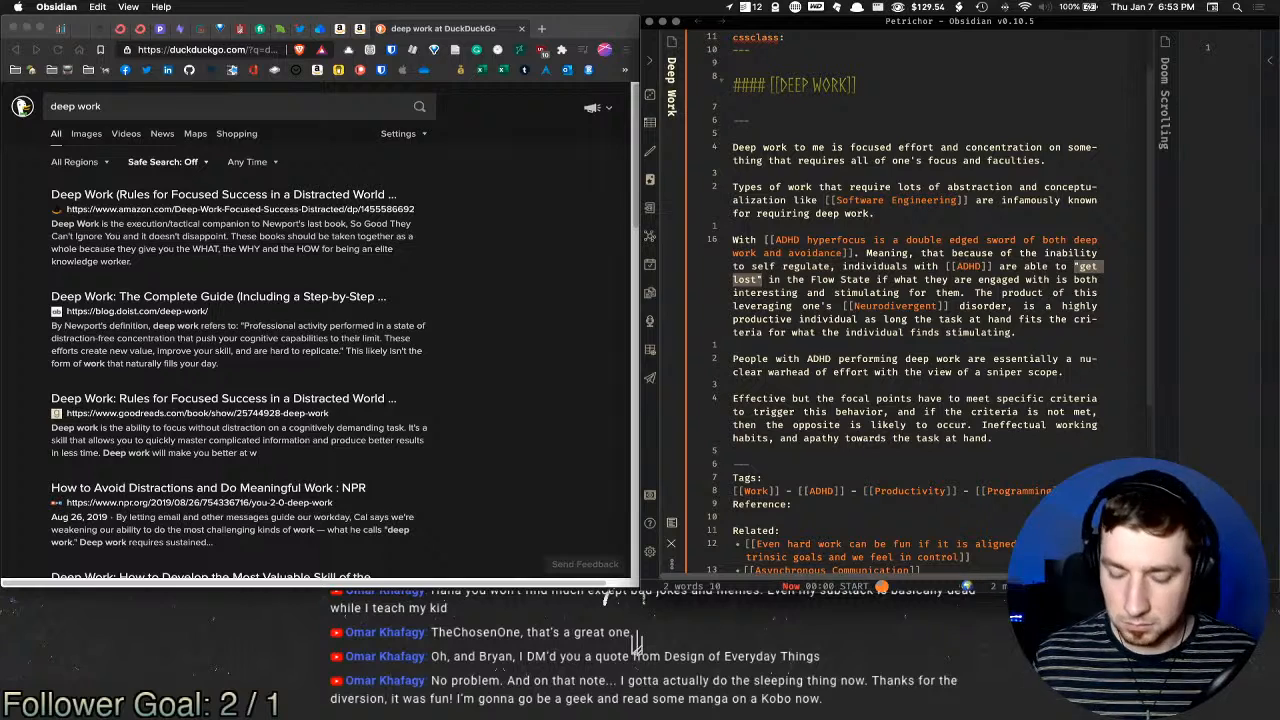
pyautogui.write('*')
pyautogui.click(800, 283)
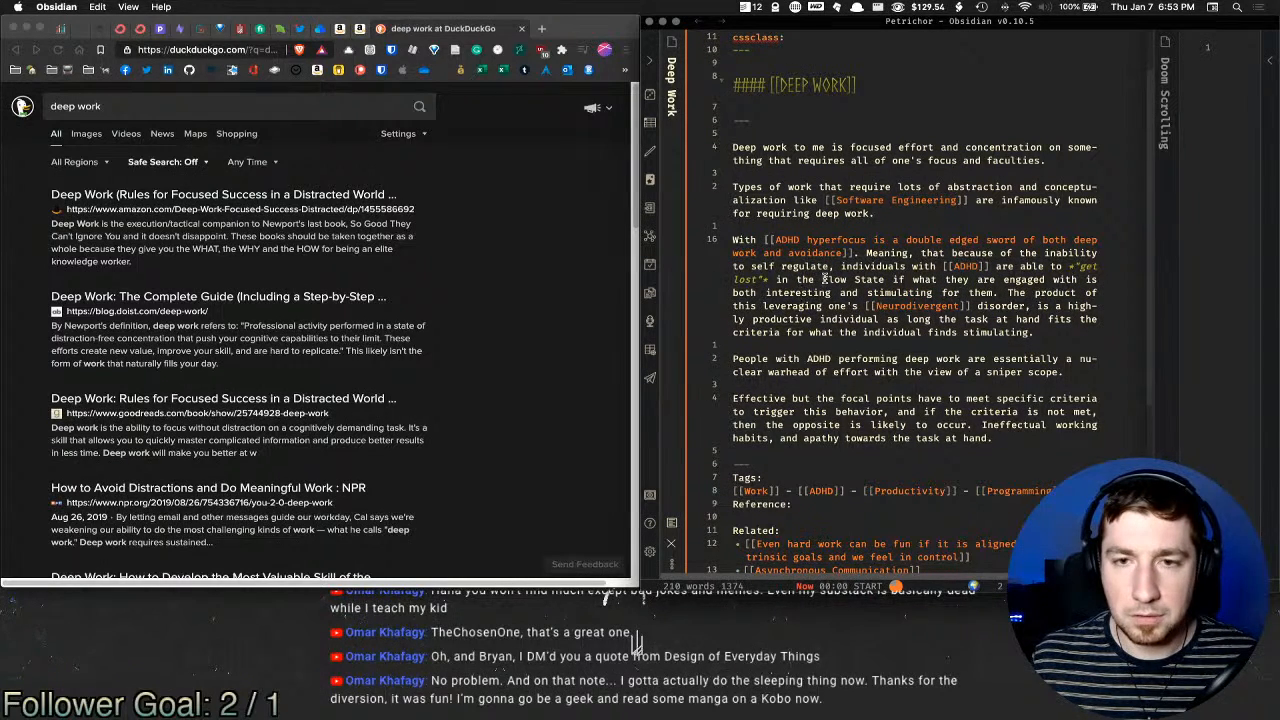
# Step: Link Flow State to the Deep Work note via its Flow State alias, and delete 'this' before 'leveraging'
pyautogui.keyDown('shift'); pyautogui.click(886, 283); pyautogui.keyUp('shift')
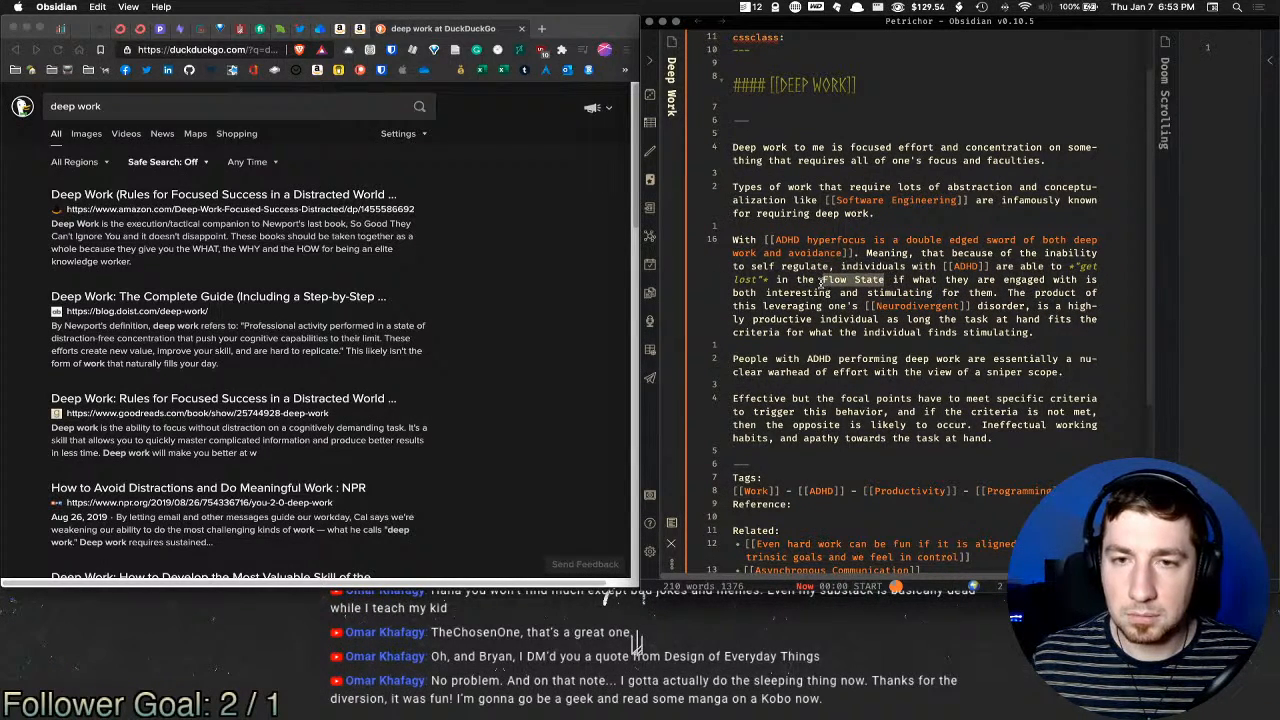
pyautogui.write('[[')
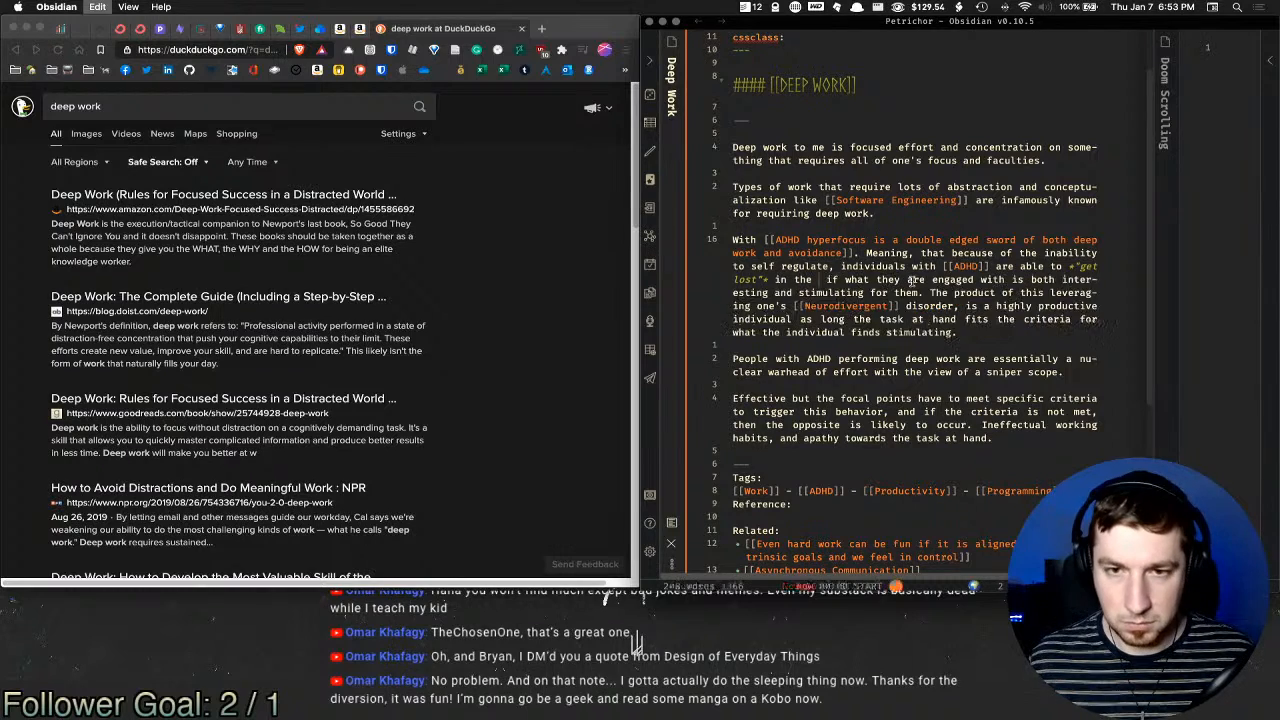
pyautogui.write('flow')
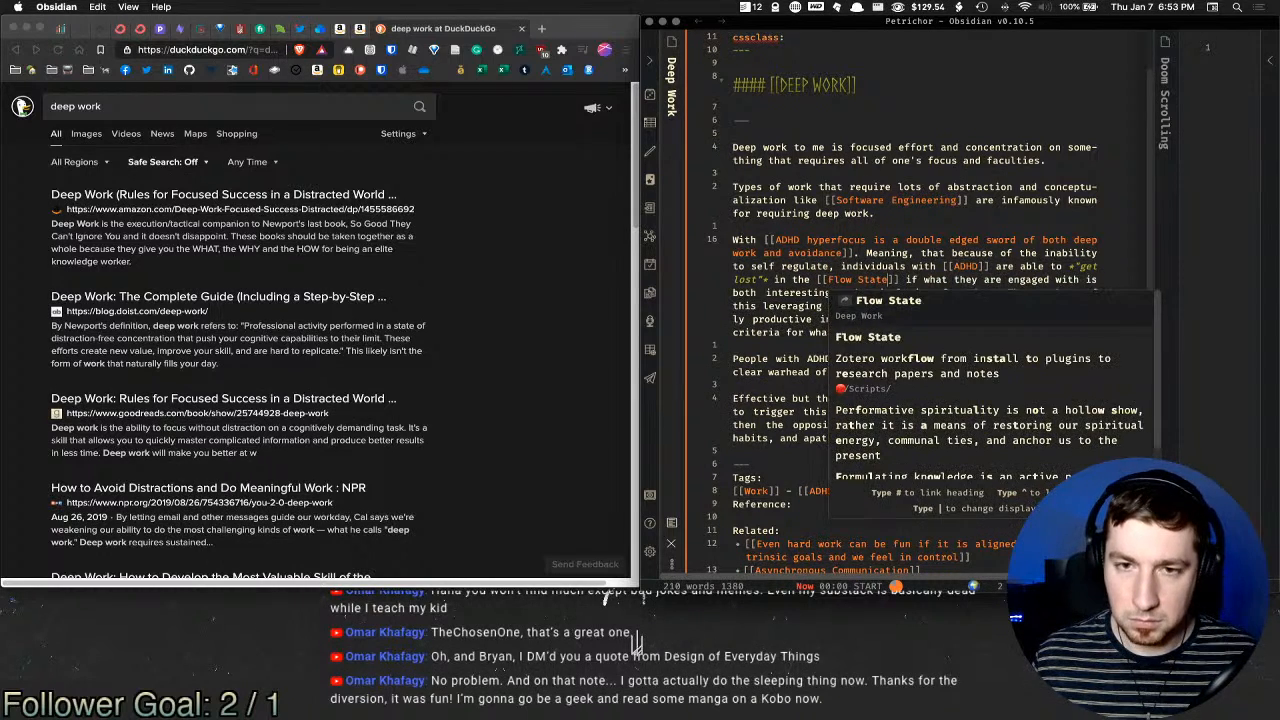
pyautogui.press('Return')
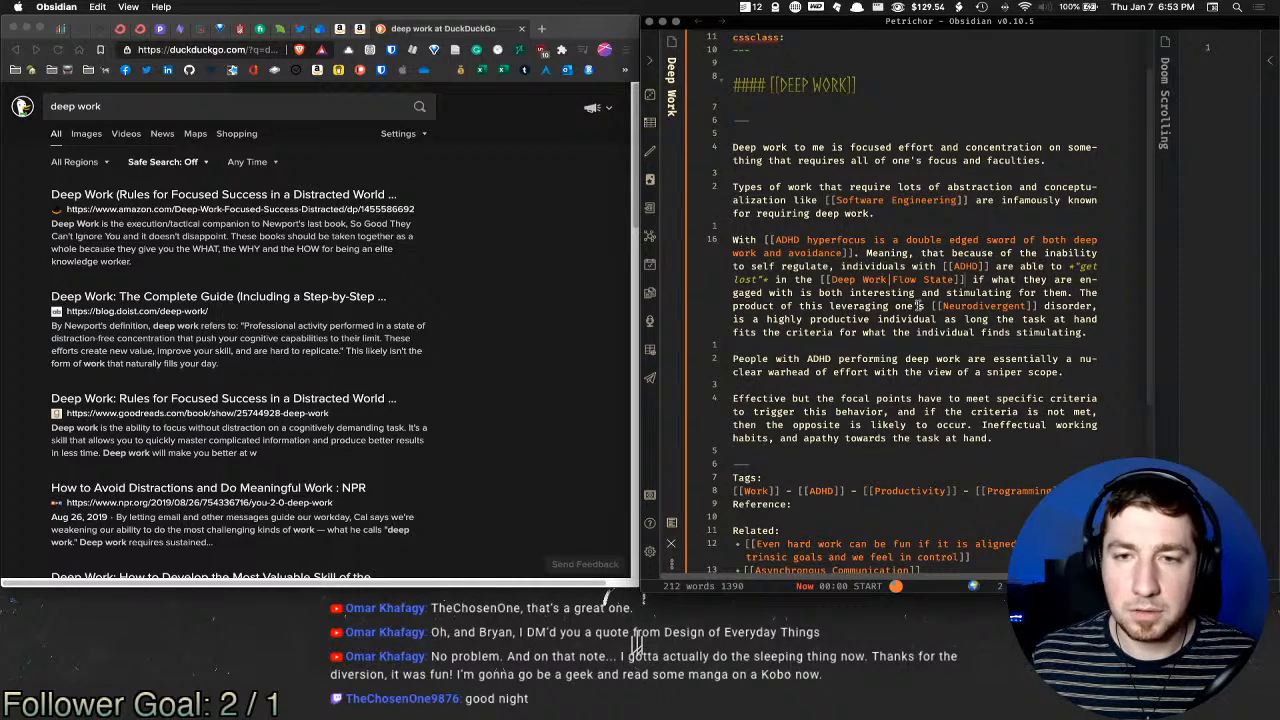
pyautogui.doubleClick(810, 306)
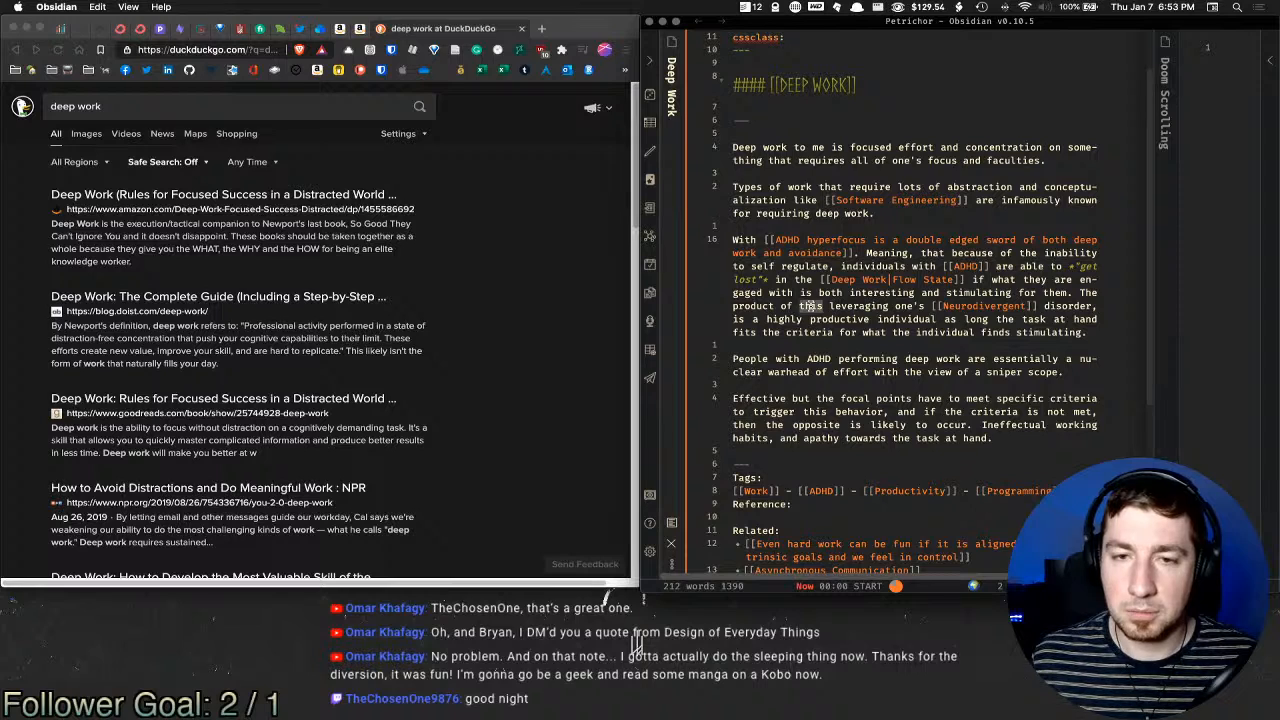
pyautogui.press('BackSpace')
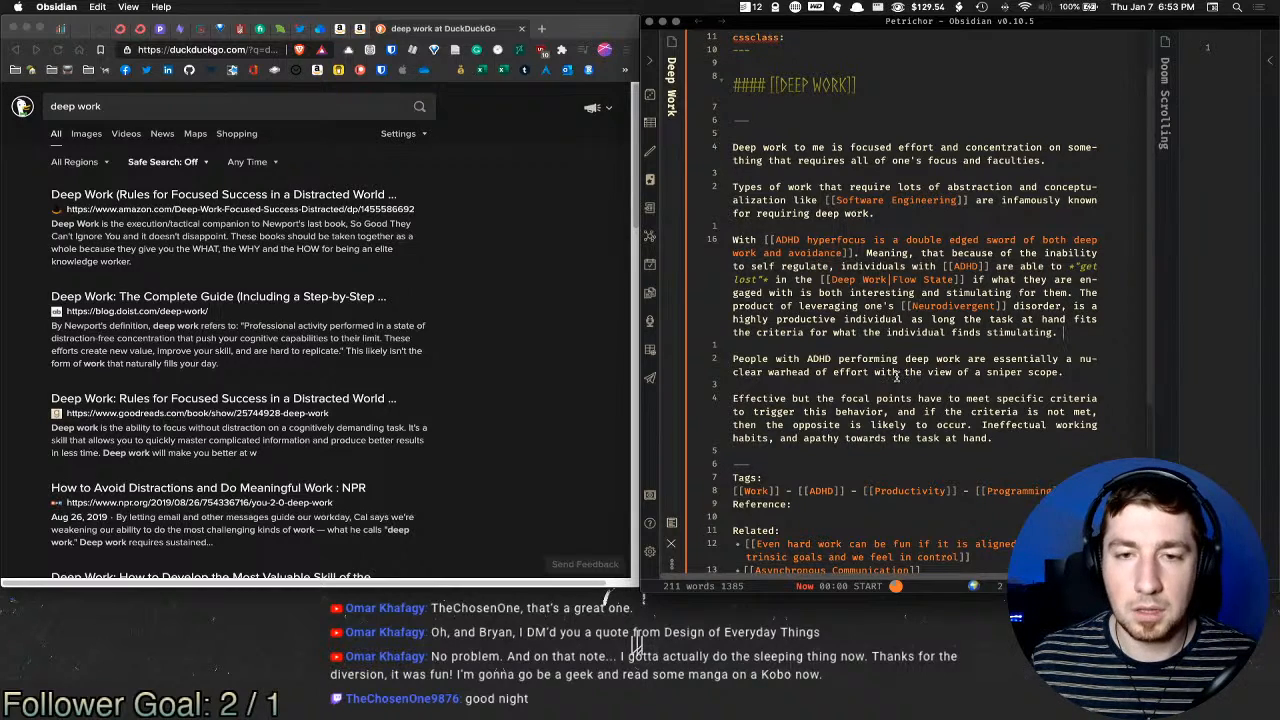
# Step: Make 'ADHD' and 'deep work' into [[ADHD]] and [[Deep Work]] links, and replace 'view' with 'field'
pyautogui.doubleClick(818, 358)
pyautogui.write('[[')
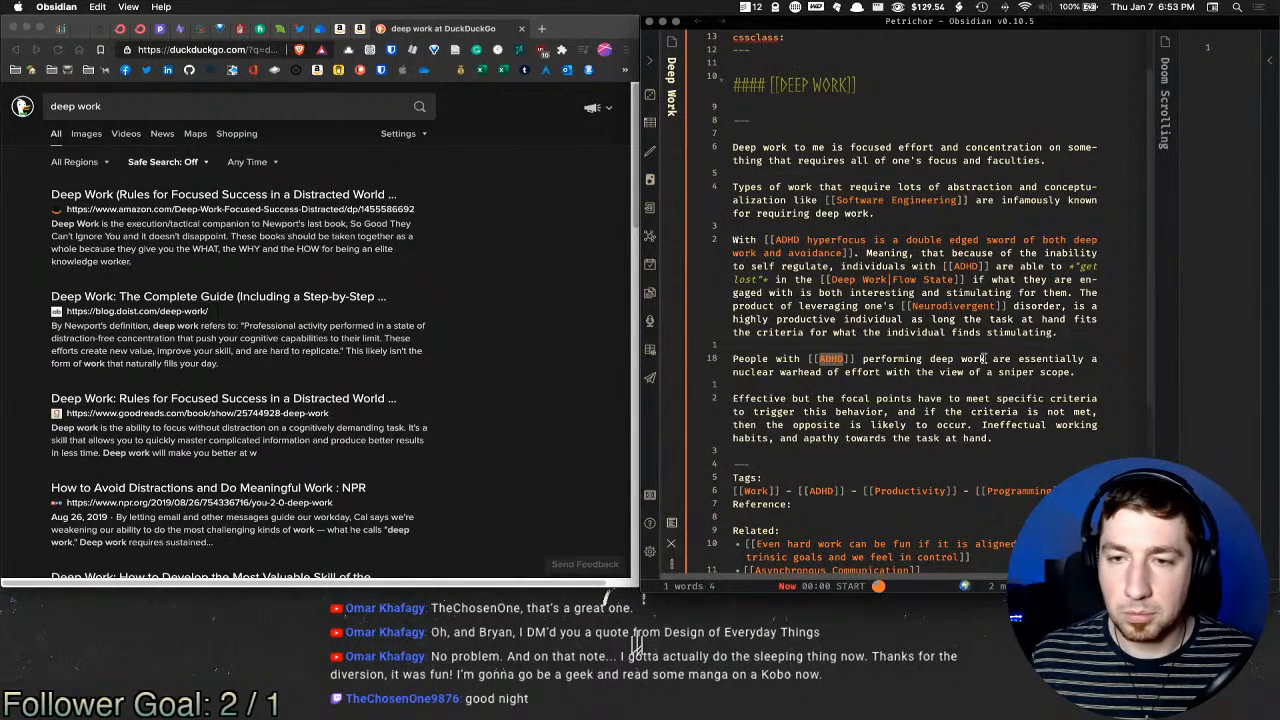
pyautogui.click(1000, 350)
pyautogui.hotkey('alt', 'shift', 'Left')
pyautogui.hotkey('alt', 'shift', 'Left')
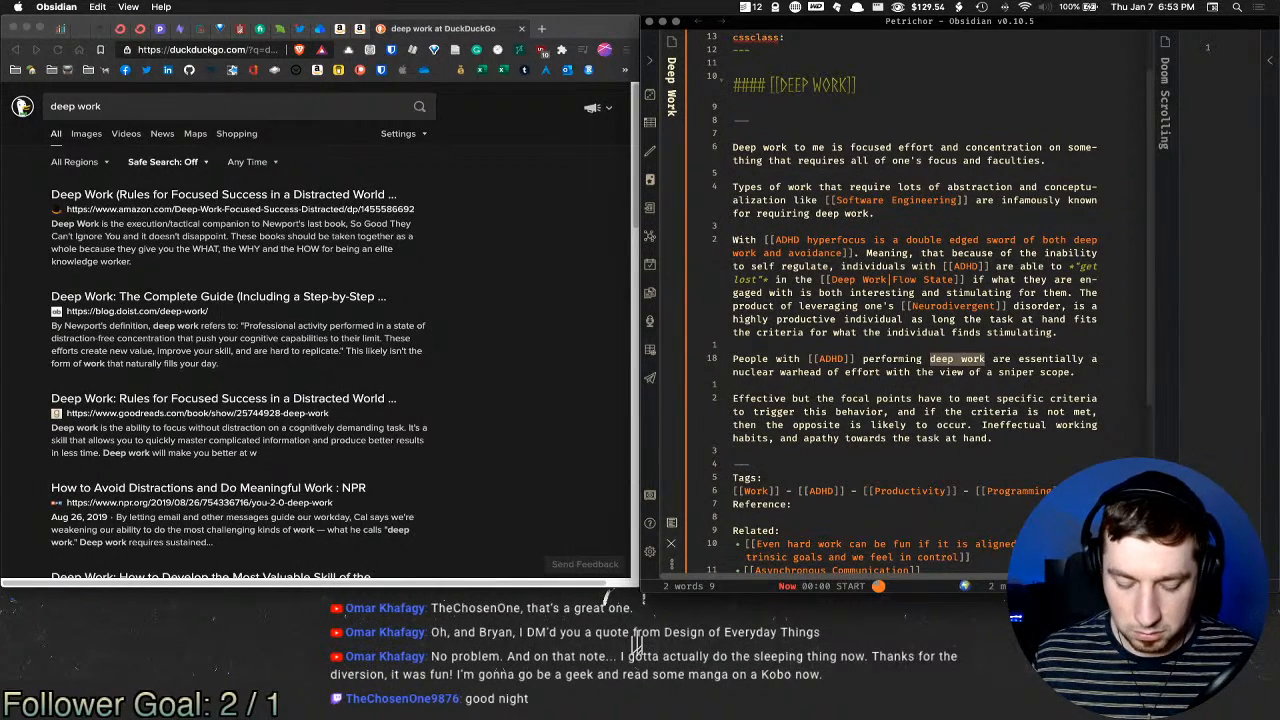
pyautogui.write('[[')
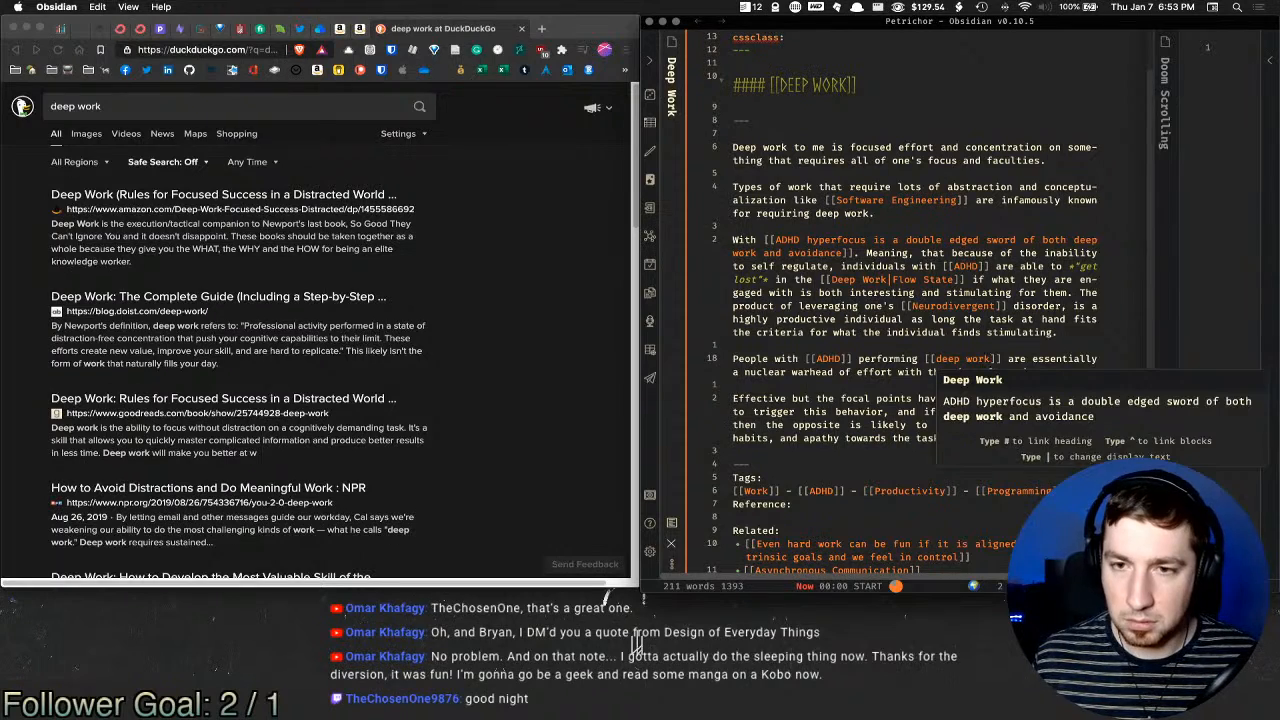
pyautogui.press('Return')
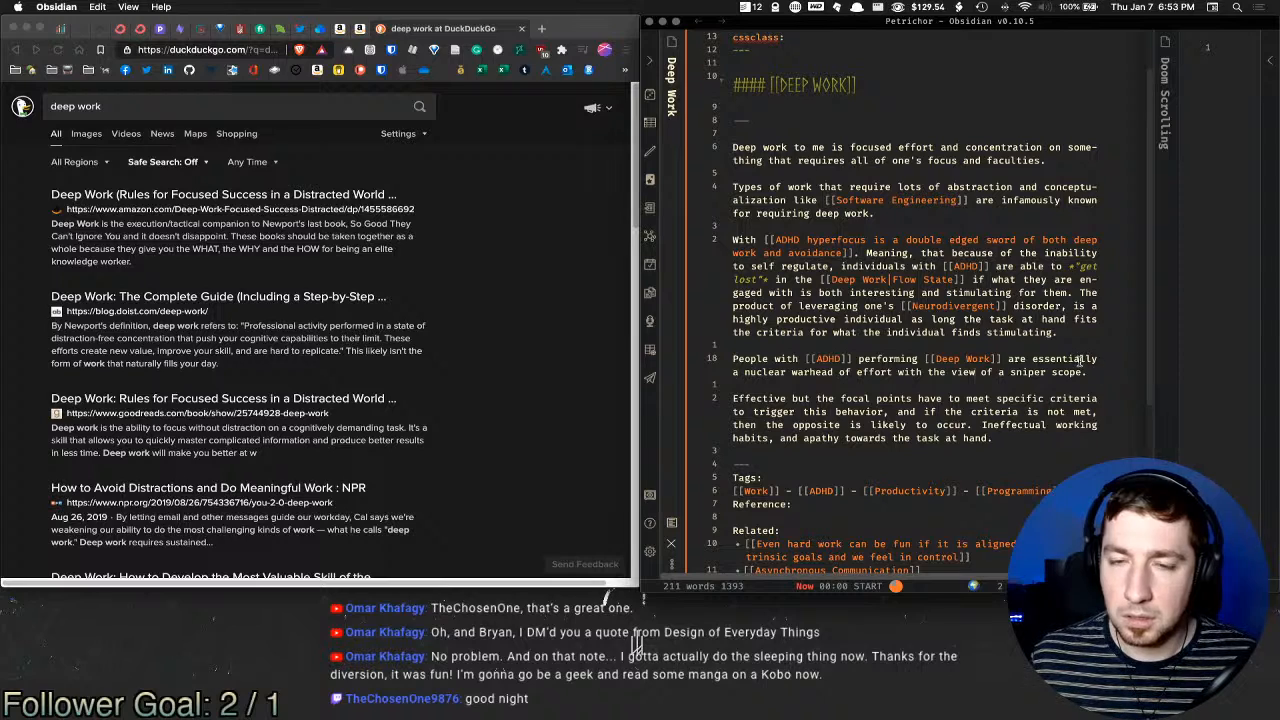
pyautogui.doubleClick(962, 372)
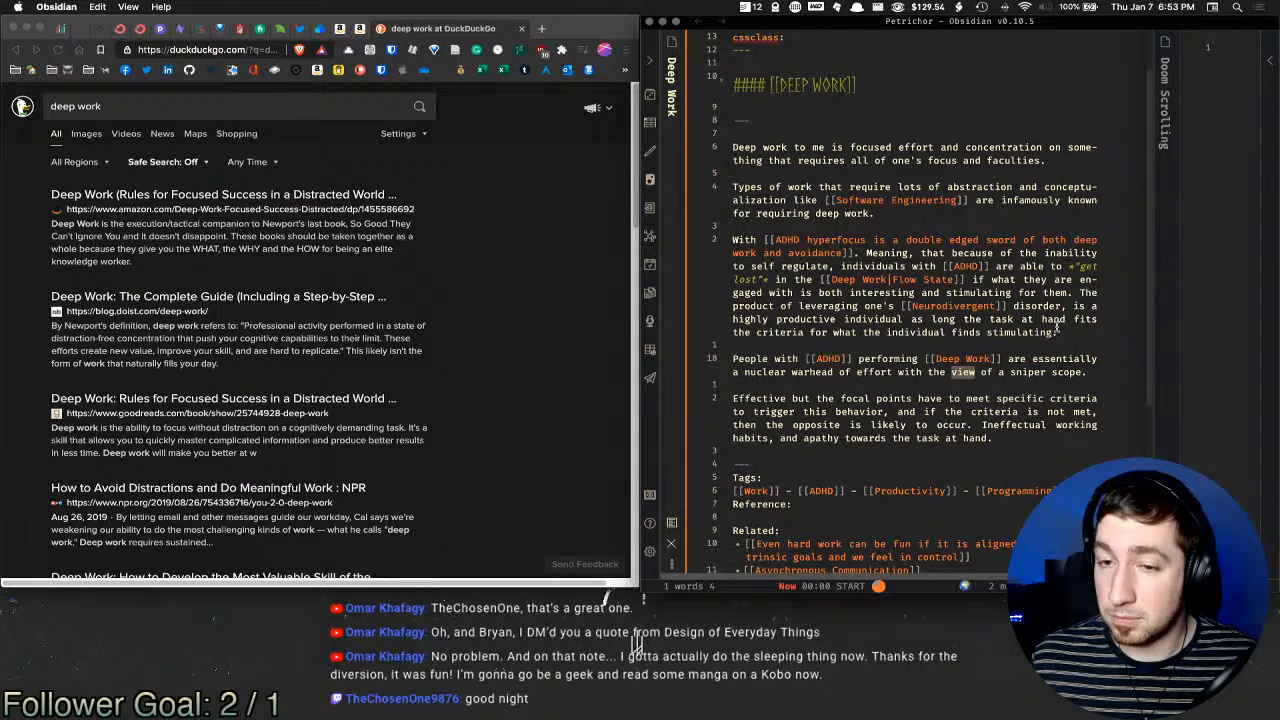
pyautogui.write('field')
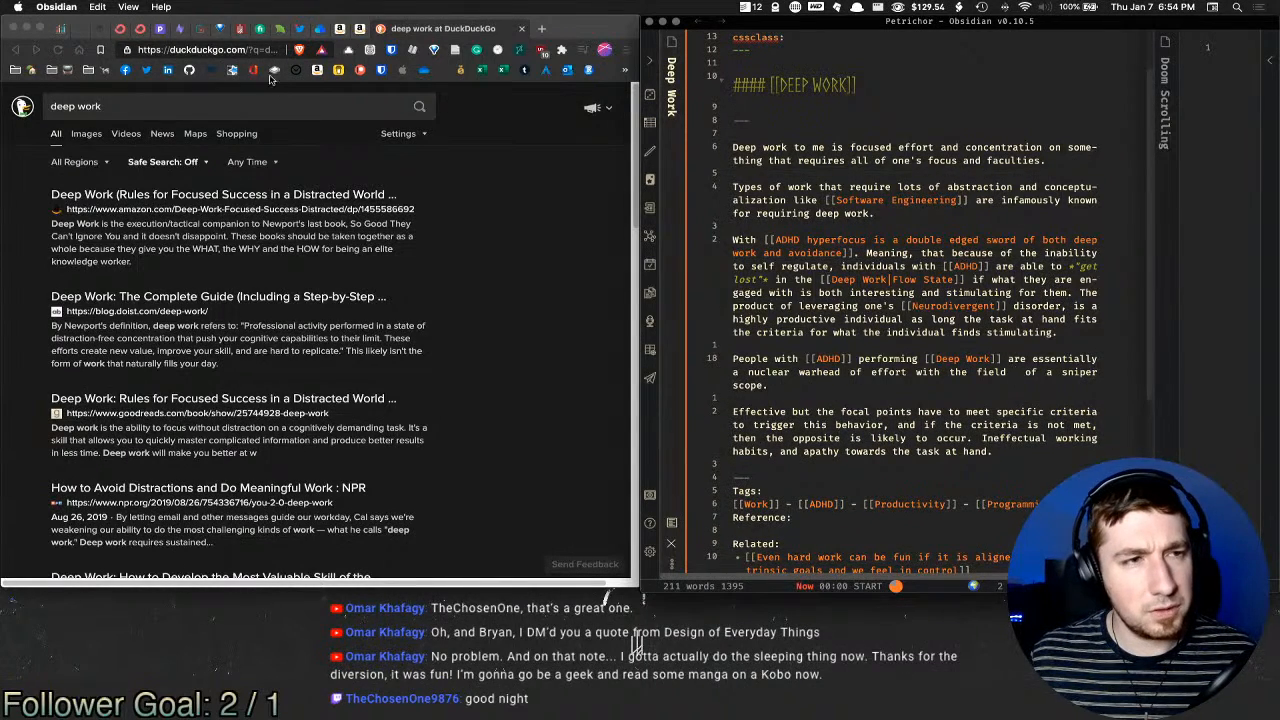
# Step: Replace the deep work query in DuckDuckGo with a 'field of vision' search
pyautogui.tripleClick(250, 102)
pyautogui.write('field ')
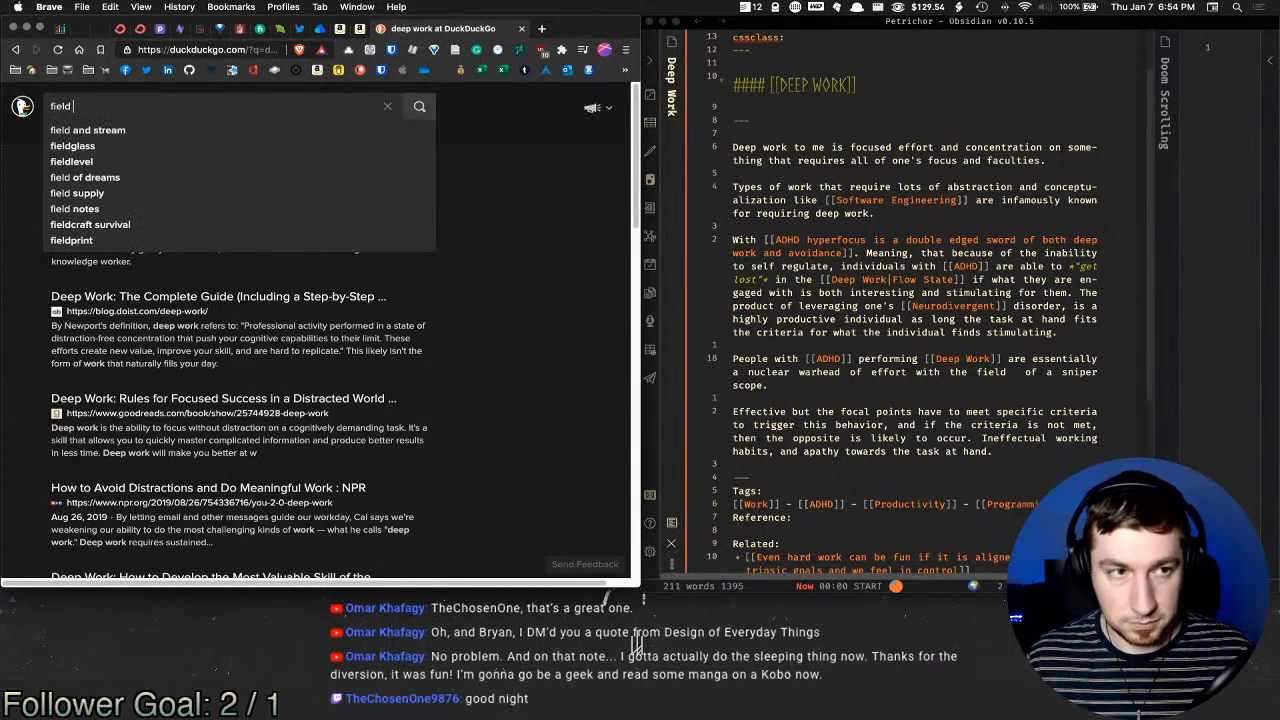
pyautogui.write('of visiisiu')
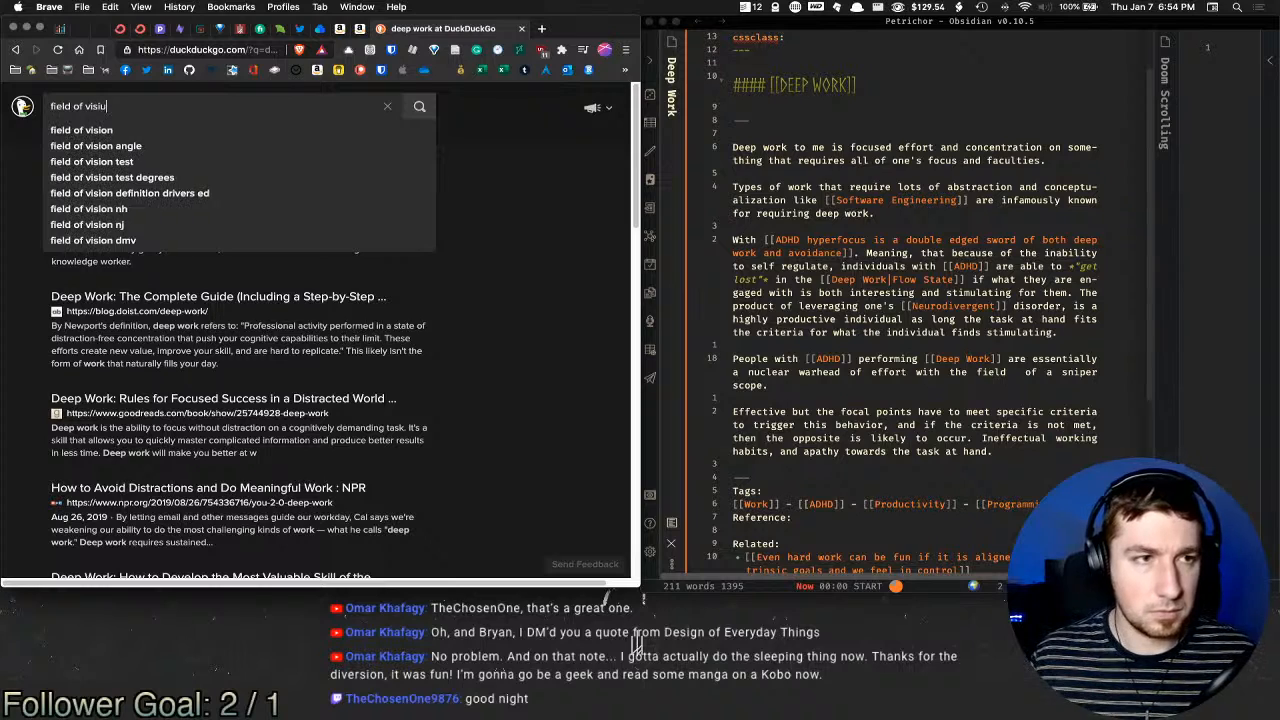
pyautogui.press('BackSpace')
pyautogui.press('BackSpace')
pyautogui.write('o')
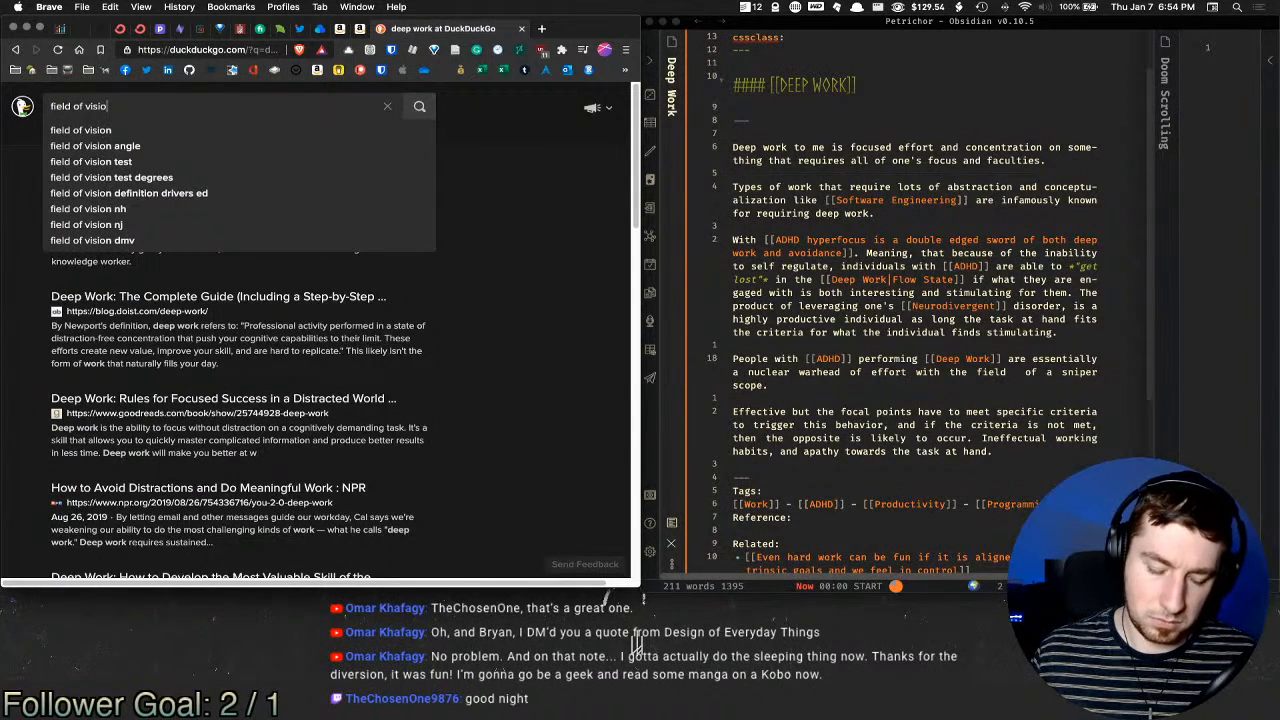
pyautogui.write('n')
pyautogui.press('Return')
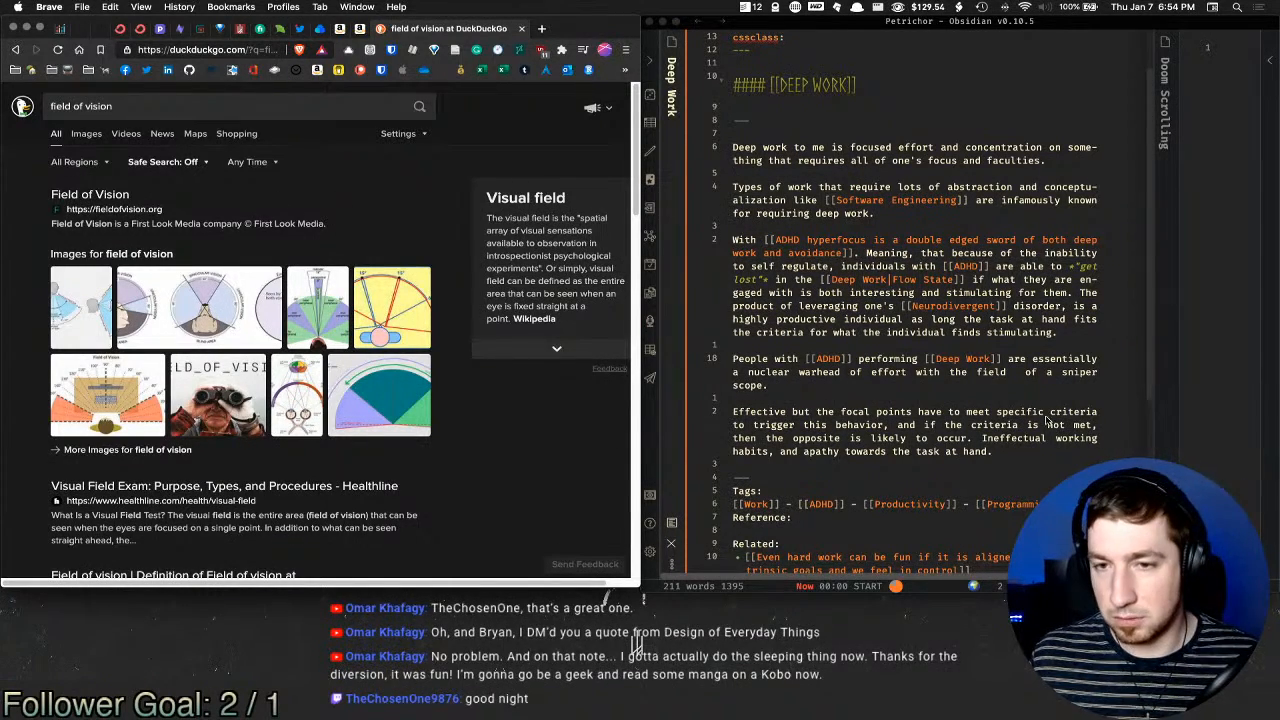
pyautogui.click(1000, 376)
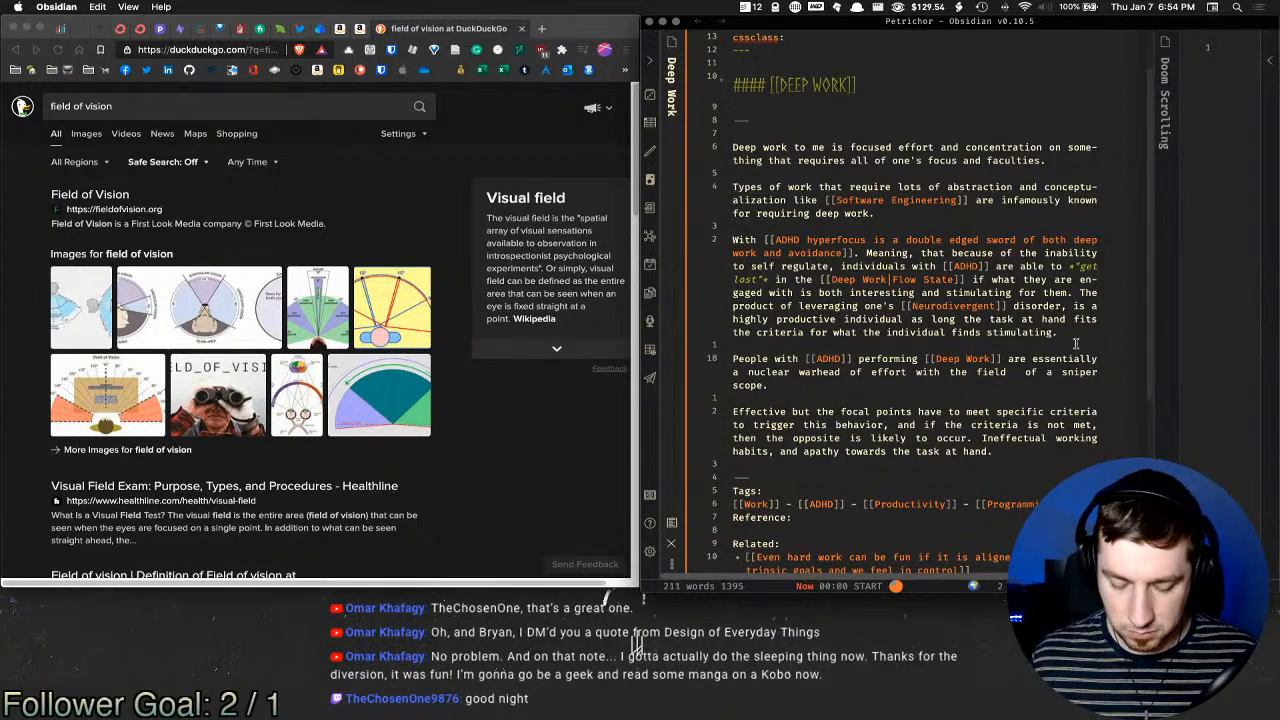
# Step: Insert 'visual' before 'field', keep the blank line above the People paragraph, and remove the double space
pyautogui.write('visual')
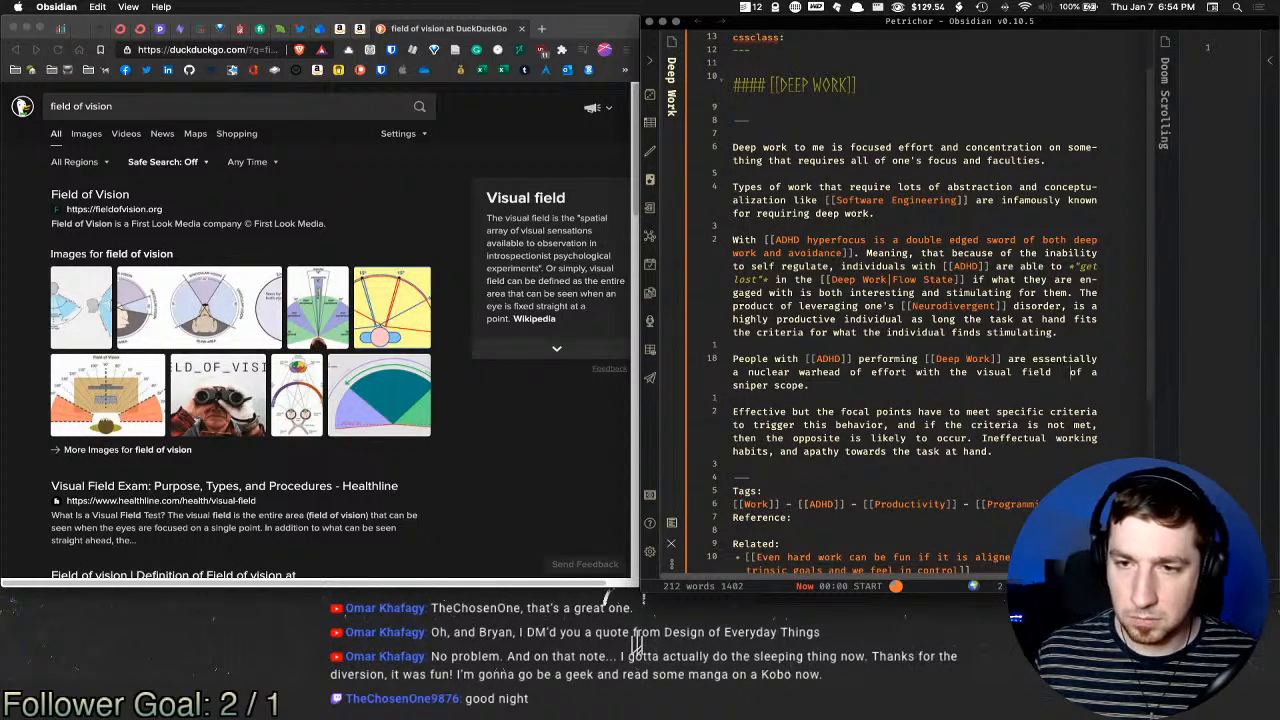
pyautogui.click(1076, 345)
pyautogui.press('BackSpace')
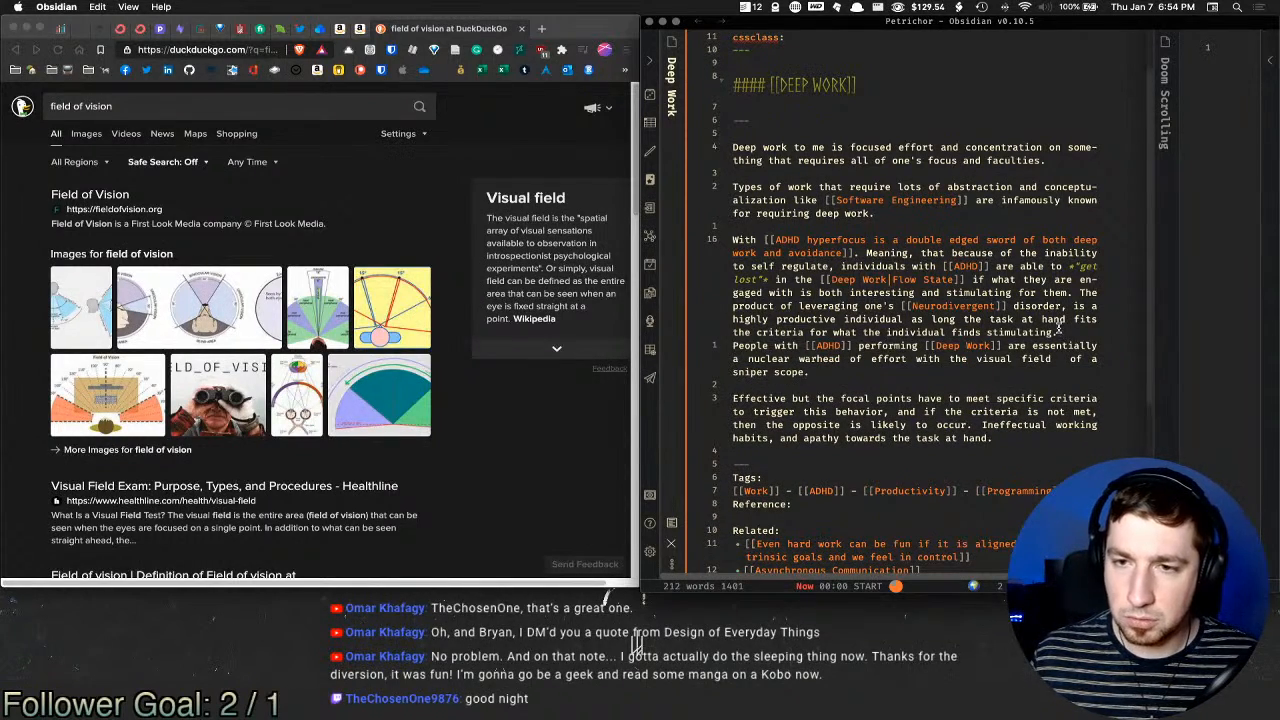
pyautogui.press('Return')
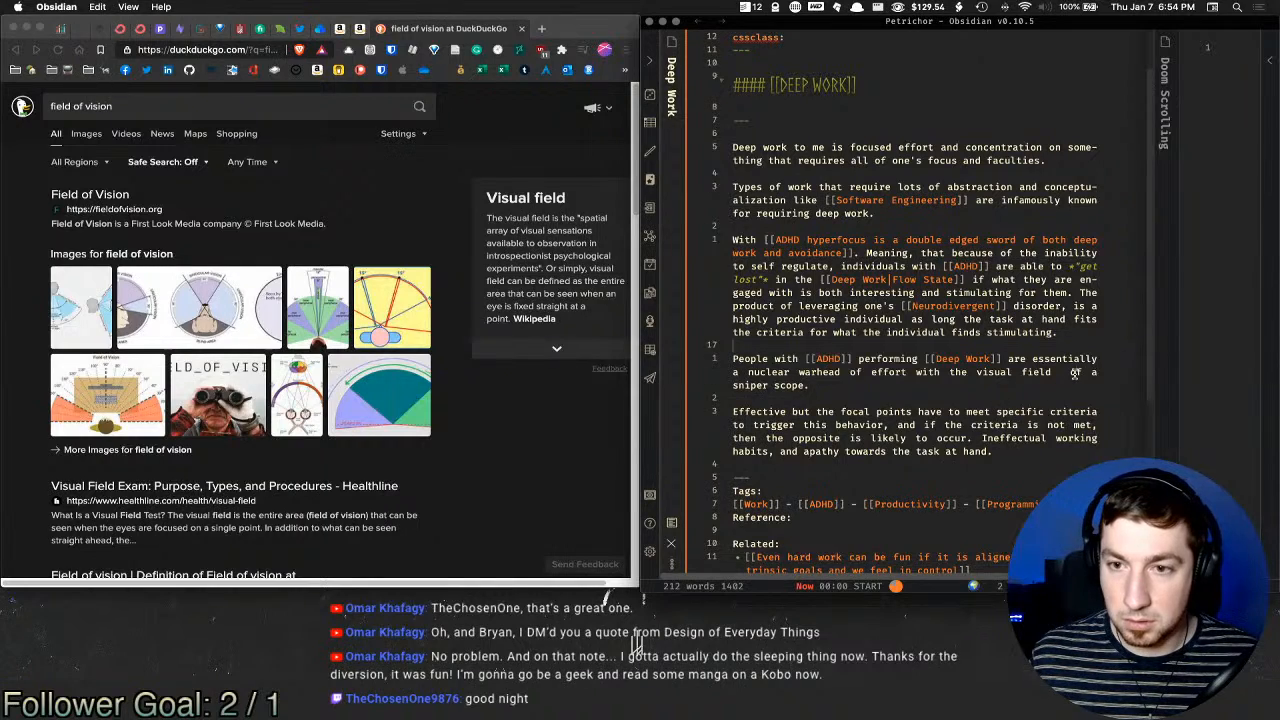
pyautogui.click(1075, 372)
pyautogui.press('BackSpace')
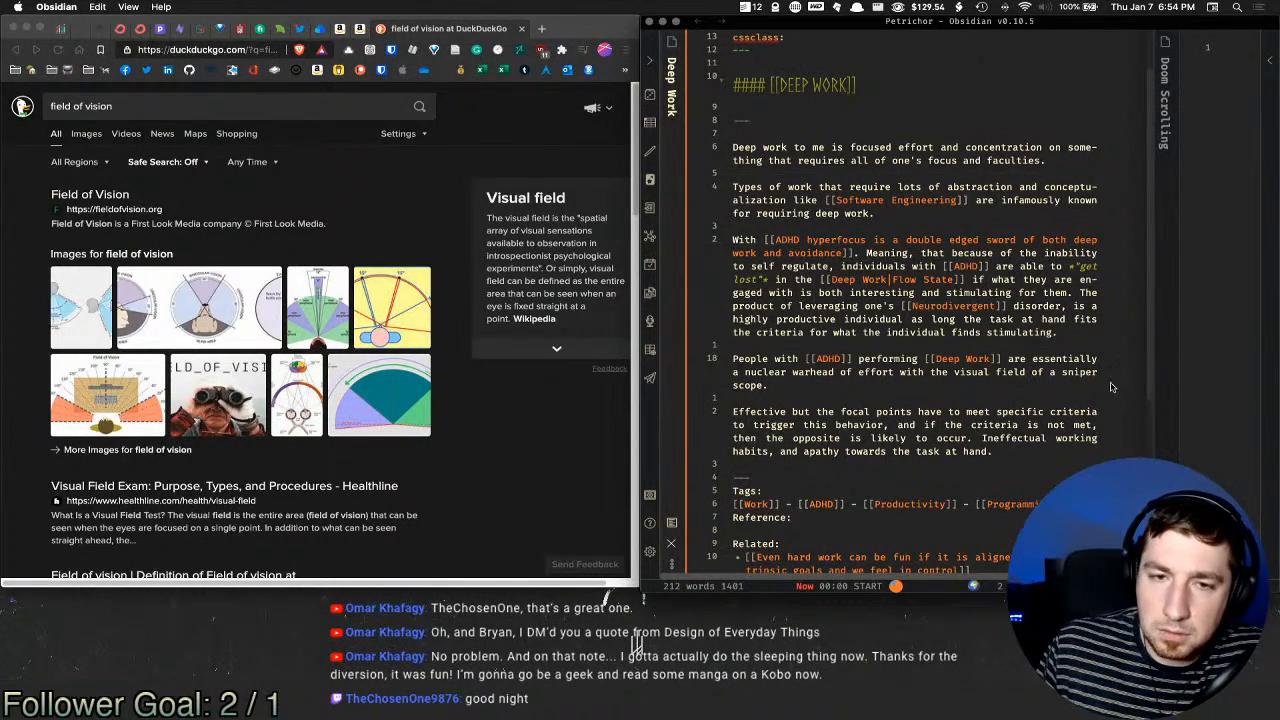
pyautogui.moveTo(797, 412); pyautogui.dragTo(879, 425)
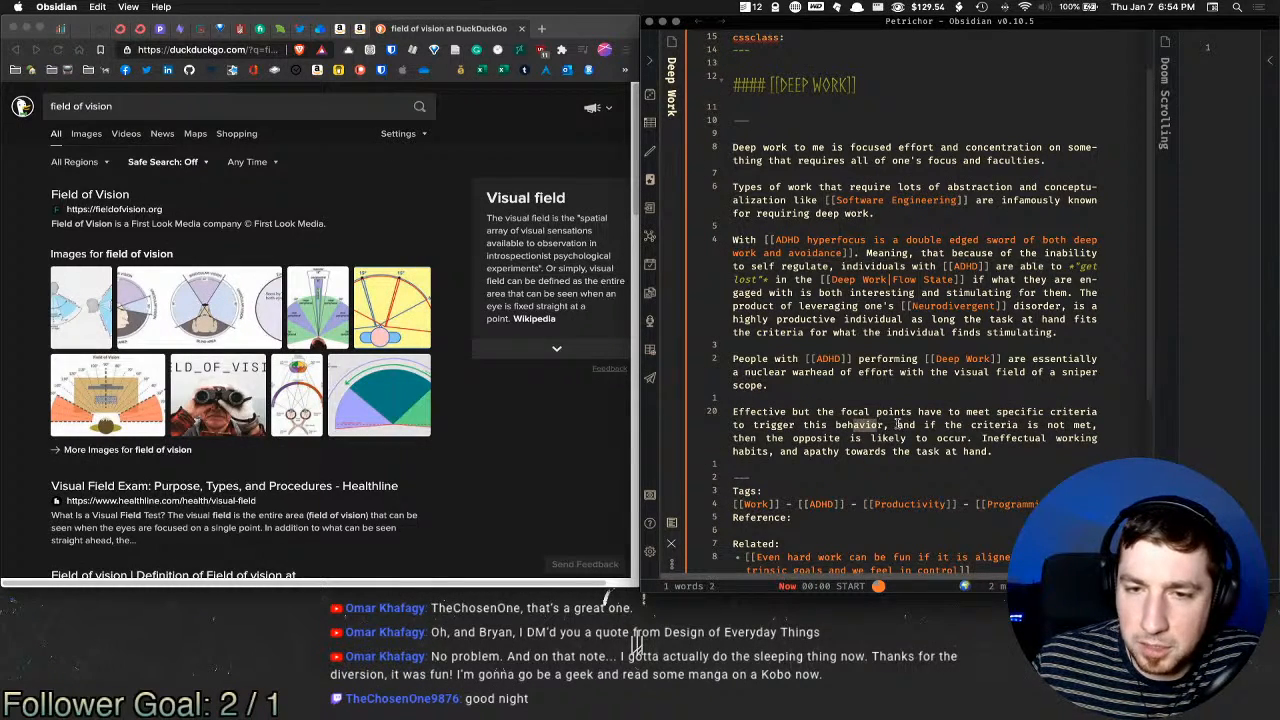
pyautogui.click(931, 426)
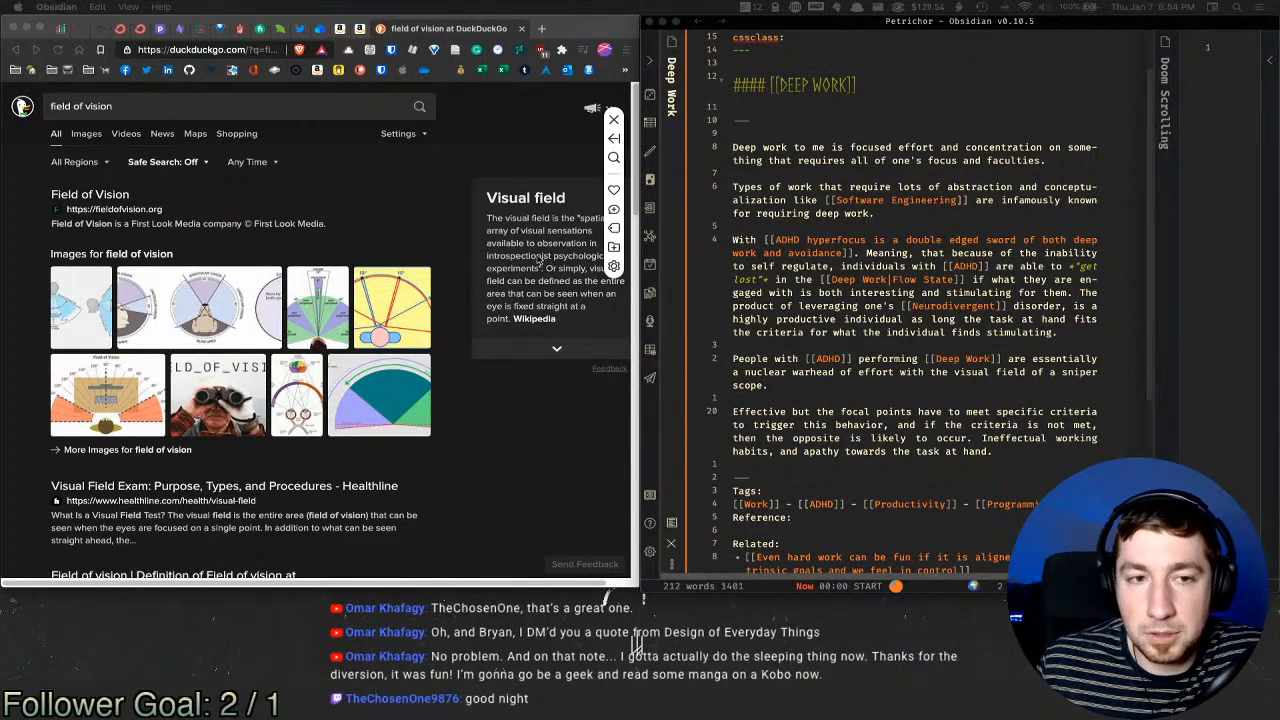
pyautogui.click(498, 168)
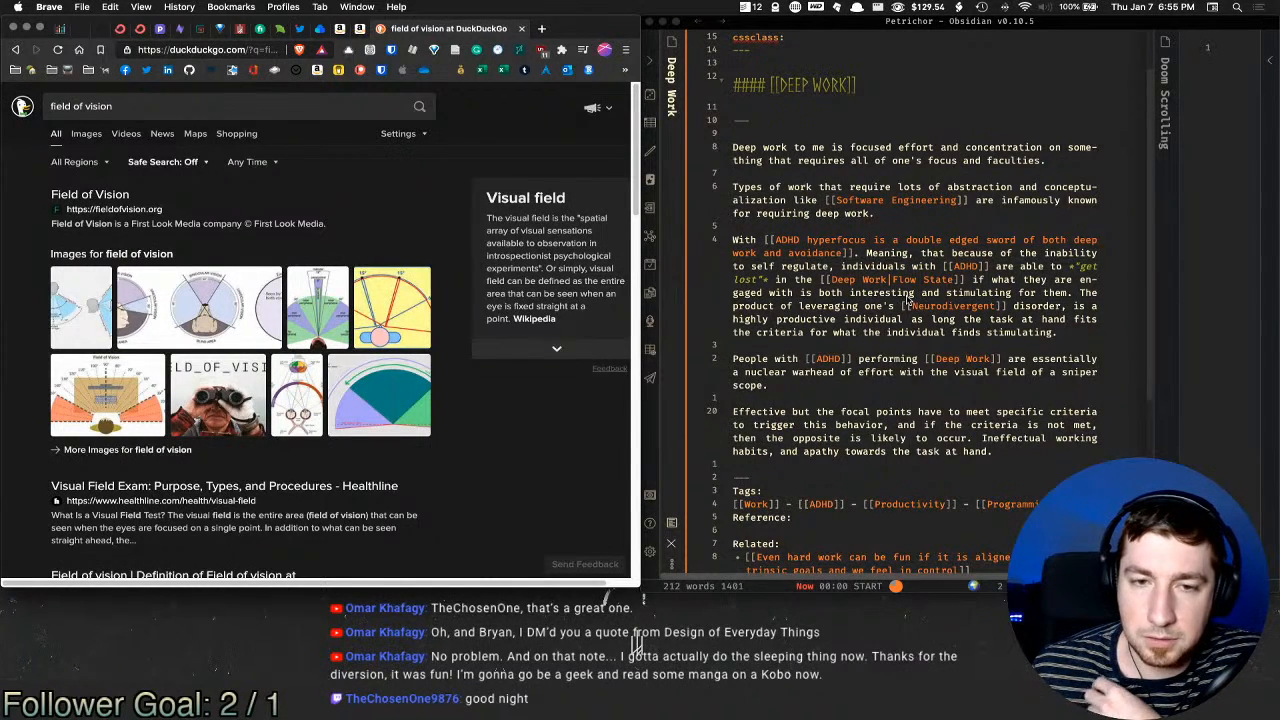
pyautogui.click(858, 312)
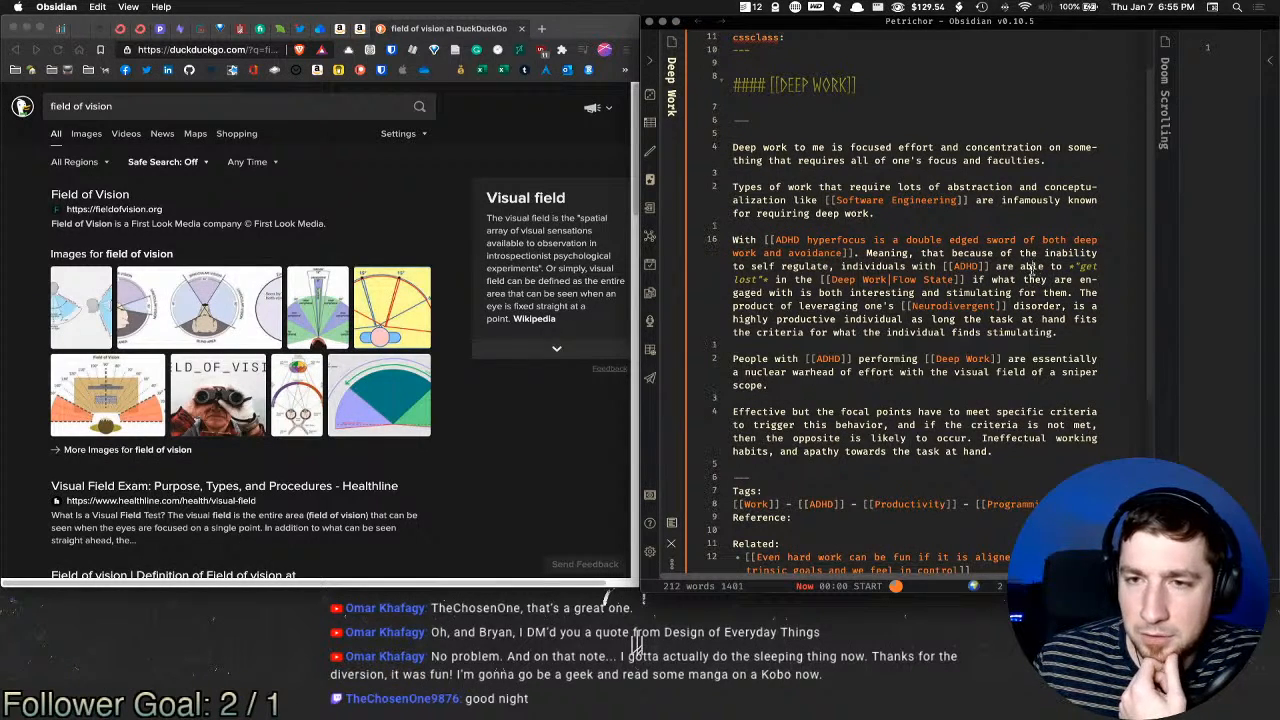
pyautogui.doubleClick(1030, 266)
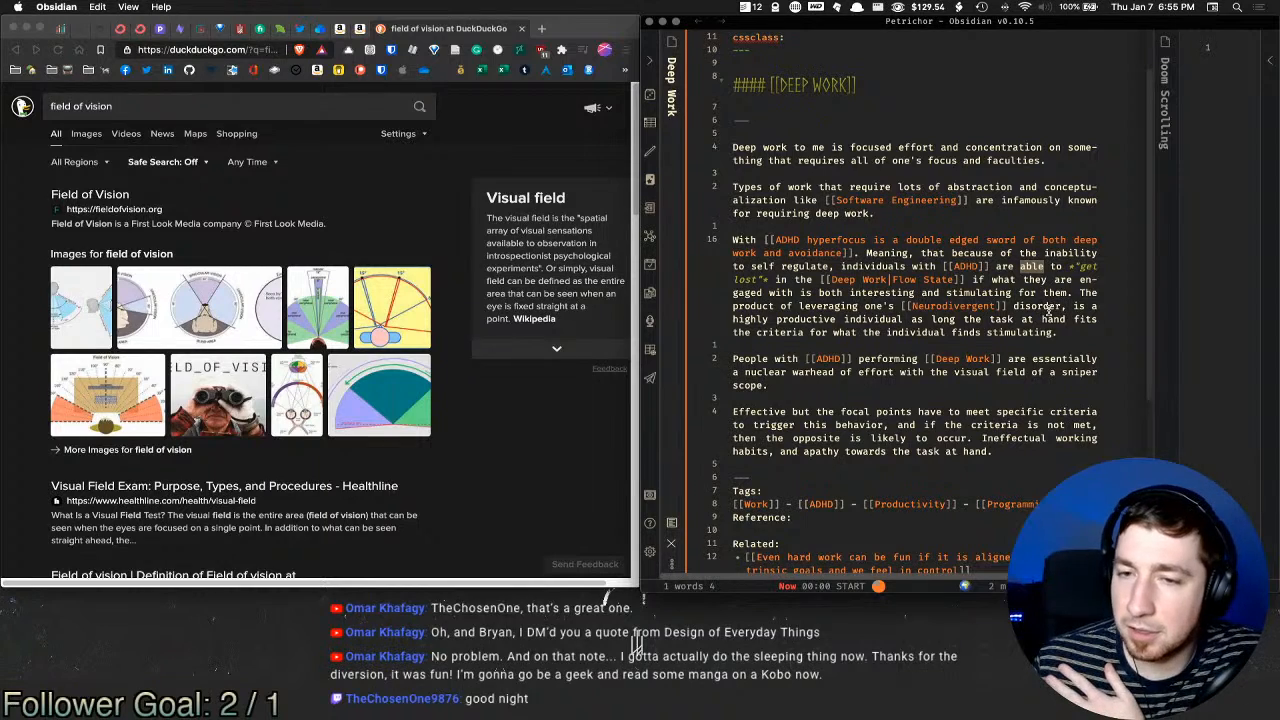
pyautogui.scroll(-6, 900, 380)
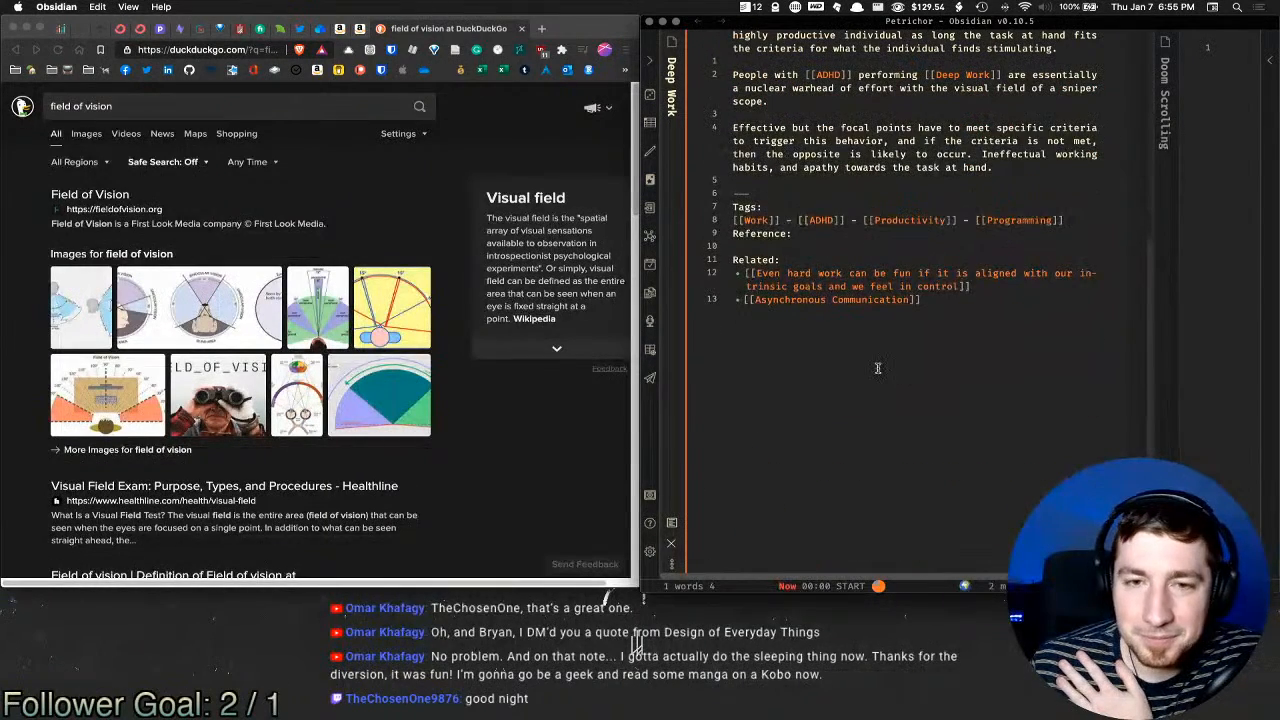
pyautogui.scroll(10, 878, 368)
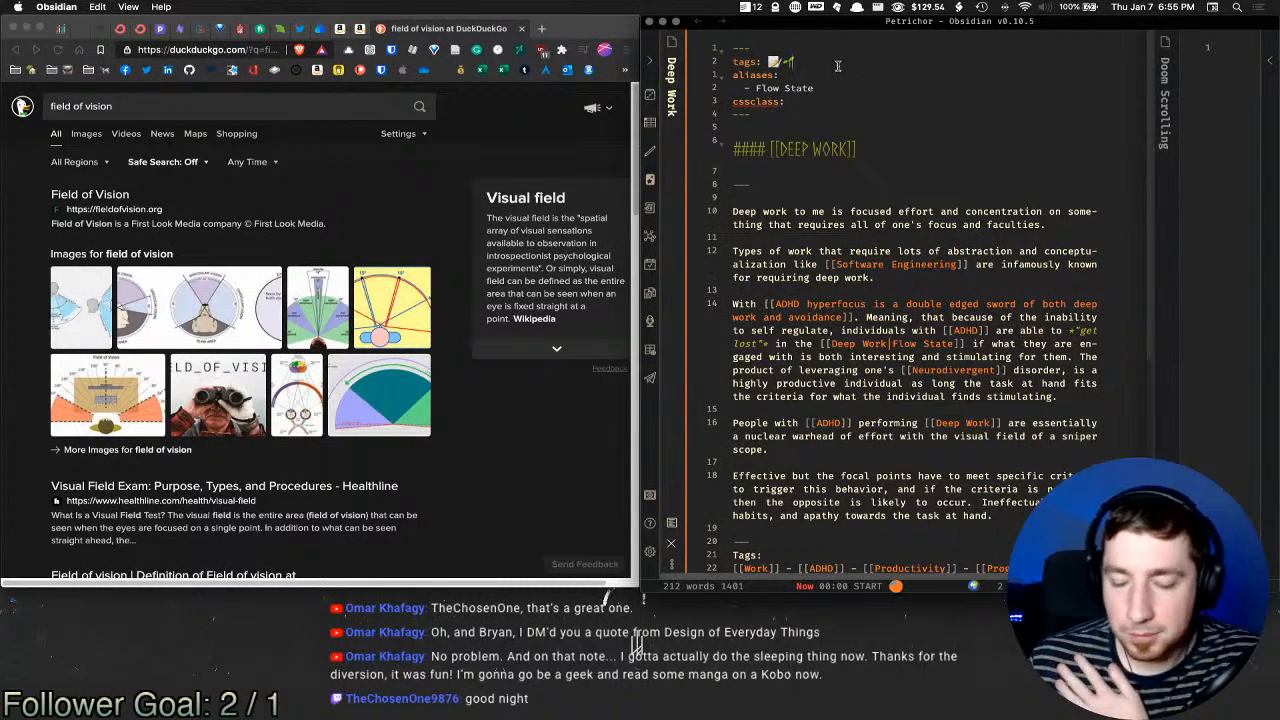
pyautogui.hotkey('shift', 'Left')
pyautogui.press('super+space')
pyautogui.write('e')
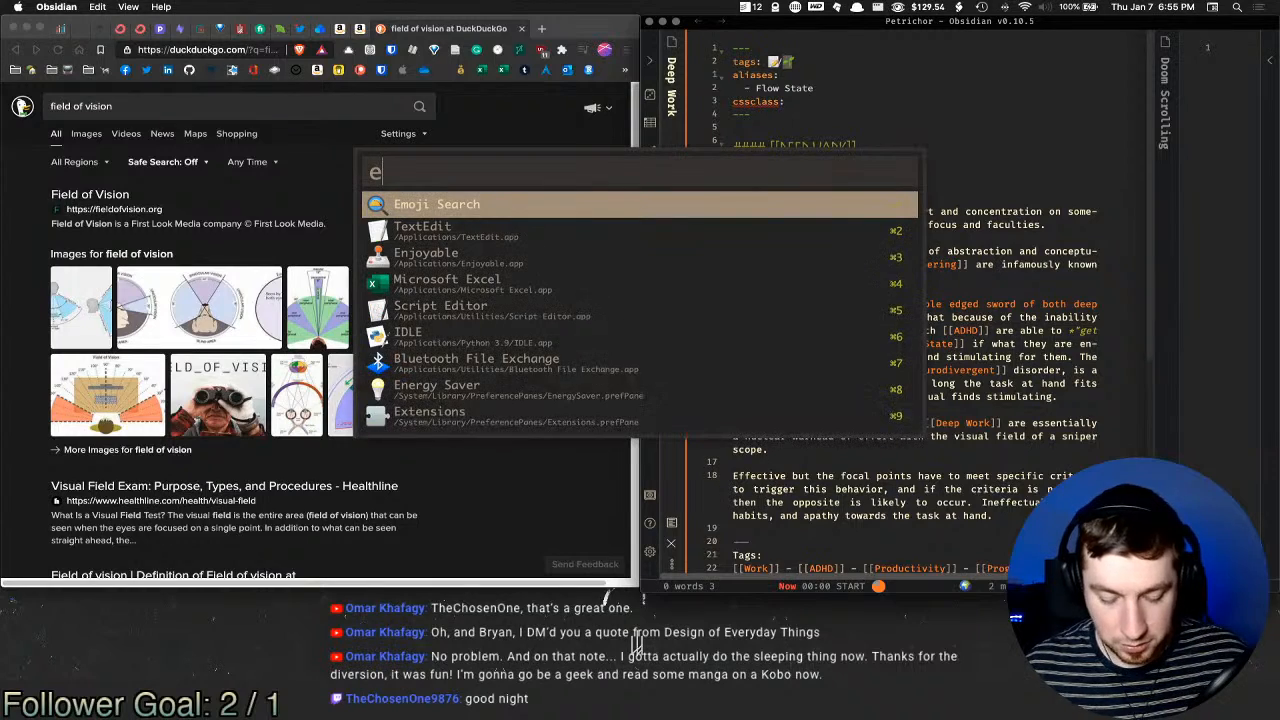
pyautogui.write(' ever')
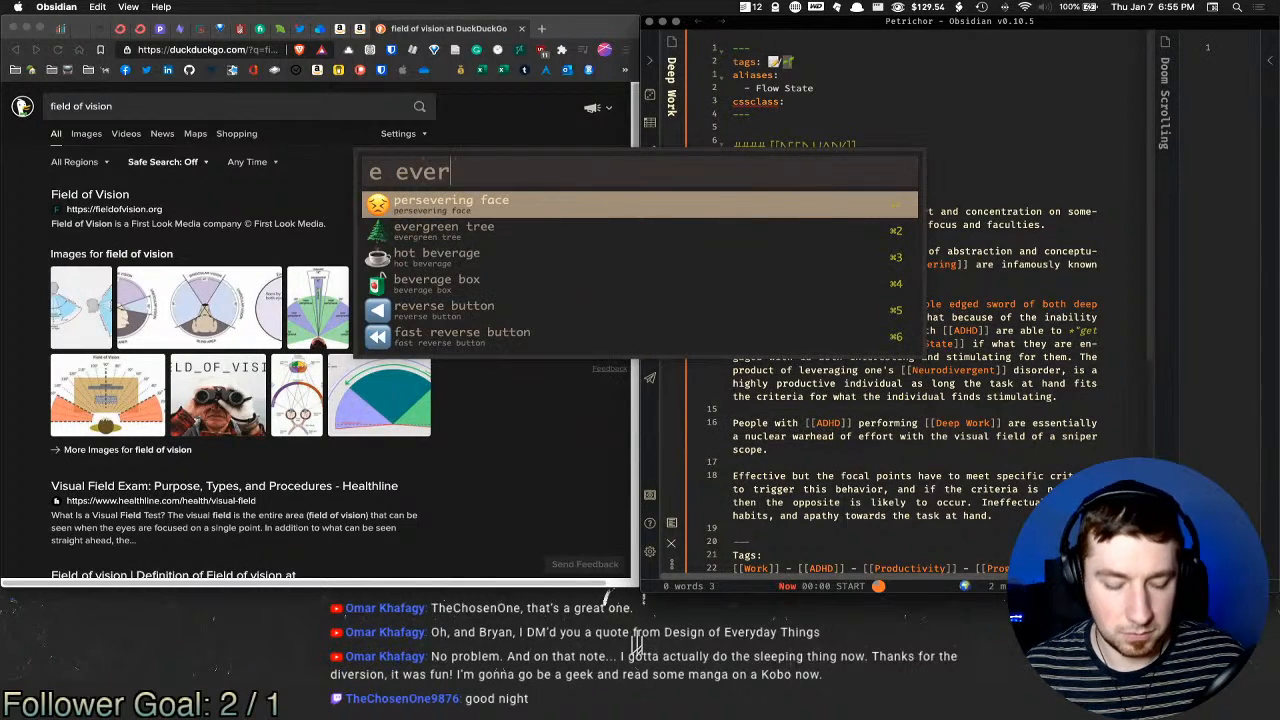
pyautogui.press('Return')
pyautogui.scroll(-5, 962, 205)
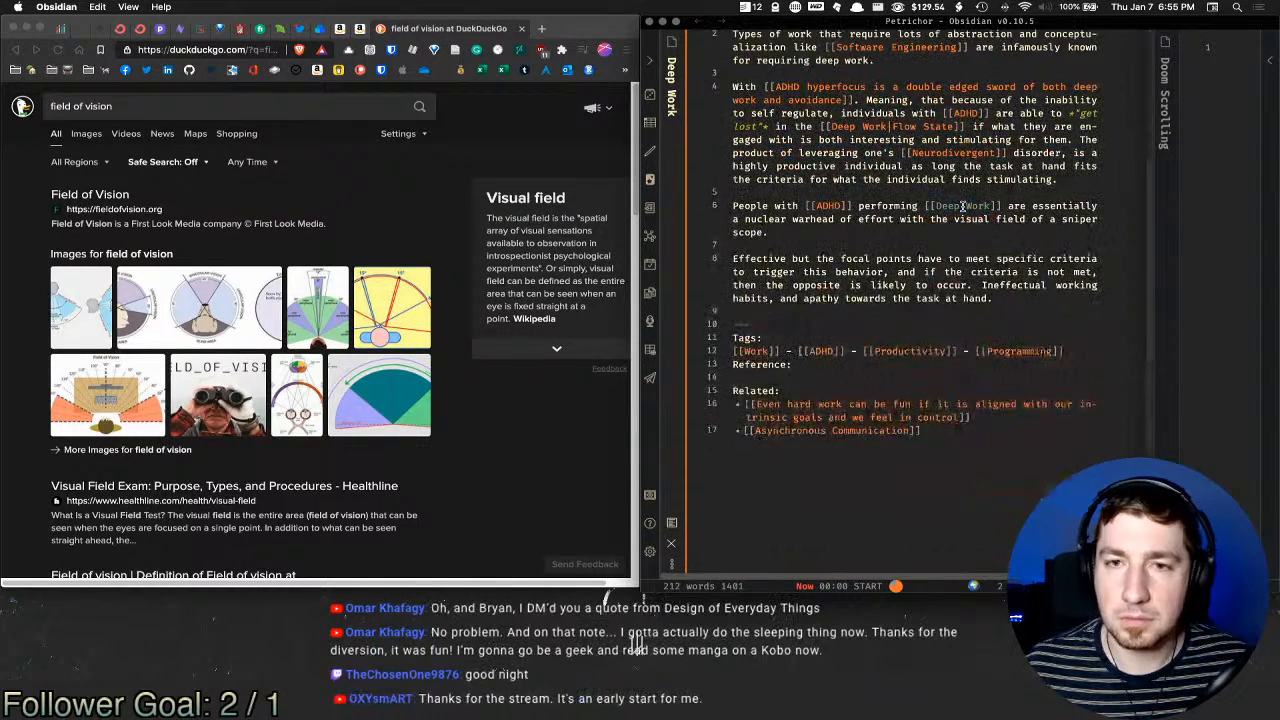
pyautogui.press('super+e')
pyautogui.scroll(2, 975, 304)
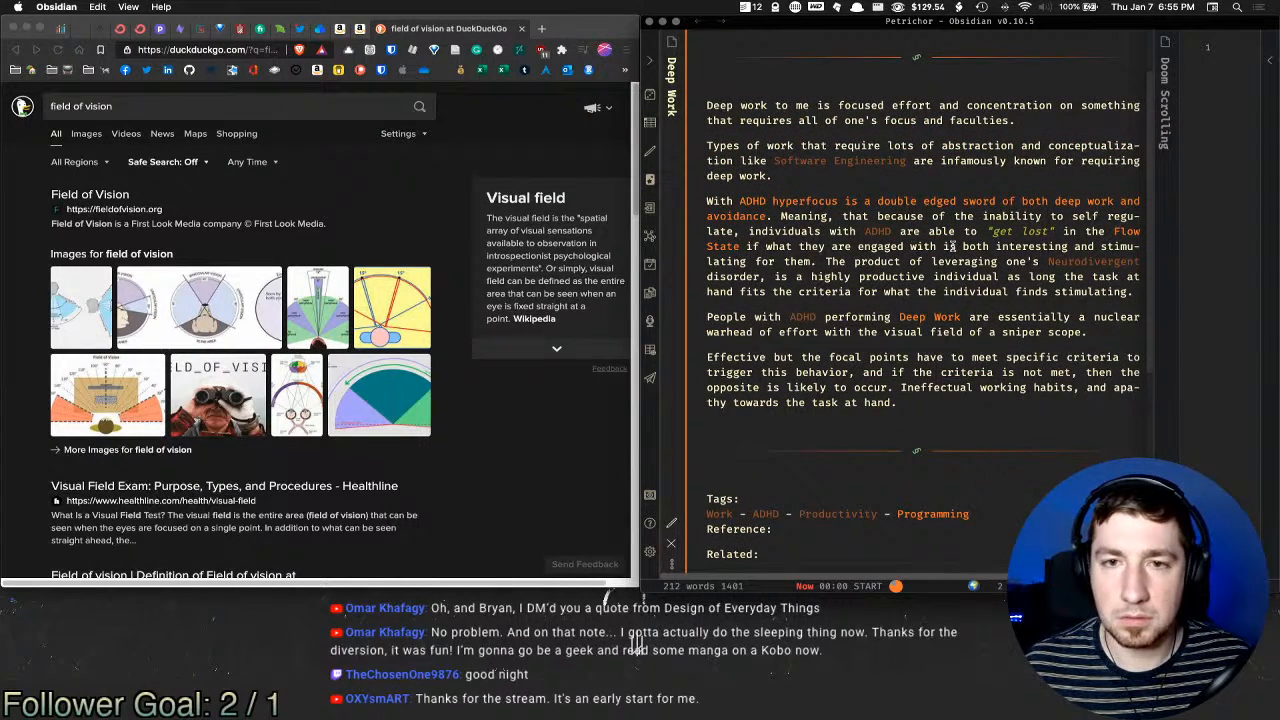
pyautogui.scroll(1, 955, 250)
pyautogui.scroll(1, 940, 262)
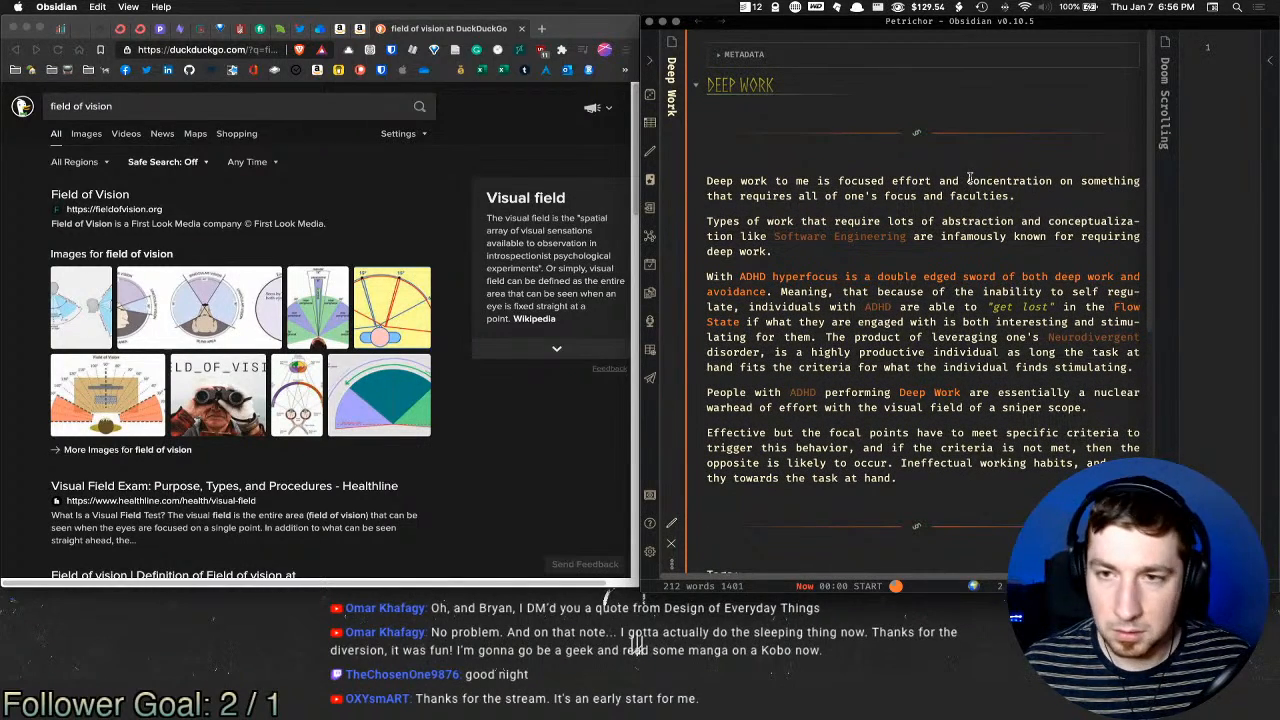
pyautogui.scroll(-5, 966, 272)
pyautogui.scroll(5, 966, 274)
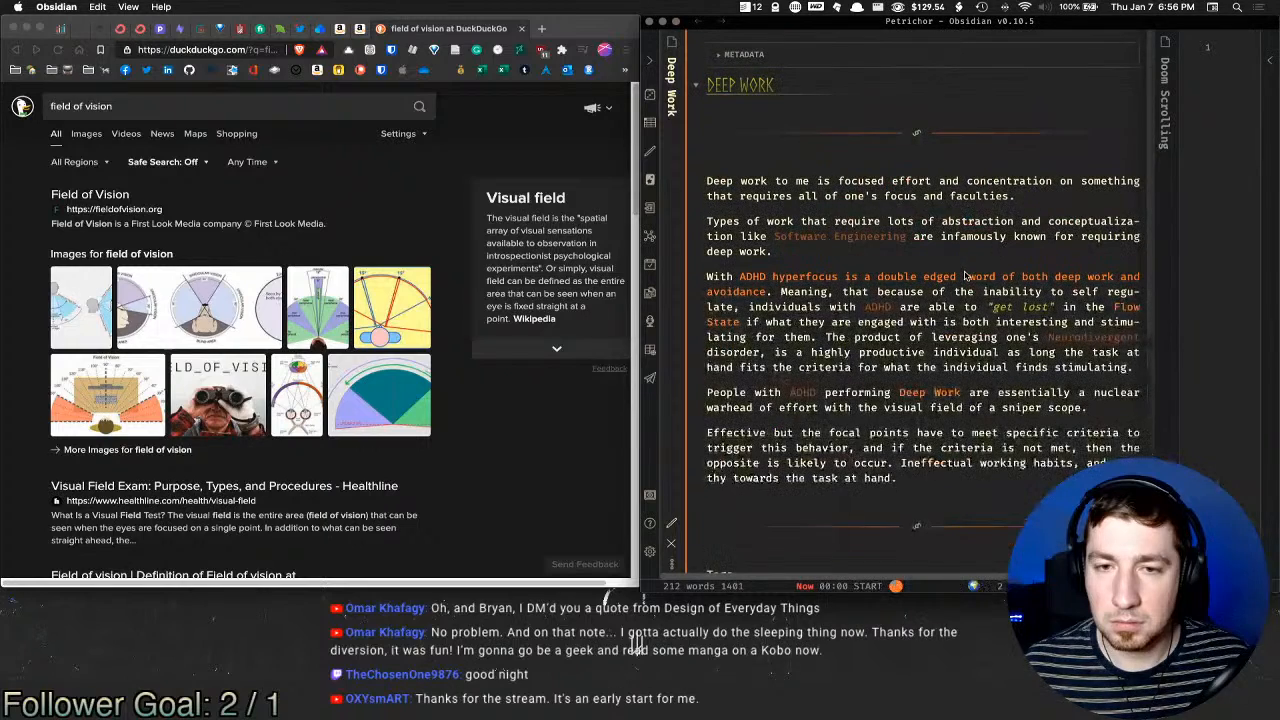
# Step: Close Deep Work, insert the Meta template into Doom Scrolling, and delete the <++> placeholder
pyautogui.press('super+w')
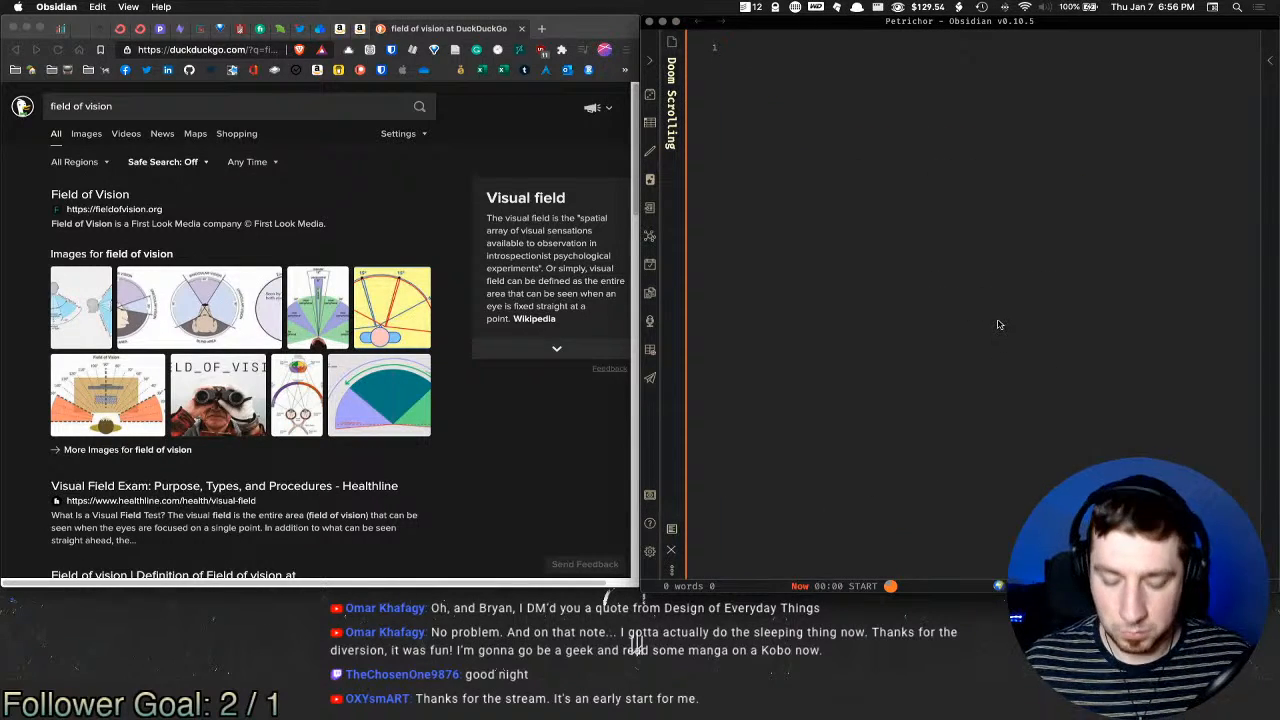
pyautogui.press('super+t')
pyautogui.write('meta')
pyautogui.press('Return')
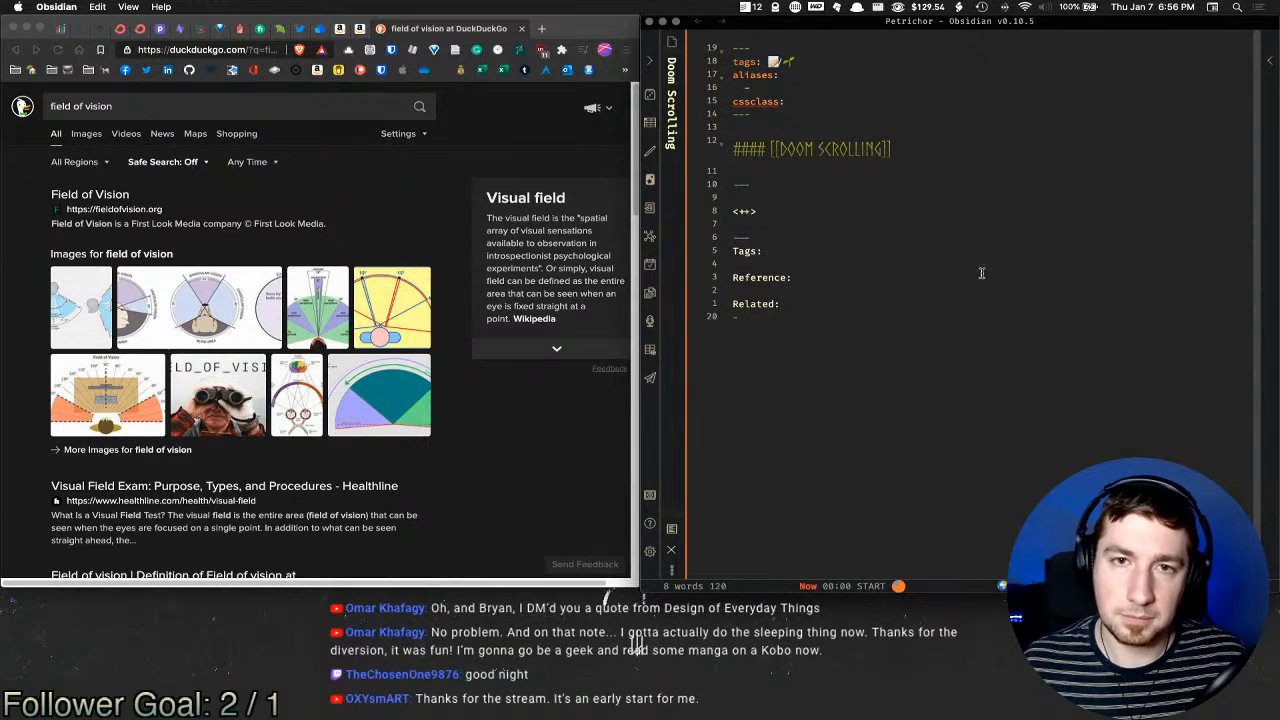
pyautogui.click(797, 212)
pyautogui.press('super+shift+Left')
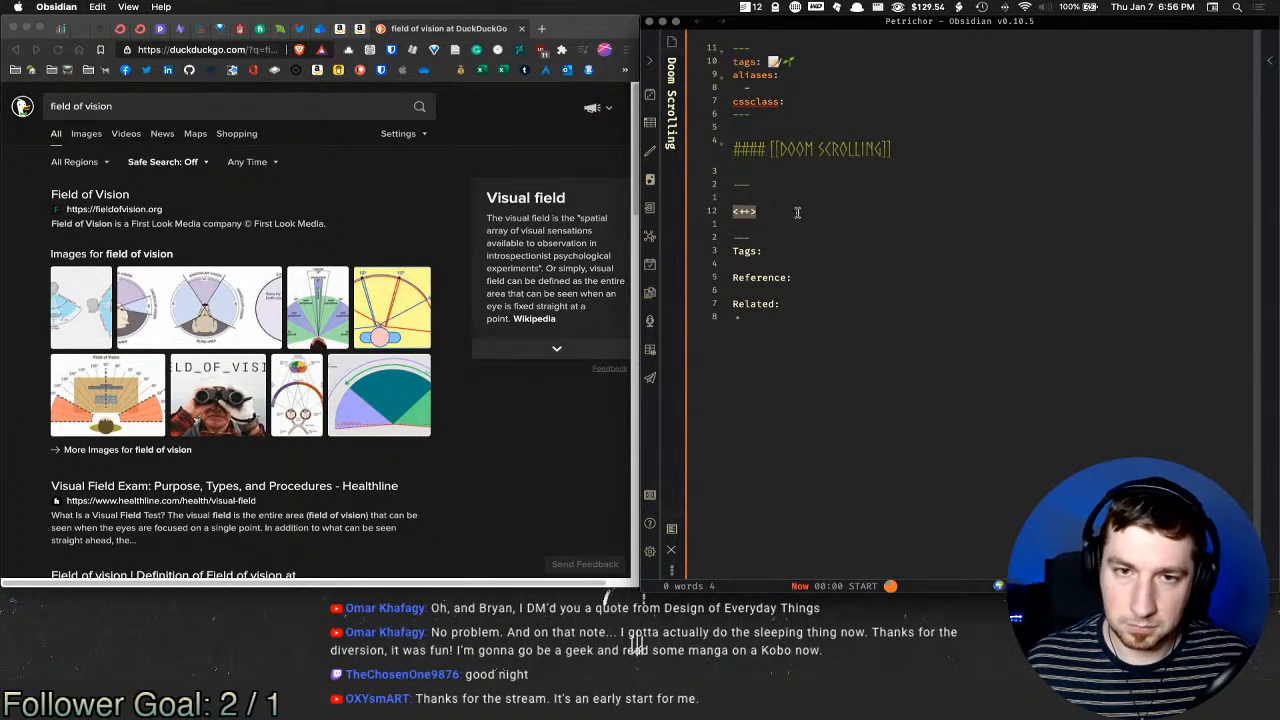
pyautogui.press('BackSpace')
# Step: Under Tags, type [[Social Media]] - [[Psychology]] - [[Neurology]] - [[ADHD]]
pyautogui.click(822, 262)
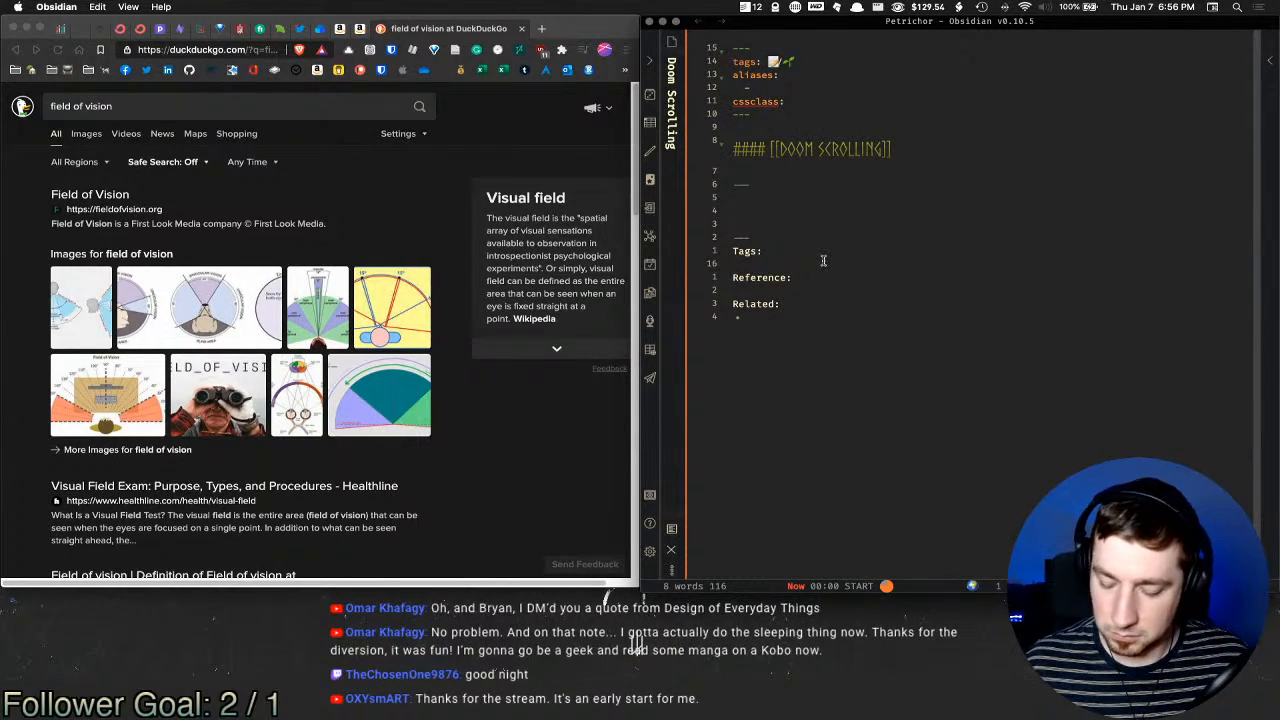
pyautogui.write('[[')
pyautogui.write('Social')
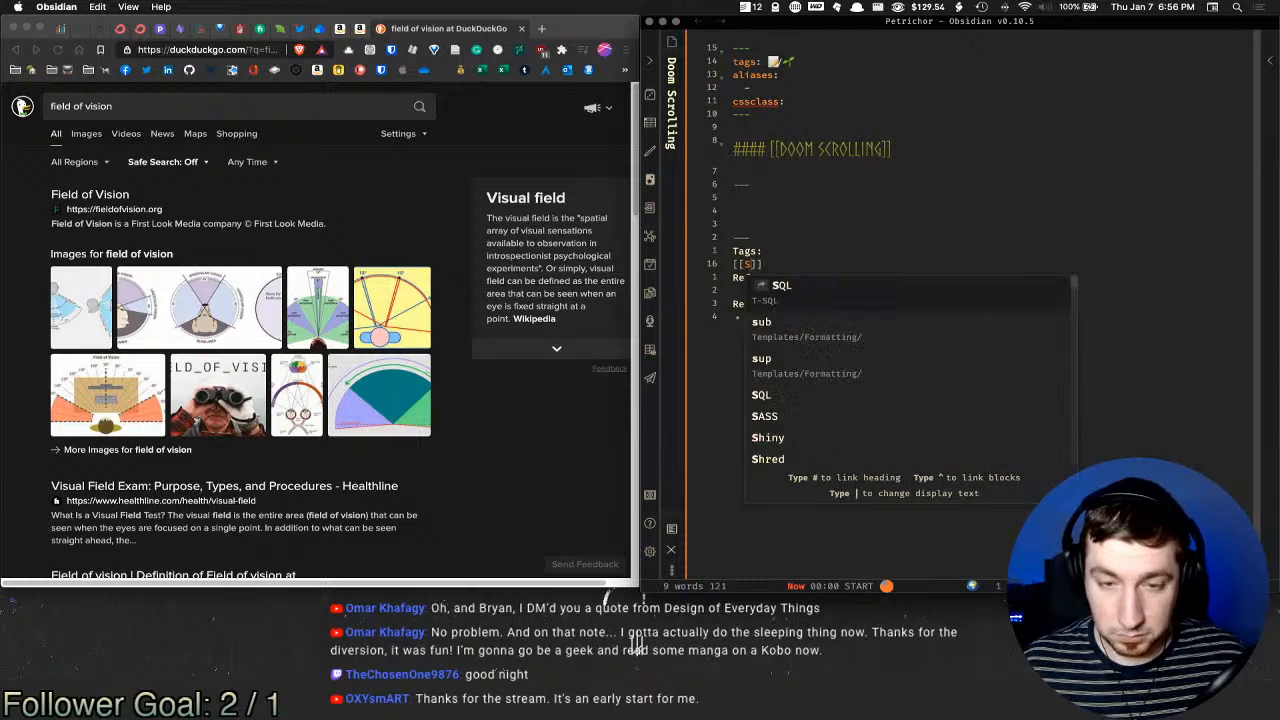
pyautogui.write(' Media')
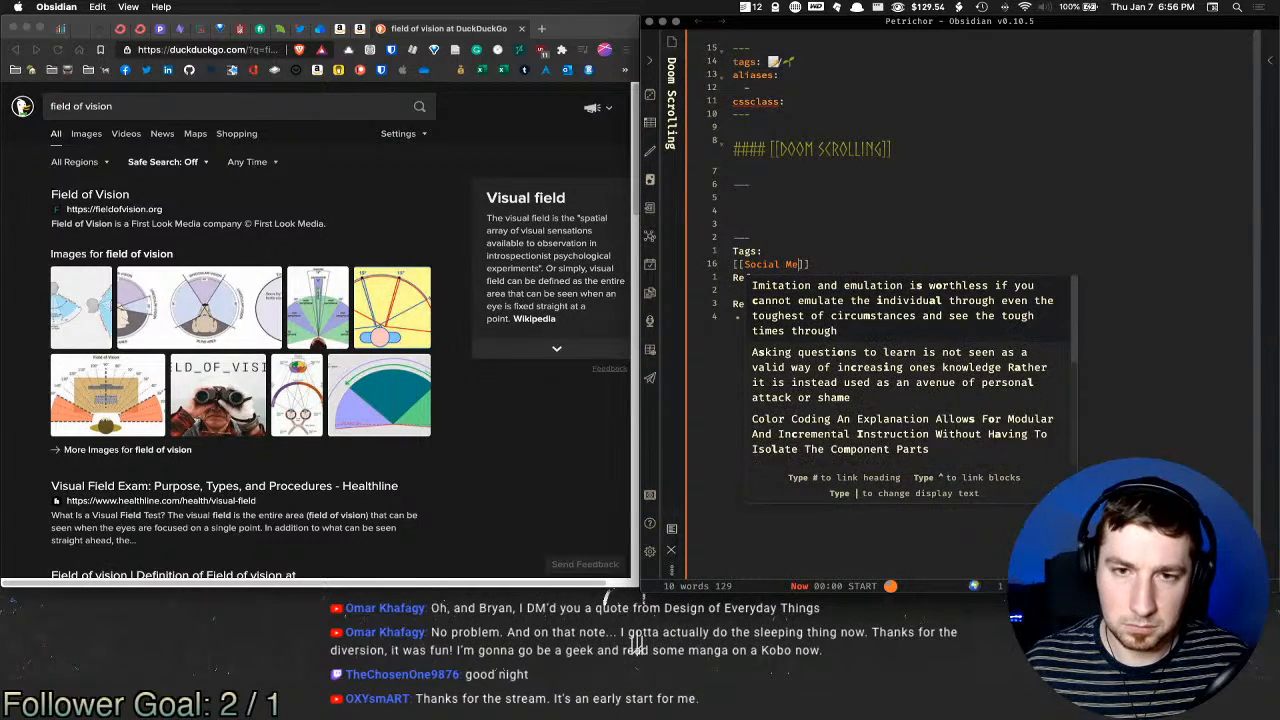
pyautogui.press('Escape')
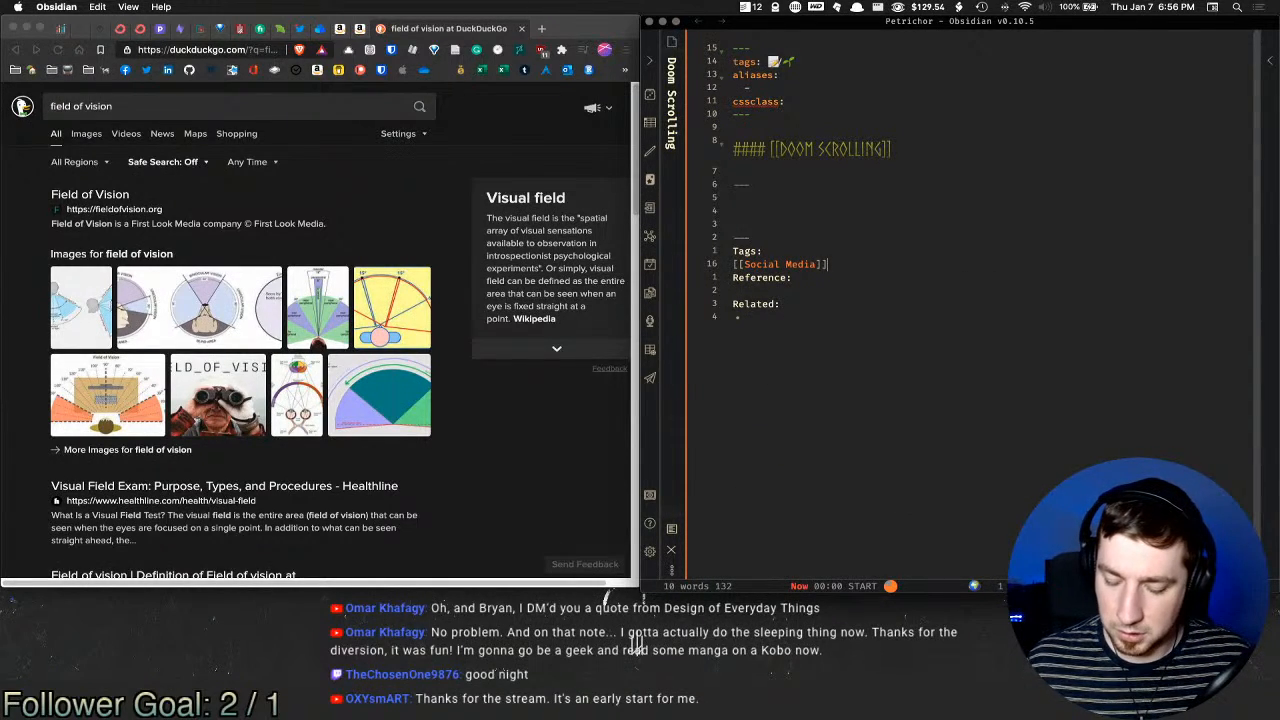
pyautogui.write('- [[')
pyautogui.write('Psychology')
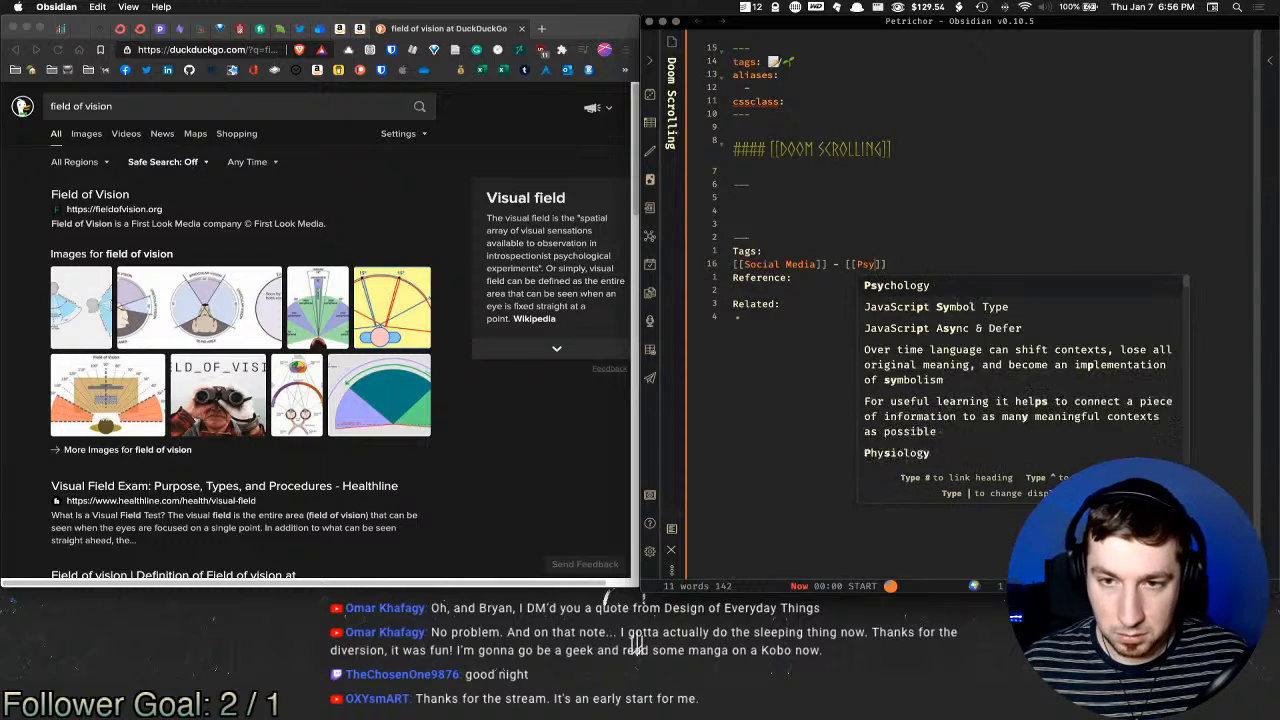
pyautogui.press('Return')
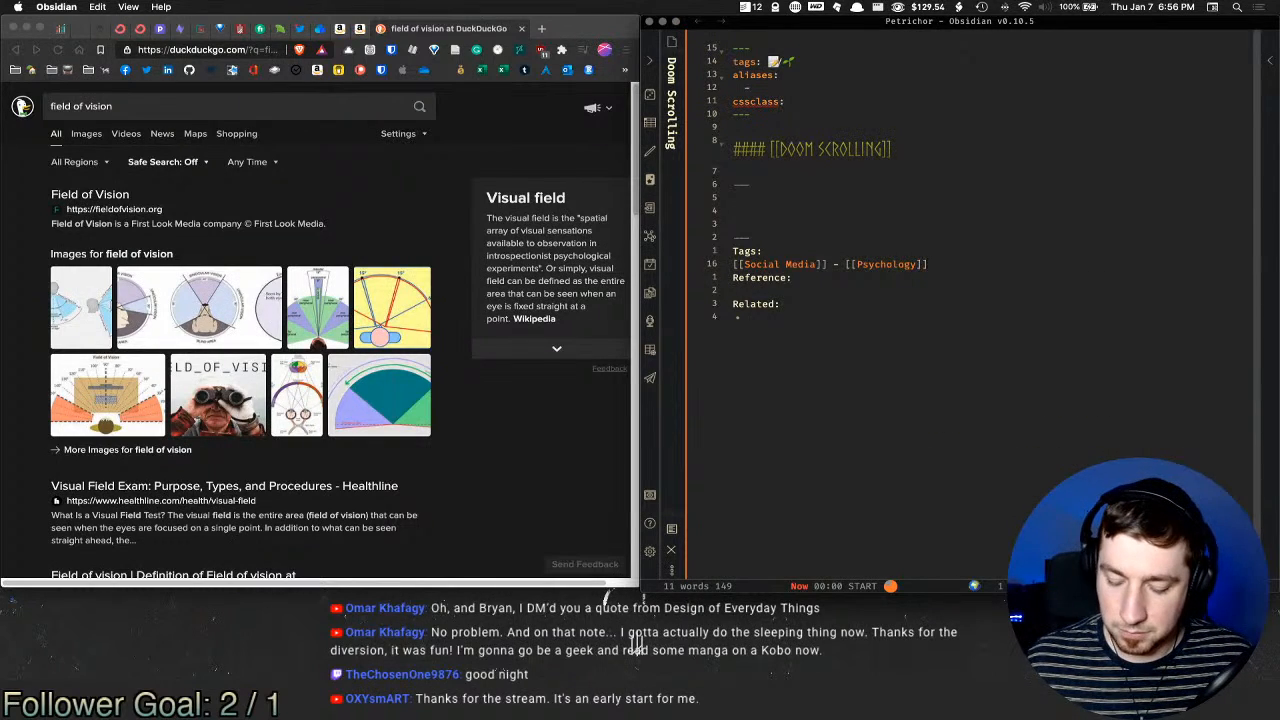
pyautogui.write('- [[Neurology')
pyautogui.press('Return')
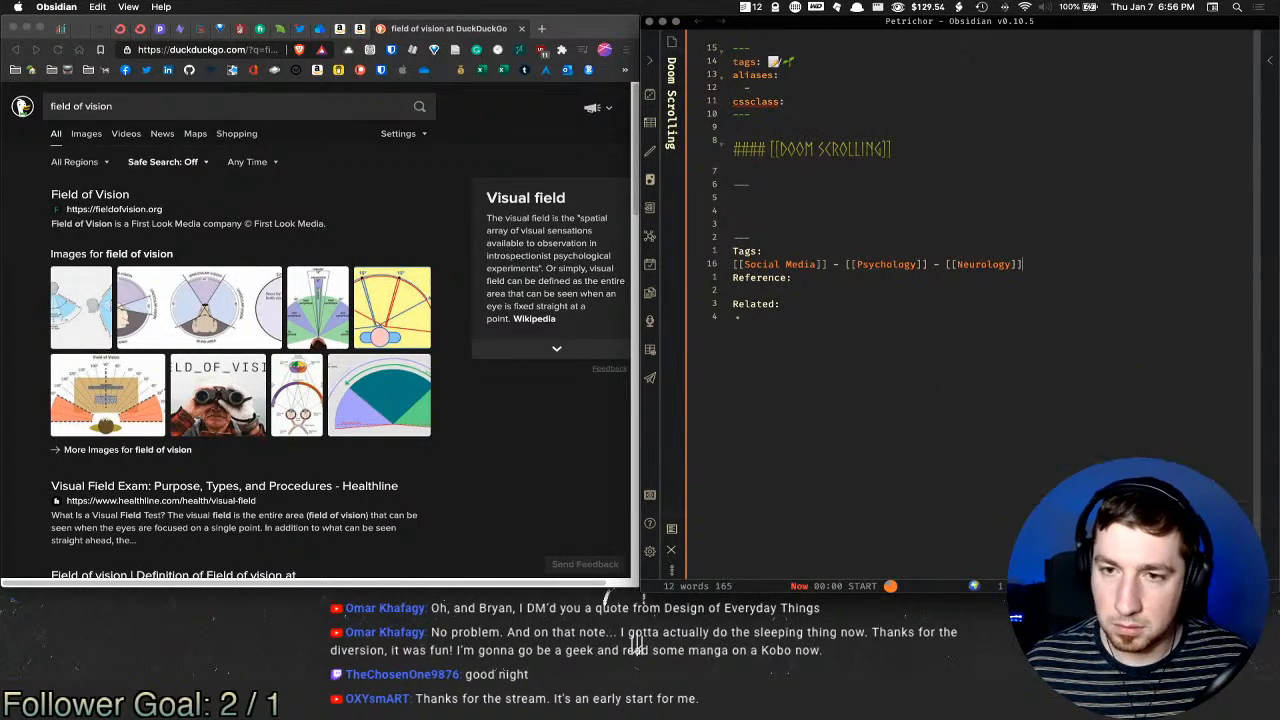
pyautogui.write('- ')
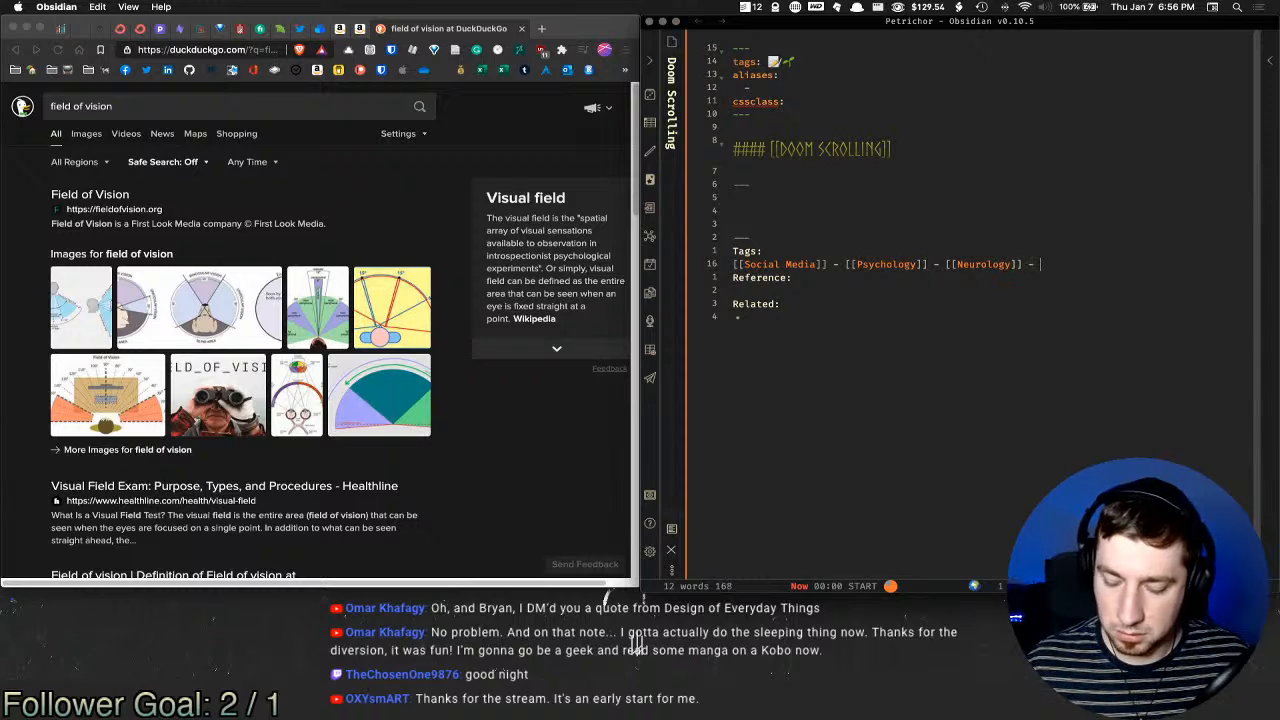
pyautogui.write('[[')
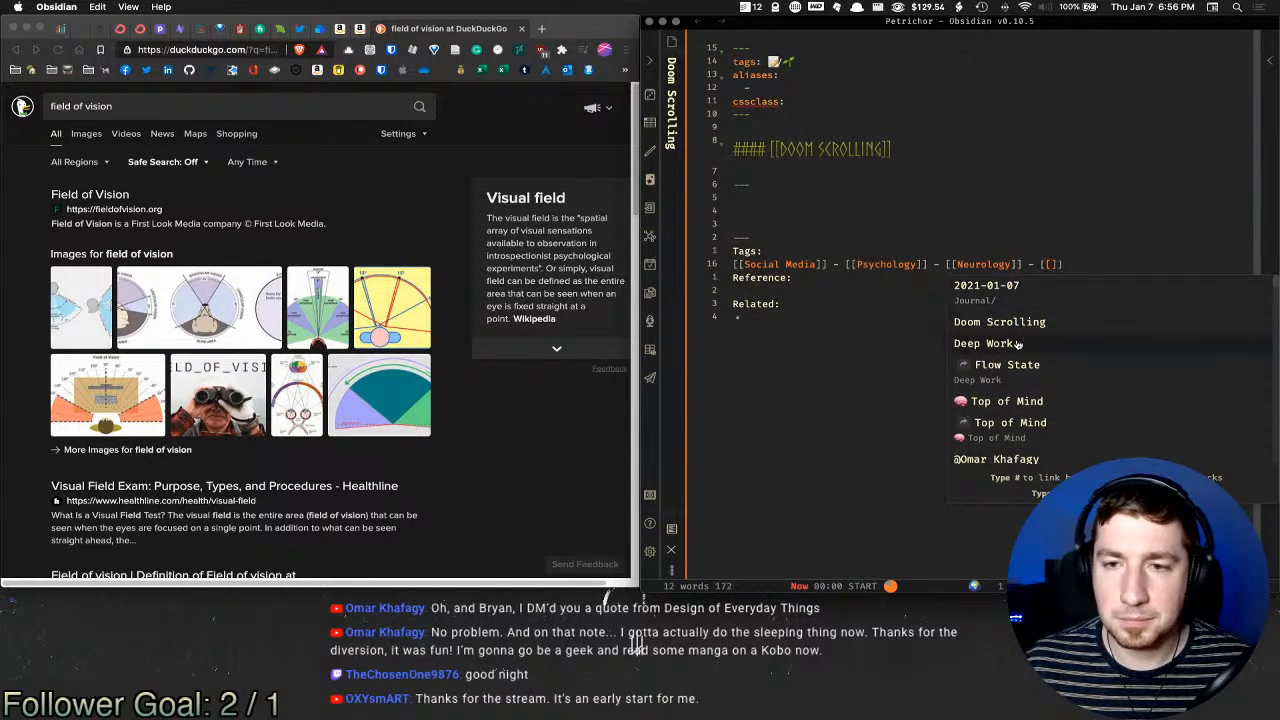
pyautogui.click(1053, 265)
pyautogui.write('Dist')
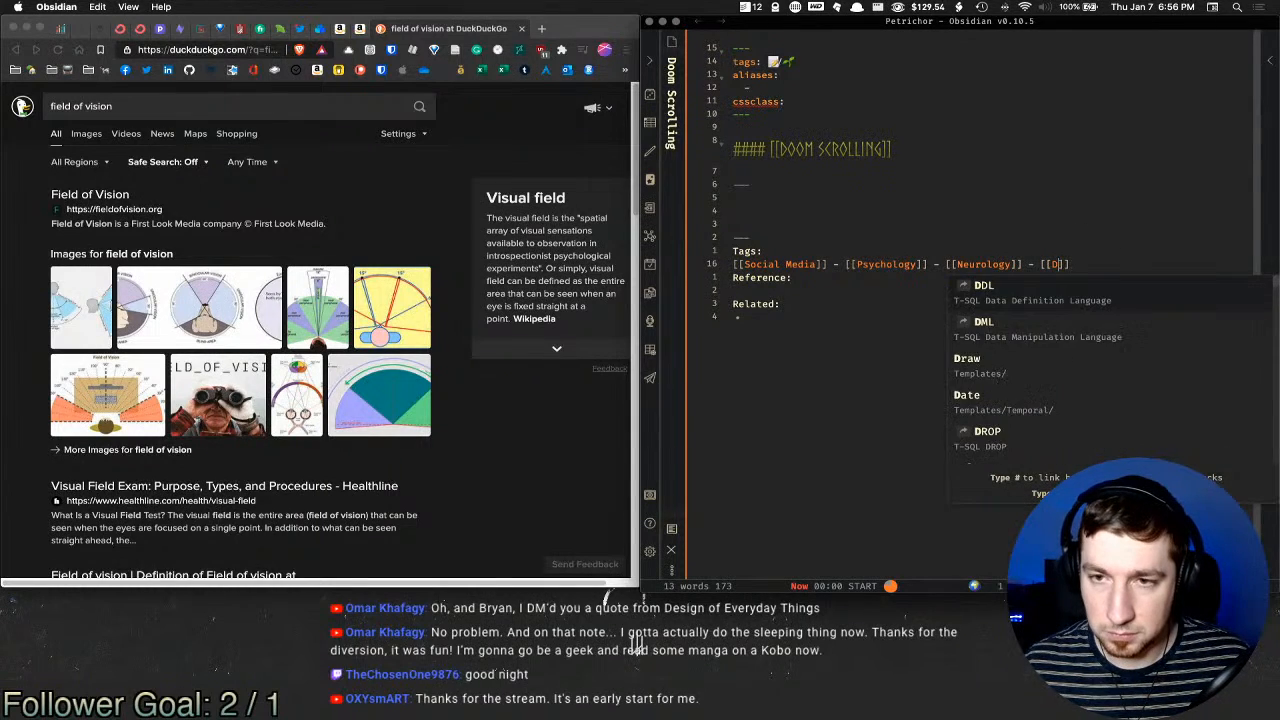
pyautogui.write('rac')
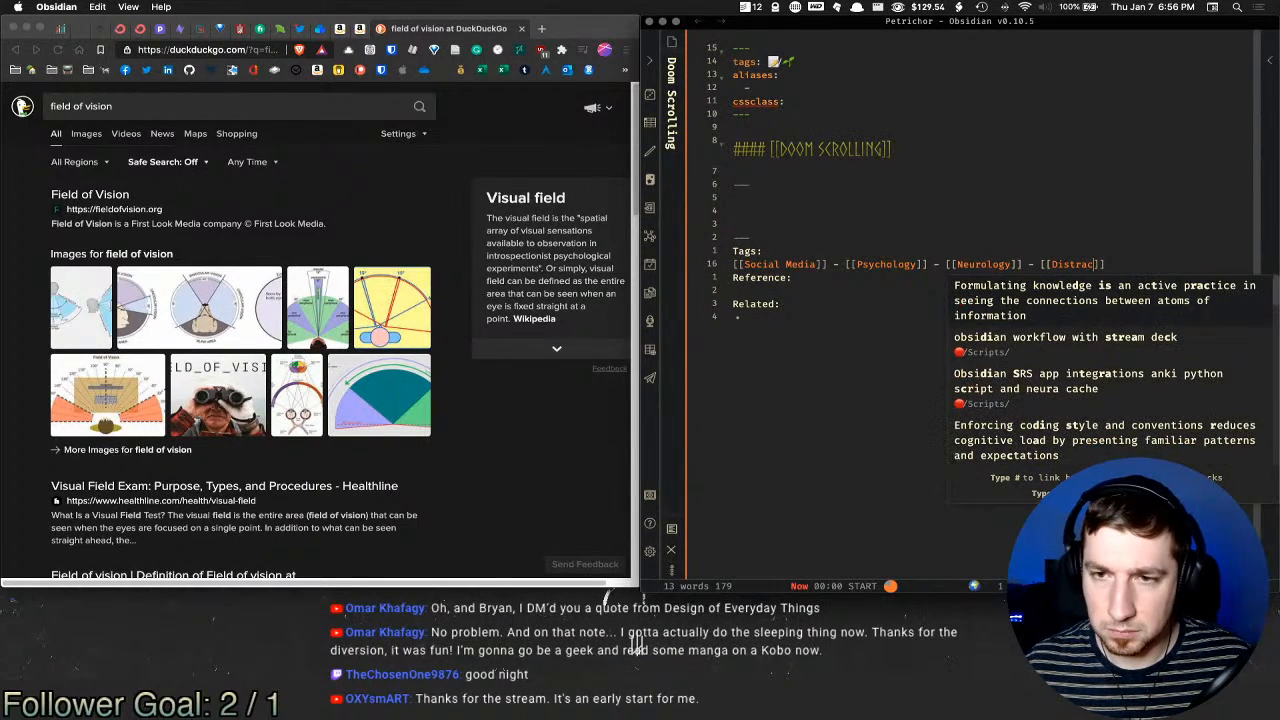
pyautogui.press('BackSpace')
pyautogui.press('BackSpace')
pyautogui.press('BackSpace')
pyautogui.press('BackSpace')
pyautogui.press('BackSpace')
pyautogui.press('BackSpace')
pyautogui.press('BackSpace')
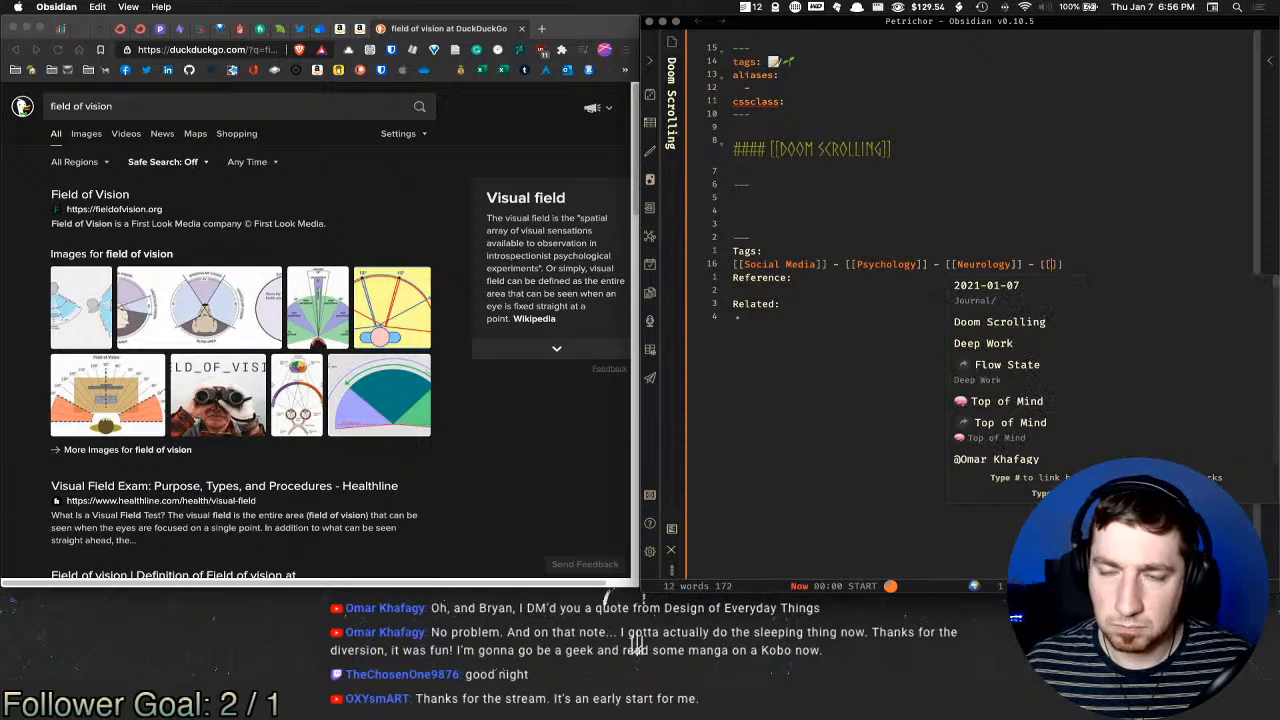
pyautogui.write('ADHD')
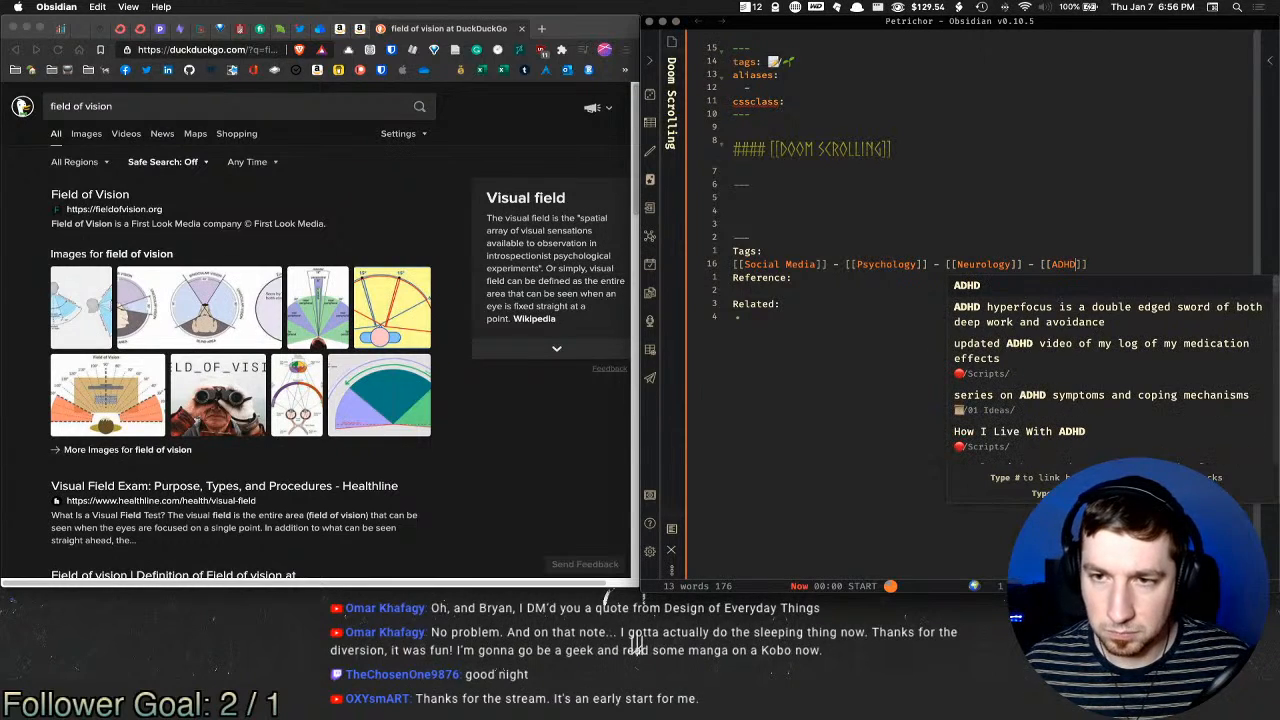
pyautogui.click(922, 215)
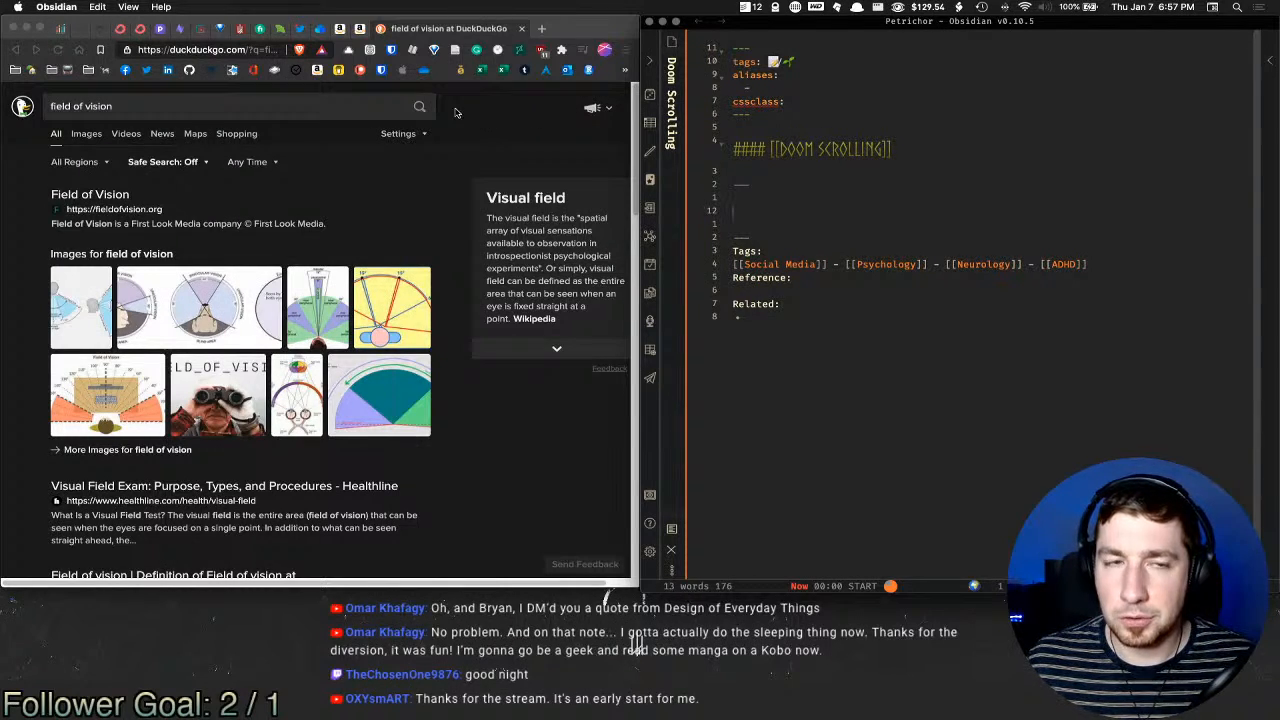
pyautogui.click(425, 110)
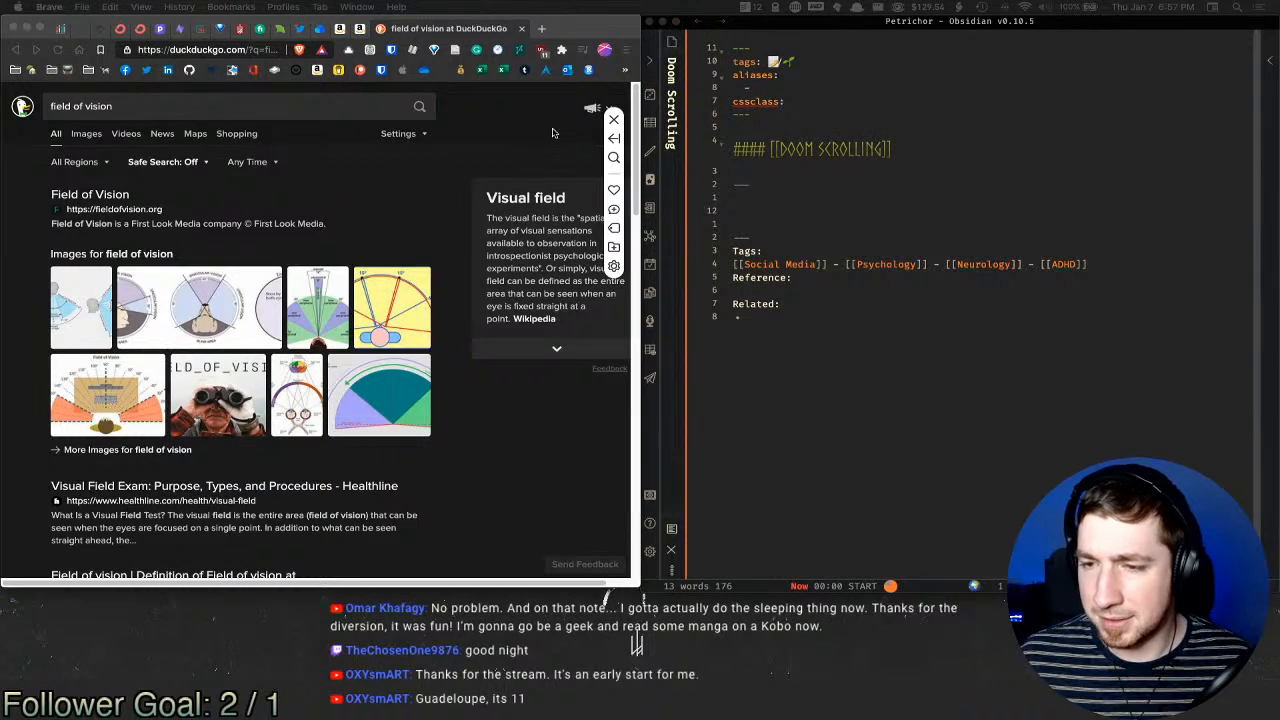
# Step: Search 'where is Guadeloupe' in a new tab and expand the Guadeloupe info panel
pyautogui.click(541, 28)
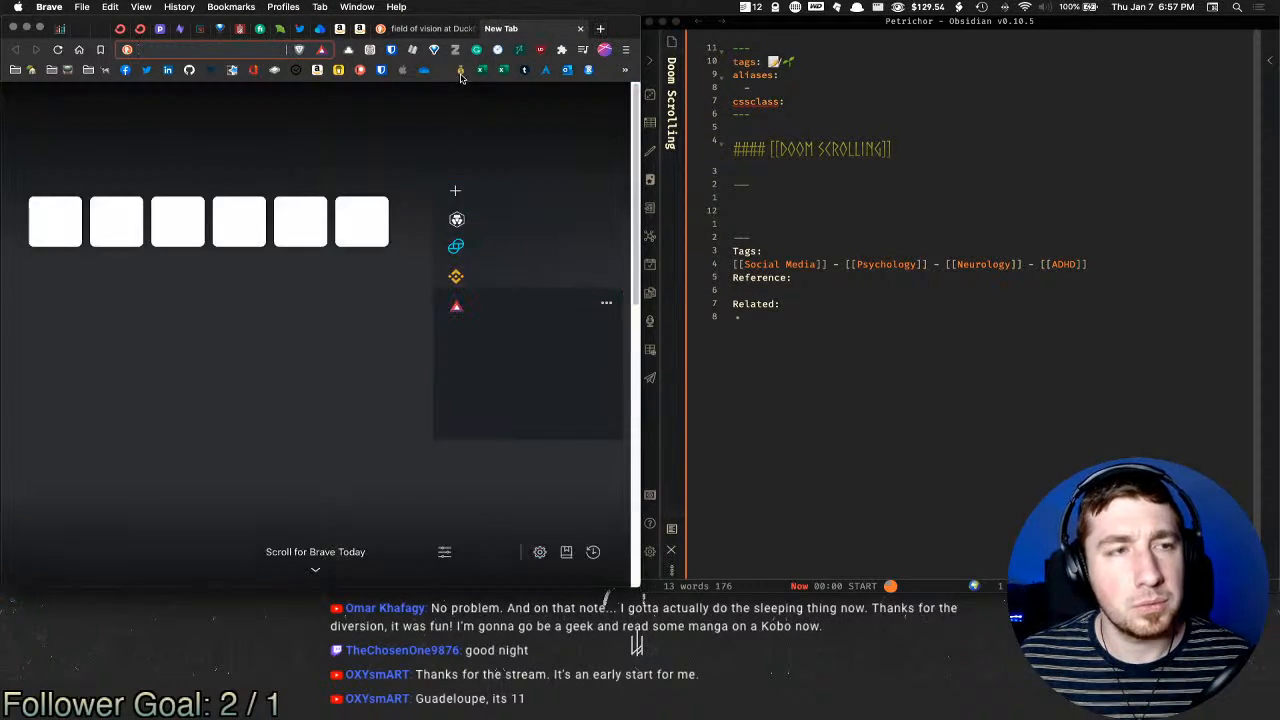
pyautogui.write('where is Guadeloupe')
pyautogui.press('Return')
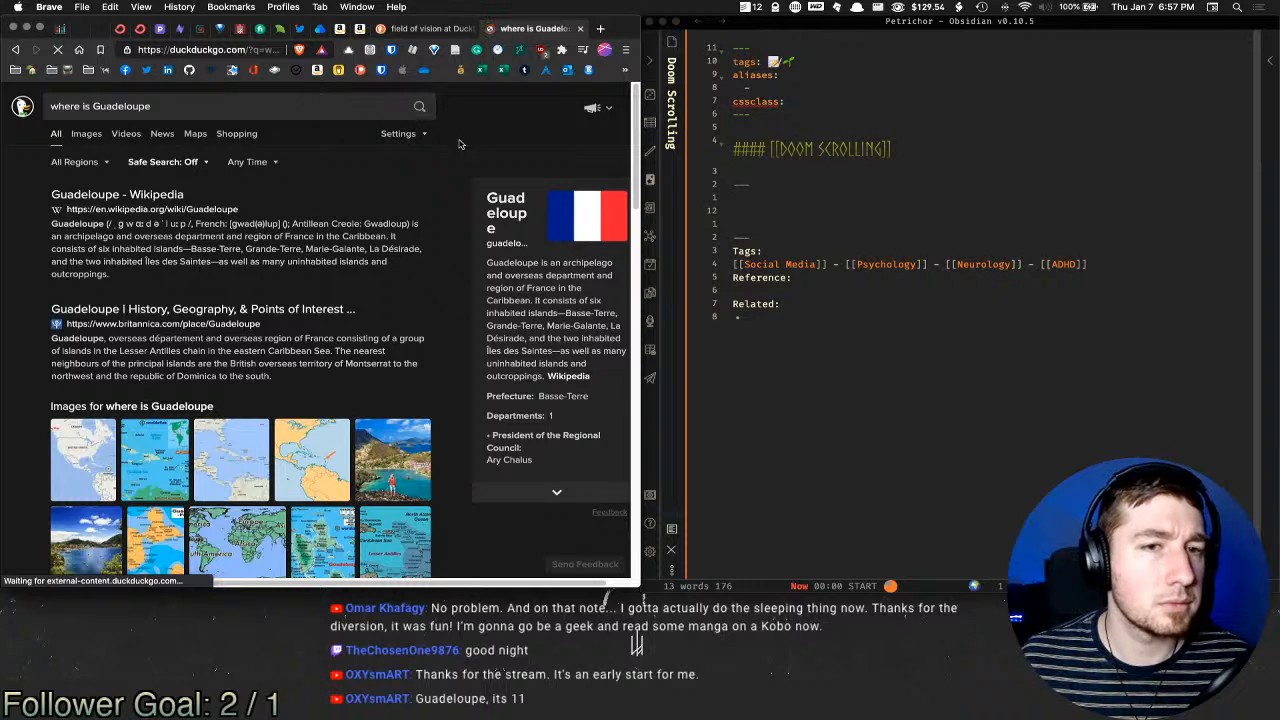
pyautogui.doubleClick(600, 263)
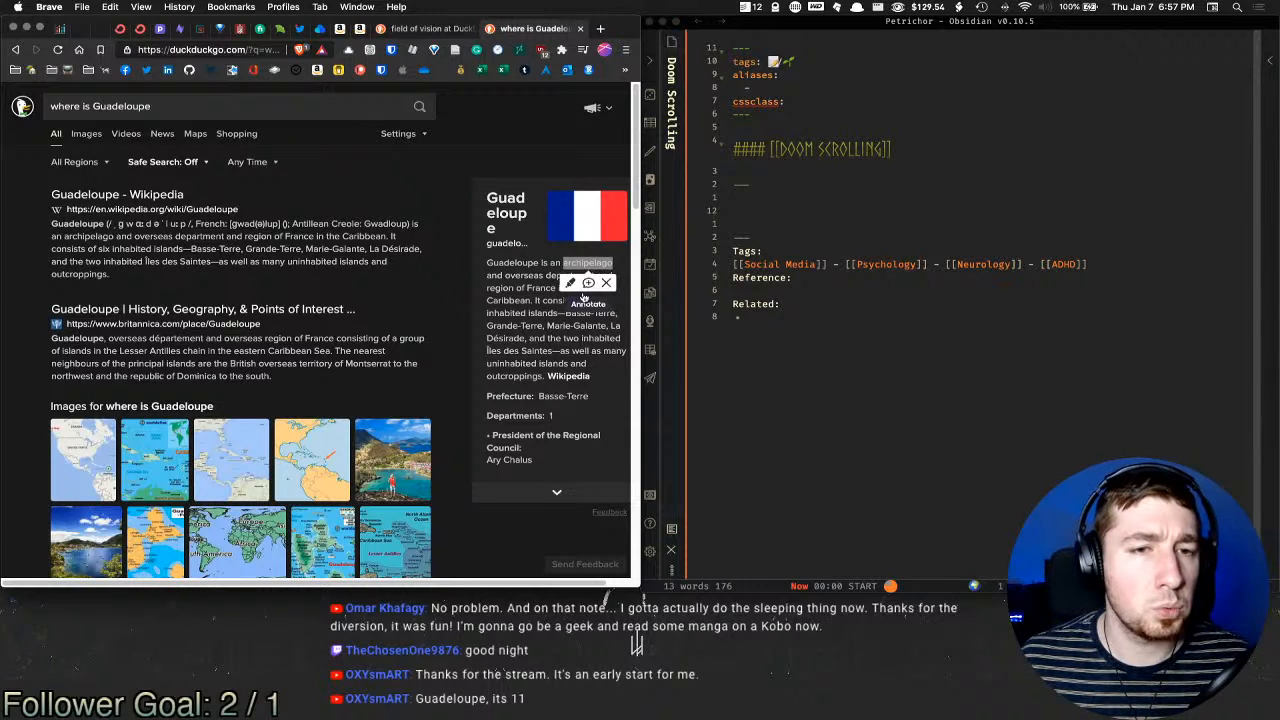
pyautogui.scroll(-5, 472, 376)
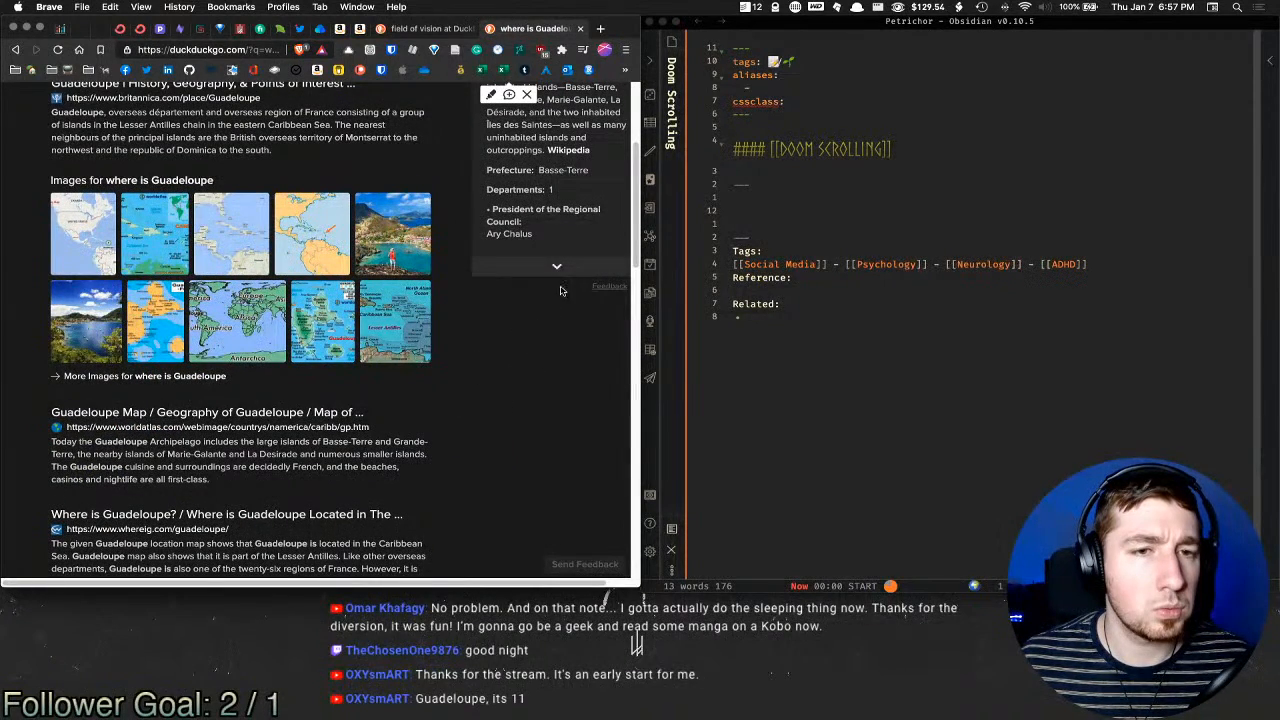
pyautogui.click(557, 266)
pyautogui.scroll(-4, 566, 360)
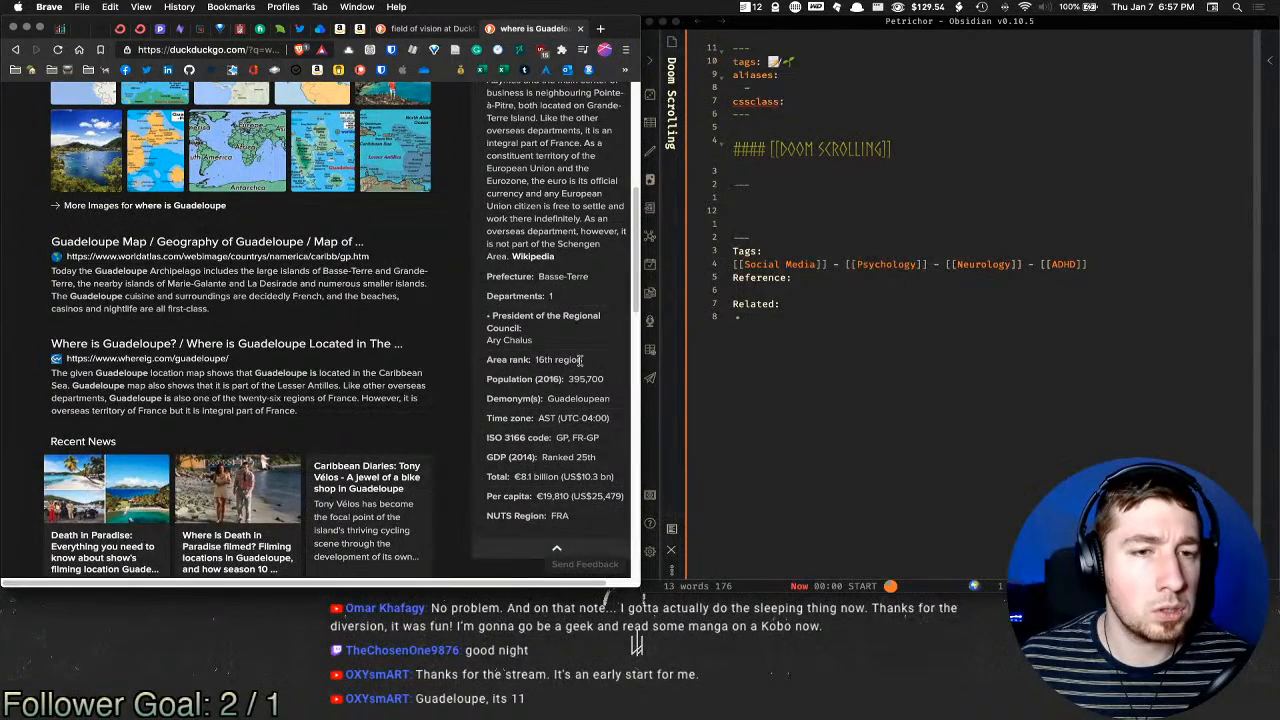
pyautogui.rightClick(590, 313)
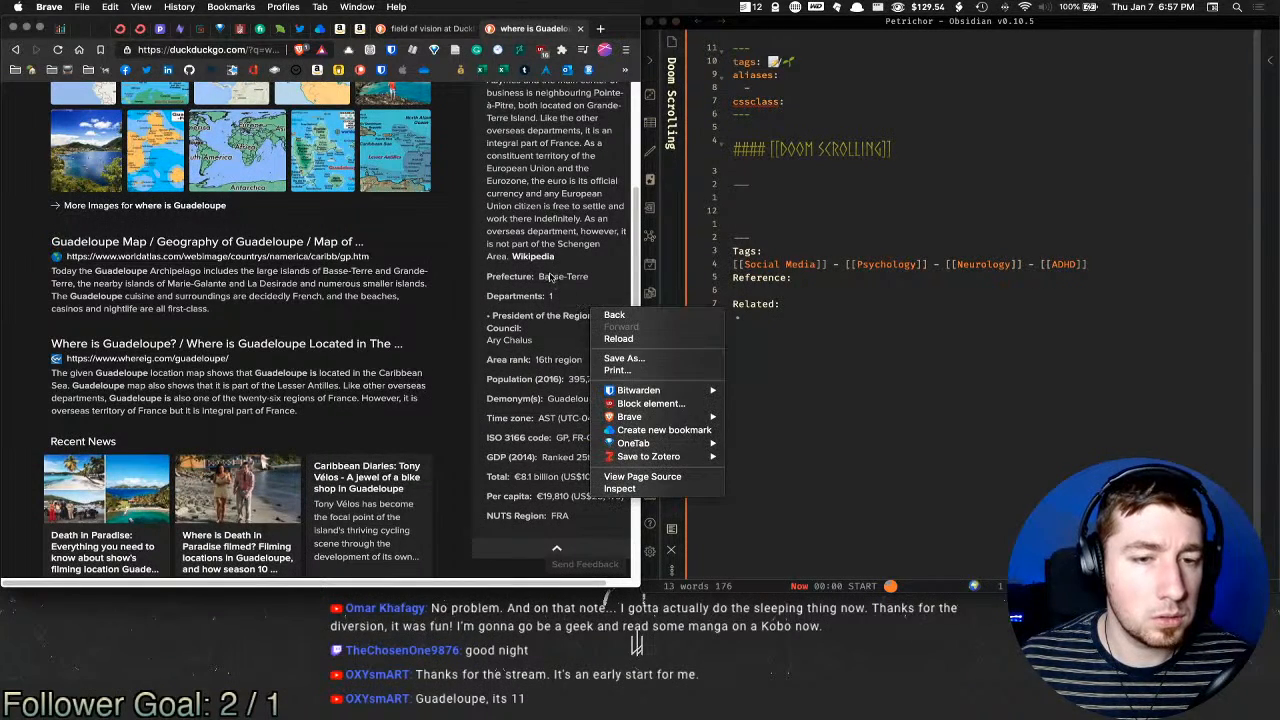
pyautogui.click(548, 277)
pyautogui.scroll(10, 547, 272)
# Step: Scroll through the Guadeloupe Wikipedia article, then close its tab
pyautogui.click(367, 205)
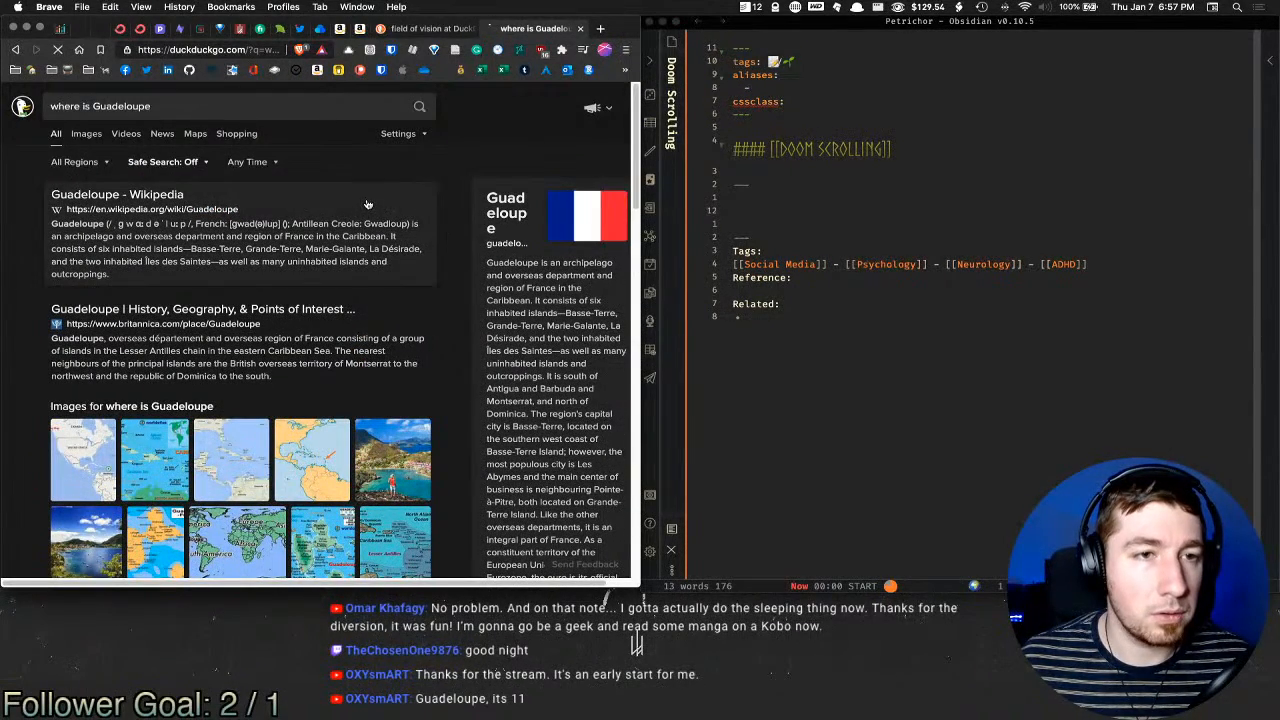
pyautogui.scroll(-1, 551, 220)
pyautogui.scroll(-5, 550, 220)
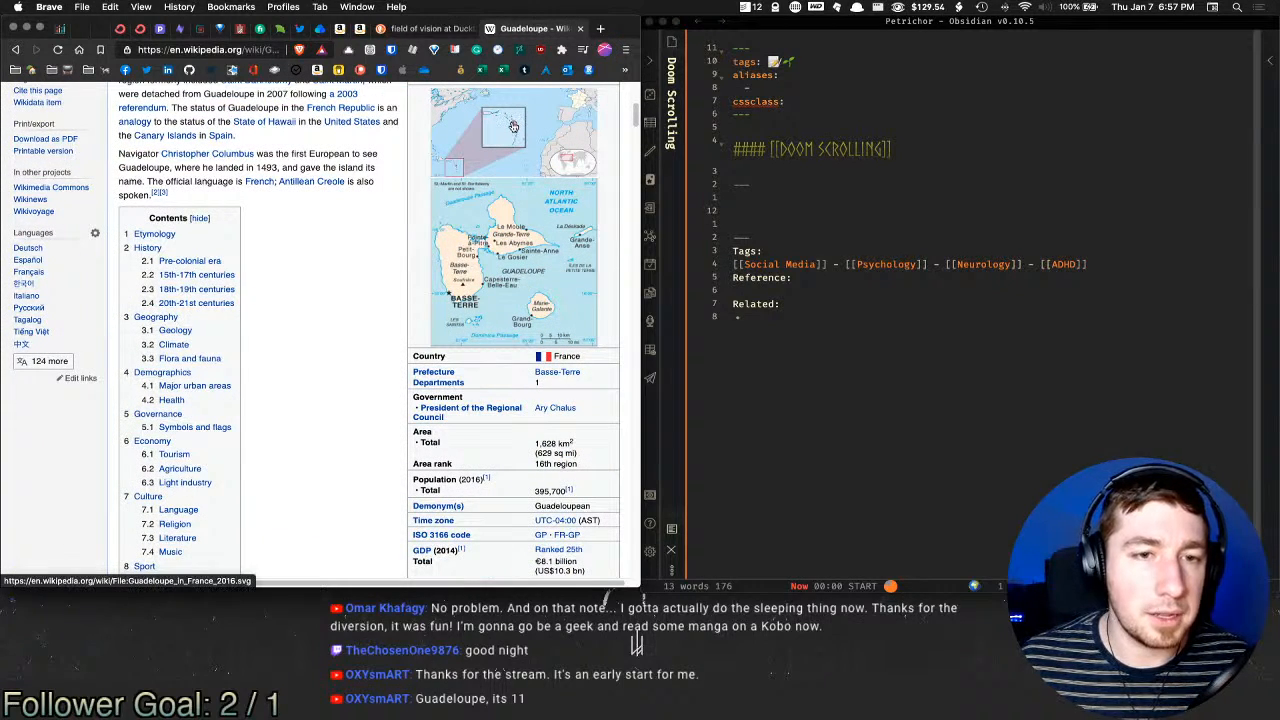
pyautogui.scroll(1, 528, 247)
pyautogui.scroll(3, 528, 247)
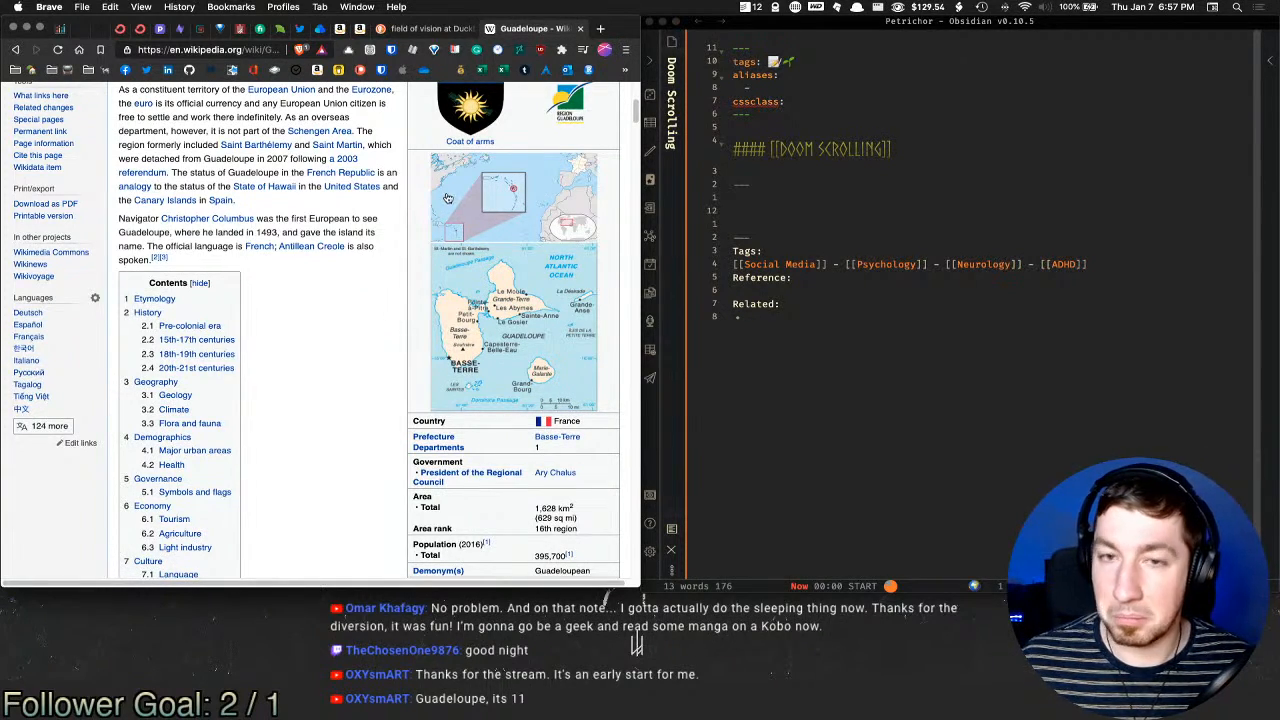
pyautogui.scroll(5, 521, 164)
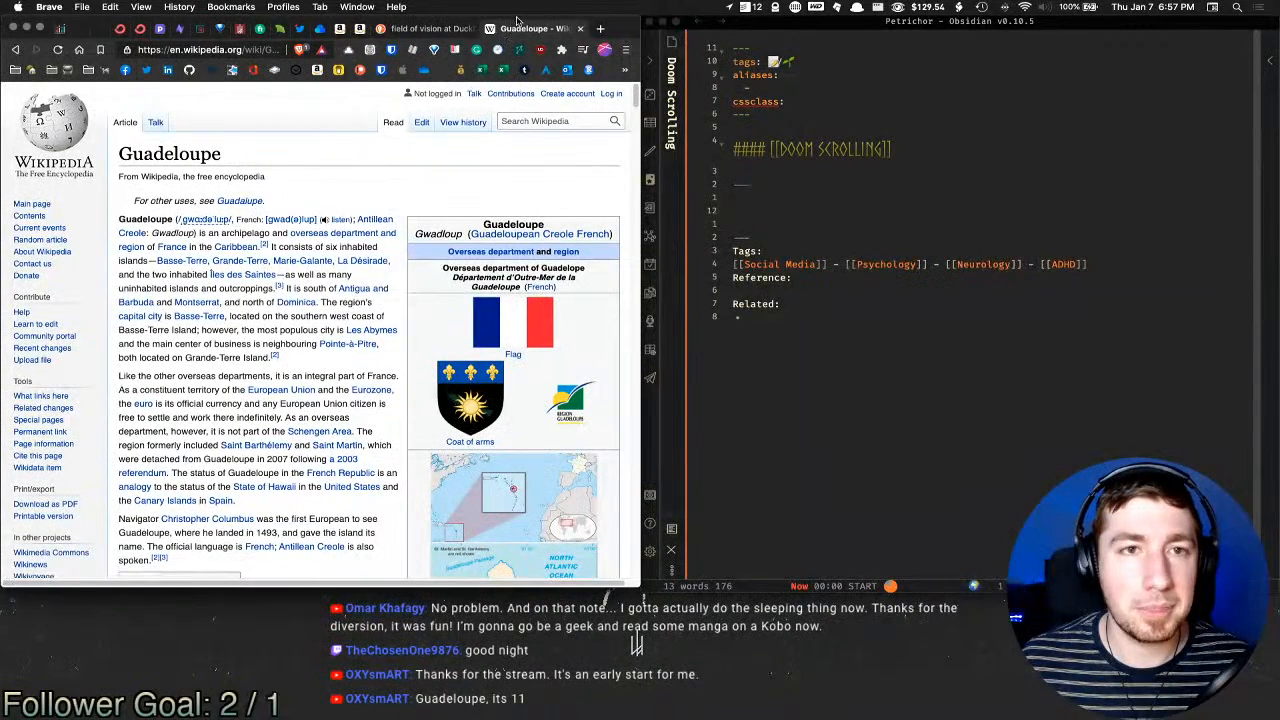
pyautogui.middleClick(525, 28)
pyautogui.click(832, 289)
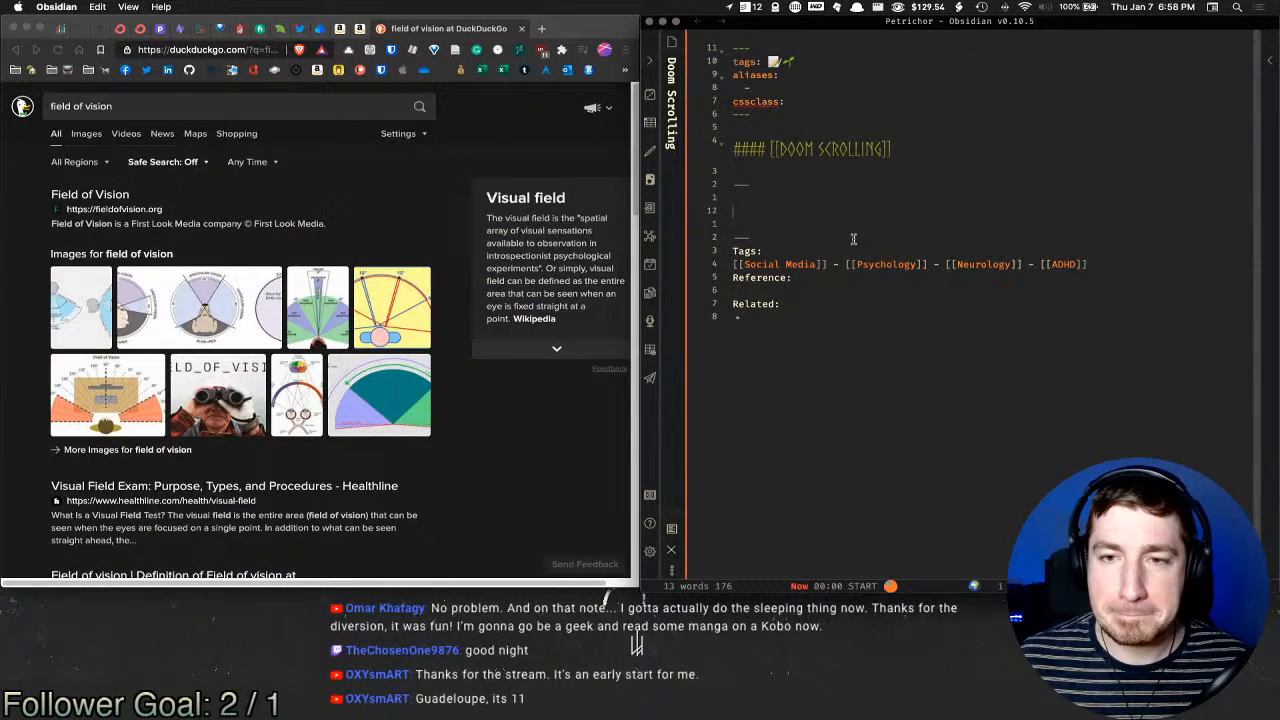
# Step: Place the cursor on the Tags, Reference, Related and divider lines of the Doom Scrolling note
pyautogui.click(1084, 262)
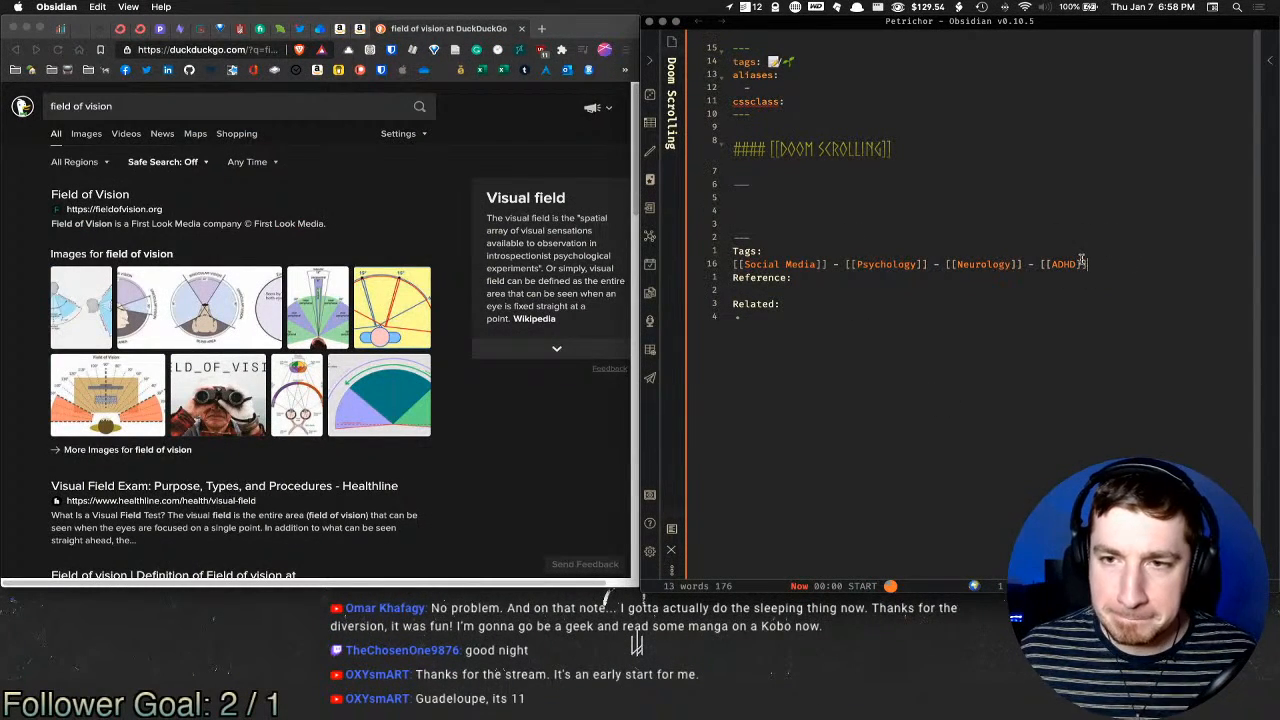
pyautogui.click(820, 291)
pyautogui.click(807, 317)
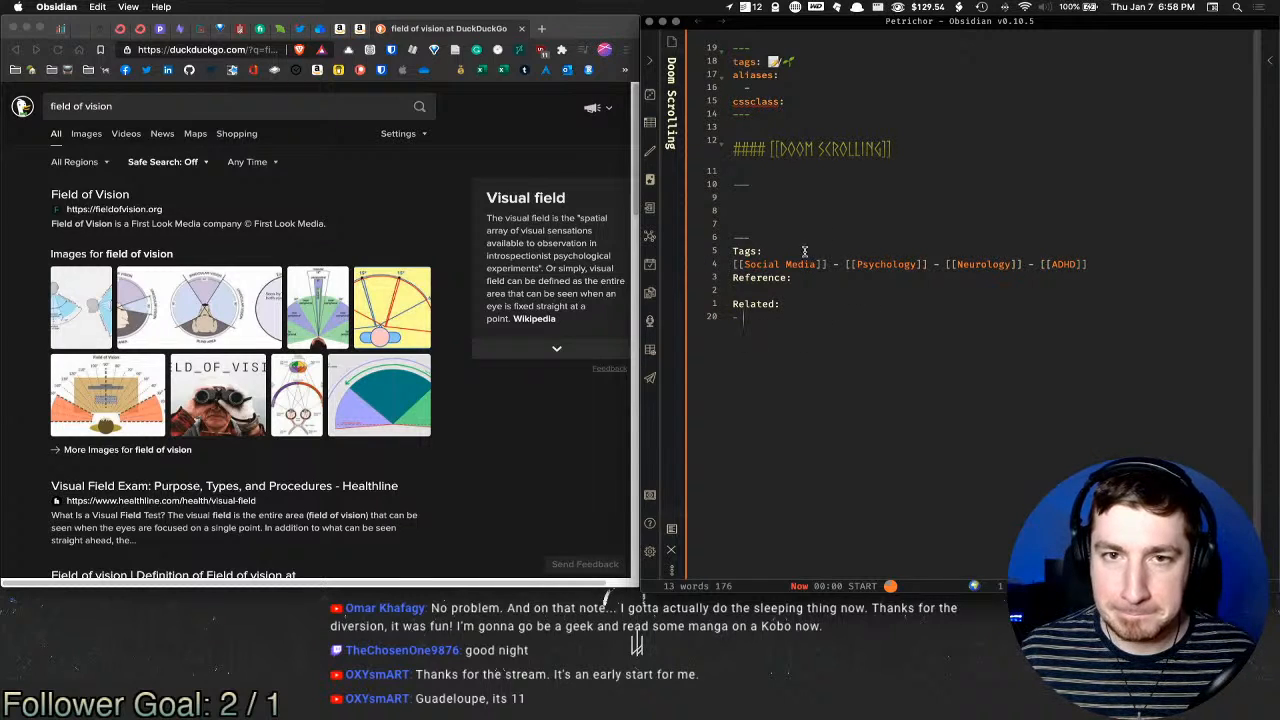
pyautogui.click(792, 211)
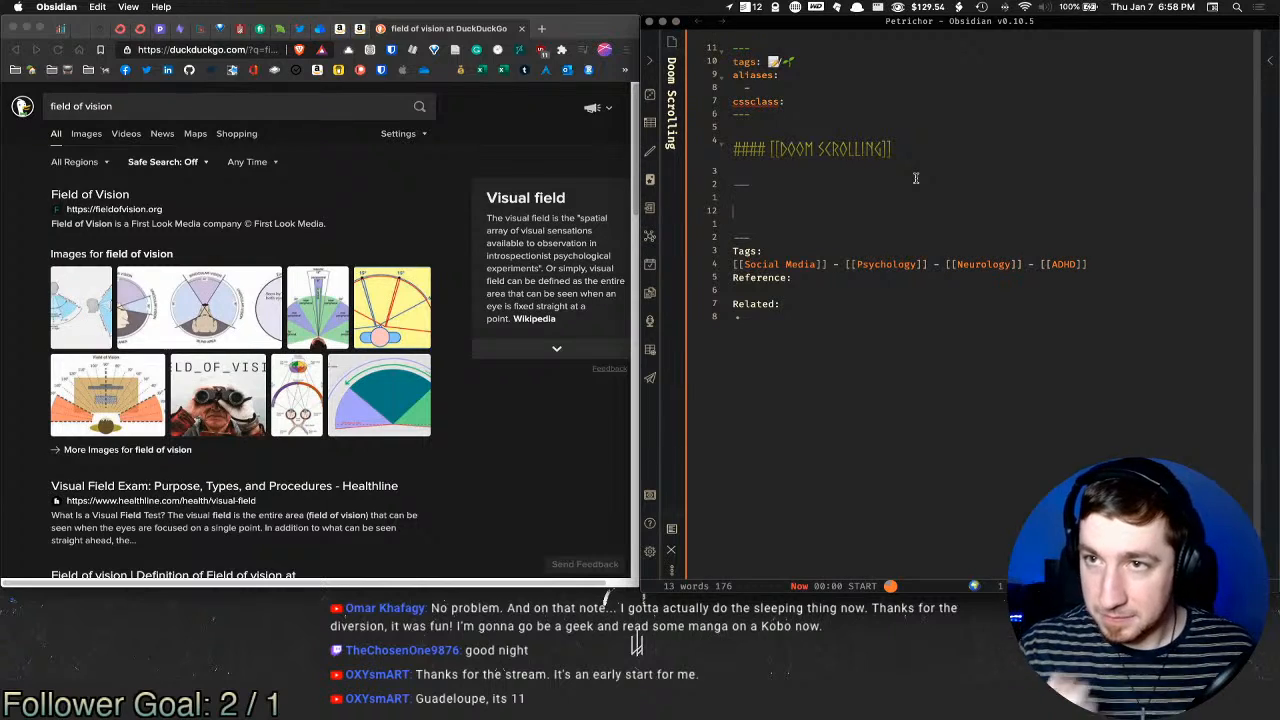
# Step: Check the Tags pane counts and search notes with the 📝/🌱 tag, then return to the file list
pyautogui.click(671, 41)
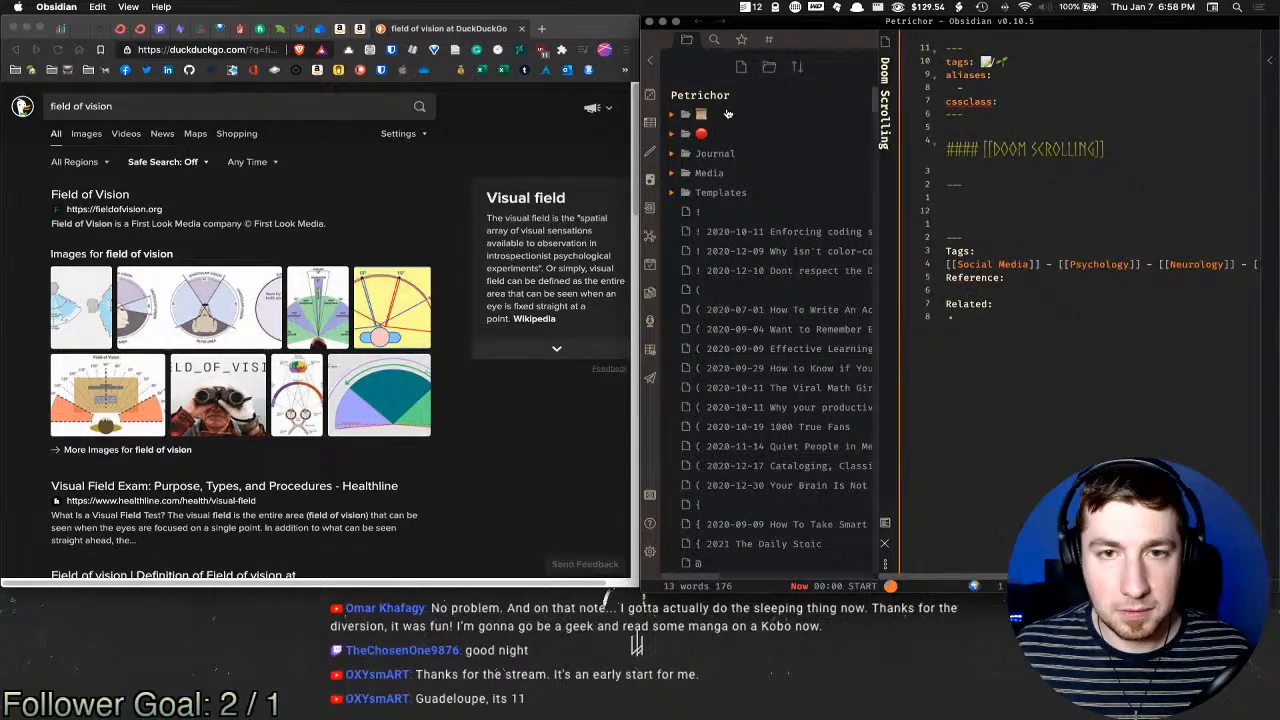
pyautogui.click(767, 40)
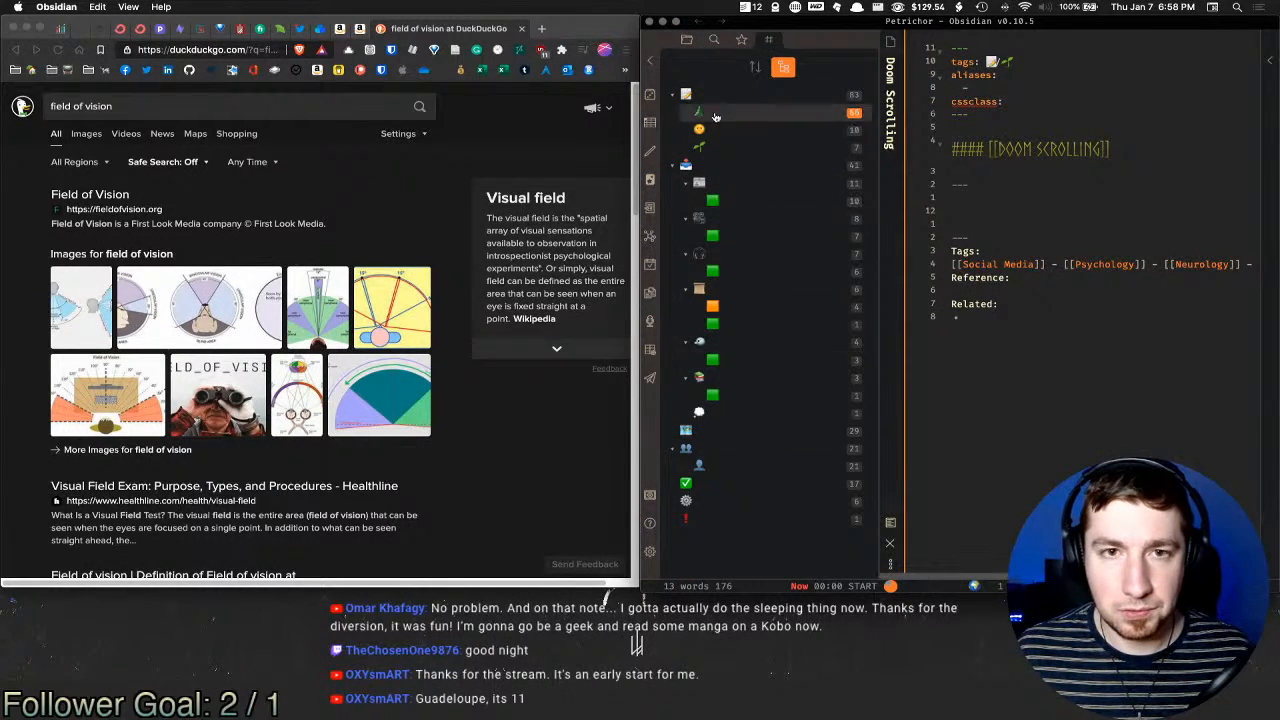
pyautogui.click(716, 147)
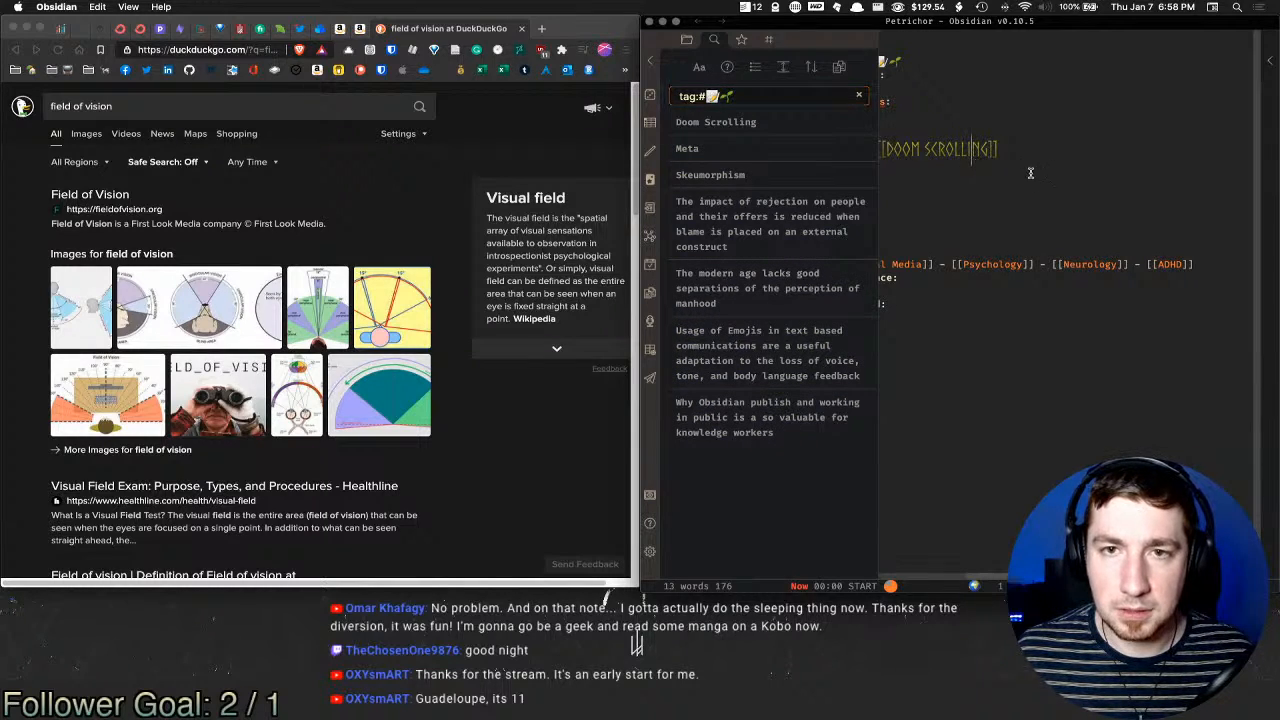
pyautogui.click(687, 40)
# Step: Jump to the Top of Mind note through the Cmd+O switcher by searching 'top'
pyautogui.press('super+o')
pyautogui.write('top')
pyautogui.press('Return')
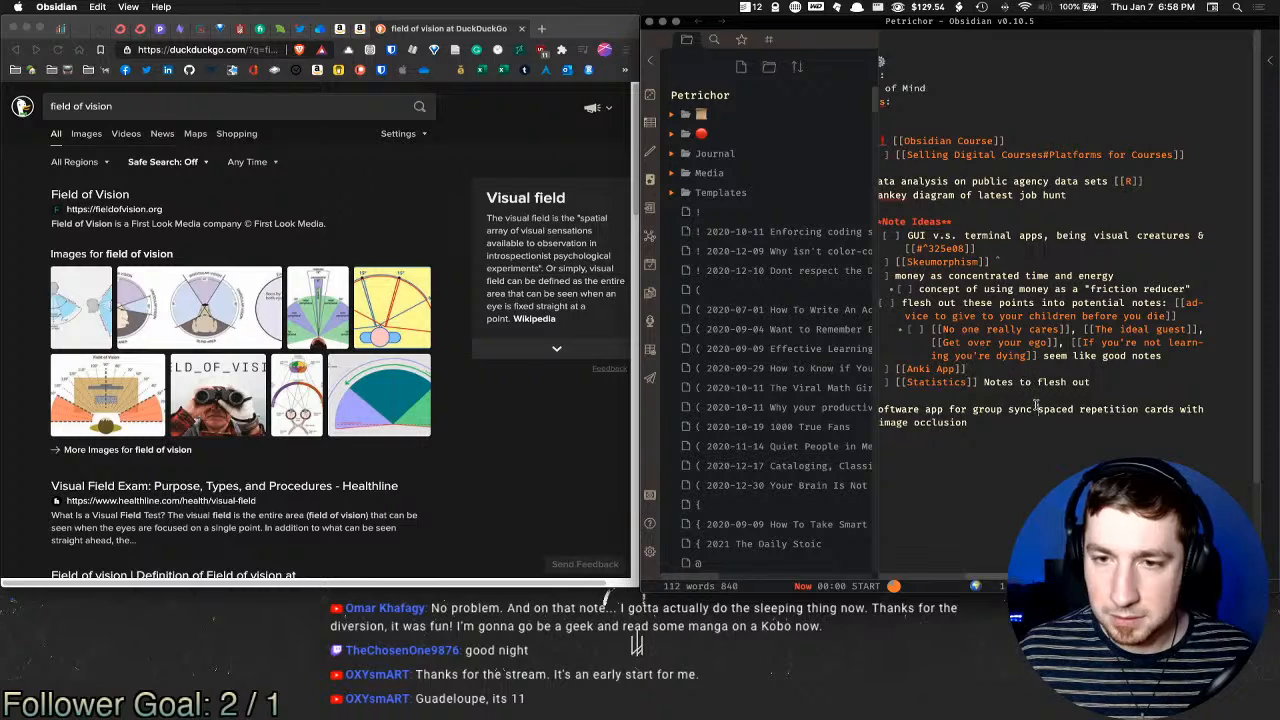
# Step: Hide the file list and show the Top of Mind note in rendered preview mode
pyautogui.click(1135, 383)
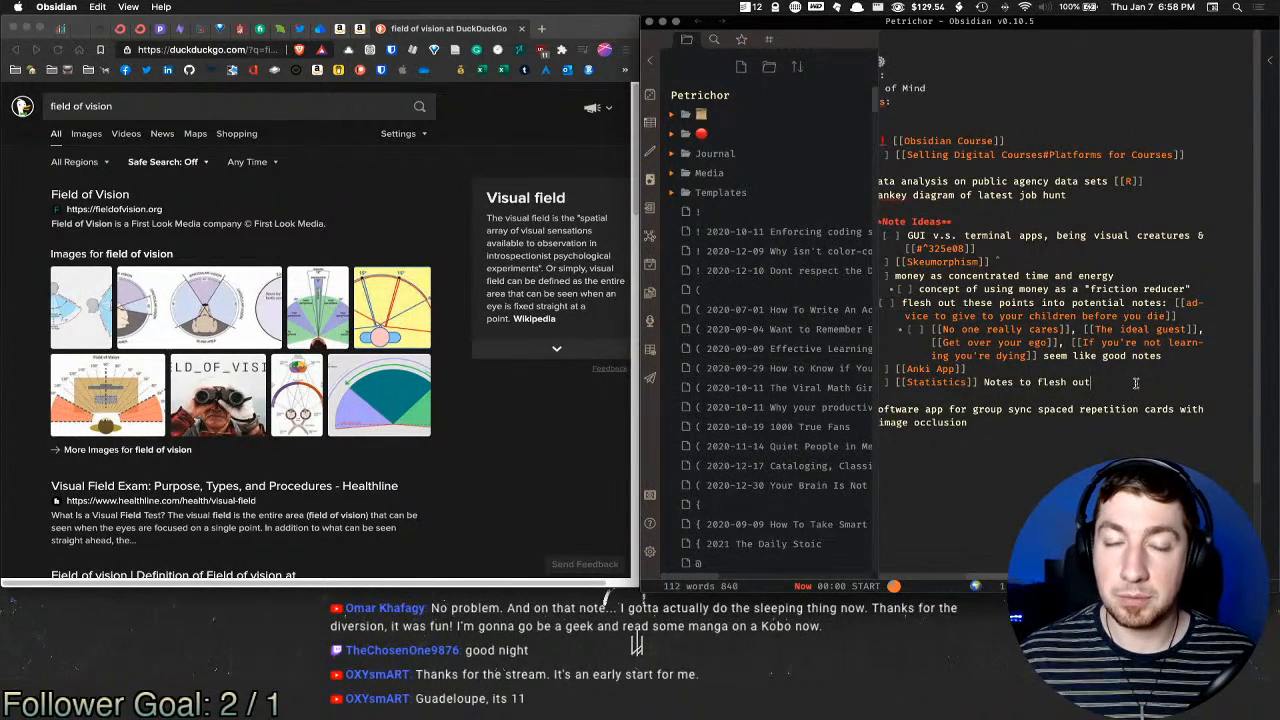
pyautogui.click(677, 60)
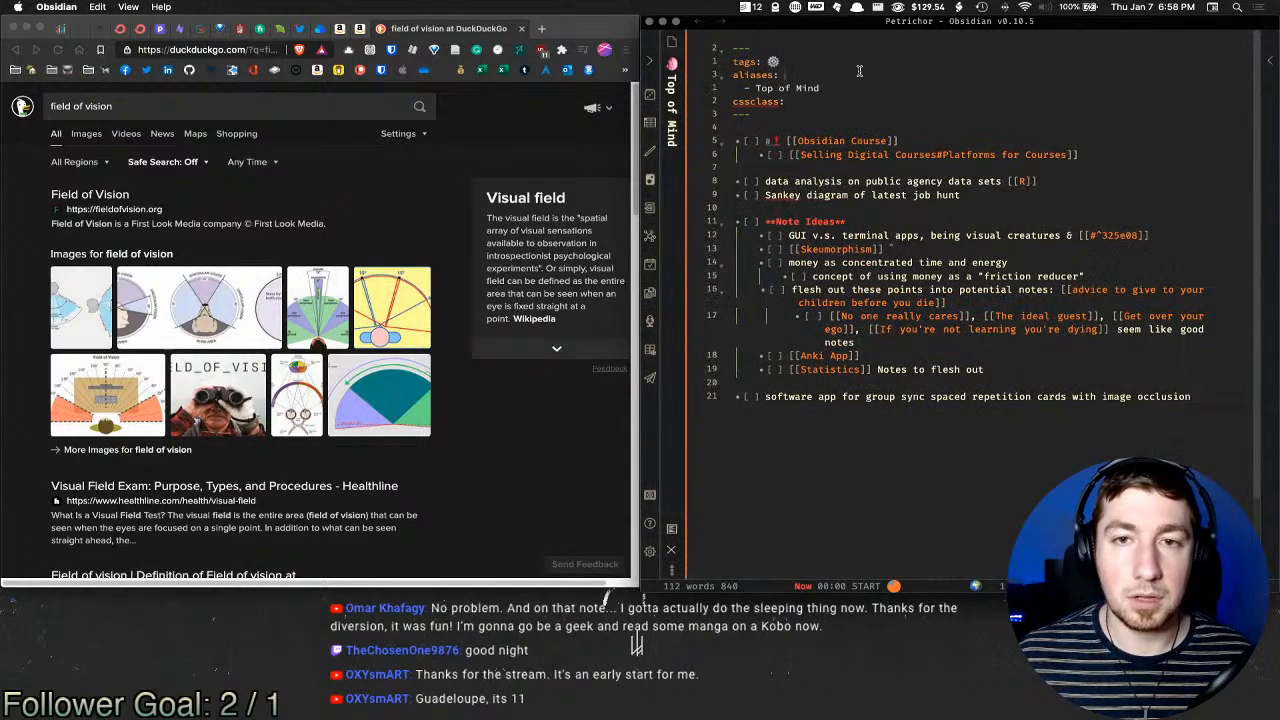
pyautogui.press('super+e')
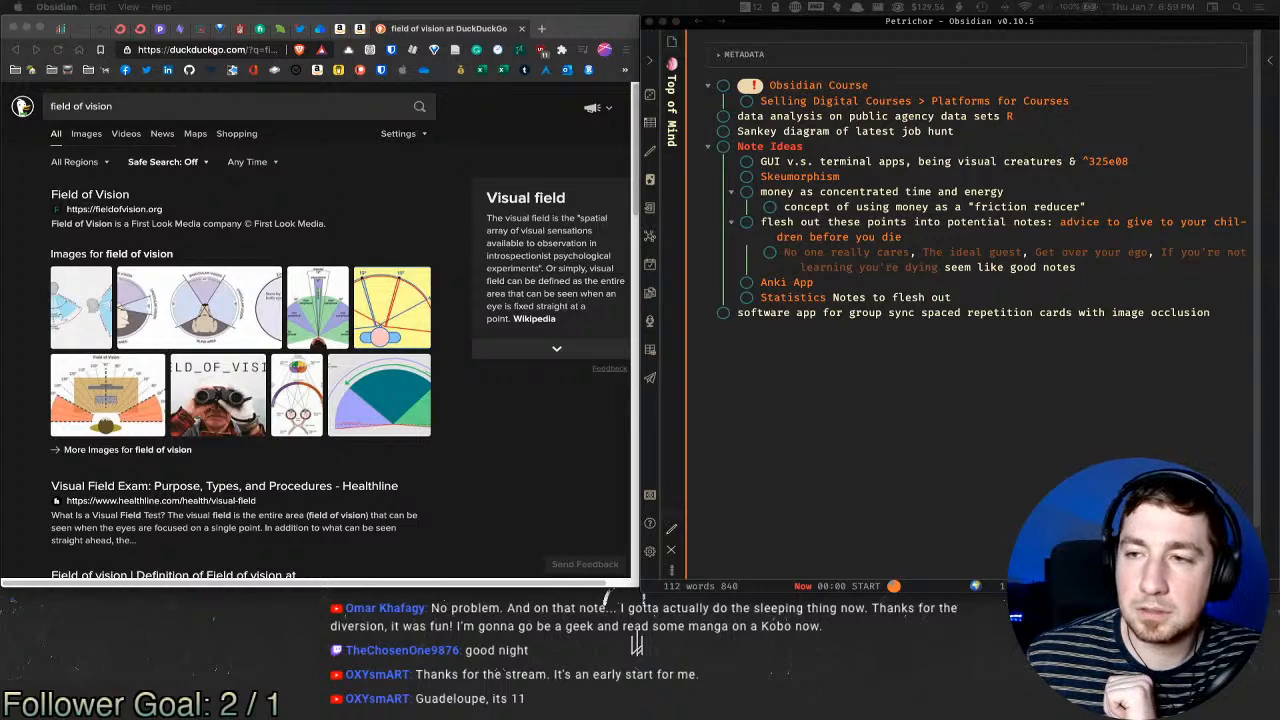
# Step: Expand the METADATA section to reveal aliases and tags, then bring the Twitch browser window forward
pyautogui.click(756, 57)
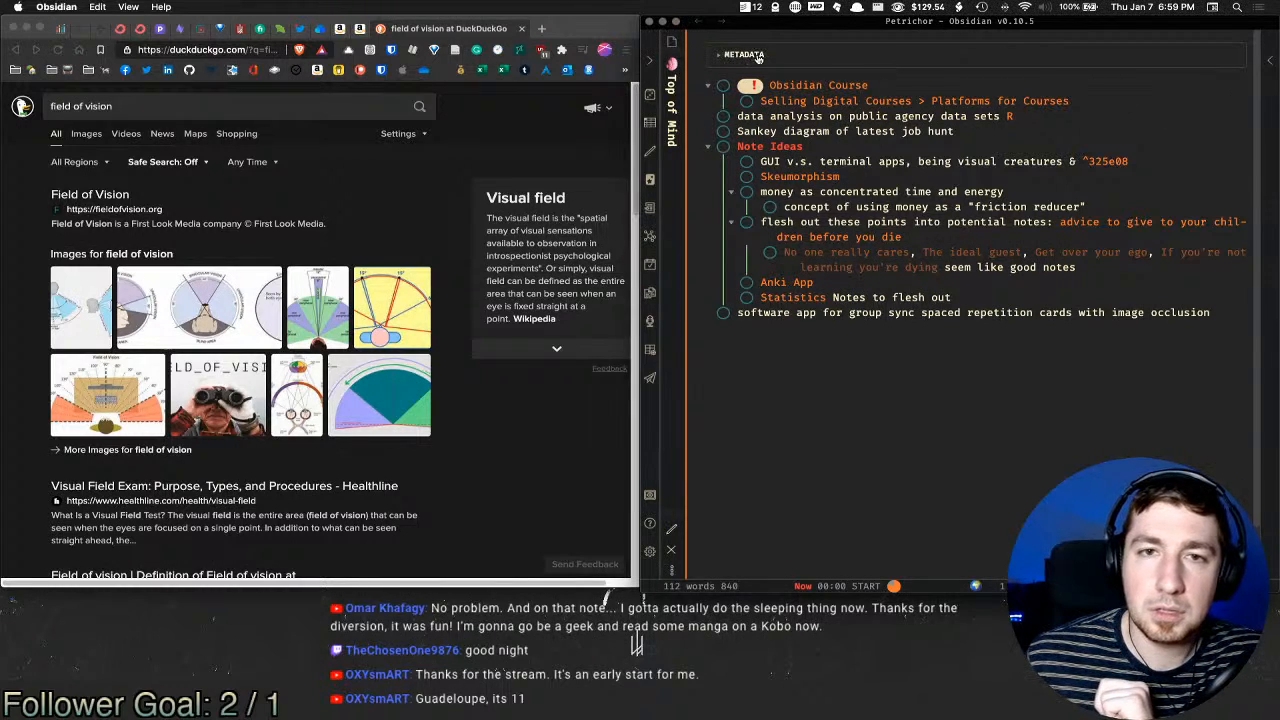
pyautogui.click(757, 57)
pyautogui.click(753, 58)
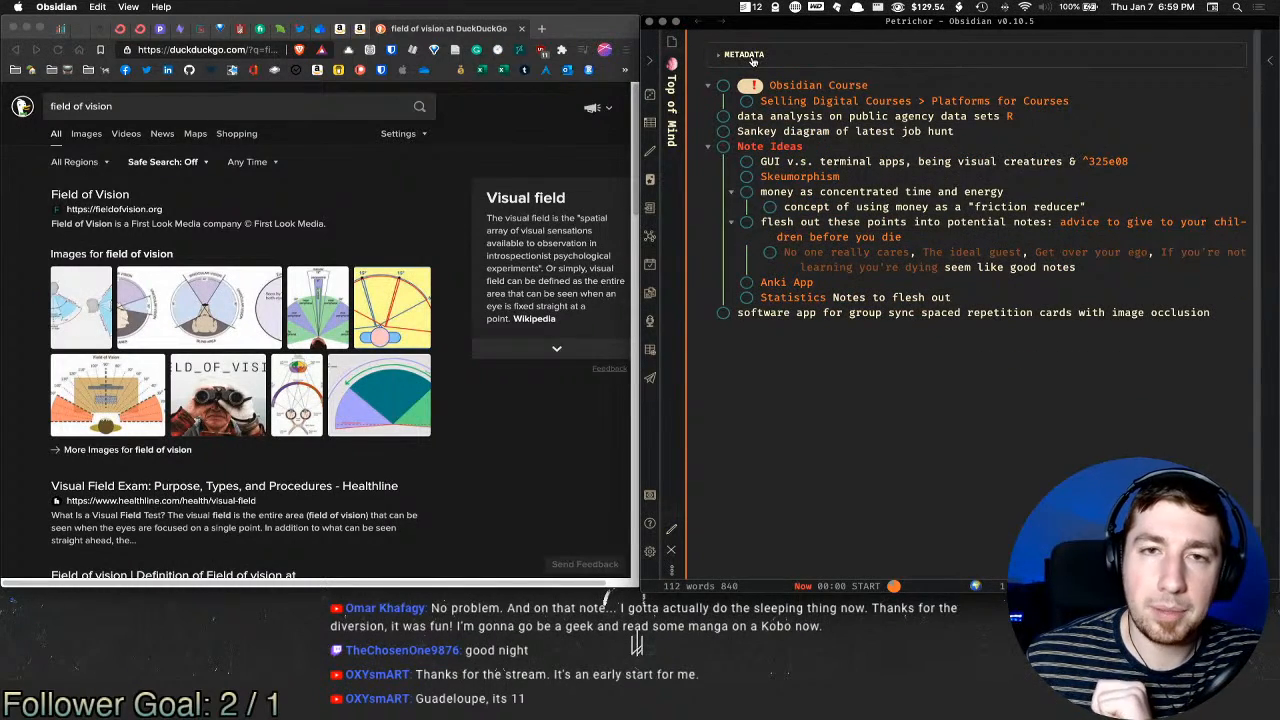
pyautogui.click(753, 57)
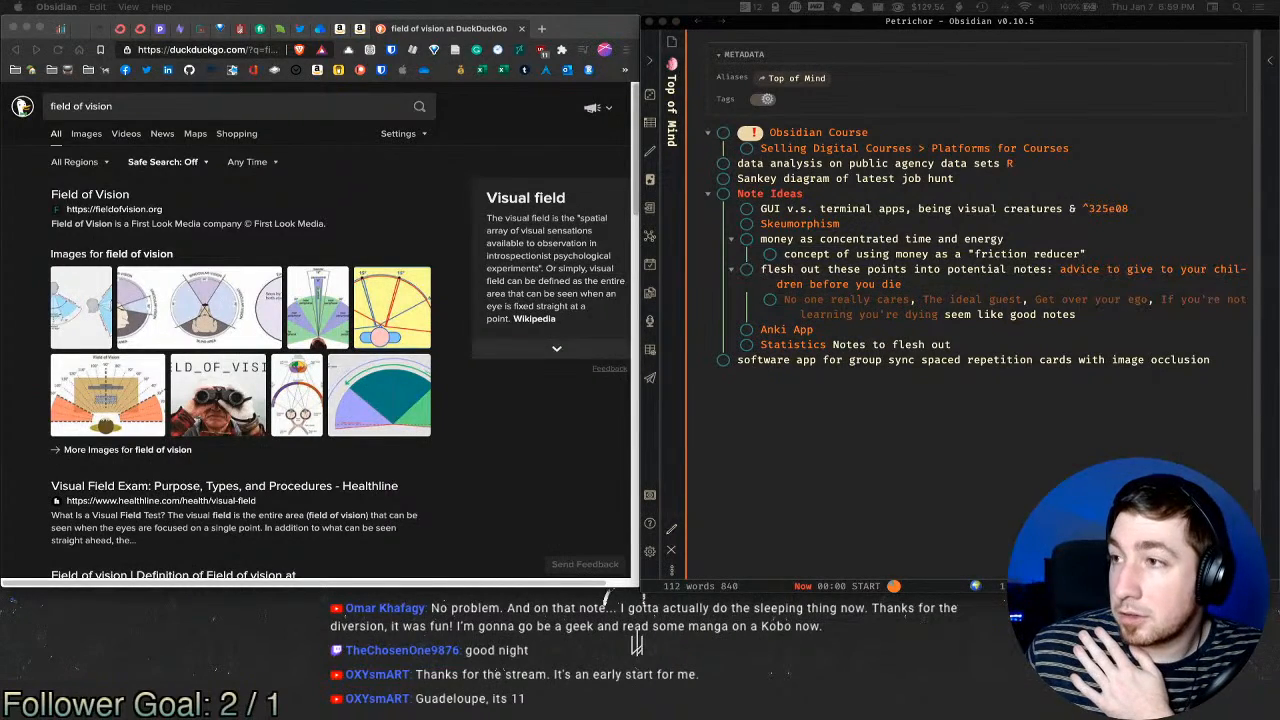
pyautogui.moveTo(1279, 40); pyautogui.dragTo(904, 2)
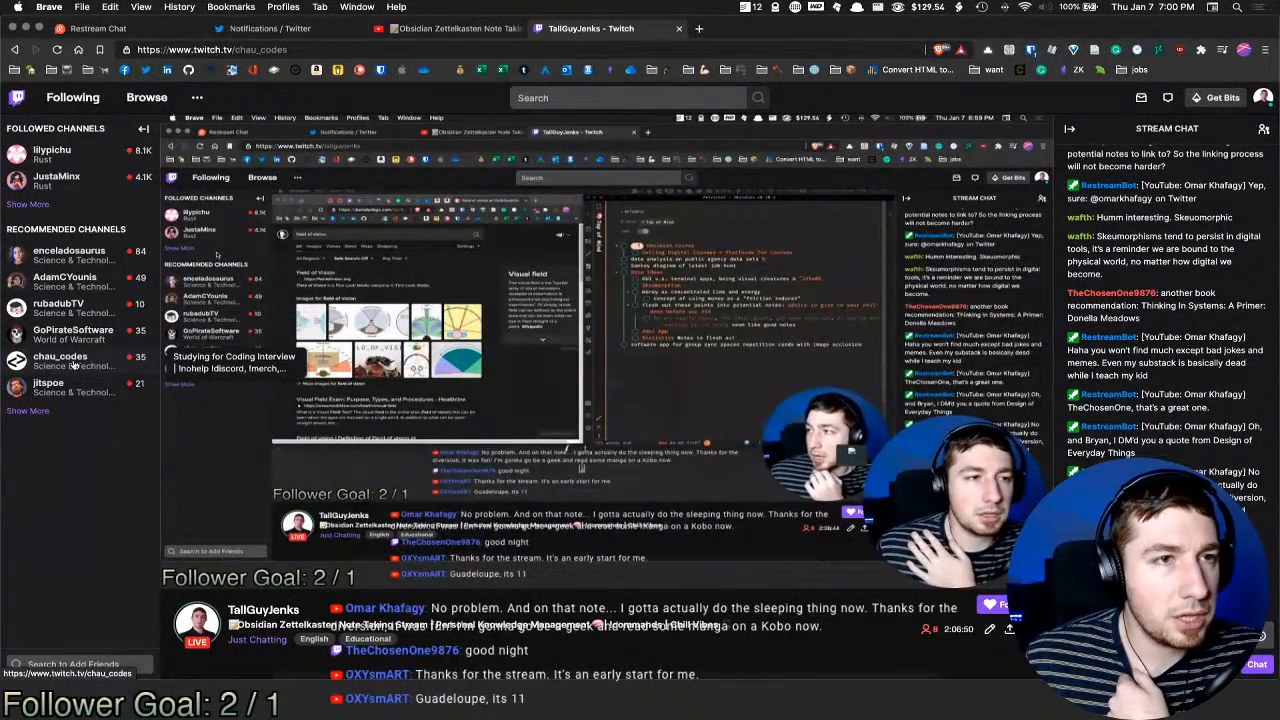
# Step: Open the coding-interview streamer's channel, then move the Twitch tab into its own maximized window
pyautogui.click(73, 362)
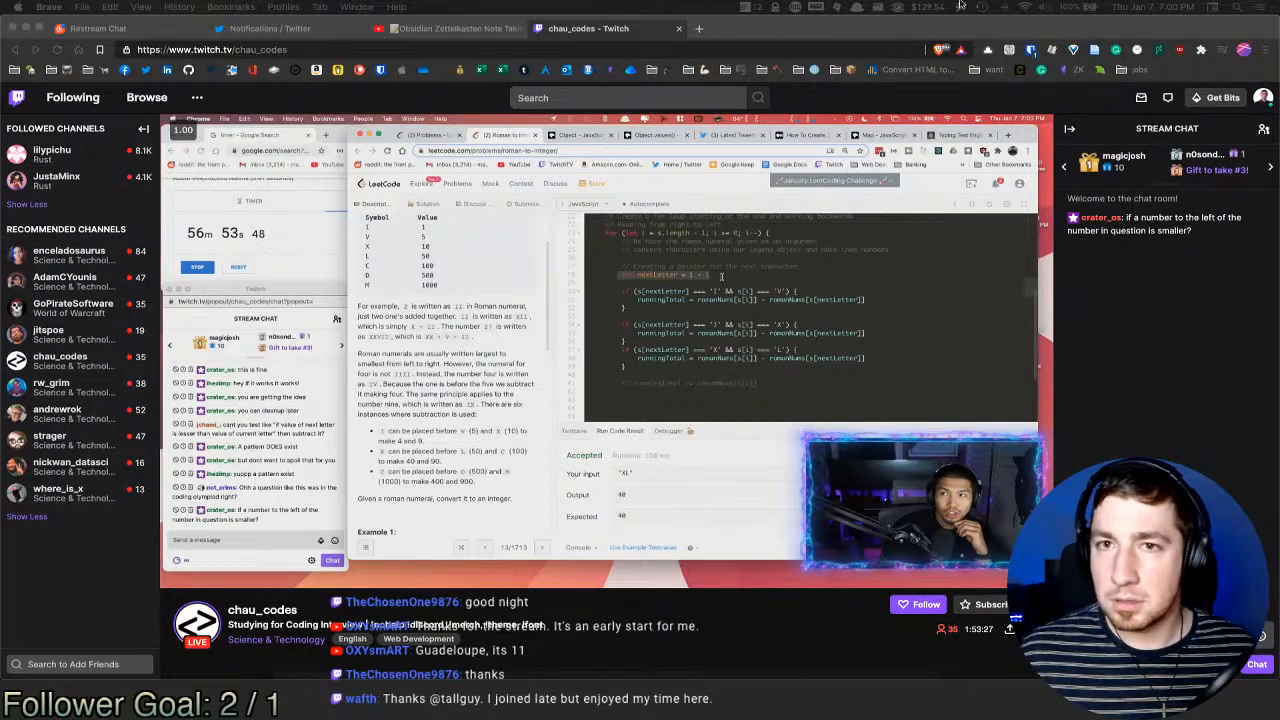
pyautogui.hotkey('ctrl', 'Left')
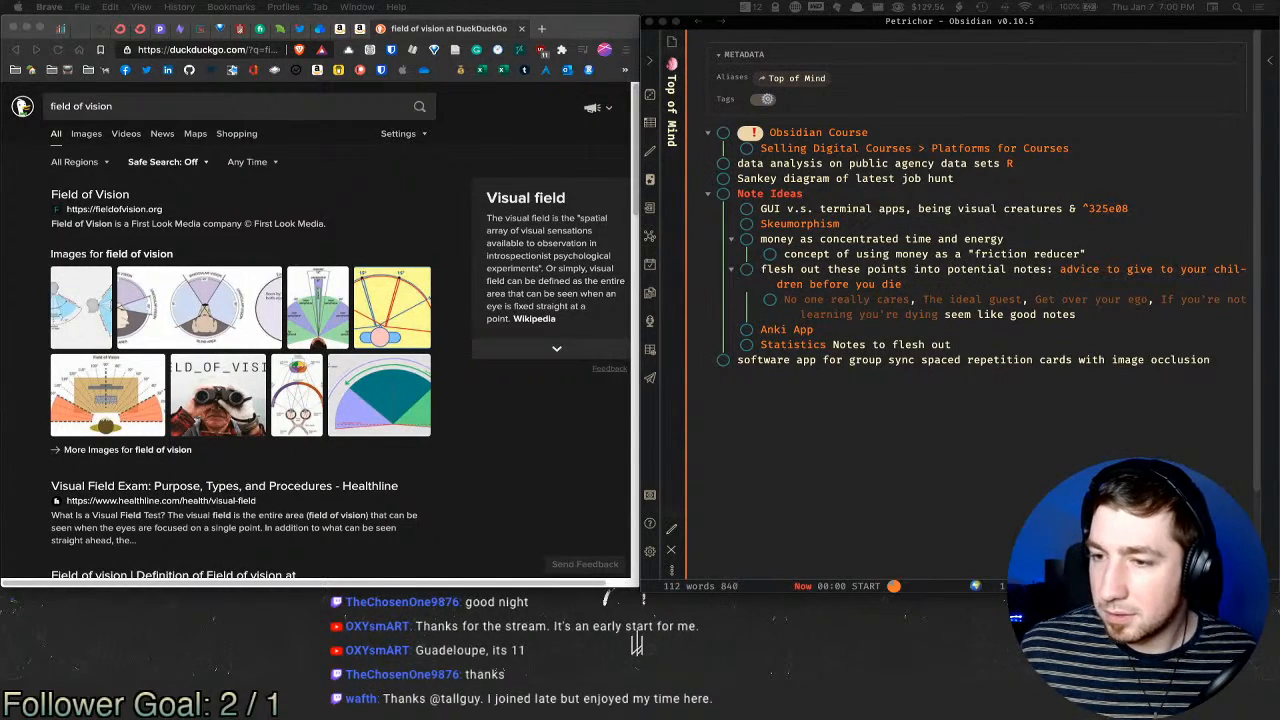
pyautogui.moveTo(800, 719); pyautogui.dragTo(758, 28)
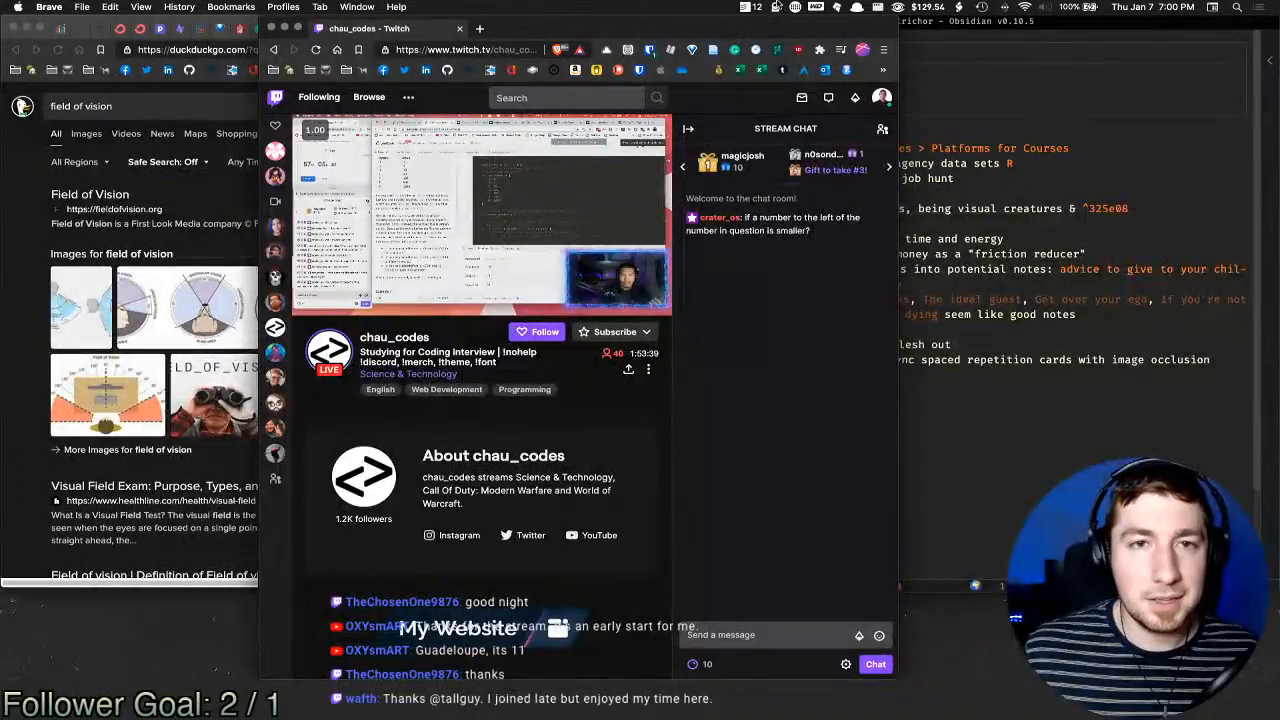
pyautogui.doubleClick(697, 24)
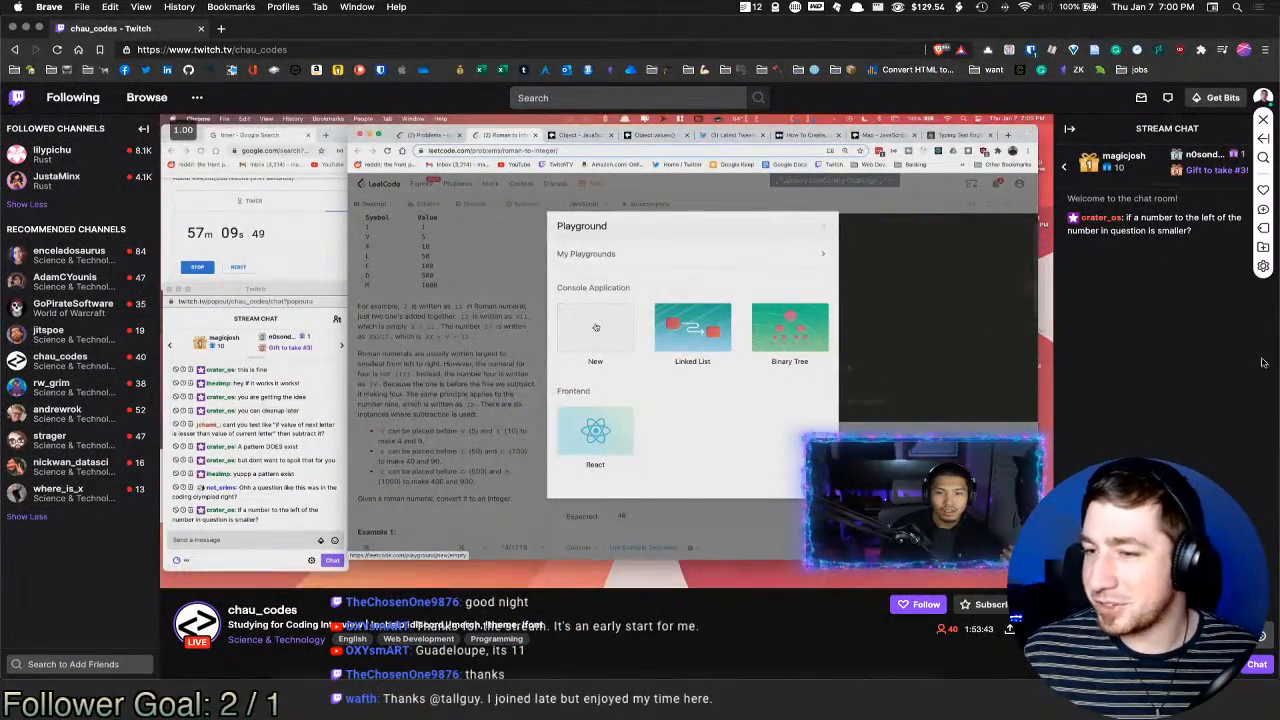
# Step: Return to your own channel page and launch the raid with Raid Now
pyautogui.click(14, 49)
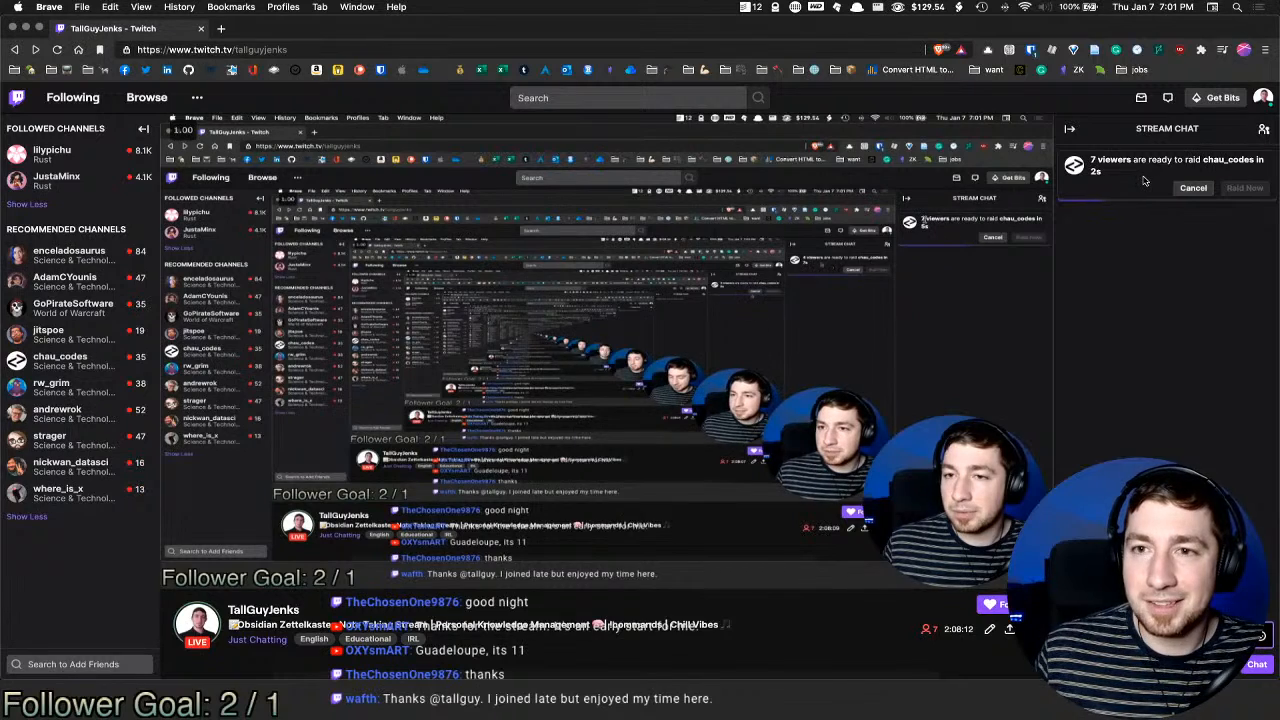
pyautogui.rightClick(1147, 174)
pyautogui.click(1148, 174)
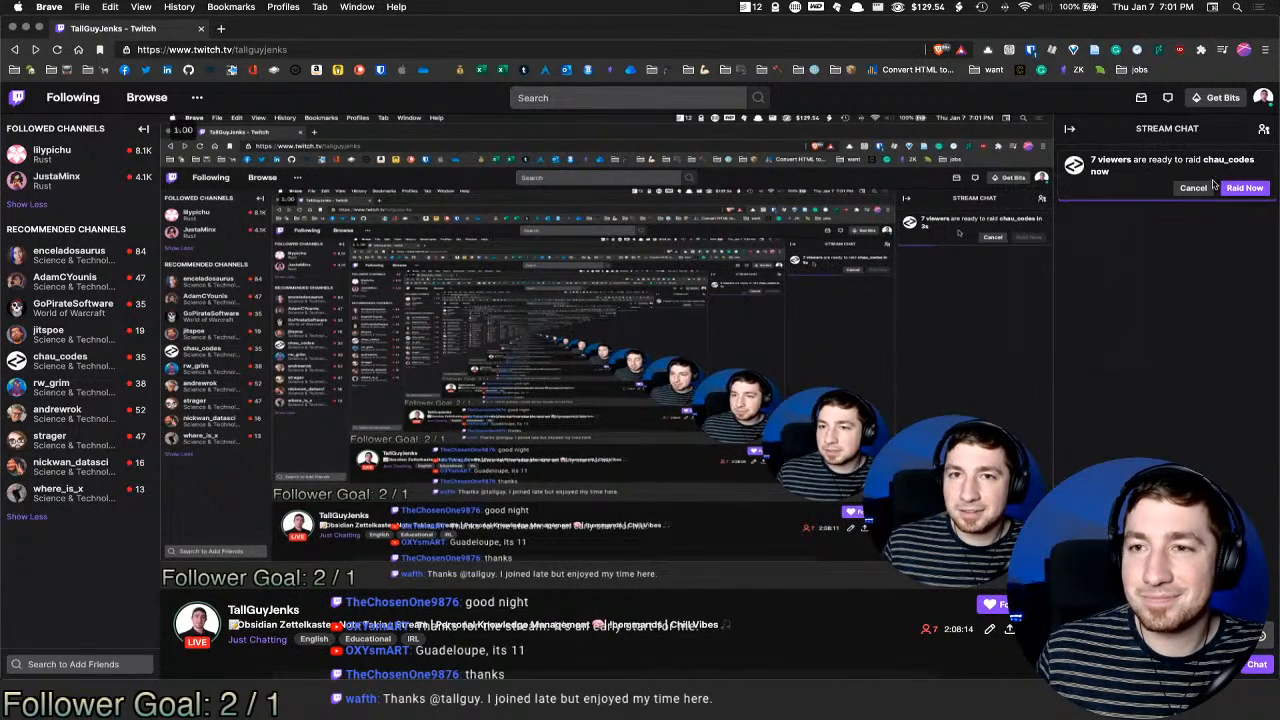